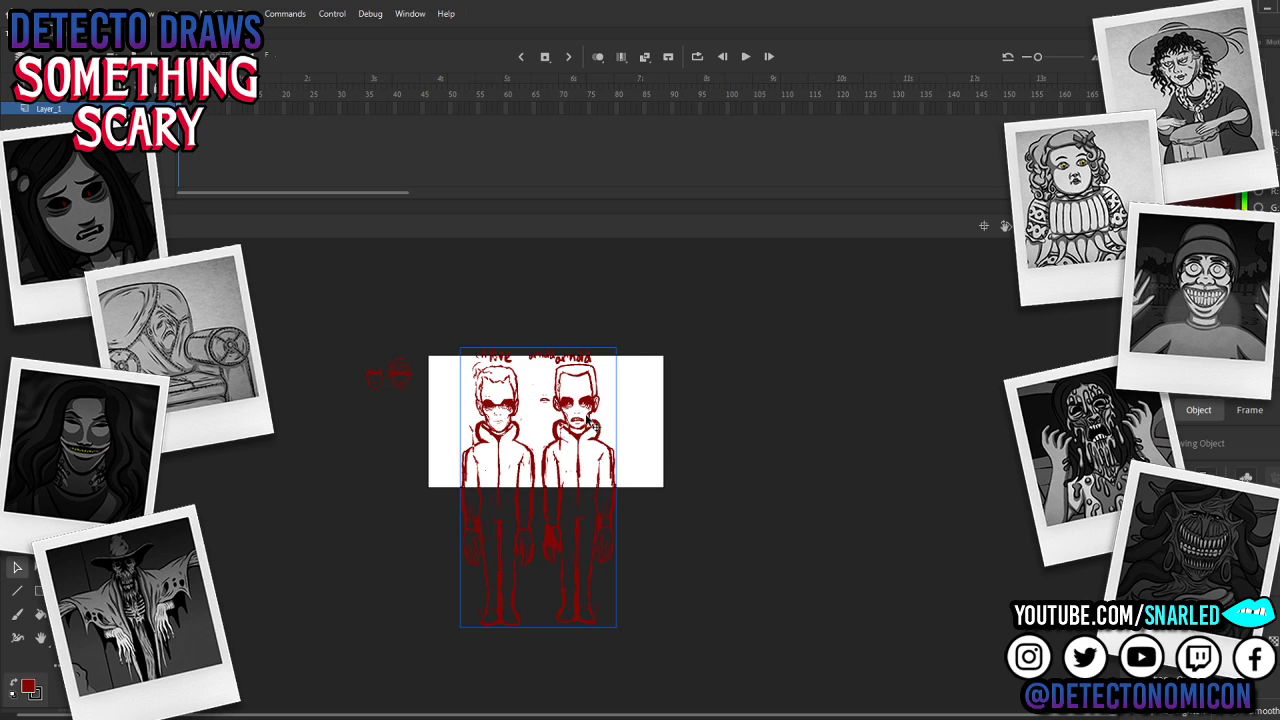
Step: Step back through the recent changes to the two-figure sketch and redo them
drag(590, 420, 606, 427)
key(ctrl+z)
key(ctrl+z)
key(ctrl+z)
key(ctrl+z)
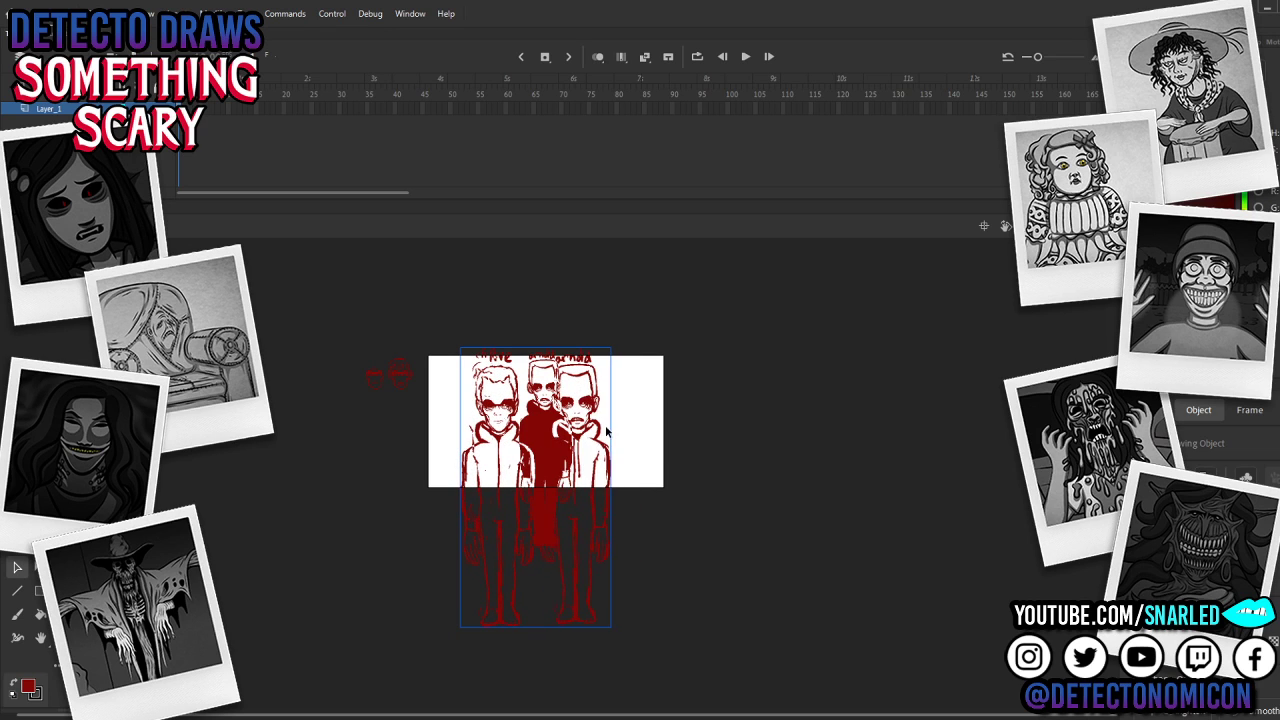
key(ctrl+z)
key(ctrl+z)
key(ctrl+z)
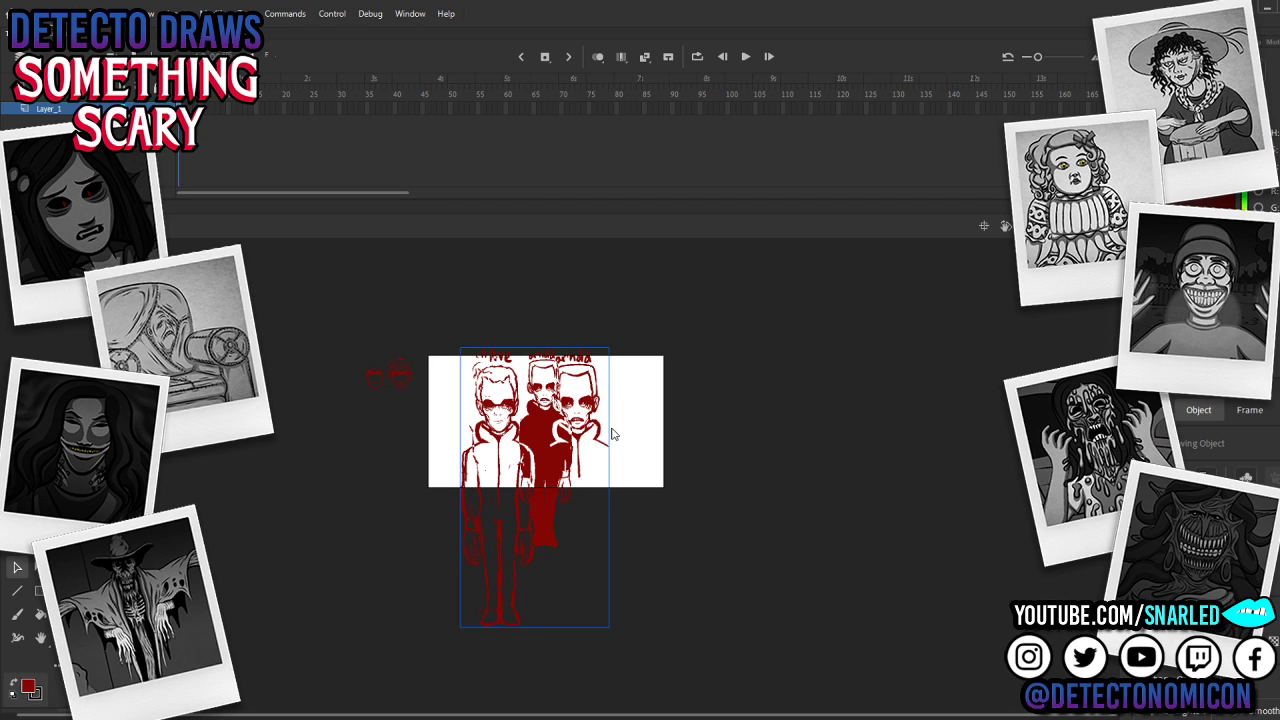
key(ctrl+y)
key(ctrl+y)
key(ctrl+y)
key(ctrl+y)
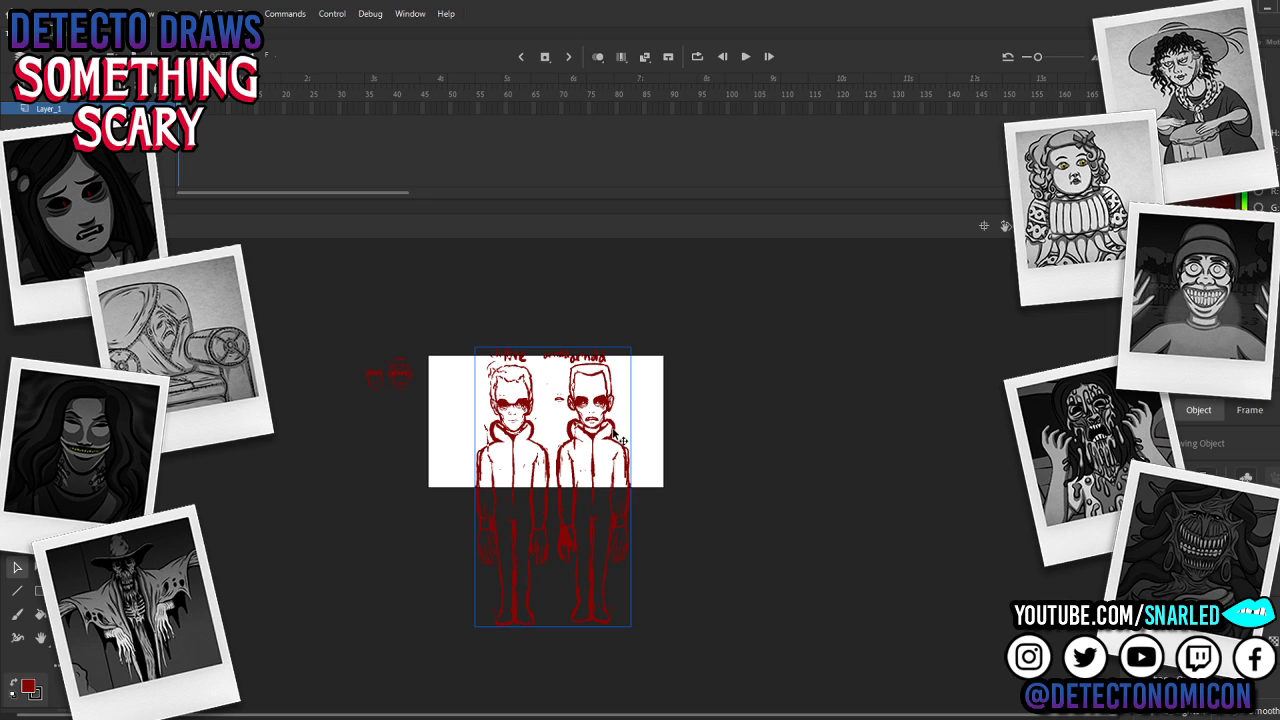
Step: Undo the last move of the two-figure sketch
key(z)
click(598, 435)
drag(536, 431, 535, 381)
key(v)
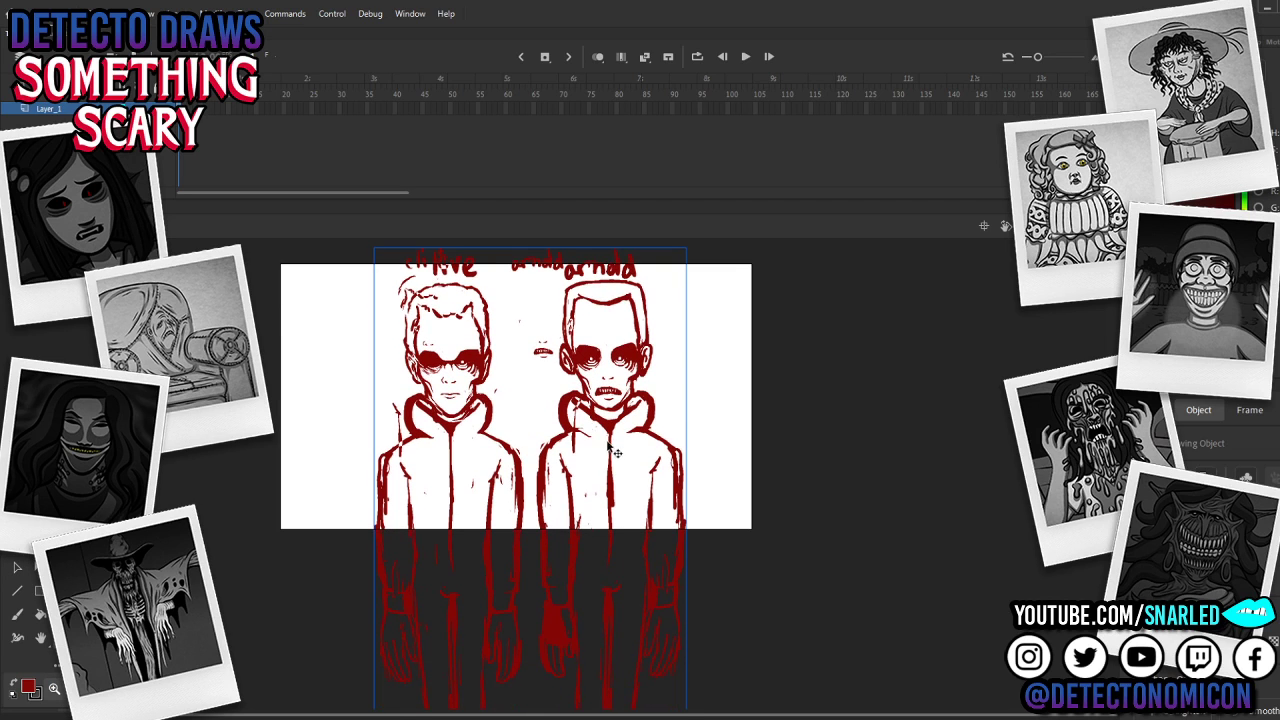
key(ctrl+z)
alt+click(577, 488)
key(v)
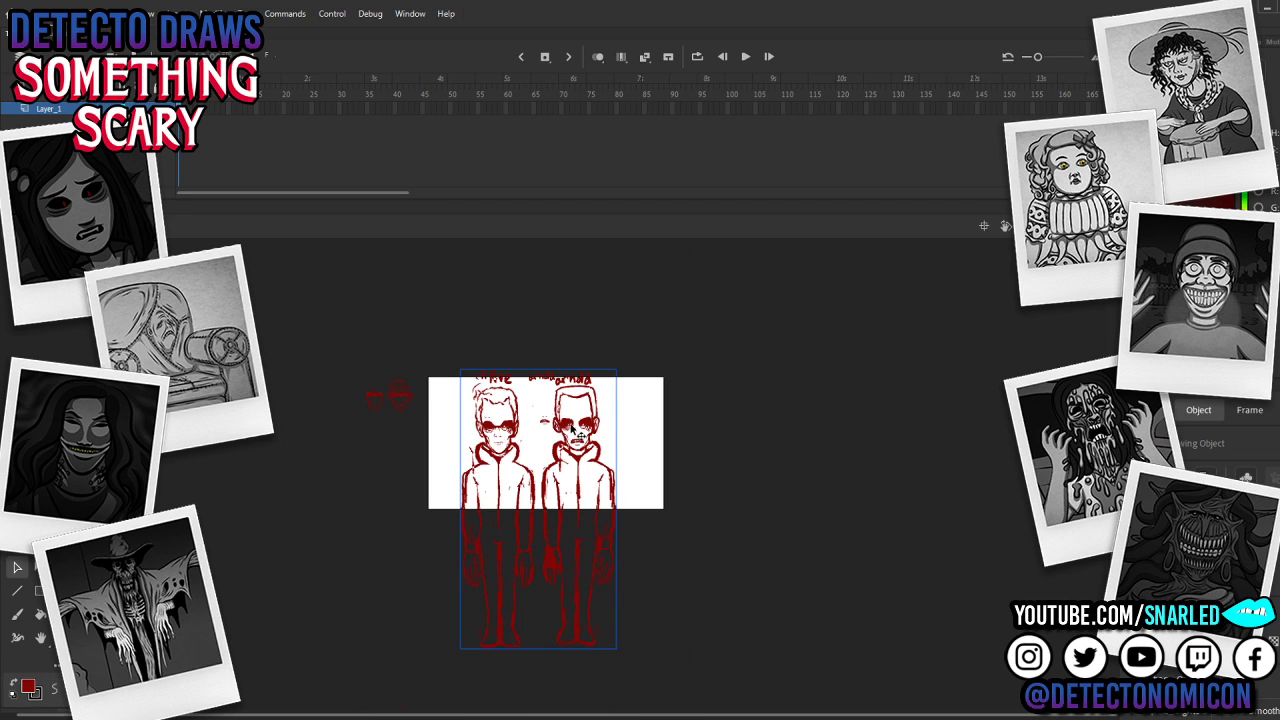
Step: Duplicate the two sketched figures to the right of the originals and make the copy a graphic symbol named cliveandArnold
double_click(576, 429)
double_click(575, 430)
double_click(568, 428)
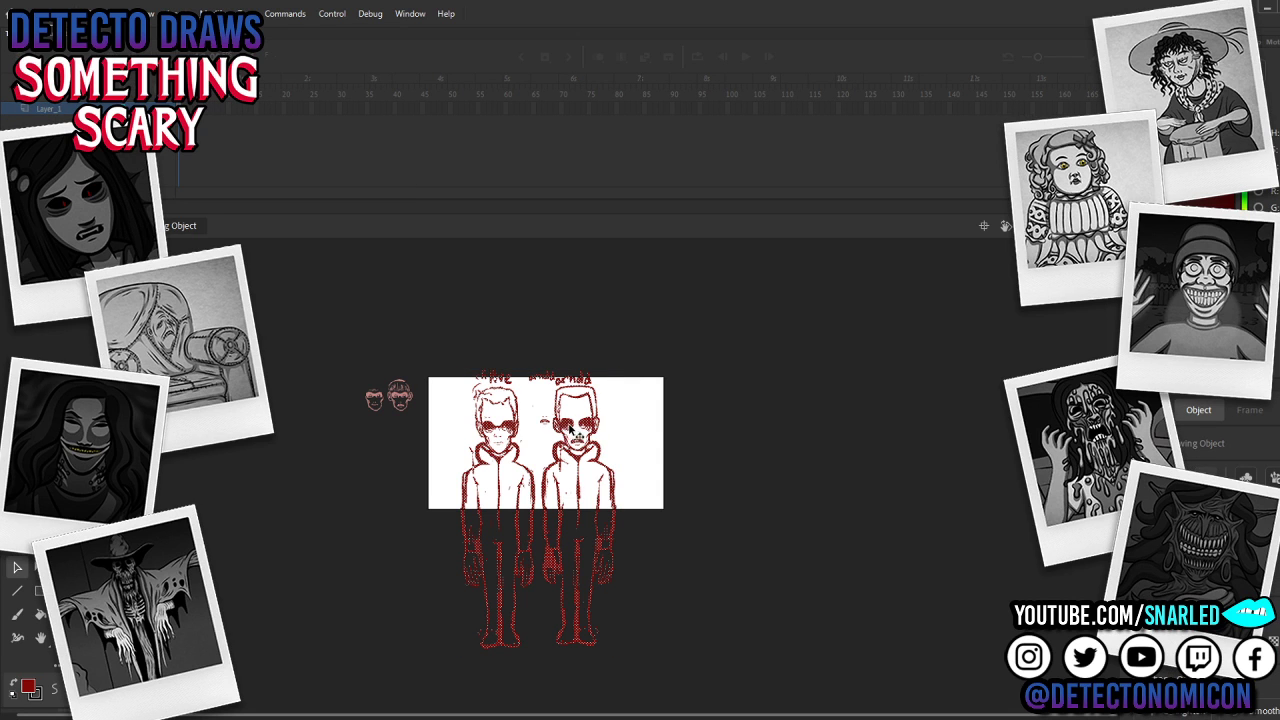
drag(569, 430, 770, 430)
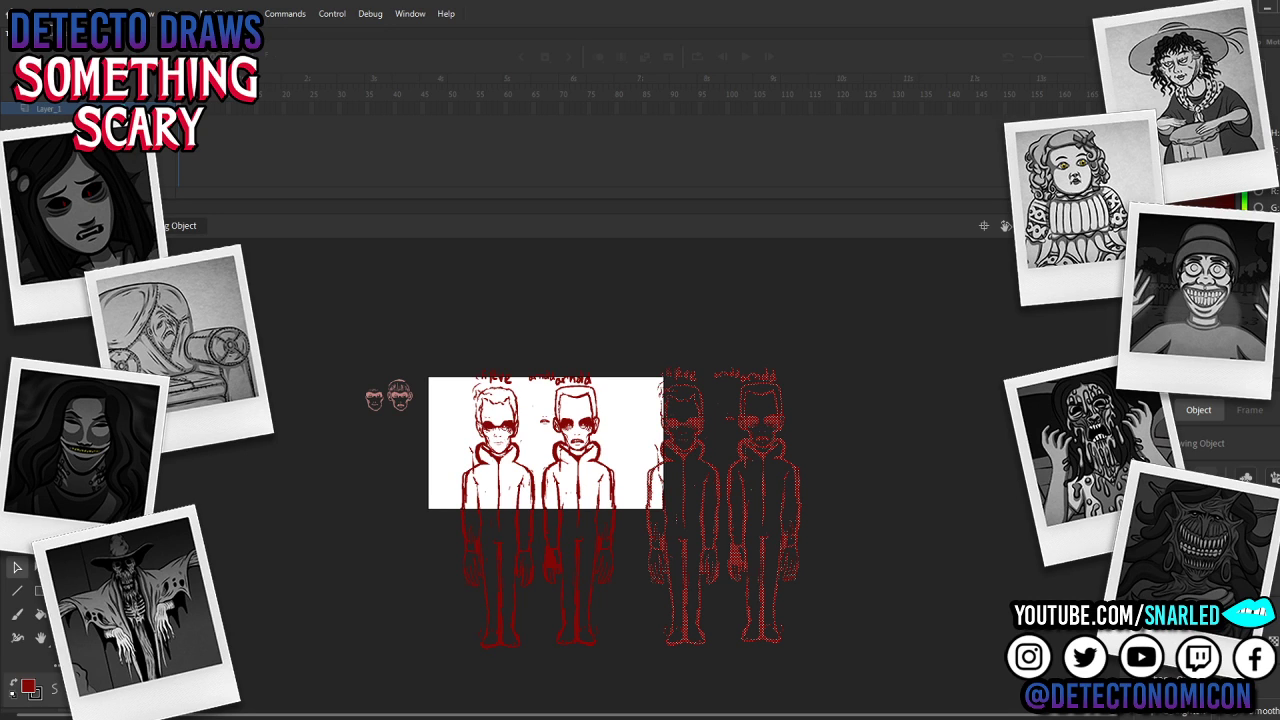
drag(770, 430, 770, 430)
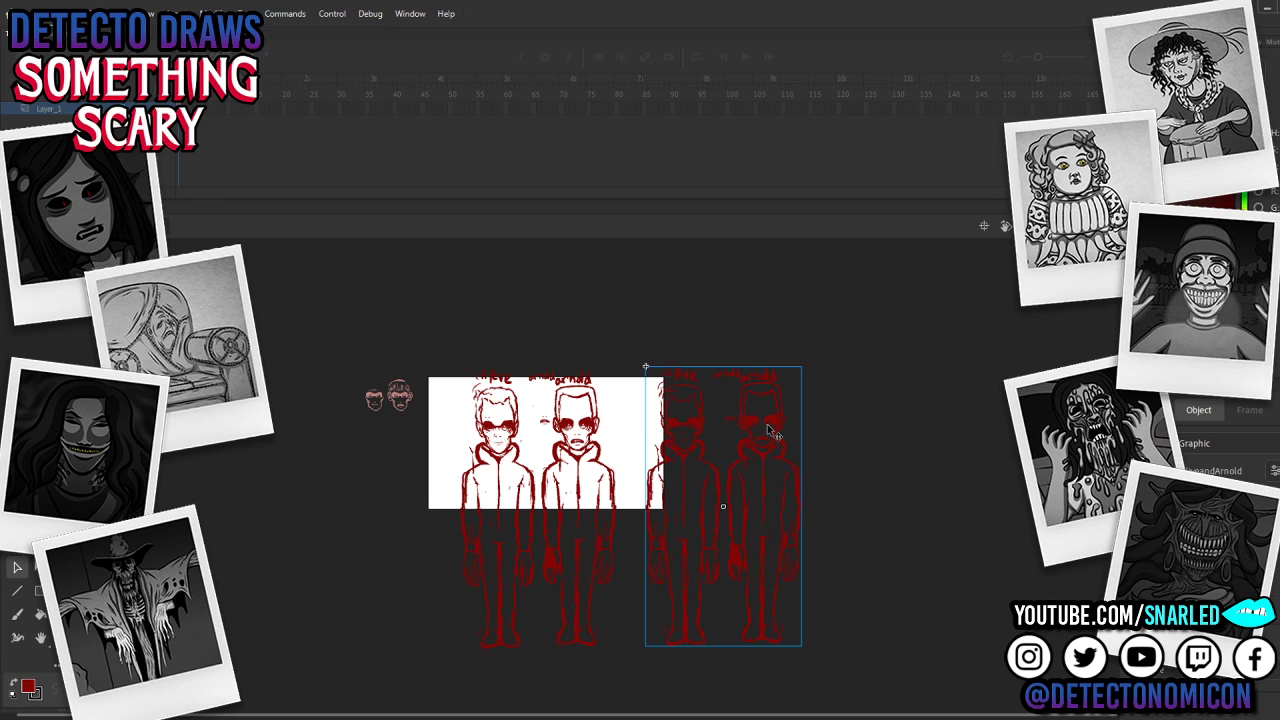
Step: Move the original pair of figures off the left side of the stage and place the symbol copy on the stage
click(578, 338)
mouse_move(440, 317)
mouse_down()
mouse_move(605, 565)
mouse_move(640, 698)
mouse_move(630, 690)
mouse_up()
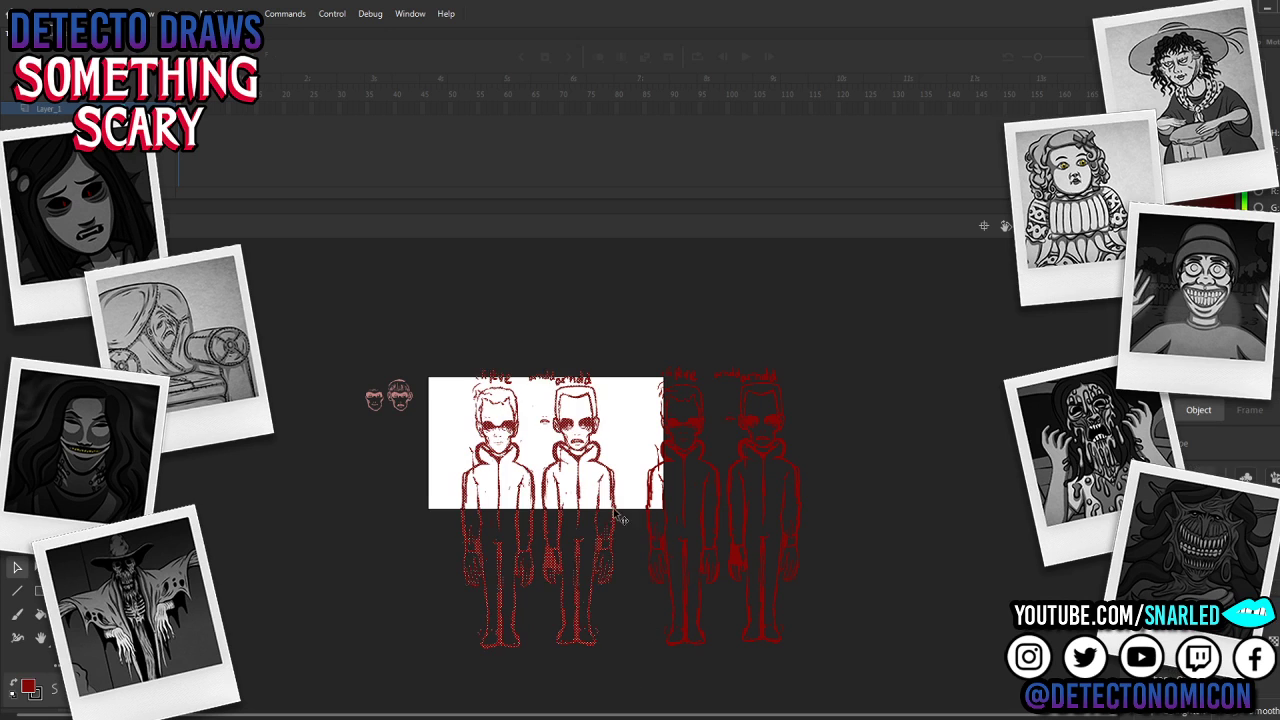
drag(617, 518, 389, 518)
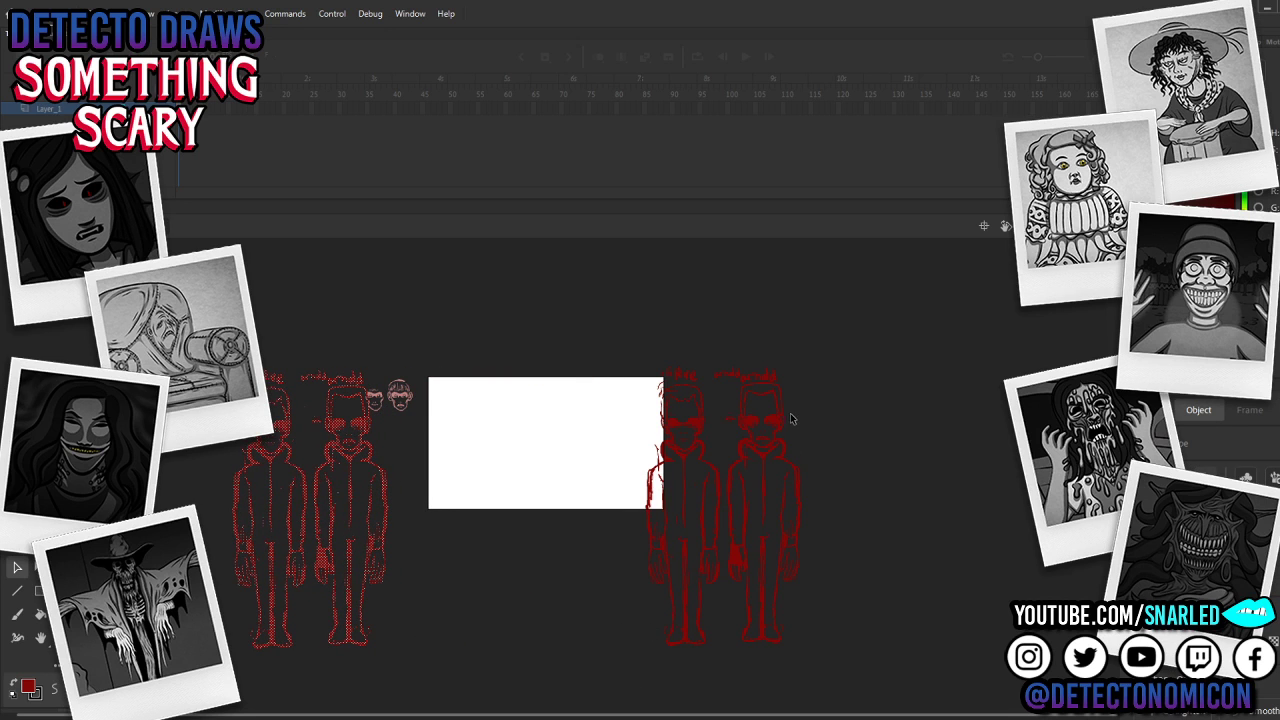
drag(775, 420, 607, 420)
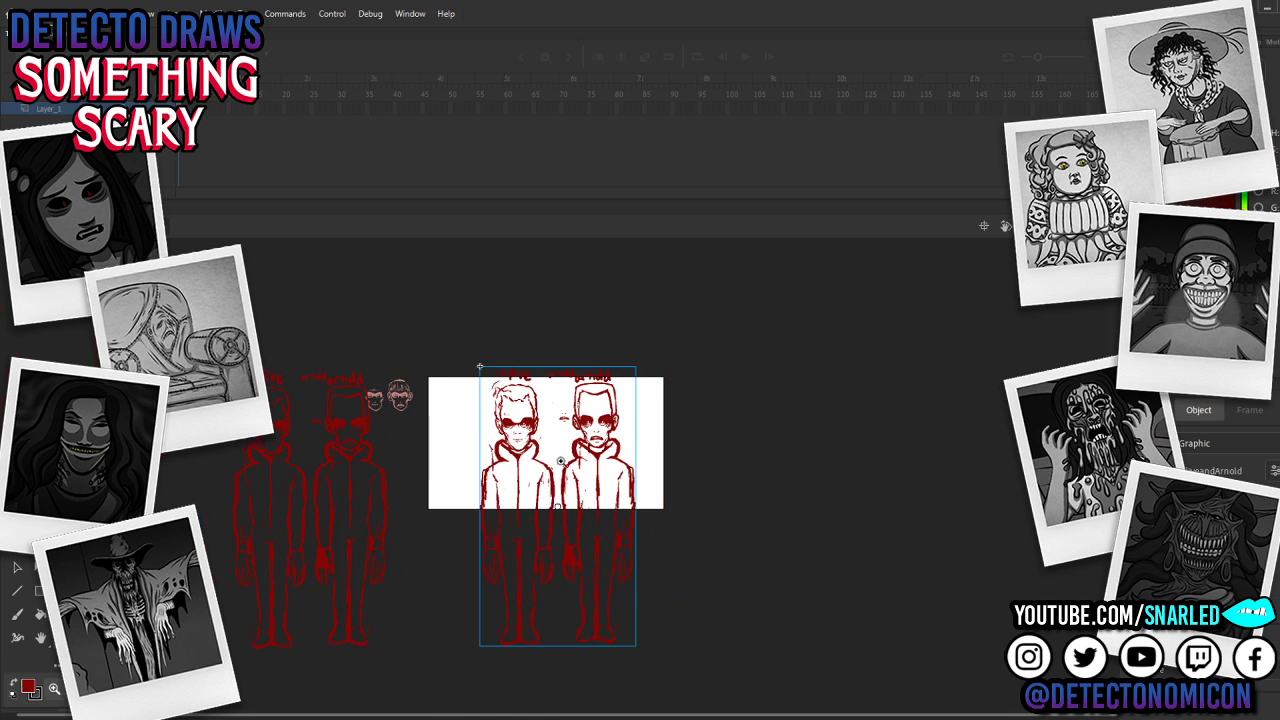
Step: Open the cliveandArnold symbol for editing and erase the stray strokes on the left figure's forehead and beside his hair
click(561, 461)
drag(530, 480, 470, 469)
key(v)
double_click(465, 463)
key(z)
click(427, 422)
key(b)
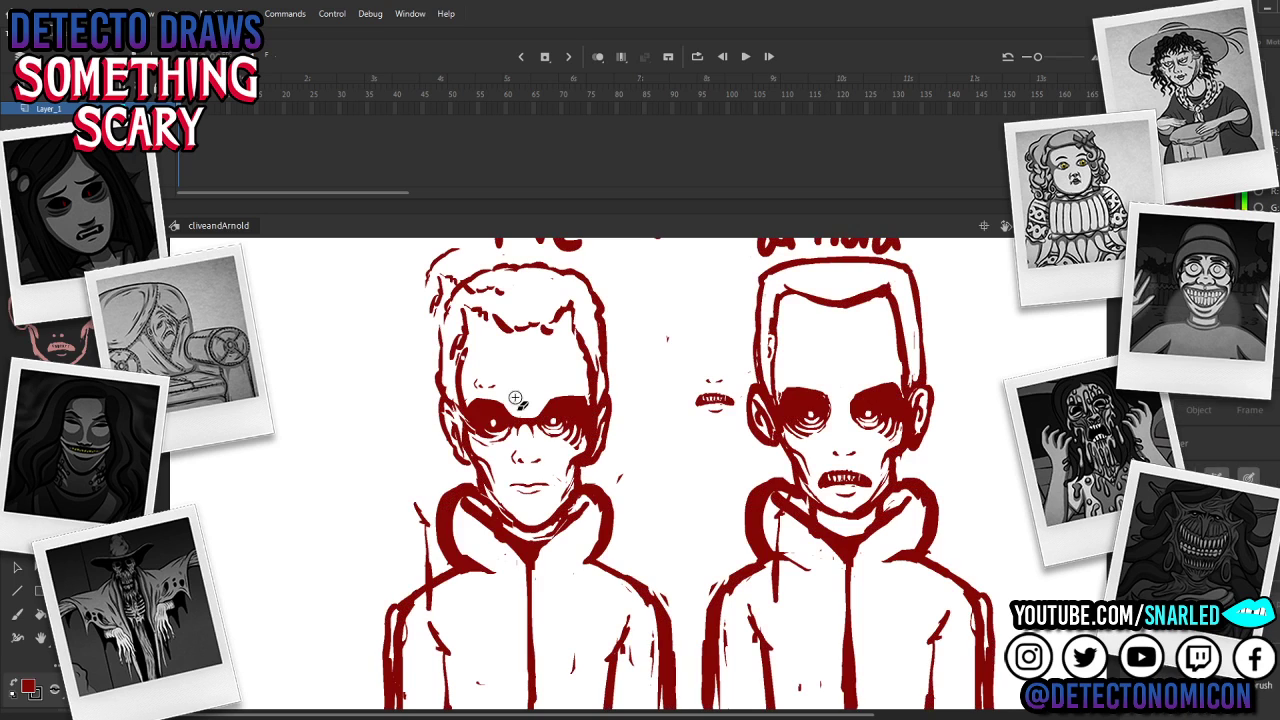
key(e)
drag(482, 381, 478, 386)
mouse_move(468, 268)
mouse_down()
mouse_move(428, 297)
mouse_move(457, 247)
mouse_up()
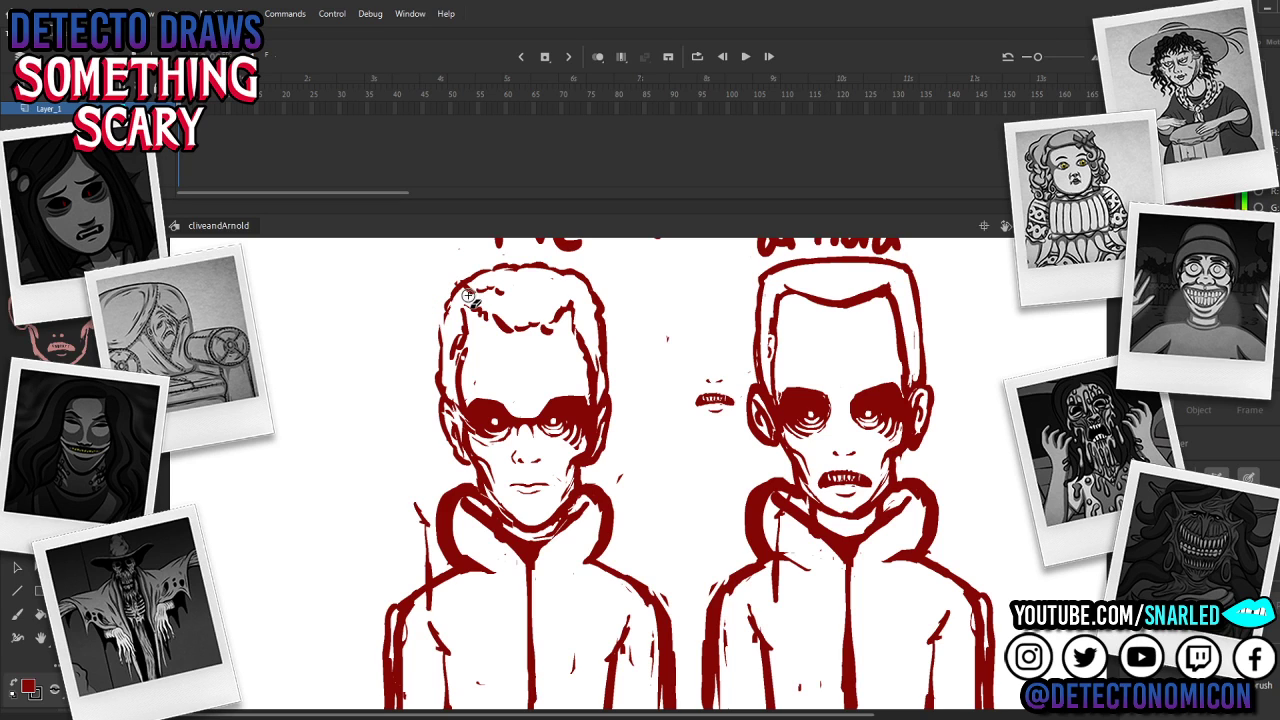
Step: Erase the stray mouth sketch between the figures and the stray line crossing the right figure's hood
drag(734, 484, 602, 454)
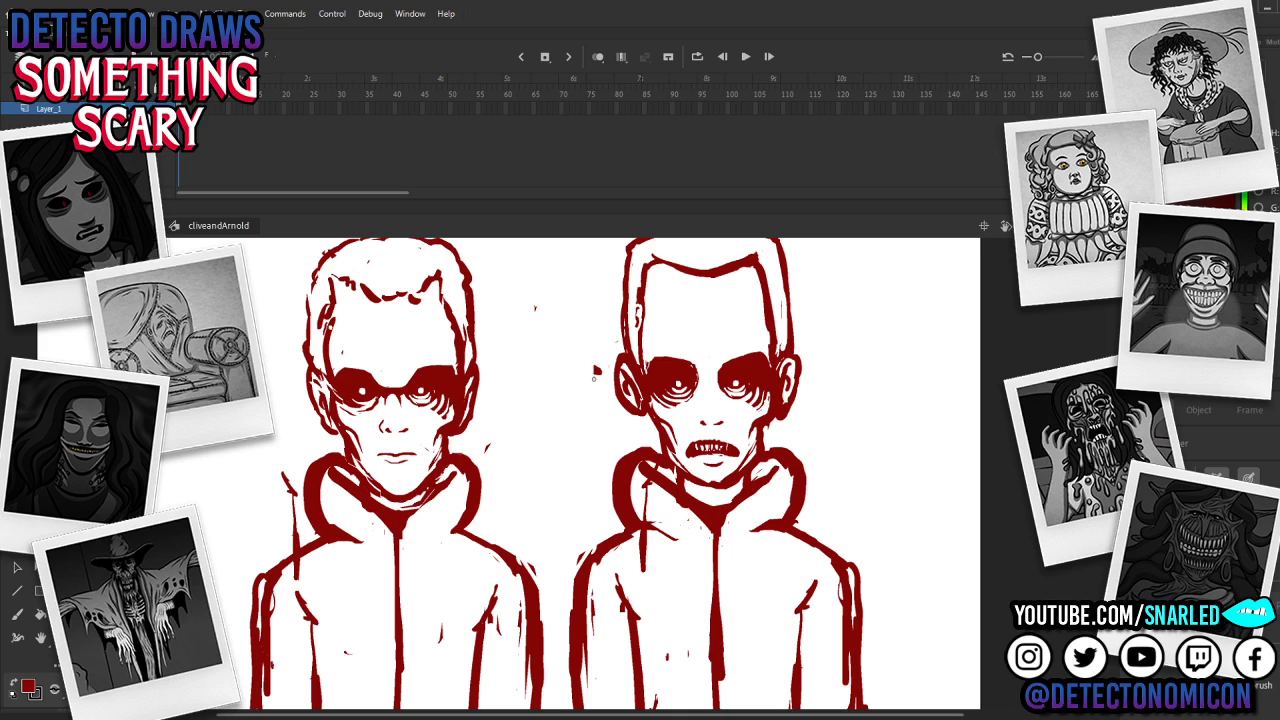
click(638, 302)
key(z)
alt+click(831, 413)
drag(788, 551, 788, 500)
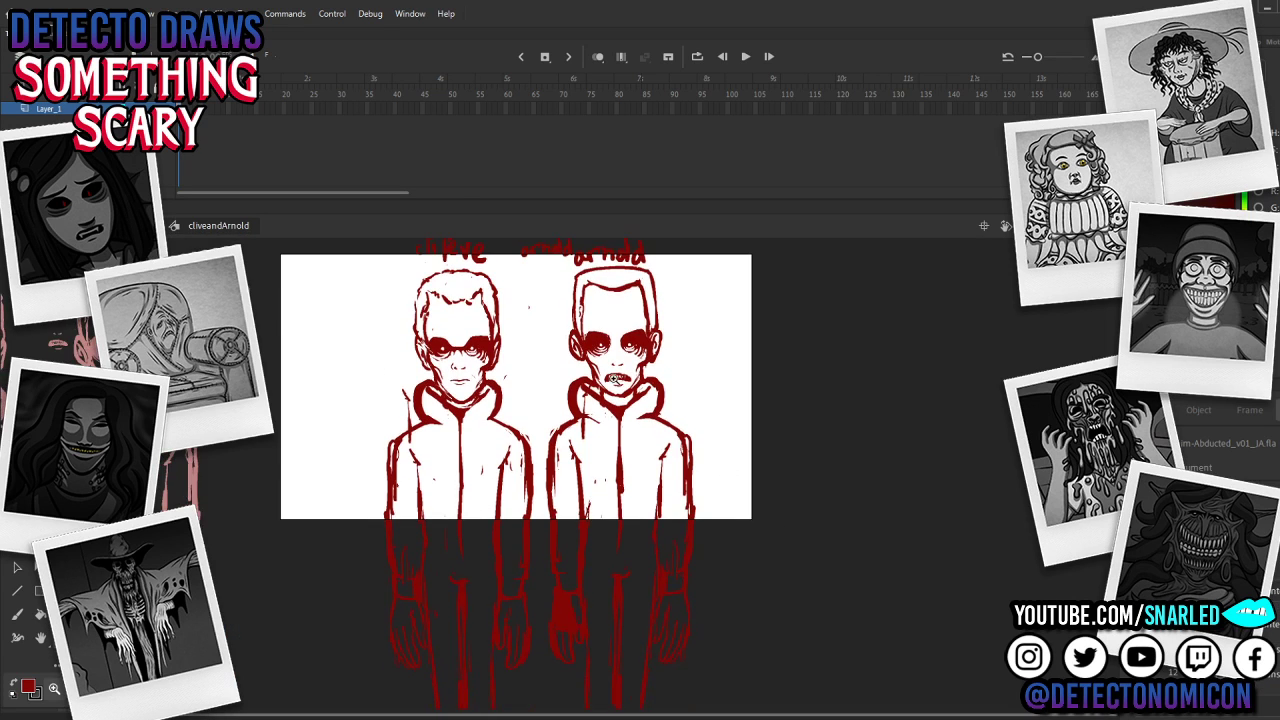
click(621, 436)
key(e)
drag(479, 467, 485, 475)
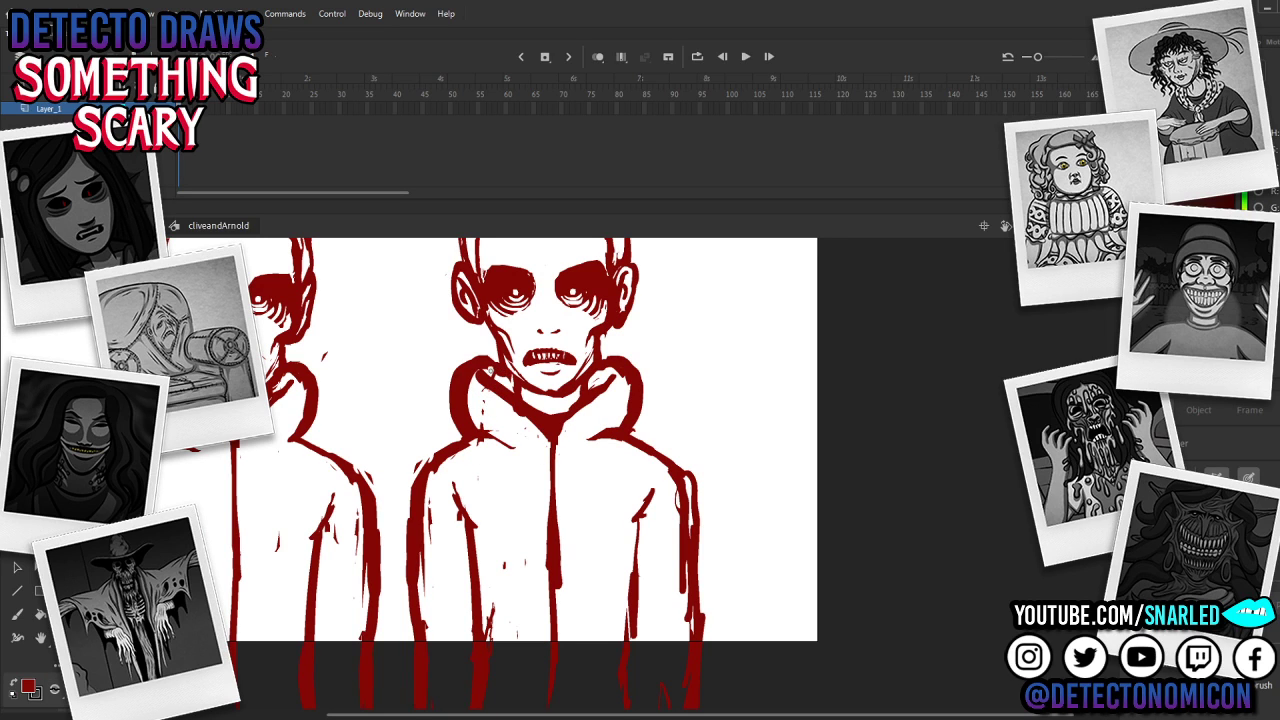
Step: Save the document and erase the stray line beside the left figure's hood
key(z)
alt+click(604, 515)
key(ctrl+s)
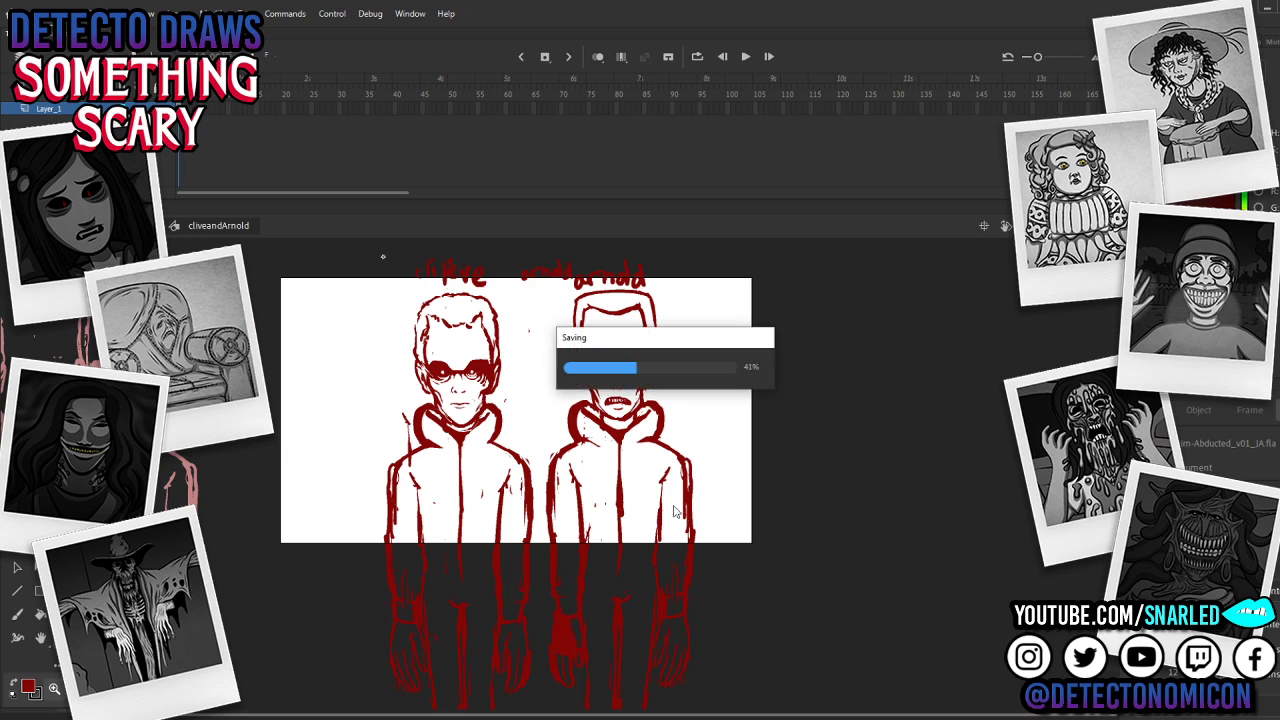
drag(681, 475, 682, 418)
key(e)
key(e)
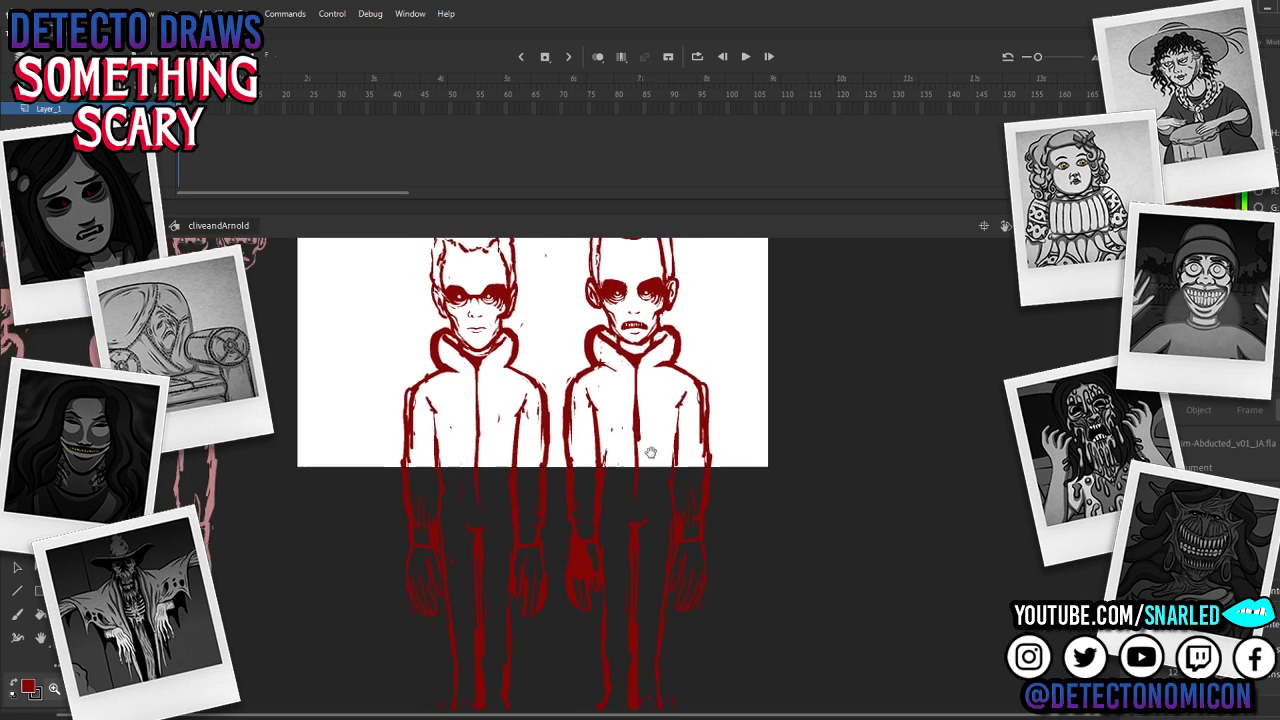
Step: Lasso the left figure, rotate it slightly clockwise and shift it to the left
alt+click(690, 413)
key(v)
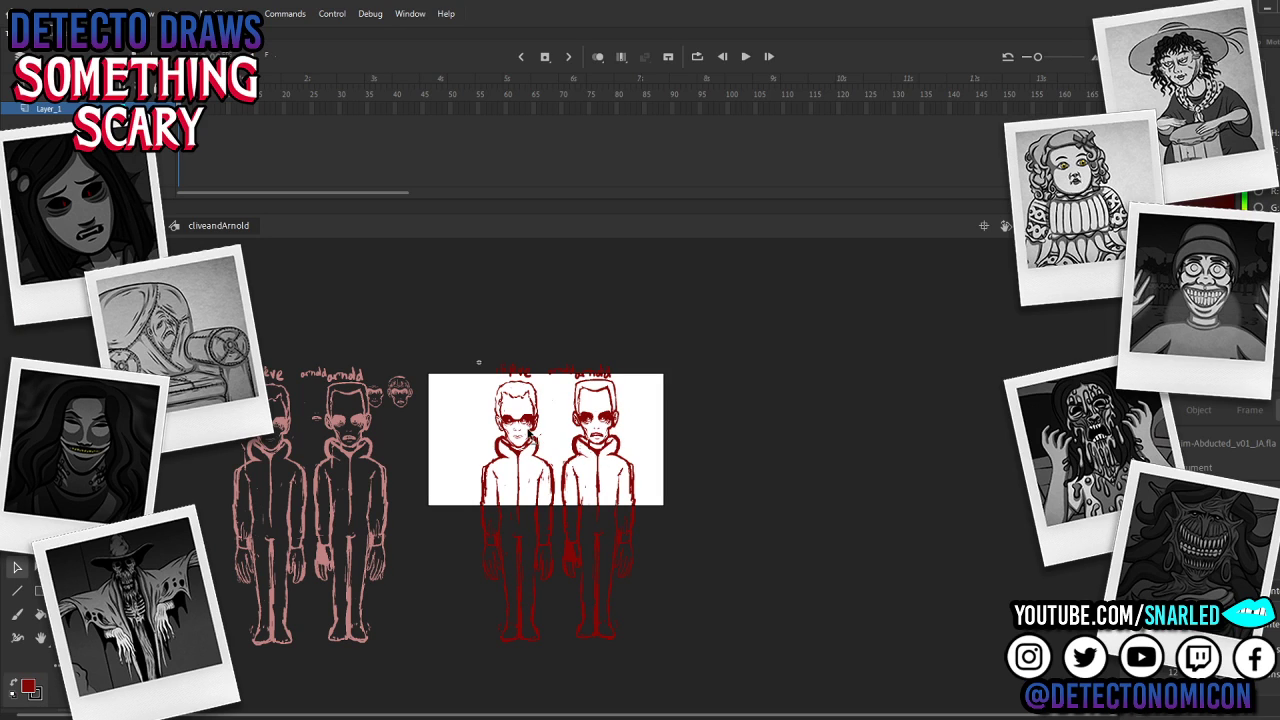
key(l)
mouse_move(556, 430)
mouse_down()
mouse_move(557, 593)
mouse_move(527, 683)
mouse_move(457, 517)
mouse_move(467, 400)
mouse_move(526, 344)
mouse_move(557, 446)
mouse_up()
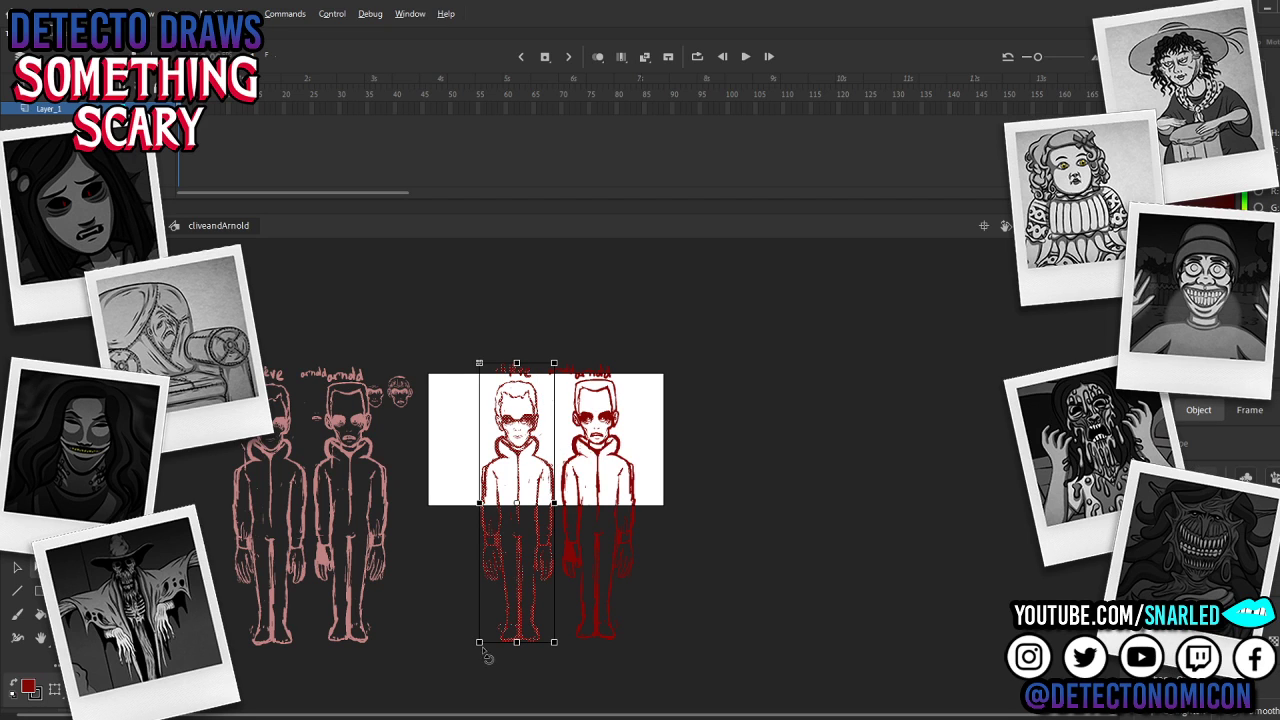
drag(482, 649, 448, 650)
key(v)
drag(526, 452, 506, 452)
Step: Select the right figure, rotate it slightly counter-clockwise and reposition it on the stage
drag(685, 329, 530, 674)
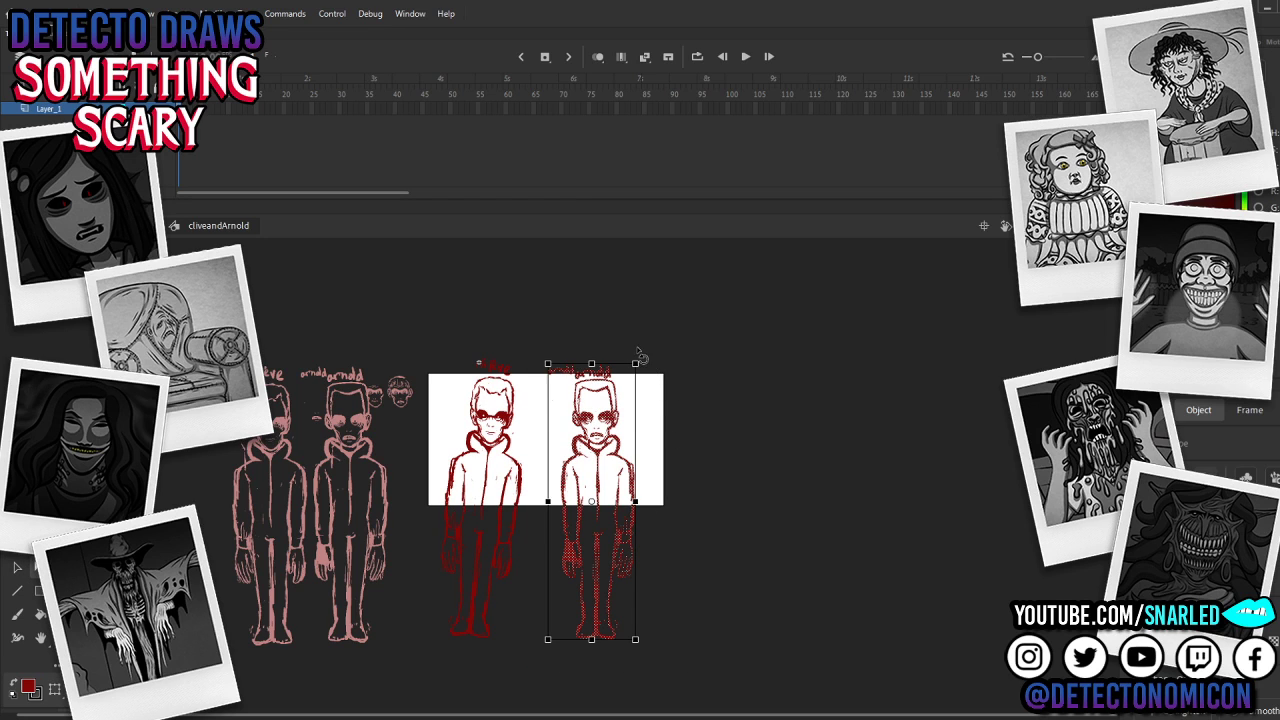
drag(641, 353, 639, 351)
key(v)
mouse_move(598, 442)
mouse_down()
mouse_move(624, 441)
mouse_move(625, 421)
mouse_up()
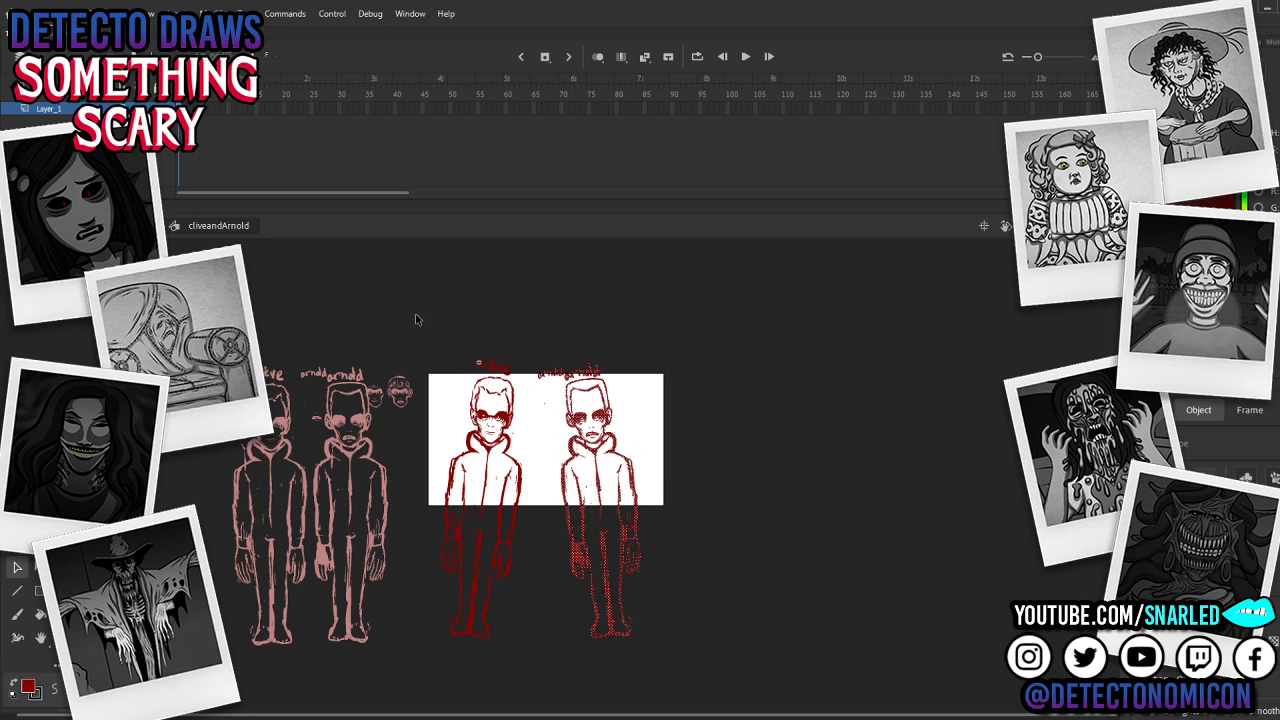
Step: Select both figures together and scale them up very slightly
drag(416, 320, 730, 684)
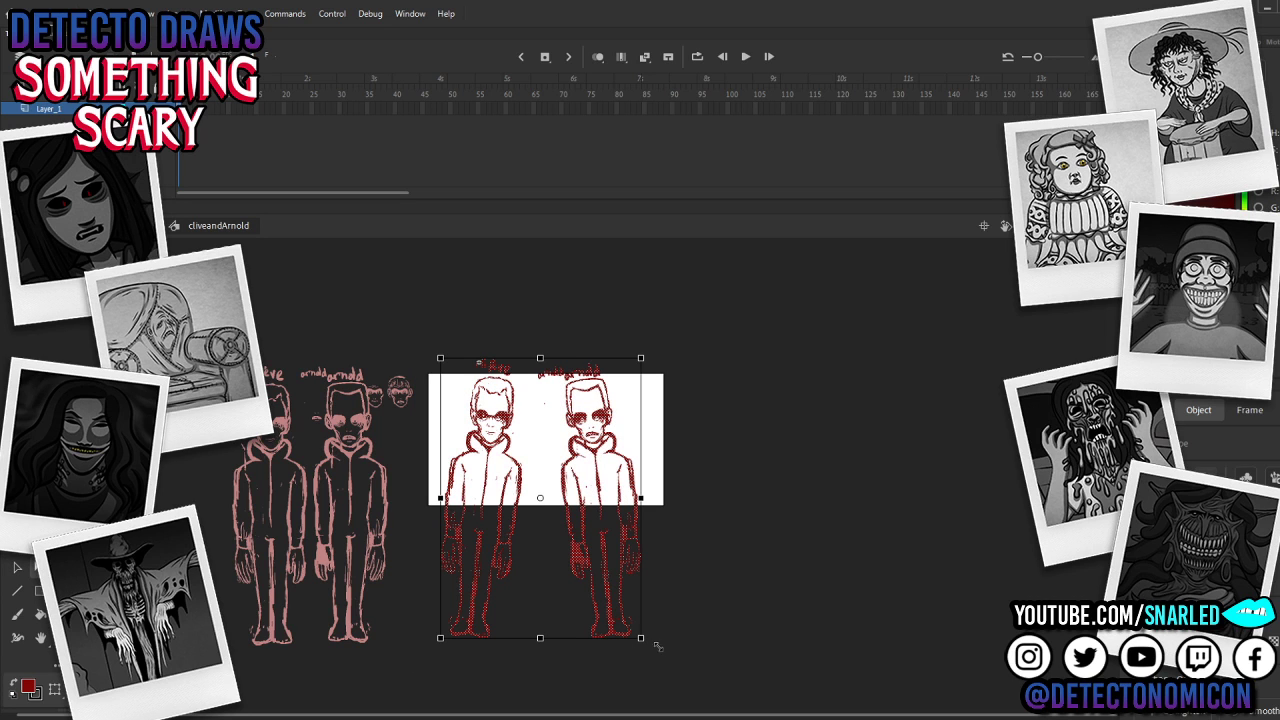
drag(657, 647, 672, 662)
drag(626, 424, 636, 441)
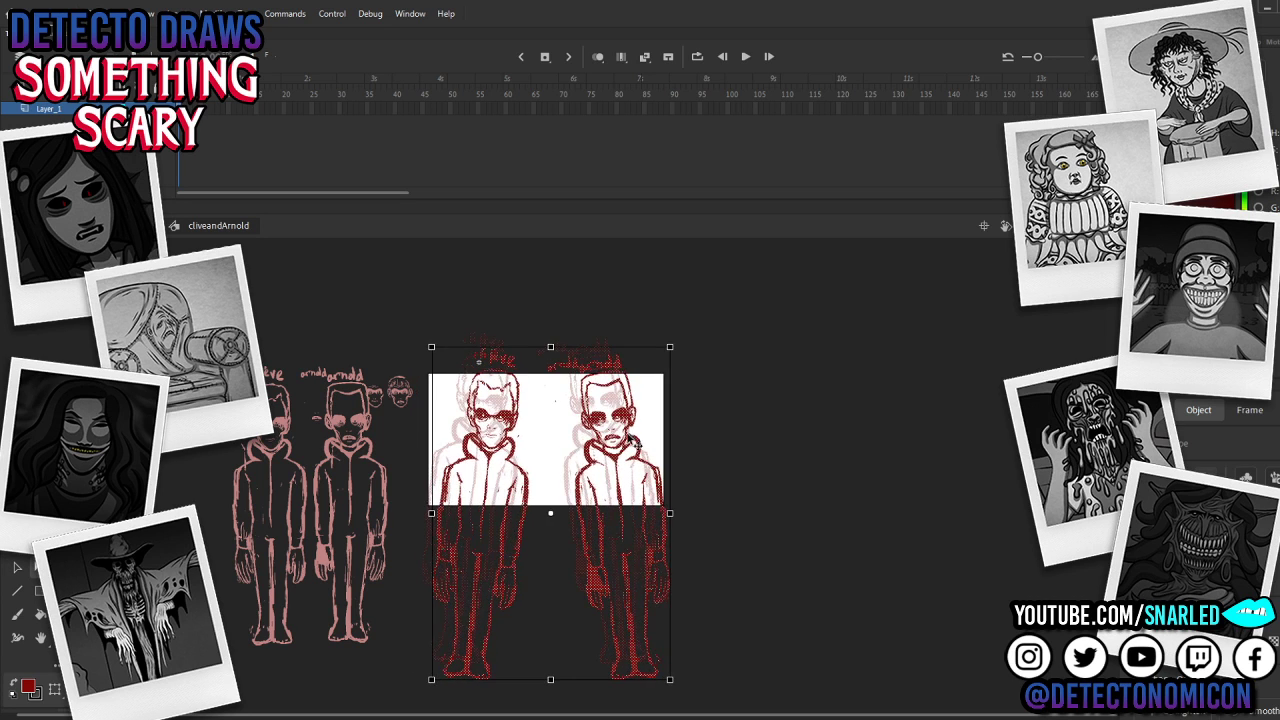
key(ctrl+z)
key(ctrl+z)
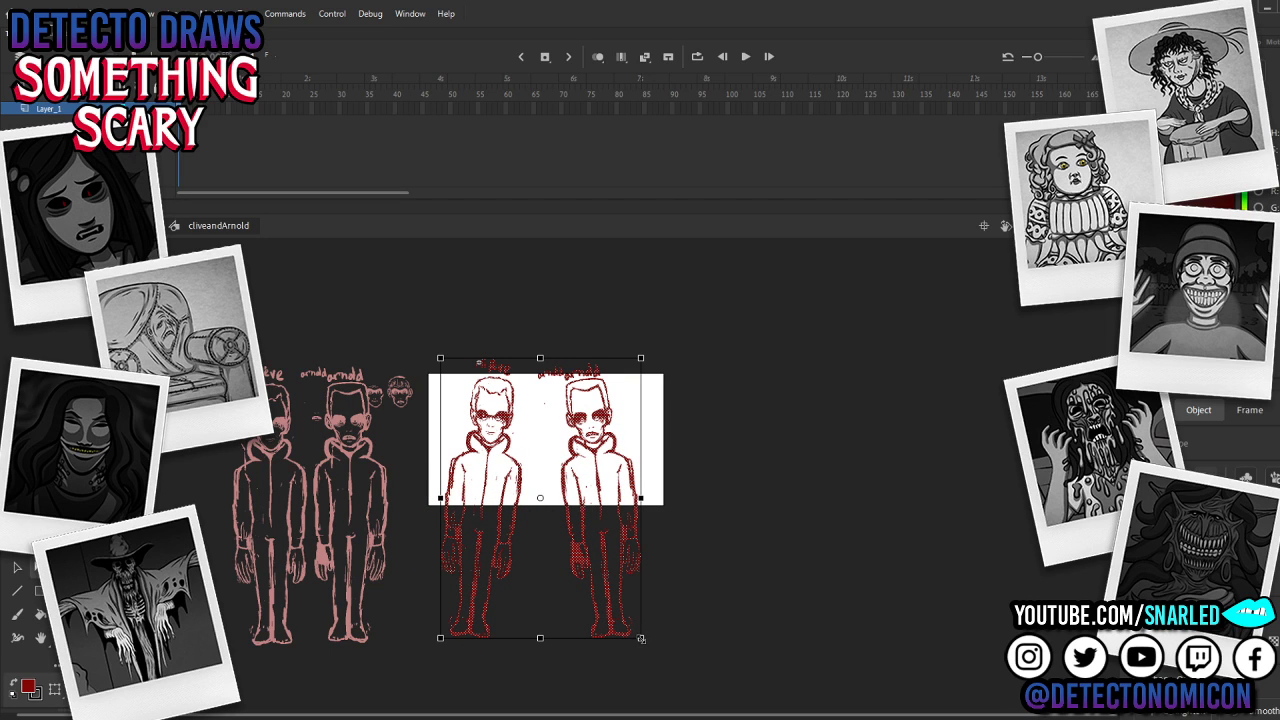
drag(642, 639, 645, 645)
key(v)
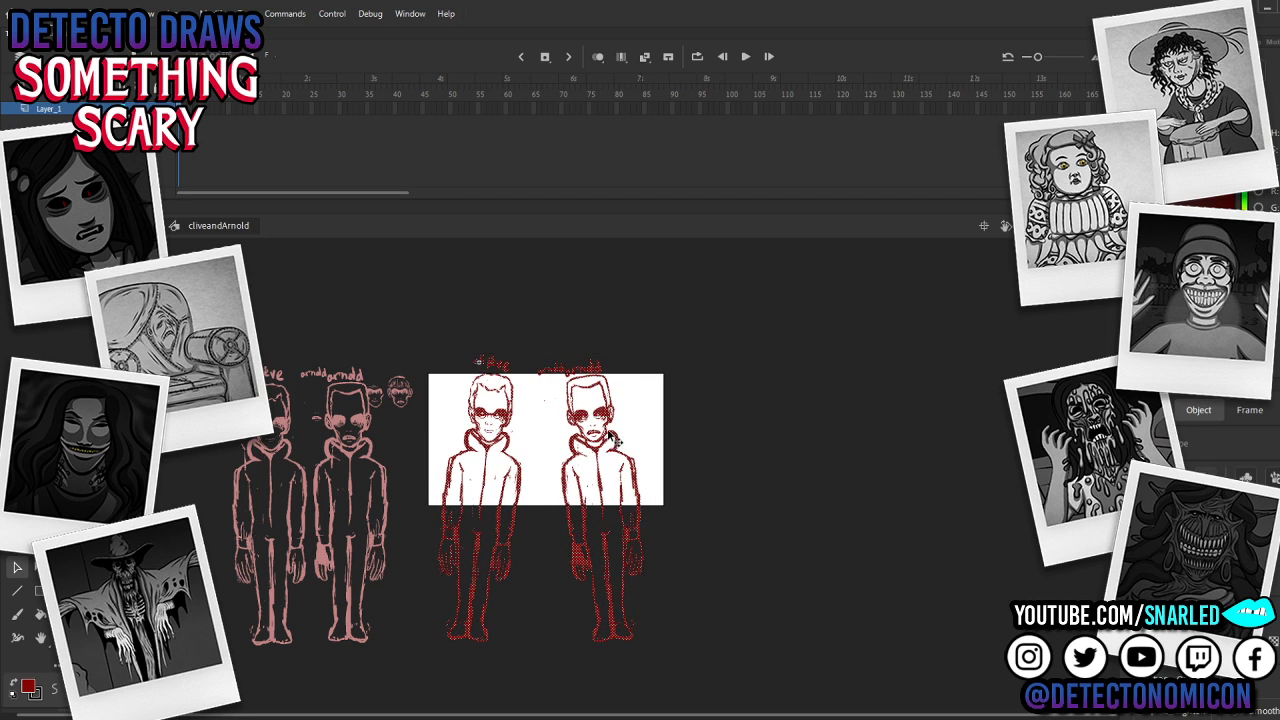
Step: Tilt the left figure a little further clockwise and reposition it near the left edge of the stage
mouse_move(398, 302)
mouse_down()
mouse_move(536, 480)
mouse_move(536, 685)
mouse_up()
key(q)
drag(538, 354, 554, 362)
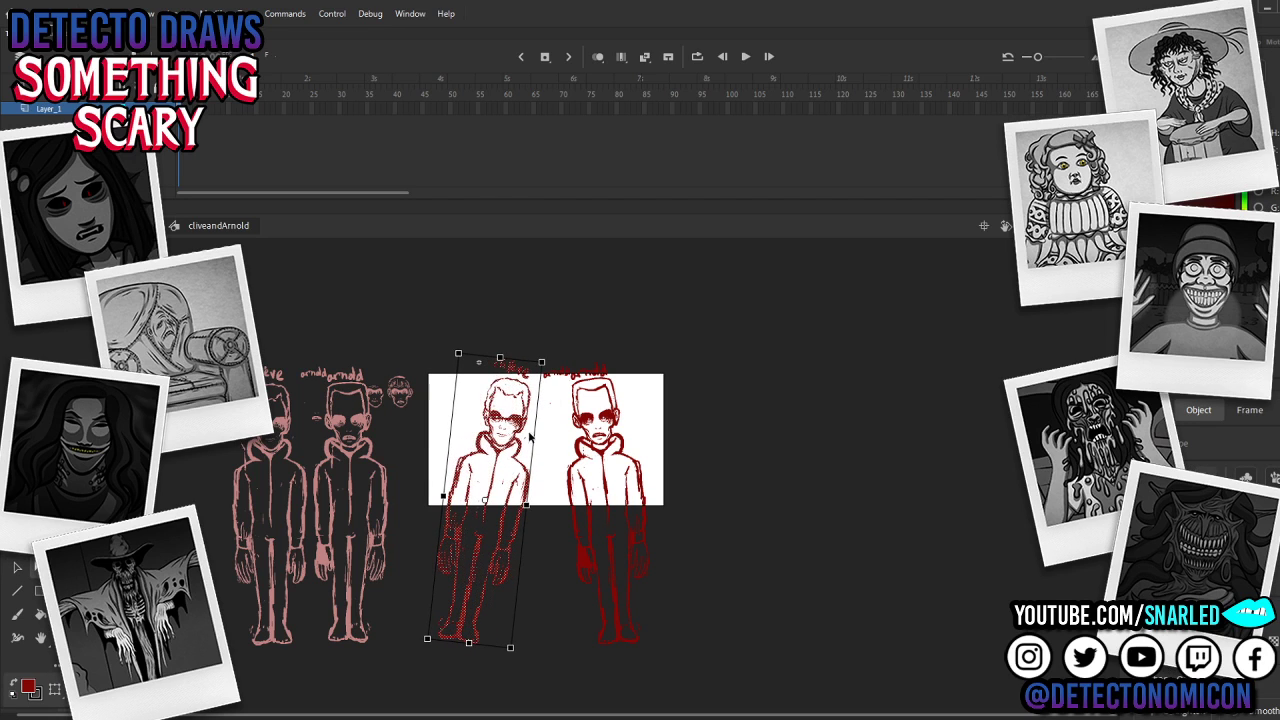
drag(530, 430, 521, 427)
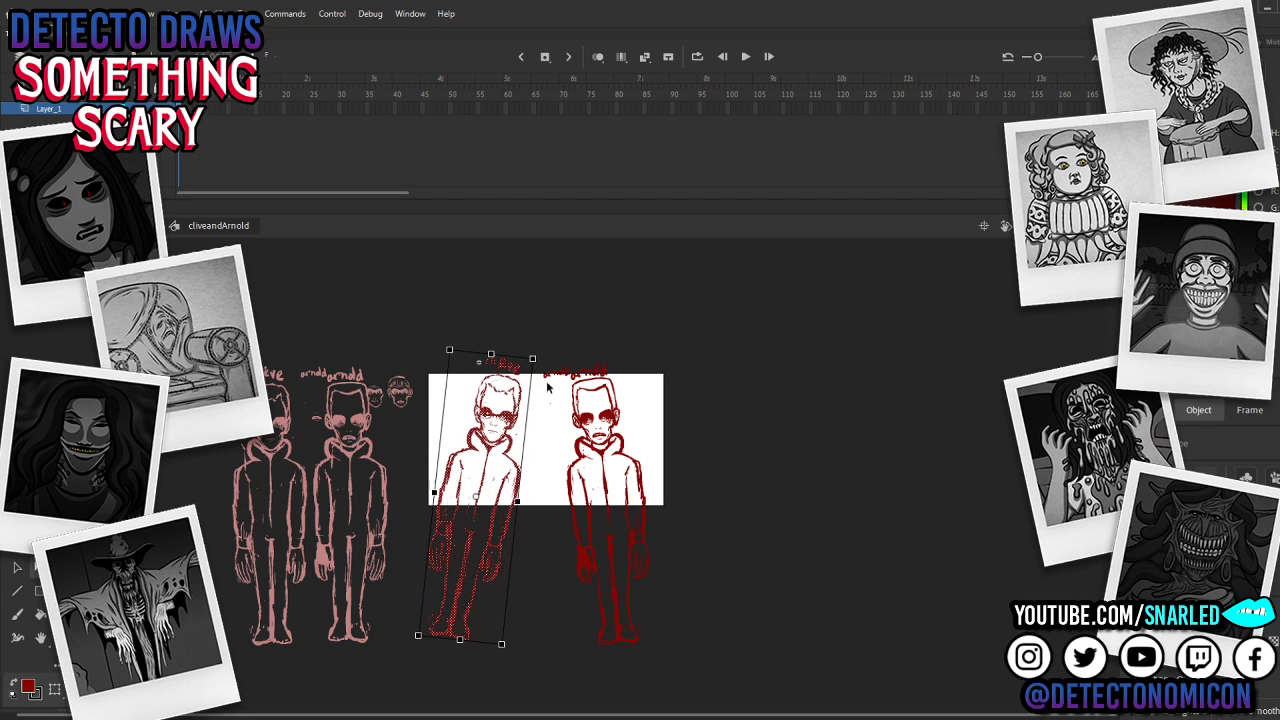
drag(541, 353, 533, 350)
drag(517, 420, 518, 421)
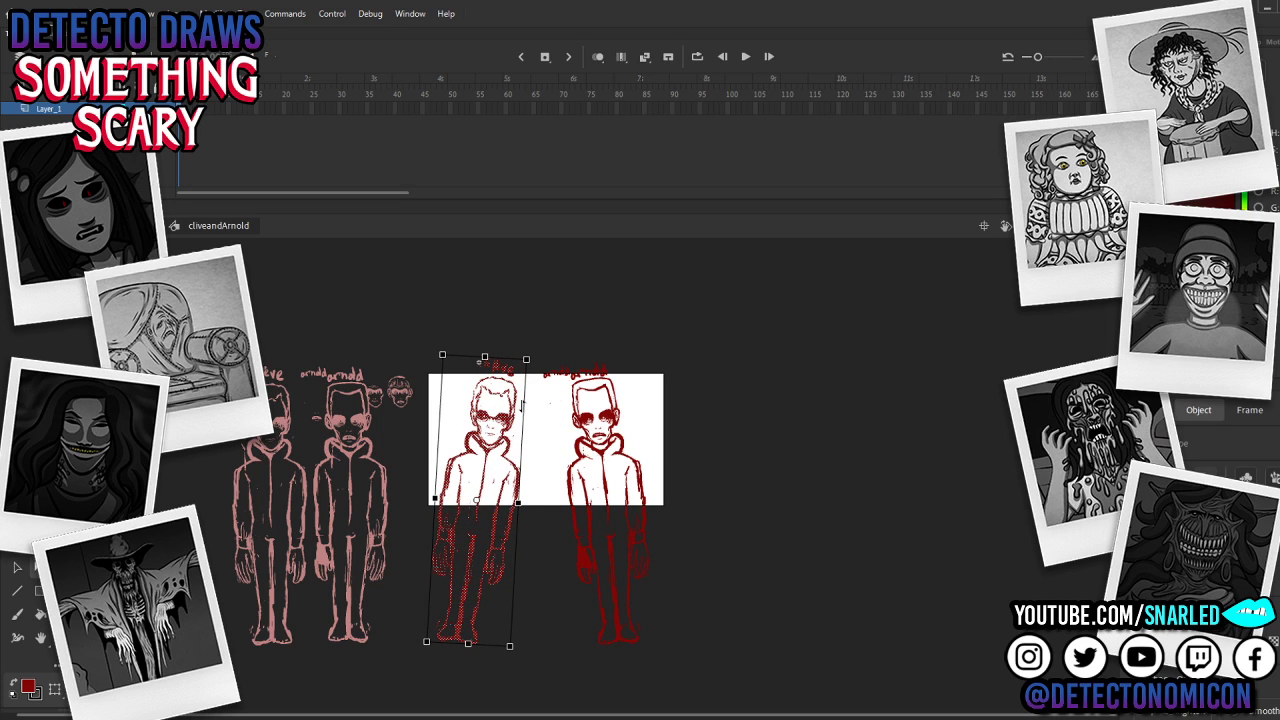
Step: Tilt the right figure a little further counter-clockwise and nudge it into position to mirror the left figure
drag(738, 330, 536, 695)
drag(655, 351, 648, 349)
key(v)
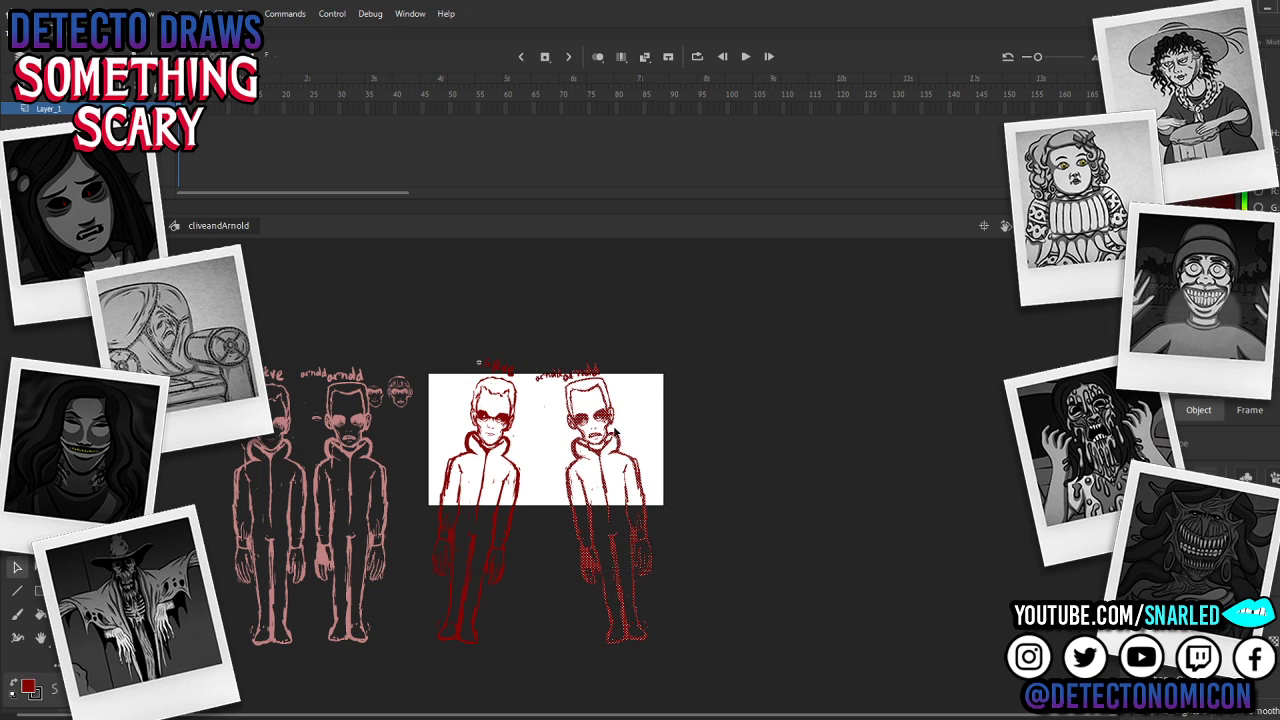
drag(618, 434, 615, 433)
Step: Delete the handwritten name labels above both figures and leave the symbol's editing mode
key(z)
click(598, 415)
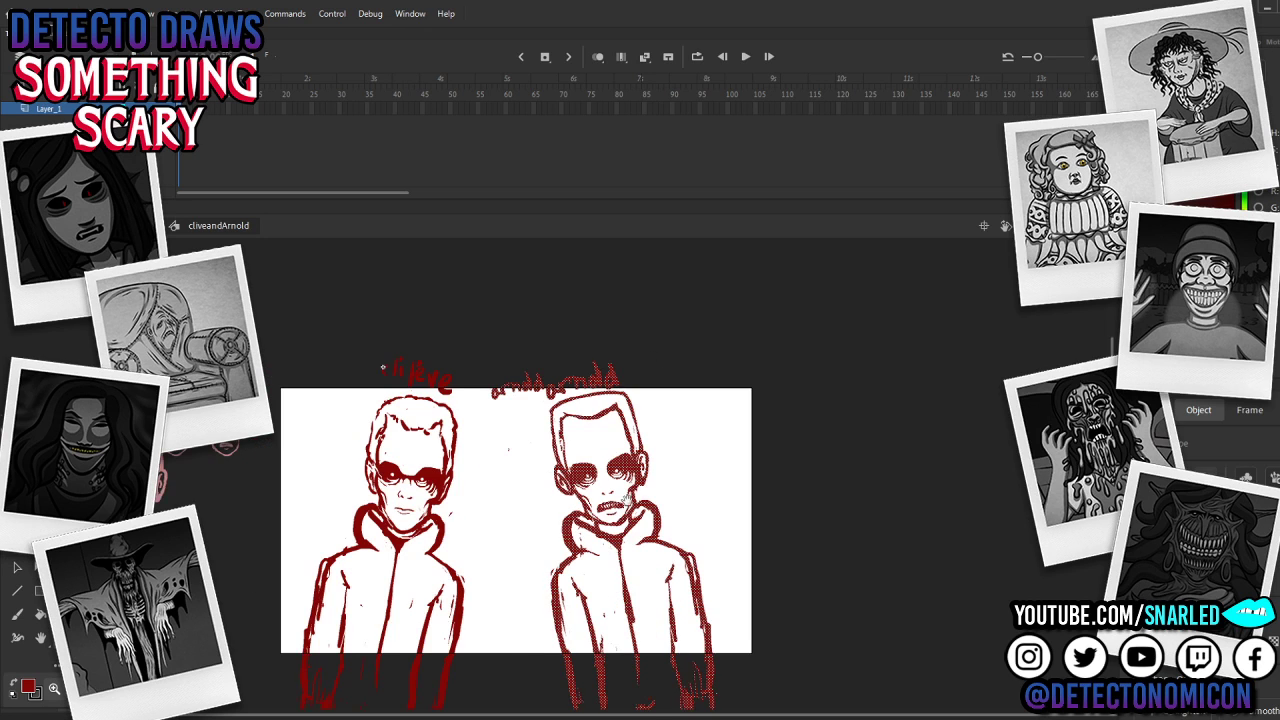
drag(626, 499, 633, 473)
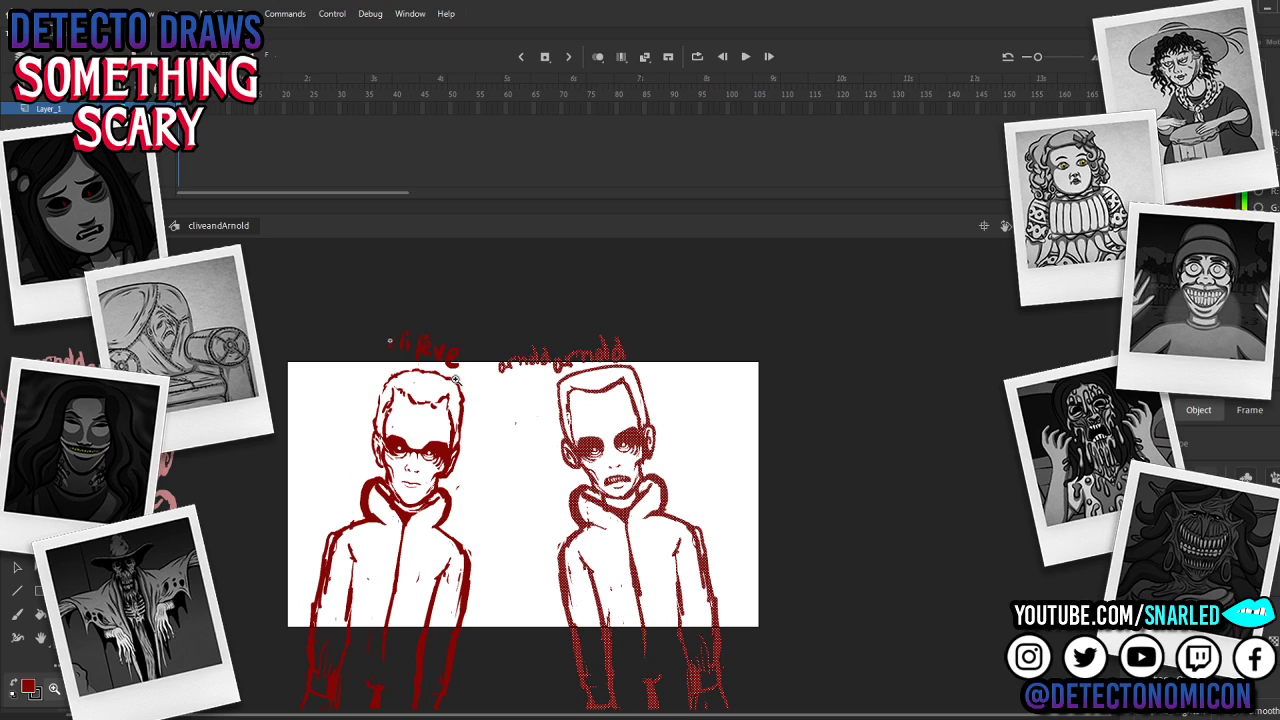
key(l)
mouse_move(395, 306)
mouse_down()
mouse_move(390, 367)
mouse_move(466, 372)
mouse_move(451, 306)
mouse_move(395, 306)
mouse_up()
mouse_move(505, 312)
mouse_down()
mouse_move(534, 405)
mouse_move(658, 345)
mouse_move(496, 352)
mouse_up()
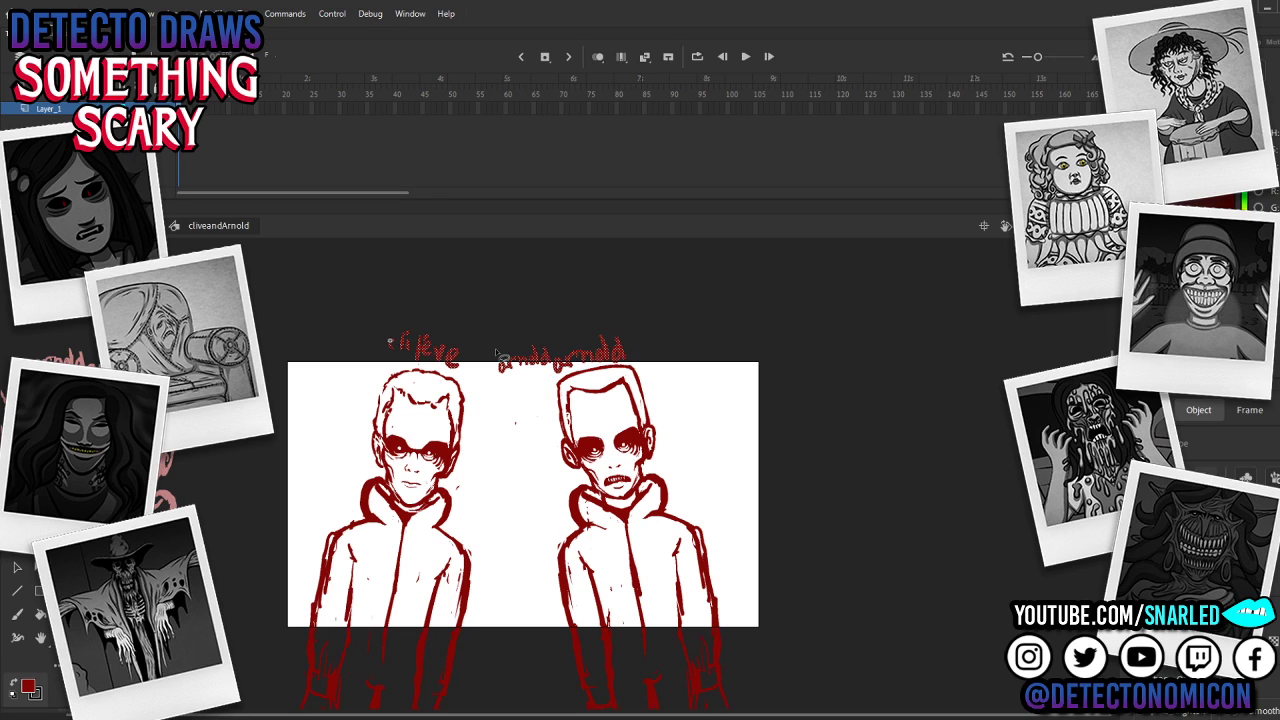
key(Delete)
drag(728, 466, 707, 395)
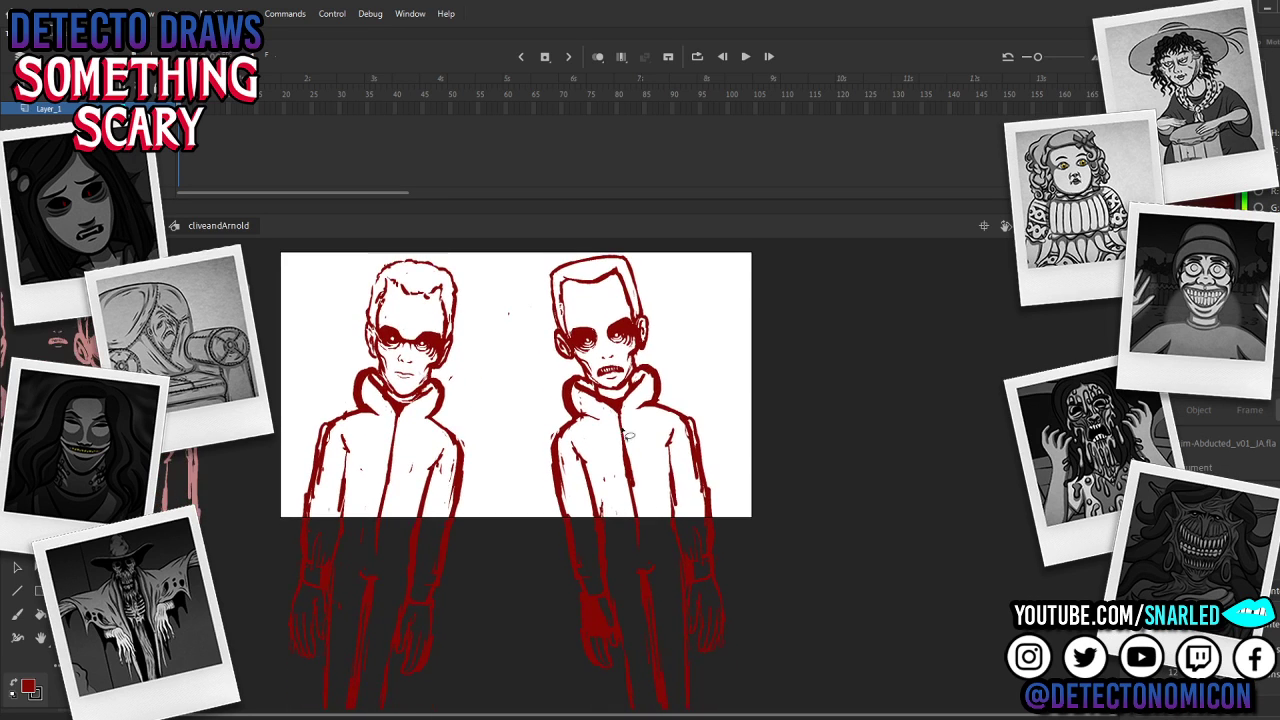
double_click(756, 442)
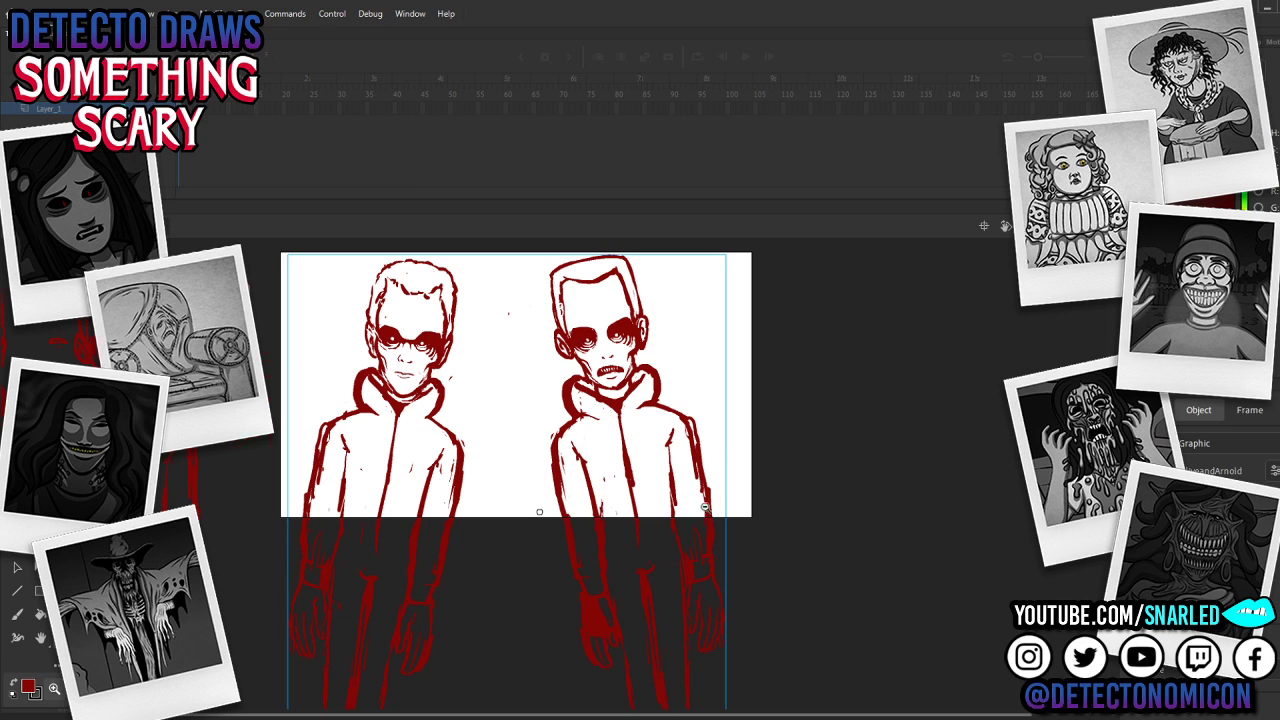
Step: Open the two-figure symbol for editing, enlarge the left figure slightly and shift it a little to the right
key(ctrl+minus)
double_click(509, 413)
key(l)
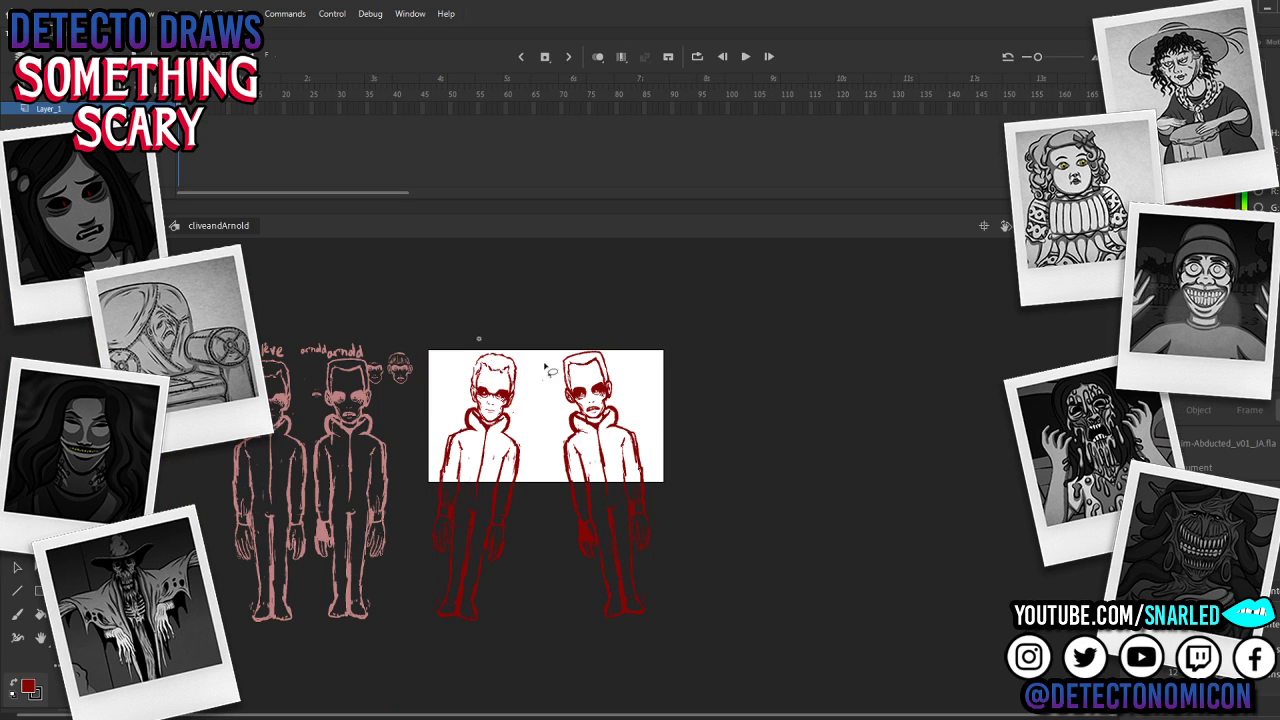
mouse_move(540, 366)
mouse_down()
mouse_move(542, 476)
mouse_move(498, 646)
mouse_move(336, 616)
mouse_move(419, 329)
mouse_move(545, 370)
mouse_up()
mouse_move(522, 622)
mouse_down()
mouse_move(475, 631)
mouse_move(531, 635)
mouse_move(478, 664)
mouse_up()
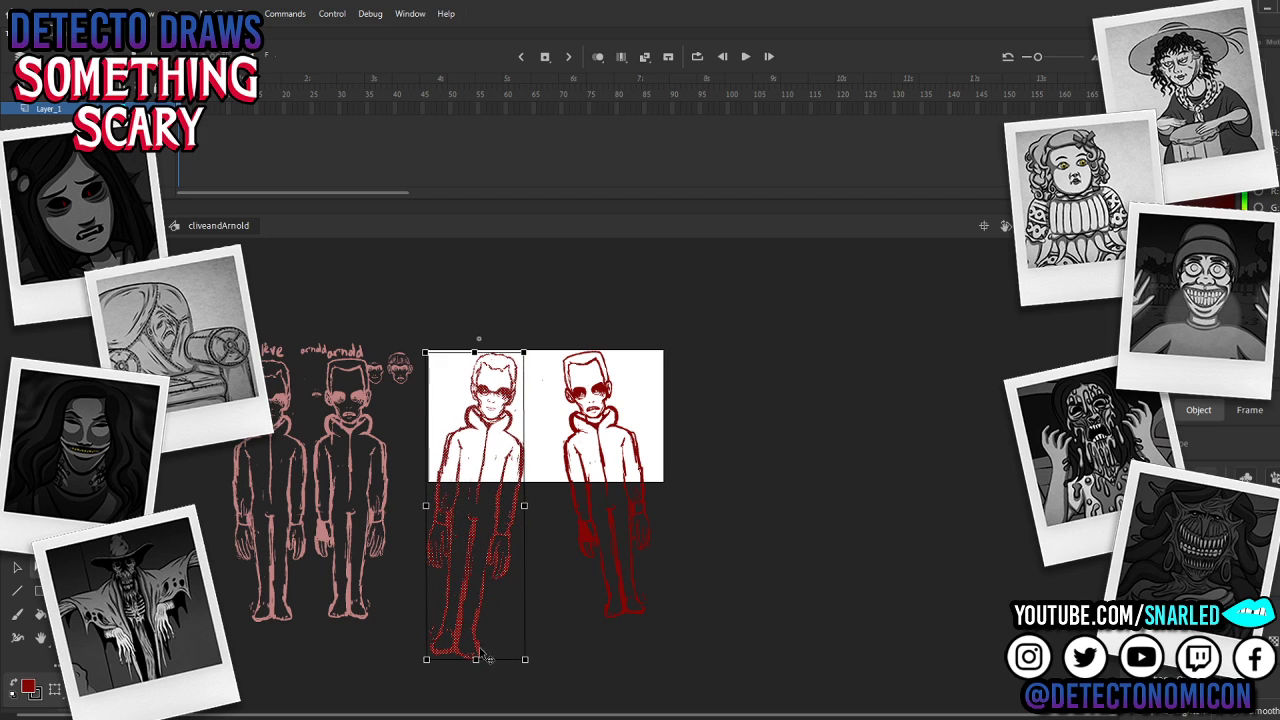
drag(513, 537, 517, 538)
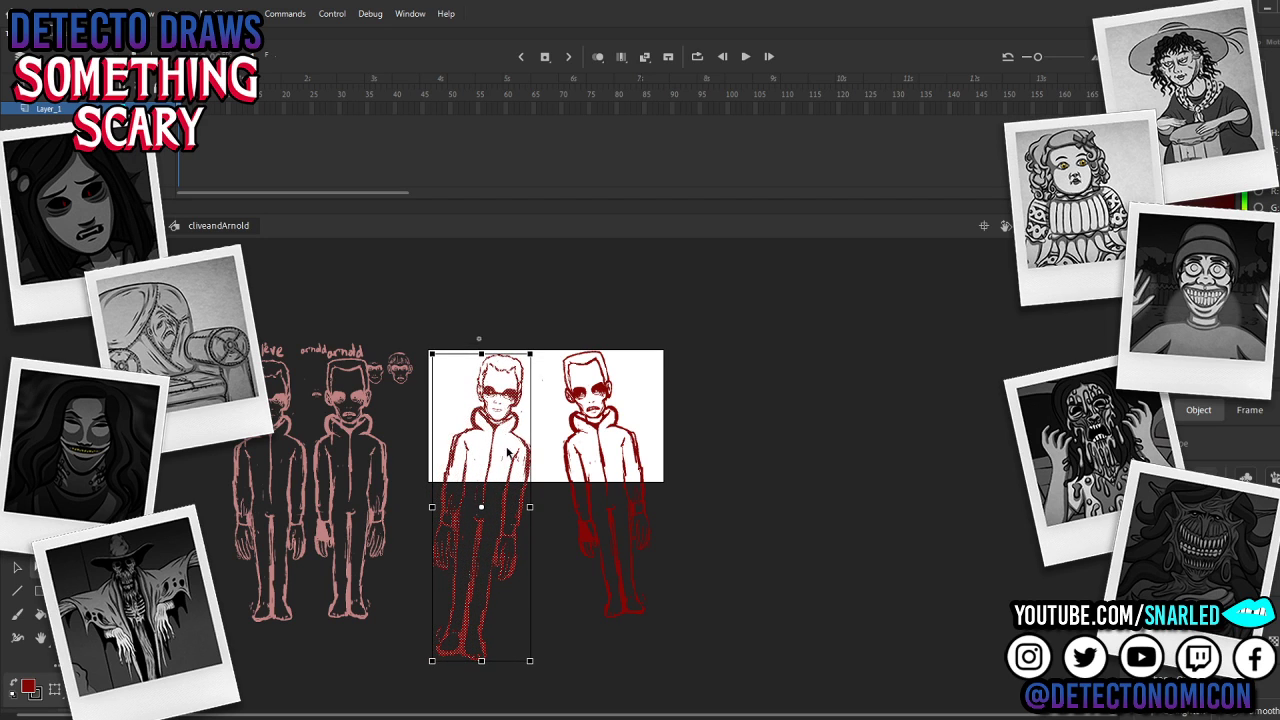
Step: Shorten the left figure's body below the head by raising its feet, leaving the head out of the selection
key(b)
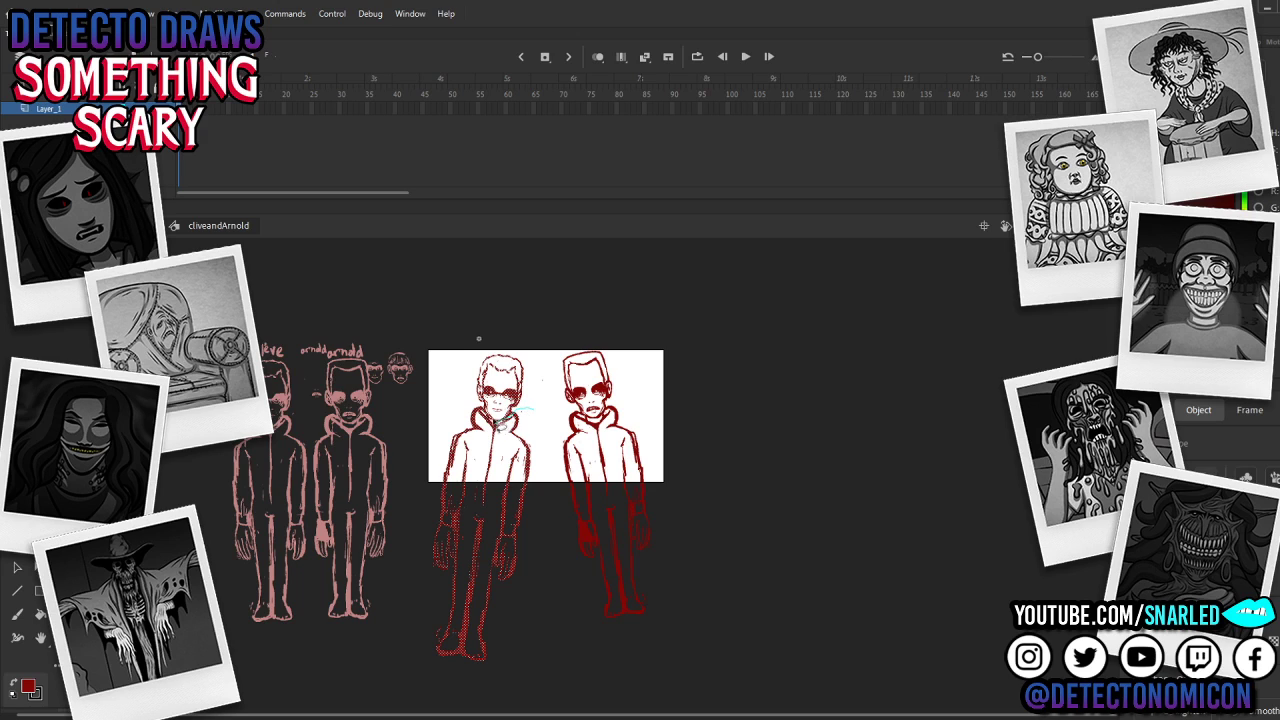
mouse_move(520, 410)
mouse_down()
mouse_move(425, 460)
mouse_move(557, 571)
mouse_move(557, 430)
mouse_move(525, 410)
mouse_up()
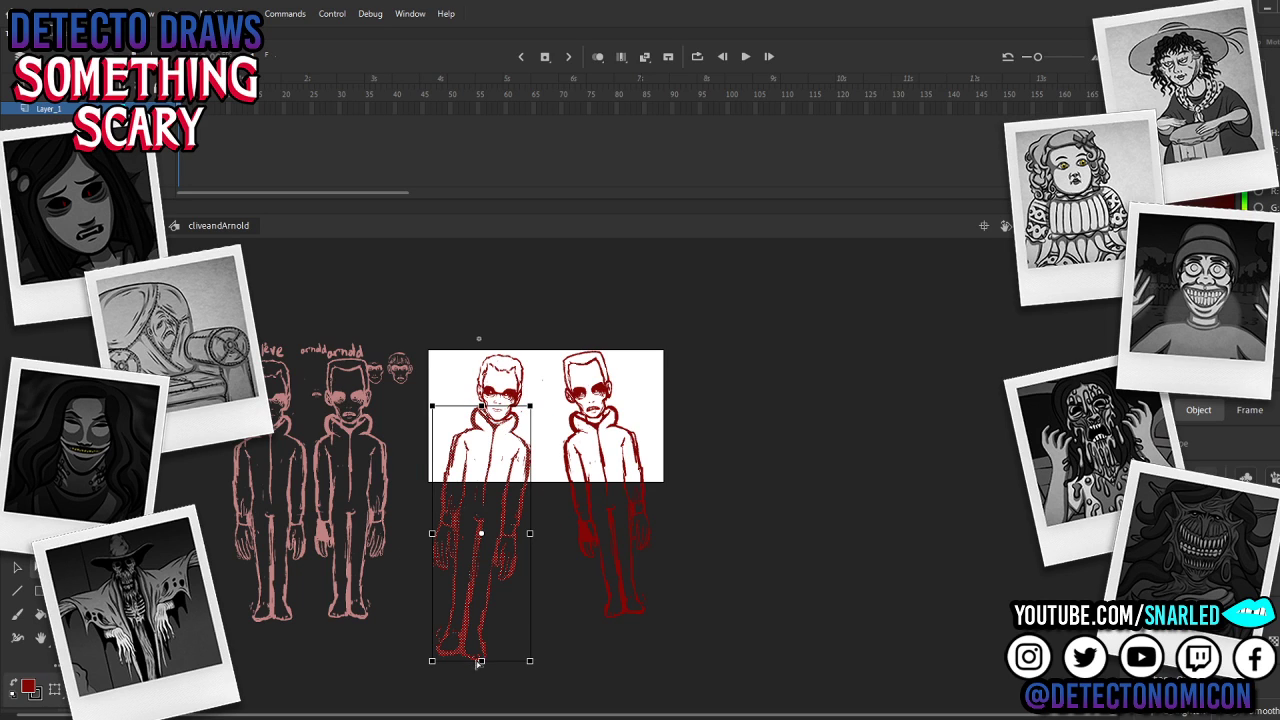
drag(482, 662, 482, 632)
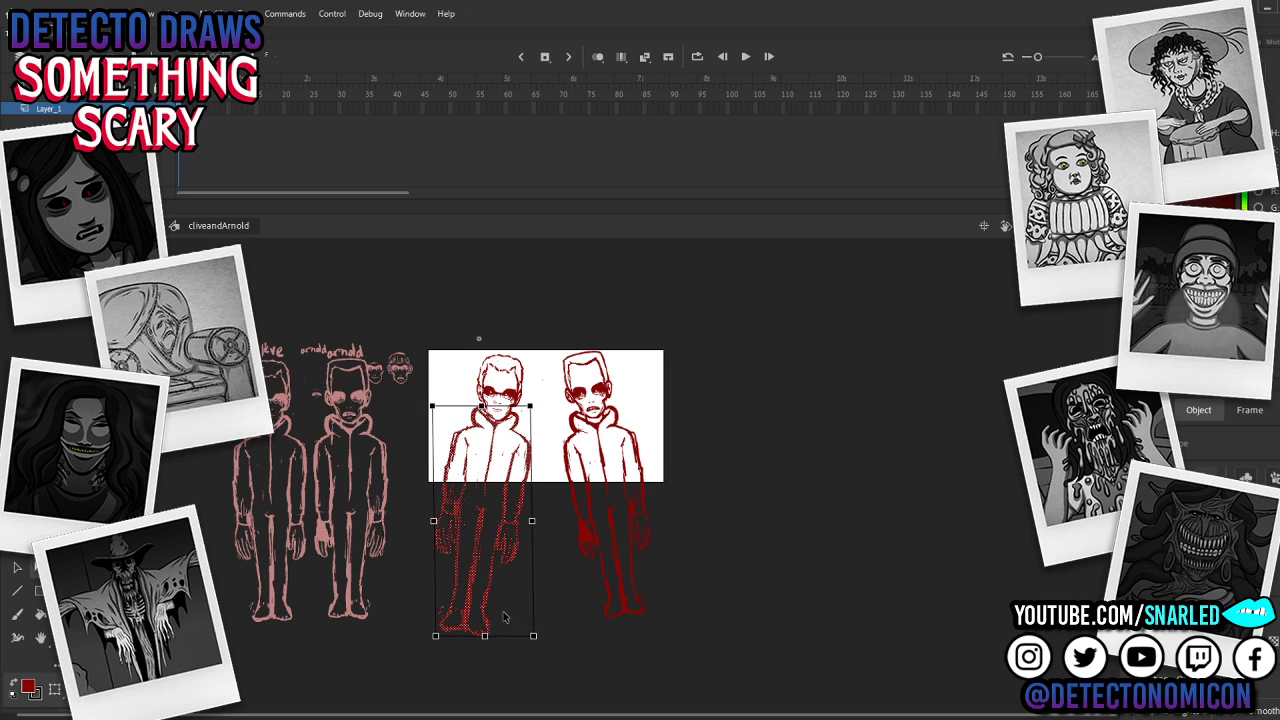
click(689, 503)
Step: Enlarge the right figure's body below the head so its build better matches the left figure
drag(699, 480, 612, 478)
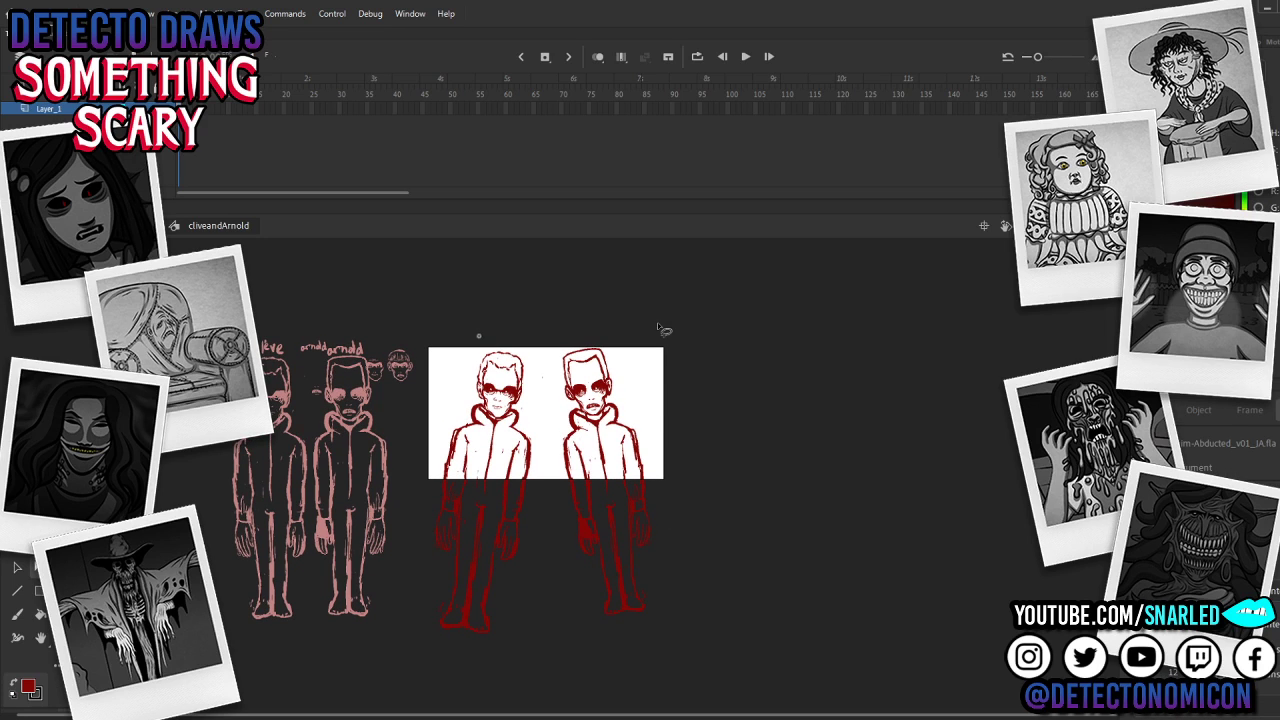
mouse_move(625, 394)
mouse_down()
mouse_move(545, 485)
mouse_move(723, 477)
mouse_move(614, 402)
mouse_up()
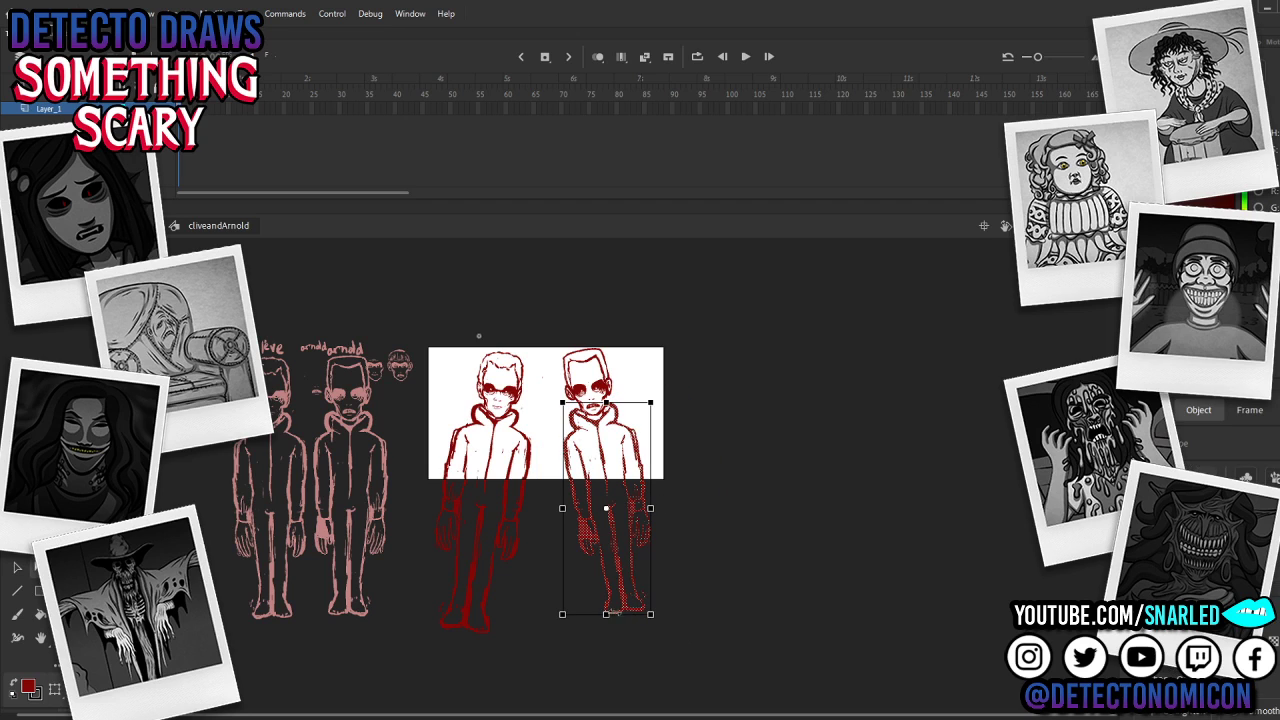
drag(651, 614, 607, 641)
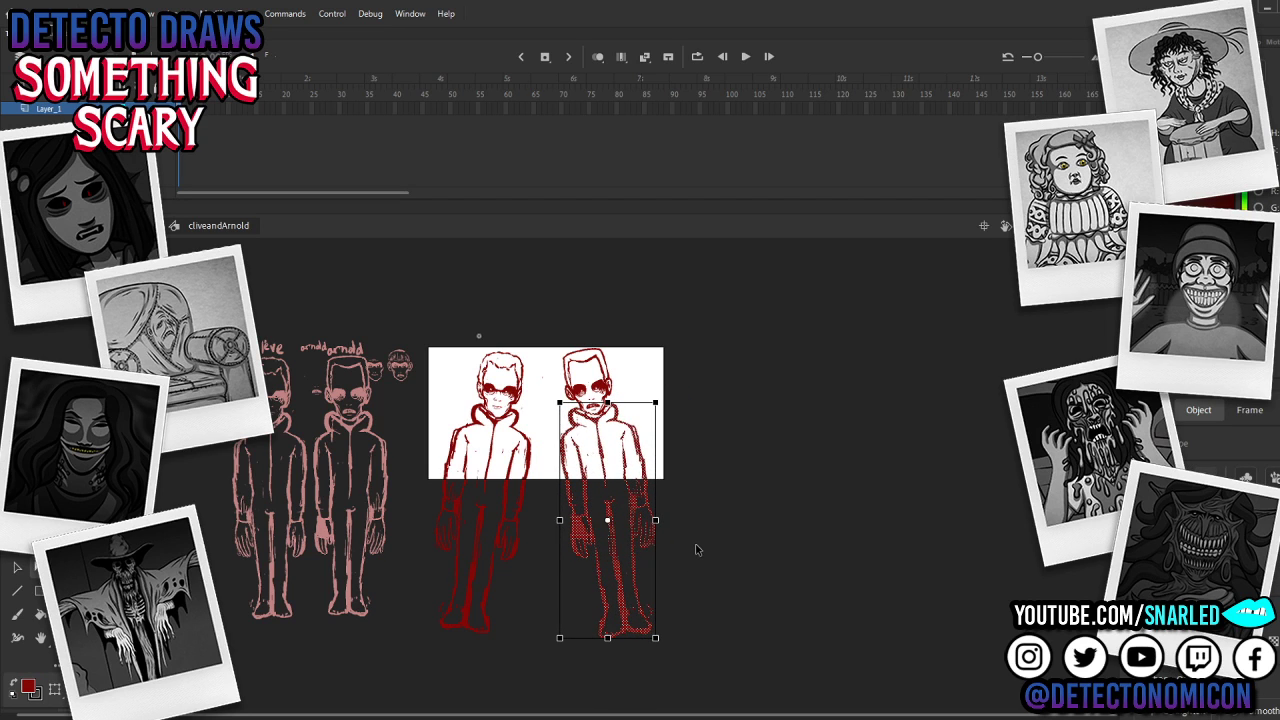
drag(608, 640, 608, 642)
click(701, 411)
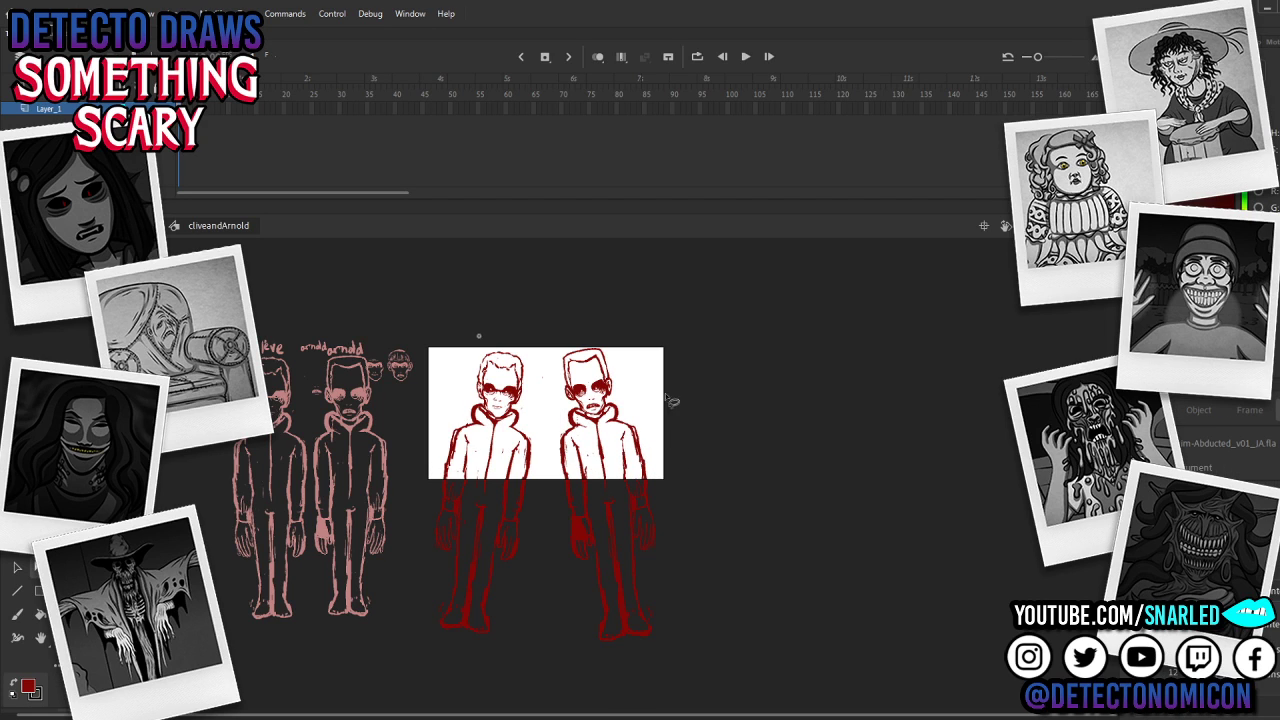
Step: Select the whole right figure and tilt it slightly clockwise, keeping its feet in place
mouse_move(665, 320)
mouse_down()
mouse_move(552, 445)
mouse_move(737, 586)
mouse_move(687, 390)
mouse_up()
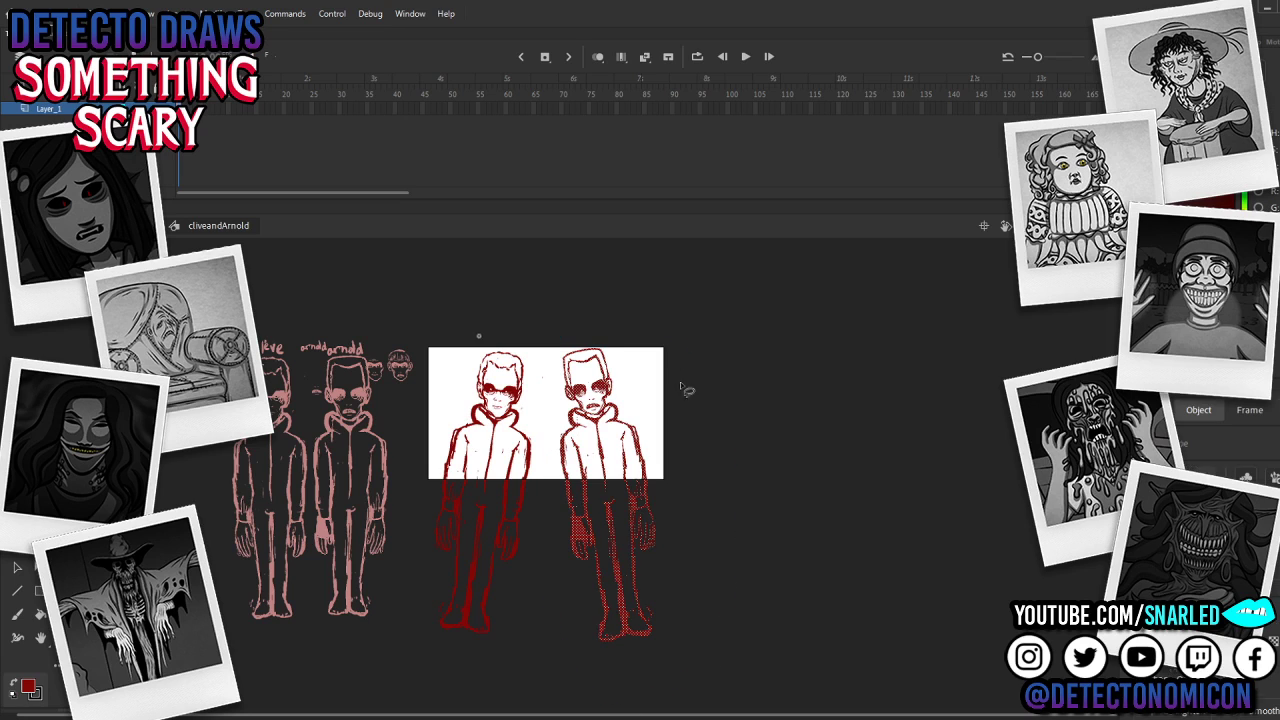
key(q)
drag(660, 343, 687, 387)
key(z)
click(588, 463)
key(v)
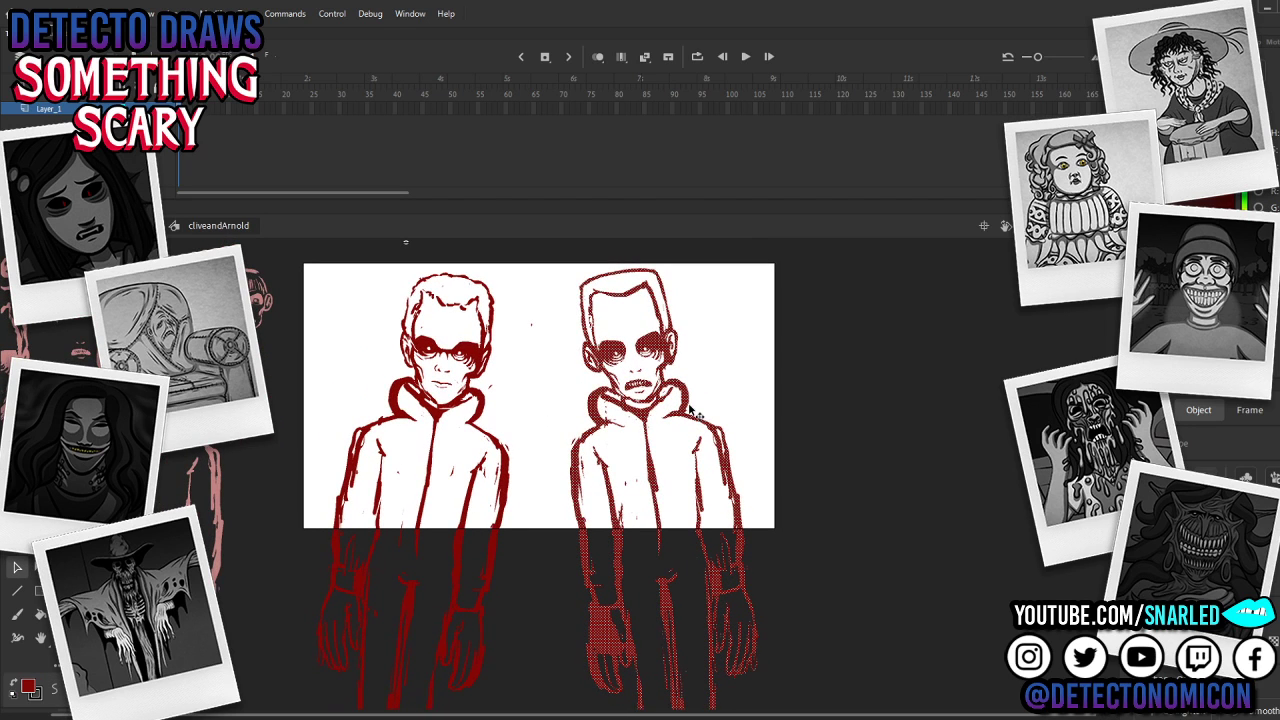
Step: Shorten the right figure from the bottom so its feet line up with the left figure's feet
key(ctrl+a)
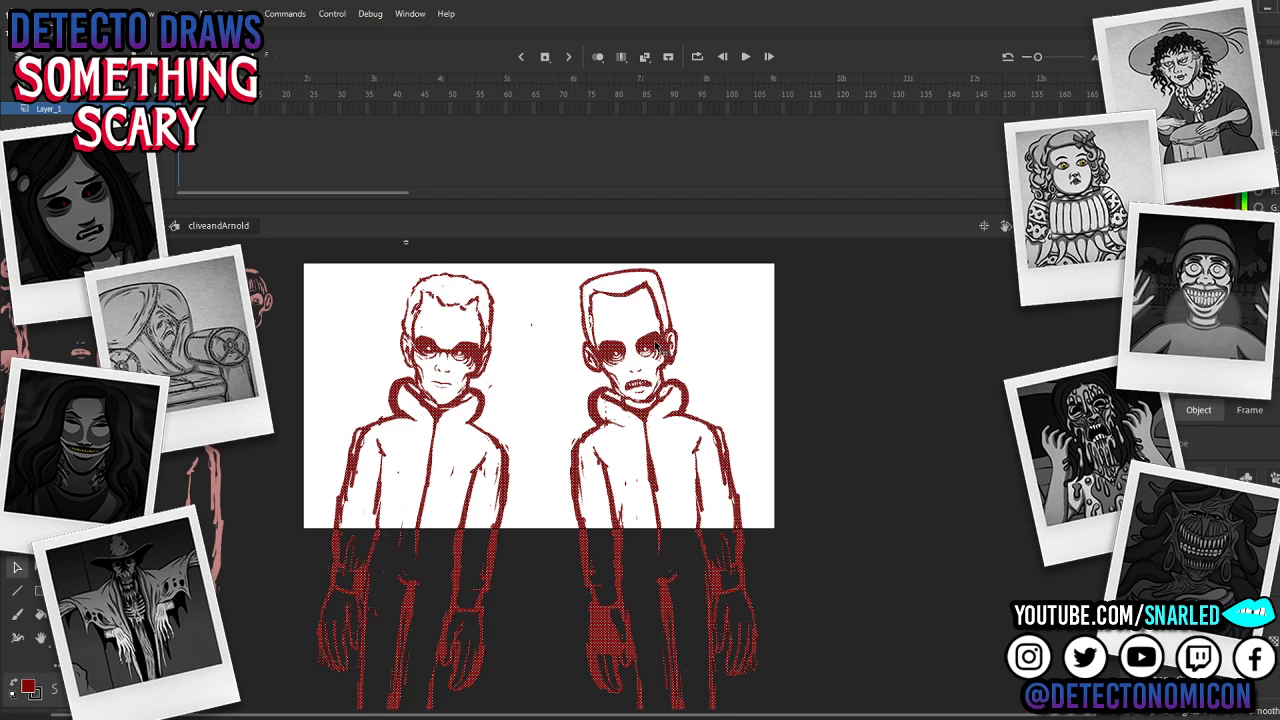
key(z)
alt+click(643, 438)
drag(636, 472, 634, 408)
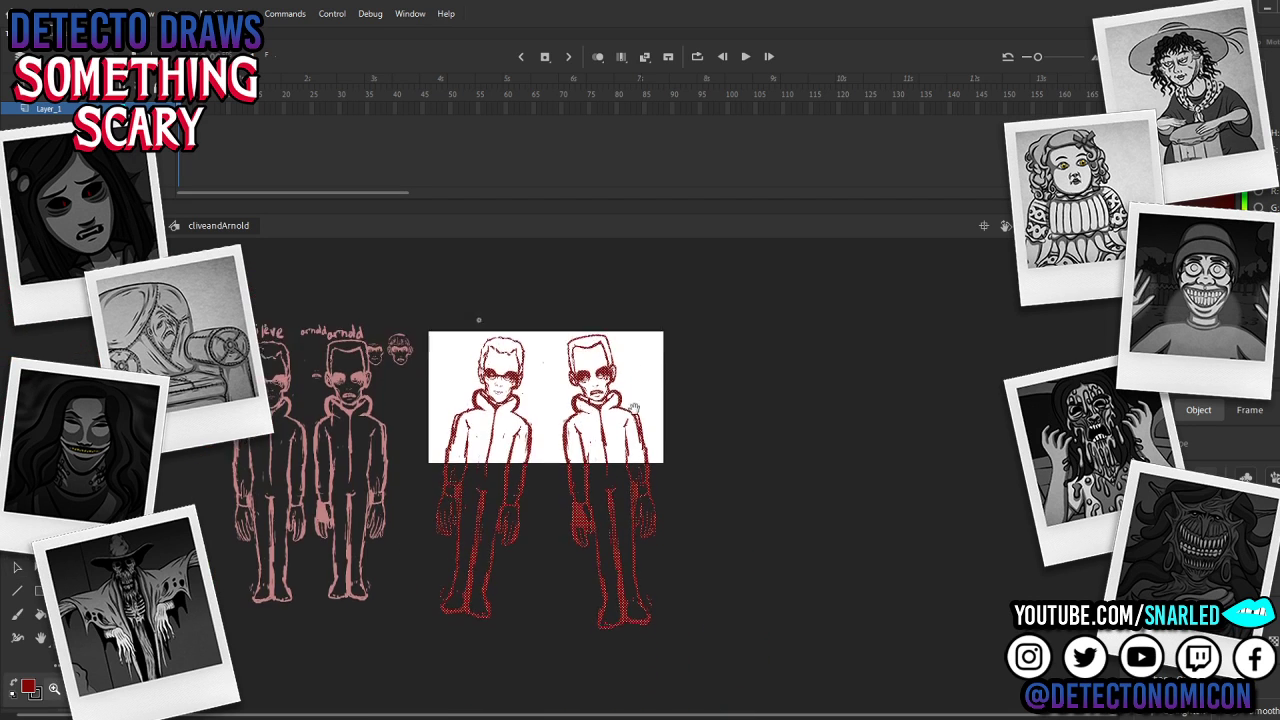
drag(677, 480, 651, 514)
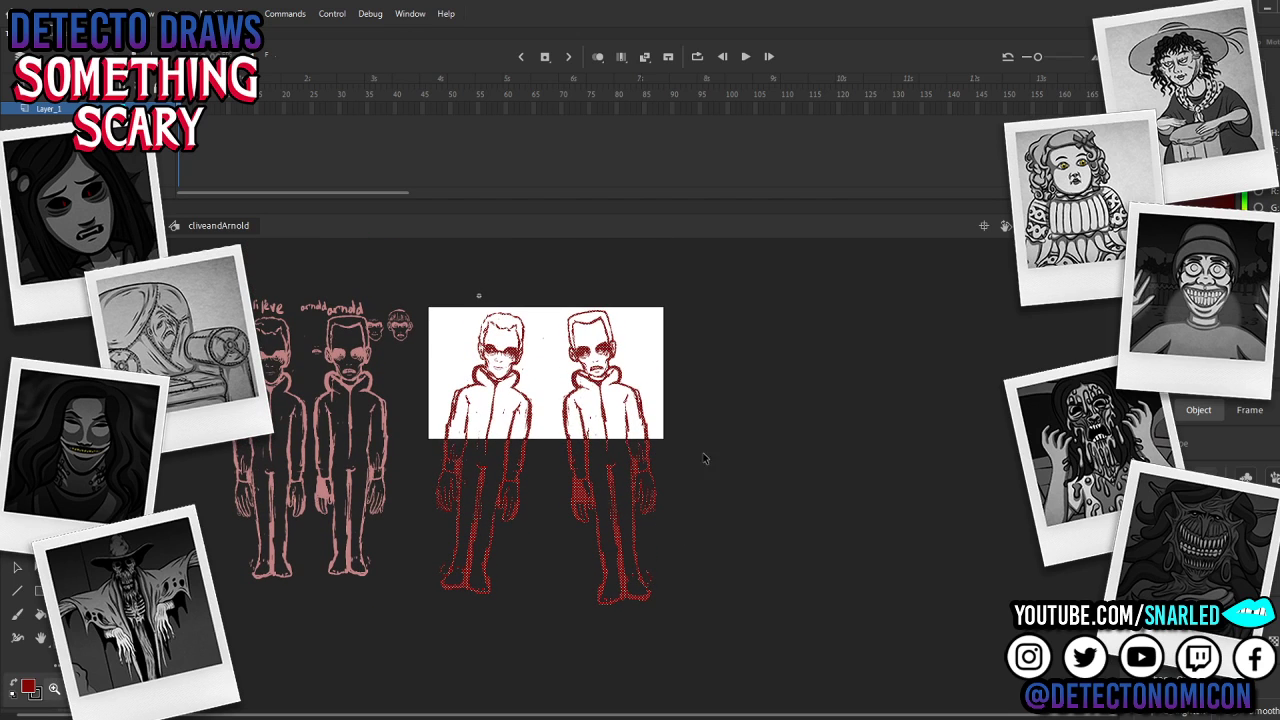
key(v)
drag(727, 277, 603, 593)
key(q)
key(Escape)
key(v)
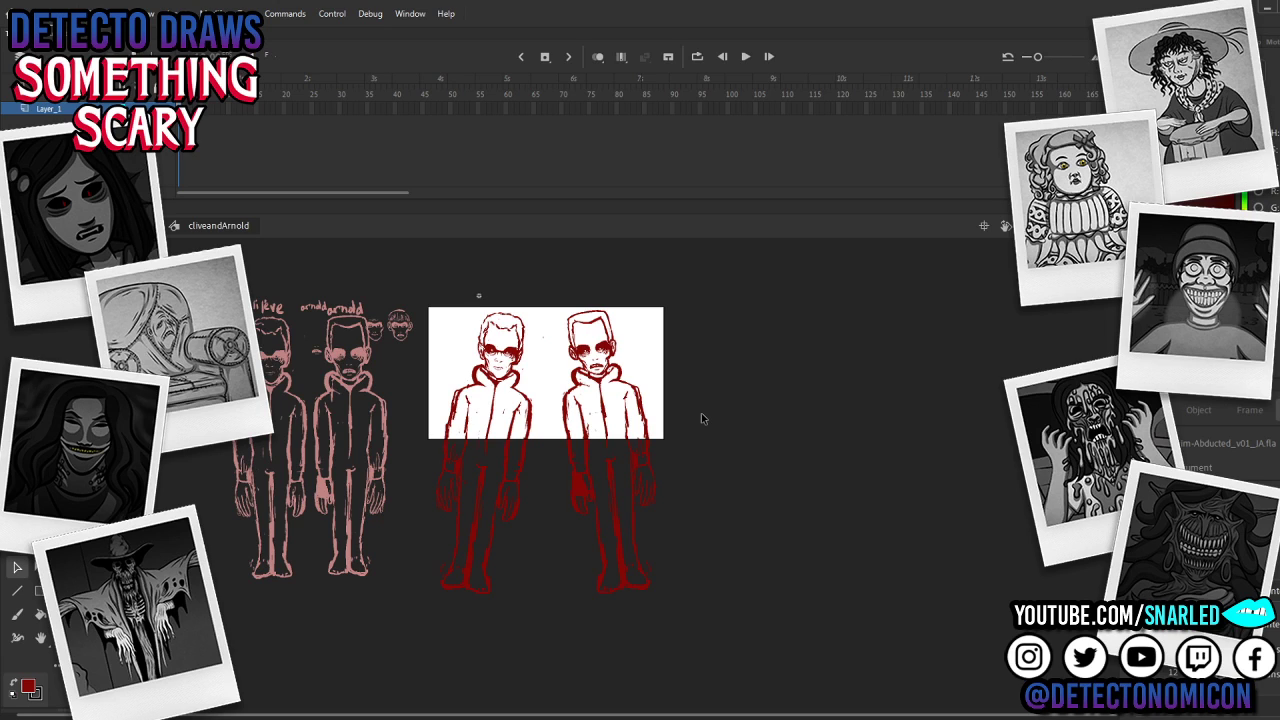
Step: Try to skew both figures together along their lower edge
scroll(643, 523, up, 1)
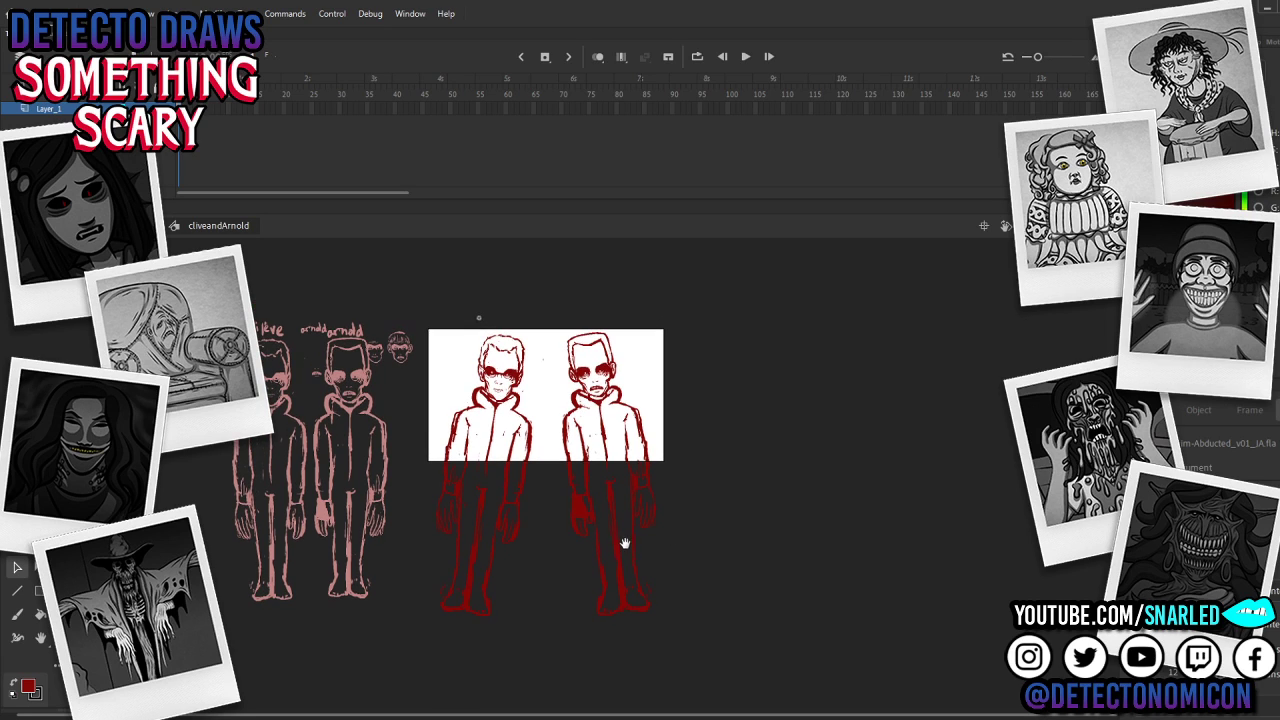
mouse_move(430, 301)
mouse_down()
mouse_move(686, 608)
mouse_move(712, 694)
mouse_up()
key(q)
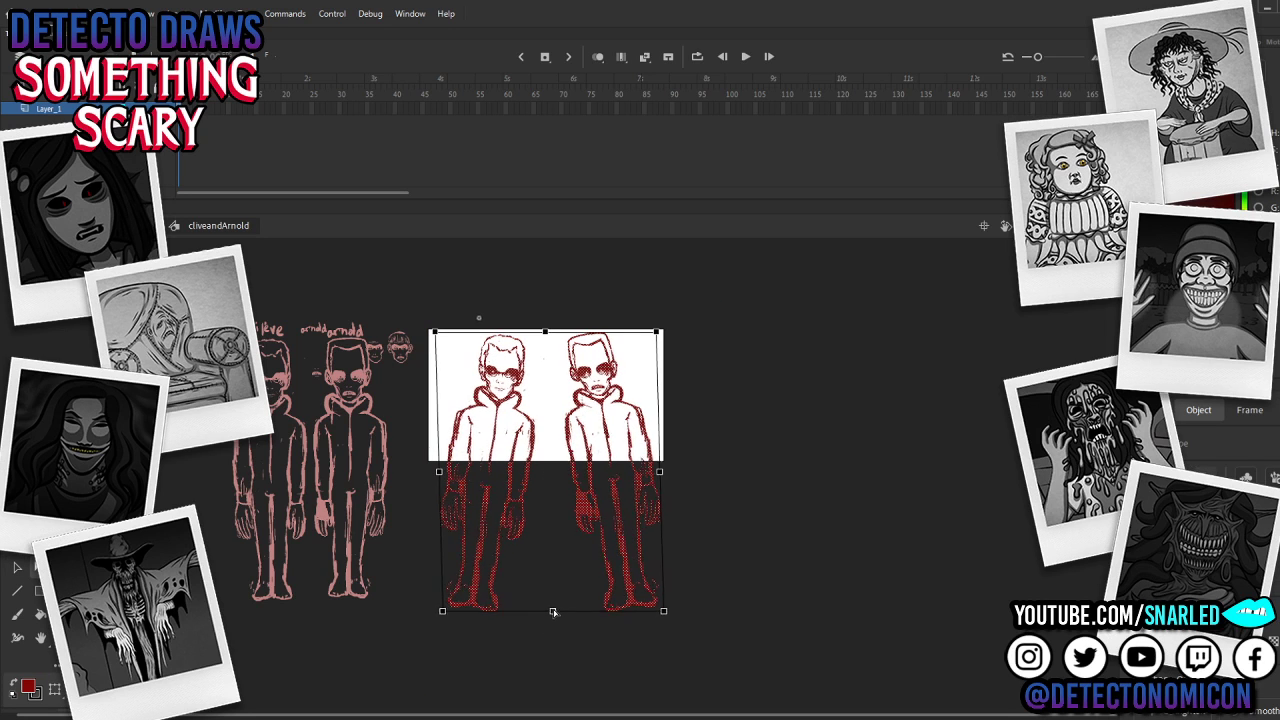
Step: Delete the stray speck between the two figures' heads
key(z)
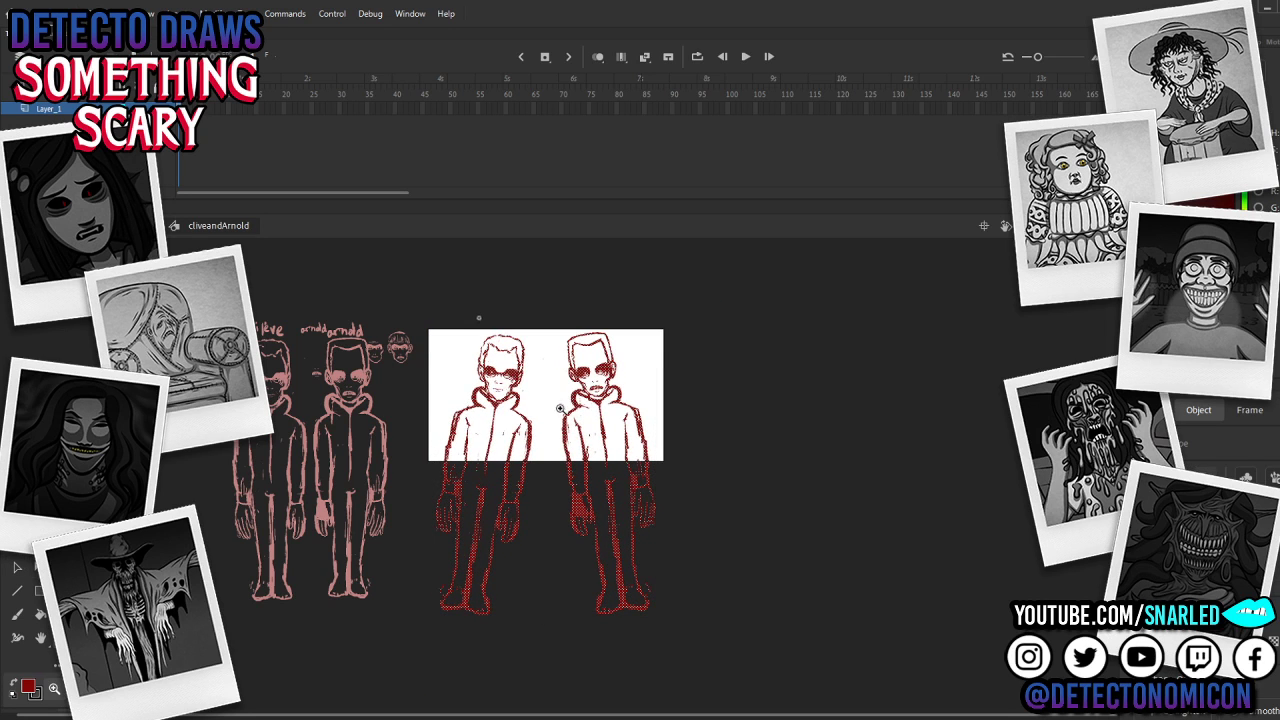
click(562, 410)
drag(541, 537, 529, 503)
key(v)
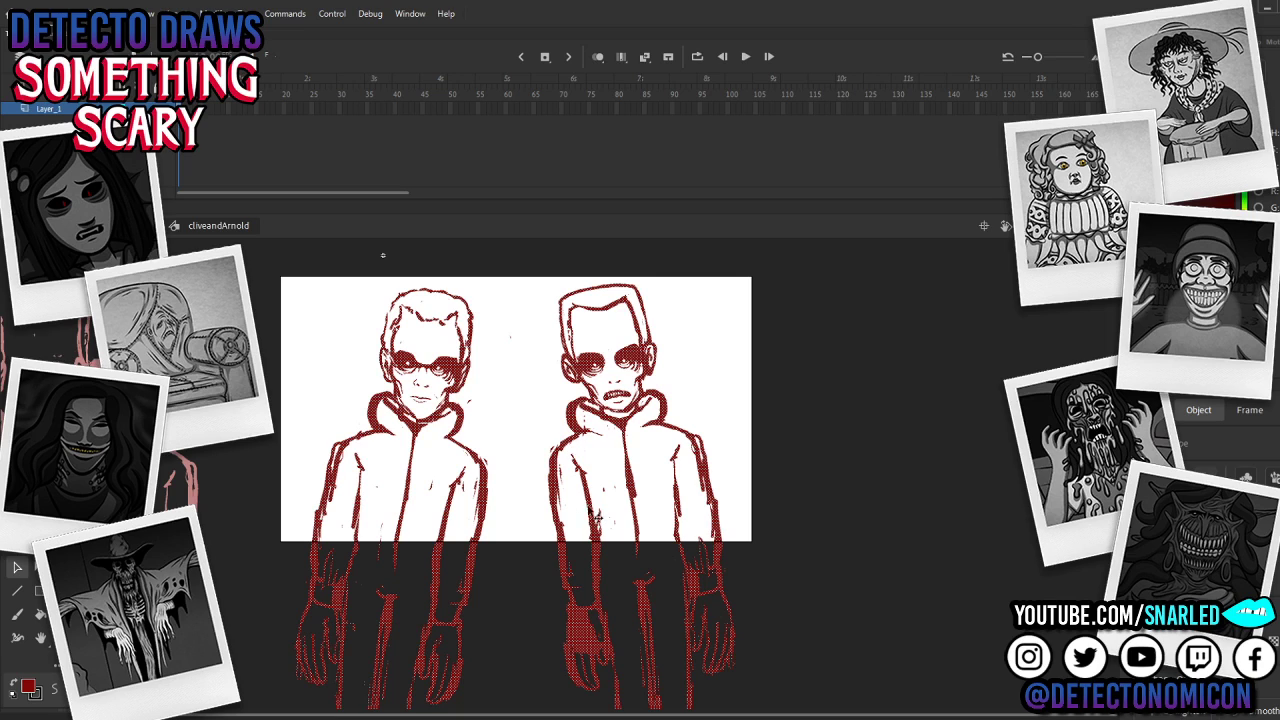
drag(506, 320, 534, 378)
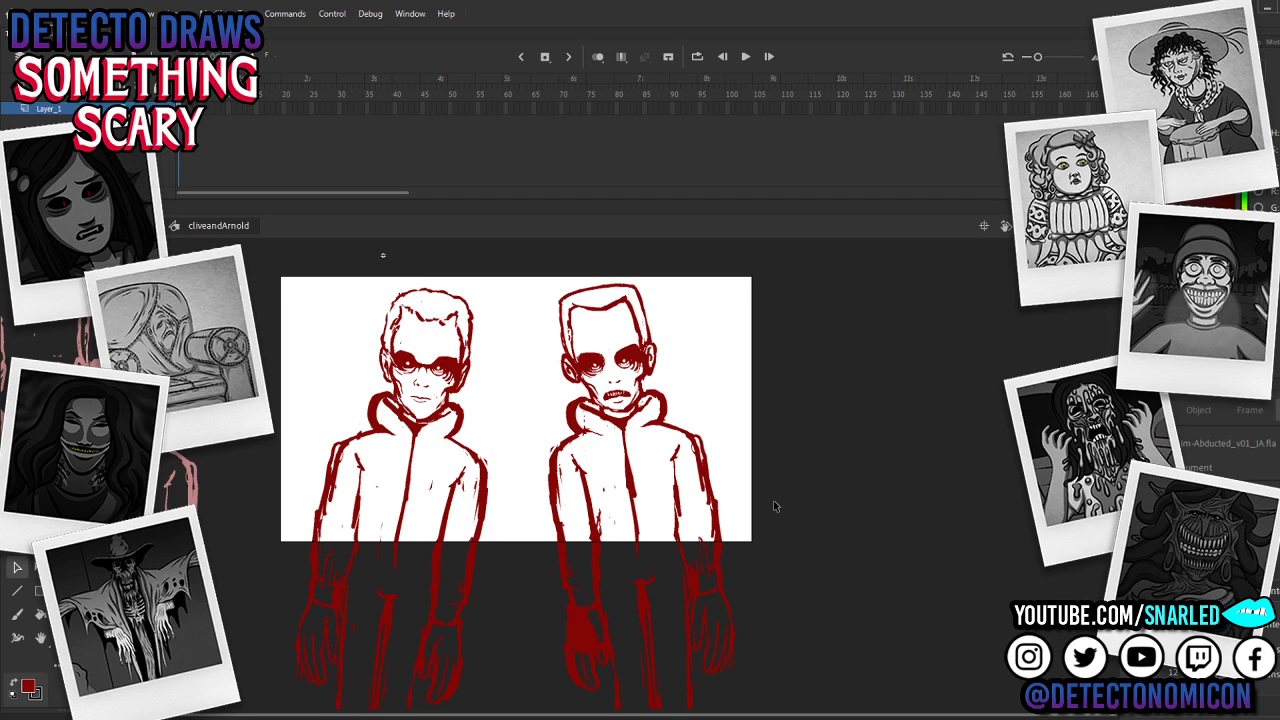
Step: Nudge the right figure slightly toward the left figure, then select both figures together
key(ctrl+space)
ctrl+alt+click(542, 502)
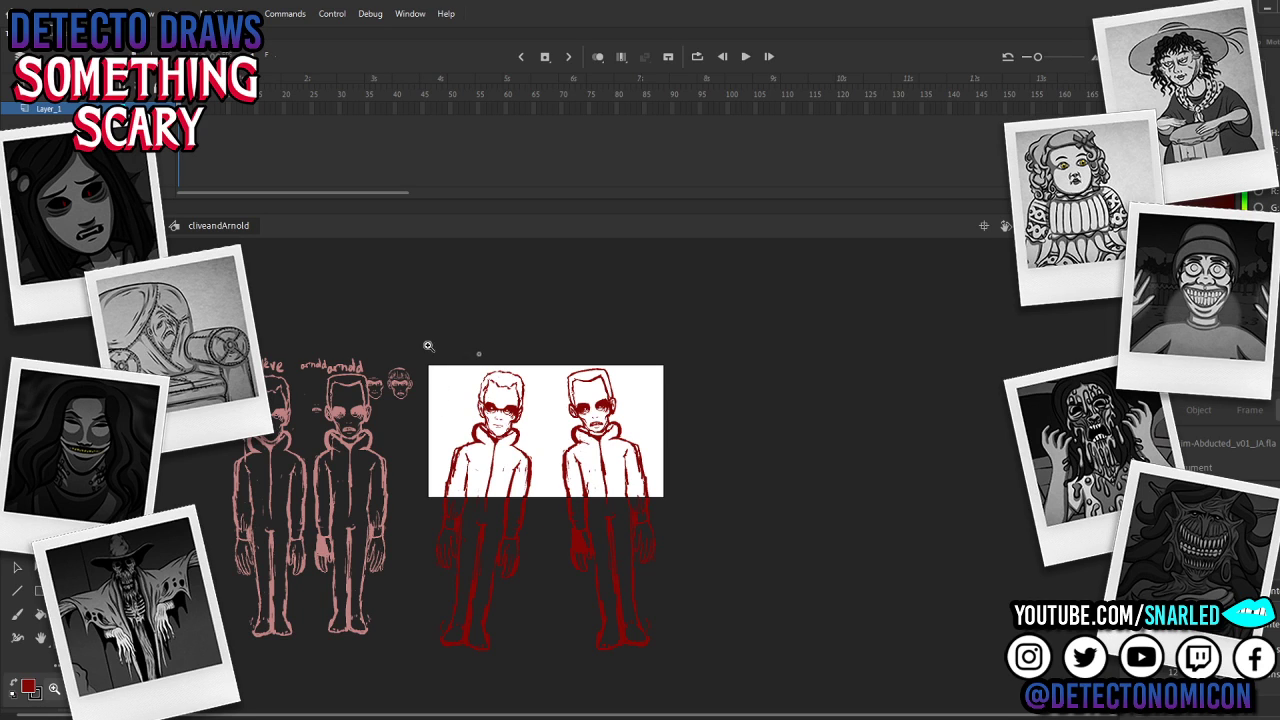
drag(428, 345, 672, 660)
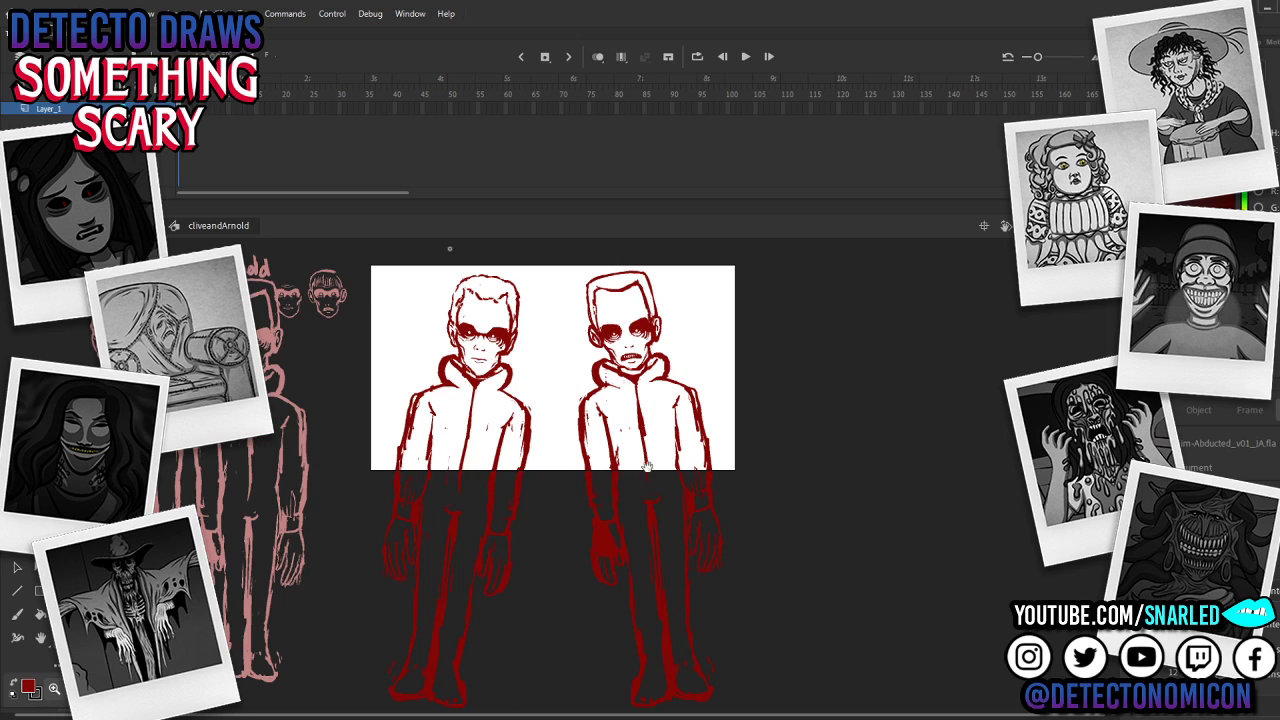
drag(641, 450, 639, 490)
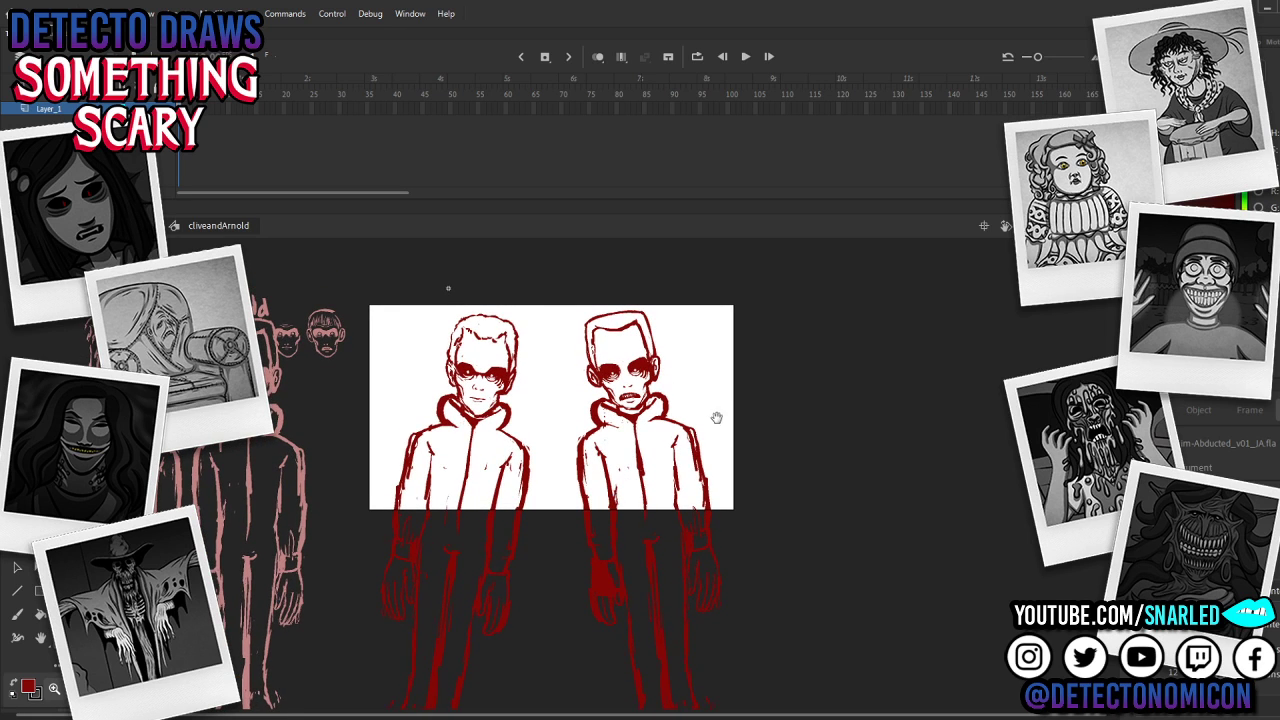
drag(716, 418, 707, 341)
key(v)
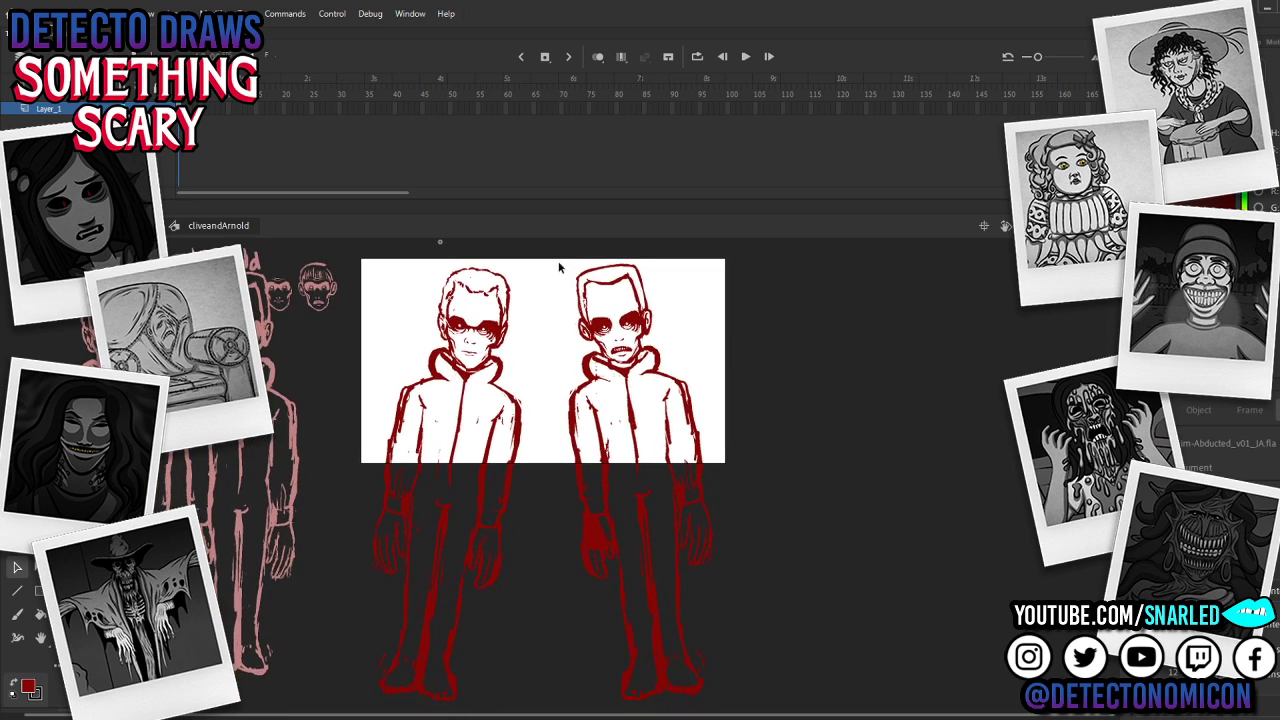
drag(553, 254, 786, 716)
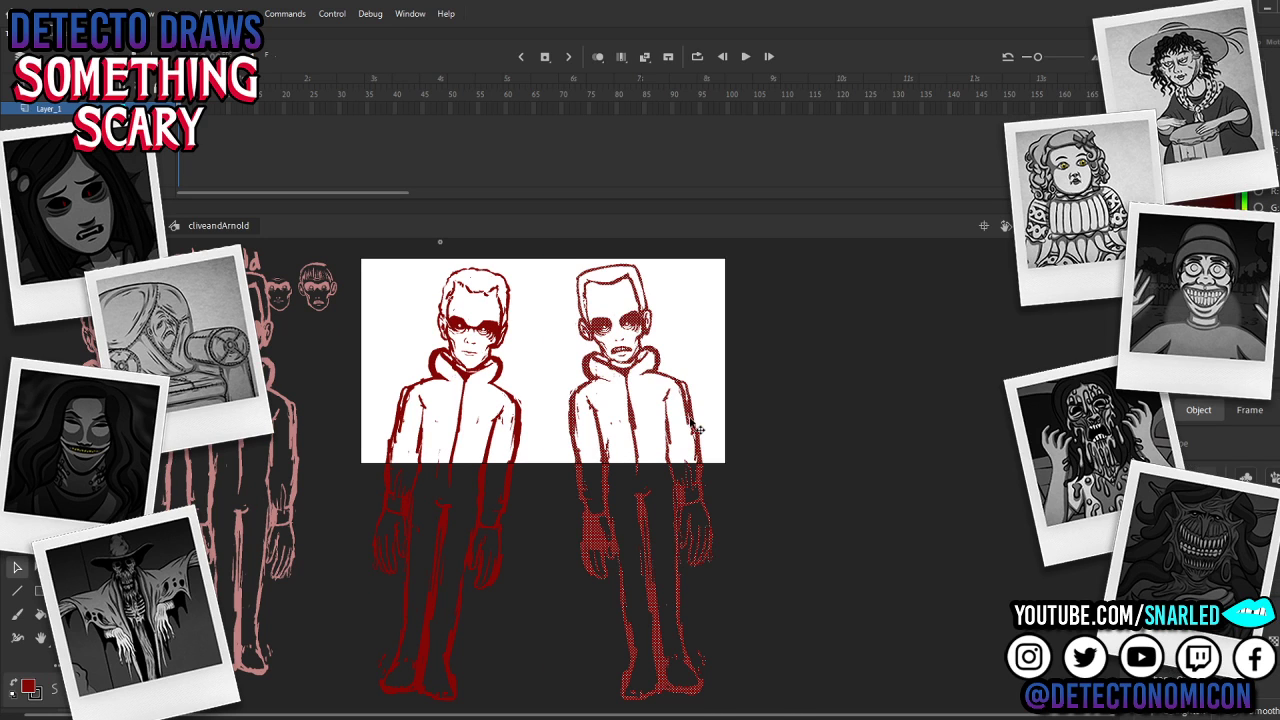
drag(689, 421, 688, 420)
key(ctrl+a)
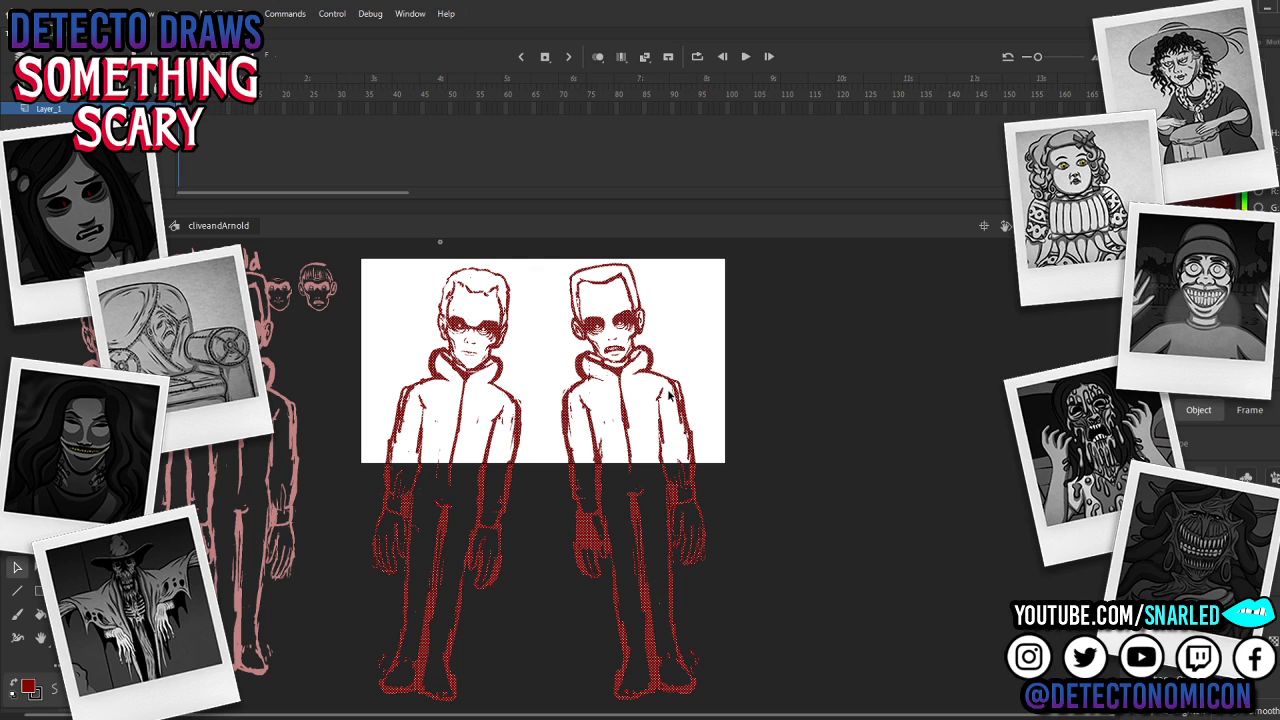
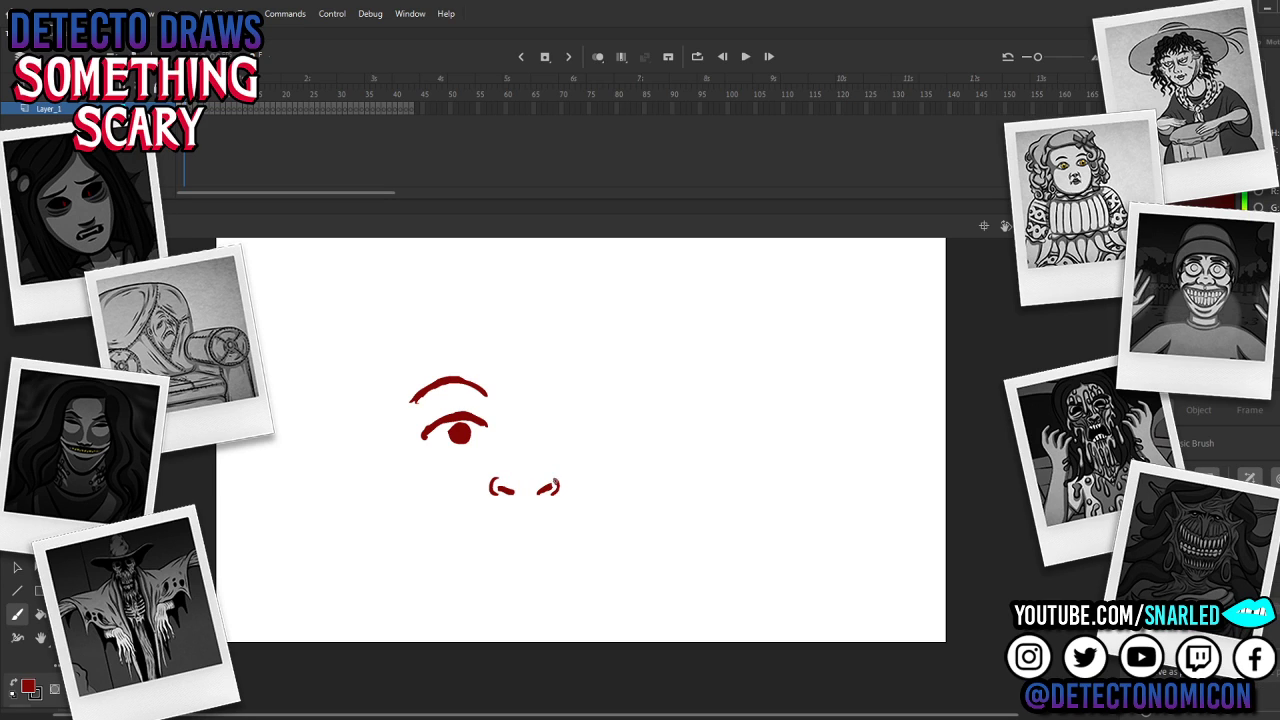
Step: Select the right nostril of the new face drawing and move it slightly closer to the left nostril
key(e)
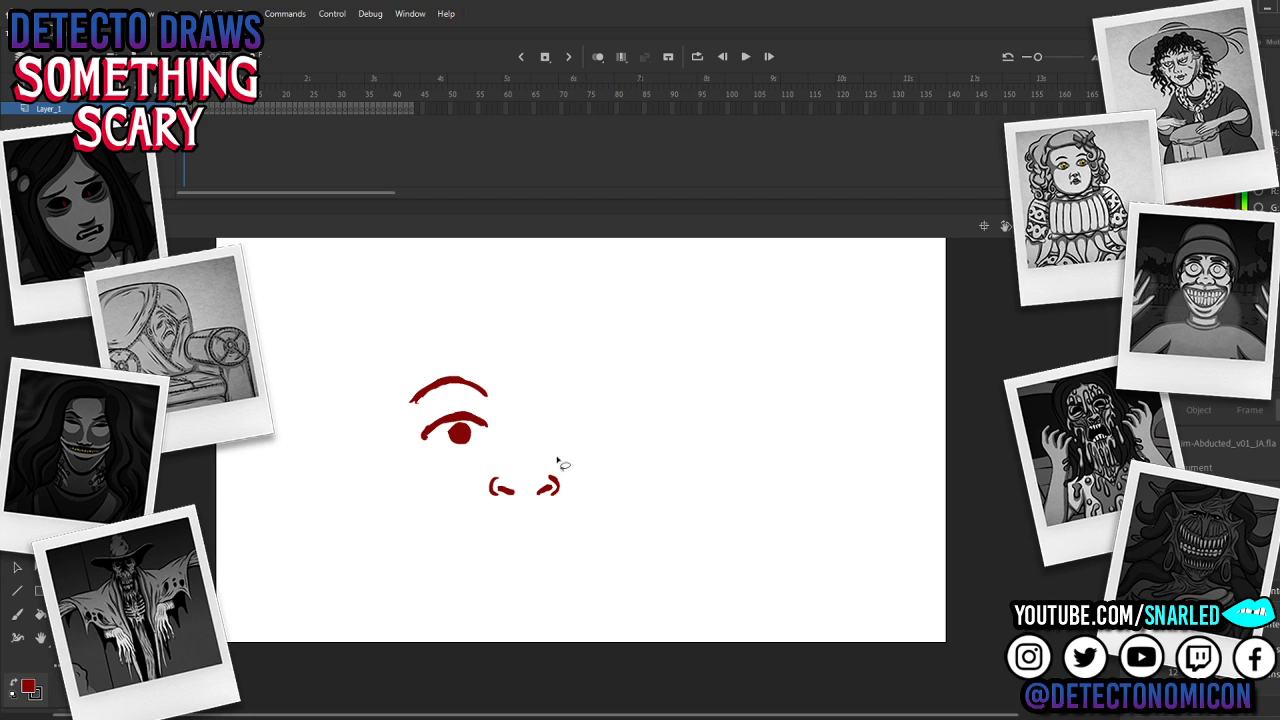
drag(560, 466, 566, 478)
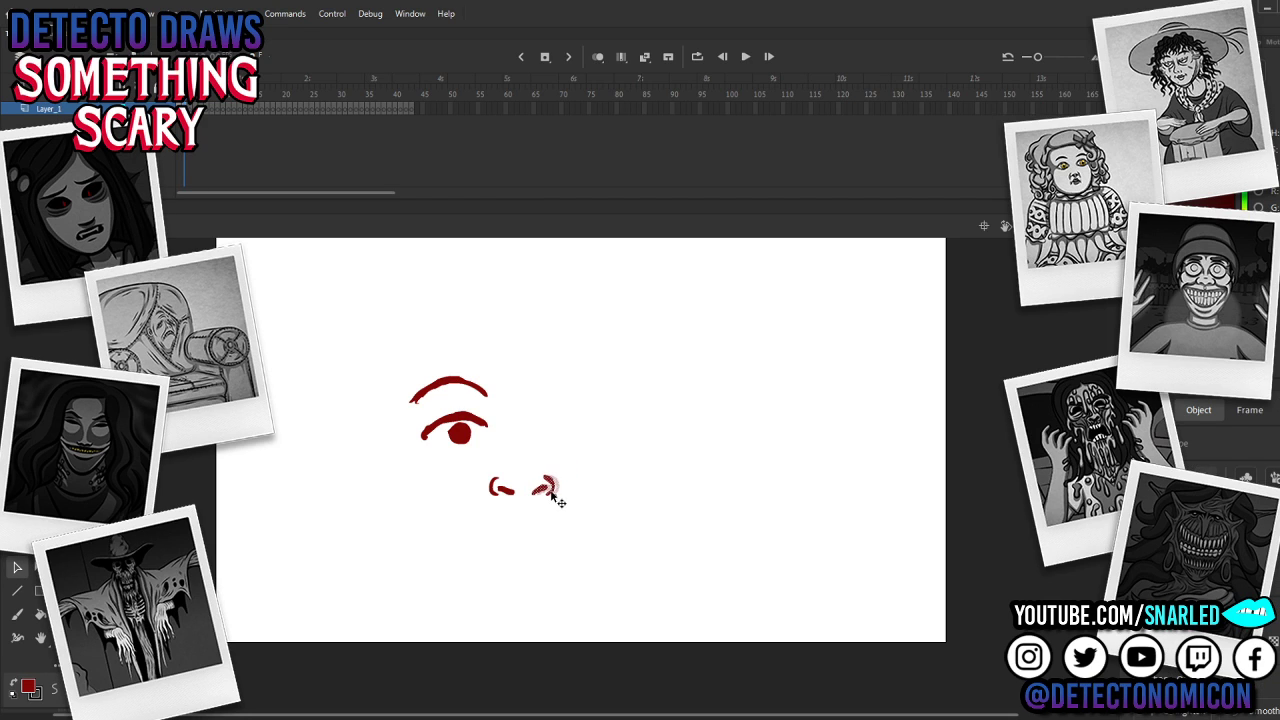
click(561, 447)
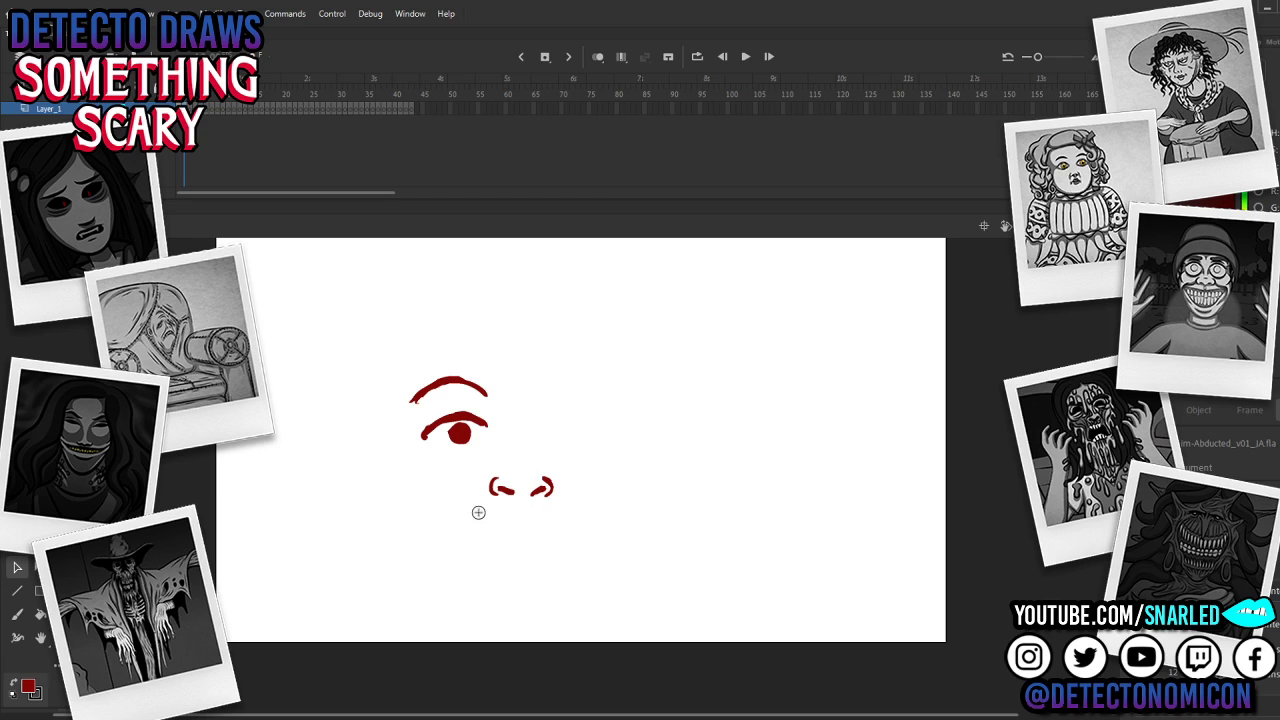
Step: Paint a slightly smiling mouth below the nose, with upper and lower lip lines joined at both corners
key(b)
key(ctrl+z)
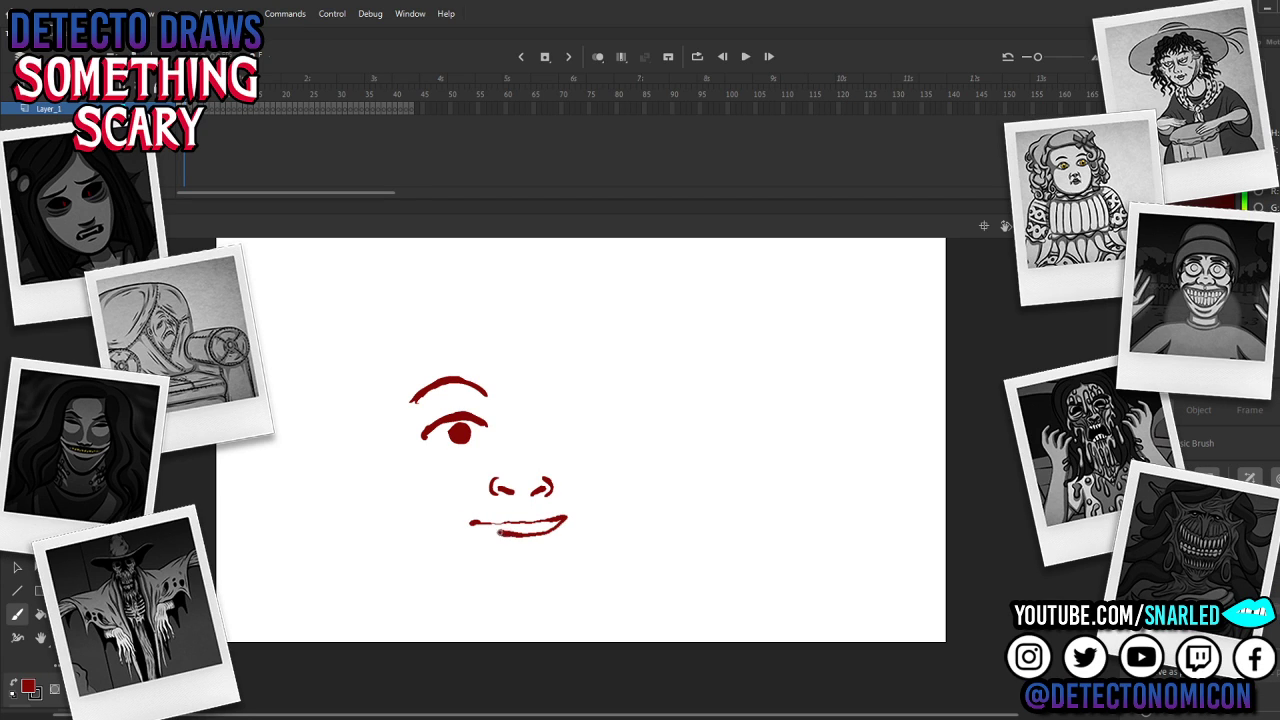
drag(500, 523, 474, 523)
mouse_move(487, 533)
mouse_down()
mouse_move(551, 529)
mouse_move(518, 531)
mouse_up()
key(e)
key(b)
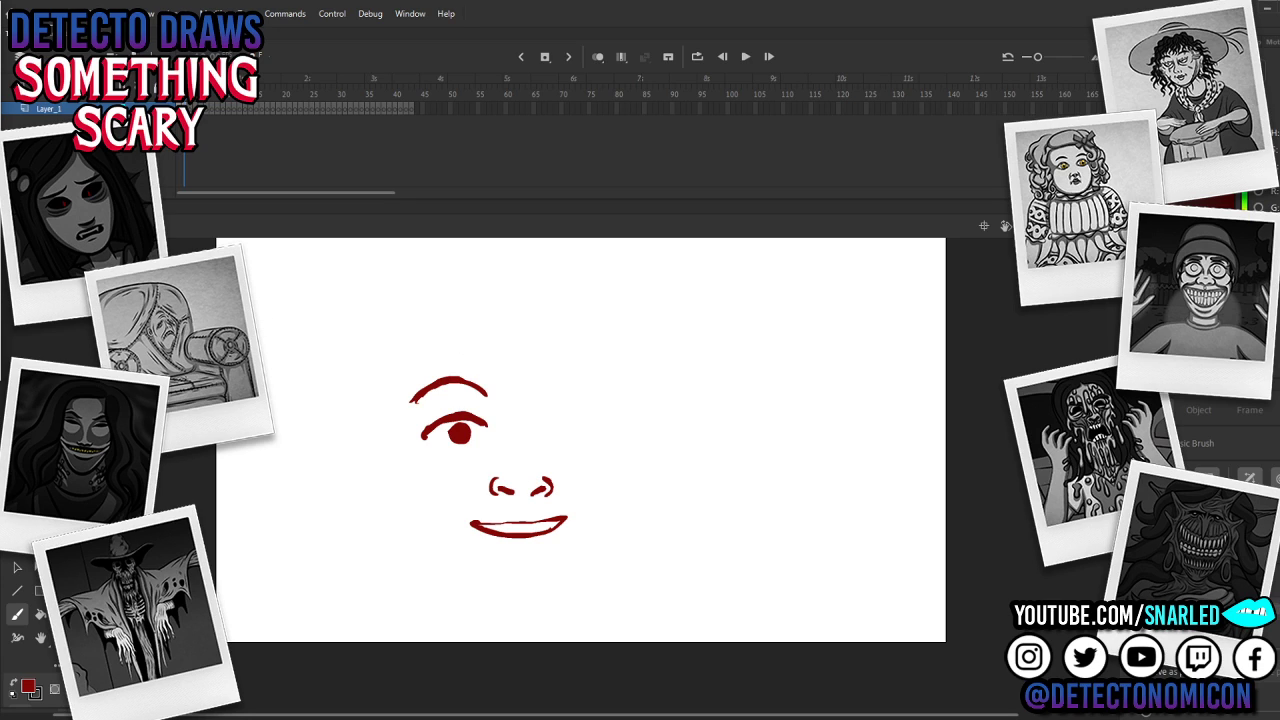
right_click(478, 508)
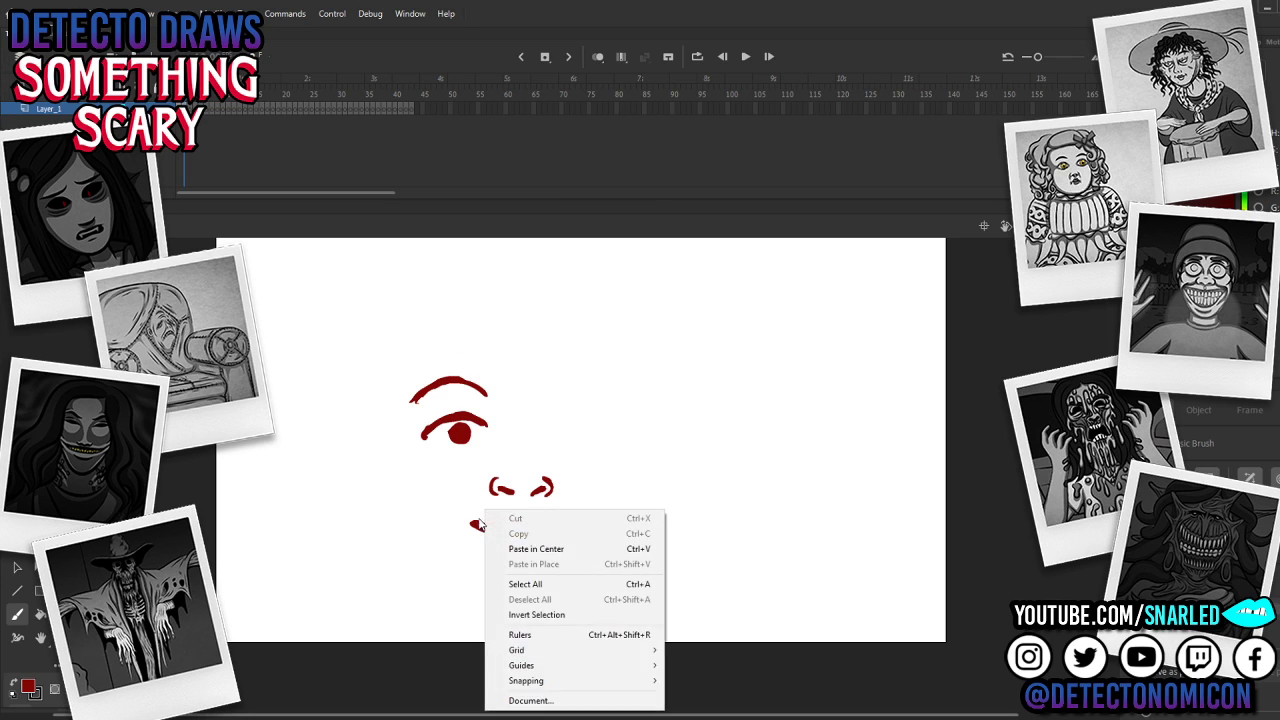
key(Escape)
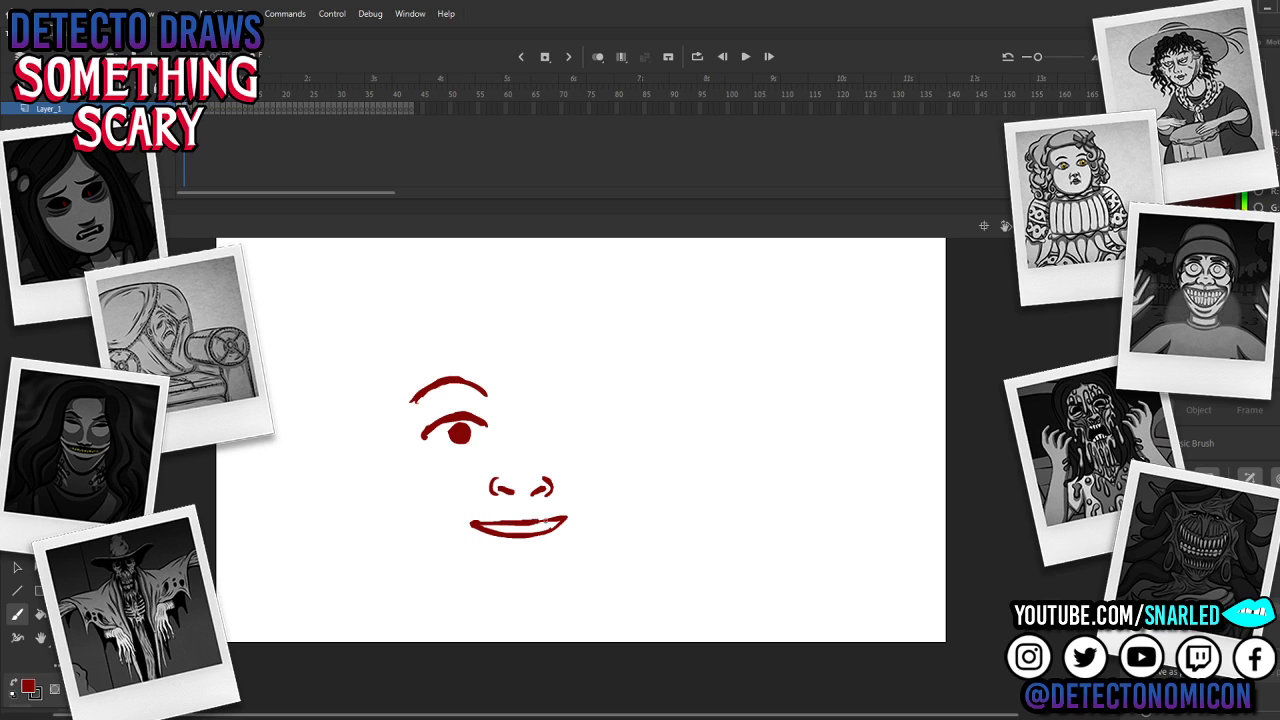
Step: Paint a short curved line below the lower lip and clean up the inner edges of the lip lines
drag(500, 544, 541, 543)
key(e)
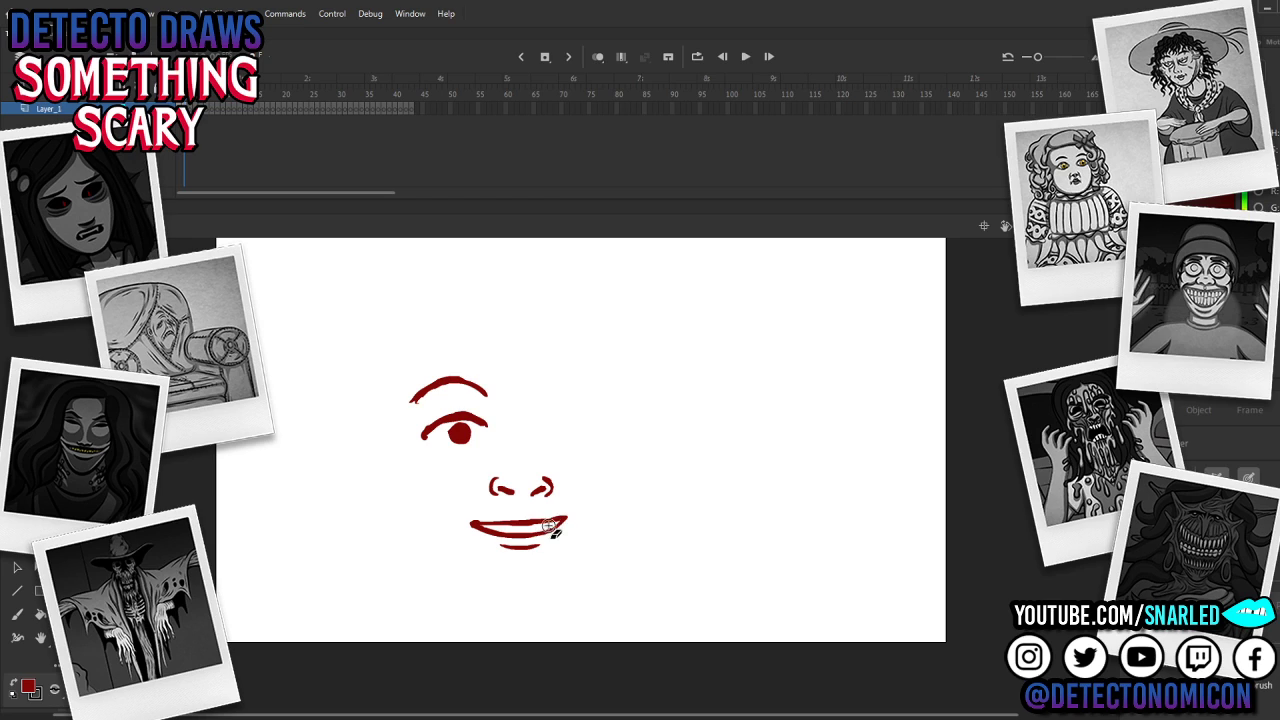
key(b)
drag(481, 526, 551, 524)
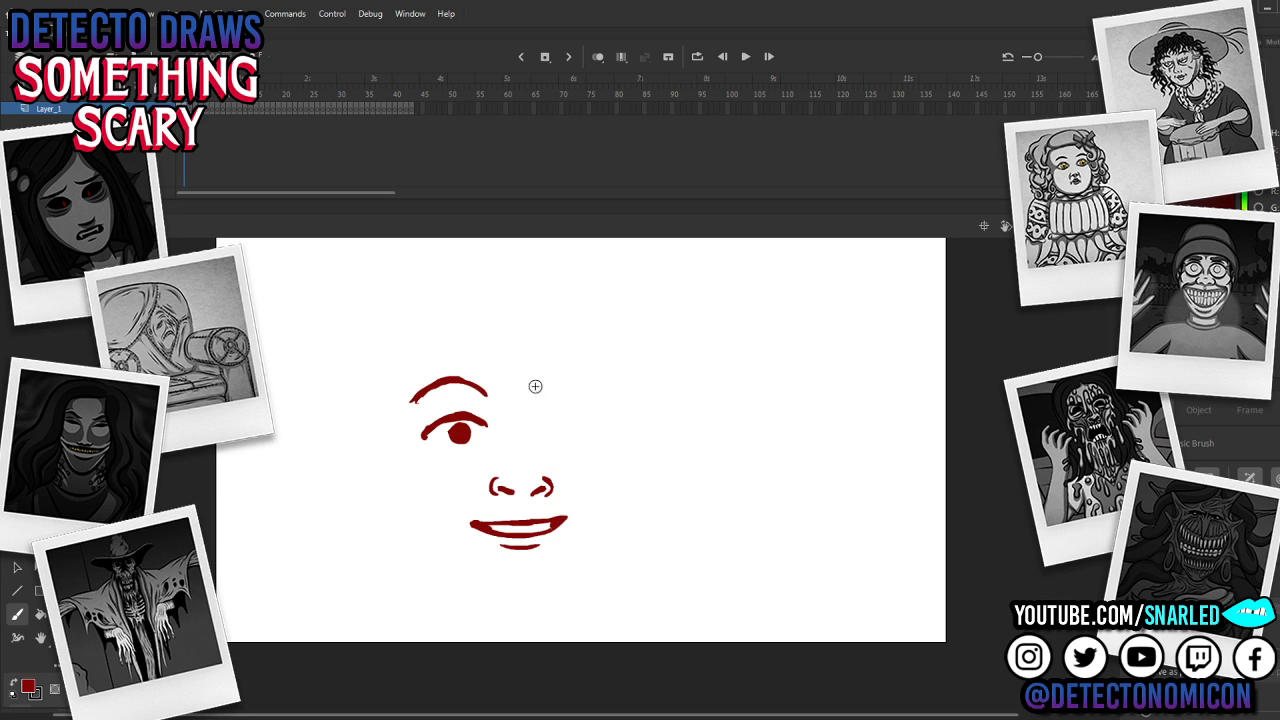
key(e)
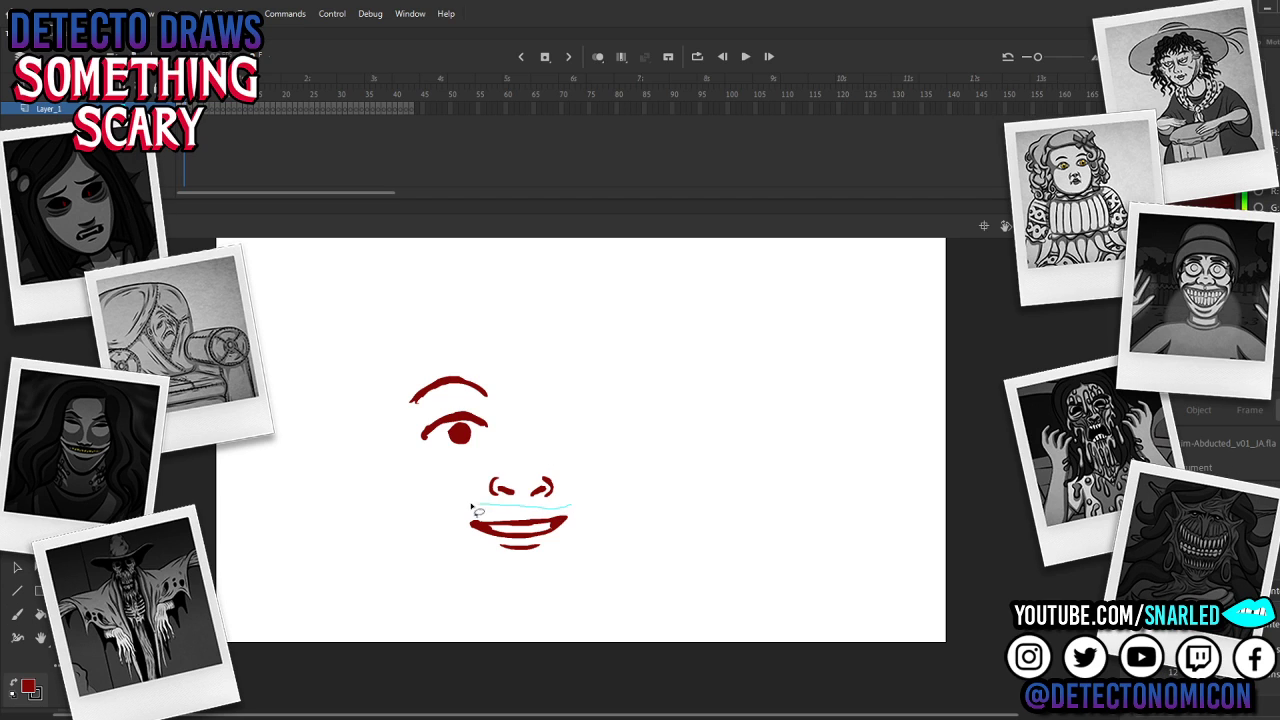
Step: Select the whole mouth with the line beneath it, narrow it slightly and shift it a little left
mouse_move(474, 514)
mouse_down()
mouse_move(479, 591)
mouse_move(613, 510)
mouse_move(572, 496)
mouse_move(552, 521)
mouse_up()
key(q)
key(v)
click(477, 565)
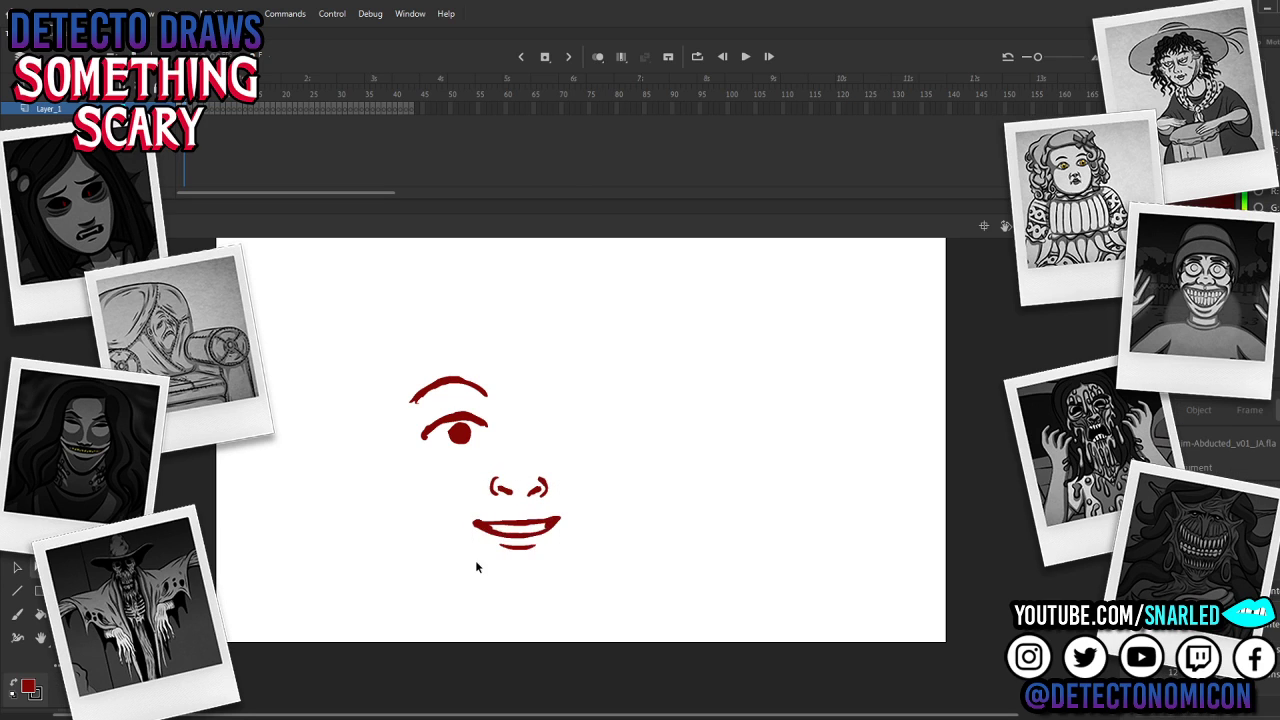
drag(458, 570, 578, 513)
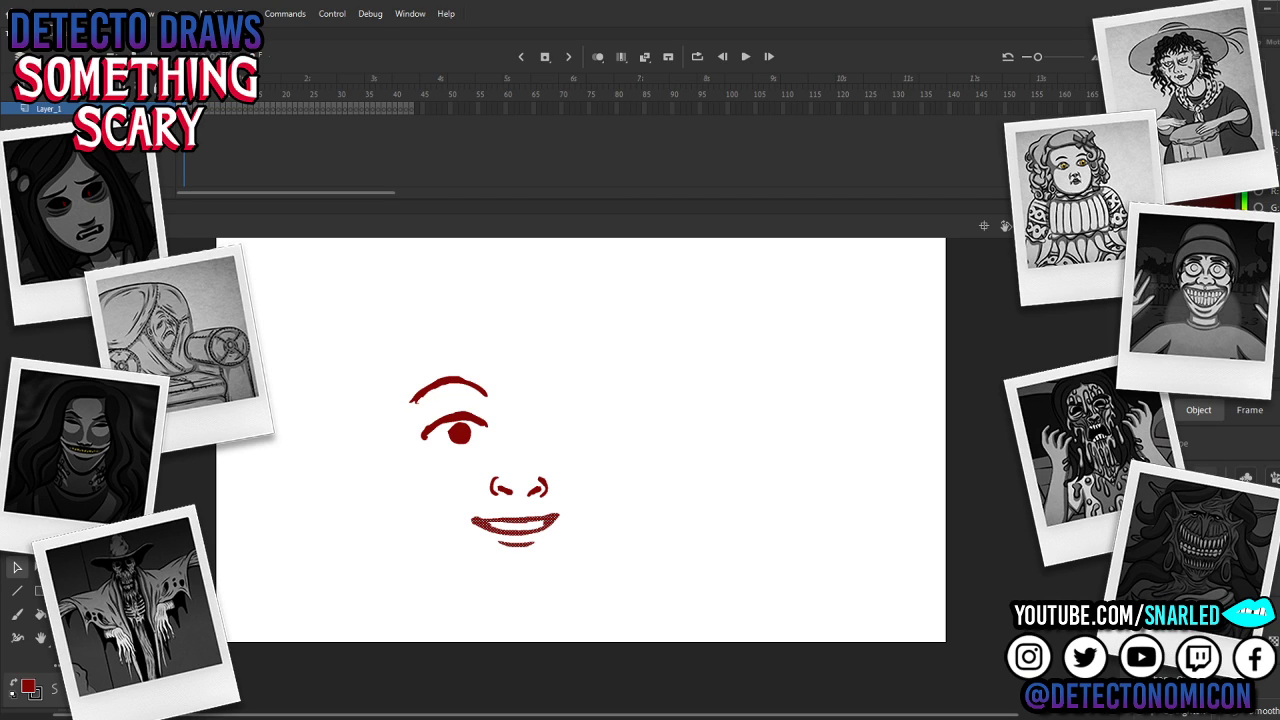
click(570, 410)
Step: Paint the right eye with an arched upper lid and a solid round pupil, level with the left eye
key(b)
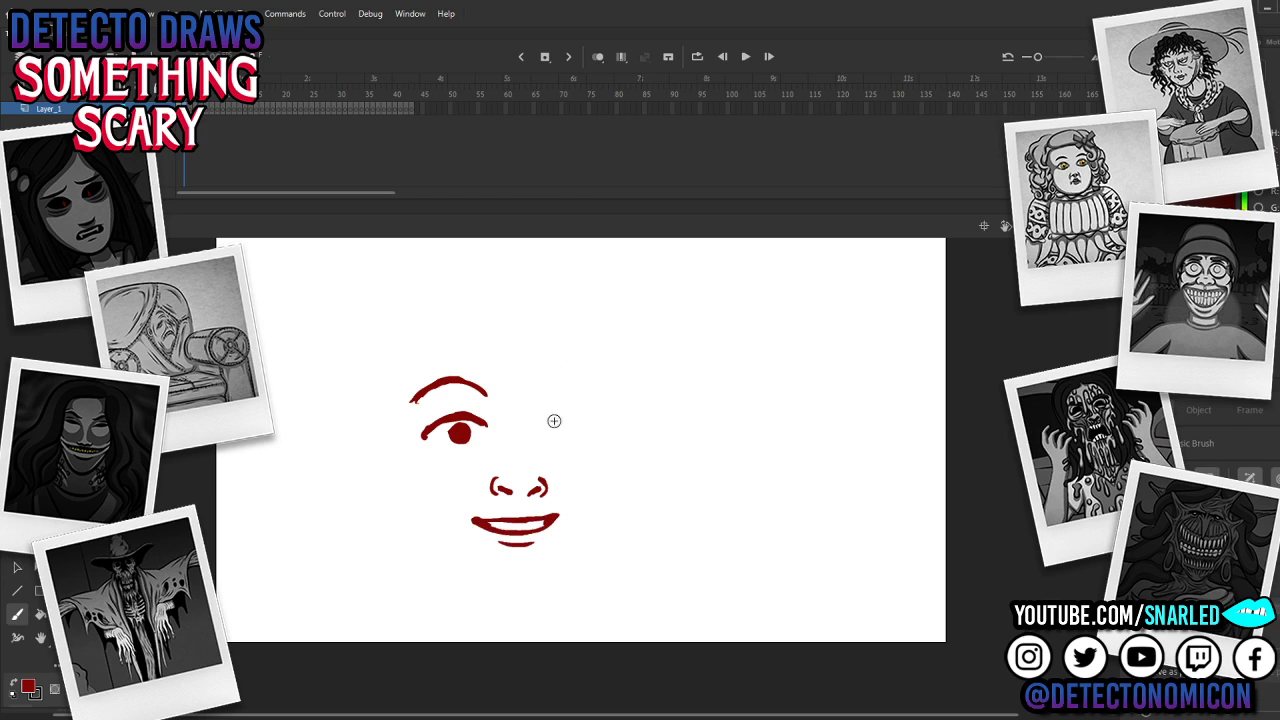
drag(532, 424, 566, 414)
drag(553, 414, 589, 423)
key(e)
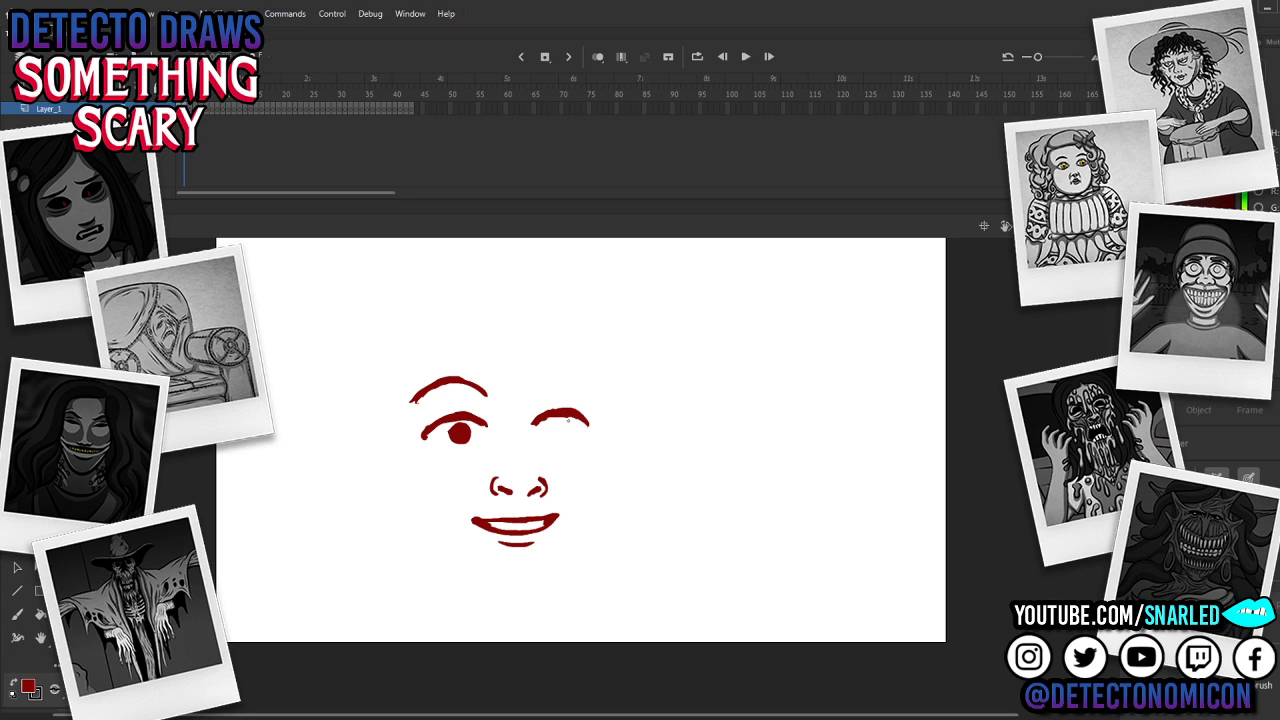
key(b)
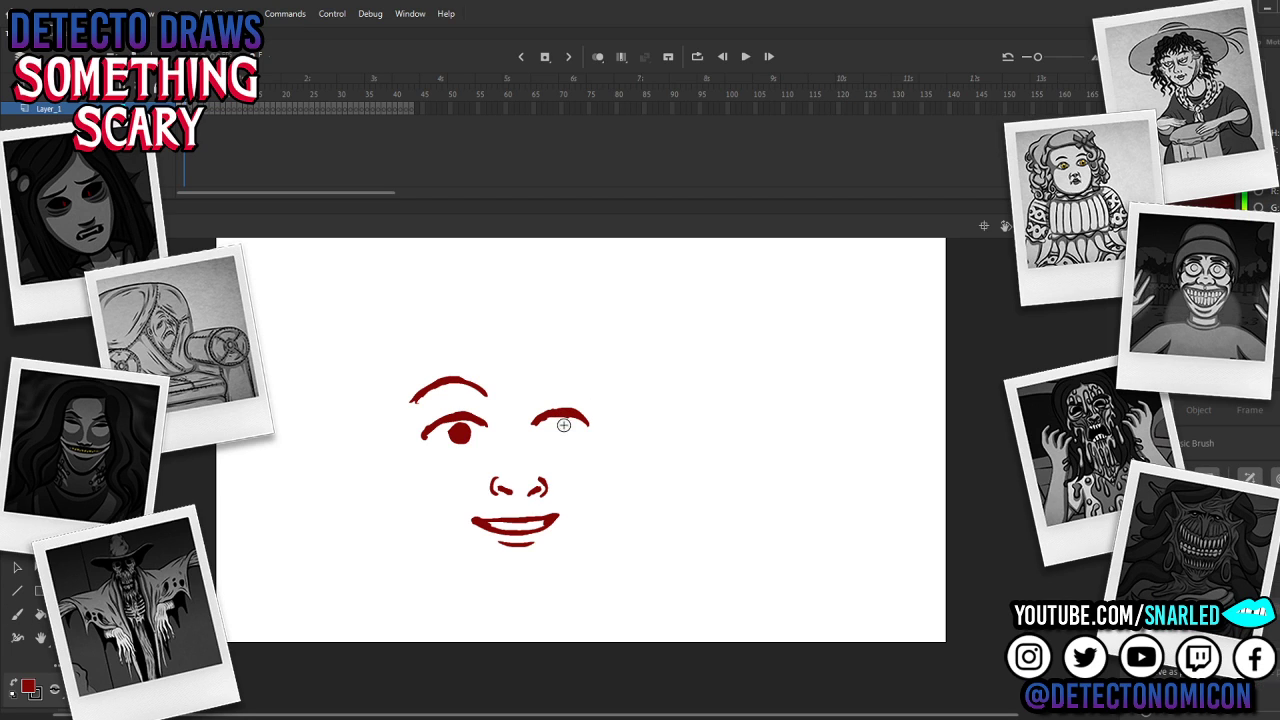
click(559, 429)
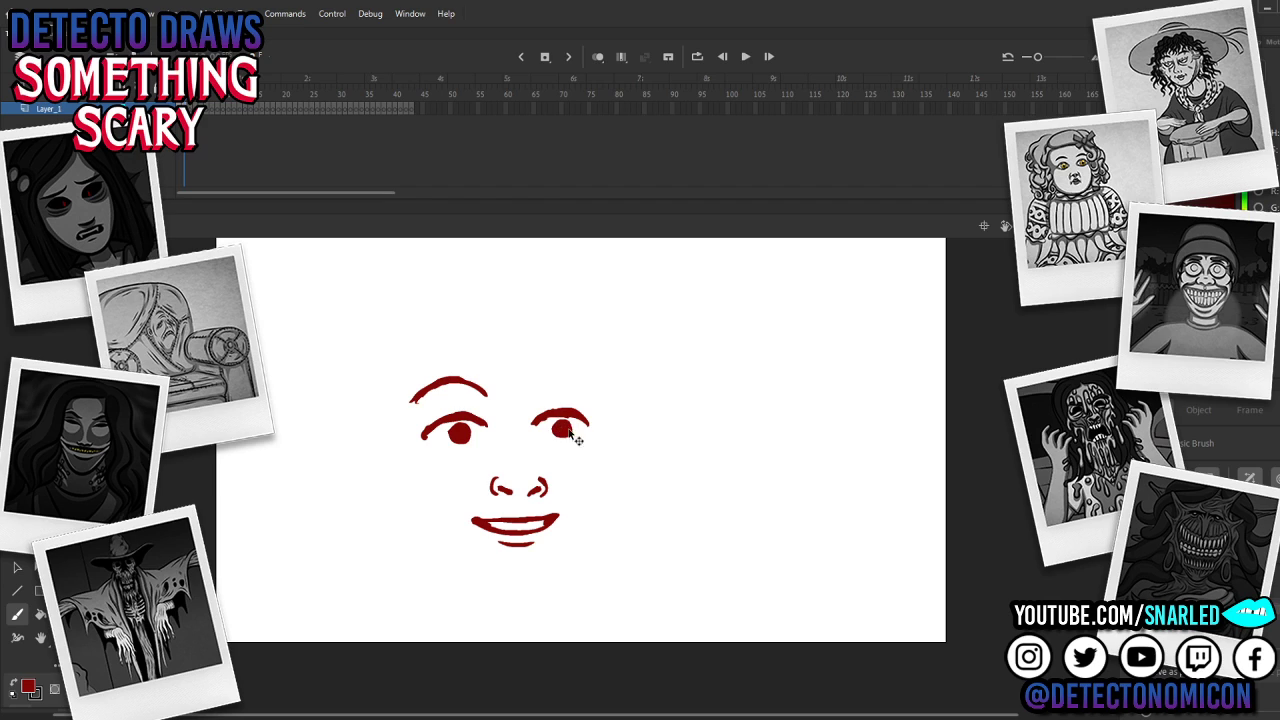
key(ctrl+z)
drag(559, 432, 558, 428)
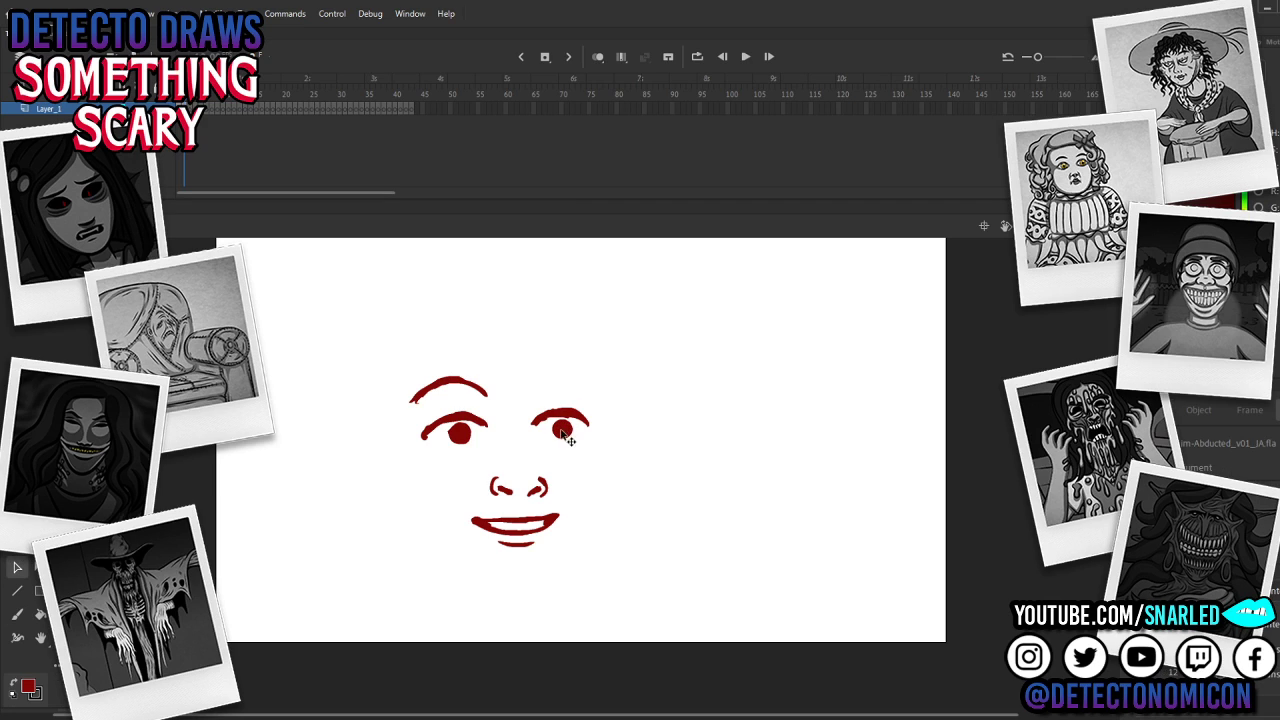
Step: Shift the right eye's lid and pupil slightly toward the nose
key(v)
click(579, 421)
click(551, 390)
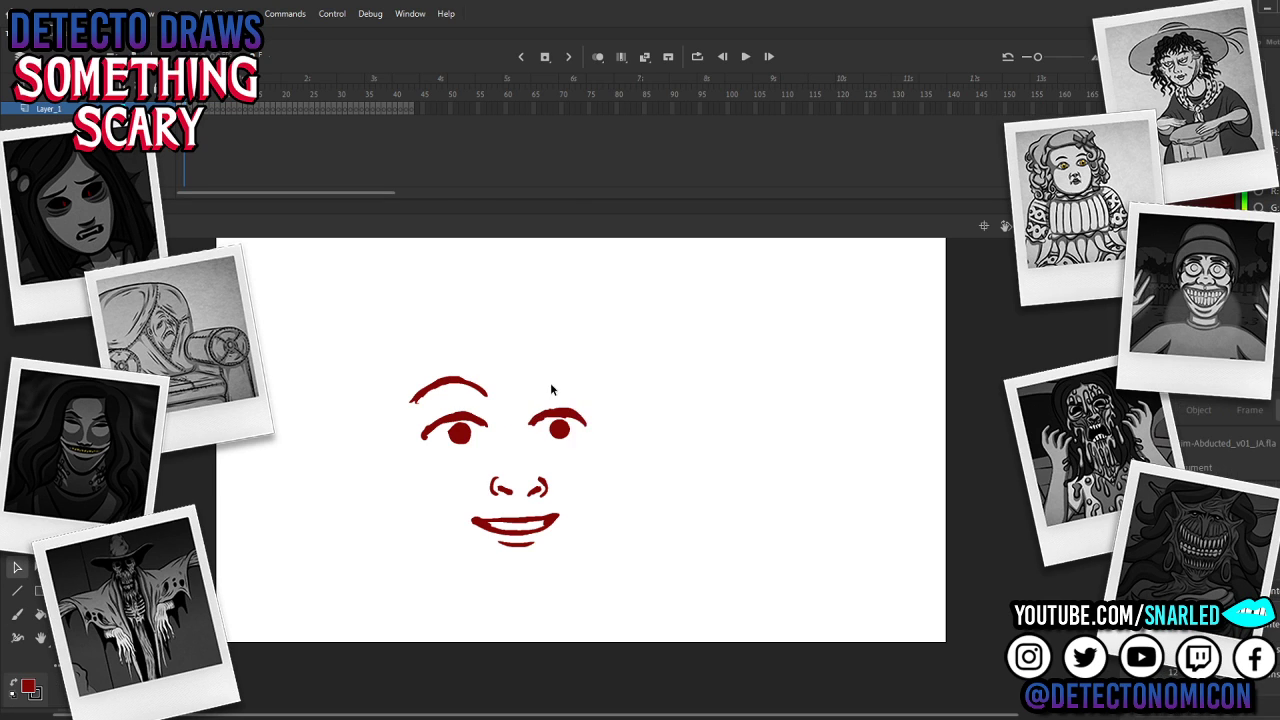
Step: Paint an arched eyebrow above the right eye, extend its outer end and trim its edges
key(b)
drag(526, 394, 589, 390)
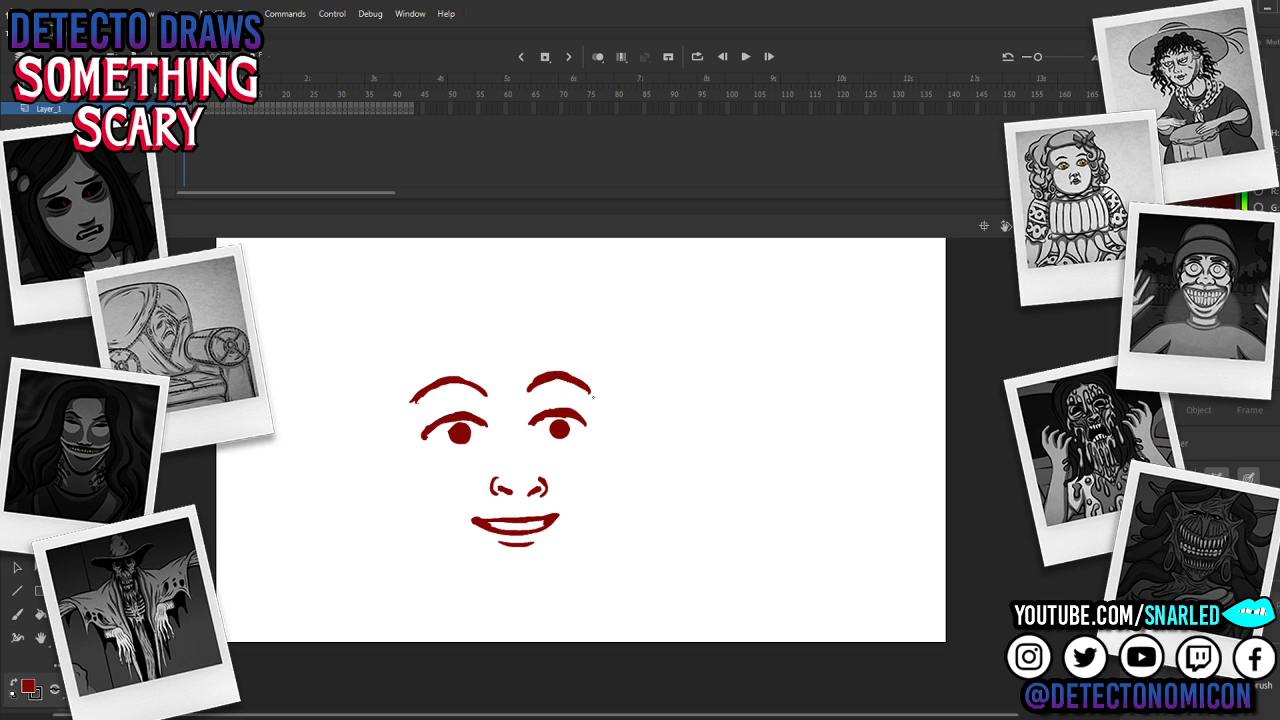
key(b)
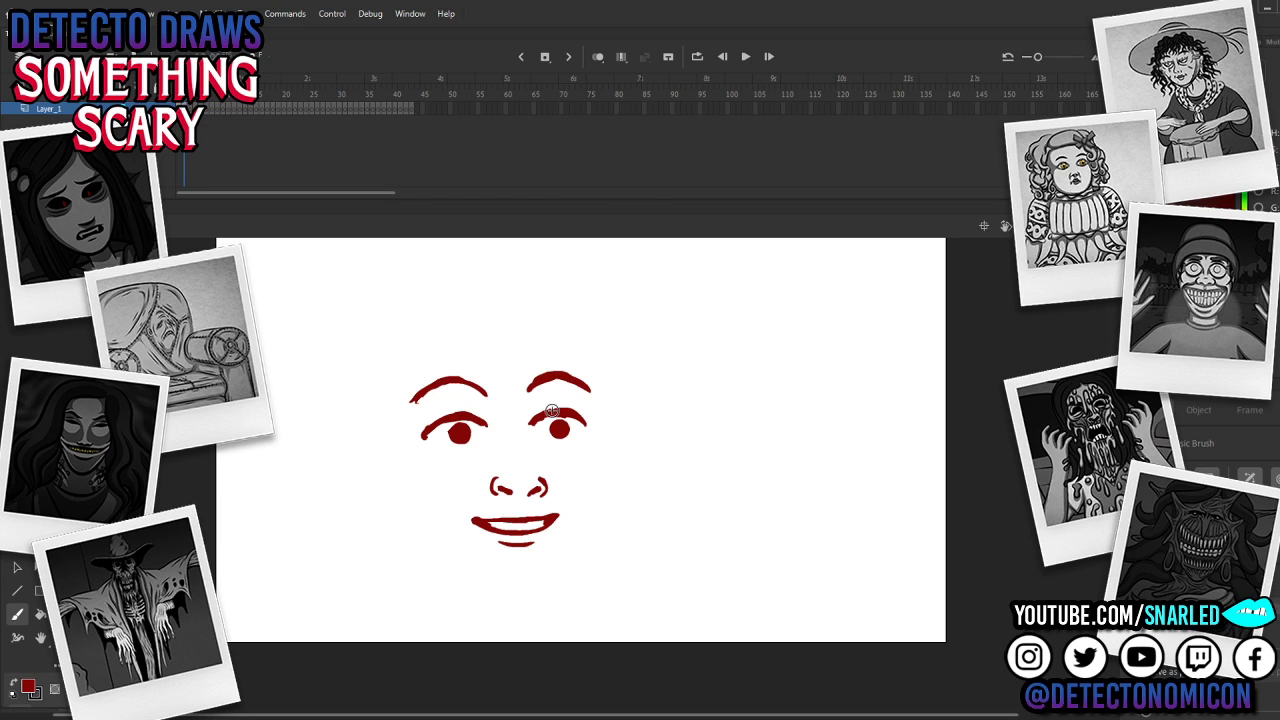
key(e)
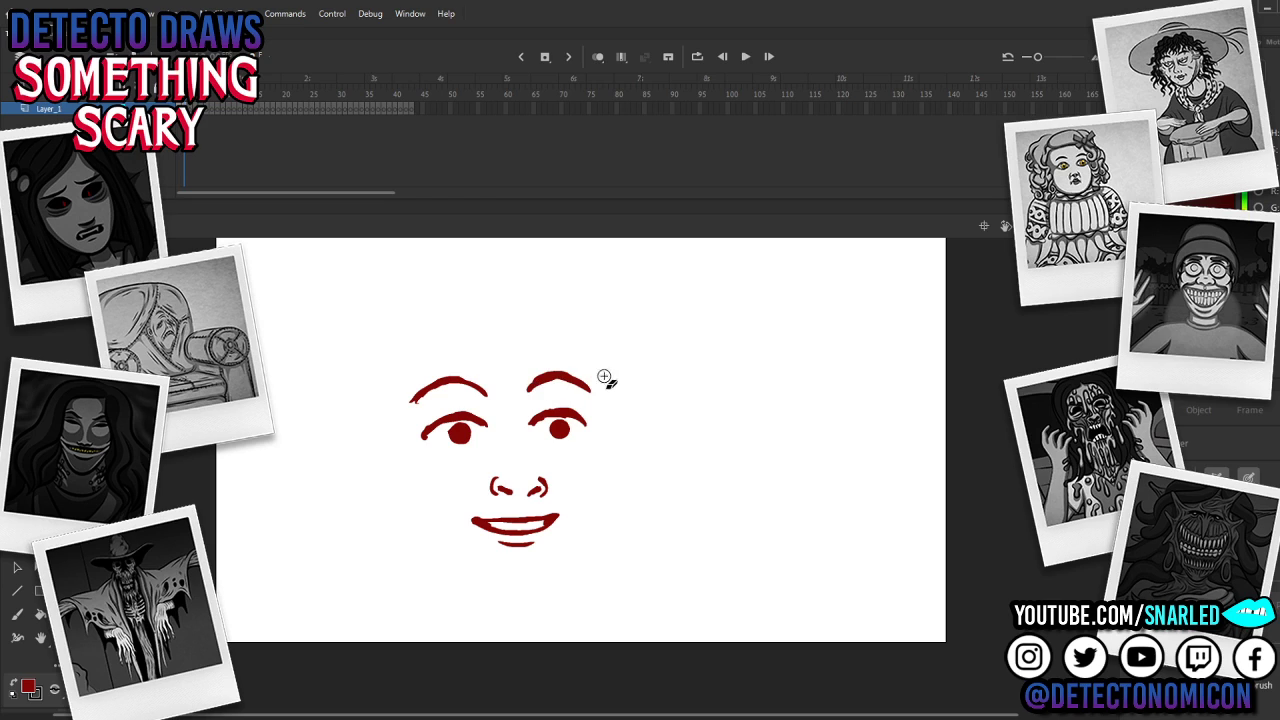
key(b)
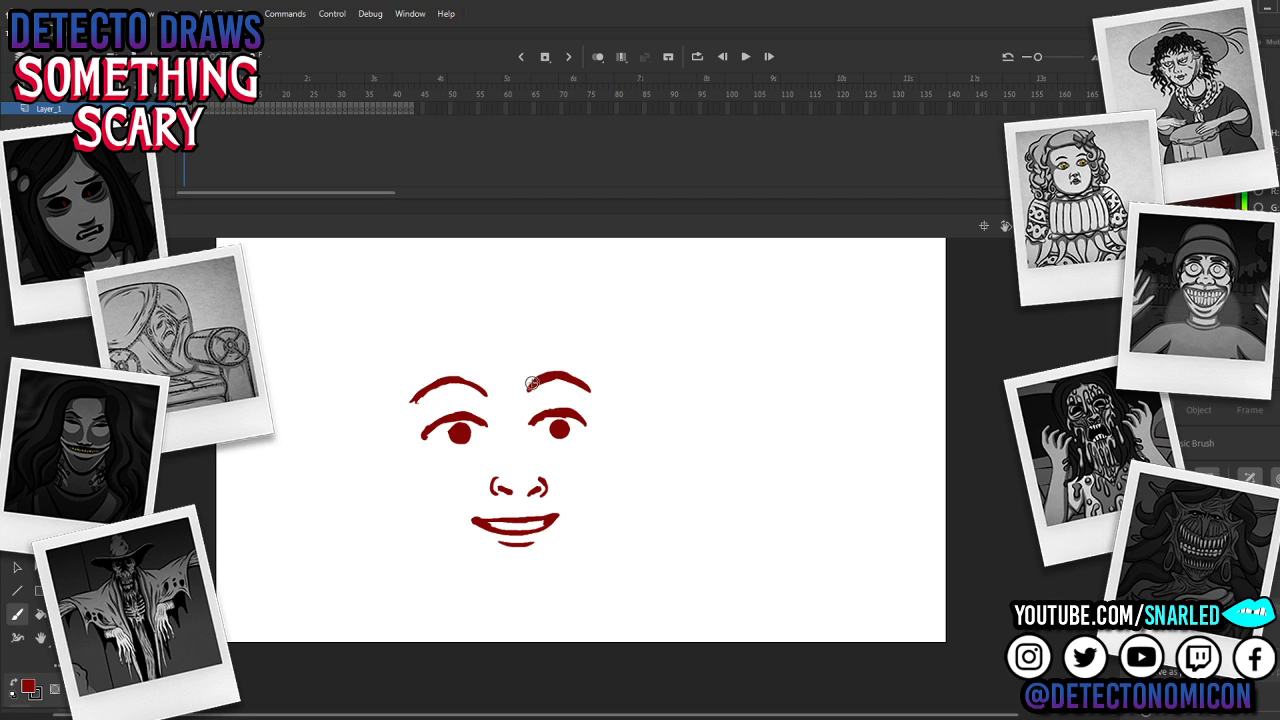
mouse_move(528, 392)
mouse_down()
mouse_move(578, 382)
mouse_move(562, 372)
mouse_move(600, 398)
mouse_up()
key(e)
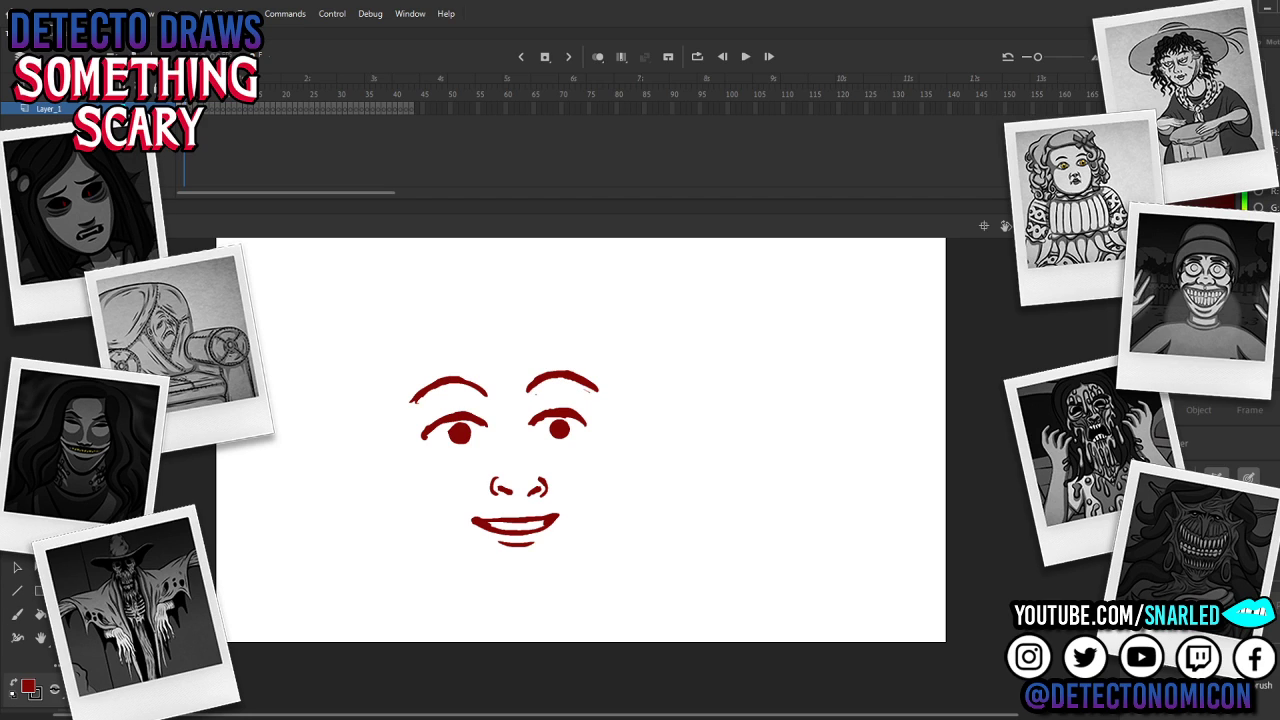
Step: Select the right eyebrow and shorten it slightly with Free Transform
key(v)
click(590, 383)
key(q)
drag(600, 382, 596, 385)
click(594, 409)
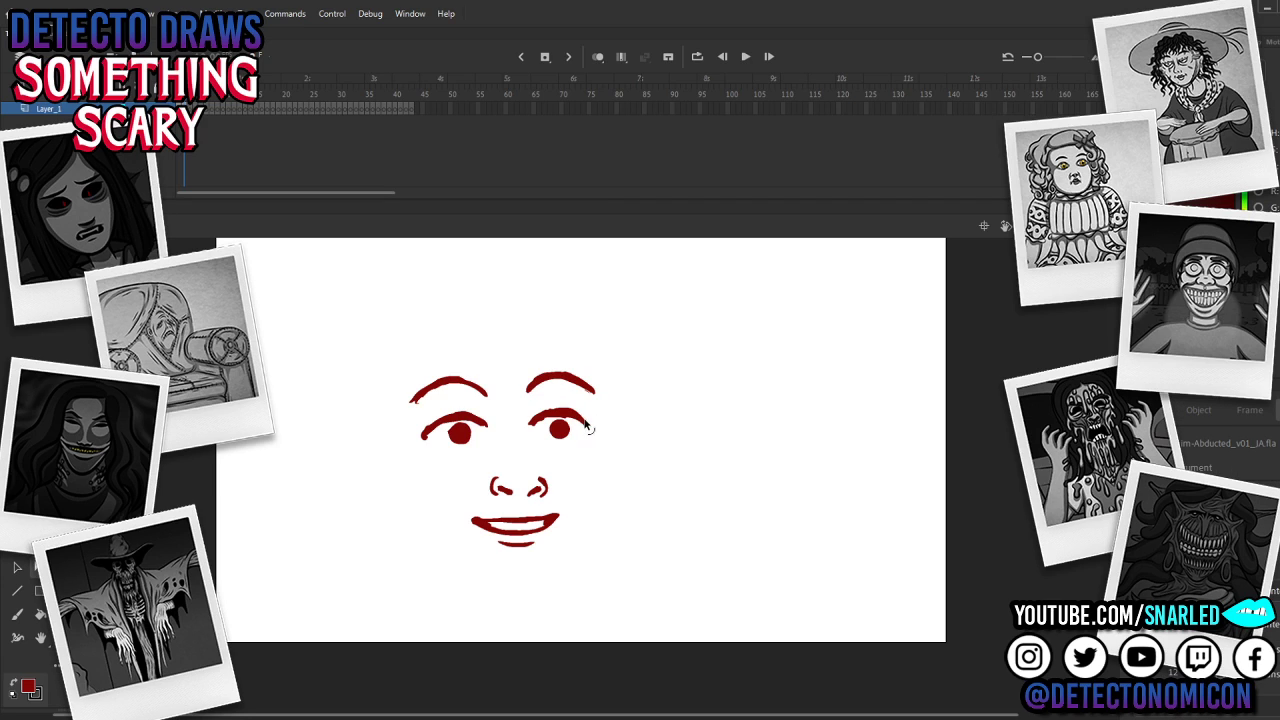
Step: Clean up the ends of both eyebrows and thicken their arches into smooth tapered shapes
key(b)
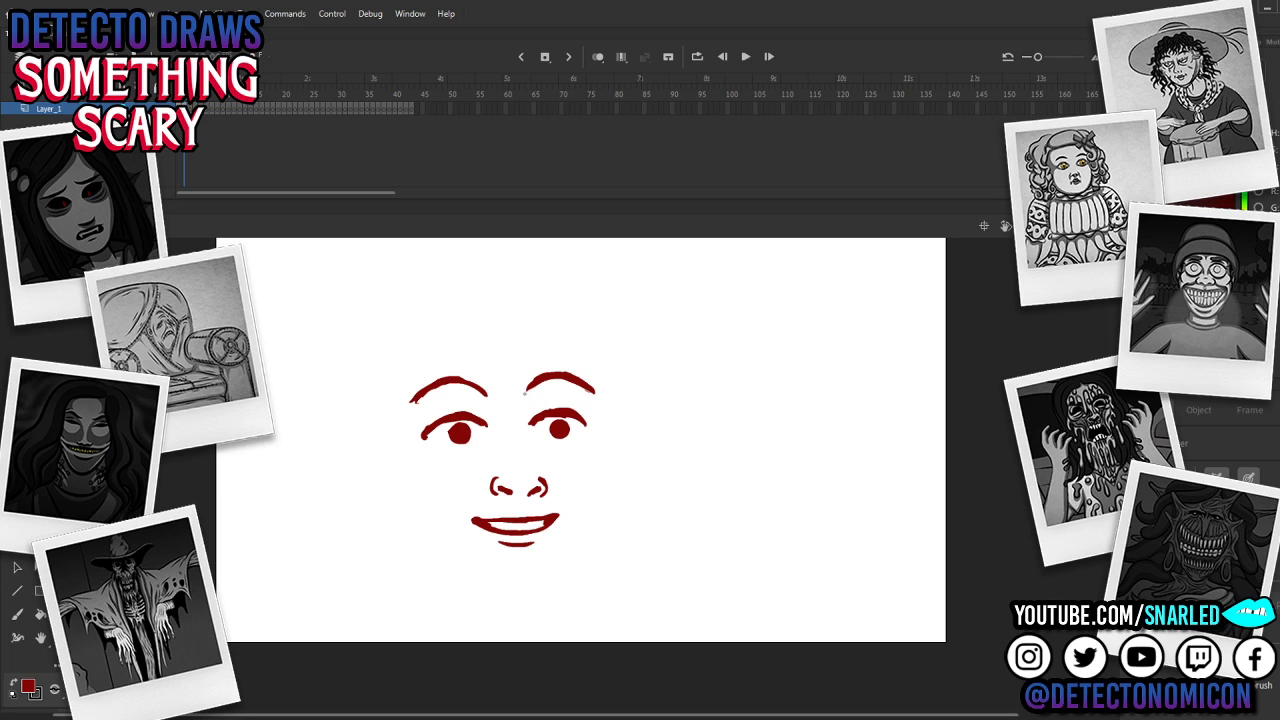
drag(525, 393, 597, 399)
key(b)
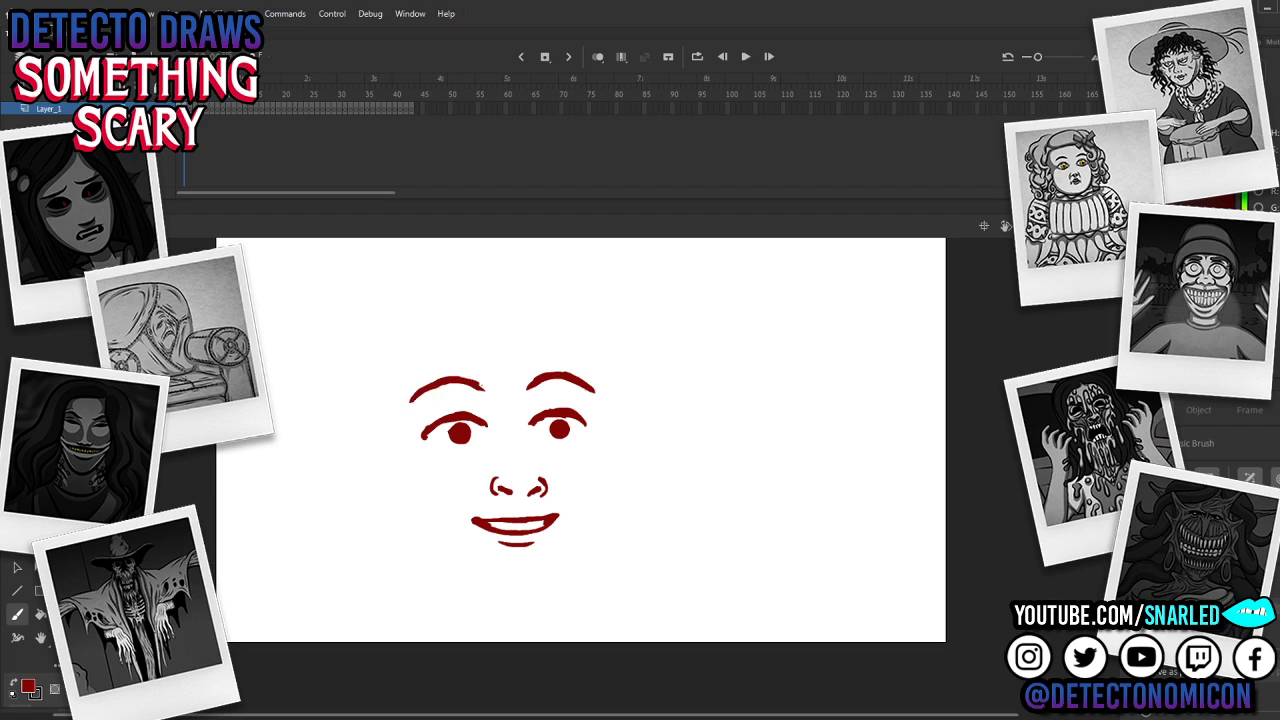
mouse_move(482, 388)
mouse_down()
mouse_move(410, 403)
mouse_move(435, 386)
mouse_move(426, 392)
mouse_up()
key(ctrl+z)
drag(539, 382, 578, 381)
key(e)
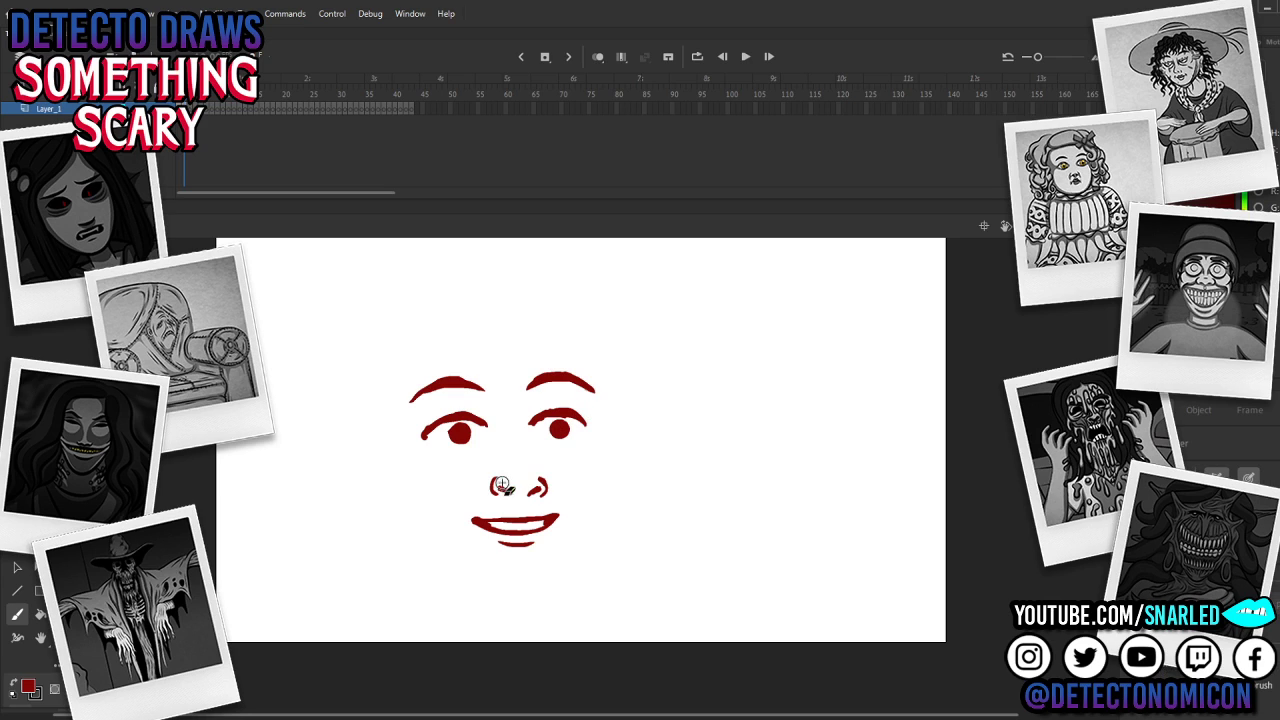
Step: Paint a thick arched band with a scalloped lower edge above the forehead, plus loose outline strokes around its upper left
key(b)
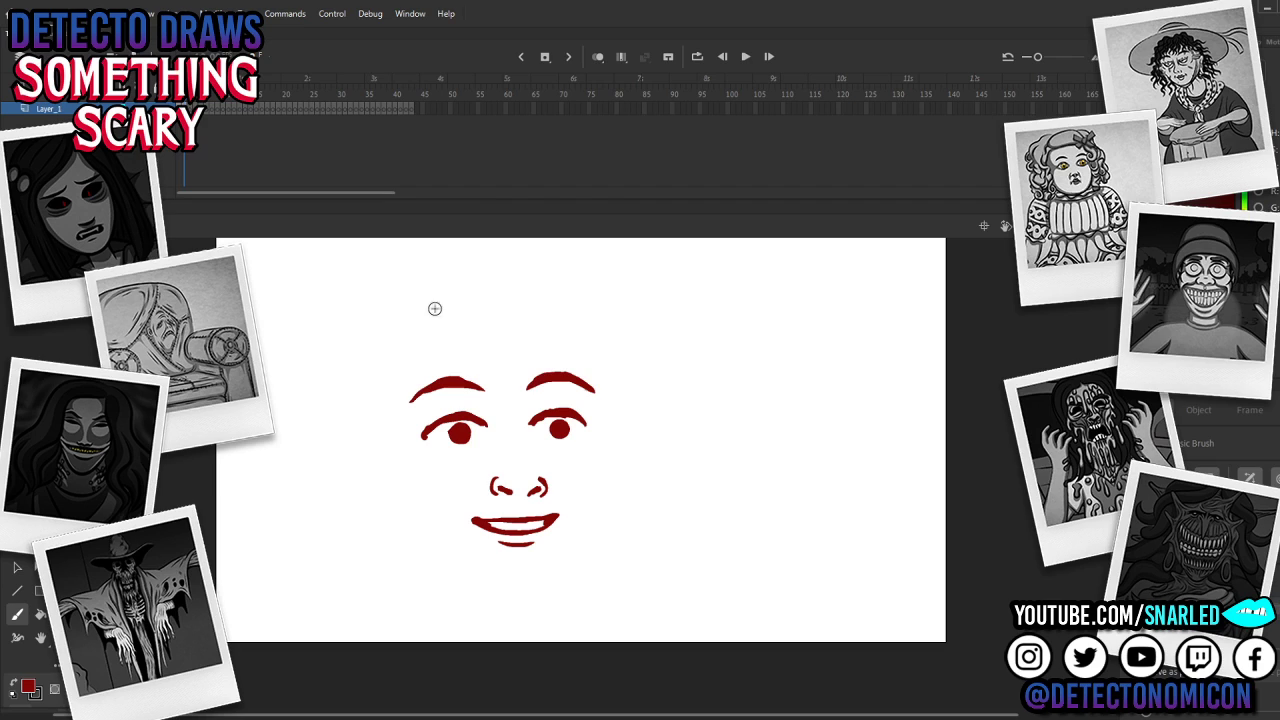
mouse_move(412, 329)
mouse_down()
mouse_move(491, 279)
mouse_move(400, 317)
mouse_move(520, 270)
mouse_move(586, 314)
mouse_move(500, 282)
mouse_move(394, 332)
mouse_move(509, 264)
mouse_up()
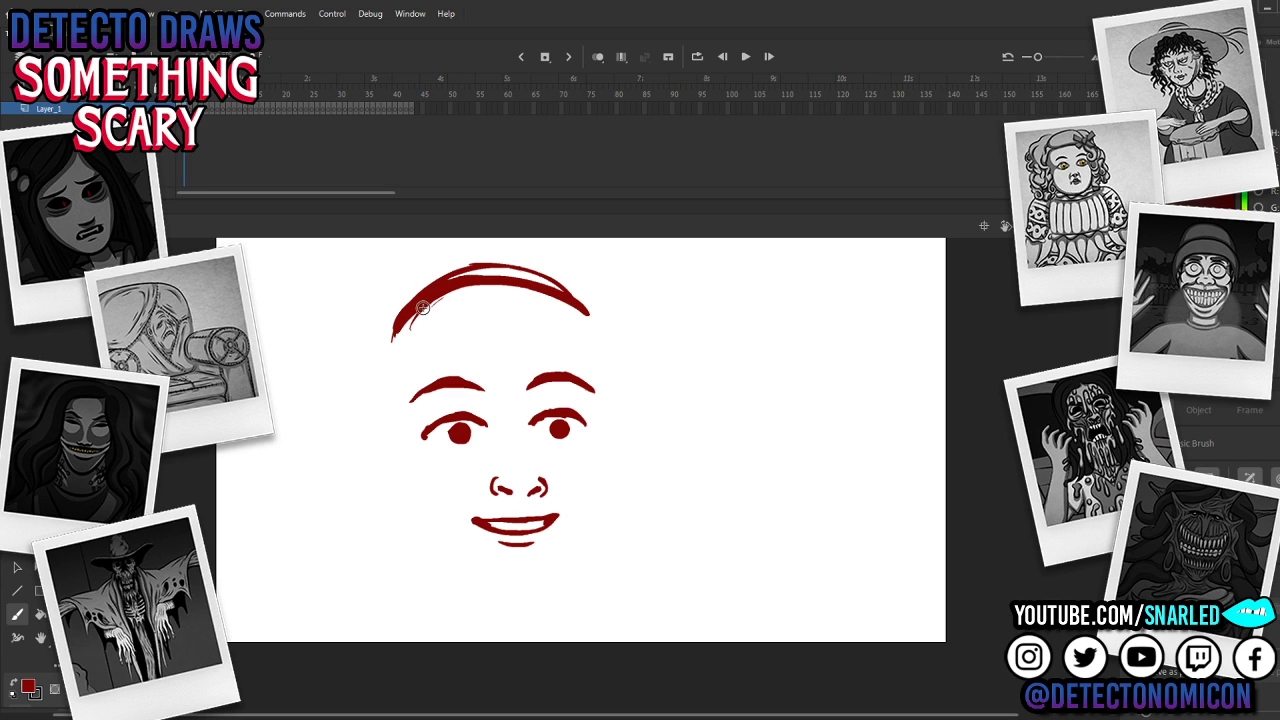
mouse_move(433, 311)
mouse_down()
mouse_move(467, 283)
mouse_move(469, 303)
mouse_move(512, 288)
mouse_move(477, 289)
mouse_move(526, 284)
mouse_move(592, 318)
mouse_move(422, 308)
mouse_up()
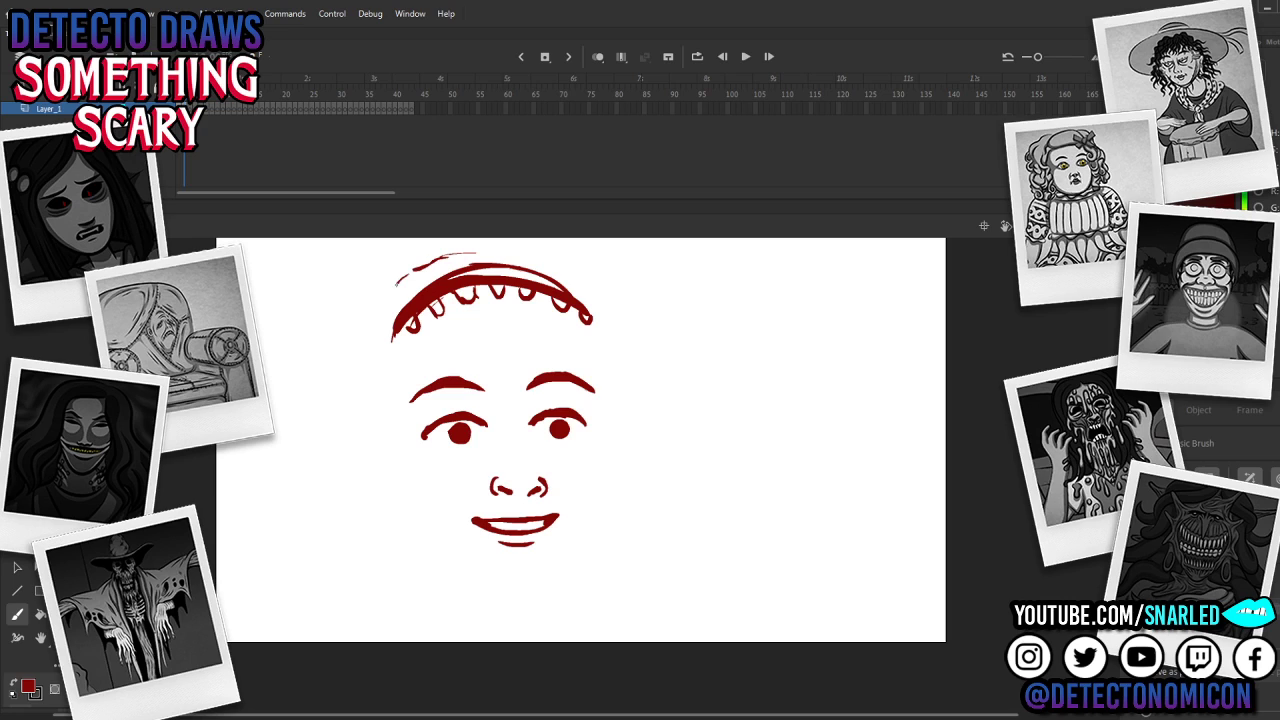
mouse_move(402, 276)
mouse_down()
mouse_move(375, 300)
mouse_move(352, 364)
mouse_up()
Step: Paint the two cheek contours and a curved chin line, placing the chin slightly lower beneath the mouth
drag(416, 452, 432, 506)
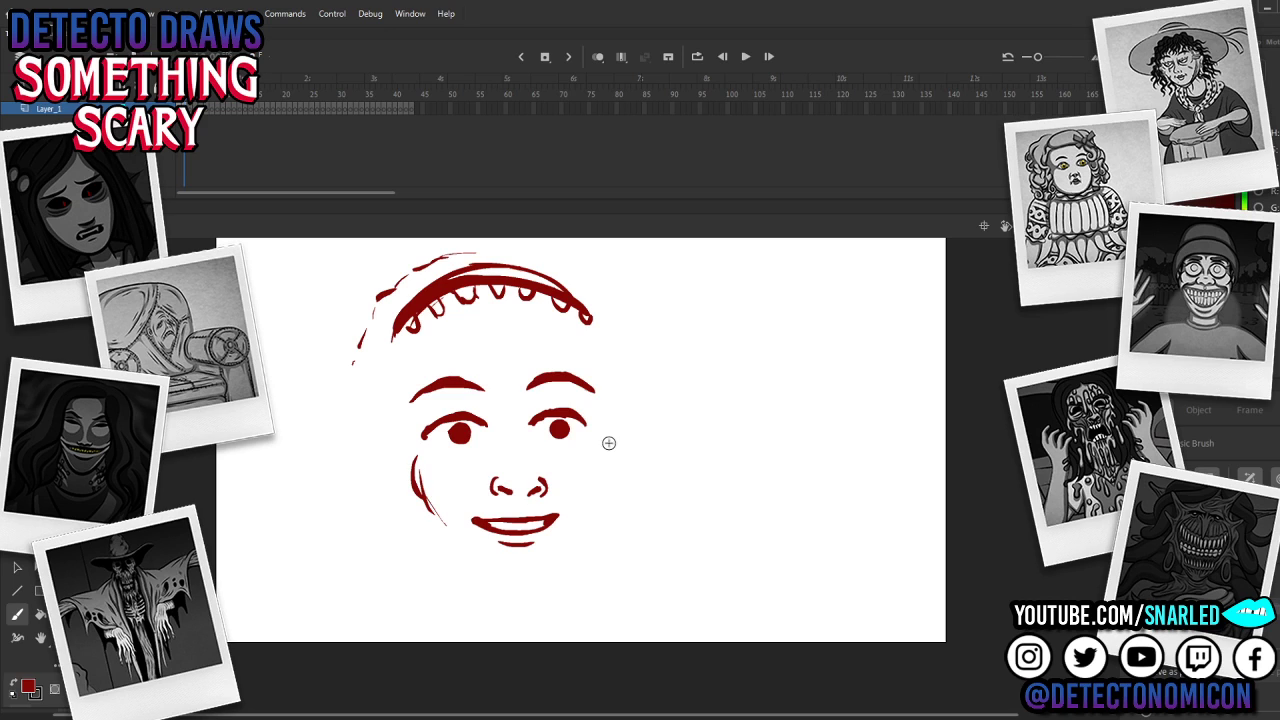
drag(603, 438, 598, 478)
drag(490, 556, 547, 567)
key(v)
click(535, 572)
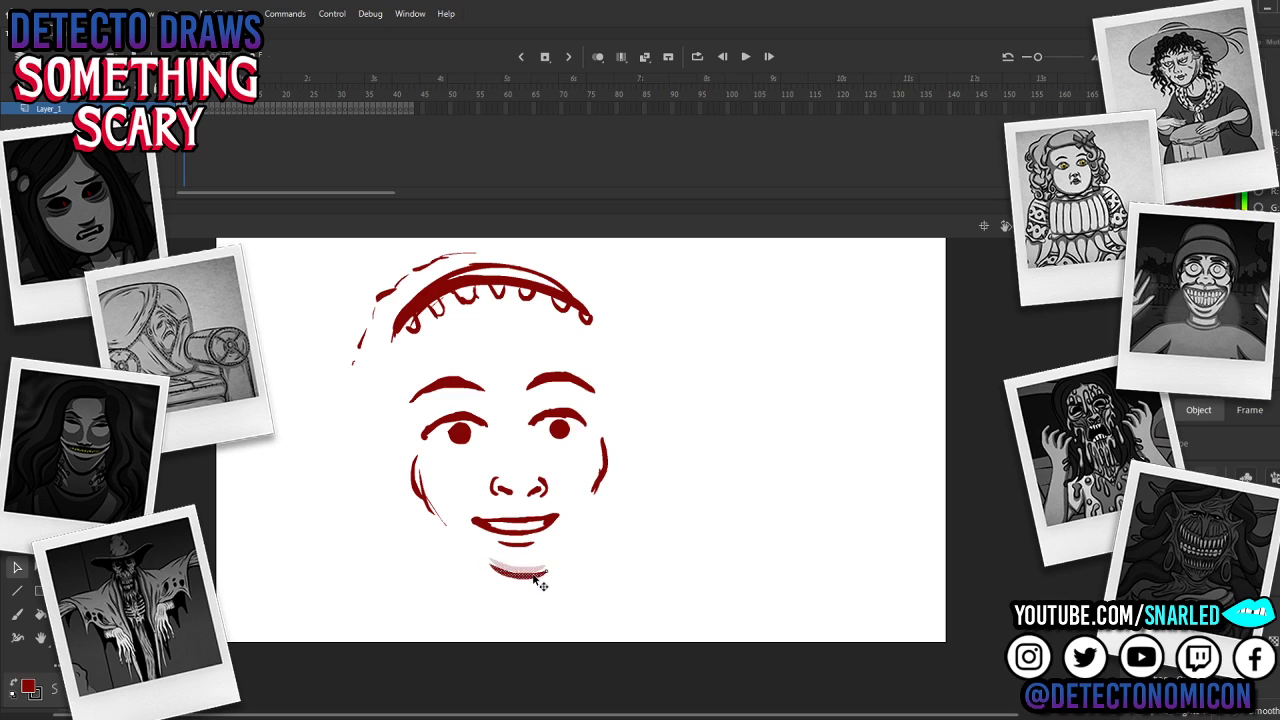
Step: Paint the jawlines connecting the chin to both cheeks and clean up the stray edges of the outline
key(b)
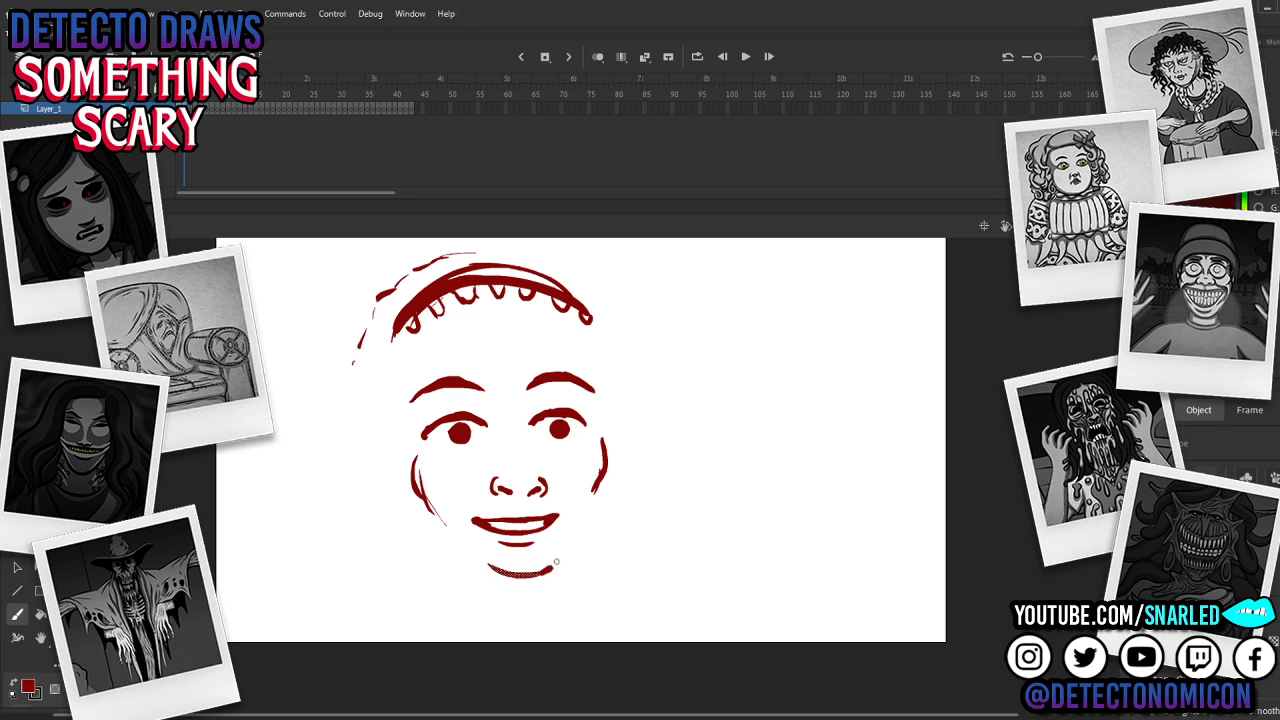
drag(545, 571, 562, 551)
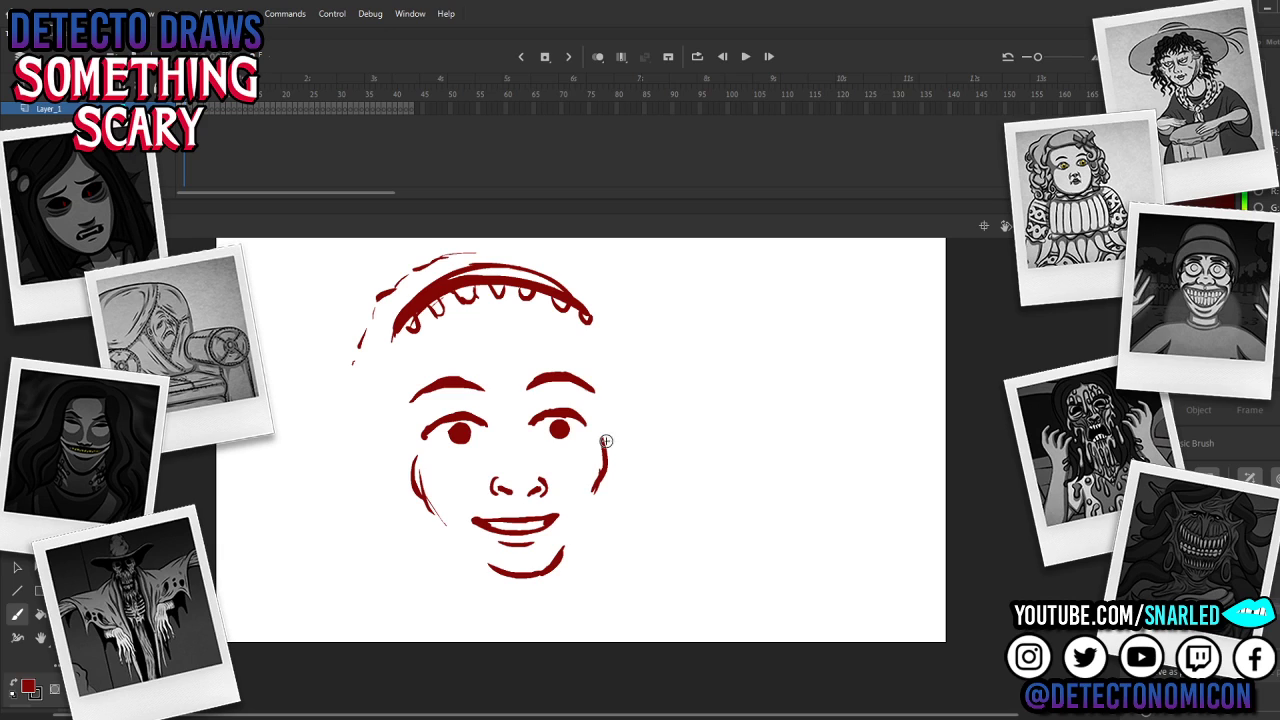
mouse_move(545, 565)
mouse_down()
mouse_move(596, 490)
mouse_move(570, 535)
mouse_up()
drag(442, 513, 508, 574)
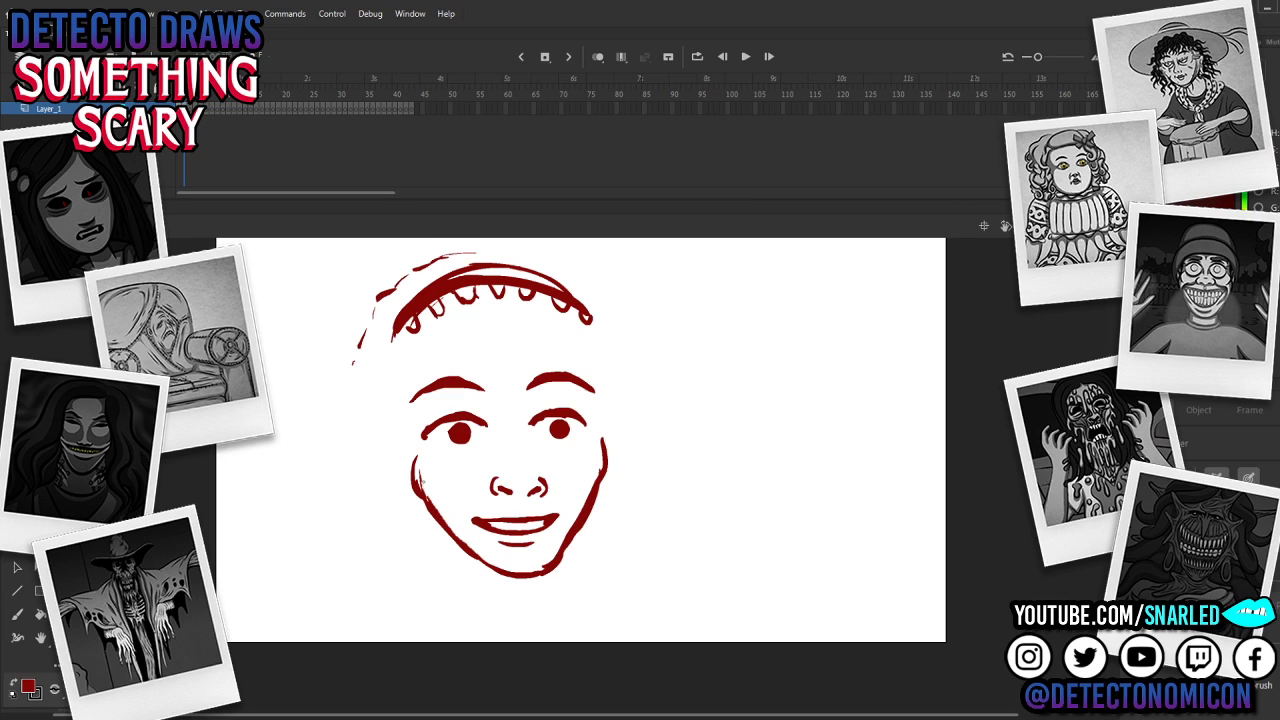
drag(421, 481, 462, 540)
key(v)
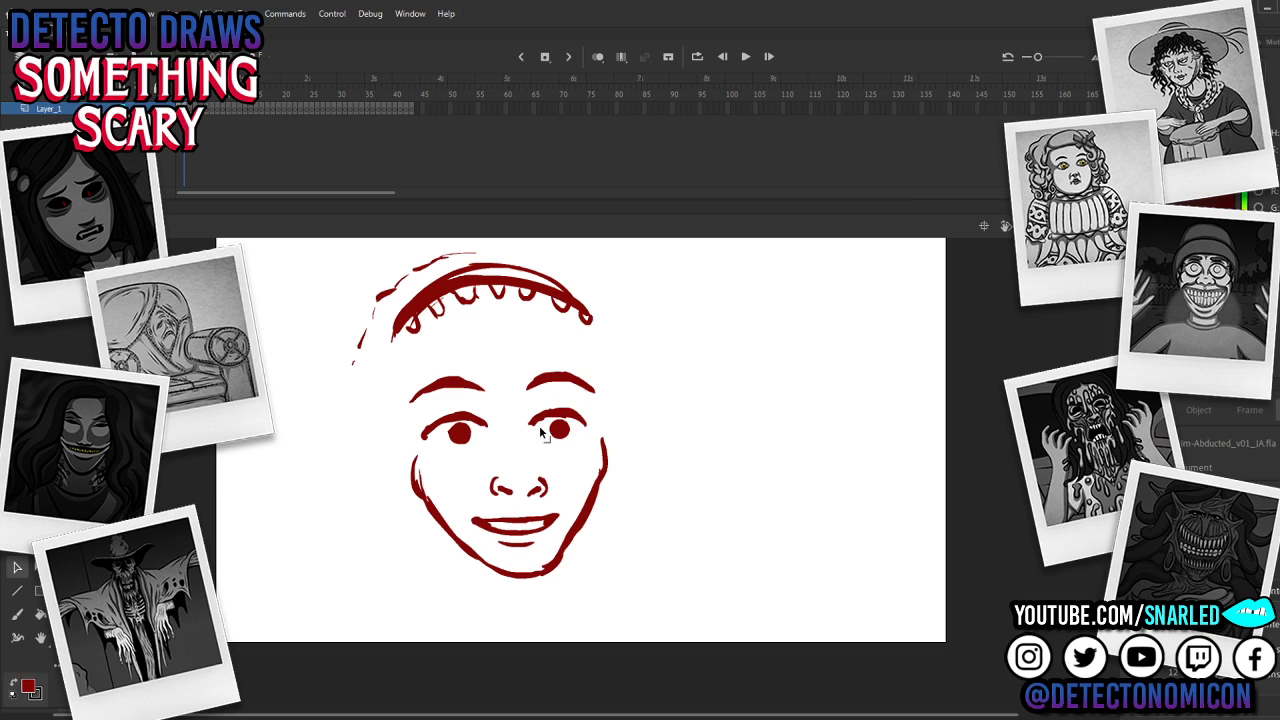
key(b)
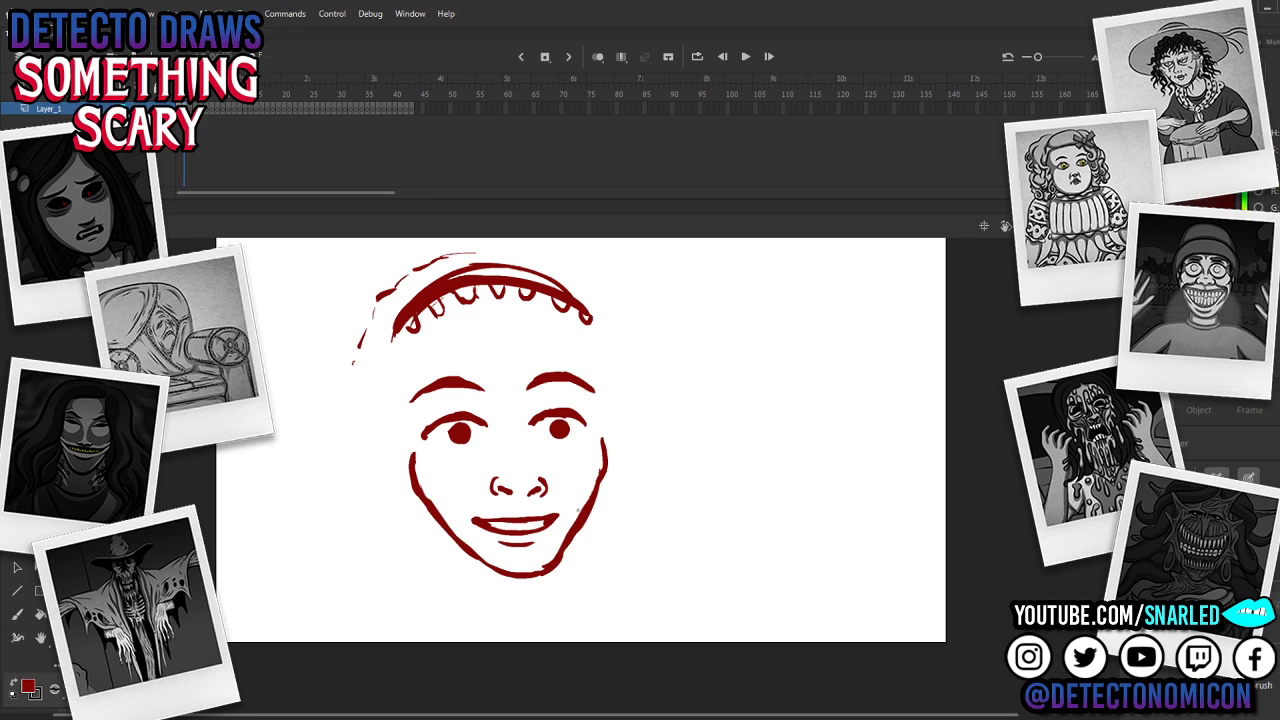
key(b)
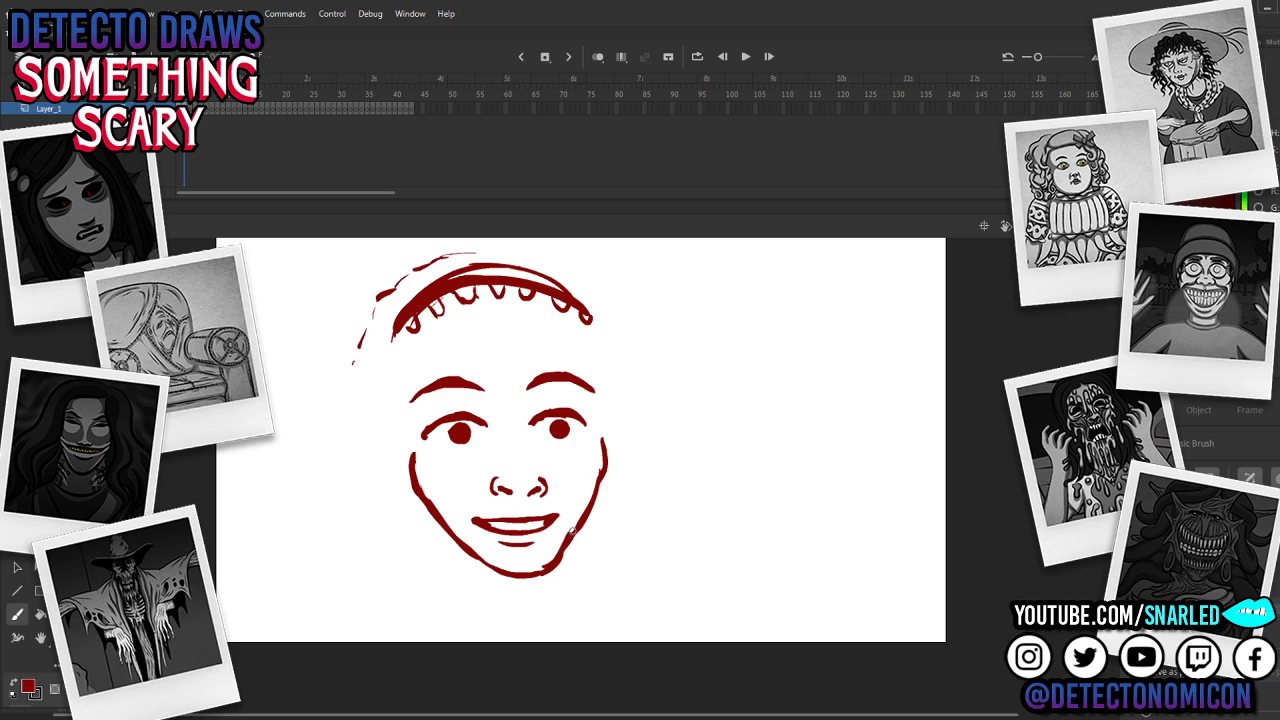
Step: Paint both temple lines from the cheeks up to the scalloped band and thicken the left jawline
drag(602, 472, 588, 340)
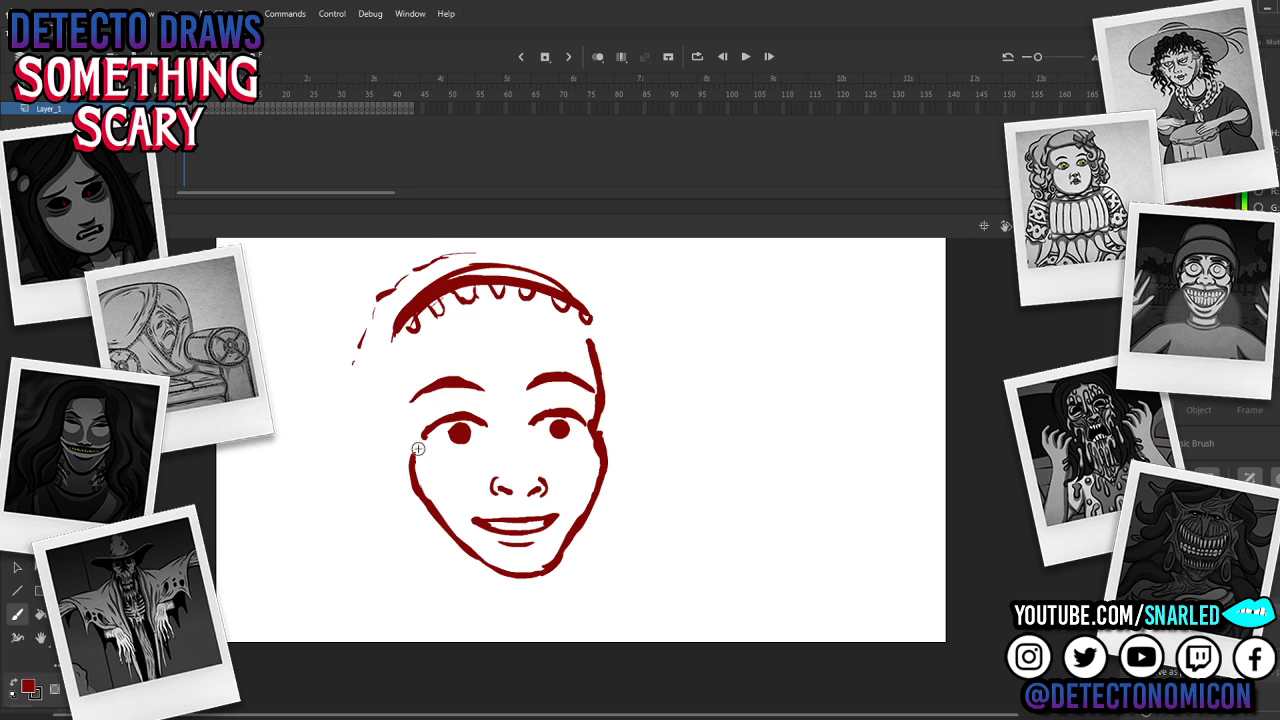
mouse_move(416, 452)
mouse_down()
mouse_move(397, 372)
mouse_move(404, 339)
mouse_up()
mouse_move(404, 408)
mouse_down()
mouse_move(418, 490)
mouse_move(478, 558)
mouse_up()
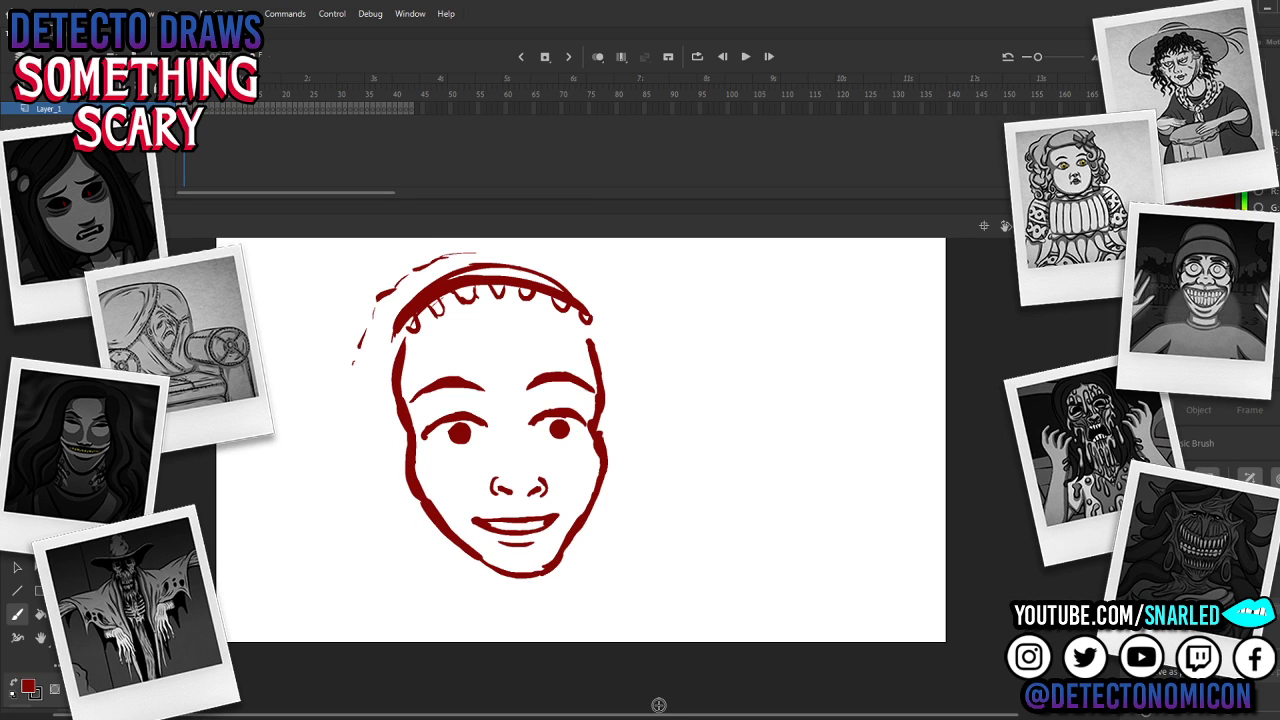
Step: Select the face outline, scale it slightly narrower, and smooth the right jawline down to the chin
key(v)
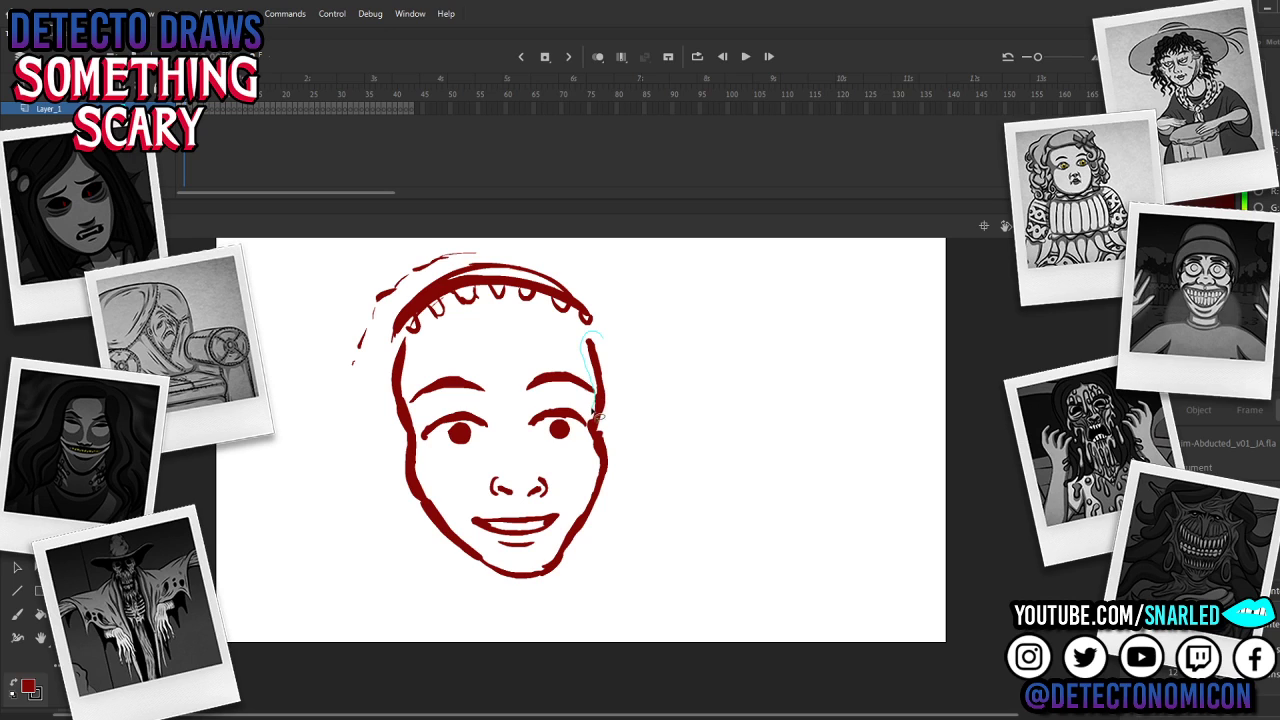
mouse_move(593, 413)
mouse_down()
mouse_move(567, 544)
mouse_move(500, 570)
mouse_move(425, 473)
mouse_move(412, 362)
mouse_move(374, 409)
mouse_move(698, 480)
mouse_move(645, 352)
mouse_up()
key(q)
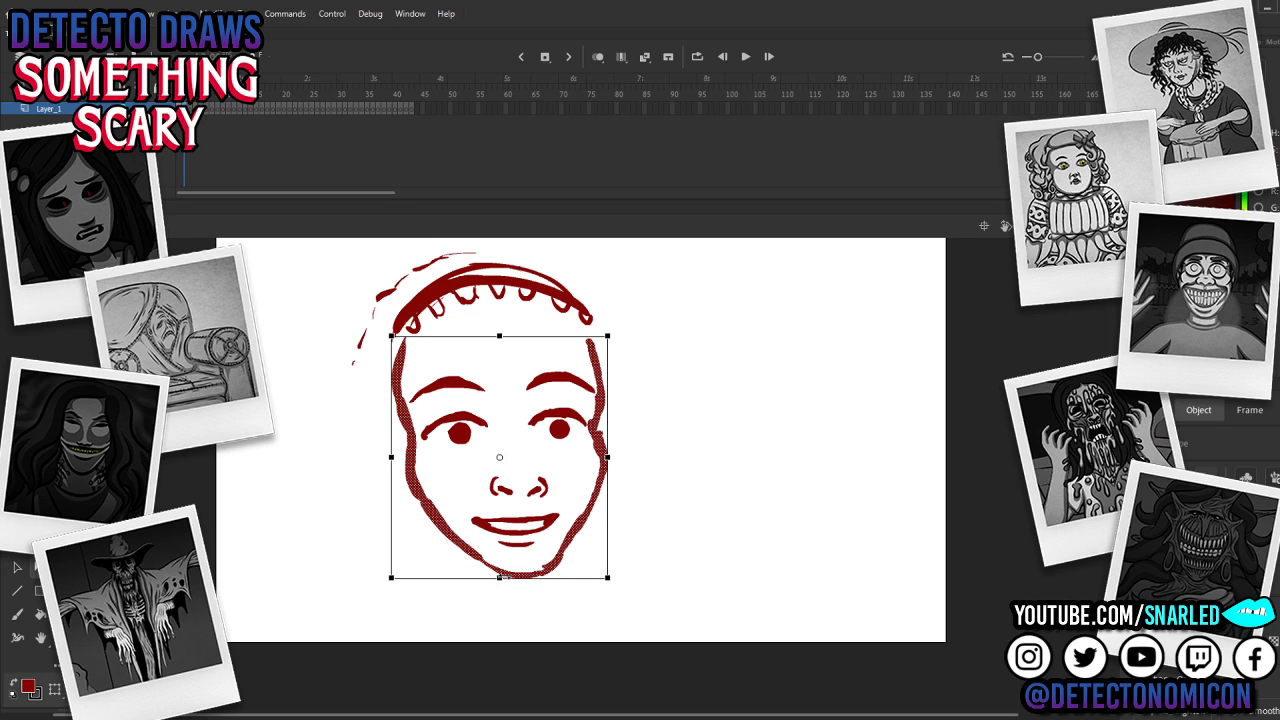
drag(503, 578, 499, 577)
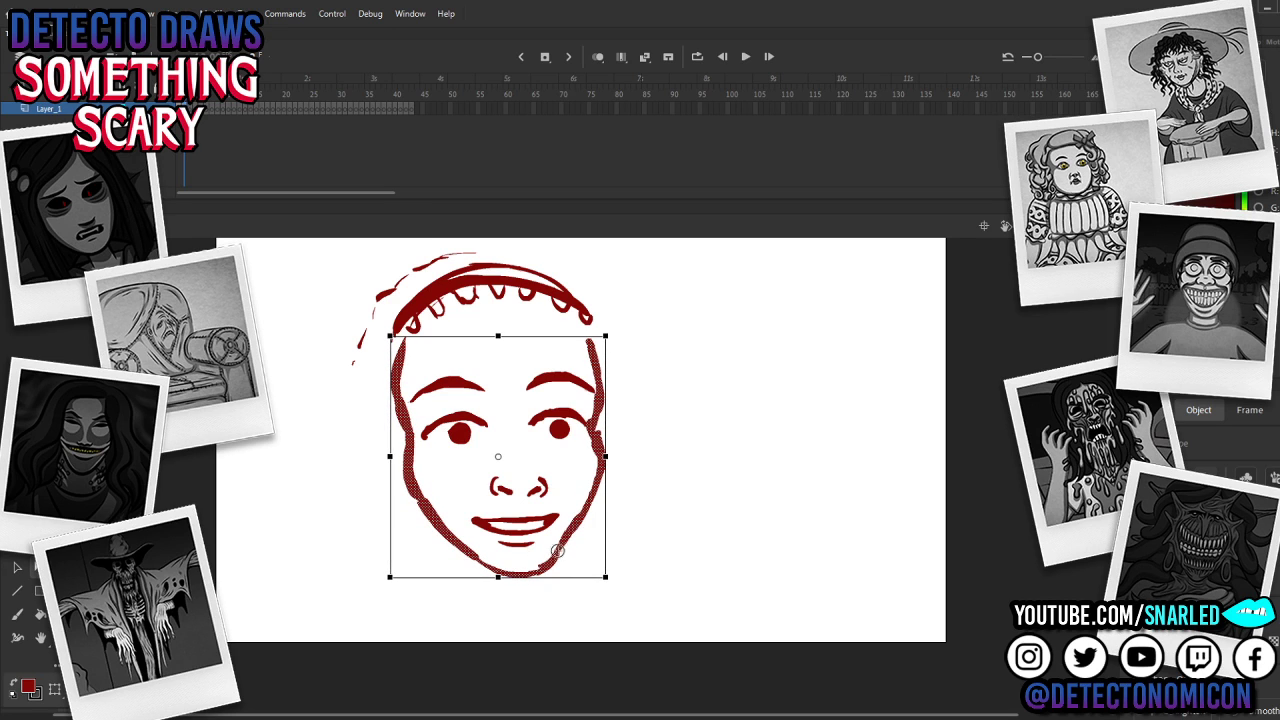
key(b)
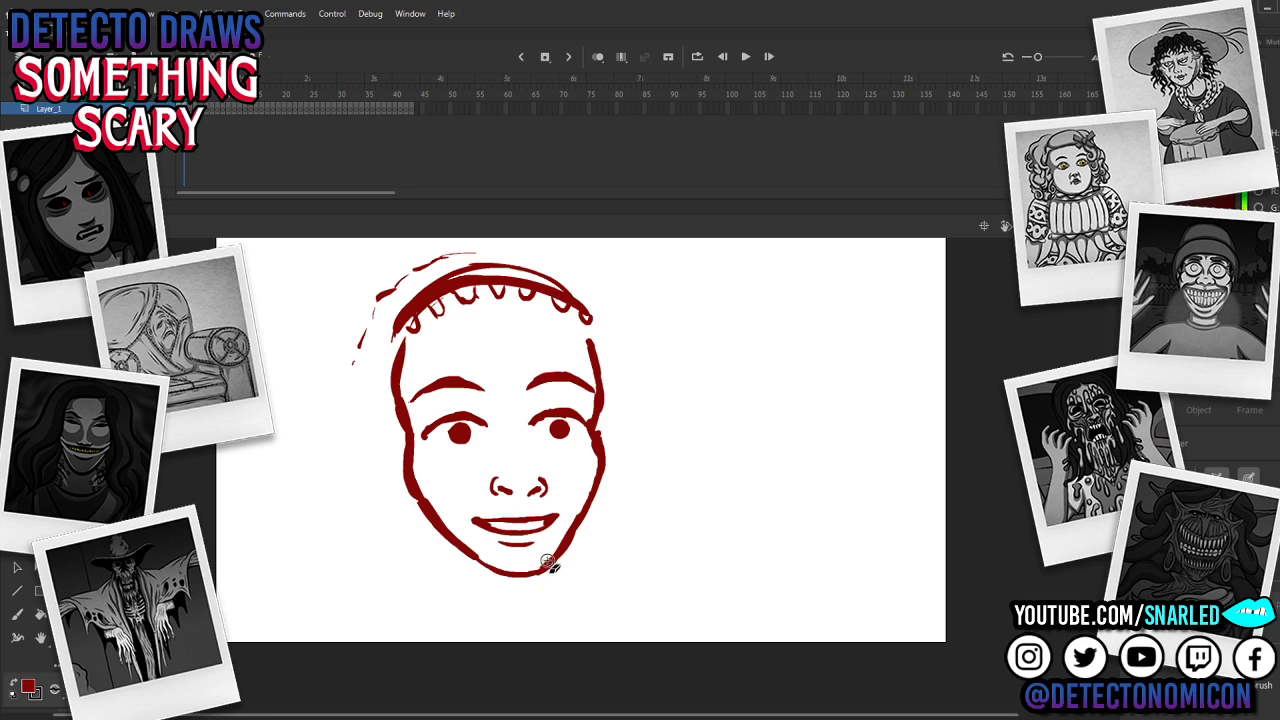
drag(587, 500, 557, 549)
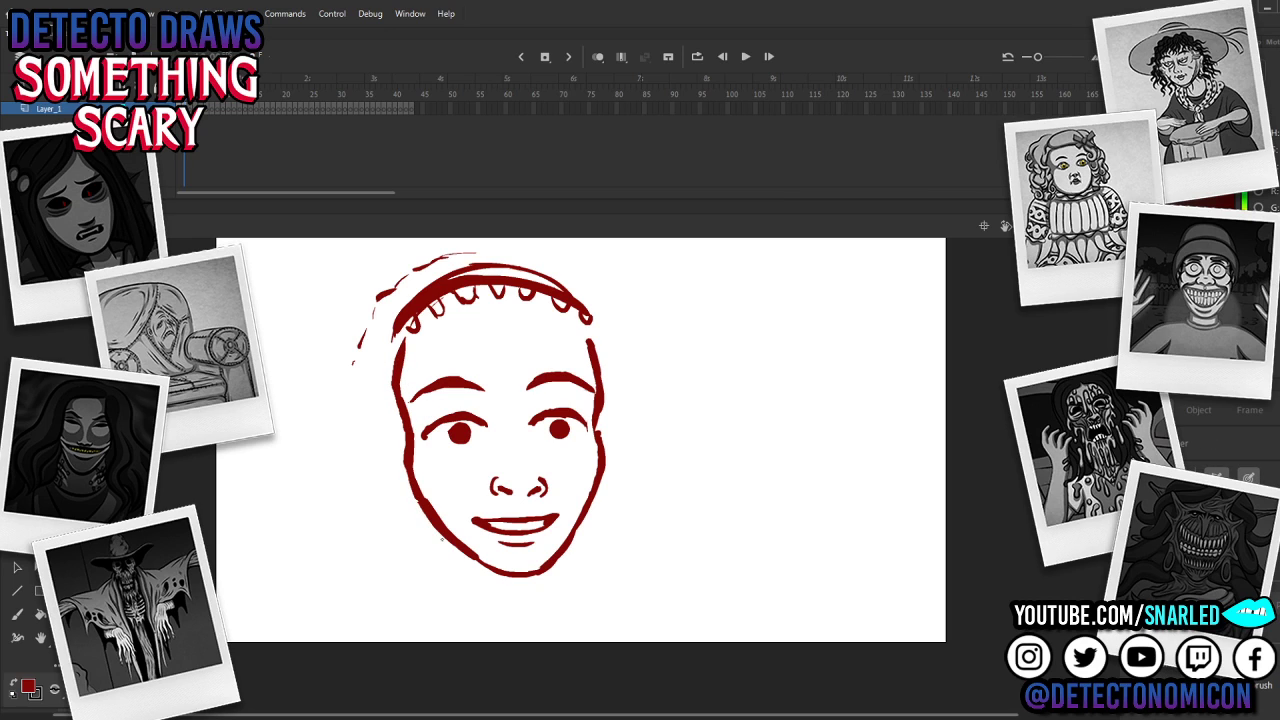
Step: Paint a short upper-lip line between the nose and mouth, undoing the stray second stroke
key(b)
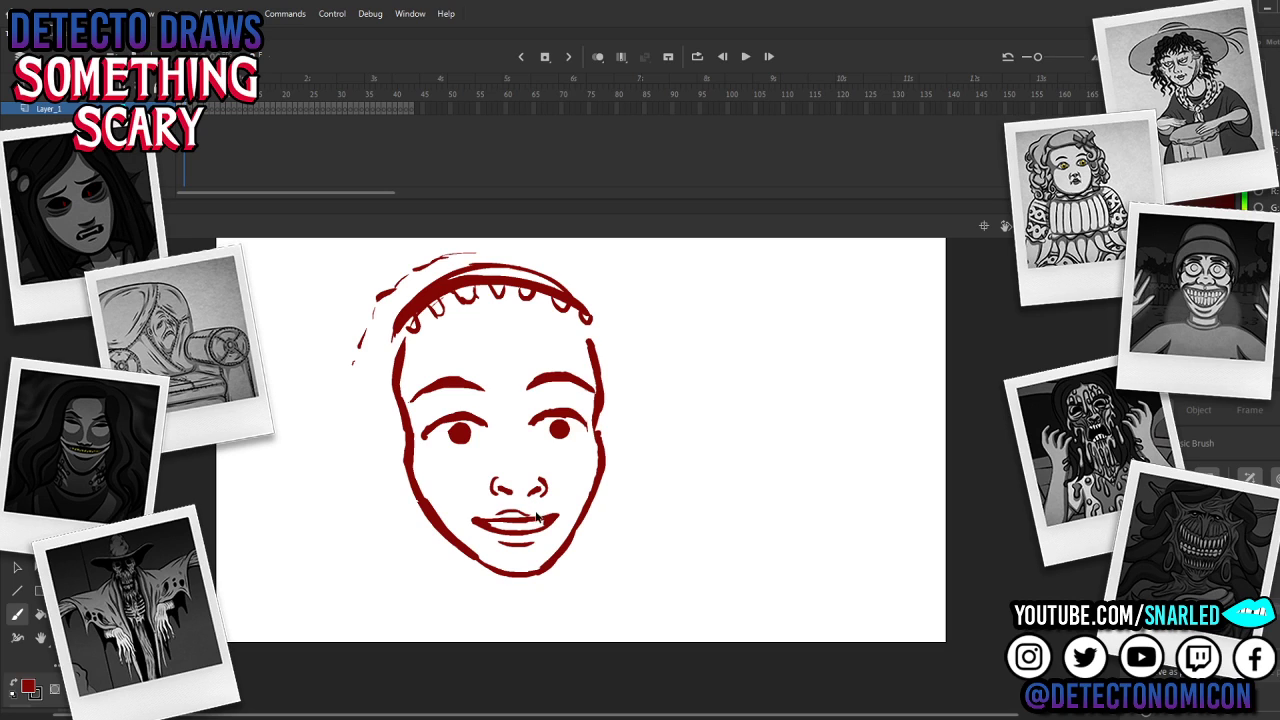
mouse_move(496, 510)
mouse_down()
mouse_move(542, 515)
mouse_move(526, 508)
mouse_up()
key(ctrl+z)
Step: Select the entire head drawing and scale it slightly narrower from its right side
key(v)
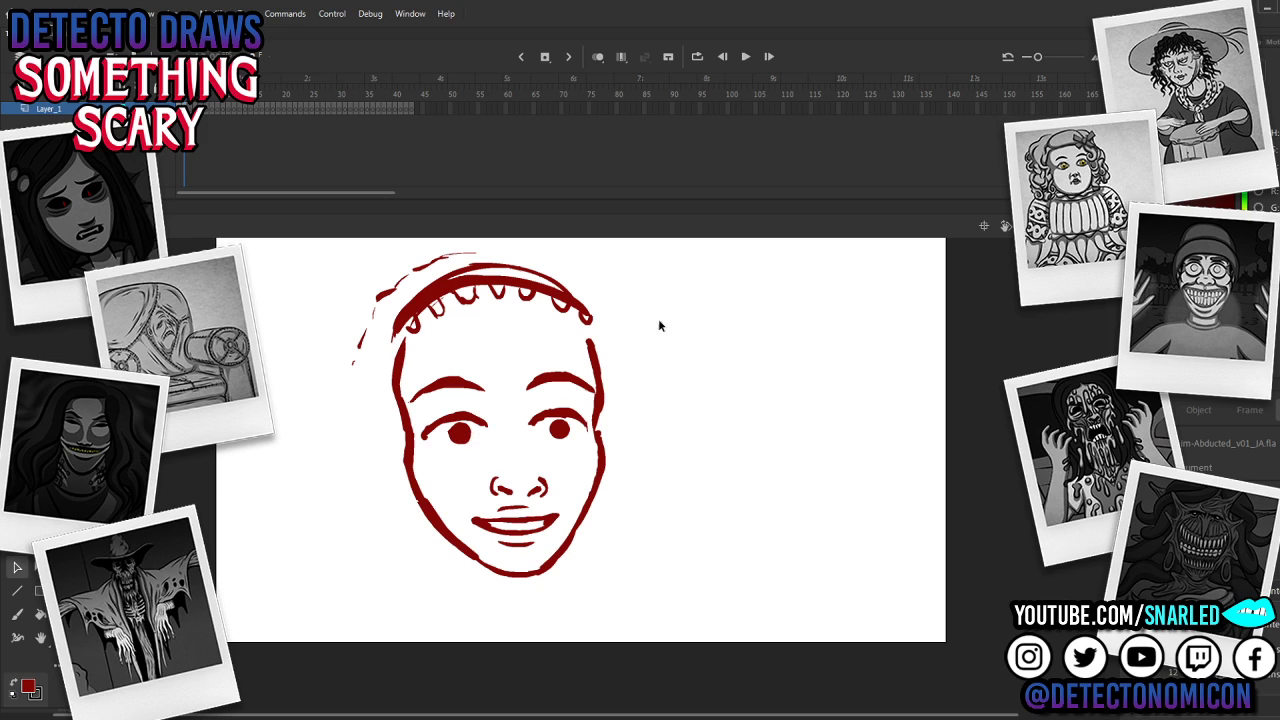
drag(680, 241, 305, 692)
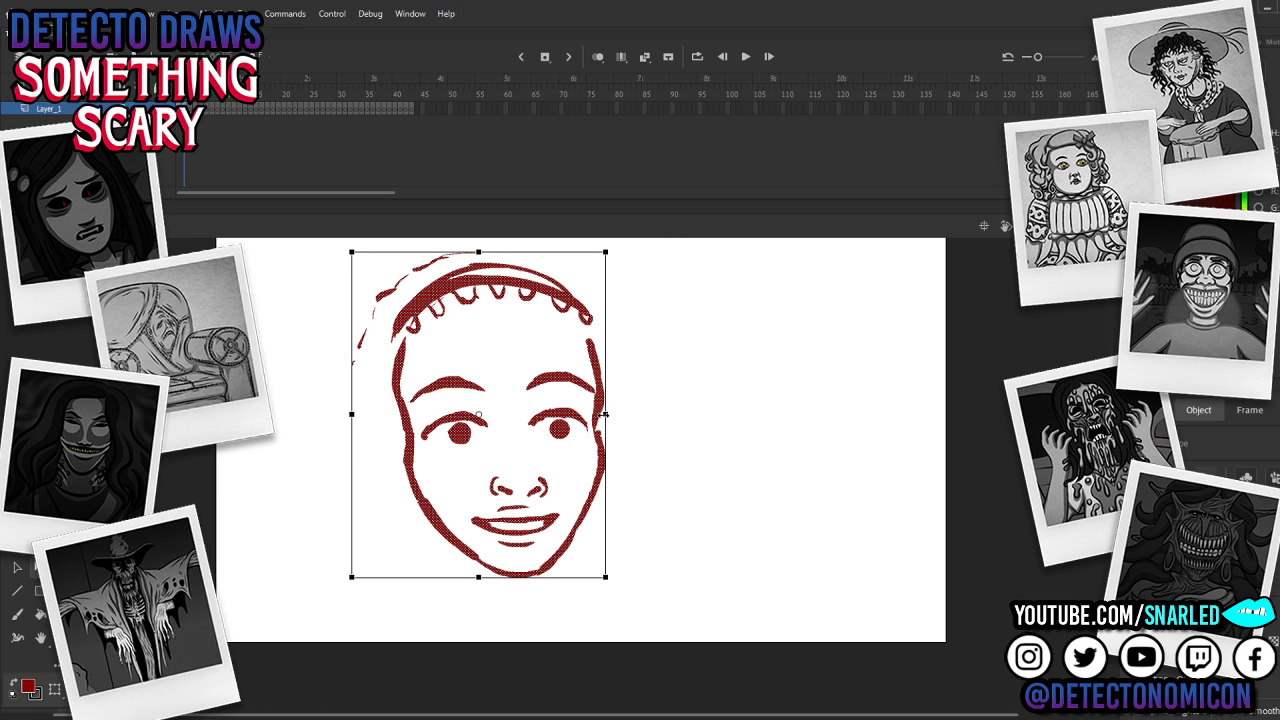
drag(604, 414, 597, 420)
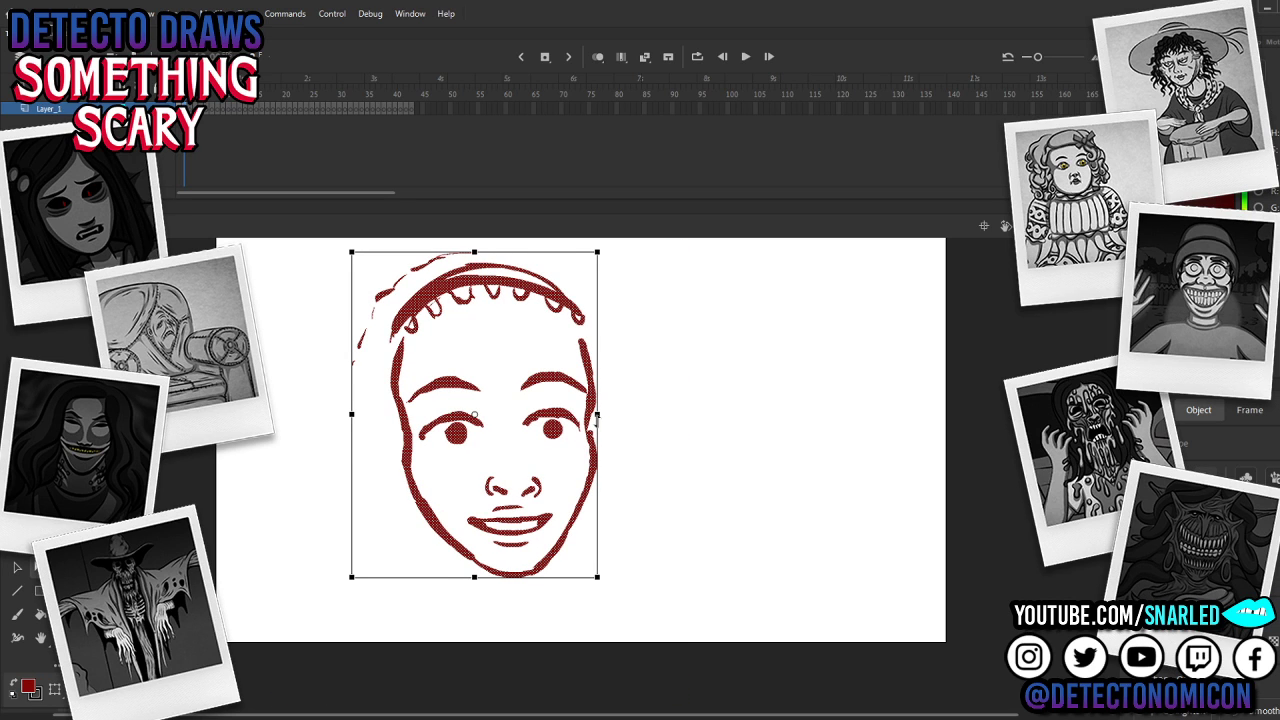
drag(605, 250, 611, 243)
click(611, 243)
Step: Paint a bumpy hair outline arching over the headband and down its left side, cleaning up the stray edges
key(b)
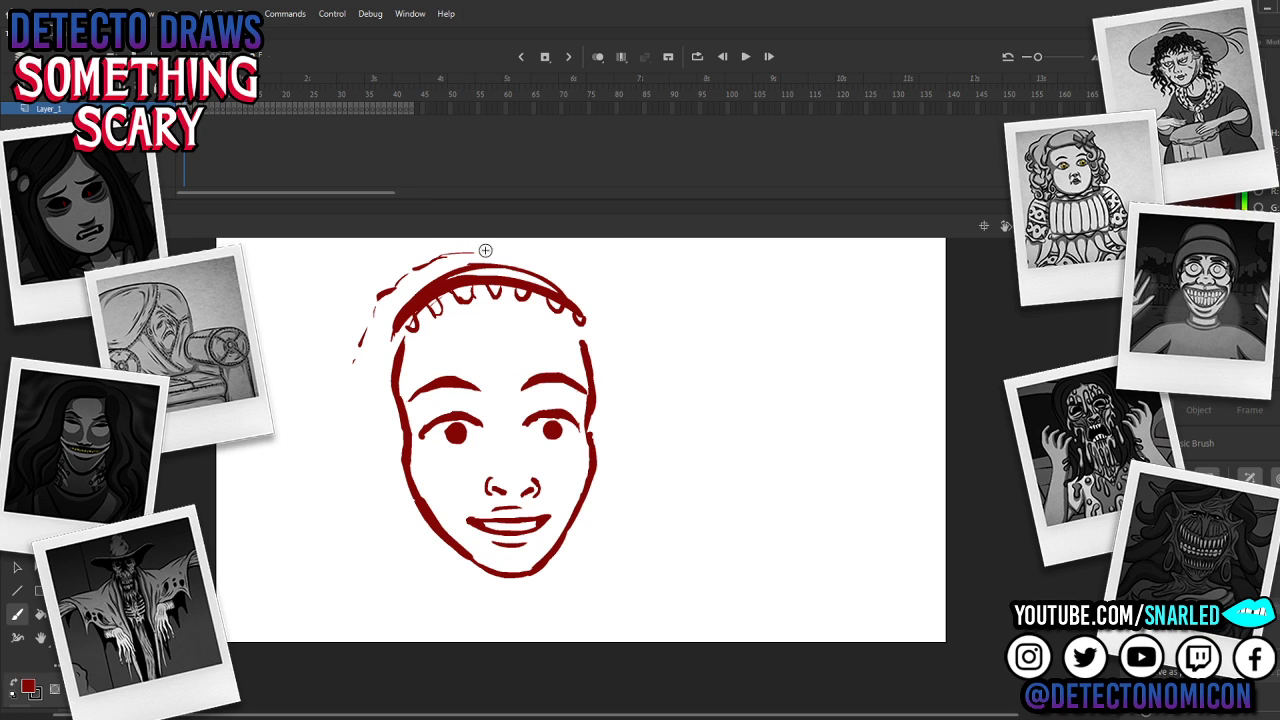
mouse_move(494, 250)
mouse_down()
mouse_move(536, 257)
mouse_move(500, 254)
mouse_move(563, 276)
mouse_move(467, 253)
mouse_move(389, 295)
mouse_move(368, 349)
mouse_move(373, 328)
mouse_move(361, 333)
mouse_move(358, 380)
mouse_move(361, 329)
mouse_up()
key(e)
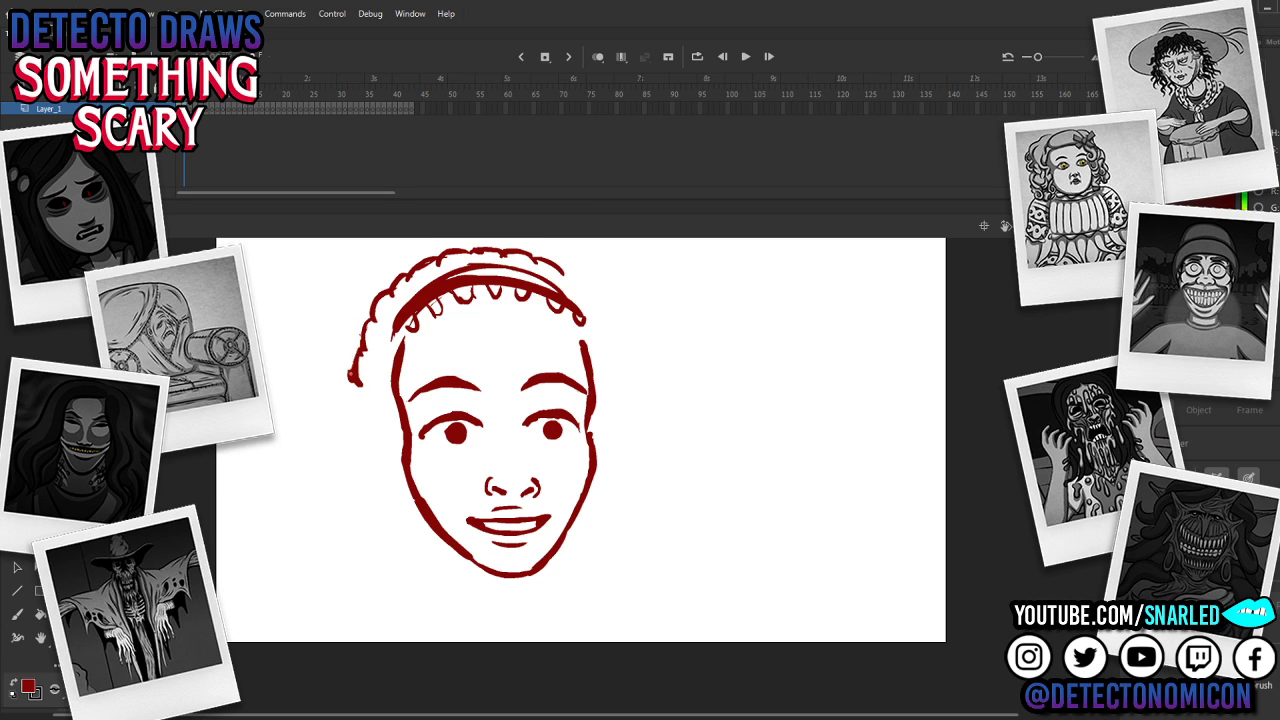
key(b)
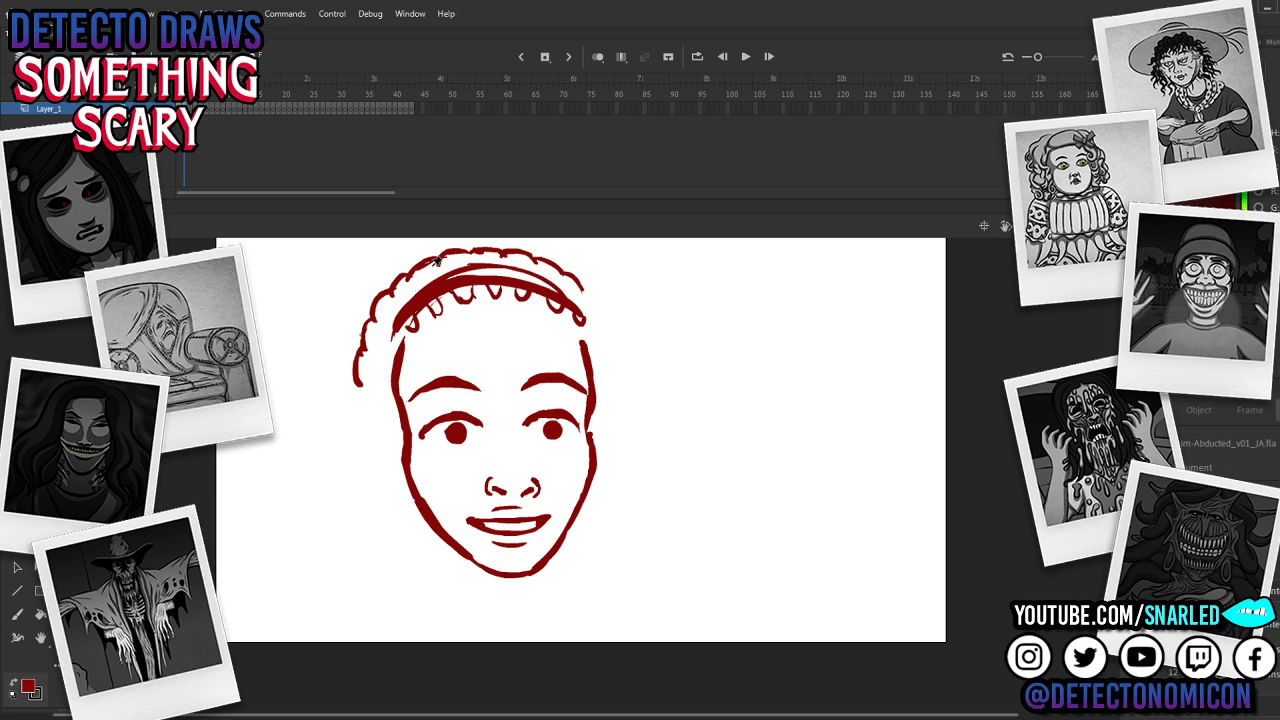
key(b)
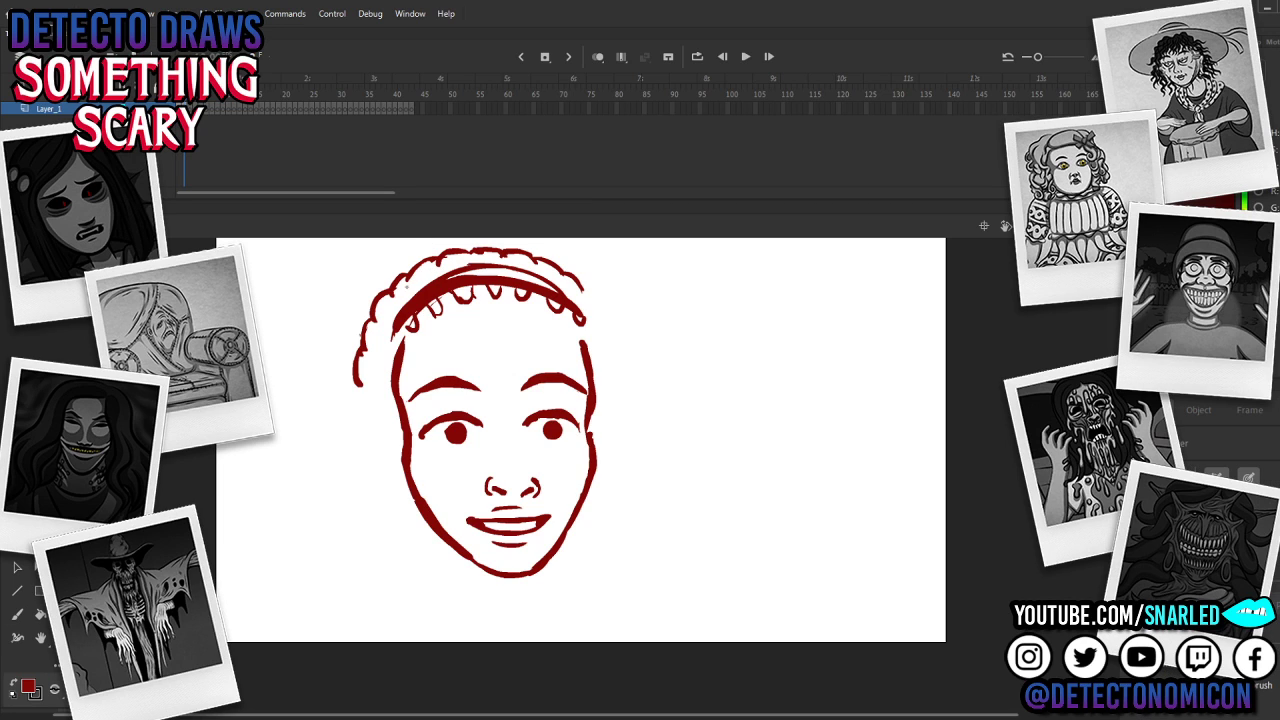
Step: Erase a thin gap along the left half of the headband, undoing the unsatisfactory passes
key(v)
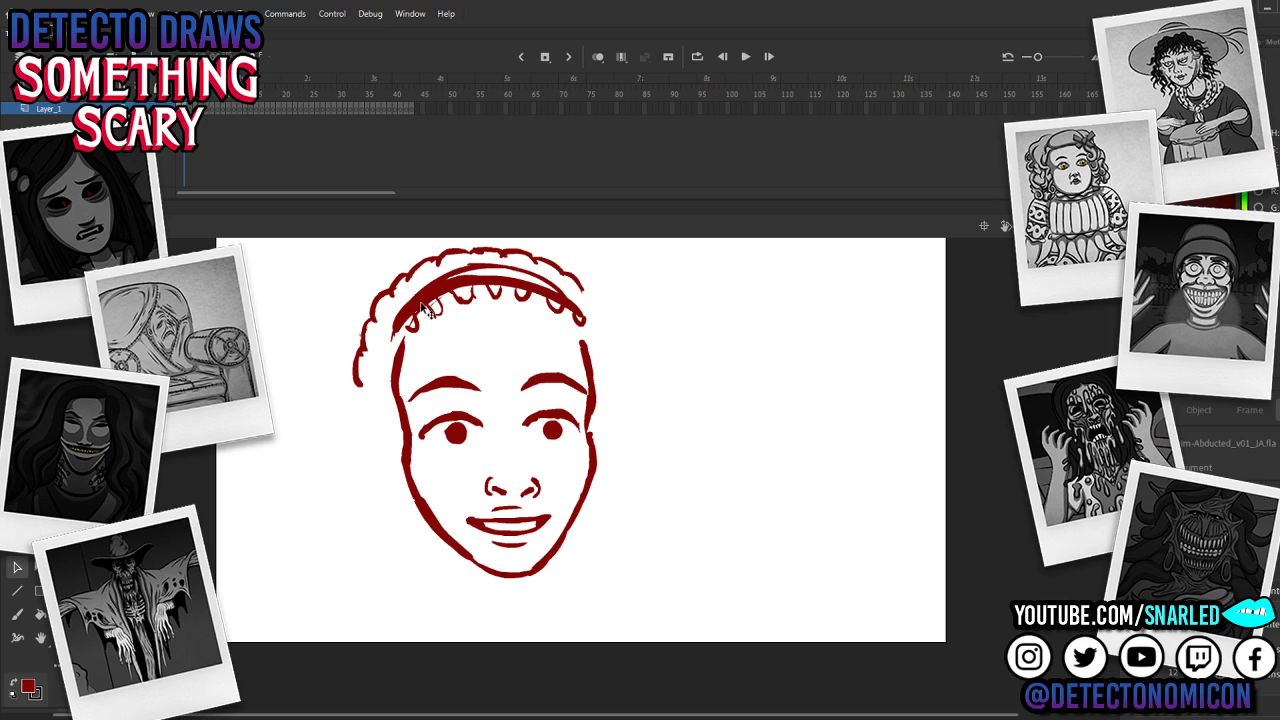
key(b)
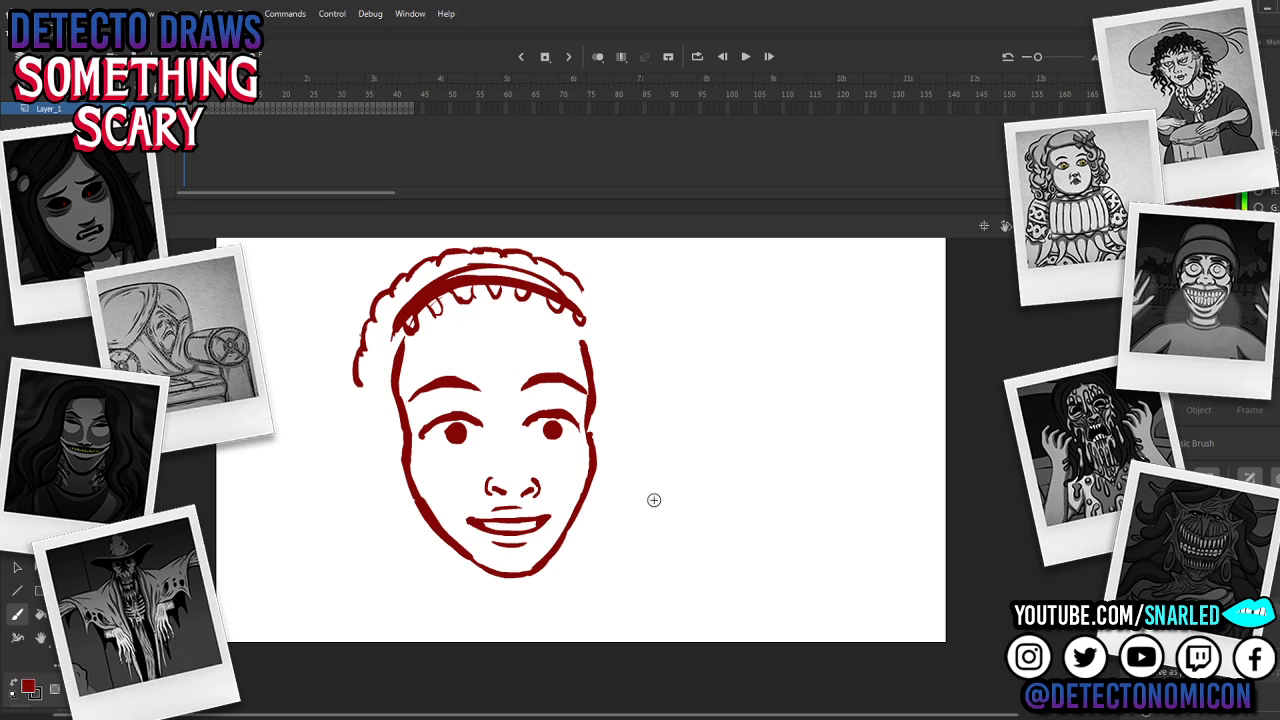
key(e)
drag(402, 323, 467, 272)
key(ctrl+z)
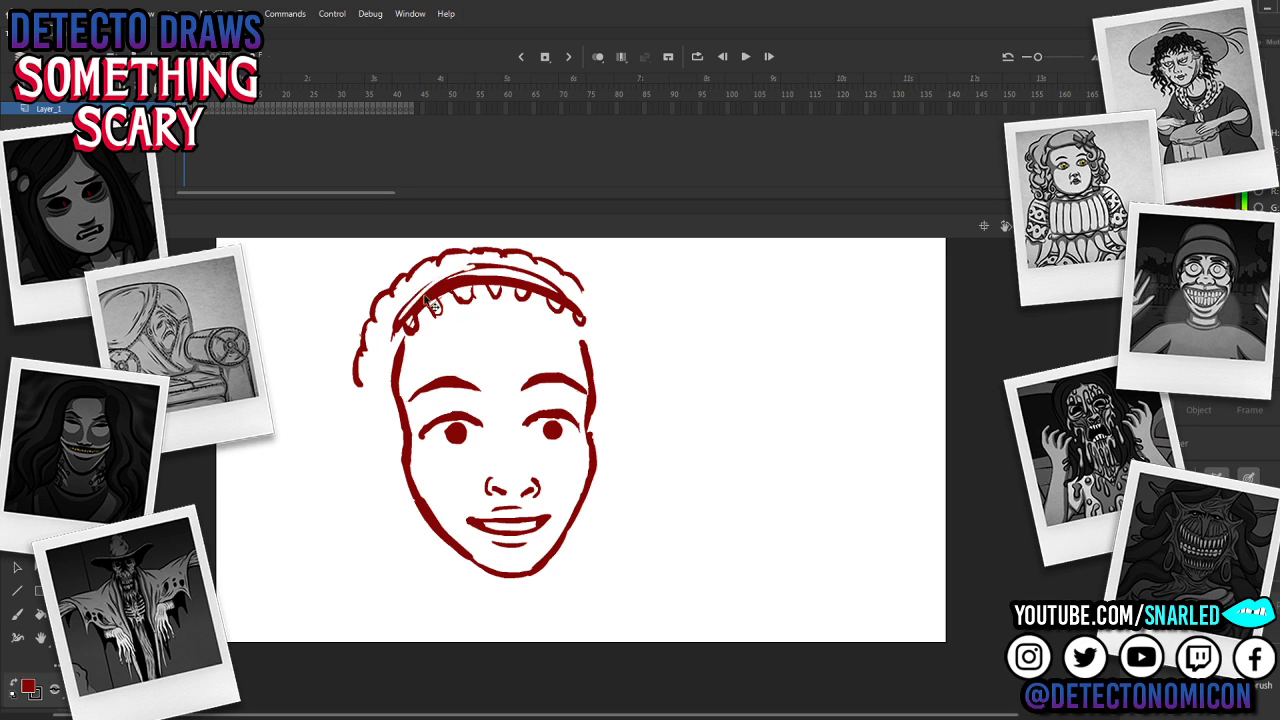
key(ctrl+z)
drag(402, 324, 480, 277)
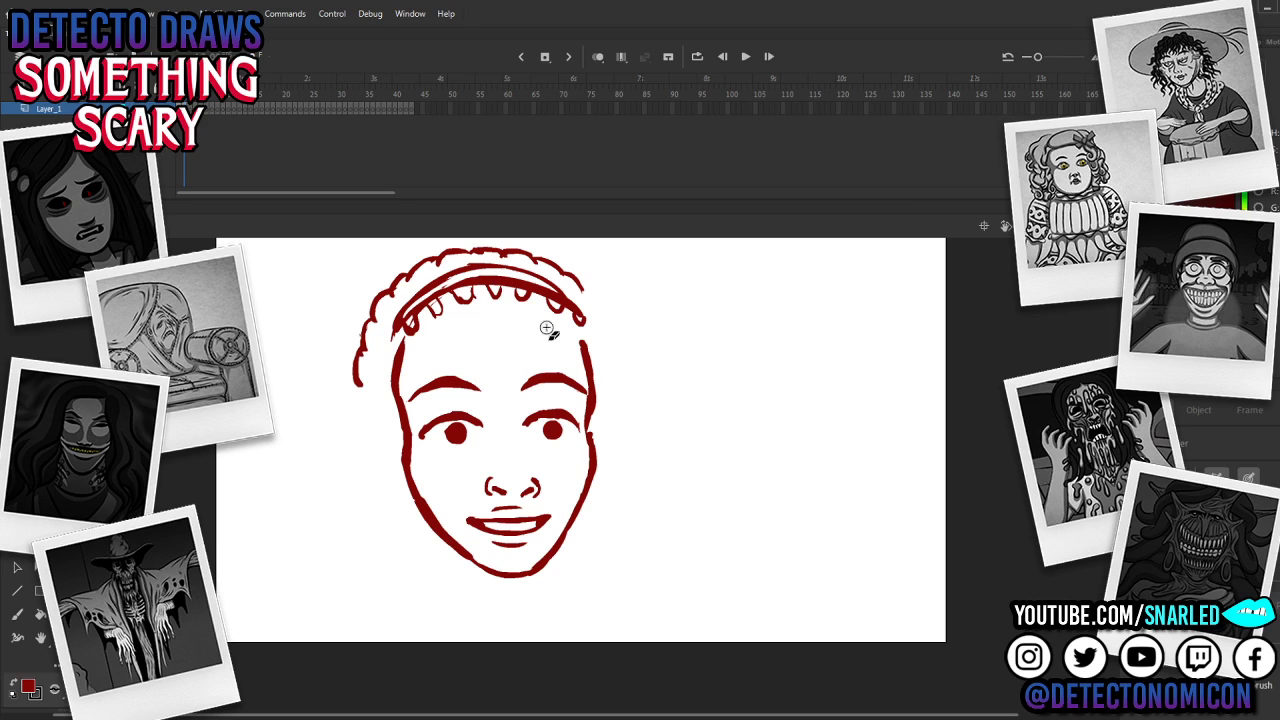
Step: Delete the bumpy hair outline and paint swept-back curved strands above the left side of the headband instead
mouse_move(608, 291)
mouse_down()
mouse_move(515, 265)
mouse_move(430, 272)
mouse_move(375, 392)
mouse_move(356, 386)
mouse_up()
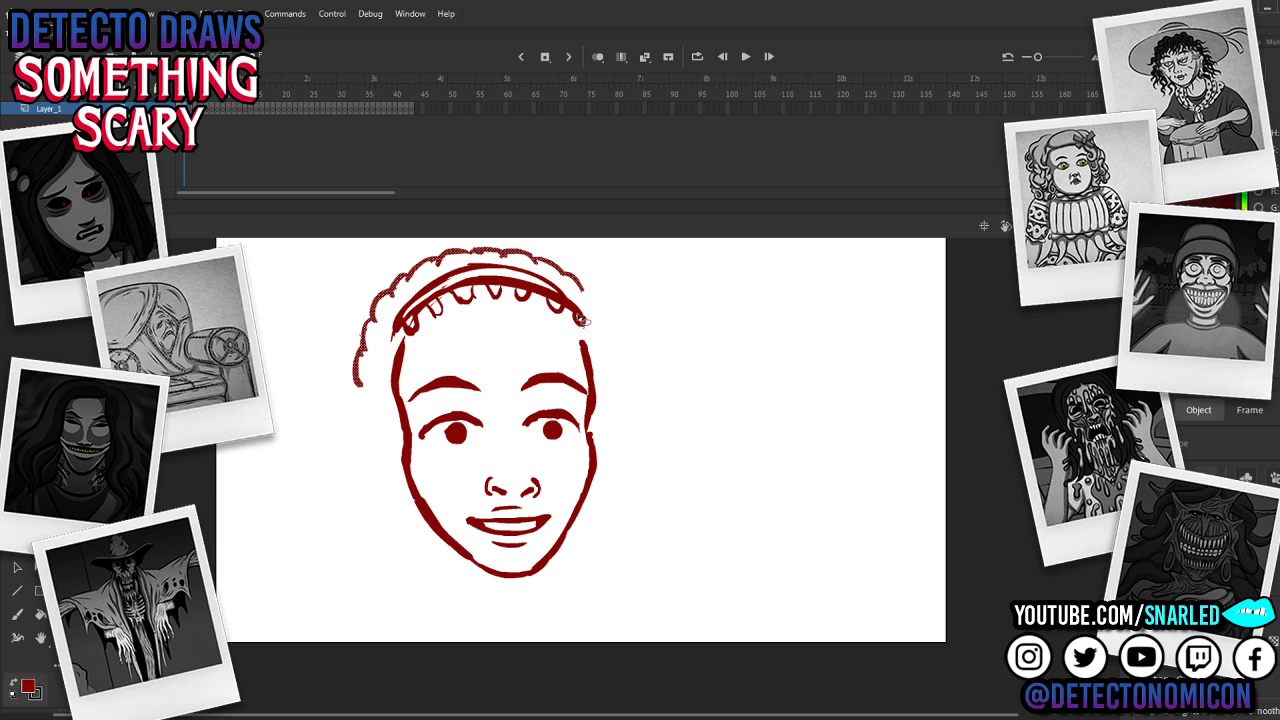
key(ctrl+z)
key(b)
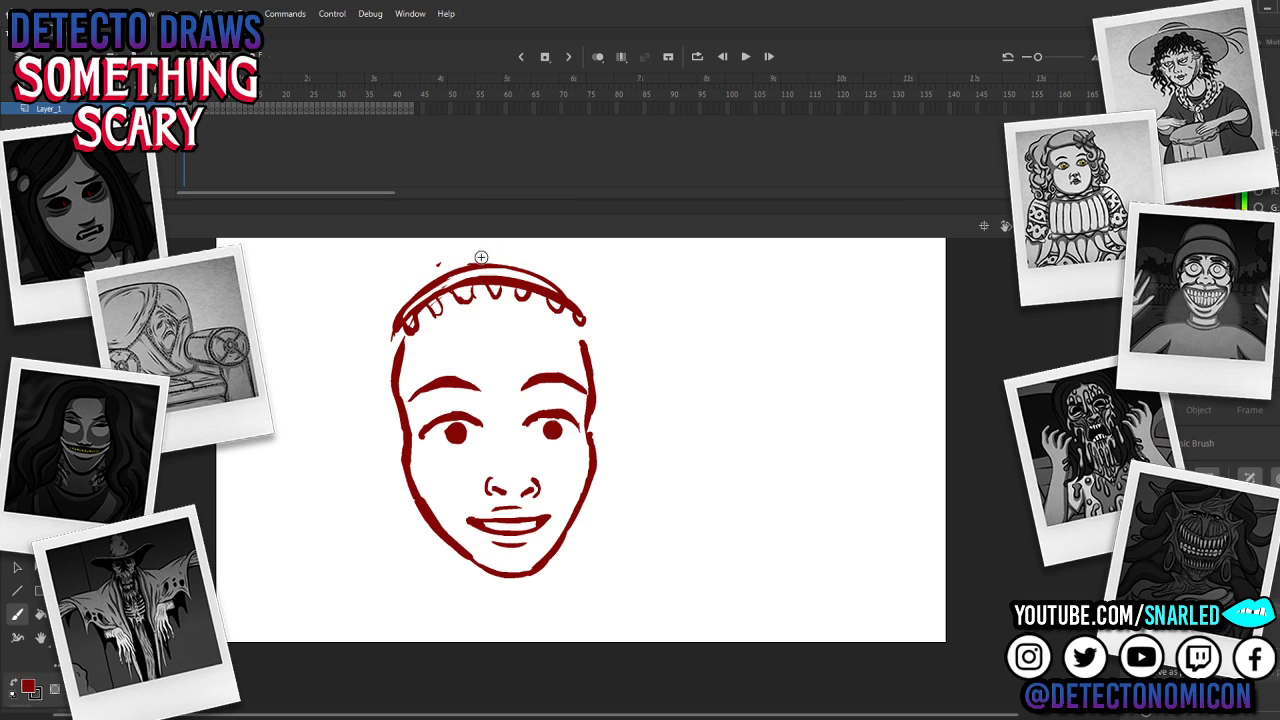
mouse_move(477, 262)
mouse_down()
mouse_move(444, 258)
mouse_move(457, 267)
mouse_move(415, 272)
mouse_up()
mouse_move(446, 275)
mouse_down()
mouse_move(404, 289)
mouse_move(438, 287)
mouse_move(377, 310)
mouse_move(381, 298)
mouse_move(394, 311)
mouse_move(370, 311)
mouse_move(354, 364)
mouse_up()
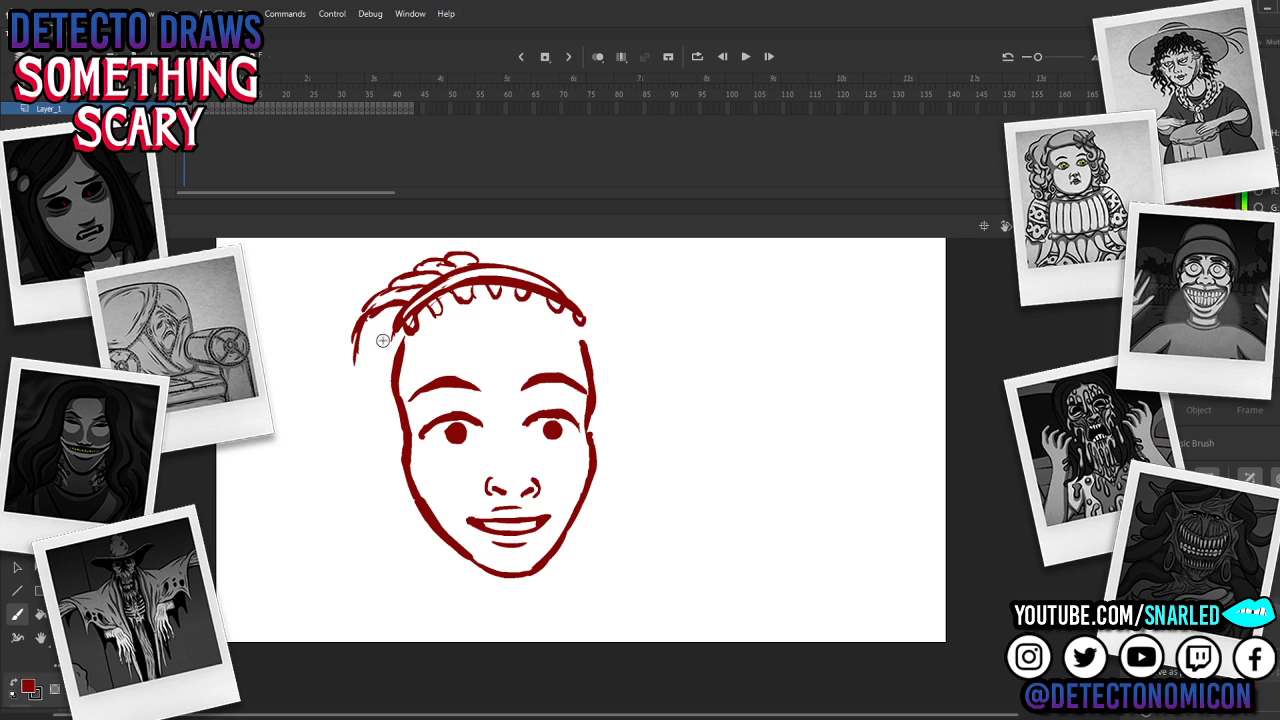
Step: Paint long, thin locks of hair hanging from the headband down both sides of the face to chin level
drag(393, 332, 388, 462)
mouse_move(401, 524)
mouse_down()
mouse_move(376, 474)
mouse_move(373, 360)
mouse_move(386, 318)
mouse_up()
mouse_move(596, 362)
mouse_down()
mouse_move(600, 552)
mouse_move(622, 486)
mouse_move(614, 372)
mouse_up()
mouse_move(582, 318)
mouse_down()
mouse_move(611, 418)
mouse_move(616, 514)
mouse_up()
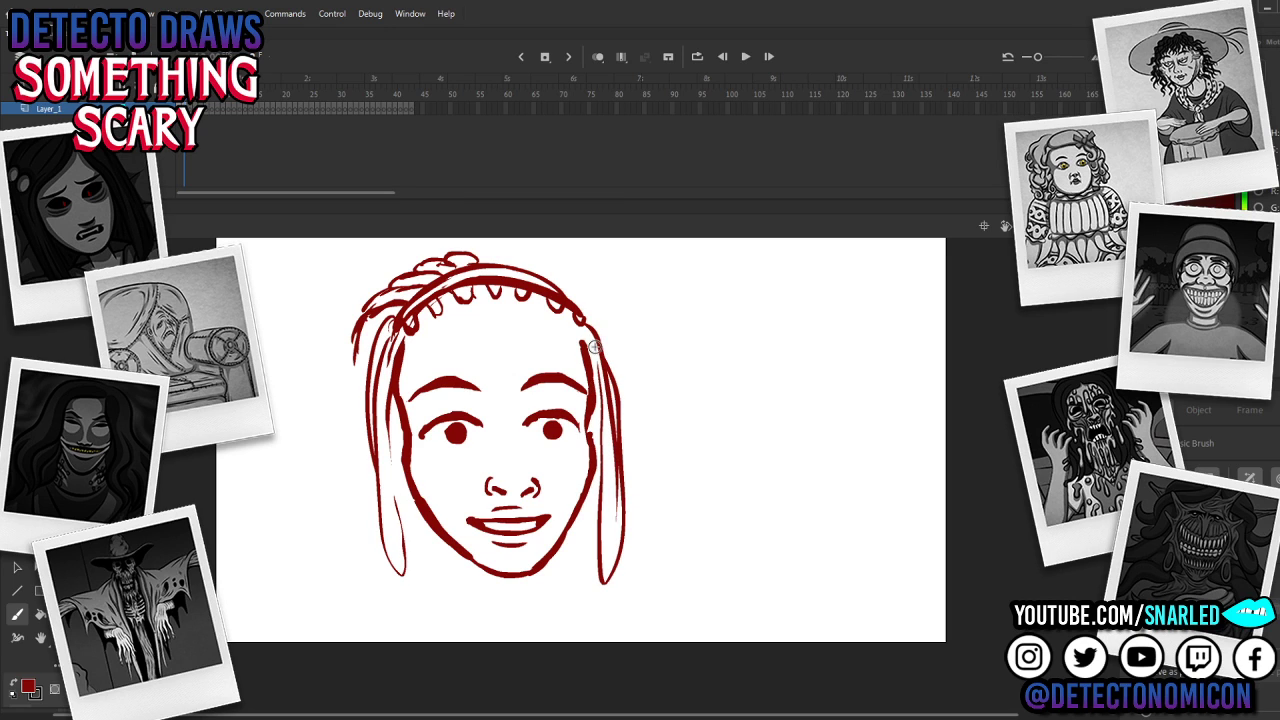
drag(392, 384, 387, 544)
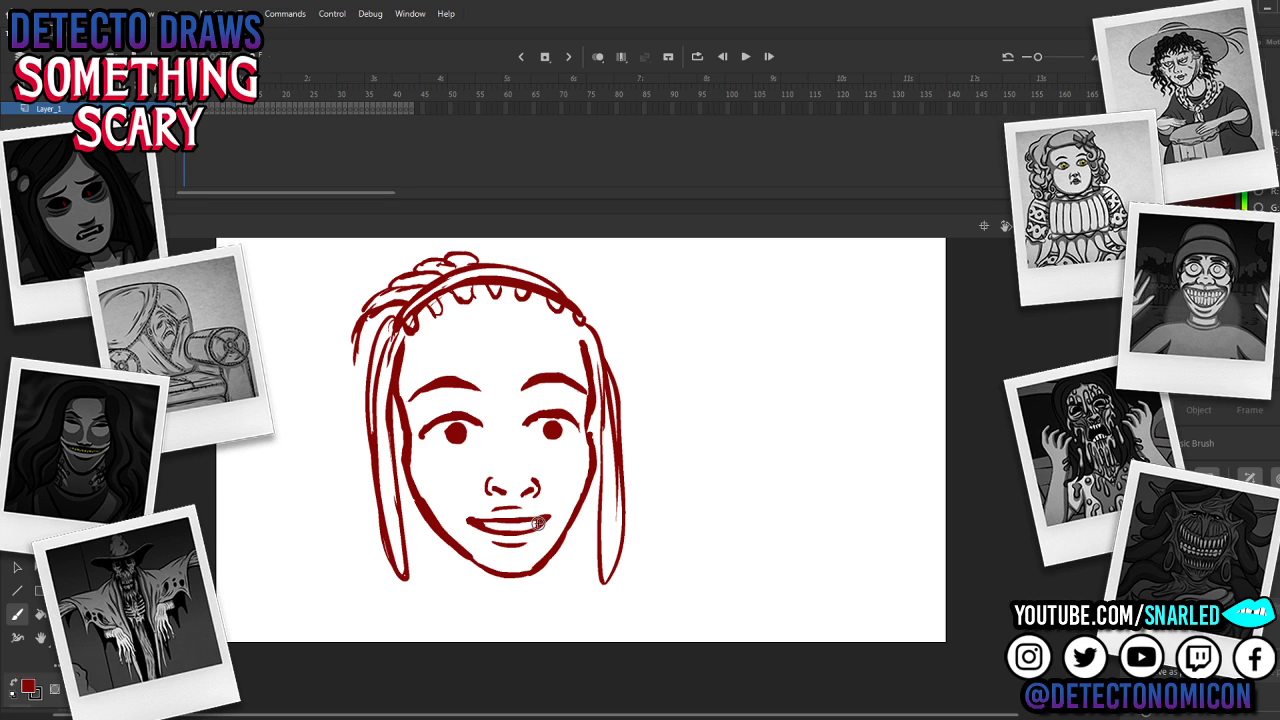
Step: Lasso the nose and mouth together and scale them down slightly within the face
key(v)
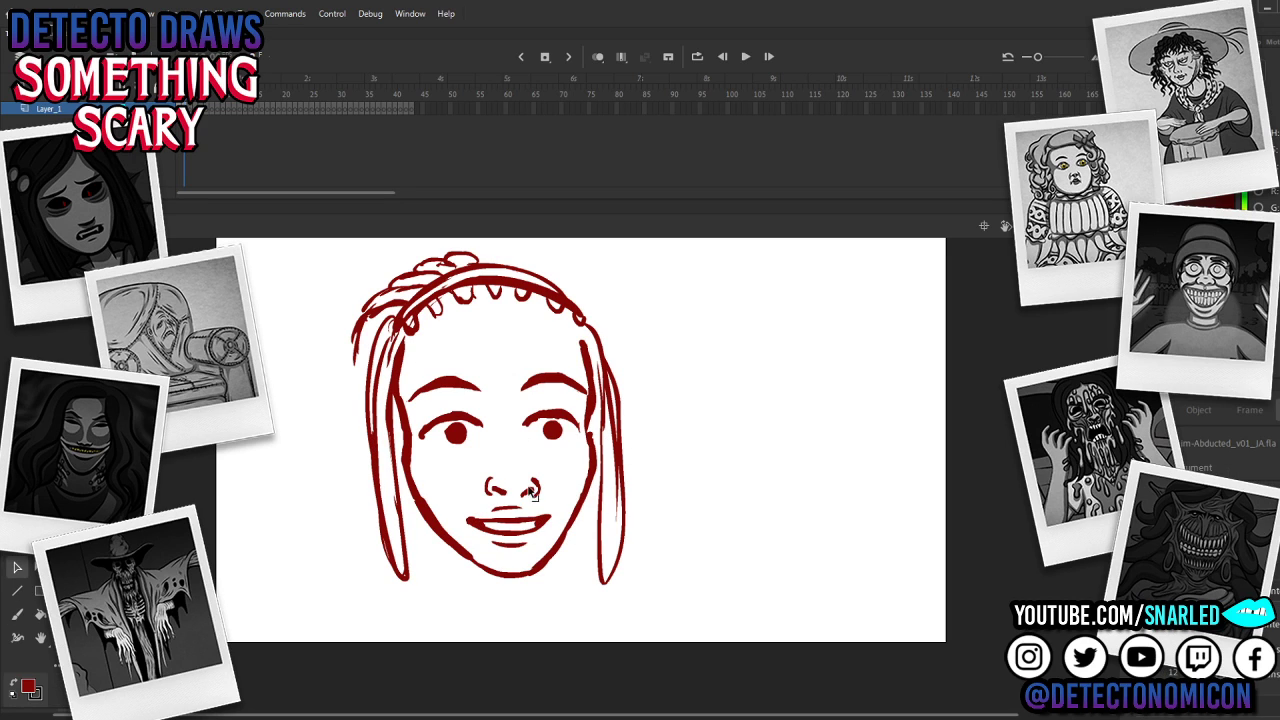
key(l)
mouse_move(525, 453)
mouse_down()
mouse_move(558, 478)
mouse_move(568, 516)
mouse_move(500, 562)
mouse_move(517, 457)
mouse_move(508, 473)
mouse_up()
key(q)
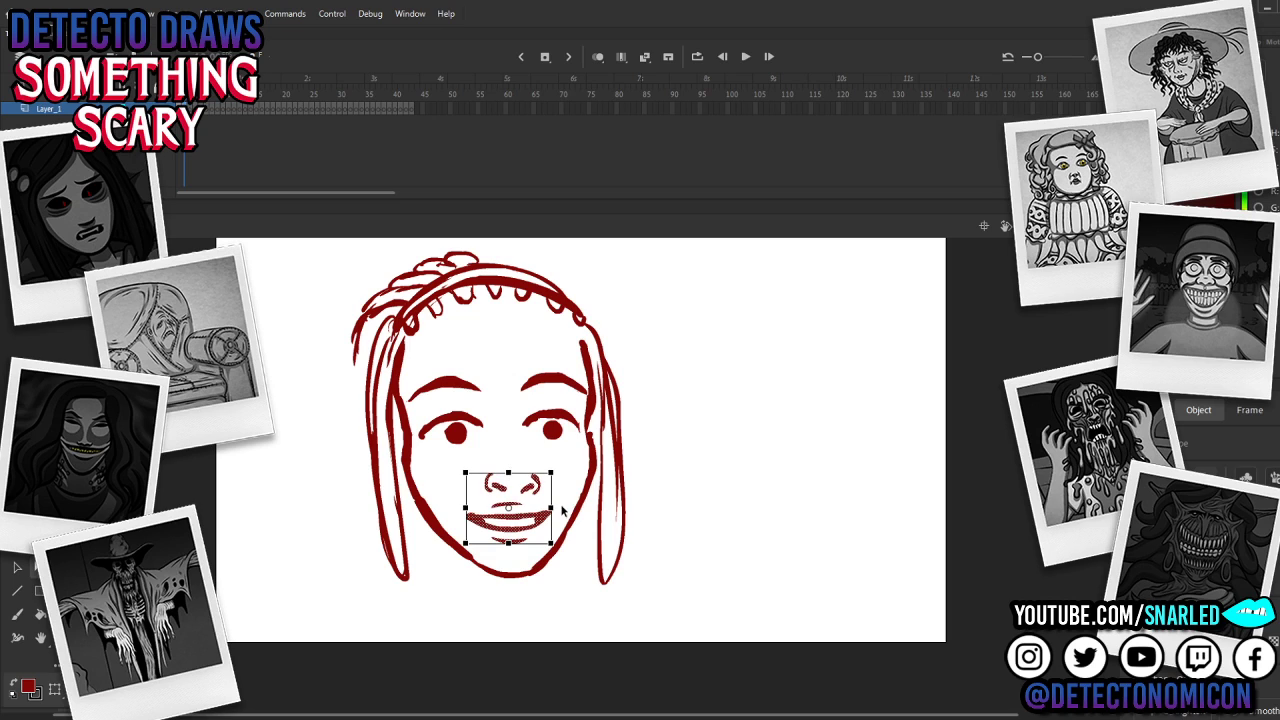
drag(552, 510, 542, 518)
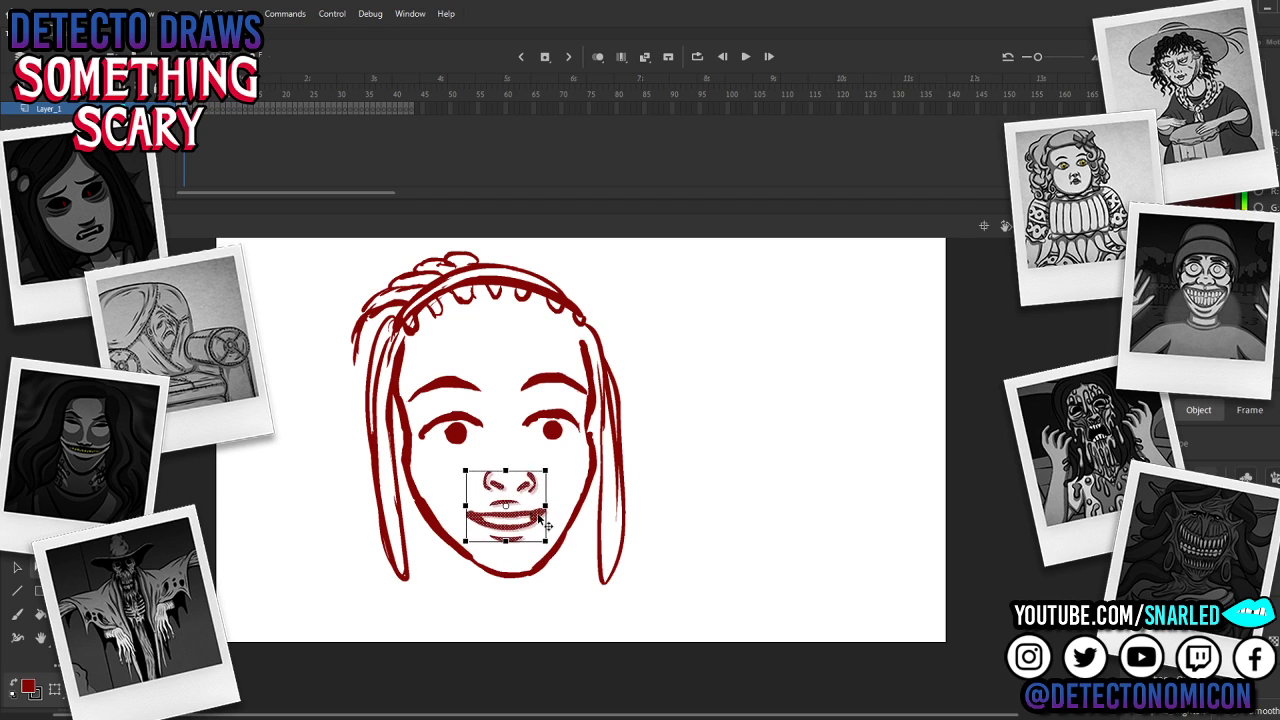
click(549, 512)
Step: Touch up the upper eyelid lines of both eyes, undoing the extra stroke on the left lid and thinning it
key(b)
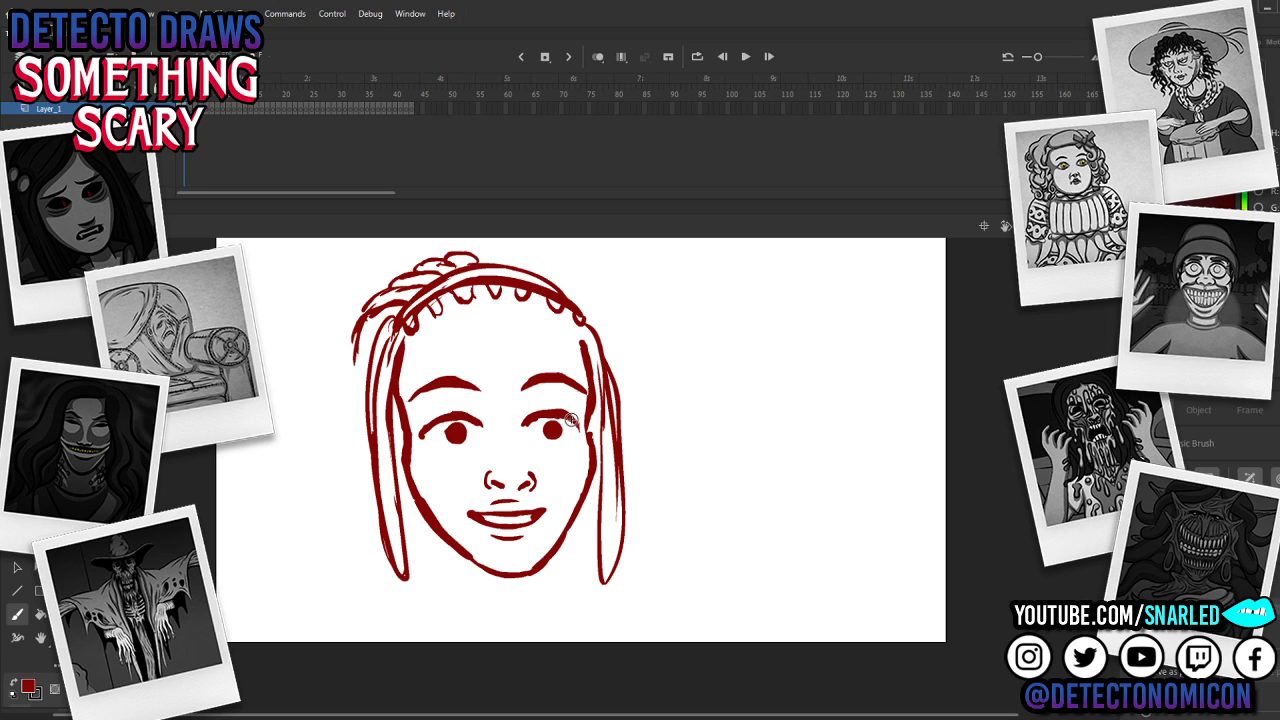
key(e)
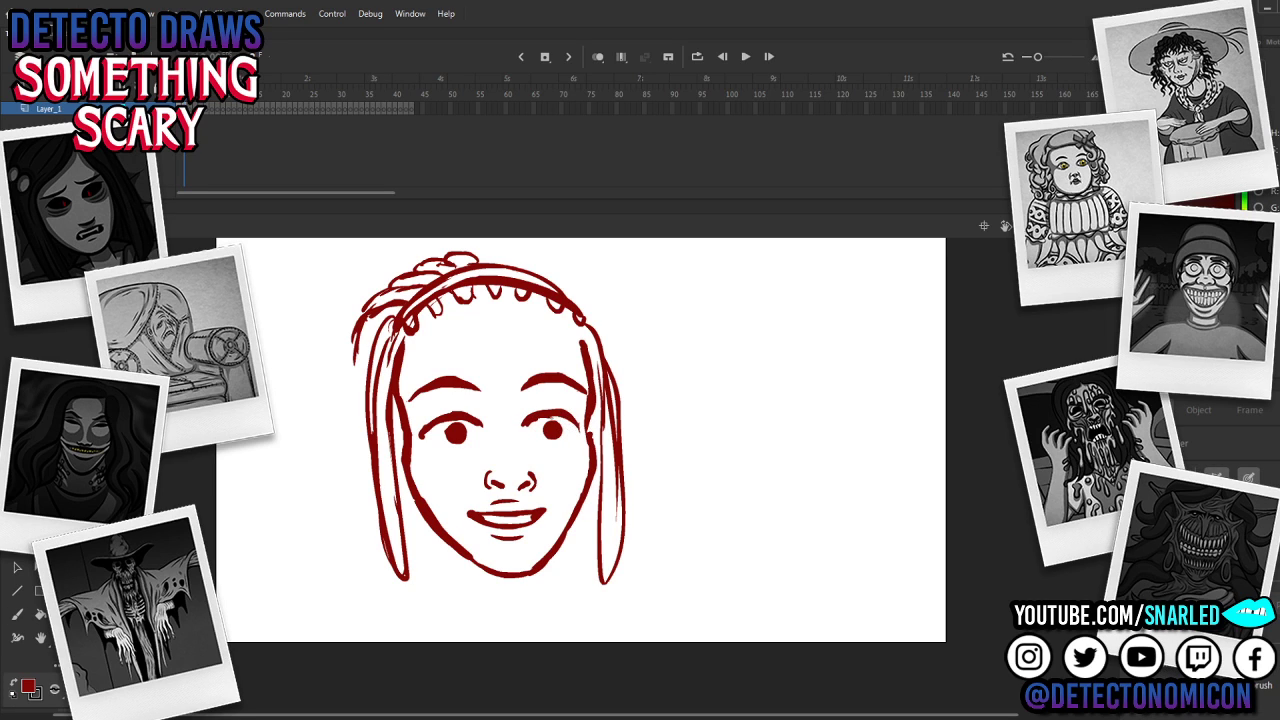
key(b)
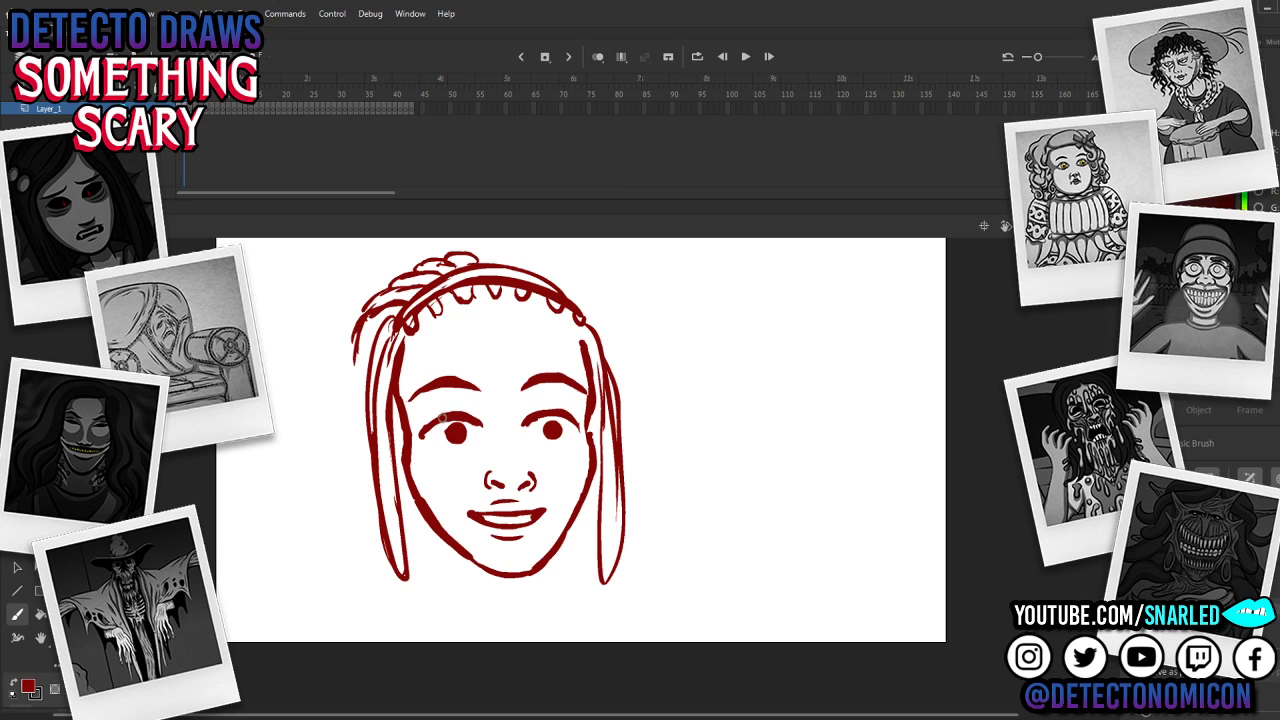
drag(442, 418, 425, 435)
key(ctrl+z)
key(e)
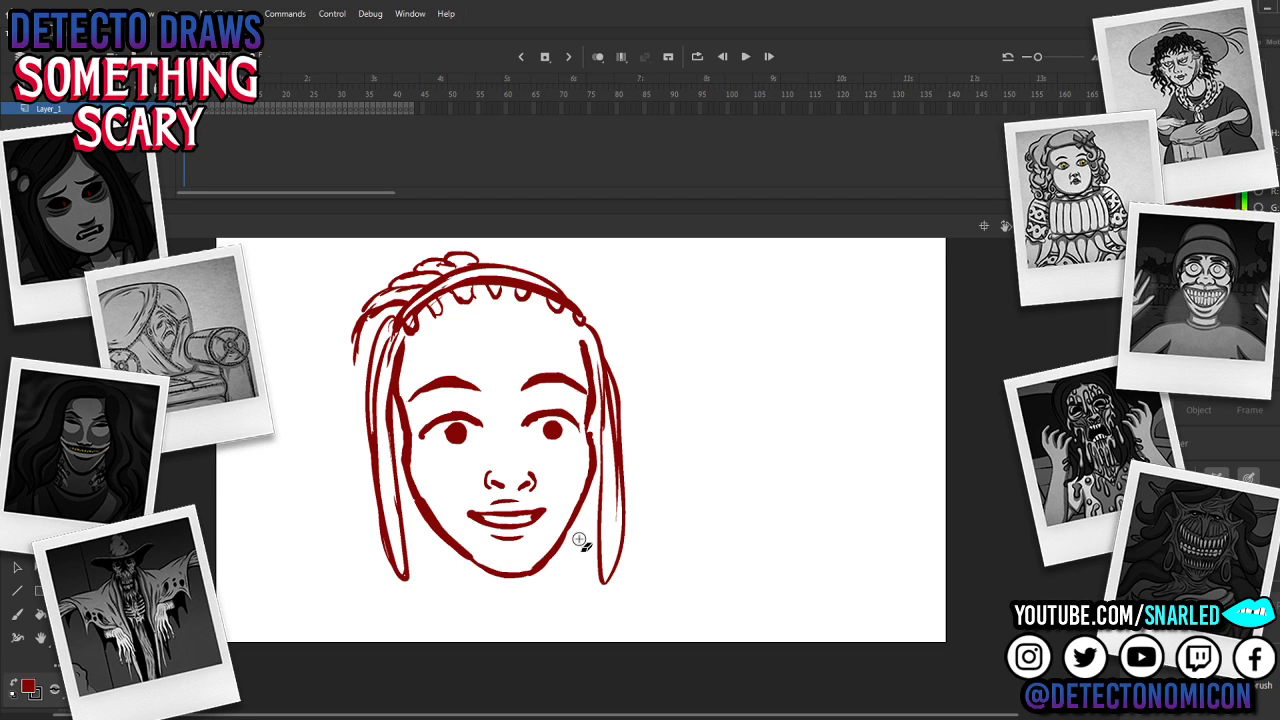
Step: Extend the right temple line up to the headband and paint a row of curved hair loops over its top and right end
key(b)
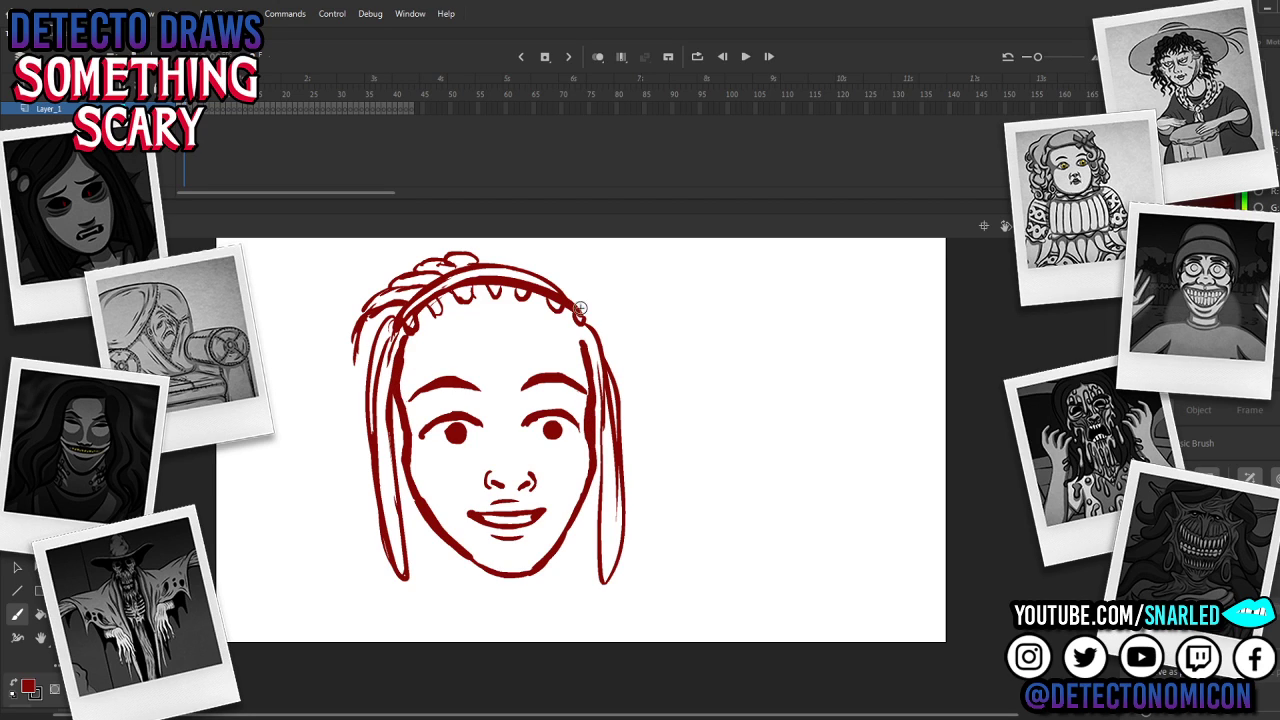
drag(573, 324, 584, 345)
mouse_move(472, 253)
mouse_down()
mouse_move(528, 256)
mouse_move(521, 268)
mouse_move(532, 260)
mouse_move(615, 333)
mouse_up()
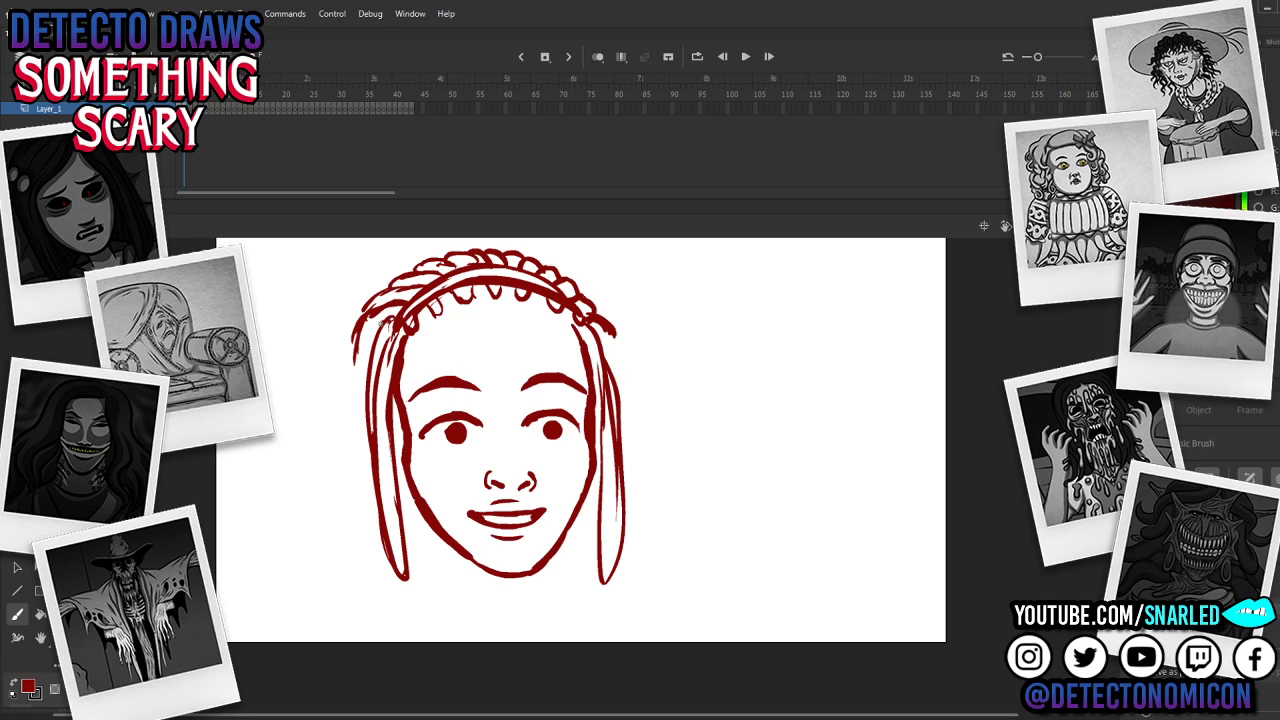
Step: Thicken and clean up the curved hair strands left of the headband, and add strands at its right end
drag(381, 323, 354, 360)
mouse_move(408, 301)
mouse_down()
mouse_move(368, 311)
mouse_move(374, 296)
mouse_up()
key(e)
key(b)
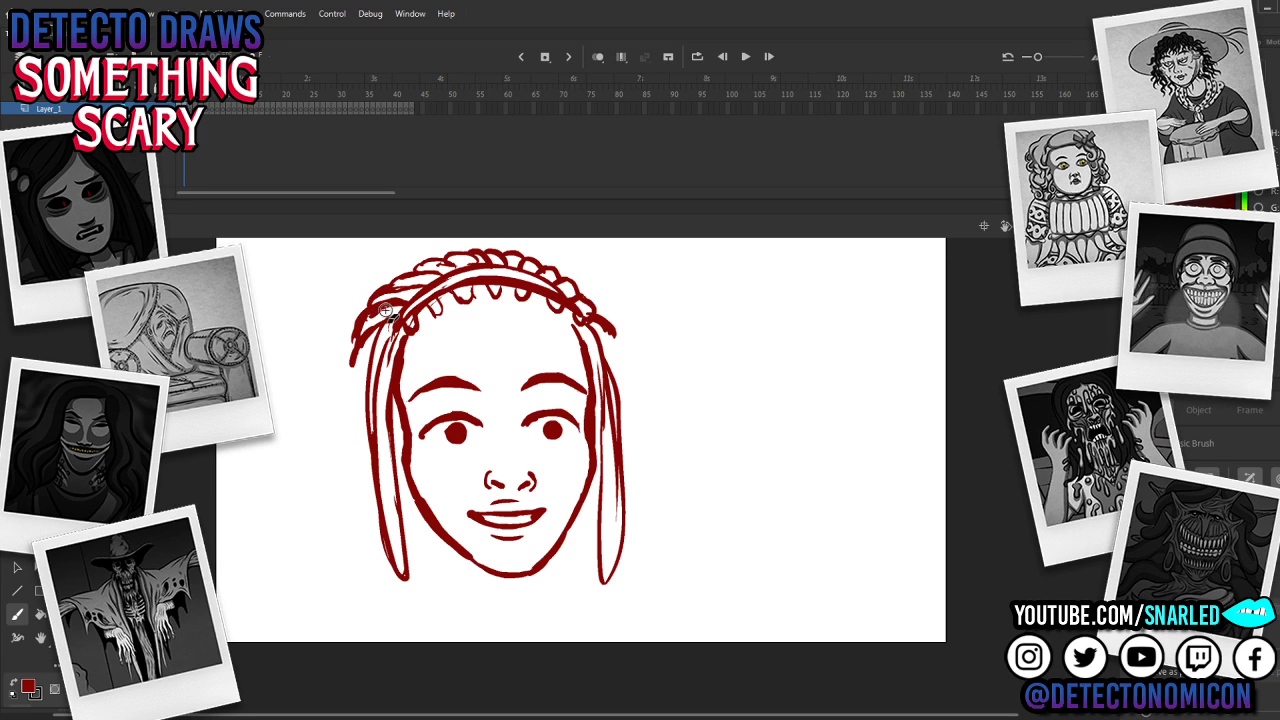
key(e)
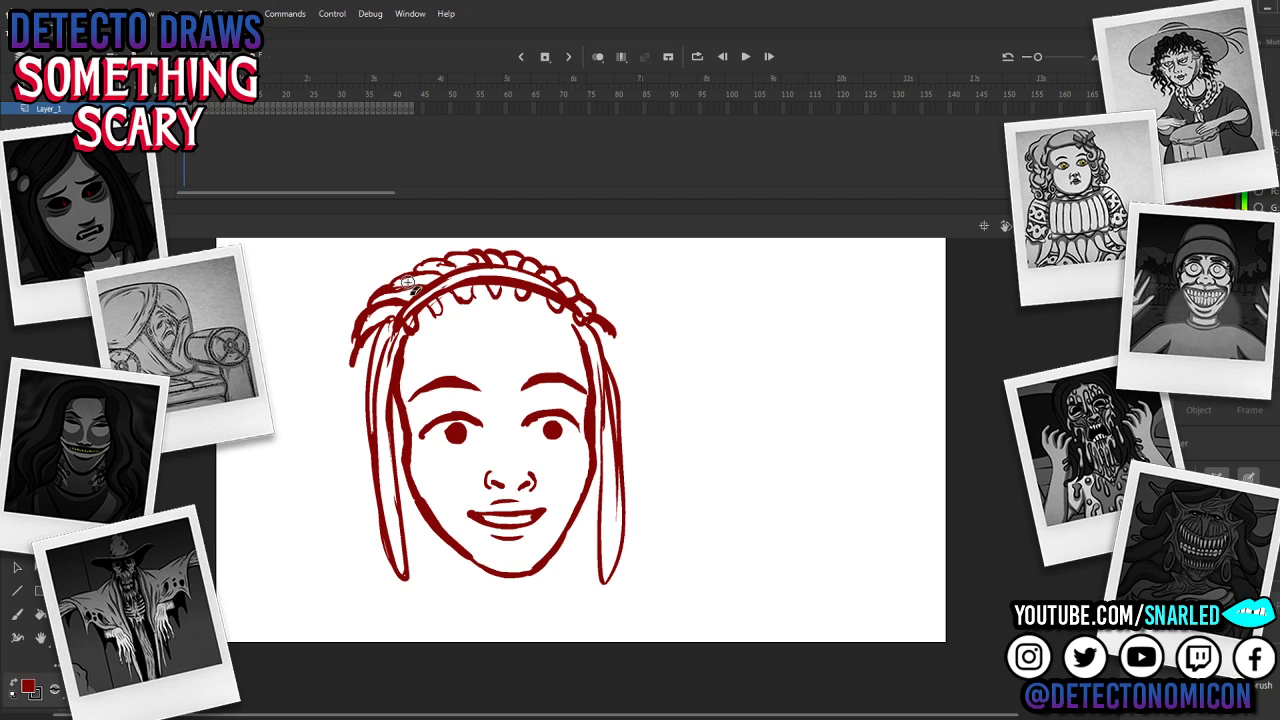
key(b)
drag(411, 287, 386, 291)
key(e)
key(b)
mouse_move(568, 297)
mouse_down()
mouse_move(592, 303)
mouse_move(572, 290)
mouse_move(438, 286)
mouse_move(327, 320)
mouse_move(640, 294)
mouse_move(629, 400)
mouse_up()
Step: Lasso the hair loops above the headband, scale them slightly shorter and narrower, and repaint their upper-left outline
key(l)
key(q)
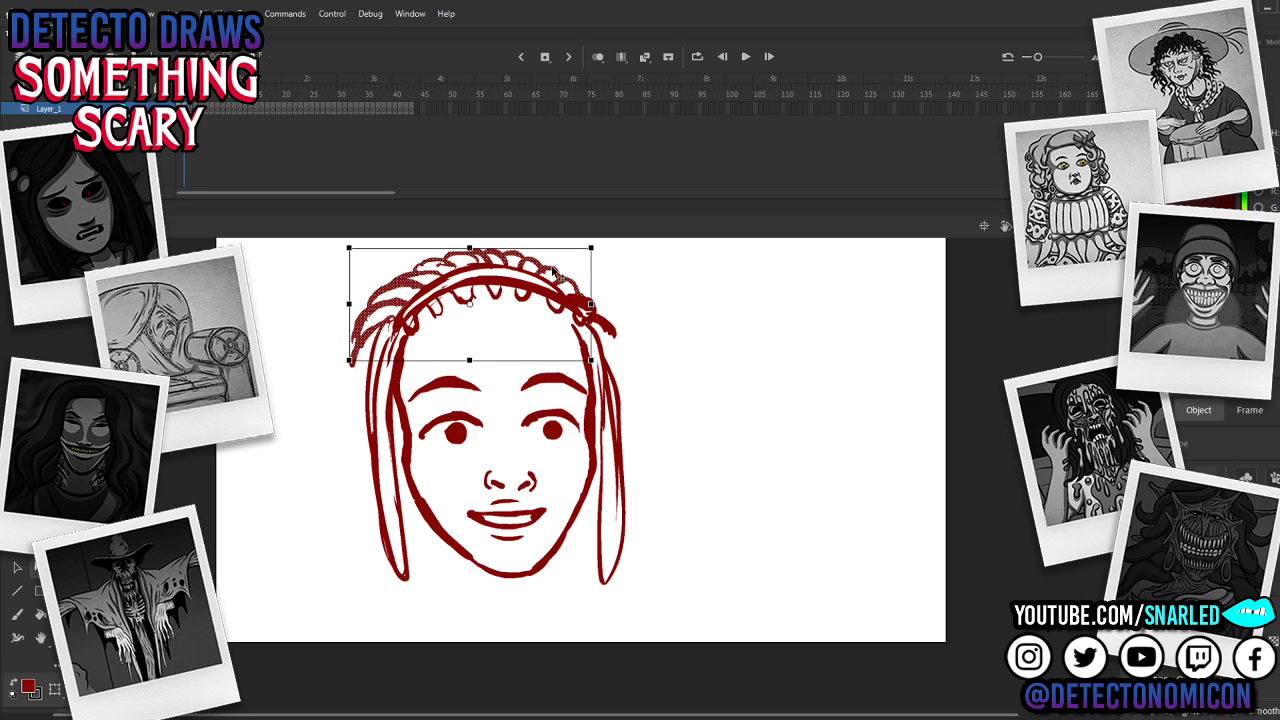
drag(472, 247, 471, 252)
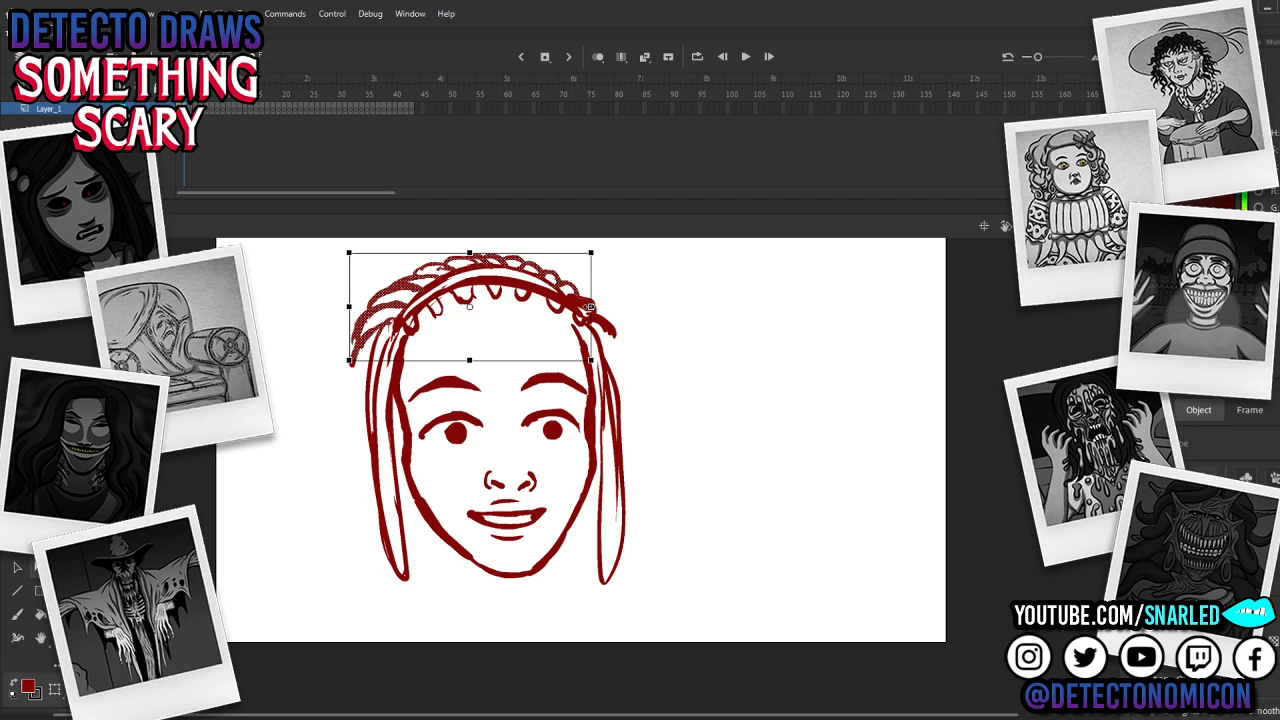
mouse_move(590, 308)
mouse_down()
mouse_move(602, 308)
mouse_move(584, 310)
mouse_up()
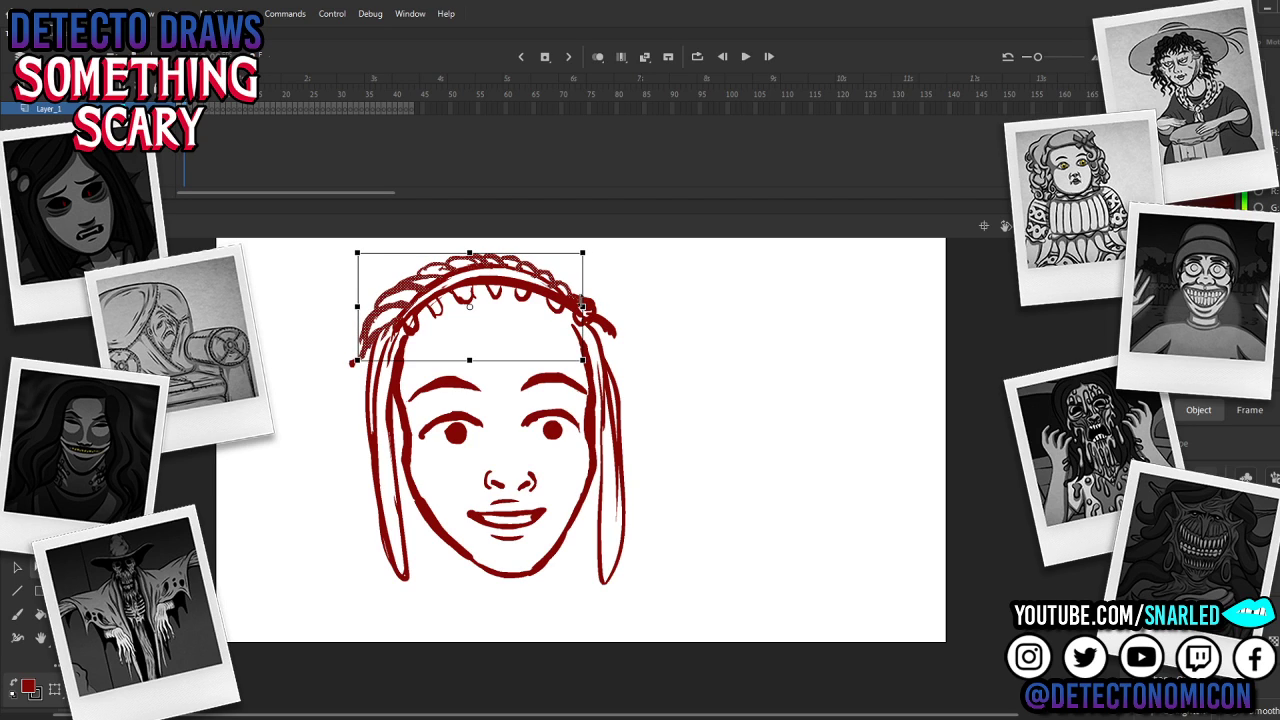
drag(524, 265, 529, 260)
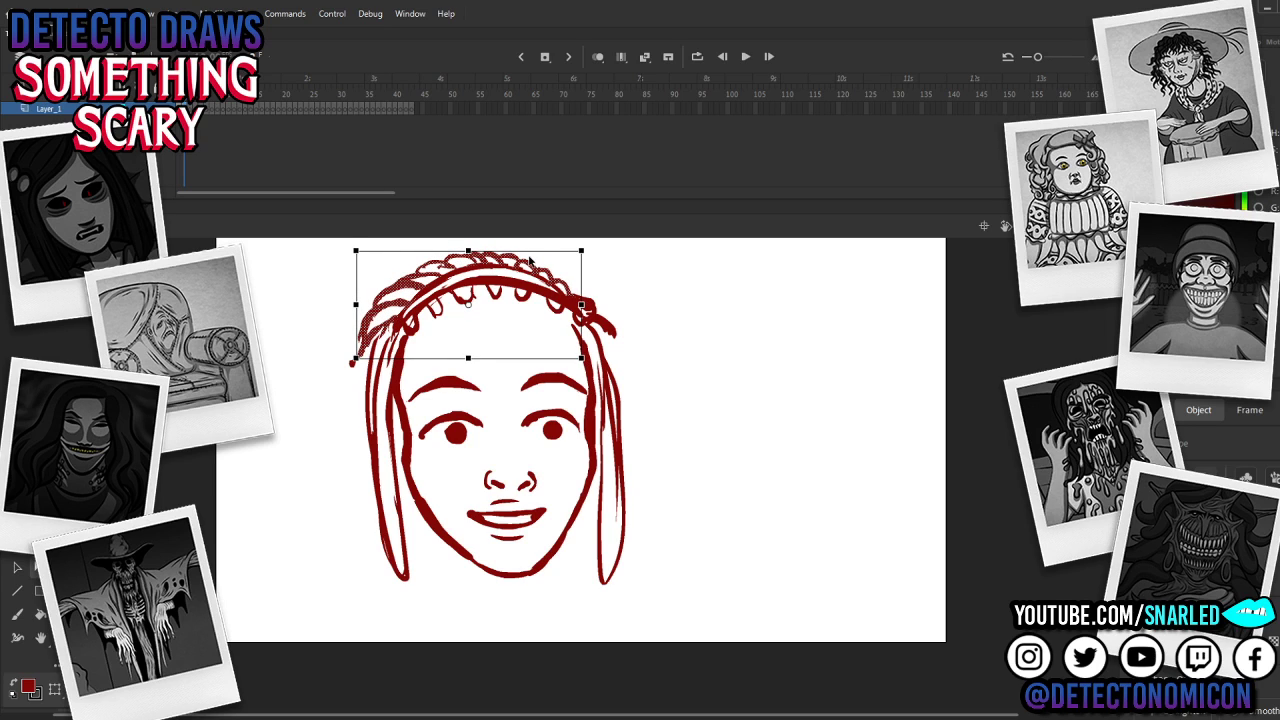
click(575, 261)
key(v)
key(b)
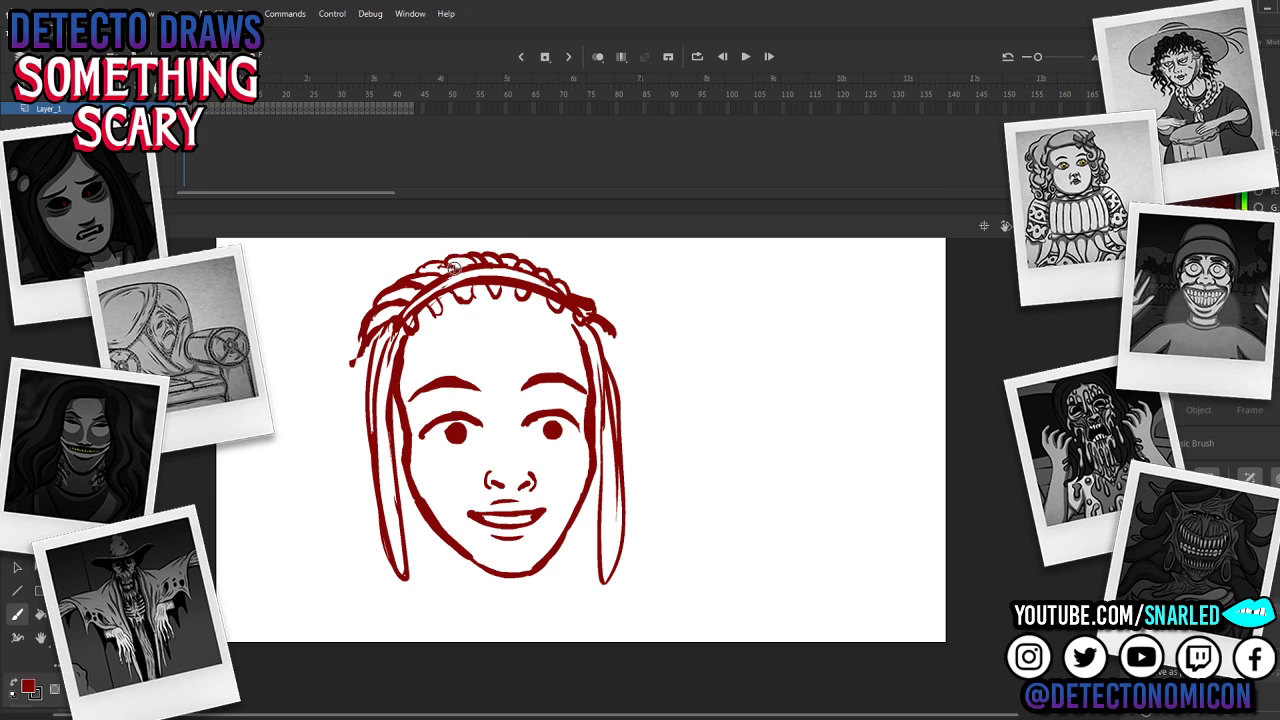
drag(451, 262, 408, 276)
key(l)
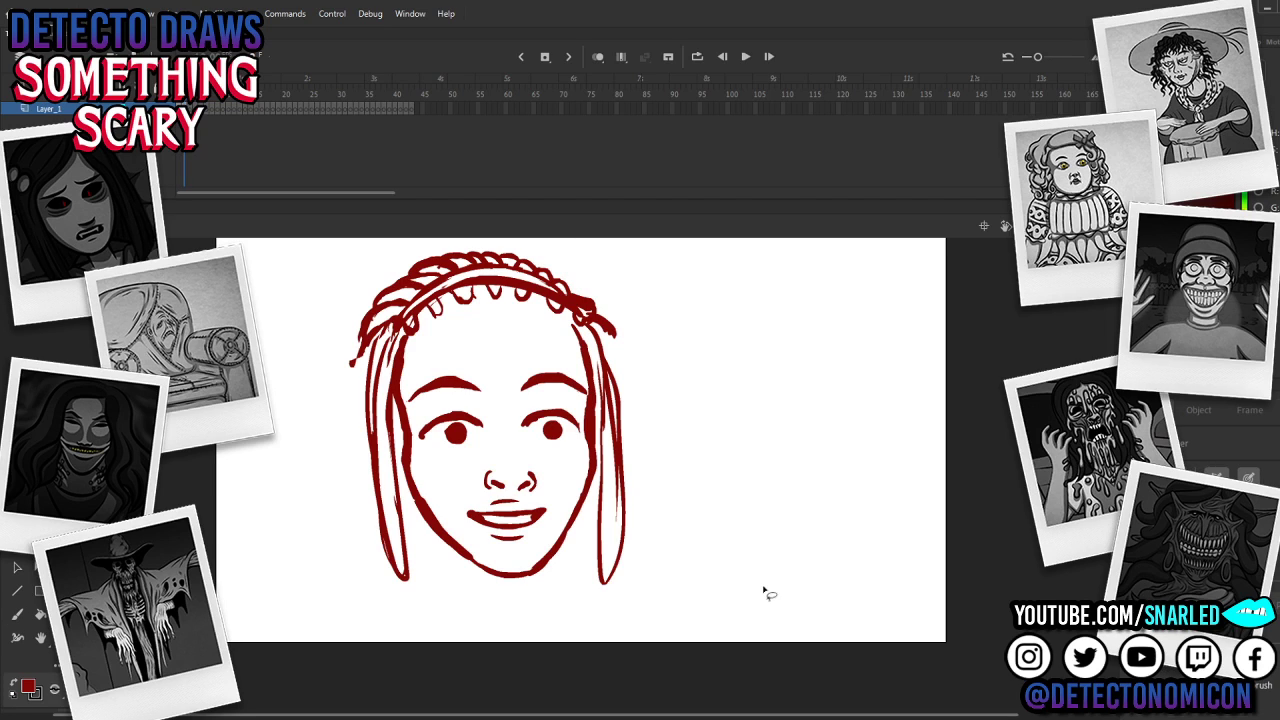
mouse_move(619, 316)
mouse_down()
mouse_move(505, 264)
mouse_move(428, 280)
mouse_move(354, 384)
mouse_move(392, 236)
mouse_move(615, 358)
mouse_move(620, 298)
mouse_up()
key(q)
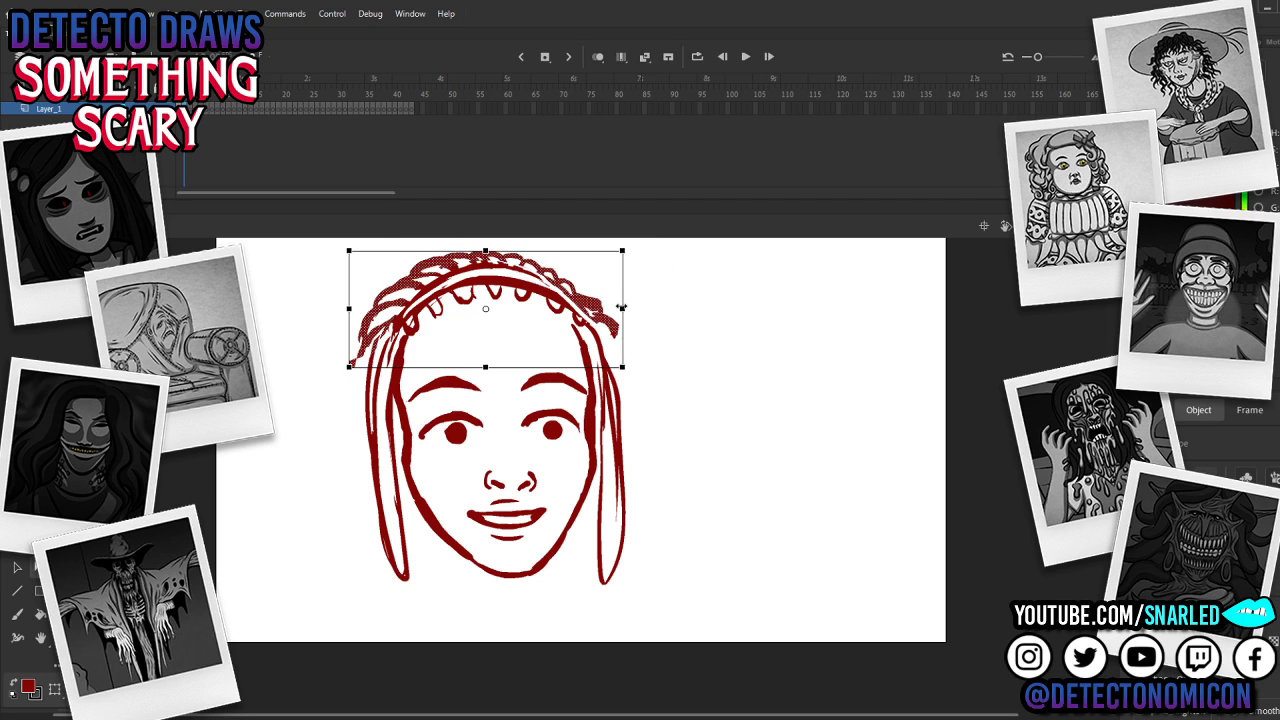
click(628, 297)
Step: Erase the stray strands at the headband's right end, redraw them as a rounded hair loop, and touch up the crown
key(b)
key(e)
drag(583, 293, 613, 336)
key(b)
mouse_move(577, 291)
mouse_down()
mouse_move(592, 298)
mouse_move(588, 325)
mouse_up()
key(ctrl+z)
key(e)
key(b)
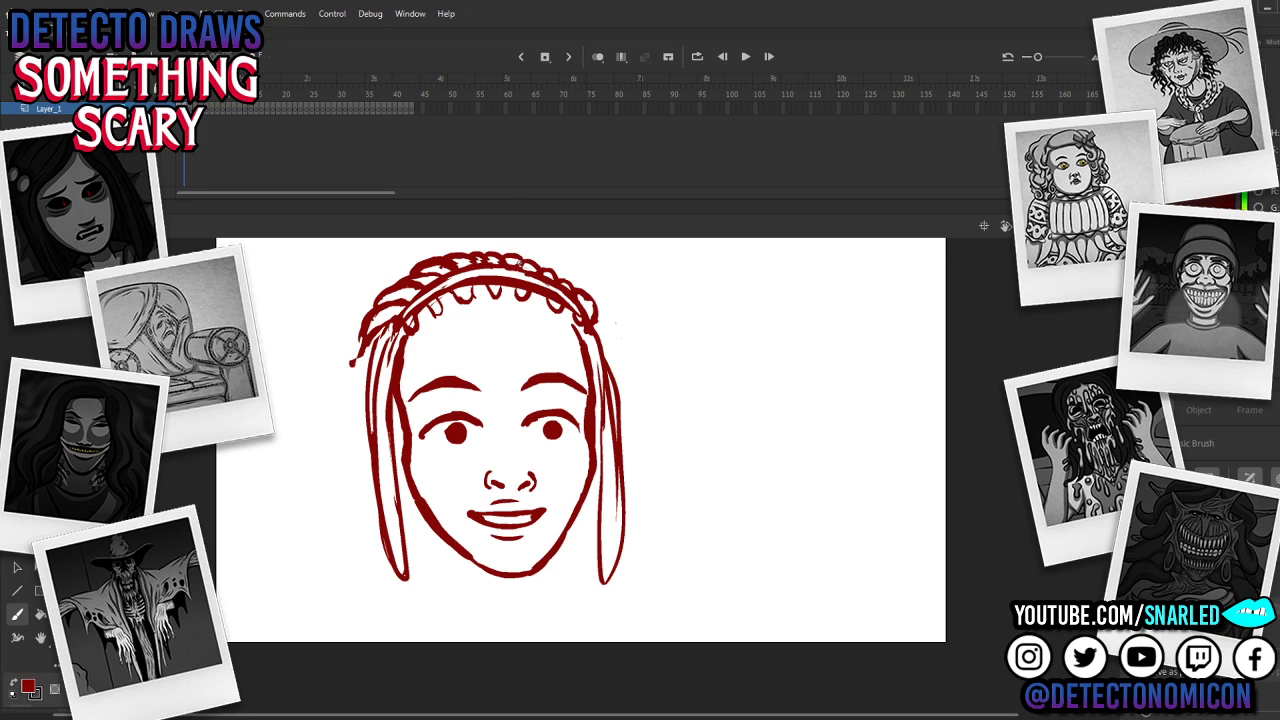
key(e)
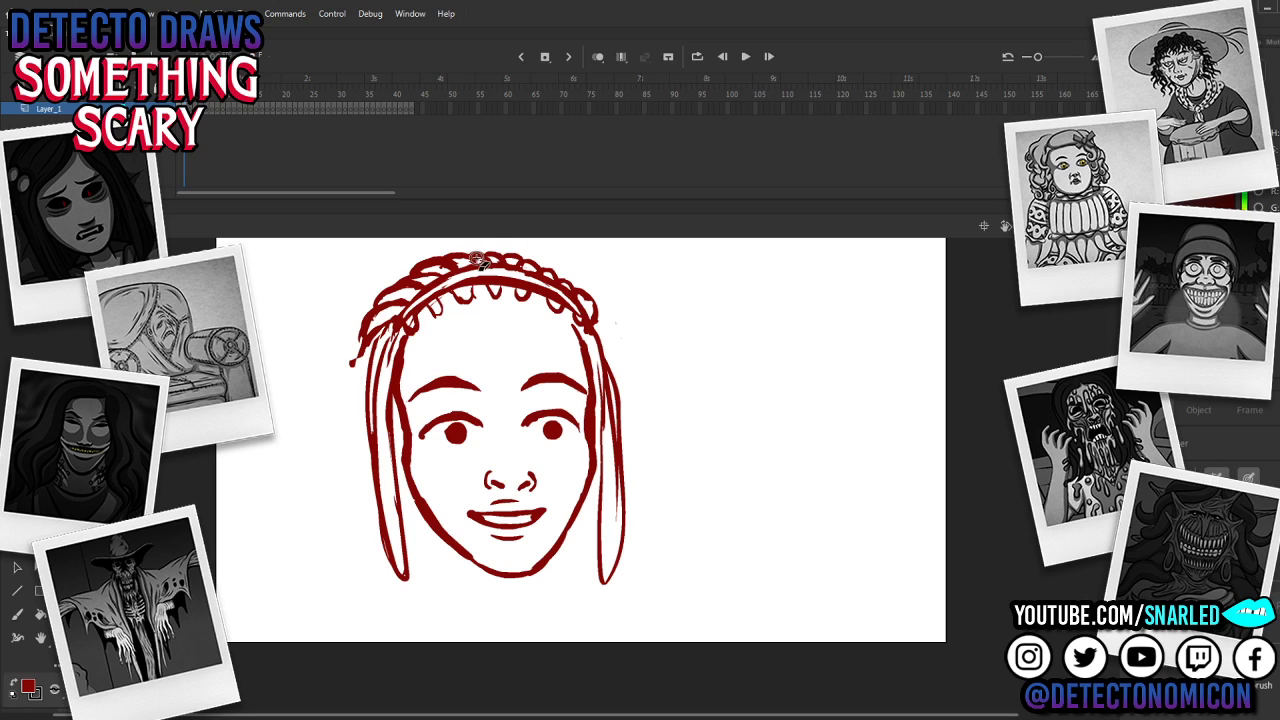
key(b)
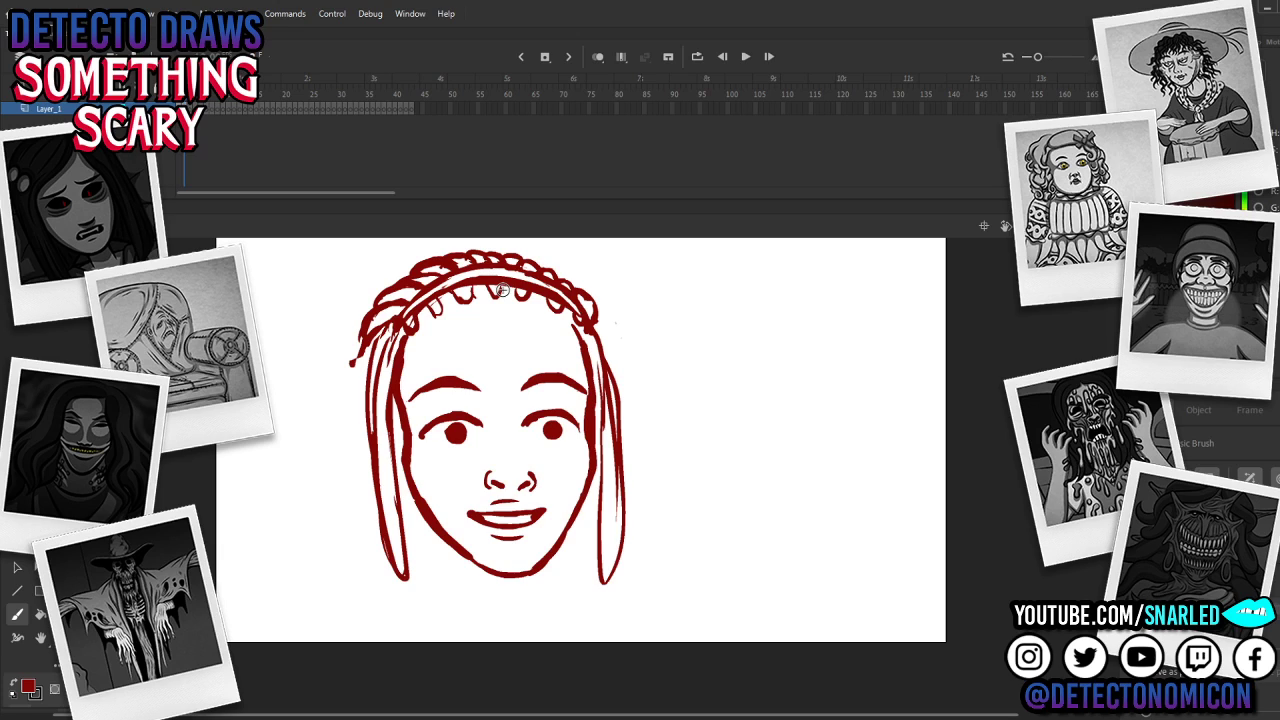
key(e)
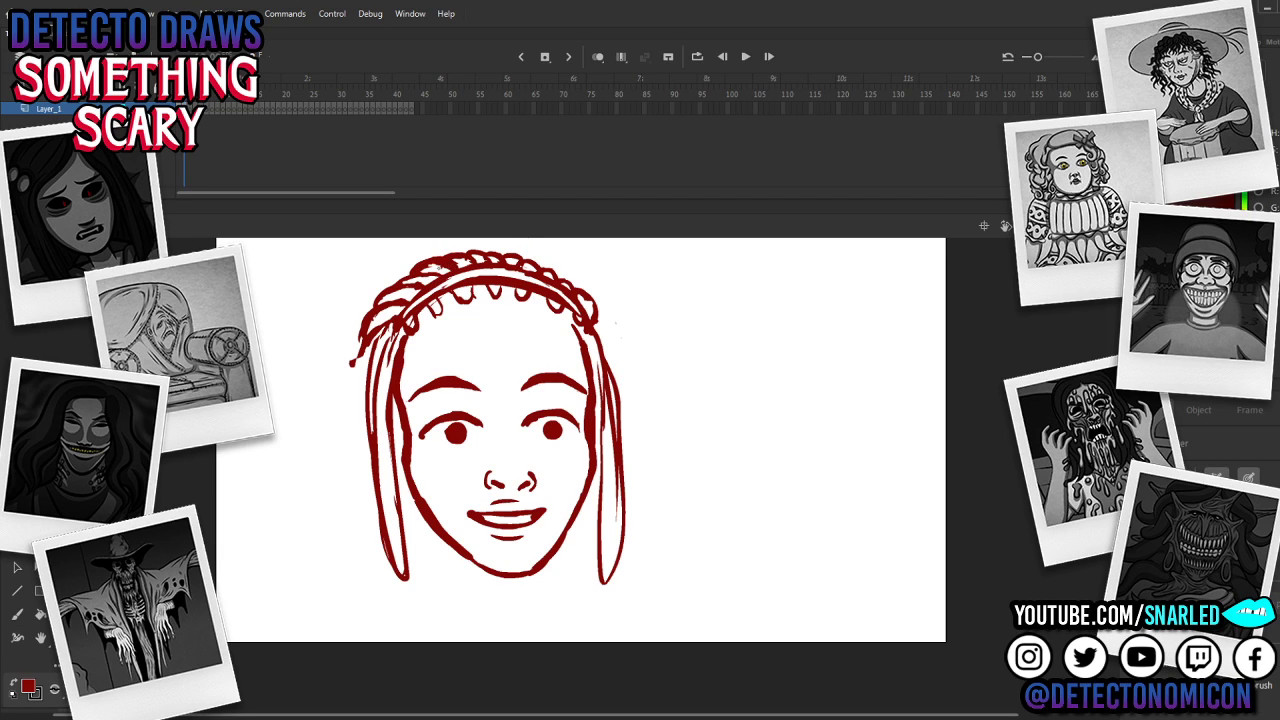
key(b)
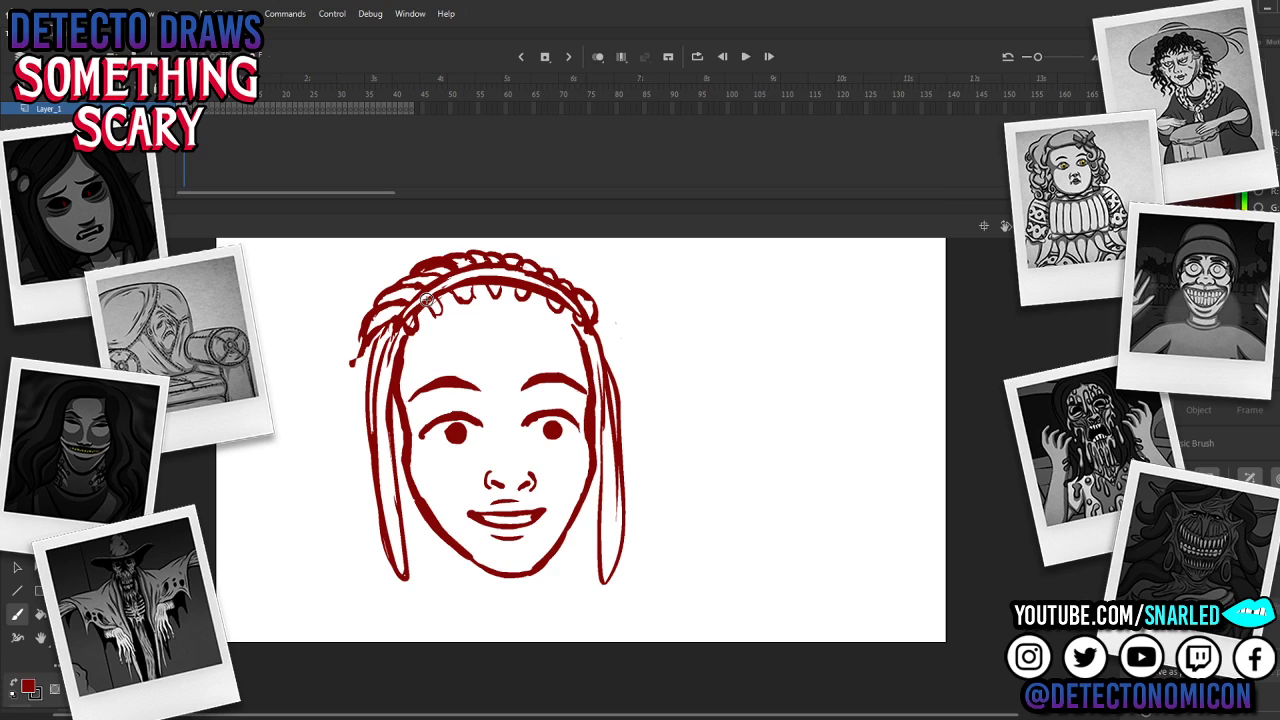
Step: Lasso the scalloped trim under the headband and adjust it slightly closer to the band
key(l)
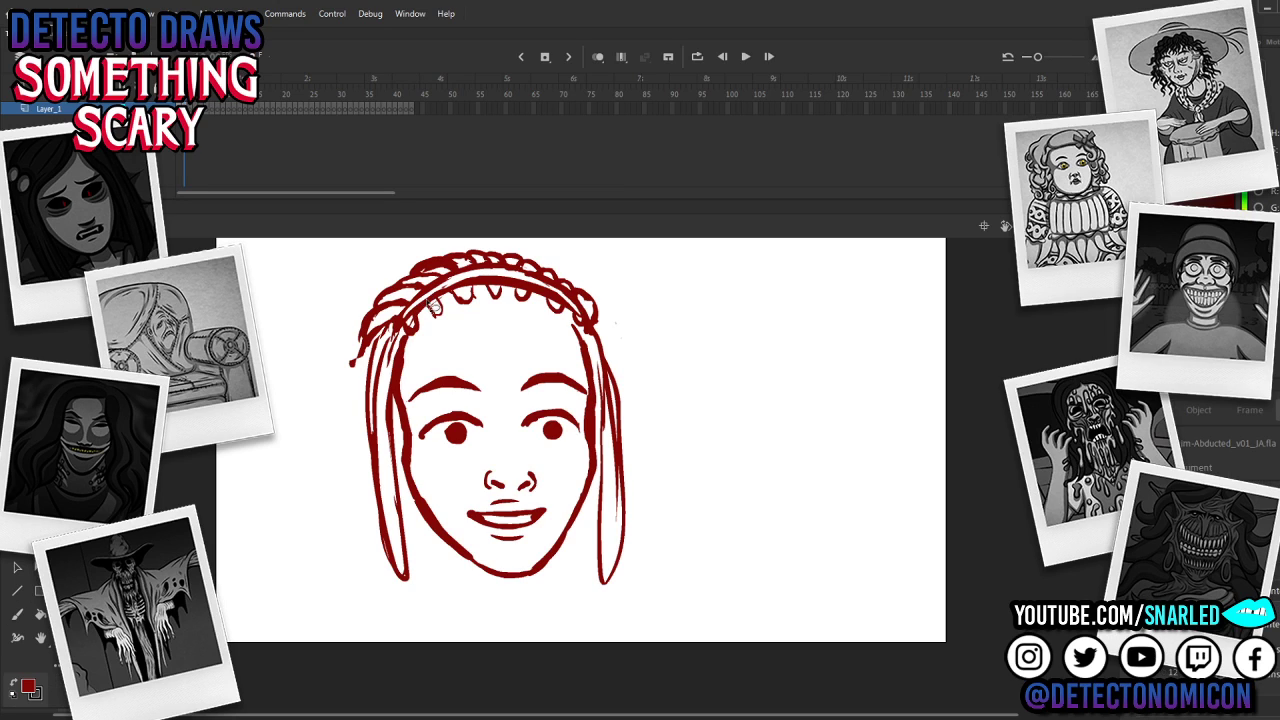
mouse_move(566, 328)
mouse_down()
mouse_move(485, 285)
mouse_move(432, 307)
mouse_move(415, 339)
mouse_move(480, 369)
mouse_move(565, 354)
mouse_move(584, 335)
mouse_move(575, 313)
mouse_move(498, 335)
mouse_up()
key(q)
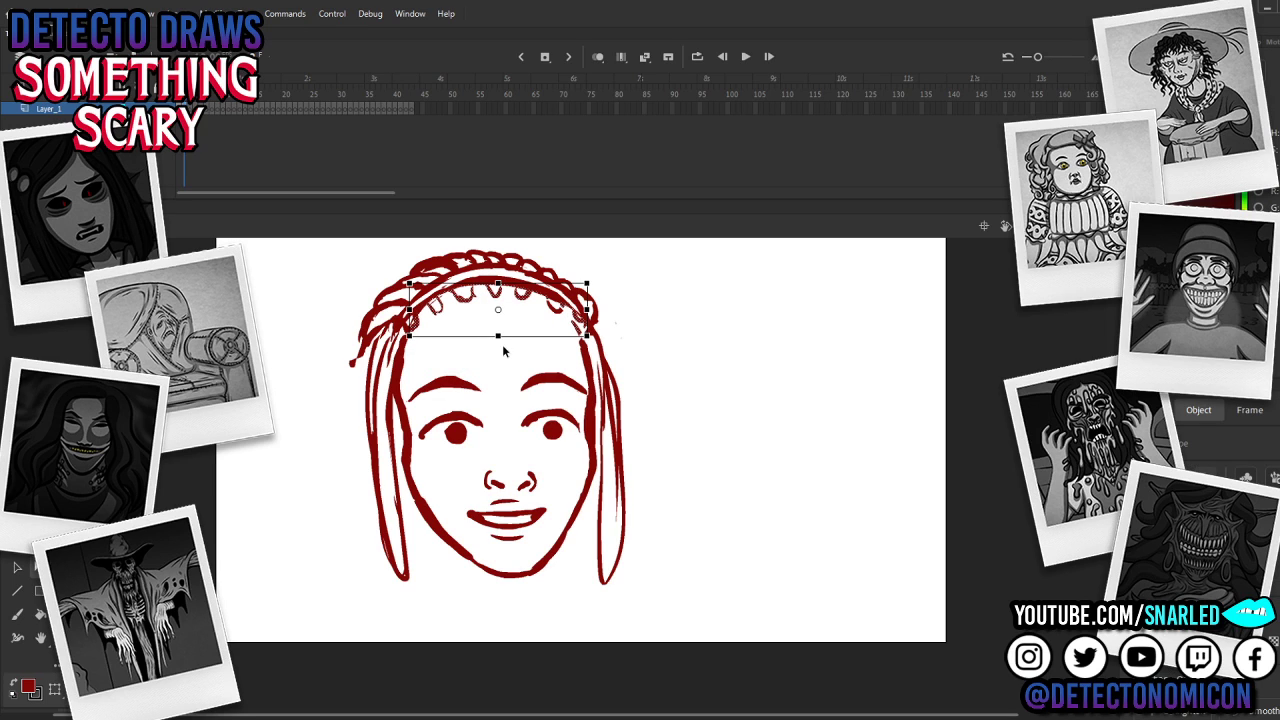
click(535, 250)
key(v)
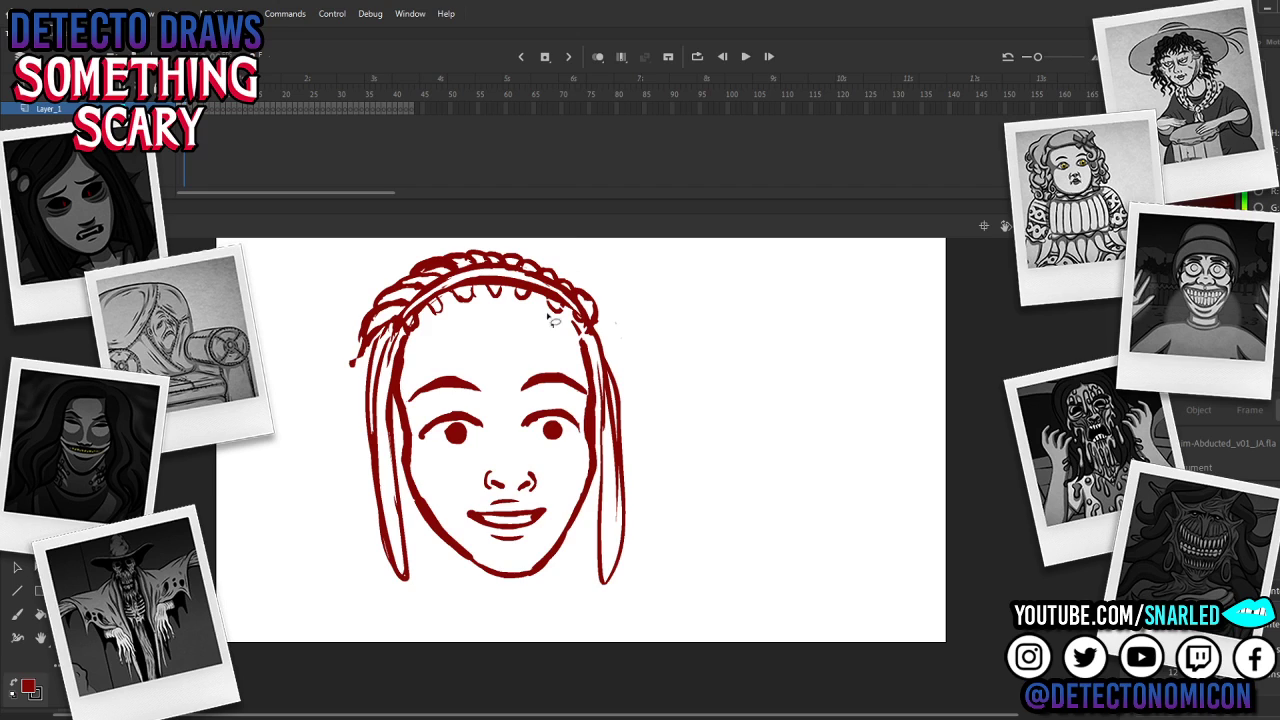
click(559, 311)
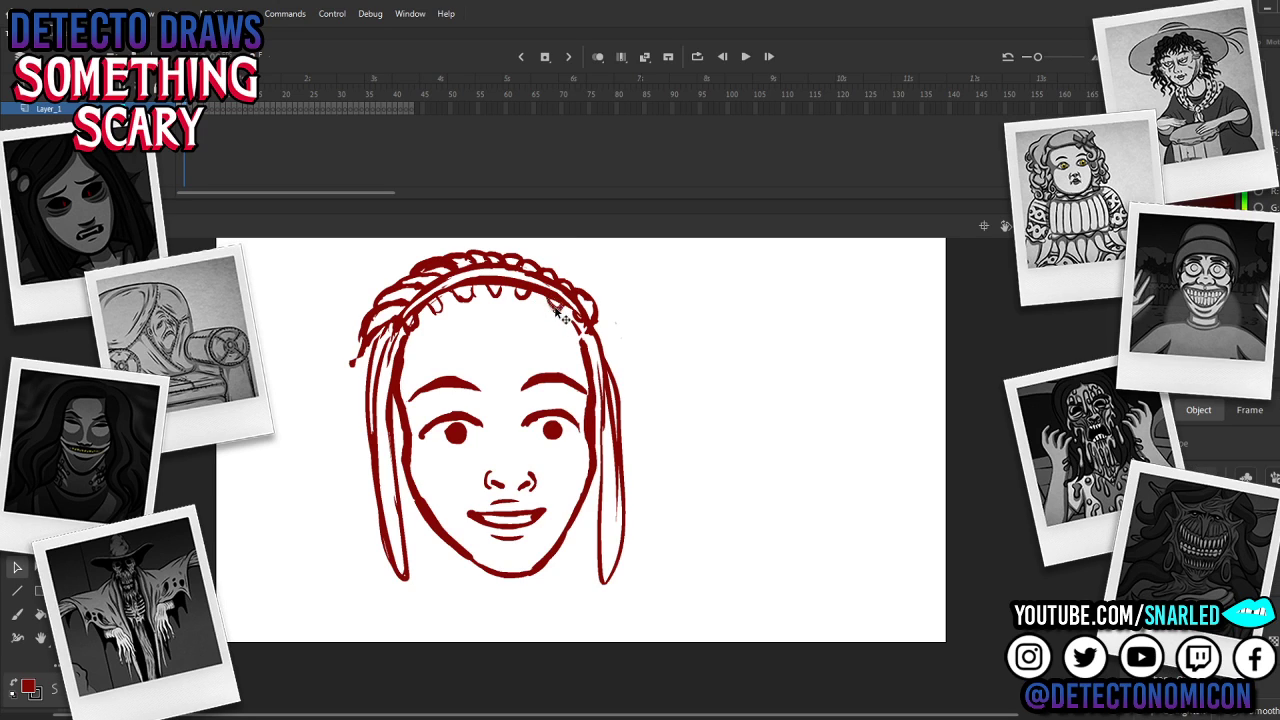
click(588, 314)
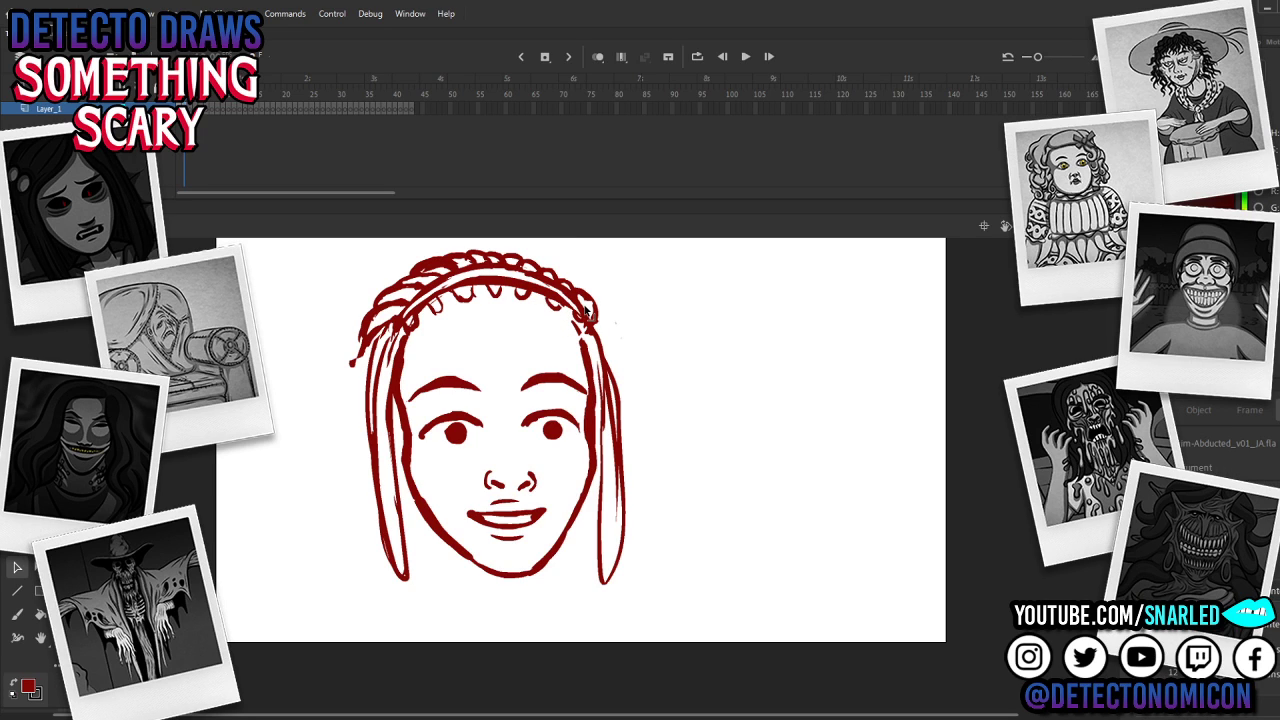
Step: Clean up and thicken the upper-left hair outline, and extend the outermost left strand down beside the face
key(b)
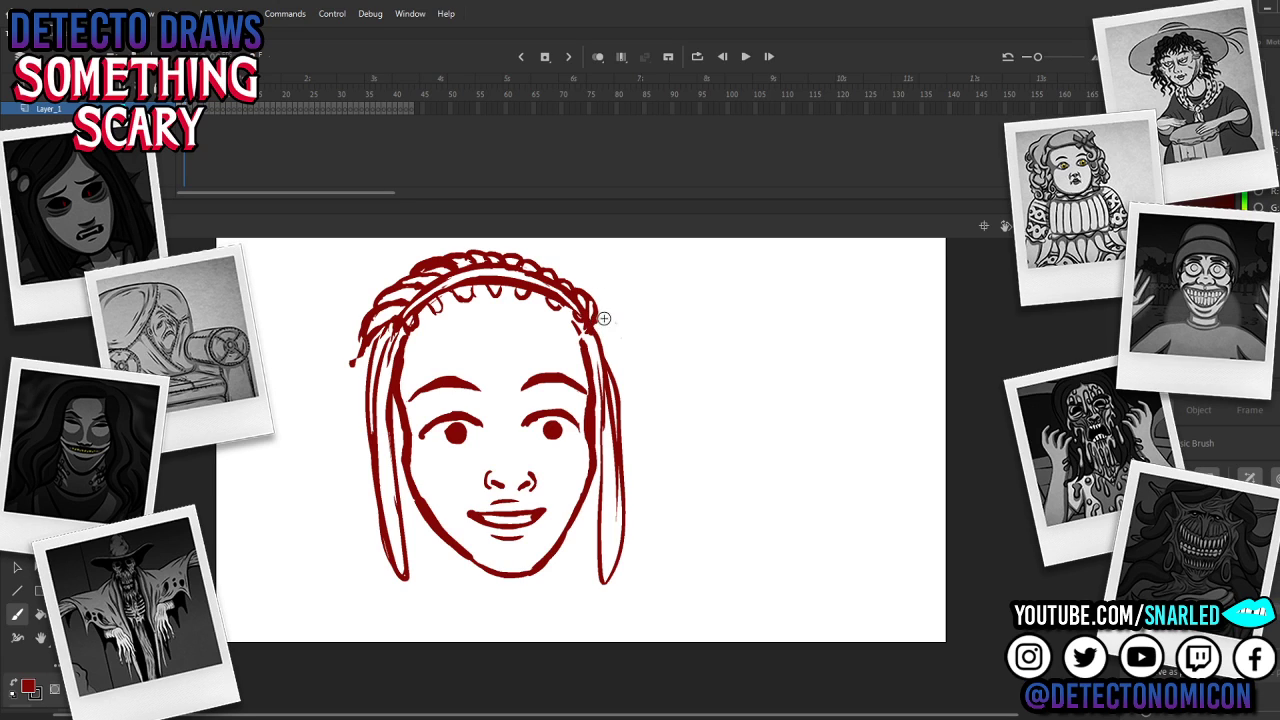
key(e)
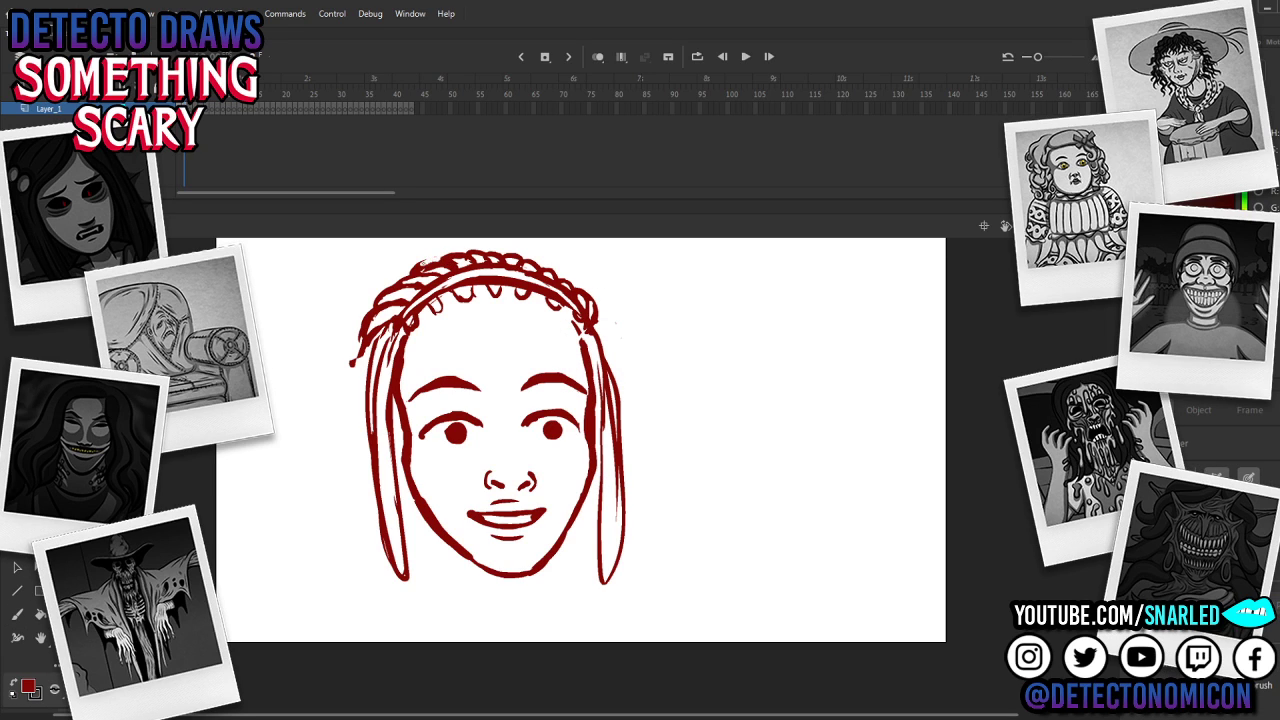
click(428, 257)
key(b)
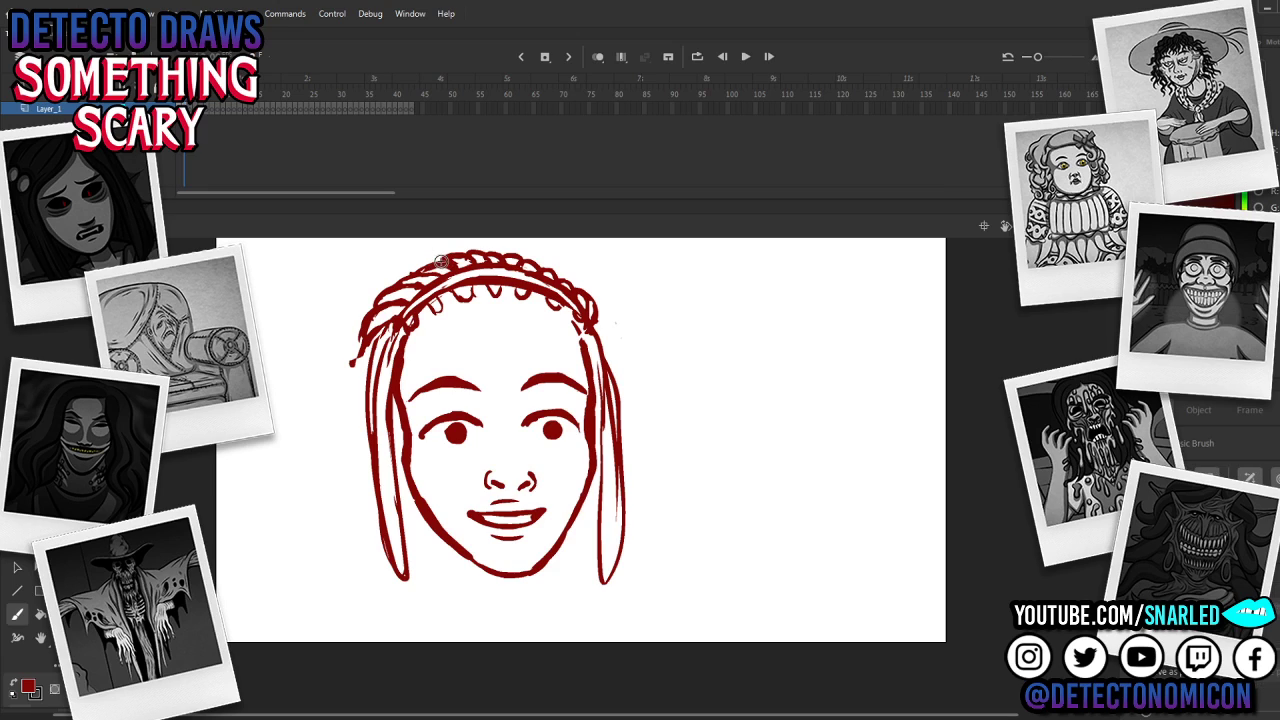
drag(446, 260, 414, 272)
drag(378, 330, 356, 392)
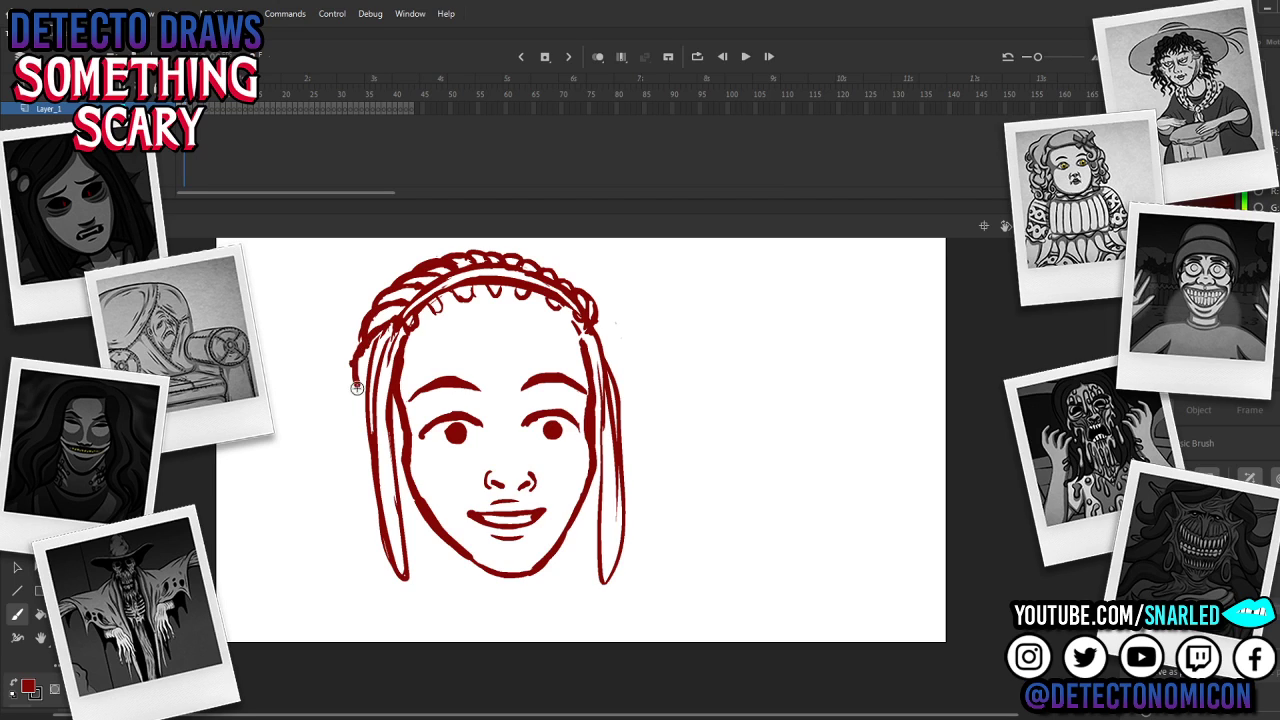
Step: Erase the outer loop at the right end of the hair and redraw it smaller
key(e)
mouse_move(597, 297)
mouse_down()
mouse_move(604, 334)
mouse_move(583, 286)
mouse_up()
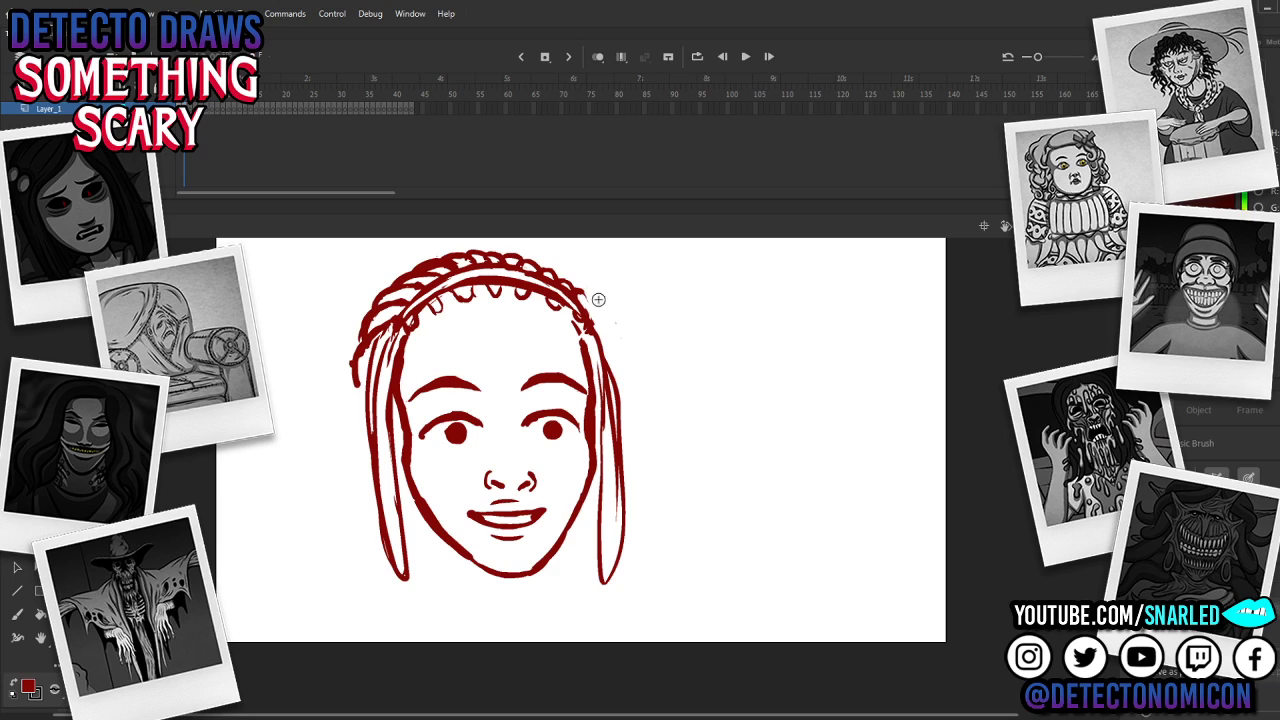
key(b)
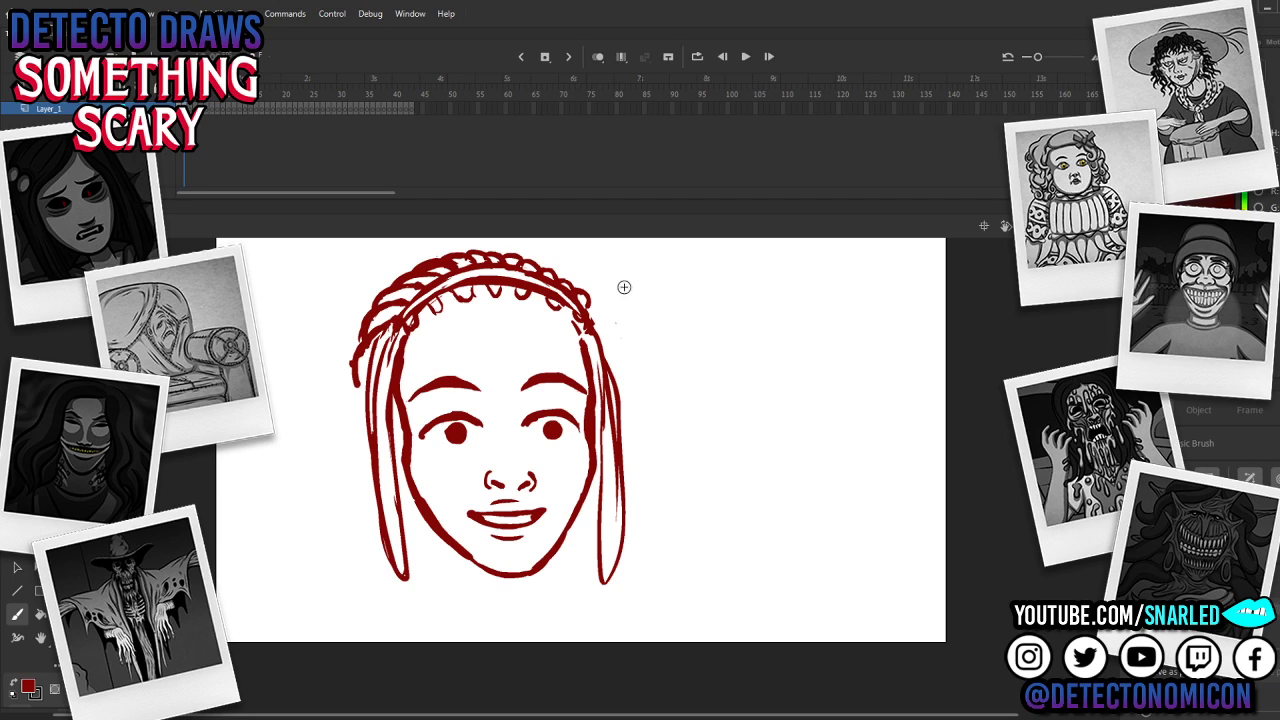
Step: Lasso the eyebrows, eyes, nose and mouth together and compress them slightly in height
key(l)
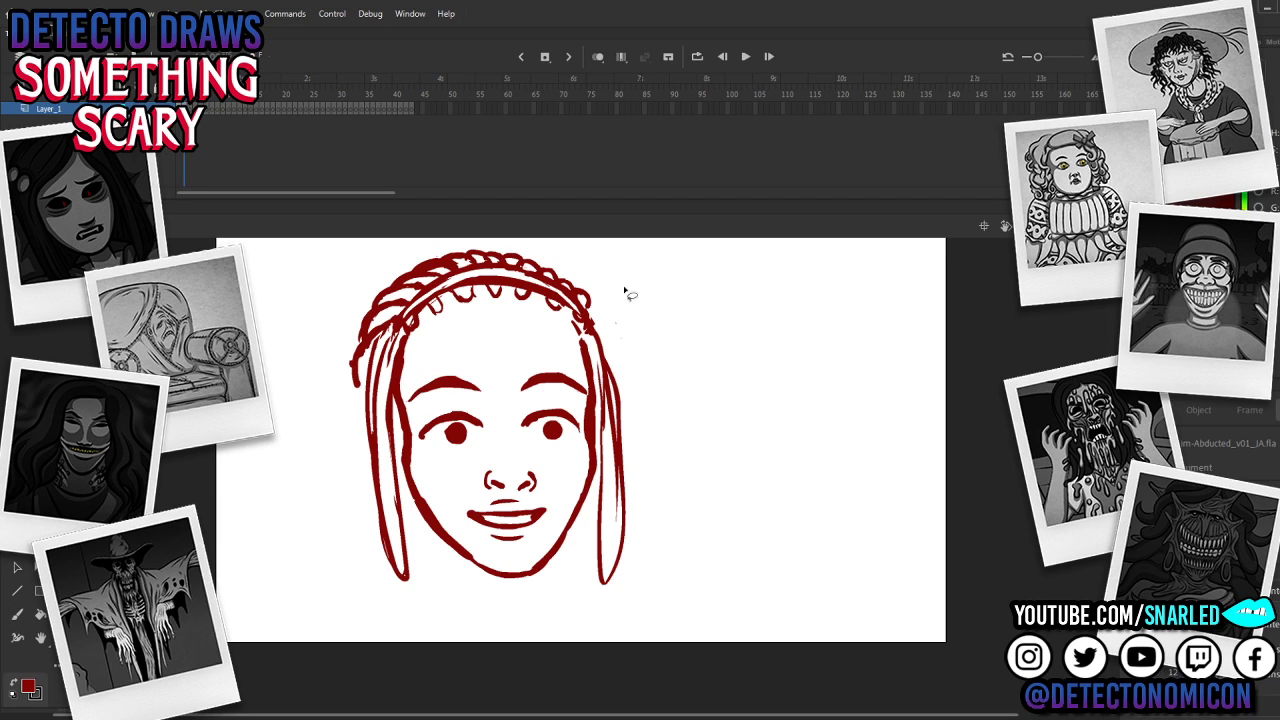
mouse_move(577, 371)
mouse_down()
mouse_move(575, 488)
mouse_move(541, 552)
mouse_move(503, 559)
mouse_move(442, 503)
mouse_move(408, 408)
mouse_move(433, 356)
mouse_move(533, 330)
mouse_move(590, 372)
mouse_up()
key(q)
drag(495, 531, 495, 535)
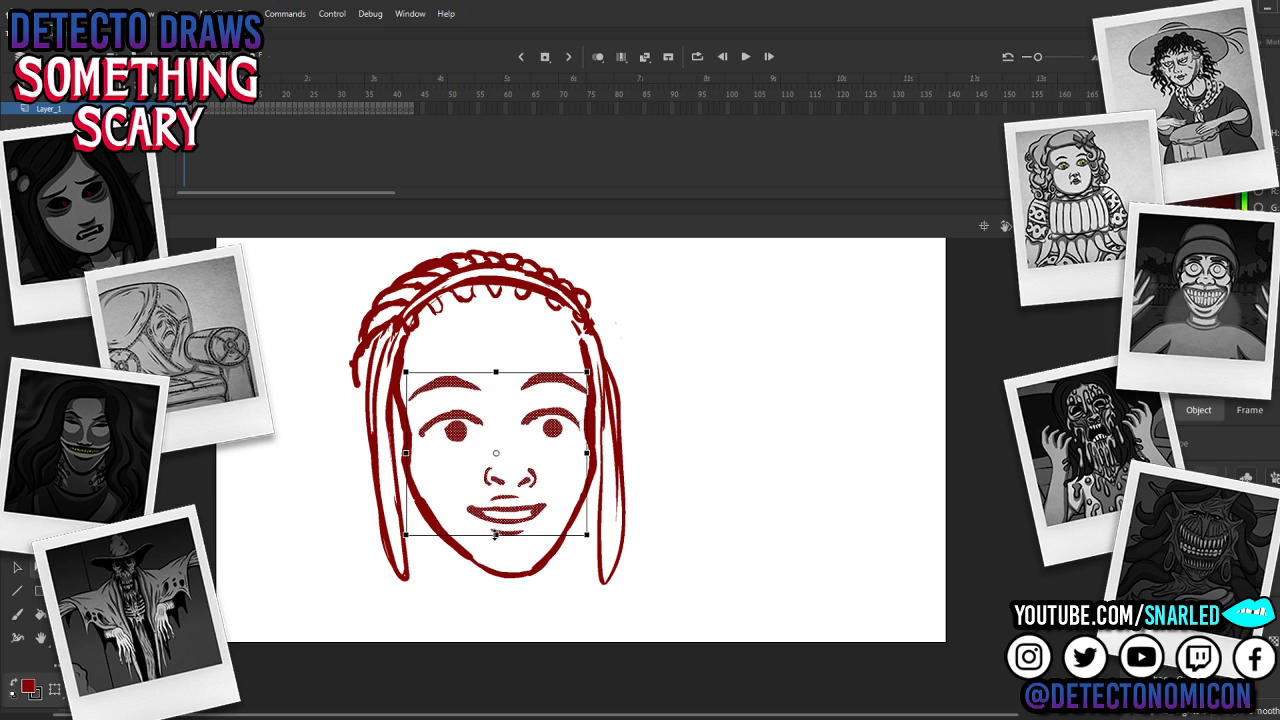
click(579, 431)
Step: Lasso the lower jaw line and compress it upward to shorten the chin
key(l)
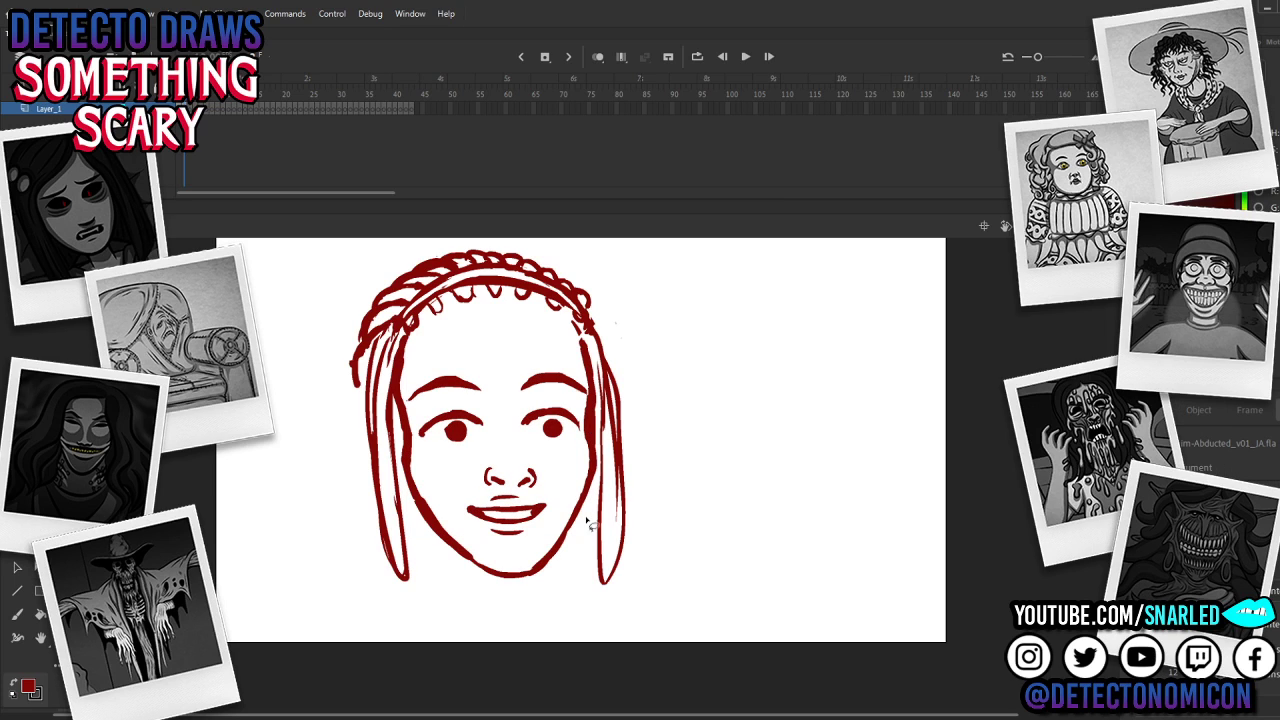
mouse_move(587, 517)
mouse_down()
mouse_move(596, 423)
mouse_move(586, 418)
mouse_move(553, 526)
mouse_move(519, 555)
mouse_move(462, 511)
mouse_move(404, 421)
mouse_move(414, 524)
mouse_move(459, 600)
mouse_move(555, 595)
mouse_move(587, 557)
mouse_up()
key(q)
drag(498, 578, 498, 567)
click(508, 553)
key(b)
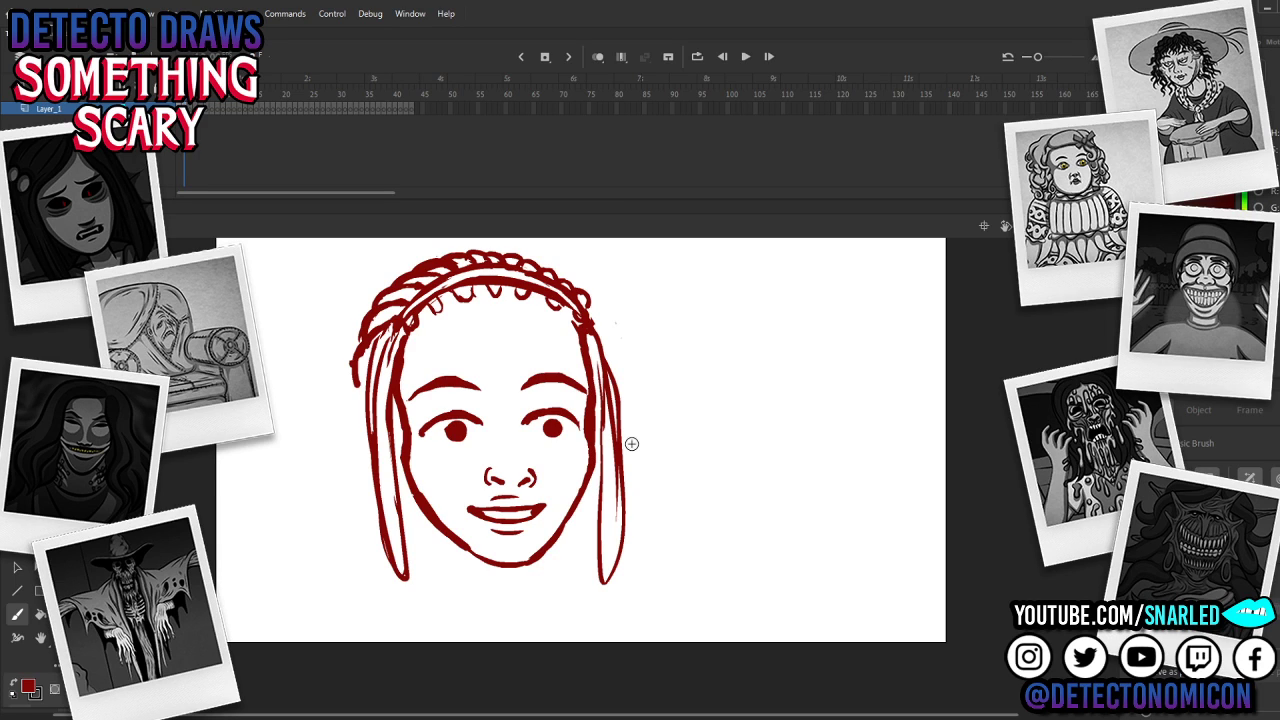
Step: Select the entire head drawing, narrow it slightly and rotate it a little clockwise
key(v)
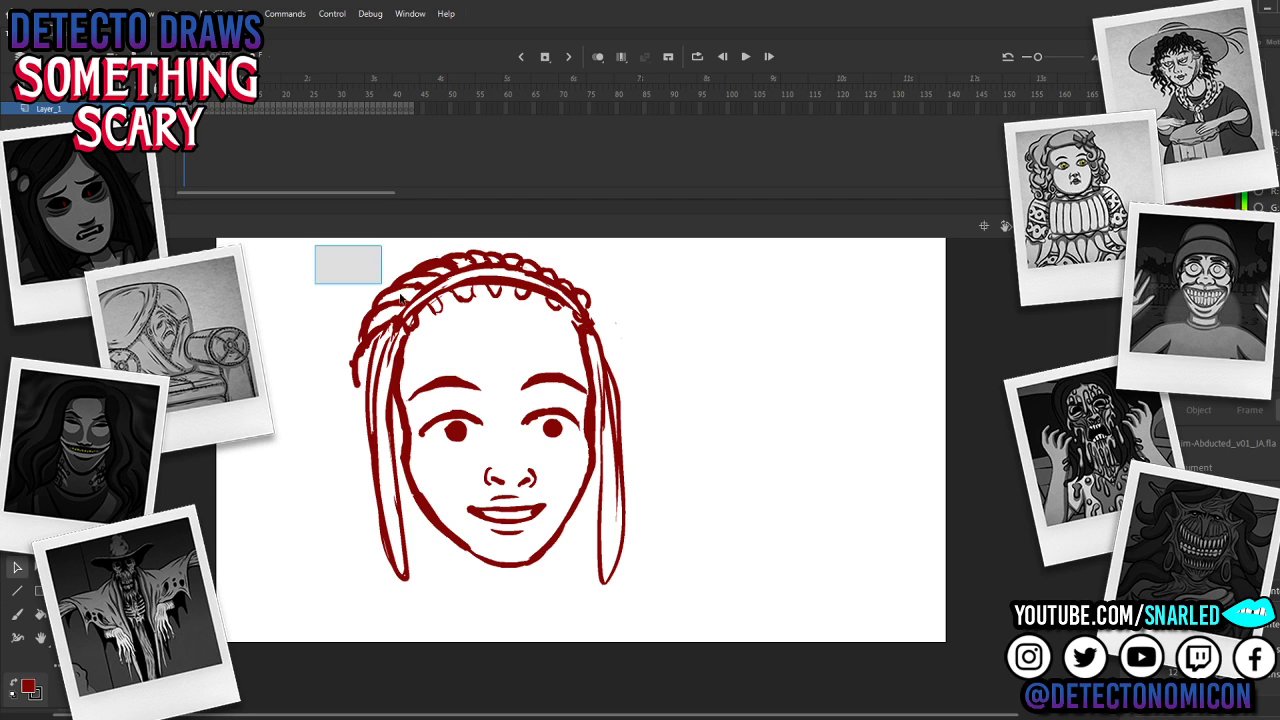
drag(400, 298, 710, 666)
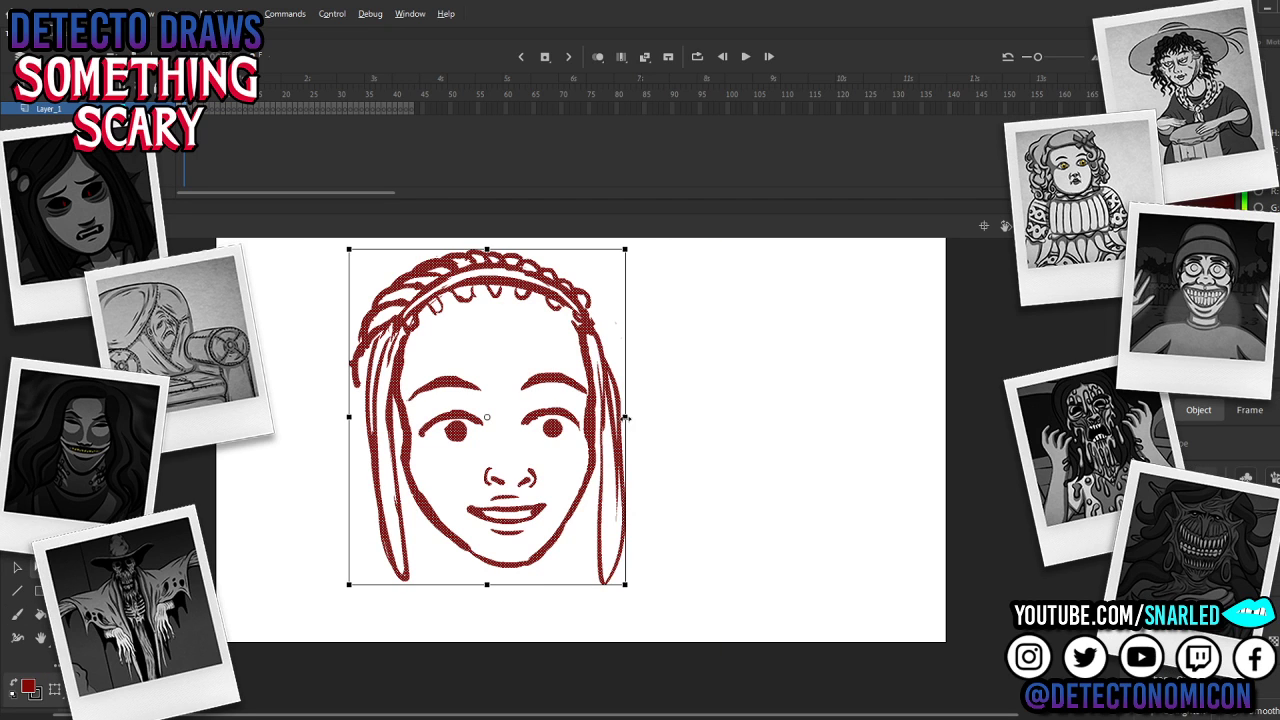
drag(625, 418, 618, 420)
drag(629, 251, 634, 257)
key(b)
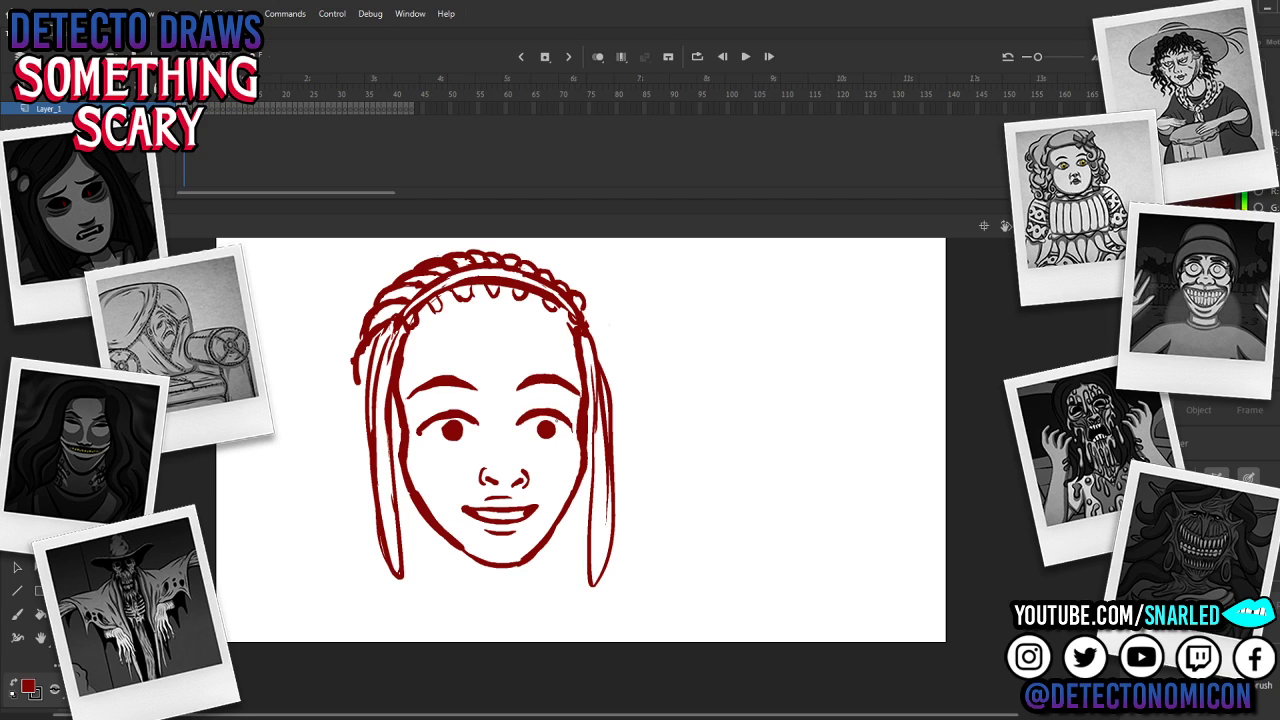
key(v)
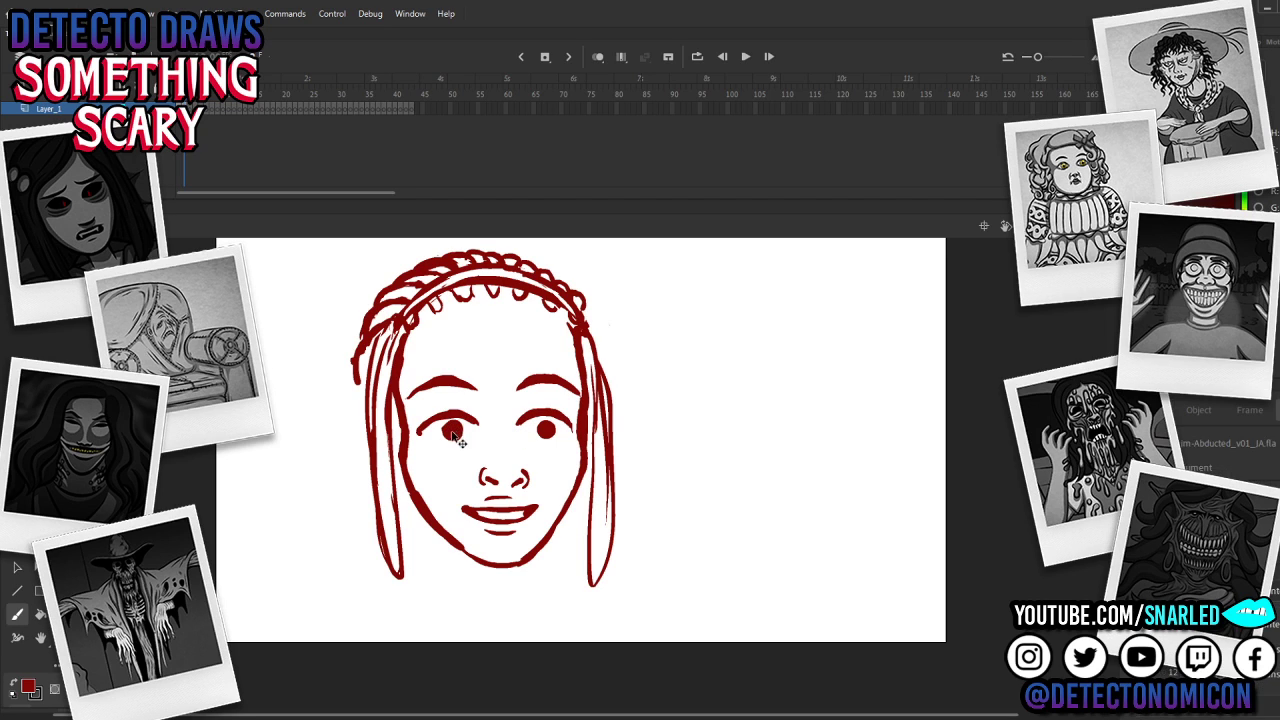
click(456, 431)
key(q)
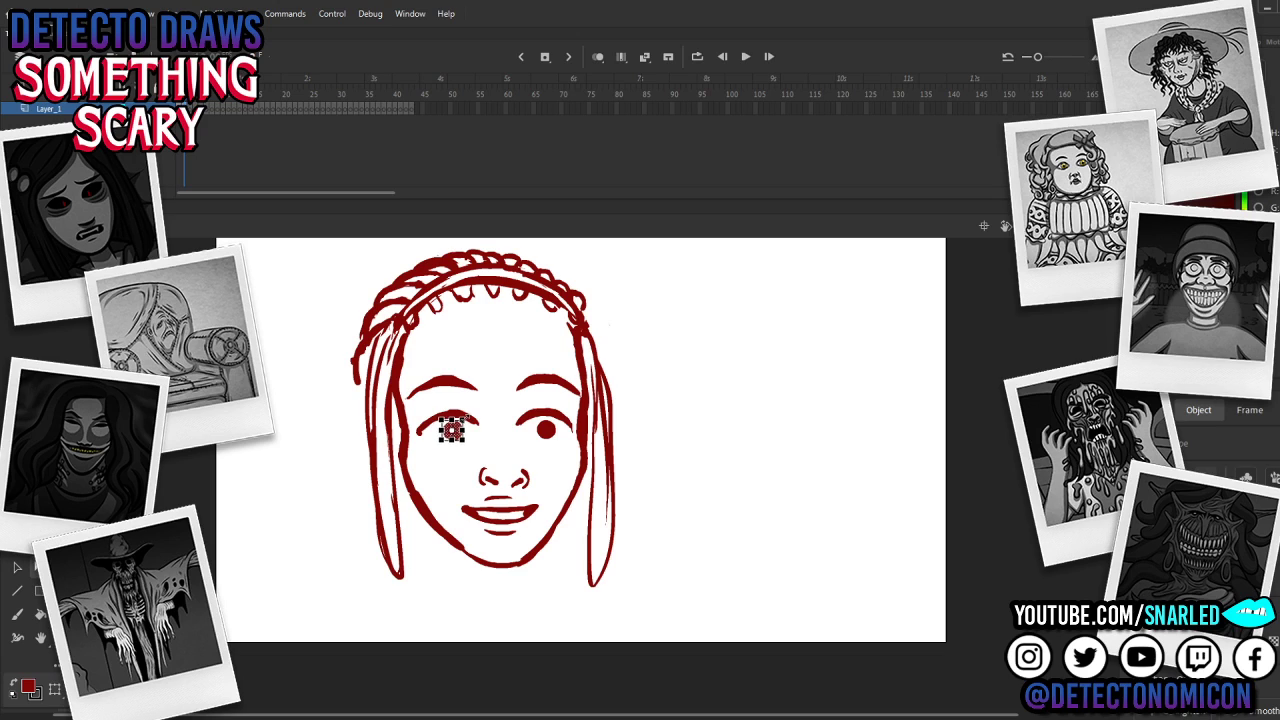
click(532, 385)
key(b)
key(v)
click(457, 432)
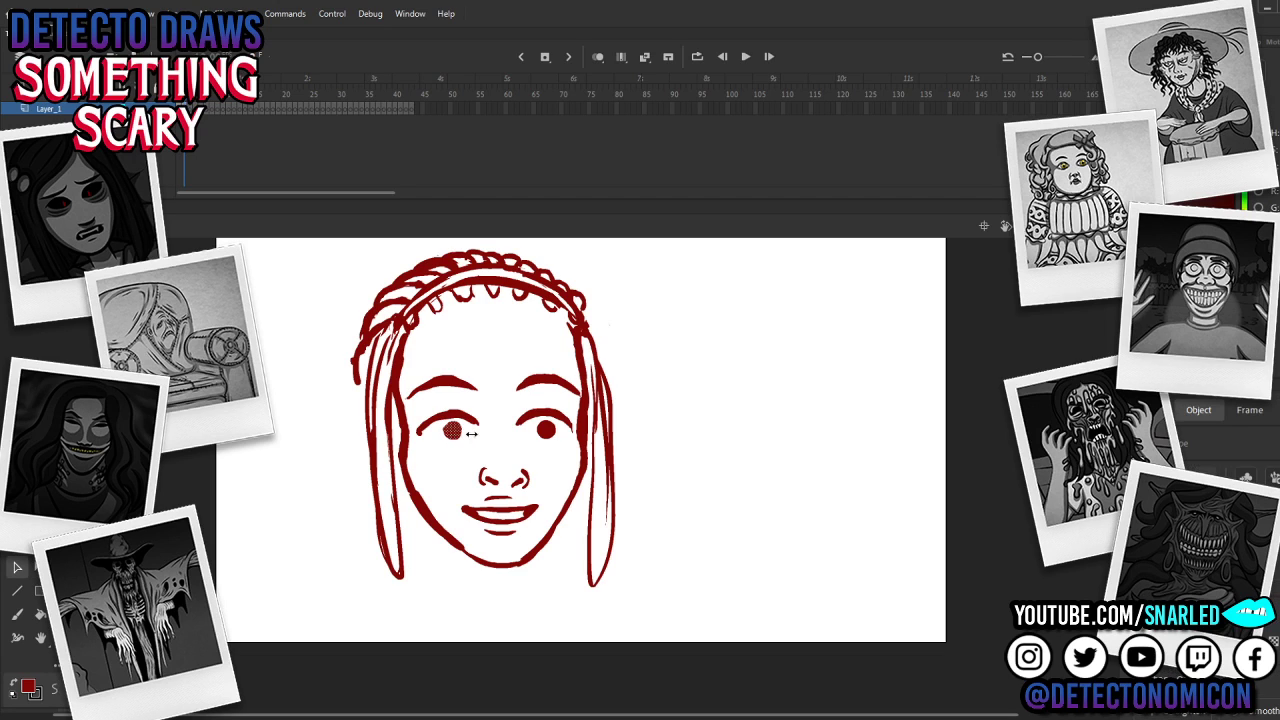
key(q)
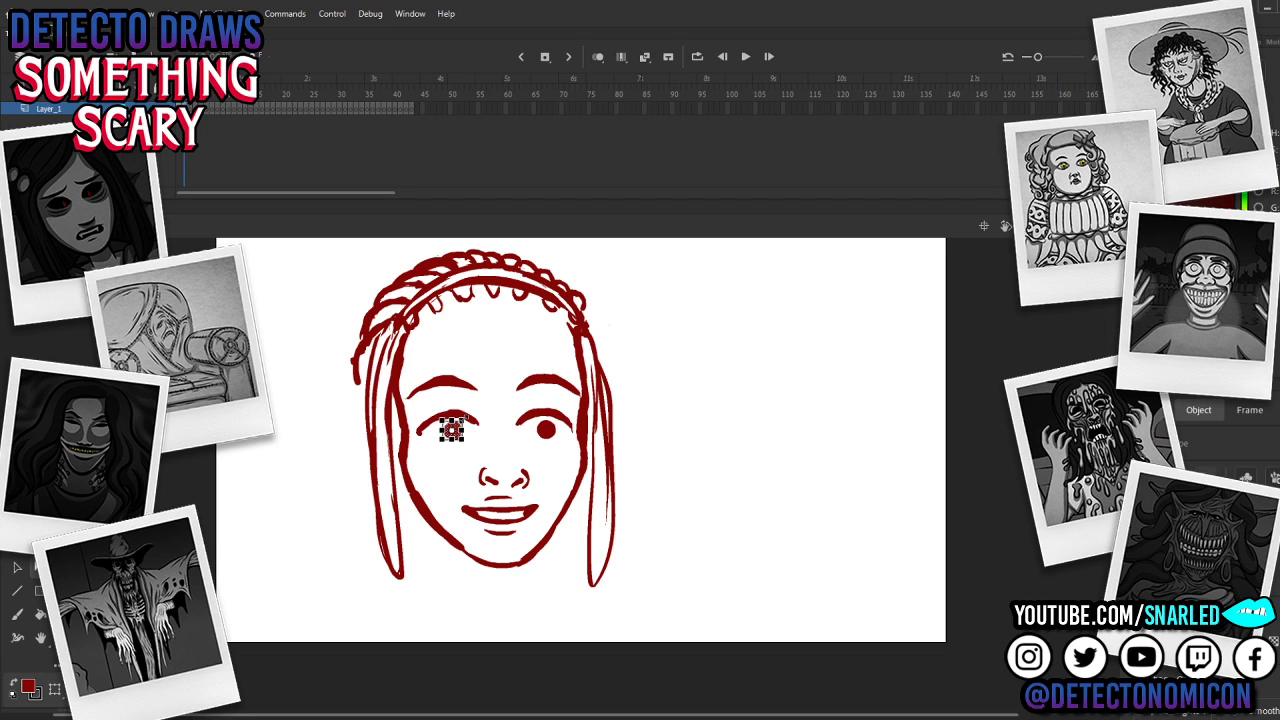
click(490, 440)
key(v)
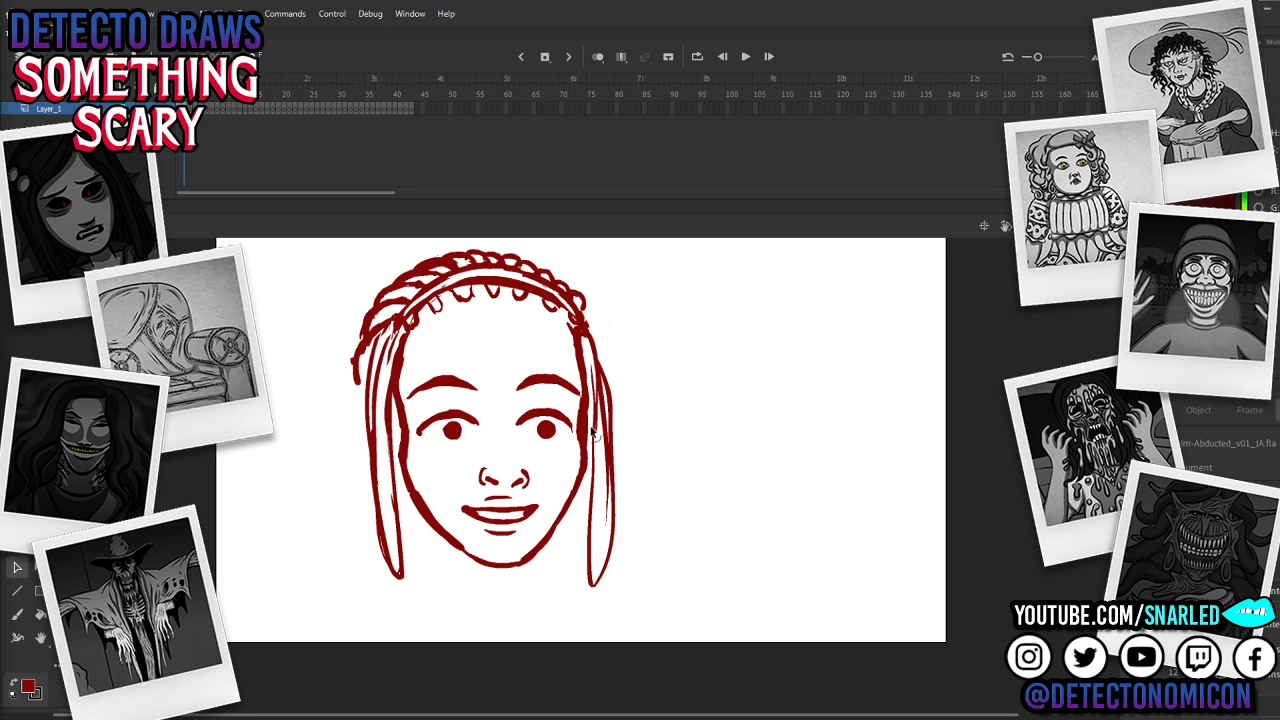
Step: Thicken the hair strand on the right side of the face and clean up its outer edge with the eraser
key(ctrl+a)
key(z)
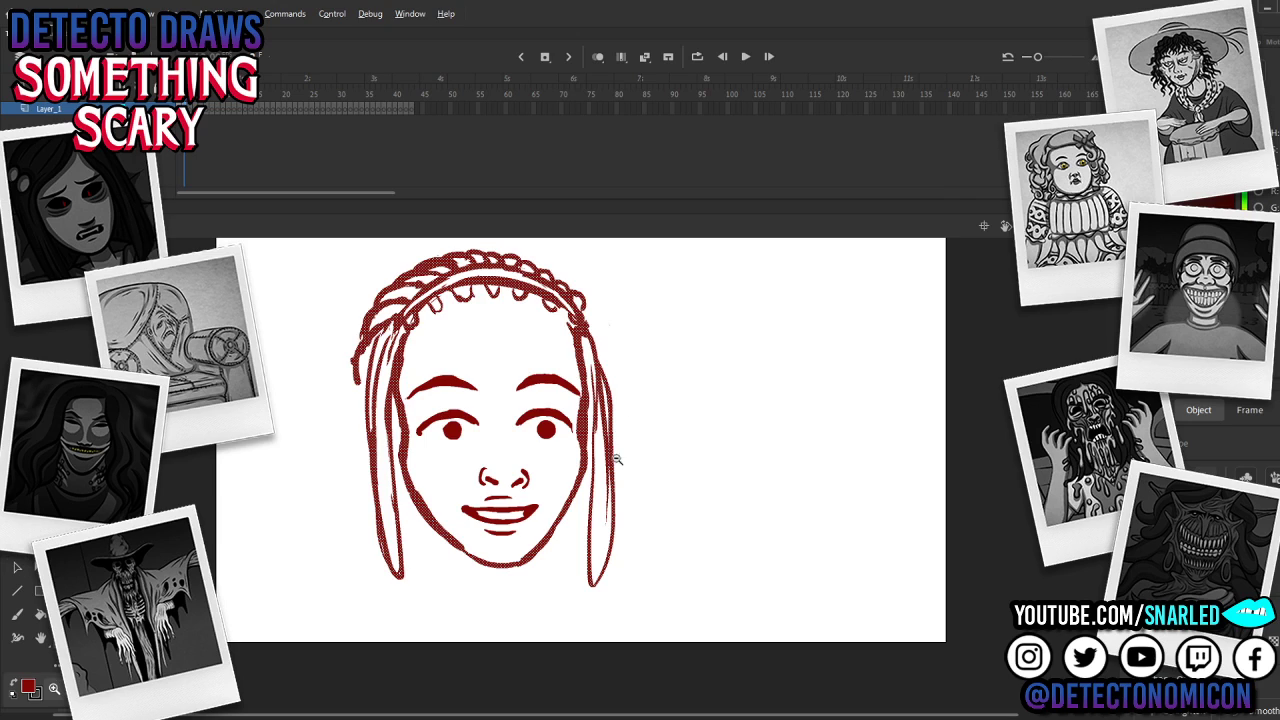
key(ctrl+minus)
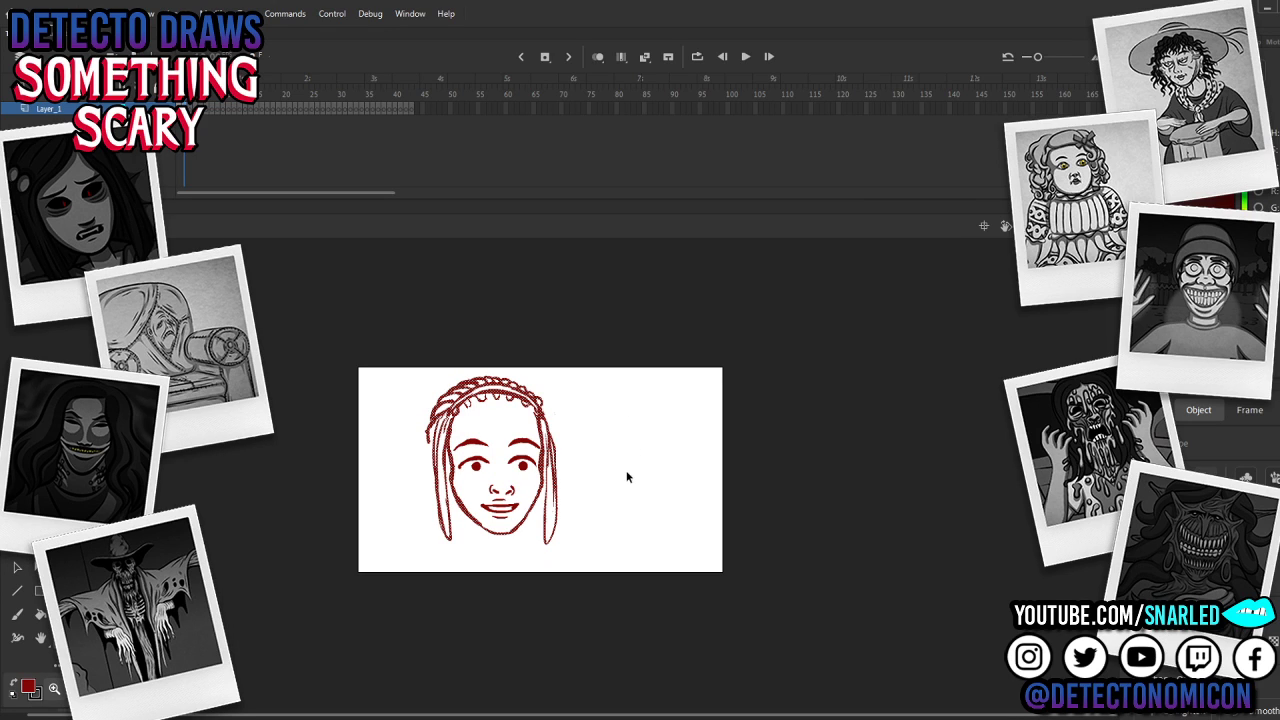
click(627, 477)
key(z)
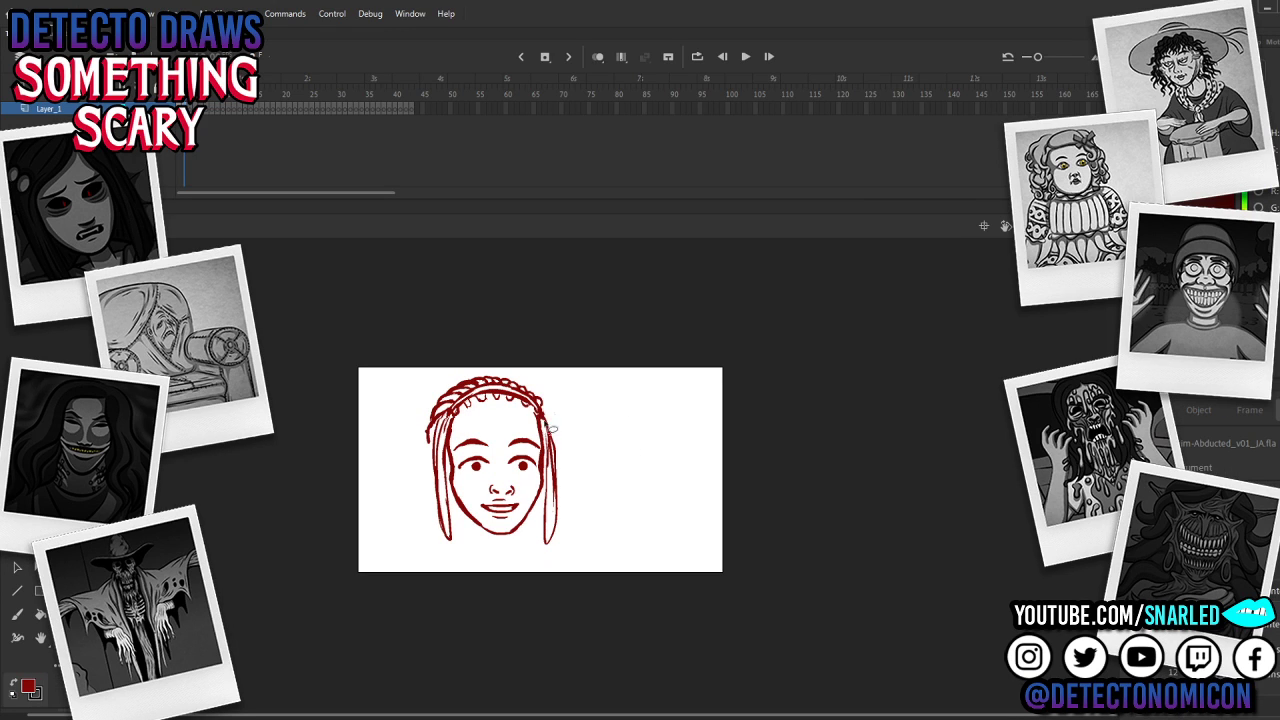
key(b)
mouse_move(552, 457)
mouse_down()
mouse_move(556, 491)
mouse_move(546, 450)
mouse_up()
key(b)
key(e)
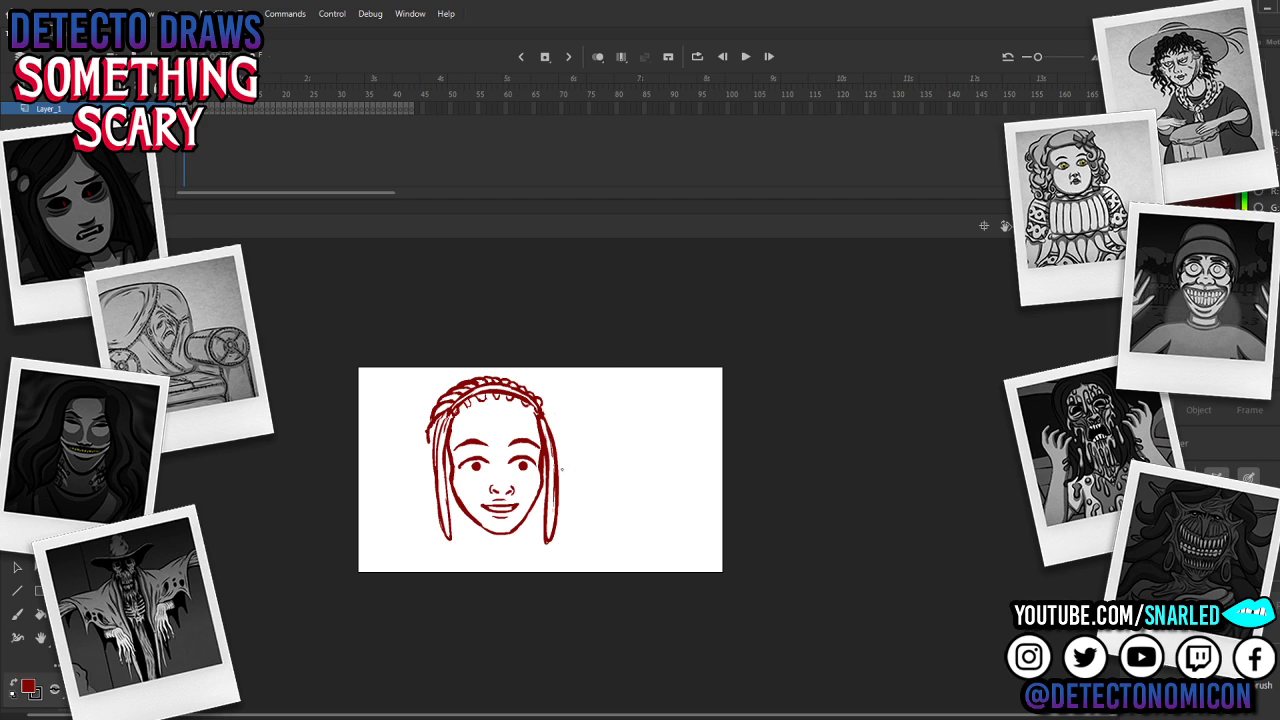
drag(563, 474, 563, 508)
mouse_move(557, 416)
mouse_down()
mouse_move(549, 500)
mouse_move(578, 432)
mouse_move(556, 412)
mouse_up()
Step: Shift the right hair strand and the left hair strands slightly inward, closer to the face
key(q)
drag(548, 546, 537, 524)
key(l)
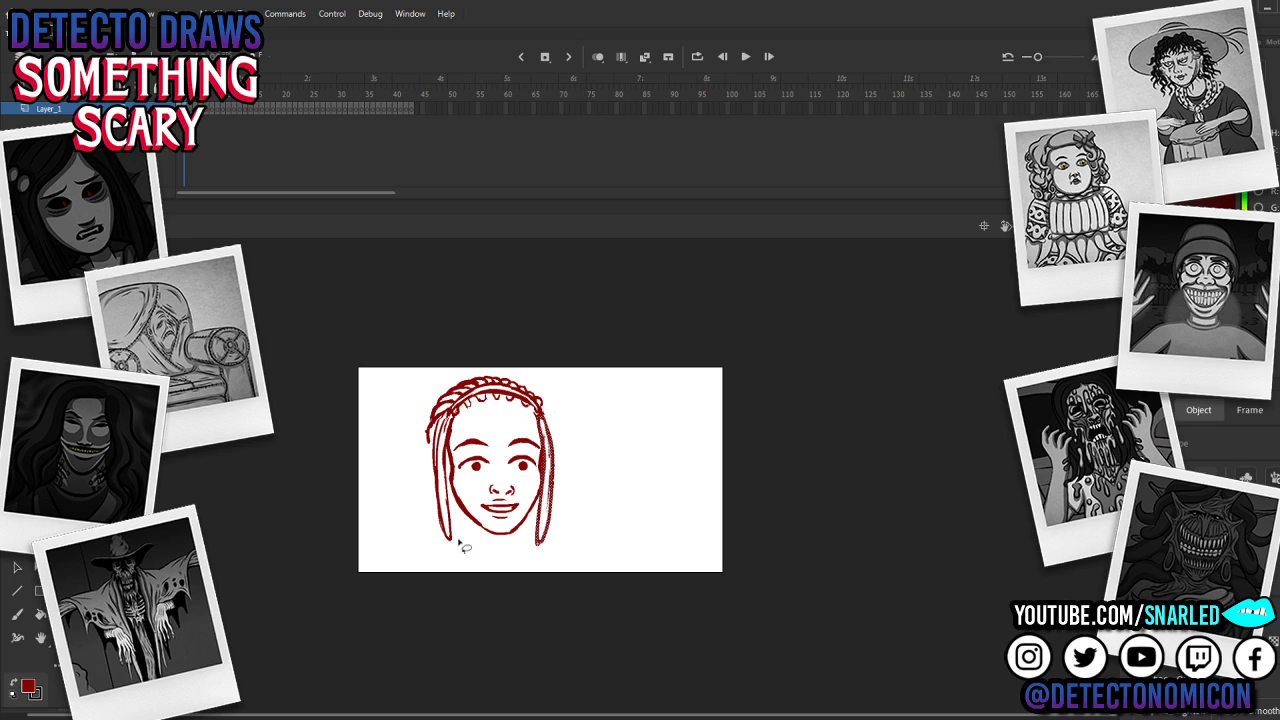
mouse_move(458, 545)
mouse_down()
mouse_move(445, 420)
mouse_move(431, 451)
mouse_move(444, 573)
mouse_move(458, 515)
mouse_move(448, 545)
mouse_up()
drag(435, 480, 439, 478)
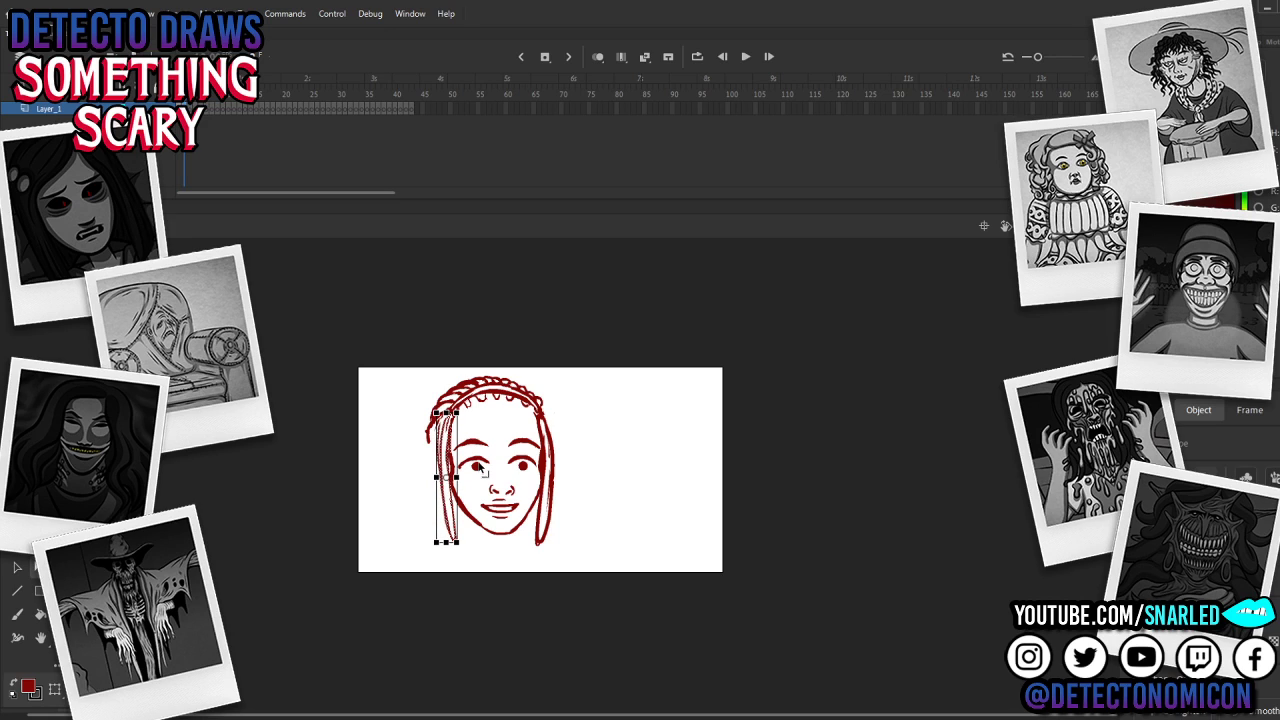
click(483, 471)
Step: Draw another long looped hair strand outside the existing strands on the left side of the head
key(b)
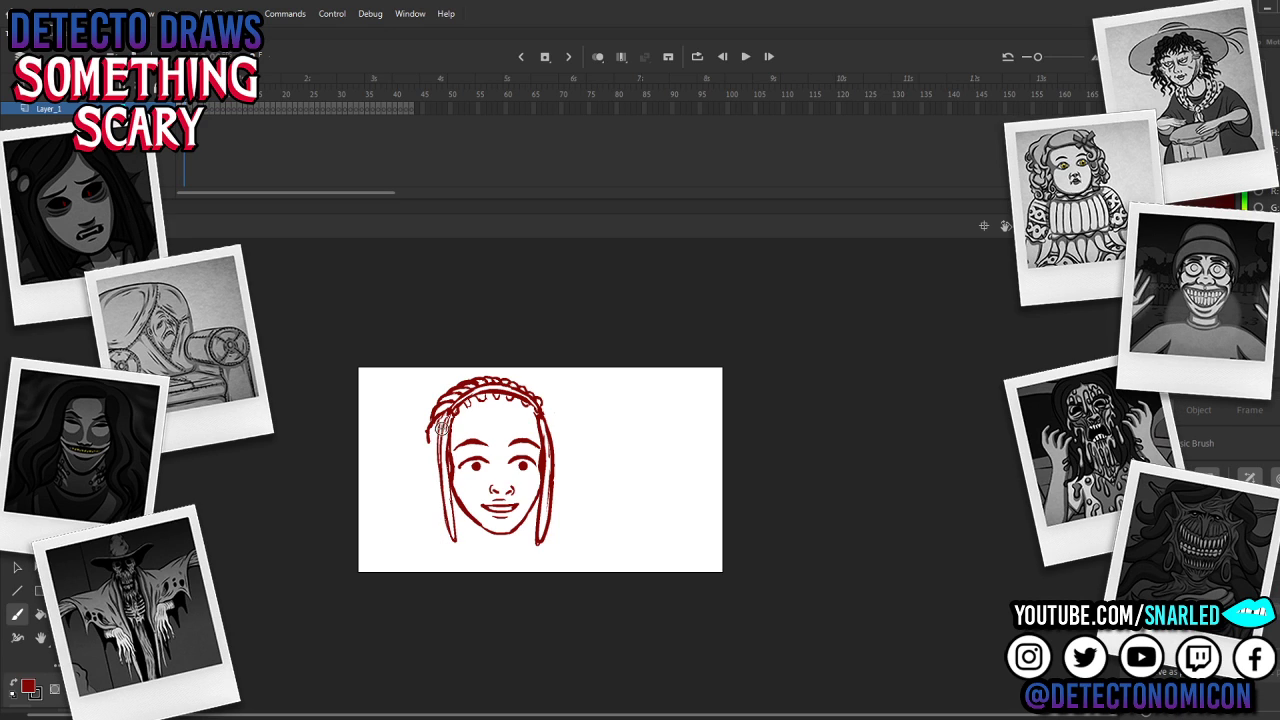
mouse_move(442, 428)
mouse_down()
mouse_move(440, 546)
mouse_move(430, 442)
mouse_move(441, 415)
mouse_move(425, 465)
mouse_move(435, 537)
mouse_up()
key(ctrl+z)
drag(429, 435, 431, 515)
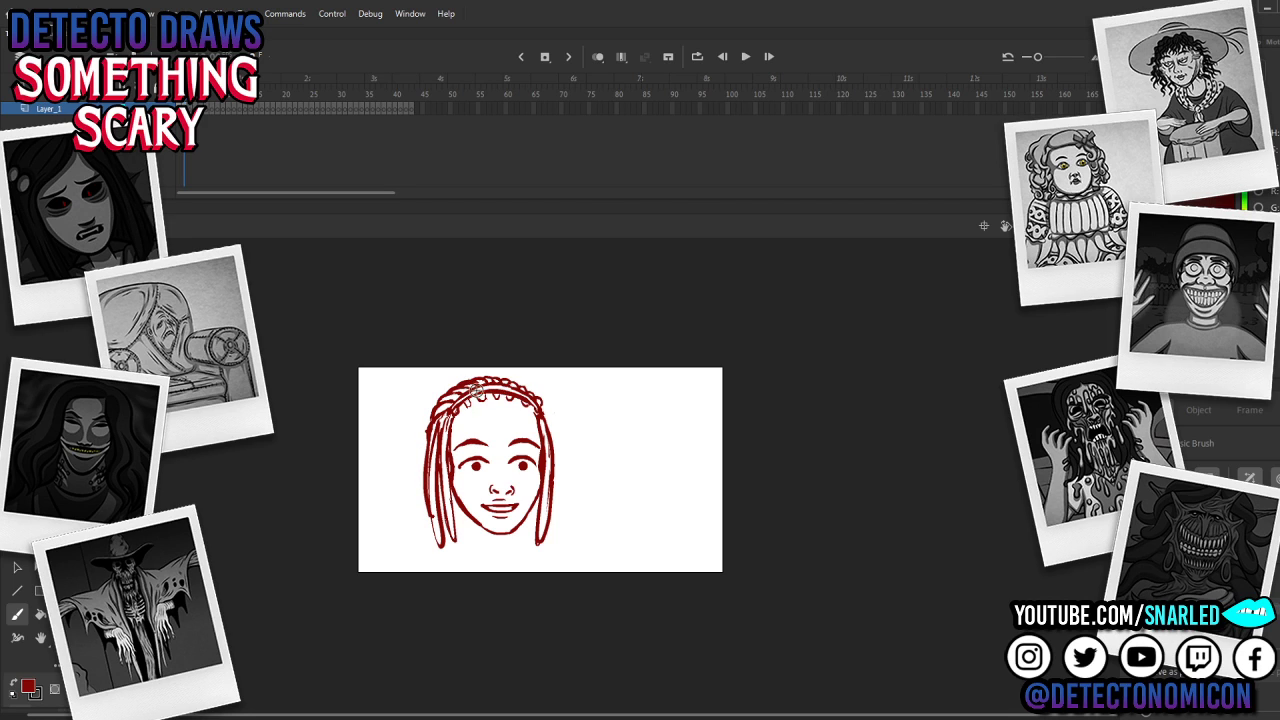
Step: Retouch the tops of the left hair strands below the headband and try erasing between them
key(z)
click(511, 489)
key(b)
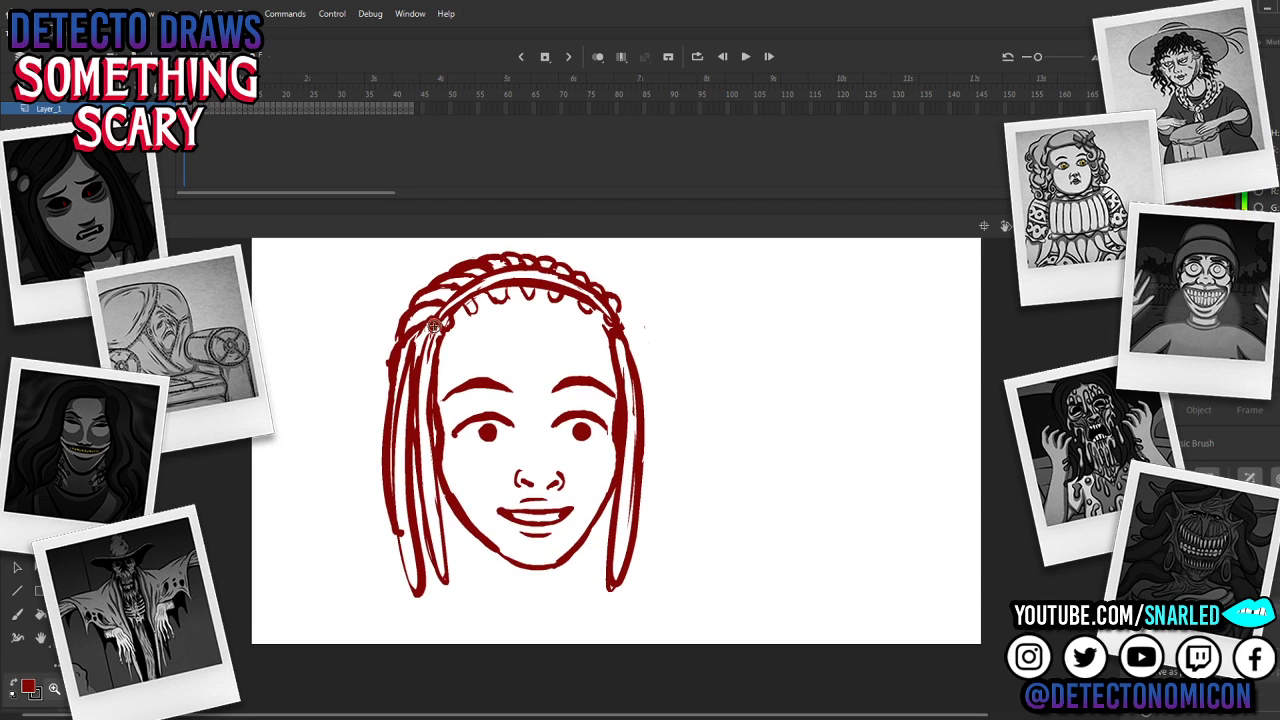
drag(430, 326, 401, 416)
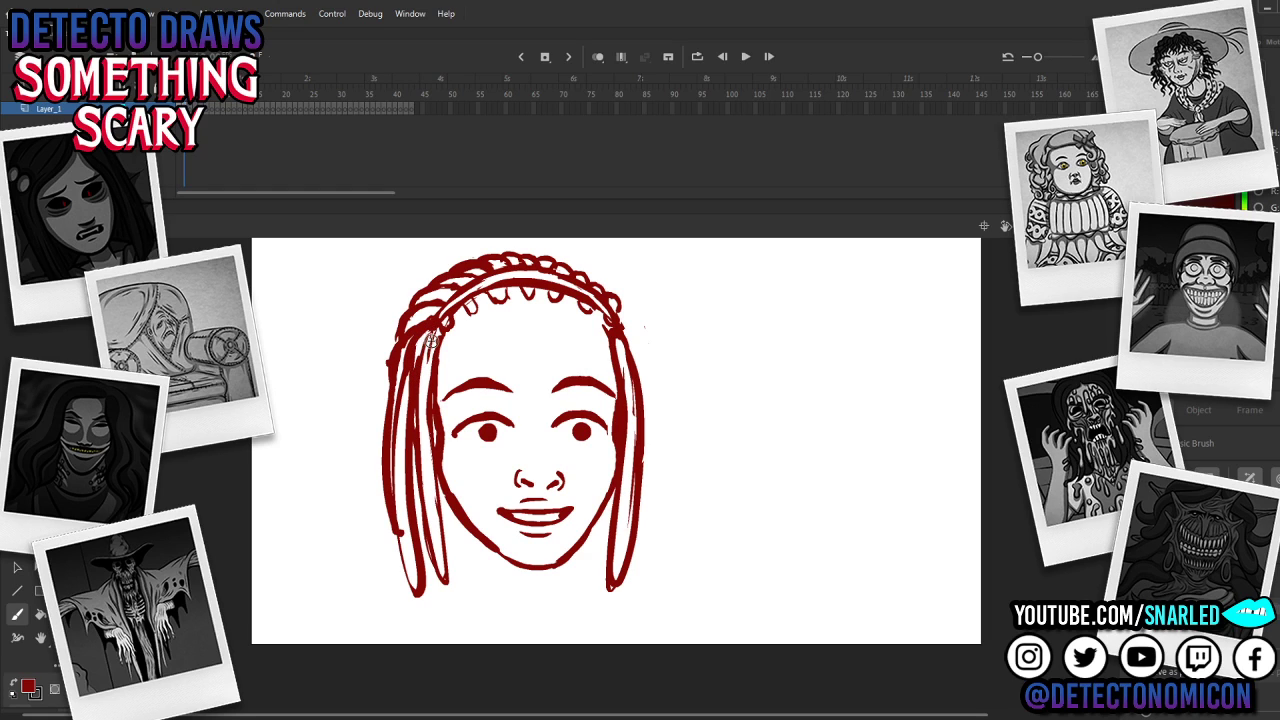
key(e)
drag(413, 350, 402, 409)
key(ctrl+z)
key(ctrl+z)
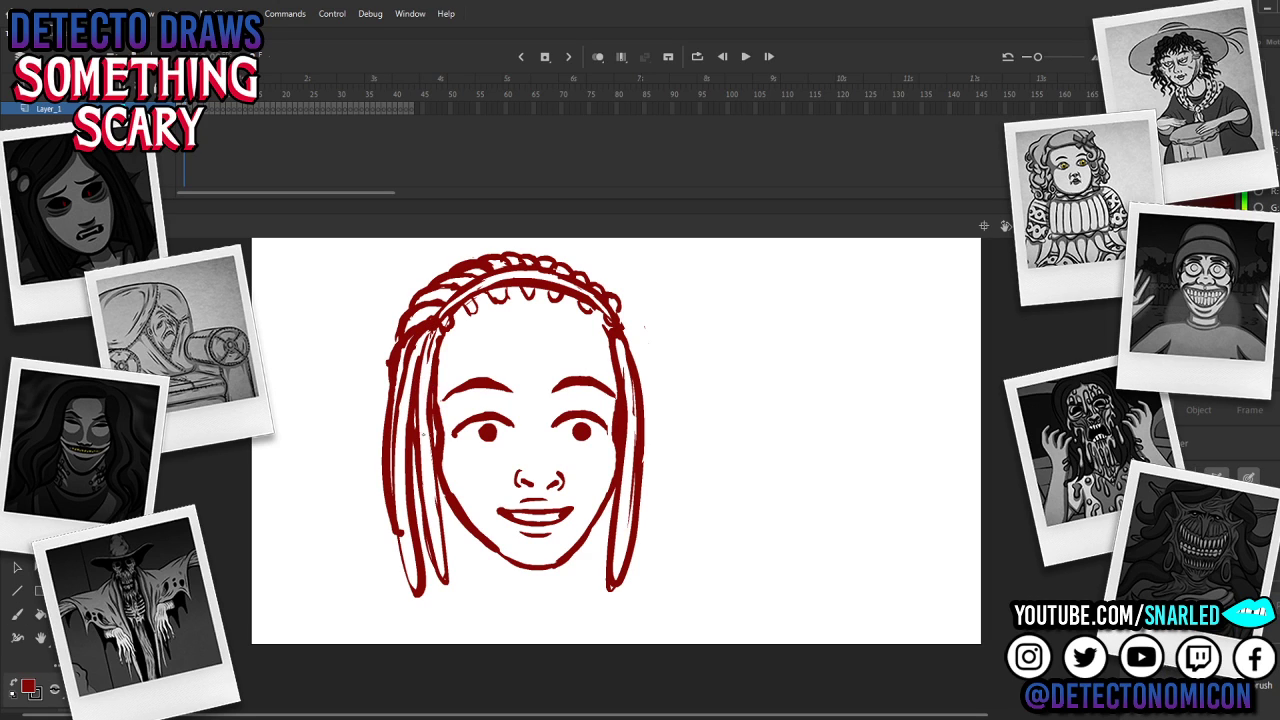
Step: Draw two more curved strands along the outer edge of the left hair, one shorter and one longer
key(b)
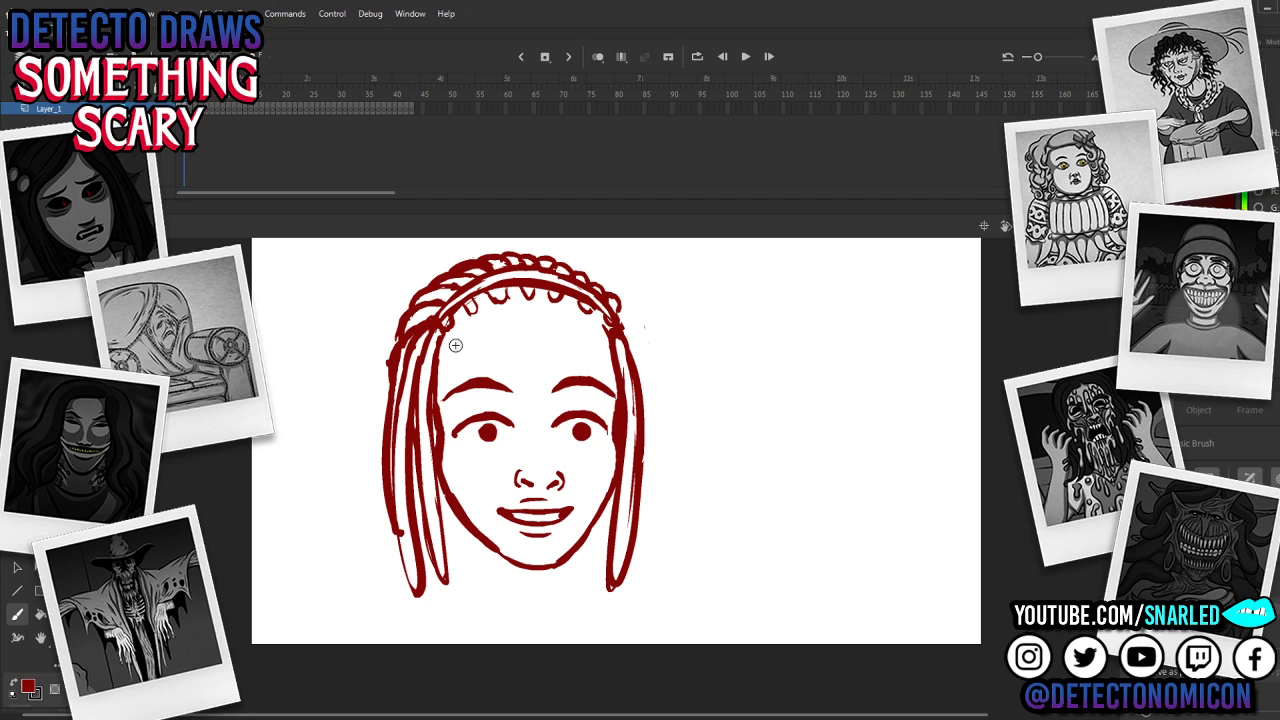
drag(390, 362, 379, 496)
key(ctrl+z)
mouse_move(400, 339)
mouse_down()
mouse_move(367, 455)
mouse_move(376, 487)
mouse_up()
mouse_move(390, 374)
mouse_down()
mouse_move(379, 462)
mouse_move(393, 580)
mouse_up()
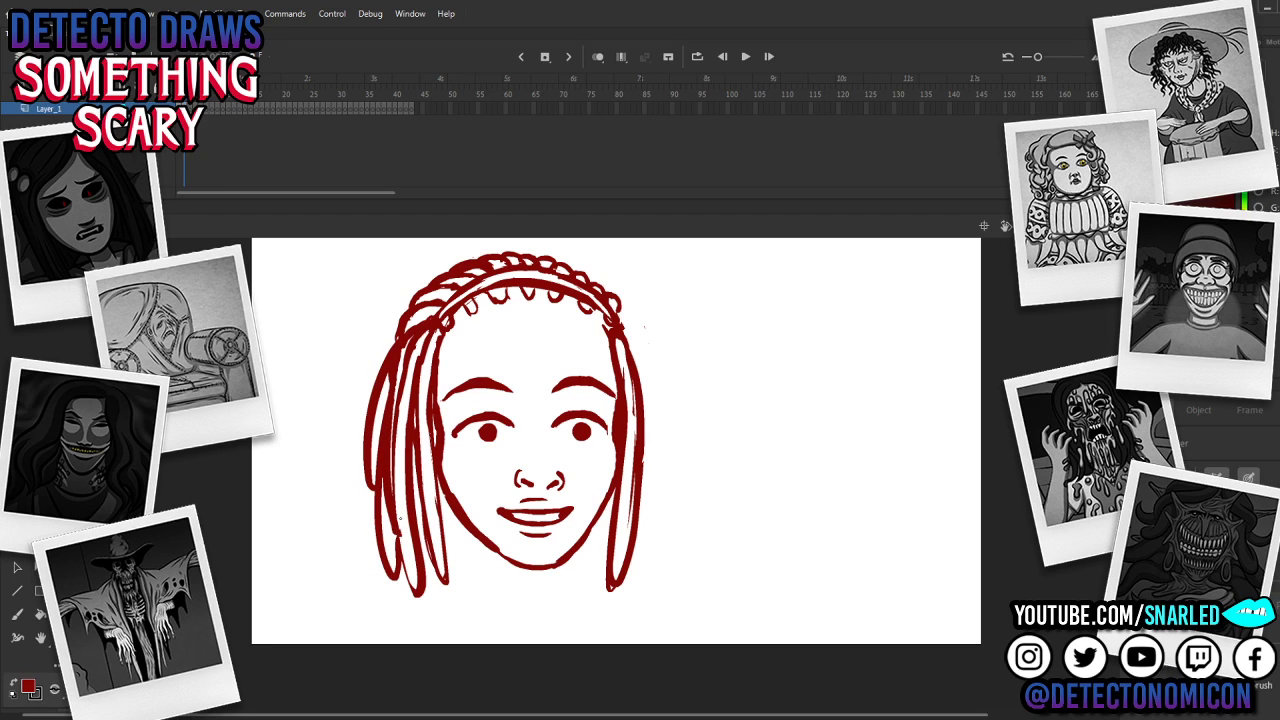
Step: Erase overlapping lines to clean up the gaps between the outer left hair strands
key(b)
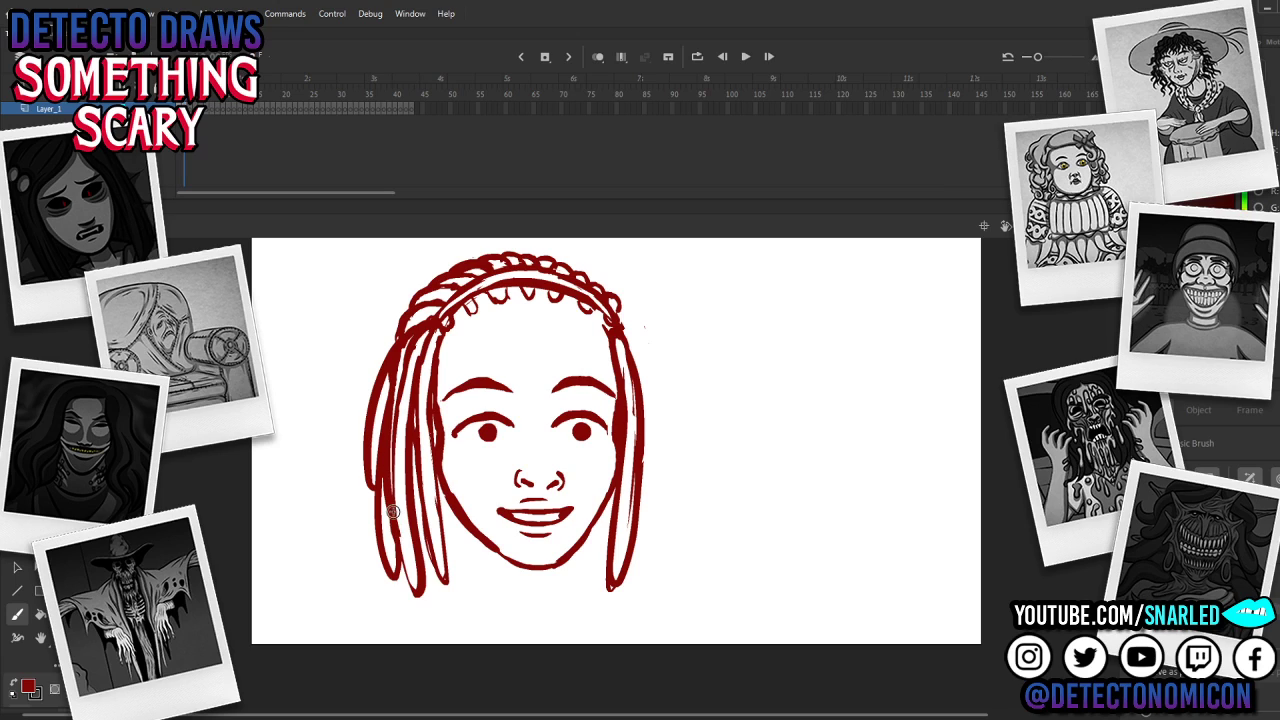
key(e)
mouse_move(391, 498)
mouse_down()
mouse_move(397, 376)
mouse_move(389, 500)
mouse_up()
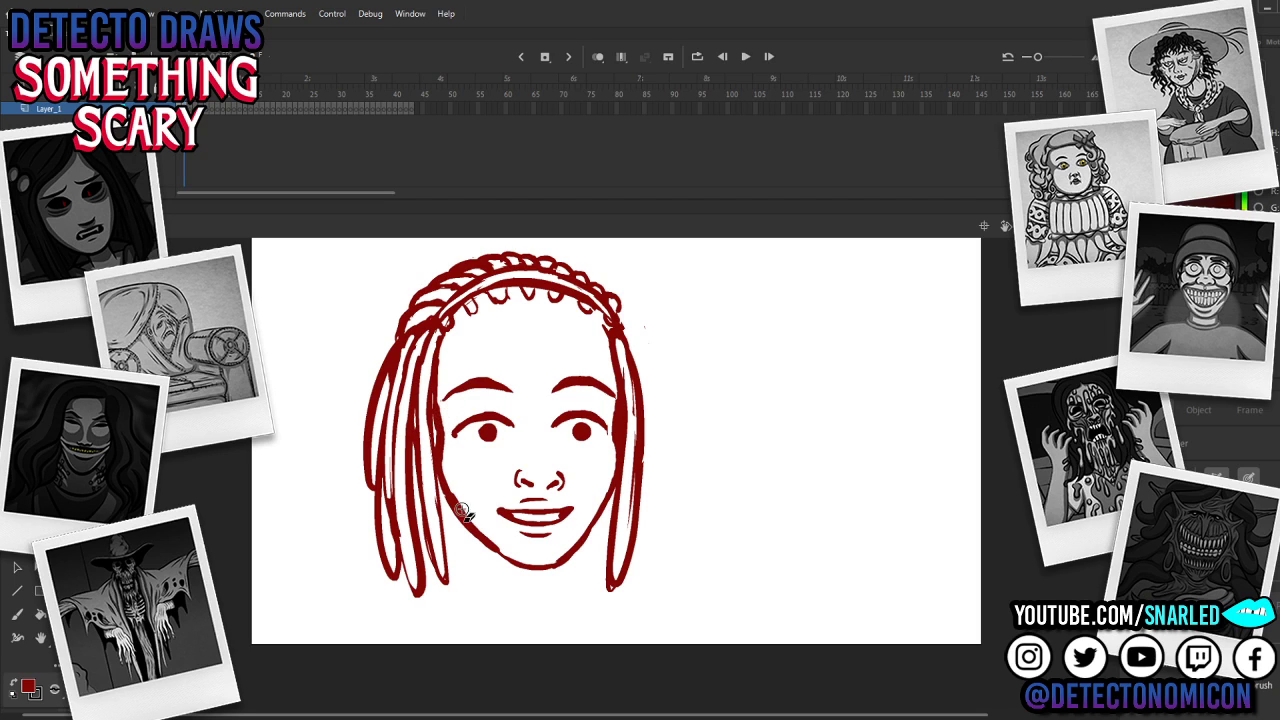
drag(392, 380, 391, 360)
Step: Lasso the left hair strands, duplicate them and place a mirrored copy on the right side of the face
drag(620, 553, 525, 532)
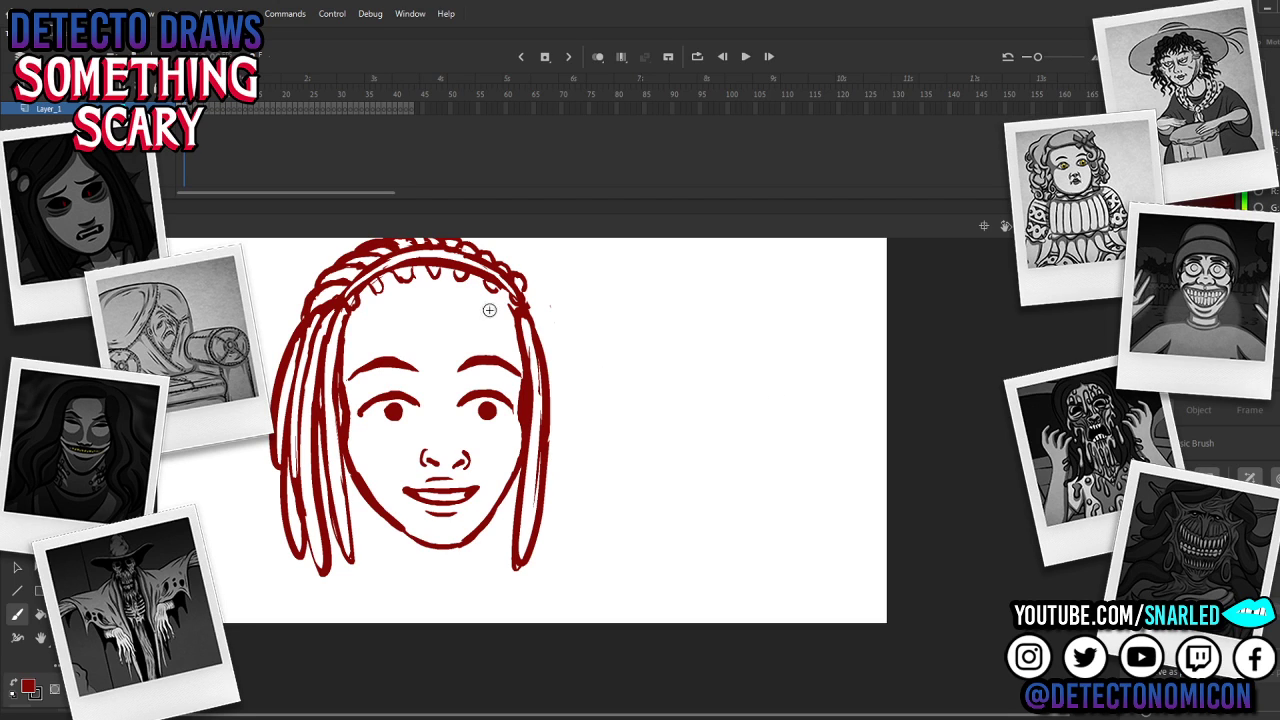
key(v)
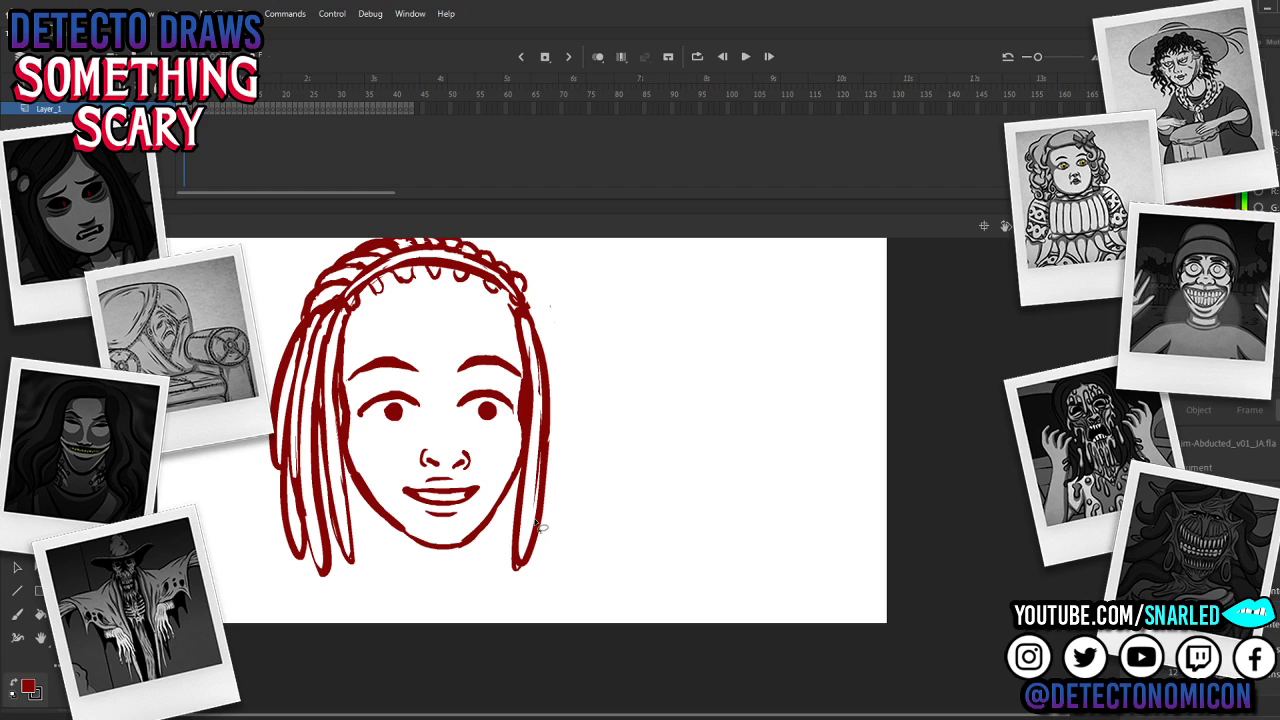
mouse_move(355, 488)
mouse_down()
mouse_move(342, 312)
mouse_move(284, 329)
mouse_move(237, 523)
mouse_move(341, 613)
mouse_move(378, 548)
mouse_up()
key(q)
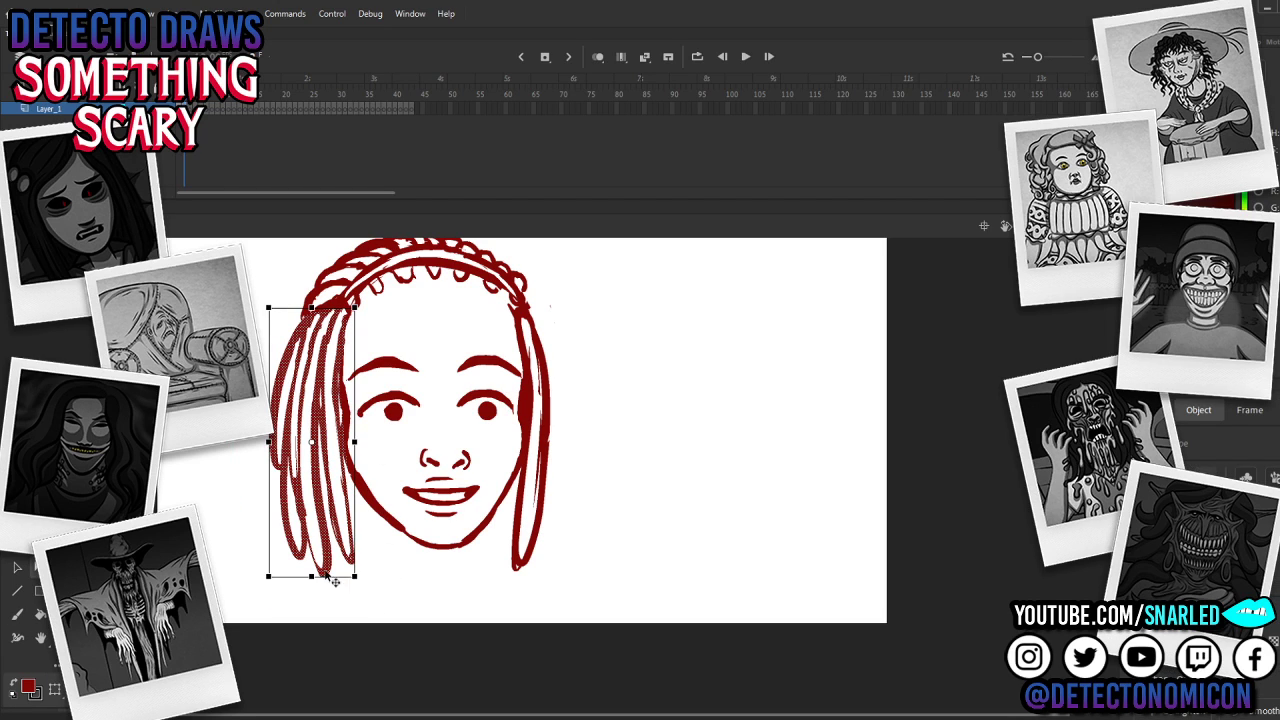
key(z)
alt+click(554, 502)
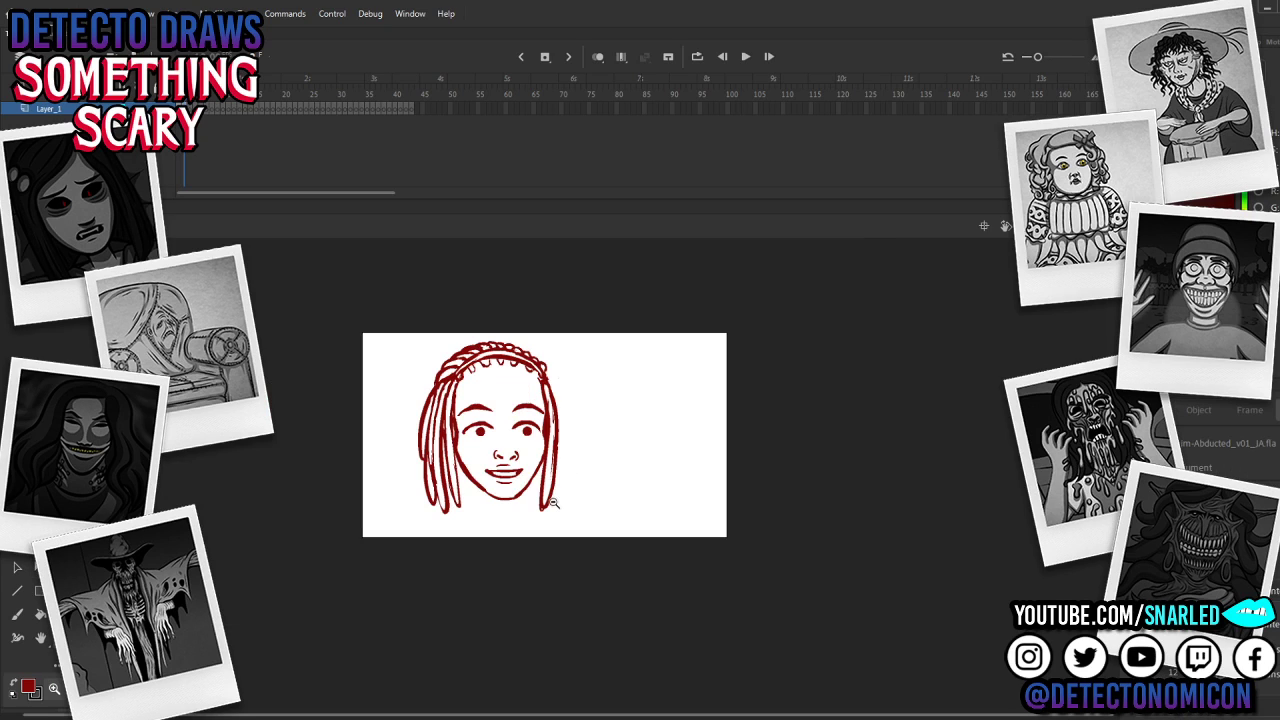
key(l)
mouse_move(451, 387)
mouse_down()
mouse_move(421, 401)
mouse_move(450, 515)
mouse_move(625, 478)
mouse_move(603, 447)
mouse_move(575, 447)
mouse_up()
key(q)
key(v)
key(q)
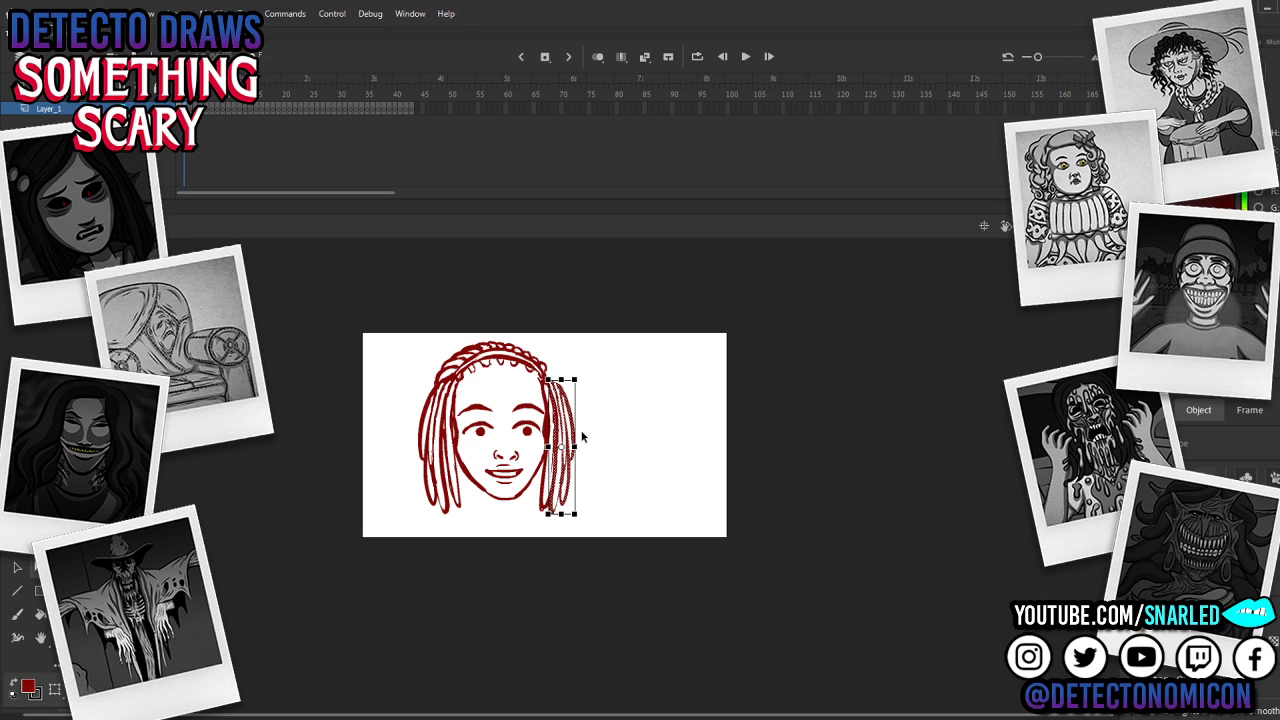
Step: Paint over the tops of the copied right strands to join them to the end of the headband
key(l)
key(b)
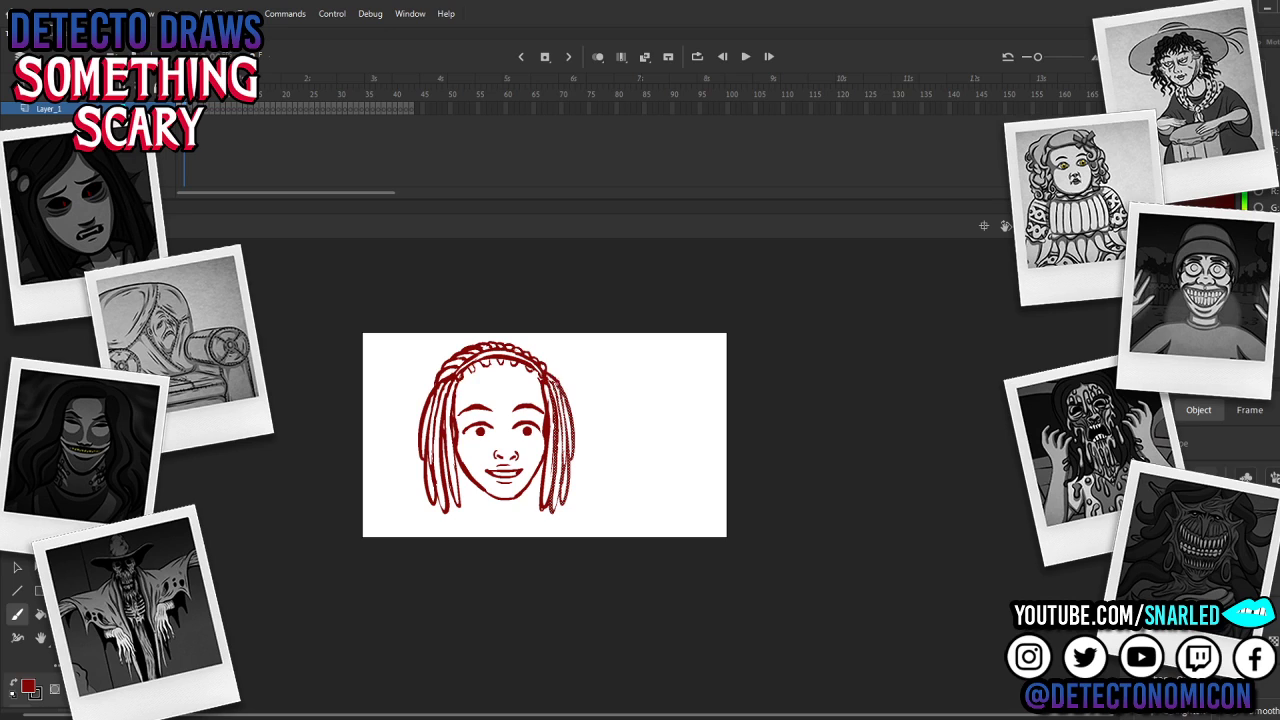
drag(551, 379, 546, 376)
Step: Lasso the left strands and nudge them inward, and narrow the entire head drawing slightly
key(l)
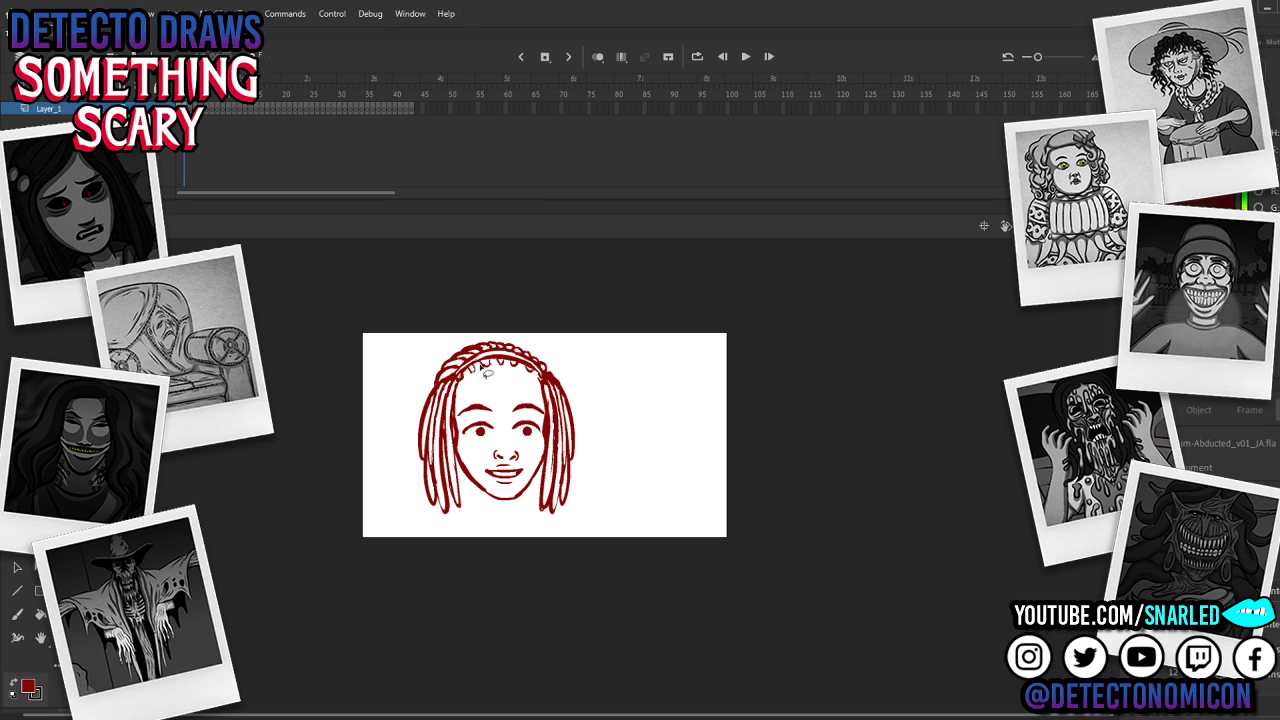
mouse_move(471, 515)
mouse_down()
mouse_move(458, 402)
mouse_move(466, 377)
mouse_move(498, 367)
mouse_move(485, 342)
mouse_move(437, 351)
mouse_move(401, 465)
mouse_move(458, 517)
mouse_up()
key(q)
drag(644, 330, 353, 591)
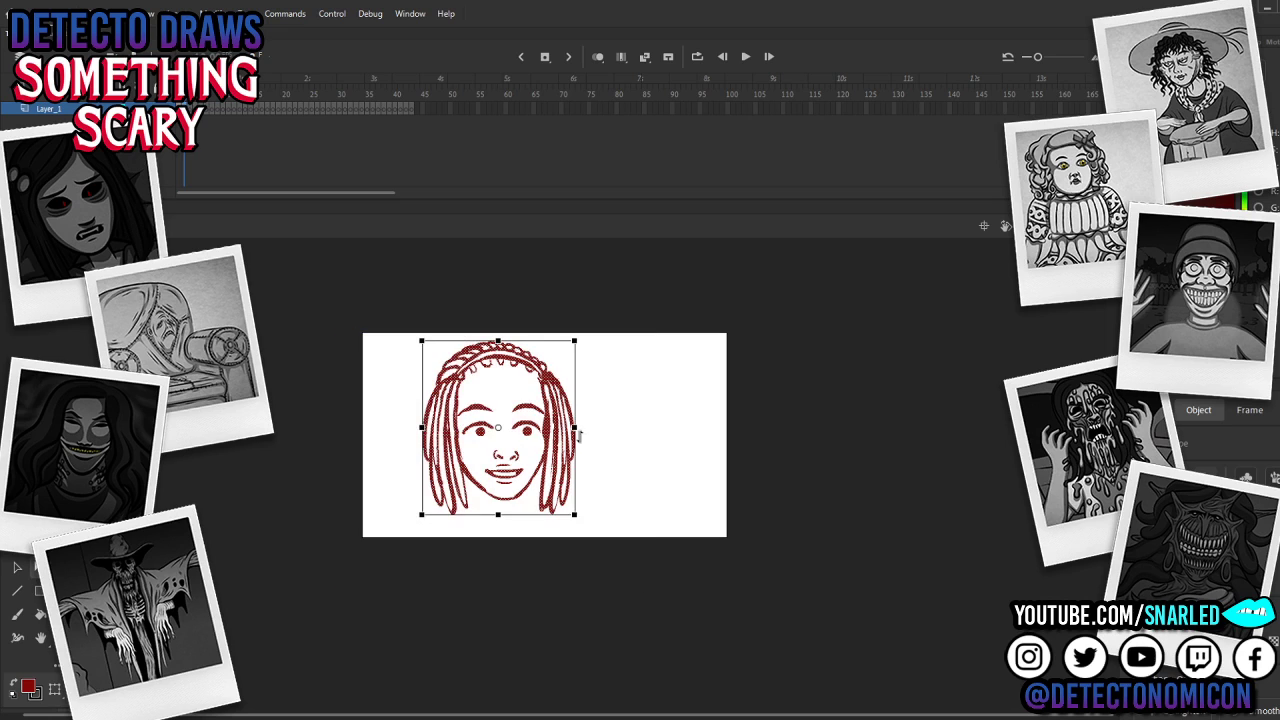
drag(575, 427, 575, 425)
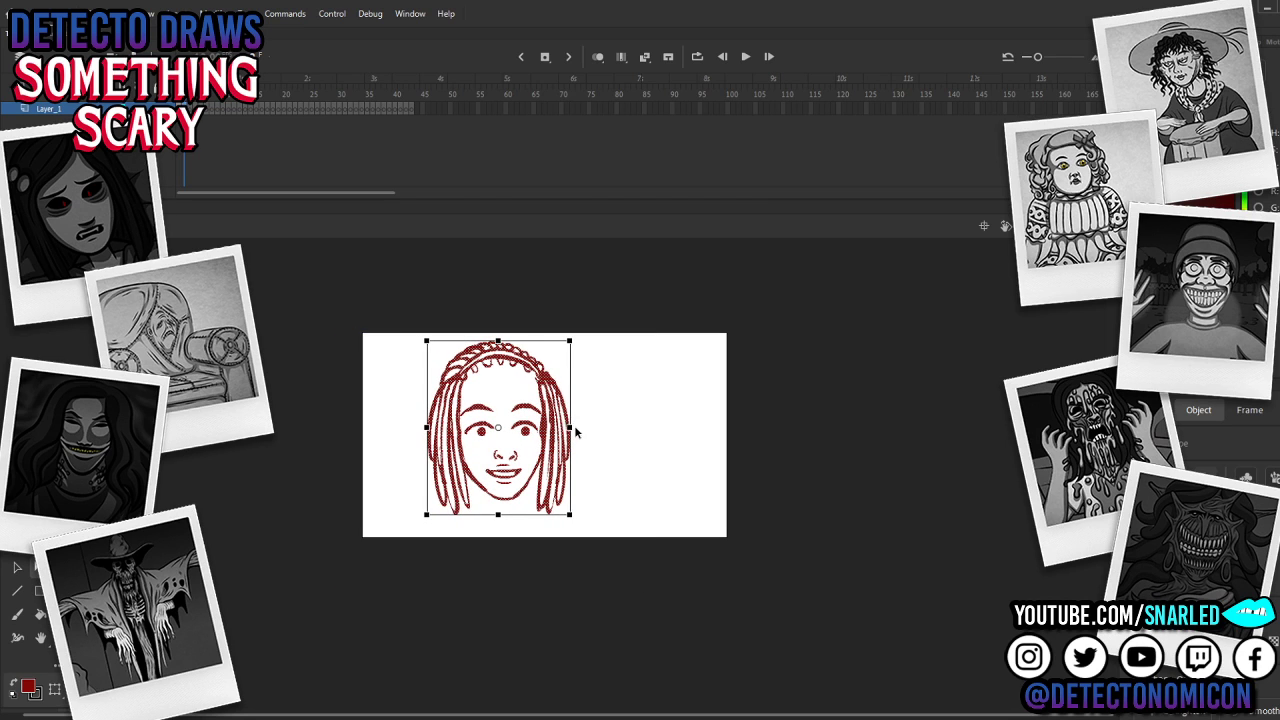
Step: Fill the left hair strands and the scalloped hair around the headband with solid dark red
key(e)
key(b)
mouse_move(442, 380)
mouse_down()
mouse_move(430, 434)
mouse_move(444, 488)
mouse_move(452, 428)
mouse_move(461, 481)
mouse_up()
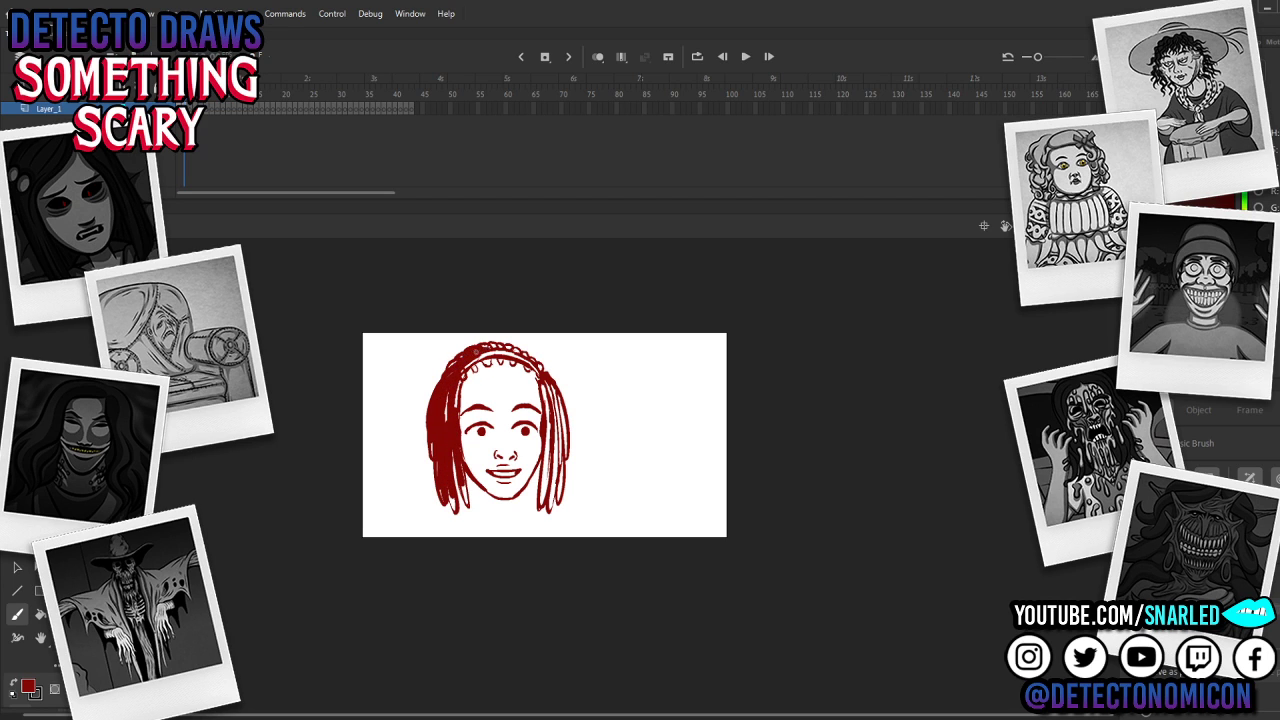
drag(473, 367, 465, 375)
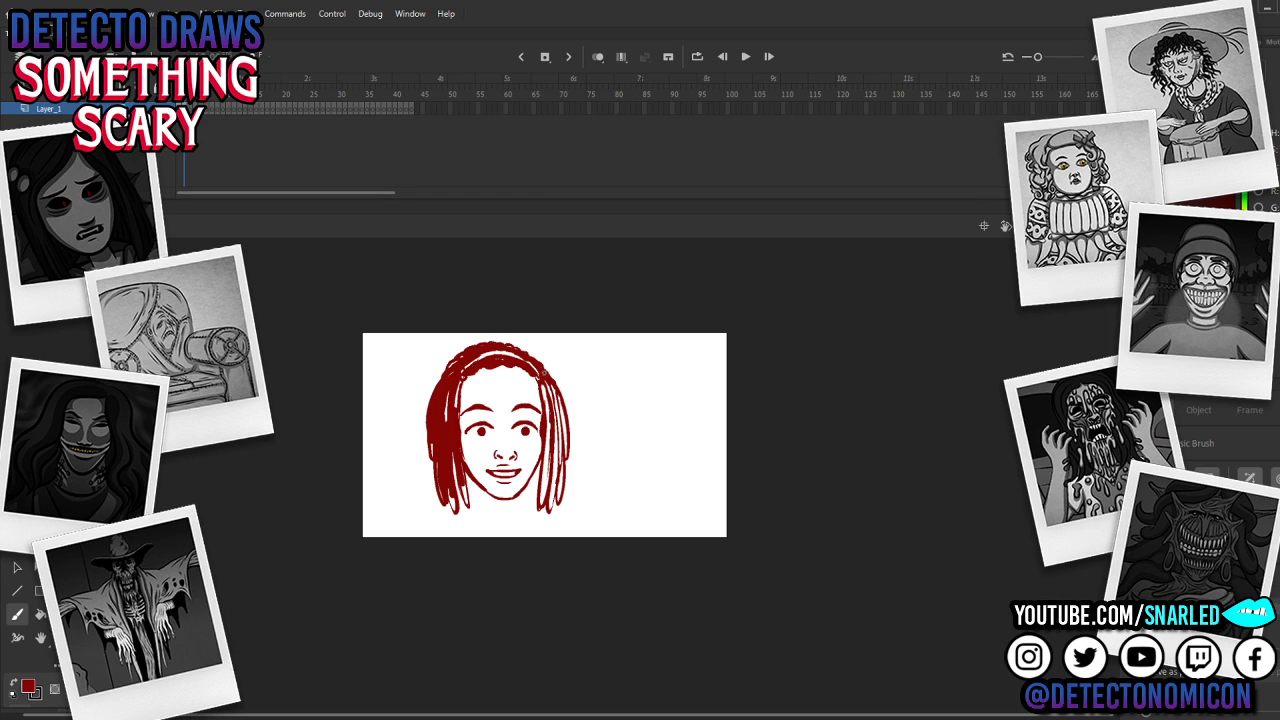
Step: Fill the right hair strands with solid dark red and smooth the outer contour over the crown
drag(541, 390, 553, 480)
drag(547, 424, 541, 503)
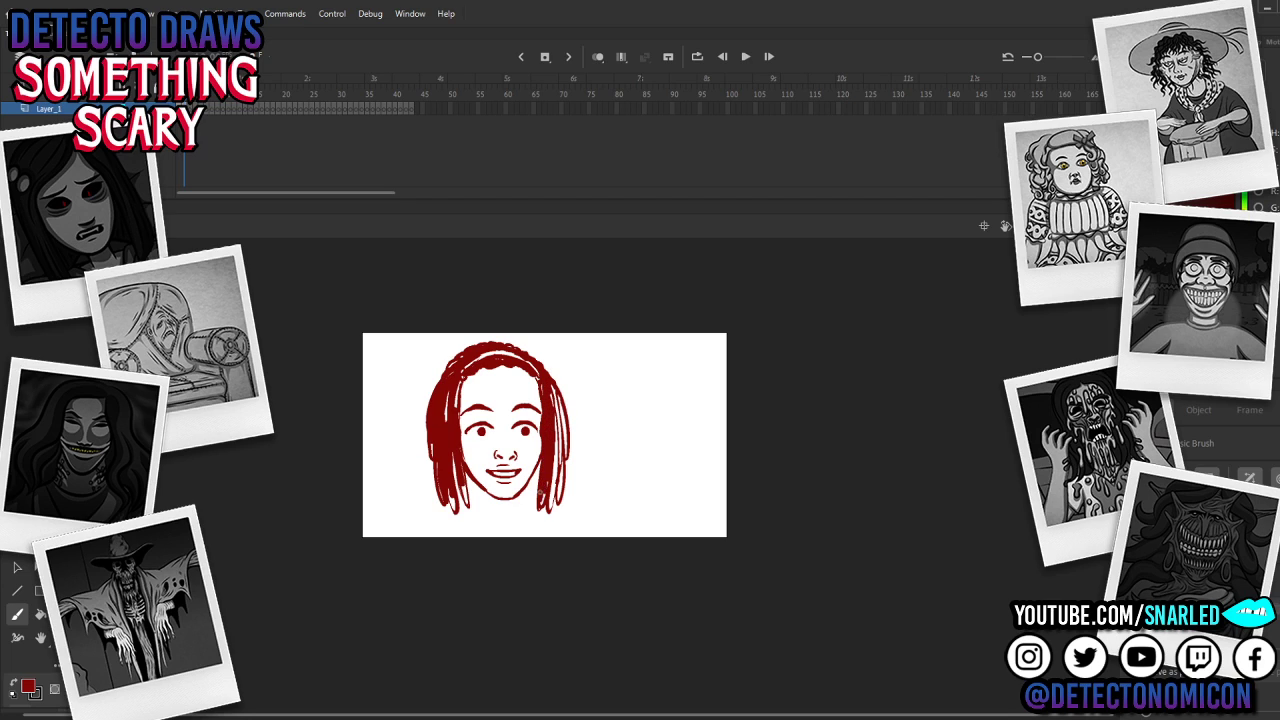
mouse_move(552, 446)
mouse_down()
mouse_move(555, 509)
mouse_move(560, 494)
mouse_up()
drag(553, 415, 562, 447)
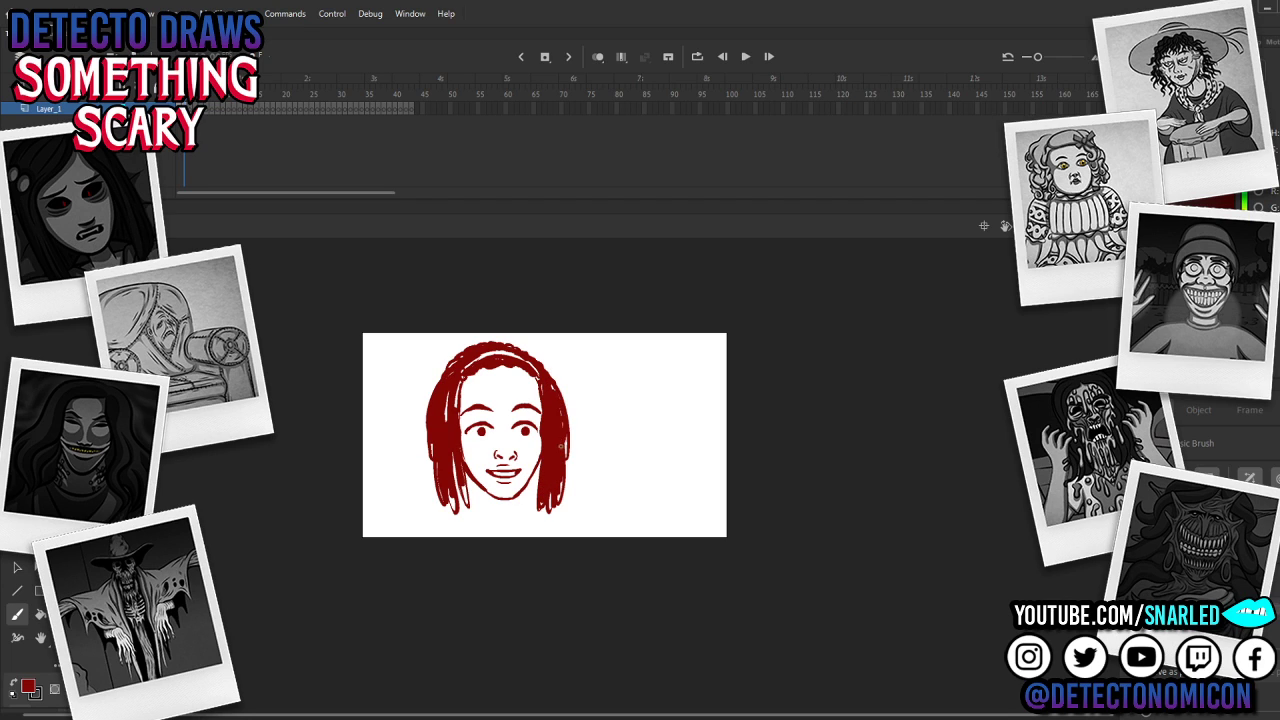
drag(479, 350, 433, 396)
drag(510, 346, 550, 388)
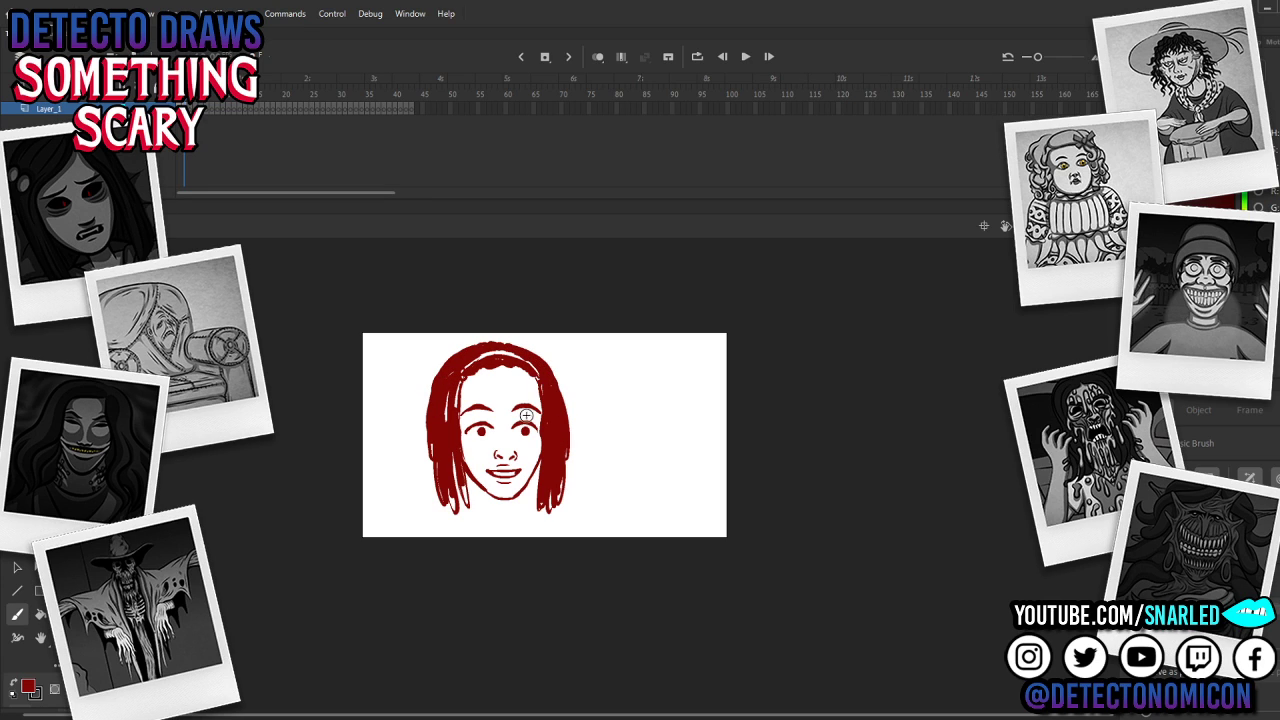
Step: Select the lower jaw line and transform it slightly wider, adjusting how it meets the cheeks
key(z)
click(556, 476)
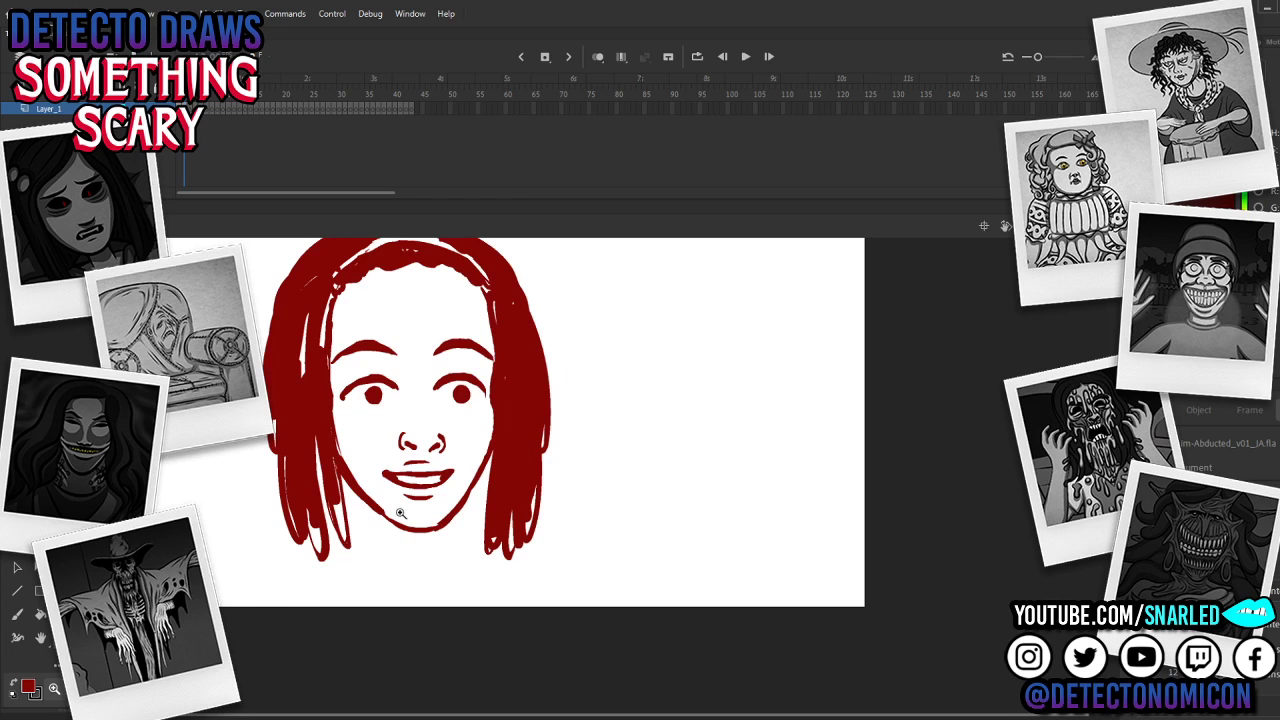
key(v)
mouse_move(486, 426)
mouse_down()
mouse_move(432, 524)
mouse_move(350, 442)
mouse_move(410, 556)
mouse_move(471, 517)
mouse_move(488, 436)
mouse_up()
key(q)
drag(507, 538, 507, 538)
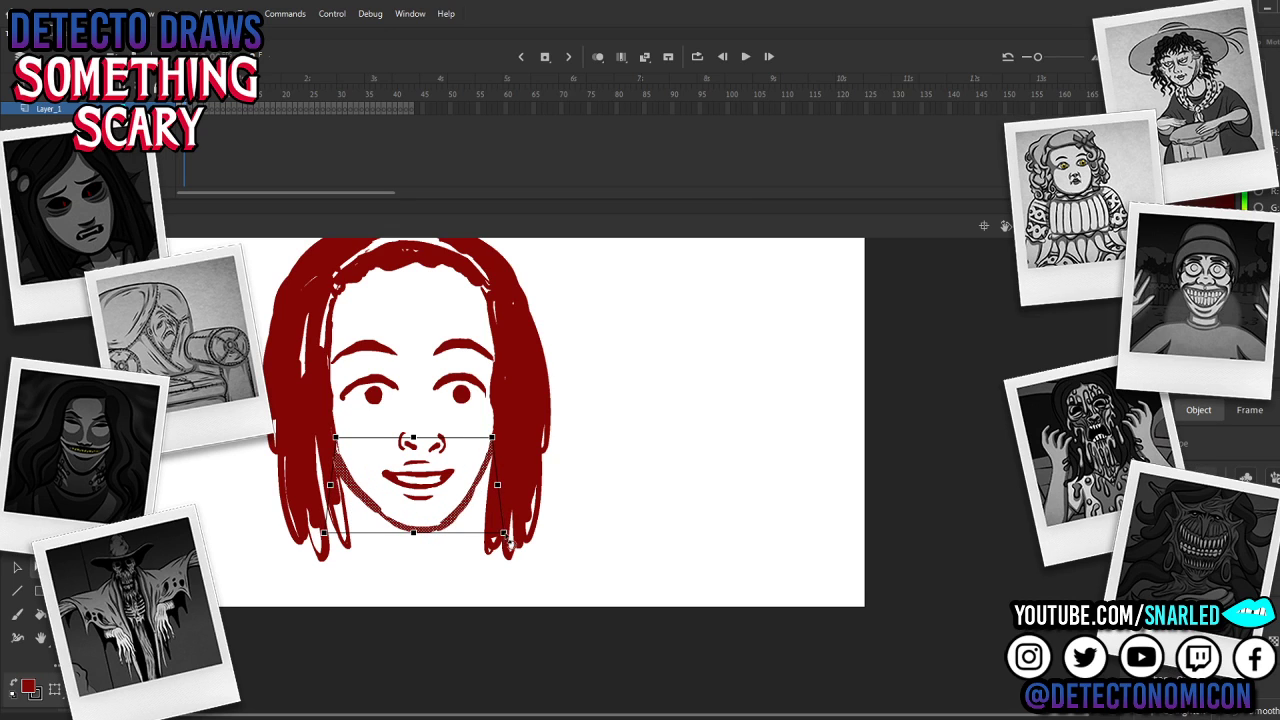
drag(415, 535, 415, 537)
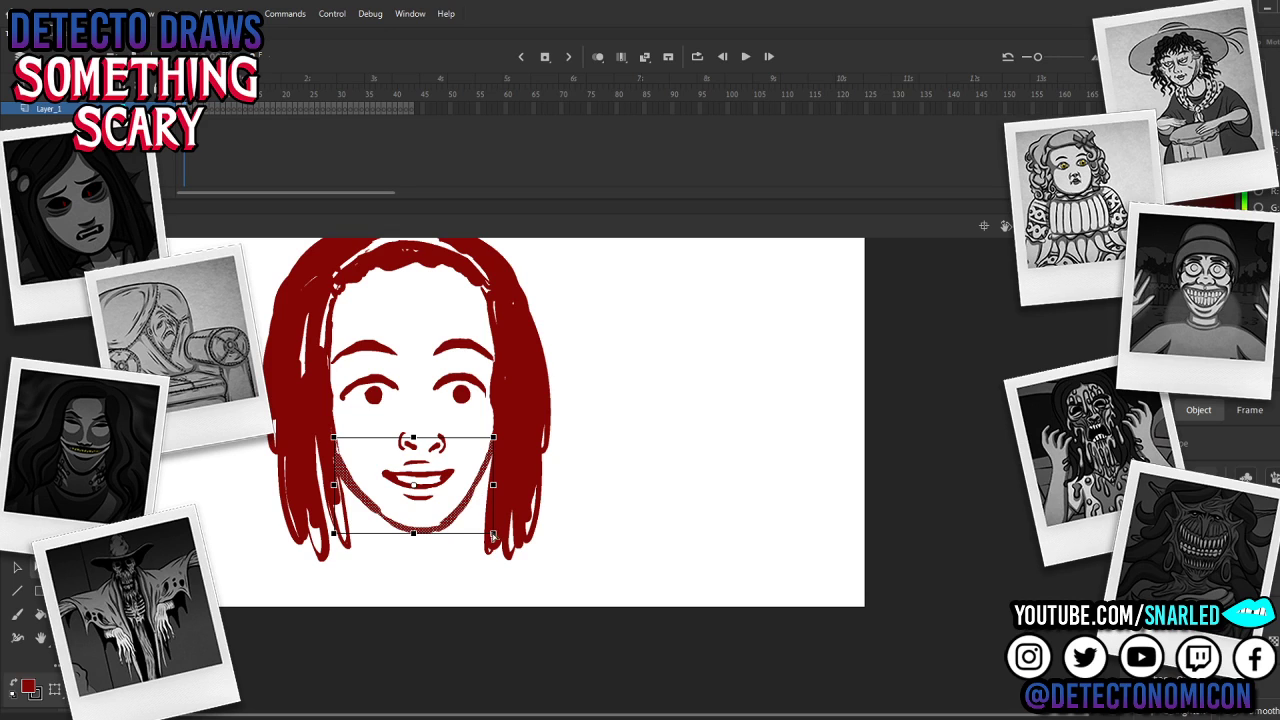
drag(494, 485, 496, 485)
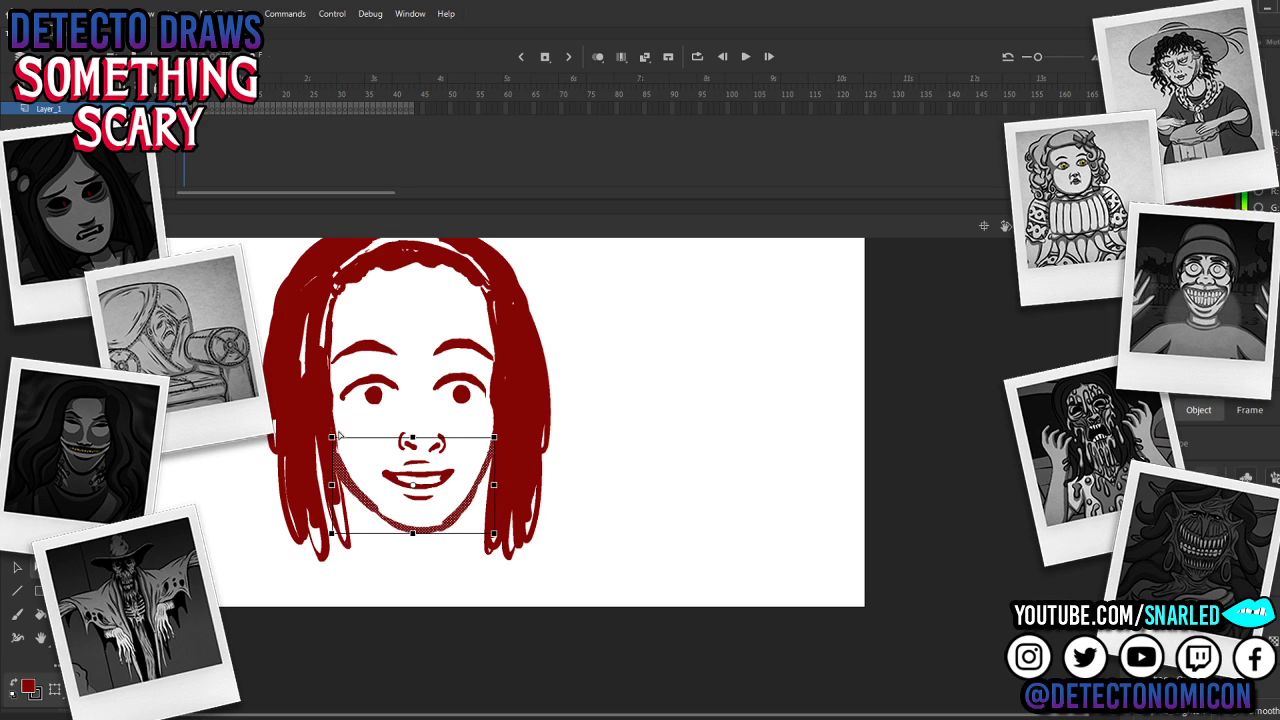
drag(340, 436, 338, 427)
drag(415, 538, 415, 537)
Step: Brush over the remaining white gaps in the left hair strands with dark red and undo the last stroke
key(z)
alt+click(543, 417)
key(v)
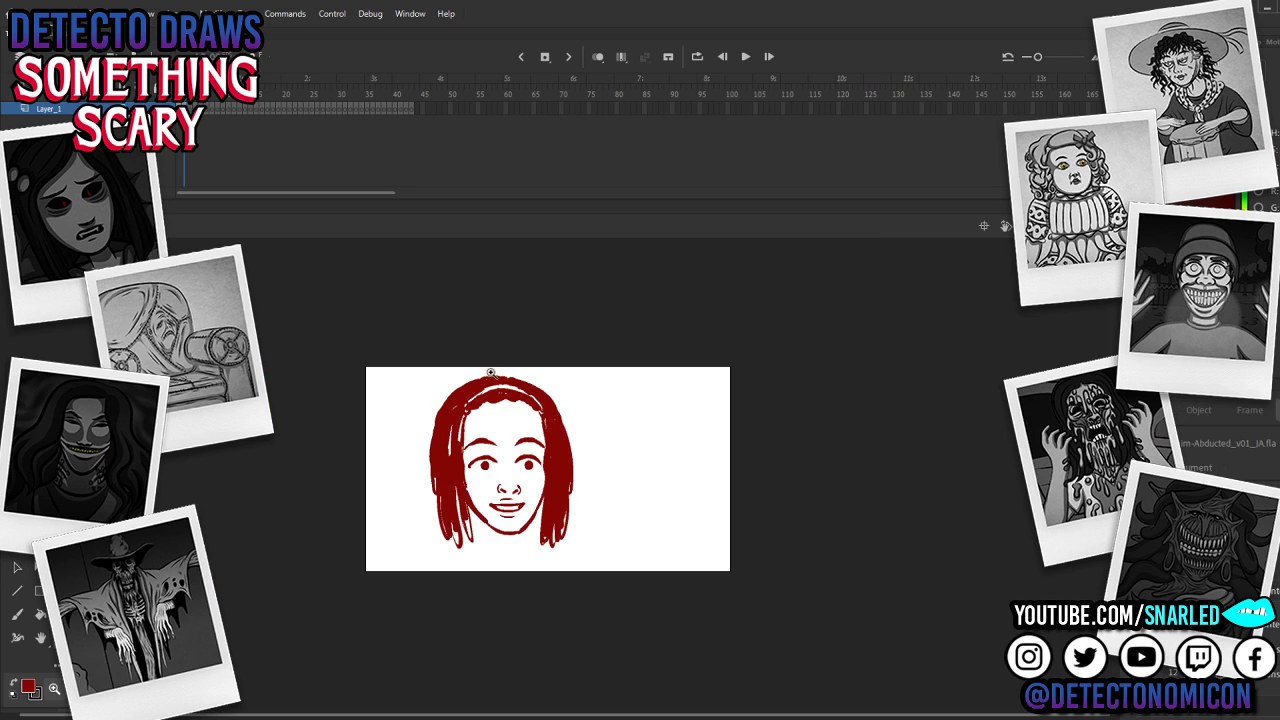
key(b)
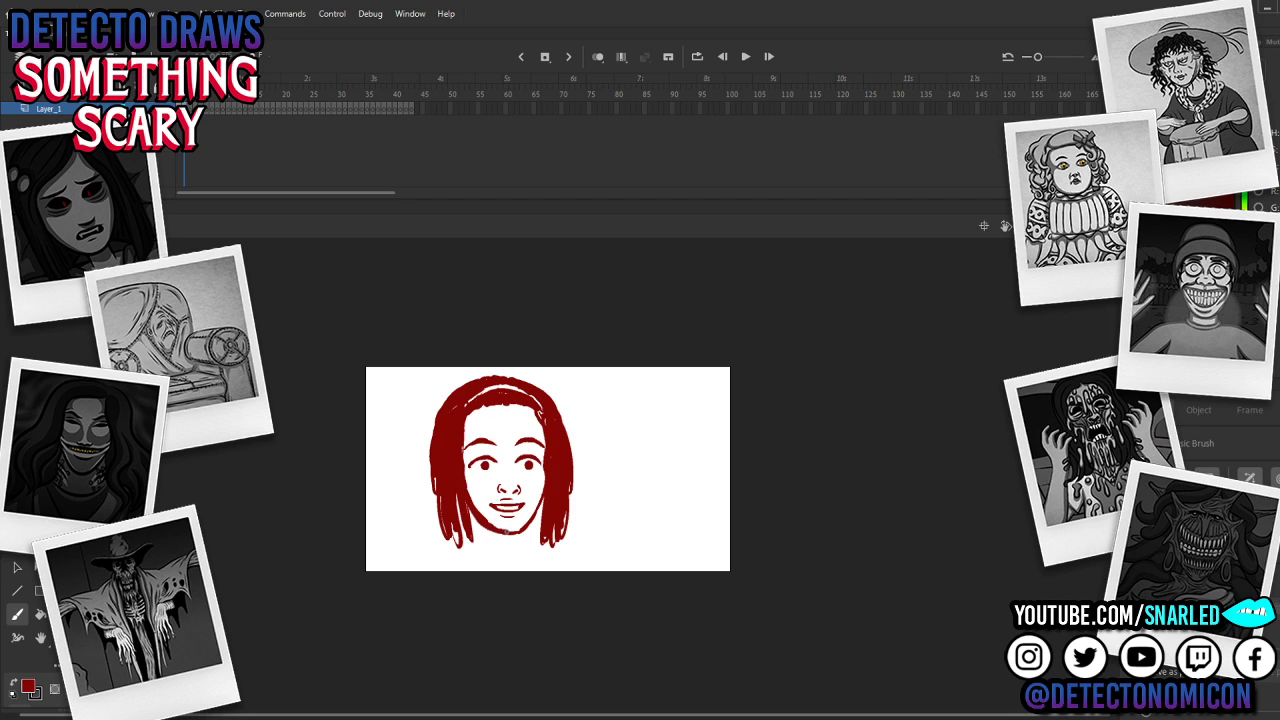
key(ctrl+z)
Step: Lasso each eye in turn and transform it slightly larger and lower beneath its brow
key(z)
click(565, 497)
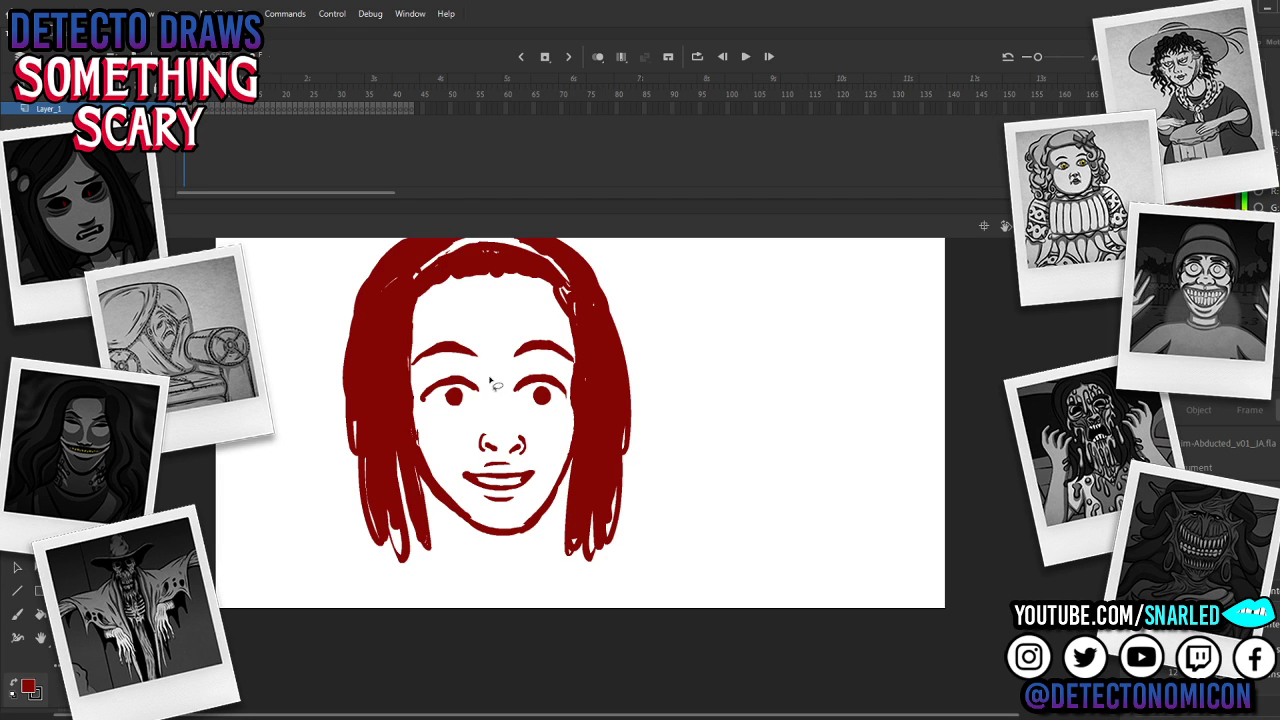
mouse_move(495, 380)
mouse_down()
mouse_move(452, 432)
mouse_move(438, 368)
mouse_move(490, 382)
mouse_move(488, 411)
mouse_move(457, 401)
mouse_move(466, 407)
mouse_move(543, 377)
mouse_move(568, 410)
mouse_move(519, 373)
mouse_up()
key(q)
key(b)
key(q)
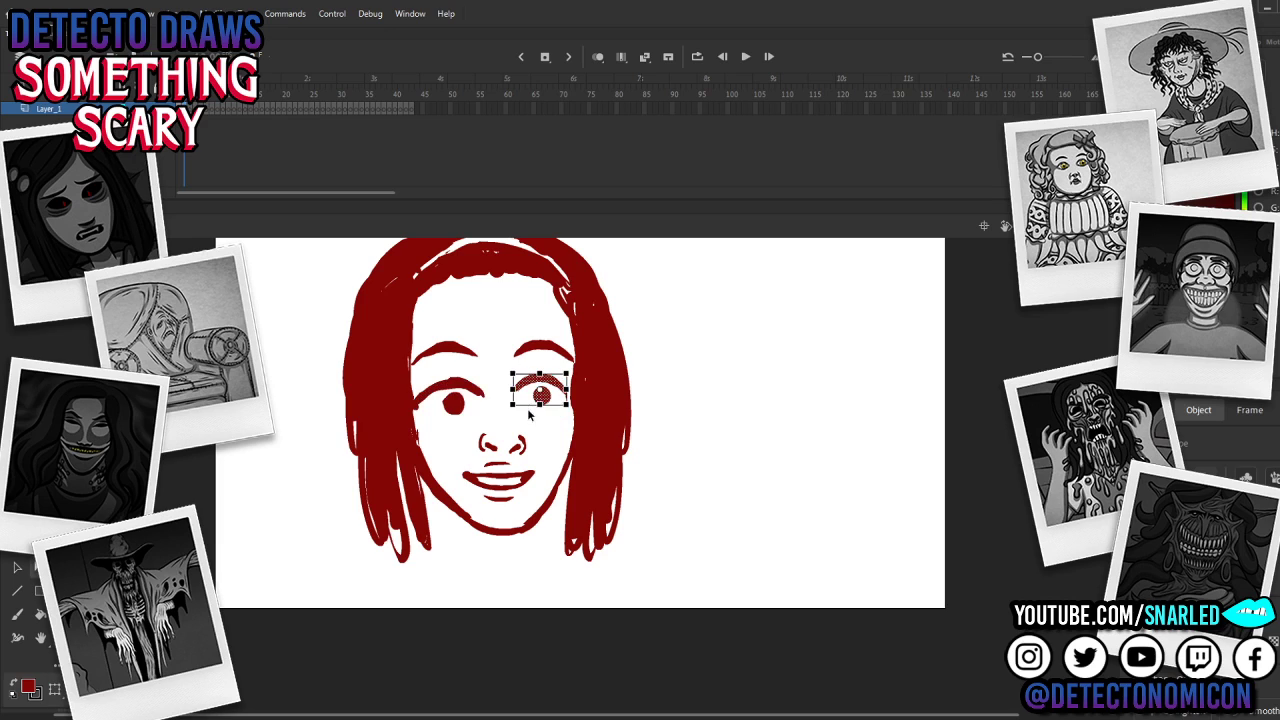
drag(566, 408, 580, 376)
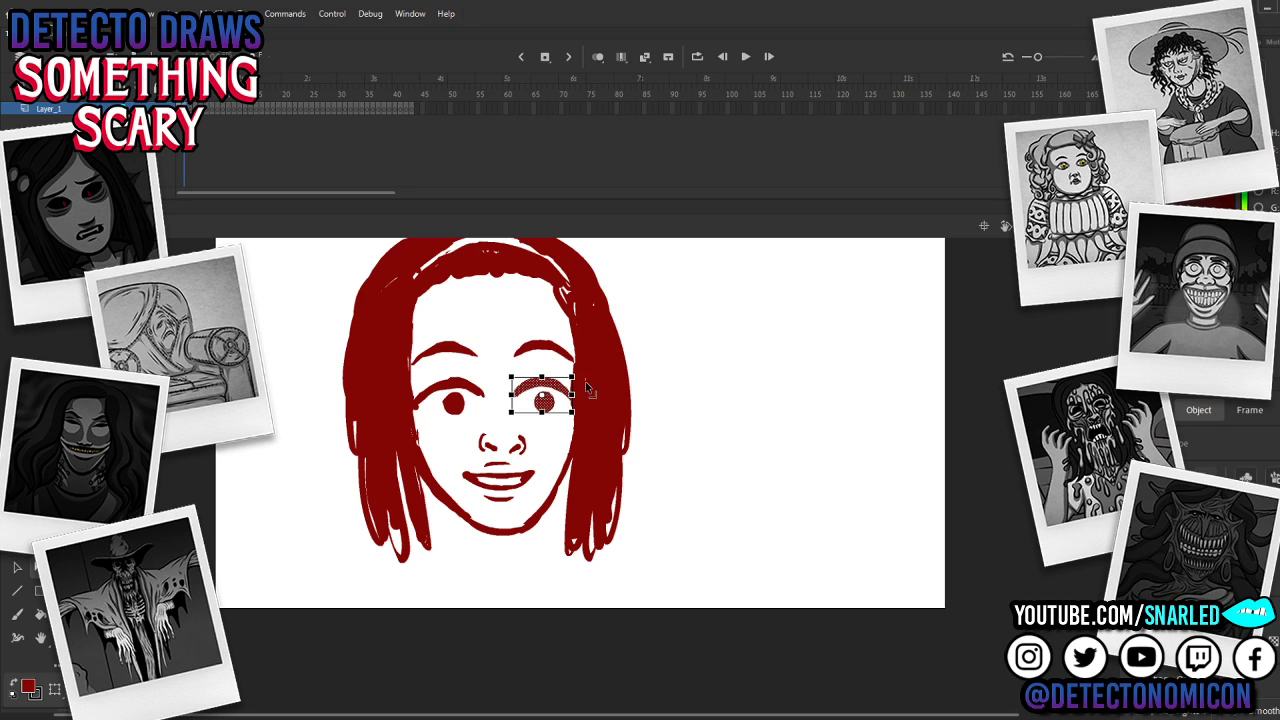
click(564, 430)
drag(558, 453, 559, 472)
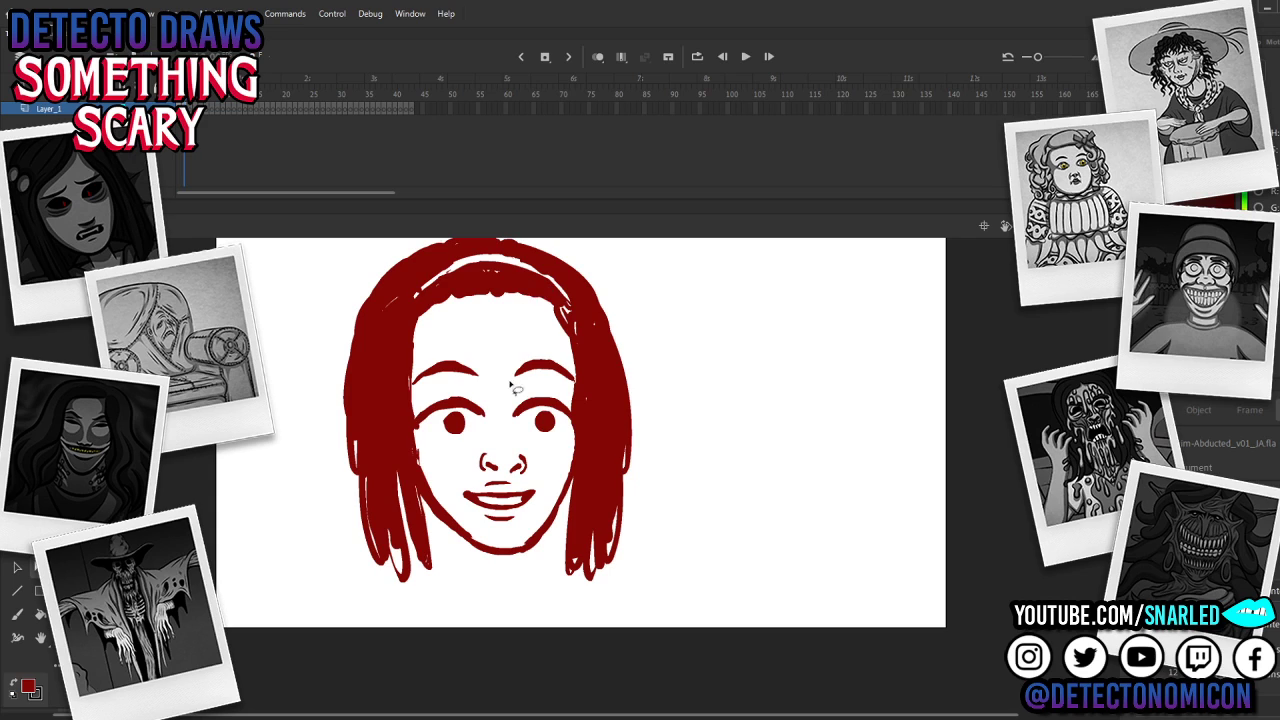
Step: Nudge the eyes slightly upward and rework the nose so the nostrils sit a little wider above the mouth
mouse_move(500, 428)
mouse_down()
mouse_move(432, 450)
mouse_move(418, 402)
mouse_move(437, 345)
mouse_move(560, 350)
mouse_move(578, 418)
mouse_move(518, 446)
mouse_move(498, 430)
mouse_move(550, 422)
mouse_move(470, 475)
mouse_move(530, 452)
mouse_move(505, 442)
mouse_move(538, 464)
mouse_move(515, 471)
mouse_up()
key(q)
key(v)
click(526, 471)
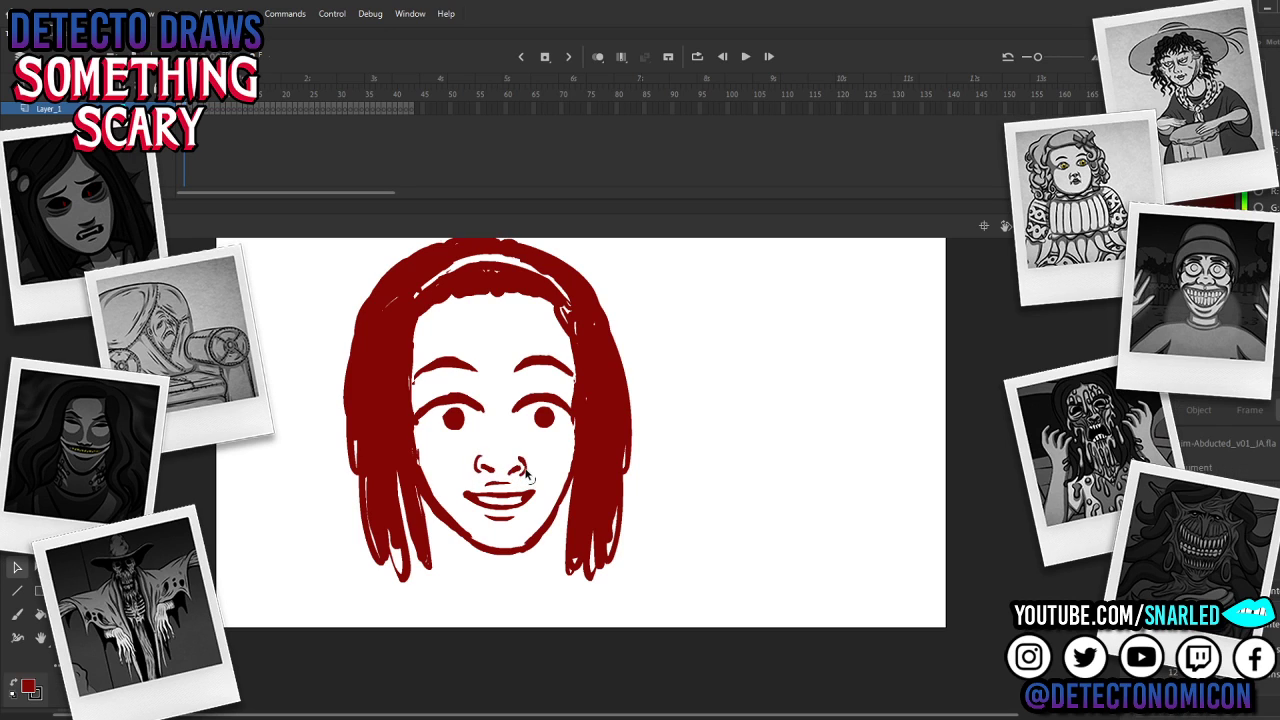
key(b)
key(e)
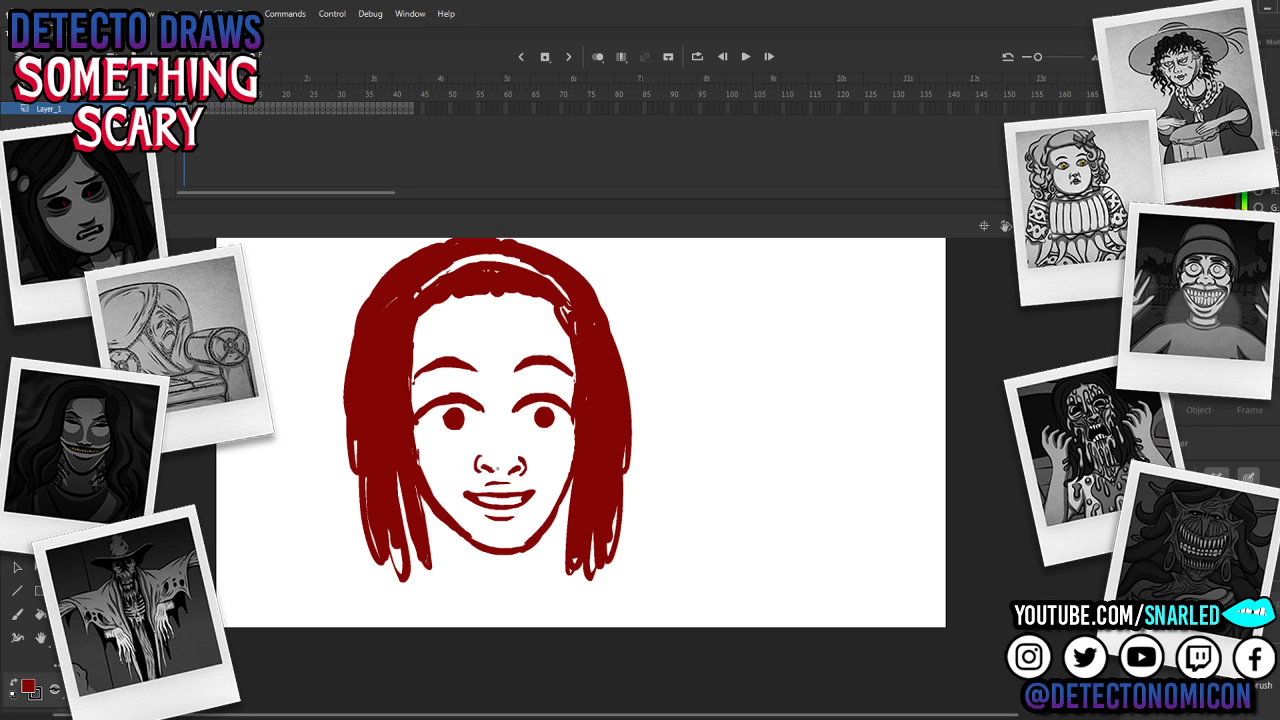
Step: Examine the whole head's proportions, comparing the eyes, nose and mouth with the hair outline
key(z)
alt+click(606, 487)
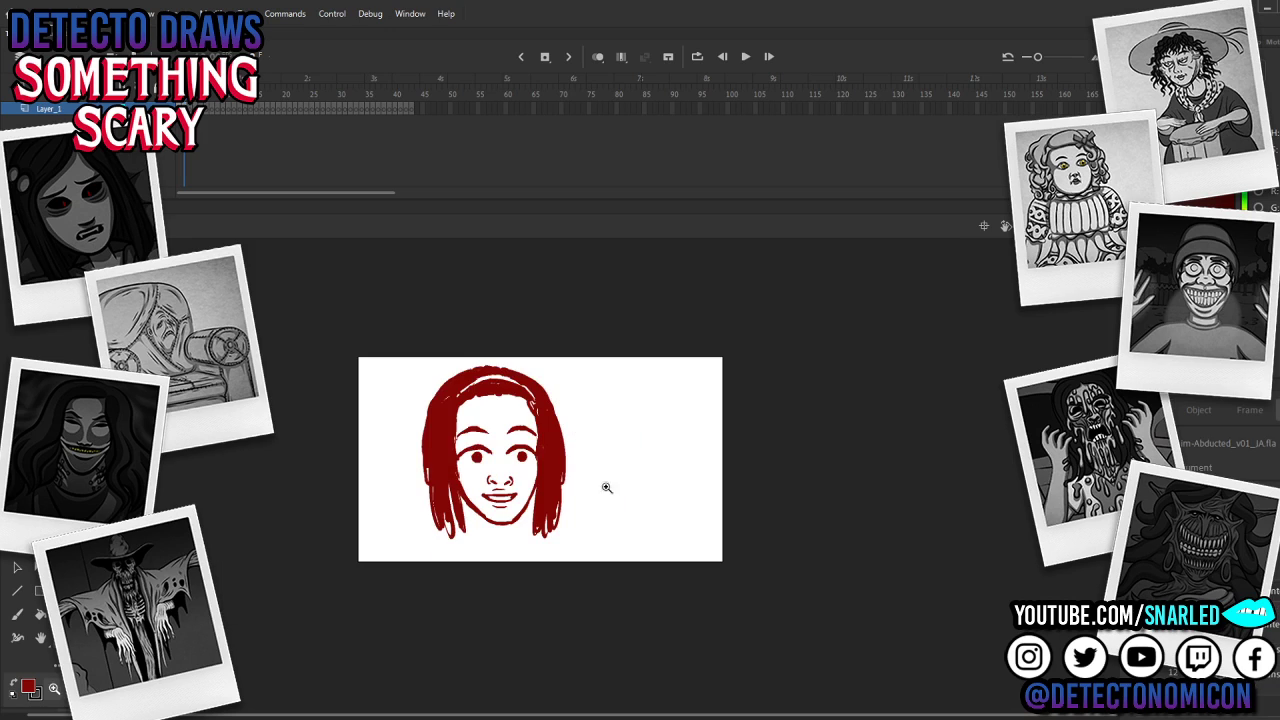
key(v)
key(z)
click(525, 476)
key(e)
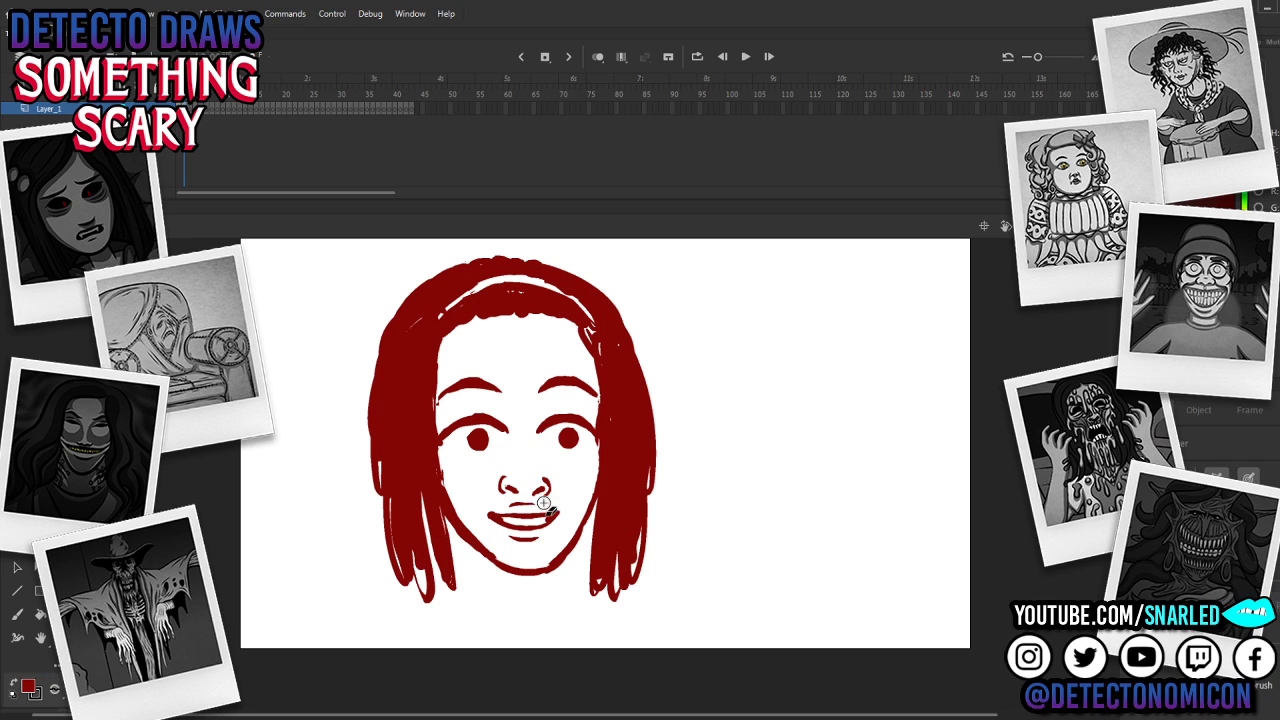
key(z)
alt+click(502, 427)
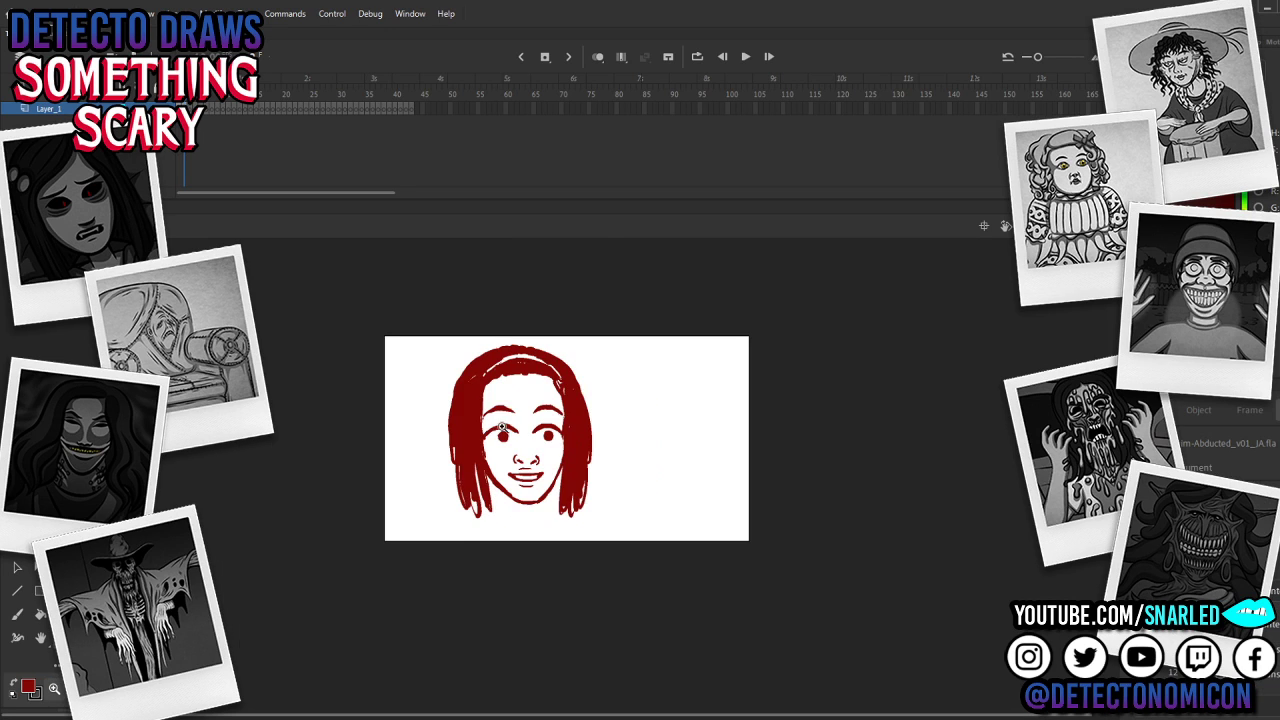
click(511, 478)
Step: Erase thin lengthwise lines through the solid left hair to separate it into individual strands, undoing misplaced strokes
key(b)
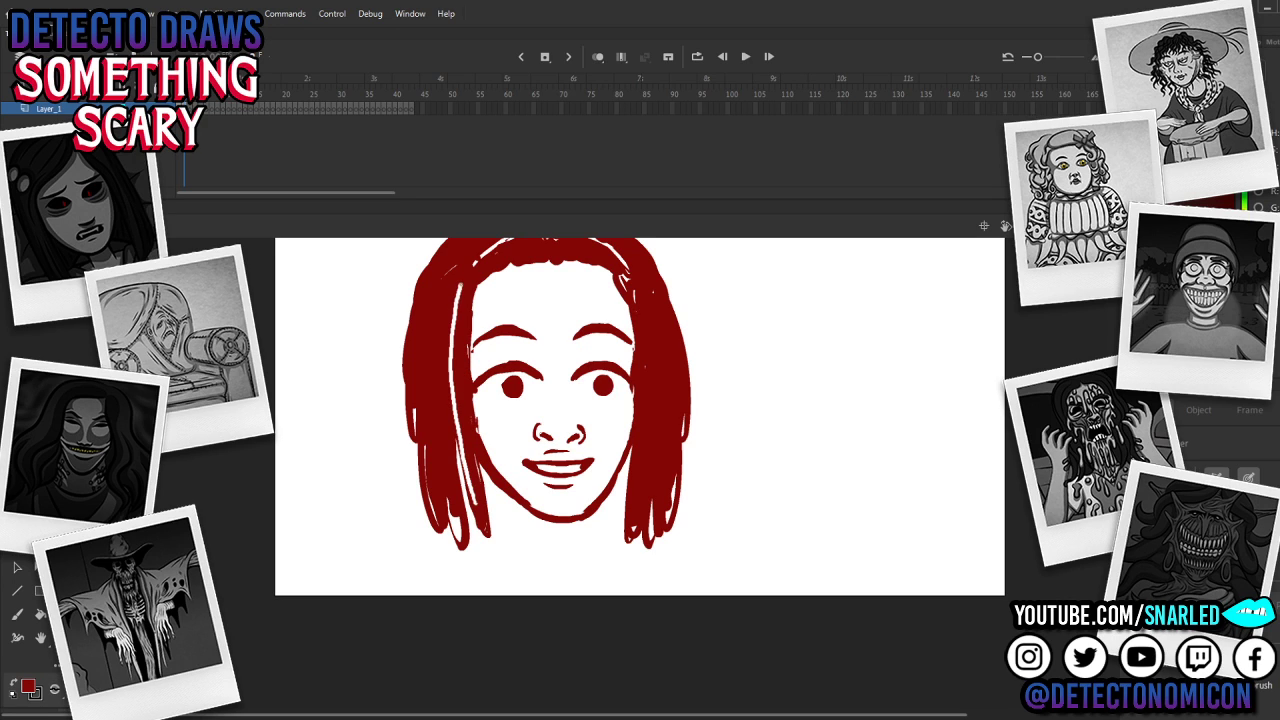
key(ctrl+z)
drag(482, 510, 459, 388)
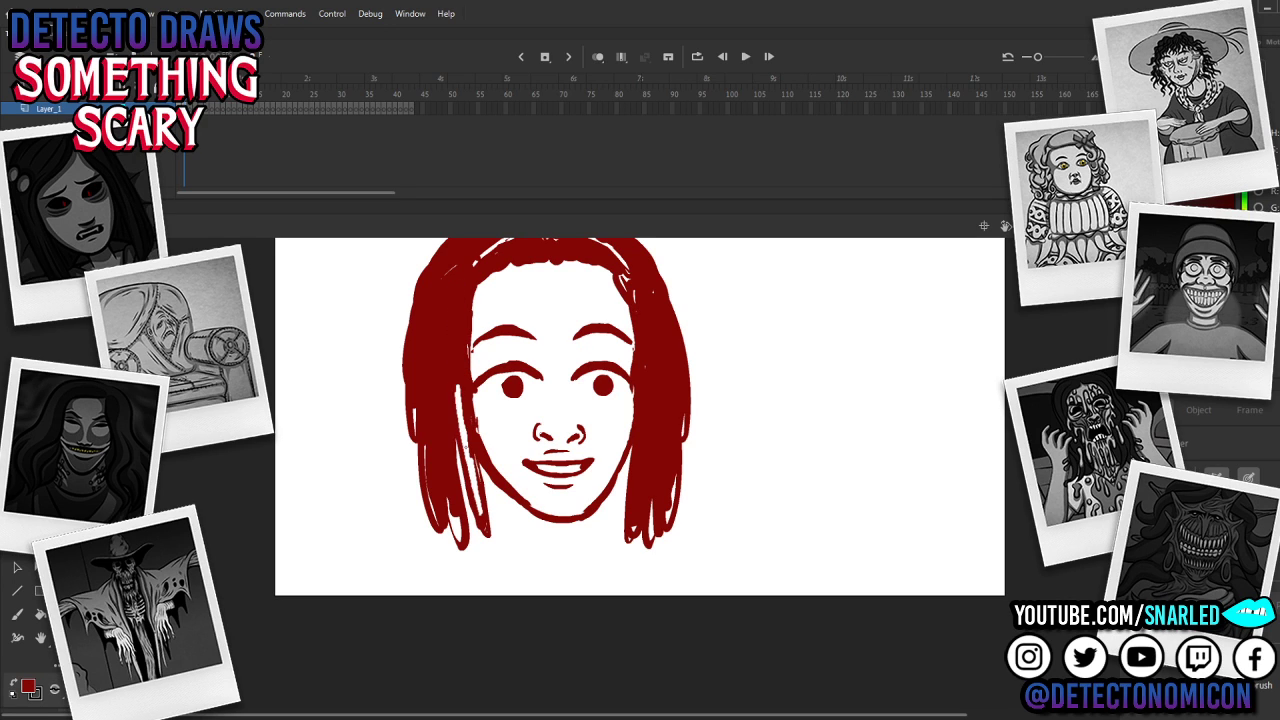
mouse_move(473, 277)
mouse_down()
mouse_move(447, 337)
mouse_move(451, 490)
mouse_move(440, 310)
mouse_up()
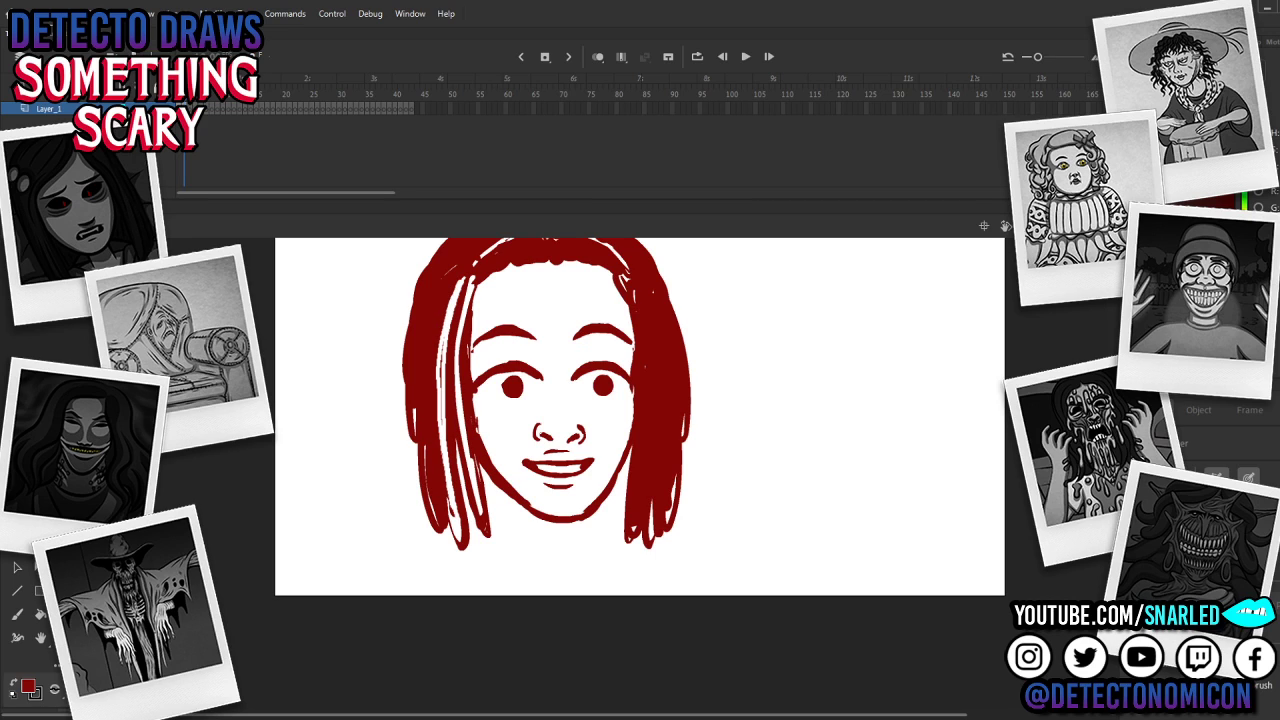
key(ctrl+z)
drag(452, 515, 432, 318)
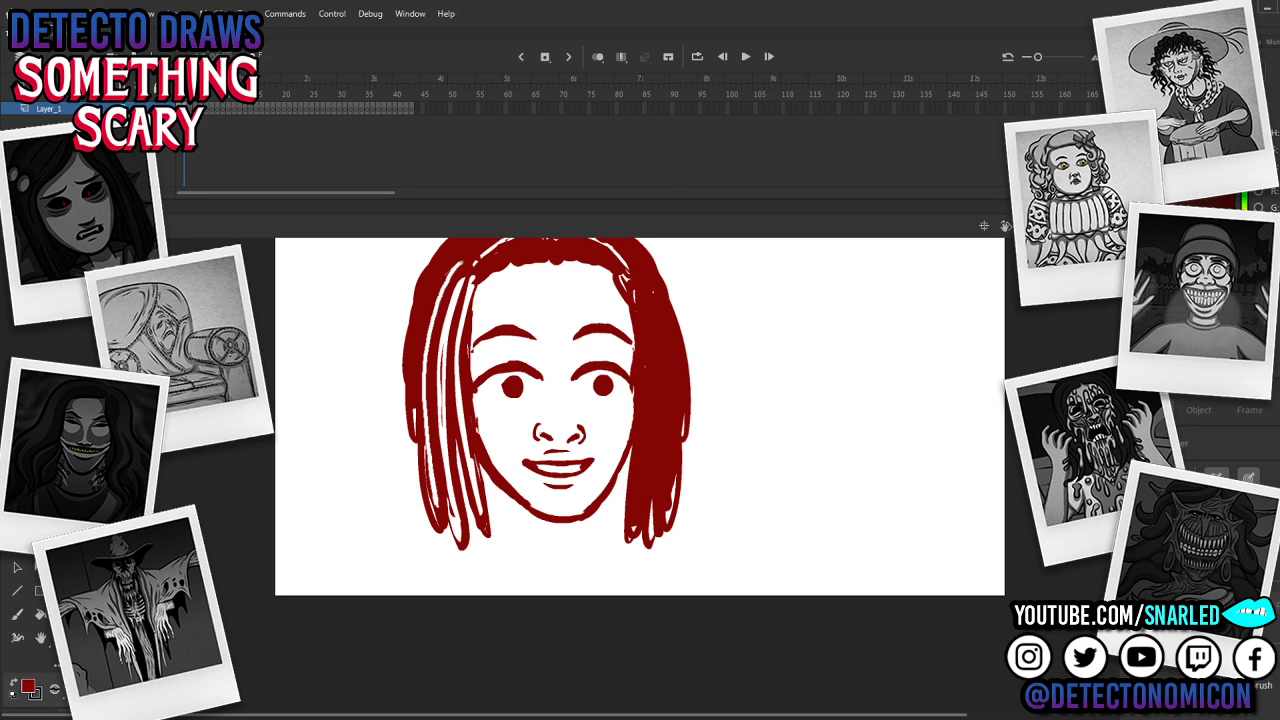
mouse_move(460, 264)
mouse_down()
mouse_move(477, 251)
mouse_move(418, 345)
mouse_move(412, 415)
mouse_up()
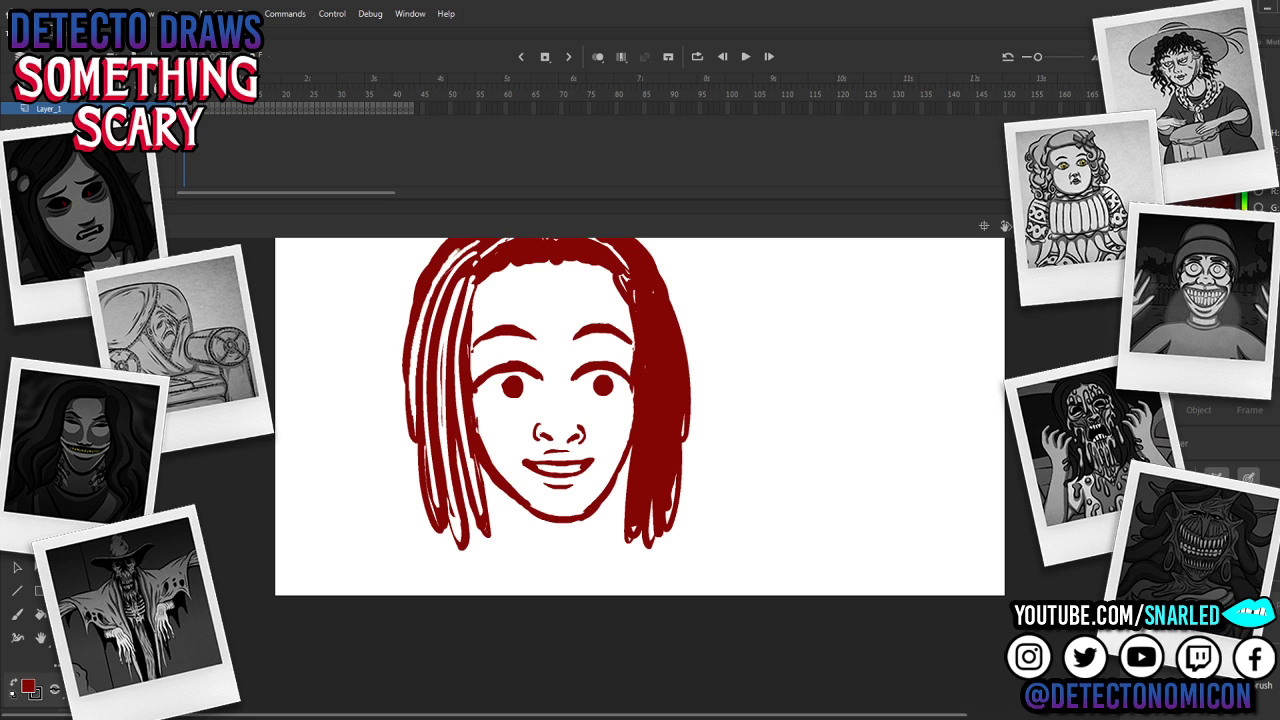
key(ctrl+z)
Step: Erase rows of short curved gaps in the hair above and below the headband to suggest tight braids
drag(547, 374, 518, 453)
mouse_move(469, 307)
mouse_down()
mouse_move(439, 310)
mouse_move(488, 290)
mouse_move(574, 304)
mouse_up()
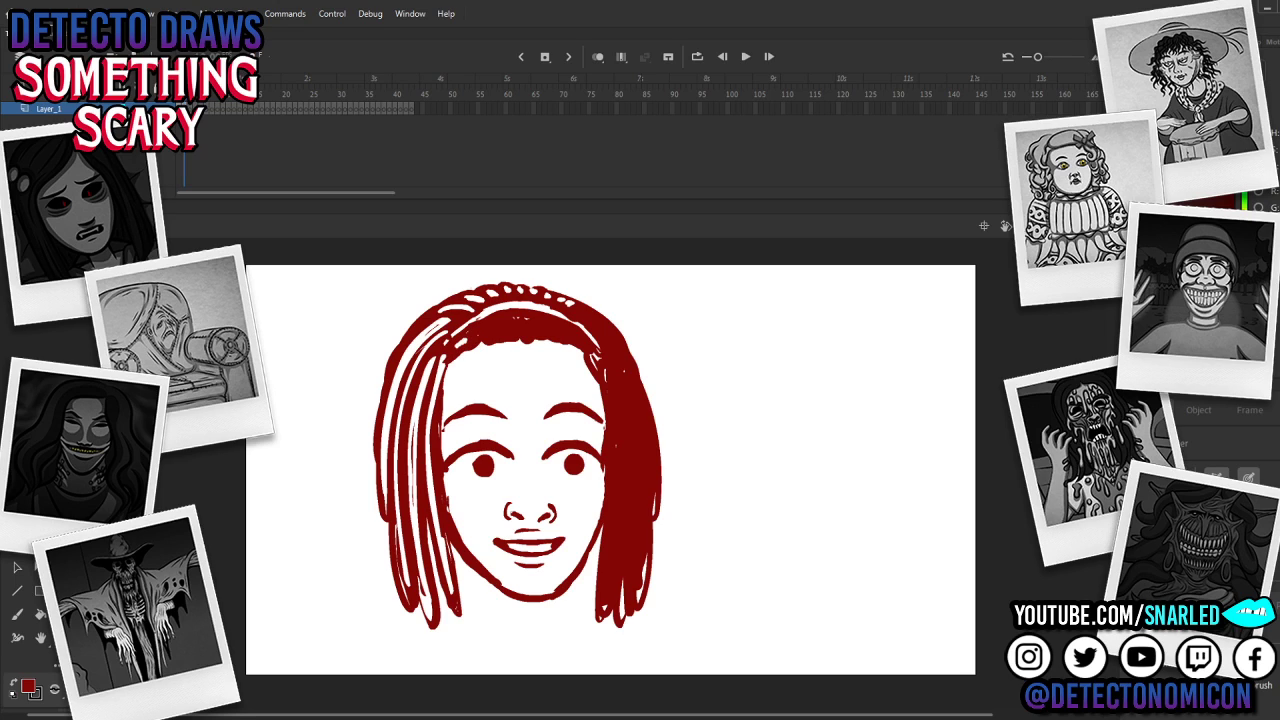
drag(477, 330, 509, 333)
mouse_move(517, 320)
mouse_down()
mouse_move(597, 350)
mouse_move(600, 316)
mouse_move(604, 328)
mouse_up()
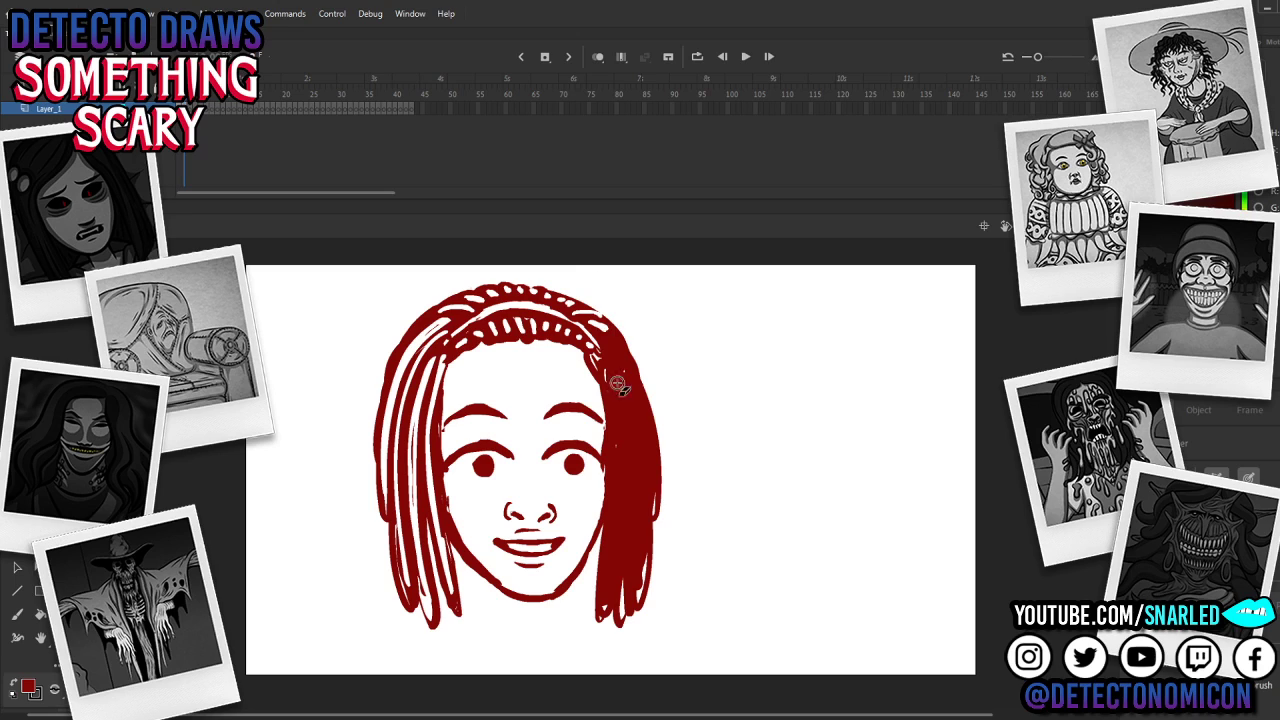
Step: Erase thin lengthwise lines through the solid right hair to separate it into individual strands matching the left side
drag(605, 600, 607, 548)
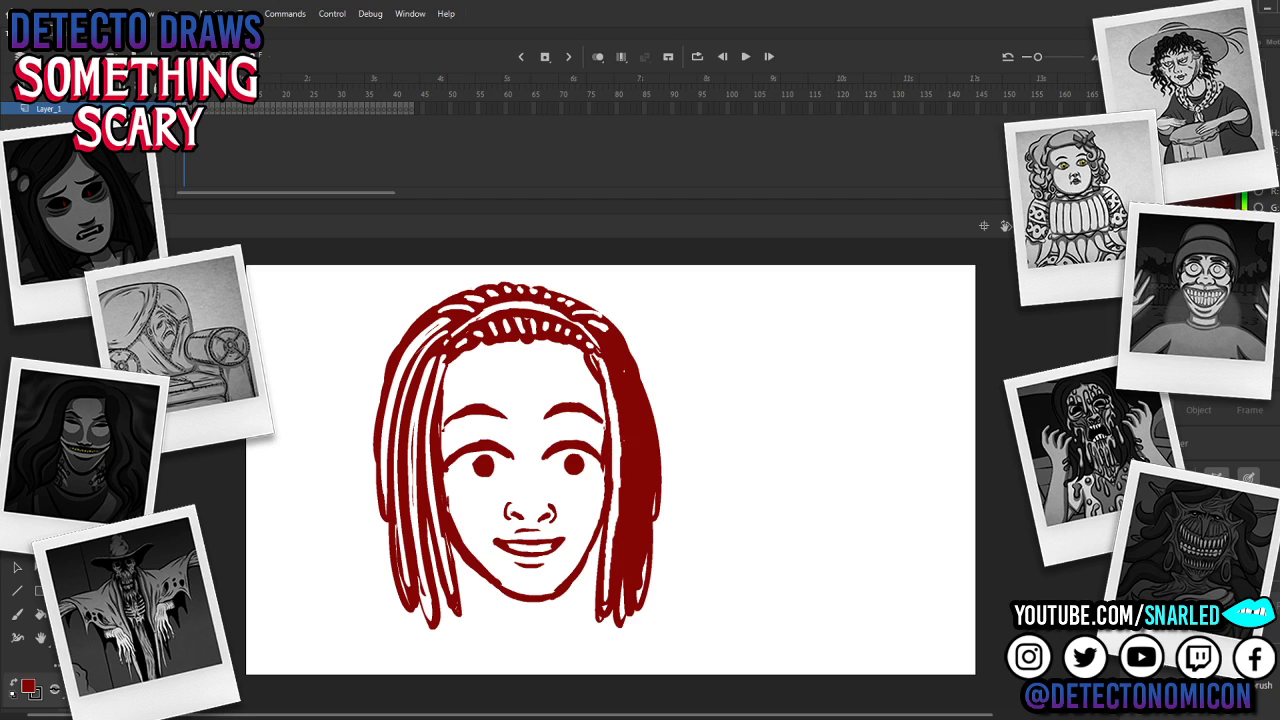
mouse_move(610, 440)
mouse_down()
mouse_move(607, 360)
mouse_move(626, 420)
mouse_up()
drag(620, 602, 624, 558)
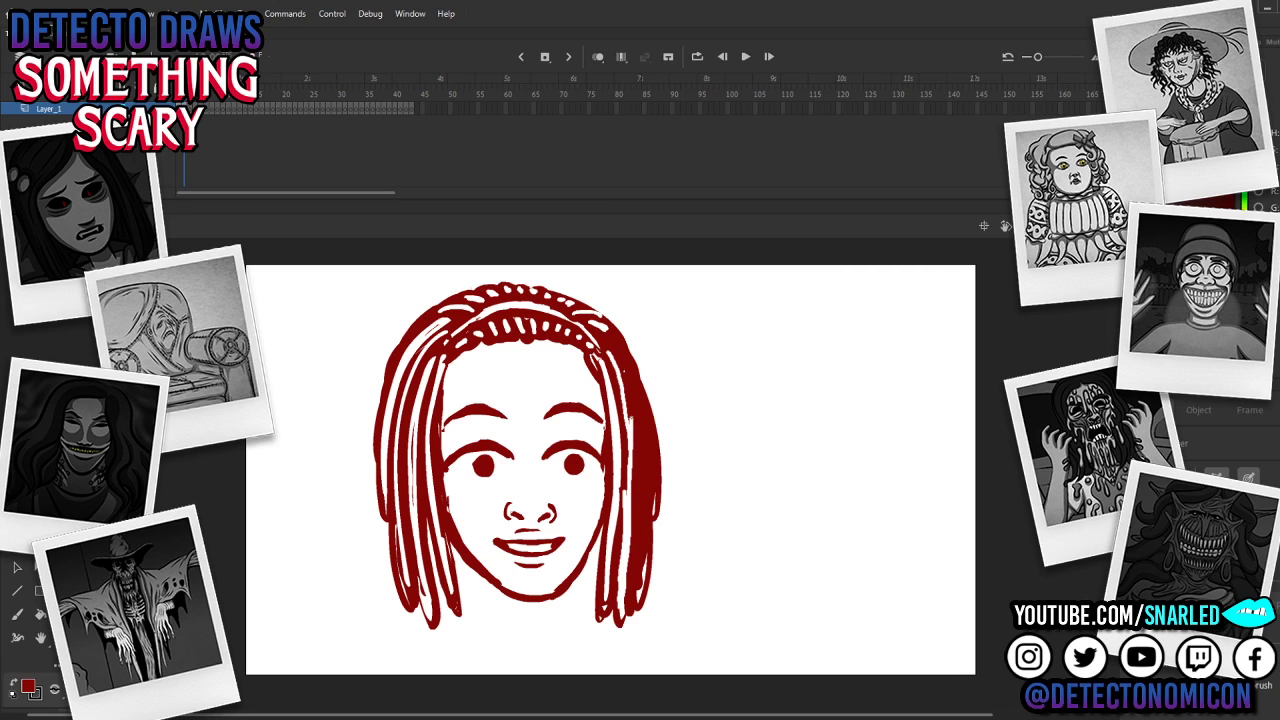
mouse_move(630, 418)
mouse_down()
mouse_move(611, 348)
mouse_move(640, 458)
mouse_move(640, 566)
mouse_up()
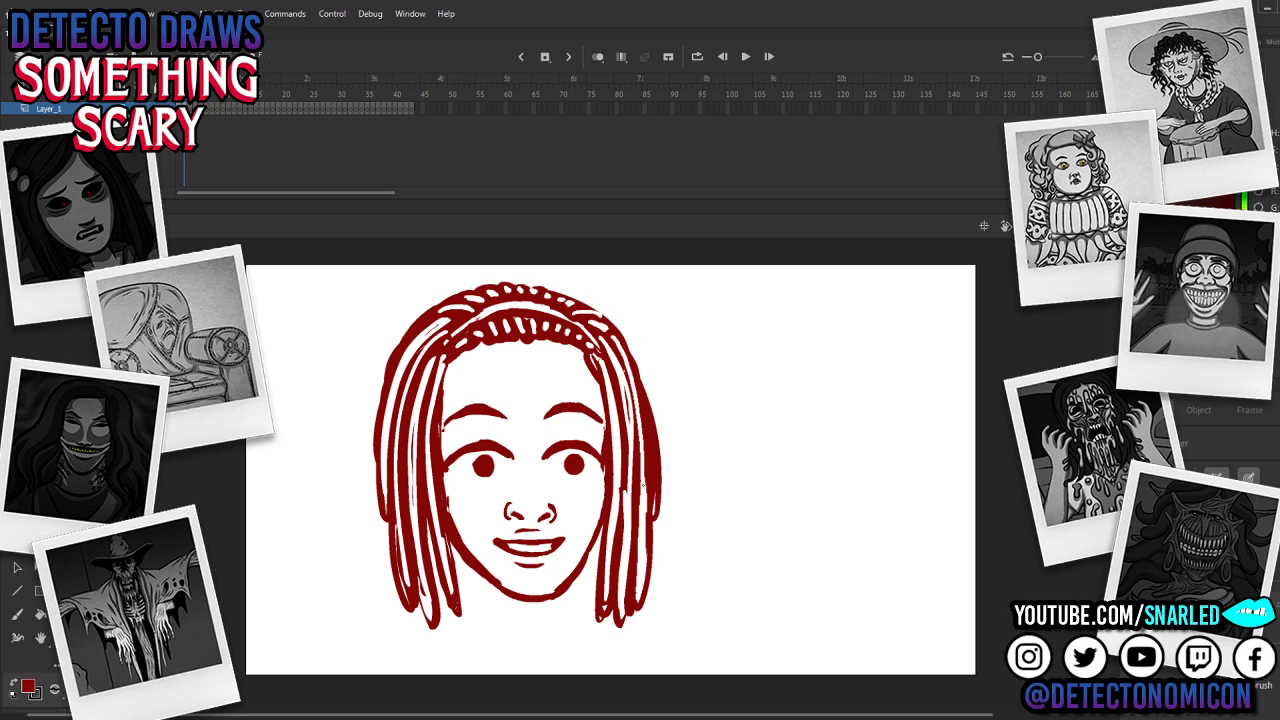
drag(619, 342, 641, 478)
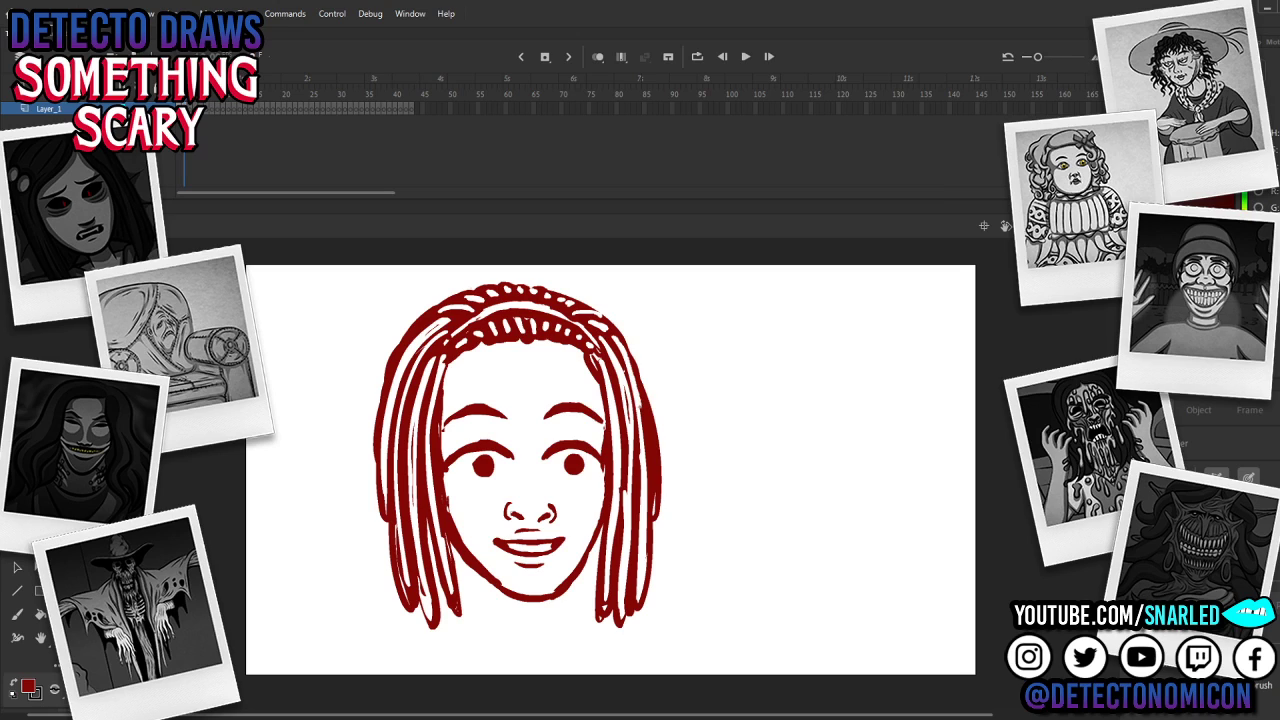
drag(654, 434, 659, 494)
drag(649, 418, 654, 494)
Step: Examine the carved hair strands and headband braids against the face as a whole
key(z)
alt+click(673, 486)
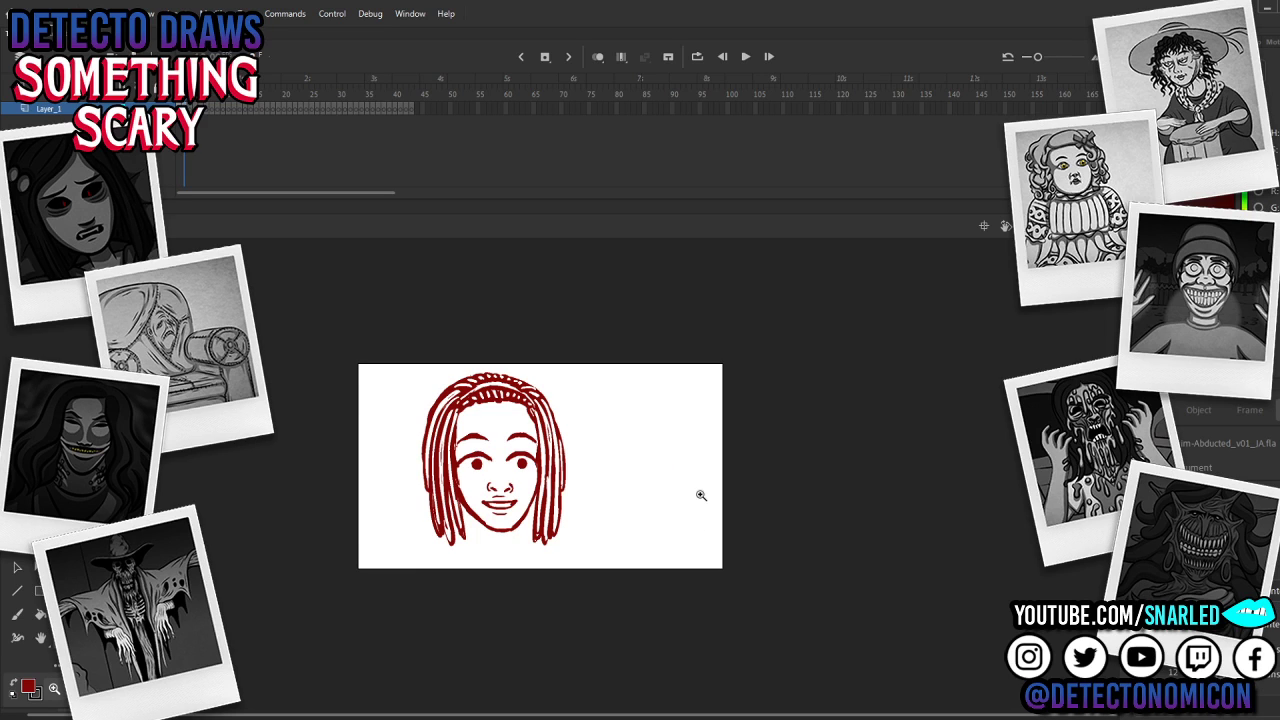
click(551, 456)
key(b)
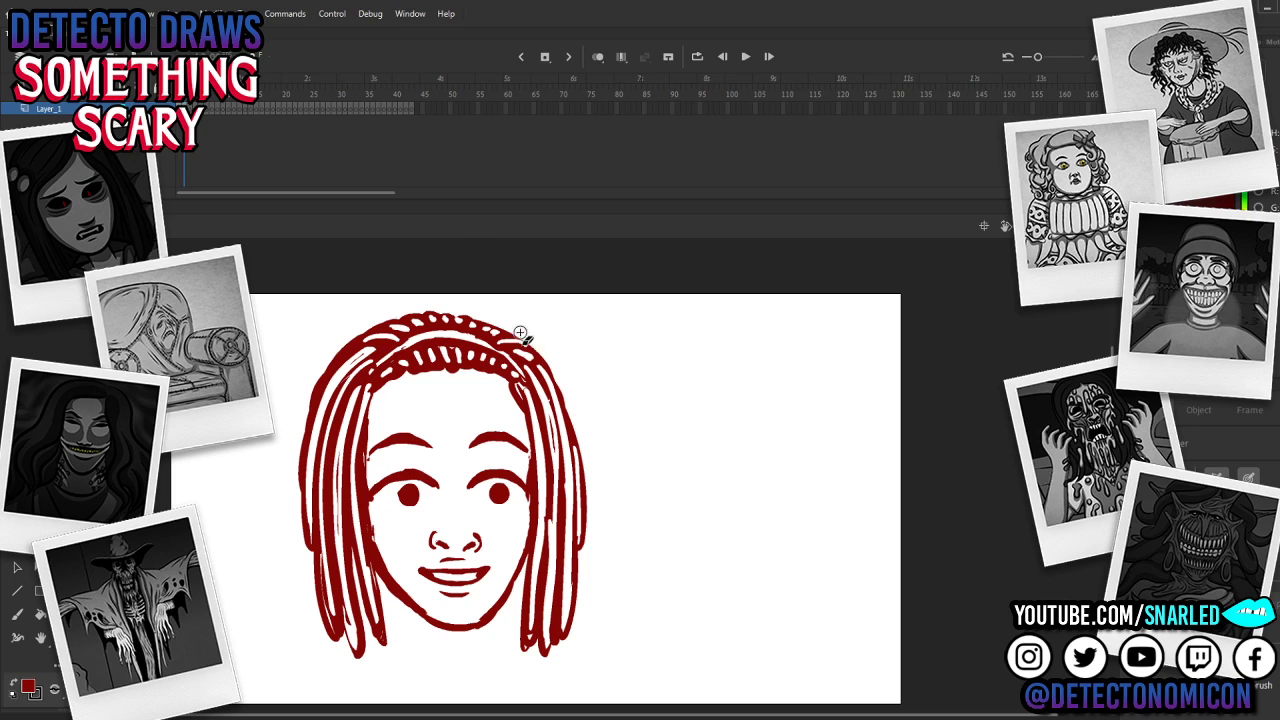
key(z)
alt+click(597, 525)
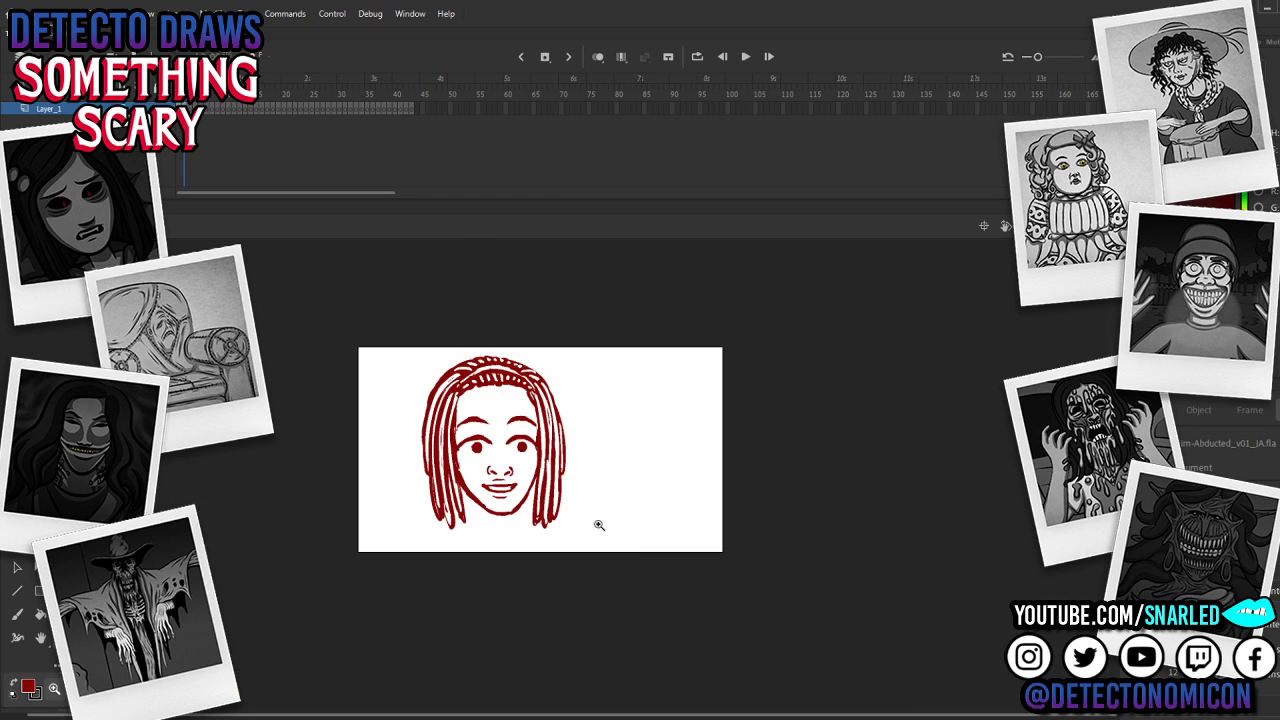
click(566, 486)
key(b)
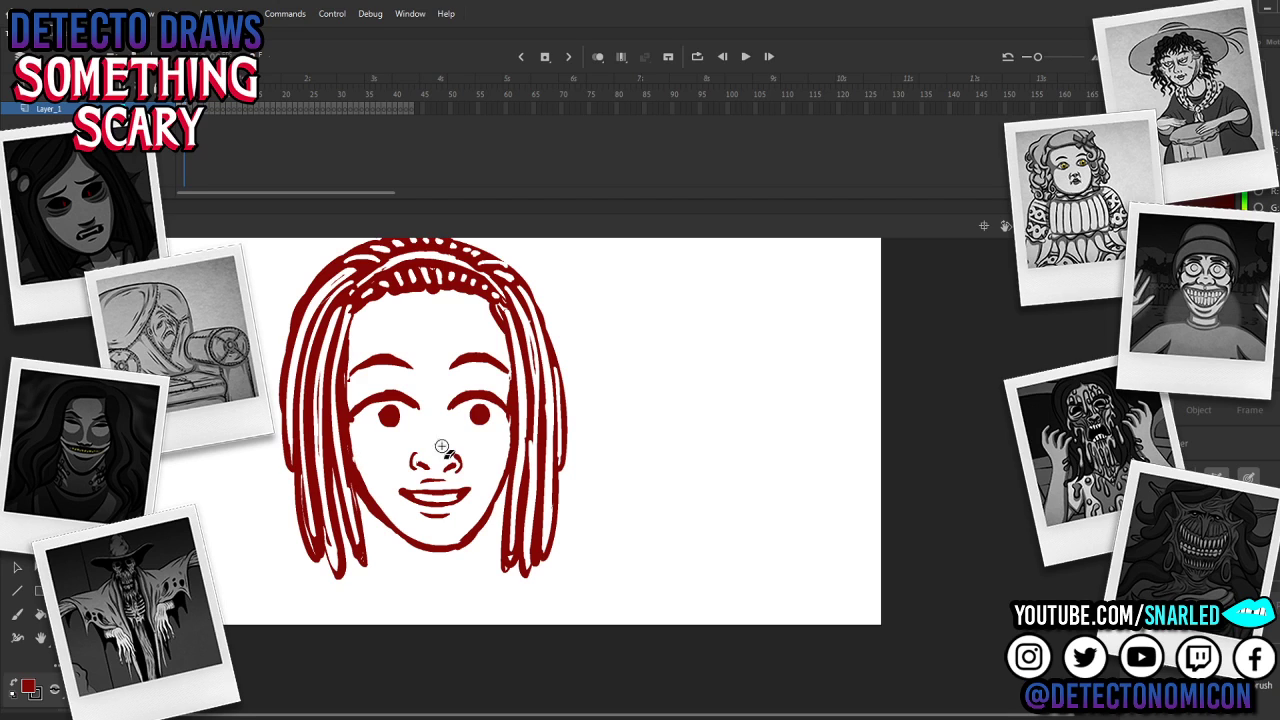
Step: Adjust the pupils slightly and clean up the outer corner of the left eye where it meets the hair
key(v)
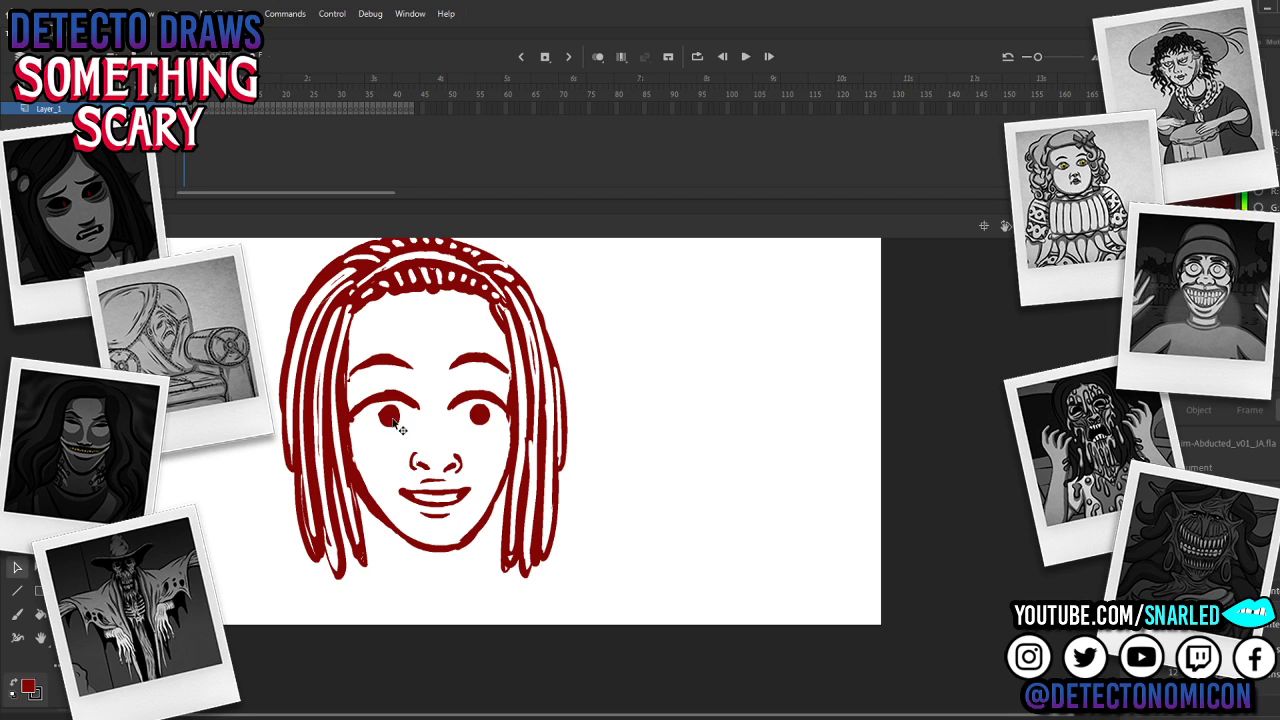
click(392, 416)
drag(401, 435, 391, 426)
click(486, 433)
key(v)
key(b)
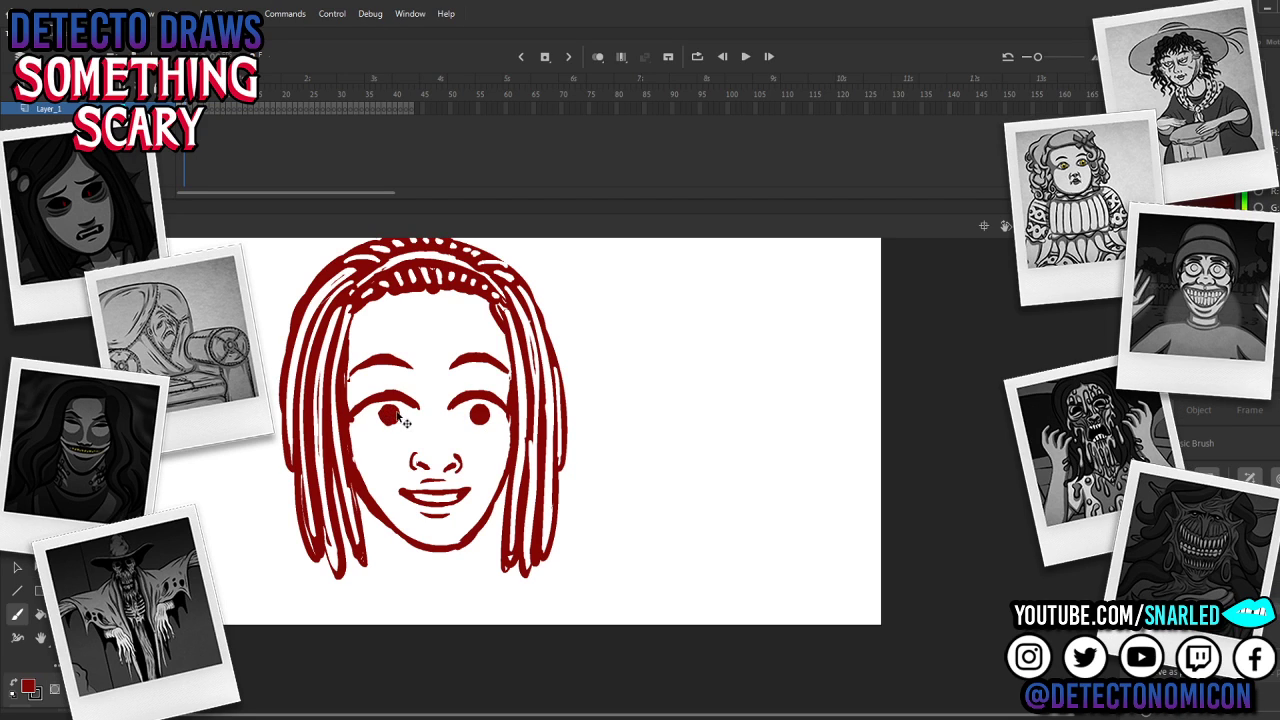
drag(391, 419, 351, 422)
key(e)
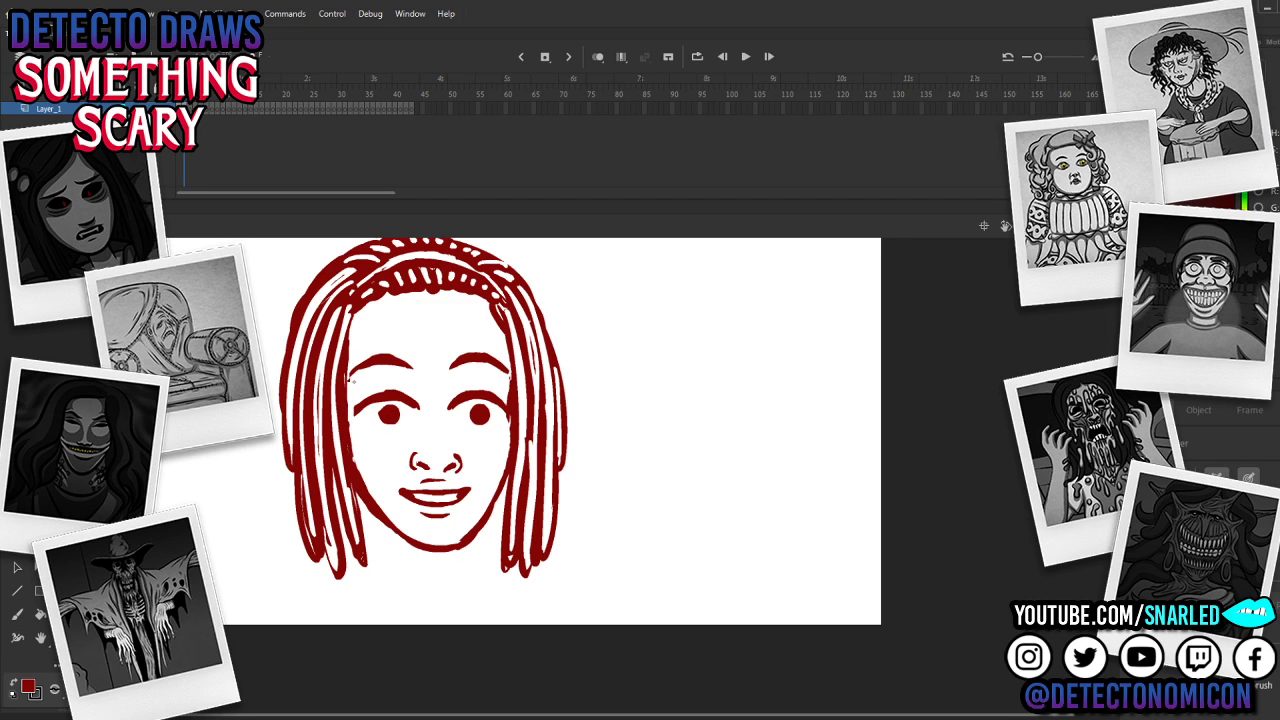
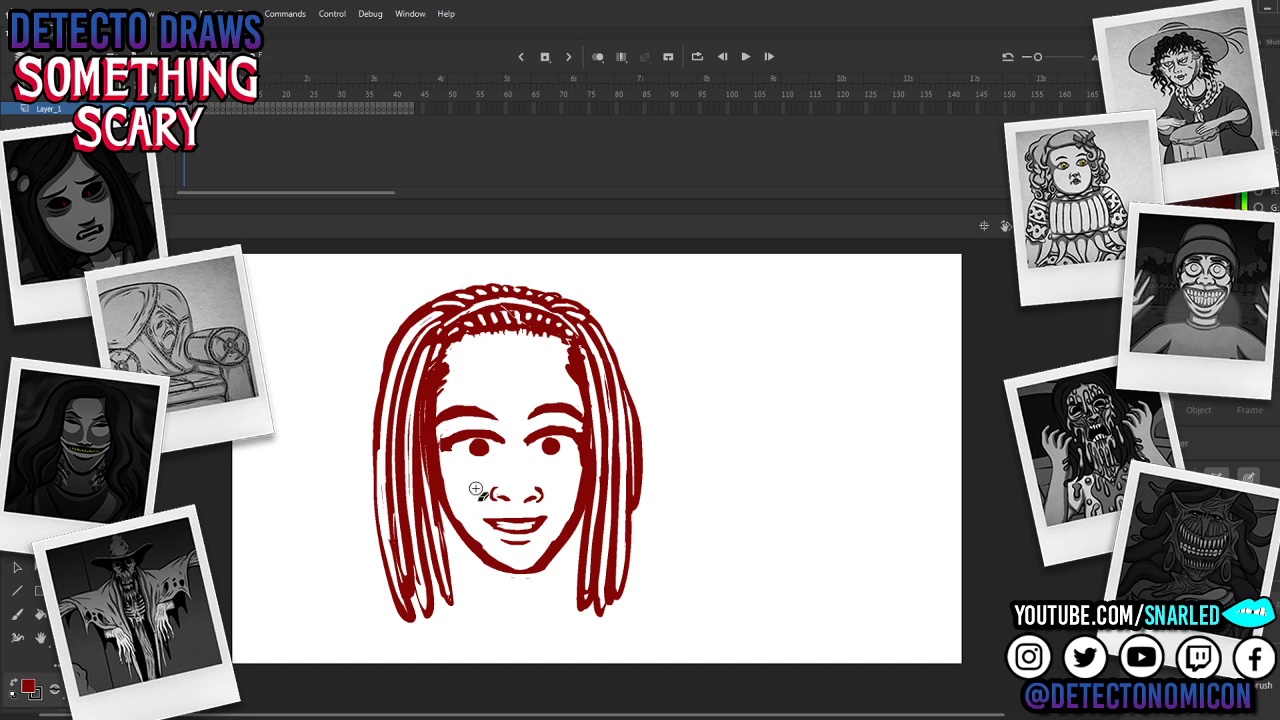
Step: Lasso the lower left hair strands and transform them shorter, with their ends angled inward toward the jaw
key(l)
mouse_move(466, 612)
mouse_down()
mouse_move(428, 431)
mouse_move(345, 530)
mouse_move(470, 560)
mouse_up()
key(v)
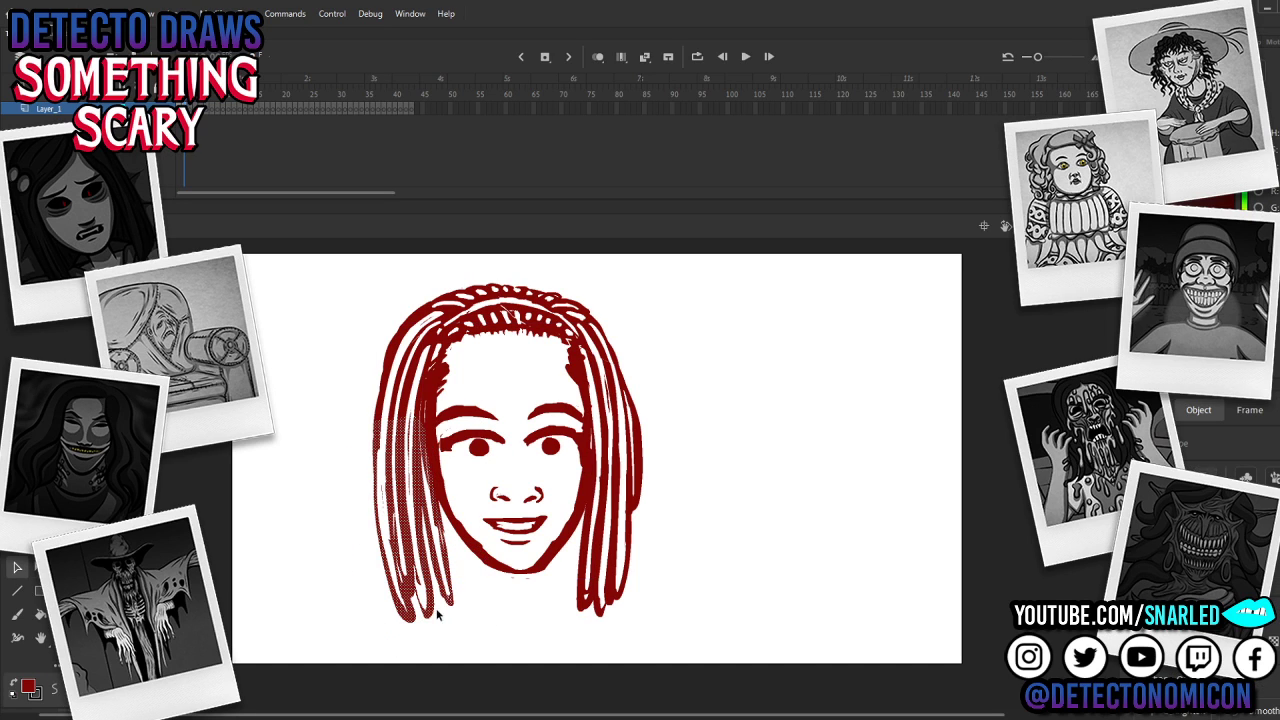
key(q)
drag(413, 623, 424, 590)
click(521, 484)
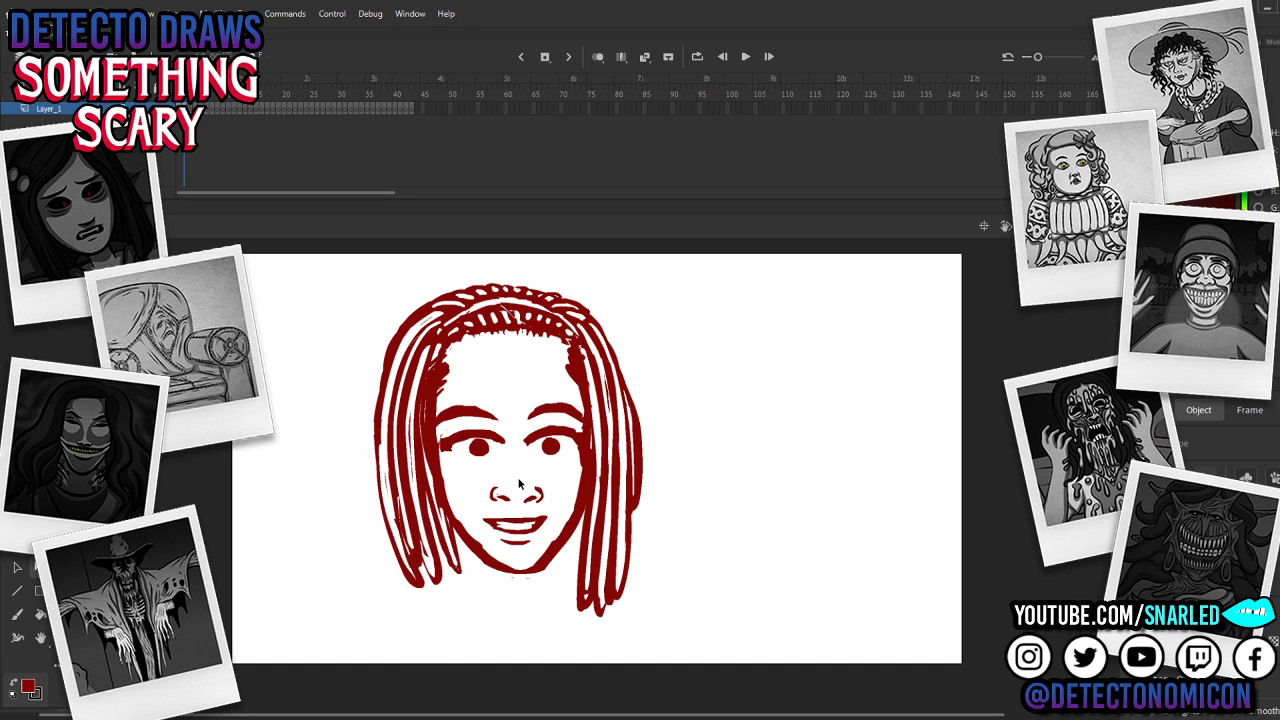
Step: Erase ear-shaped openings in the hair on both sides of the face and draw the left ear's contours
key(e)
mouse_move(439, 445)
mouse_down()
mouse_move(420, 457)
mouse_move(419, 479)
mouse_up()
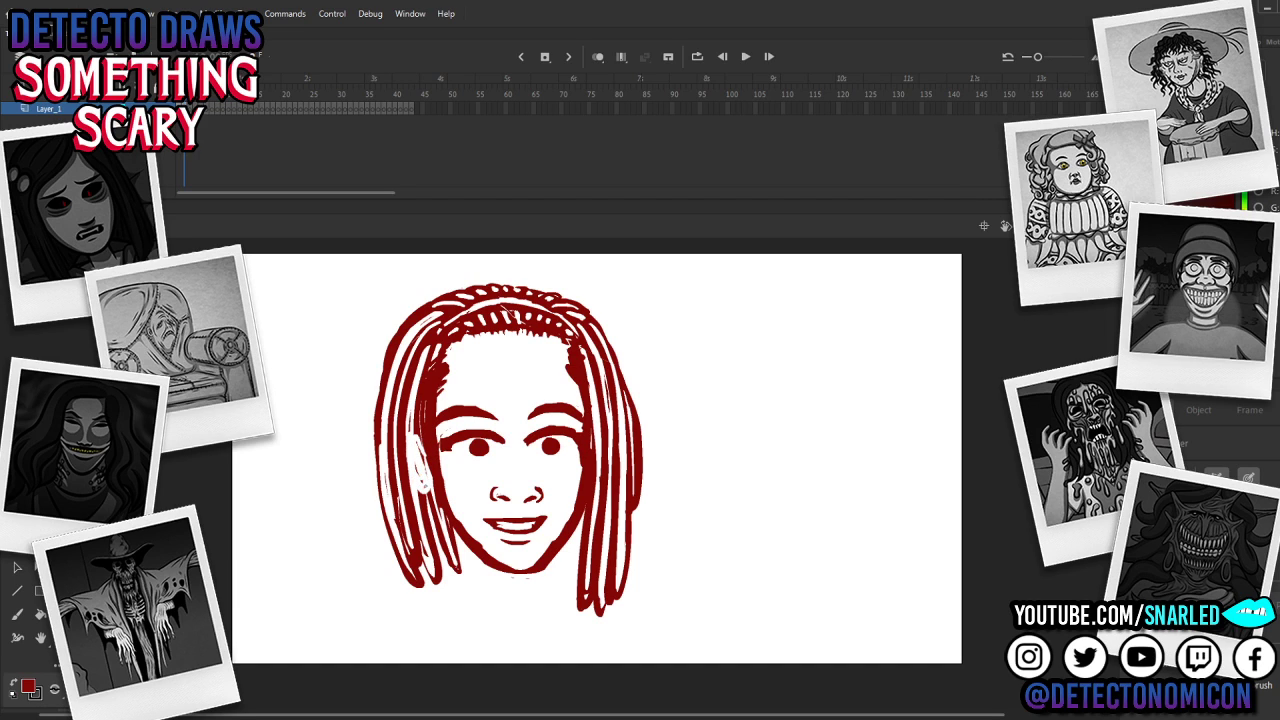
drag(603, 437, 602, 494)
key(b)
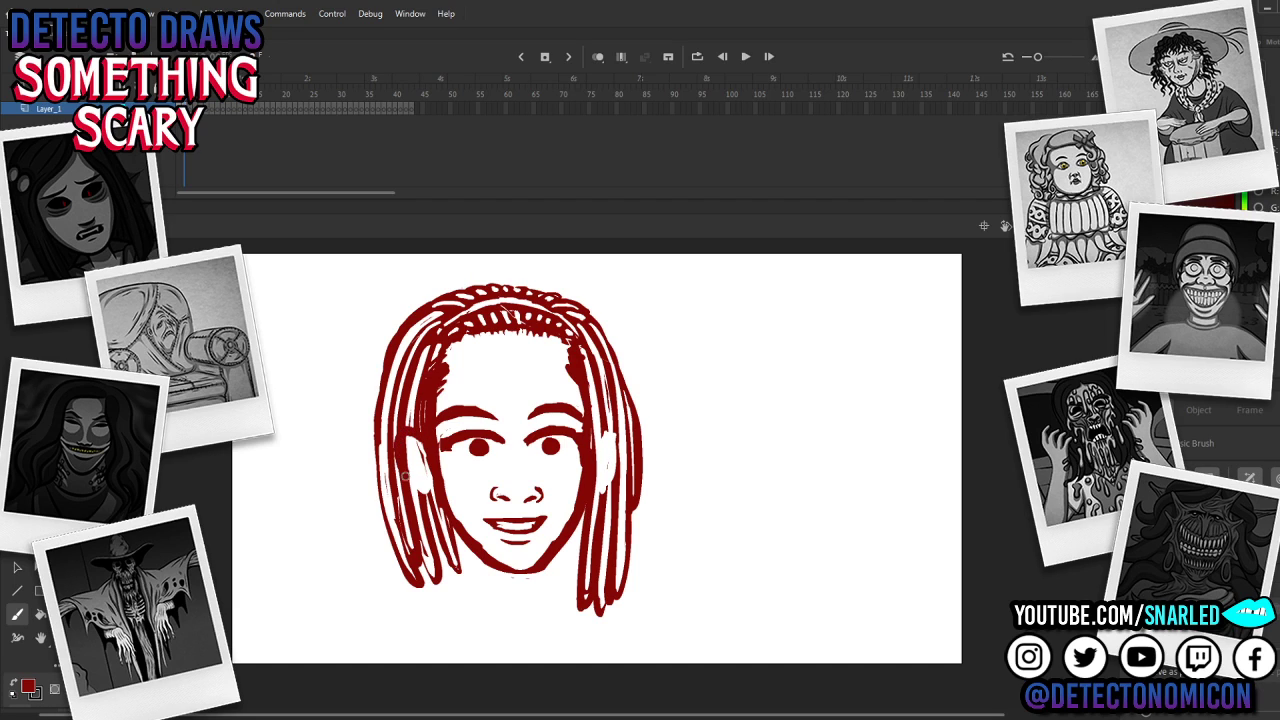
drag(411, 447, 422, 476)
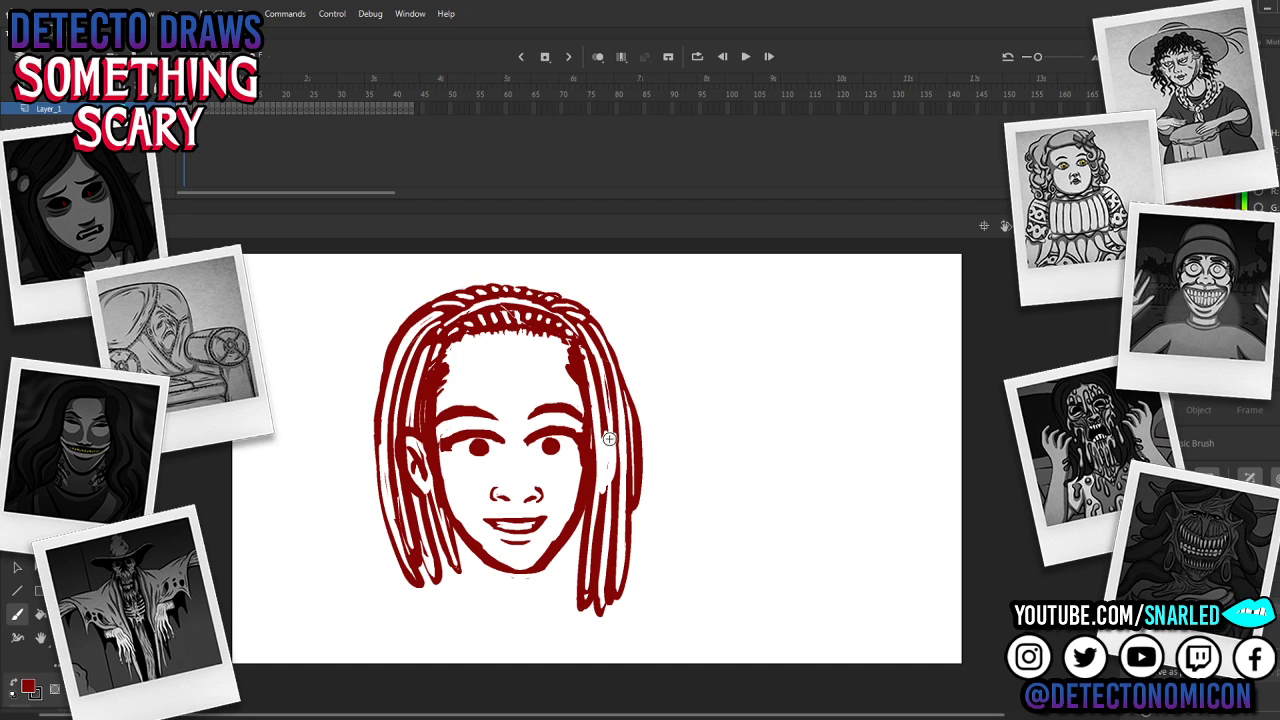
Step: Draw the right ear's outer outline and inner contours in the opening between the cheek and the hair
mouse_move(609, 438)
mouse_down()
mouse_move(612, 488)
mouse_move(596, 500)
mouse_move(599, 461)
mouse_move(611, 472)
mouse_up()
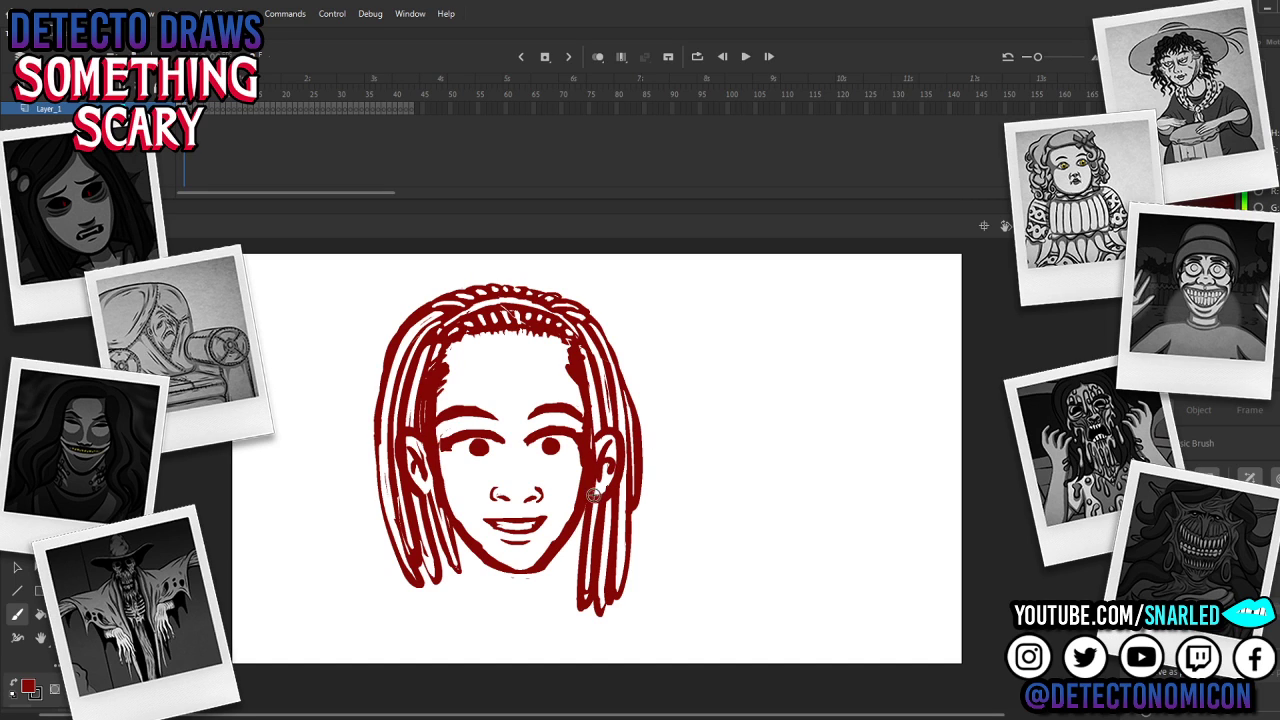
key(v)
click(496, 455)
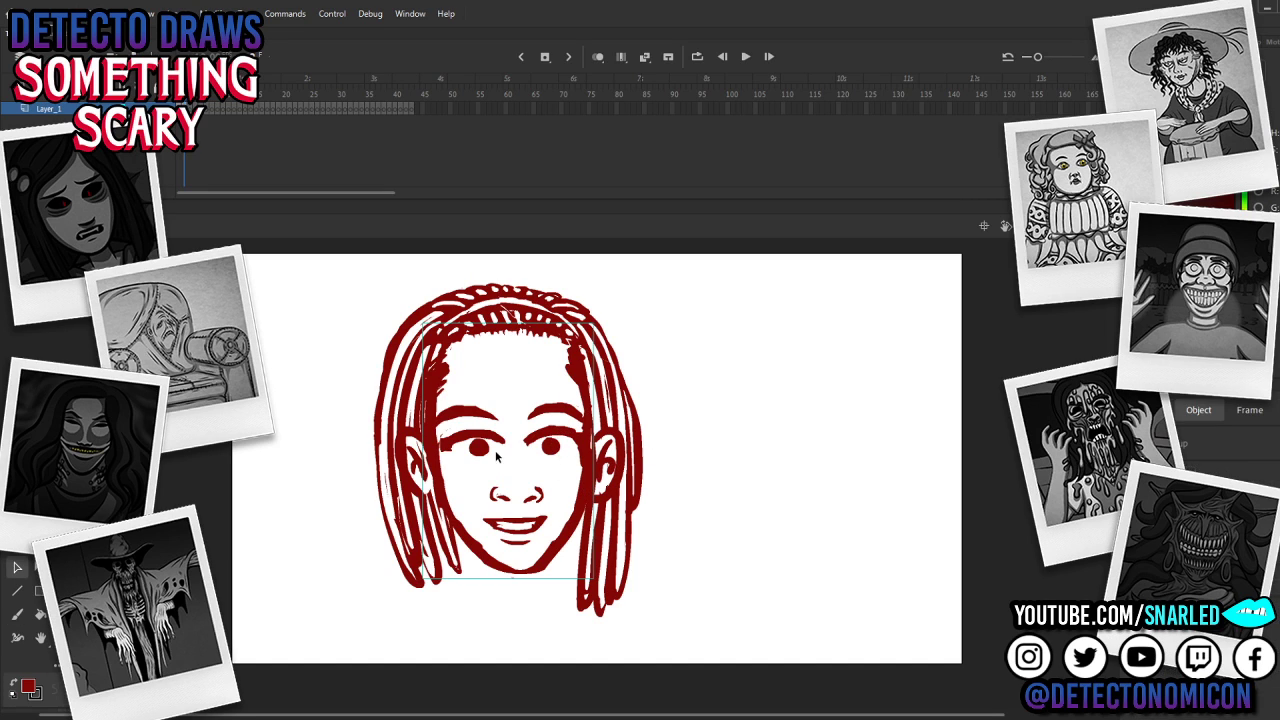
click(646, 499)
key(z)
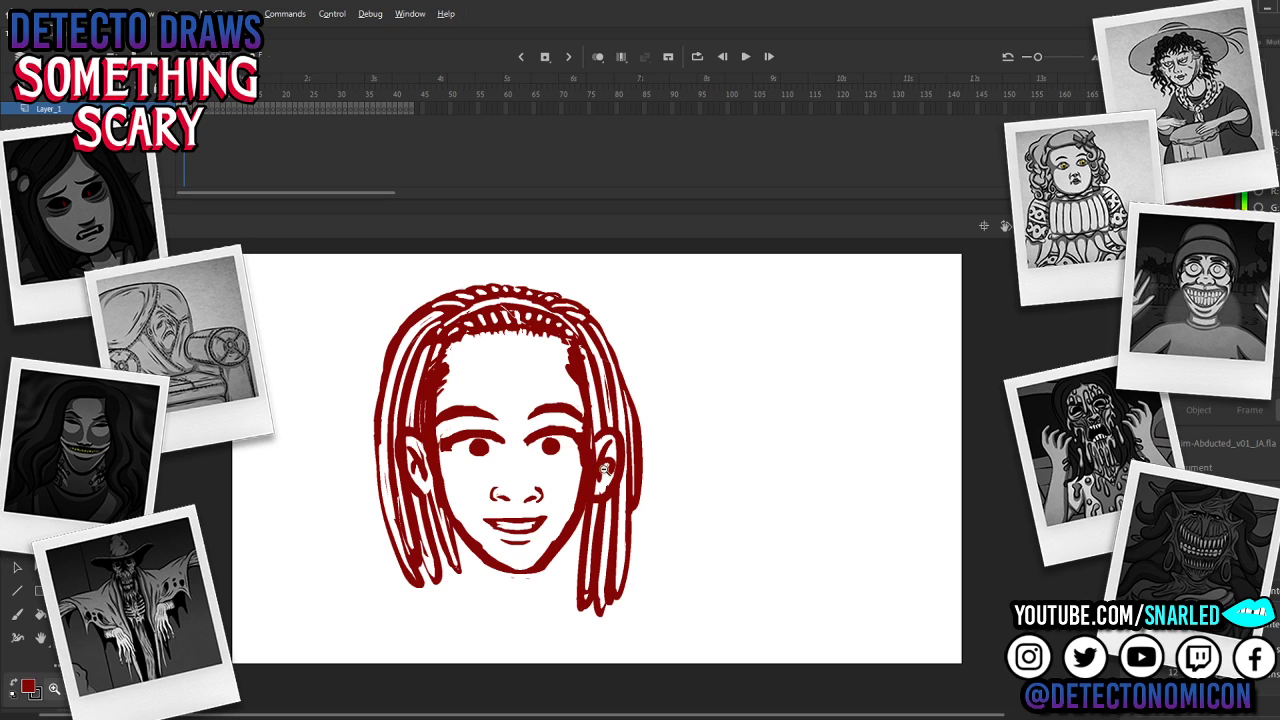
alt+click(610, 492)
click(558, 468)
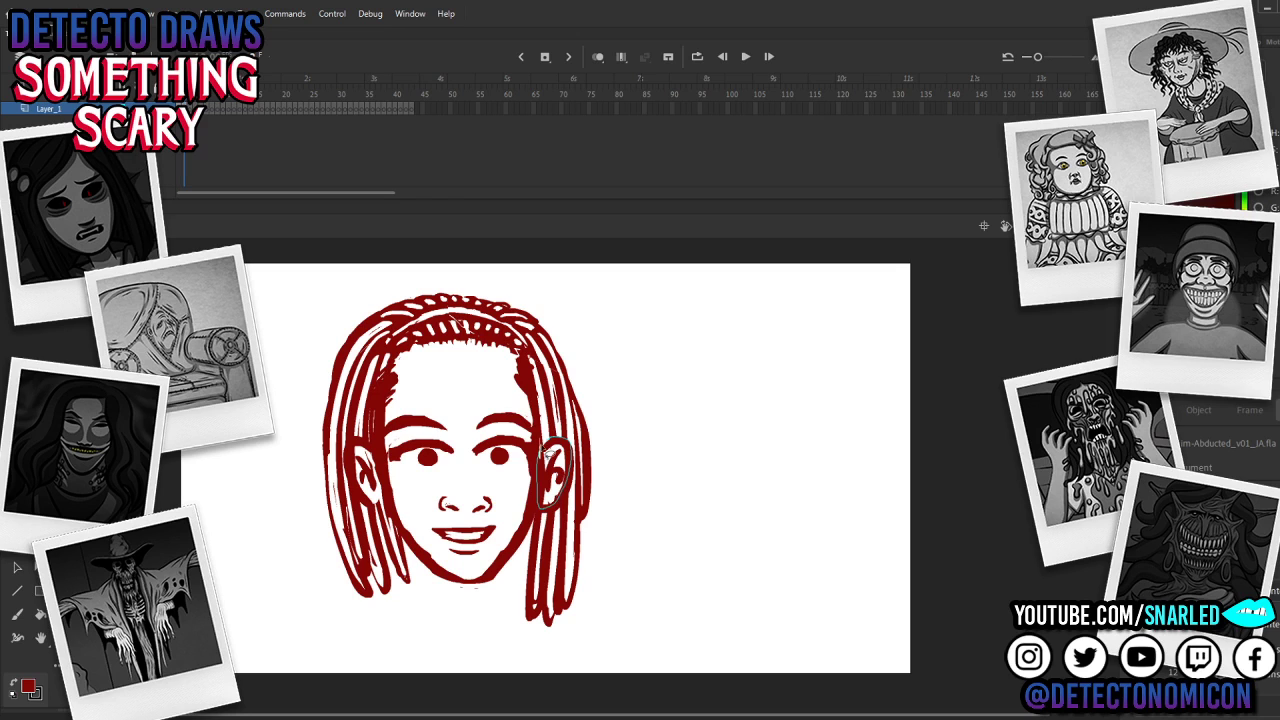
Step: Break the head drawing apart, lasso the lower right hair strands and transform them shorter
key(v)
click(572, 493)
click(590, 428)
click(579, 427)
key(ctrl+b)
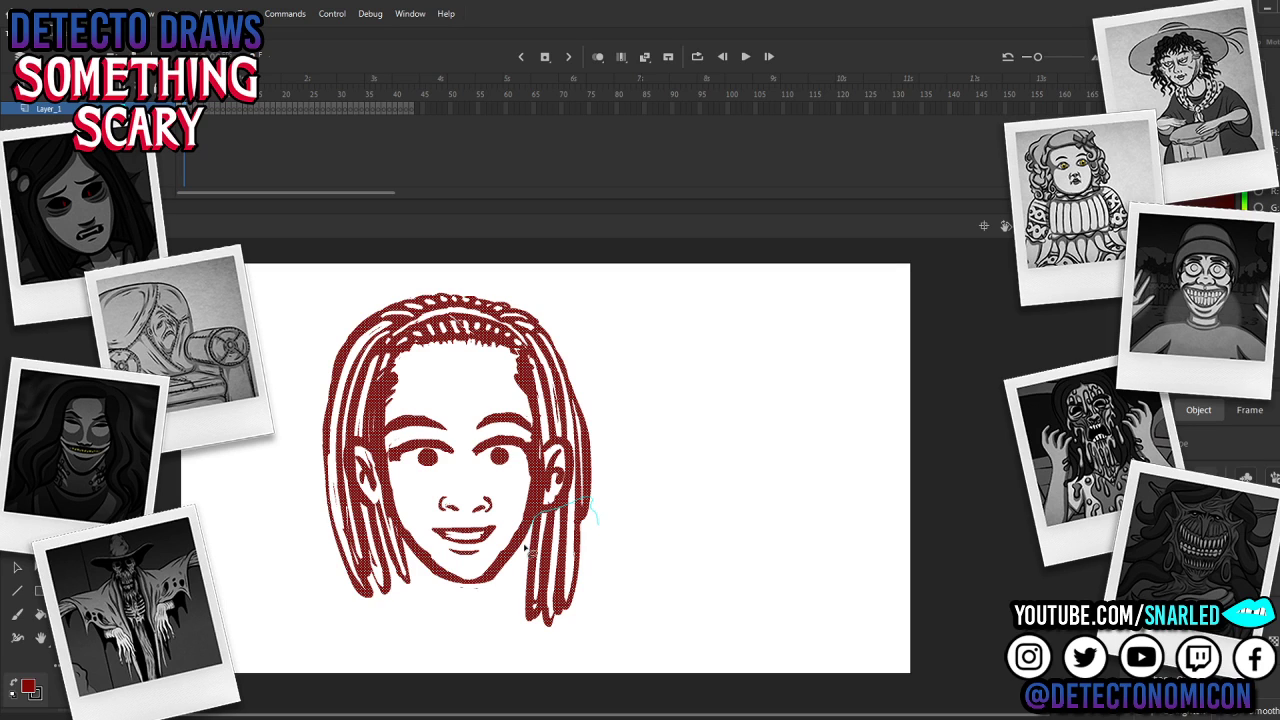
drag(524, 546, 600, 562)
key(q)
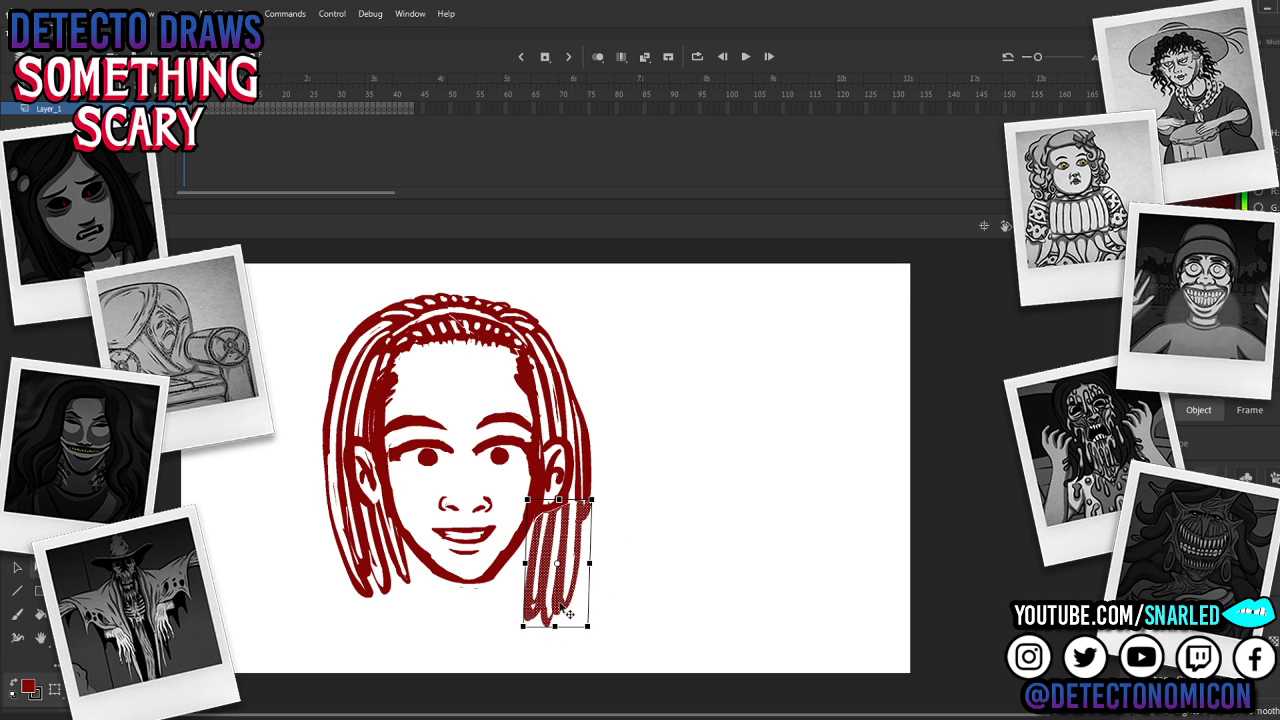
drag(557, 626, 553, 608)
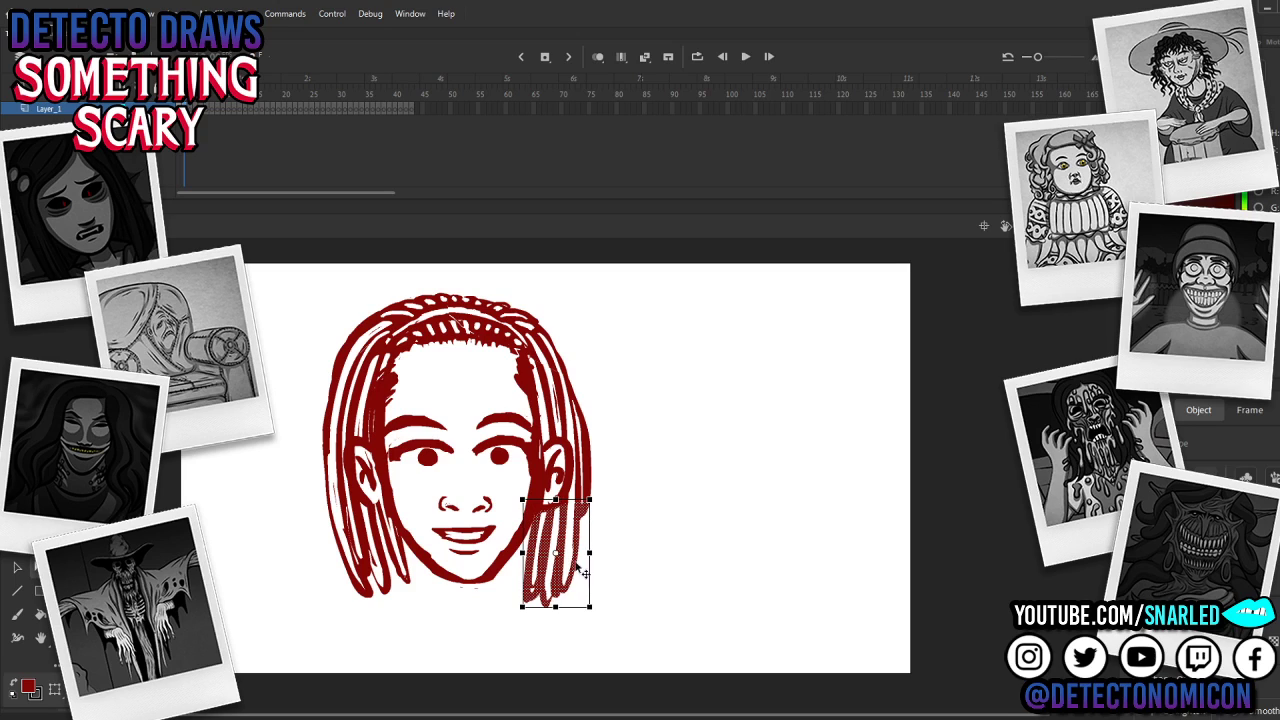
click(589, 410)
Step: Thicken the outermost left hair strand with the brush and erase the hair's outer edges on both sides to slim it
key(e)
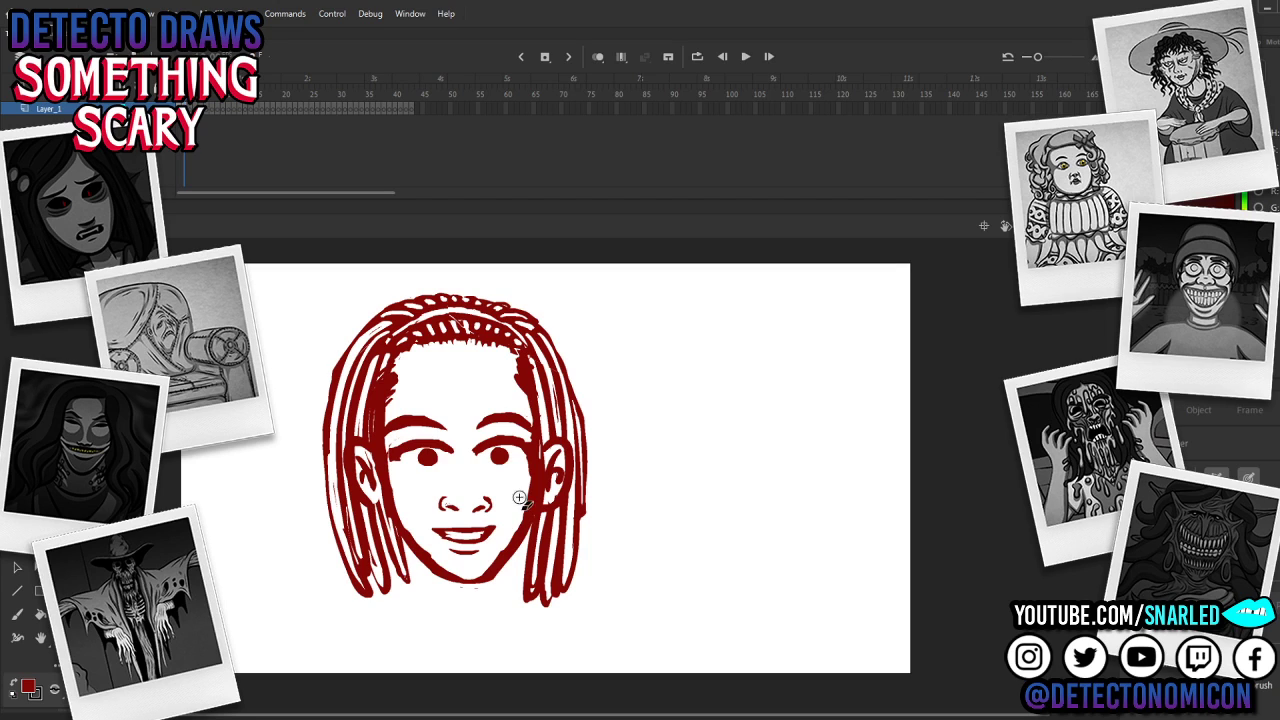
key(b)
mouse_move(335, 515)
mouse_down()
mouse_move(325, 470)
mouse_move(346, 355)
mouse_move(392, 310)
mouse_up()
drag(332, 401, 341, 538)
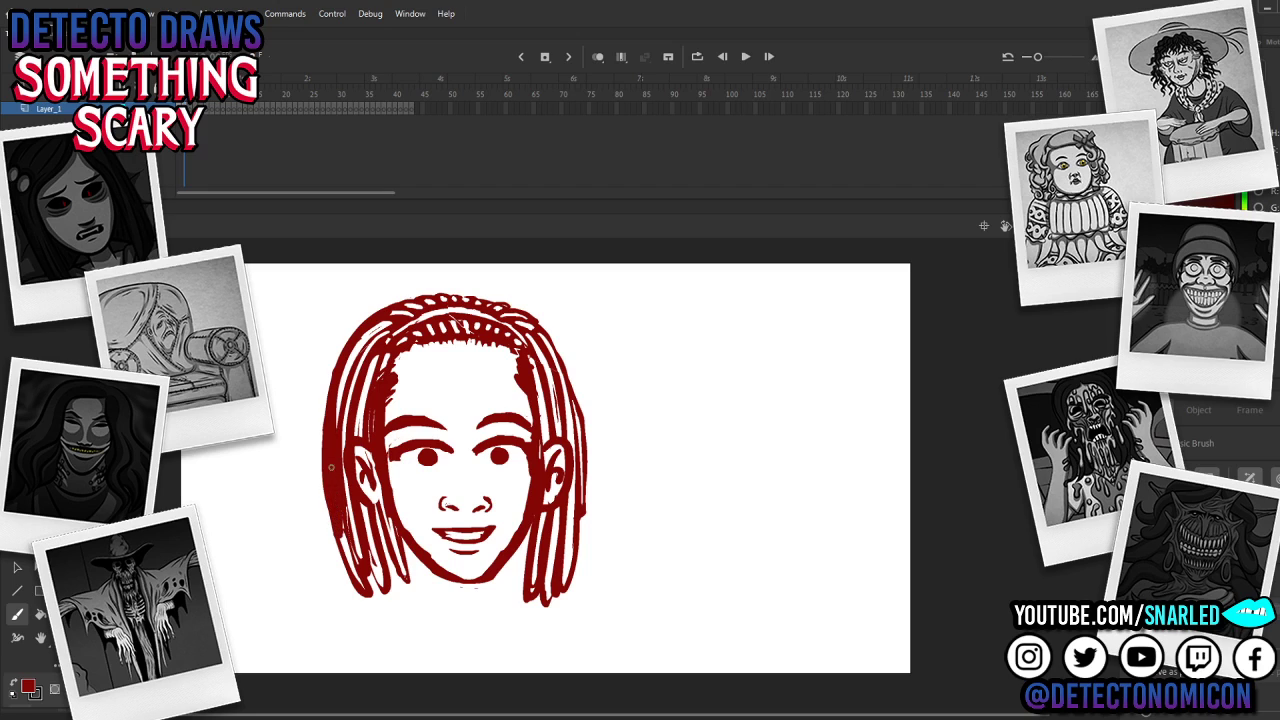
key(e)
drag(325, 397, 327, 528)
drag(322, 445, 328, 525)
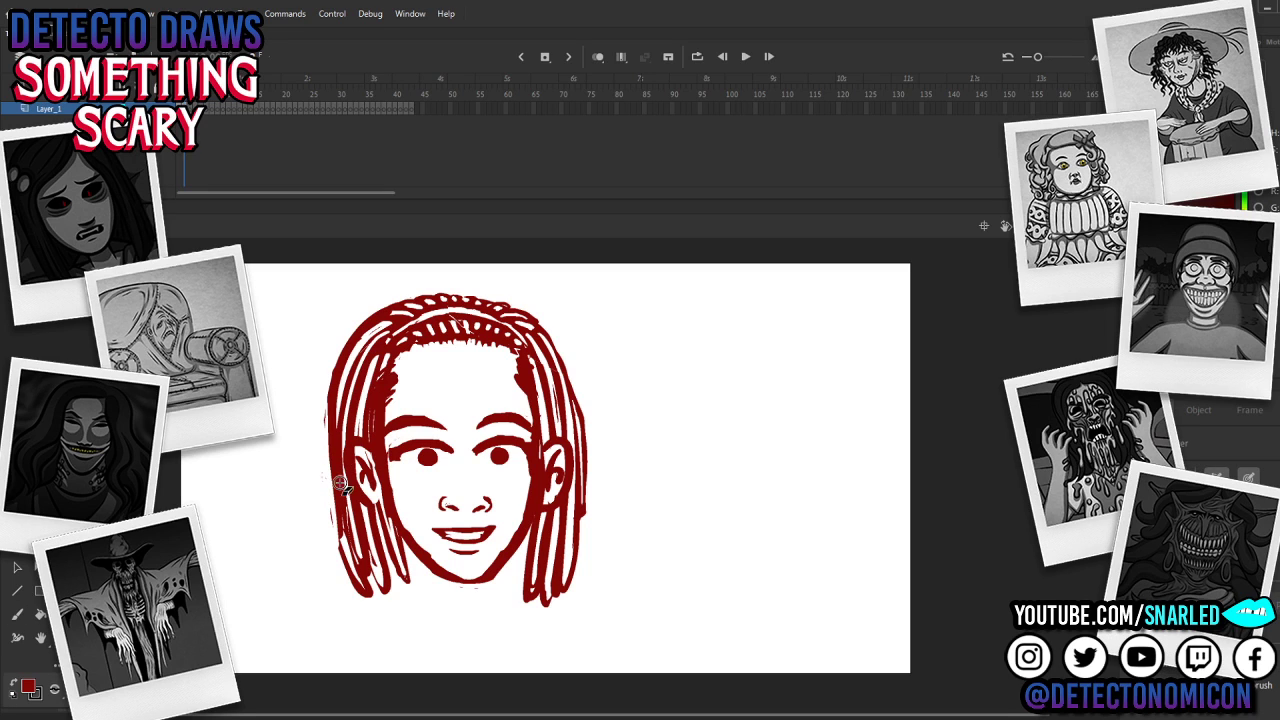
drag(583, 398, 583, 517)
Step: Repaint the left outer contour of the hair and carve a thin gap back between its strands
key(b)
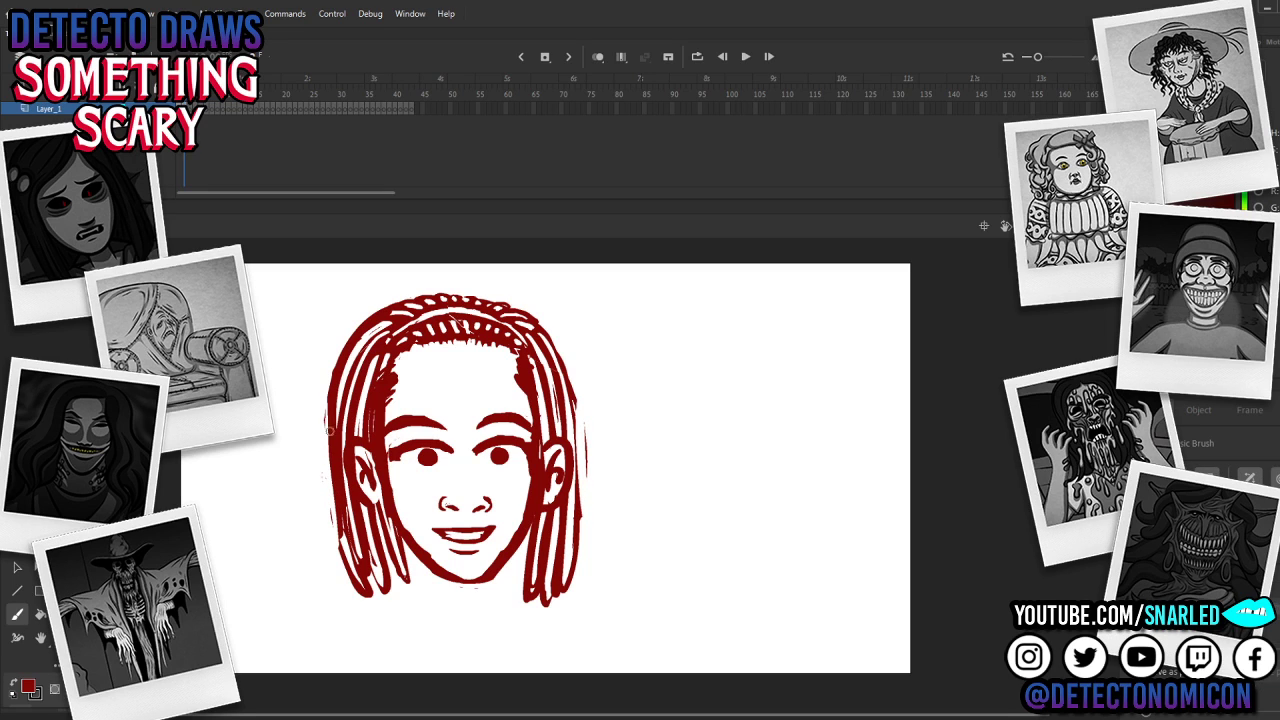
drag(332, 390, 344, 544)
key(e)
drag(340, 498, 362, 566)
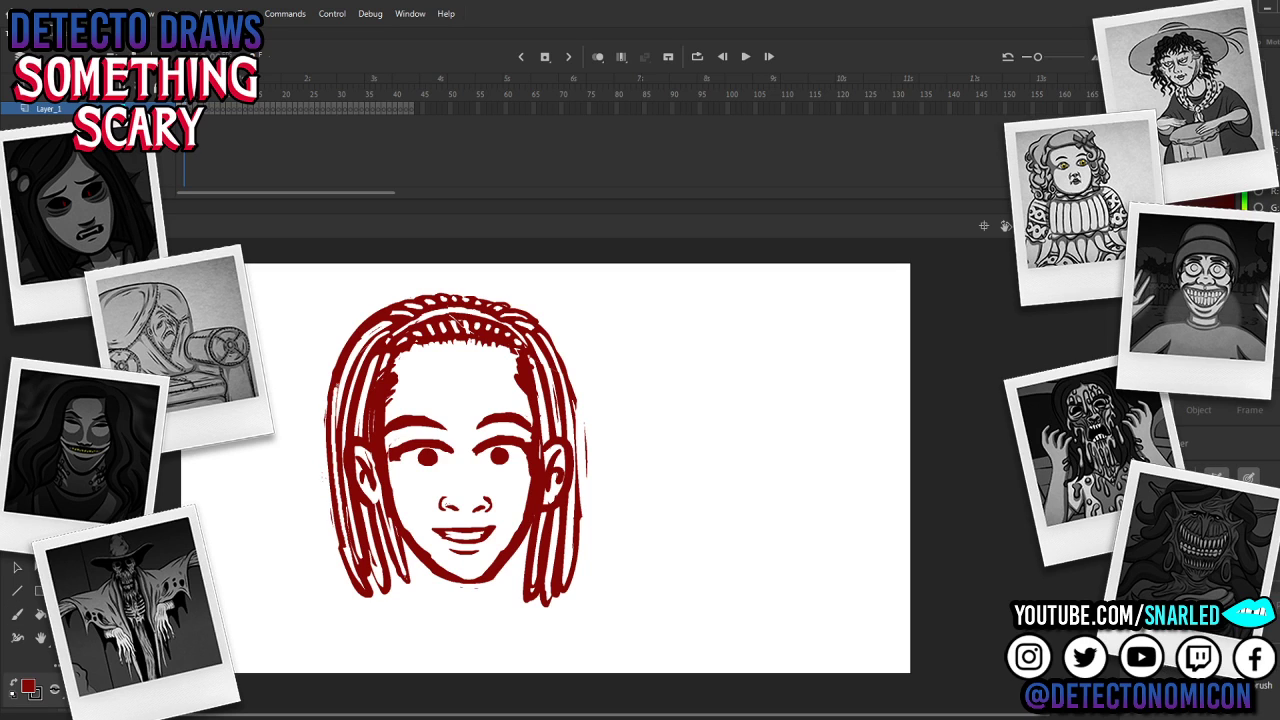
key(b)
Step: Draw a round tomato with a leafy top, dot eyes and a small smile in the empty space beside the head
drag(710, 490, 632, 465)
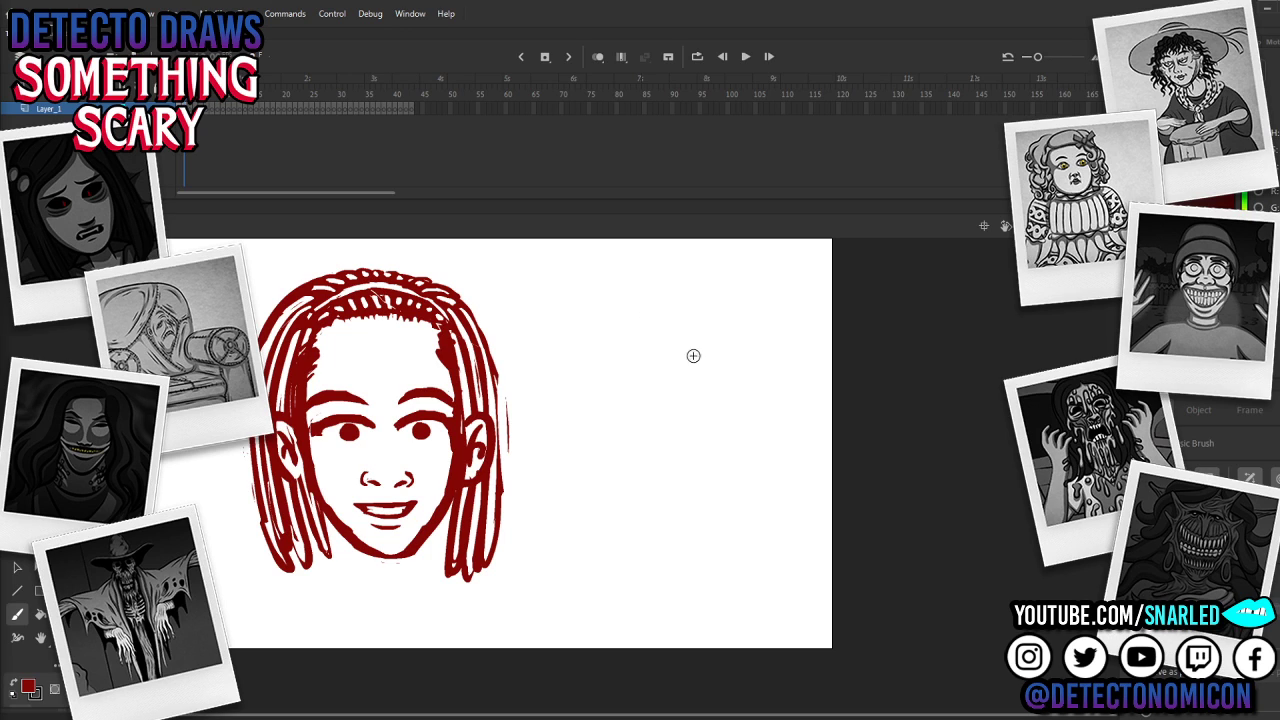
mouse_move(712, 359)
mouse_down()
mouse_move(677, 404)
mouse_move(722, 380)
mouse_up()
key(ctrl+z)
key(space)
mouse_move(548, 457)
mouse_down()
mouse_move(589, 439)
mouse_move(592, 450)
mouse_up()
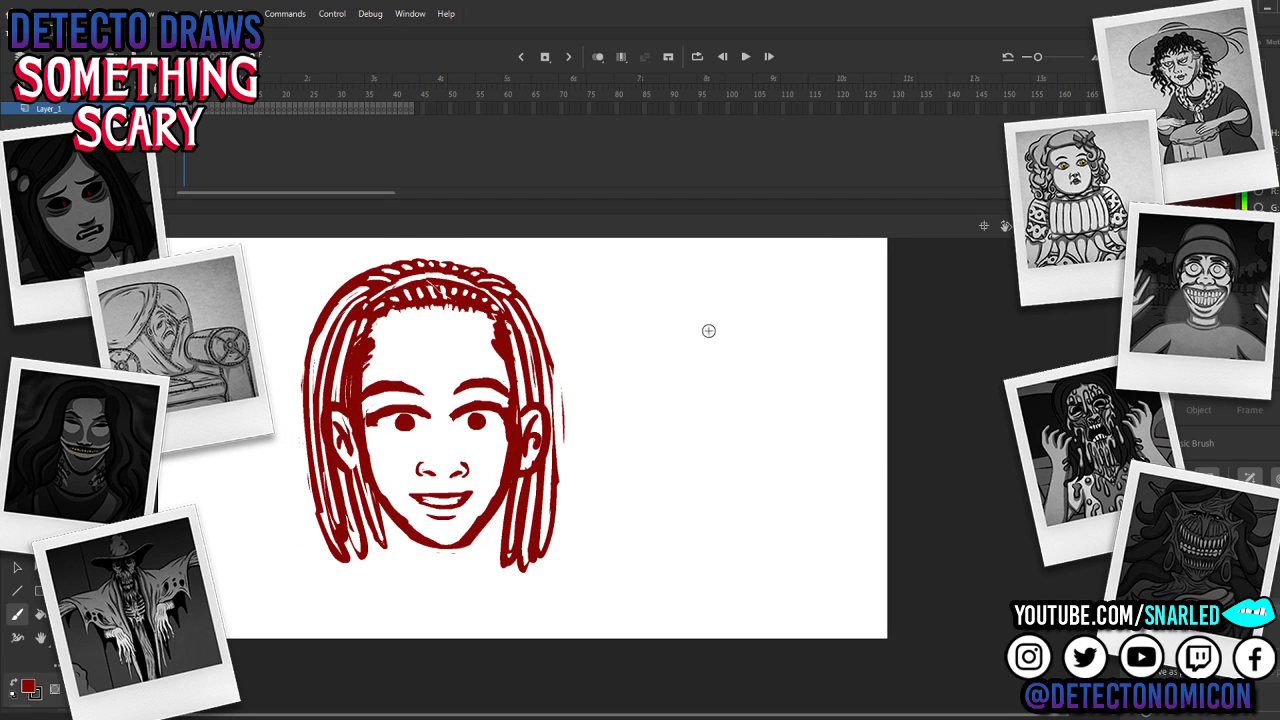
mouse_move(711, 335)
mouse_down()
mouse_move(747, 336)
mouse_move(778, 352)
mouse_move(751, 327)
mouse_move(787, 320)
mouse_move(739, 320)
mouse_move(719, 299)
mouse_move(730, 329)
mouse_move(691, 306)
mouse_move(743, 327)
mouse_move(663, 356)
mouse_move(667, 387)
mouse_move(698, 416)
mouse_move(735, 423)
mouse_move(769, 420)
mouse_move(805, 381)
mouse_move(796, 341)
mouse_move(764, 325)
mouse_move(804, 360)
mouse_up()
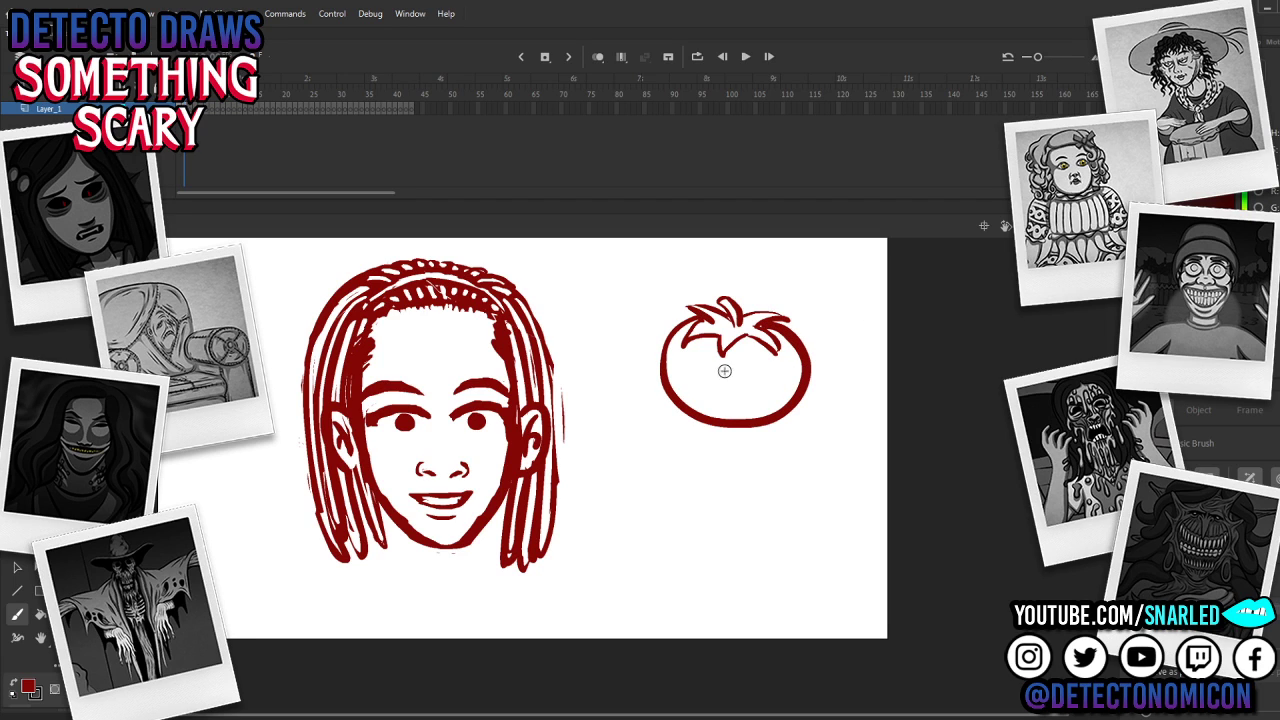
click(747, 372)
drag(646, 544, 607, 555)
Step: Move the tomato drawing to the upper left of the head and scale it down
key(v)
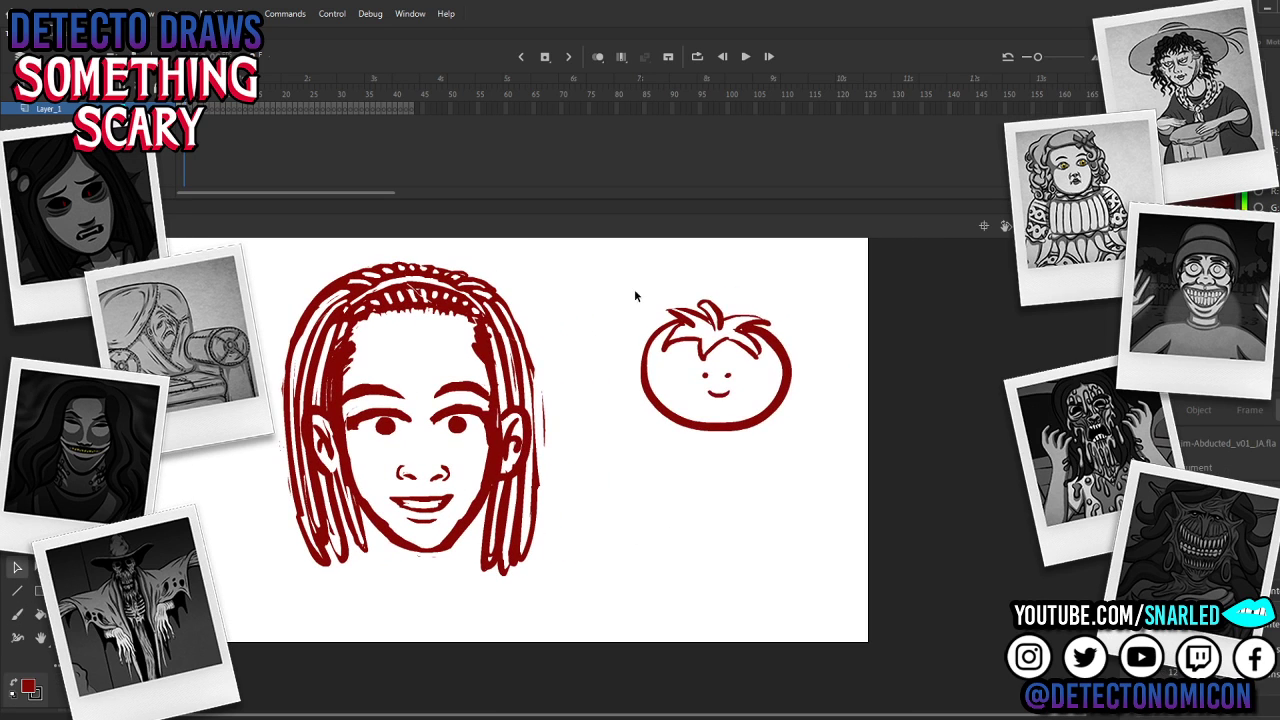
drag(634, 290, 845, 505)
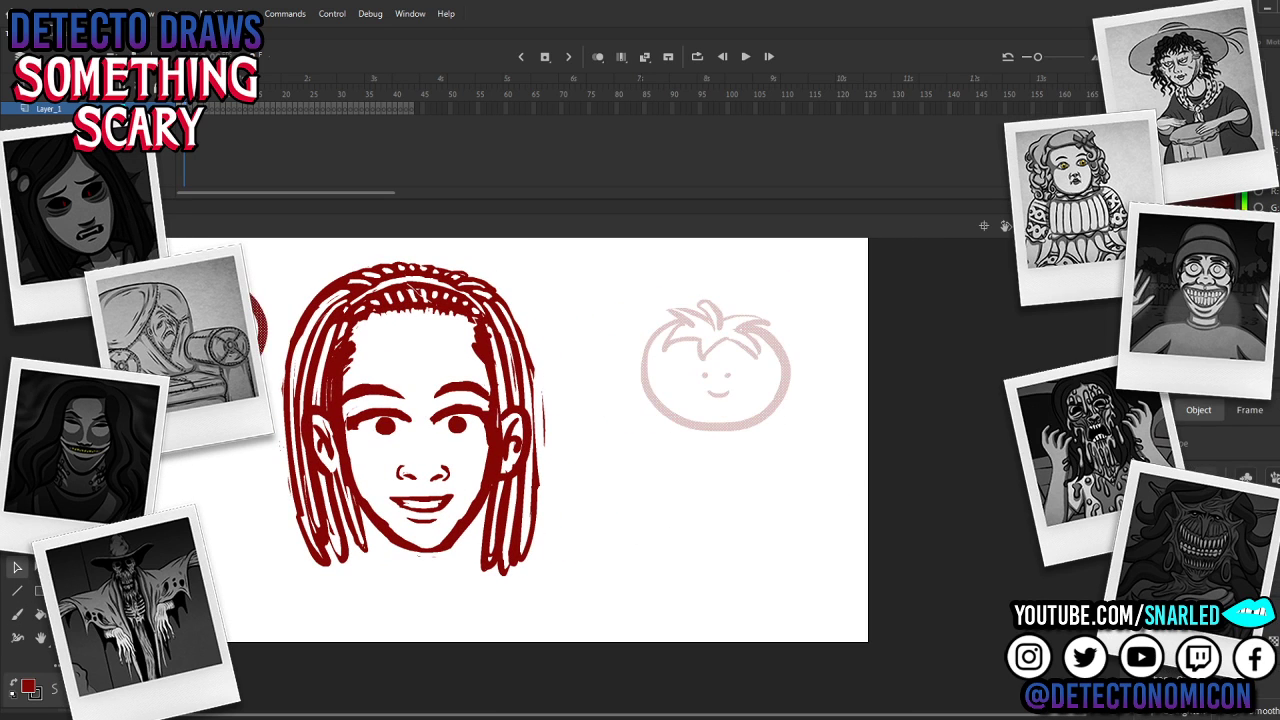
drag(192, 332, 199, 325)
key(q)
drag(121, 394, 149, 369)
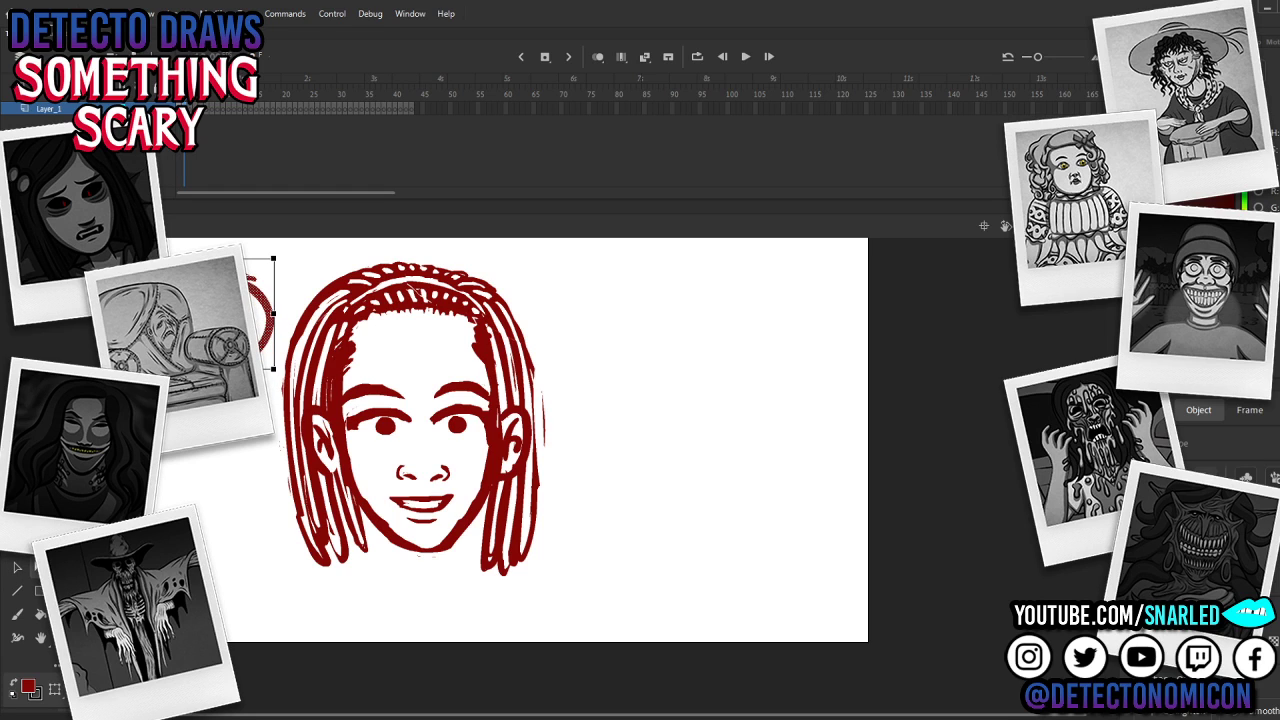
drag(583, 505, 511, 508)
click(539, 514)
drag(559, 452, 682, 461)
Step: Repaint the outer right contour of the hair from temple height down past the ear
key(b)
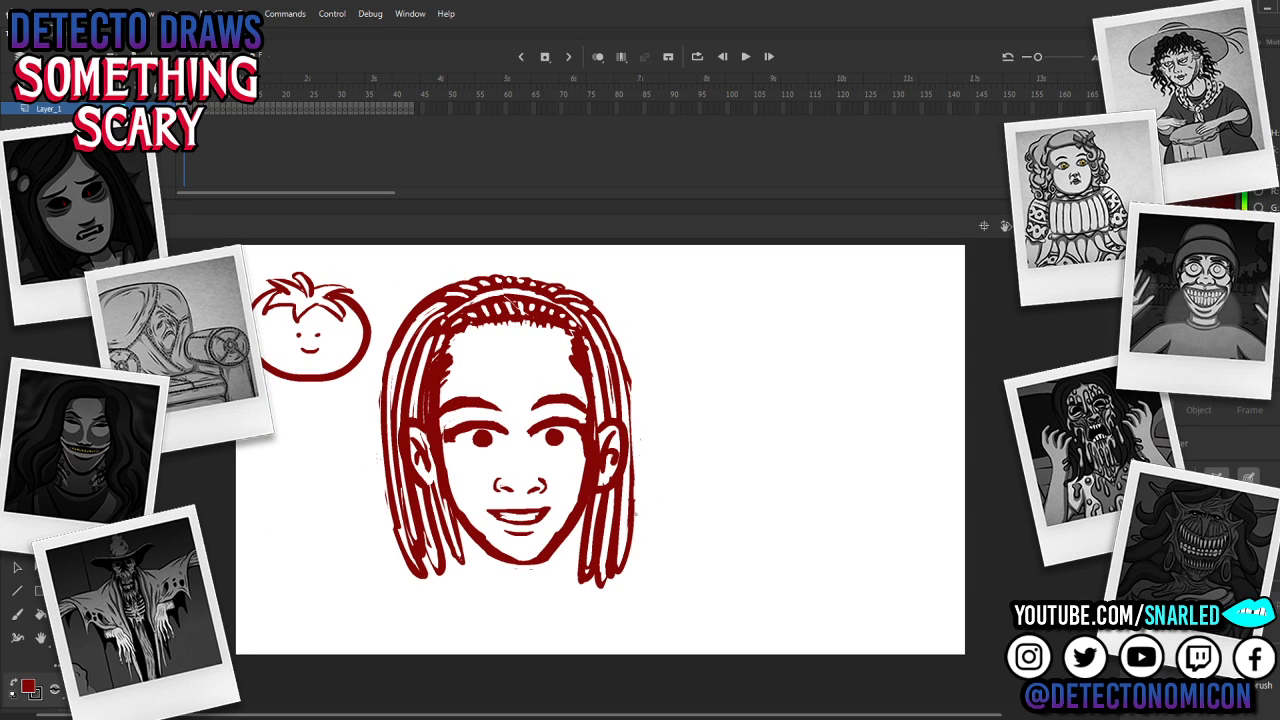
drag(628, 368, 635, 479)
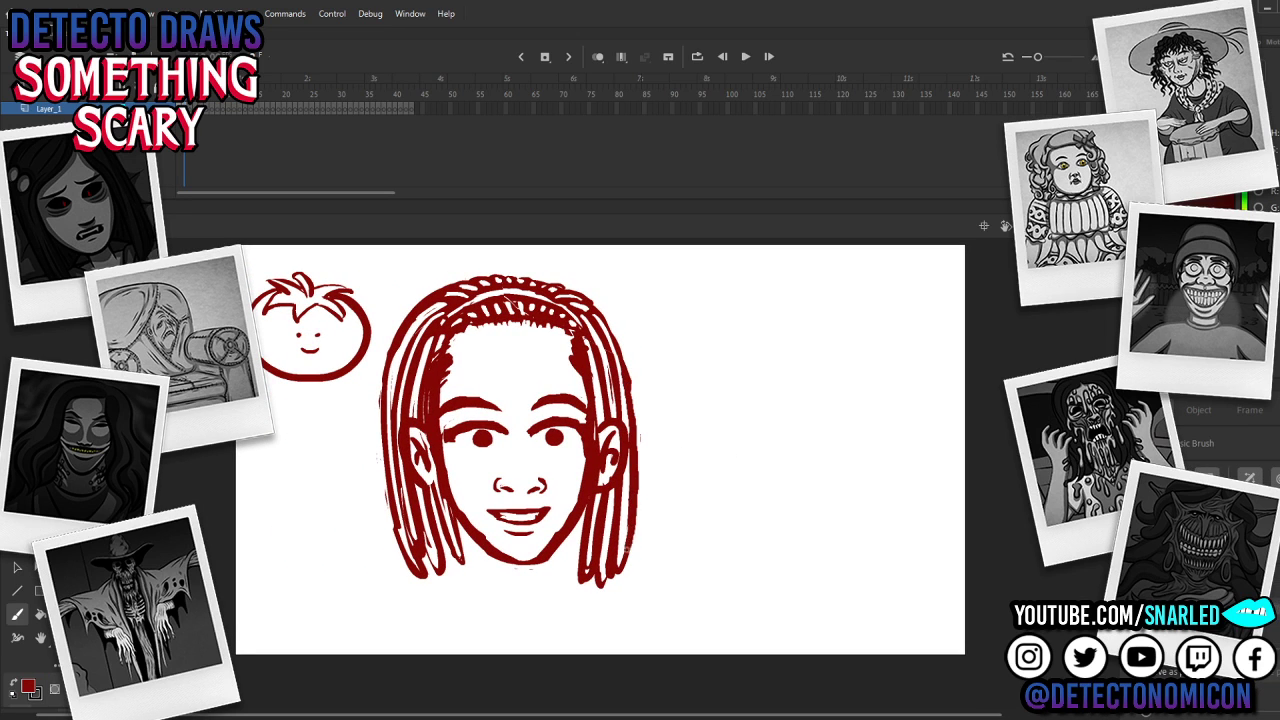
drag(743, 509, 720, 508)
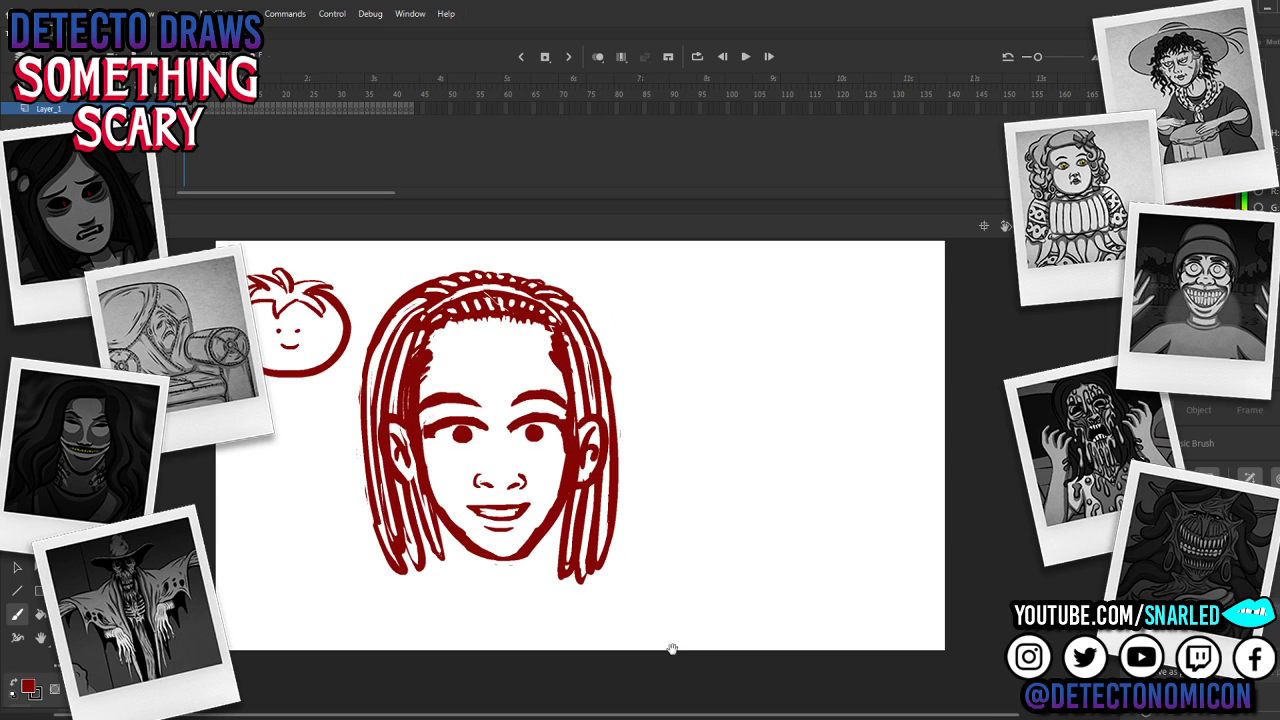
drag(607, 498, 605, 508)
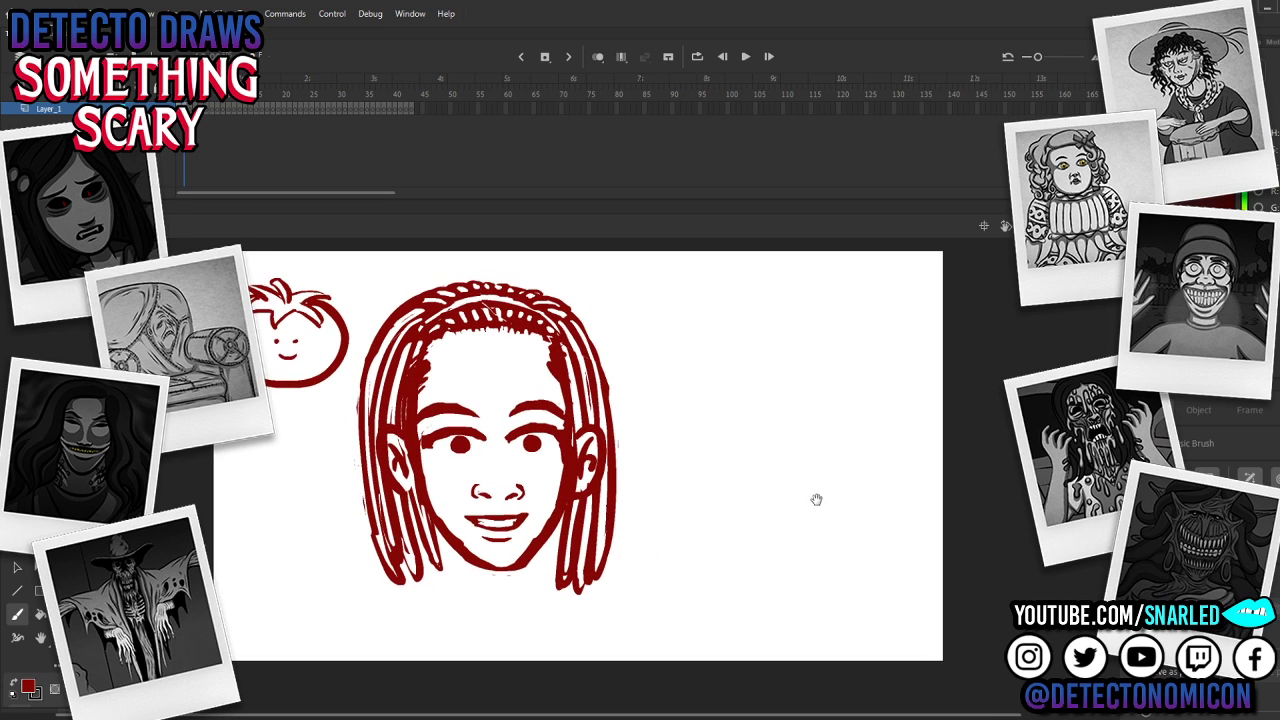
drag(816, 499, 749, 491)
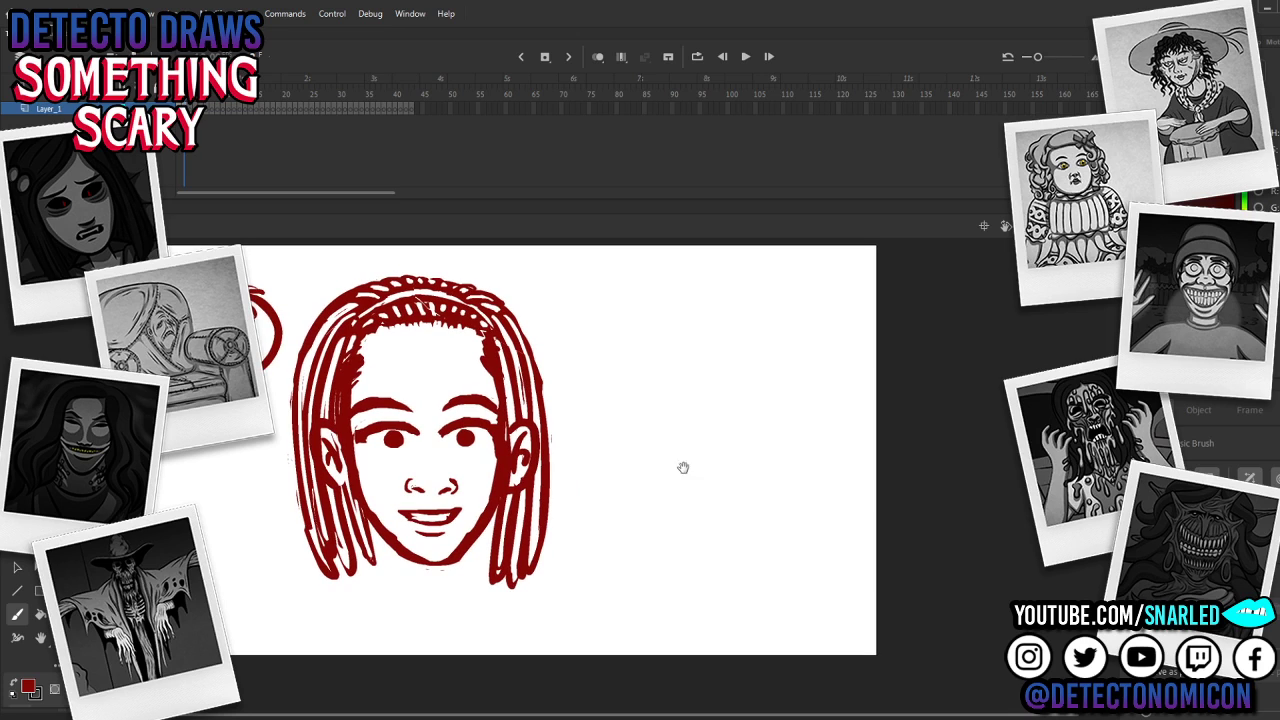
Step: Move the tomato below the chin, group it with the head and shift the group up and to the left
key(v)
mouse_move(165, 256)
mouse_down()
mouse_move(291, 402)
mouse_move(290, 388)
mouse_up()
mouse_move(287, 341)
mouse_down()
mouse_move(408, 595)
mouse_move(455, 640)
mouse_up()
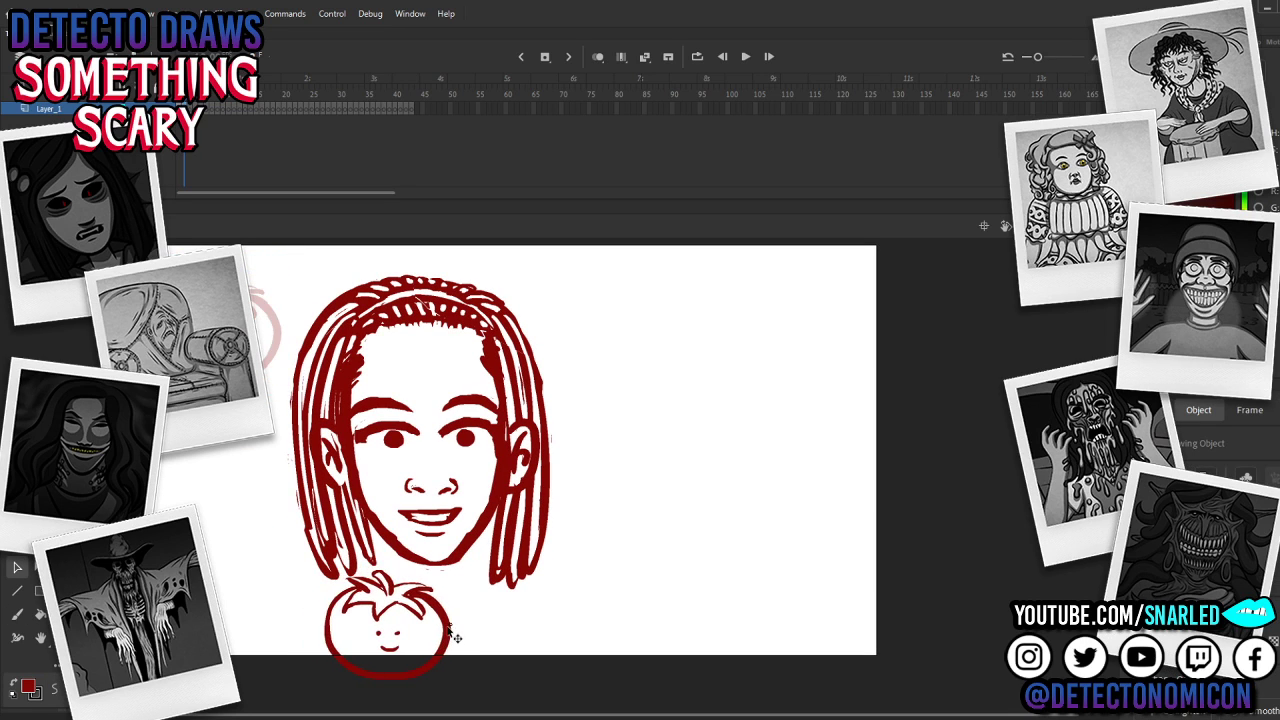
shift+click(467, 543)
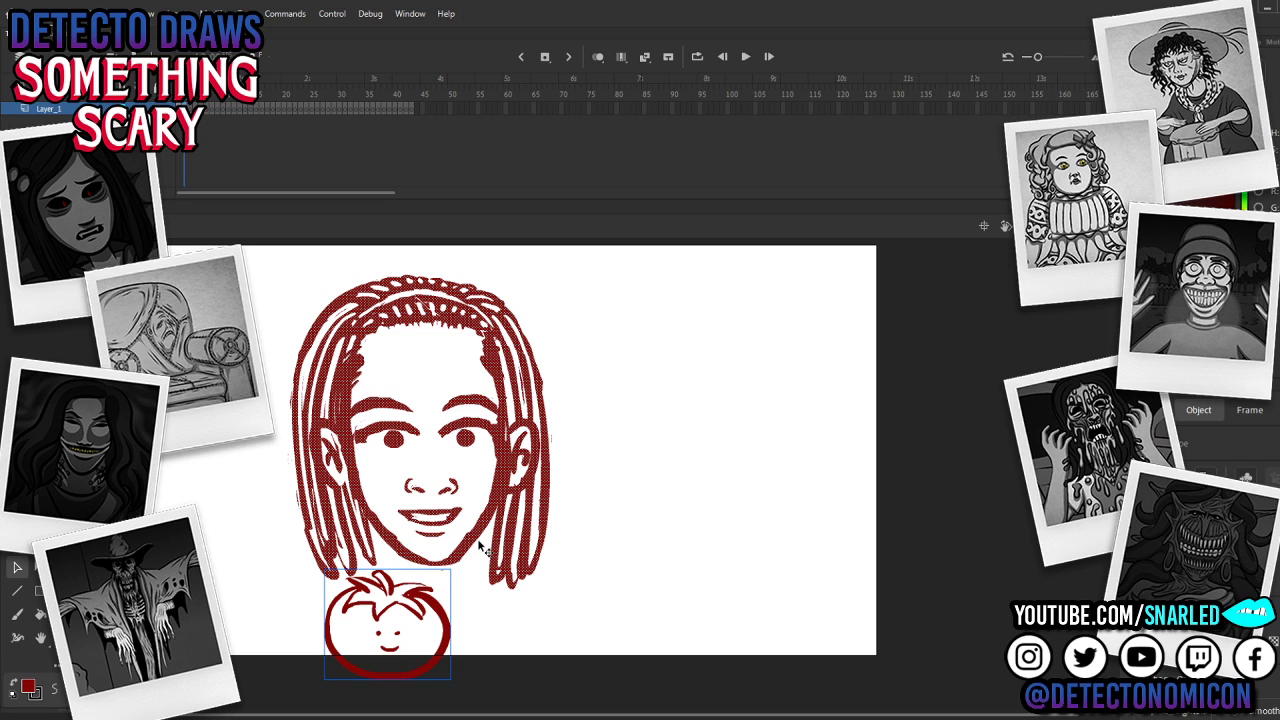
key(ctrl+g)
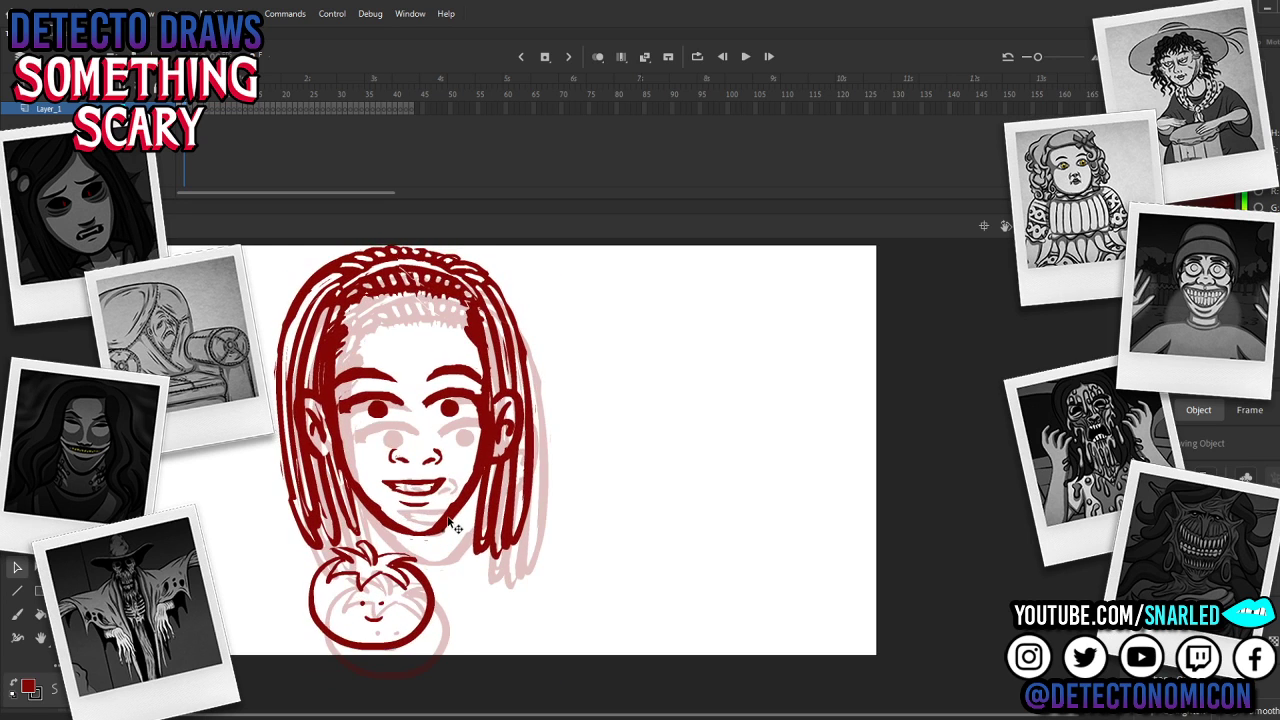
drag(593, 527, 549, 546)
key(b)
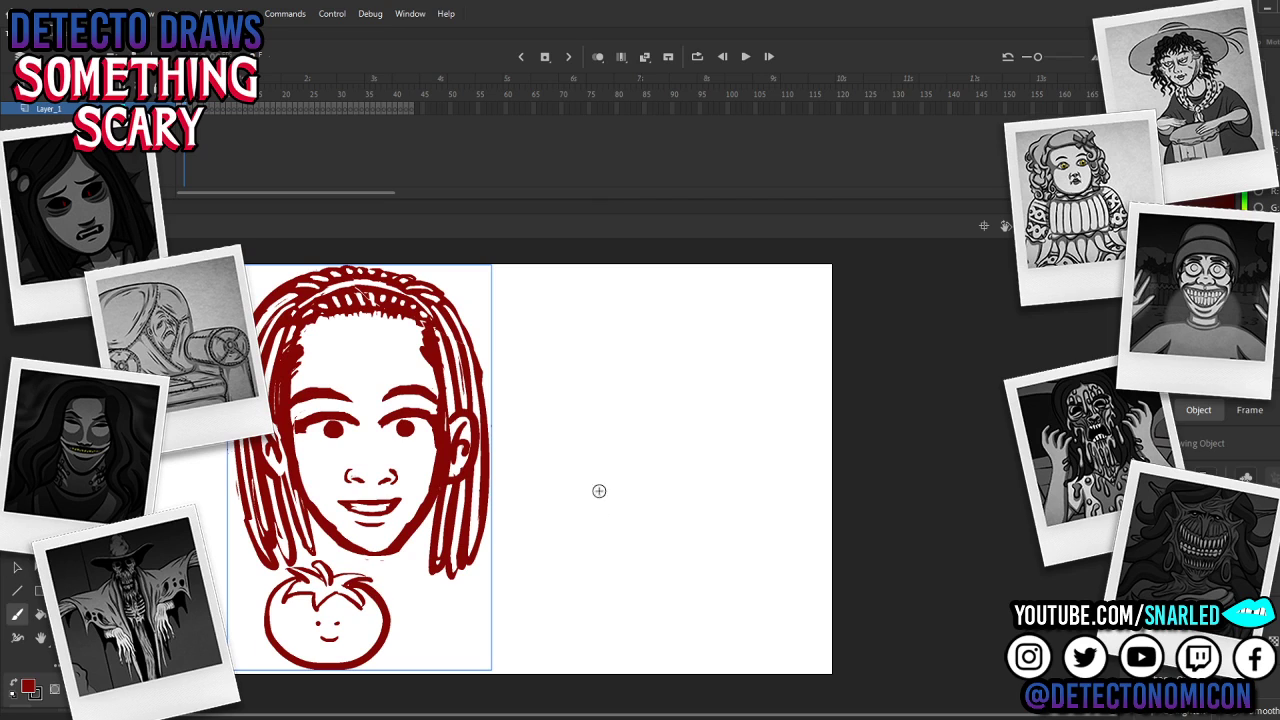
Step: Erase the tomato's dot eyes and redraw its face with small lidded eyes, eyebrows and a curved smile
drag(718, 502, 718, 508)
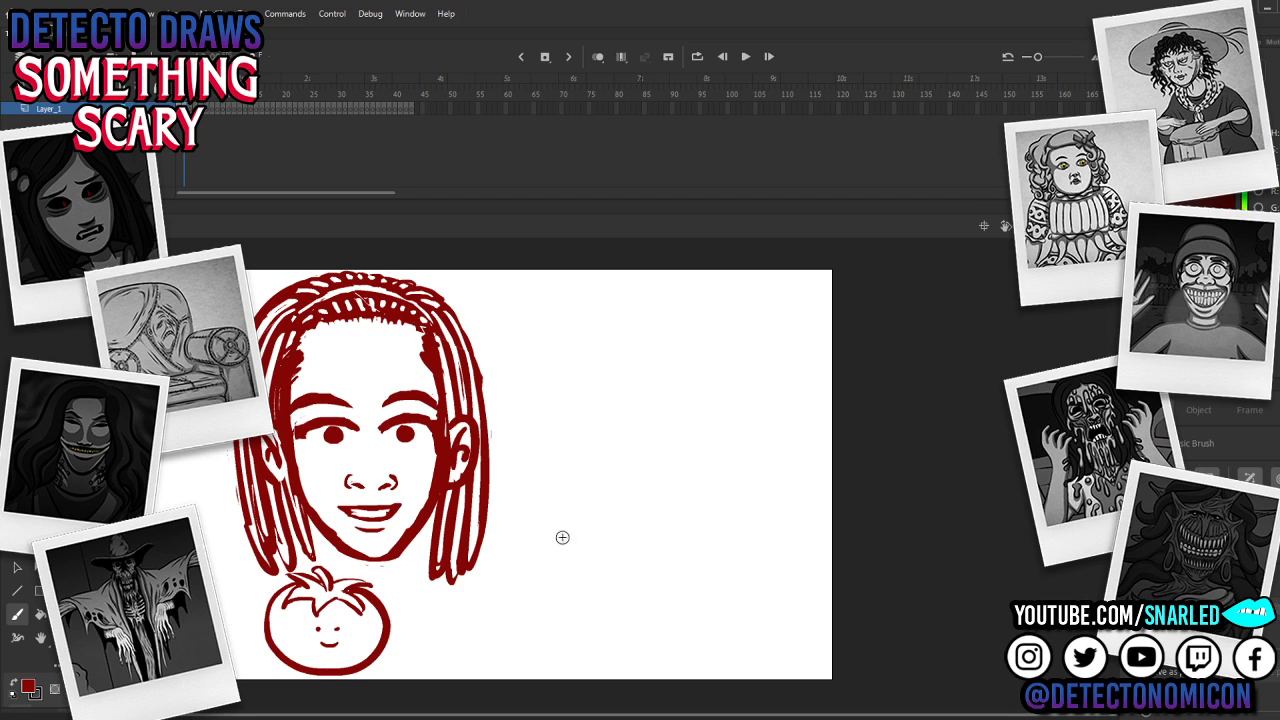
key(y)
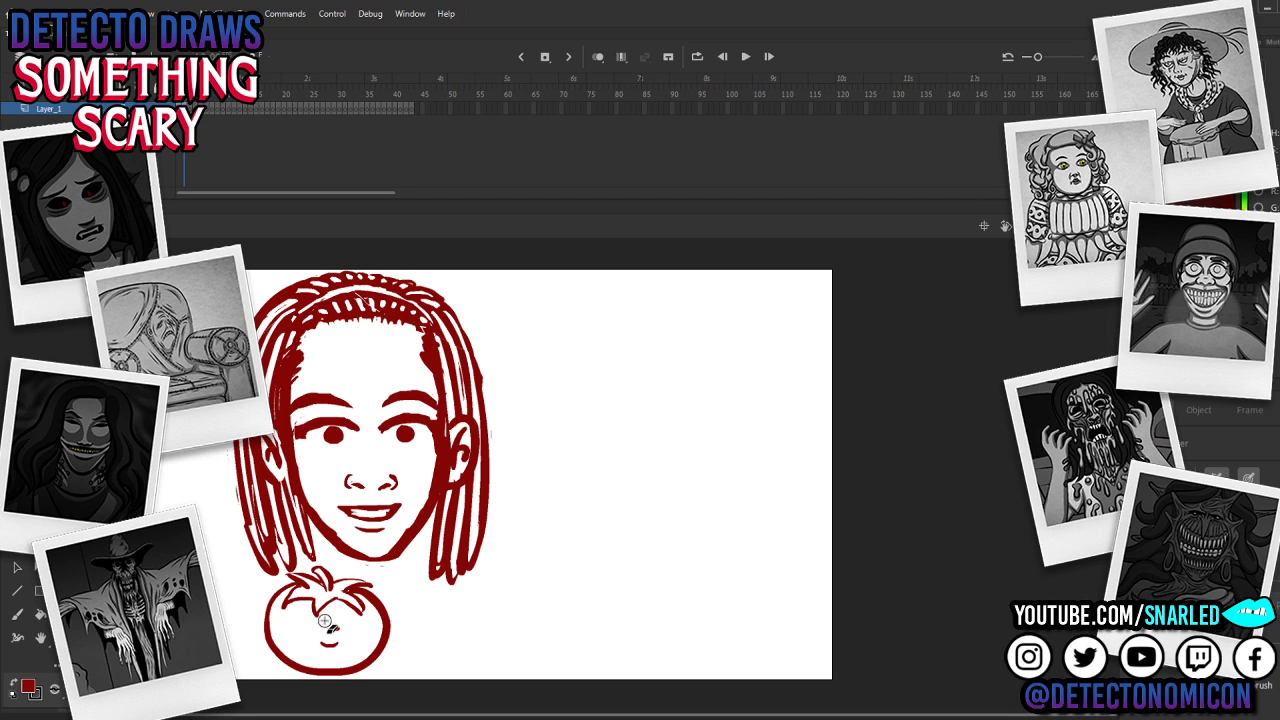
key(b)
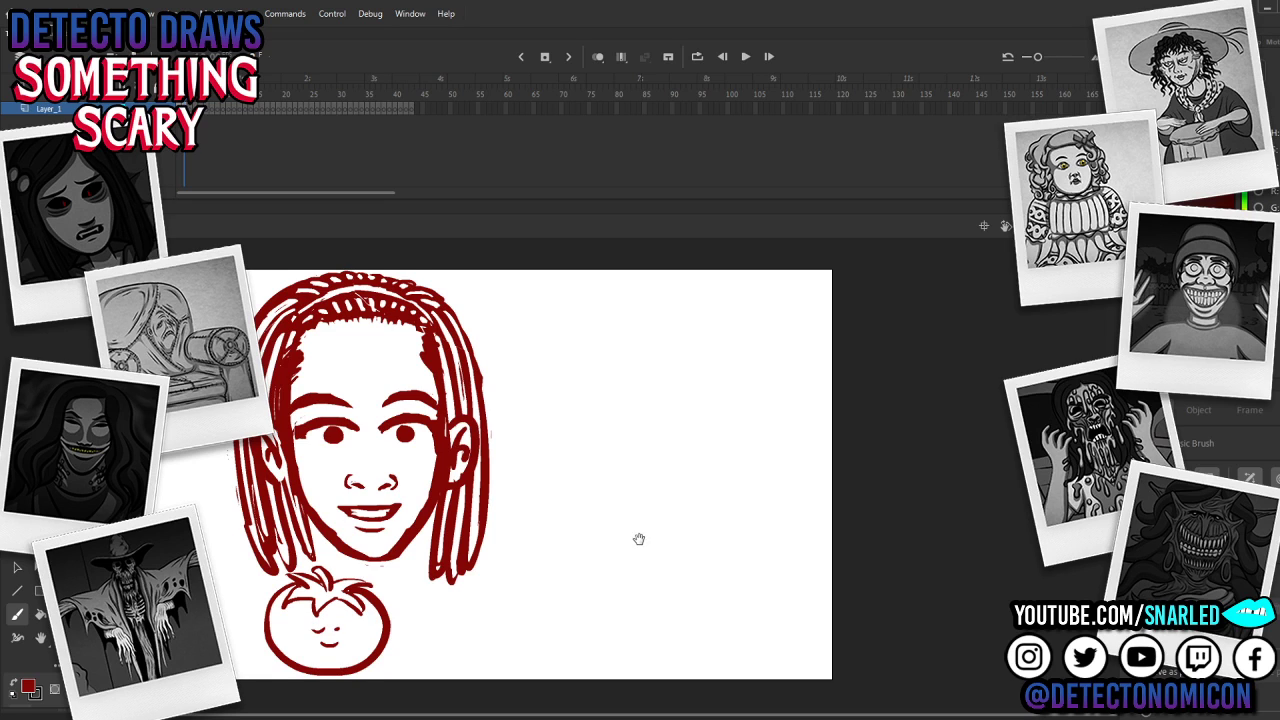
mouse_move(639, 540)
mouse_down()
mouse_move(629, 529)
mouse_move(625, 540)
mouse_up()
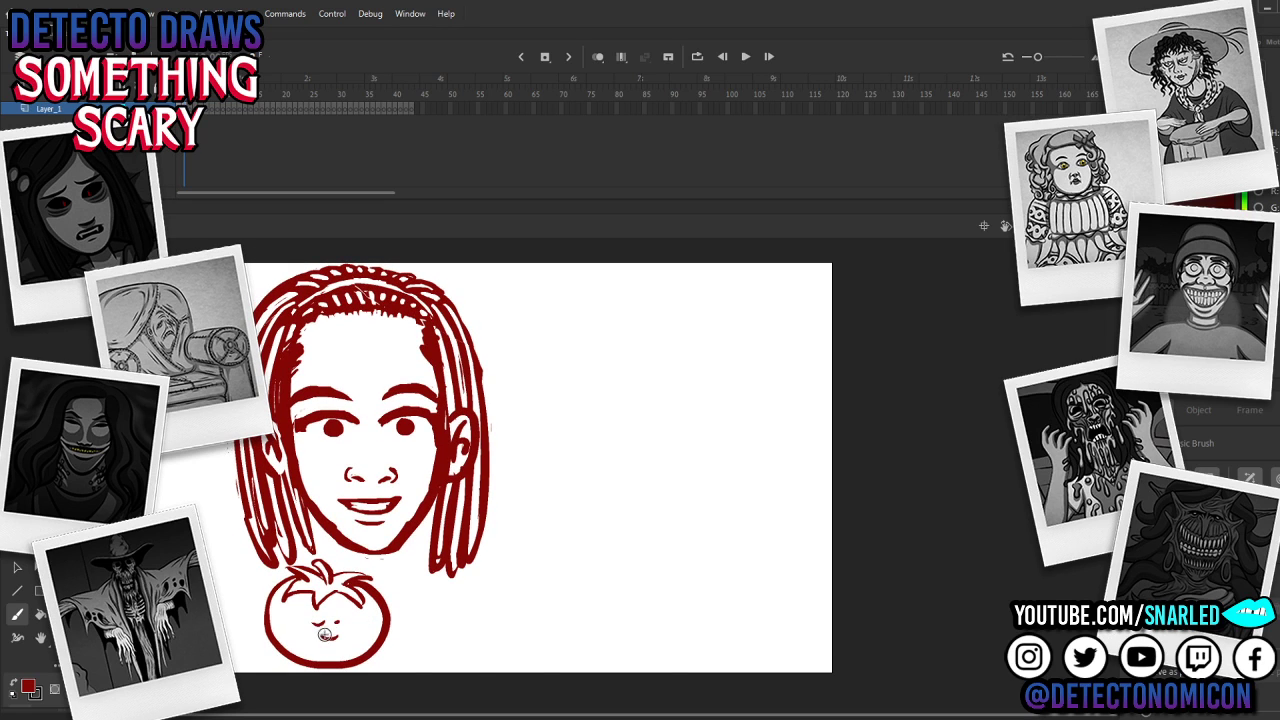
drag(318, 633, 335, 634)
drag(318, 604, 345, 608)
drag(606, 583, 606, 588)
mouse_move(560, 718)
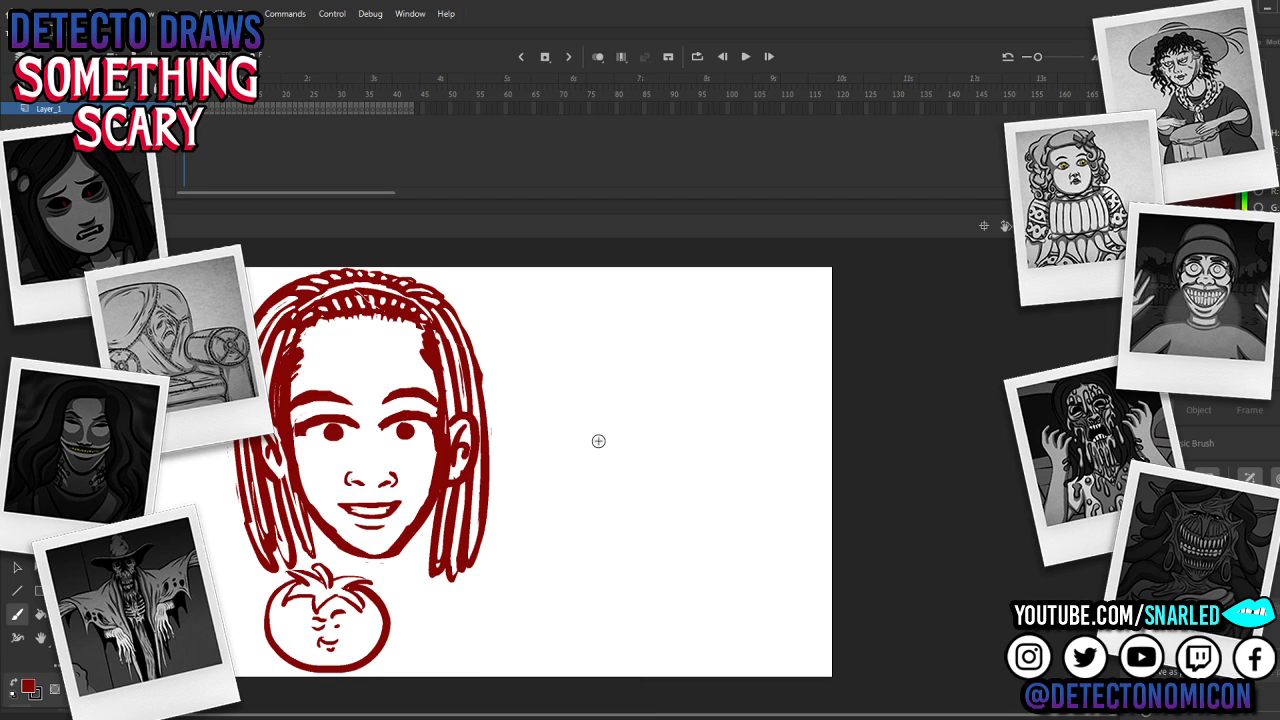
Step: Break apart the grouped drawing, lasso the tomato's facial features and adjust their placement and size inside the tomato
key(v)
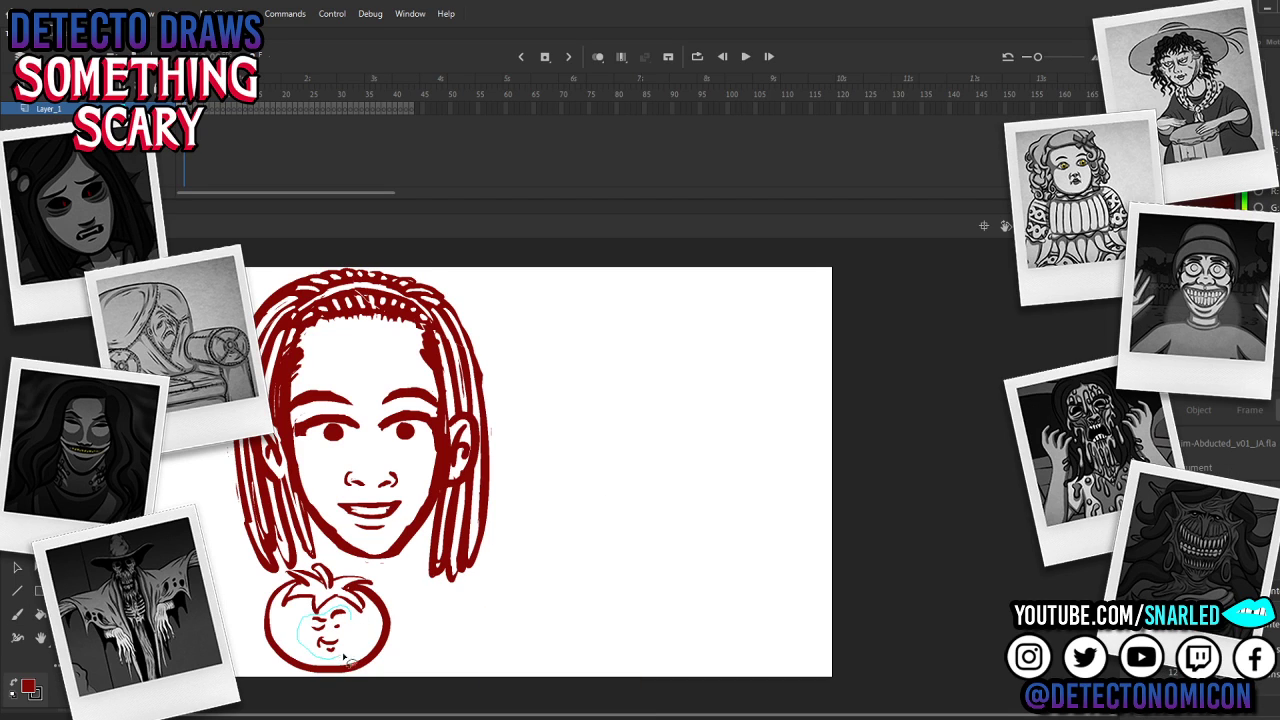
click(354, 627)
key(v)
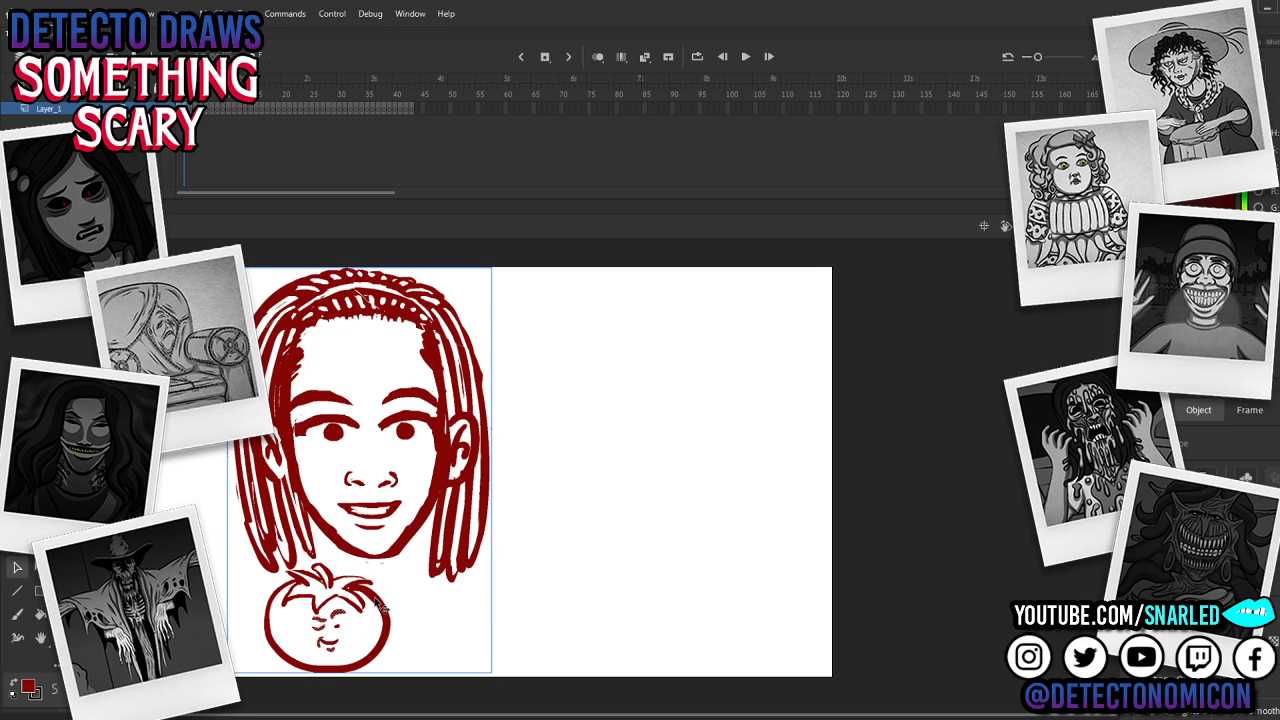
key(ctrl+b)
click(352, 626)
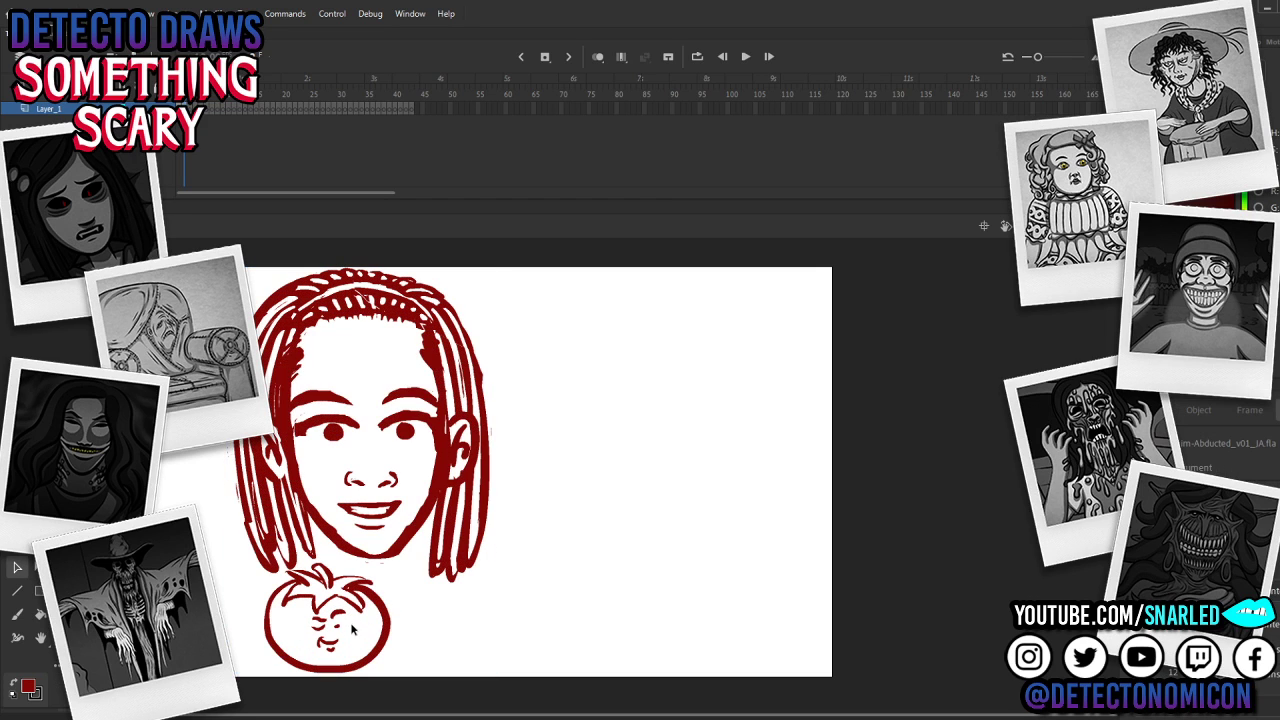
key(l)
mouse_move(306, 634)
mouse_down()
mouse_move(348, 664)
mouse_move(354, 632)
mouse_move(352, 656)
mouse_move(349, 641)
mouse_up()
key(q)
key(v)
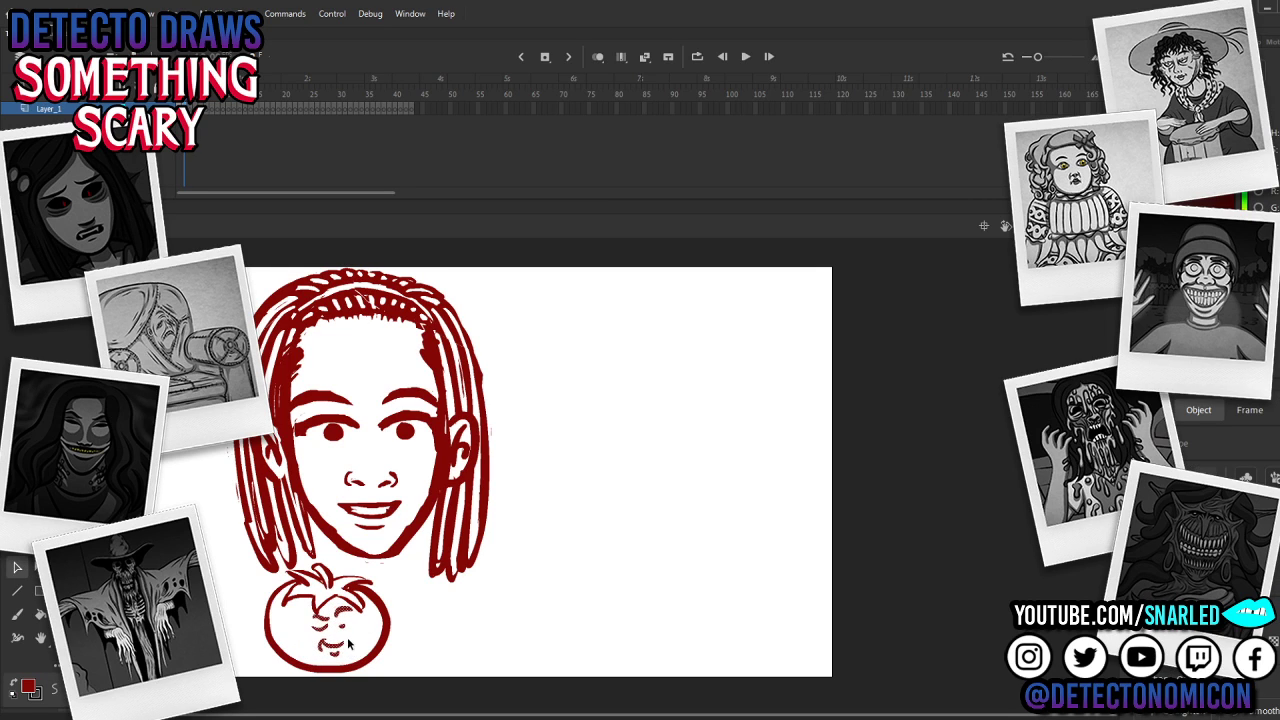
click(444, 603)
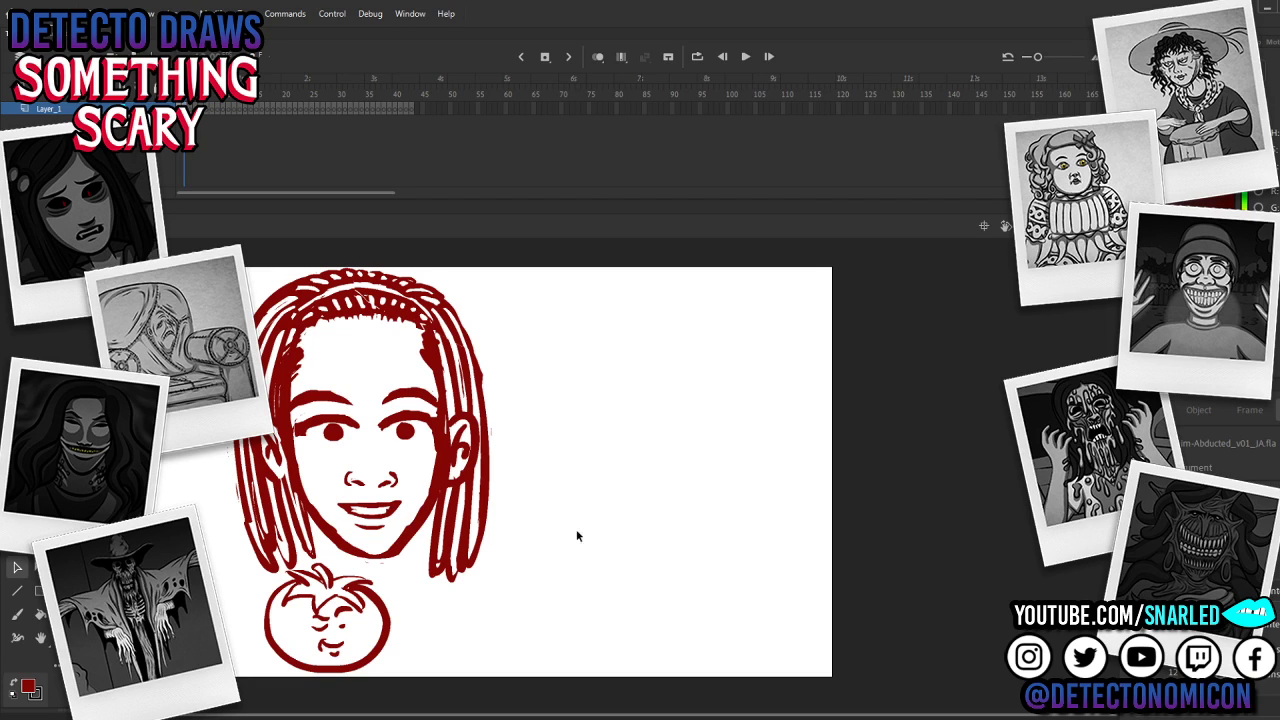
Step: Retouch the braids along the hairline and crown with brush and eraser, and save the file
key(b)
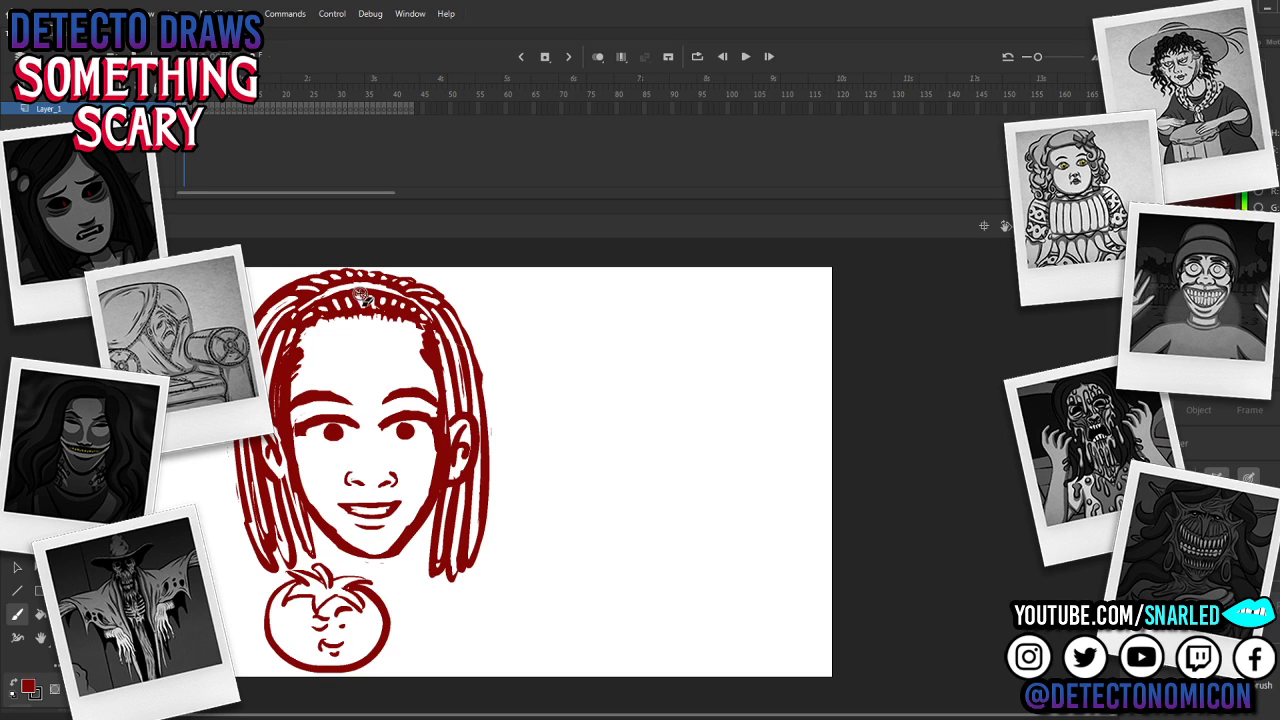
key(e)
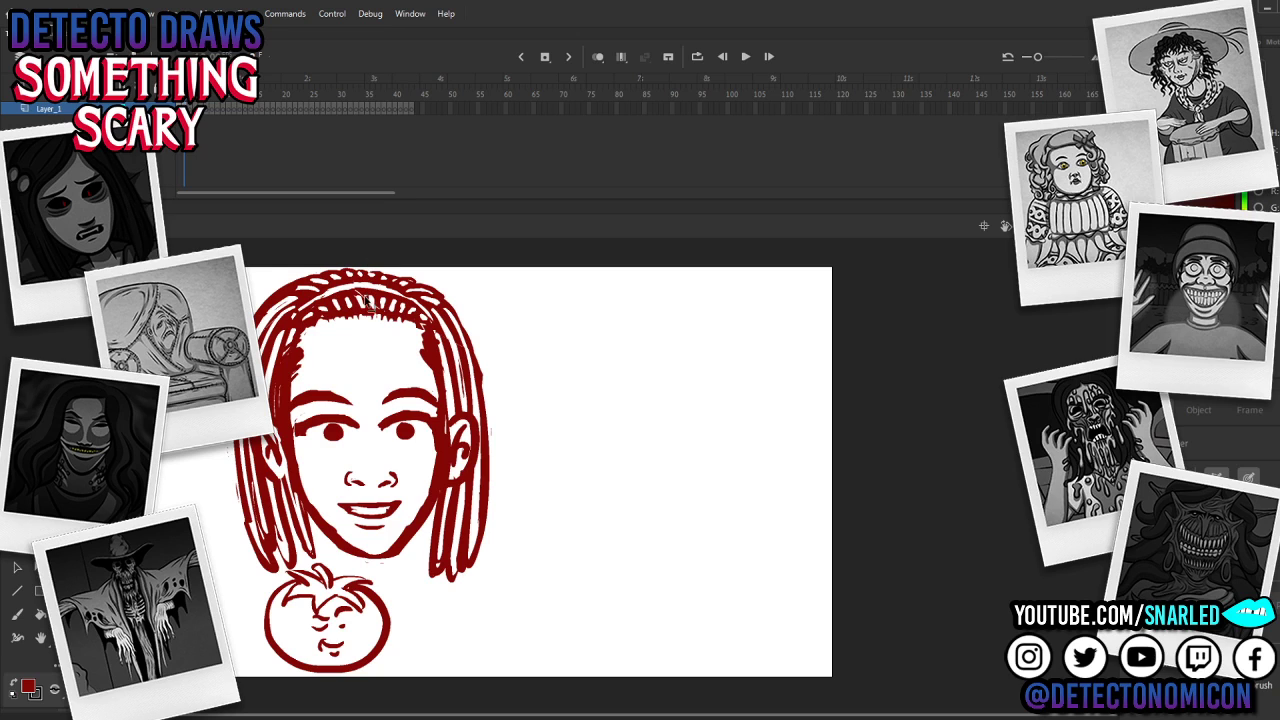
key(ctrl+a)
key(b)
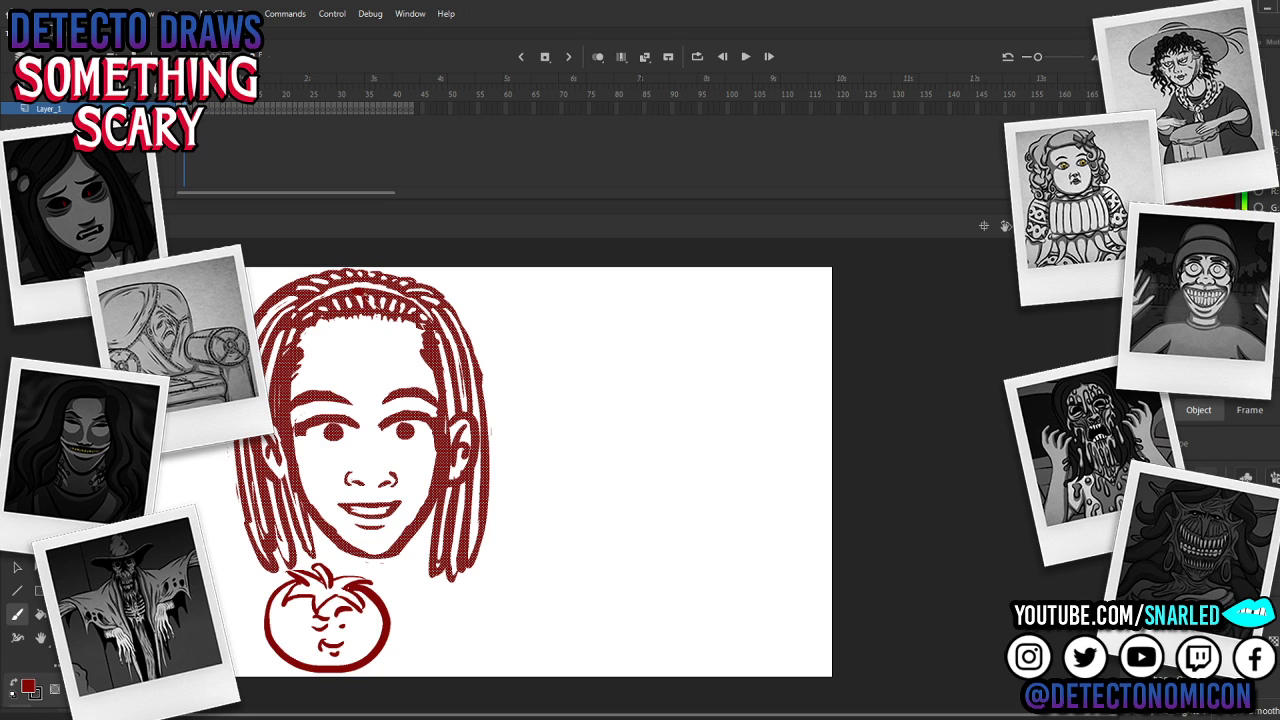
drag(367, 299, 378, 309)
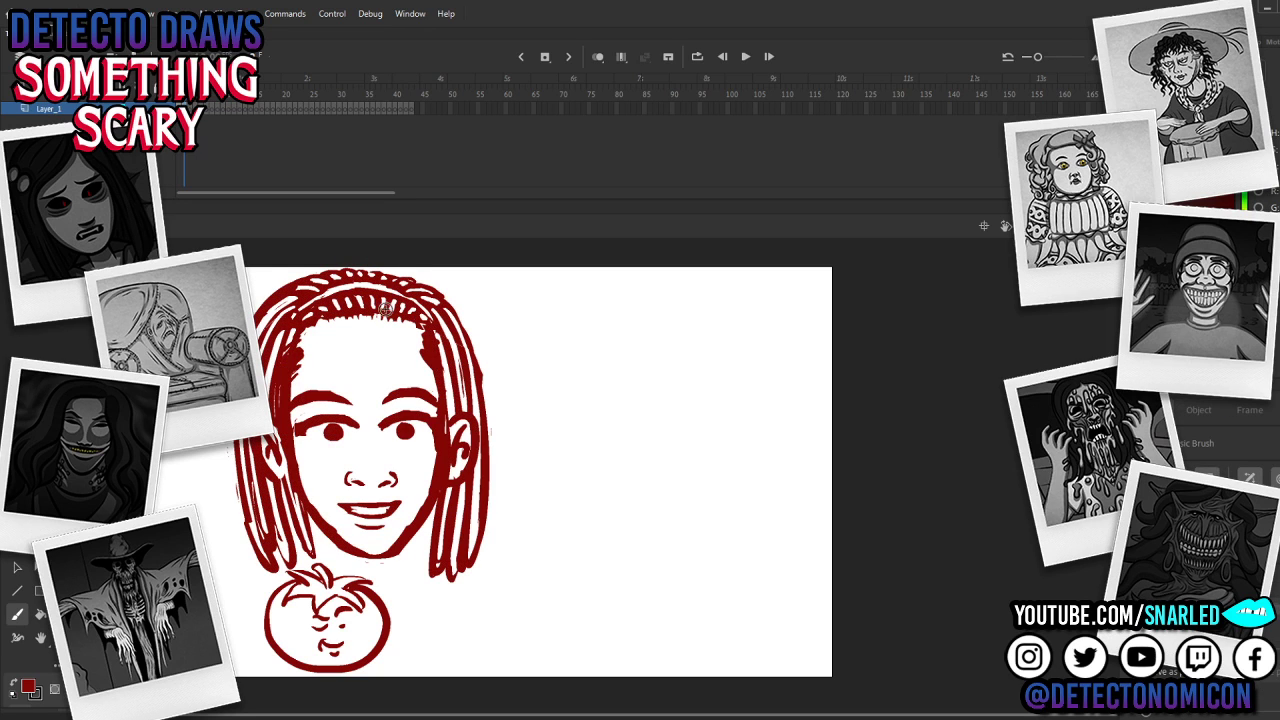
drag(501, 340, 507, 351)
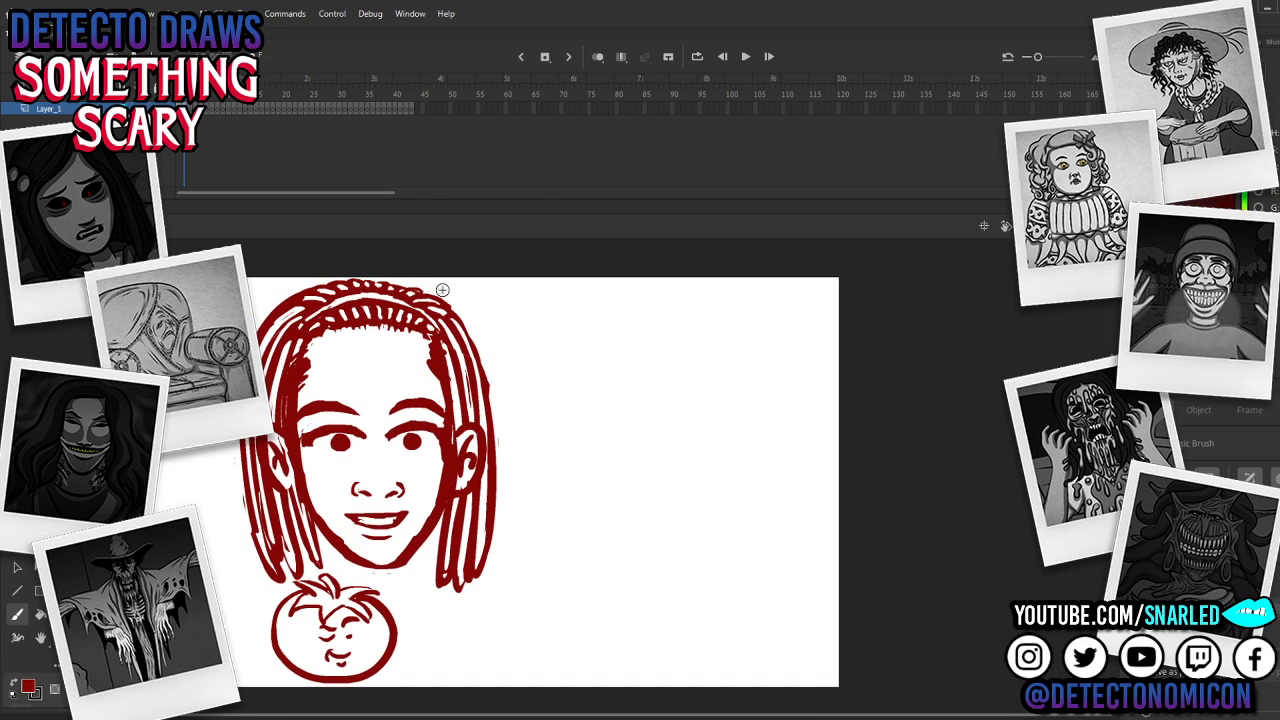
drag(416, 286, 422, 292)
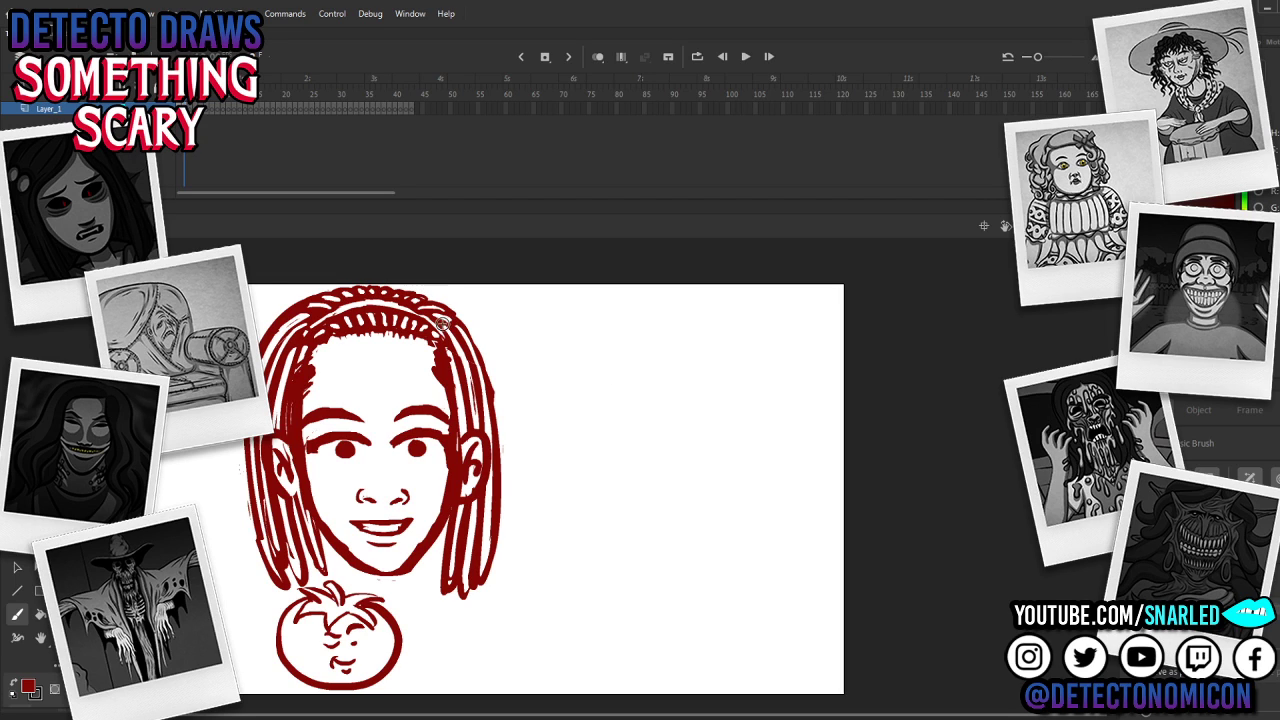
key(e)
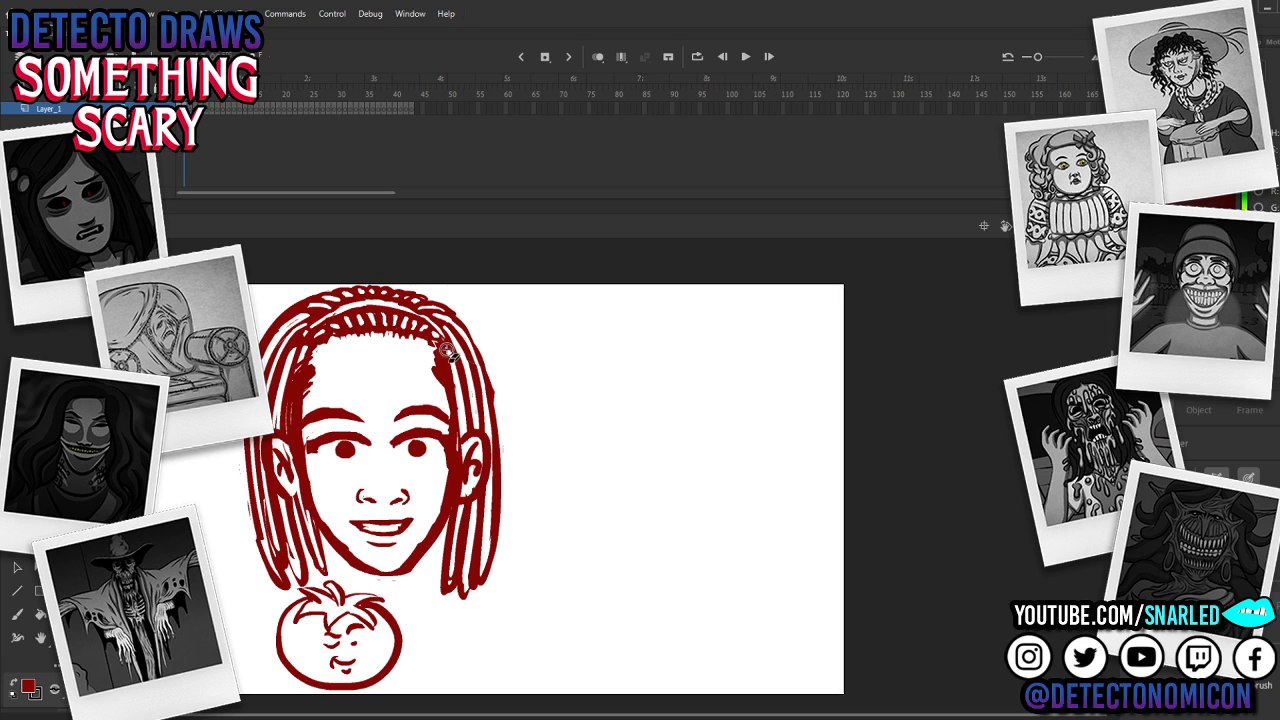
key(b)
key(ctrl+s)
key(space)
drag(661, 466, 652, 443)
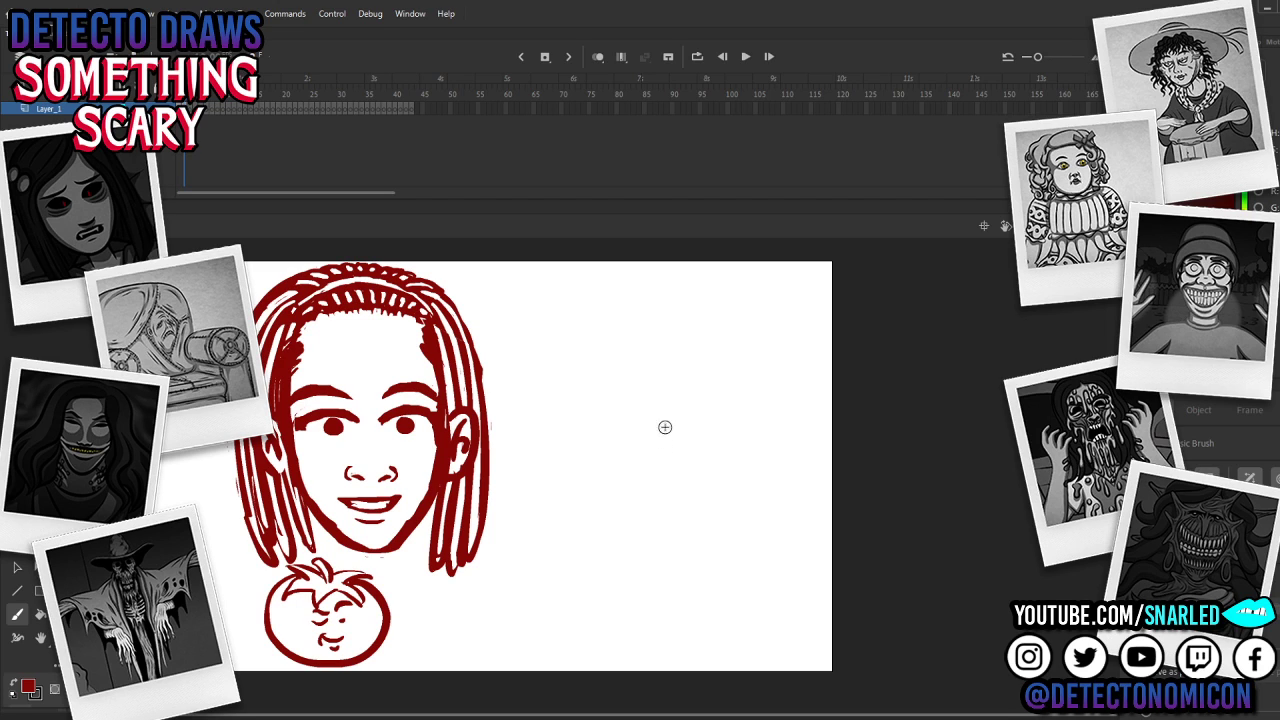
mouse_move(566, 363)
mouse_down()
mouse_move(618, 371)
mouse_move(594, 386)
mouse_up()
mouse_move(569, 384)
mouse_down()
mouse_move(694, 368)
mouse_move(705, 381)
mouse_move(677, 384)
mouse_up()
key(ctrl+z)
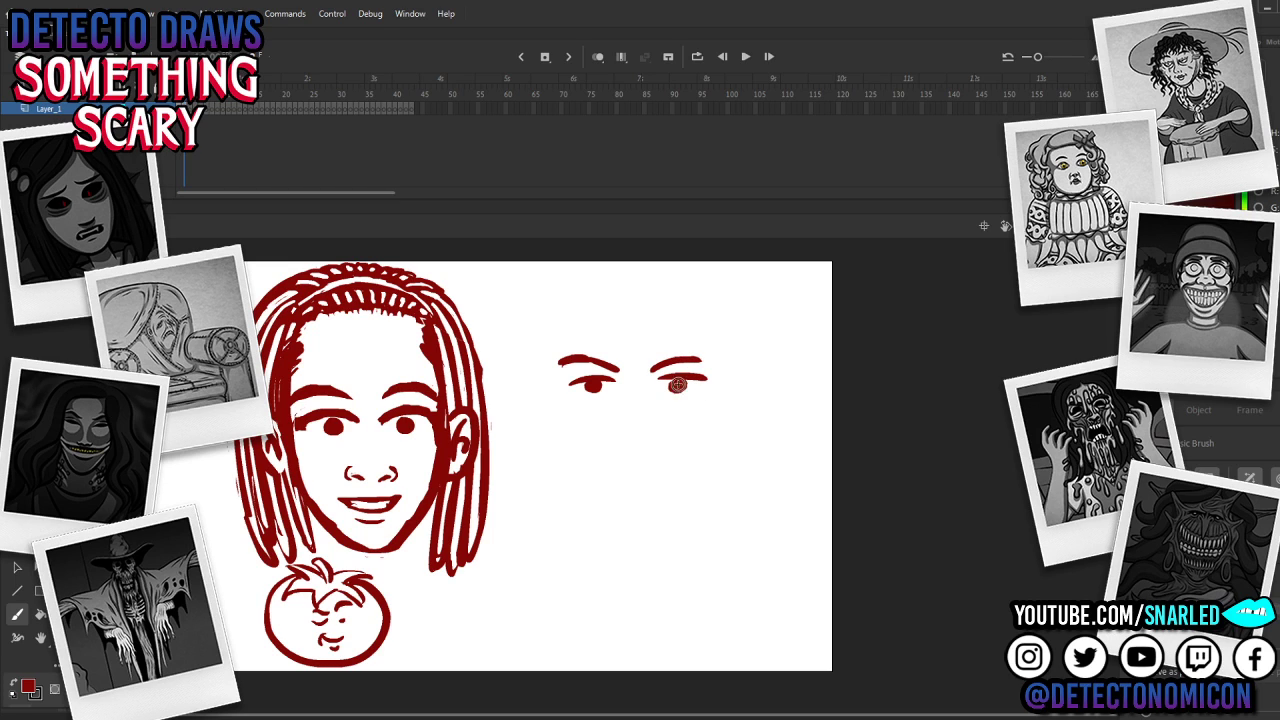
key(ctrl+z)
key(ctrl+z)
key(ctrl+z)
key(ctrl+z)
key(ctrl+z)
key(ctrl+z)
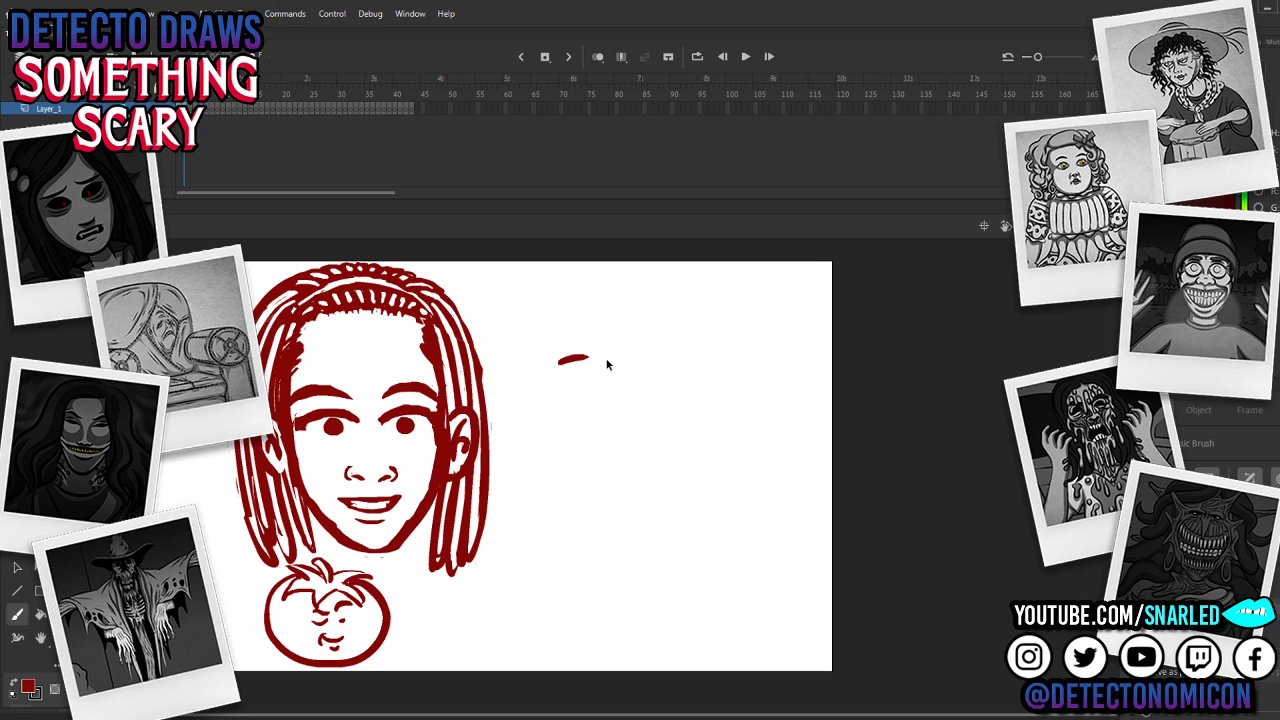
Step: Draw a pair of lidded eyes with arched eyebrows on the empty canvas to the right of the braided head
mouse_move(576, 372)
mouse_down()
mouse_move(611, 358)
mouse_move(629, 375)
mouse_move(584, 383)
mouse_move(608, 387)
mouse_move(660, 363)
mouse_move(687, 387)
mouse_up()
key(ctrl+z)
key(ctrl+z)
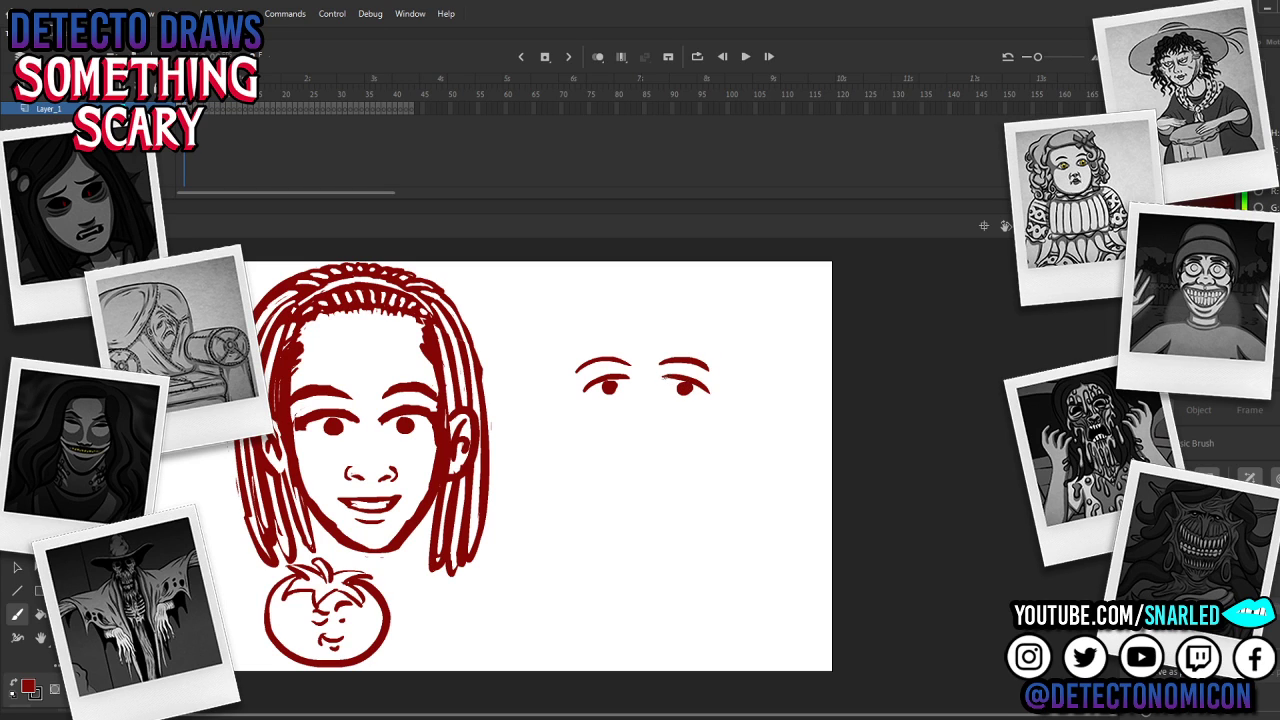
key(v)
click(434, 426)
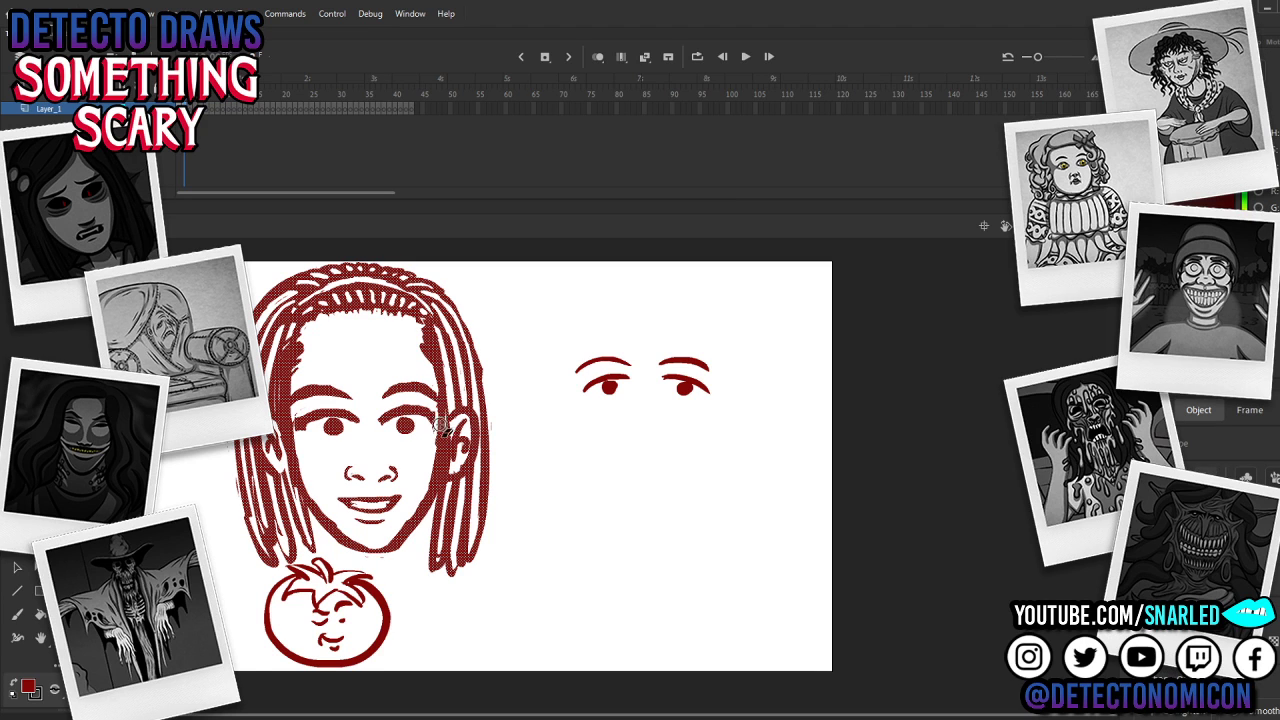
key(b)
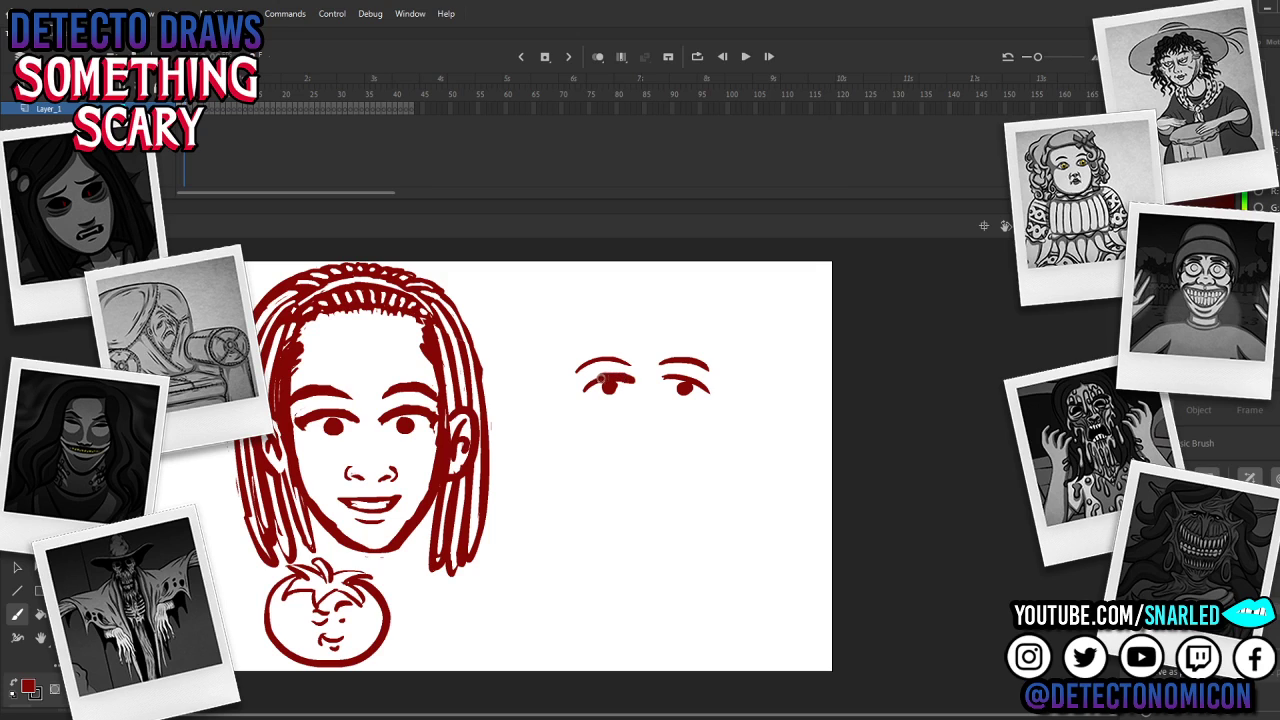
Step: Try to thicken the upper eyelids and rework an eyebrow on the new face, undoing the strokes
drag(602, 379, 586, 390)
mouse_move(666, 377)
mouse_down()
mouse_move(710, 390)
mouse_move(664, 378)
mouse_up()
key(ctrl+z)
key(ctrl+z)
drag(580, 367, 632, 372)
key(ctrl+z)
key(ctrl+z)
key(ctrl+z)
key(ctrl+z)
Step: Replace the new face's eyes with smaller, flatter-lidded ones and draw a wide smiling mouth beneath them
key(v)
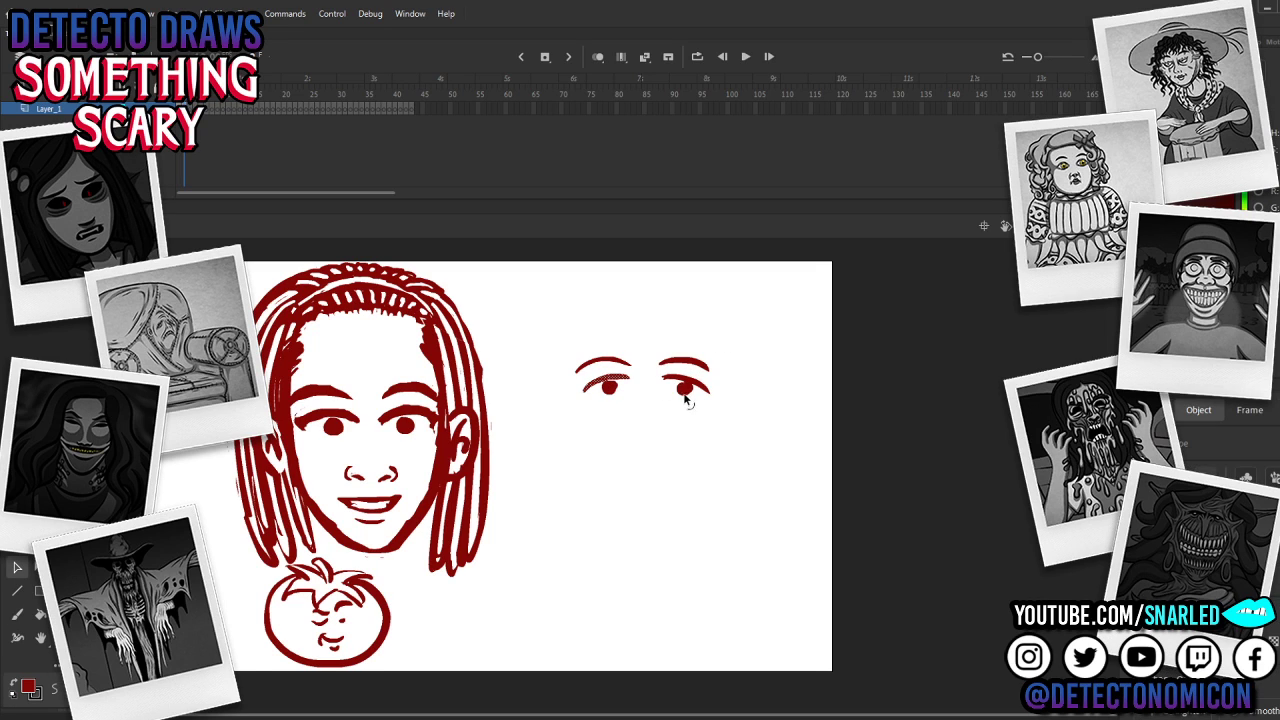
click(685, 396)
key(Delete)
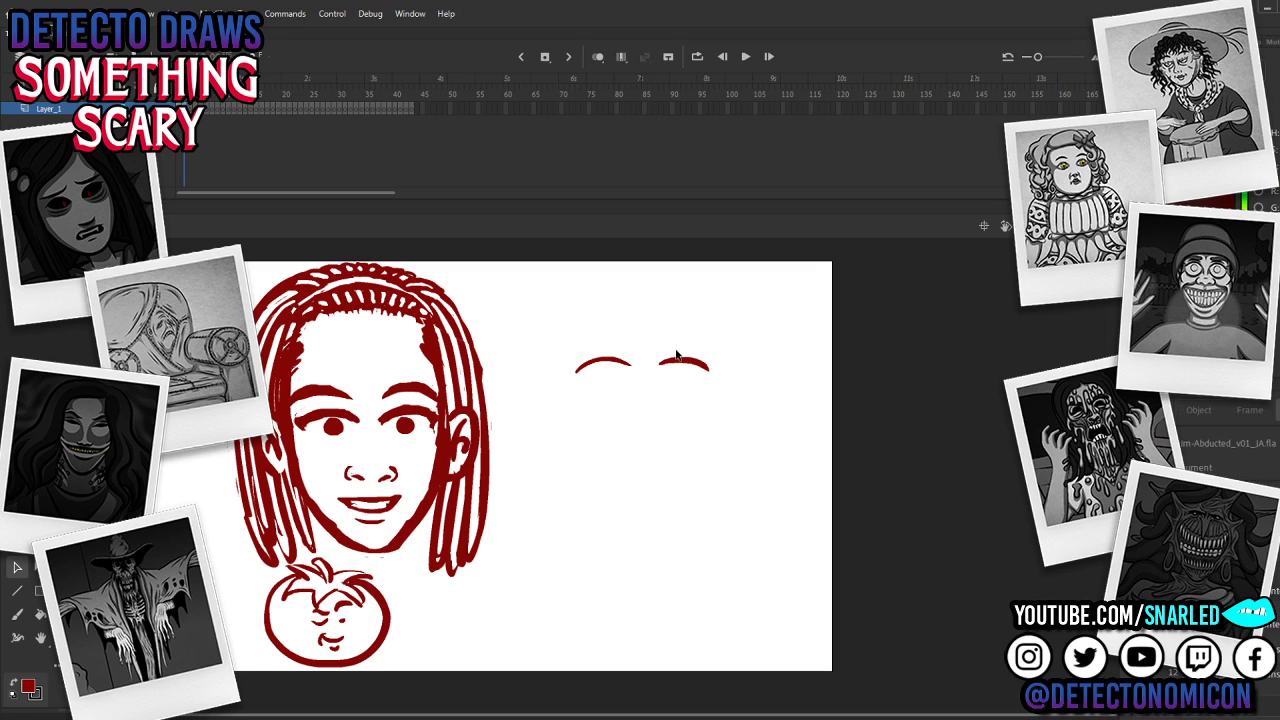
key(b)
drag(585, 389, 702, 391)
key(ctrl+z)
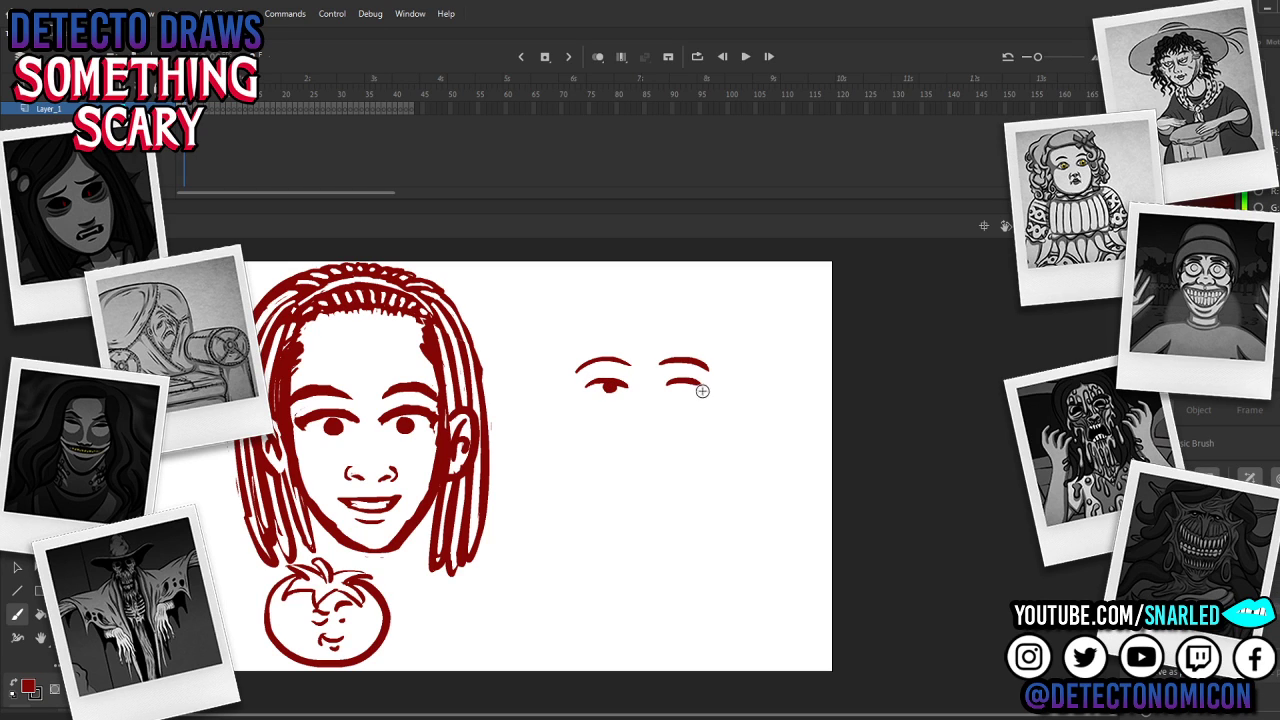
click(683, 386)
mouse_move(614, 438)
mouse_down()
mouse_move(681, 439)
mouse_move(652, 446)
mouse_move(671, 447)
mouse_up()
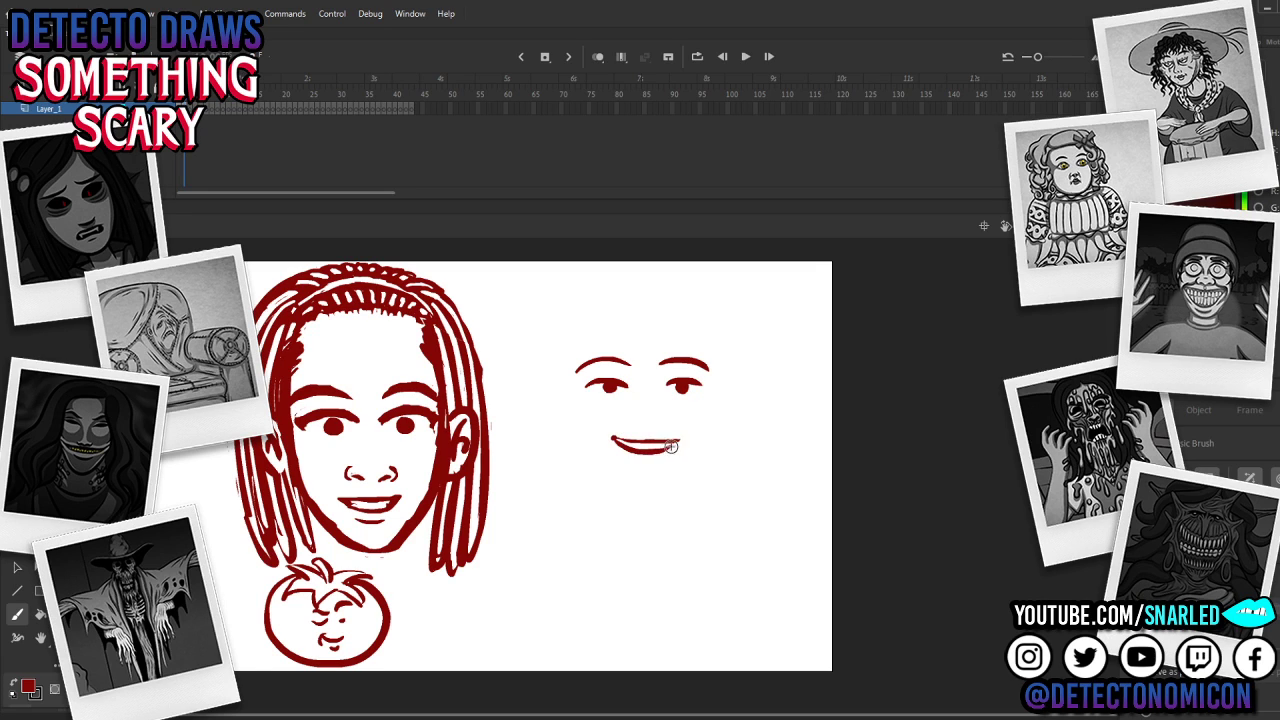
Step: Delete the new face's eyebrows and redraw them as slightly higher arches above the eyes
key(v)
shift+click(697, 363)
key(Delete)
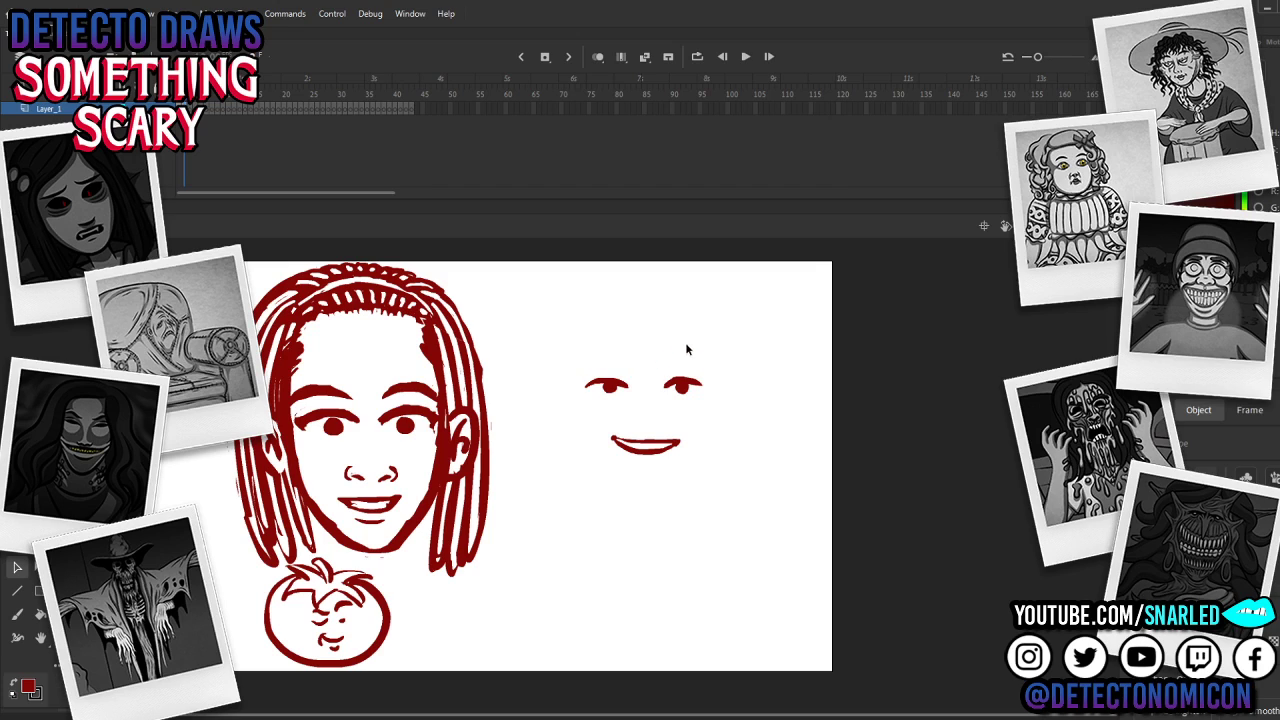
key(b)
mouse_move(582, 366)
mouse_down()
mouse_move(622, 352)
mouse_move(616, 378)
mouse_move(629, 385)
mouse_move(701, 385)
mouse_move(706, 358)
mouse_up()
key(ctrl+z)
key(ctrl+z)
key(ctrl+z)
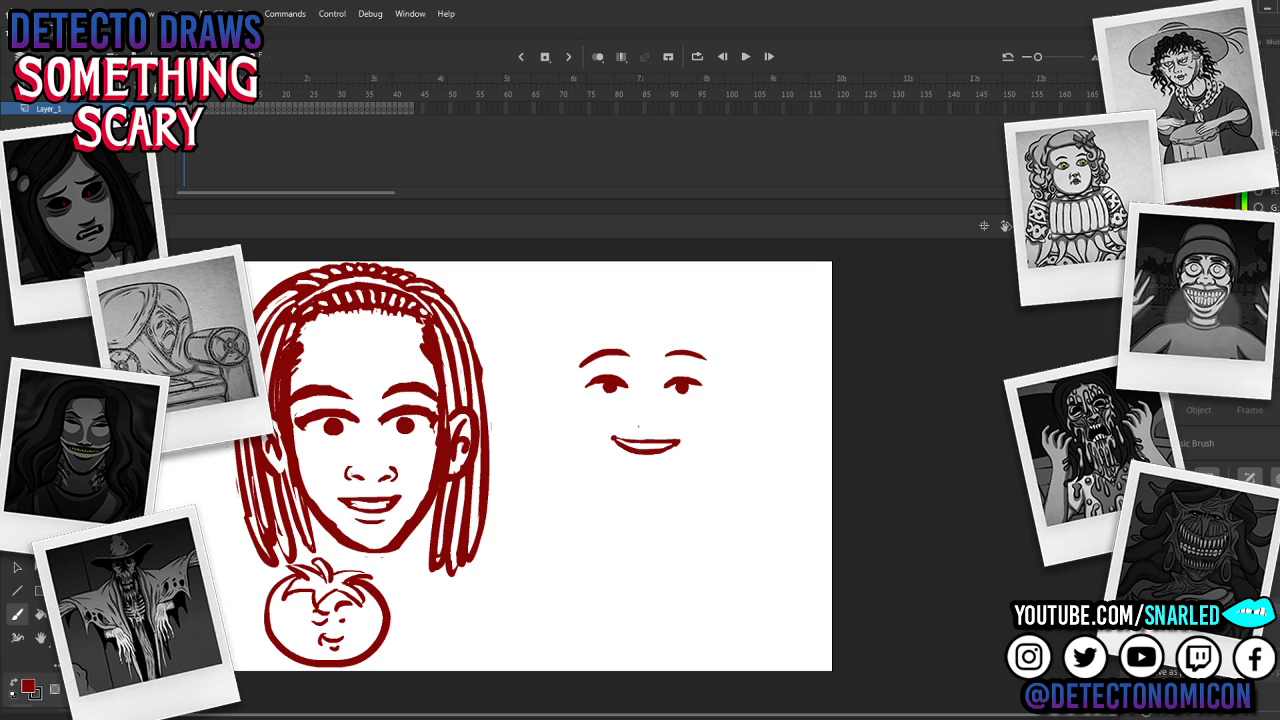
Step: Draw a small nose between the new face's eyes and mouth and move the mouth slightly down
drag(638, 427, 663, 430)
key(v)
click(658, 452)
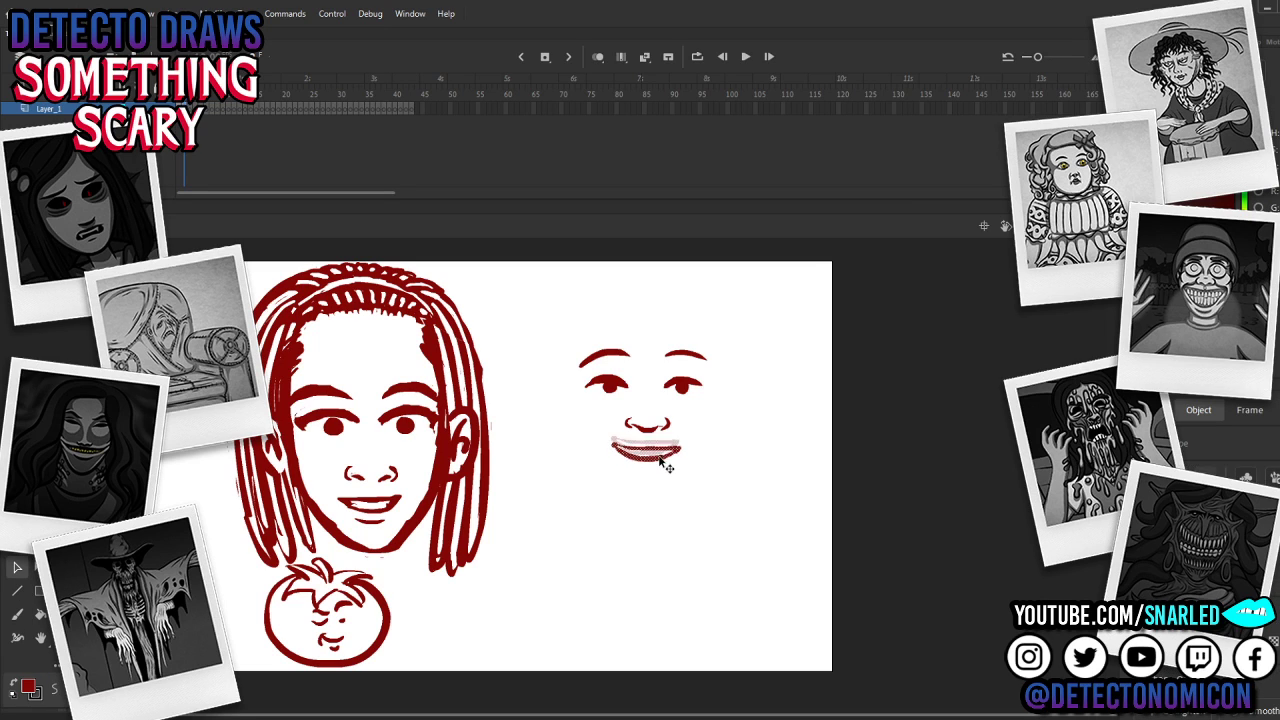
drag(660, 459, 668, 452)
Step: Dab a curved hairline of short dots across the top of the new face's forehead
key(b)
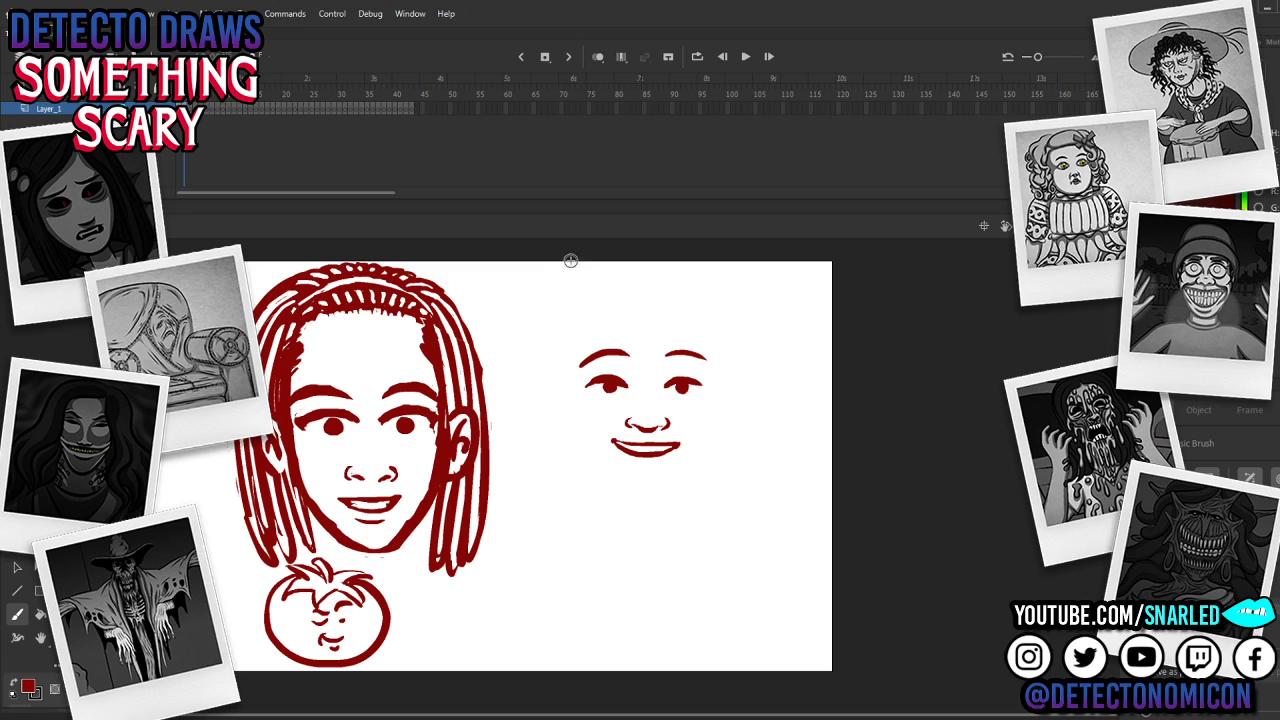
mouse_move(584, 327)
mouse_down()
mouse_move(658, 305)
mouse_move(710, 344)
mouse_up()
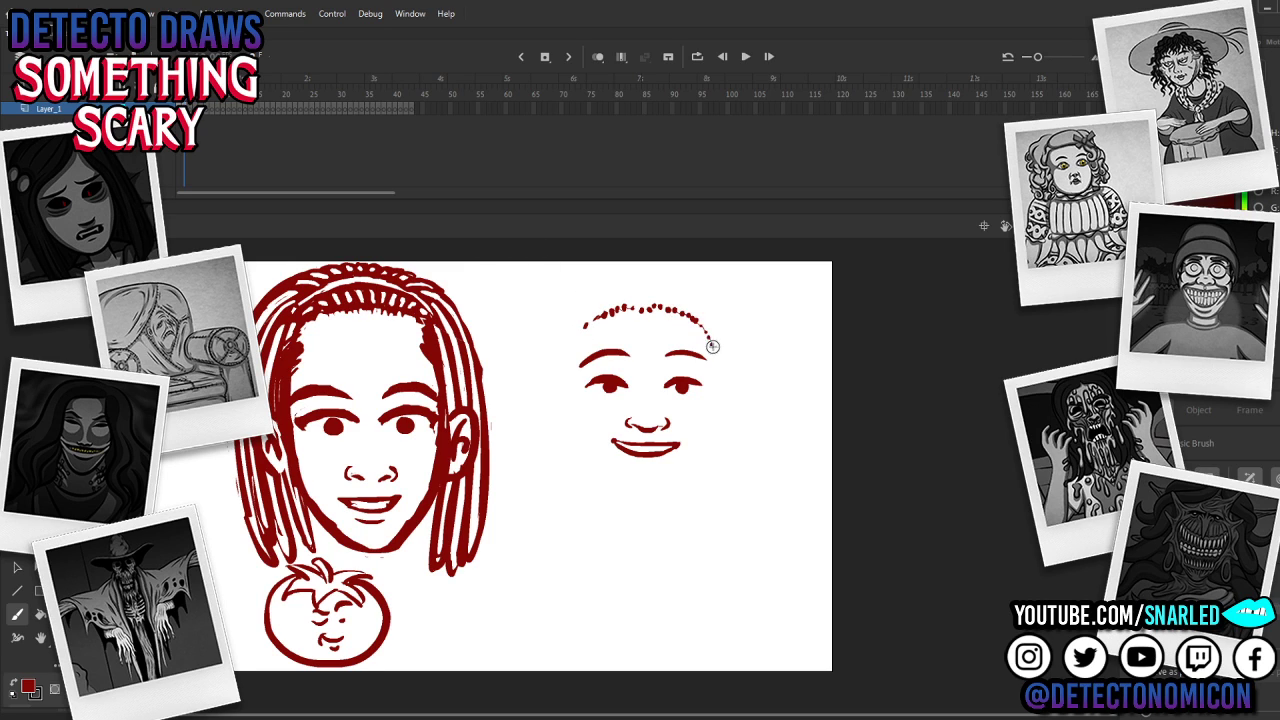
click(575, 333)
Step: Retouch the braided face's mouth with eraser and brush and shift its nose slightly to the right
key(e)
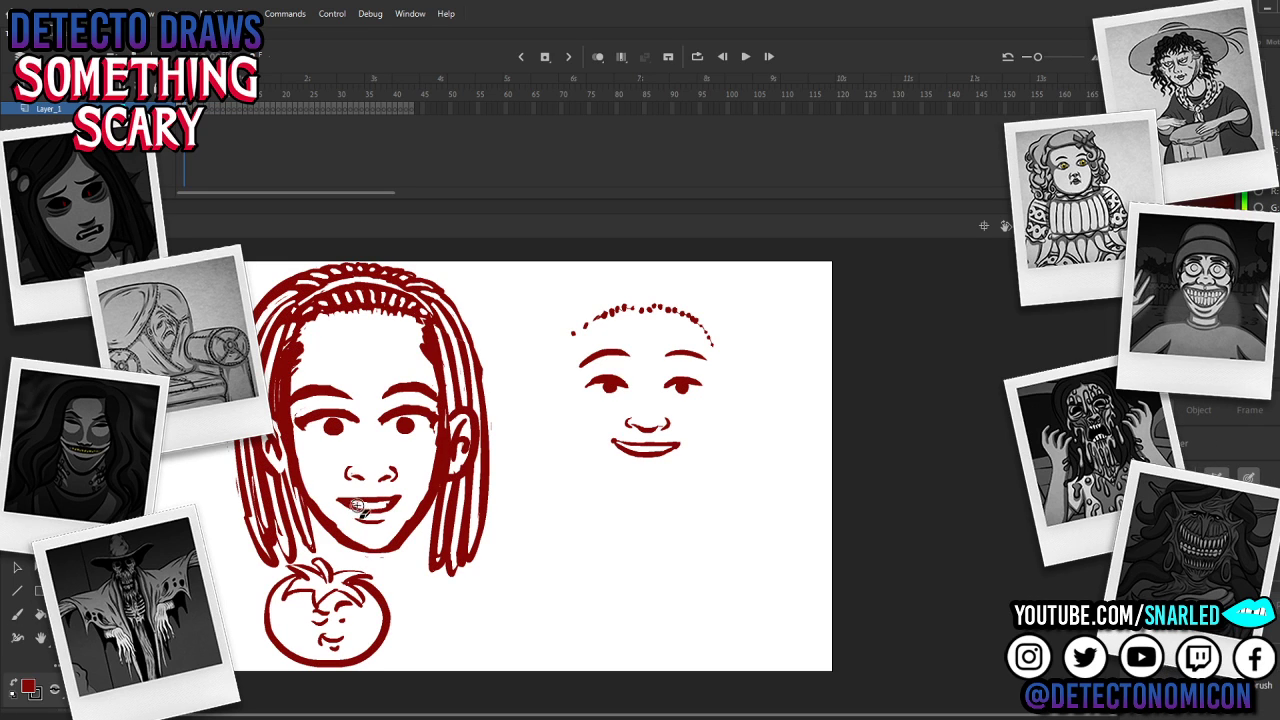
drag(364, 508, 348, 505)
key(b)
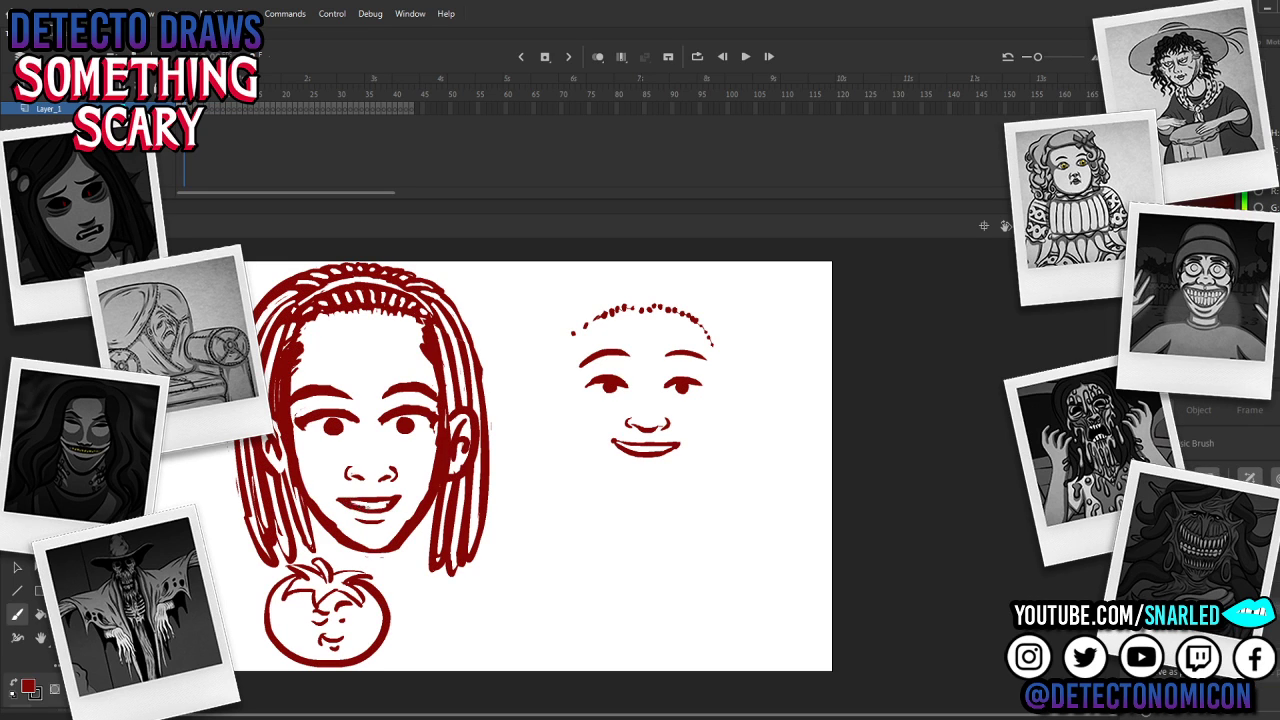
key(ctrl+z)
key(e)
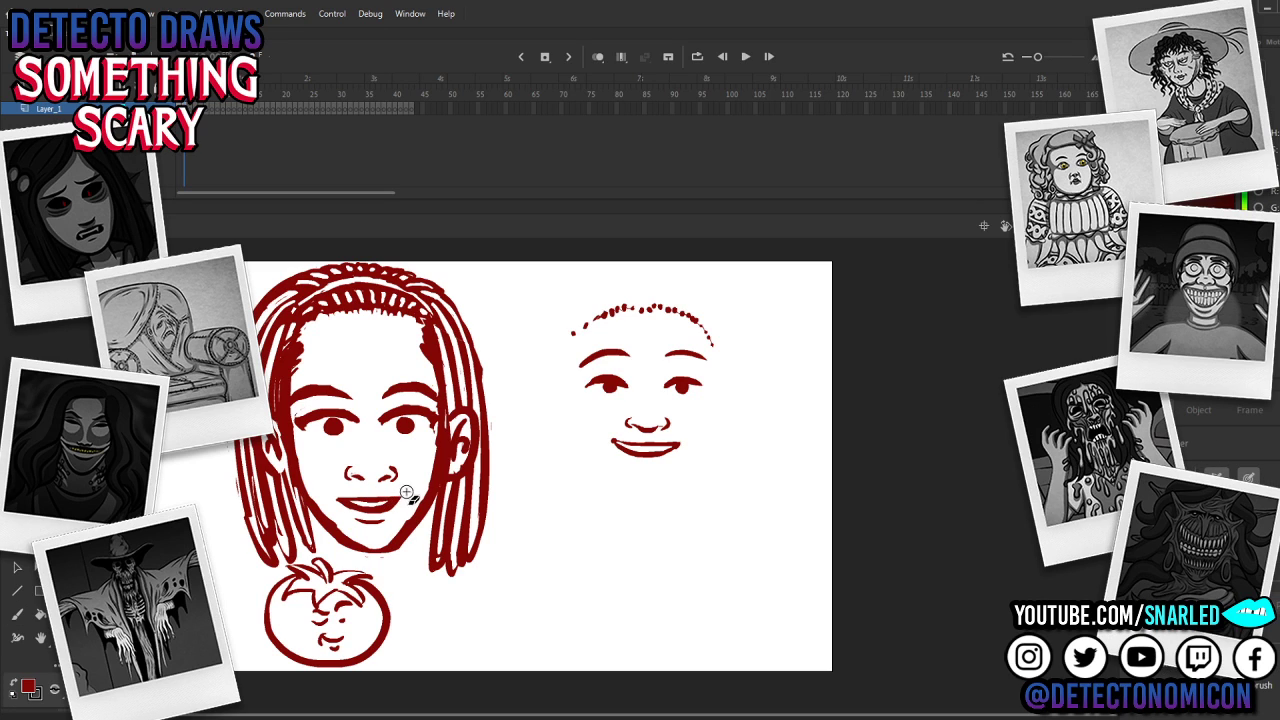
key(b)
key(v)
mouse_move(336, 461)
mouse_down()
mouse_move(403, 496)
mouse_move(374, 498)
mouse_move(369, 482)
mouse_move(339, 487)
mouse_move(396, 477)
mouse_up()
click(459, 508)
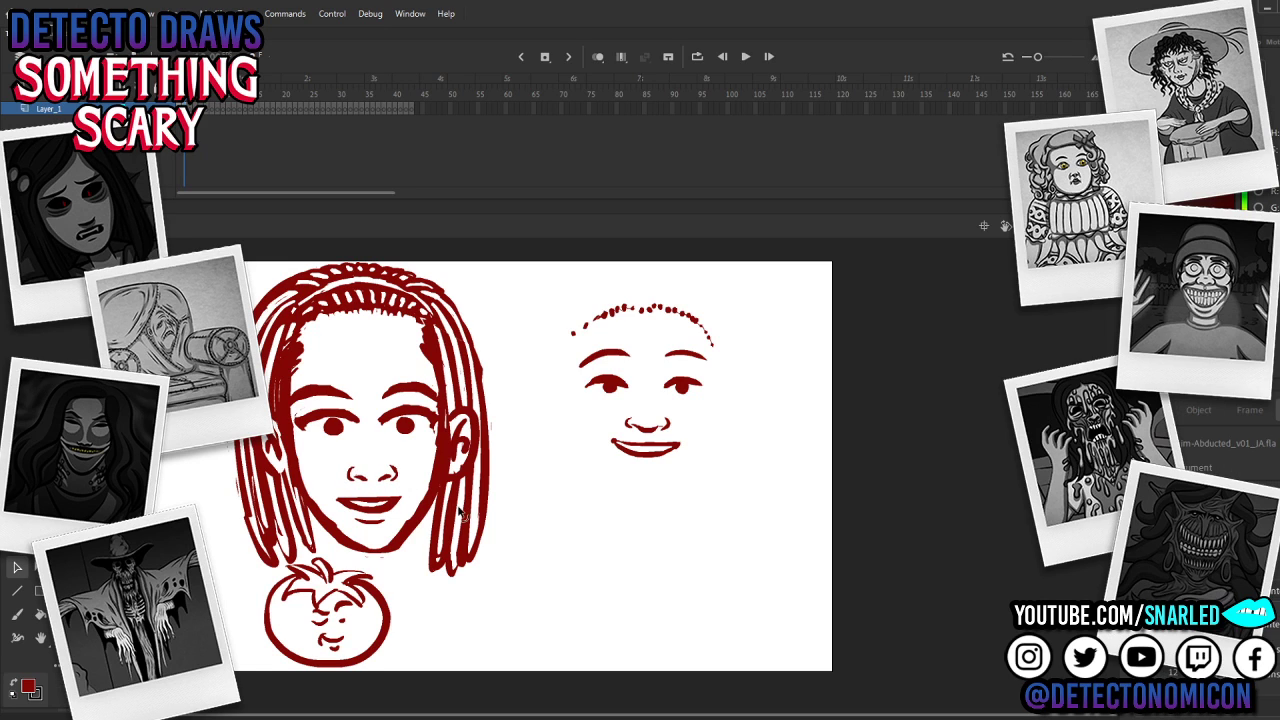
Step: Select the new face's nose and mouth together and move them slightly down
key(b)
key(v)
mouse_move(596, 406)
mouse_down()
mouse_move(691, 466)
mouse_move(700, 486)
mouse_move(683, 456)
mouse_up()
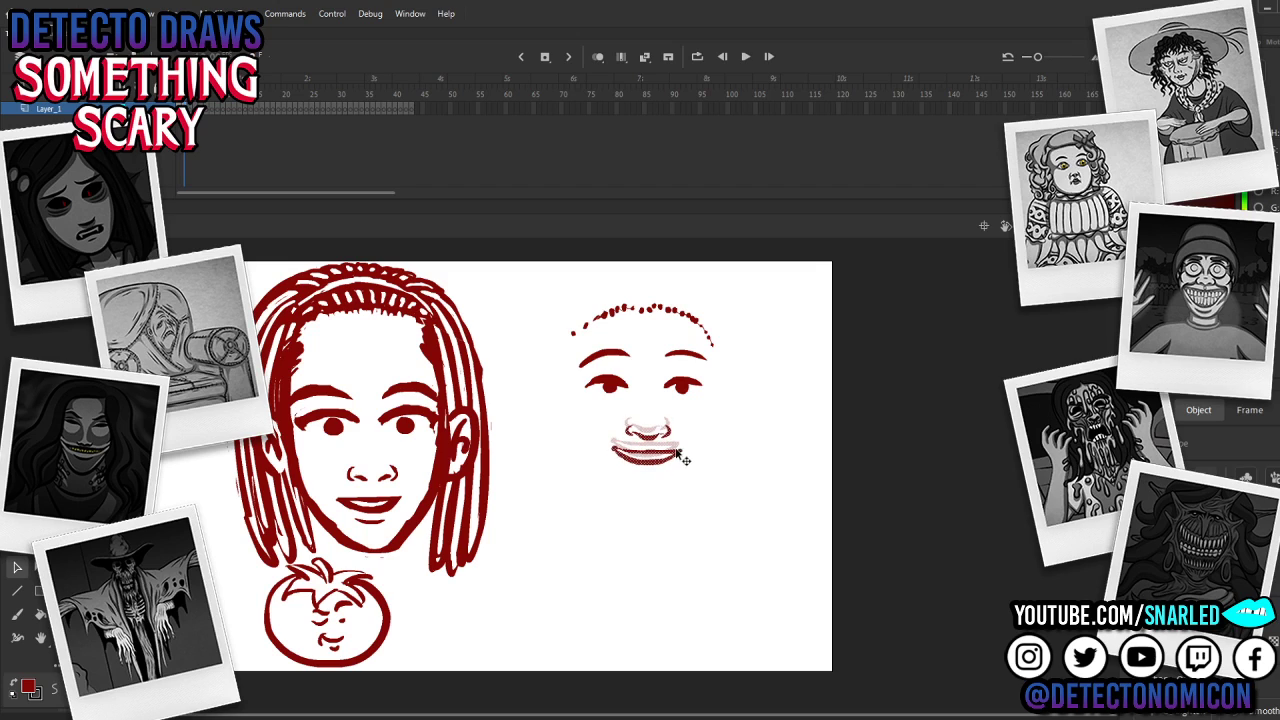
click(684, 440)
Step: Draw a short curved lower-lip line beneath the new face's mouth and adjust the mouth and lip line with the selection tool
key(b)
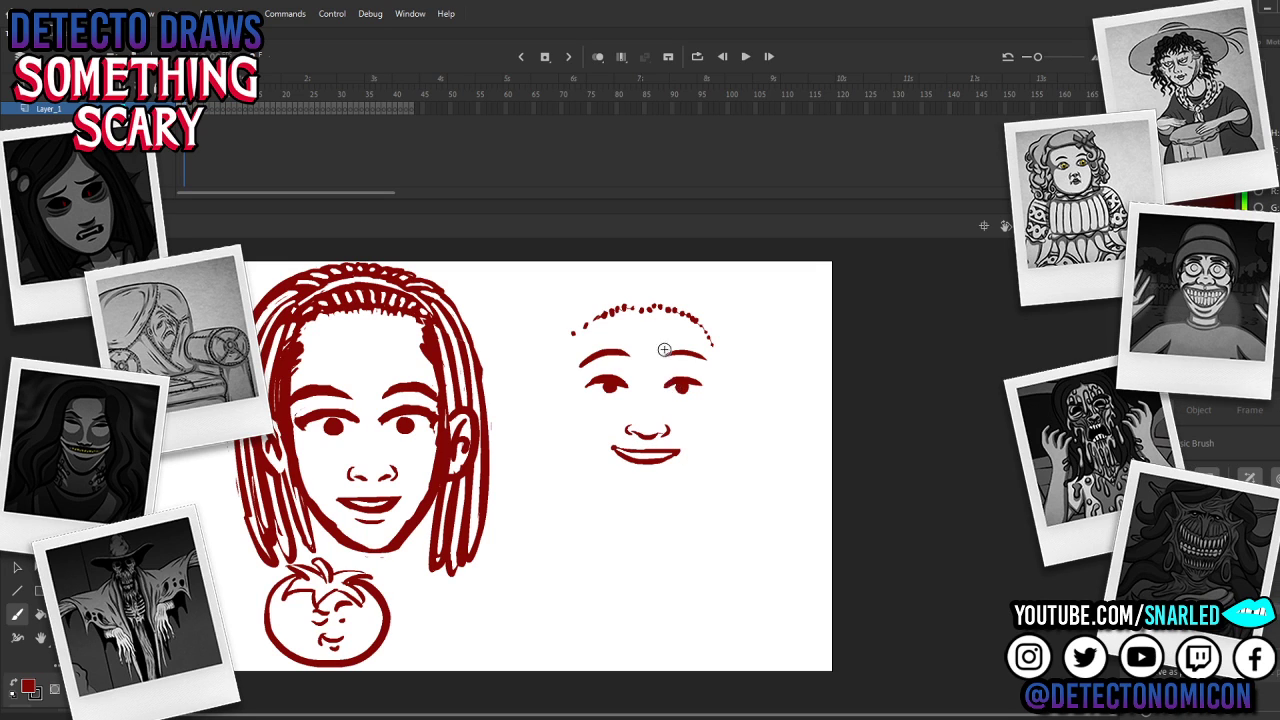
drag(630, 469, 666, 464)
key(v)
click(675, 453)
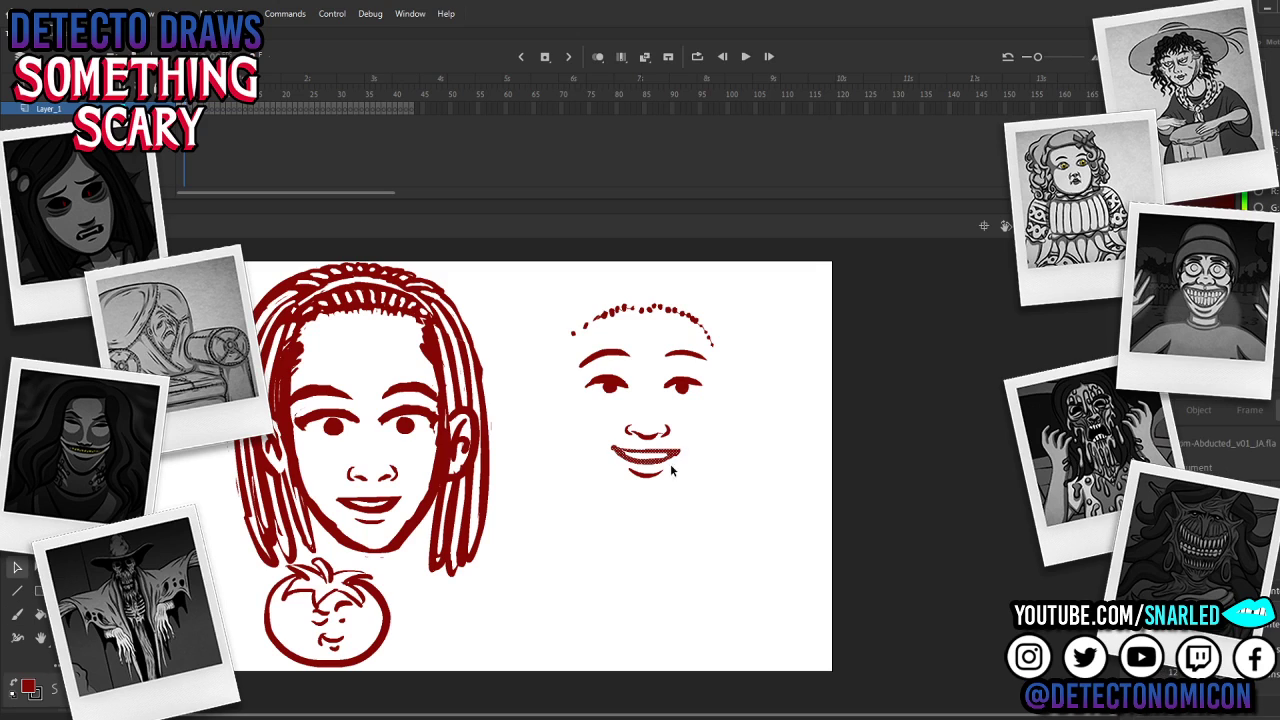
shift+click(659, 475)
click(666, 468)
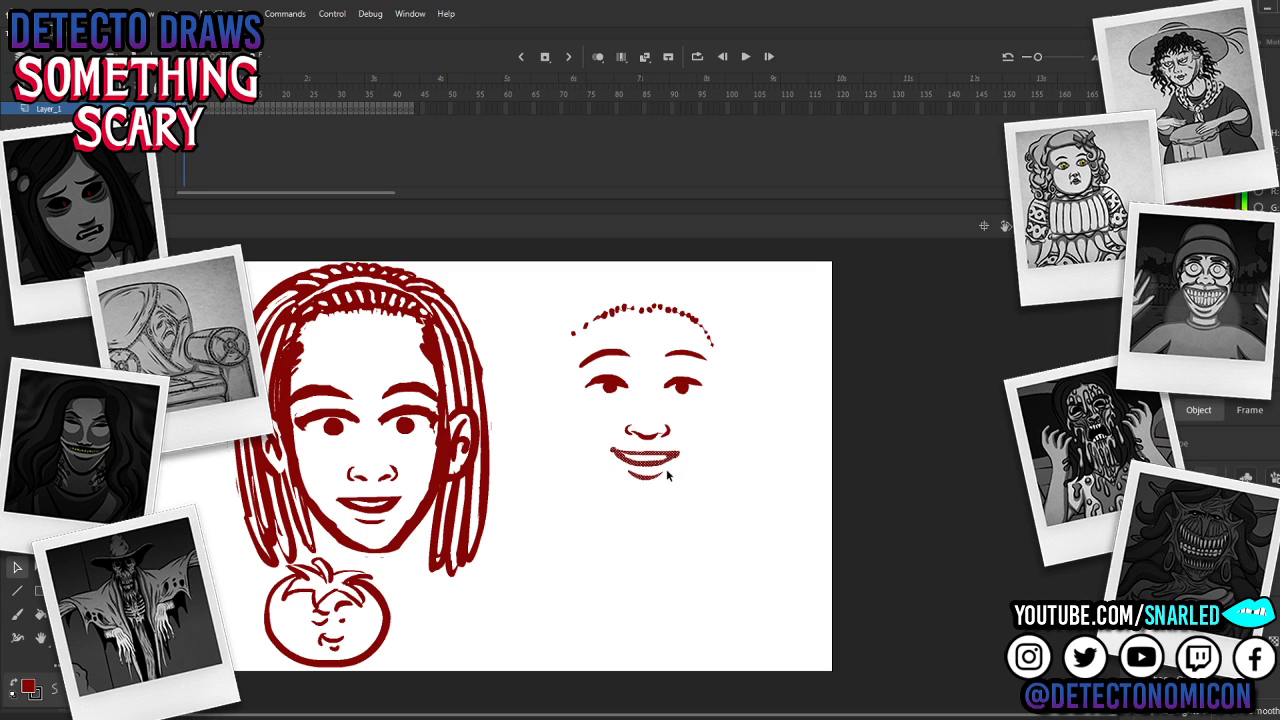
Step: Retouch the upper lid lines of both of the new face's eyes with brush strokes
key(b)
drag(626, 384, 586, 387)
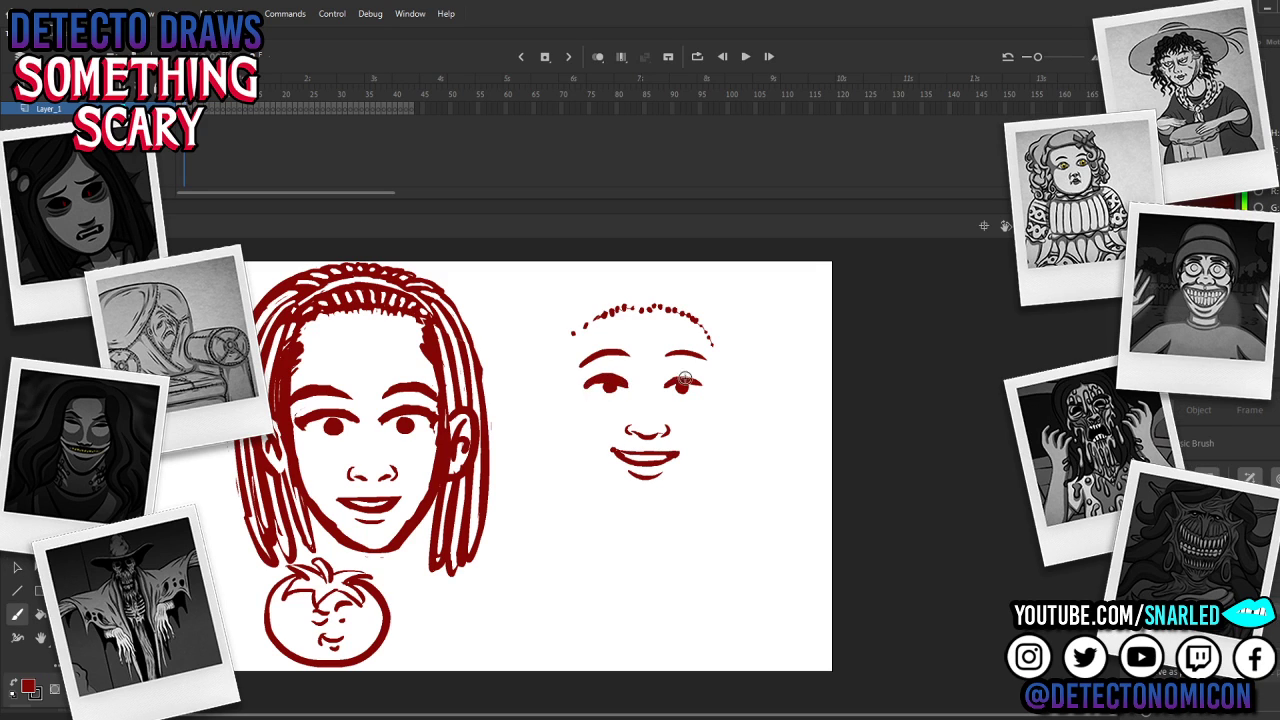
drag(666, 385, 701, 384)
Step: Select both of the new face's eyes, scale them up slightly, and shift the right eye back toward the nose
key(v)
click(689, 389)
click(614, 386)
key(q)
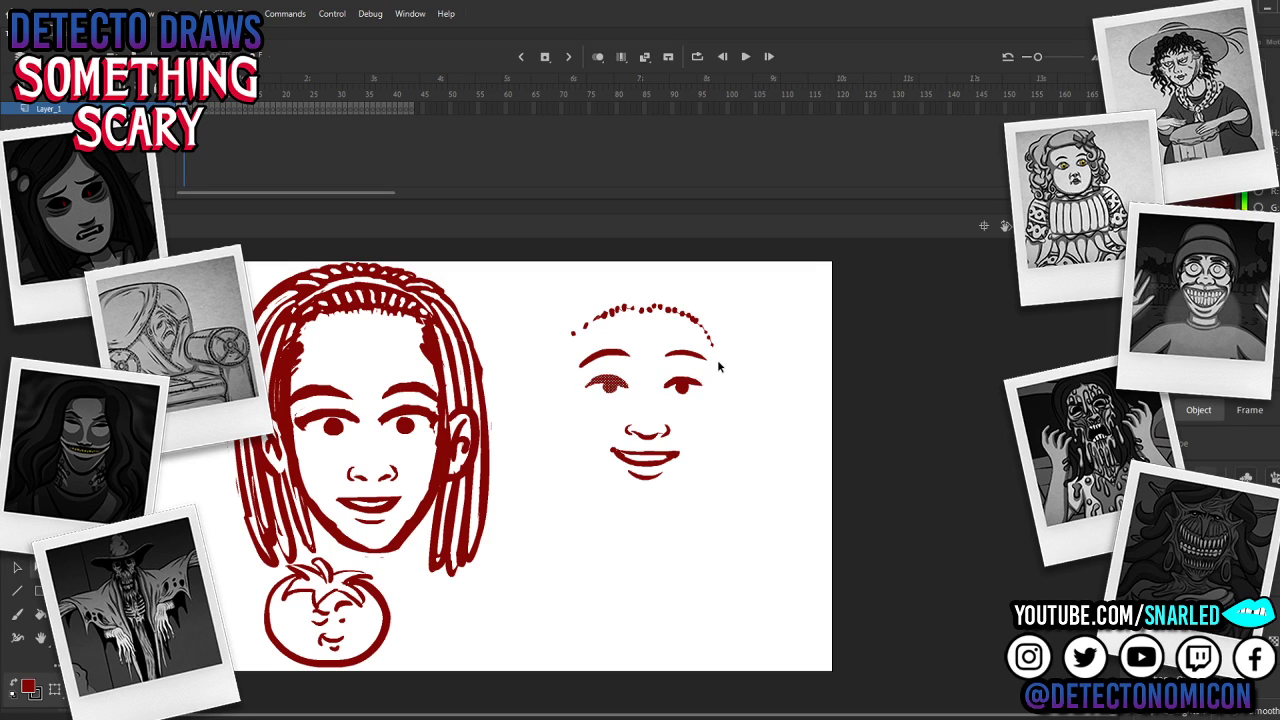
shift+click(689, 384)
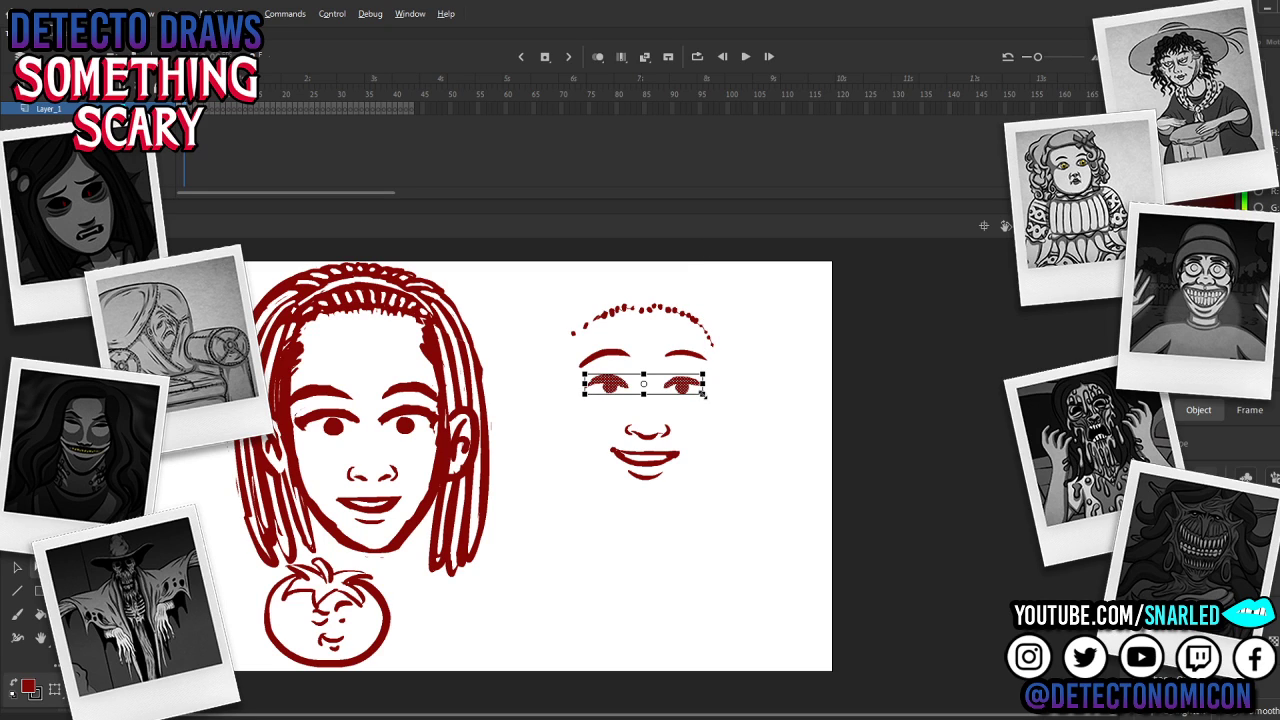
drag(703, 394, 721, 398)
drag(700, 393, 687, 392)
click(716, 389)
key(v)
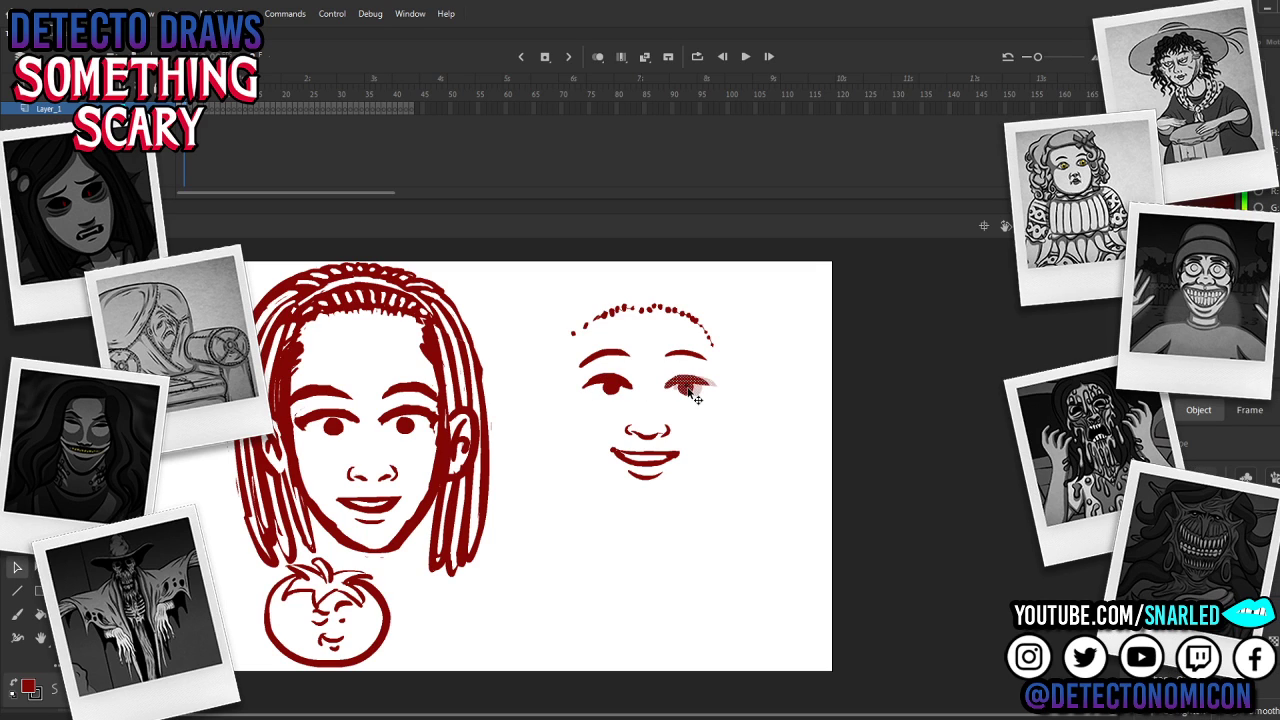
click(718, 361)
Step: Extend the new face's dotted hairline down both temples with small brush dabs
key(b)
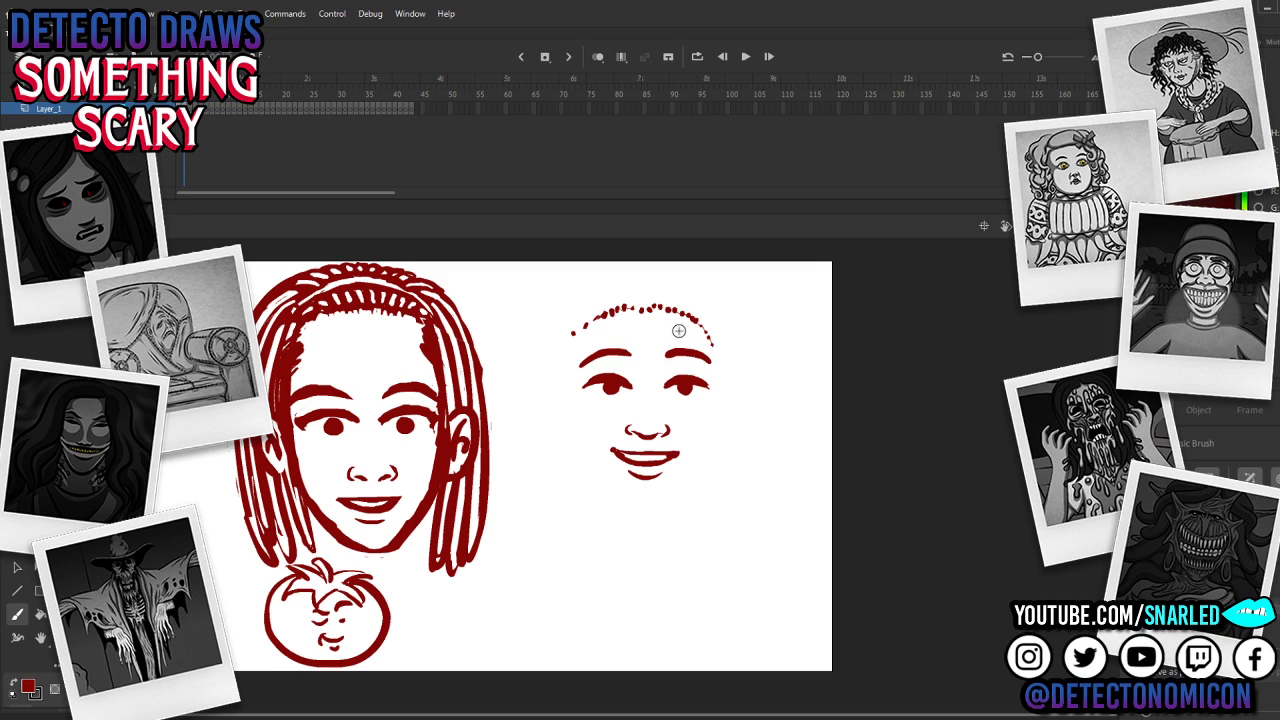
click(573, 345)
click(575, 353)
click(576, 360)
click(577, 367)
drag(573, 364, 585, 328)
drag(710, 335, 714, 352)
click(714, 352)
click(716, 357)
click(717, 361)
click(718, 366)
Step: Draw the new face's side contours from the temples down to the cheeks on both sides
drag(575, 361, 580, 436)
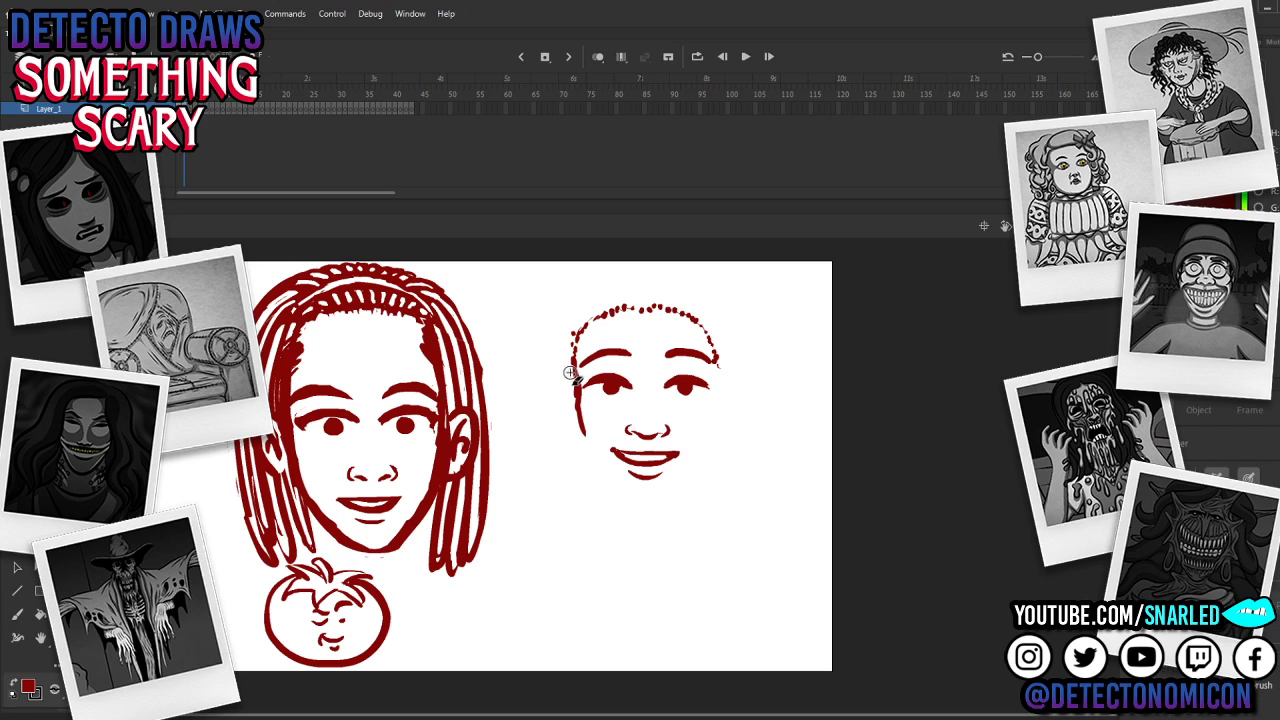
key(b)
drag(578, 385, 593, 447)
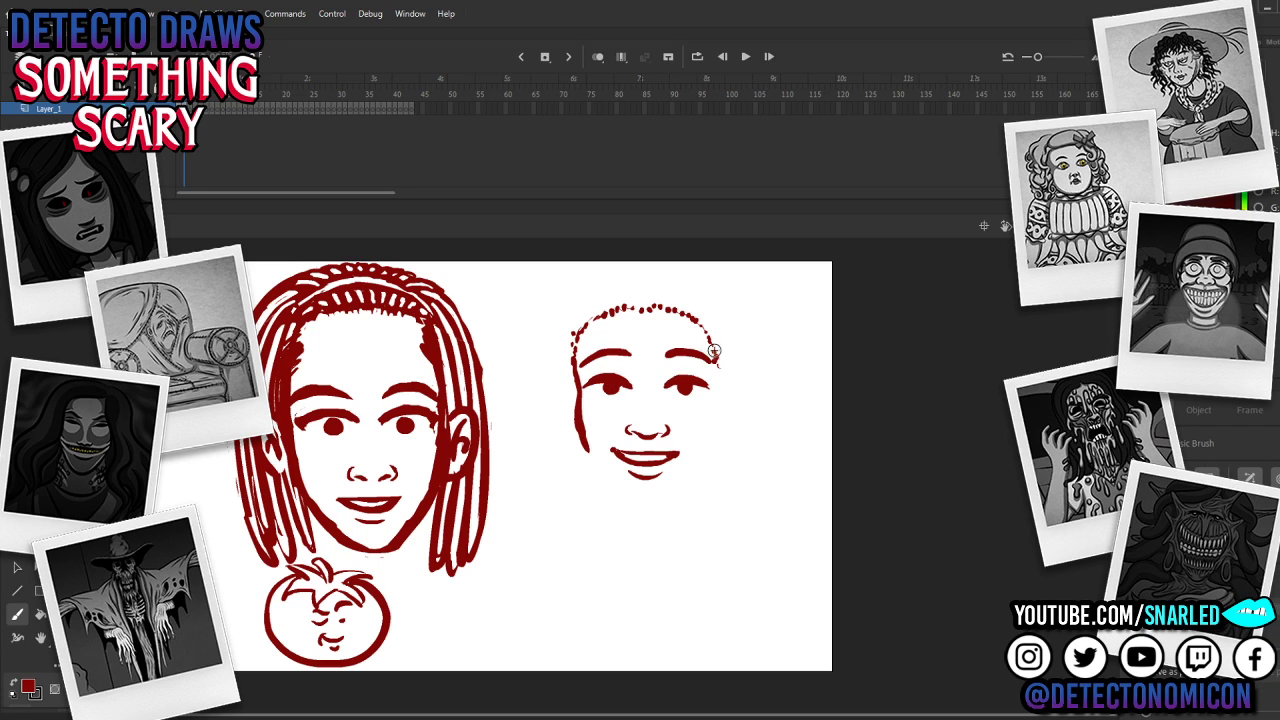
drag(715, 352, 707, 445)
Step: Thin and reshape the braided face's eyebrows with the eraser and adjust the right eyebrow
key(e)
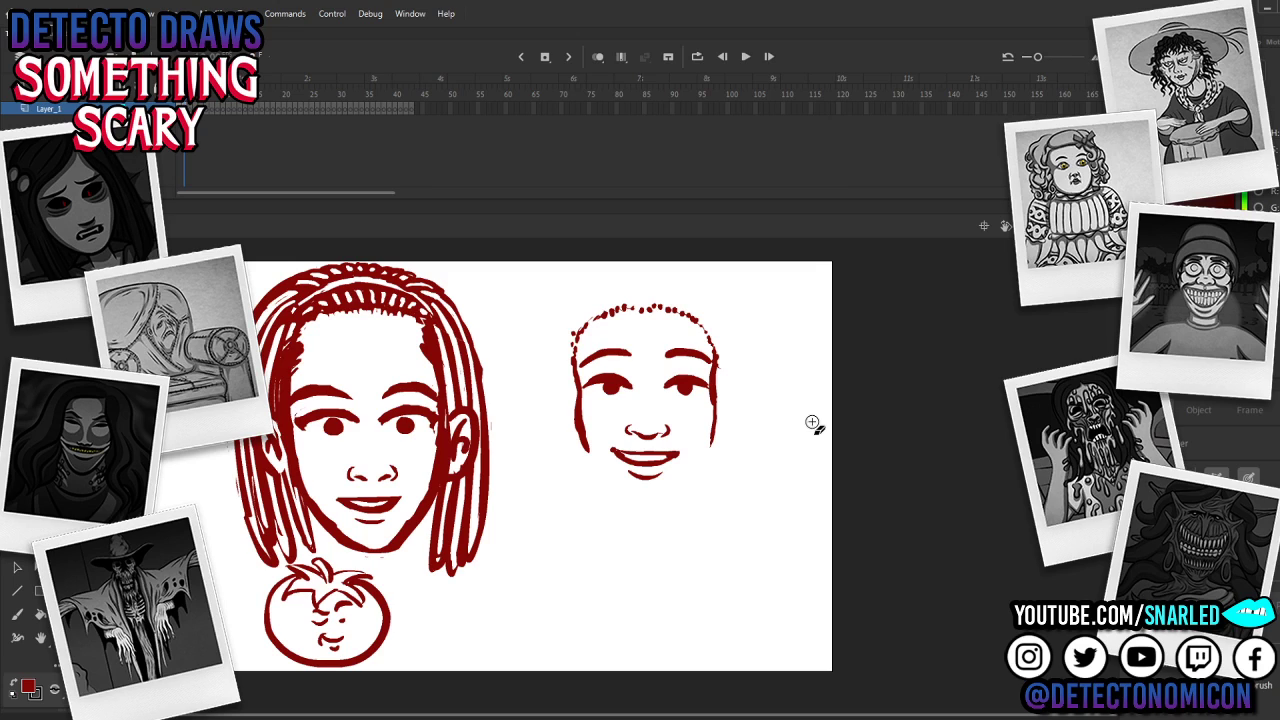
mouse_move(335, 374)
mouse_down()
mouse_move(302, 388)
mouse_move(297, 412)
mouse_move(351, 412)
mouse_move(342, 367)
mouse_move(340, 402)
mouse_move(385, 396)
mouse_move(436, 413)
mouse_move(446, 388)
mouse_move(386, 371)
mouse_move(380, 380)
mouse_move(432, 399)
mouse_up()
key(v)
key(b)
key(v)
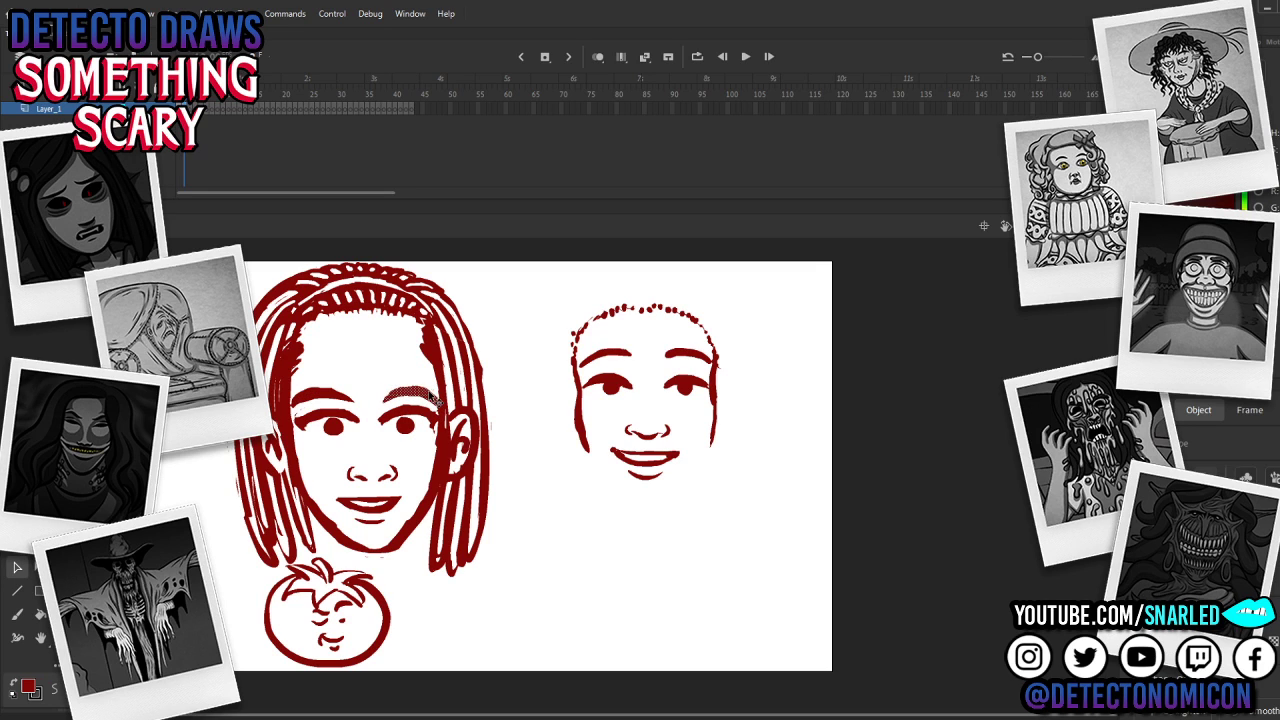
key(e)
key(Escape)
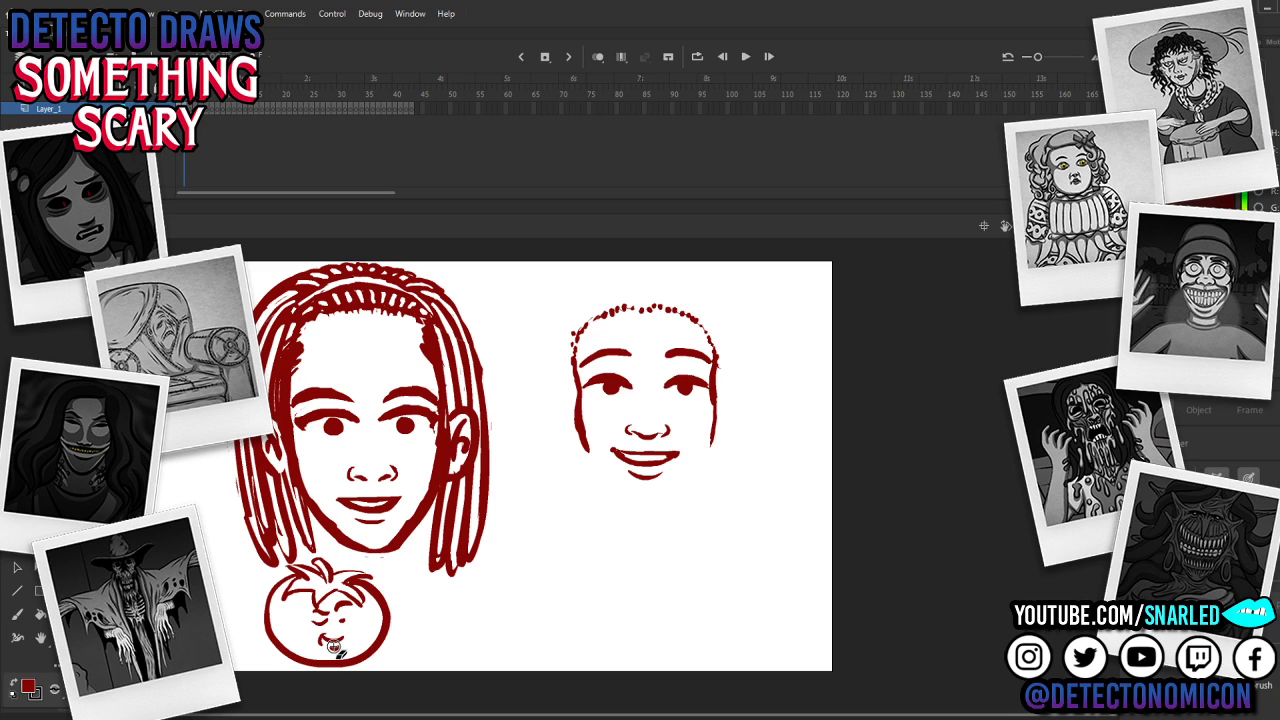
Step: Paint the jawline and chin of the smaller face with the Brush tool, closing its outline below the mouth
key(b)
key(b)
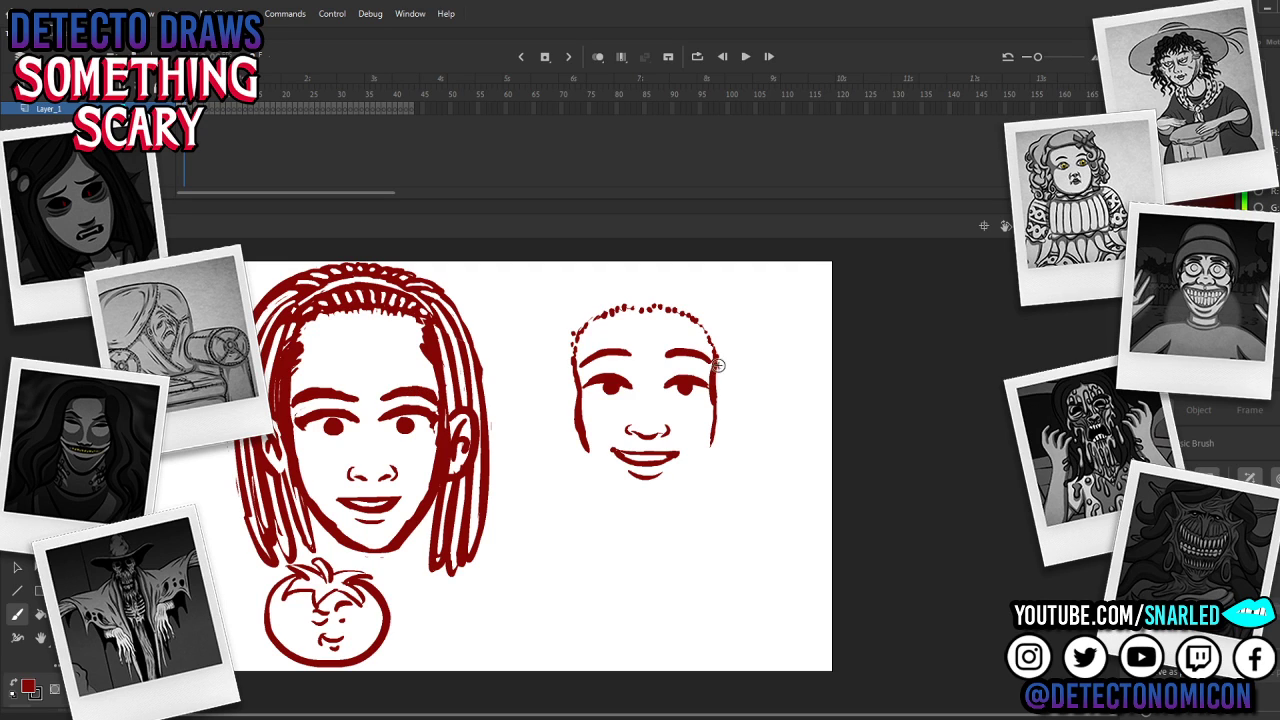
drag(716, 409, 709, 449)
mouse_move(580, 435)
mouse_down()
mouse_move(614, 492)
mouse_move(599, 464)
mouse_move(626, 501)
mouse_move(647, 477)
mouse_move(633, 502)
mouse_move(645, 491)
mouse_move(646, 507)
mouse_move(701, 476)
mouse_move(713, 390)
mouse_move(680, 453)
mouse_up()
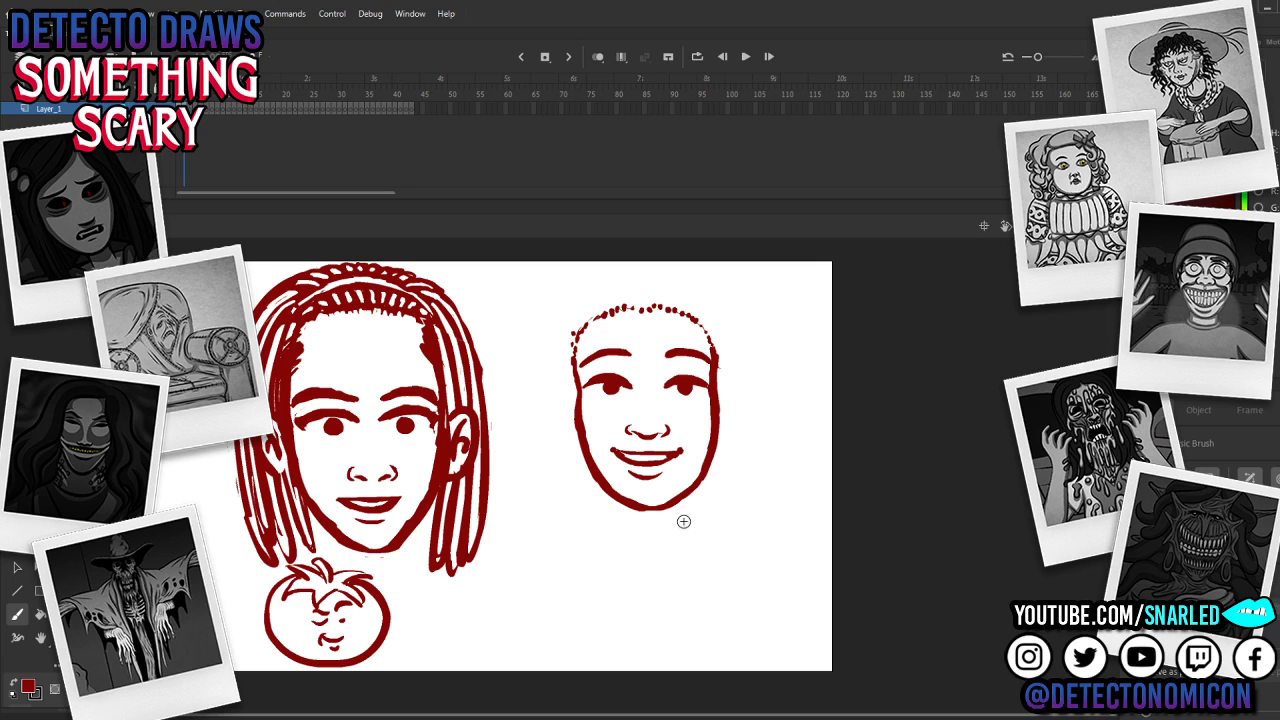
Step: Select the whole smaller face with the Lasso tool, shift it slightly downward, and deselect it
key(l)
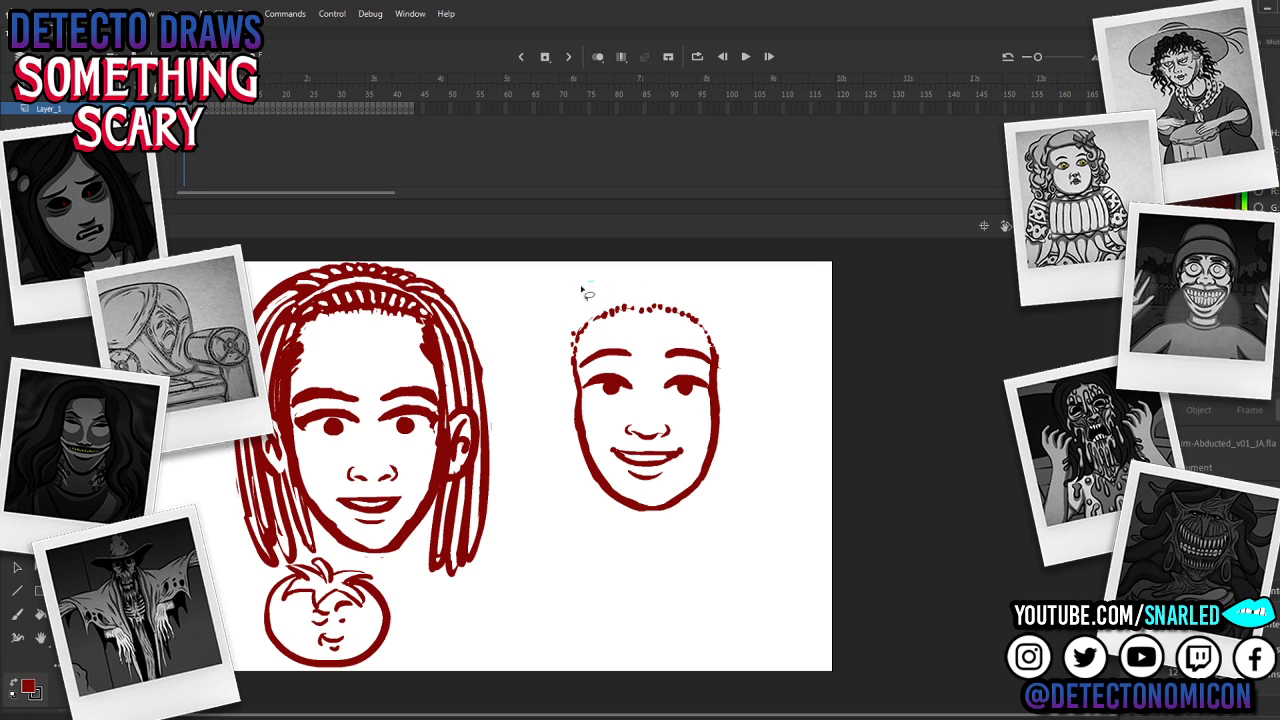
mouse_move(590, 285)
mouse_down()
mouse_move(748, 545)
mouse_move(594, 280)
mouse_up()
key(v)
drag(718, 395, 725, 416)
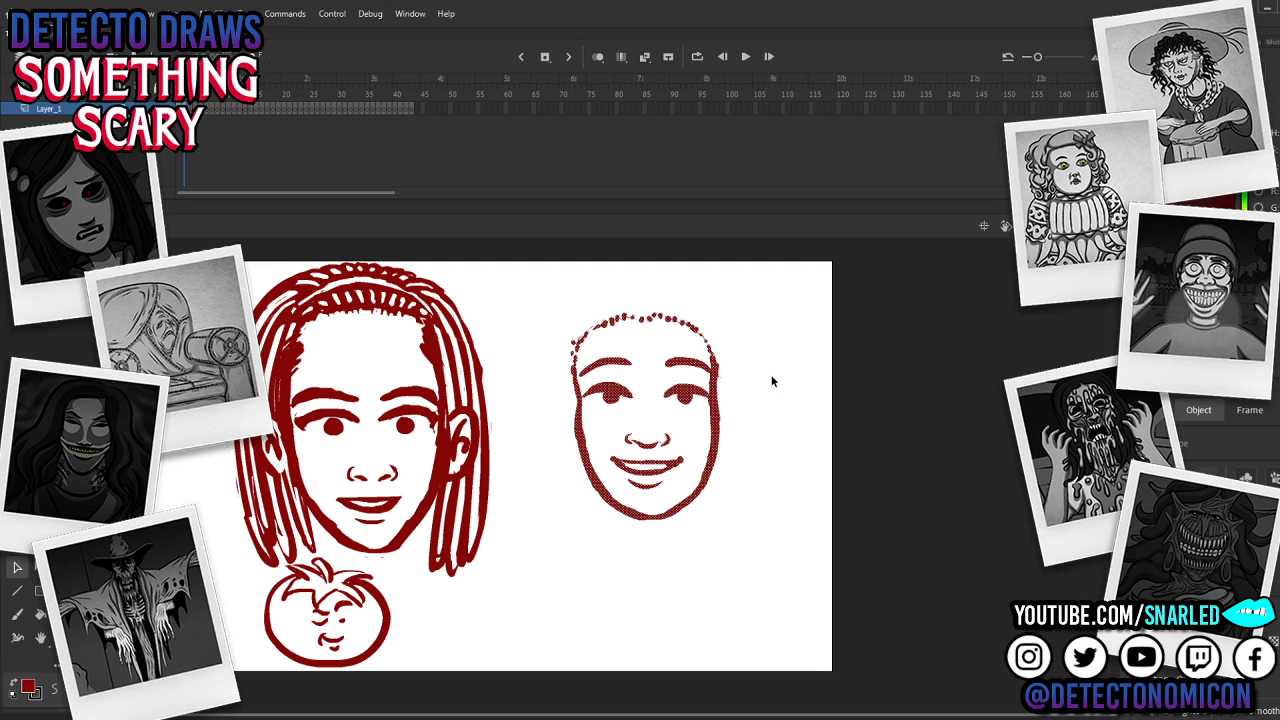
click(670, 290)
Step: Clean up the smaller face's jaw and chin outline, alternating between the Brush and Eraser tools
key(b)
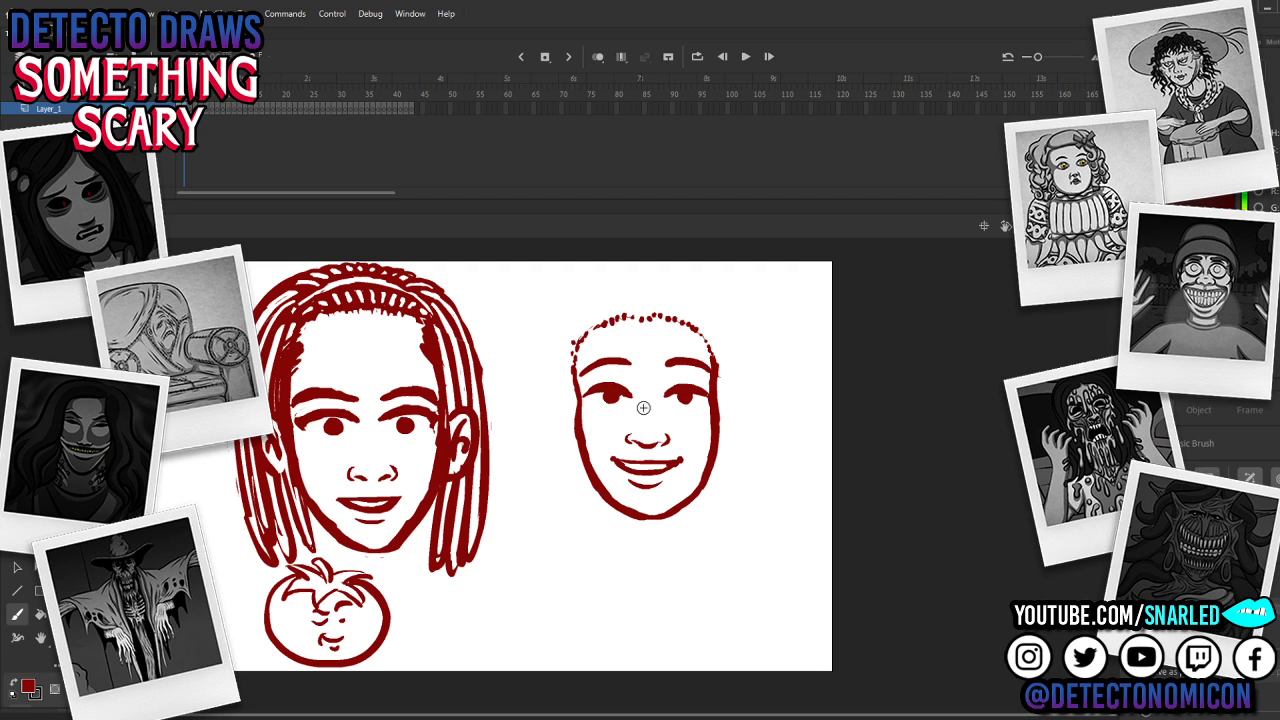
key(e)
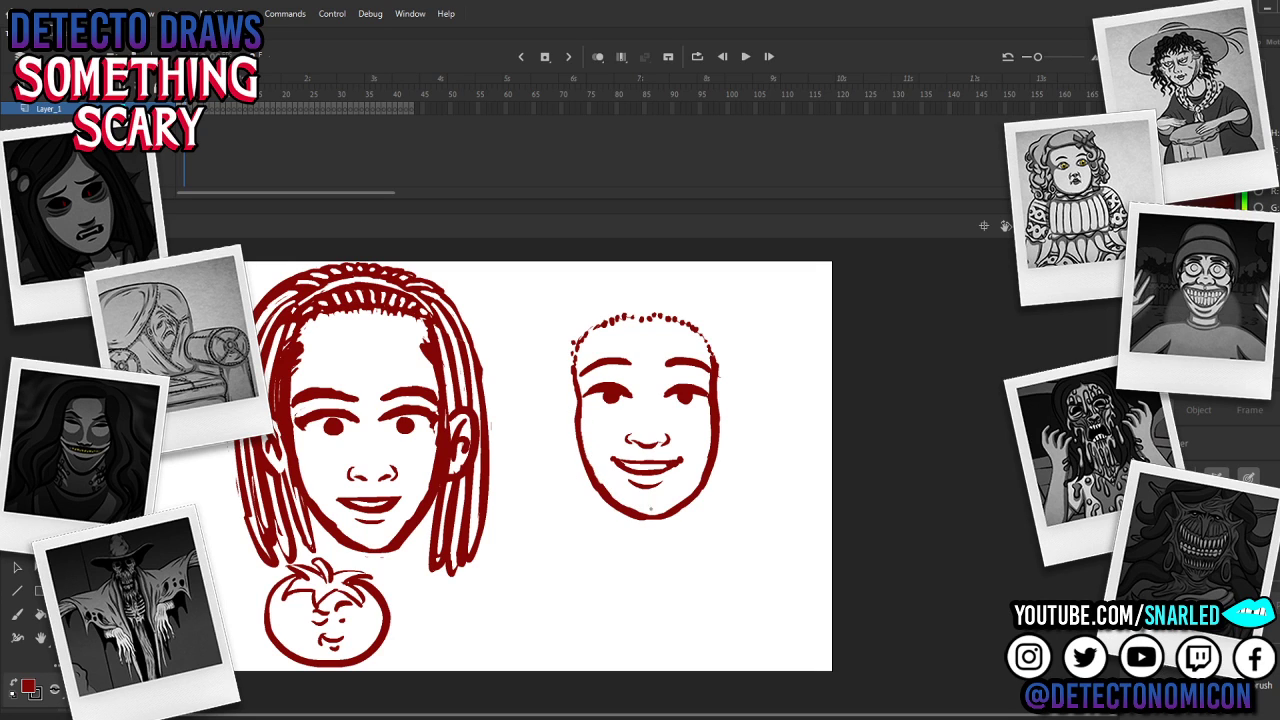
key(b)
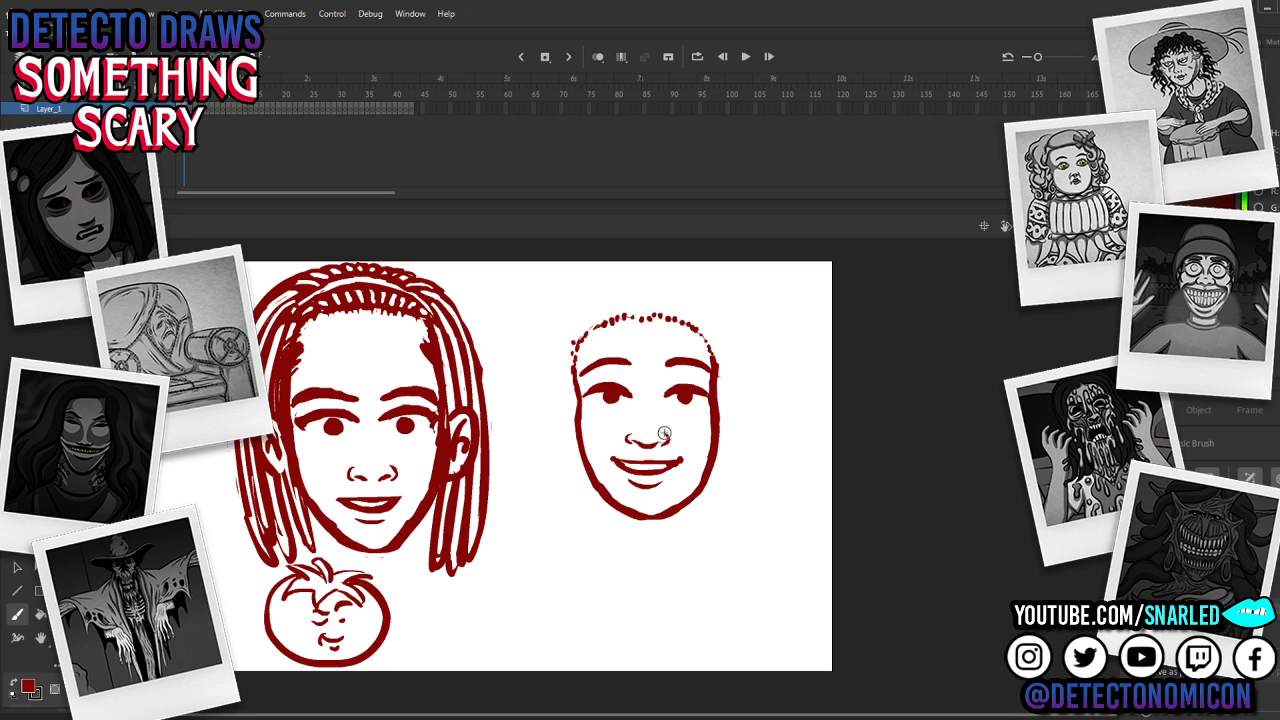
key(e)
drag(590, 457, 630, 506)
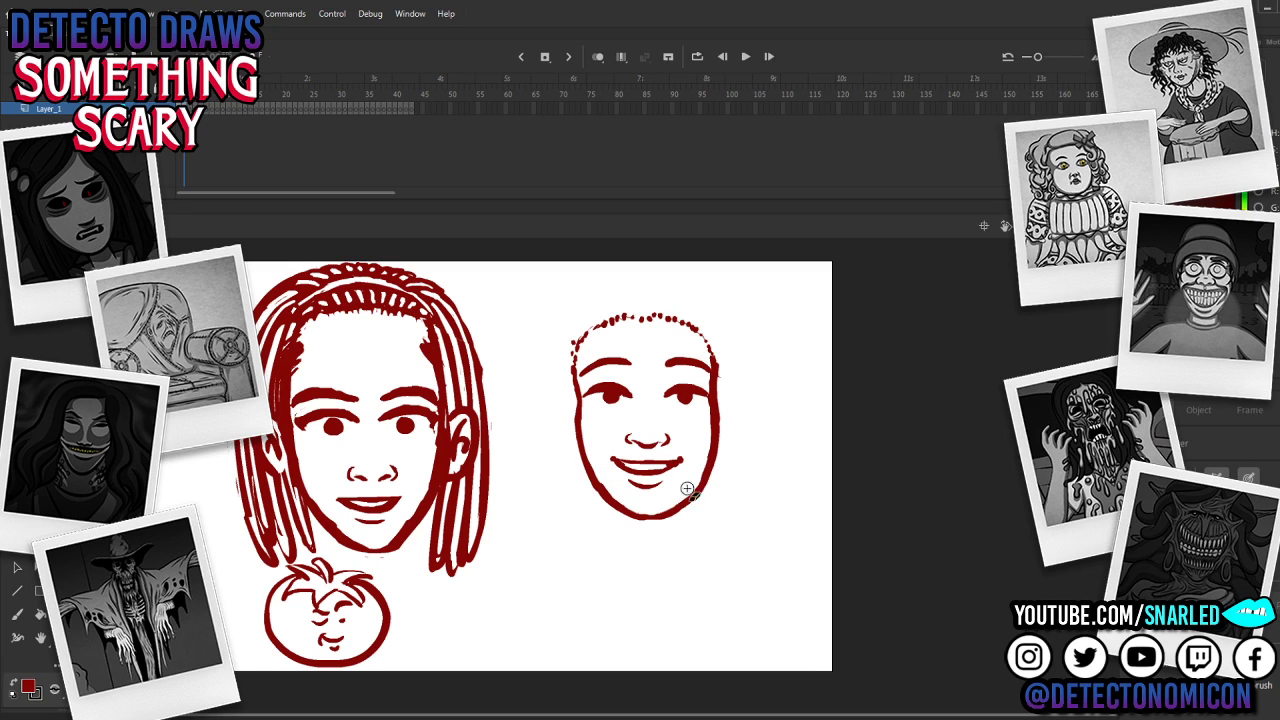
Step: Paint a vertical hair edge rising from the left temple of the smaller face above the dotted hairline
key(b)
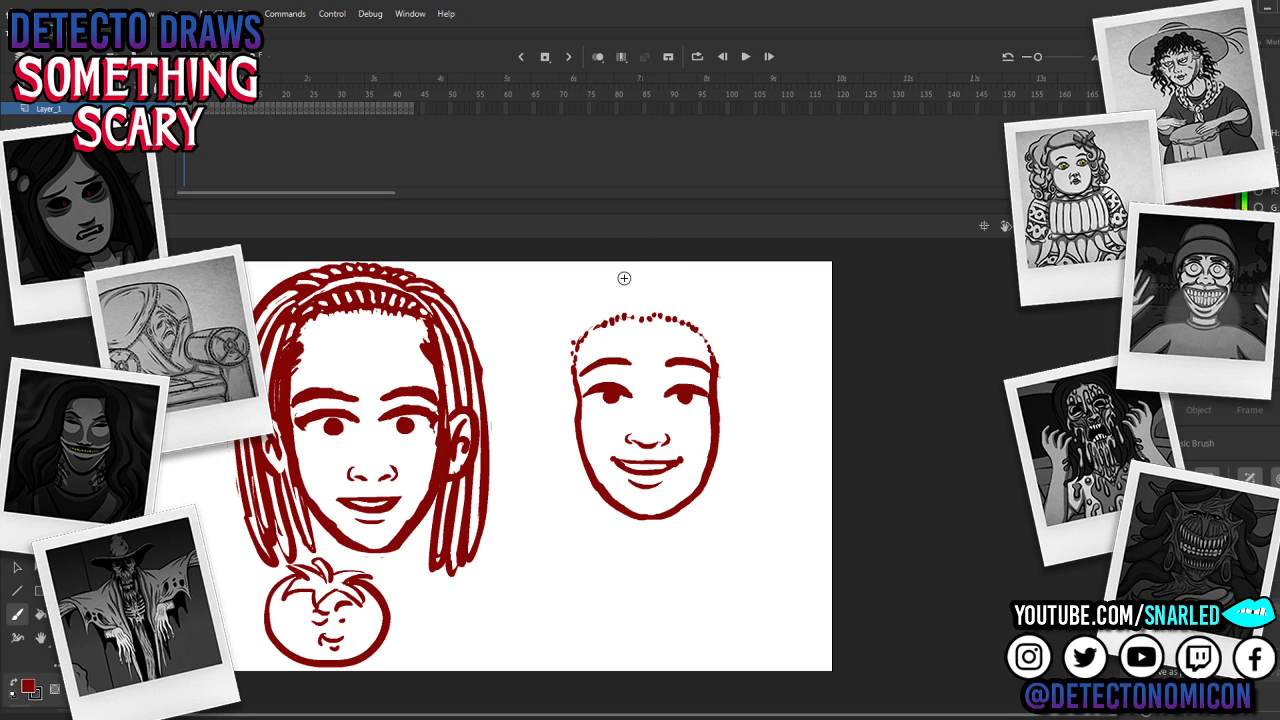
drag(576, 368, 571, 291)
key(e)
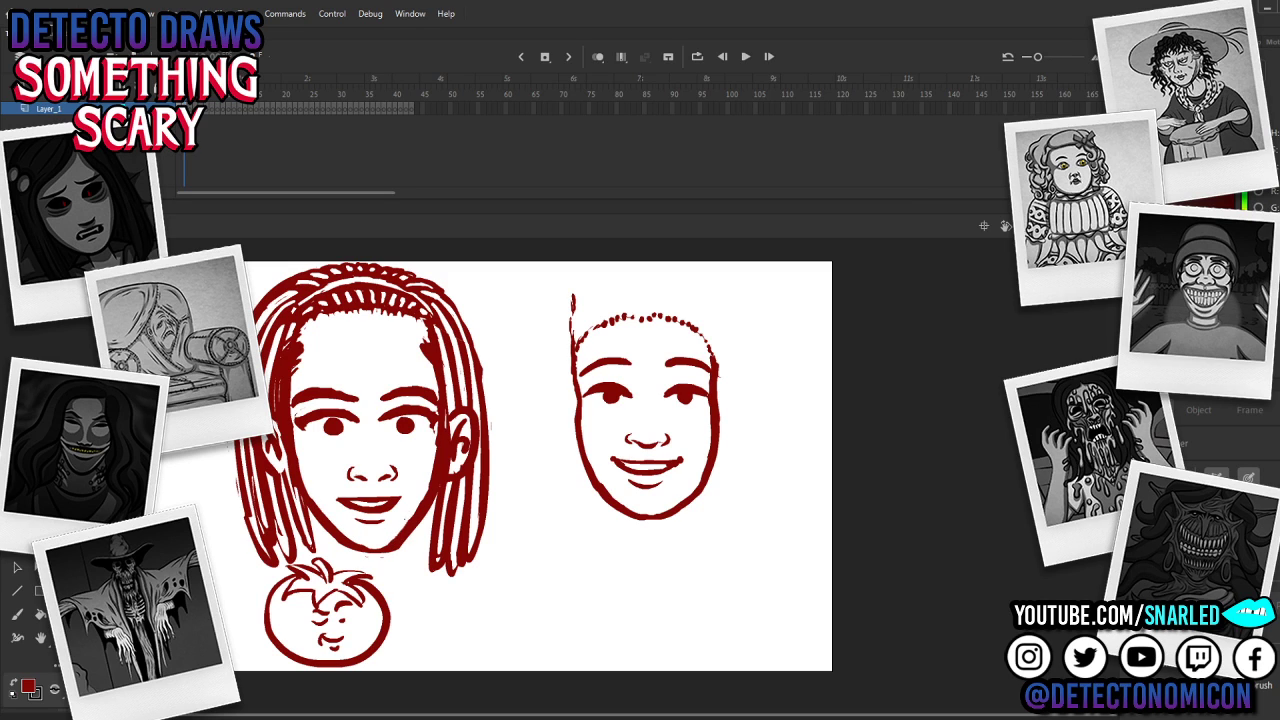
Step: Select the nose of the braided-hair portrait and adjust its nostrils and lower line
key(v)
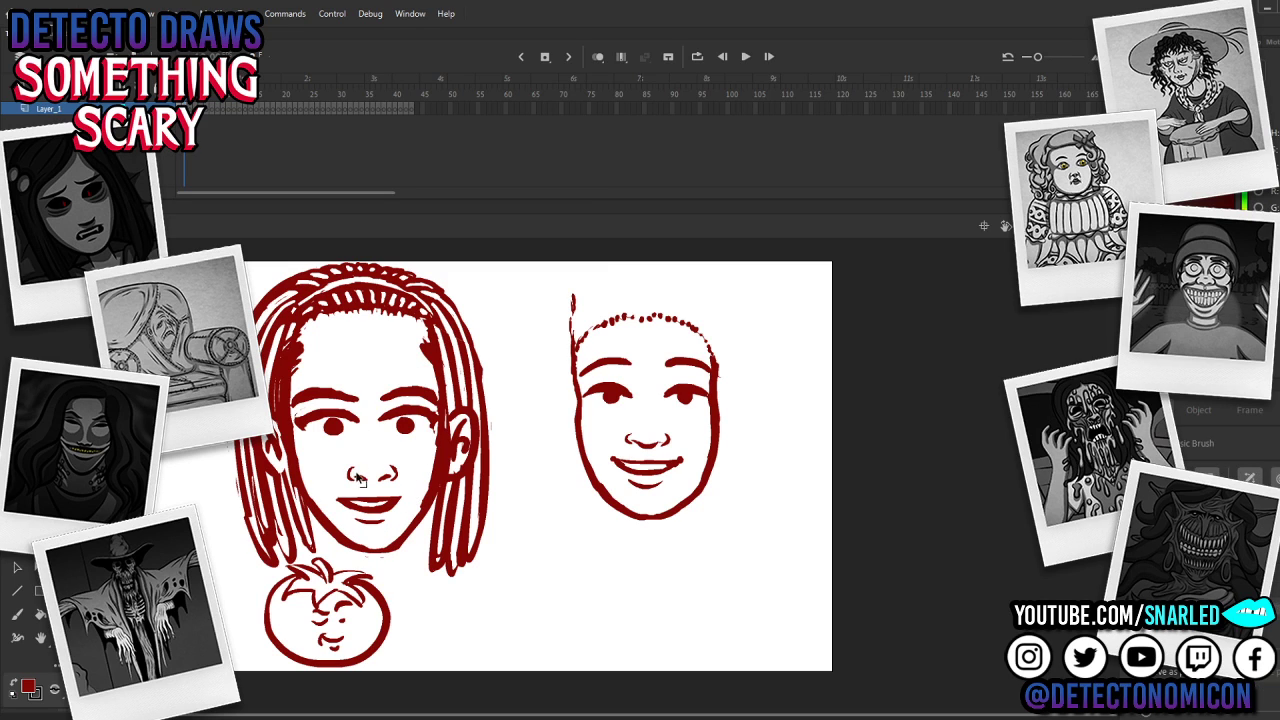
drag(334, 456, 412, 500)
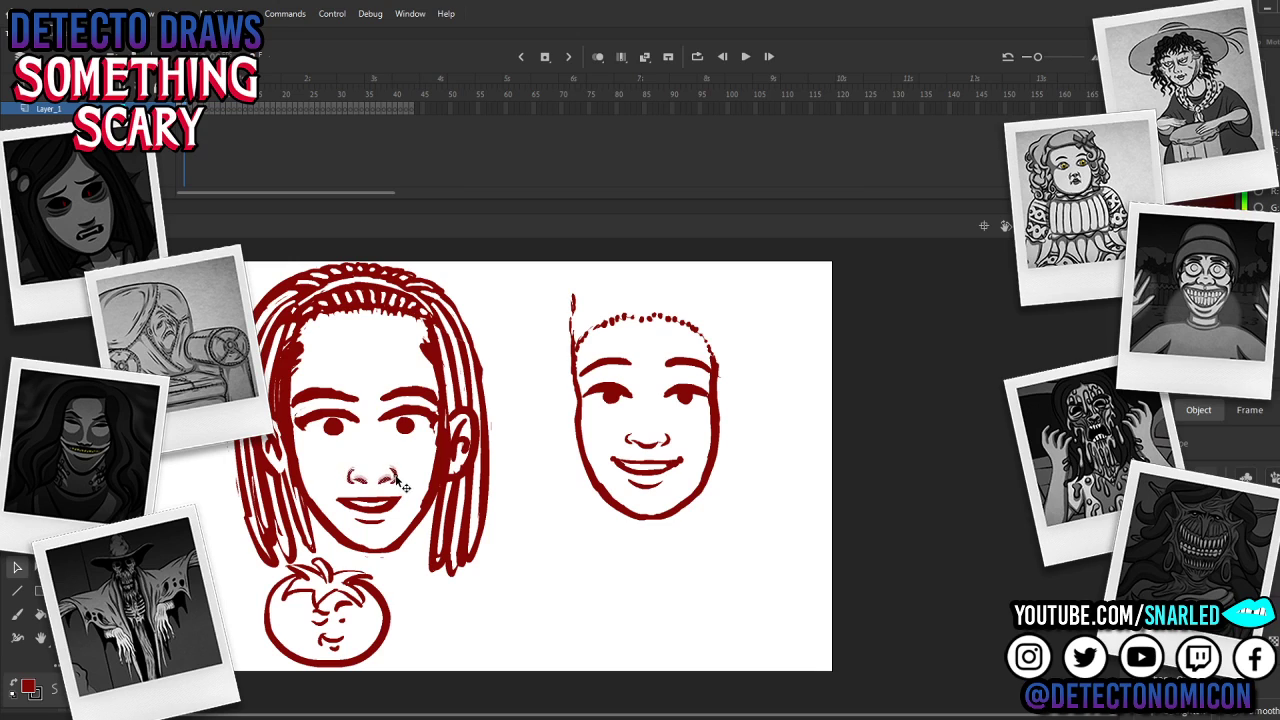
key(b)
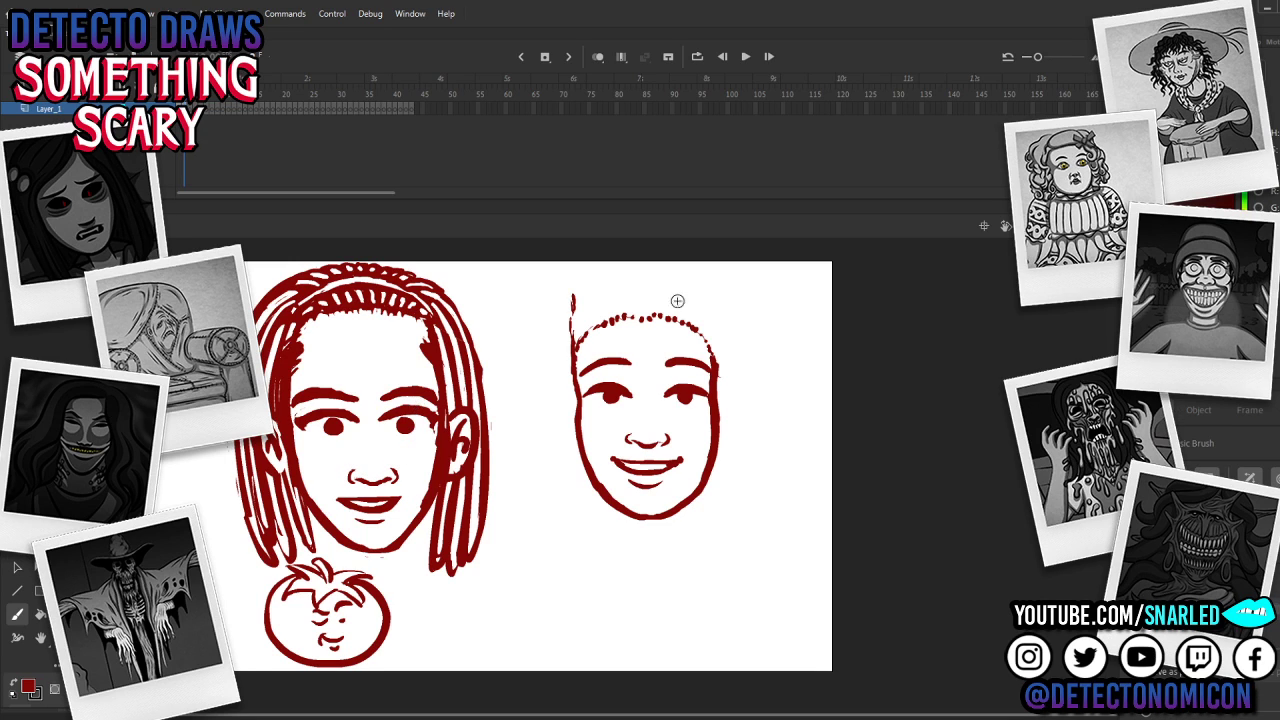
Step: Paint the smaller face's left ear and outline a tall flat-top hairstyle around the head
mouse_move(573, 391)
mouse_down()
mouse_move(565, 425)
mouse_move(553, 398)
mouse_move(577, 444)
mouse_move(570, 341)
mouse_up()
key(ctrl+z)
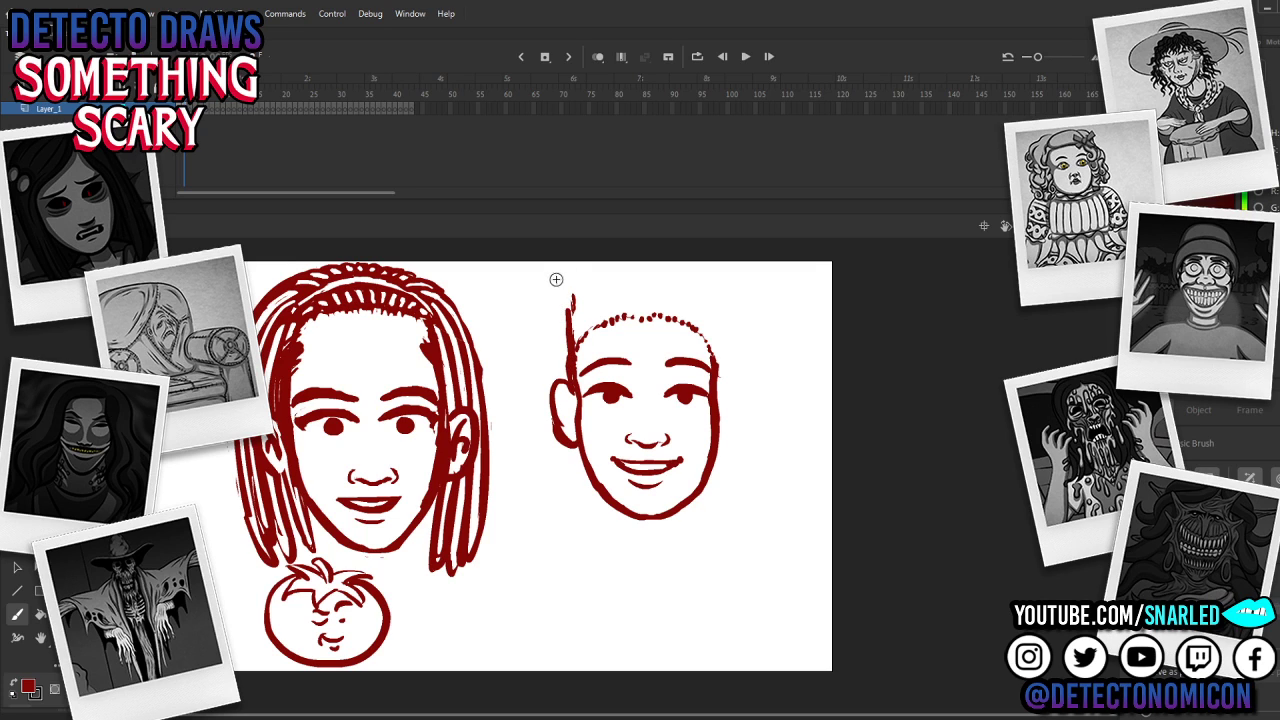
mouse_move(571, 318)
mouse_down()
mouse_move(583, 278)
mouse_move(627, 262)
mouse_move(695, 267)
mouse_move(723, 297)
mouse_move(717, 360)
mouse_move(568, 302)
mouse_move(565, 378)
mouse_up()
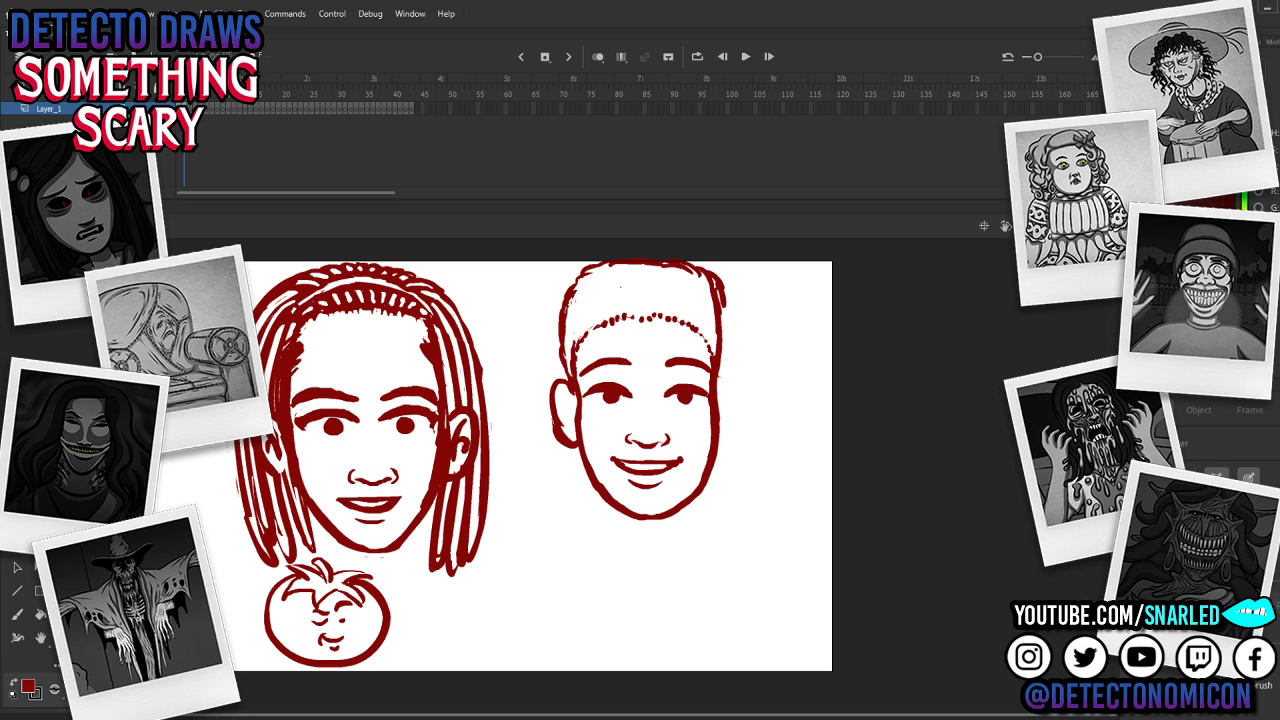
Step: Add short curl strokes inside the flat-top hair, detail the left ear, and paint the matching right ear
key(b)
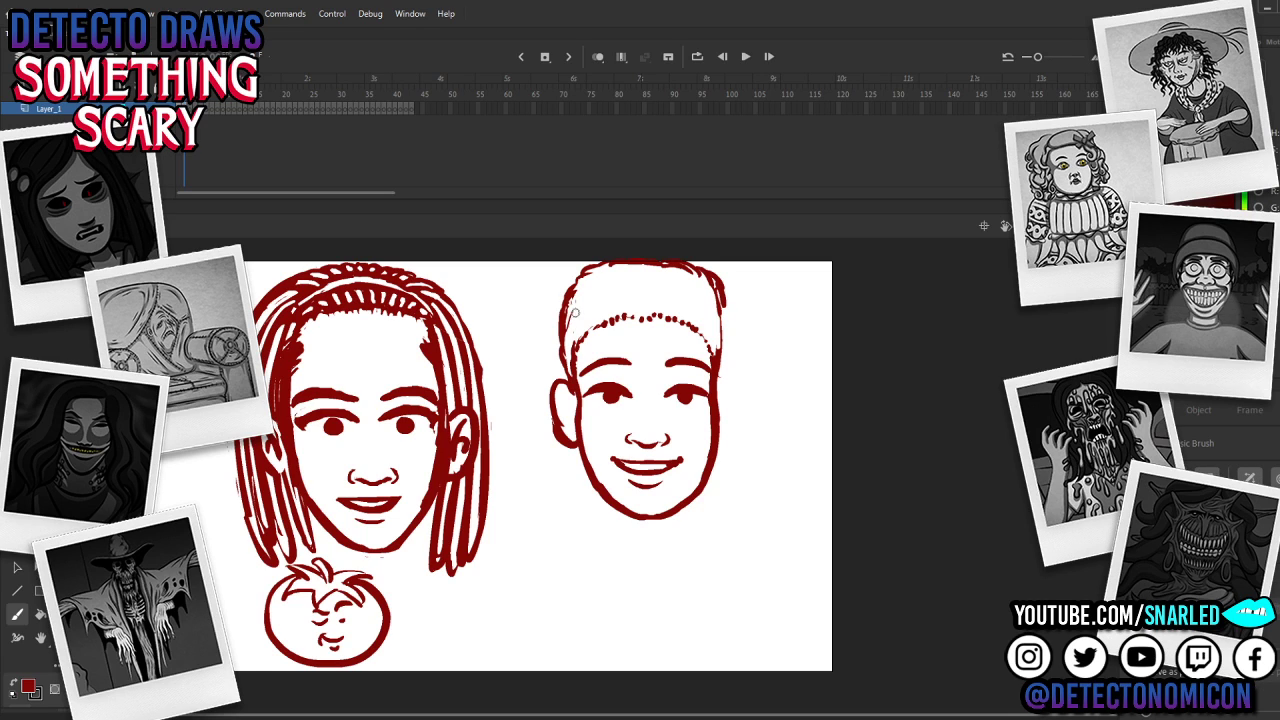
mouse_move(575, 313)
mouse_down()
mouse_move(589, 288)
mouse_move(611, 288)
mouse_move(580, 296)
mouse_move(624, 274)
mouse_up()
drag(704, 291, 715, 300)
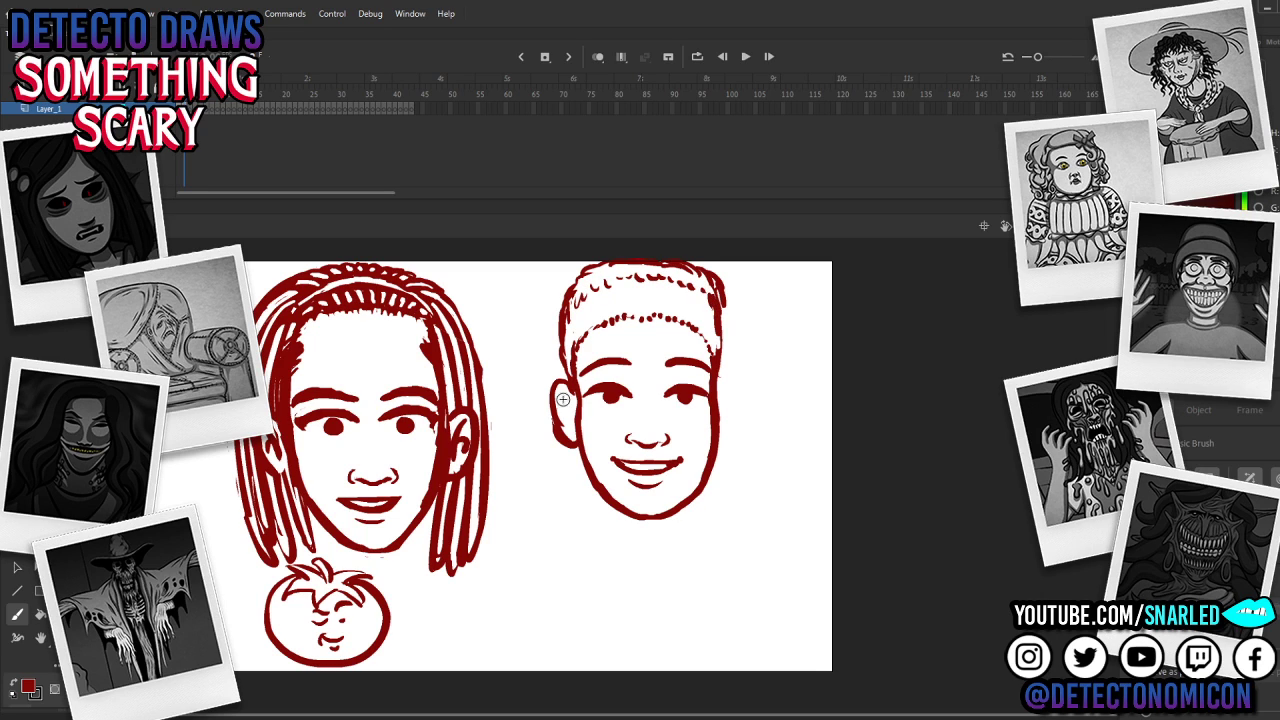
drag(559, 396, 571, 416)
mouse_move(723, 386)
mouse_down()
mouse_move(737, 398)
mouse_move(736, 435)
mouse_move(733, 422)
mouse_up()
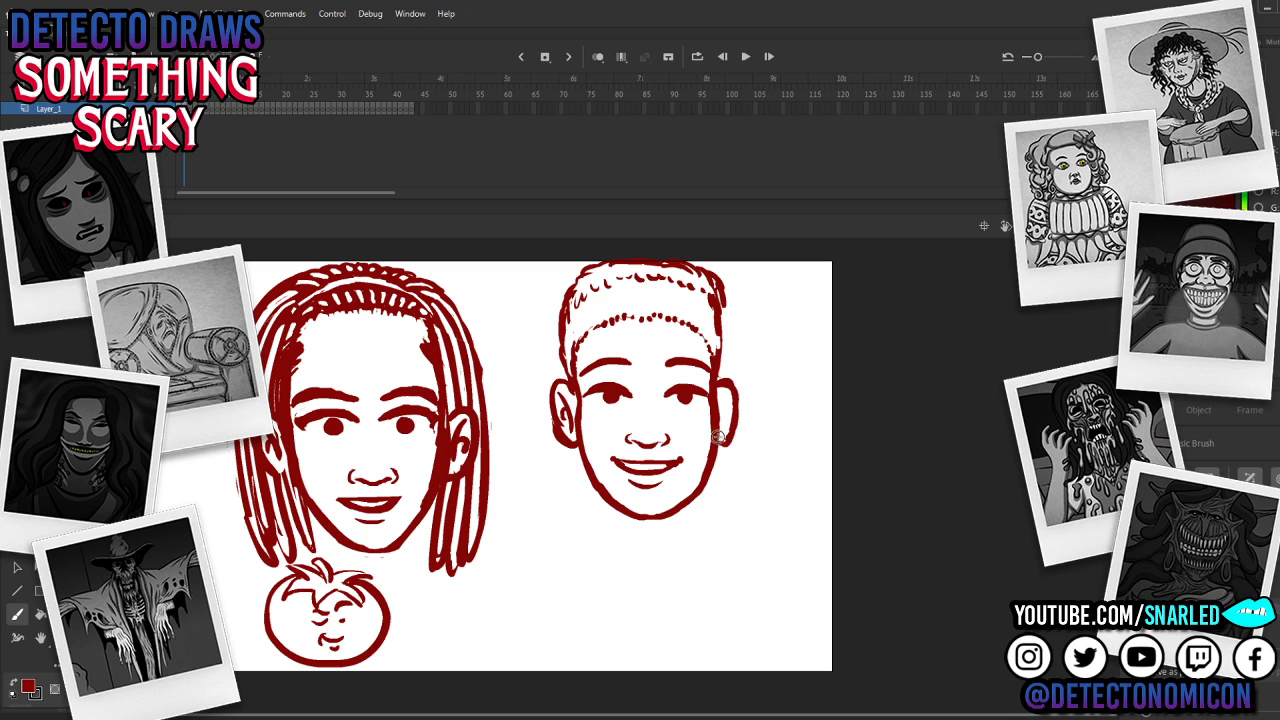
Step: Fill the flat-top hair with solid dark red from the hairline up and smooth its outer edge
mouse_move(572, 338)
mouse_down()
mouse_move(566, 376)
mouse_move(569, 300)
mouse_move(588, 292)
mouse_move(620, 314)
mouse_move(660, 296)
mouse_move(675, 313)
mouse_move(690, 300)
mouse_move(704, 322)
mouse_move(712, 302)
mouse_move(714, 316)
mouse_move(626, 313)
mouse_up()
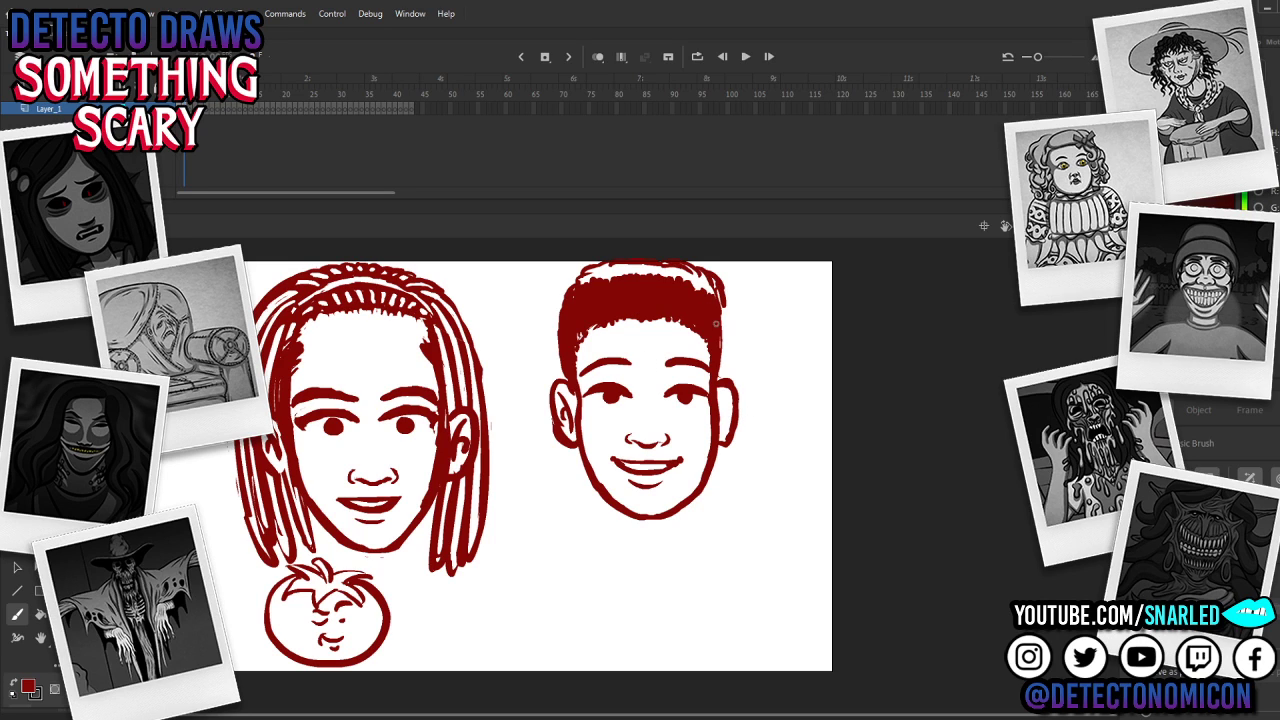
drag(719, 301, 722, 330)
mouse_move(596, 274)
mouse_down()
mouse_move(670, 273)
mouse_move(715, 297)
mouse_up()
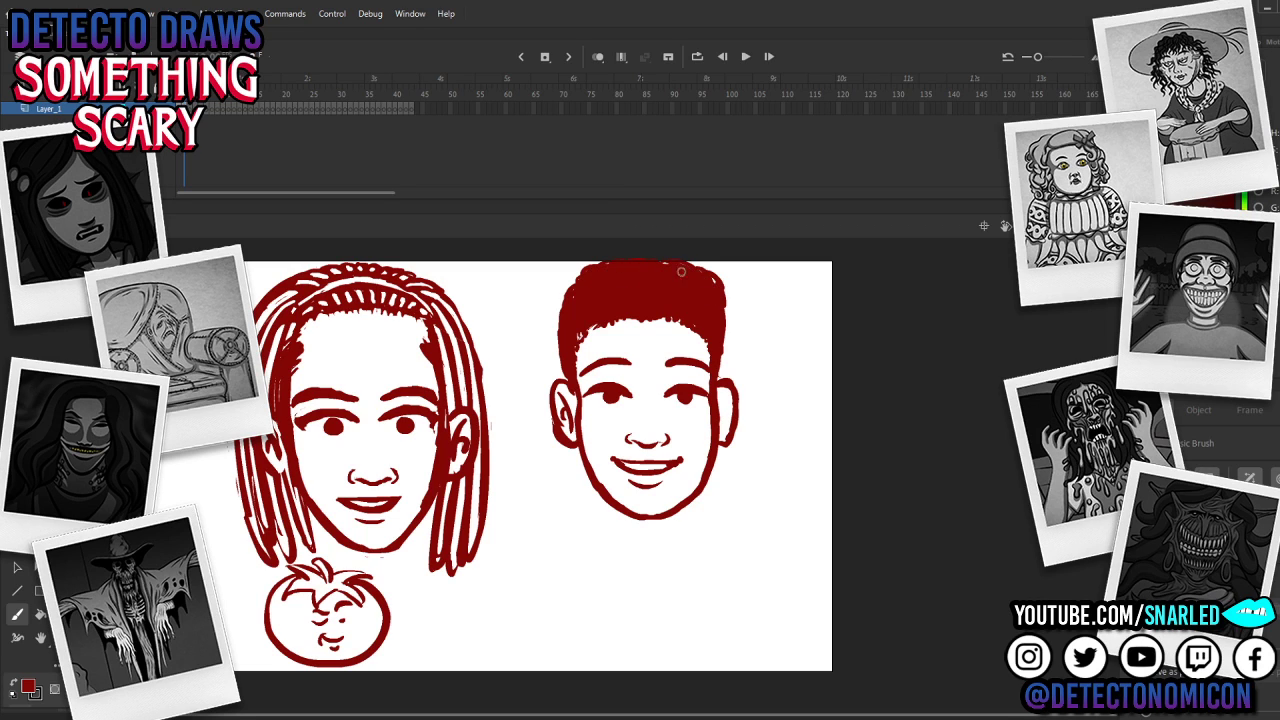
drag(580, 281, 563, 308)
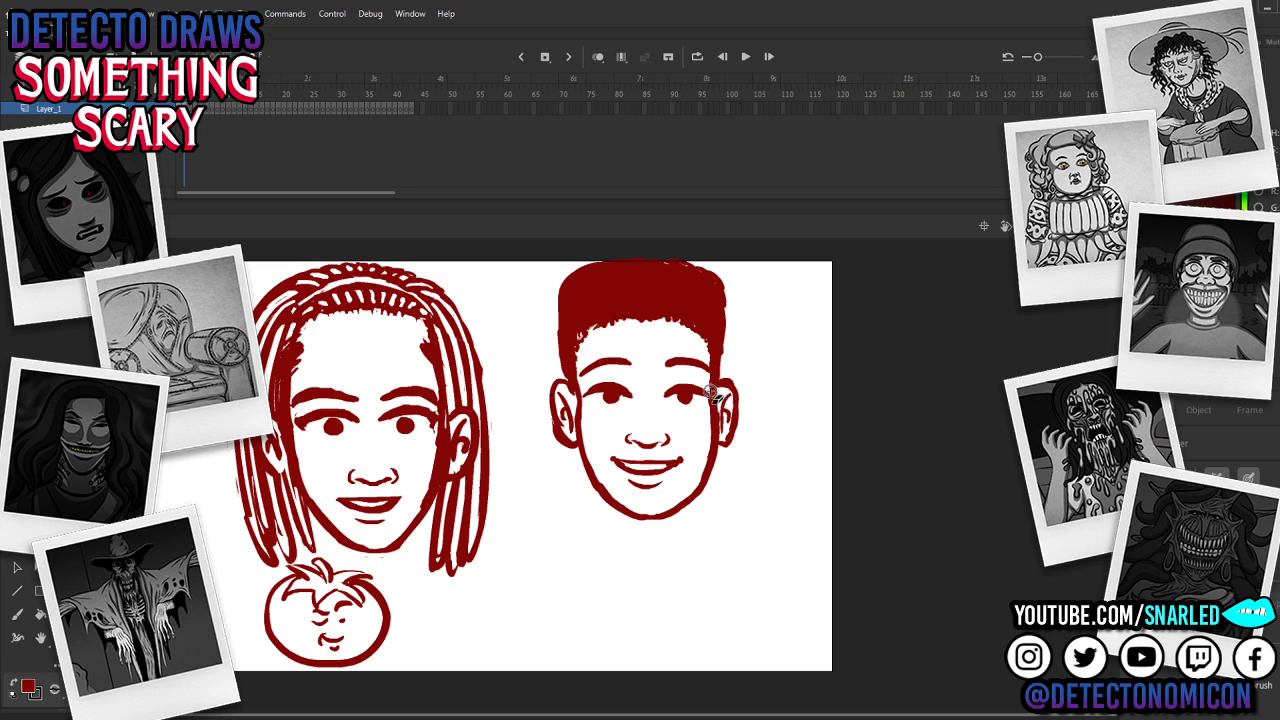
Step: Touch up the right side of the flat-top hair with the Brush tool, widening its outer edge slightly
scroll(672, 465, down, 1)
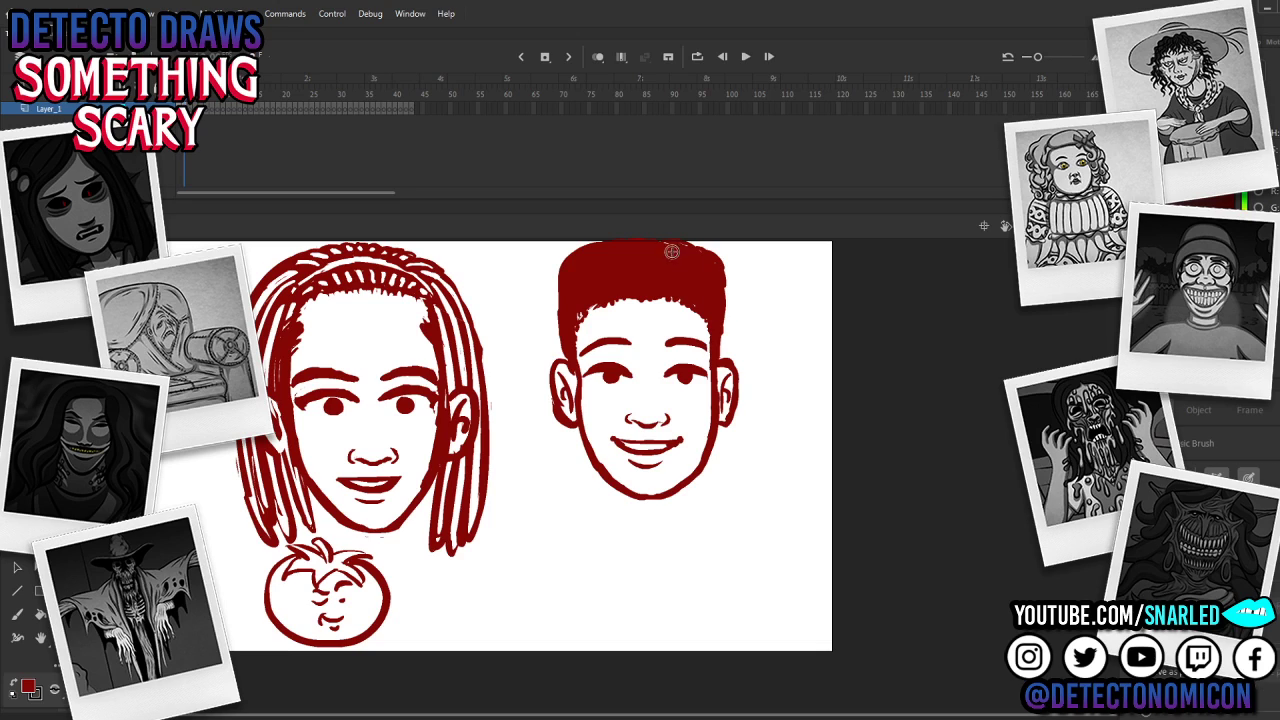
key(b)
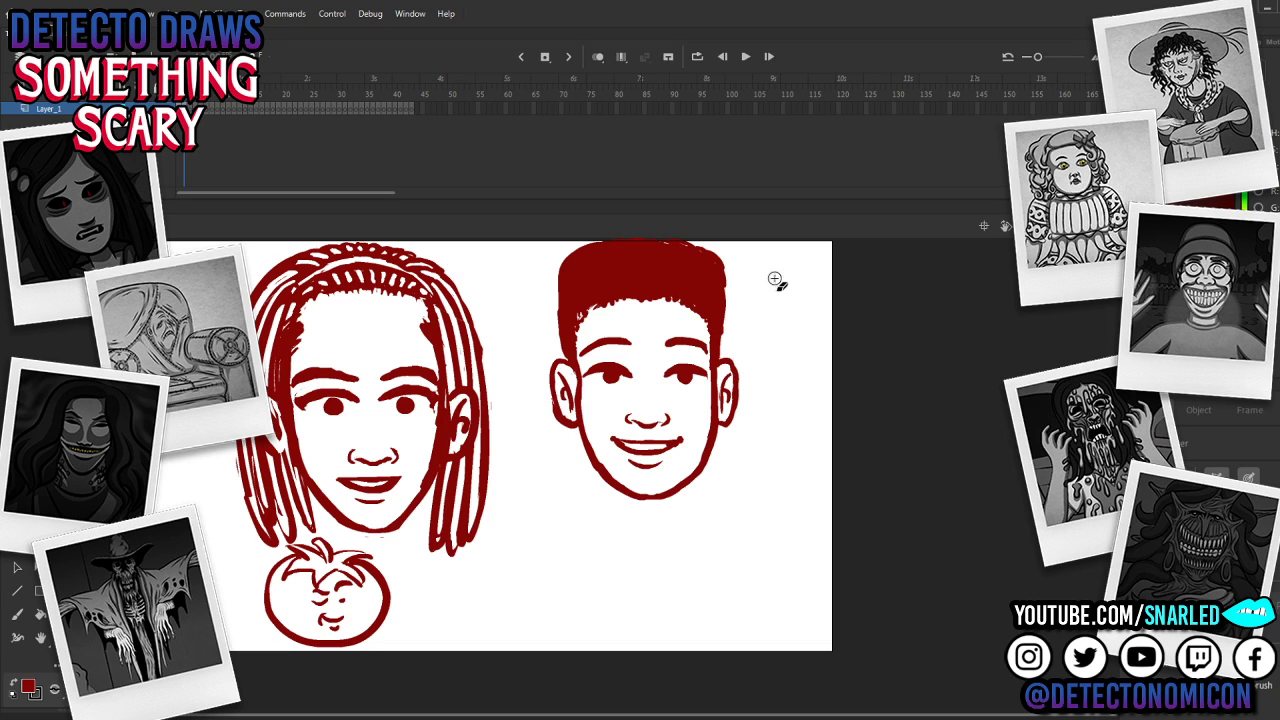
key(b)
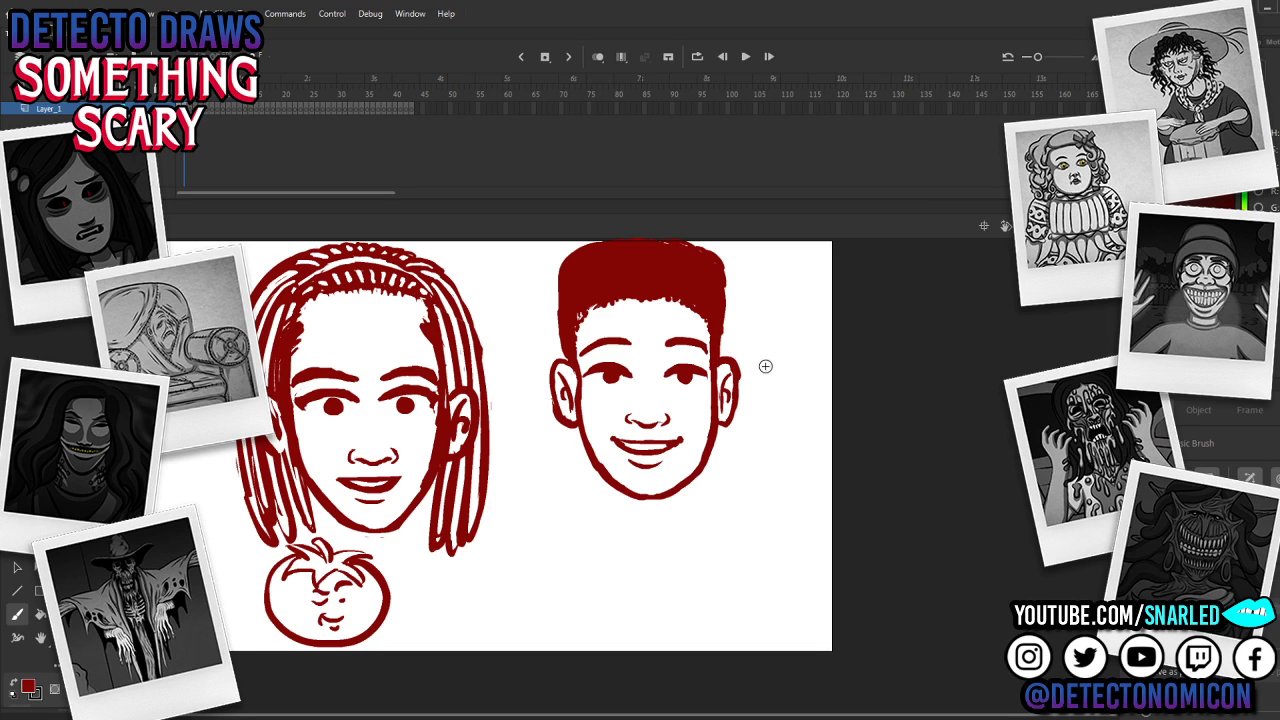
key(r)
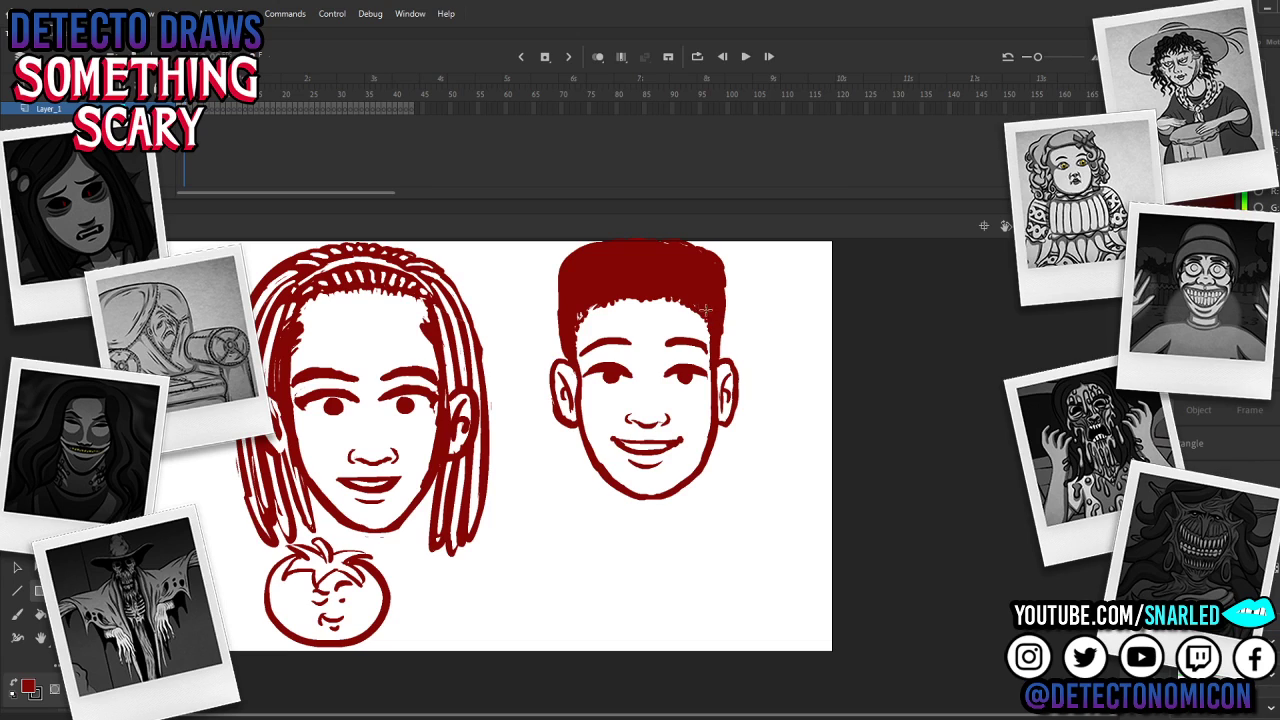
key(b)
key(e)
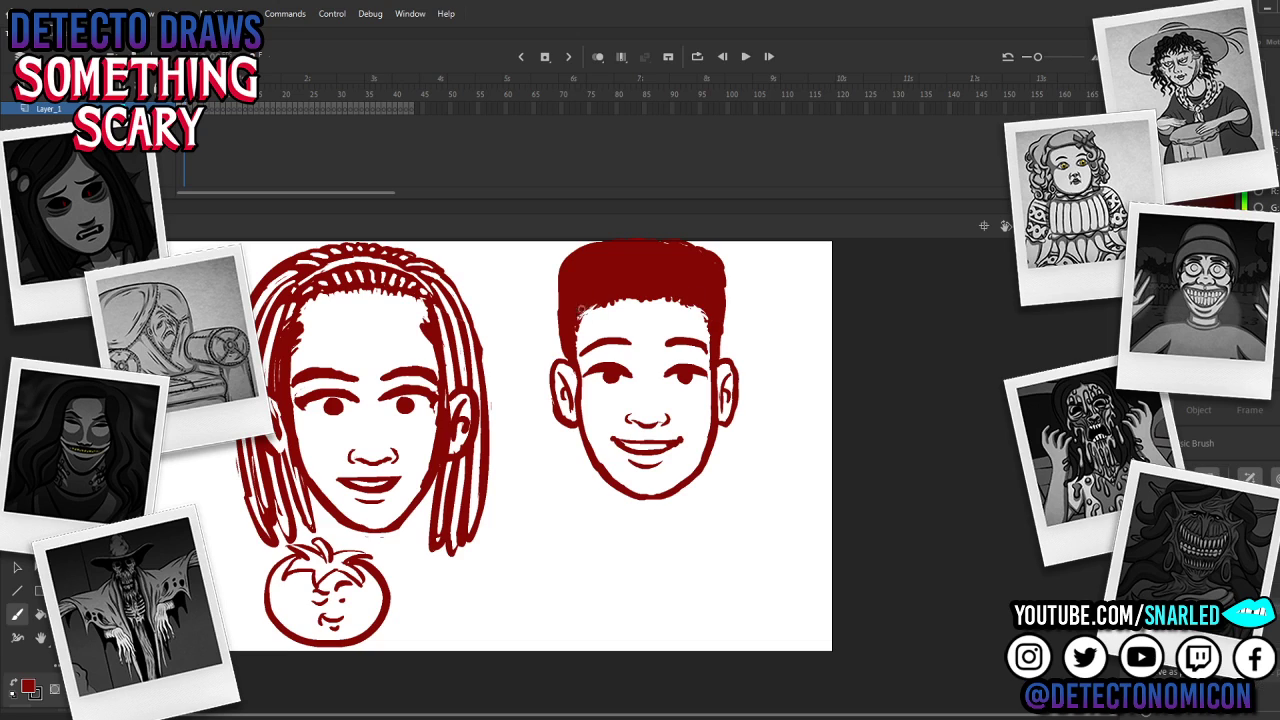
key(b)
drag(719, 384, 718, 375)
drag(743, 299, 745, 318)
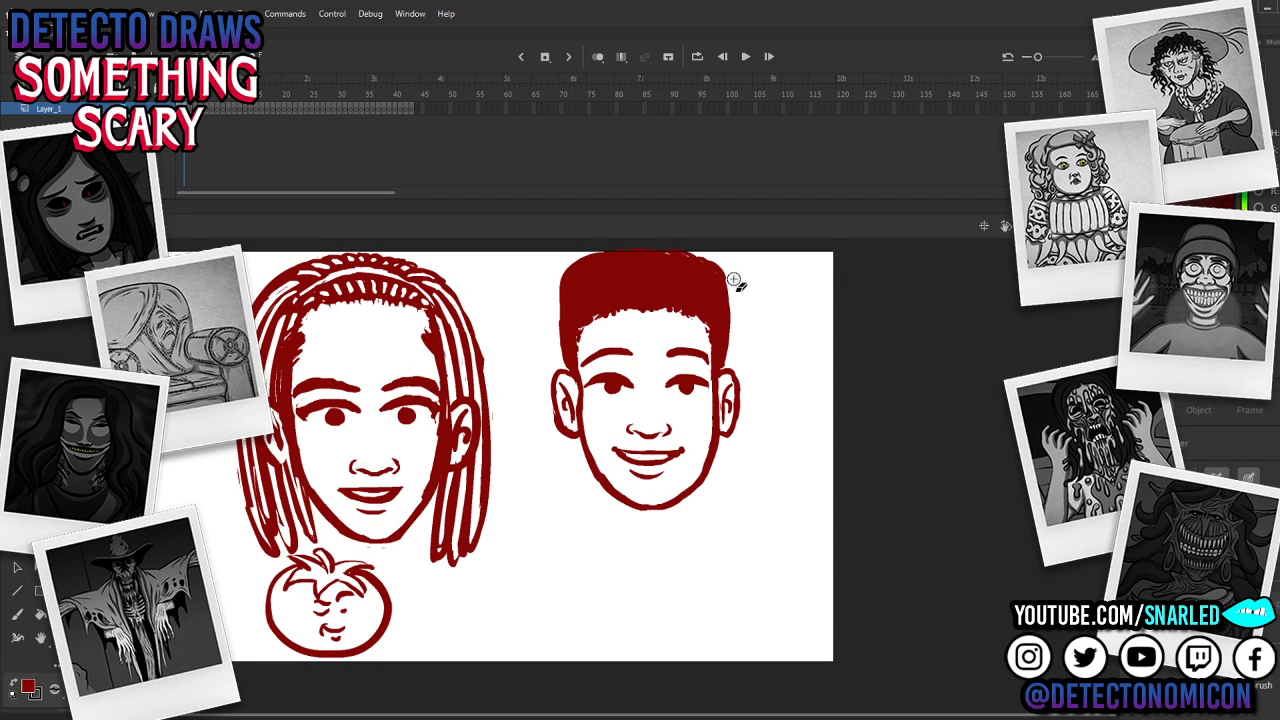
scroll(791, 391, down, 2)
key(v)
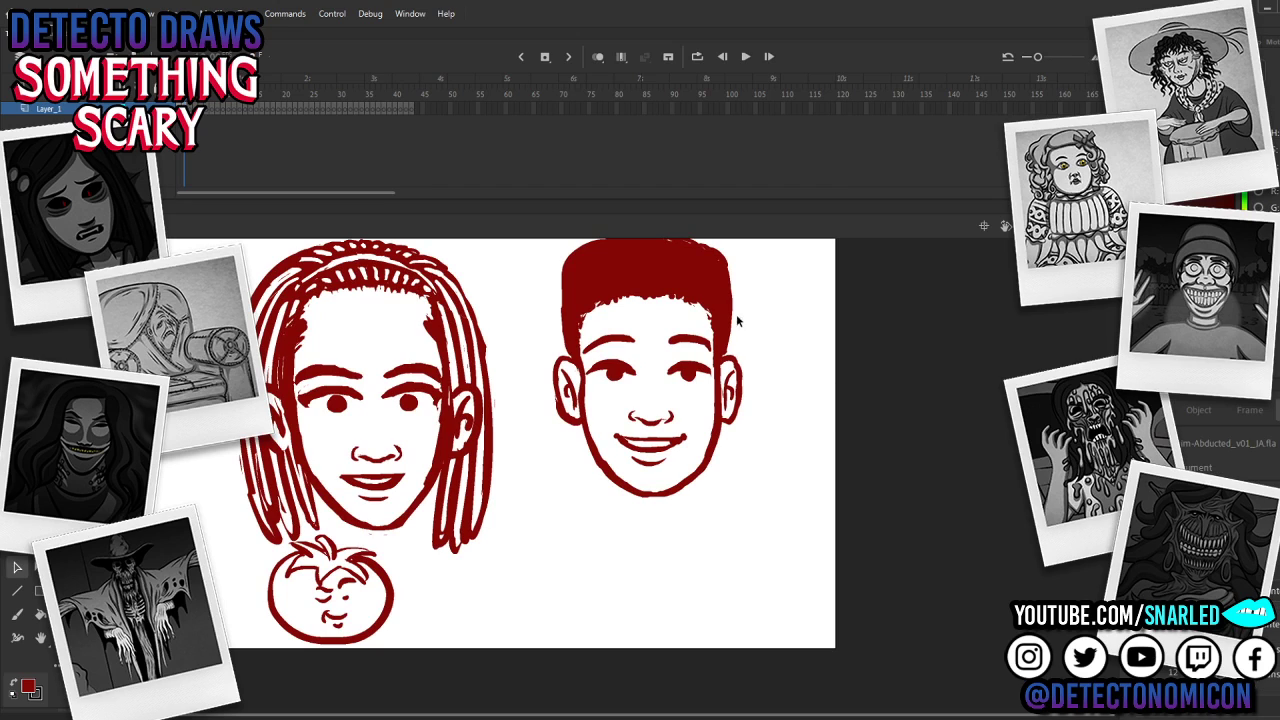
key(b)
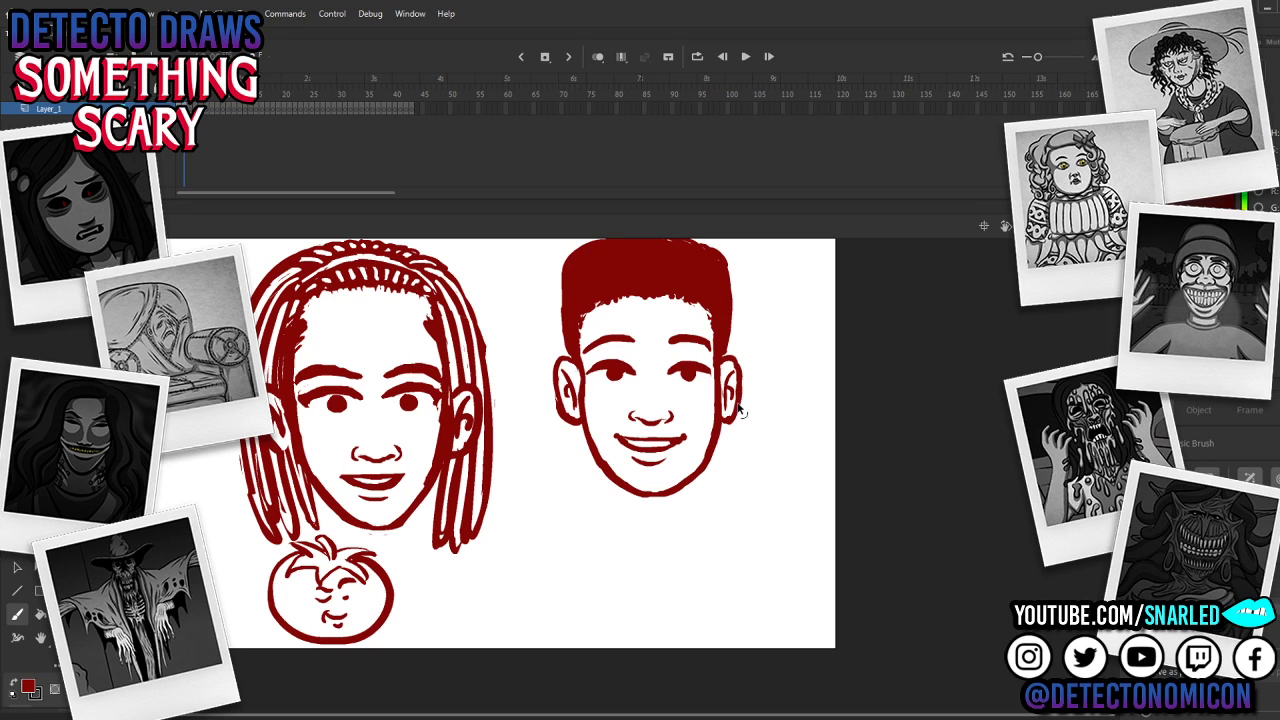
key(e)
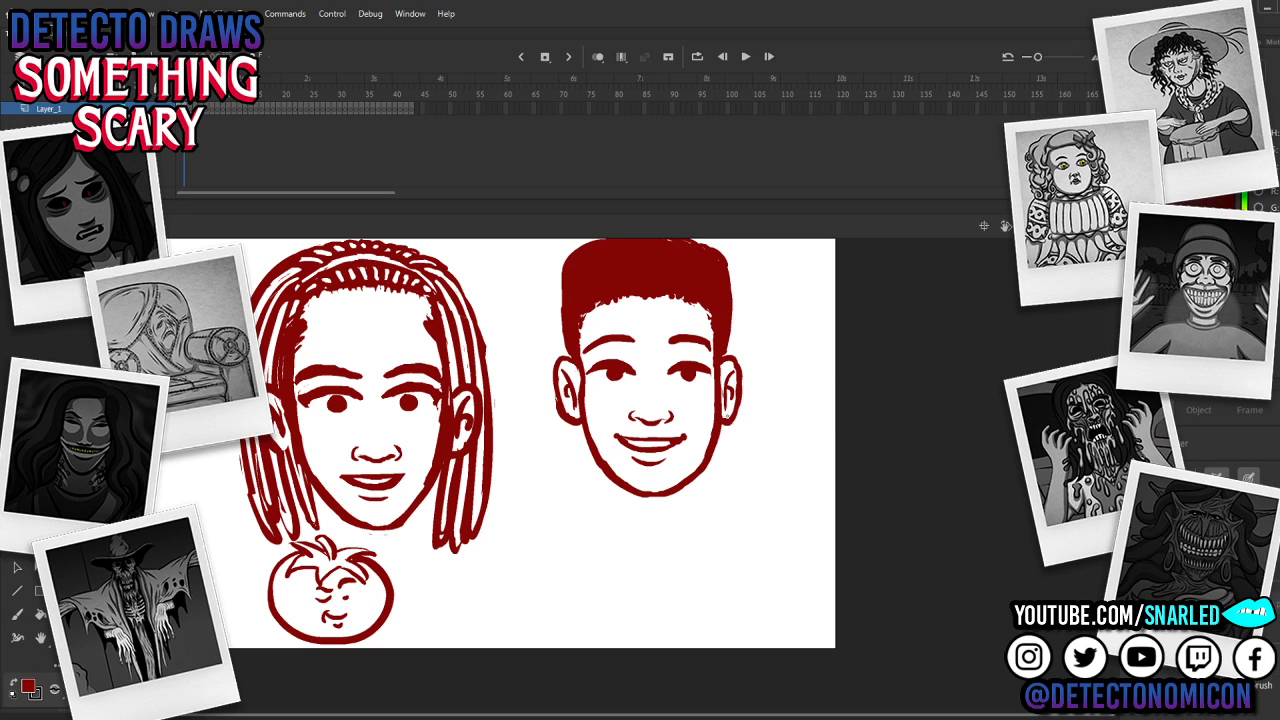
mouse_move(837, 478)
mouse_down()
mouse_move(837, 440)
mouse_move(785, 477)
mouse_up()
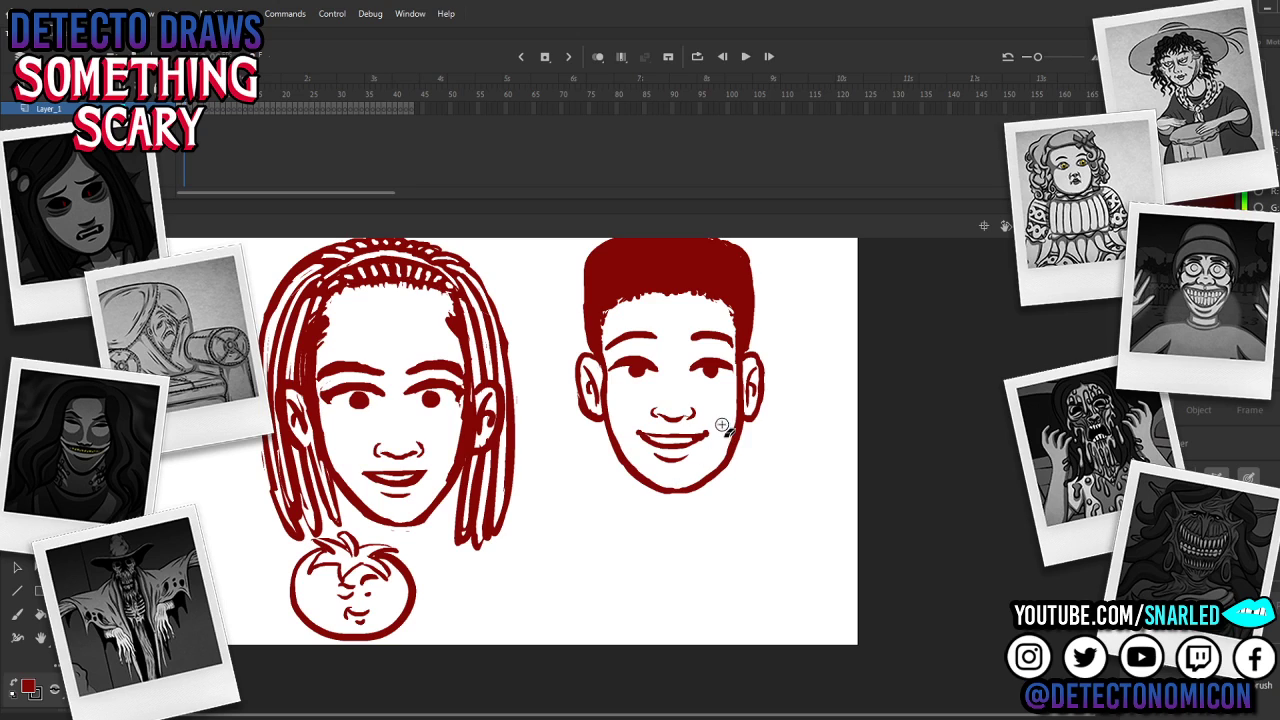
key(b)
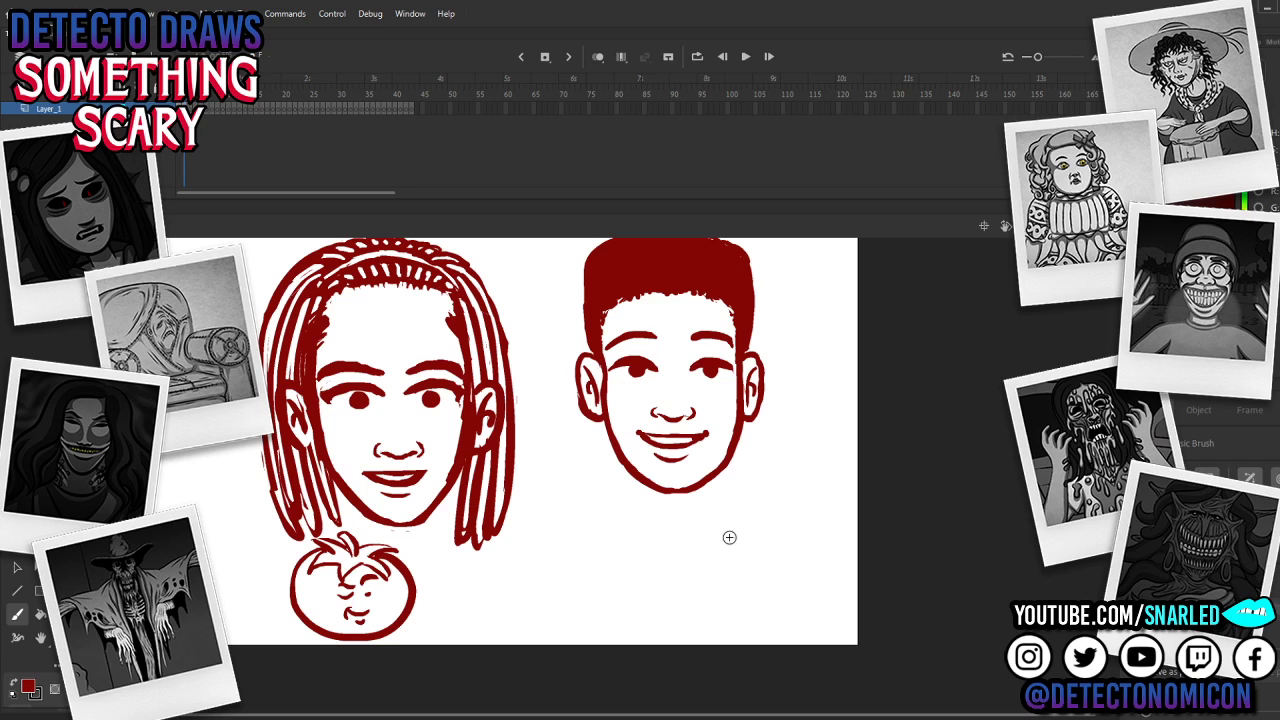
drag(783, 386, 775, 409)
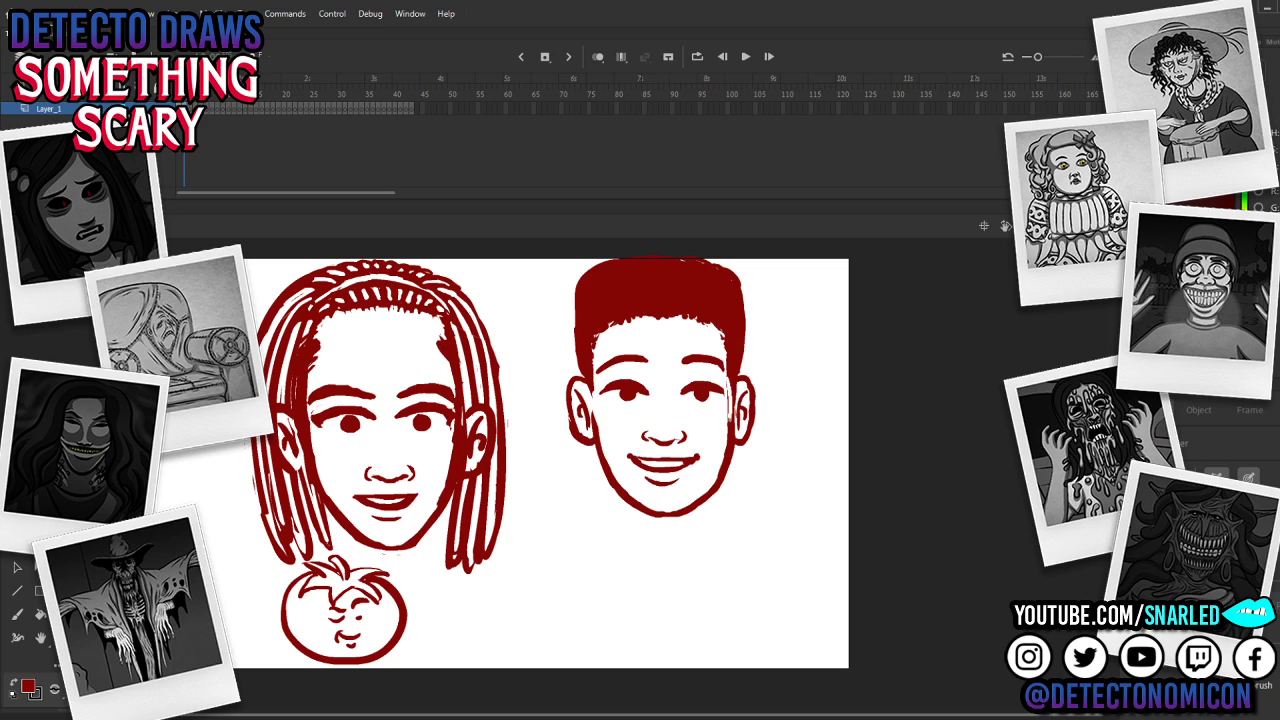
key(b)
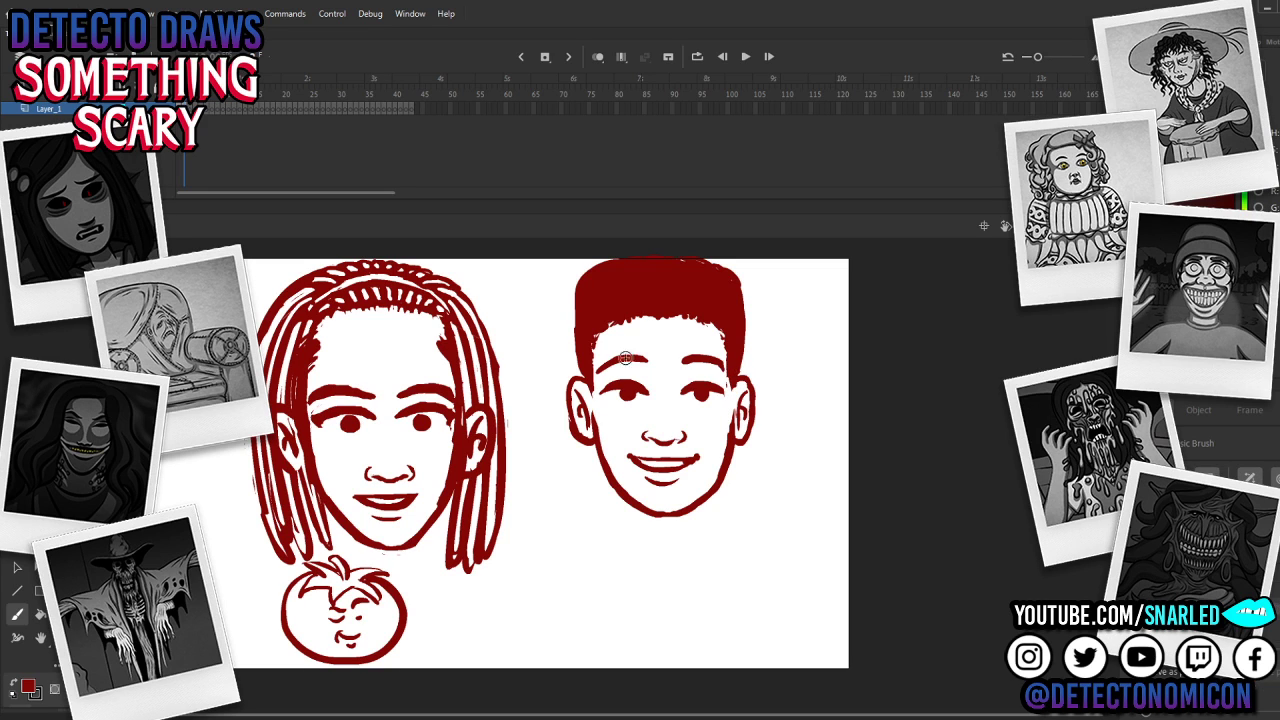
drag(695, 322, 696, 381)
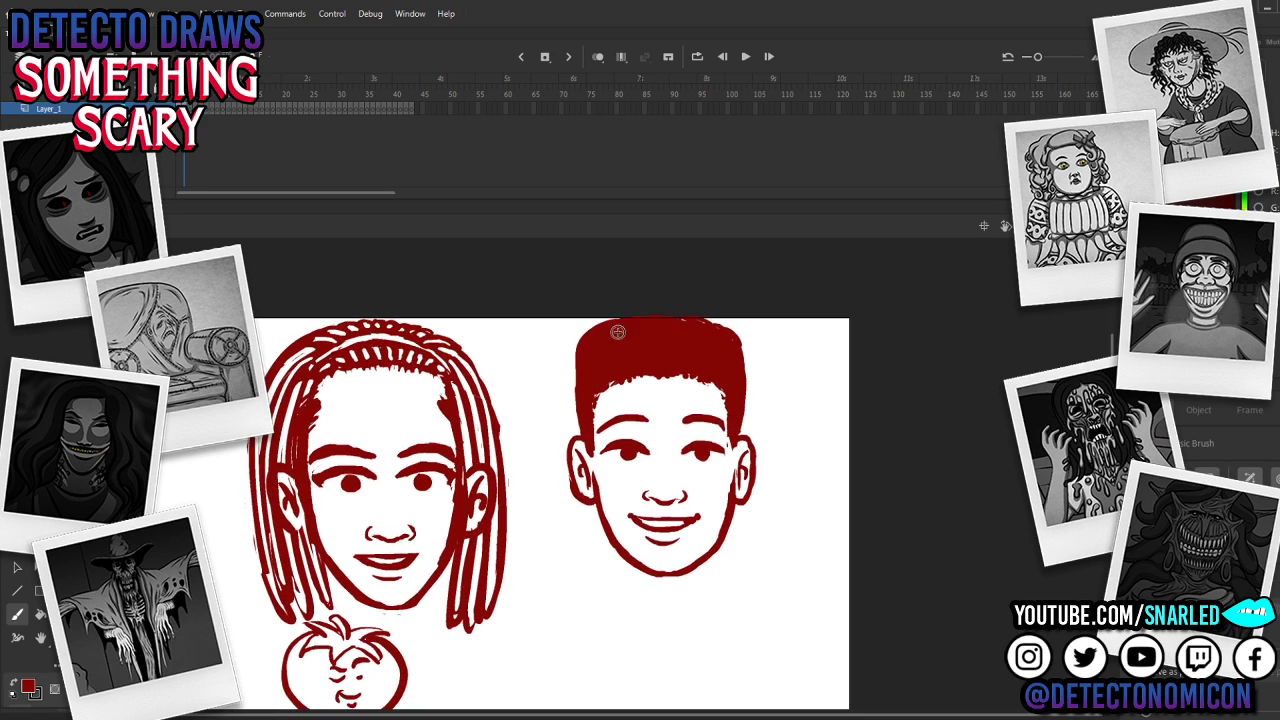
Step: Paint the boy's flat-top hair taller with a rounded crown above the canvas edge and clean up its hairline
mouse_move(588, 344)
mouse_down()
mouse_move(632, 313)
mouse_move(673, 314)
mouse_move(664, 304)
mouse_move(627, 318)
mouse_move(716, 326)
mouse_move(672, 310)
mouse_move(730, 336)
mouse_up()
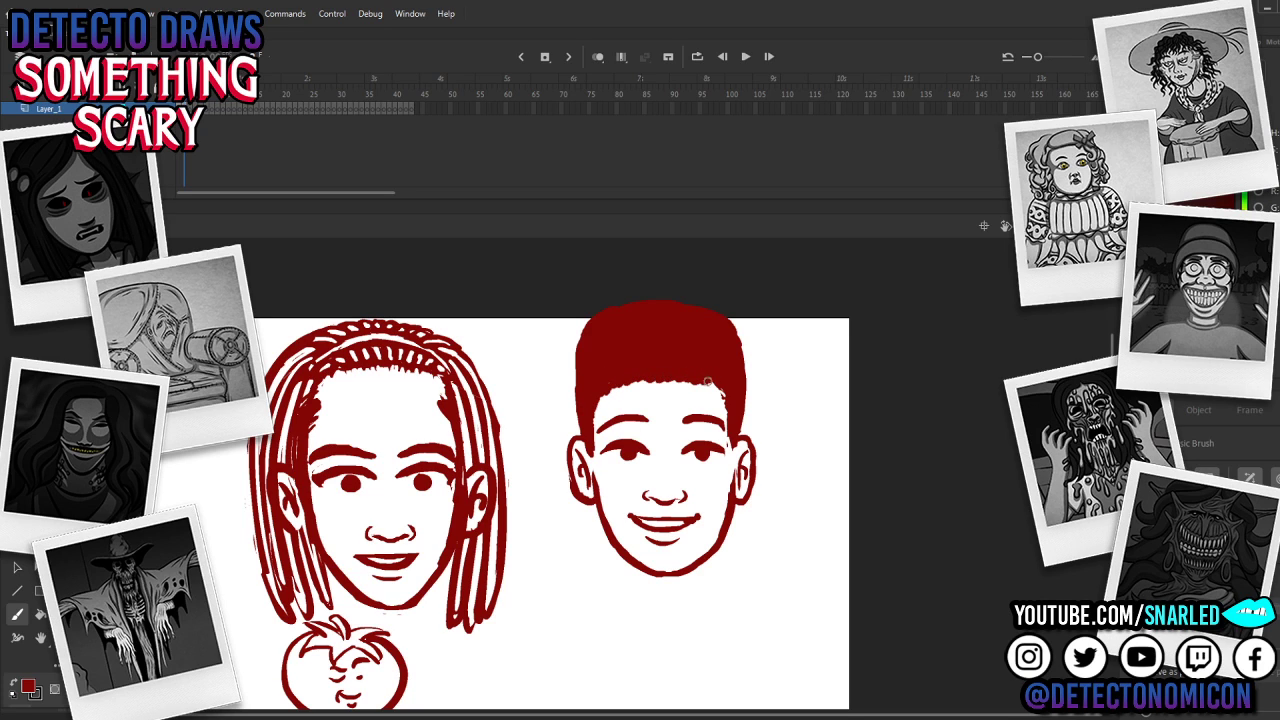
key(e)
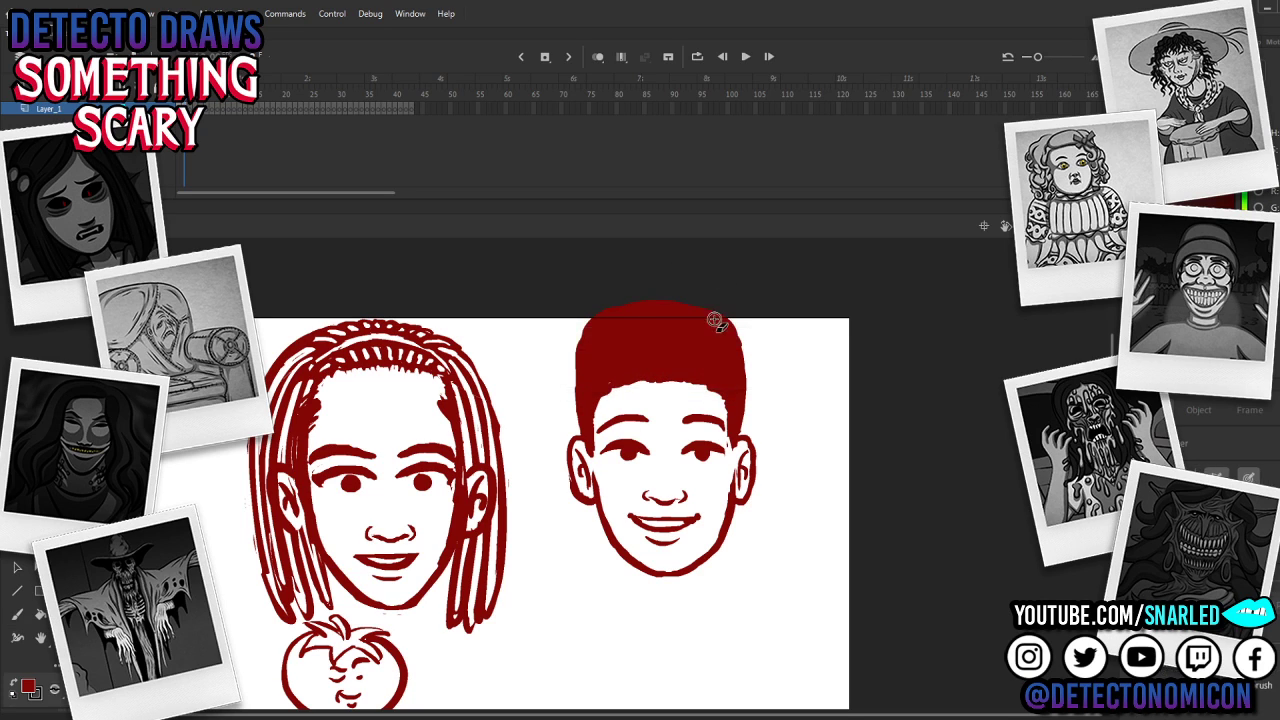
key(l)
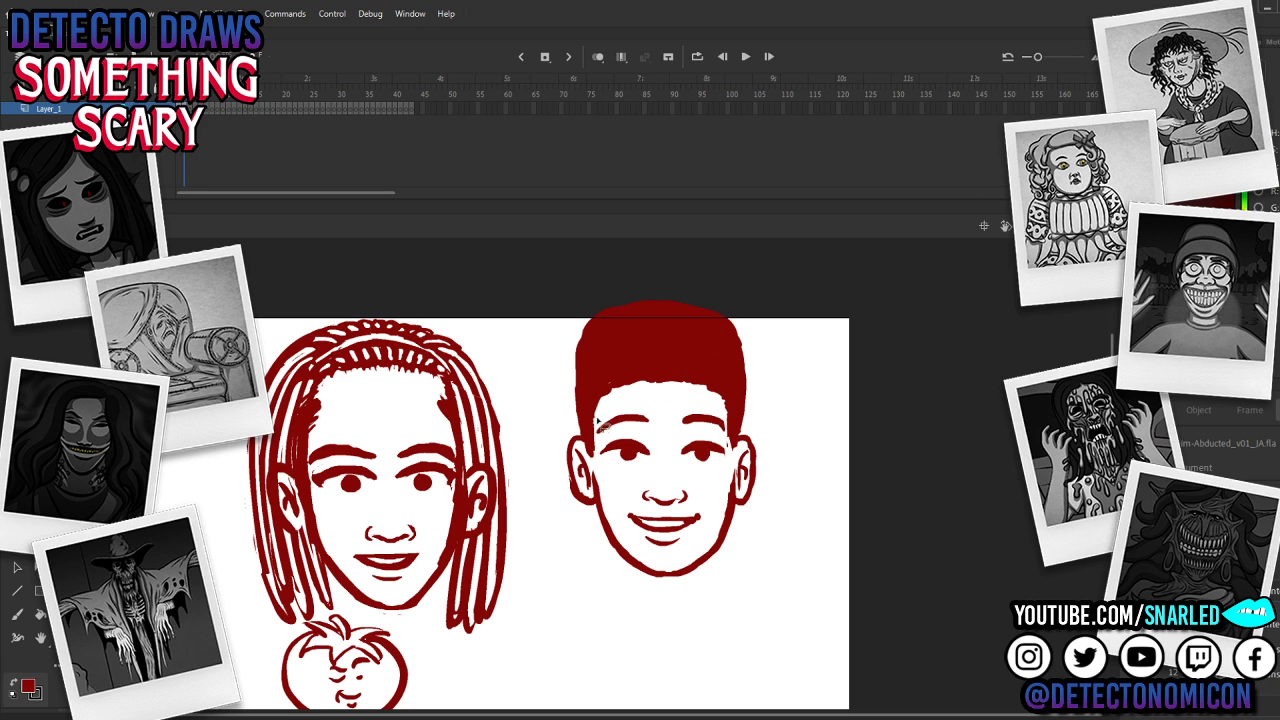
mouse_move(594, 428)
mouse_down()
mouse_move(590, 398)
mouse_move(653, 339)
mouse_move(738, 398)
mouse_move(680, 420)
mouse_move(602, 405)
mouse_move(592, 420)
mouse_up()
drag(660, 336, 659, 305)
drag(766, 385, 749, 353)
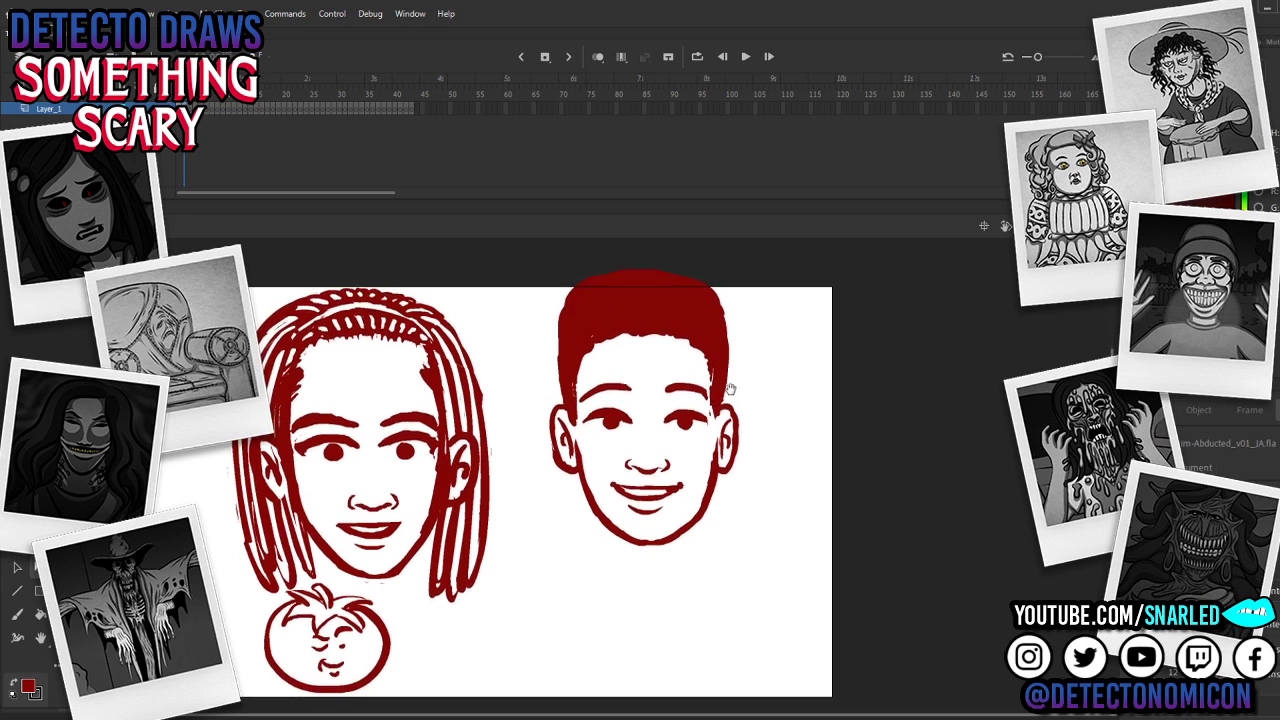
Step: Clean up the right side of the boy's jaw and chin outline with the Eraser
key(b)
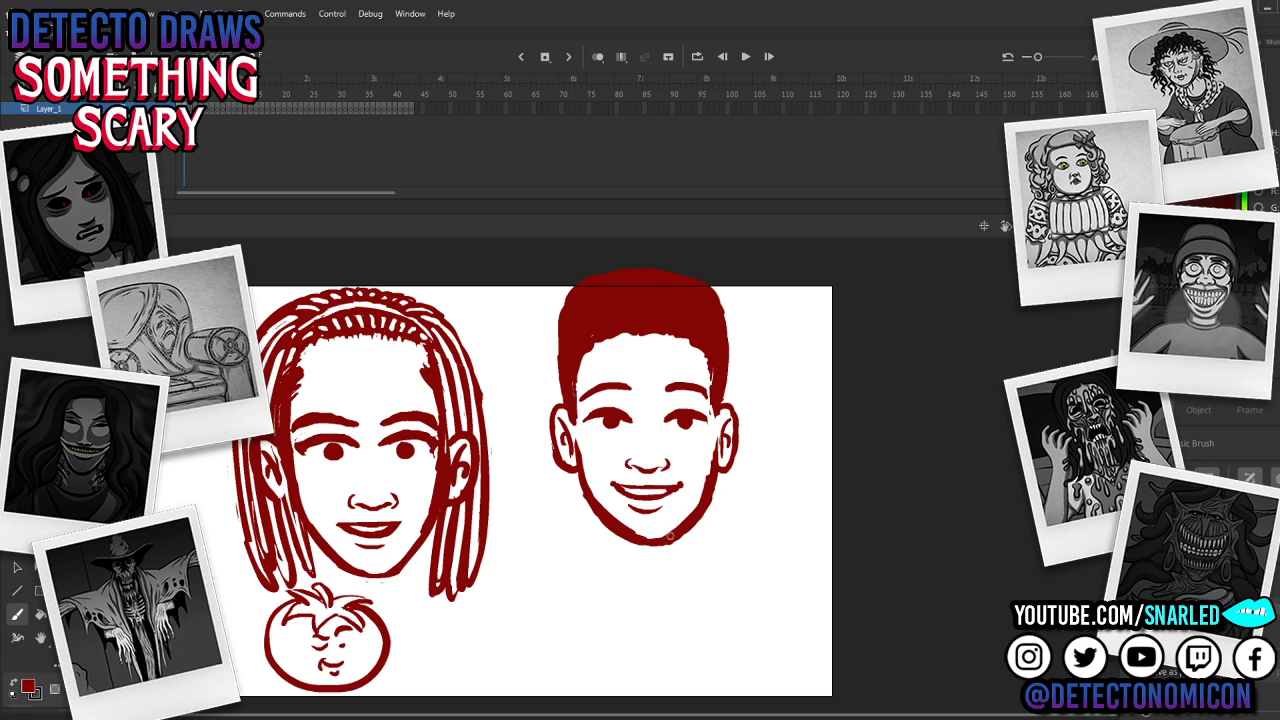
key(e)
drag(721, 483, 672, 541)
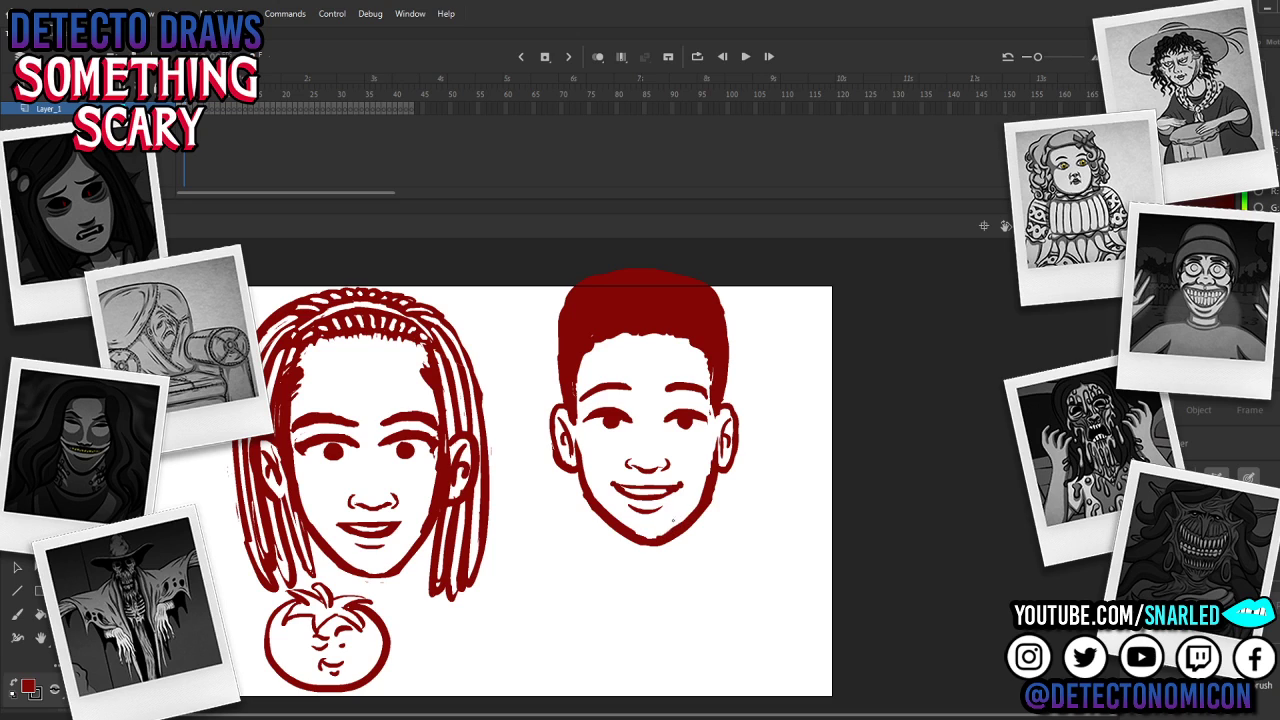
Step: Select the boy's whole head and enlarge it with Free Transform to roughly match the braided-hair face
key(z)
alt+click(663, 507)
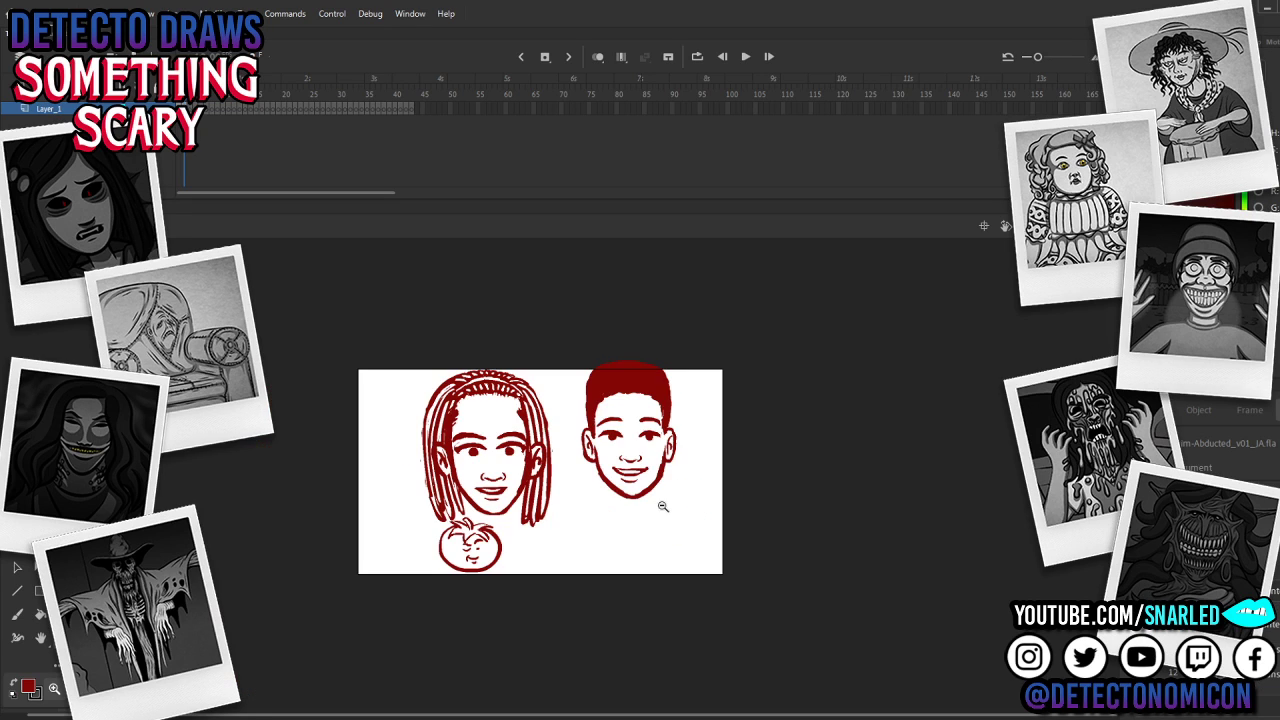
key(v)
drag(717, 334, 572, 532)
key(q)
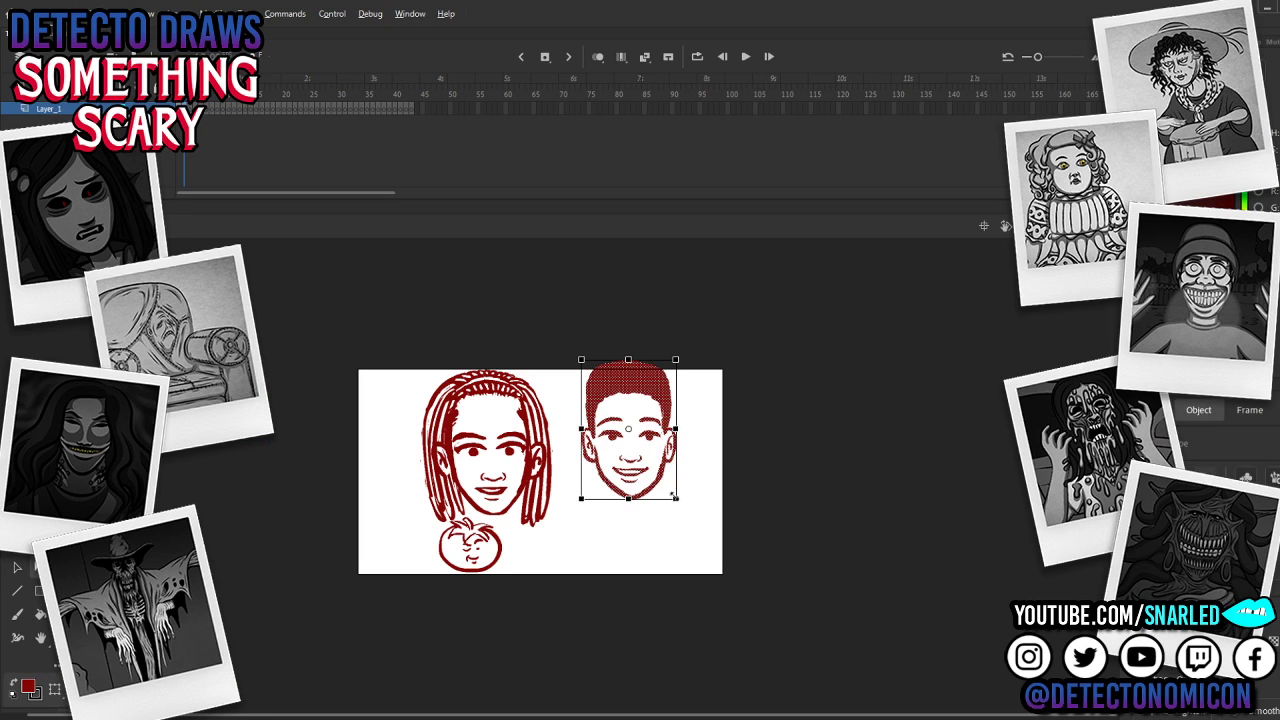
mouse_move(675, 497)
mouse_down()
mouse_move(700, 523)
mouse_move(675, 505)
mouse_up()
click(568, 503)
key(z)
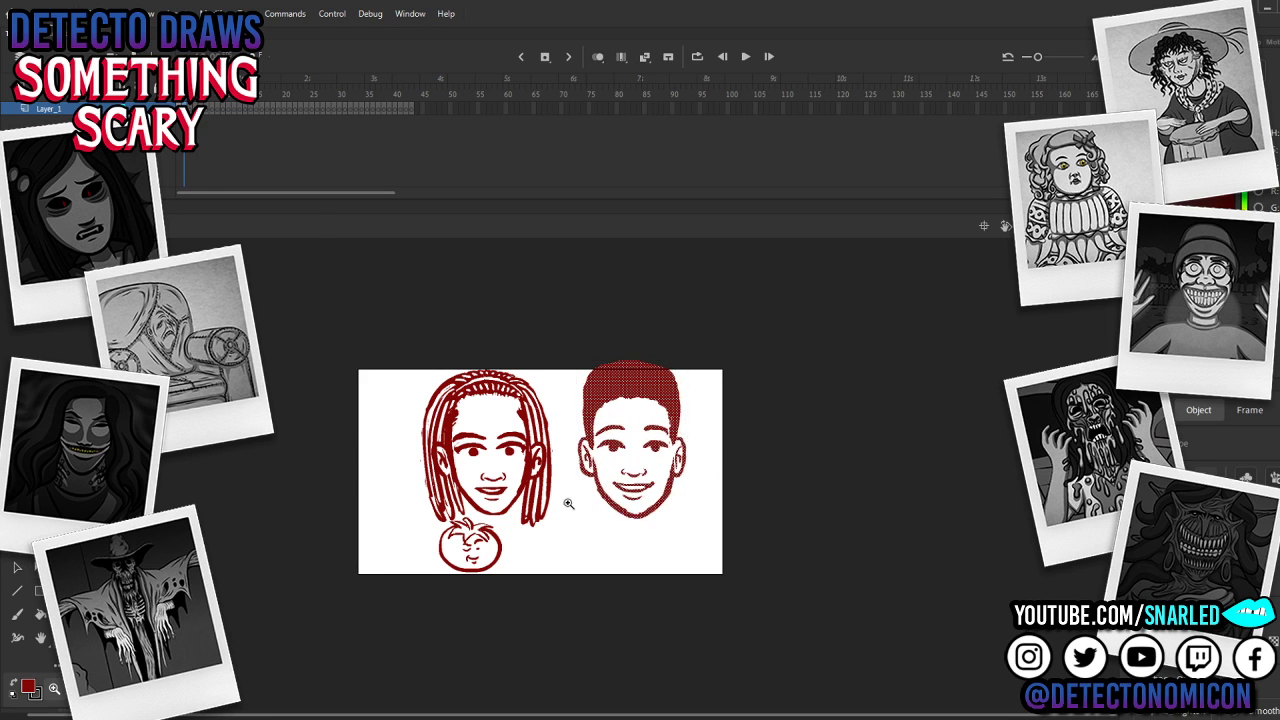
click(568, 503)
Step: Touch up the underside of the braided-hair face's nose with the Brush tool
key(b)
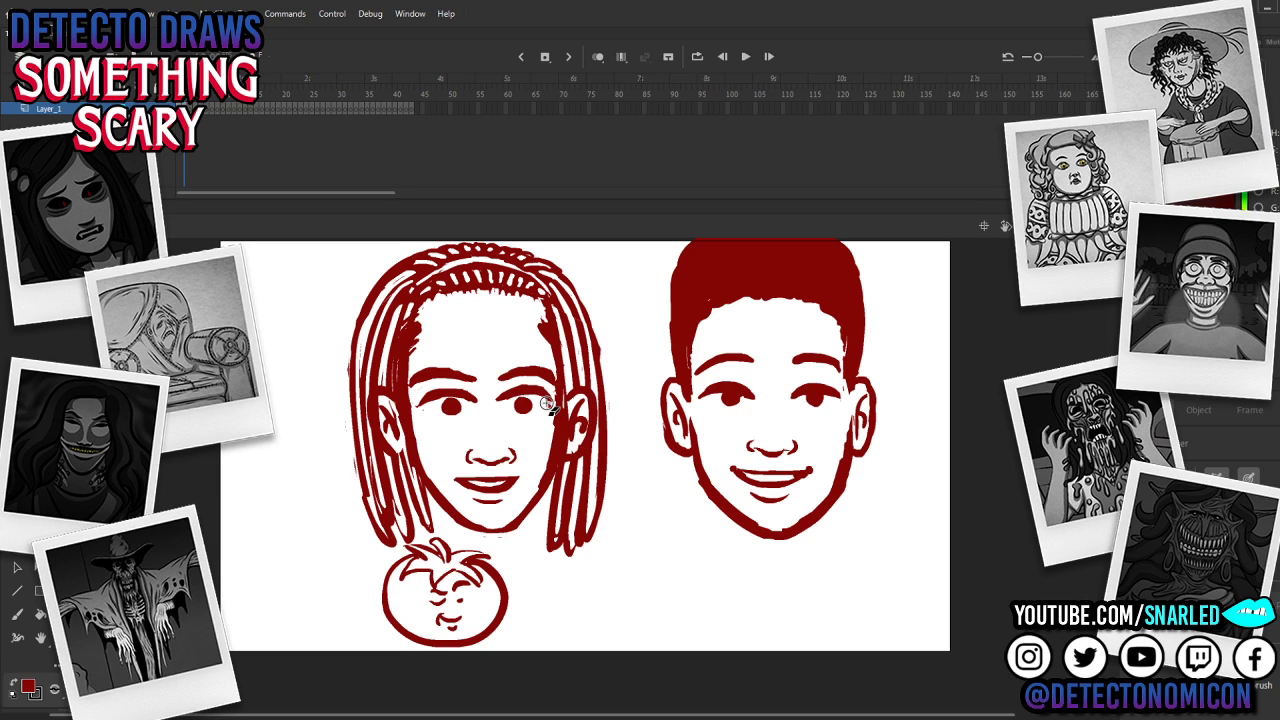
key(b)
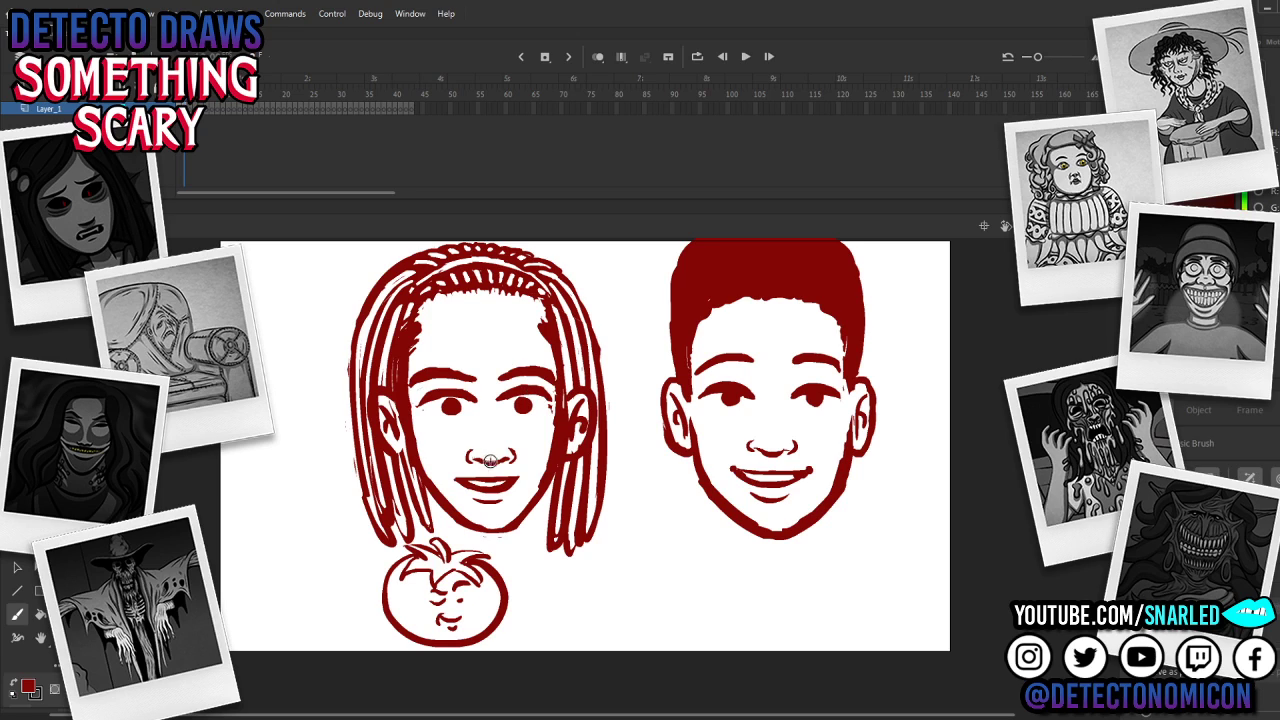
drag(490, 461, 479, 463)
key(e)
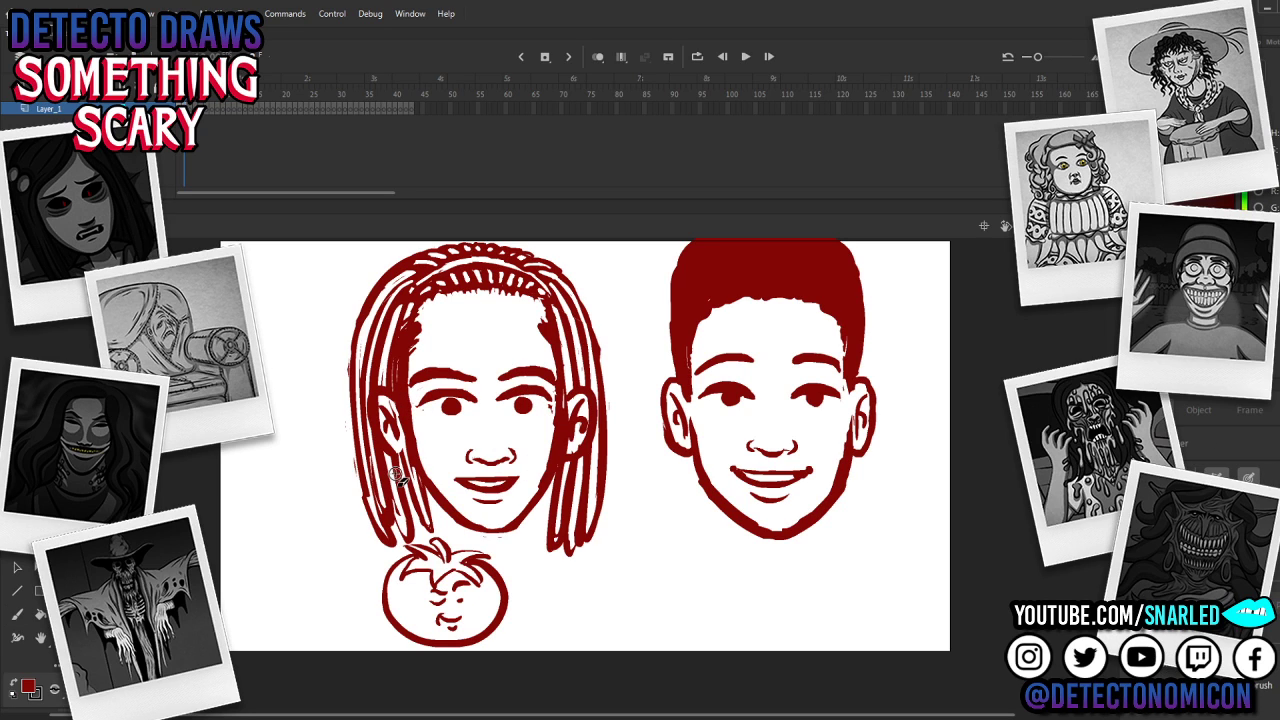
Step: Lasso the braided-hair face's right ear and adjust its position beside the head
key(l)
mouse_move(585, 388)
mouse_down()
mouse_move(563, 409)
mouse_move(589, 391)
mouse_move(592, 407)
mouse_up()
key(v)
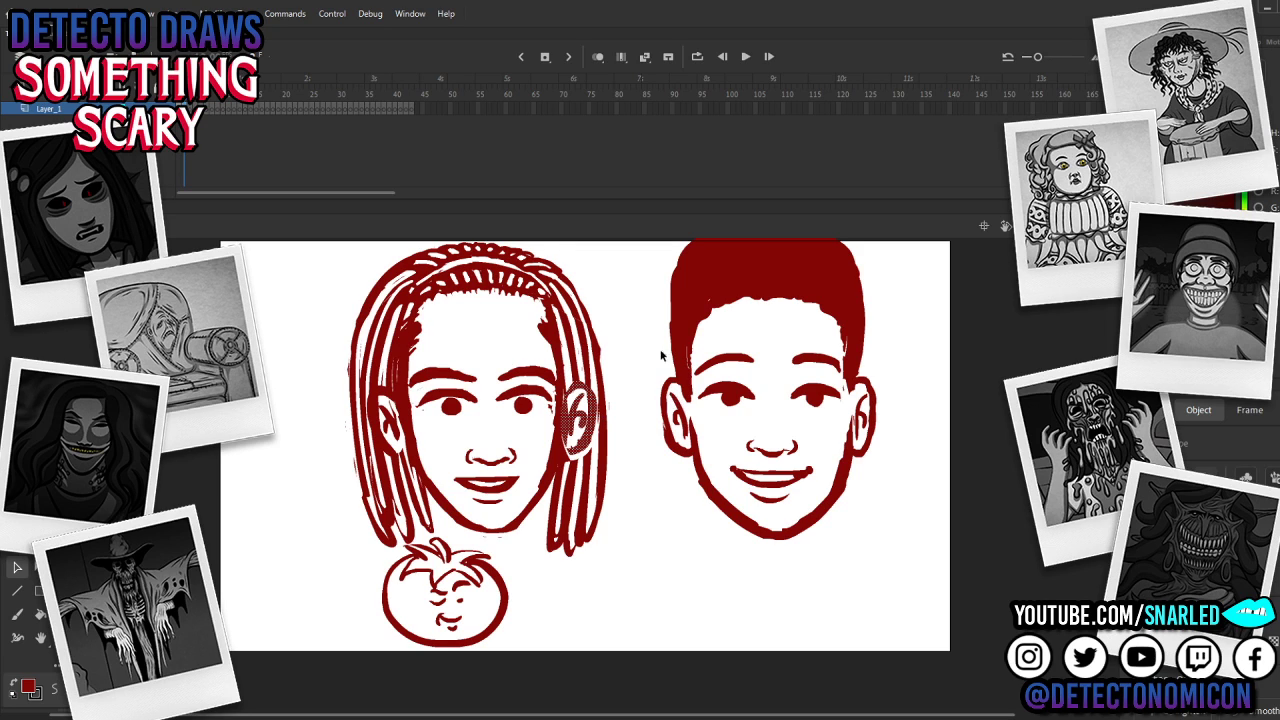
click(629, 402)
Step: Repaint the lower edge of the braided-hair face's right ear and thicken the jaw and chin line
key(b)
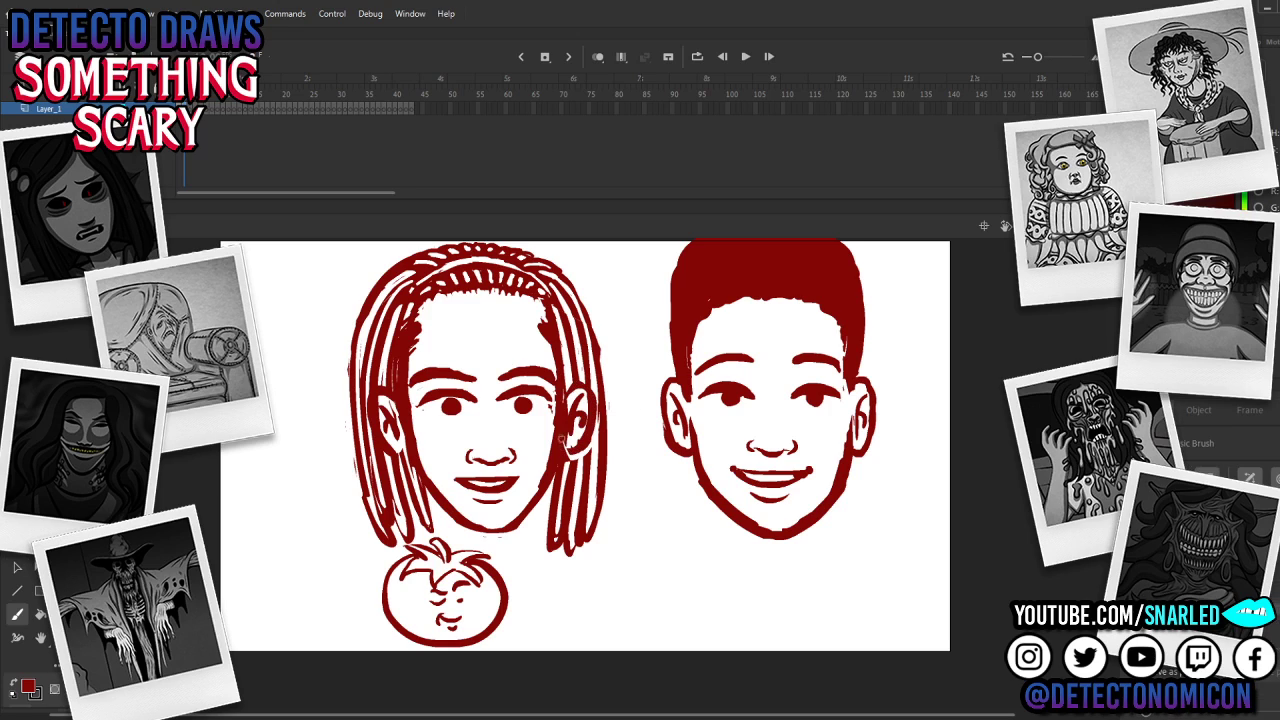
drag(560, 438, 580, 466)
mouse_move(409, 450)
mouse_down()
mouse_move(415, 478)
mouse_move(494, 532)
mouse_up()
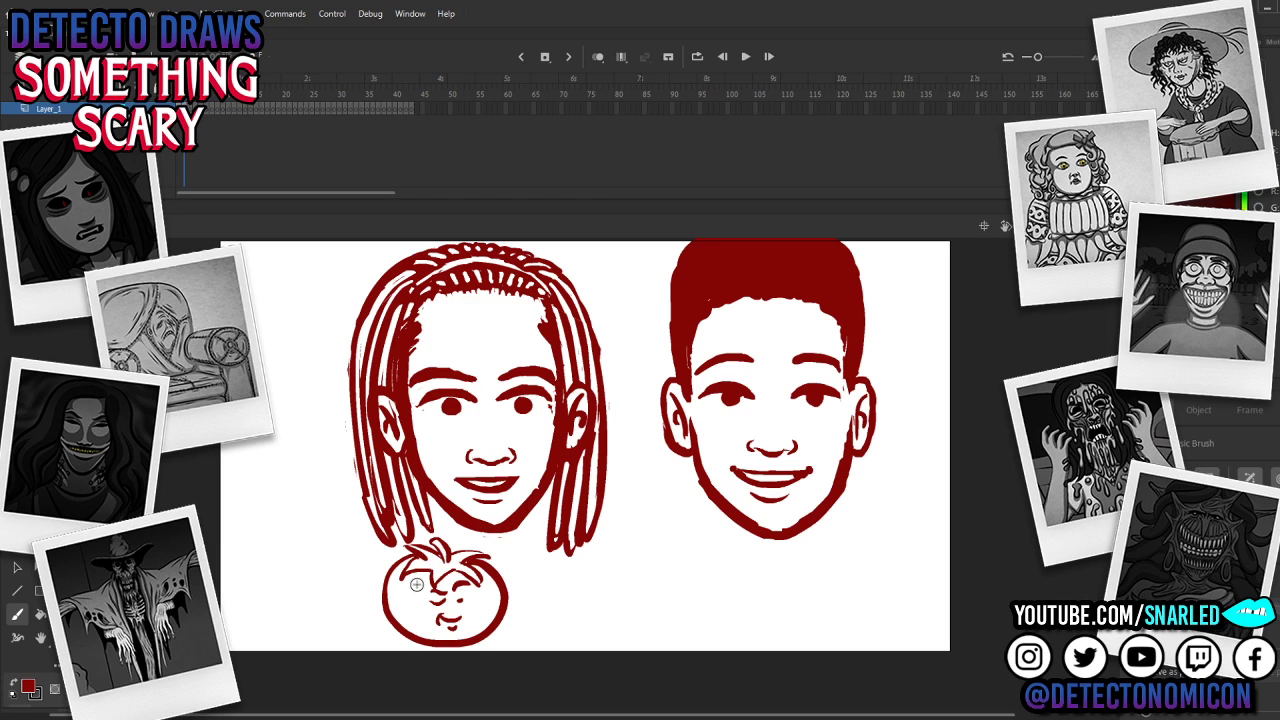
Step: Adjust the braided-hair face's mouth with Free Transform and refine the nose above it
key(q)
click(517, 483)
drag(521, 485, 512, 490)
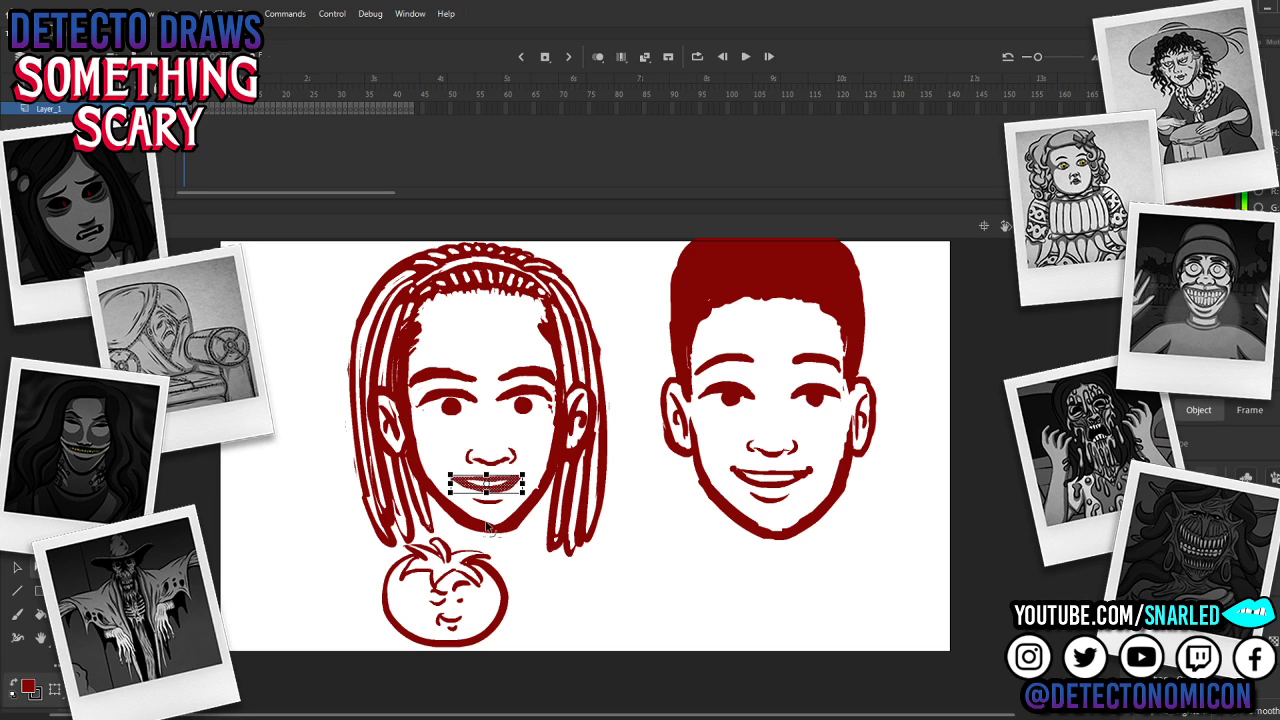
click(518, 490)
click(518, 490)
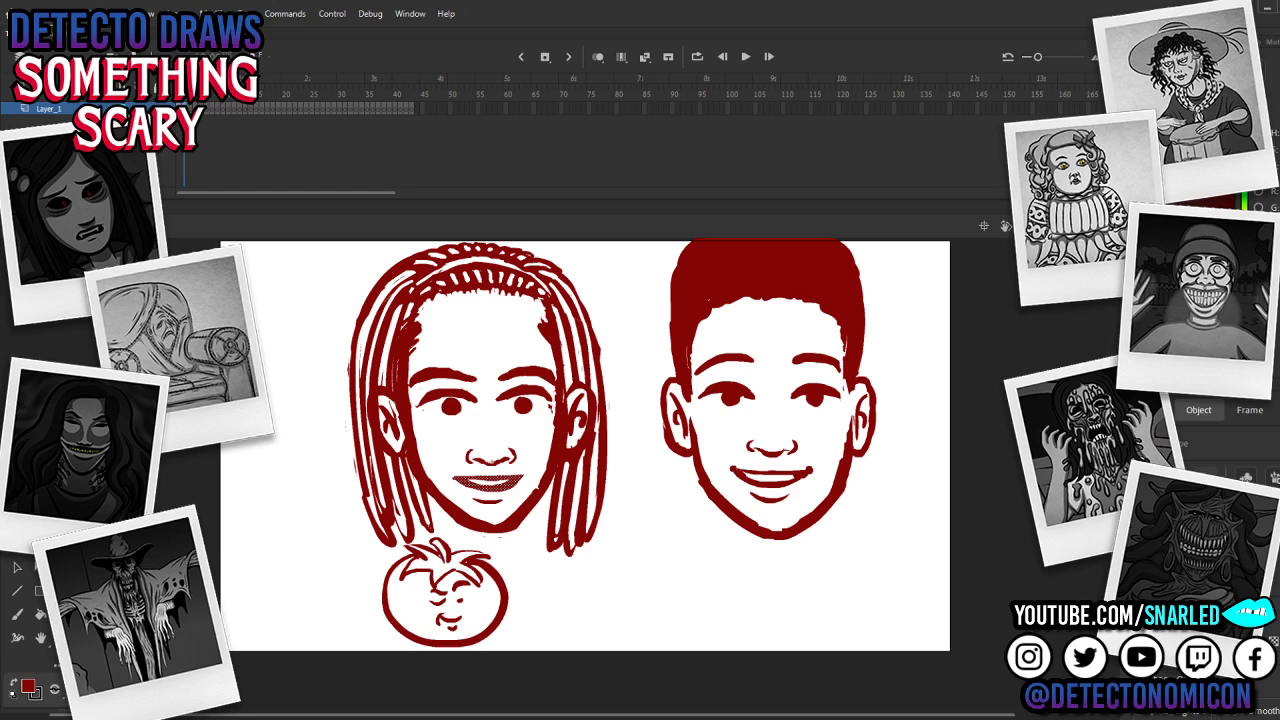
click(499, 455)
key(b)
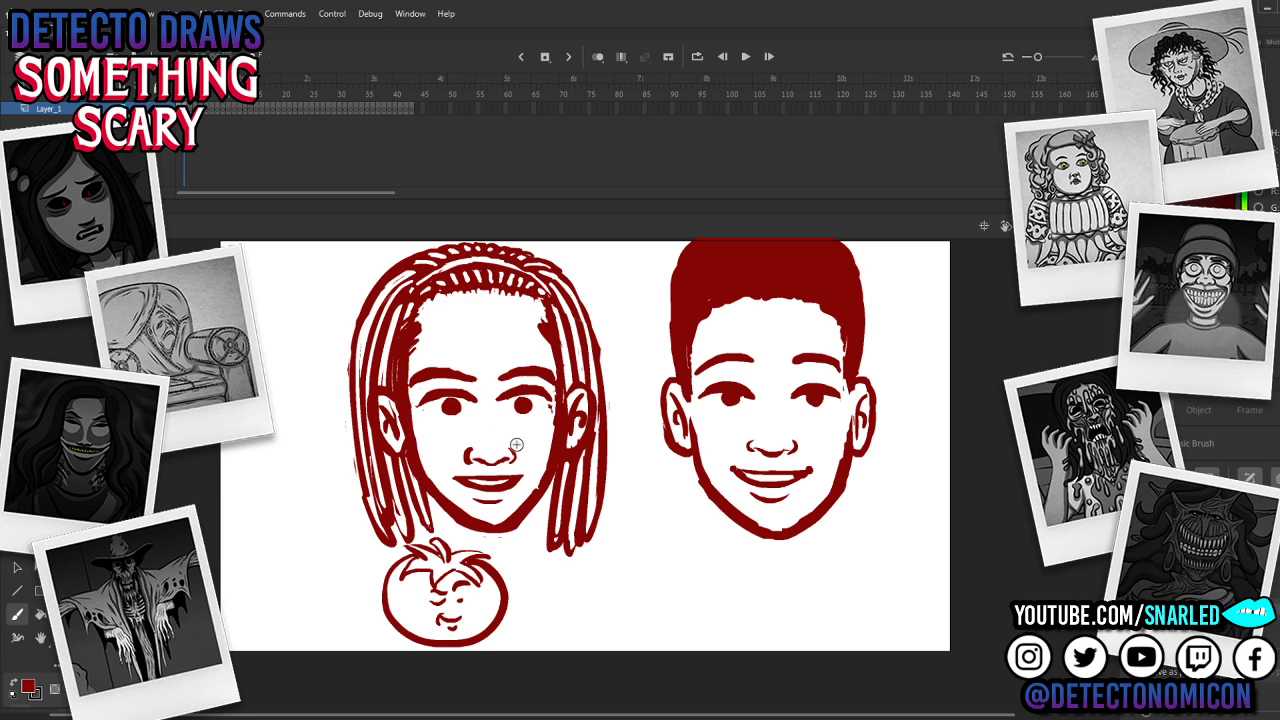
Step: Group the braided-hair face's two pupils and nudge them slightly upward
key(v)
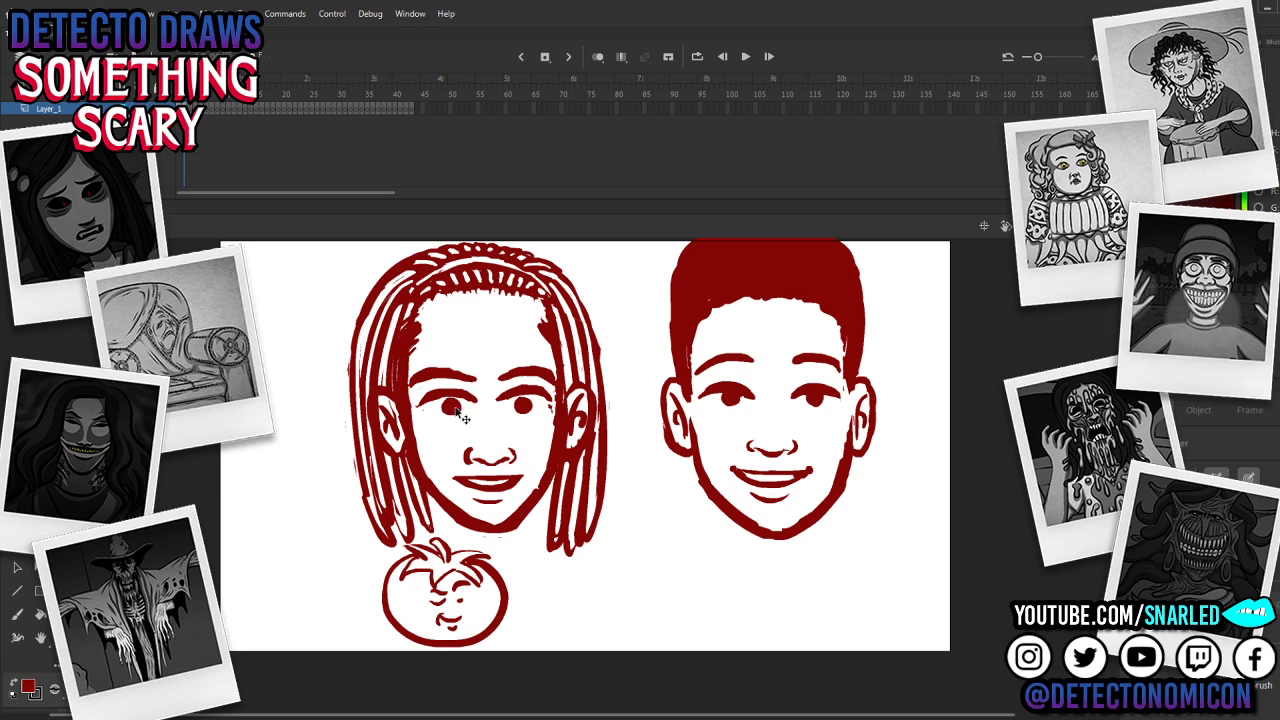
click(455, 408)
shift+click(520, 408)
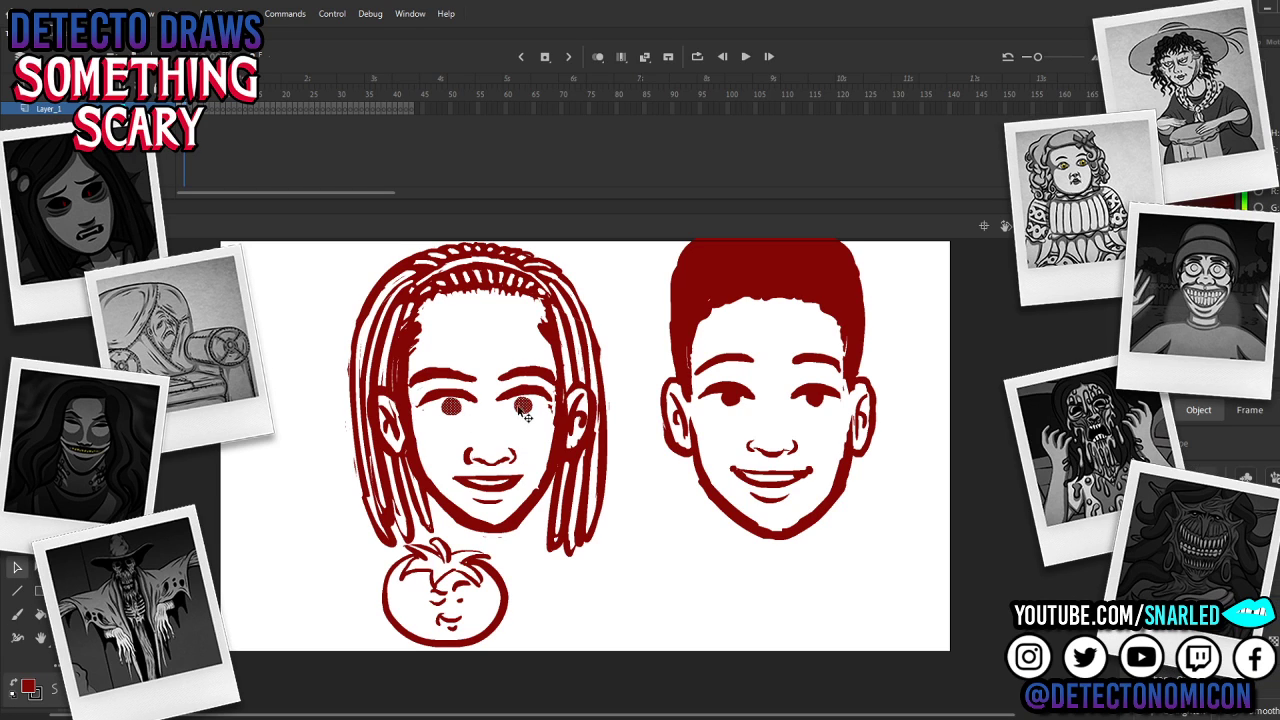
key(ctrl+g)
drag(529, 409, 527, 407)
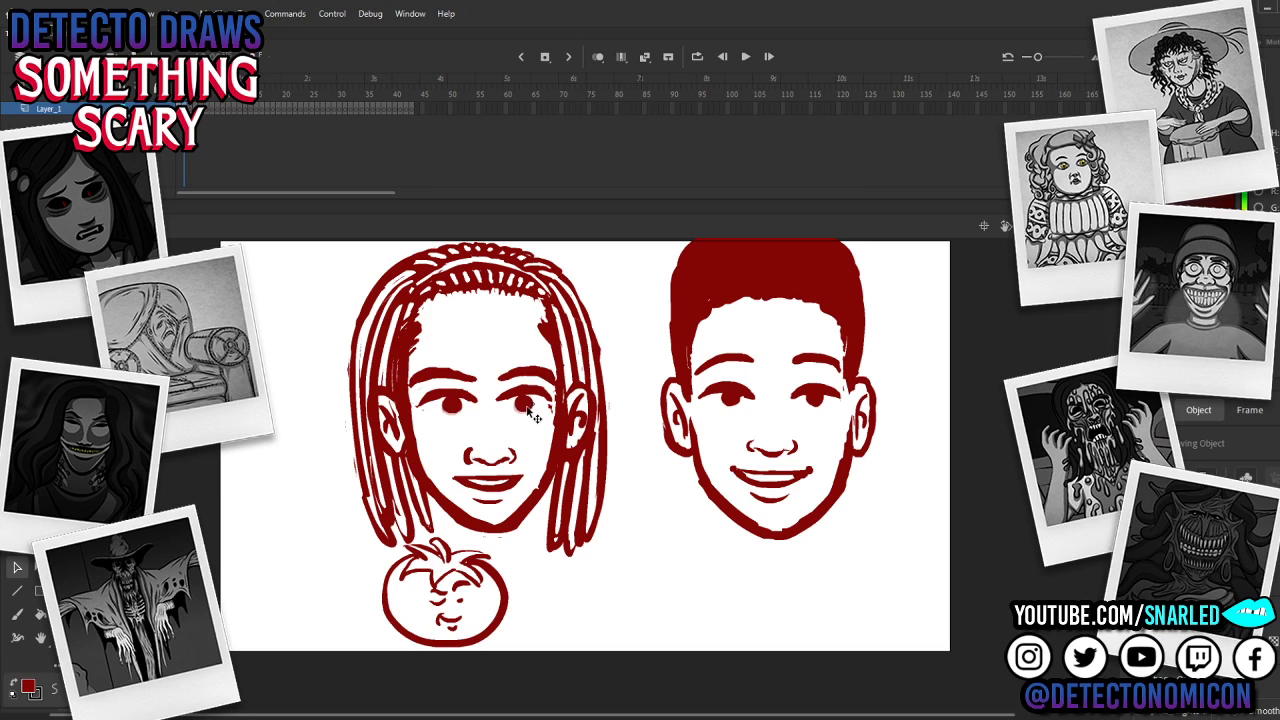
Step: Select both upper eyelid lines of the braided-hair face and group them
shift+click(530, 390)
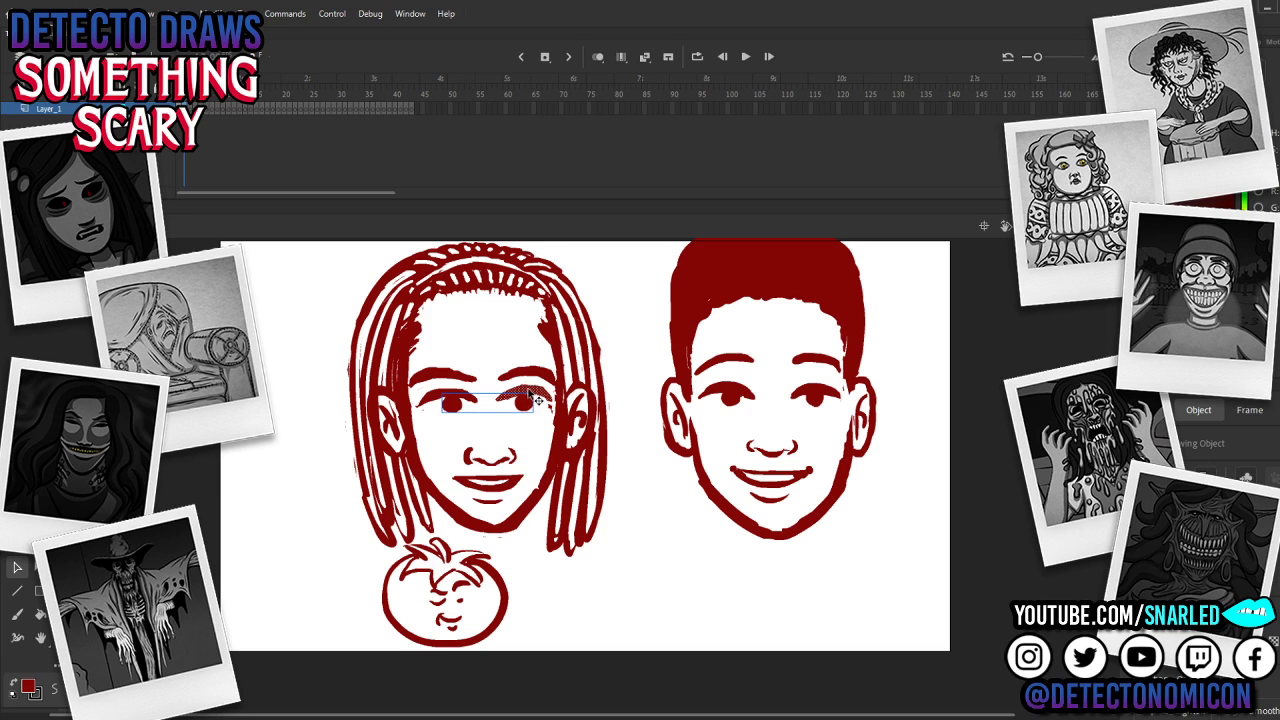
shift+click(436, 398)
key(ctrl+g)
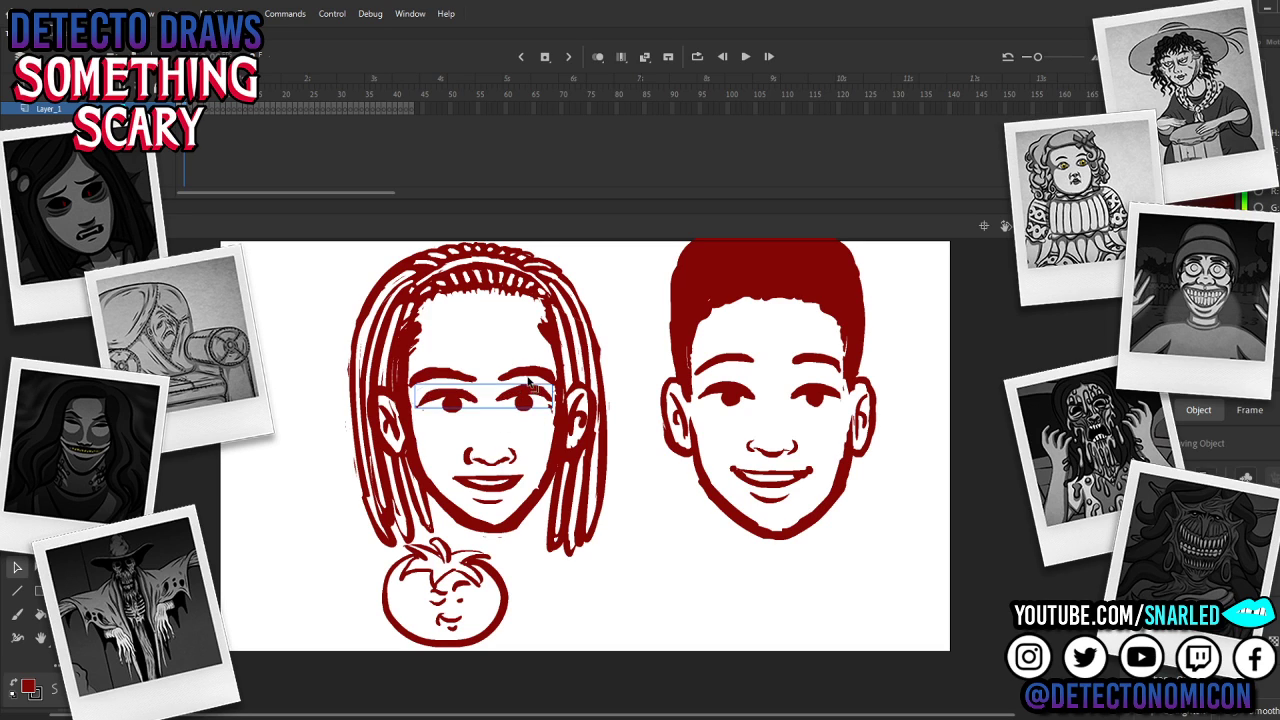
Step: Erase both thick eyebrows from the braided-hair face
click(362, 455)
key(q)
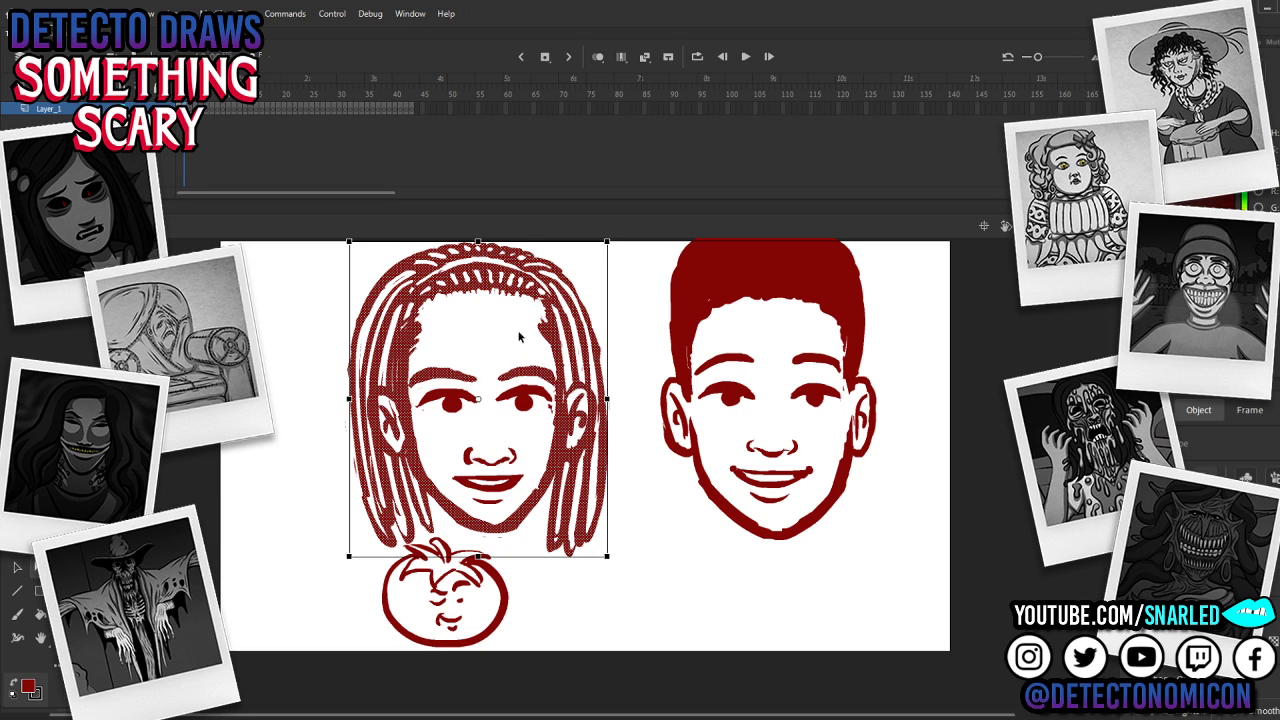
click(521, 337)
key(e)
mouse_move(443, 365)
mouse_down()
mouse_move(424, 372)
mouse_move(557, 377)
mouse_up()
Step: Paint thinner, arched eyebrows above both eyes of the braided-hair face, undoing and redoing strokes as needed
key(b)
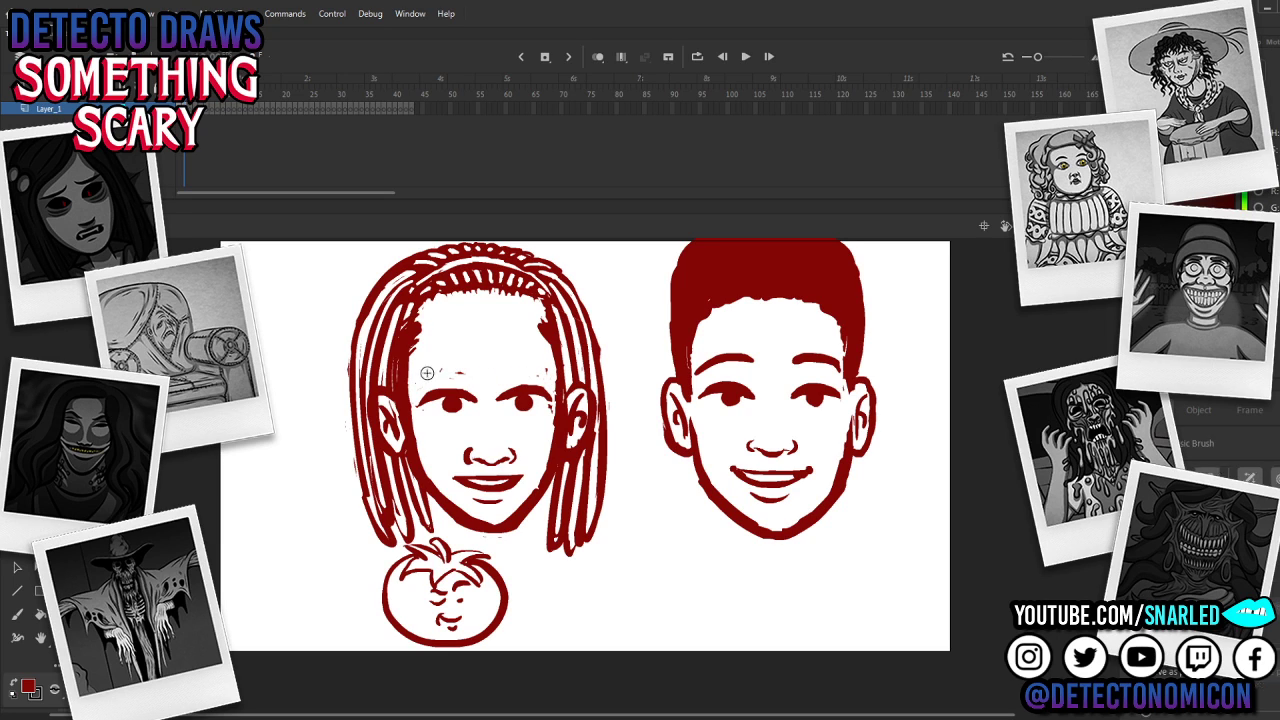
mouse_move(421, 386)
mouse_down()
mouse_move(481, 380)
mouse_move(469, 371)
mouse_move(552, 389)
mouse_up()
key(ctrl+z)
key(ctrl+z)
key(ctrl+y)
key(ctrl+z)
key(ctrl+z)
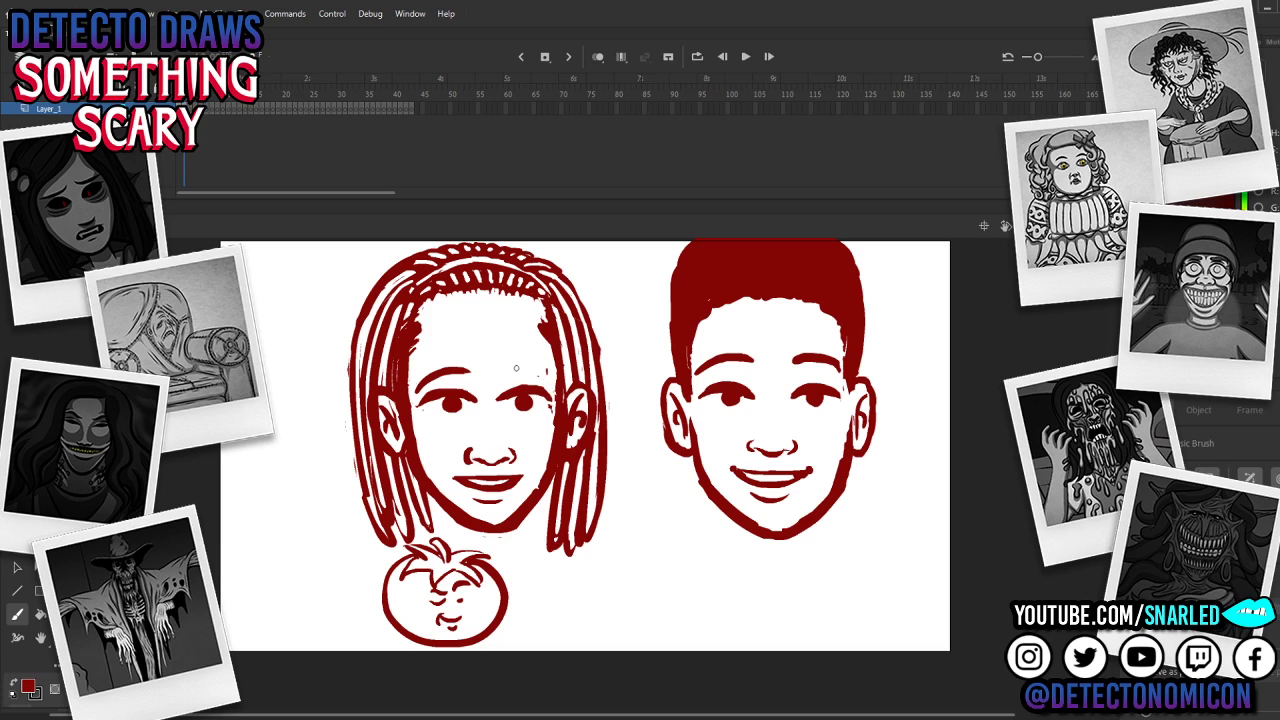
key(z)
Step: Edit the eyelid group in place and thicken both upper eyelid lines with the Brush tool
key(e)
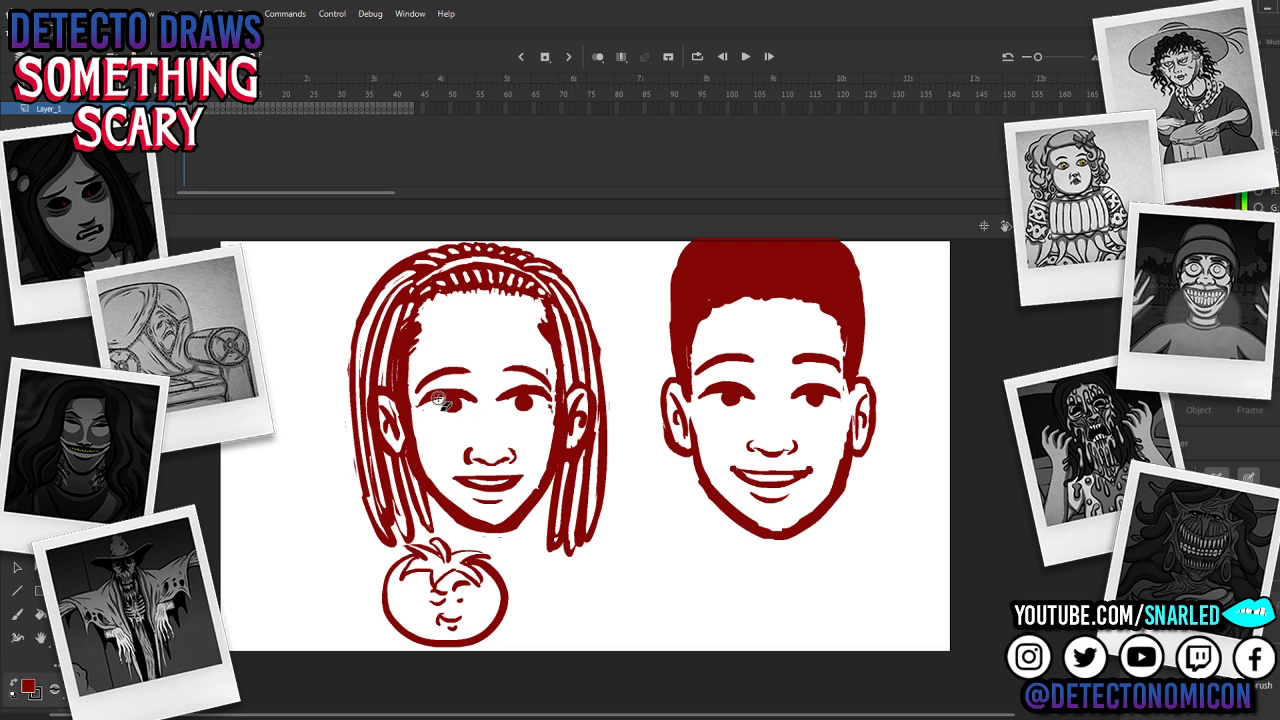
ctrl+double_click(446, 398)
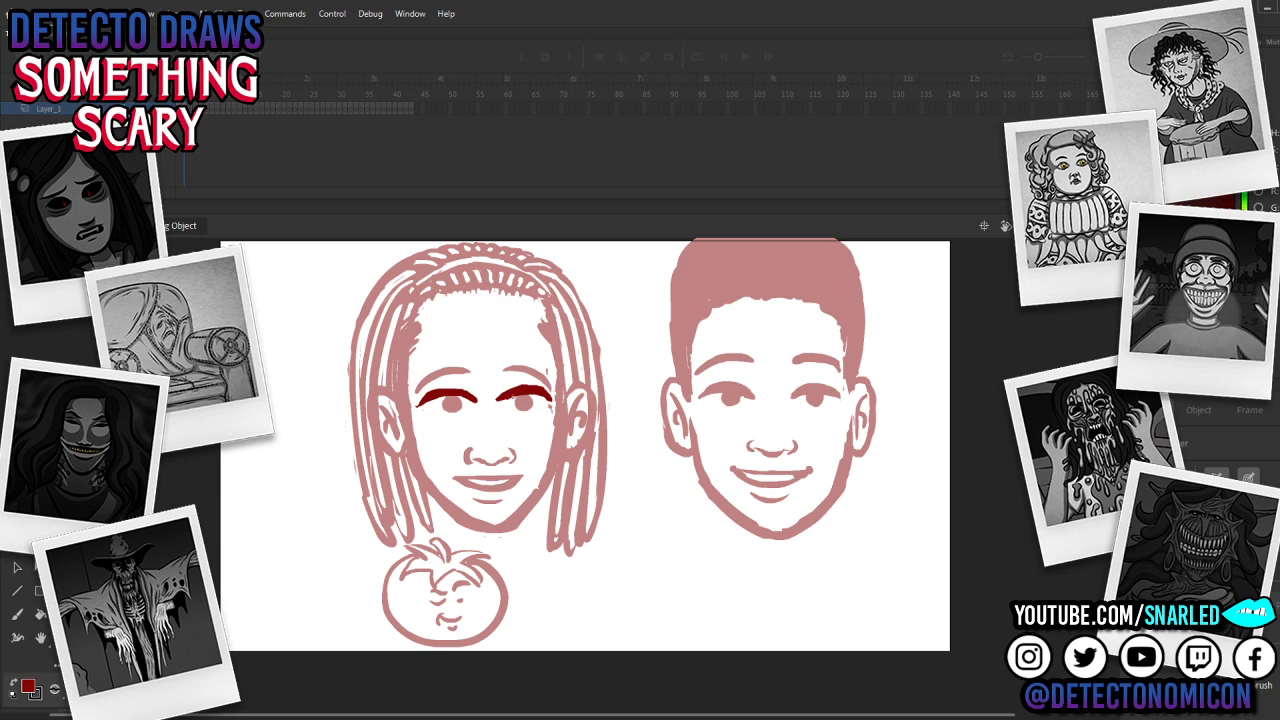
key(b)
drag(430, 394, 542, 393)
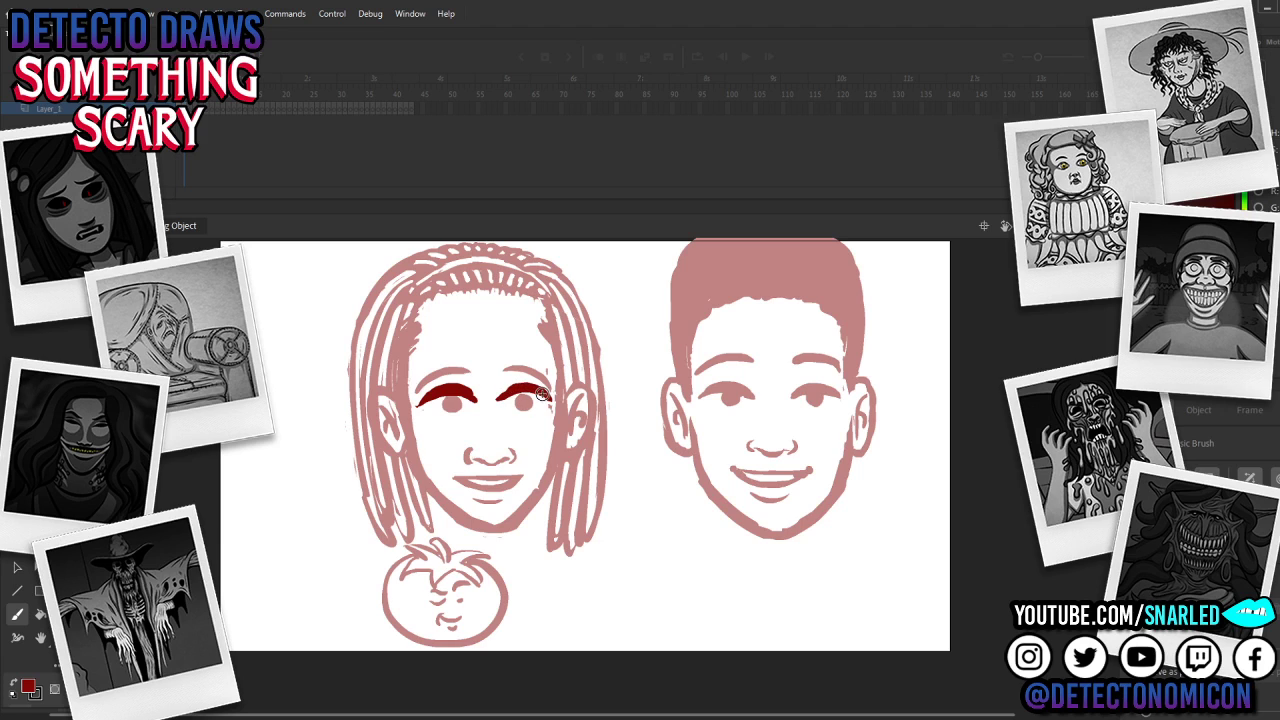
ctrl+double_click(497, 418)
key(q)
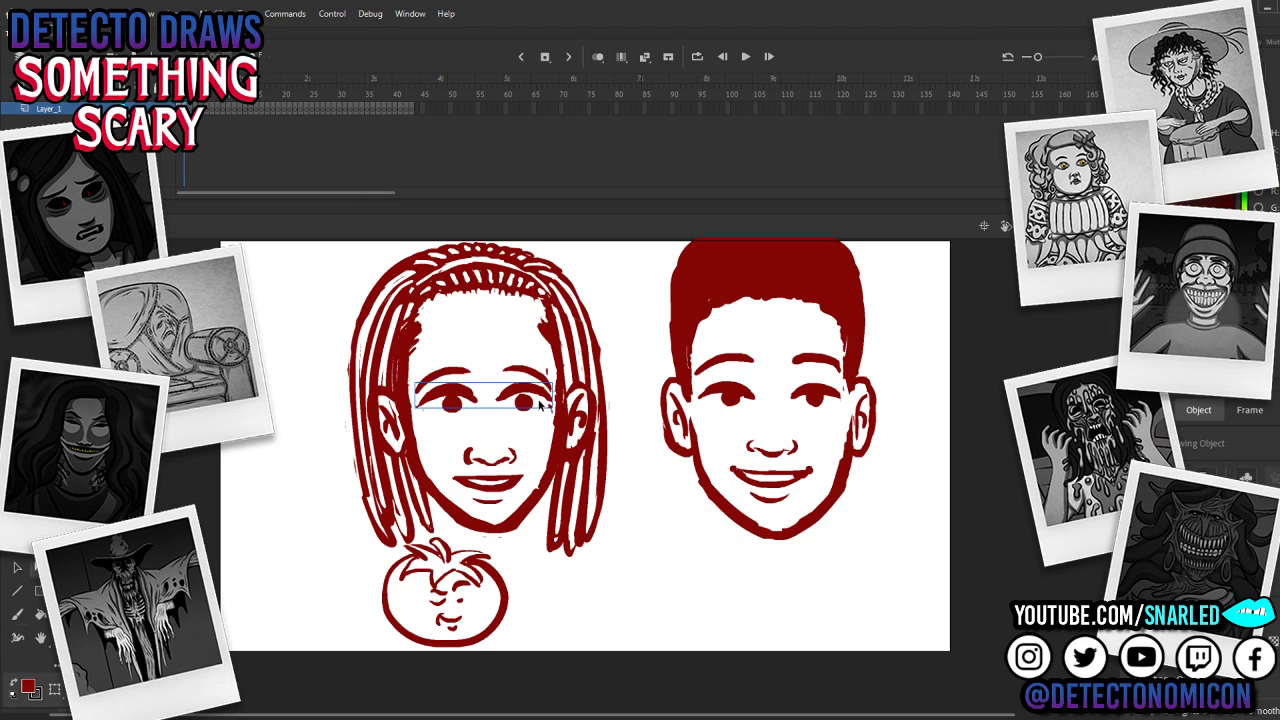
click(686, 505)
Step: Select the braided-hair face's new eyebrows and move them slightly higher above the eyes
key(v)
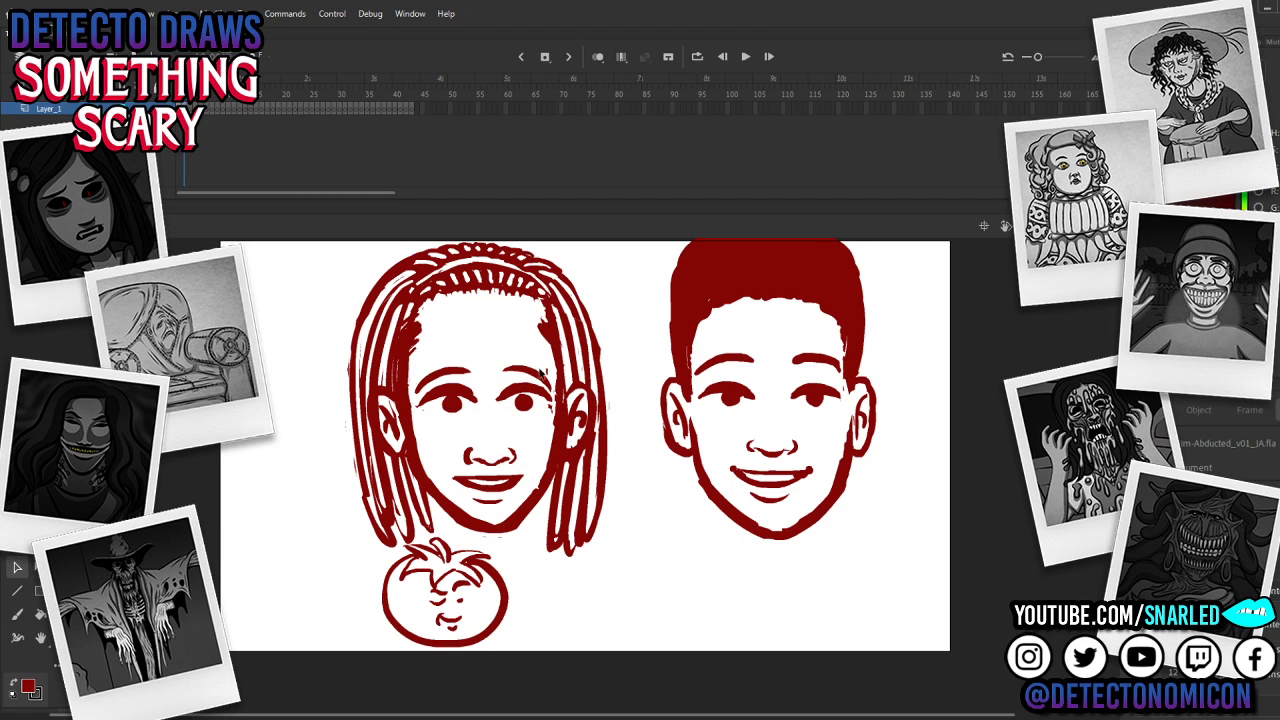
click(456, 371)
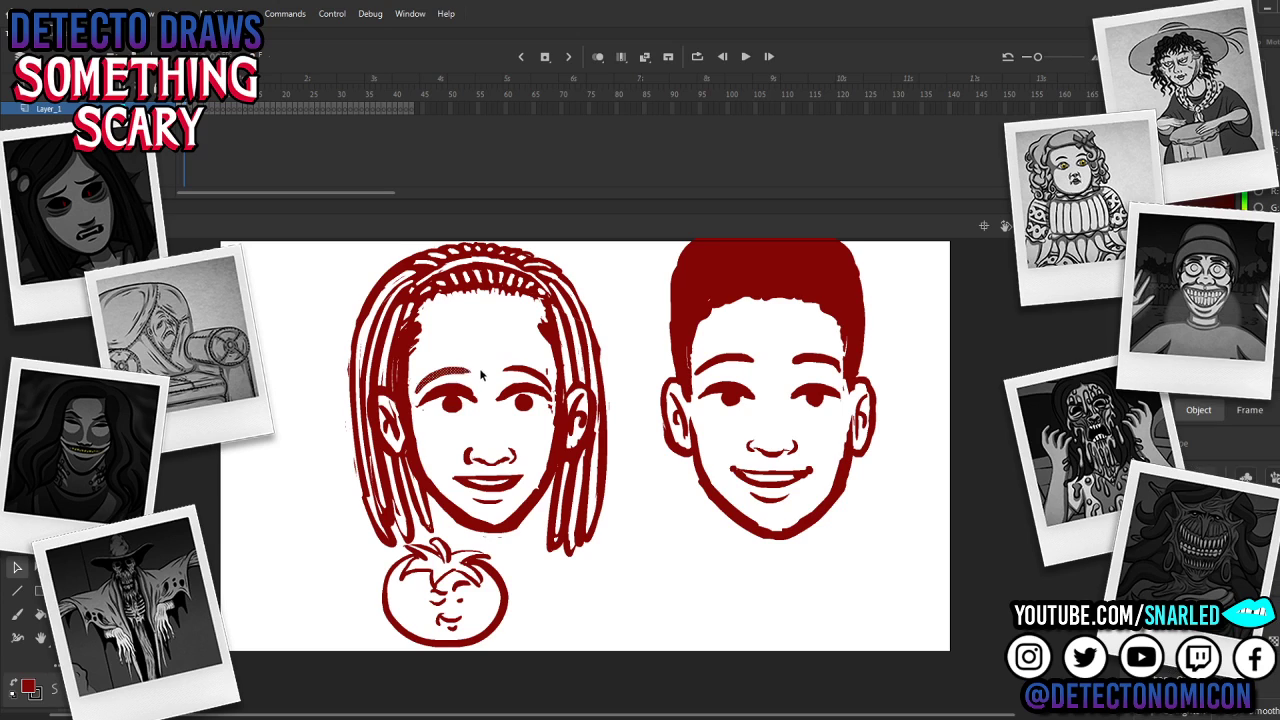
click(535, 376)
drag(532, 376, 536, 372)
click(573, 374)
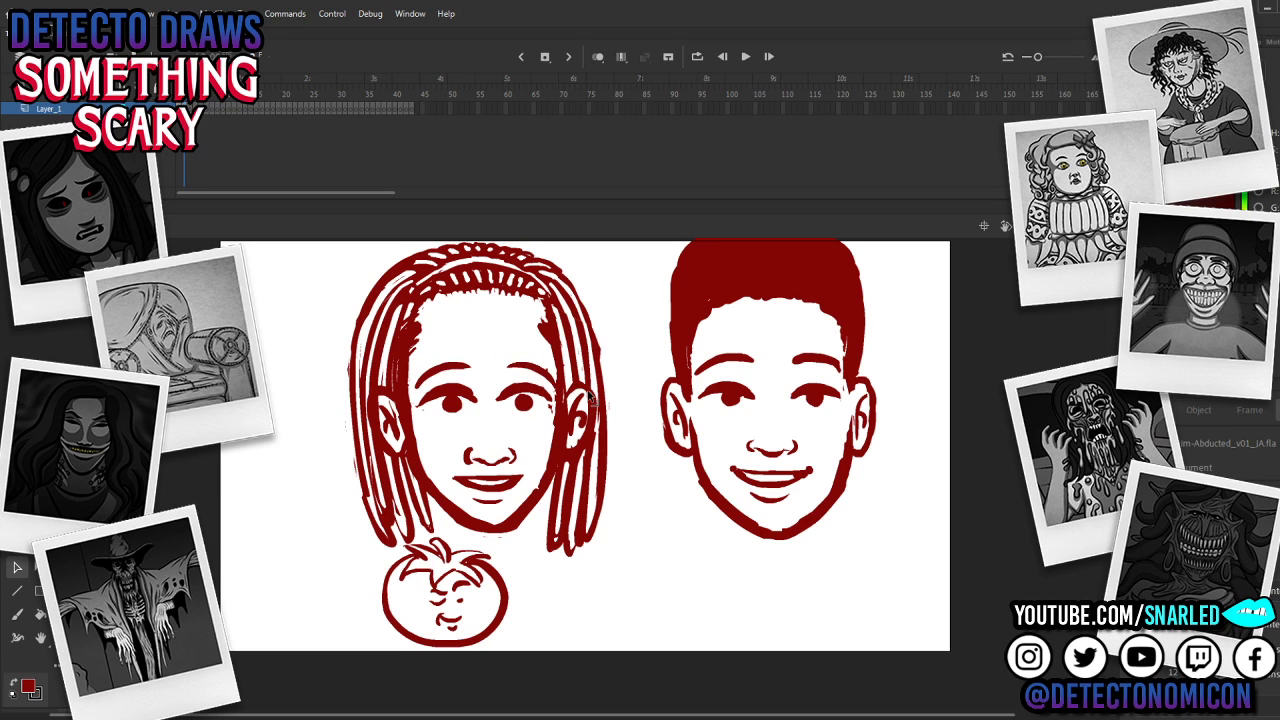
Step: Erase the inner detail of the braided-hair face's left ear and clean up the area beside the cheek
key(b)
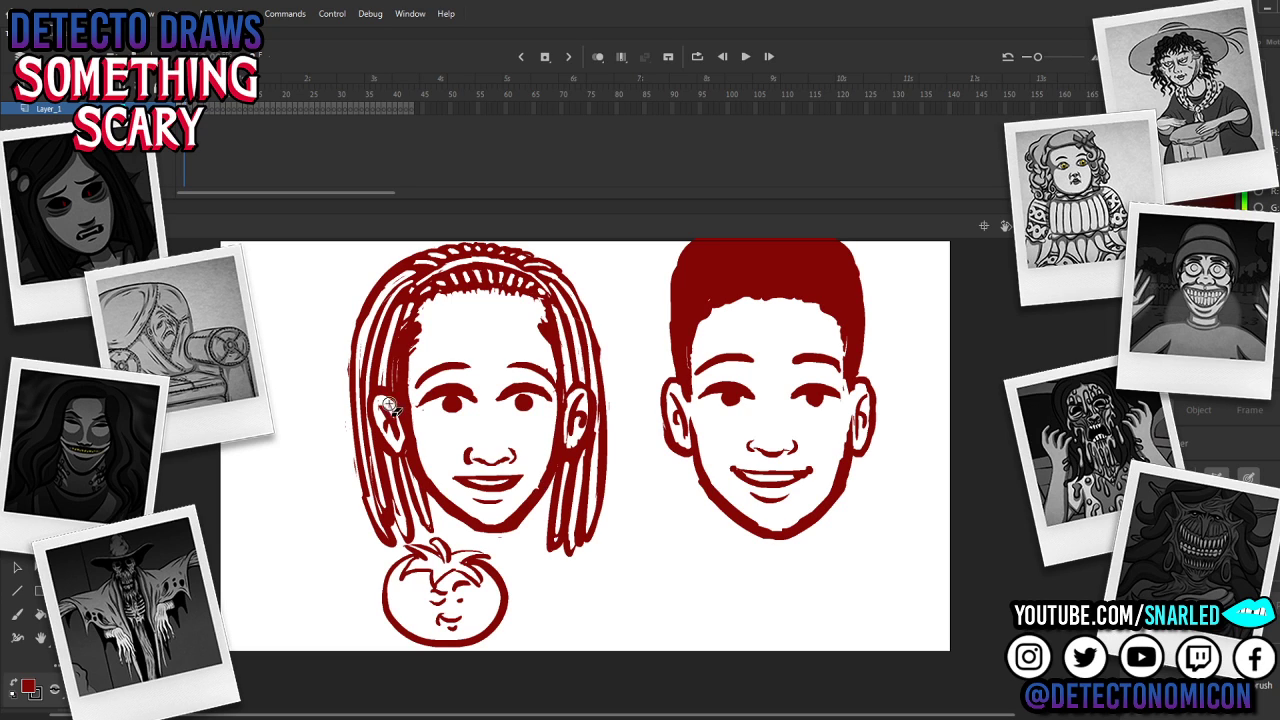
drag(397, 414, 417, 441)
drag(409, 389, 411, 431)
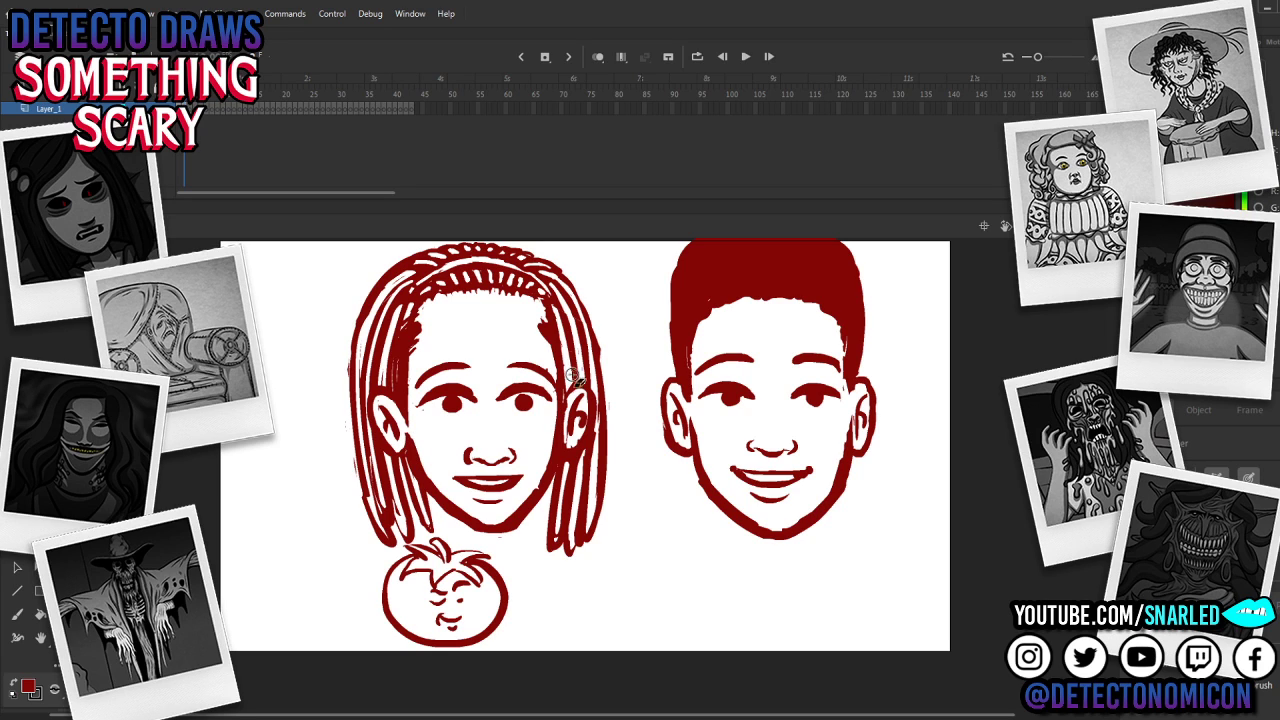
Step: Clean up the inner detail of the braided-hair face's right ear with the Eraser and Brush tools
drag(578, 417, 571, 414)
key(b)
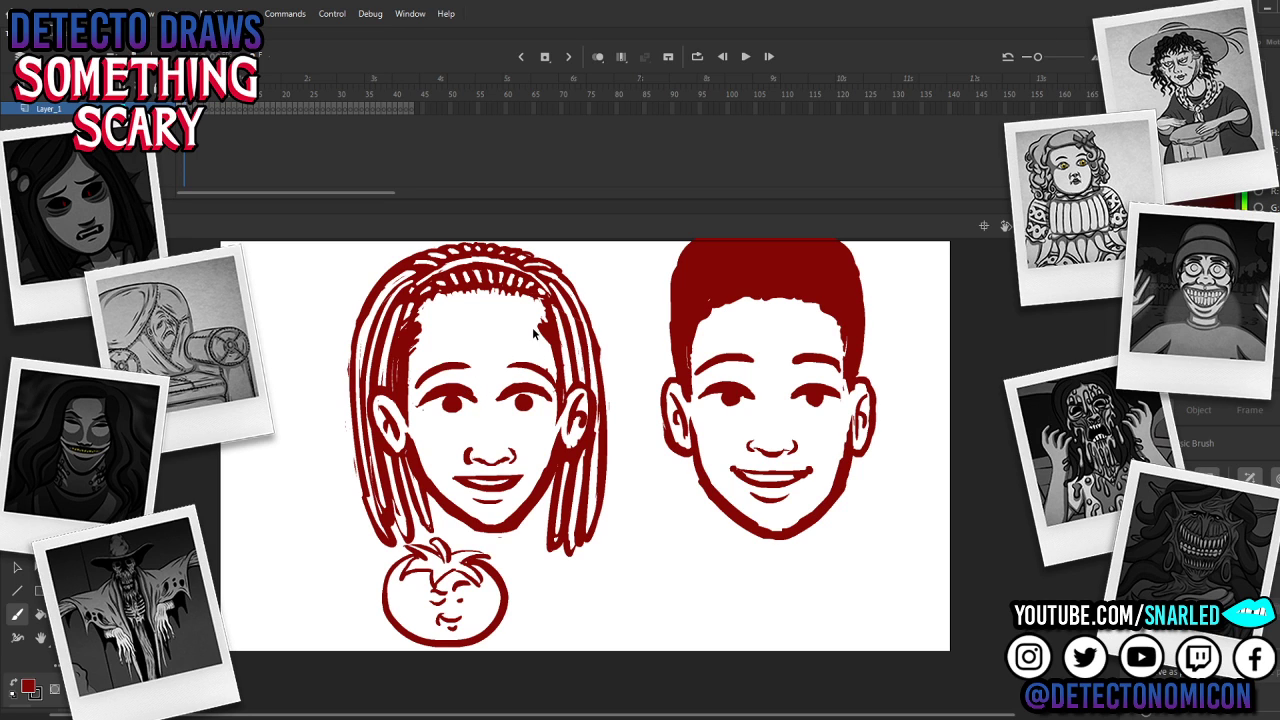
key(ctrl+a)
key(Escape)
Step: Edit the braided-hair face's eyelid group in place and touch up the upper eyelid lines
ctrl+double_click(472, 392)
drag(469, 380, 480, 400)
key(e)
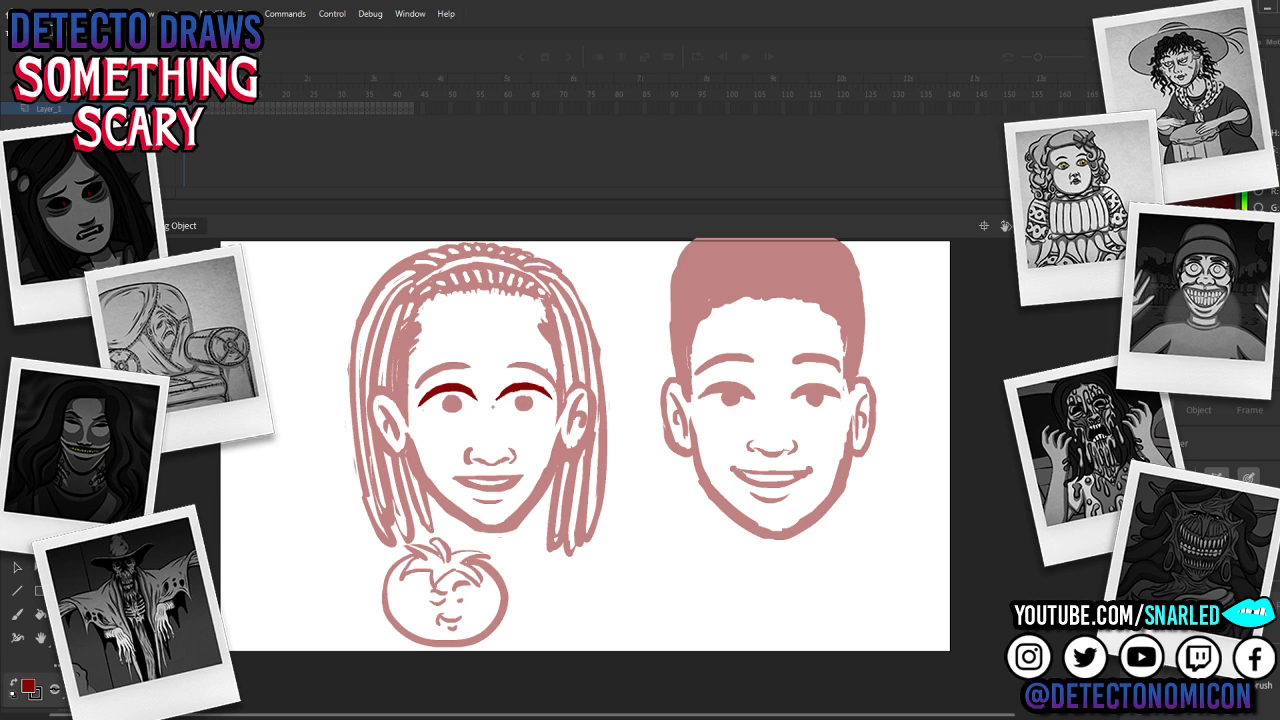
key(v)
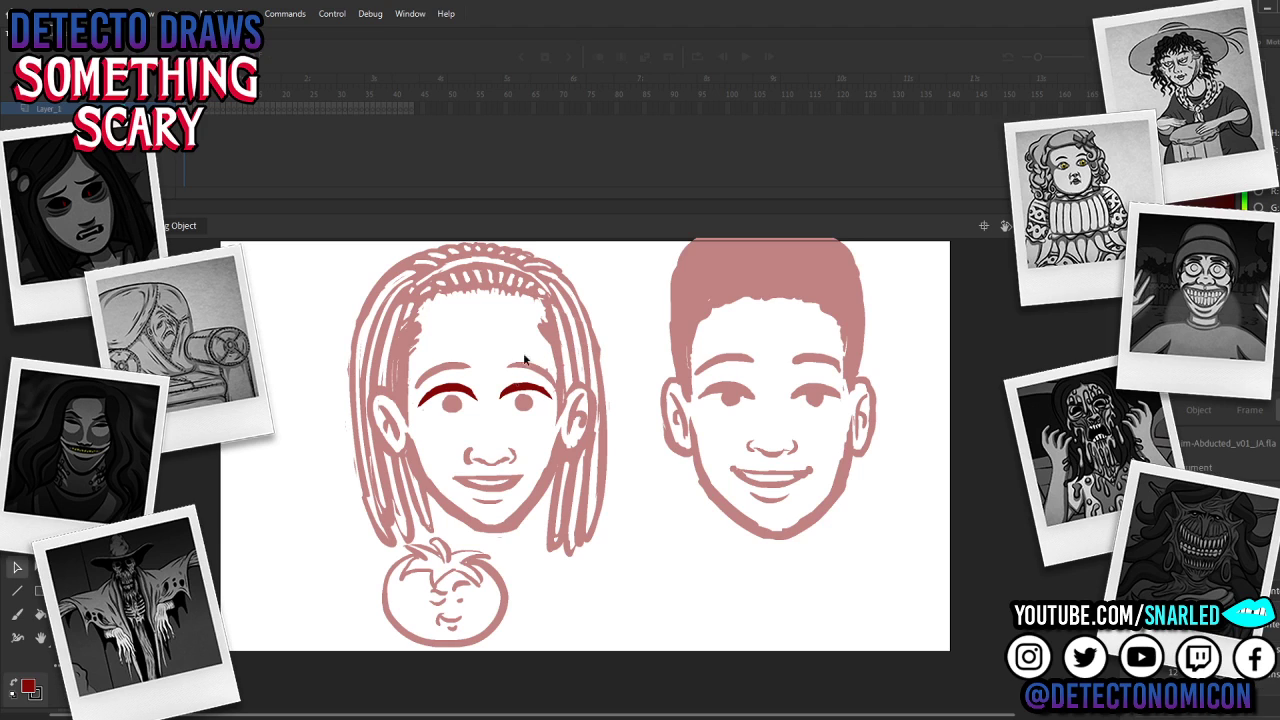
double_click(528, 331)
double_click(529, 328)
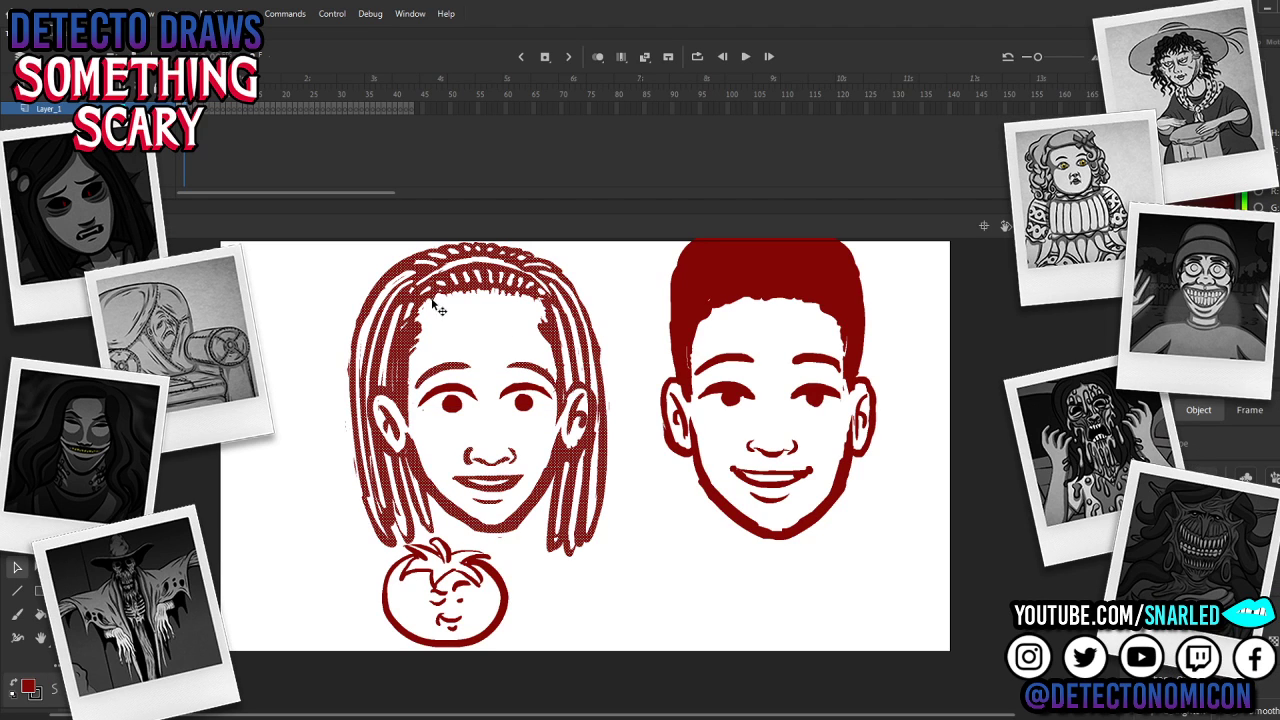
Step: Retouch the braided-hair face's hairline along the forehead with alternating Brush and Eraser strokes
key(b)
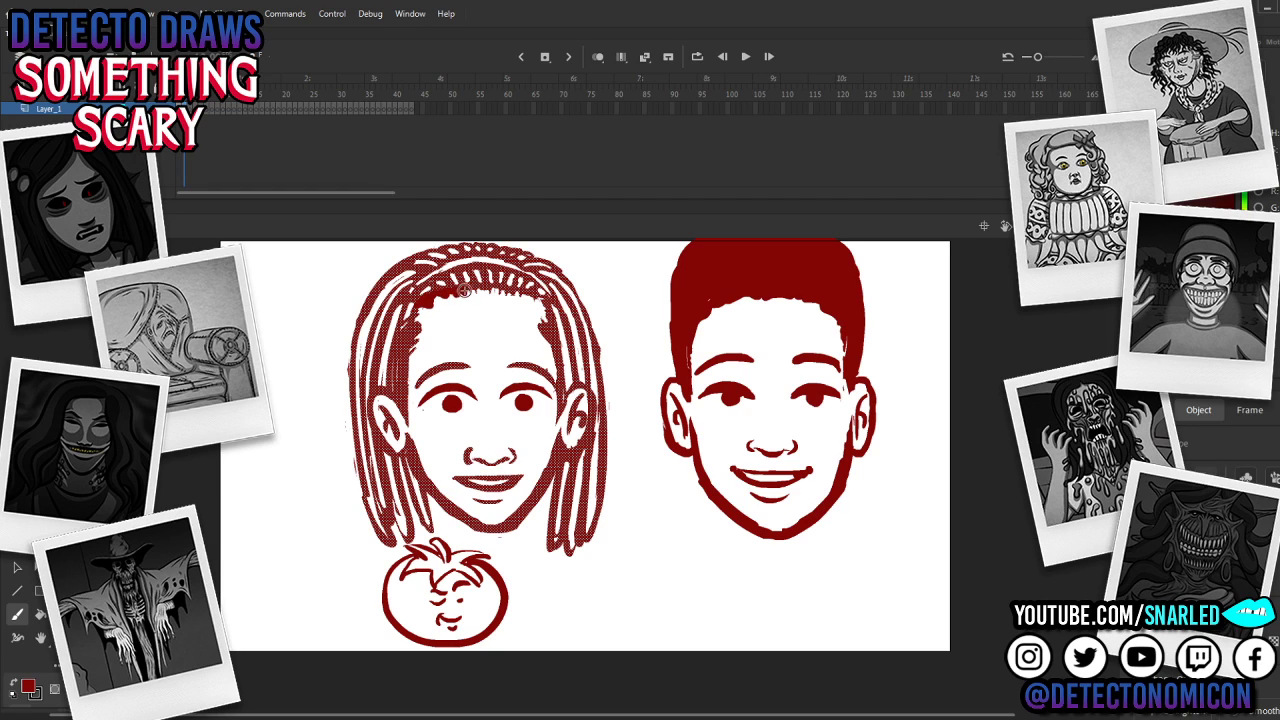
drag(464, 291, 466, 290)
key(e)
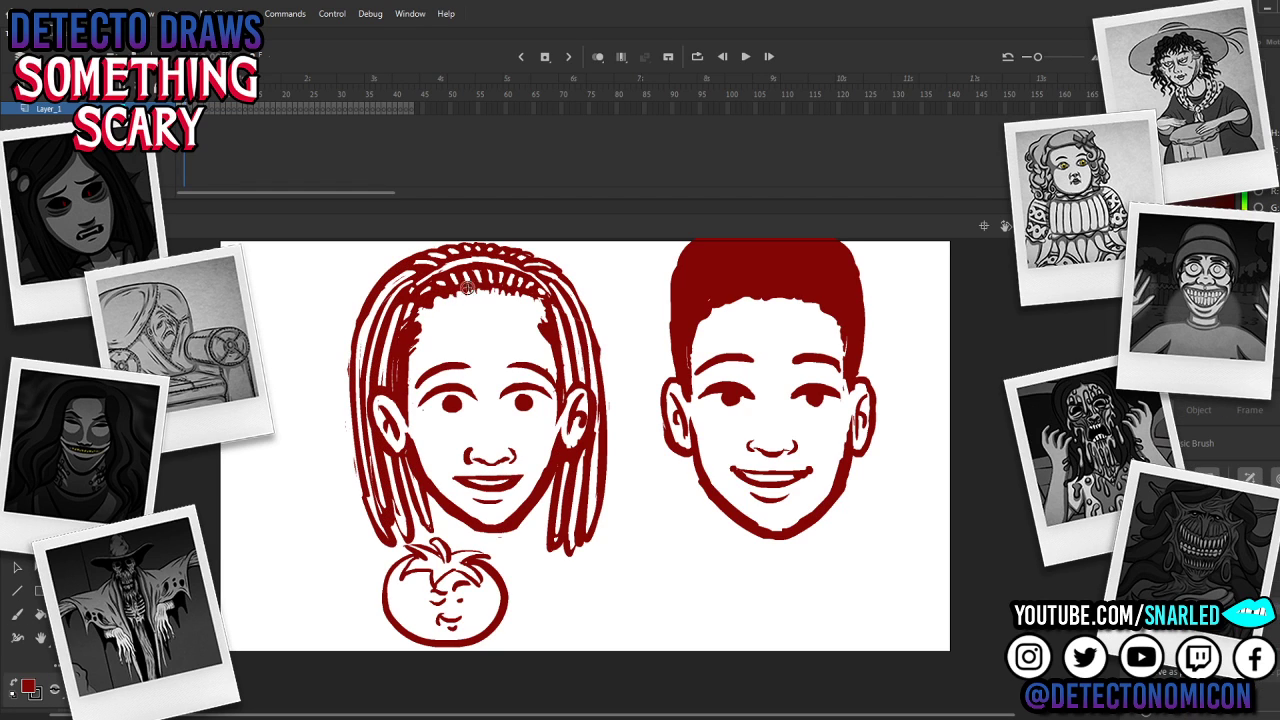
key(b)
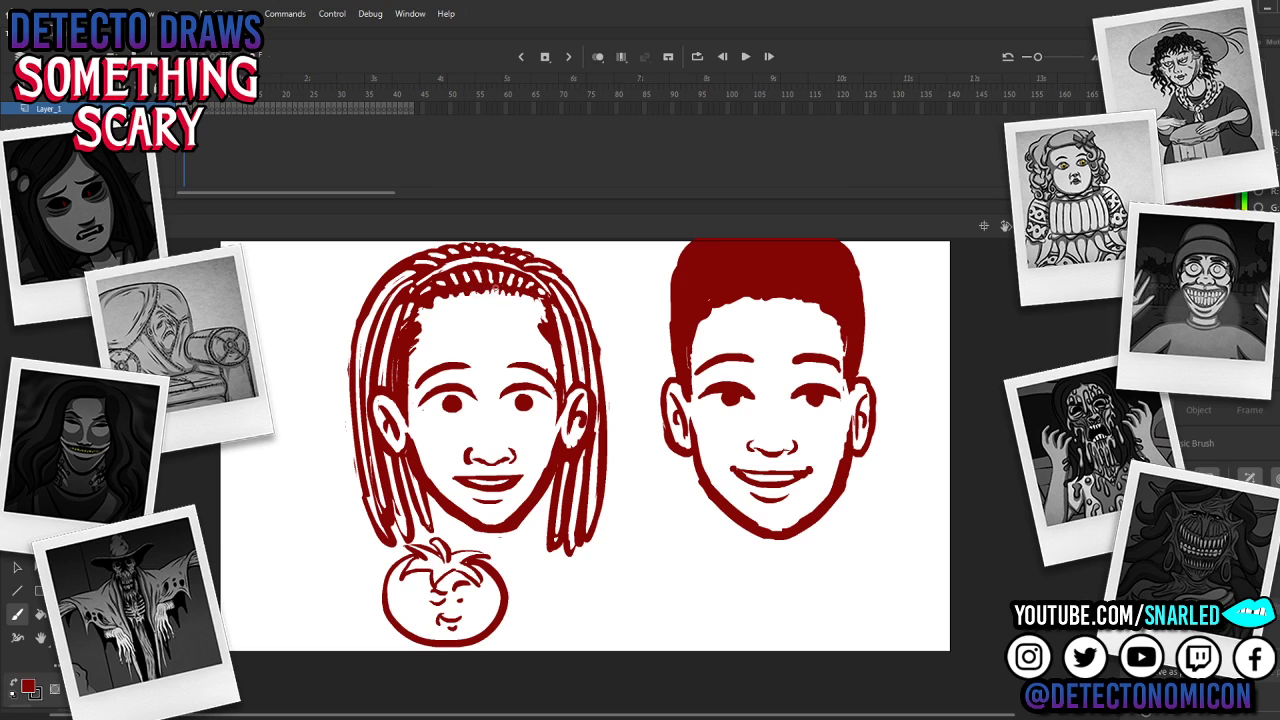
key(e)
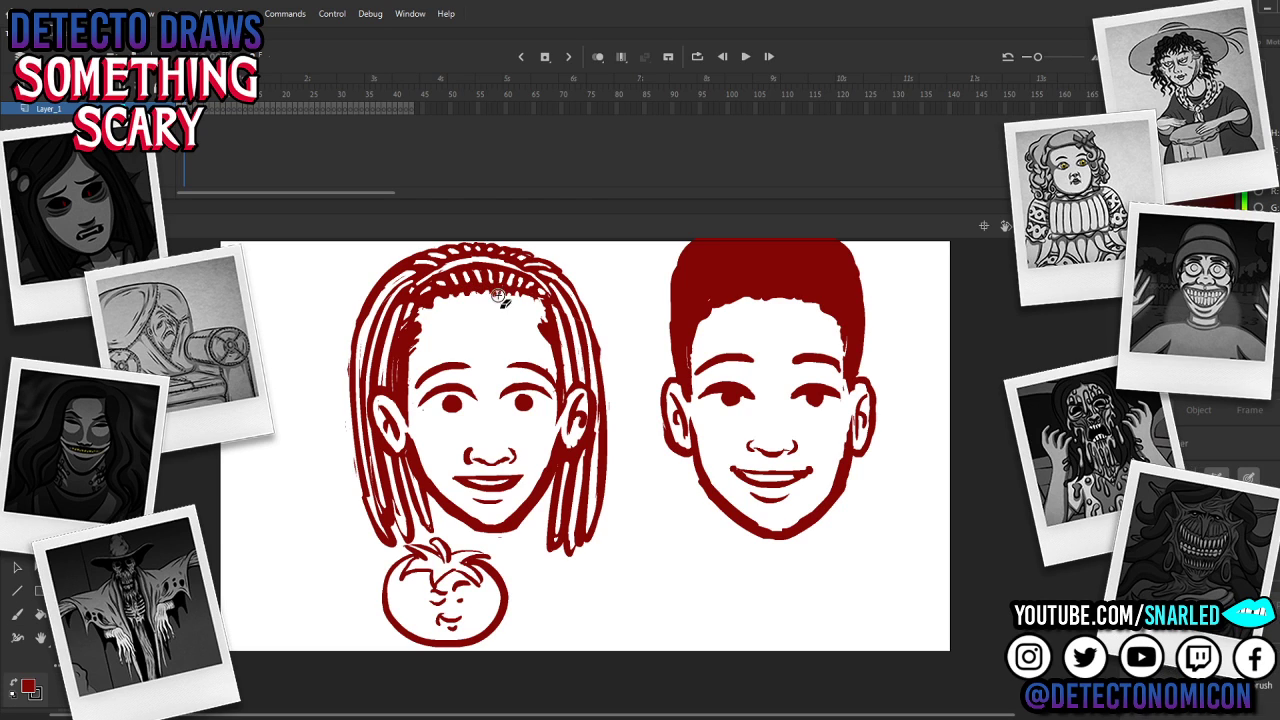
key(b)
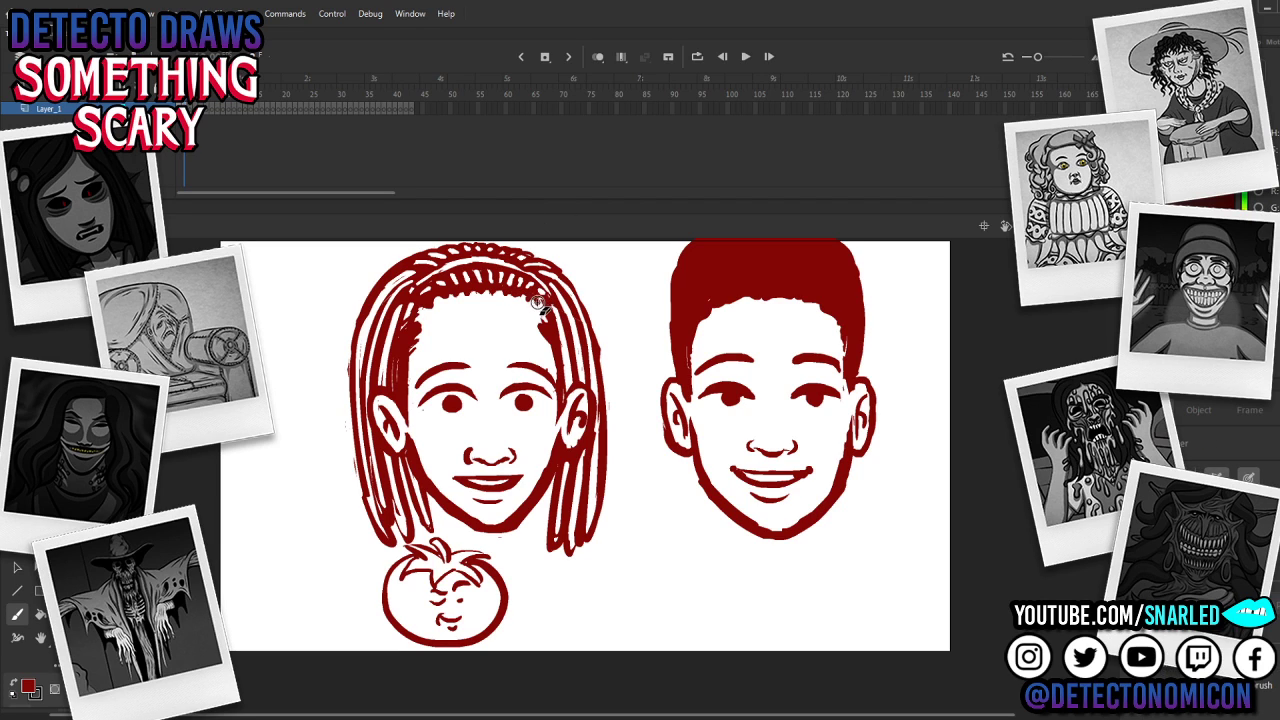
key(e)
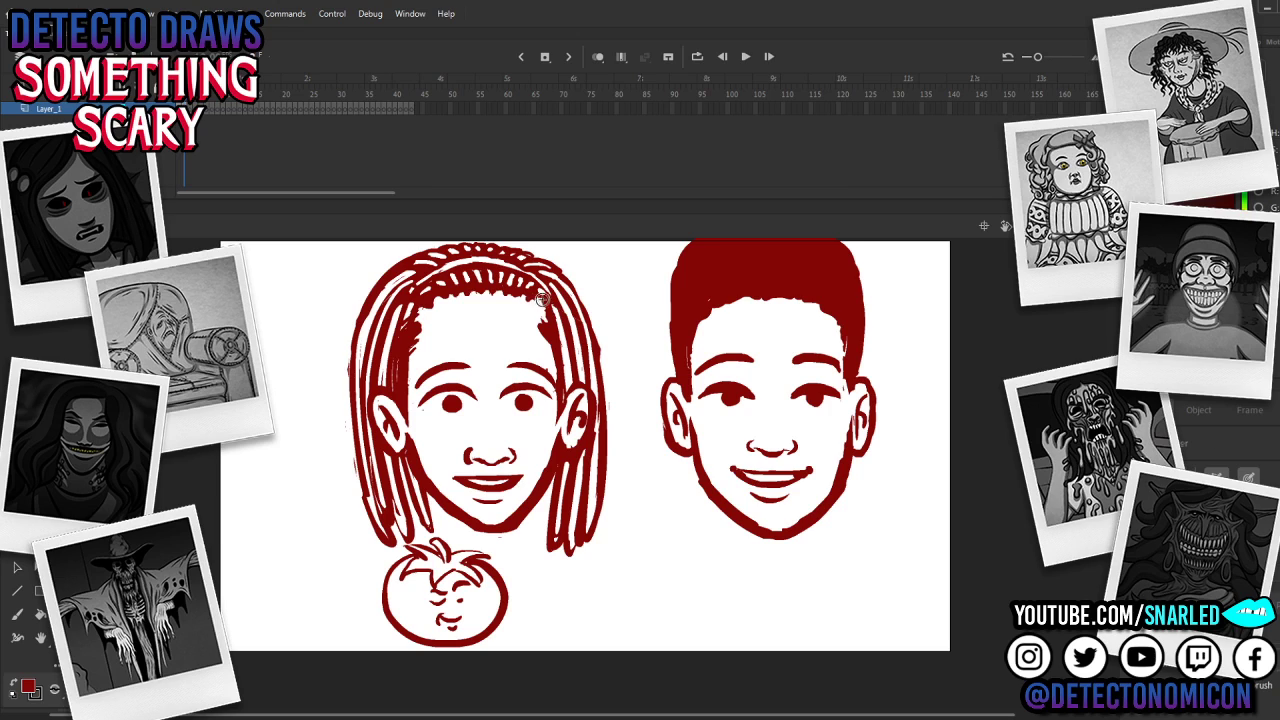
key(b)
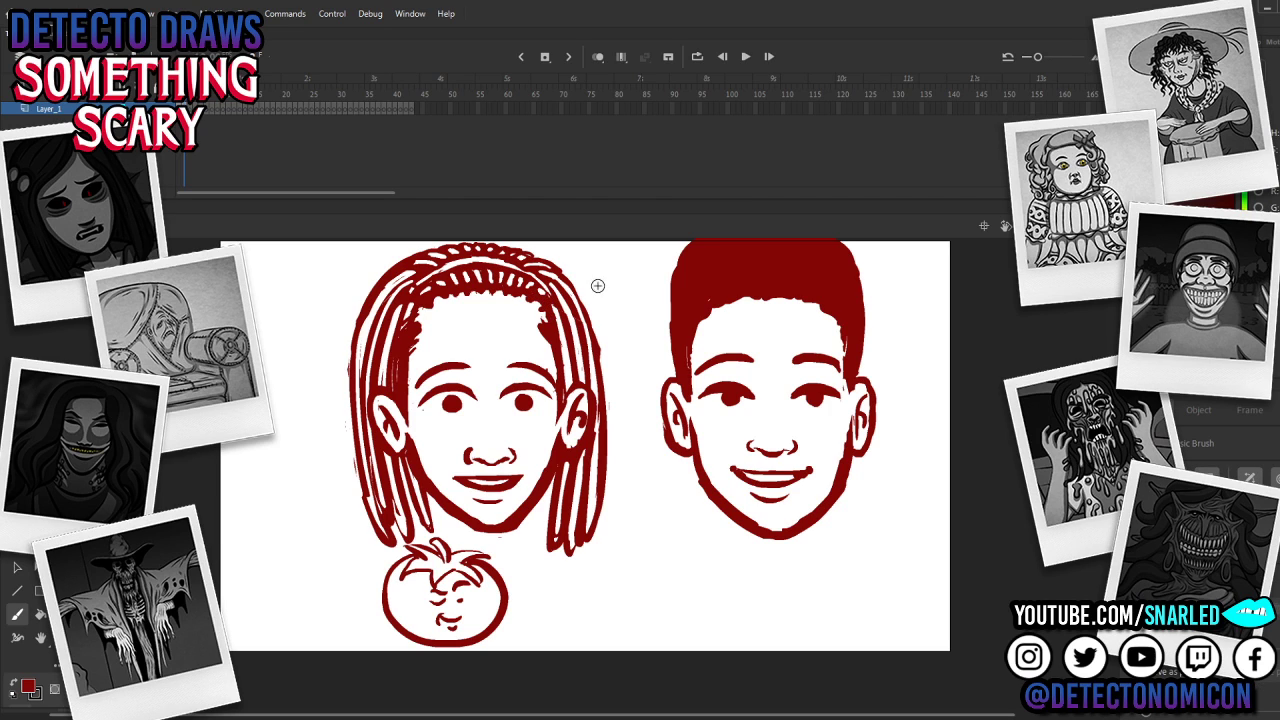
key(e)
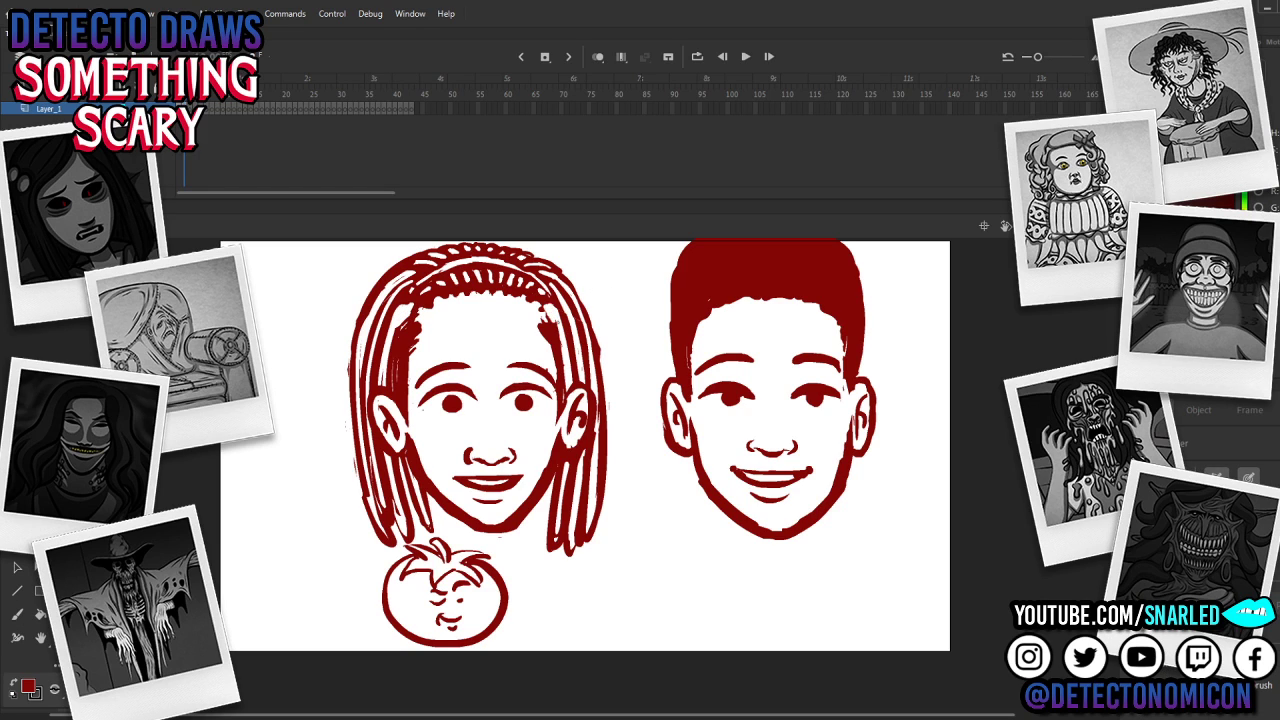
key(b)
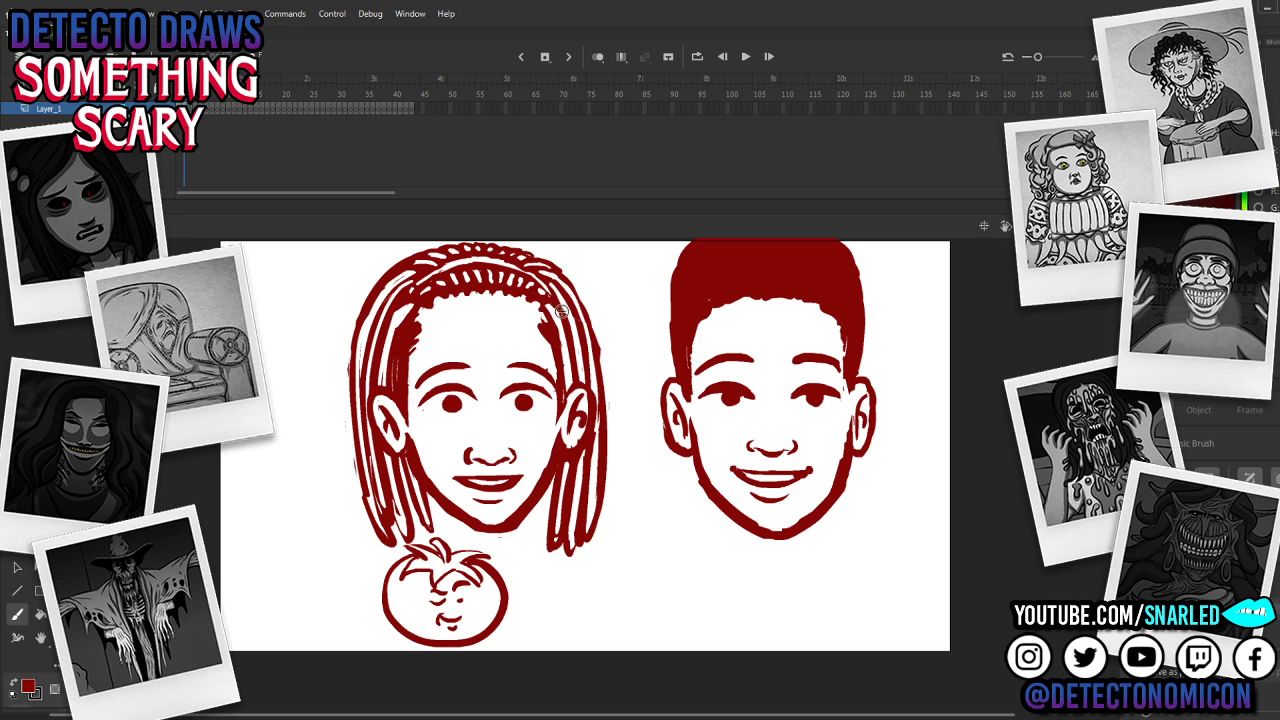
key(e)
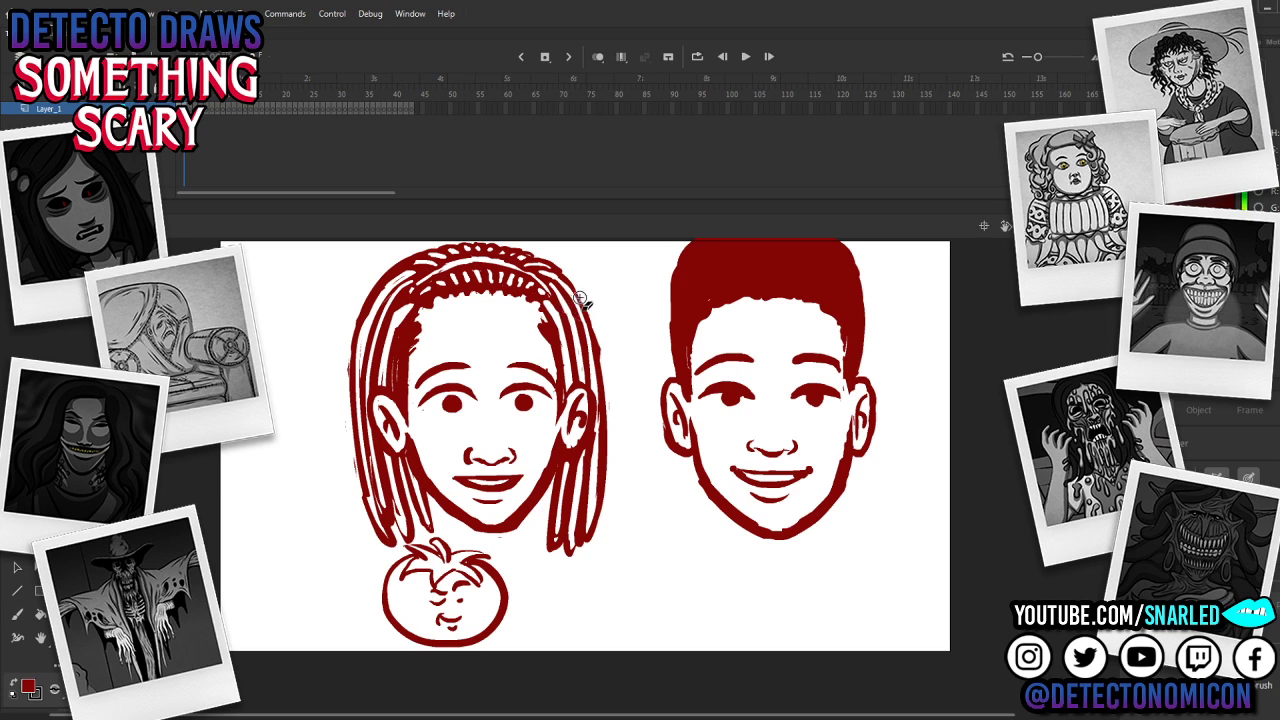
Step: Clean up the hair edges at both temples of the braided-hair face with the Eraser and Brush tools
key(e)
drag(398, 350, 396, 388)
key(b)
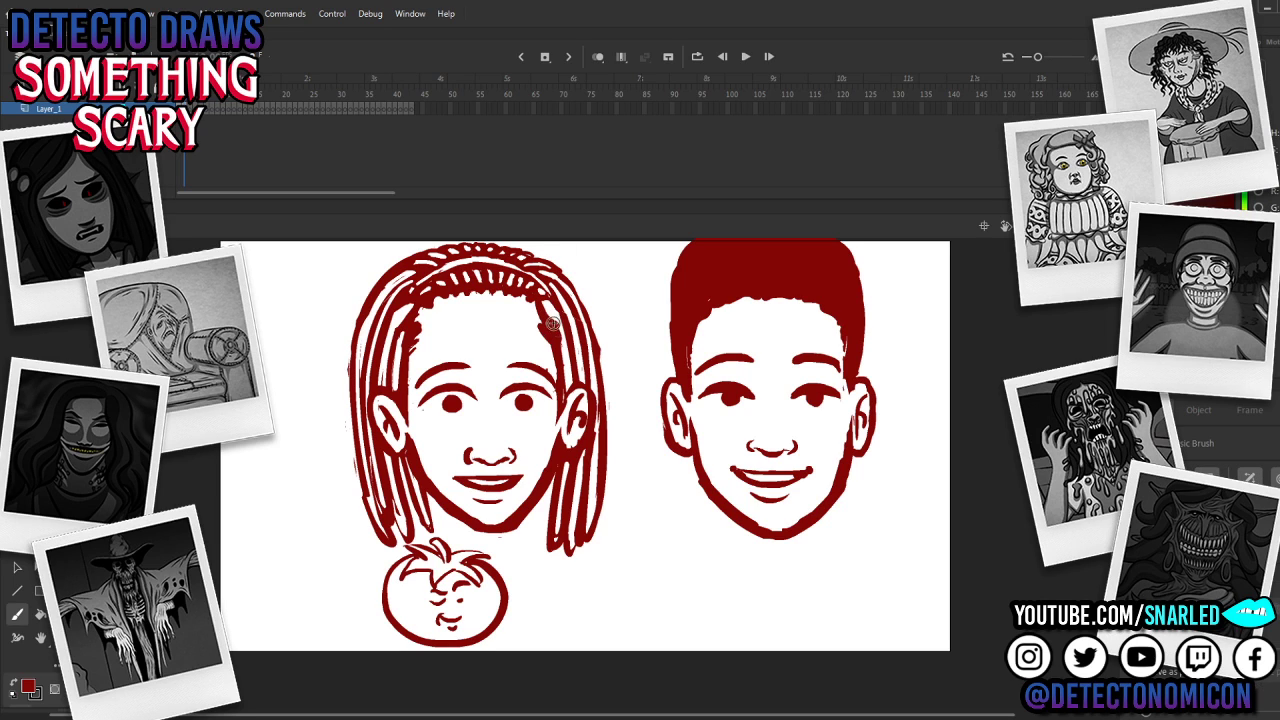
drag(556, 339, 564, 380)
Step: Move the tomato drawing to the canvas's lower-right corner below the flat-top boy and enlarge it slightly
key(z)
alt+click(830, 485)
click(657, 499)
drag(672, 486, 720, 492)
key(e)
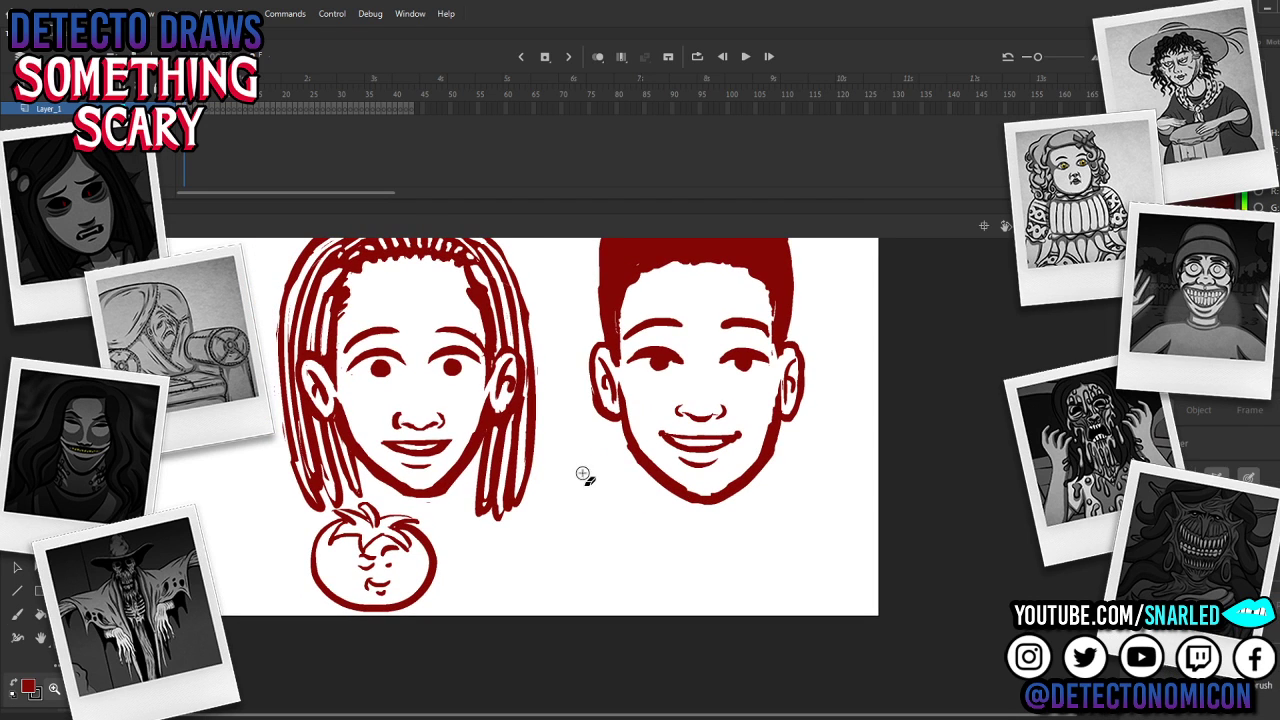
key(b)
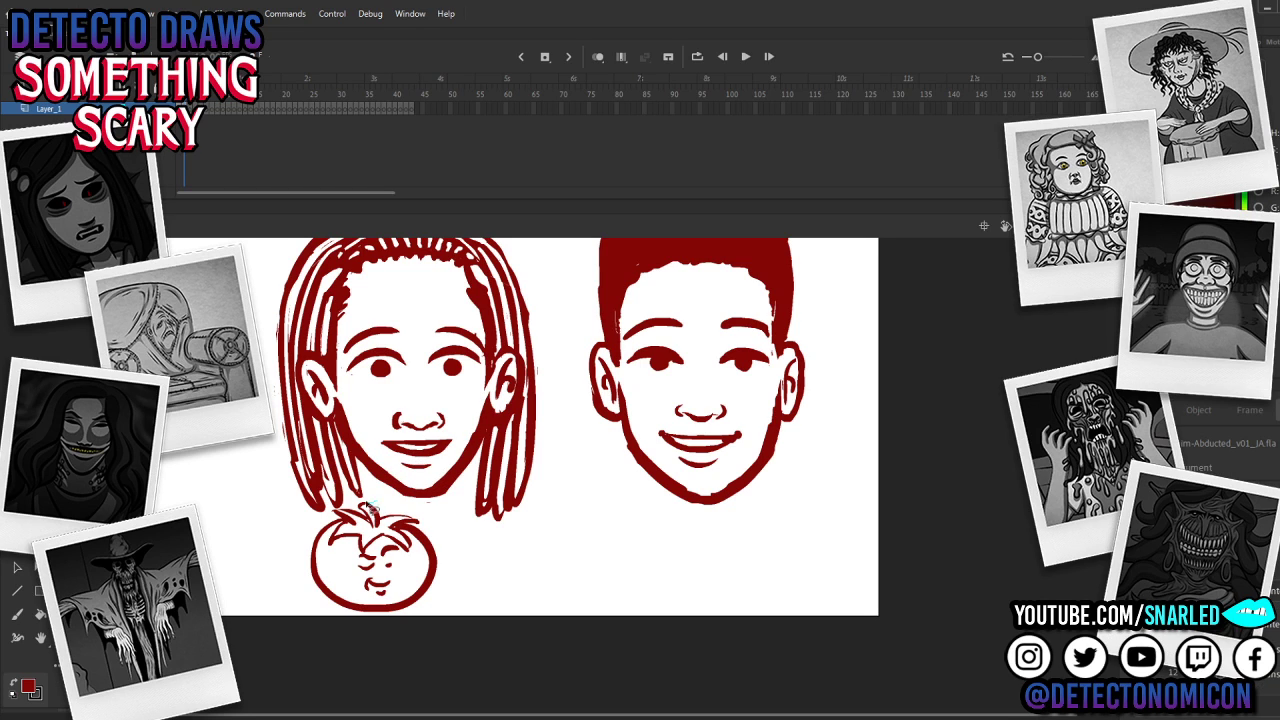
mouse_move(368, 509)
mouse_down()
mouse_move(318, 525)
mouse_move(292, 617)
mouse_move(467, 603)
mouse_move(430, 517)
mouse_move(455, 497)
mouse_up()
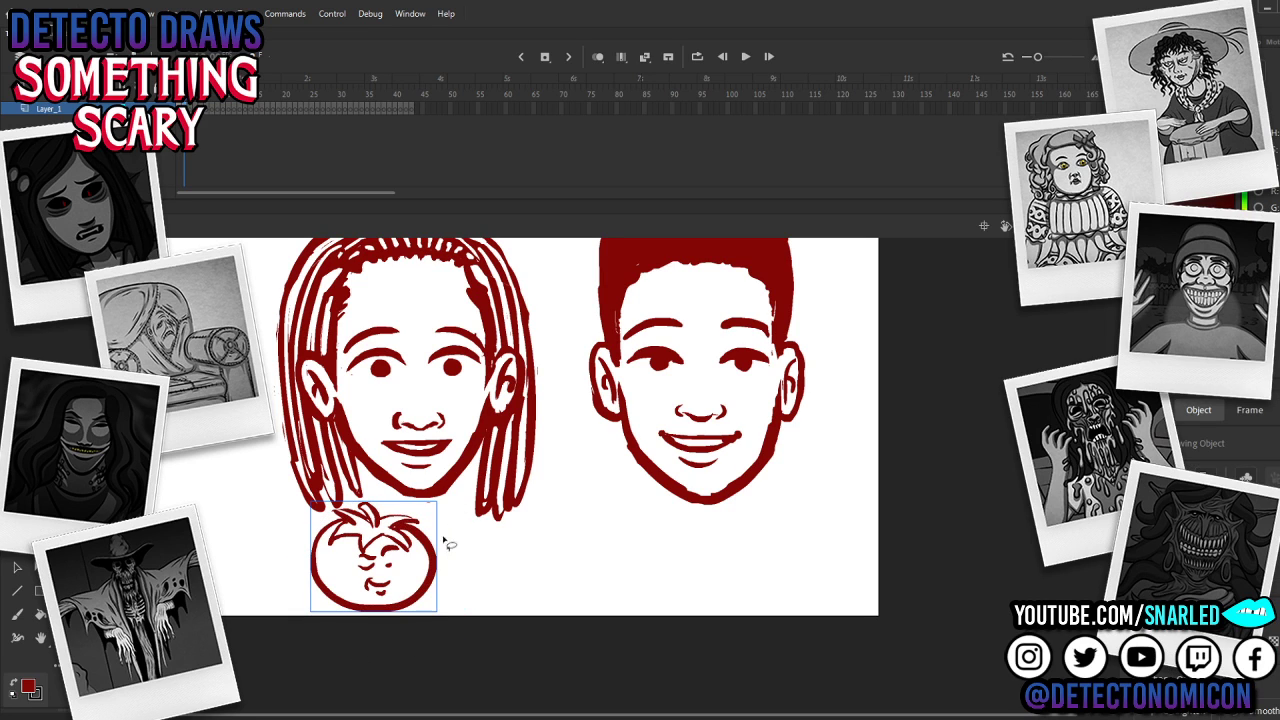
drag(443, 566, 853, 582)
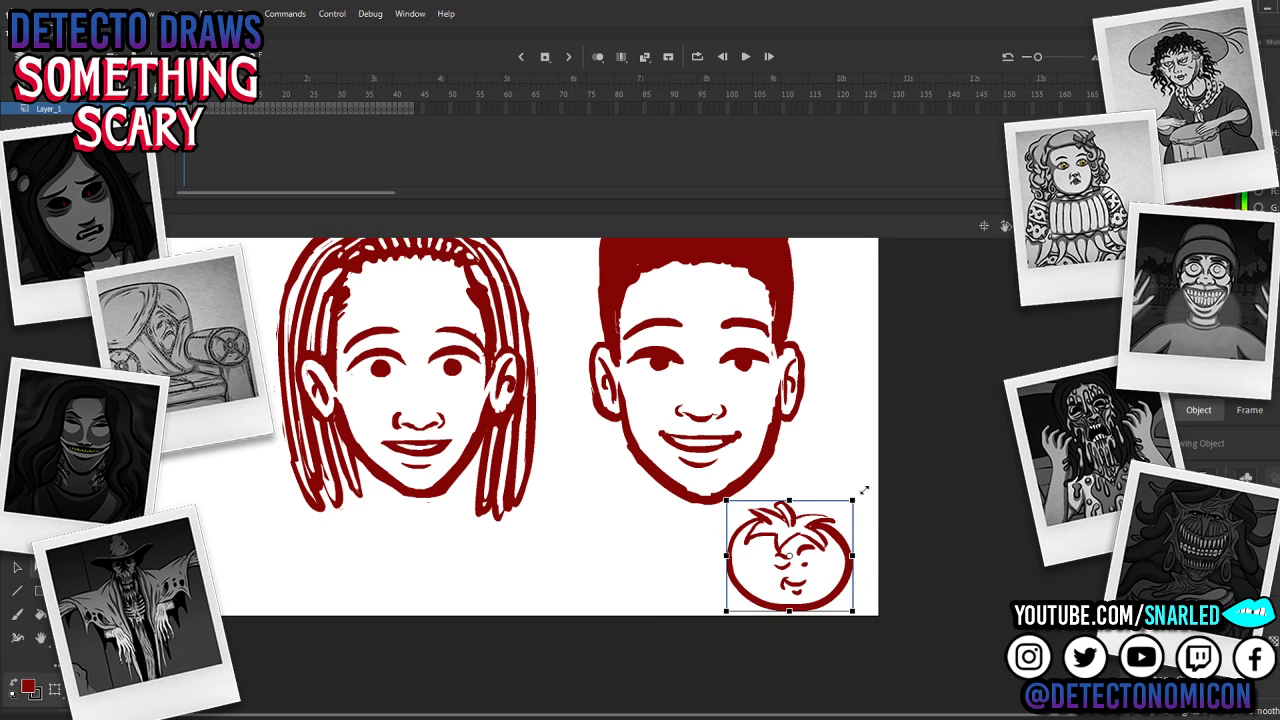
drag(855, 498, 870, 485)
drag(859, 545, 869, 538)
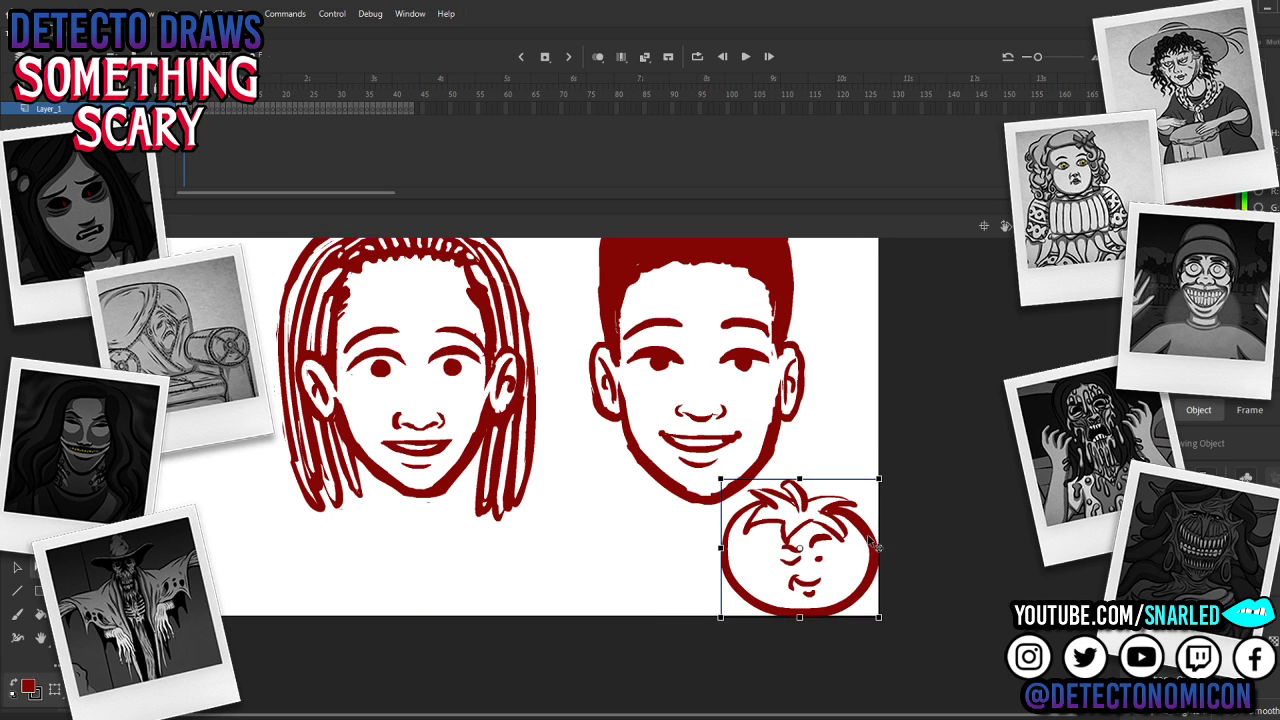
Step: Recolor the tomato drawing black and open its group for editing in place
key(b)
click(945, 391)
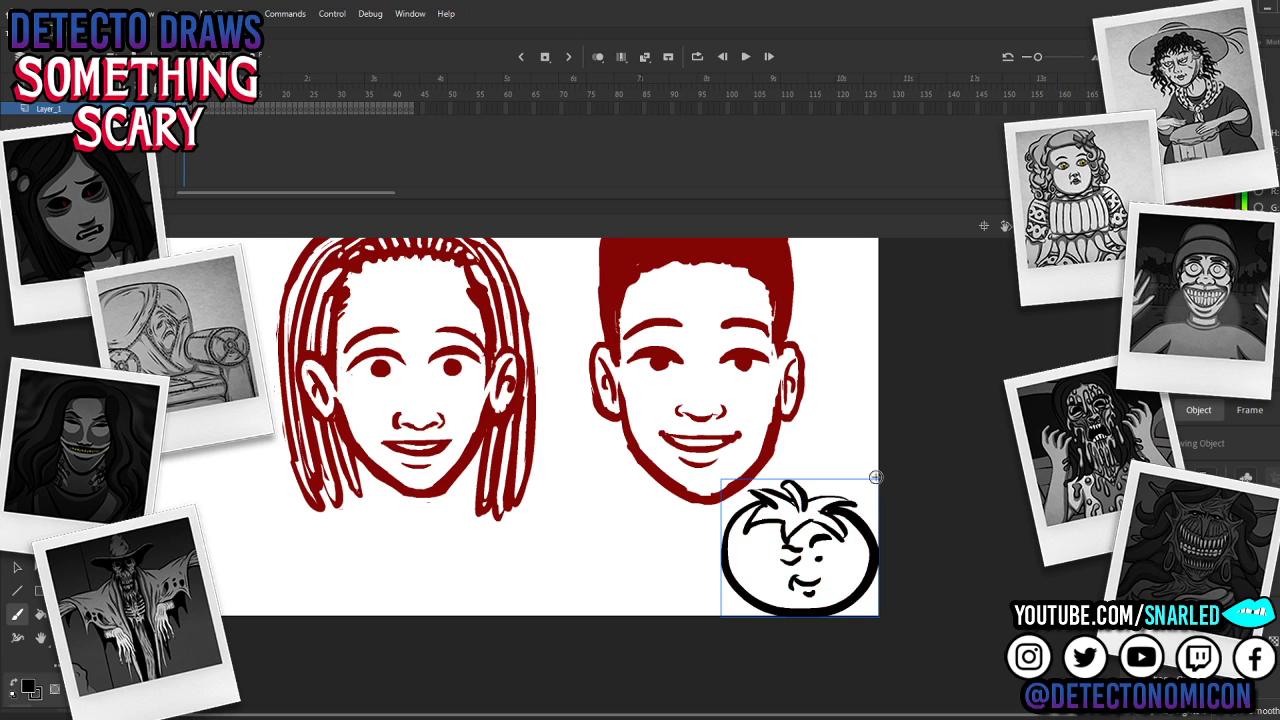
double_click(864, 533)
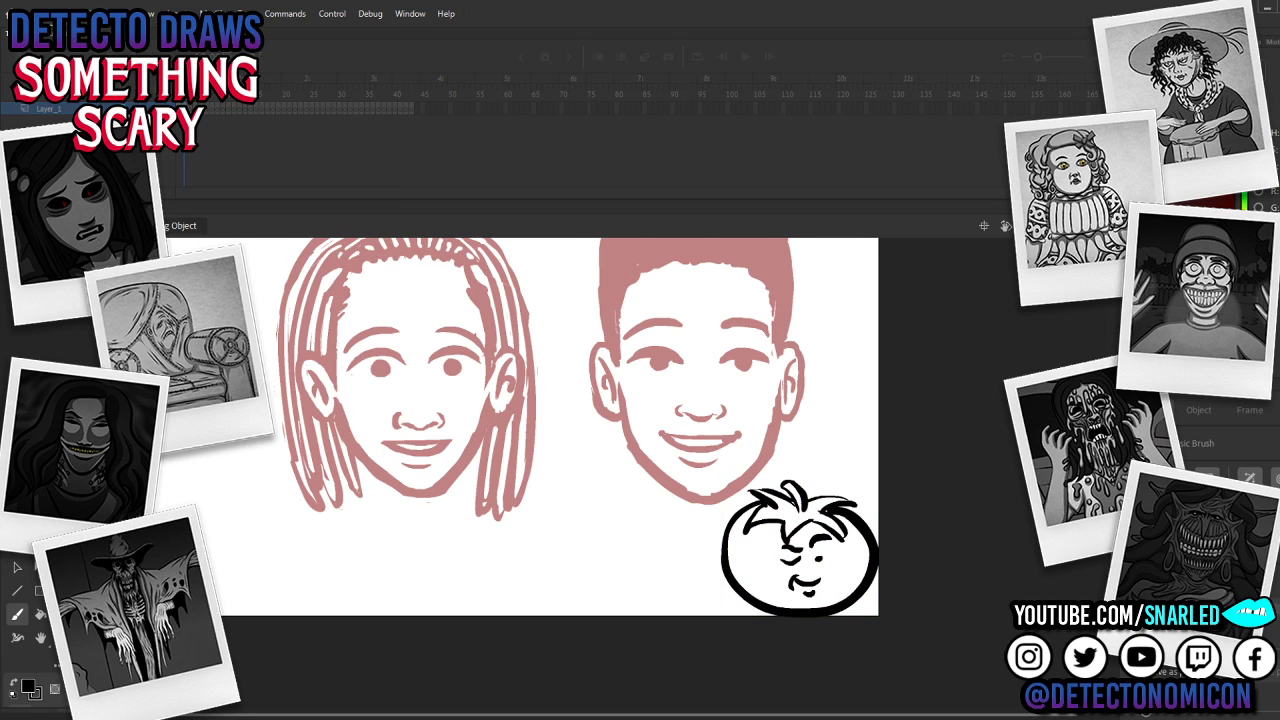
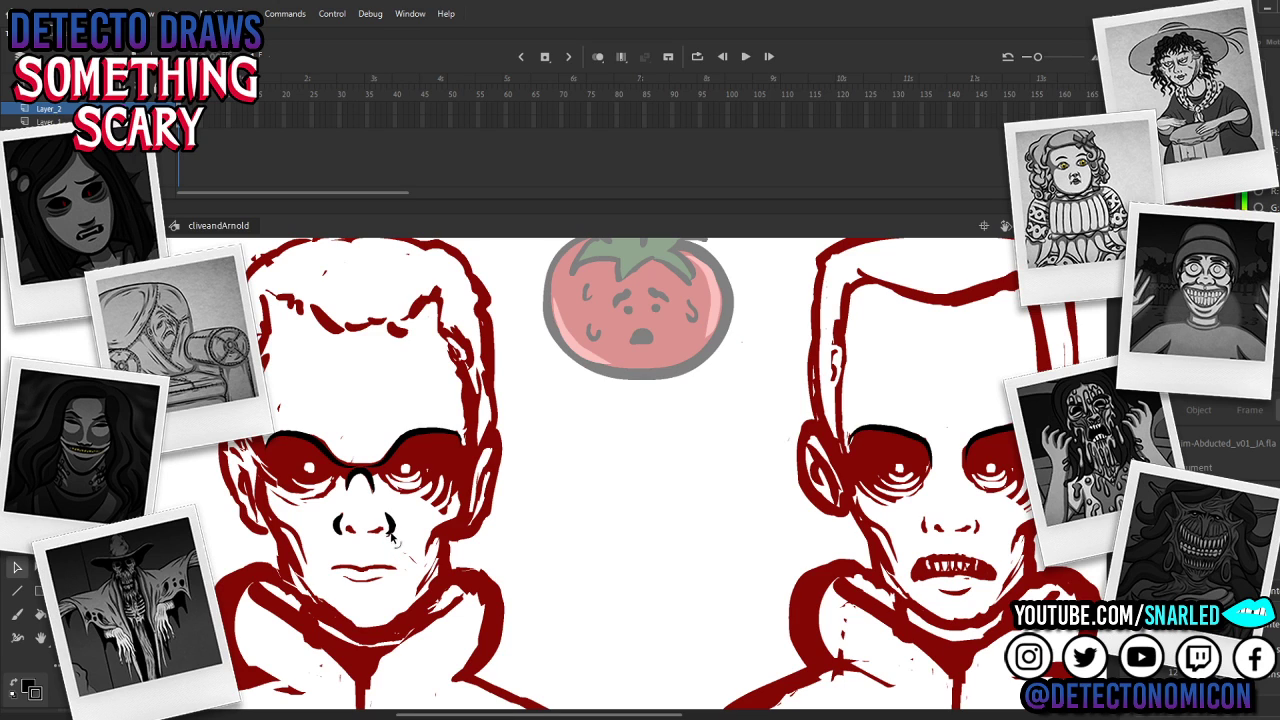
Step: Adjust the black curves outlining the sides of the nose on the left sunken-eyed face
click(339, 521)
shift+click(389, 528)
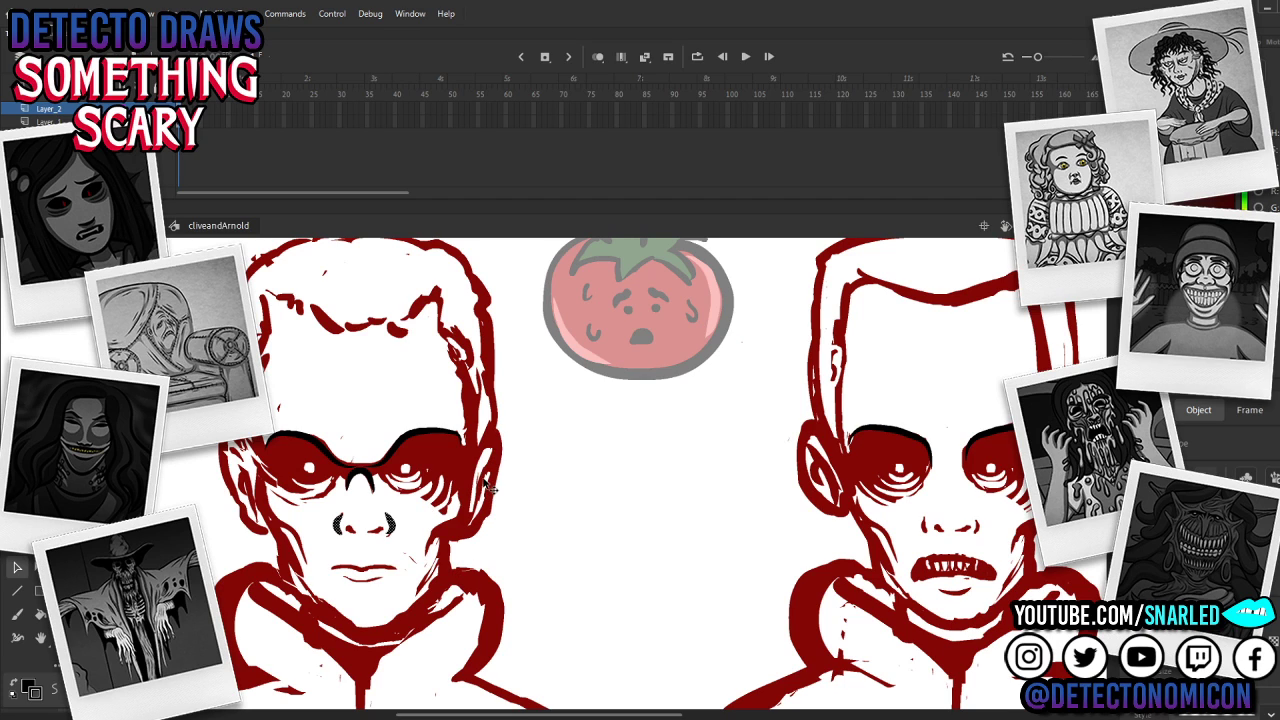
key(ctrl+z)
key(ctrl+z)
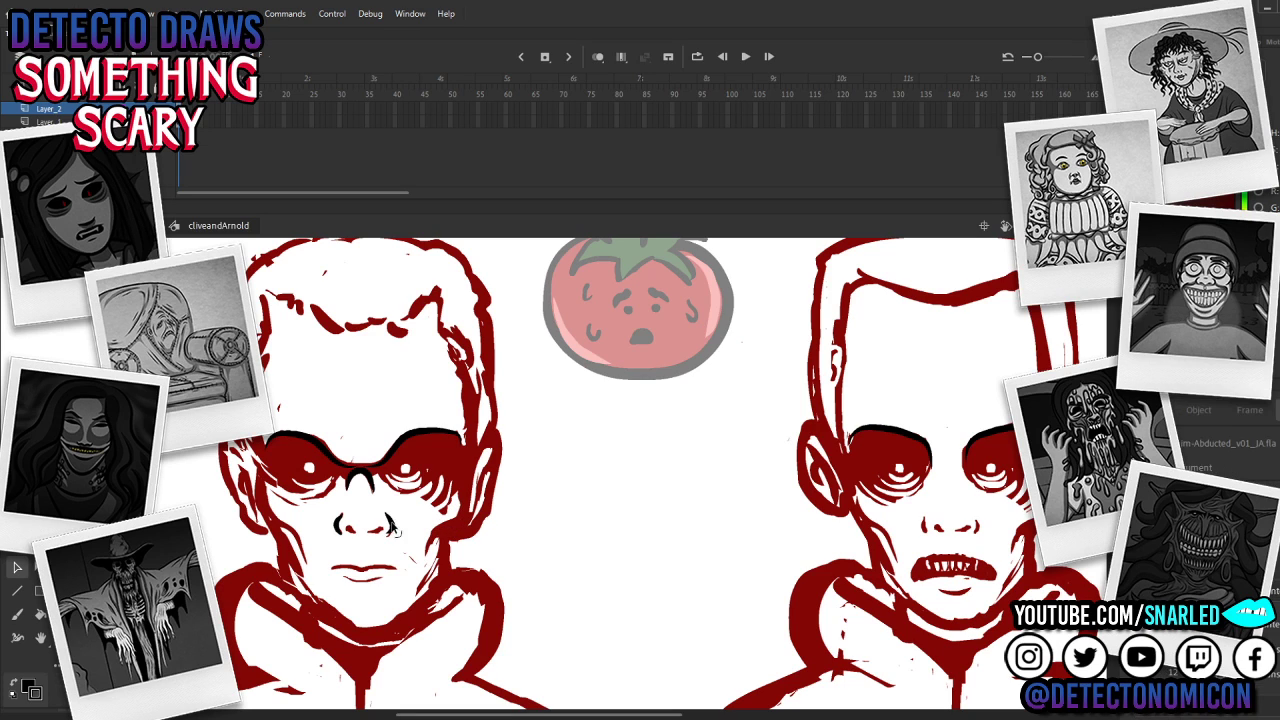
click(391, 523)
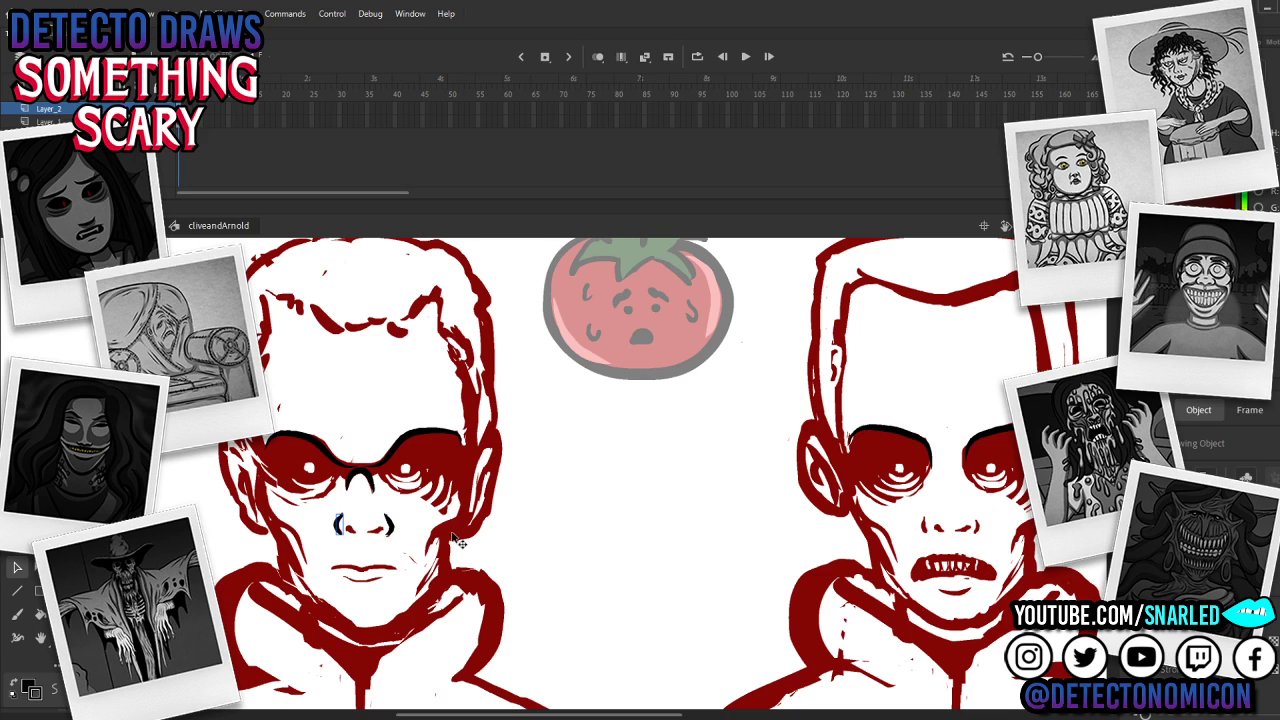
click(378, 465)
Step: Paint both nostrils of the left sunken-eyed face black over the red sketch with the Brush tool
key(b)
key(z)
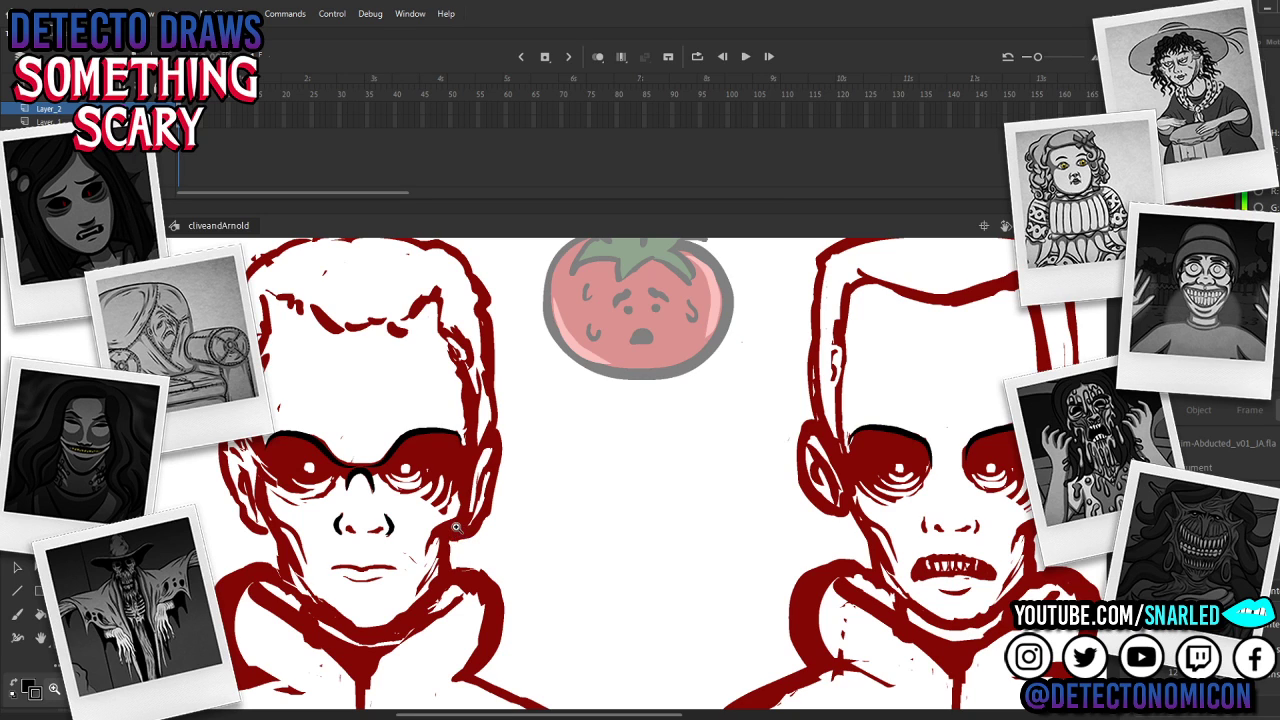
click(438, 503)
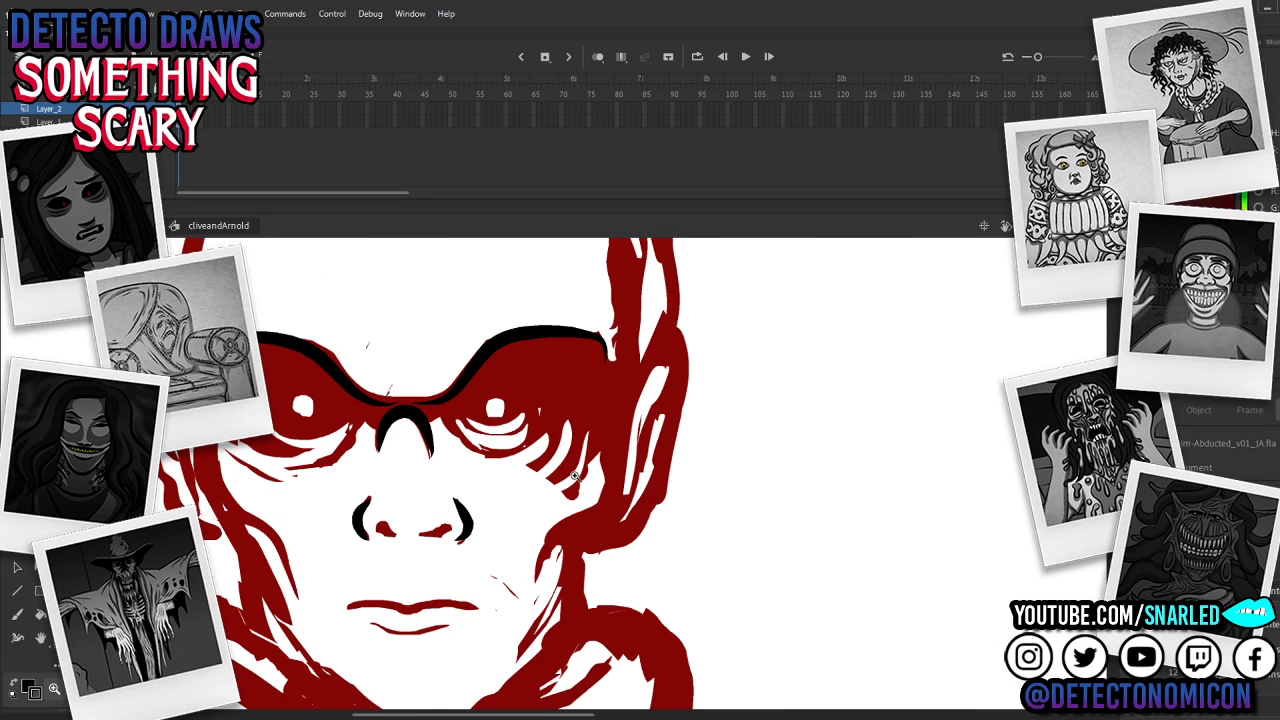
key(b)
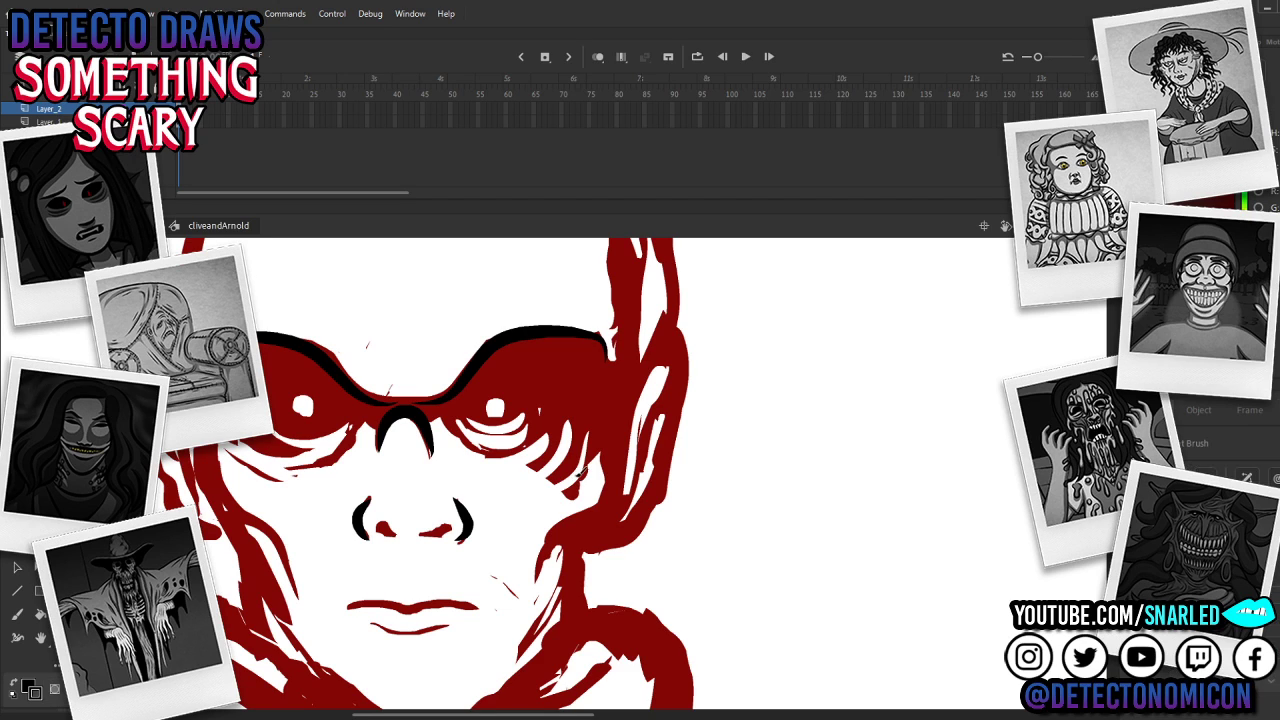
drag(385, 530, 393, 533)
key(v)
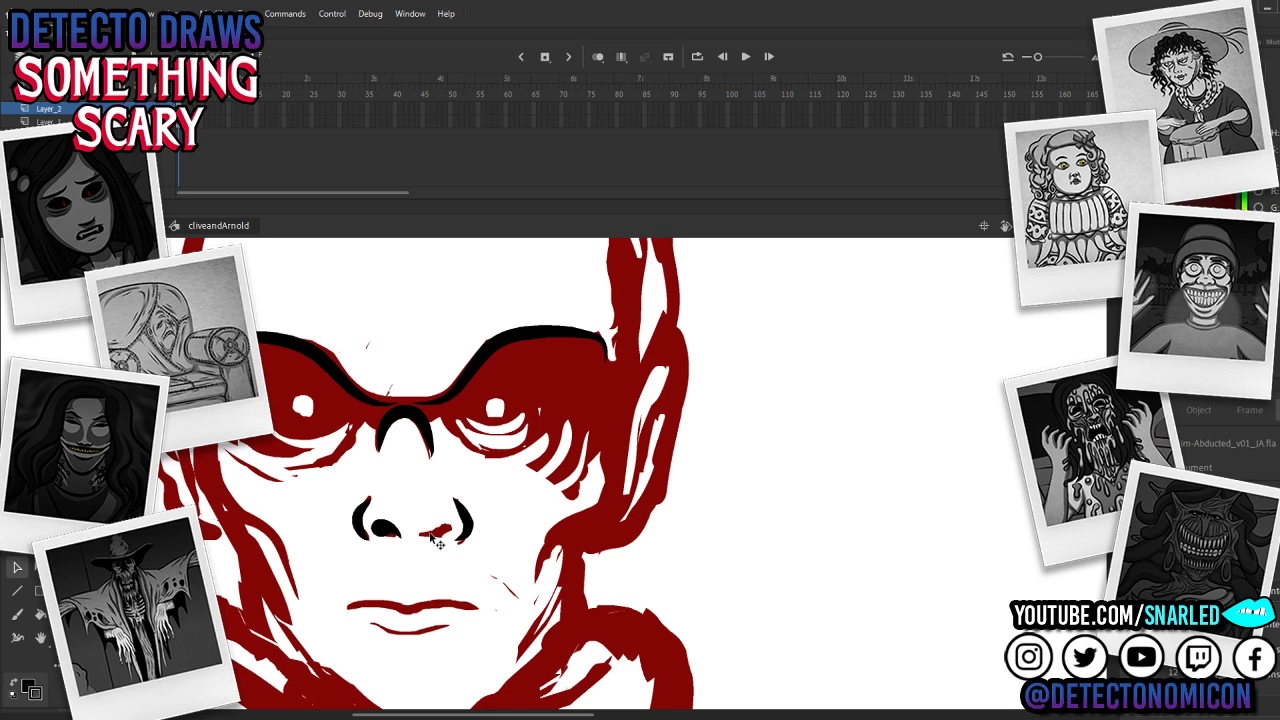
key(y)
drag(430, 532, 448, 524)
key(ctrl+z)
key(ctrl+z)
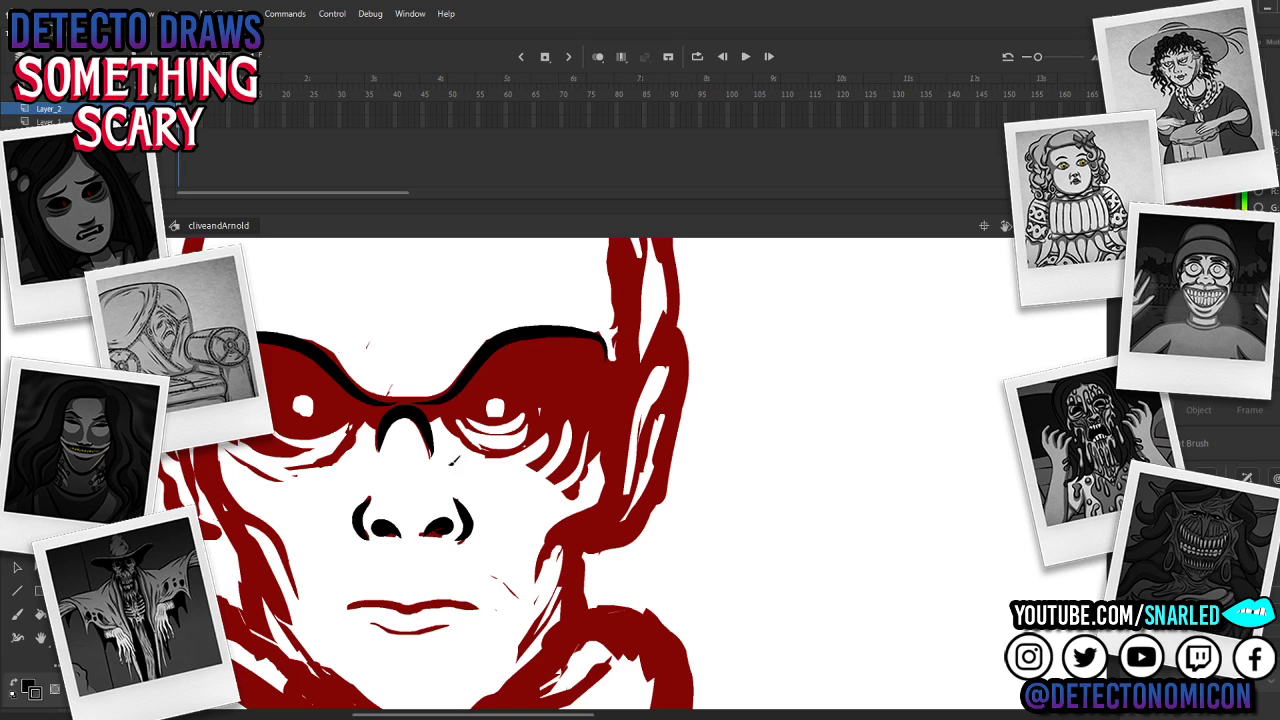
Step: Refine the black nose-bridge curve on the left sunken-eyed face by reshaping its right end
key(v)
click(448, 527)
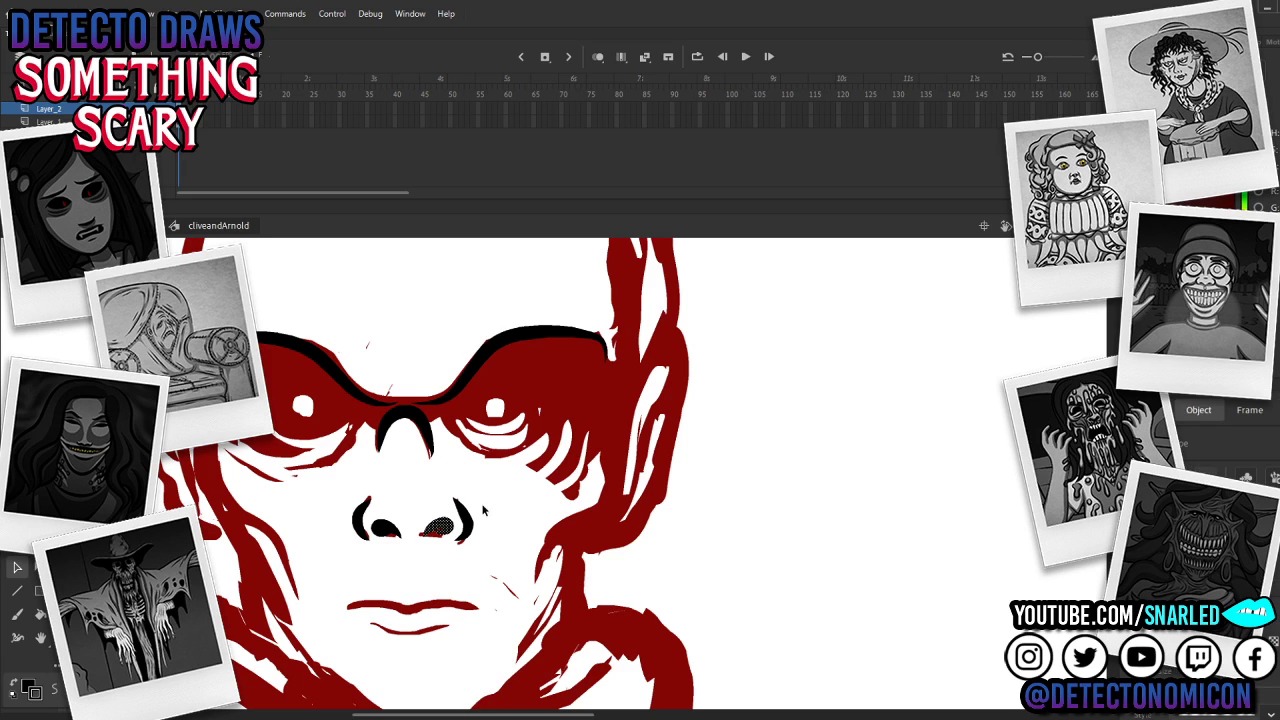
click(429, 440)
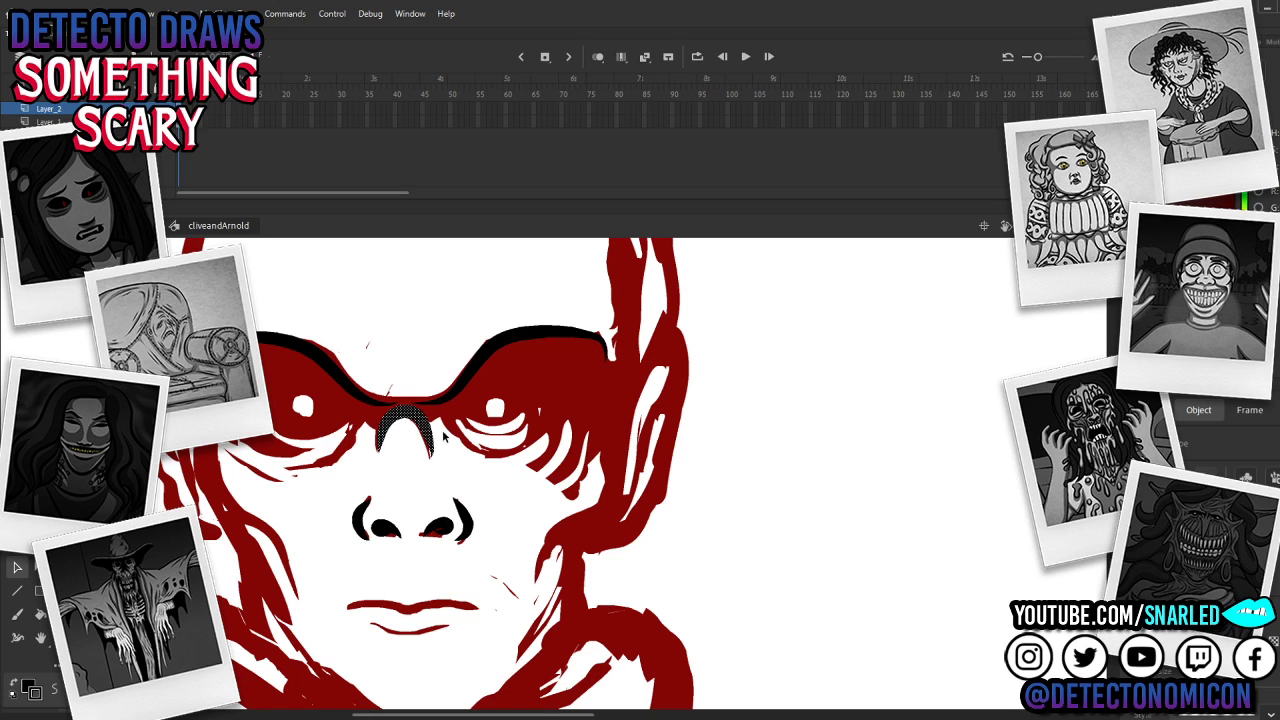
drag(430, 456, 437, 460)
key(v)
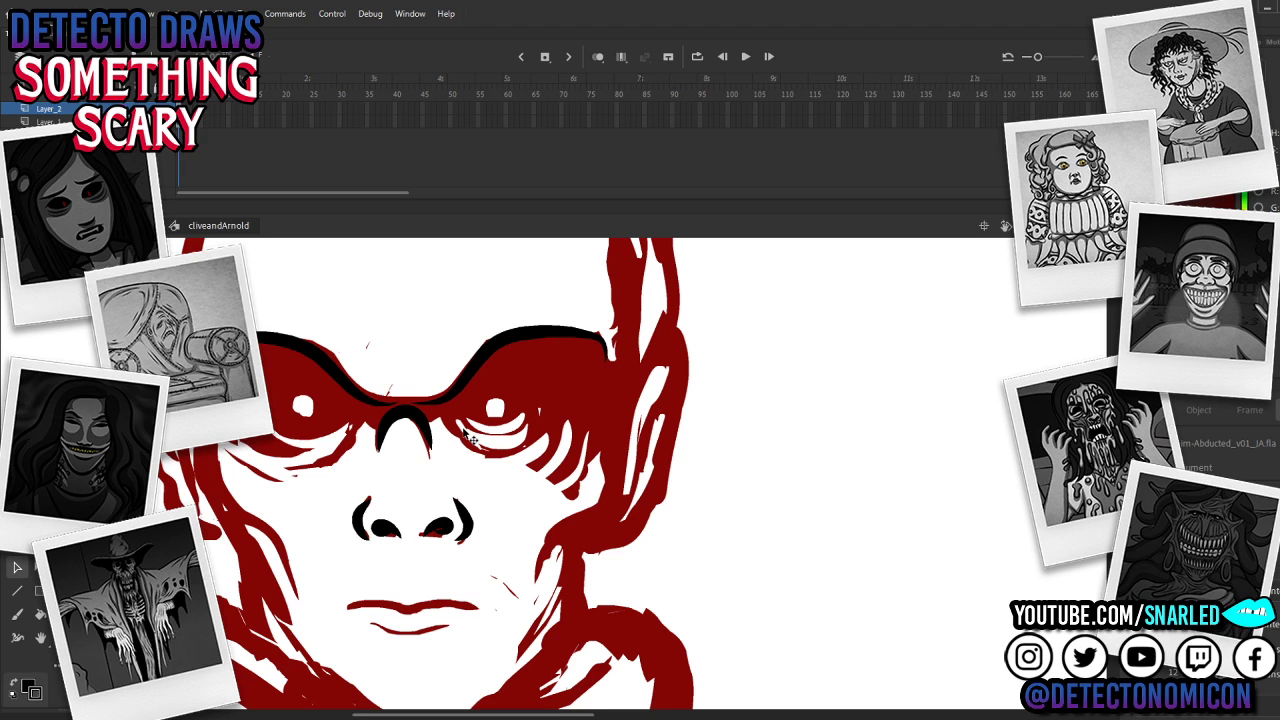
key(z)
alt+click(489, 478)
drag(628, 525, 607, 515)
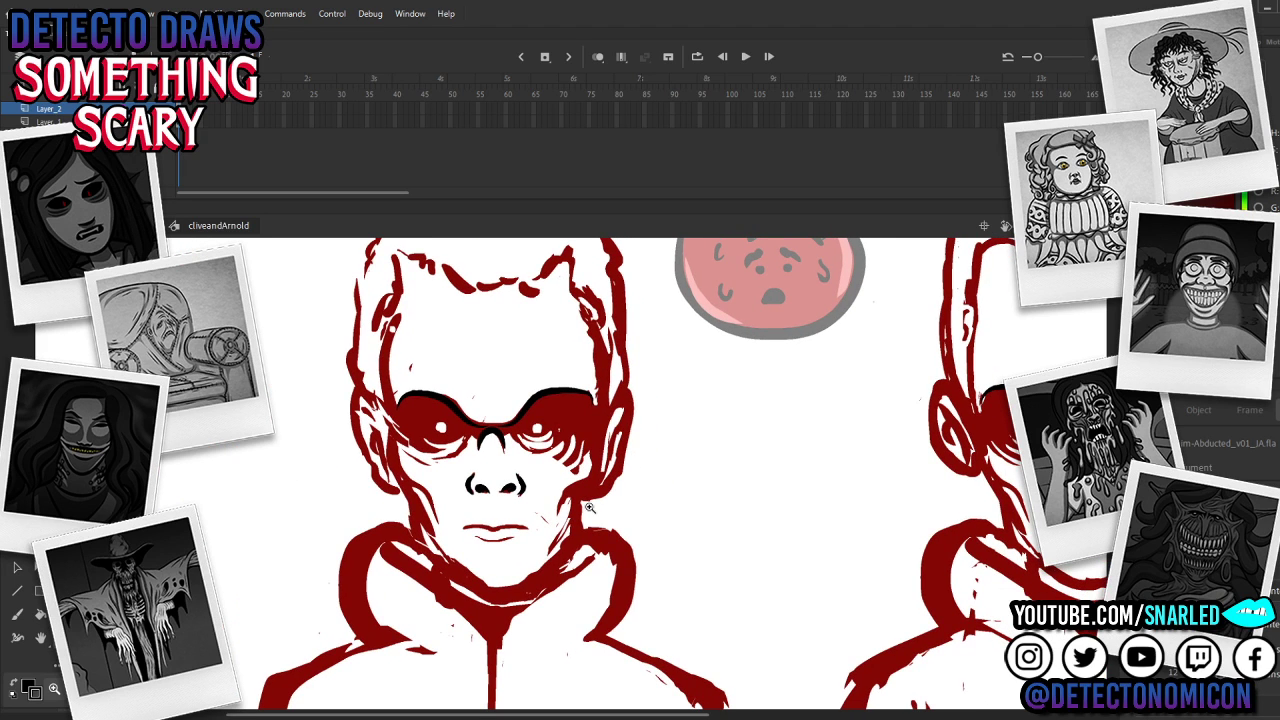
Step: Paint a black crease curving from the nose bridge beneath the left-hand eye of the left sunken-eyed face
key(v)
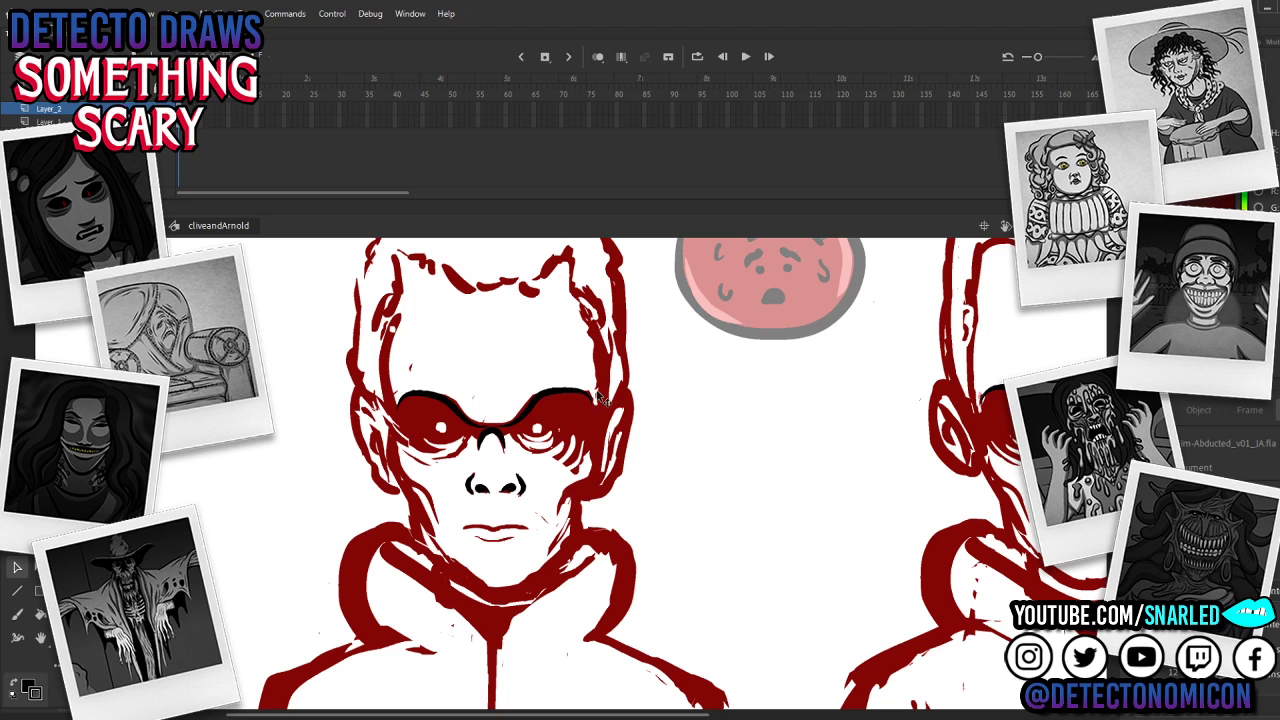
key(z)
alt+click(654, 484)
click(546, 468)
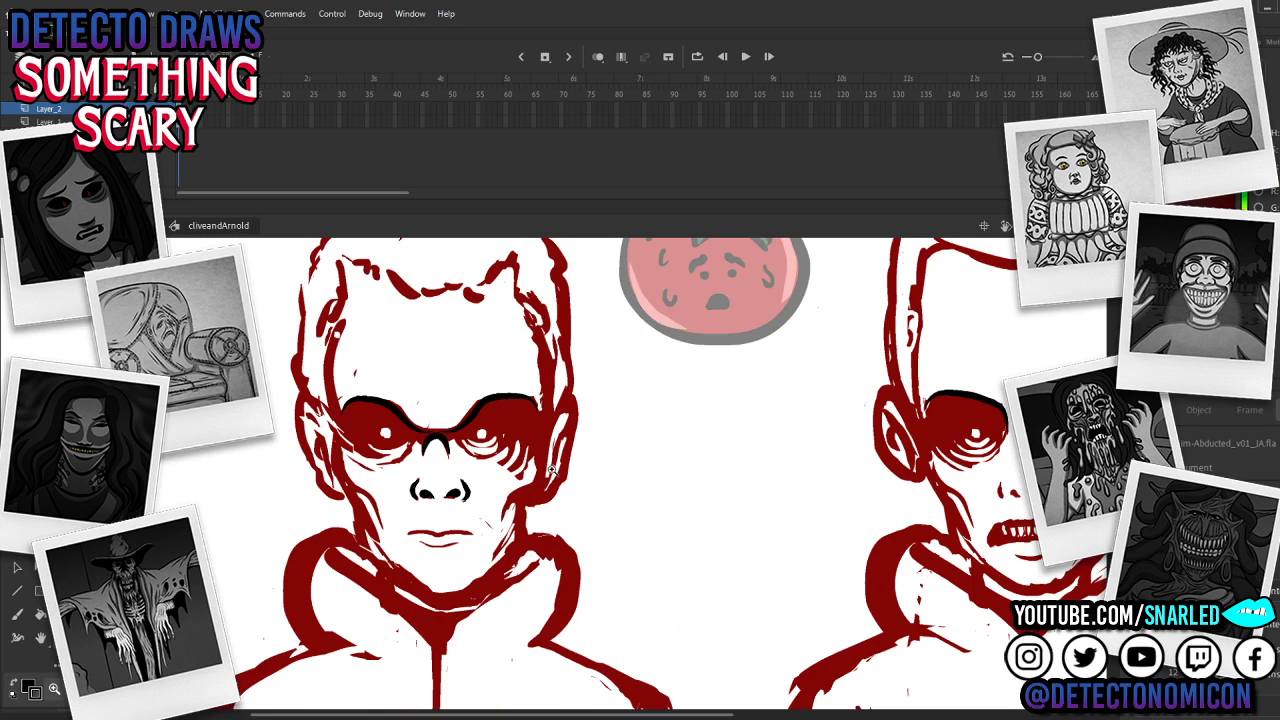
click(464, 476)
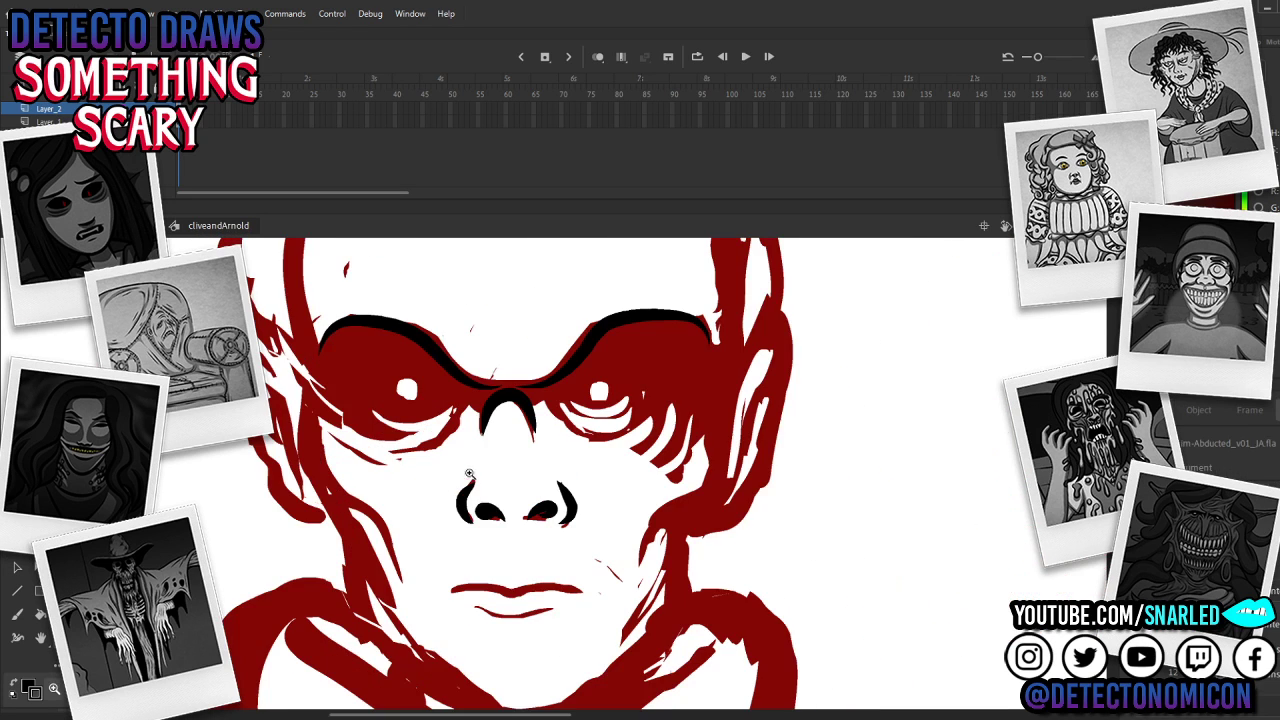
key(y)
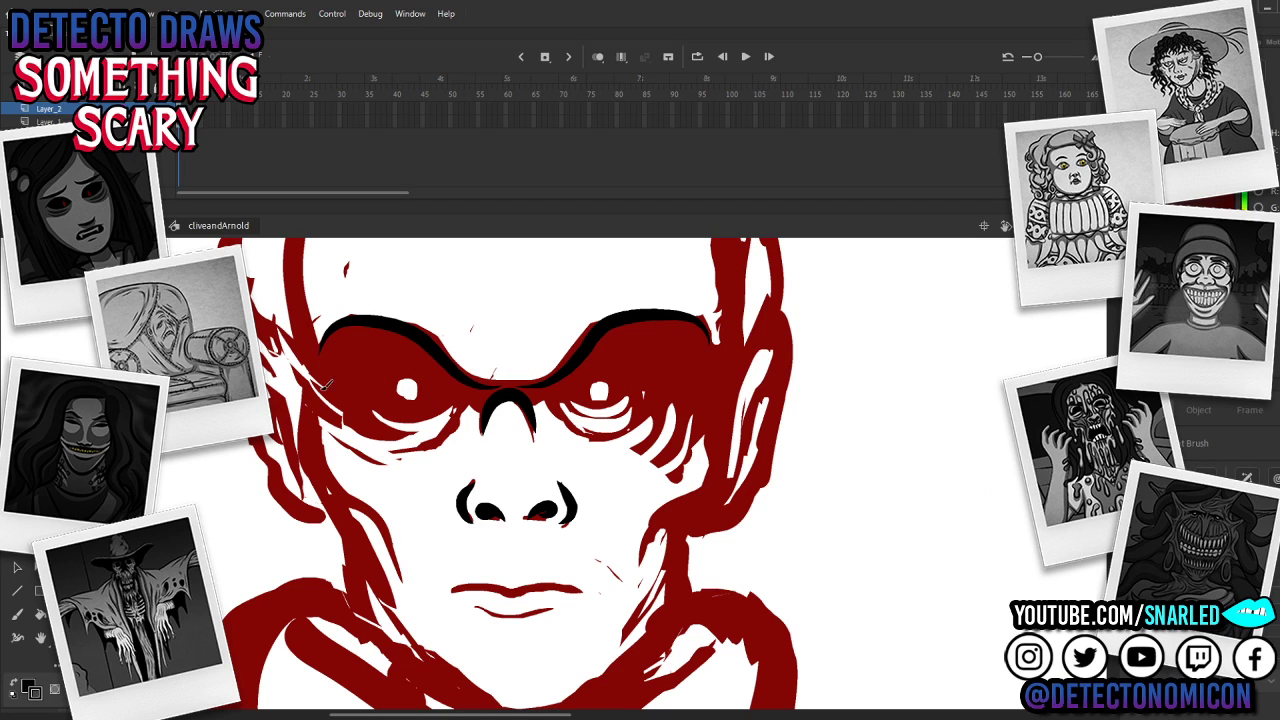
drag(415, 432, 356, 364)
key(ctrl+z)
mouse_move(392, 456)
mouse_down()
mouse_move(499, 393)
mouse_move(366, 398)
mouse_up()
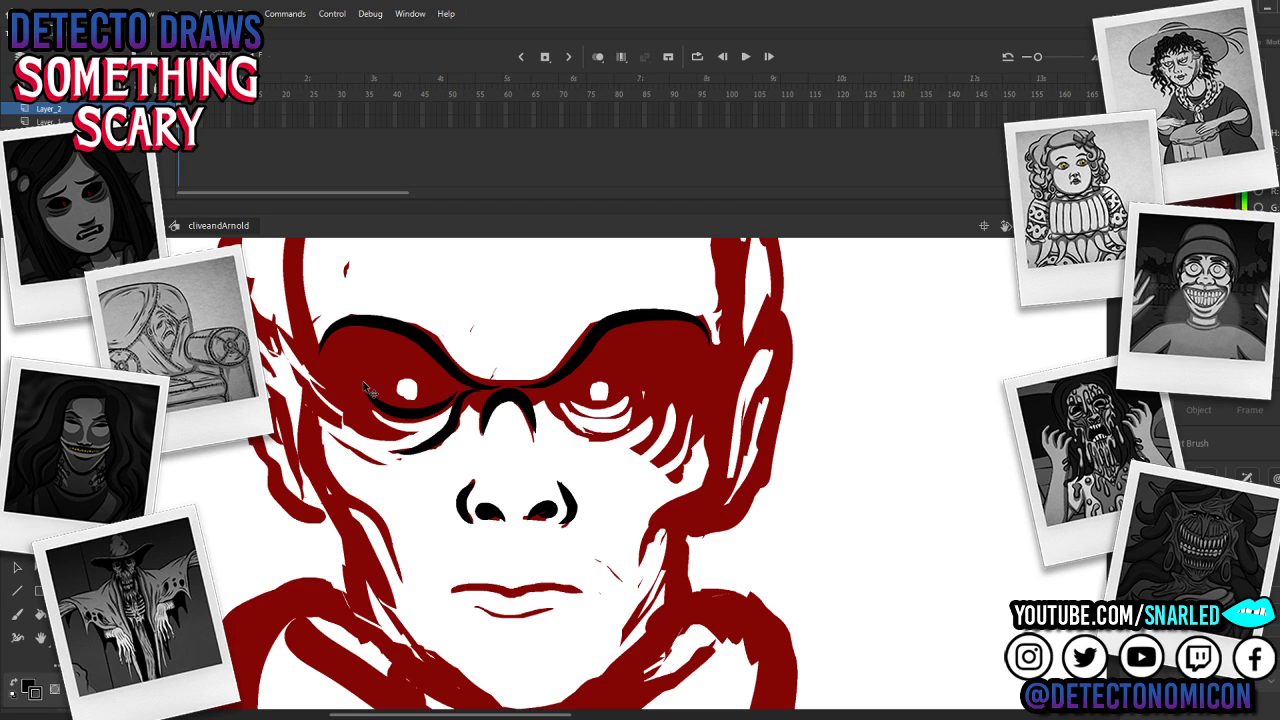
key(ctrl+z)
mouse_move(462, 391)
mouse_down()
mouse_move(433, 417)
mouse_move(389, 415)
mouse_move(338, 367)
mouse_up()
key(ctrl+z)
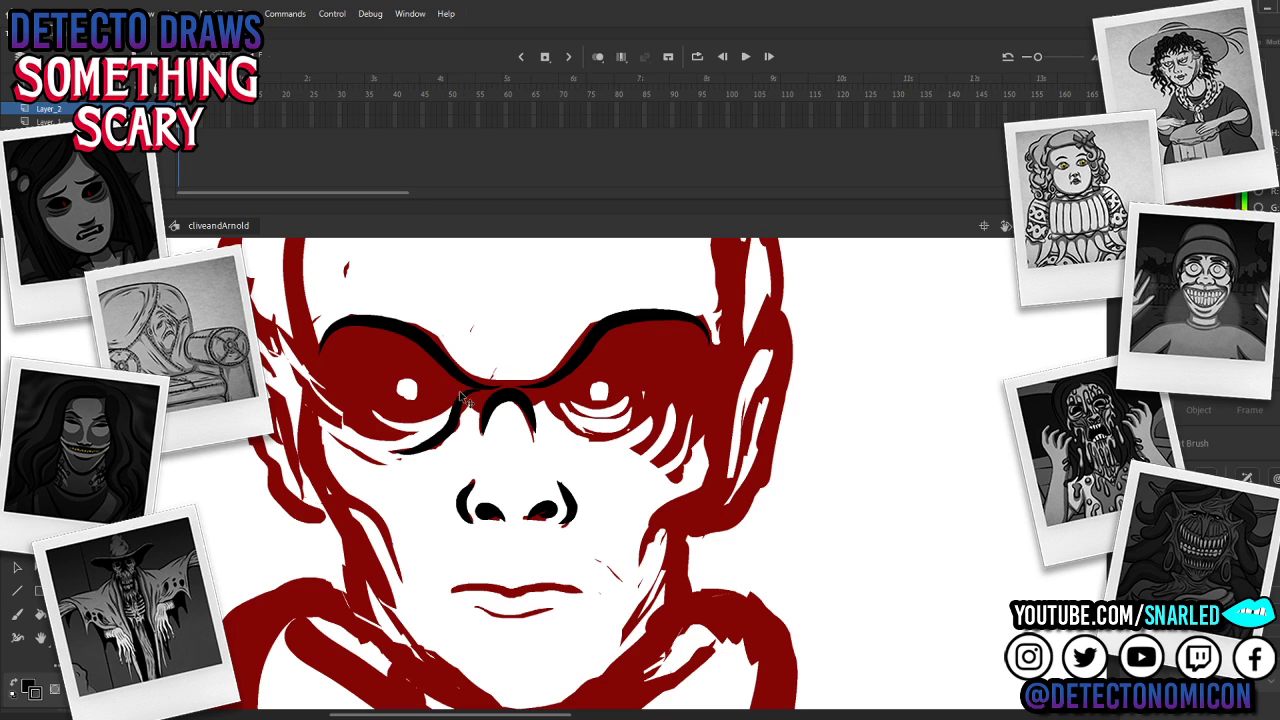
Step: Paint the black lower-lid curve of the left-hand eye over the red sketch and adjust the crease beneath it
mouse_move(465, 392)
mouse_down()
mouse_move(420, 418)
mouse_move(340, 385)
mouse_move(330, 366)
mouse_up()
mouse_move(424, 425)
mouse_down()
mouse_move(380, 420)
mouse_move(347, 357)
mouse_move(373, 397)
mouse_move(334, 378)
mouse_up()
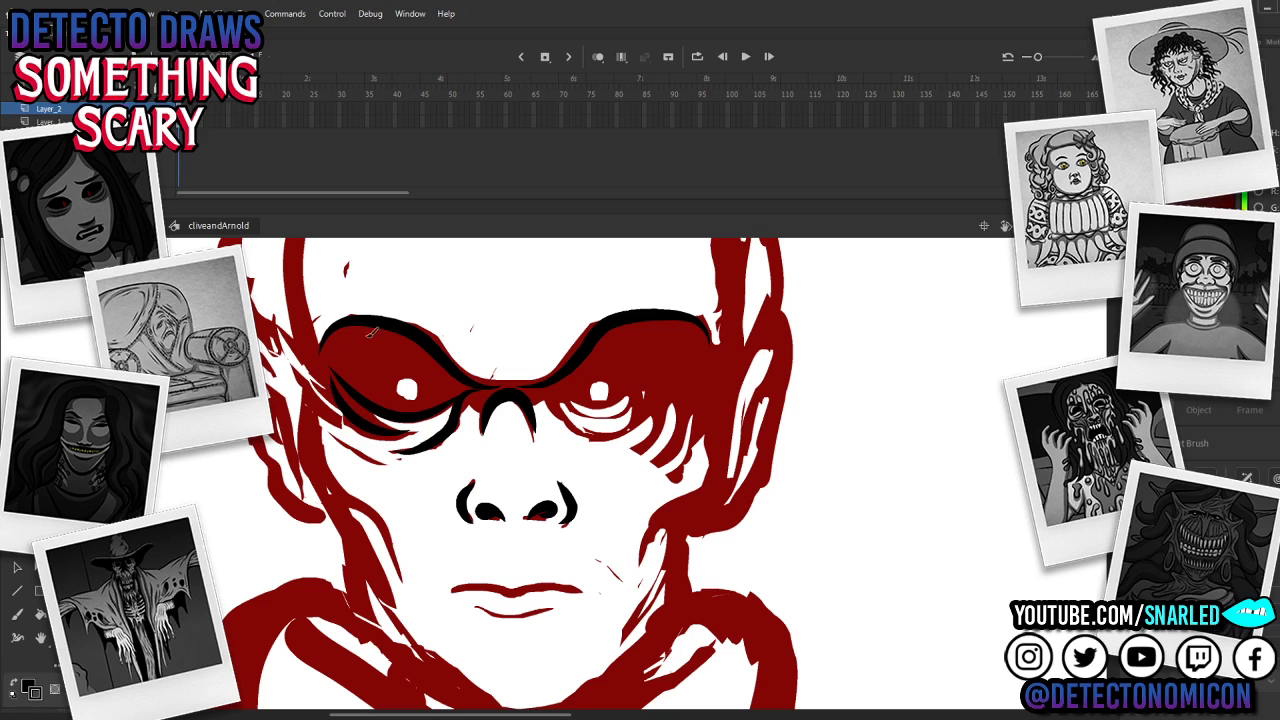
key(ctrl+z)
drag(415, 435, 355, 362)
key(ctrl+z)
drag(413, 432, 350, 383)
key(ctrl+z)
key(v)
mouse_move(441, 406)
mouse_down()
mouse_move(455, 388)
mouse_move(452, 417)
mouse_up()
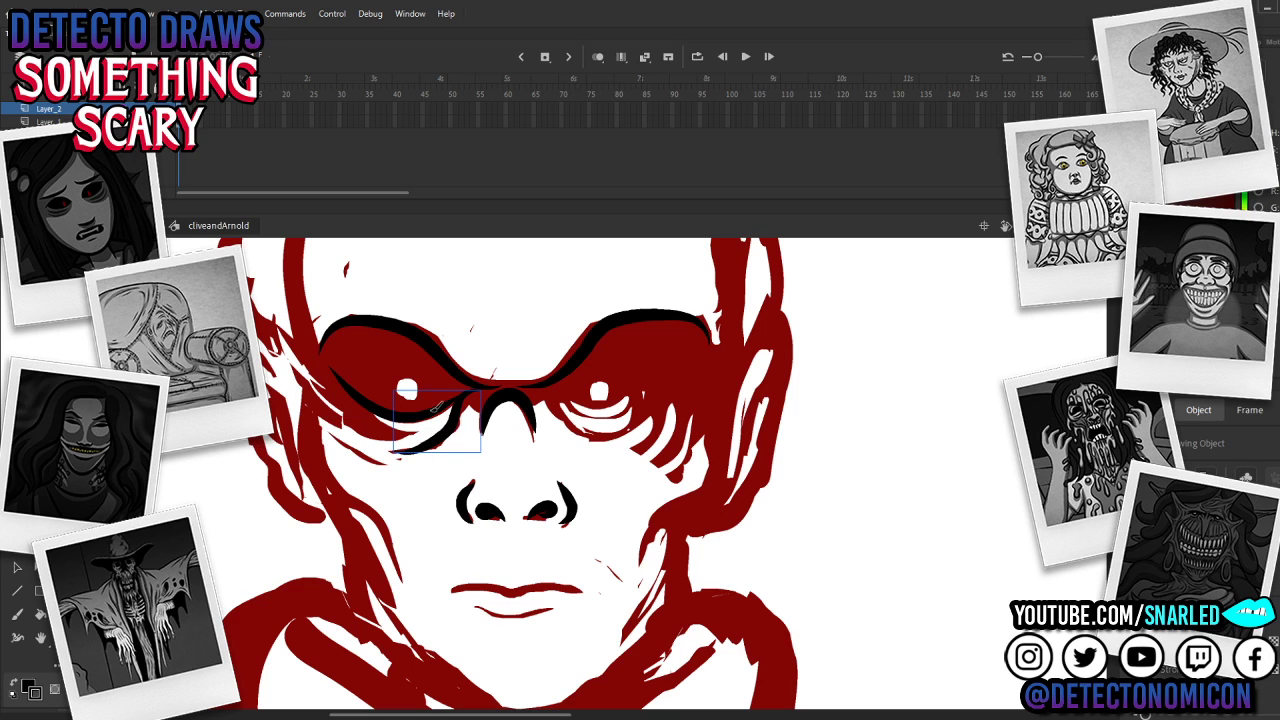
Step: Add a black curve beneath the outer corner of the left-hand eye with the Brush tool
key(b)
mouse_move(415, 428)
mouse_down()
mouse_move(350, 400)
mouse_move(325, 352)
mouse_up()
drag(376, 434, 392, 429)
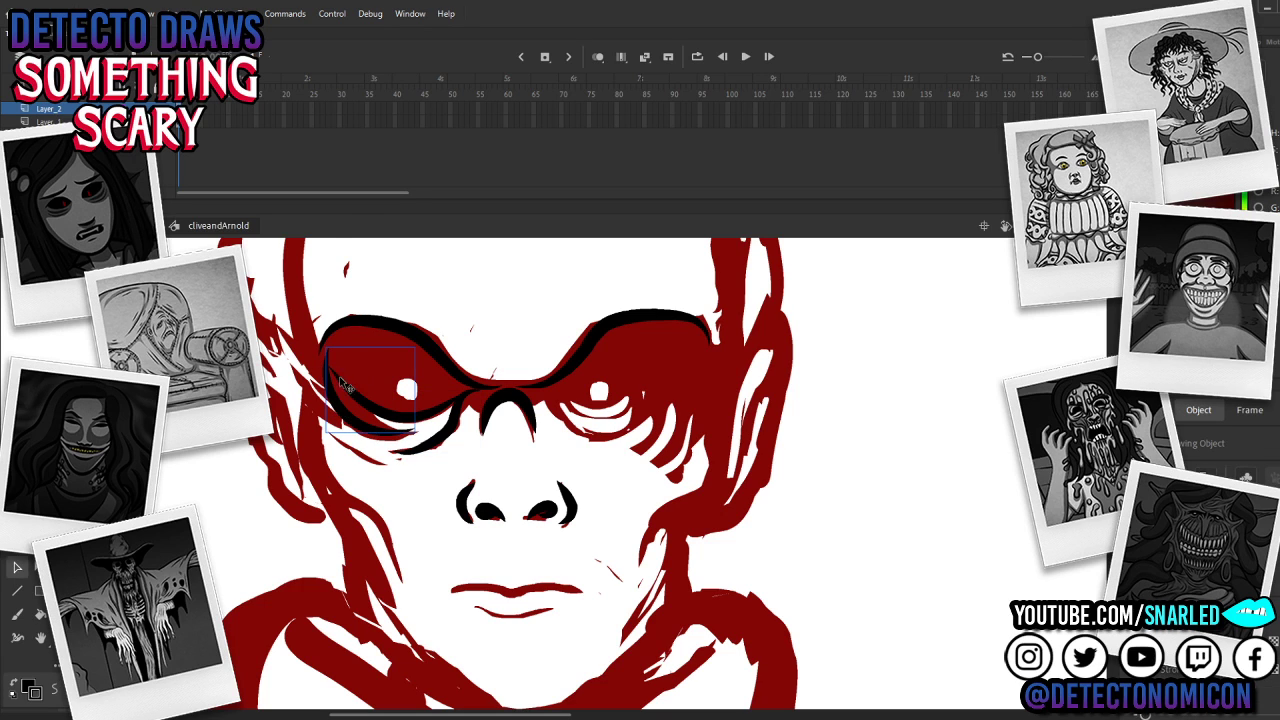
Step: Reshape the black lower-lid curve of the left-hand eye inside its drawing object
double_click(340, 383)
drag(342, 379, 340, 348)
drag(364, 401, 377, 405)
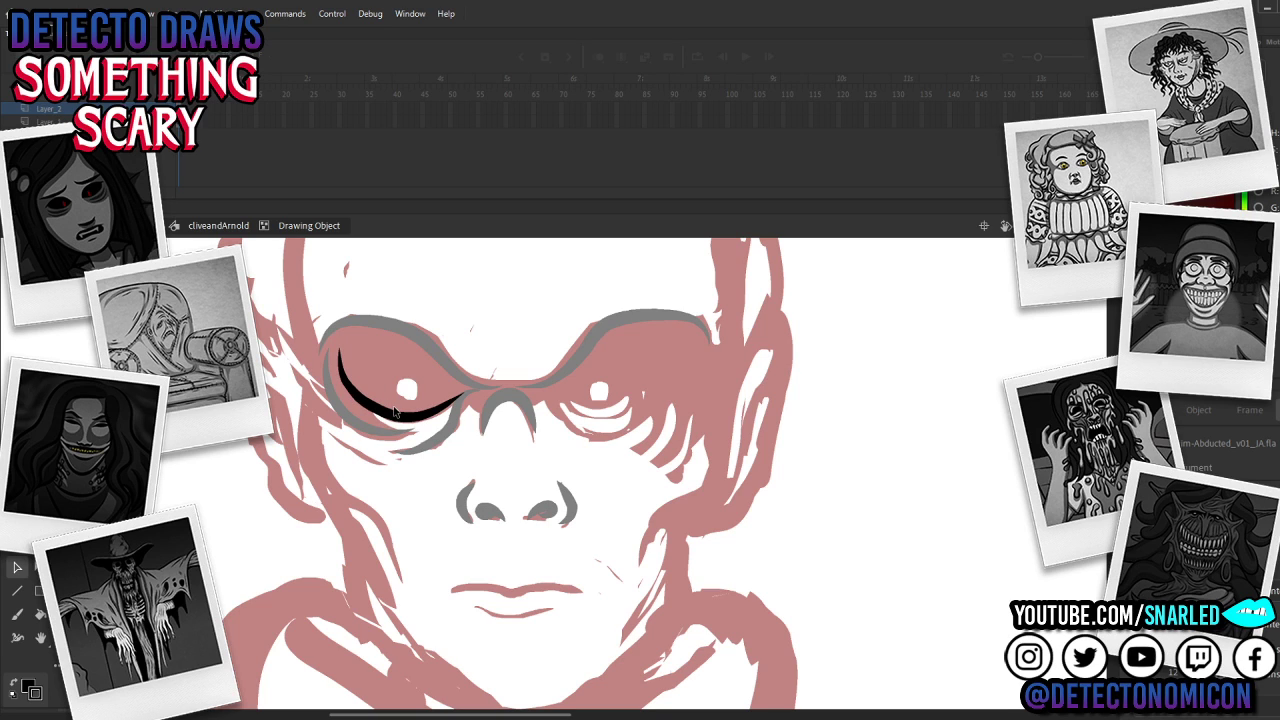
drag(354, 391, 349, 394)
drag(340, 350, 342, 372)
mouse_move(383, 414)
mouse_down()
mouse_move(397, 395)
mouse_move(437, 414)
mouse_up()
double_click(513, 455)
Step: Paint the black lower lid and inner crease of the right-hand eye on the left sunken-eyed face
key(z)
alt+click(540, 456)
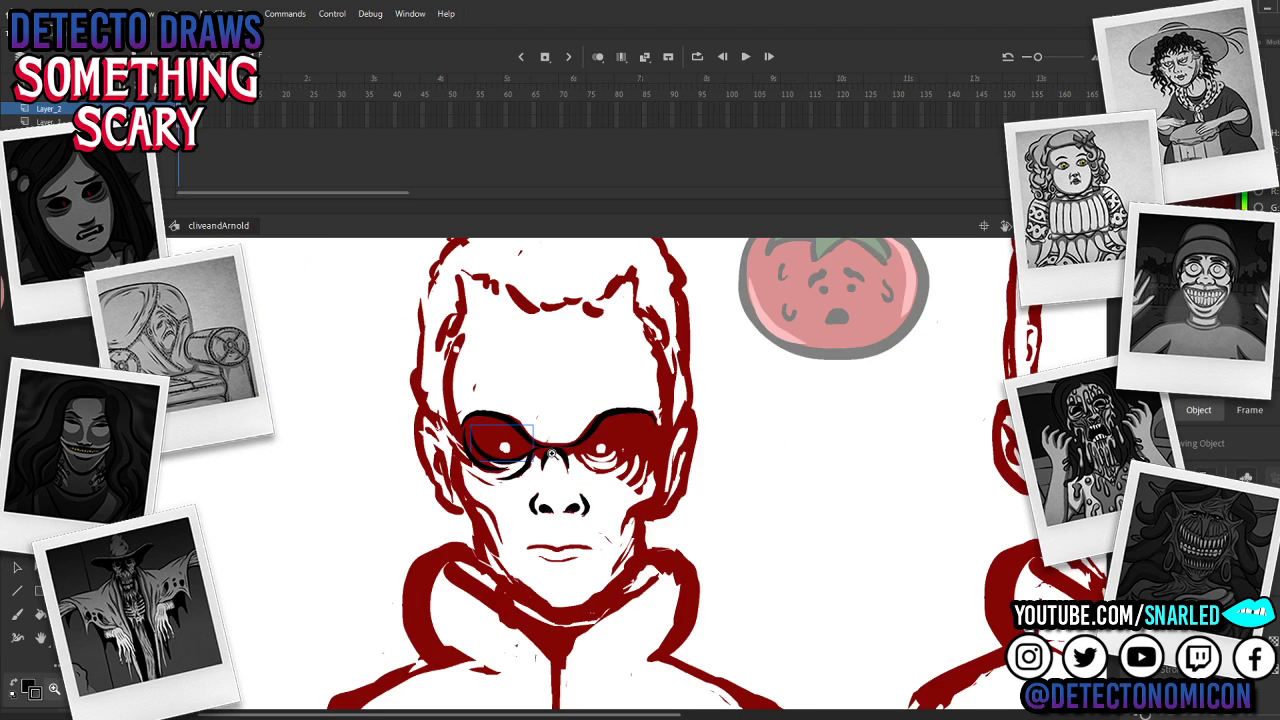
click(611, 482)
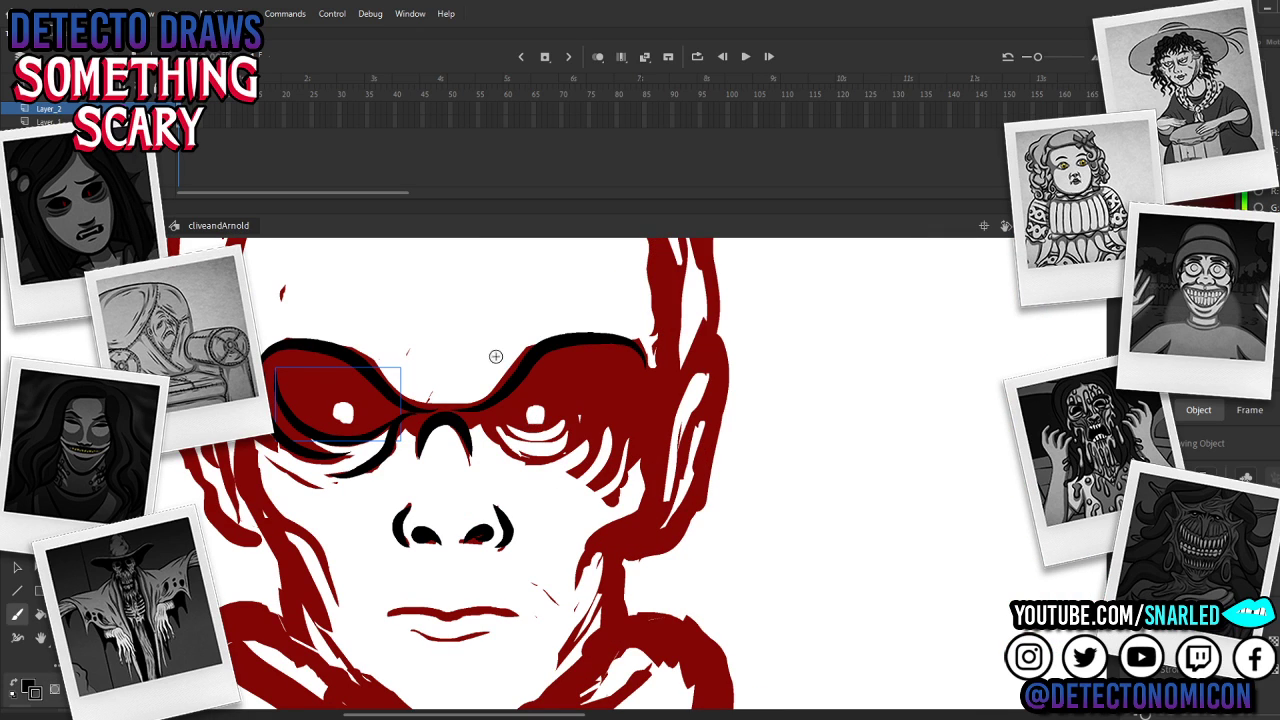
key(y)
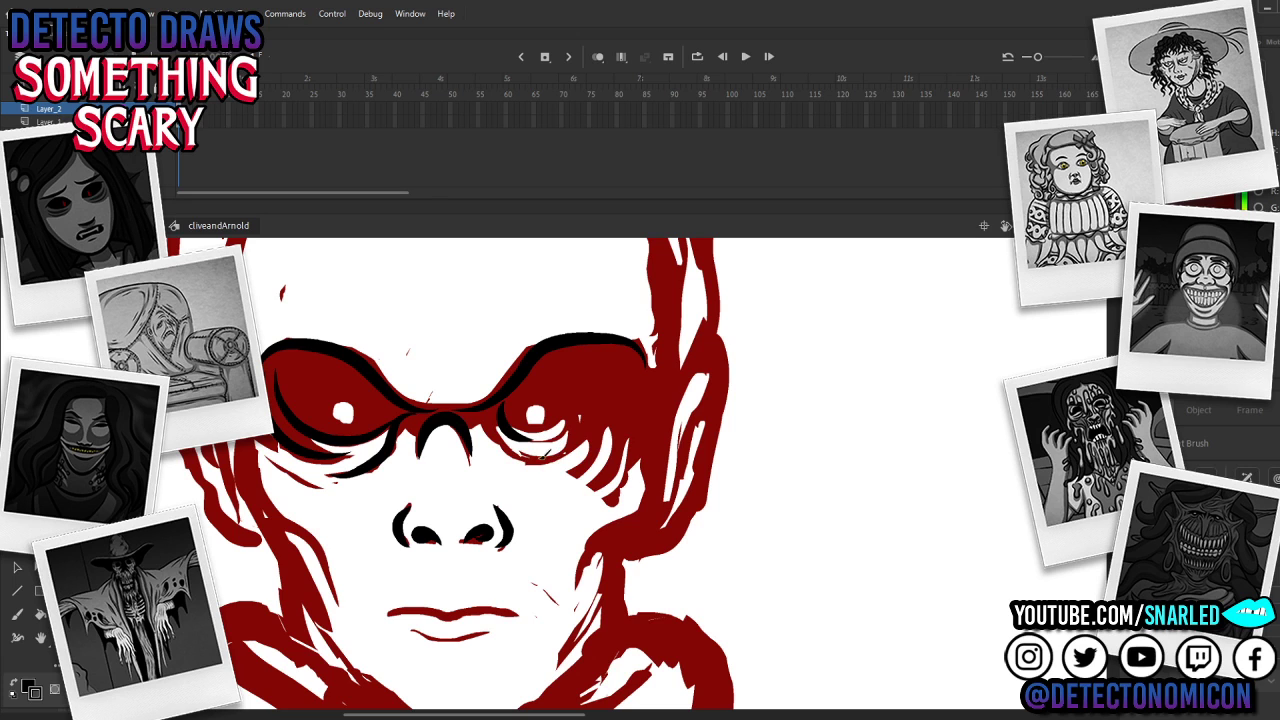
mouse_move(541, 461)
mouse_down()
mouse_move(510, 455)
mouse_move(475, 410)
mouse_up()
Step: Adjust the black crease running from the nose bridge beneath the right-hand eye
key(z)
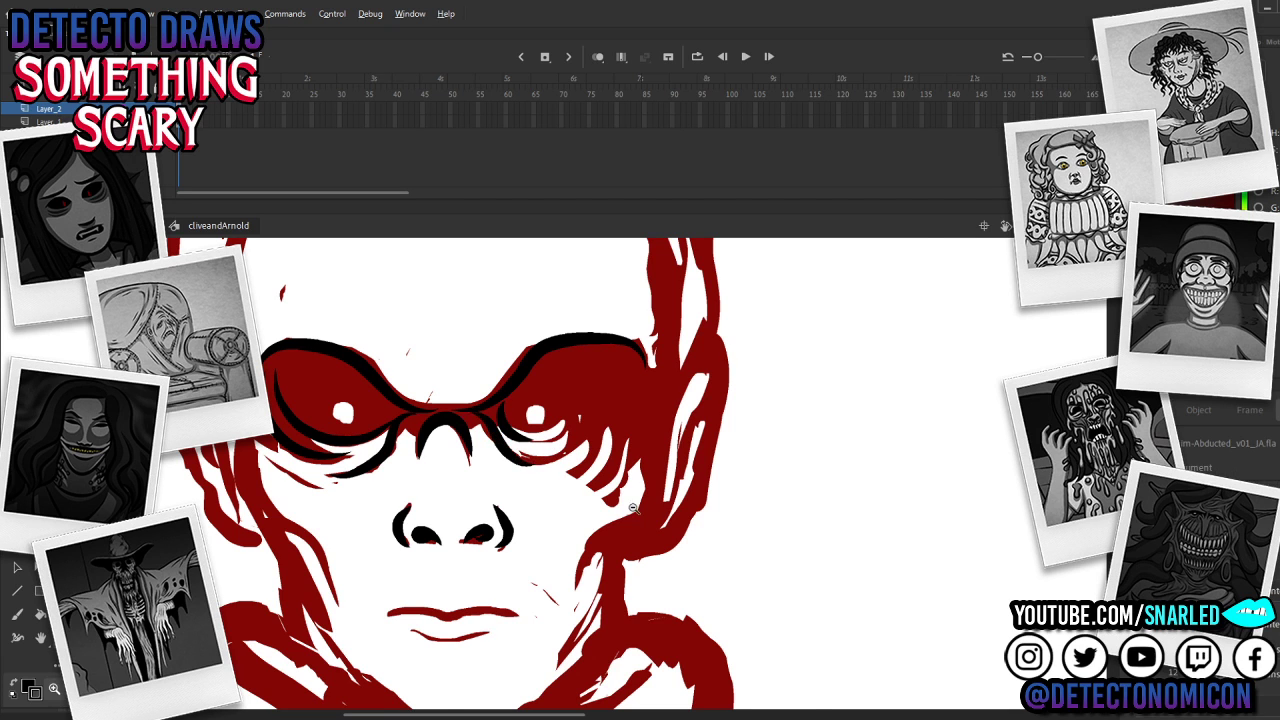
alt+click(552, 480)
drag(582, 539, 566, 541)
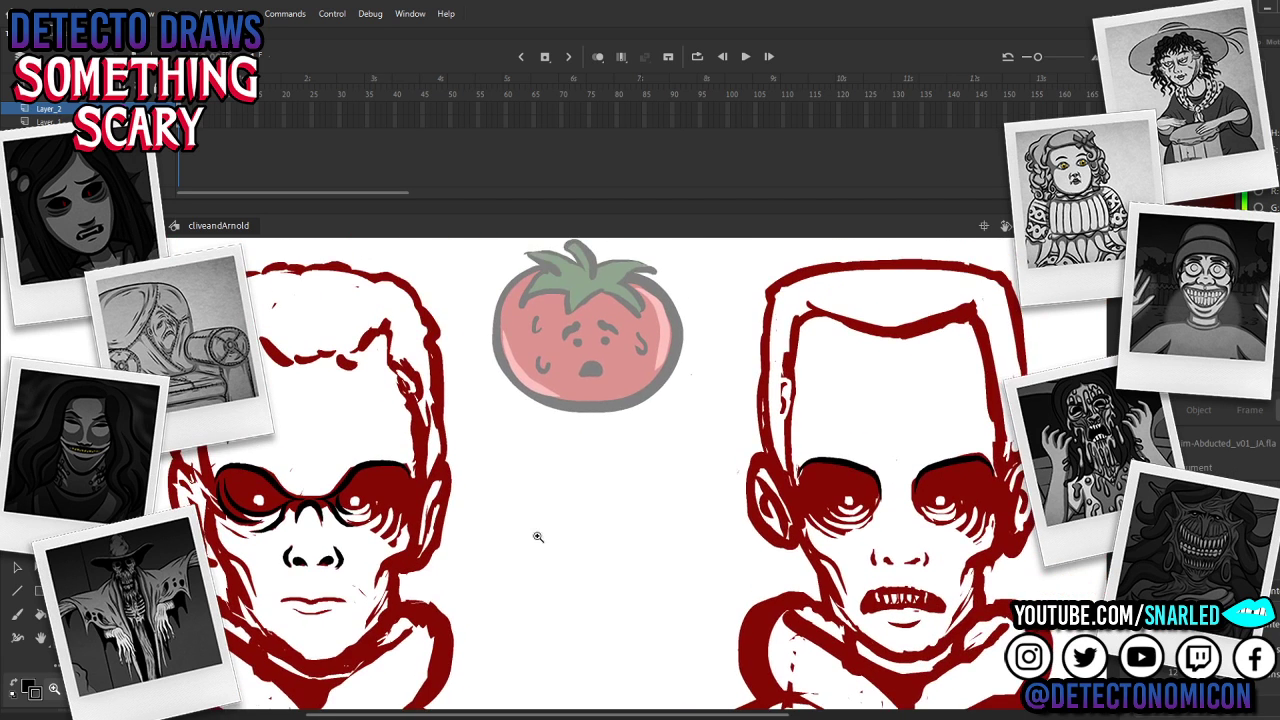
mouse_move(534, 534)
mouse_down()
mouse_move(543, 486)
mouse_move(649, 459)
mouse_up()
click(543, 486)
key(v)
click(416, 418)
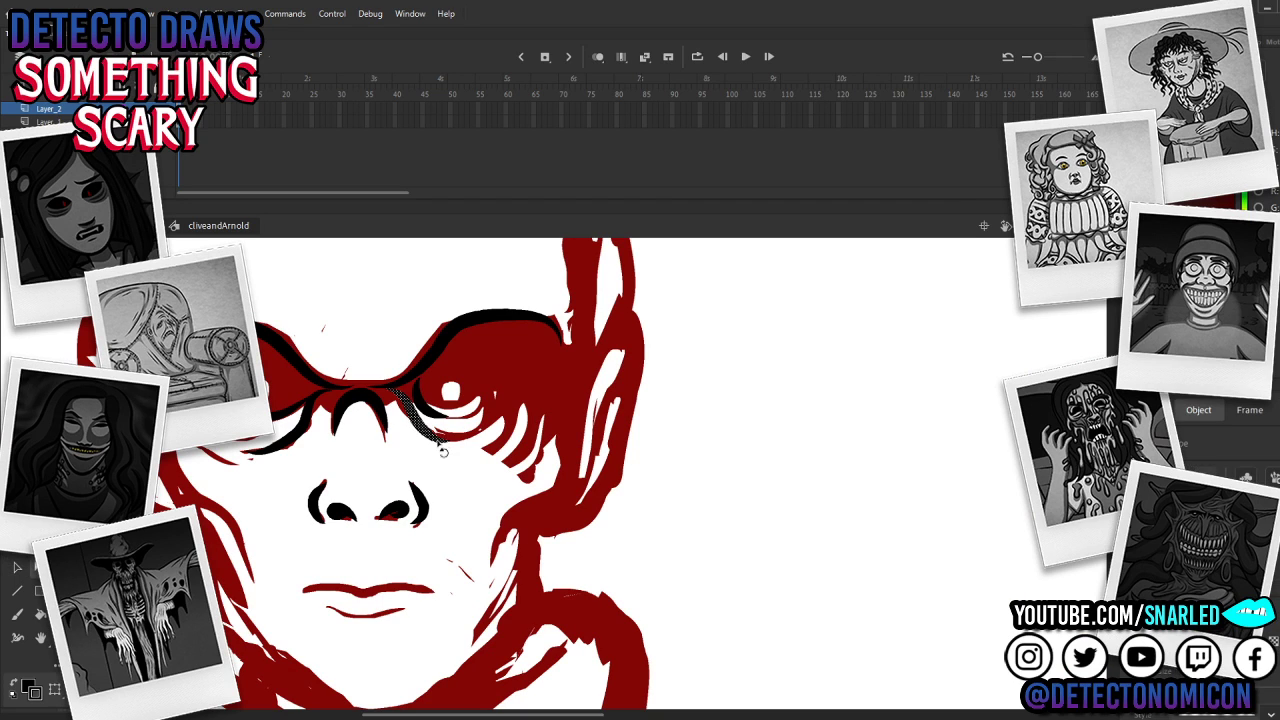
key(Delete)
Step: Paint two black curves wrapping around the lower outer side of the right-hand eye
key(b)
key(y)
drag(467, 414, 493, 354)
key(ctrl+z)
mouse_move(464, 413)
mouse_down()
mouse_move(489, 396)
mouse_move(493, 367)
mouse_up()
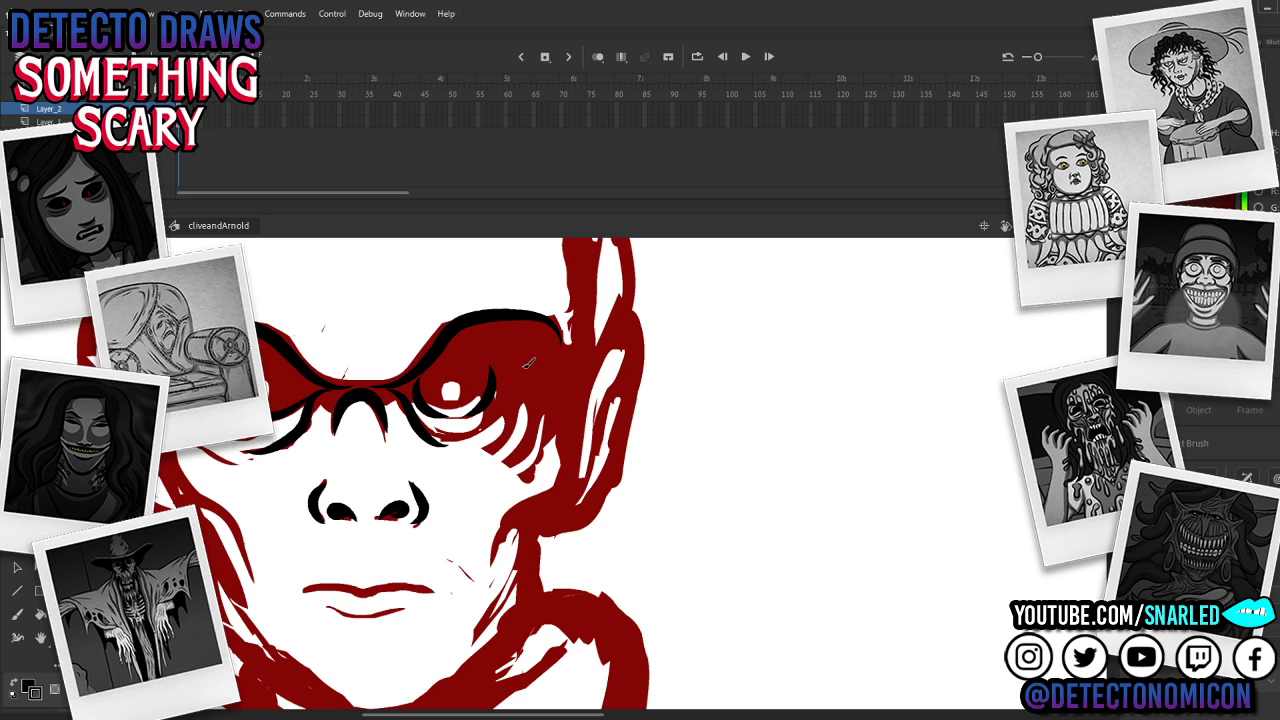
key(ctrl+z)
drag(461, 415, 495, 371)
key(ctrl+z)
drag(462, 418, 502, 362)
drag(468, 439, 500, 367)
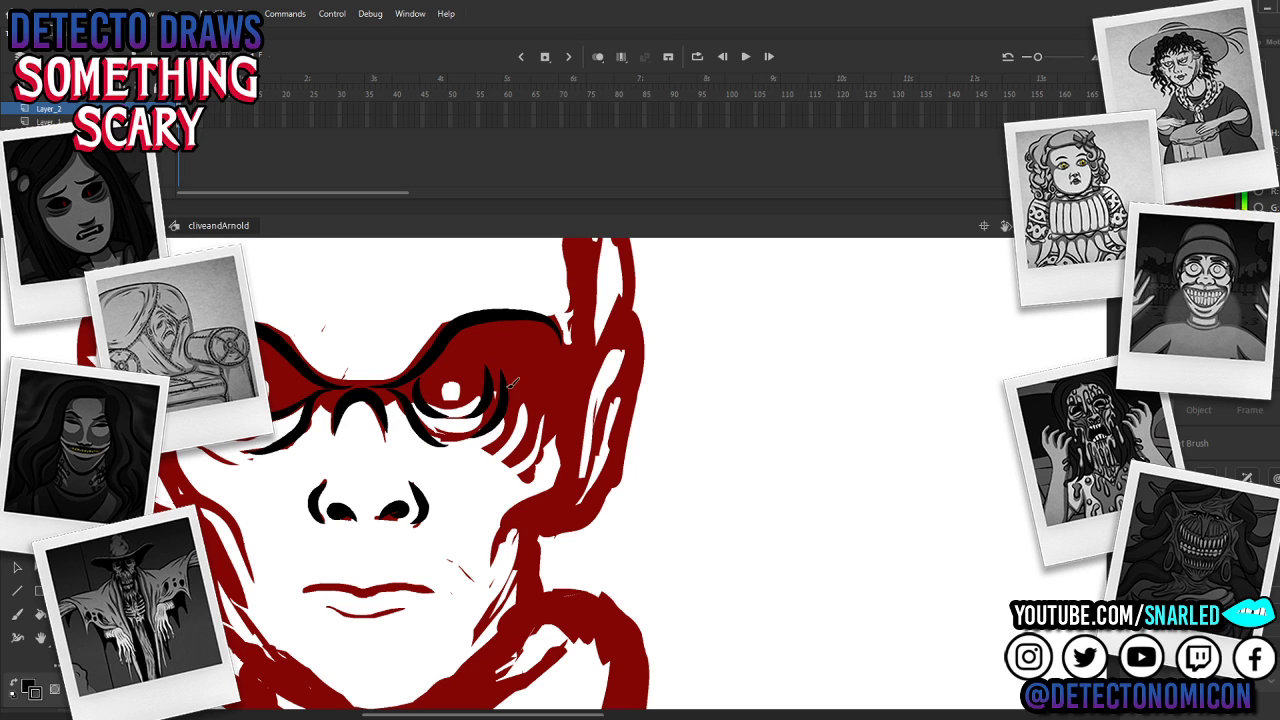
Step: Delete the black lower-lid and crease strokes beneath the left-hand eye
key(v)
double_click(297, 425)
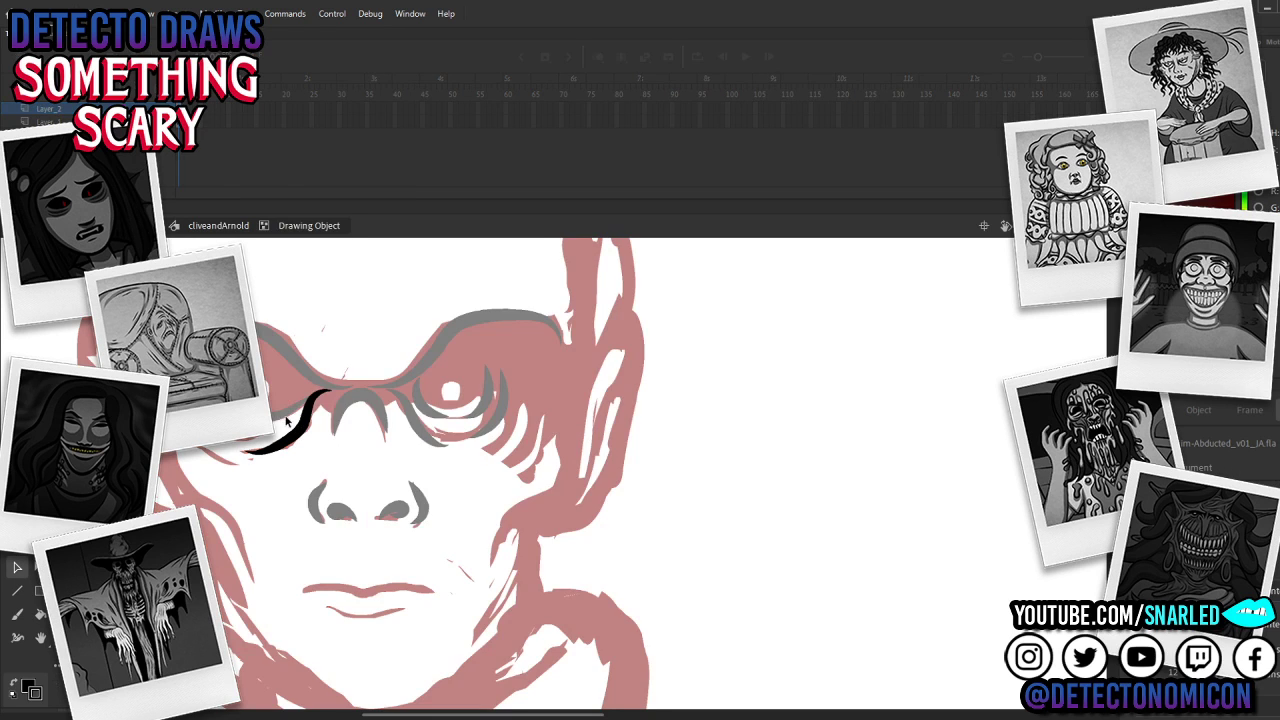
double_click(283, 414)
shift+click(274, 416)
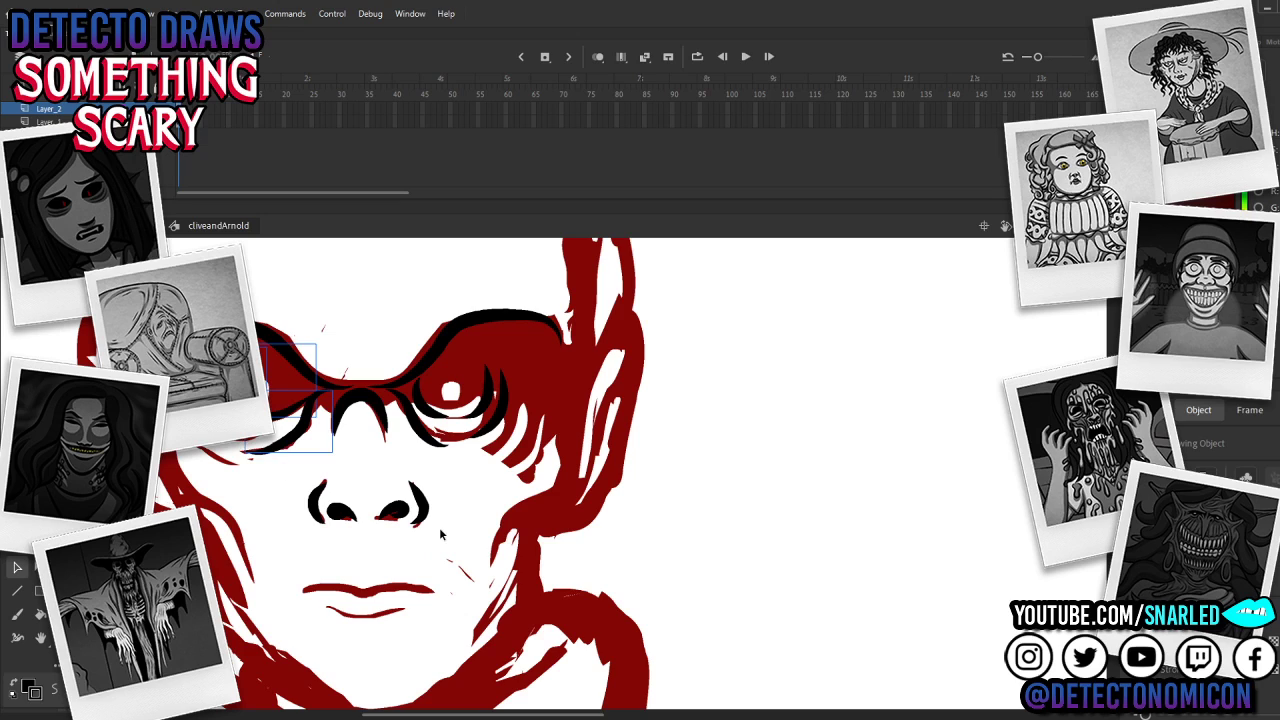
key(b)
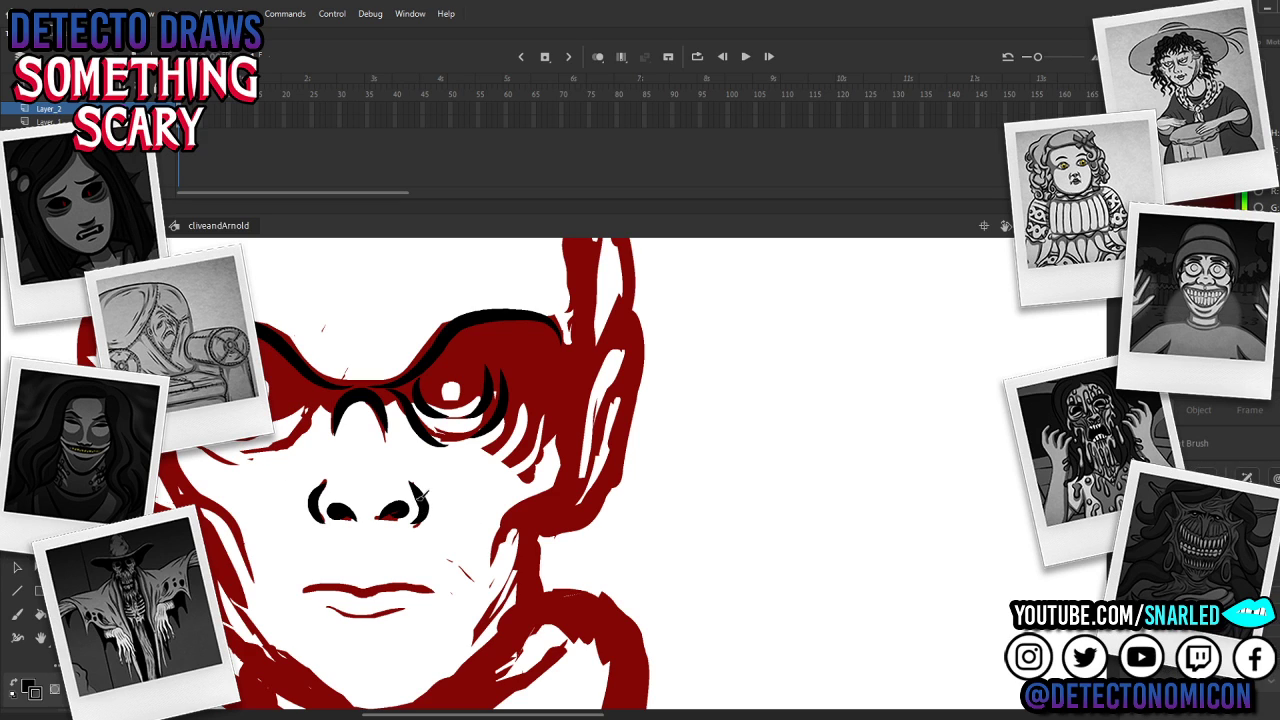
Step: Paint a black curve around the inner side of the left-hand eye
mouse_move(304, 376)
mouse_down()
mouse_move(289, 407)
mouse_move(302, 372)
mouse_move(307, 397)
mouse_move(300, 360)
mouse_move(343, 351)
mouse_move(355, 373)
mouse_move(291, 384)
mouse_up()
key(ctrl+z)
key(ctrl+z)
key(v)
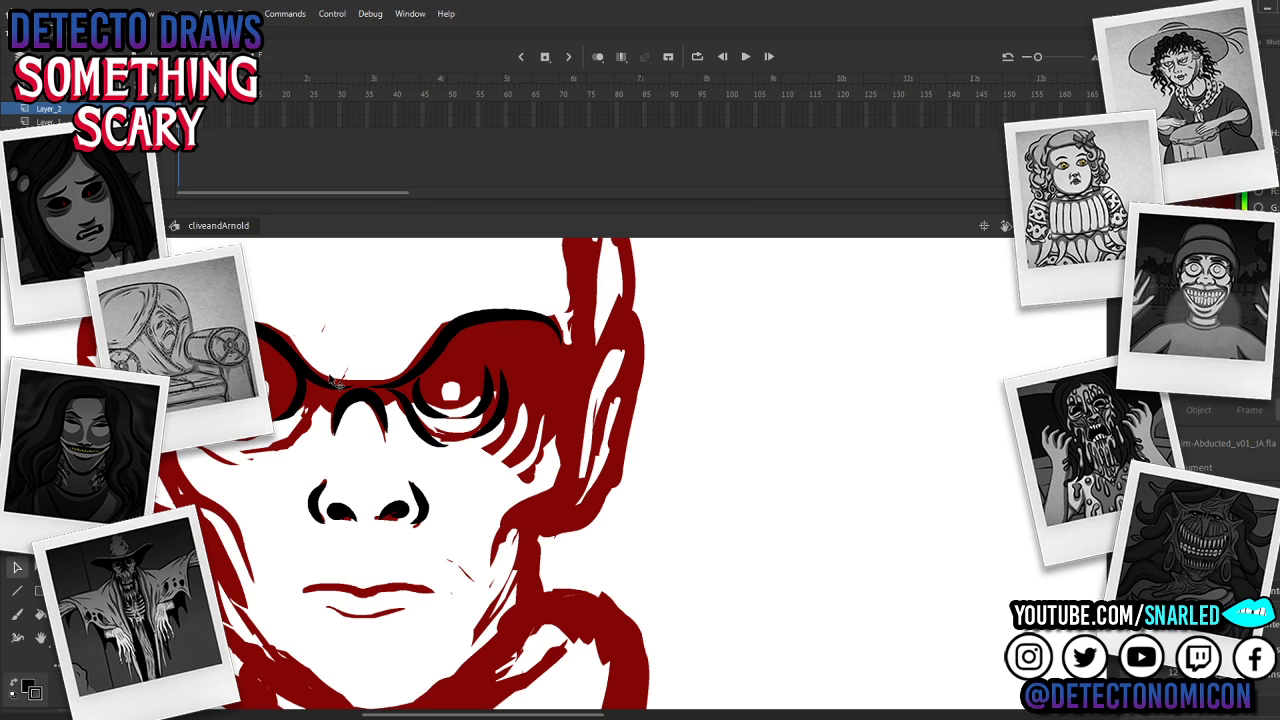
Step: Place a small solid black circle as the pupil of the right-hand eye and adjust its size and position
key(y)
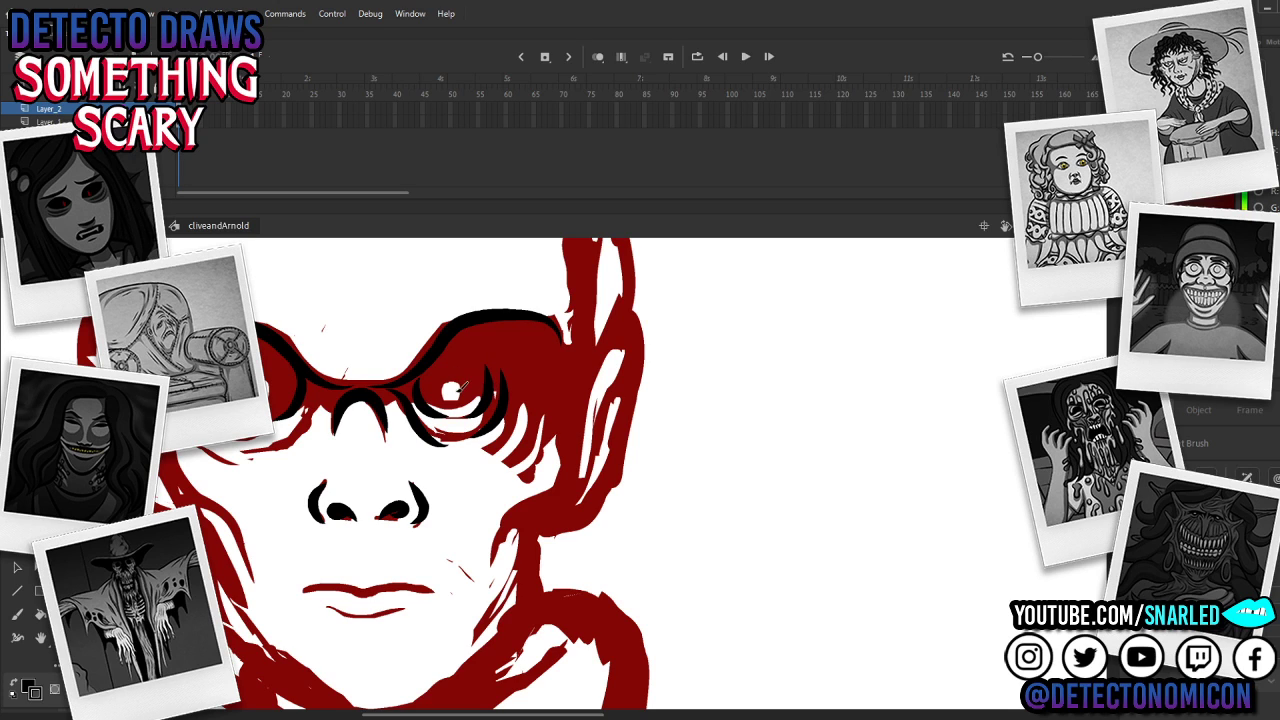
key(n)
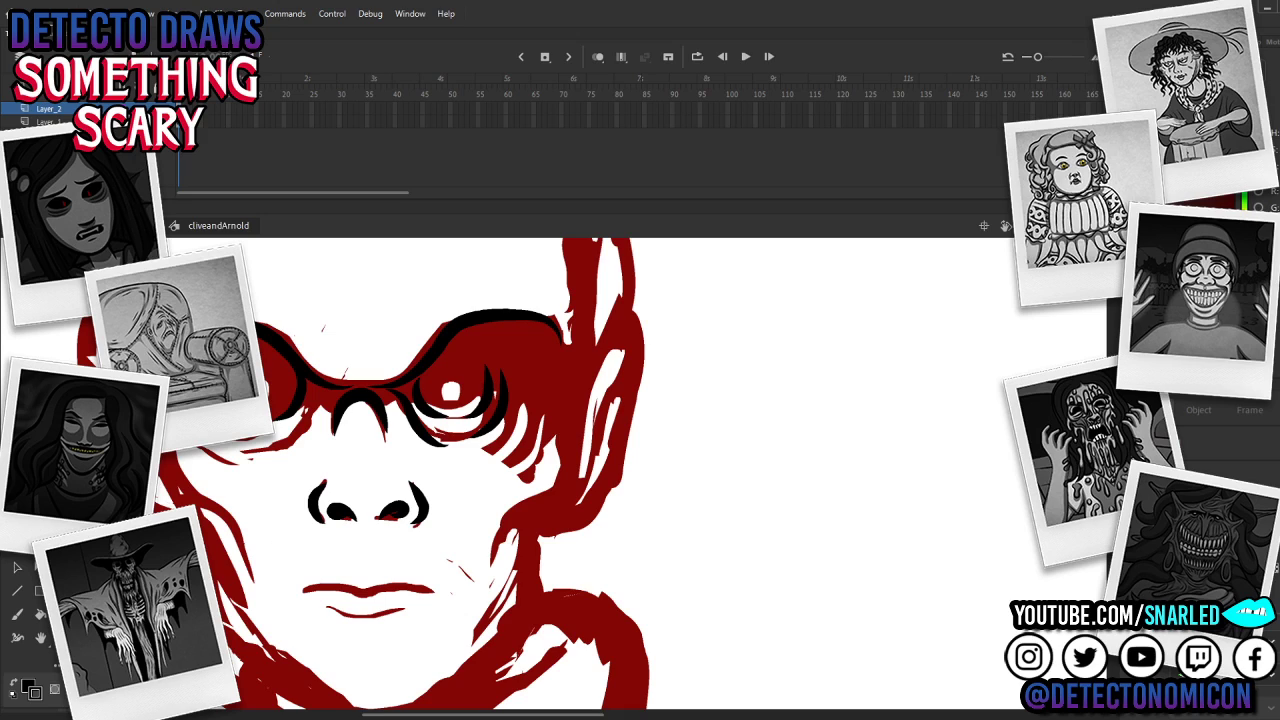
key(v)
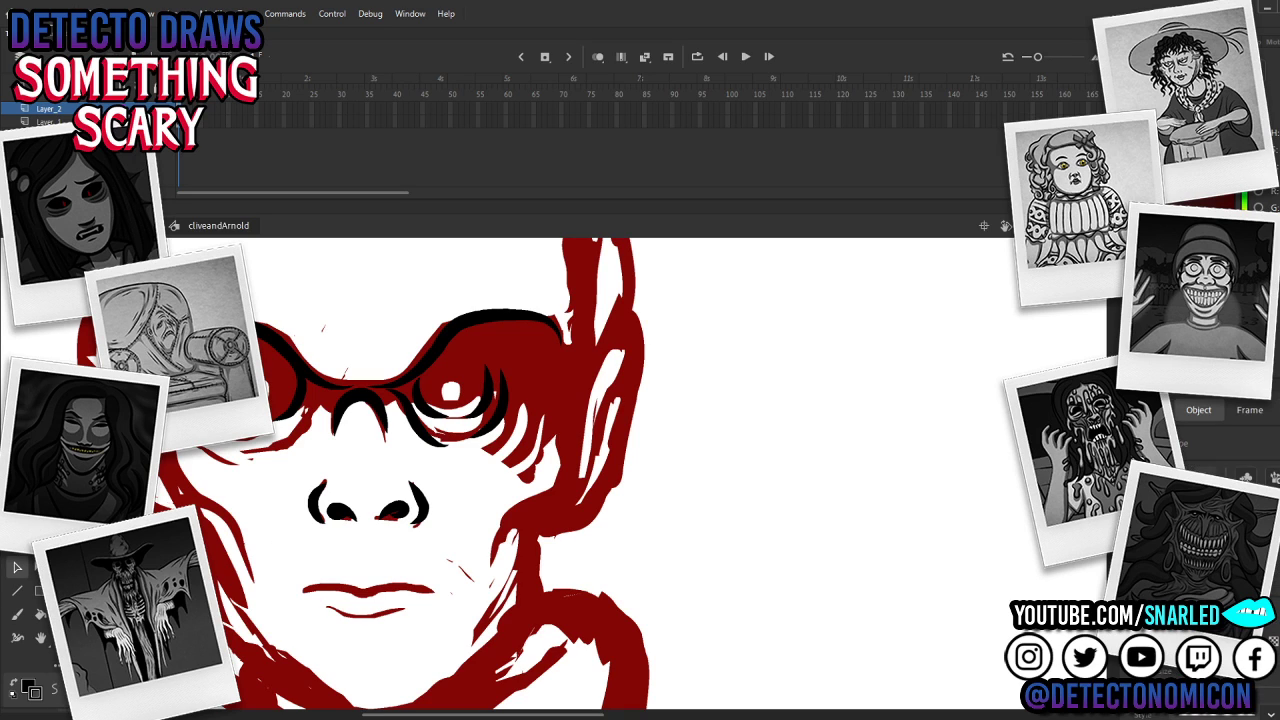
key(Escape)
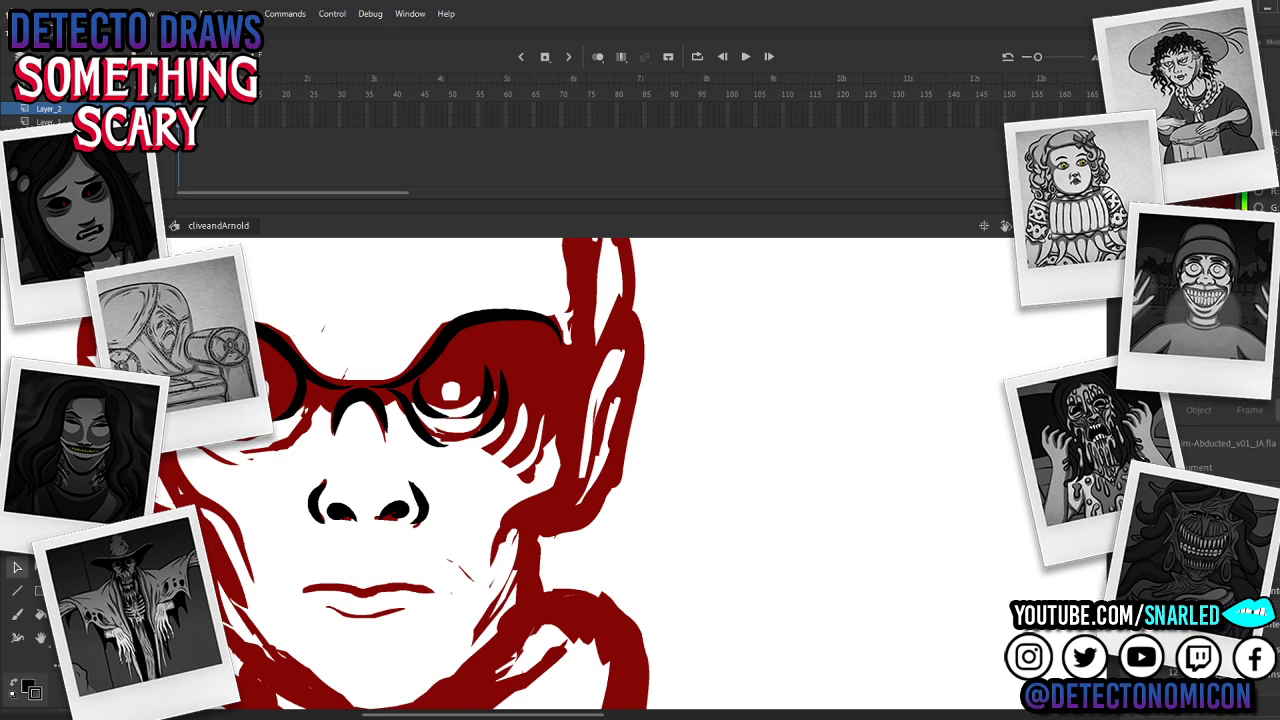
click(398, 511)
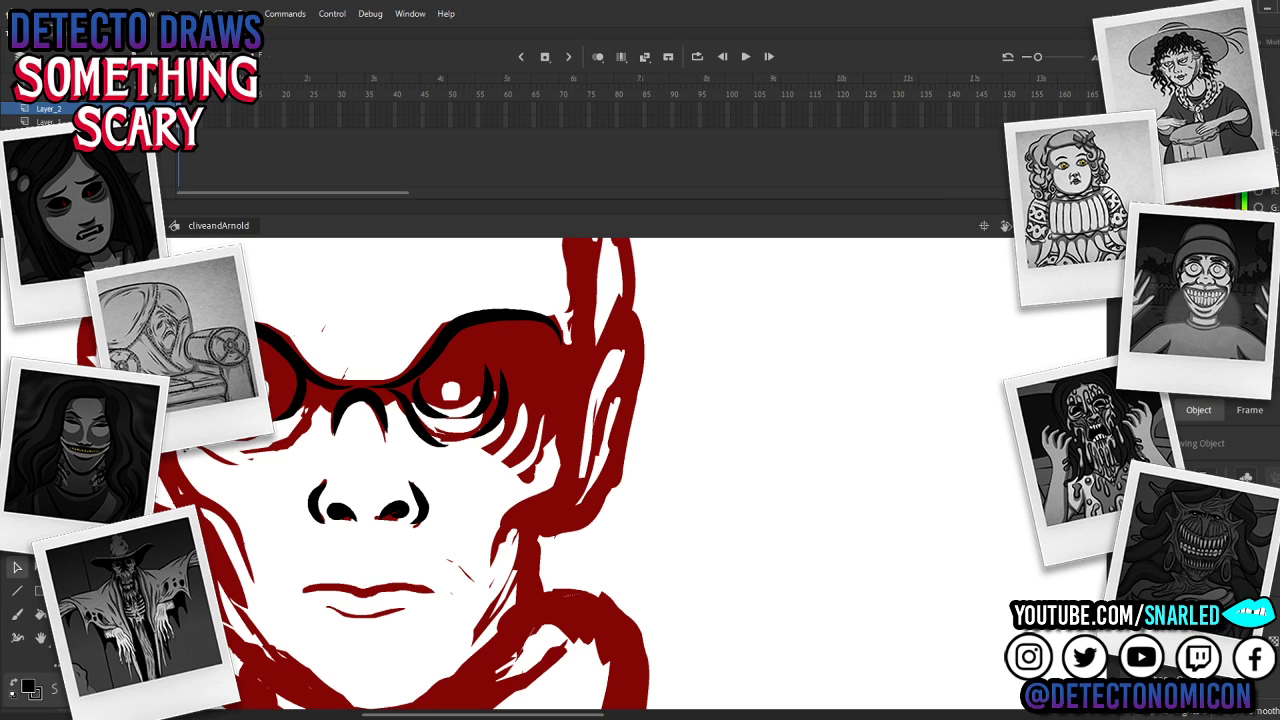
click(452, 389)
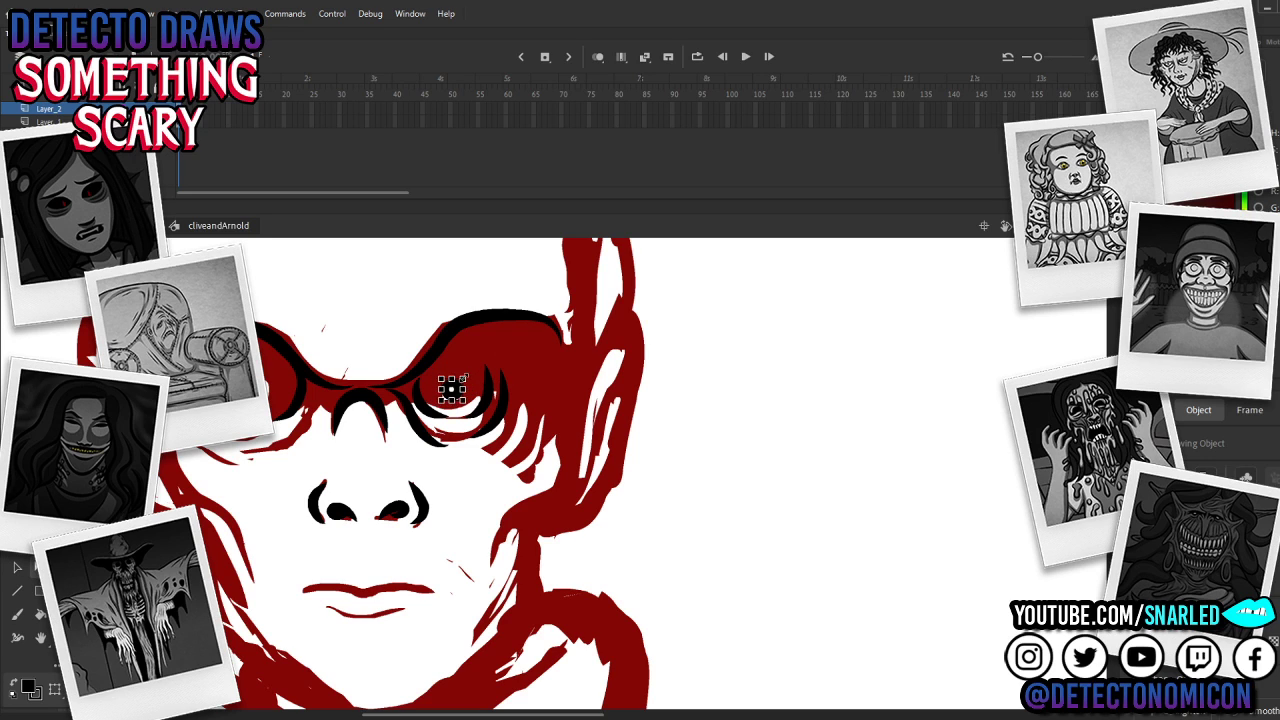
drag(466, 376, 455, 394)
key(v)
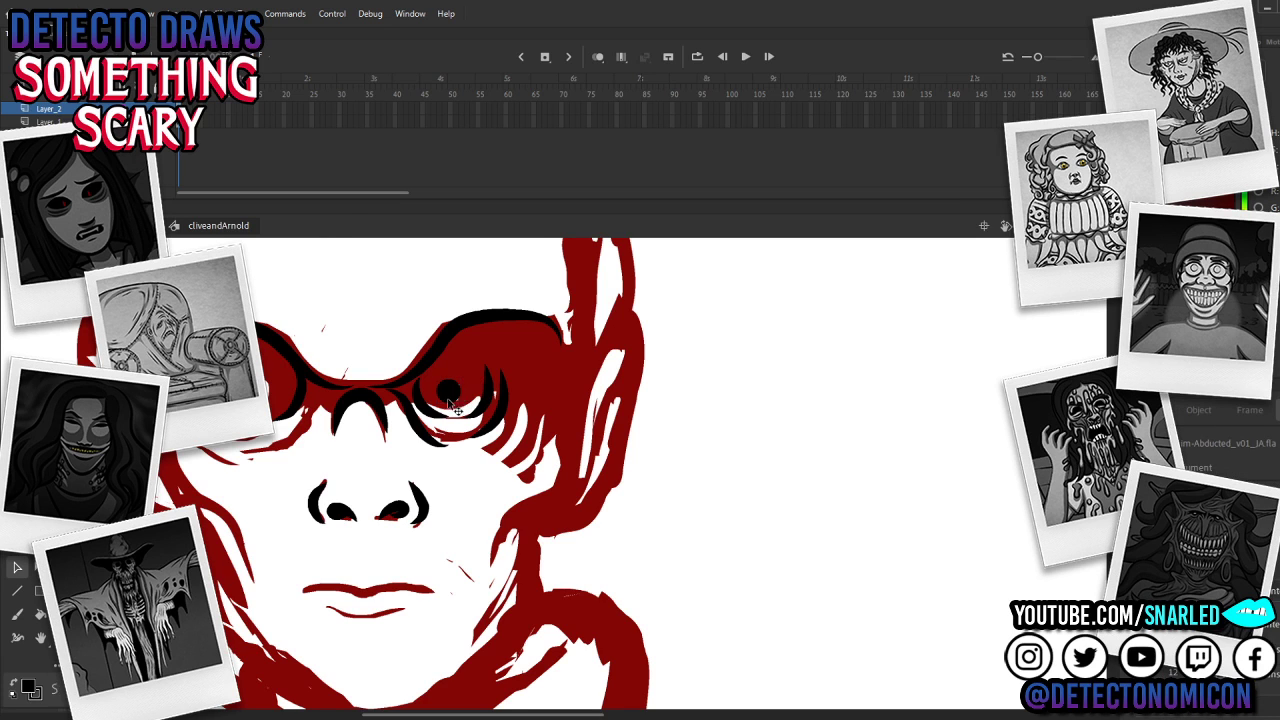
Step: Recolor the round pupil of the right-hand eye white
double_click(448, 390)
double_click(715, 454)
ctrl+alt+click(556, 482)
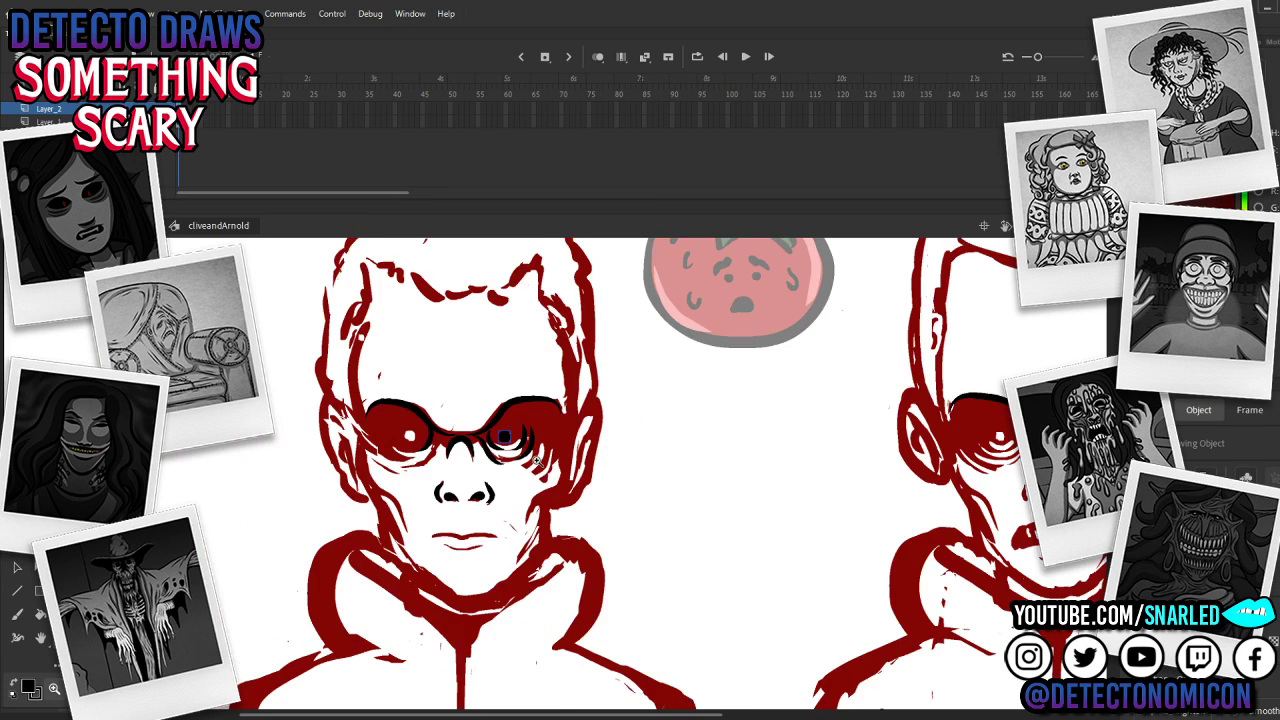
ctrl+click(551, 472)
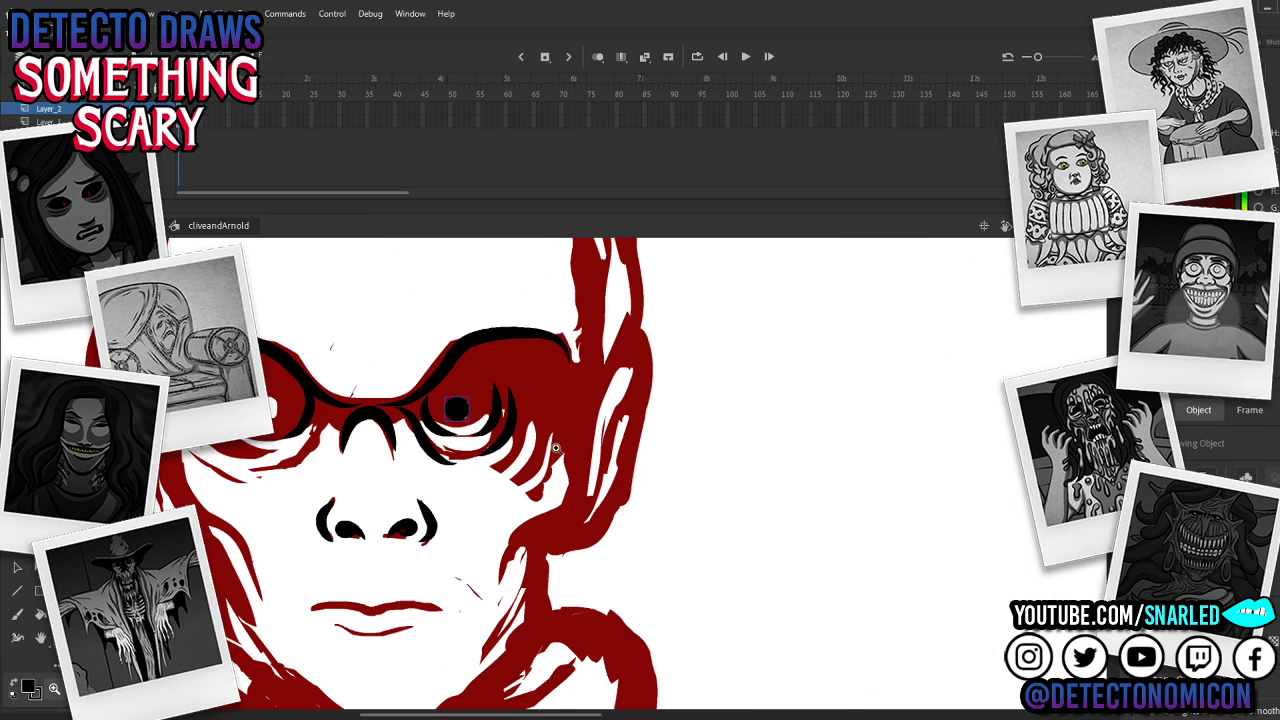
click(845, 54)
click(459, 398)
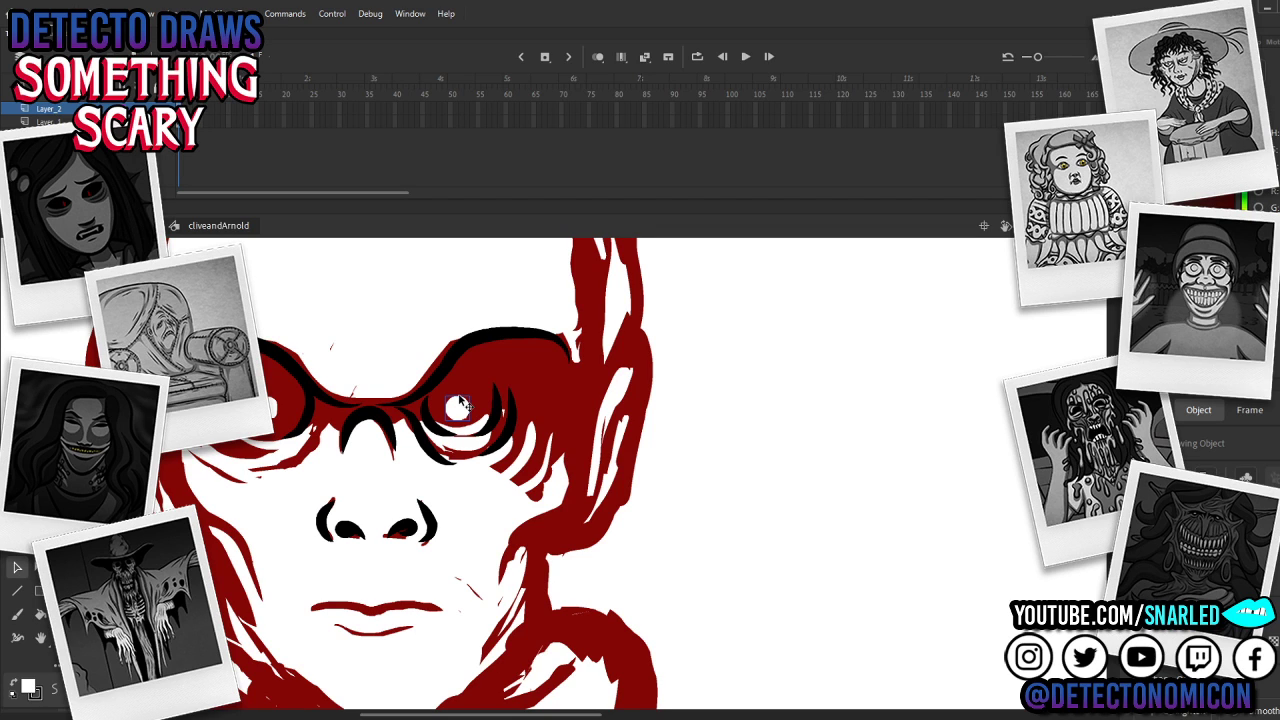
drag(458, 411, 484, 367)
key(ctrl+z)
drag(459, 412, 421, 405)
key(ctrl+z)
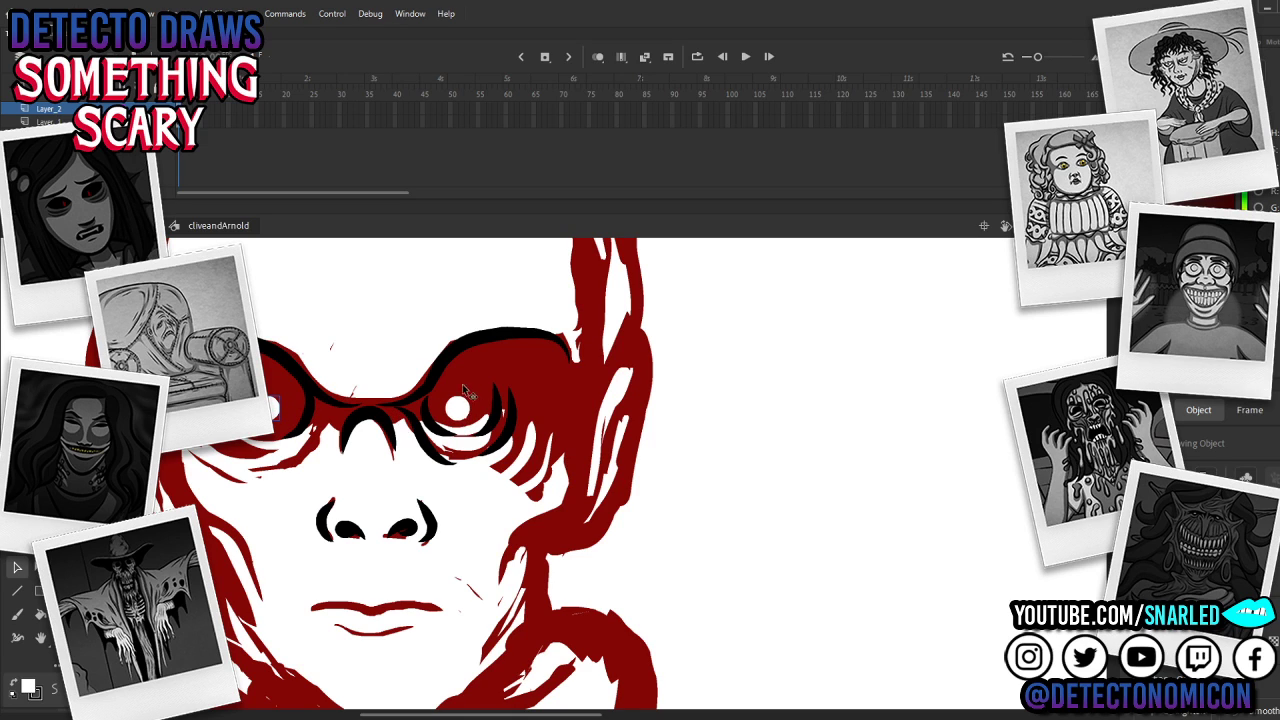
Step: Delete the black curve around the inner side of the left face's left-hand eye
click(351, 389)
click(287, 412)
key(ctrl+shift+a)
click(430, 427)
shift+click(508, 425)
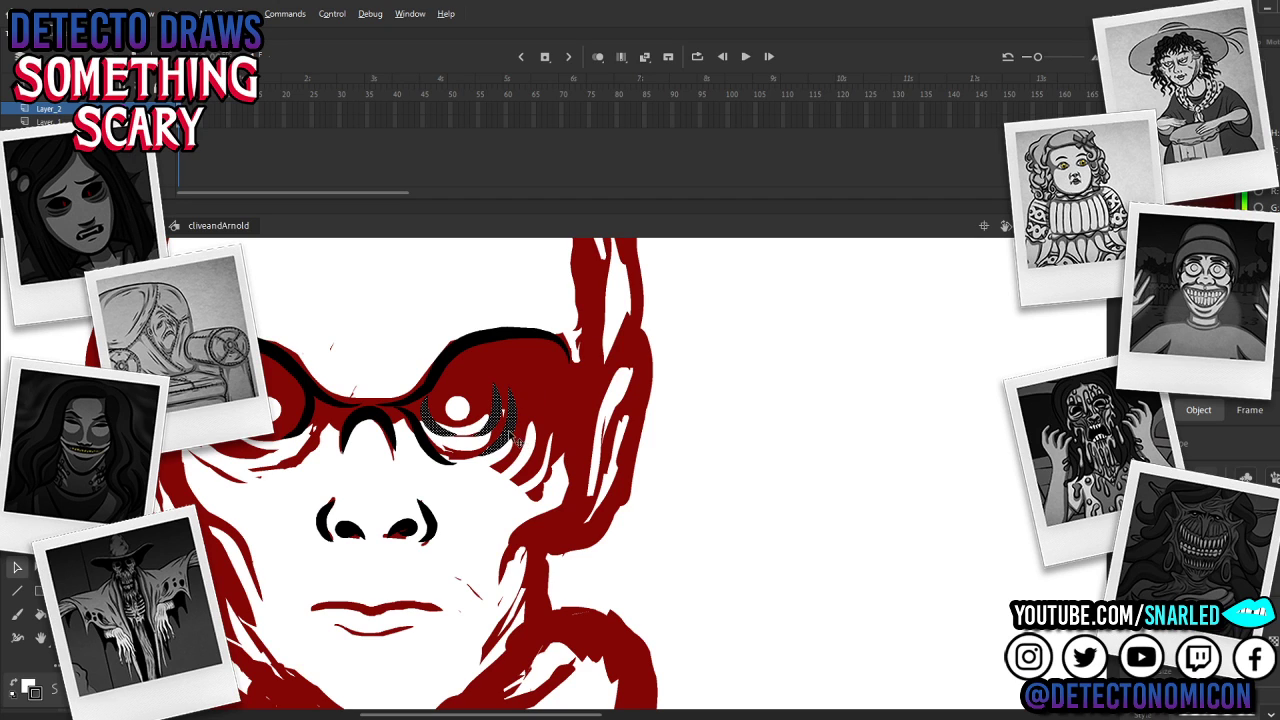
click(318, 408)
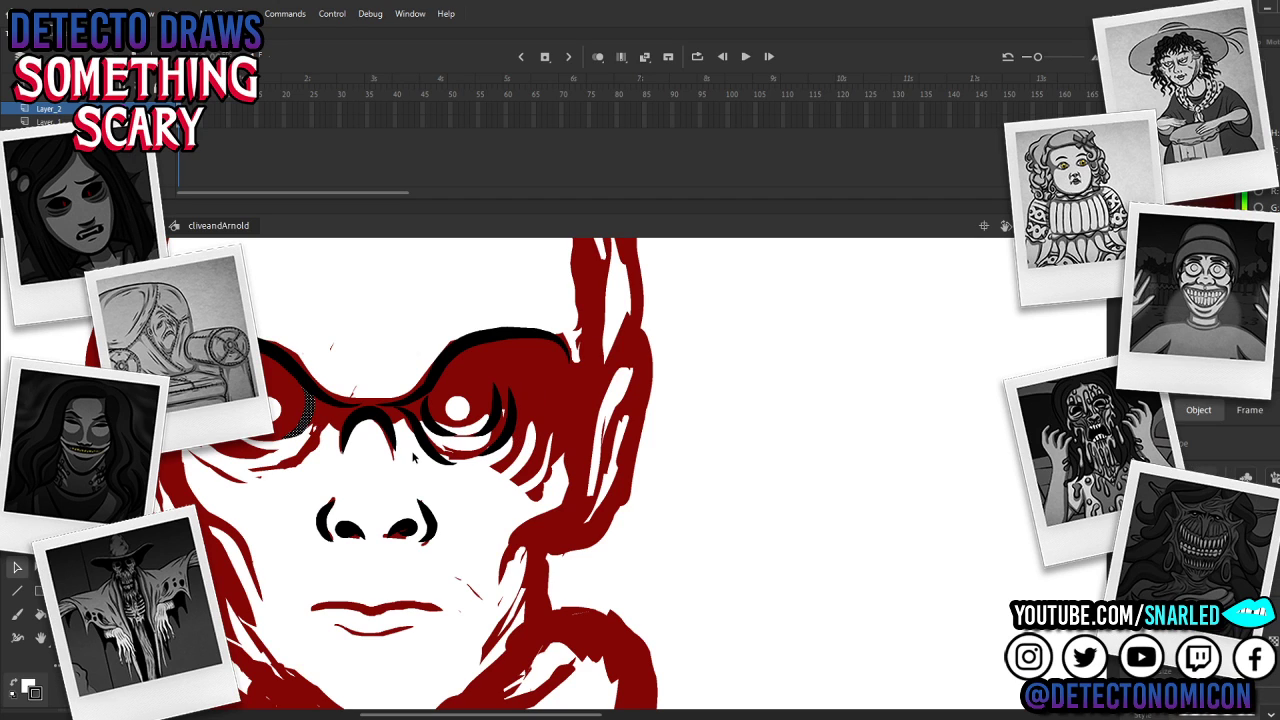
key(Delete)
Step: Copy the black curves around the right-hand eye, mirror them horizontally and fit them around the left-hand eye
click(432, 428)
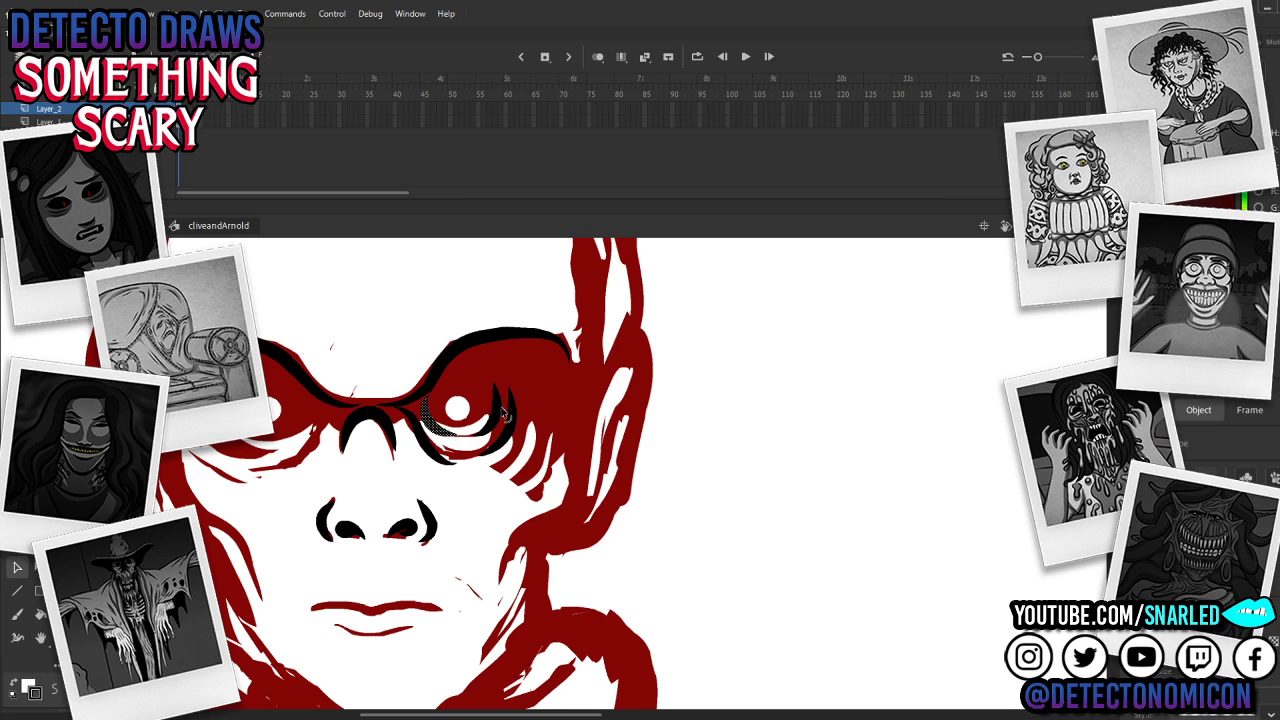
shift+click(500, 415)
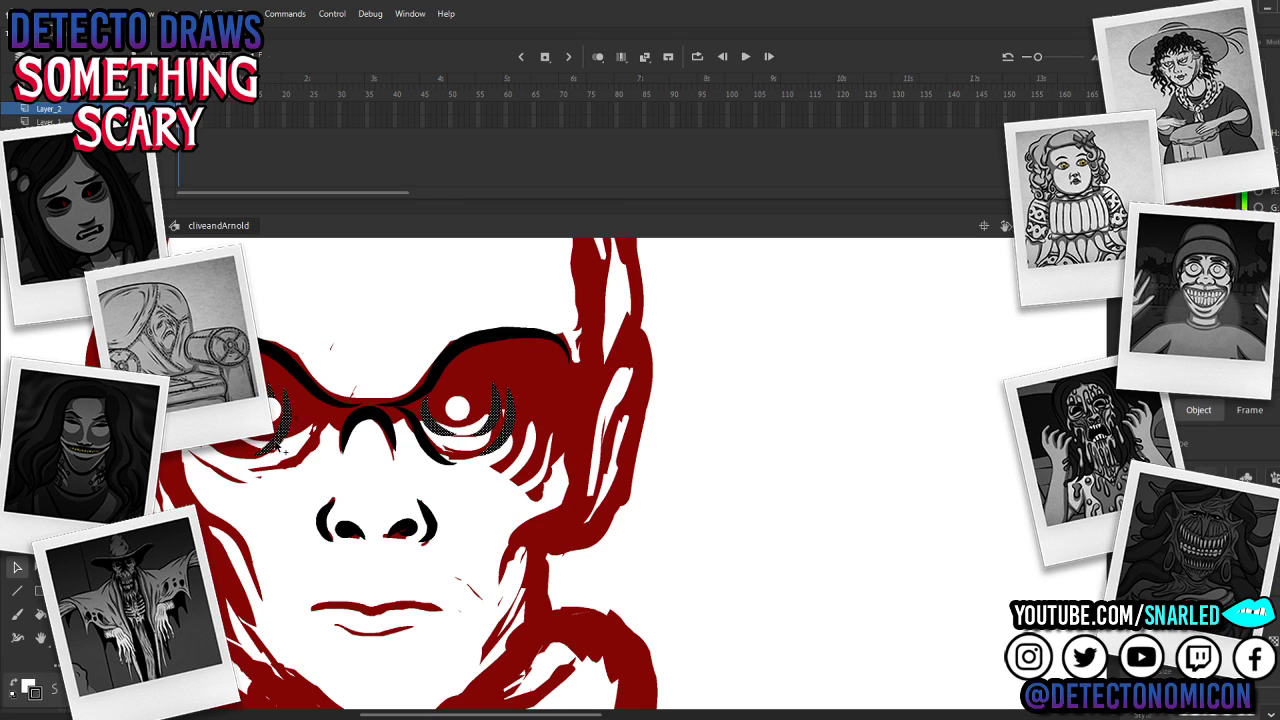
click(346, 477)
click(300, 430)
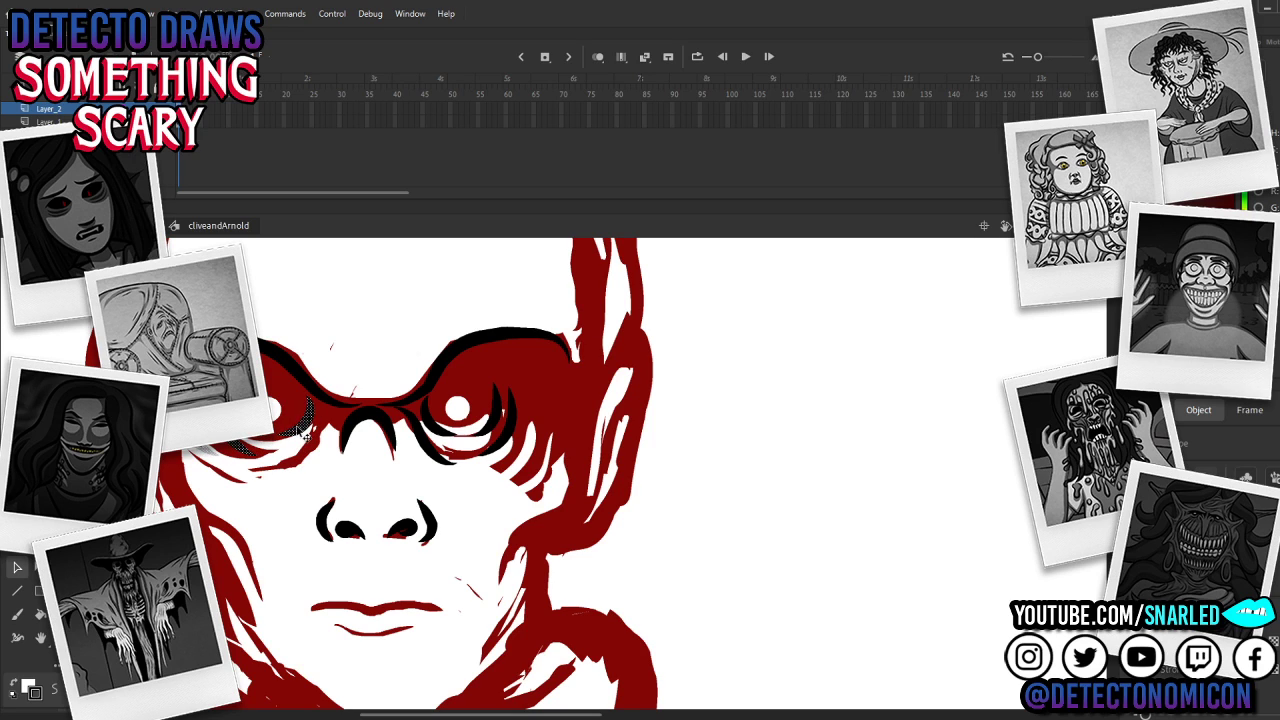
drag(306, 426, 315, 426)
click(302, 455)
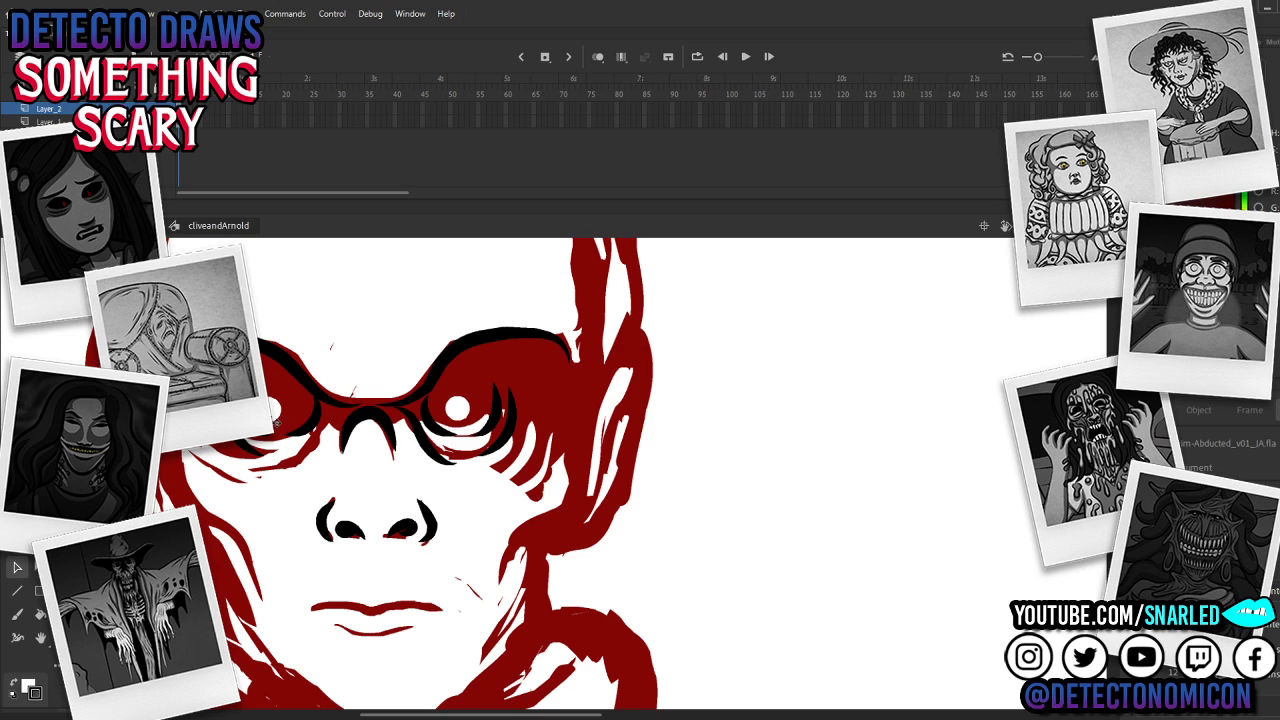
Step: Position a white round pupil in the left-hand eye and check the curve beneath it
click(273, 410)
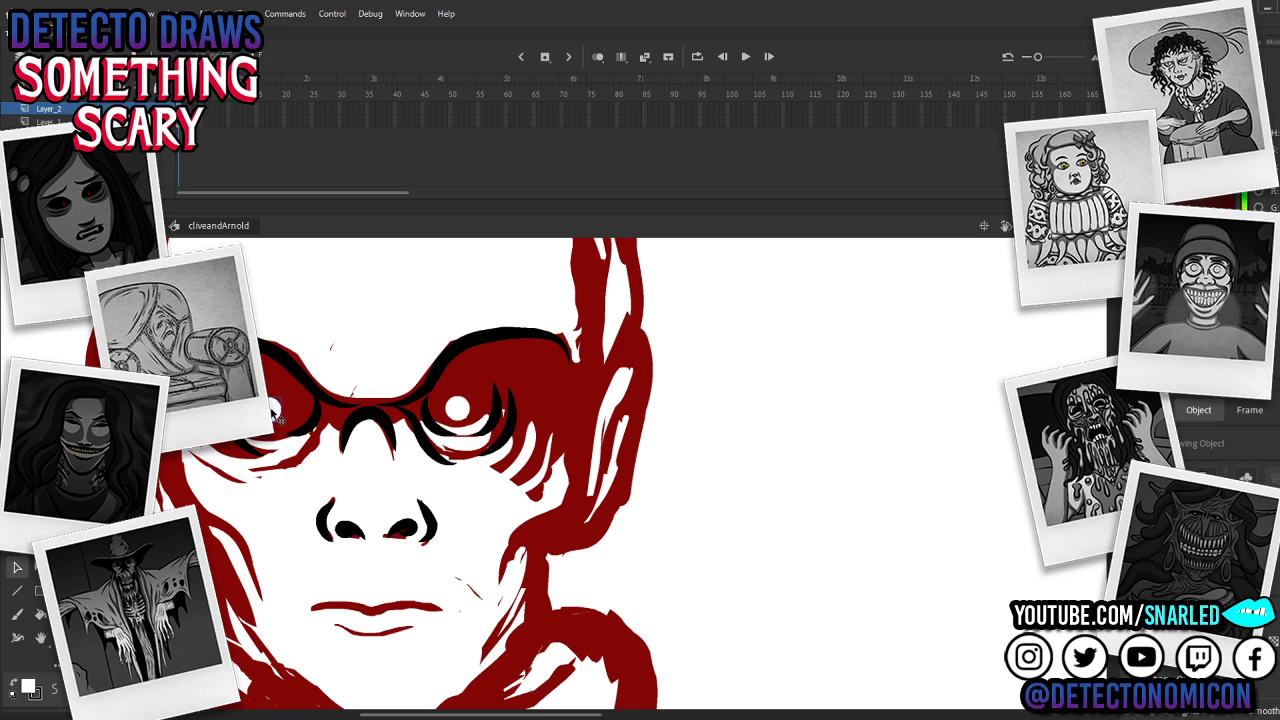
click(330, 623)
click(232, 418)
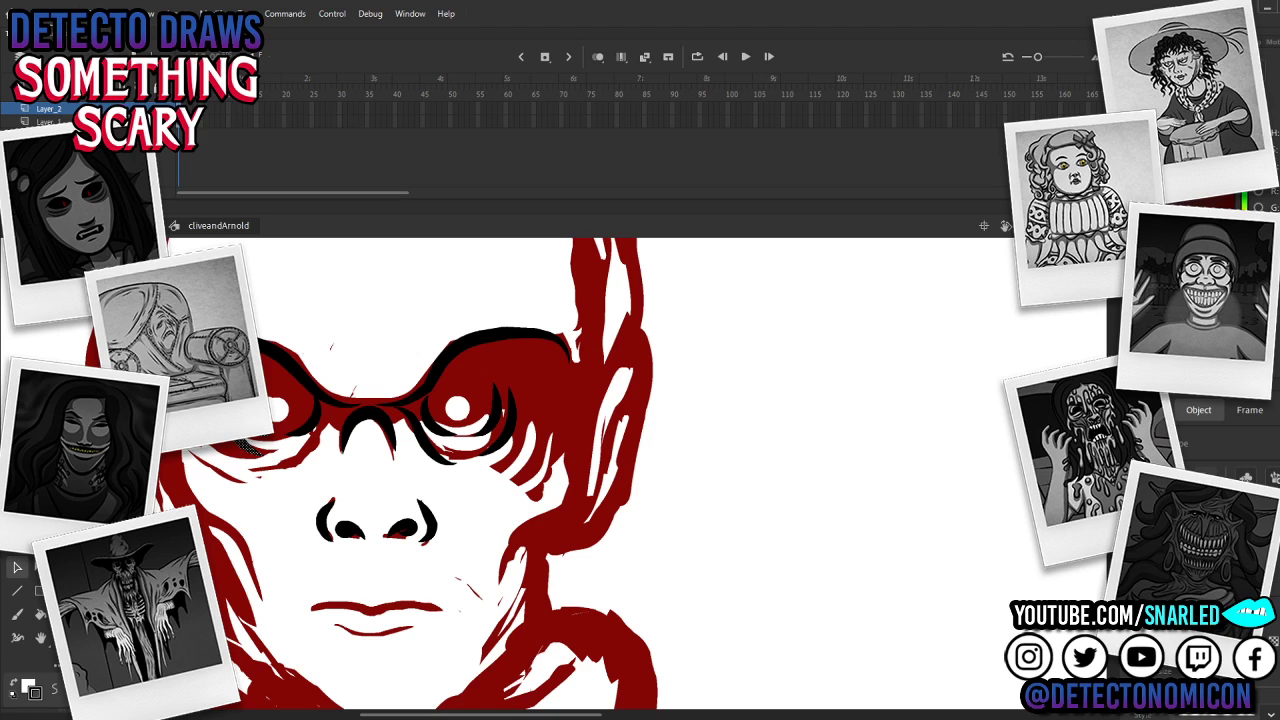
click(500, 424)
Step: Slightly reshape the black upper-lid curves above both eyes of the left face
key(z)
alt+click(539, 485)
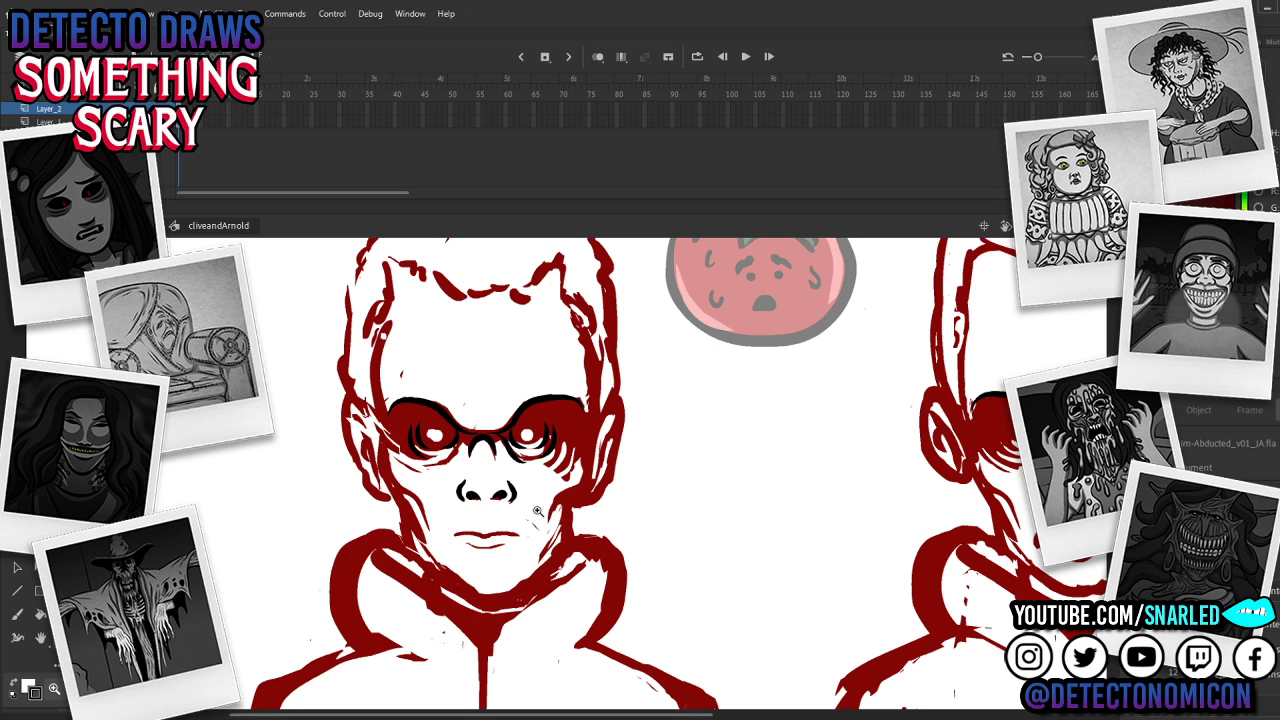
click(537, 449)
key(v)
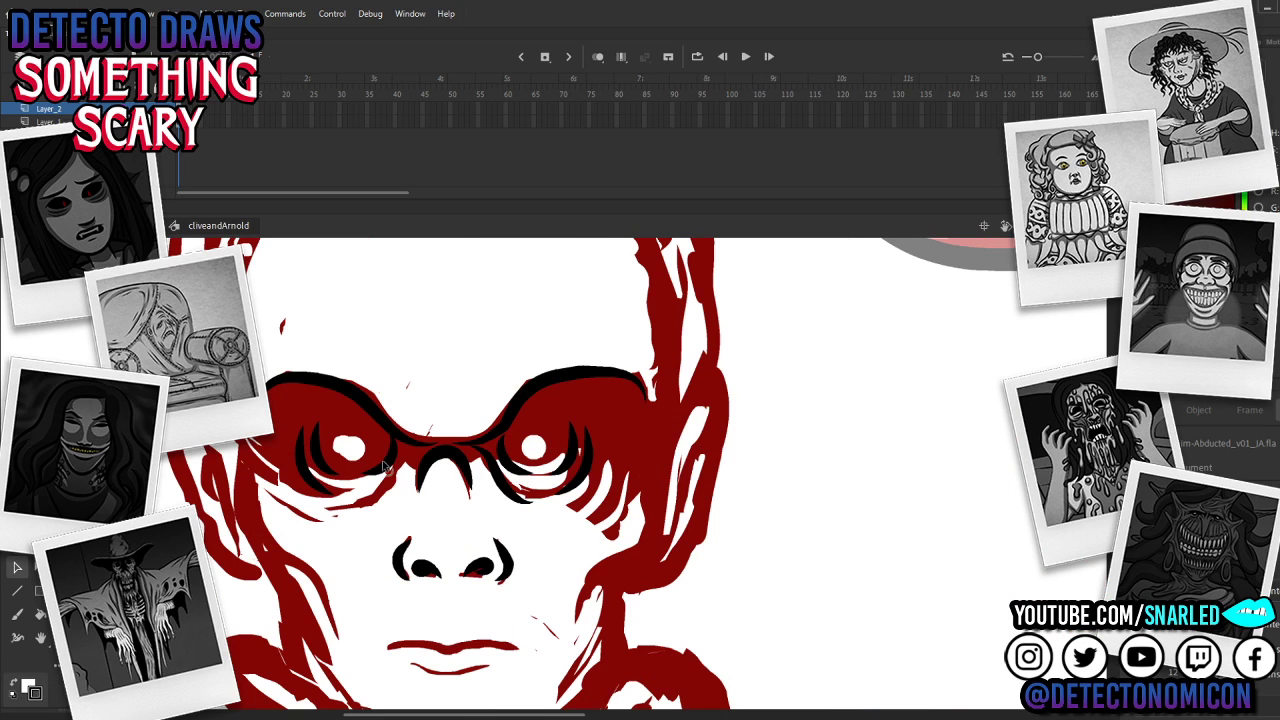
drag(346, 388, 348, 392)
drag(542, 380, 542, 379)
Step: Narrow the black upper-lid curve above the right-hand eye by bringing its outer end inward
key(z)
alt+click(655, 490)
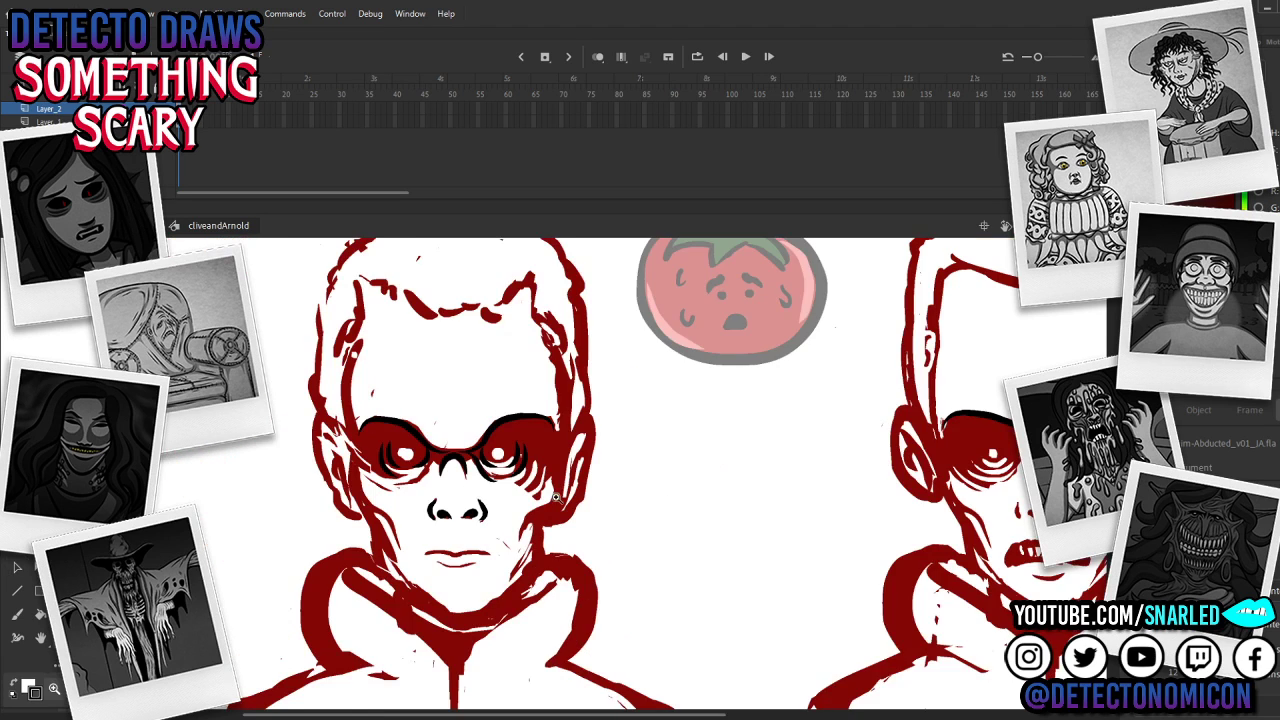
click(540, 460)
key(v)
double_click(547, 376)
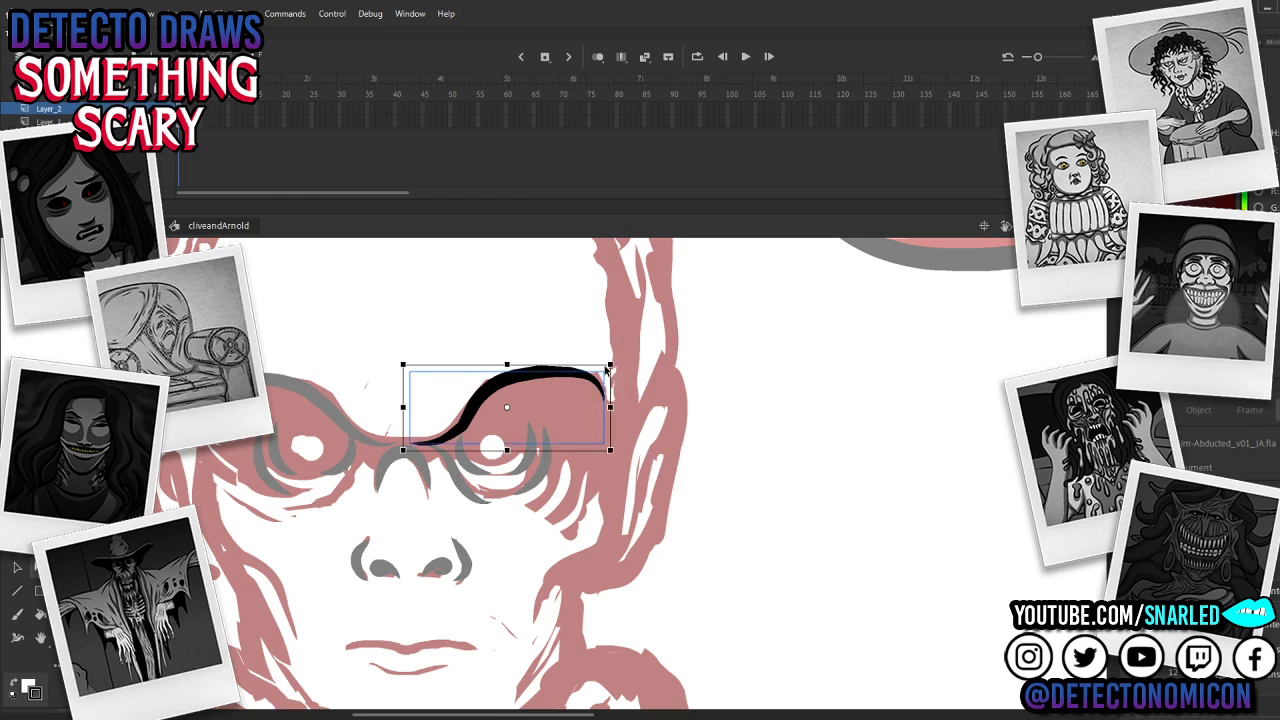
double_click(614, 393)
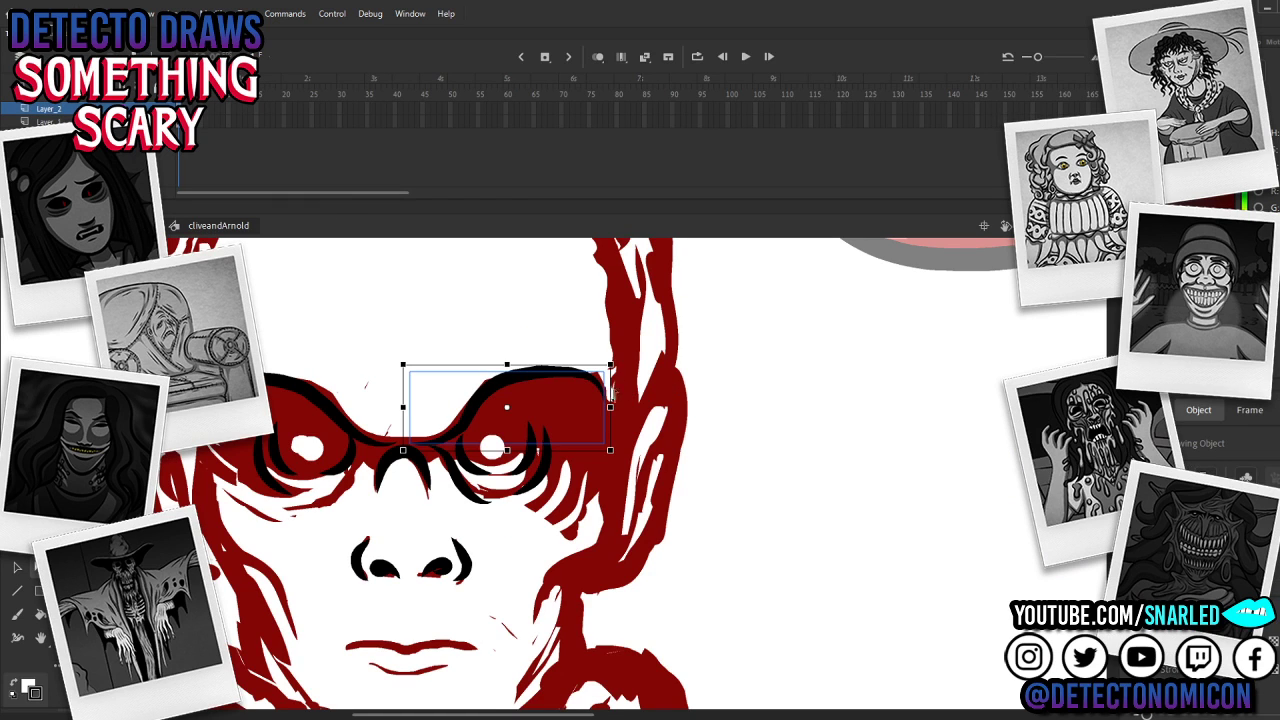
double_click(535, 379)
double_click(733, 407)
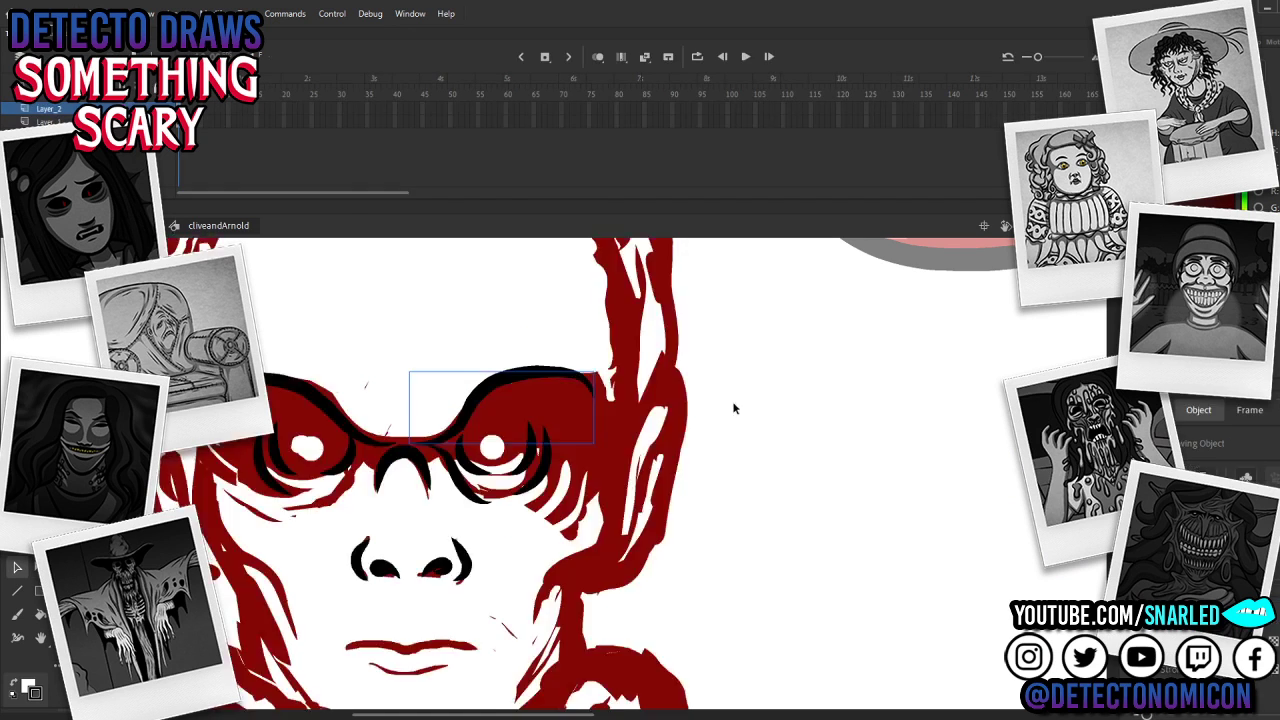
double_click(469, 408)
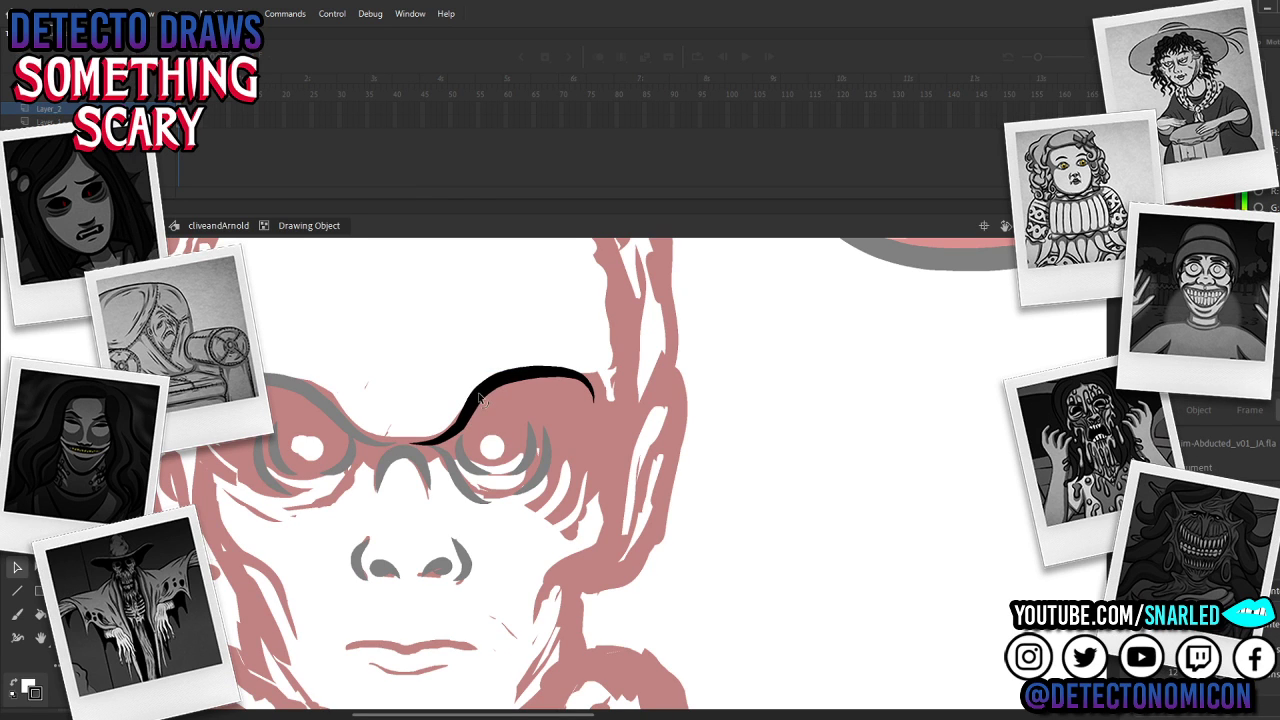
double_click(825, 409)
Step: Examine the left face's inked eyes against the full drawing of both figures and again close up
key(z)
alt+click(690, 488)
drag(623, 466, 633, 410)
alt+click(674, 513)
drag(617, 561, 570, 551)
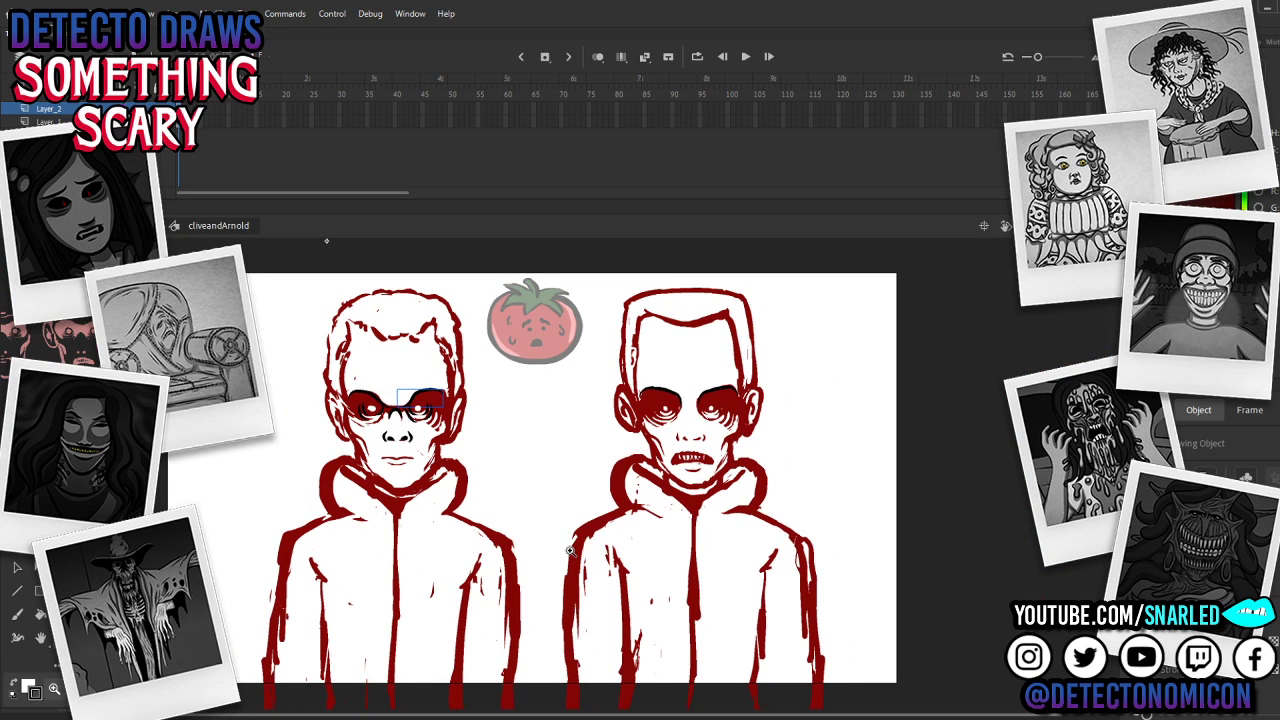
click(453, 430)
drag(440, 452, 500, 480)
key(v)
key(z)
alt+click(645, 486)
alt+click(646, 487)
alt+click(648, 490)
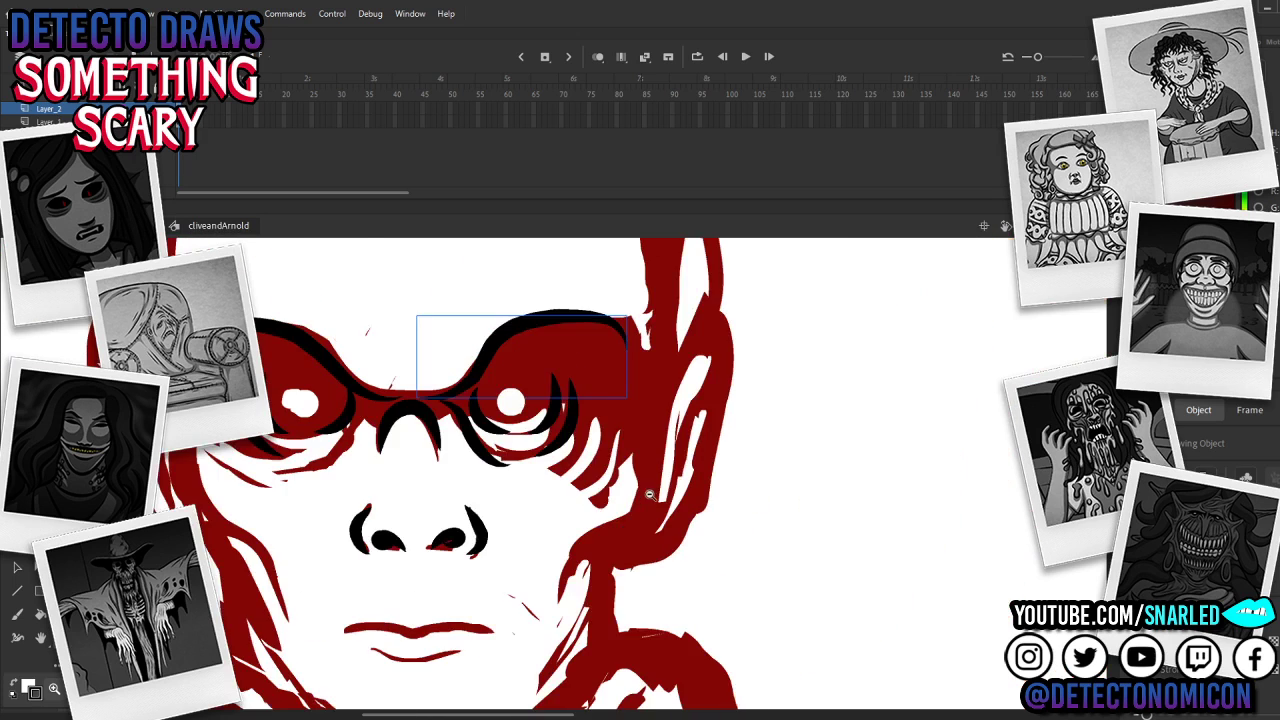
alt+click(643, 494)
click(517, 440)
key(v)
Step: Paint a black curve from the nose bridge down to below the inner corner of the left-hand eye
click(498, 450)
shift+click(275, 448)
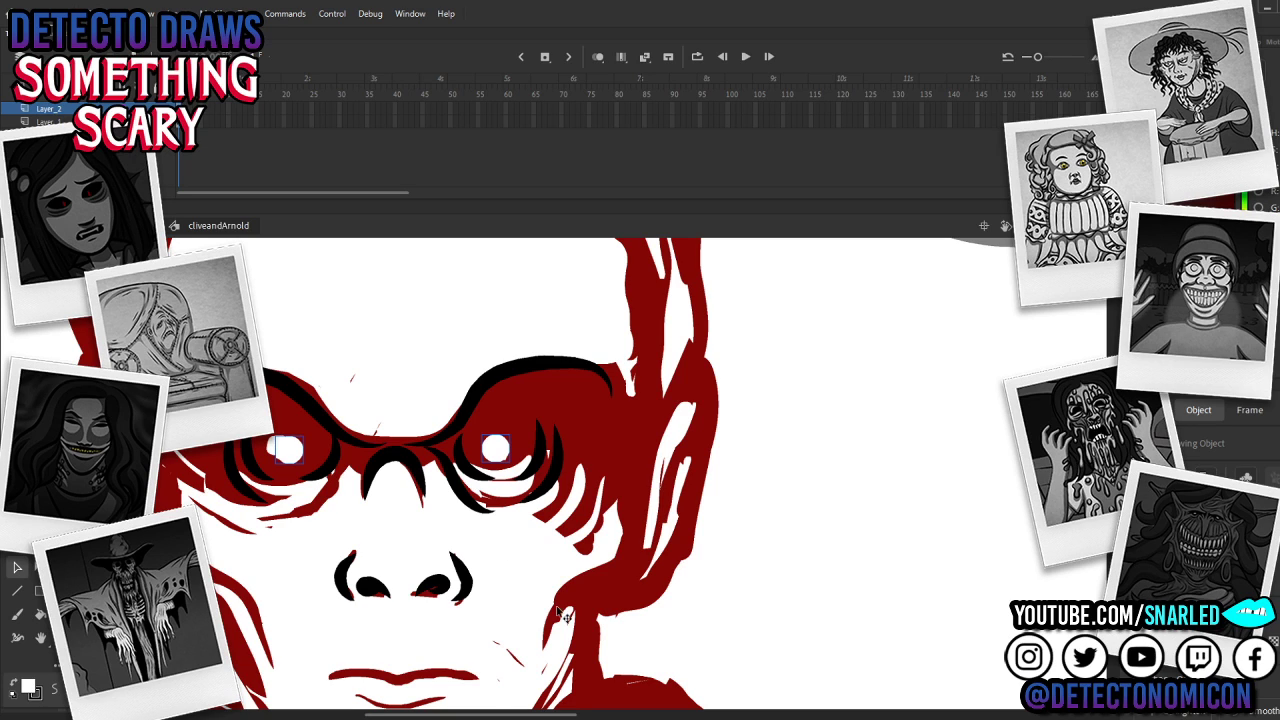
key(b)
drag(314, 507, 375, 445)
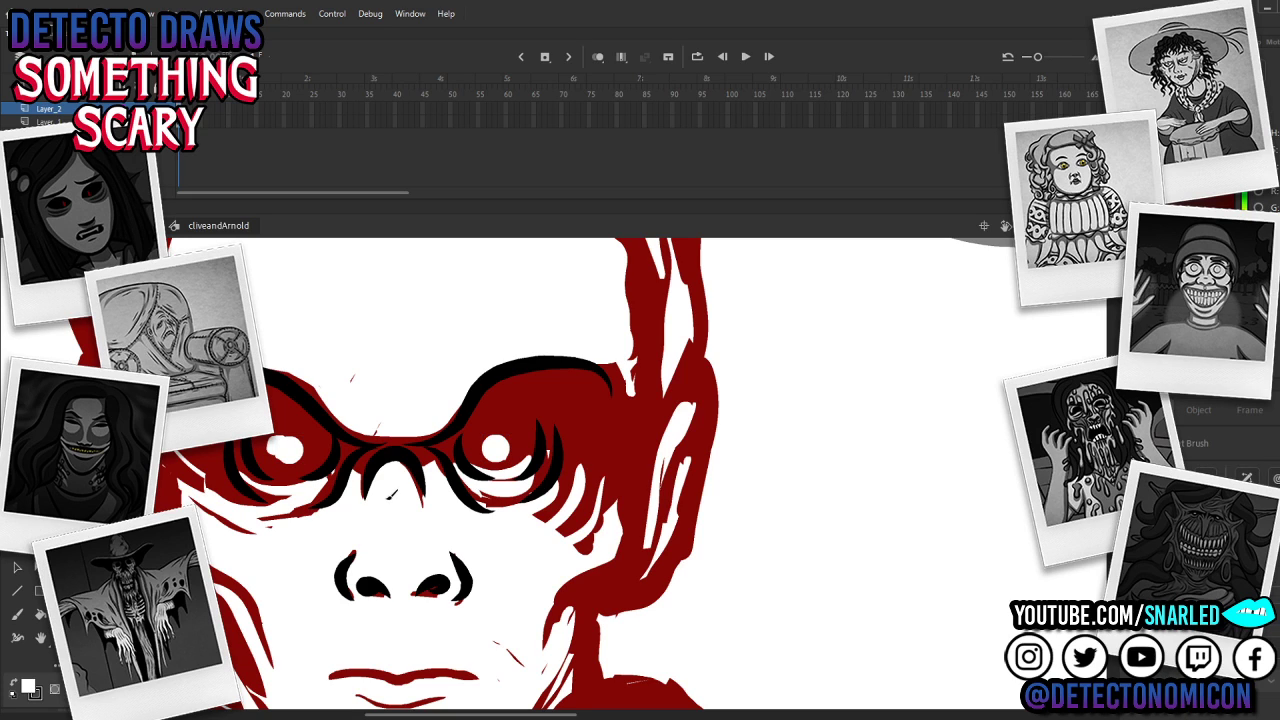
key(v)
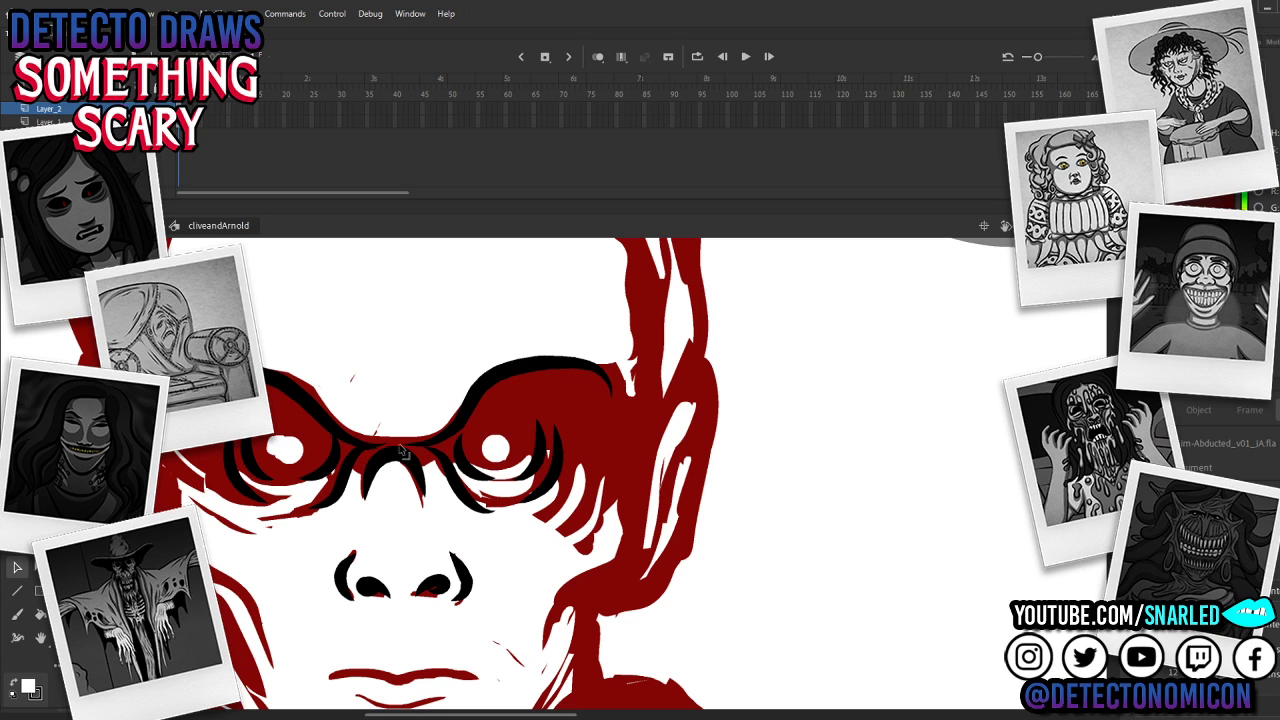
click(366, 450)
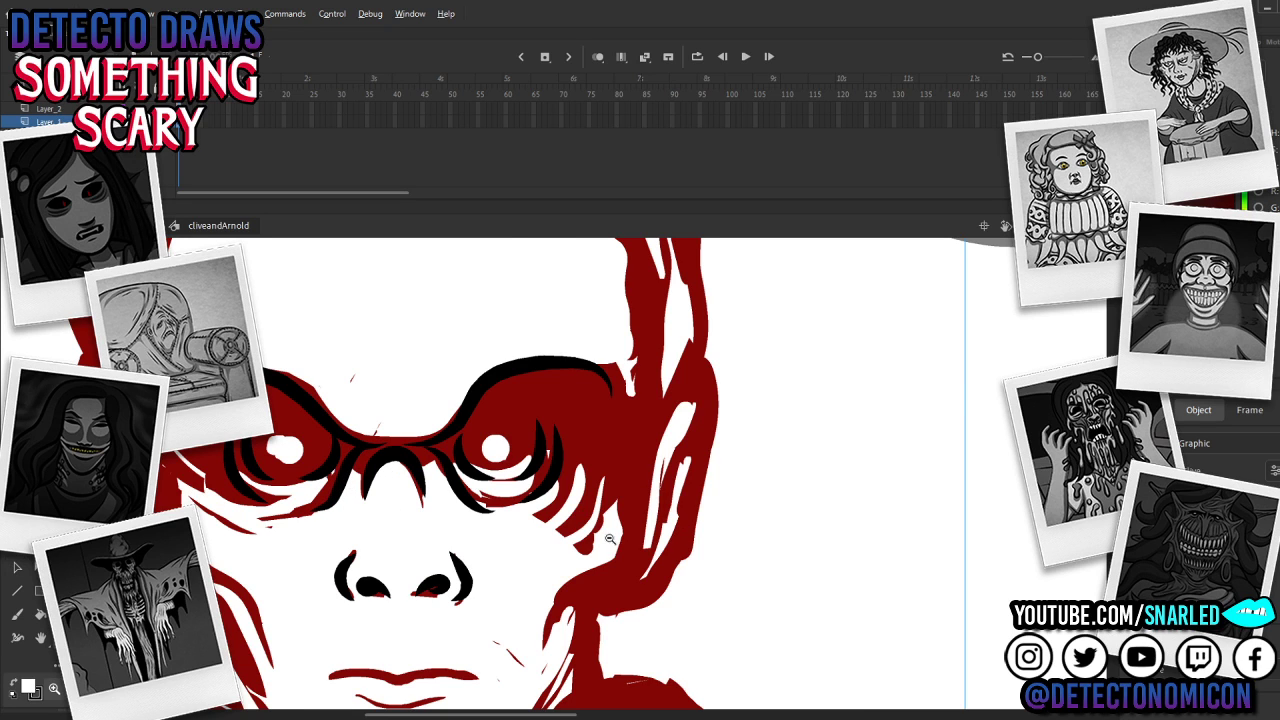
Step: Inspect the left face's lid curves, nose bridge and pupils, comparing close-up and wider views
scroll(615, 539, down, 2)
scroll(476, 455, up, 2)
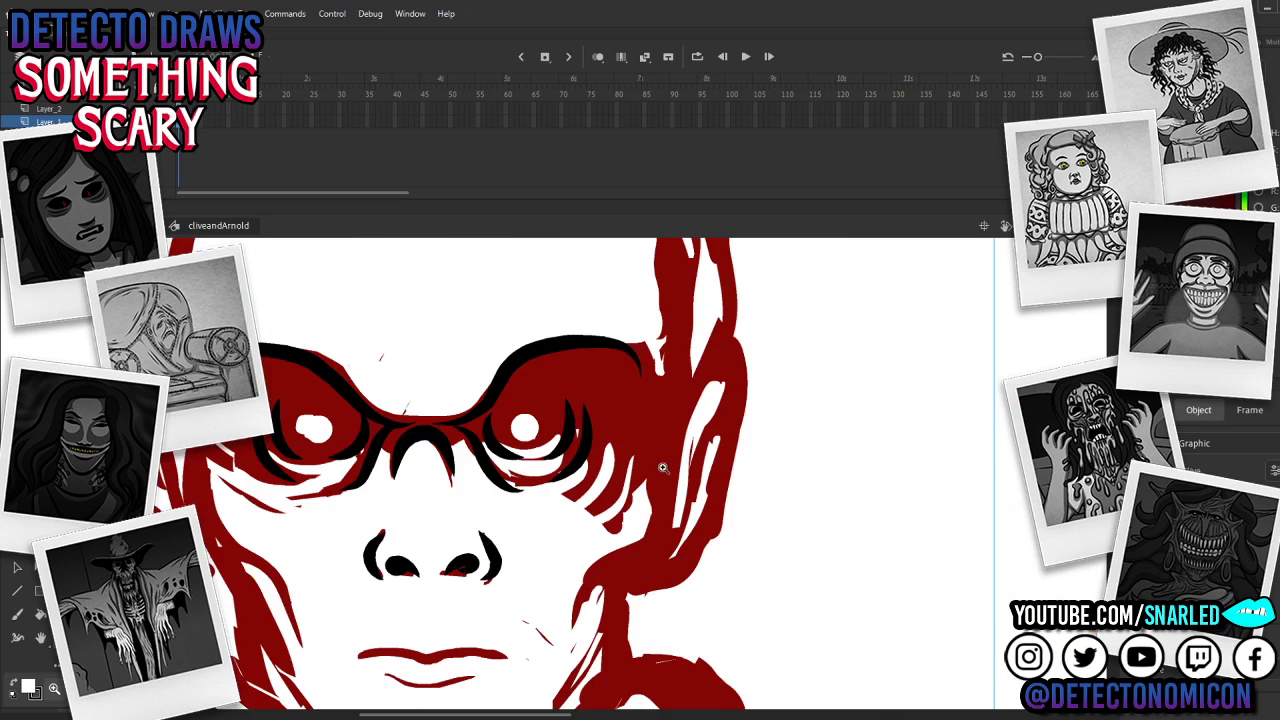
scroll(646, 489, down, 2)
key(v)
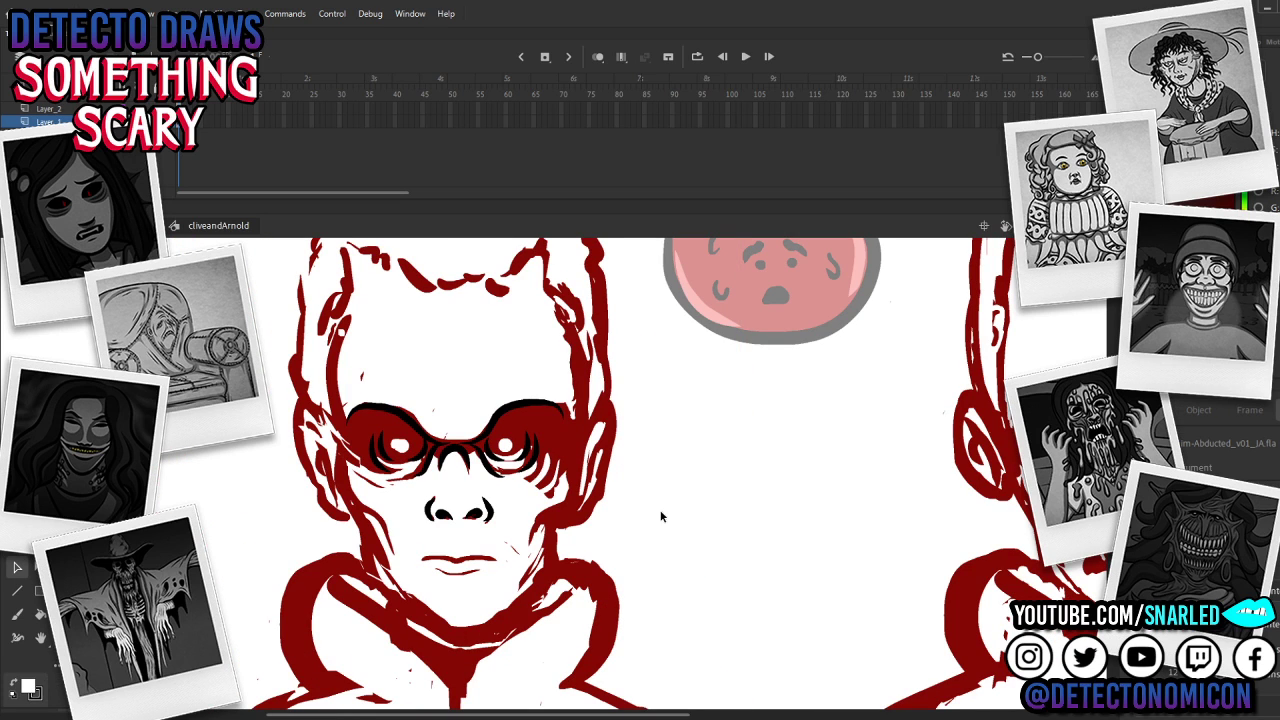
scroll(410, 415, up, 2)
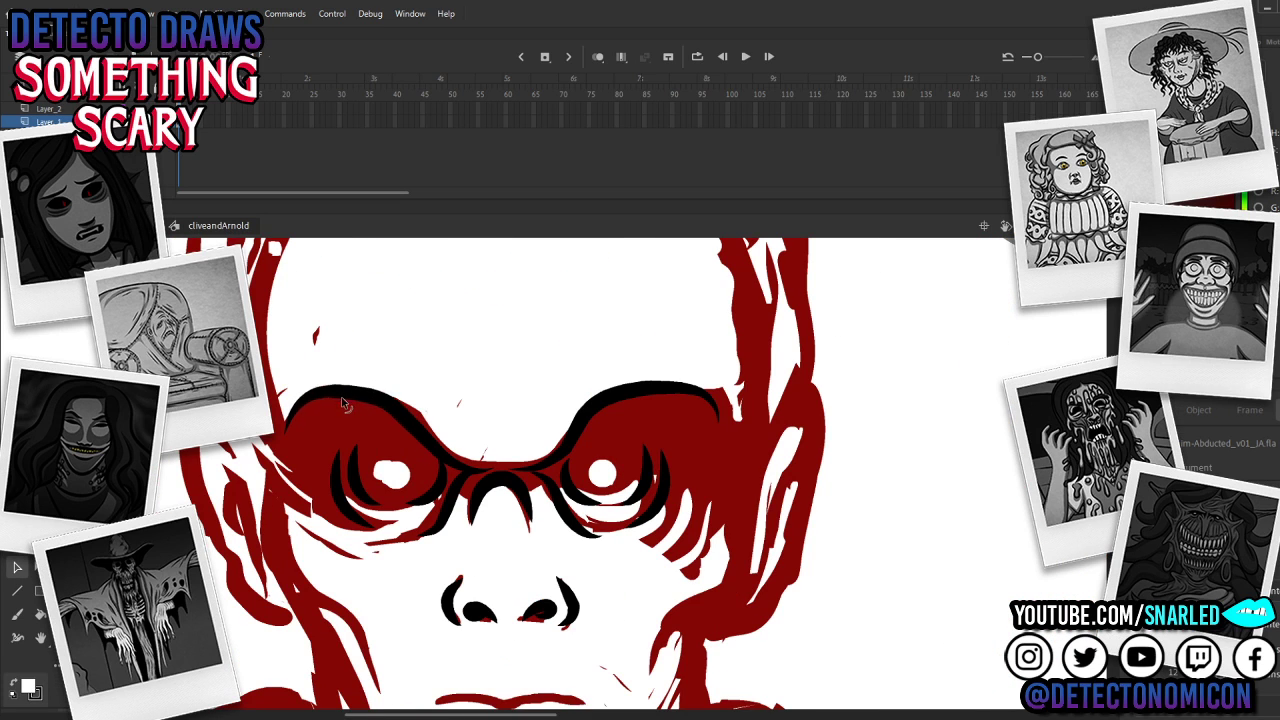
key(z)
alt+click(712, 532)
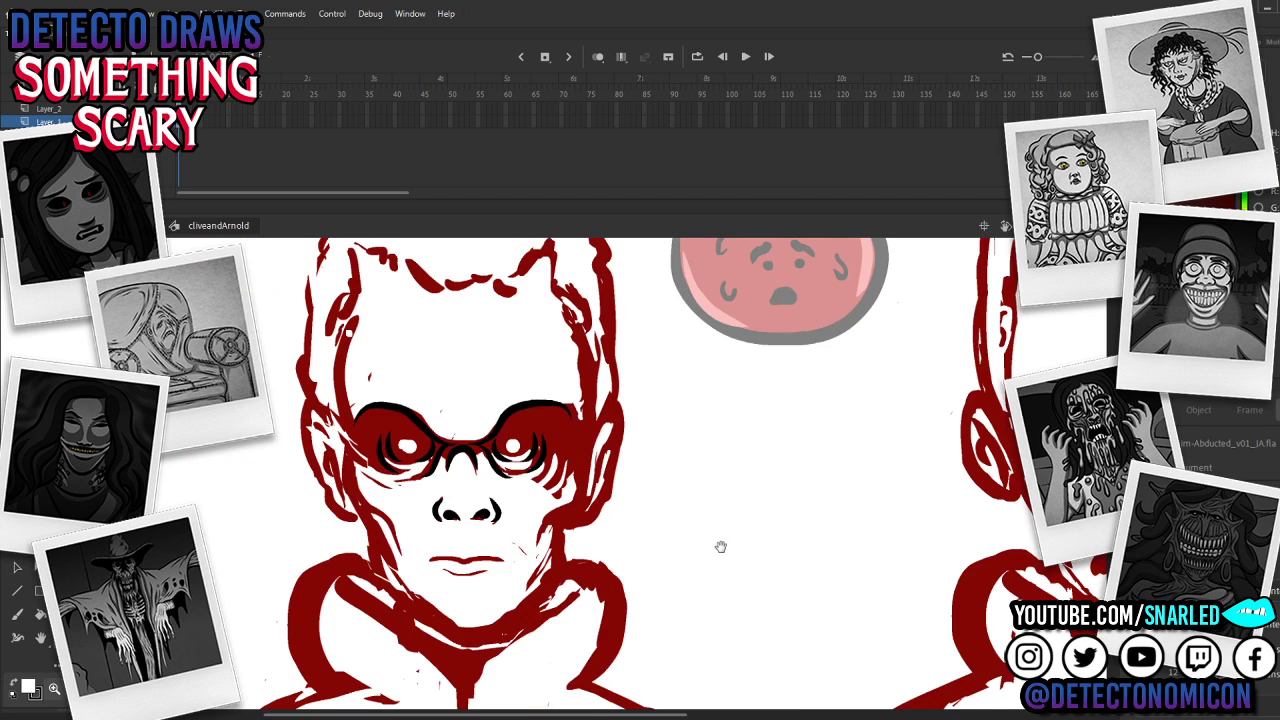
drag(723, 549, 719, 533)
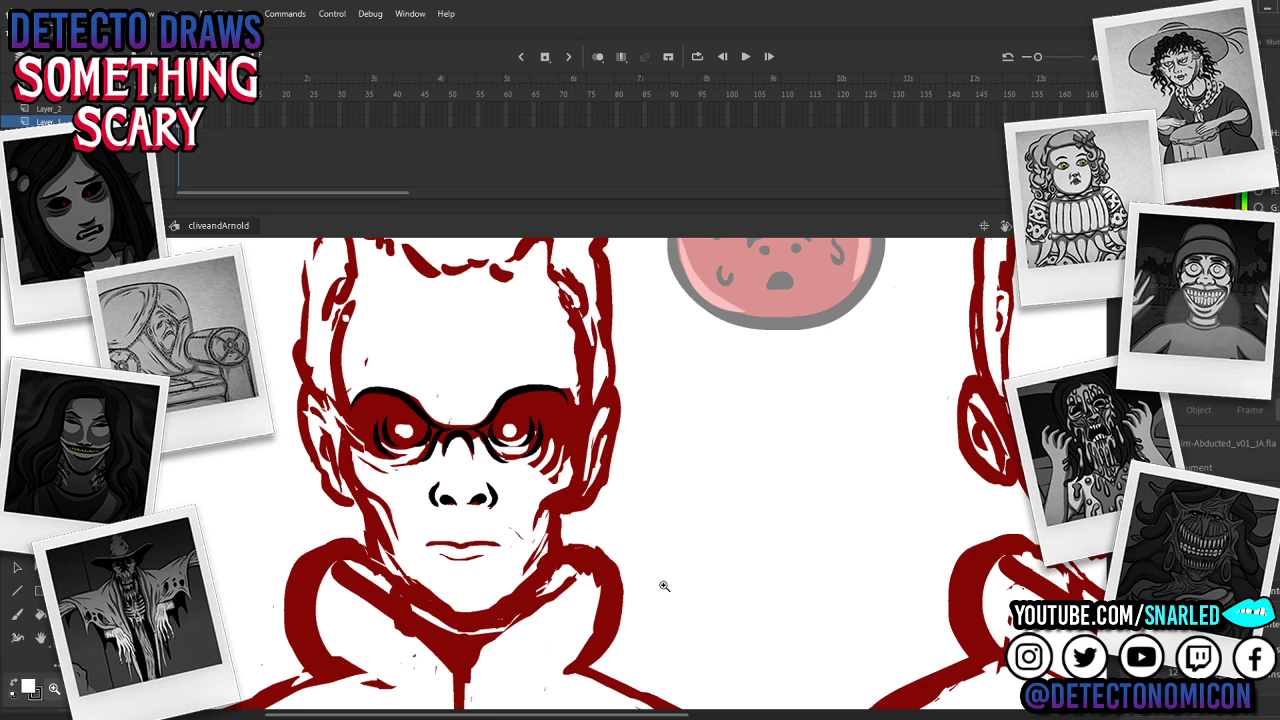
scroll(650, 500, down, 2)
scroll(500, 477, up, 2)
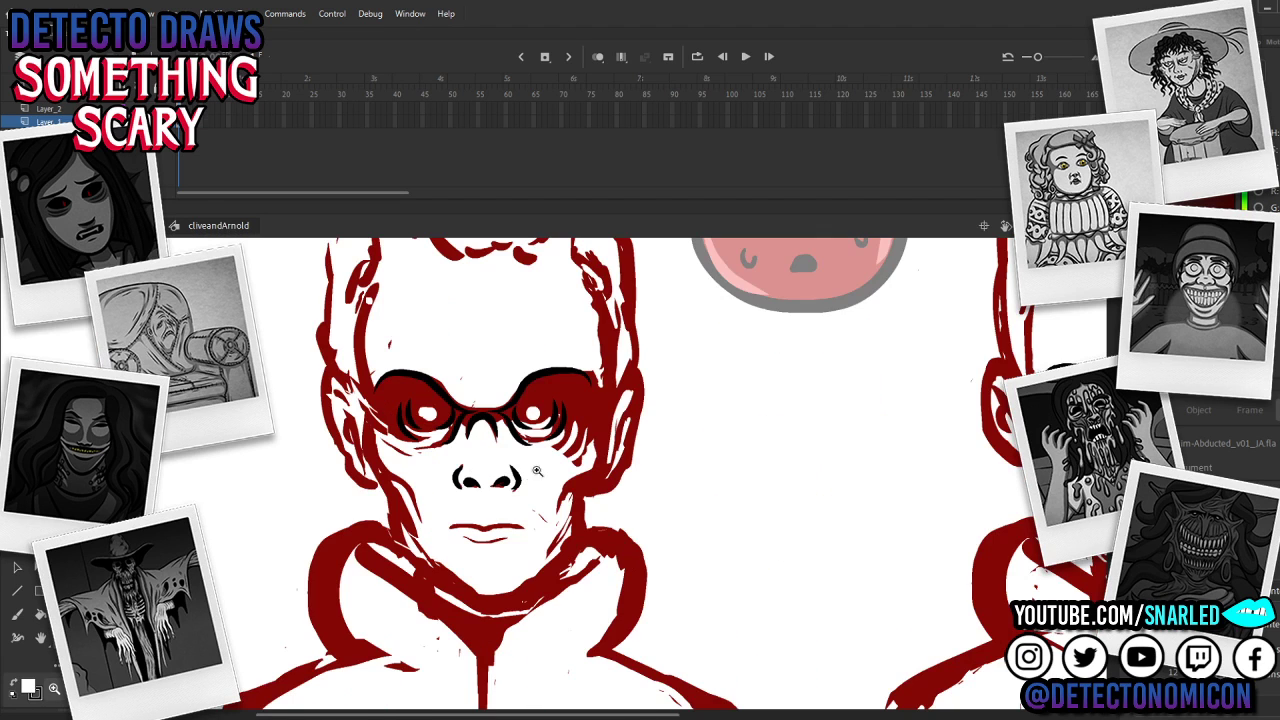
key(v)
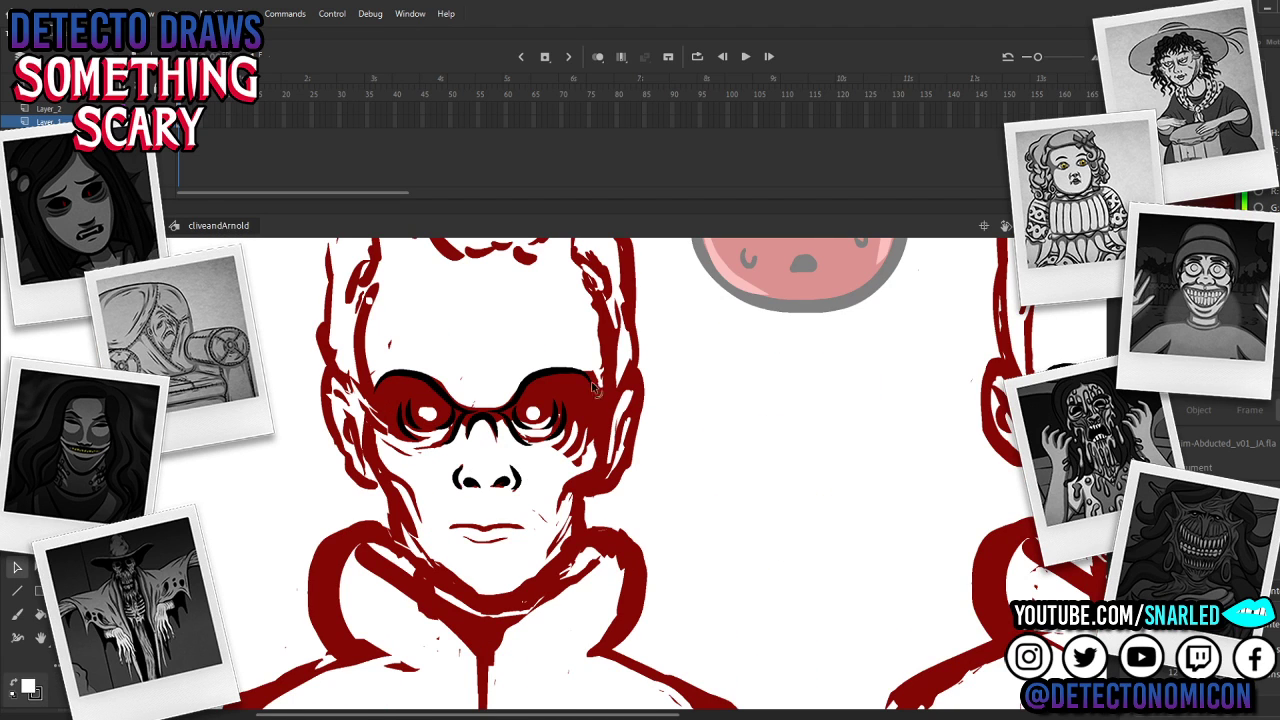
key(z)
click(507, 487)
drag(644, 424, 644, 464)
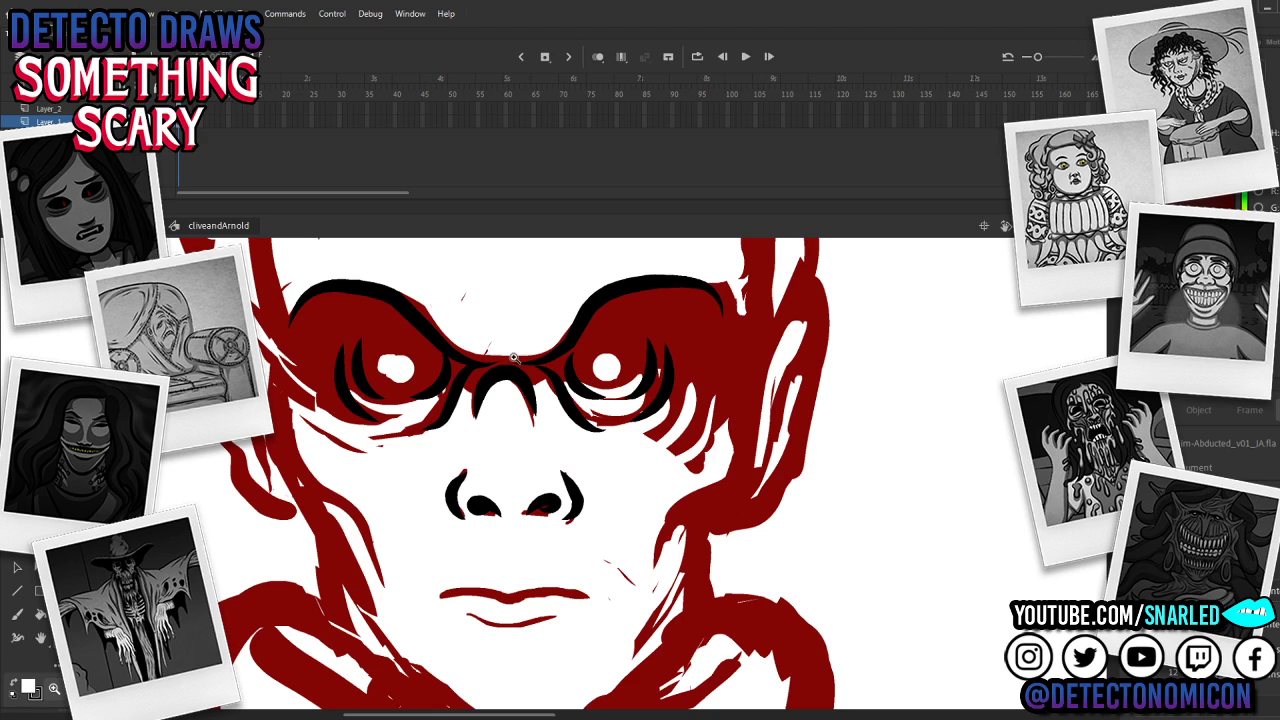
alt+click(634, 456)
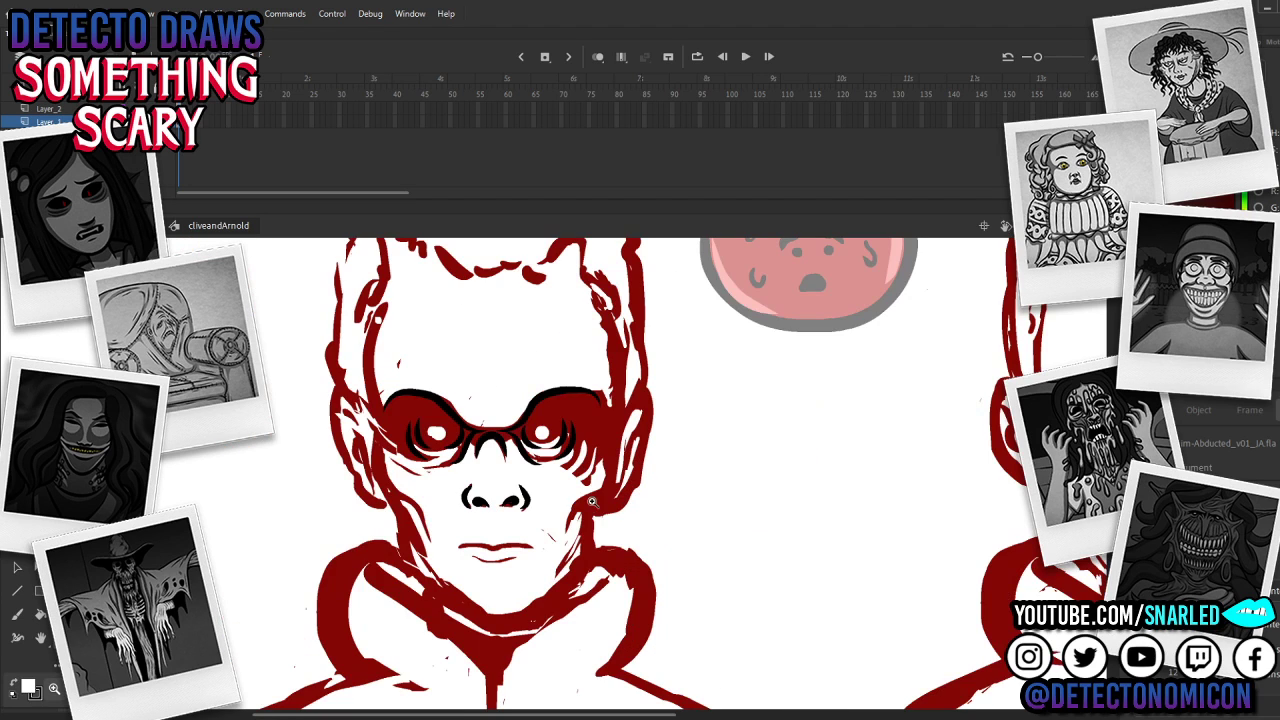
click(525, 452)
key(v)
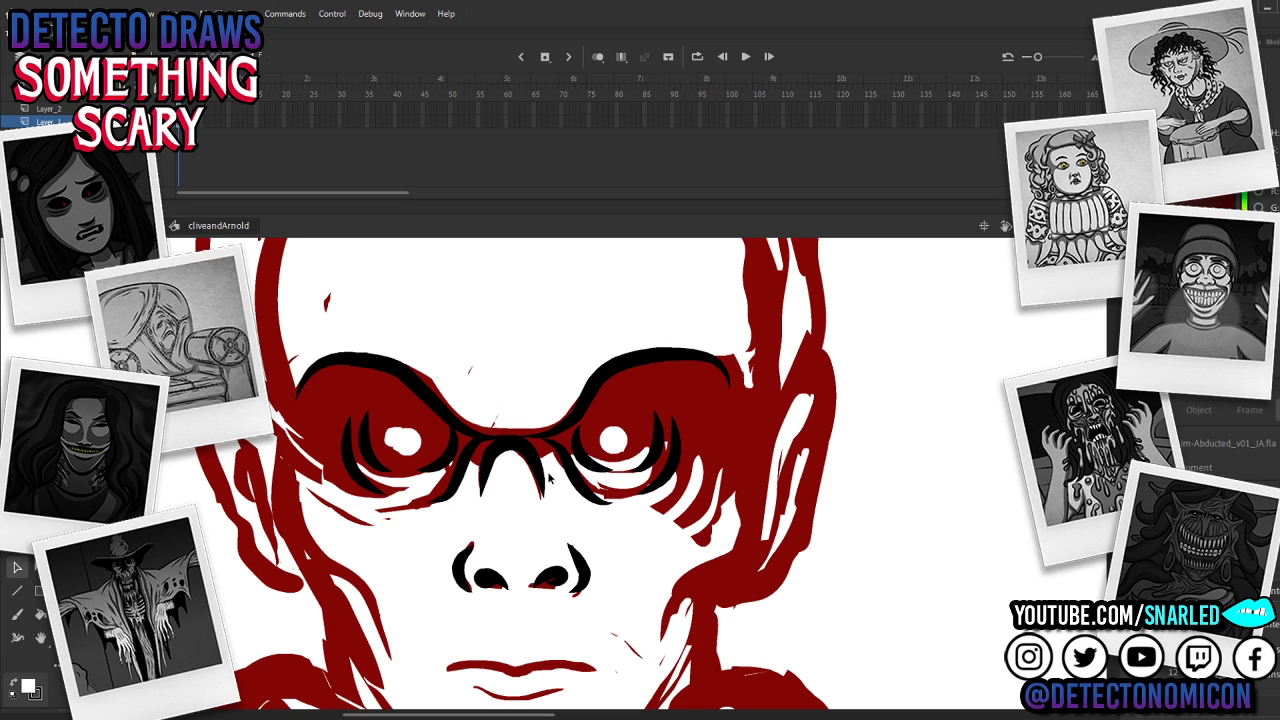
key(z)
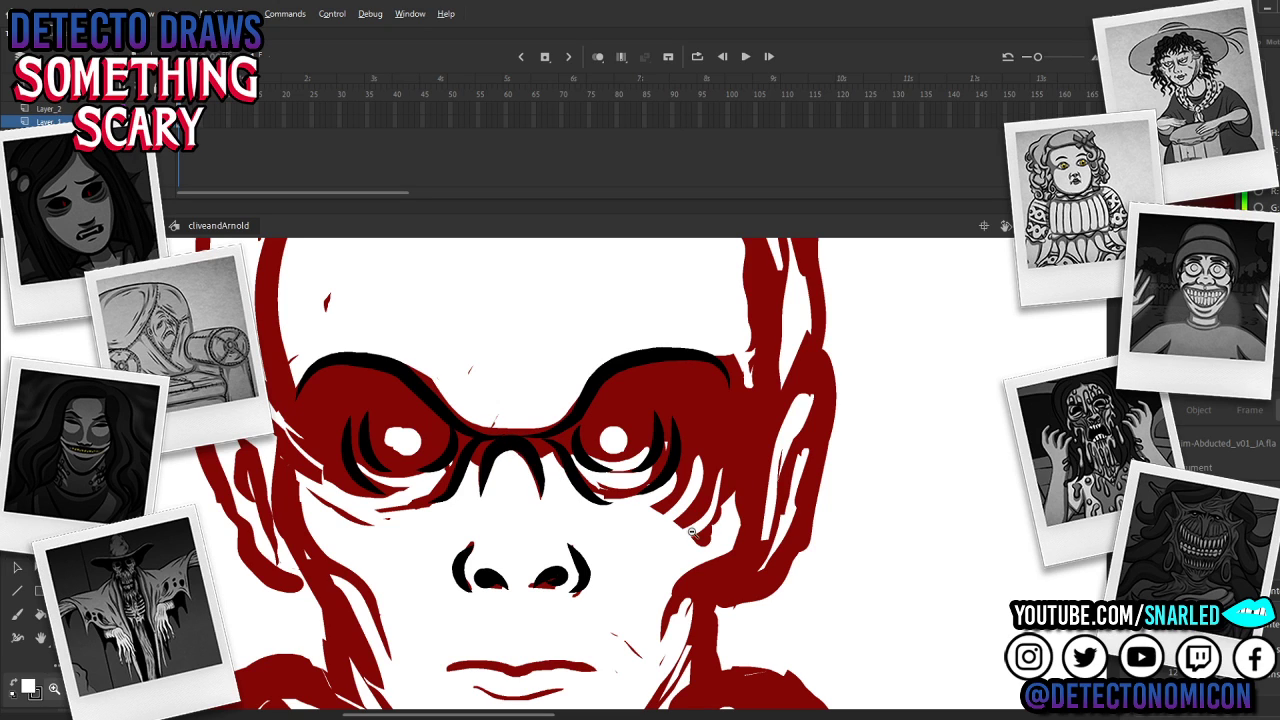
key(alt+v)
click(551, 579)
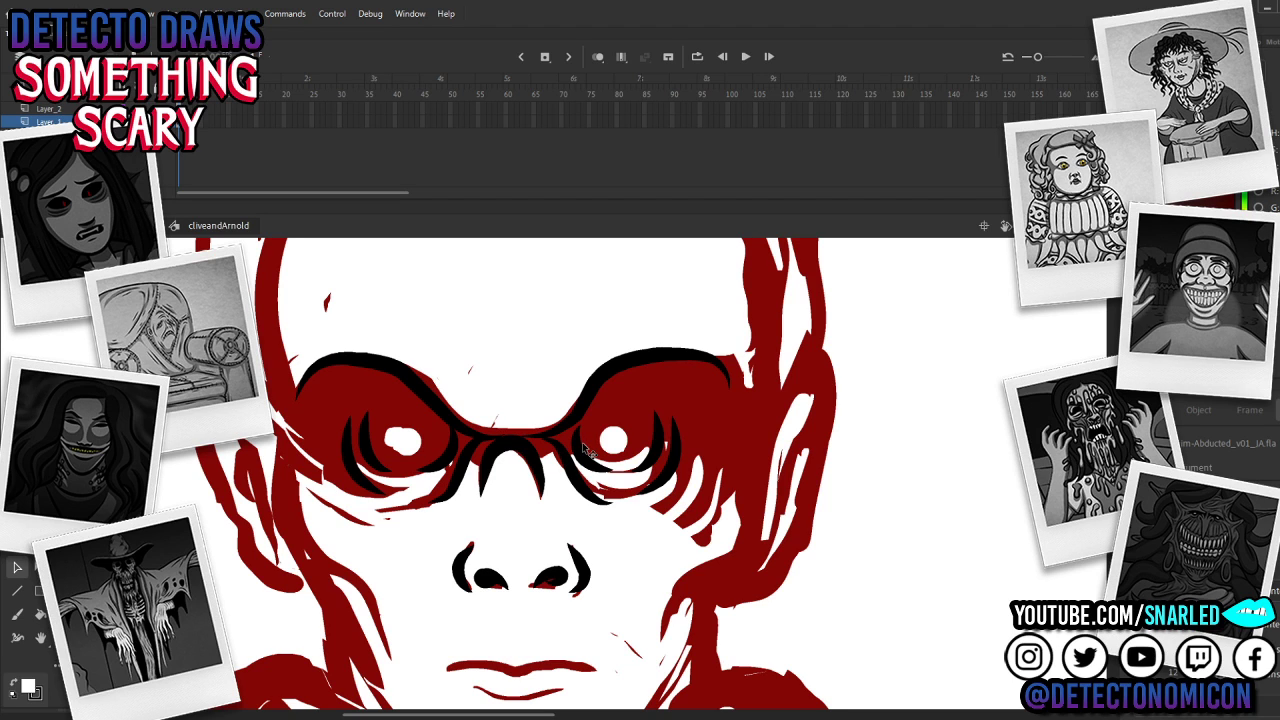
drag(677, 530, 577, 526)
alt+click(682, 528)
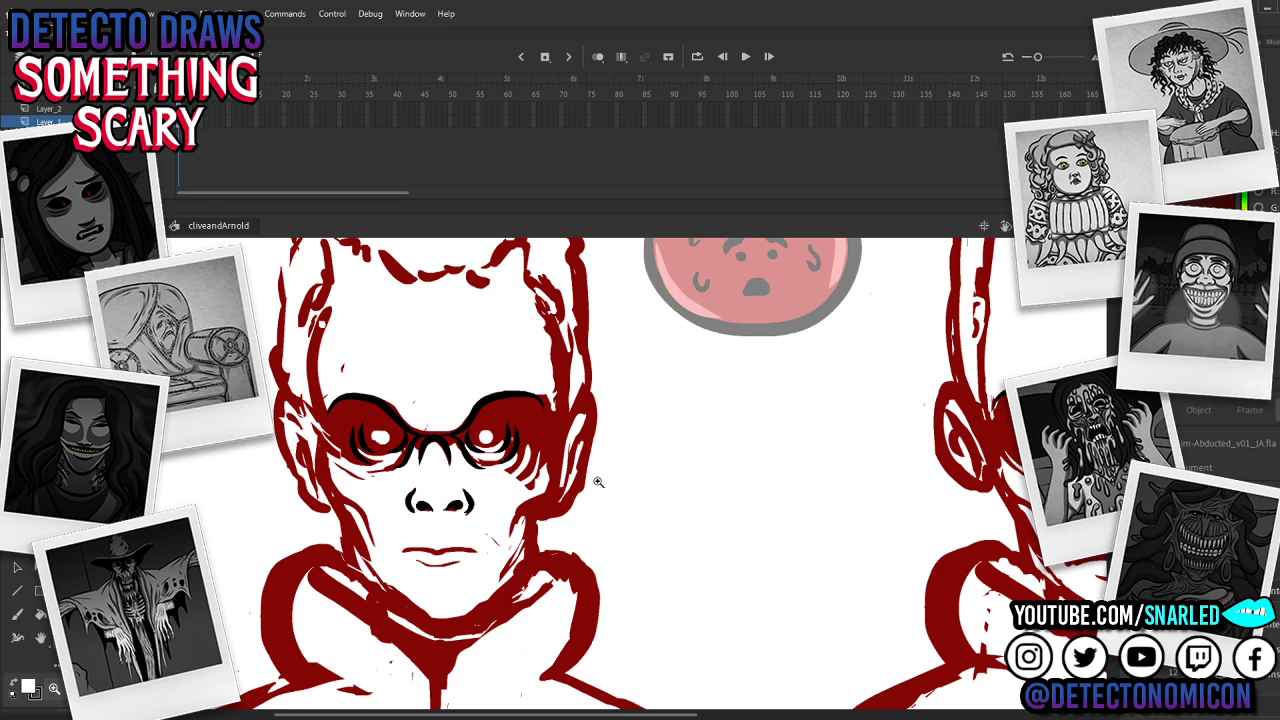
click(507, 478)
key(v)
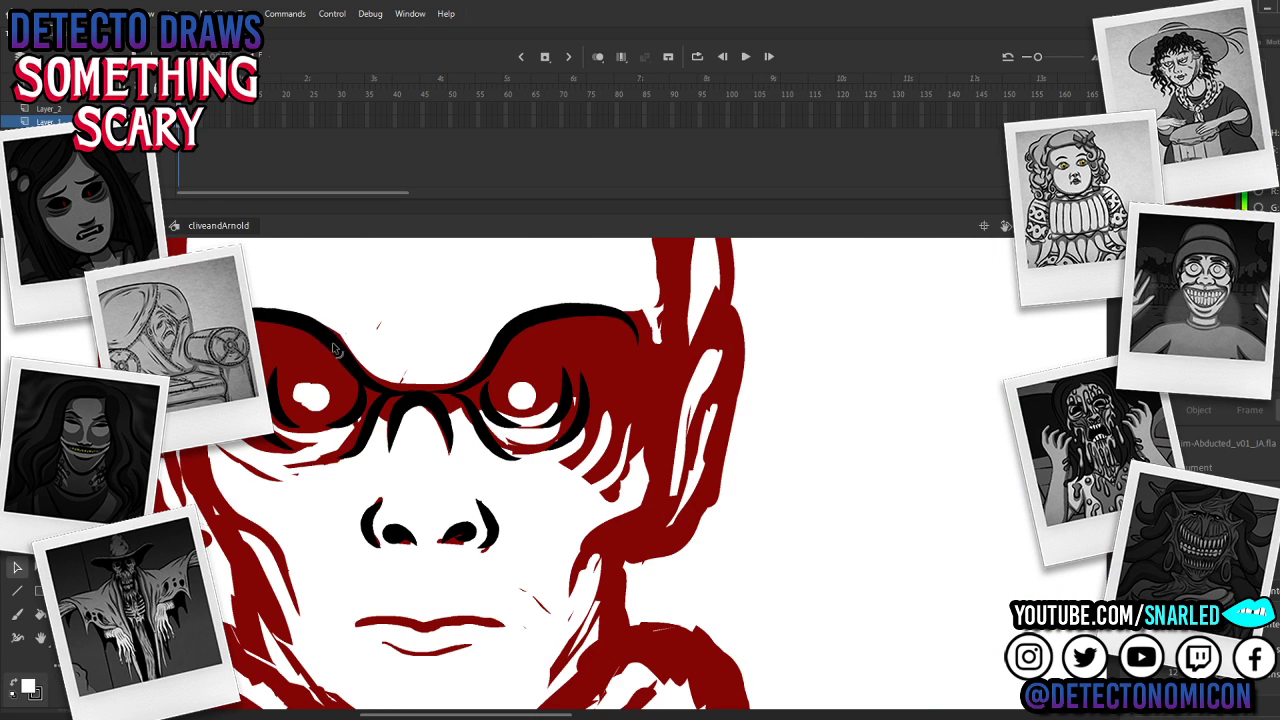
Step: Brush a black cartoon hat with a clover in the gap between the two figures, with eyes, nose and a bearded mouth below it
key(z)
alt+click(614, 466)
key(b)
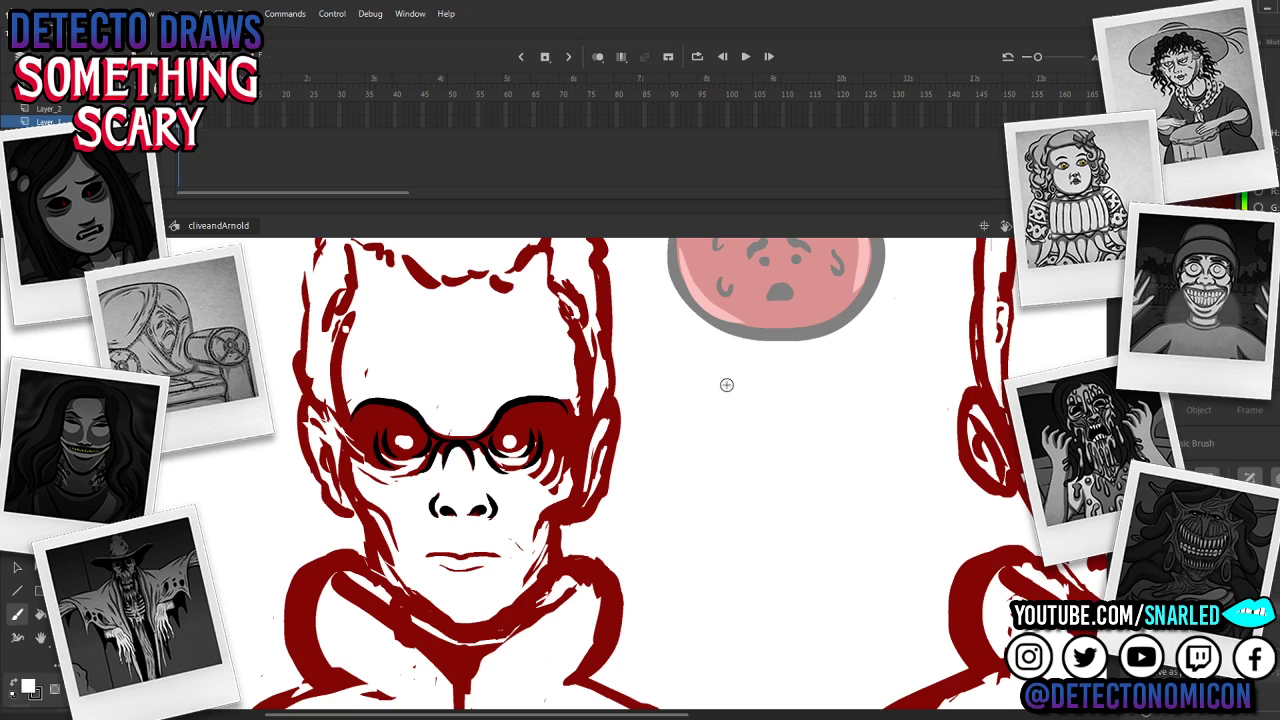
click(1190, 207)
mouse_move(695, 425)
mouse_down()
mouse_move(750, 410)
mouse_move(763, 422)
mouse_up()
click(706, 433)
click(746, 432)
mouse_move(680, 391)
mouse_down()
mouse_move(765, 384)
mouse_move(756, 352)
mouse_move(674, 336)
mouse_move(682, 378)
mouse_move(664, 390)
mouse_up()
drag(758, 372, 780, 338)
mouse_move(799, 350)
mouse_down()
mouse_move(768, 370)
mouse_move(783, 362)
mouse_up()
mouse_move(690, 449)
mouse_down()
mouse_move(702, 491)
mouse_move(753, 495)
mouse_move(751, 451)
mouse_move(712, 452)
mouse_up()
mouse_move(723, 449)
mouse_down()
mouse_move(738, 448)
mouse_move(722, 478)
mouse_up()
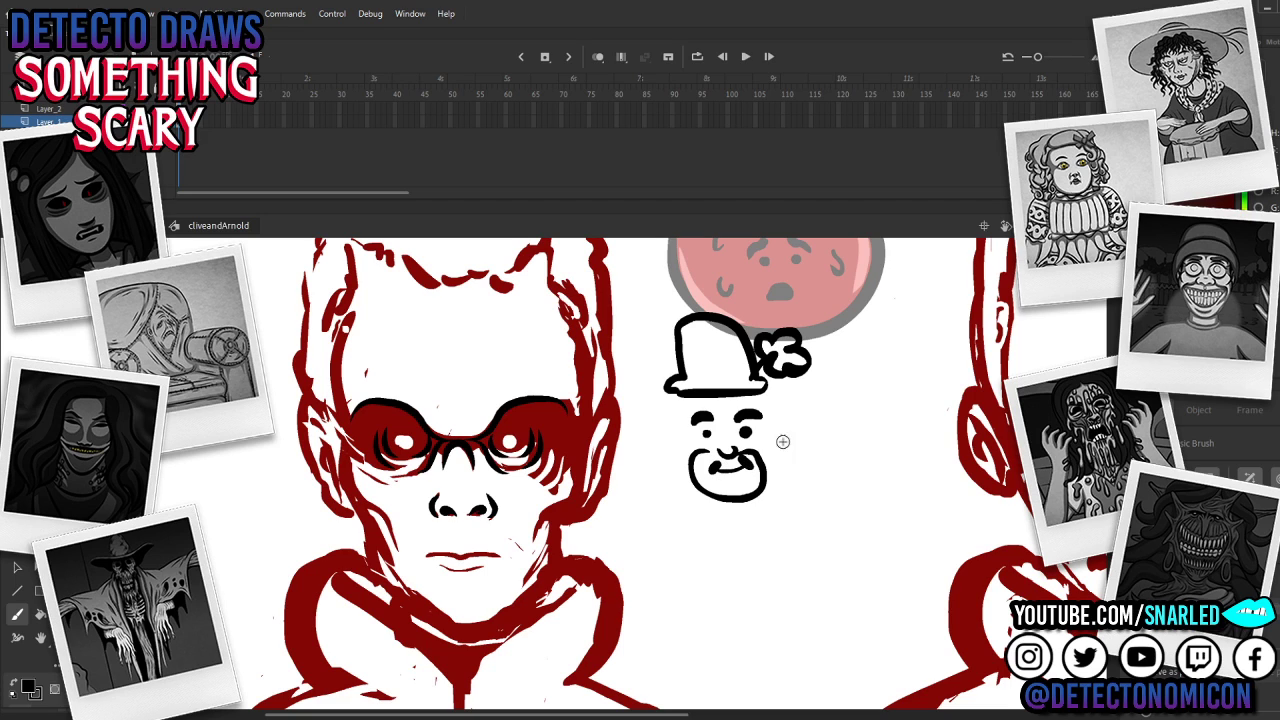
Step: Add thick black eyebrows to the small cartoon face and outline its head with round ears
drag(690, 419, 712, 414)
drag(745, 415, 763, 416)
drag(676, 419, 676, 436)
mouse_move(764, 400)
mouse_down()
mouse_move(788, 422)
mouse_move(773, 455)
mouse_up()
Step: Brush the leprechaun's two bent arms with fists, collar and tie in black, and add a line across the hat
mouse_move(683, 472)
mouse_down()
mouse_move(648, 529)
mouse_move(680, 550)
mouse_move(706, 525)
mouse_move(678, 515)
mouse_move(685, 505)
mouse_move(677, 552)
mouse_up()
mouse_move(713, 498)
mouse_down()
mouse_move(714, 532)
mouse_move(733, 516)
mouse_up()
mouse_move(743, 504)
mouse_down()
mouse_move(733, 551)
mouse_move(742, 526)
mouse_move(762, 552)
mouse_up()
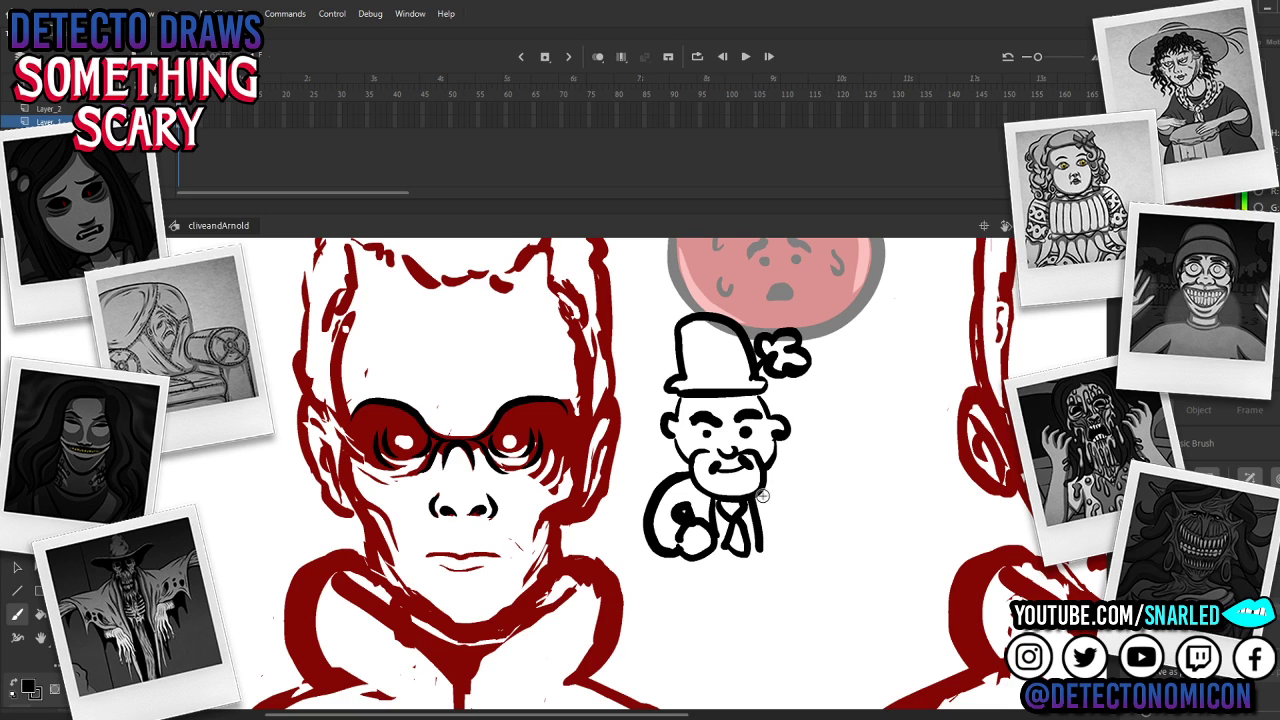
mouse_move(766, 467)
mouse_down()
mouse_move(826, 498)
mouse_move(808, 522)
mouse_move(832, 505)
mouse_up()
drag(690, 380, 760, 373)
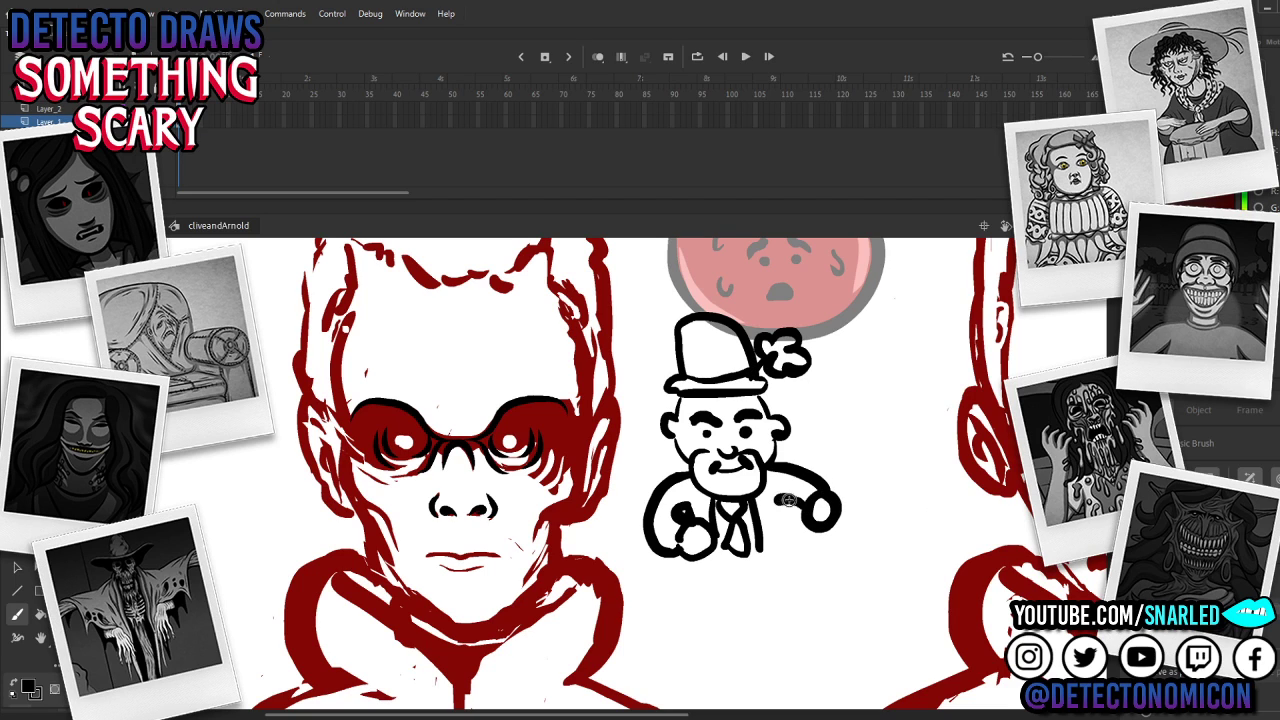
Step: Complete the leprechaun's jacket and brush its dancing legs and shoes in black, one leg kicked out sideways
mouse_move(776, 502)
mouse_down()
mouse_move(791, 539)
mouse_move(696, 565)
mouse_up()
mouse_move(798, 542)
mouse_down()
mouse_move(853, 576)
mouse_move(838, 589)
mouse_move(879, 575)
mouse_move(839, 590)
mouse_move(793, 577)
mouse_move(740, 597)
mouse_move(750, 638)
mouse_move(736, 649)
mouse_move(704, 644)
mouse_move(706, 568)
mouse_up()
mouse_move(735, 650)
mouse_down()
mouse_move(708, 645)
mouse_move(757, 630)
mouse_up()
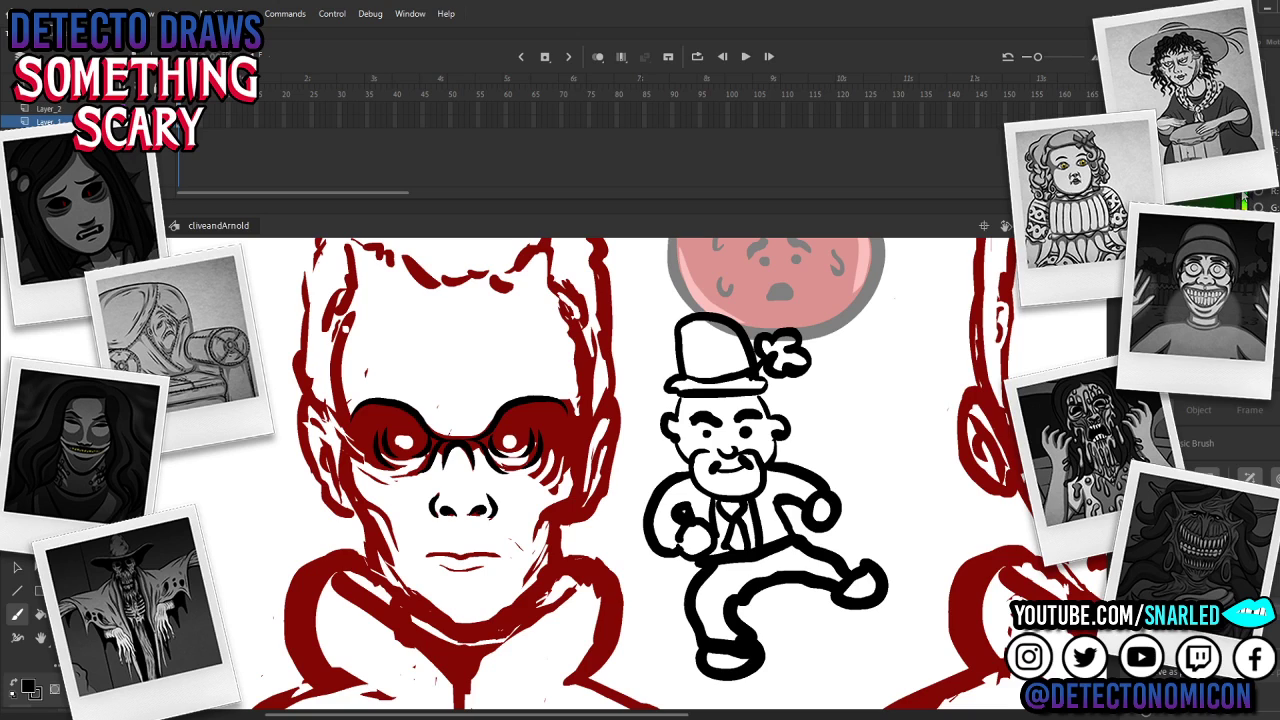
Step: Fill the leprechaun's jacket sleeves, trousers, shoes and hat crown with green
key(k)
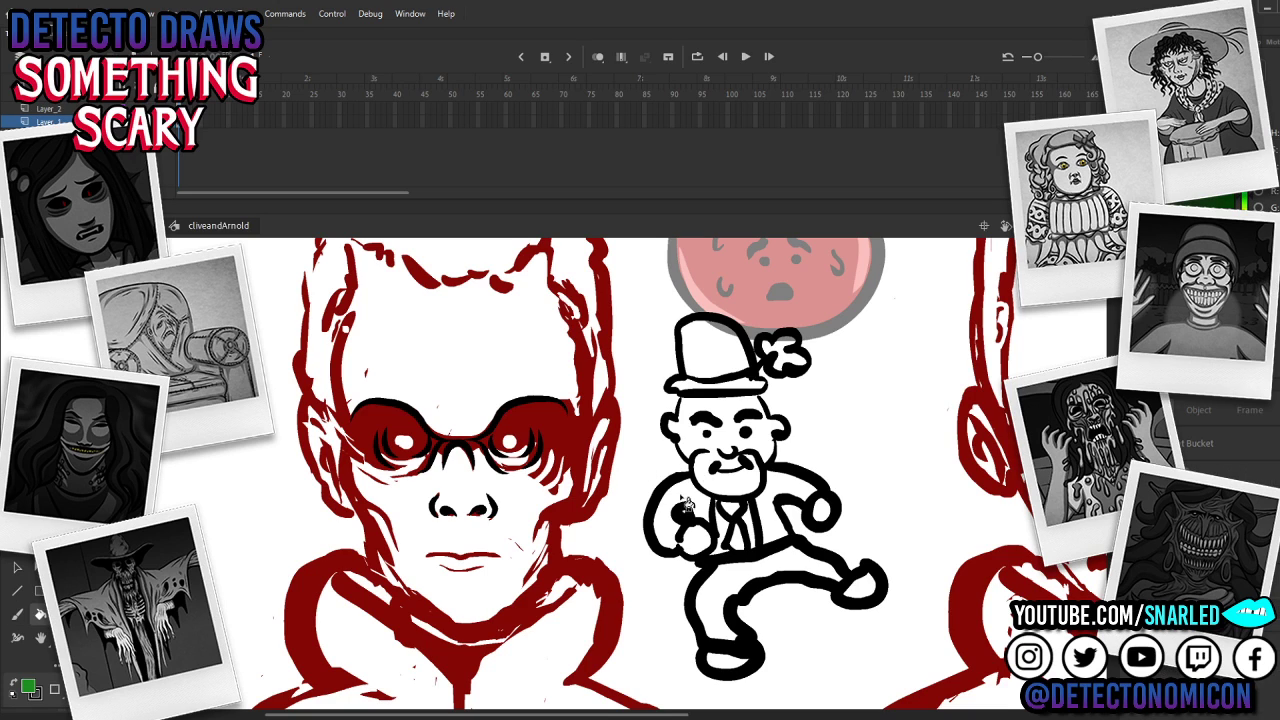
click(688, 505)
click(798, 492)
click(800, 568)
click(862, 588)
click(735, 662)
click(722, 358)
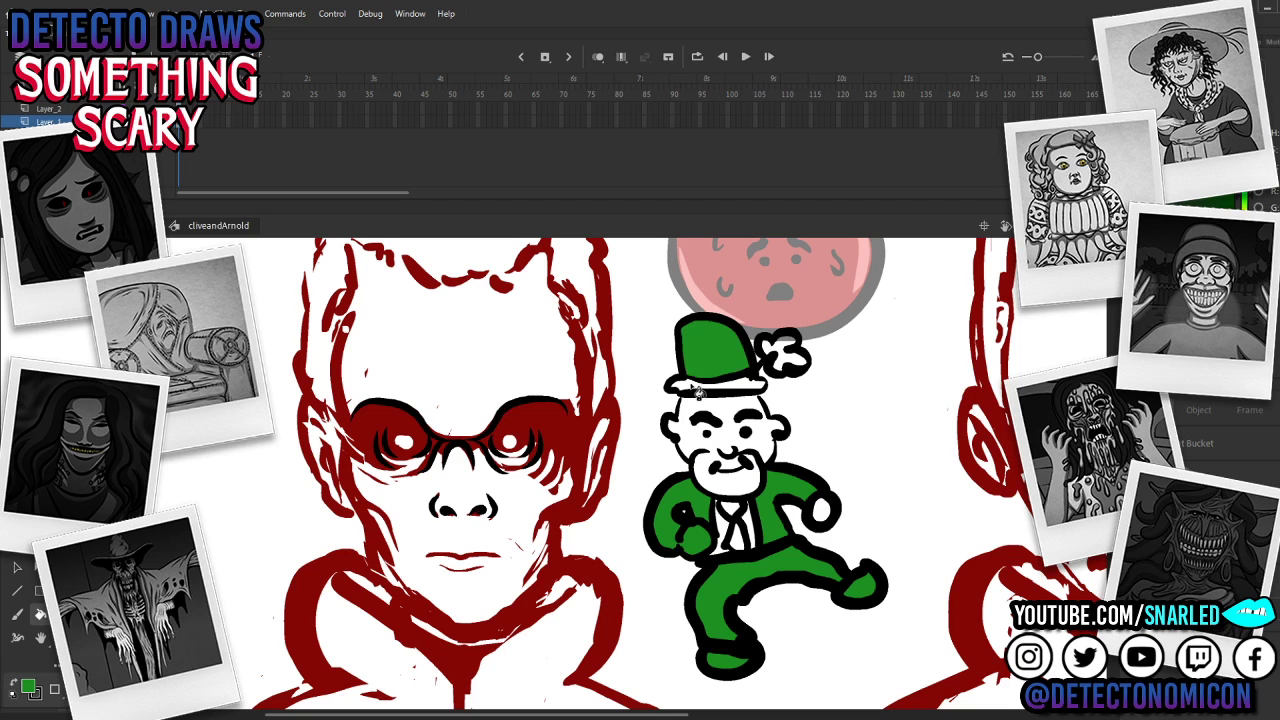
Step: Fill the hat brim, the clover and the shirt areas around the leprechaun's tie with the same green
click(702, 392)
click(786, 364)
click(728, 530)
click(750, 532)
click(756, 527)
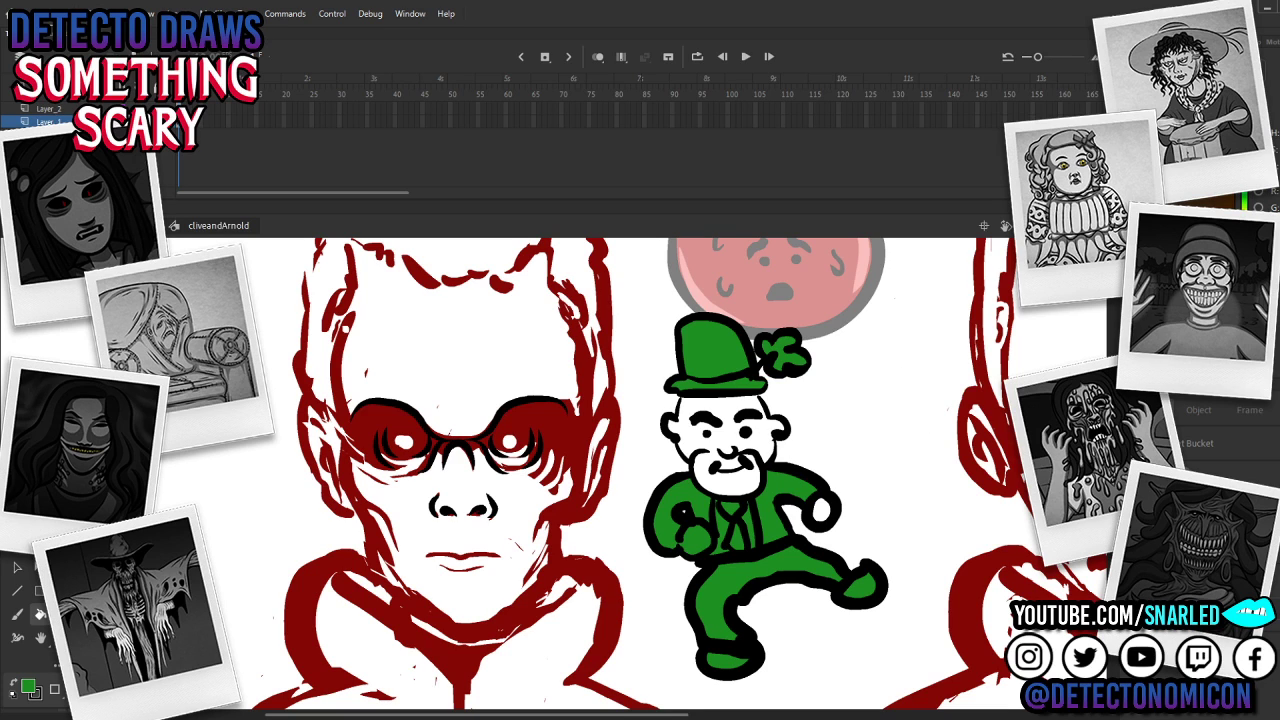
Step: Close the top of the leprechaun's beard with an orange brush stroke and fill the beard with orange
key(b)
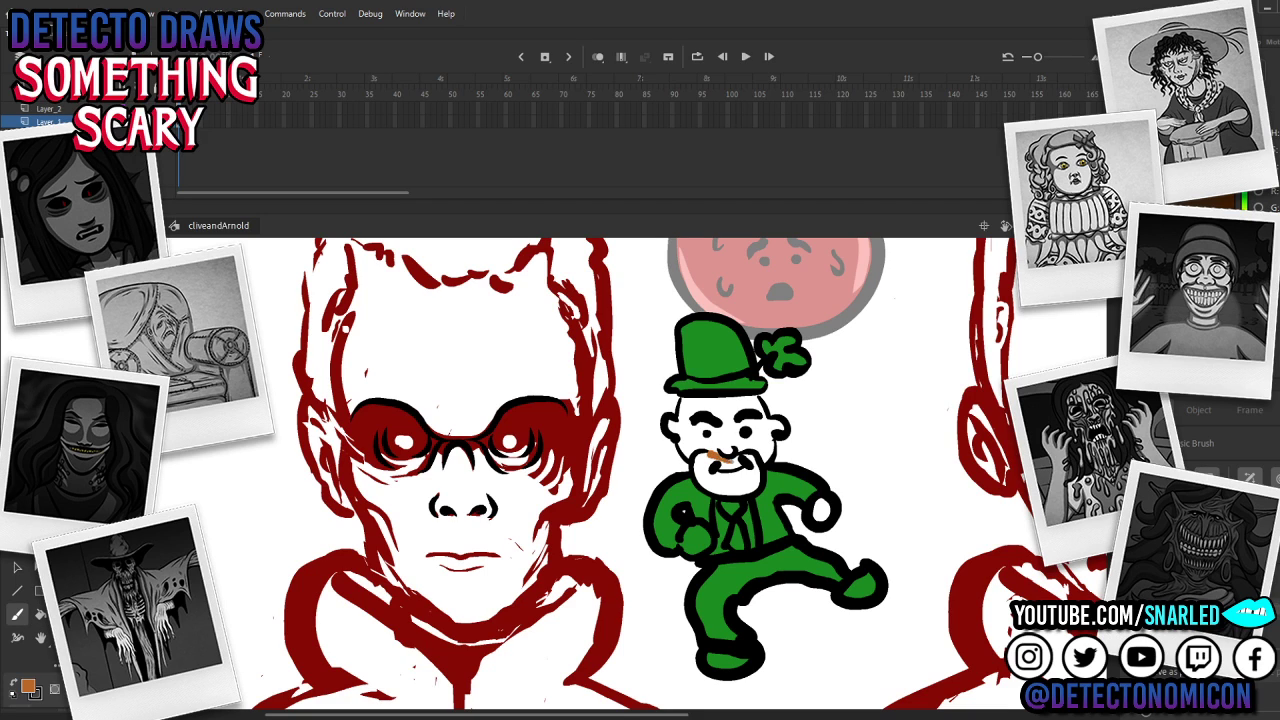
key(k)
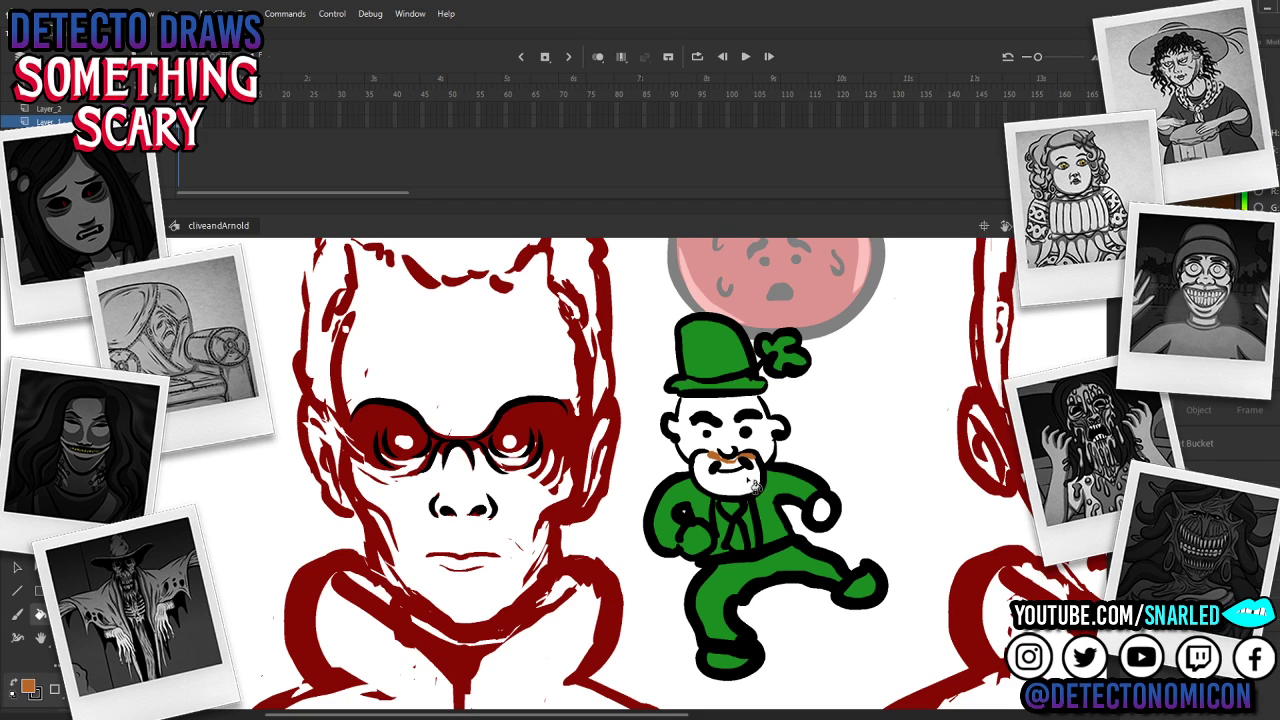
click(737, 474)
key(b)
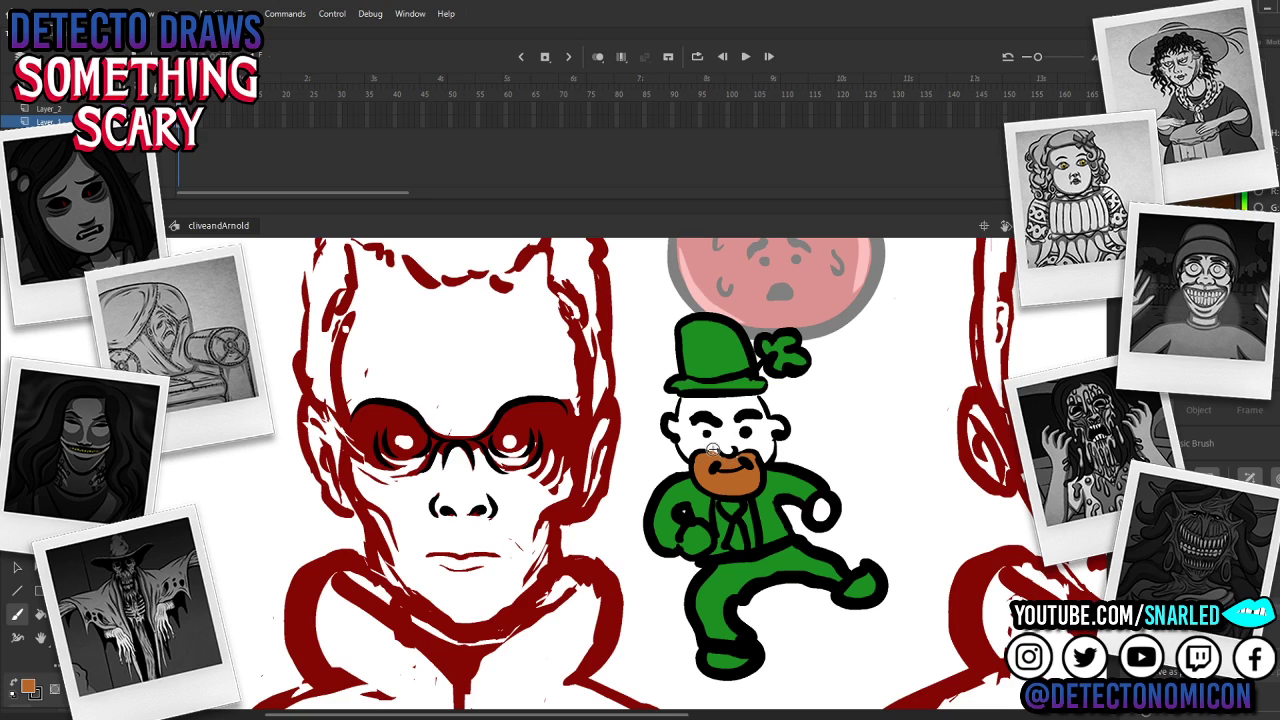
Step: Paint both of the leprechaun's fists solid white
key(v)
click(828, 505)
key(b)
drag(686, 546, 693, 536)
drag(821, 506, 824, 511)
Step: Select the whole leprechaun drawing, group it and scale it down
key(l)
mouse_move(833, 333)
mouse_down()
mouse_move(575, 455)
mouse_move(940, 605)
mouse_move(836, 340)
mouse_up()
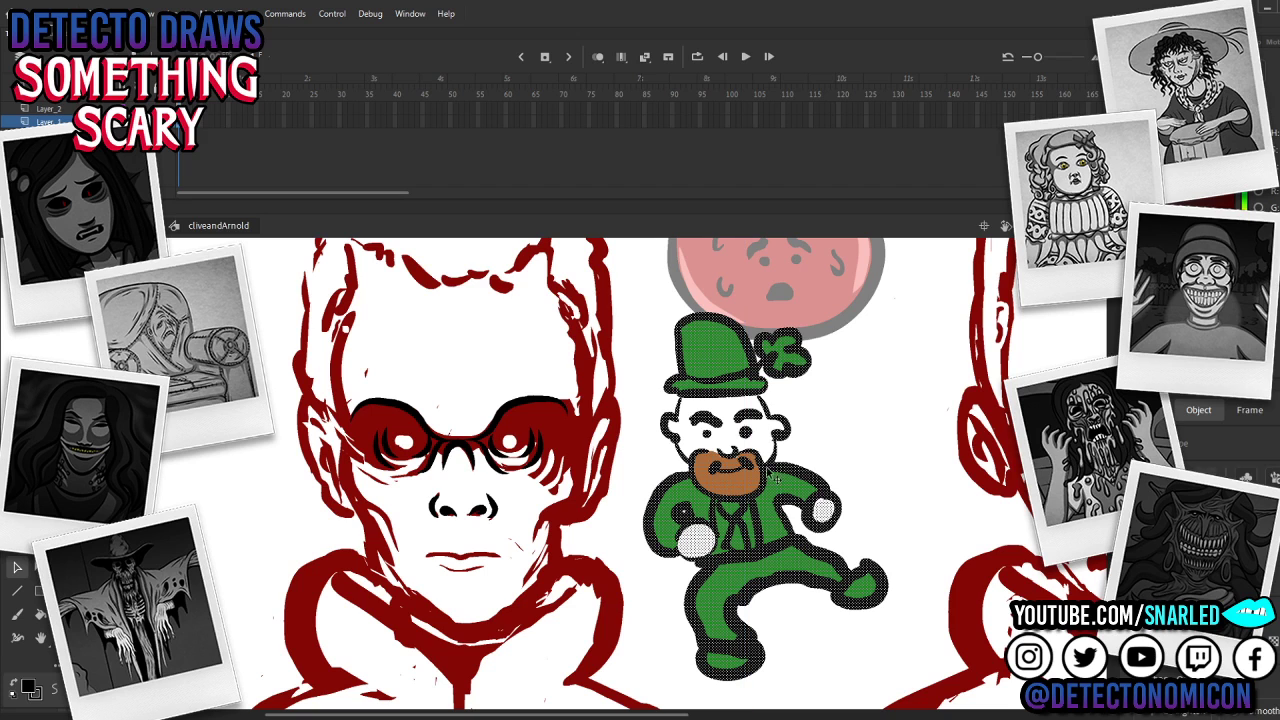
key(ctrl+g)
key(q)
drag(888, 312, 834, 391)
Step: Cut the leprechaun out of the cliveandArnold symbol and paste it on the main stage directly beside the tomato
scroll(820, 569, up, 3)
key(ctrl+x)
key(v)
double_click(780, 403)
double_click(793, 400)
click(791, 404)
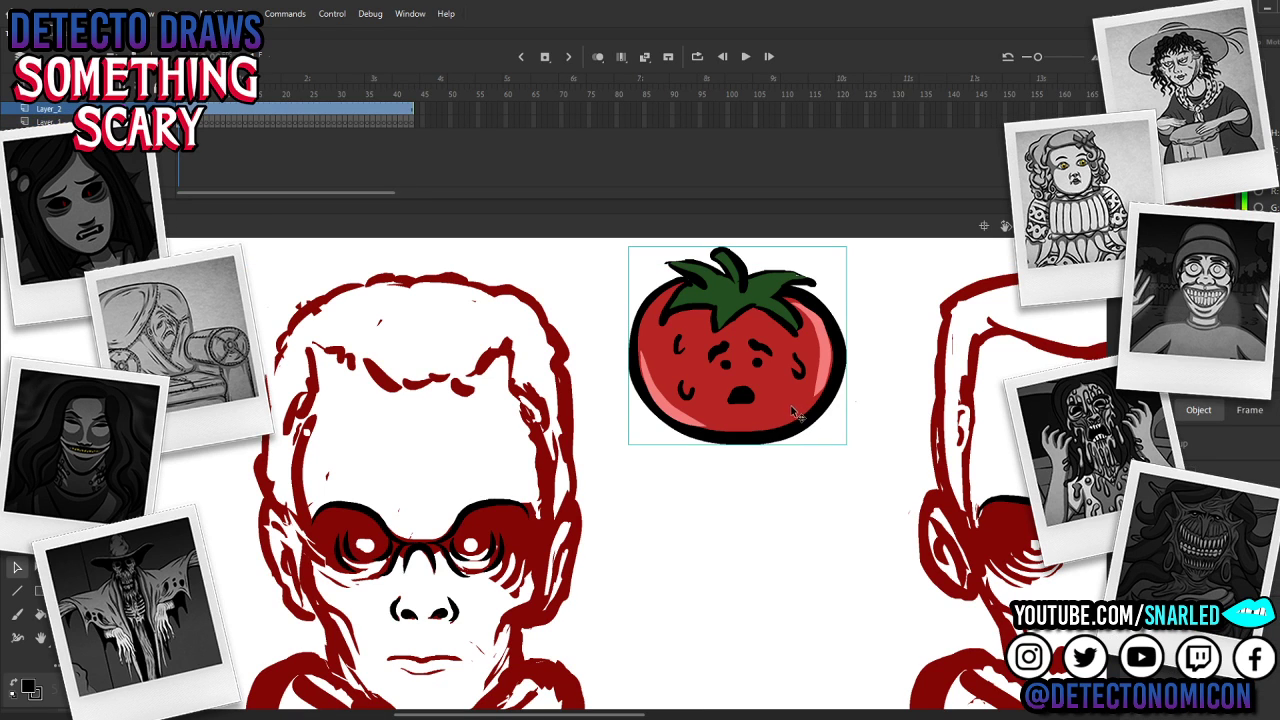
key(ctrl+v)
drag(386, 673, 840, 367)
shift+click(787, 382)
drag(724, 571, 654, 574)
drag(691, 512, 680, 512)
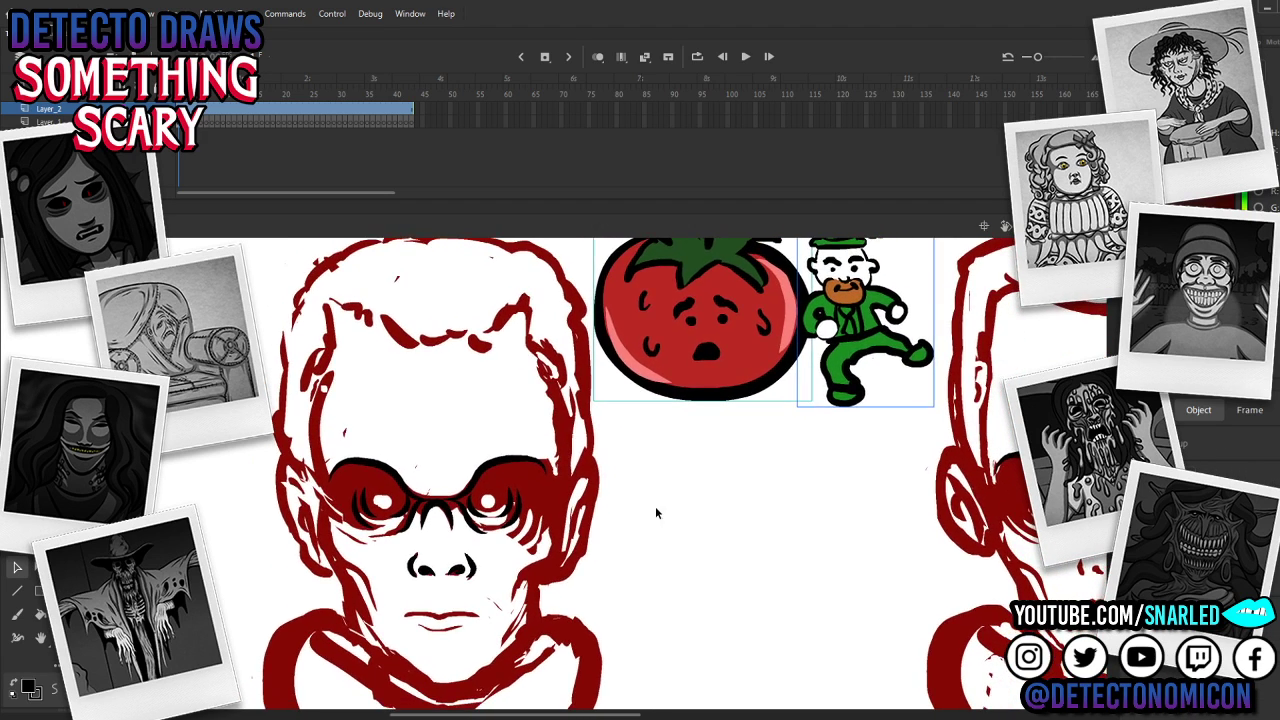
Step: Reopen the cliveandArnold symbol and paint the left figure's mouth line in black over the red sketch
double_click(469, 492)
double_click(470, 491)
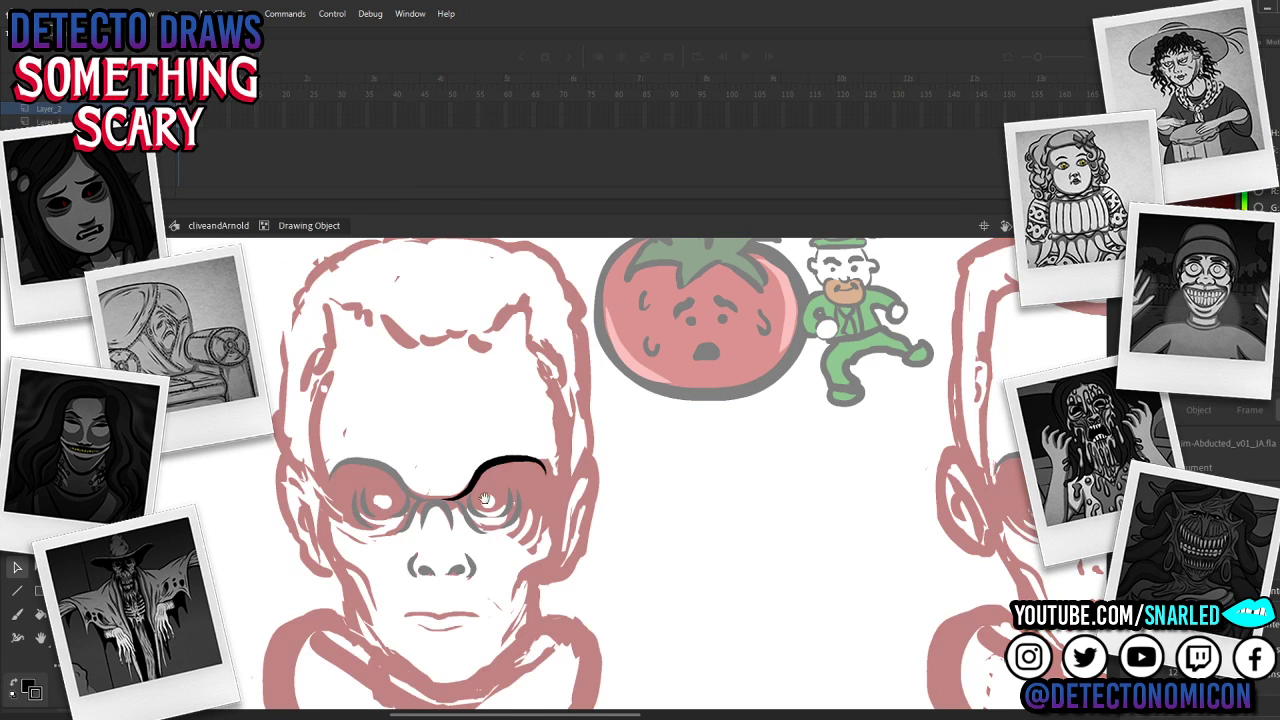
drag(661, 561, 665, 482)
double_click(664, 484)
key(b)
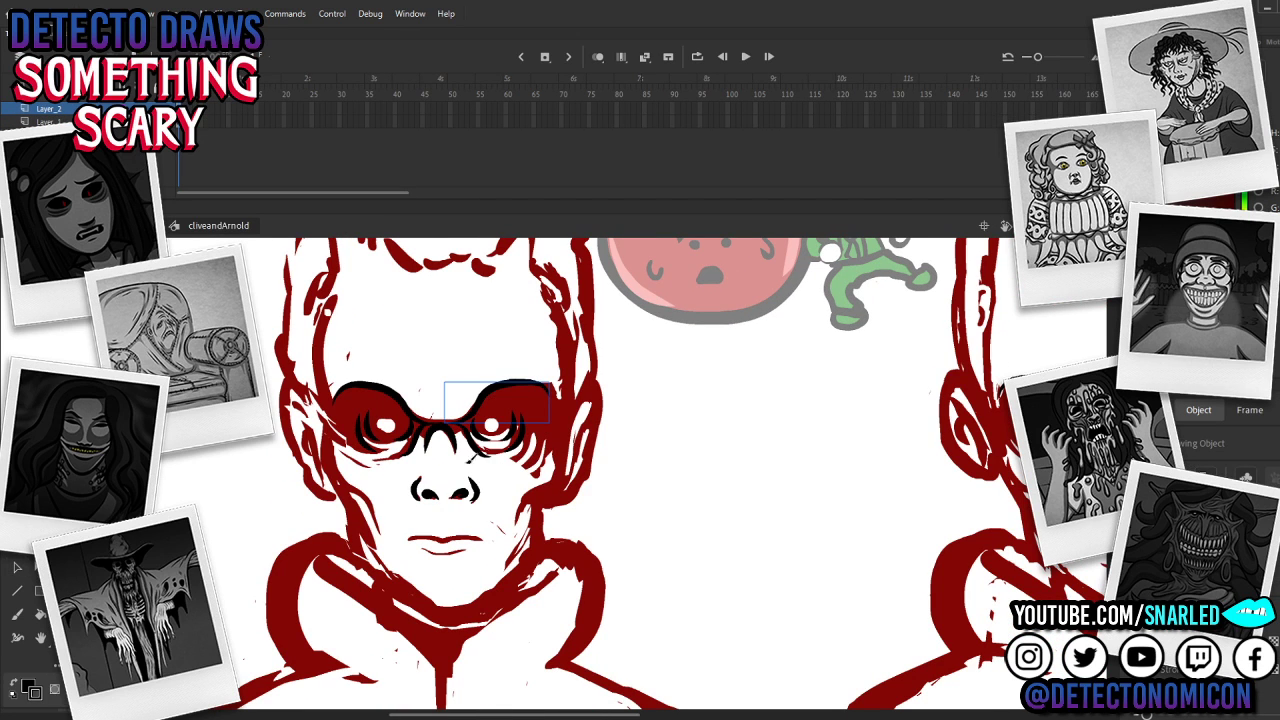
drag(410, 538, 481, 539)
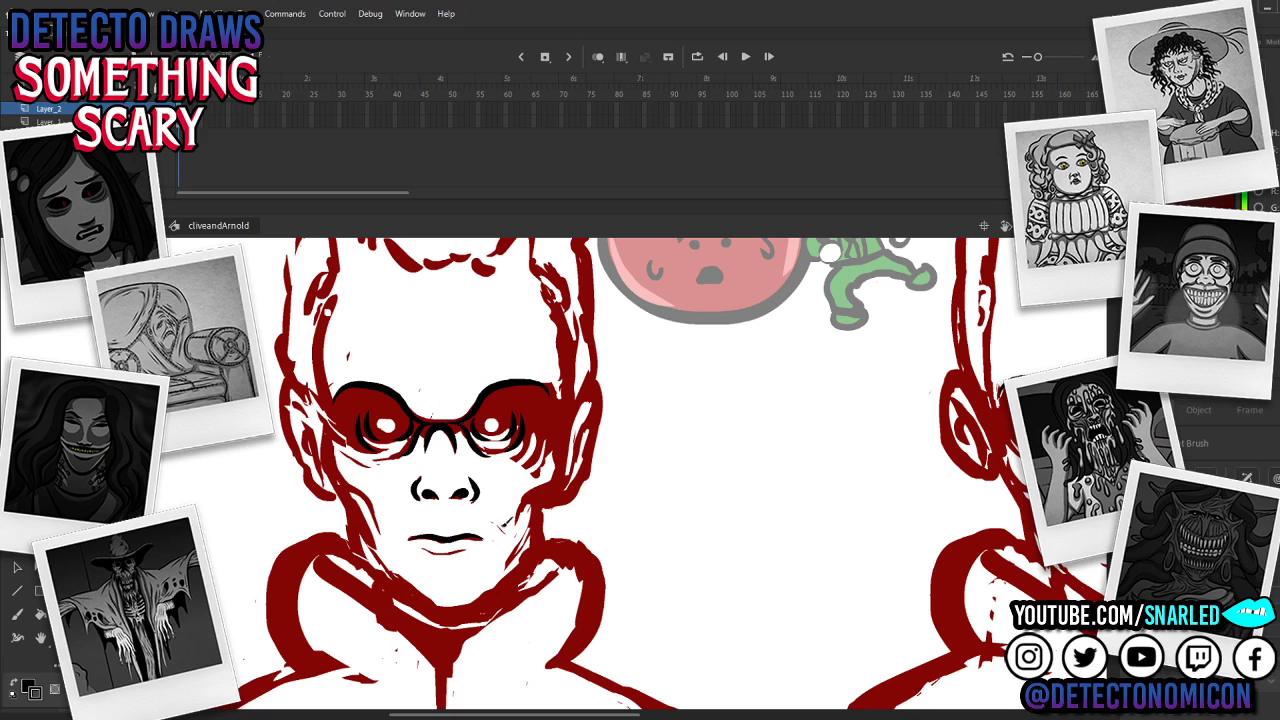
key(v)
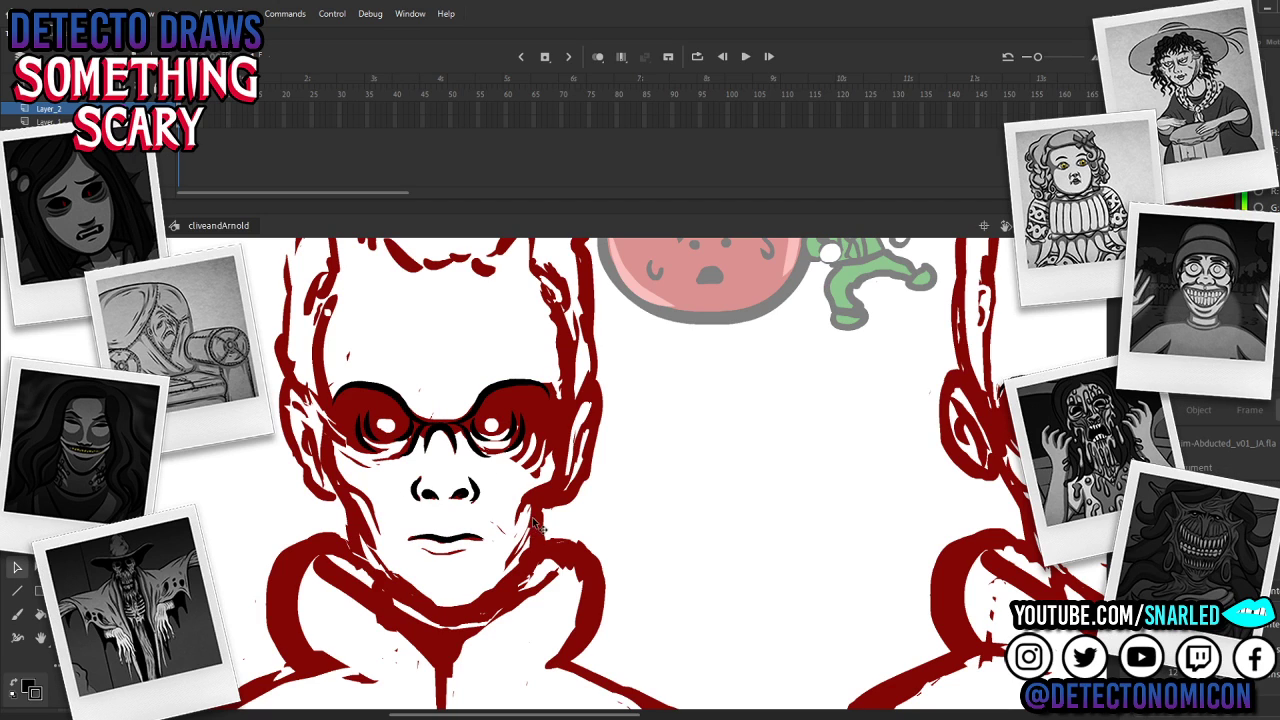
Step: Paint a short black curve for the lower edge of the left figure's bottom lip
scroll(545, 510, up, 2)
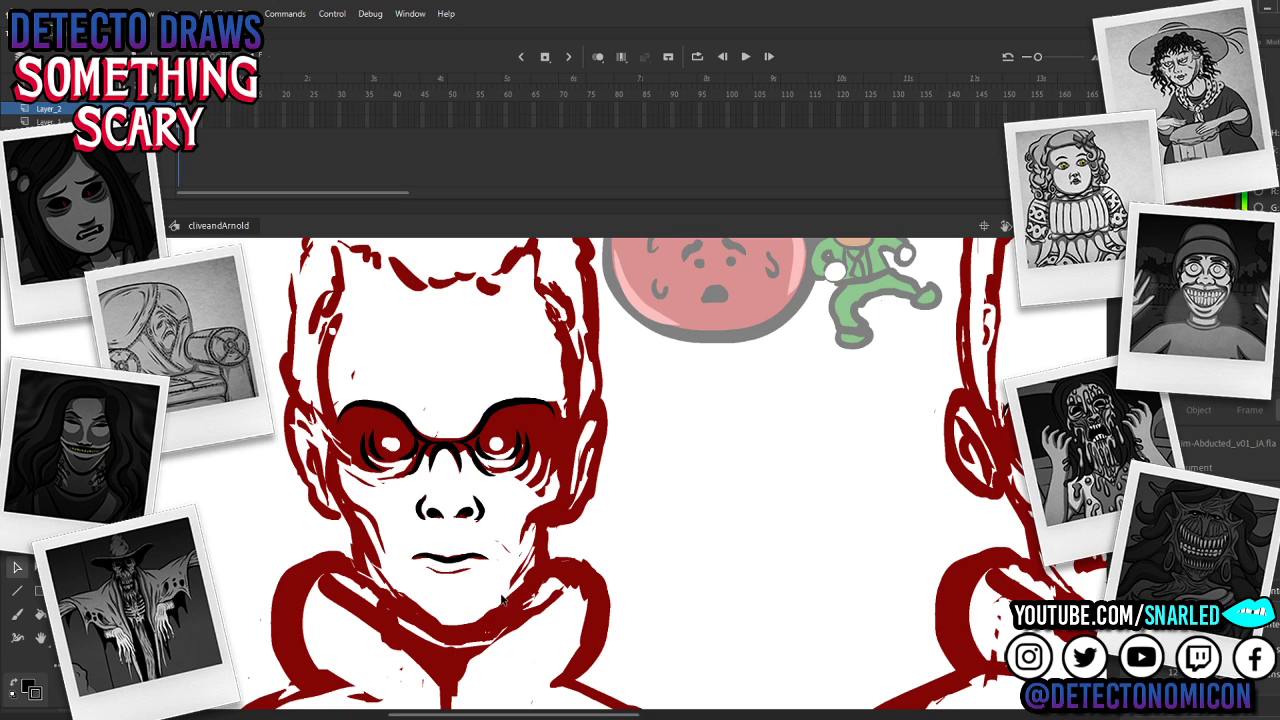
key(y)
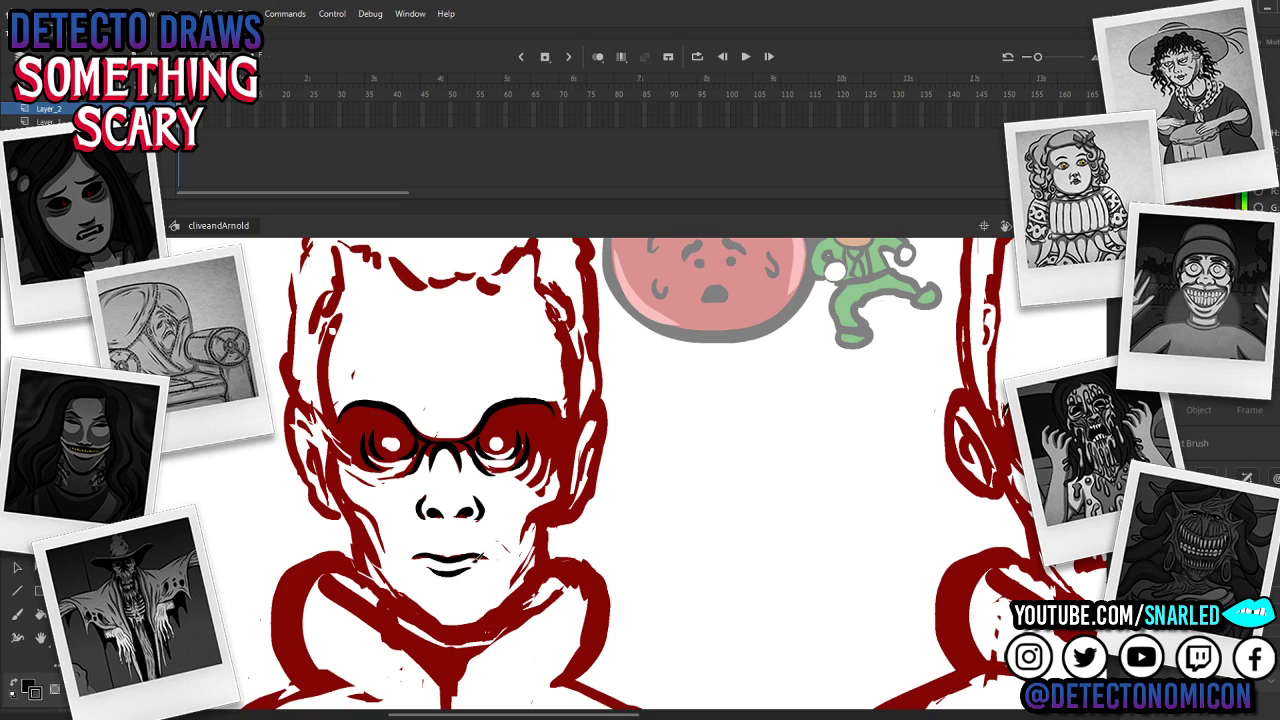
key(v)
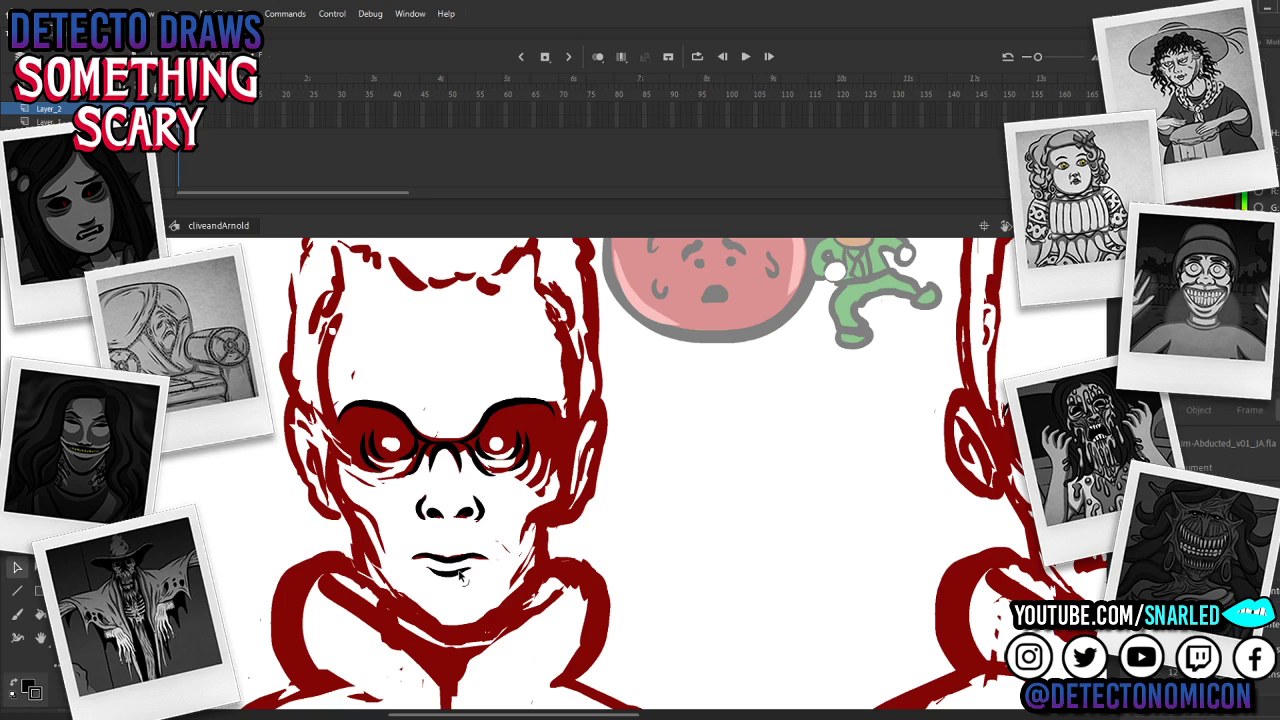
Step: Turn the black mouth line and the black lower-lip curve into two separate groups
key(ctrl+a)
click(450, 493)
click(455, 558)
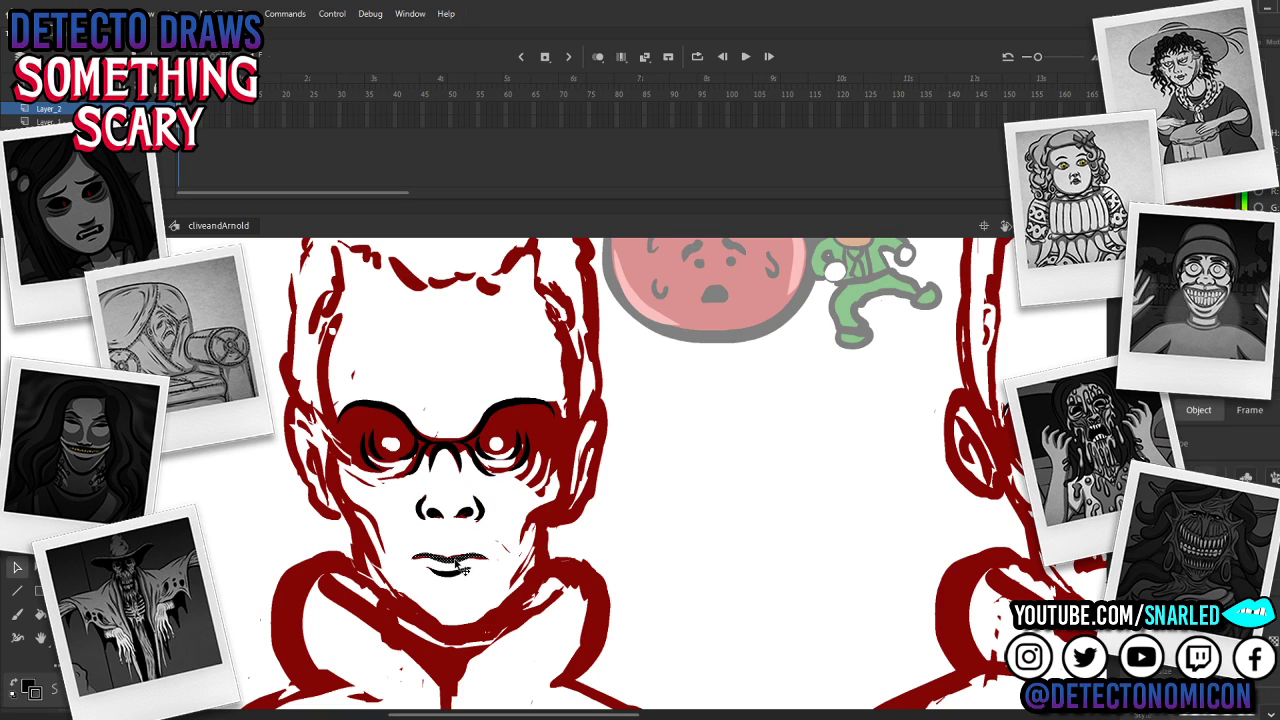
key(ctrl+g)
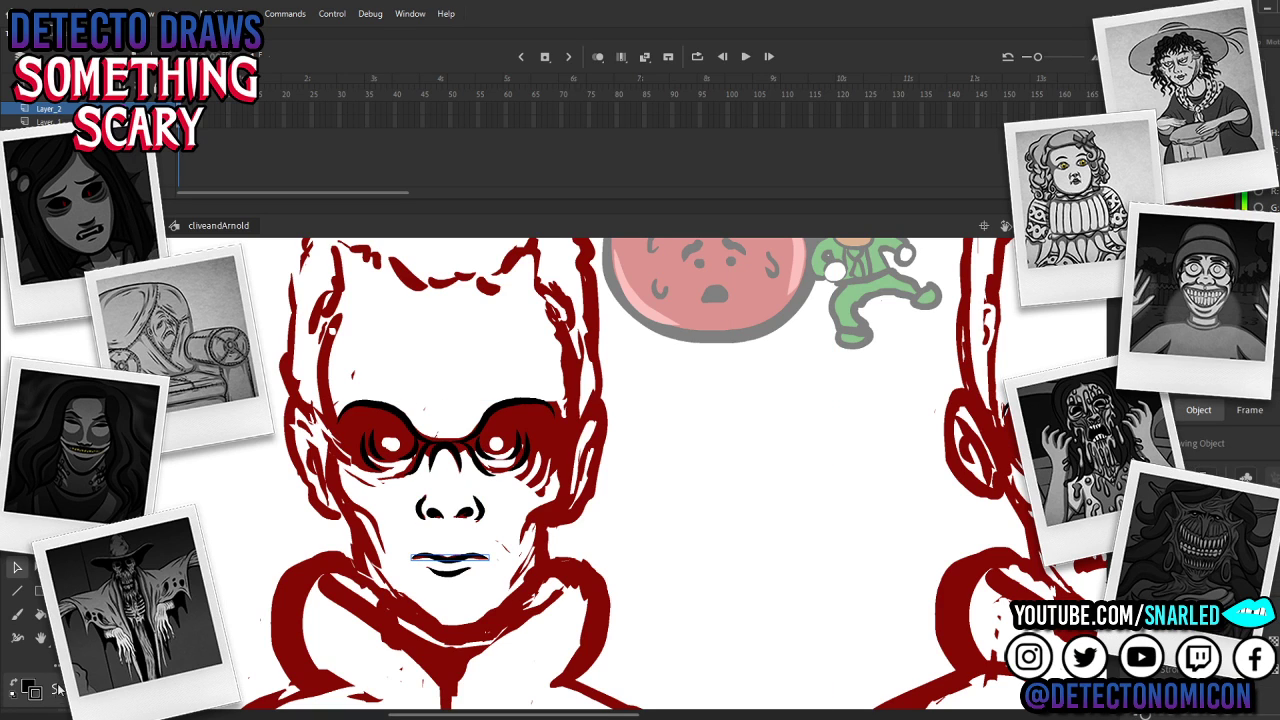
click(454, 575)
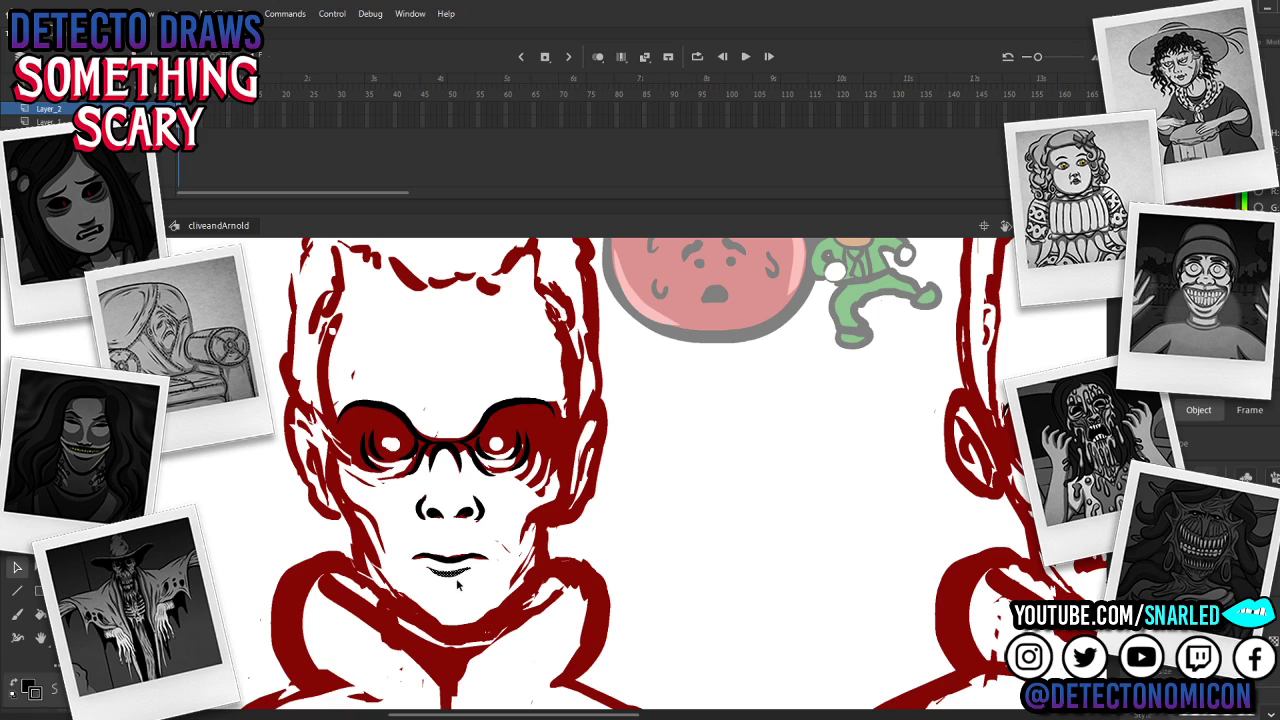
key(ctrl+g)
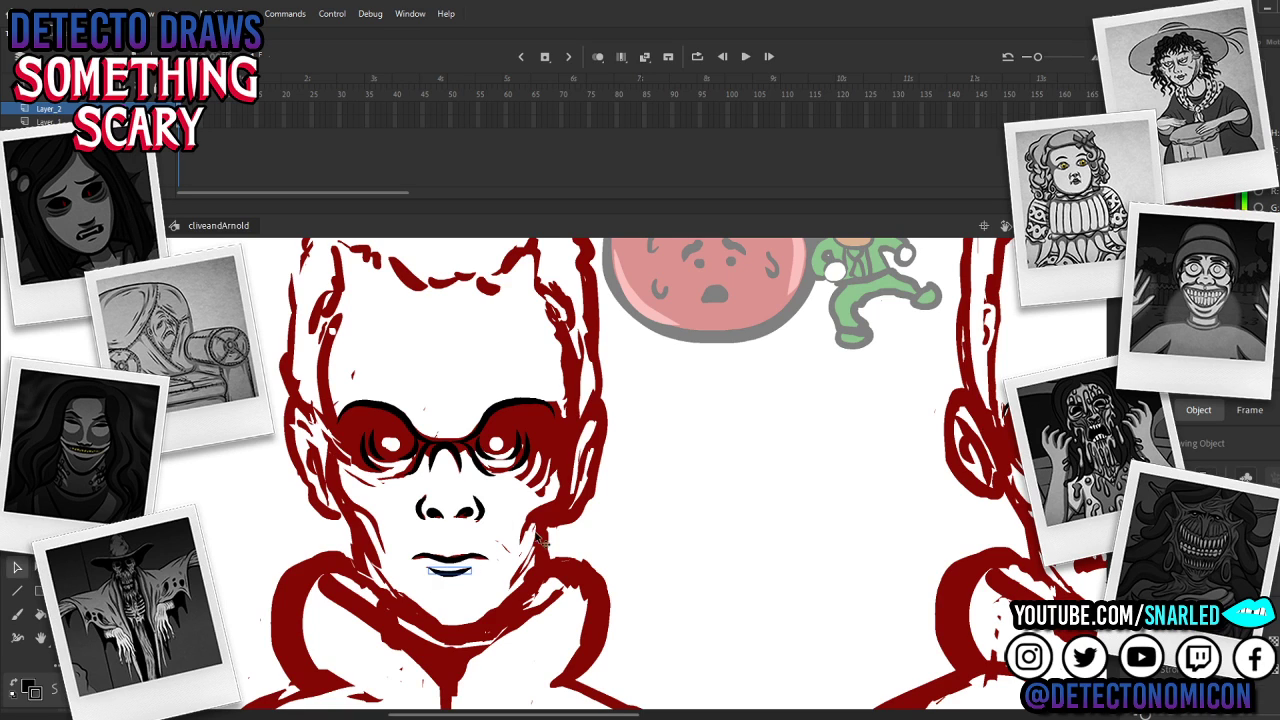
Step: Return to the main stage and scale the tomato down
click(627, 516)
drag(633, 518, 617, 545)
drag(692, 453, 661, 551)
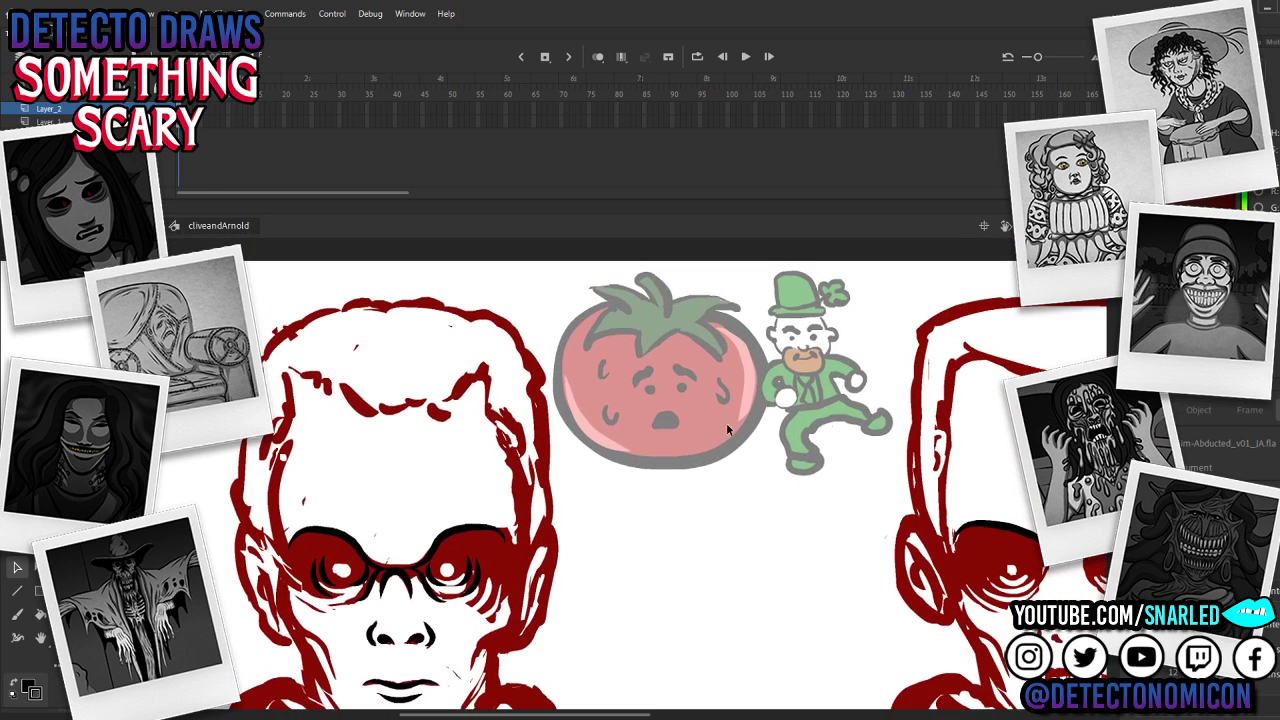
double_click(709, 414)
click(723, 455)
key(q)
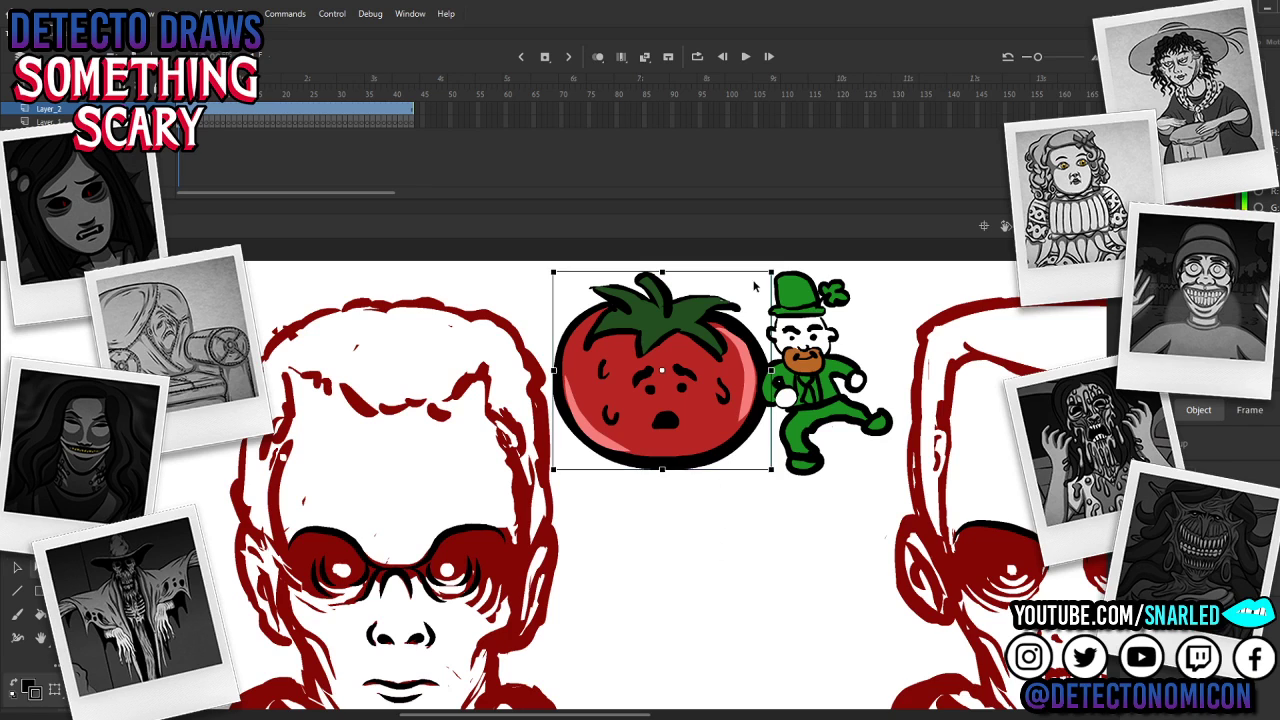
drag(768, 268, 726, 311)
Step: Enlarge the leprechaun so it stands taller than the tomato, and adjust both so they sit side by side
click(850, 349)
drag(895, 478, 917, 510)
drag(864, 424, 854, 424)
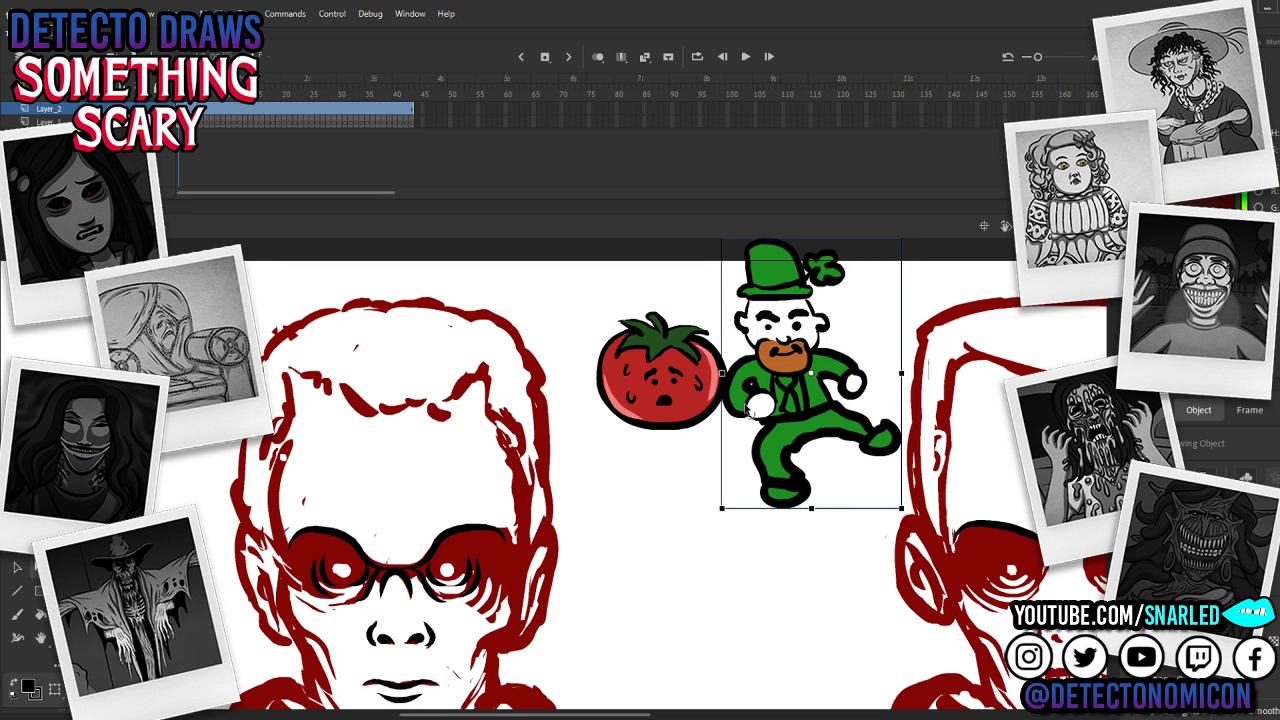
drag(688, 405, 685, 431)
drag(803, 406, 789, 406)
Step: Reopen the pair's symbol and reposition the two curved black creases at the outer side of the left face's right-hand eye
mouse_move(614, 557)
mouse_down()
mouse_move(631, 586)
mouse_move(649, 514)
mouse_move(657, 540)
mouse_move(655, 473)
mouse_up()
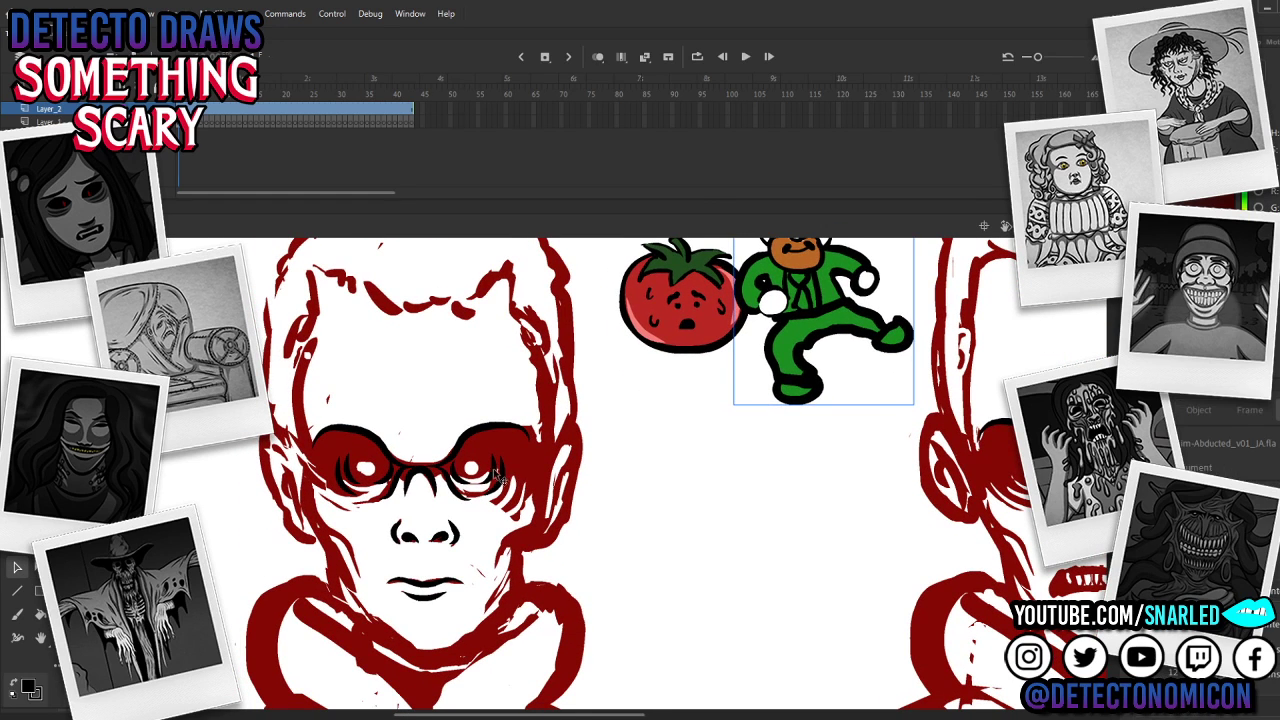
double_click(505, 478)
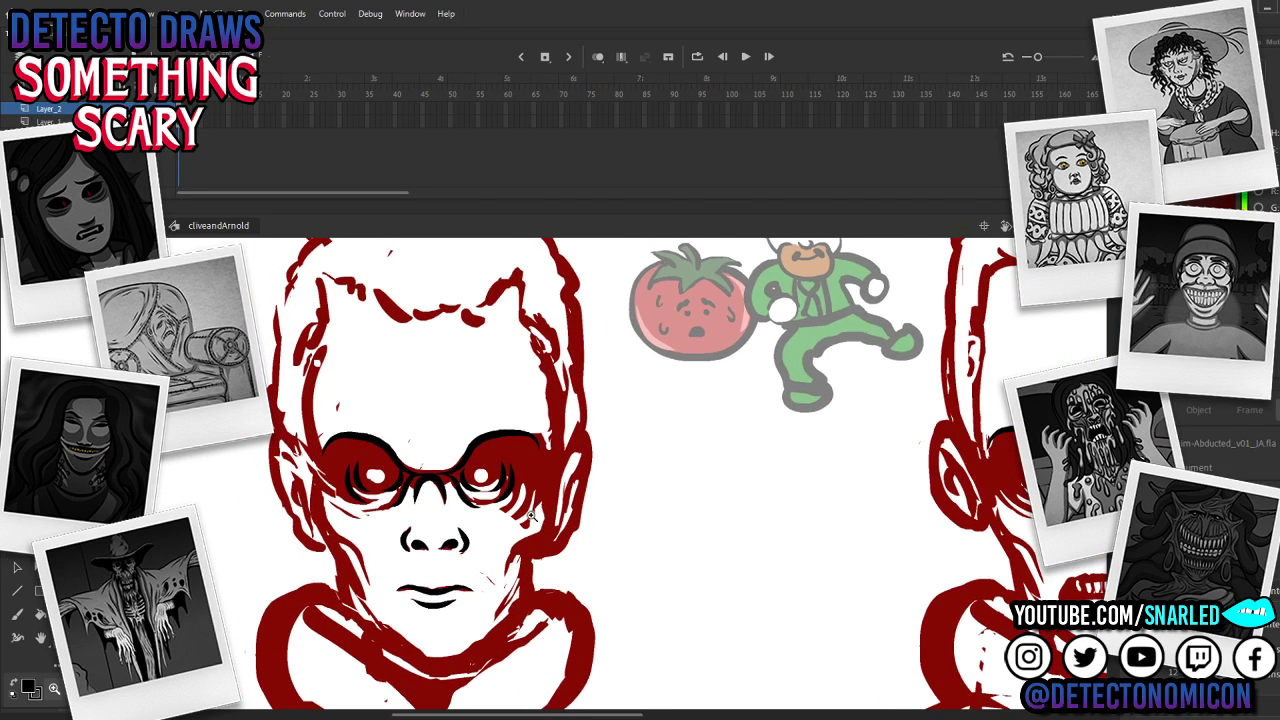
scroll(530, 512, up, 2)
shift+click(534, 425)
drag(535, 424, 542, 430)
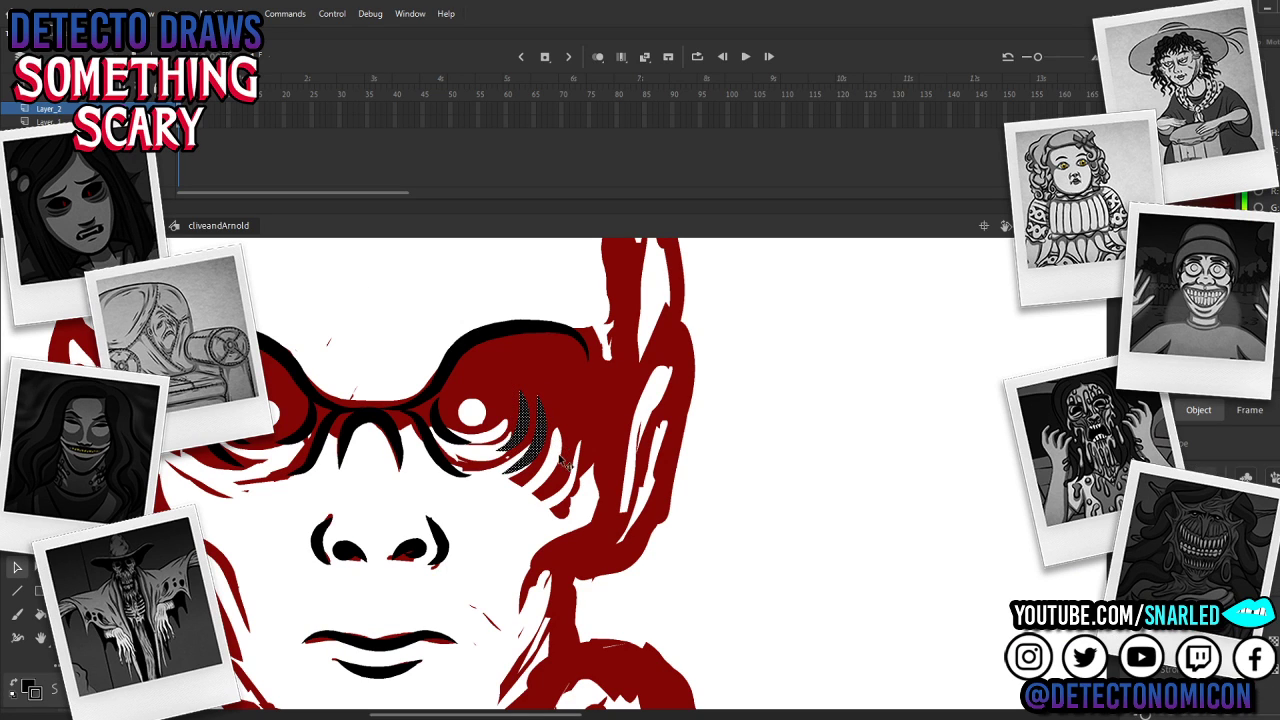
key(q)
key(alt+v)
drag(522, 427, 523, 416)
scroll(560, 500, down, 2)
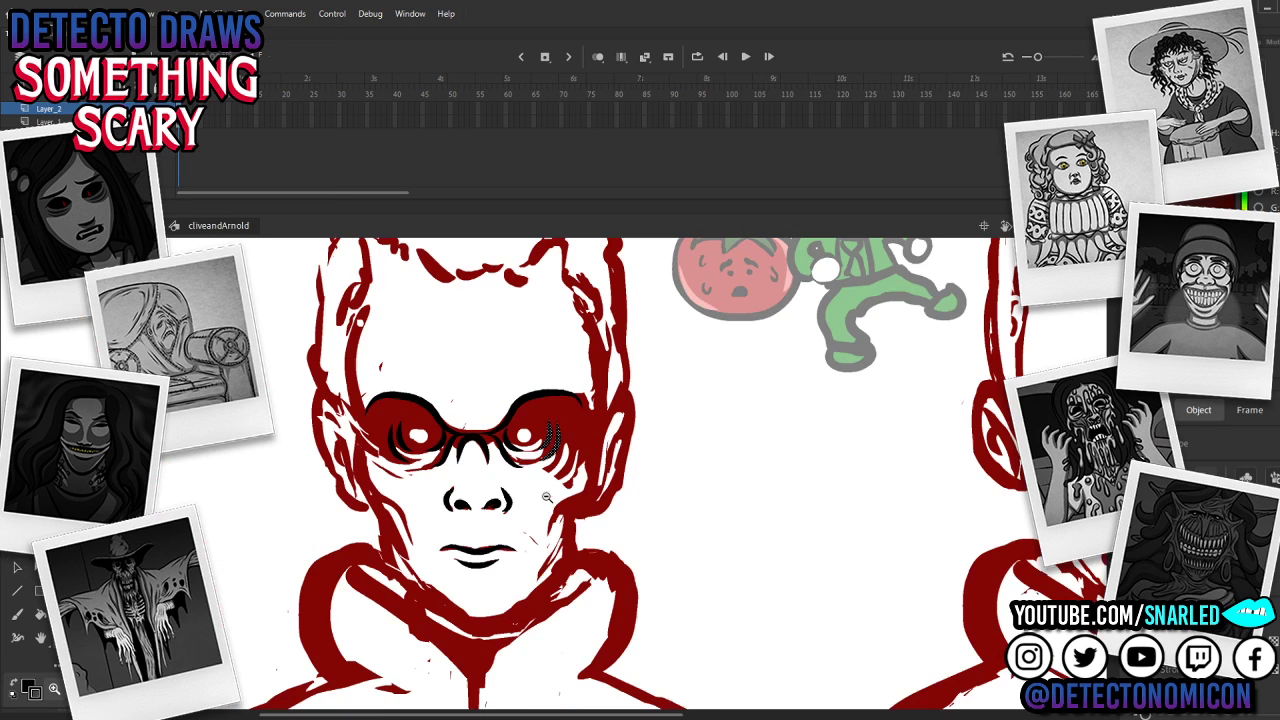
click(556, 522)
Step: Select the white pupils of both eyes on the left face, and clear the selection
key(v)
click(525, 438)
shift+click(419, 438)
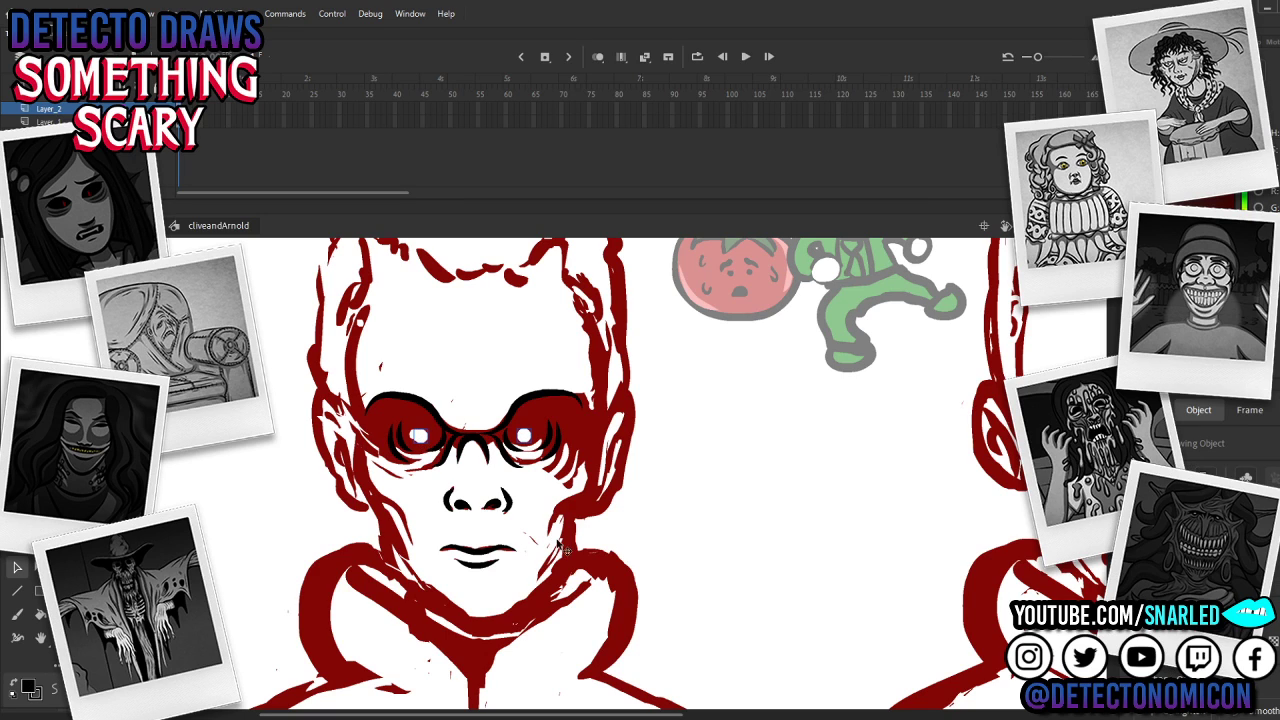
click(553, 480)
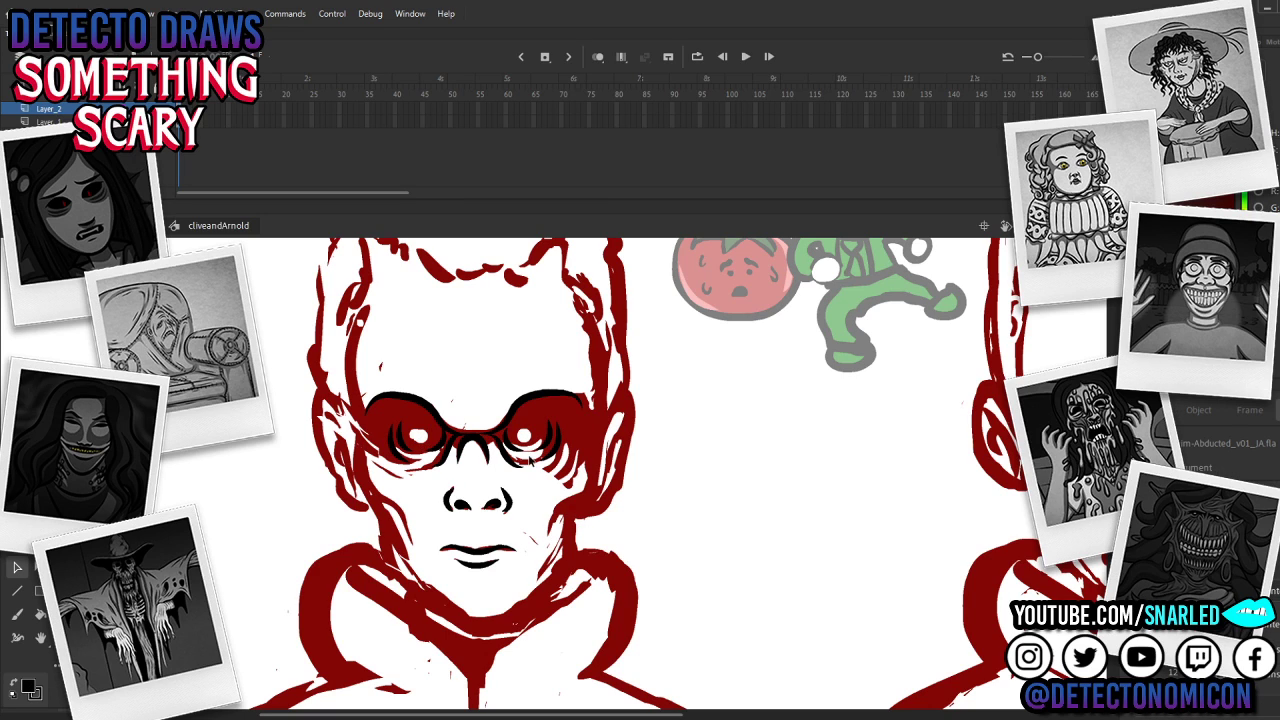
Step: Brush black creases at the outer sides of the left face's eyes, and ink both cheek contours from temple to jaw
key(b)
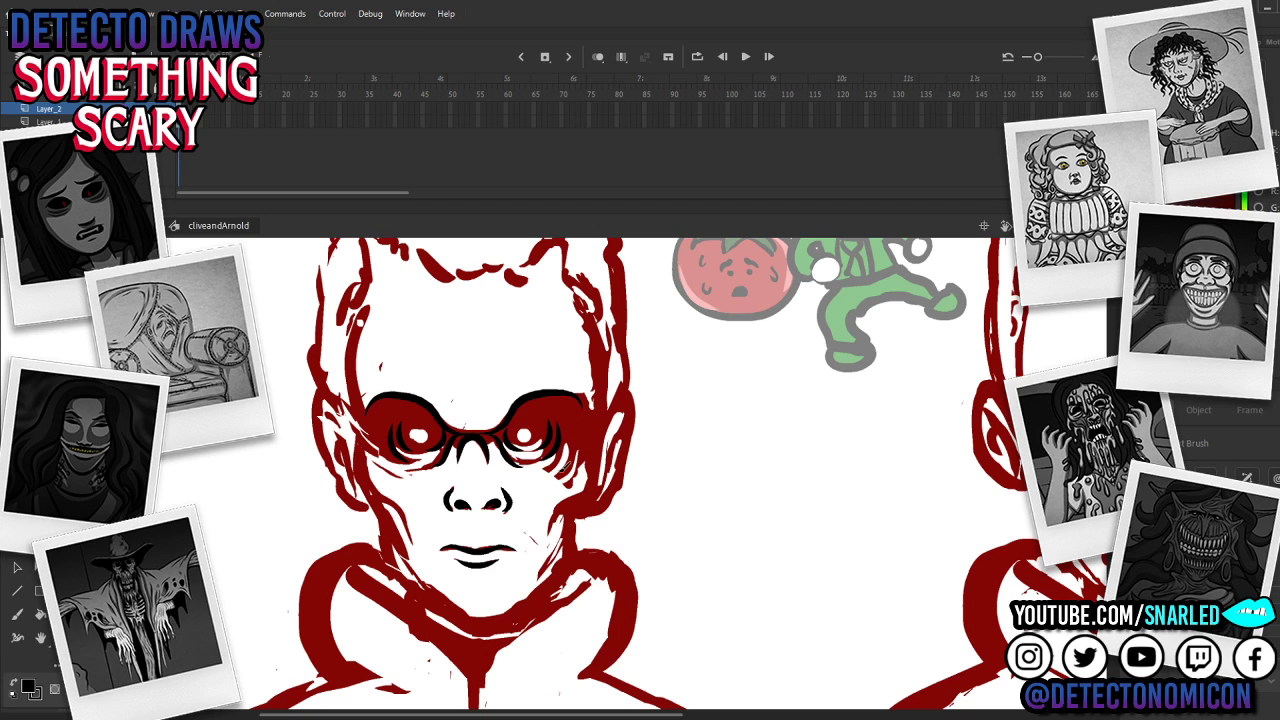
drag(556, 473, 574, 419)
key(ctrl+z)
drag(557, 479, 569, 422)
drag(396, 470, 374, 418)
drag(418, 544, 362, 448)
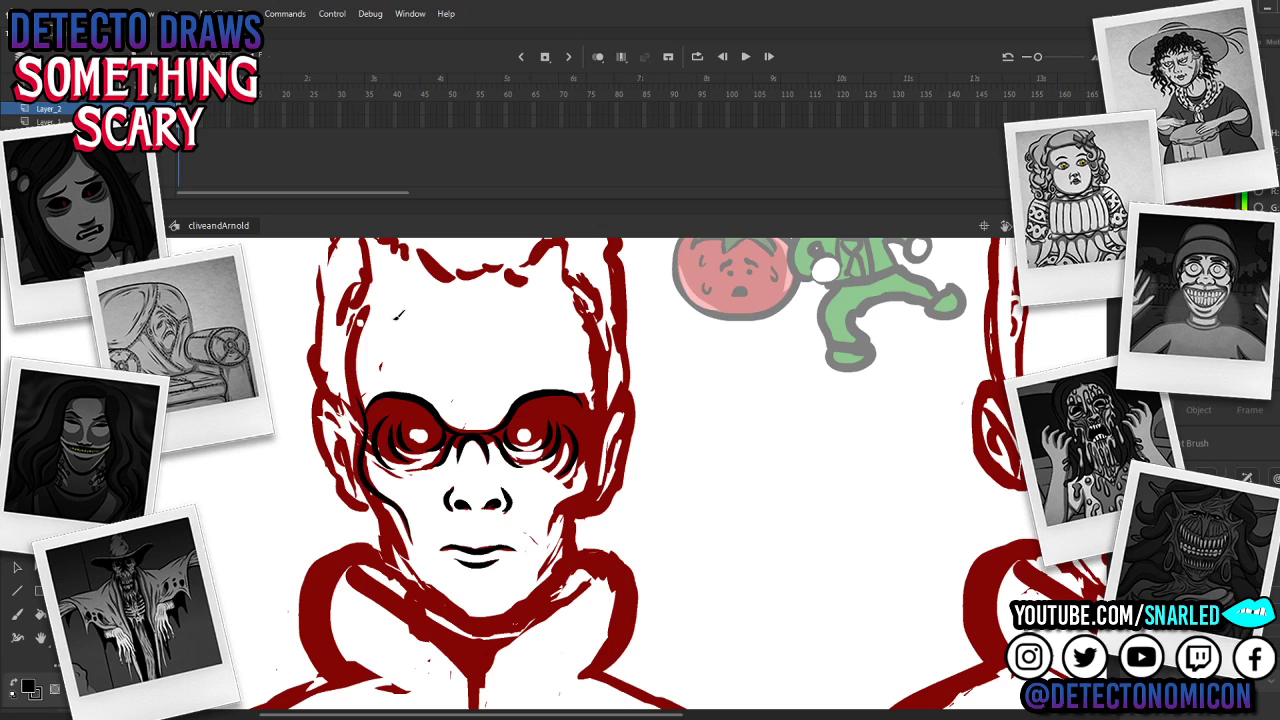
mouse_move(550, 540)
mouse_down()
mouse_move(590, 489)
mouse_move(594, 385)
mouse_up()
key(v)
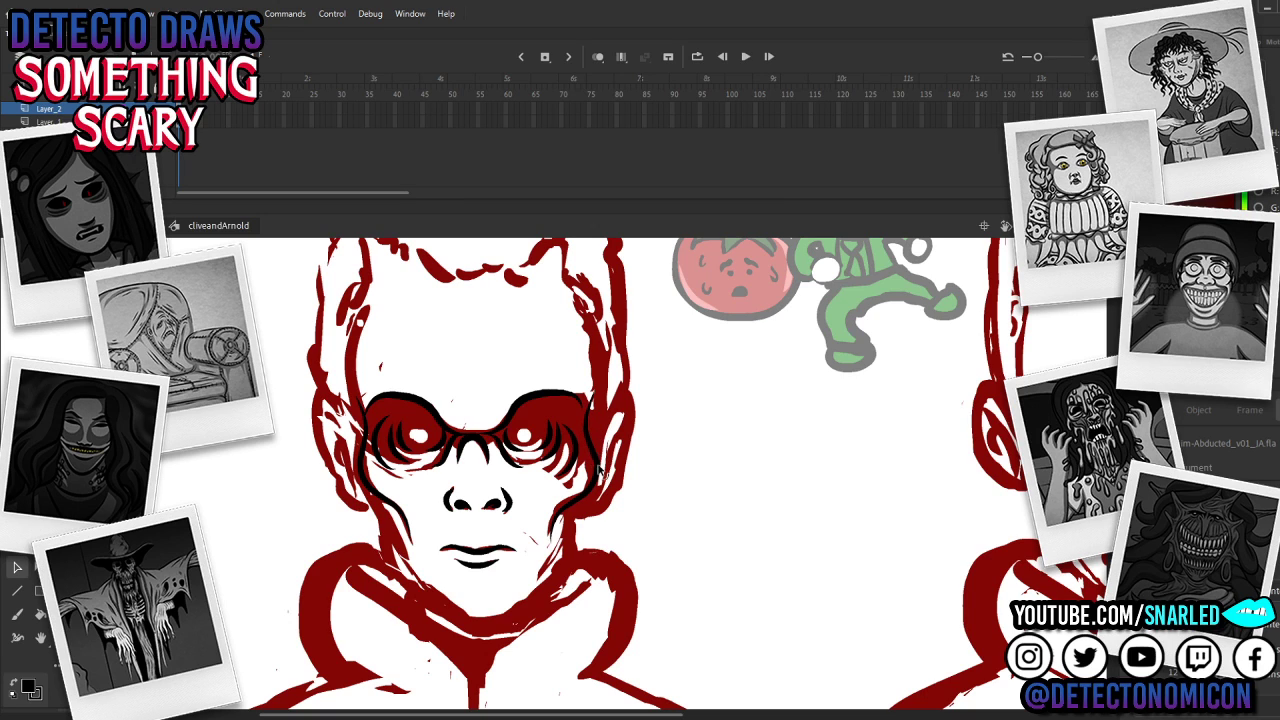
Step: Adjust the shape of the black cheek contour beside the left face's right-hand eye, undoing the last tweak
drag(636, 563, 612, 518)
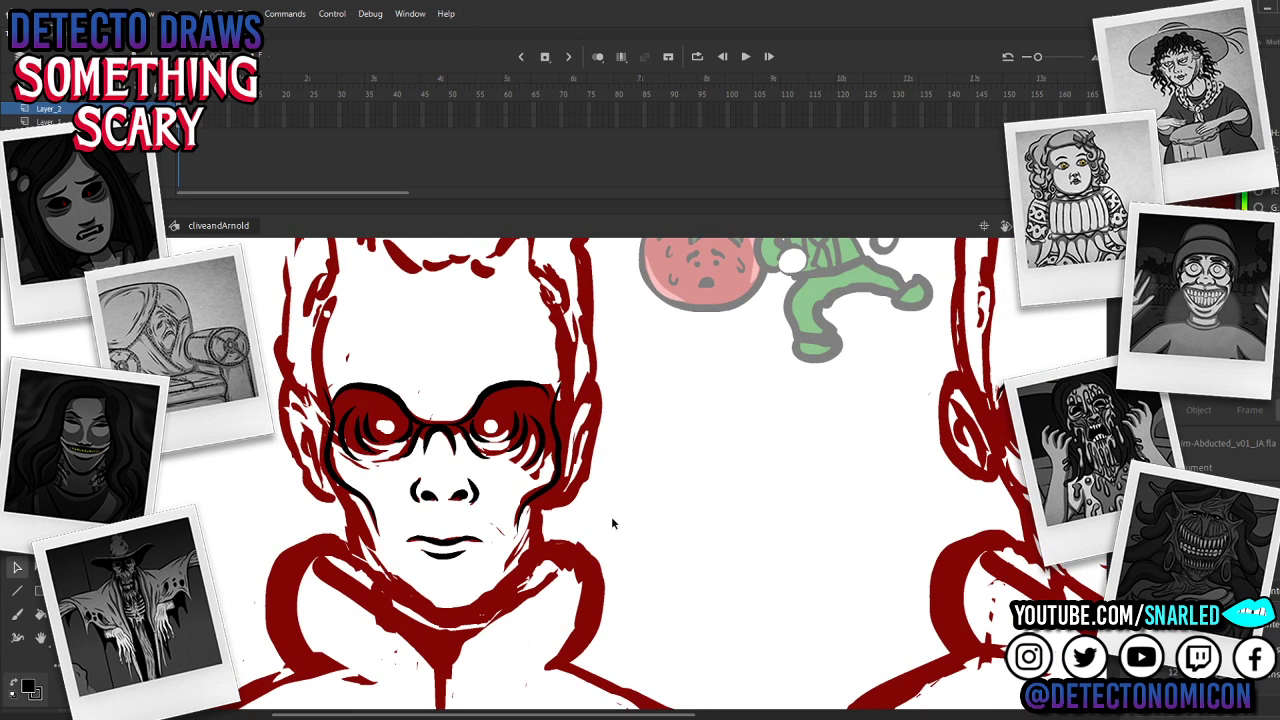
click(558, 478)
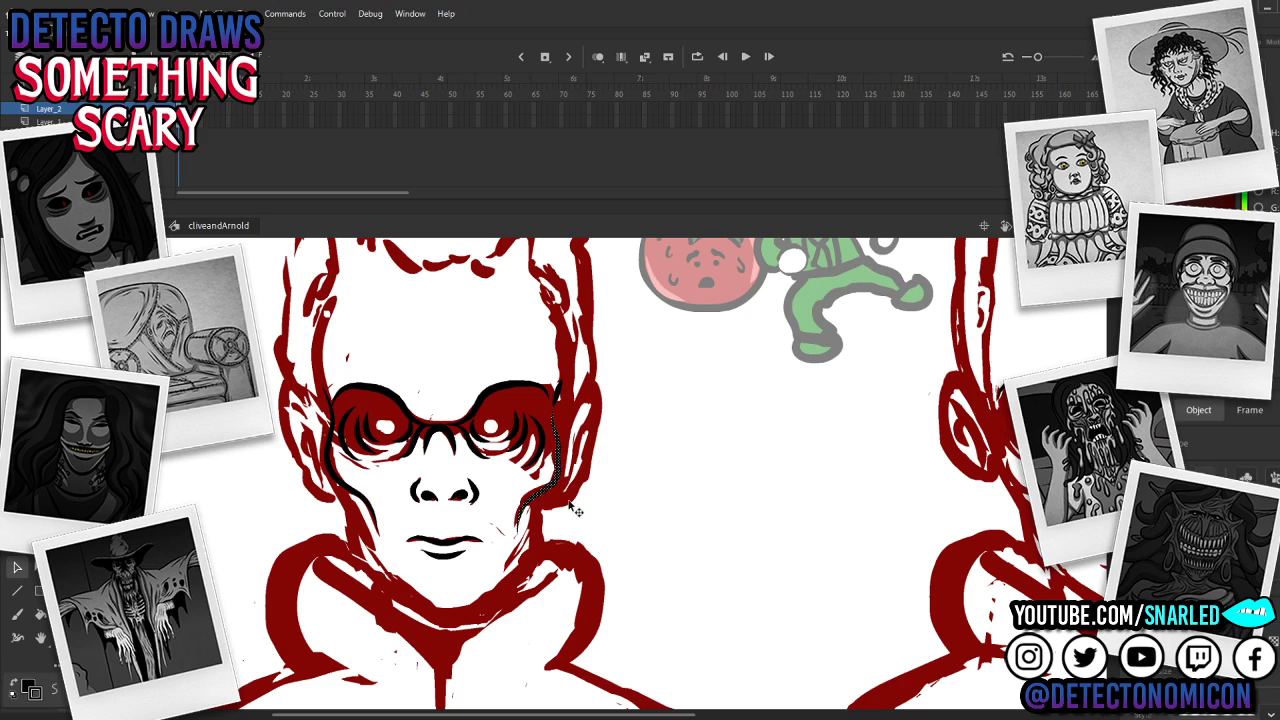
click(566, 422)
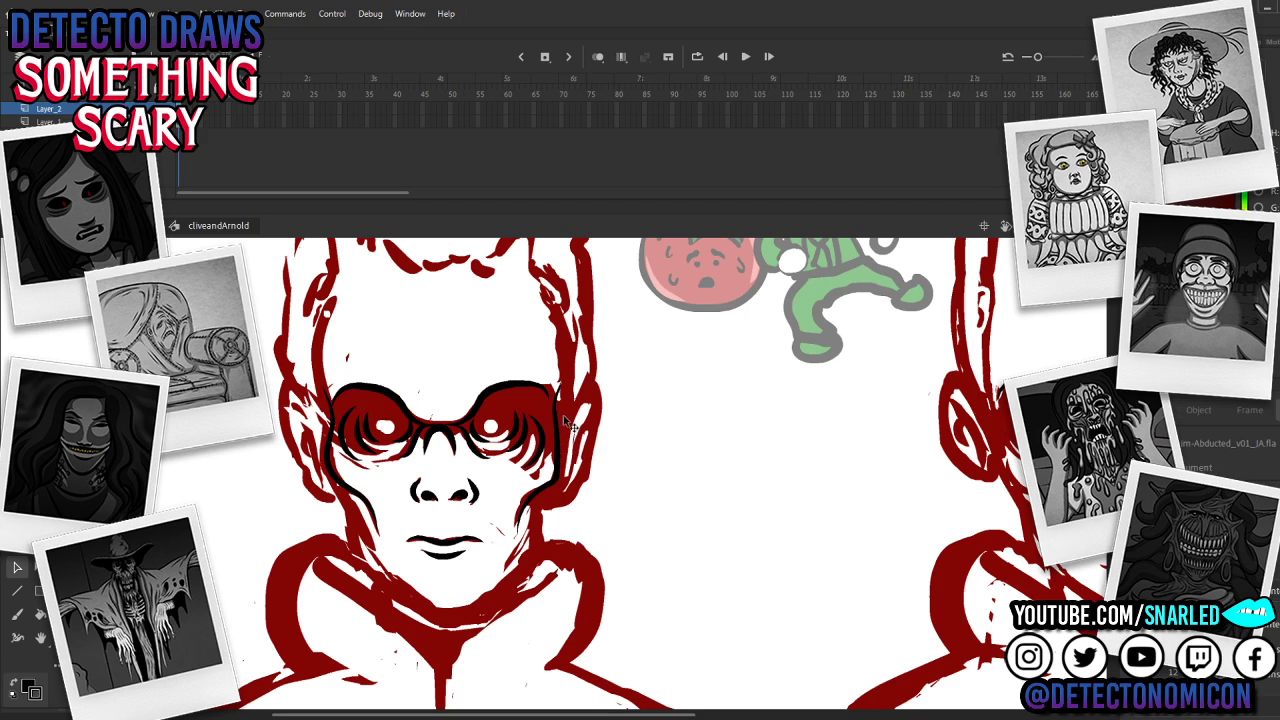
drag(559, 463, 560, 456)
key(ctrl+z)
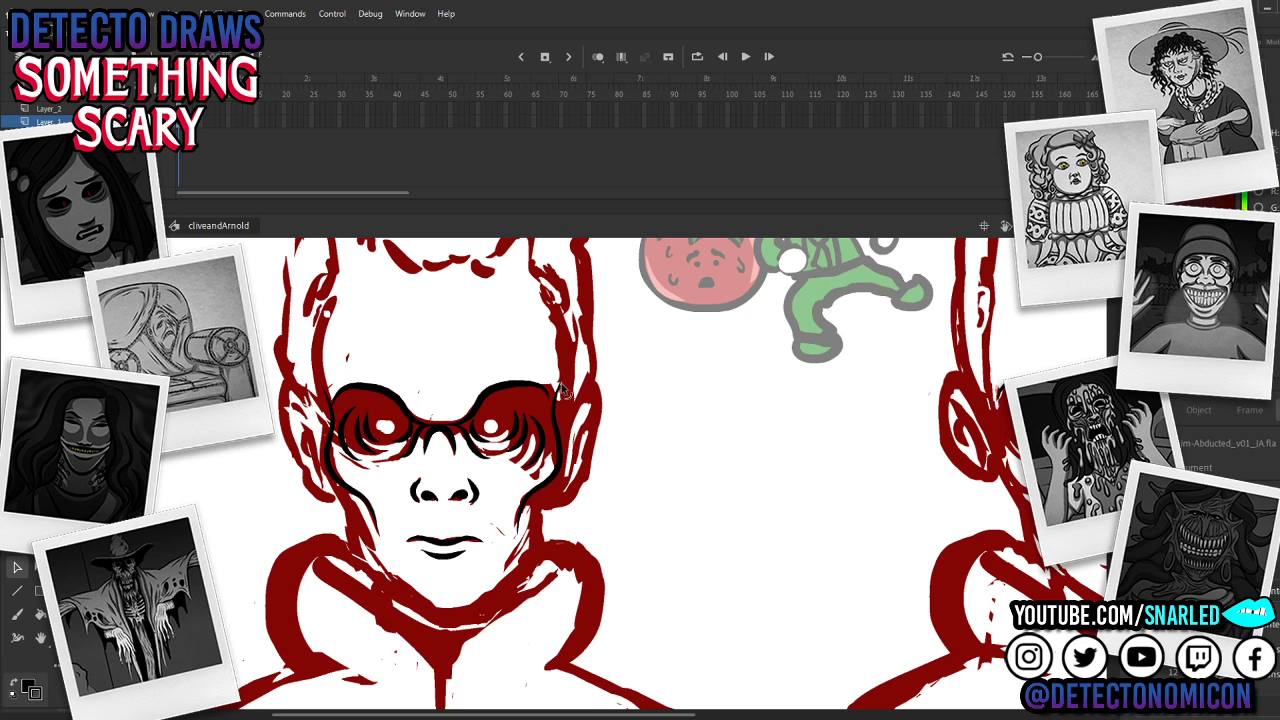
drag(619, 461, 599, 485)
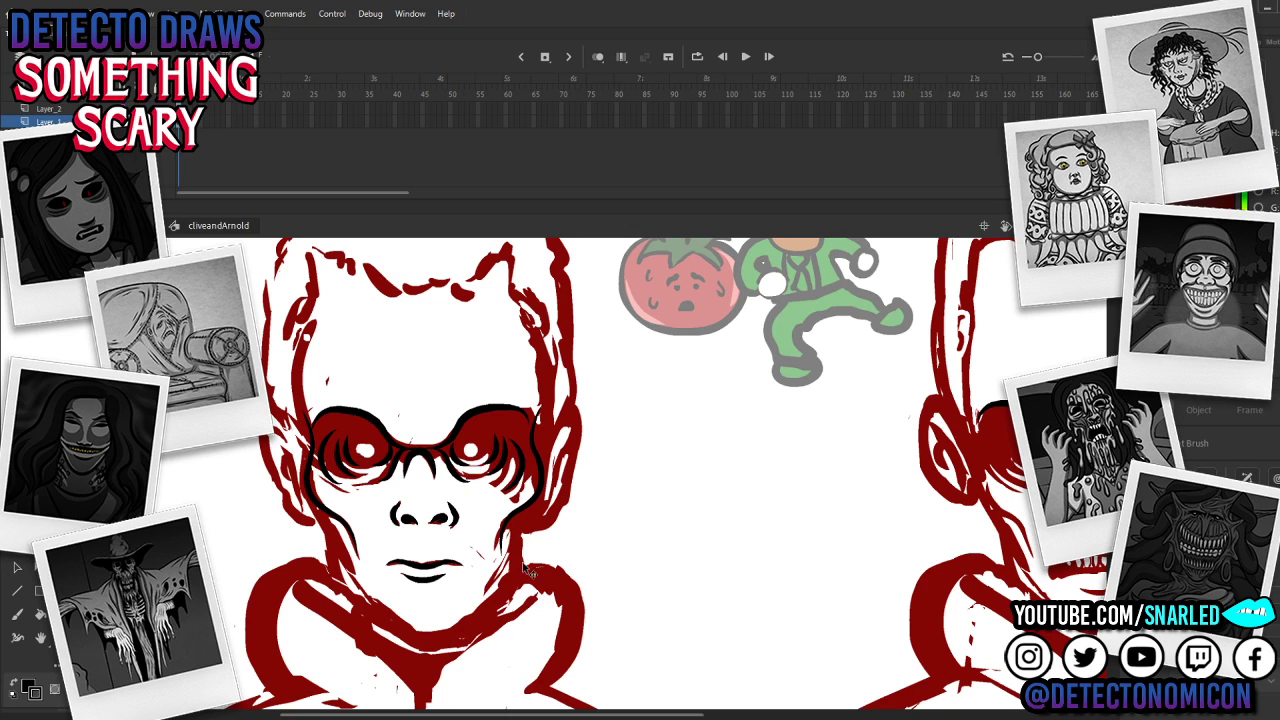
Step: Select the left face's two cheek contours one after the other and group each separately
key(v)
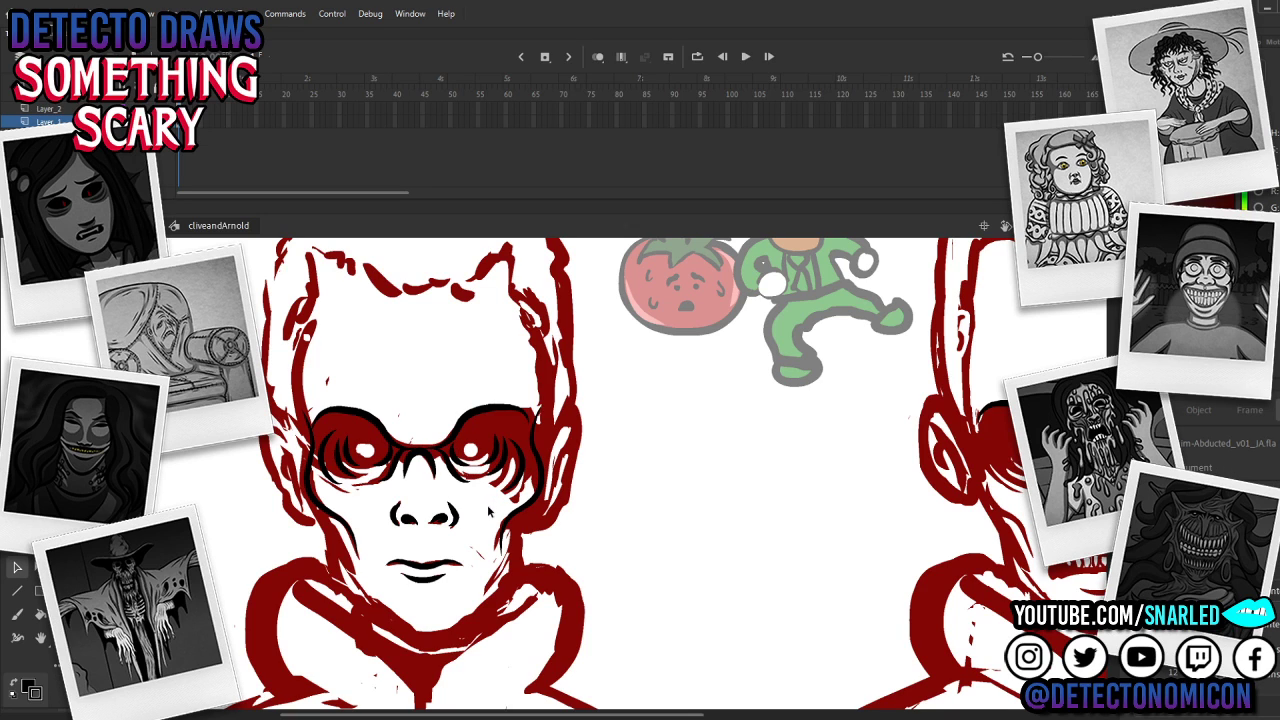
key(ctrl+a)
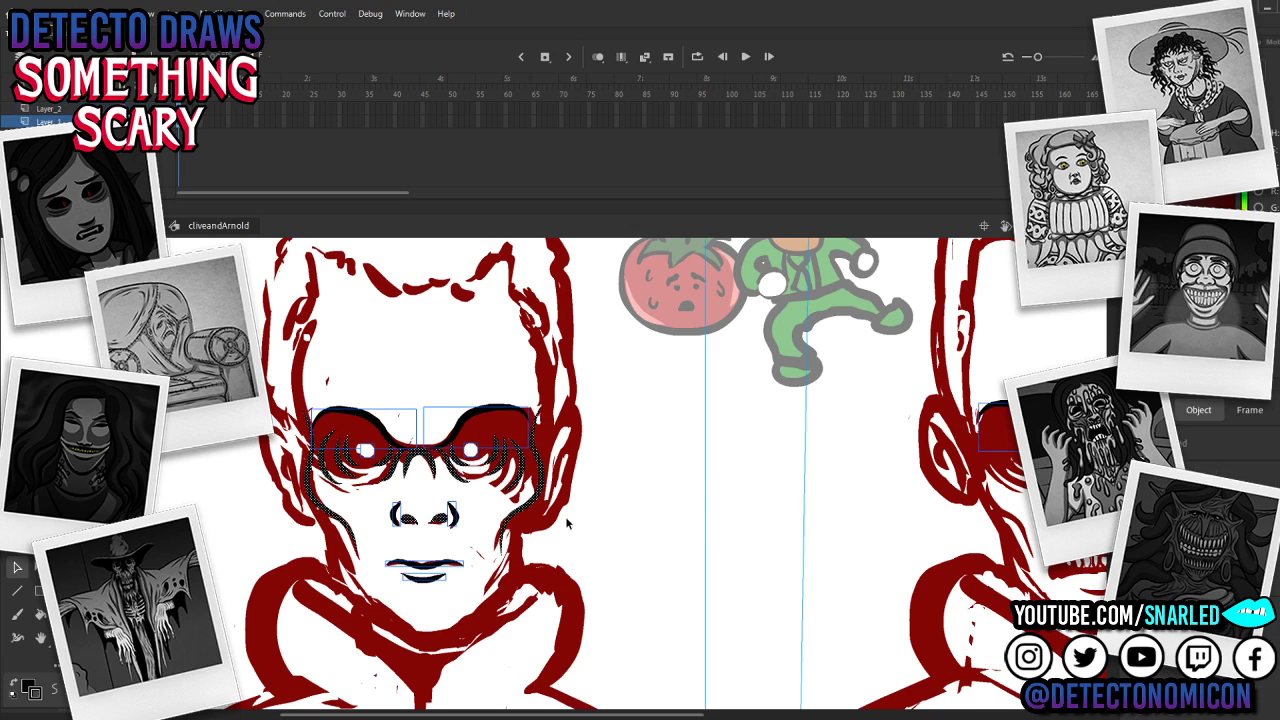
click(340, 520)
click(338, 522)
click(363, 526)
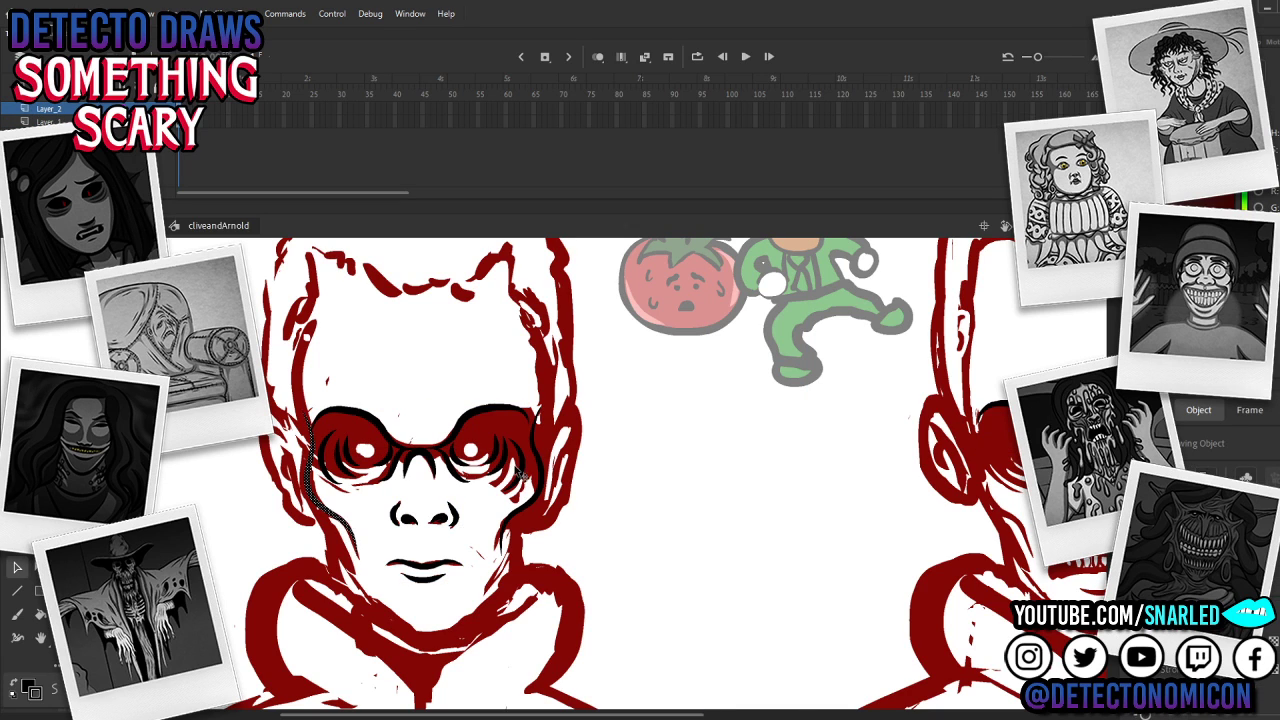
click(540, 487)
click(545, 490)
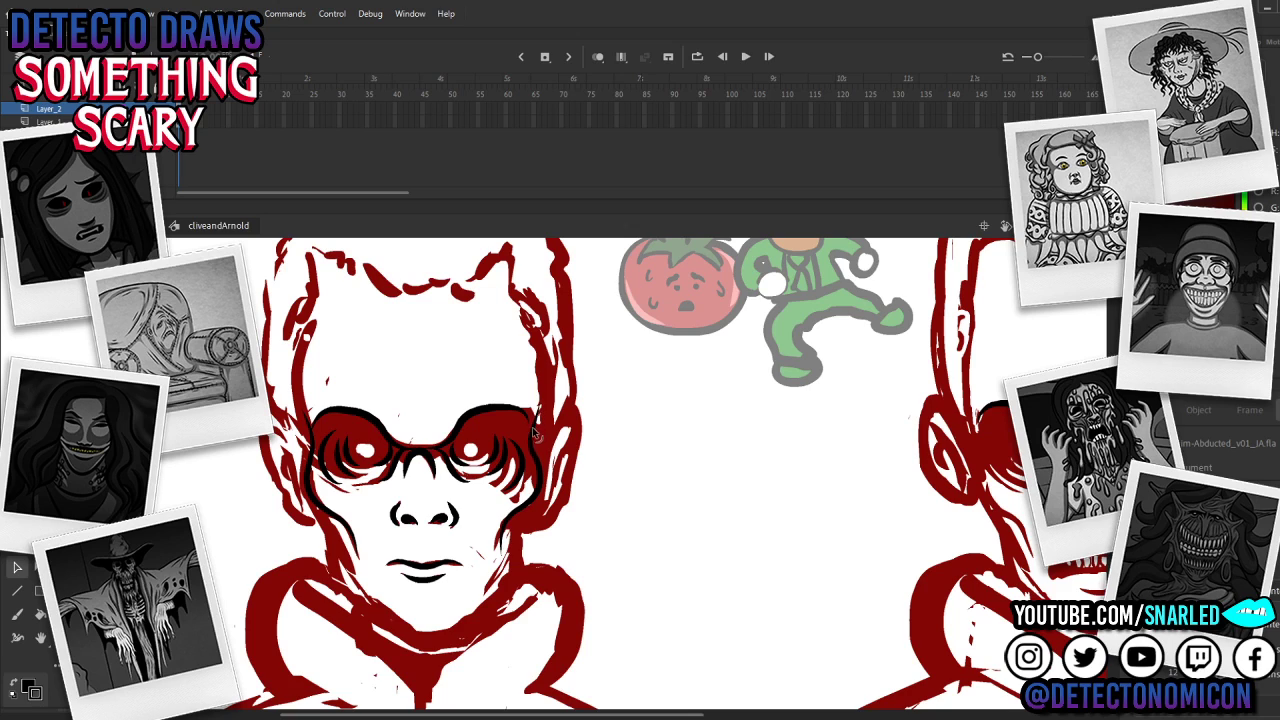
Step: Ink the left face's jawline in black from cheek to cheek around the chin, and touch up its ends
key(y)
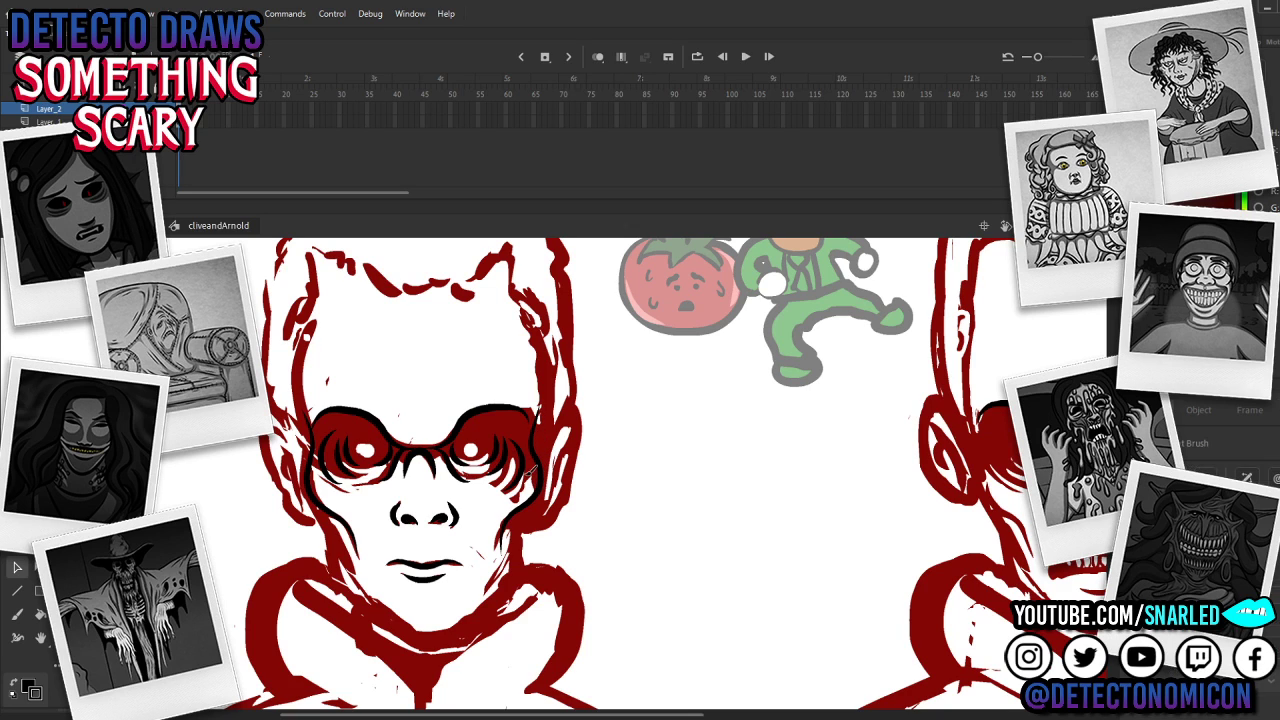
mouse_move(335, 528)
mouse_down()
mouse_move(347, 571)
mouse_move(440, 634)
mouse_move(470, 627)
mouse_move(520, 577)
mouse_move(526, 507)
mouse_up()
key(v)
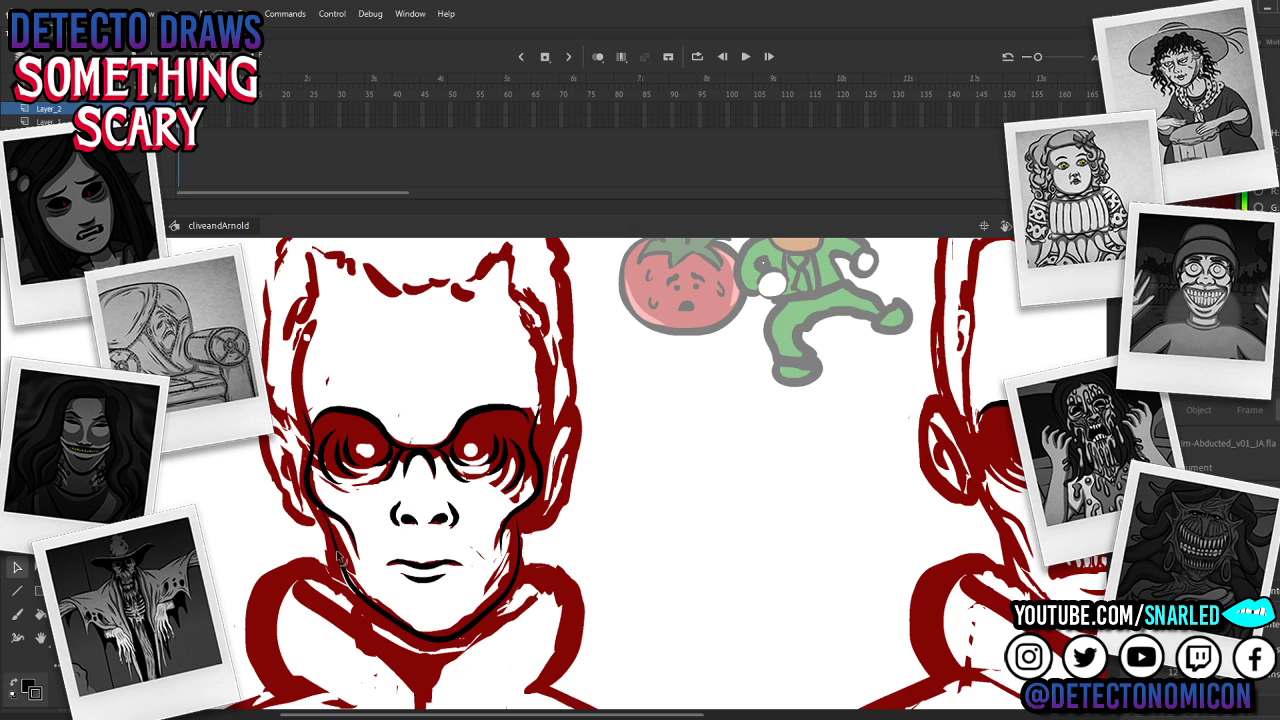
drag(346, 562, 340, 567)
key(ctrl+z)
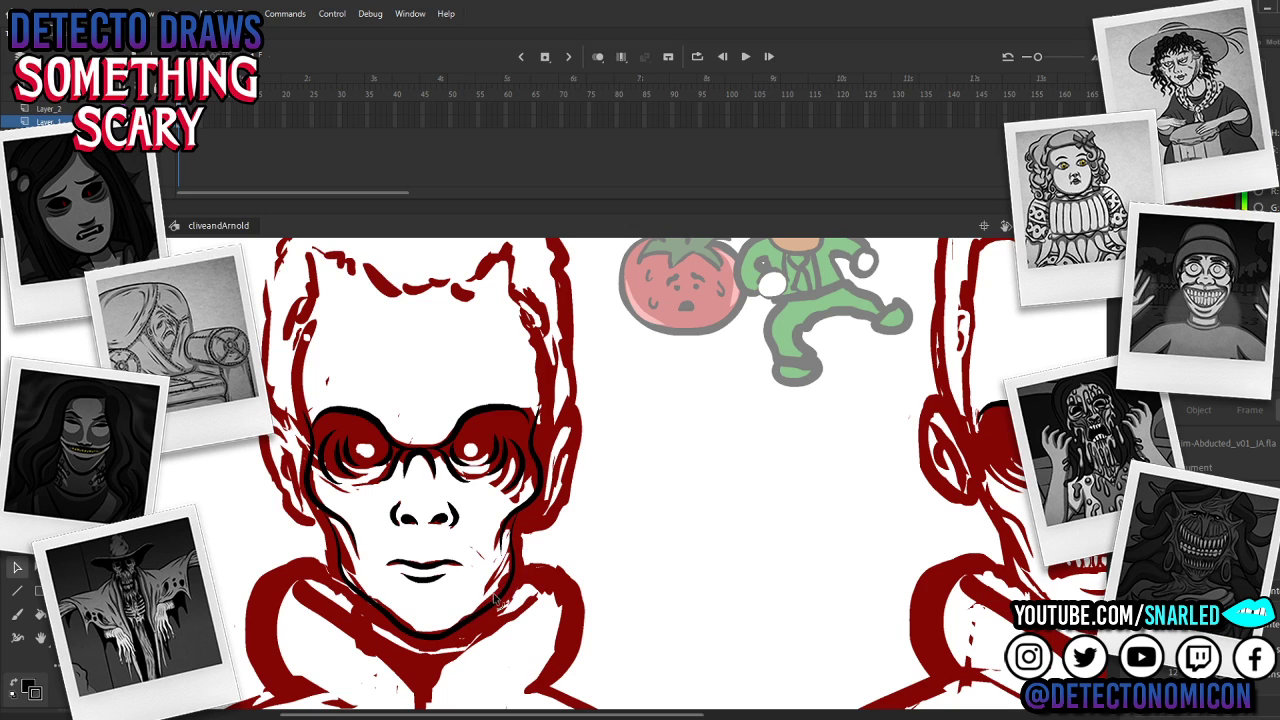
key(y)
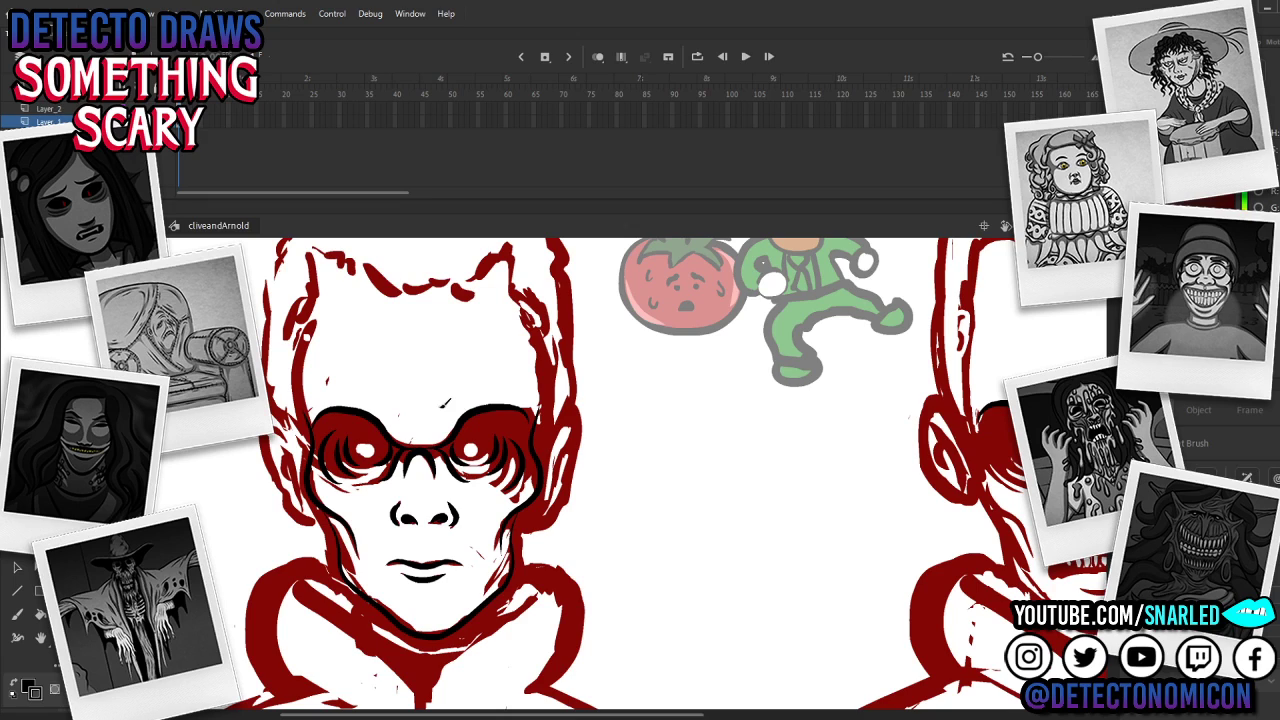
key(v)
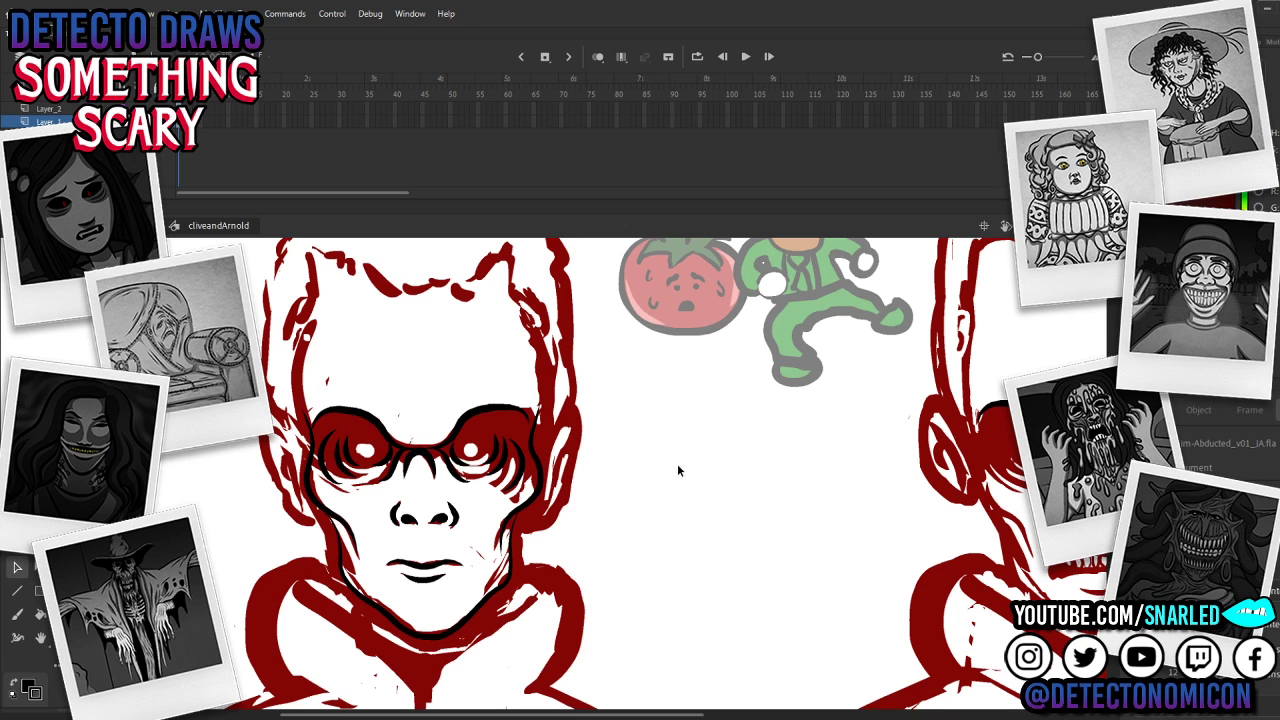
Step: Return to the main stage, scale the tomato down, and move it with the leprechaun lower into the gap between the two figures
drag(677, 431, 643, 490)
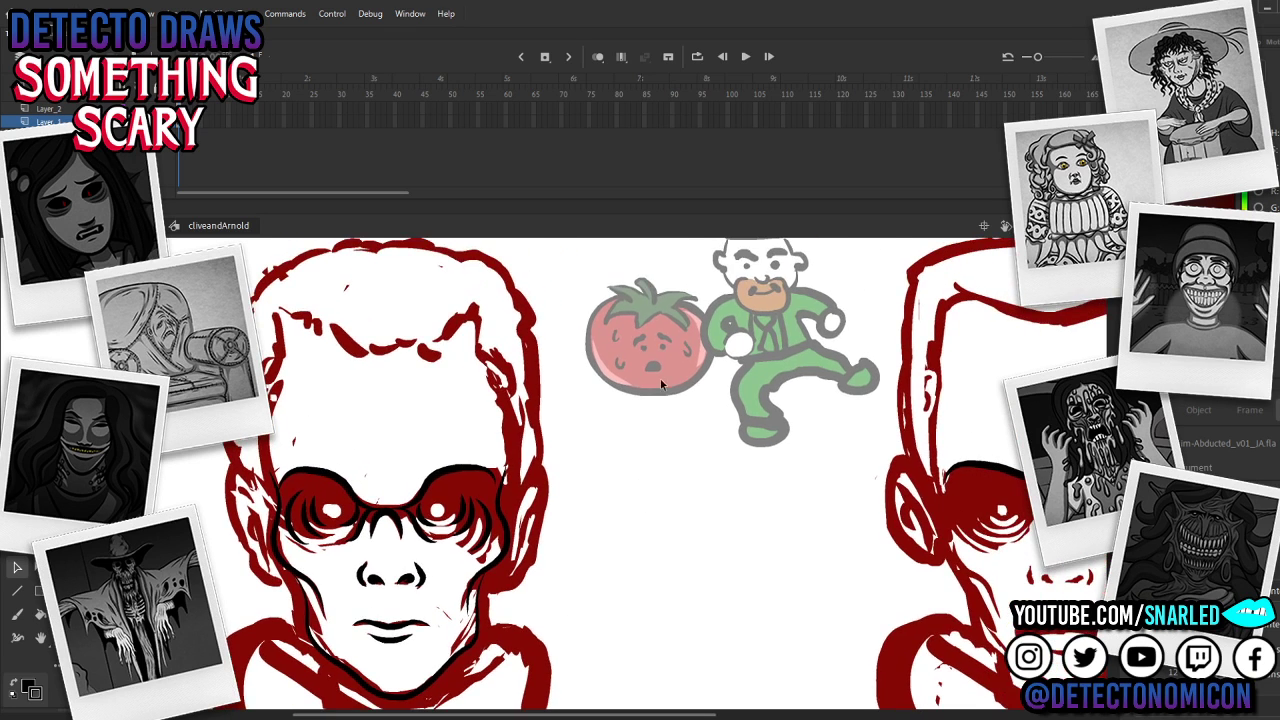
double_click(661, 374)
double_click(660, 373)
double_click(730, 378)
key(q)
drag(714, 282, 694, 296)
drag(606, 571, 589, 570)
key(v)
drag(611, 426, 755, 440)
drag(663, 575, 690, 436)
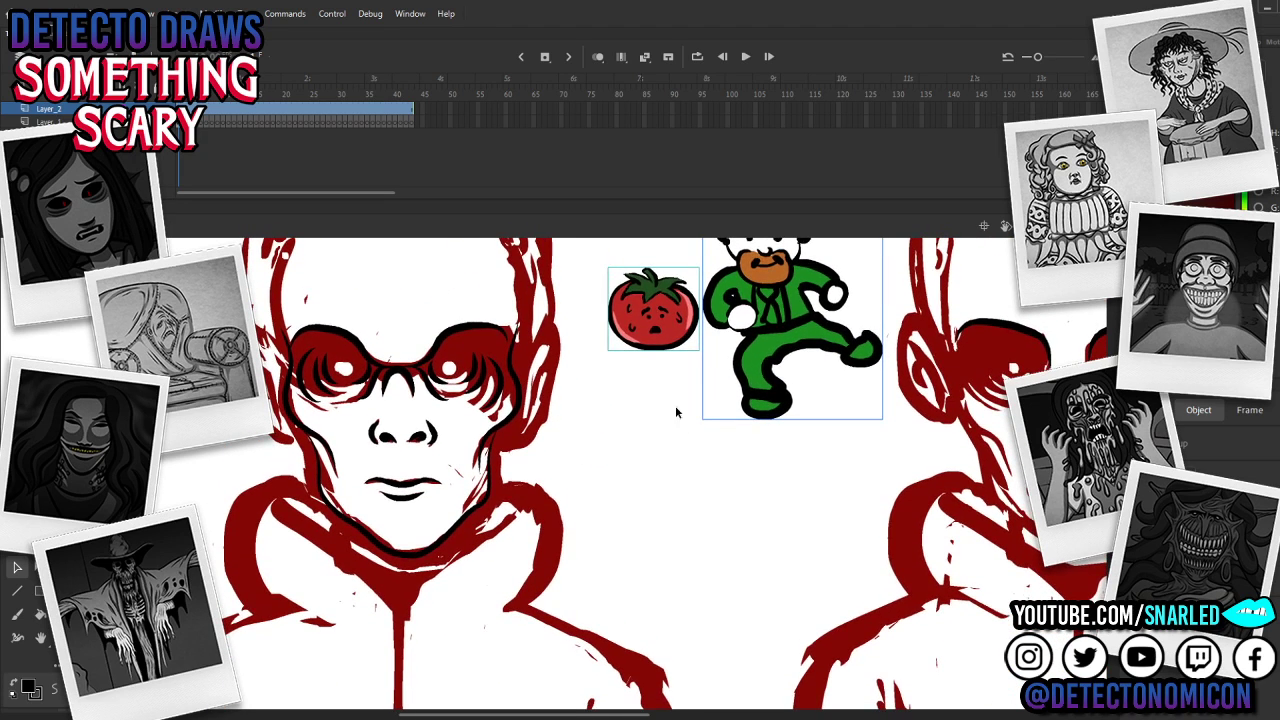
drag(778, 342, 766, 493)
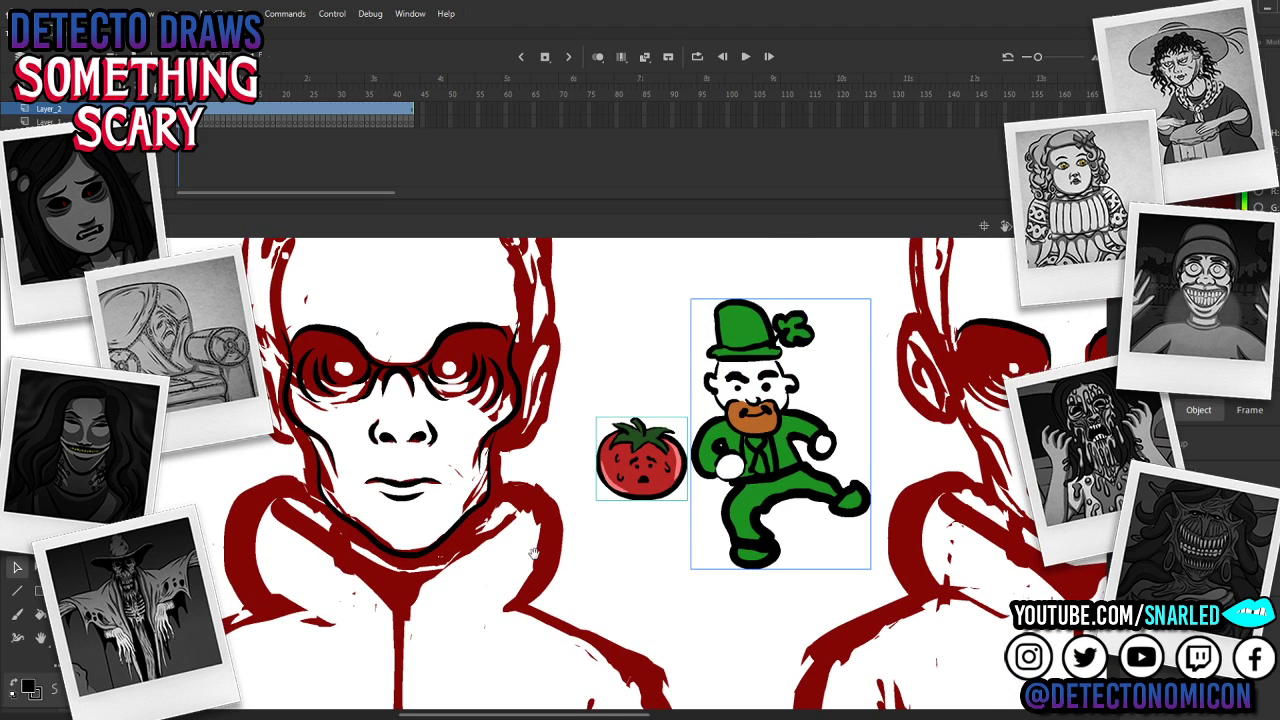
drag(518, 542, 511, 557)
click(447, 450)
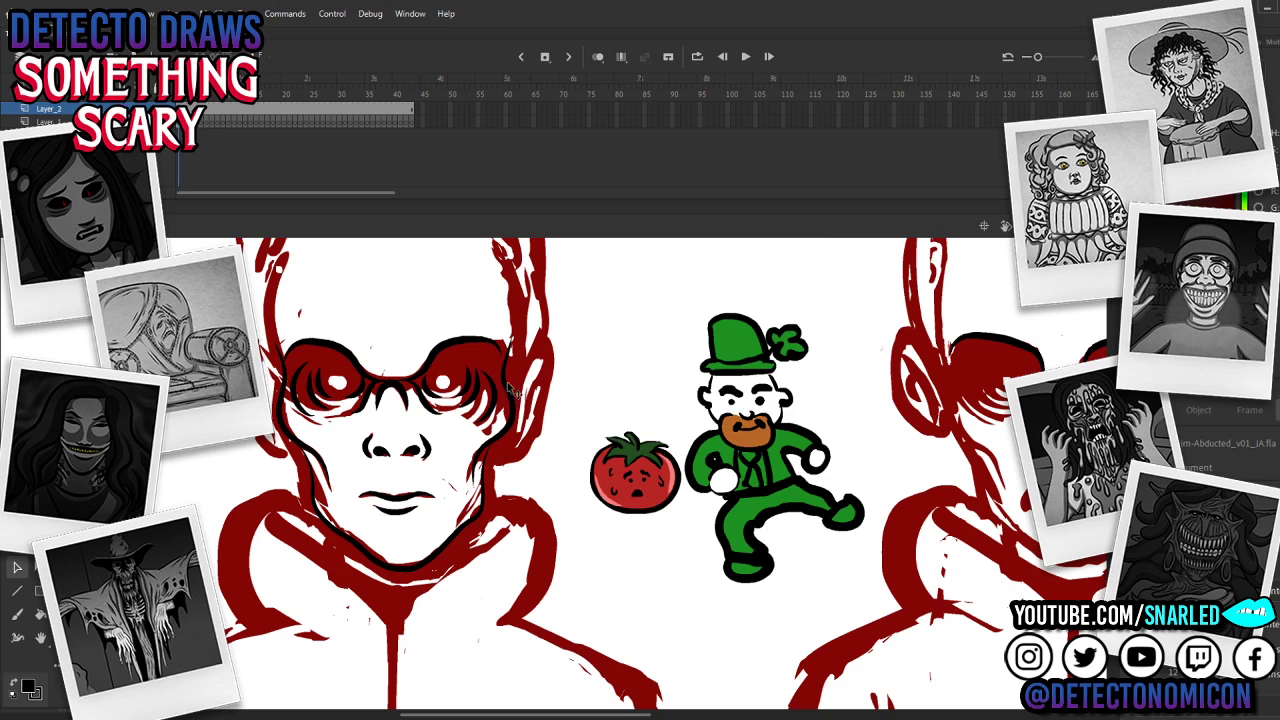
Step: Reopen the pair's symbol, group all black linework on Layer_2, and open that group for editing
double_click(513, 342)
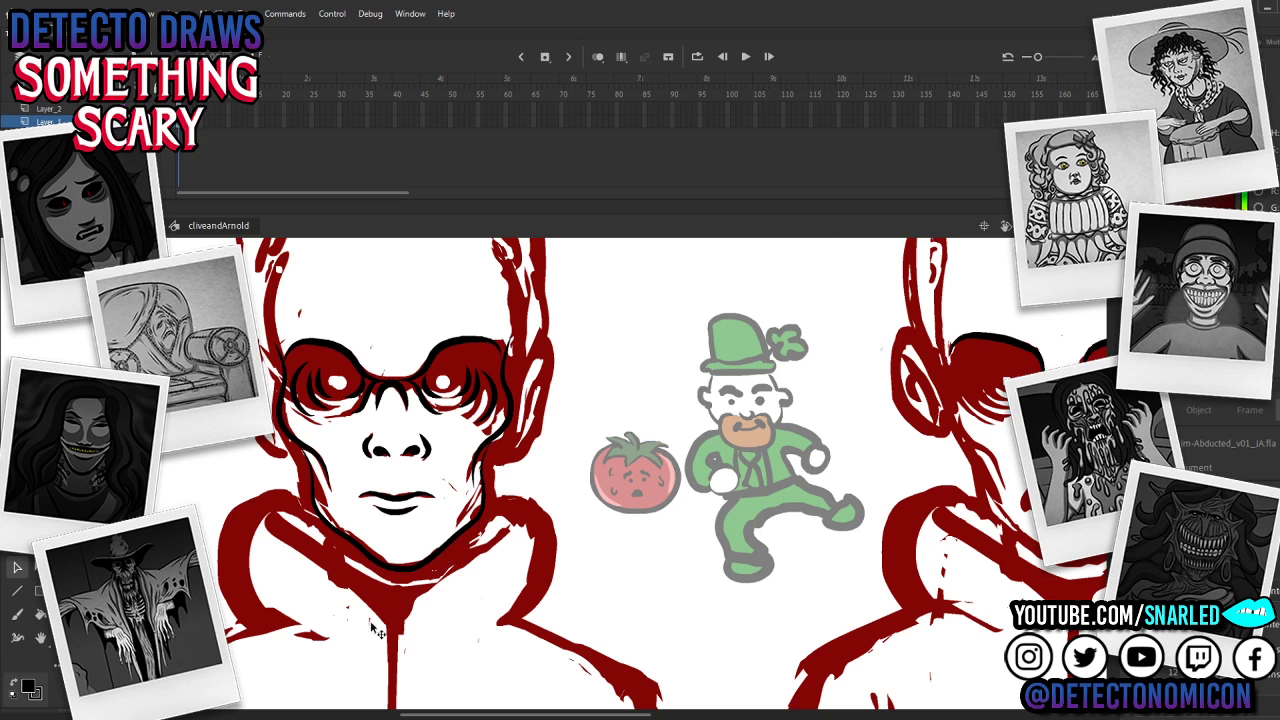
scroll(497, 414, up, 5)
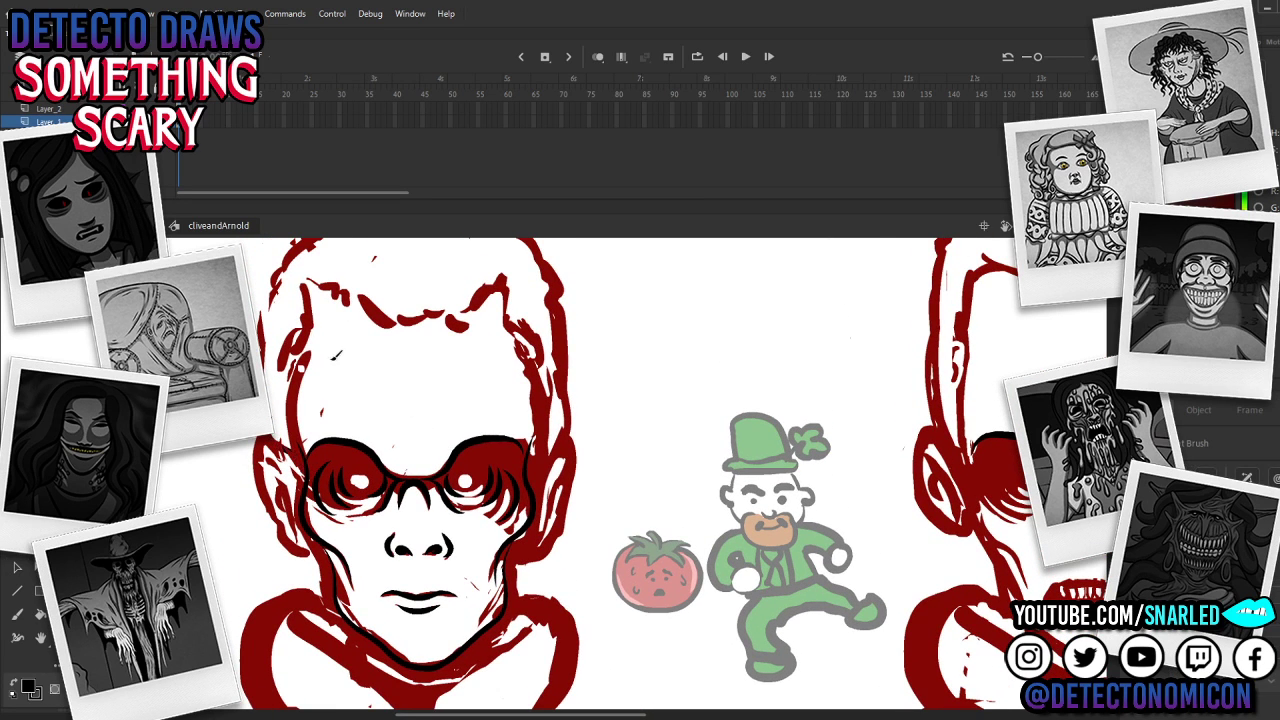
click(180, 109)
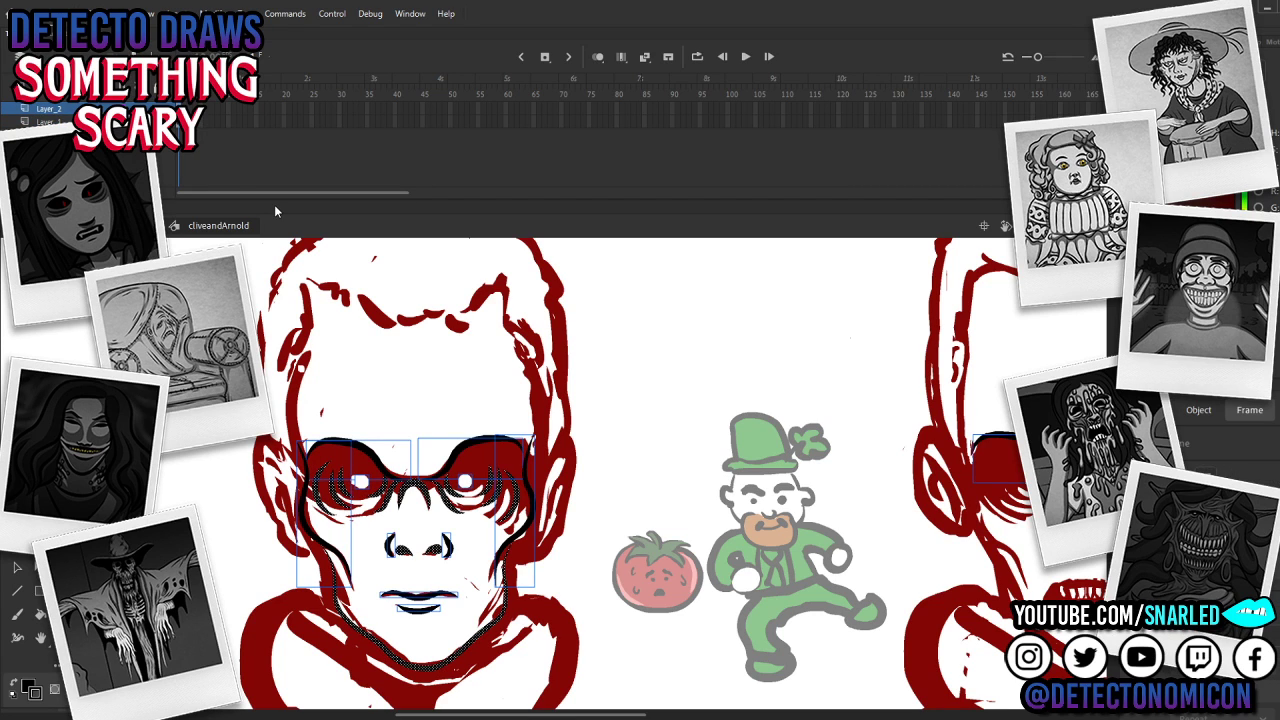
key(ctrl+g)
drag(889, 542, 824, 497)
double_click(395, 415)
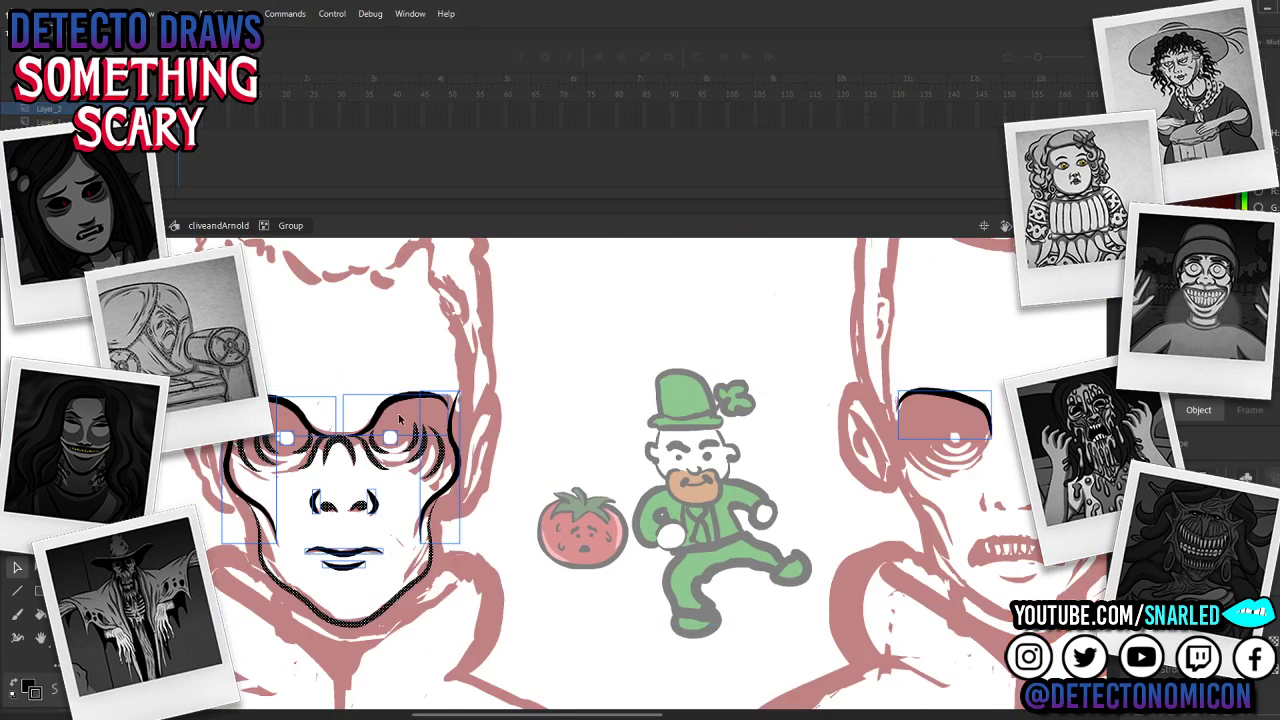
drag(555, 492, 621, 484)
click(501, 550)
drag(541, 557, 581, 527)
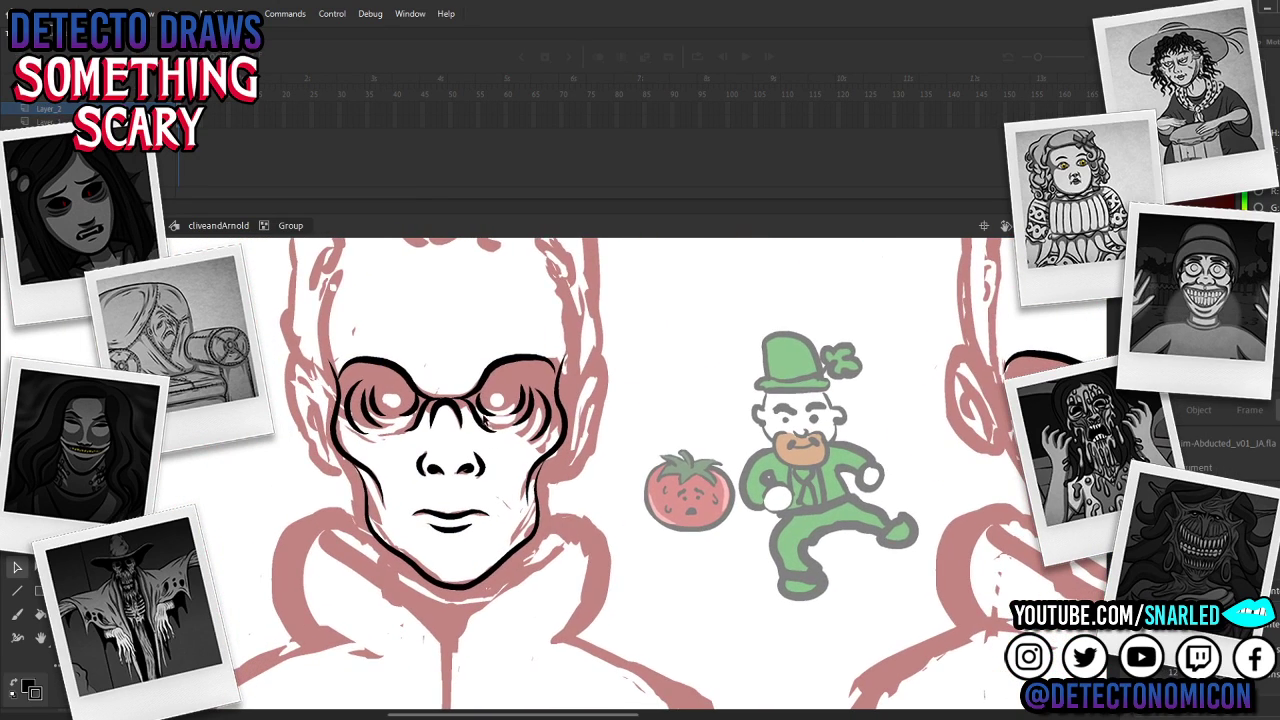
Step: Ink the outer edge of the left figure's hair in black from the left-hand temple up the side of the head, undoing stray strokes
key(y)
mouse_move(351, 461)
mouse_down()
mouse_move(328, 470)
mouse_move(284, 362)
mouse_move(318, 358)
mouse_move(339, 396)
mouse_up()
key(ctrl+z)
mouse_move(327, 366)
mouse_down()
mouse_move(298, 343)
mouse_move(292, 309)
mouse_up()
drag(410, 365, 442, 472)
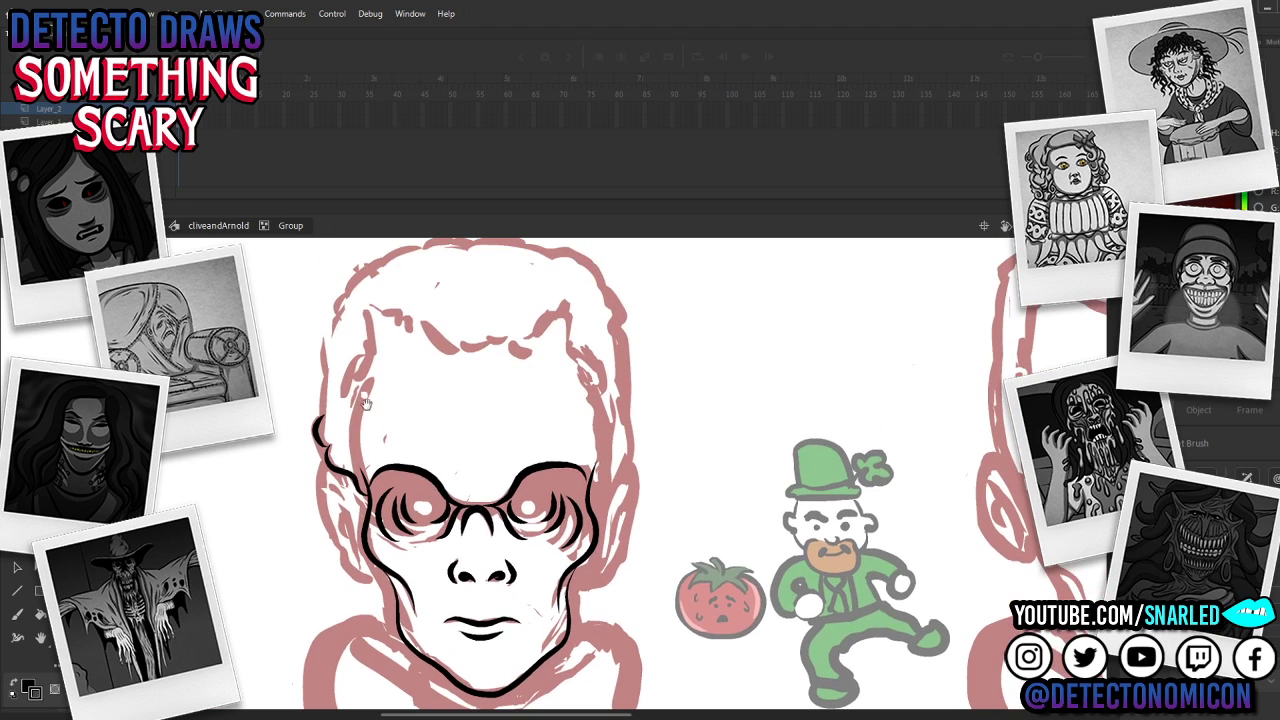
mouse_move(330, 414)
mouse_down()
mouse_move(319, 351)
mouse_move(354, 296)
mouse_move(331, 330)
mouse_move(349, 294)
mouse_up()
key(ctrl+z)
key(ctrl+z)
key(ctrl+z)
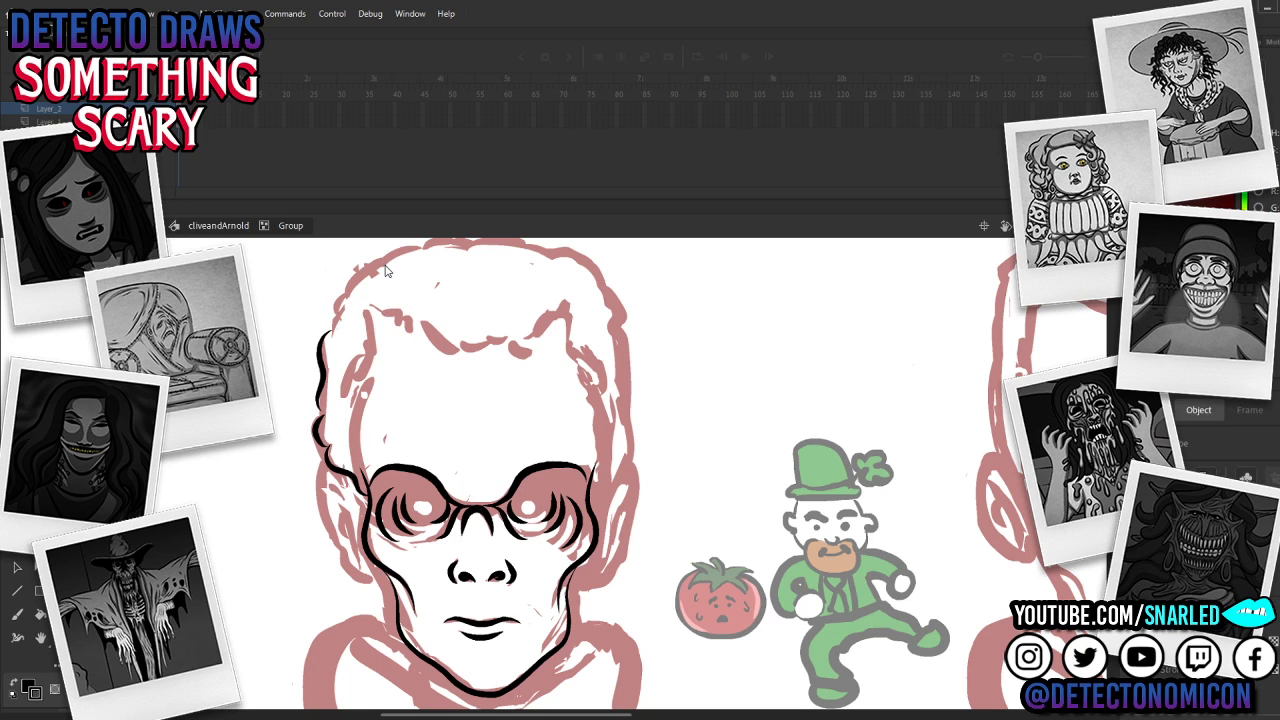
Step: Select the new black hair strokes at the left-hand side of the left figure's head and group them
key(ctrl+a)
key(v)
click(345, 440)
click(343, 473)
shift+click(319, 436)
shift+click(322, 399)
key(ctrl+g)
Step: Brush short black curls along the left figure's hair outline from the upper left-hand side to the crown
key(y)
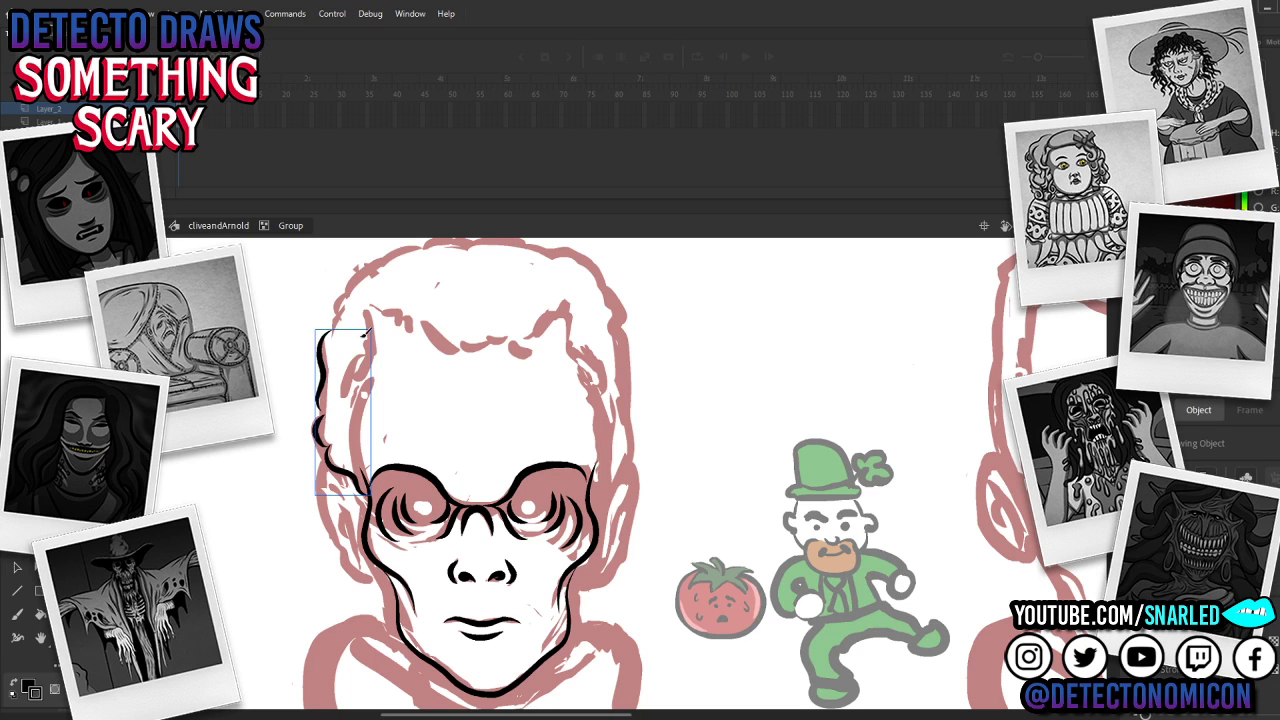
drag(340, 320, 355, 293)
key(ctrl+z)
key(ctrl+g)
key(b)
drag(409, 357, 383, 419)
mouse_move(322, 350)
mouse_down()
mouse_move(374, 310)
mouse_move(500, 300)
mouse_up()
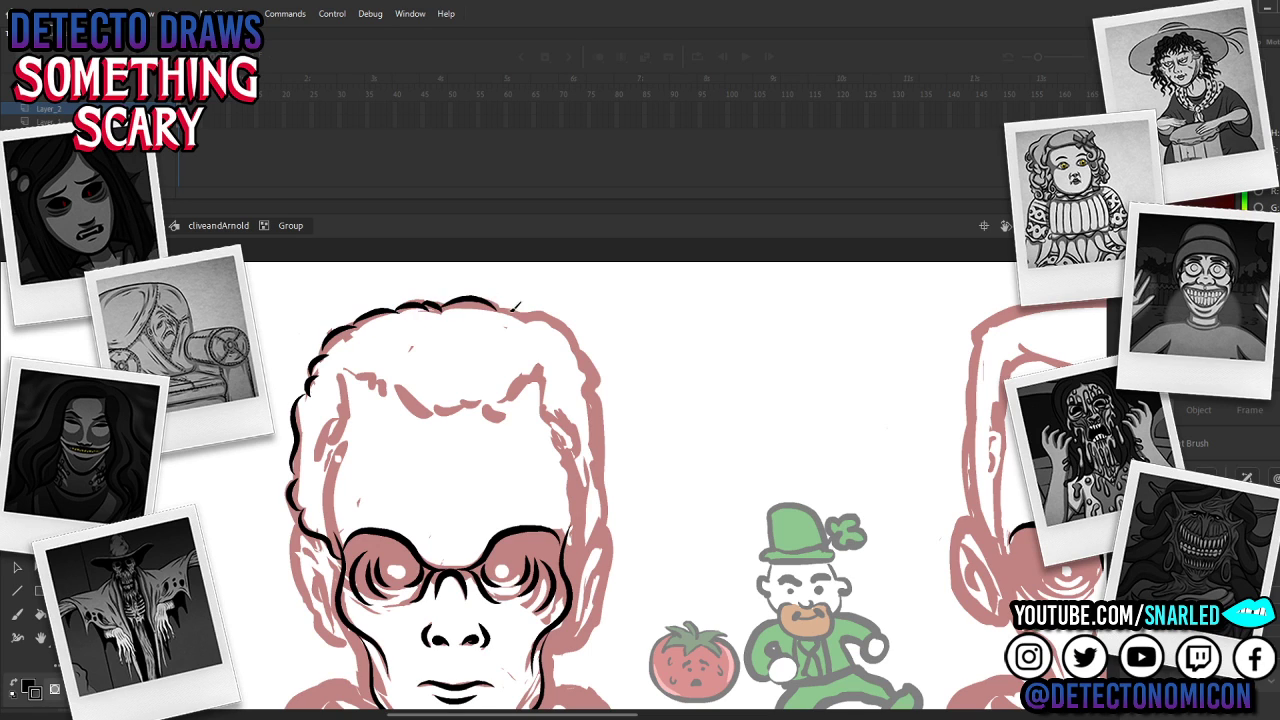
Step: Redraw the curls across the crown of the left figure's head and continue them to its upper right-hand corner
mouse_move(585, 463)
mouse_down()
mouse_move(473, 450)
mouse_move(477, 440)
mouse_up()
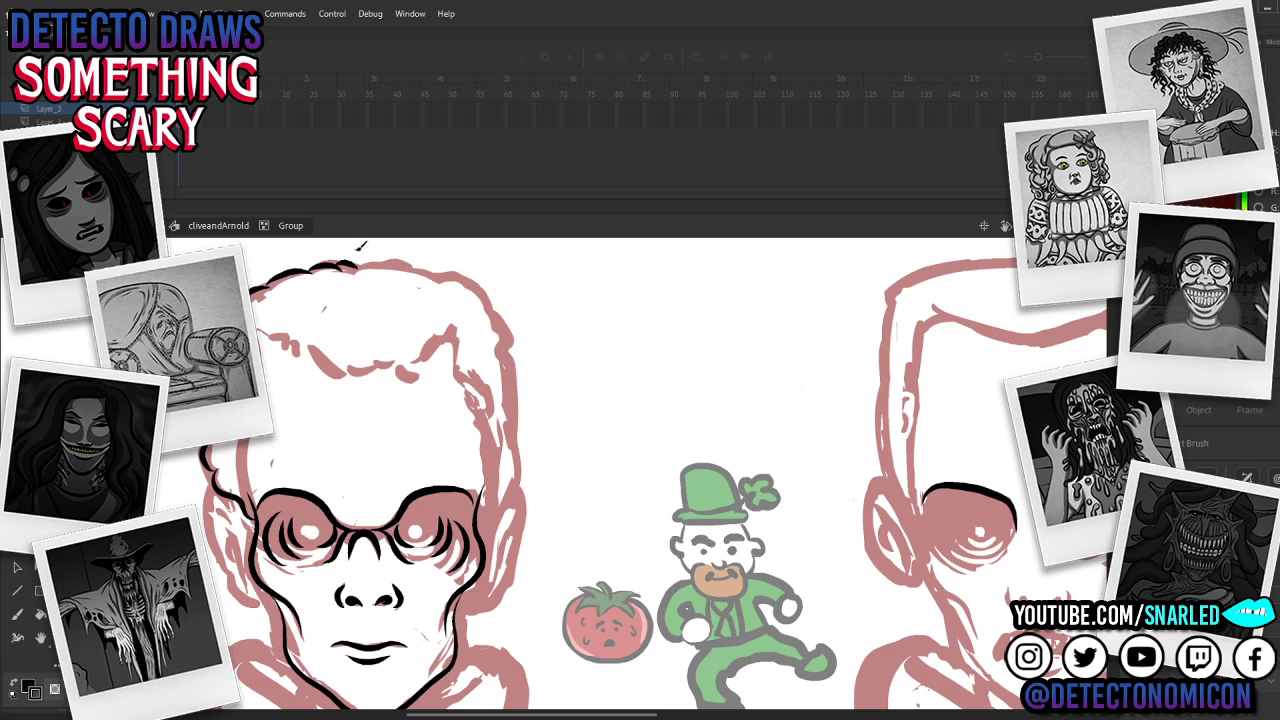
mouse_move(338, 266)
mouse_down()
mouse_move(344, 263)
mouse_move(365, 264)
mouse_move(372, 248)
mouse_move(369, 263)
mouse_move(419, 283)
mouse_move(419, 263)
mouse_move(465, 270)
mouse_move(493, 287)
mouse_move(488, 318)
mouse_up()
key(ctrl+z)
key(ctrl+z)
key(ctrl+z)
key(ctrl+z)
drag(410, 266, 448, 269)
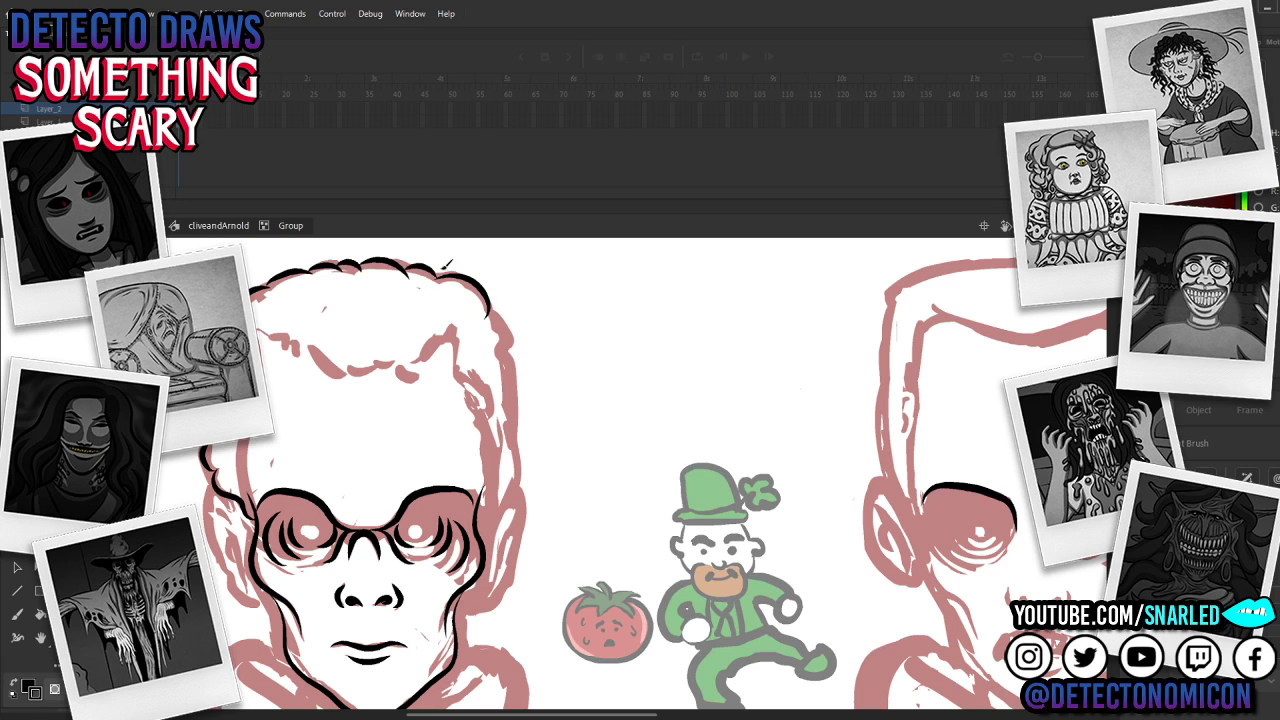
Step: Ink the wavy hair outline down the right-hand side of the left figure's head to the temple, redoing the lower curls
mouse_move(492, 308)
mouse_down()
mouse_move(510, 333)
mouse_move(522, 324)
mouse_move(524, 390)
mouse_move(517, 380)
mouse_move(531, 441)
mouse_up()
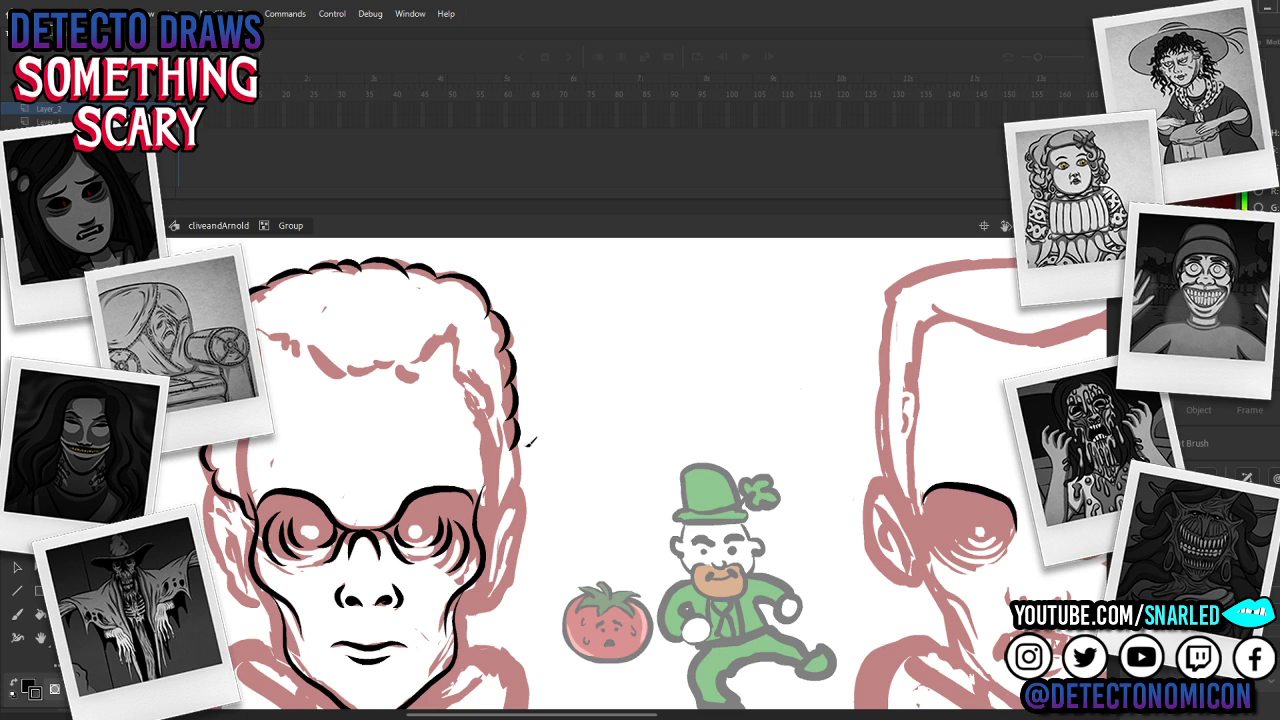
key(ctrl+z)
key(ctrl+z)
key(ctrl+z)
key(ctrl+z)
mouse_move(516, 349)
mouse_down()
mouse_move(516, 432)
mouse_move(534, 455)
mouse_move(480, 531)
mouse_up()
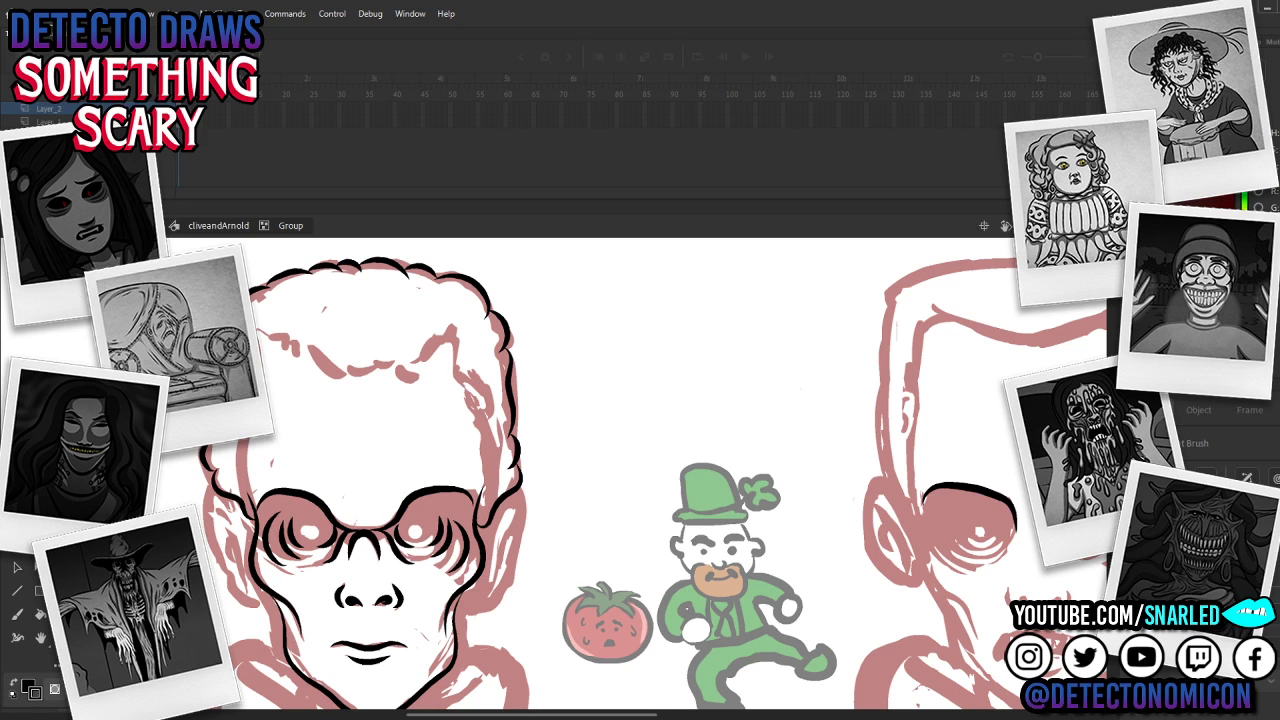
Step: Ink the left figure's left-hand temple edge and a scalloped hairline across the forehead, undoing the strokes that miss
drag(251, 492, 240, 441)
mouse_move(254, 327)
mouse_down()
mouse_move(352, 373)
mouse_move(428, 352)
mouse_move(446, 324)
mouse_move(466, 321)
mouse_up()
key(ctrl+z)
key(ctrl+z)
key(ctrl+z)
key(ctrl+z)
key(ctrl+z)
key(ctrl+z)
key(ctrl+z)
key(ctrl+z)
key(ctrl+z)
key(ctrl+z)
key(ctrl+z)
Step: Redraw the pointed curls of the left figure's hairline from mid-forehead up to its right-hand peak, undoing unwanted strokes
mouse_move(394, 351)
mouse_down()
mouse_move(427, 355)
mouse_move(417, 350)
mouse_move(440, 326)
mouse_up()
key(ctrl+z)
key(ctrl+z)
key(ctrl+z)
key(ctrl+z)
key(ctrl+z)
drag(398, 363, 437, 326)
key(ctrl+z)
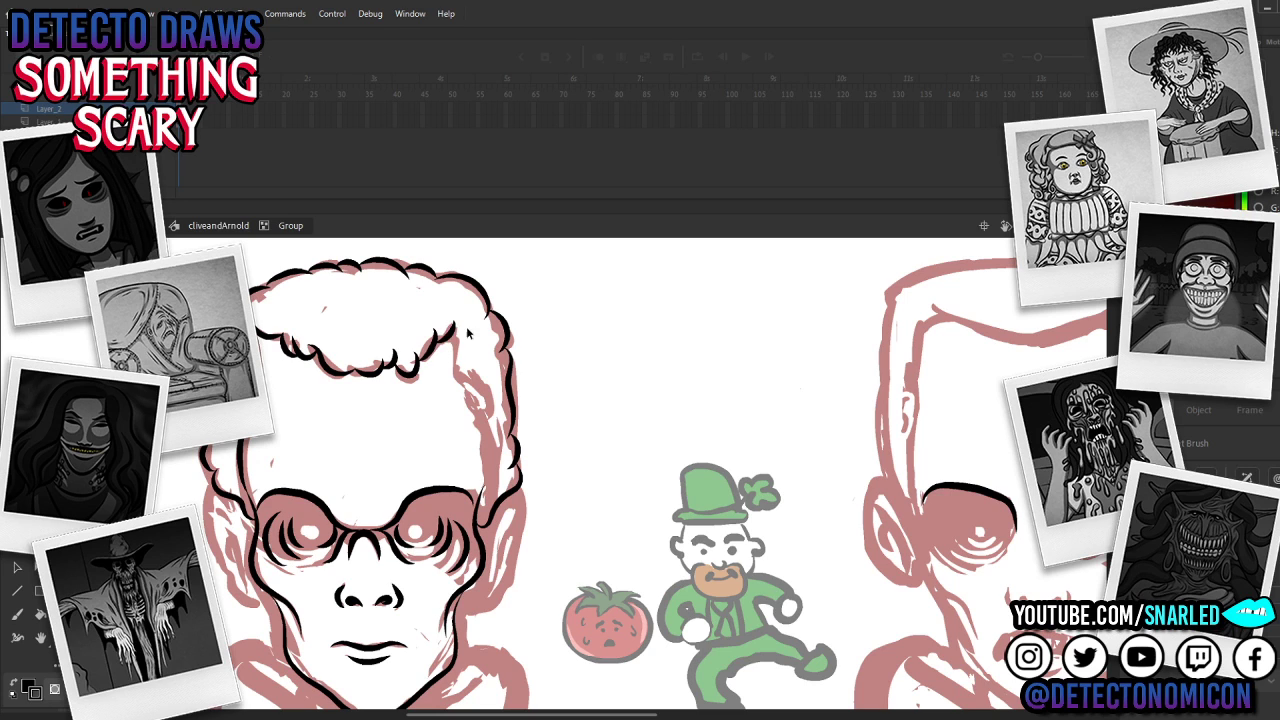
Step: Ink the left figure's hairline from its right-hand peak down onto the temple, undoing the strokes that miss
drag(420, 355, 455, 326)
key(ctrl+z)
key(ctrl+z)
drag(420, 360, 452, 318)
key(ctrl+z)
mouse_move(420, 361)
mouse_down()
mouse_move(460, 315)
mouse_move(469, 333)
mouse_up()
key(ctrl+z)
drag(459, 316, 467, 381)
key(ctrl+z)
drag(459, 317, 485, 396)
key(ctrl+z)
drag(463, 311, 489, 395)
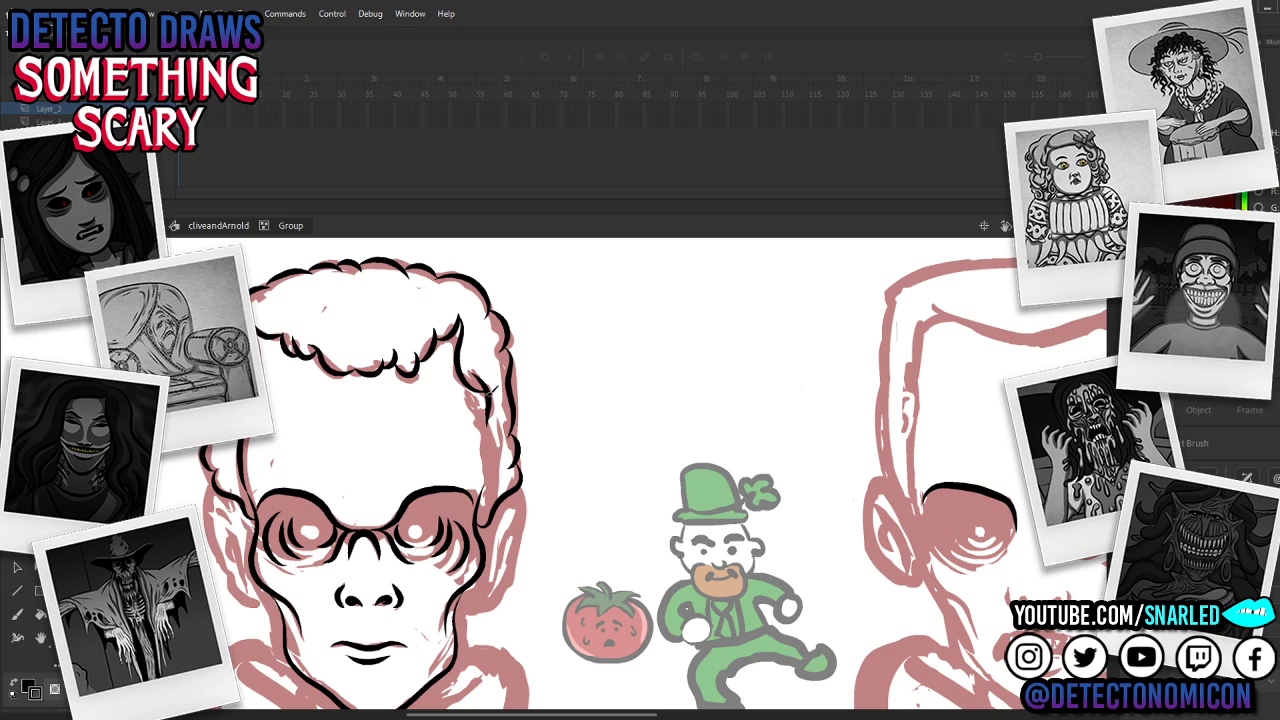
Step: Continue the inked hair edge down the left figure's right-hand temple toward the brow, redrawing the stroke until it fits
mouse_move(473, 397)
mouse_down()
mouse_move(509, 396)
mouse_move(474, 405)
mouse_move(476, 392)
mouse_move(506, 400)
mouse_move(479, 385)
mouse_move(484, 325)
mouse_move(472, 330)
mouse_move(495, 484)
mouse_up()
key(ctrl+z)
key(ctrl+z)
drag(474, 396, 492, 484)
key(ctrl+z)
mouse_move(474, 396)
mouse_down()
mouse_move(492, 449)
mouse_move(494, 486)
mouse_move(481, 490)
mouse_move(488, 458)
mouse_up()
key(v)
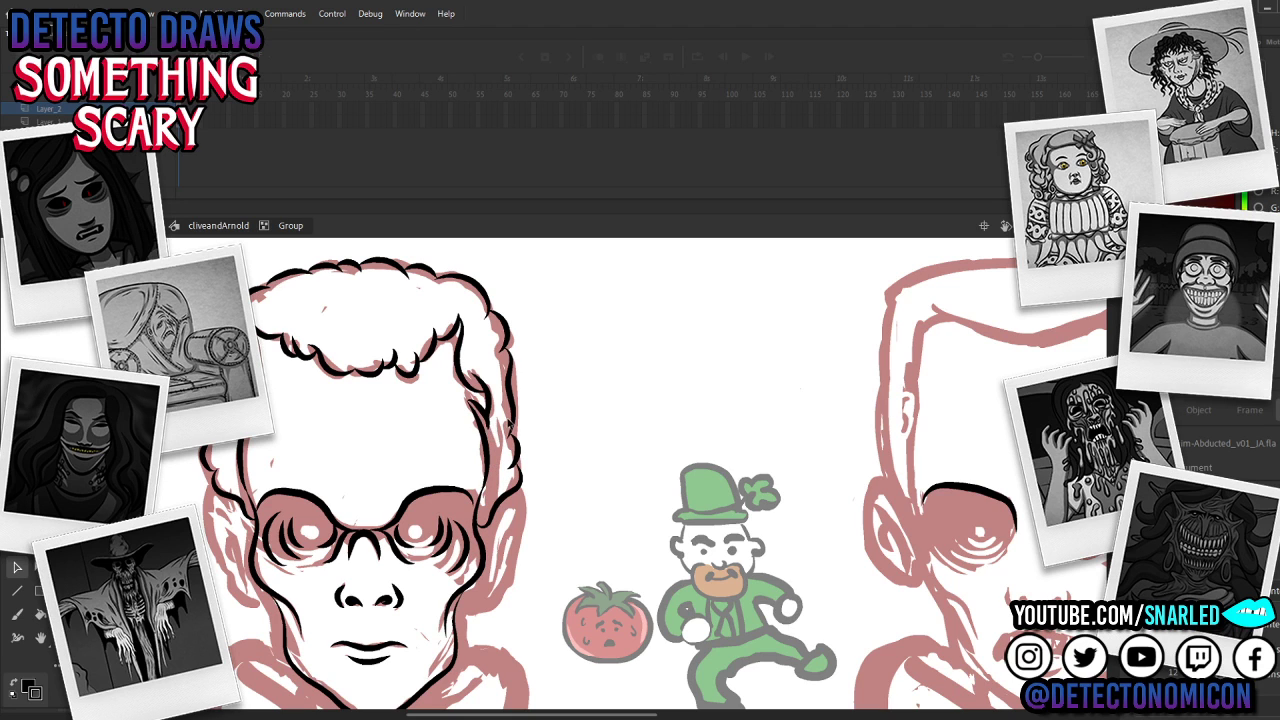
Step: Ink the outer outline of the left figure's left-hand ear down to the lobe and undo the stray mark
drag(591, 485, 596, 431)
key(ctrl+minus)
drag(603, 522, 597, 545)
click(524, 526)
key(b)
drag(258, 435, 318, 505)
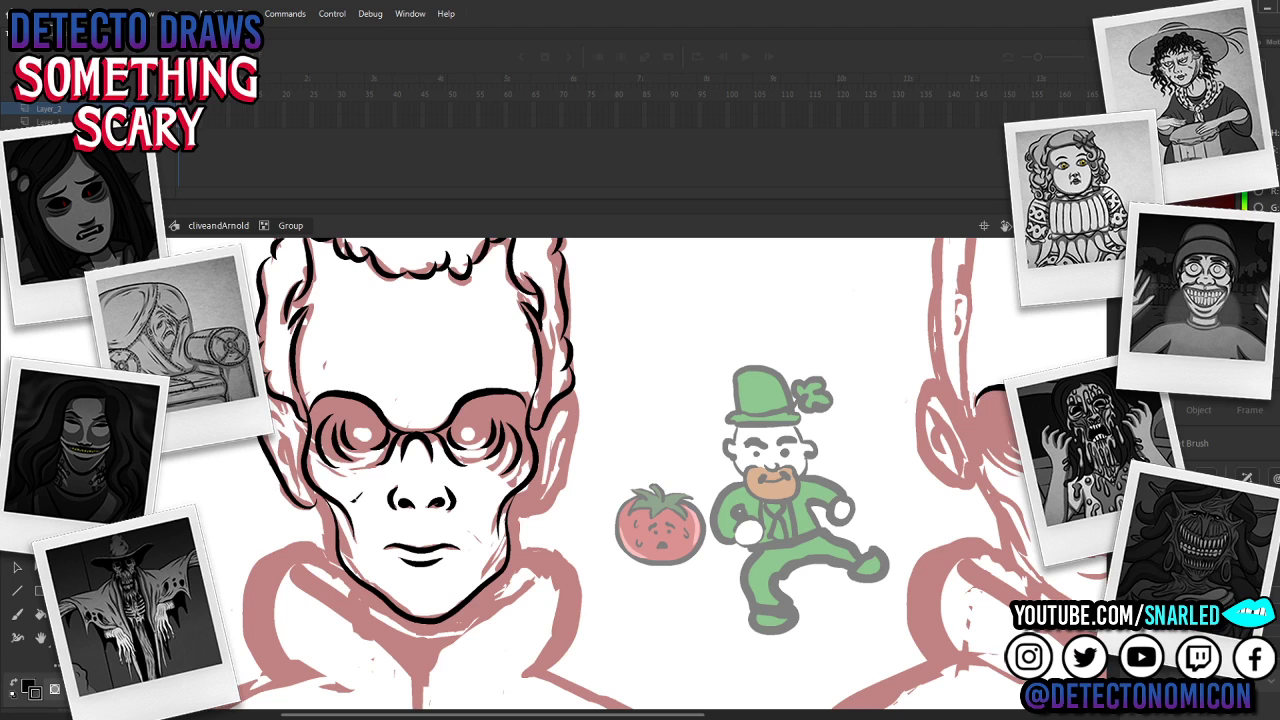
drag(552, 523, 521, 526)
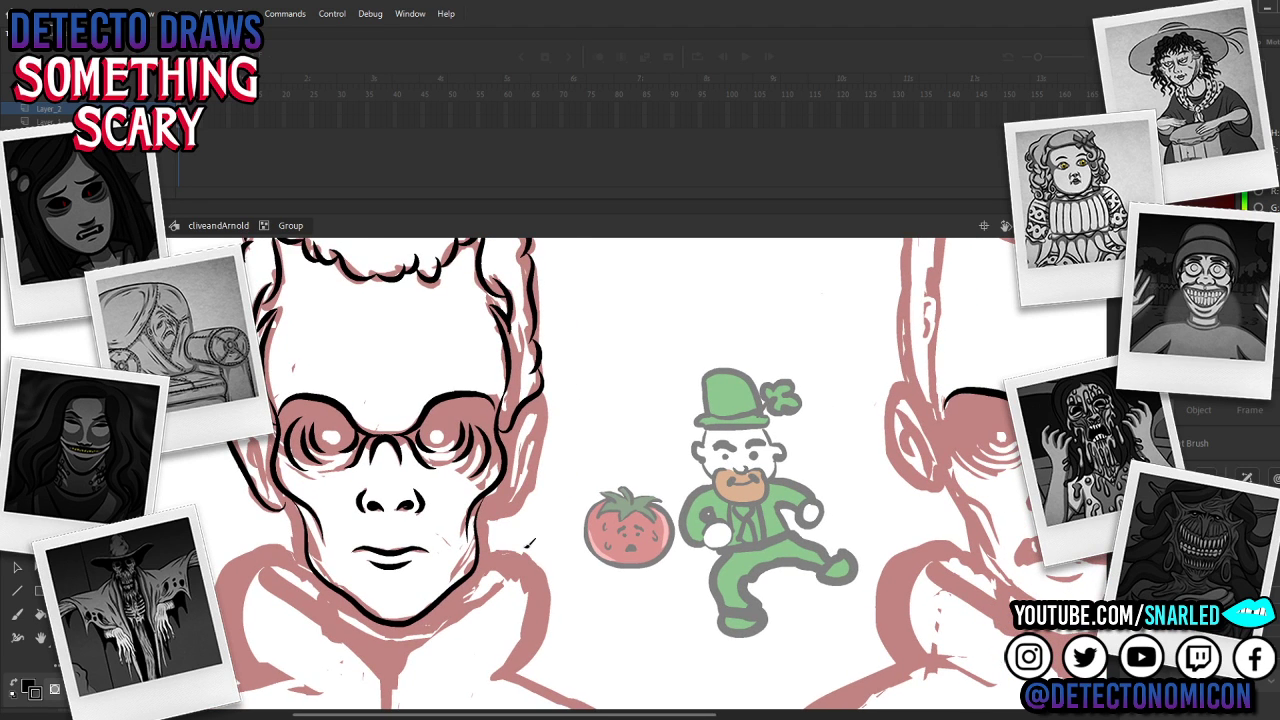
key(ctrl+z)
mouse_move(285, 508)
mouse_down()
mouse_move(247, 474)
mouse_move(231, 420)
mouse_up()
Step: Ink the inner fold of the left figure's left-hand ear, redrawing it as a shorter stroke
drag(253, 438, 268, 484)
key(ctrl+z)
drag(254, 438, 274, 484)
key(ctrl+z)
key(ctrl+z)
mouse_move(254, 438)
mouse_down()
mouse_move(271, 481)
mouse_move(259, 466)
mouse_up()
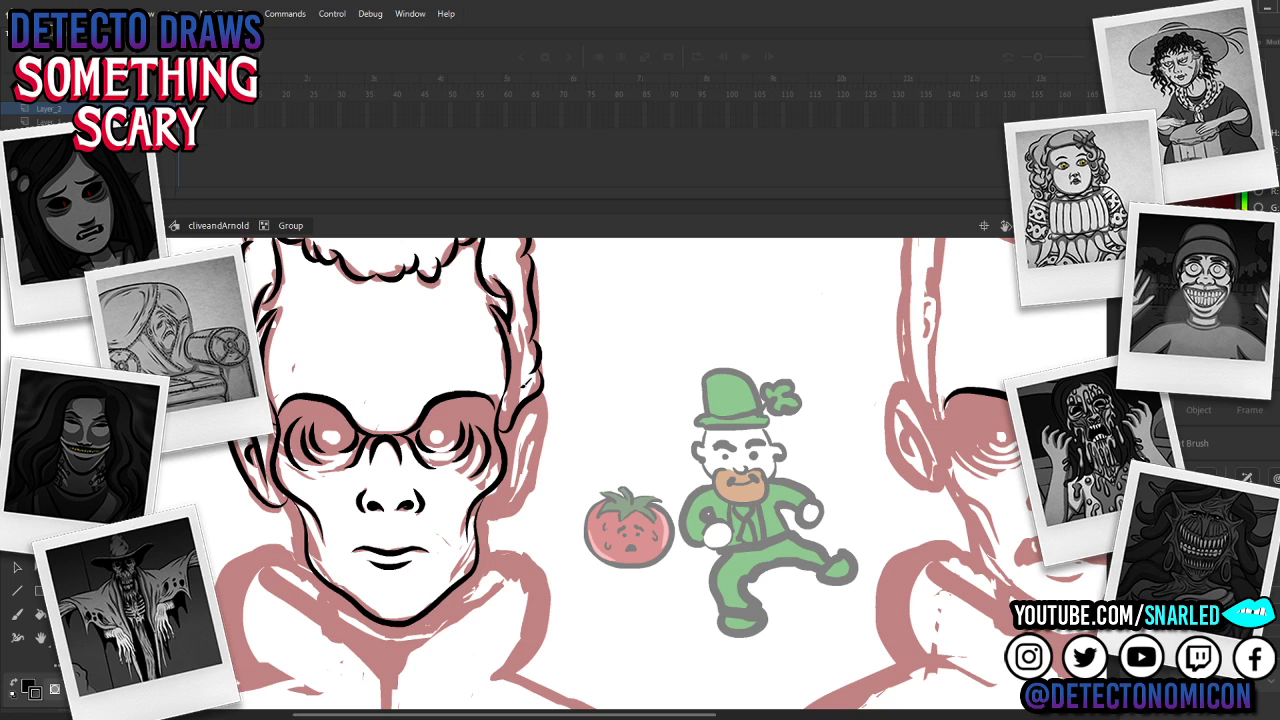
Step: Ink the outer edge and inner fold of the left figure's right-hand ear, undoing and redrawing strokes that miss
mouse_move(546, 394)
mouse_down()
mouse_move(528, 478)
mouse_move(484, 518)
mouse_up()
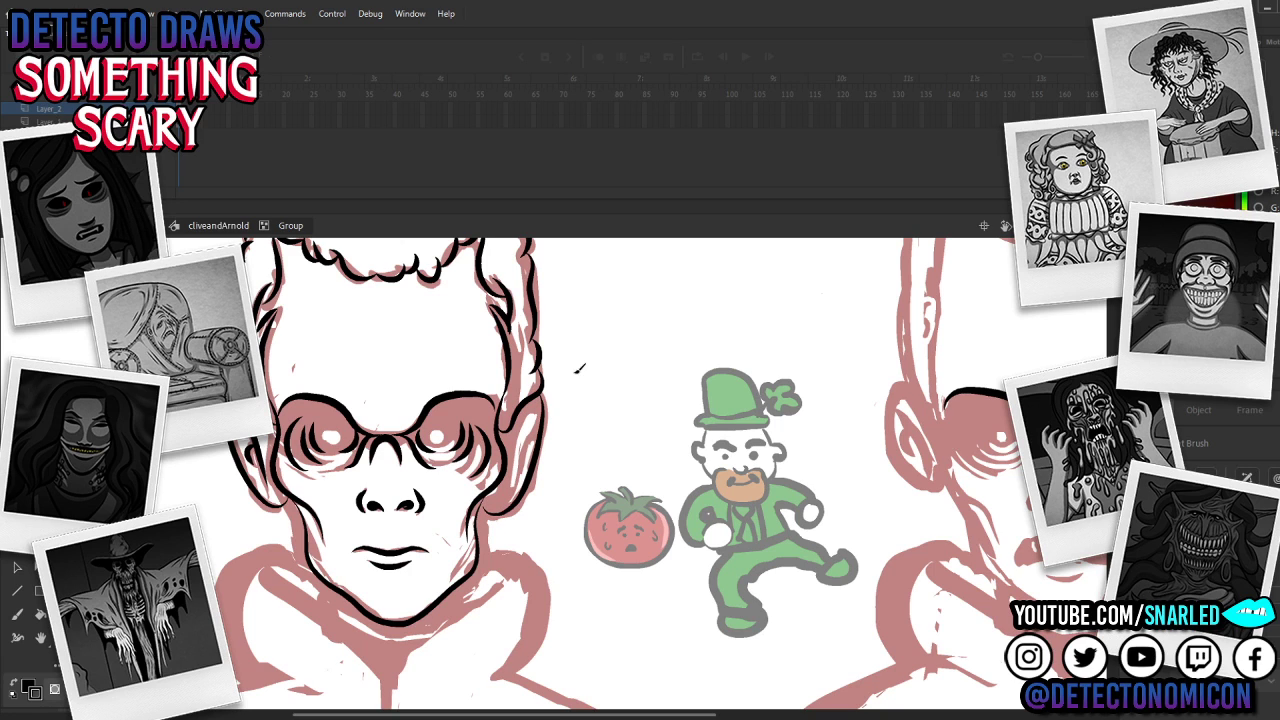
key(ctrl+z)
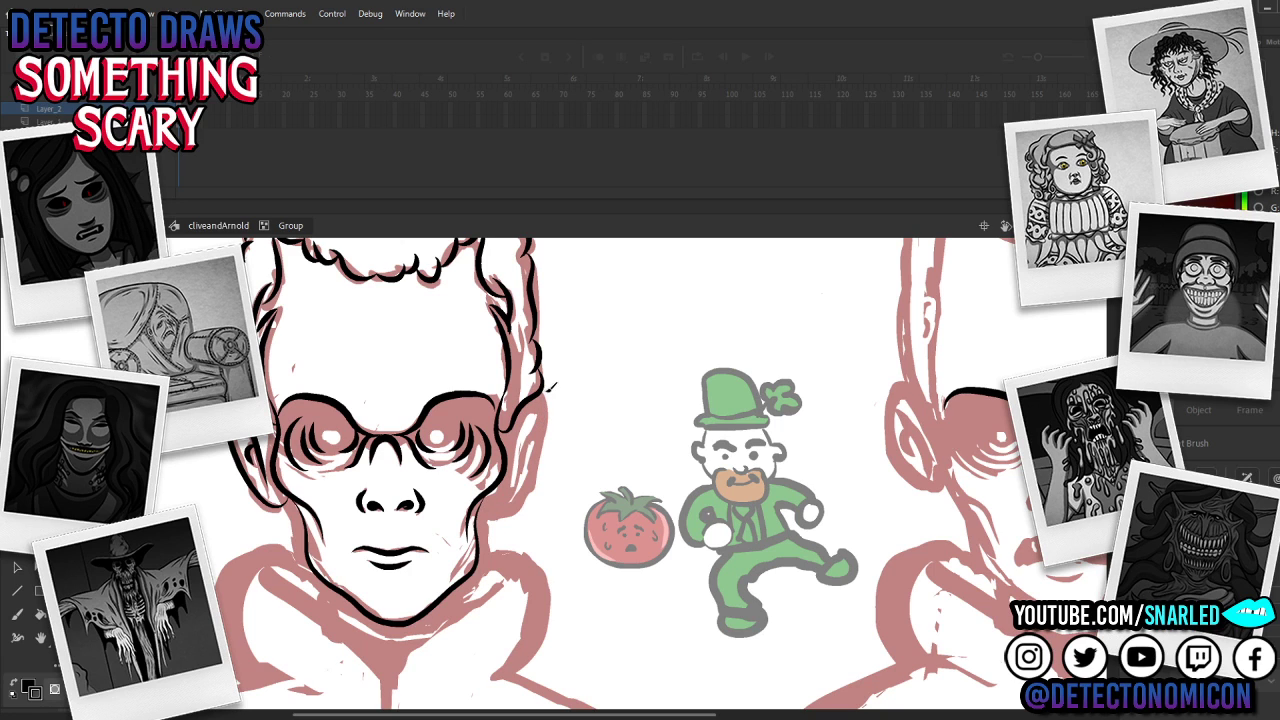
mouse_move(548, 388)
mouse_down()
mouse_move(546, 440)
mouse_move(518, 494)
mouse_move(486, 510)
mouse_move(534, 478)
mouse_move(546, 396)
mouse_move(528, 498)
mouse_move(486, 530)
mouse_up()
key(ctrl+z)
key(ctrl+z)
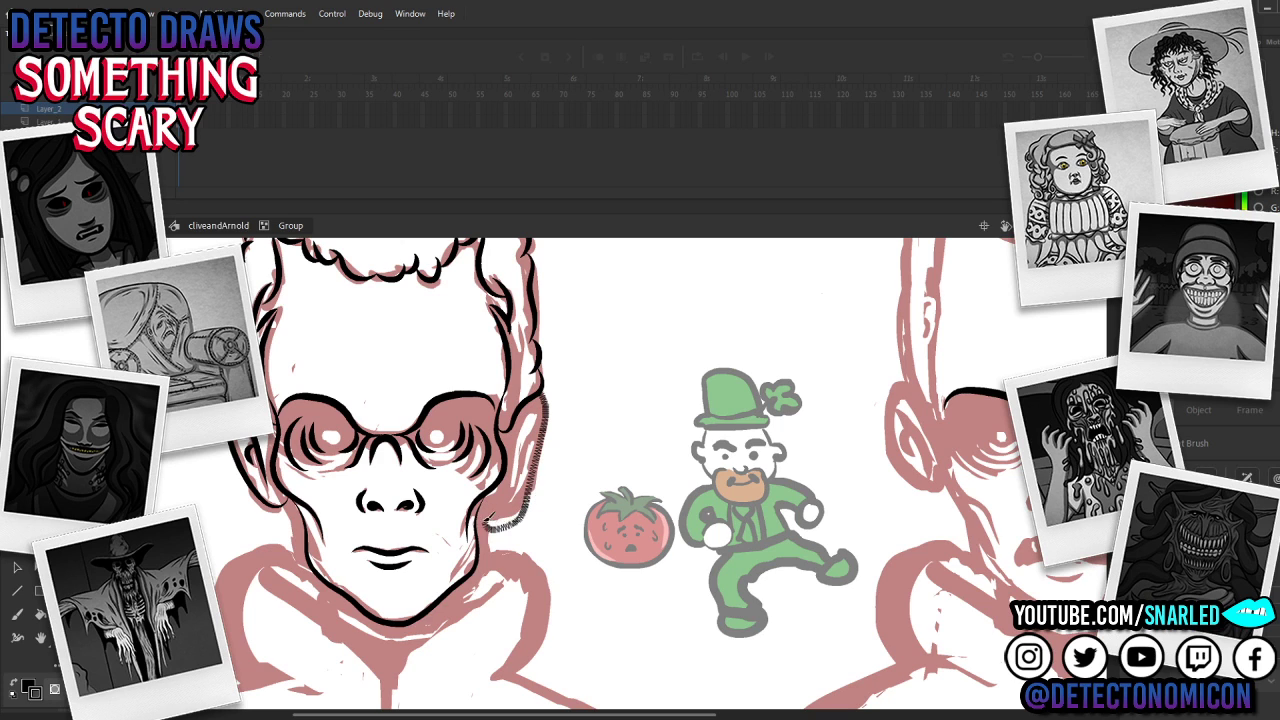
key(ctrl+z)
mouse_move(543, 400)
mouse_down()
mouse_move(514, 499)
mouse_move(484, 509)
mouse_move(540, 404)
mouse_move(504, 488)
mouse_up()
key(ctrl+z)
drag(538, 406, 504, 488)
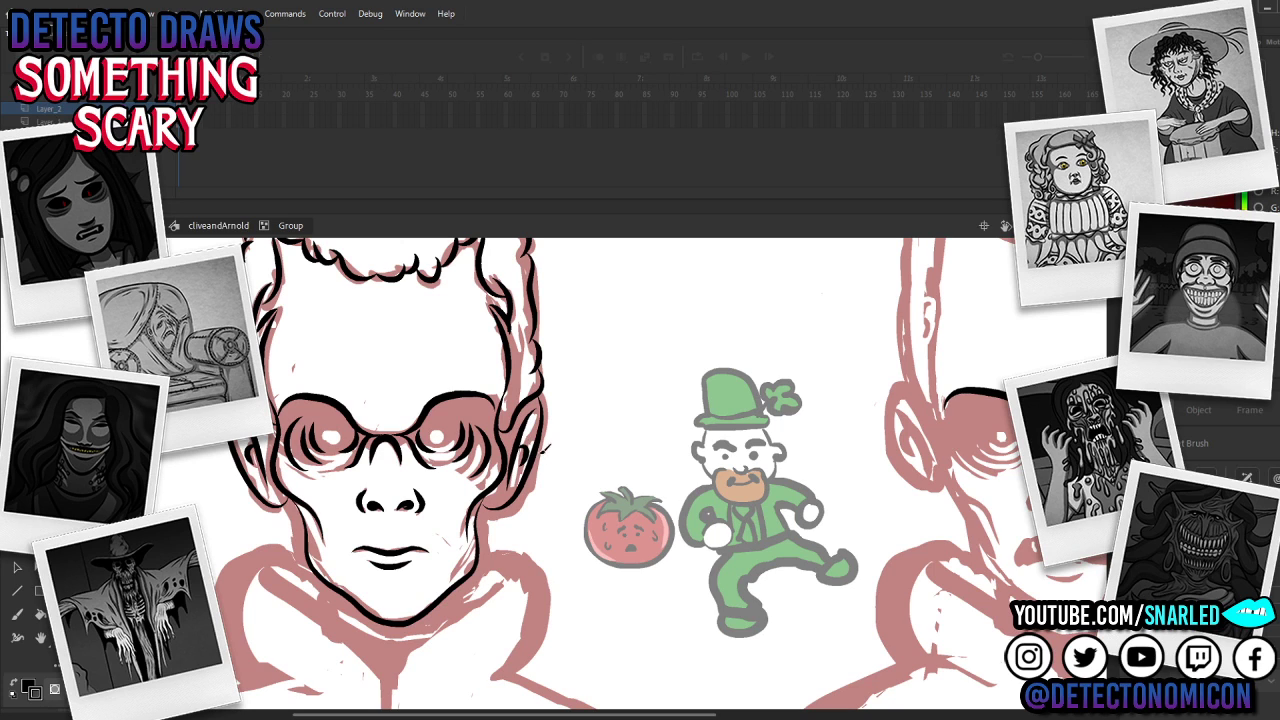
key(v)
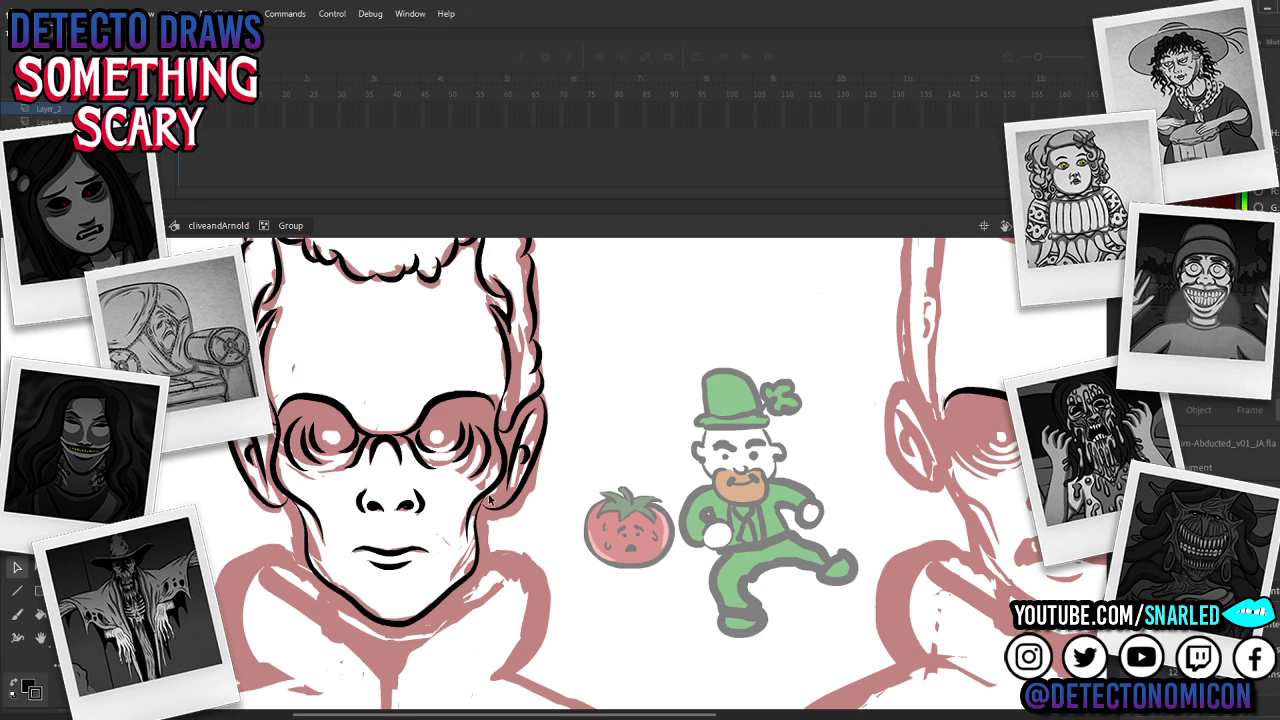
Step: Ink the inner edges of the left figure's hood as a V-shaped neckline below the chin
key(z)
alt+click(533, 487)
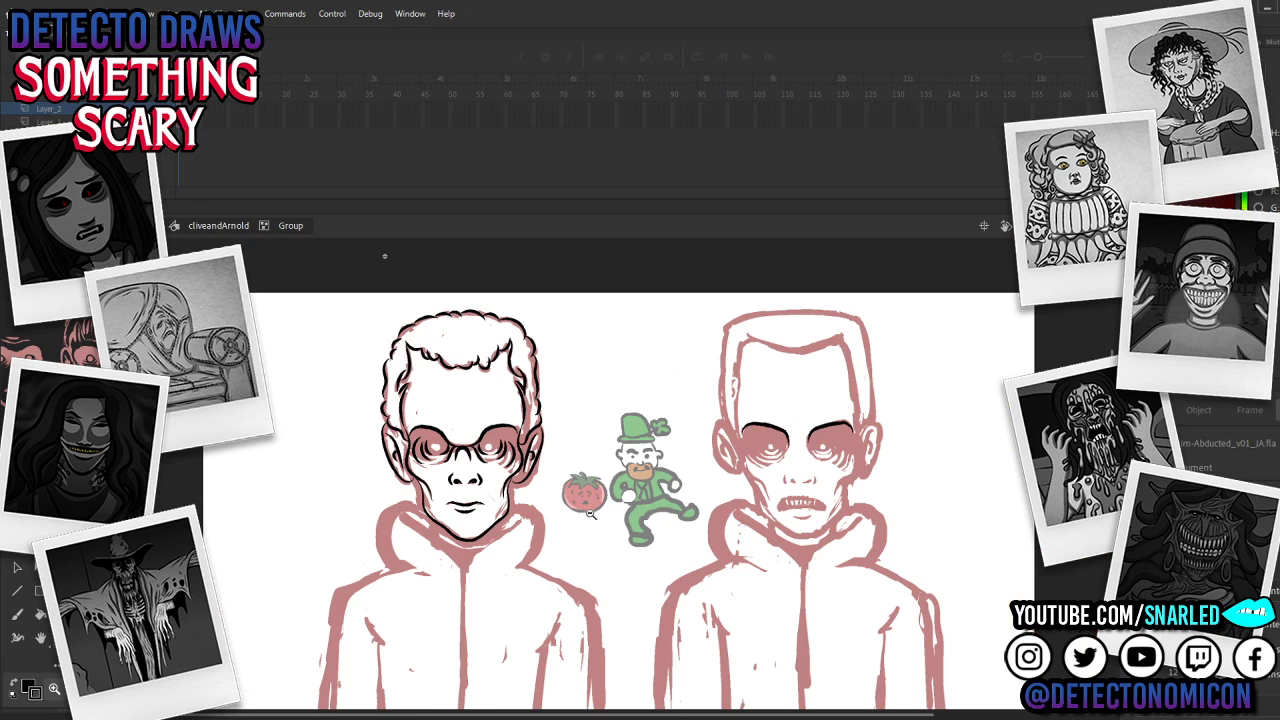
click(548, 470)
drag(564, 482, 608, 424)
key(b)
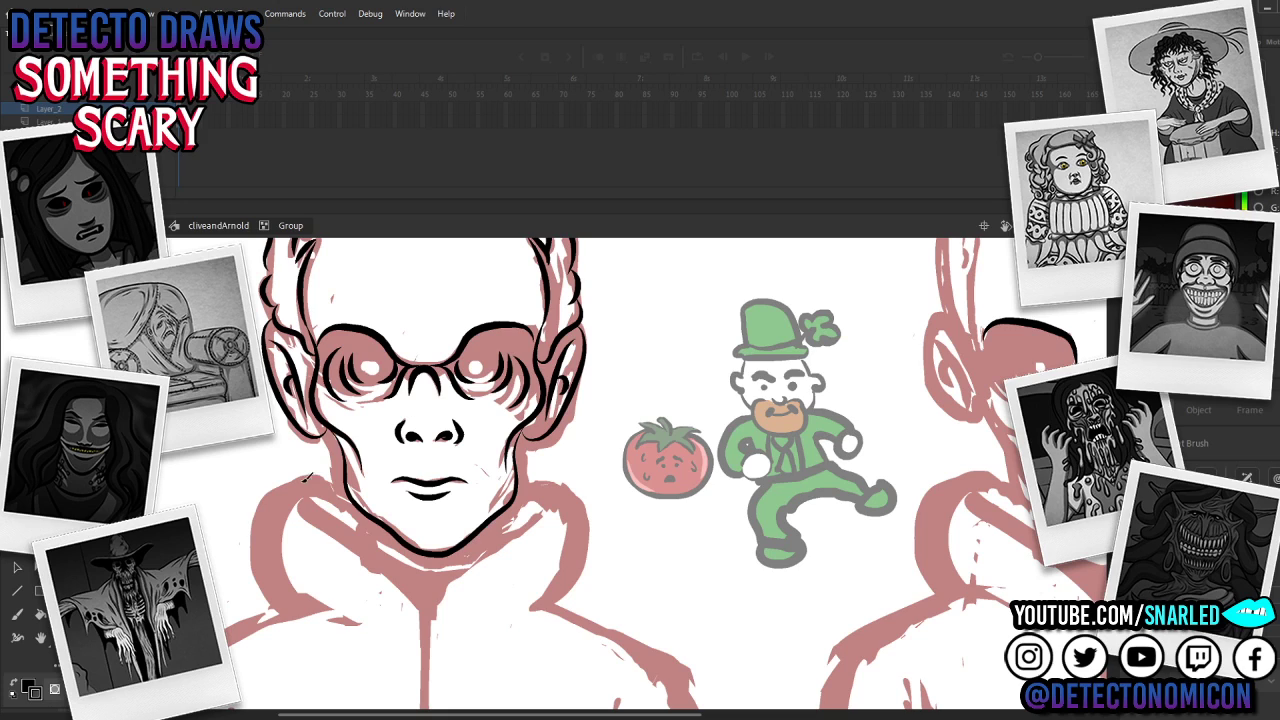
drag(305, 500, 431, 618)
key(ctrl+z)
mouse_move(303, 496)
mouse_down()
mouse_move(413, 579)
mouse_move(435, 624)
mouse_move(441, 597)
mouse_move(555, 524)
mouse_up()
Step: Reshape the neckline strokes so they meet in a clean point at the bottom of the V
key(v)
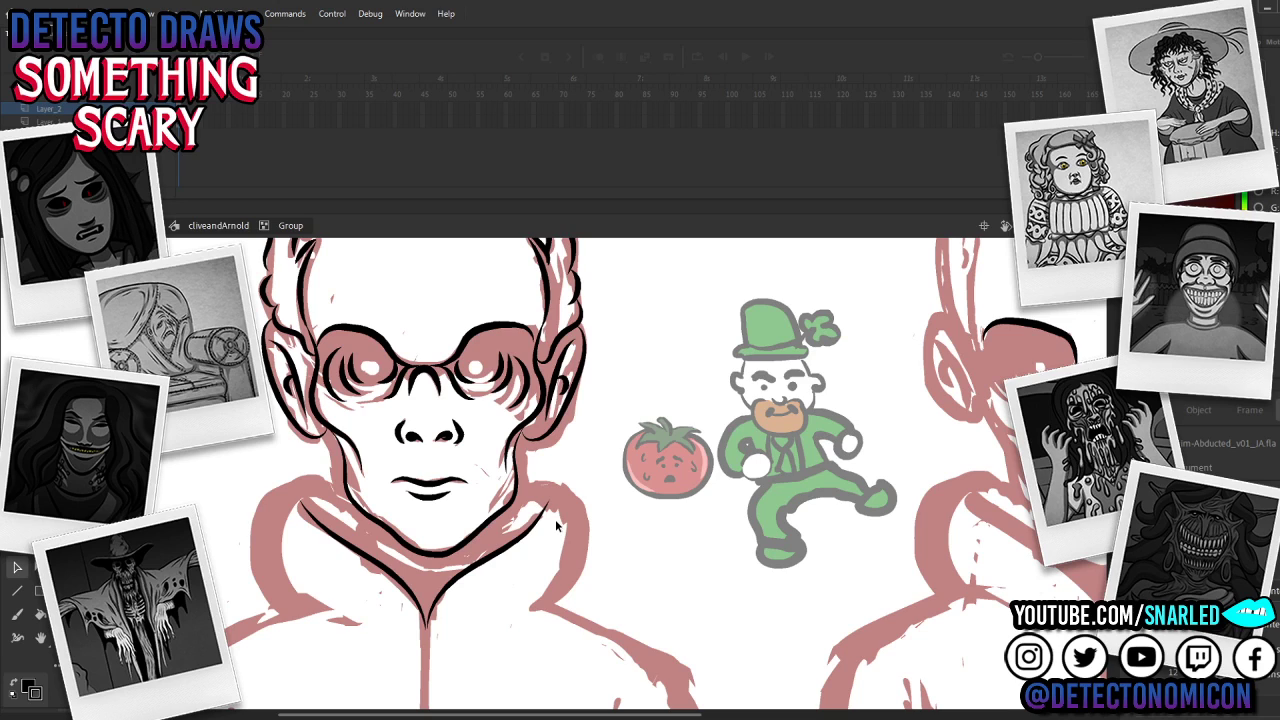
drag(428, 627, 458, 576)
drag(413, 597, 433, 630)
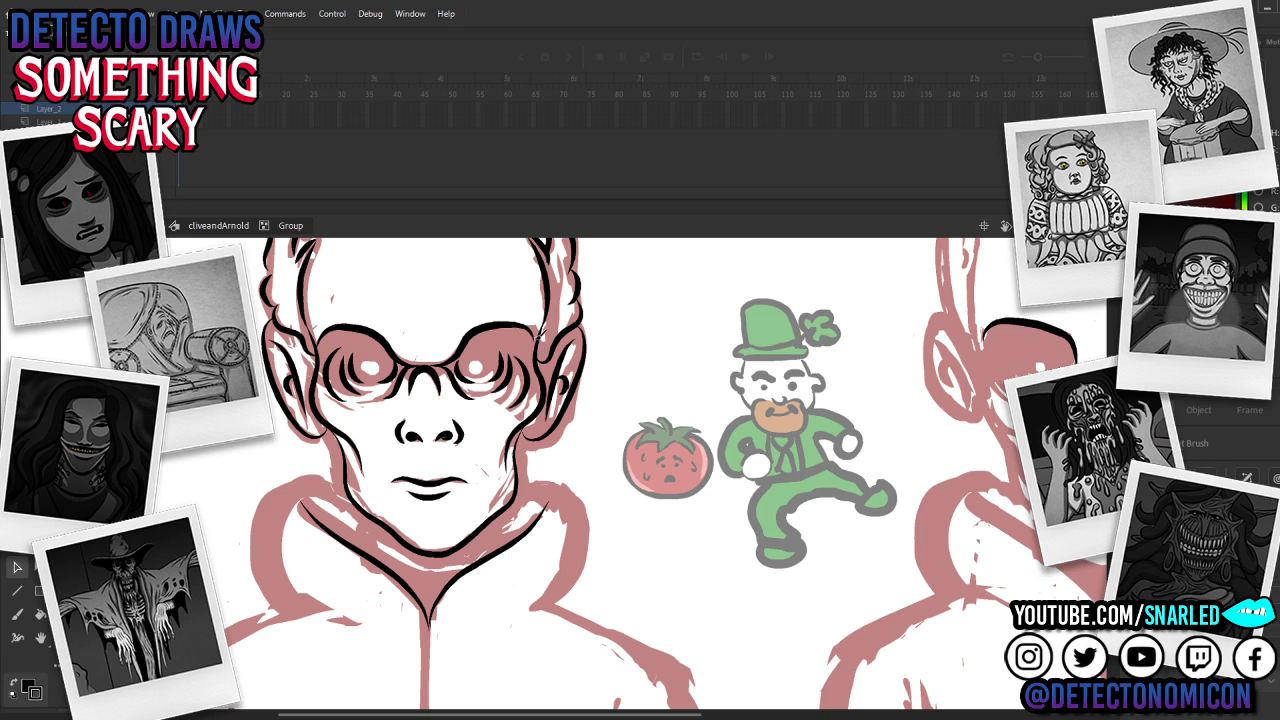
Step: Rotate and reposition the outer wrinkle line beside the left figure's right-hand eye, and check the brow stroke above it
scroll(593, 522, up, 3)
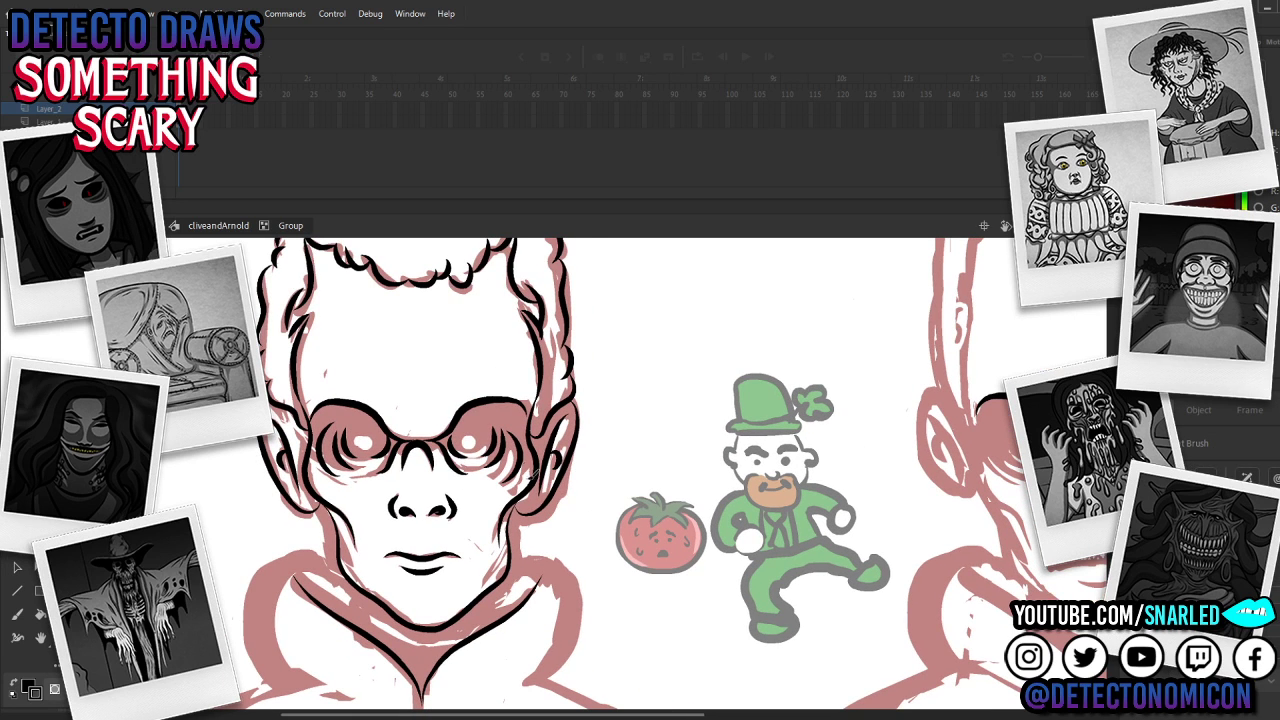
scroll(561, 512, up, 2)
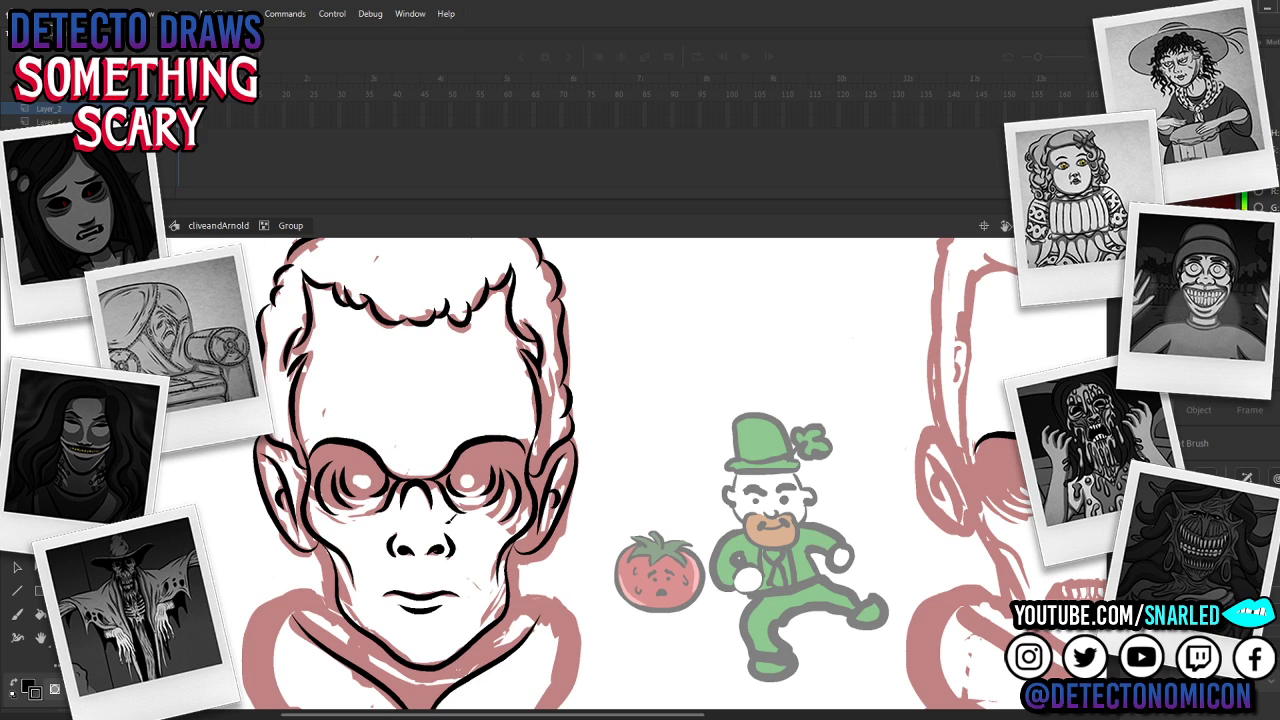
key(v)
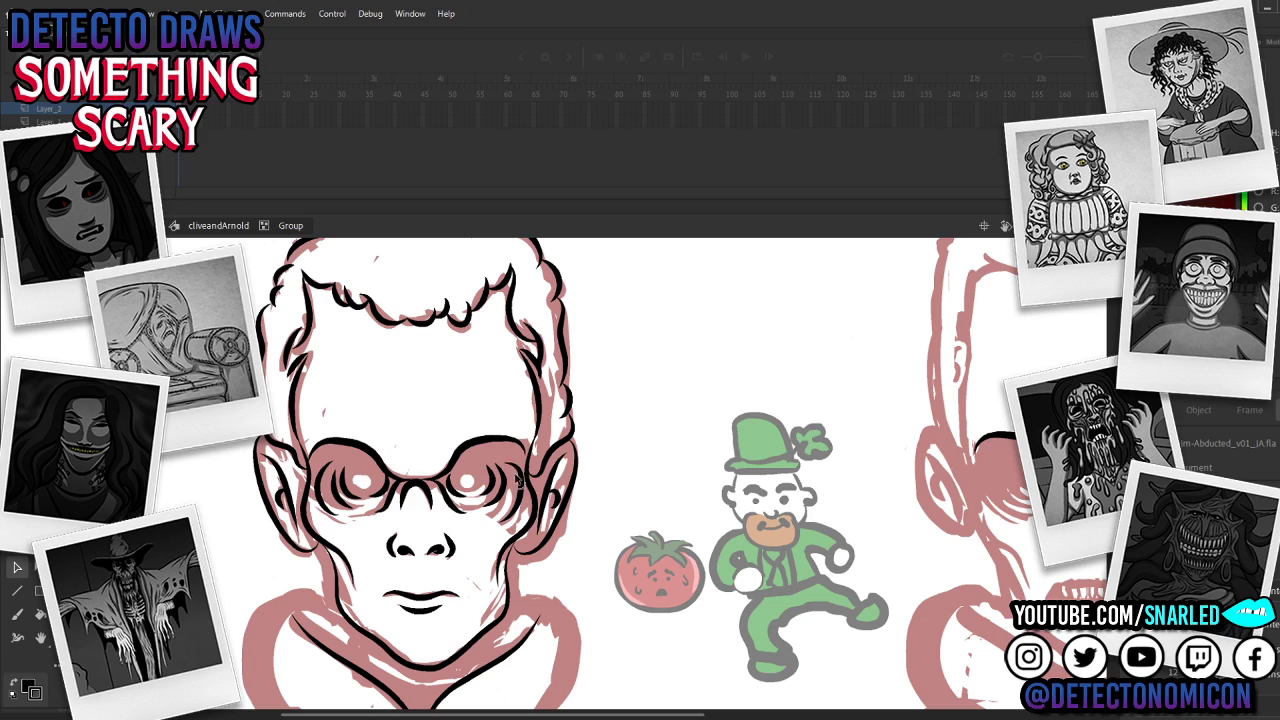
key(v)
click(510, 492)
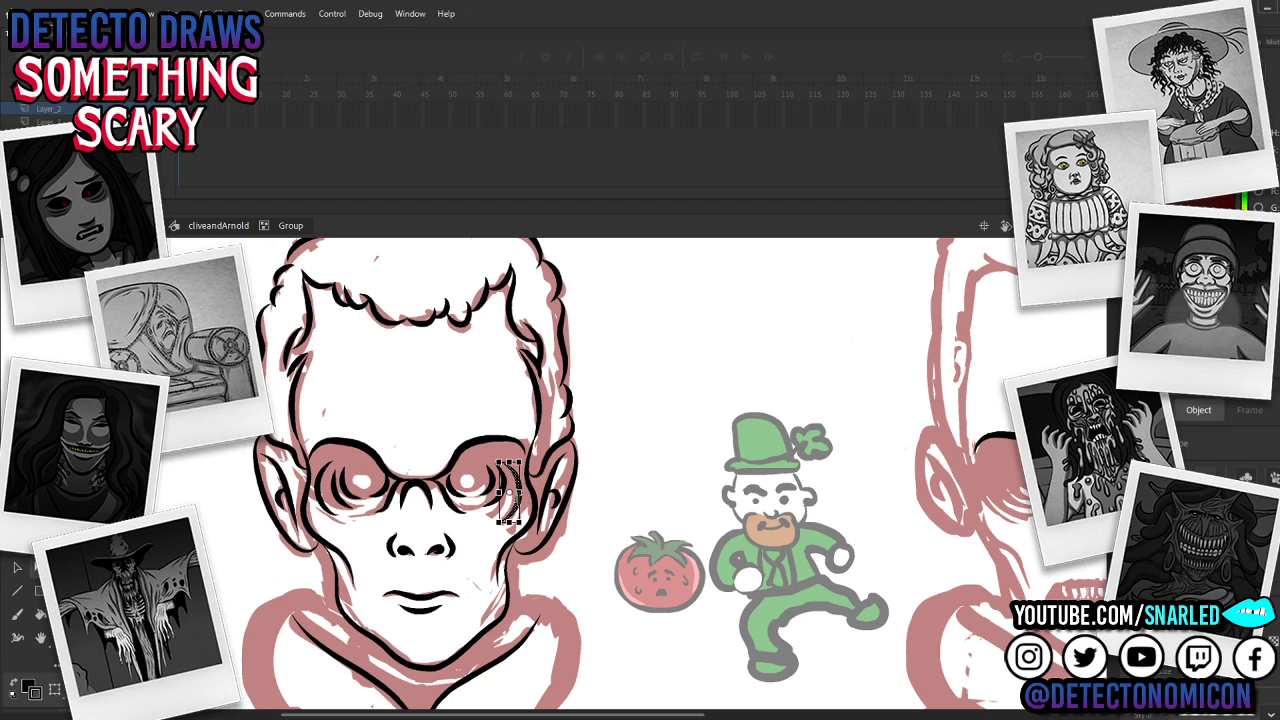
drag(519, 522, 519, 494)
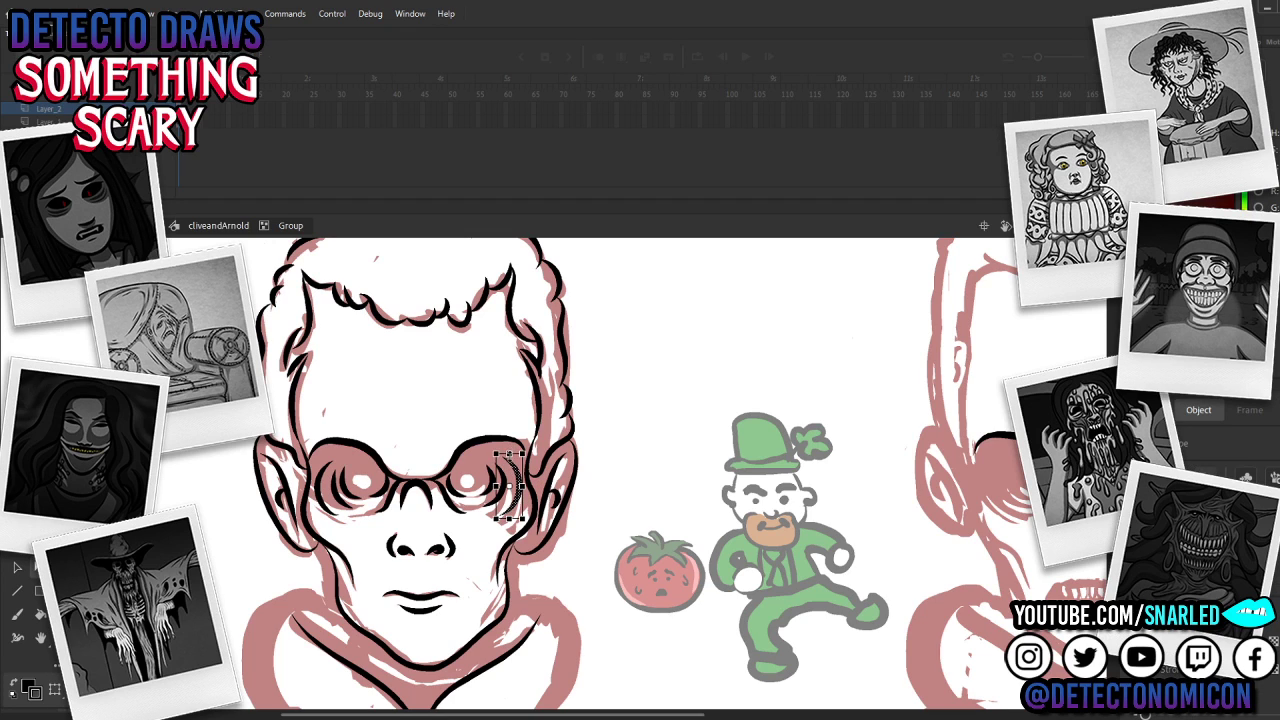
click(532, 470)
key(v)
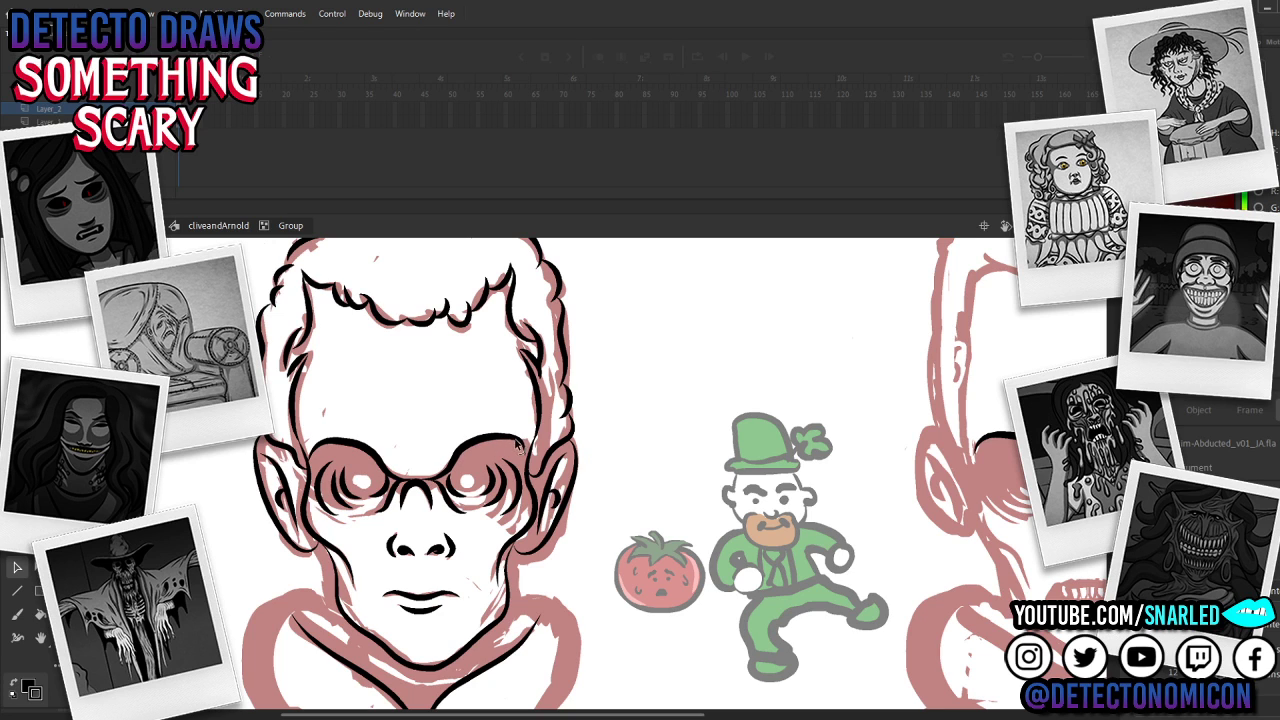
double_click(508, 441)
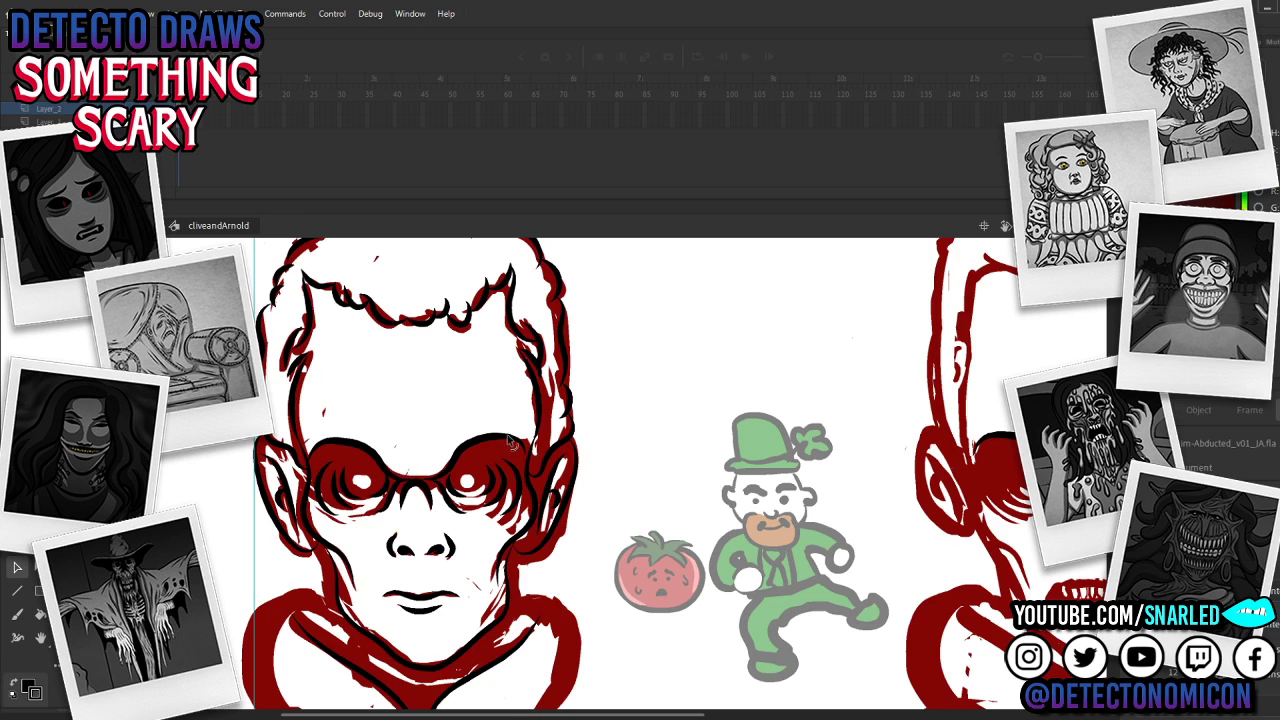
double_click(512, 446)
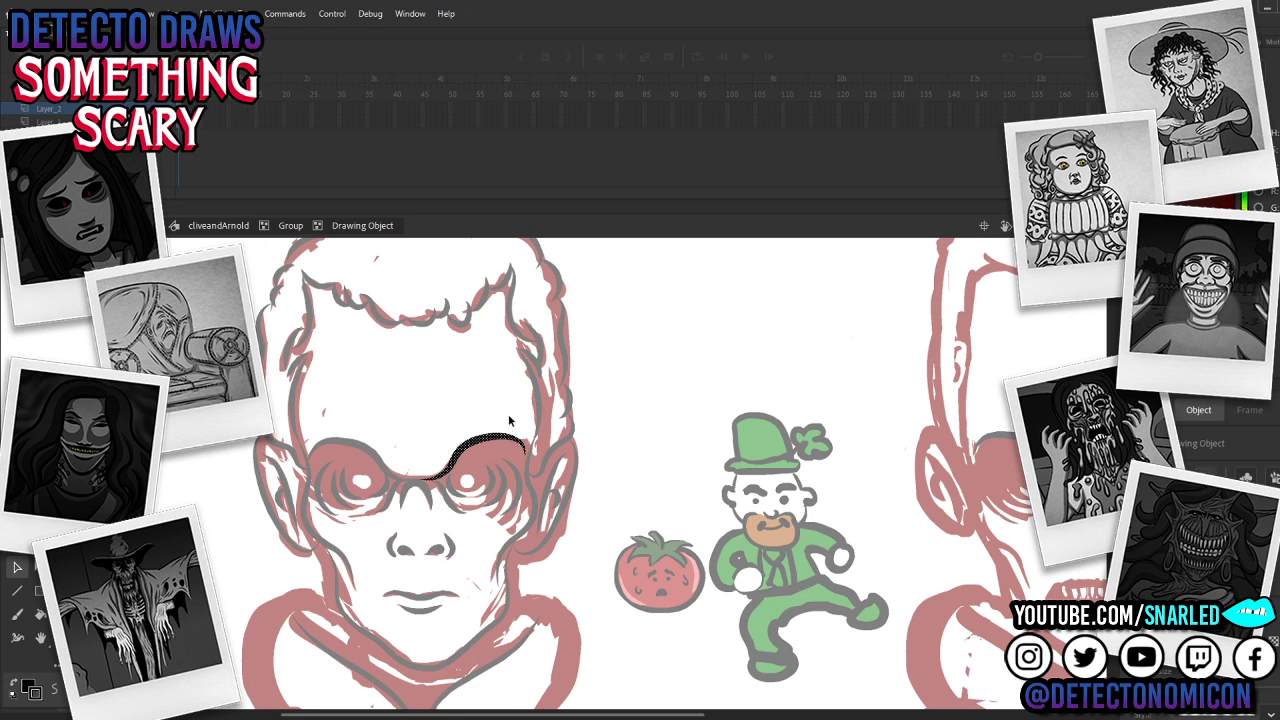
double_click(510, 405)
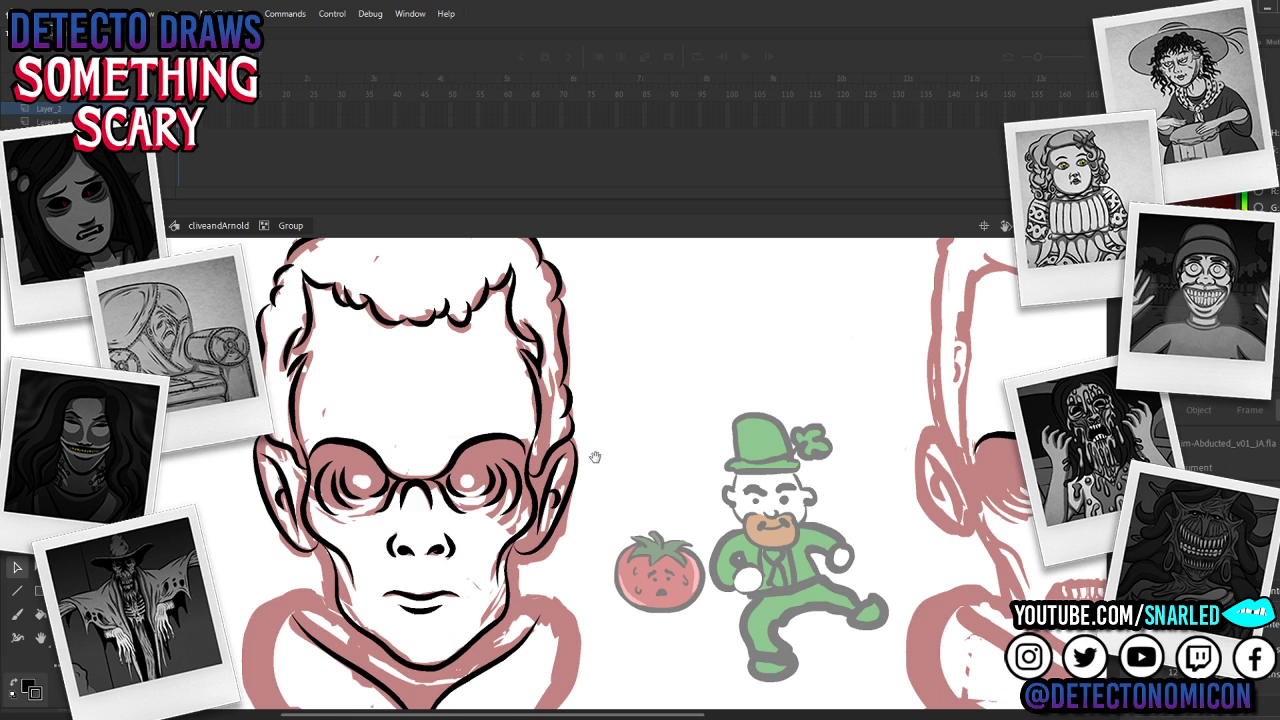
Step: Ink the outer curves of the right figure's nostrils over the red sketch
drag(600, 466, 588, 421)
drag(547, 496, 563, 517)
key(z)
alt+click(556, 539)
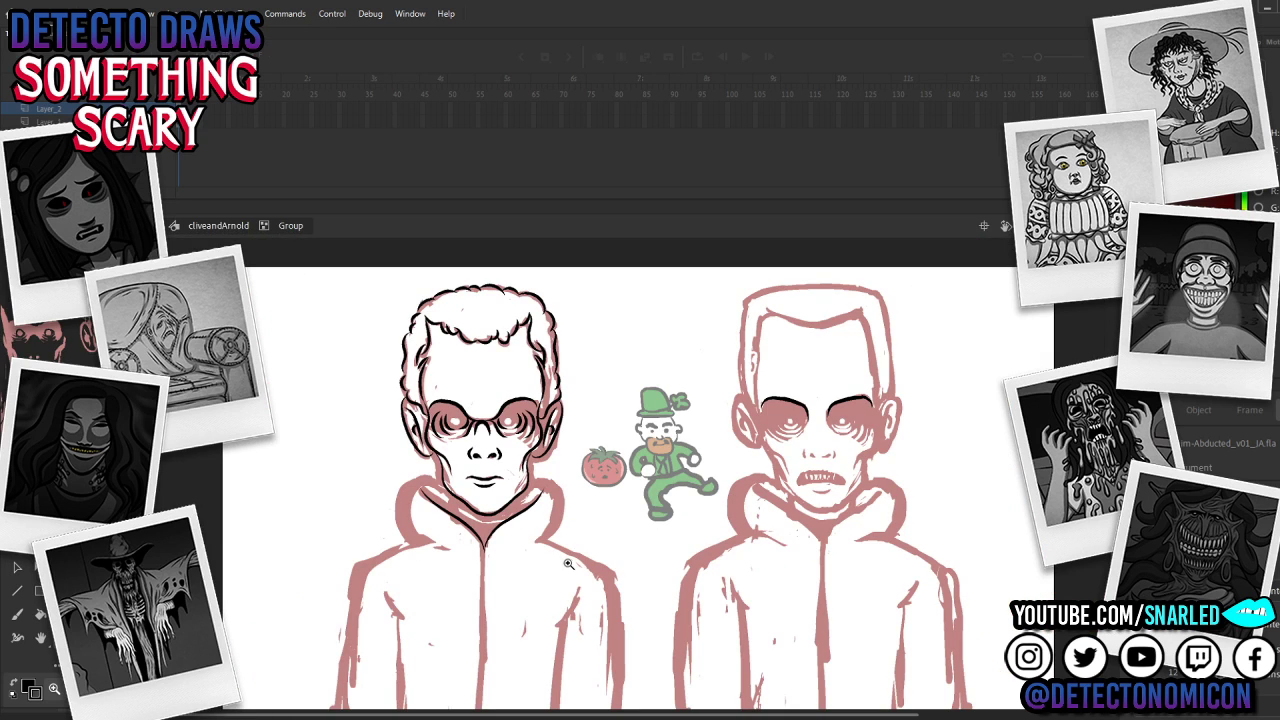
click(577, 481)
drag(919, 472, 584, 483)
drag(741, 504, 826, 488)
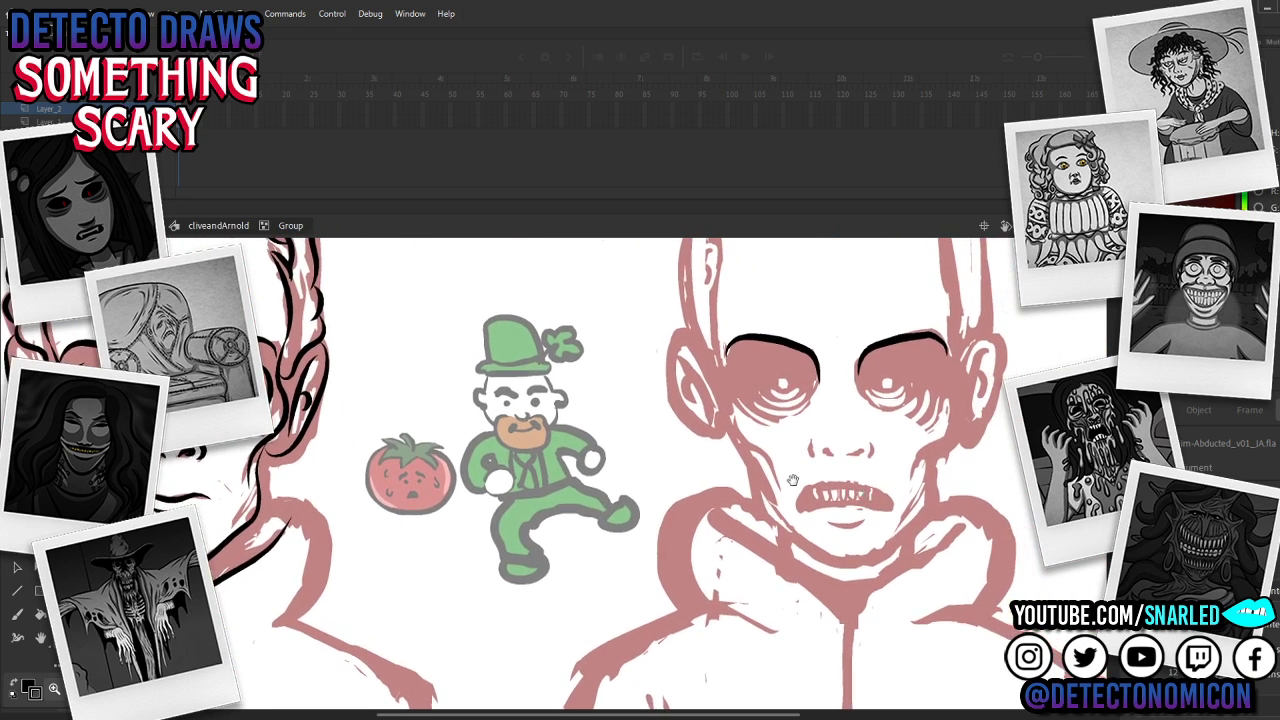
key(v)
click(288, 494)
double_click(902, 454)
double_click(878, 348)
click(881, 347)
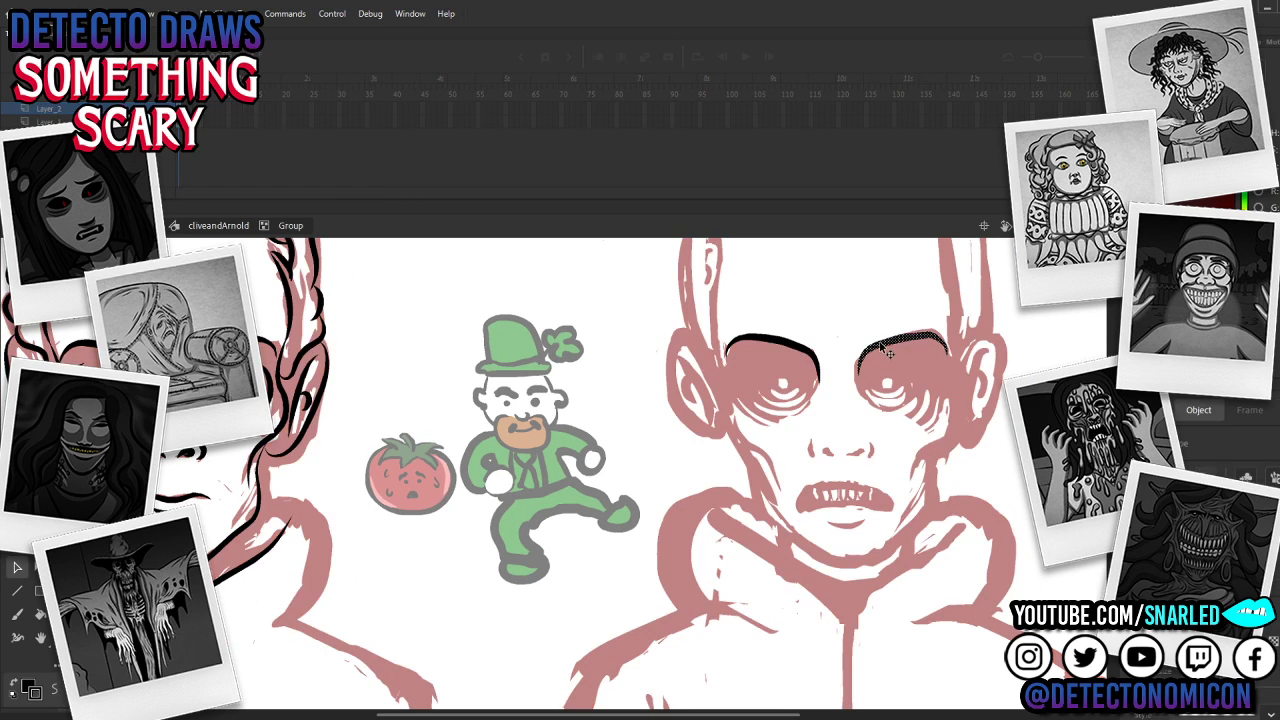
key(b)
mouse_move(812, 438)
mouse_down()
mouse_move(810, 456)
mouse_move(870, 455)
mouse_up()
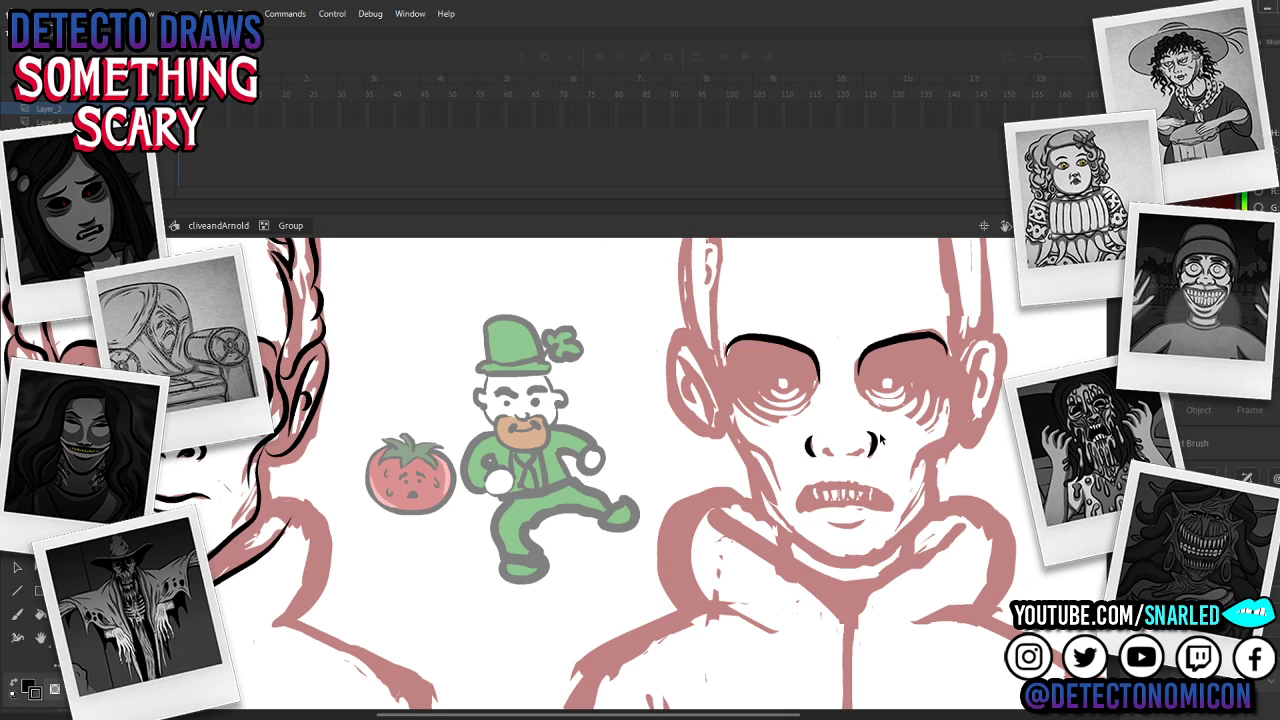
Step: Ink the inner nostril curves of the right figure's nose, undoing the strokes that miss
mouse_move(831, 451)
mouse_down()
mouse_move(818, 448)
mouse_move(880, 441)
mouse_up()
key(ctrl+z)
key(ctrl+z)
mouse_move(832, 450)
mouse_down()
mouse_move(820, 448)
mouse_move(850, 455)
mouse_up()
key(ctrl+z)
click(863, 457)
key(ctrl+z)
key(y)
mouse_move(499, 465)
mouse_down()
mouse_move(480, 450)
mouse_move(497, 465)
mouse_move(572, 450)
mouse_up()
key(z)
alt+click(568, 491)
alt+click(590, 509)
click(557, 480)
drag(566, 476, 860, 490)
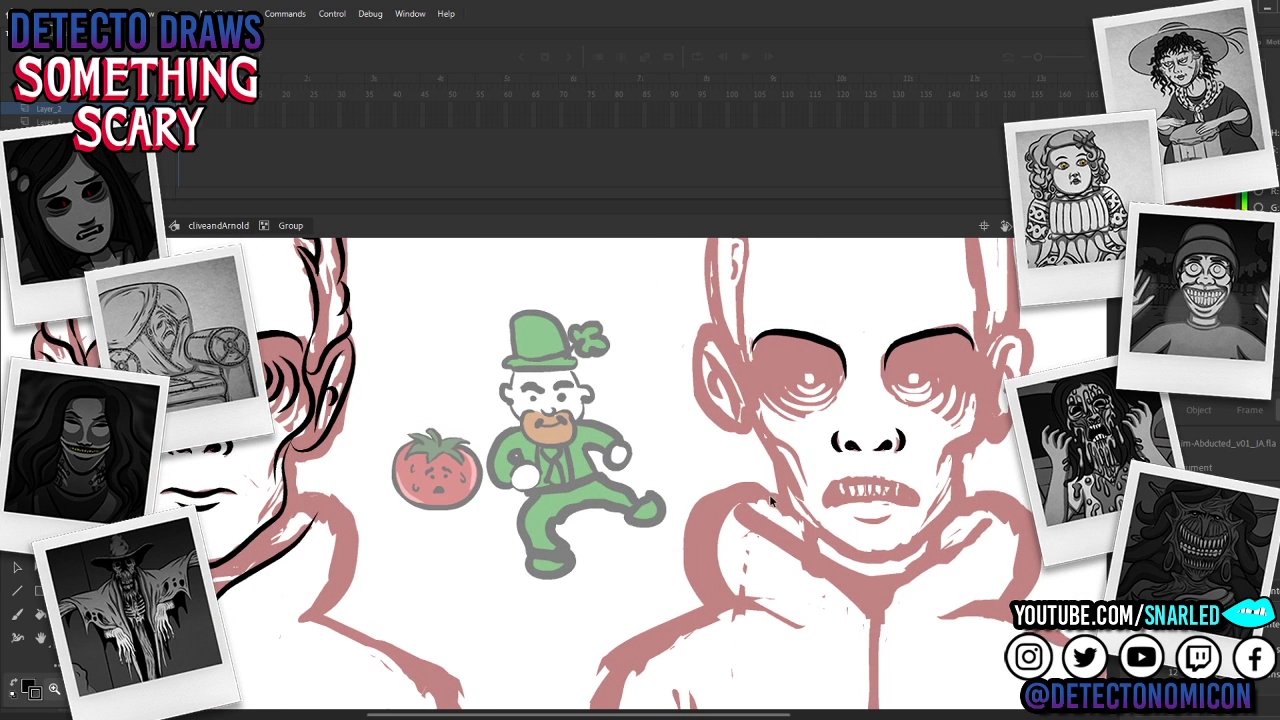
Step: Enlarge the tomato doodle and stand a shrunken leprechaun on top of its stem
key(v)
double_click(736, 457)
double_click(448, 512)
double_click(448, 514)
click(457, 474)
key(q)
drag(484, 428, 524, 391)
drag(472, 486, 525, 498)
drag(577, 450, 576, 405)
key(ctrl+z)
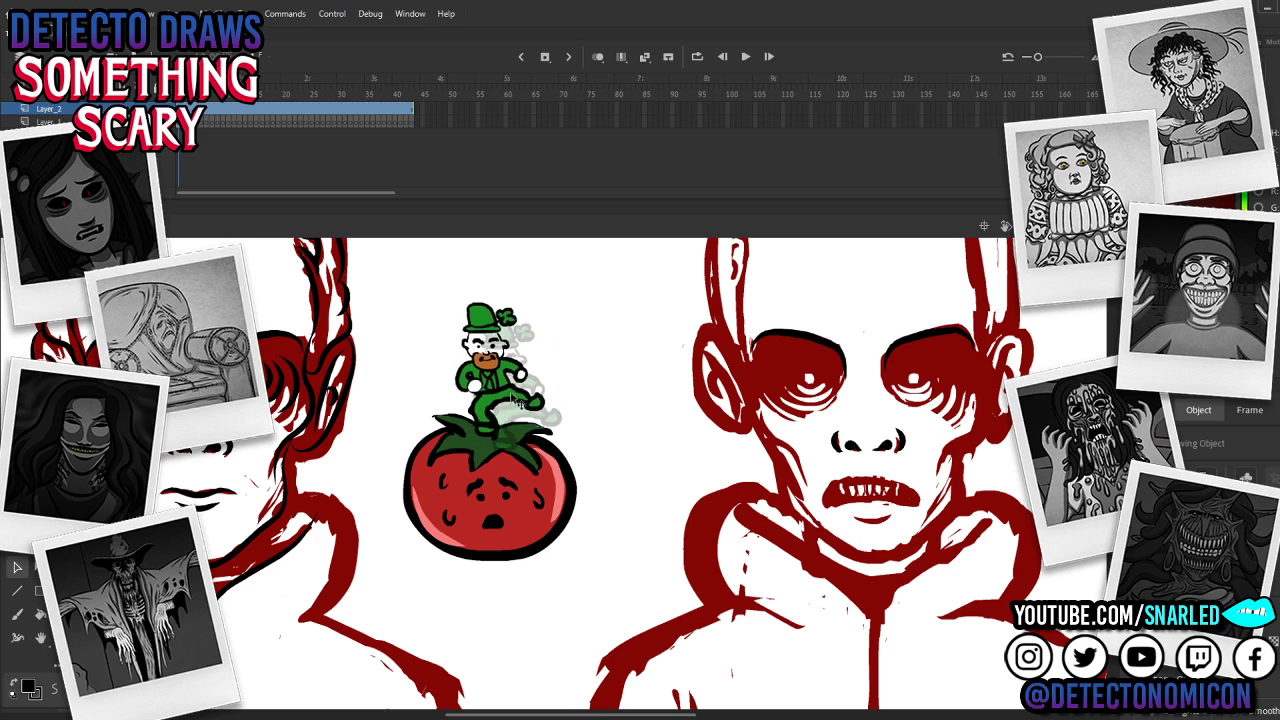
mouse_move(516, 401)
mouse_down()
mouse_move(511, 410)
mouse_move(521, 376)
mouse_up()
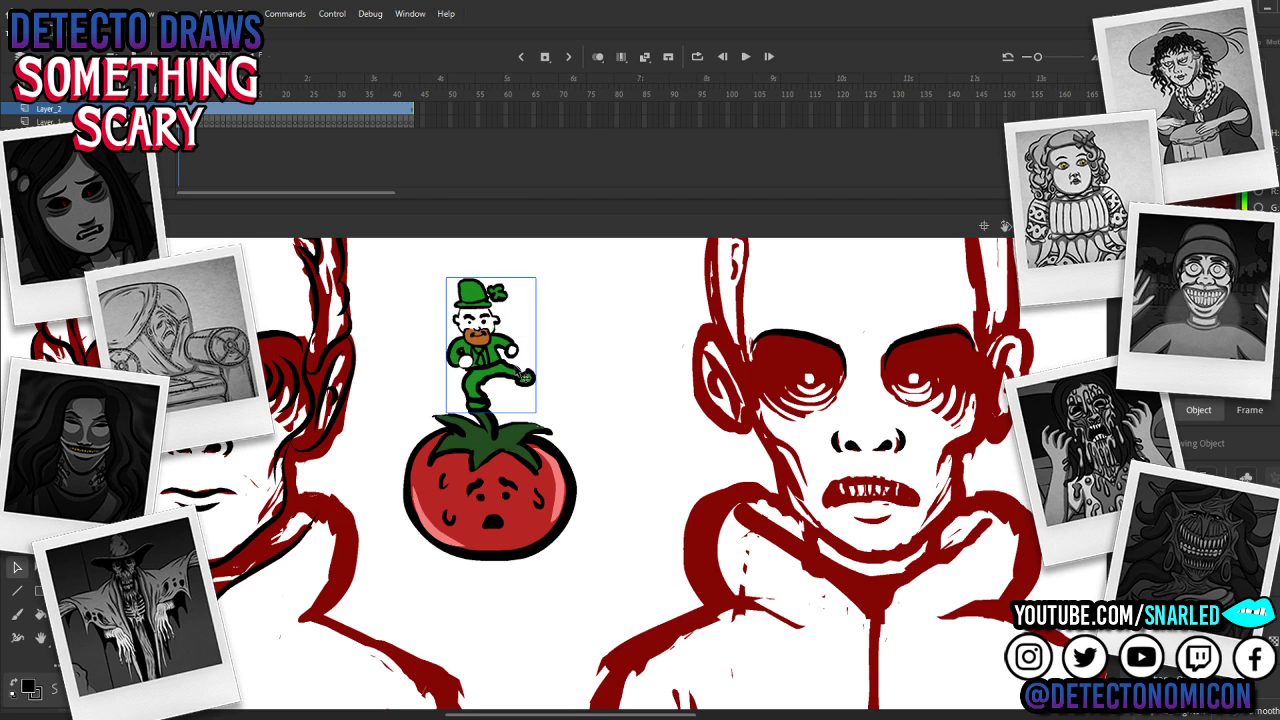
mouse_move(637, 559)
mouse_down()
mouse_move(673, 554)
mouse_move(646, 543)
mouse_up()
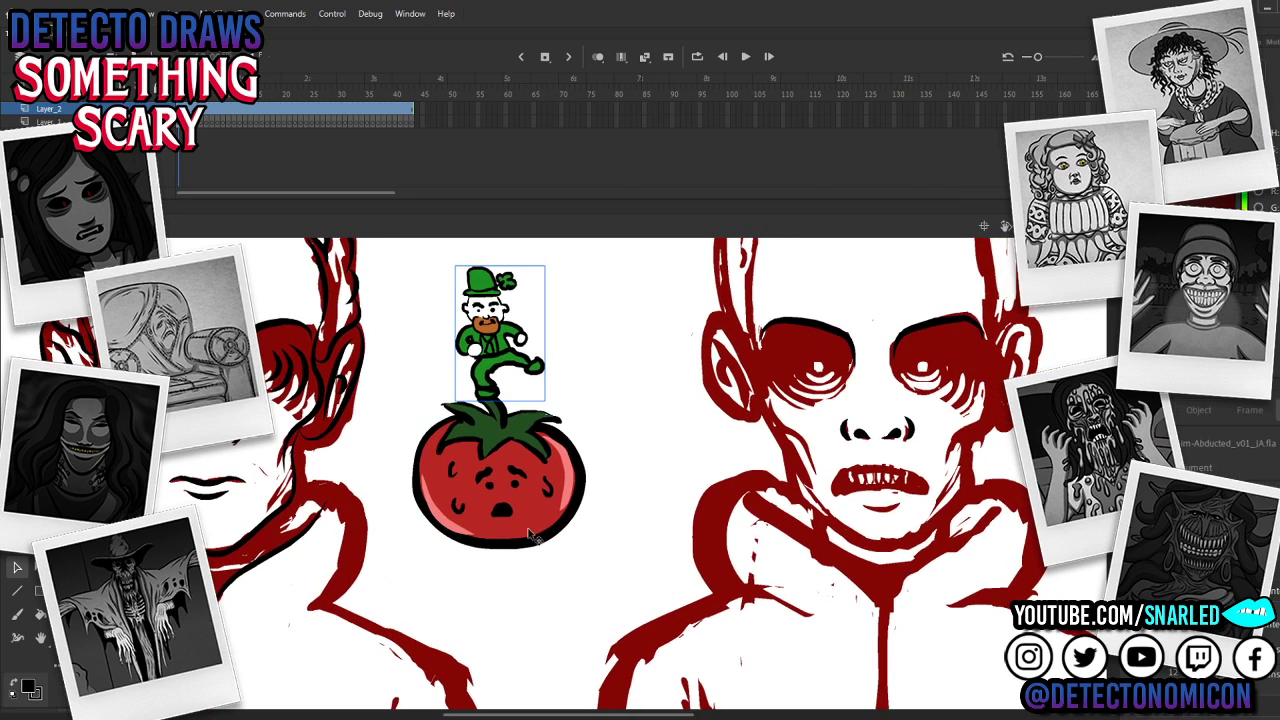
Step: Fill the tomato's brows, eyes and mouth with its body red to clear the worried face
double_click(490, 476)
key(k)
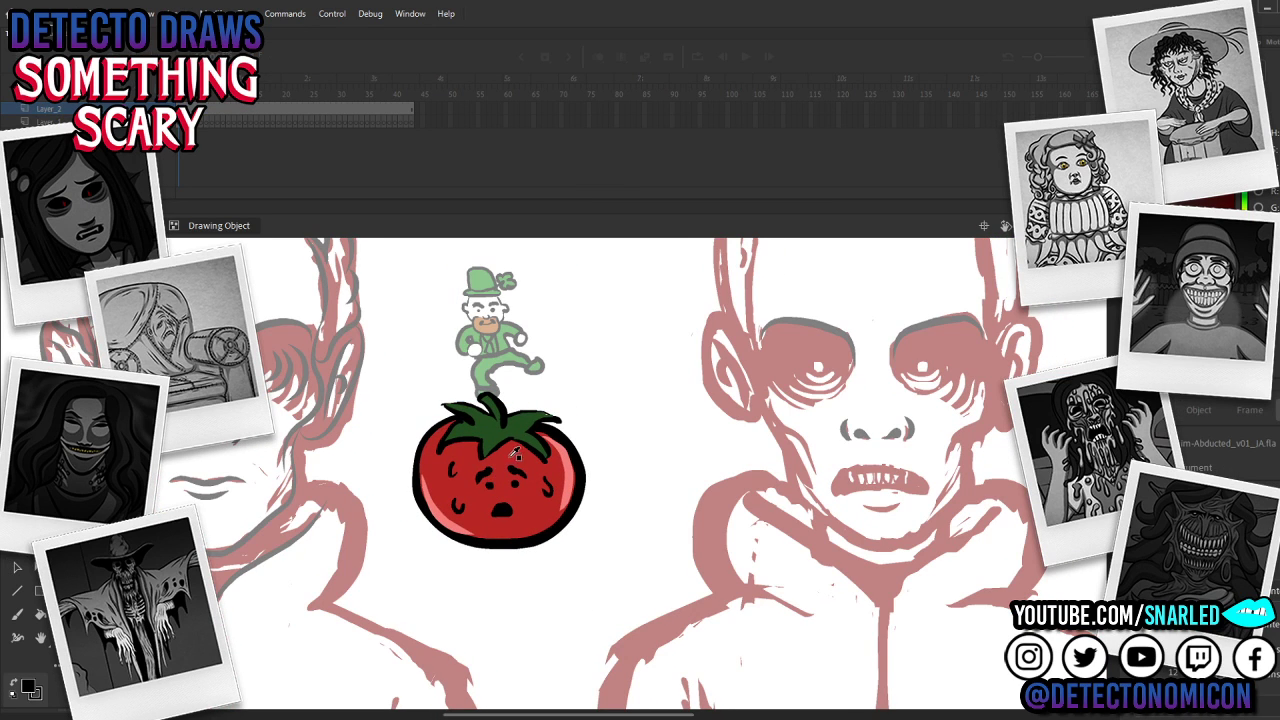
click(515, 484)
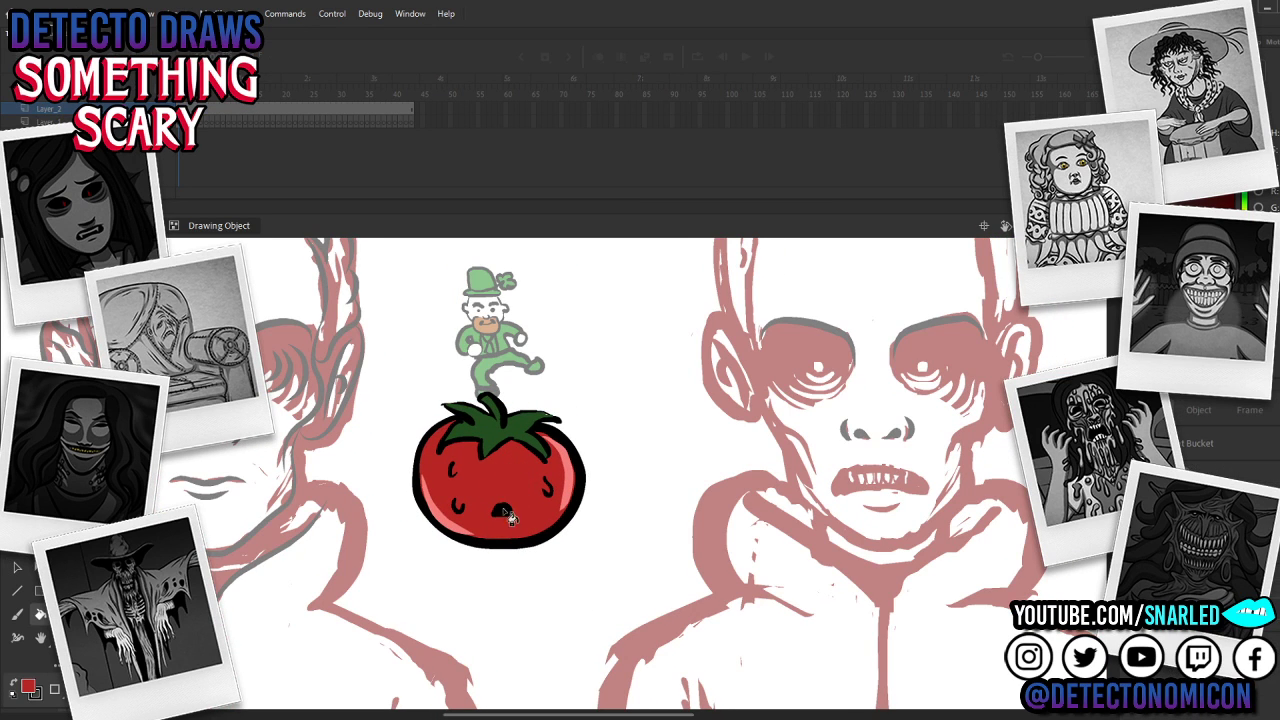
Step: Try painting a new black face on the tomato doodle, undo back to its earlier face, and leave the doodle's group
key(b)
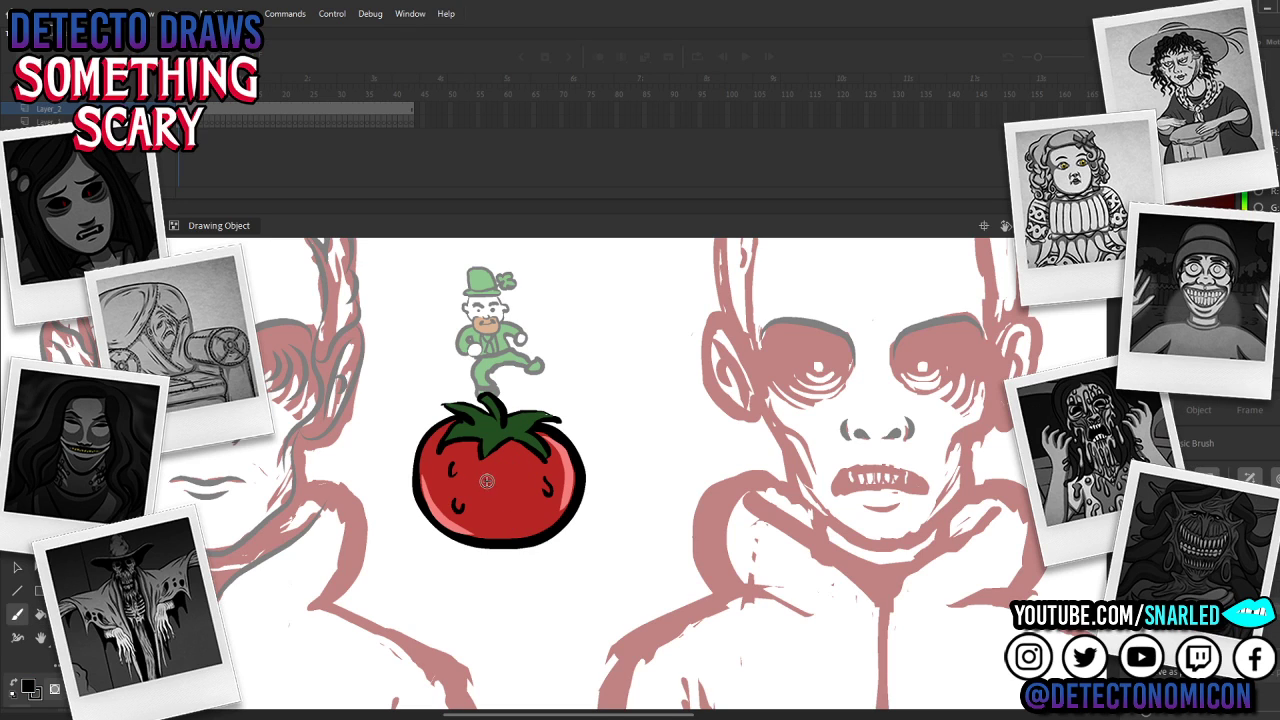
click(482, 478)
click(510, 475)
mouse_move(477, 497)
mouse_down()
mouse_move(525, 499)
mouse_move(481, 507)
mouse_move(514, 506)
mouse_move(518, 494)
mouse_move(514, 508)
mouse_up()
key(ctrl+z)
key(ctrl+z)
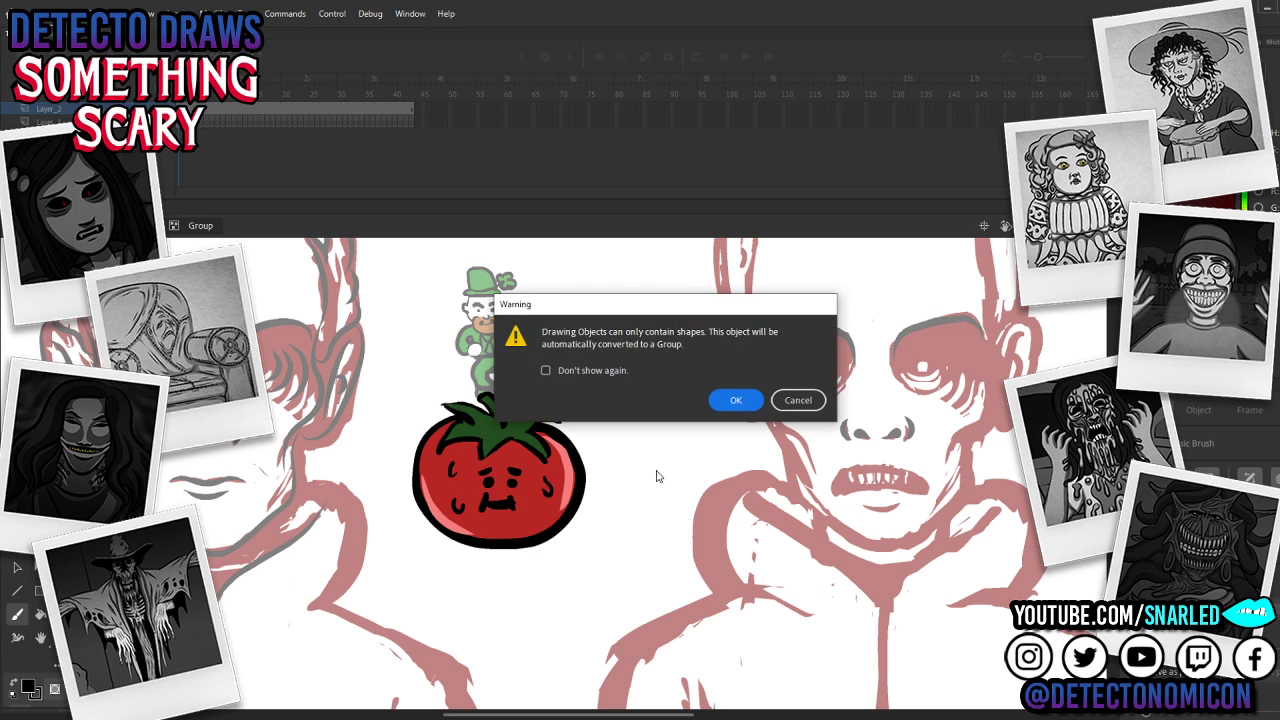
click(736, 400)
double_click(669, 473)
Step: Open the cliveandArnold symbol and its inner group of ink lines for editing
drag(628, 552, 528, 539)
drag(736, 457, 674, 483)
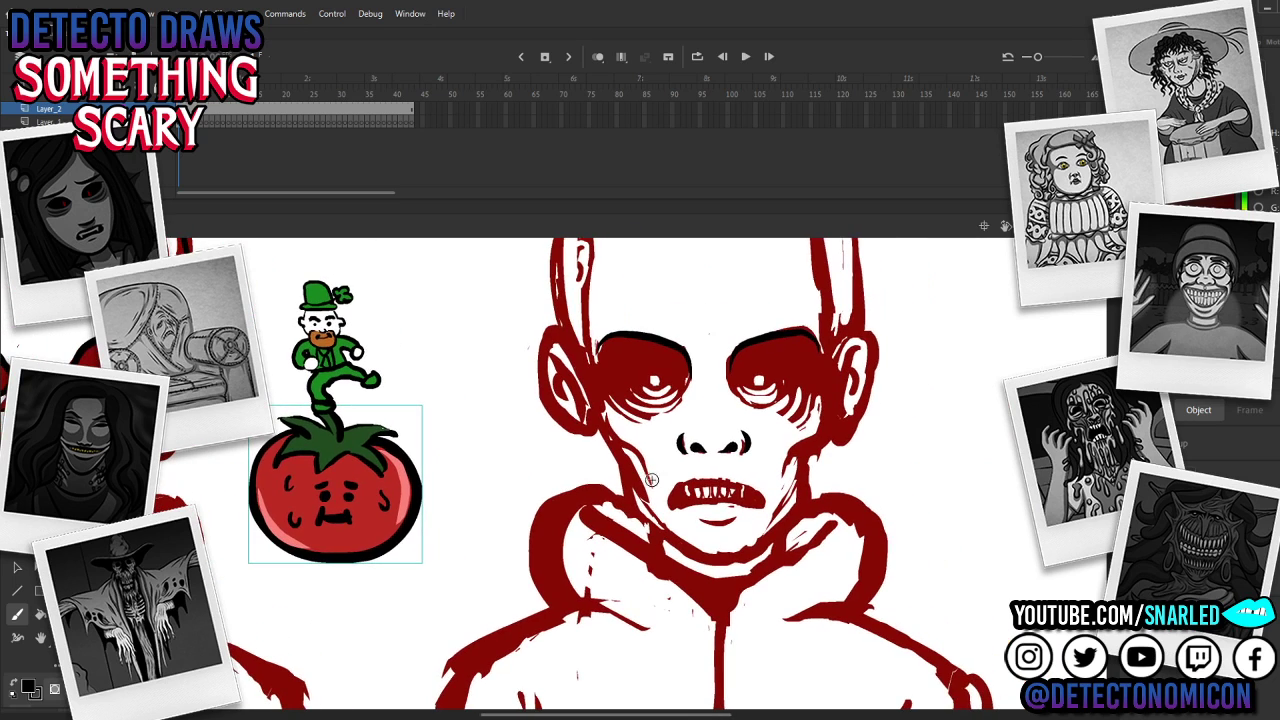
double_click(741, 453)
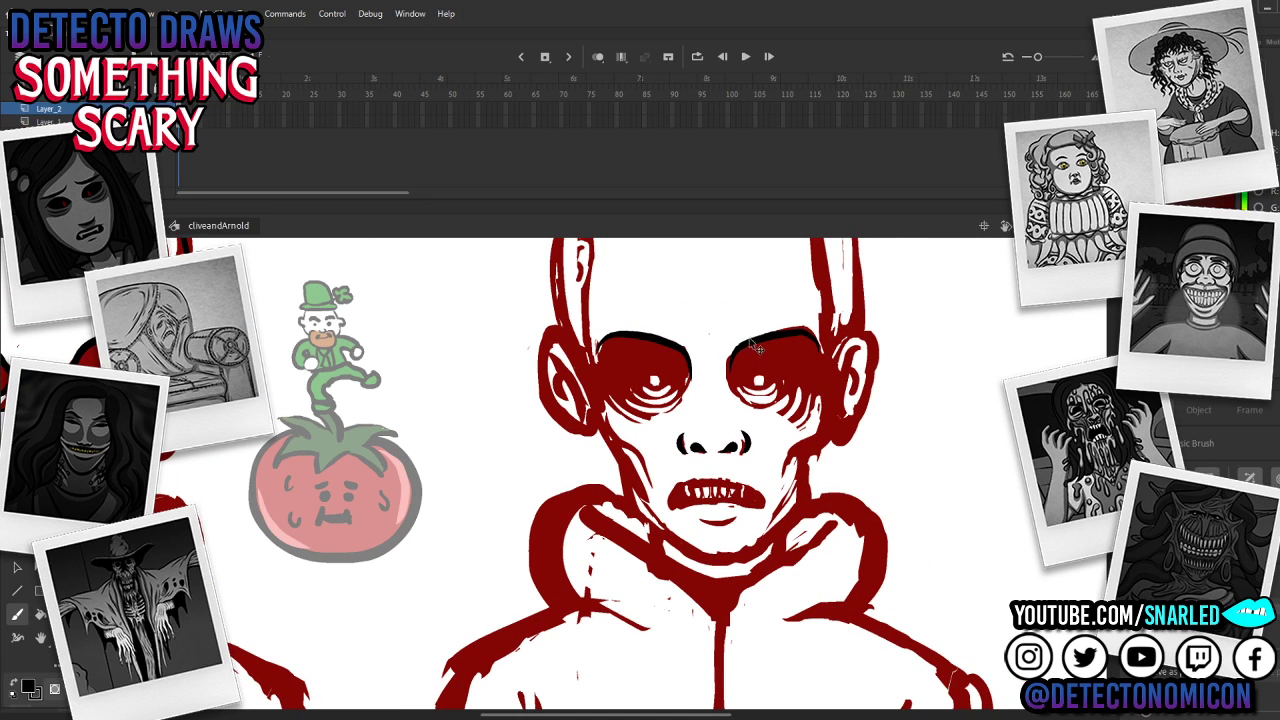
drag(694, 468, 688, 498)
key(v)
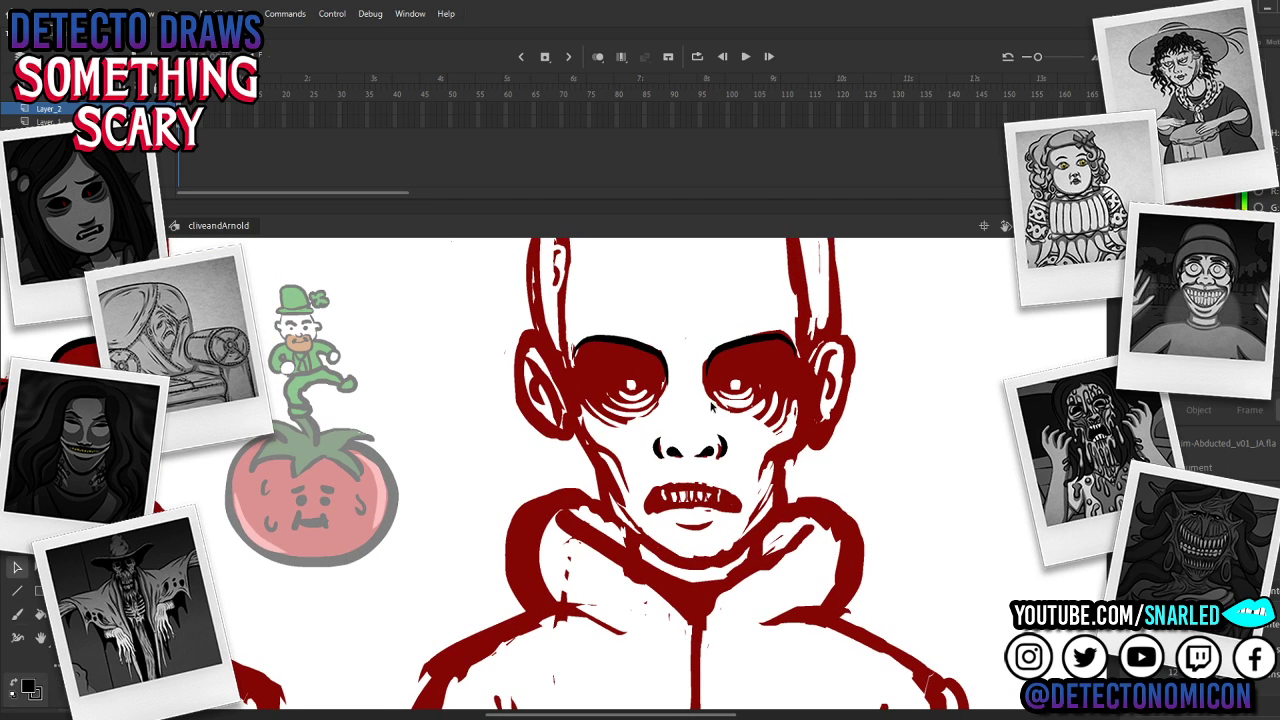
double_click(727, 347)
double_click(740, 313)
double_click(743, 340)
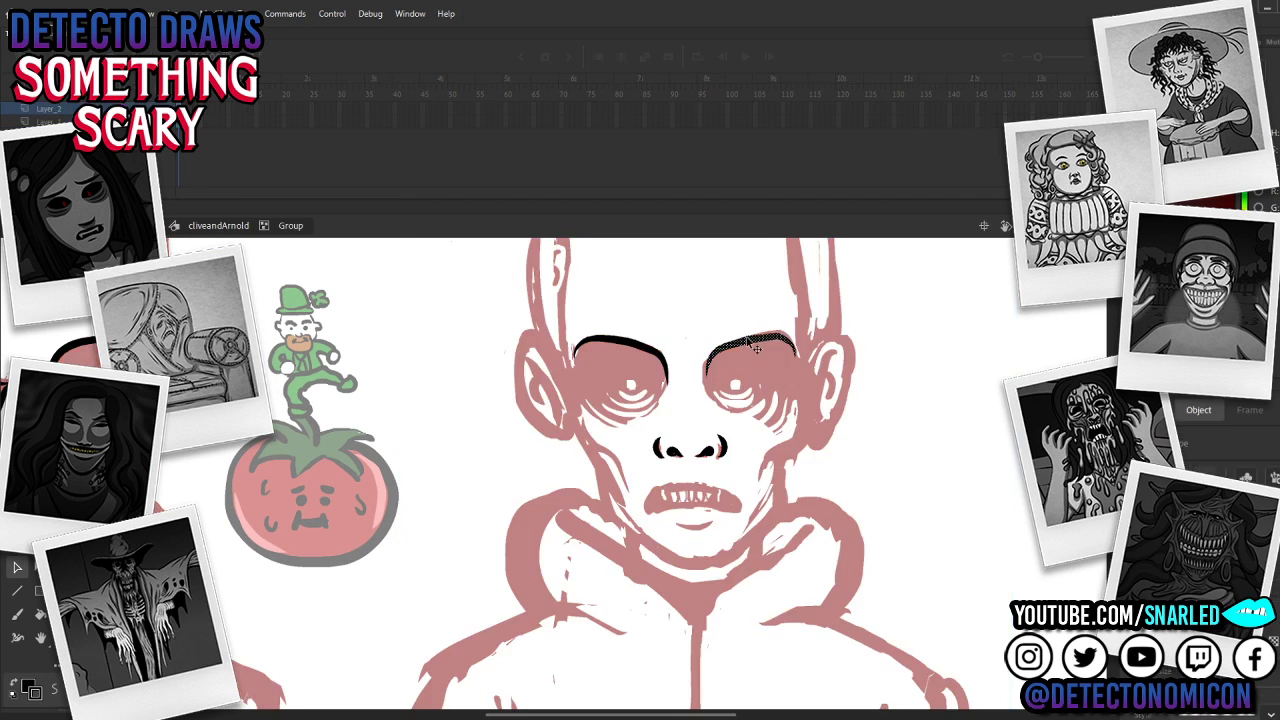
Step: Turn the brow stroke over the right figure's right-hand eye into its own object within the ink group
key(a)
double_click(720, 311)
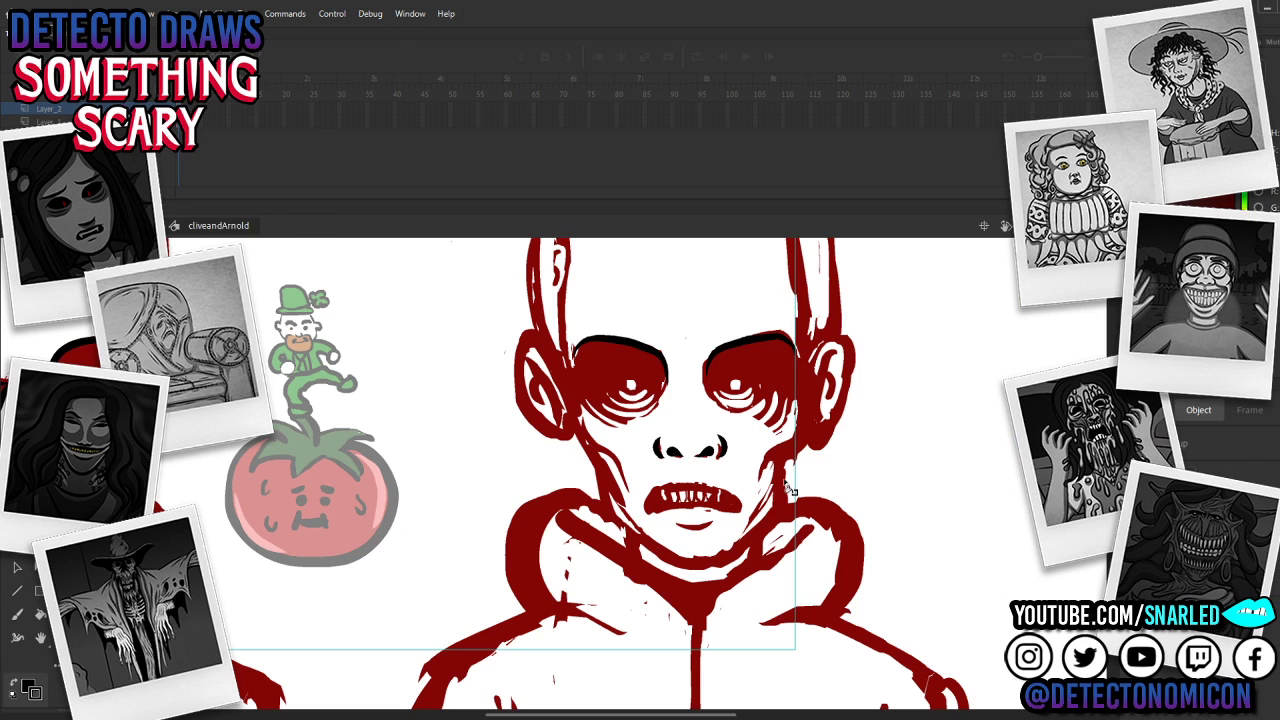
double_click(683, 460)
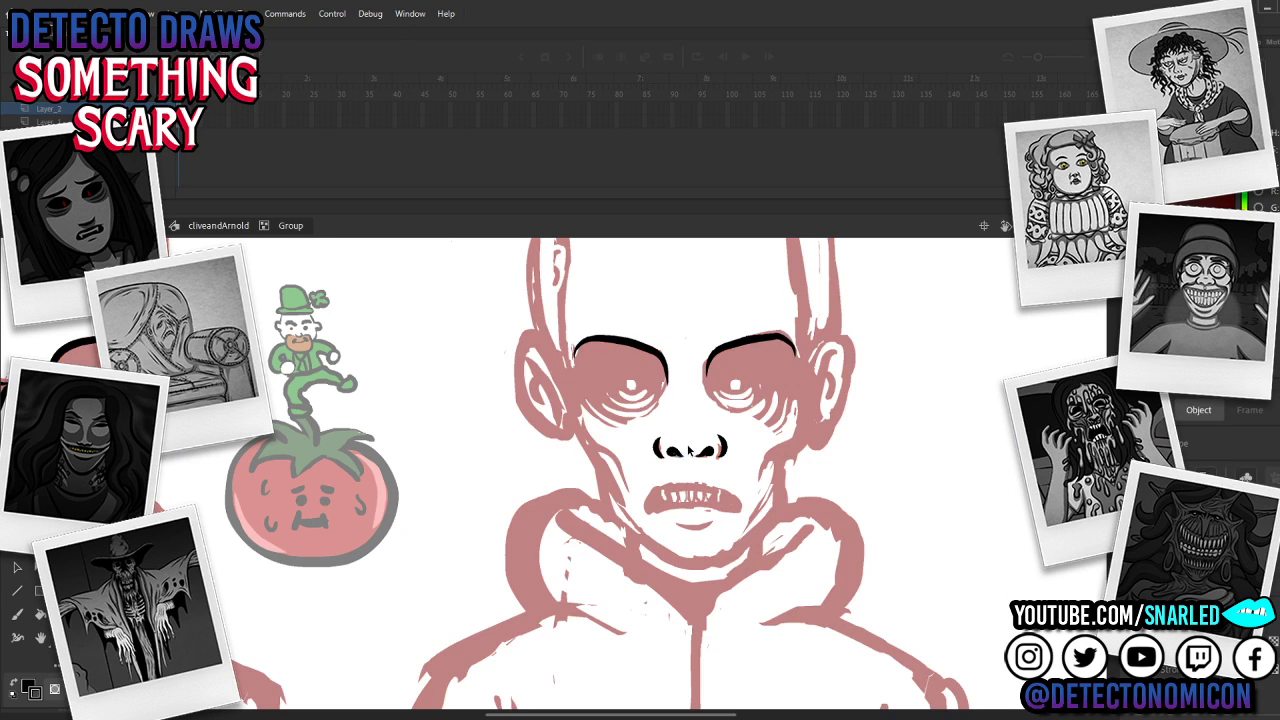
click(740, 350)
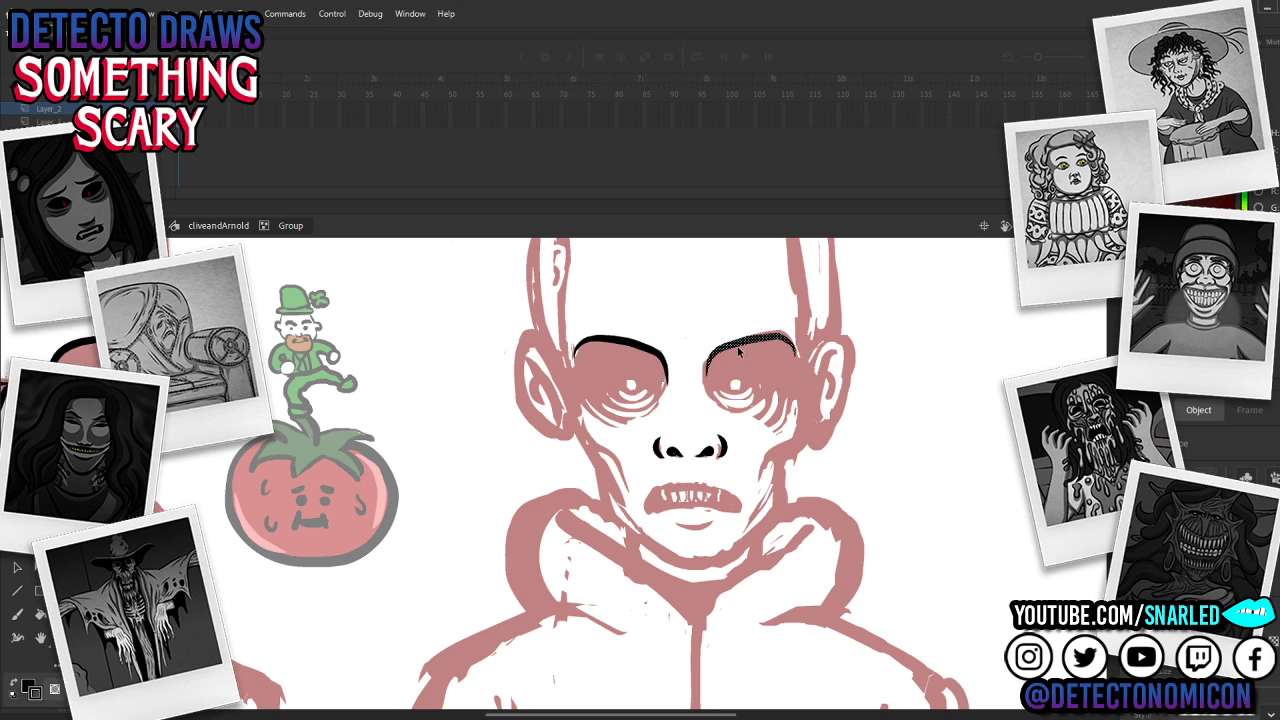
key(ctrl+g)
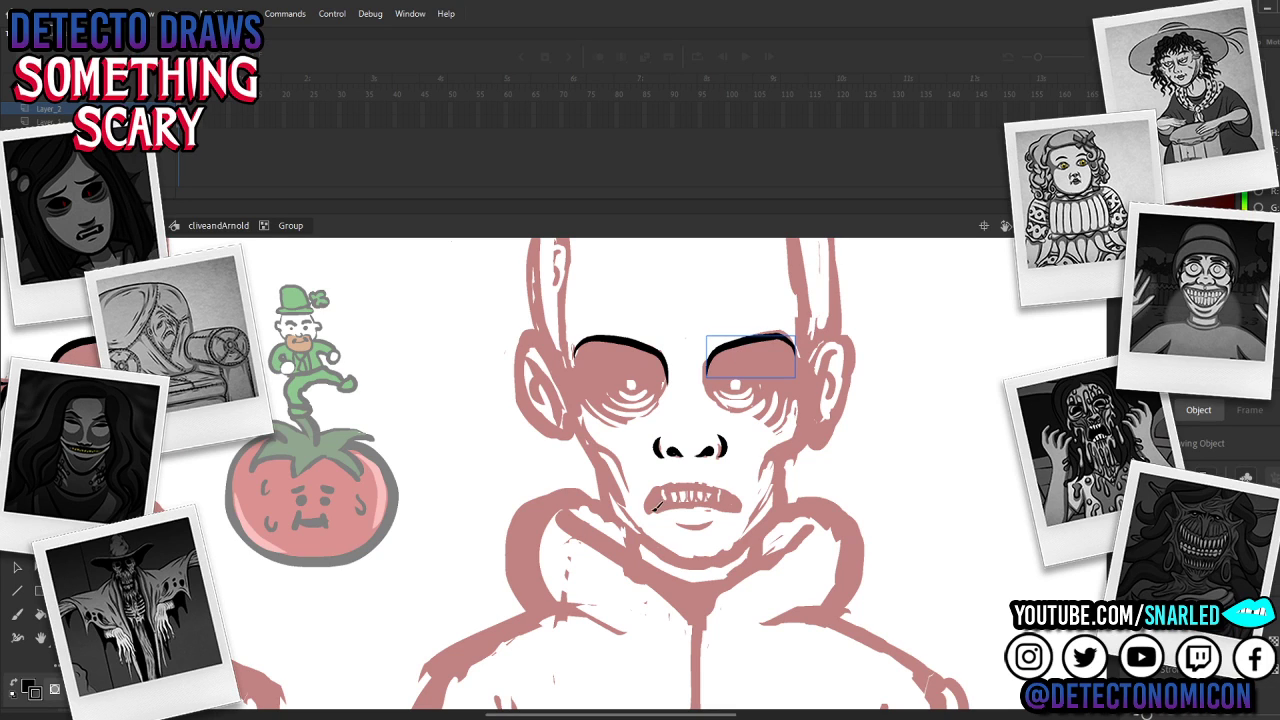
Step: Ink the upper and lower edges of the right figure's open mouth, undoing the lip stroke that misses
mouse_move(655, 507)
mouse_down()
mouse_move(678, 487)
mouse_move(748, 490)
mouse_up()
drag(650, 512, 752, 512)
key(ctrl+z)
drag(652, 510, 754, 508)
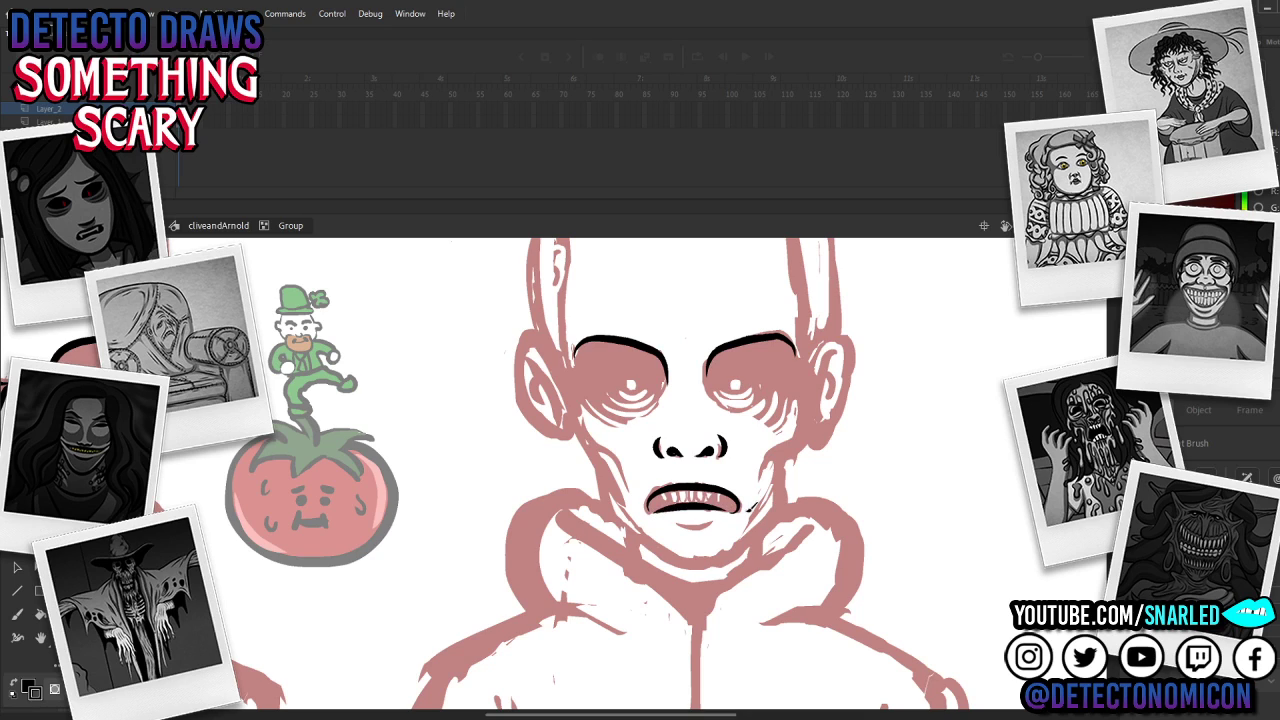
key(v)
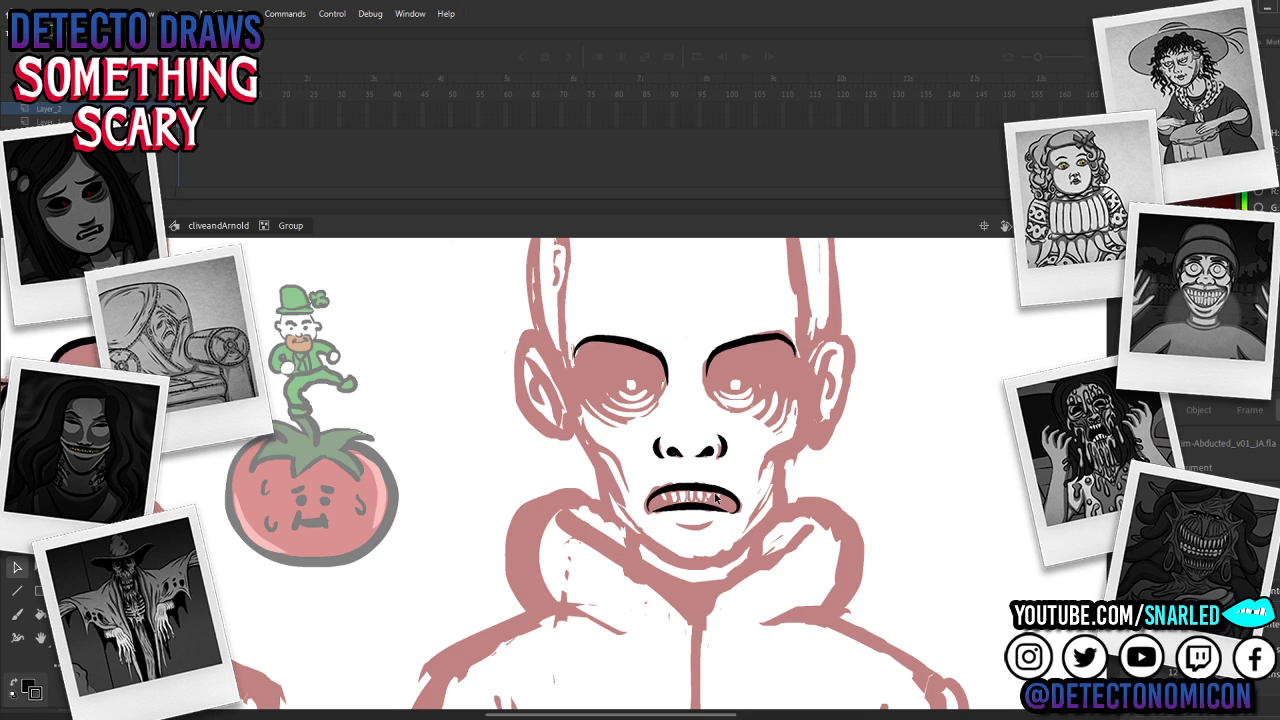
key(y)
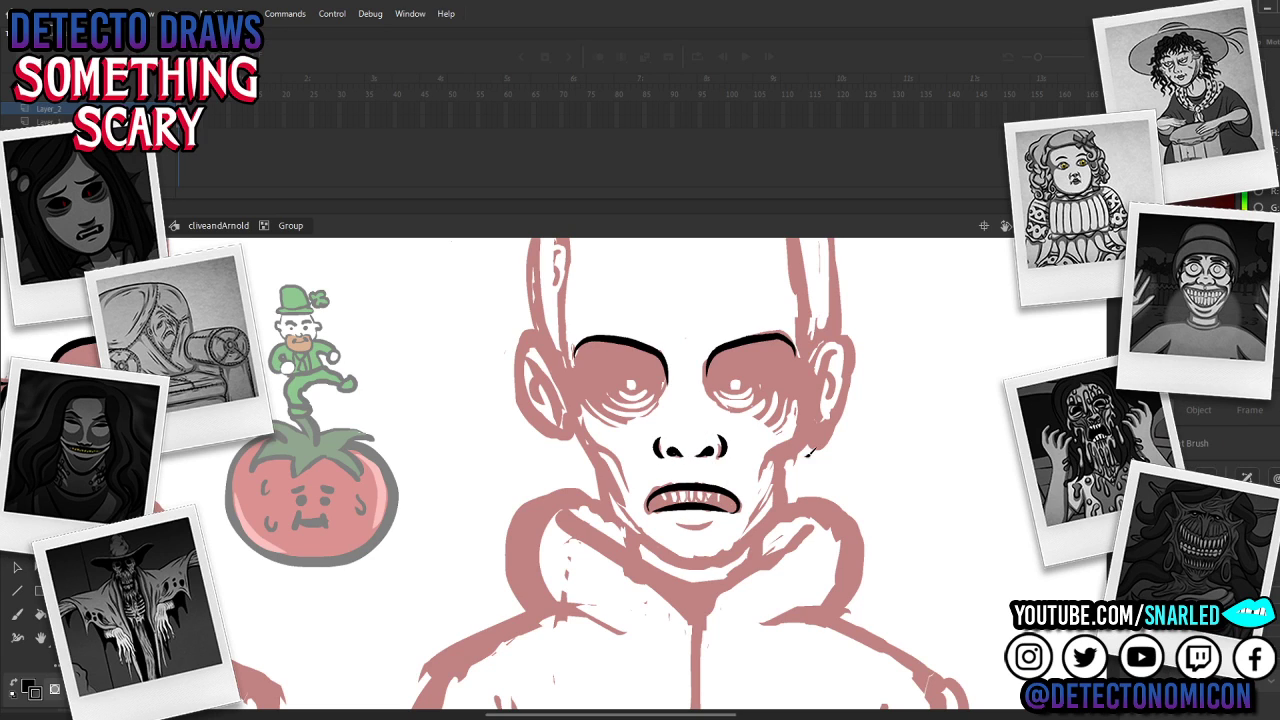
Step: Ink the row of teeth inside the right figure's mouth over the red sketch
key(ctrl+a)
ctrl+click(687, 471)
drag(707, 506, 645, 496)
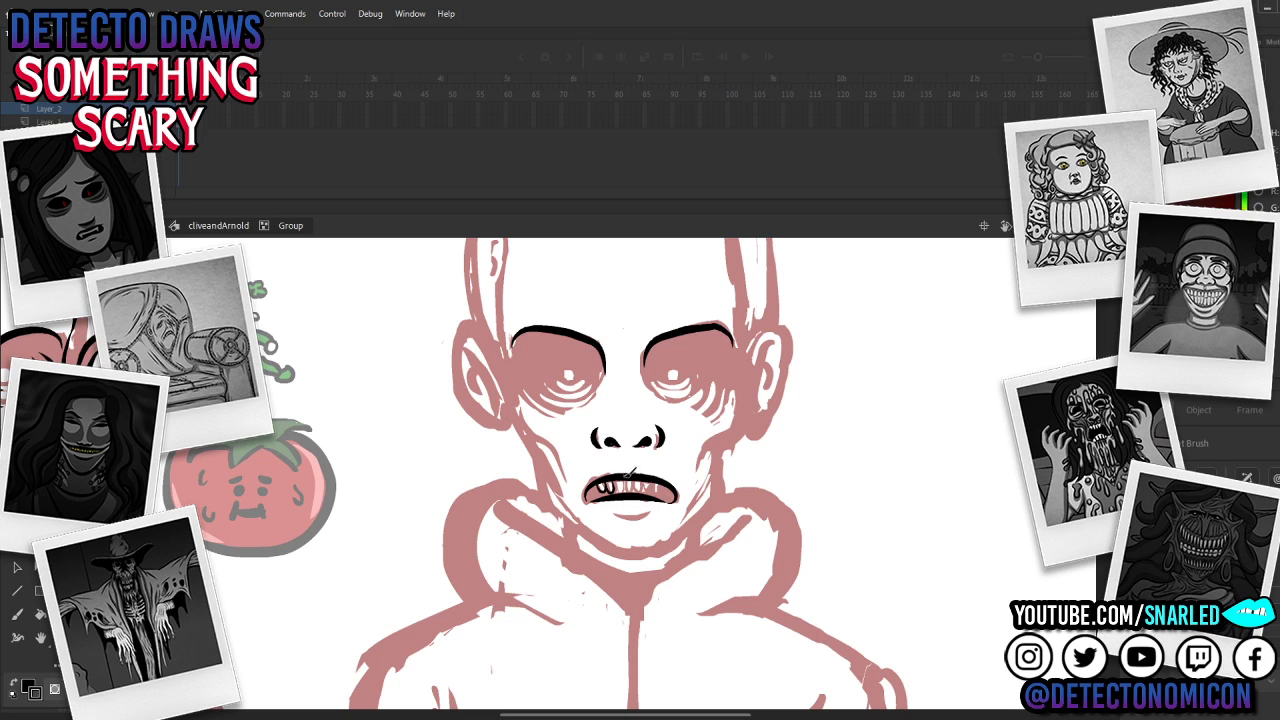
drag(620, 482, 654, 475)
key(v)
click(638, 507)
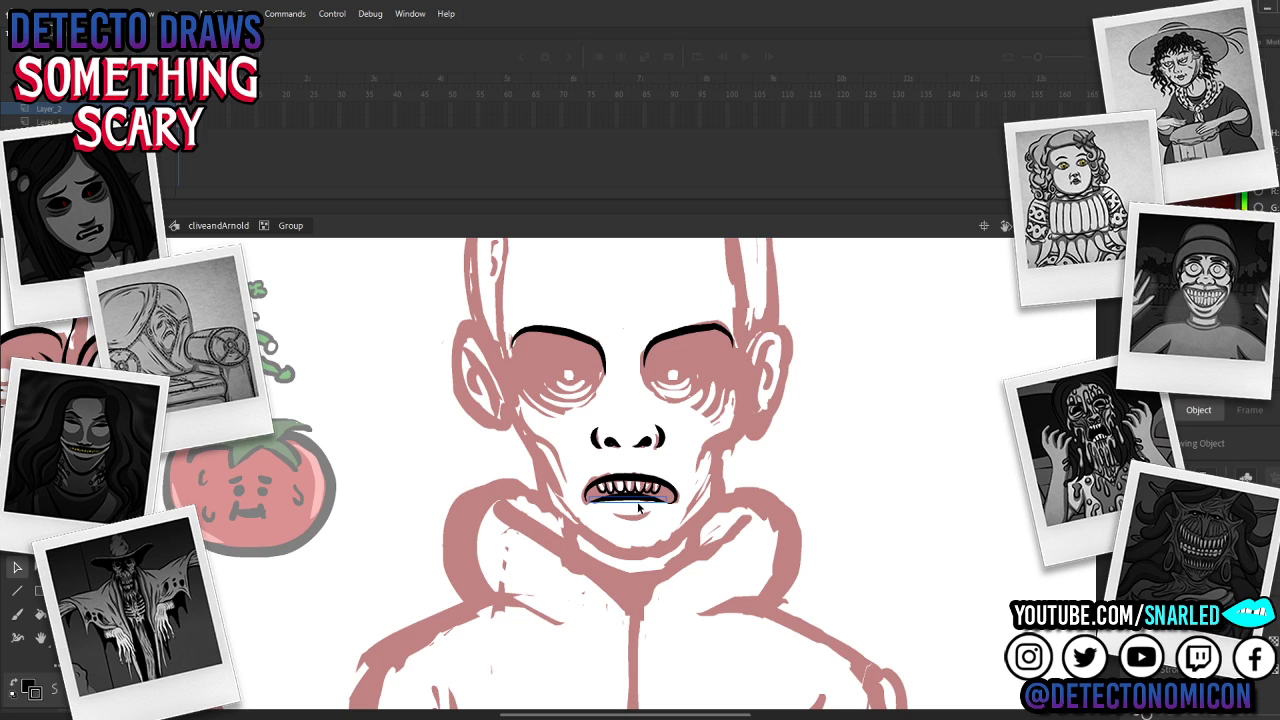
key(Delete)
key(ctrl+z)
click(736, 481)
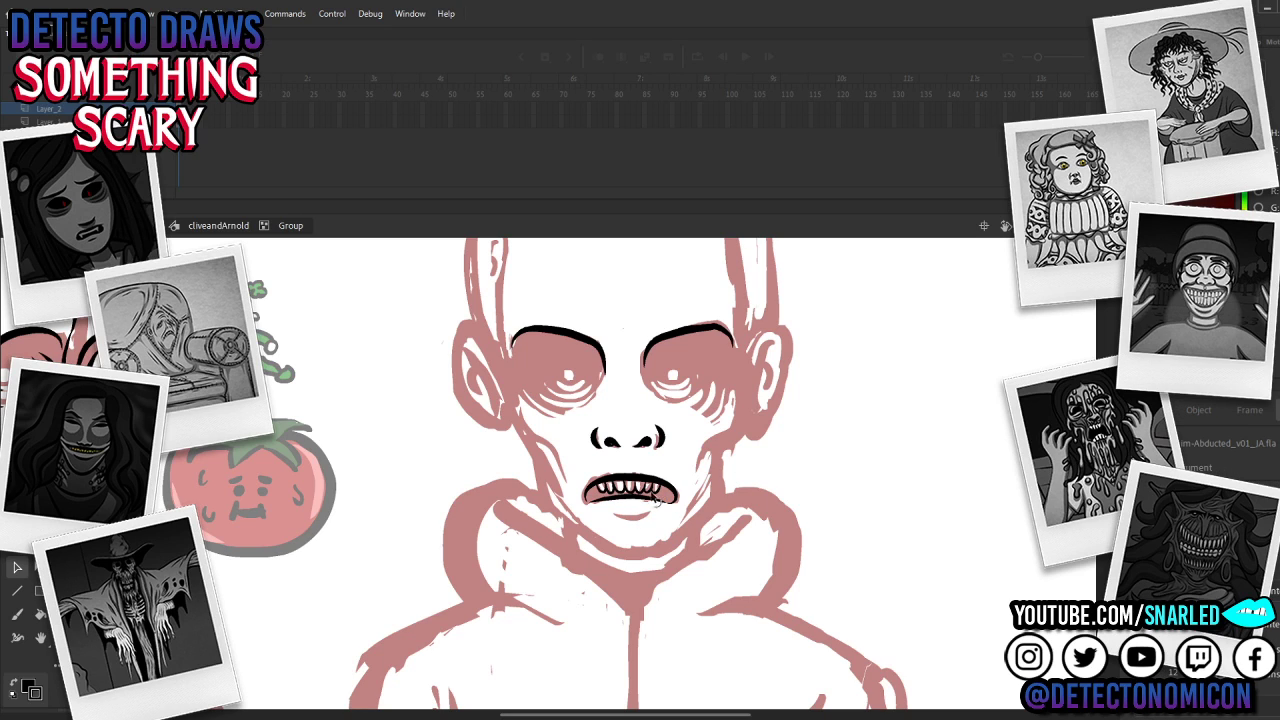
Step: Ink a short curve beneath the right figure's lower lip and fine-tune its shape
key(b)
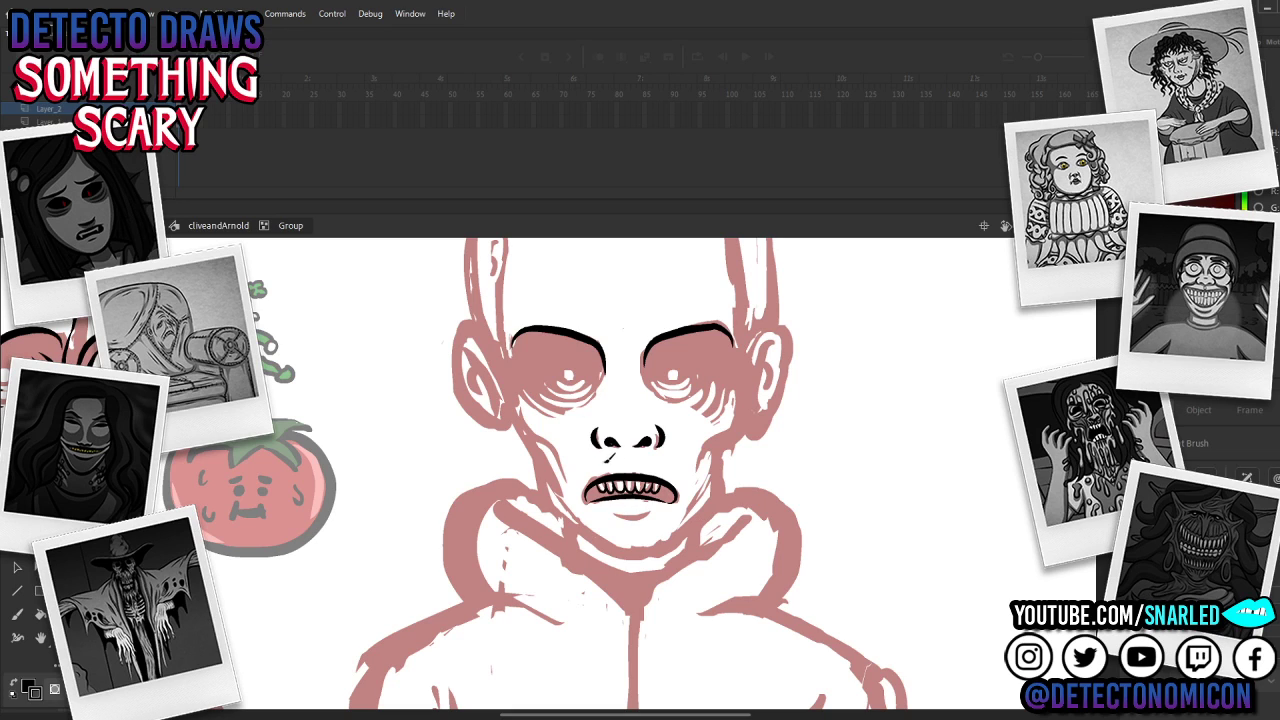
drag(608, 511, 662, 506)
key(v)
click(630, 512)
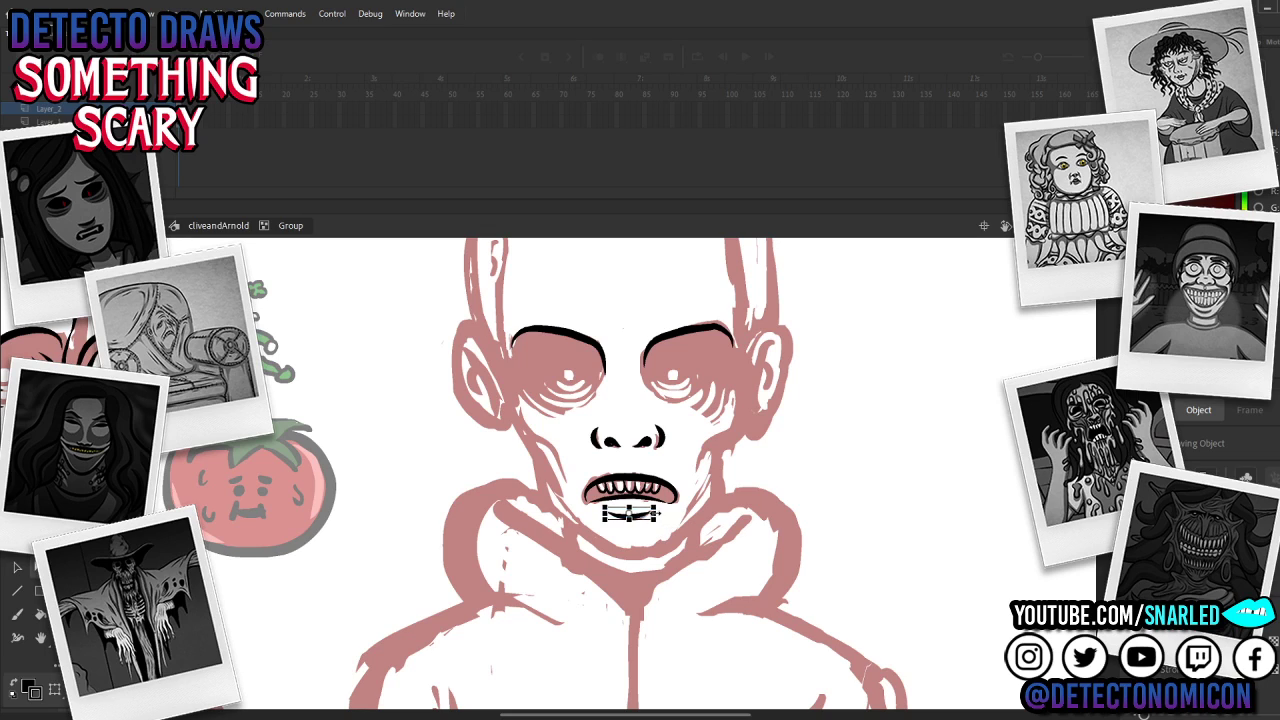
click(647, 519)
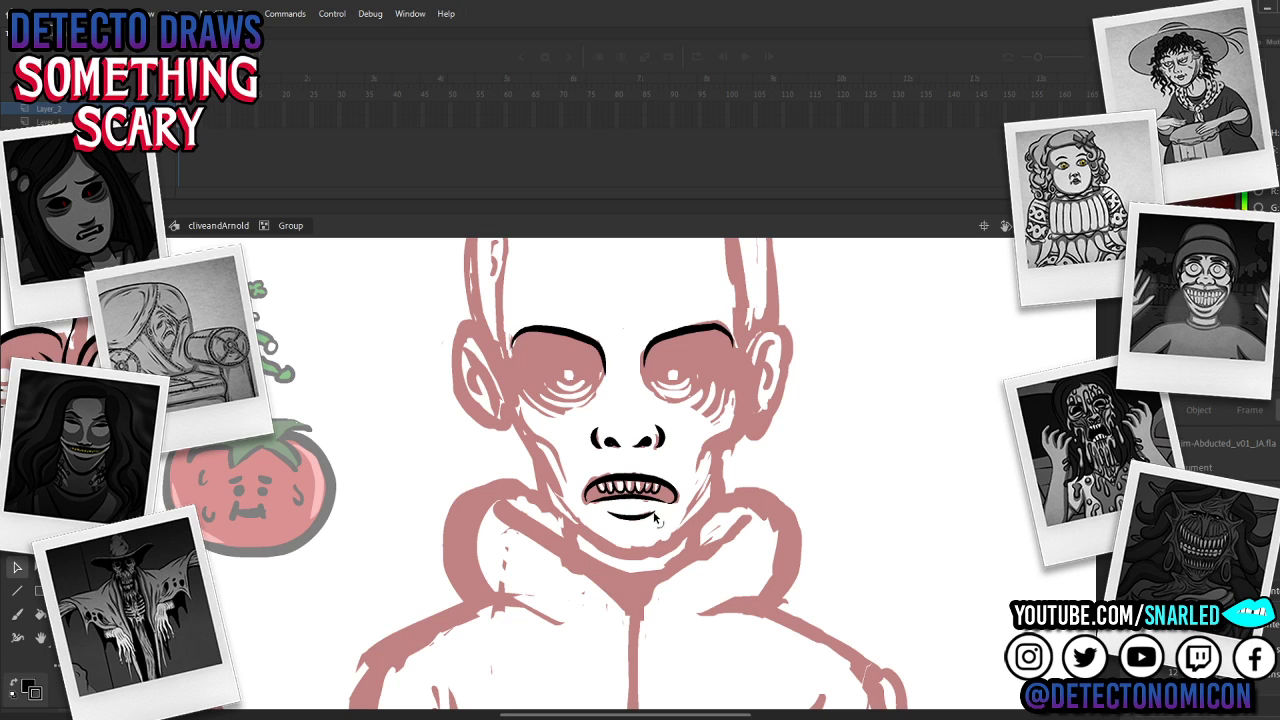
key(b)
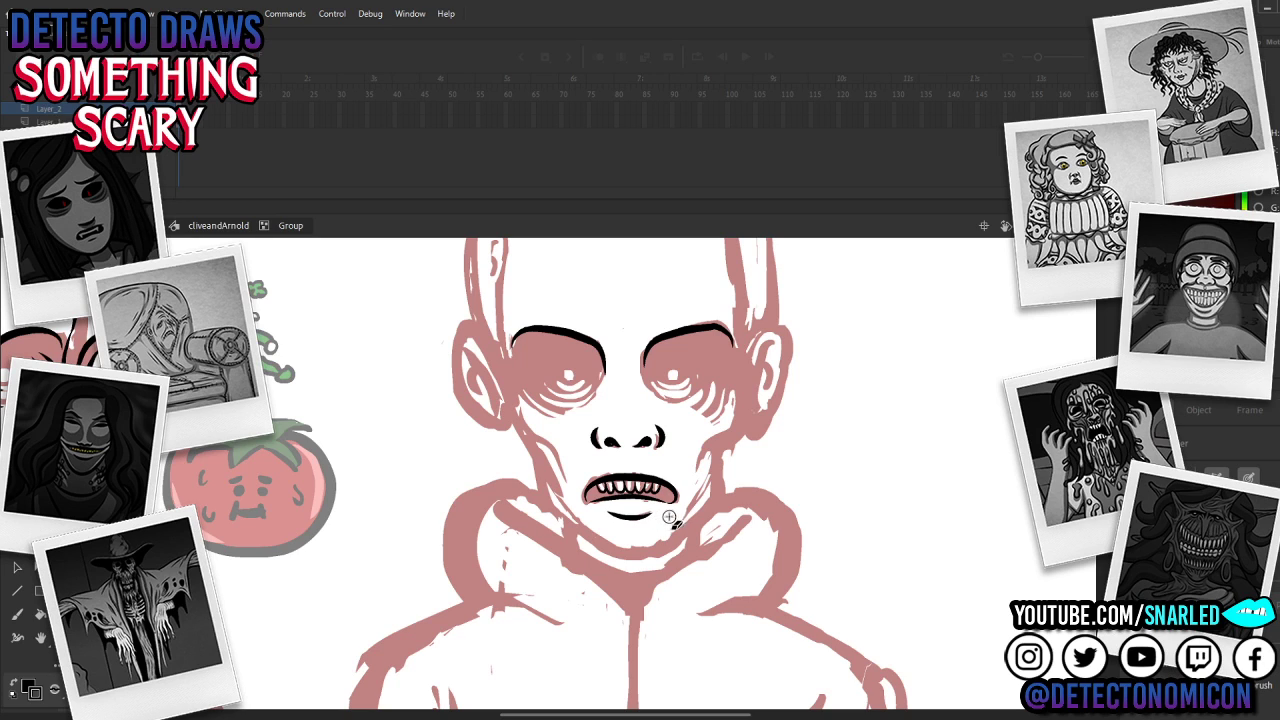
key(v)
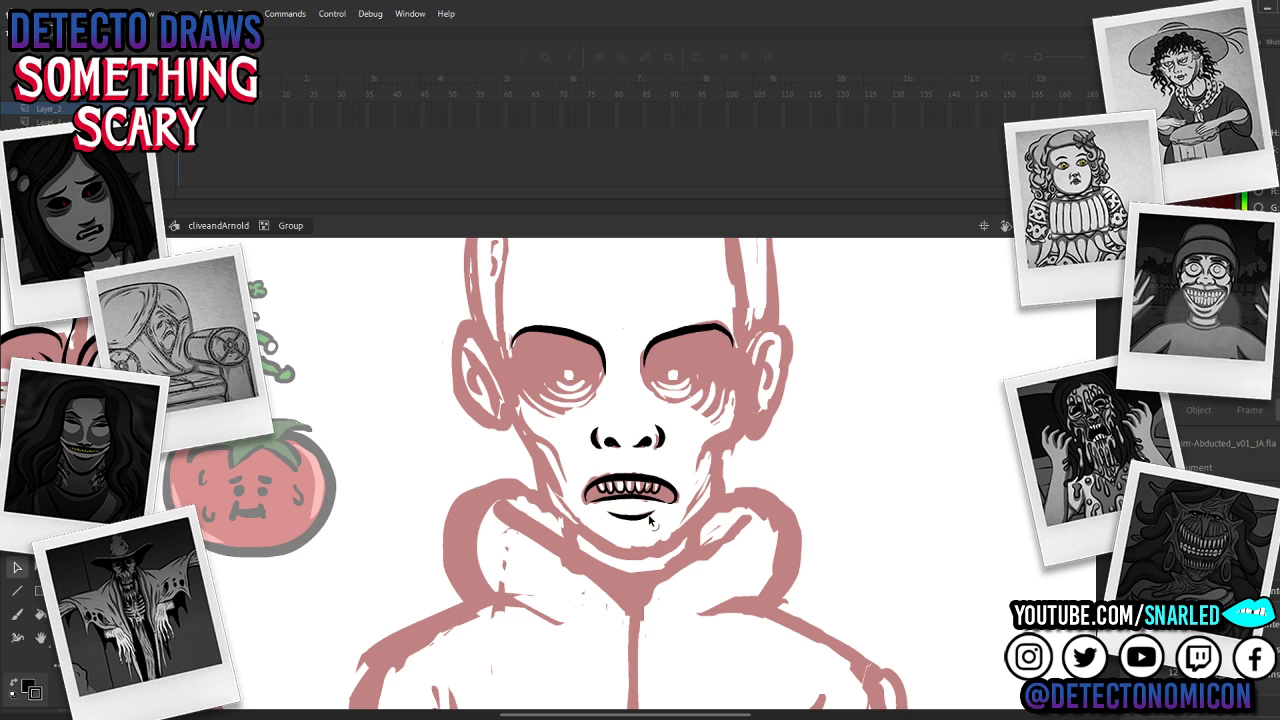
Step: Open the left figure's left-hand brow stroke near the nose bridge, and return to the ink group
key(z)
alt+click(694, 517)
click(615, 450)
drag(671, 453, 710, 468)
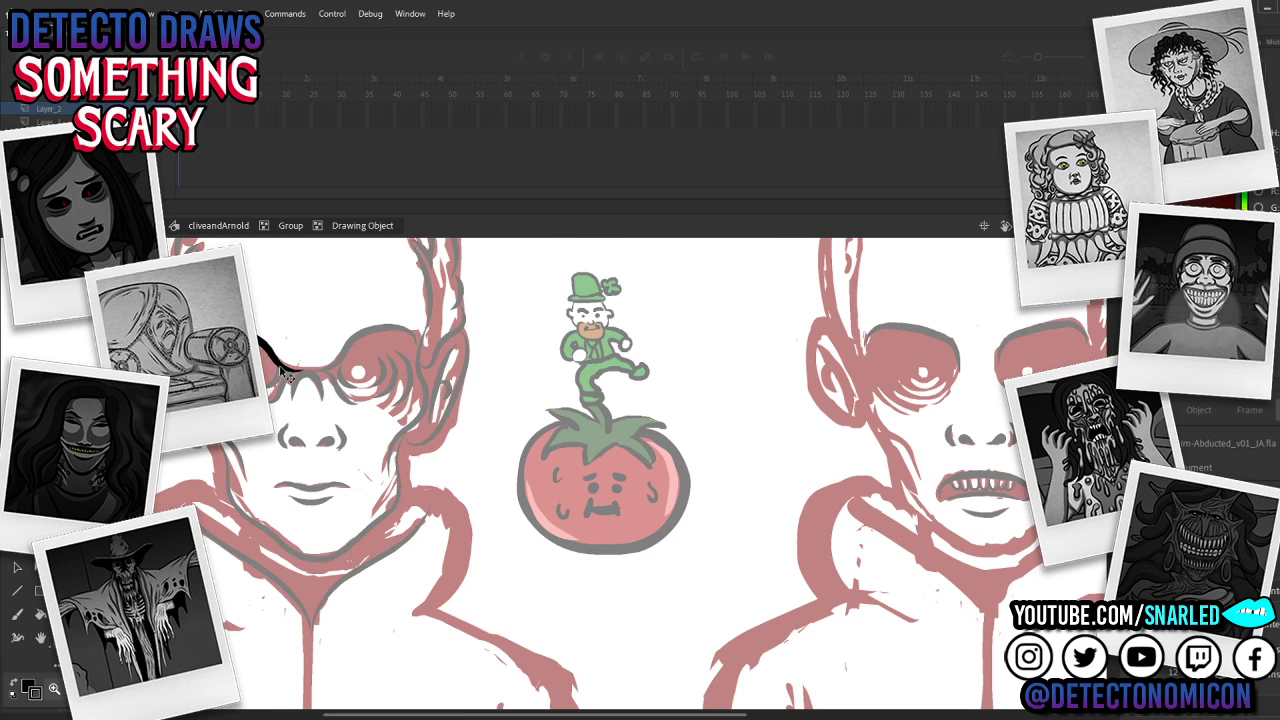
click(282, 370)
click(366, 354)
double_click(340, 317)
key(b)
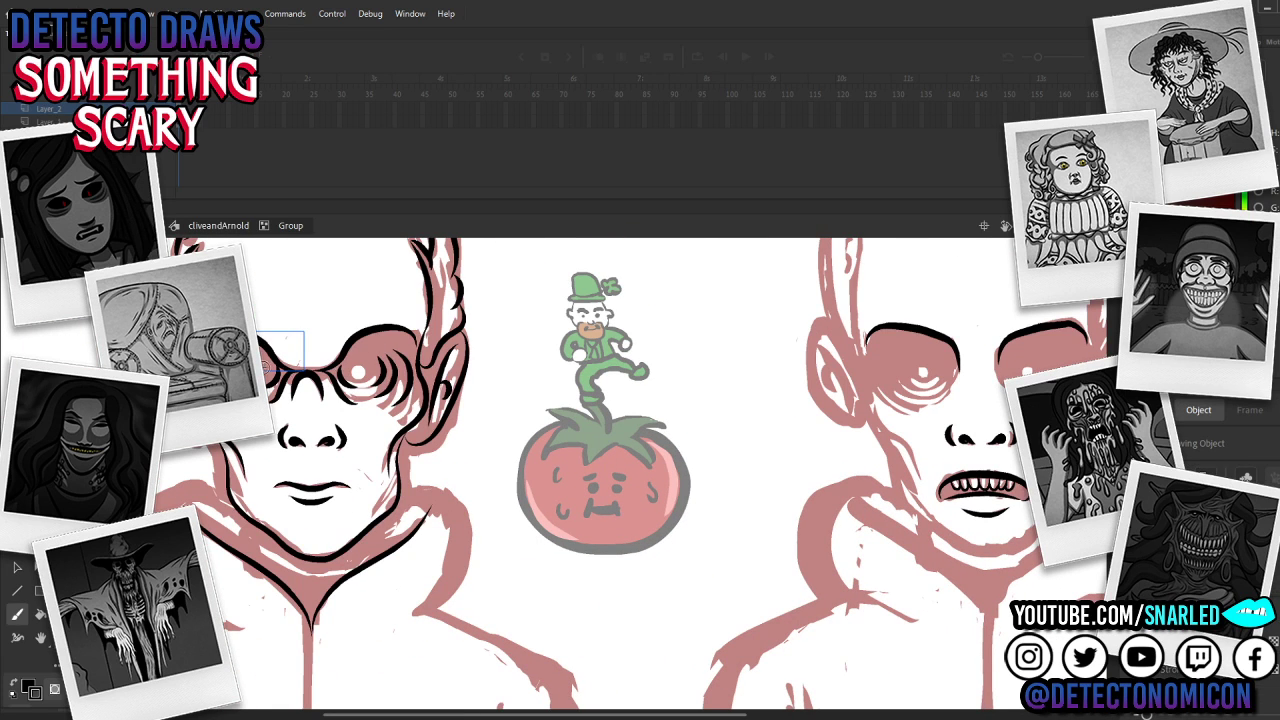
key(Escape)
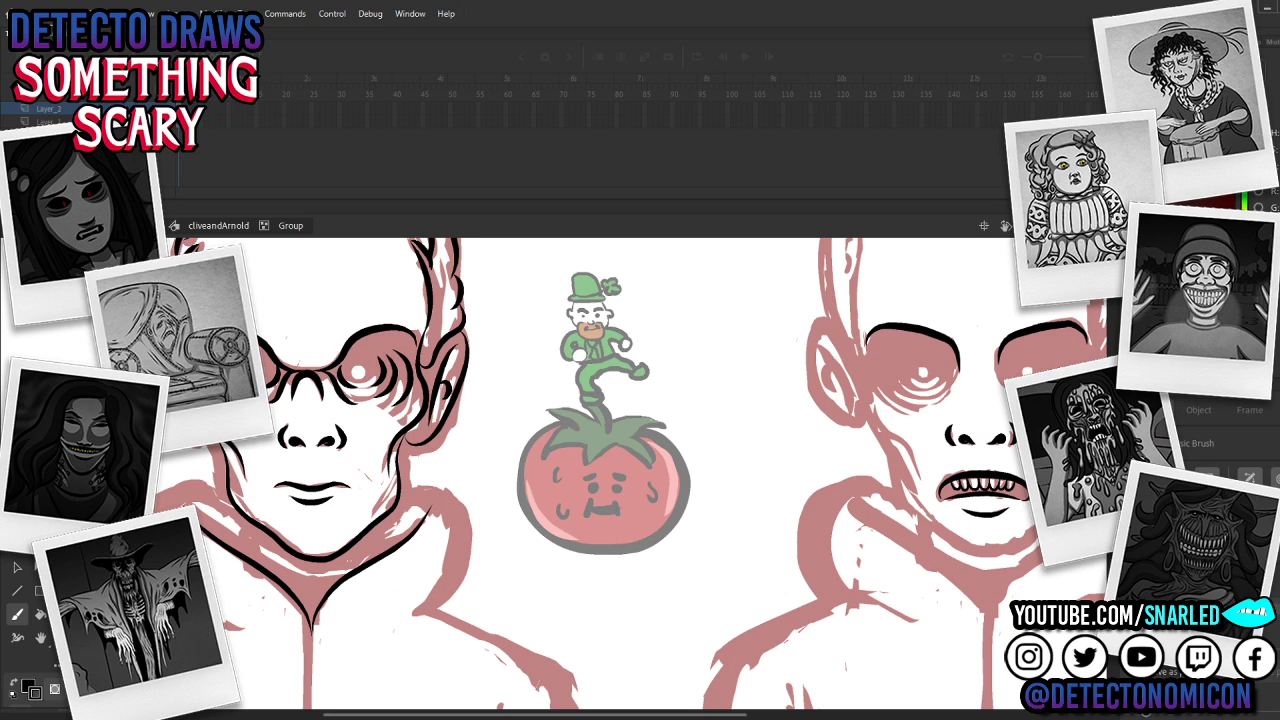
Step: Combine the ink lines around the left figure's left-hand eye into one object
drag(271, 367, 263, 387)
key(ctrl+s)
key(ctrl+z)
key(ctrl+a)
key(Escape)
key(ctrl+a)
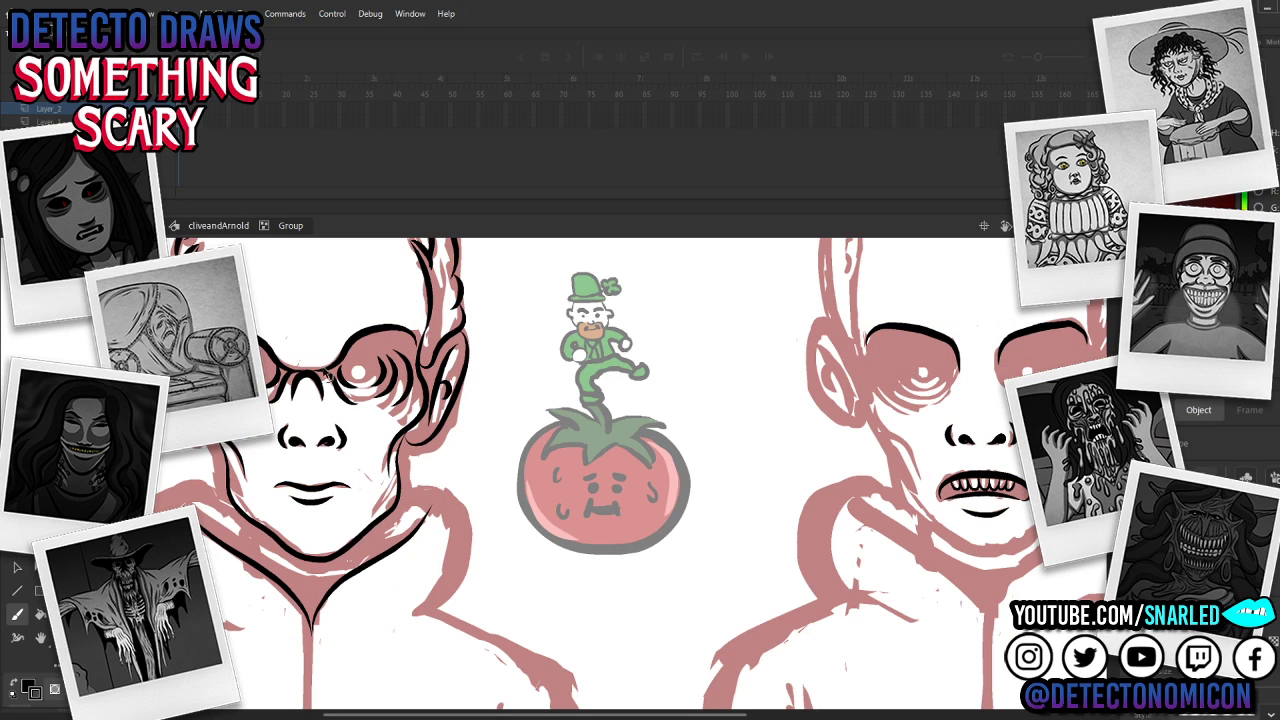
key(ctrl+g)
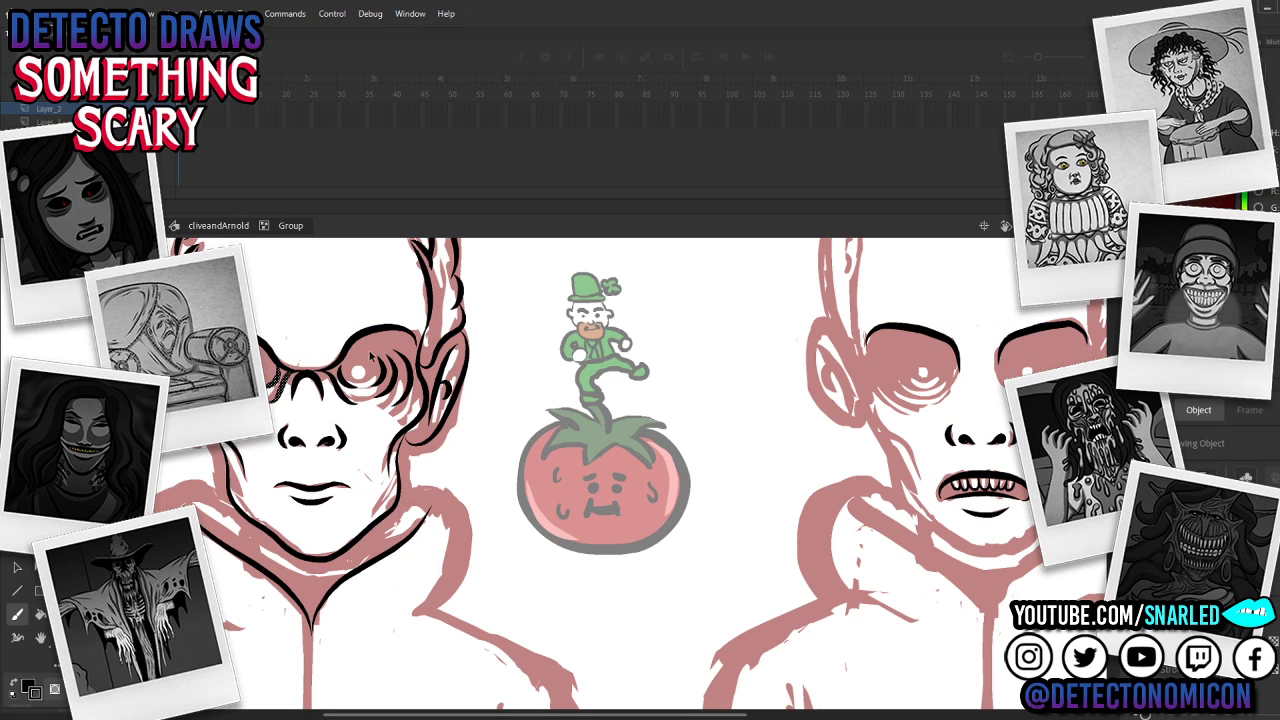
key(Escape)
key(v)
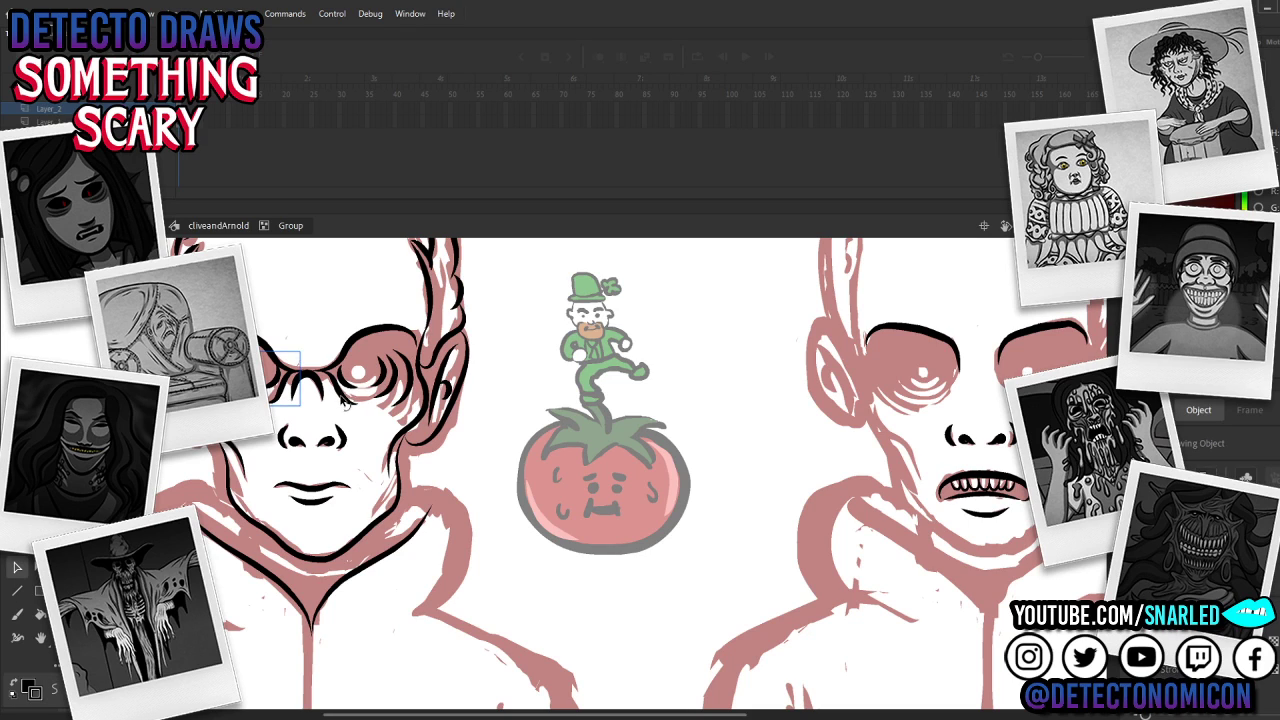
Step: Combine the ink lines around the left figure's right-hand eye into one object
shift+click(386, 375)
shift+click(397, 374)
shift+click(411, 373)
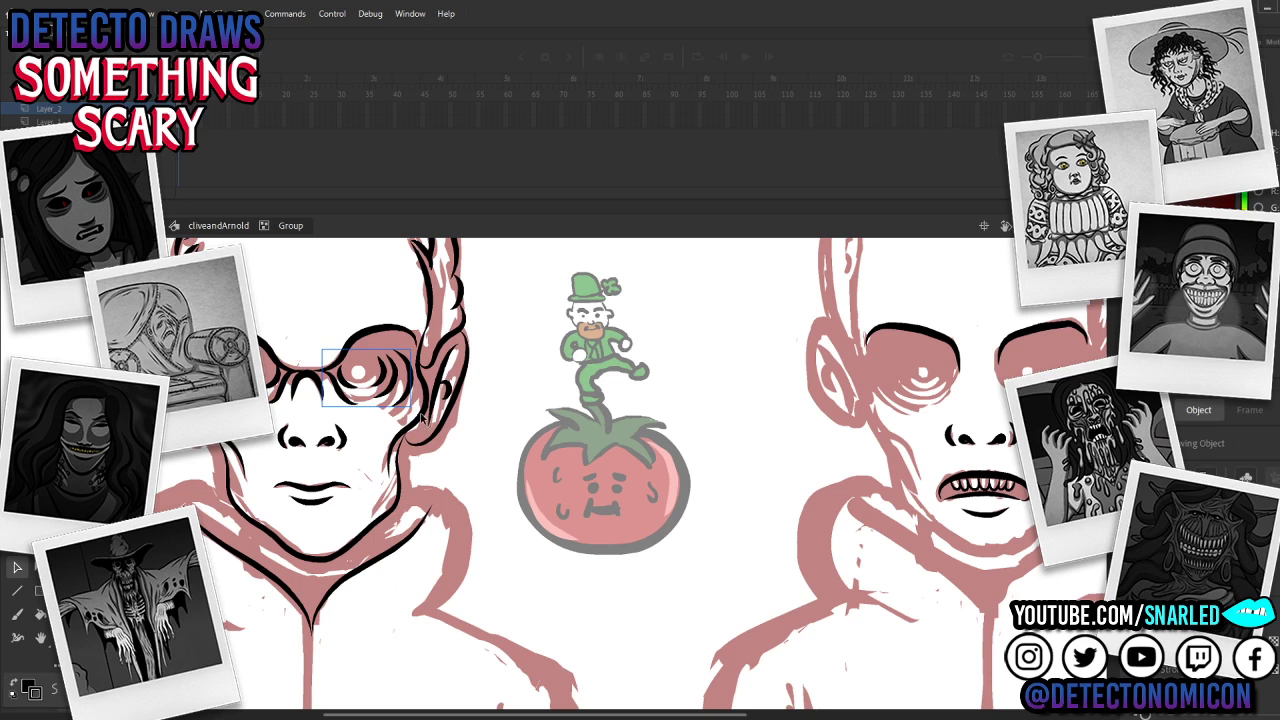
Step: Select all the ink to find loose strokes, and pick out the left figure's nose bridge and nostrils
double_click(422, 418)
double_click(437, 487)
key(ctrl+a)
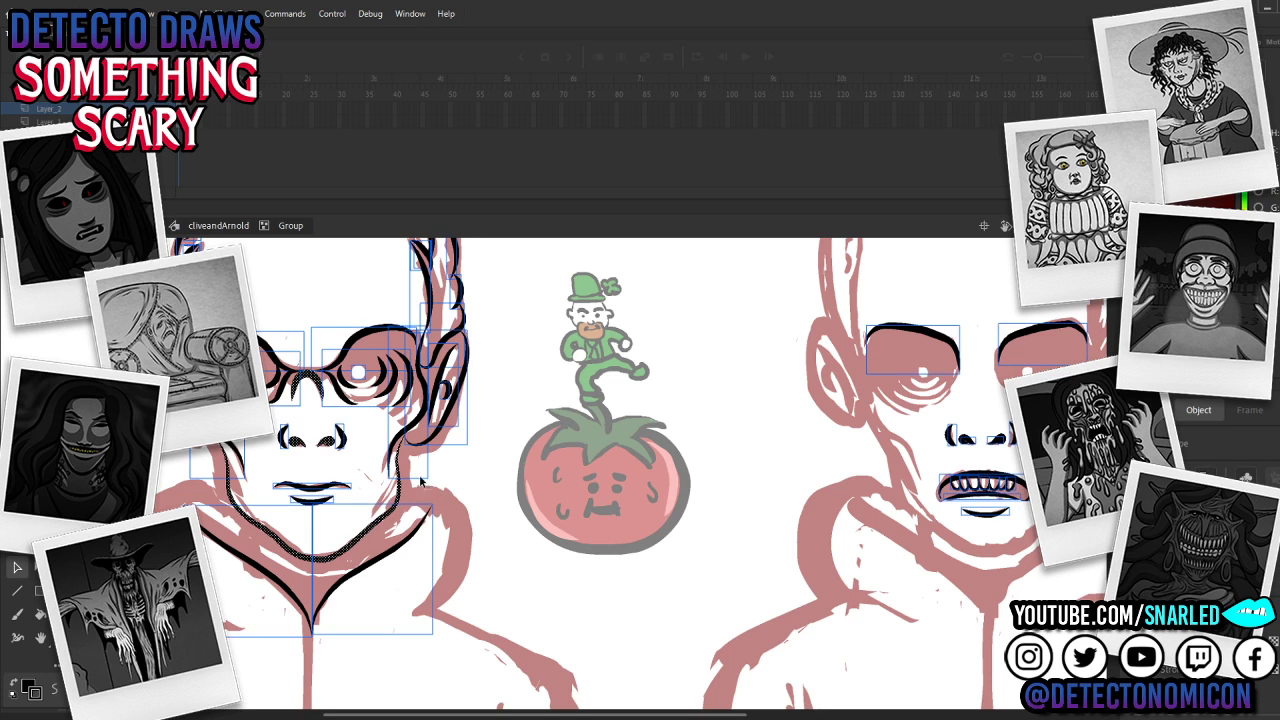
click(316, 380)
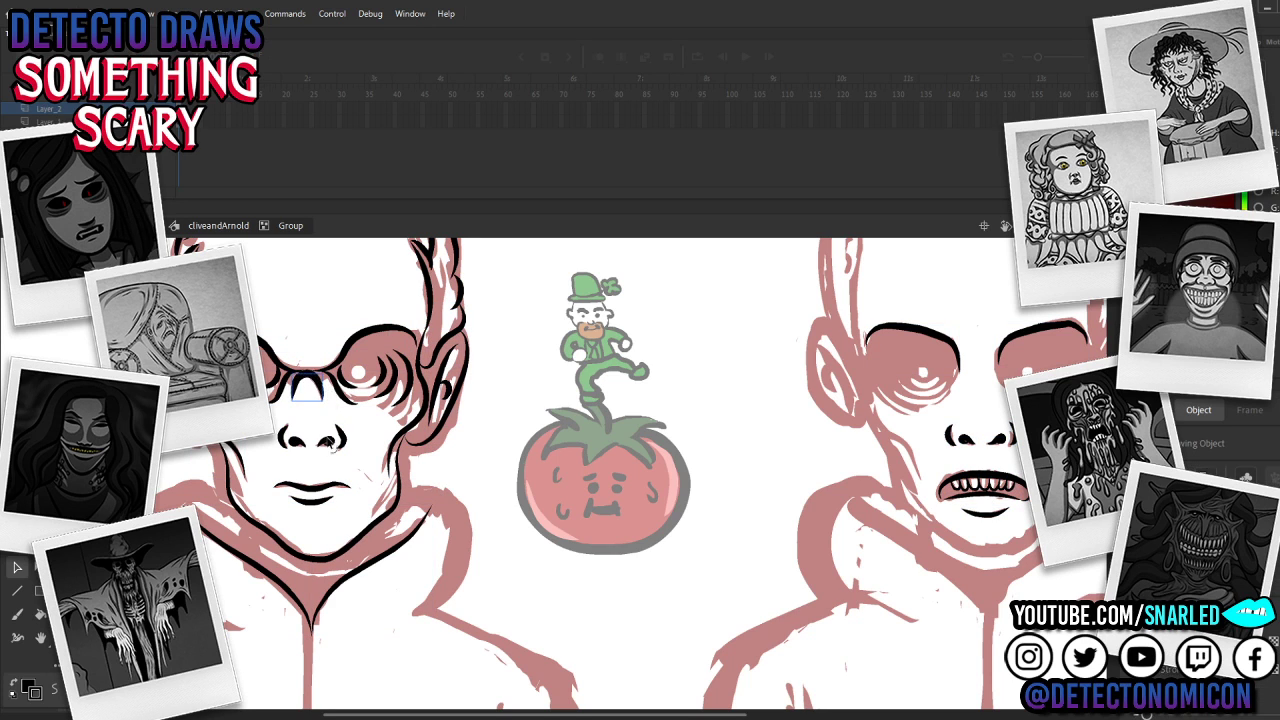
key(ctrl+a)
click(331, 444)
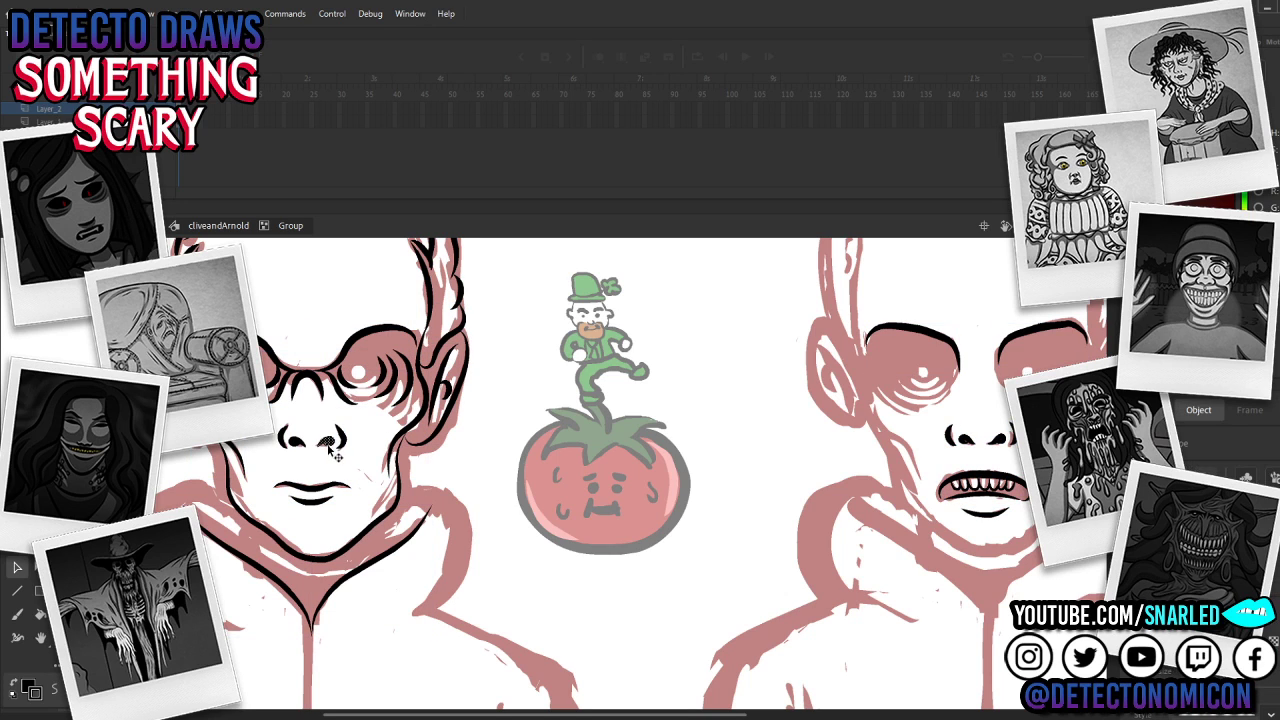
click(300, 443)
click(320, 460)
Step: Turn the left figure's loose jaw line into its own object
key(ctrl+a)
click(309, 532)
click(298, 557)
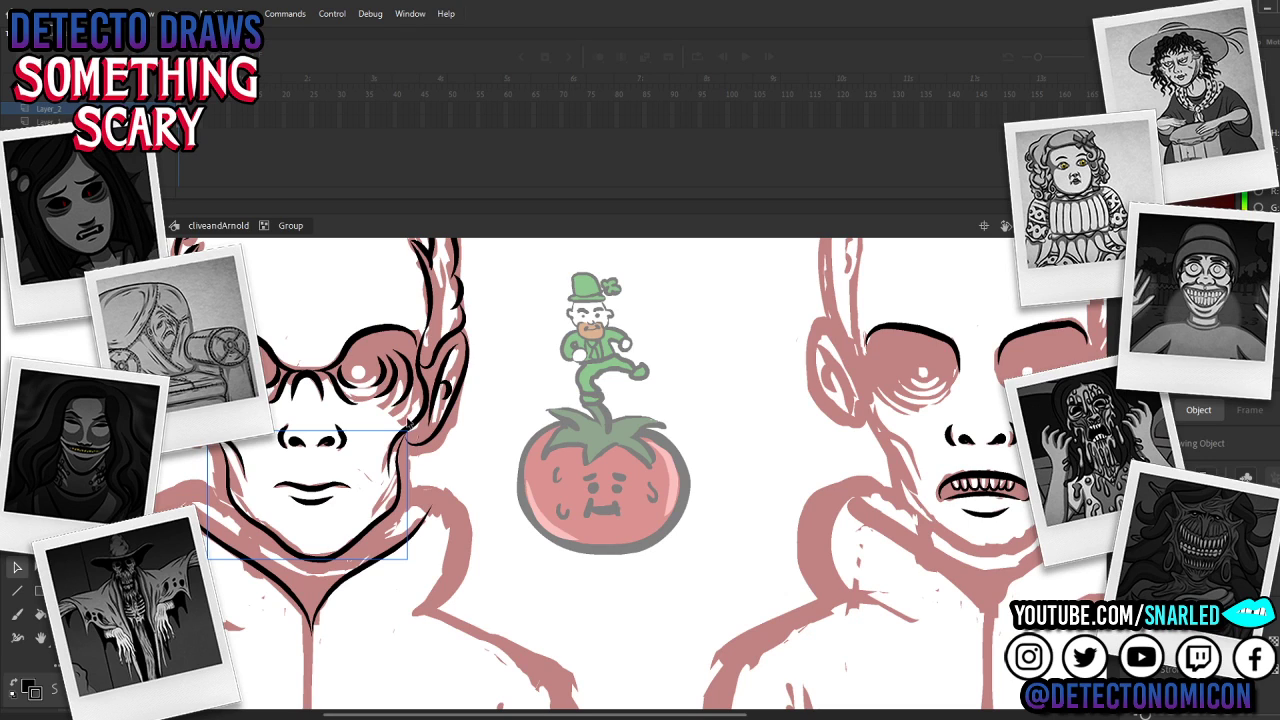
Step: Reshape the lower end of the left figure's right-hand ear outline where it meets the jaw
double_click(413, 442)
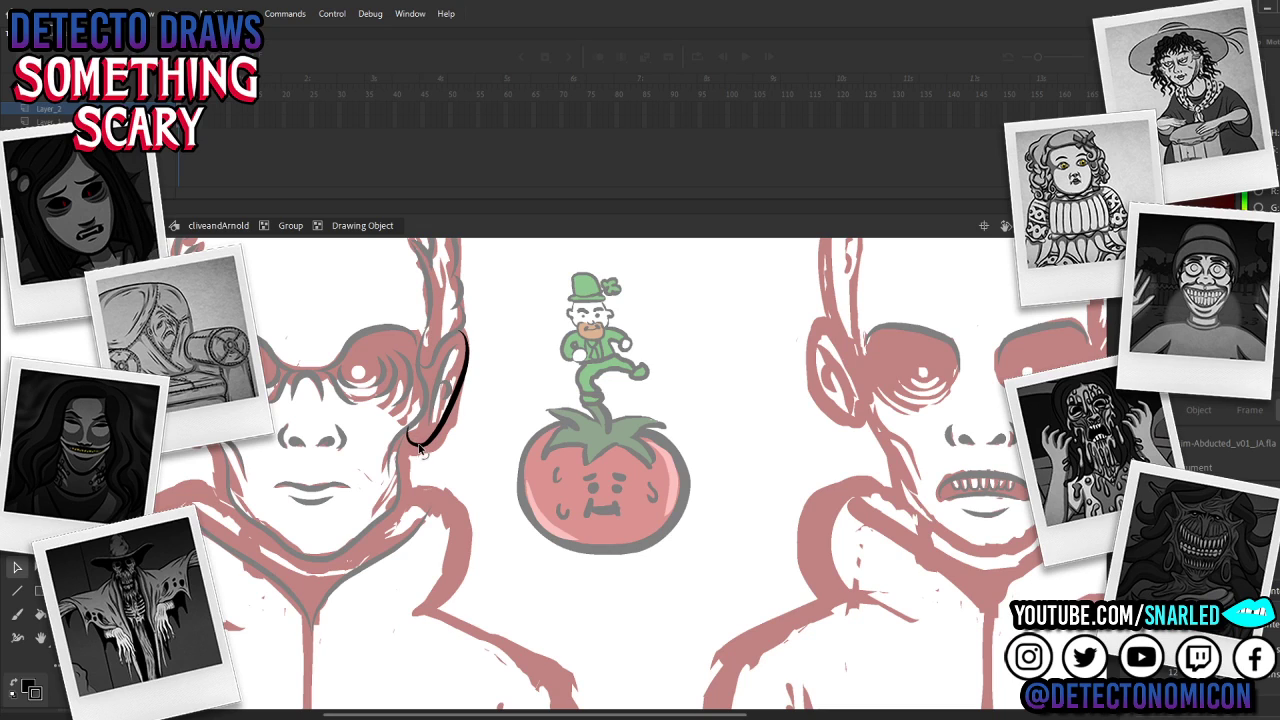
drag(420, 443, 450, 423)
double_click(476, 424)
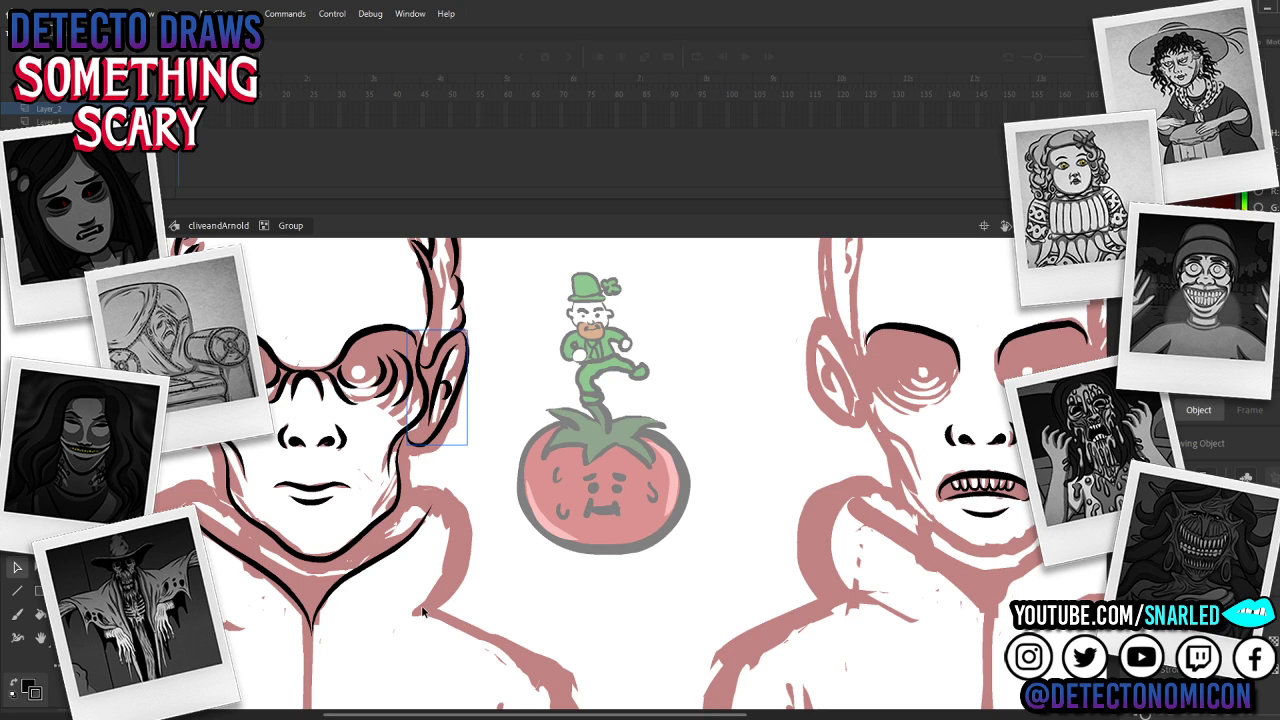
Step: Reshape the upper end of the left figure's right-hand ear outline to fit the sketched ear, and return to the ink group
key(z)
alt+click(476, 422)
click(468, 508)
drag(728, 476, 560, 491)
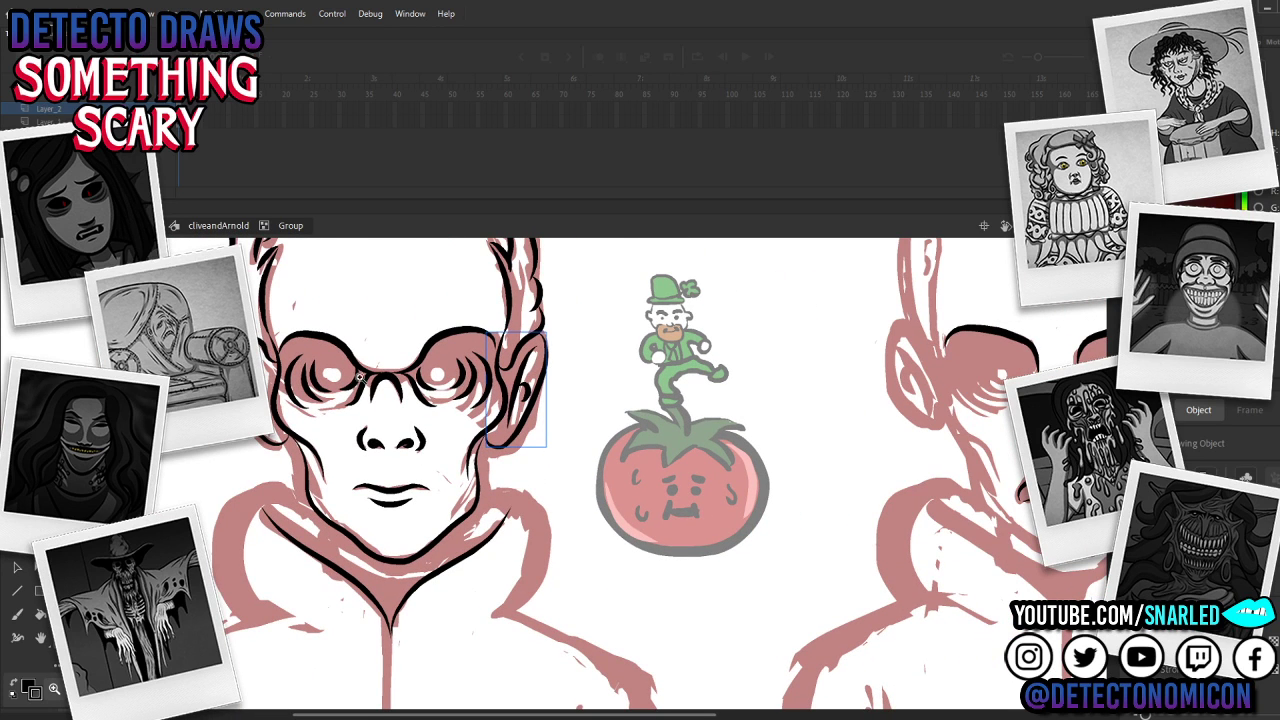
key(v)
click(559, 376)
drag(559, 443, 526, 526)
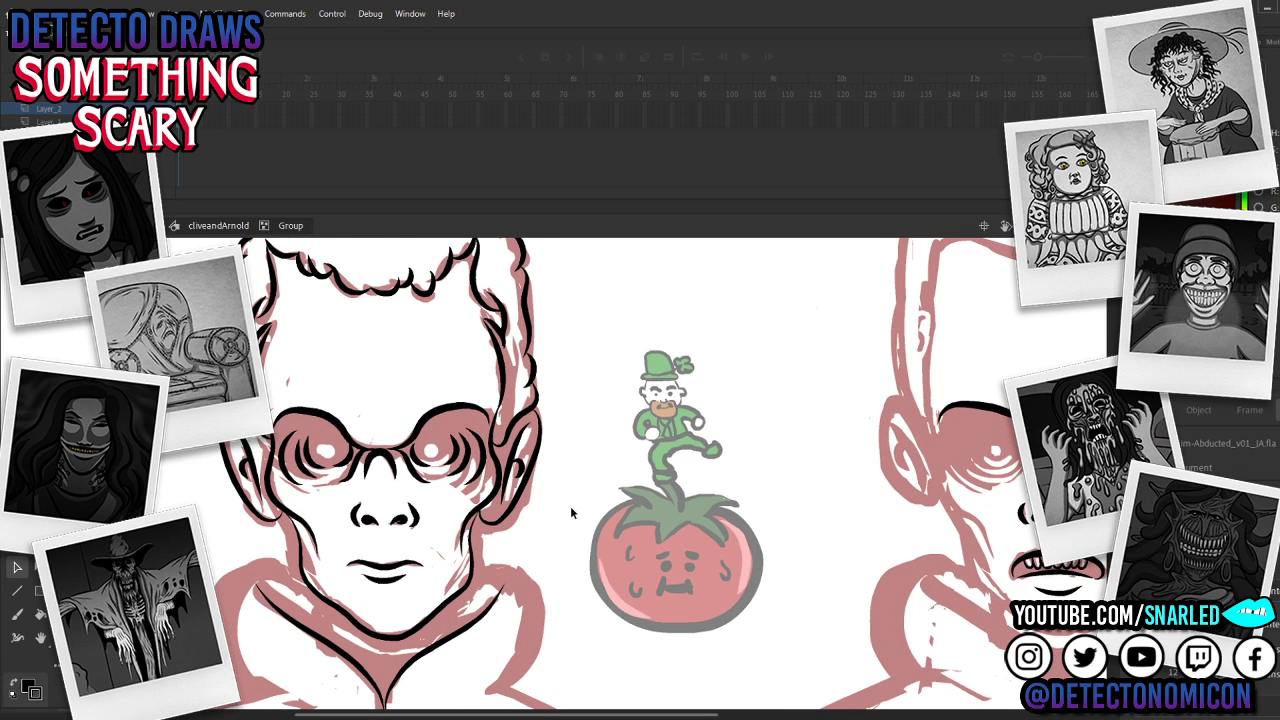
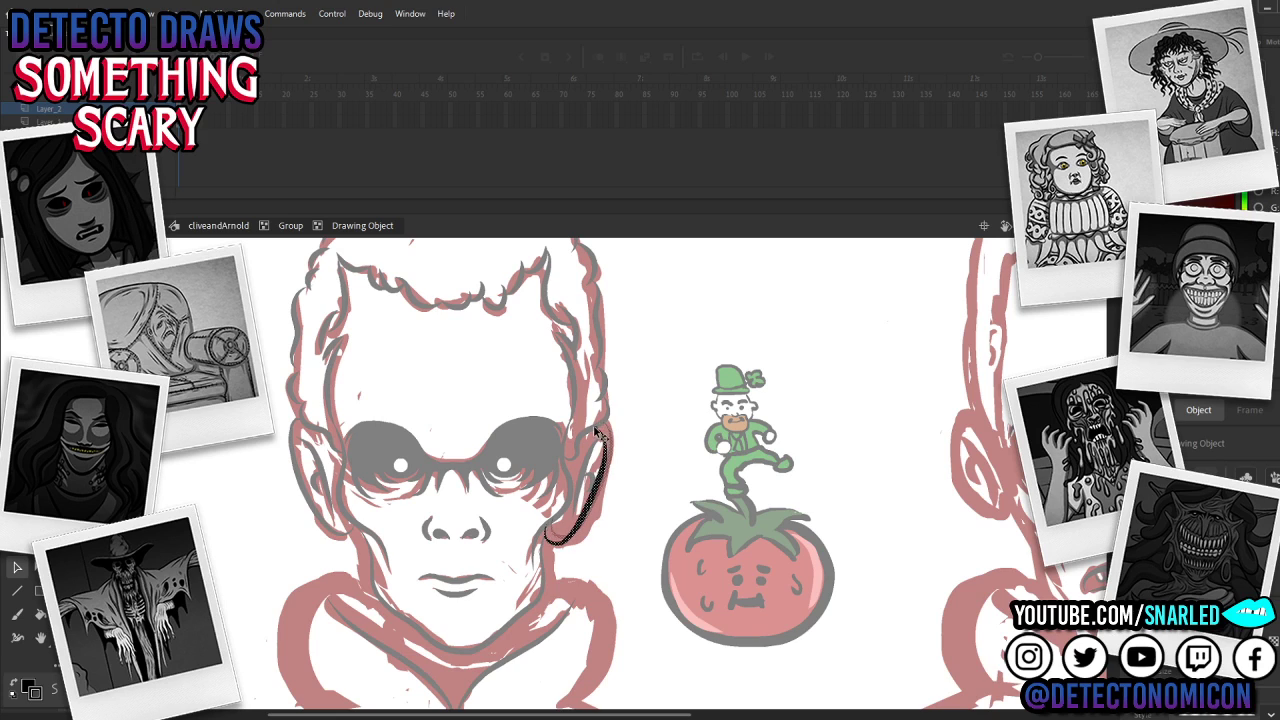
click(614, 474)
drag(598, 428, 610, 437)
double_click(636, 427)
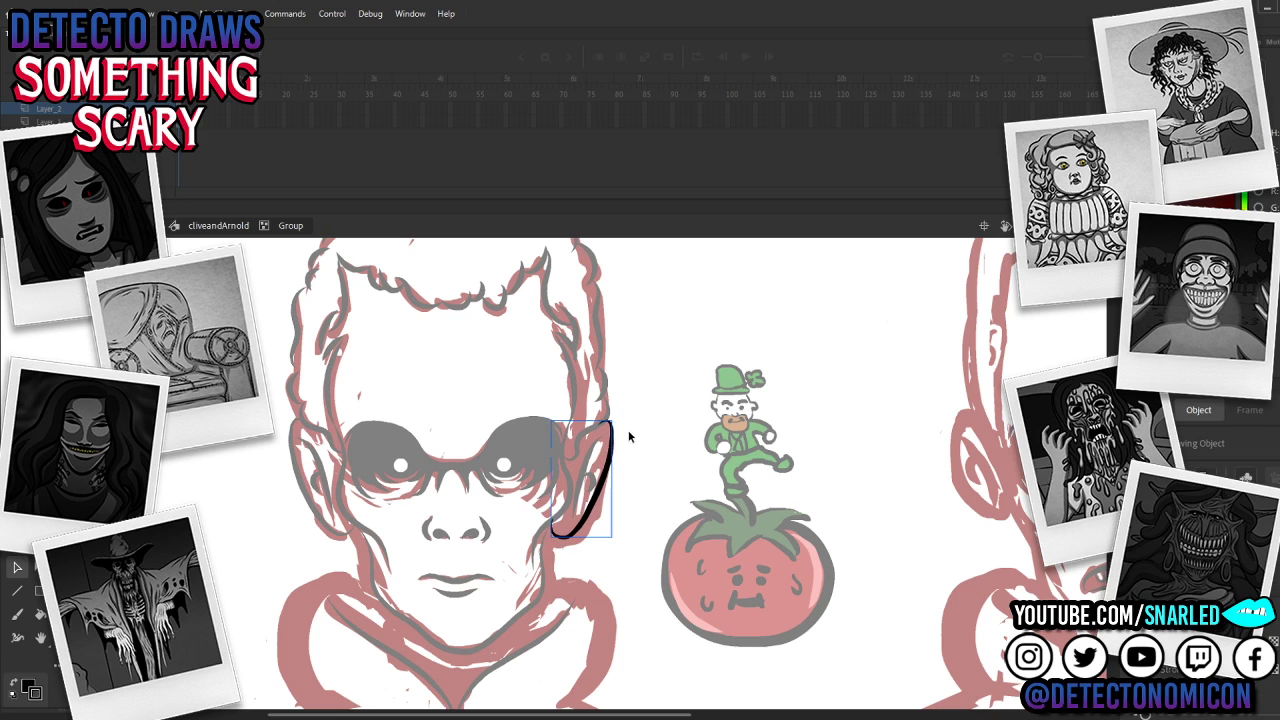
key(z)
alt+click(616, 470)
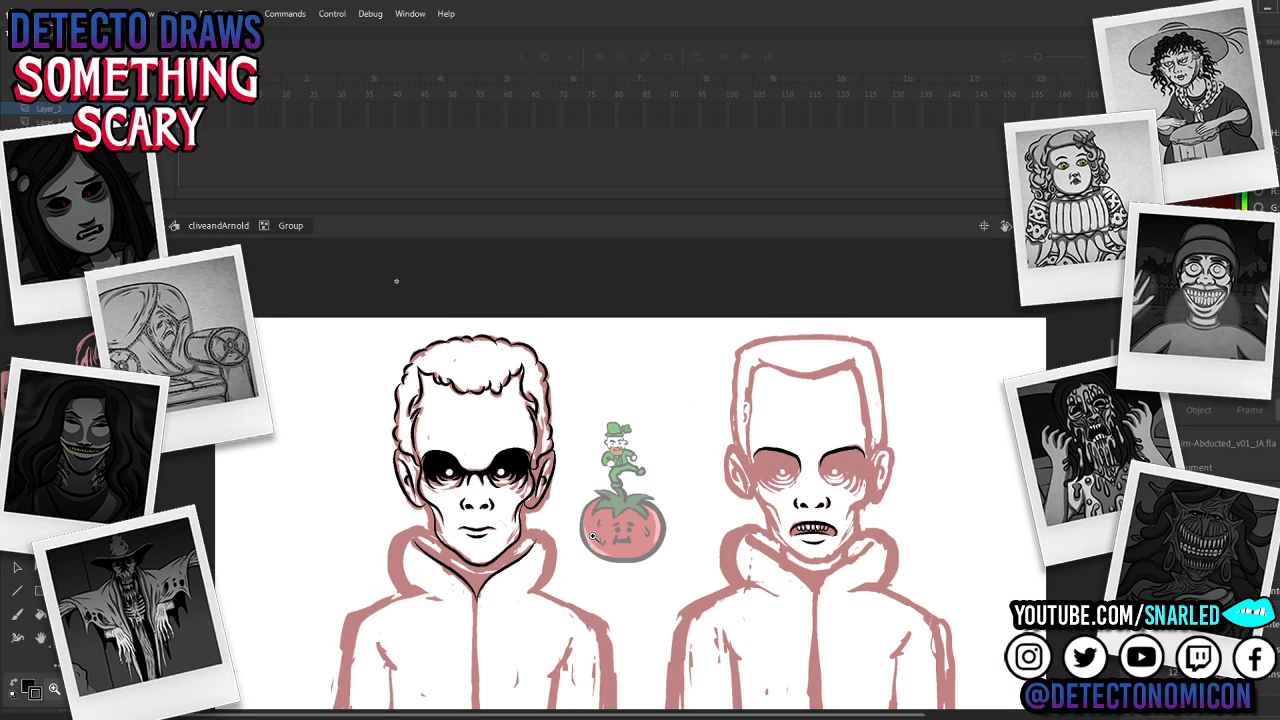
drag(760, 521, 632, 508)
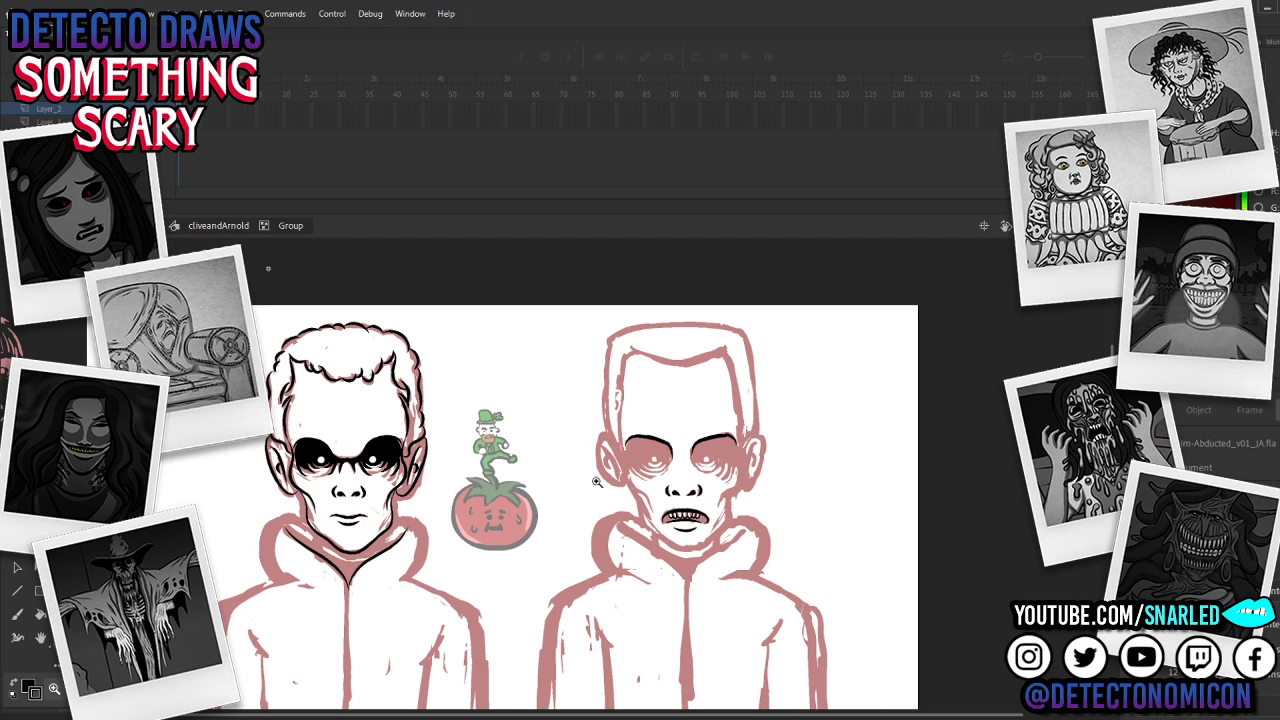
Step: Select both inked eyes, with their shadows and pupils, on the curly-haired figure's face for copying
key(v)
key(z)
click(358, 491)
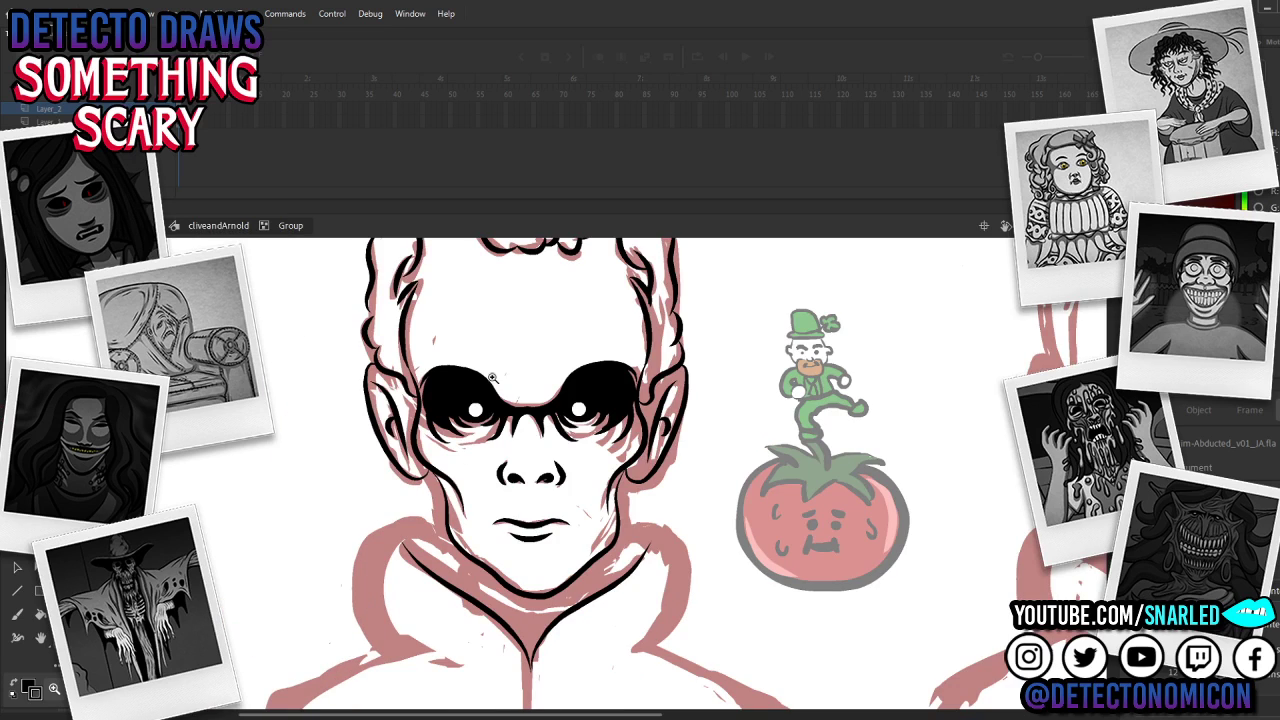
key(l)
mouse_move(438, 456)
mouse_down()
mouse_move(482, 402)
mouse_move(514, 428)
mouse_move(504, 452)
mouse_move(557, 442)
mouse_move(586, 404)
mouse_move(616, 394)
mouse_move(635, 432)
mouse_move(622, 452)
mouse_move(442, 458)
mouse_up()
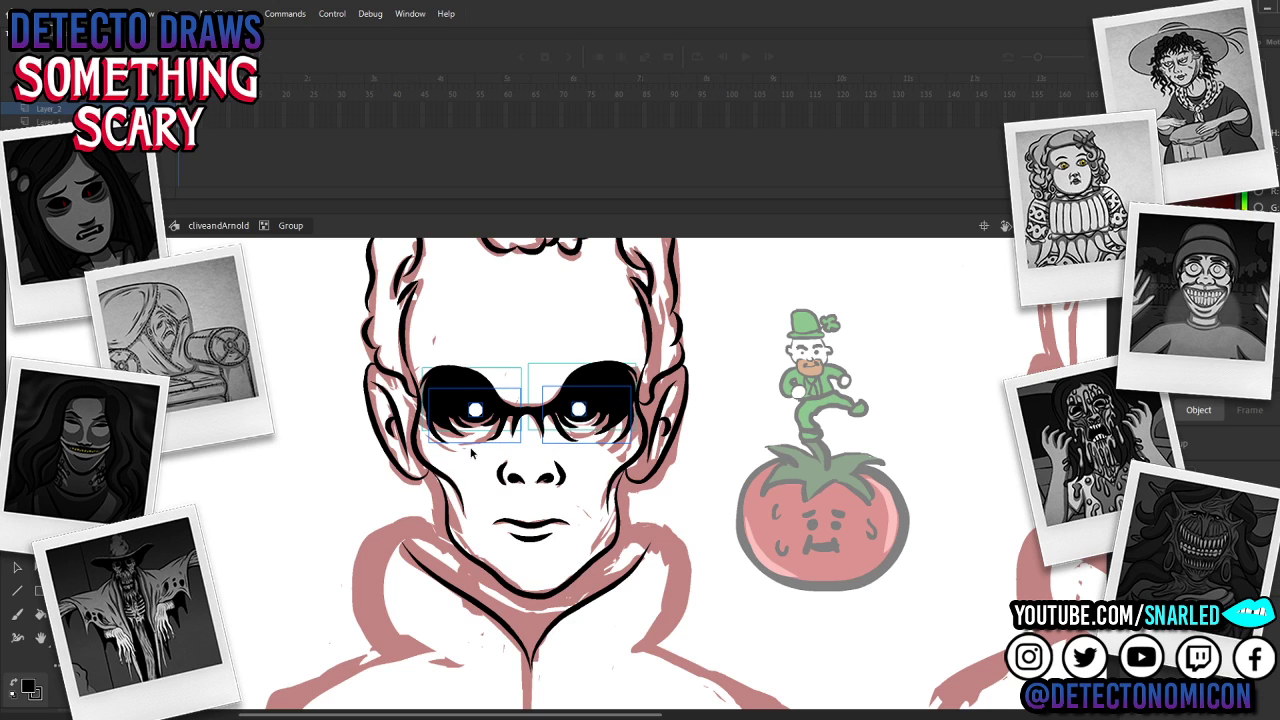
key(v)
mouse_move(587, 414)
mouse_down()
mouse_move(694, 380)
mouse_move(829, 376)
mouse_up()
key(ctrl+z)
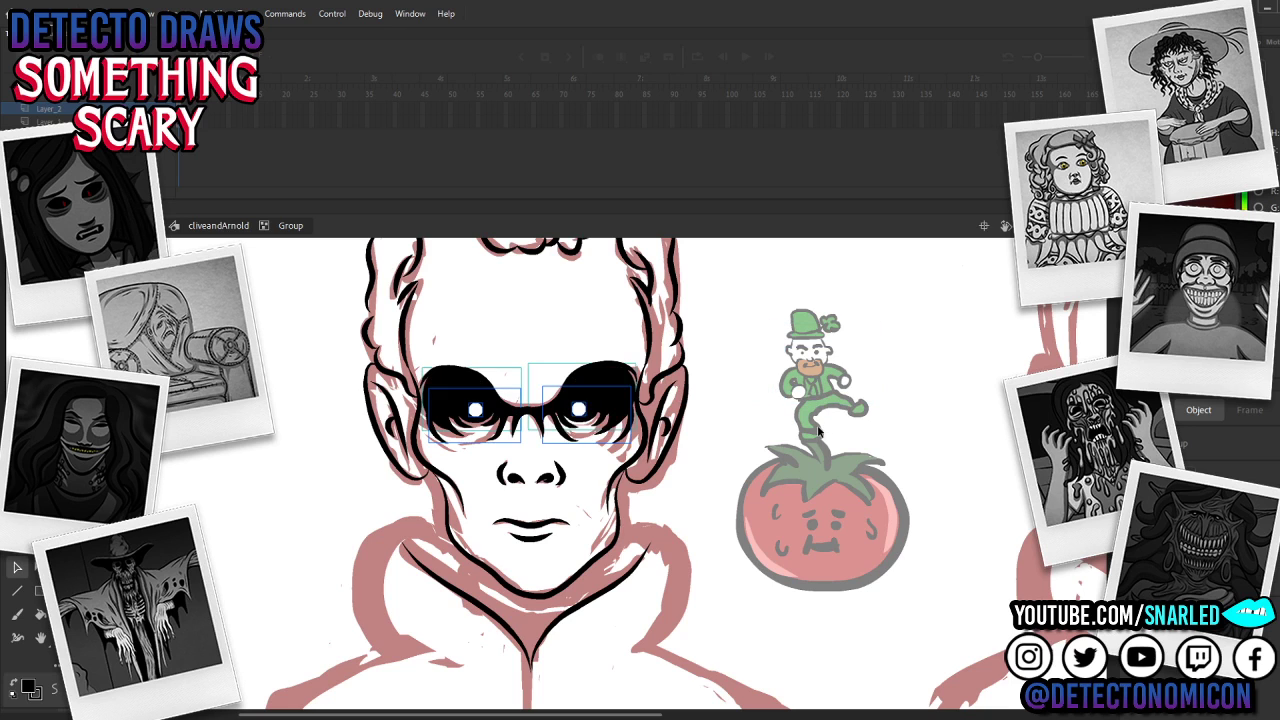
Step: Place copies of the inked eyes over the flat-haired figure's sketched eyes, together with its eyebrow drawing
key(z)
alt+click(703, 507)
drag(556, 516, 308, 507)
click(620, 426)
alt+click(620, 426)
key(v)
double_click(617, 427)
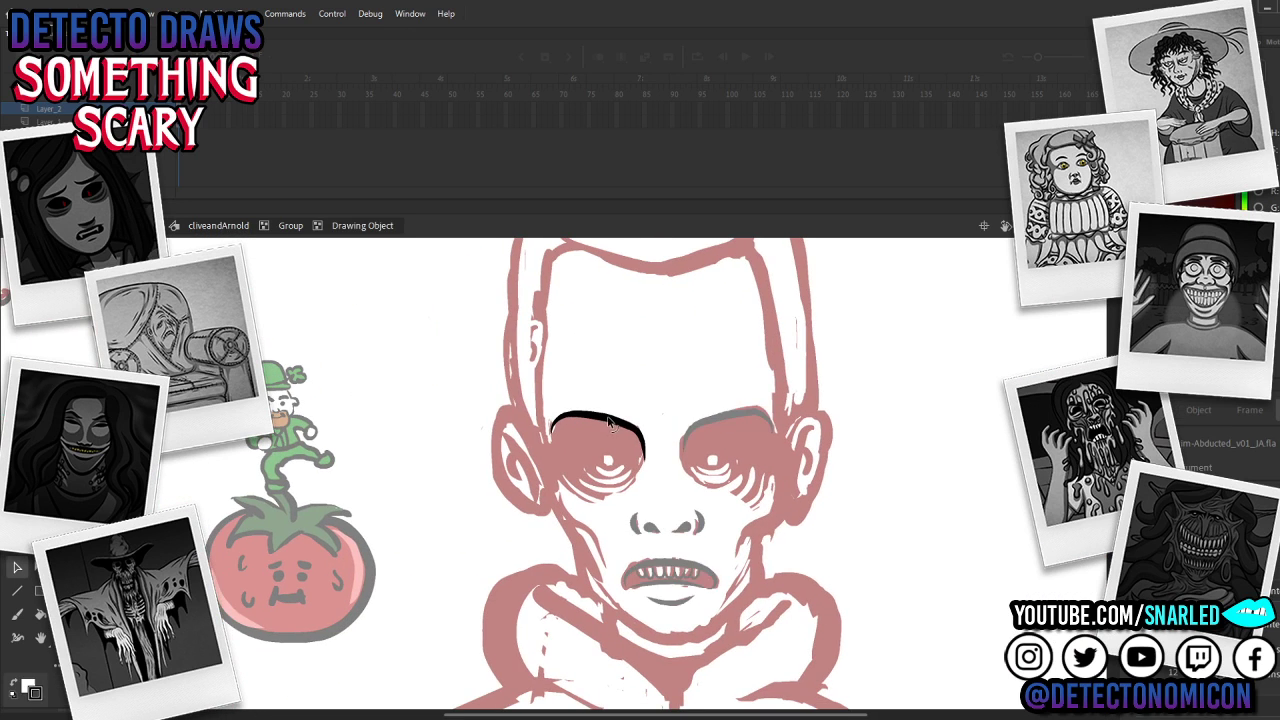
click(606, 424)
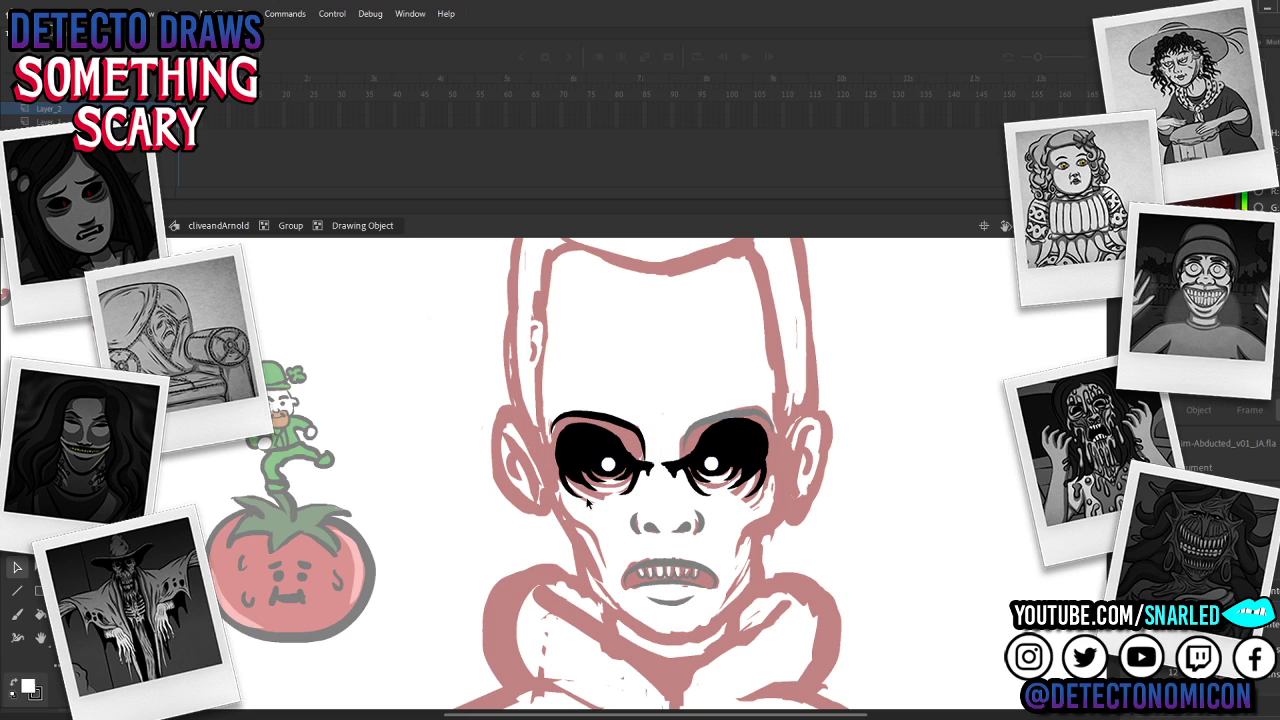
Step: Erase the lower edge and the inner-corner strands of the left-hand eye's black shadow shape
double_click(576, 456)
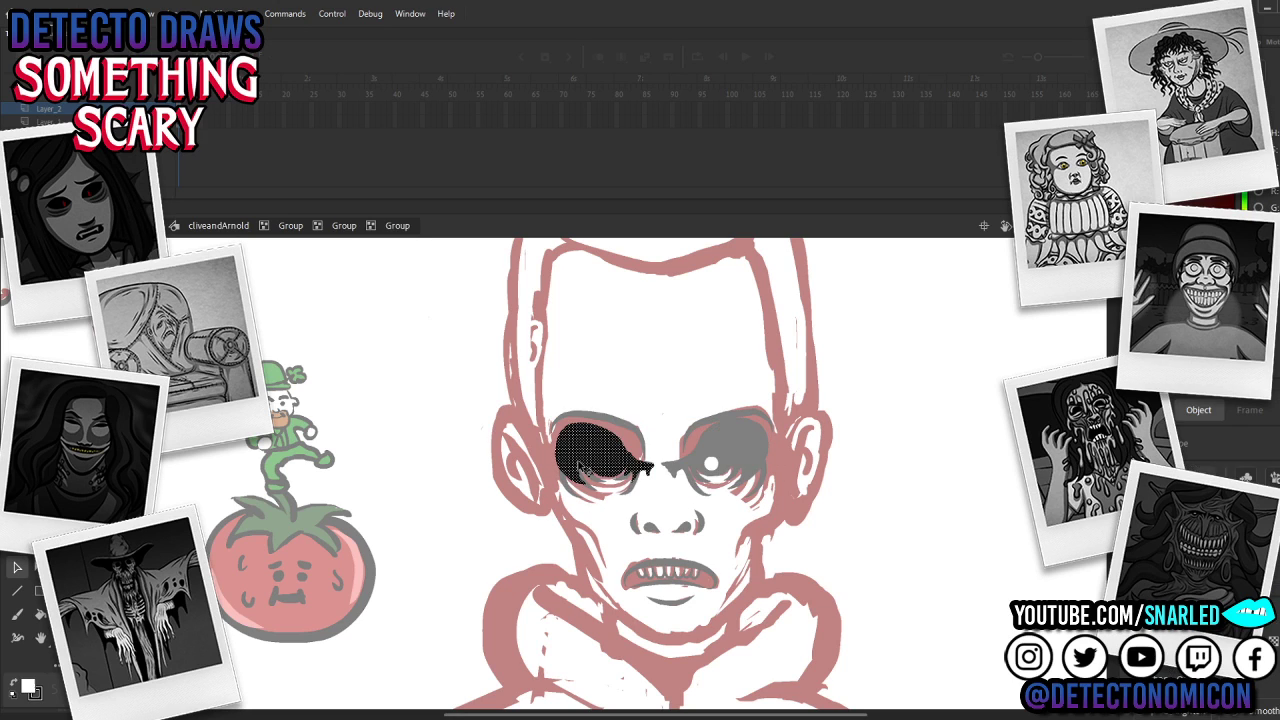
key(b)
mouse_move(591, 479)
mouse_down()
mouse_move(560, 461)
mouse_move(578, 480)
mouse_move(632, 483)
mouse_up()
drag(633, 464, 642, 478)
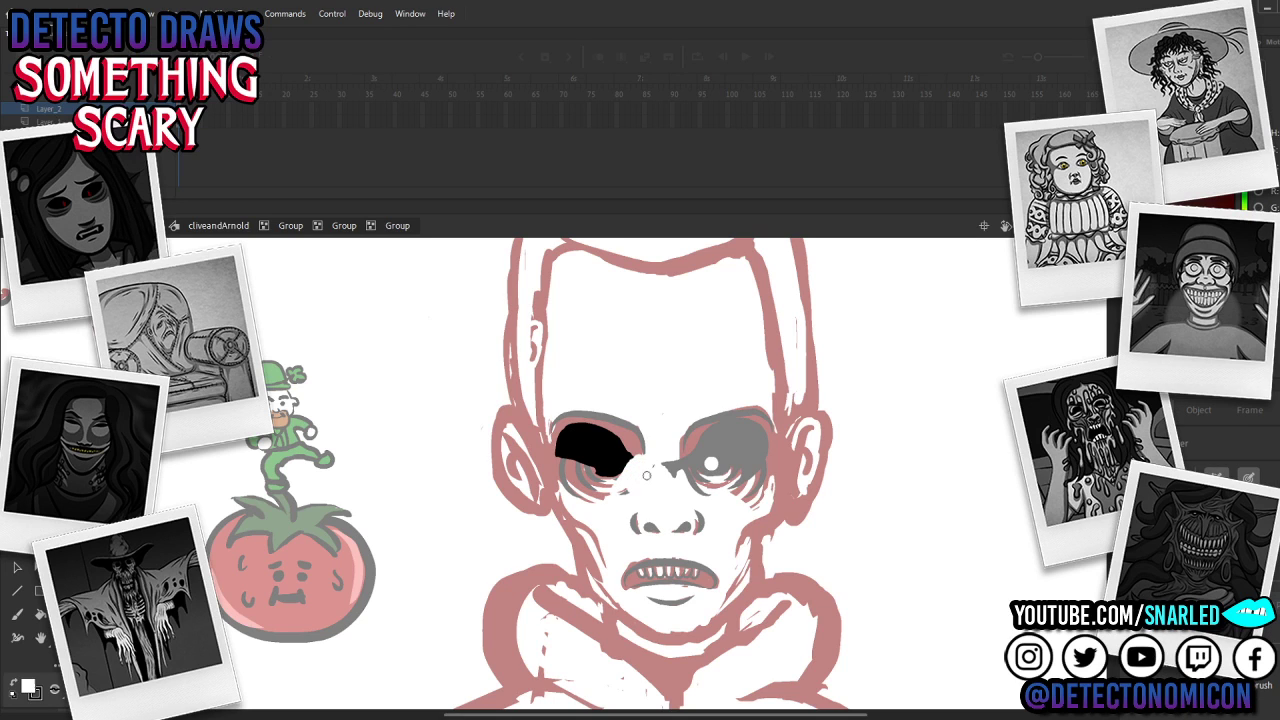
Step: Trim the lower edge and inner corner of the right-hand eye's black shadow to match the other eye
double_click(756, 432)
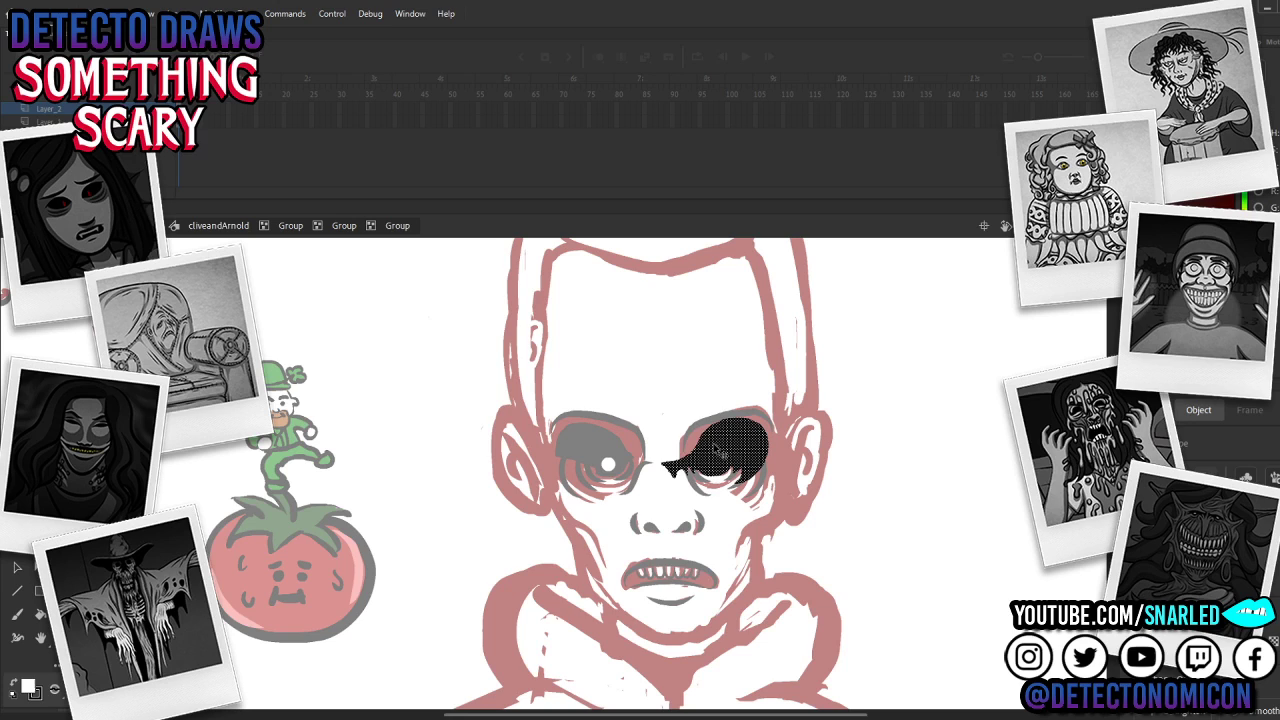
mouse_move(694, 473)
mouse_down()
mouse_move(738, 484)
mouse_move(750, 462)
mouse_move(762, 478)
mouse_move(750, 480)
mouse_up()
key(v)
double_click(873, 446)
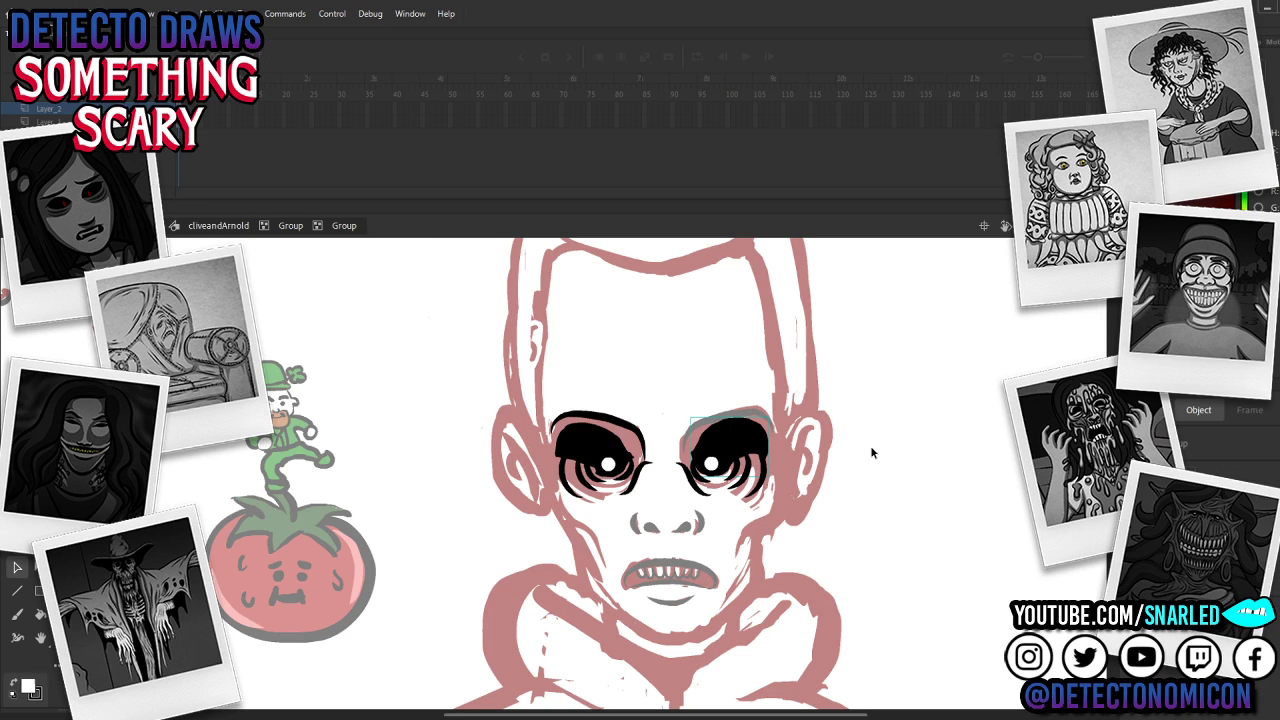
Step: Move the eye shadows and white pupils farther apart so they sit over the sketched eye sockets
key(z)
drag(541, 562, 680, 549)
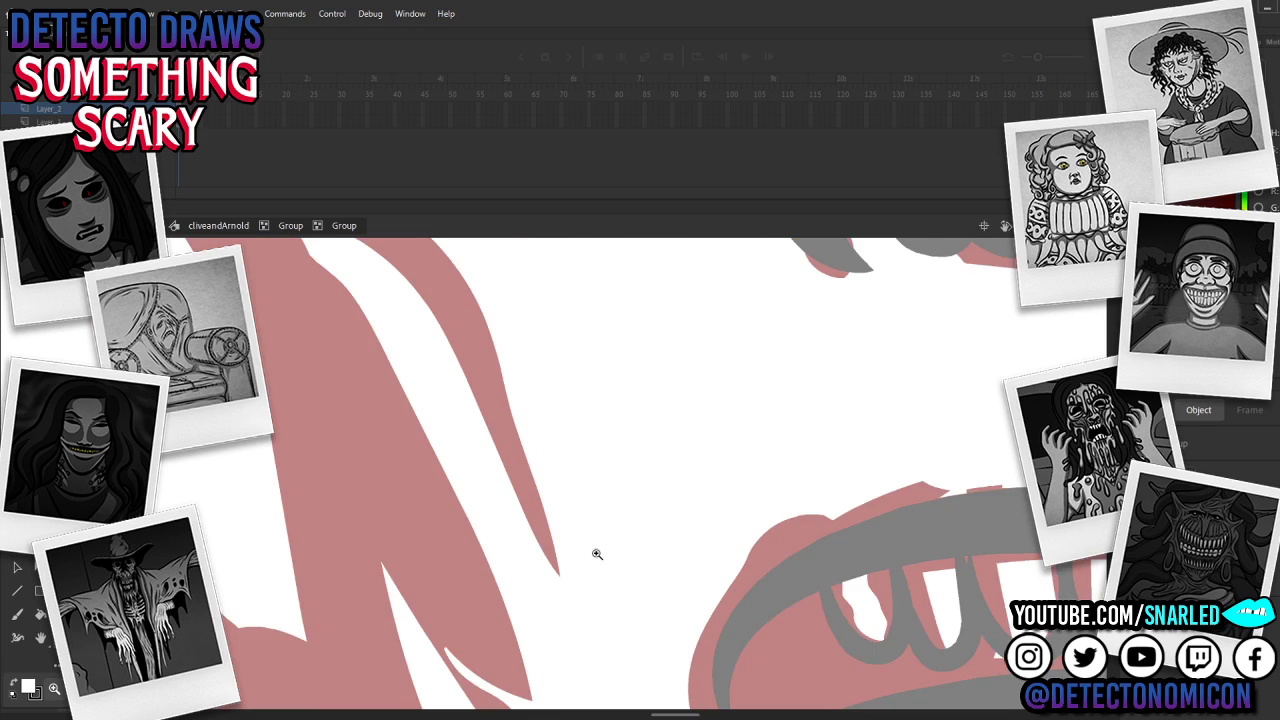
alt+click(600, 557)
alt+click(603, 560)
alt+click(603, 560)
alt+click(606, 557)
drag(480, 465, 346, 583)
click(379, 466)
drag(563, 560, 411, 584)
drag(608, 582, 802, 583)
drag(779, 524, 491, 549)
key(v)
drag(724, 425, 672, 450)
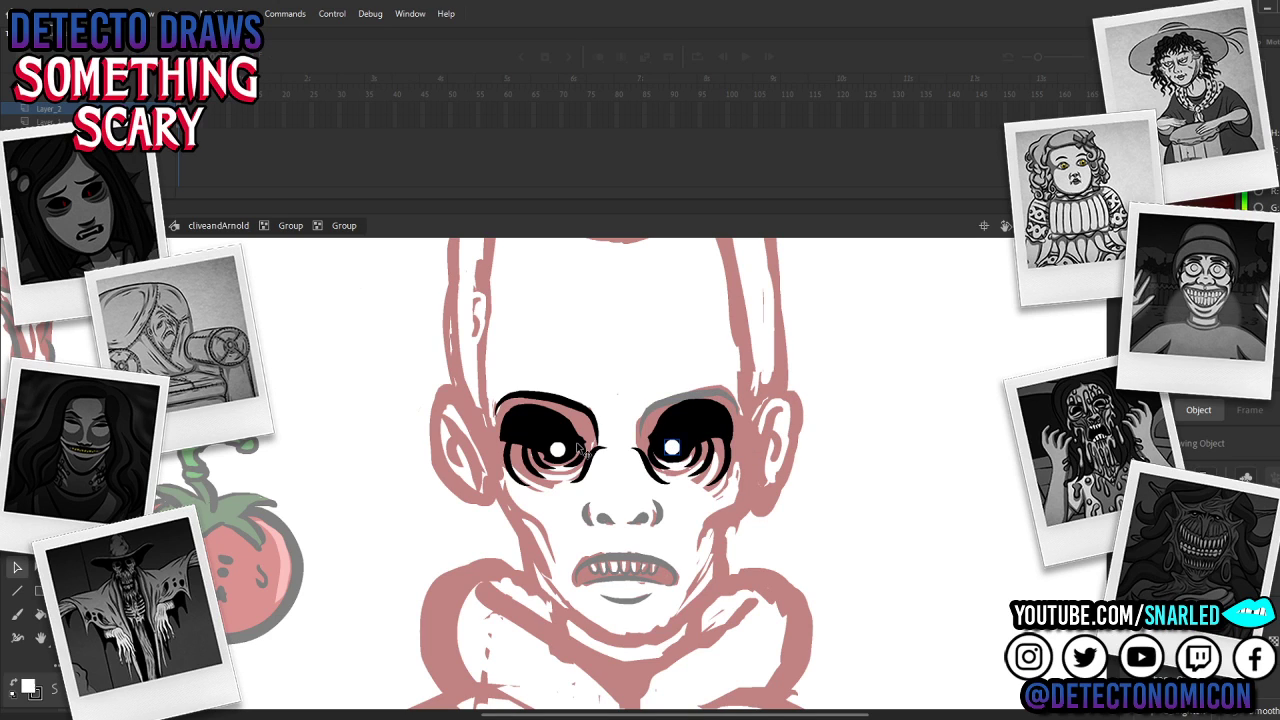
drag(697, 491, 559, 421)
click(572, 408)
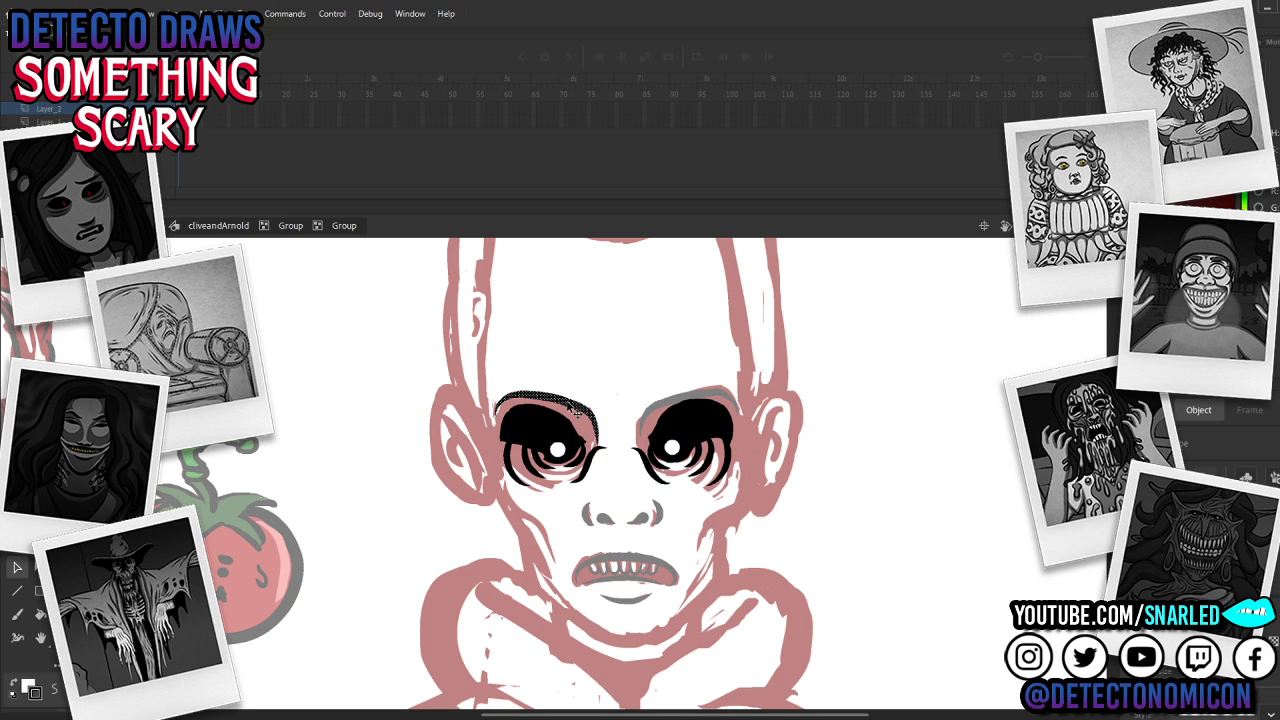
click(575, 421)
click(686, 402)
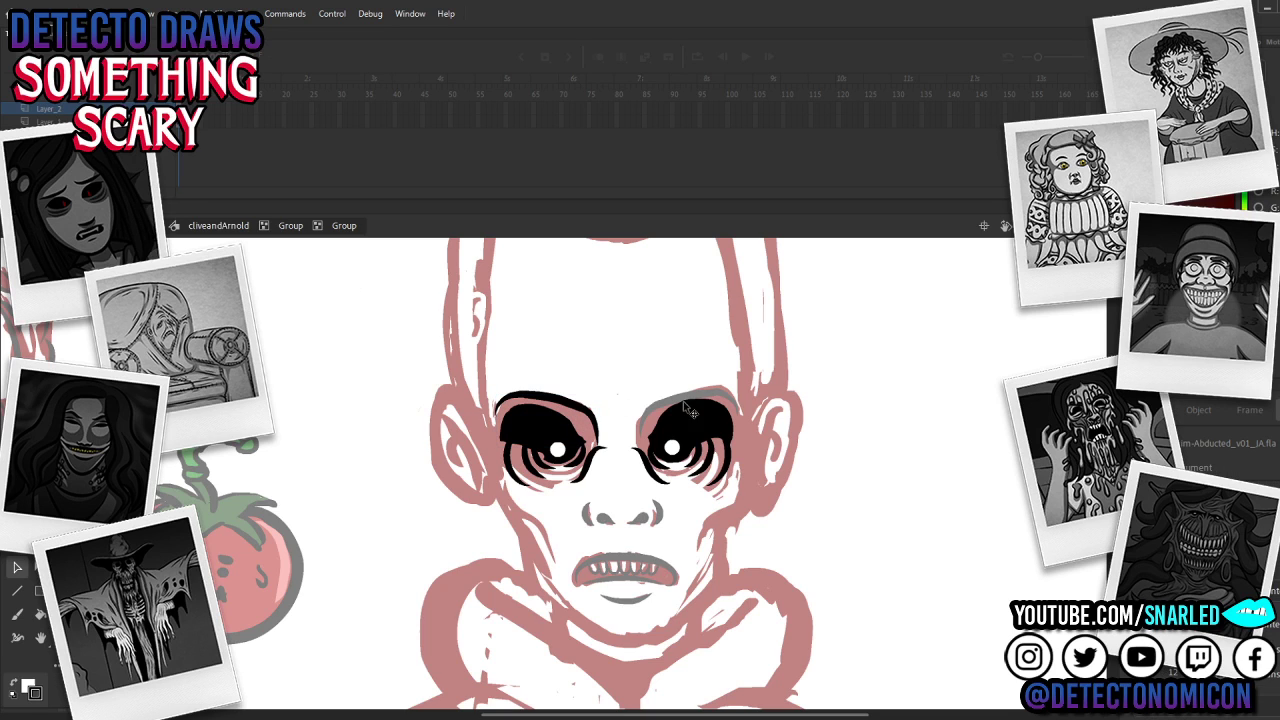
key(ctrl+v)
click(743, 400)
double_click(668, 395)
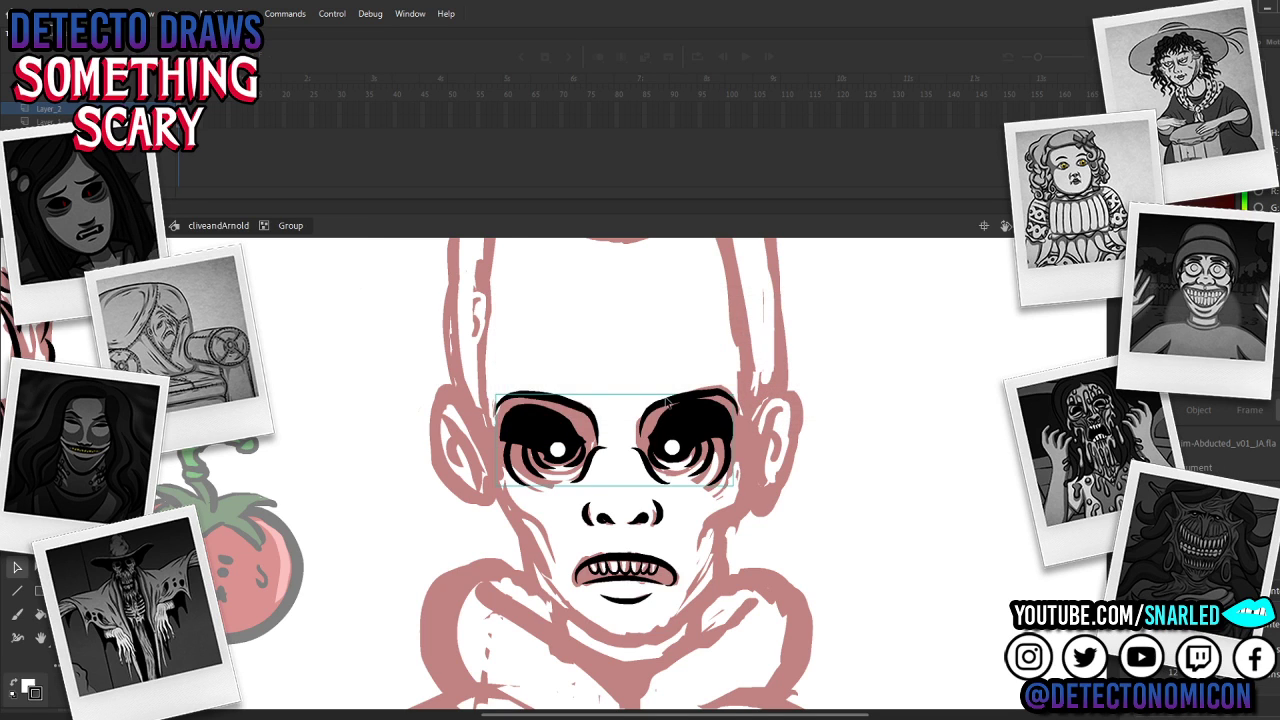
double_click(664, 401)
click(664, 402)
double_click(672, 390)
Step: Shift the two white pupils slightly upward and level them with each other
click(588, 412)
mouse_move(558, 425)
mouse_down()
mouse_move(577, 412)
mouse_move(556, 432)
mouse_move(561, 449)
mouse_up()
double_click(561, 451)
drag(671, 449, 668, 449)
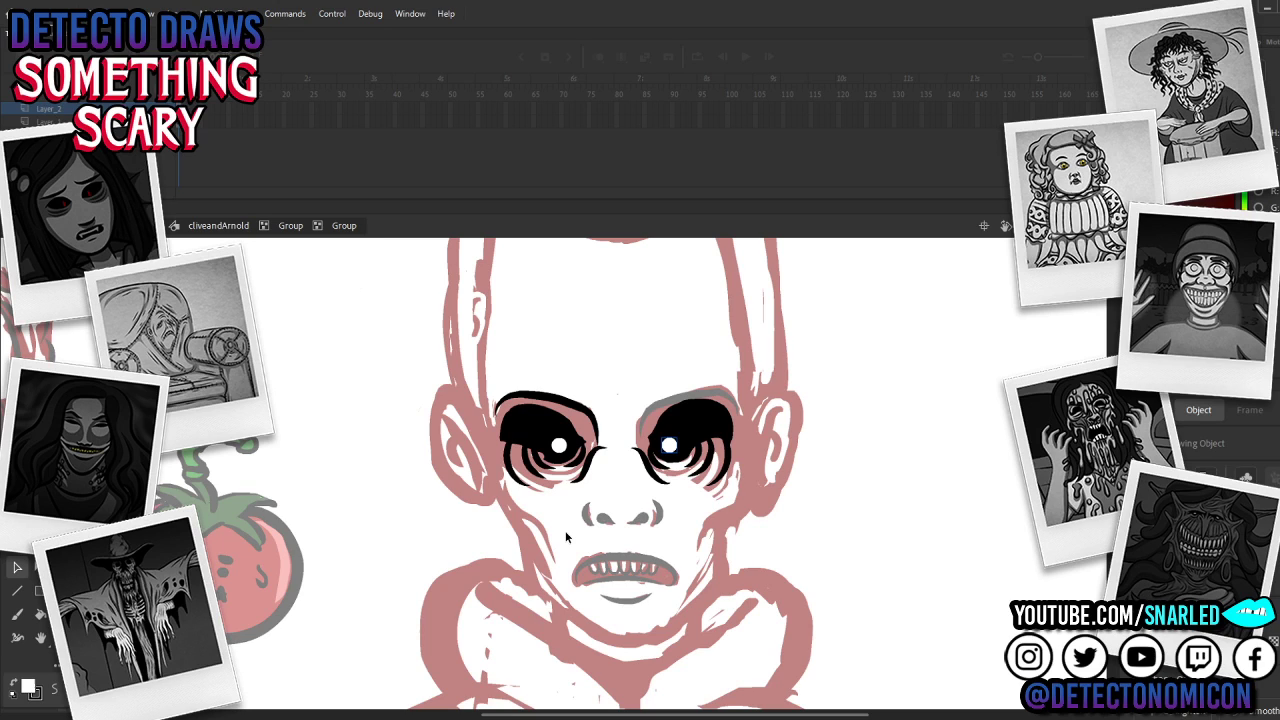
Step: Nudge the left-hand eye's black shadow into place beneath the eyebrow line
click(567, 411)
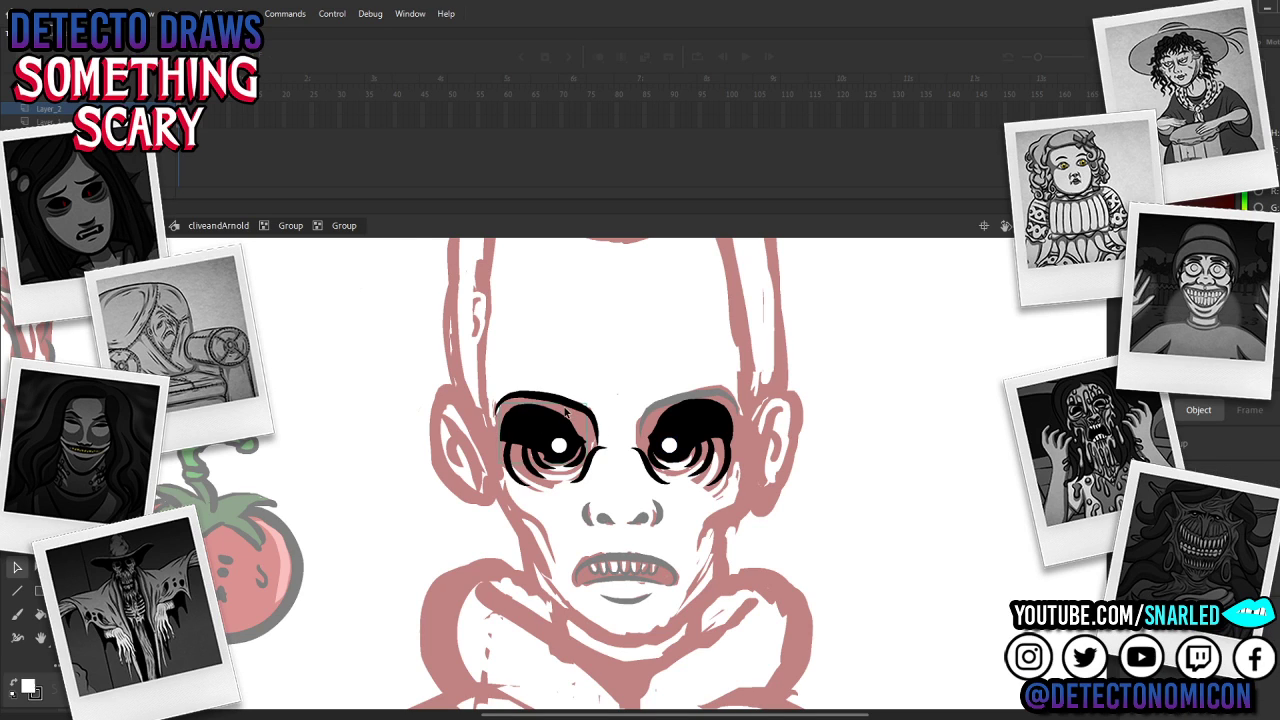
drag(551, 419, 551, 422)
key(Right)
key(Right)
key(Left)
key(Right)
key(Left)
Step: Paint the left-hand eye's shadow black up to the eyebrow line and across the inner and outer socket
double_click(576, 422)
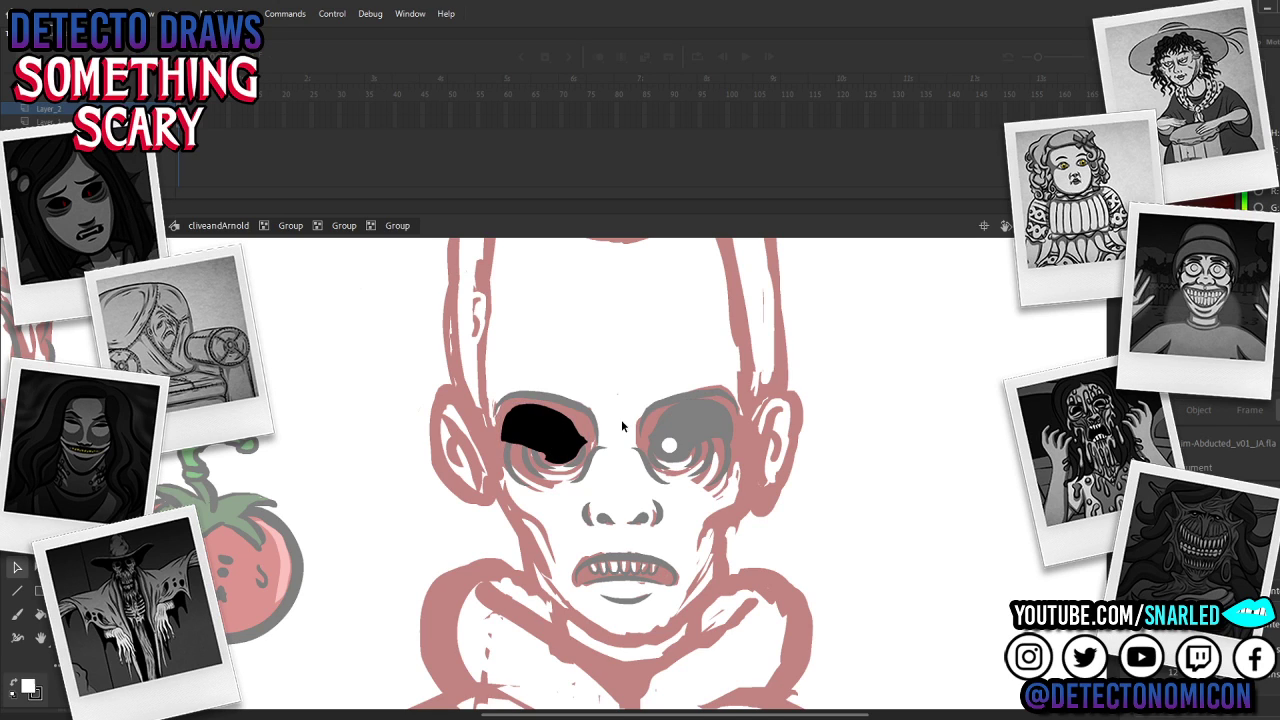
key(k)
key(b)
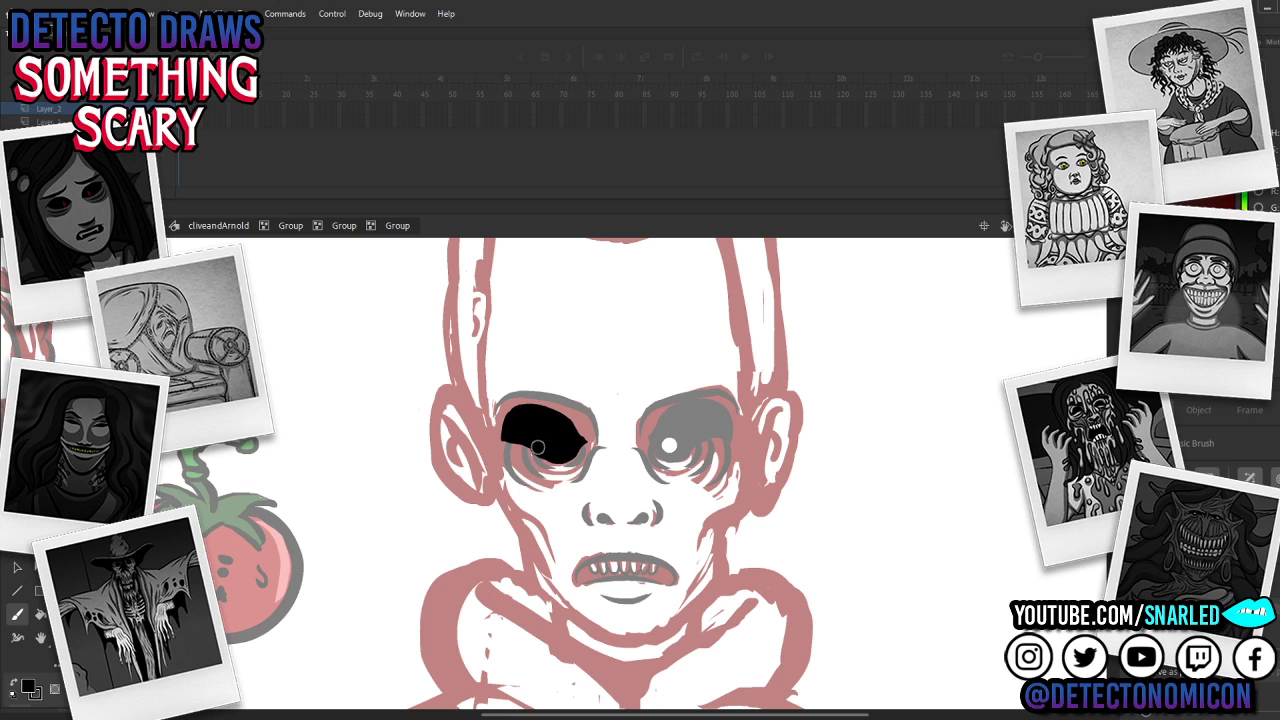
click(539, 440)
drag(576, 411, 512, 404)
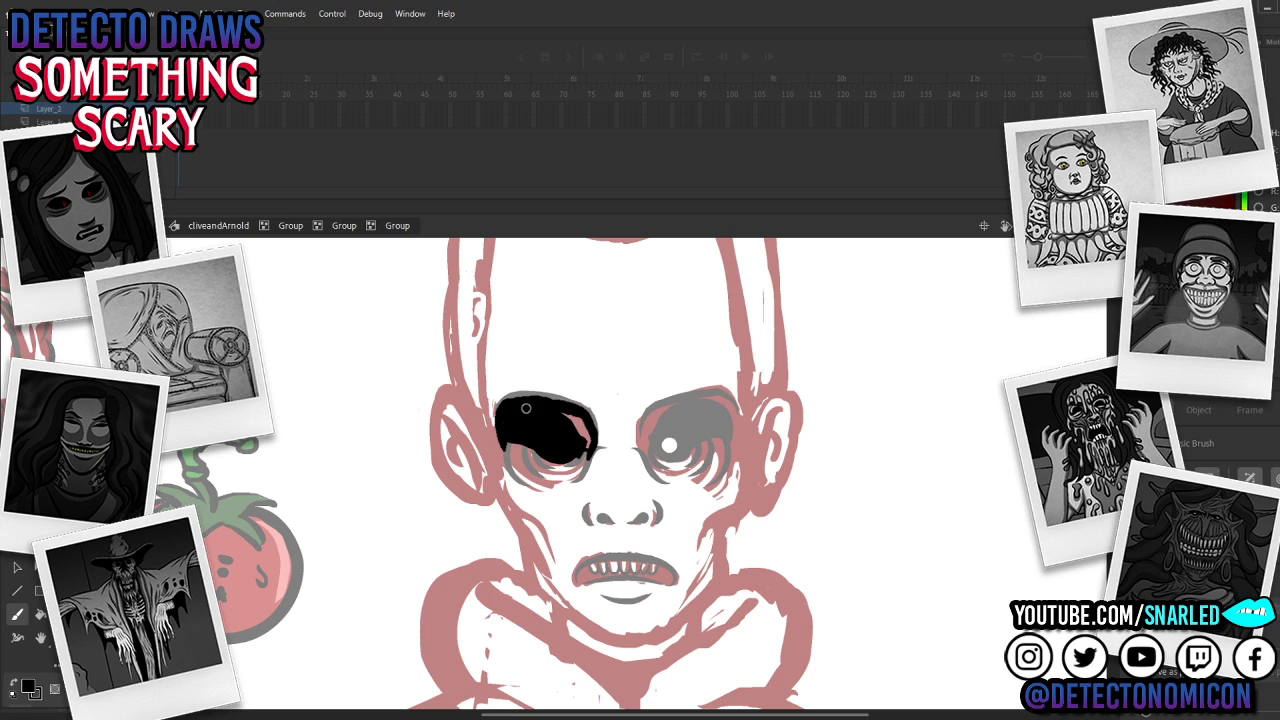
drag(559, 419, 585, 437)
drag(500, 432, 517, 474)
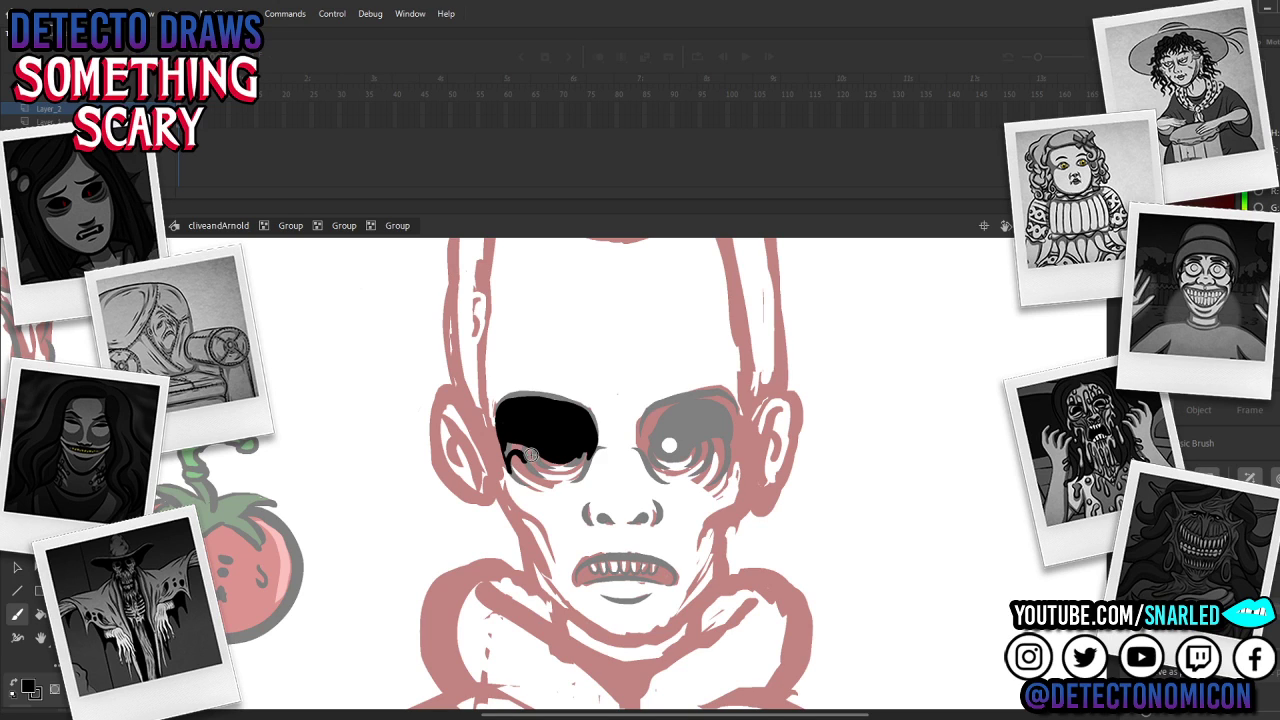
Step: Refine the lower outer edge of the left-hand eye shadow with the eraser and brush, and fill its remaining gaps black
key(e)
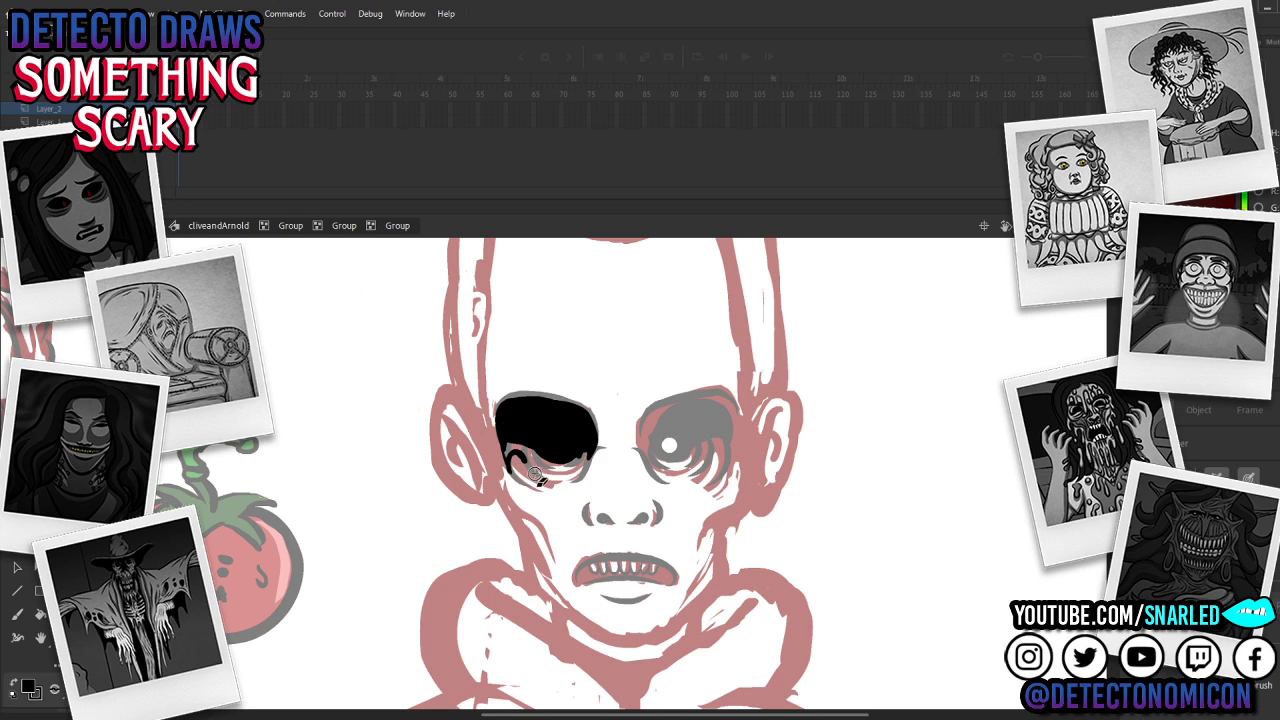
drag(525, 463, 517, 458)
key(b)
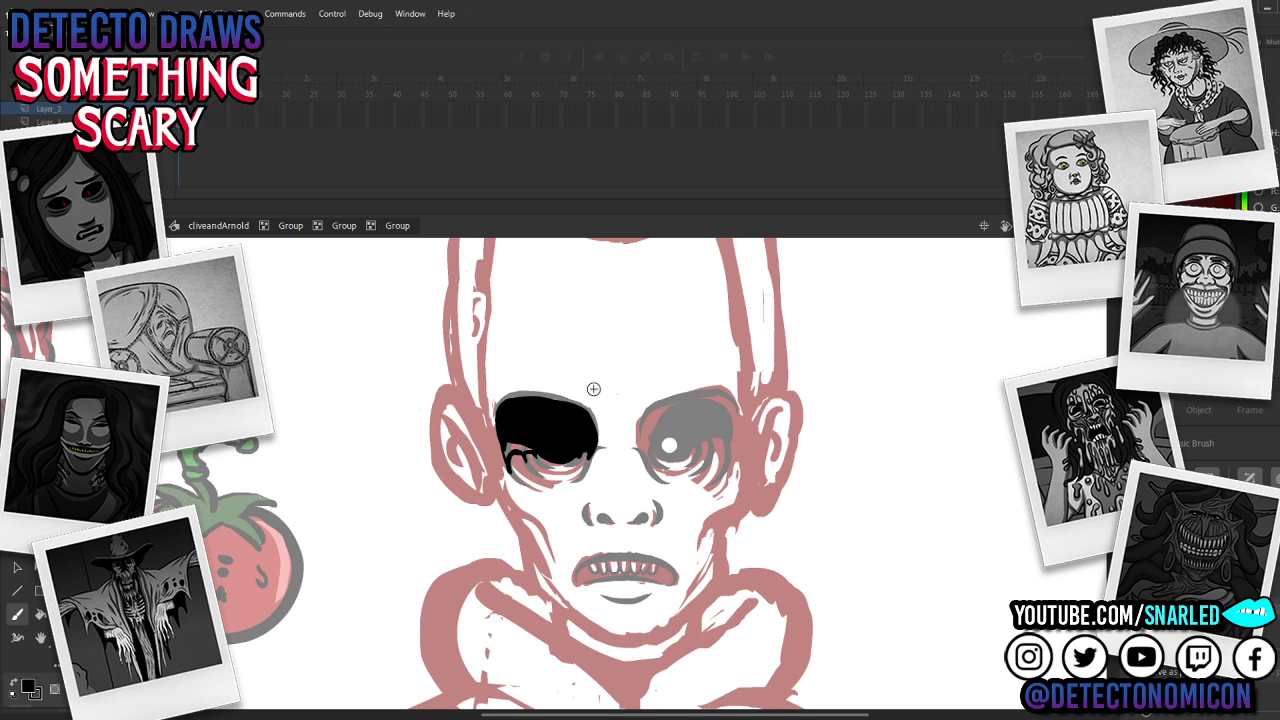
key(k)
ctrl+click(564, 424)
click(517, 456)
ctrl+click(592, 407)
key(v)
double_click(625, 397)
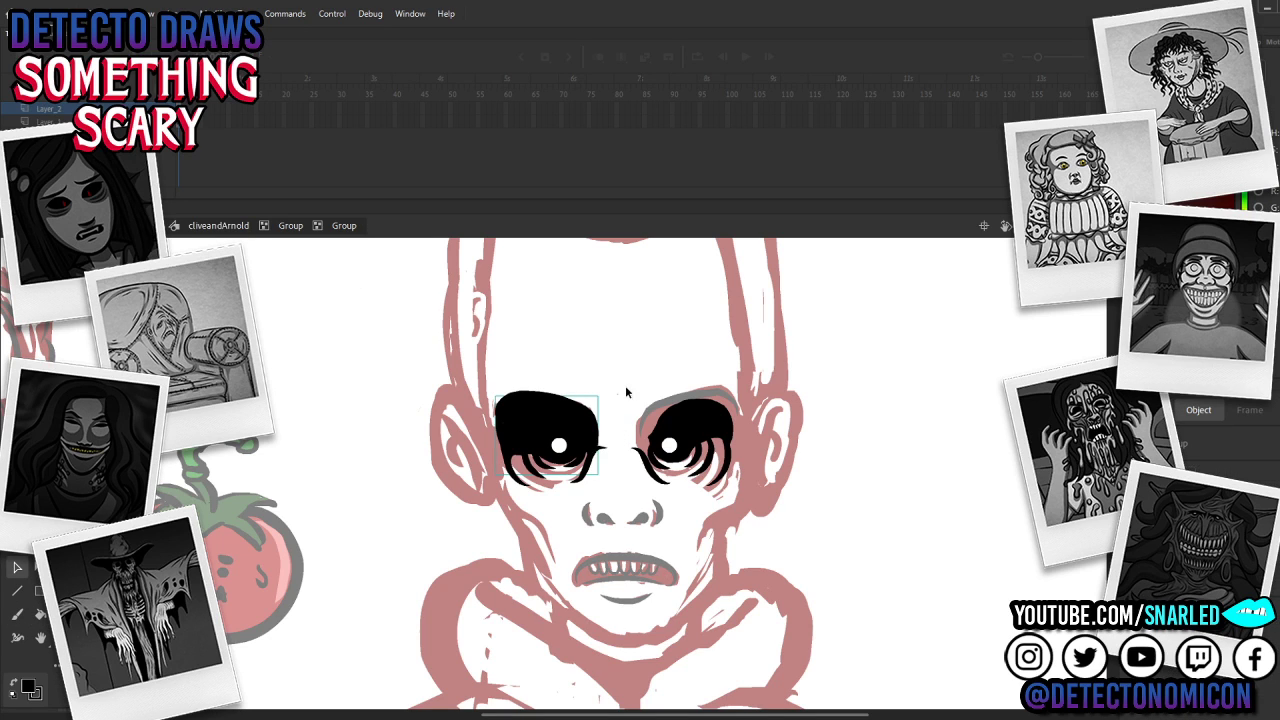
Step: Extend the left-hand eye shadow's outer edge with a black brush stroke down to the lower lid wrinkles
double_click(522, 428)
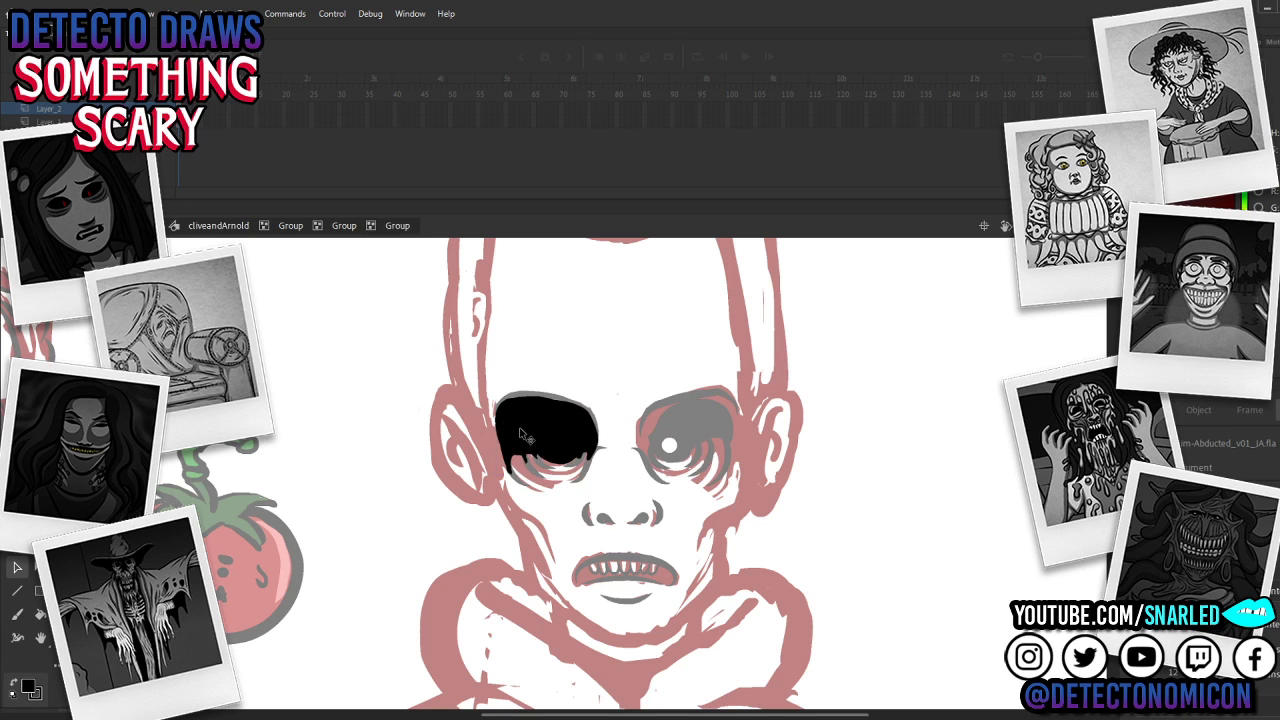
key(b)
mouse_move(510, 469)
mouse_down()
mouse_move(499, 436)
mouse_move(520, 397)
mouse_move(513, 475)
mouse_move(540, 470)
mouse_move(514, 476)
mouse_up()
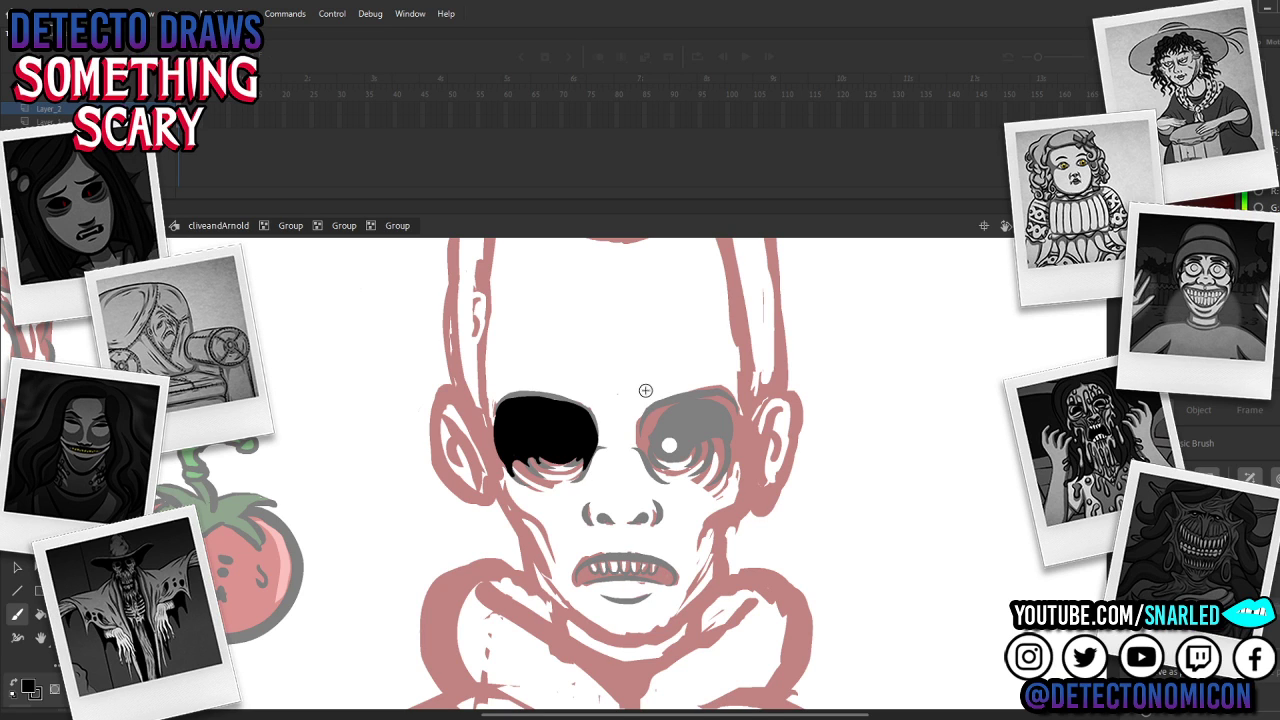
Step: Paint the right-hand eye's shadow black out to the inner, upper and outer edges of its sketched socket
drag(641, 550, 608, 549)
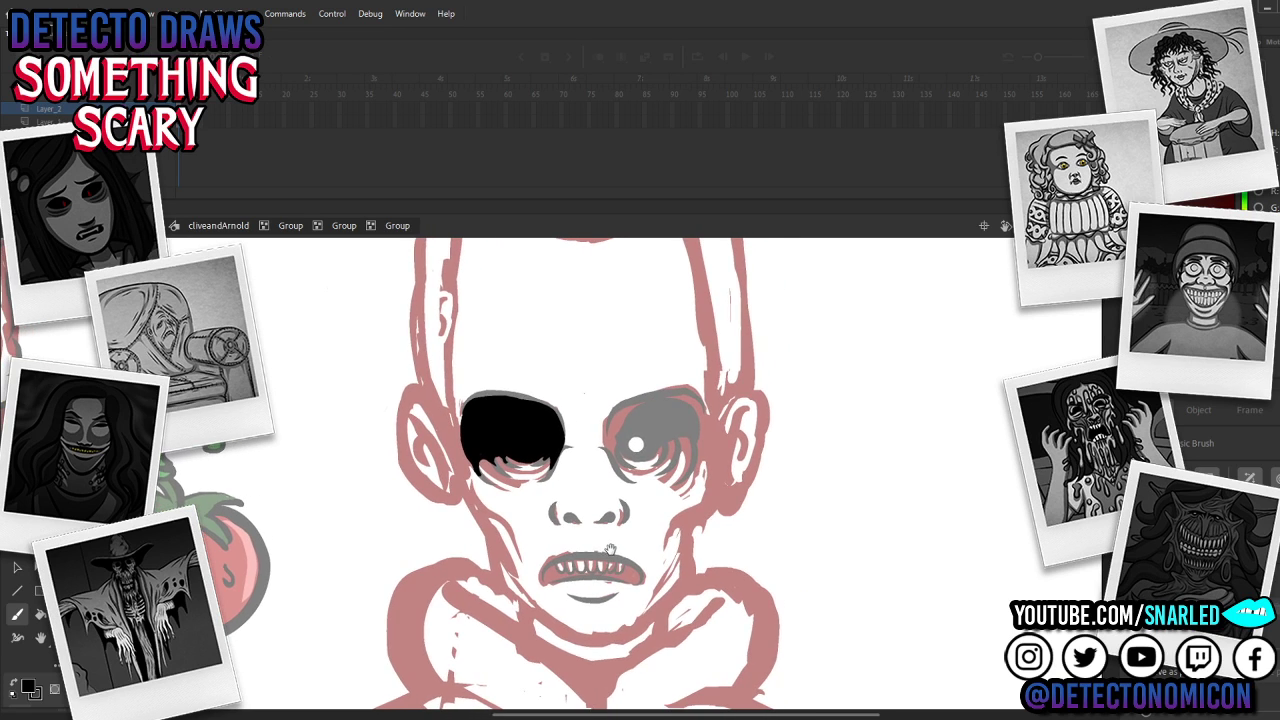
double_click(640, 414)
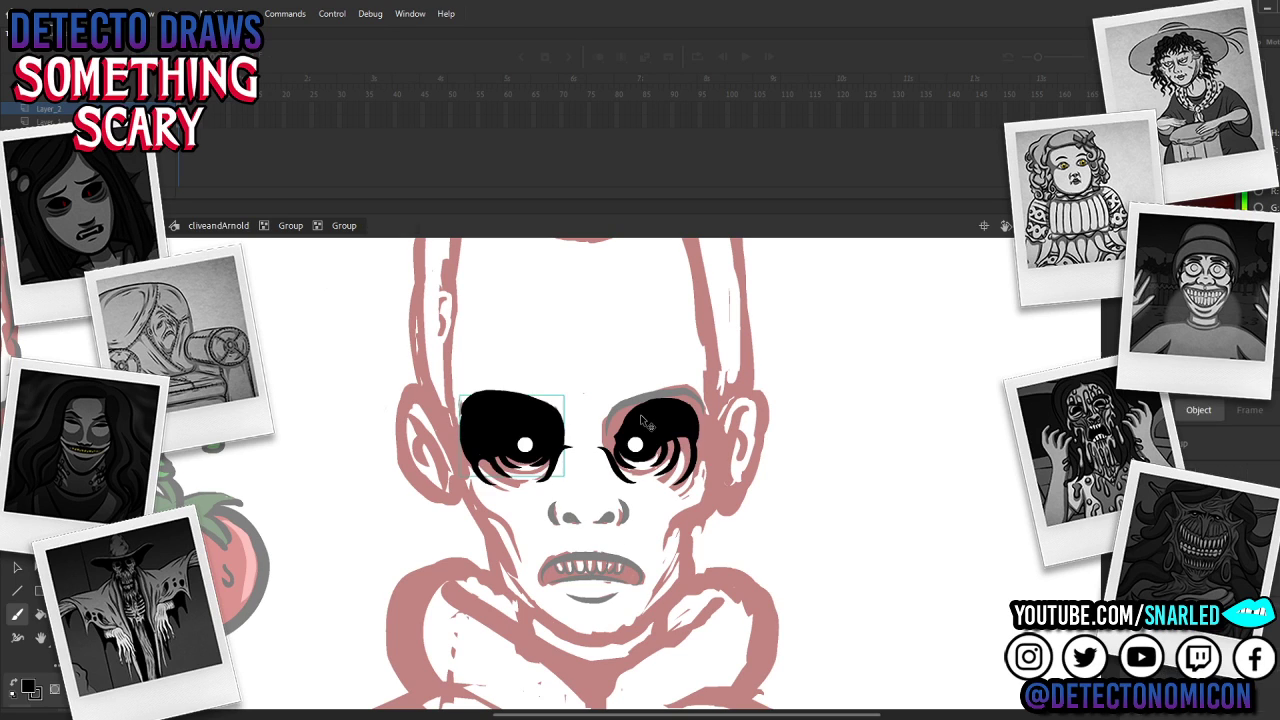
double_click(641, 413)
click(640, 414)
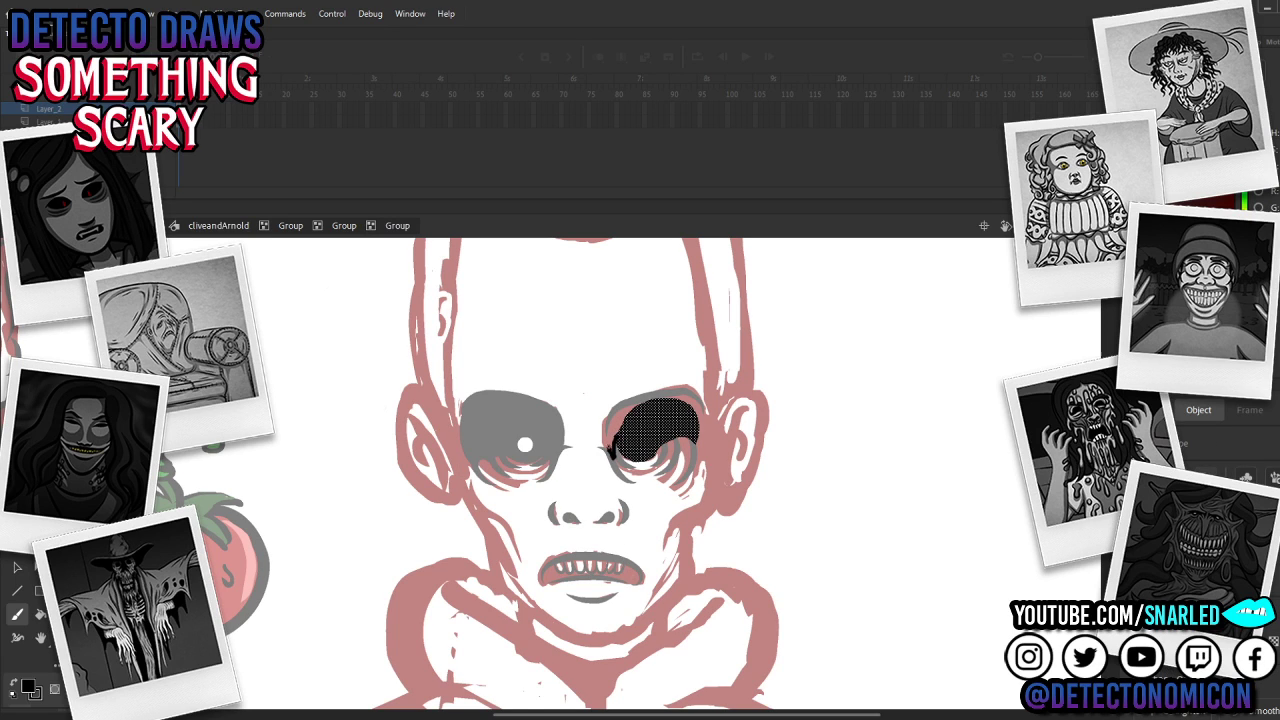
mouse_move(609, 437)
mouse_down()
mouse_move(626, 413)
mouse_move(664, 401)
mouse_move(697, 438)
mouse_up()
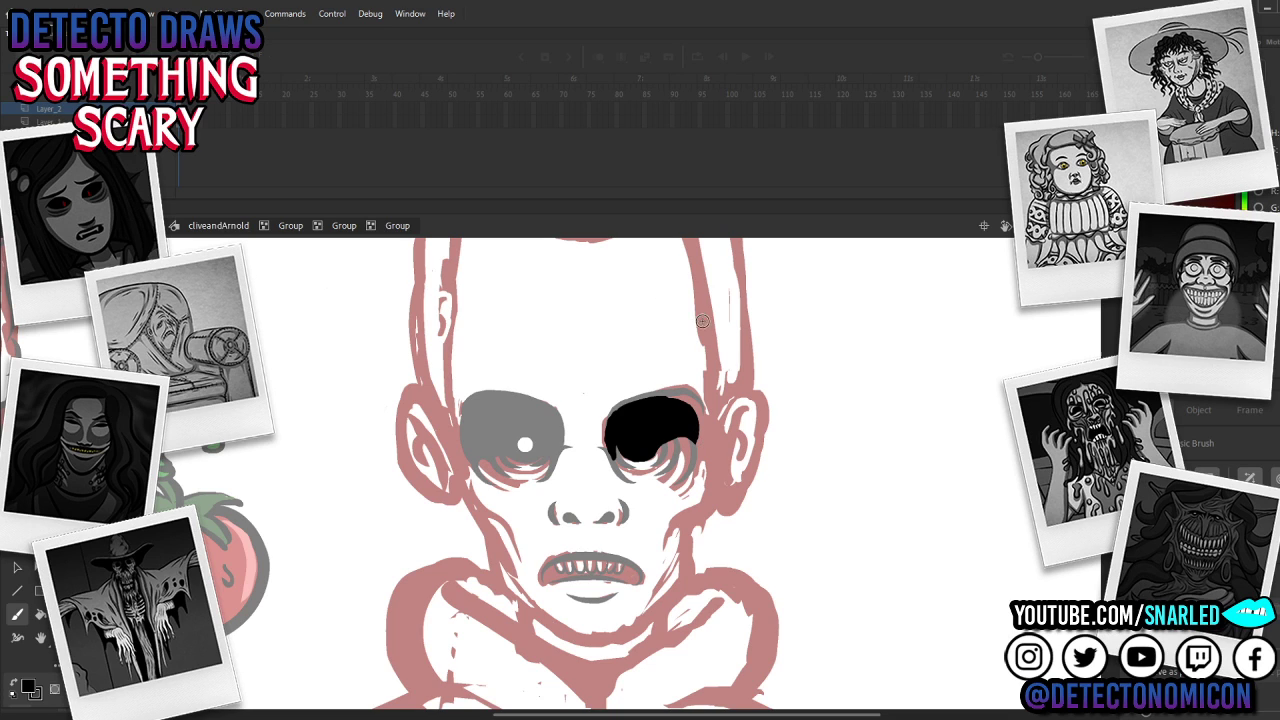
drag(660, 400, 701, 415)
key(ctrl+z)
drag(671, 400, 692, 412)
drag(700, 425, 698, 460)
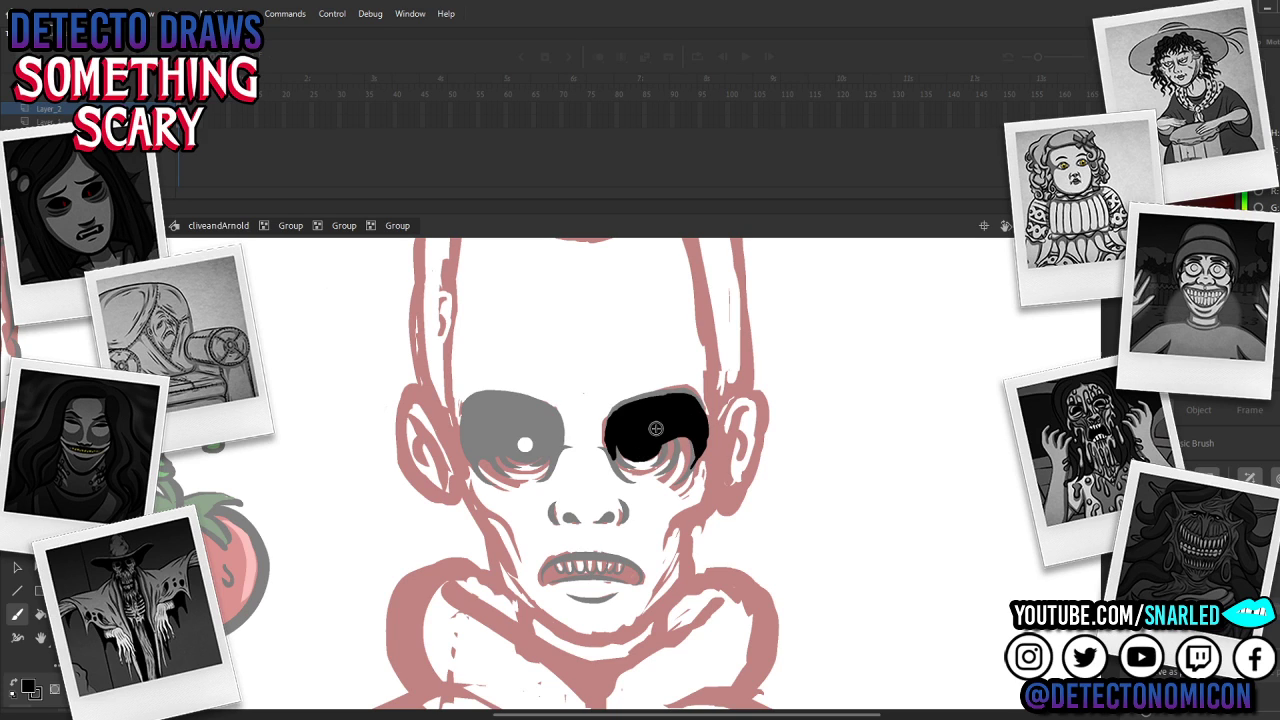
Step: Brush black along the lower edge of the right-hand eye shadow to fill the gaps above the lid wrinkles
mouse_move(633, 454)
mouse_down()
mouse_move(650, 455)
mouse_move(663, 413)
mouse_up()
drag(657, 460, 667, 450)
key(e)
key(b)
drag(672, 447, 665, 451)
key(k)
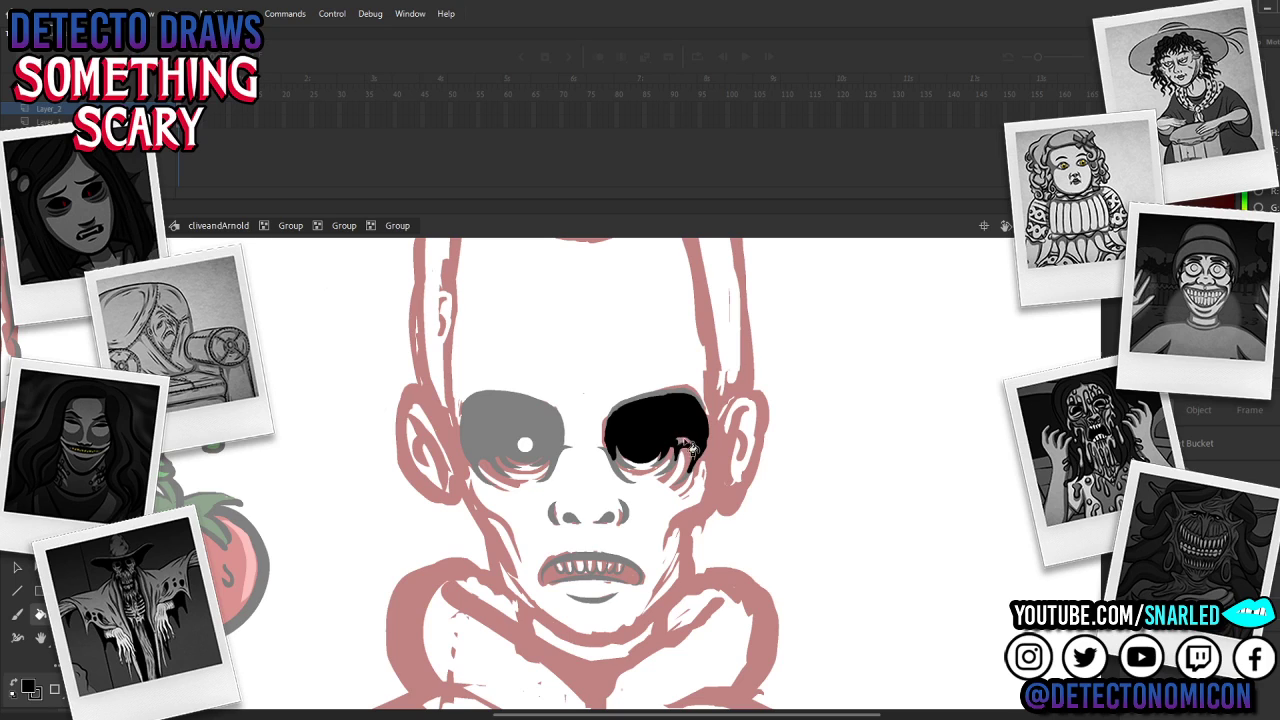
Step: Refine the lower outer edge of the right-hand eye shadow with the brush and eraser
key(b)
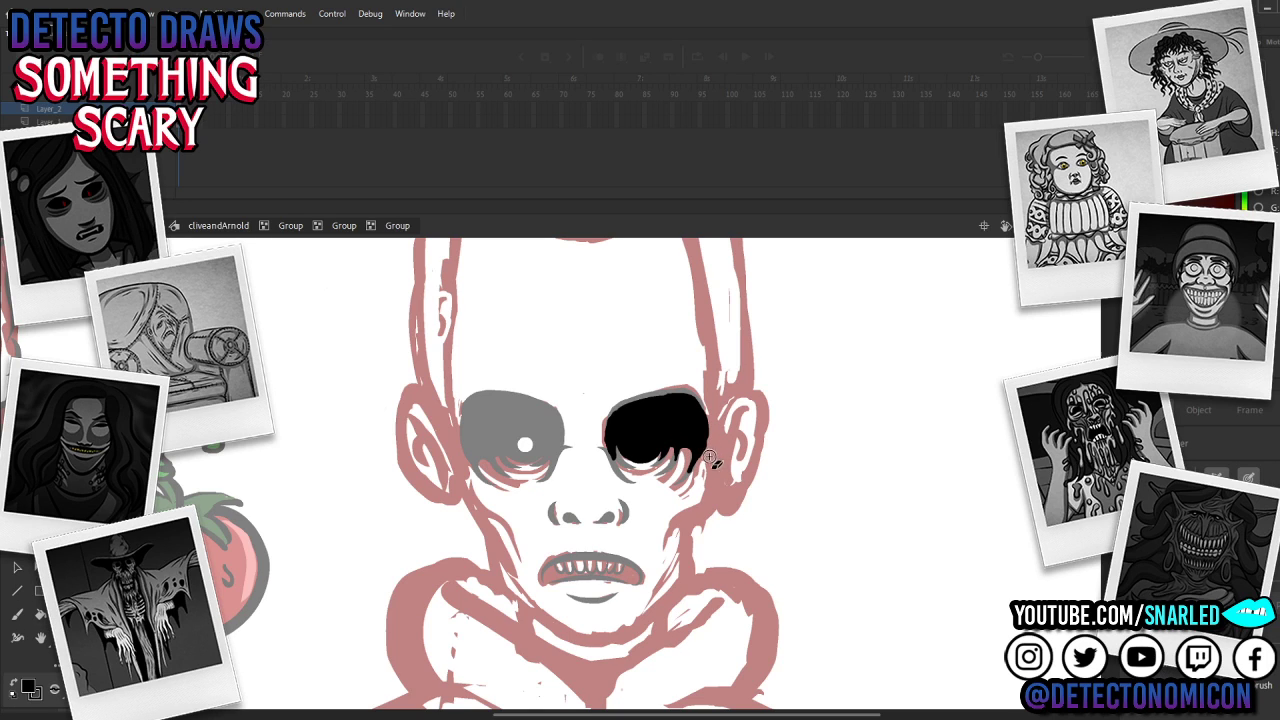
mouse_move(693, 477)
mouse_down()
mouse_move(719, 468)
mouse_move(712, 451)
mouse_move(706, 462)
mouse_move(714, 420)
mouse_move(712, 443)
mouse_up()
key(b)
key(ctrl+z)
key(e)
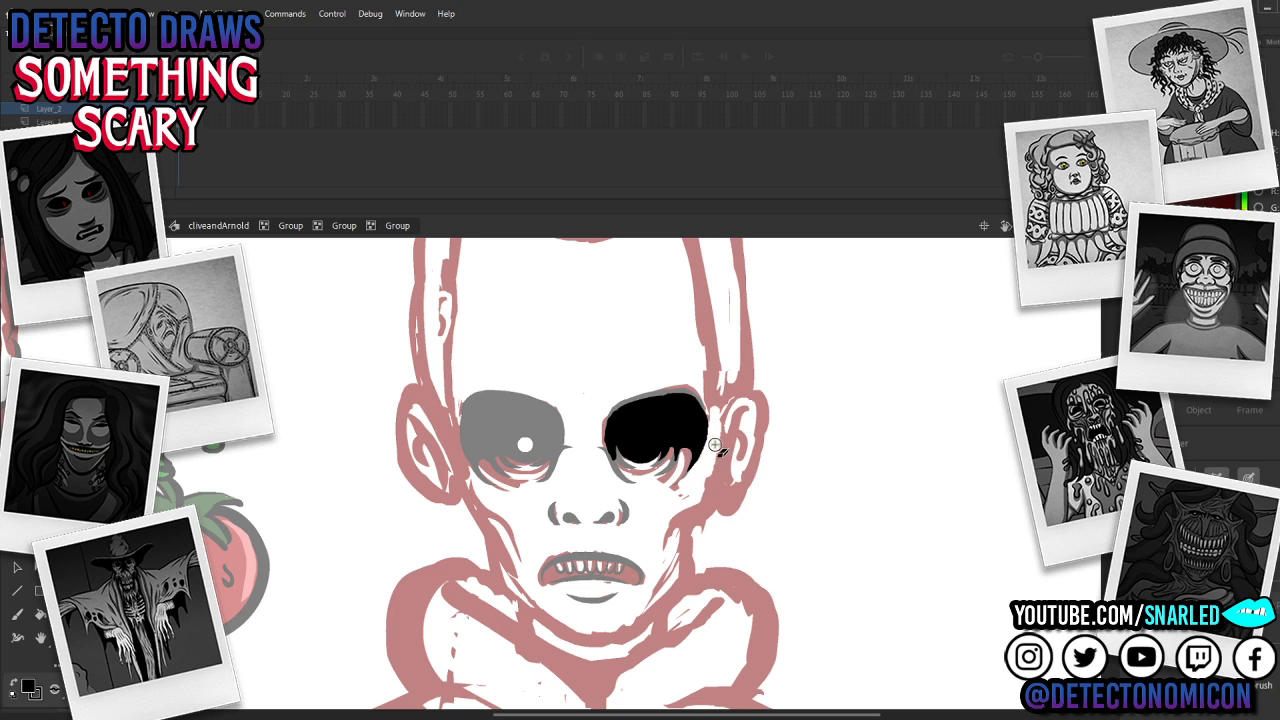
key(b)
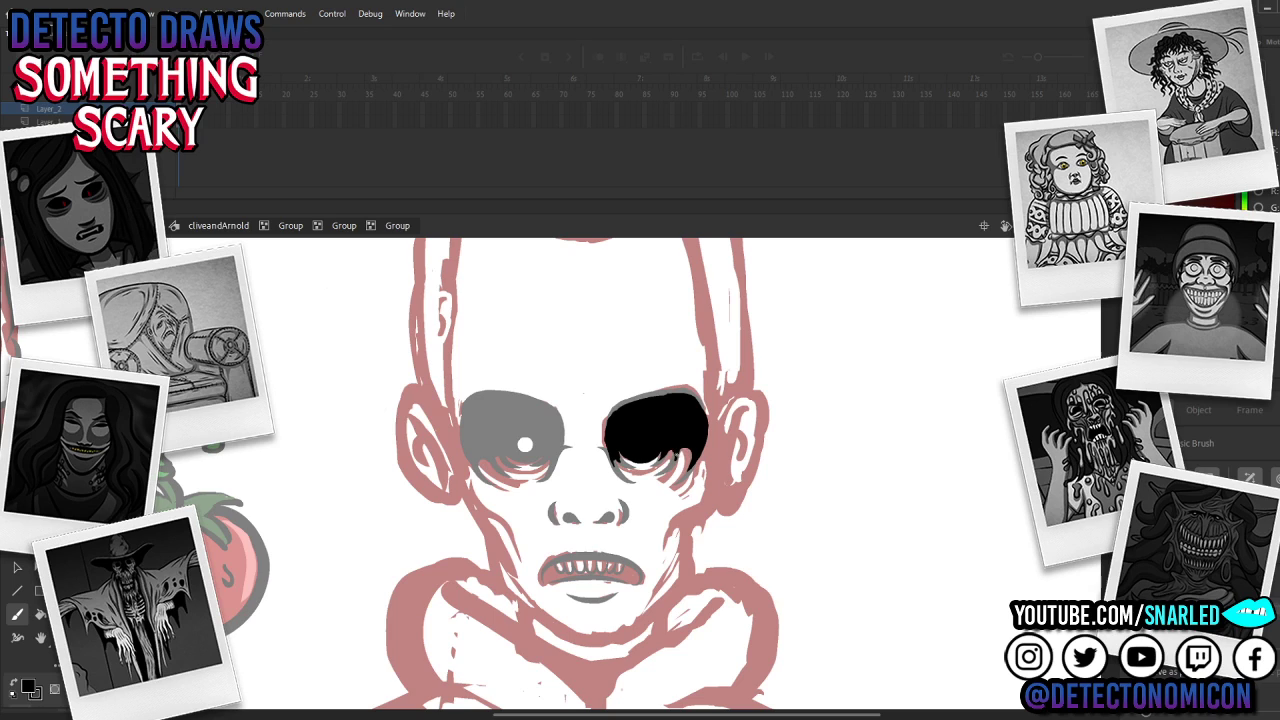
double_click(830, 462)
double_click(683, 431)
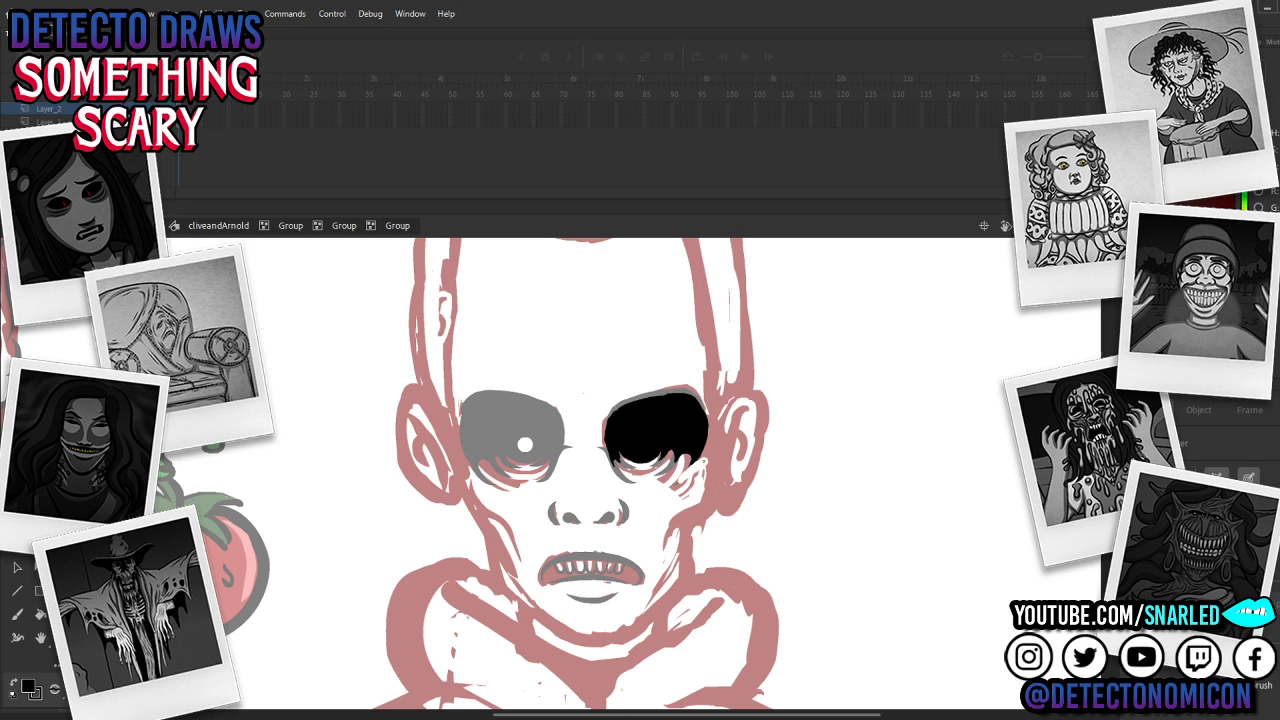
key(v)
double_click(822, 473)
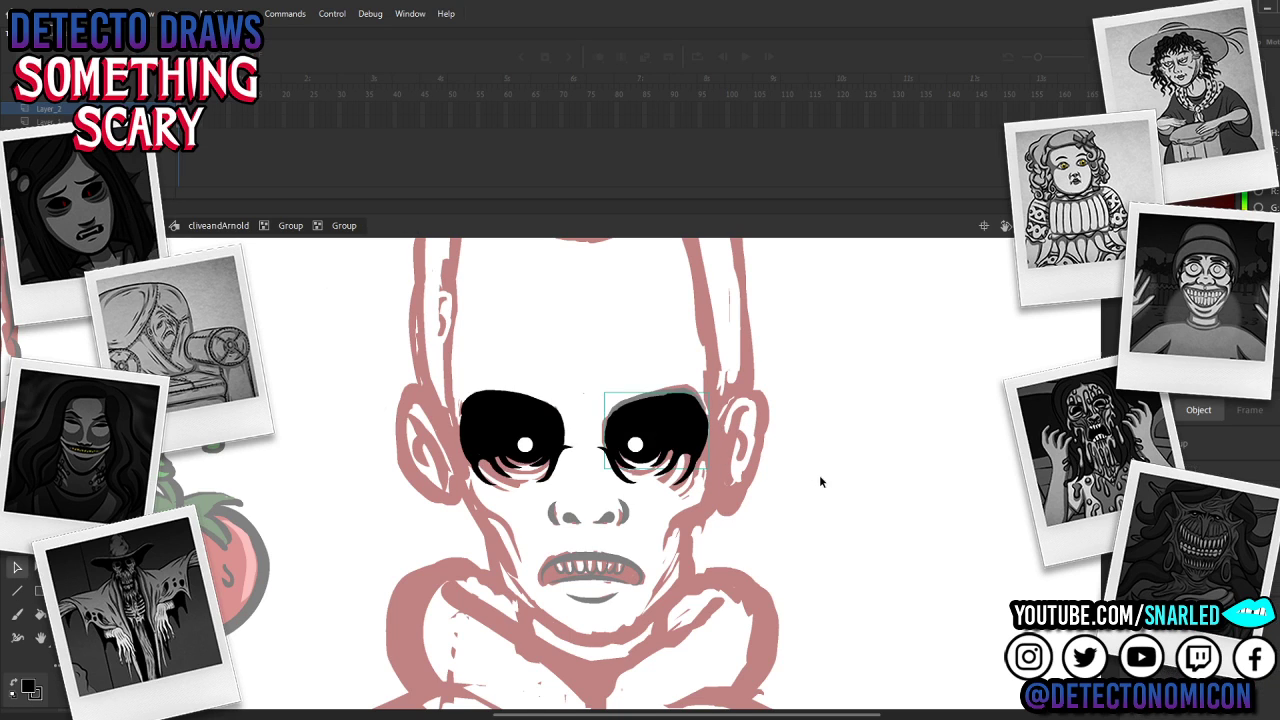
Step: Replace the pointed inner corner of the left-hand eye's wrinkle strokes with a smooth brushed curve
key(z)
alt+click(778, 534)
click(516, 444)
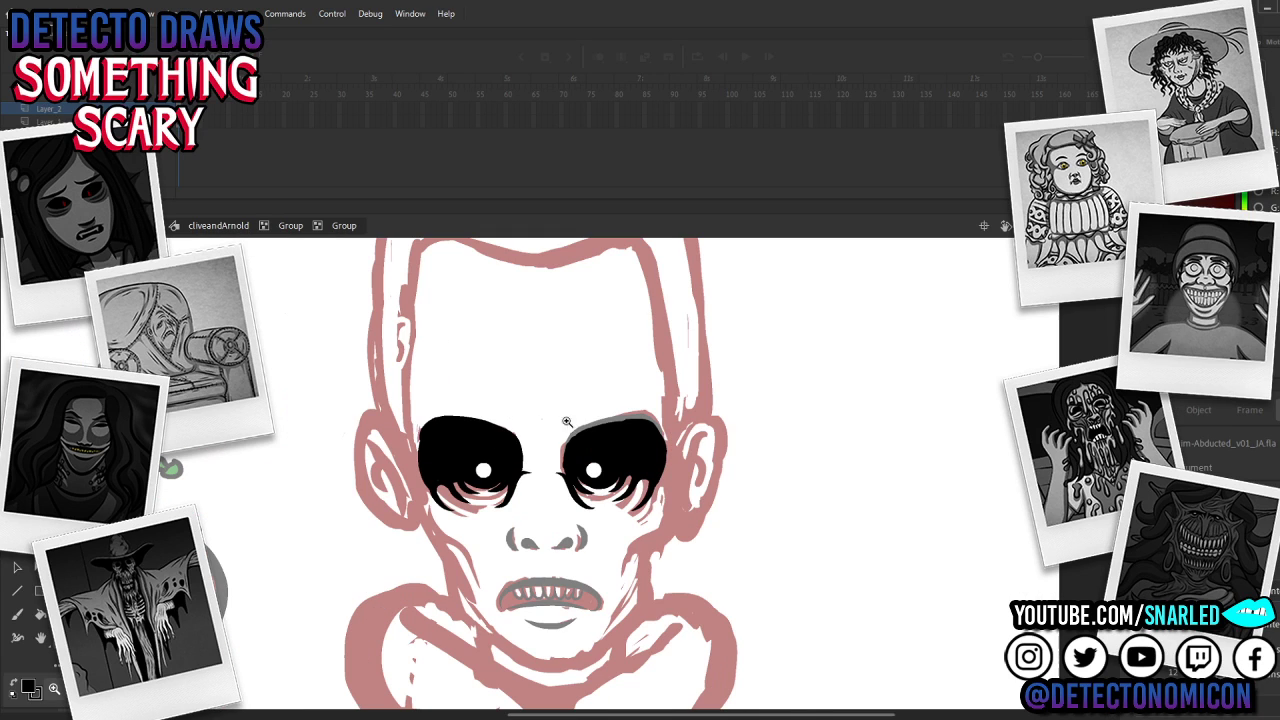
key(v)
double_click(532, 477)
key(b)
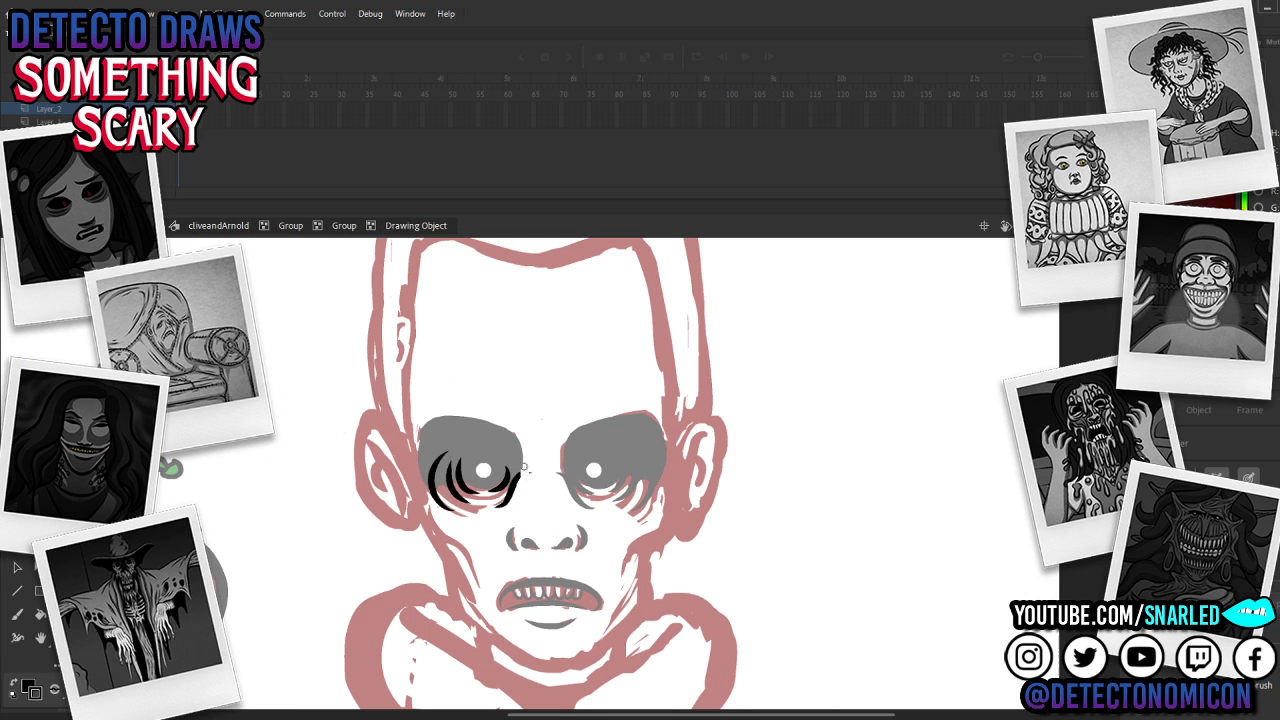
drag(518, 459, 512, 490)
key(v)
double_click(571, 491)
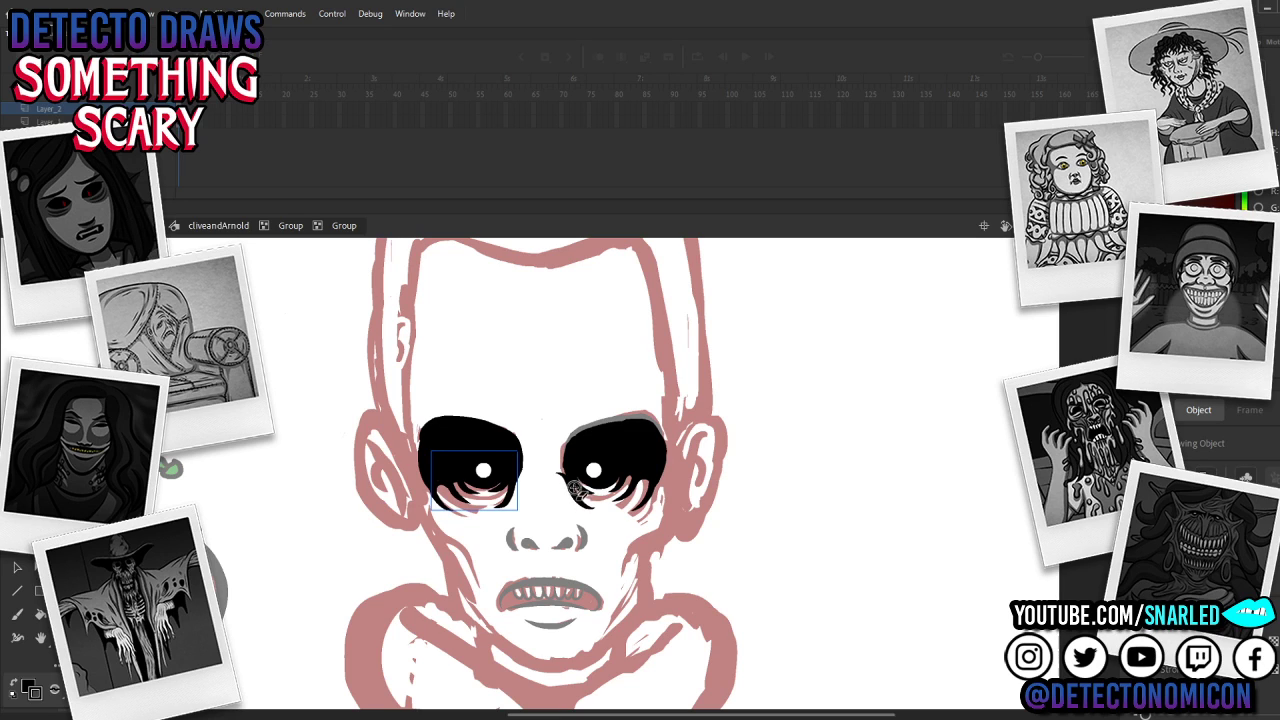
Step: Remove the pointed inner corner of the right-hand eye's wrinkle strokes and brush a smooth curve along its inner edge
double_click(576, 503)
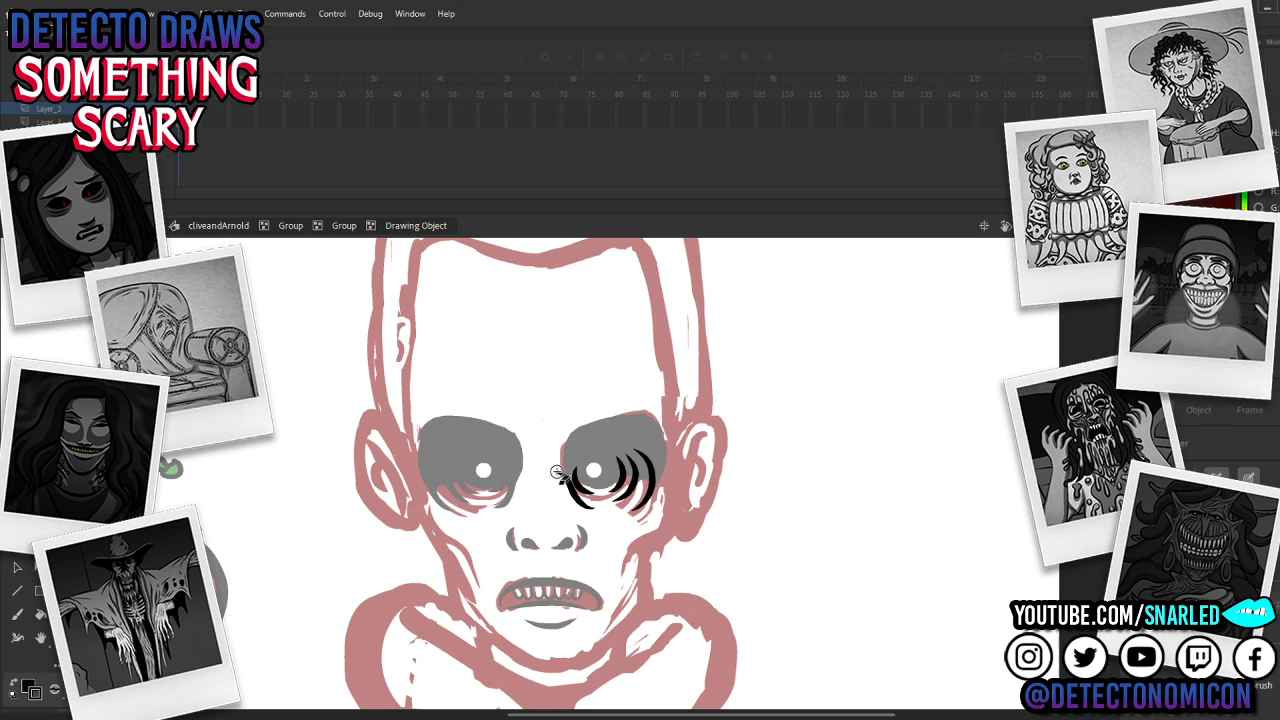
key(v)
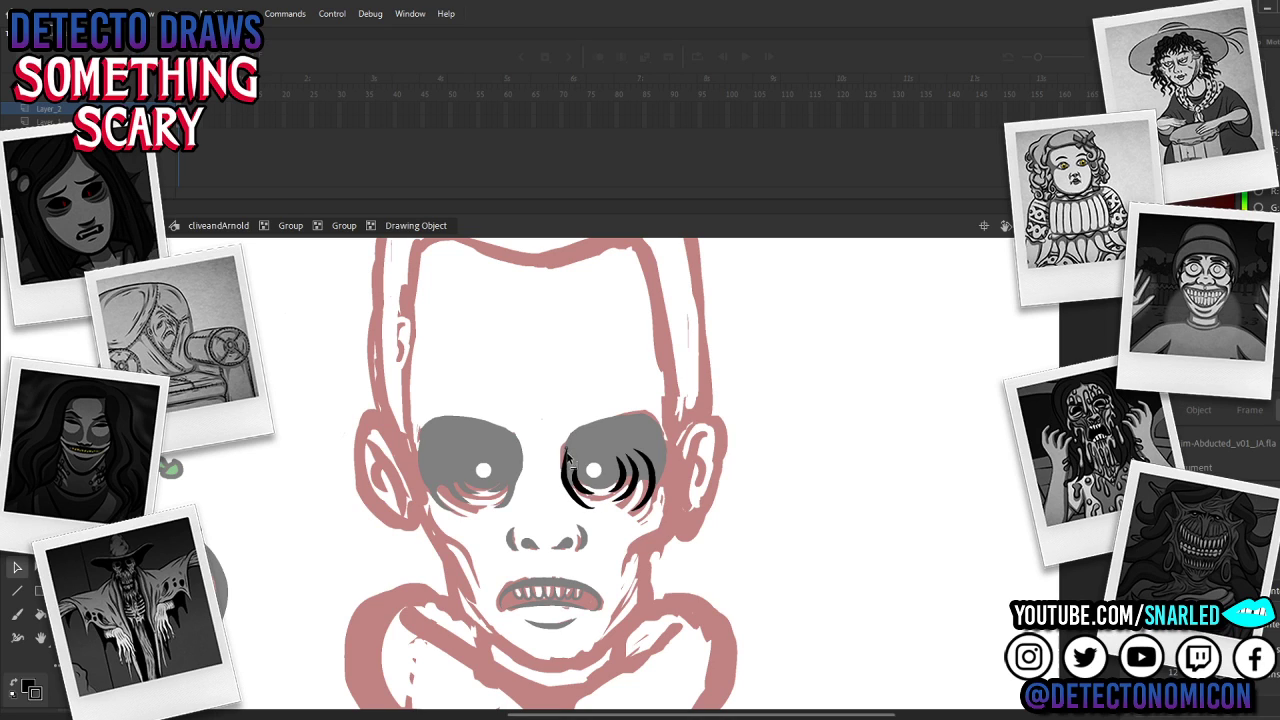
drag(570, 472, 578, 498)
double_click(577, 520)
key(z)
alt+click(606, 528)
key(v)
double_click(667, 489)
Step: Examine the reworked eyes at full-figure scale and compare them with the other figure's face
key(z)
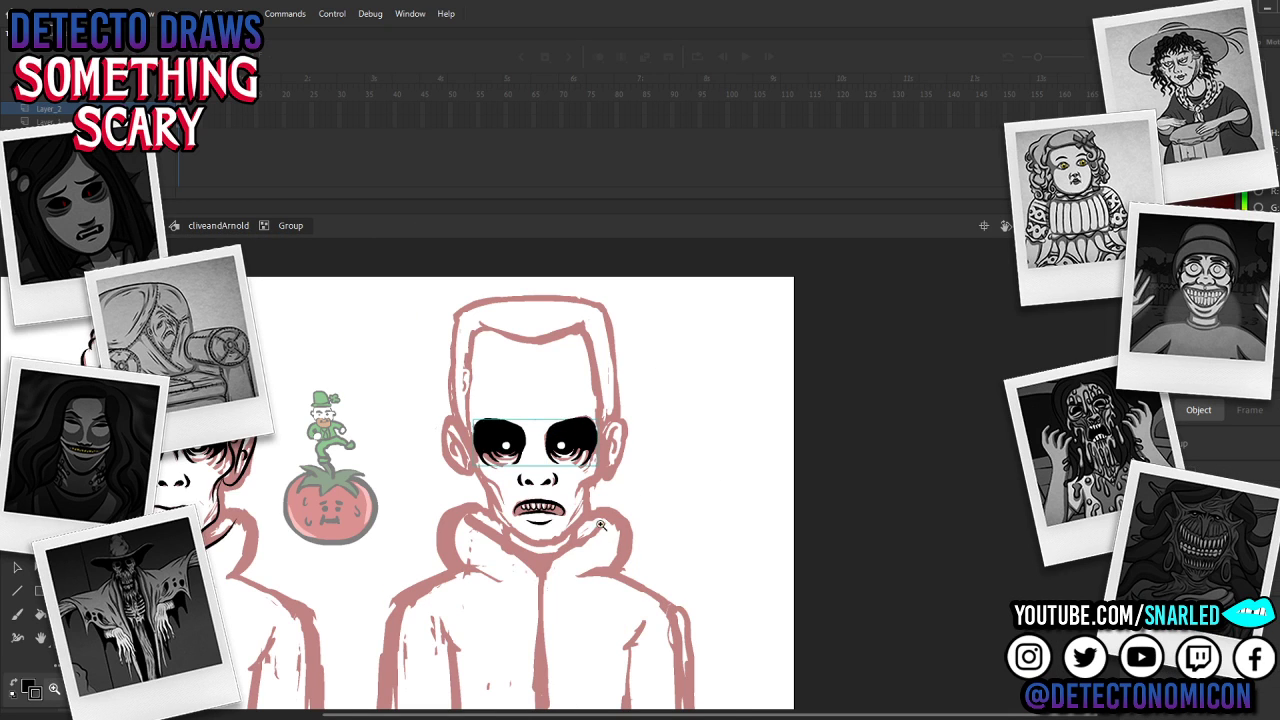
alt+click(567, 533)
click(635, 422)
key(v)
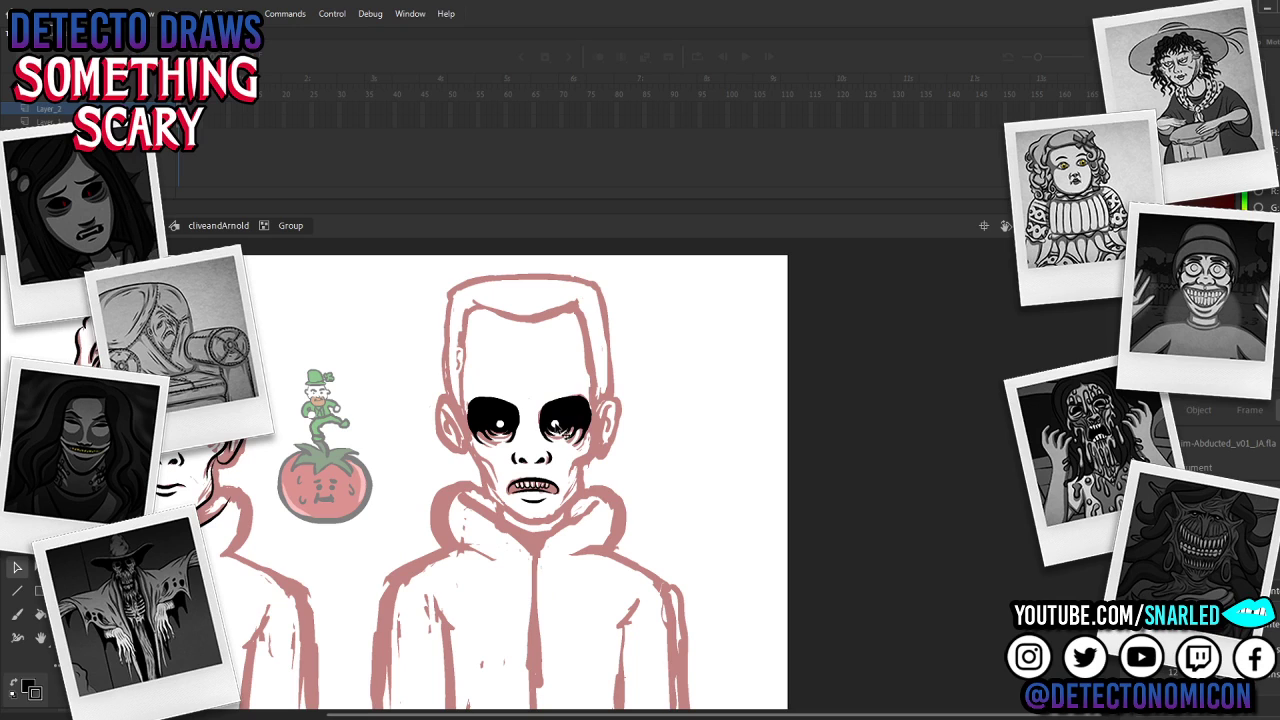
click(556, 426)
double_click(556, 426)
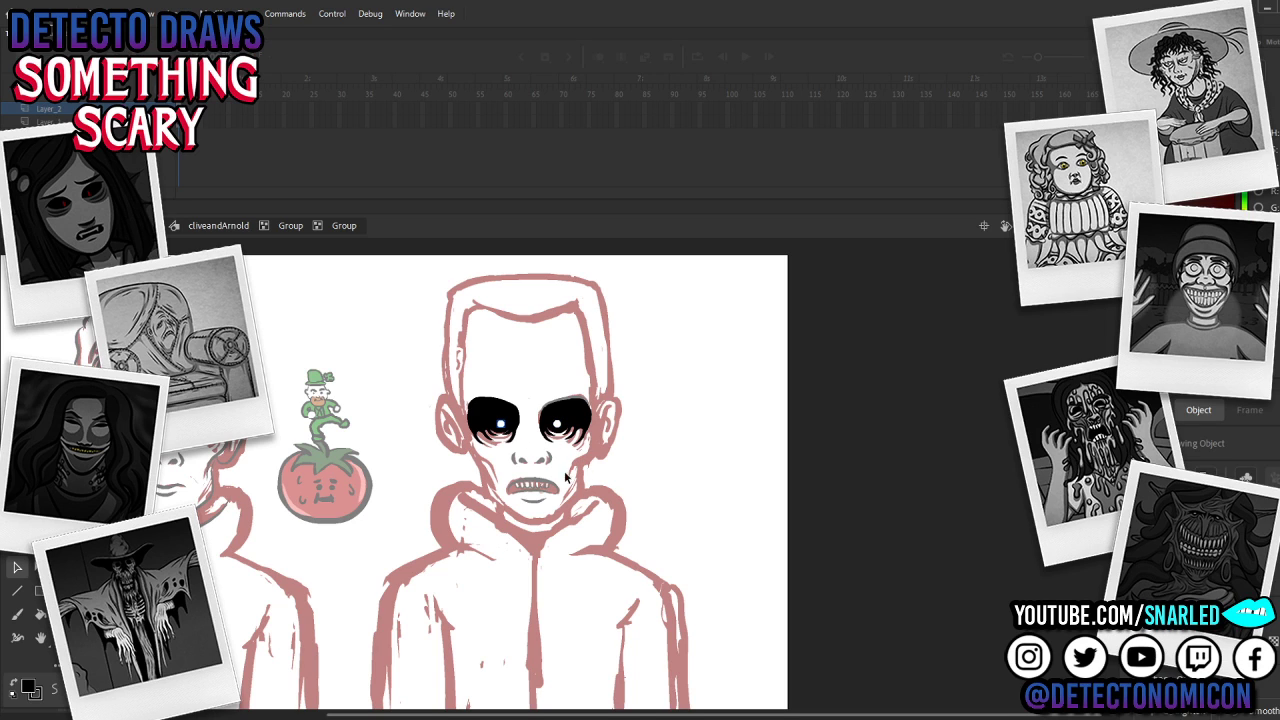
double_click(686, 449)
alt+click(595, 493)
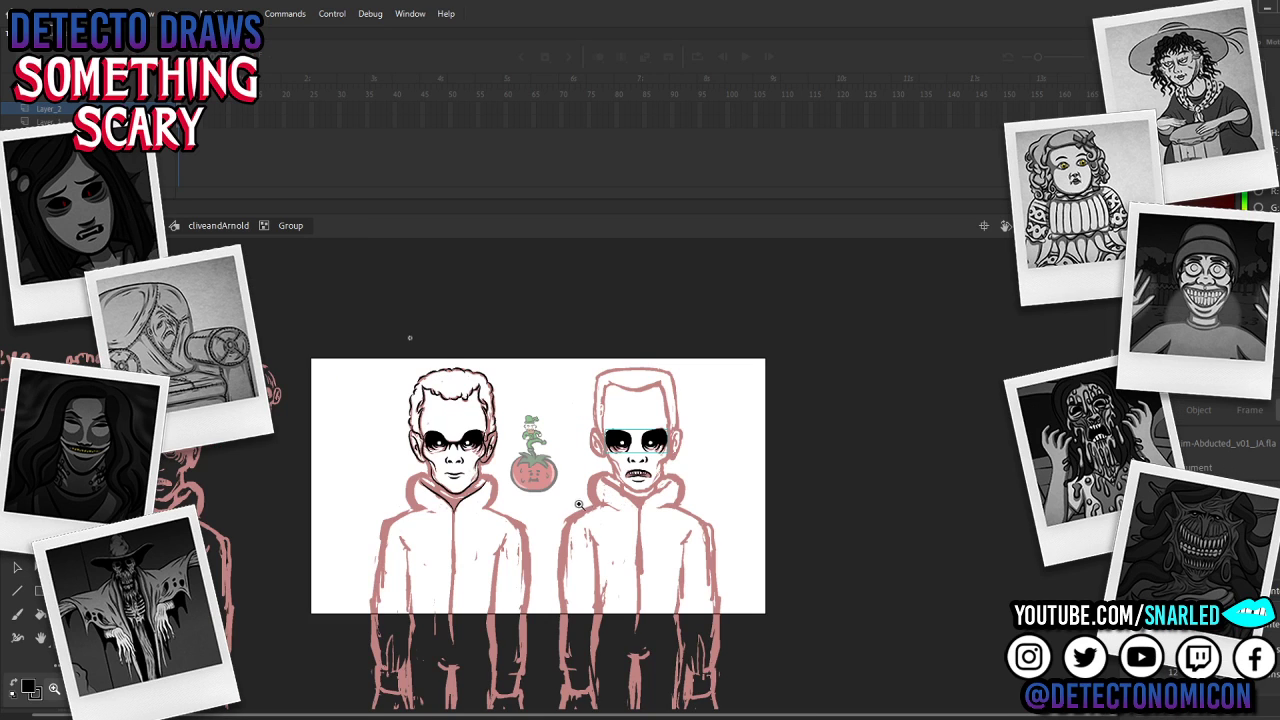
click(514, 512)
click(830, 355)
drag(736, 467, 705, 482)
double_click(435, 418)
double_click(435, 418)
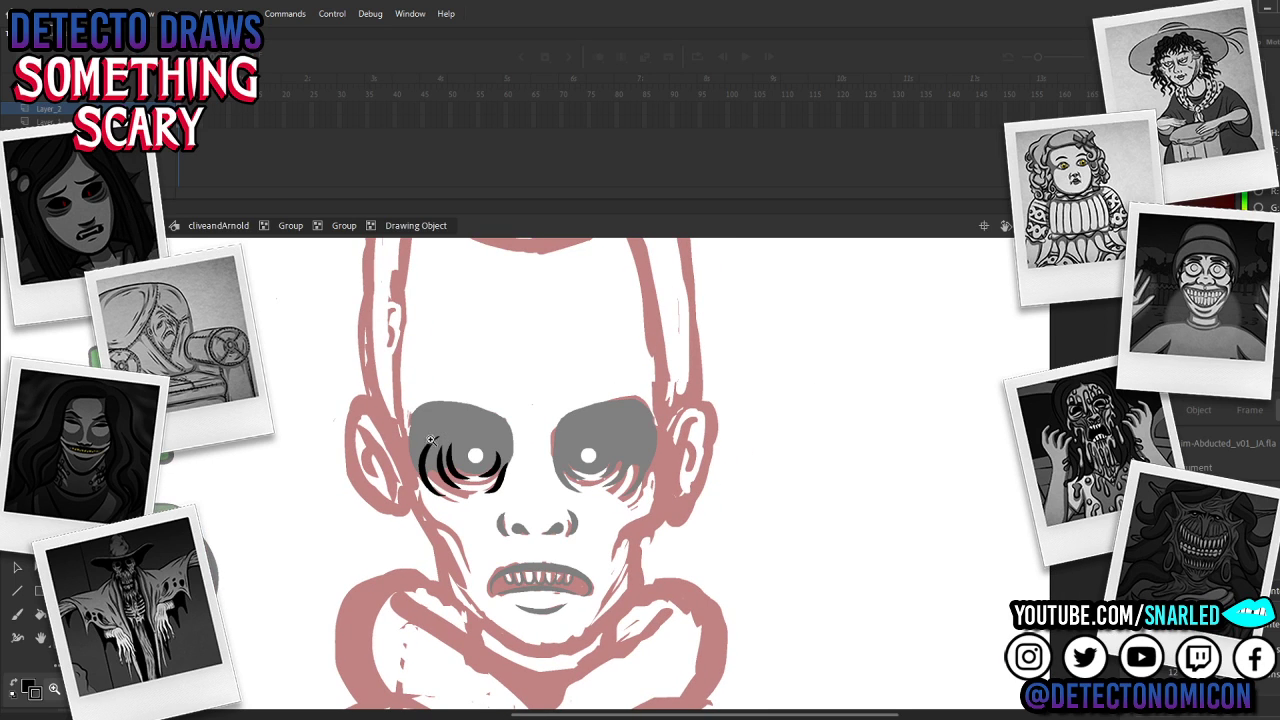
double_click(447, 423)
double_click(446, 423)
key(z)
key(w)
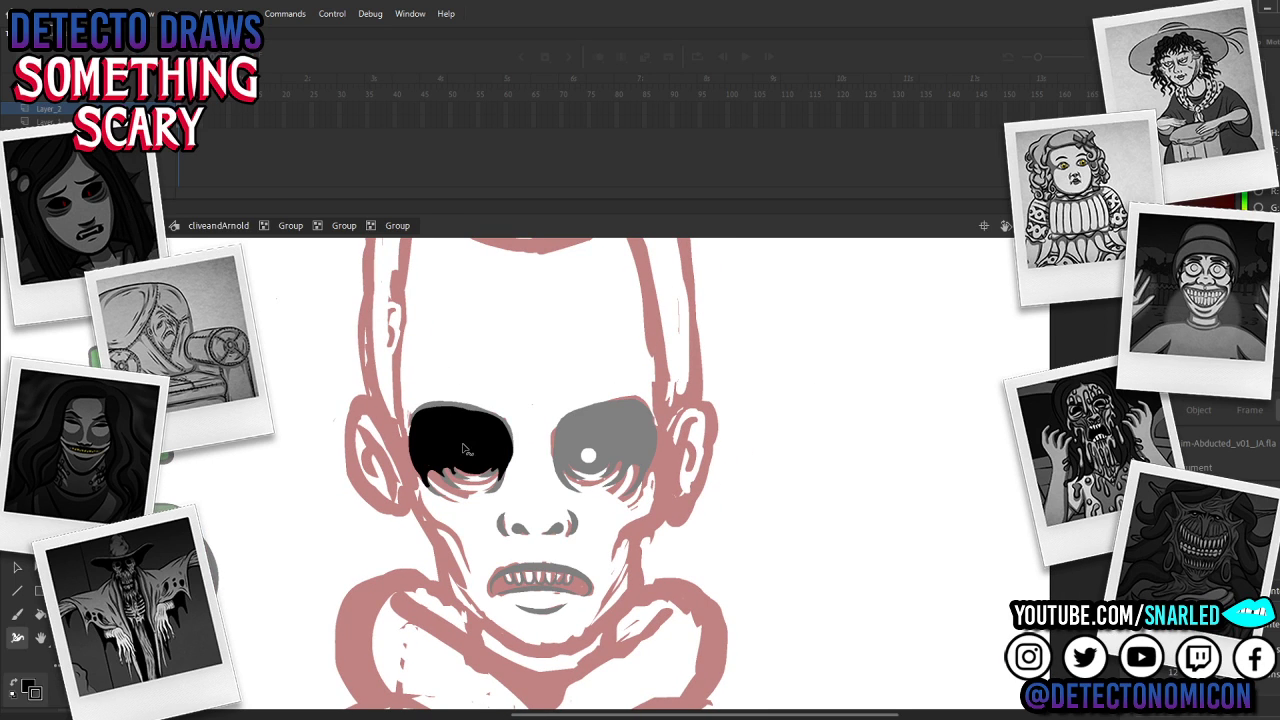
double_click(489, 510)
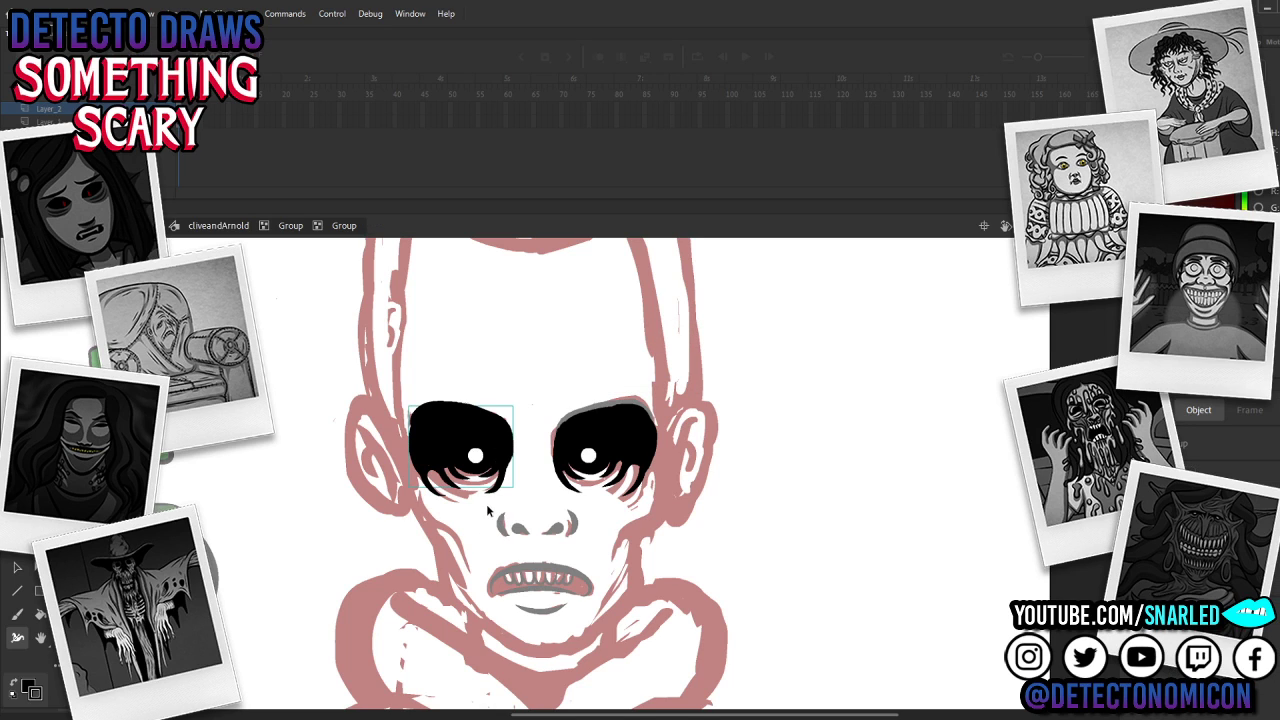
Step: Remove the black wrinkle strokes under both eyes, leaving the filled shadows and white pupils
key(v)
click(435, 496)
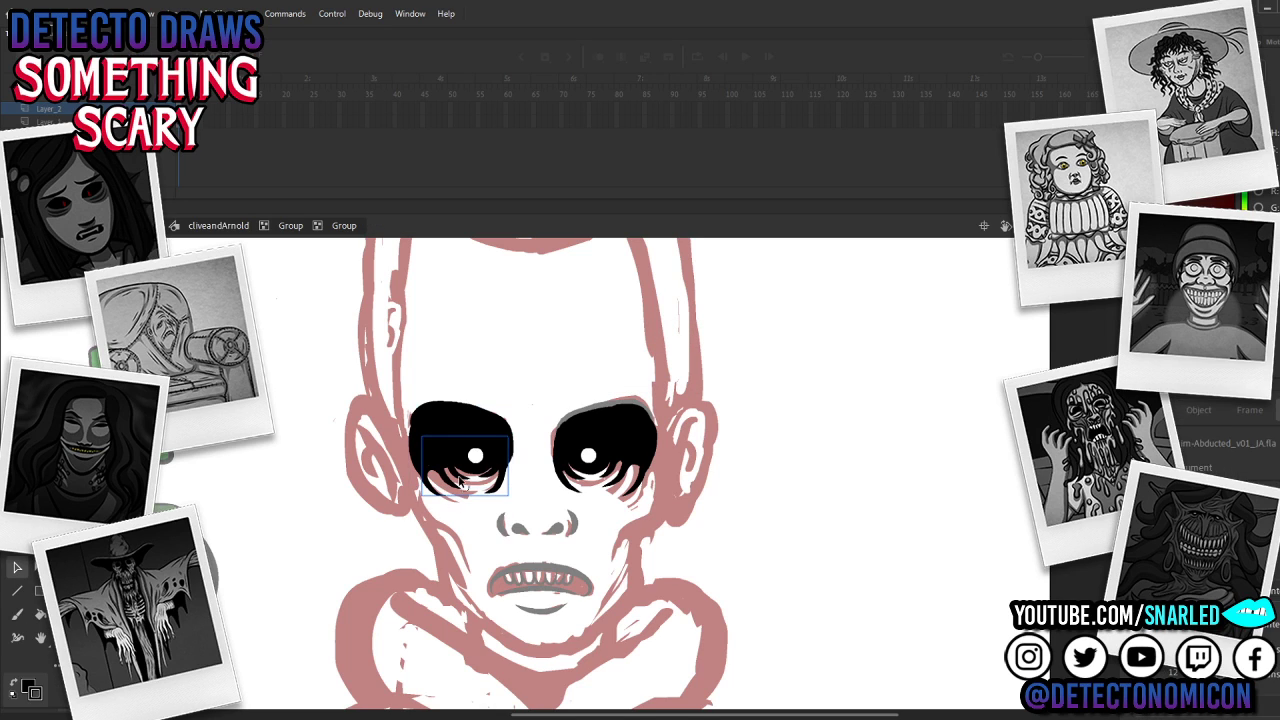
click(587, 497)
key(e)
mouse_move(425, 492)
mouse_down()
mouse_move(460, 474)
mouse_move(497, 478)
mouse_move(428, 476)
mouse_move(496, 480)
mouse_up()
key(v)
click(464, 470)
Step: Erase the ragged lower edges of both eye shadows so they end cleanly along the lower lids
double_click(455, 464)
key(e)
key(e)
key(v)
double_click(570, 462)
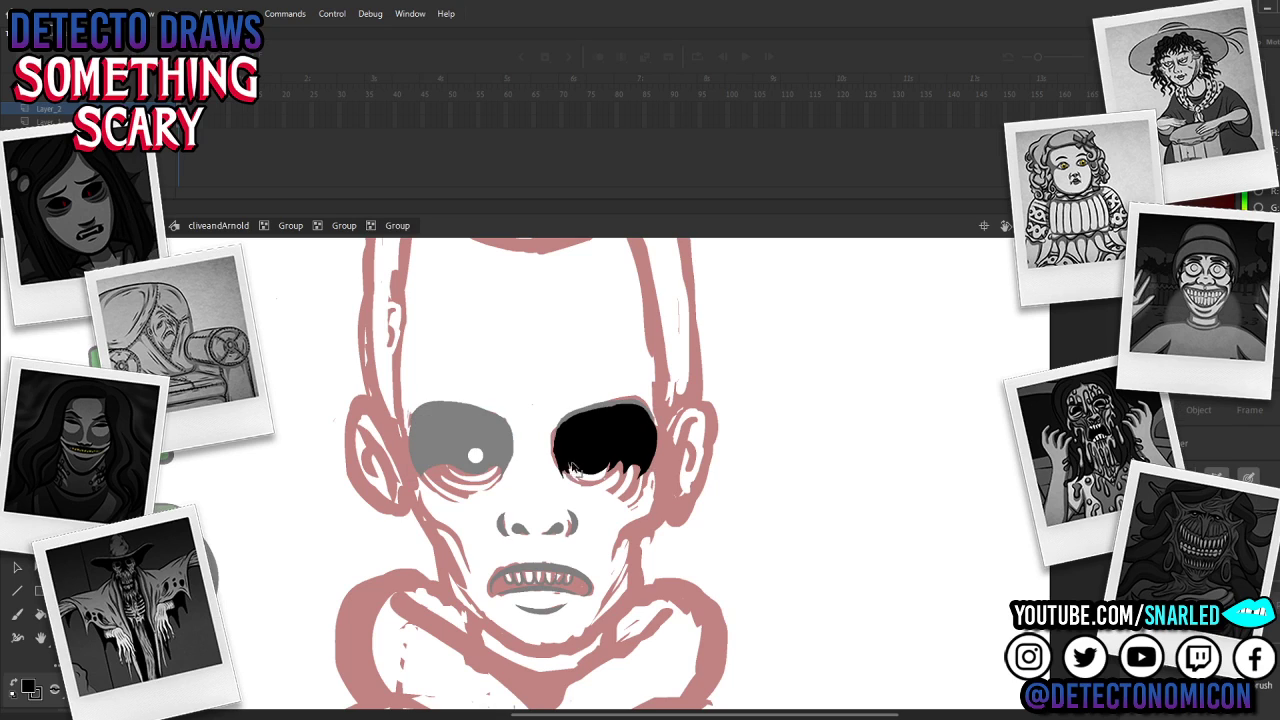
drag(576, 474, 646, 468)
key(v)
double_click(706, 412)
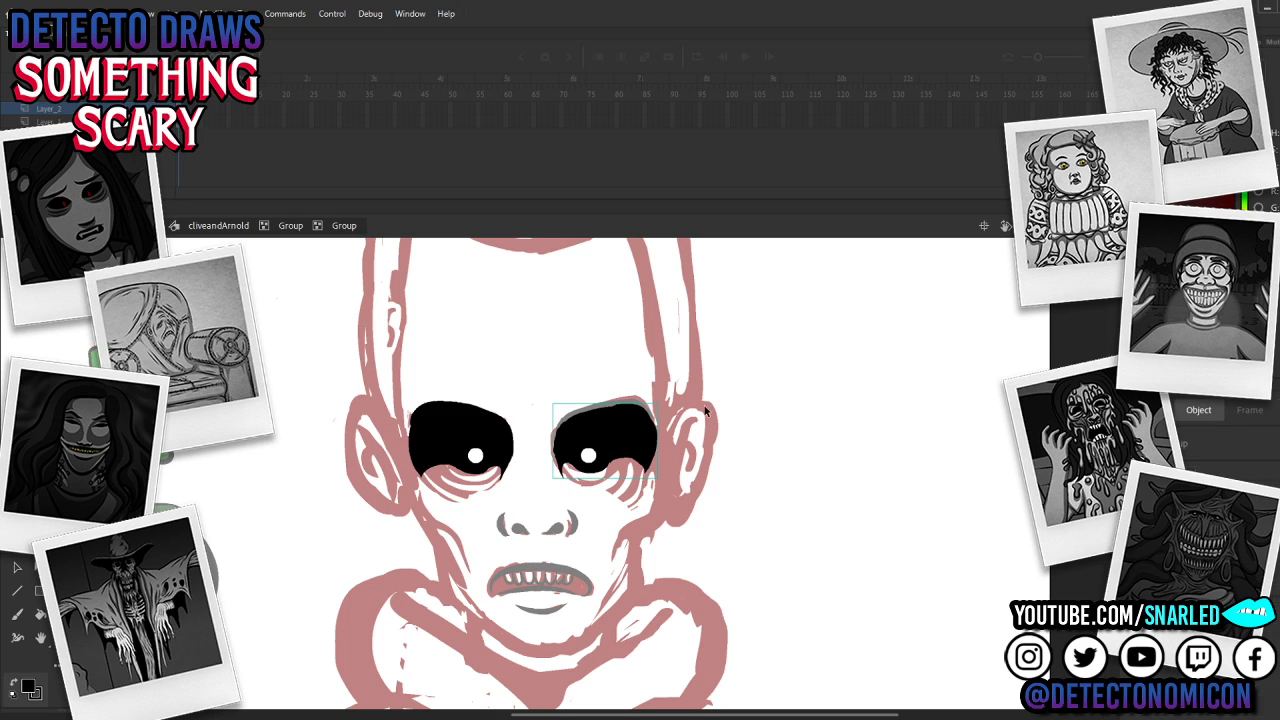
Step: Brush new curved black wrinkles beneath the left-hand eye along the sketch and undo the strokes that miss
click(643, 451)
key(b)
mouse_move(447, 498)
mouse_down()
mouse_move(420, 467)
mouse_move(453, 494)
mouse_move(429, 465)
mouse_move(436, 426)
mouse_up()
key(ctrl+z)
drag(471, 484, 444, 463)
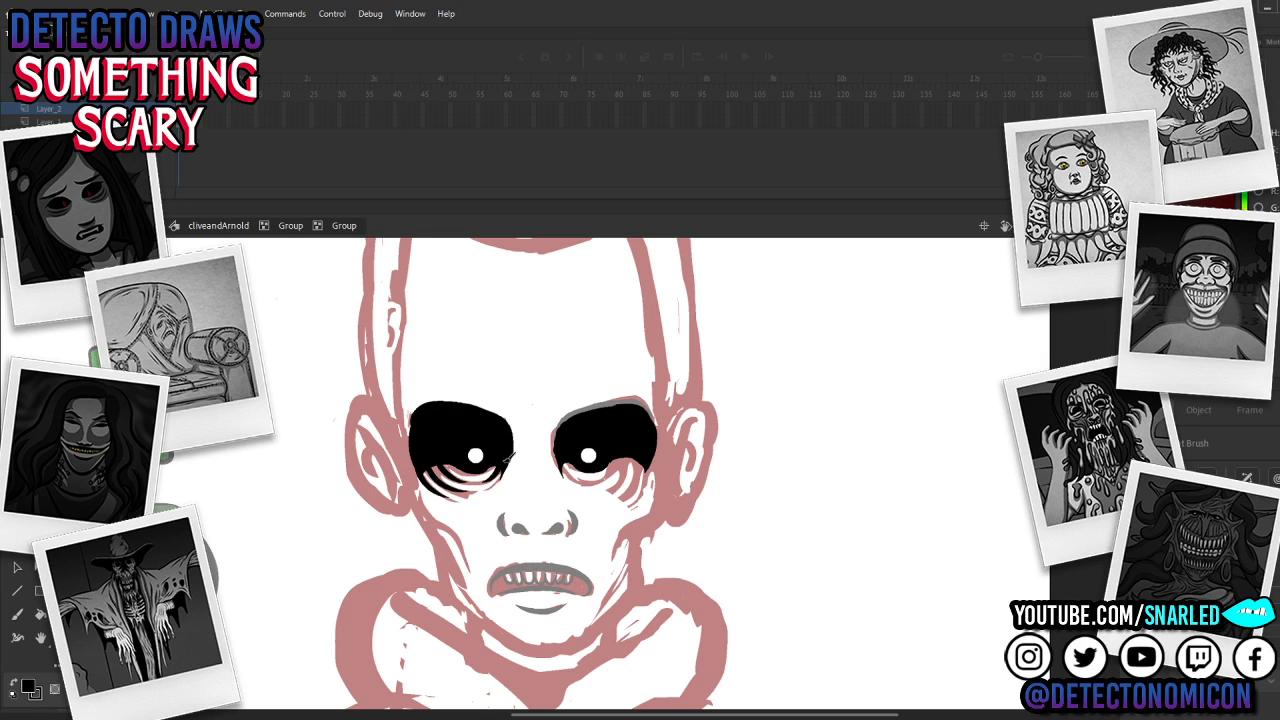
key(ctrl+z)
key(ctrl+z)
key(v)
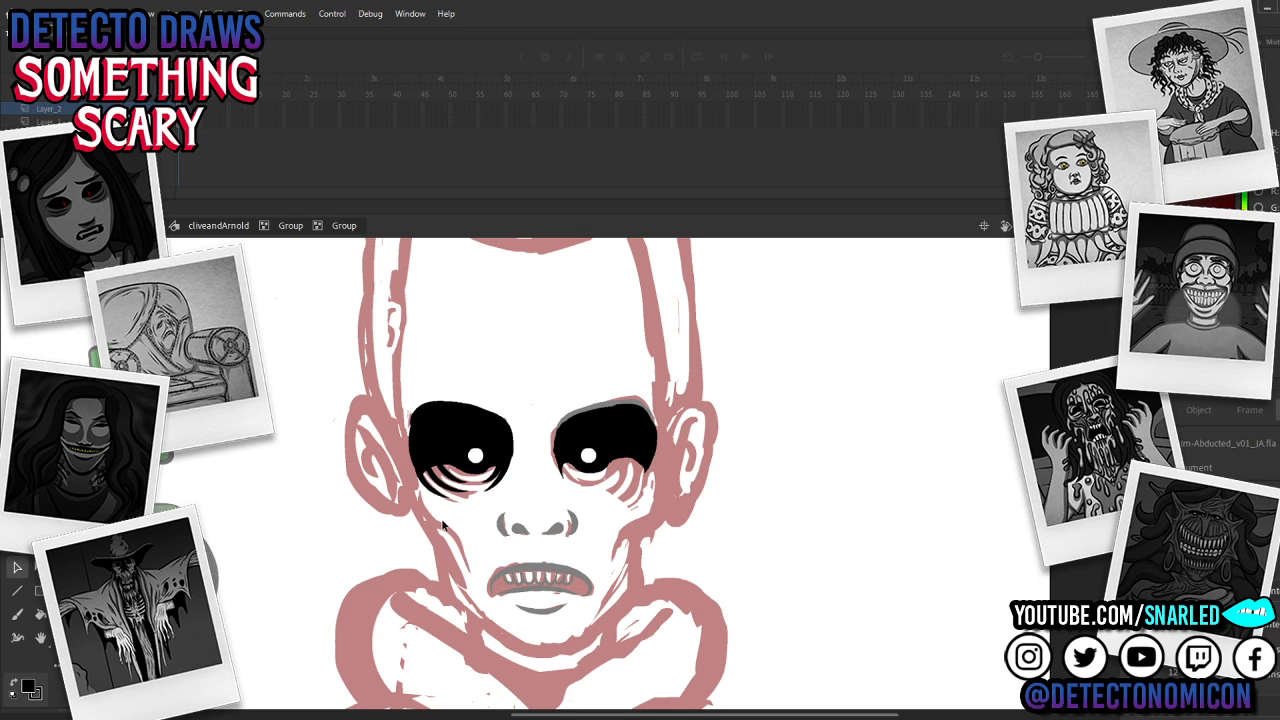
Step: Select all the new wrinkle strokes beneath the left-hand eye and combine them into a single object
click(500, 485)
click(497, 489)
click(448, 475)
shift+click(440, 487)
shift+click(430, 486)
double_click(500, 487)
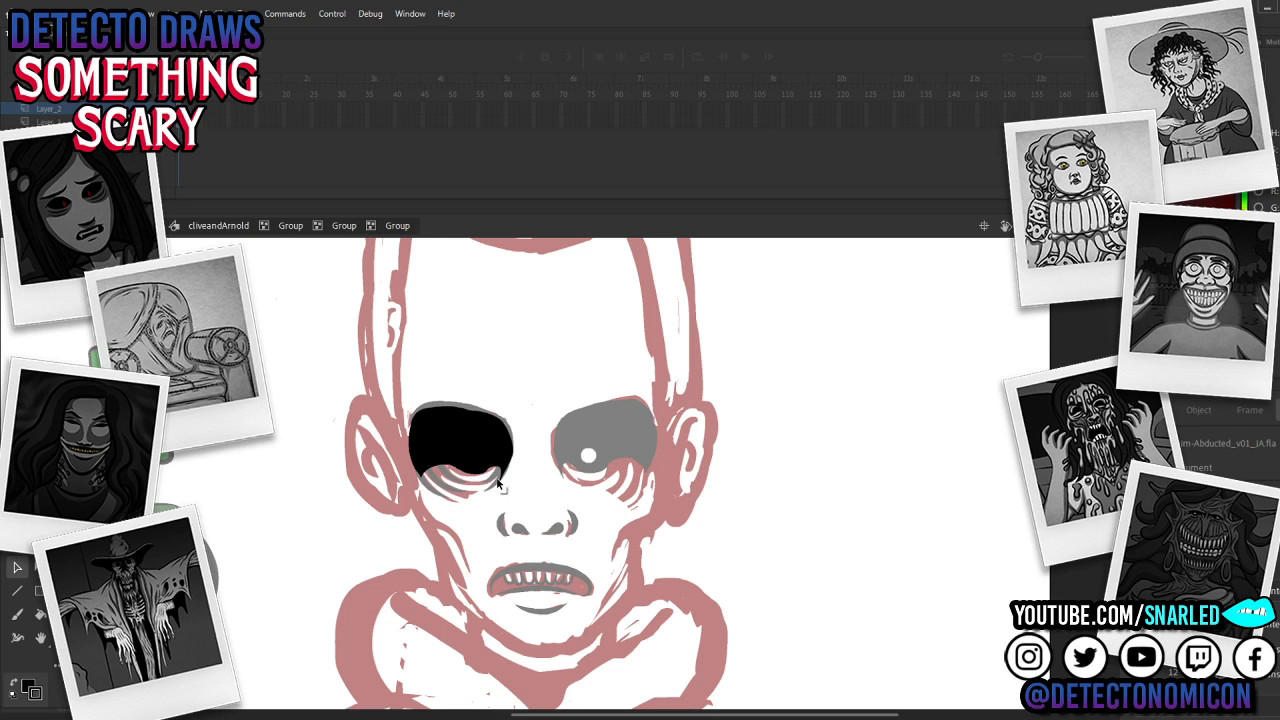
double_click(499, 496)
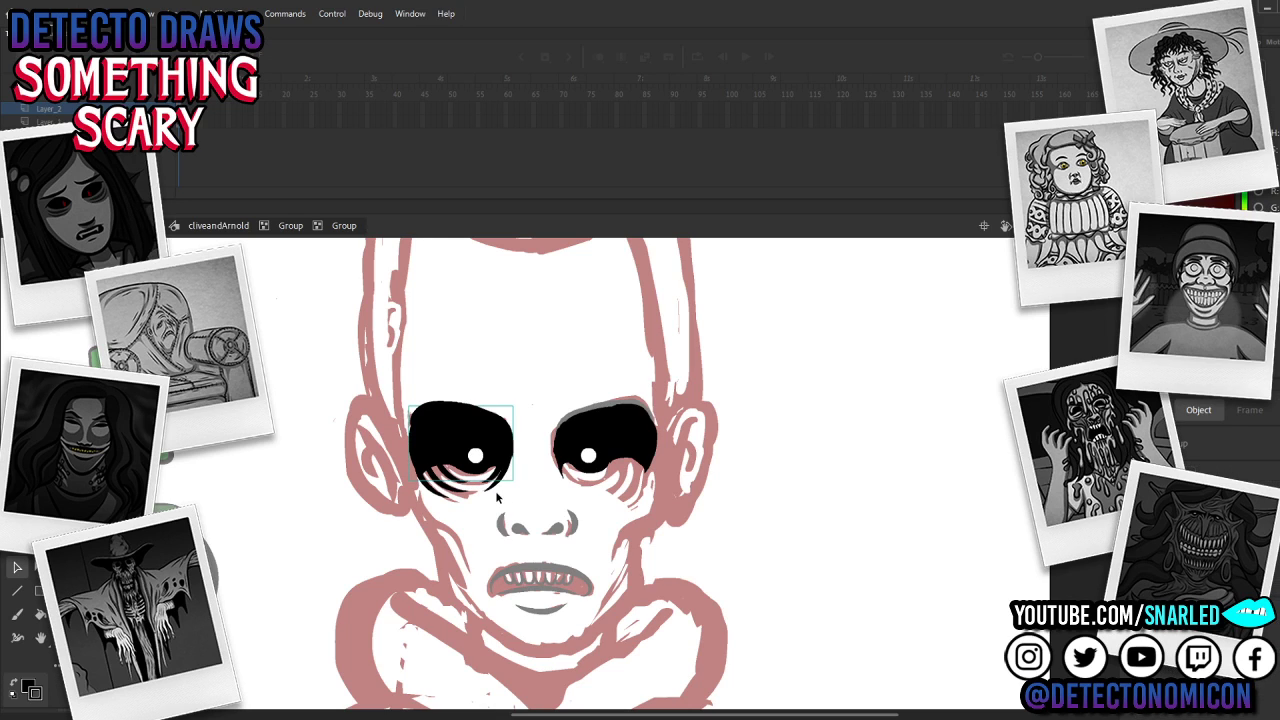
click(492, 490)
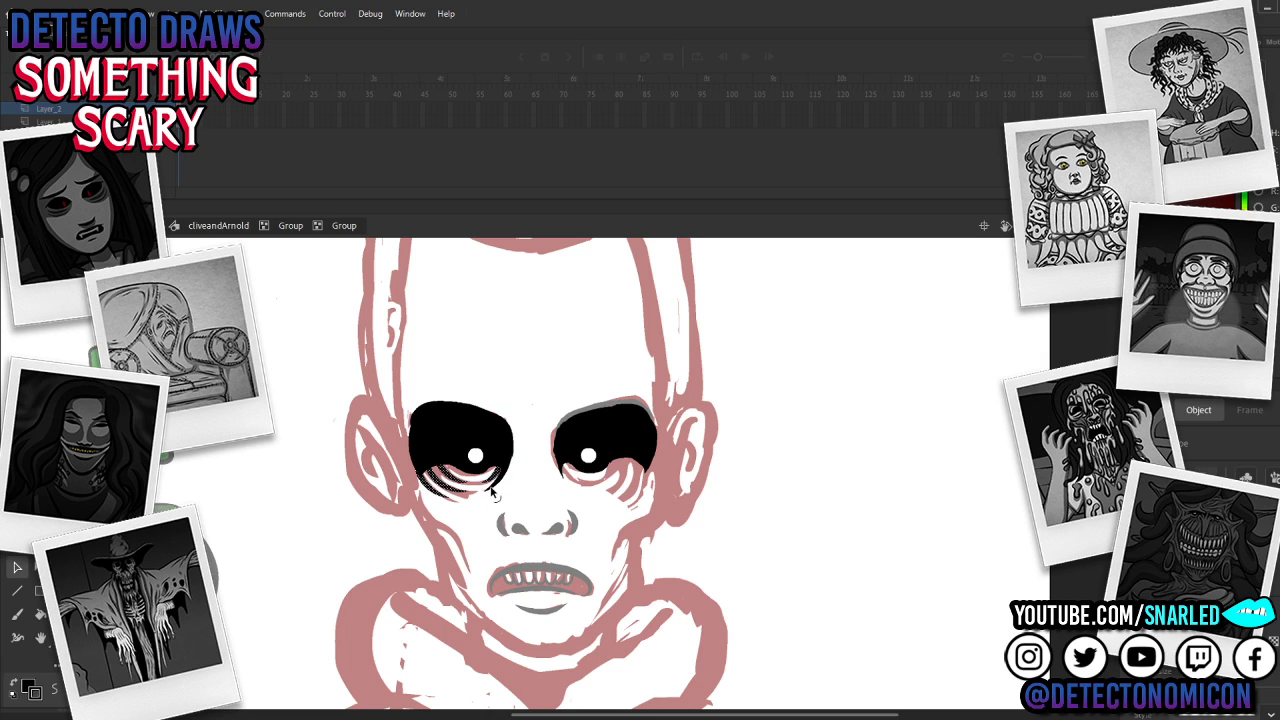
click(492, 490)
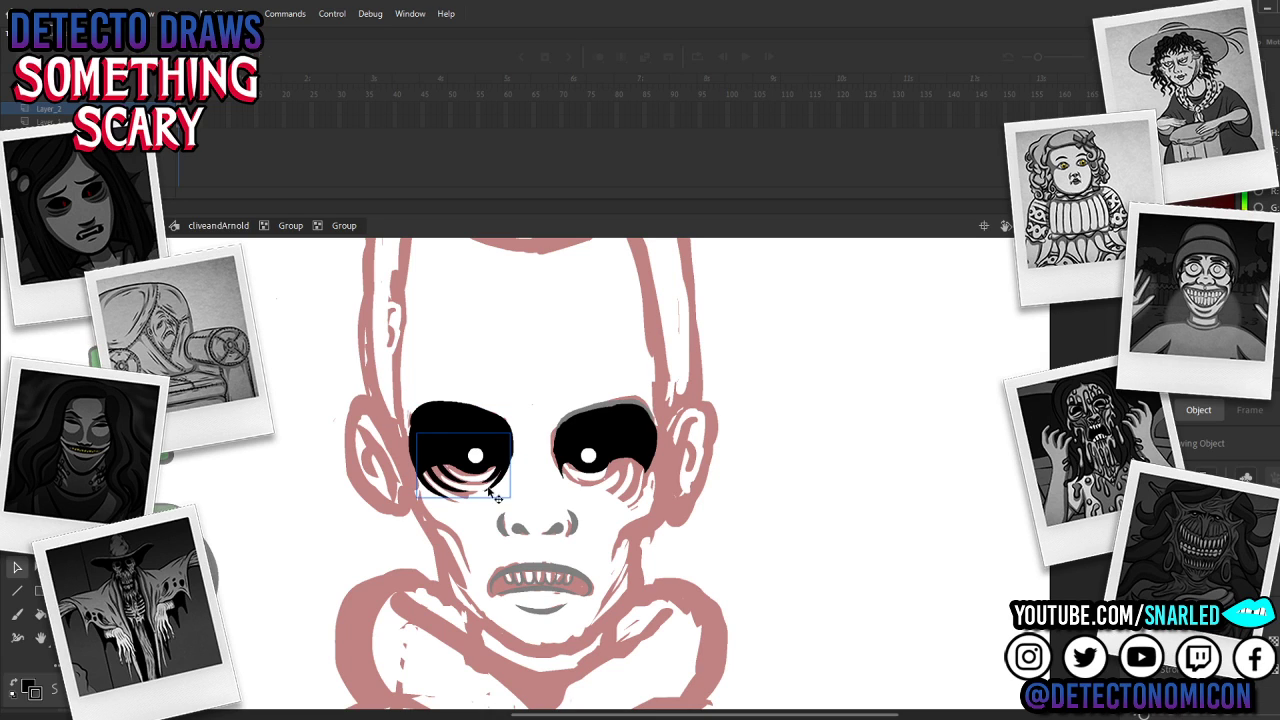
Step: Duplicate the left-hand eye's wrinkles, flip the copy horizontally and place it beneath the right-hand eye
drag(464, 501, 683, 514)
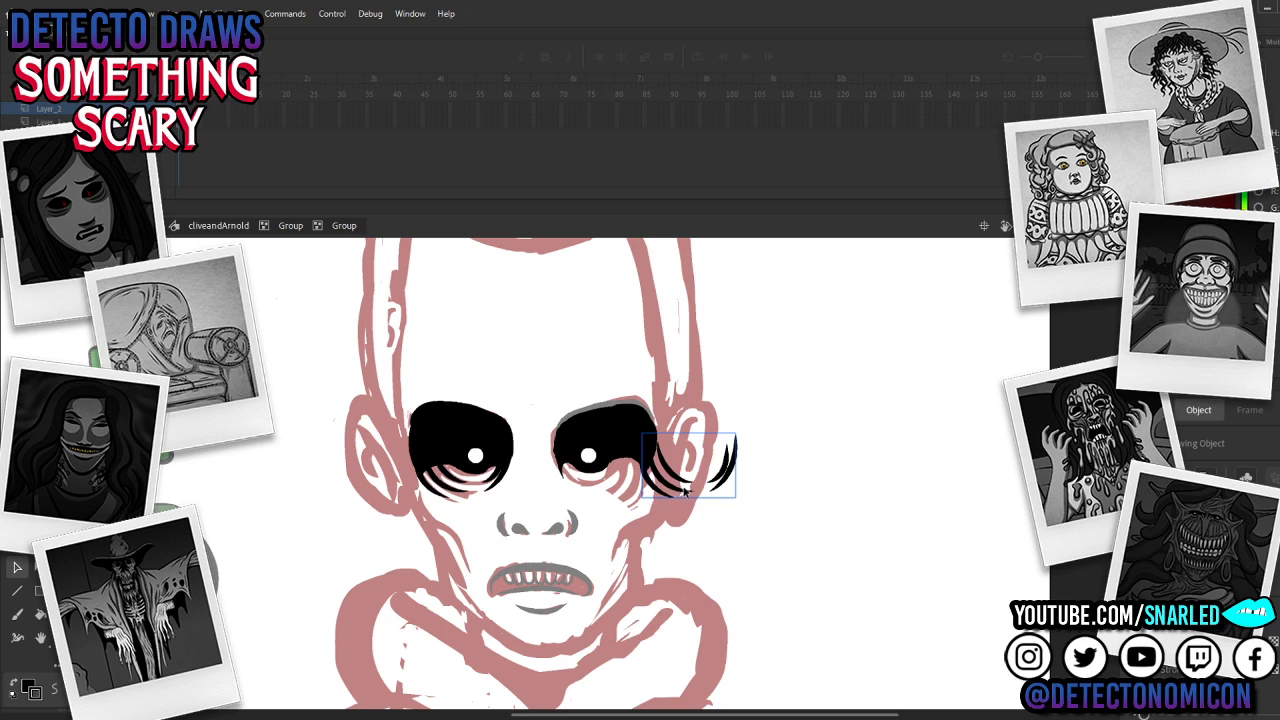
key(shift+h)
drag(705, 481, 619, 481)
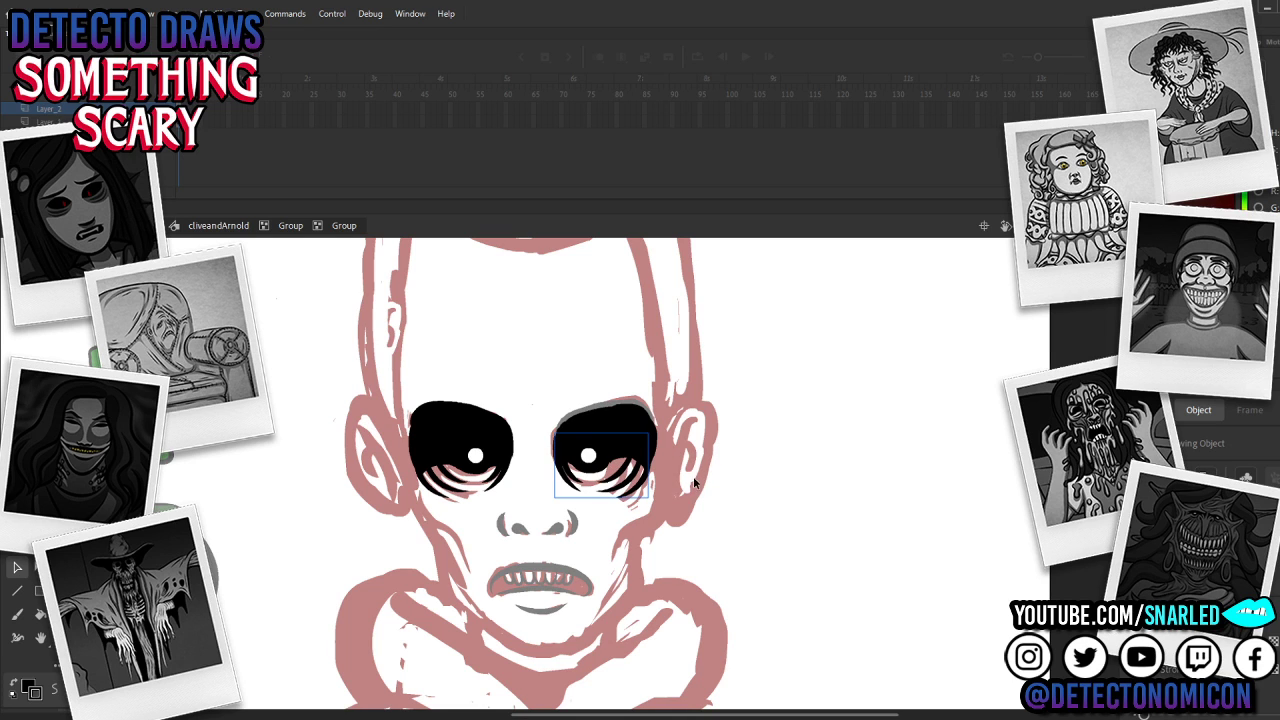
click(617, 524)
key(z)
alt+click(612, 527)
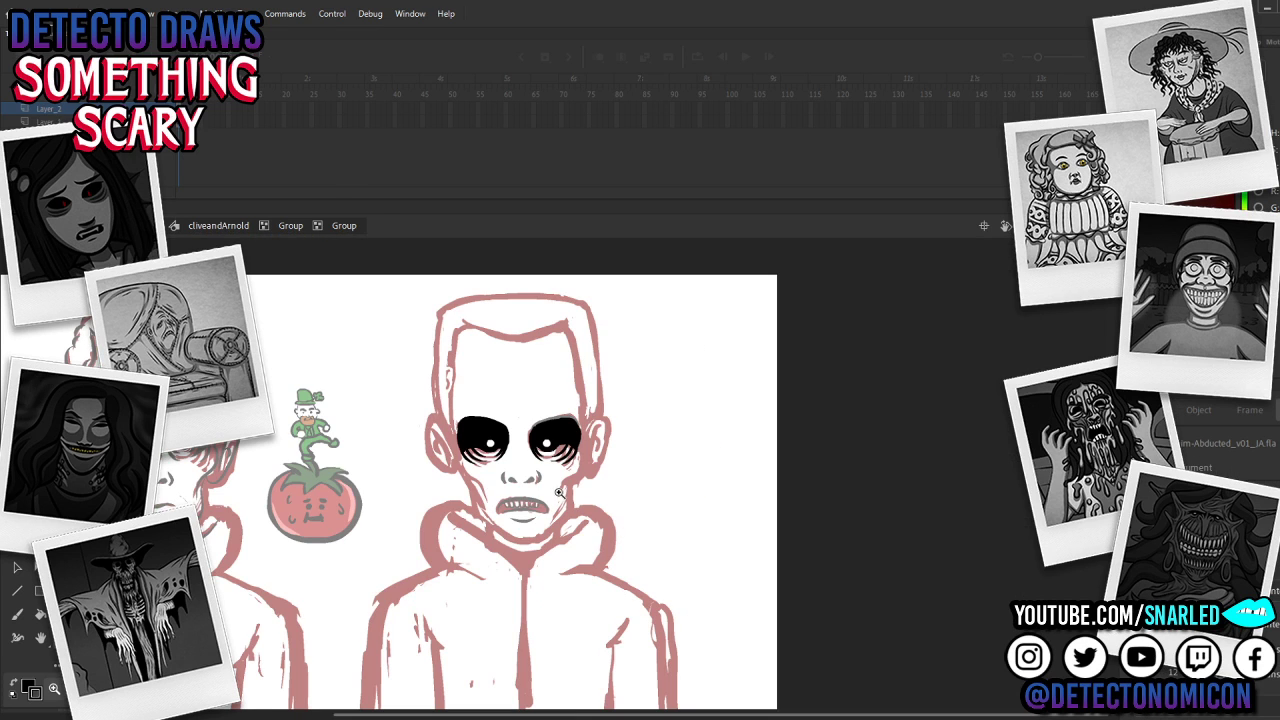
click(462, 493)
key(v)
double_click(912, 414)
Step: Select the open mouth's line work and open its lower lip stroke for editing
key(z)
alt+click(707, 521)
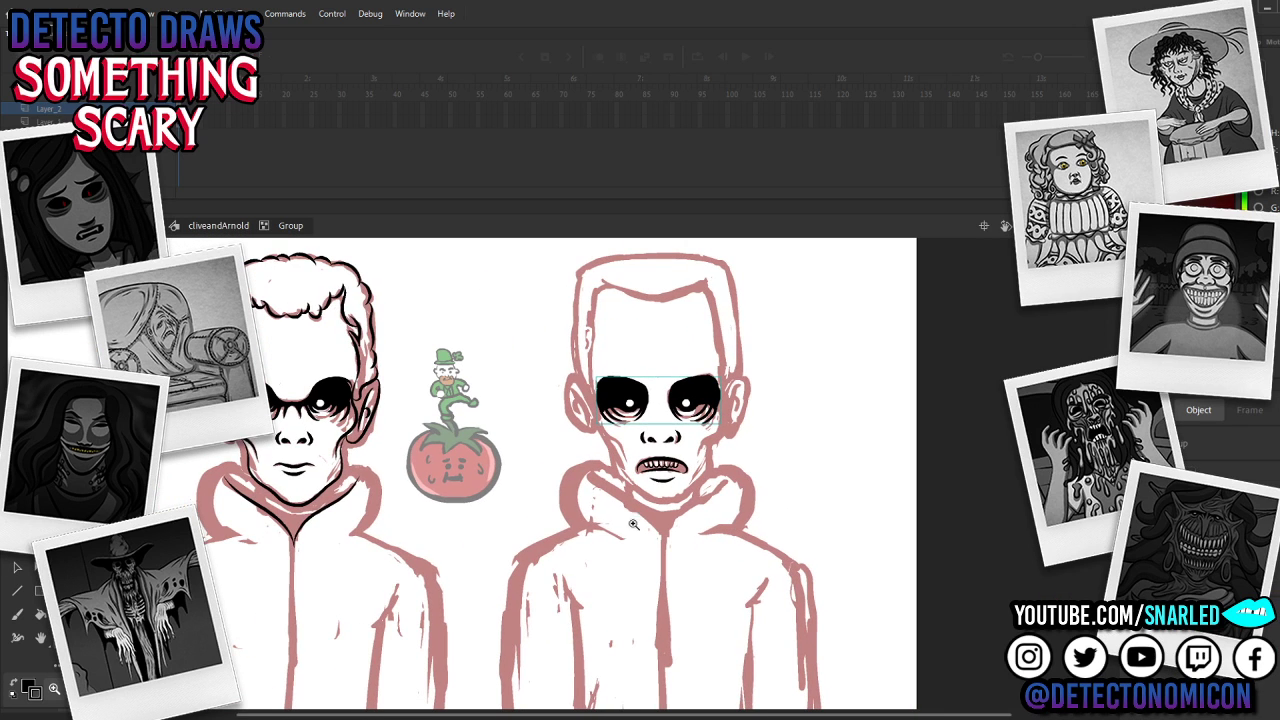
click(608, 471)
drag(658, 474, 683, 509)
key(v)
click(658, 510)
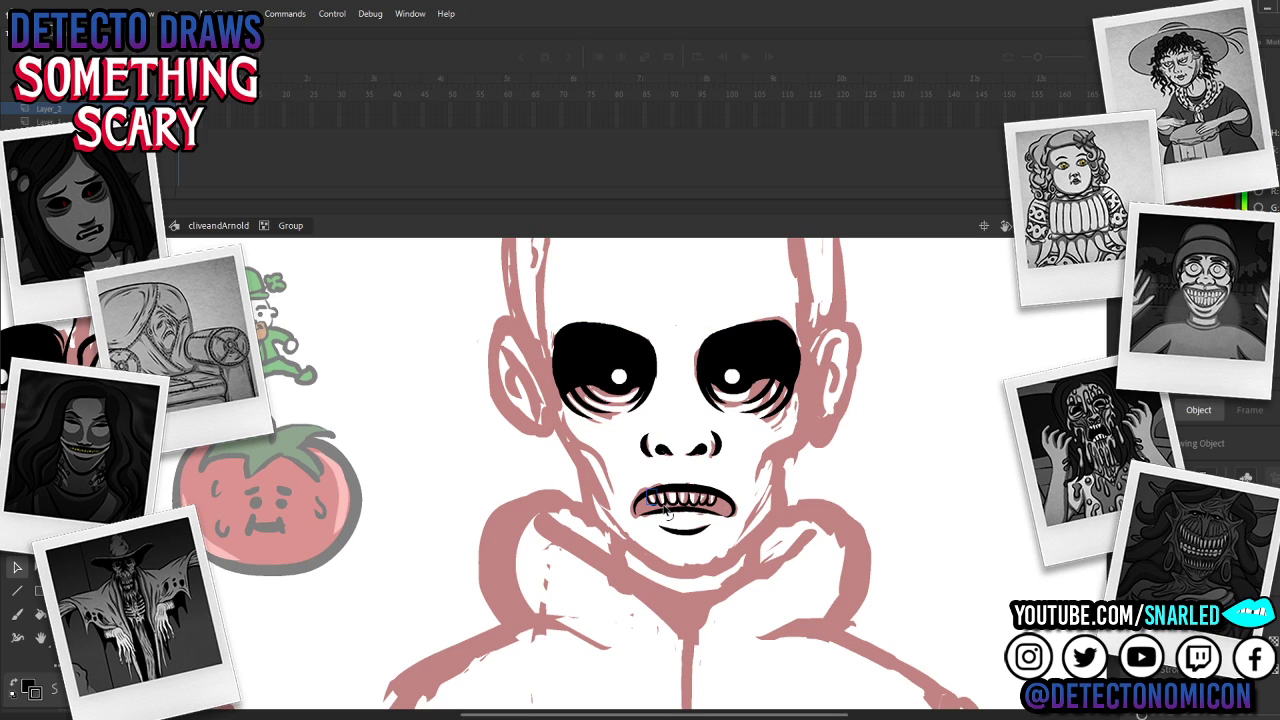
click(668, 502)
drag(715, 499, 717, 505)
key(ctrl+g)
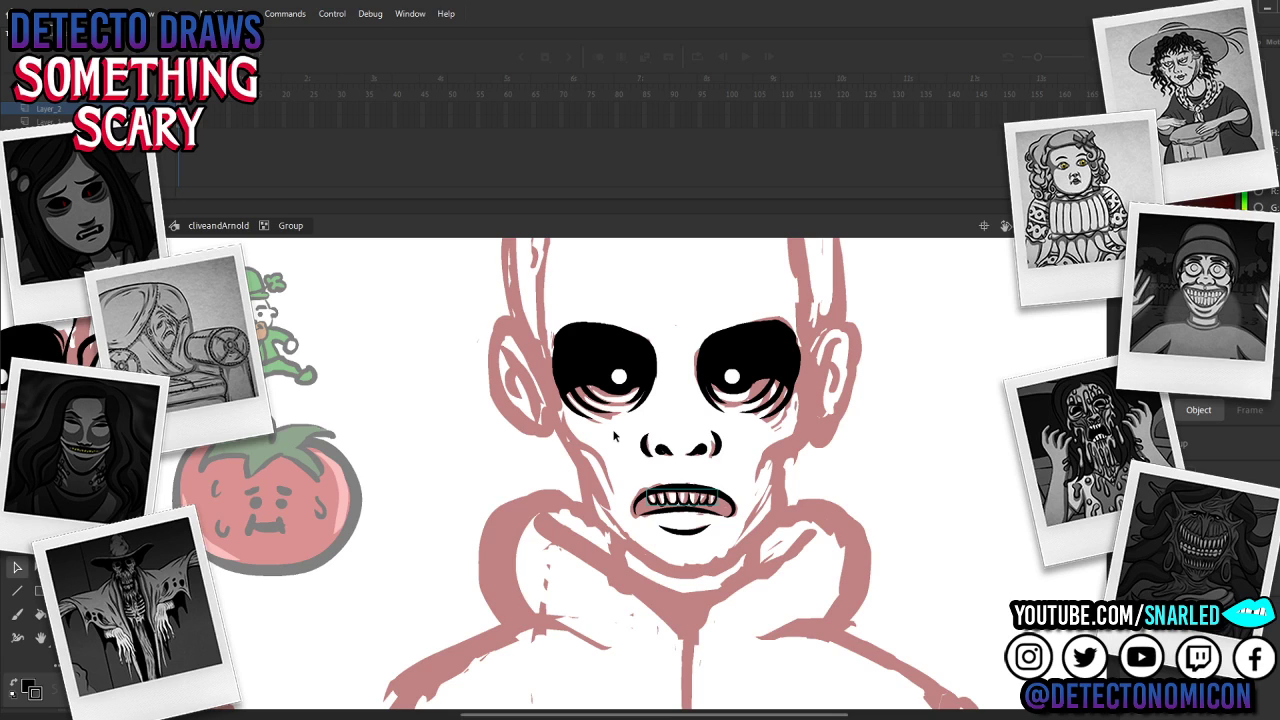
drag(624, 522, 683, 513)
key(q)
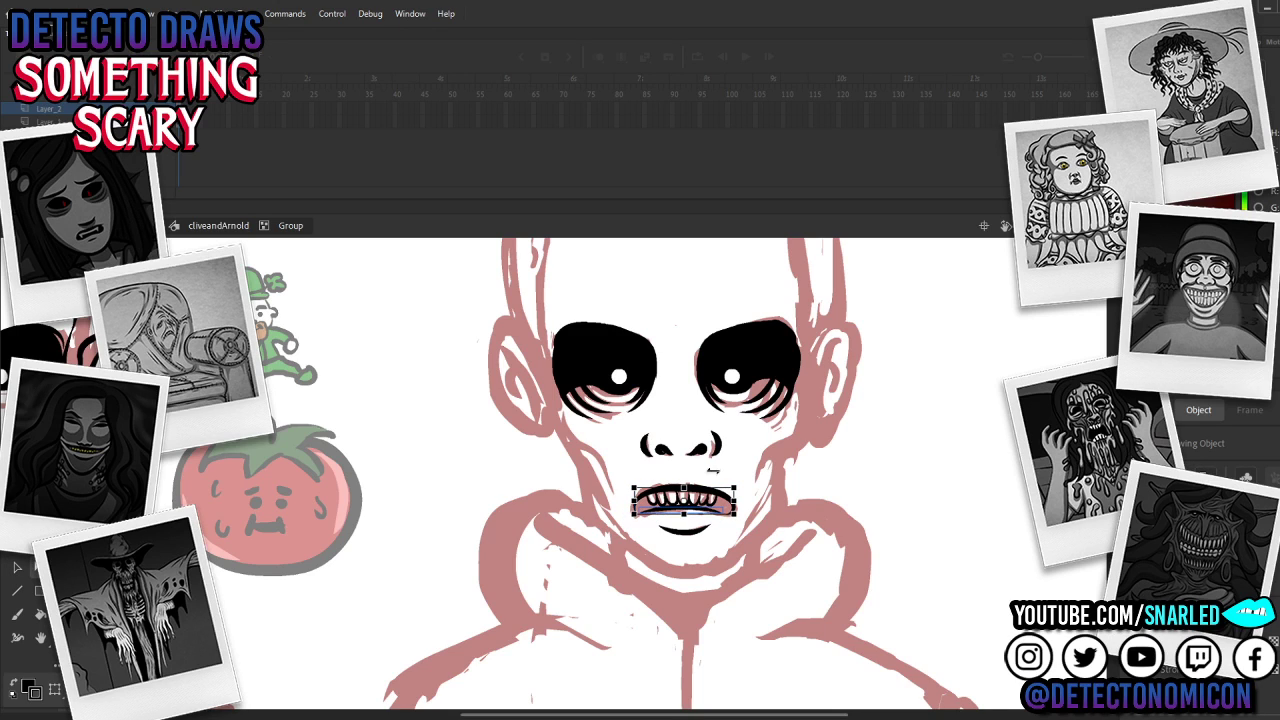
key(v)
double_click(730, 503)
double_click(751, 475)
double_click(716, 512)
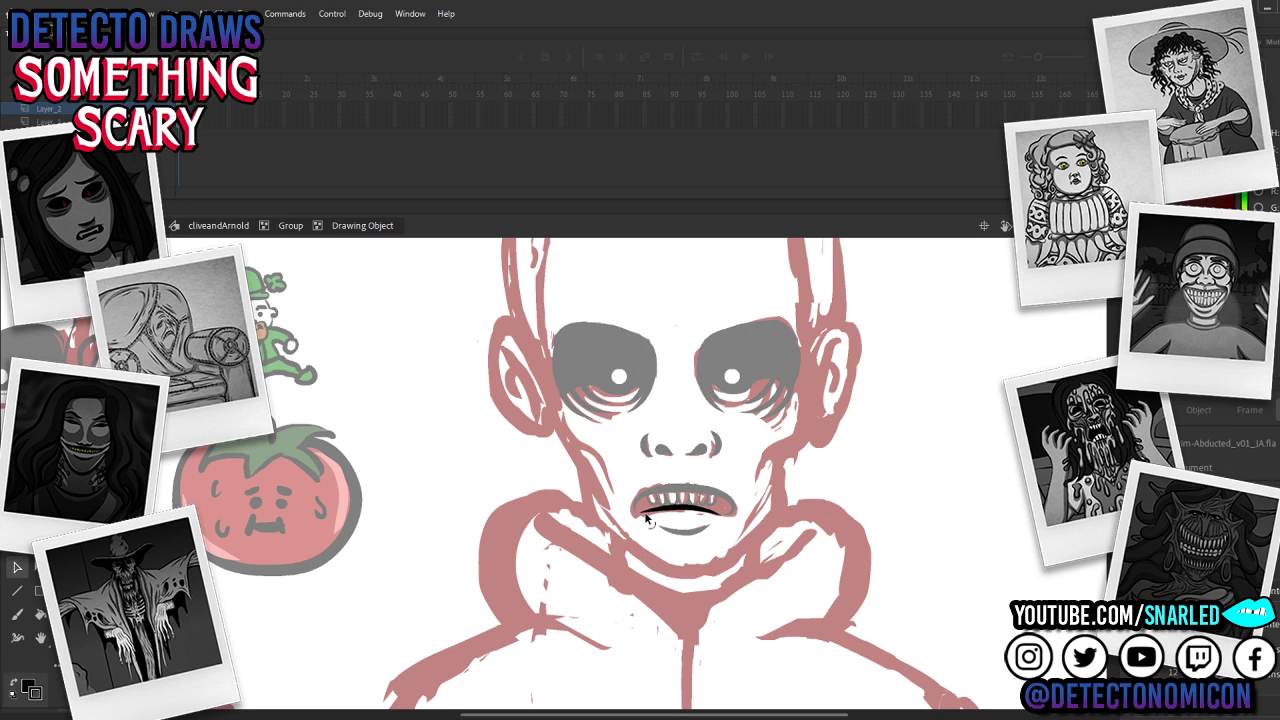
Step: Paint the inside of the open mouth black around the teeth
double_click(815, 477)
key(b)
drag(646, 500, 640, 506)
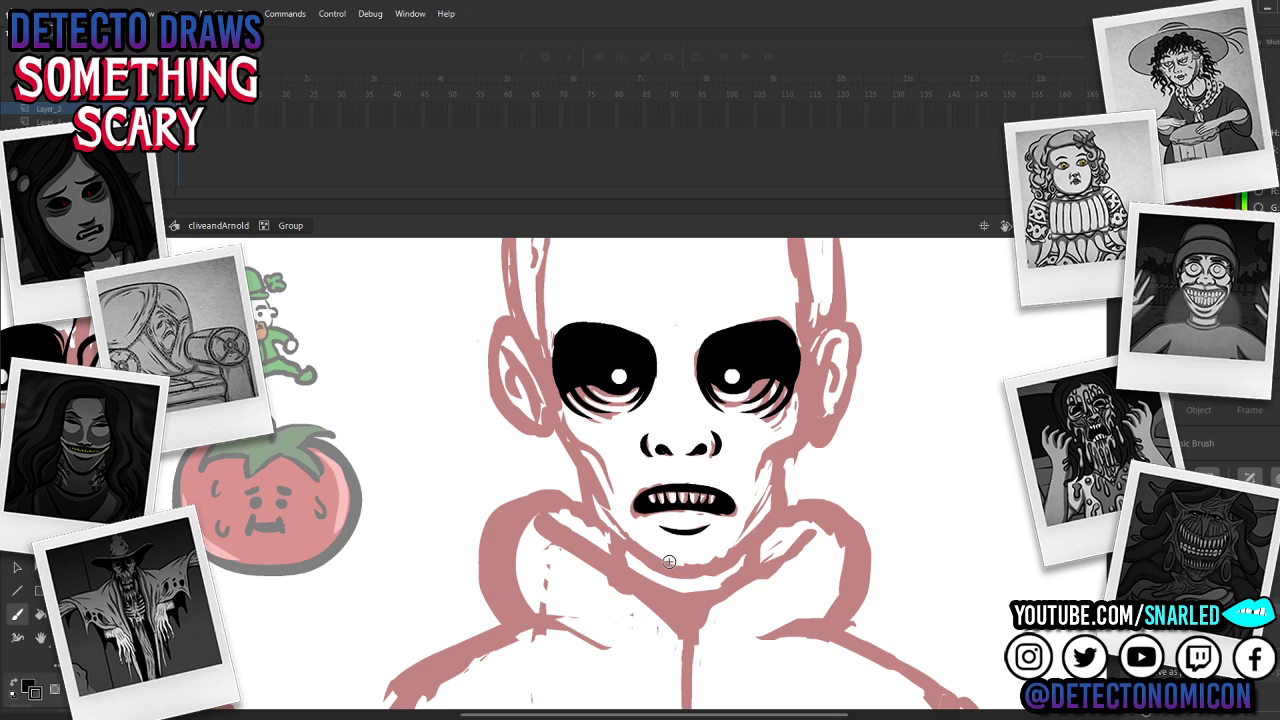
Step: Paint a white fill over the flat-haired figure's teeth and send it behind the mouth's line work
ctrl+click(728, 511)
key(Escape)
key(v)
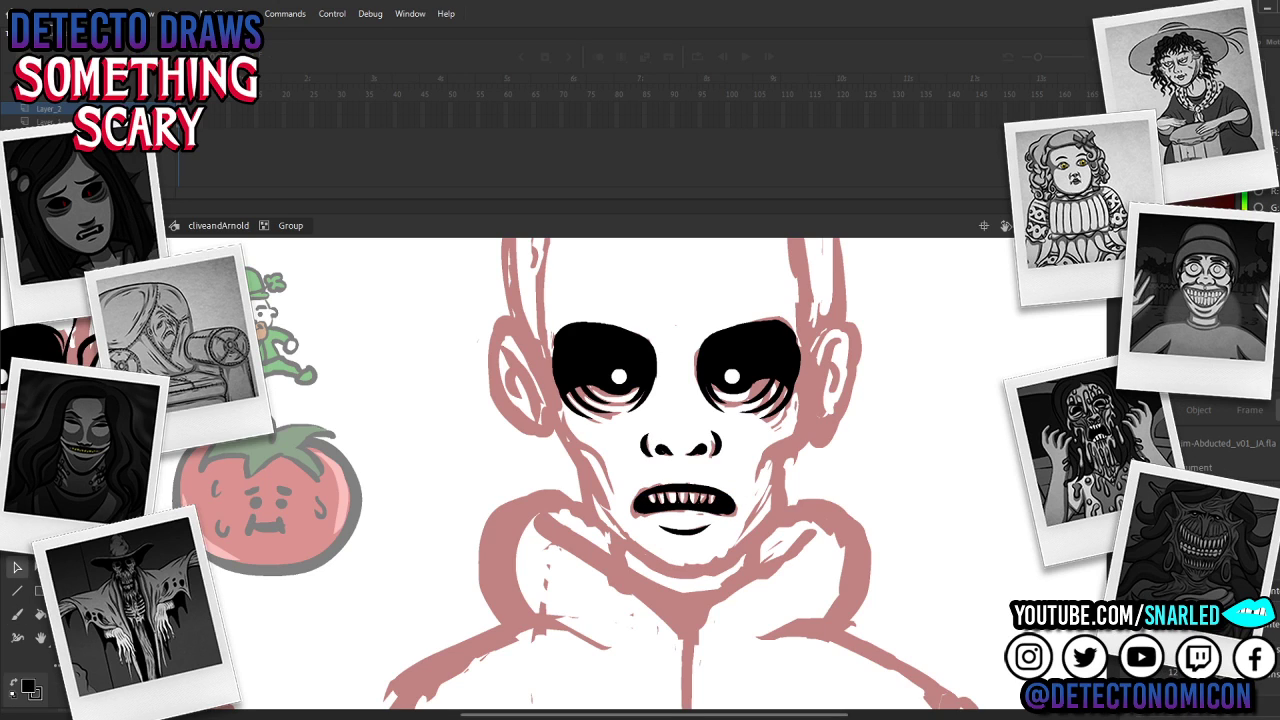
key(b)
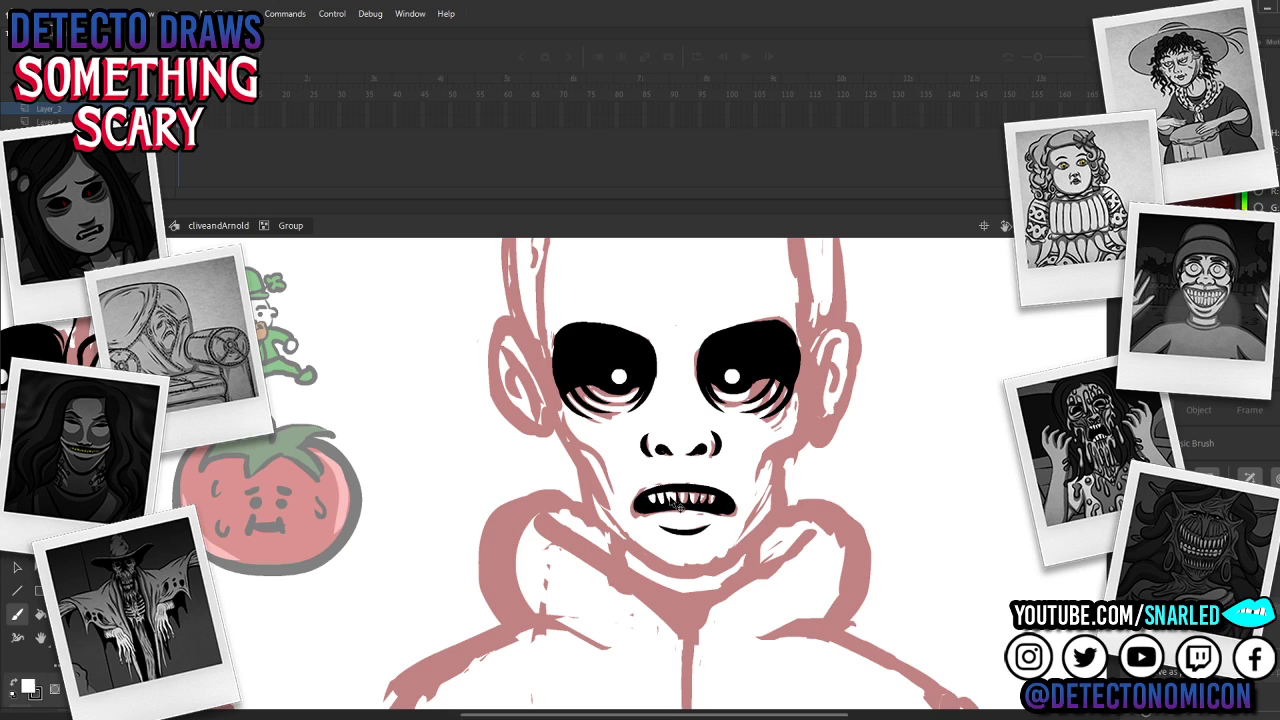
drag(653, 498, 712, 500)
key(ctrl+z)
key(v)
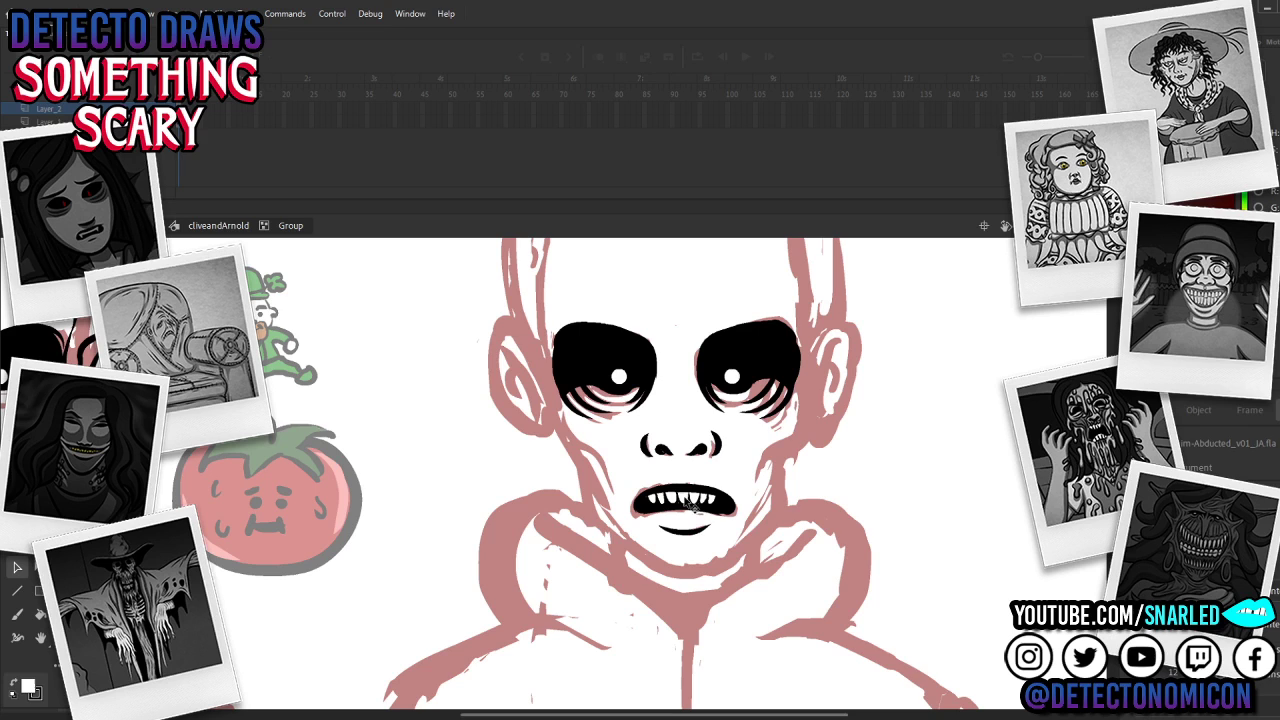
click(684, 500)
key(ctrl+u)
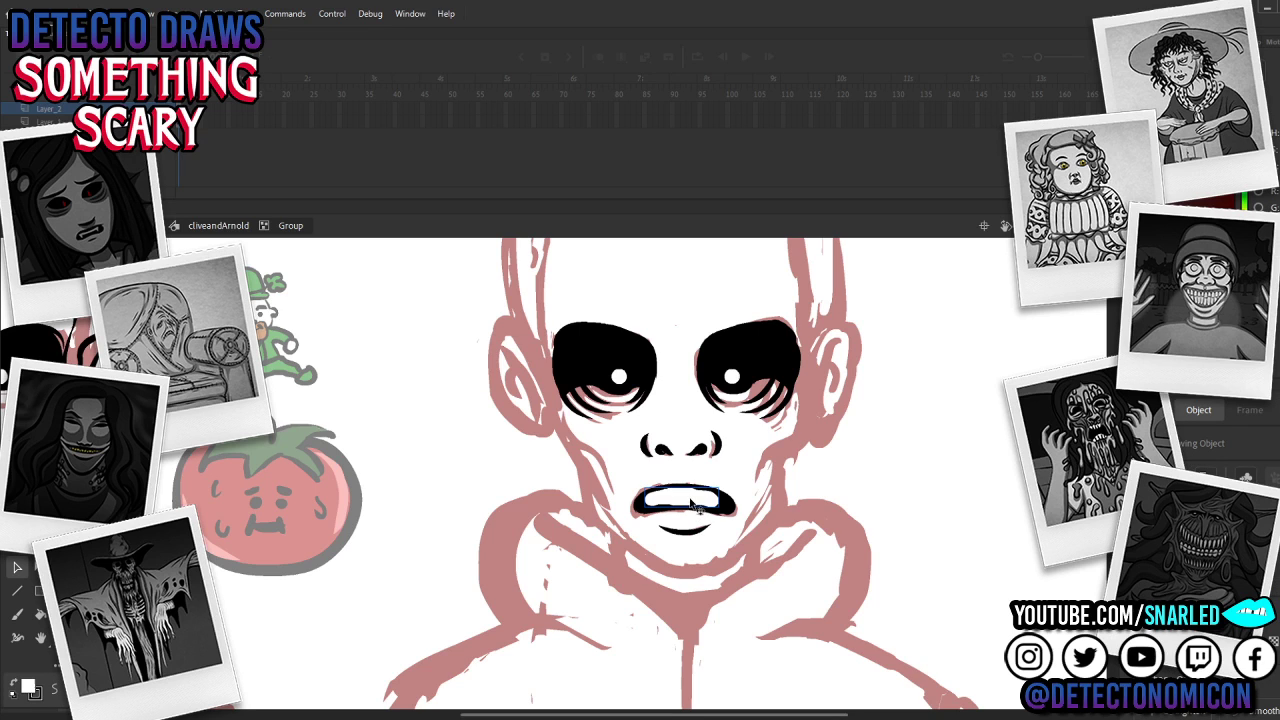
key(ctrl+shift+Down)
Step: Copy the curly-haired figure's cheek, jaw, ear and neckline outlines onto the flat-haired figure's sketch
key(z)
alt+click(735, 516)
drag(445, 514, 593, 515)
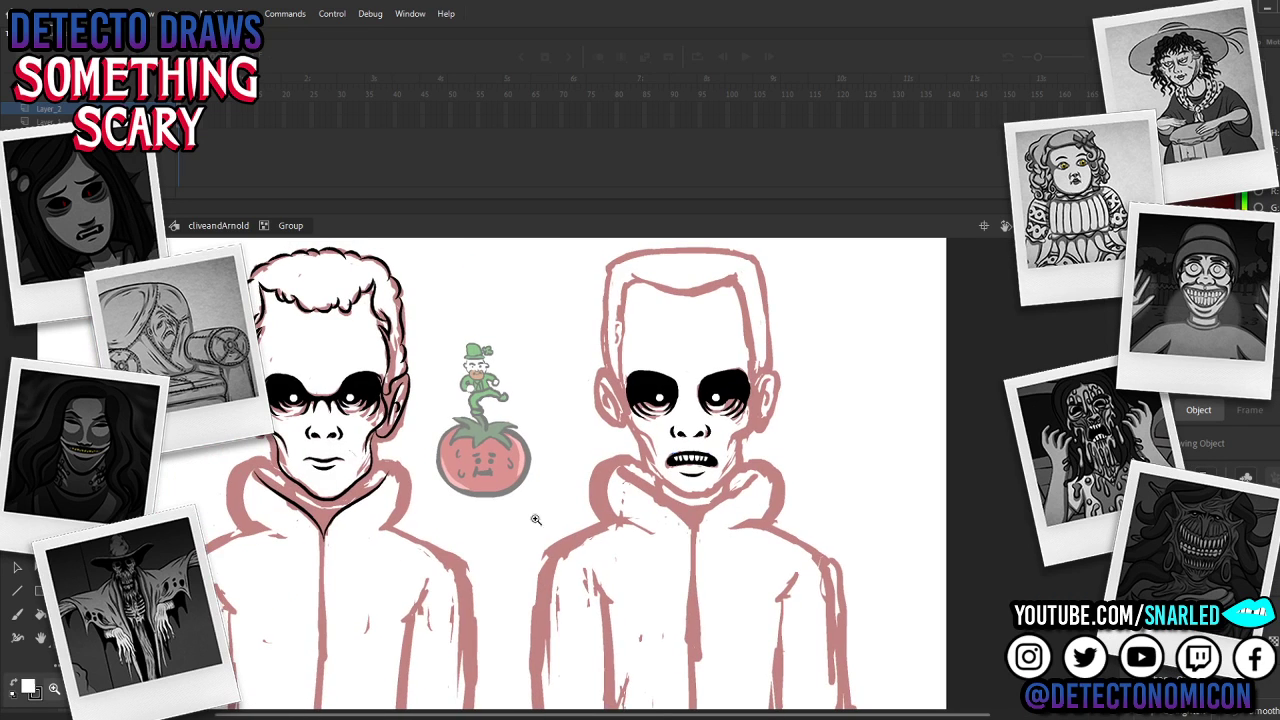
key(v)
click(282, 442)
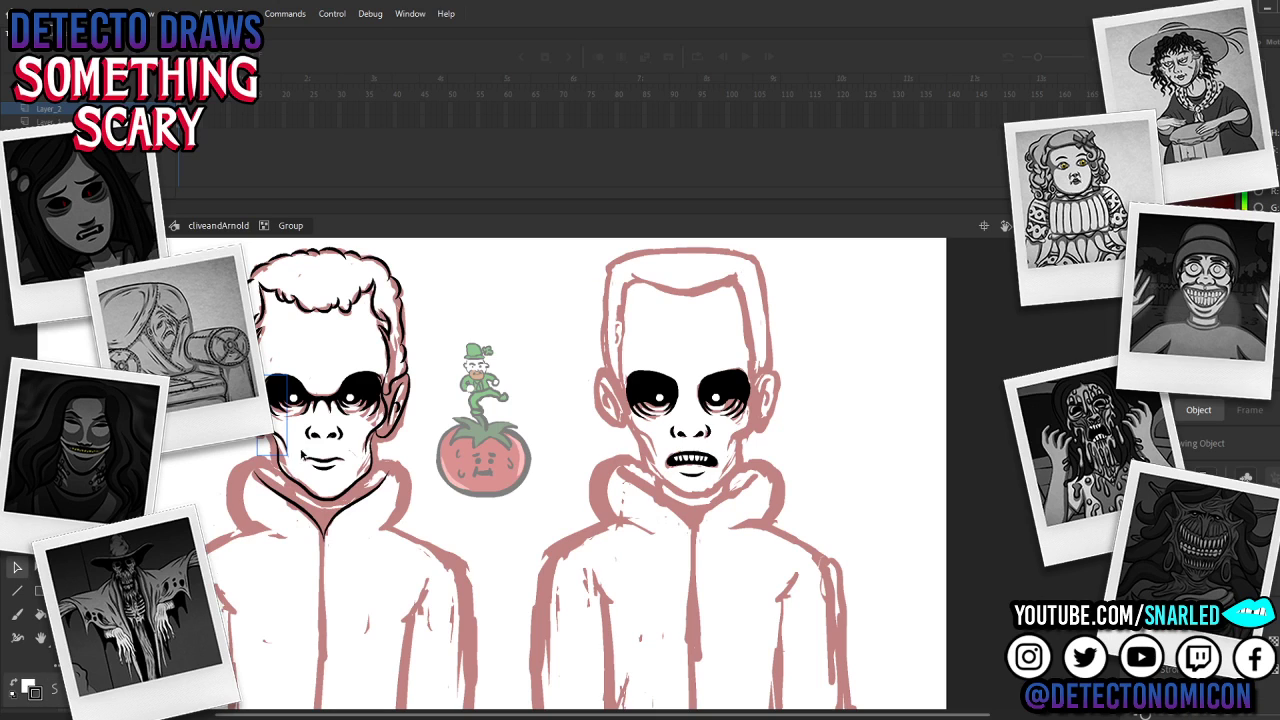
shift+click(243, 429)
drag(291, 442, 291, 473)
mouse_move(404, 472)
mouse_down()
mouse_move(383, 414)
mouse_move(779, 410)
mouse_up()
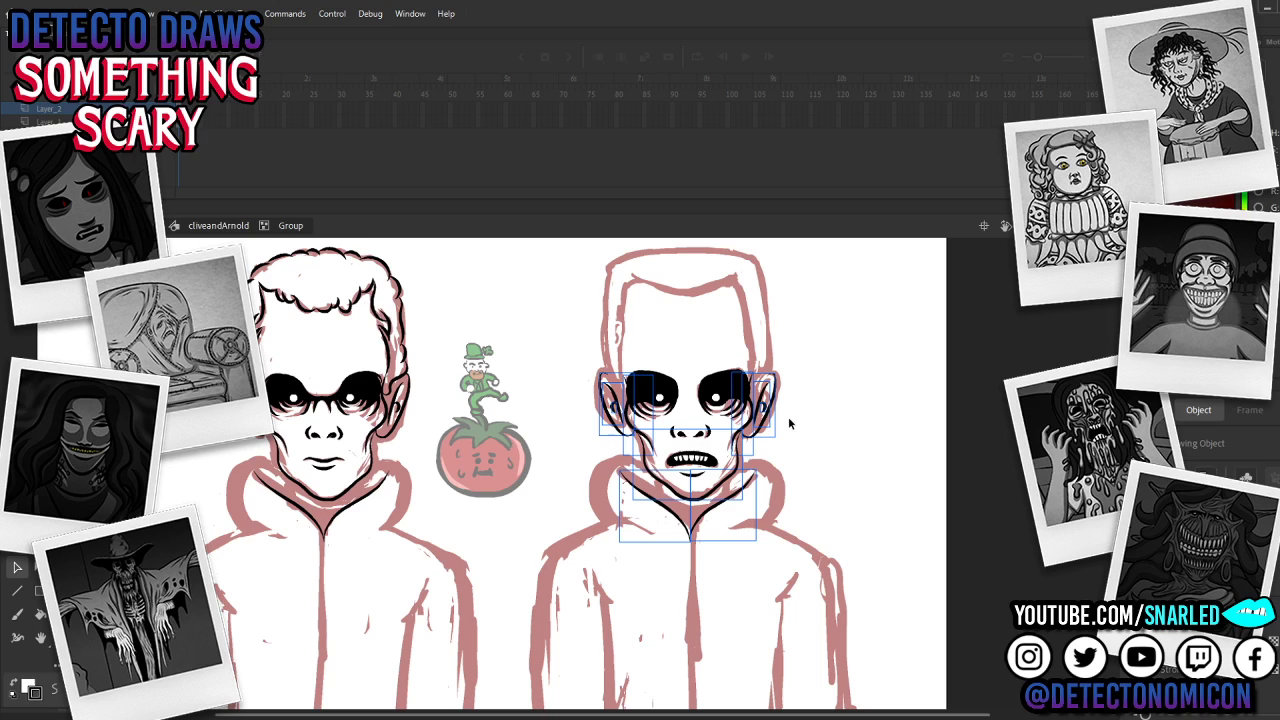
click(803, 442)
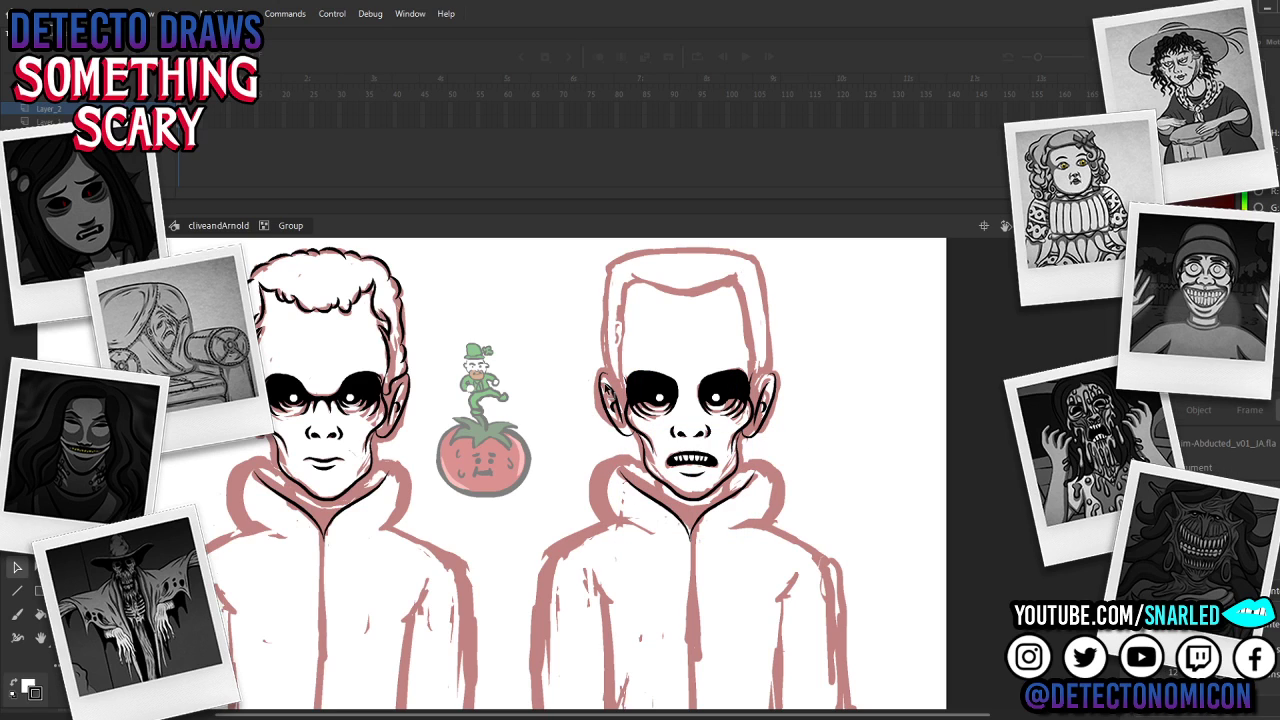
Step: Delete both copied ears from the flat-haired figure
click(607, 400)
shift+click(780, 390)
drag(771, 443, 769, 441)
key(Delete)
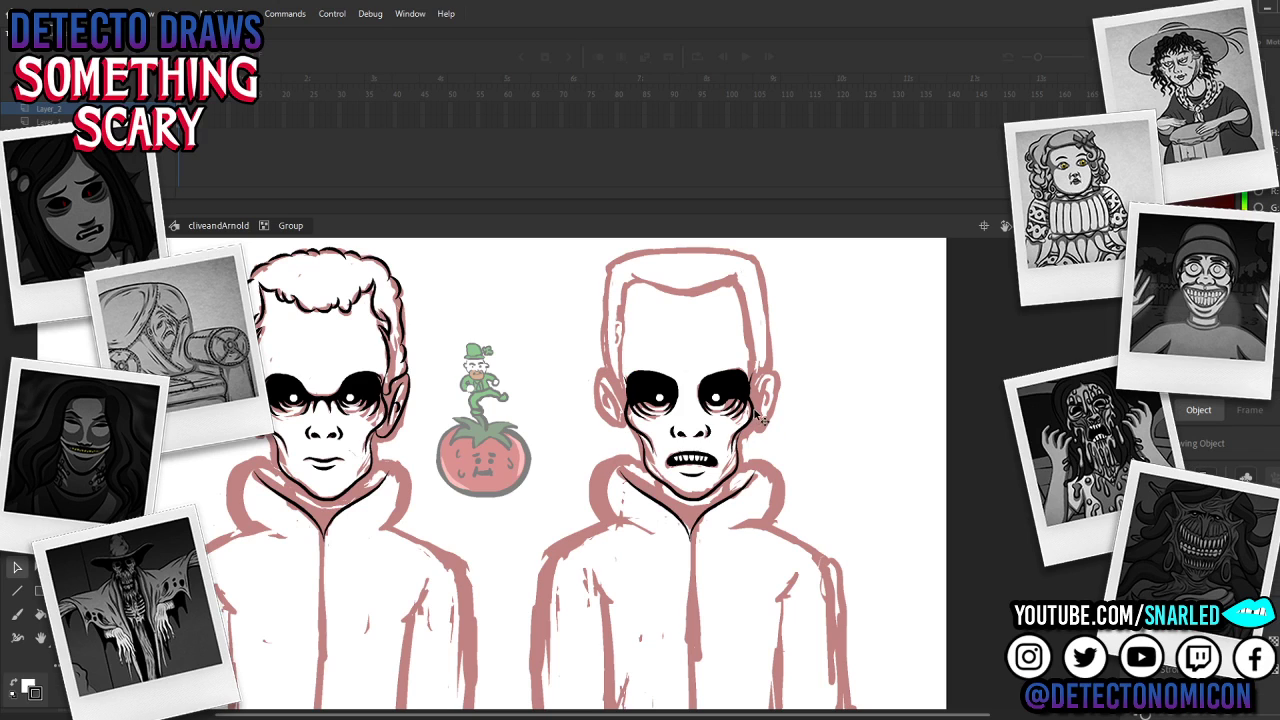
Step: Select the flat-haired figure's copied cheek and jaw outlines and open them individually for editing against the sketch
click(655, 452)
shift+click(738, 462)
key(q)
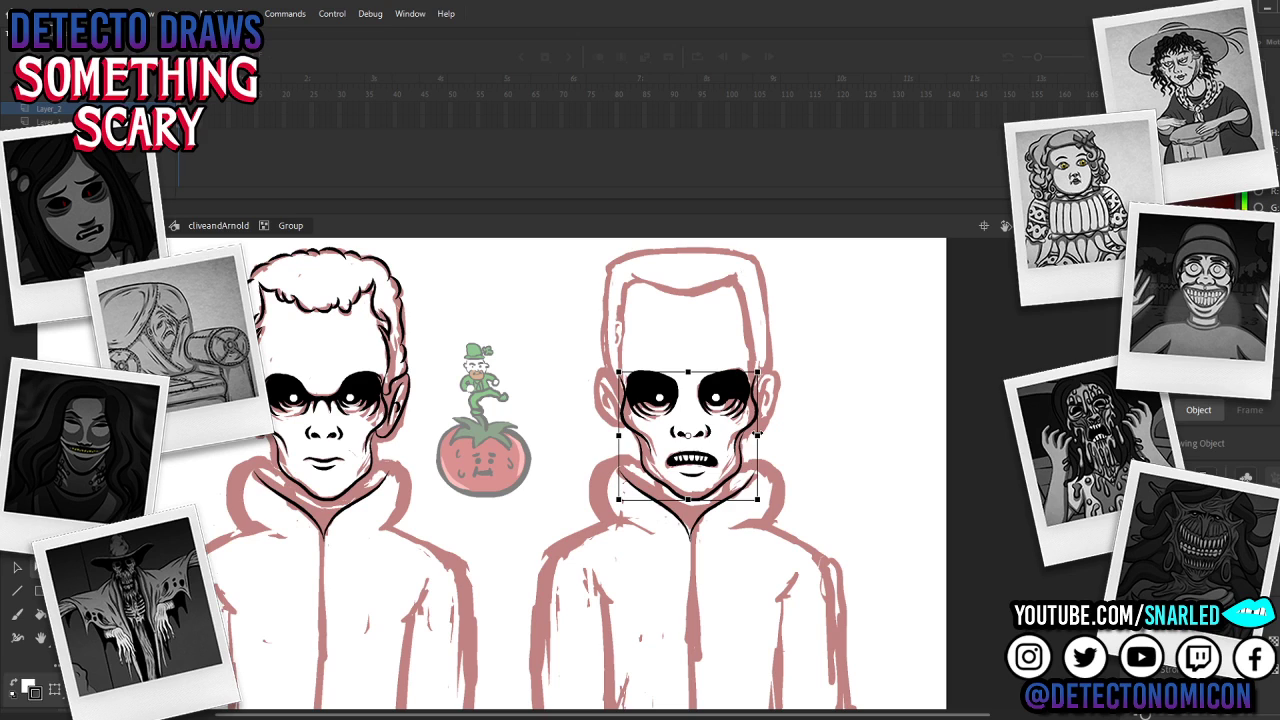
key(v)
double_click(661, 424)
double_click(641, 424)
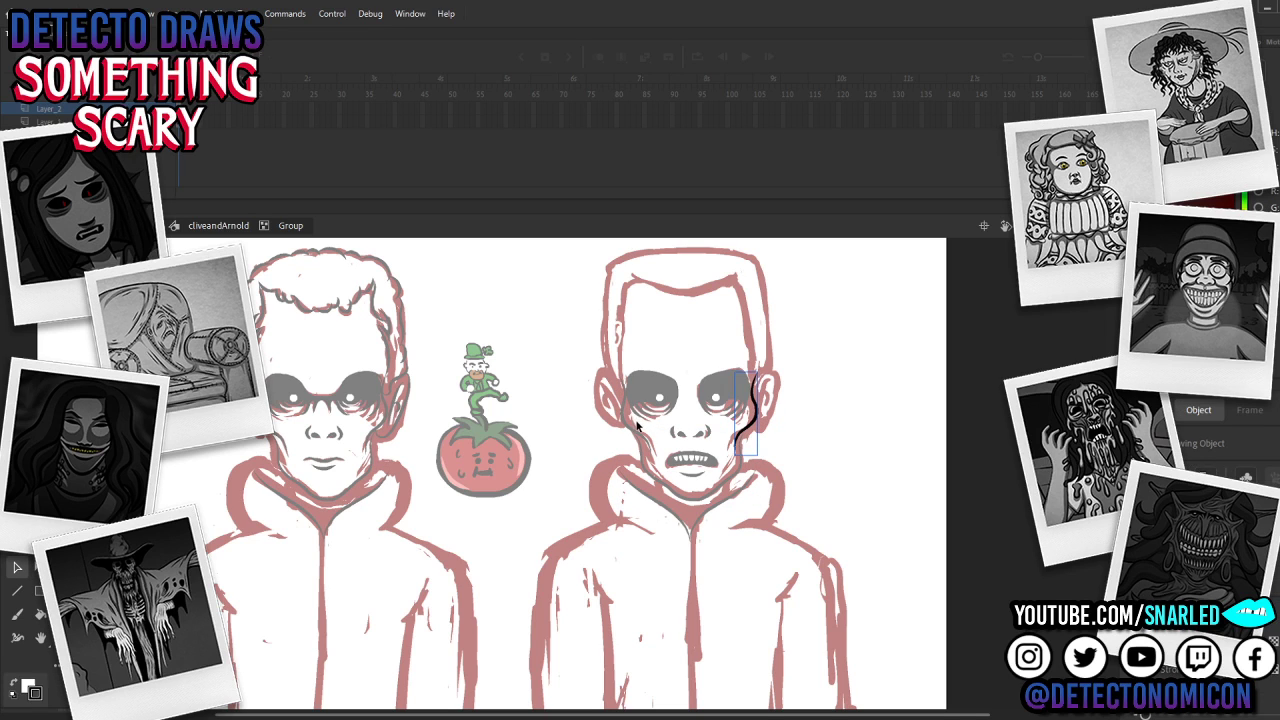
double_click(642, 446)
double_click(642, 461)
double_click(644, 465)
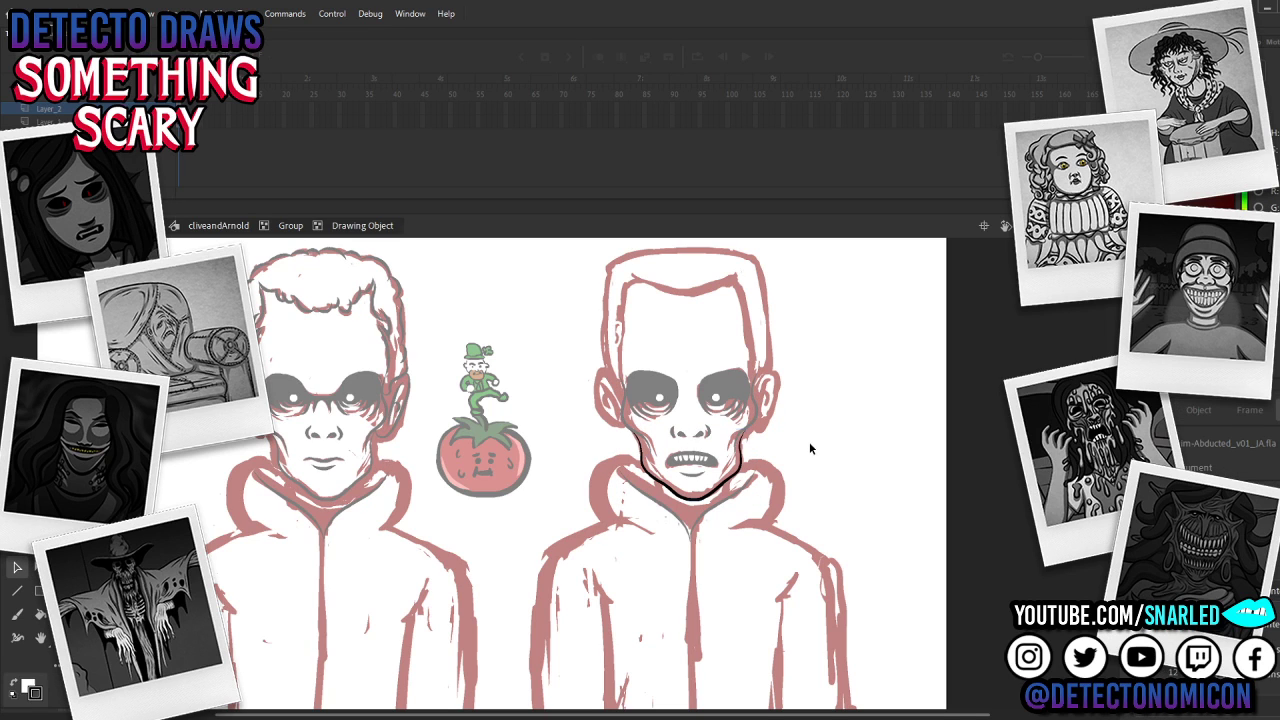
double_click(813, 447)
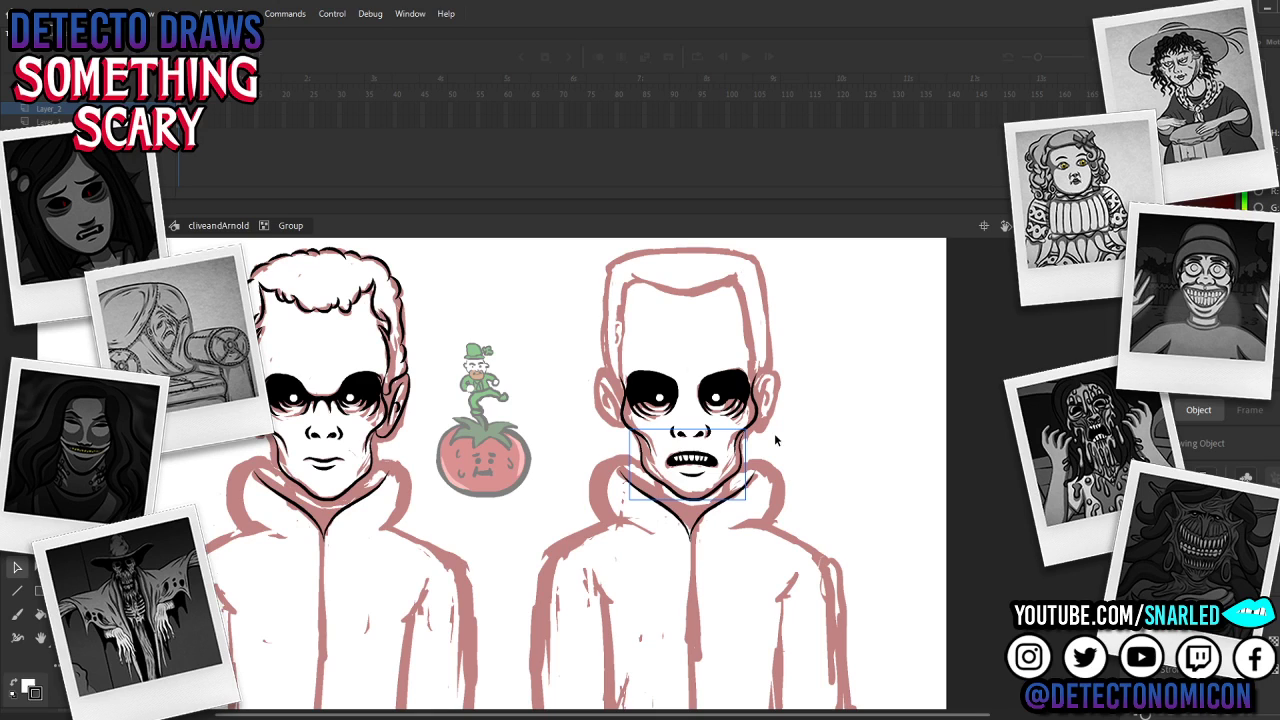
click(772, 448)
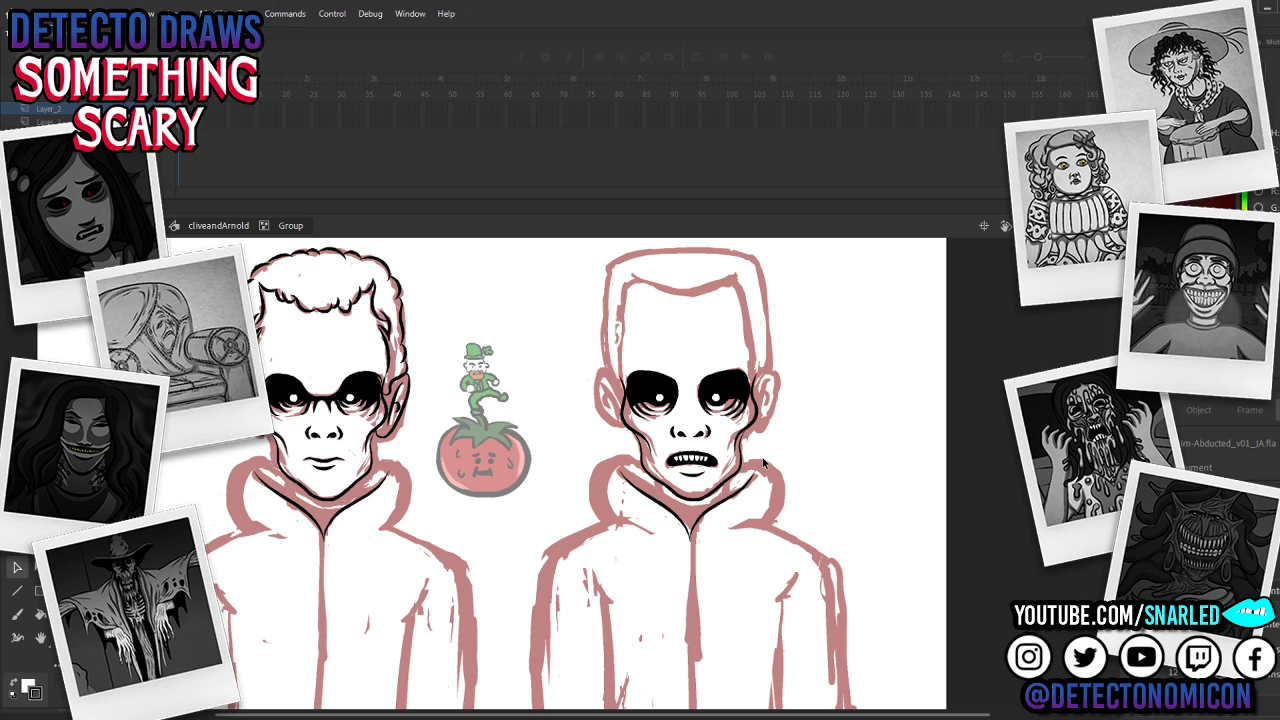
Step: Resize the left-hand cheek outline with Free Transform to fit the sketch and open its shape for editing
key(v)
click(628, 422)
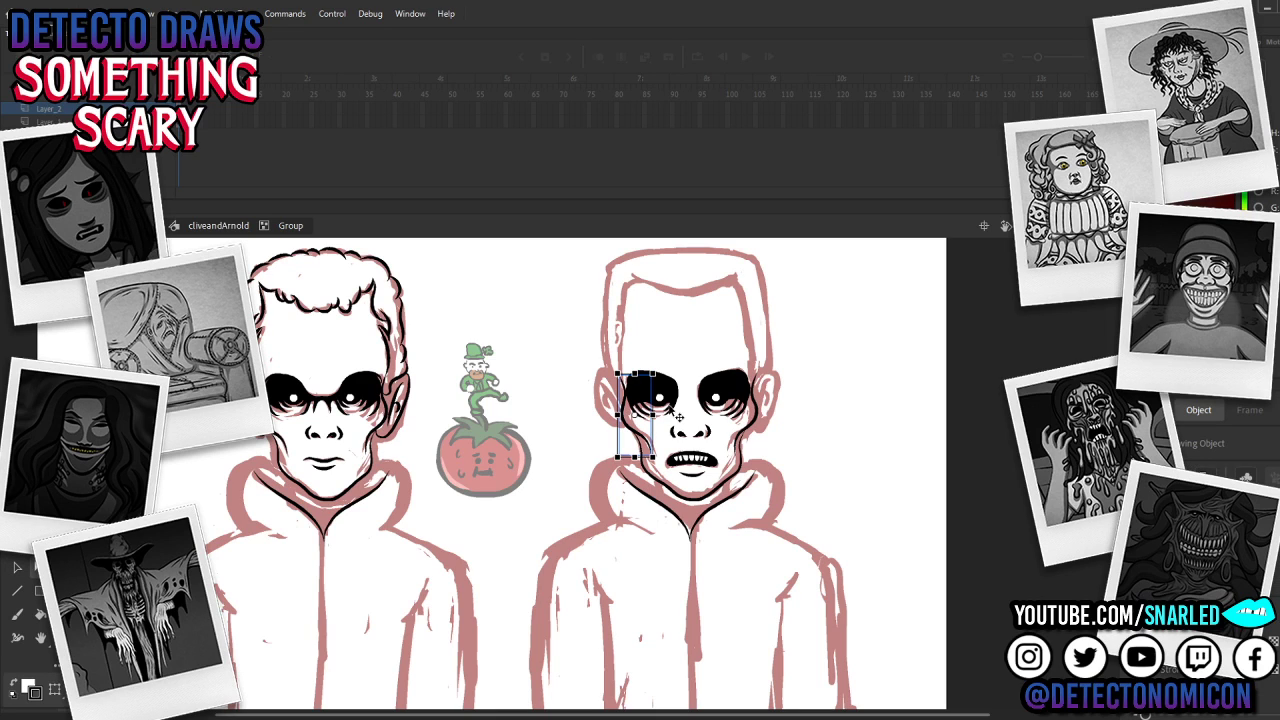
mouse_move(616, 414)
mouse_down()
mouse_move(640, 415)
mouse_move(647, 374)
mouse_up()
click(655, 418)
key(v)
double_click(621, 419)
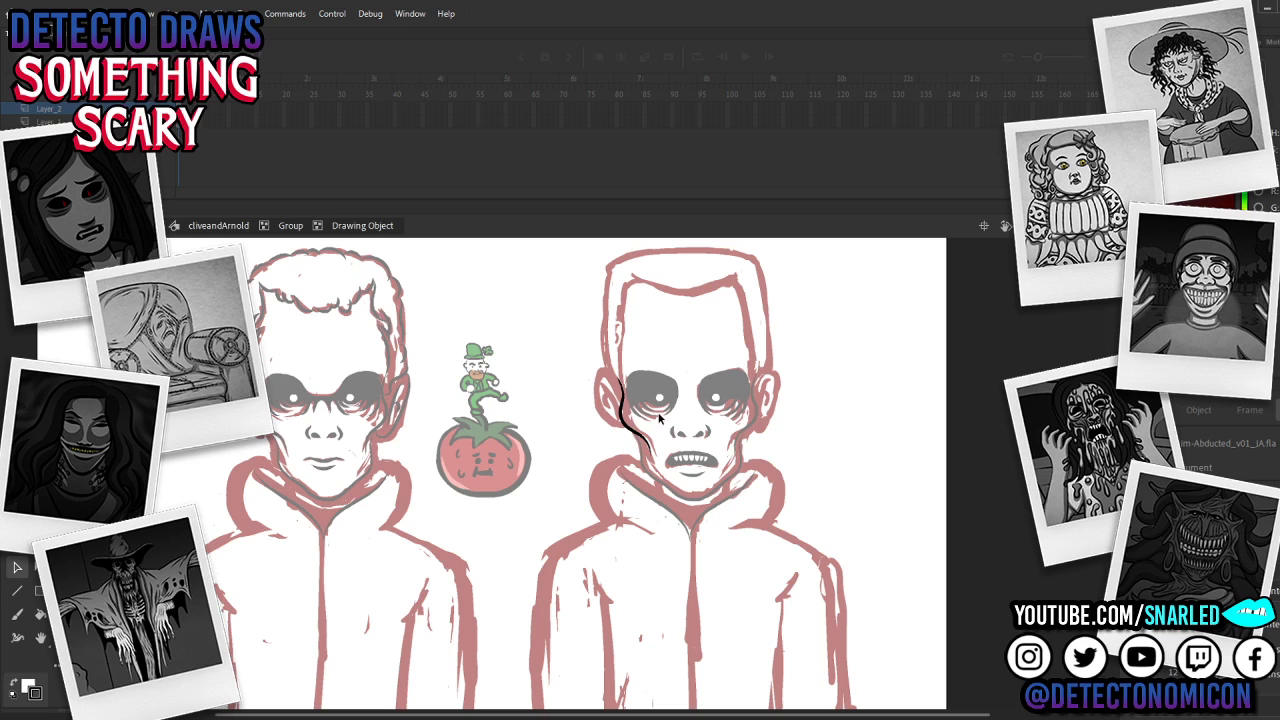
Step: Open the right-hand cheek outline for editing, then narrow it slightly with Free Transform
double_click(755, 410)
double_click(755, 410)
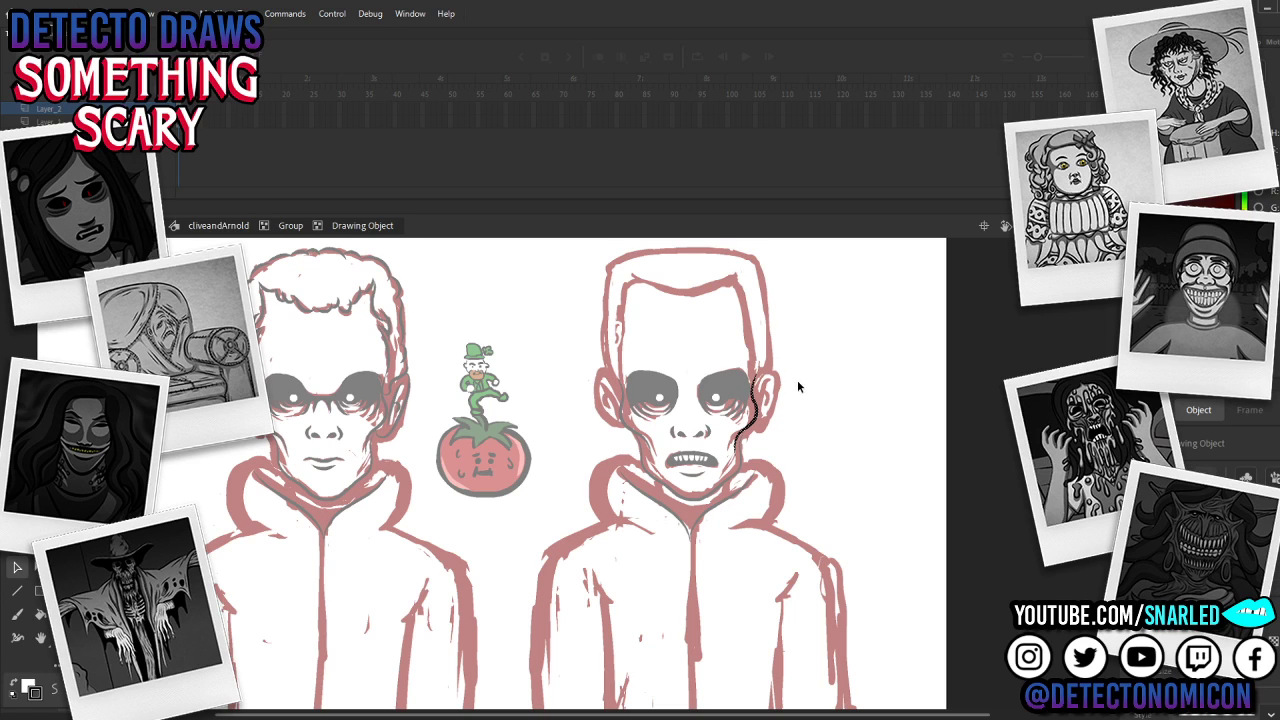
double_click(785, 387)
key(q)
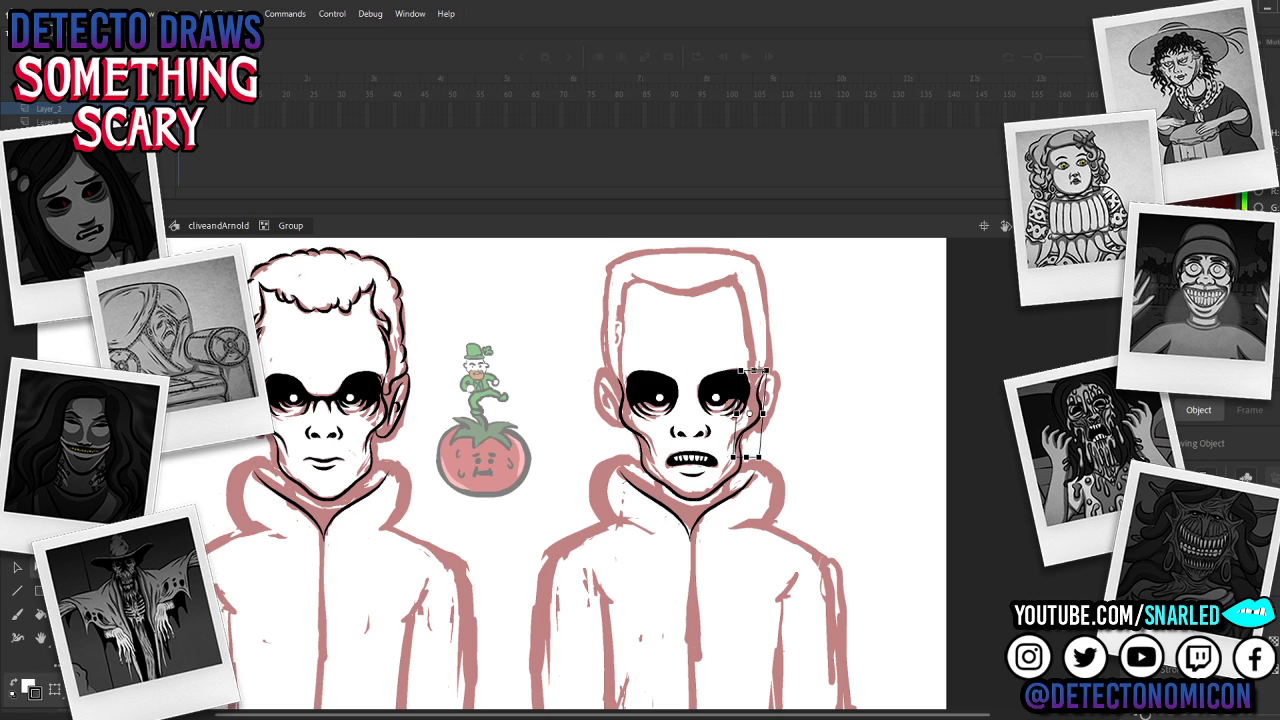
drag(762, 413, 758, 413)
click(759, 319)
key(v)
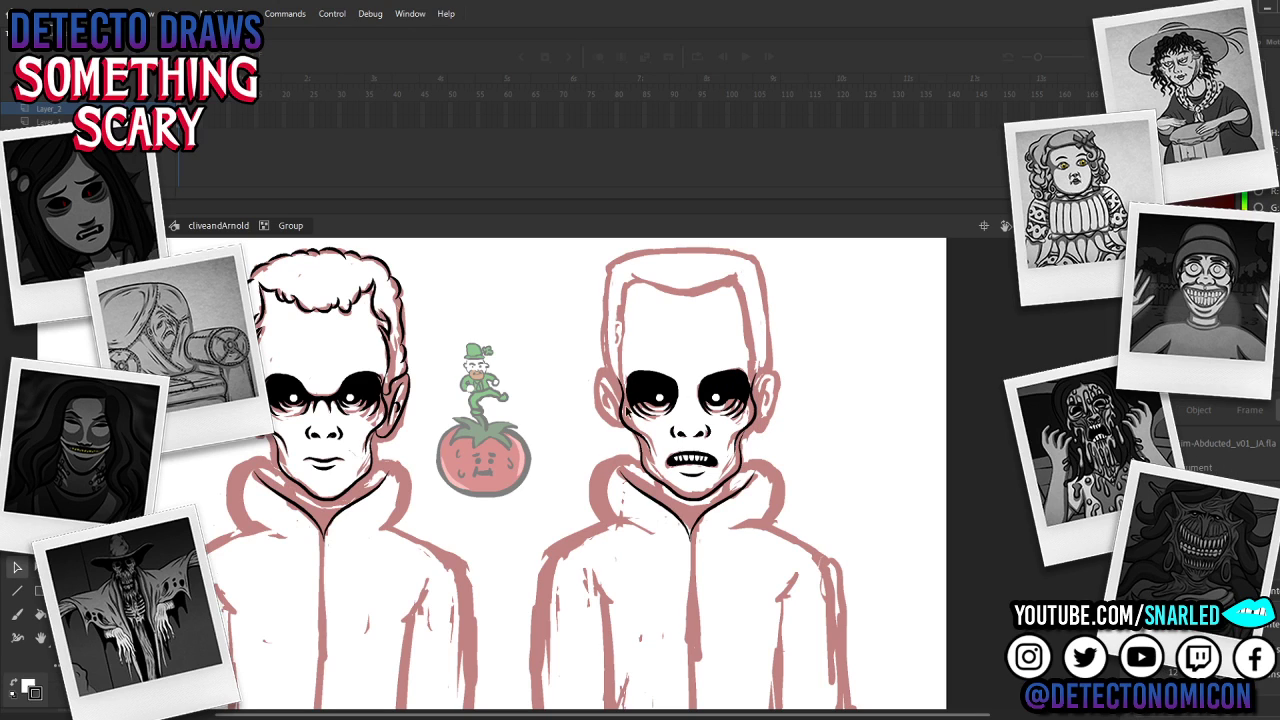
Step: Narrow the left-hand cheek outline slightly with Free Transform and check its shape against the jaw
click(626, 418)
key(q)
drag(617, 416, 621, 417)
click(625, 418)
key(v)
double_click(625, 417)
double_click(618, 454)
Step: Adjust the flat-haired figure's jaw outline with Free Transform so it meets both cheek outlines
double_click(755, 419)
double_click(755, 456)
double_click(743, 462)
double_click(770, 436)
key(q)
key(q)
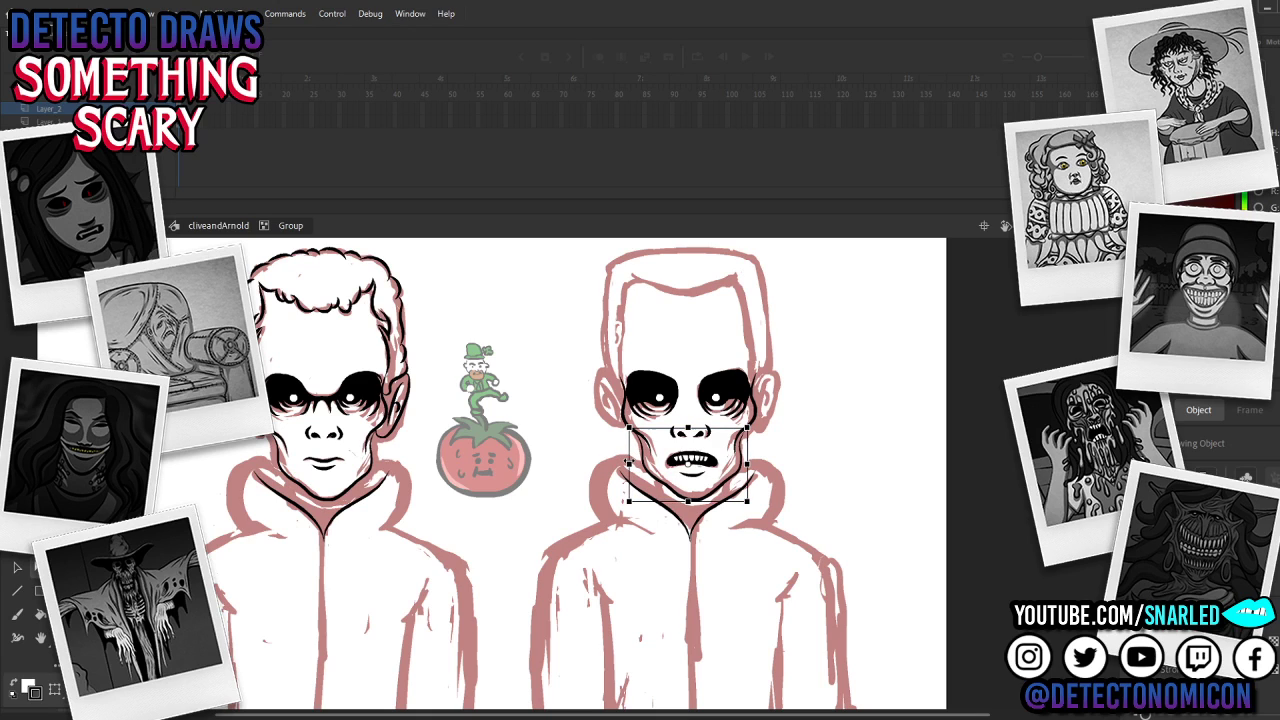
drag(719, 500, 716, 499)
click(783, 441)
key(v)
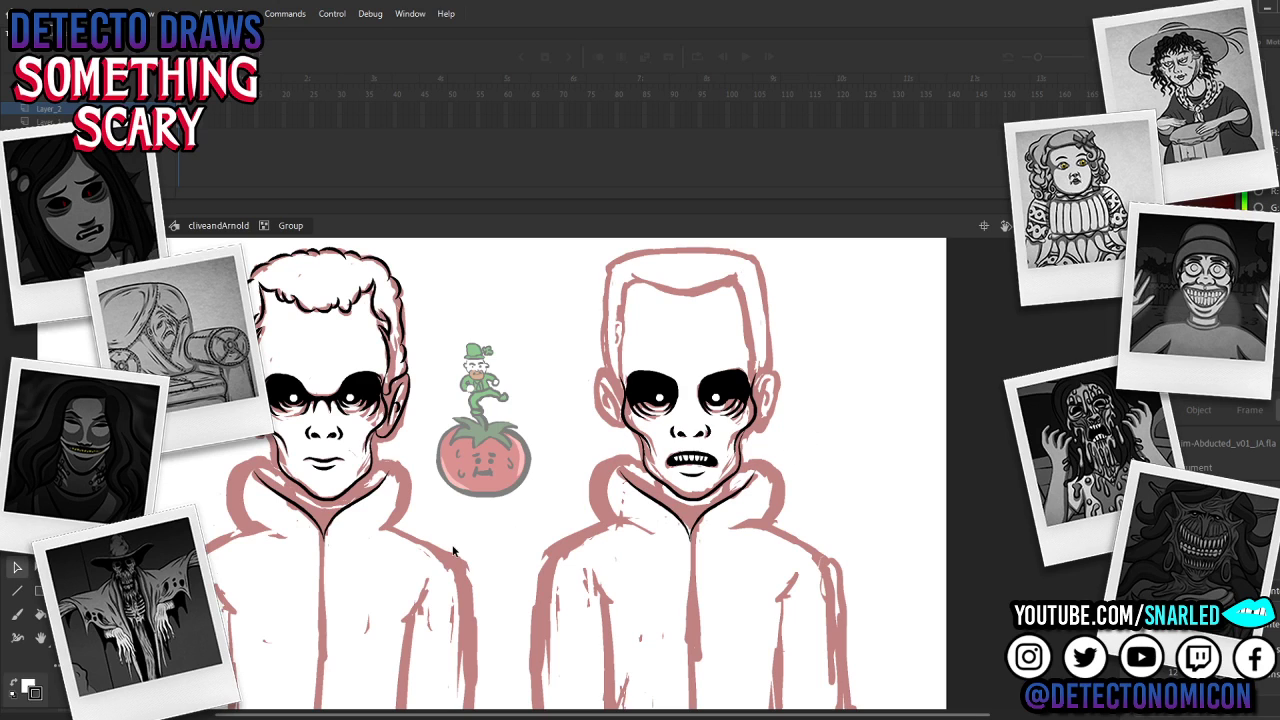
key(y)
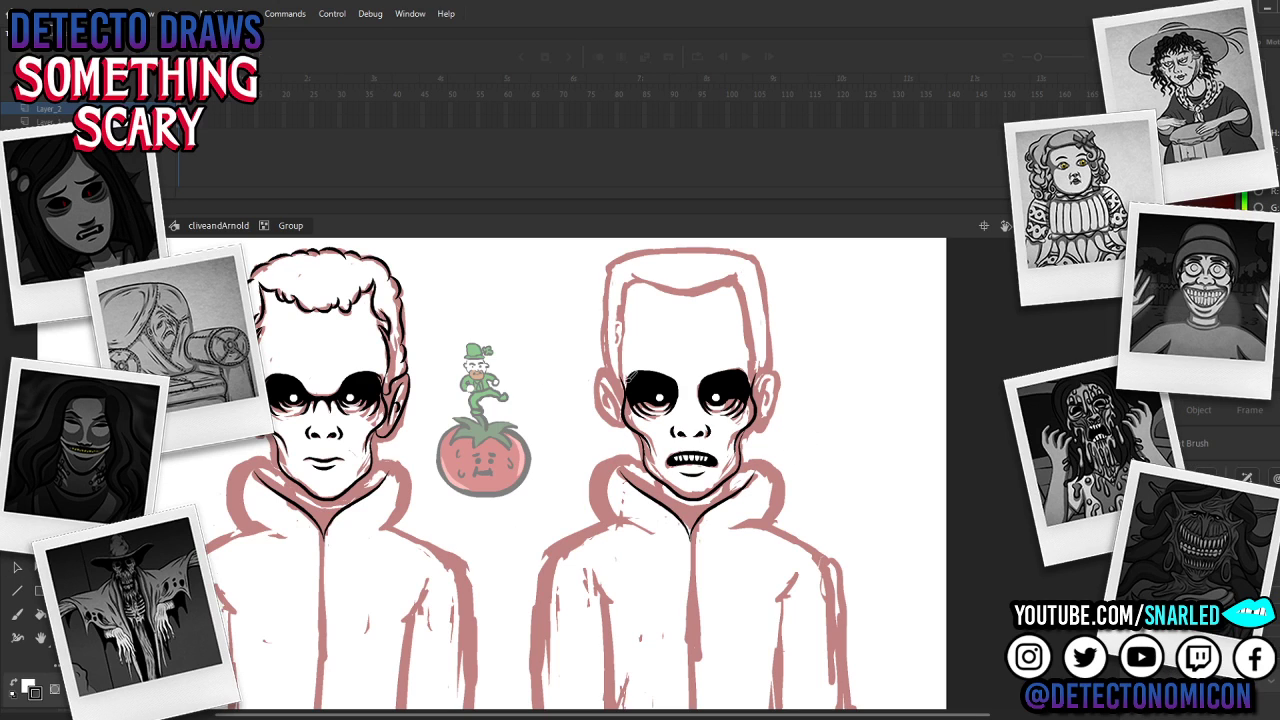
key(ctrl+z)
mouse_move(623, 381)
mouse_down()
mouse_move(625, 344)
mouse_move(612, 340)
mouse_move(622, 312)
mouse_up()
key(ctrl+z)
key(ctrl+a)
click(657, 192)
click(622, 358)
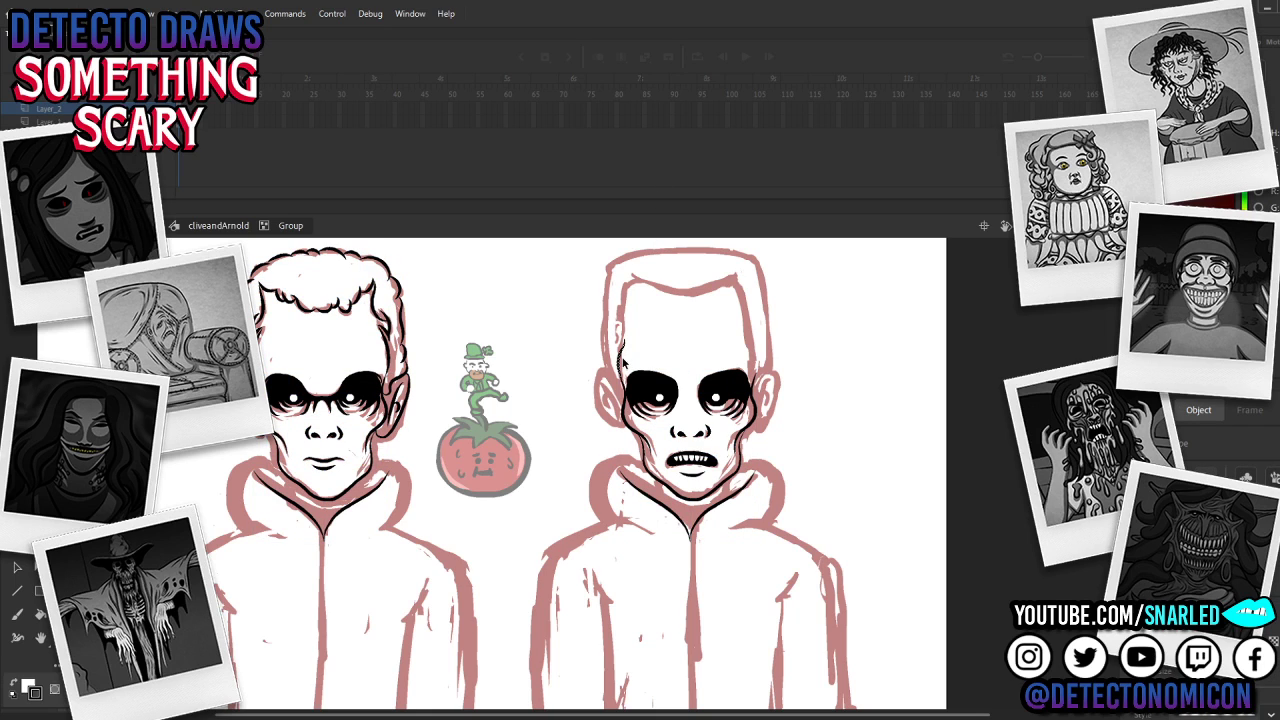
click(622, 330)
key(y)
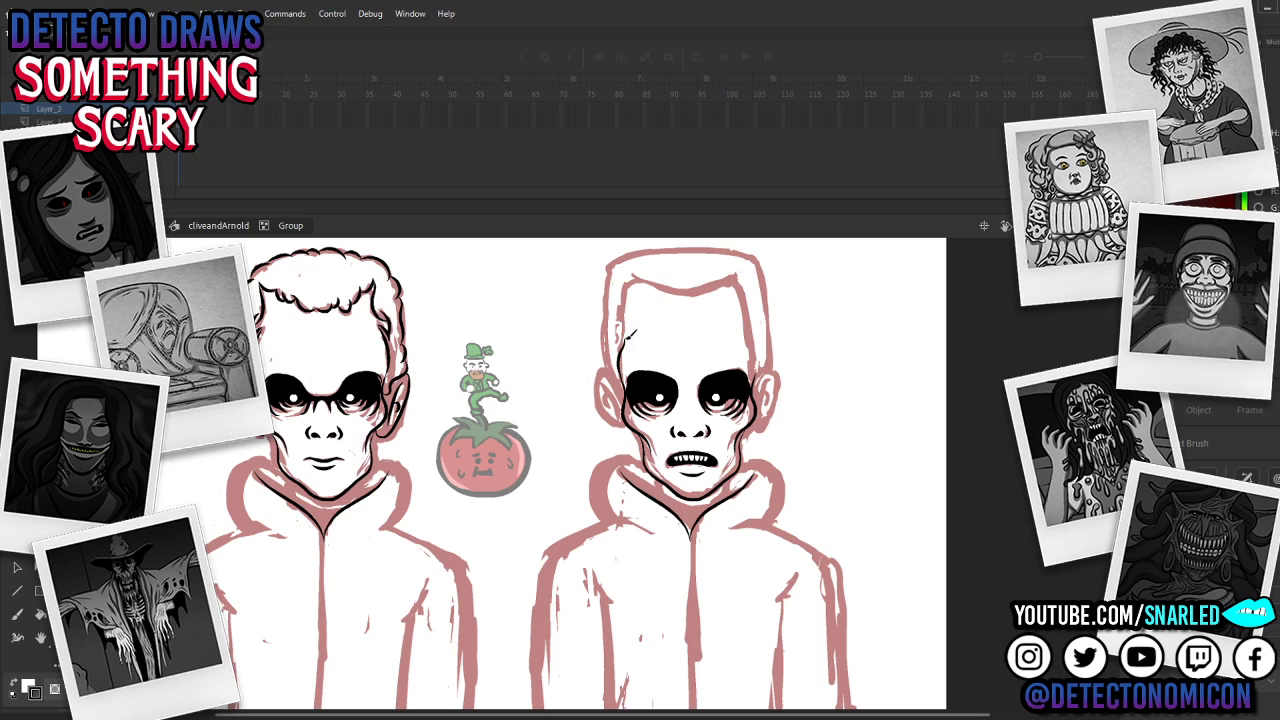
drag(621, 318, 620, 345)
key(ctrl+z)
key(ctrl+z)
key(ctrl+z)
key(ctrl+z)
Step: Sample the black line colour and ink the left-hand side of the forehead from the eye up to the hairline
key(i)
click(623, 416)
key(b)
drag(624, 373, 629, 283)
key(ctrl+z)
drag(626, 370, 628, 283)
key(ctrl+z)
key(ctrl+z)
drag(622, 374, 632, 278)
key(ctrl+z)
Step: Ink the right-hand side of the forehead from the eye up to the hairline, redoing the stroke until it fits
drag(759, 367, 754, 250)
drag(762, 372, 742, 262)
key(ctrl+z)
drag(762, 374, 742, 272)
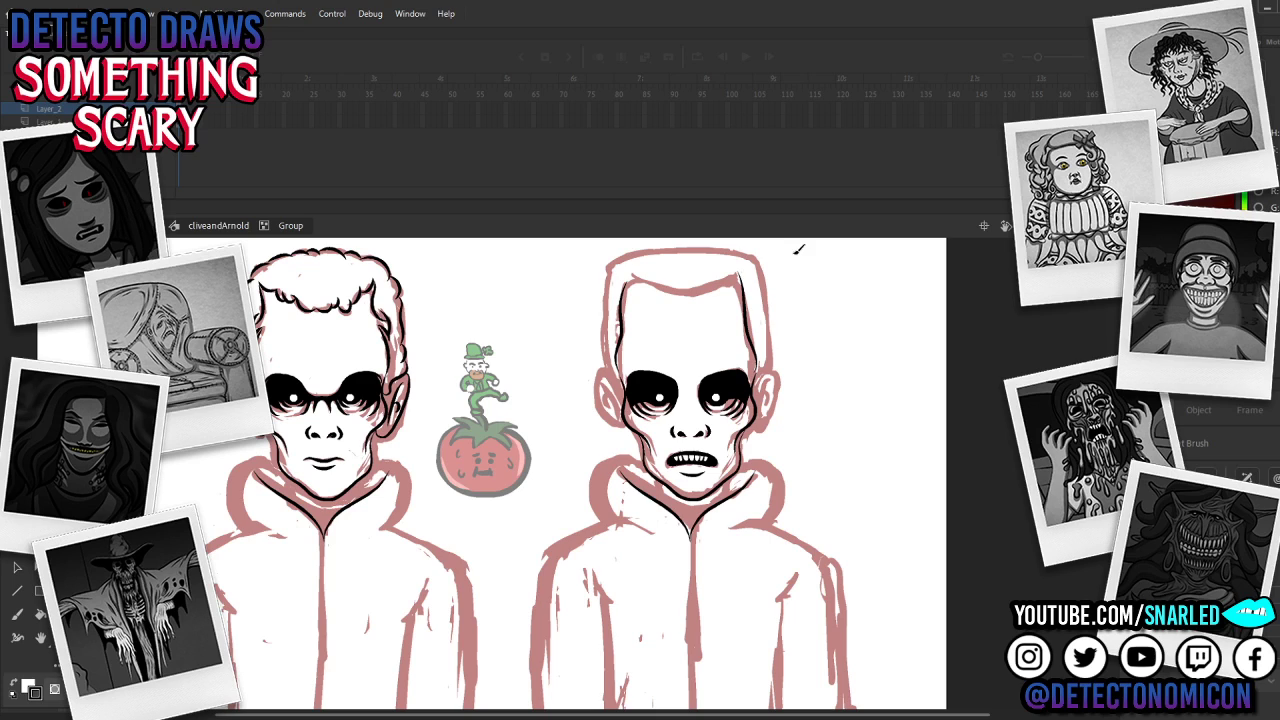
key(ctrl+z)
mouse_move(762, 375)
mouse_down()
mouse_move(740, 290)
mouse_move(752, 255)
mouse_up()
key(ctrl+z)
mouse_move(762, 374)
mouse_down()
mouse_move(742, 300)
mouse_move(752, 255)
mouse_up()
key(ctrl+z)
key(v)
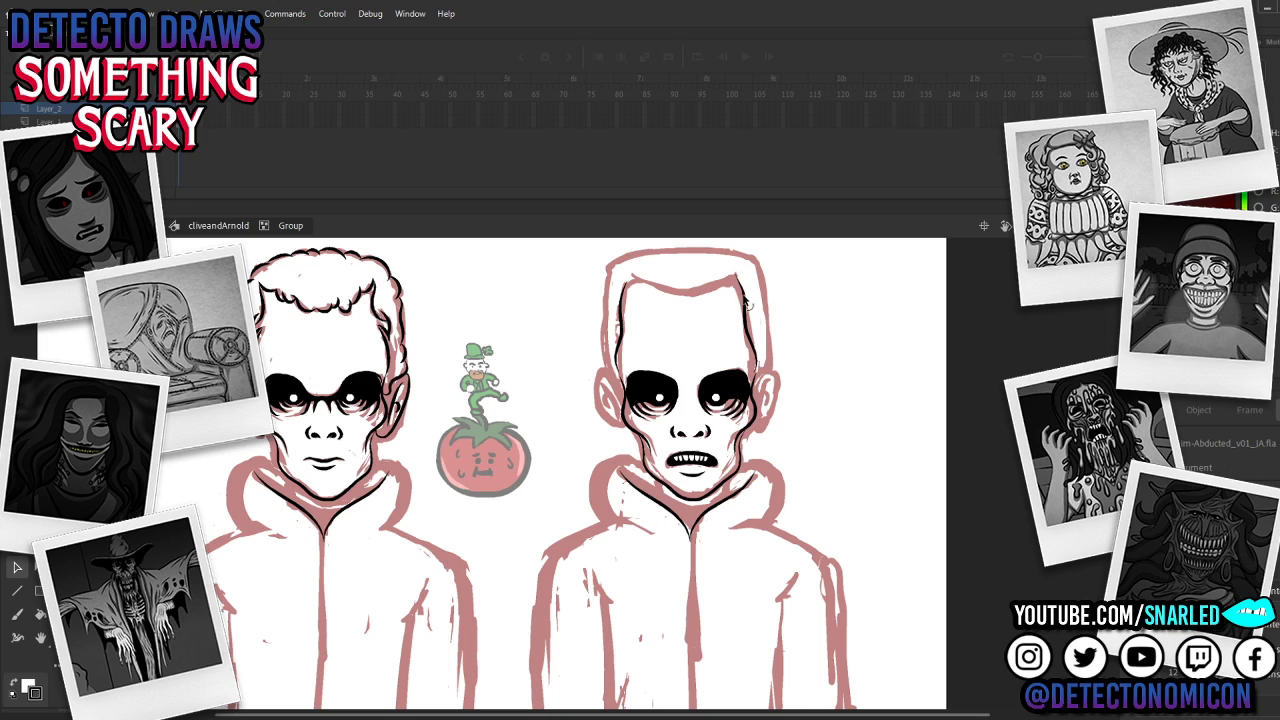
Step: Leave the figures' group and shrink the tomato between the two figures
double_click(521, 470)
double_click(512, 466)
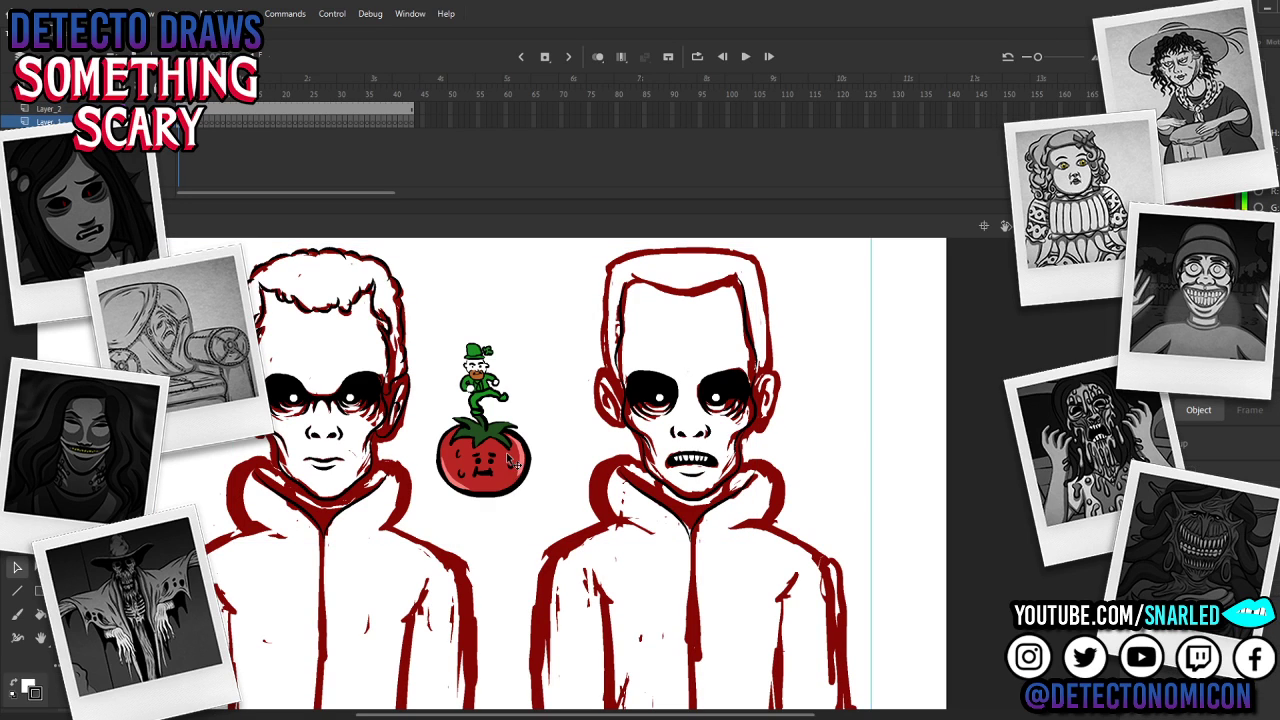
click(512, 460)
drag(531, 412, 511, 430)
Step: Enlarge the leprechaun and position him standing on top of the small tomato
click(484, 381)
drag(512, 341, 550, 297)
drag(495, 376, 504, 353)
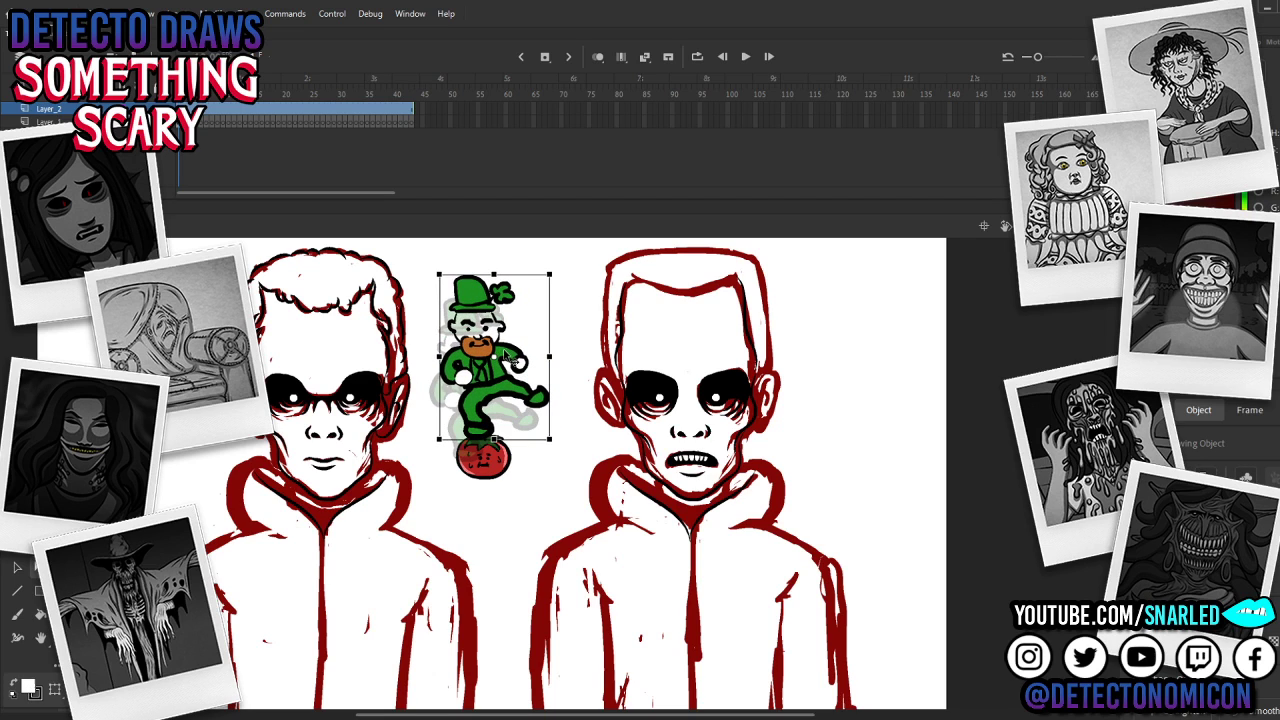
click(486, 460)
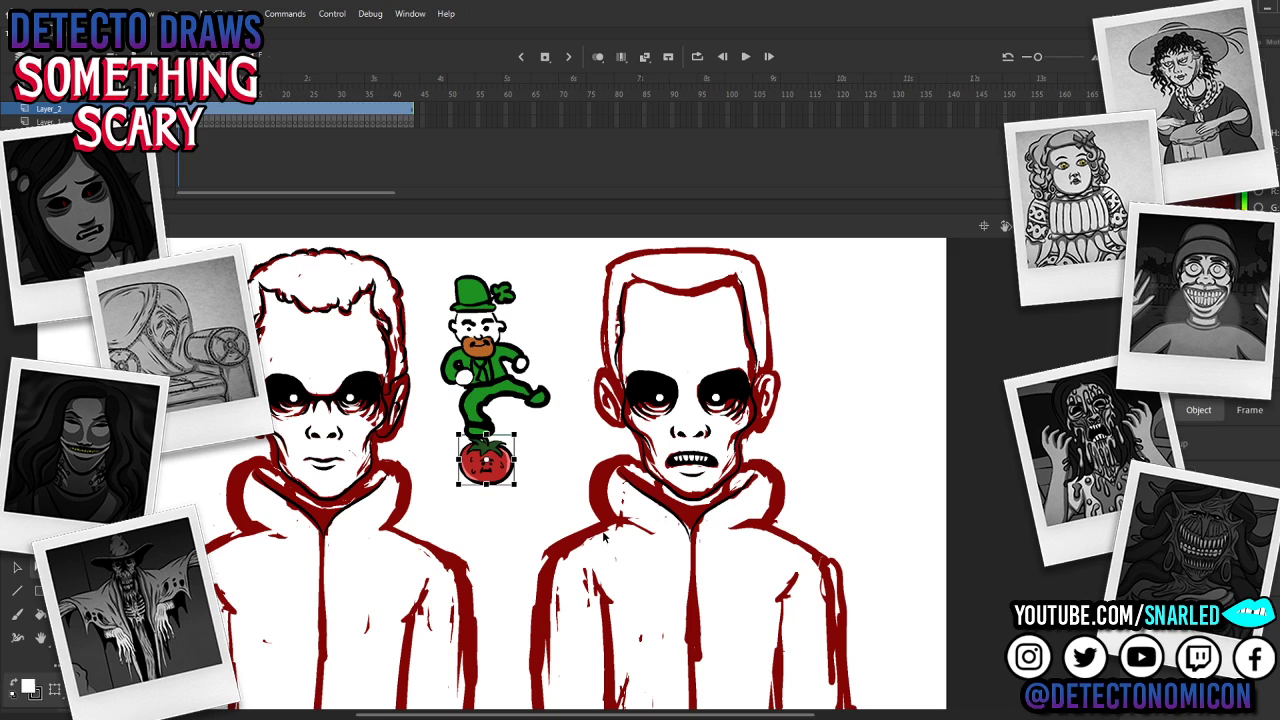
click(781, 414)
Step: Reopen the nested group containing the two figures' black line art for editing
drag(788, 323, 798, 309)
key(v)
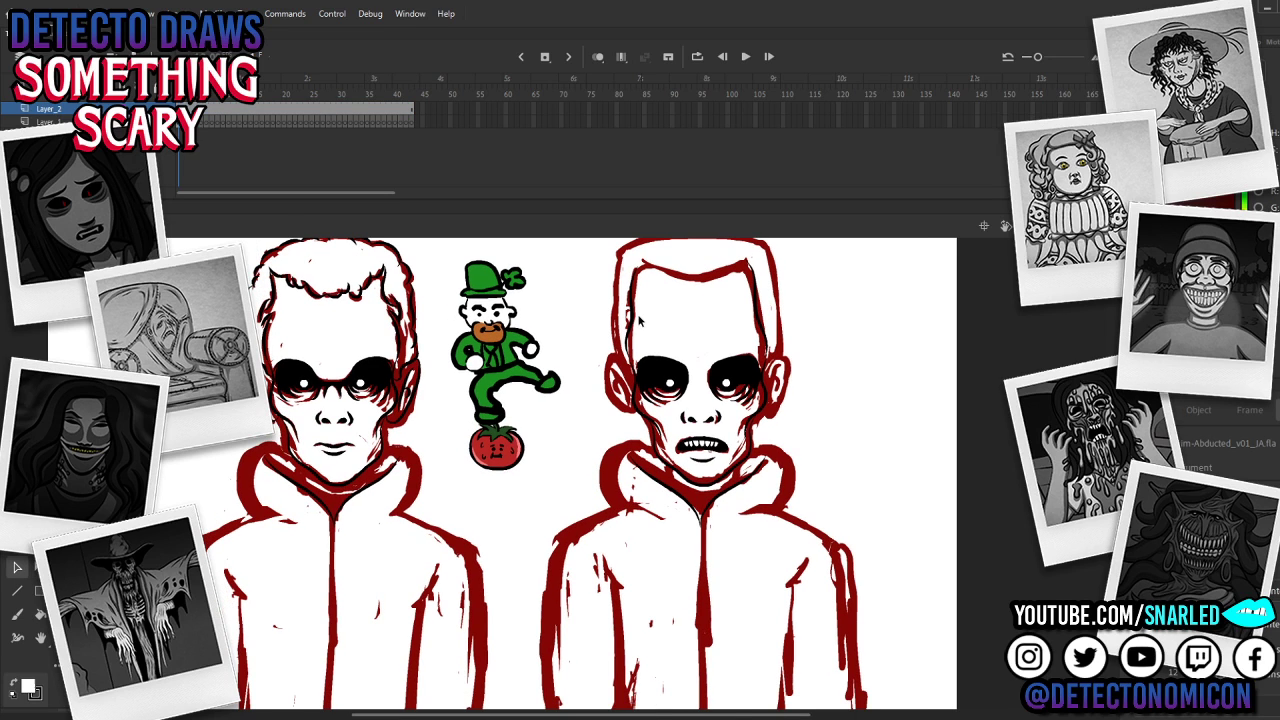
double_click(632, 318)
drag(718, 391, 721, 419)
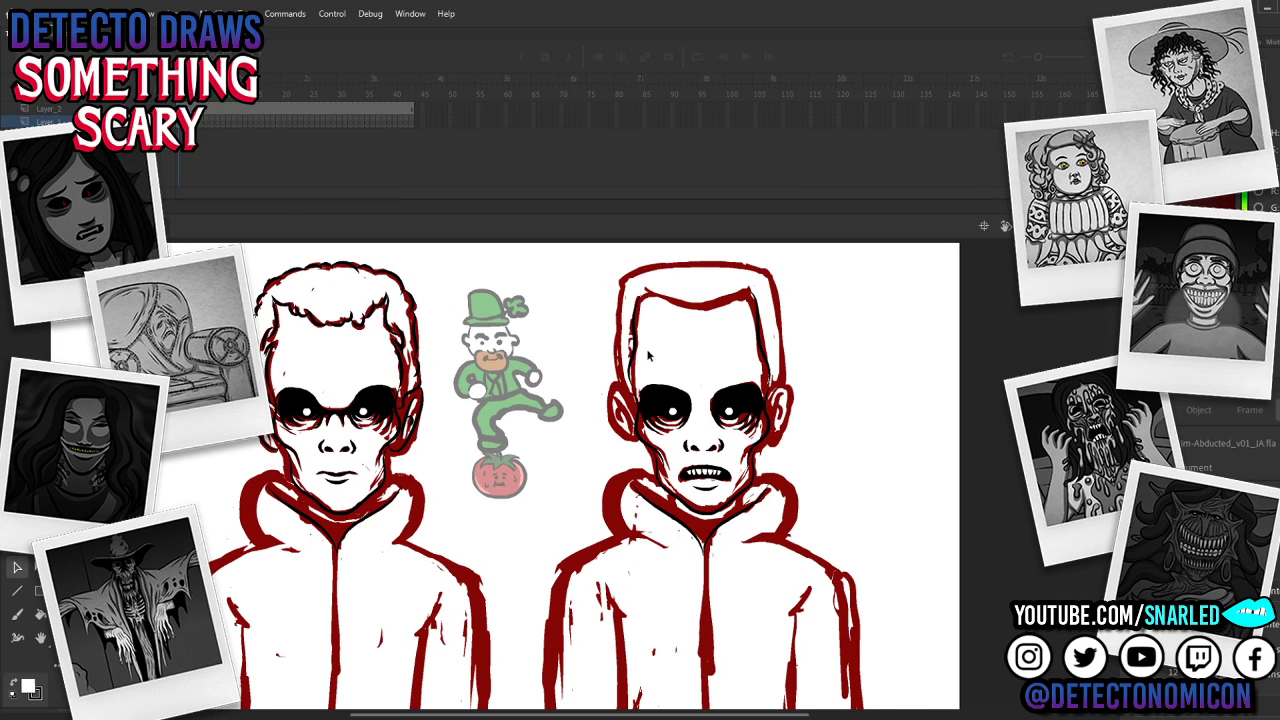
double_click(637, 347)
double_click(645, 354)
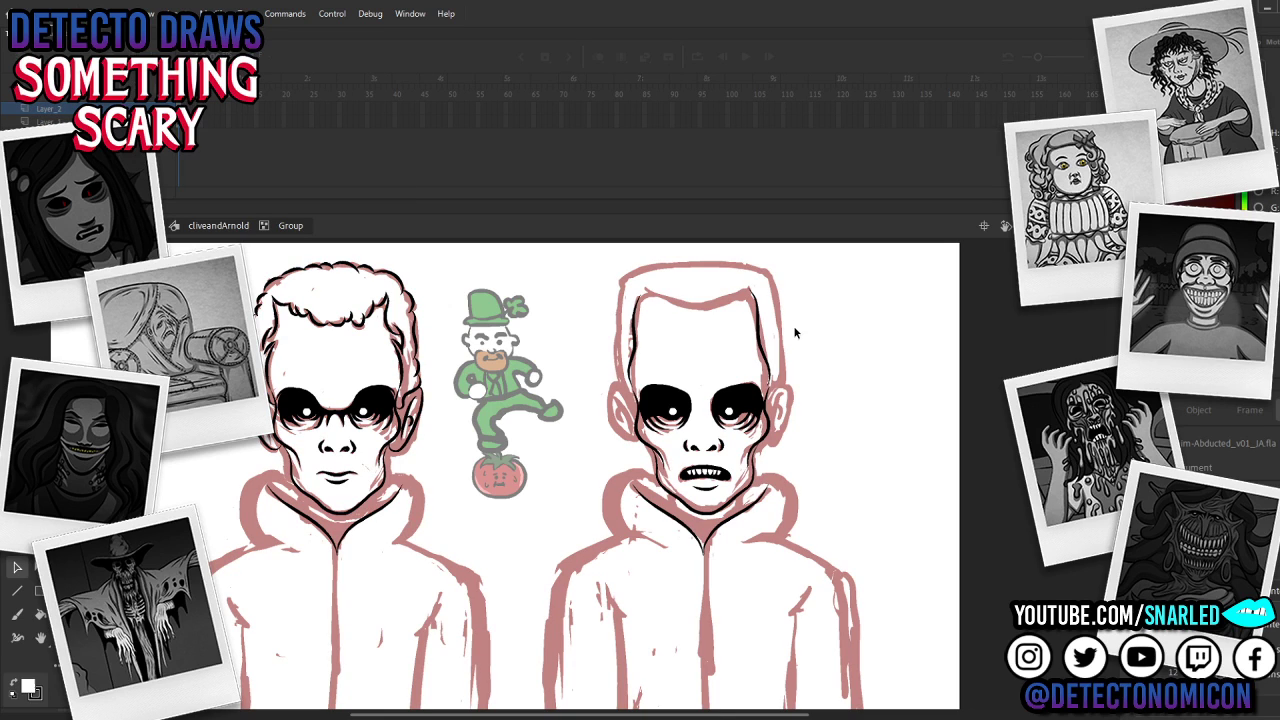
Step: Ink a curved hairline across the top of the flat-haired figure's forehead and nudge it onto the sketch
key(y)
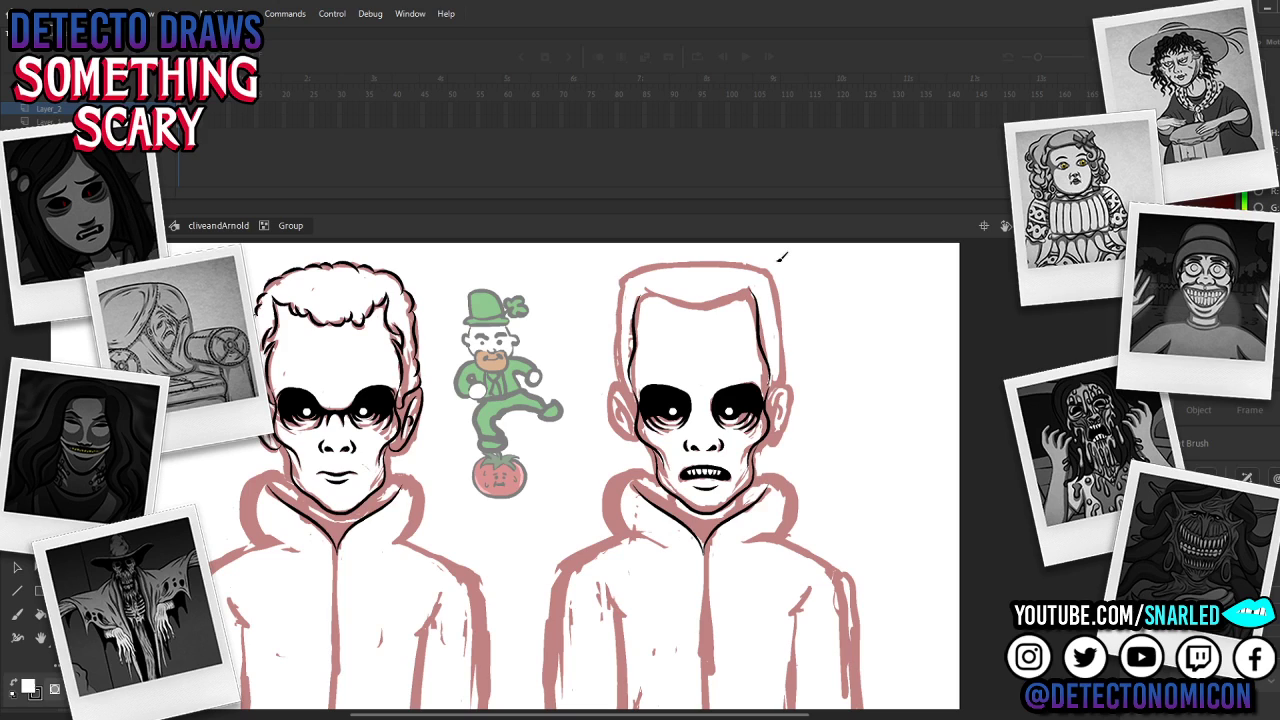
mouse_move(643, 288)
mouse_down()
mouse_move(702, 300)
mouse_move(762, 284)
mouse_up()
key(v)
click(728, 298)
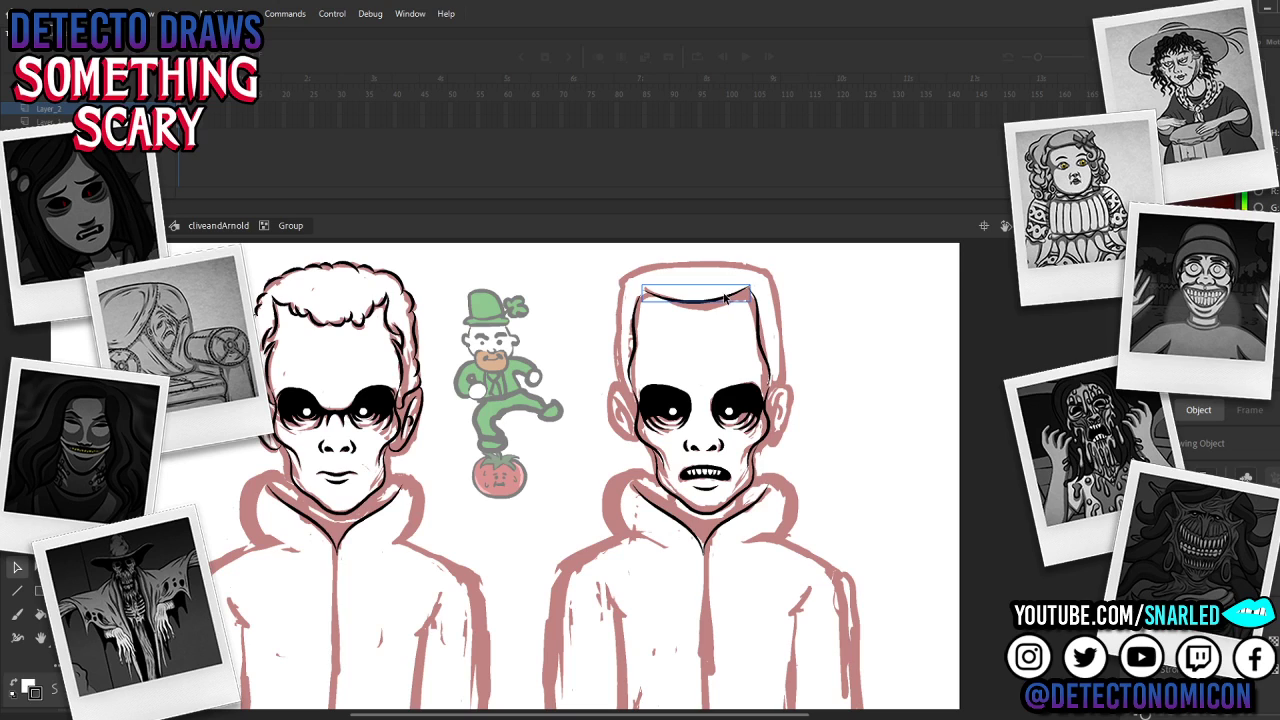
drag(727, 297, 726, 299)
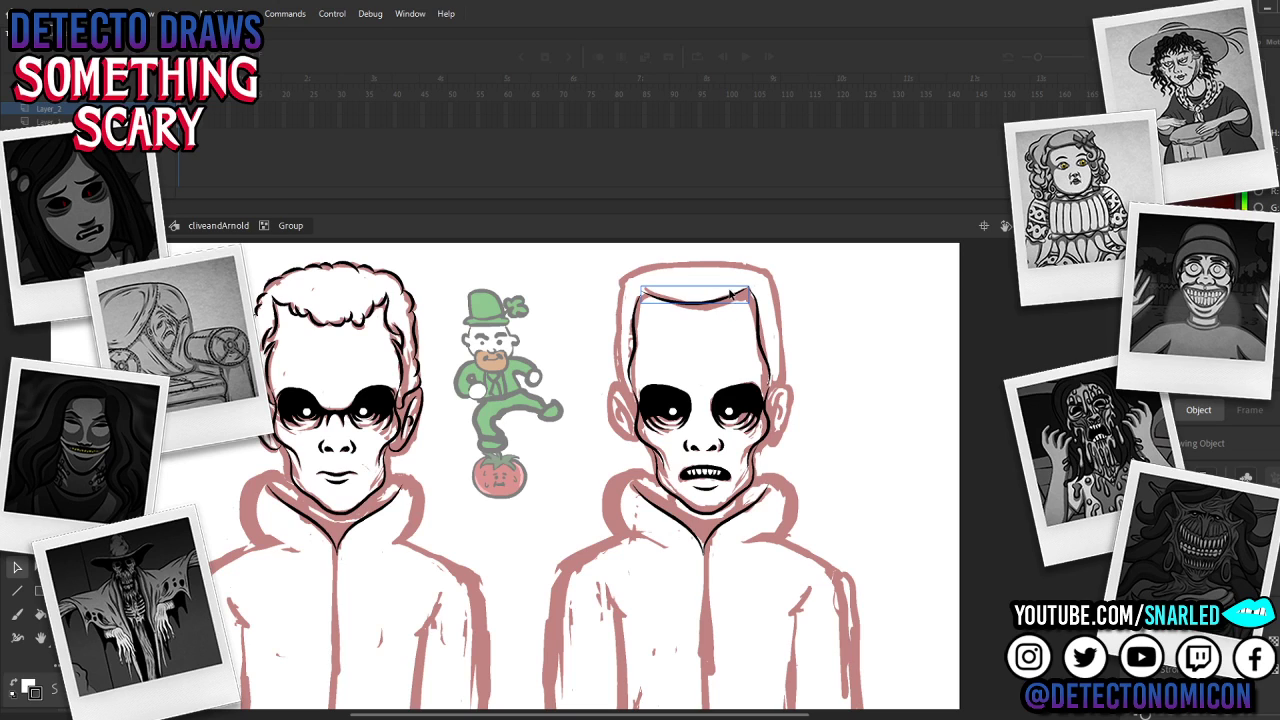
Step: Ink the outlines of both ears on the flat-haired figure over the red sketch, undoing strokes that miss the shape
click(853, 284)
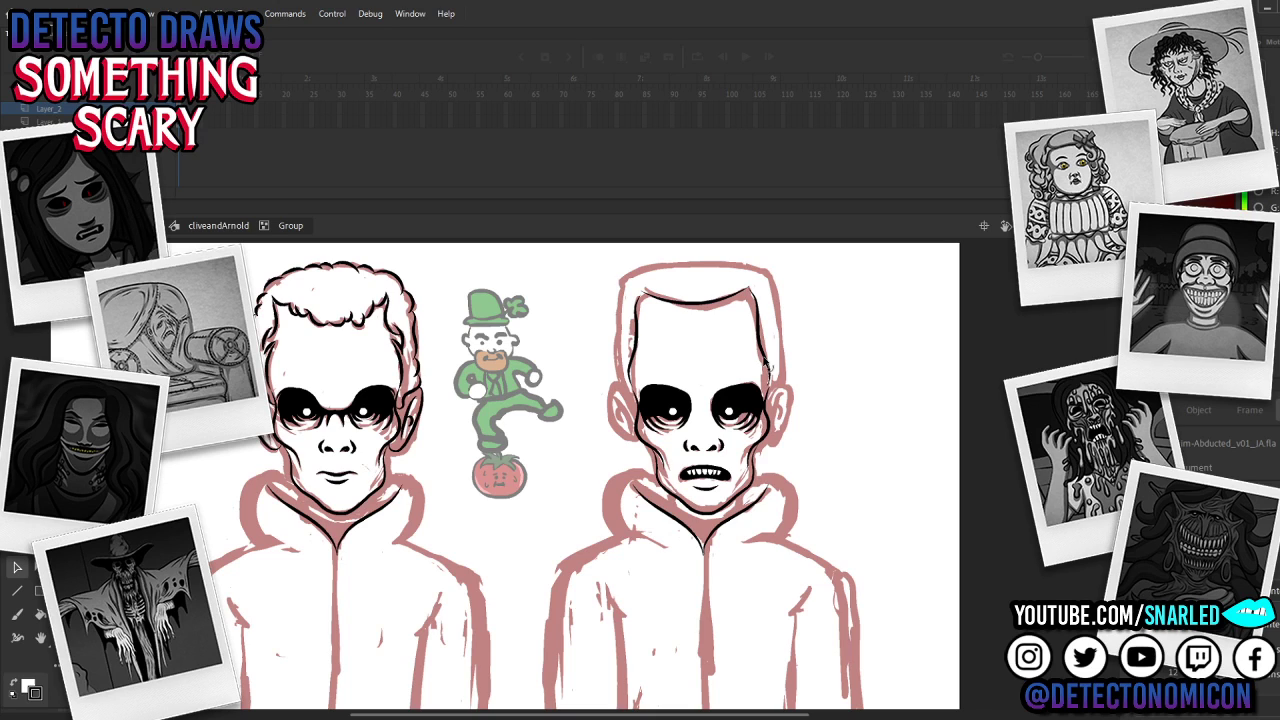
key(b)
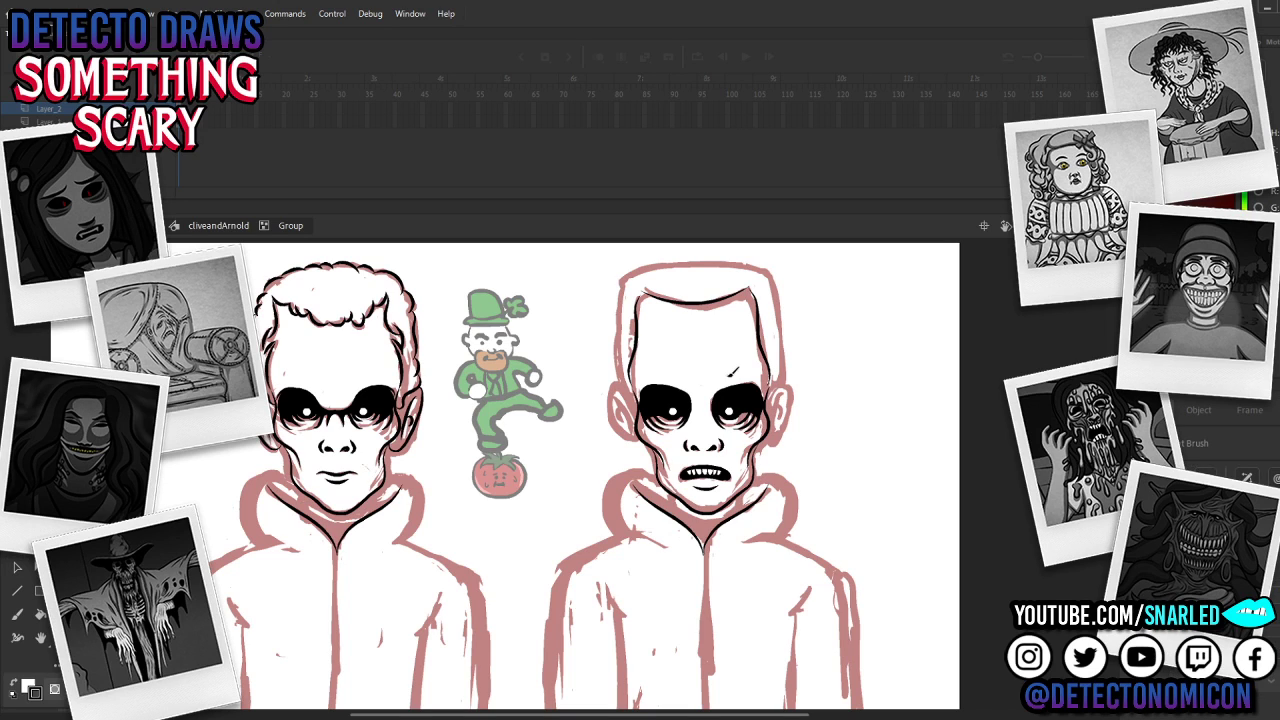
mouse_move(638, 390)
mouse_down()
mouse_move(622, 378)
mouse_move(610, 410)
mouse_move(635, 440)
mouse_move(642, 399)
mouse_move(621, 406)
mouse_move(629, 421)
mouse_move(625, 410)
mouse_up()
mouse_move(770, 398)
mouse_down()
mouse_move(792, 374)
mouse_move(804, 416)
mouse_move(776, 446)
mouse_up()
key(ctrl+z)
mouse_move(770, 396)
mouse_down()
mouse_move(791, 396)
mouse_move(770, 440)
mouse_up()
key(ctrl+z)
mouse_move(771, 394)
mouse_down()
mouse_move(792, 384)
mouse_move(773, 437)
mouse_up()
key(ctrl+z)
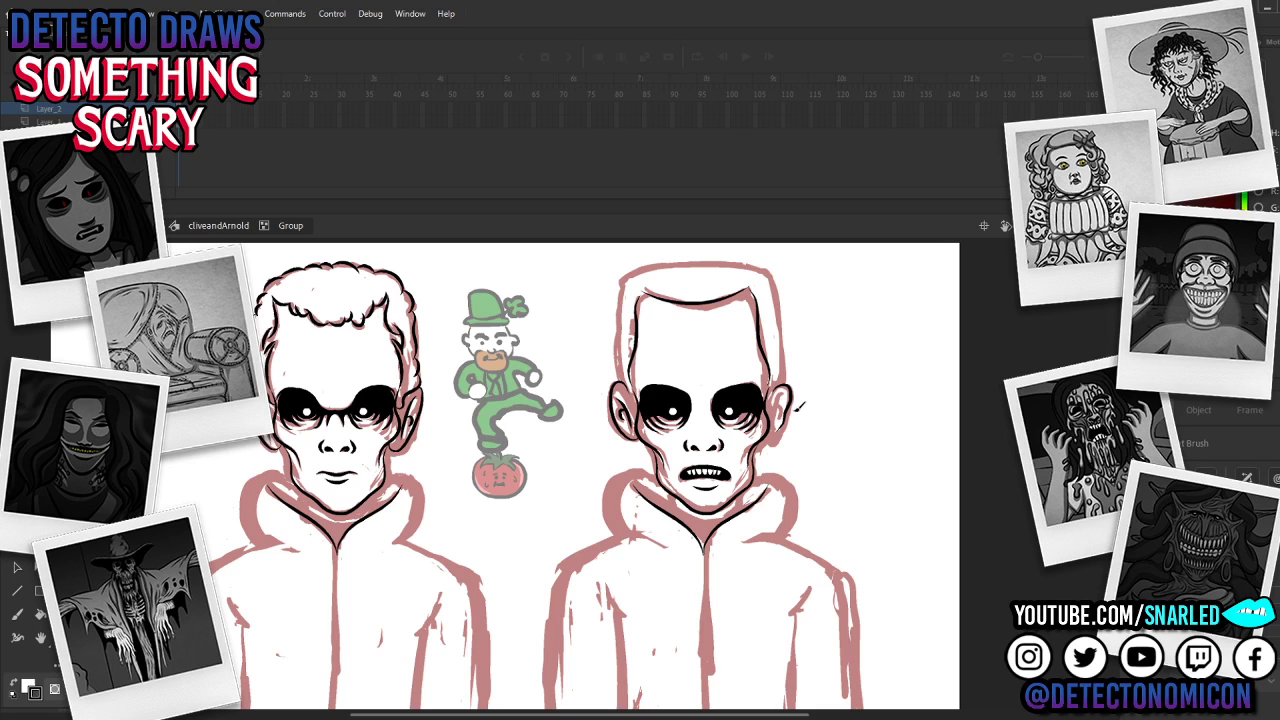
Step: Adjust the lower end of the flat-haired figure's right-hand ear outline so it follows the sketched earlobe
key(v)
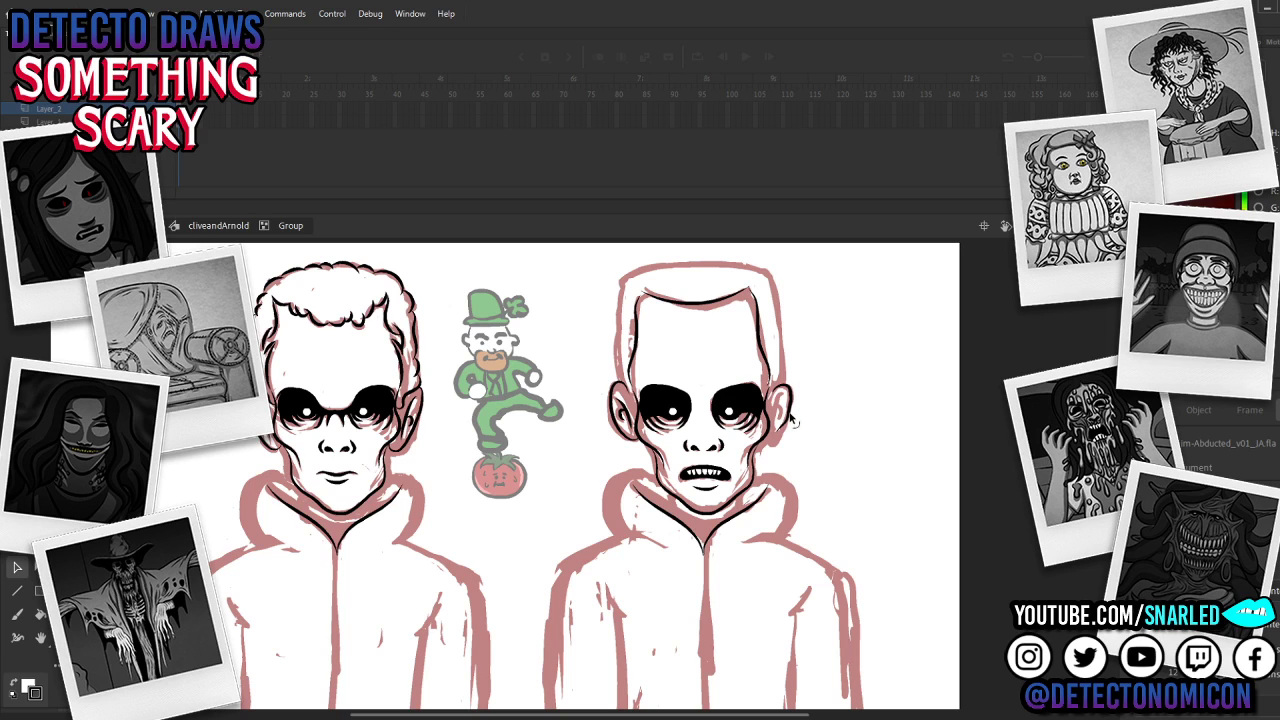
key(z)
alt+click(809, 472)
drag(817, 548, 829, 485)
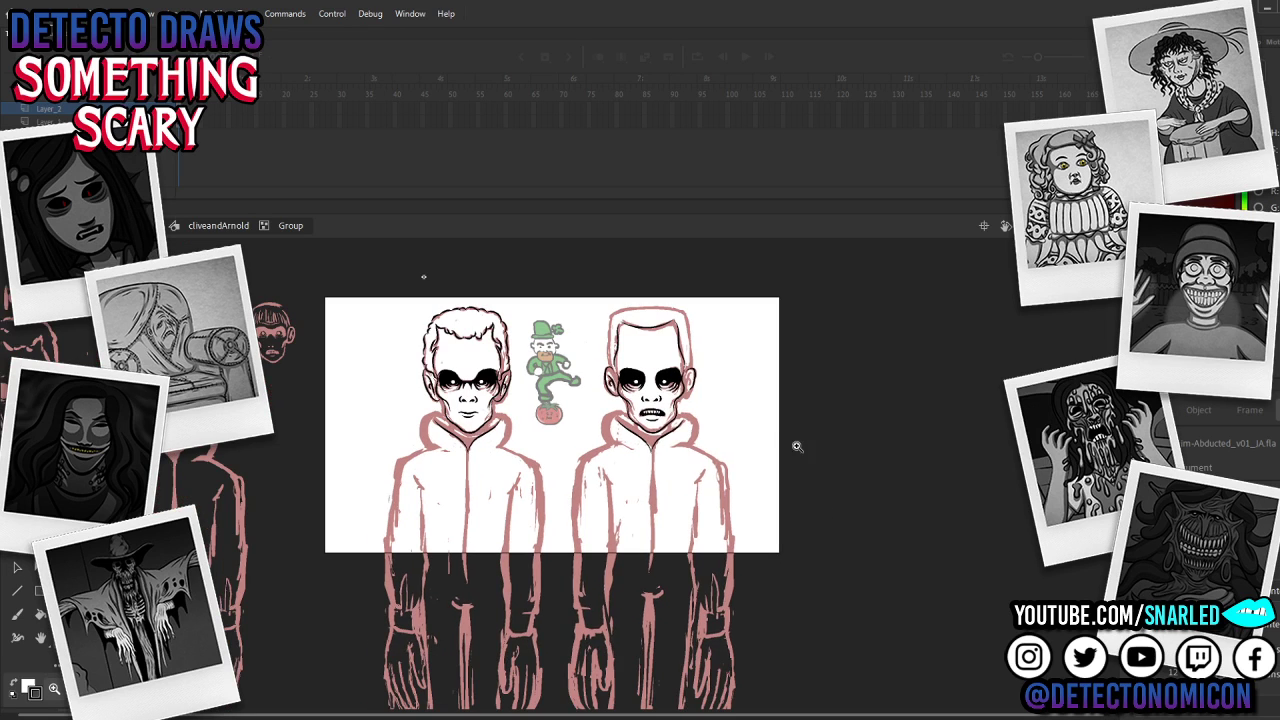
click(727, 447)
key(v)
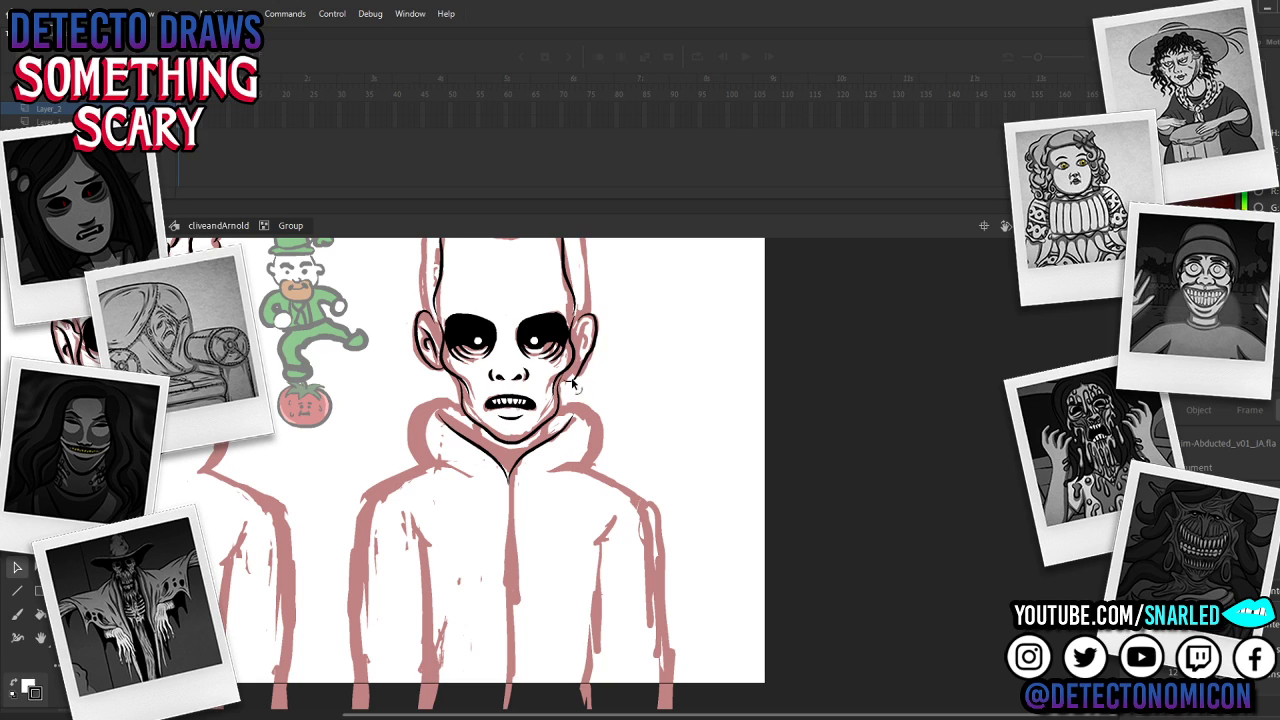
drag(581, 370, 587, 367)
key(z)
alt+click(609, 378)
click(712, 503)
drag(778, 364, 887, 318)
drag(729, 420, 693, 473)
key(v)
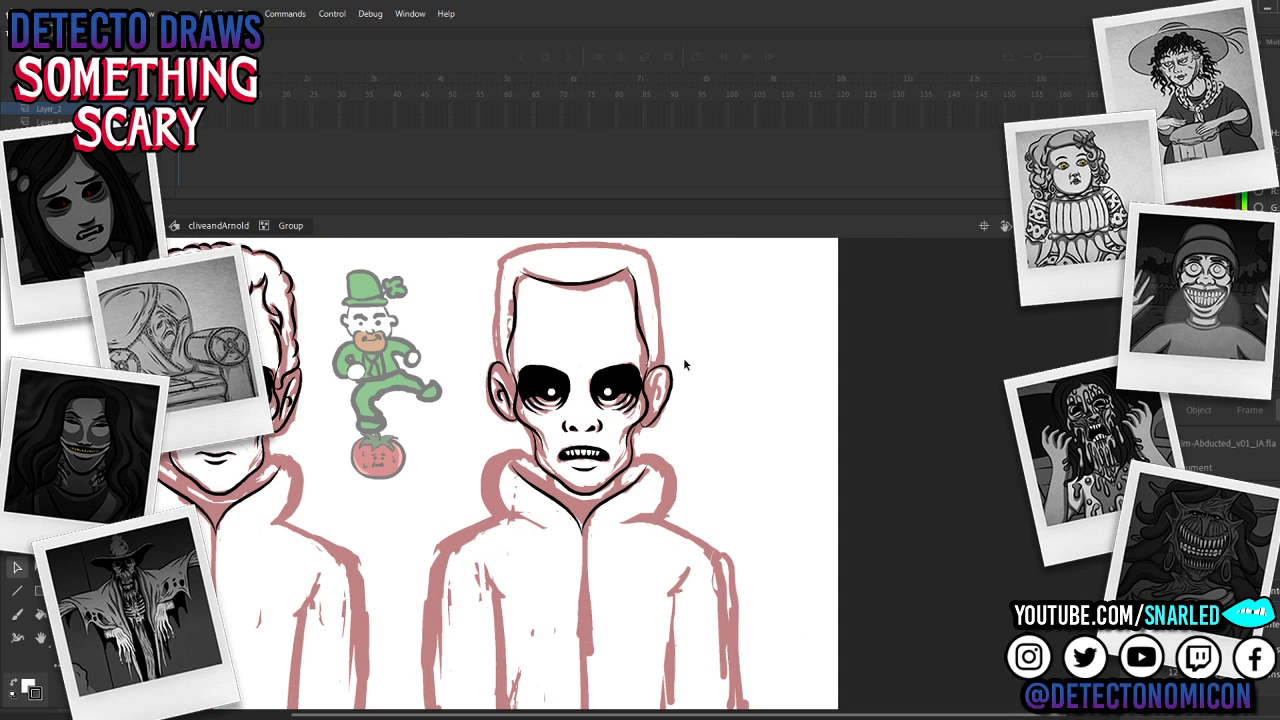
Step: Ink the inner fold of the flat-haired figure's right-hand ear, retrying the stroke, and fit it inside the outline with Free Transform
key(b)
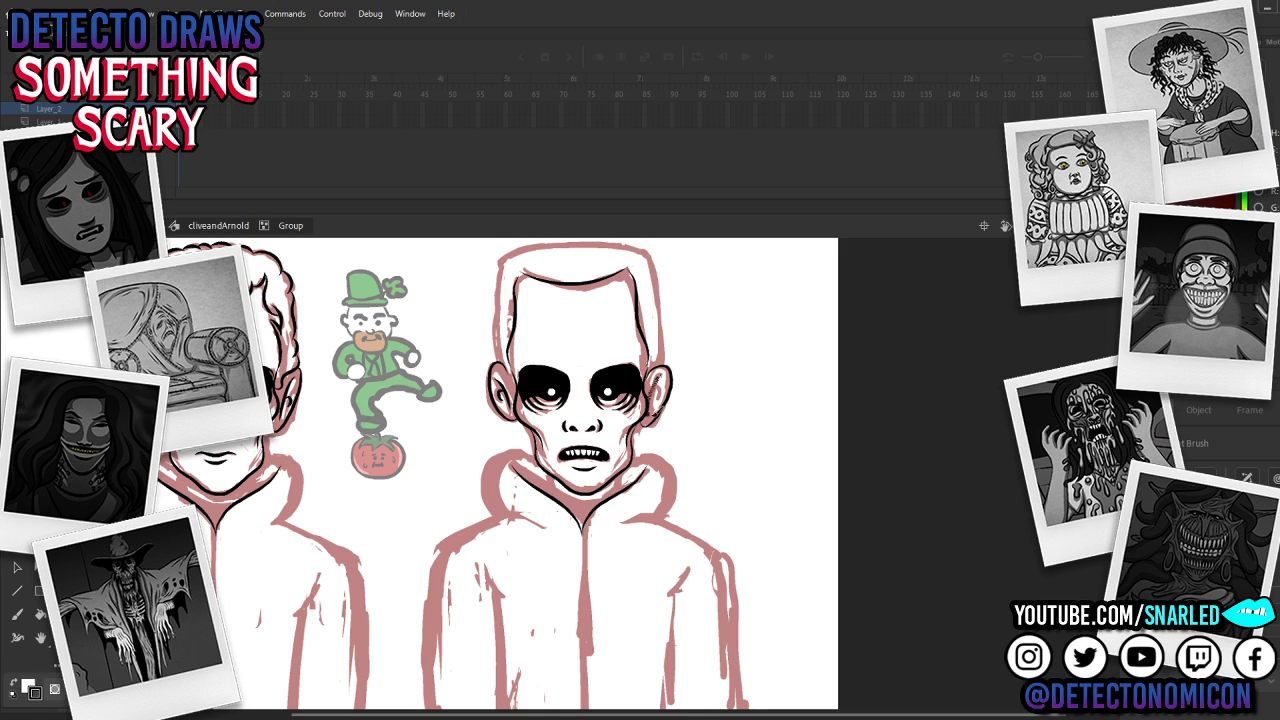
drag(661, 374, 651, 414)
key(ctrl+z)
key(ctrl+z)
key(ctrl+z)
drag(658, 383, 650, 413)
key(ctrl+z)
key(v)
click(657, 390)
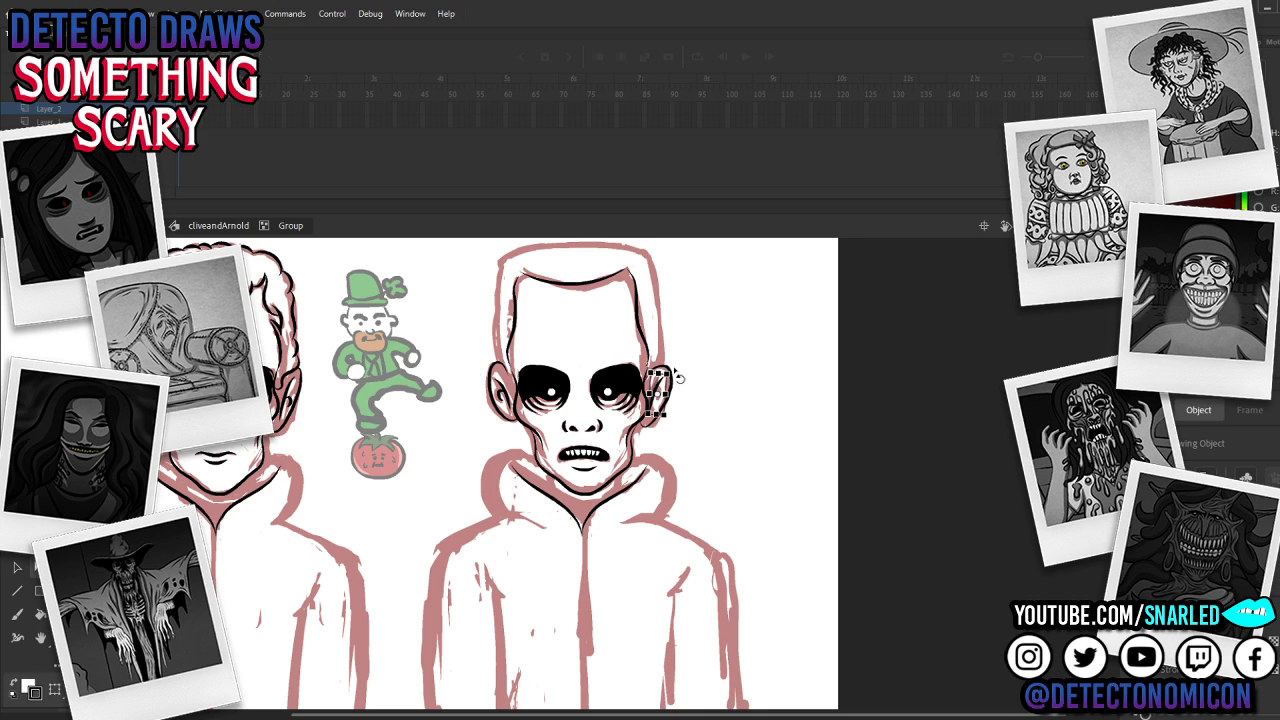
click(676, 384)
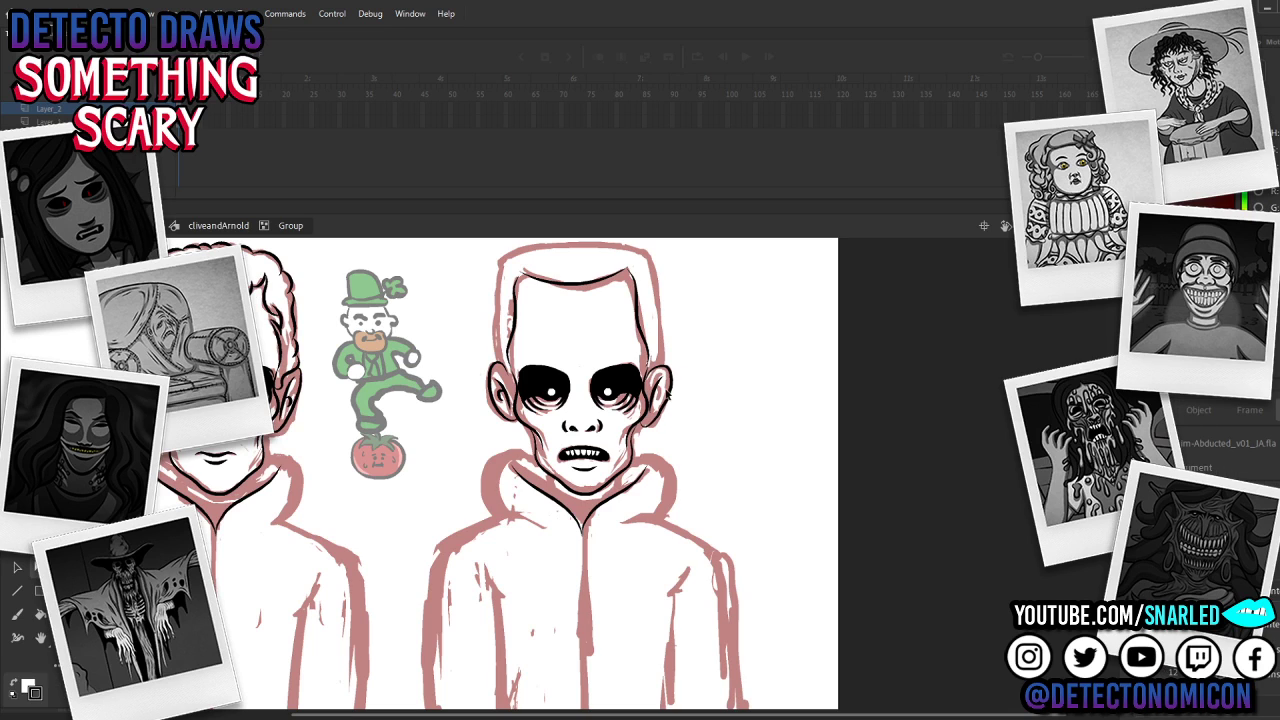
Step: Try to reposition and redraw the inner line of the flat-haired figure's right-hand ear
key(v)
double_click(657, 389)
double_click(694, 359)
click(659, 399)
drag(655, 393, 659, 407)
key(b)
key(ctrl+z)
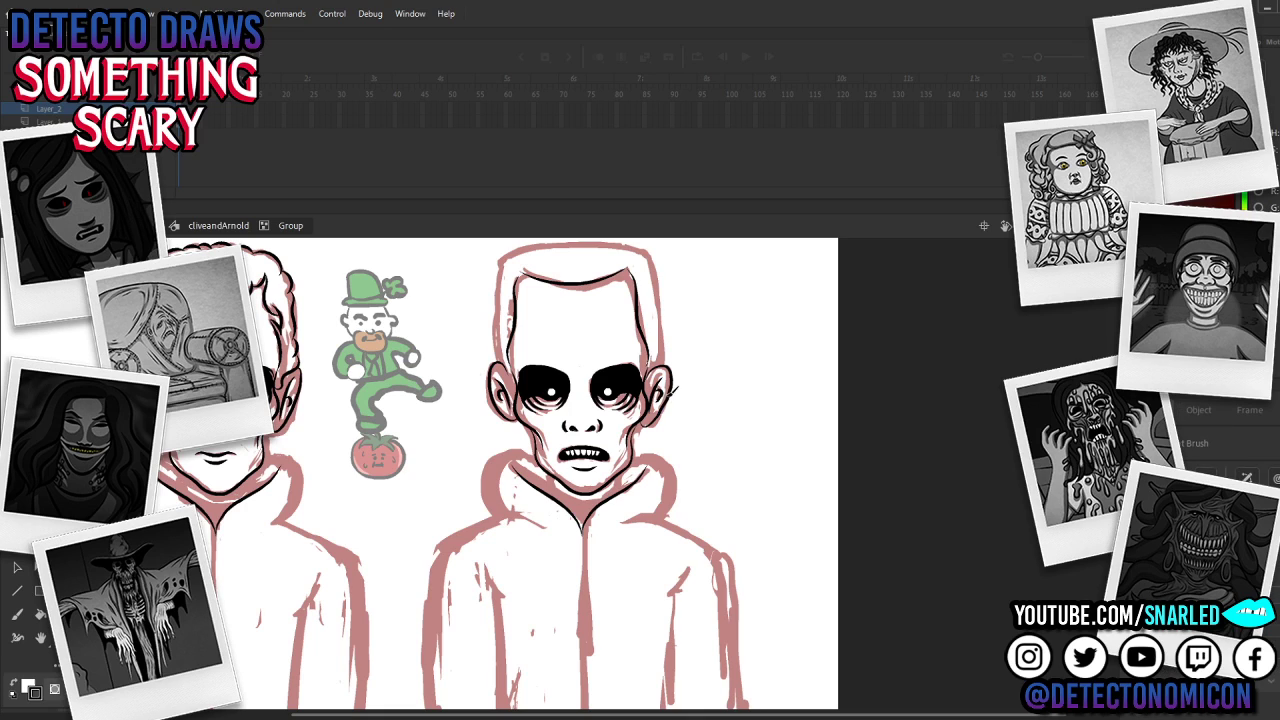
drag(657, 388, 660, 405)
key(ctrl+z)
key(ctrl+z)
Step: Ink both outer sides of the flat-haired figure's head from the ears up to the hair corners, adjusting the right-hand line
drag(503, 358, 505, 258)
drag(657, 260, 666, 368)
key(ctrl+z)
drag(659, 259, 667, 366)
key(v)
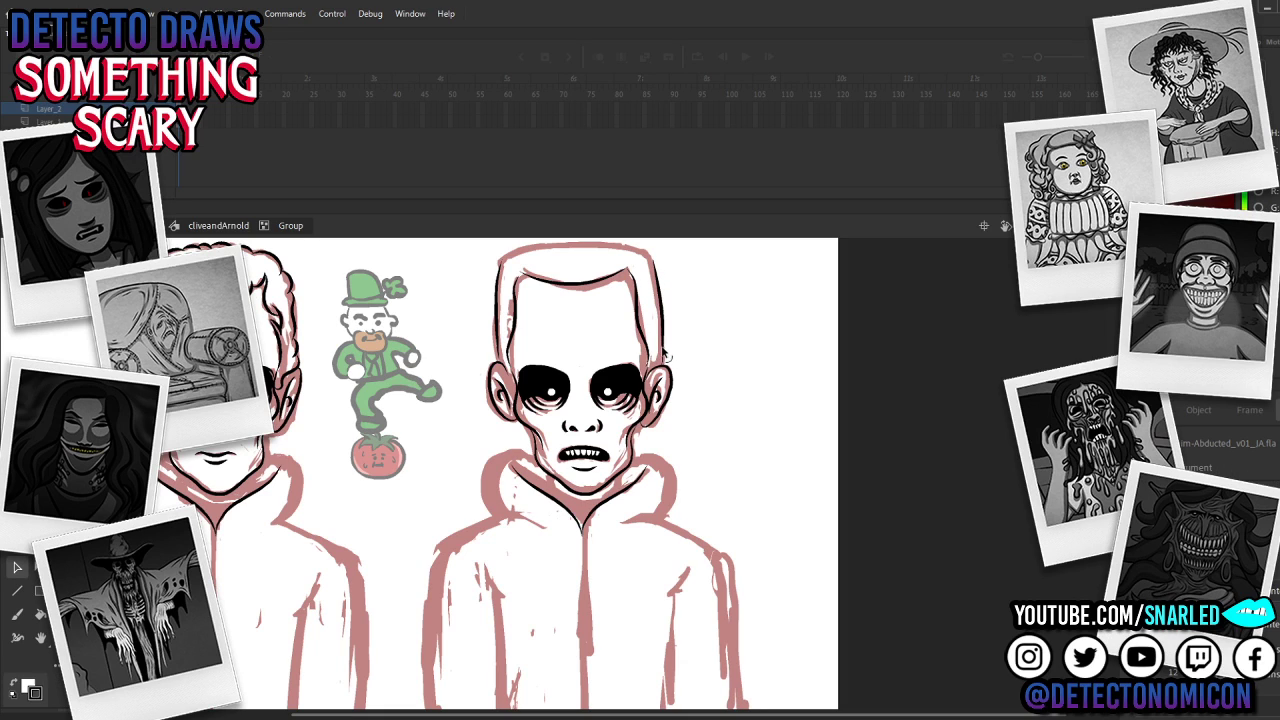
key(q)
drag(678, 379, 674, 382)
click(684, 371)
Step: Adjust the upper end of the flat-haired figure's right-hand forehead line near the hairline corner
key(v)
drag(614, 259, 633, 279)
key(q)
click(608, 290)
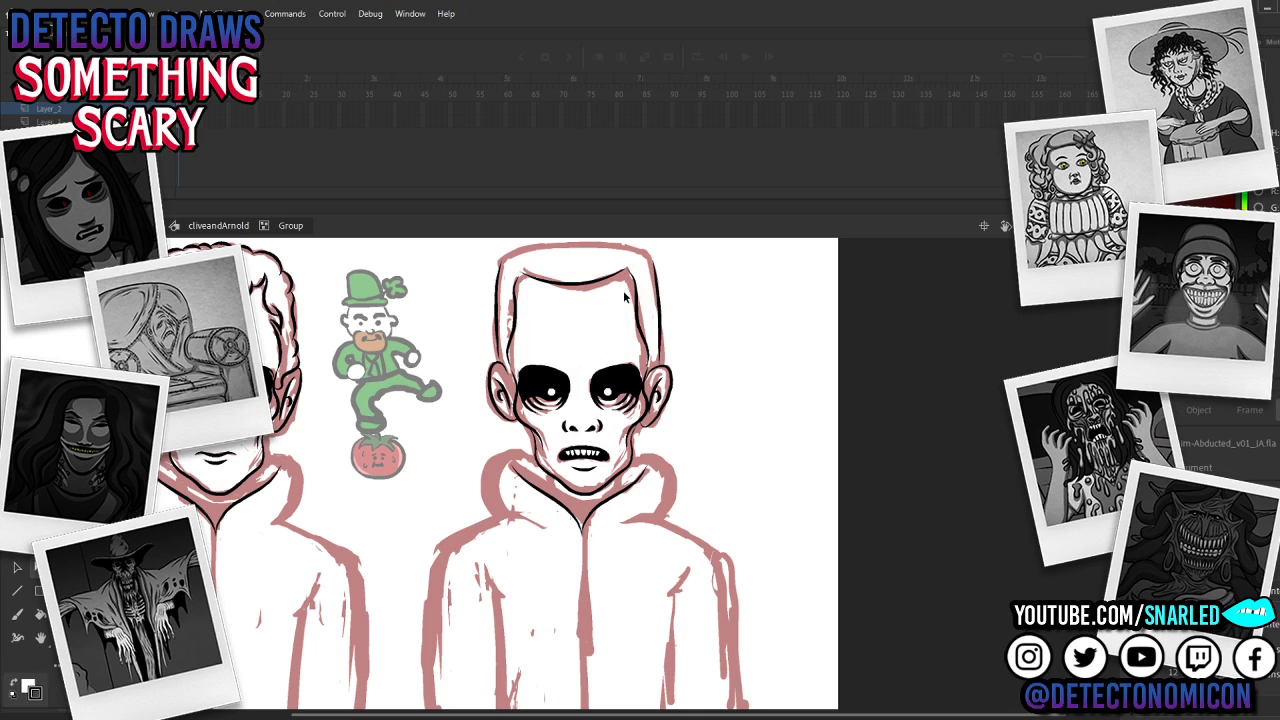
click(626, 296)
drag(622, 260, 640, 275)
click(634, 276)
click(635, 178)
Step: Transform the curved hairline to span the forehead corners and bend its middle slightly downward
key(v)
click(565, 290)
key(q)
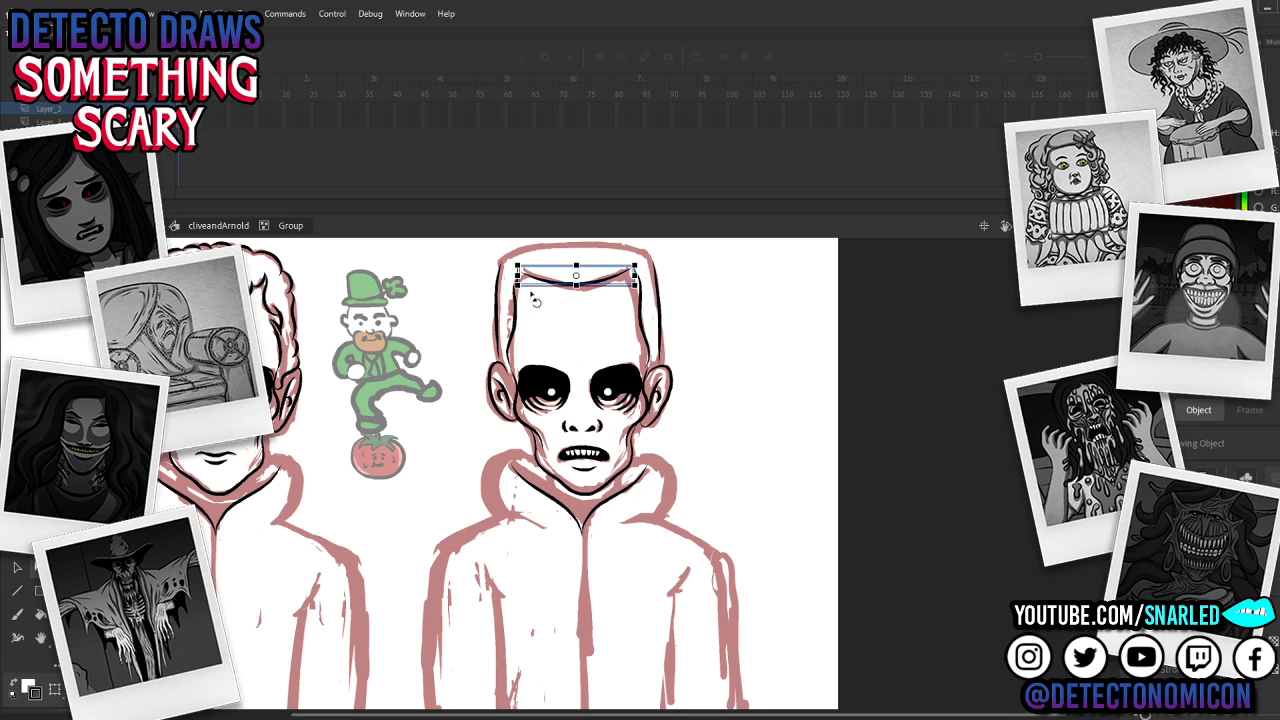
click(535, 292)
key(v)
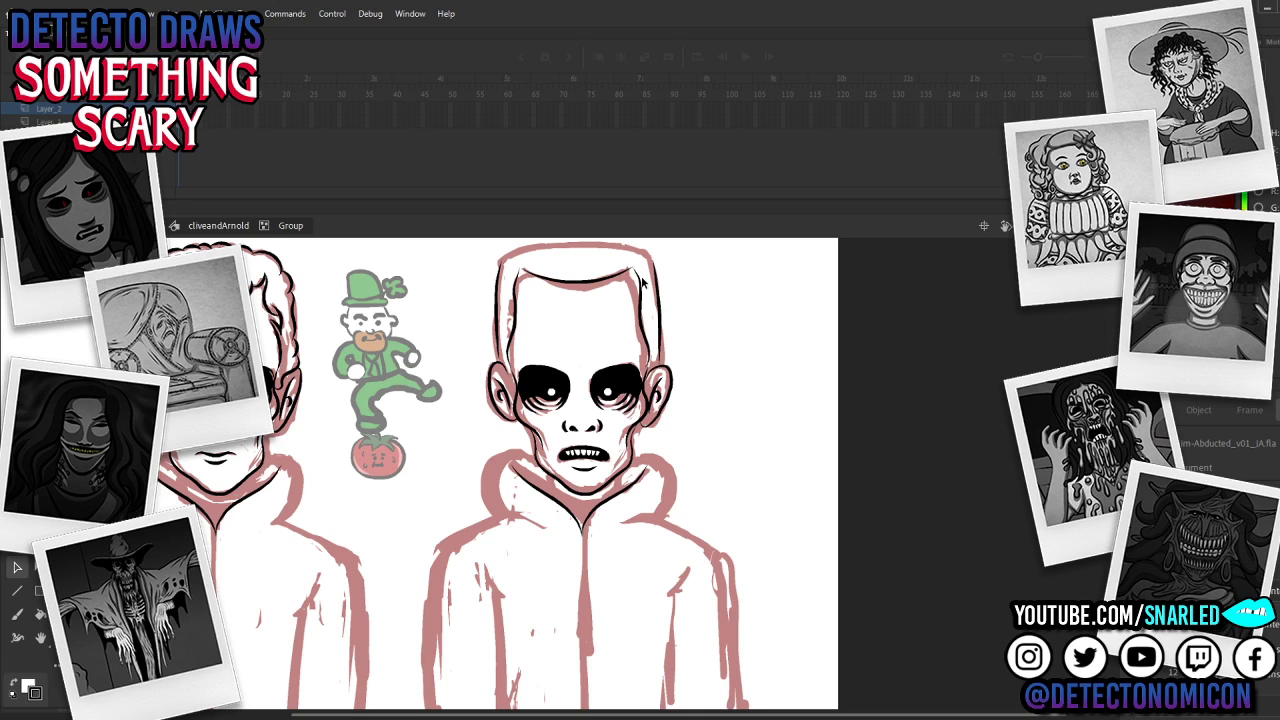
mouse_move(586, 281)
mouse_down()
mouse_move(604, 279)
mouse_move(586, 285)
mouse_up()
Step: Ink the right-hand ear's remaining line and the flat top edge of the hair, joining it to the head's side
key(y)
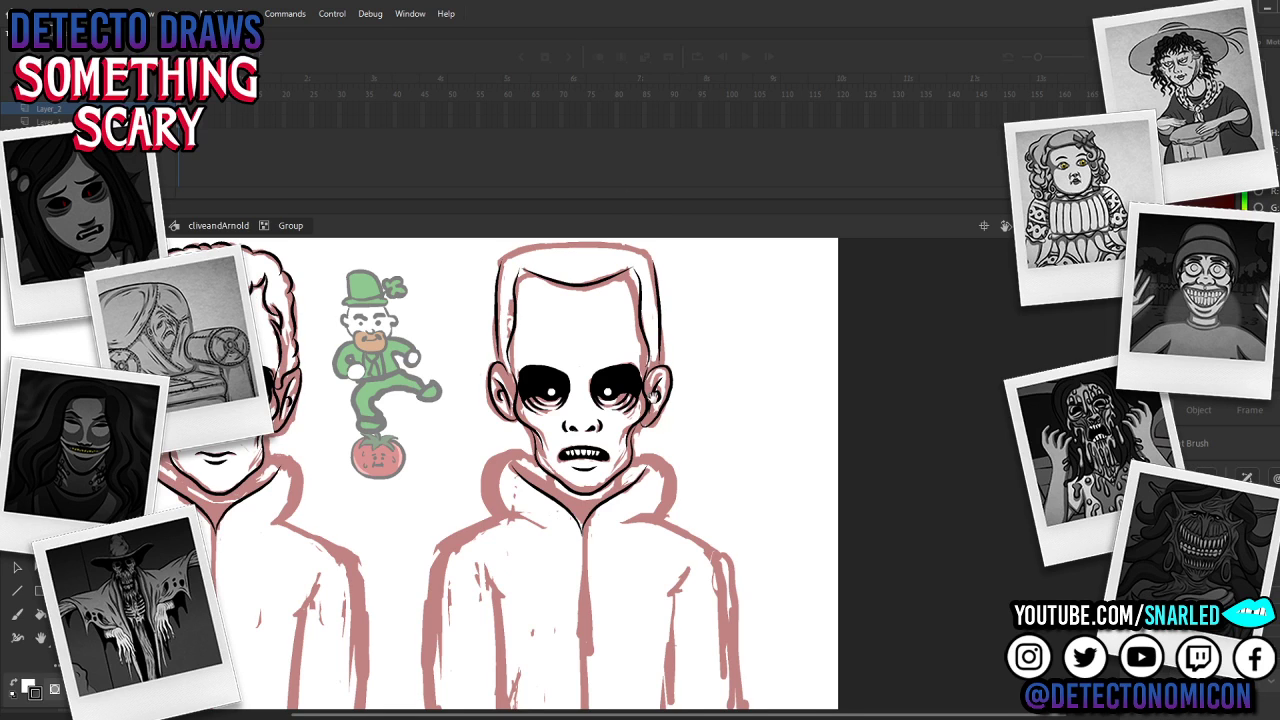
drag(657, 387, 641, 433)
mouse_move(488, 304)
mouse_down()
mouse_move(600, 286)
mouse_move(638, 296)
mouse_up()
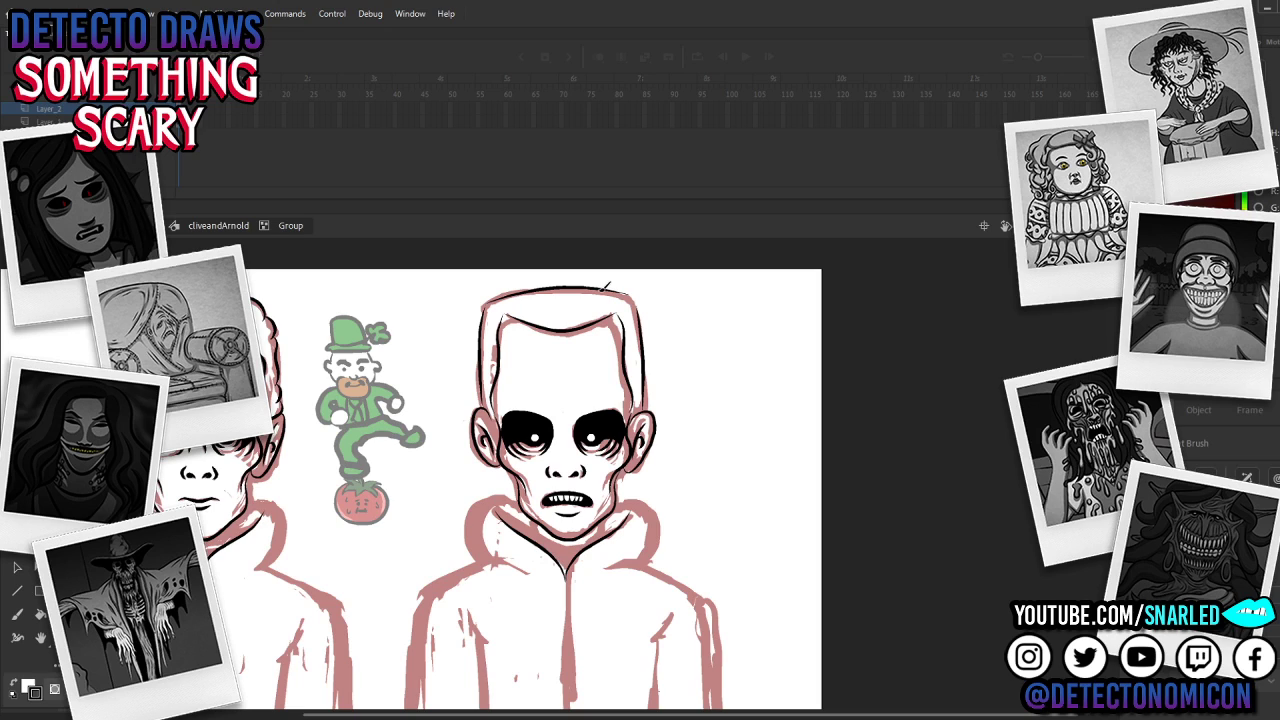
key(v)
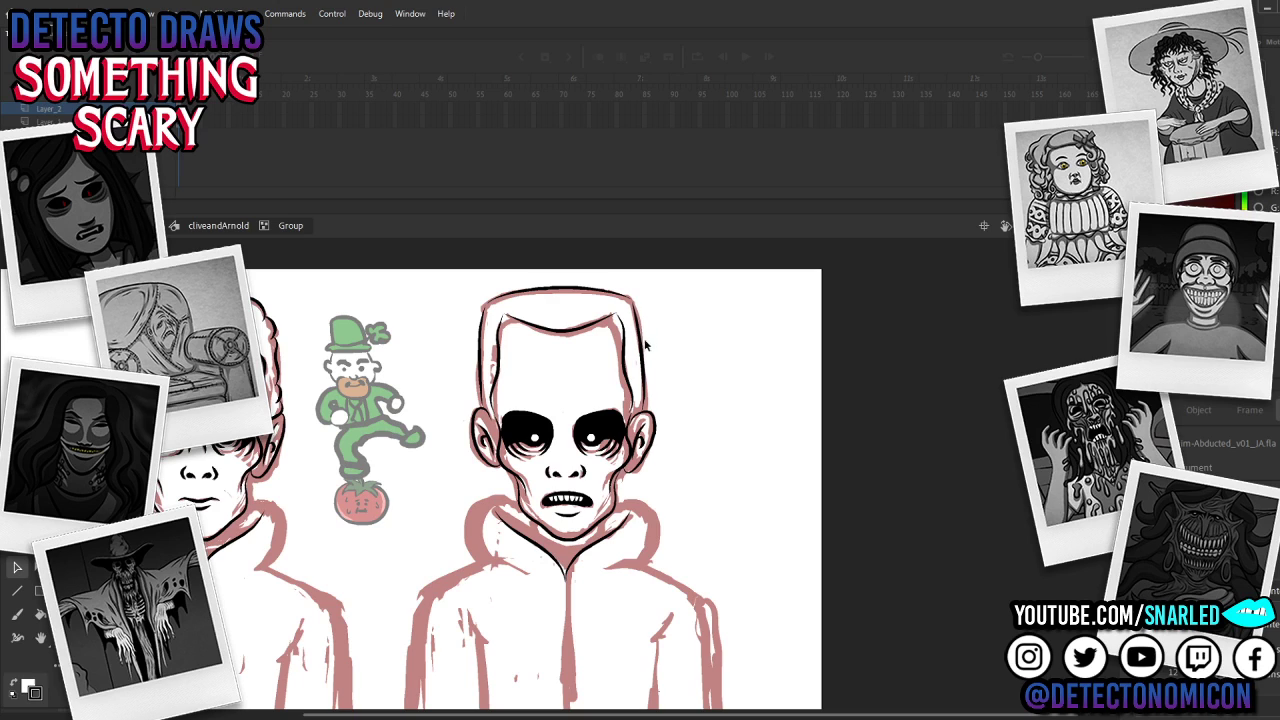
drag(641, 326, 642, 325)
Step: Open the flat-haired figure's jaw line for editing, reshape its right-hand side near the chin, and return to the group
key(z)
alt+click(710, 422)
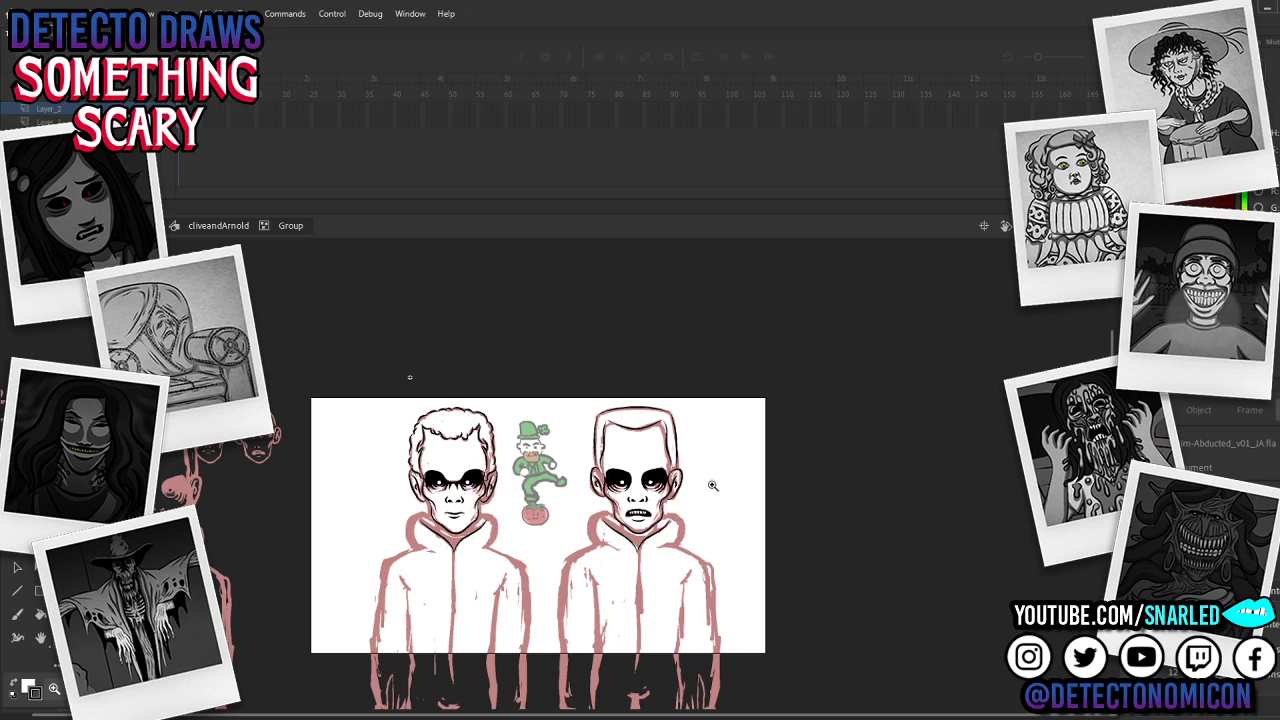
click(631, 552)
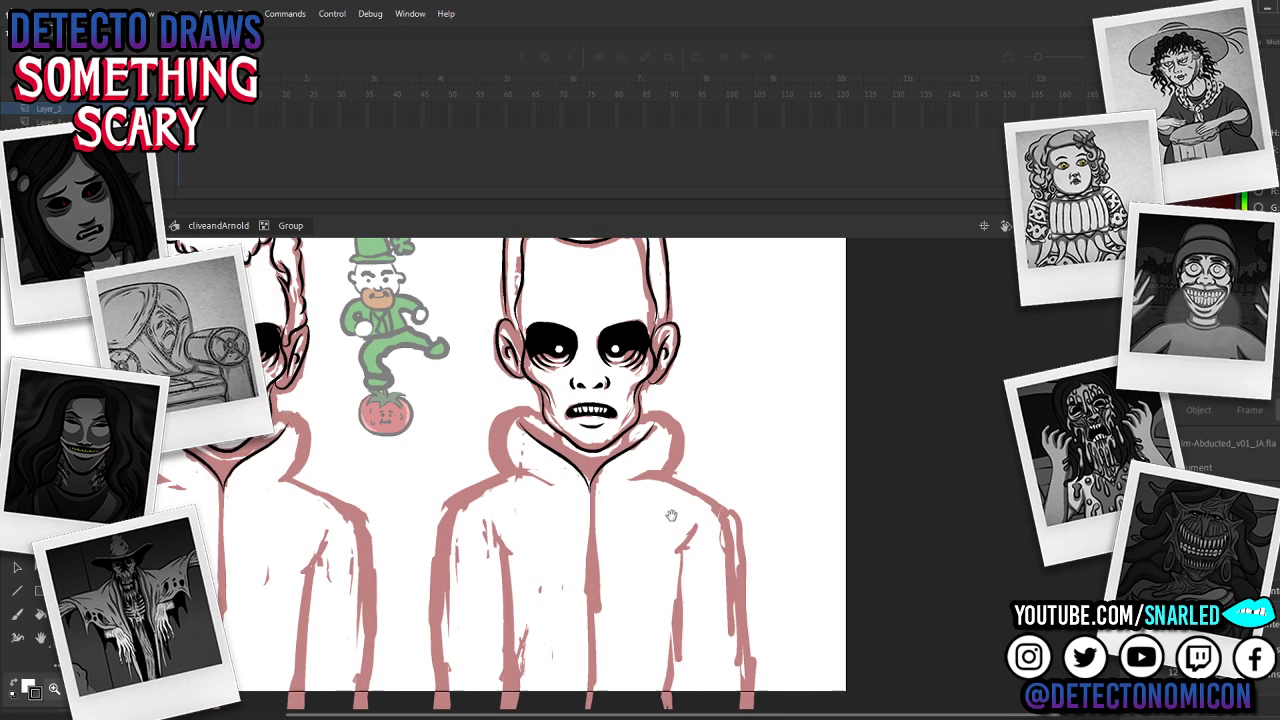
key(v)
click(691, 470)
drag(682, 481, 681, 481)
click(685, 463)
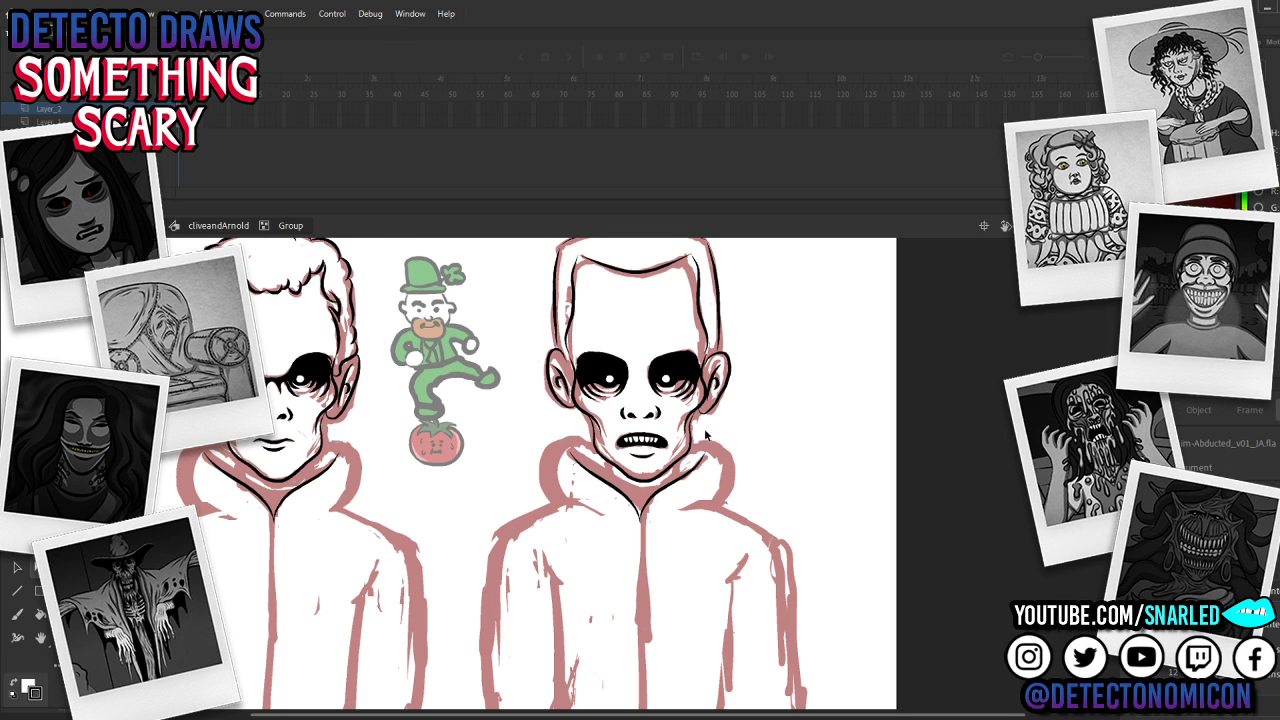
double_click(724, 394)
mouse_move(726, 395)
mouse_down()
mouse_move(663, 491)
mouse_move(681, 467)
mouse_up()
key(z)
click(686, 460)
key(v)
click(557, 472)
mouse_move(526, 497)
mouse_down()
mouse_move(535, 464)
mouse_move(519, 486)
mouse_up()
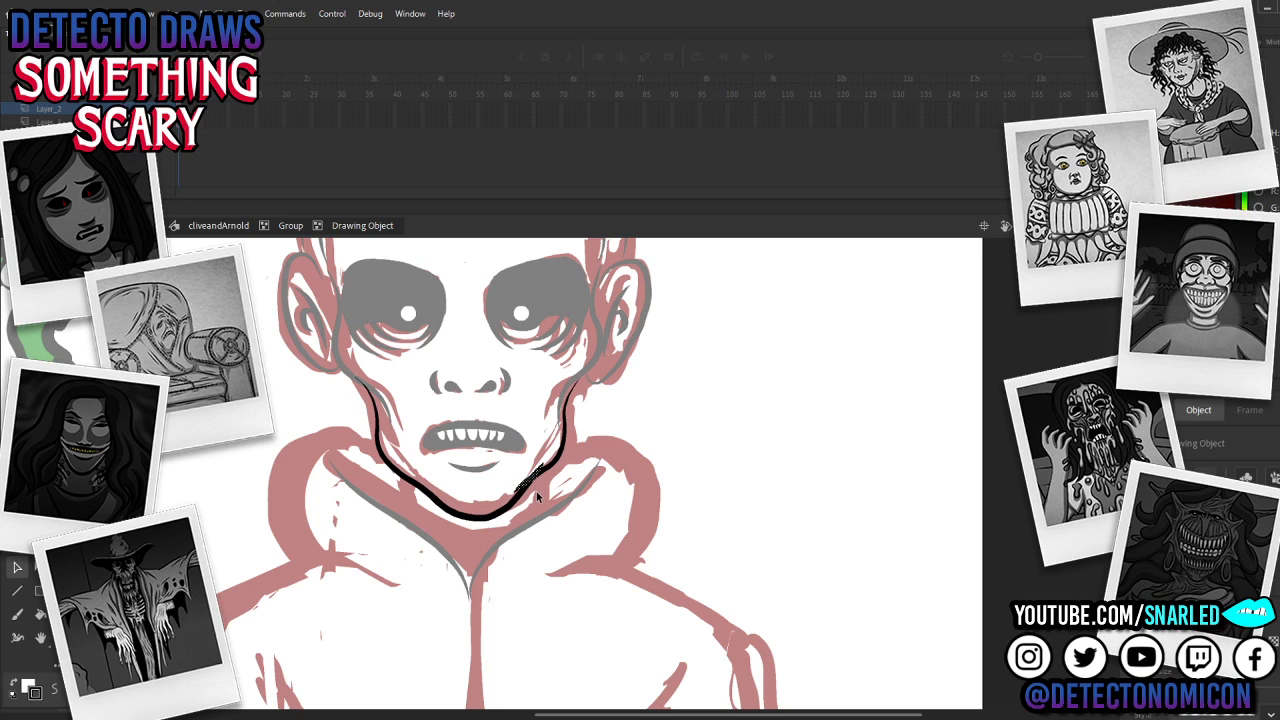
click(536, 491)
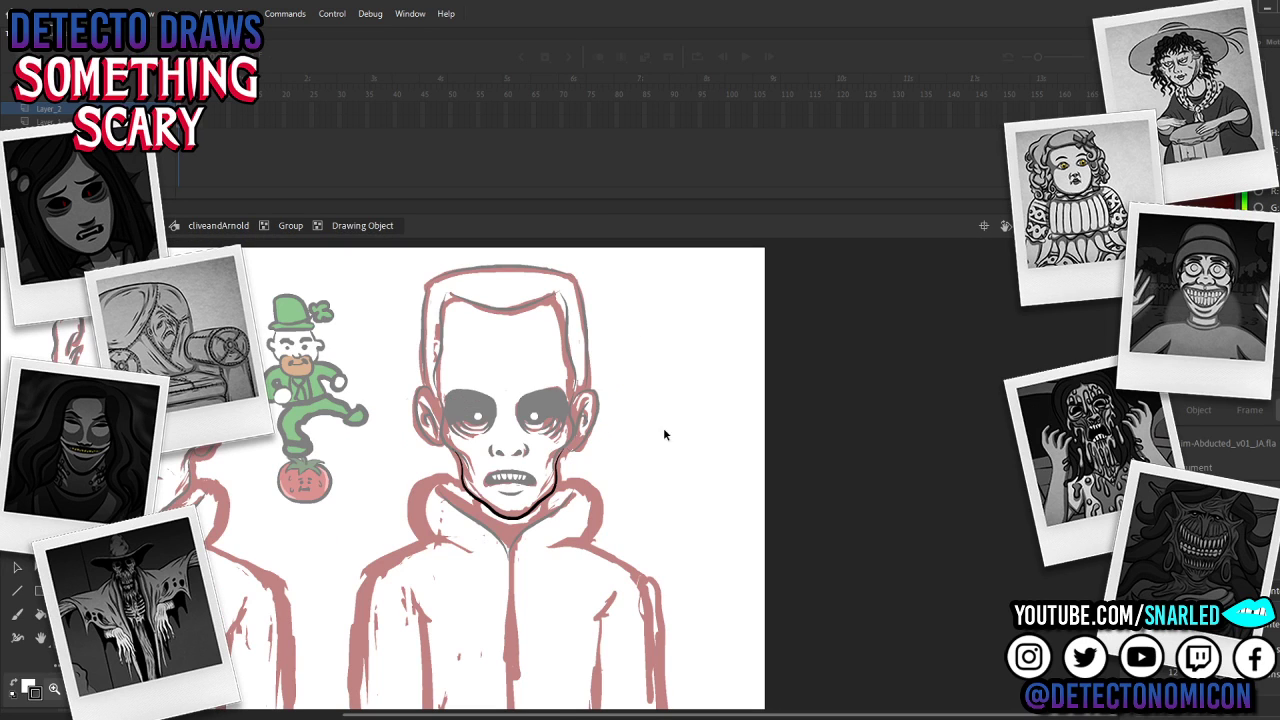
double_click(663, 427)
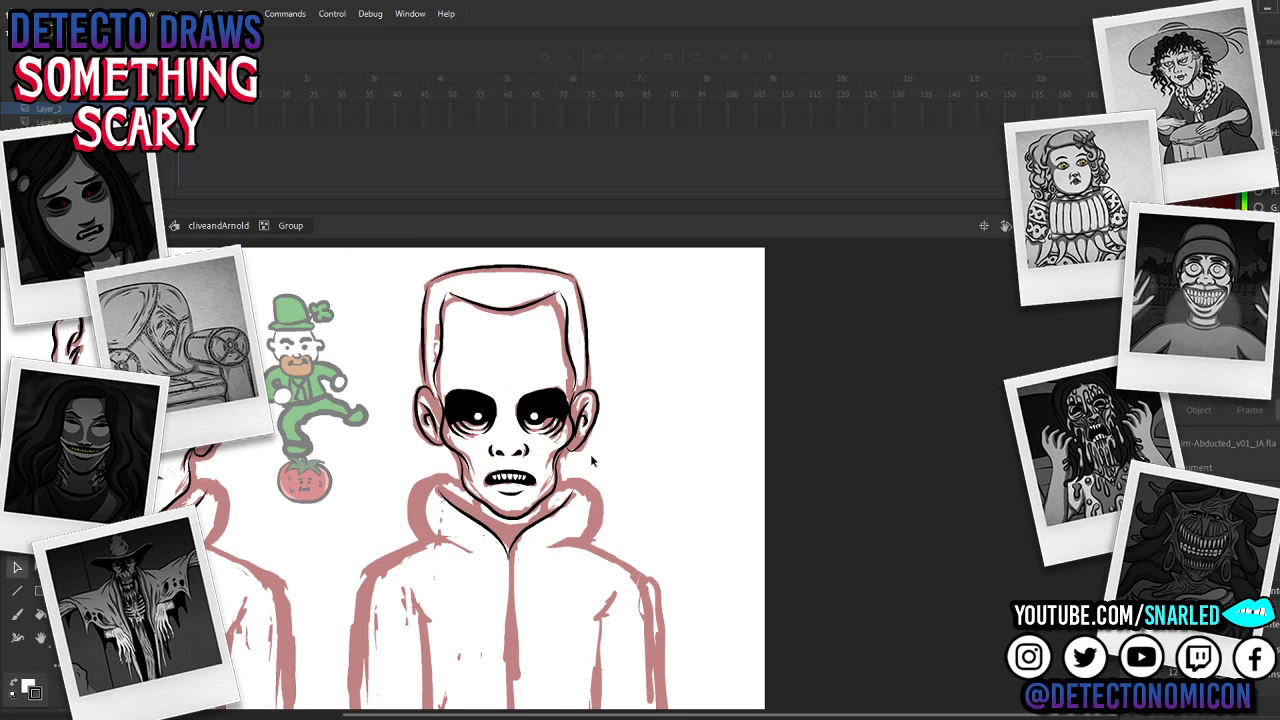
Step: Refine the flat-haired figure's left-hand ear line where it meets the side of the face
drag(597, 457, 630, 460)
ctrl+click(537, 404)
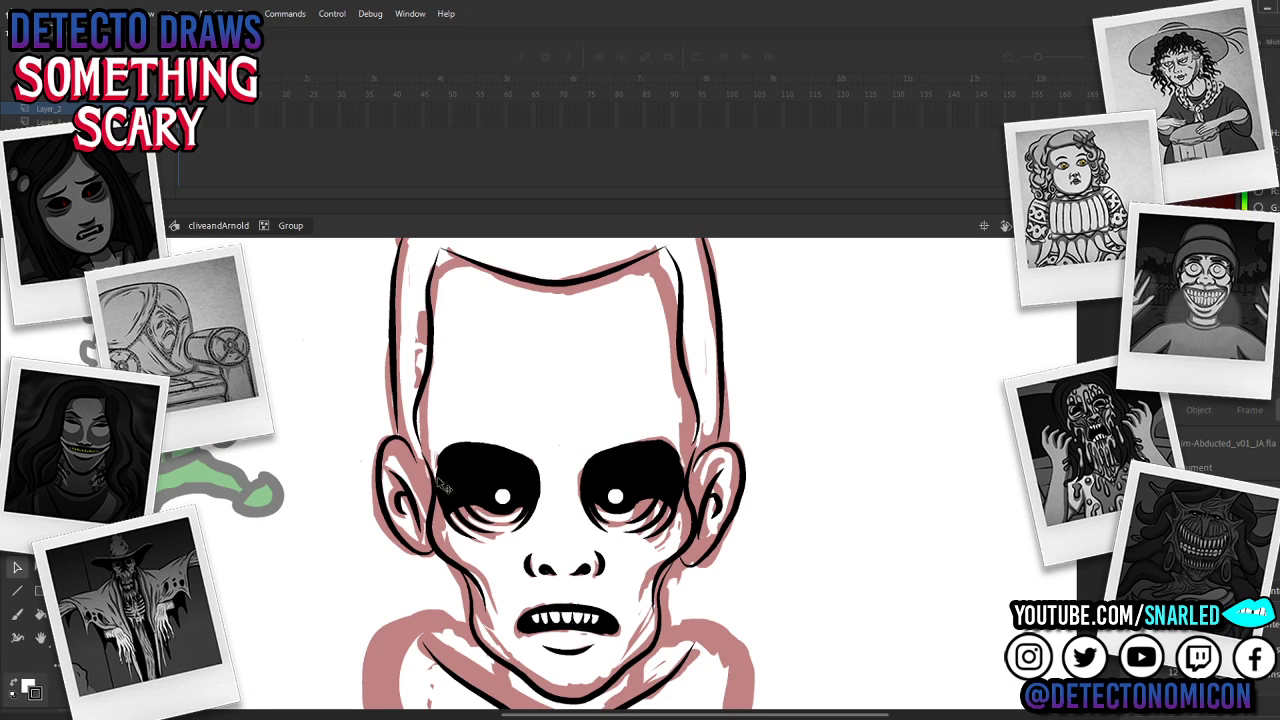
drag(417, 465, 428, 493)
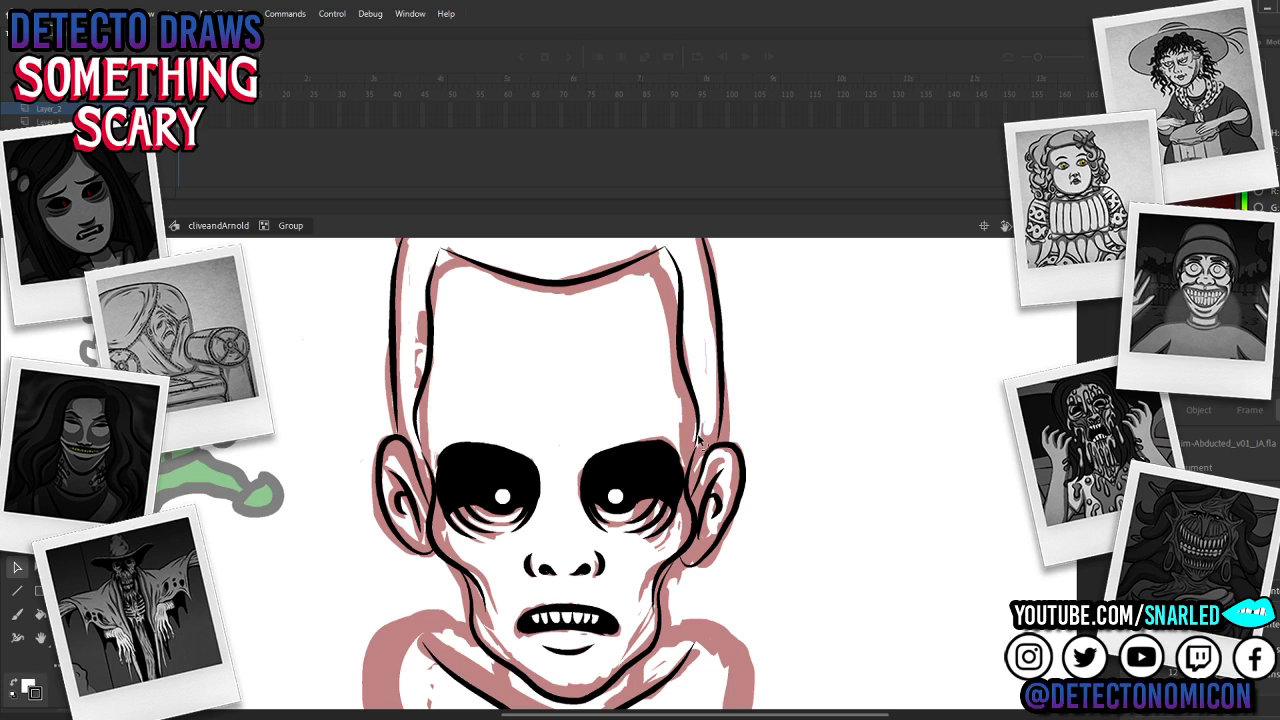
Step: Examine the two figures' inked heads side by side, comparing their outlines against the red sketch
key(z)
alt+click(706, 474)
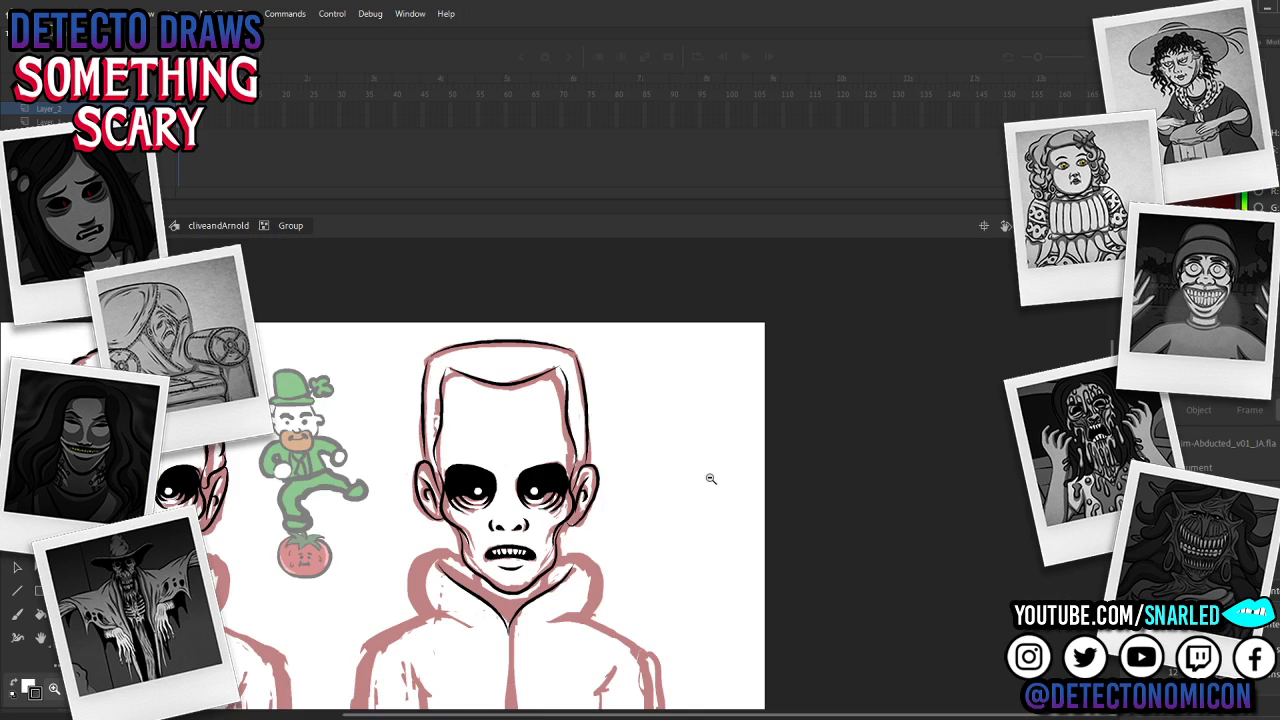
alt+click(701, 486)
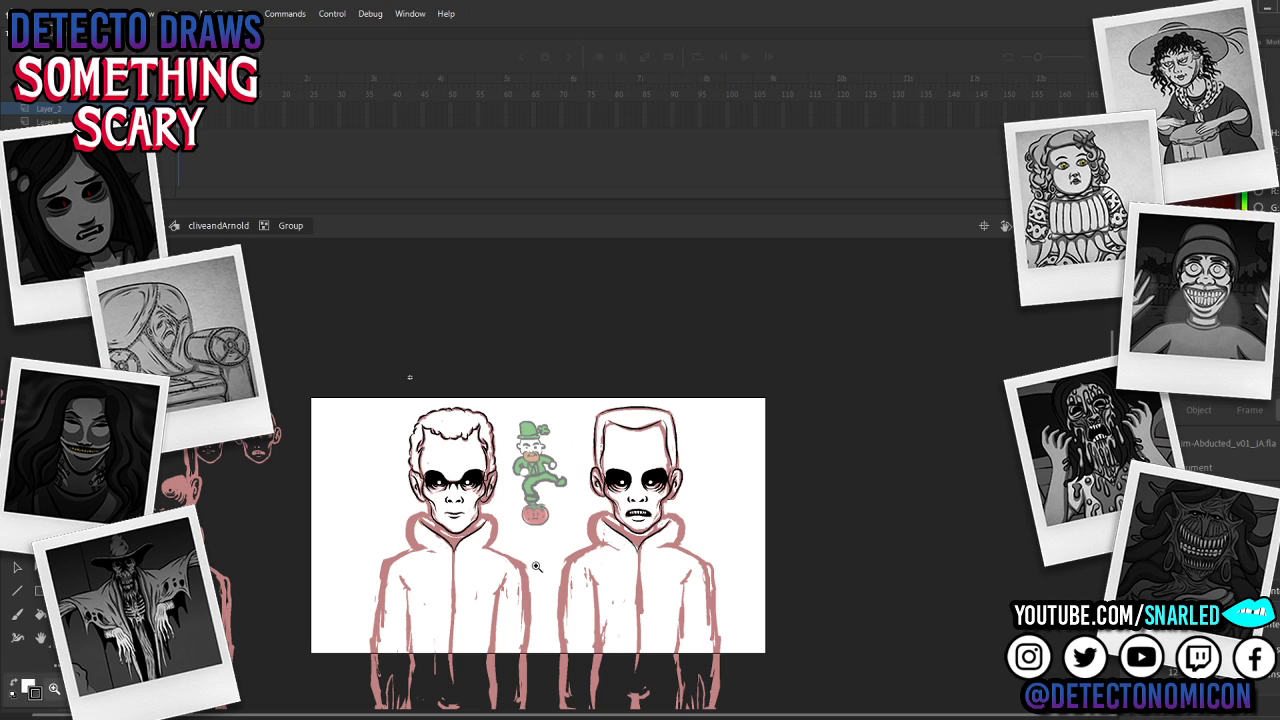
click(664, 462)
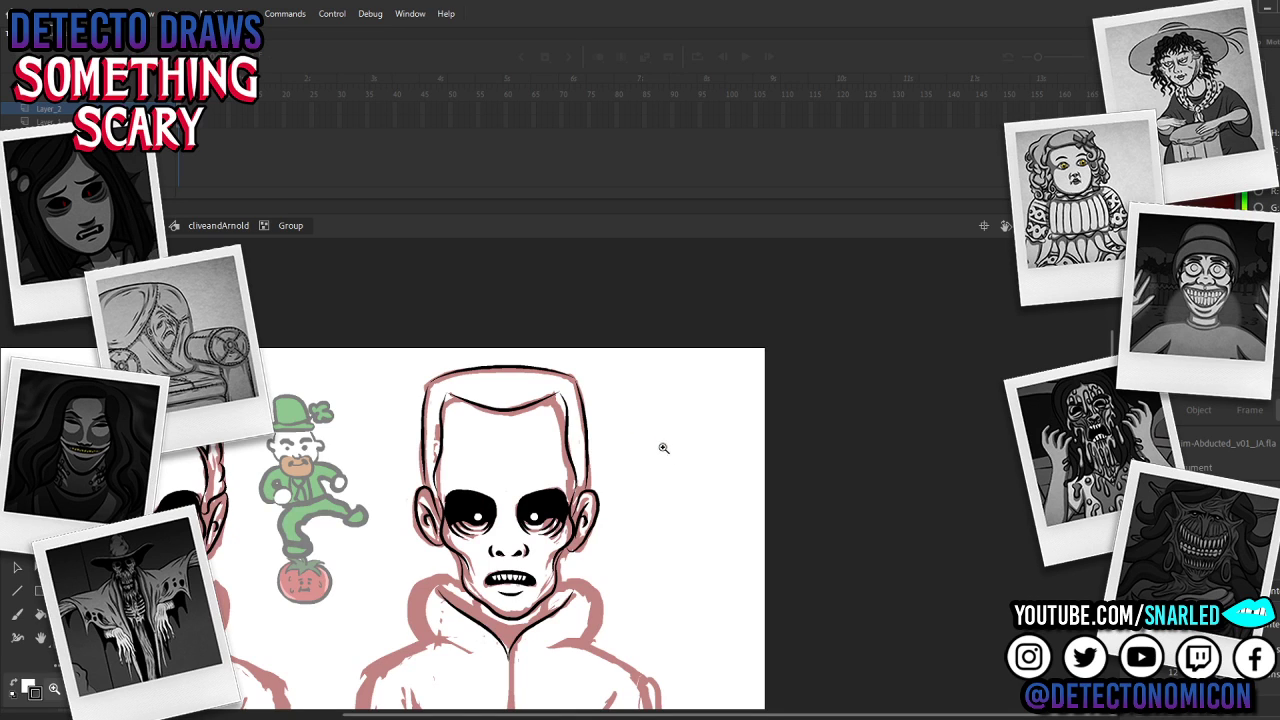
alt+click(655, 468)
key(v)
drag(590, 437, 622, 366)
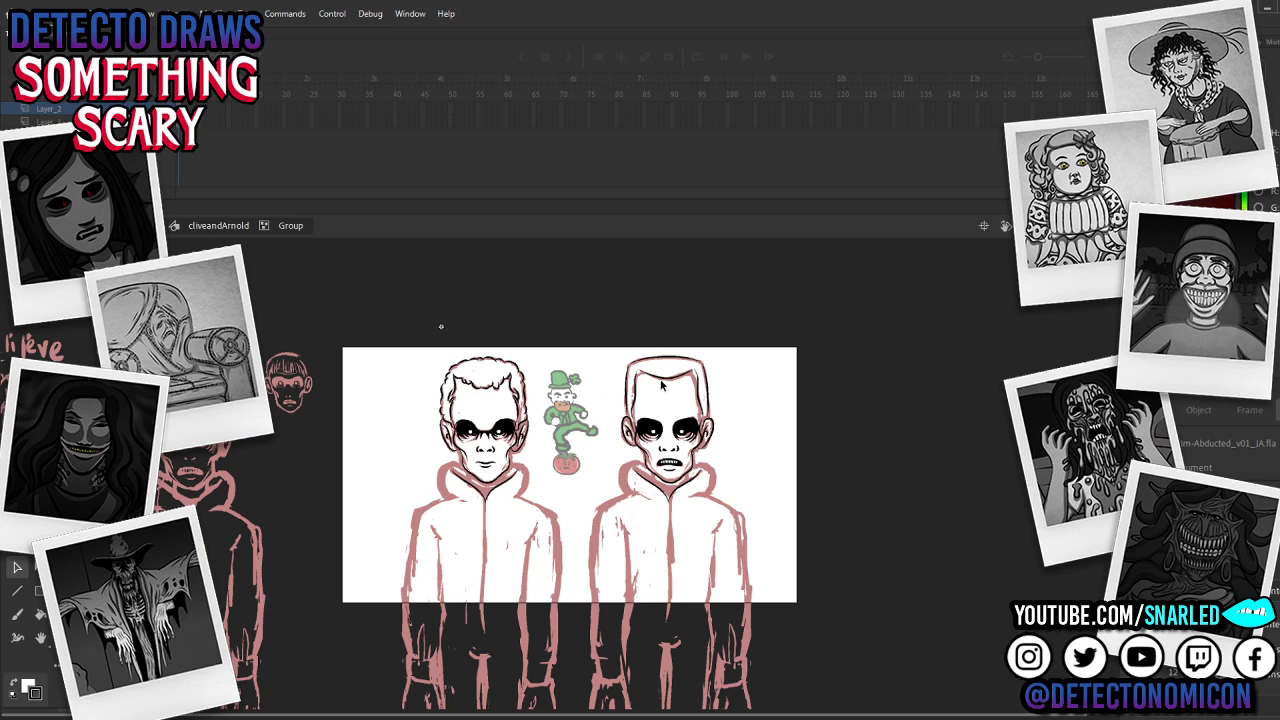
key(z)
click(670, 424)
key(v)
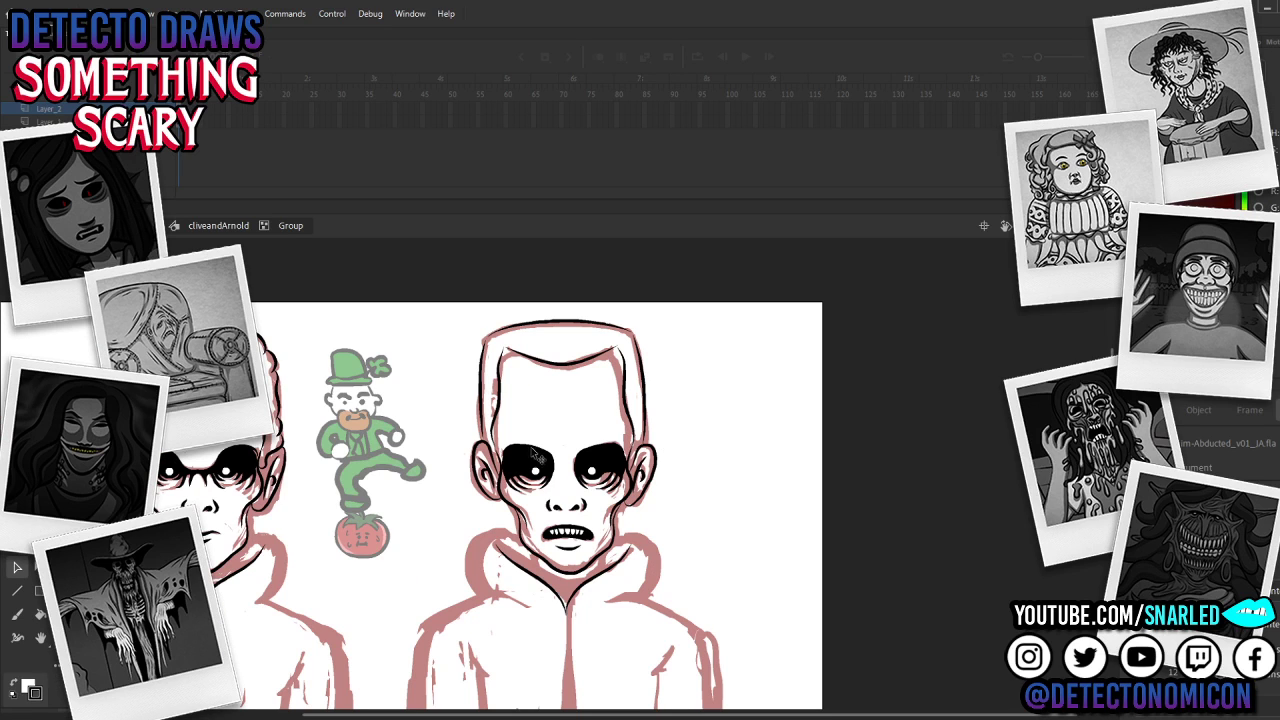
Step: Open the stroke above the flat-haired figure's right-hand eye for editing, reshape the socket's upper edge, and return to the group
double_click(545, 462)
key(z)
click(543, 461)
key(v)
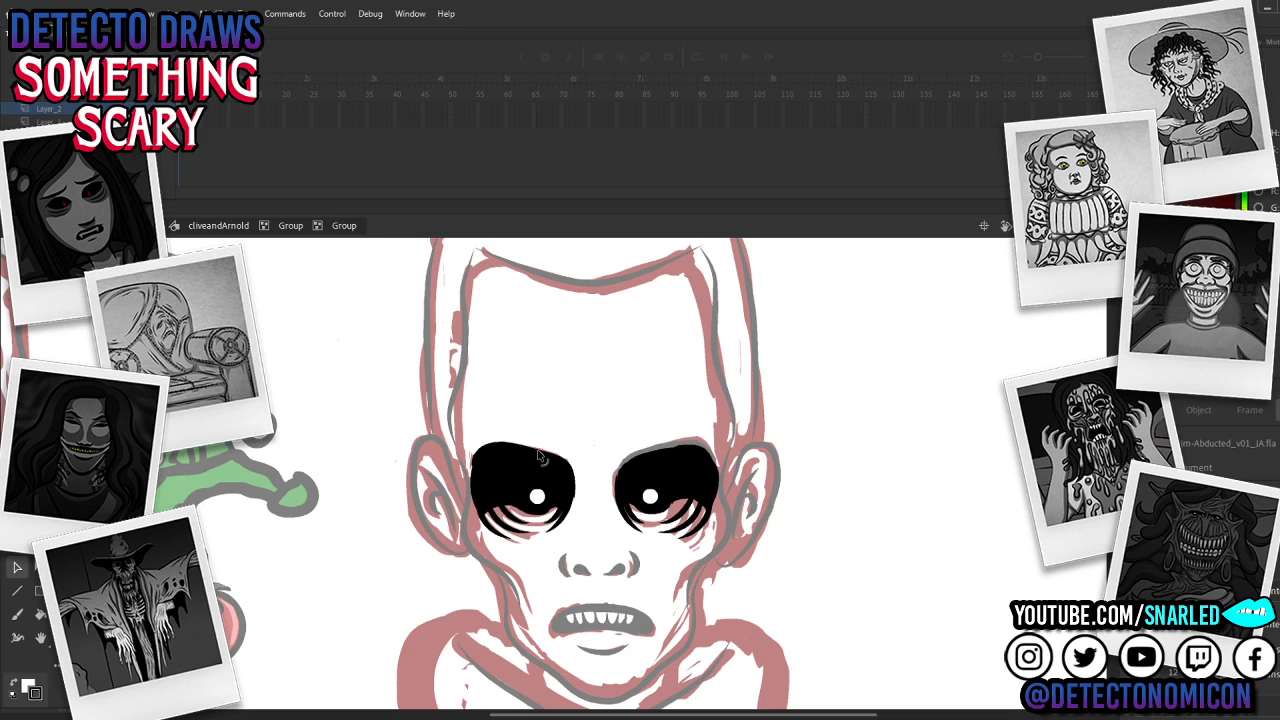
double_click(671, 444)
mouse_move(684, 443)
mouse_down()
mouse_move(673, 446)
mouse_move(698, 443)
mouse_up()
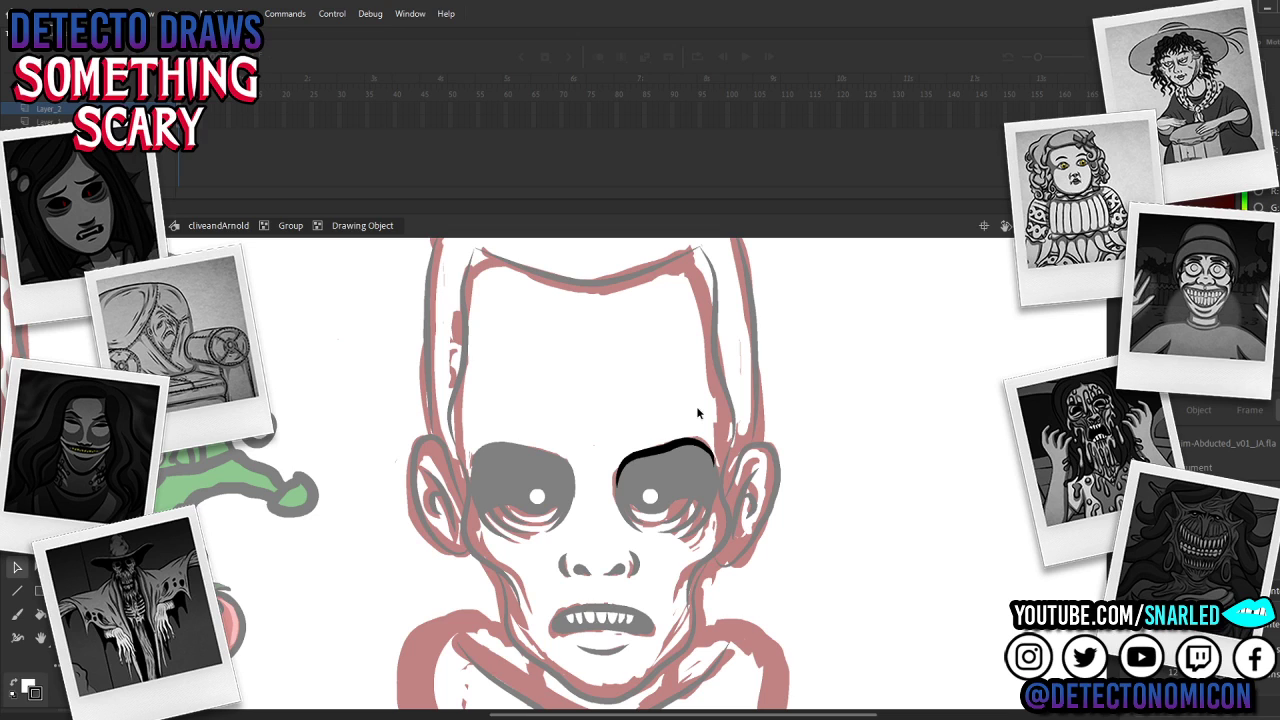
double_click(645, 414)
key(z)
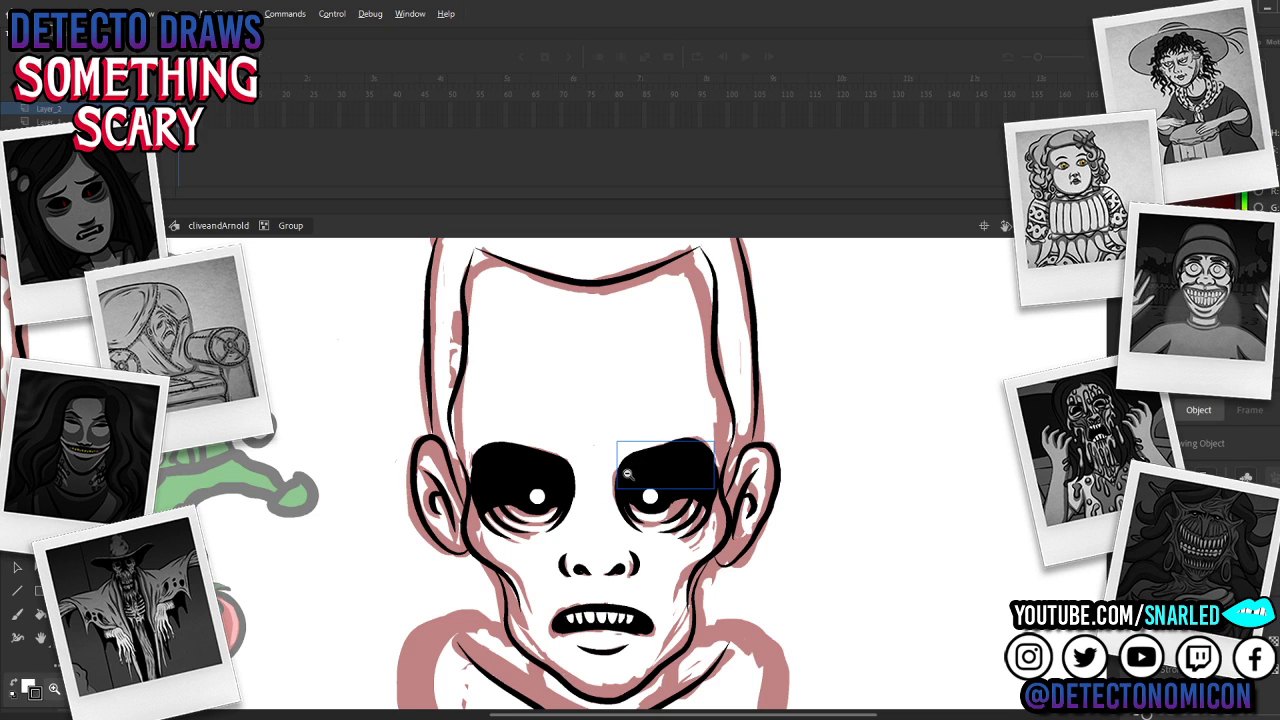
alt+click(631, 473)
click(608, 481)
key(Escape)
key(v)
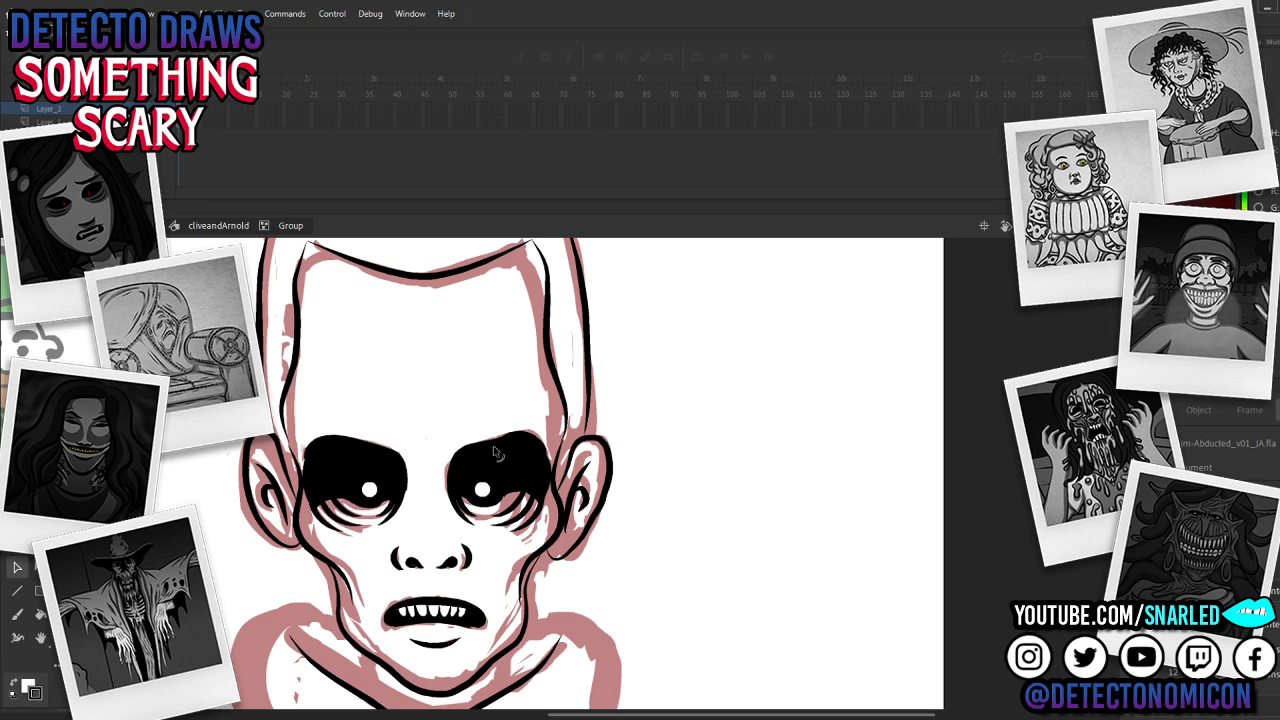
Step: Examine the flat-haired figure's eyes and both full figures from a distance, and return to the cliveandArnold level
key(z)
alt+click(522, 484)
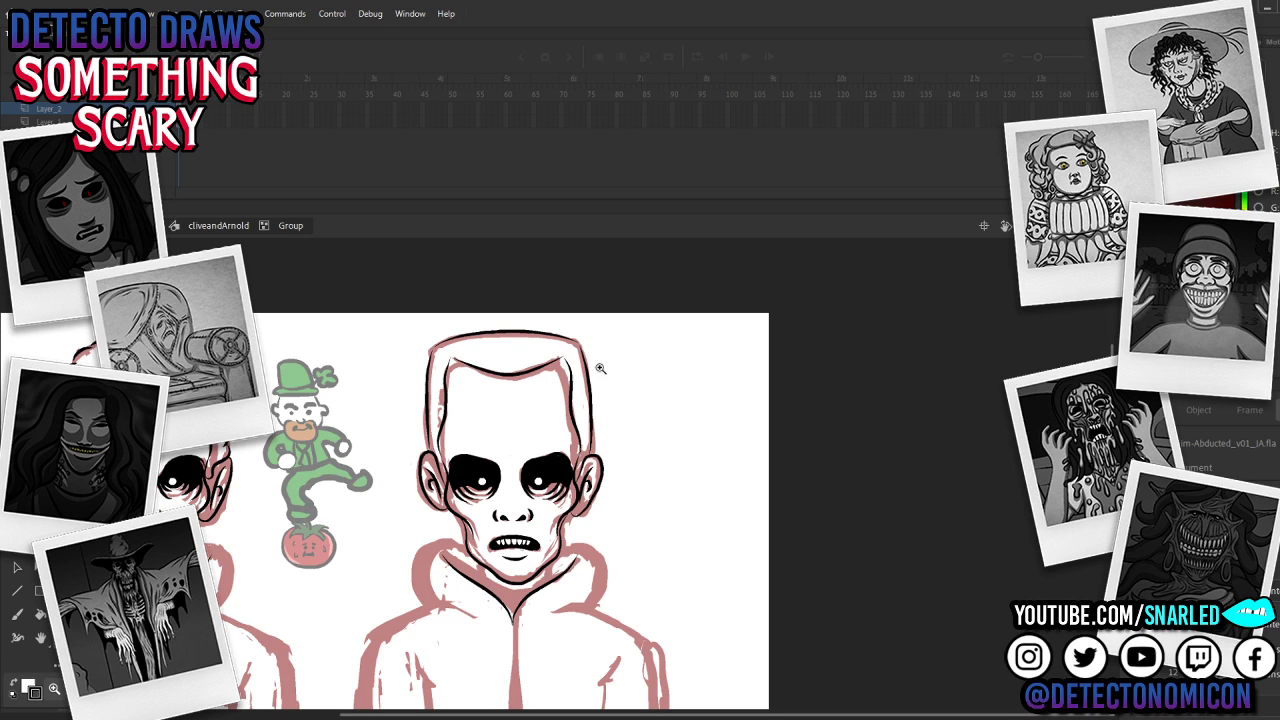
key(v)
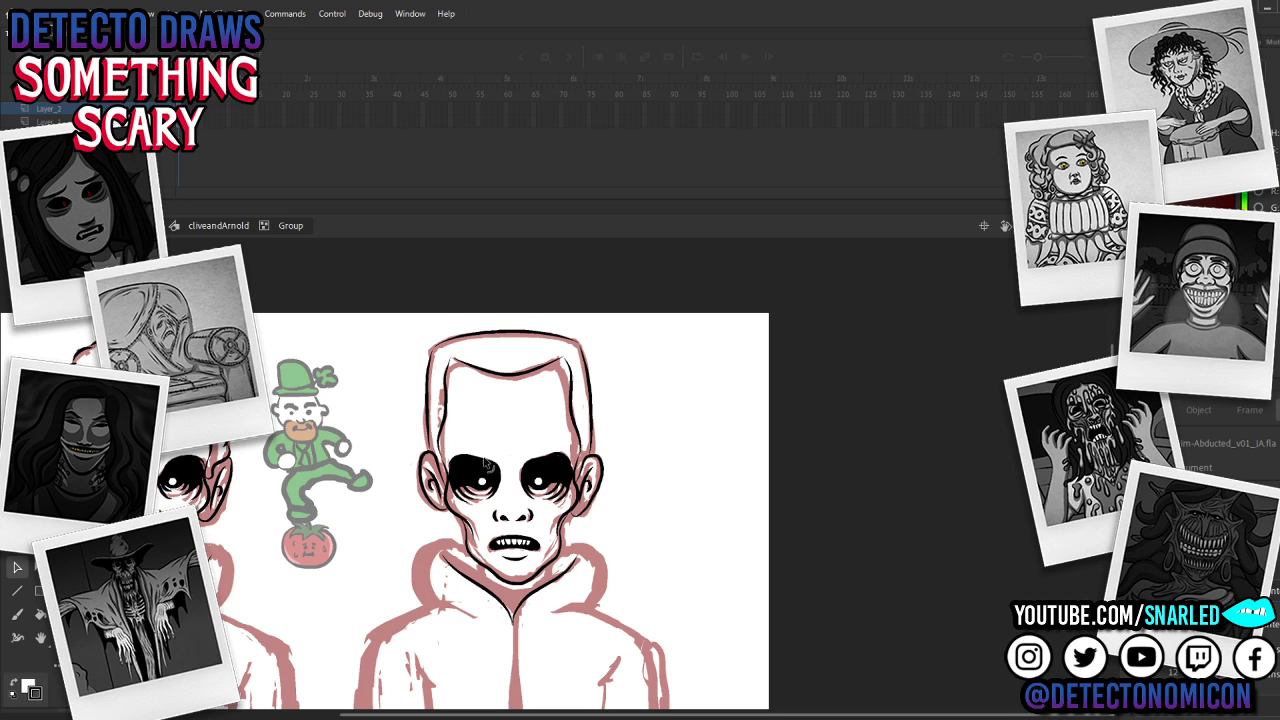
double_click(485, 466)
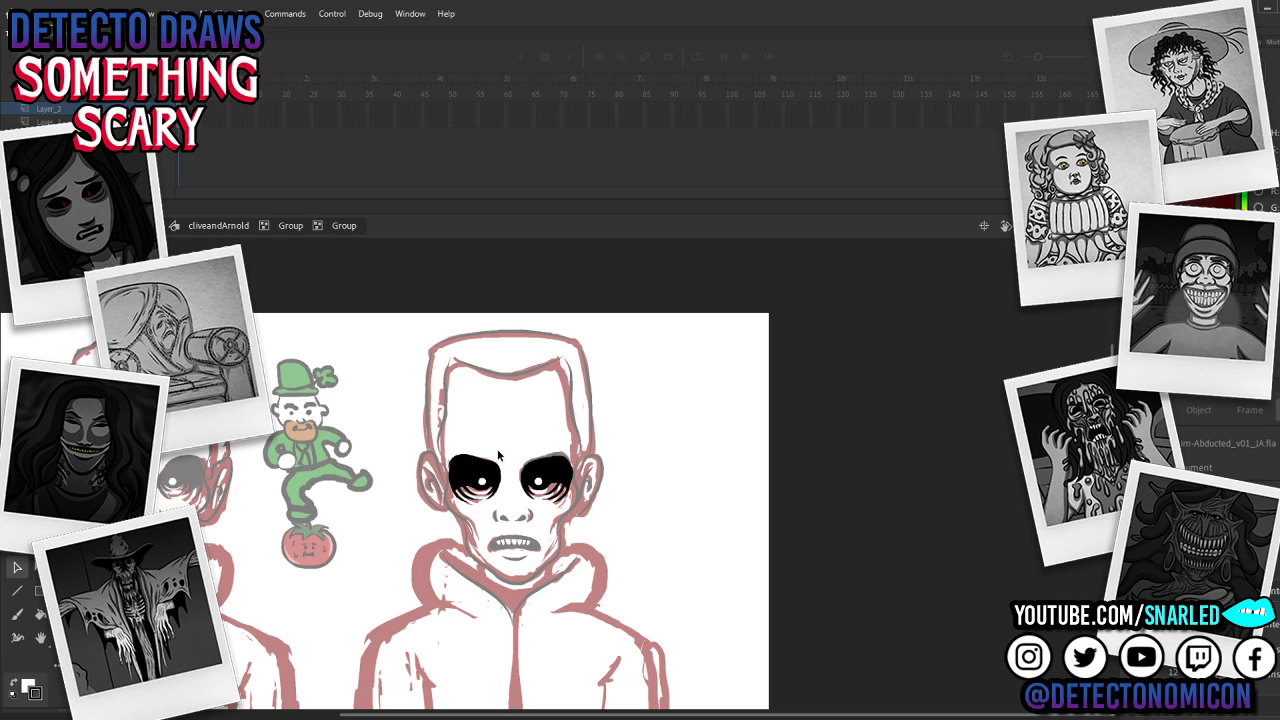
key(z)
alt+click(559, 455)
key(v)
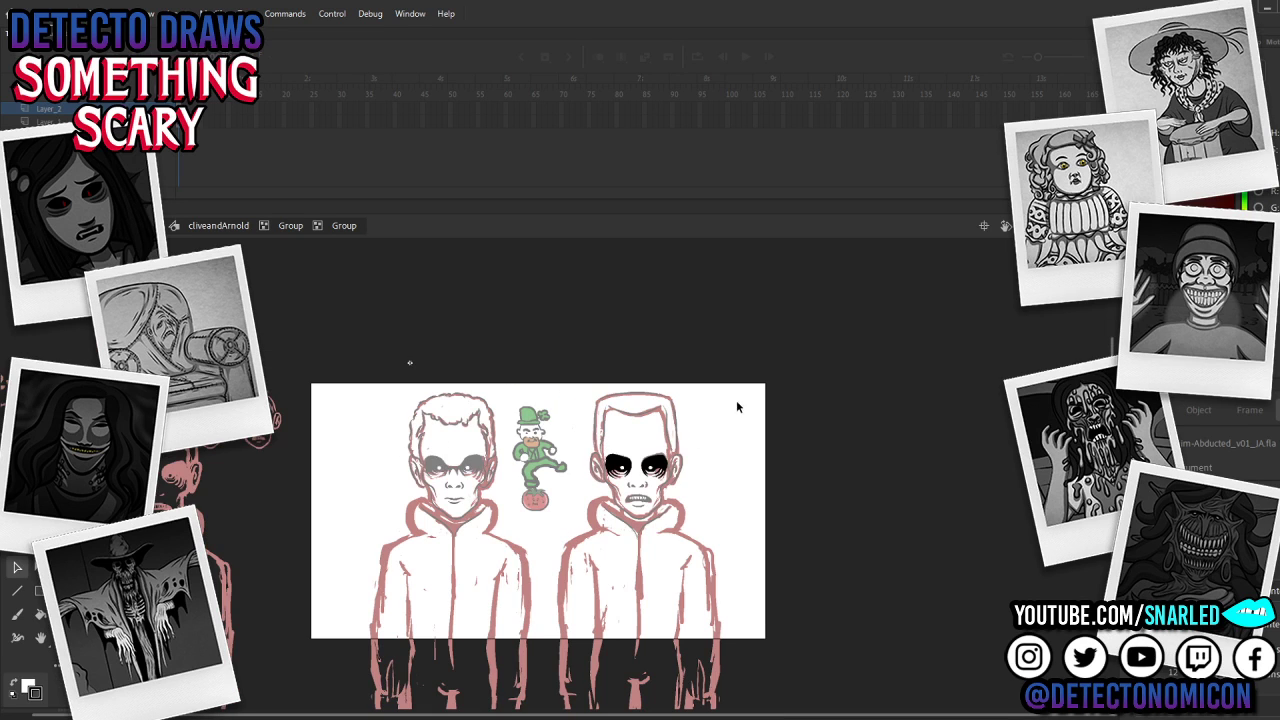
double_click(731, 409)
key(z)
click(669, 456)
click(668, 457)
key(z)
alt+click(629, 518)
key(space)
drag(620, 501, 621, 422)
key(v)
double_click(720, 426)
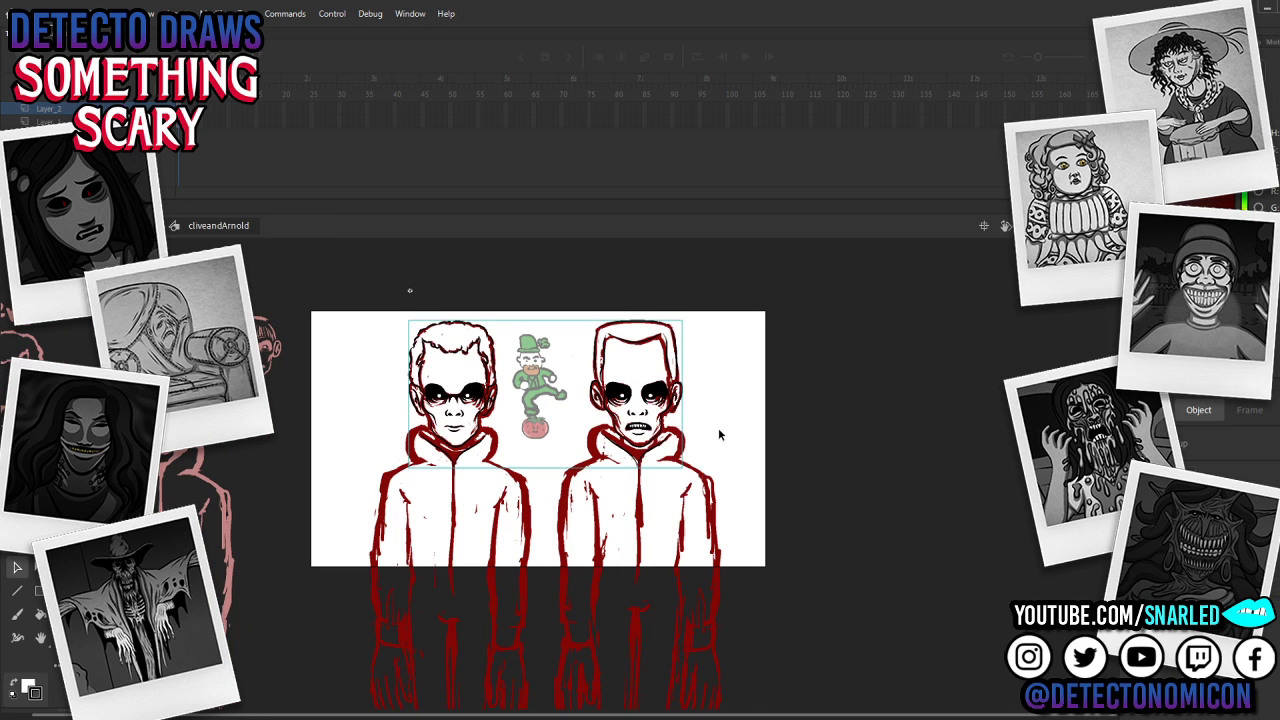
Step: Cut the curly-haired figure's inked collar lines out of the heads group and paste them in place at the cliveandArnold level
double_click(660, 450)
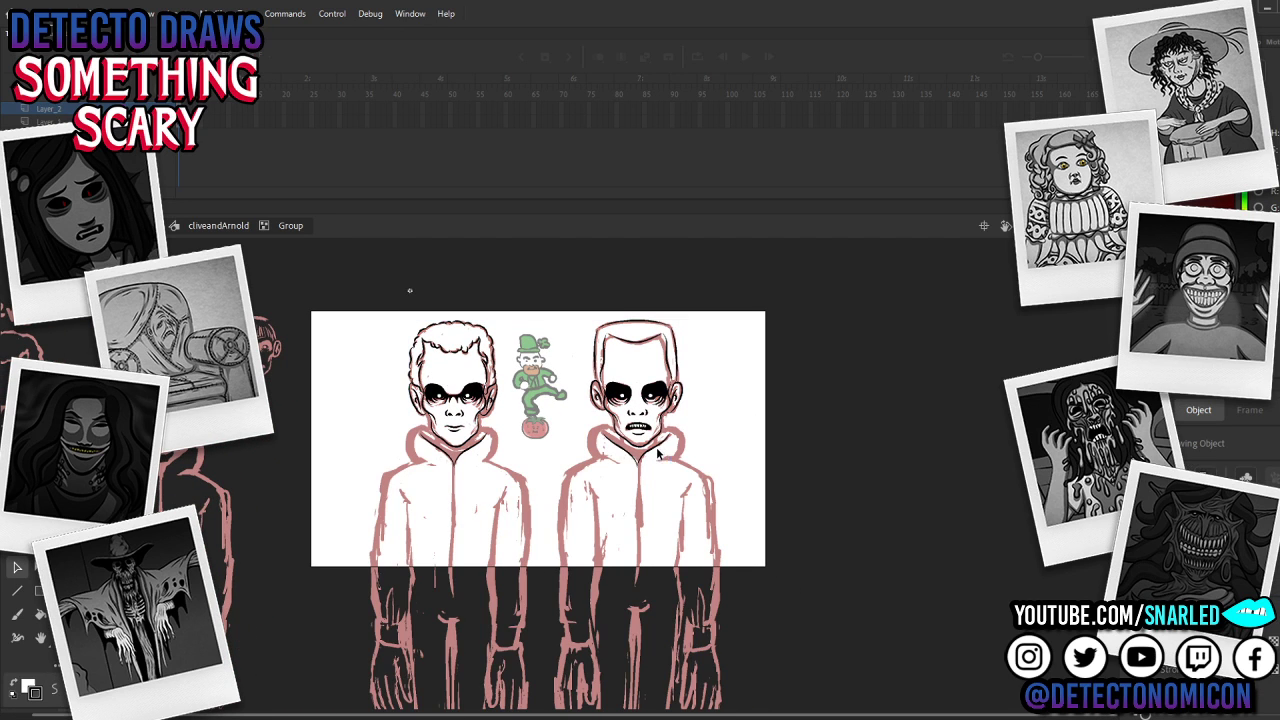
click(647, 459)
click(572, 473)
click(478, 471)
key(ctrl+x)
double_click(516, 472)
key(ctrl+shift+v)
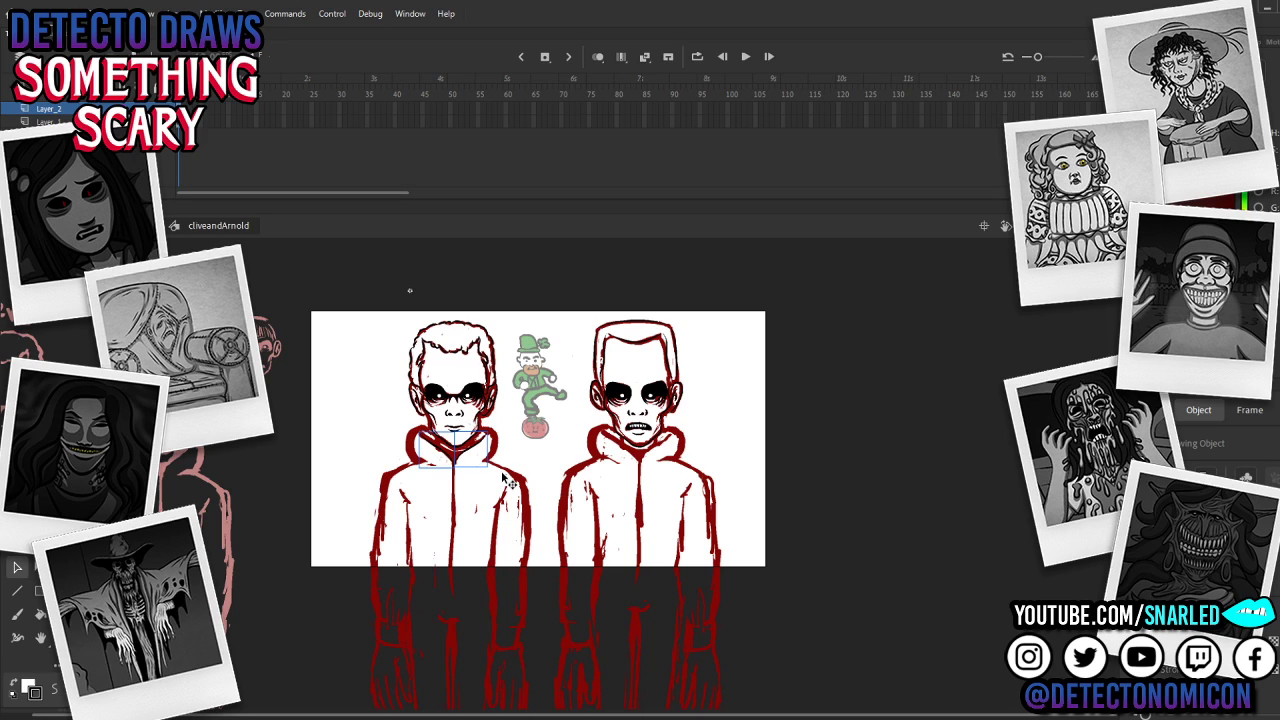
Step: Select all inked parts of the flat-haired head inside the heads group and convert them to a graphic symbol named ArnoldHead
shift+click(508, 410)
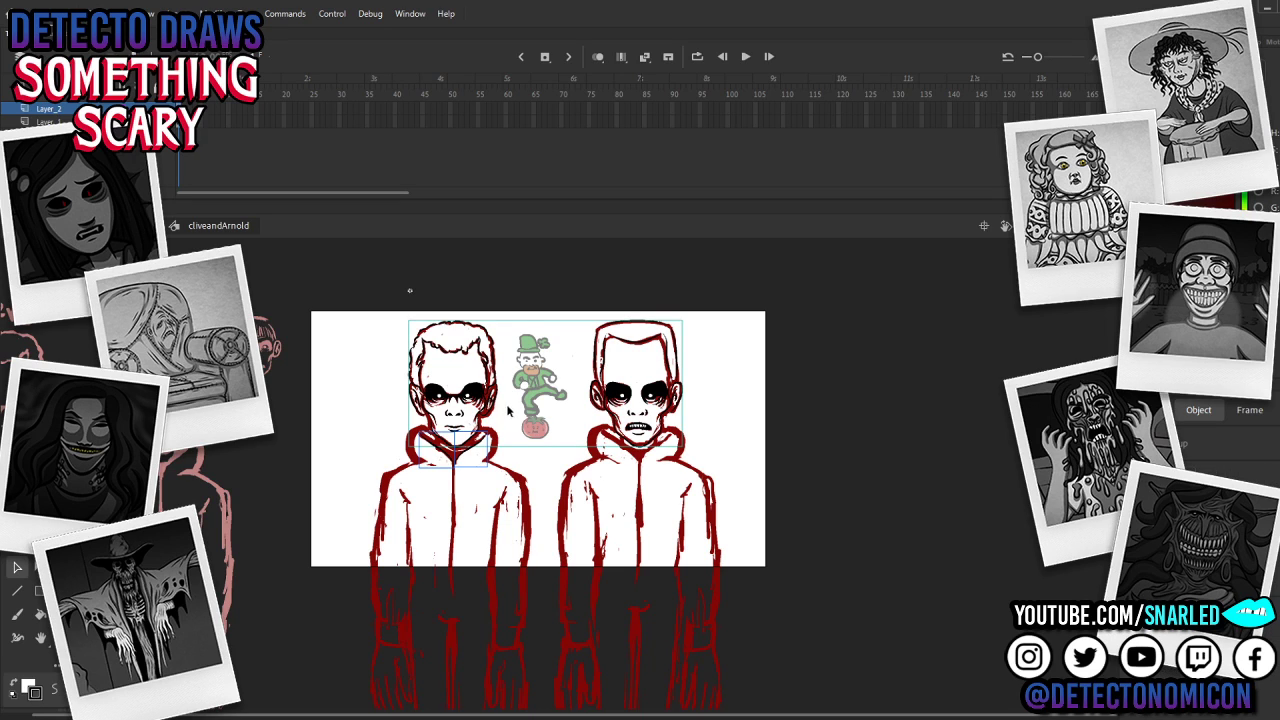
double_click(629, 398)
drag(735, 320, 568, 500)
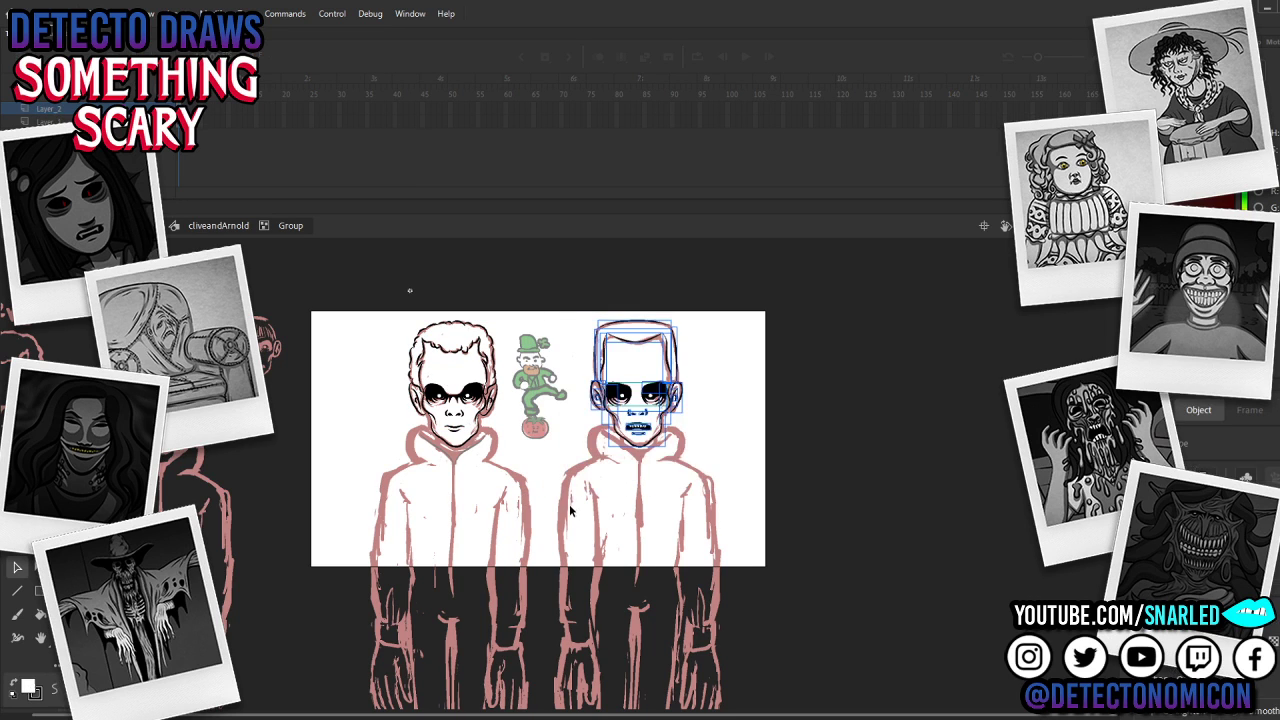
drag(670, 390, 788, 357)
key(ctrl+z)
click(757, 297)
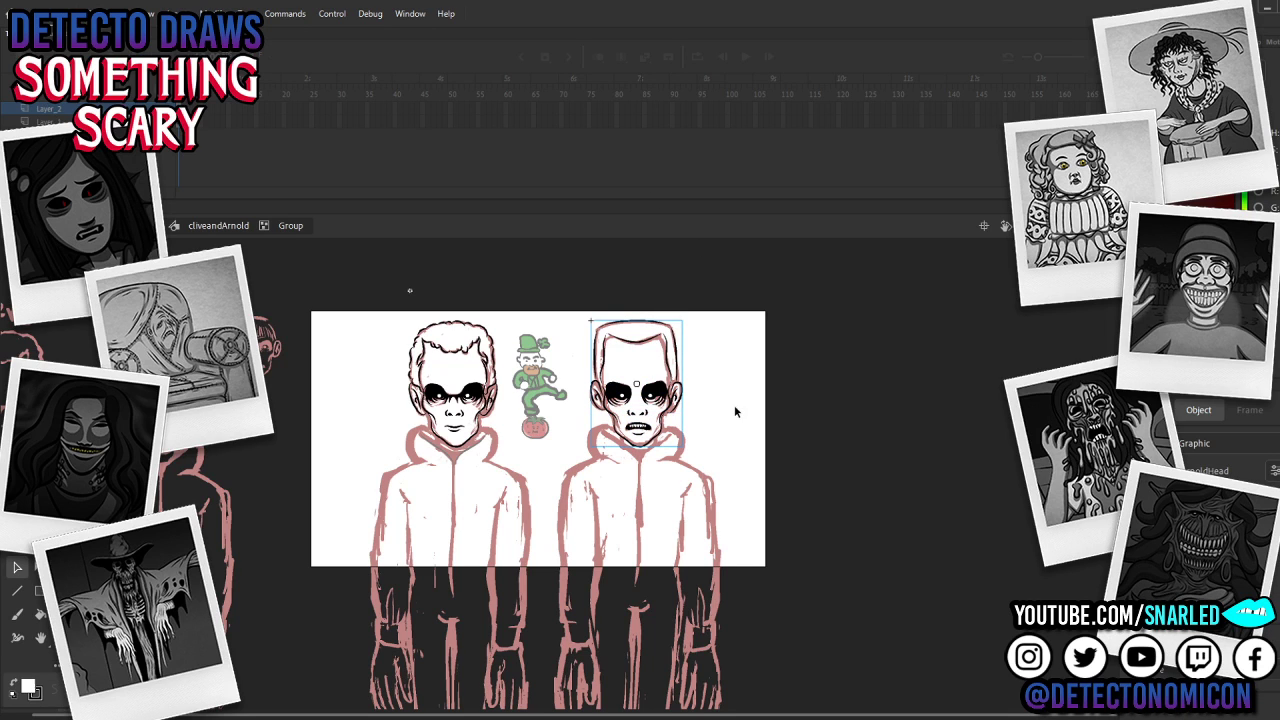
Step: Move the ArnoldHead symbol out of the heads group and paste it inside the Arnold symbol
key(ctrl+x)
double_click(704, 405)
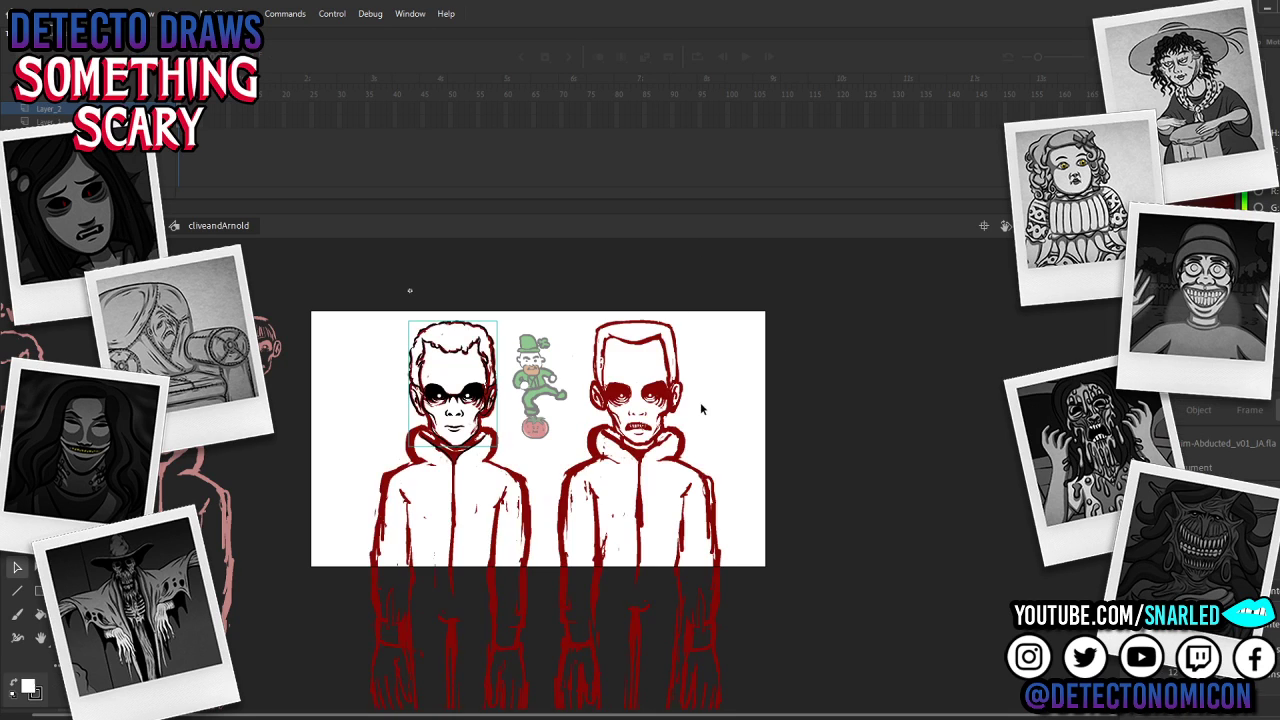
click(671, 408)
key(ctrl+shift+v)
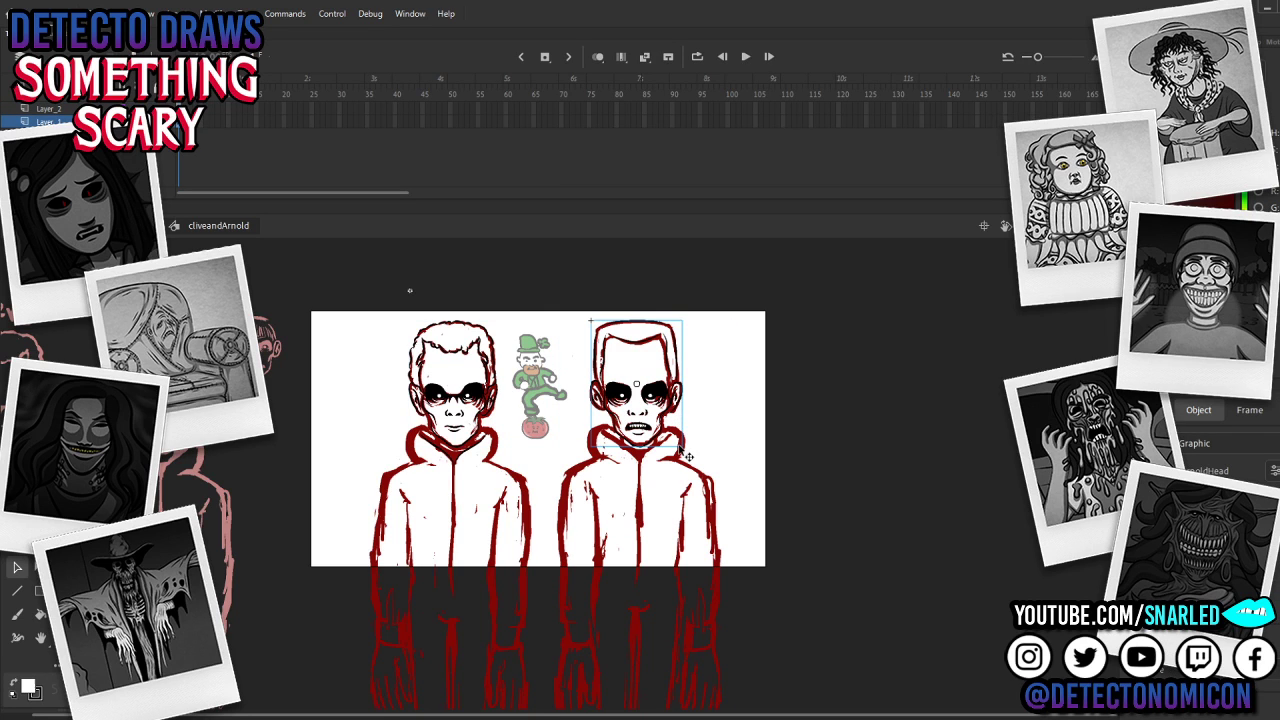
key(ctrl+x)
double_click(684, 452)
key(ctrl+shift+v)
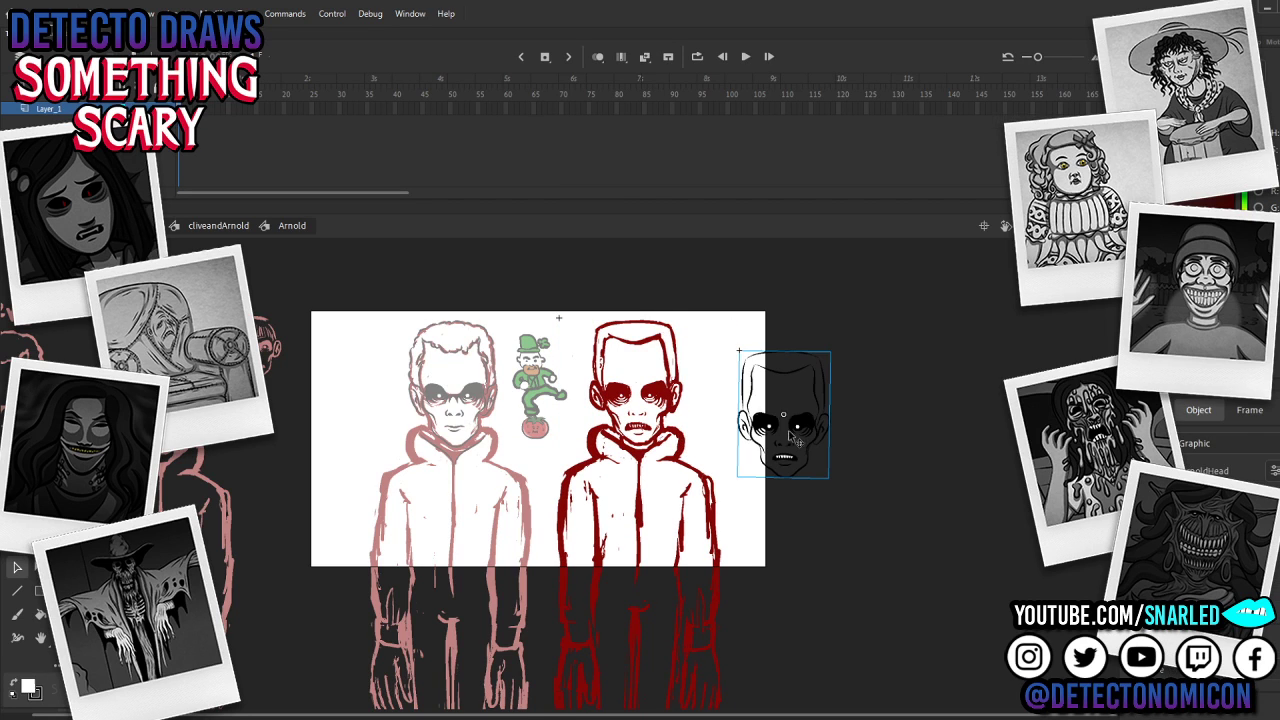
Step: Align the pasted ArnoldHead over the flat-haired figure's red sketch and return to the cliveandArnold level
drag(803, 428, 655, 400)
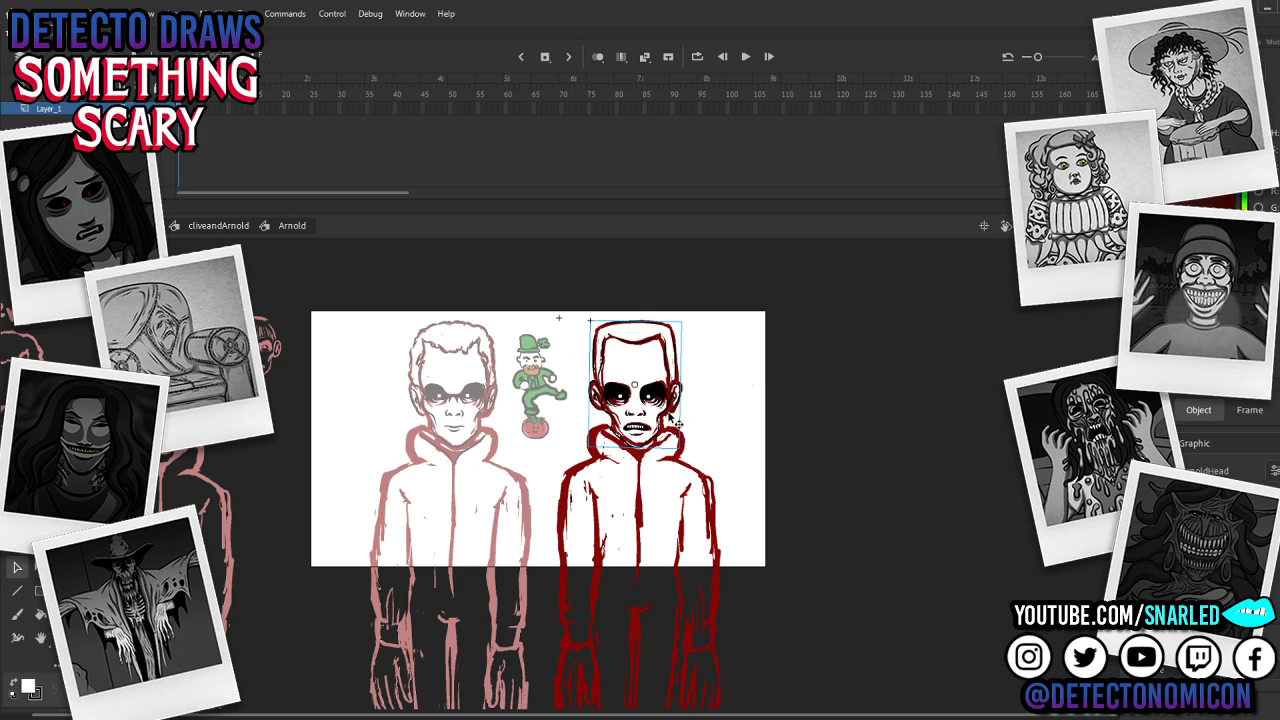
key(Right)
key(Right)
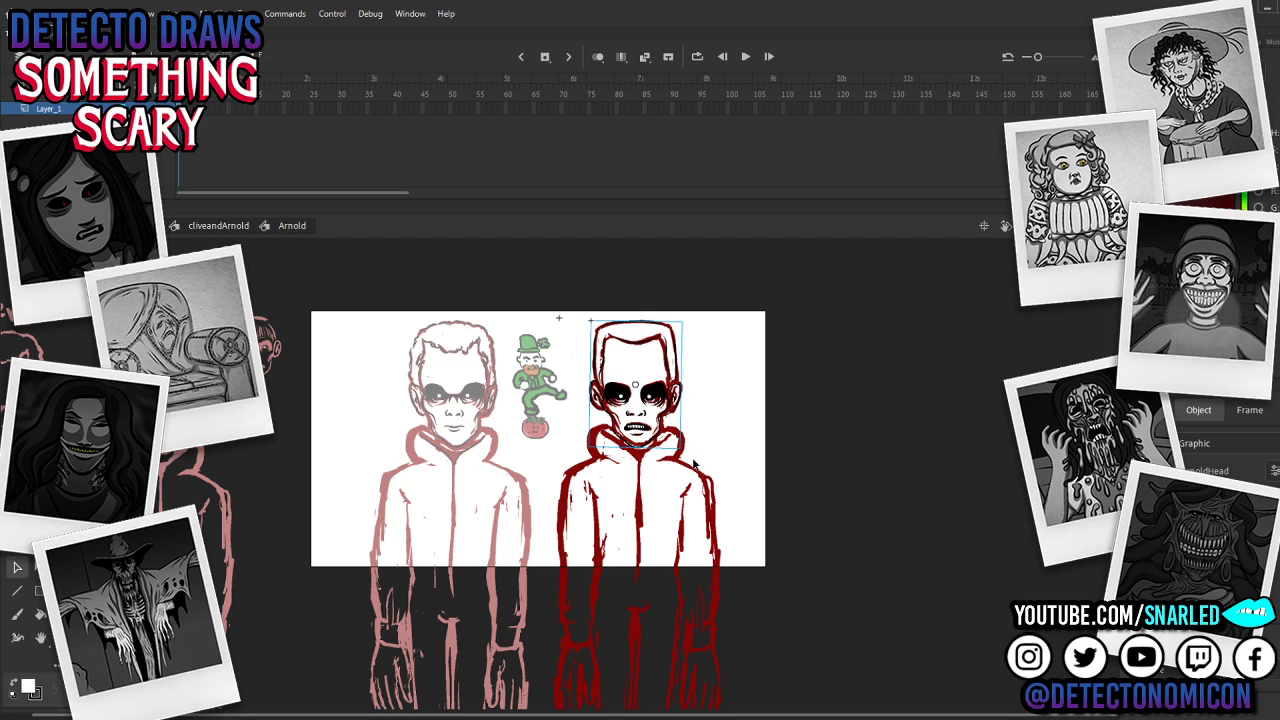
double_click(409, 290)
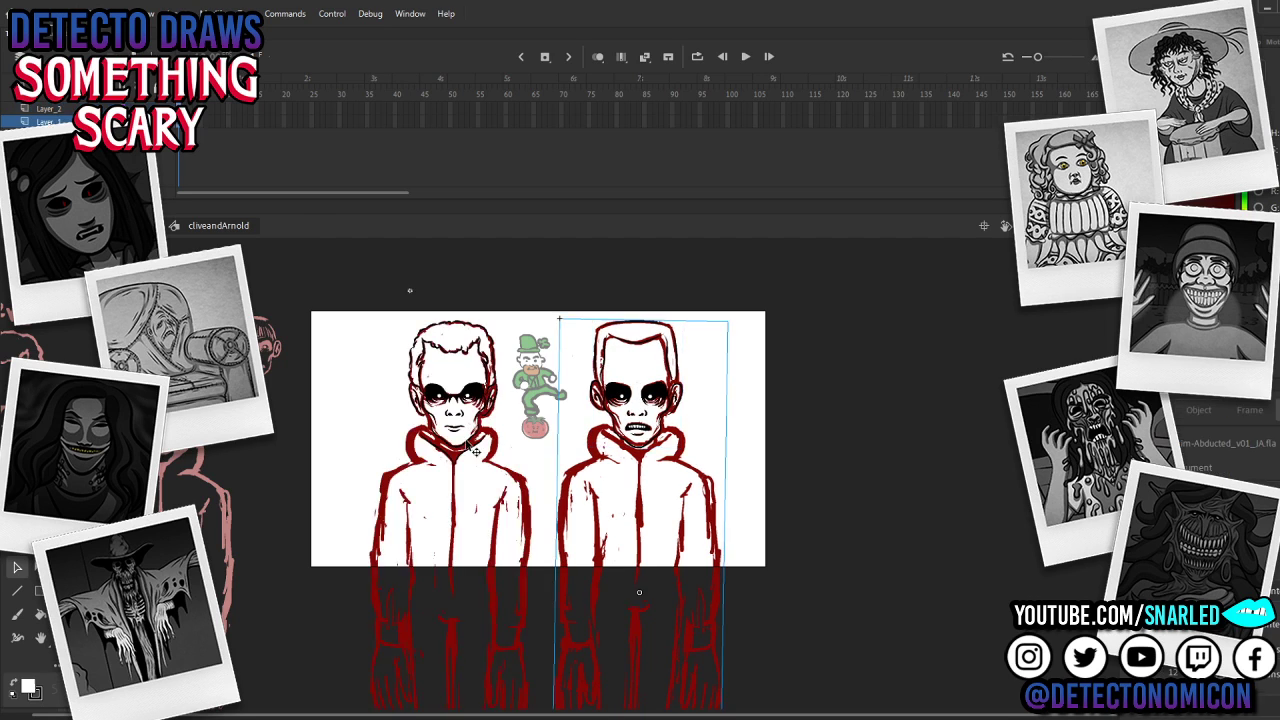
click(409, 290)
drag(474, 397, 520, 380)
key(ctrl+z)
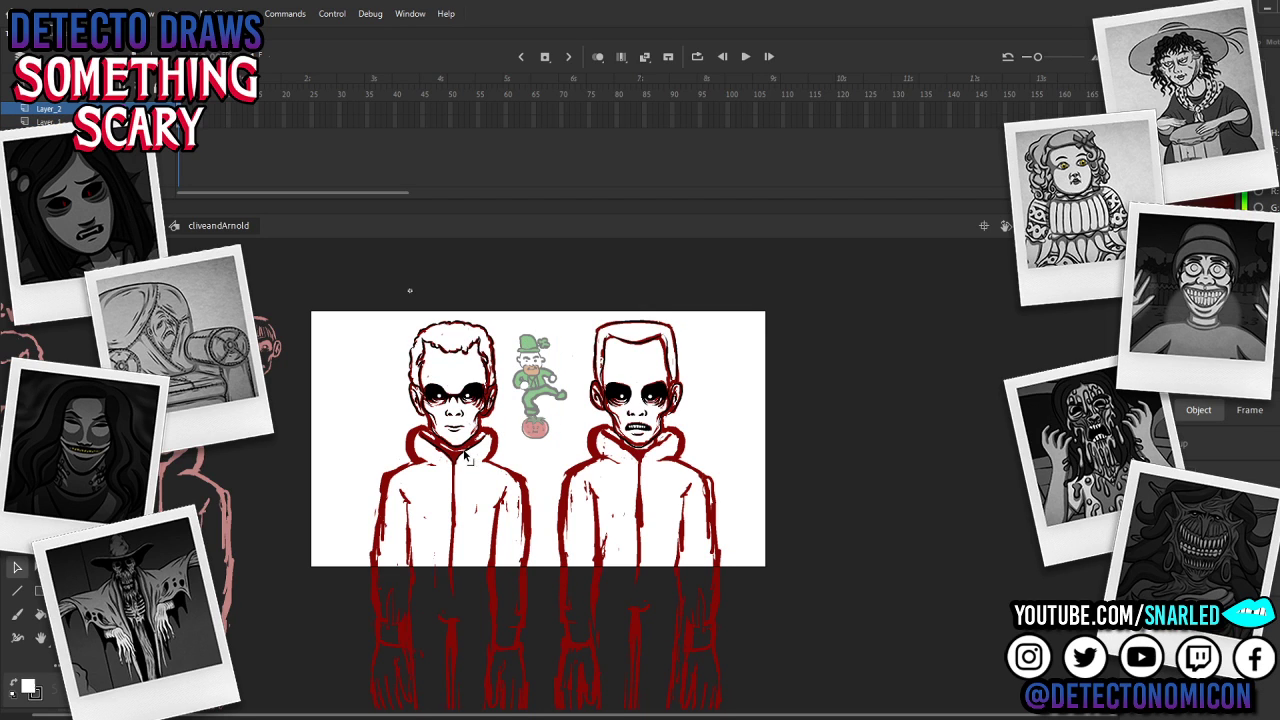
Step: Select the curly-haired figure's inked head together with its collar lines and convert them to a graphic symbol named cliveHead
key(z)
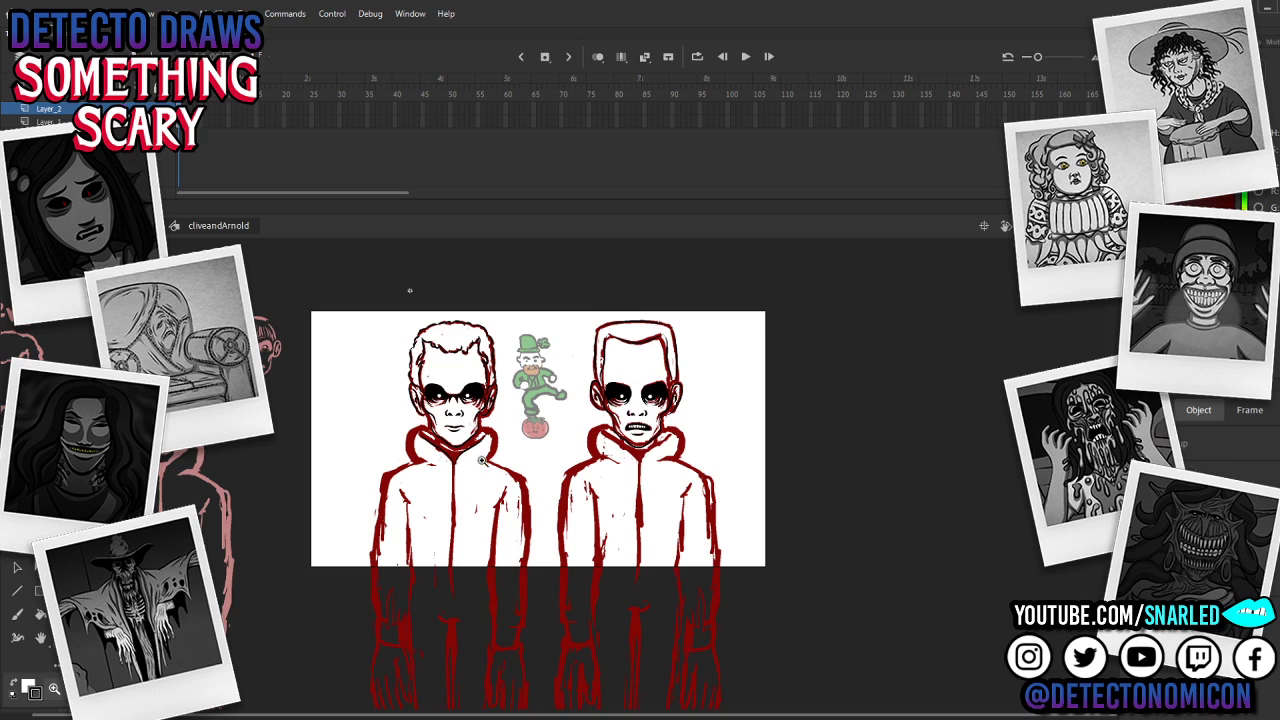
click(482, 460)
key(v)
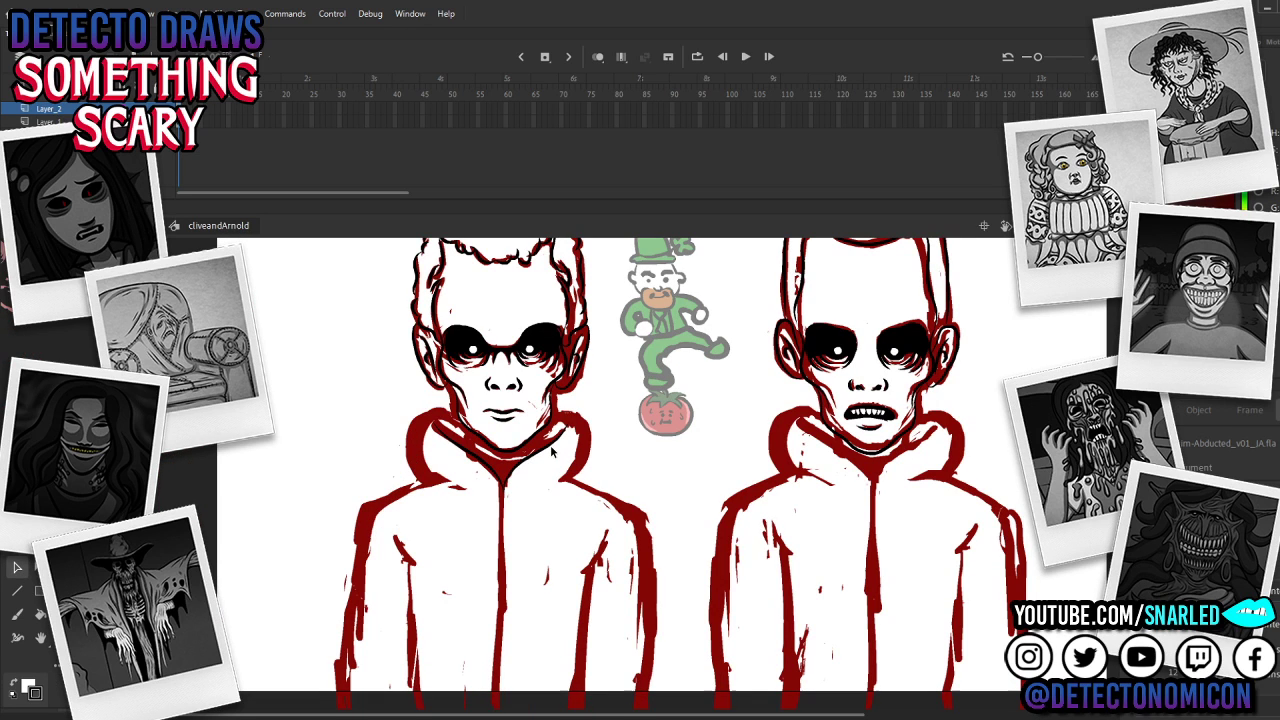
double_click(551, 447)
double_click(545, 479)
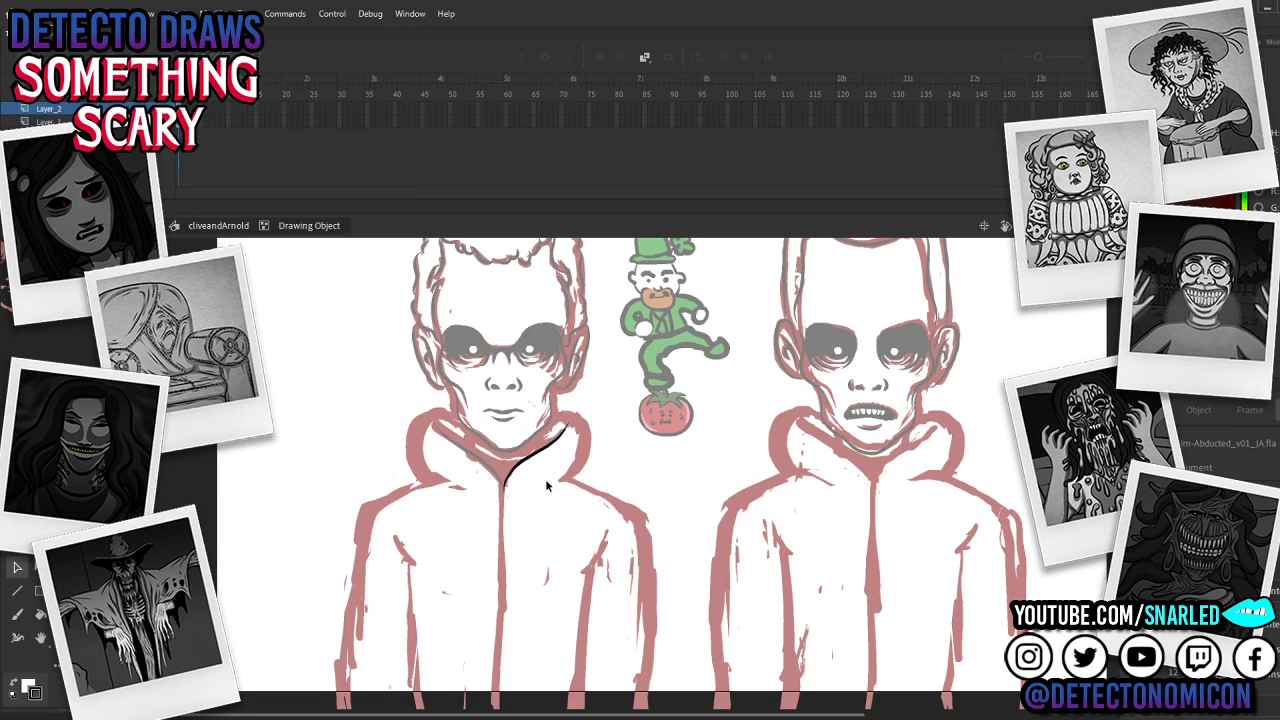
shift+click(489, 466)
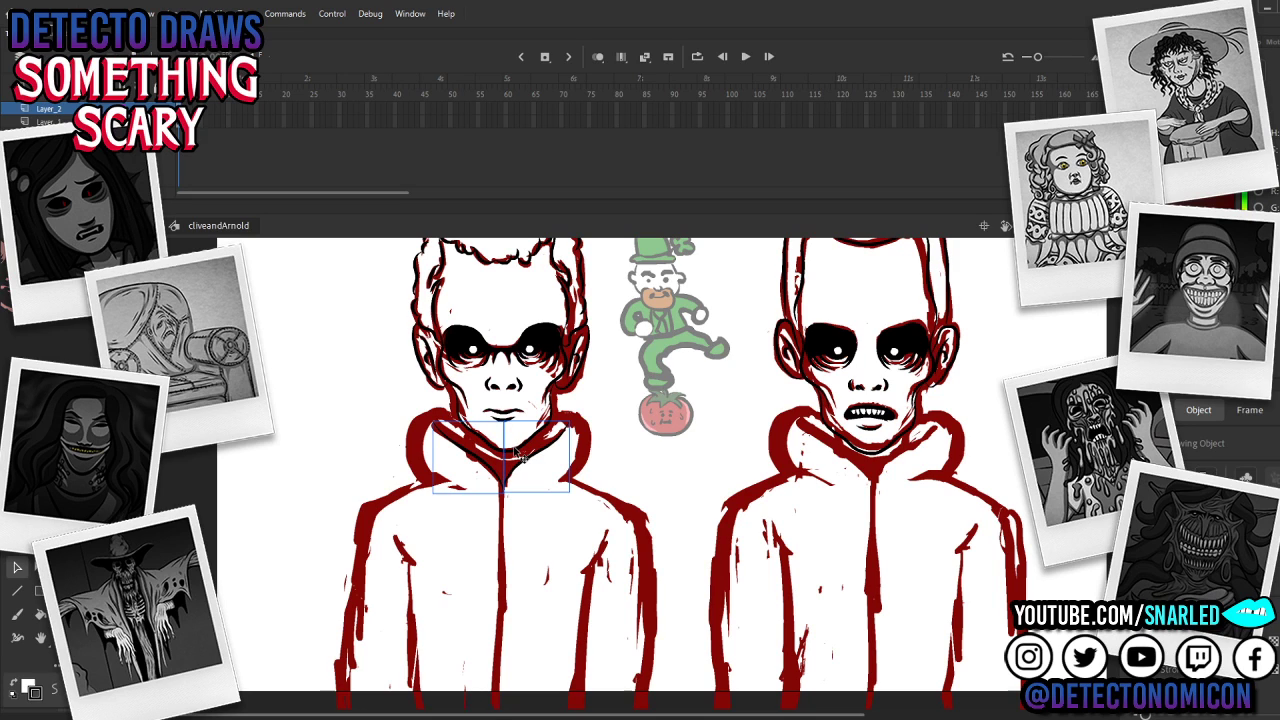
shift+click(560, 380)
key(ctrl+x)
key(ctrl+shift+v)
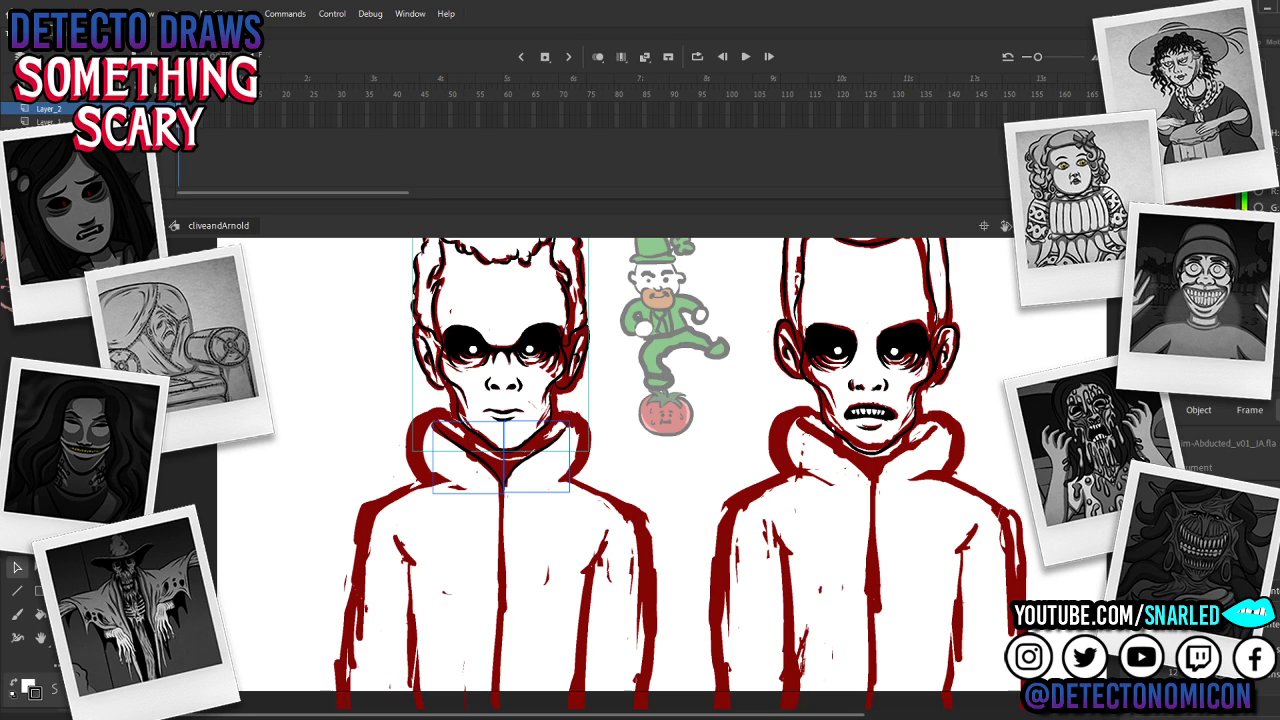
key(Return)
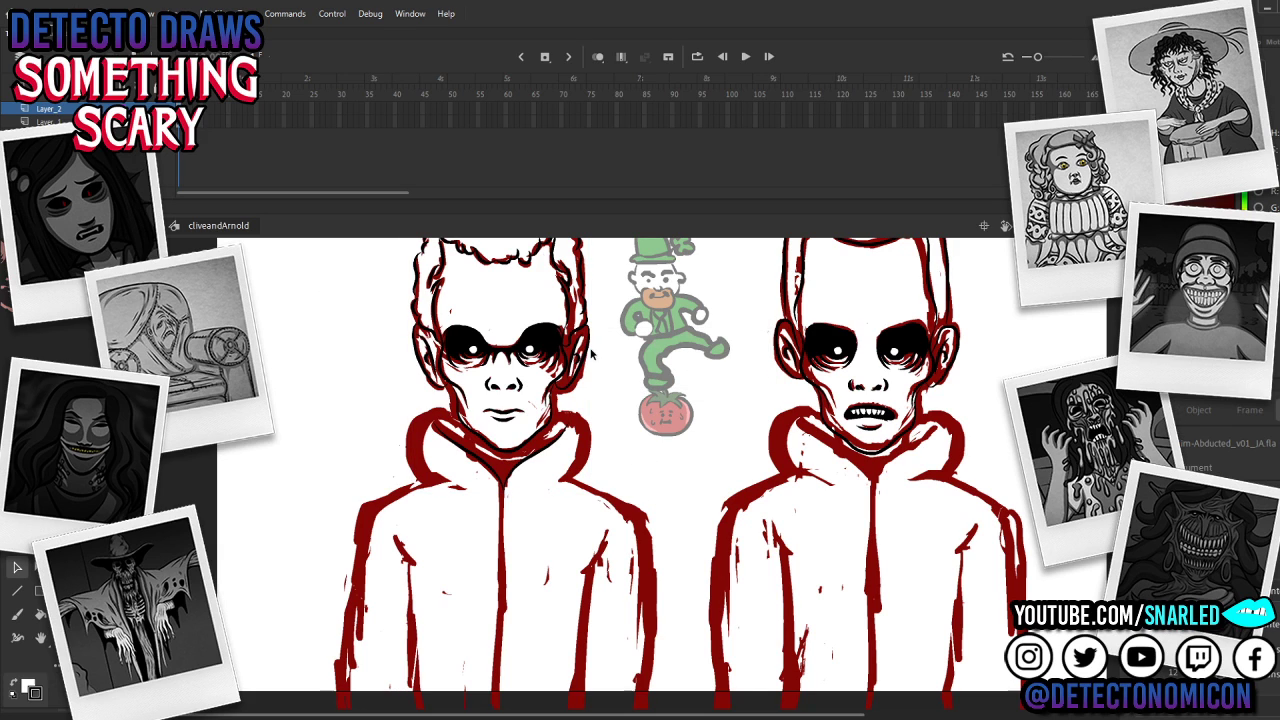
drag(556, 352, 689, 352)
key(ctrl+z)
Step: Cut the collar lines out of the cliveHead symbol and paste them at the cliveandArnold level
drag(576, 453, 467, 474)
key(z)
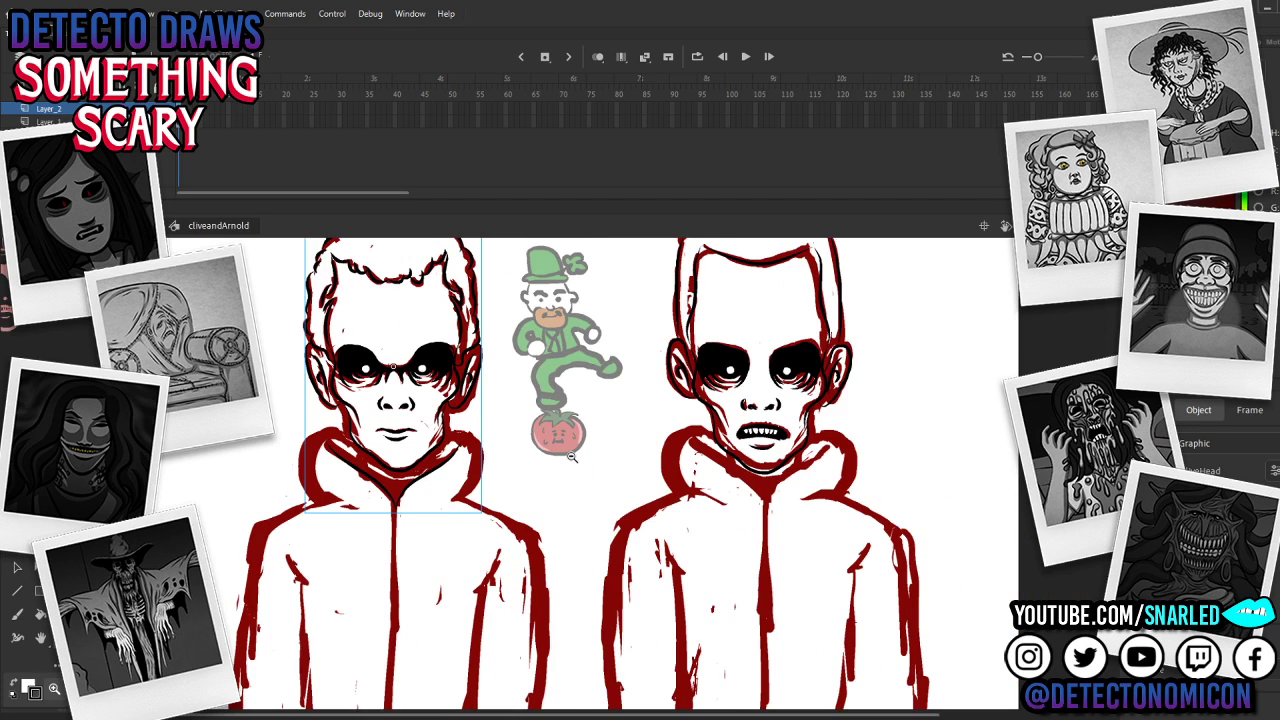
alt+click(568, 472)
click(543, 491)
key(v)
drag(543, 445, 510, 470)
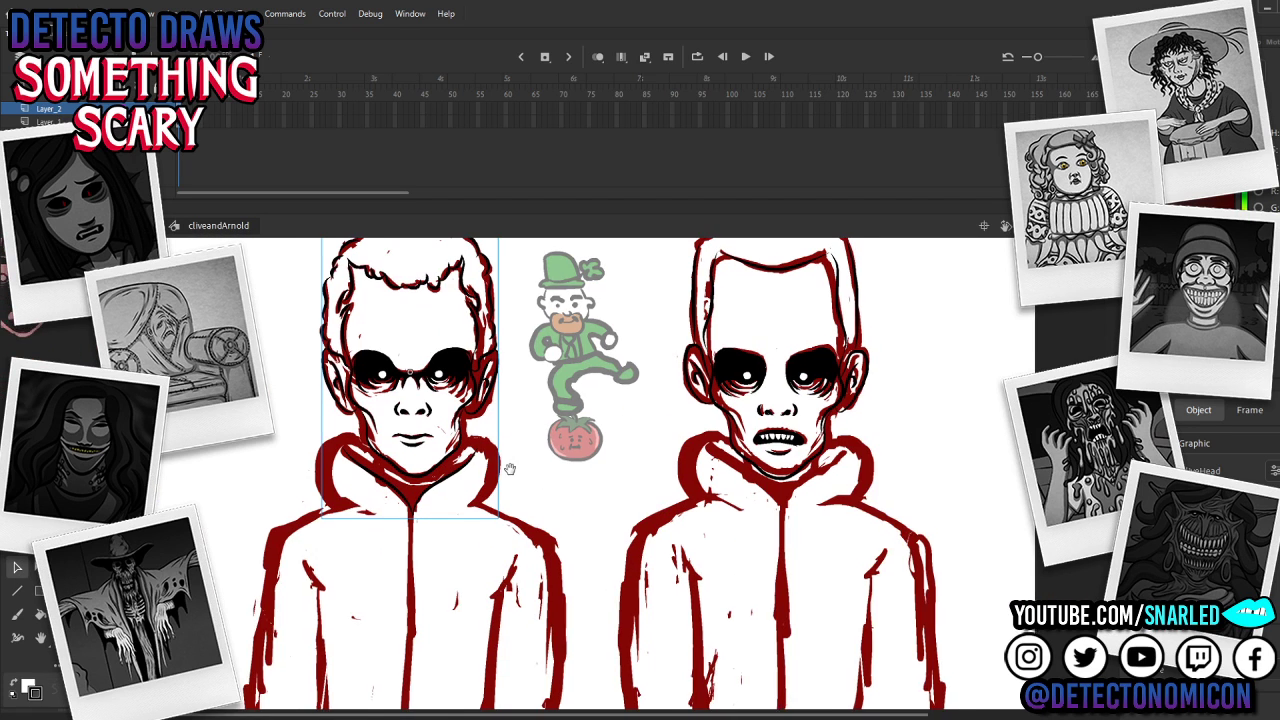
double_click(432, 395)
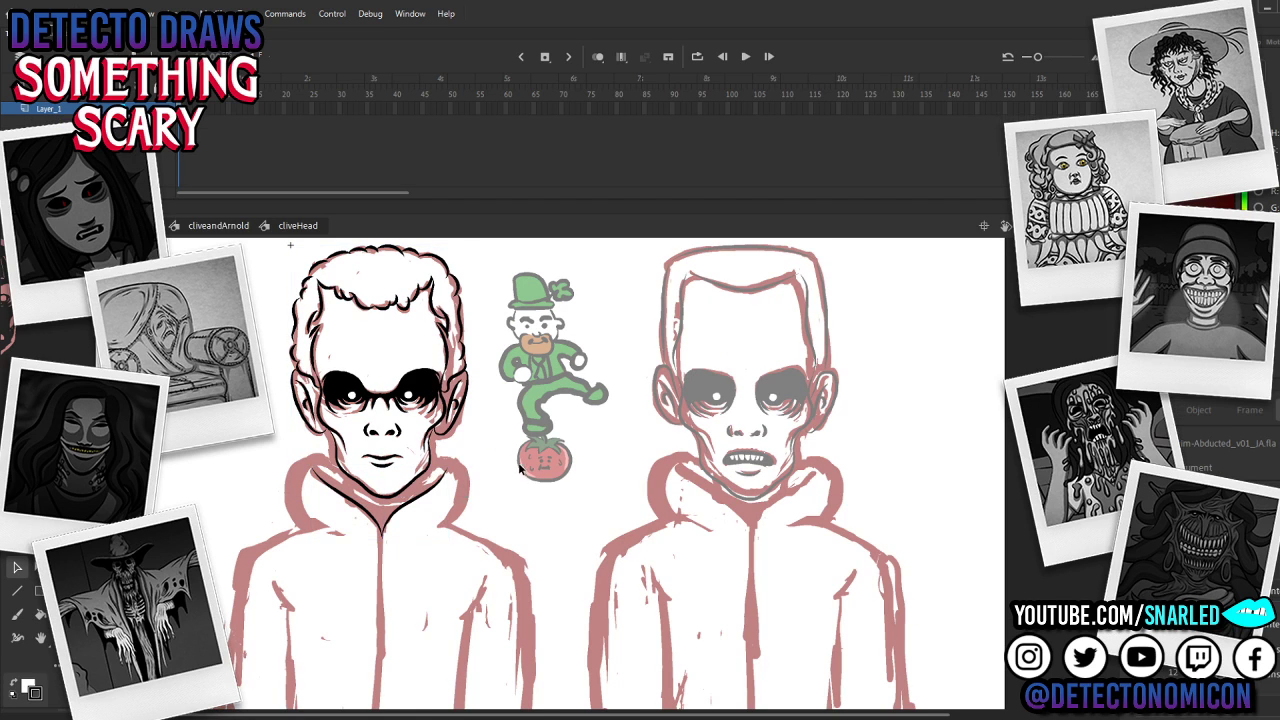
click(350, 508)
key(ctrl+x)
double_click(589, 479)
key(ctrl+shift+v)
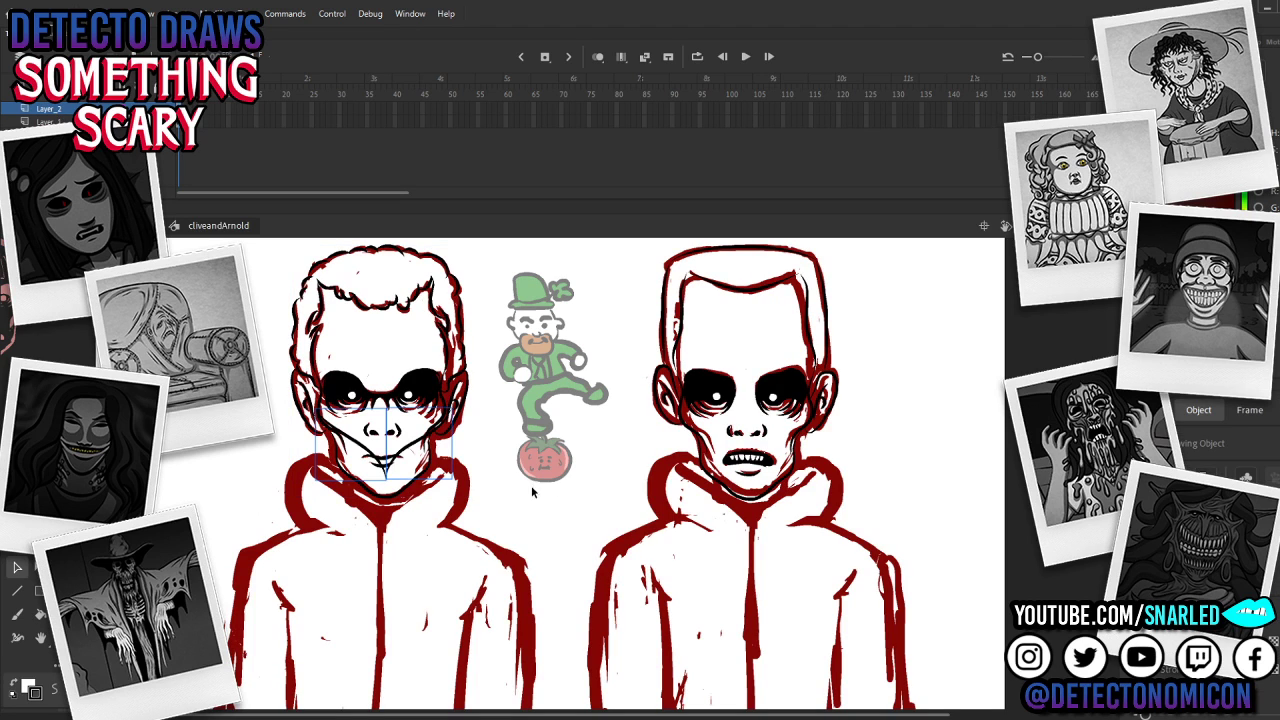
Step: Place the collar lines back under the curly-haired figure's chin and move them with cliveHead into the Clive symbol
drag(413, 455, 403, 508)
shift+click(414, 482)
key(ctrl+x)
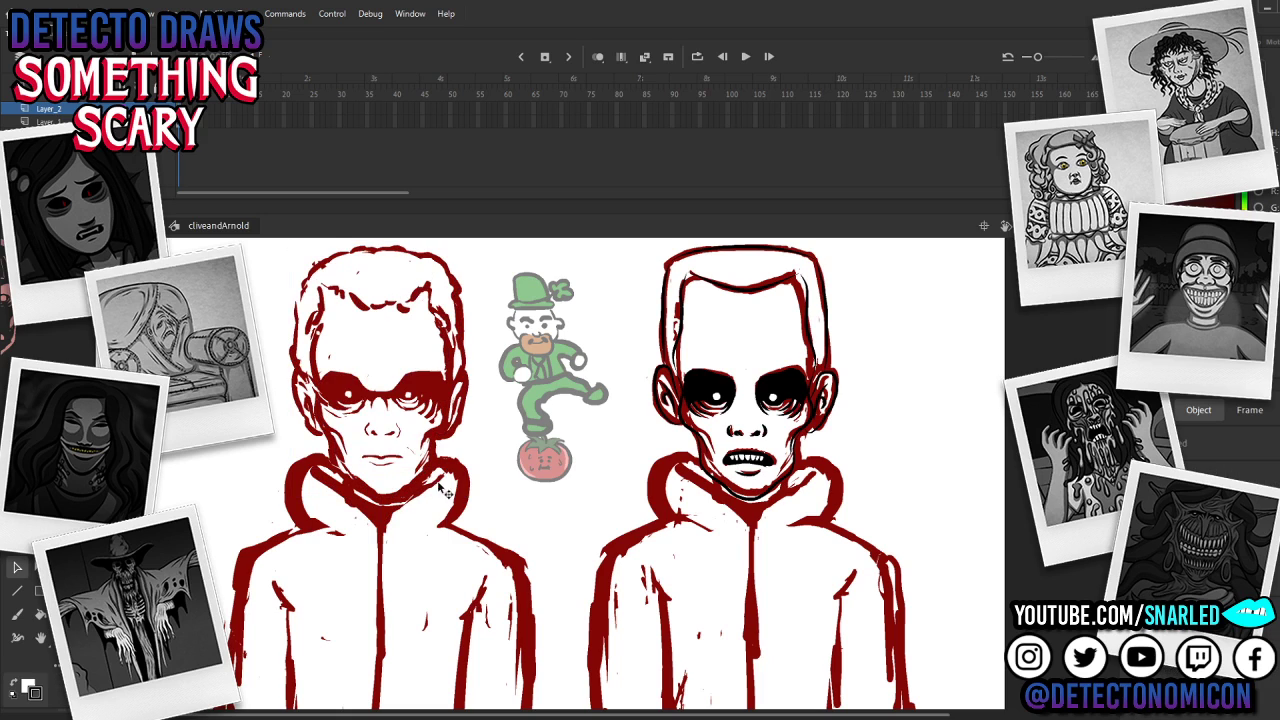
double_click(458, 474)
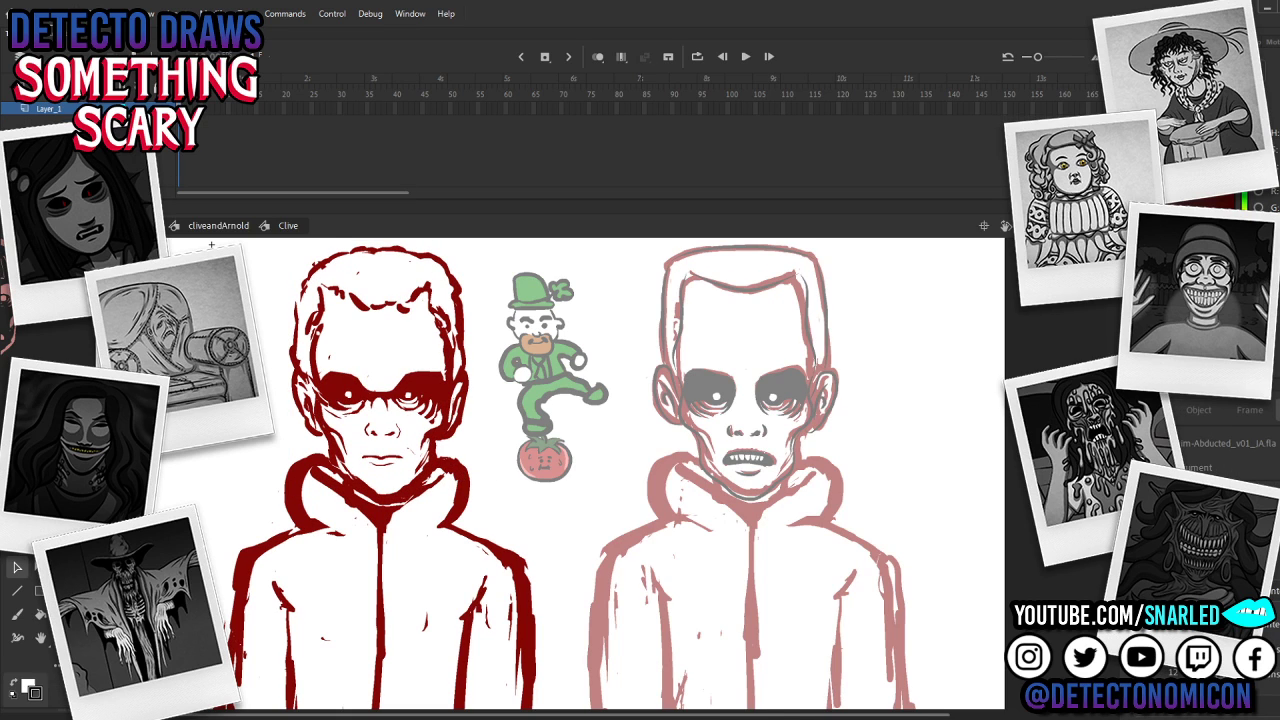
key(ctrl+v)
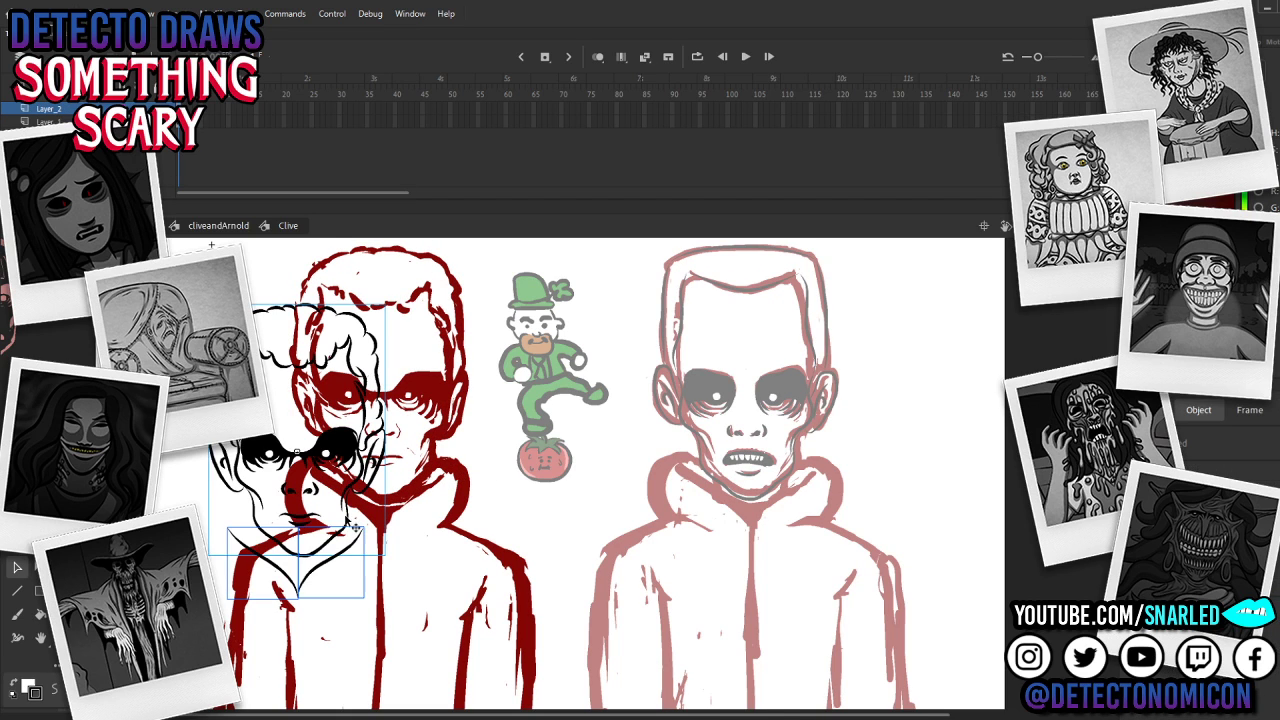
Step: Align the pasted cliveHead and collar lines over the curly-haired figure's red sketch and leave the Clive symbol
drag(326, 450, 421, 395)
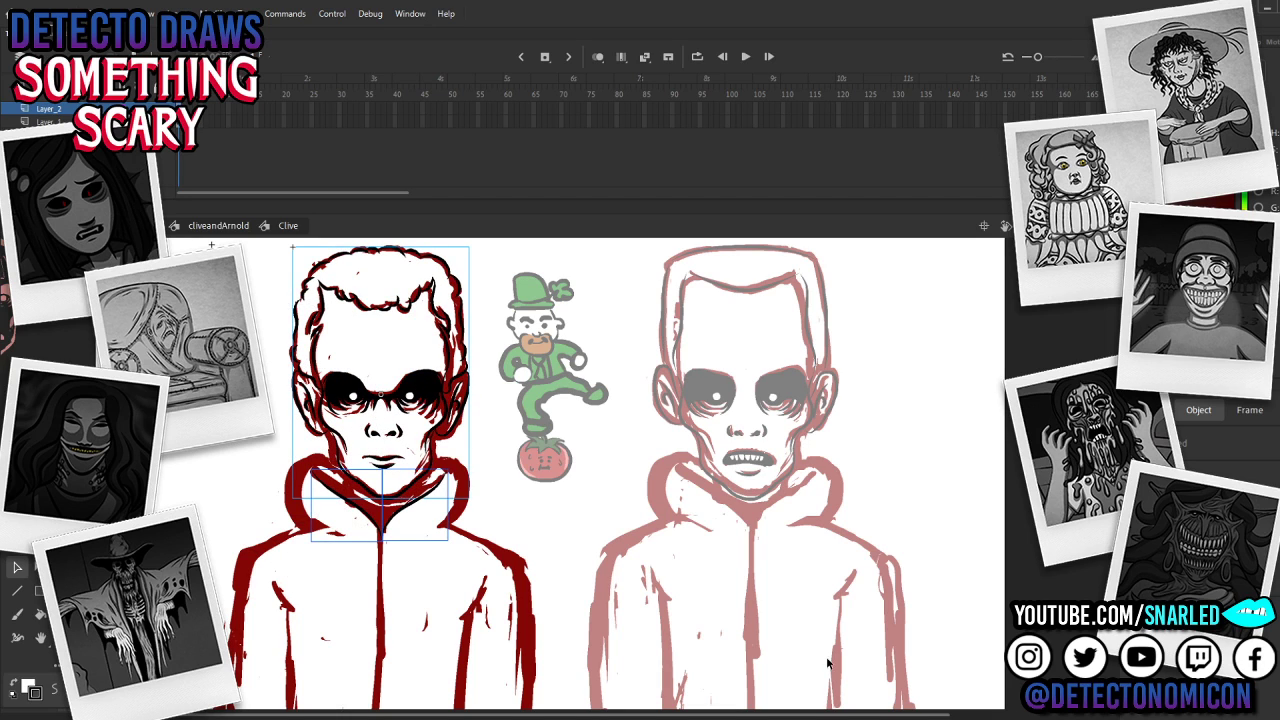
key(Left)
key(Up)
key(Left)
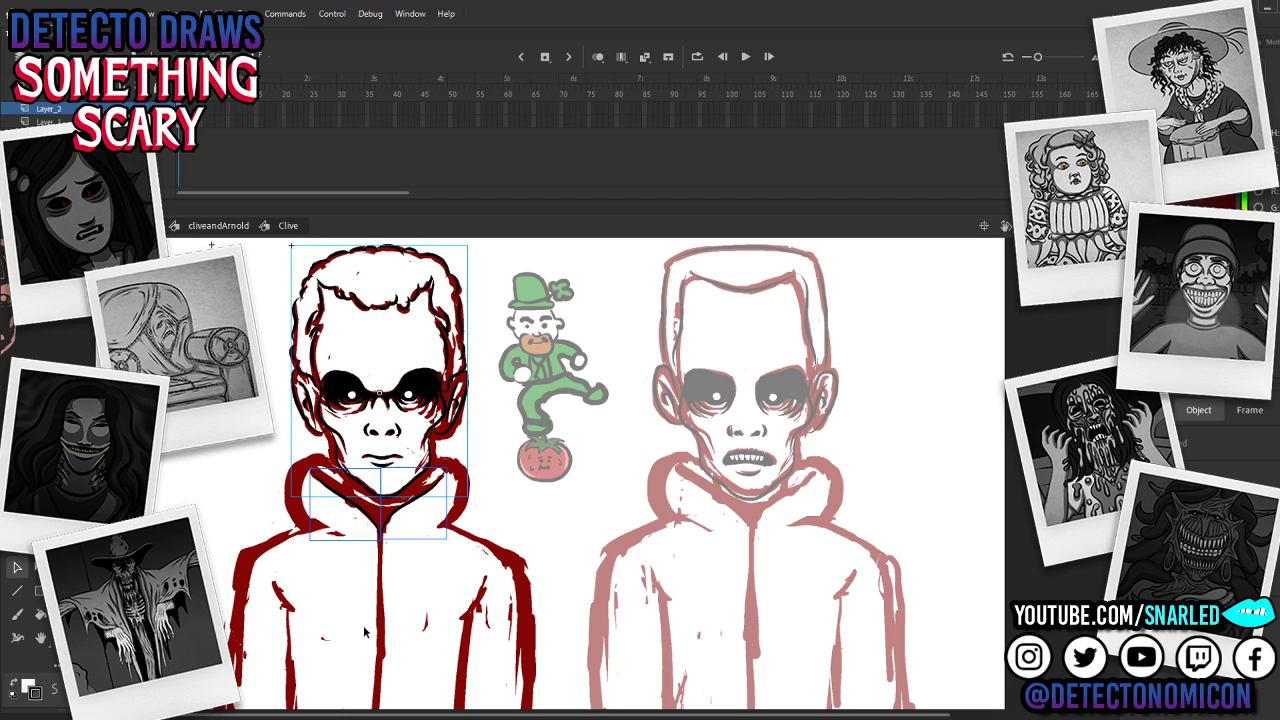
key(Down)
key(Up)
double_click(550, 503)
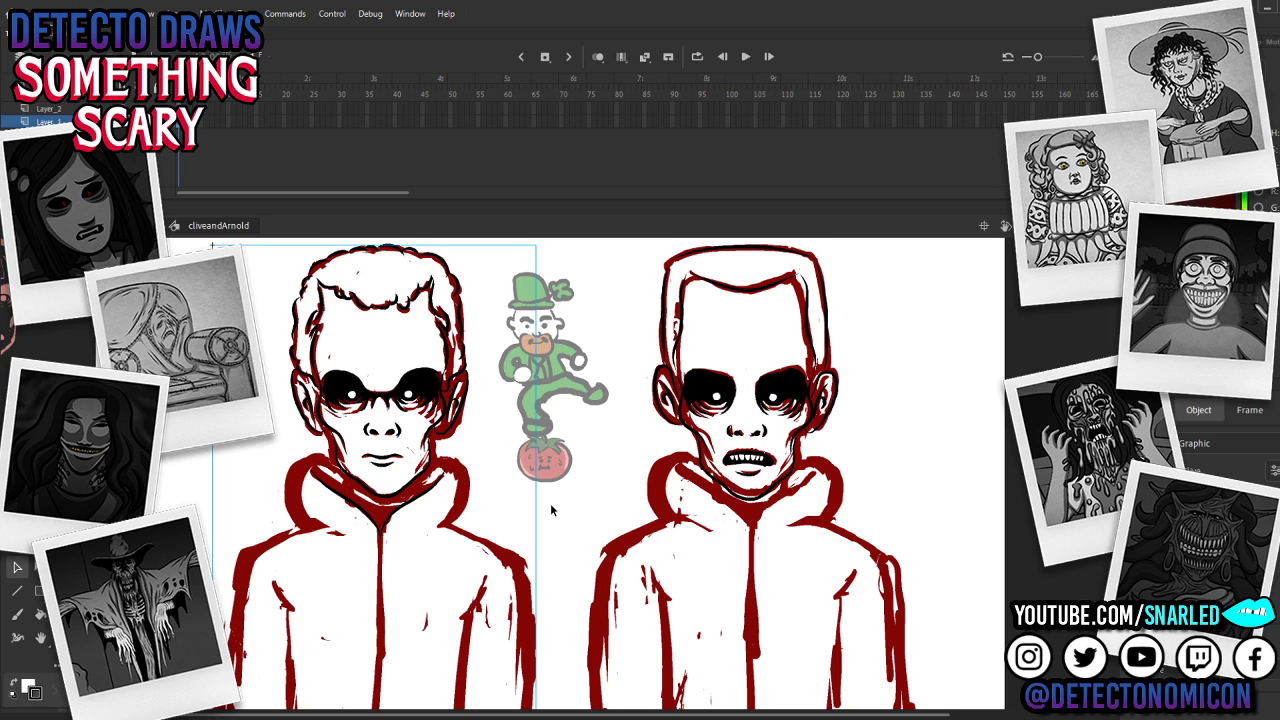
Step: Leave the cliveandArnold symbol and return to the timeline that contains it
right_click(550, 503)
click(545, 460)
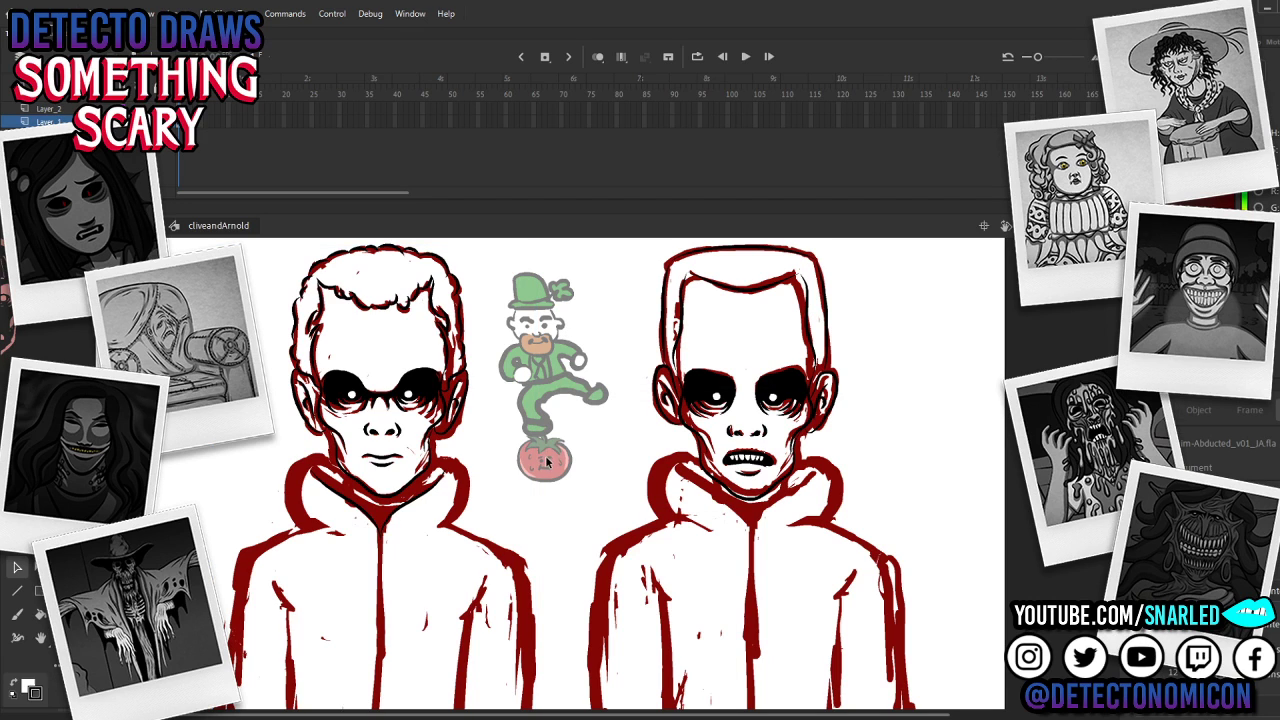
click(589, 467)
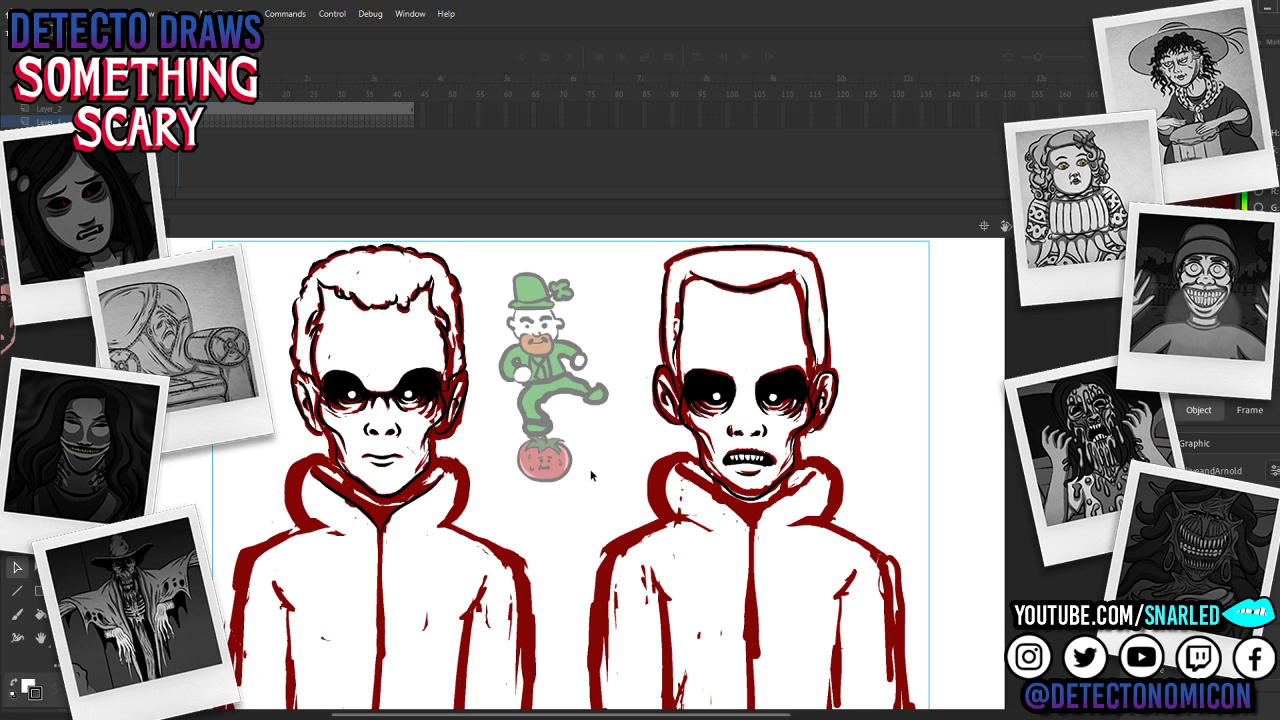
Step: Open the cliveandArnold symbol and its nested Clive symbol for editing
double_click(472, 395)
key(z)
alt+click(484, 414)
drag(590, 513, 558, 453)
click(531, 444)
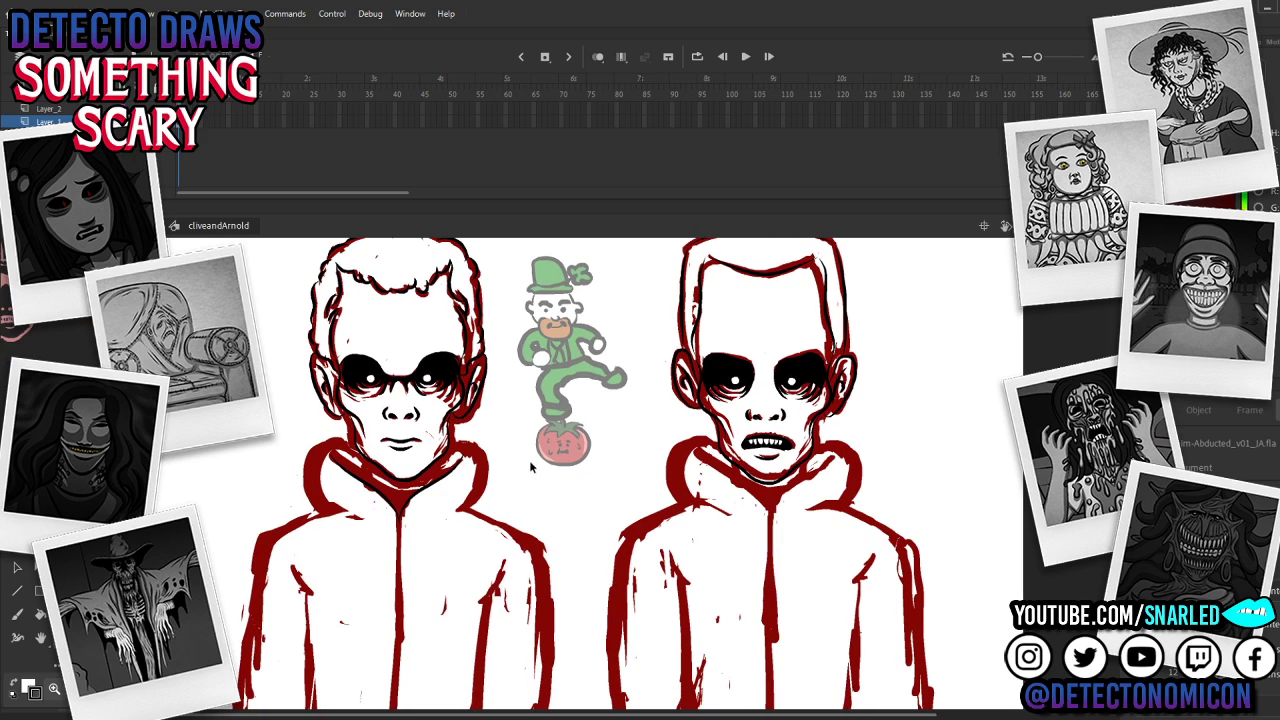
double_click(462, 425)
key(ctrl+a)
click(456, 414)
key(ctrl+a)
click(458, 412)
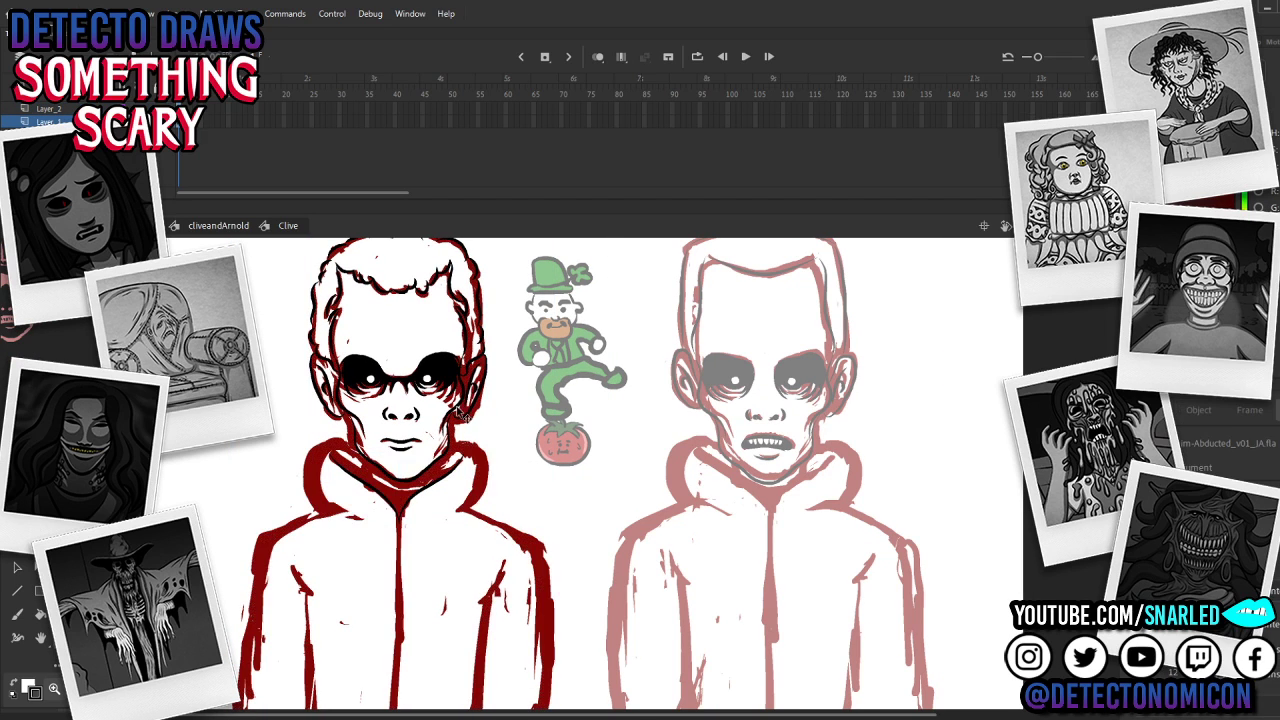
Step: Ink the left outer edge of the curly-haired figure's hood over the red sketch
key(v)
click(457, 410)
click(437, 492)
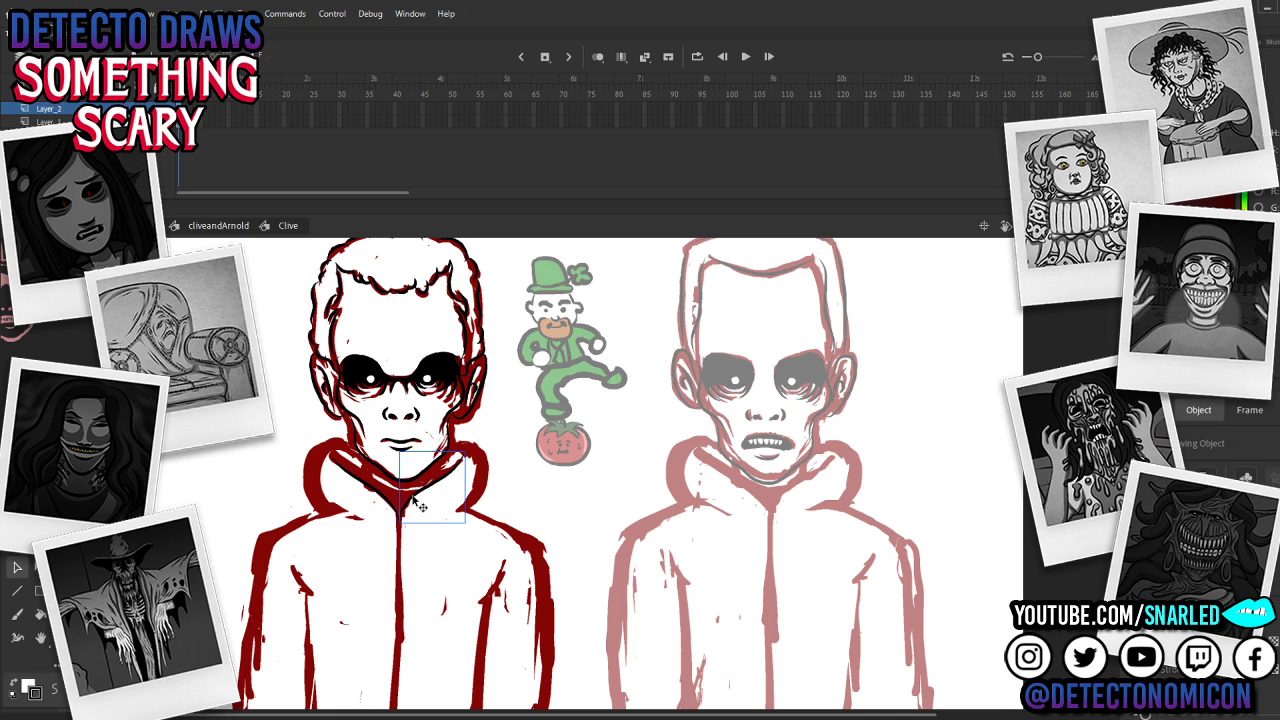
click(384, 503)
click(391, 500)
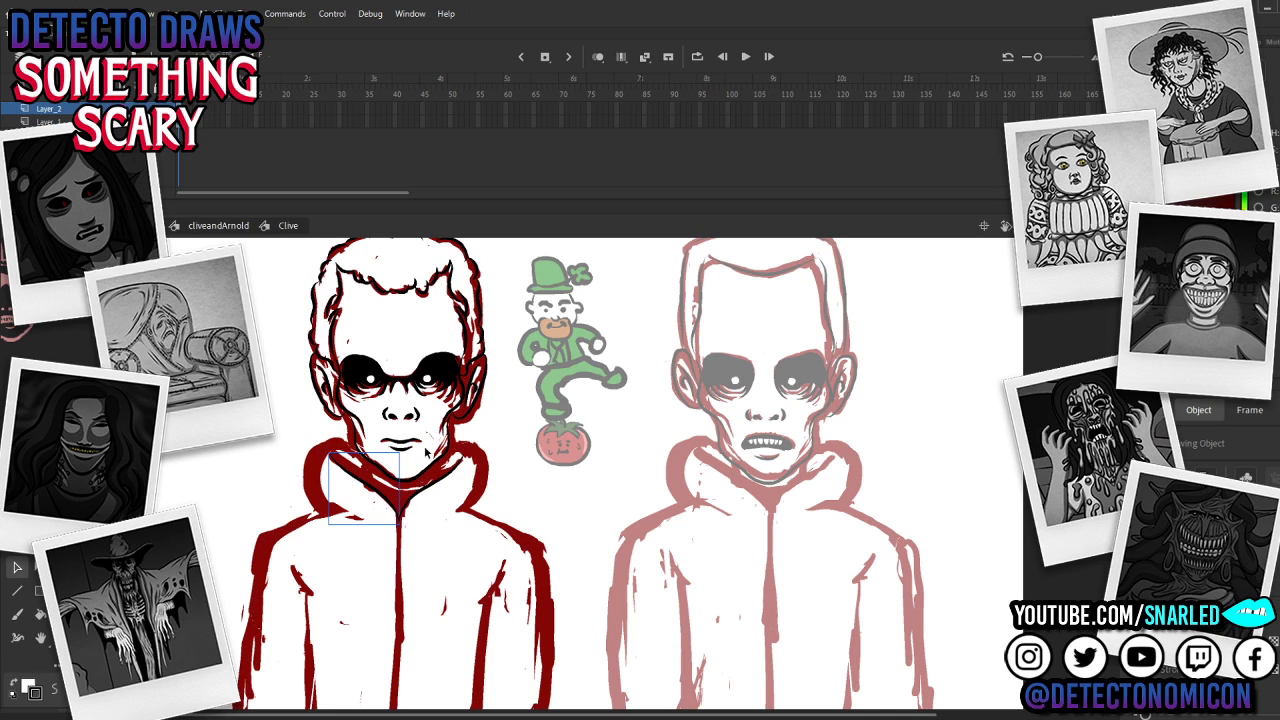
key(b)
scroll(491, 503, down, 2)
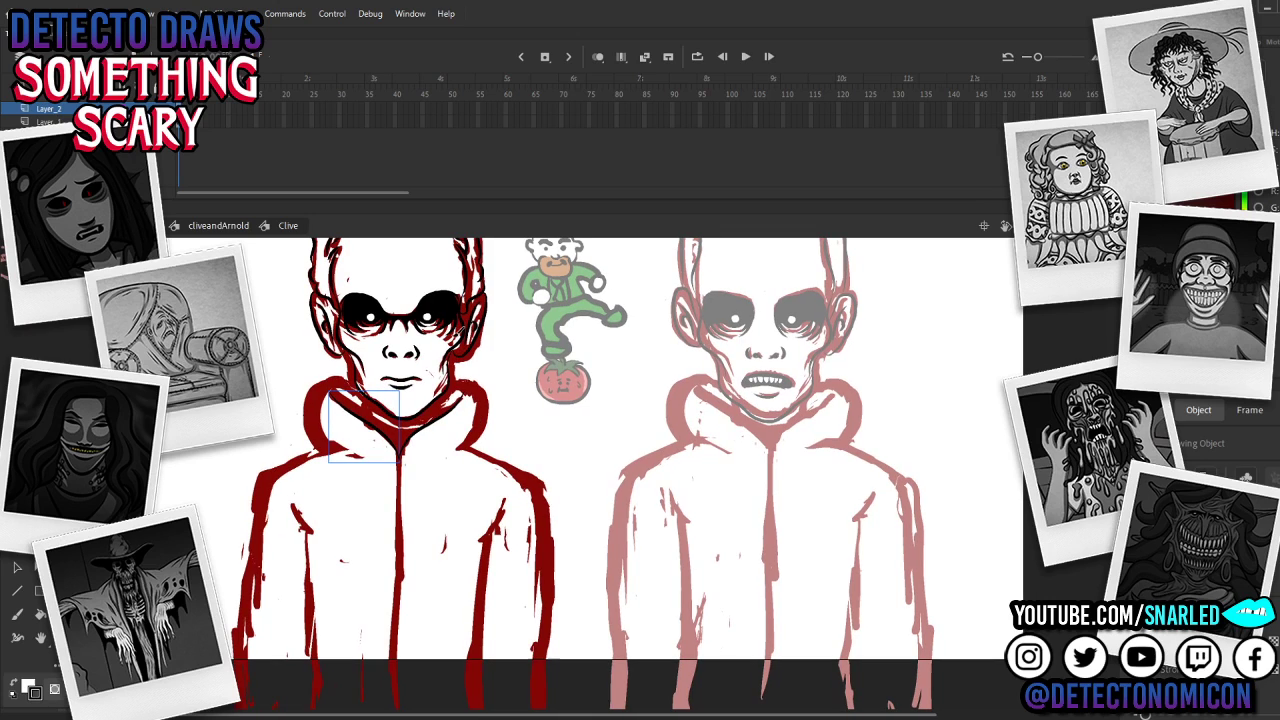
key(y)
mouse_move(346, 376)
mouse_down()
mouse_move(312, 384)
mouse_move(304, 428)
mouse_move(325, 449)
mouse_up()
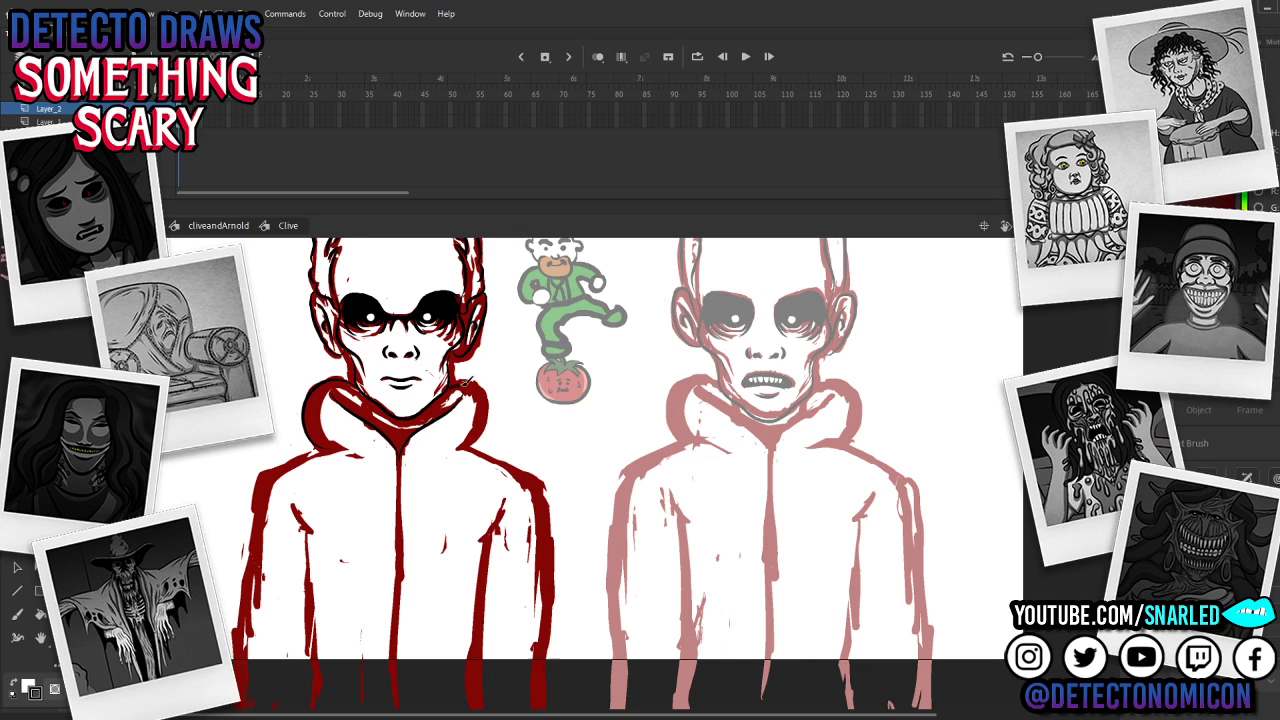
Step: Ink the right outer edge of the curly-haired figure's hood, redoing the stroke until it follows the red sketch
mouse_move(454, 385)
mouse_down()
mouse_move(483, 382)
mouse_move(486, 416)
mouse_move(466, 447)
mouse_up()
key(ctrl+z)
mouse_move(455, 386)
mouse_down()
mouse_move(492, 392)
mouse_move(466, 450)
mouse_up()
key(ctrl+z)
mouse_move(456, 386)
mouse_down()
mouse_move(478, 382)
mouse_move(487, 431)
mouse_move(466, 450)
mouse_up()
key(ctrl+z)
mouse_move(455, 386)
mouse_down()
mouse_move(485, 382)
mouse_move(486, 430)
mouse_move(468, 458)
mouse_up()
key(v)
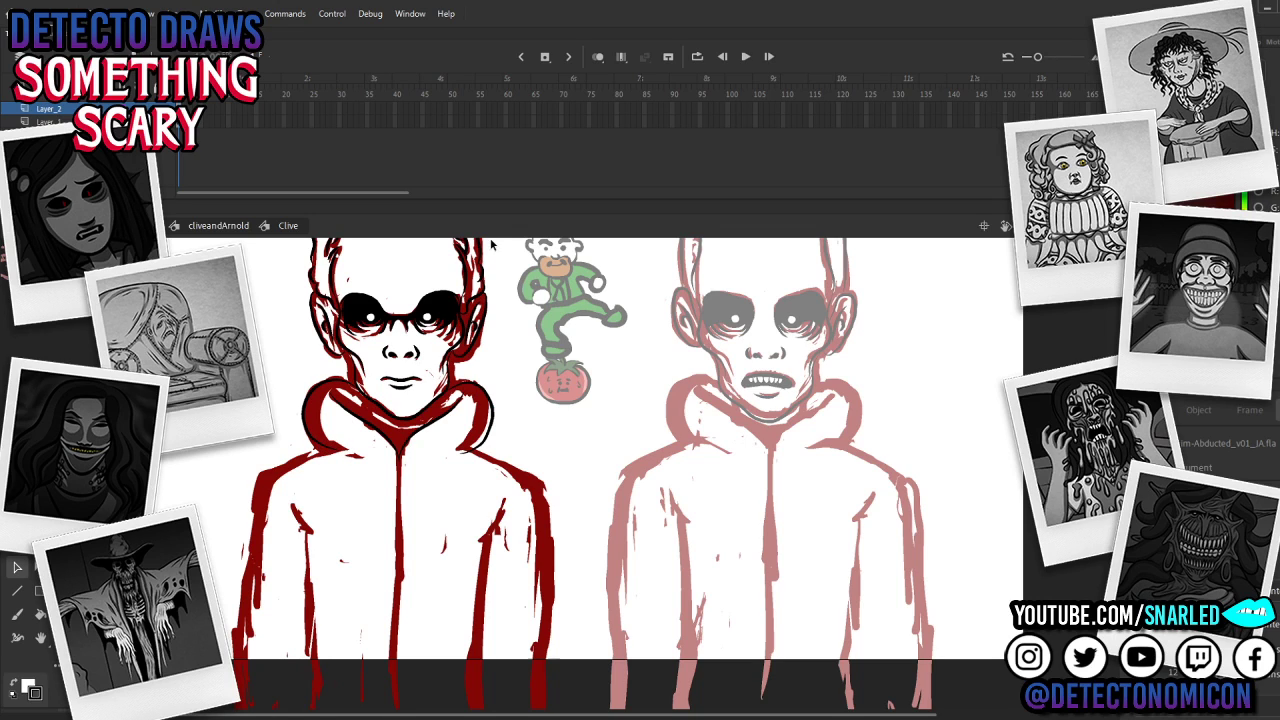
Step: Ink a short neck line on each side under the curly-haired figure's jaw, inside the hood opening
drag(514, 386, 506, 445)
key(y)
click(380, 470)
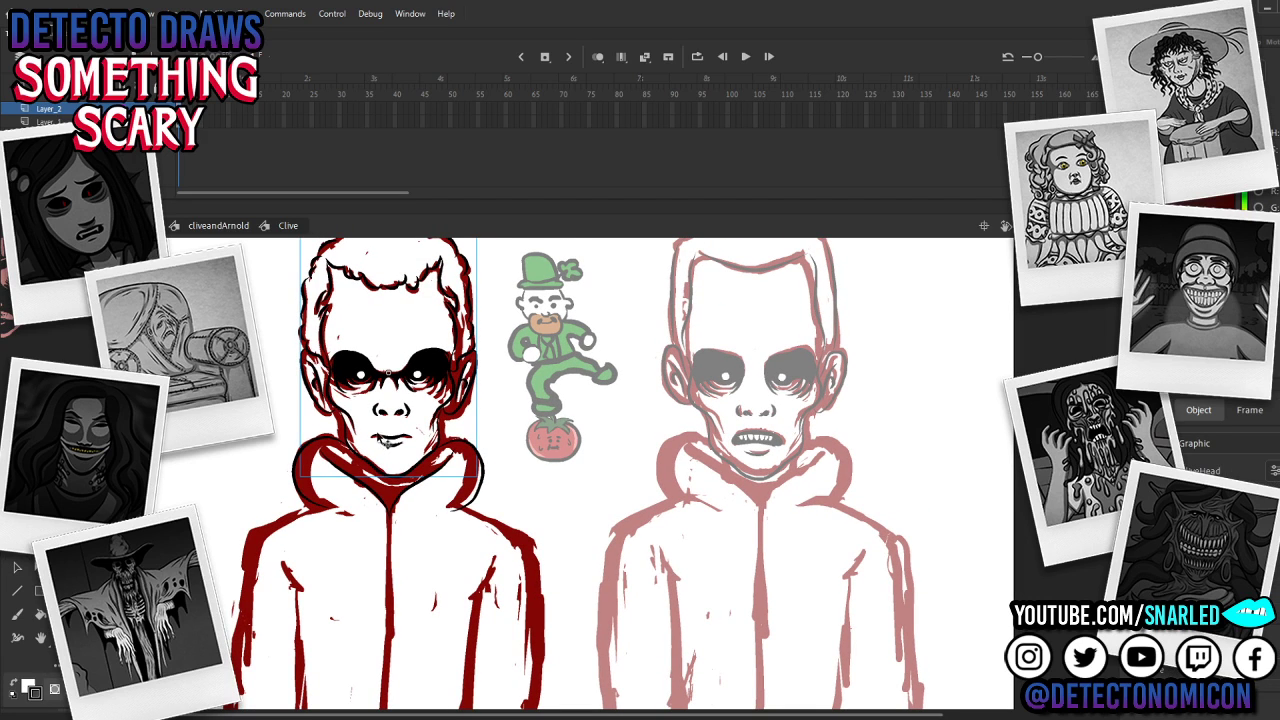
click(365, 490)
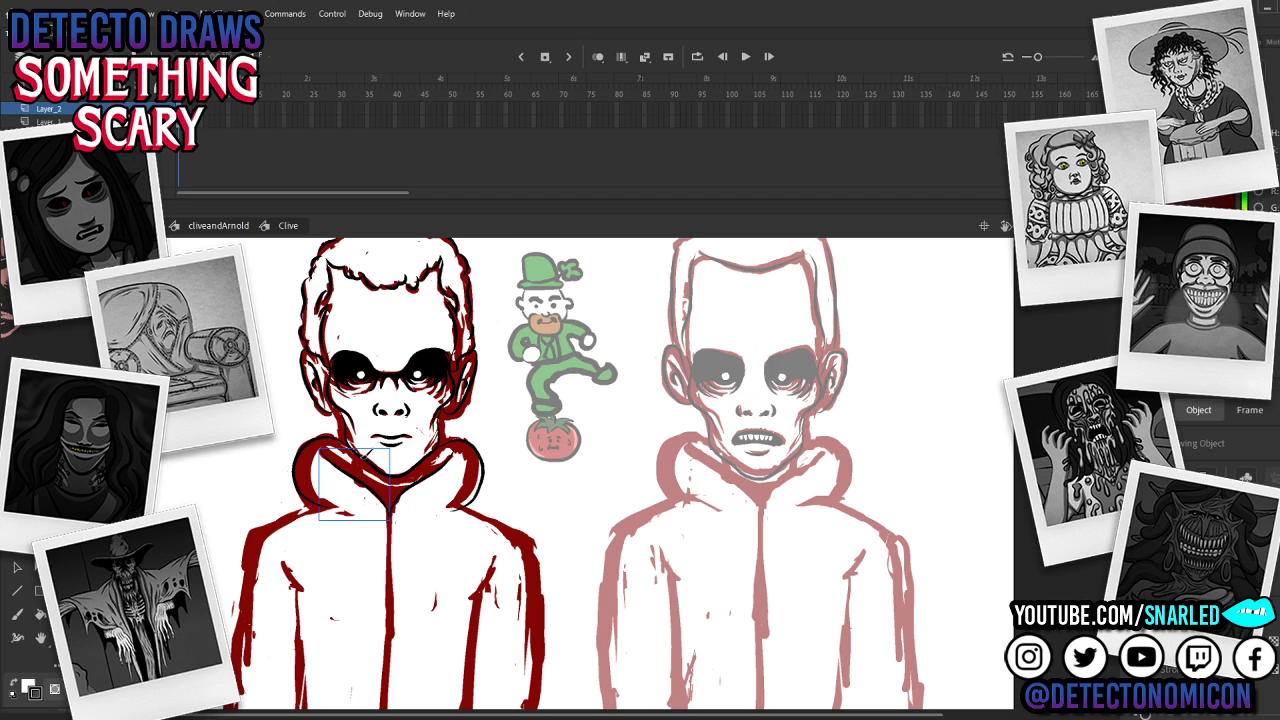
key(b)
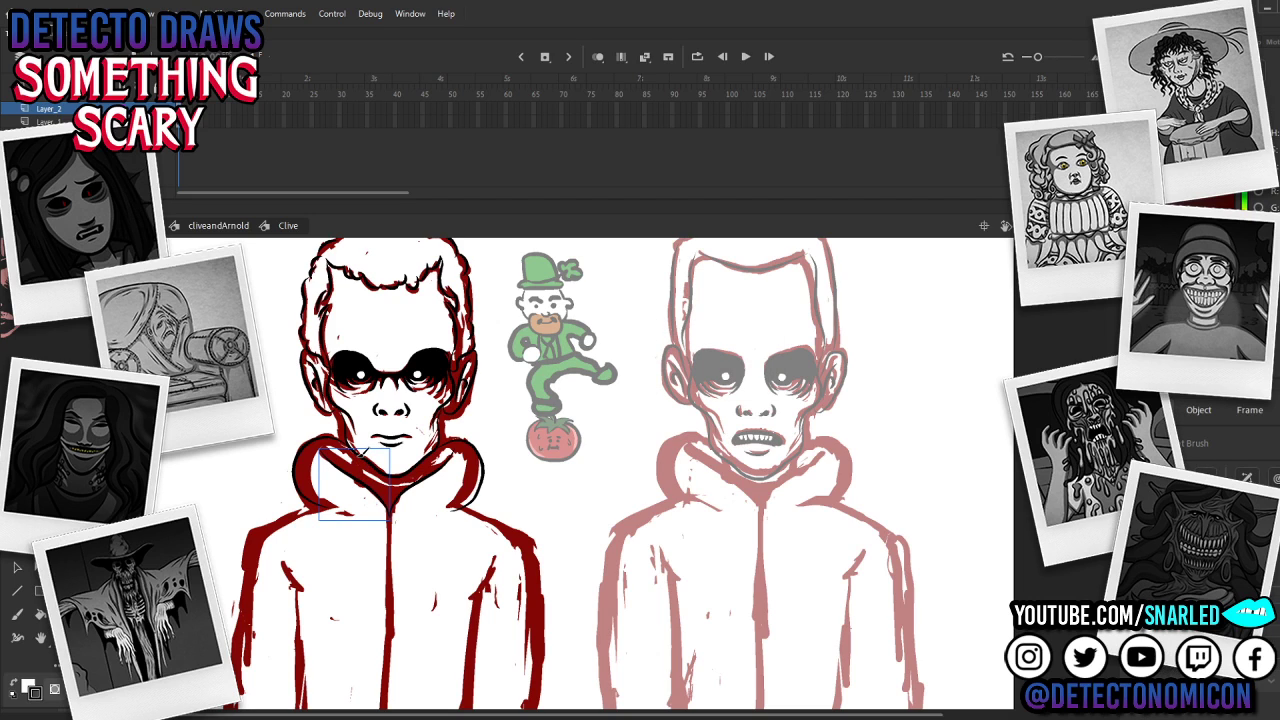
key(ctrl+a)
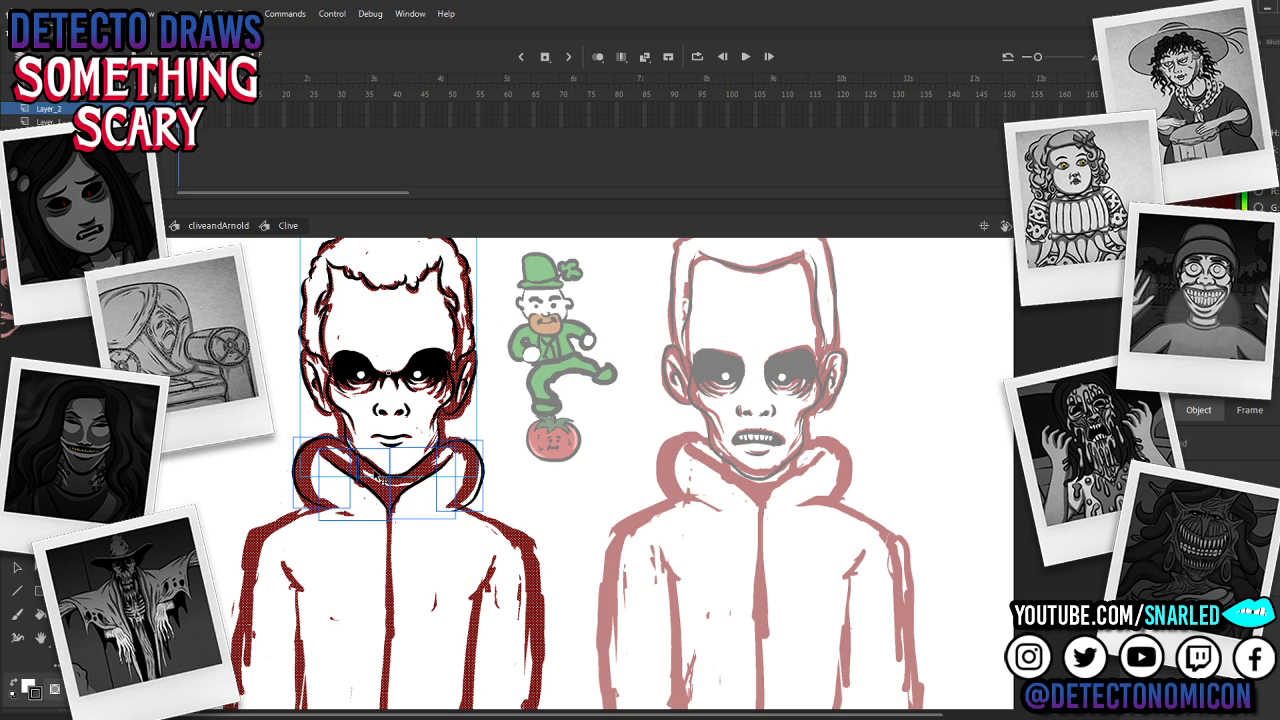
key(ctrl+shift+a)
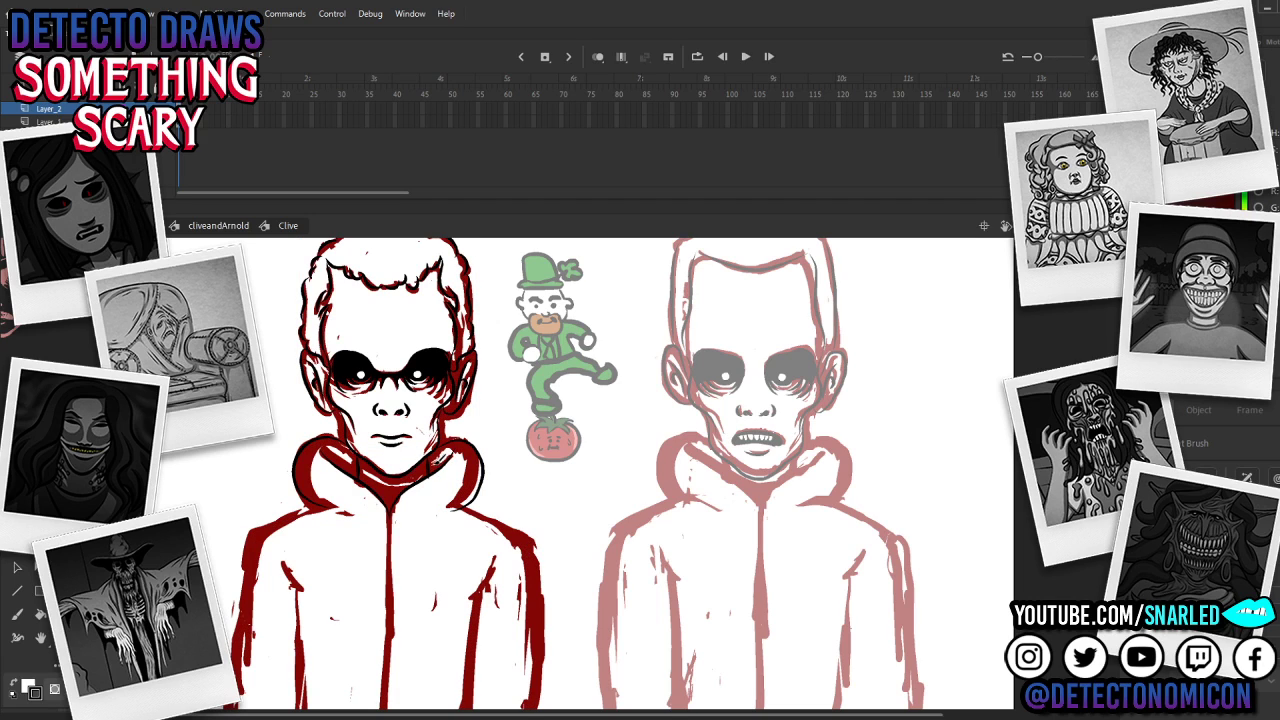
drag(436, 450, 425, 481)
key(v)
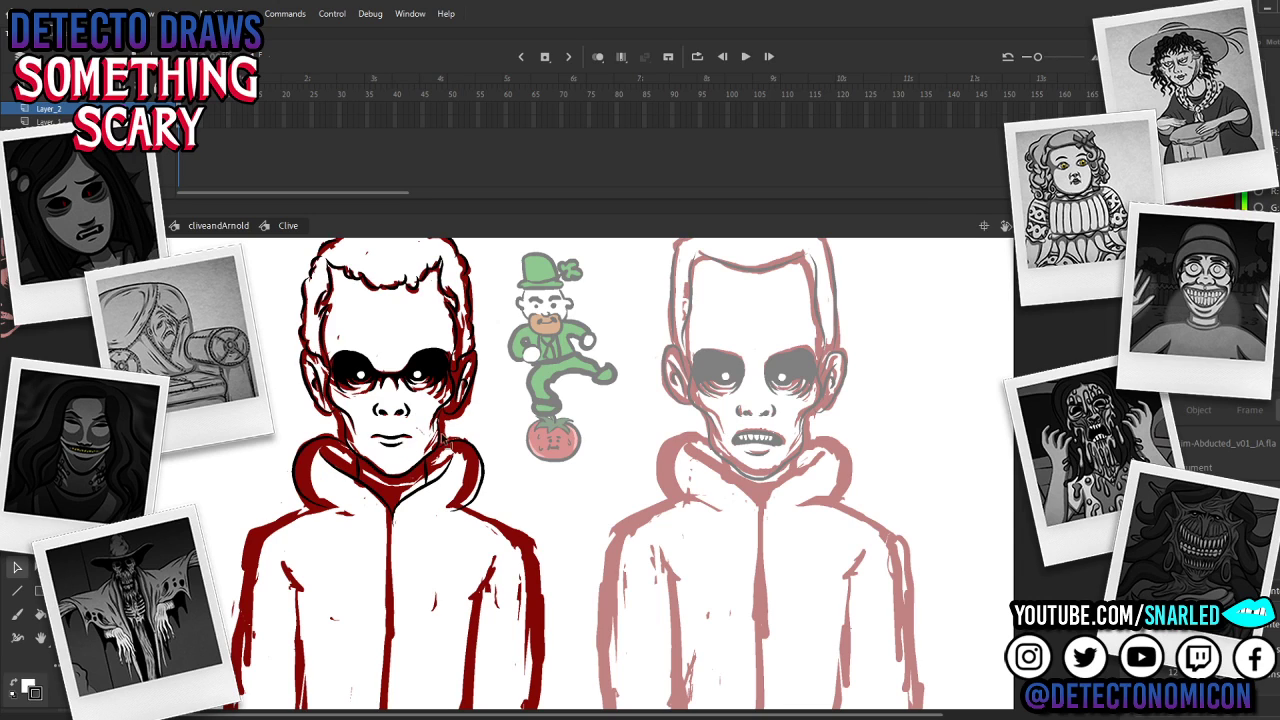
click(358, 466)
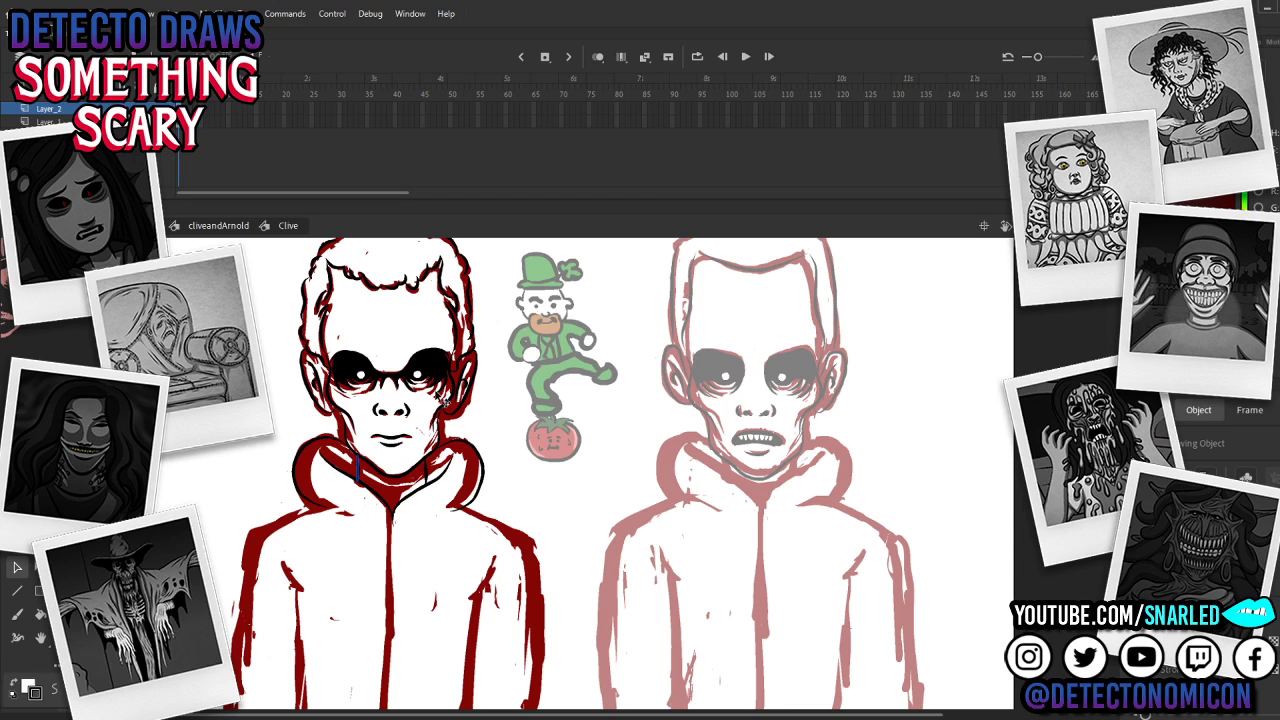
click(485, 357)
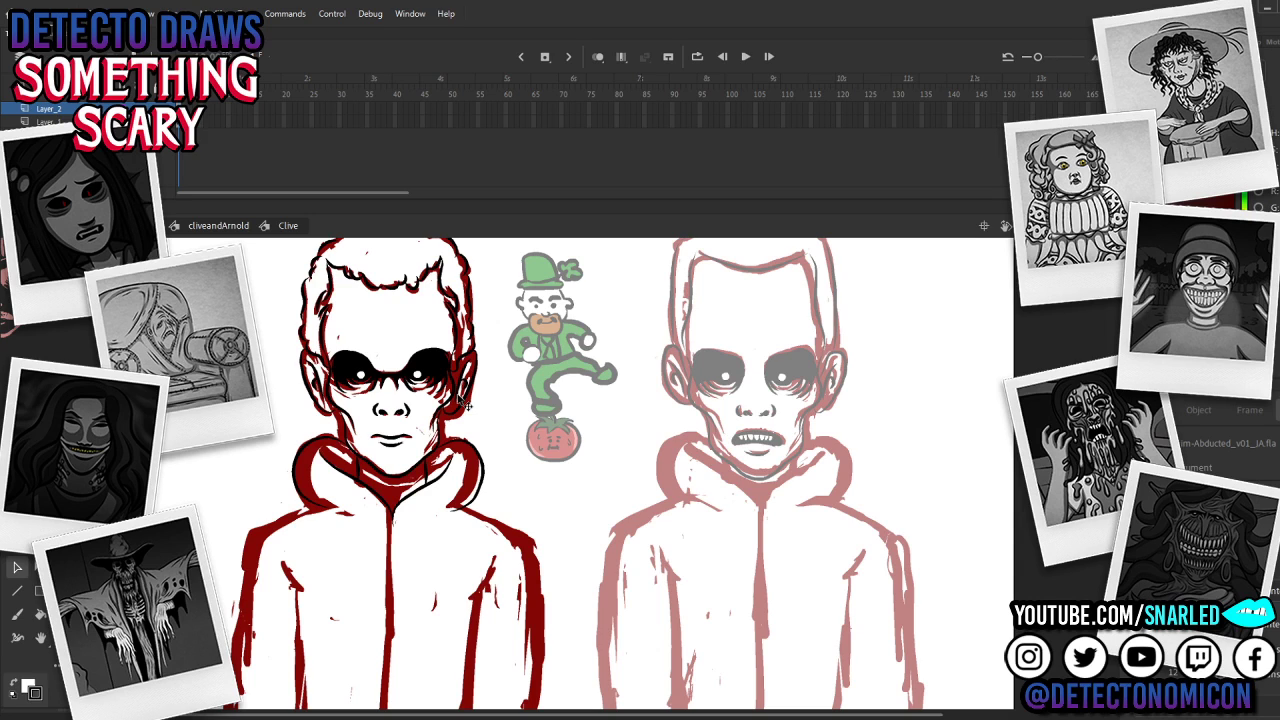
Step: Add a layer beneath the inked lines and brush a light grey strip along the left cheek and jaw of the curly-haired figure
drag(490, 393, 487, 451)
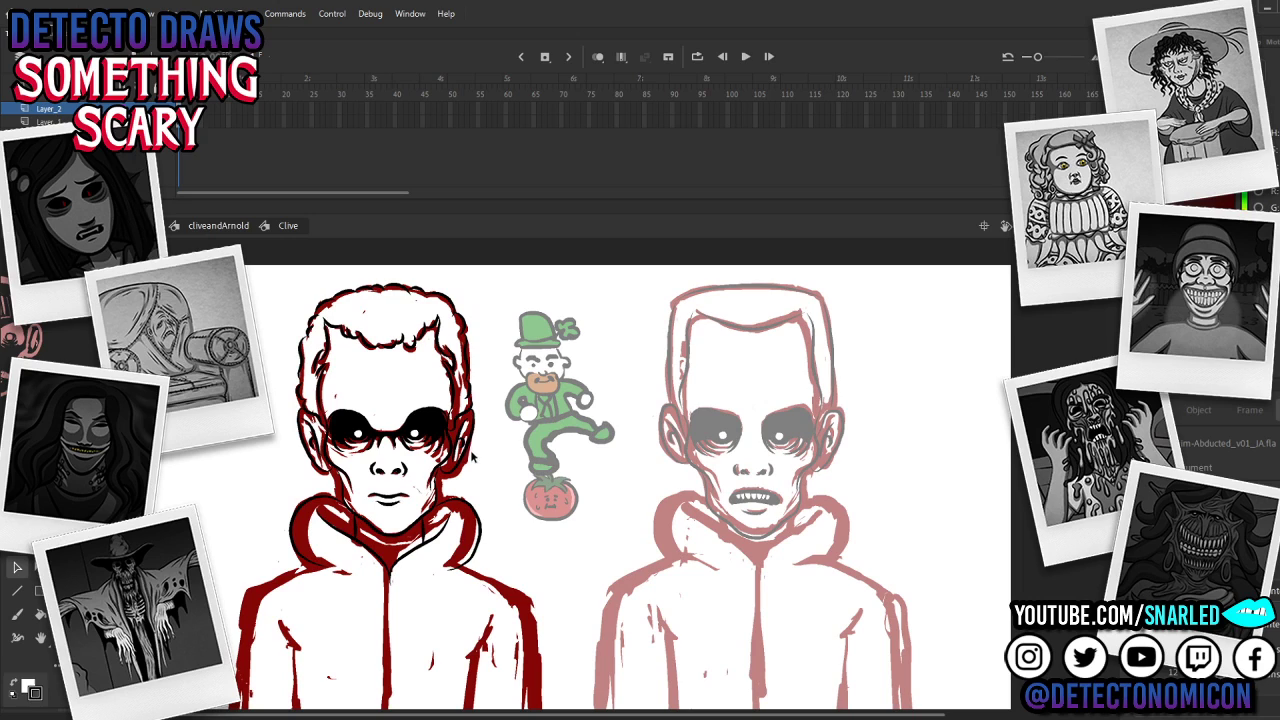
key(b)
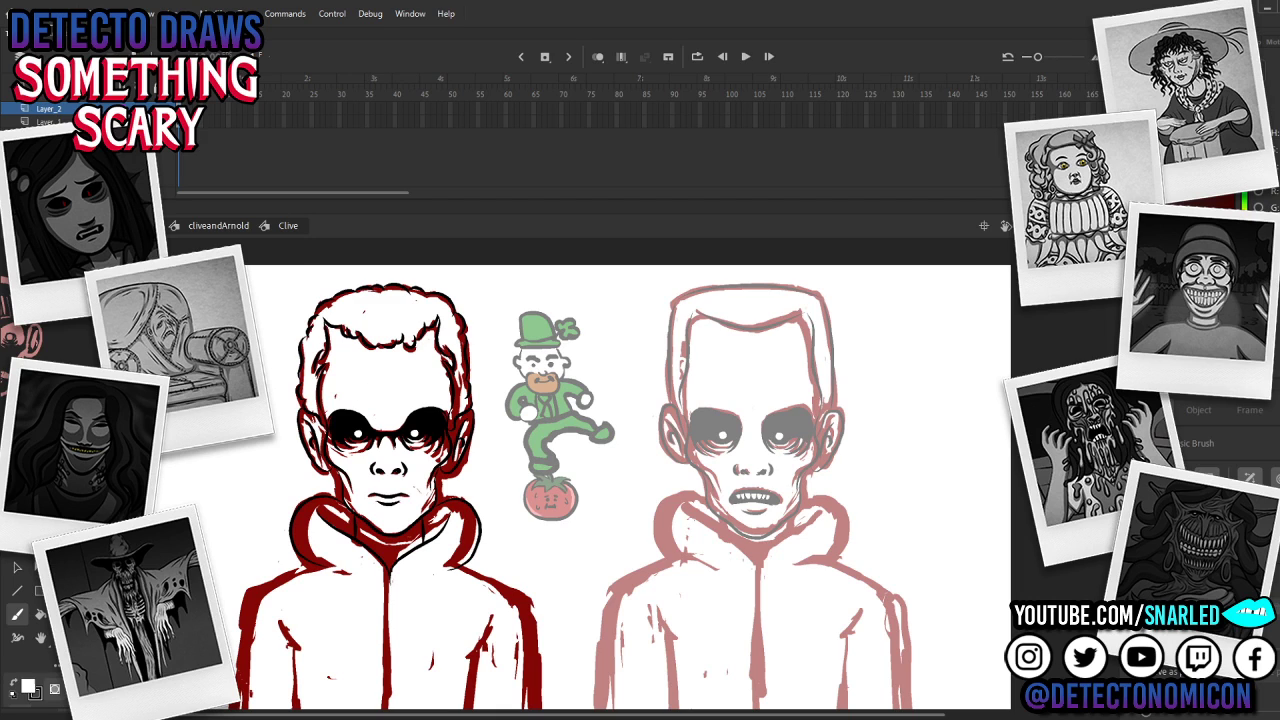
click(48, 122)
click(20, 57)
click(332, 437)
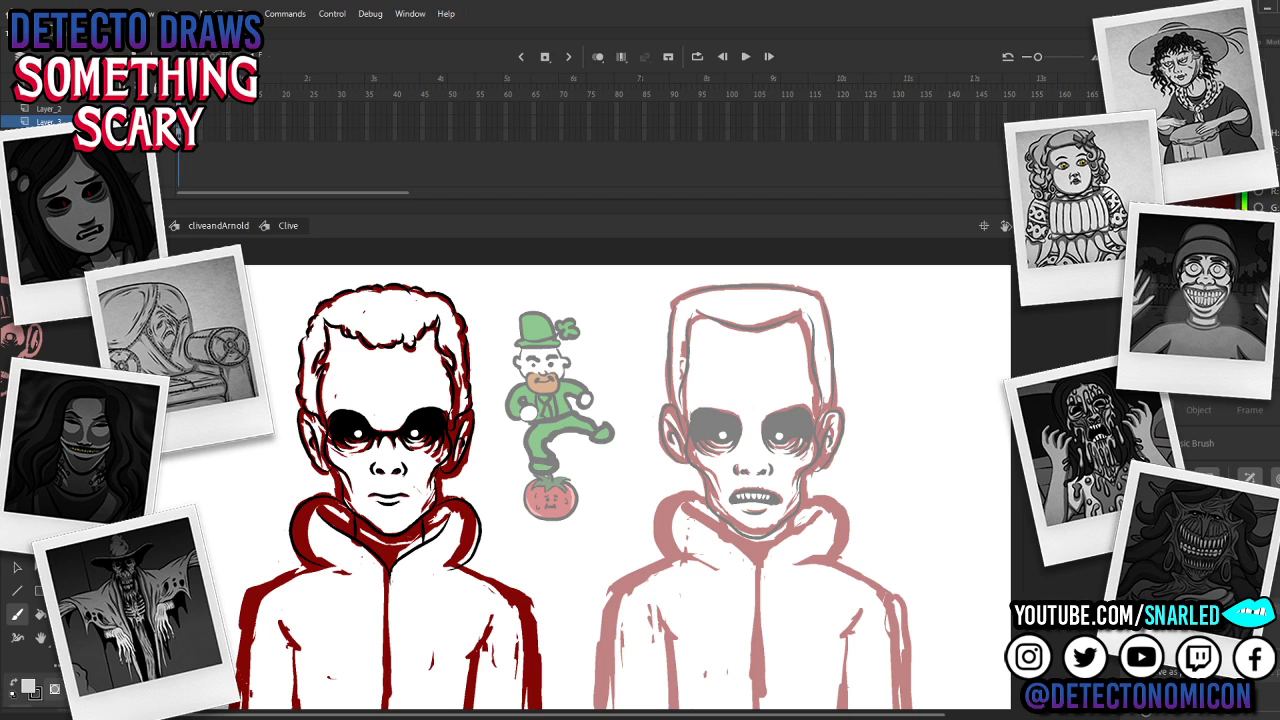
key(ctrl+a)
key(ctrl+shift+a)
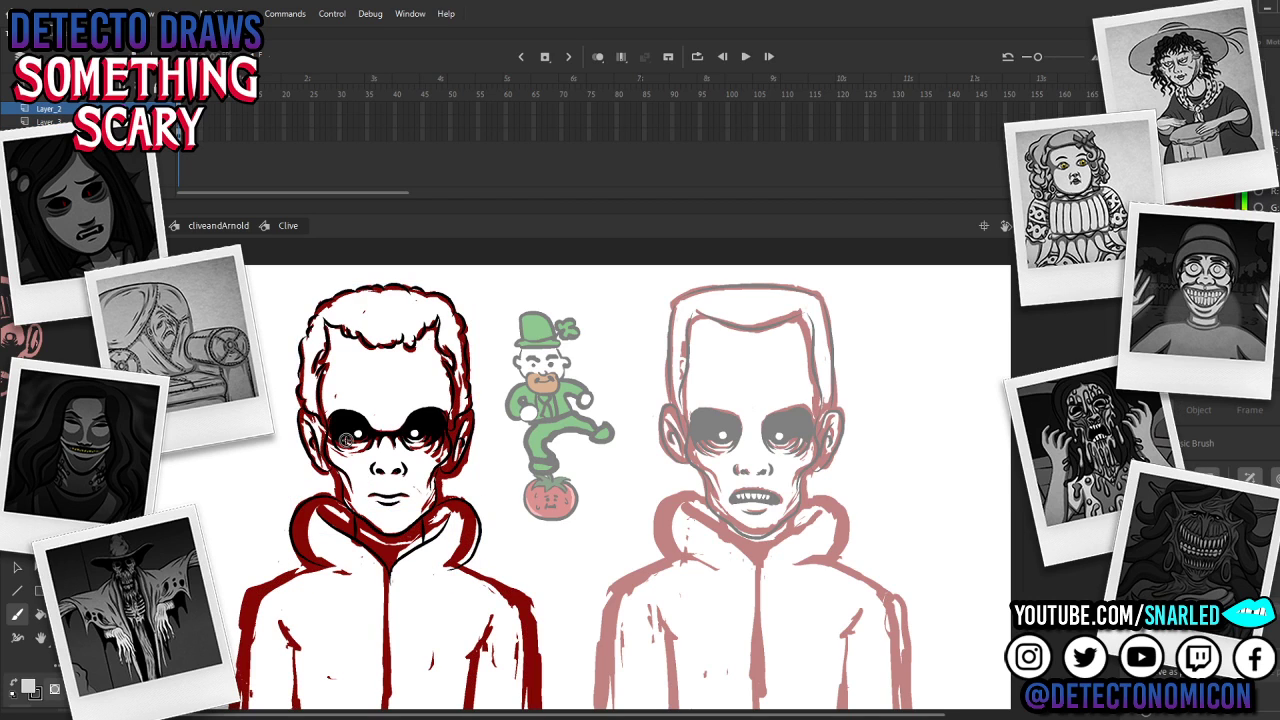
drag(365, 511, 327, 420)
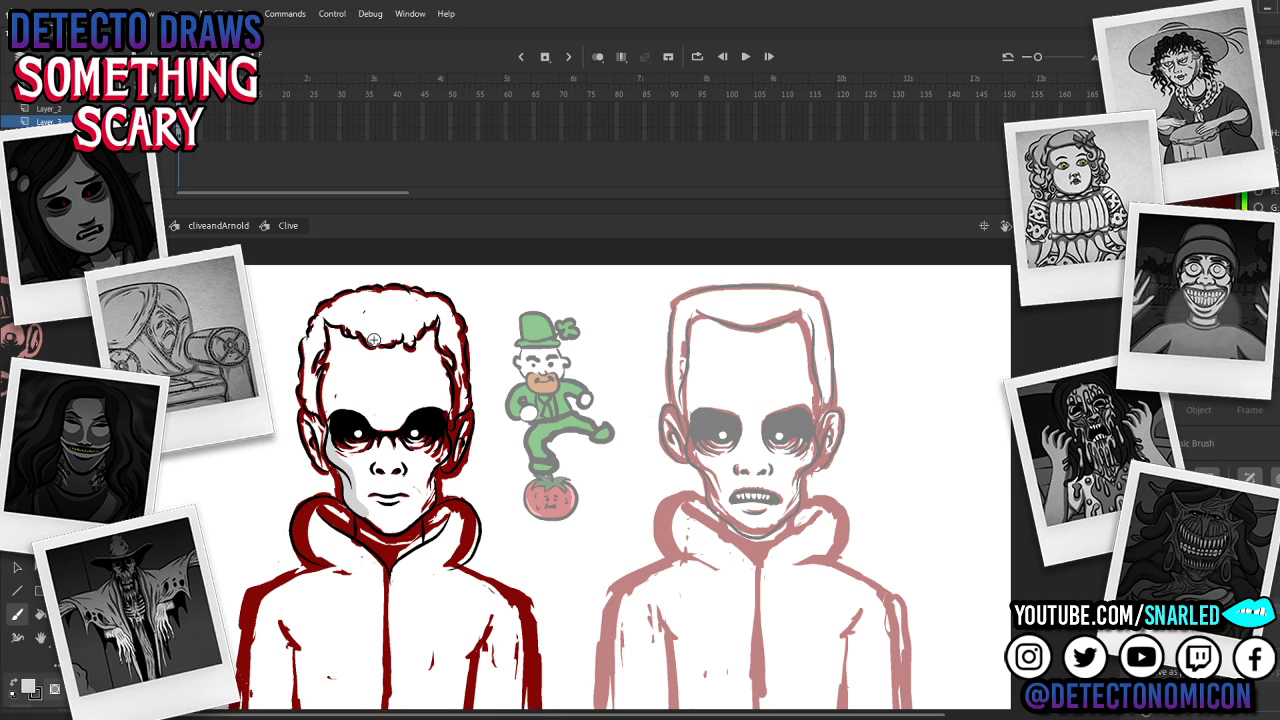
Step: Open the light grey strip's drawing object and extend the grey up the left side of the forehead to the hairline
ctrl+click(358, 500)
key(v)
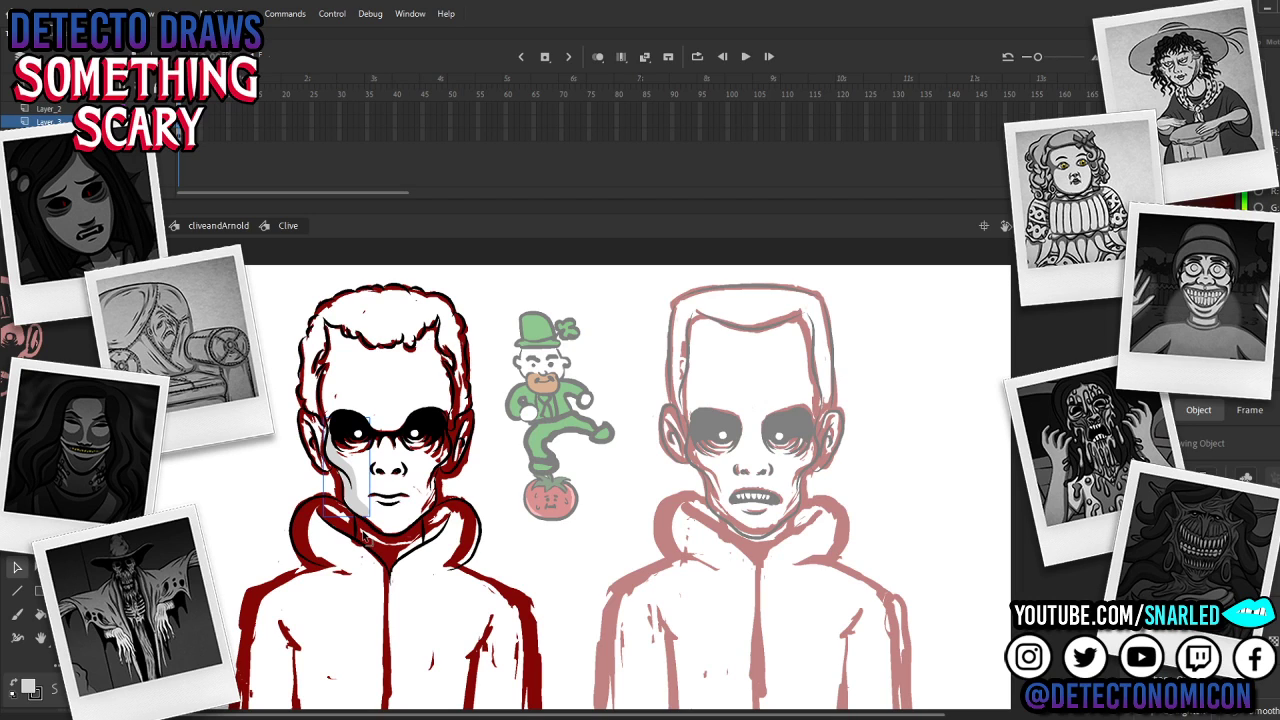
drag(379, 500, 390, 502)
double_click(355, 498)
key(z)
click(400, 493)
key(v)
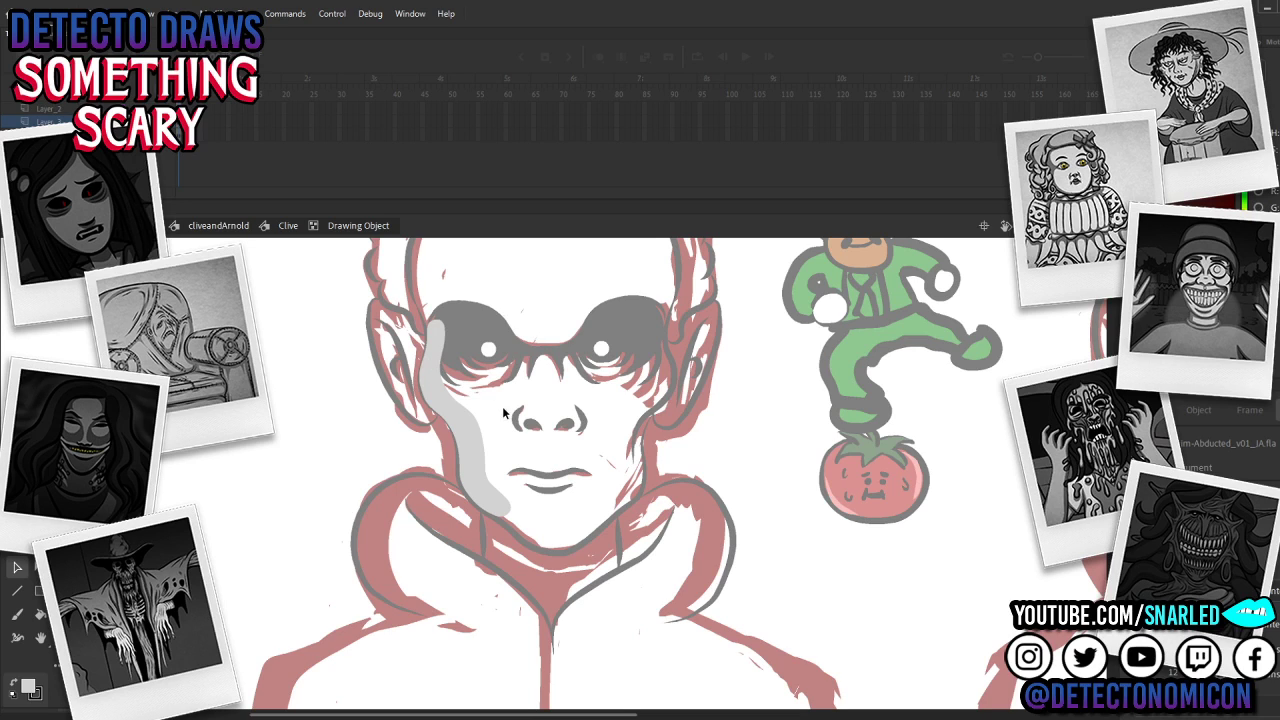
key(z)
alt+click(550, 472)
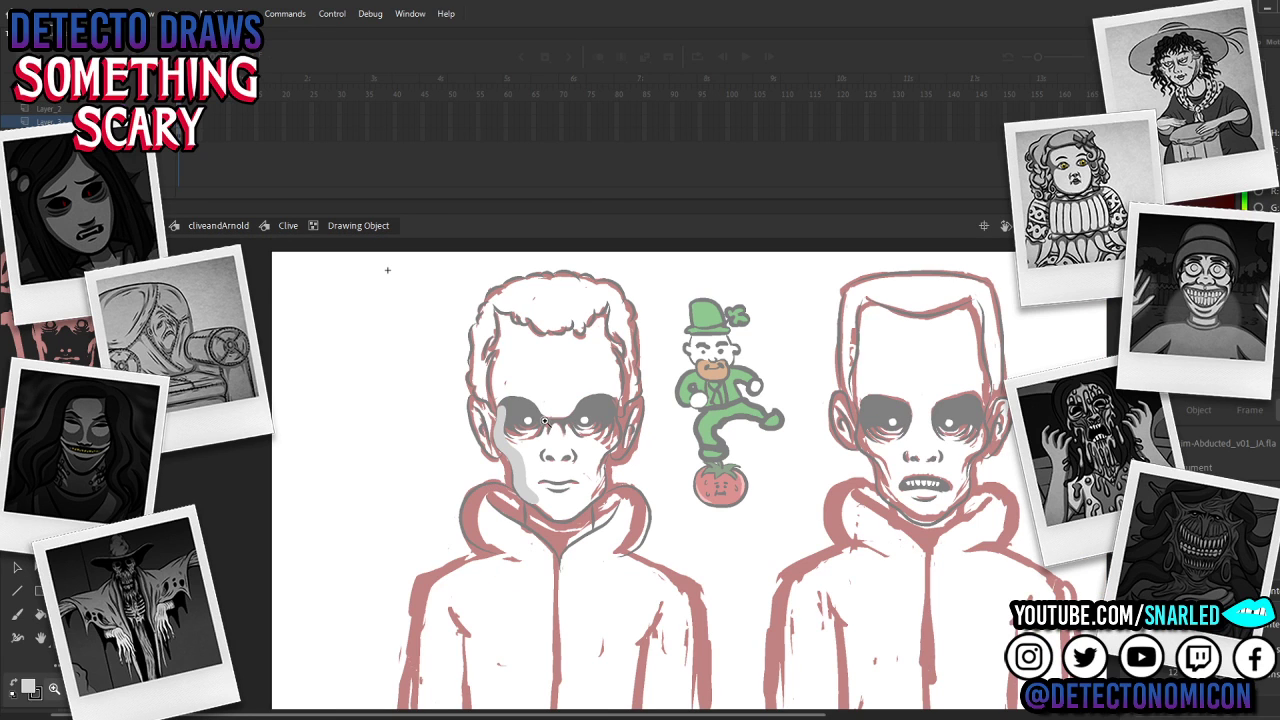
click(528, 450)
mouse_move(525, 404)
mouse_down()
mouse_move(435, 514)
mouse_move(386, 488)
mouse_move(368, 425)
mouse_move(390, 358)
mouse_up()
key(b)
ctrl+click(387, 488)
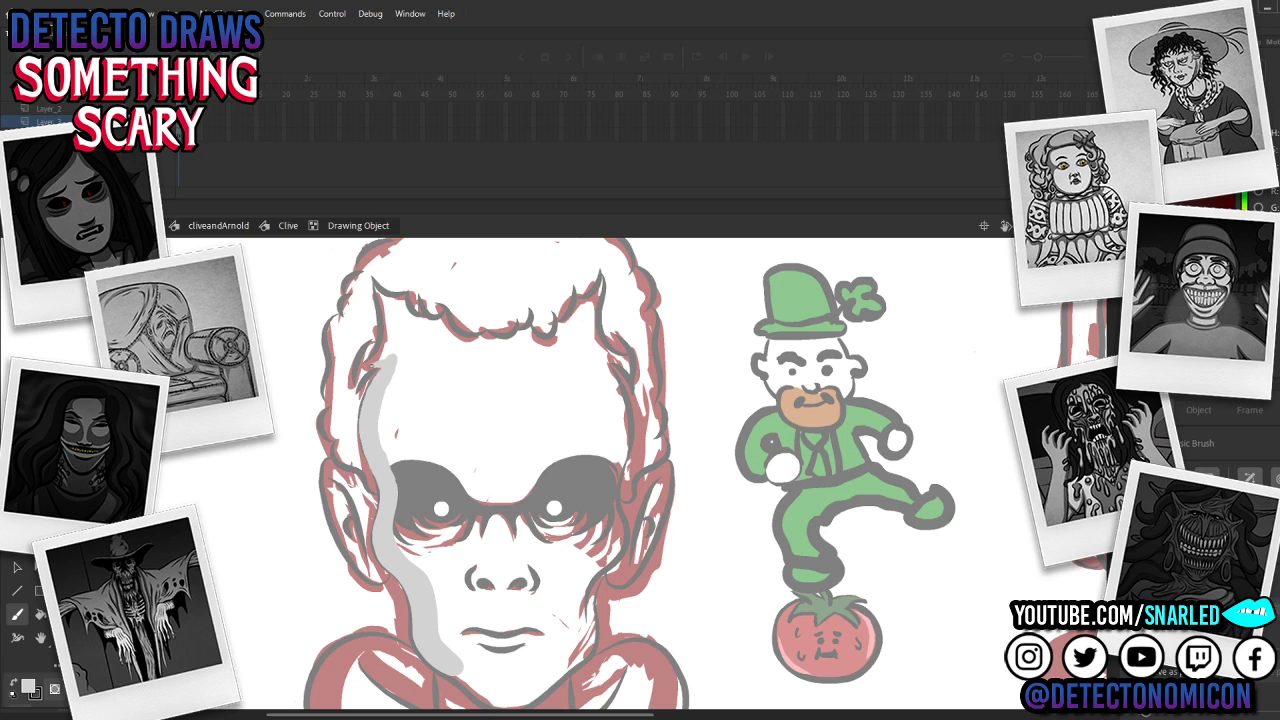
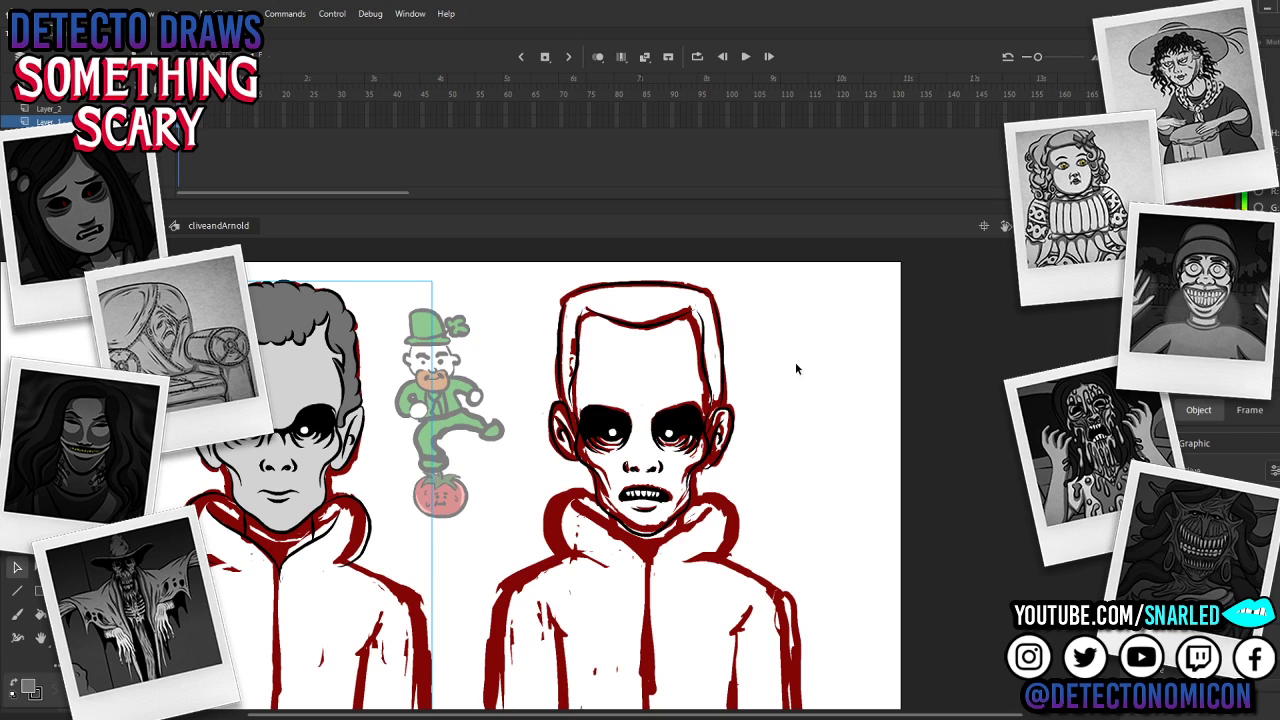
Step: Try a light grey fill on the curly-haired figure's hair and leave the Clive and cliveandArnold symbols
double_click(290, 320)
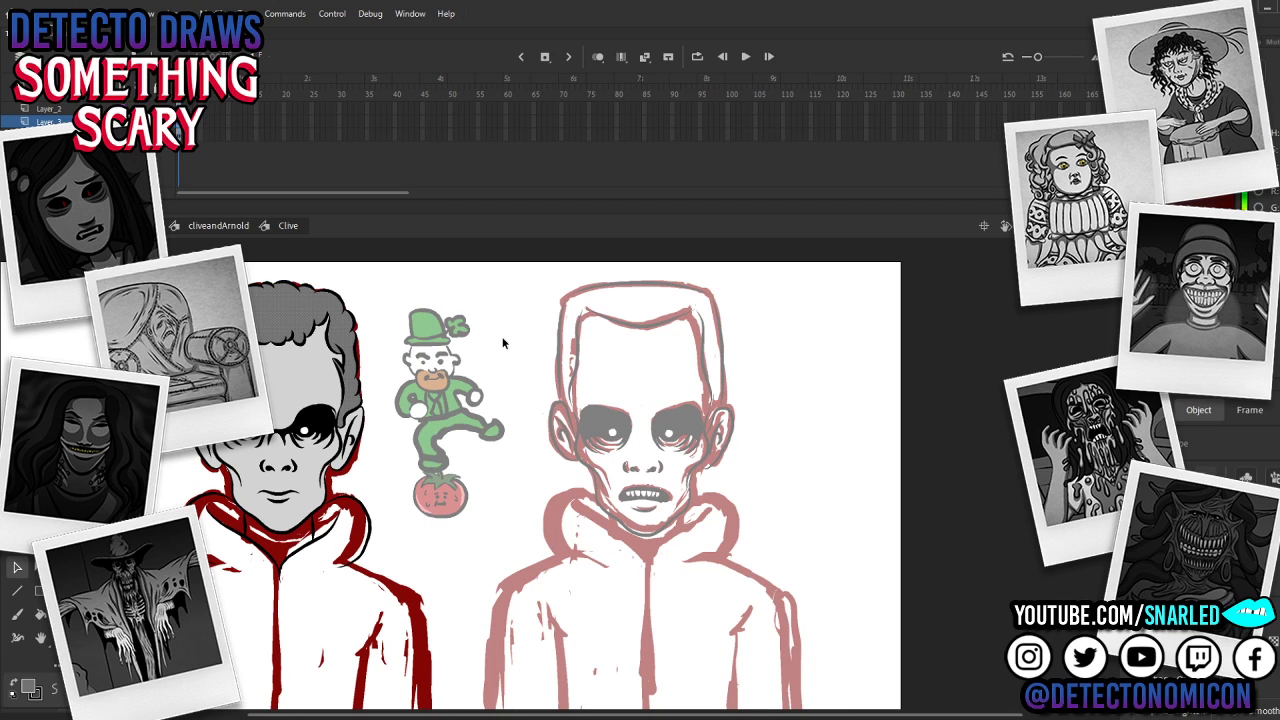
click(1135, 150)
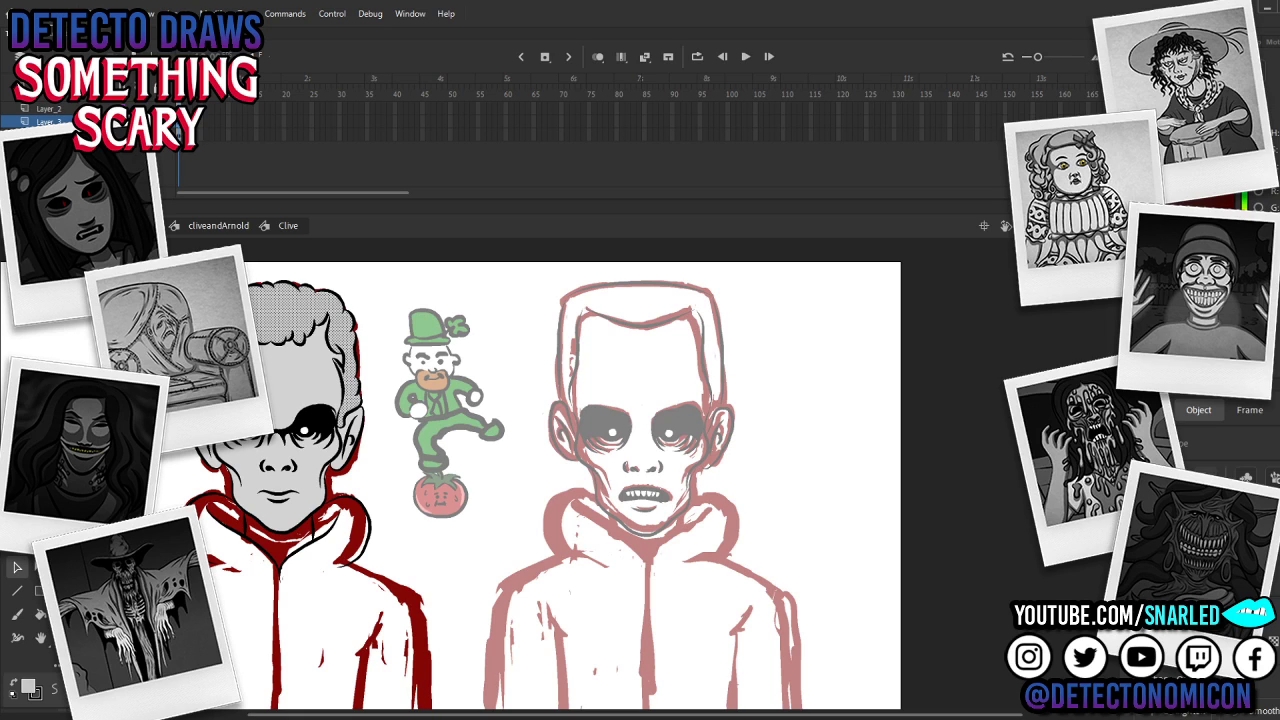
click(1132, 135)
click(907, 243)
double_click(389, 416)
double_click(388, 420)
double_click(379, 439)
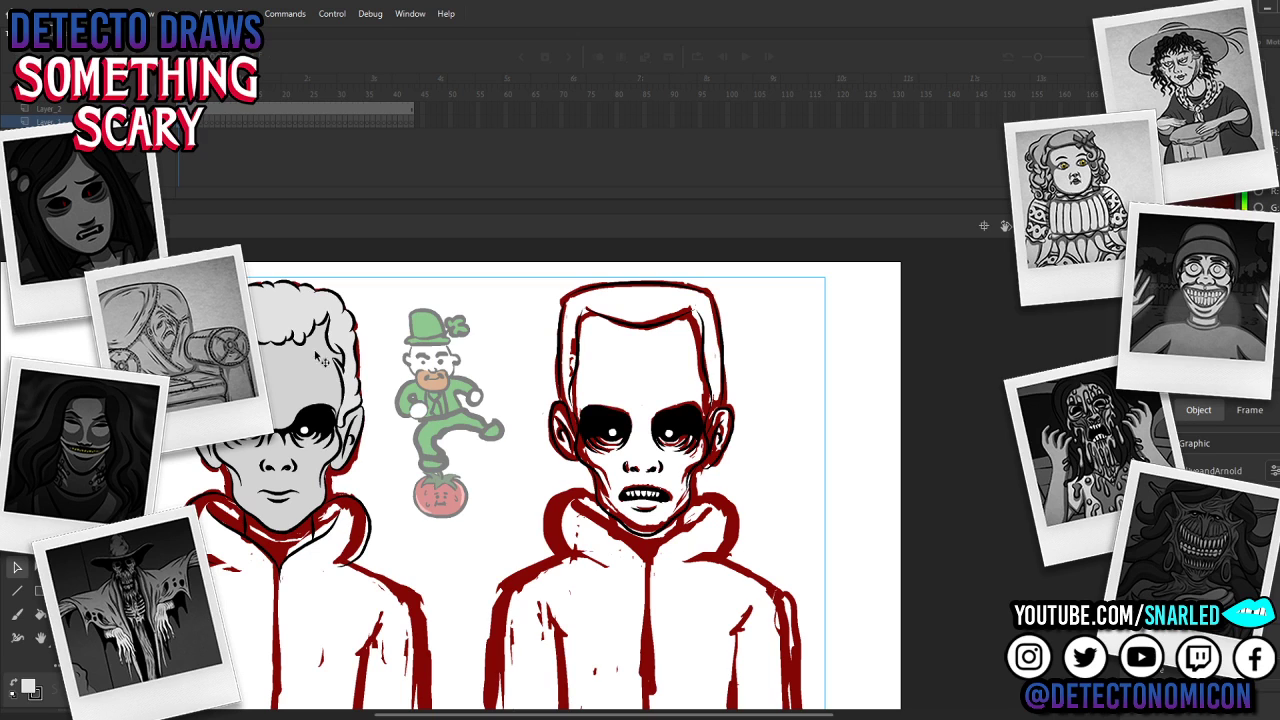
Step: Reopen the Clive symbol and change the fill of the curly hair to dark grey
double_click(302, 316)
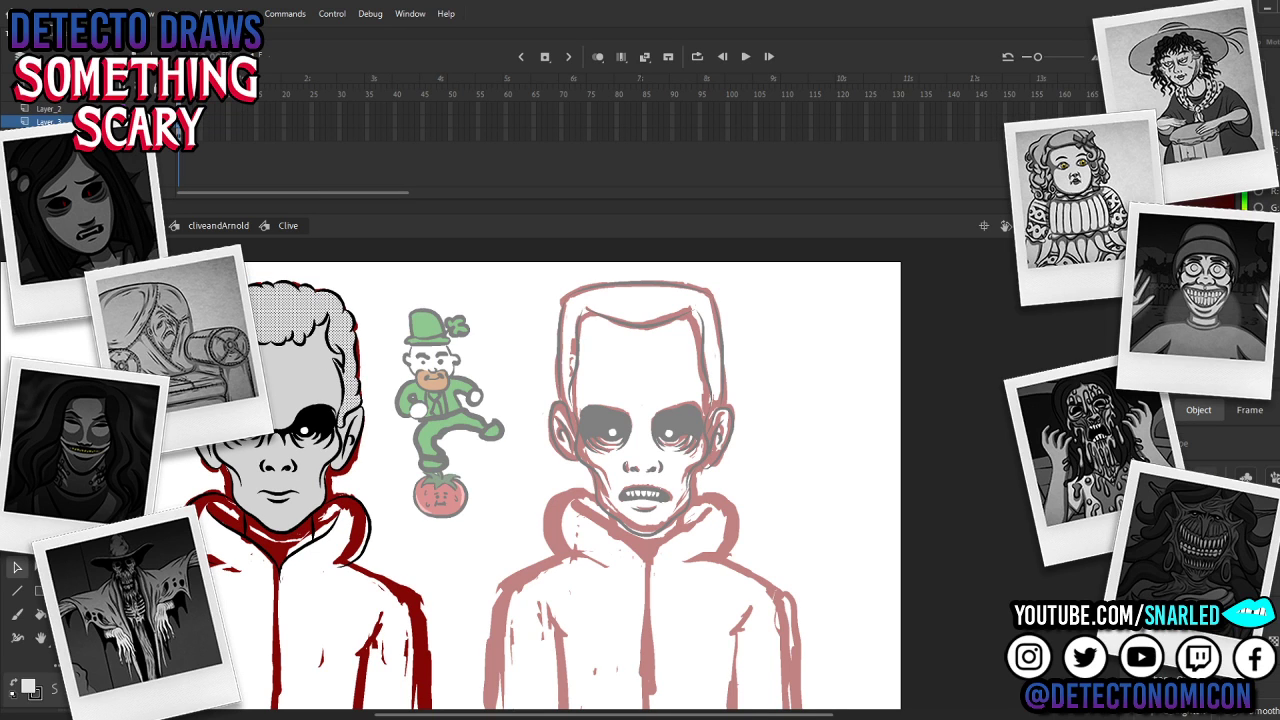
click(1132, 160)
click(1132, 154)
click(1132, 148)
click(950, 360)
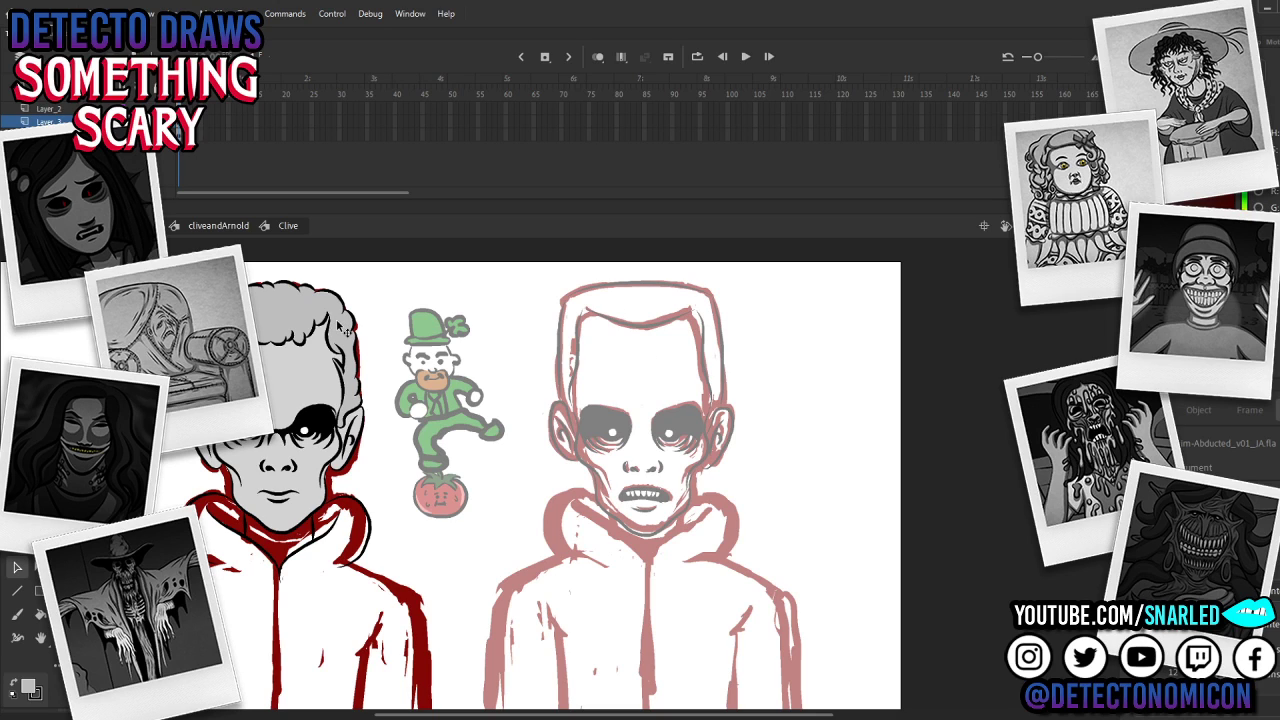
click(292, 322)
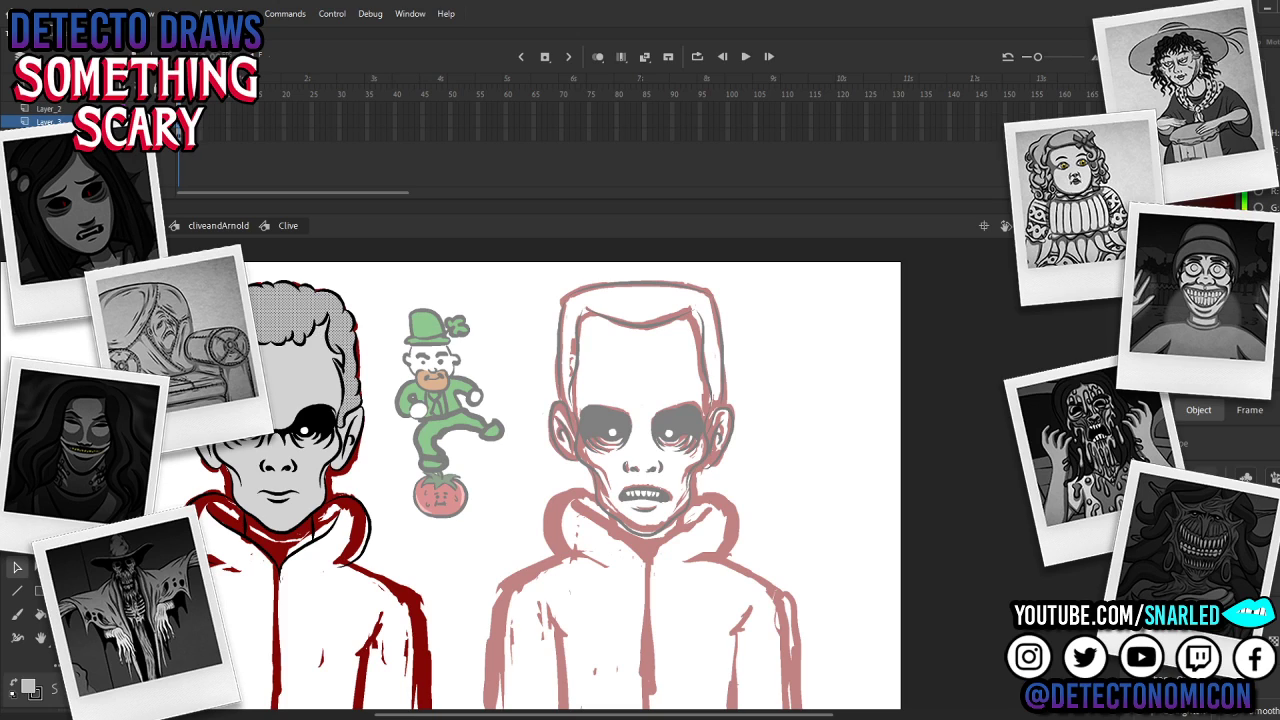
click(1150, 172)
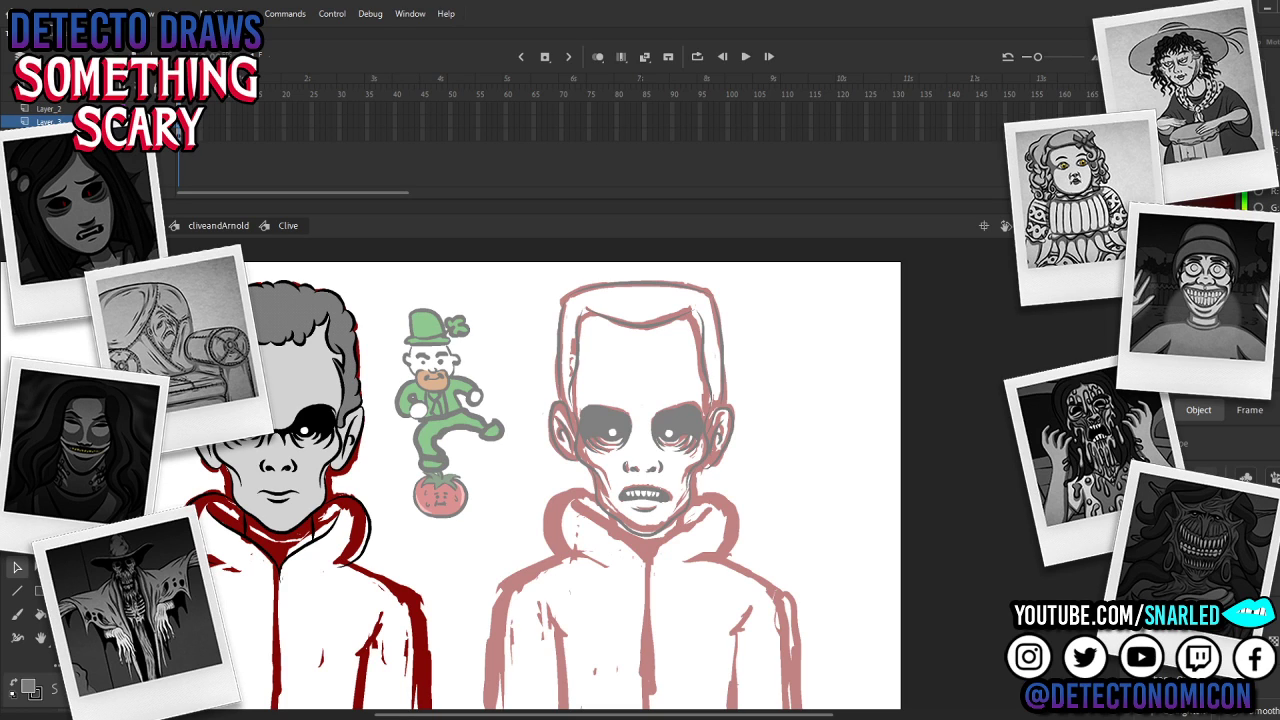
click(1150, 183)
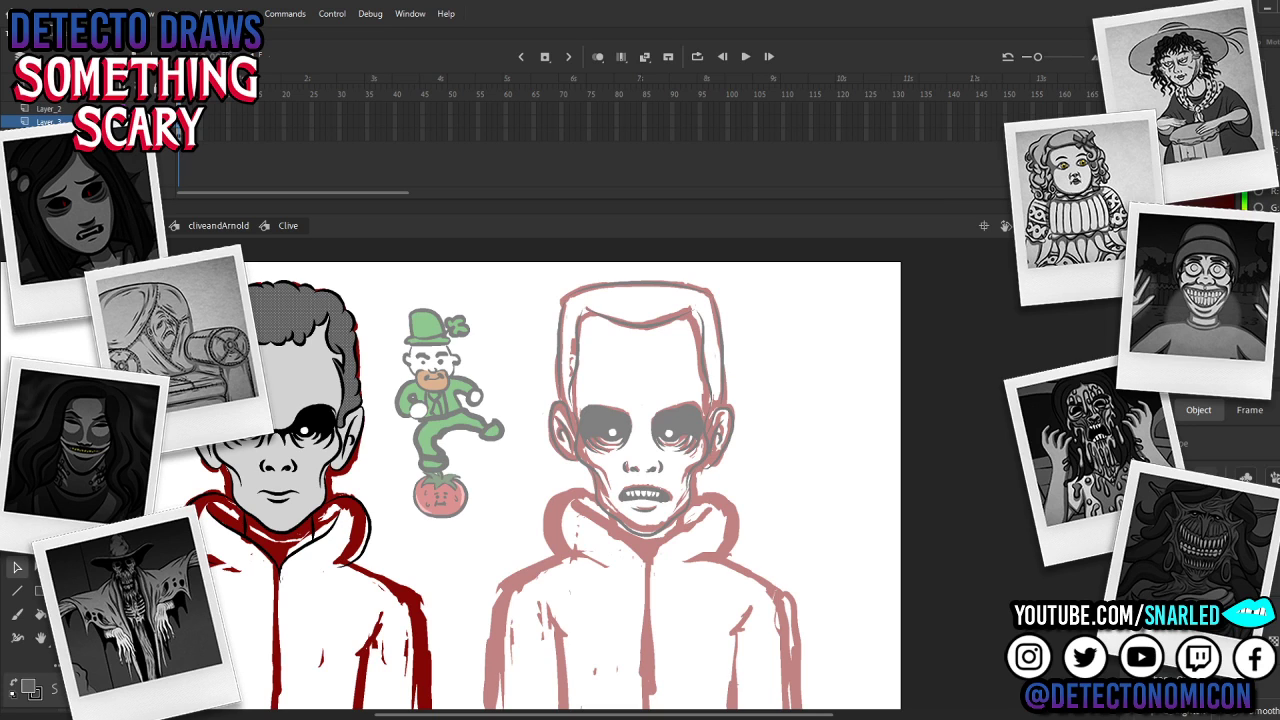
click(1150, 185)
click(950, 380)
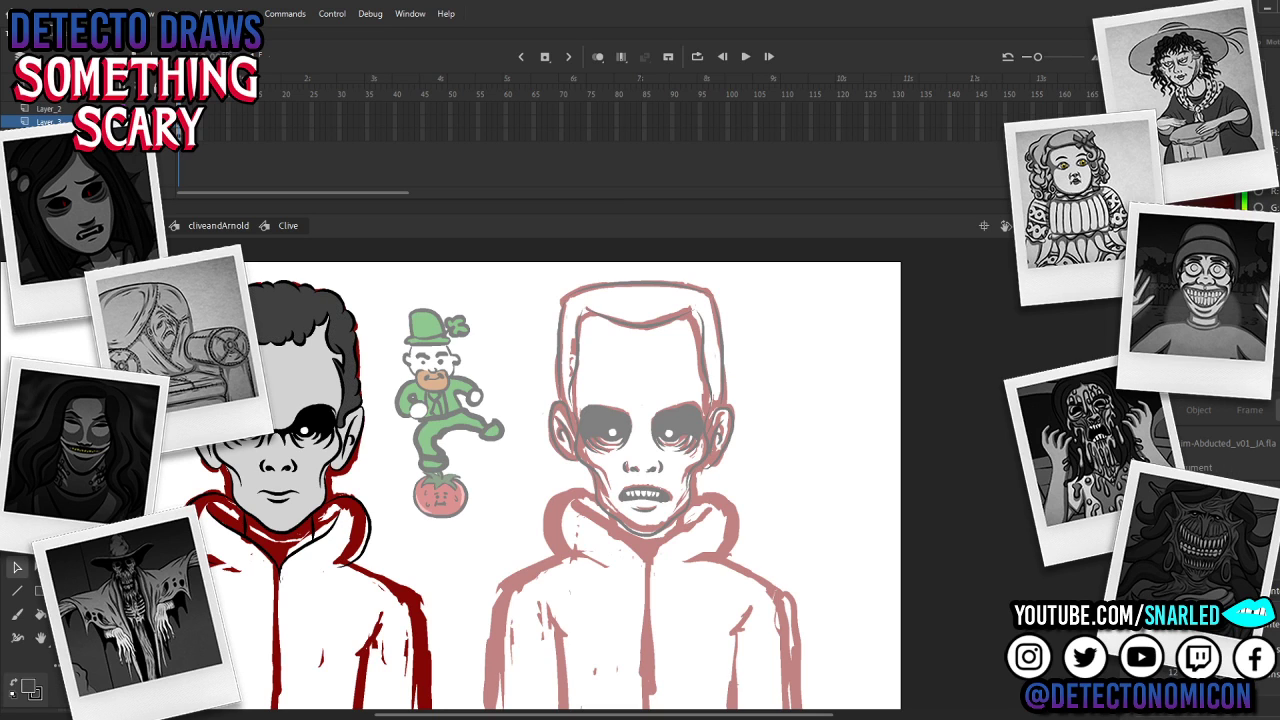
Step: Sample the dark grey of the curly hair as the brush colour and check the artwork pieces in the Clive symbol
key(z)
click(352, 400)
click(291, 336)
key(i)
click(289, 338)
key(b)
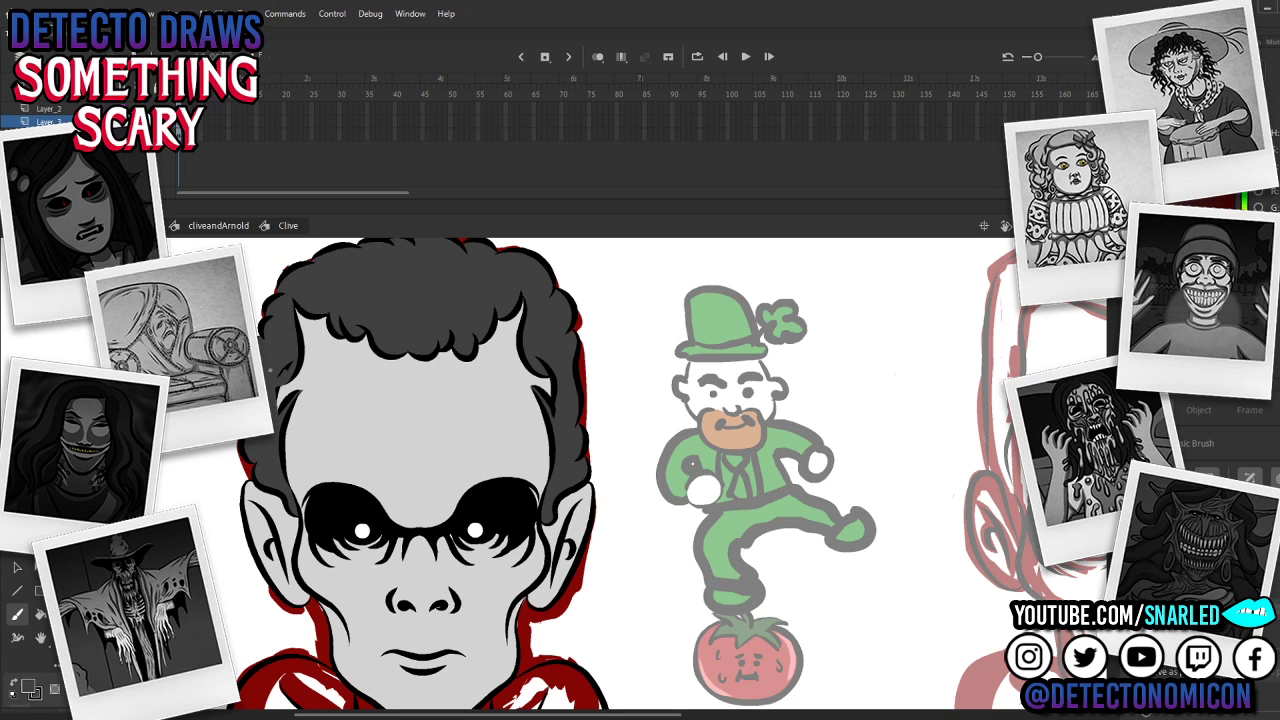
key(v)
key(ctrl+a)
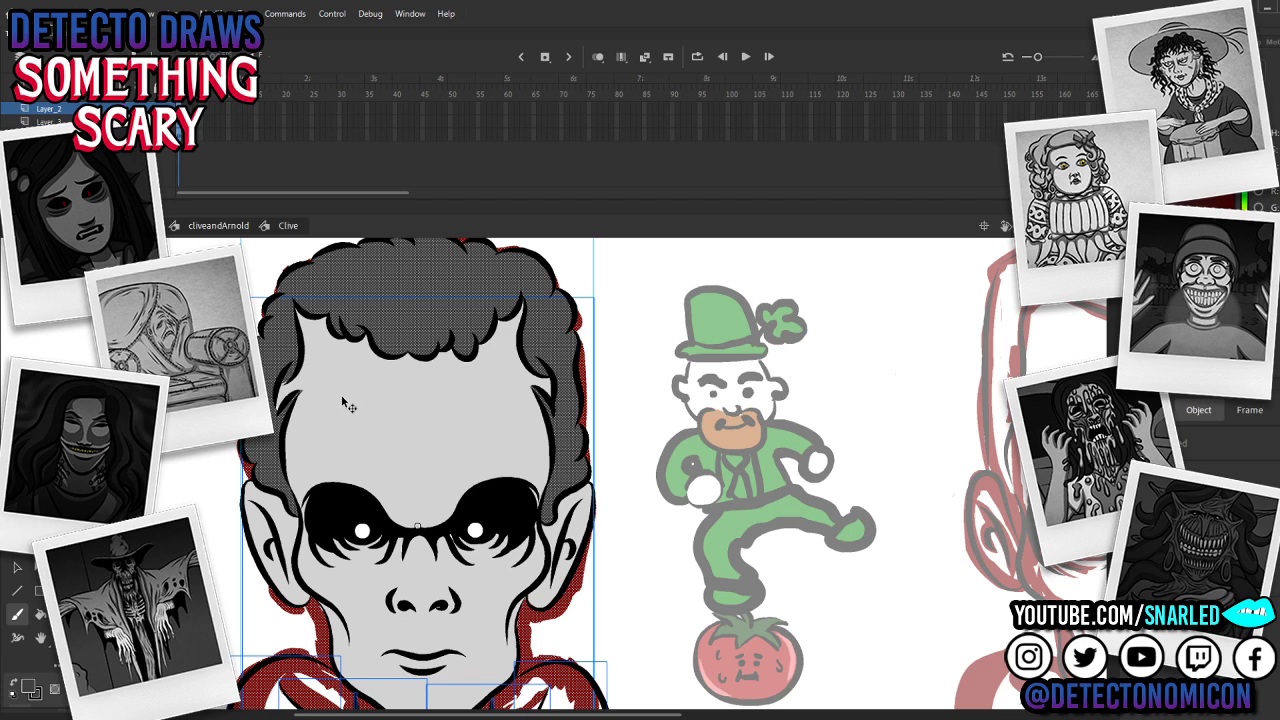
key(ctrl+shift+a)
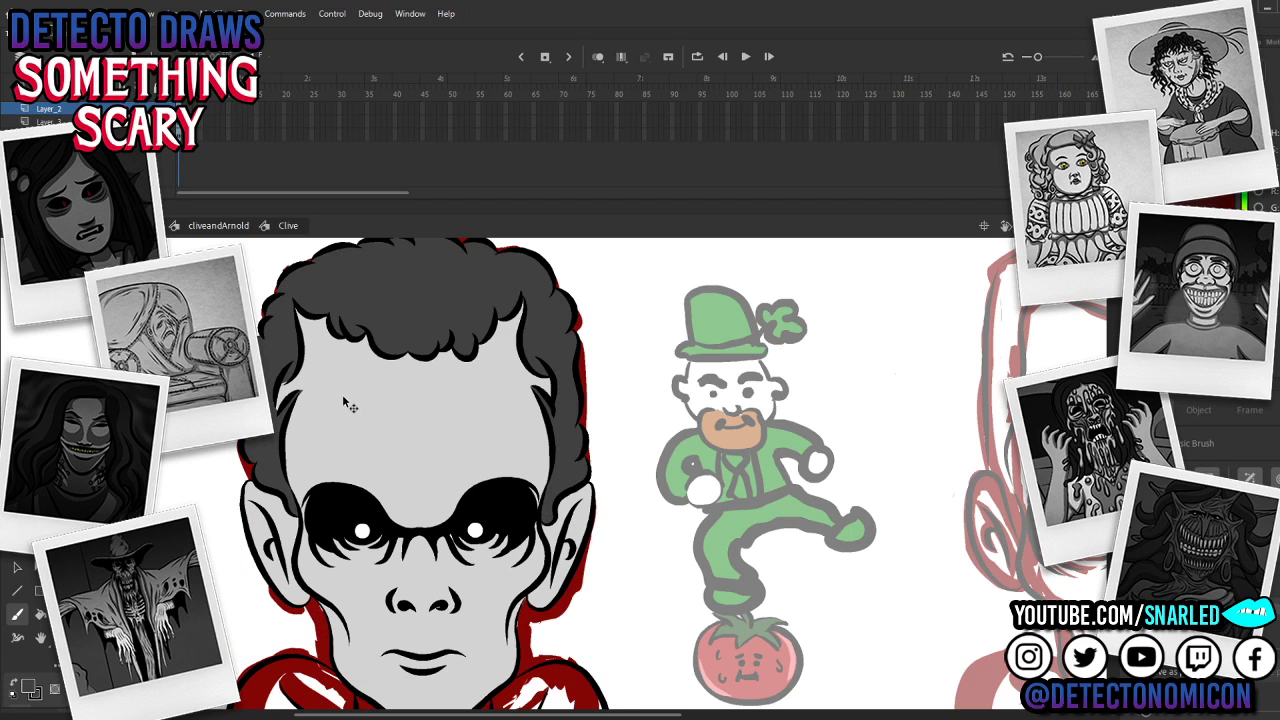
Step: Open the light grey face shape's drawing object and touch up the fill at the temple beside the hairline
ctrl+double_click(343, 394)
key(k)
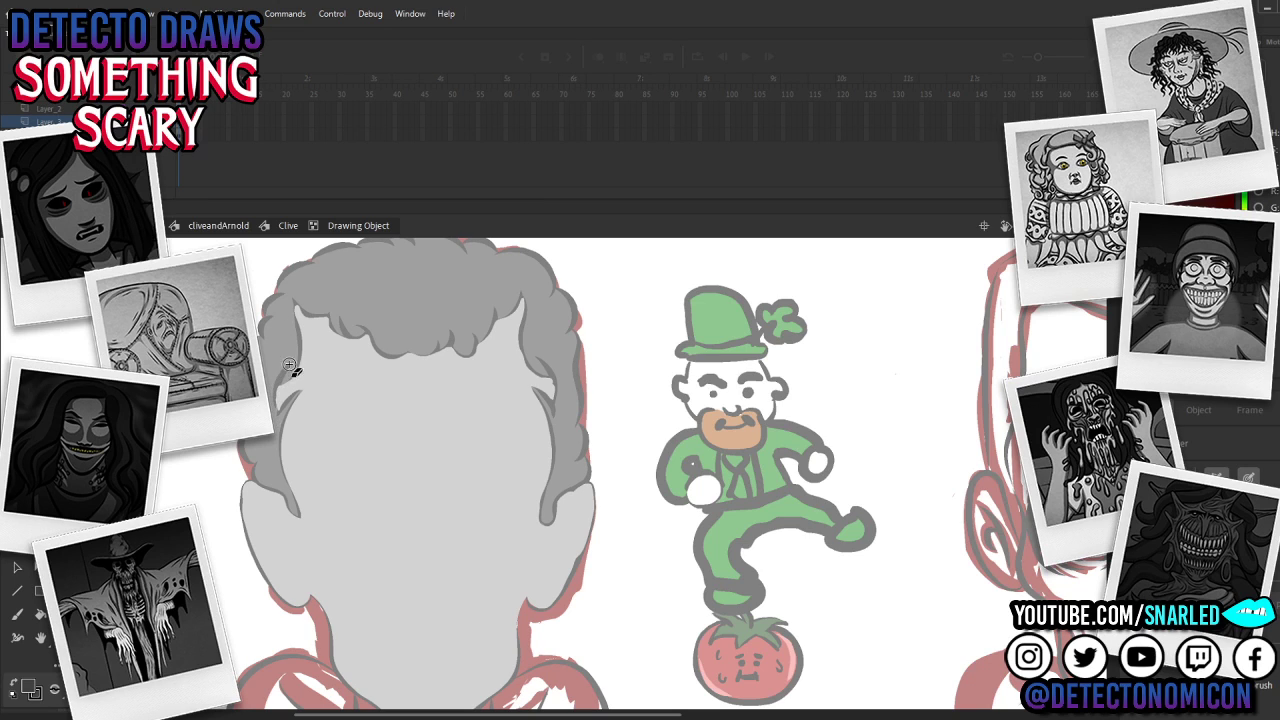
drag(556, 405, 553, 376)
key(v)
double_click(646, 340)
Step: Leave the Clive symbol to review both hooded figures side by side
key(z)
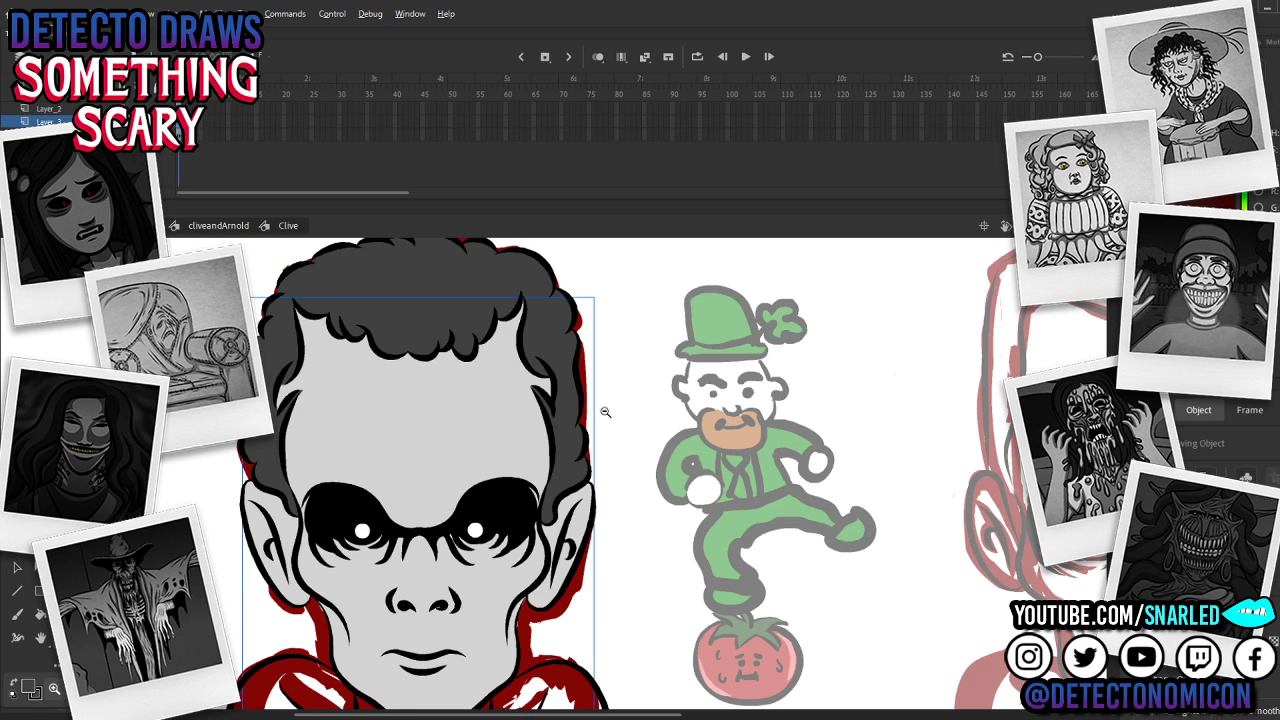
alt+click(605, 410)
key(v)
key(ctrl+equal)
double_click(671, 371)
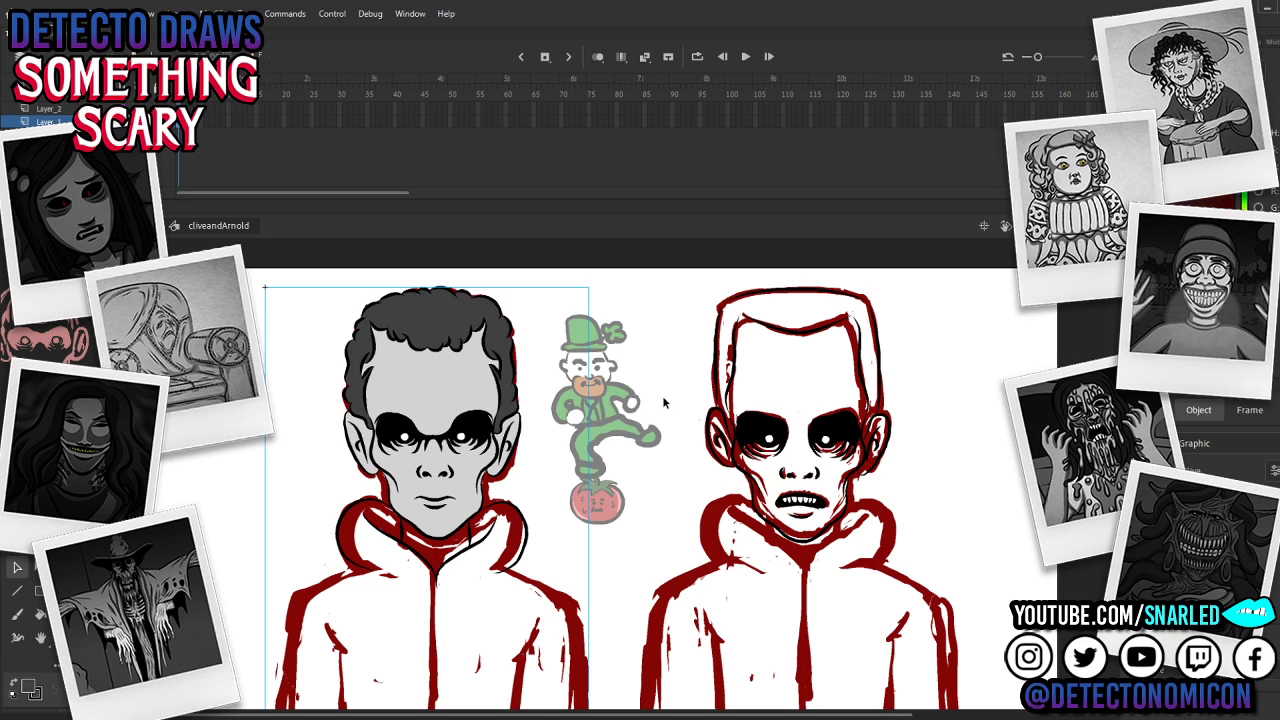
Step: Reopen the Clive symbol and enter the line art group inside cliveHead
drag(648, 447, 634, 415)
key(z)
click(534, 390)
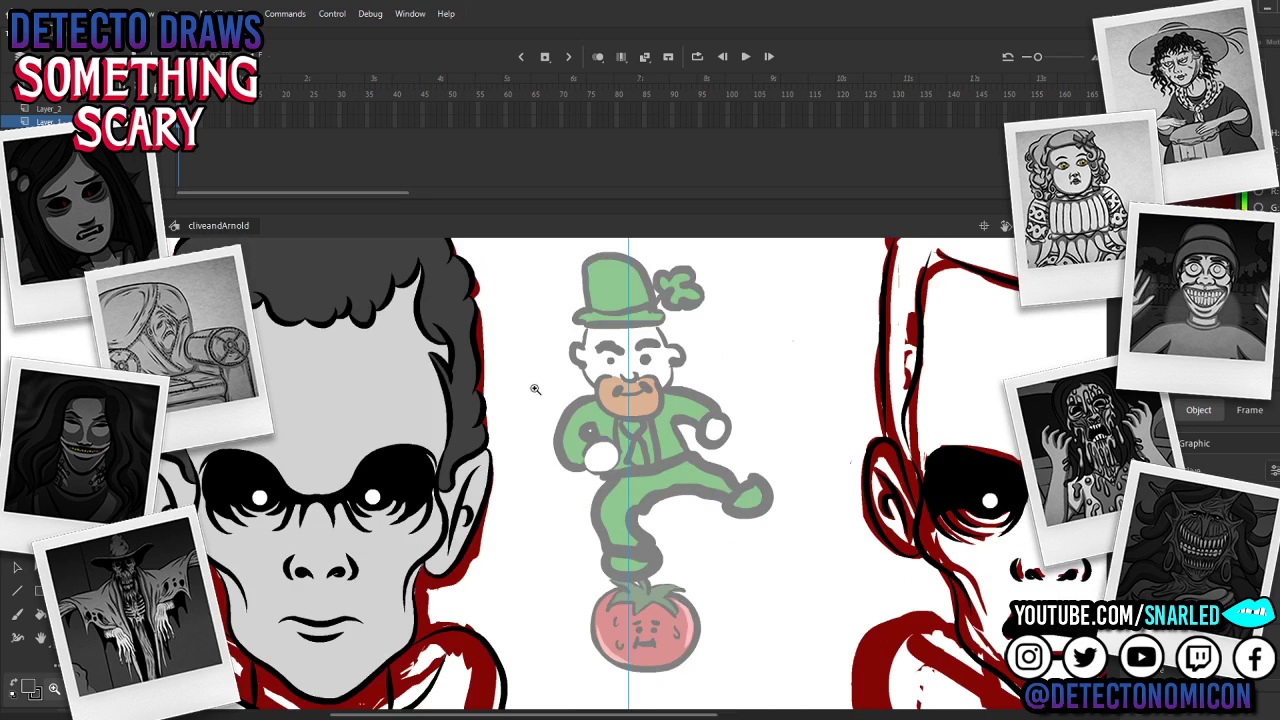
drag(539, 382, 557, 452)
key(v)
double_click(490, 395)
click(497, 397)
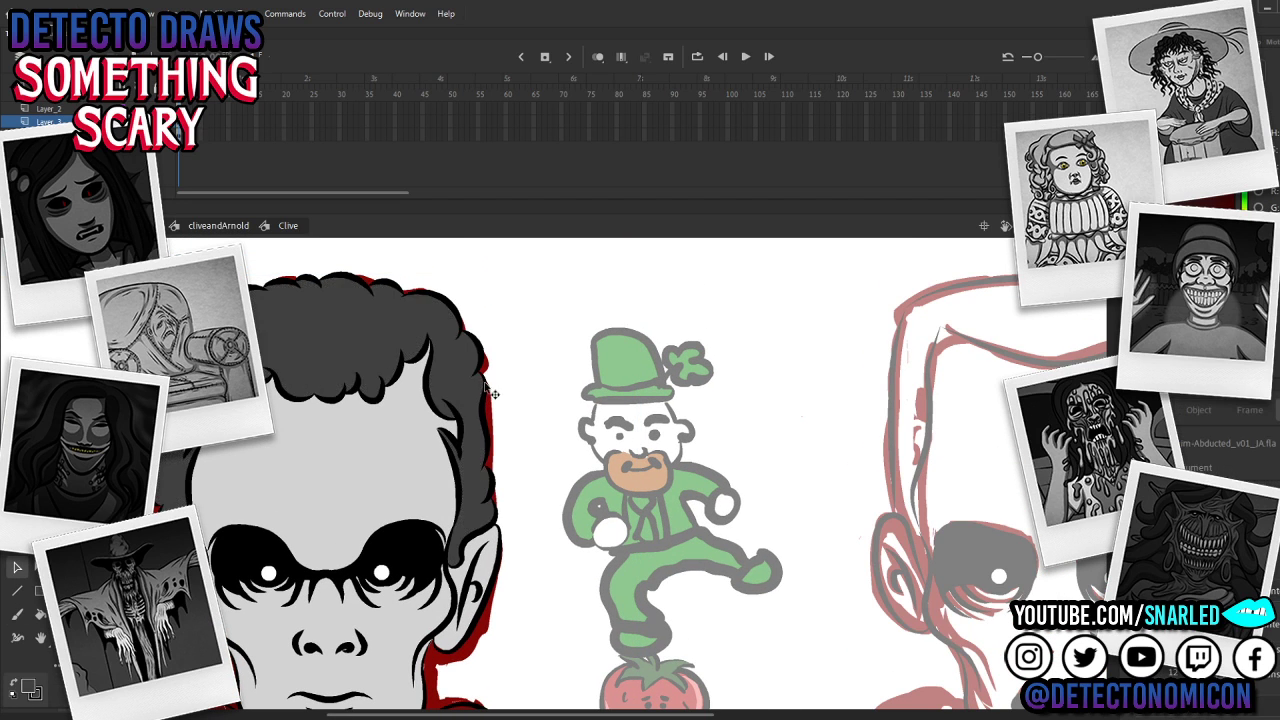
double_click(493, 397)
double_click(490, 393)
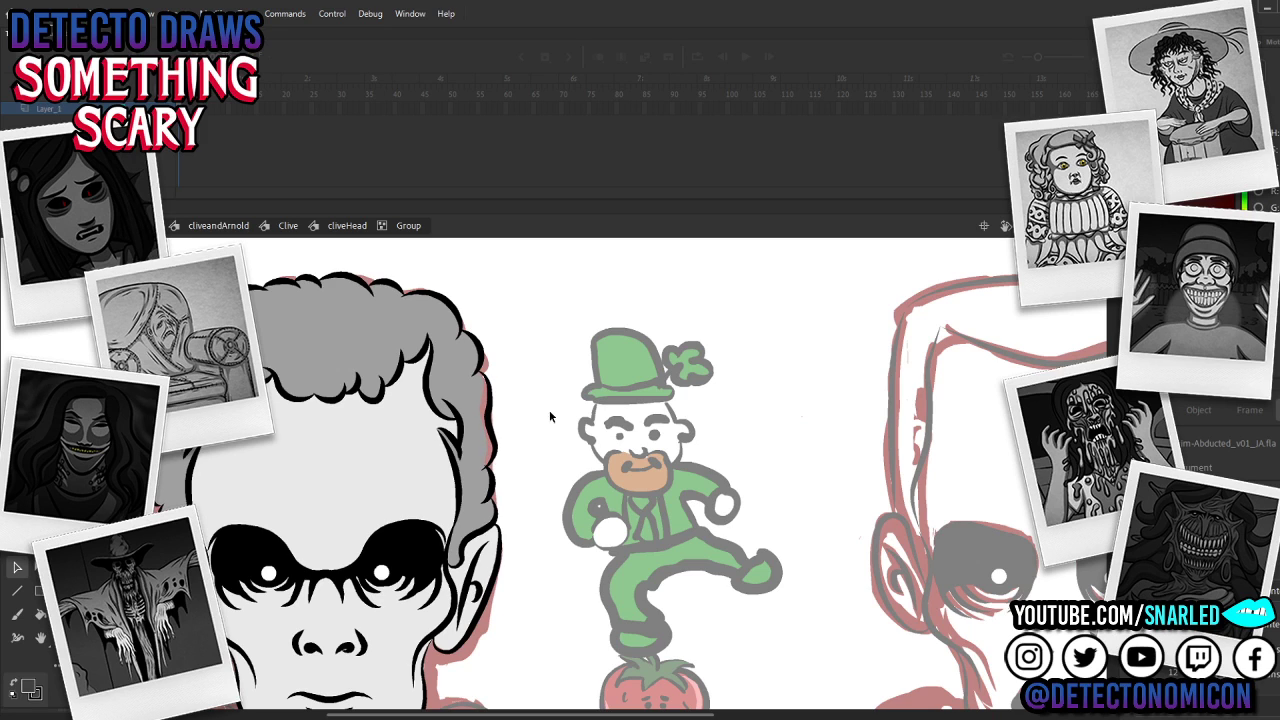
ctrl+alt+click(567, 463)
ctrl+click(559, 470)
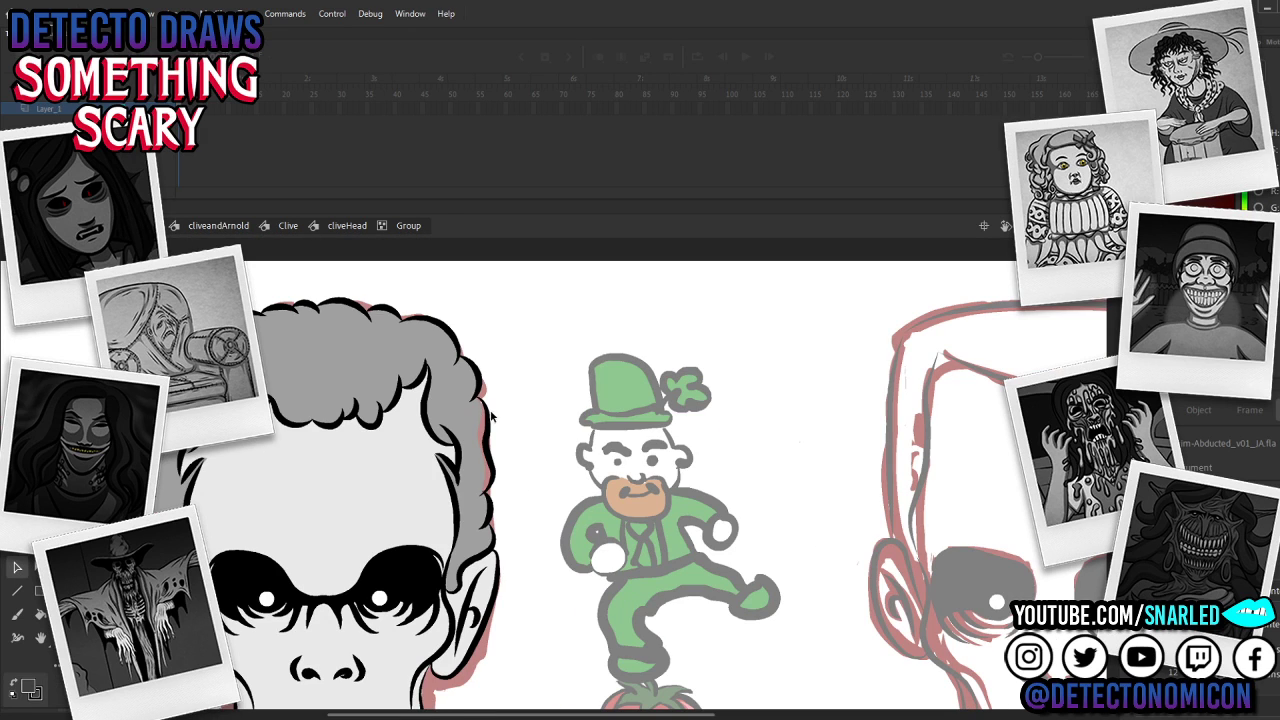
Step: Reshape the small inked curl at the hair's outer edge just above the right-hand ear and return to the Clive symbol
double_click(489, 422)
double_click(508, 445)
key(q)
drag(488, 492, 504, 512)
click(499, 501)
key(v)
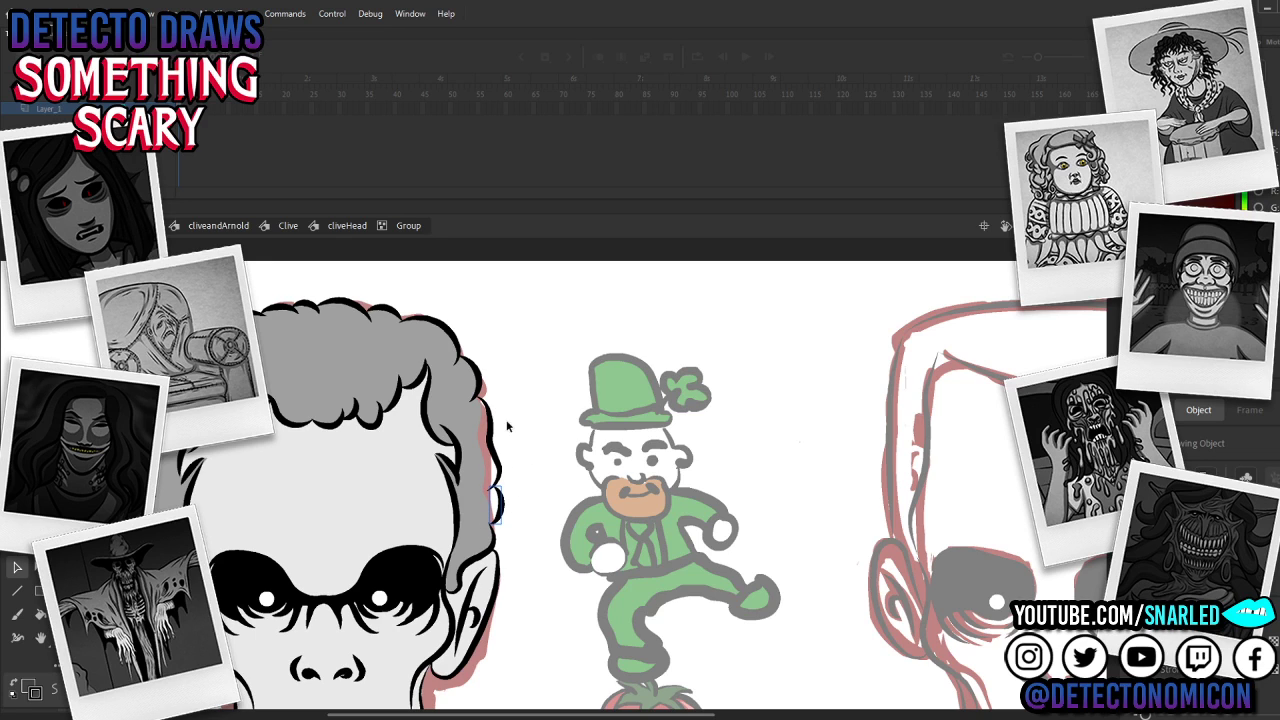
double_click(475, 418)
double_click(475, 417)
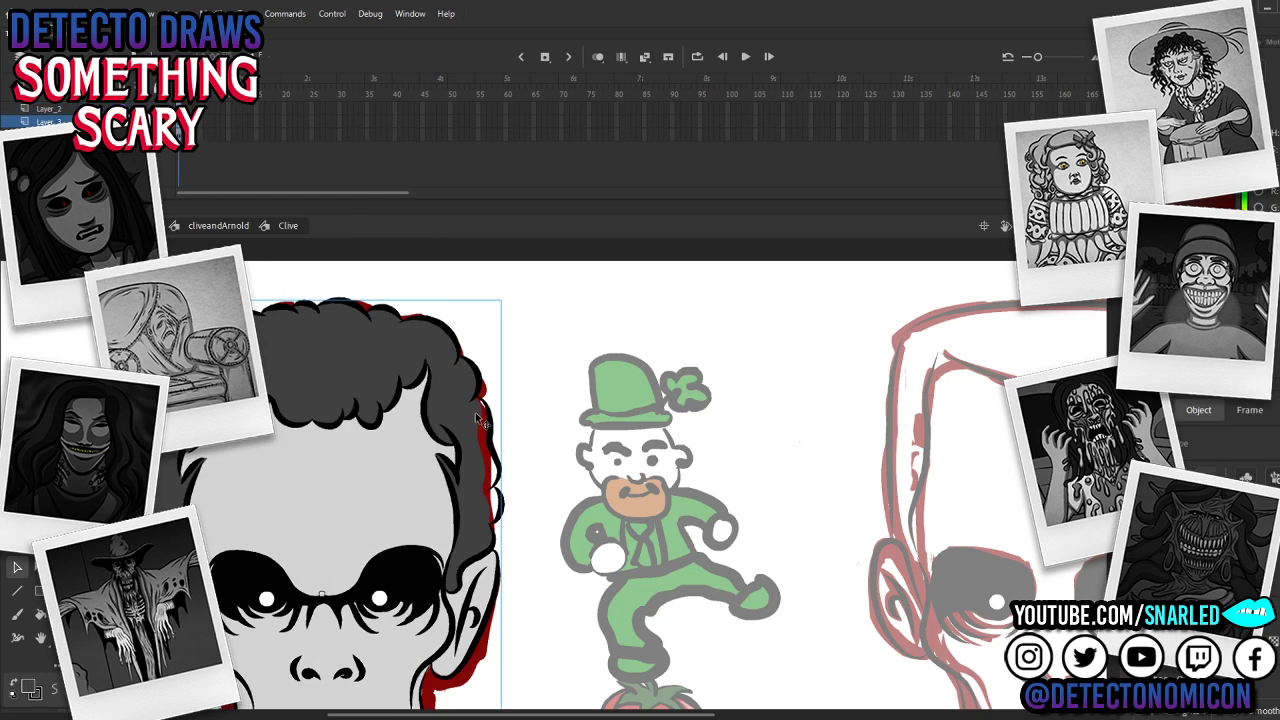
Step: Brush dark grey over the uncovered red strip and curl along the right edge of the curly hair
click(475, 415)
key(u)
key(k)
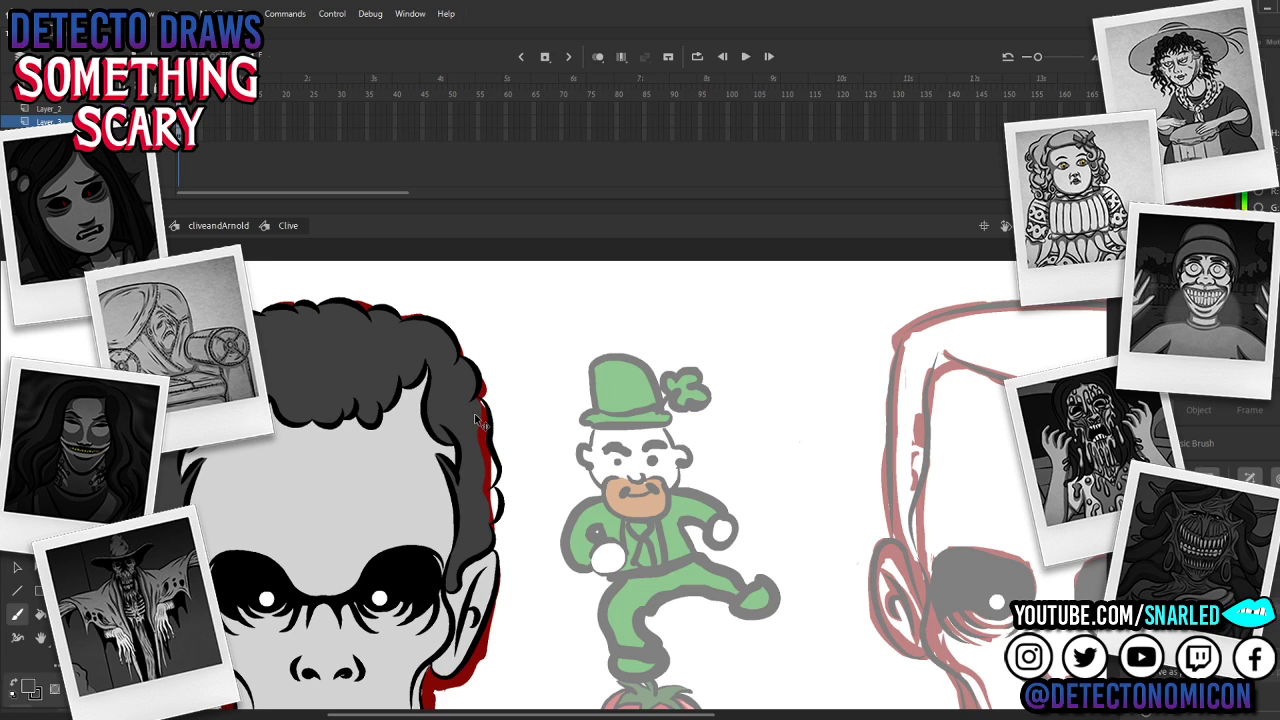
key(b)
ctrl+click(477, 406)
mouse_move(473, 402)
mouse_down()
mouse_move(489, 520)
mouse_move(486, 500)
mouse_up()
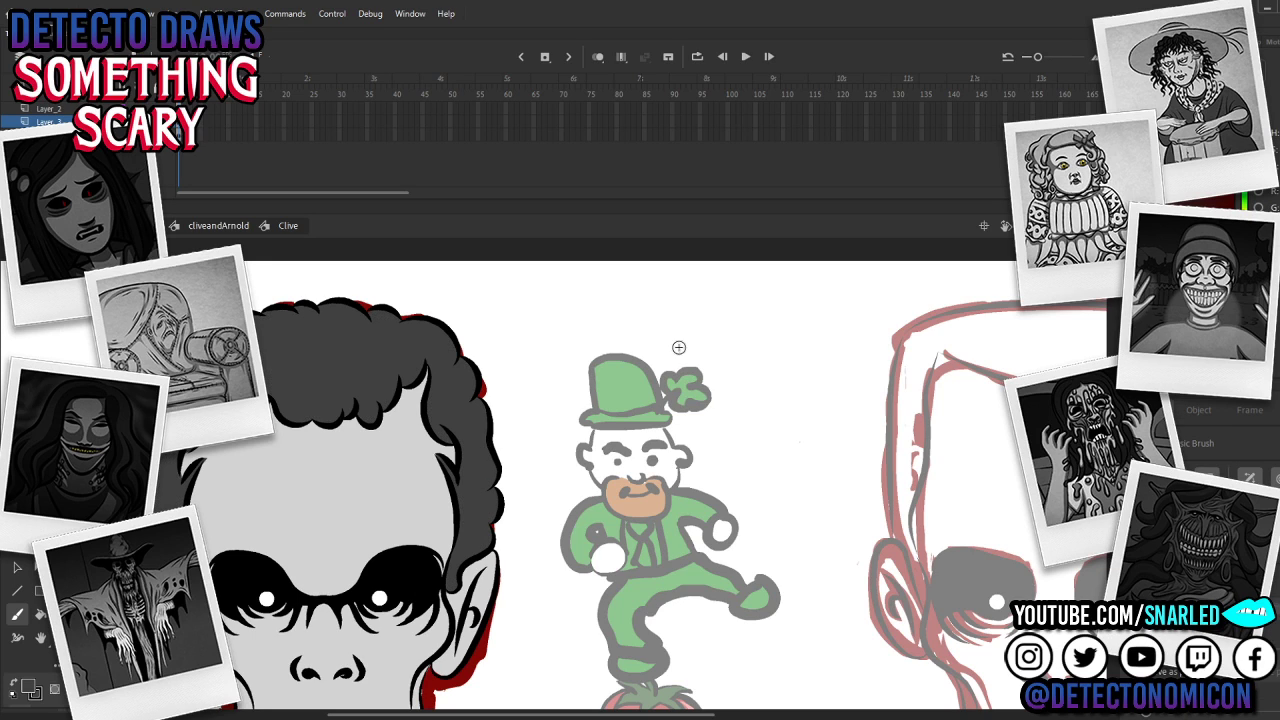
key(v)
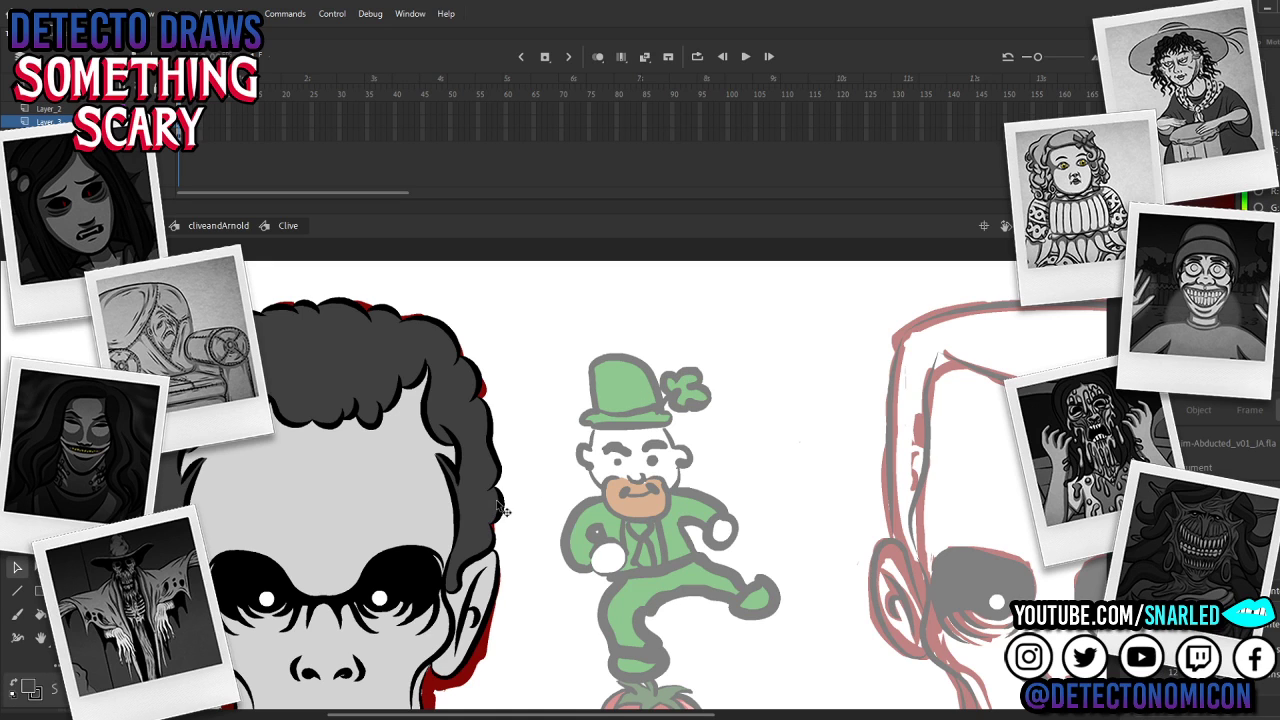
click(498, 510)
Step: Leave the Clive symbol and switch to the Paint Bucket tool
key(ctrl+minus)
drag(643, 505, 648, 441)
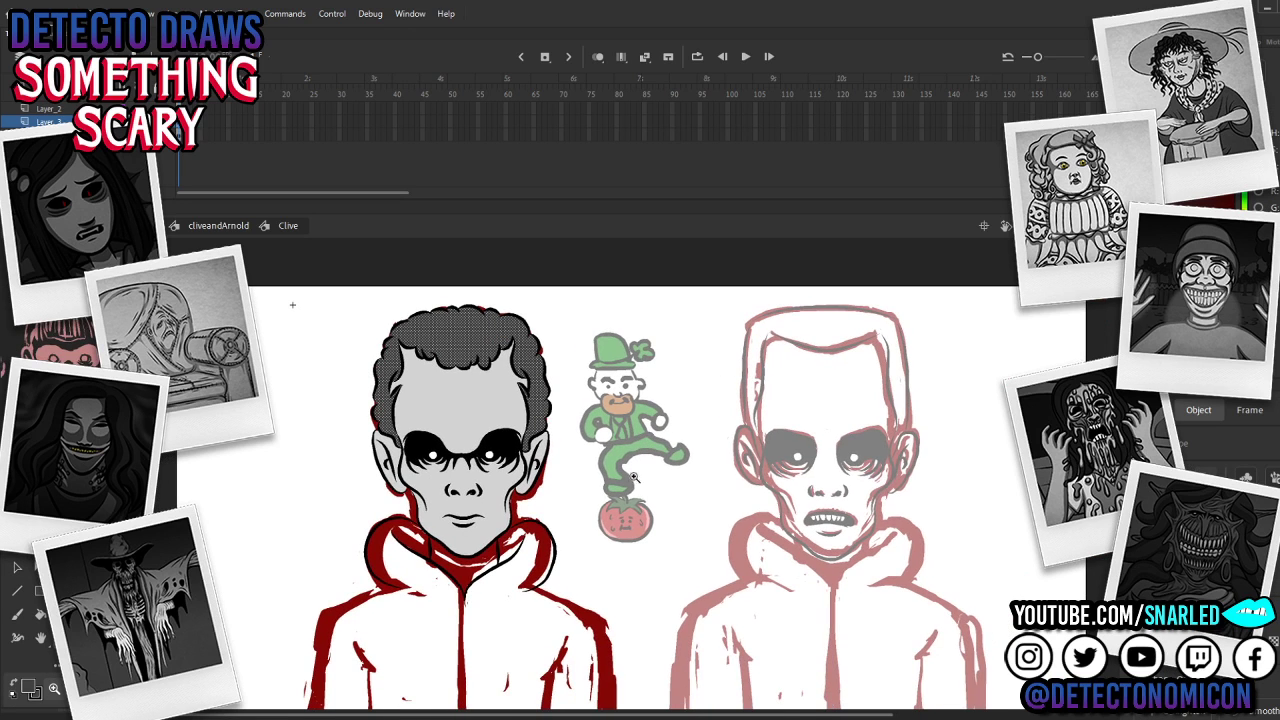
drag(582, 474, 581, 456)
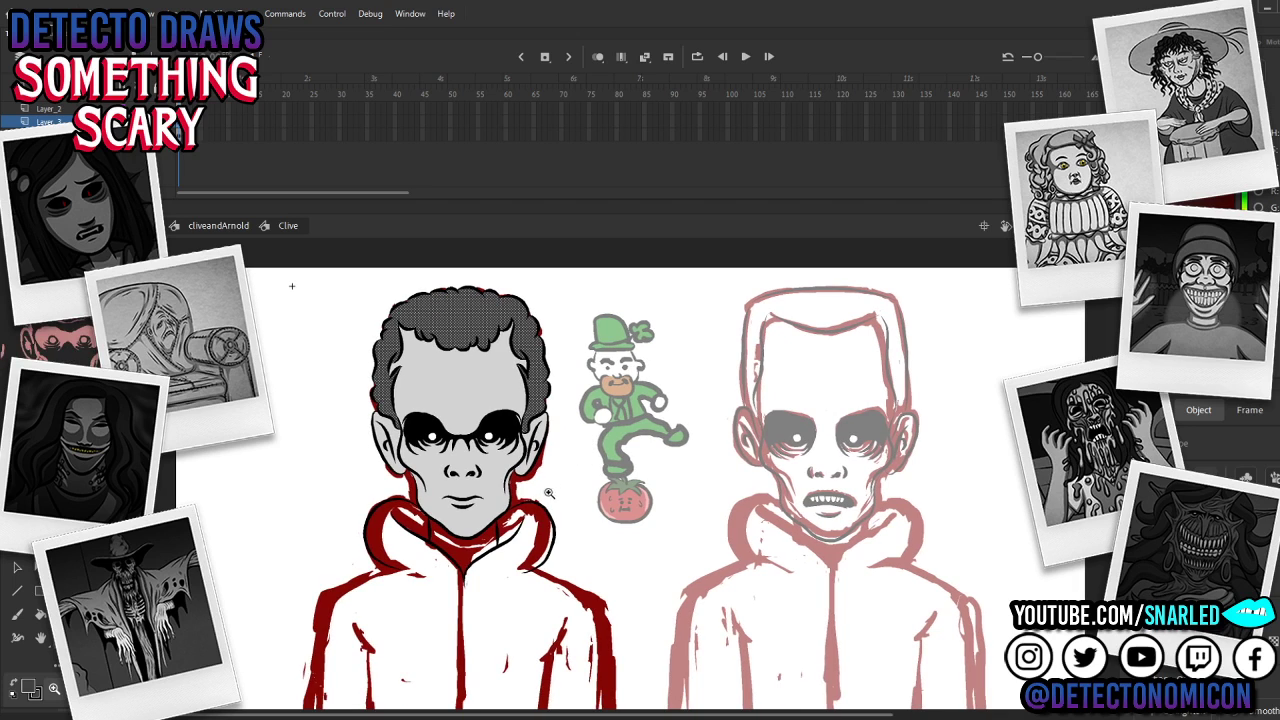
drag(745, 486, 617, 486)
double_click(616, 479)
key(k)
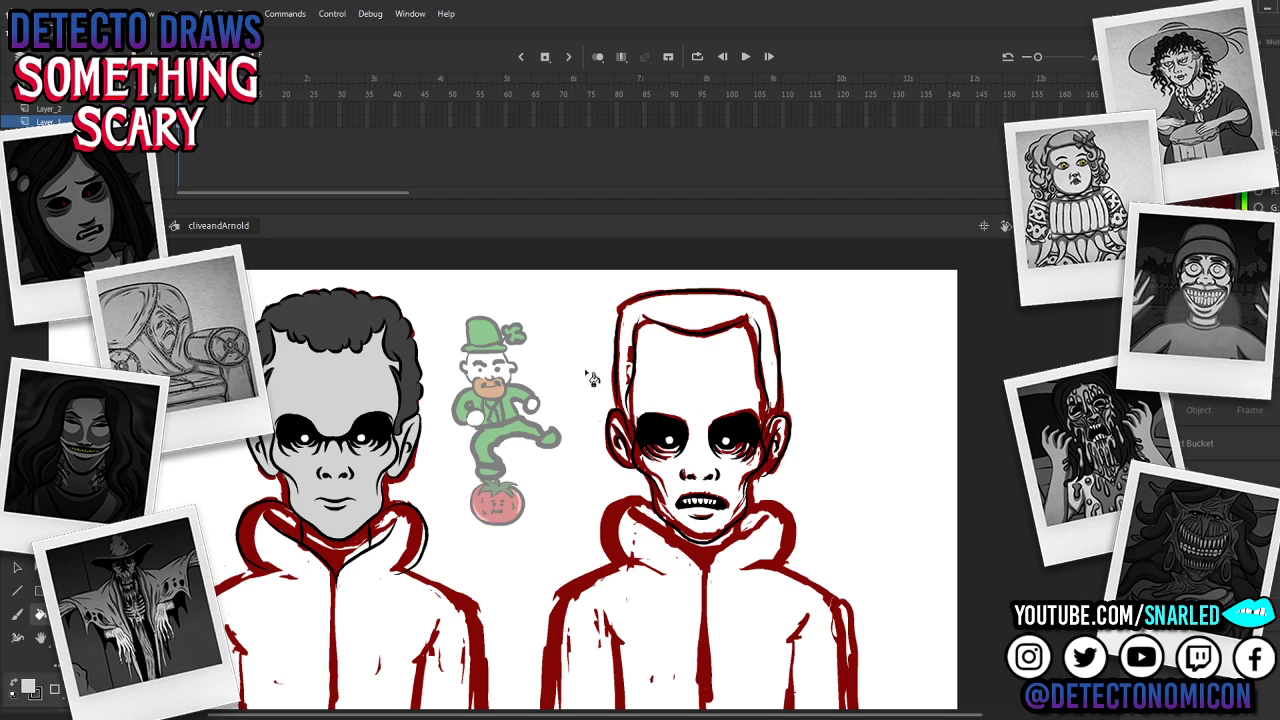
Step: Open the Arnold symbol of the flat-topped figure for editing
key(z)
click(790, 430)
key(space)
drag(433, 375, 453, 454)
key(b)
key(v)
double_click(422, 380)
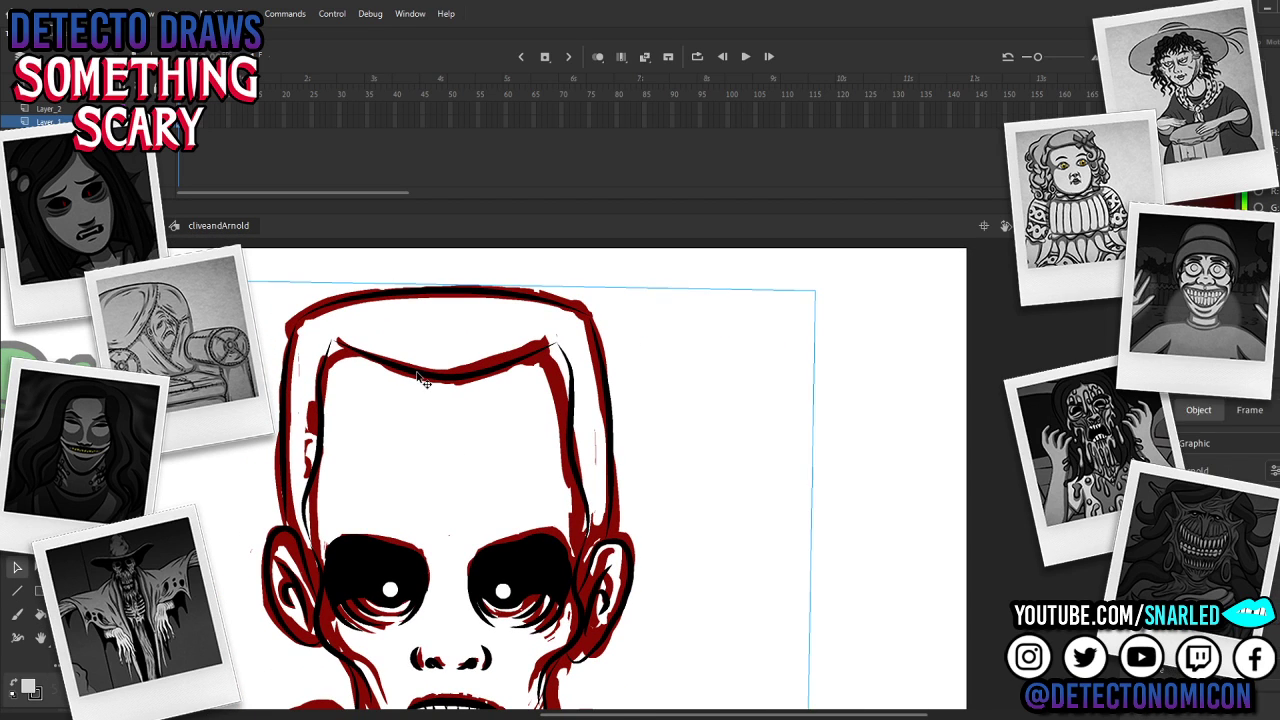
key(z)
alt+click(508, 433)
key(space)
drag(673, 417, 657, 351)
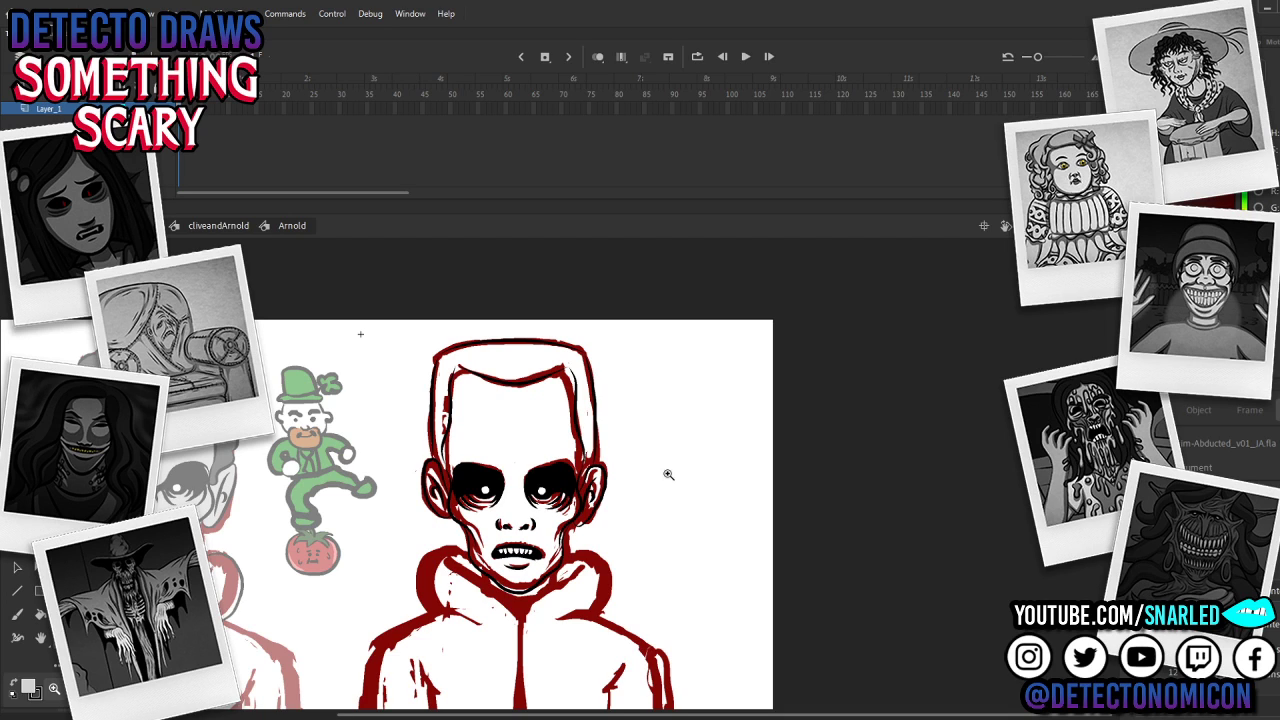
mouse_move(593, 408)
mouse_down()
mouse_move(690, 380)
mouse_move(699, 395)
mouse_up()
key(ctrl+=)
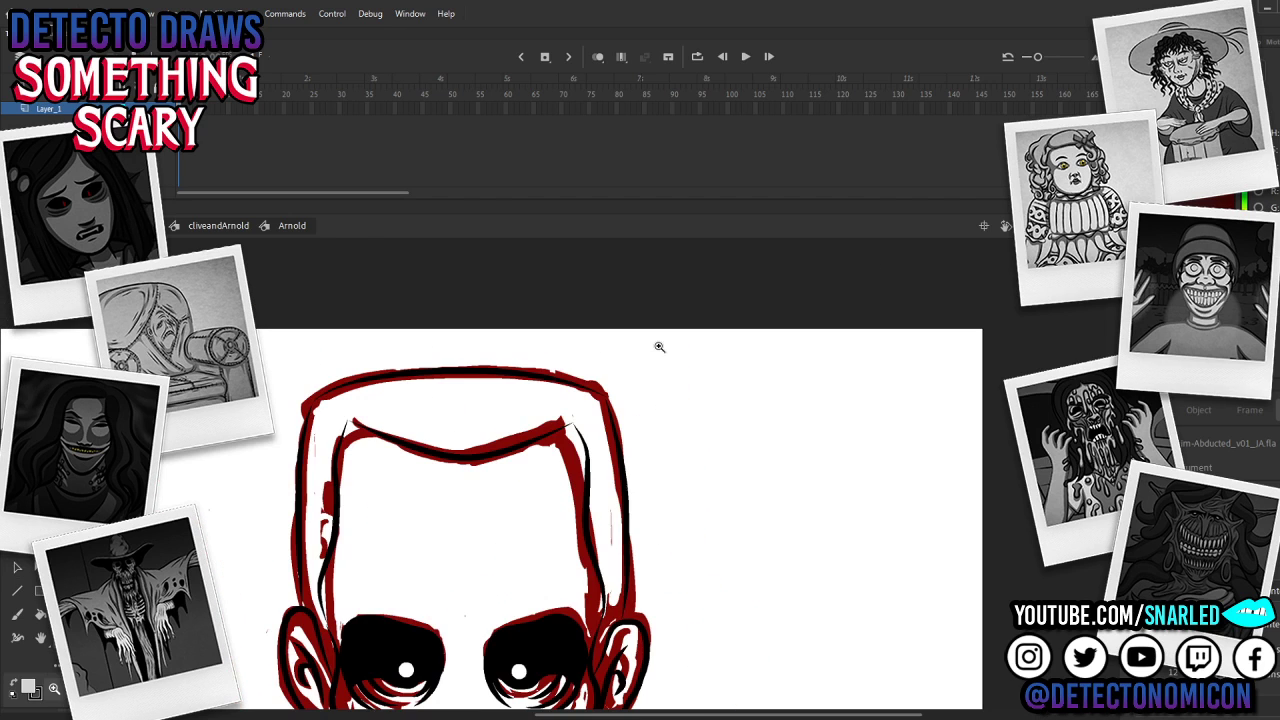
Step: Enter arnoldHead and extend the tip of the right temple line up to the corner of the hairline
double_click(580, 428)
double_click(583, 424)
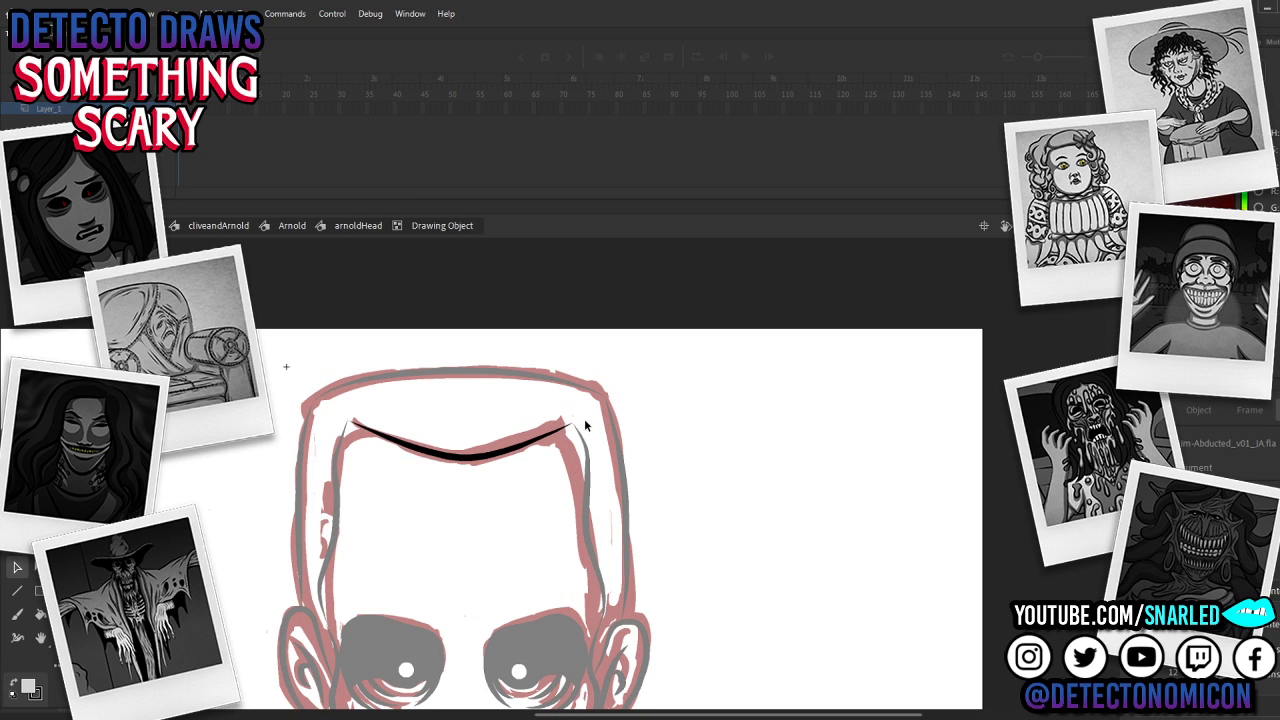
drag(572, 423, 603, 612)
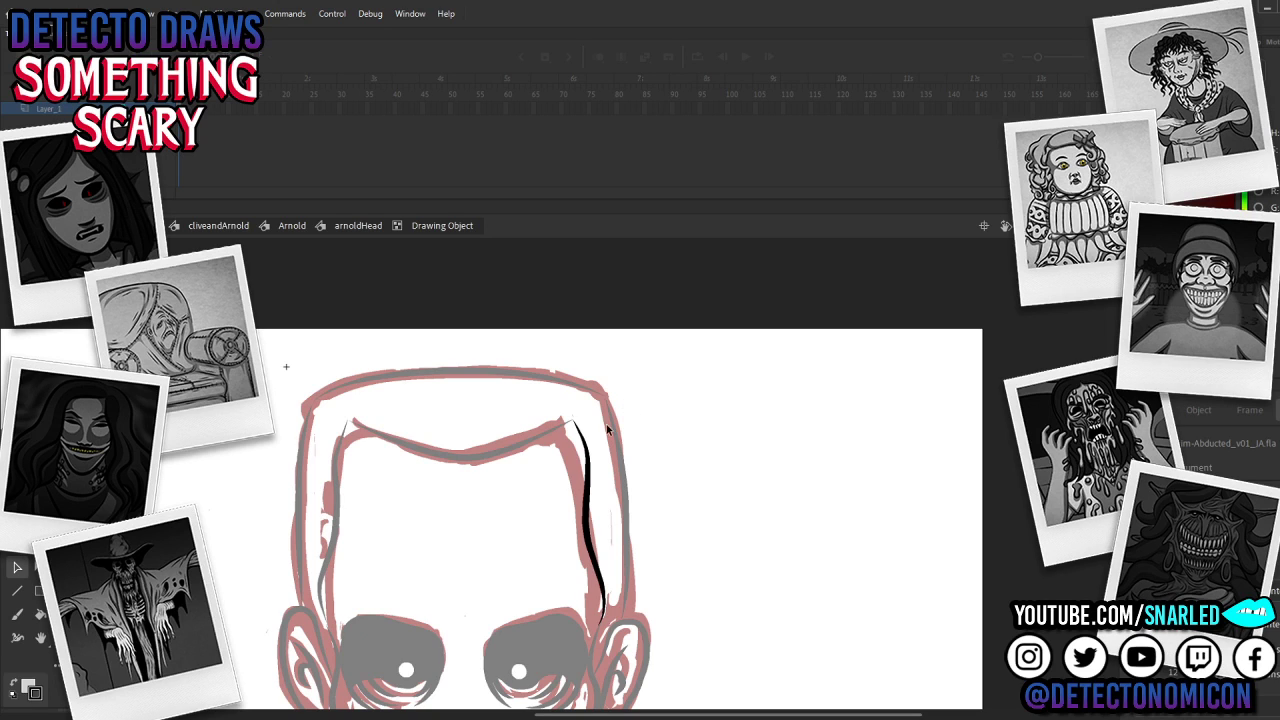
drag(576, 422, 573, 417)
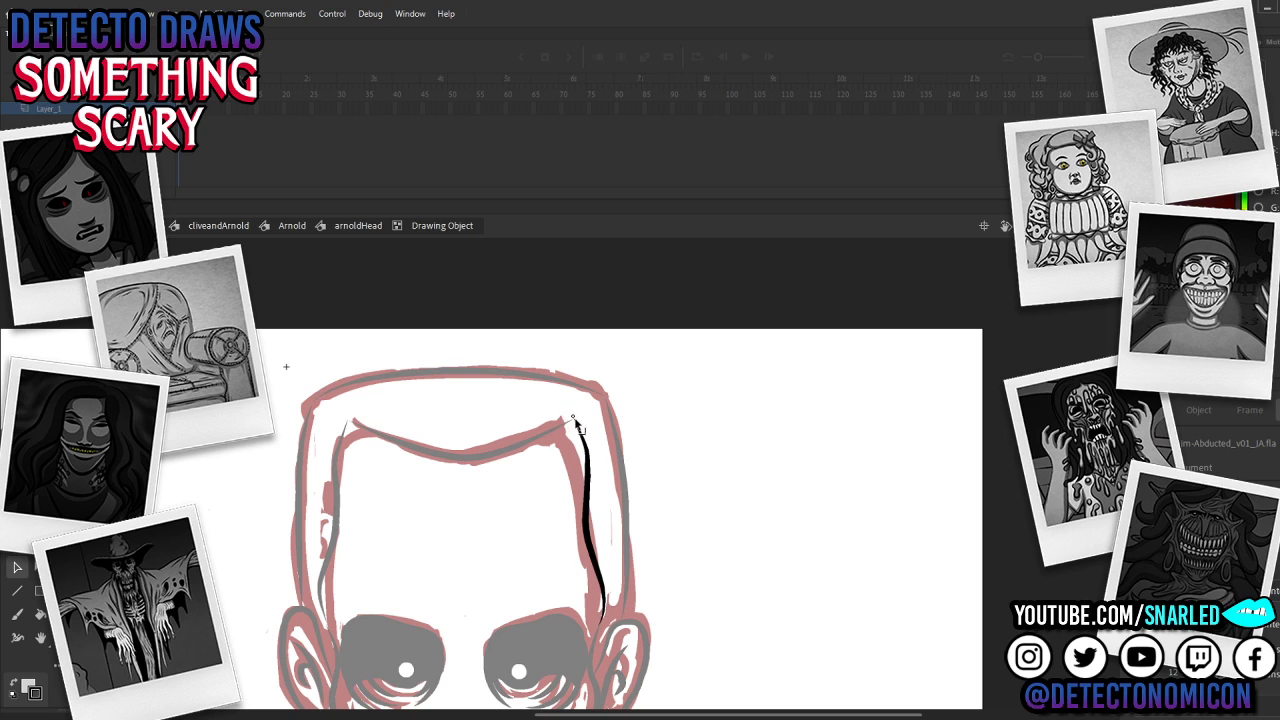
double_click(695, 369)
key(z)
alt+click(639, 467)
drag(639, 463, 669, 410)
click(597, 454)
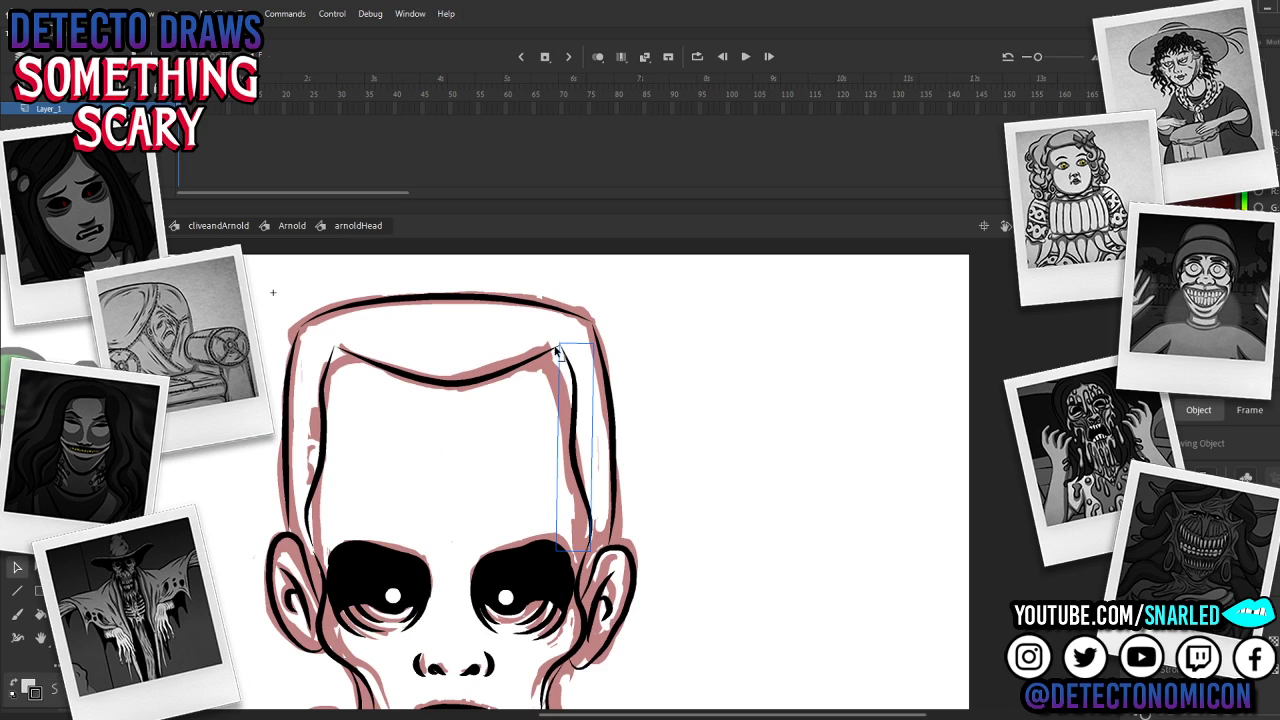
Step: Open the hairline stroke's drawing object and examine where its right end meets the temple line
double_click(558, 350)
key(z)
alt+click(683, 410)
drag(680, 405, 646, 455)
alt+click(606, 524)
alt+click(605, 534)
alt+click(605, 541)
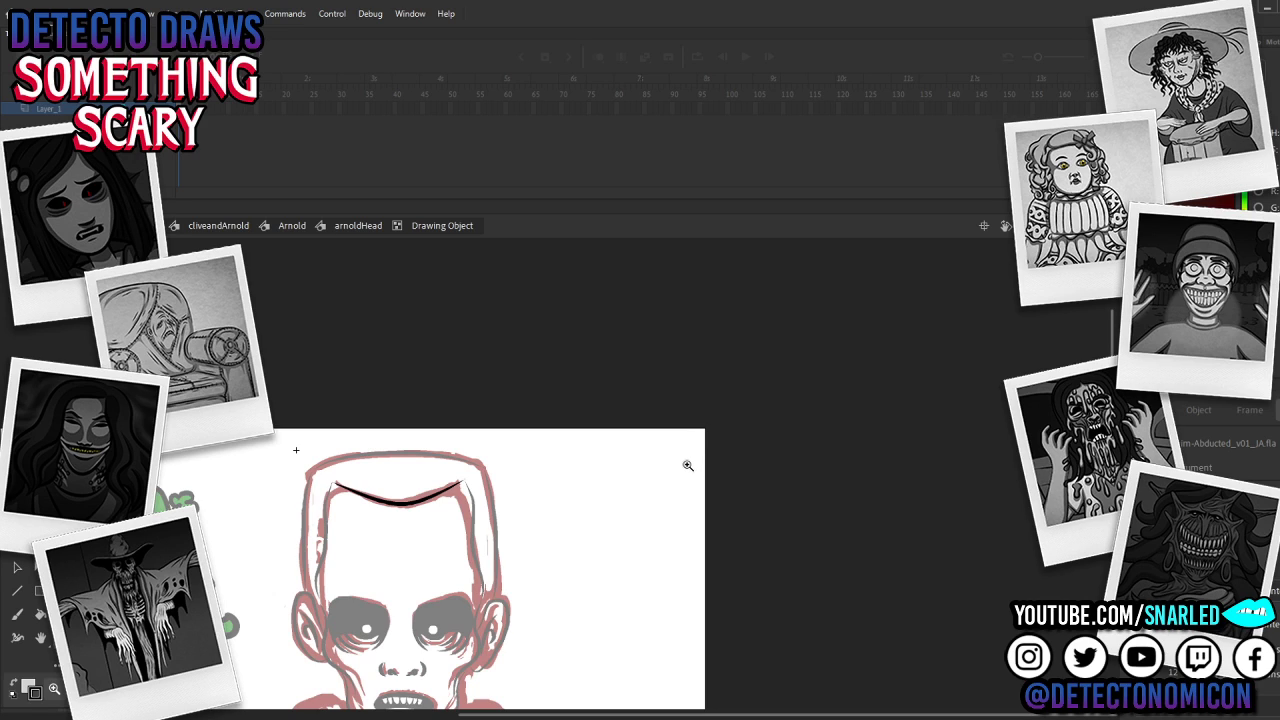
drag(569, 485, 569, 426)
click(499, 466)
click(500, 466)
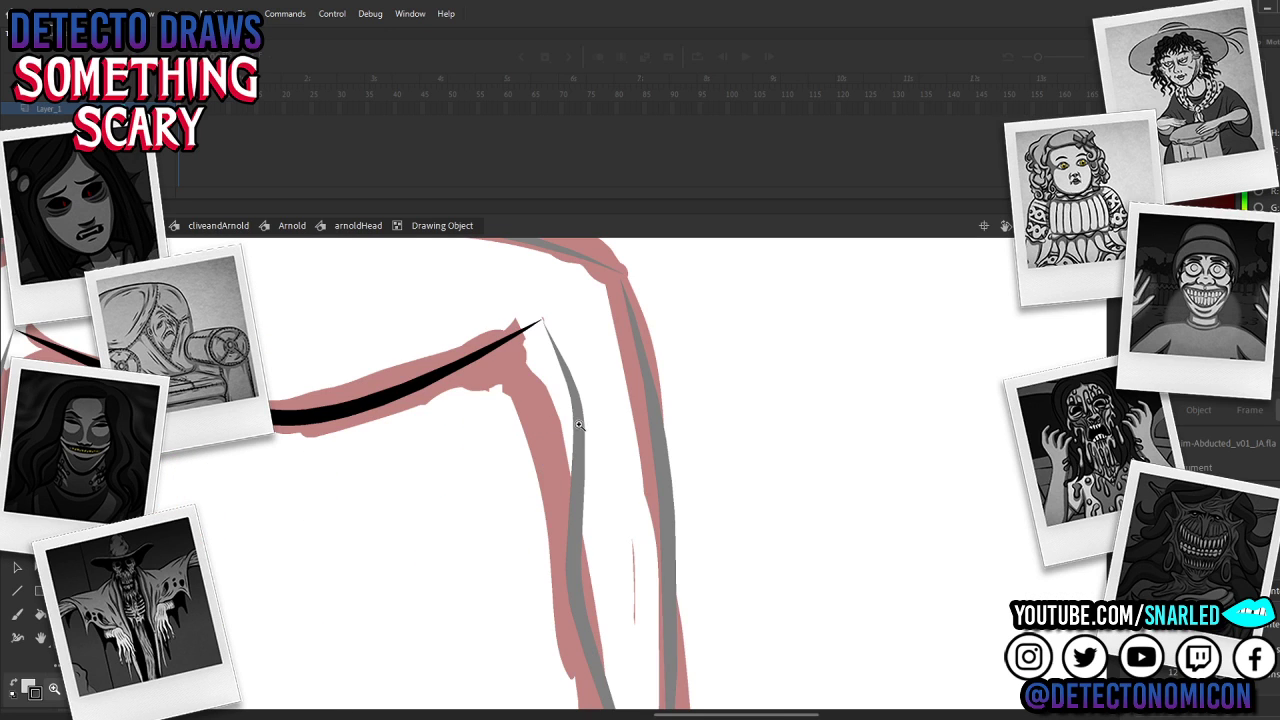
alt+click(566, 464)
alt+click(567, 473)
key(v)
double_click(575, 462)
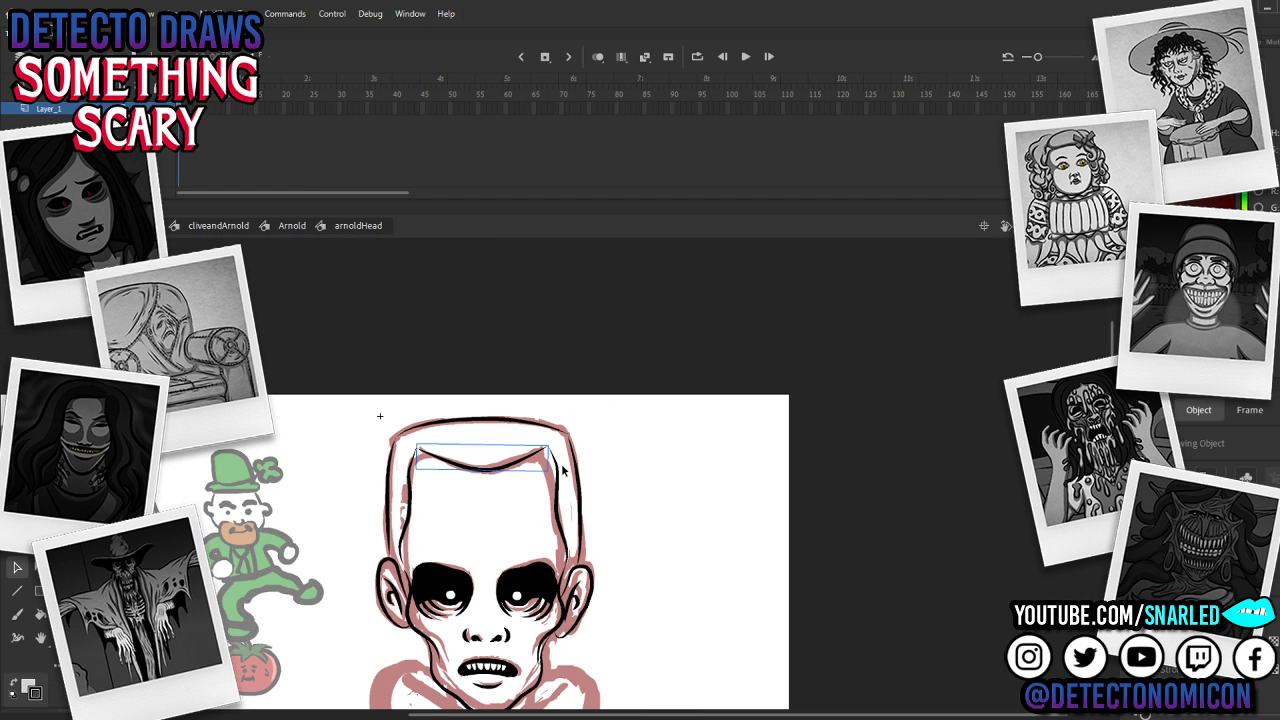
Step: Adjust the outer head outline at the top right corner of the flat hair so the top and side lines join
drag(686, 476, 646, 419)
click(583, 412)
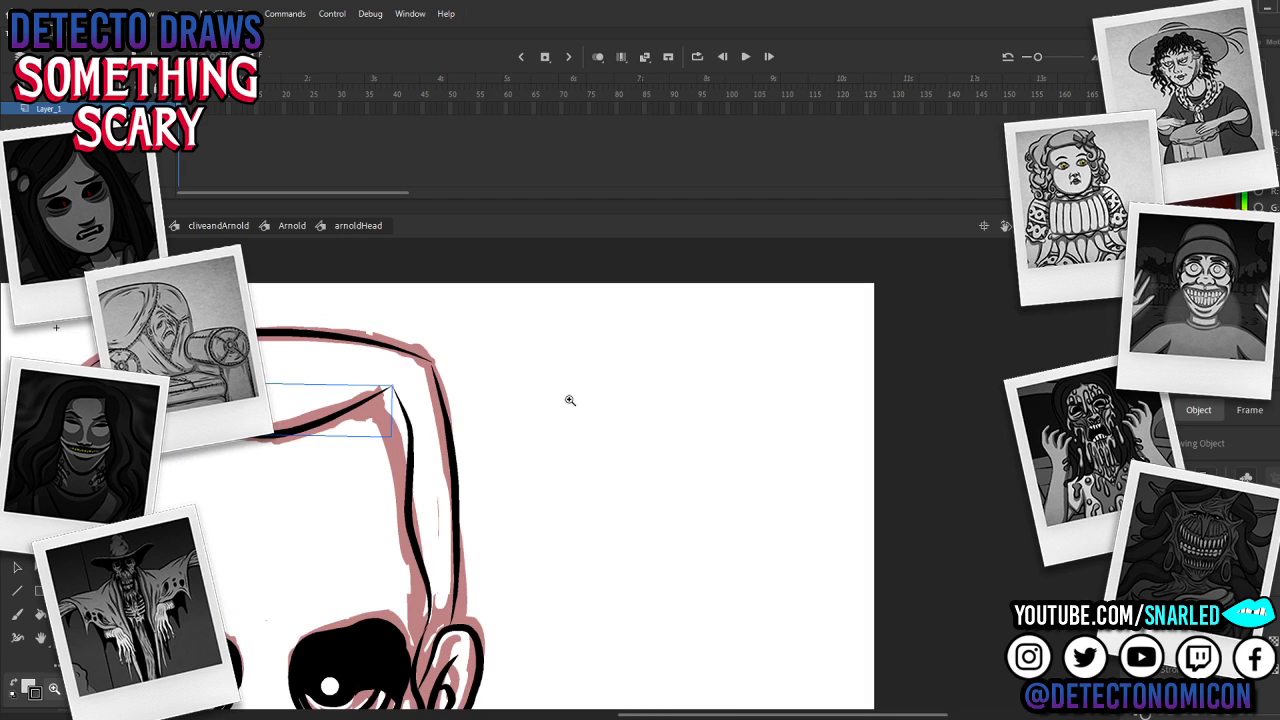
drag(438, 375, 436, 364)
drag(432, 366, 433, 364)
key(z)
alt+click(551, 451)
mouse_move(633, 479)
mouse_down()
mouse_move(646, 506)
mouse_move(624, 451)
mouse_up()
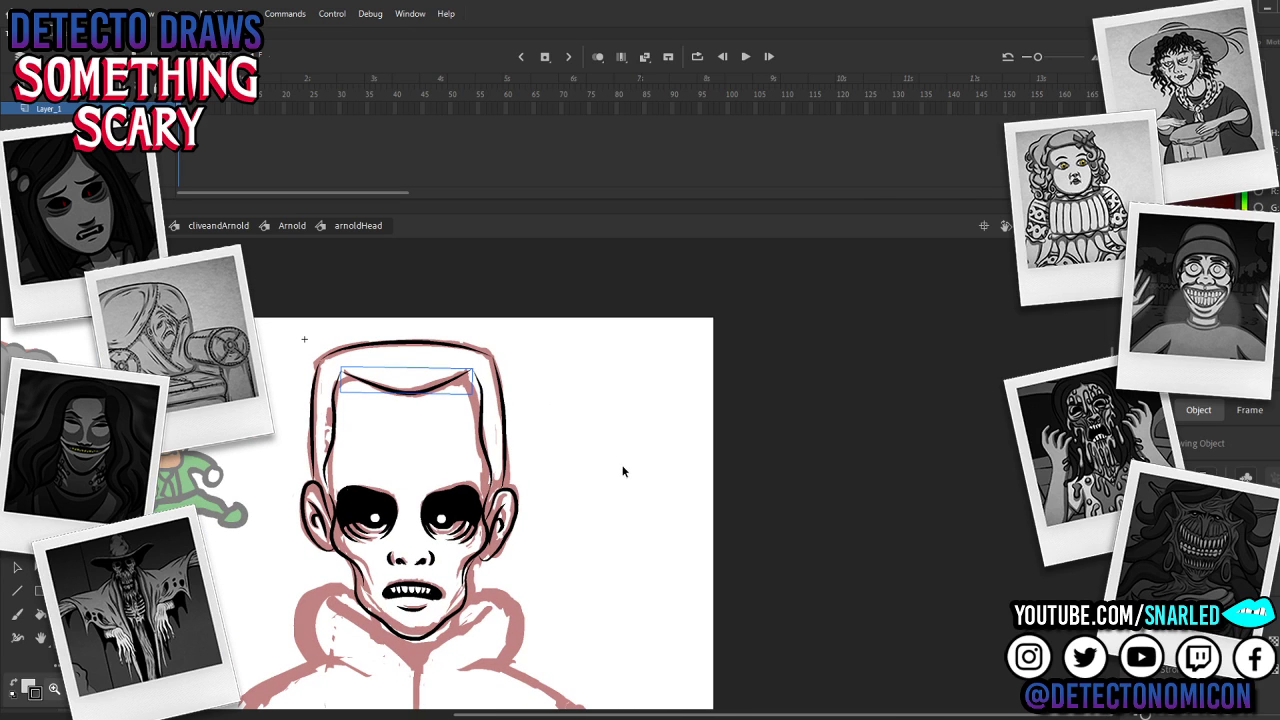
key(ctrl+shift+a)
key(v)
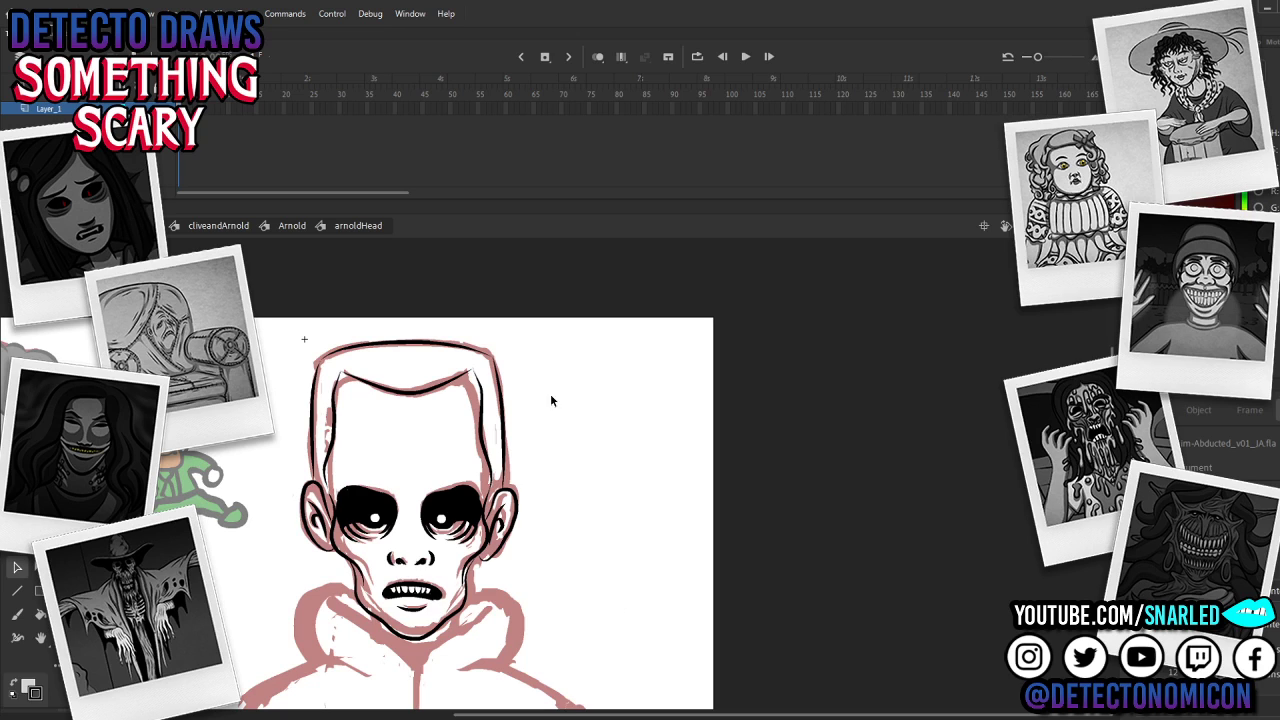
Step: Bend the lower part of Arnold's right temple line above the ear and adjust its curve at closer zoom
scroll(570, 436, down, 2)
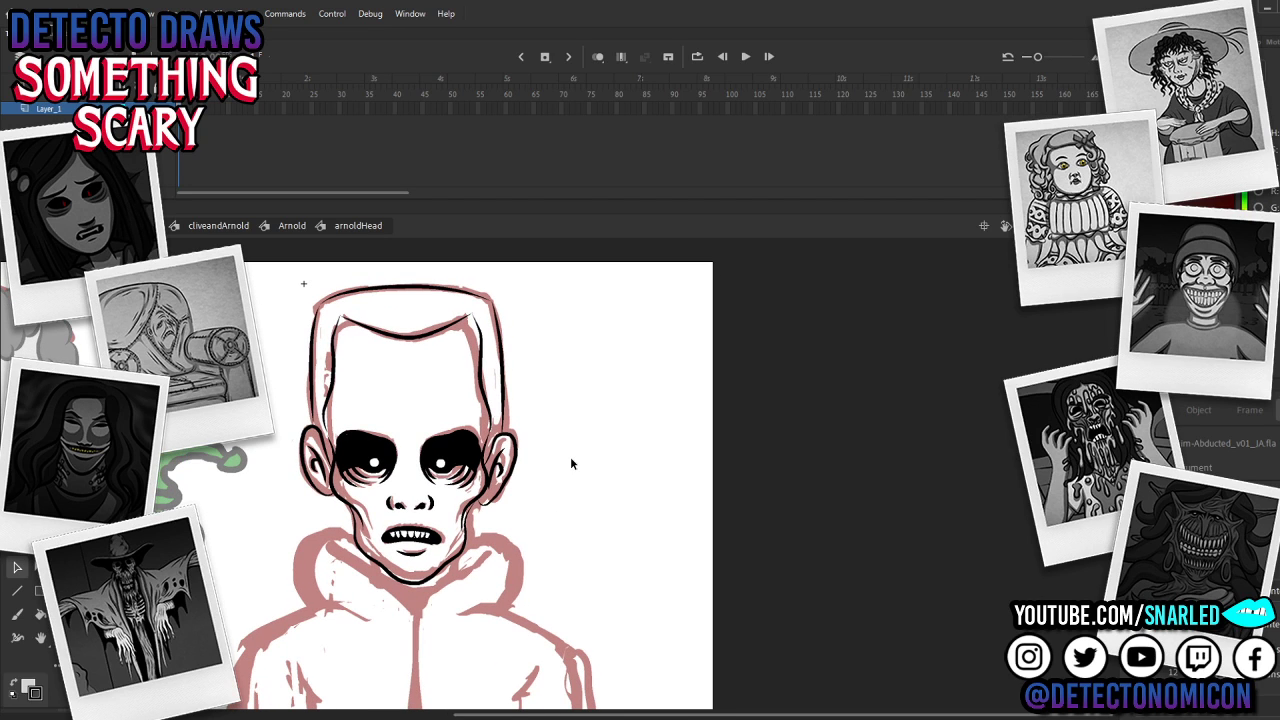
key(z)
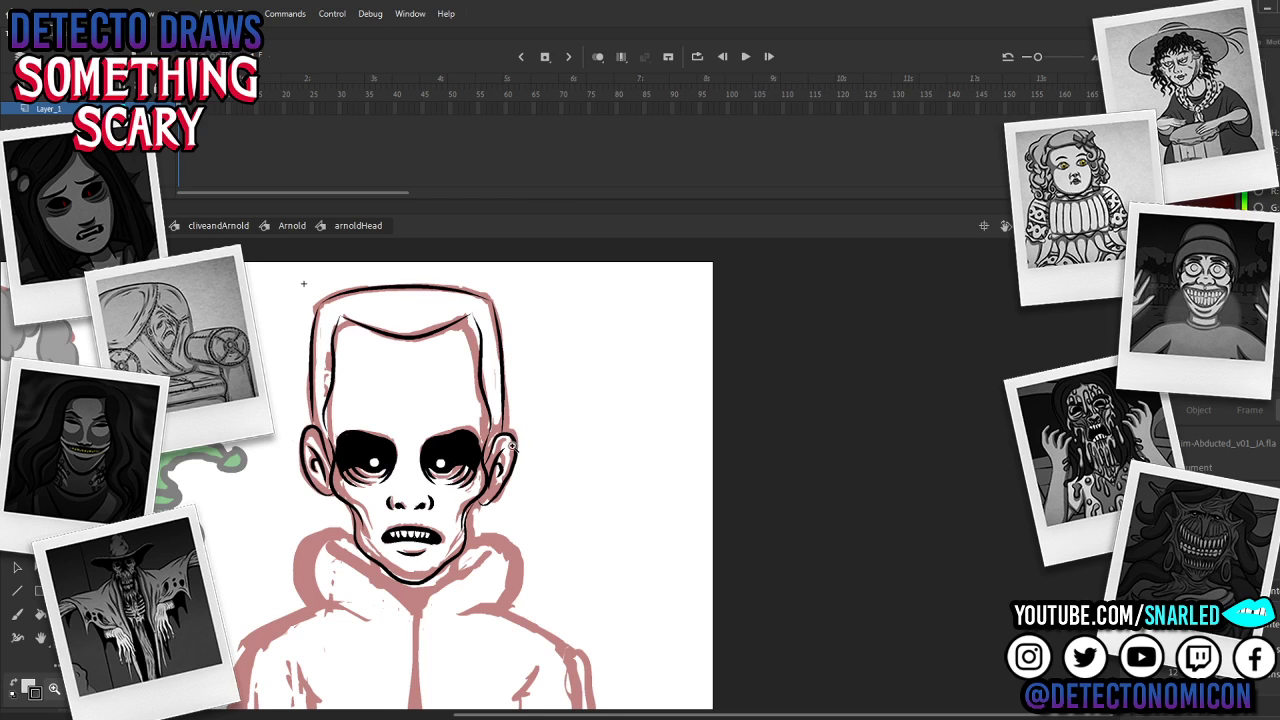
click(508, 441)
key(v)
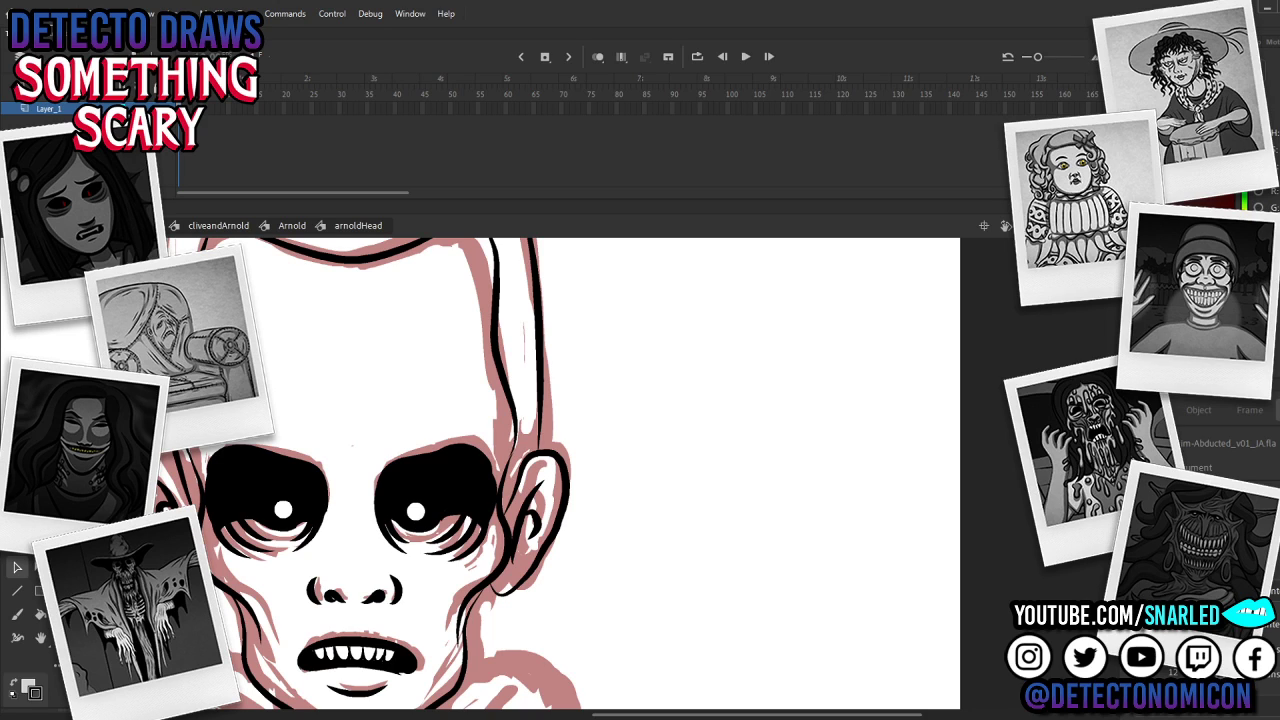
mouse_move(506, 382)
mouse_down()
mouse_move(503, 409)
mouse_move(510, 398)
mouse_up()
key(z)
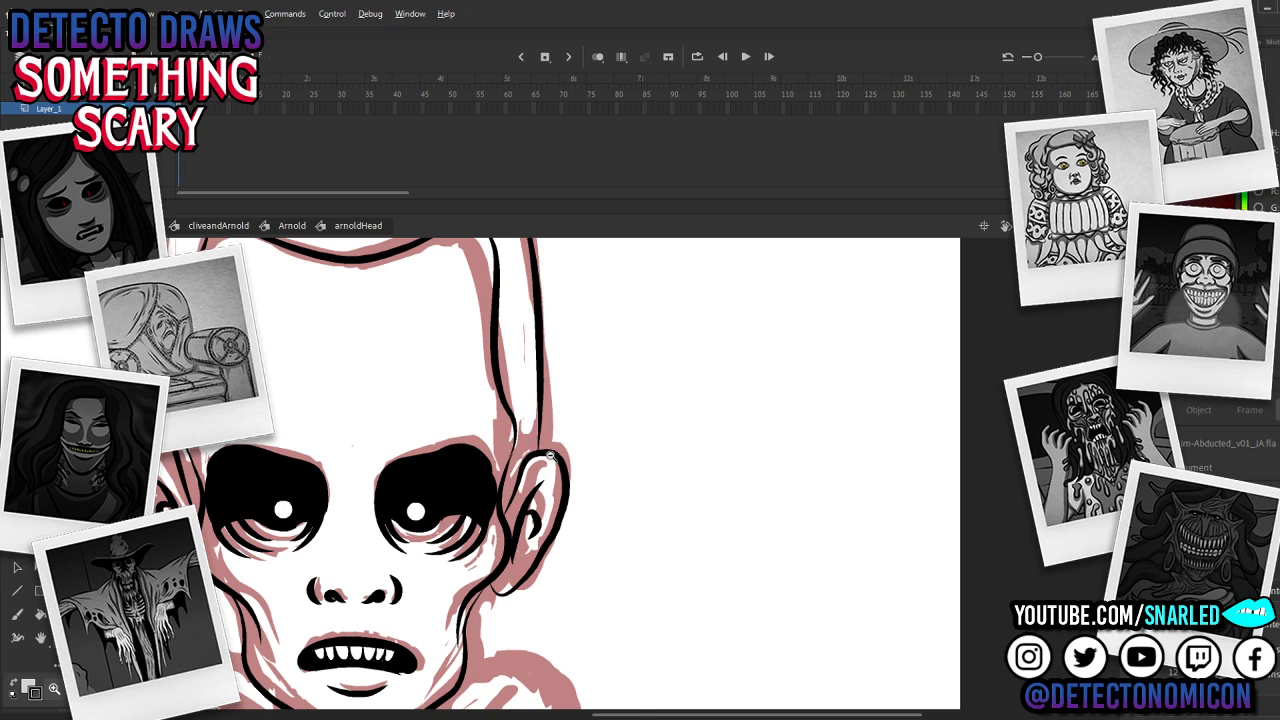
alt+click(567, 453)
drag(629, 462, 623, 409)
key(v)
drag(552, 386, 547, 384)
drag(662, 451, 664, 447)
Step: Try to reshape the outer head outline at the top right corner of the flat hair
key(z)
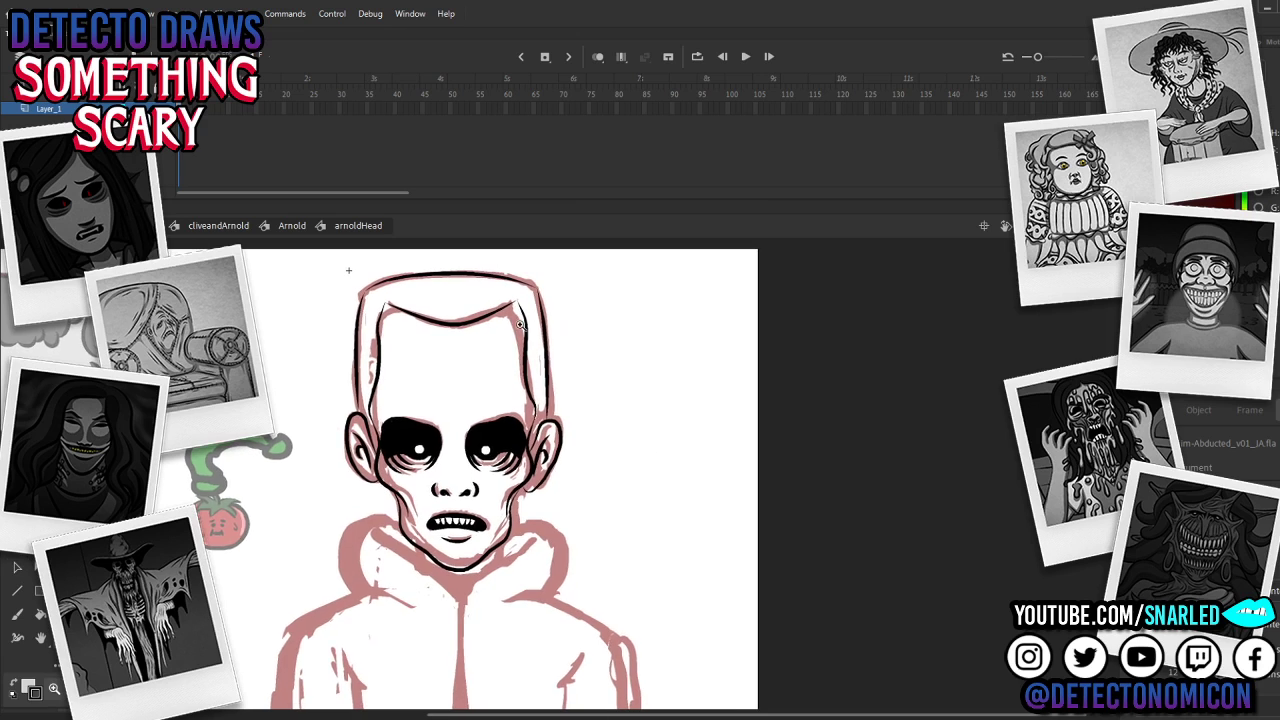
click(534, 313)
key(v)
drag(583, 414, 586, 418)
key(ctrl+z)
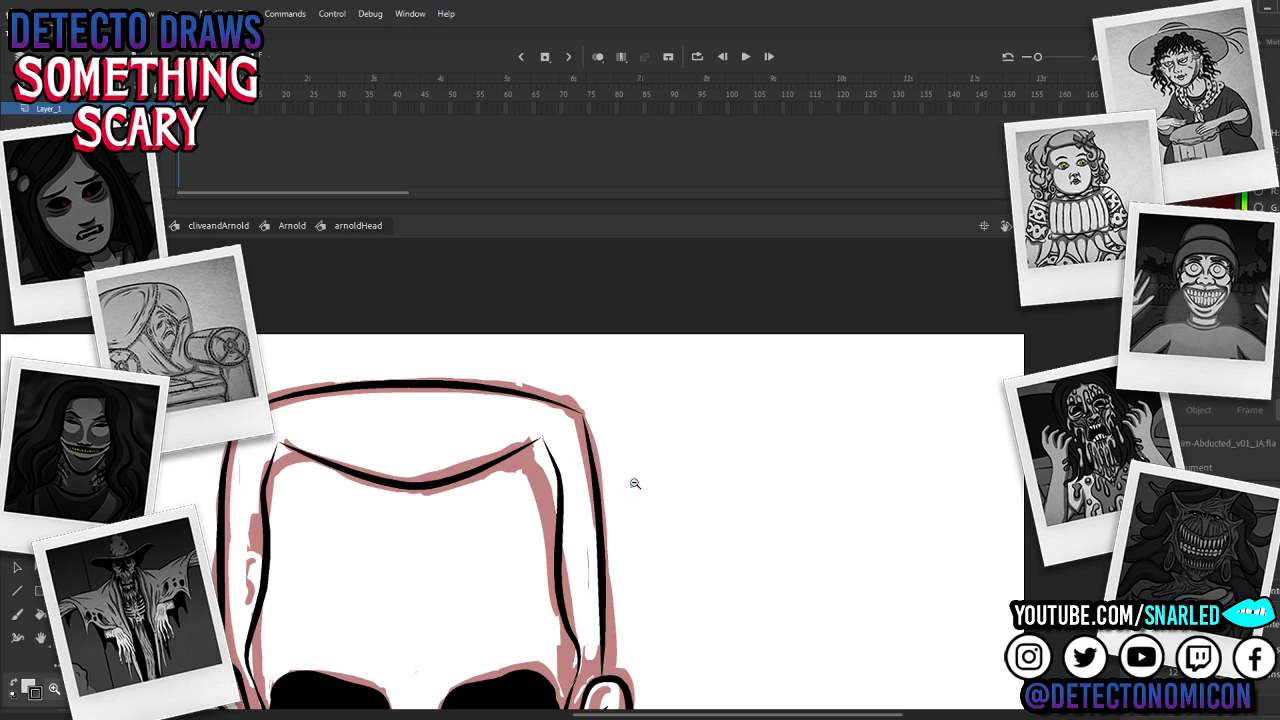
Step: Examine the inked Arnold head up close and against the whole figure, checking the ears, jaw and hair outline
scroll(640, 460, down, 3)
drag(655, 483, 675, 421)
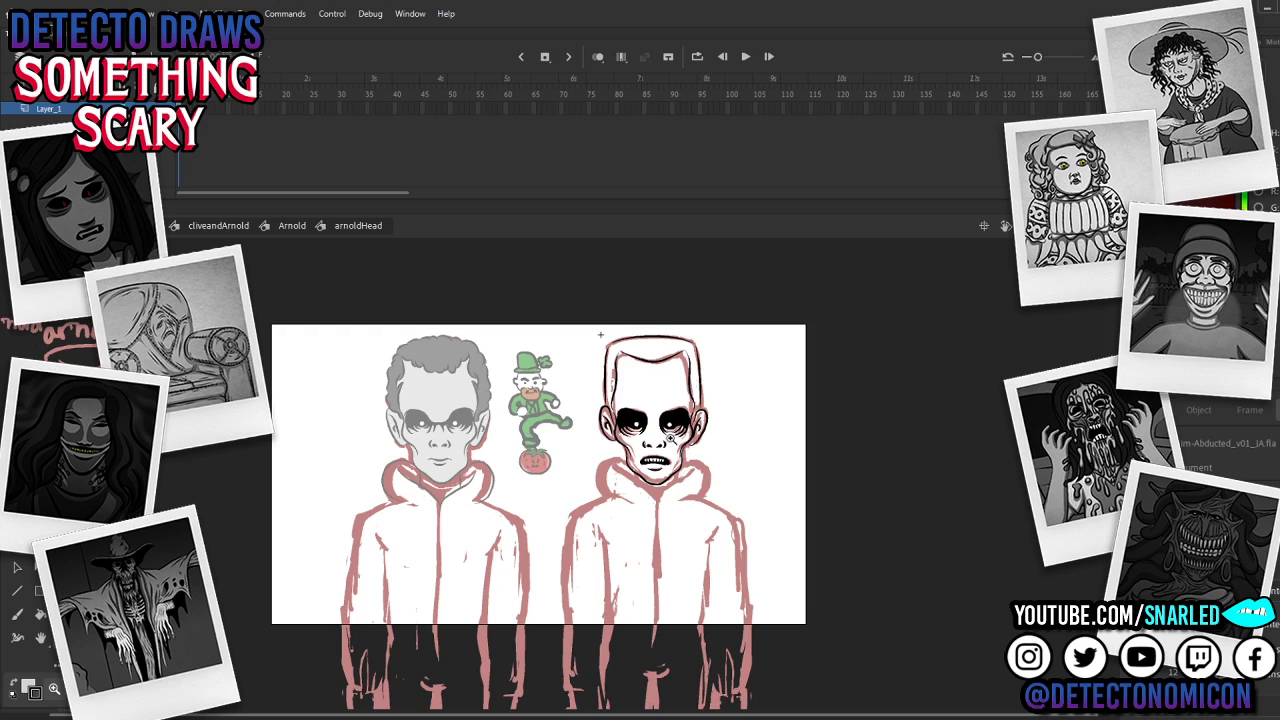
scroll(670, 440, up, 3)
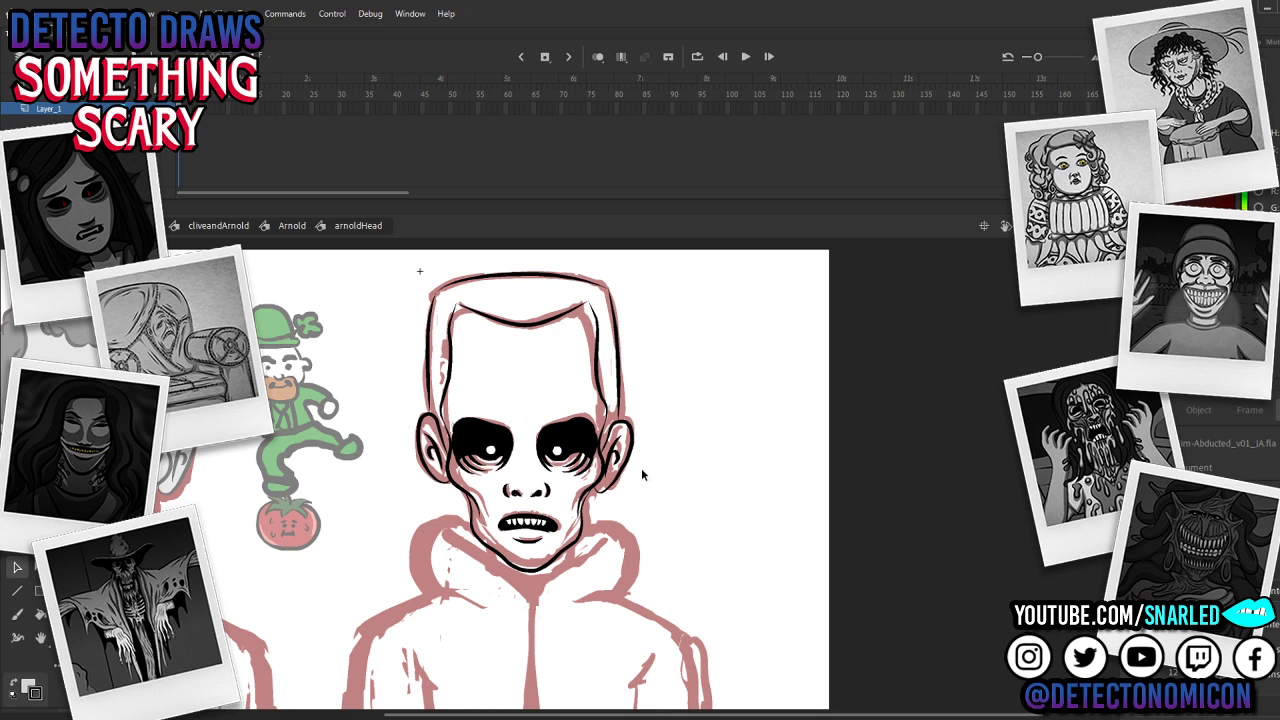
scroll(590, 500, up, 3)
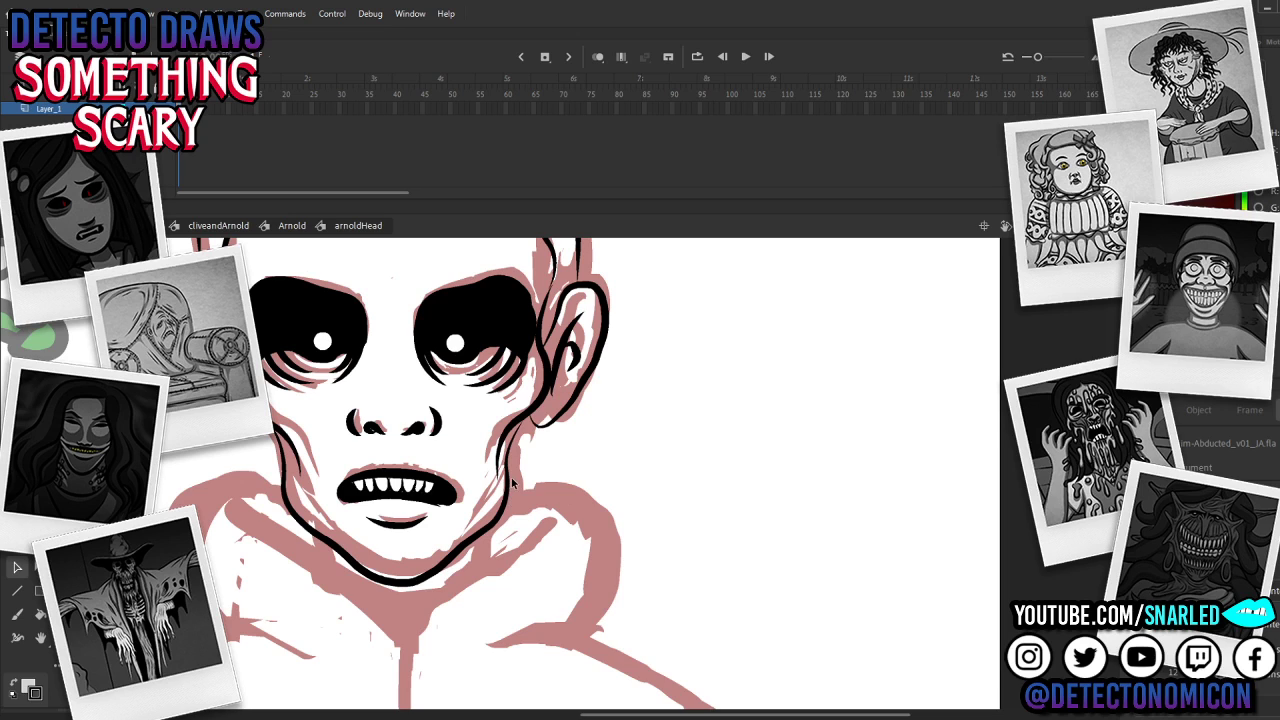
scroll(600, 450, down, 3)
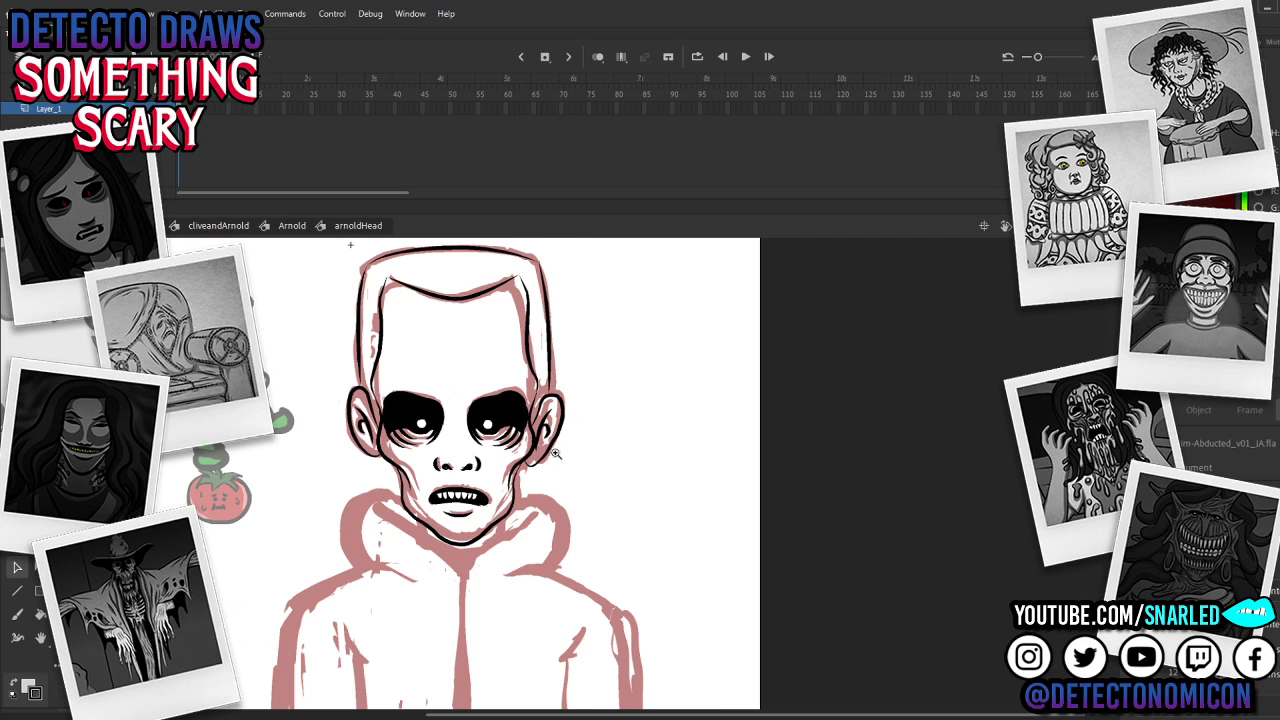
scroll(555, 457, up, 3)
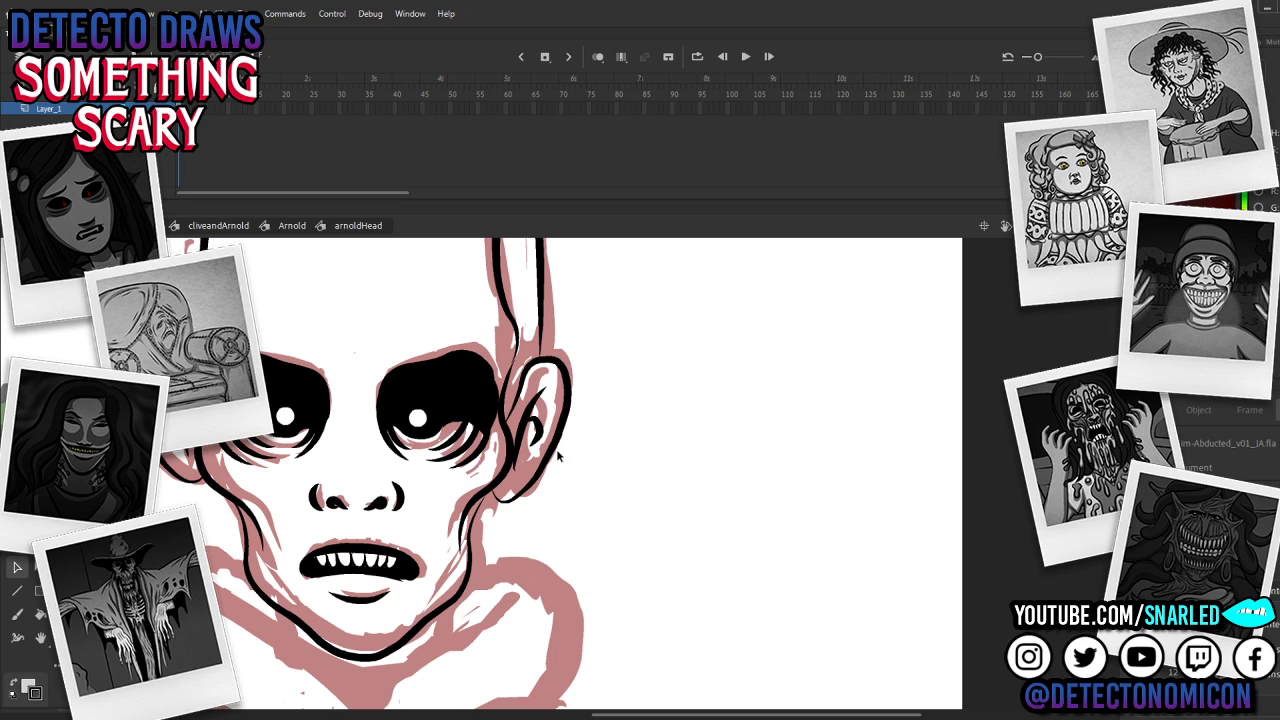
key(z)
alt+click(590, 522)
drag(620, 551, 645, 519)
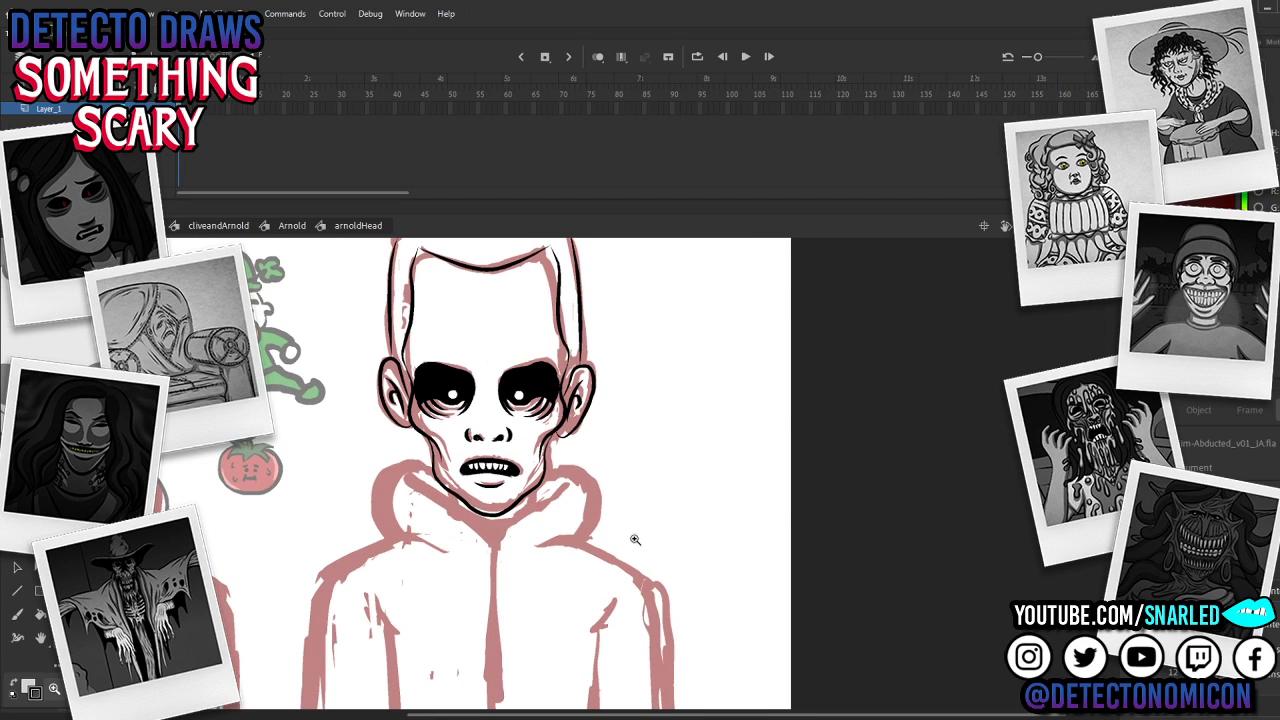
drag(622, 450, 628, 508)
key(v)
Step: Reshape the upper half of the right temple line so it curves down smoothly from the hairline corner
key(z)
click(604, 430)
drag(629, 445, 691, 516)
key(v)
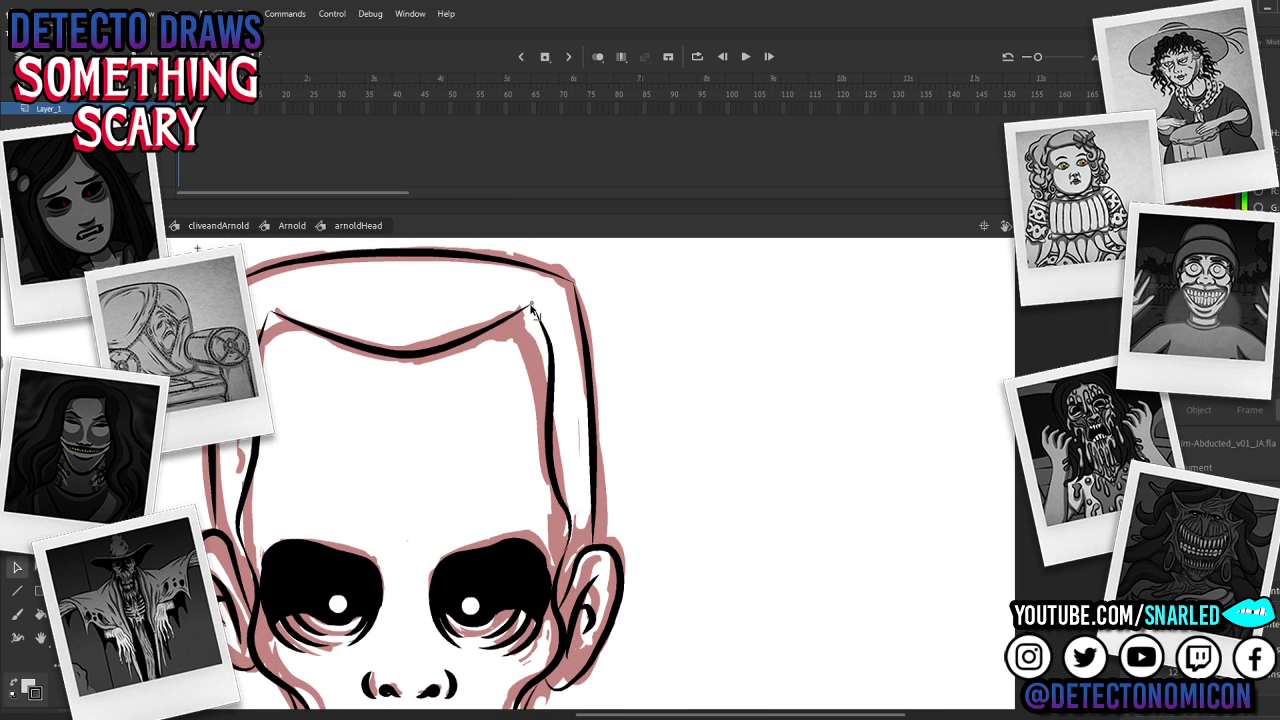
drag(537, 309, 545, 325)
drag(552, 402, 547, 431)
drag(544, 373, 547, 340)
Step: Extend the left temple line's tip toward the hairline corner and refine the lower bends of both temple lines
drag(264, 345, 267, 320)
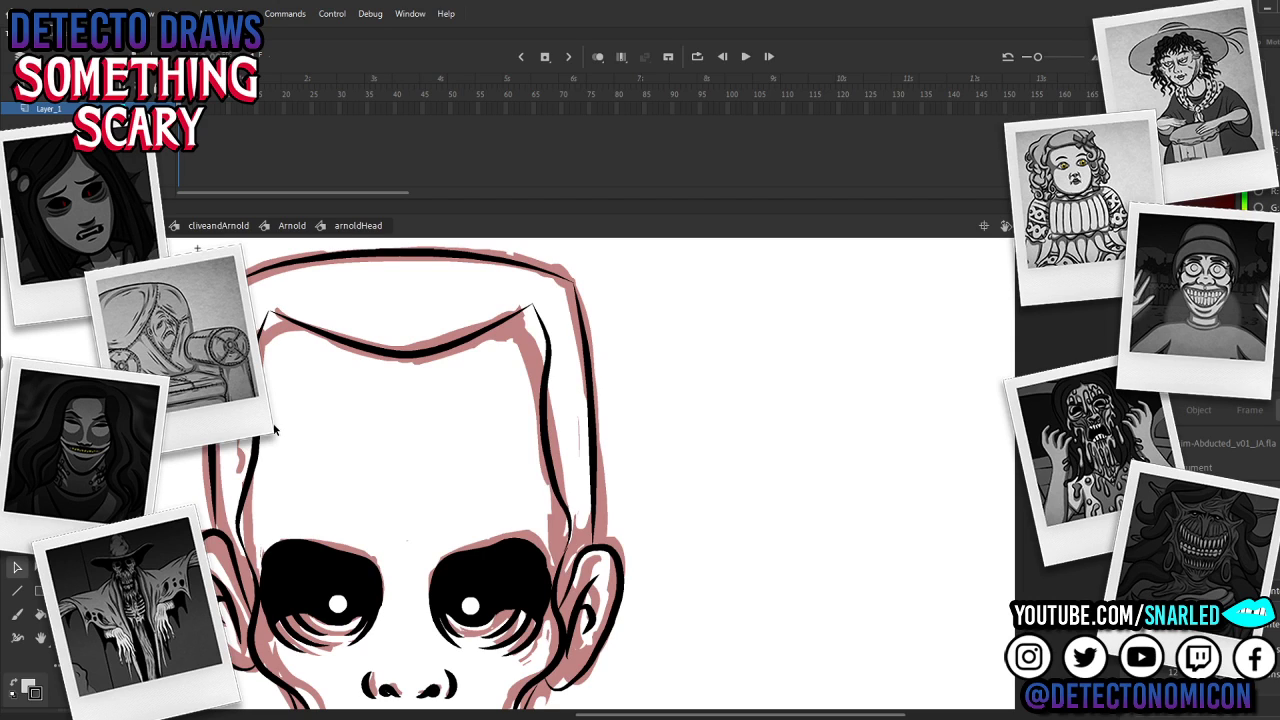
drag(246, 495, 242, 498)
drag(562, 500, 560, 494)
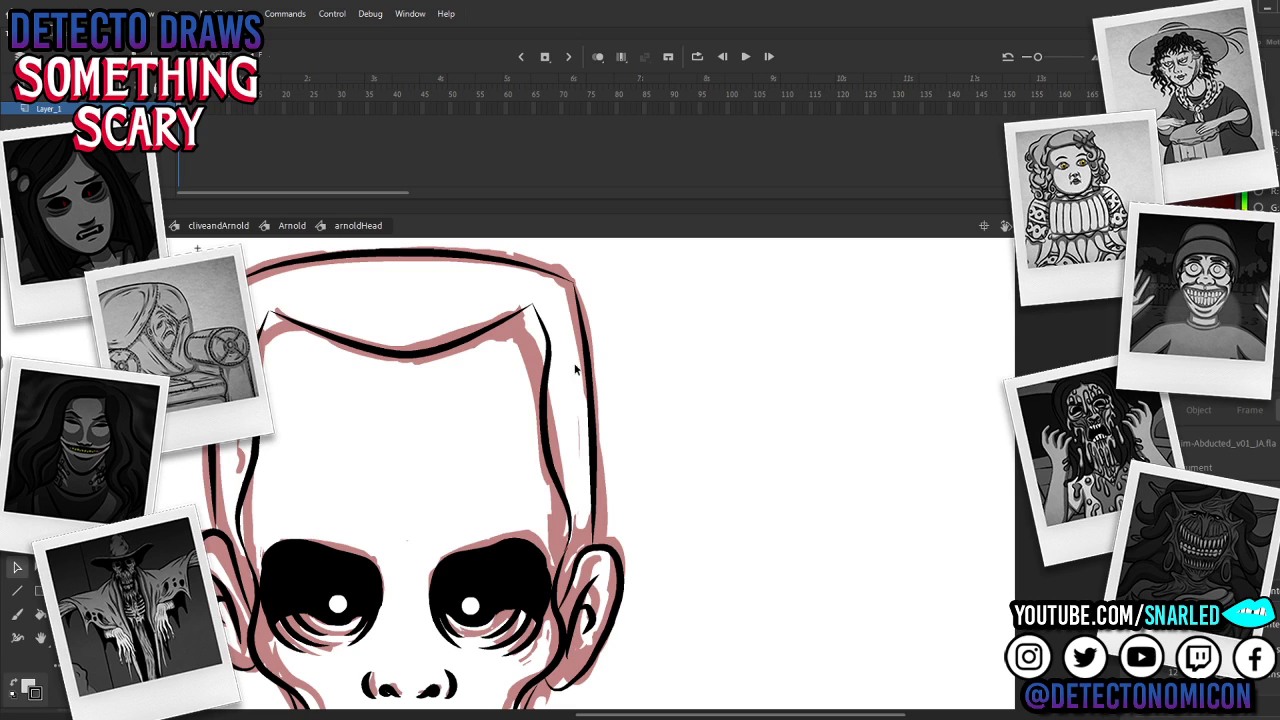
Step: Examine the reshaped temple lines in relation to the whole head
key(z)
alt+click(568, 475)
drag(648, 481, 646, 417)
key(v)
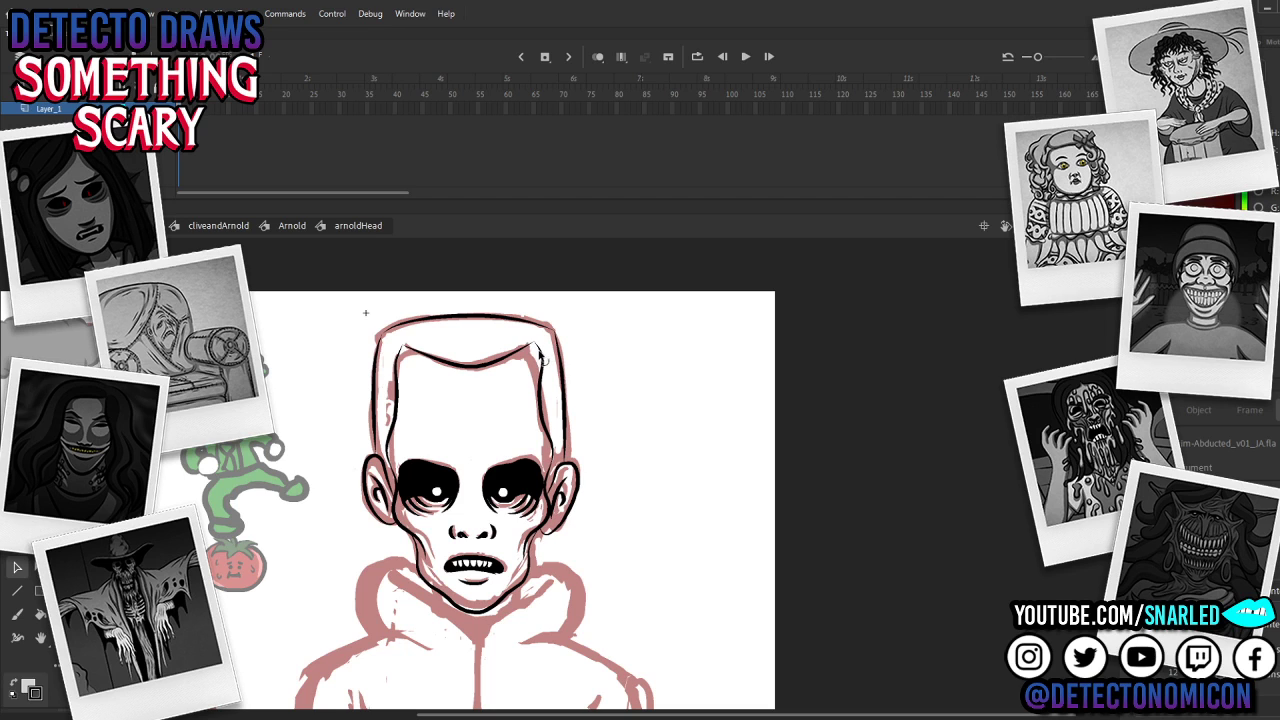
key(z)
click(552, 452)
drag(629, 511, 643, 557)
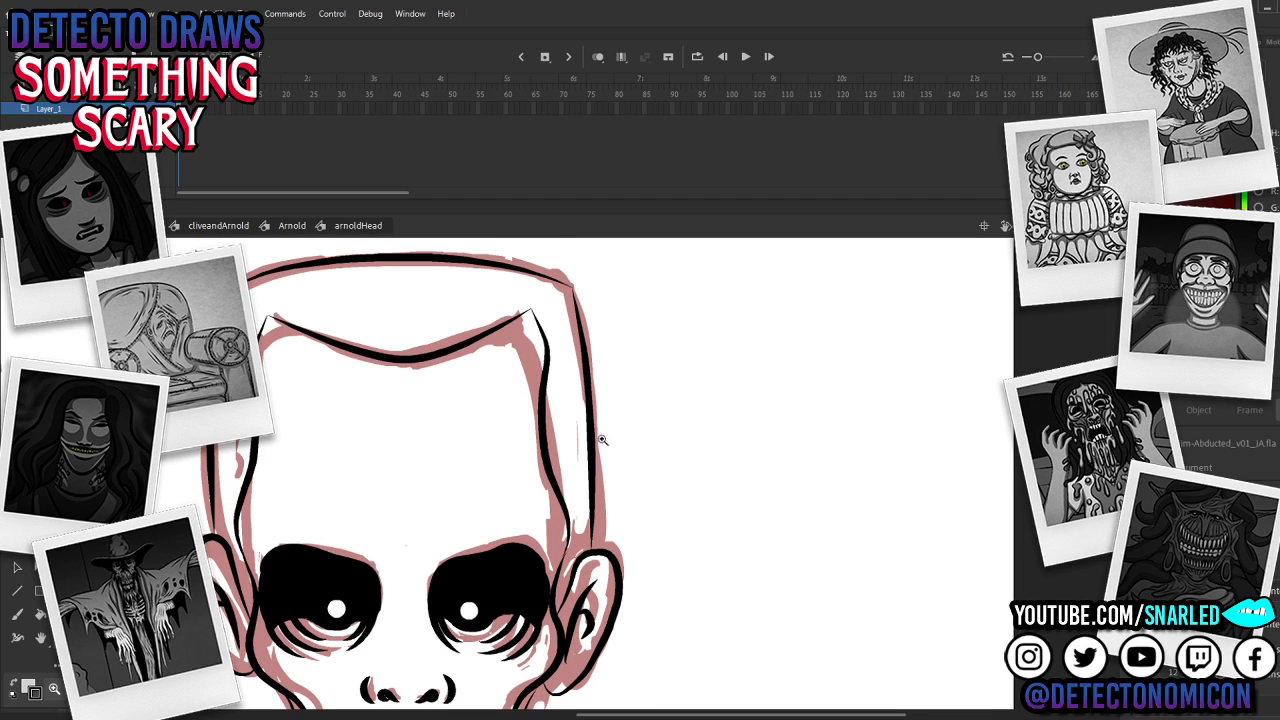
alt+click(602, 473)
drag(647, 437, 652, 357)
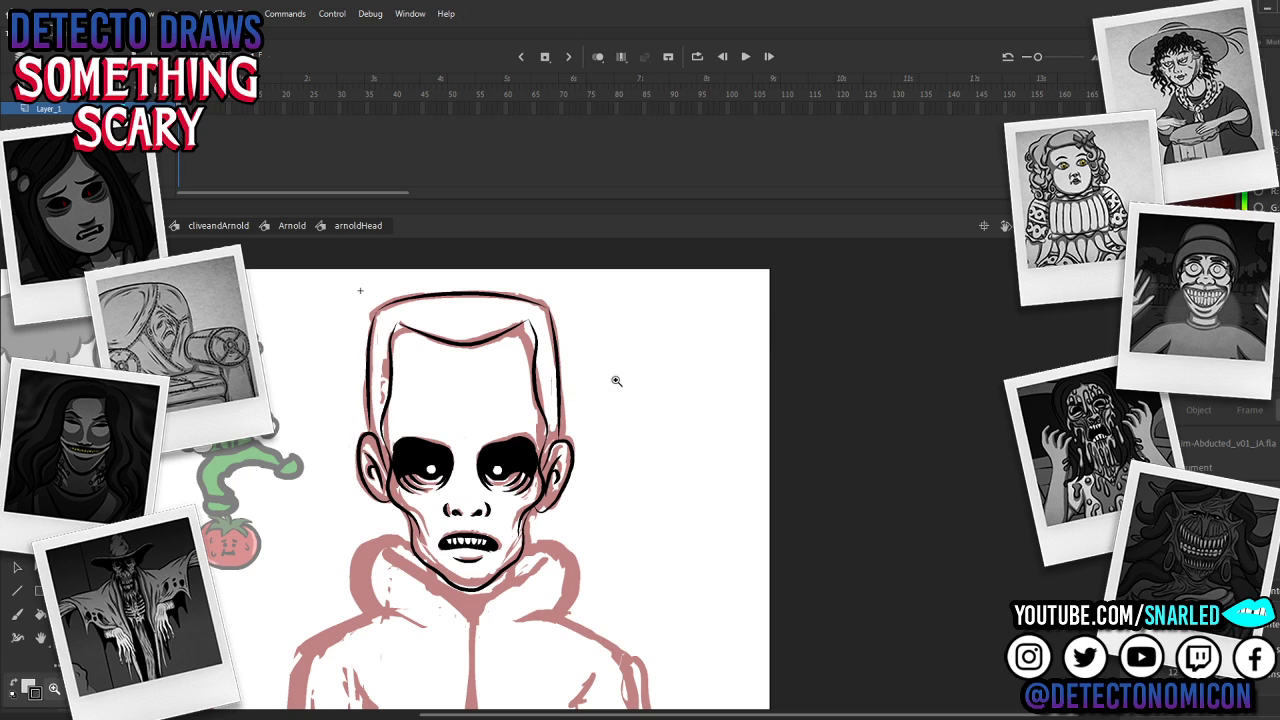
drag(638, 460, 659, 487)
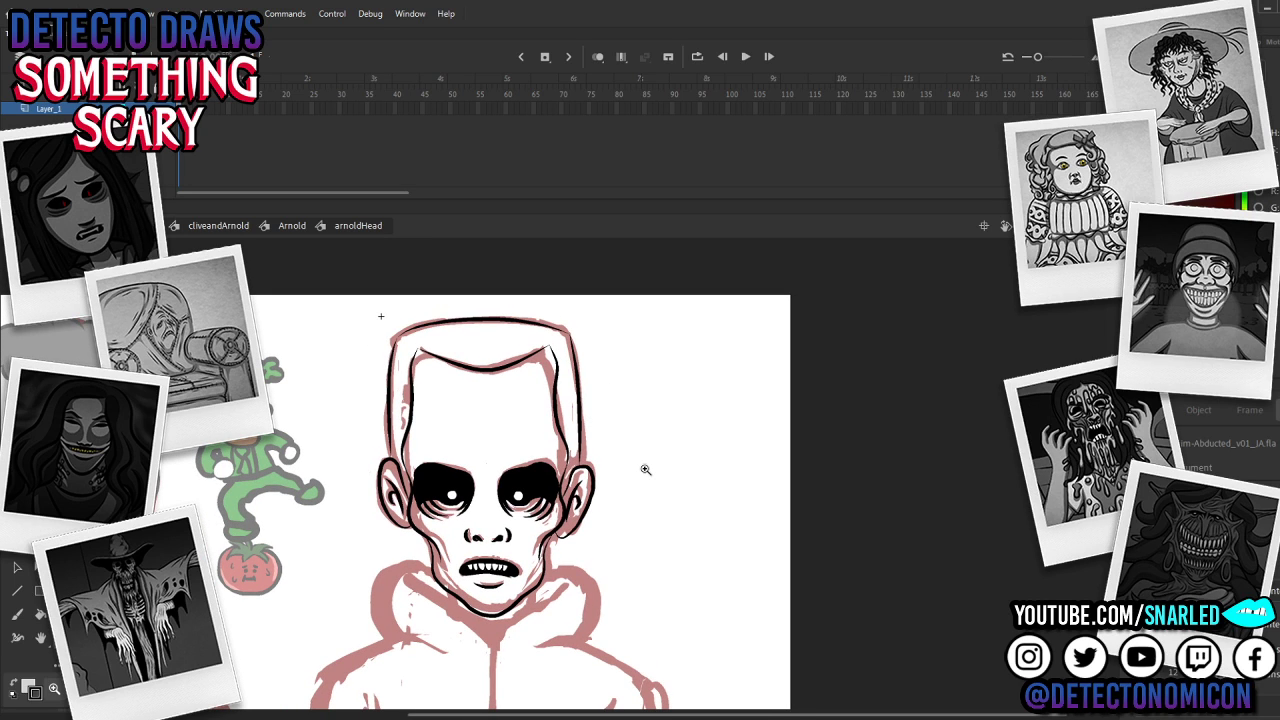
Step: Adjust the curve of the right temple line on the stretch above the ear
click(589, 491)
drag(604, 457, 657, 484)
key(v)
drag(547, 388, 549, 375)
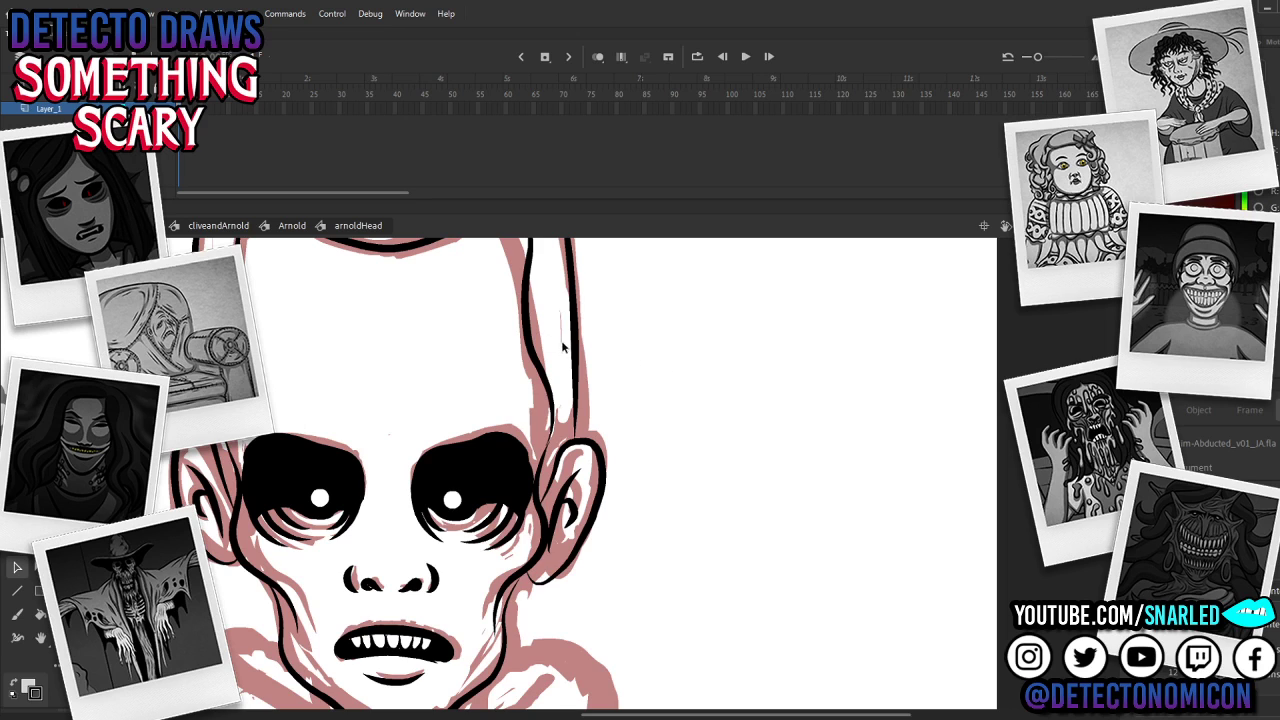
Step: Smooth the upper bend of the right temple line just below the hairline corner
key(z)
alt+click(611, 397)
click(617, 470)
key(v)
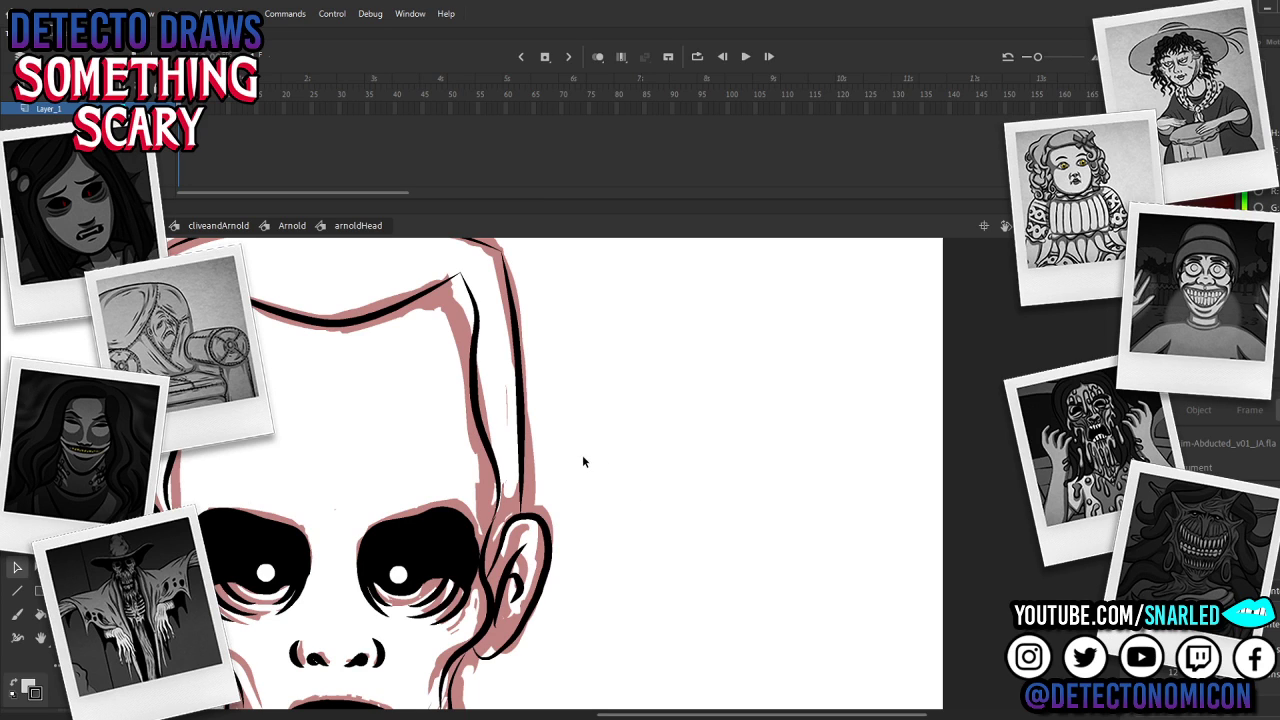
drag(477, 338, 472, 339)
drag(474, 295, 477, 318)
Step: Nudge the lower bend of the right temple line outward toward the side of the head
key(z)
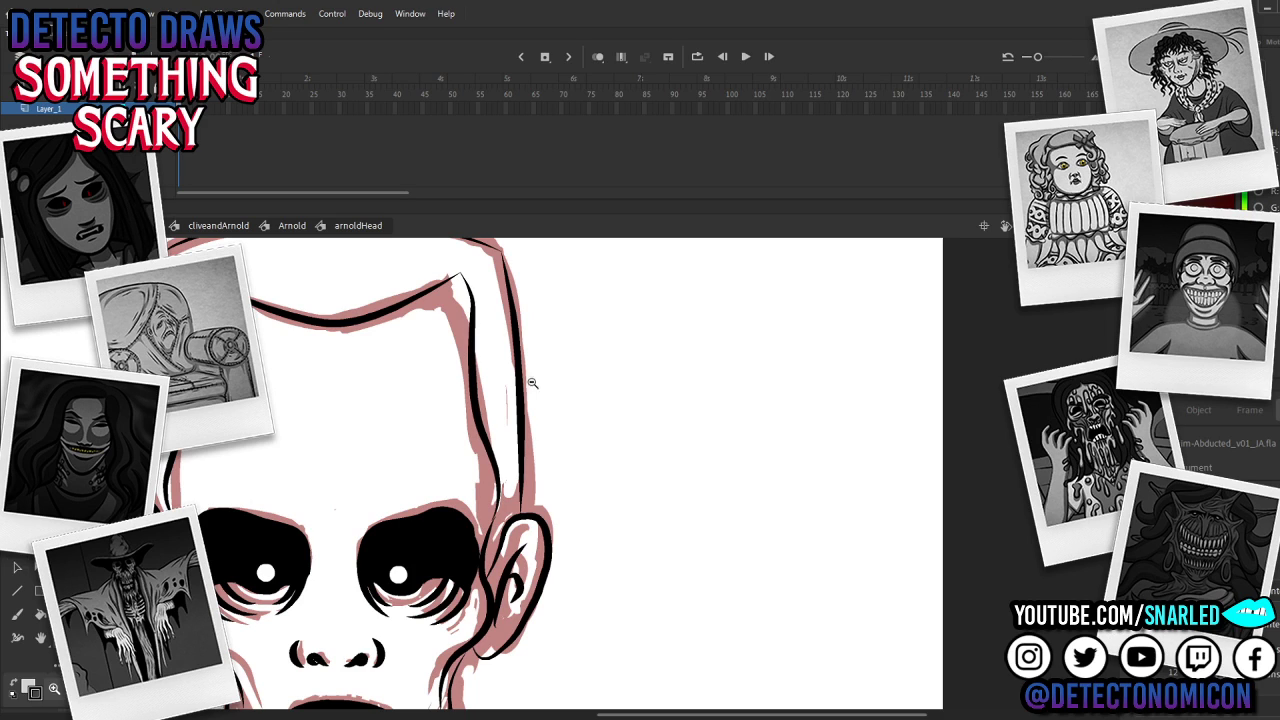
alt+click(527, 381)
drag(638, 477, 632, 388)
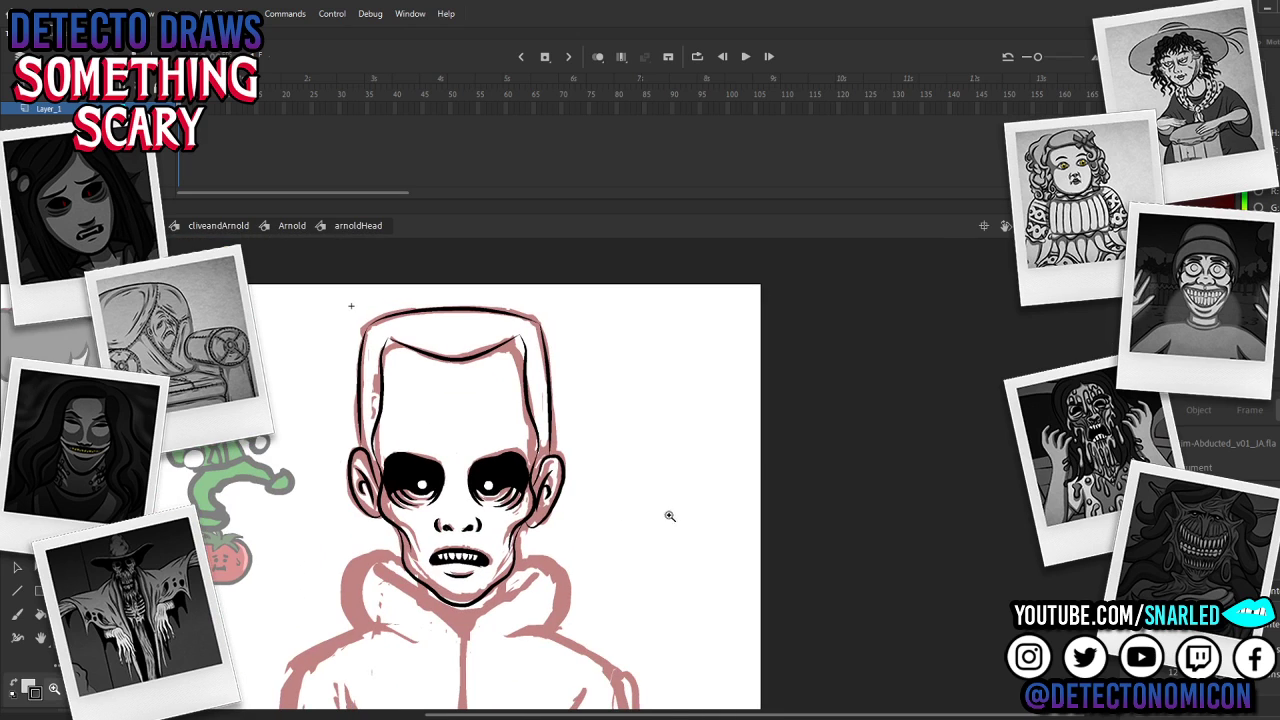
click(538, 436)
key(v)
drag(552, 446, 557, 443)
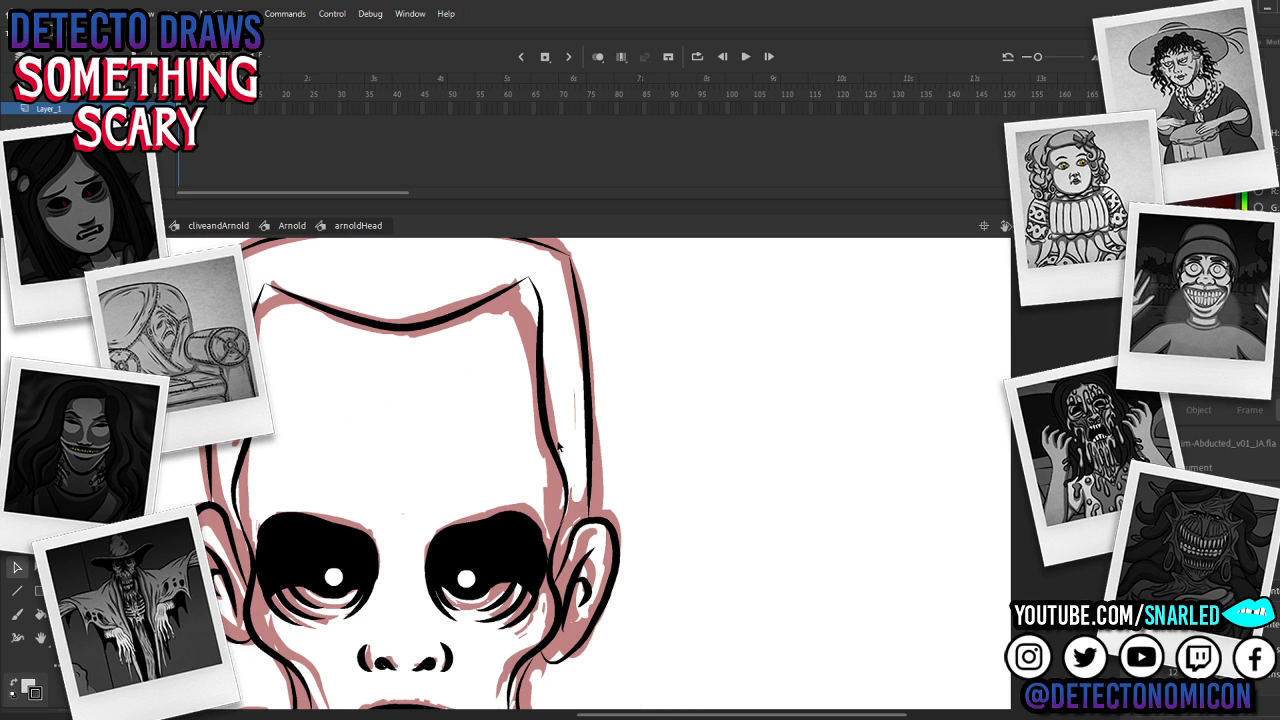
Step: Fine-tune the right temple line where it turns inward just above the ear
key(z)
alt+click(631, 477)
scroll(675, 522, down, 1)
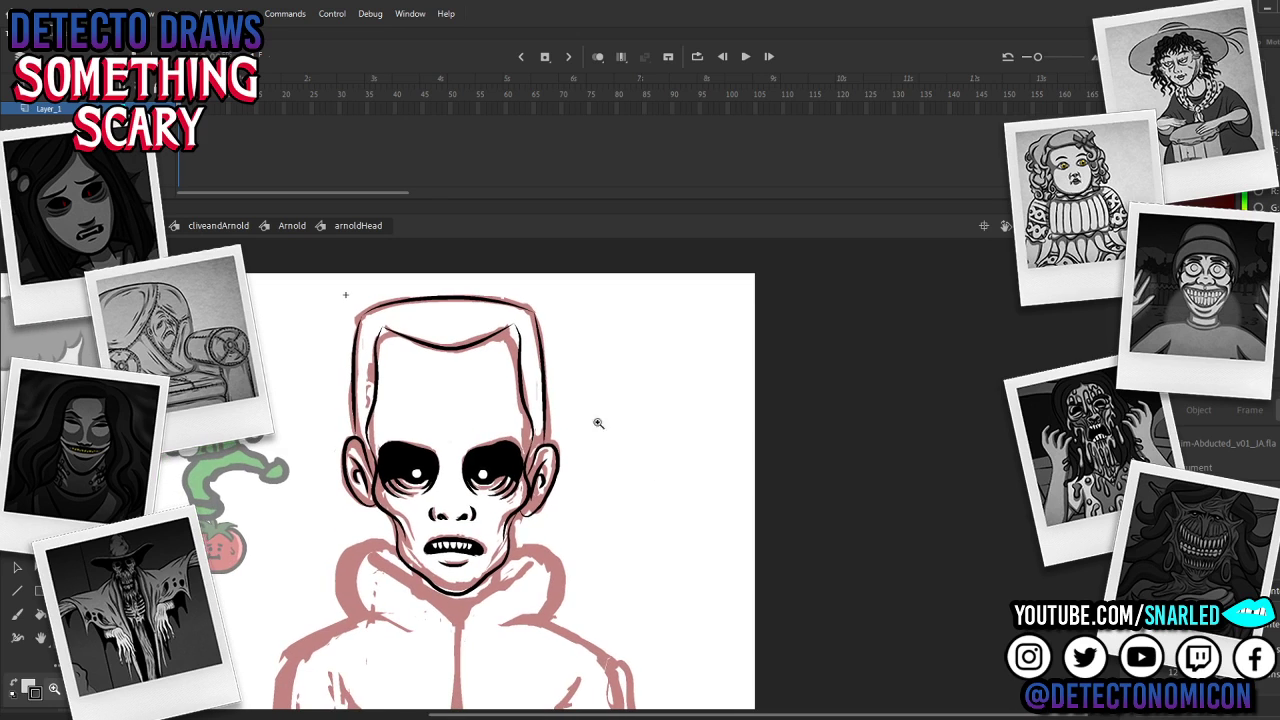
key(v)
drag(533, 426, 528, 421)
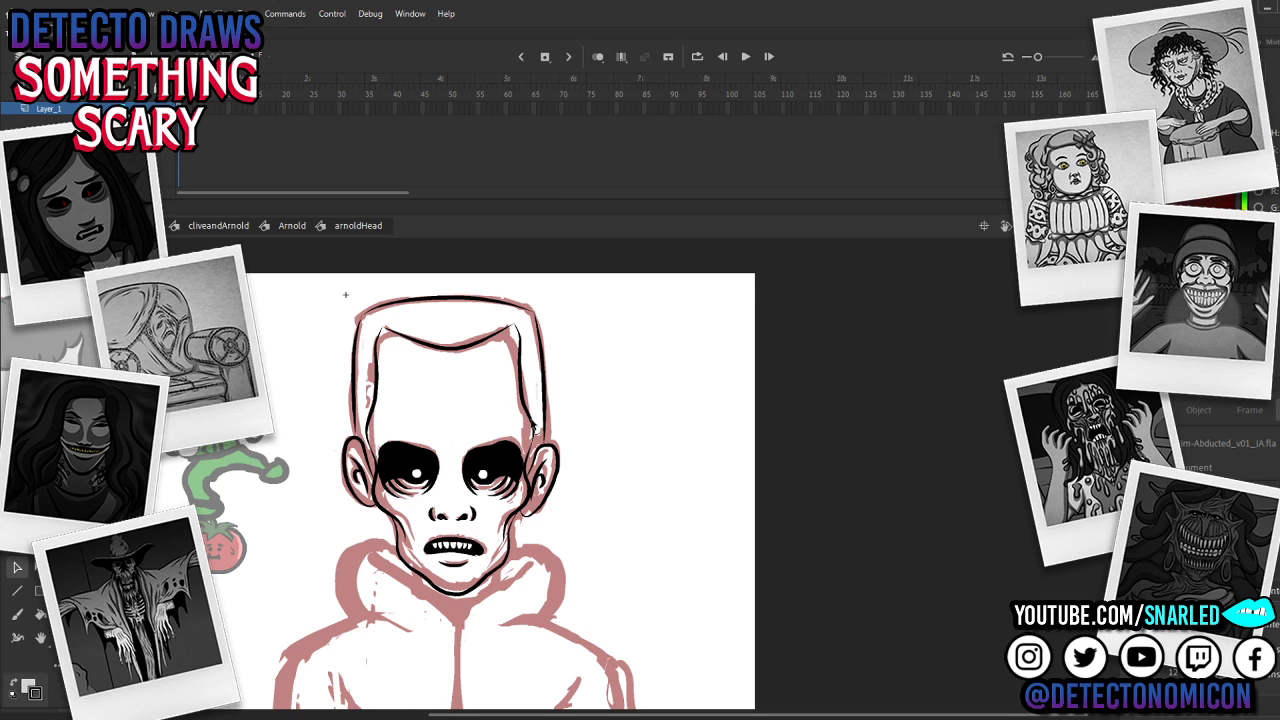
key(ctrl+space)
ctrl+click(571, 443)
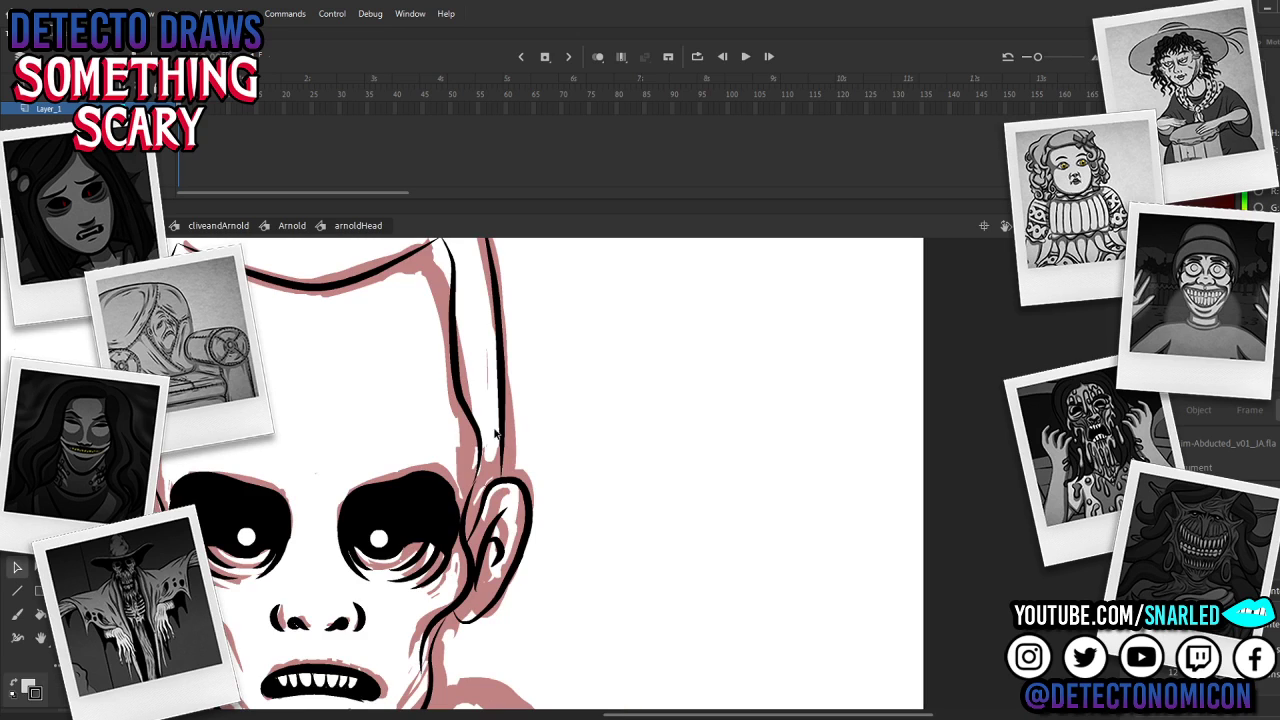
drag(480, 444, 482, 445)
Step: Examine the finished temple and ear lines up close and at full-figure size
key(z)
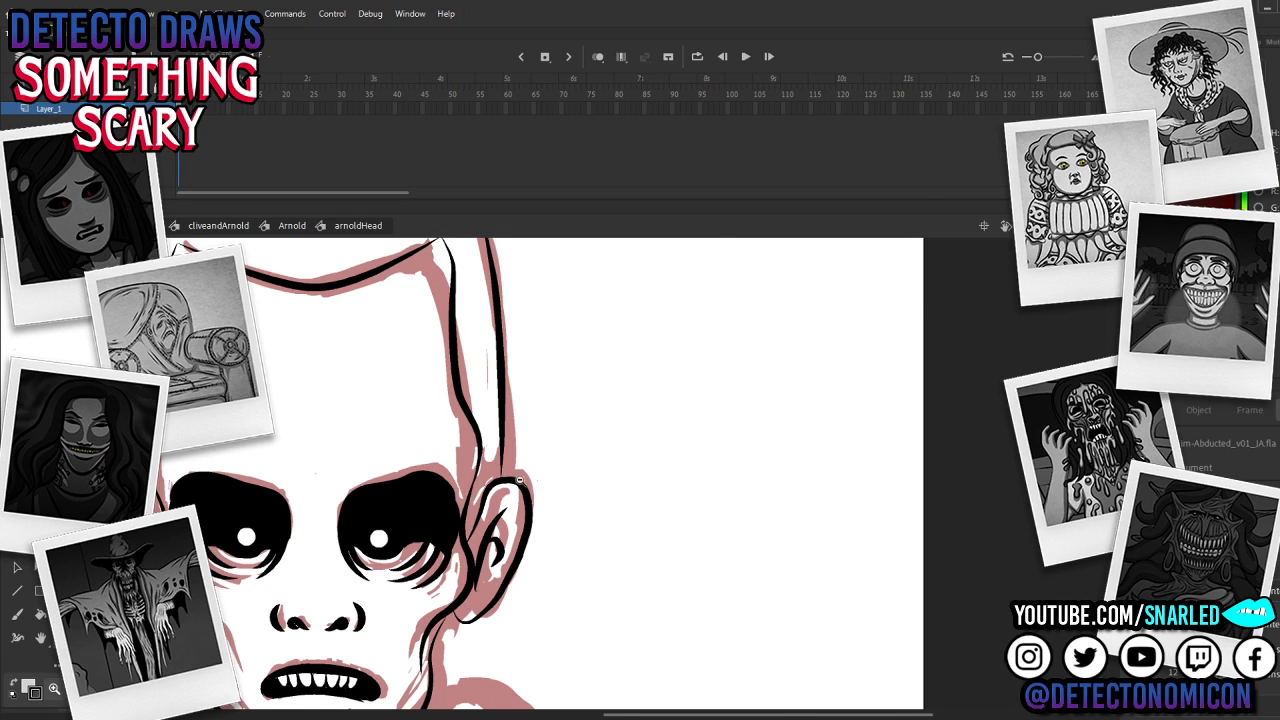
alt+click(603, 479)
drag(720, 503, 724, 469)
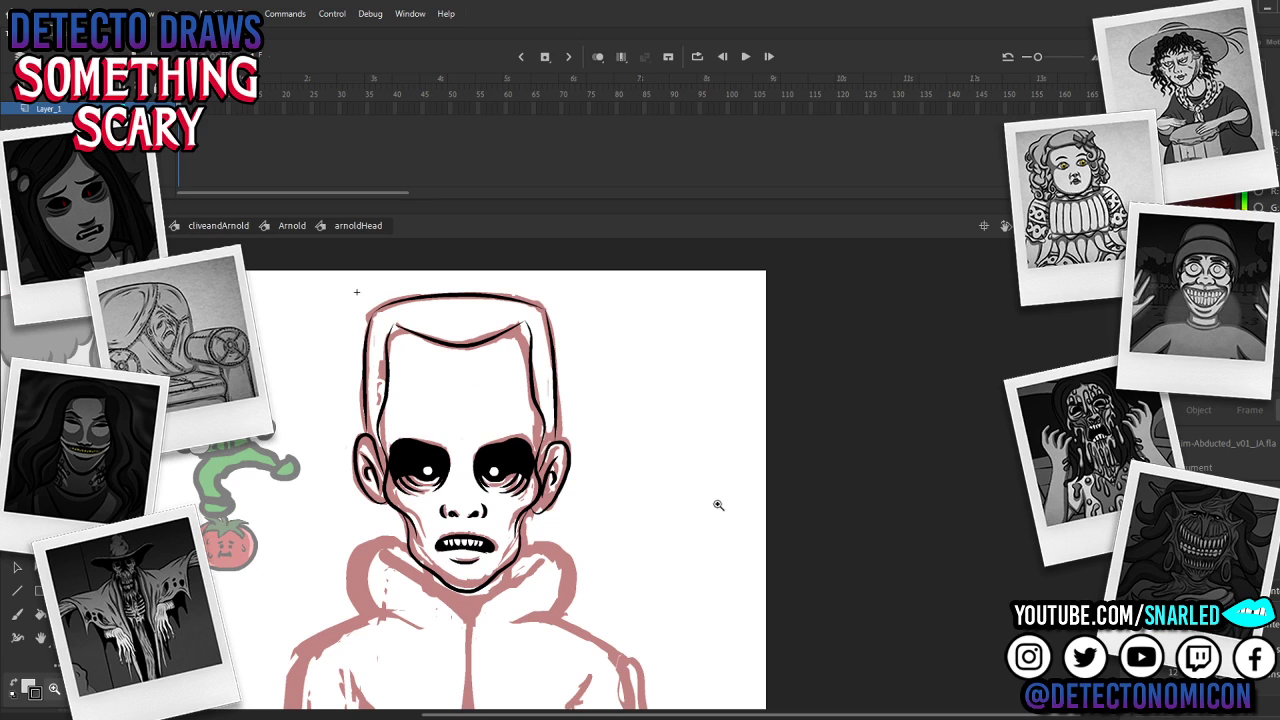
drag(597, 498, 628, 496)
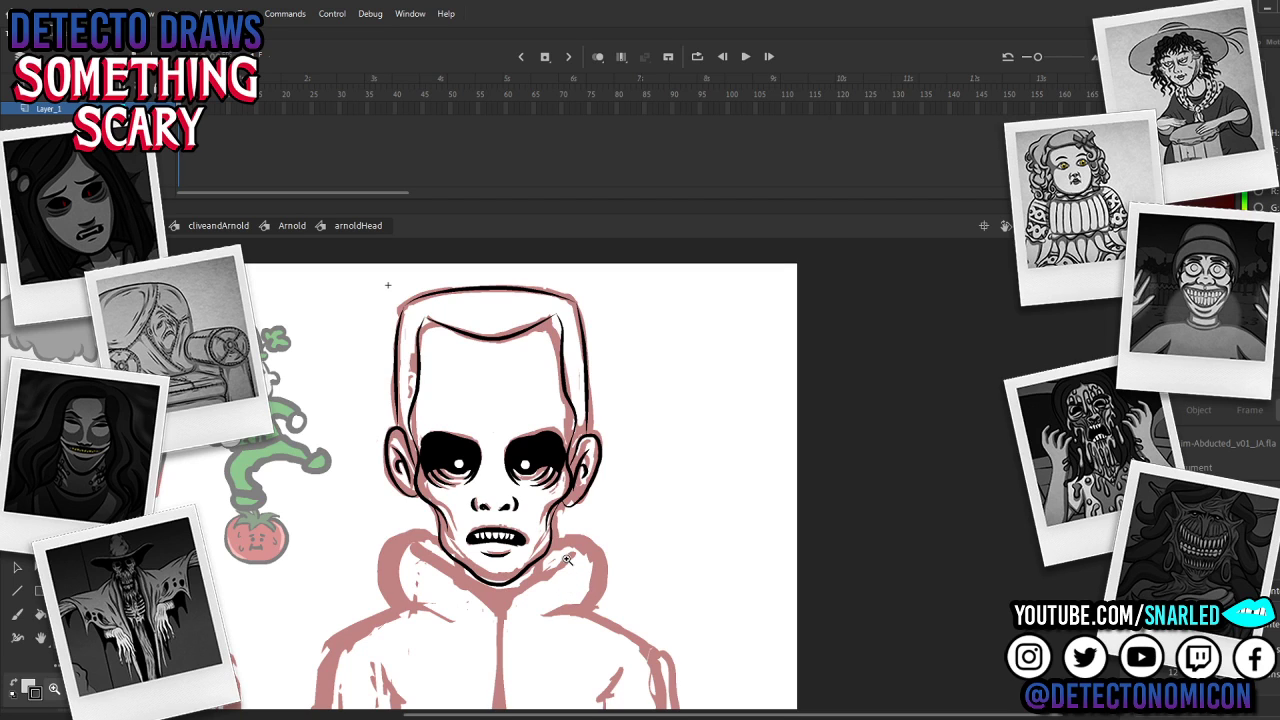
click(601, 469)
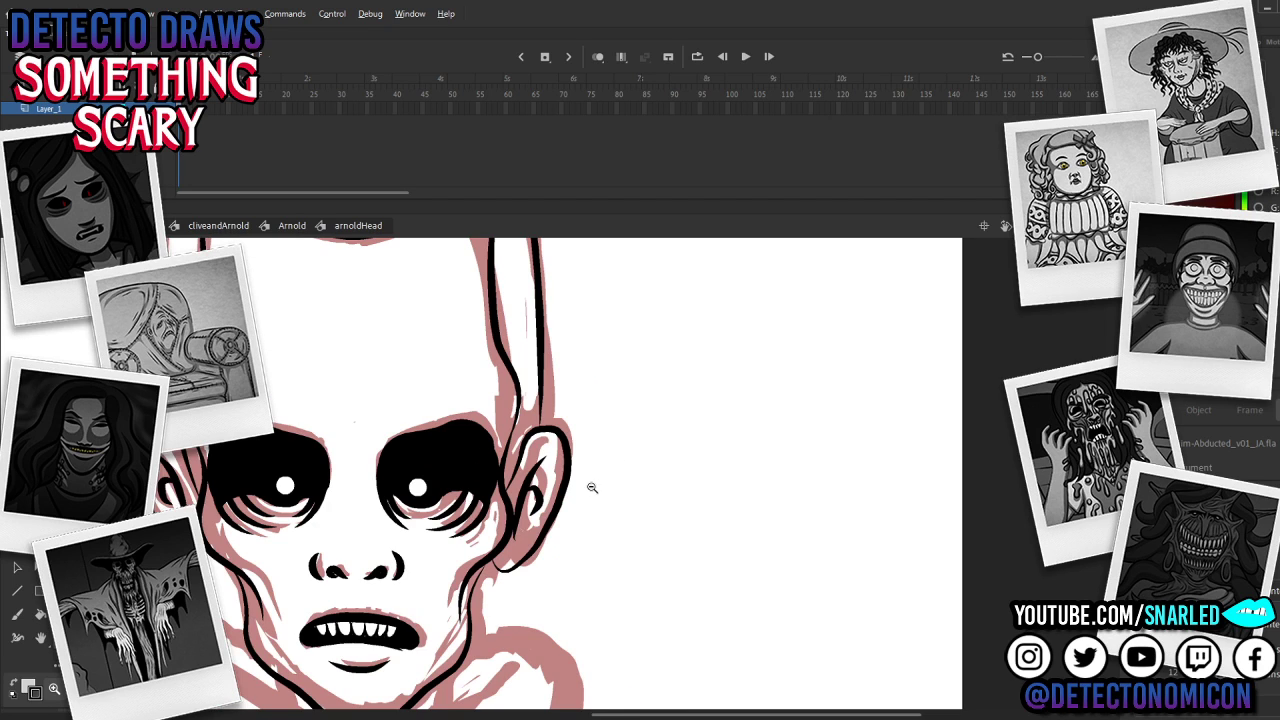
alt+click(611, 491)
key(v)
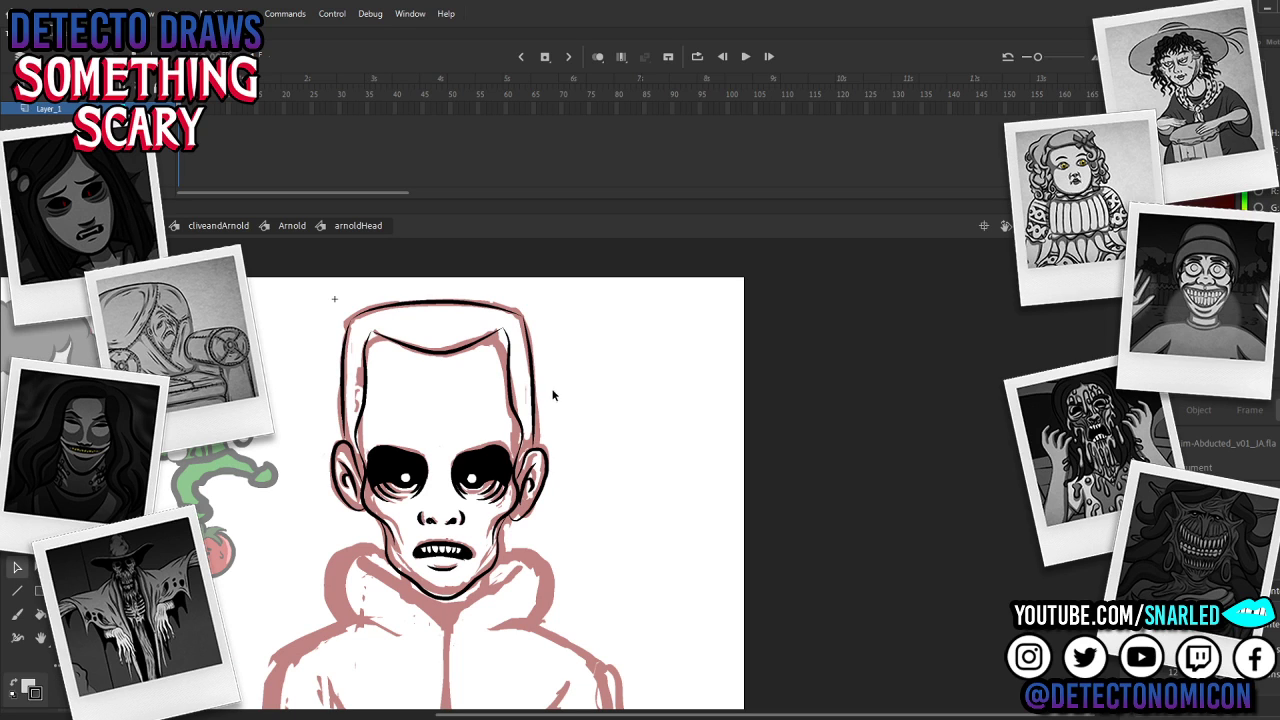
key(z)
click(430, 449)
alt+click(664, 499)
drag(738, 478, 868, 431)
Step: Leave the arnoldHead symbol, enter the Clive symbol and open the drawing object of Clive's face fill
key(v)
double_click(418, 546)
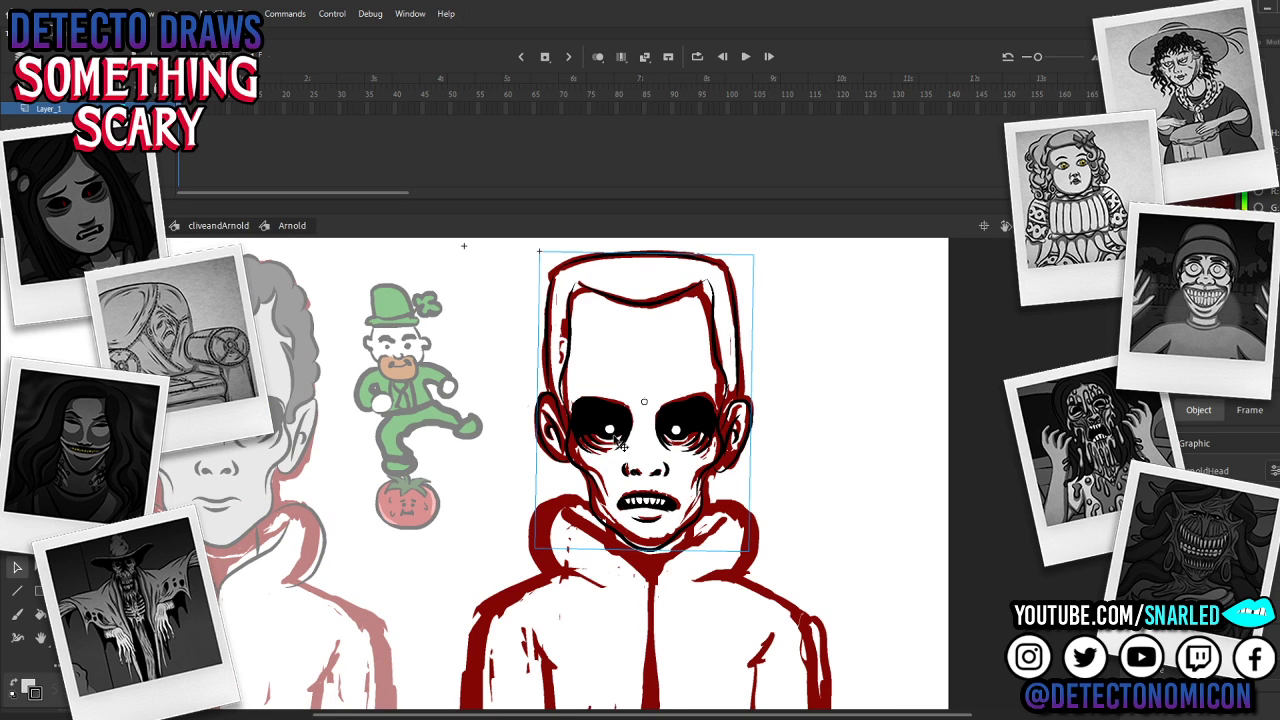
double_click(418, 546)
double_click(245, 478)
double_click(245, 478)
click(245, 478)
click(245, 478)
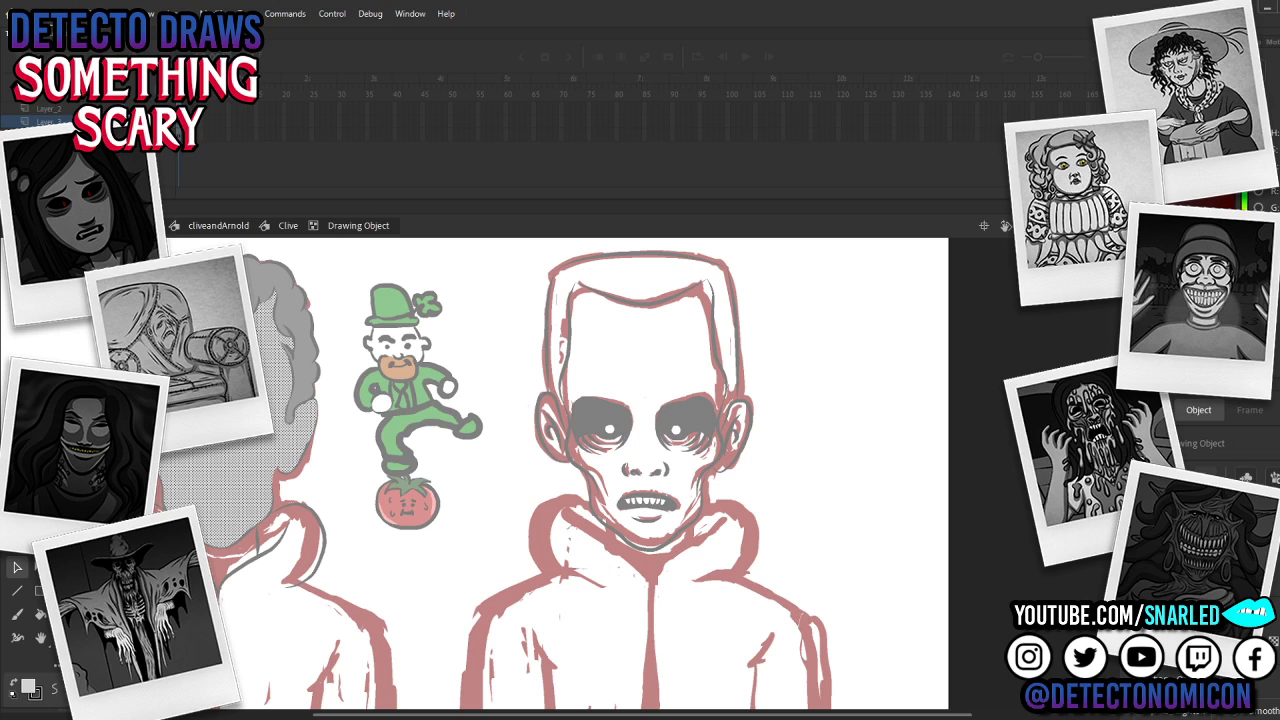
Step: Pick up the light grey of Clive's face fill and open the arnoldHead symbol inside Arnold
double_click(349, 374)
key(i)
key(k)
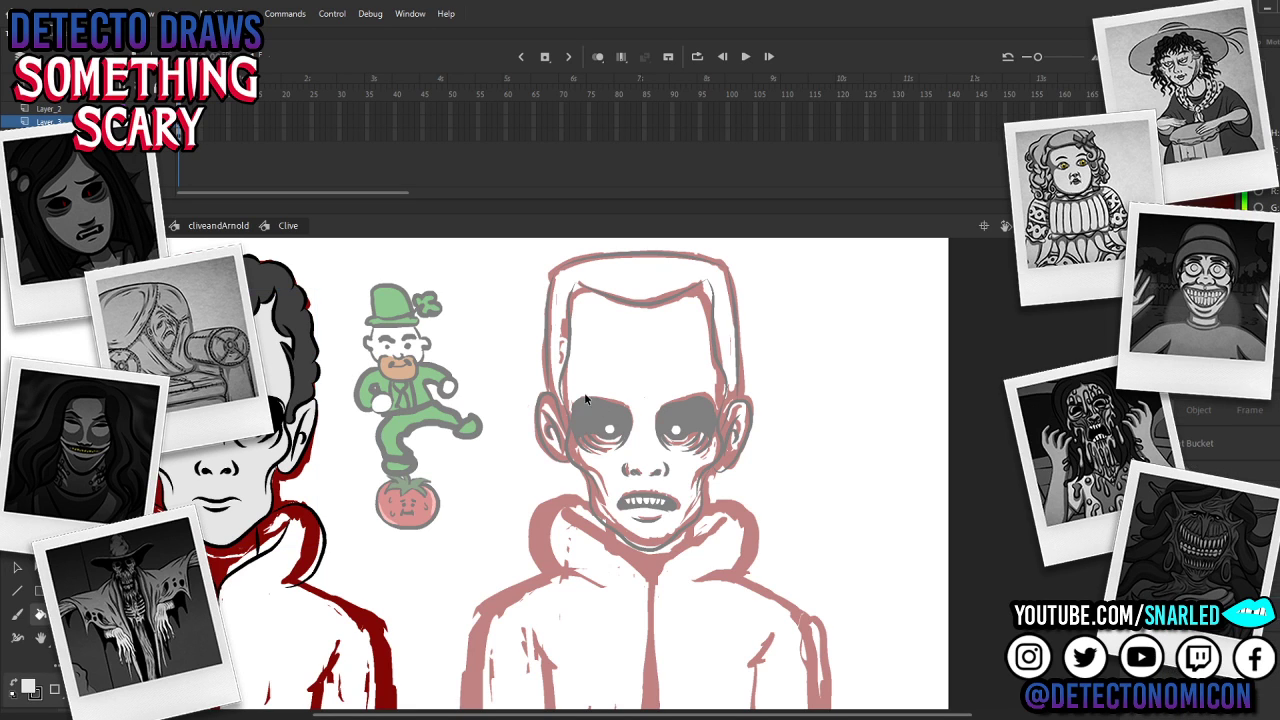
double_click(567, 364)
double_click(567, 364)
double_click(568, 364)
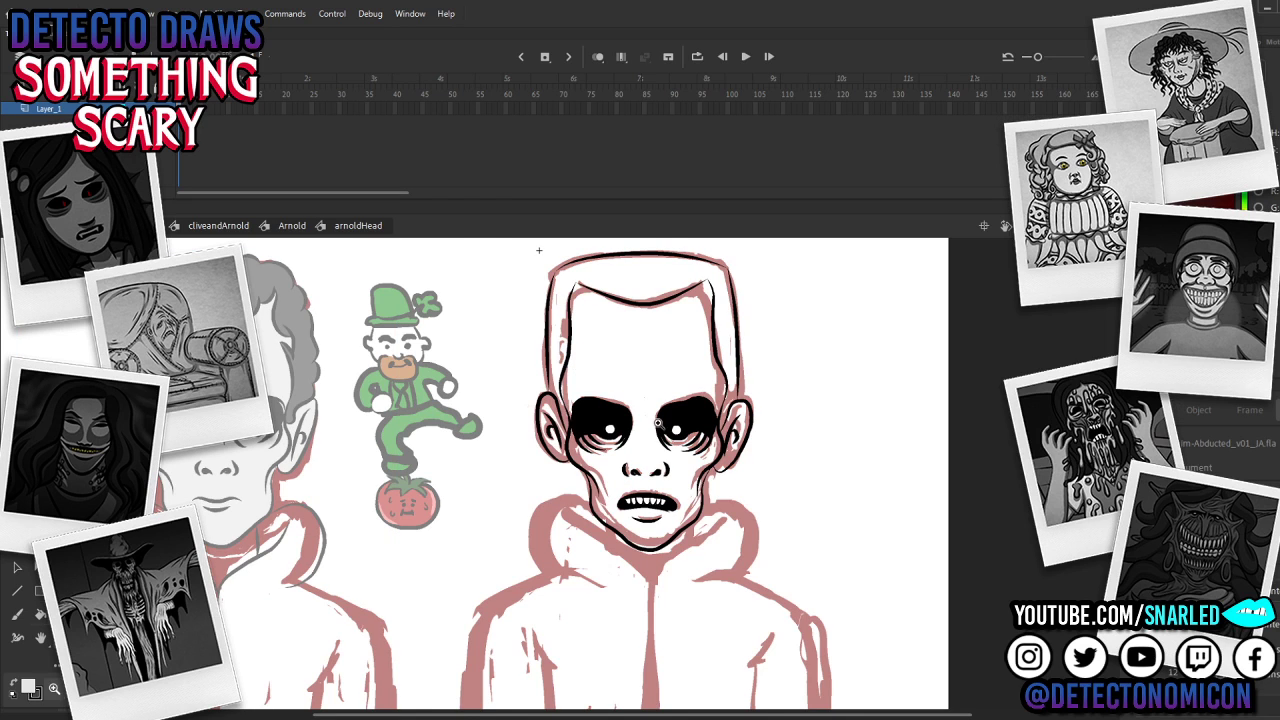
Step: Paint a light grey contour around the left part of Arnold's face, behind the ink lines, and colour the left ear grey
key(ctrl+space)
click(656, 430)
drag(657, 448, 641, 456)
scroll(641, 456, down, 2)
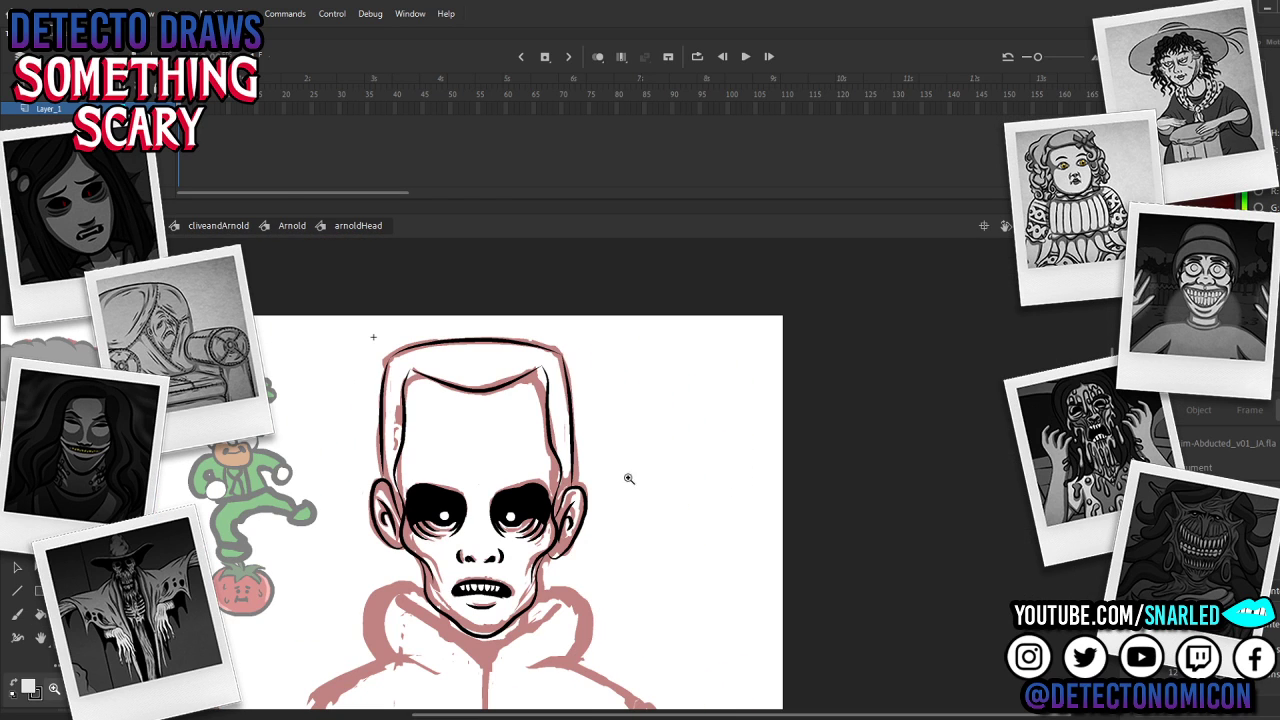
key(b)
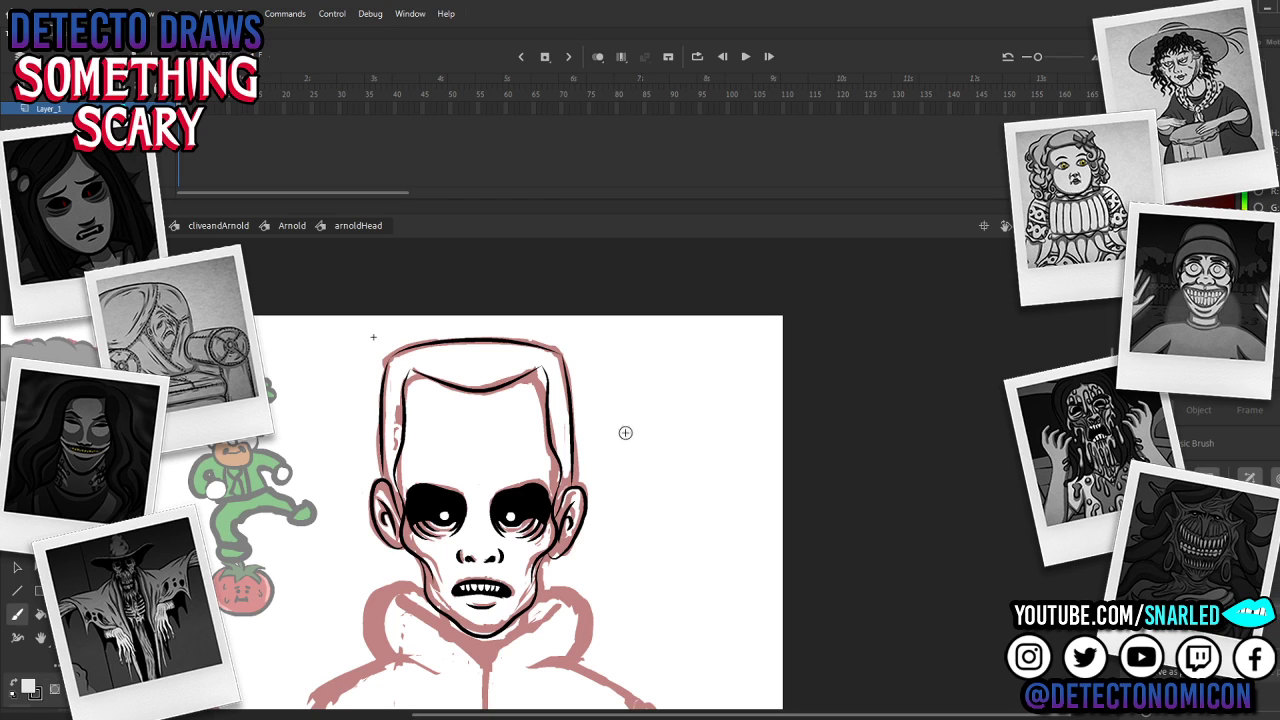
key(z)
click(528, 512)
key(b)
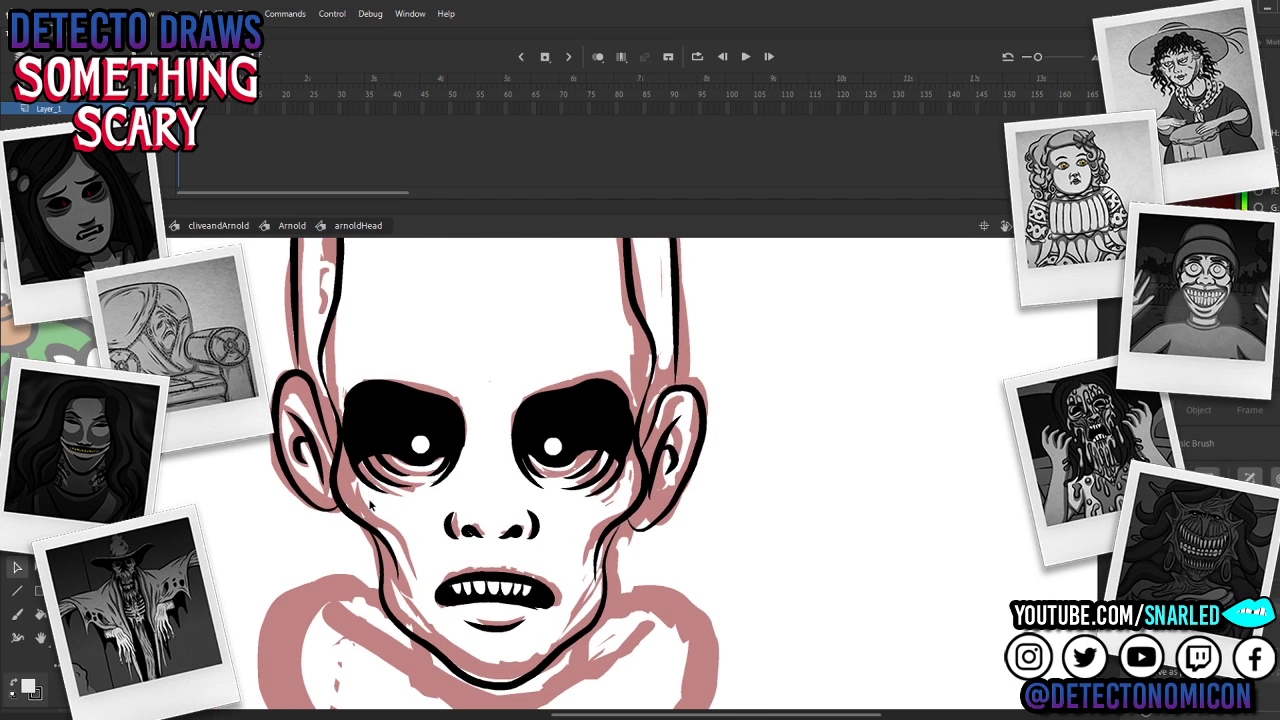
mouse_move(380, 534)
mouse_down()
mouse_move(343, 485)
mouse_move(318, 492)
mouse_move(296, 466)
mouse_move(285, 408)
mouse_move(298, 387)
mouse_move(319, 477)
mouse_move(310, 418)
mouse_move(322, 460)
mouse_move(305, 421)
mouse_move(331, 472)
mouse_move(345, 472)
mouse_move(351, 423)
mouse_move(335, 372)
mouse_move(350, 298)
mouse_move(434, 271)
mouse_move(516, 398)
mouse_move(537, 652)
mouse_move(483, 668)
mouse_move(438, 638)
mouse_move(395, 600)
mouse_move(391, 546)
mouse_move(355, 508)
mouse_up()
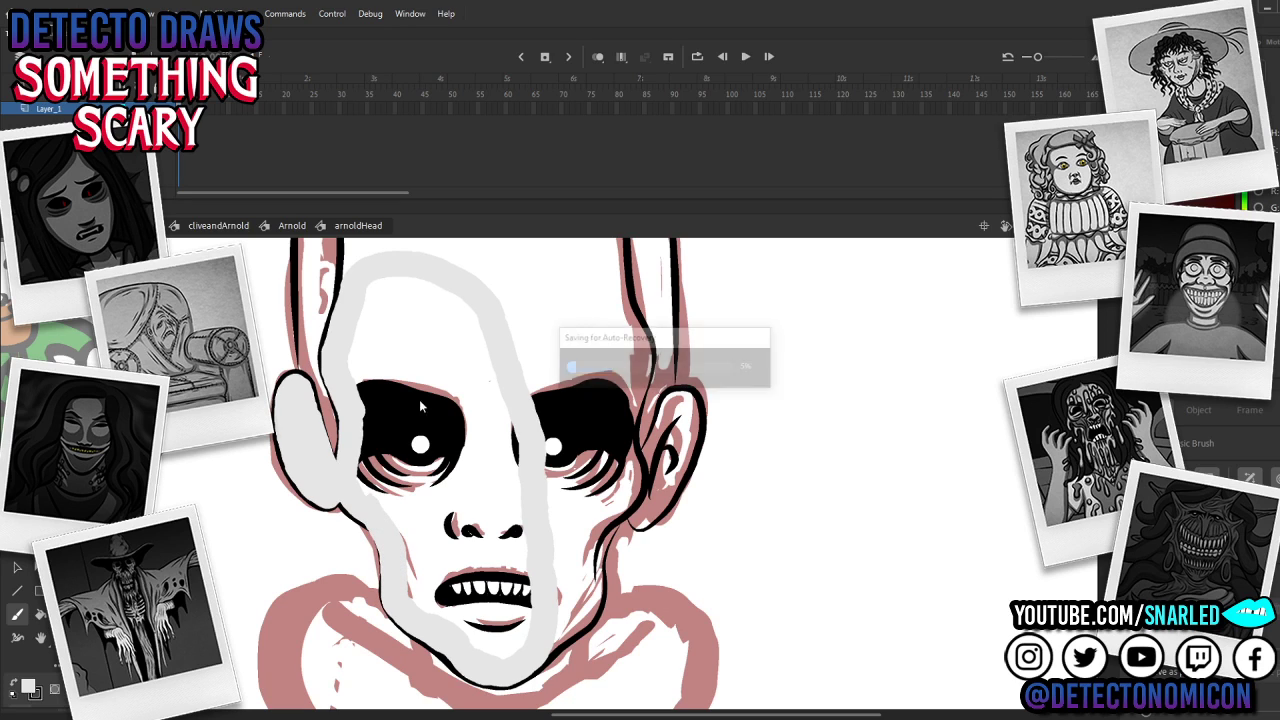
key(v)
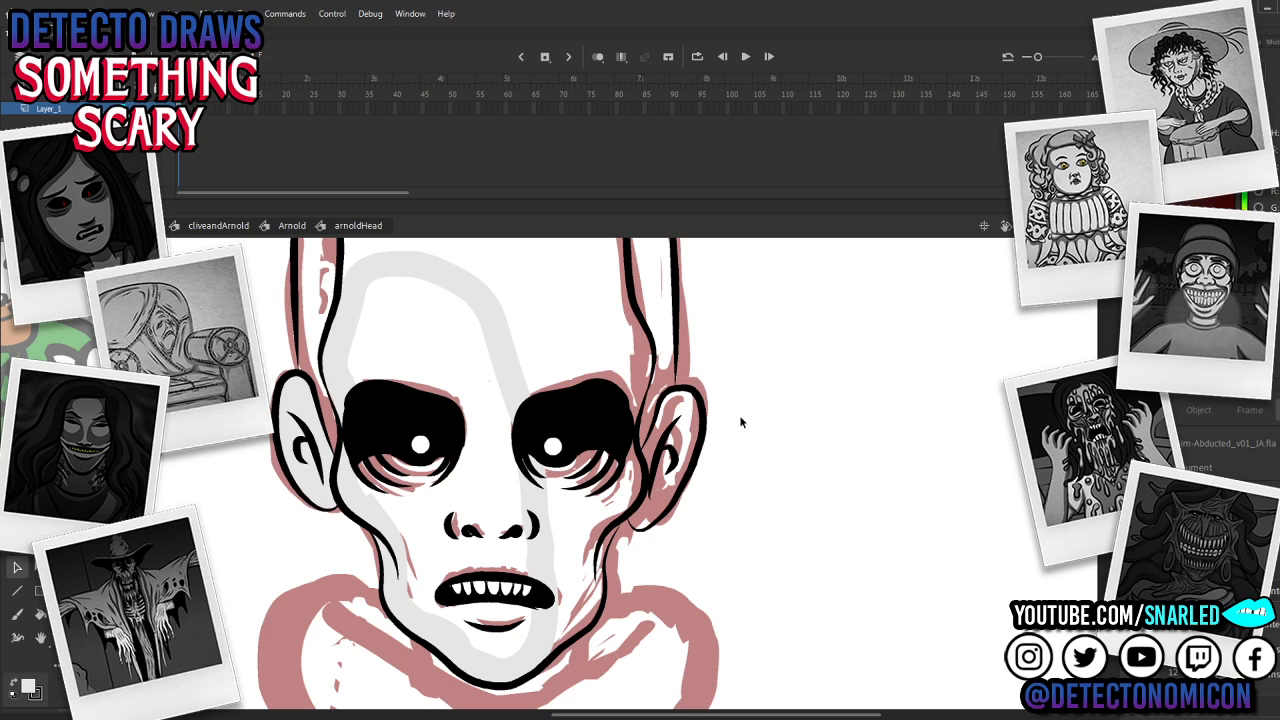
Step: Fill the contoured left part of Arnold's face with the same light grey
key(z)
alt+click(580, 505)
drag(791, 499, 797, 497)
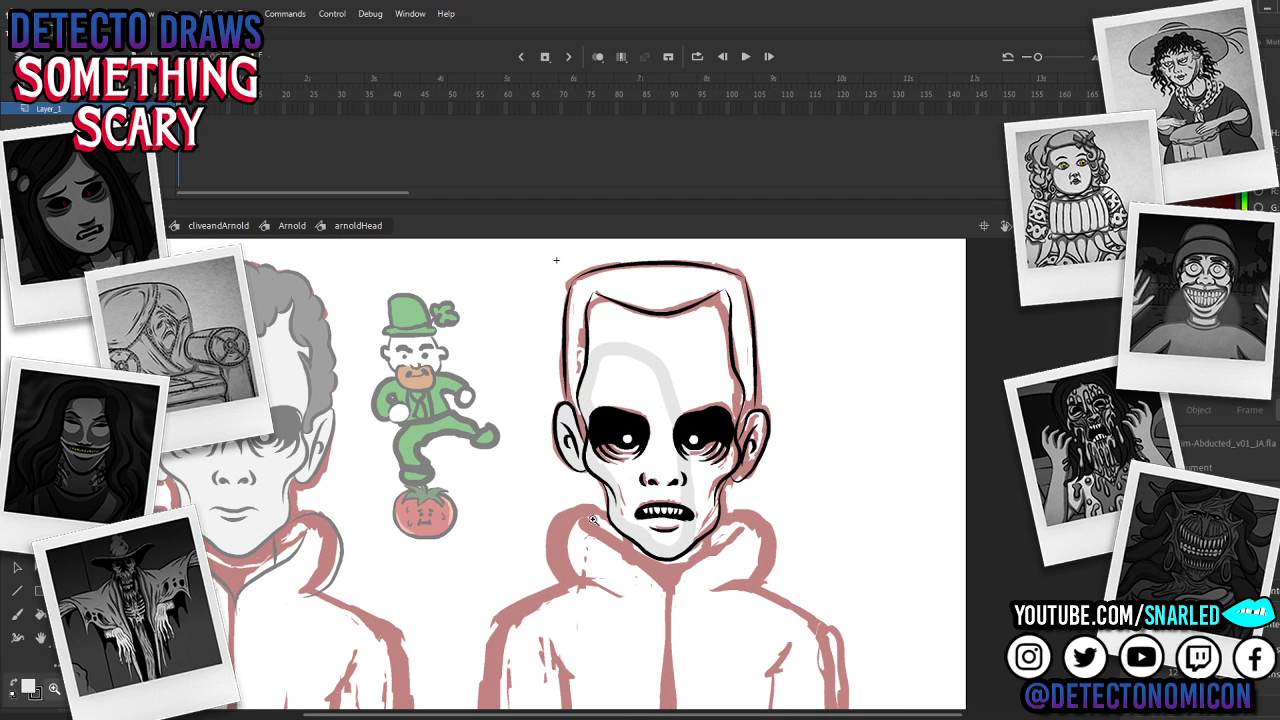
click(687, 450)
key(k)
click(470, 298)
drag(661, 398, 639, 436)
Step: Open the group of Arnold's left eye socket and brush black wrinkle strokes joining the socket to the creases under the eye
key(v)
double_click(379, 456)
double_click(379, 455)
key(k)
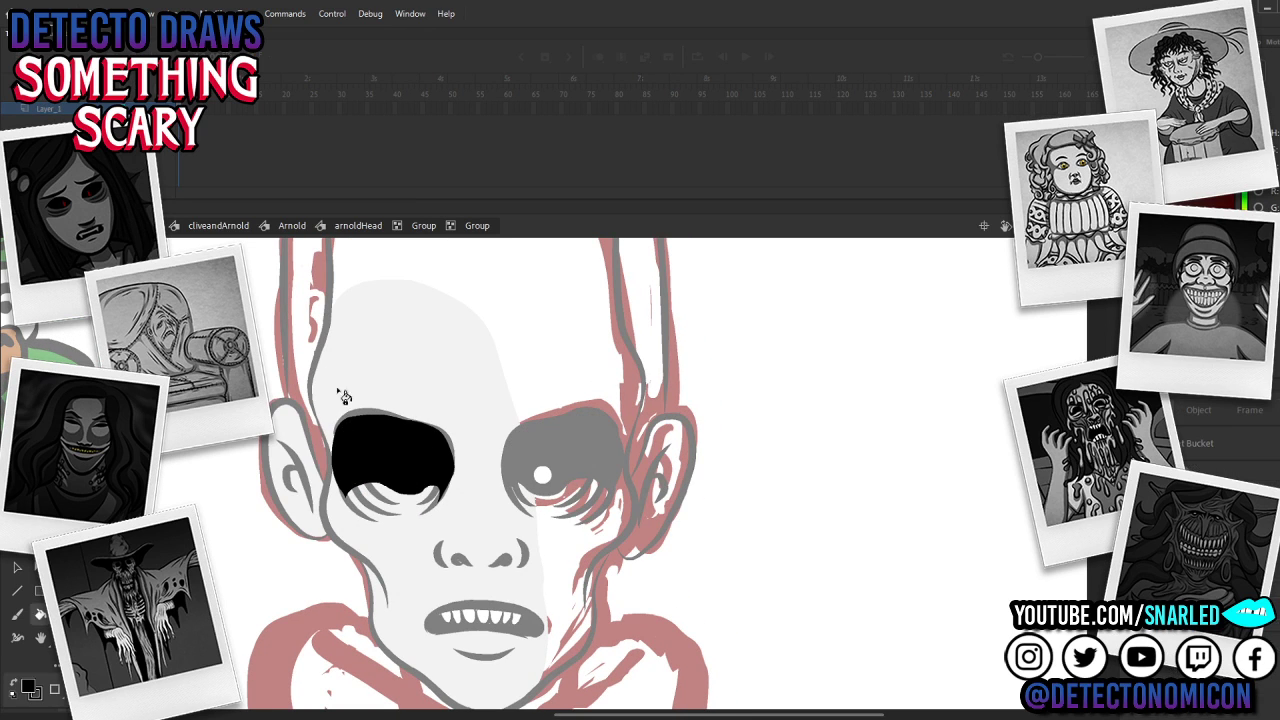
scroll(425, 485, down, 2)
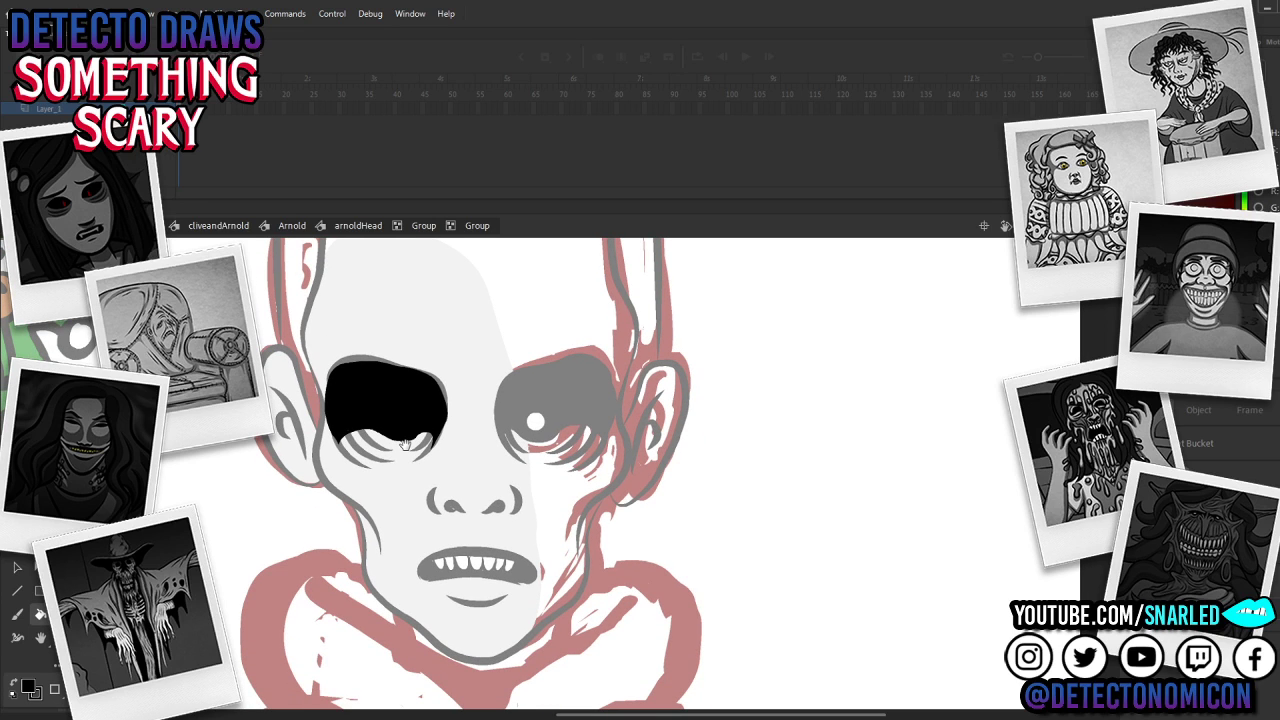
key(b)
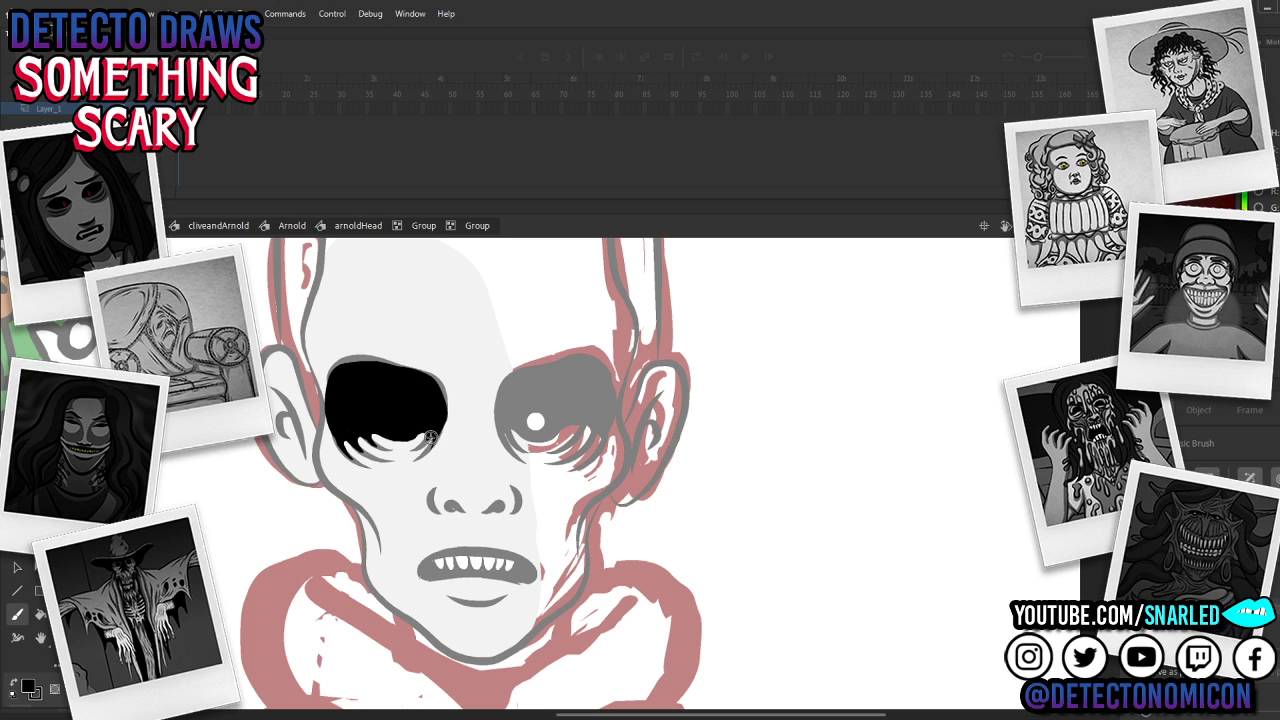
Step: Open the right eye socket's shape and brush matching black wrinkle strokes along its lower edge
ctrl+double_click(578, 392)
double_click(580, 398)
click(578, 384)
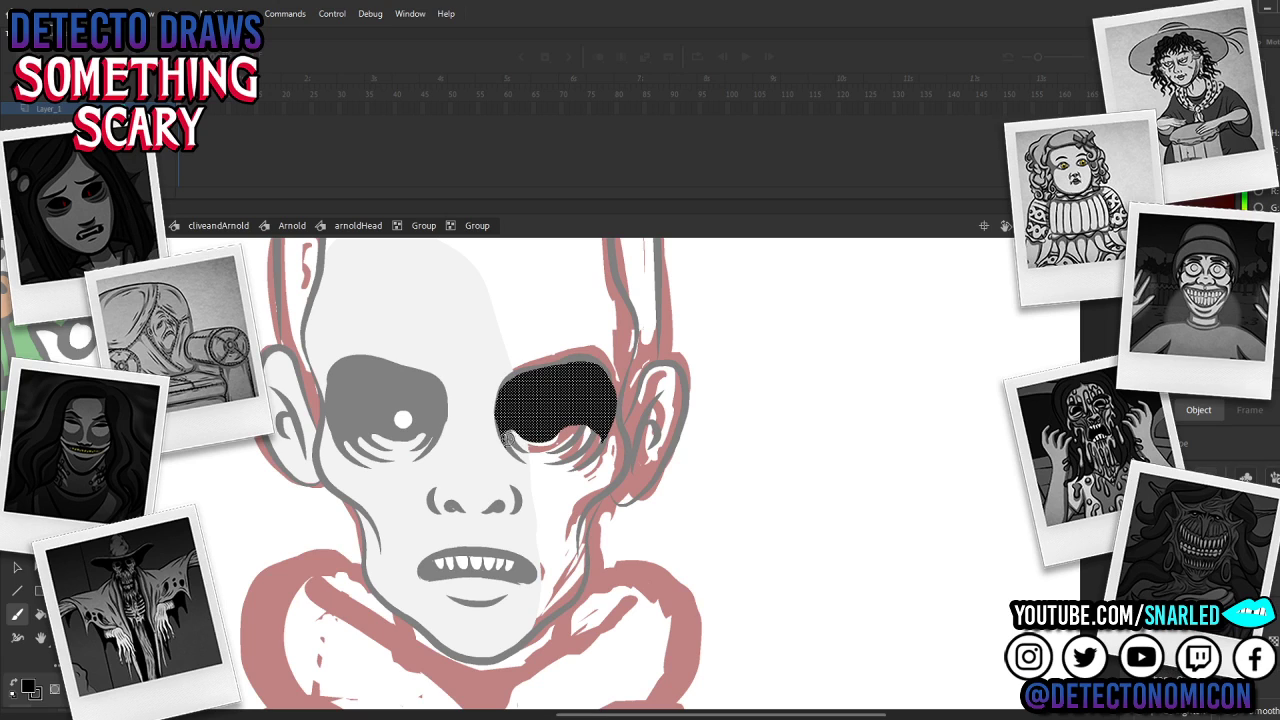
drag(505, 439, 515, 441)
key(ctrl+z)
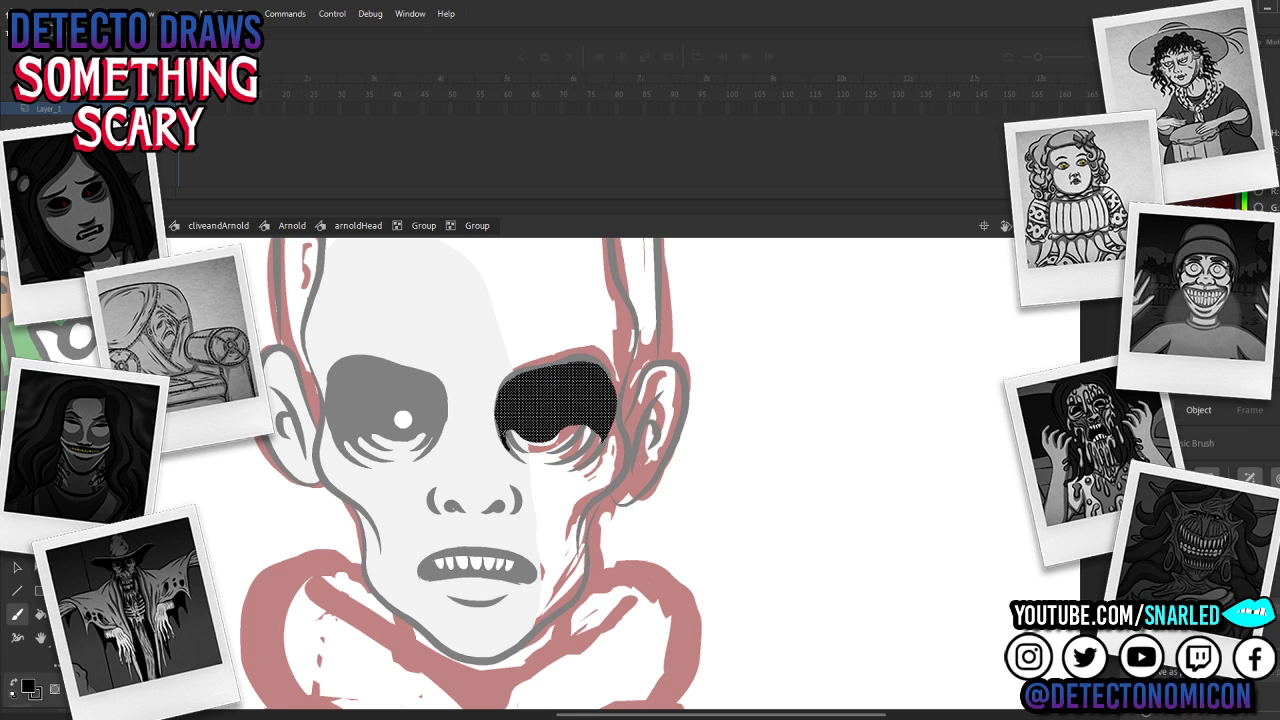
drag(511, 433, 520, 429)
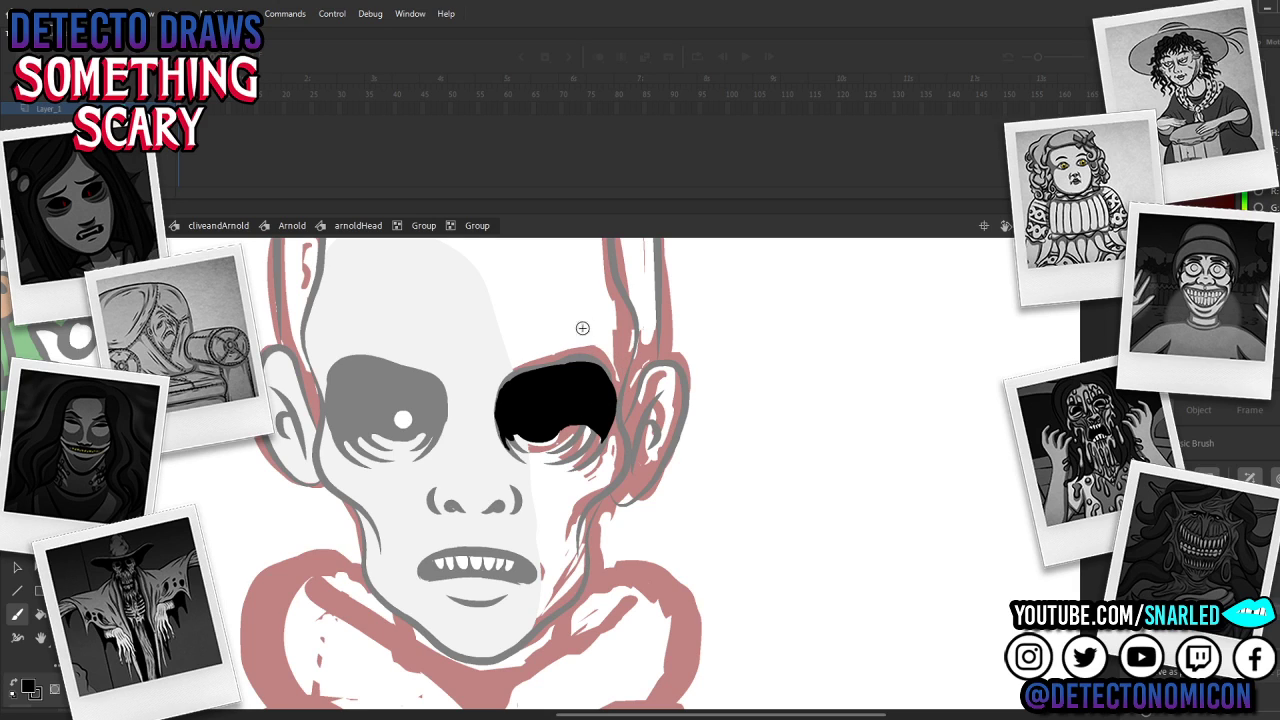
key(v)
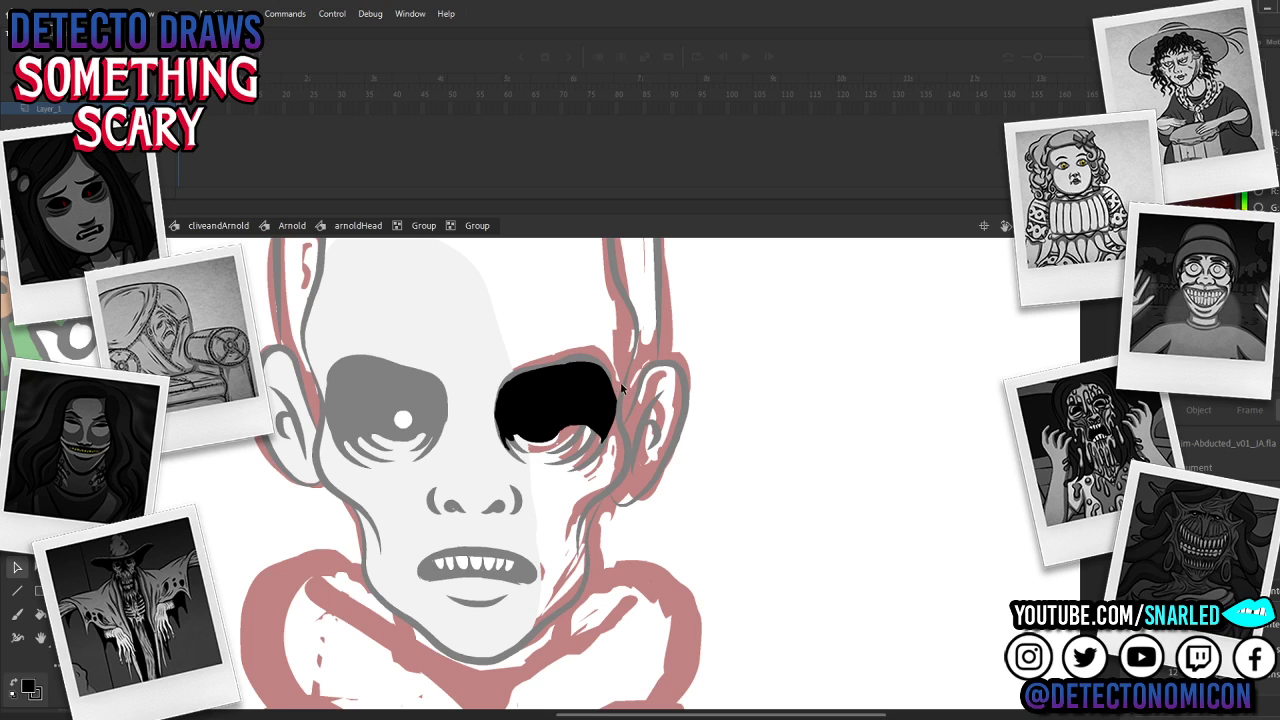
key(b)
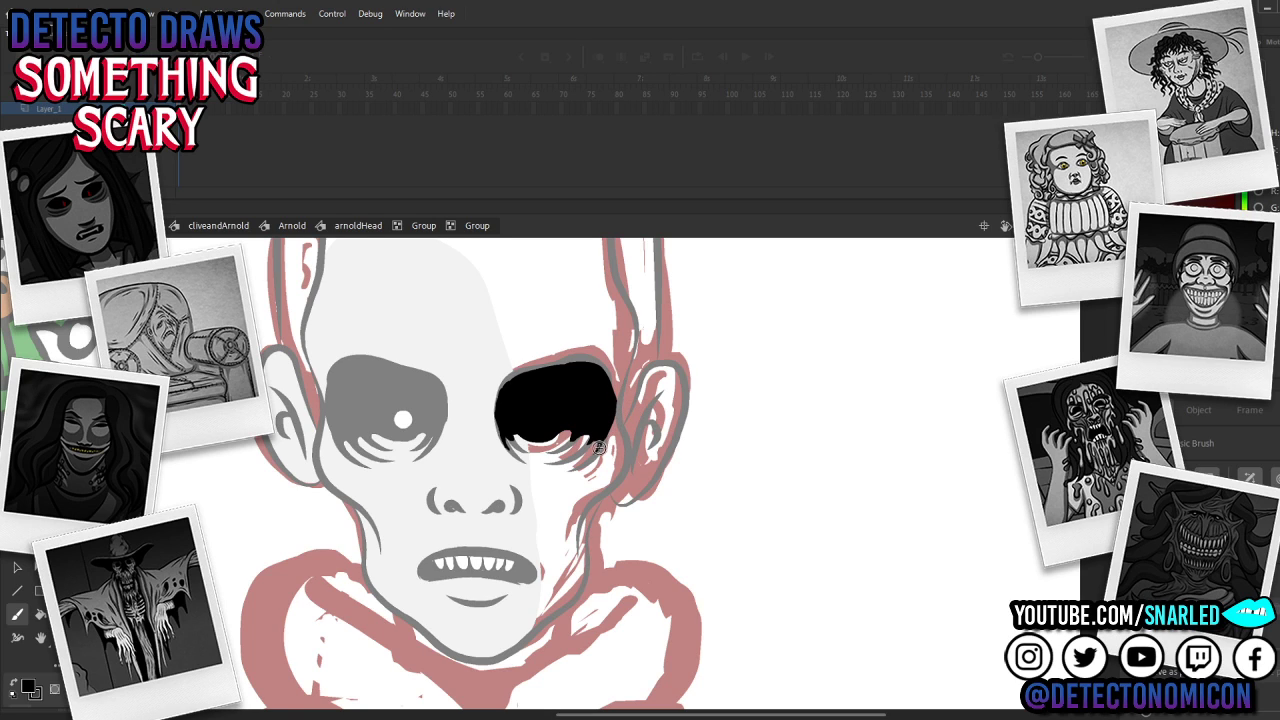
ctrl+double_click(736, 403)
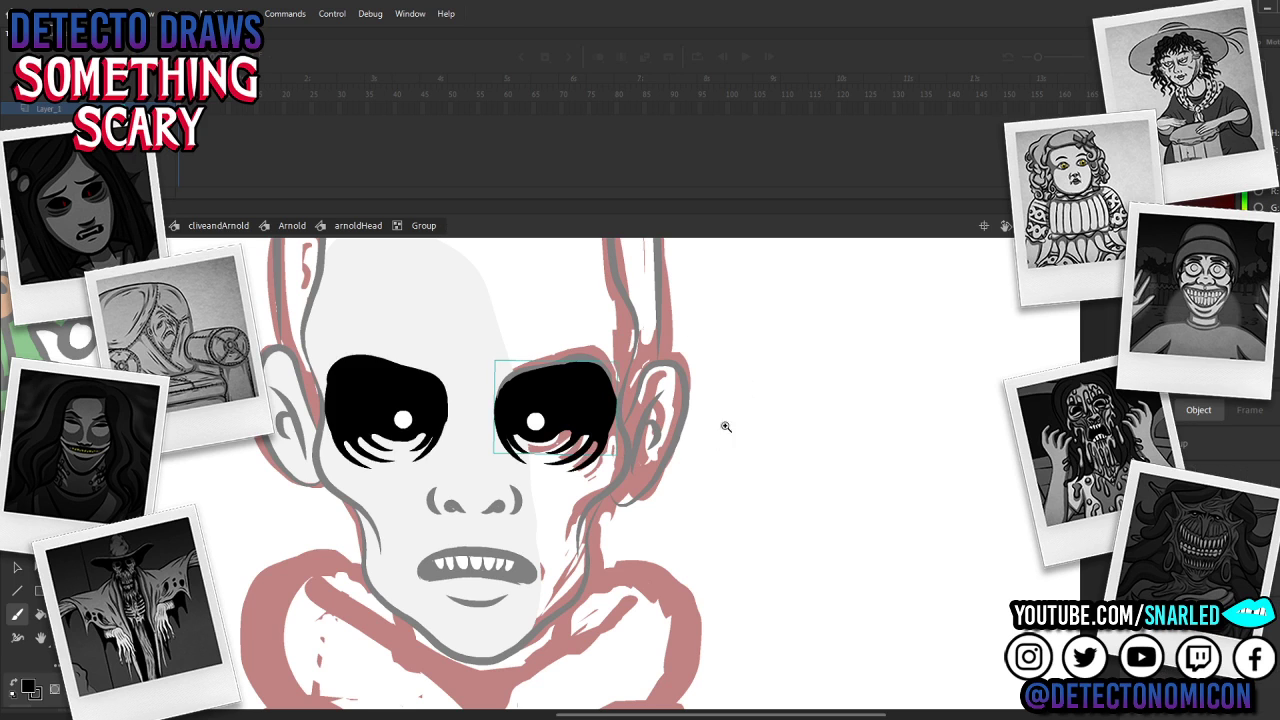
Step: Return to the arnoldHead symbol and sample the light grey of the face fill
key(z)
alt+click(723, 449)
key(v)
double_click(598, 455)
click(584, 478)
drag(581, 485, 723, 466)
click(558, 391)
key(z)
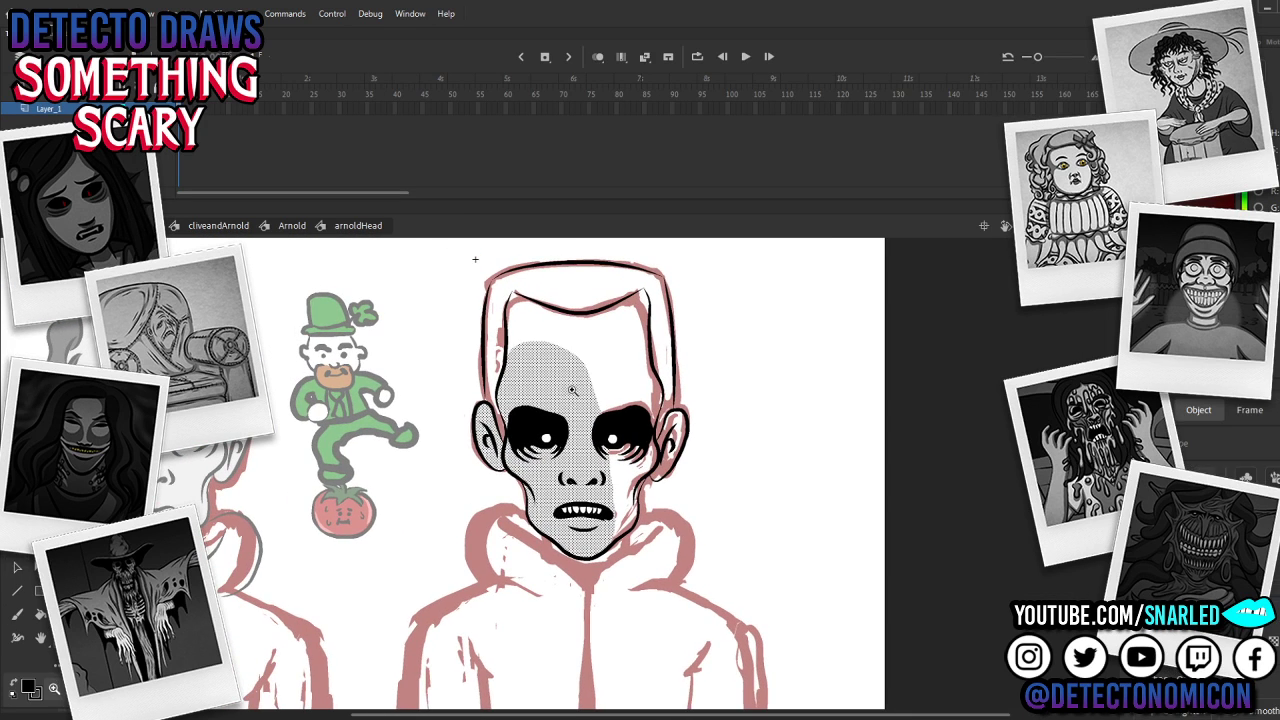
click(570, 391)
key(i)
click(501, 420)
Step: Brush light grey inside the left temple line and along the underside of Arnold's hairline
key(b)
mouse_move(443, 400)
mouse_down()
mouse_move(440, 414)
mouse_move(432, 328)
mouse_up()
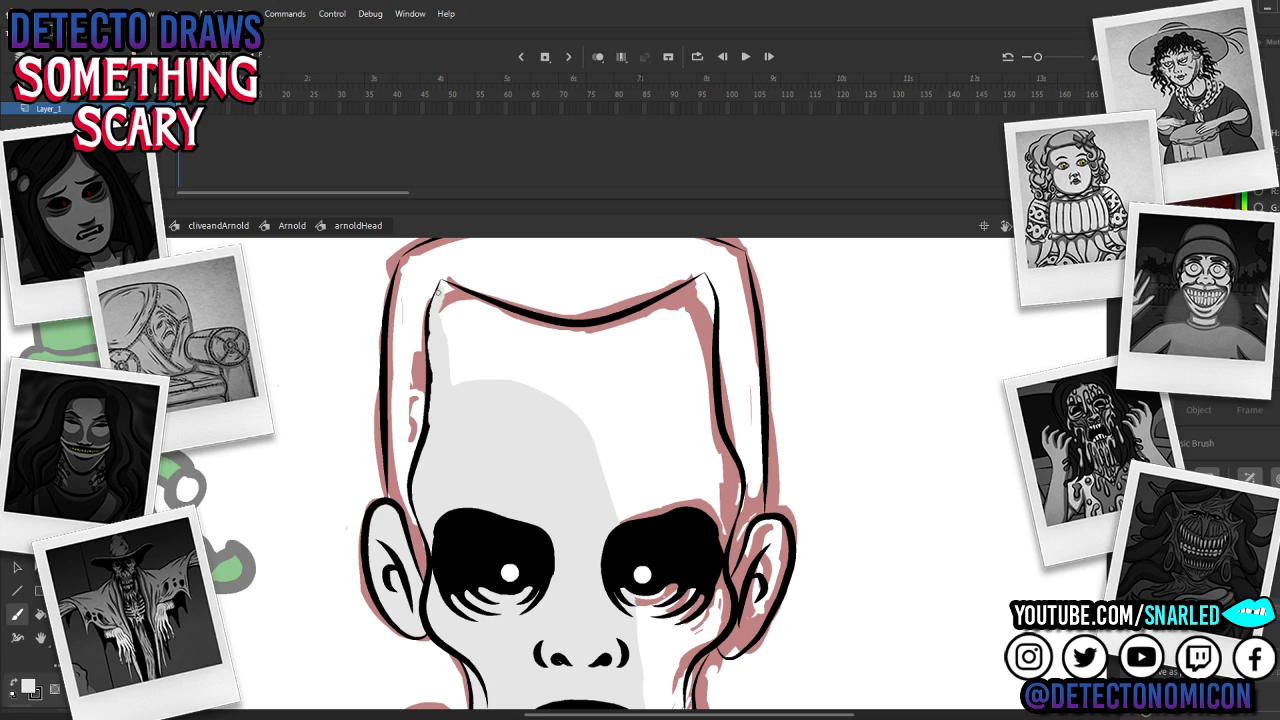
mouse_move(445, 287)
mouse_down()
mouse_move(577, 337)
mouse_move(685, 298)
mouse_up()
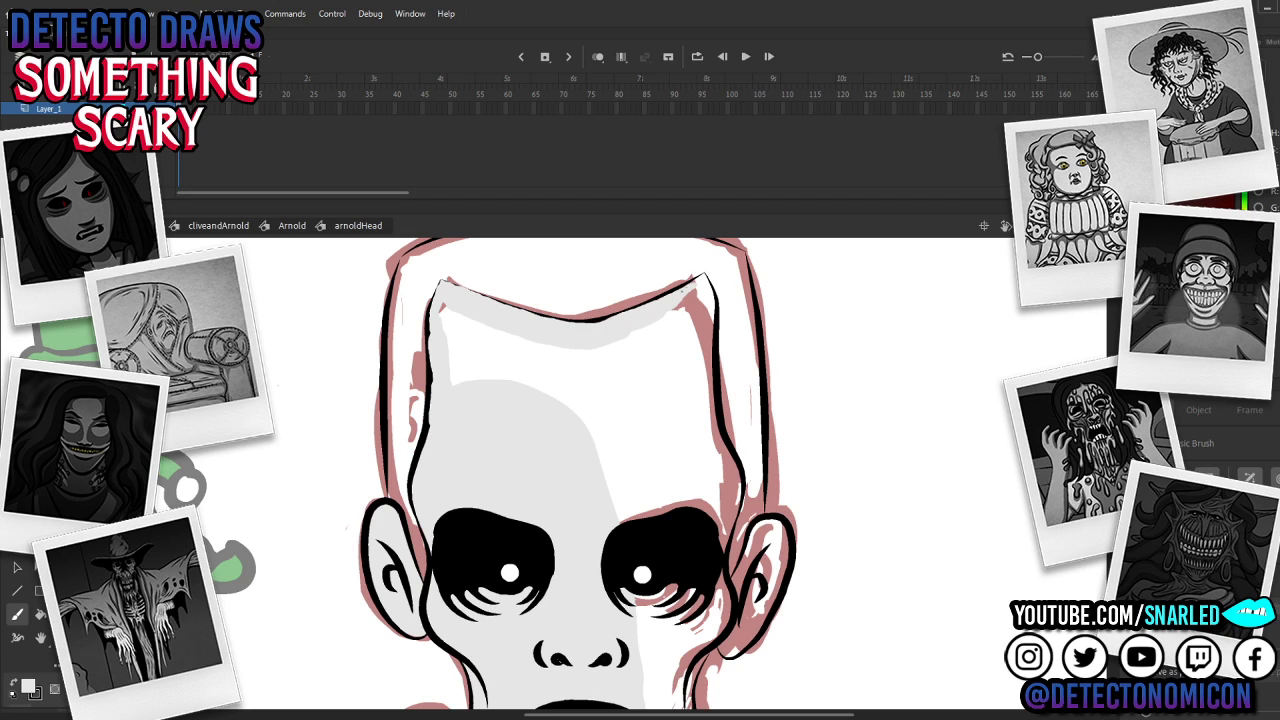
key(ctrl+a)
key(ctrl+shift+a)
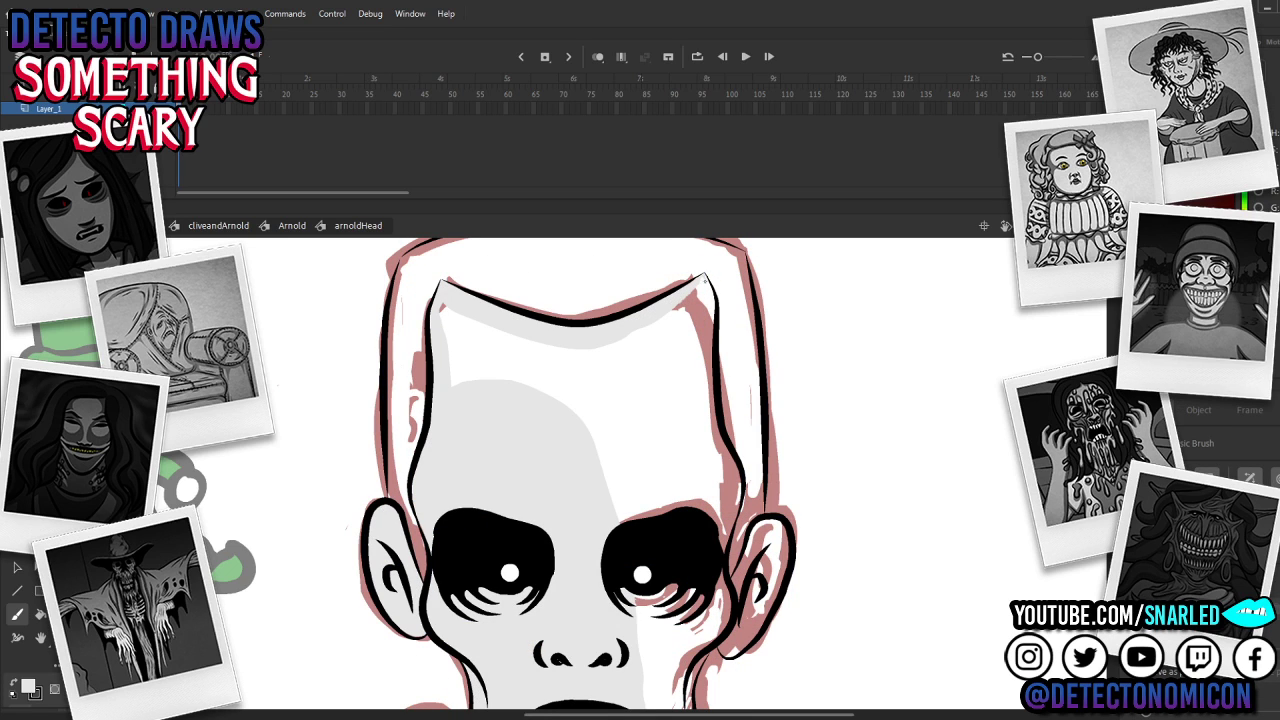
Step: Continue the light grey border down the right temple, ear and cheek, and fill the rest of the face with it
mouse_move(708, 302)
mouse_down()
mouse_move(702, 292)
mouse_move(662, 305)
mouse_move(691, 309)
mouse_move(703, 443)
mouse_move(694, 423)
mouse_move(719, 468)
mouse_move(706, 419)
mouse_up()
mouse_move(718, 462)
mouse_down()
mouse_move(728, 495)
mouse_move(726, 470)
mouse_move(708, 571)
mouse_move(729, 472)
mouse_up()
mouse_move(754, 536)
mouse_down()
mouse_move(699, 388)
mouse_move(652, 380)
mouse_move(654, 455)
mouse_move(652, 420)
mouse_move(672, 449)
mouse_move(709, 378)
mouse_move(722, 390)
mouse_move(707, 454)
mouse_move(674, 496)
mouse_move(680, 460)
mouse_move(666, 491)
mouse_move(631, 506)
mouse_move(642, 428)
mouse_move(650, 484)
mouse_move(624, 518)
mouse_move(636, 509)
mouse_move(625, 578)
mouse_move(580, 620)
mouse_move(585, 599)
mouse_up()
key(ctrl+z)
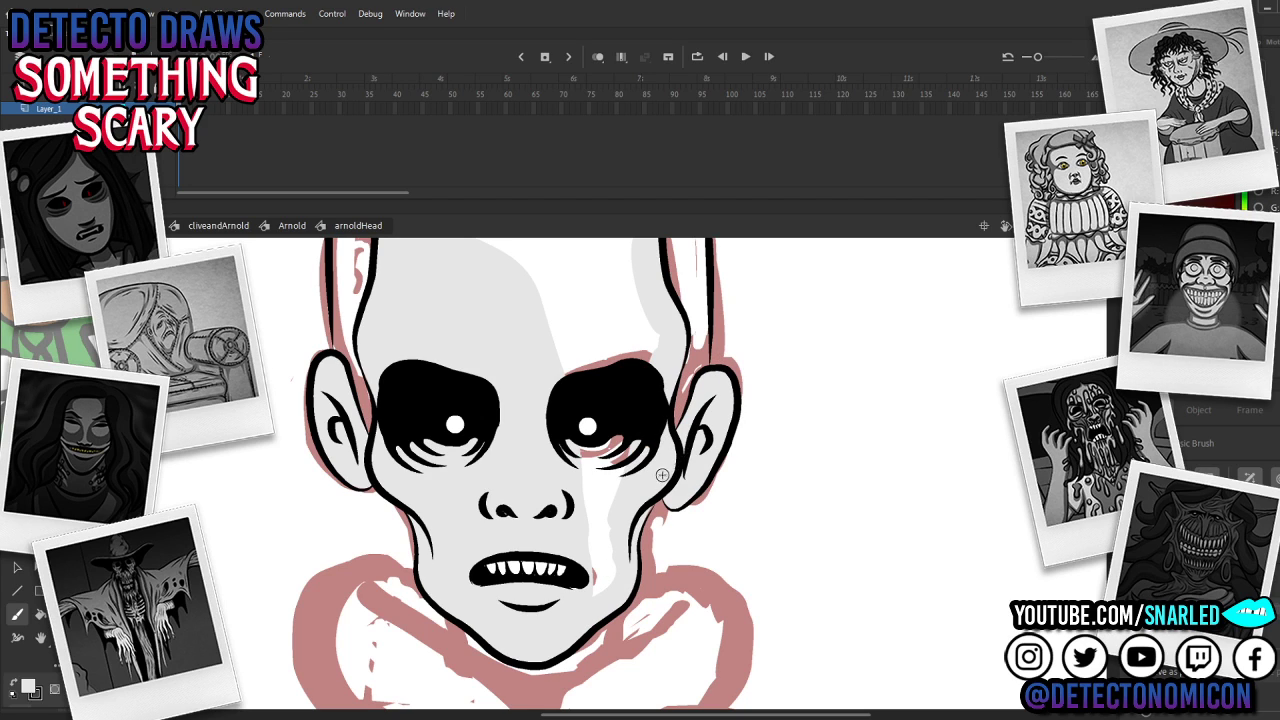
key(k)
click(599, 494)
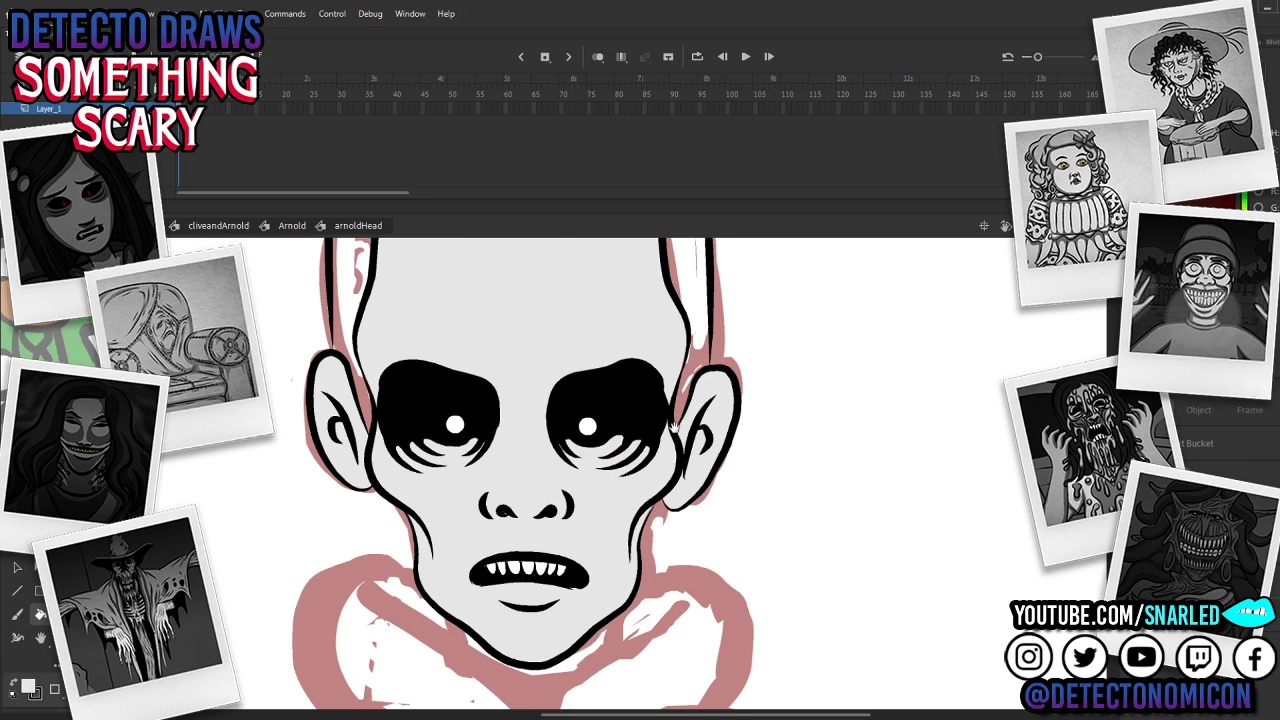
Step: Examine Arnold's grey face against the whole figure and up close
drag(682, 411, 662, 525)
key(z)
alt+click(656, 507)
drag(679, 473, 676, 417)
key(v)
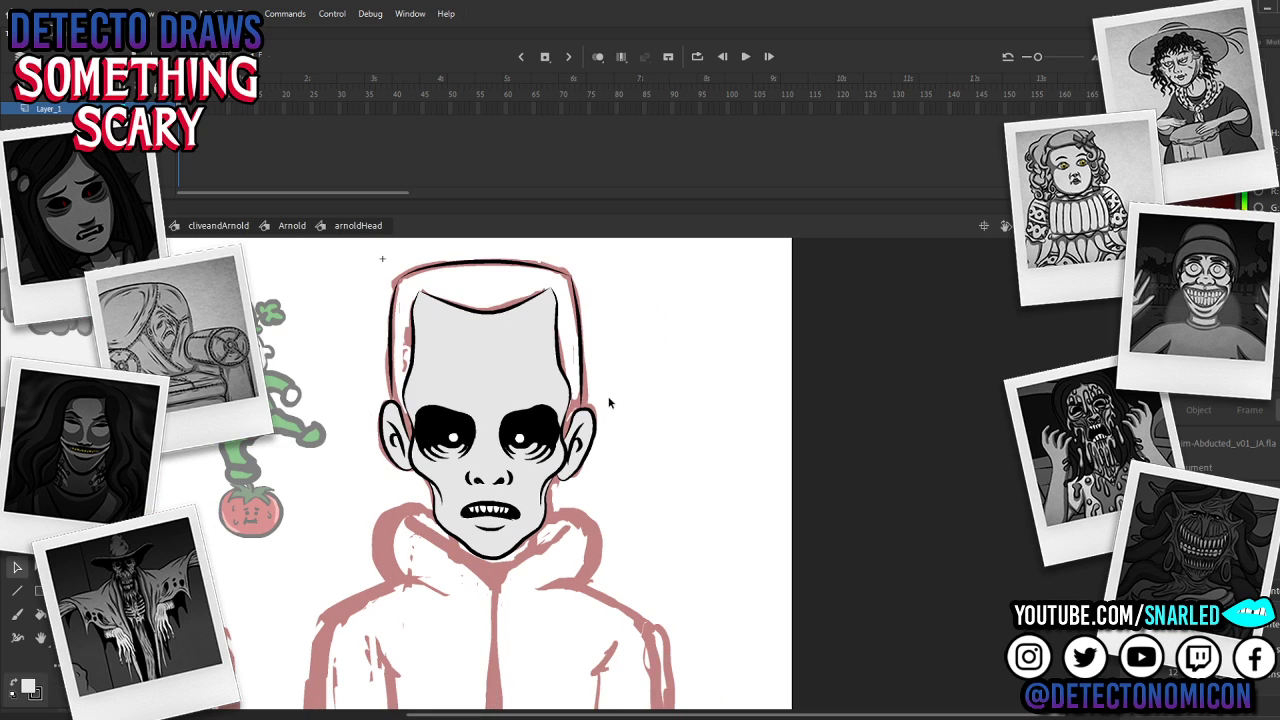
double_click(597, 415)
scroll(600, 440, down, 2)
scroll(640, 440, up, 2)
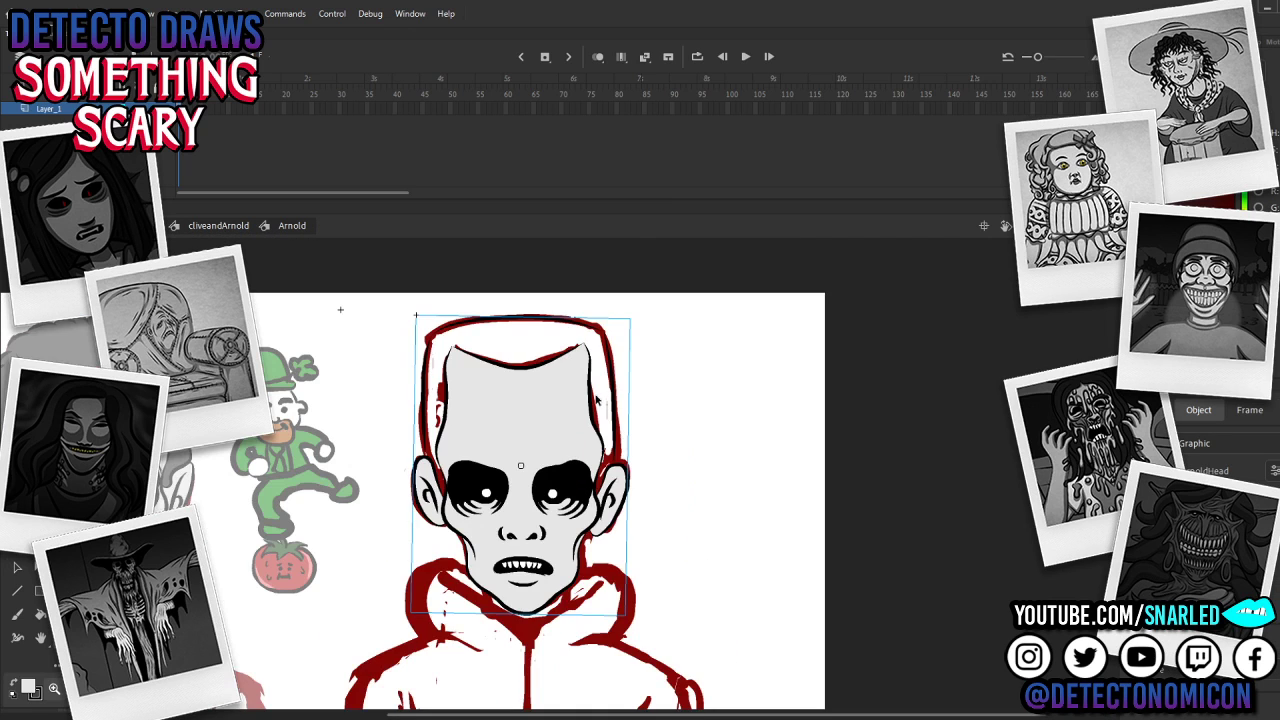
double_click(575, 430)
key(z)
click(608, 444)
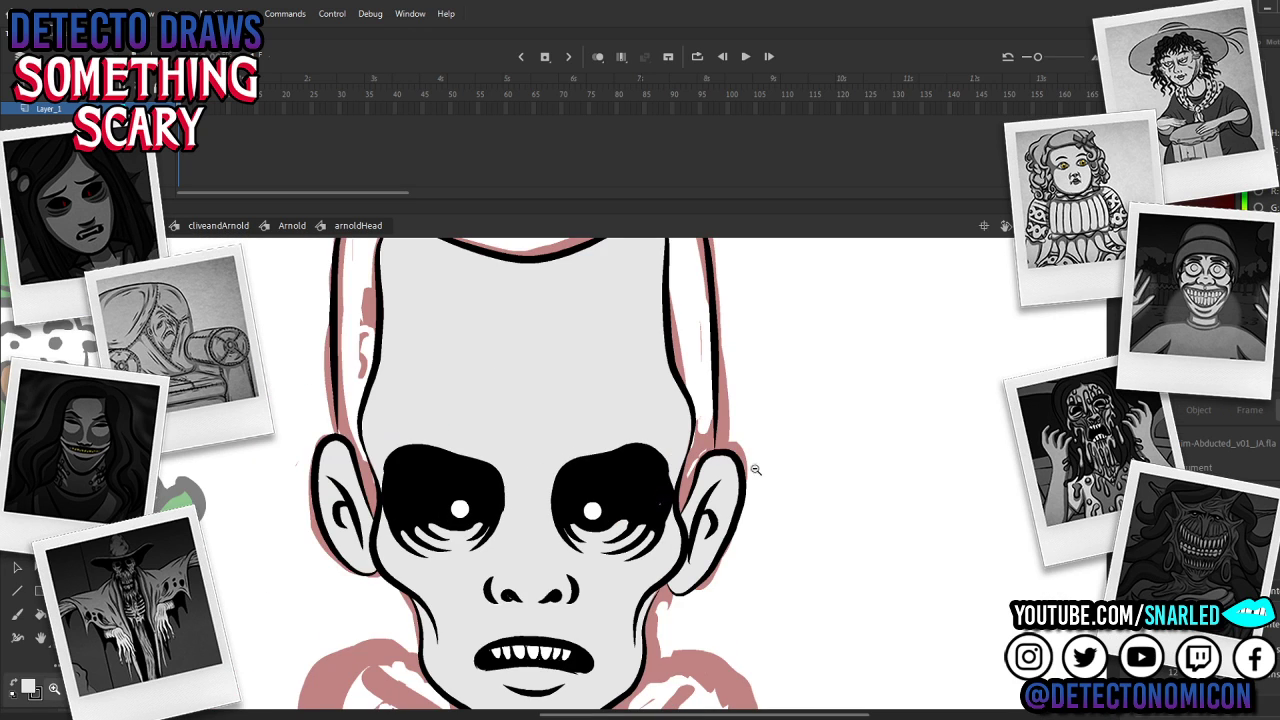
Step: Open the right eye socket's group and extend its outer edge toward the ear with black brush strokes
alt+click(724, 478)
click(609, 459)
key(v)
double_click(480, 426)
double_click(480, 426)
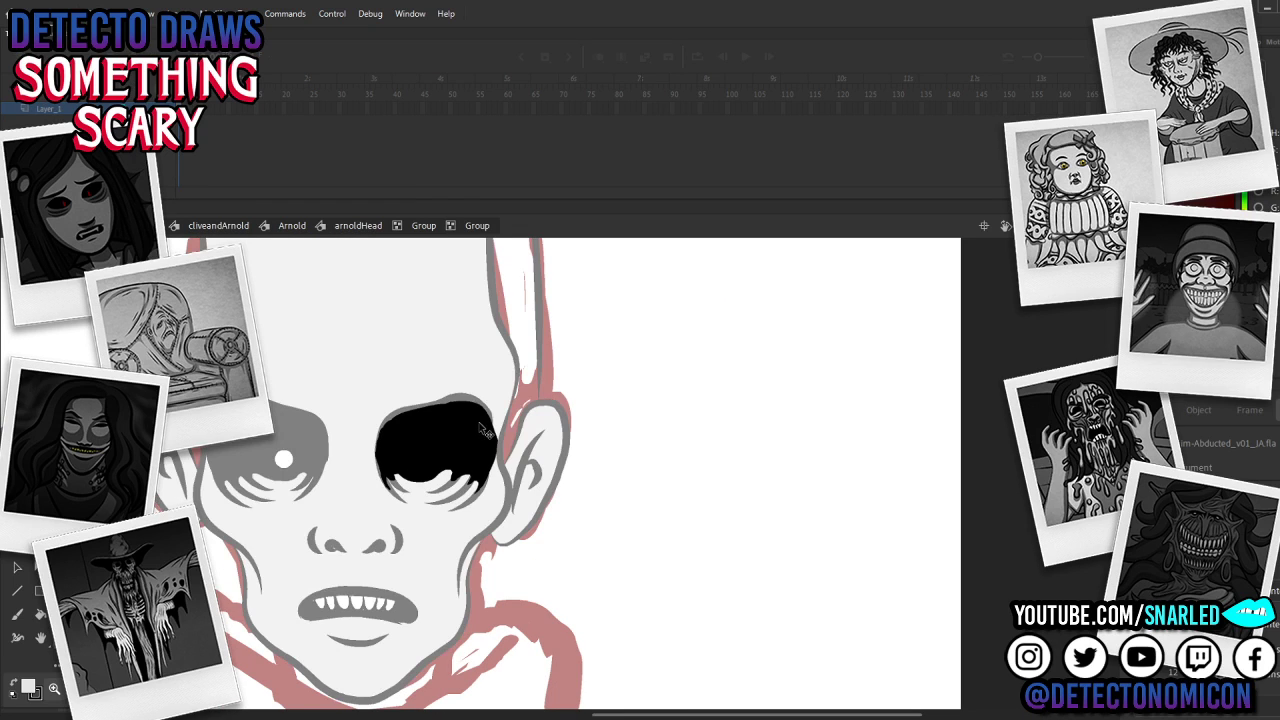
key(o)
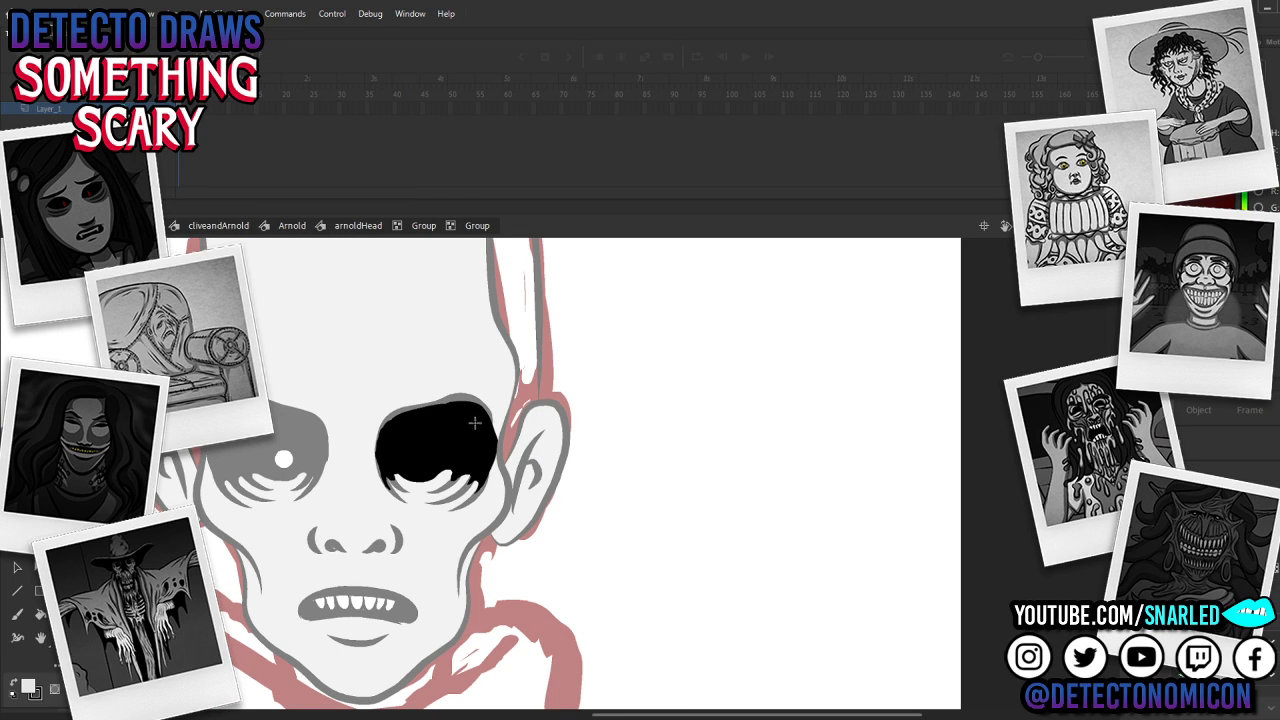
key(b)
drag(487, 420, 488, 457)
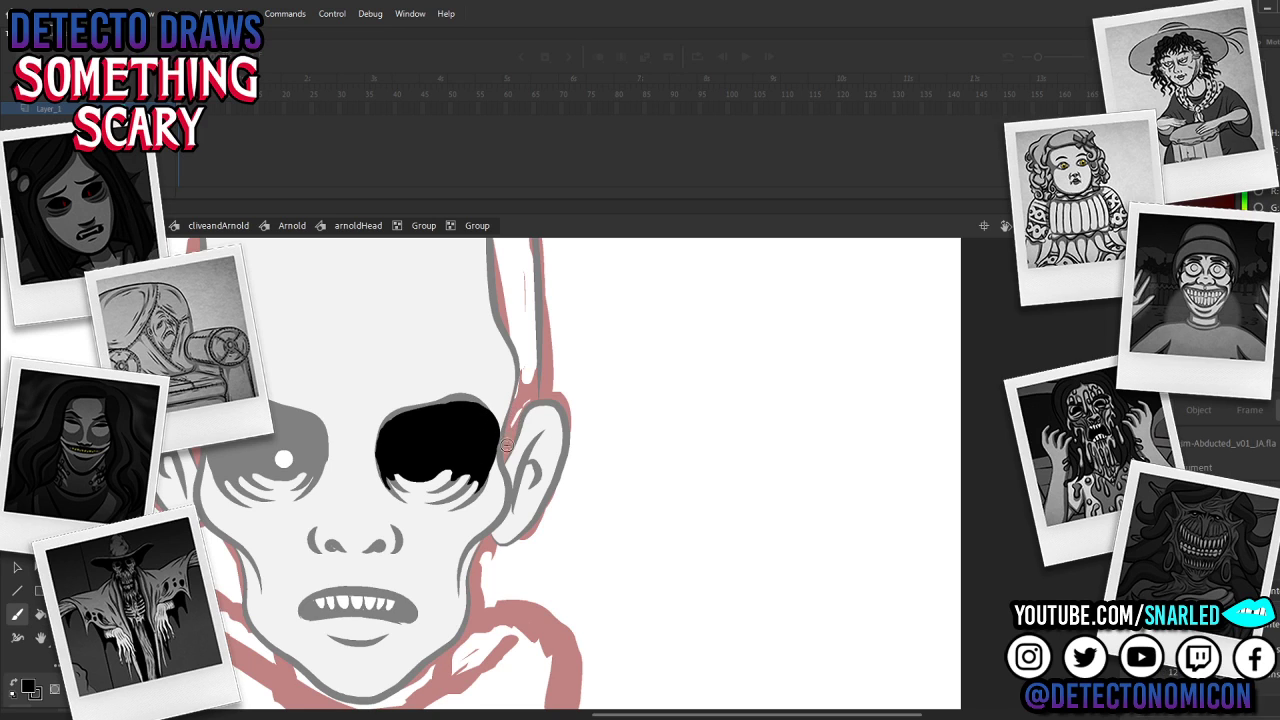
Step: Return to the arnoldHead symbol and select the drawing object over the upper part of the right eye socket
key(z)
alt+click(618, 474)
key(v)
double_click(651, 433)
click(632, 458)
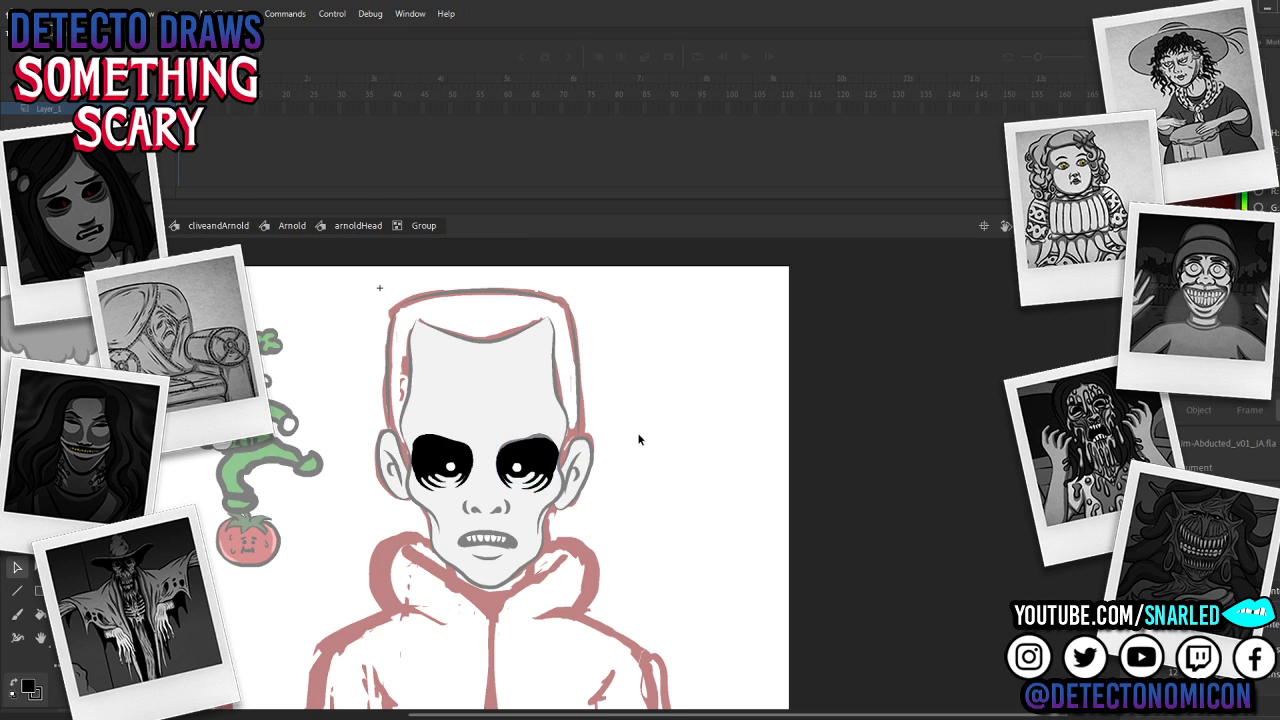
double_click(634, 432)
click(532, 446)
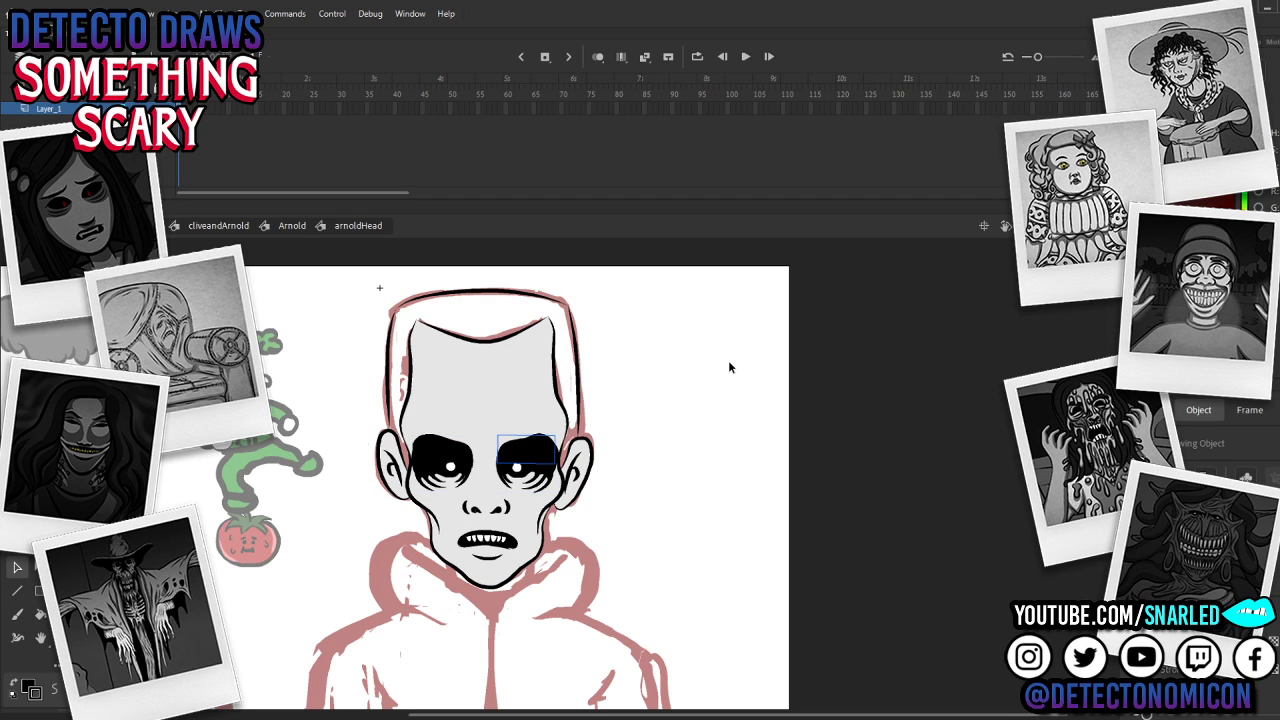
Step: Examine the eye sockets, hairline and grey fill of Arnold's head up close and at full-head size
key(z)
click(547, 449)
alt+click(620, 473)
click(511, 438)
key(space)
drag(677, 474, 747, 504)
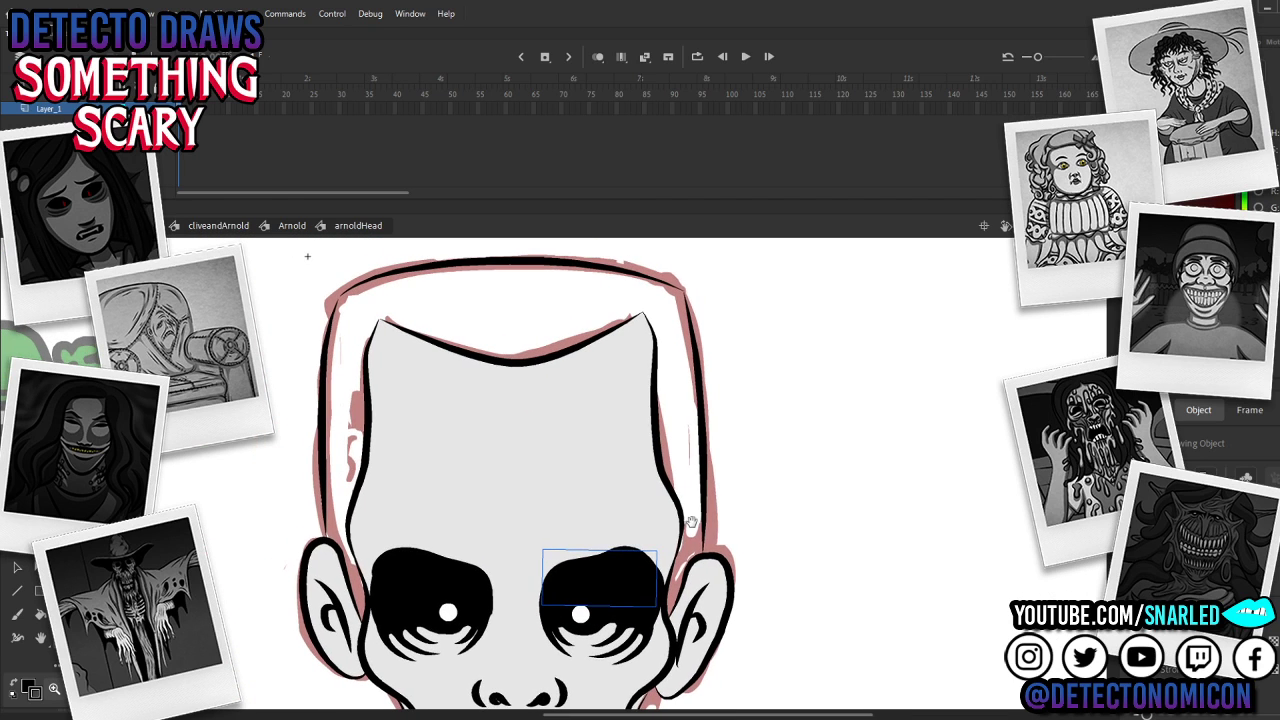
alt+click(654, 512)
alt+click(662, 520)
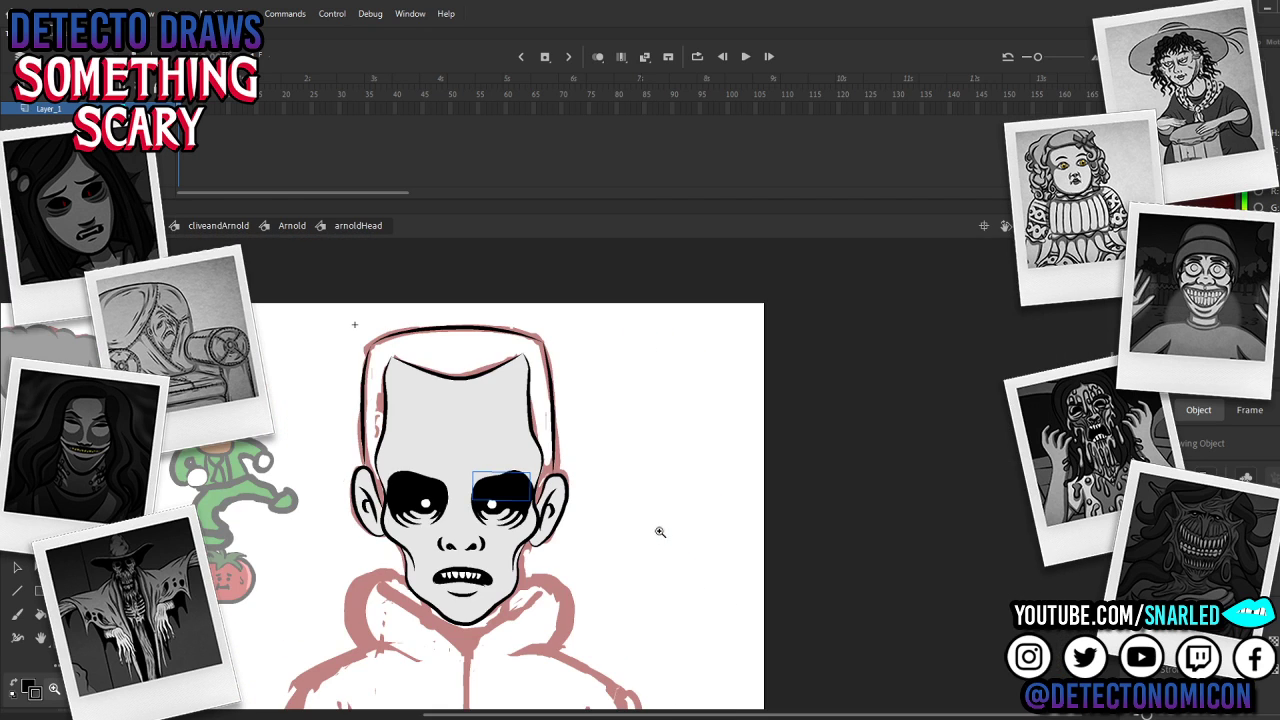
drag(646, 507, 744, 505)
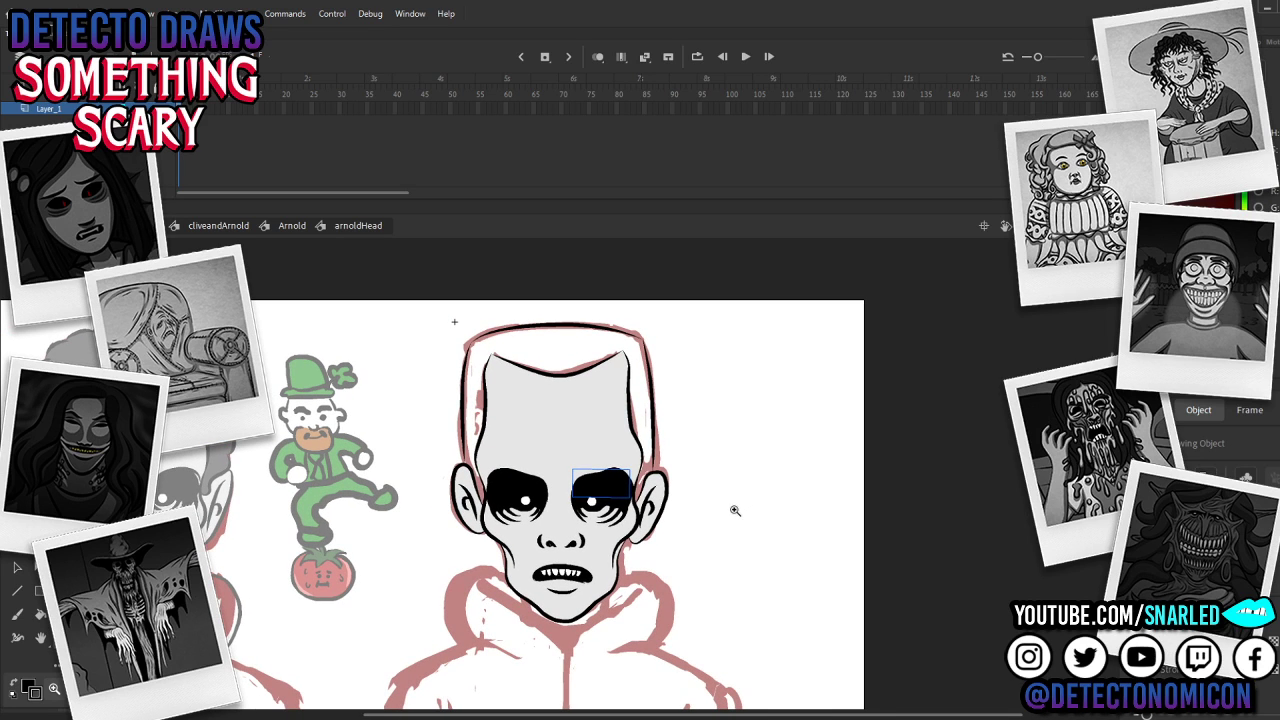
click(607, 454)
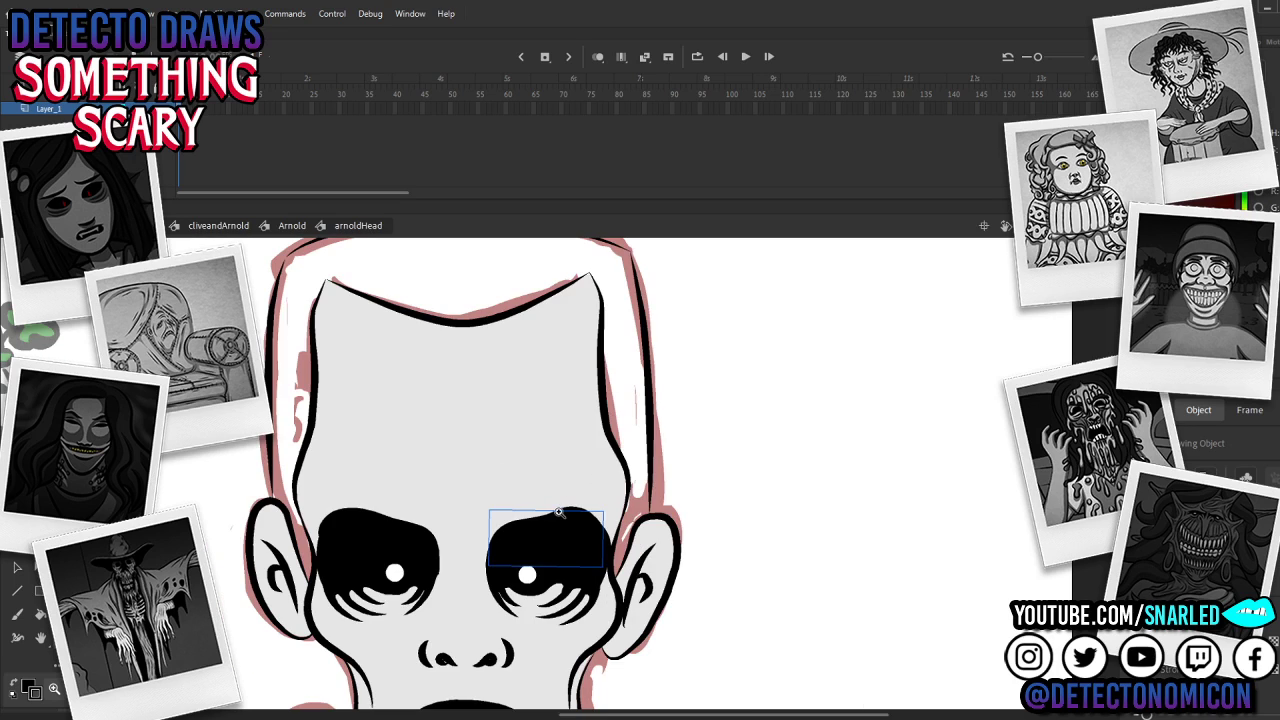
Step: Sample the light grey fill of Arnold's face and set a slightly darker grey as the brush colour for shading
key(Delete)
key(i)
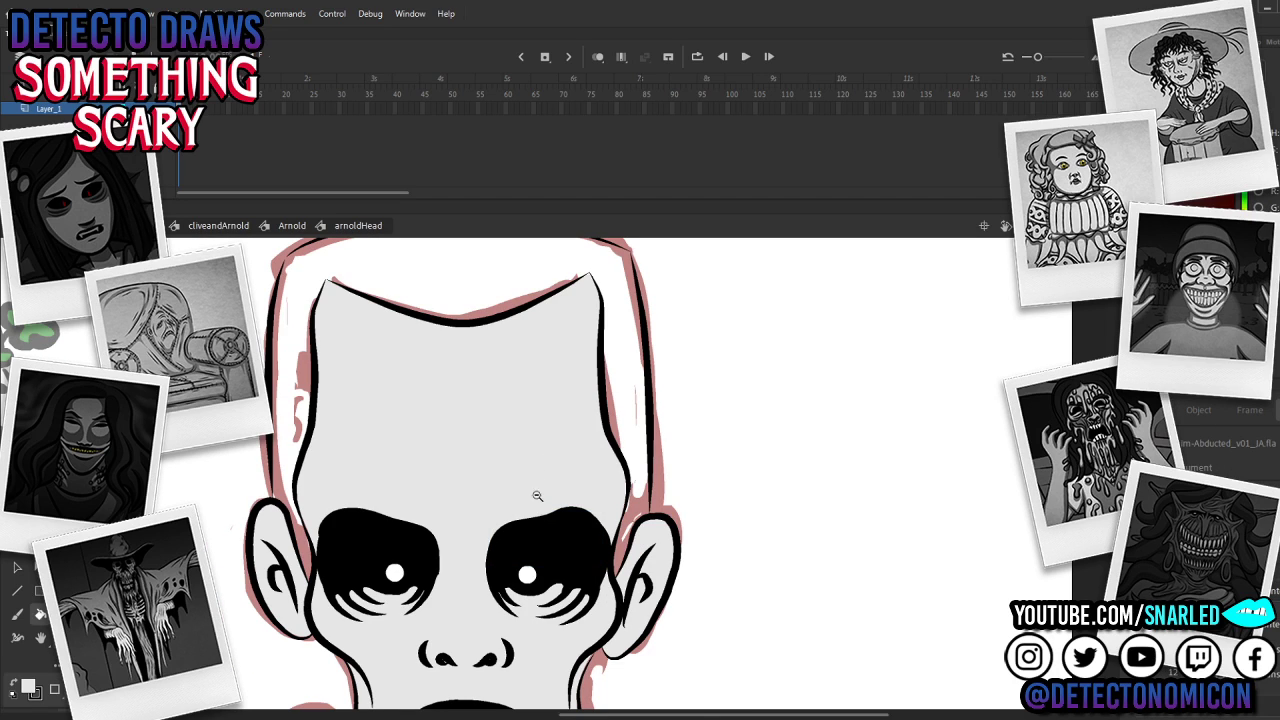
key(z)
alt+click(644, 524)
drag(600, 487, 677, 484)
key(v)
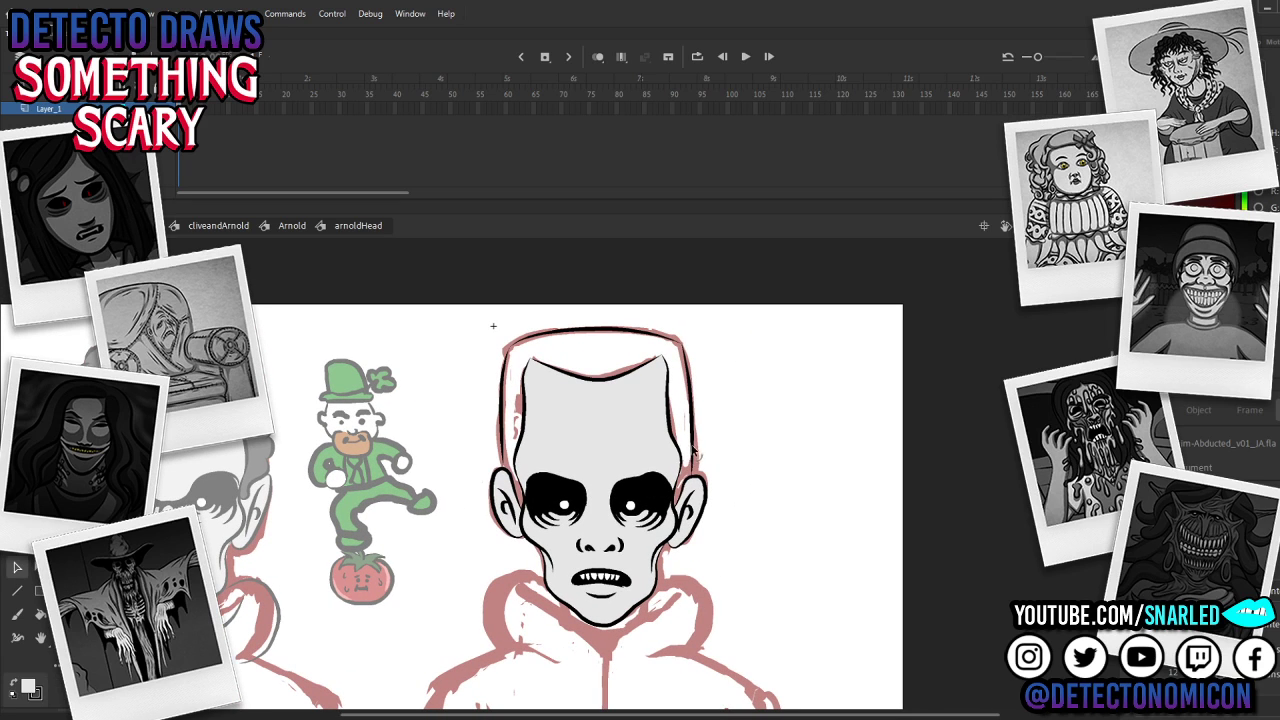
key(b)
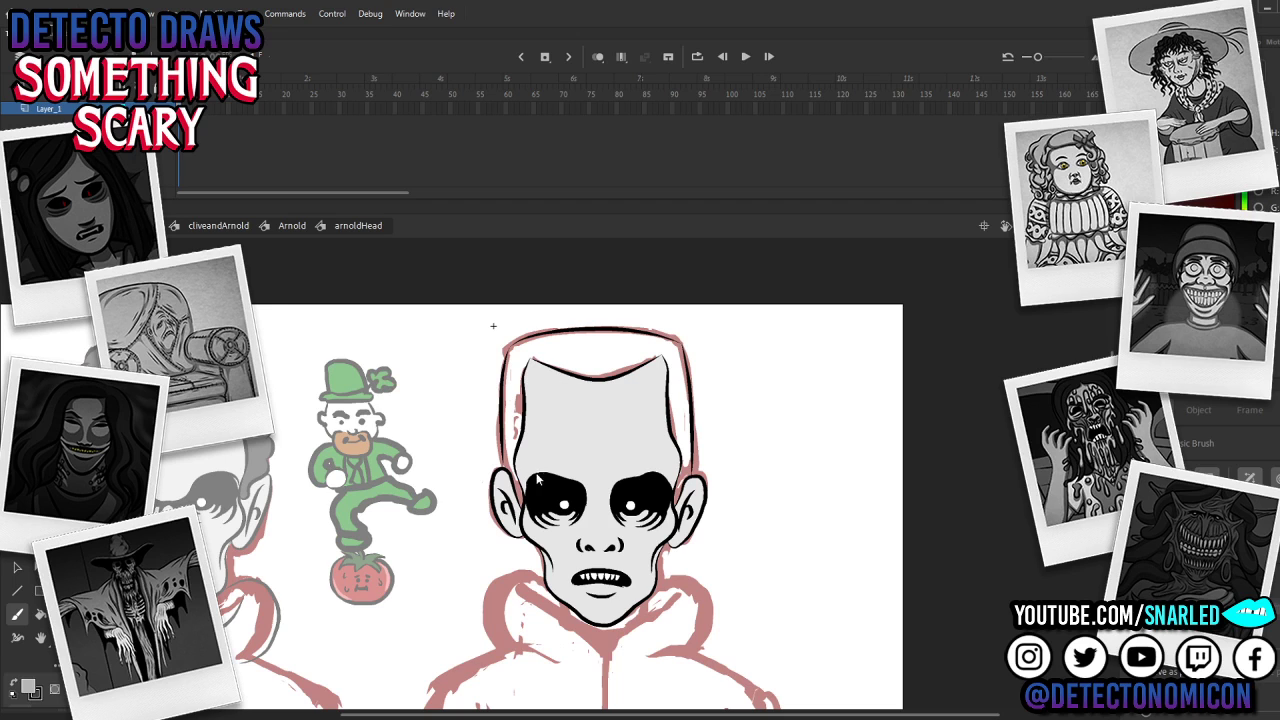
Step: Try to brush a darker grey shadow outline along the left side of Arnold's head, around the hairline and across the forehead to the eye socket
key(z)
click(598, 461)
key(b)
drag(463, 467, 421, 469)
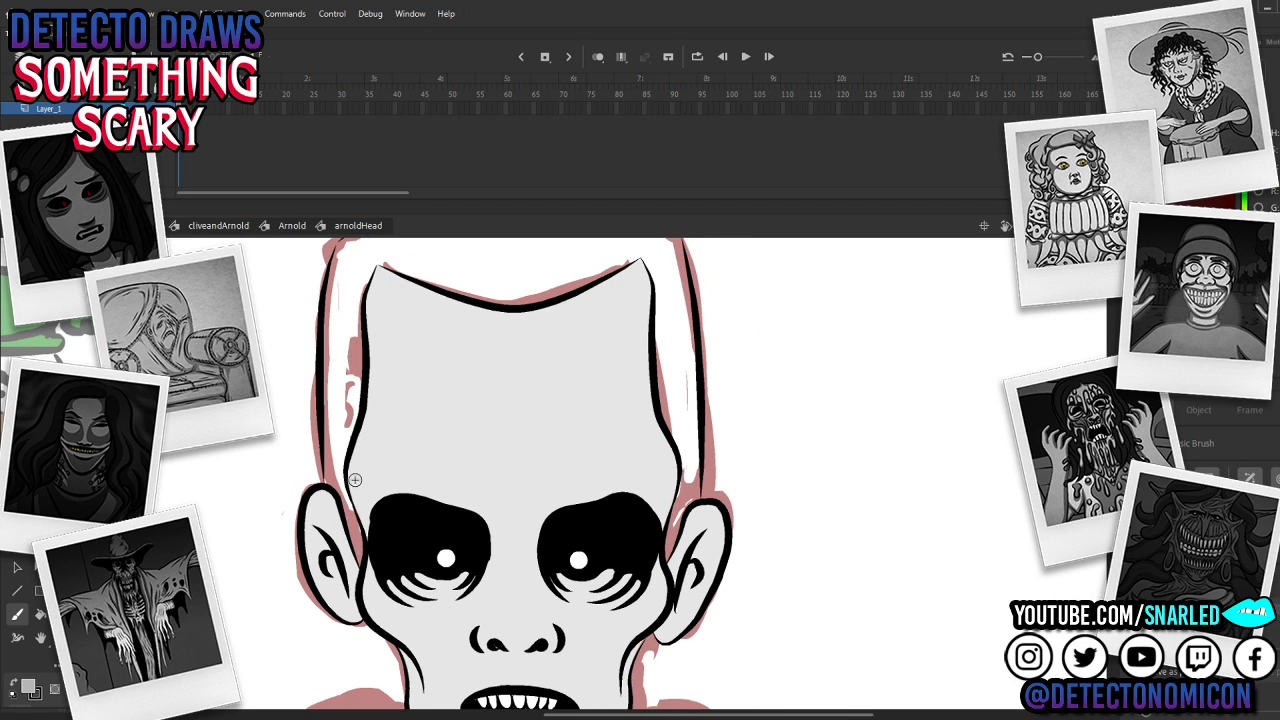
key(z)
alt+click(560, 523)
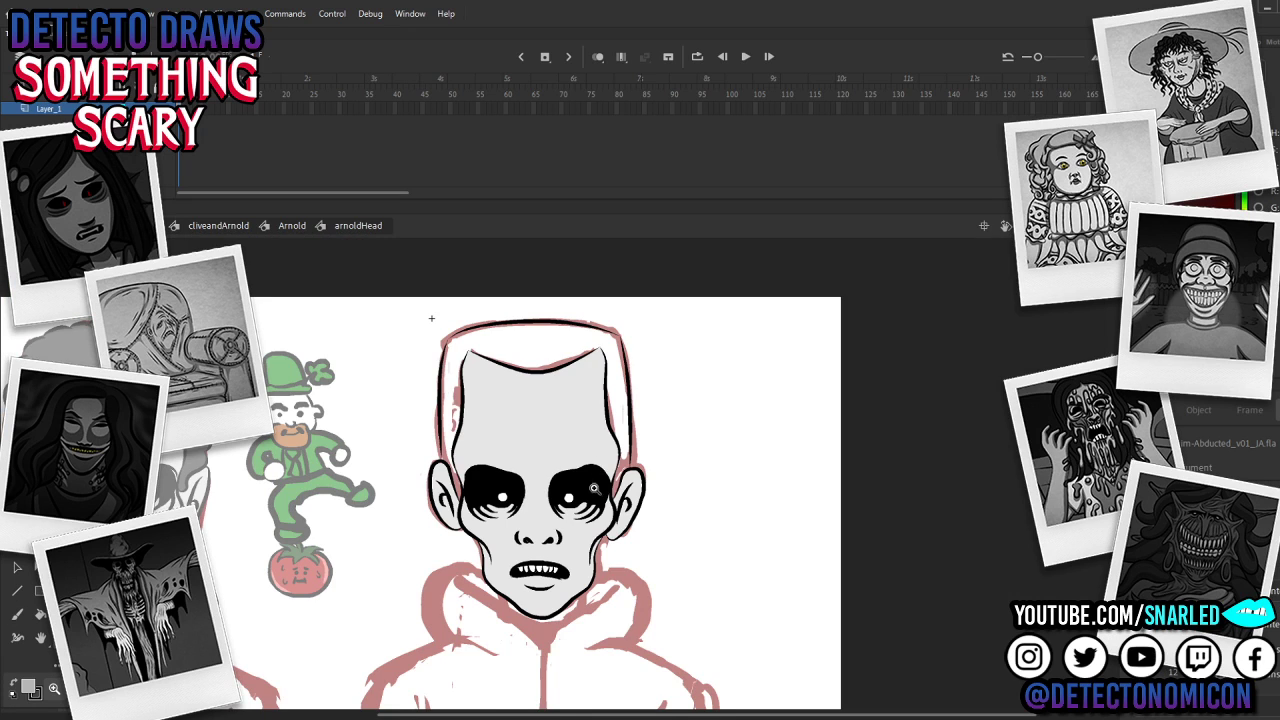
click(596, 482)
key(b)
drag(473, 456, 528, 561)
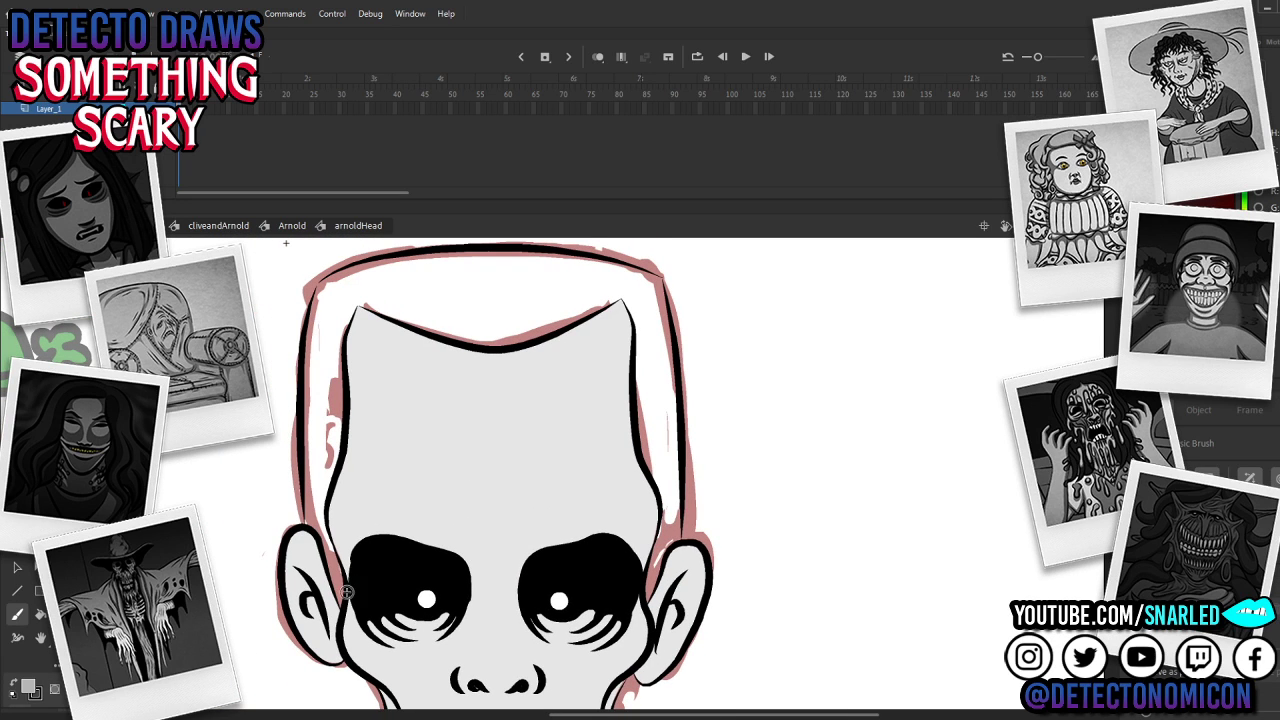
mouse_move(348, 610)
mouse_down()
mouse_move(316, 526)
mouse_move(318, 413)
mouse_move(337, 536)
mouse_move(351, 407)
mouse_move(350, 460)
mouse_move(328, 367)
mouse_move(314, 428)
mouse_move(326, 290)
mouse_move(462, 258)
mouse_move(546, 262)
mouse_move(582, 281)
mouse_move(590, 322)
mouse_move(548, 365)
mouse_move(445, 389)
mouse_move(356, 455)
mouse_move(335, 600)
mouse_up()
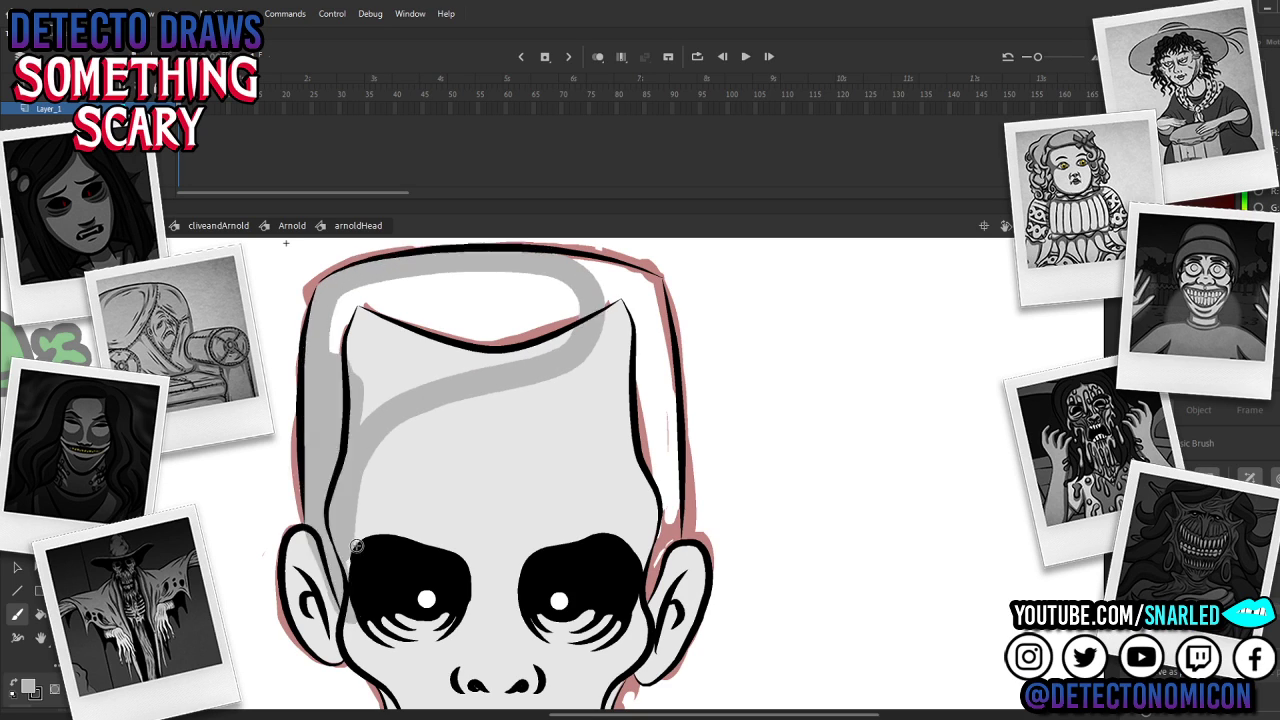
Step: Delete only the darker grey shadow stroke from Arnold's head
key(ctrl+a)
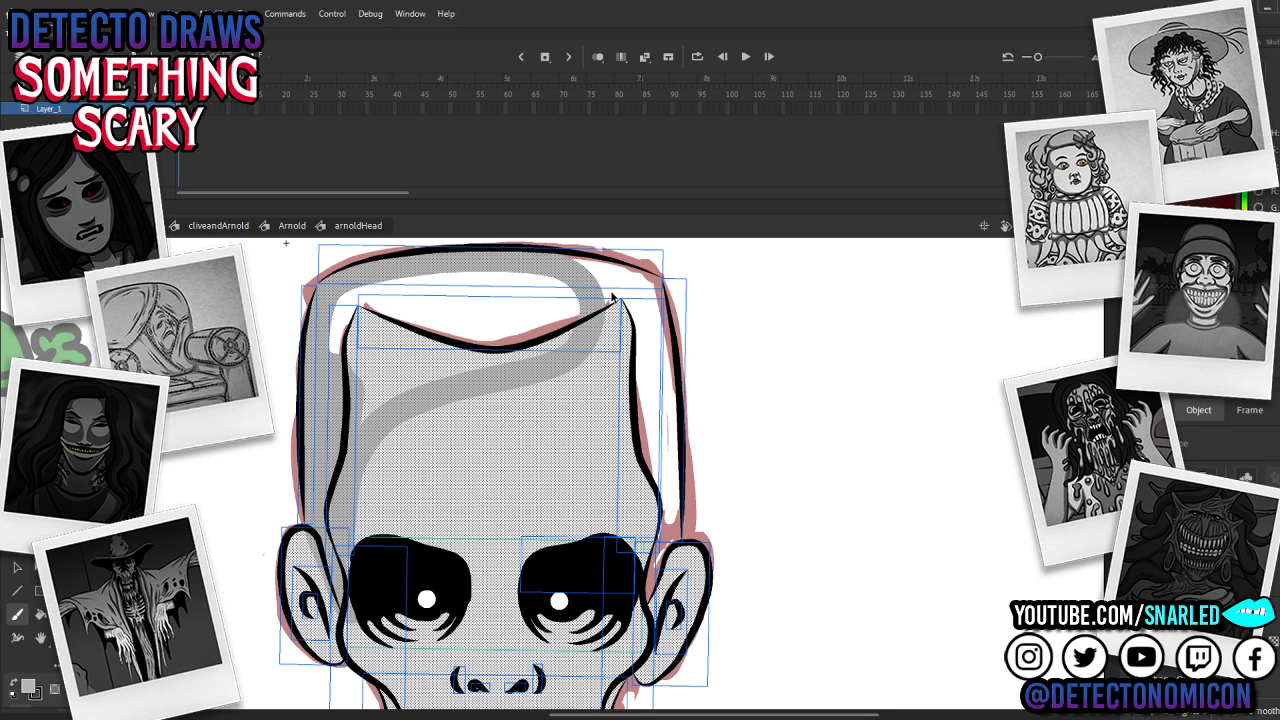
click(613, 299)
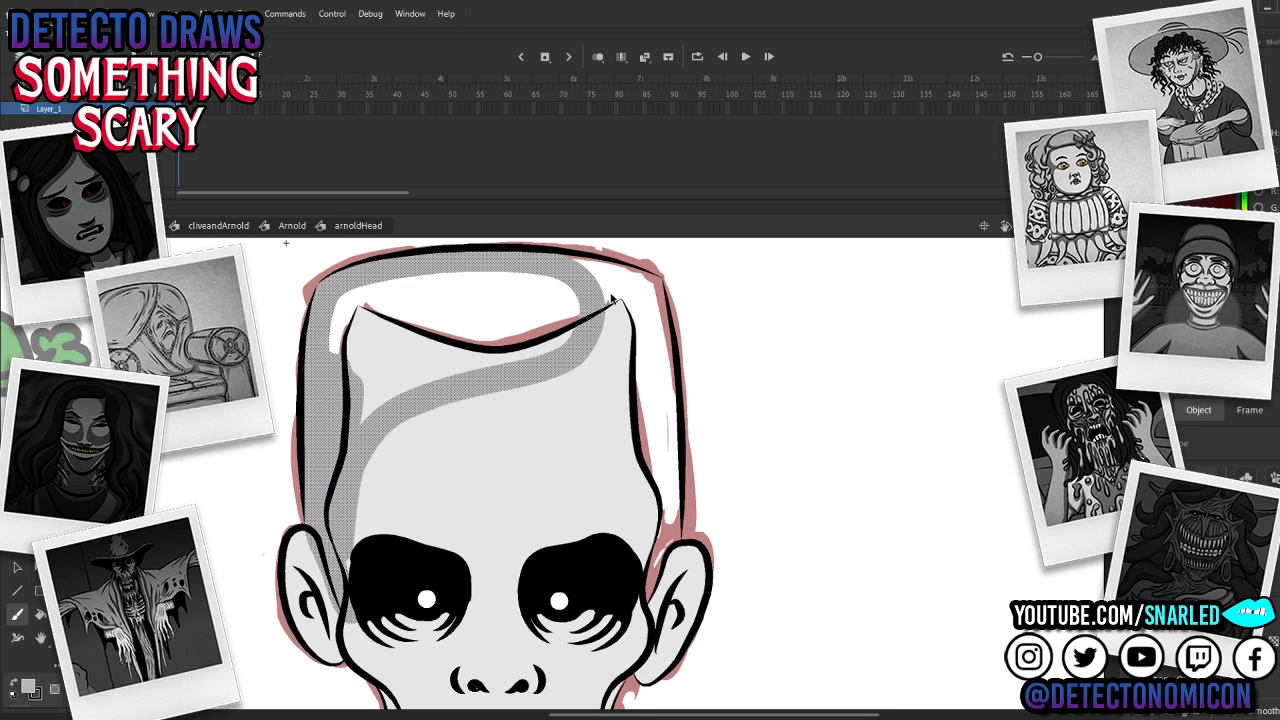
key(Delete)
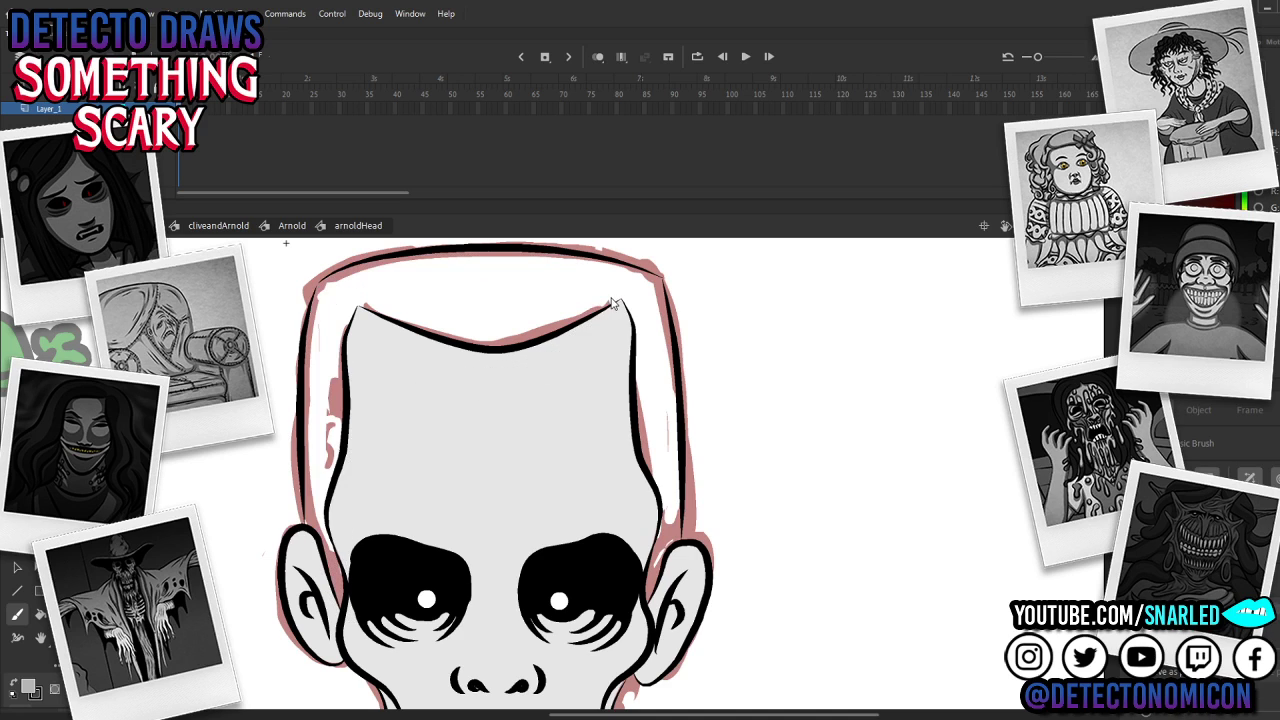
Step: Send the light grey fill of Arnold's face and ears behind the black linework
key(ctrl+a)
click(436, 482)
key(ctrl+g)
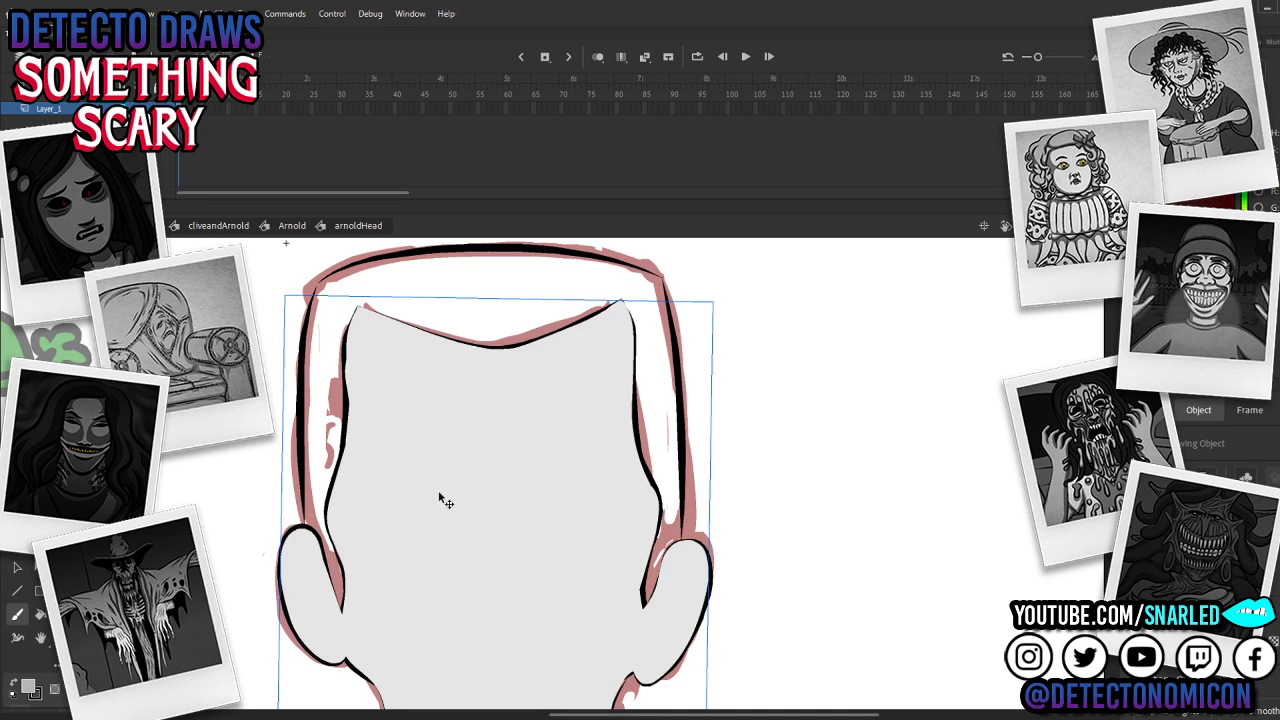
key(ctrl+shift+Down)
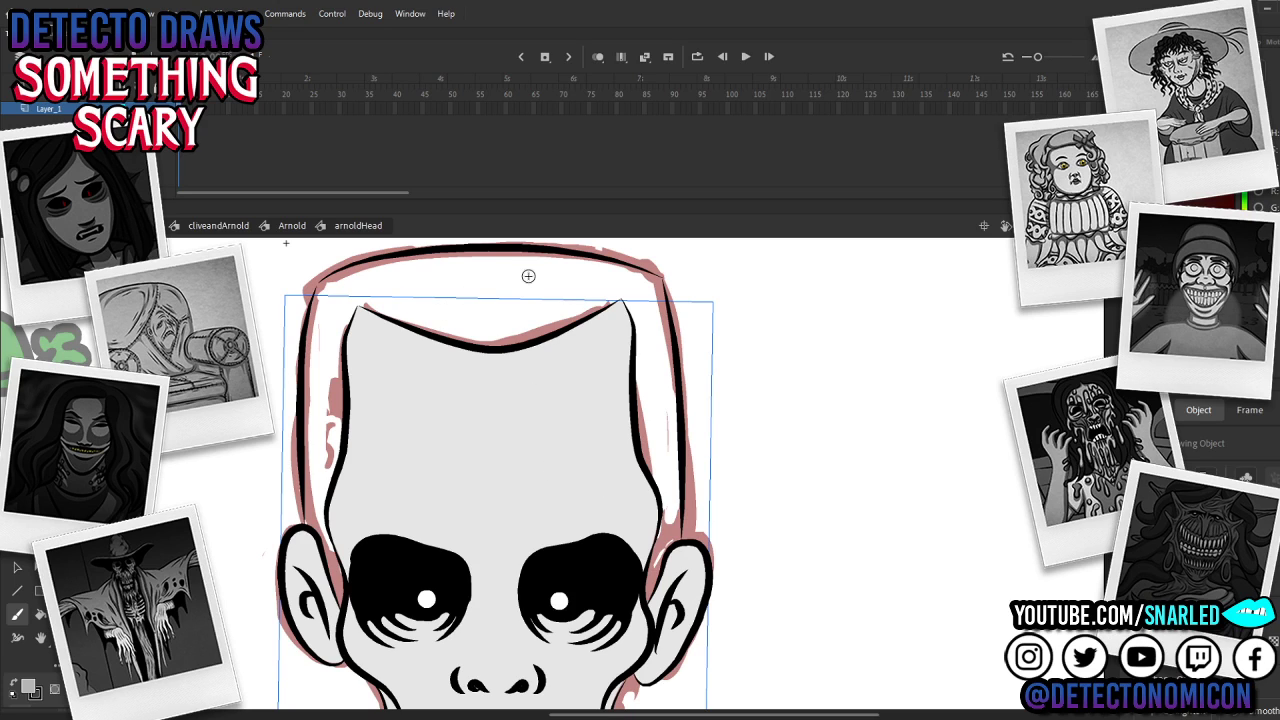
key(b)
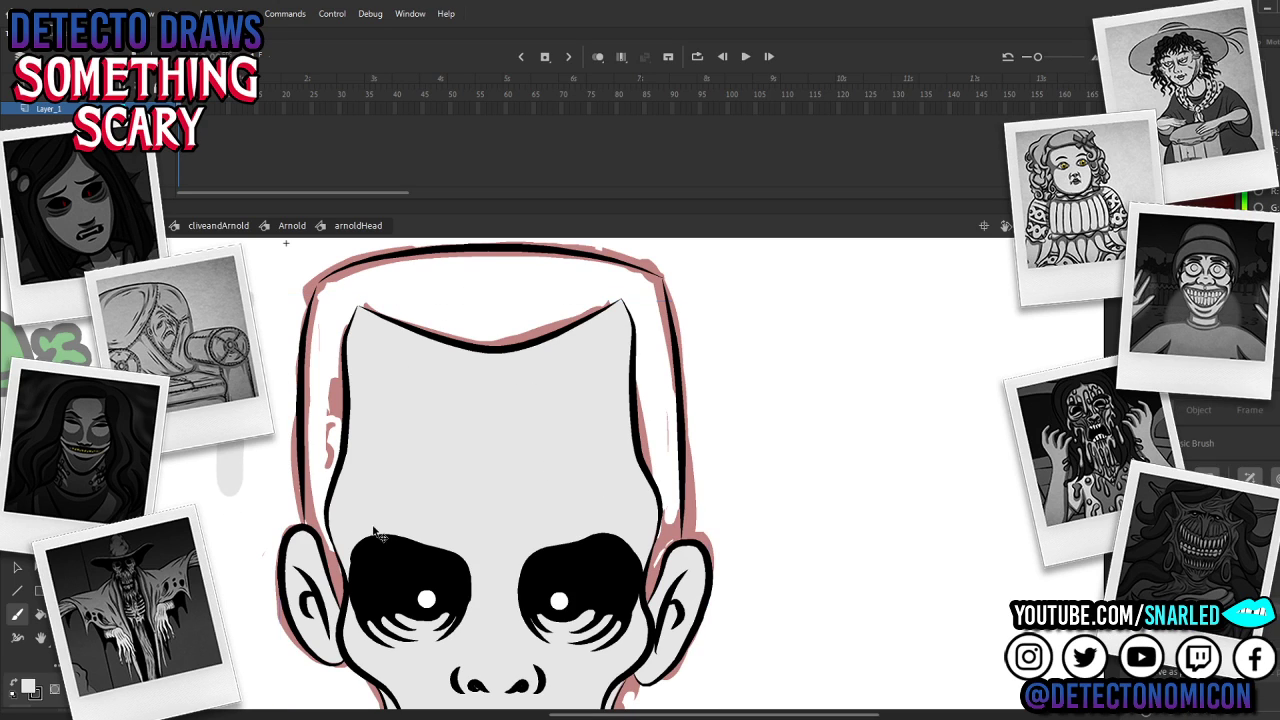
mouse_move(737, 511)
mouse_down()
mouse_move(641, 484)
mouse_move(610, 511)
mouse_up()
key(z)
alt+click(641, 522)
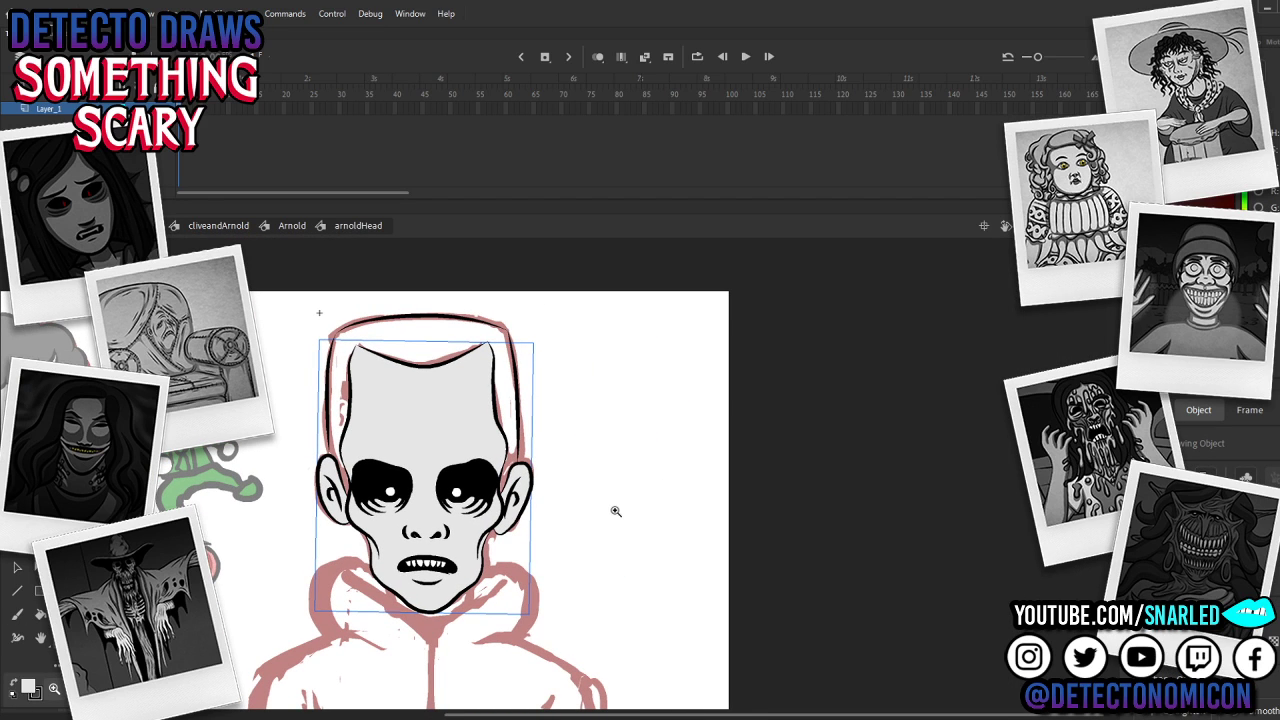
ctrl+click(616, 511)
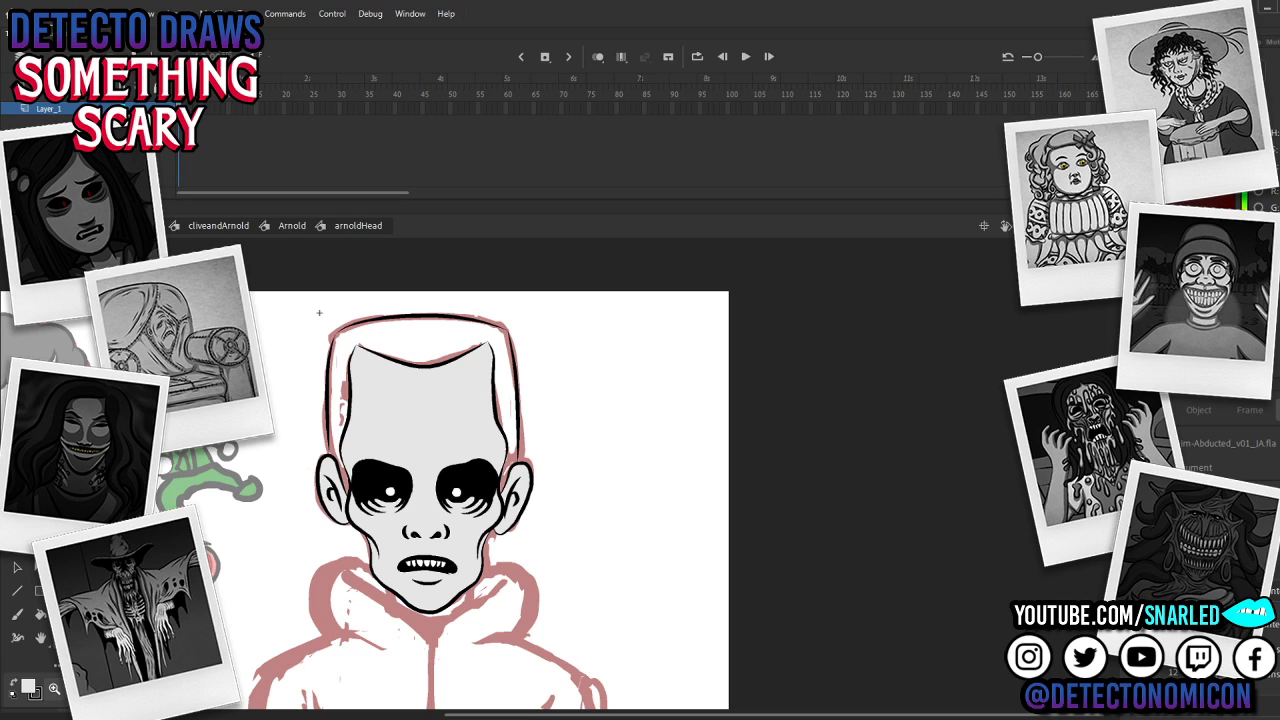
Step: Brush a mid-grey band inside the hair outline, up one side, across the crown and partway down the other side
click(448, 394)
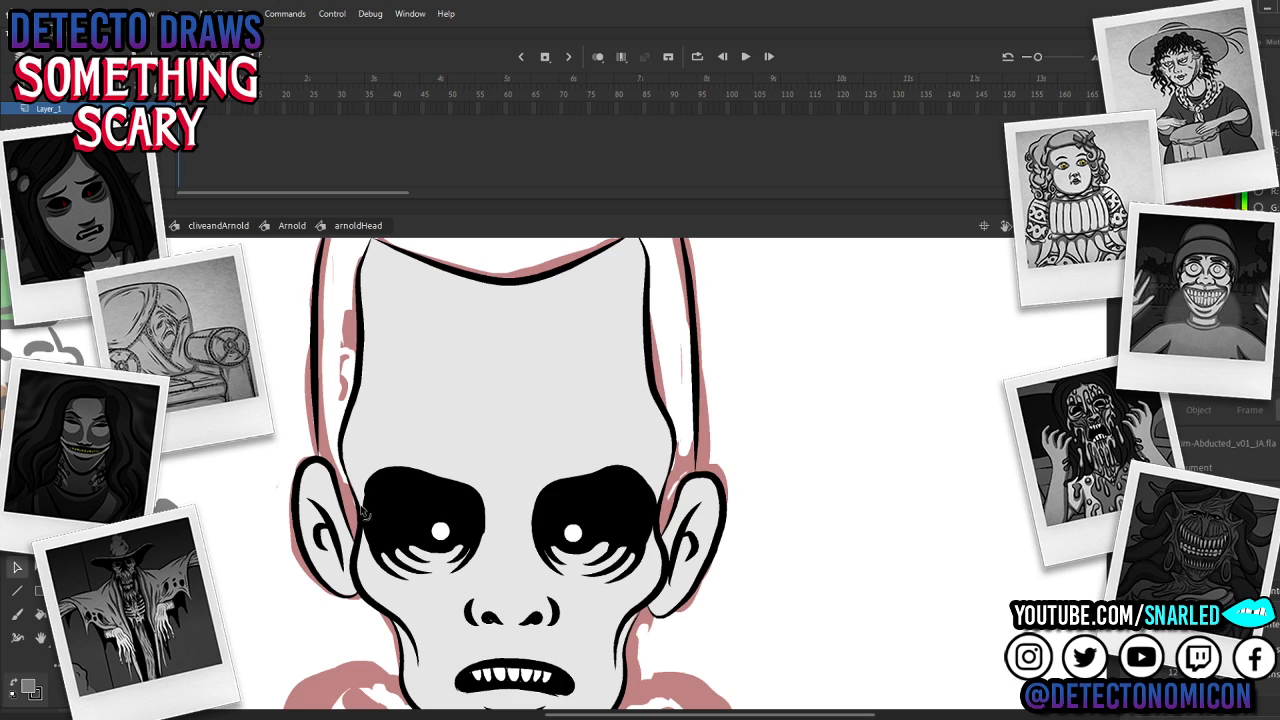
key(b)
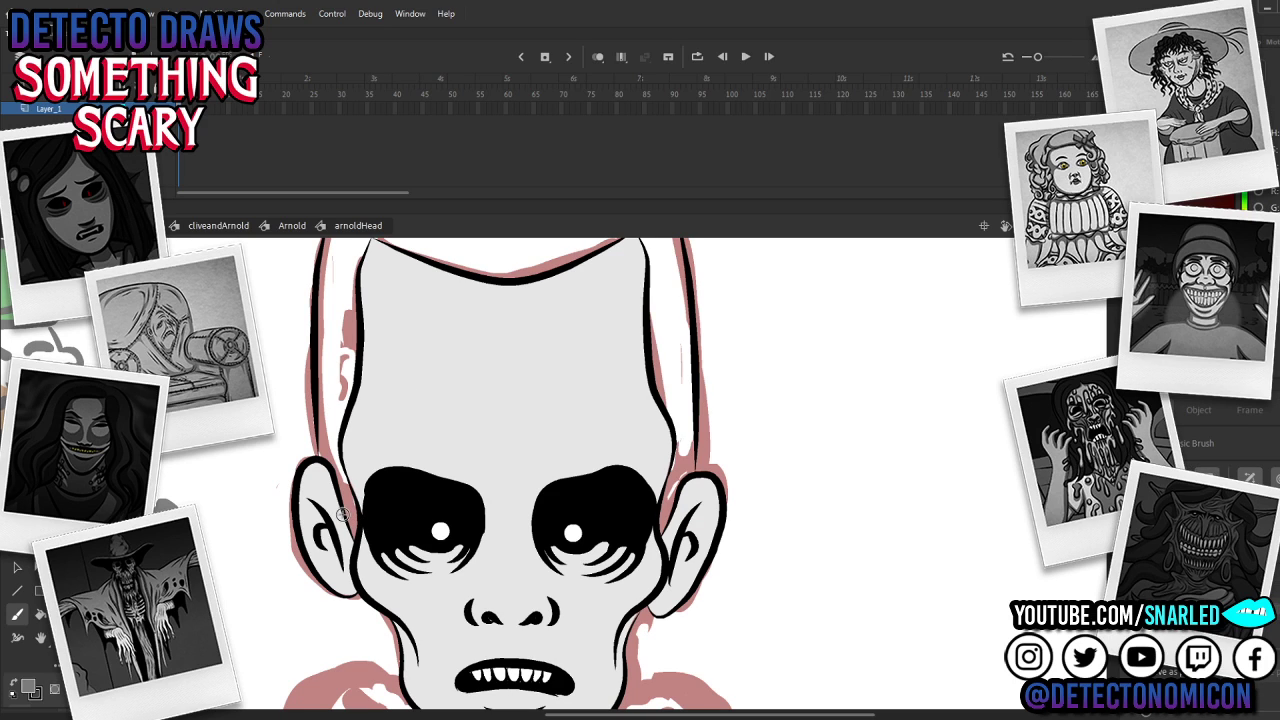
mouse_move(358, 545)
mouse_down()
mouse_move(332, 450)
mouse_move(328, 290)
mouse_move(367, 524)
mouse_move(362, 356)
mouse_up()
key(space)
drag(467, 256, 467, 459)
mouse_move(343, 488)
mouse_down()
mouse_move(349, 508)
mouse_move(362, 462)
mouse_move(354, 502)
mouse_move(337, 456)
mouse_up()
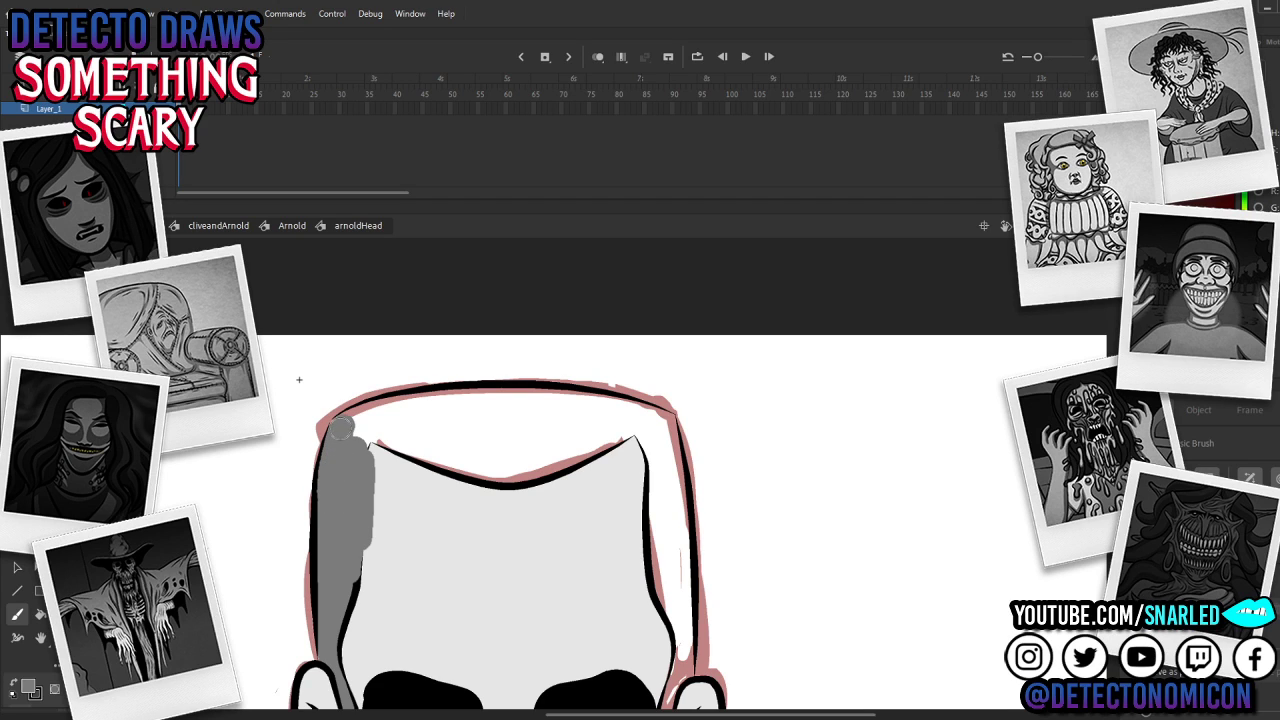
mouse_move(346, 424)
mouse_down()
mouse_move(434, 402)
mouse_move(383, 412)
mouse_move(412, 400)
mouse_move(490, 396)
mouse_up()
mouse_move(565, 399)
mouse_down()
mouse_move(620, 410)
mouse_move(590, 418)
mouse_move(649, 419)
mouse_move(672, 508)
mouse_move(680, 432)
mouse_move(667, 452)
mouse_move(675, 574)
mouse_up()
key(ctrl+z)
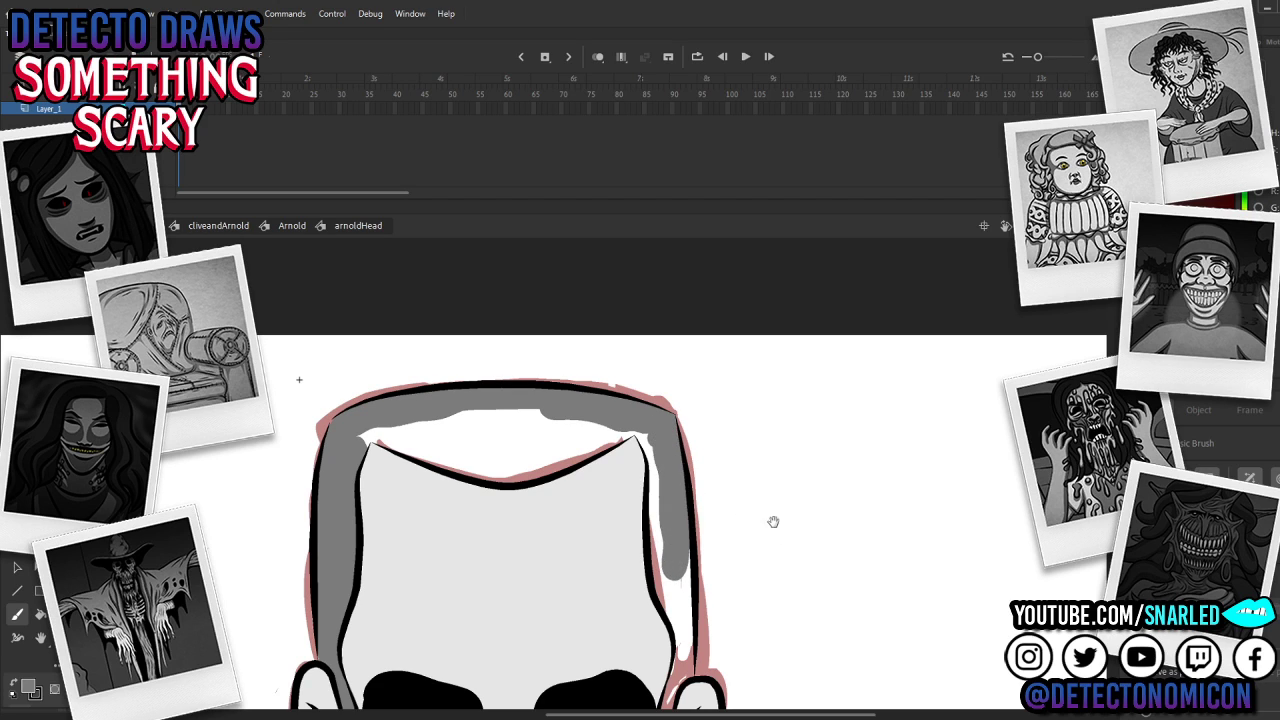
Step: Open the grey hair shape for editing and brush it closed down the unfinished side and across the eyes
drag(775, 534, 751, 412)
key(ctrl+a)
key(ctrl+shift+a)
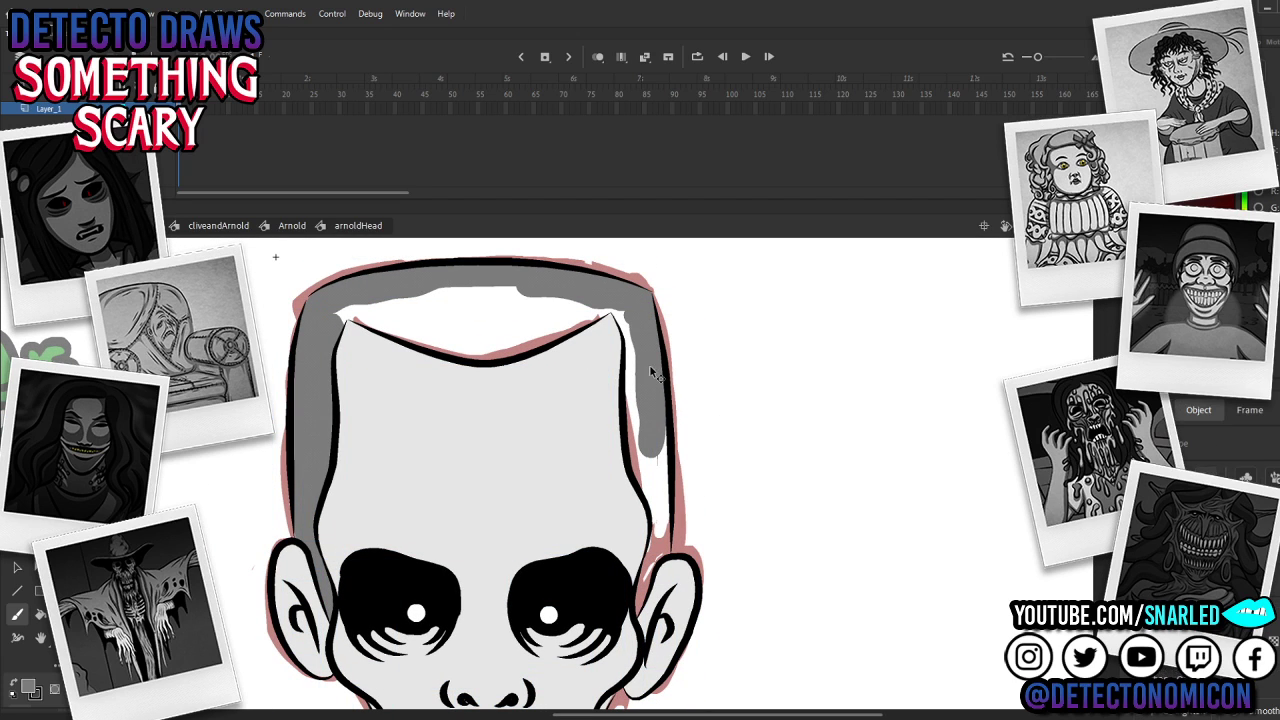
ctrl+click(640, 383)
key(ctrl+shift+Up)
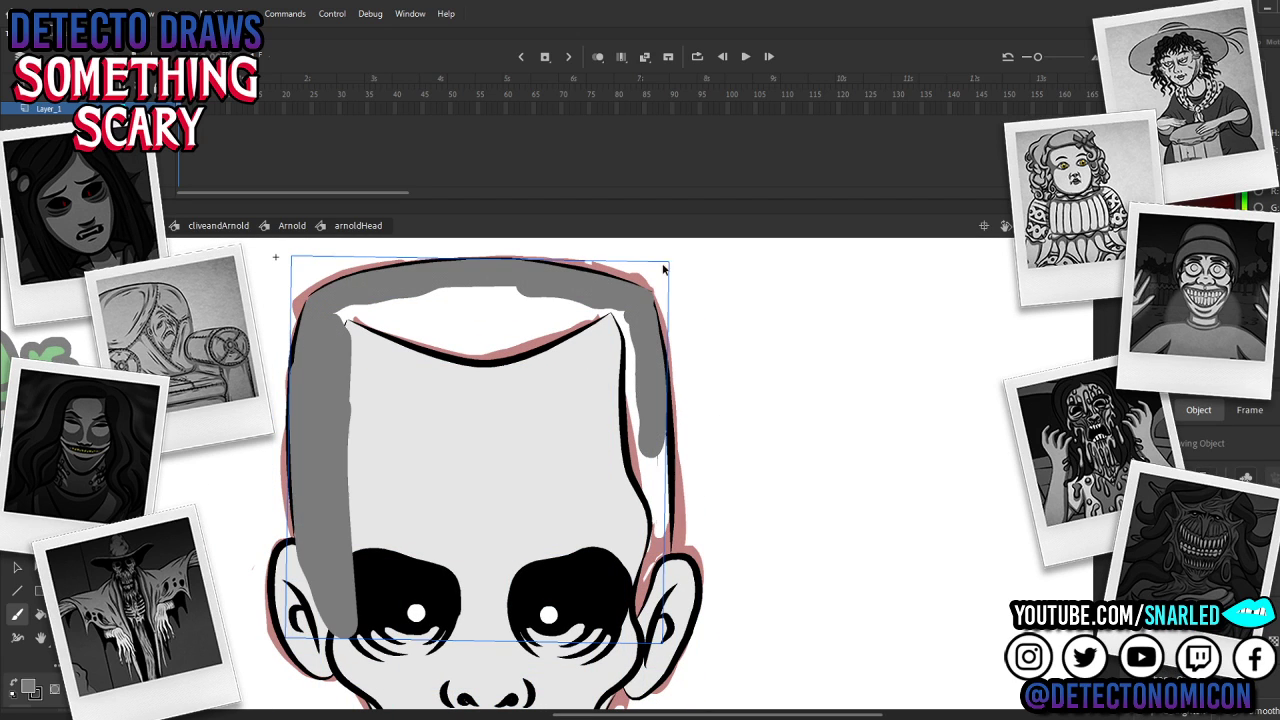
ctrl+double_click(640, 380)
mouse_move(658, 430)
mouse_down()
mouse_move(653, 571)
mouse_move(637, 622)
mouse_move(533, 601)
mouse_move(362, 615)
mouse_up()
Step: Fill the enclosed hair area with the same grey and send the shape behind the face and linework
key(k)
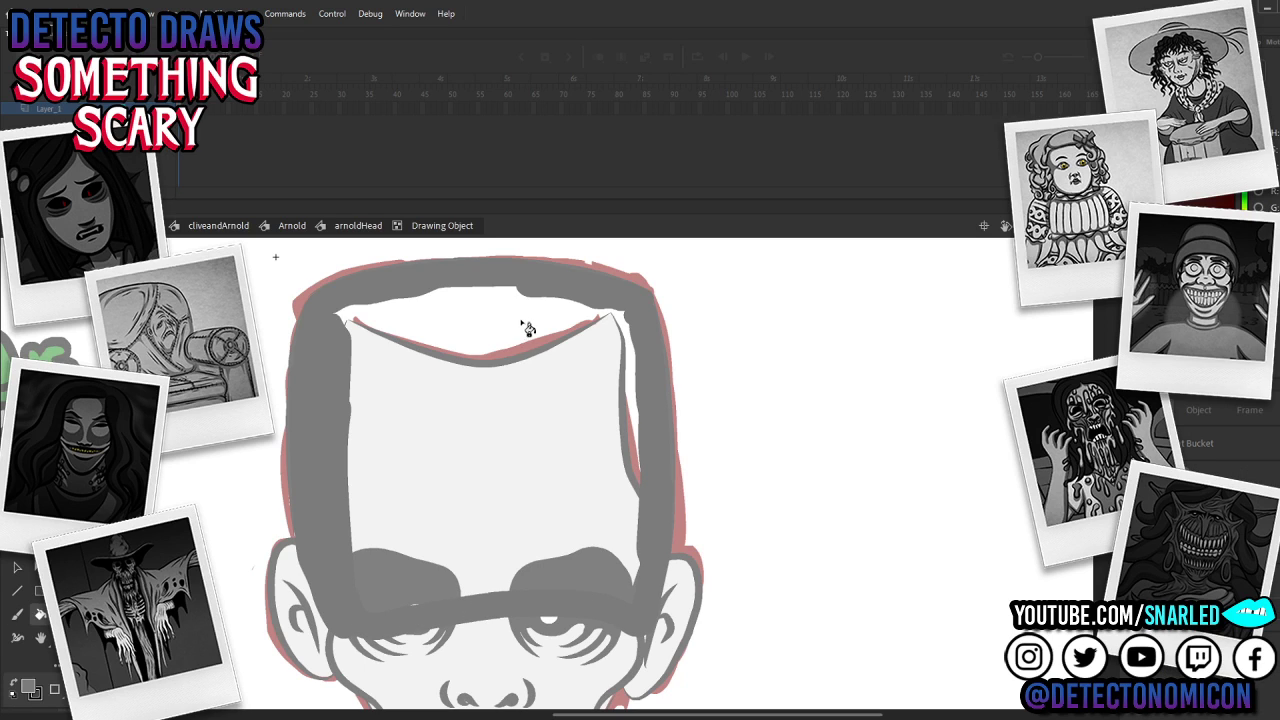
click(541, 328)
key(v)
double_click(725, 381)
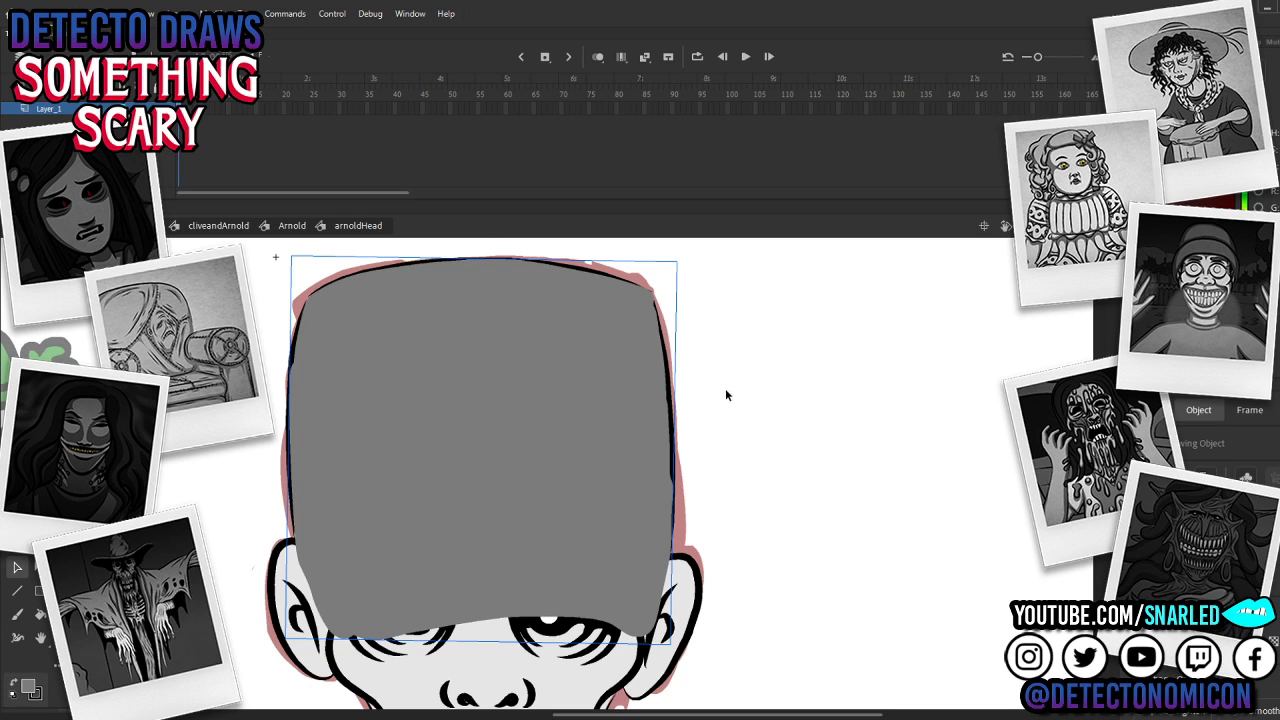
key(ctrl+shift+Down)
Step: Examine Arnold's coloured head and hair at a wider view beside Clive and the hoodie sketch
key(z)
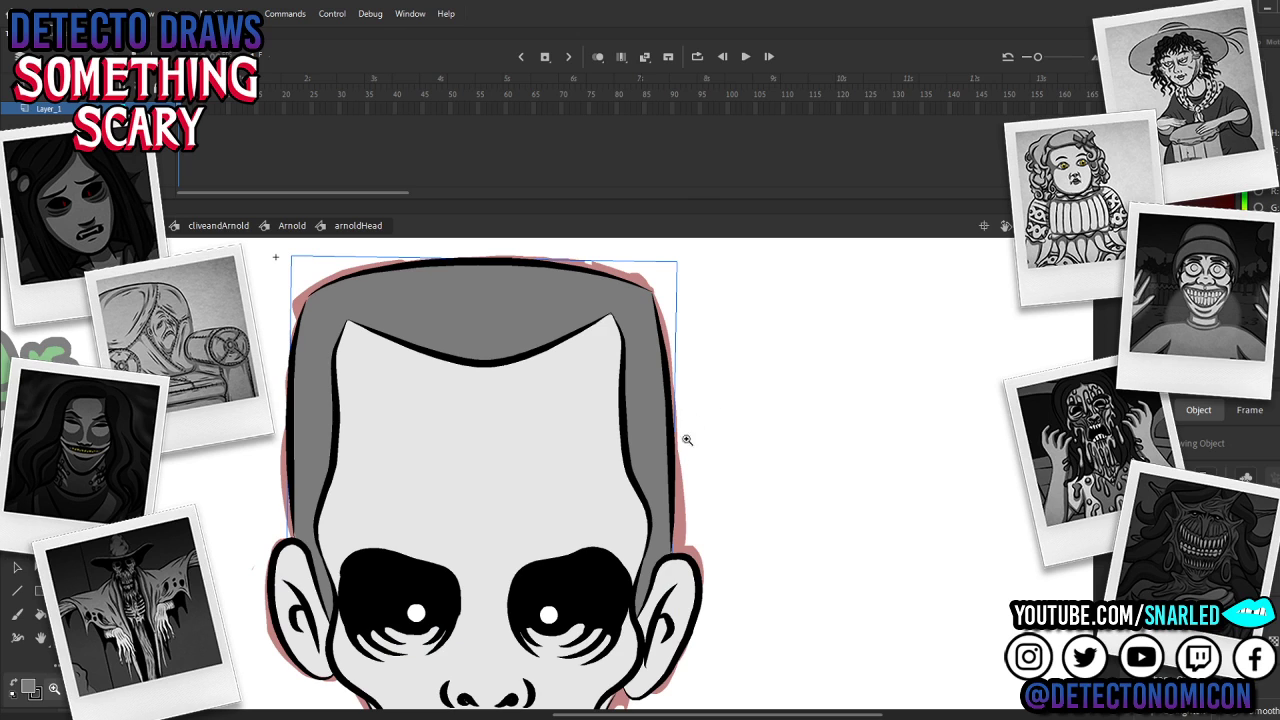
alt+click(721, 505)
drag(776, 483, 836, 415)
key(v)
drag(792, 460, 883, 492)
double_click(785, 363)
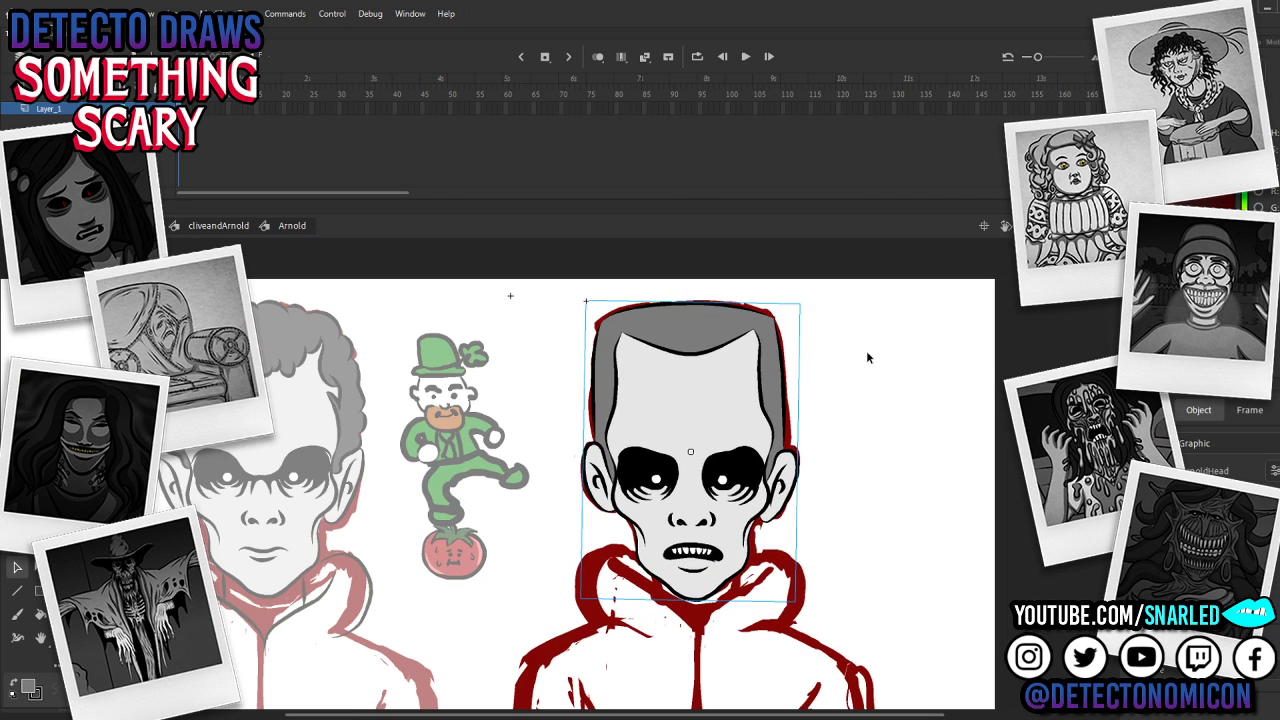
double_click(687, 316)
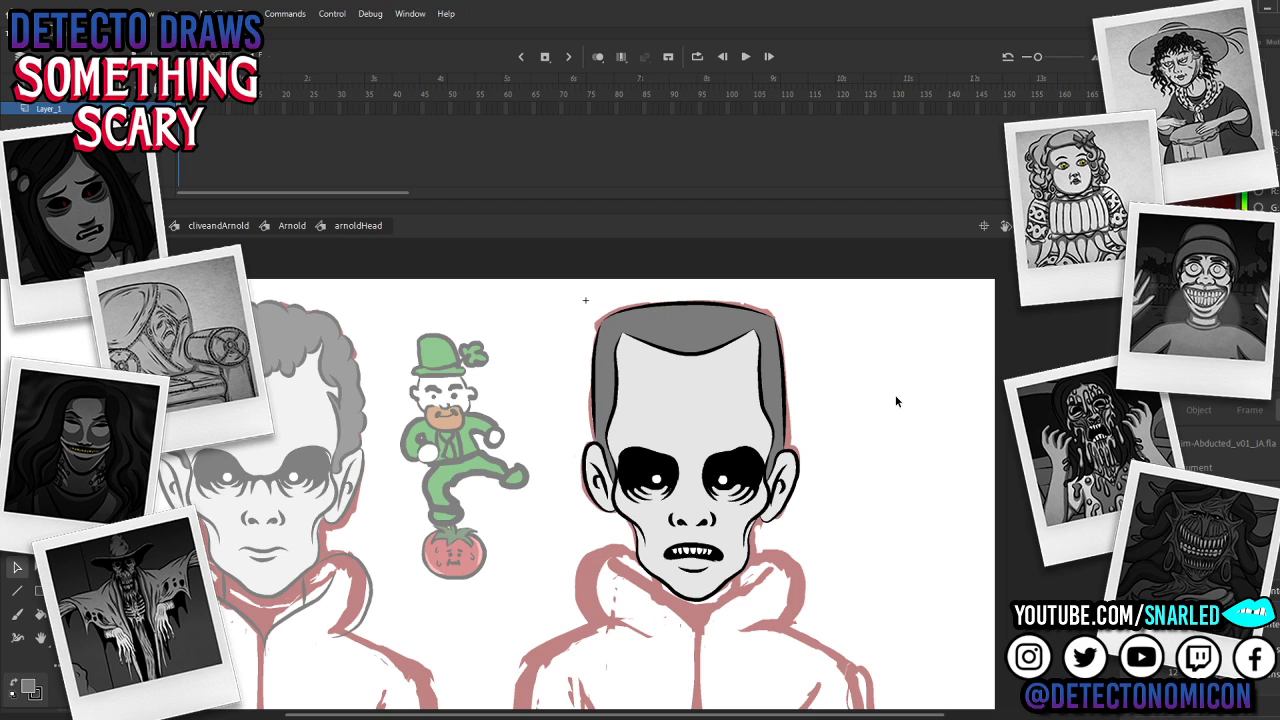
double_click(723, 326)
double_click(851, 318)
click(840, 331)
drag(829, 487, 786, 490)
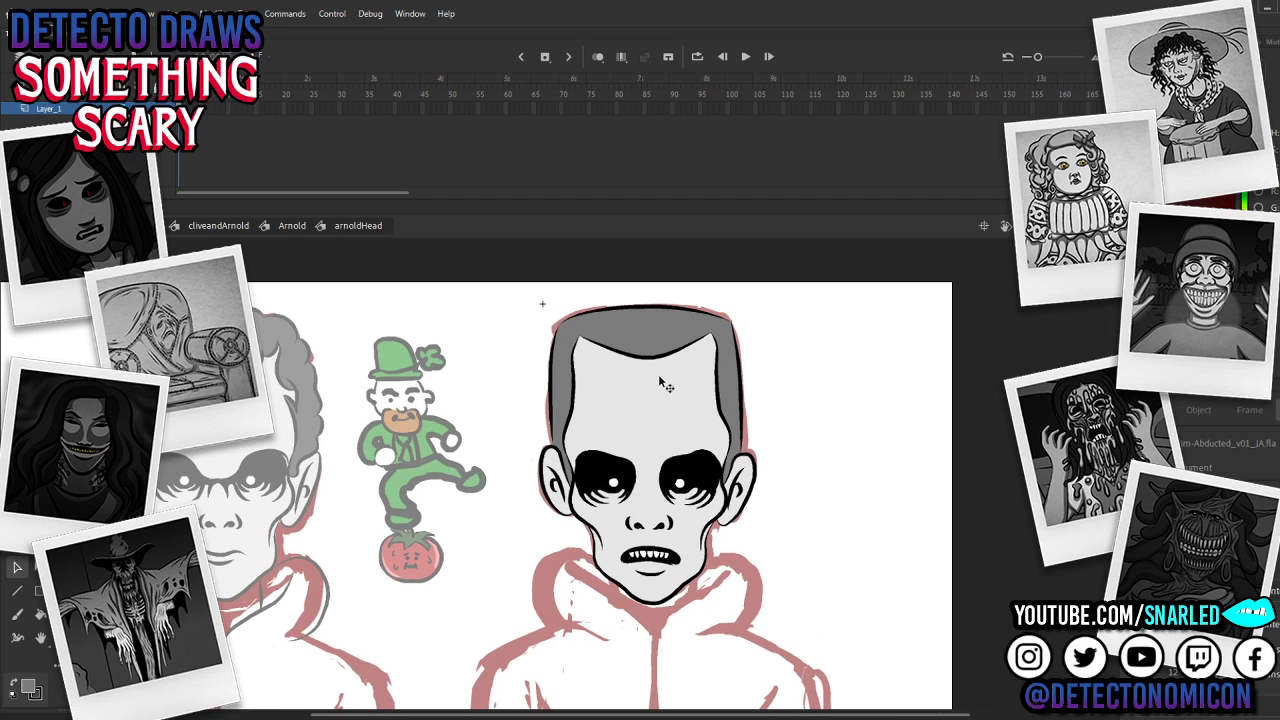
double_click(788, 413)
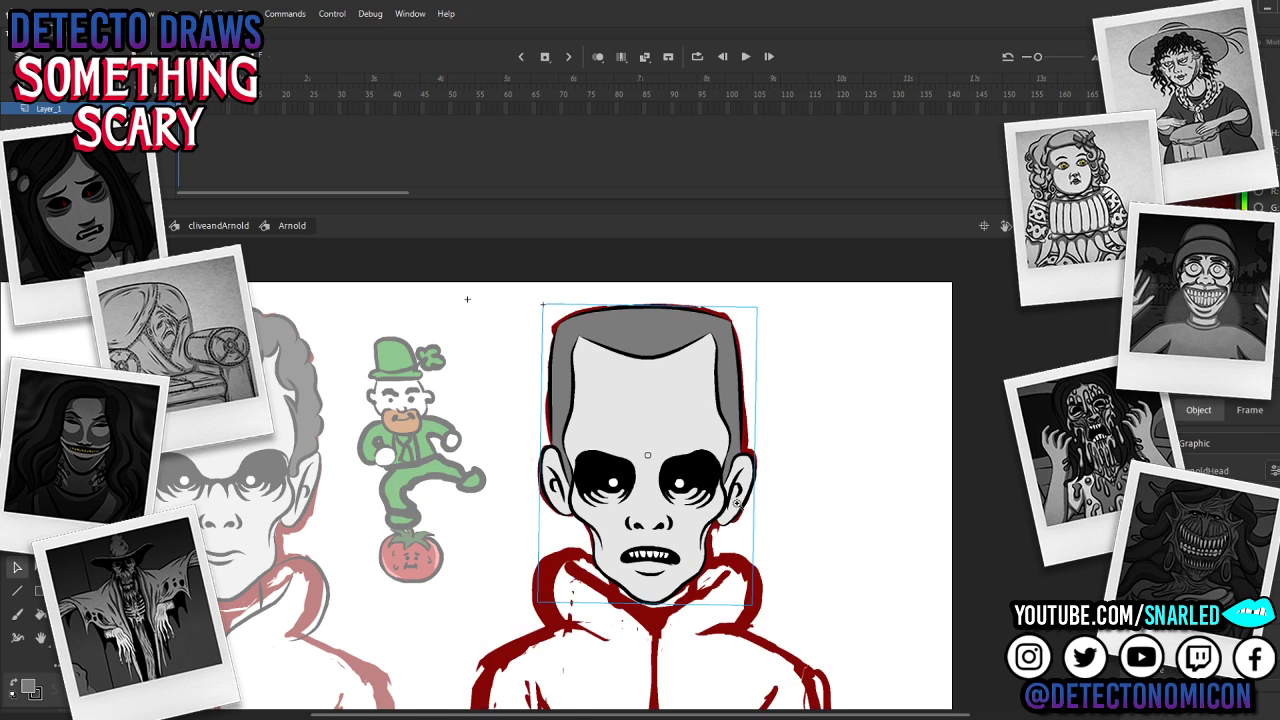
ctrl+alt+click(746, 507)
click(746, 508)
ctrl+click(740, 498)
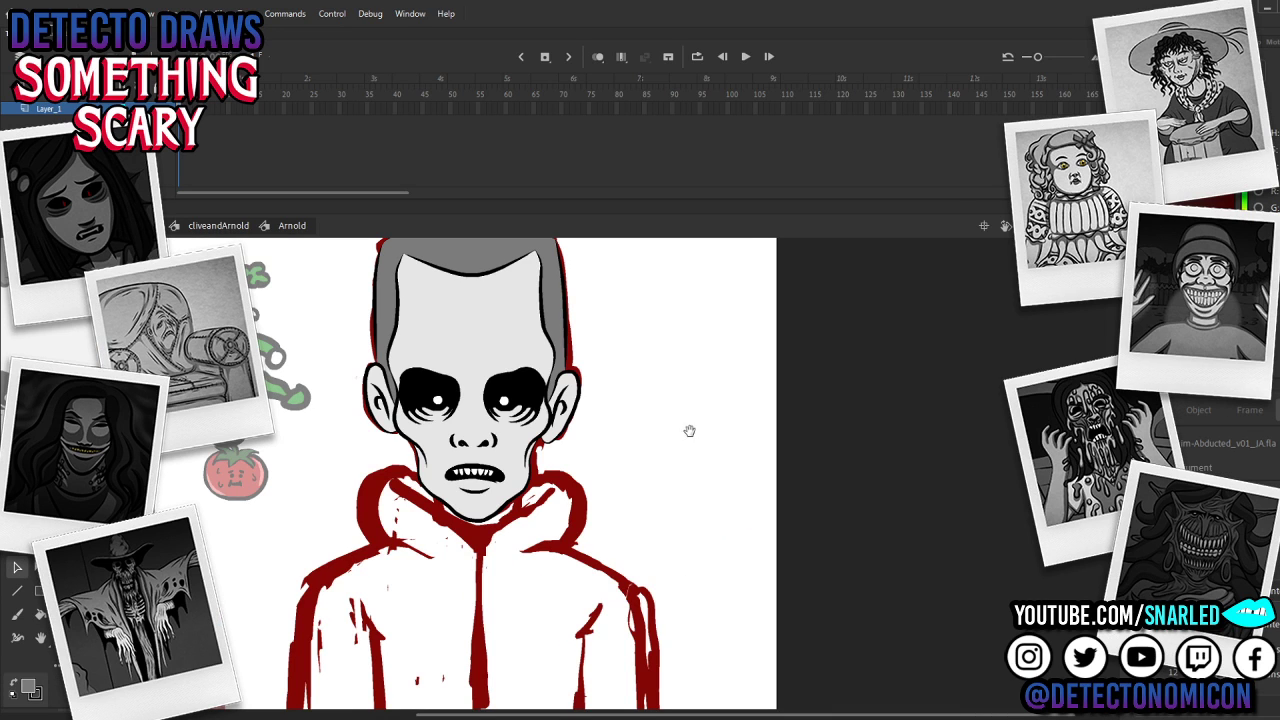
drag(700, 430, 731, 457)
double_click(732, 424)
key(z)
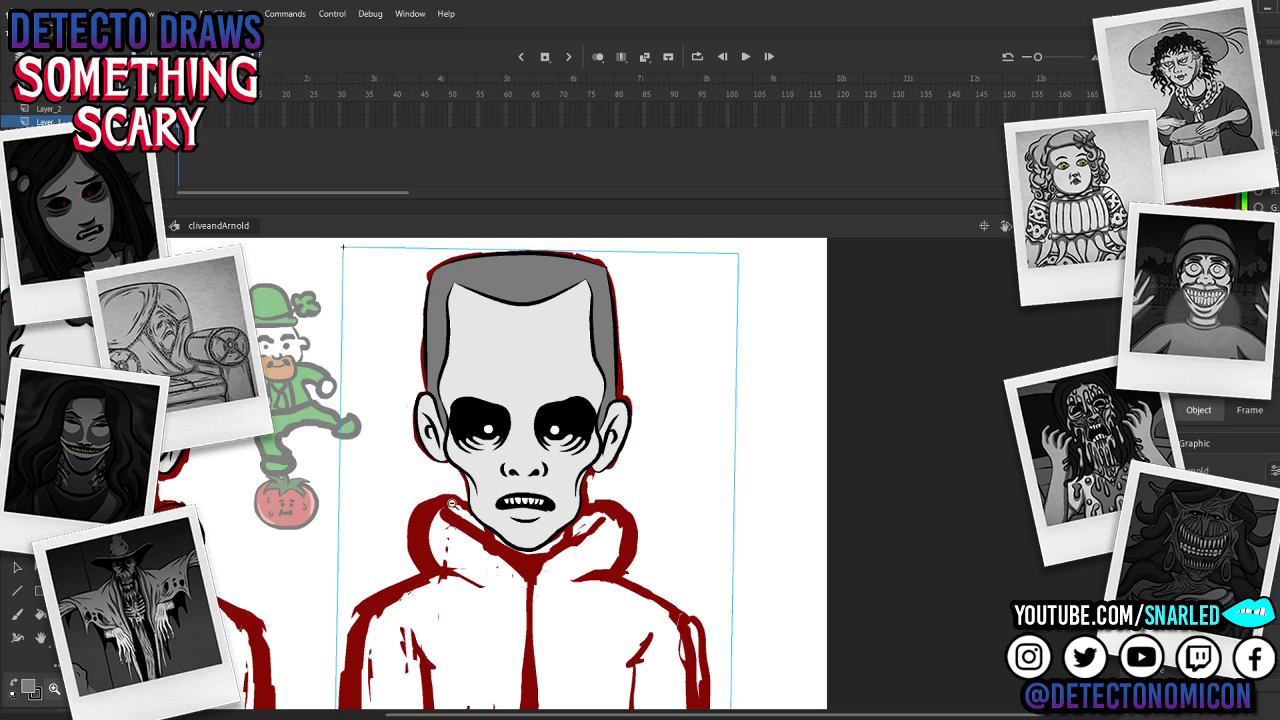
Step: Recolour Arnold's hair fill inside the arnoldHead symbol to a lighter grey and return to the cliveandArnold symbol
alt+click(472, 501)
drag(617, 539, 645, 559)
click(659, 420)
key(v)
double_click(617, 375)
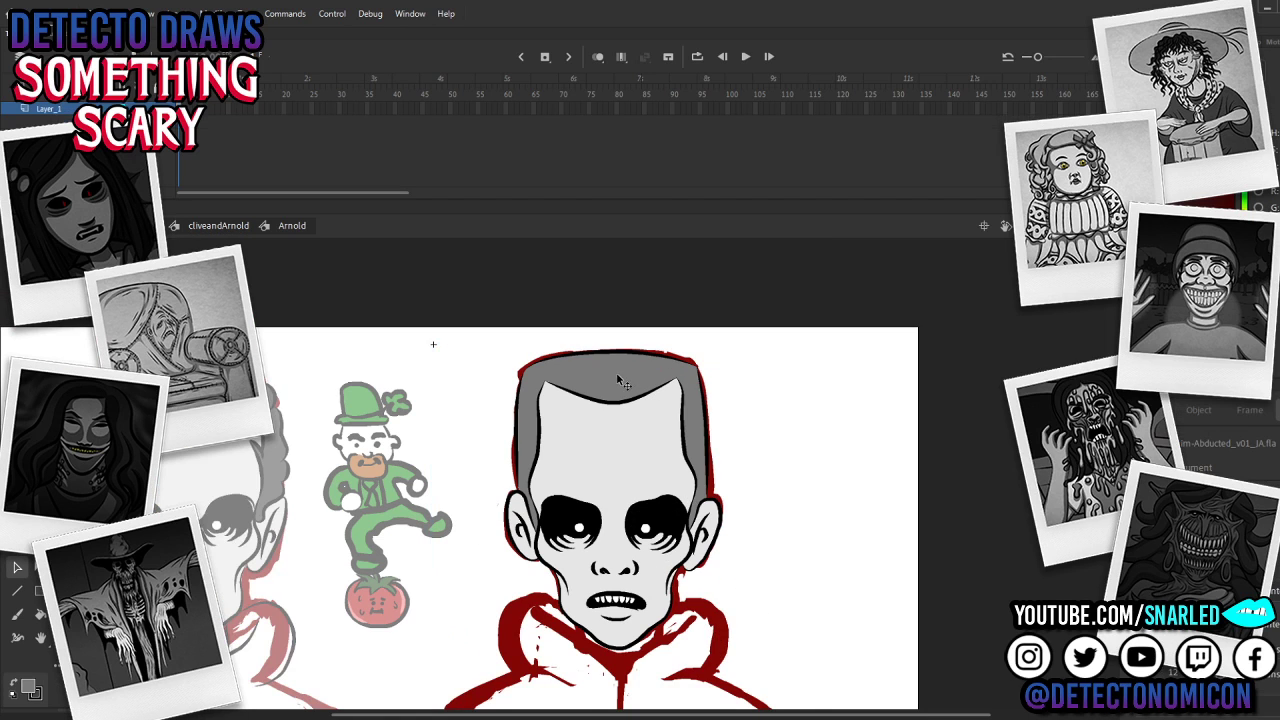
double_click(612, 372)
double_click(610, 371)
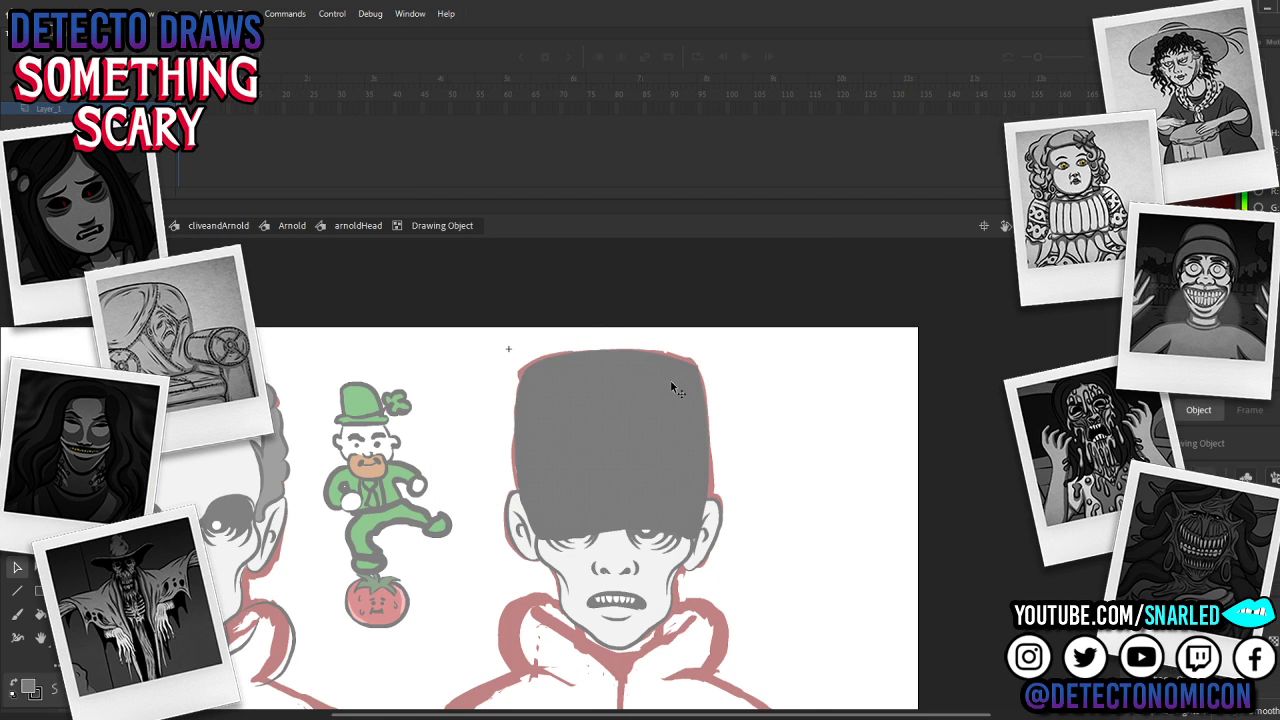
double_click(780, 426)
click(778, 428)
key(z)
scroll(656, 463, down, 2)
key(v)
double_click(714, 440)
double_click(733, 437)
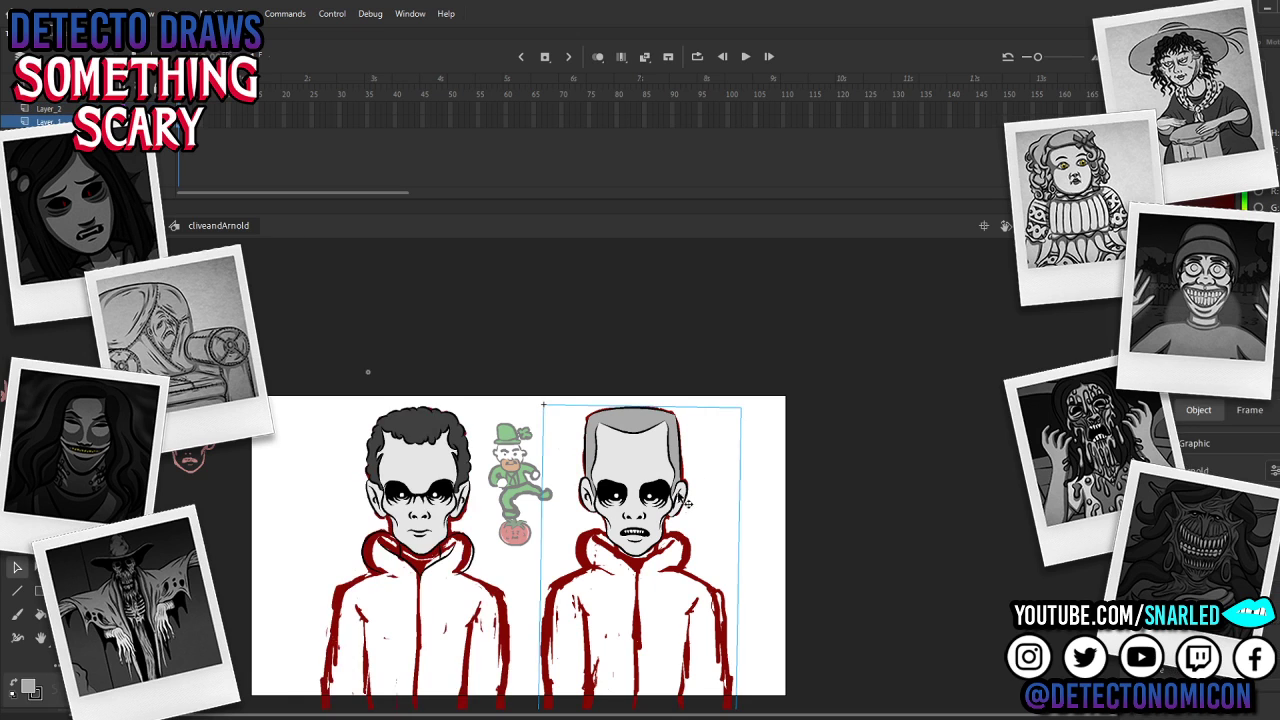
Step: Leave the cliveandArnold symbol and return to the main scene containing the leprechaun and tomato
scroll(680, 495, up, 2)
drag(727, 488, 817, 463)
scroll(857, 443, up, 1)
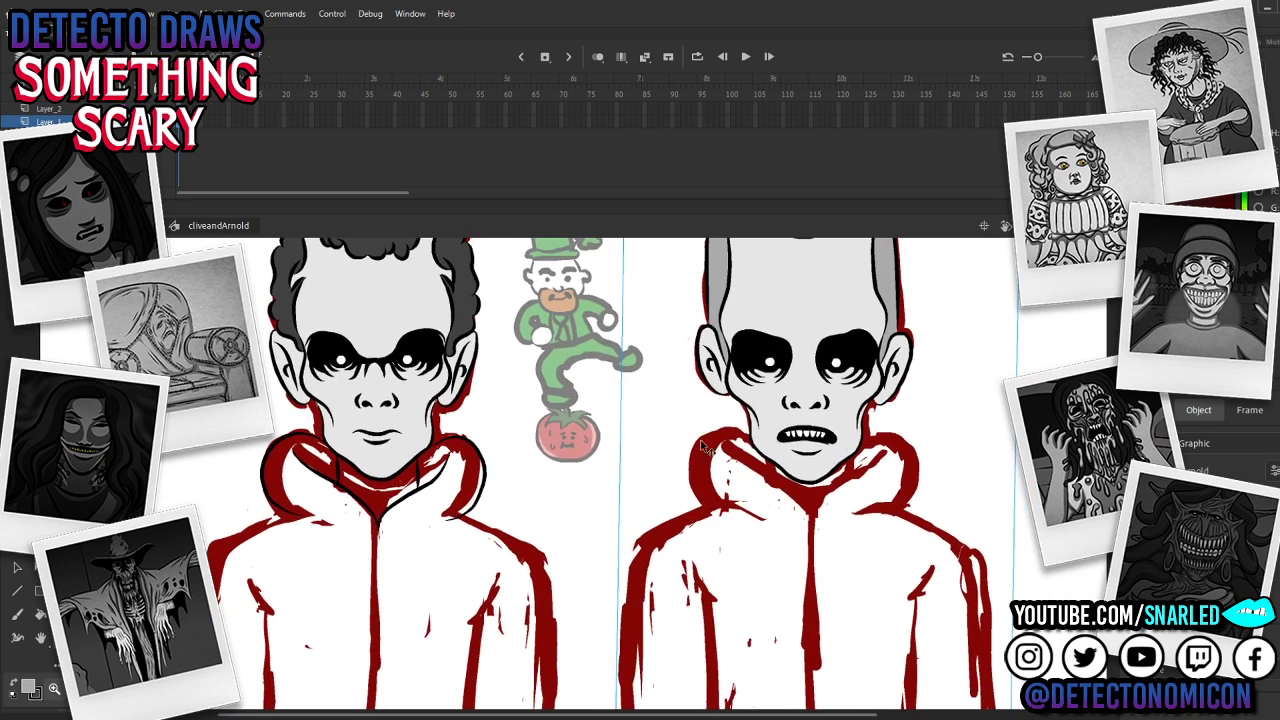
double_click(428, 485)
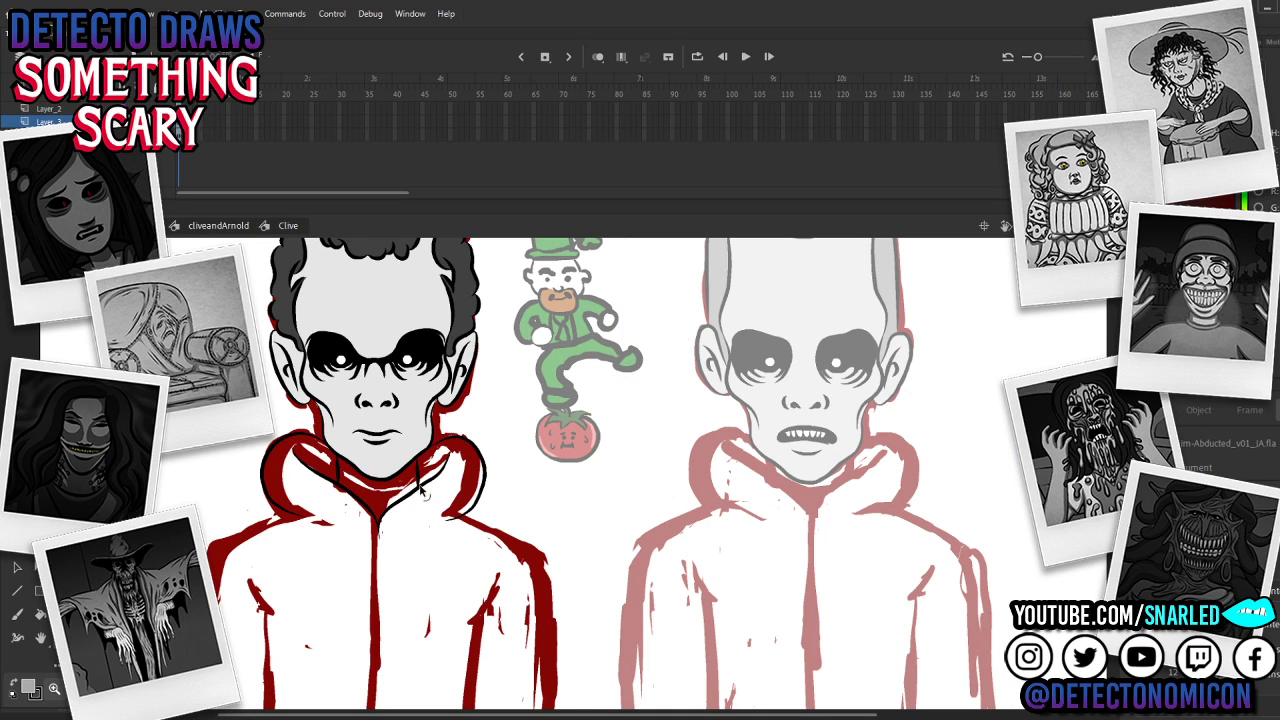
key(v)
double_click(623, 412)
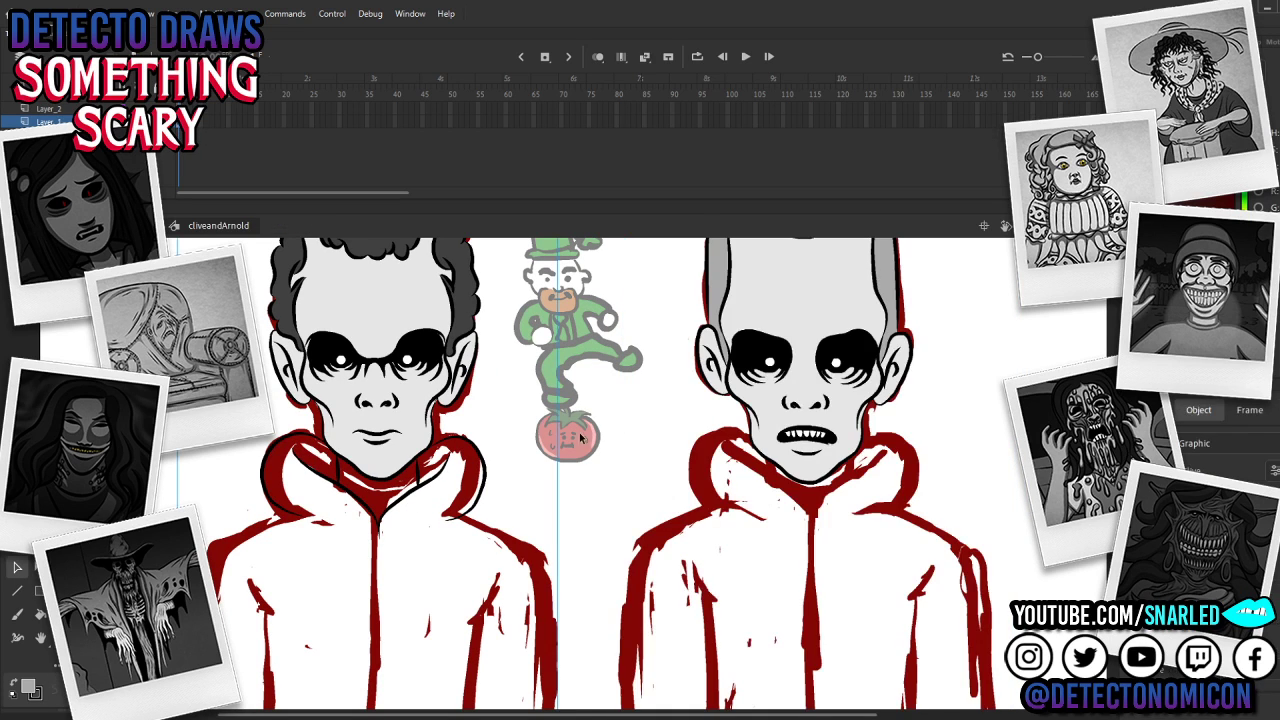
double_click(592, 382)
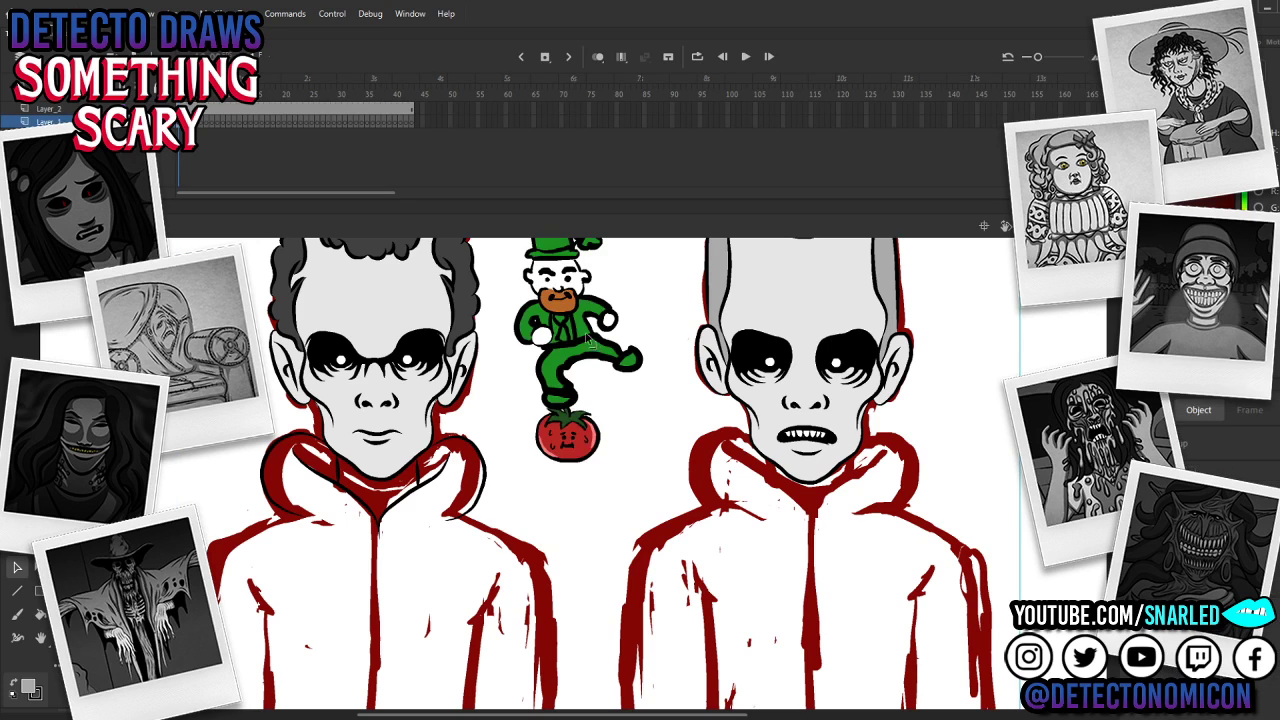
Step: Enlarge the tomato with Free Transform until it roughly fills the gap between the two characters
click(587, 336)
click(585, 439)
key(q)
drag(601, 403, 667, 345)
drag(622, 450, 633, 413)
drag(581, 308, 581, 315)
drag(581, 482, 581, 487)
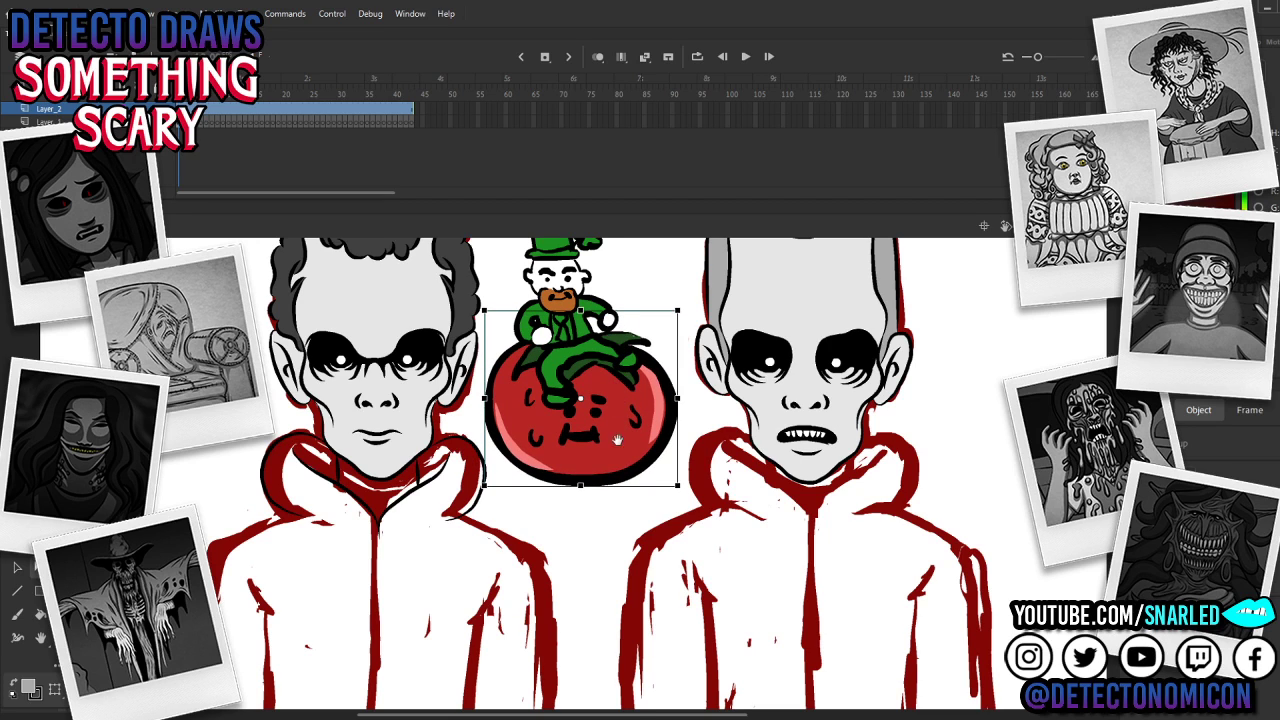
drag(622, 378, 615, 450)
Step: Shrink the leprechaun to a tiny figure and place it on top of the tomato's stem
key(v)
click(562, 416)
key(q)
drag(634, 291, 585, 352)
key(v)
scroll(664, 437, down, 3)
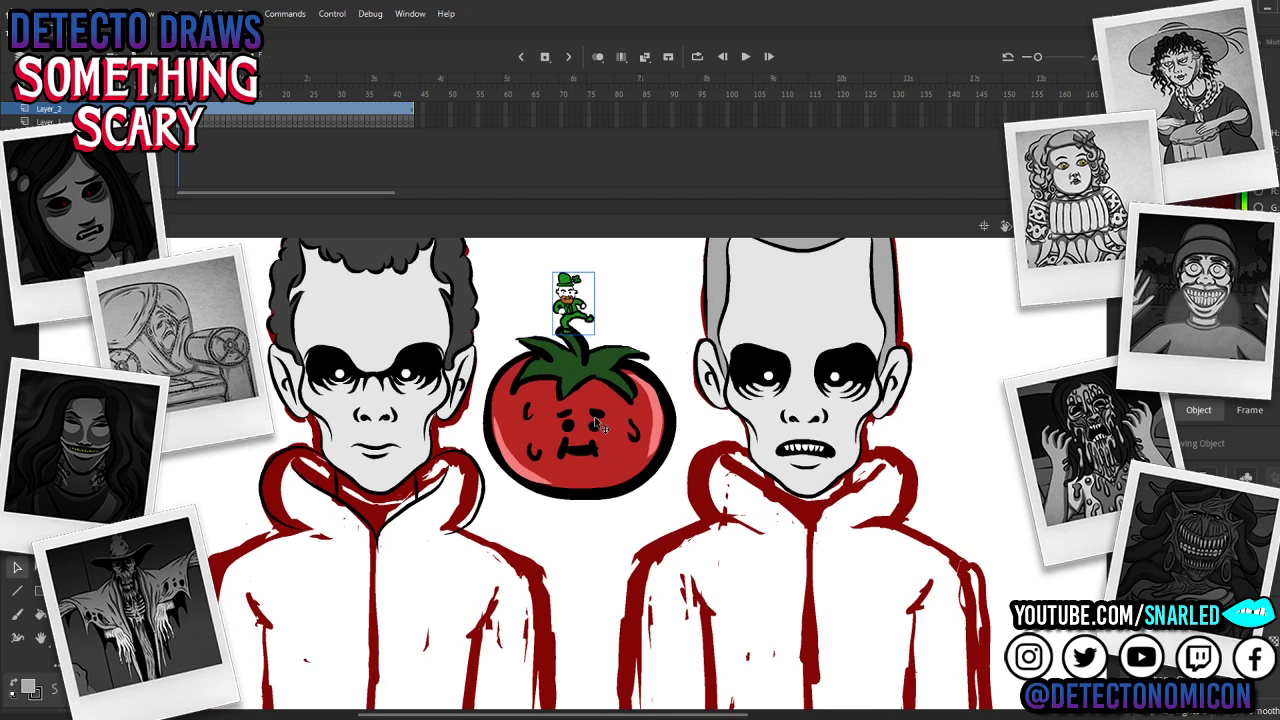
Step: Open the tomato group and delete its eyes, eyebrows and mouth
double_click(600, 416)
double_click(600, 415)
double_click(603, 428)
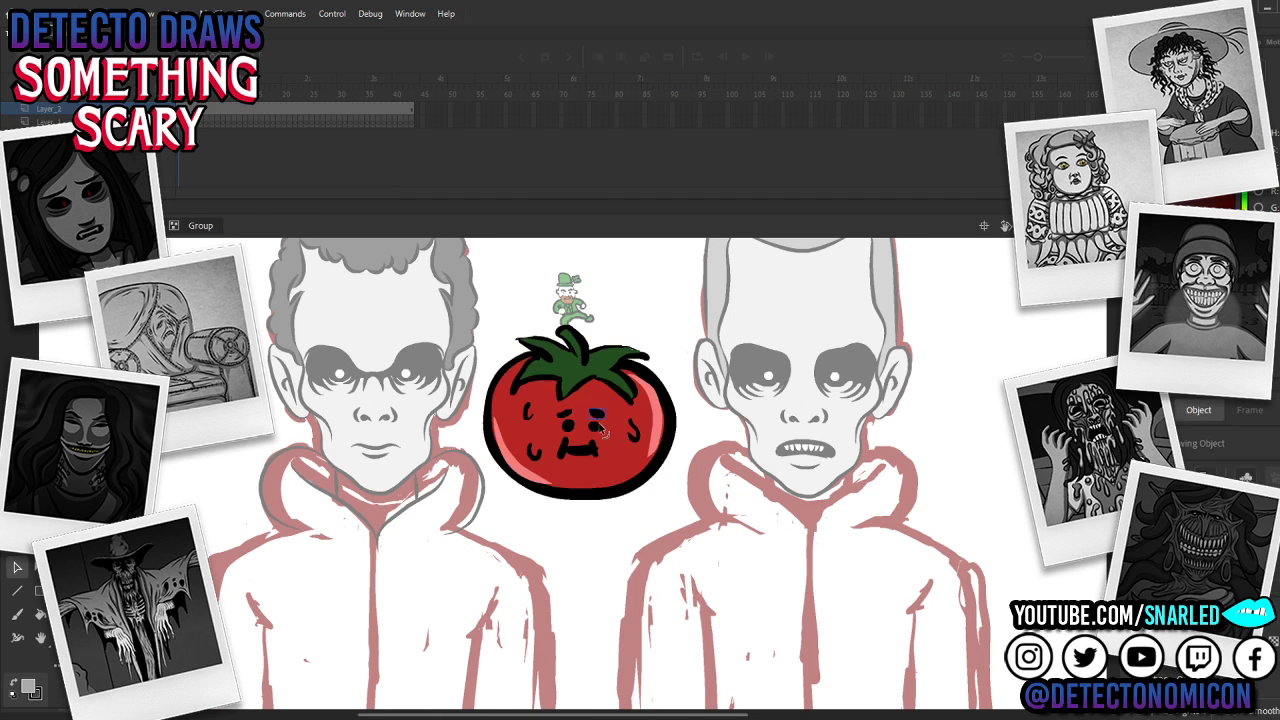
shift+click(591, 428)
click(566, 447)
key(Delete)
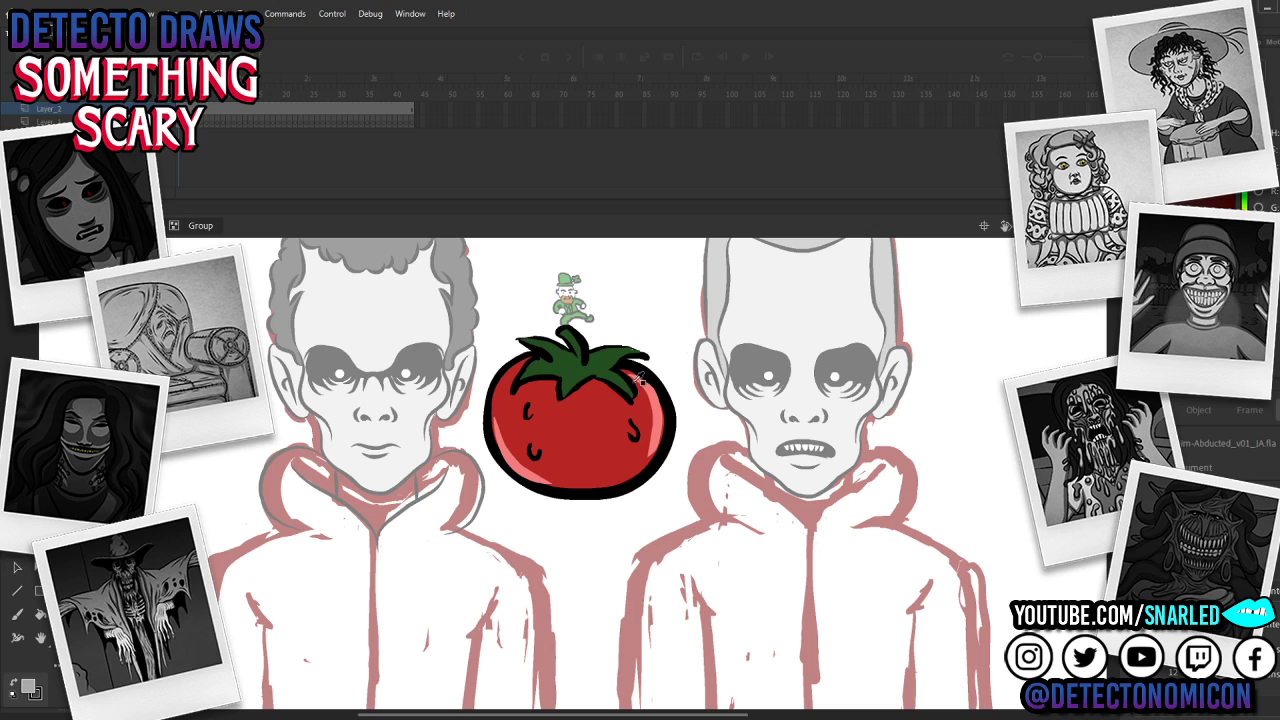
Step: Brush a new black mouth, eyes and angry slanted eyebrows onto the tomato
key(b)
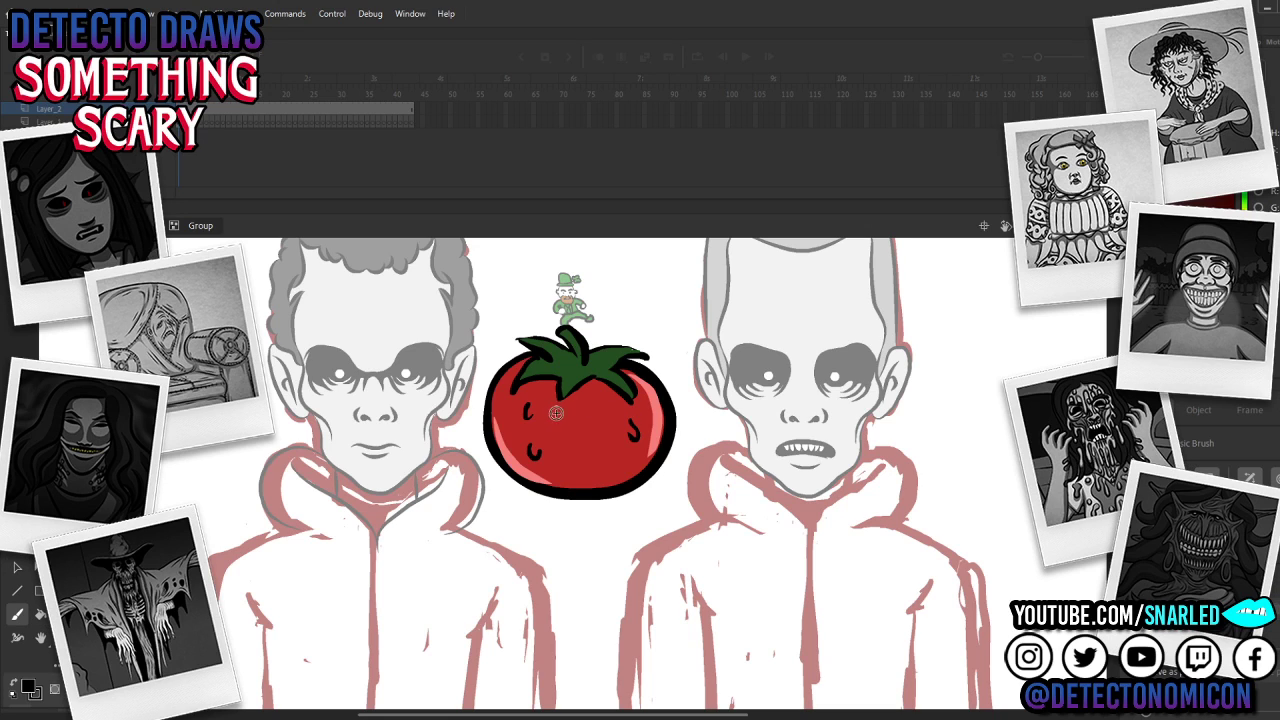
click(56, 692)
mouse_move(565, 457)
mouse_down()
mouse_move(567, 438)
mouse_move(591, 441)
mouse_move(590, 456)
mouse_up()
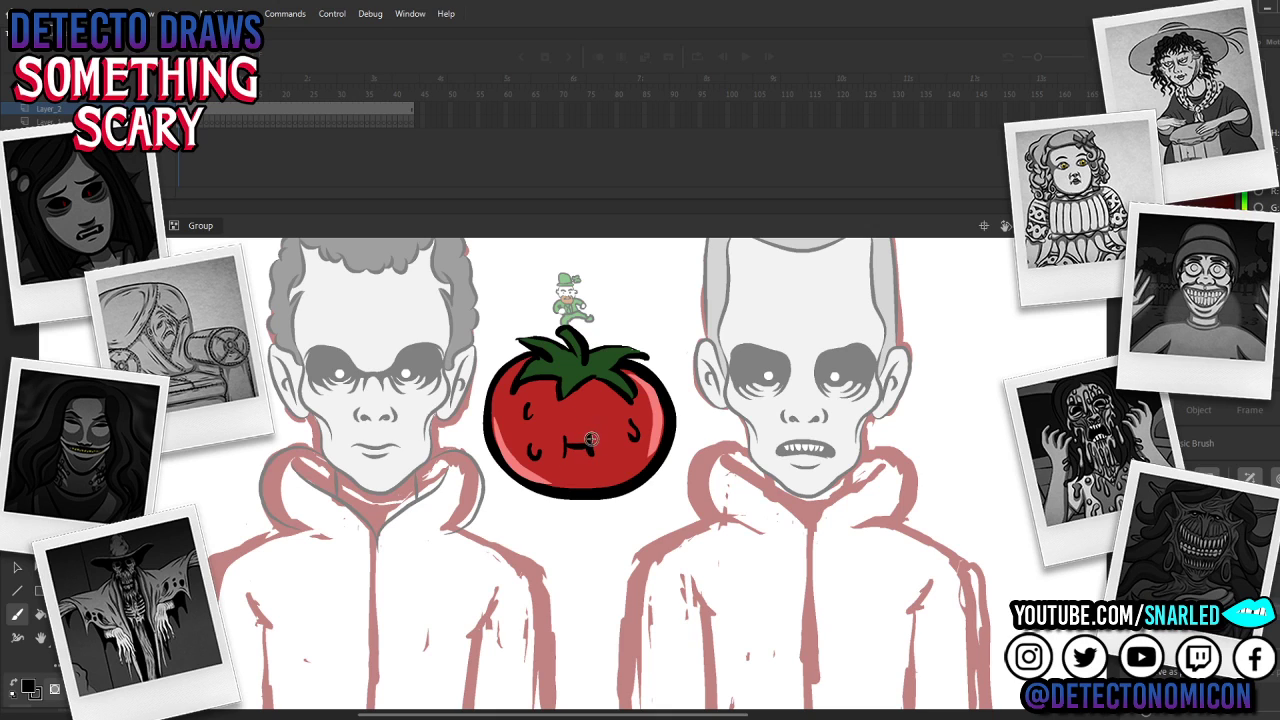
mouse_move(551, 403)
mouse_down()
mouse_move(565, 421)
mouse_move(600, 403)
mouse_move(588, 419)
mouse_up()
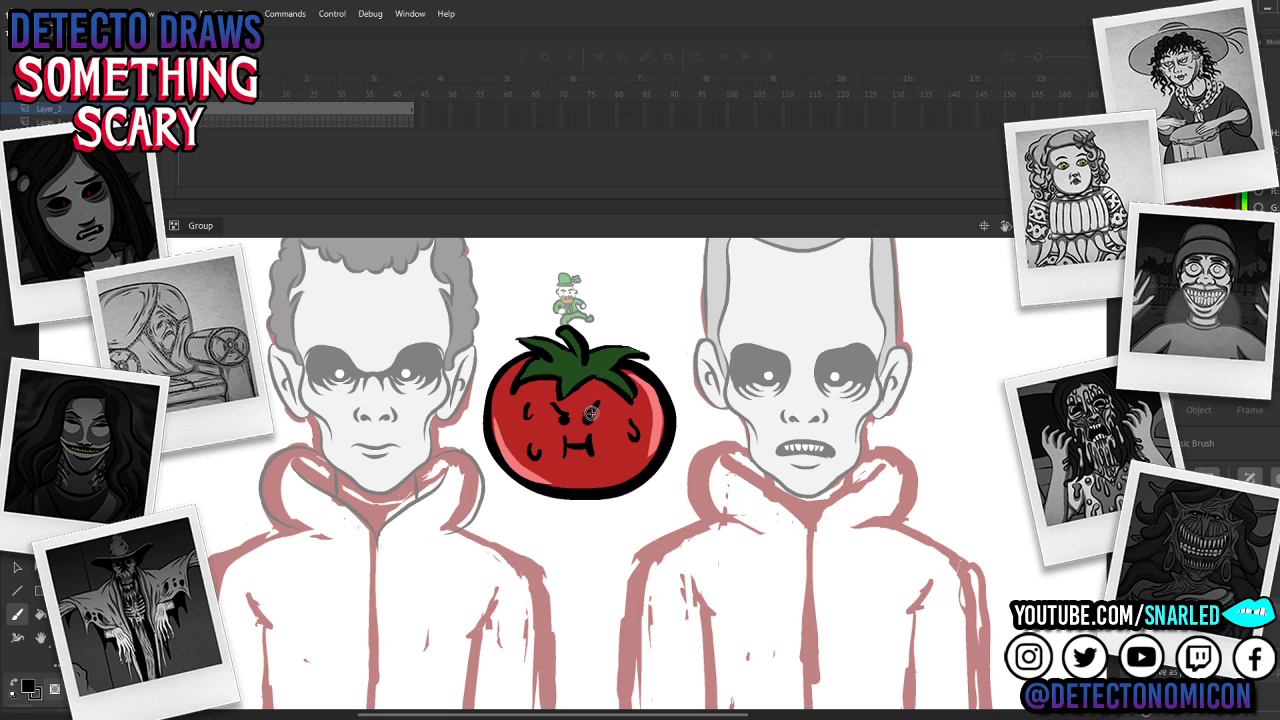
Step: Remove the three curved sweat marks from the tomato's cheeks
key(v)
click(527, 411)
shift+click(536, 450)
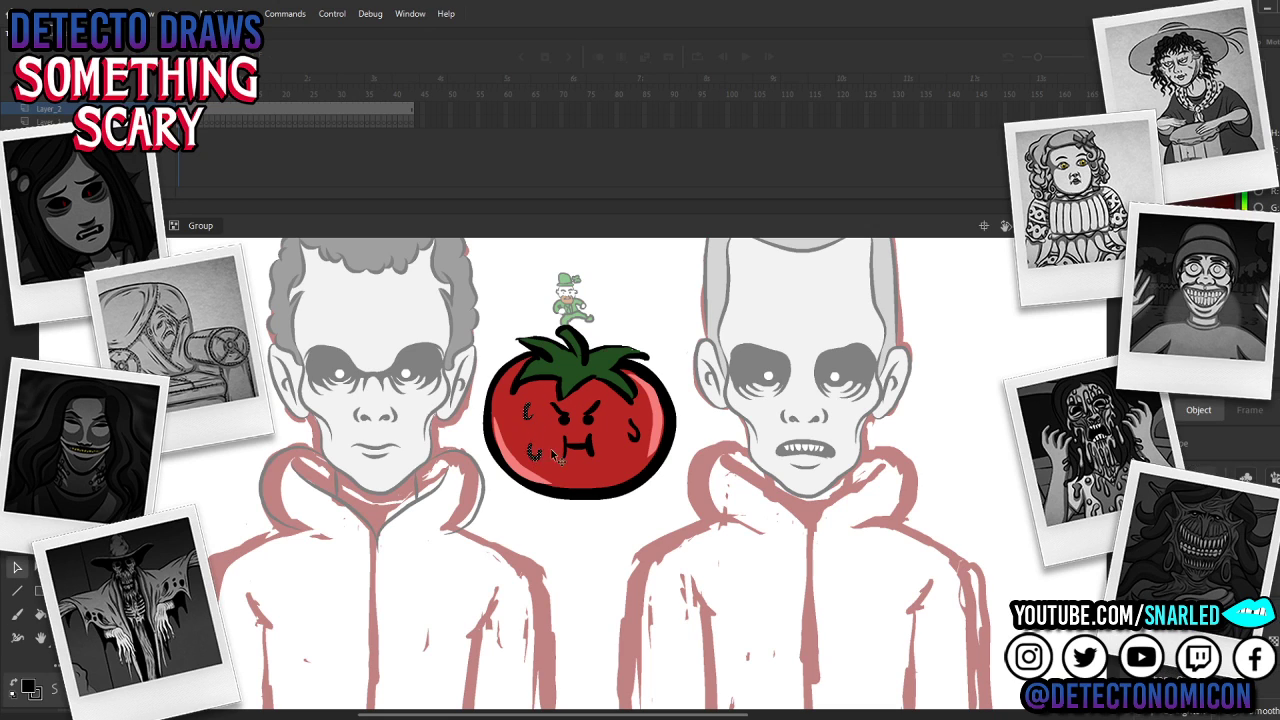
shift+click(636, 433)
key(i)
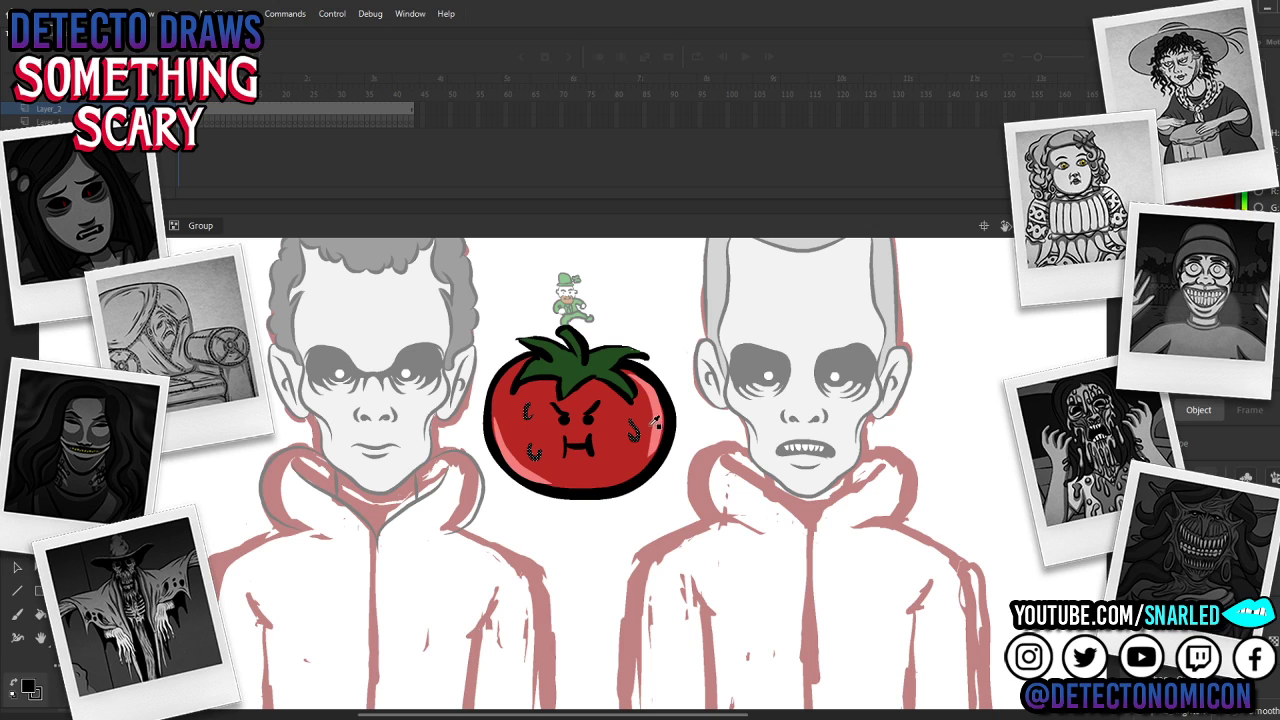
click(645, 428)
key(i)
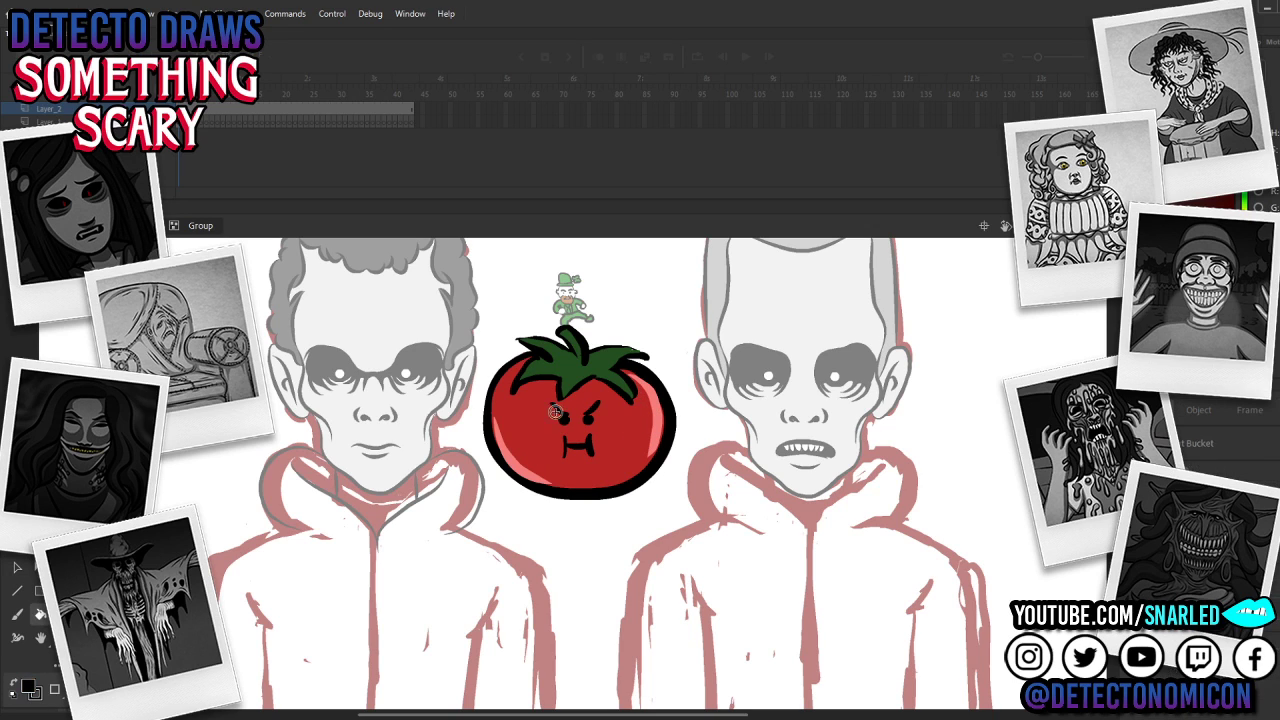
Step: Brush black anger marks onto both of the tomato's cheeks and curved lines along its base
key(b)
drag(527, 411, 526, 415)
drag(536, 405, 533, 398)
mouse_move(622, 448)
mouse_down()
mouse_move(632, 435)
mouse_move(631, 457)
mouse_move(641, 437)
mouse_up()
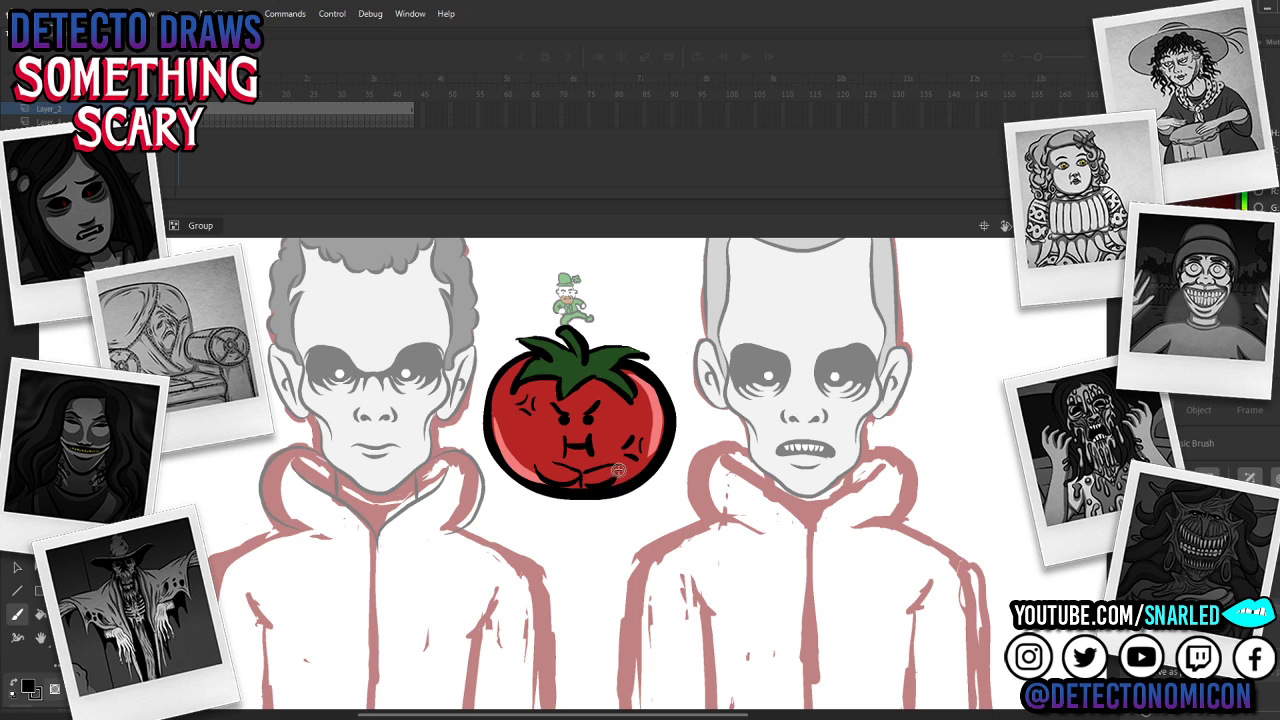
Step: Open the curved lines at the tomato's base and clean up where they overlap, using the Eraser
ctrl+double_click(577, 480)
key(e)
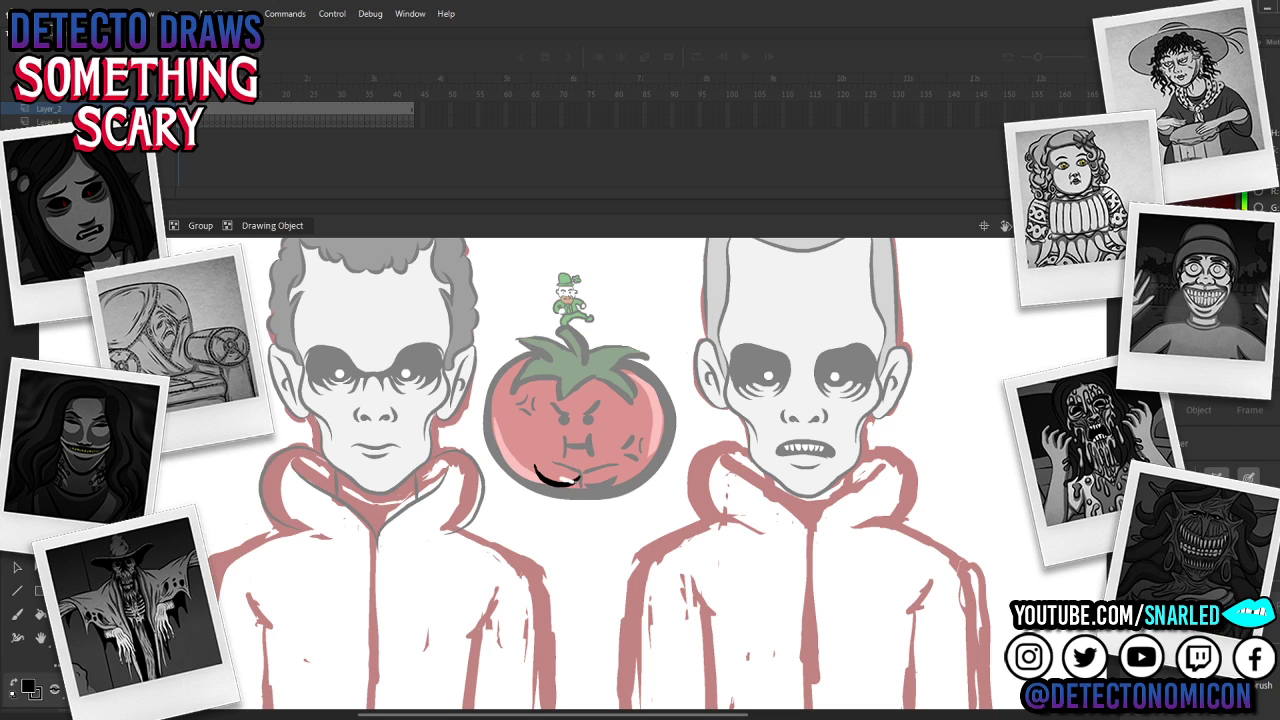
double_click(656, 504)
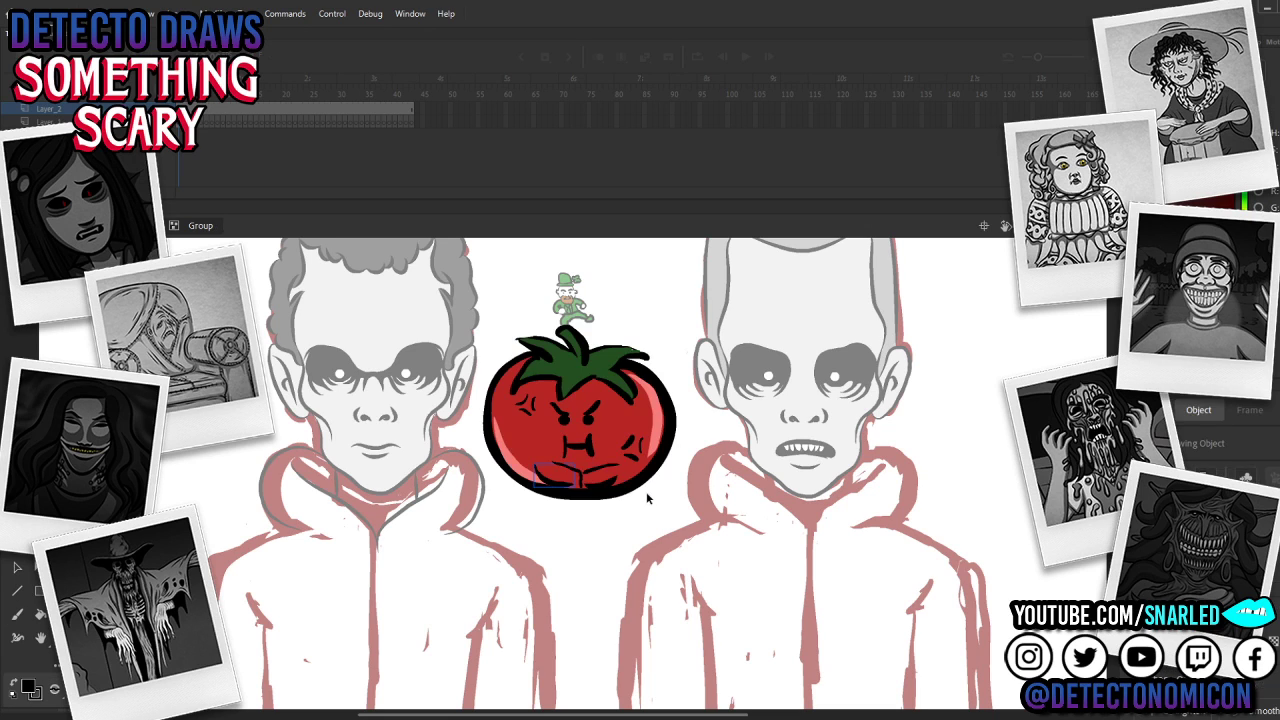
double_click(581, 470)
key(i)
click(579, 471)
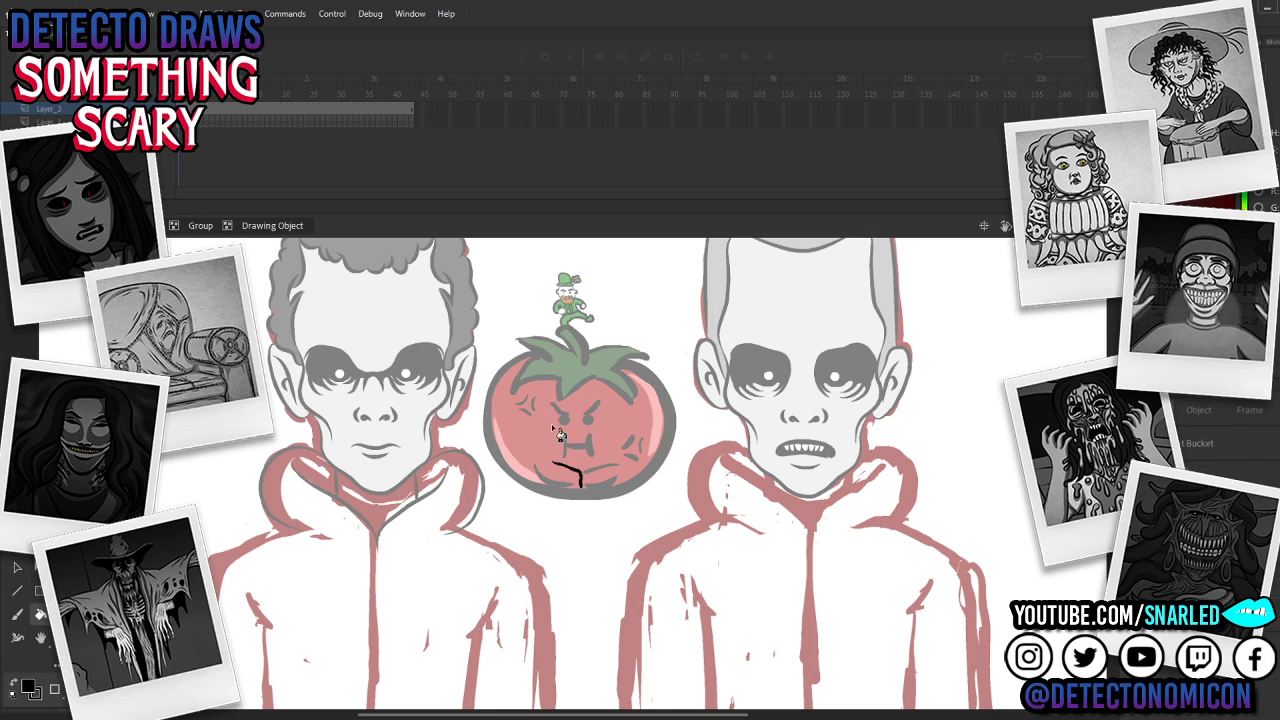
Step: Brush extra black crease lines onto the tomato's sides, then leave the tomato group
key(b)
ctrl+double_click(541, 433)
drag(529, 455, 515, 427)
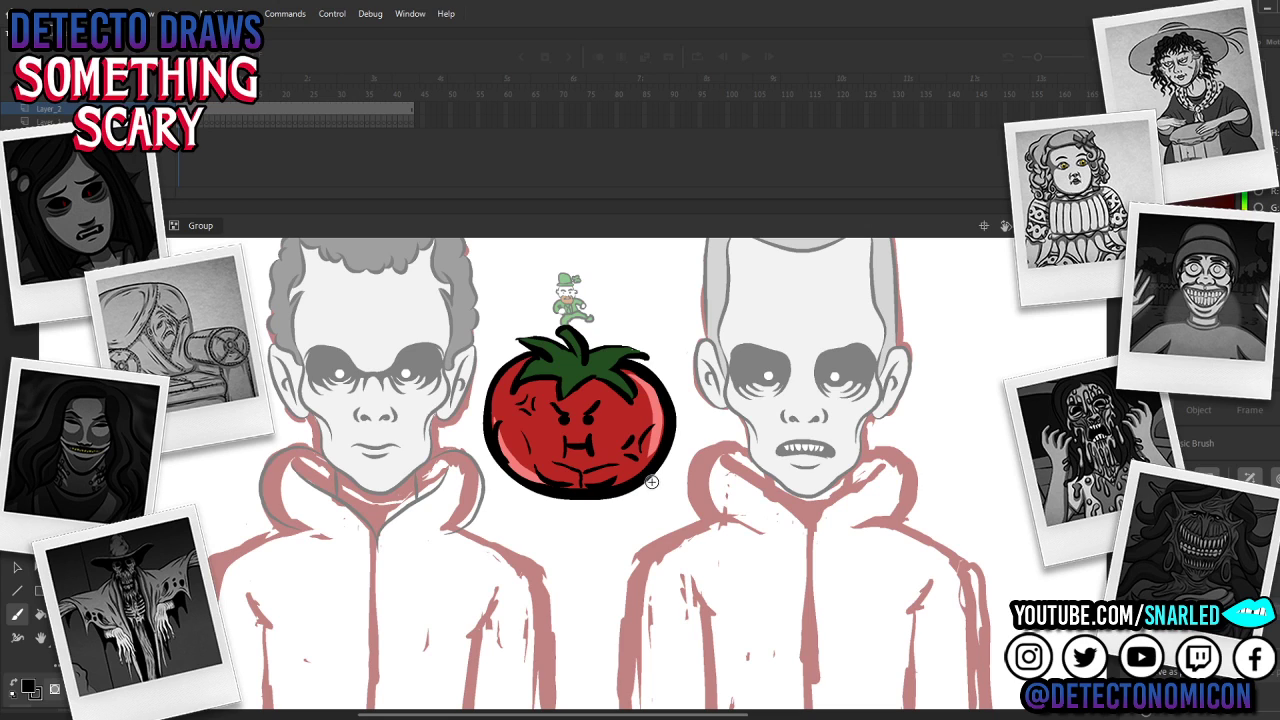
key(v)
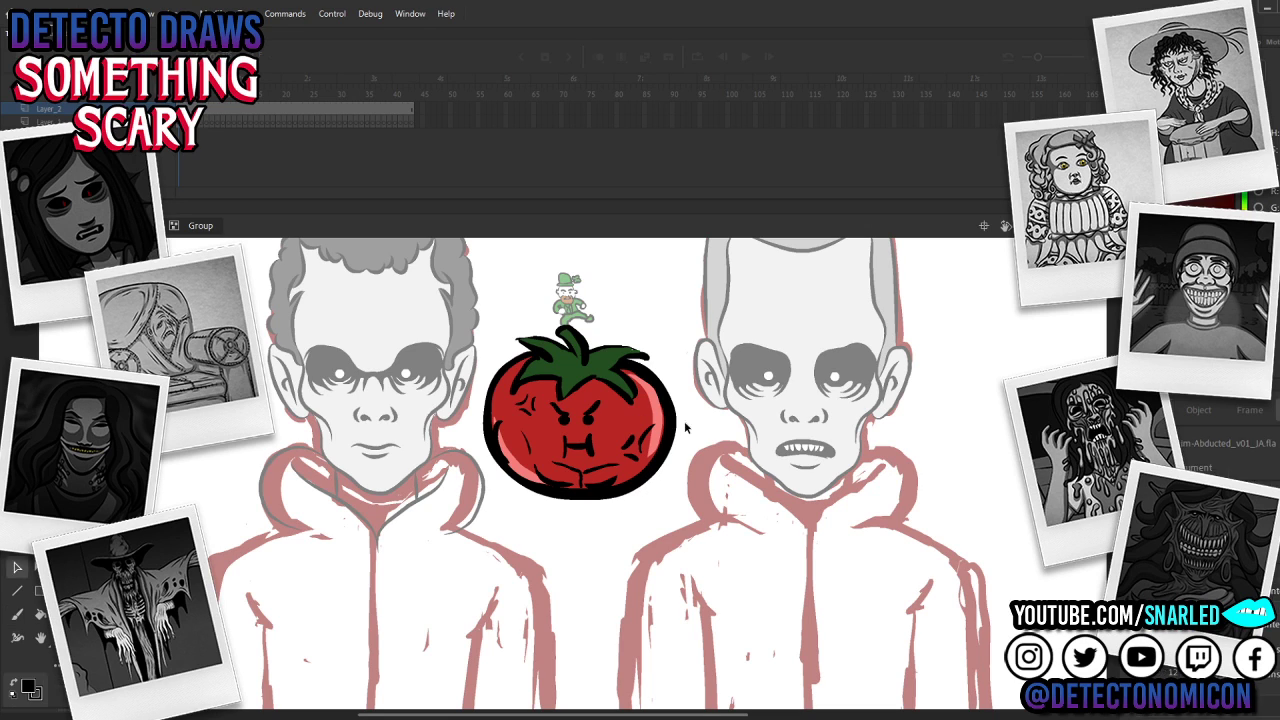
double_click(657, 536)
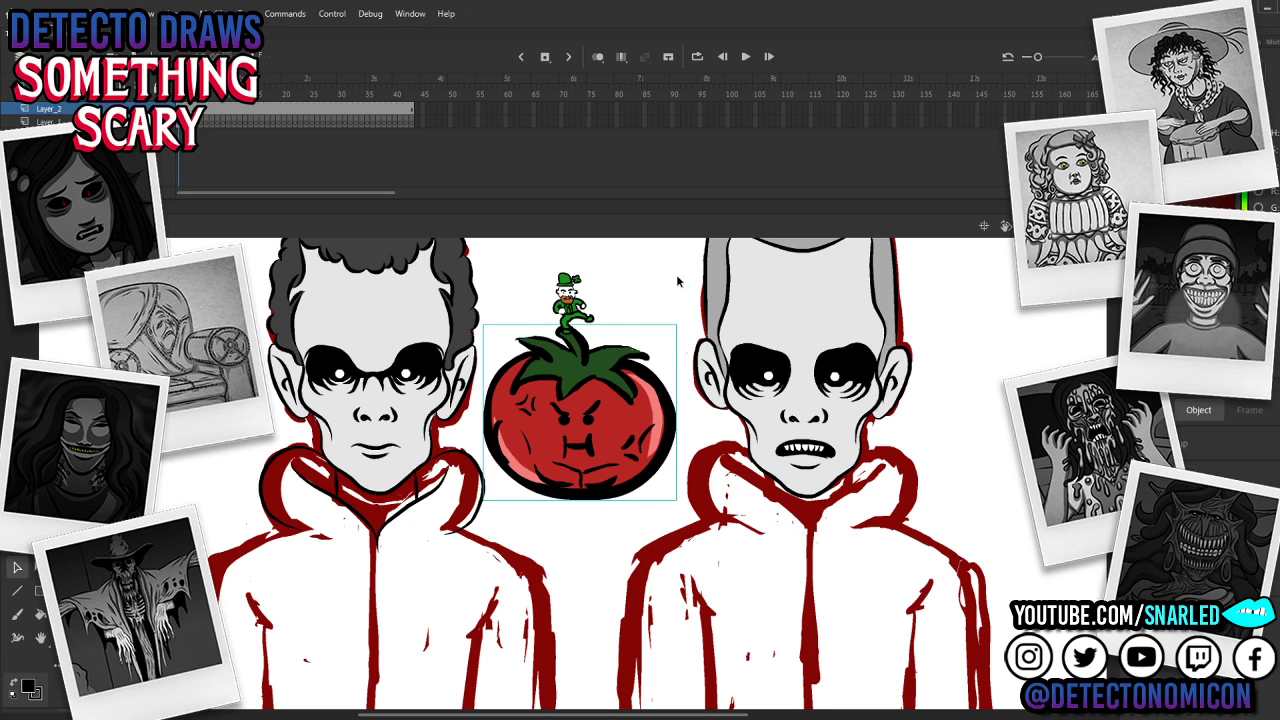
click(637, 306)
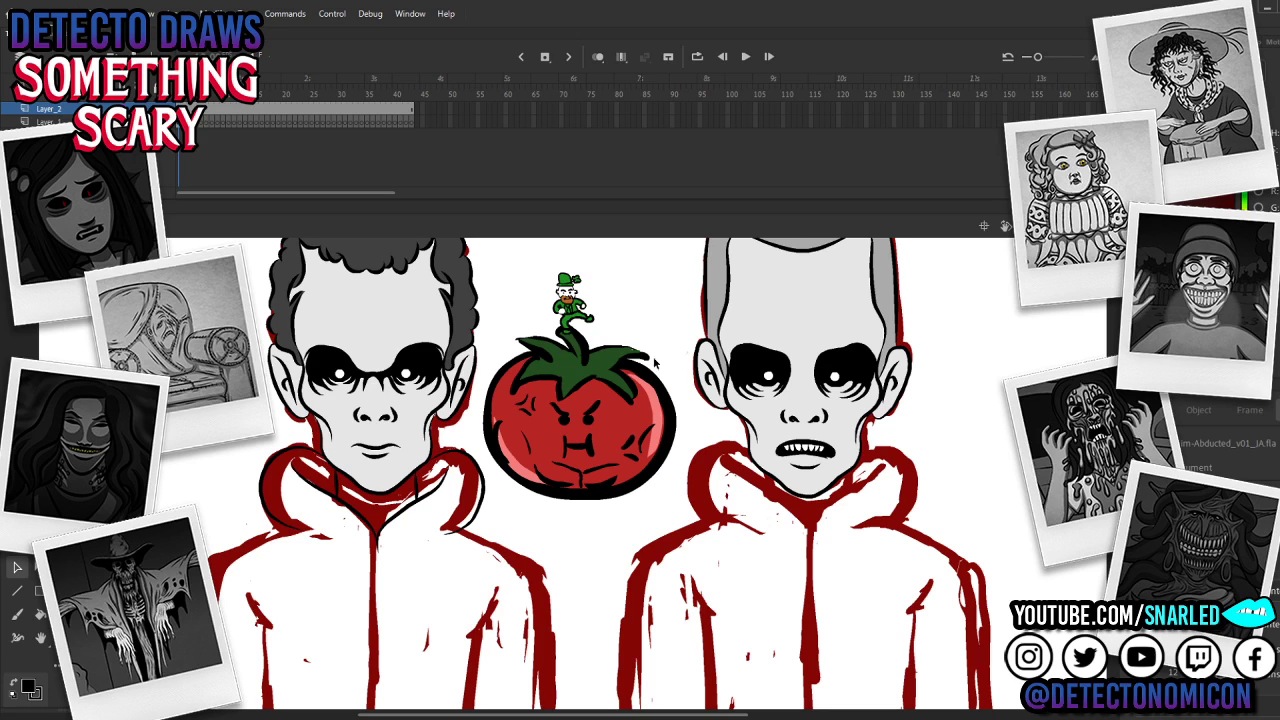
double_click(650, 430)
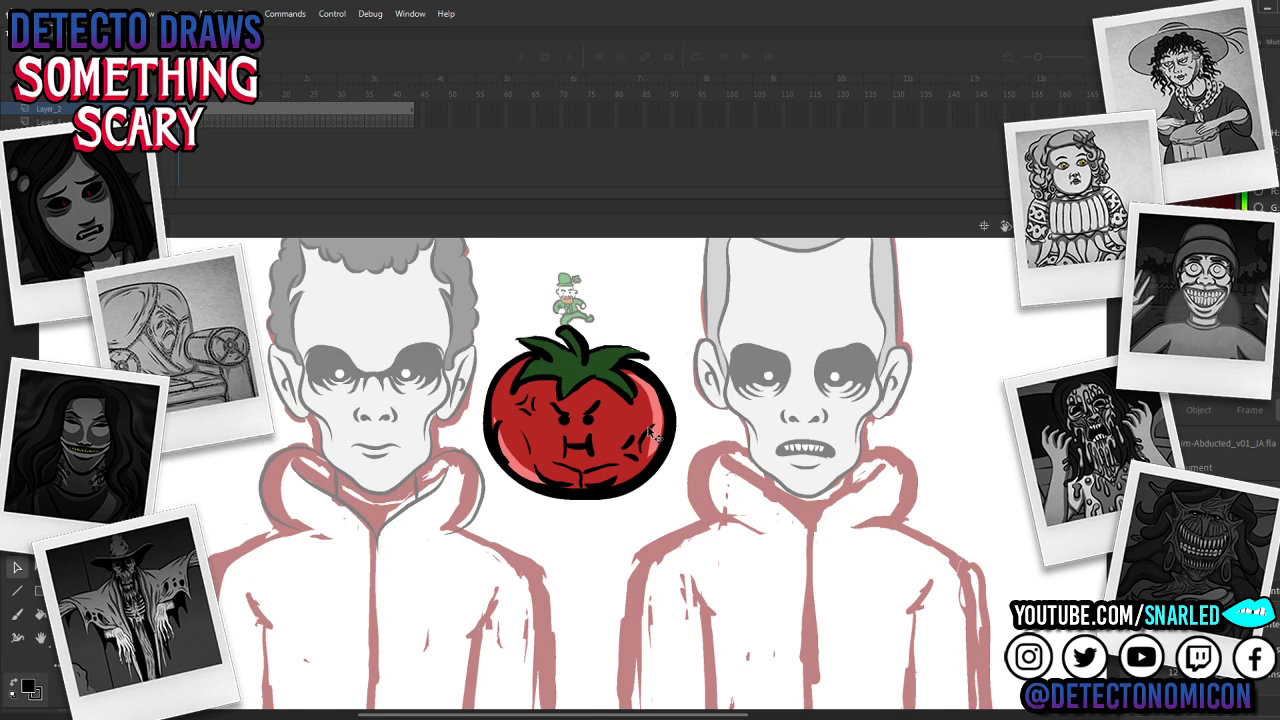
double_click(645, 433)
double_click(686, 332)
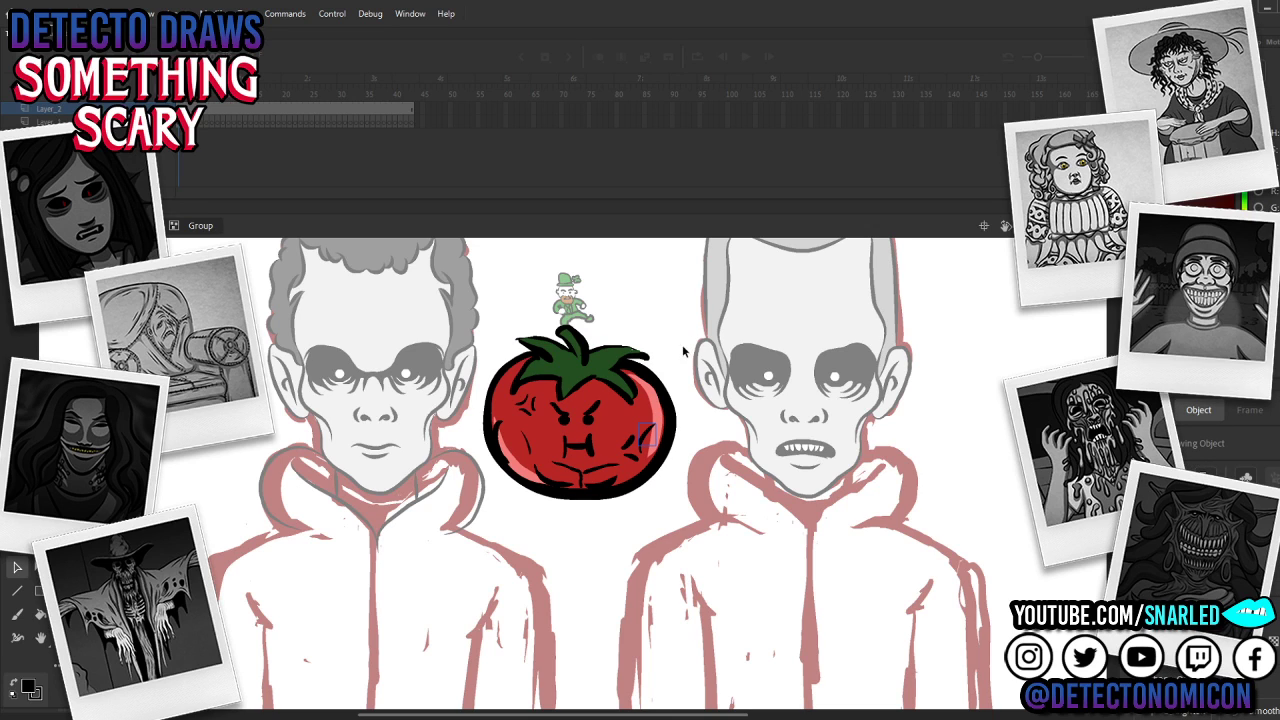
double_click(666, 339)
key(z)
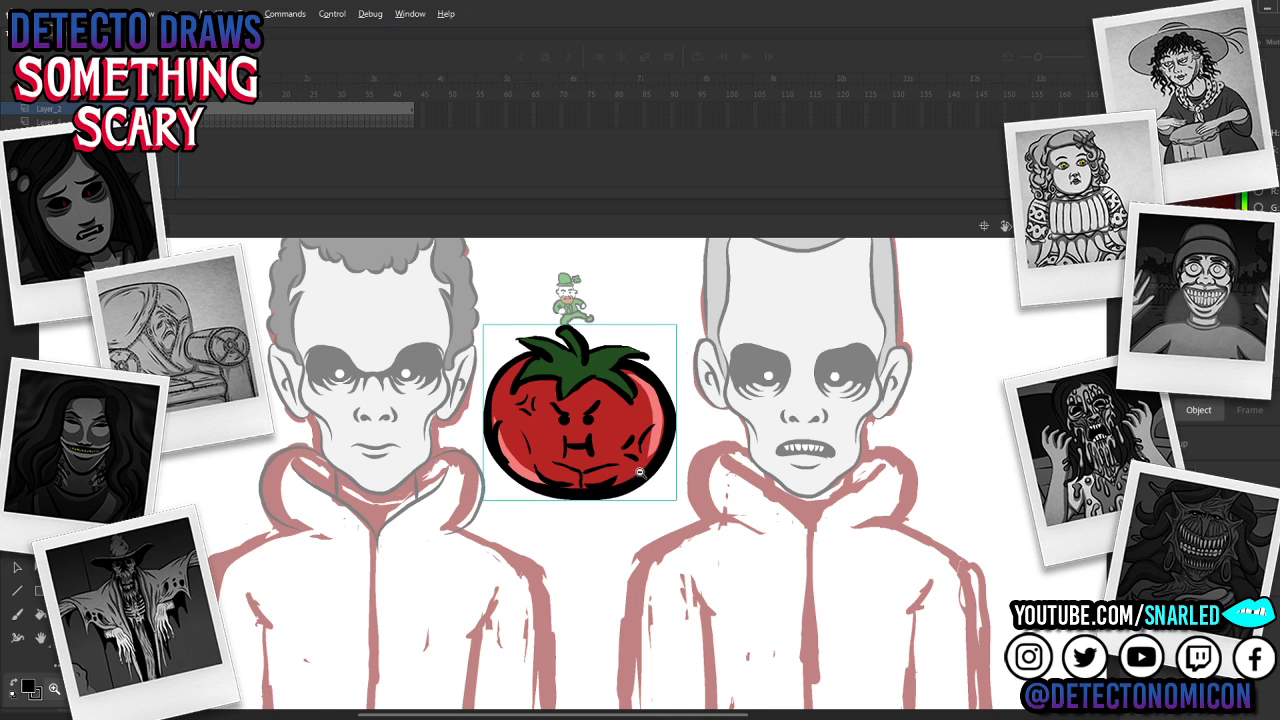
alt+click(640, 465)
key(v)
key(ctrl+equal)
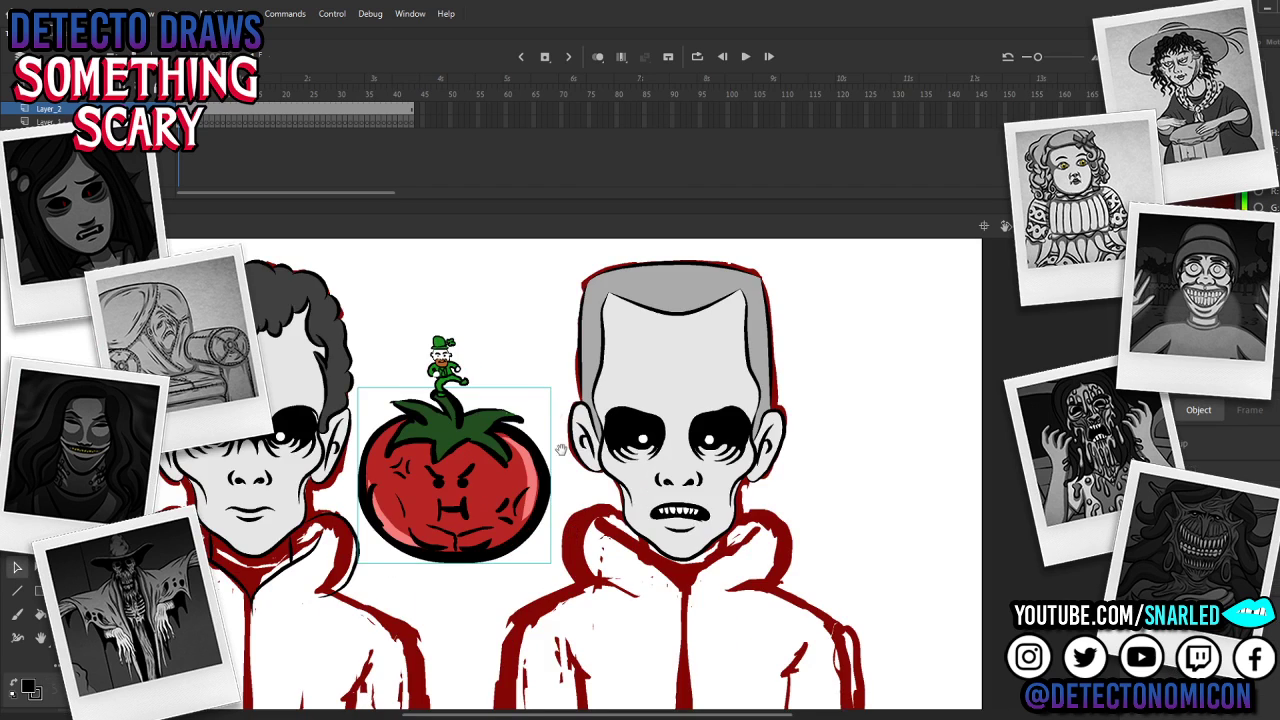
drag(595, 457, 642, 441)
key(ctrl+z)
key(z)
alt+click(622, 494)
click(591, 514)
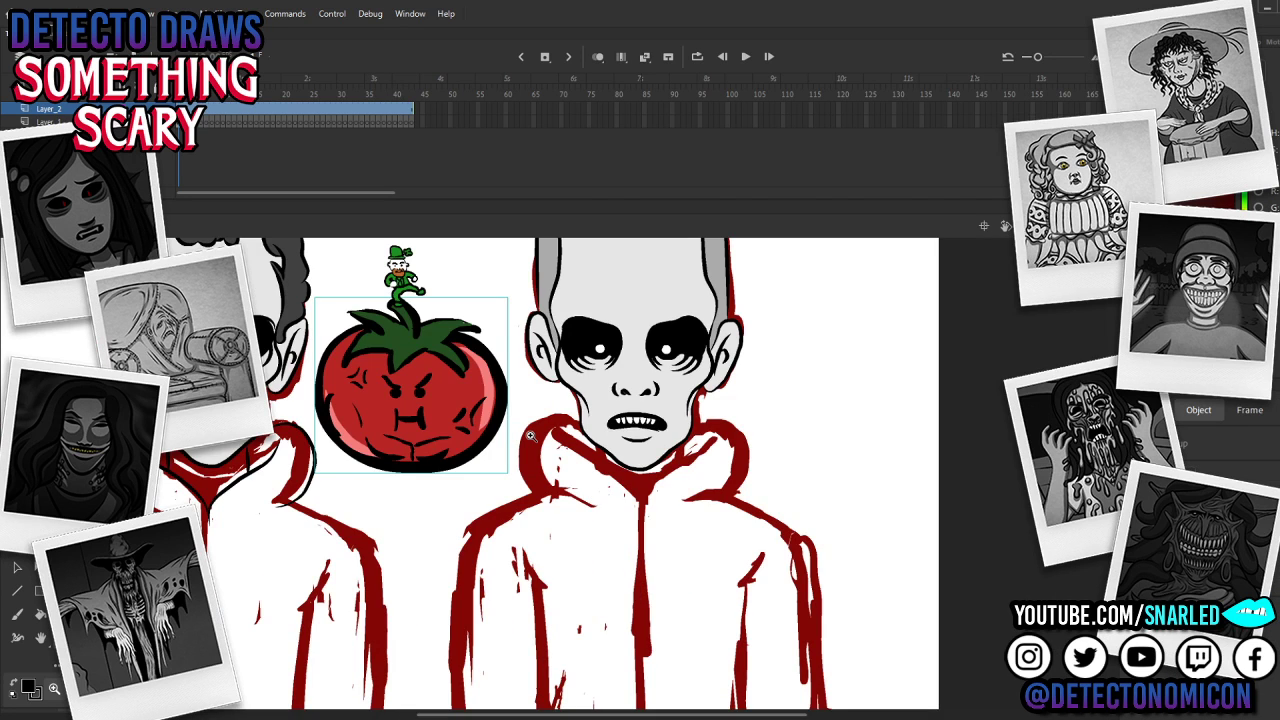
Step: Open the Clive symbol inside cliveandArnold and select the small drawstring line on his hood
key(v)
double_click(316, 459)
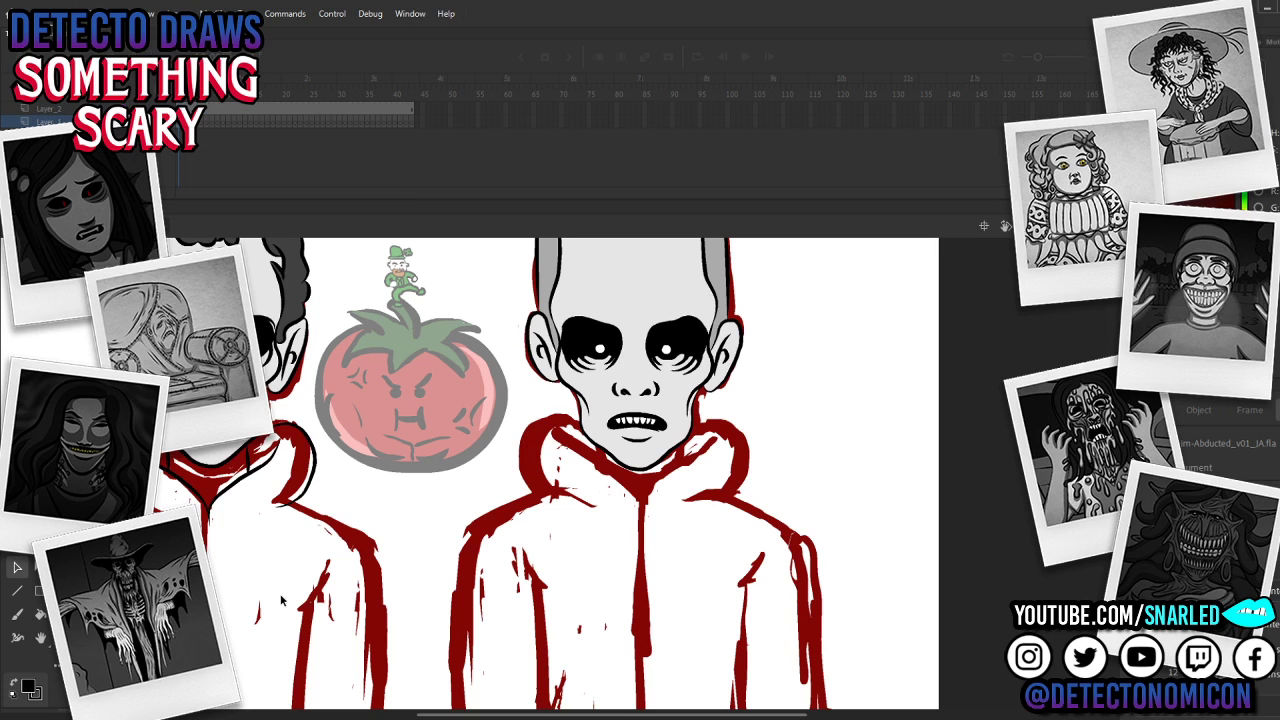
click(262, 468)
double_click(168, 460)
click(212, 458)
double_click(250, 459)
click(249, 461)
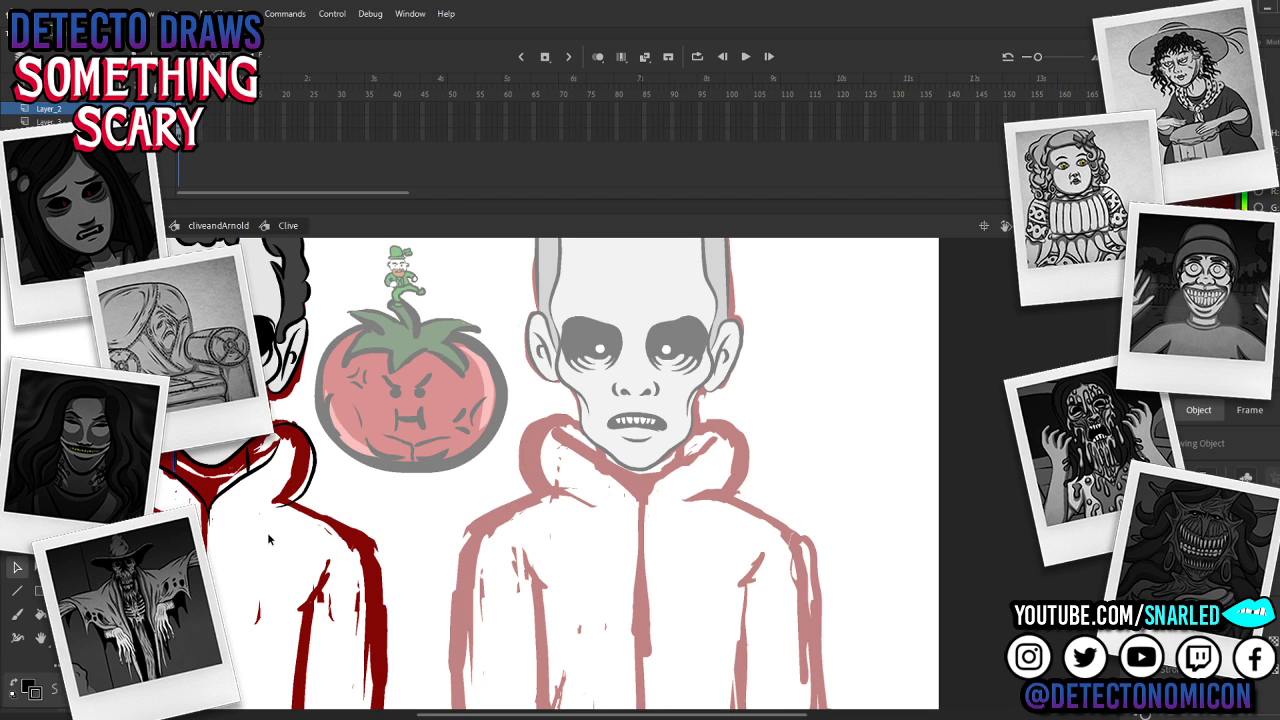
Step: Nudge the drawstring line on Clive's hood slightly to the left
key(Left)
key(Left)
key(Left)
click(248, 461)
key(Left)
key(z)
alt+click(428, 501)
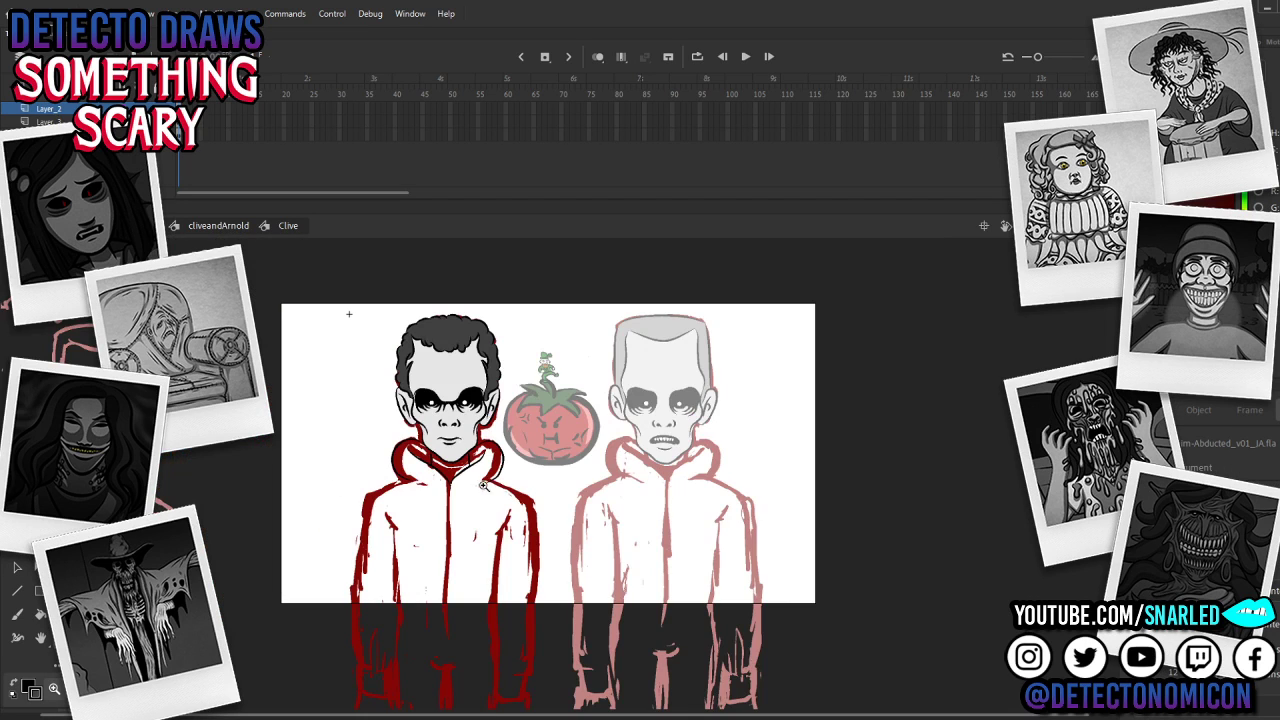
click(528, 468)
key(i)
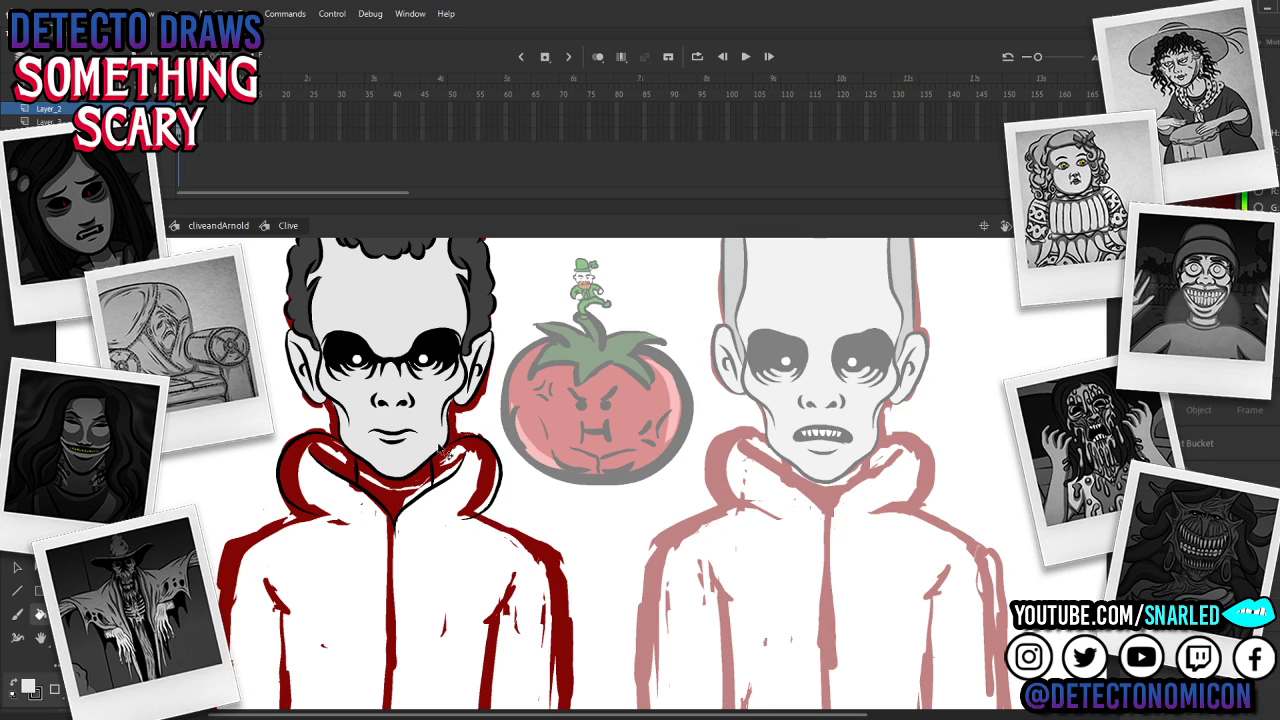
Step: Select only Clive's black hood outlines, leaving the head and face out of the selection
key(ctrl+a)
key(ctrl+shift+a)
key(v)
click(182, 108)
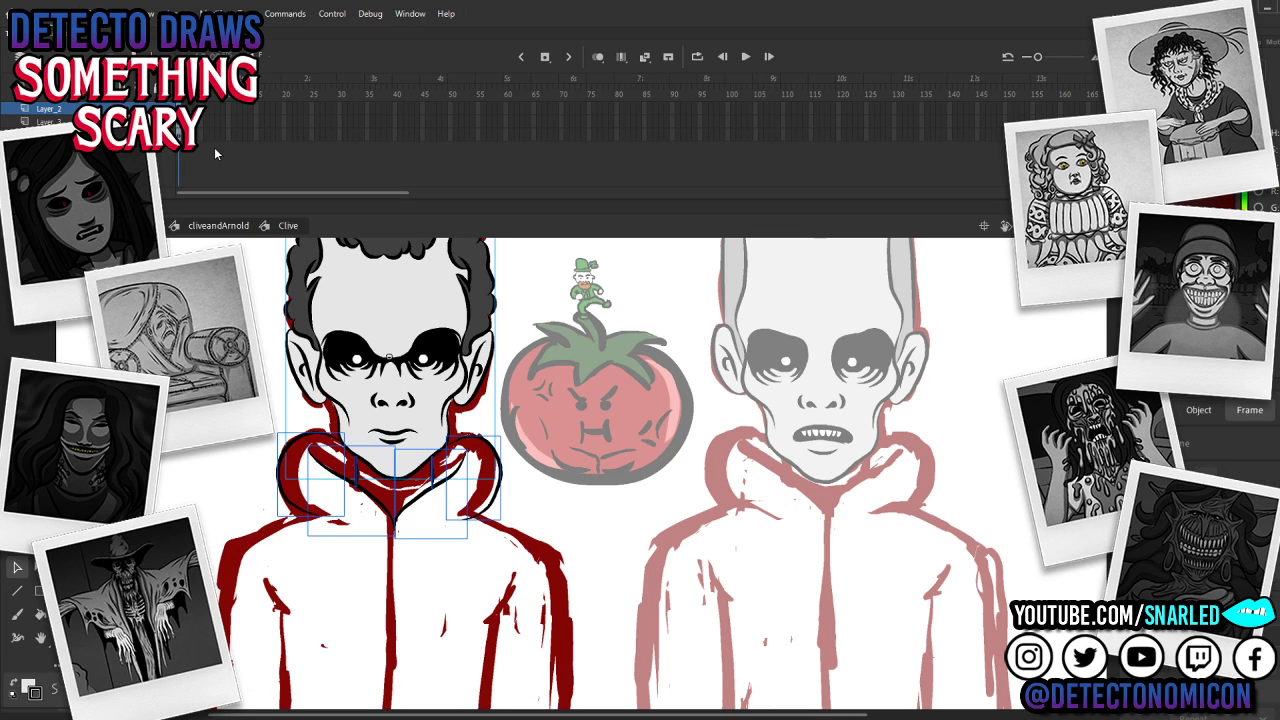
shift+click(414, 375)
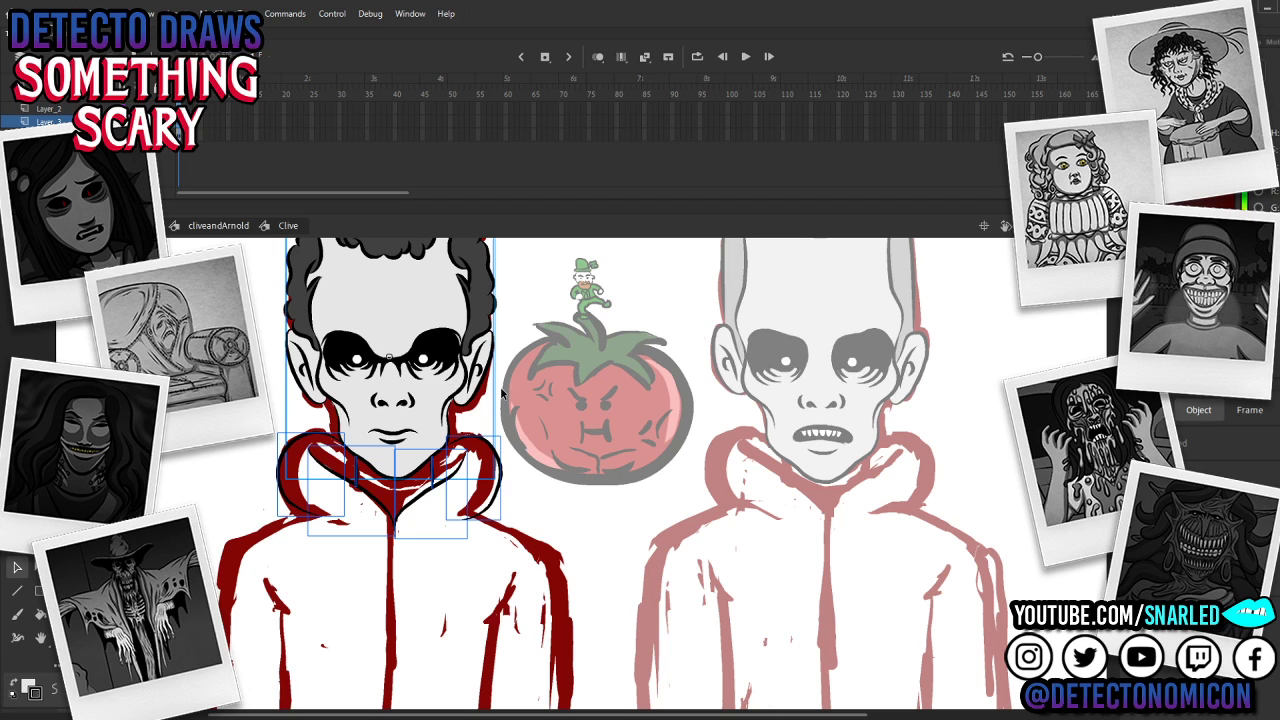
drag(450, 492, 673, 532)
key(ctrl+z)
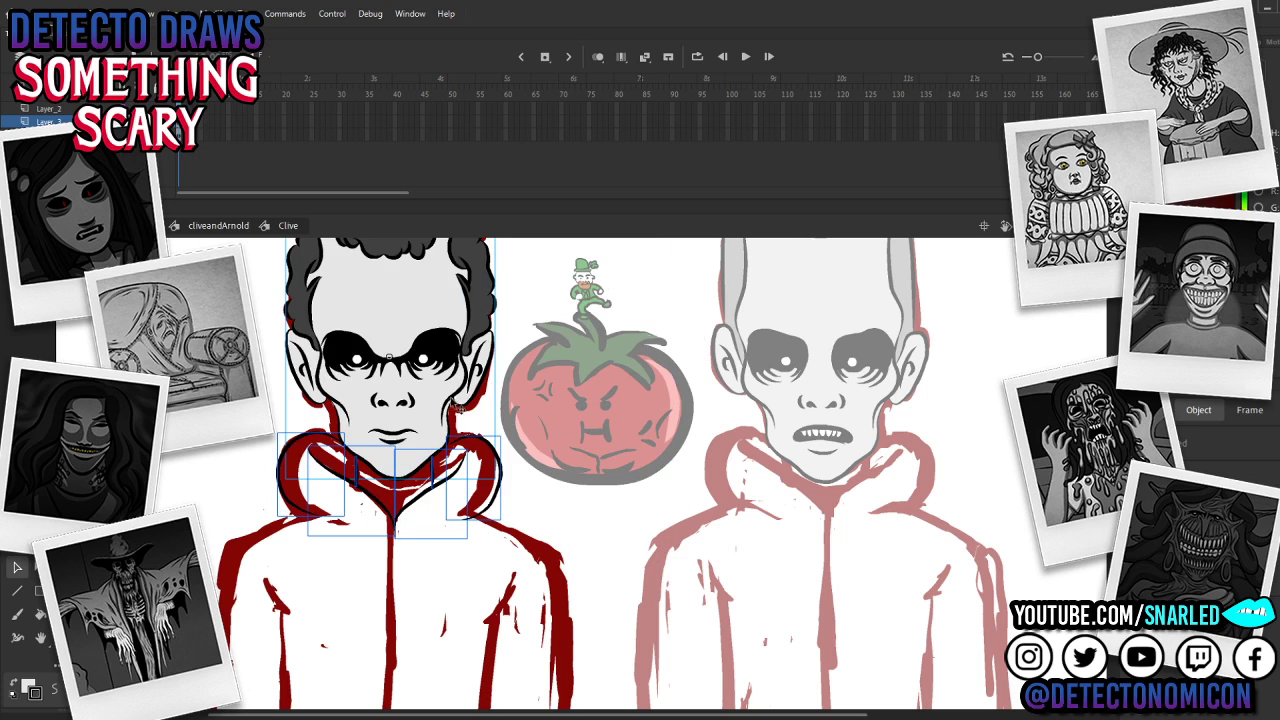
shift+click(476, 413)
drag(468, 447, 733, 445)
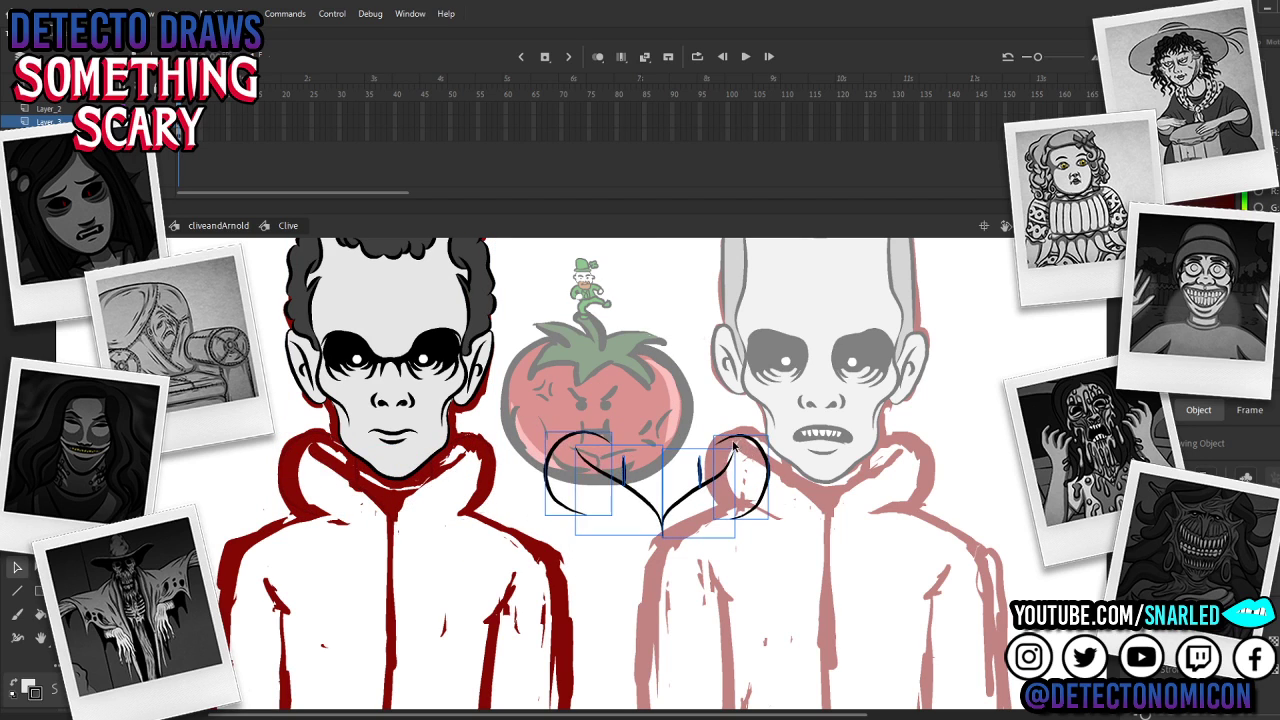
key(ctrl+z)
Step: Cut the black hood outlines and paste them in place on a new layer
key(ctrl+x)
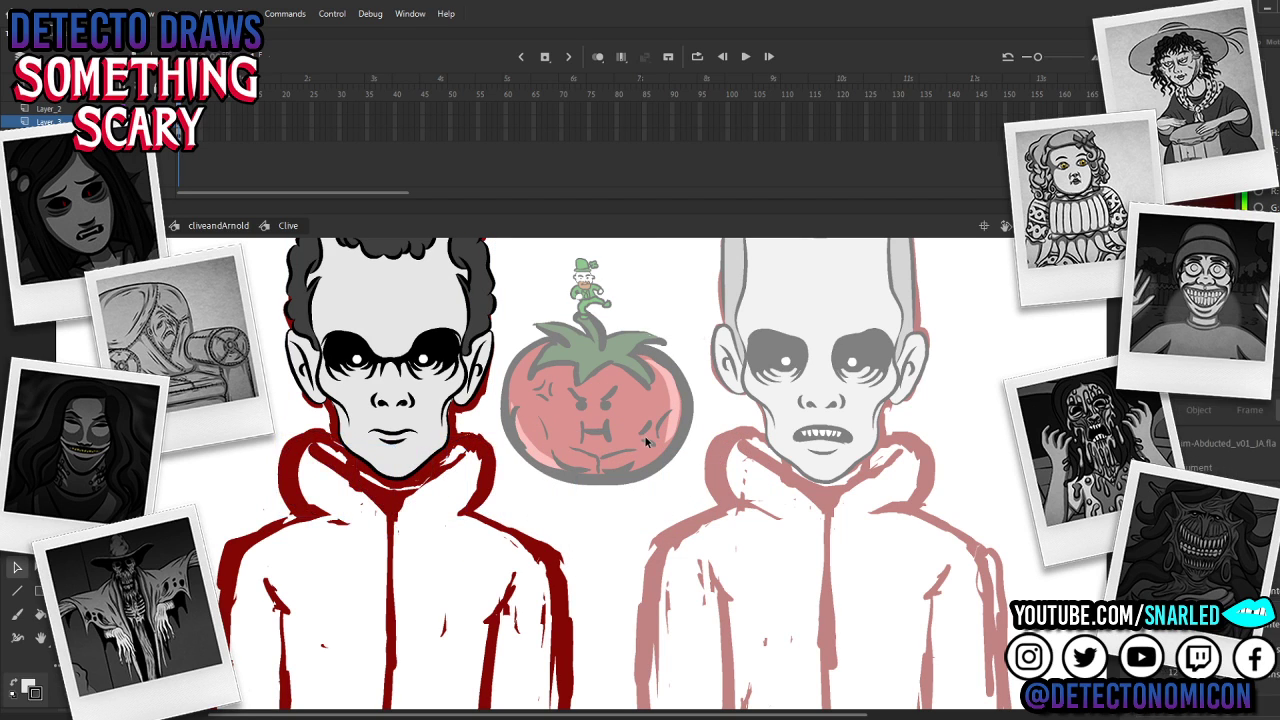
click(50, 135)
click(20, 57)
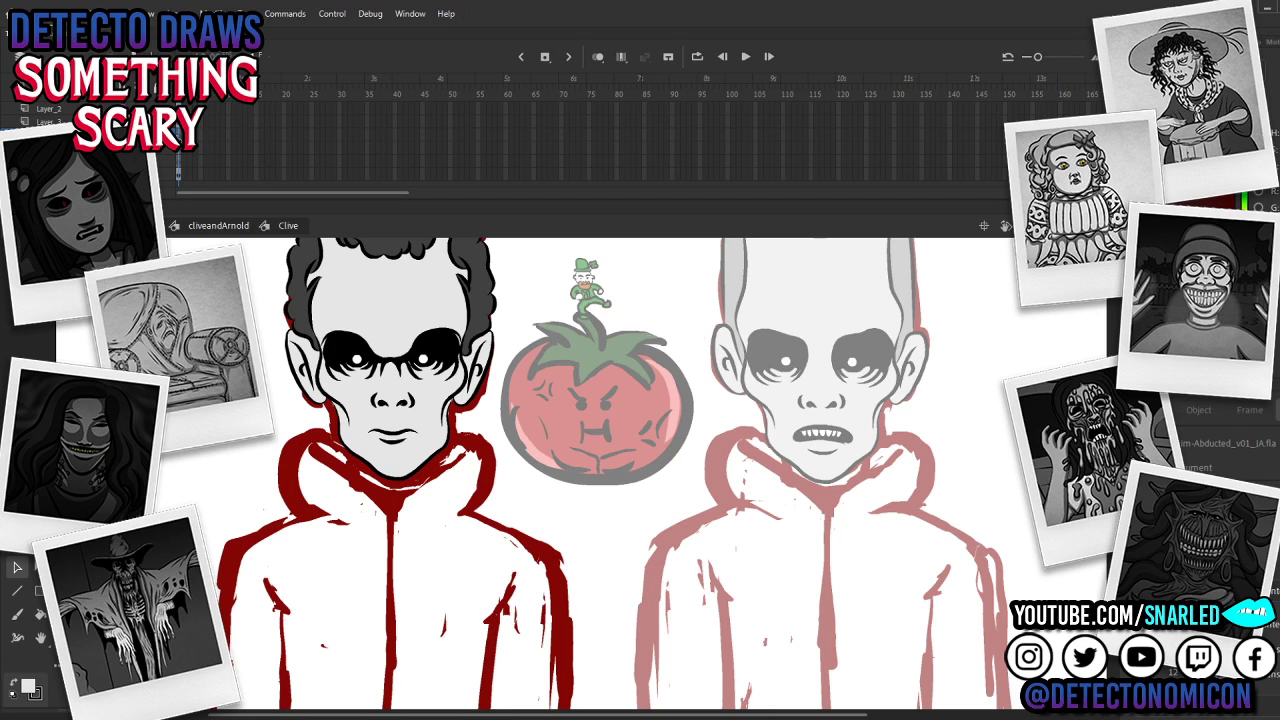
key(ctrl+shift+v)
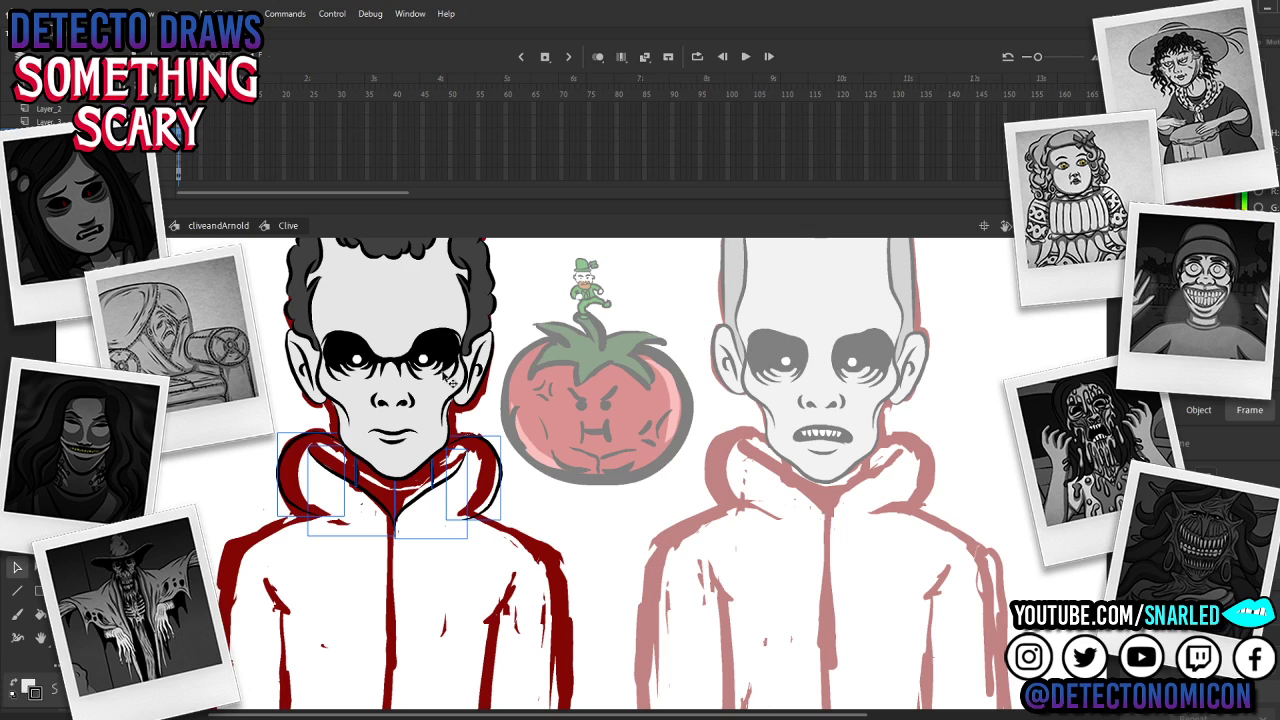
Step: Examine the base colour shape of Clive's head around the ears and neck
key(i)
key(ctrl+shift+a)
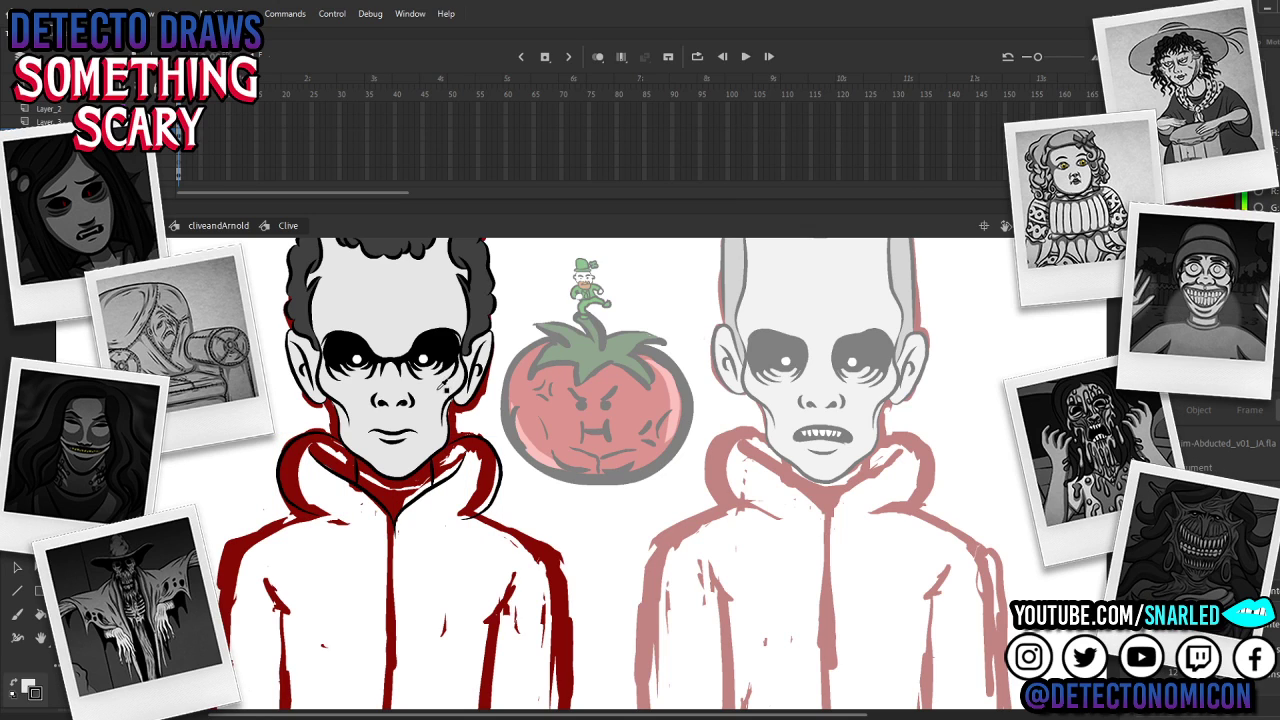
key(k)
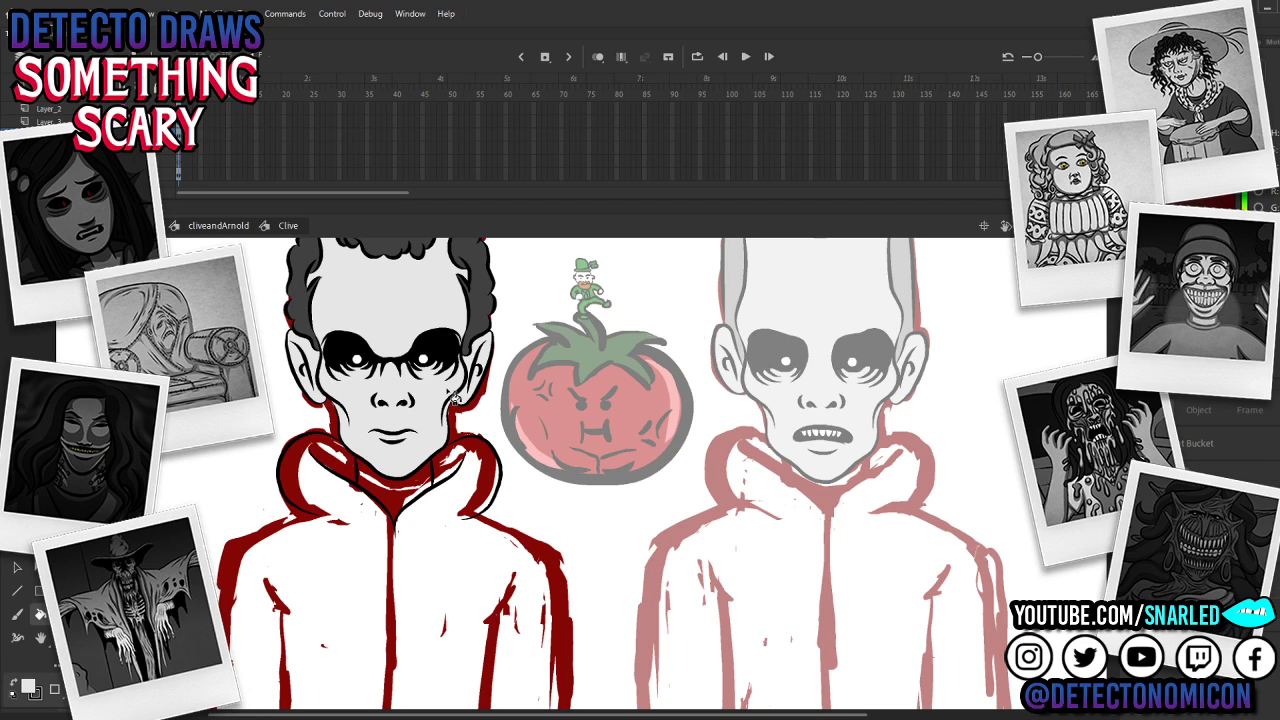
key(b)
key(z)
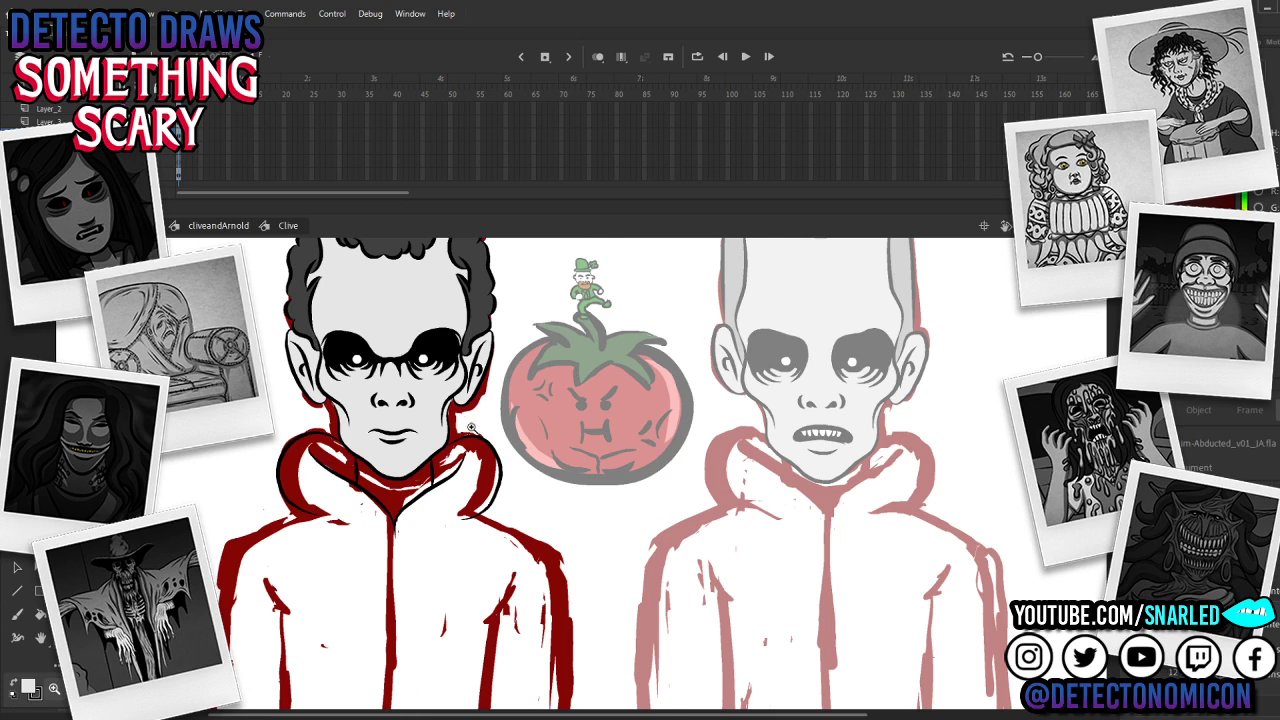
click(467, 434)
key(v)
double_click(482, 405)
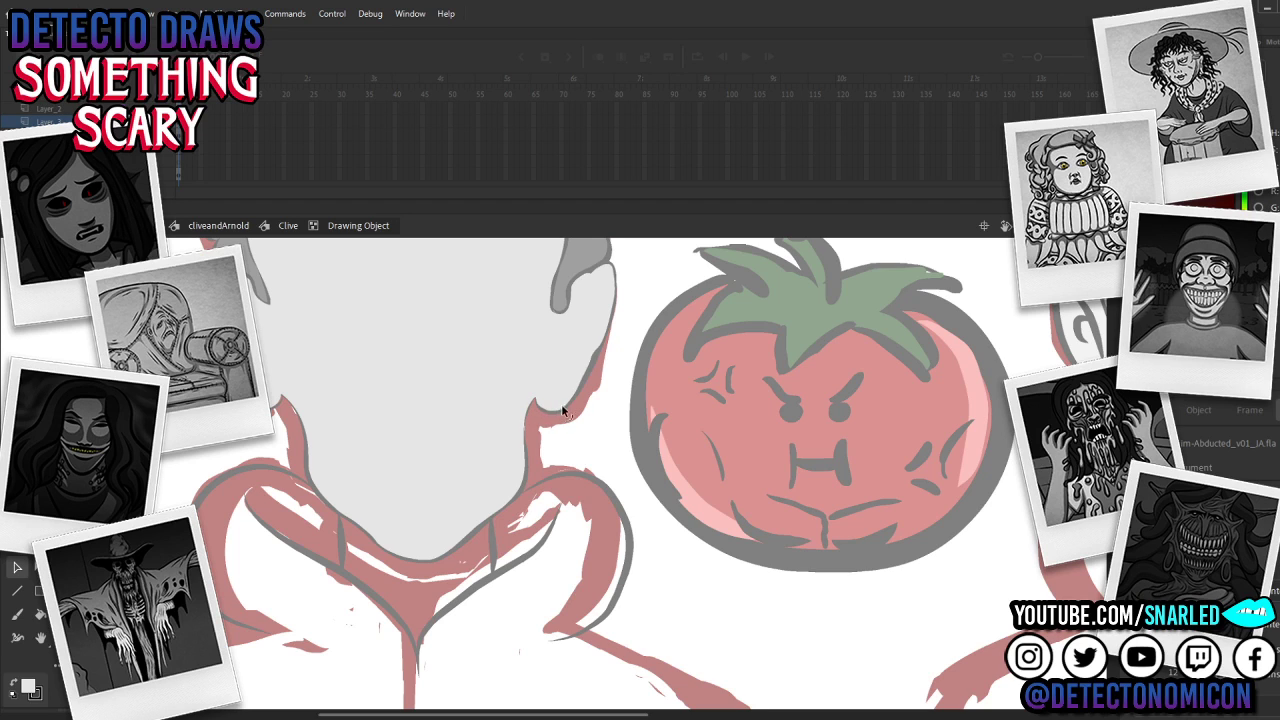
double_click(678, 328)
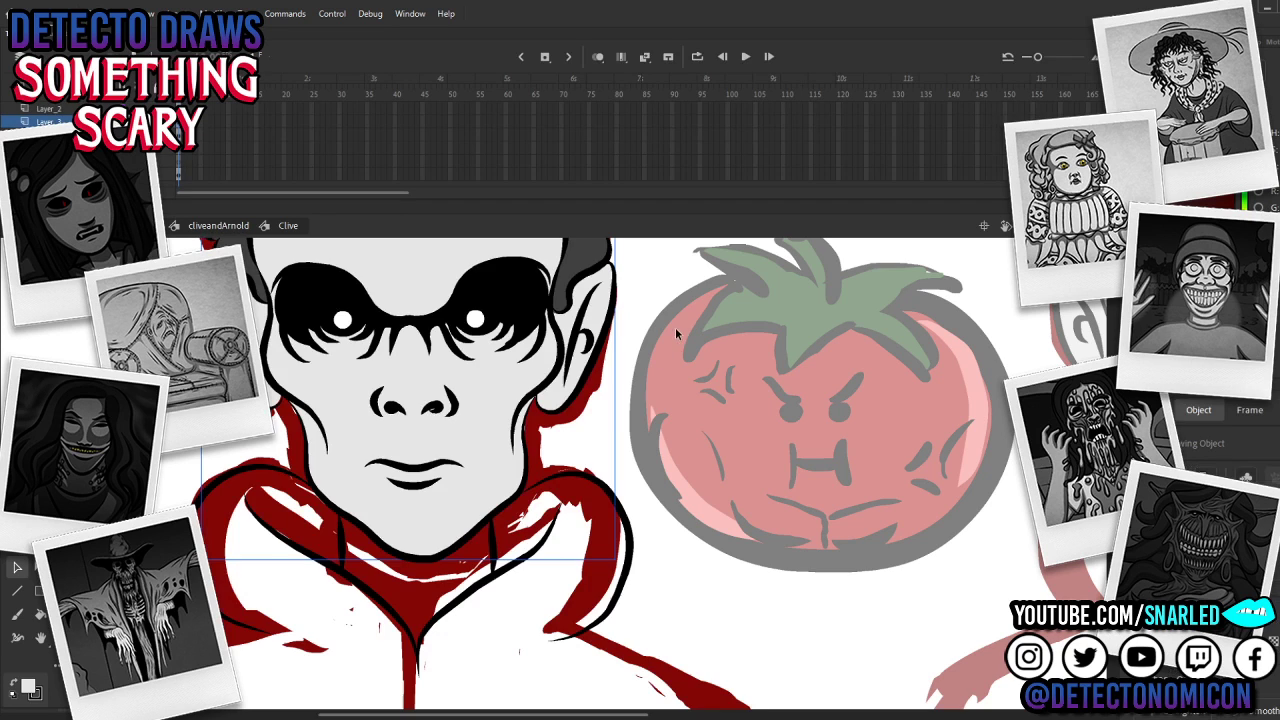
double_click(280, 405)
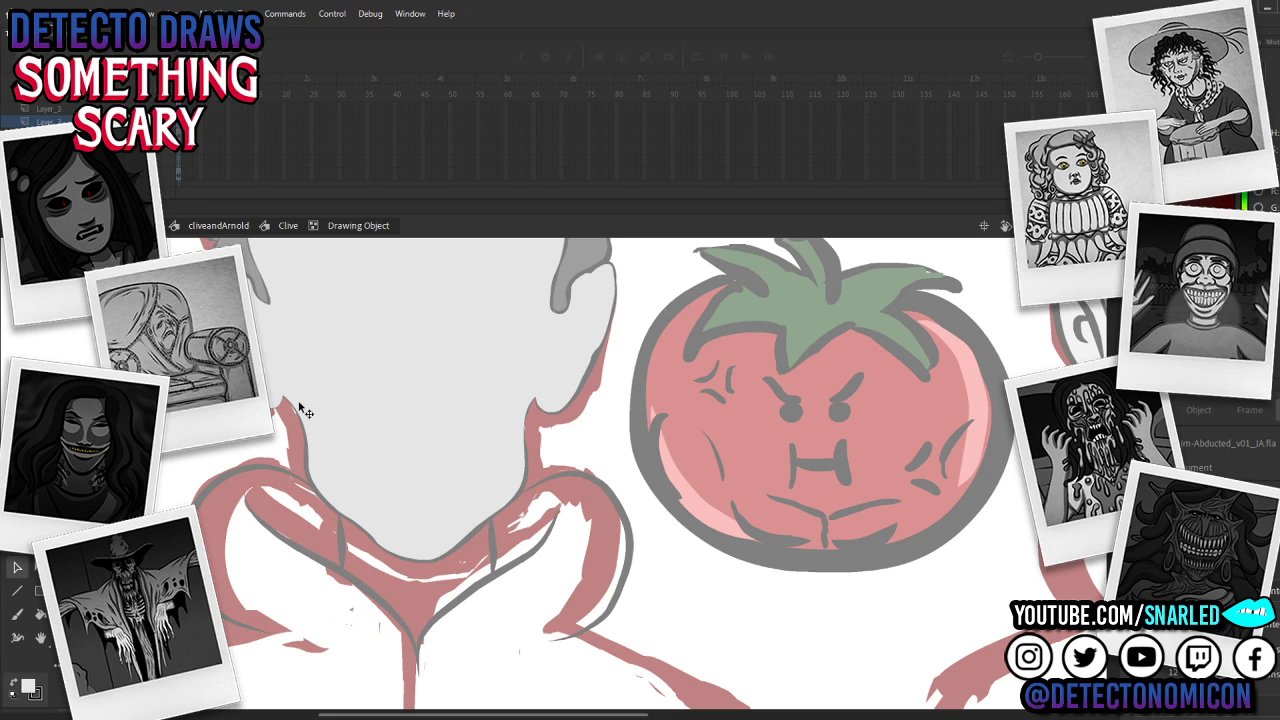
double_click(600, 418)
Step: Close the shape editing of Clive's head and reopen the Clive symbol from the two-character drawing
key(z)
alt+click(623, 462)
drag(598, 436, 586, 416)
key(v)
double_click(592, 426)
drag(590, 488, 580, 480)
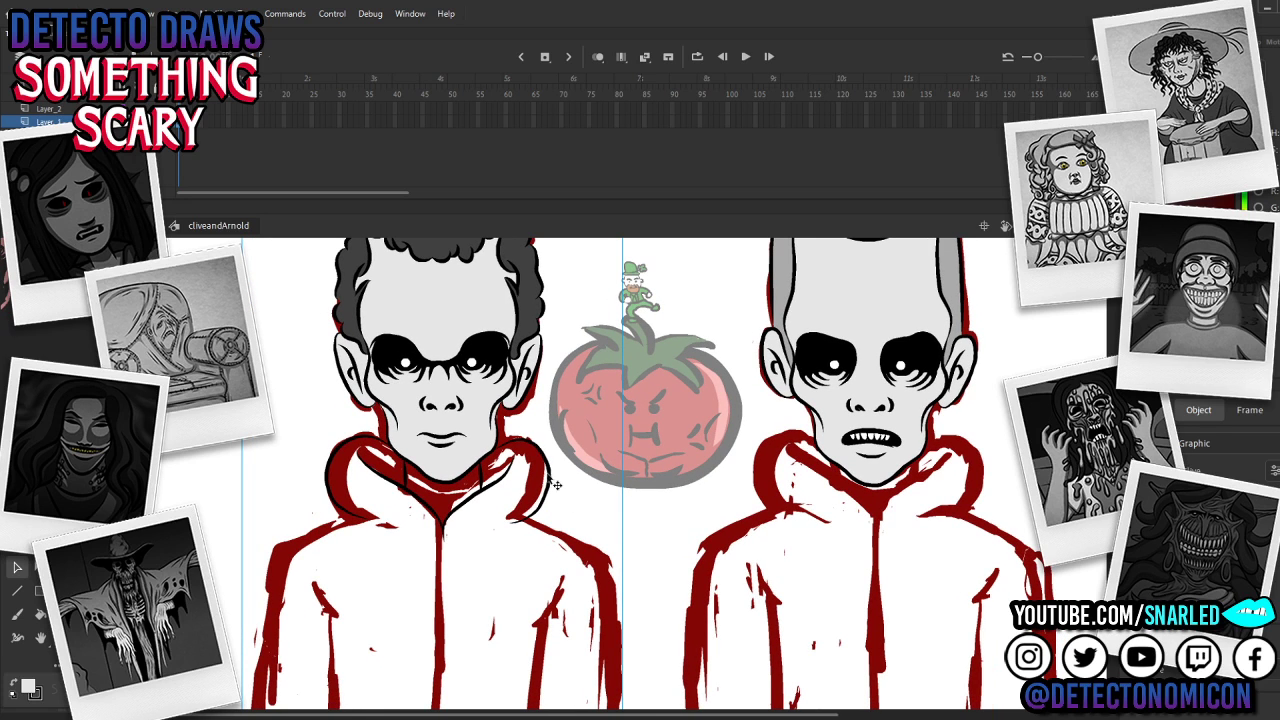
double_click(541, 458)
double_click(543, 450)
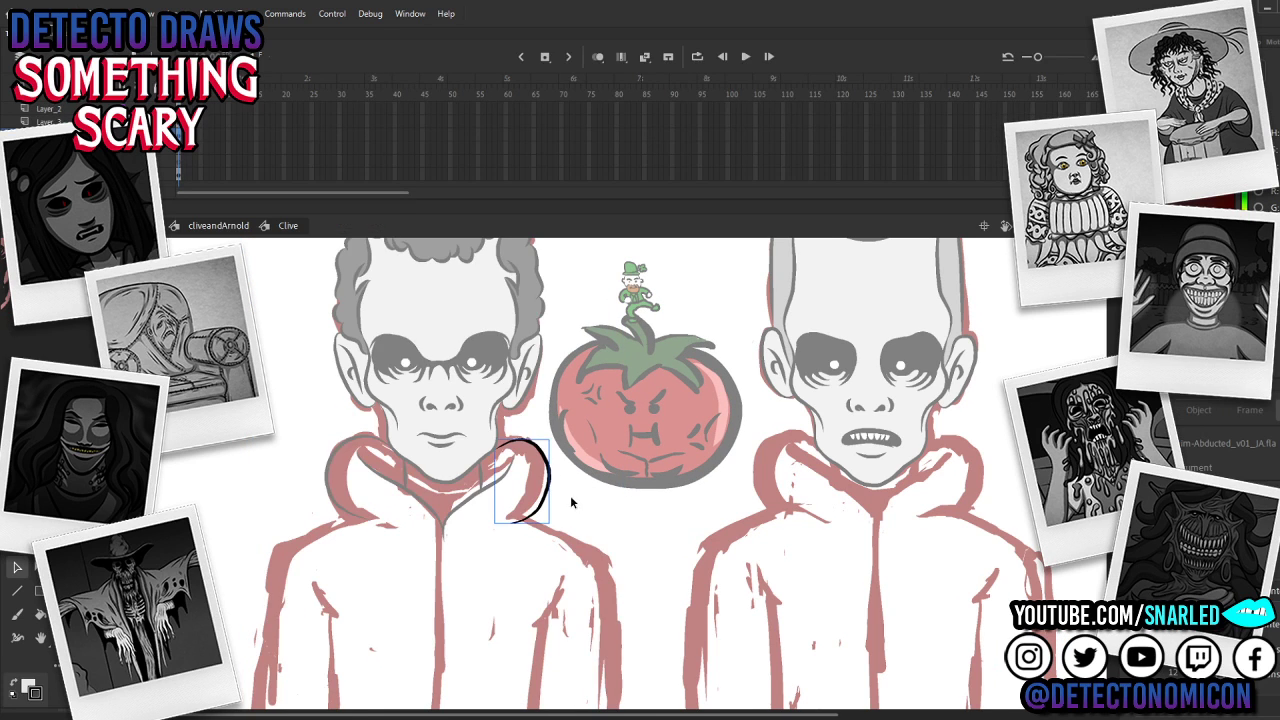
double_click(574, 499)
Step: On a layer beneath the hood outlines, brush light grey down the viewer's left side of Clive's neck opening to the hood's V
key(ctrl+a)
click(505, 479)
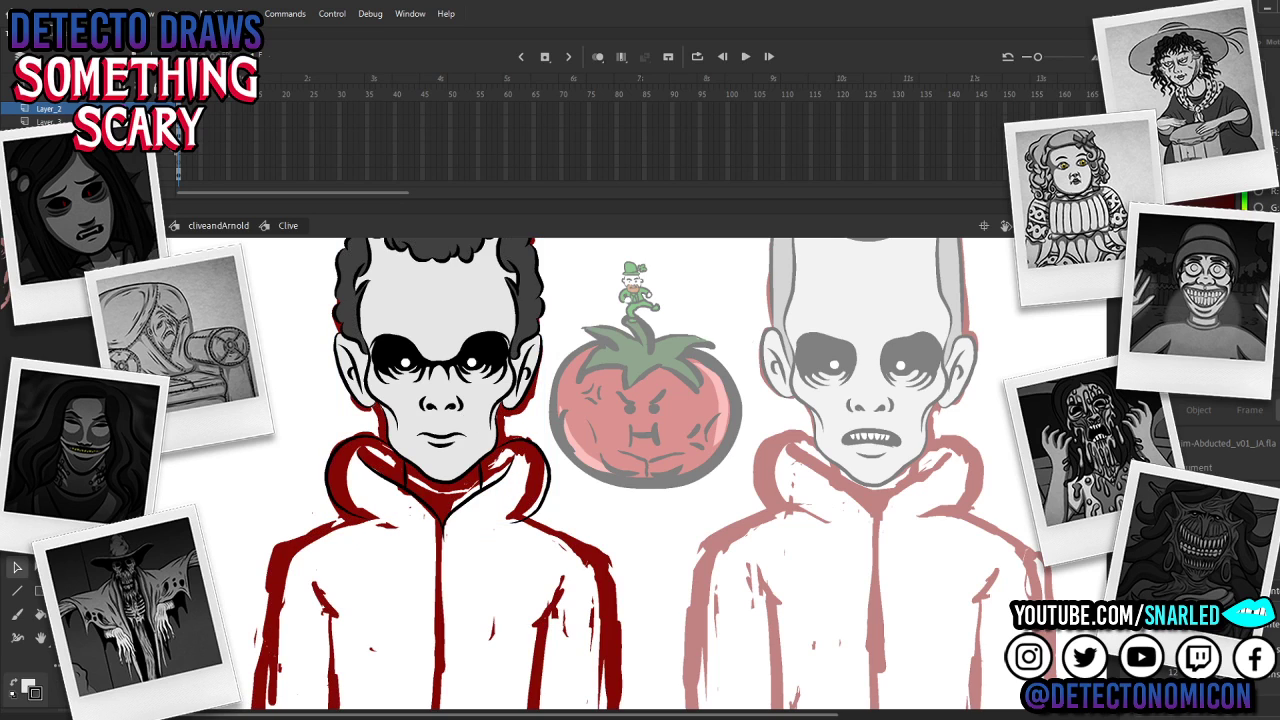
click(178, 154)
click(482, 441)
key(k)
key(z)
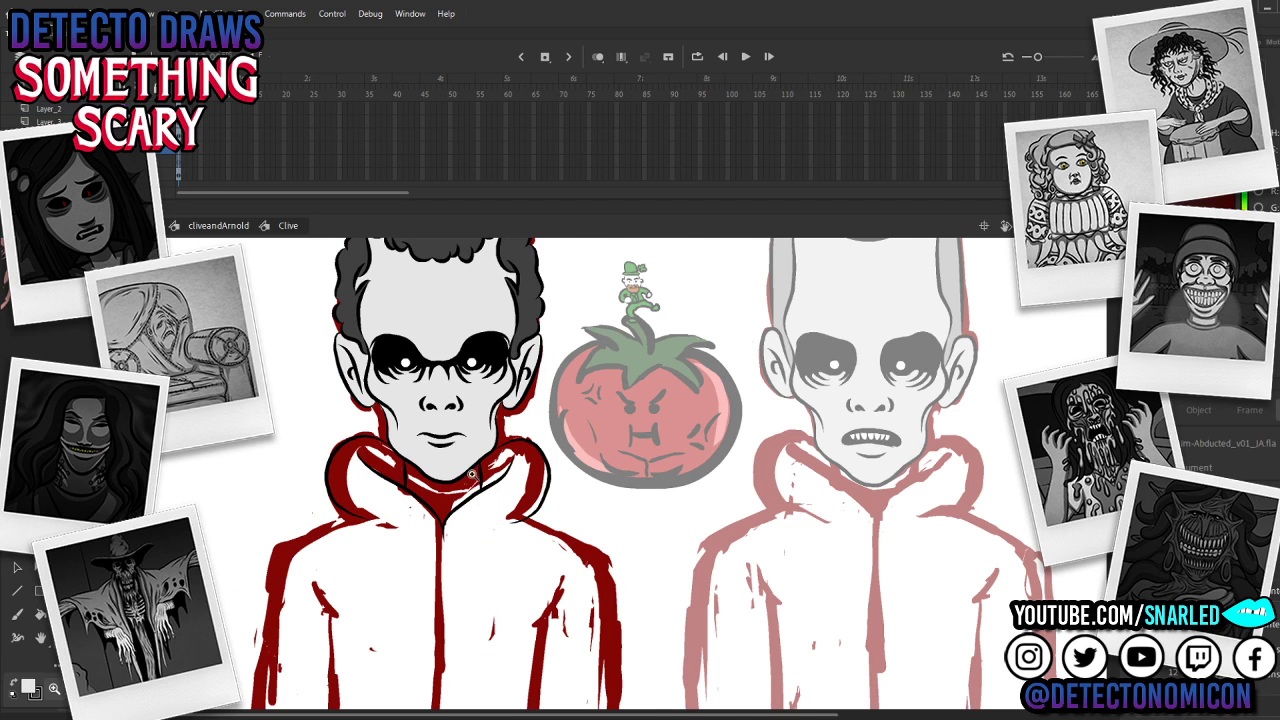
click(474, 486)
key(b)
mouse_move(425, 410)
mouse_down()
mouse_move(430, 445)
mouse_move(427, 401)
mouse_move(430, 463)
mouse_move(467, 500)
mouse_up()
key(ctrl+z)
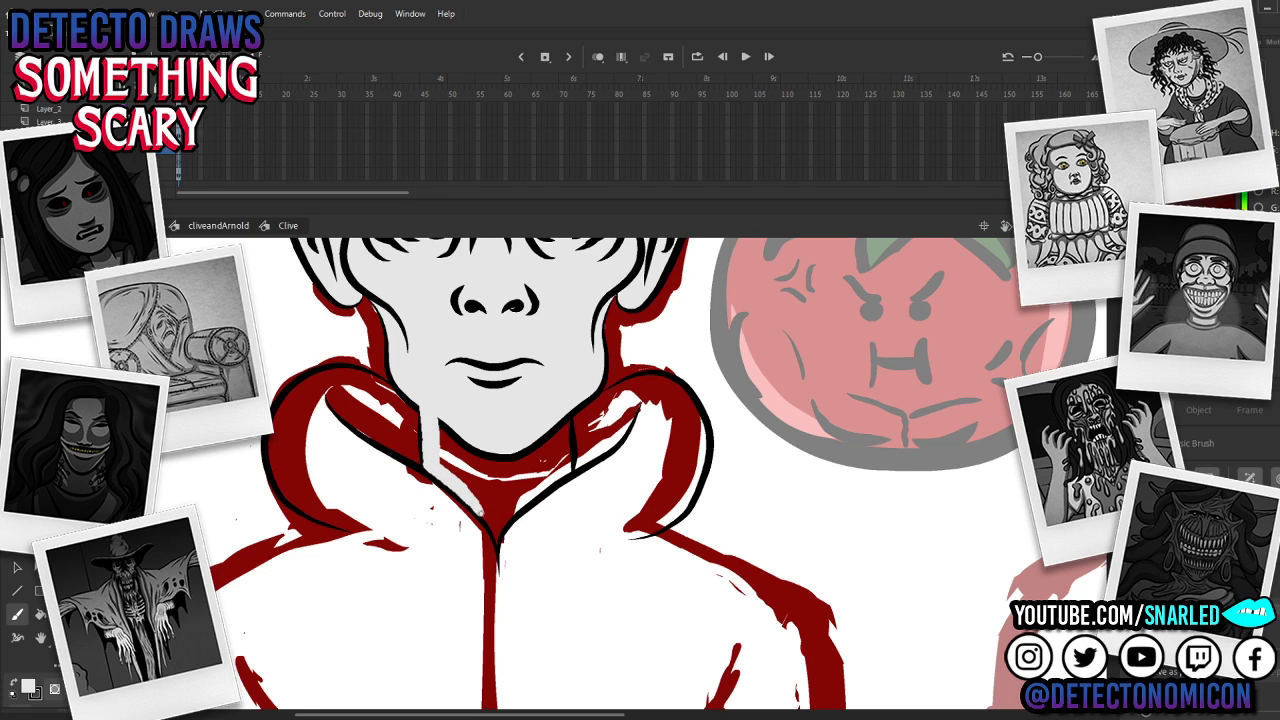
key(ctrl+z)
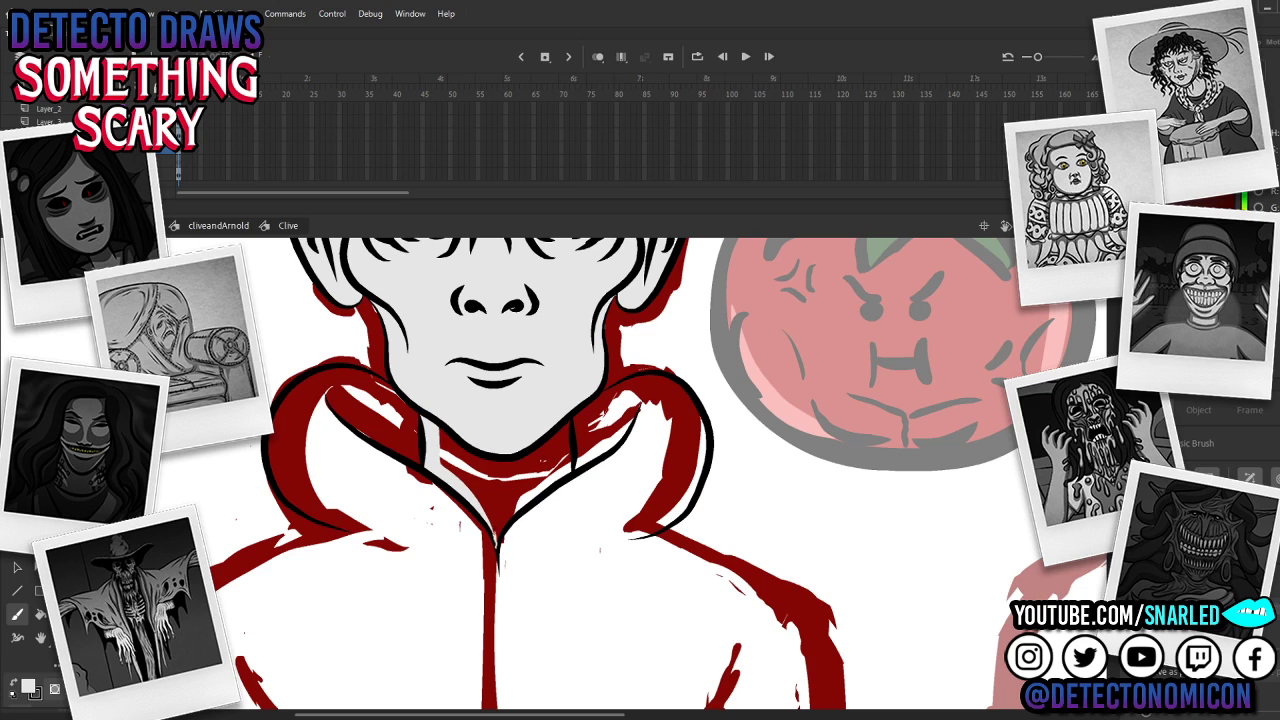
mouse_move(493, 535)
mouse_down()
mouse_move(450, 464)
mouse_move(437, 409)
mouse_up()
Step: Select the light grey neck strokes under Clive's chin and open them for shape editing
key(v)
click(446, 455)
key(Delete)
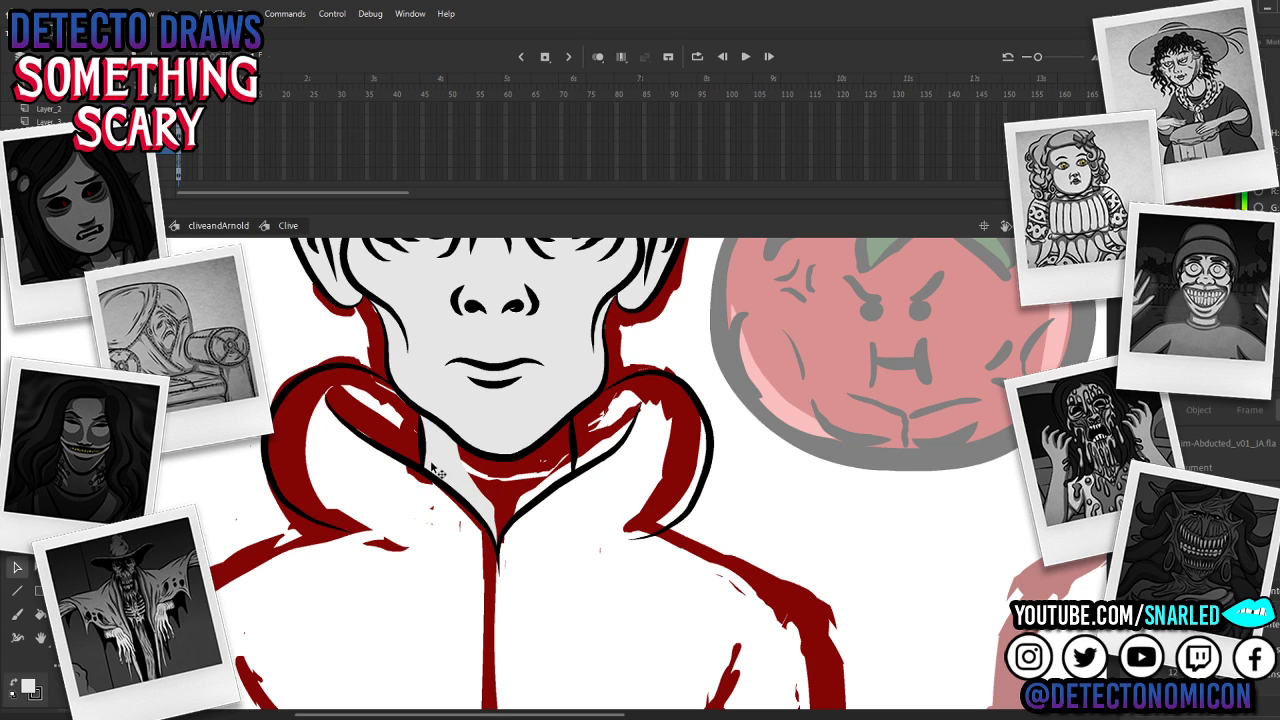
click(448, 460)
drag(452, 463, 464, 469)
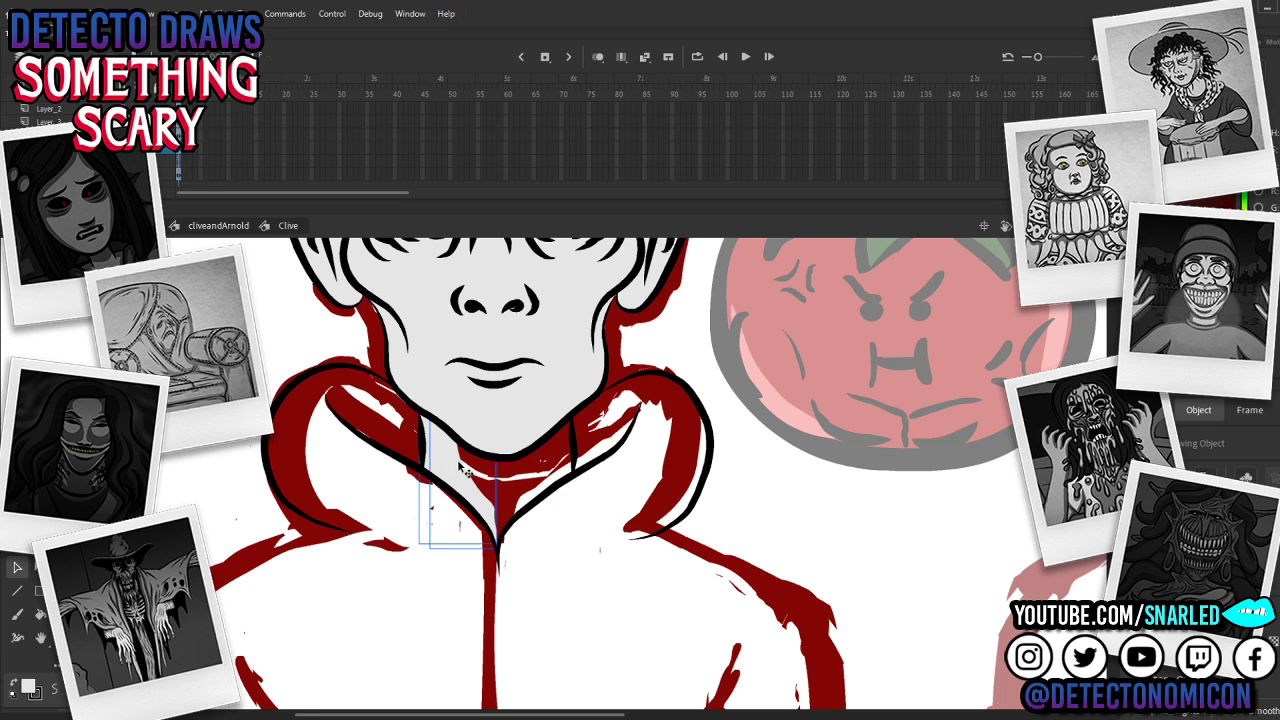
double_click(461, 470)
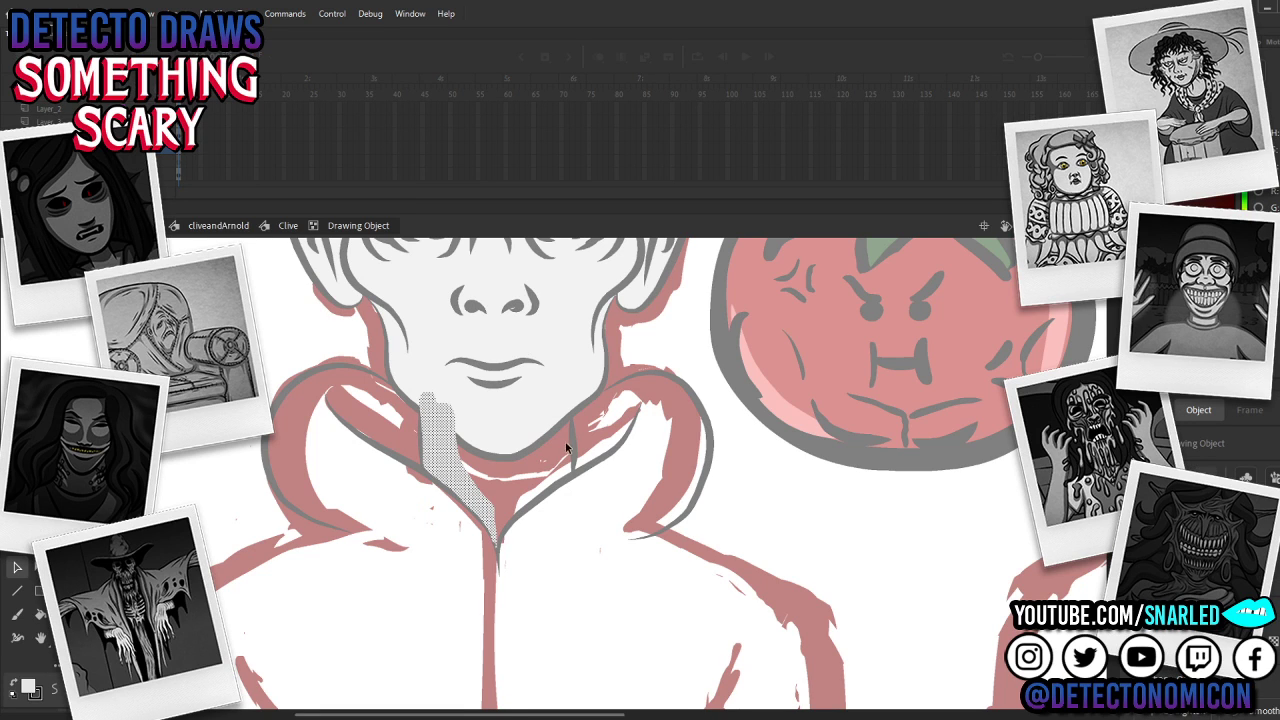
Step: Outline Clive's neck between chin and hood collar in light grey, fill the enclosed gap, and close the shape
key(b)
mouse_move(425, 396)
mouse_down()
mouse_move(560, 394)
mouse_move(559, 471)
mouse_move(497, 538)
mouse_move(515, 497)
mouse_move(470, 500)
mouse_move(552, 468)
mouse_move(531, 410)
mouse_move(443, 414)
mouse_move(438, 438)
mouse_move(445, 430)
mouse_up()
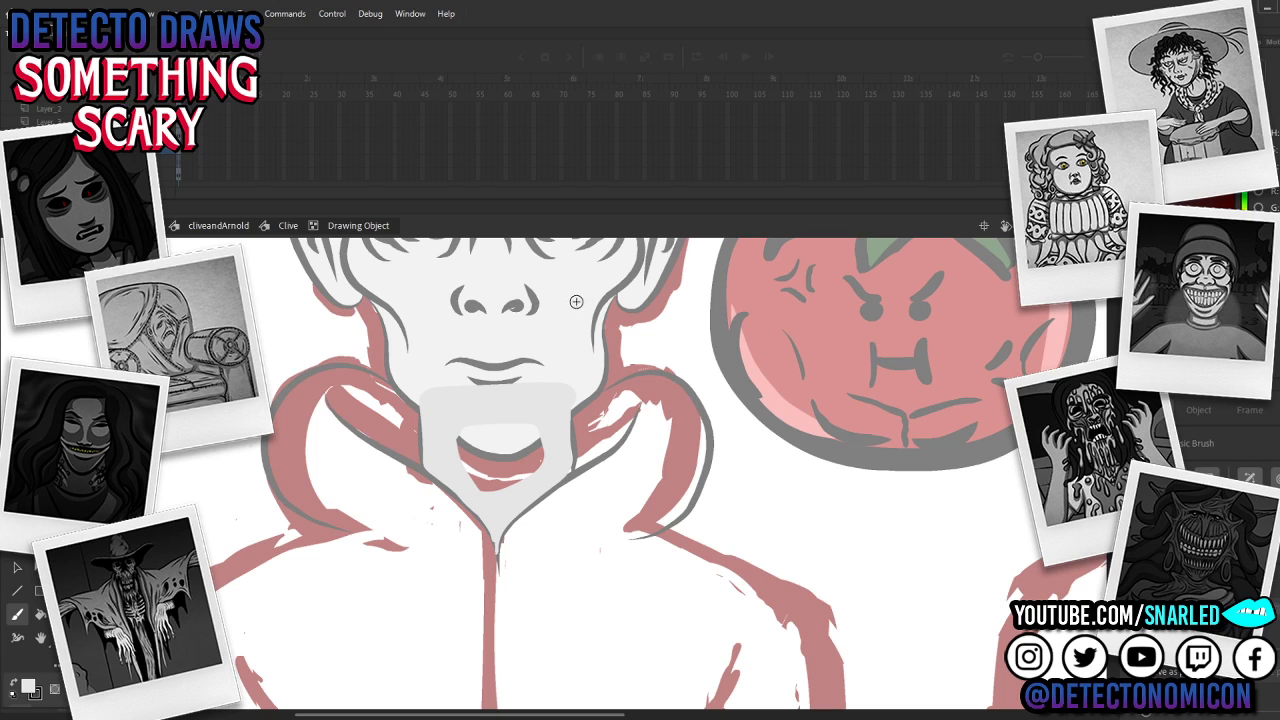
key(k)
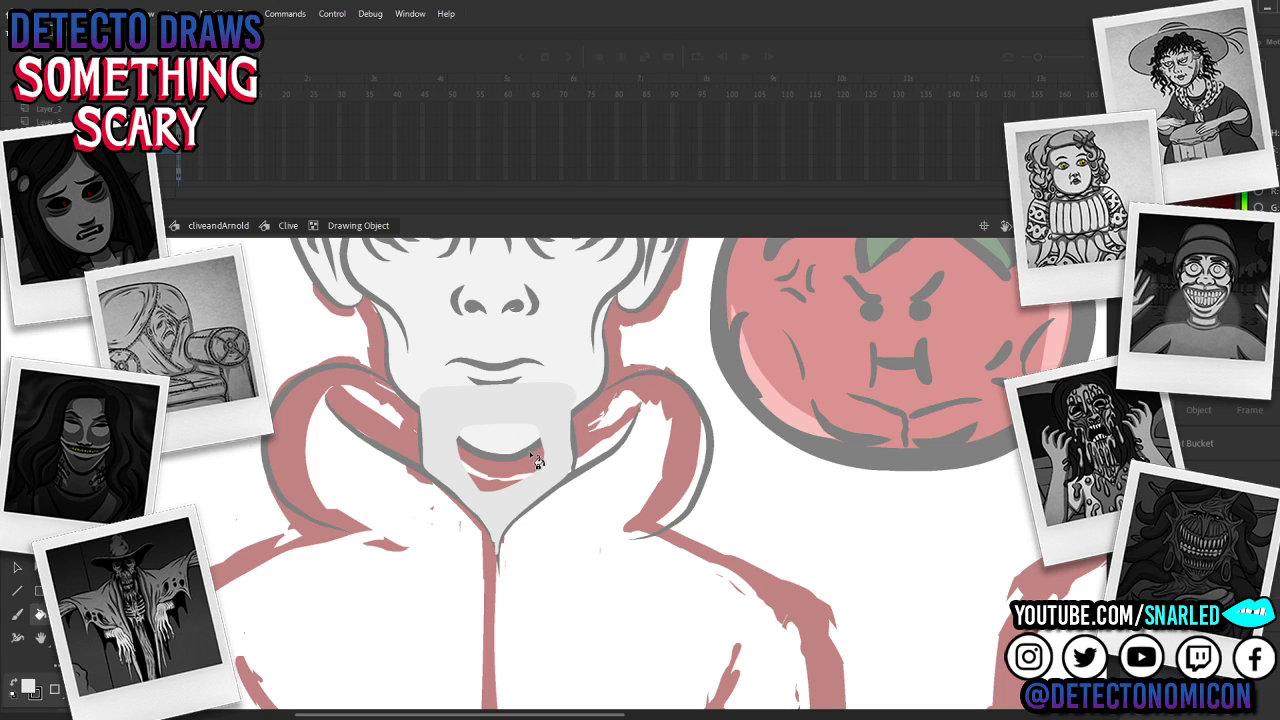
click(530, 458)
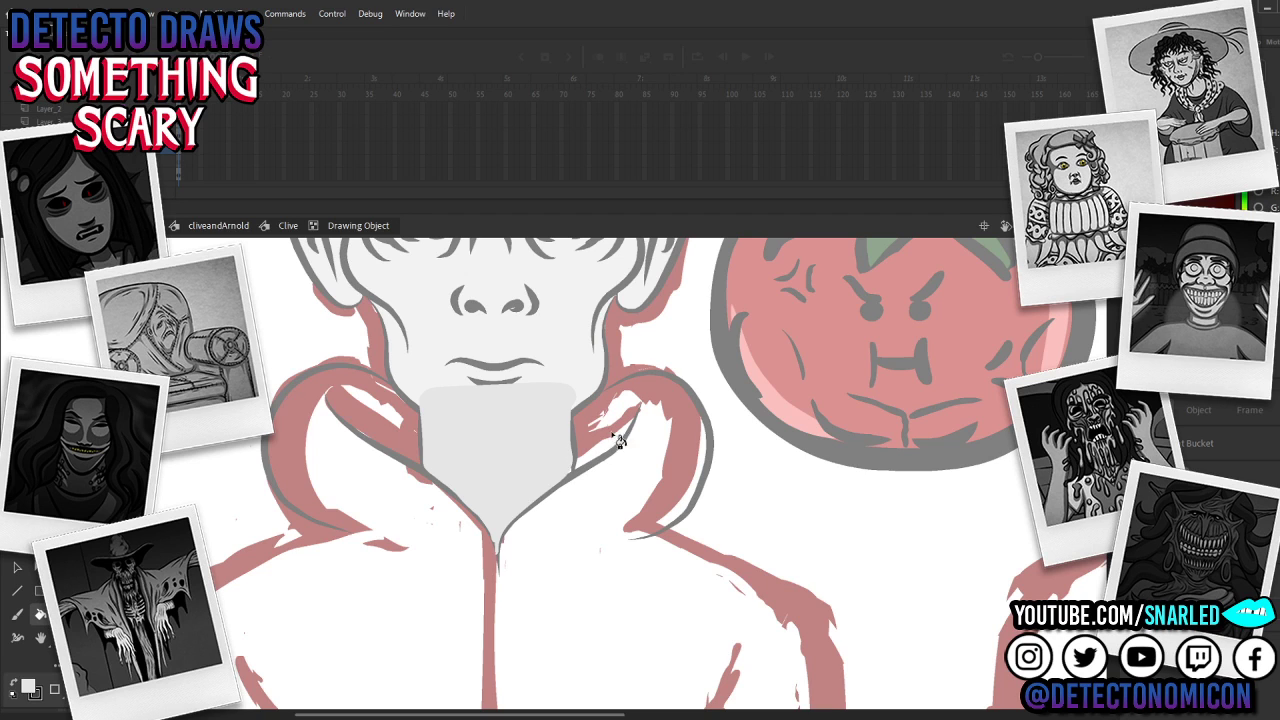
key(v)
double_click(645, 385)
Step: Open Clive's head symbol and paint the light gap inside his nostril on the viewer's right solid black
key(z)
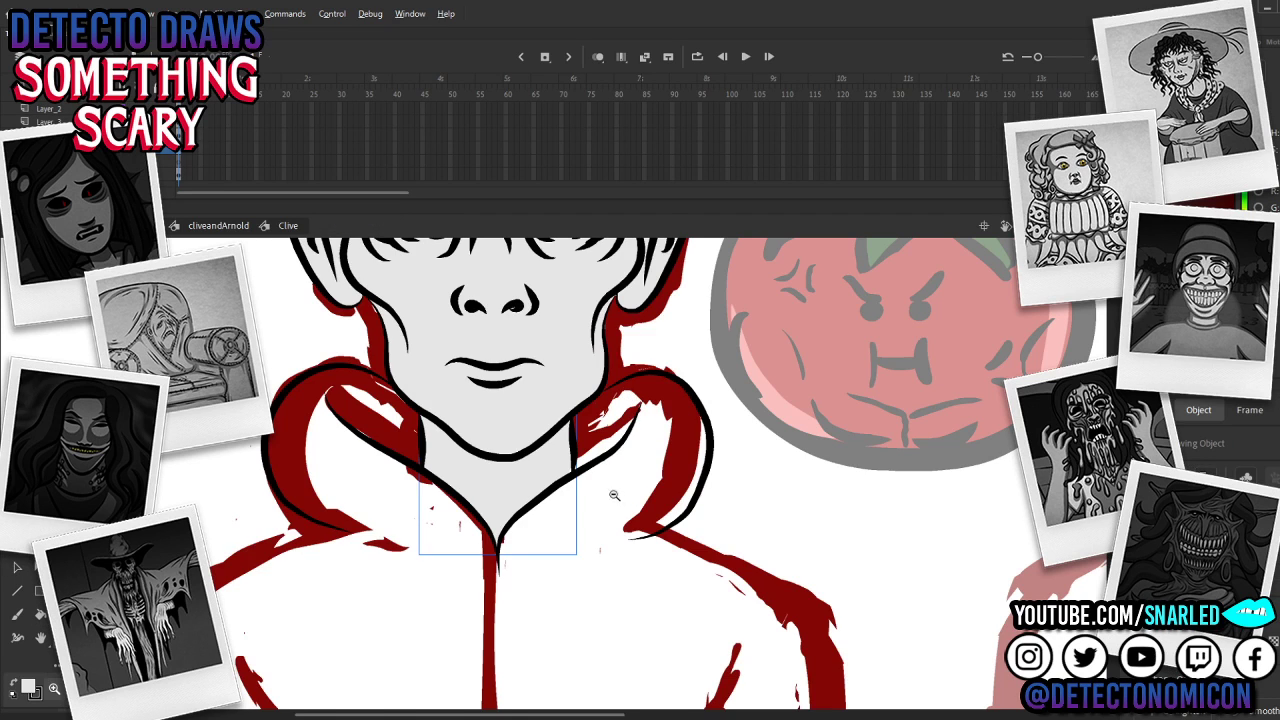
alt+click(612, 496)
click(562, 441)
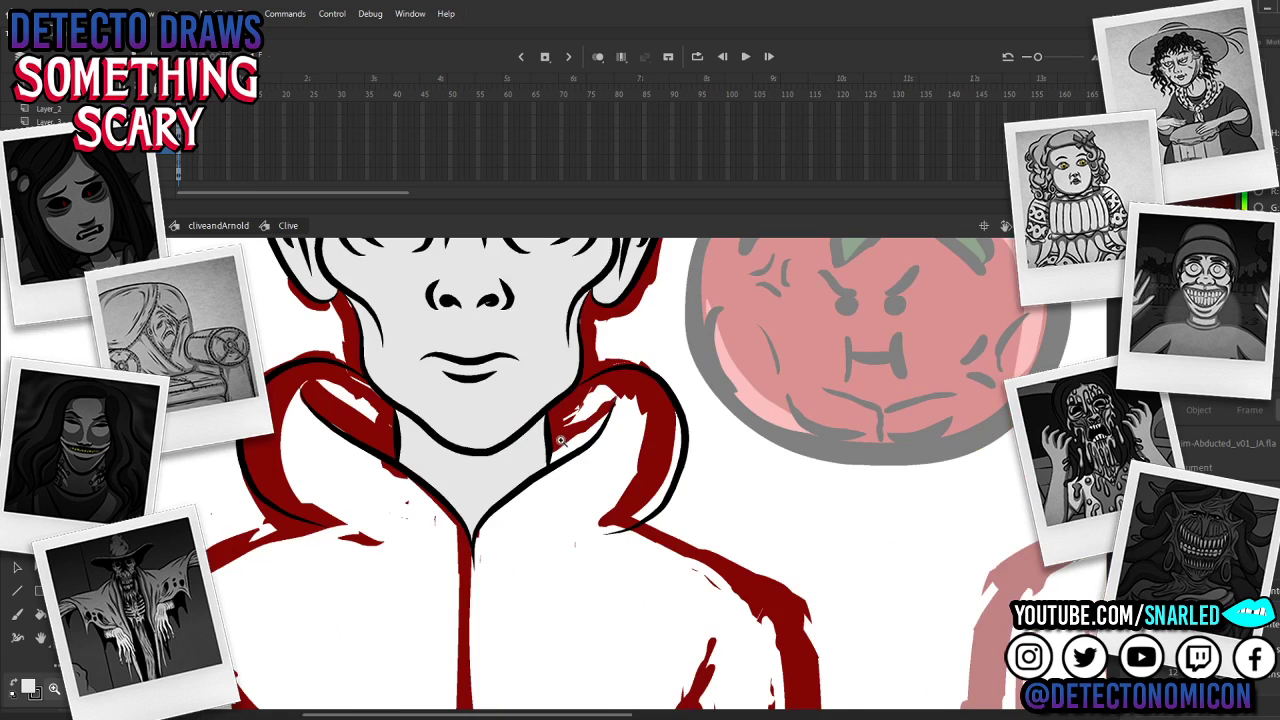
alt+click(600, 428)
mouse_move(620, 430)
mouse_down()
mouse_move(627, 455)
mouse_move(602, 420)
mouse_up()
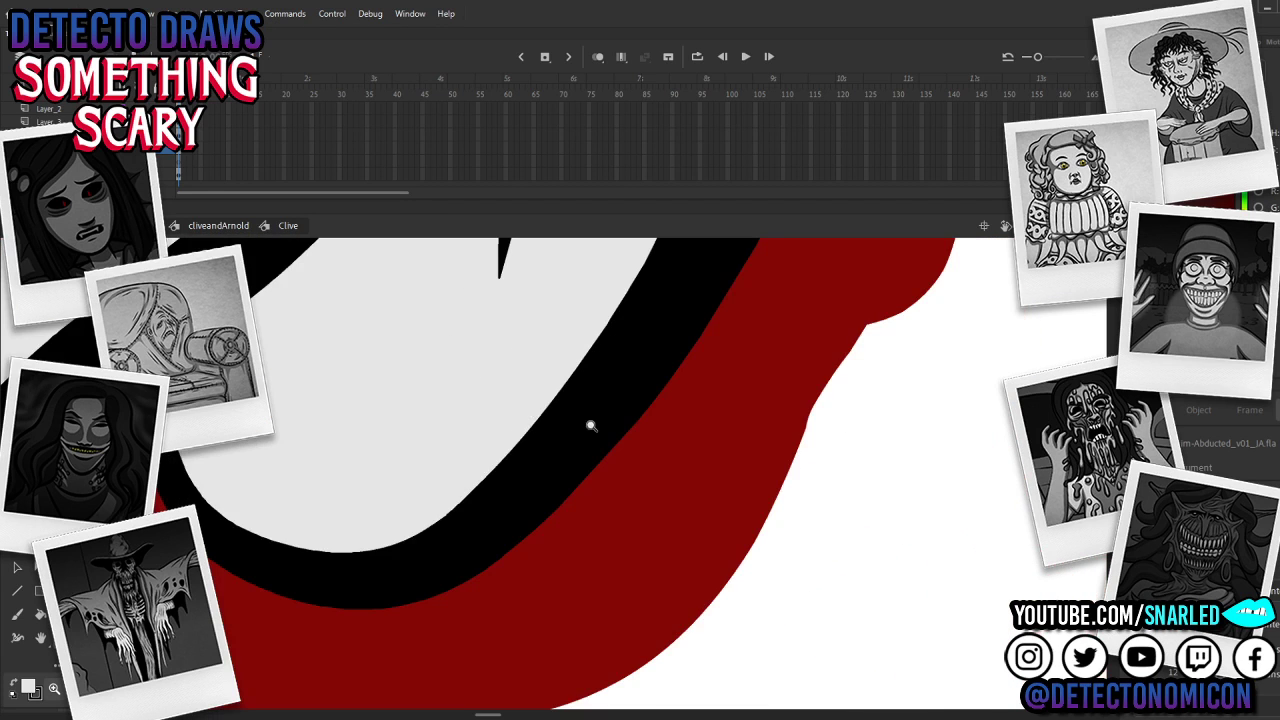
alt+click(520, 480)
alt+click(520, 480)
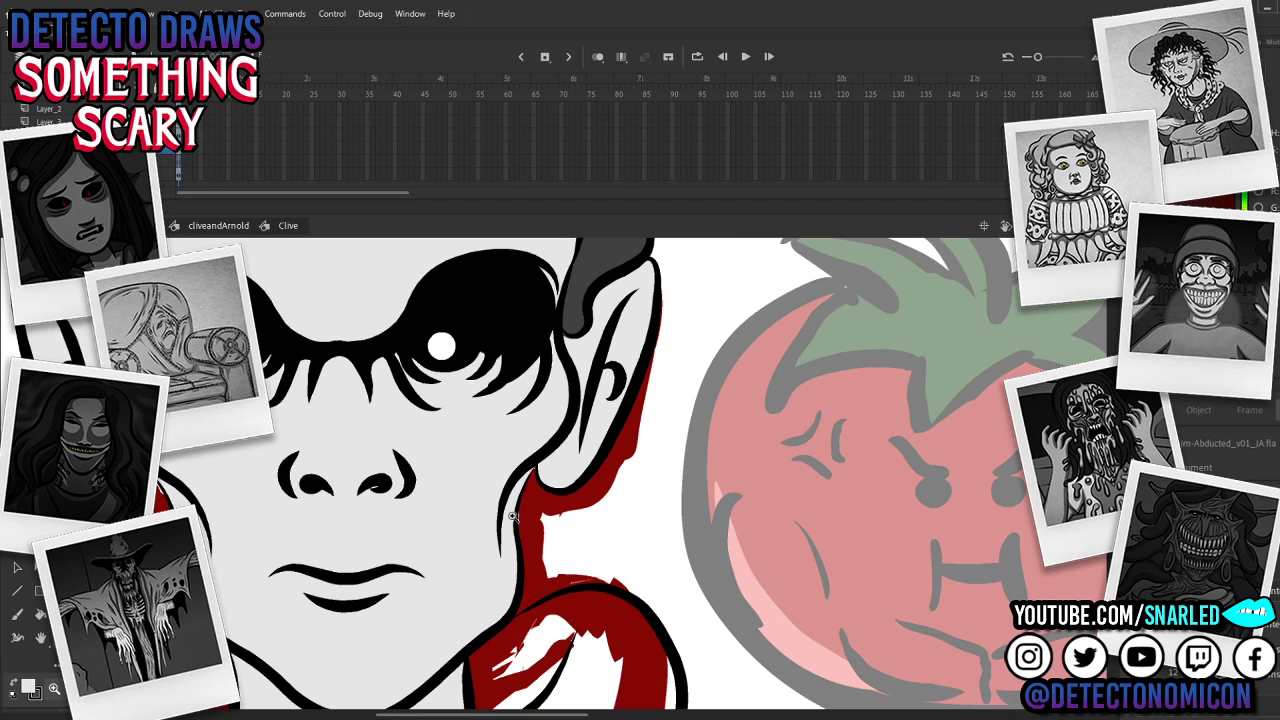
click(452, 492)
key(v)
double_click(425, 453)
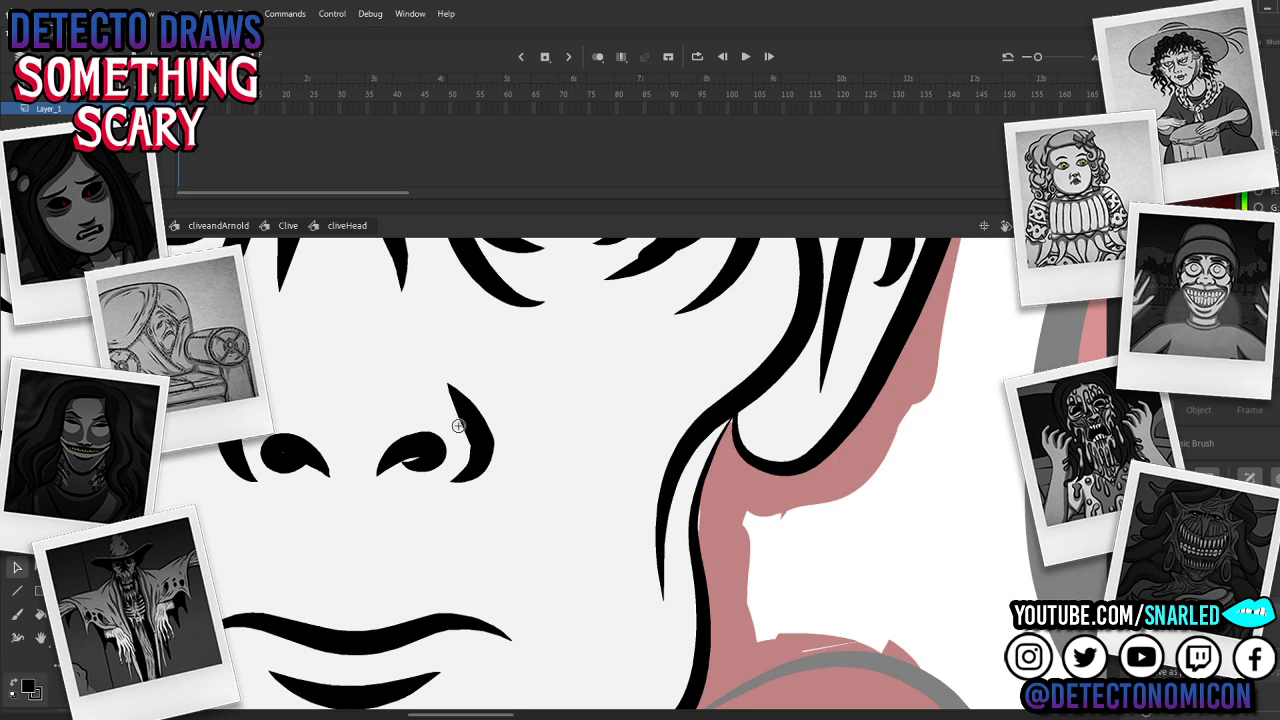
key(b)
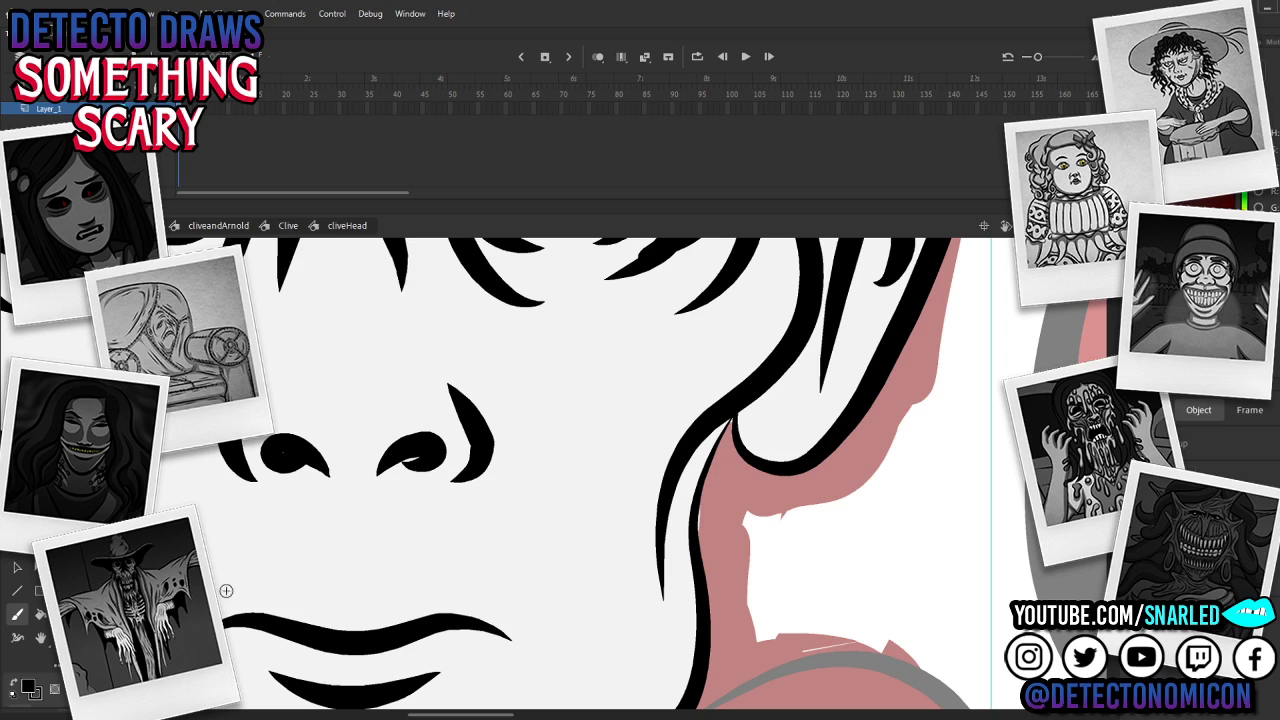
mouse_move(422, 451)
mouse_down()
mouse_move(411, 452)
mouse_move(424, 448)
mouse_up()
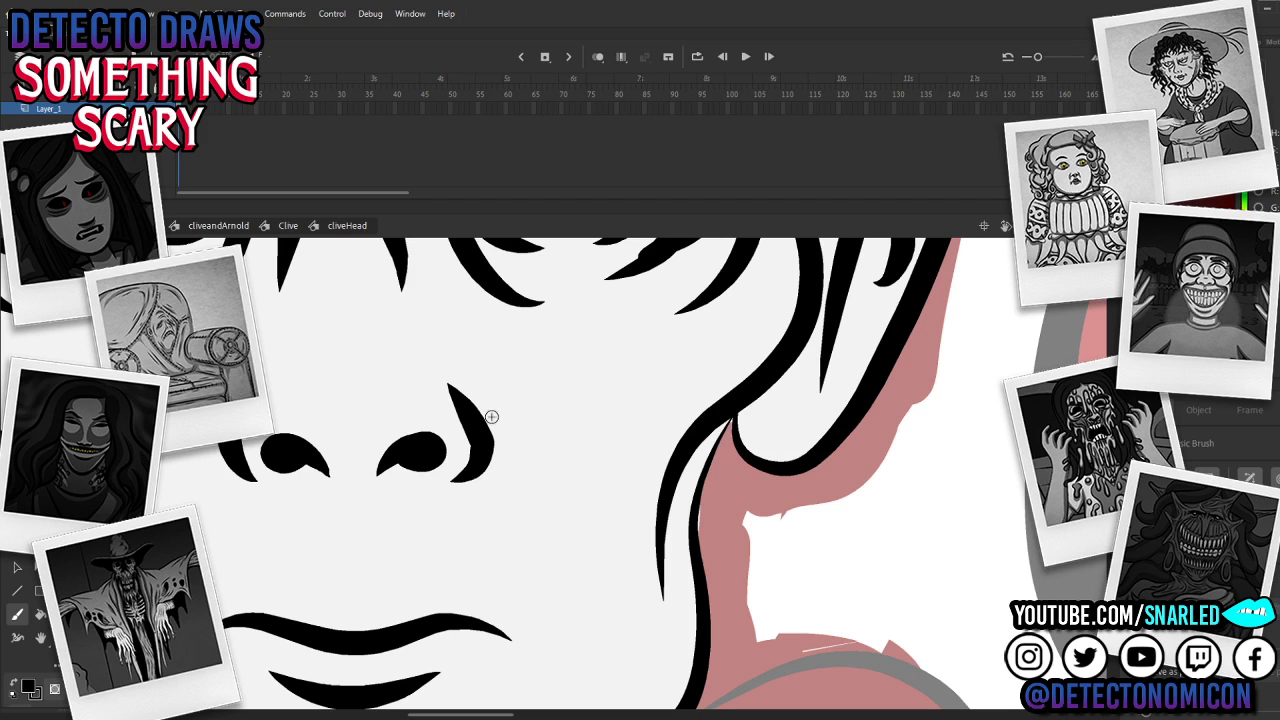
mouse_move(866, 456)
mouse_down()
mouse_move(858, 540)
mouse_move(899, 526)
mouse_up()
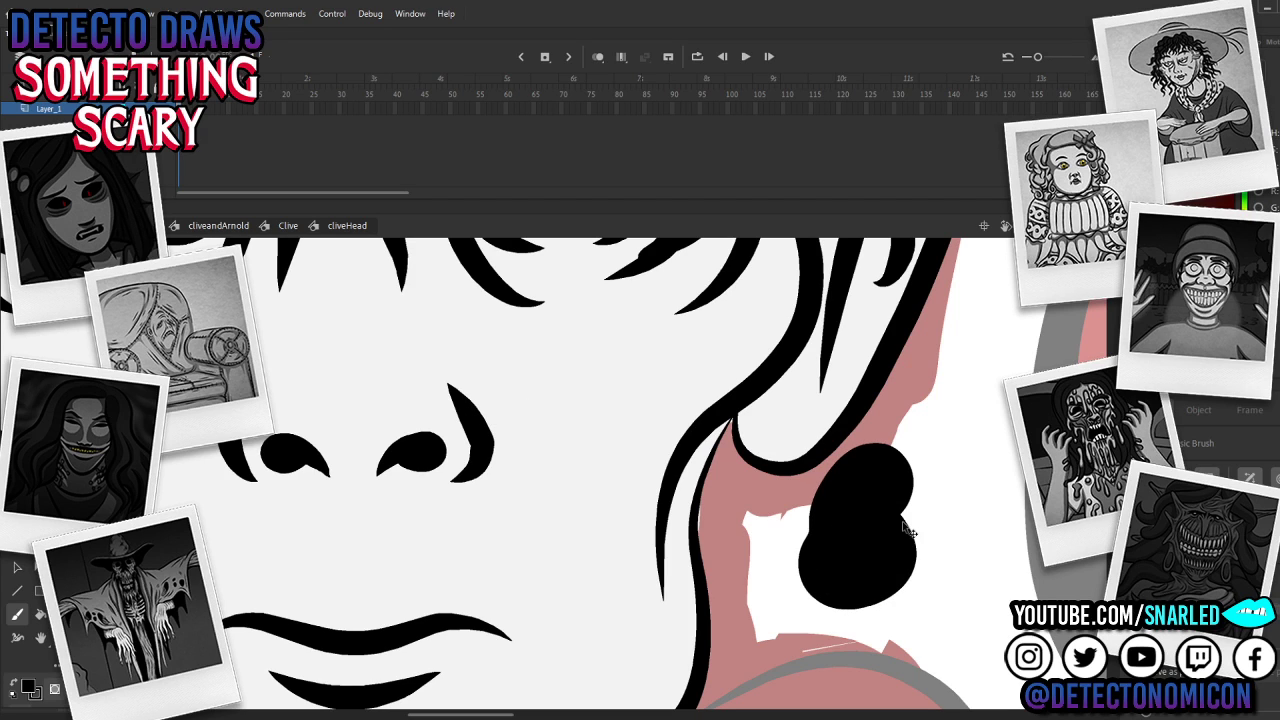
key(ctrl+z)
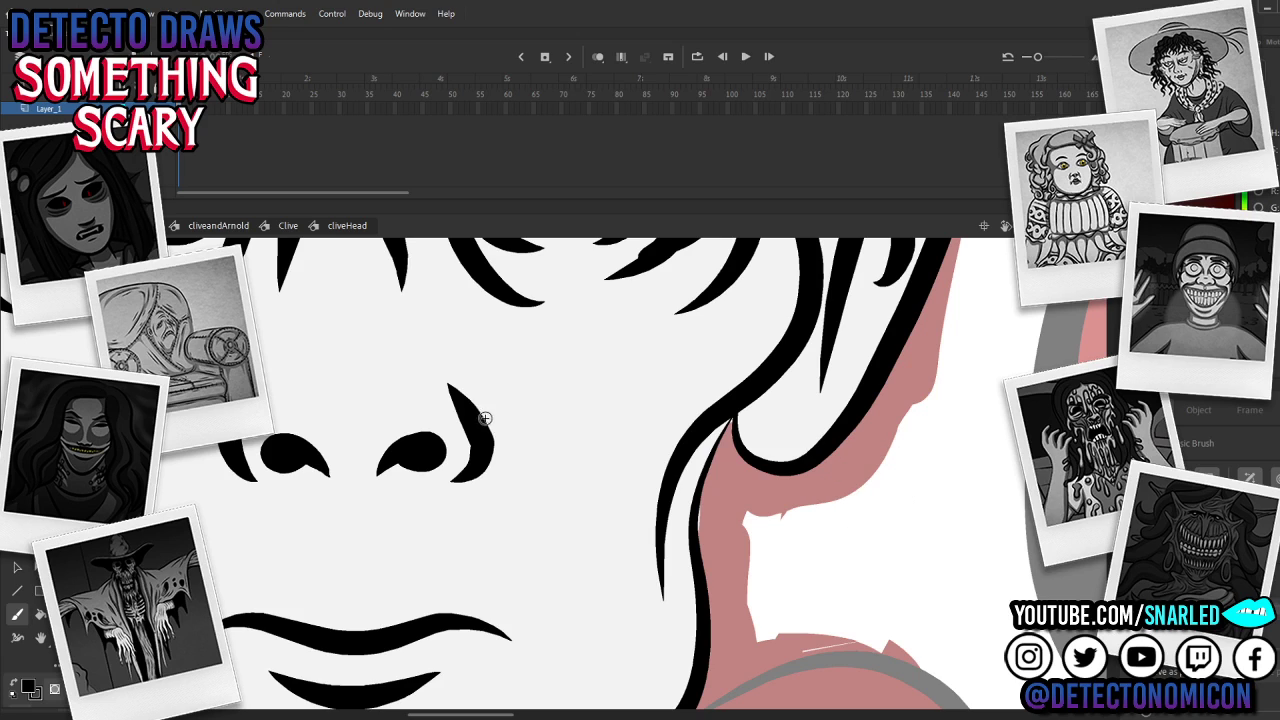
Step: Bend the outer edge of Clive's nostril wing on the viewer's right outward into a thicker, smoother curve
key(v)
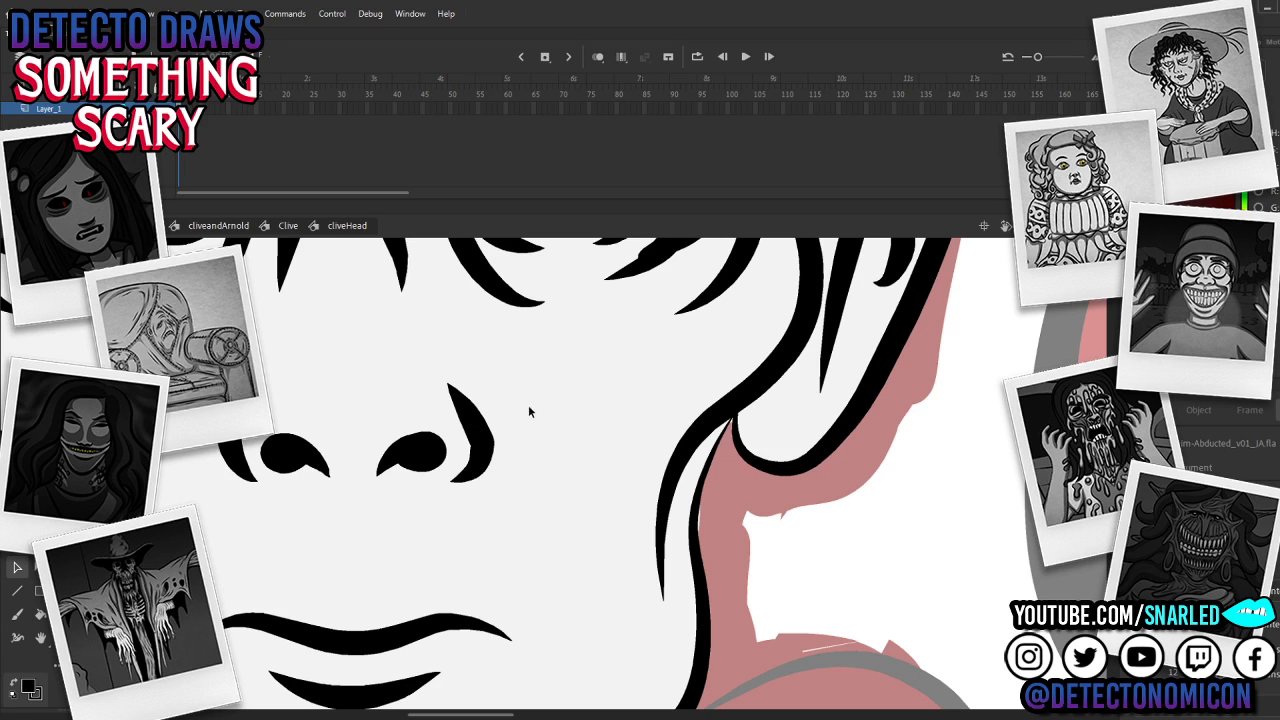
double_click(474, 428)
mouse_move(474, 428)
mouse_down()
mouse_move(490, 433)
mouse_move(488, 479)
mouse_move(494, 436)
mouse_up()
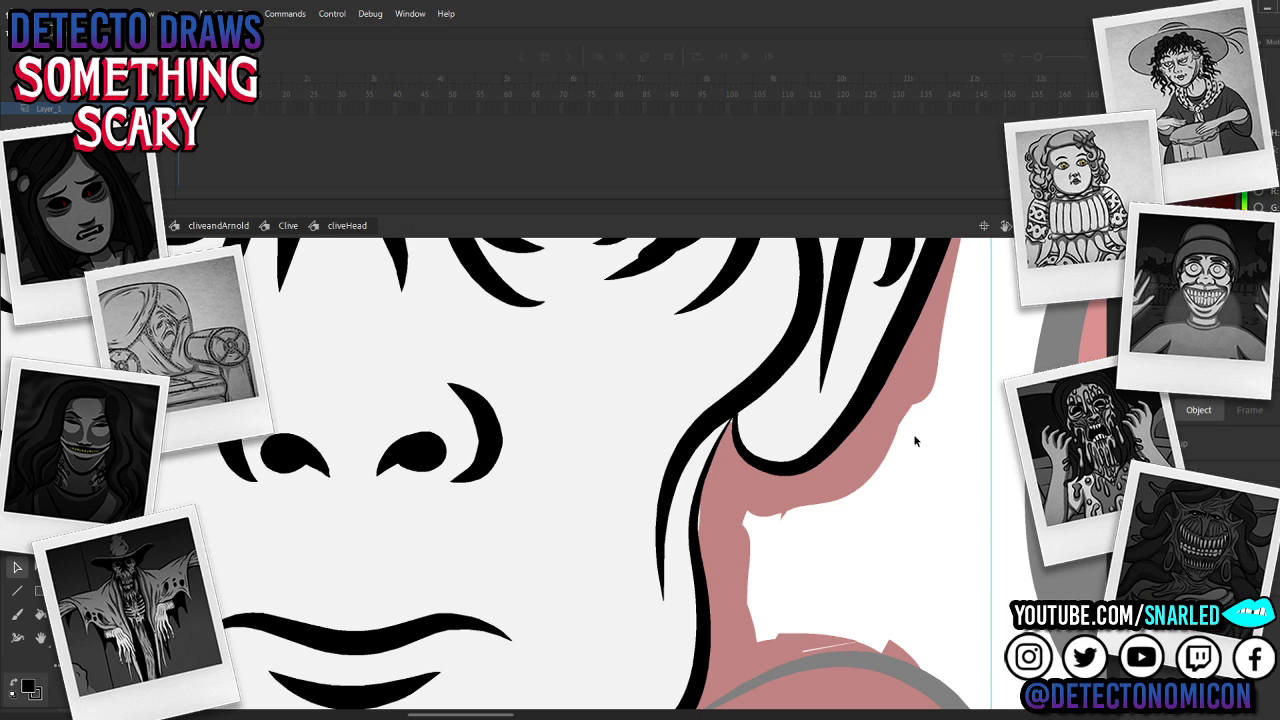
double_click(845, 490)
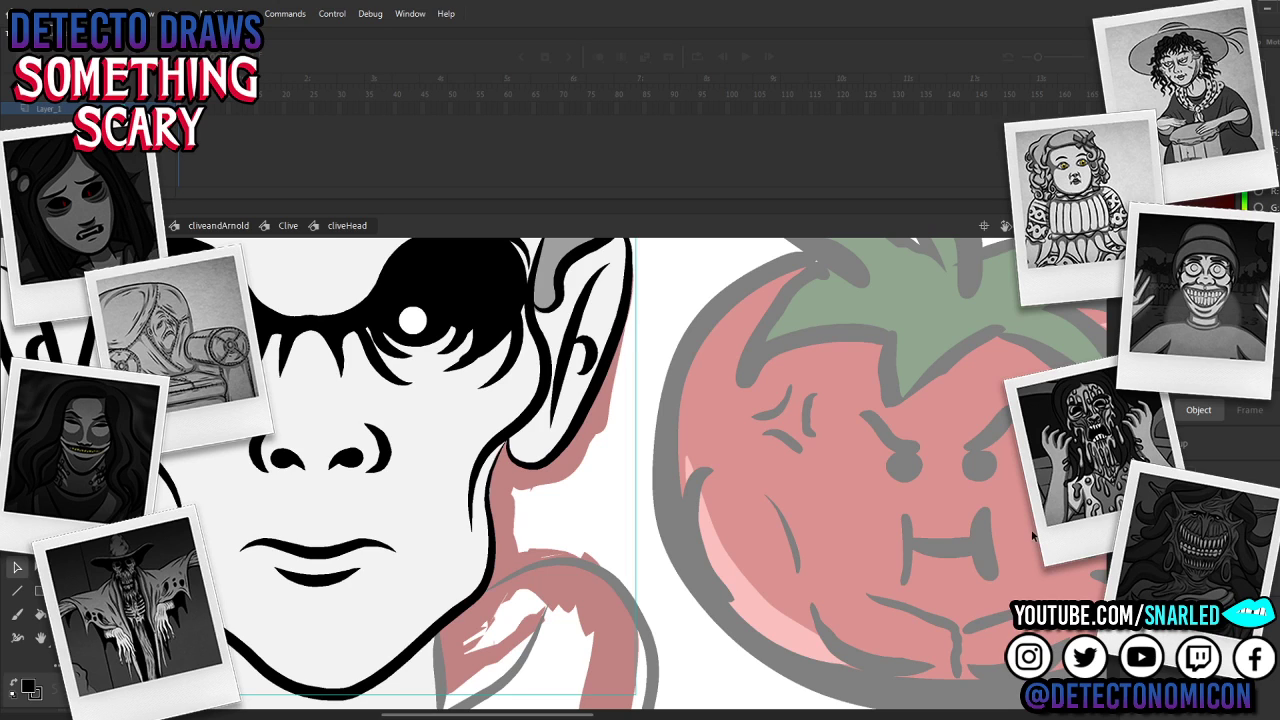
click(595, 476)
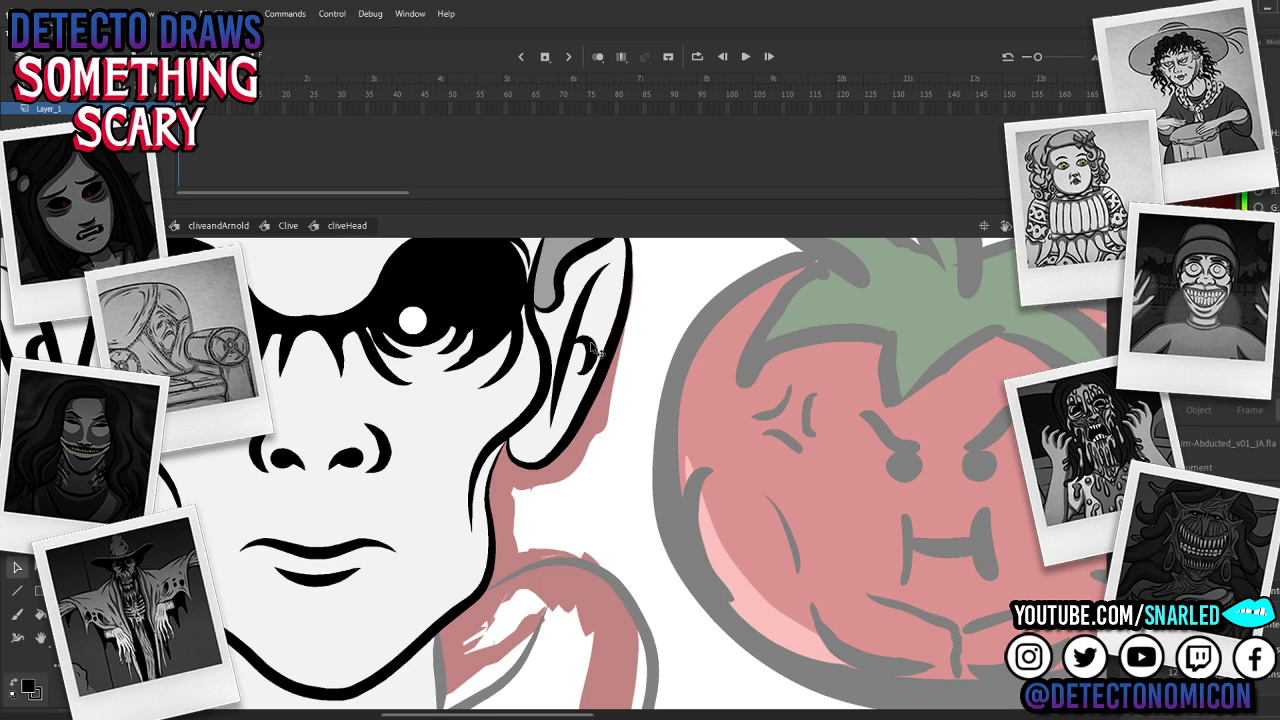
Step: Look over Clive's whole face and leave his head symbol to show both characters
key(z)
alt+click(592, 459)
key(space)
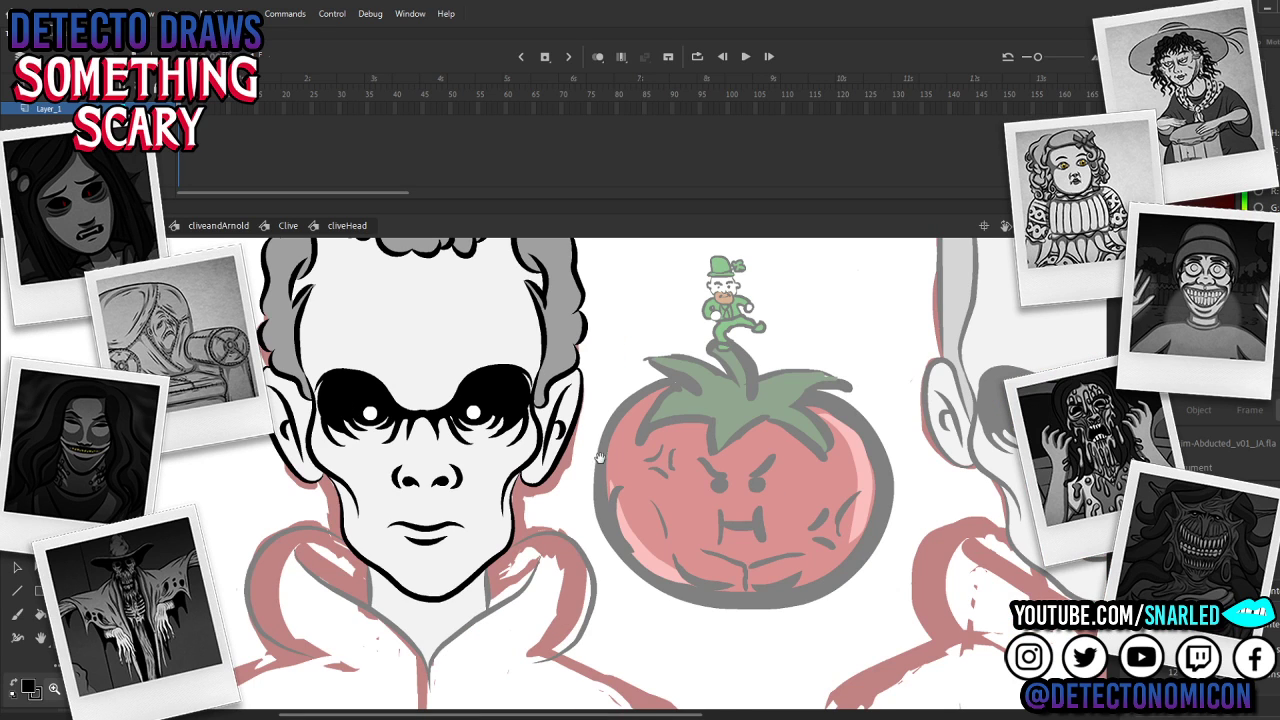
drag(596, 457, 599, 497)
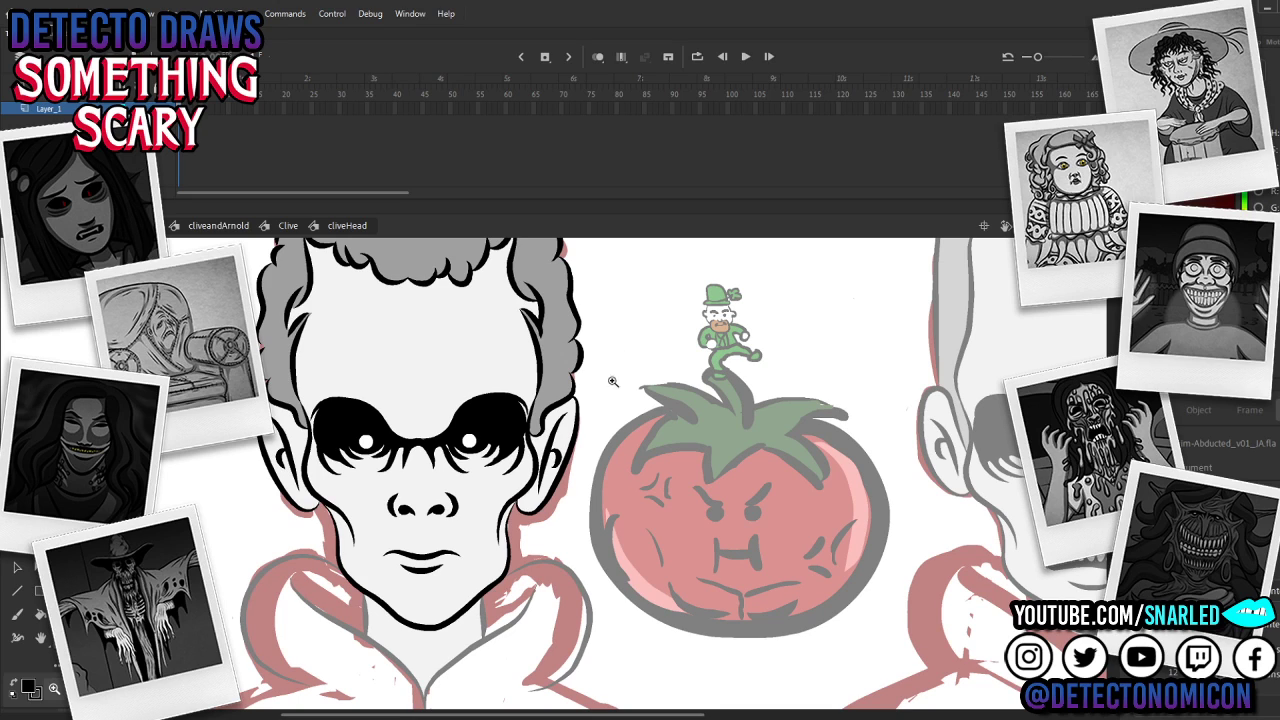
key(v)
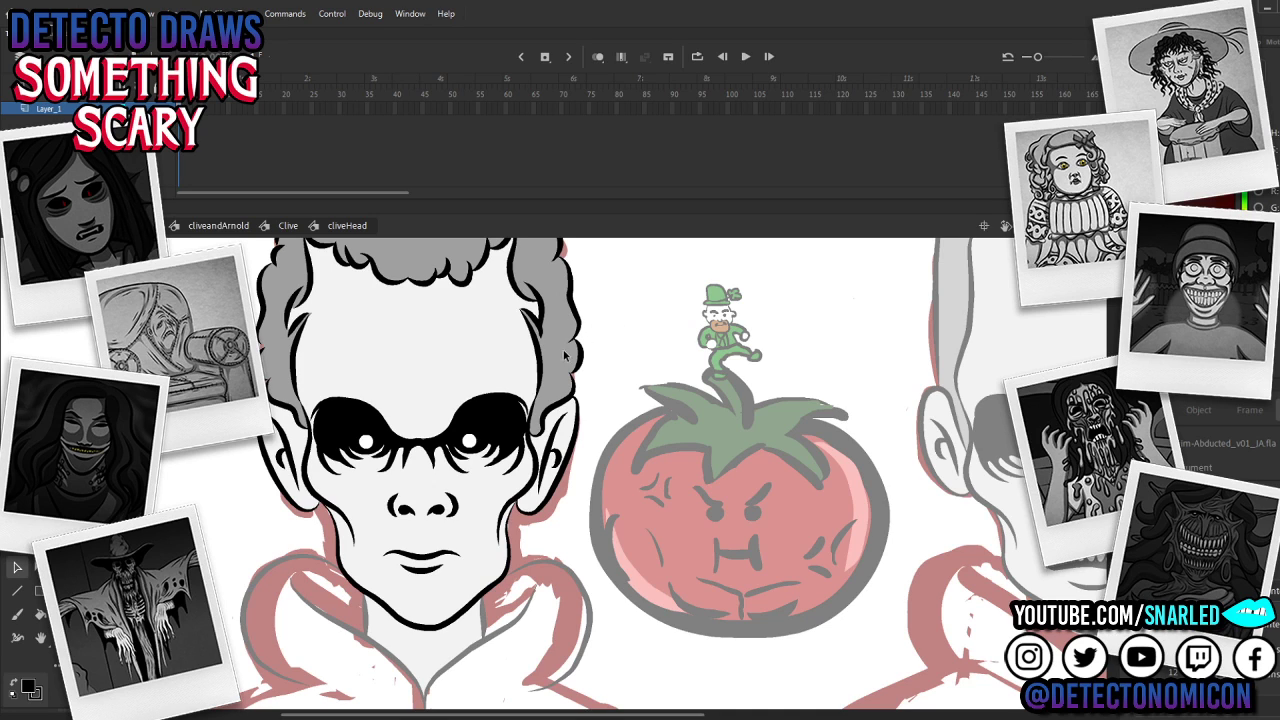
double_click(597, 511)
key(z)
drag(651, 511, 614, 581)
alt+click(646, 513)
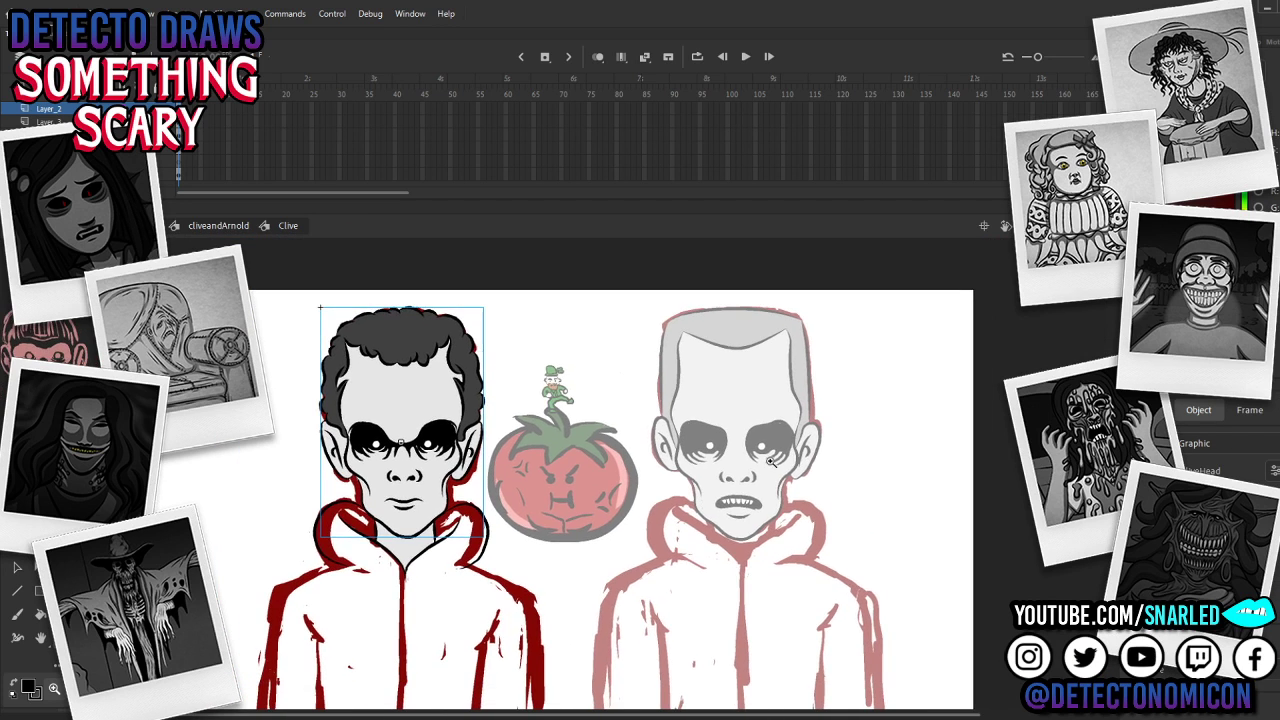
Step: Leave the Clive symbol and open the arnoldHead symbol inside Arnold for editing
scroll(738, 543, up, 3)
double_click(737, 414)
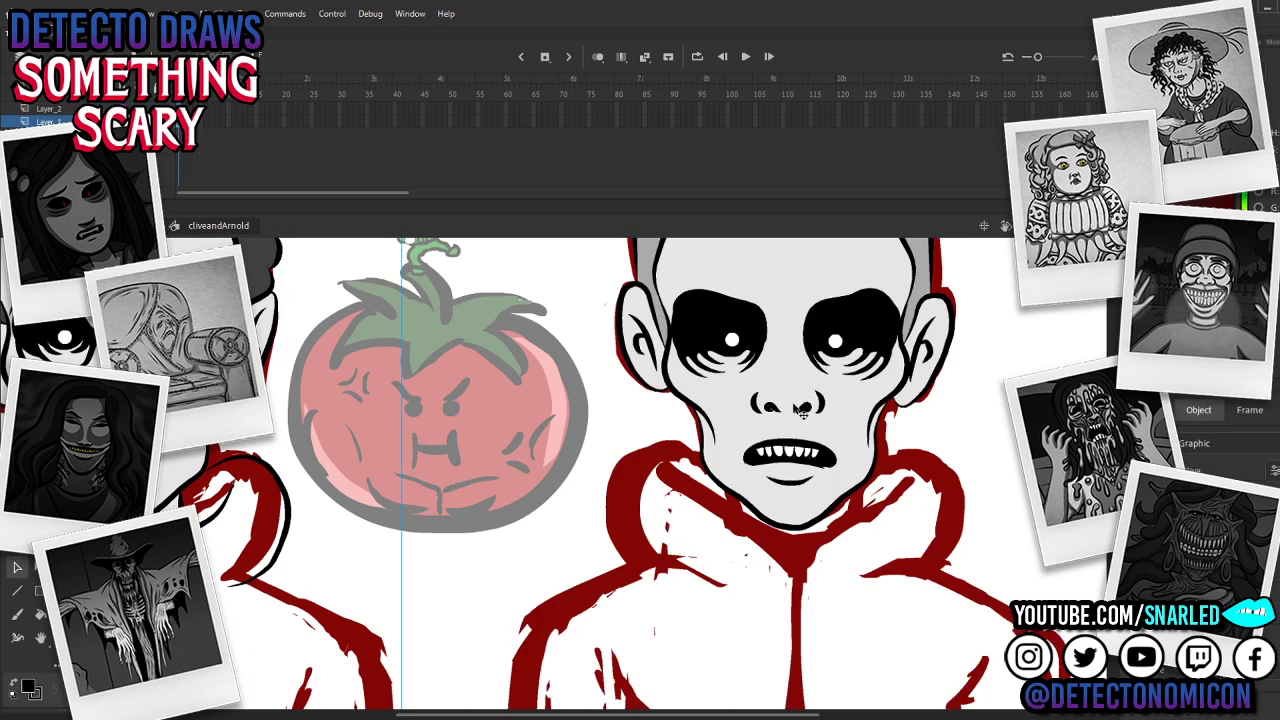
double_click(783, 410)
key(z)
click(805, 413)
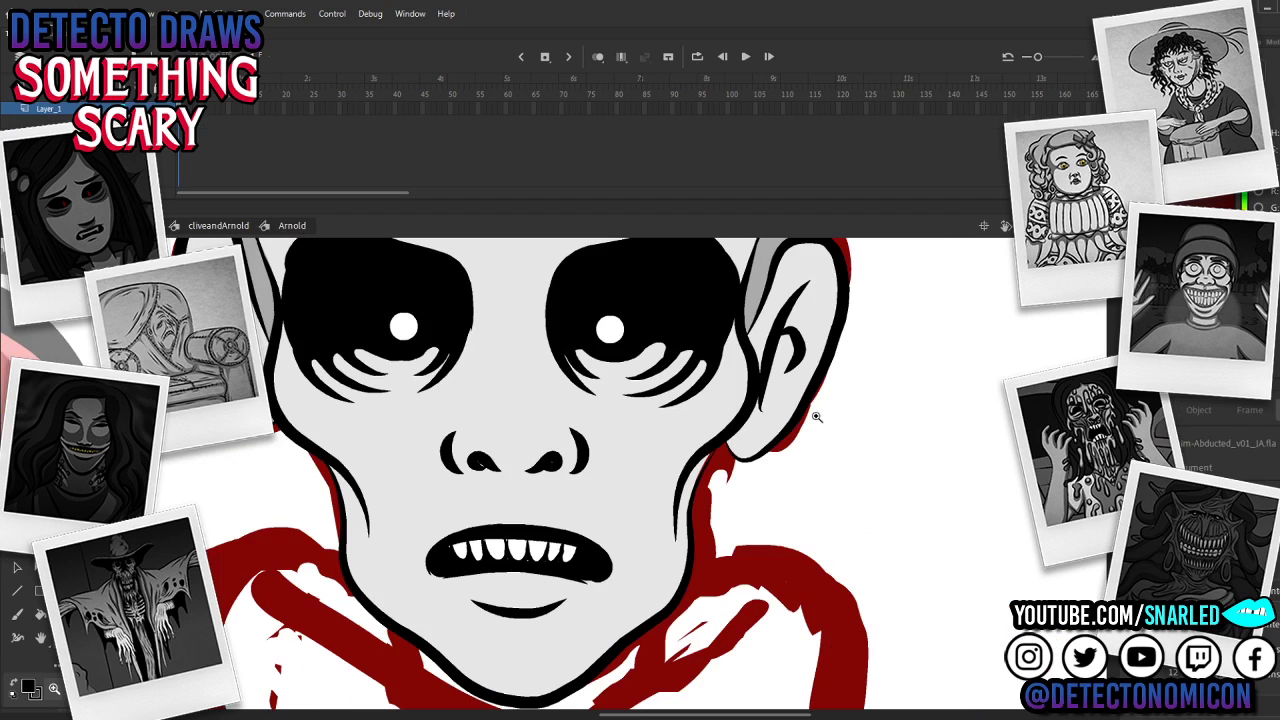
double_click(486, 464)
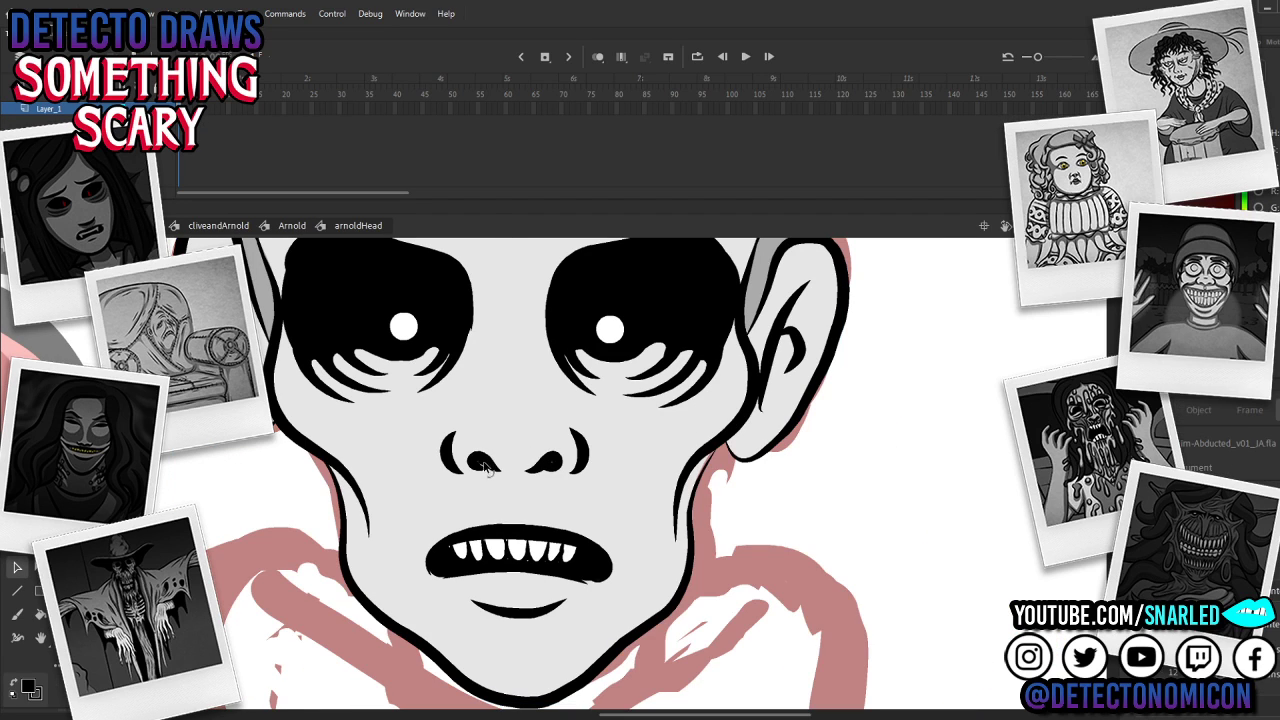
Step: Inspect the black drawing objects that form Arnold's two nostrils
double_click(549, 463)
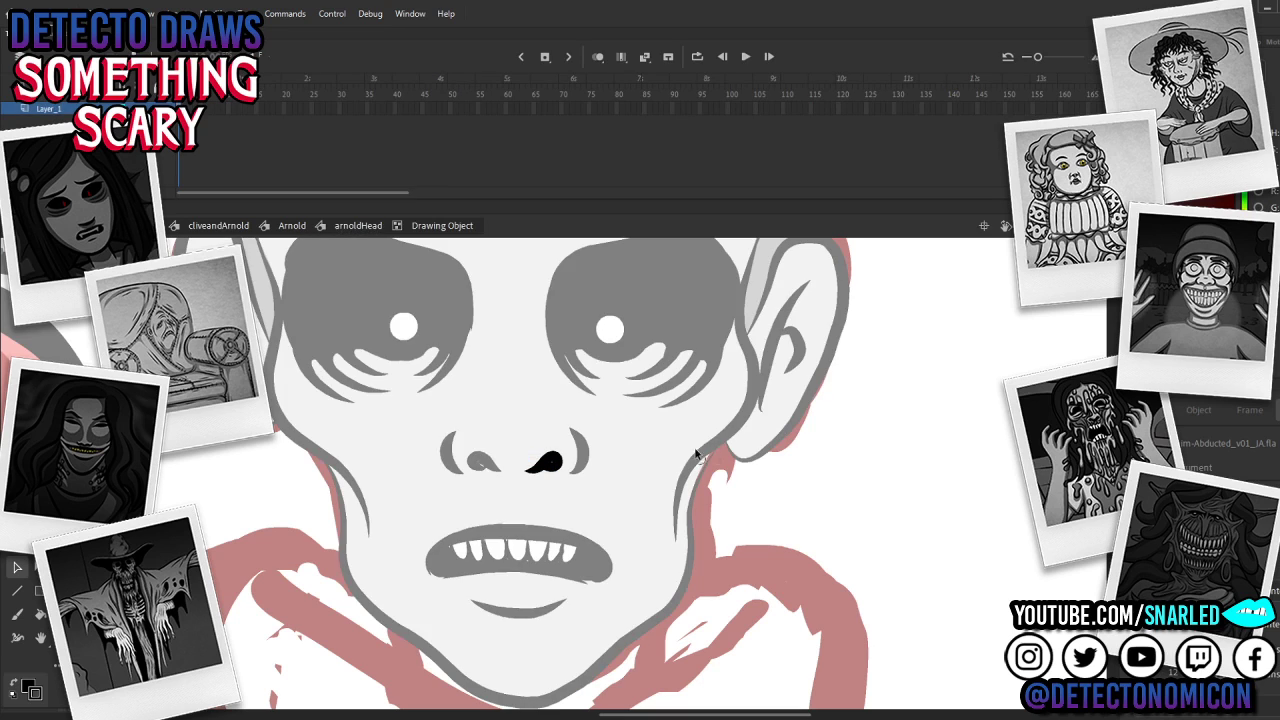
double_click(704, 448)
click(487, 462)
shift+click(545, 462)
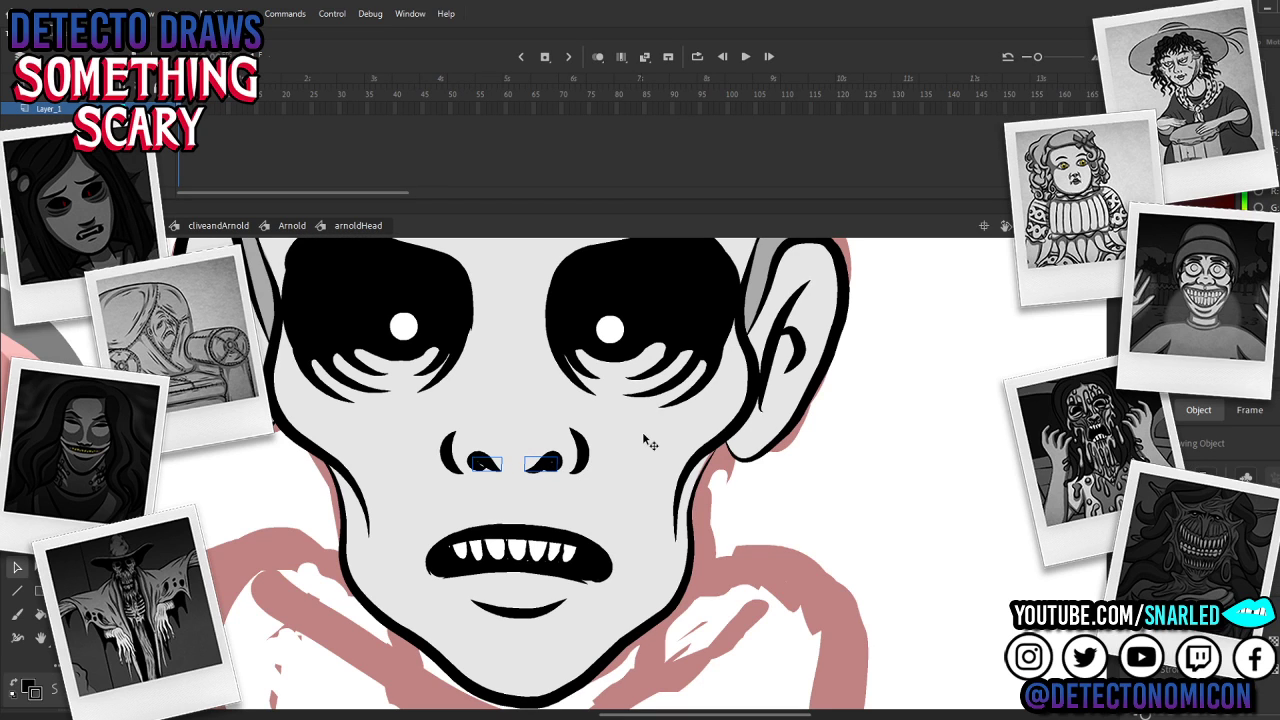
click(799, 435)
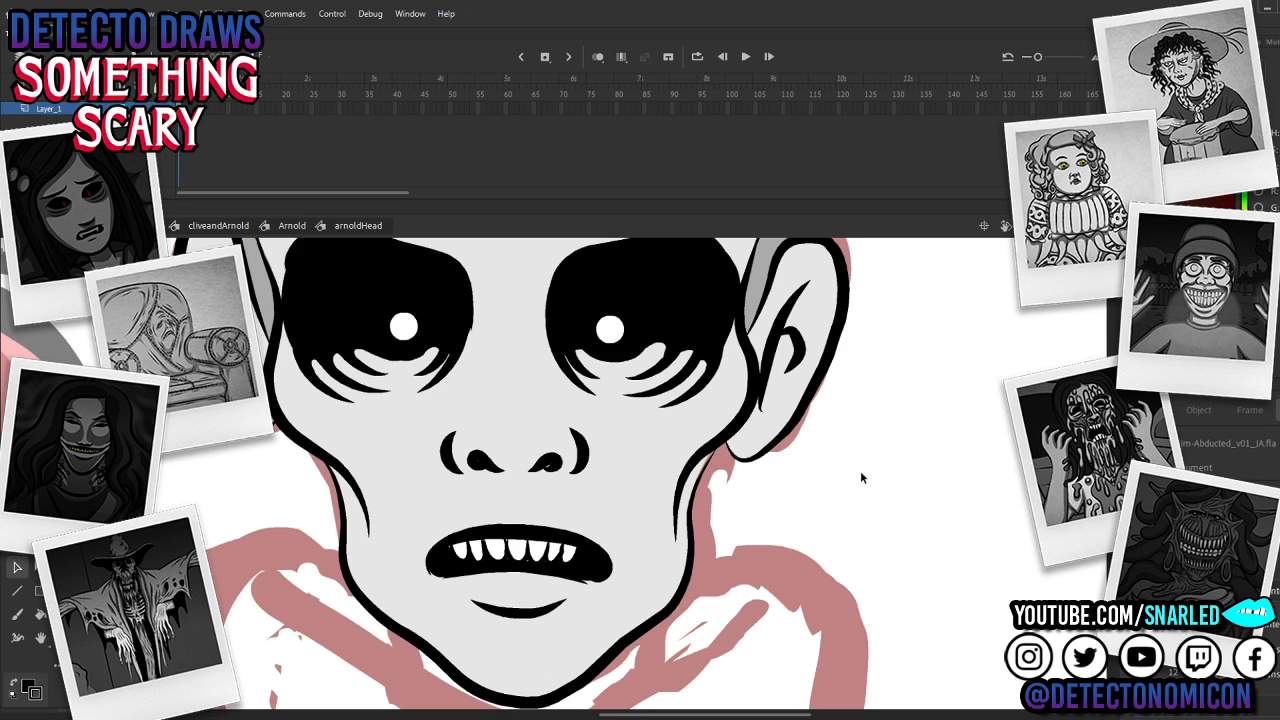
Step: Paint rounder black openings into both of Arnold's nostrils inside their drawing object and leave the object
key(b)
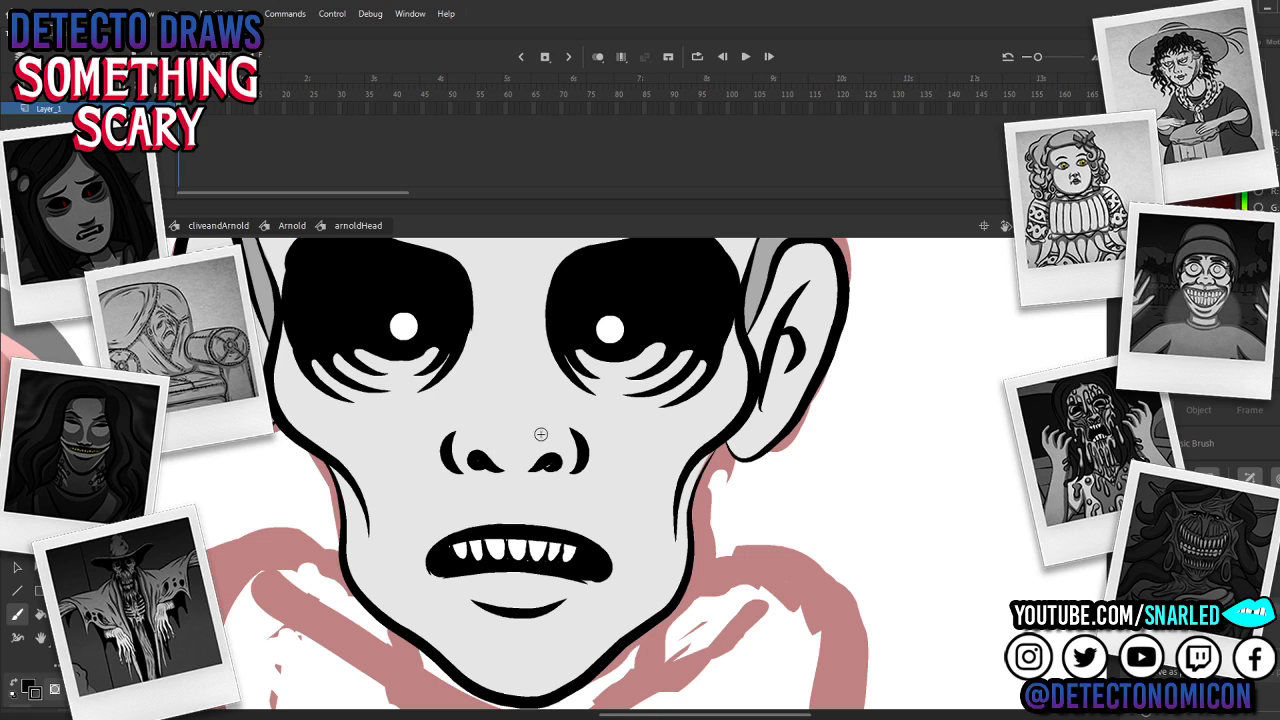
key(ctrl+a)
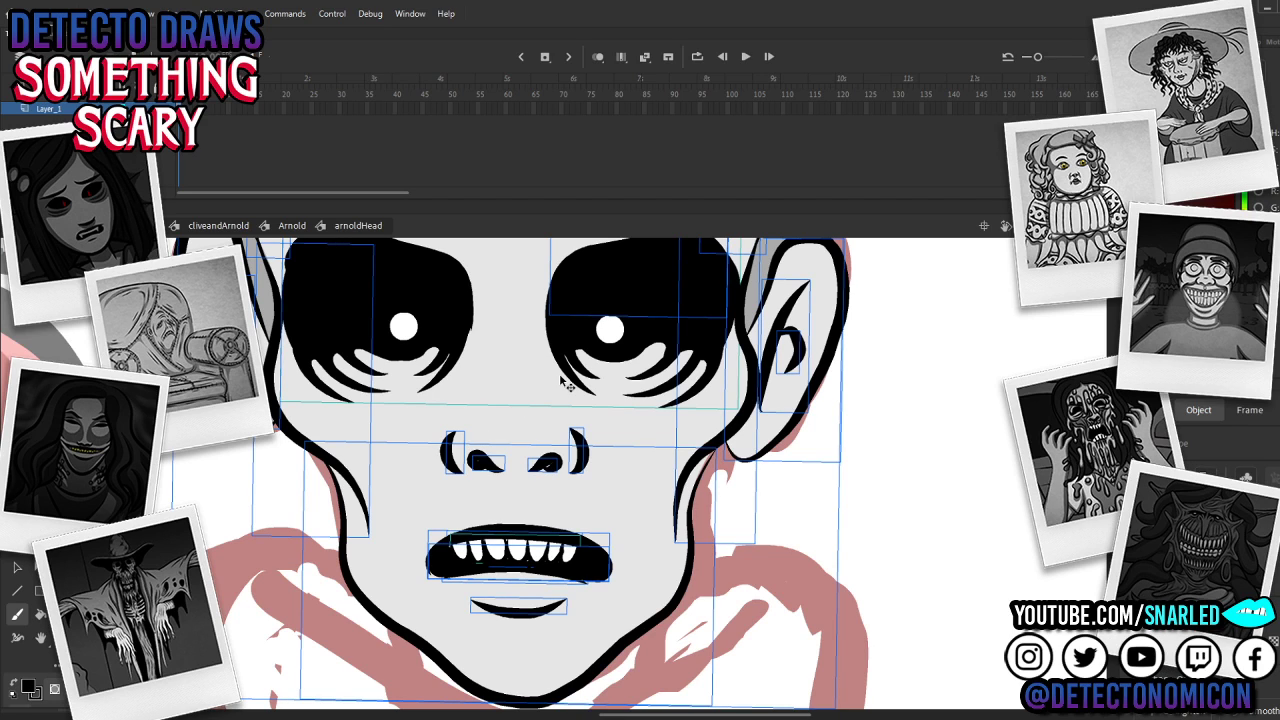
key(ctrl+shift+a)
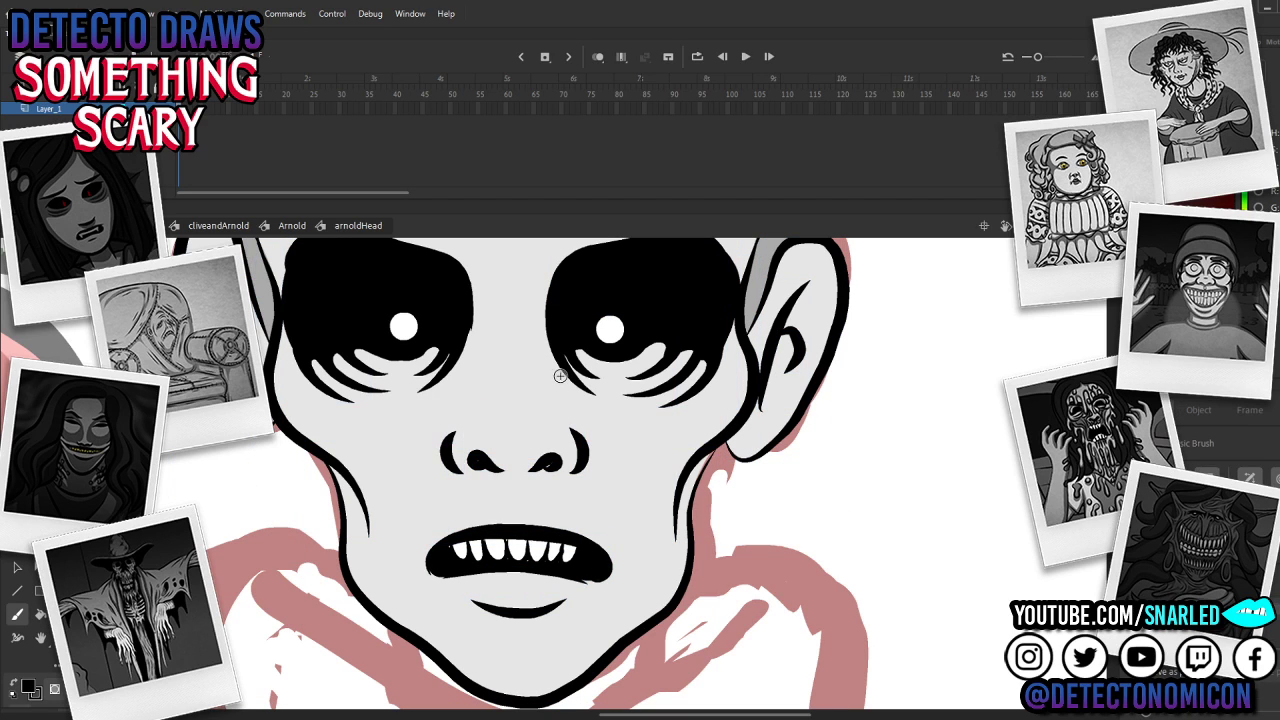
double_click(480, 466)
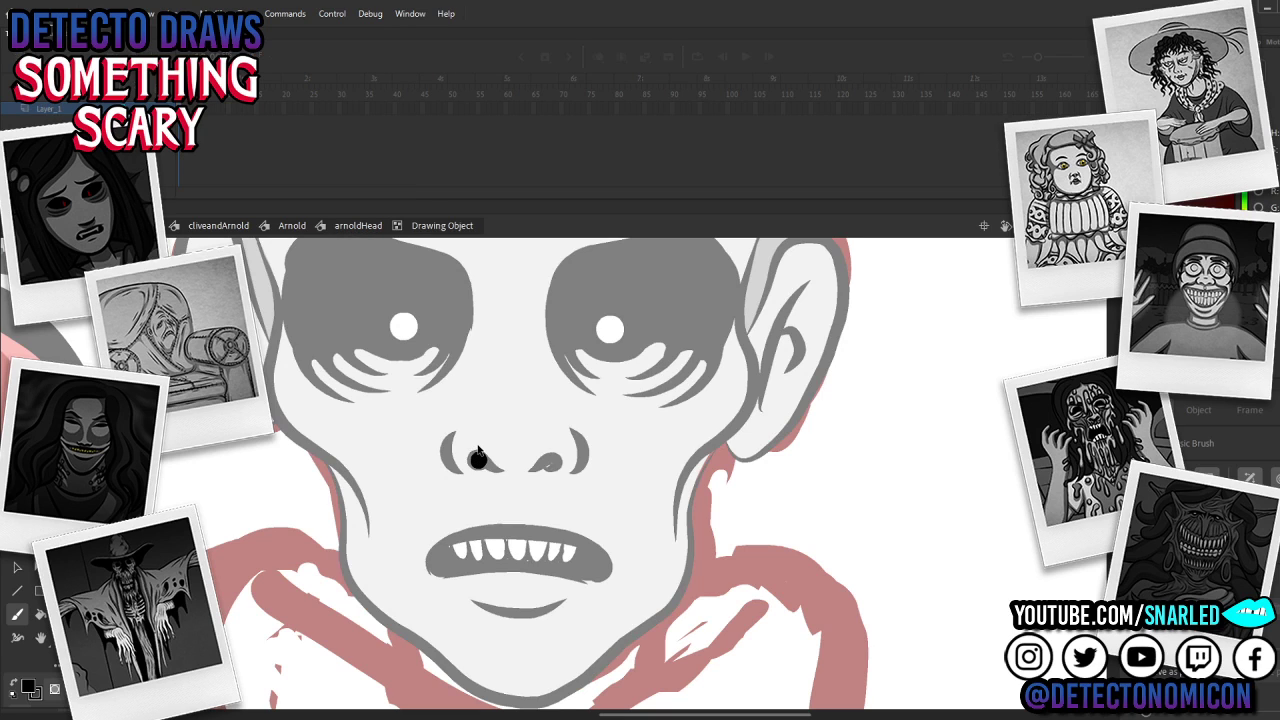
drag(548, 464, 555, 459)
key(v)
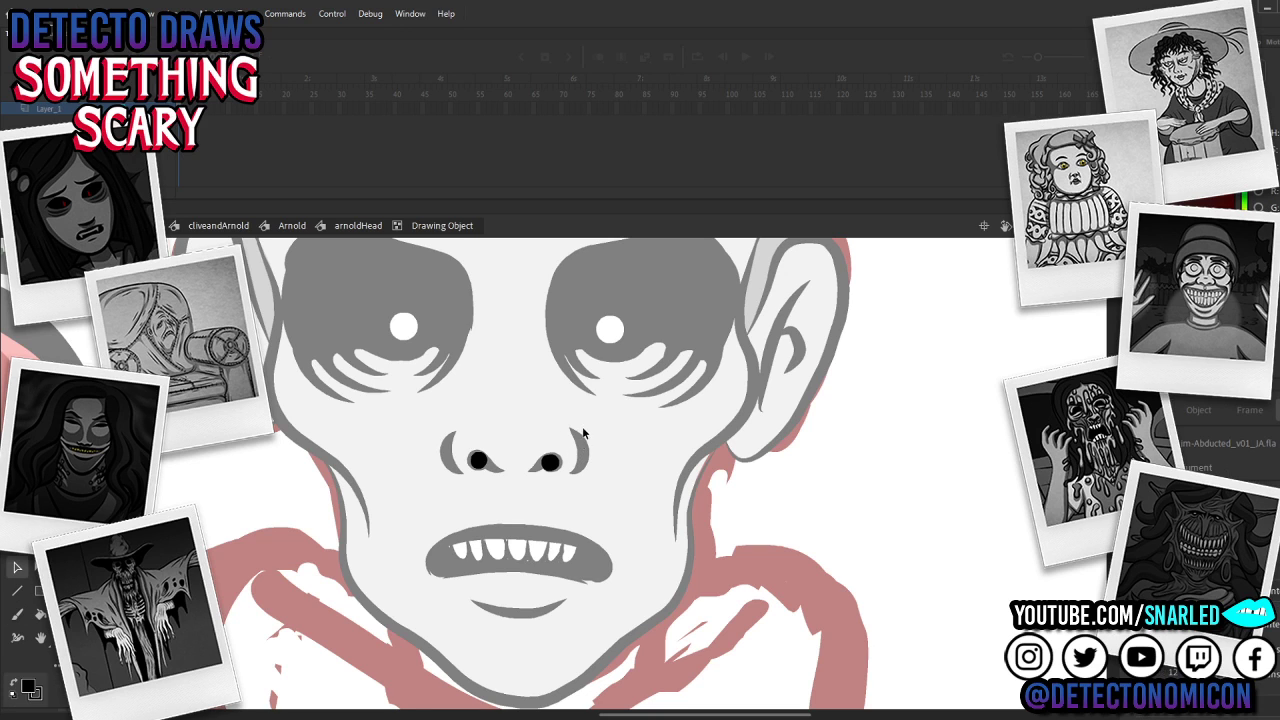
double_click(620, 427)
Step: Look over Arnold's whole head and the edge of his face with nothing selected
key(z)
alt+click(741, 504)
drag(780, 518, 809, 510)
key(v)
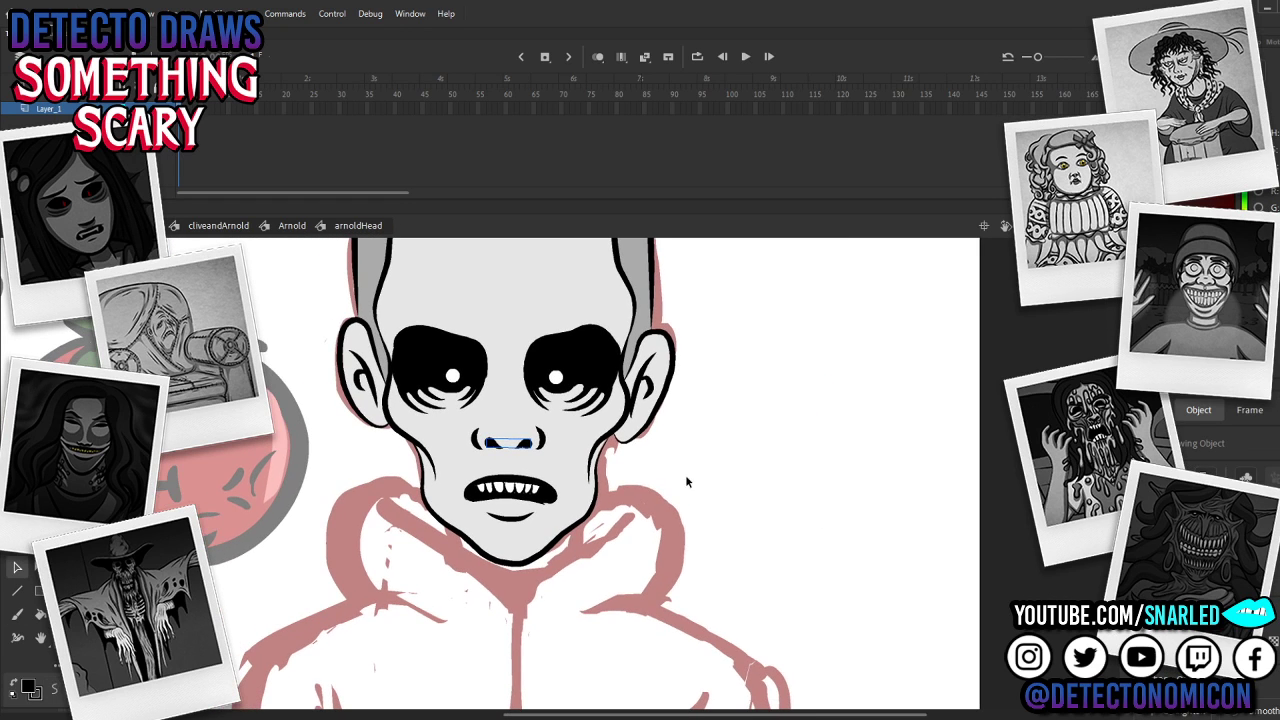
click(707, 481)
key(z)
alt+click(617, 508)
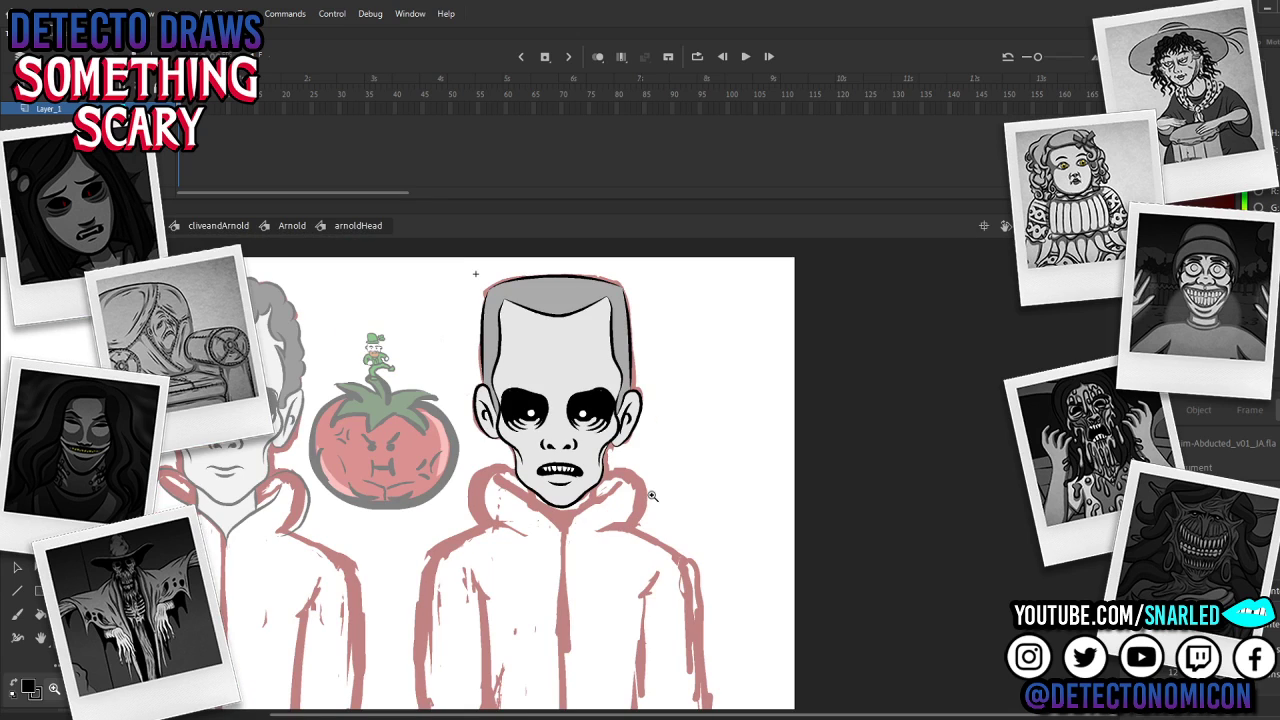
click(620, 448)
key(v)
Step: Inspect the grey fill shape of Arnold's head and leave the arnoldHead symbol
double_click(437, 463)
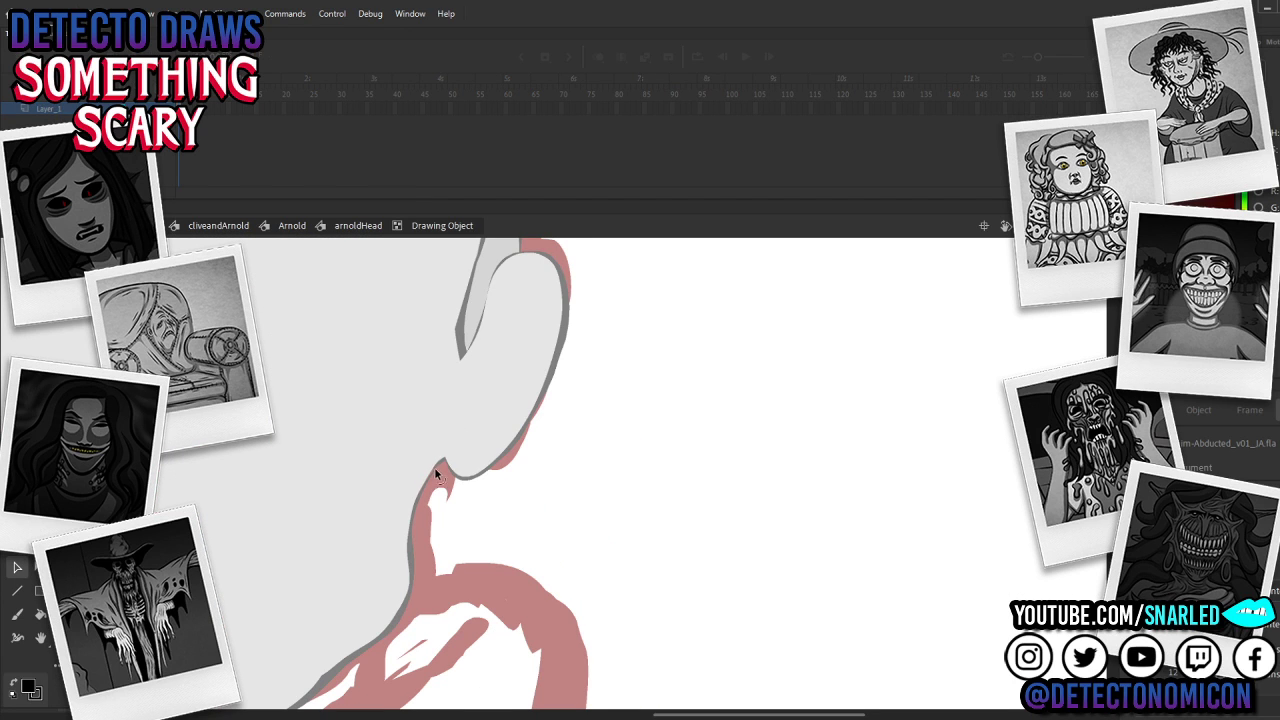
key(z)
alt+click(600, 510)
alt+click(653, 507)
drag(430, 440, 646, 482)
key(v)
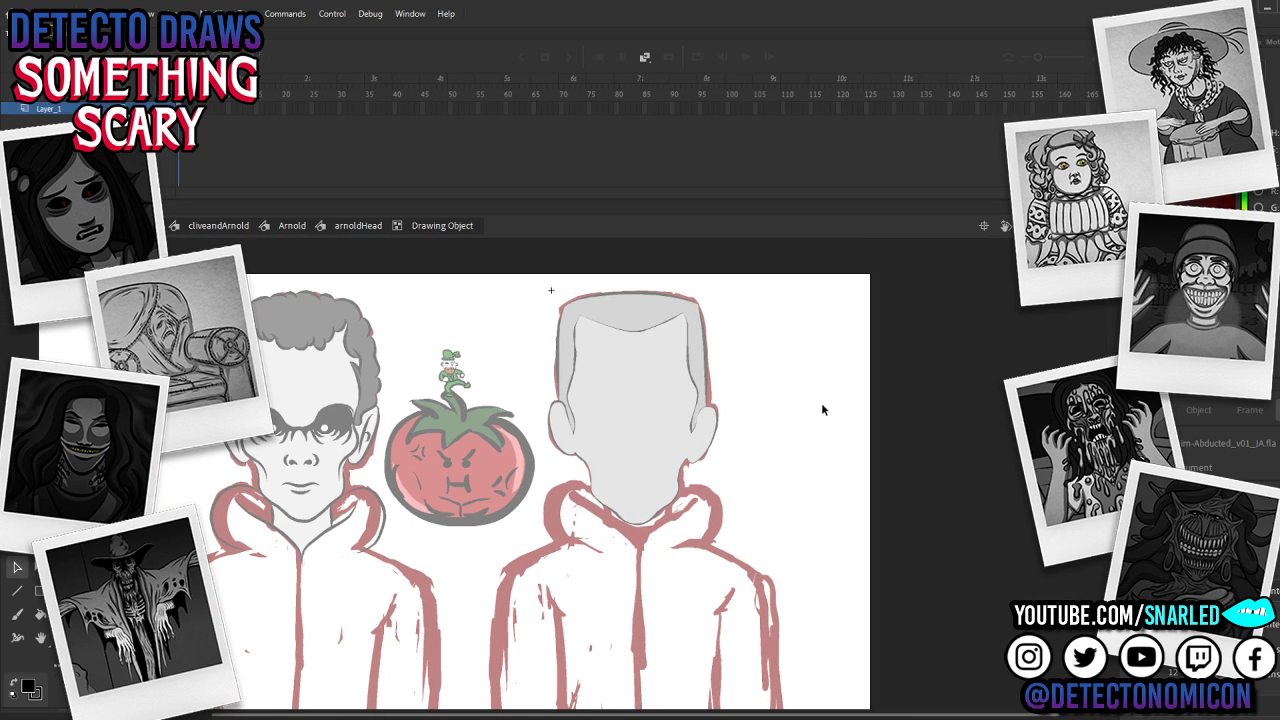
double_click(825, 411)
double_click(768, 435)
Step: Open the nested group of Arnold's eye on the viewer's right and brush black along the socket's upper edge
key(z)
click(670, 449)
click(558, 455)
key(v)
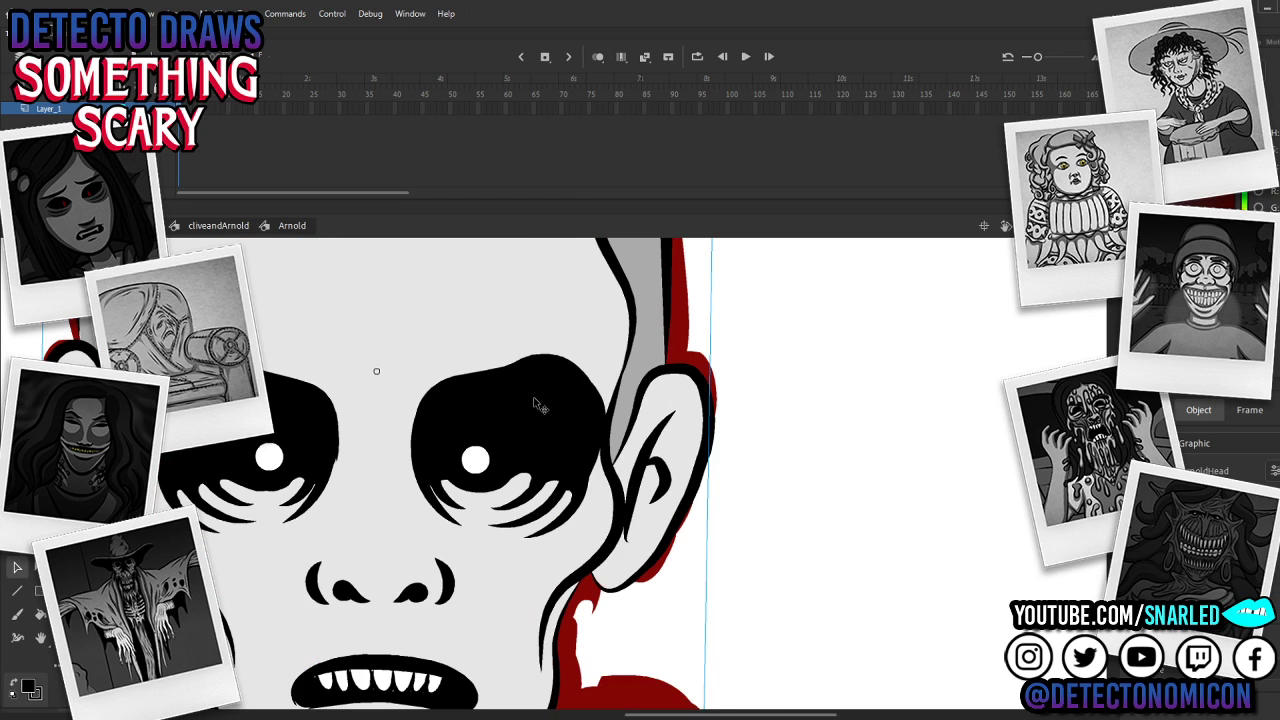
double_click(534, 396)
double_click(537, 386)
double_click(539, 383)
key(b)
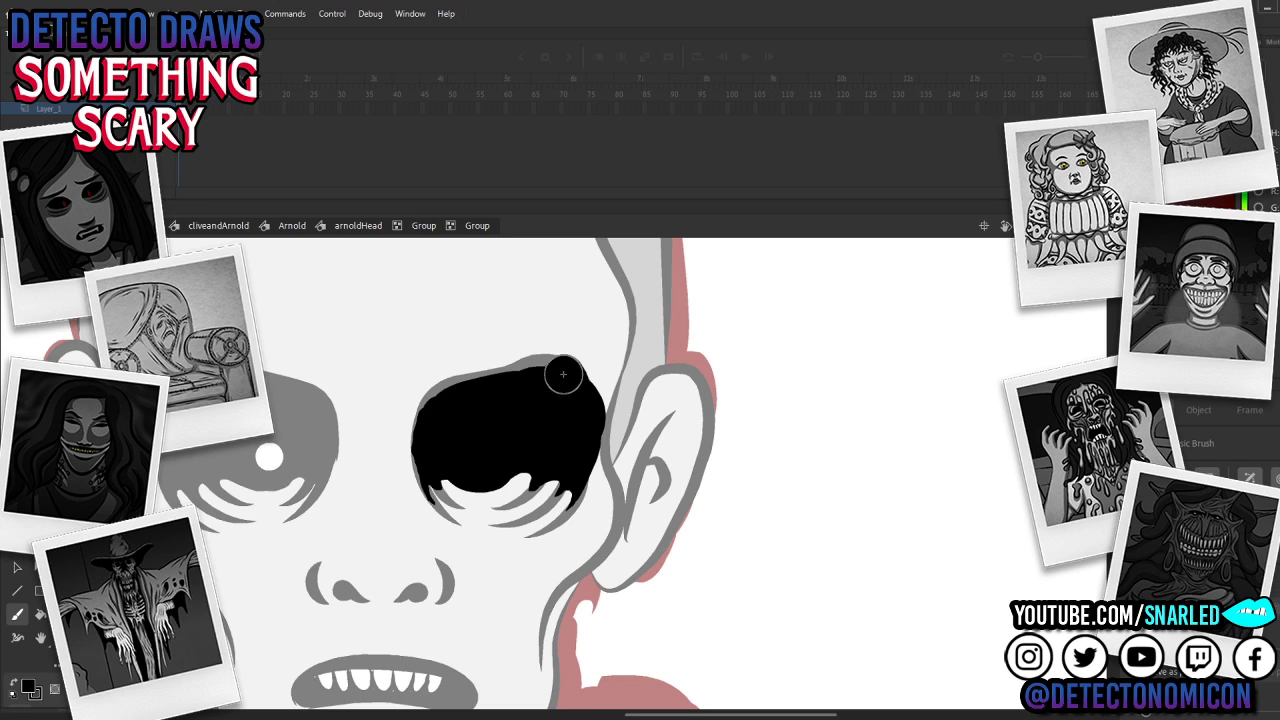
drag(560, 374, 429, 400)
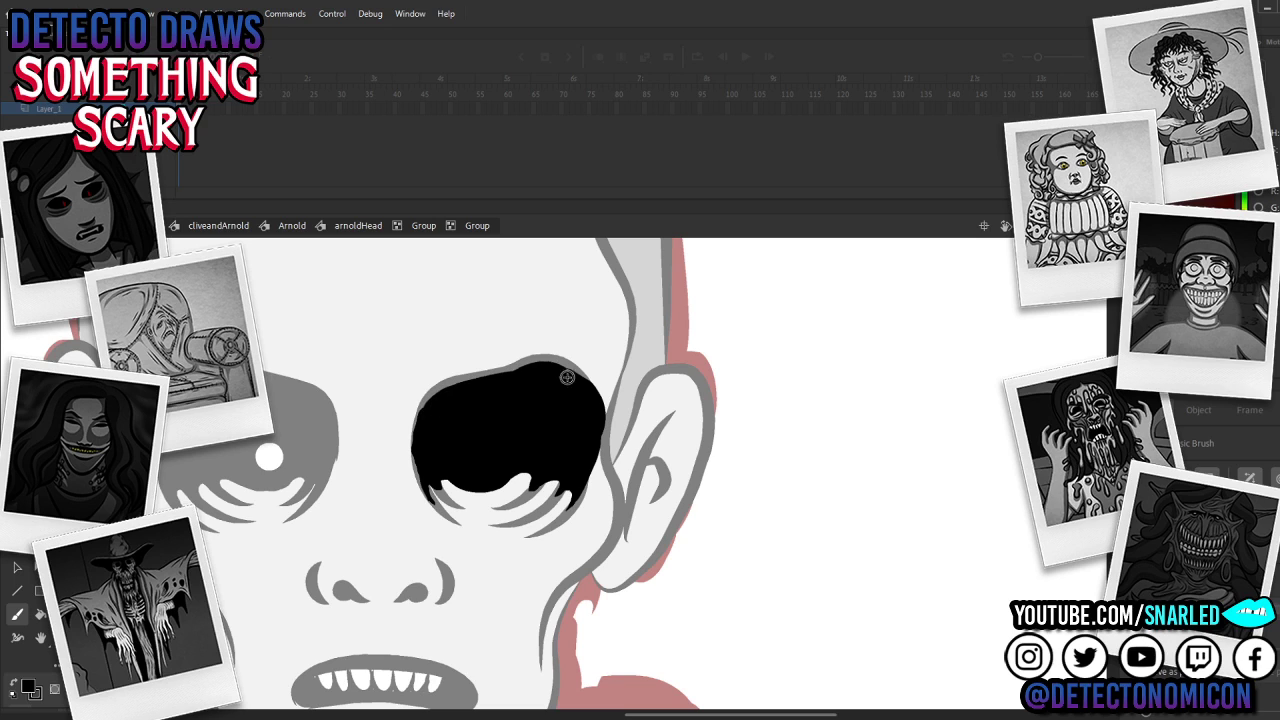
Step: Leave the nested eye groups and the arnoldHead symbol to return to the Arnold symbol
key(ctrl+a)
key(z)
alt+click(672, 453)
key(v)
double_click(780, 489)
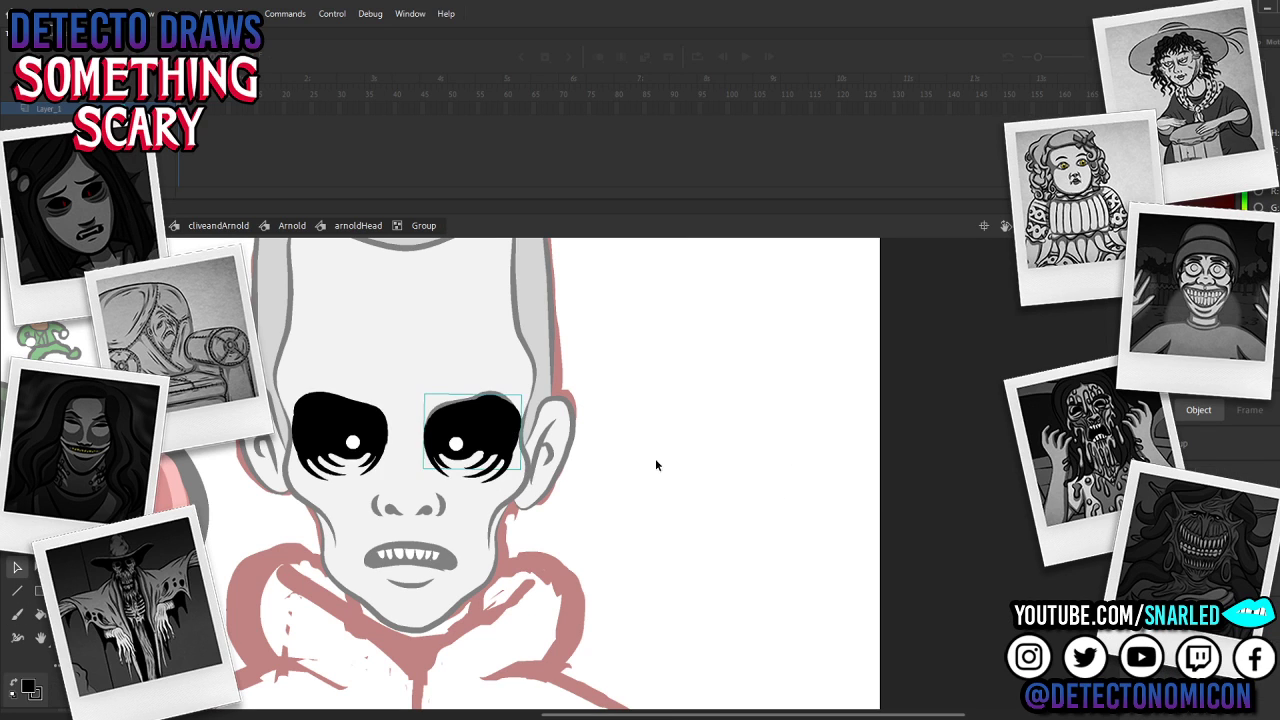
double_click(750, 475)
key(z)
alt+click(575, 514)
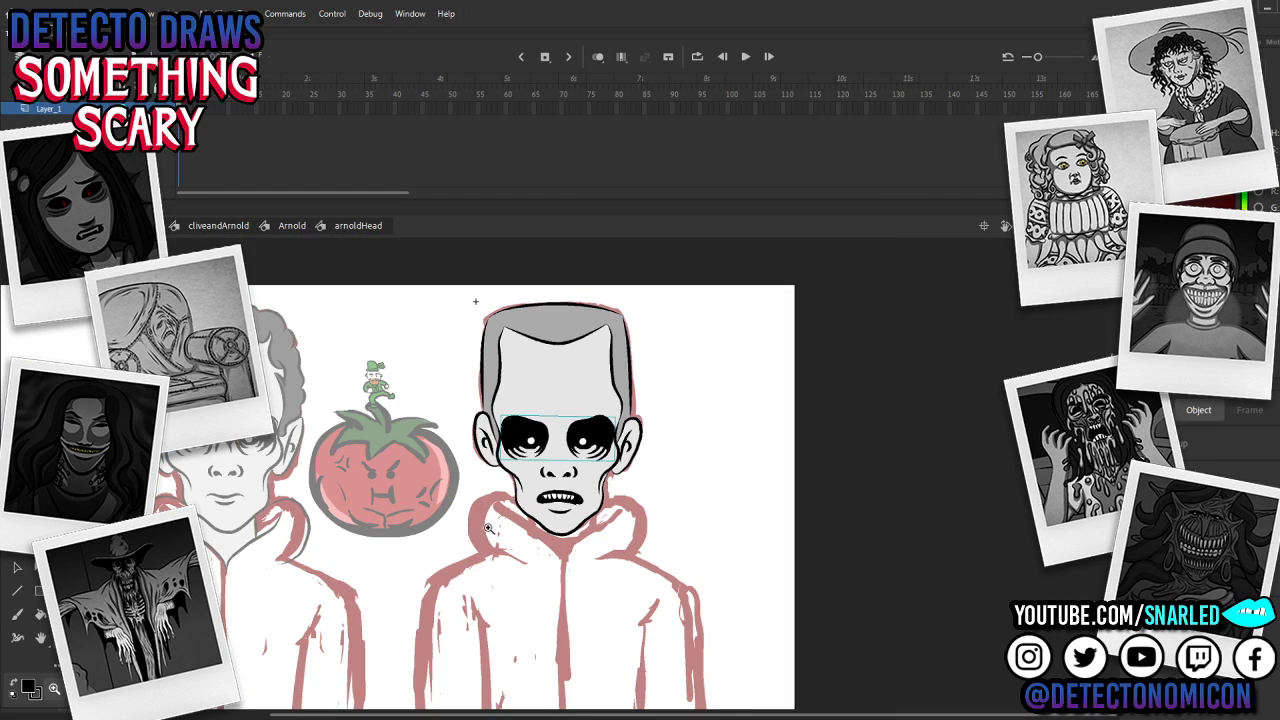
drag(510, 532, 582, 504)
double_click(769, 450)
click(751, 440)
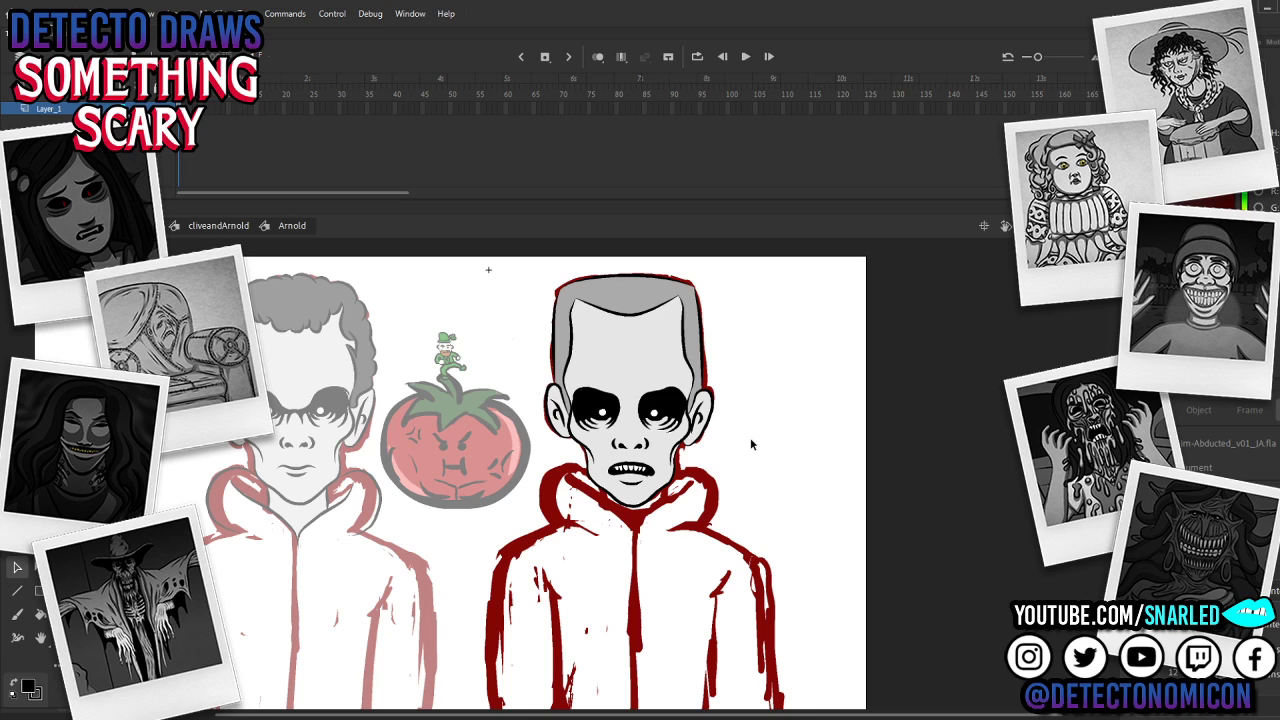
Step: Check Arnold's face up close and leave his symbol to show both characters side by side
key(z)
click(655, 449)
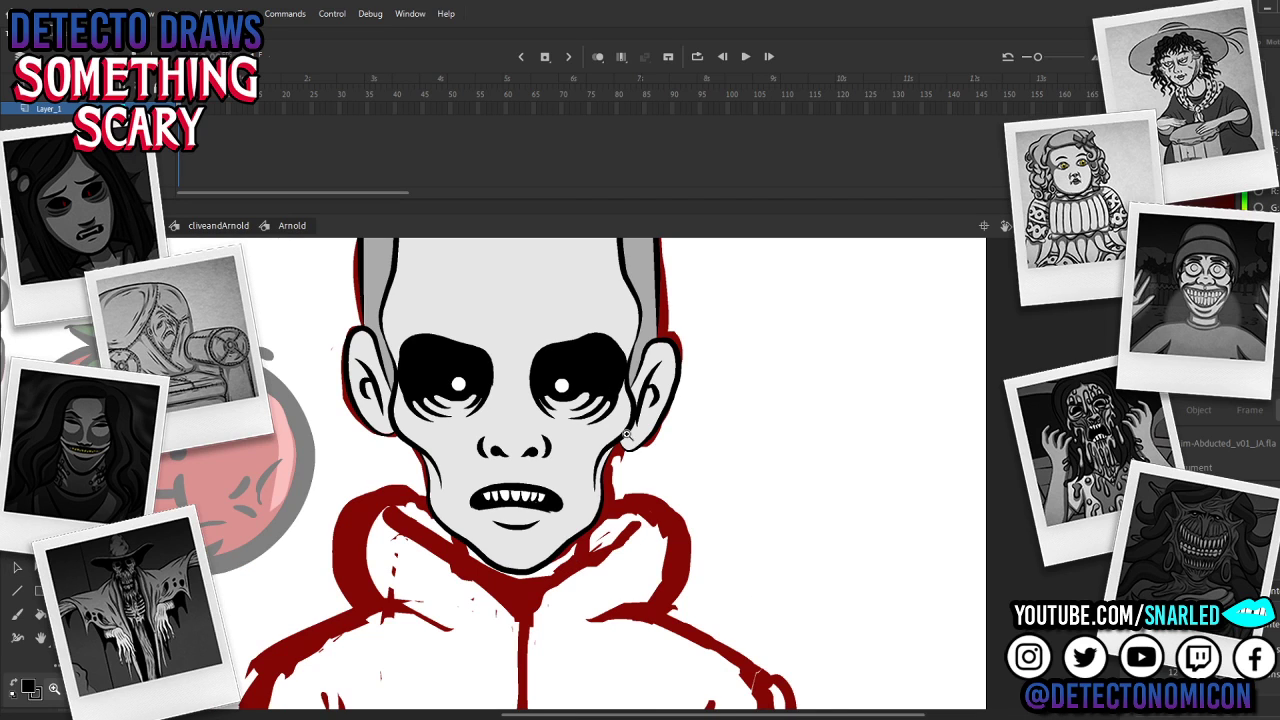
alt+click(553, 481)
key(v)
double_click(704, 420)
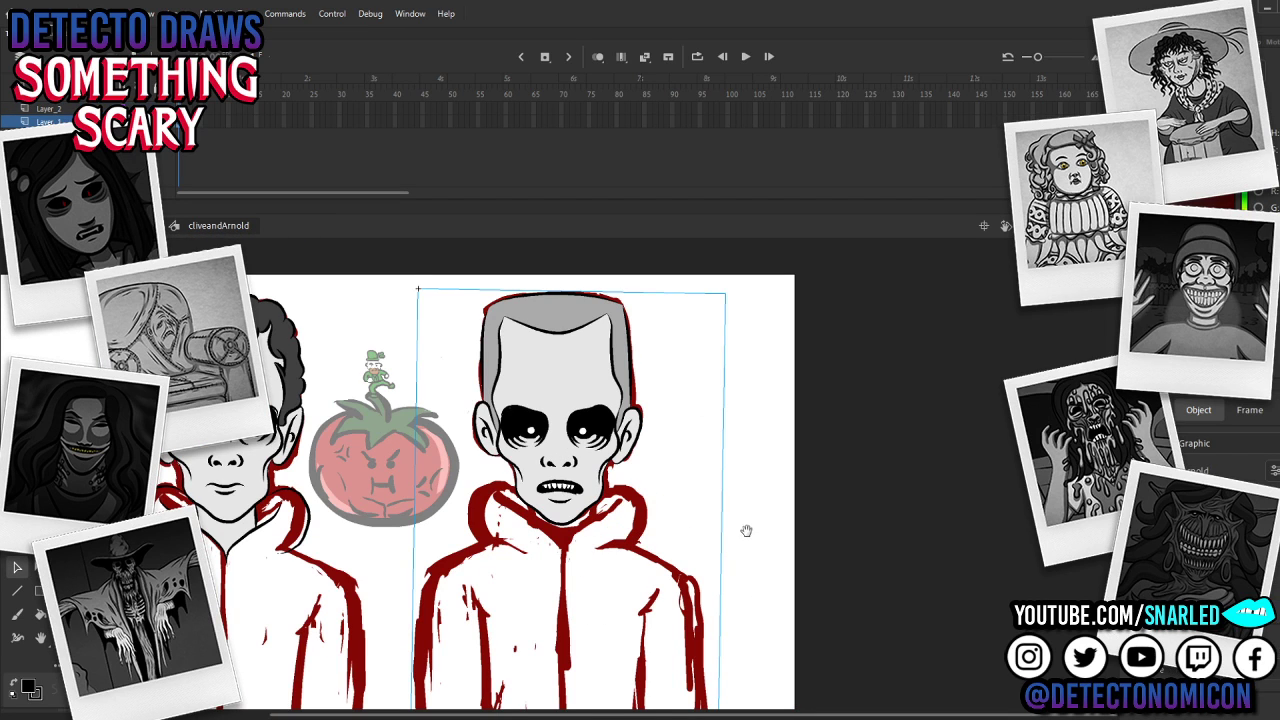
drag(728, 529, 857, 522)
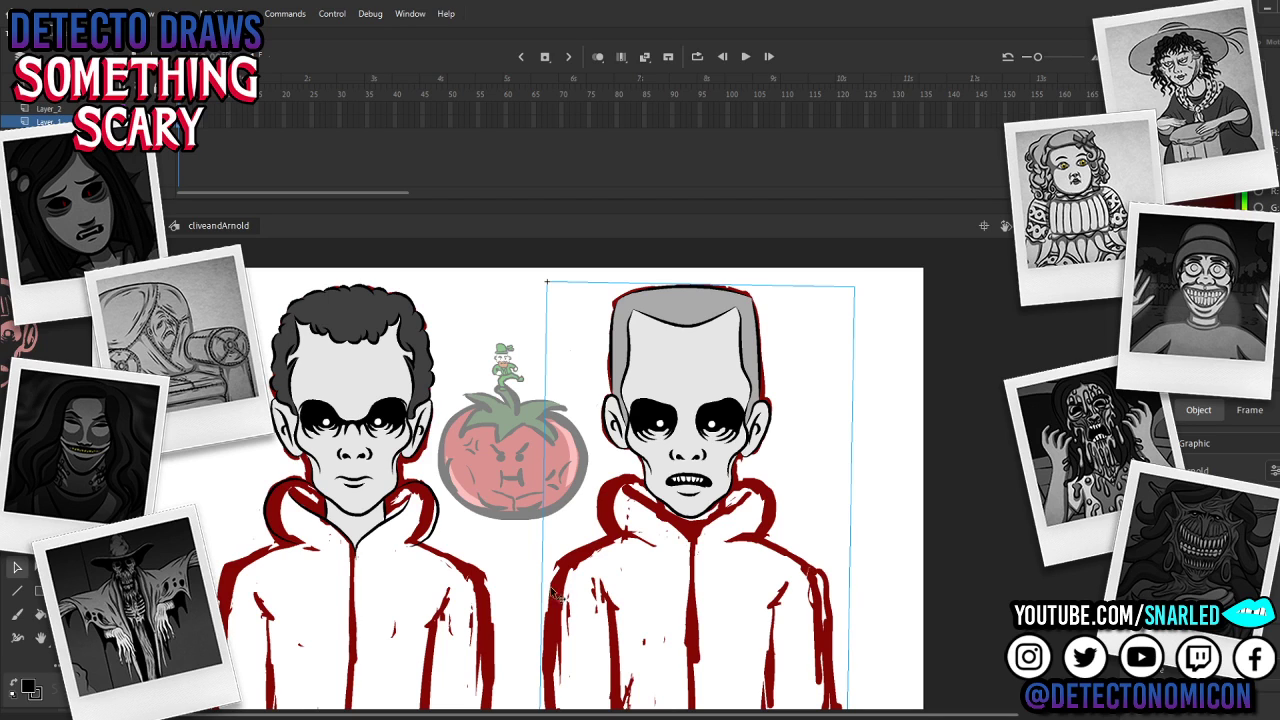
Step: Reopen the arnoldHead symbol and inspect the fill shape behind Arnold's face
click(684, 428)
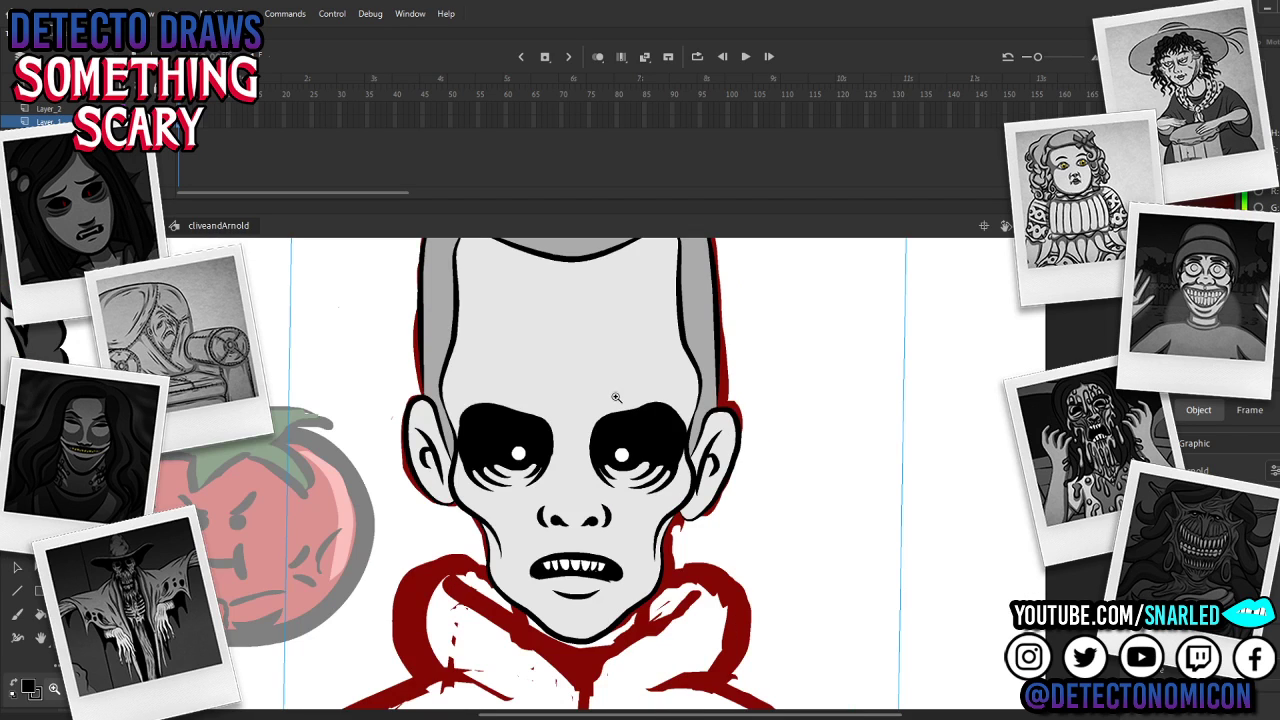
key(v)
double_click(452, 425)
double_click(458, 433)
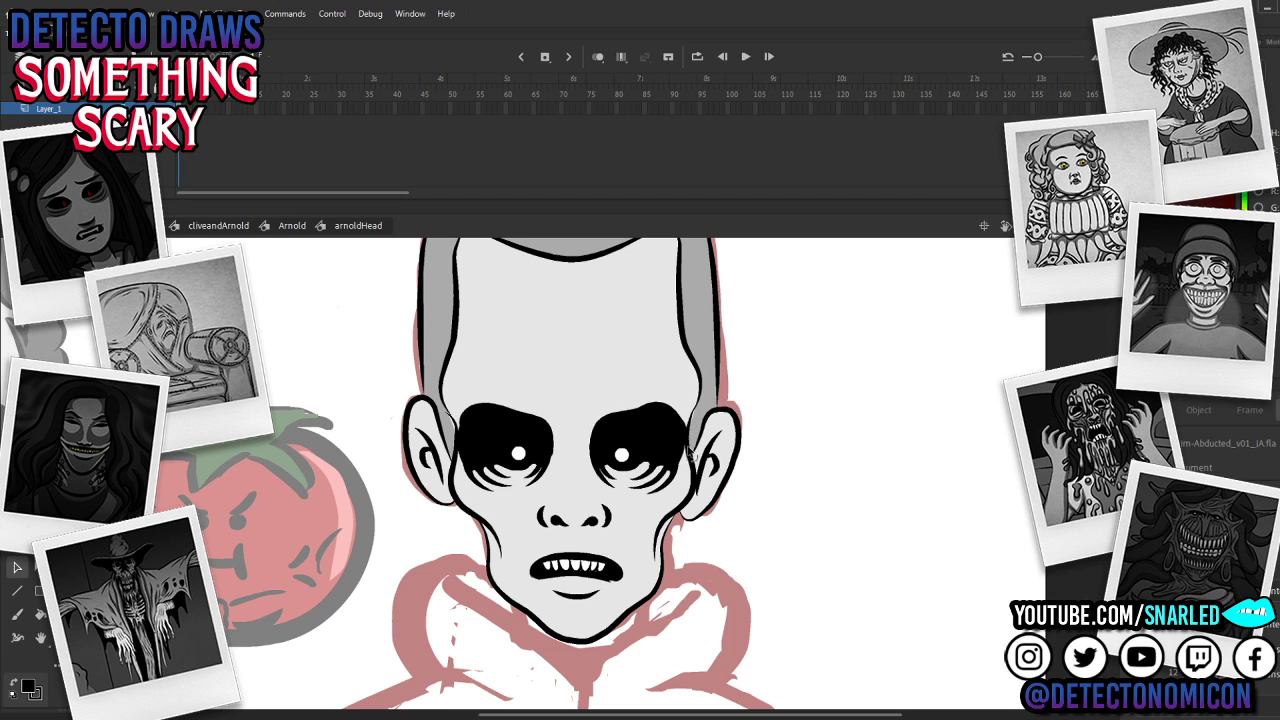
double_click(692, 428)
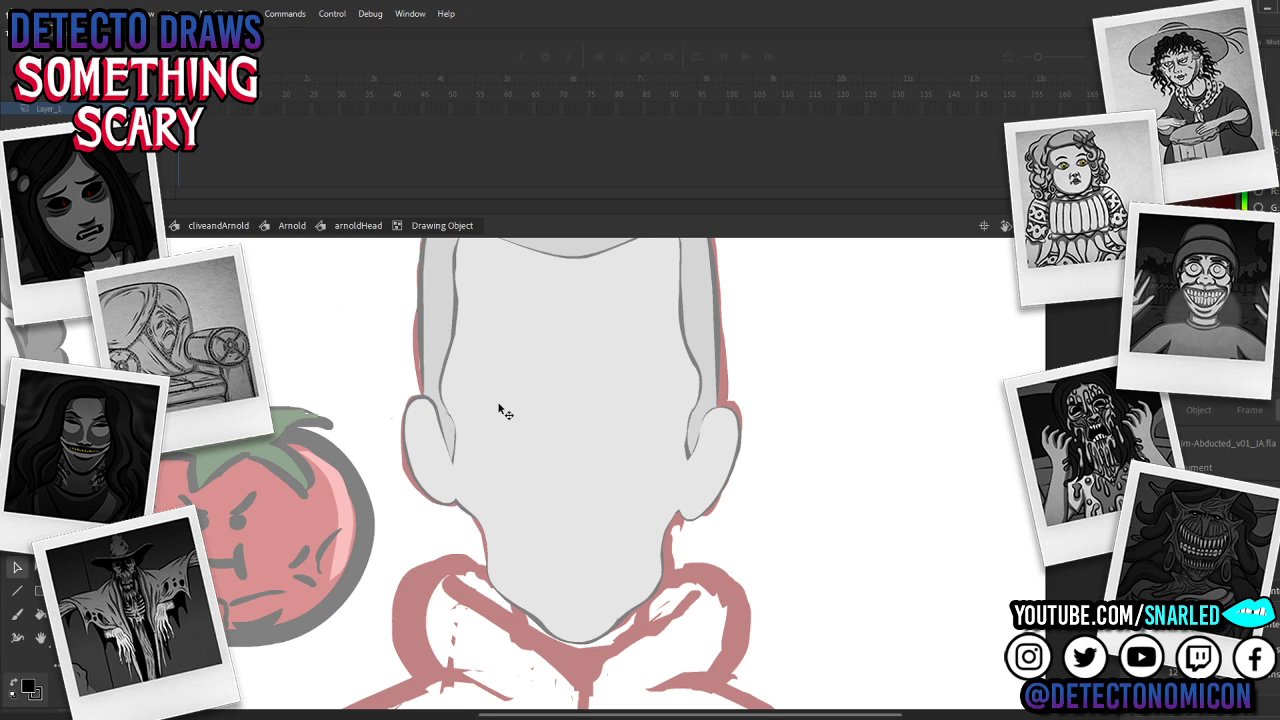
double_click(790, 343)
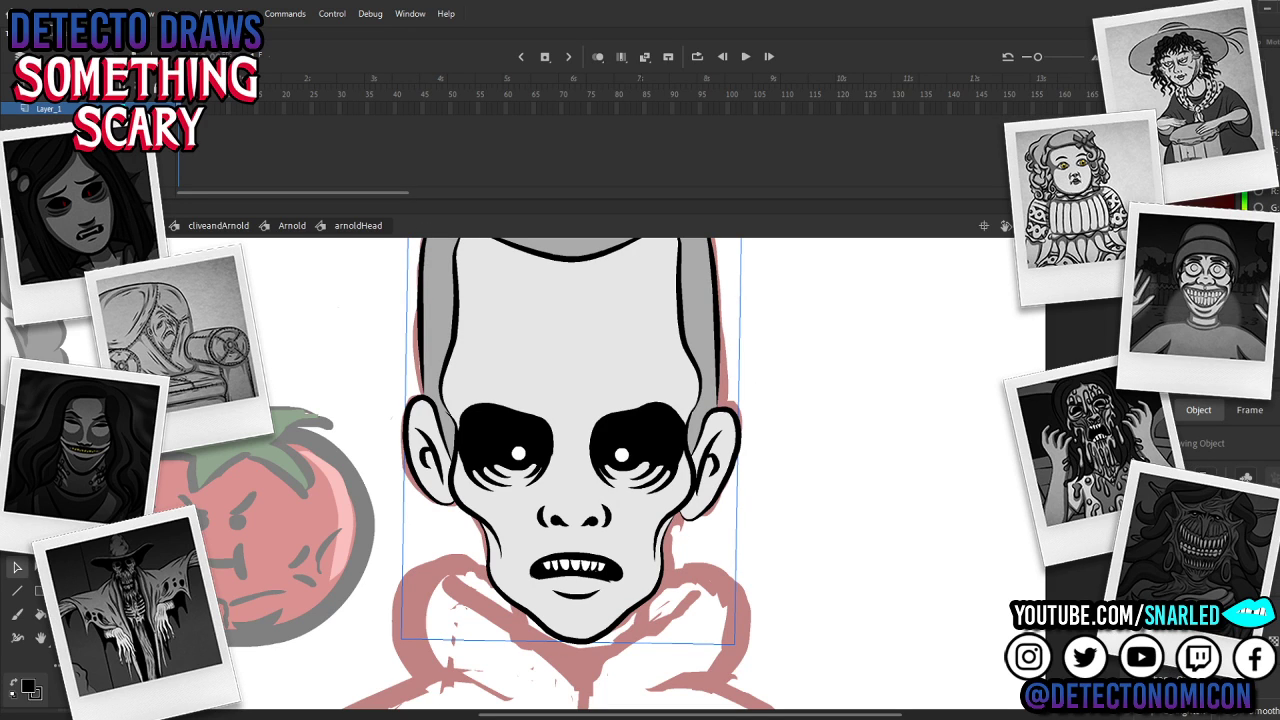
click(769, 393)
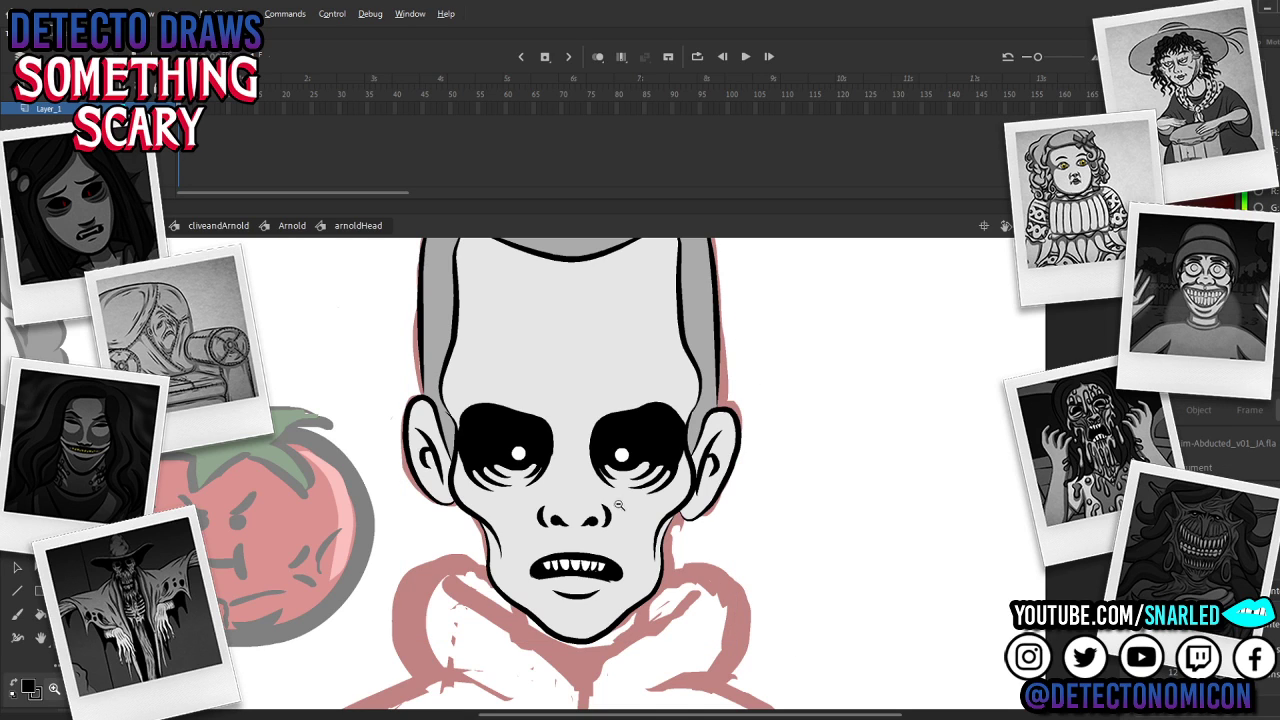
Step: Leave the arnoldHead and Arnold symbols to return to the cliveandArnold drawing
key(ctrl+minus)
key(z)
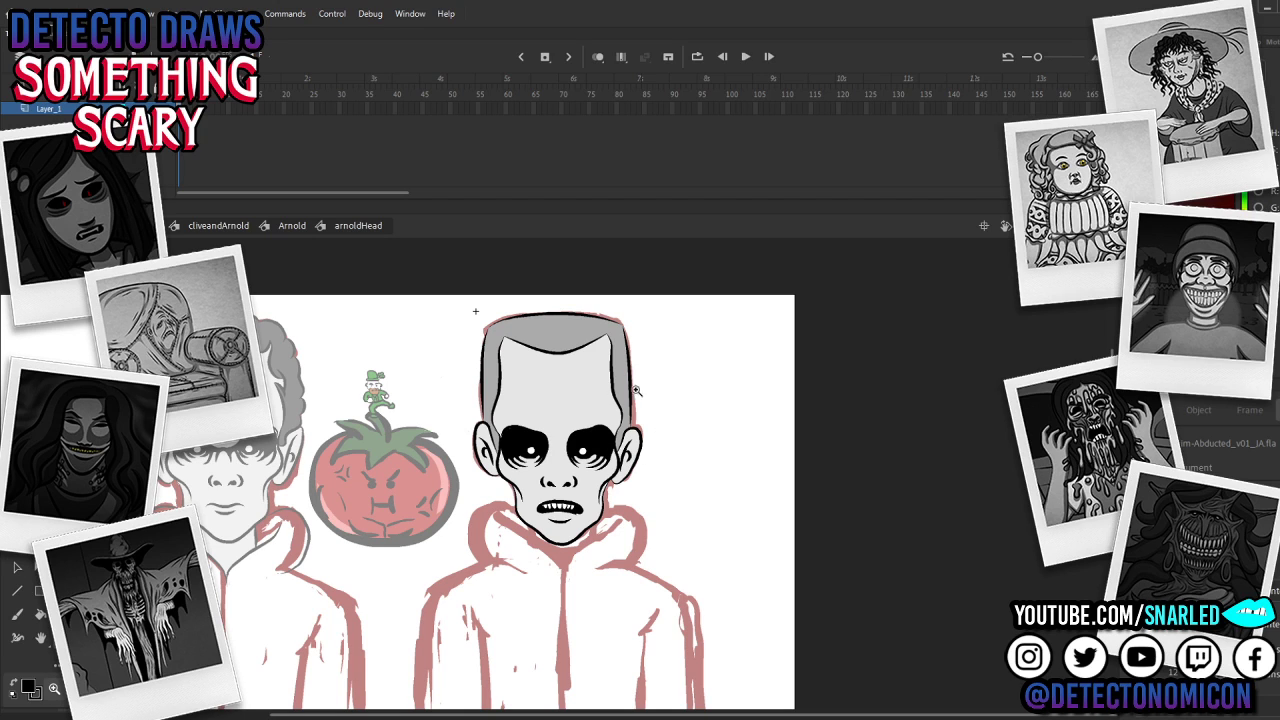
drag(560, 539, 615, 530)
key(v)
double_click(421, 563)
double_click(400, 552)
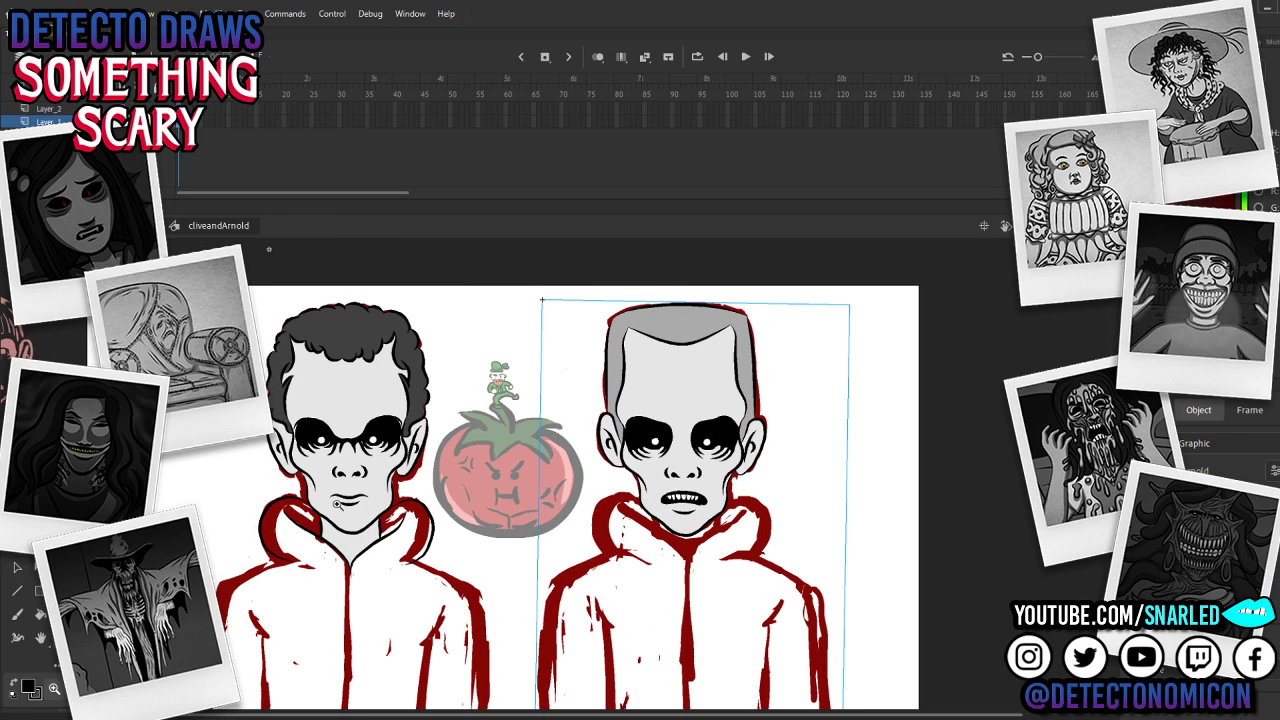
Step: Open the Clive symbol and its cliveHead symbol to examine the side of his jaw
double_click(391, 440)
click(447, 478)
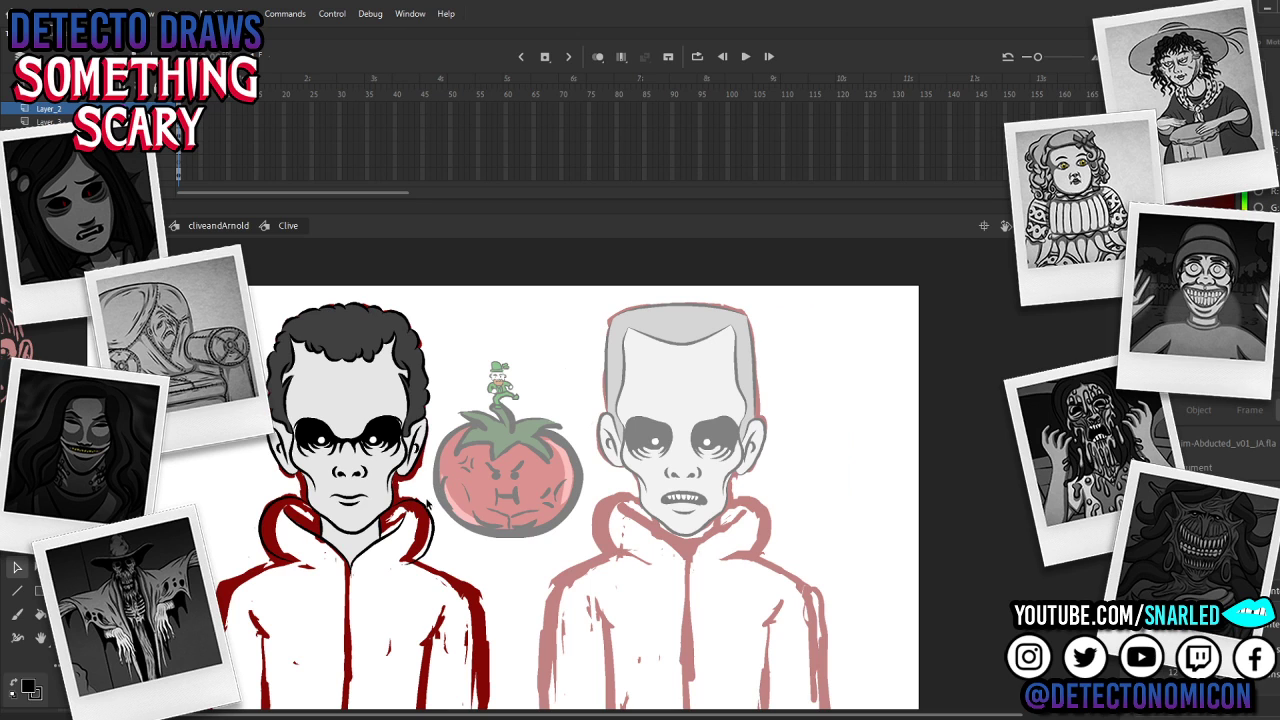
key(z)
click(445, 505)
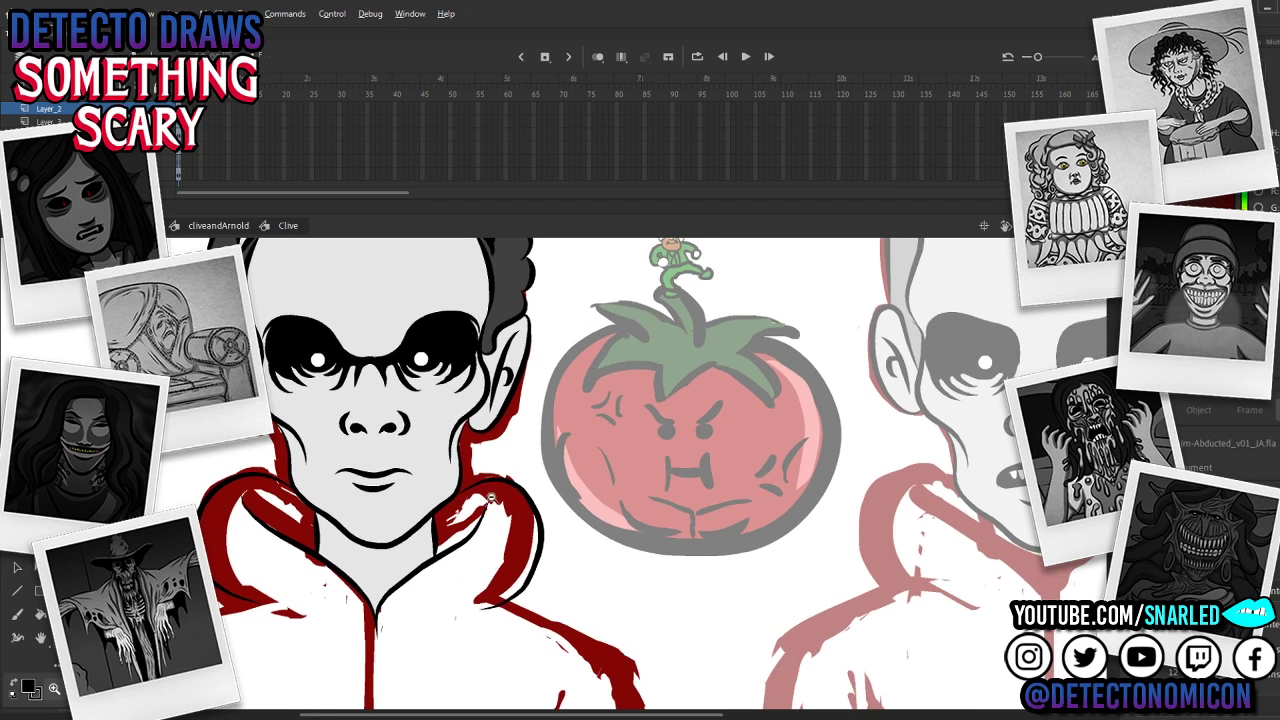
alt+click(490, 497)
click(573, 472)
key(v)
double_click(527, 412)
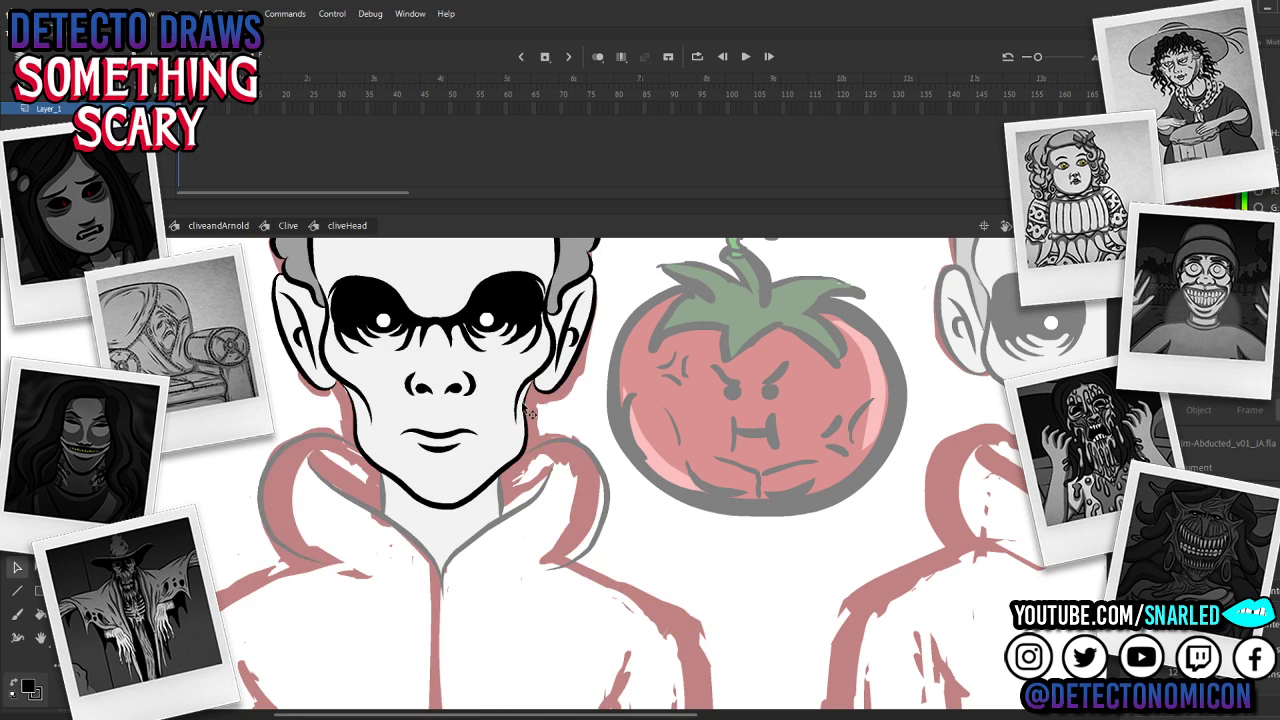
double_click(528, 411)
key(ctrl+a)
double_click(580, 419)
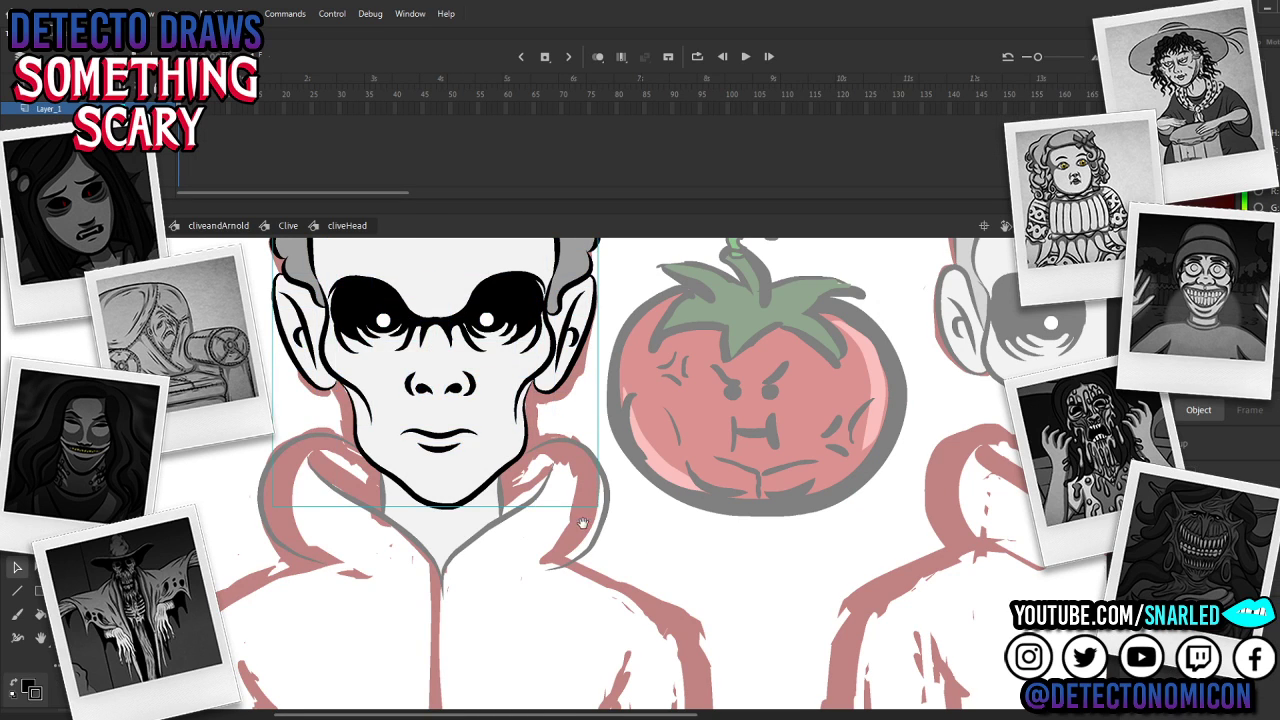
Step: Look over Clive's whole head and leave the cliveHead symbol to return to Clive
drag(587, 510, 573, 568)
alt+click(577, 500)
click(543, 442)
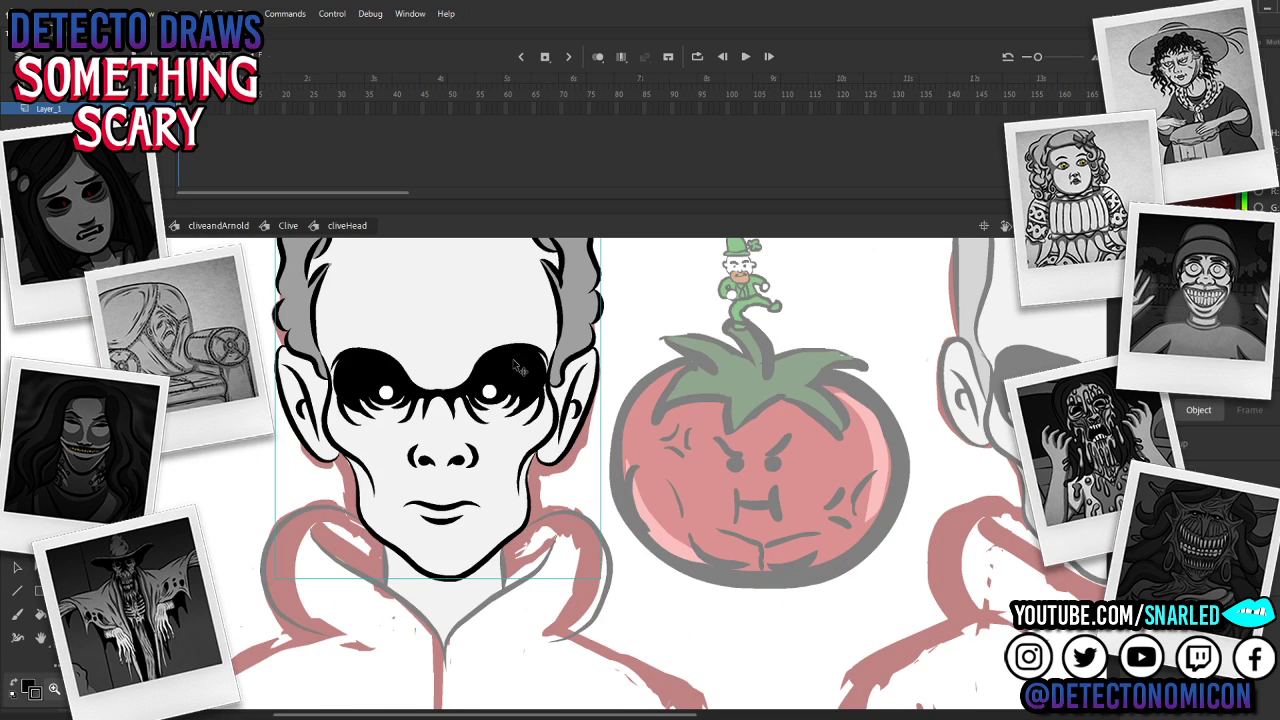
alt+click(568, 402)
key(v)
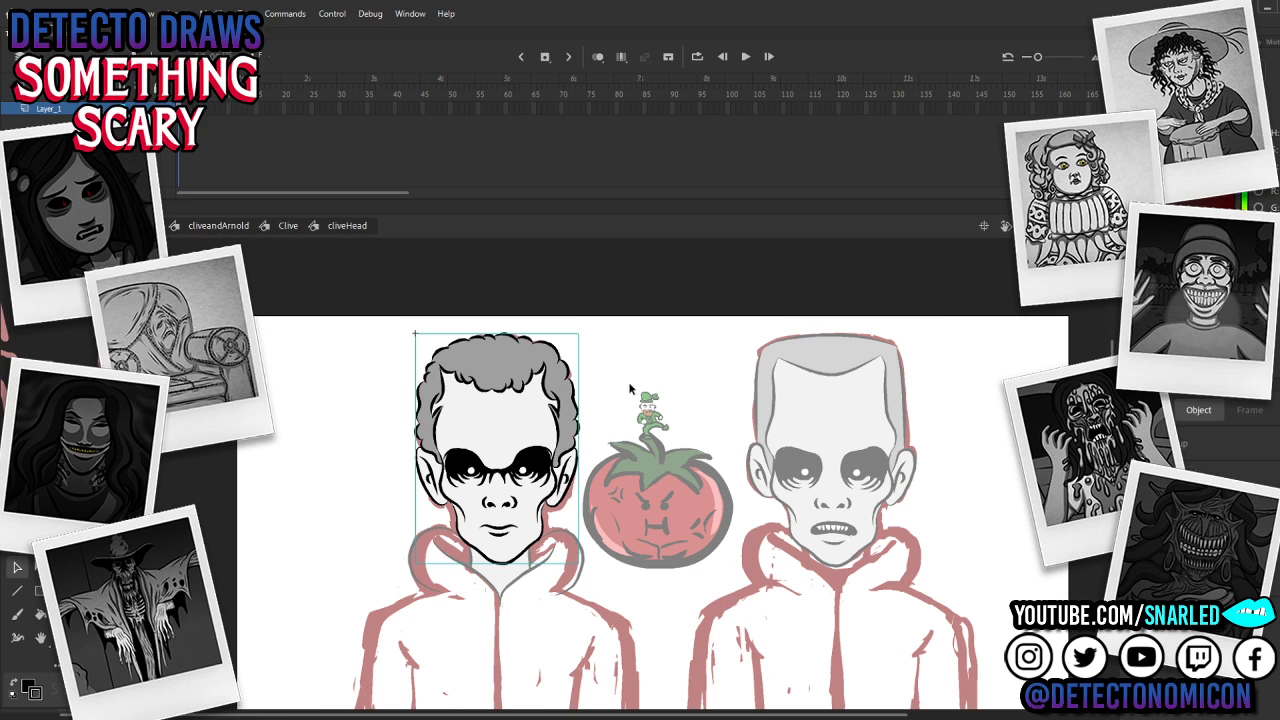
double_click(635, 389)
drag(621, 577, 521, 505)
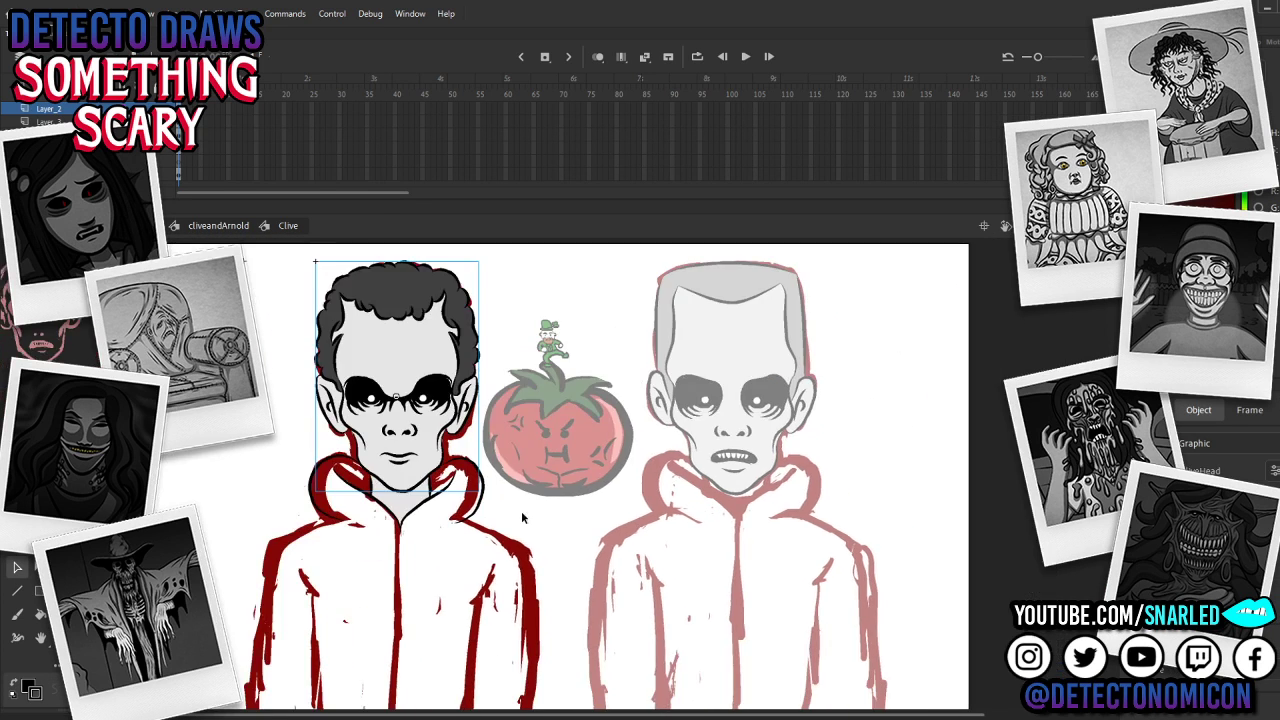
Step: Inspect the drawing object of Clive's outer hood outline on the viewer's right and leave it
double_click(485, 500)
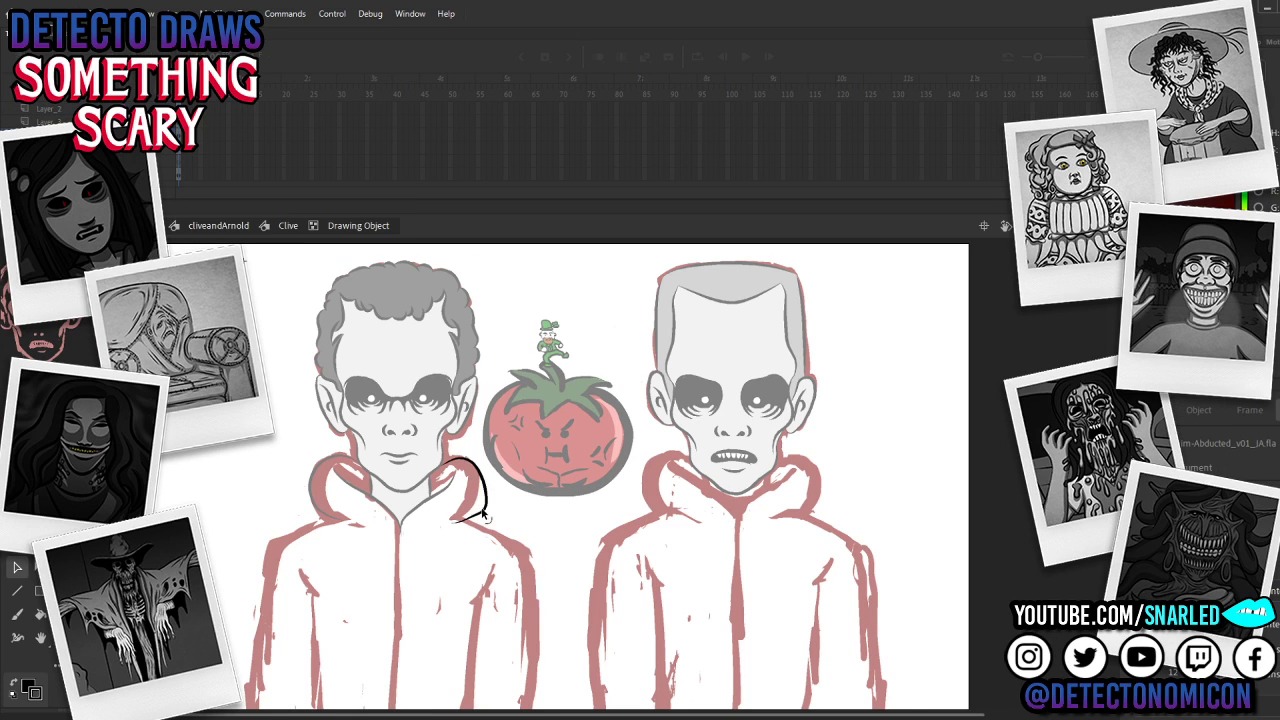
double_click(537, 520)
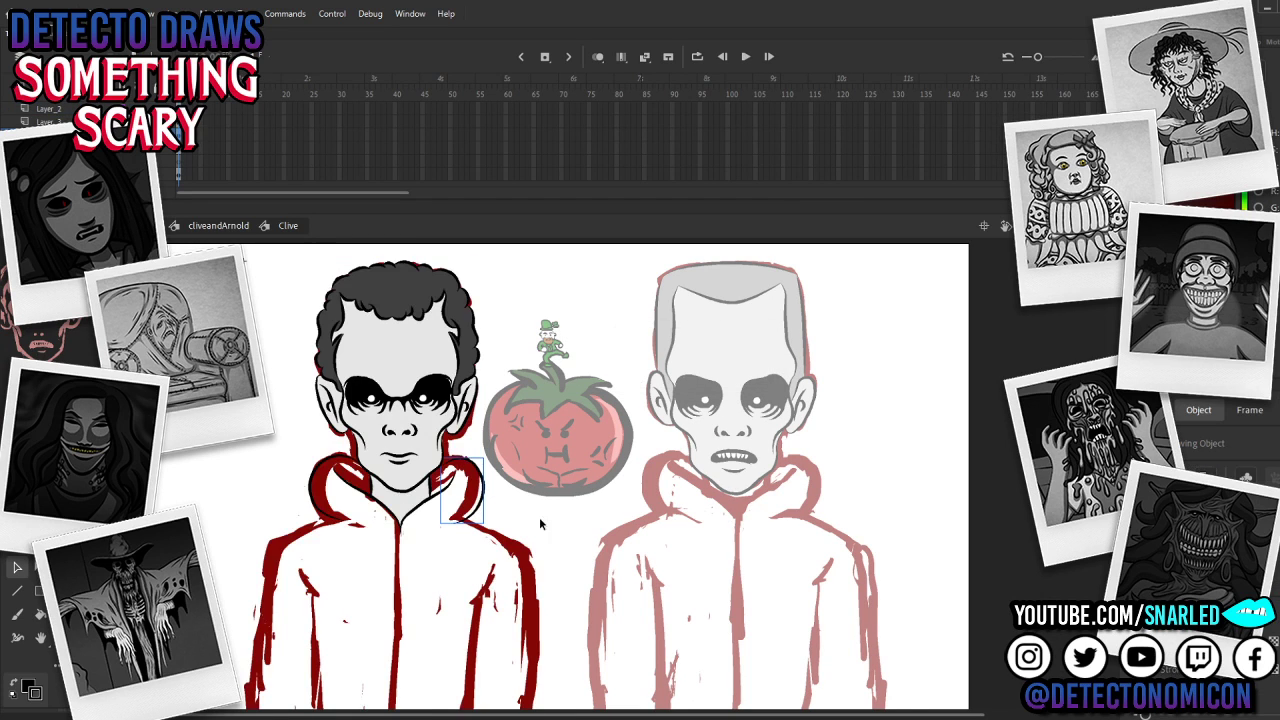
drag(580, 521, 508, 504)
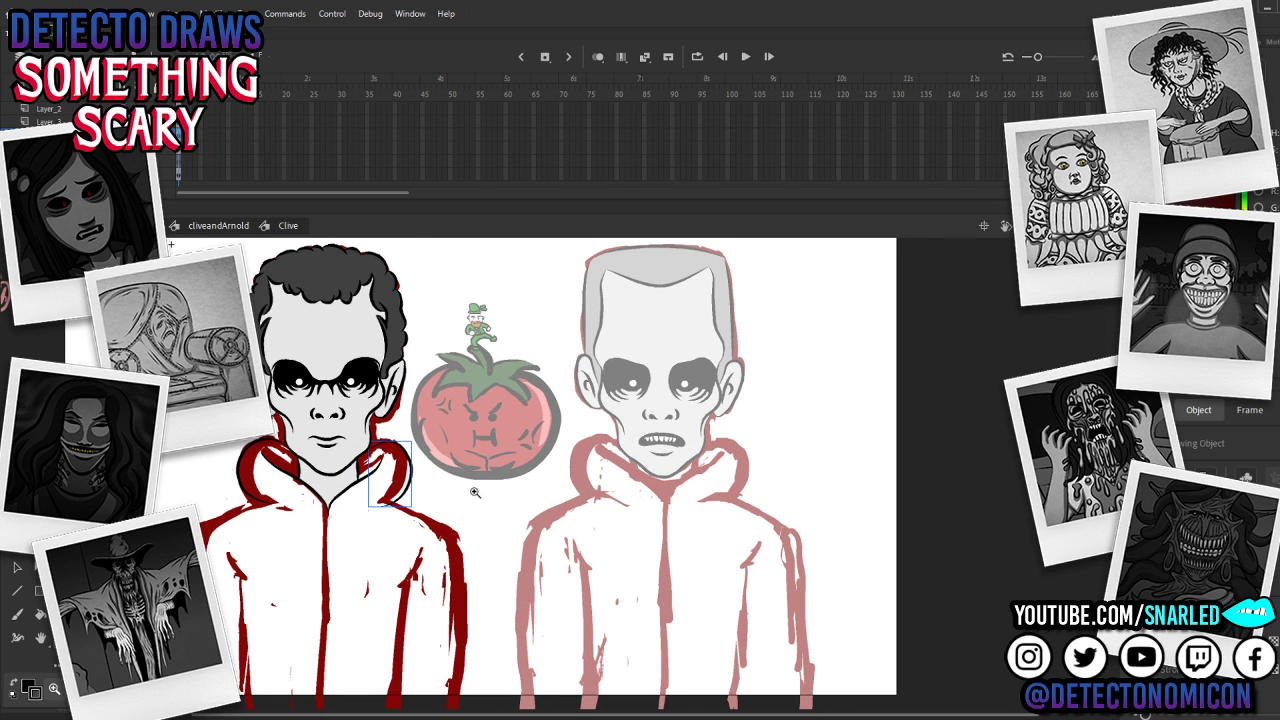
Step: Leave the Clive symbol and the cliveandArnold drawing and advance to the frame with the sketch of two smiling heads
click(442, 481)
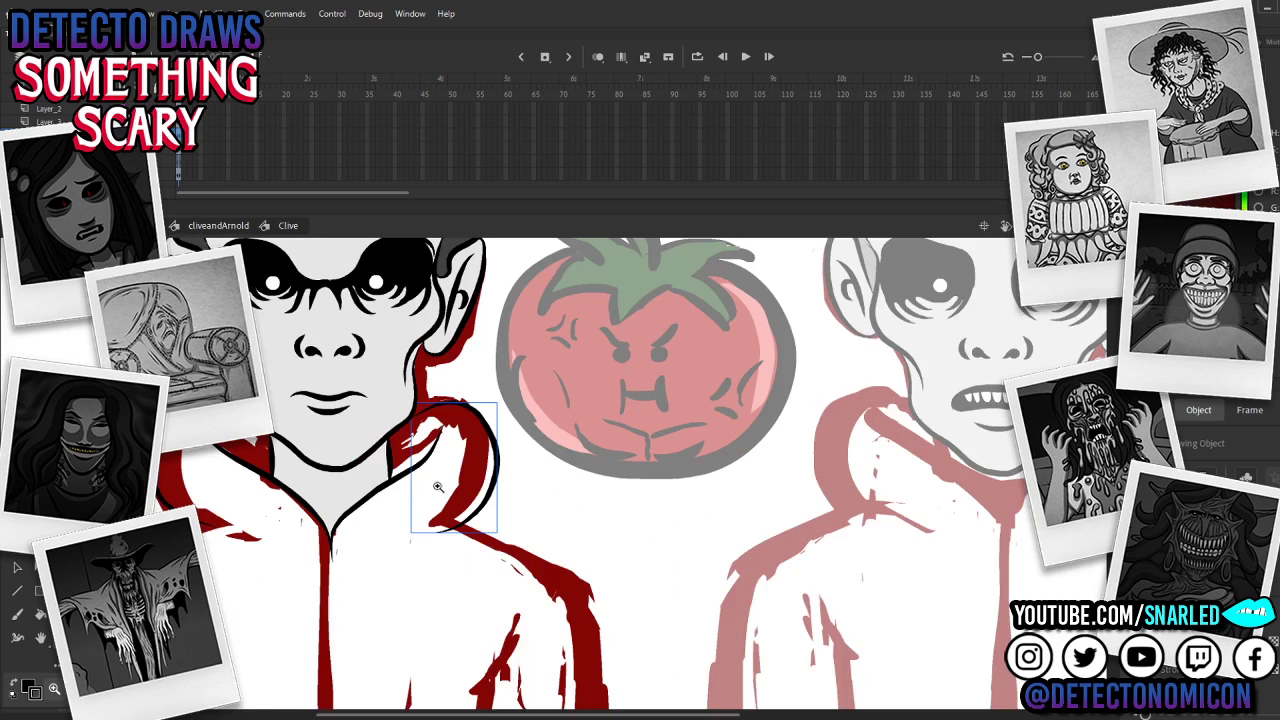
alt+click(505, 515)
double_click(280, 409)
double_click(286, 351)
double_click(262, 338)
key(period)
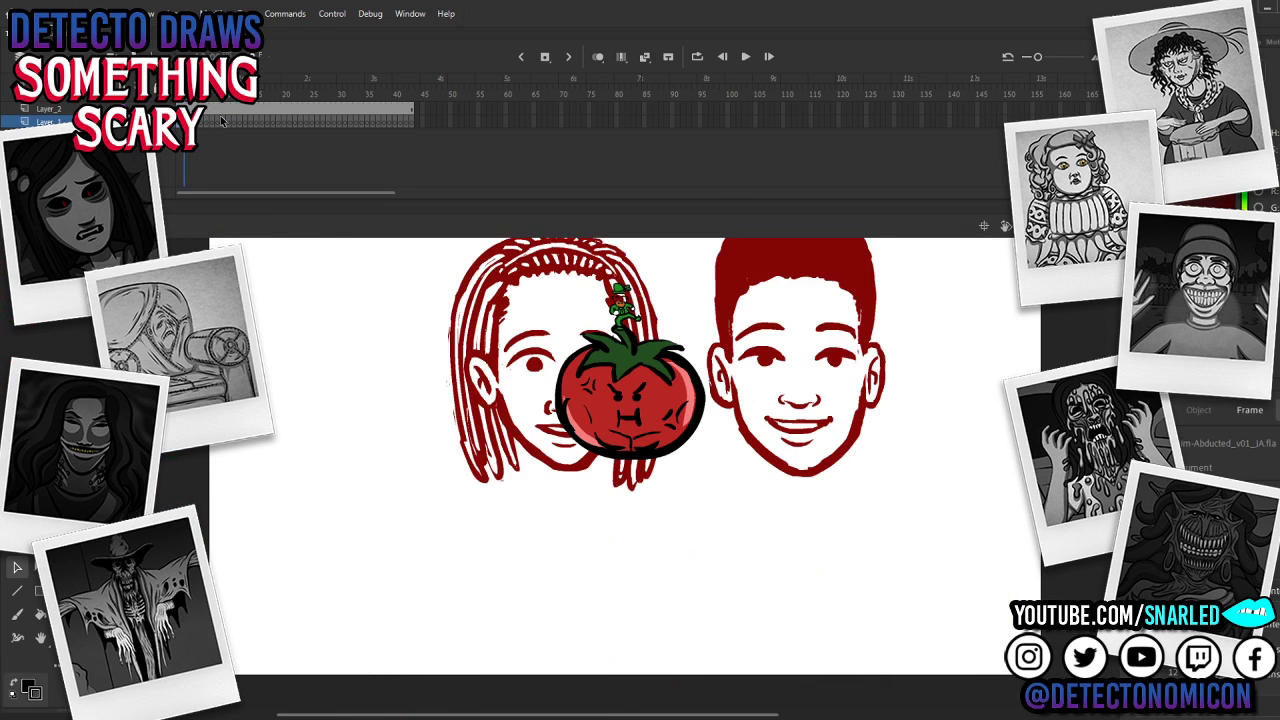
Step: Move the two-head sketch toward the viewer's left and, inside it, shift the short-haired head right to separate it from the braided head
click(527, 375)
drag(525, 372, 440, 372)
double_click(750, 350)
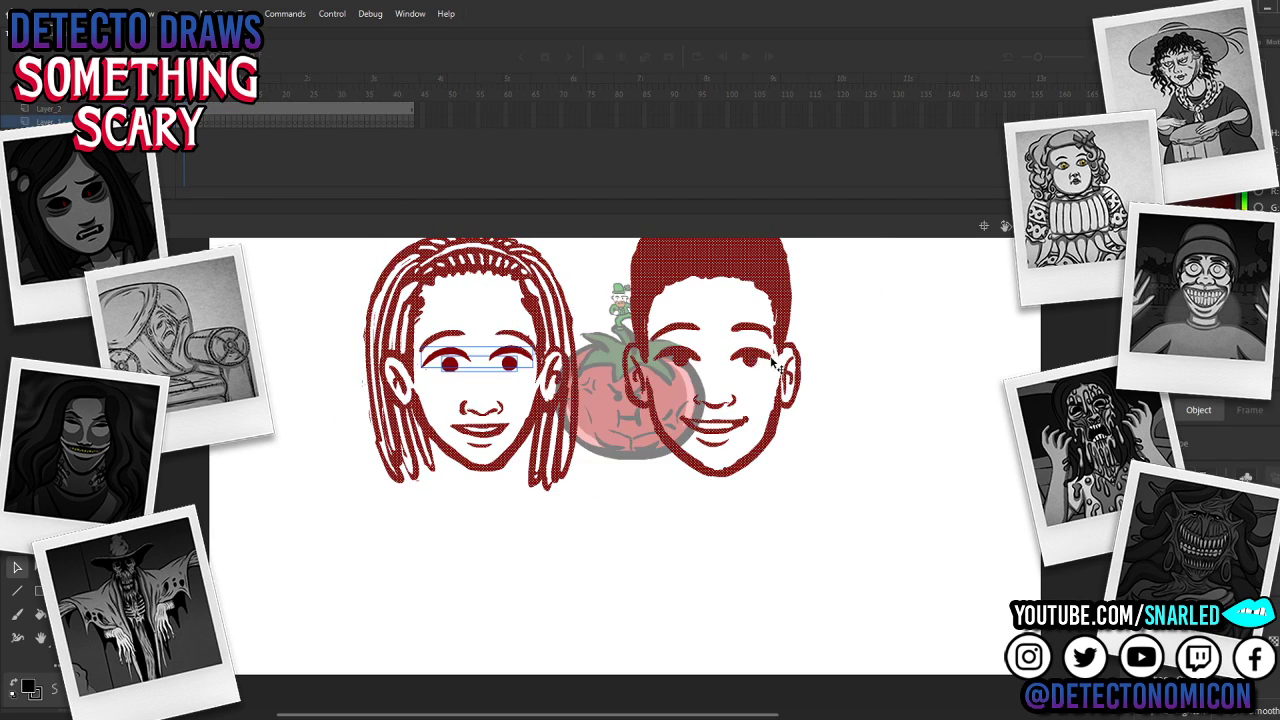
drag(856, 253, 581, 596)
drag(712, 294, 763, 297)
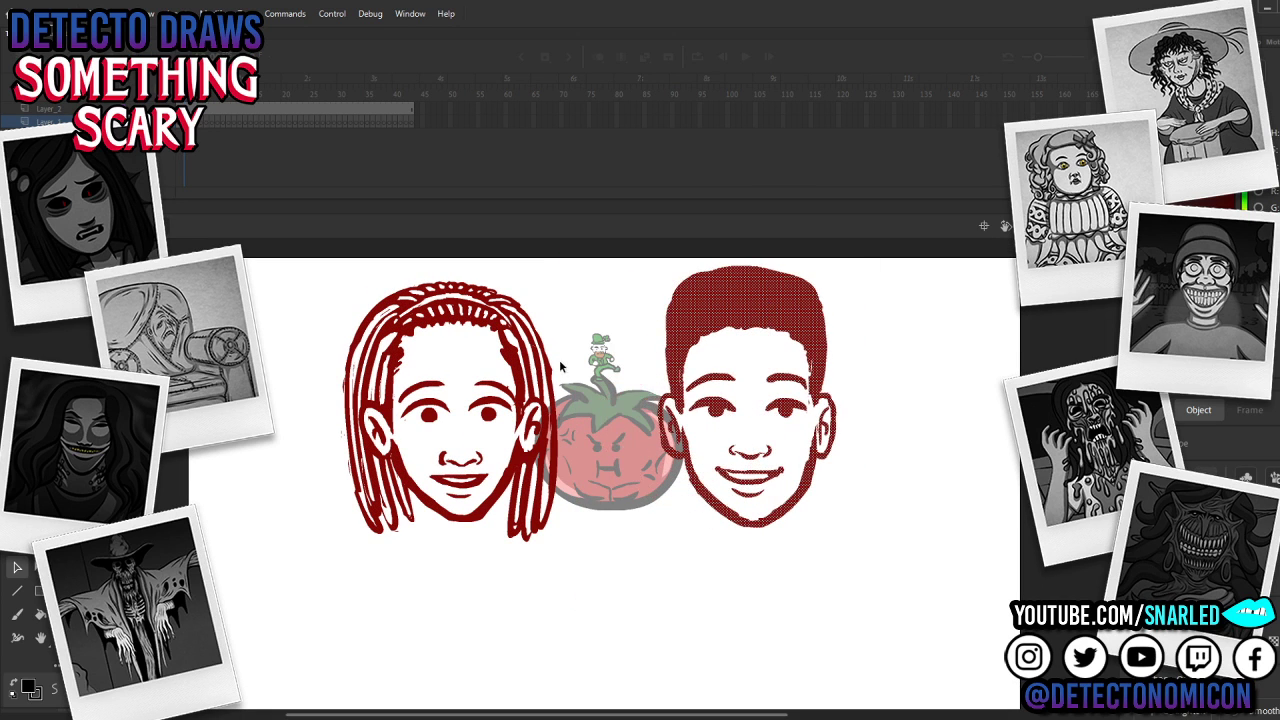
double_click(647, 587)
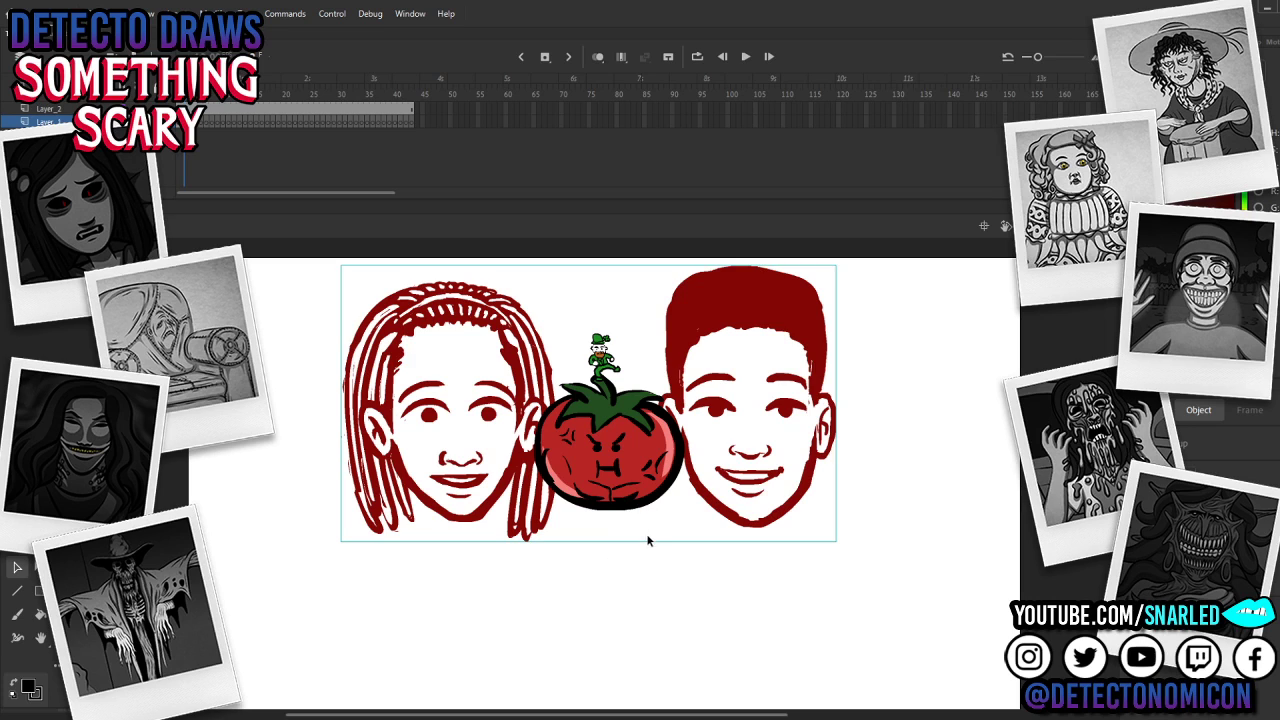
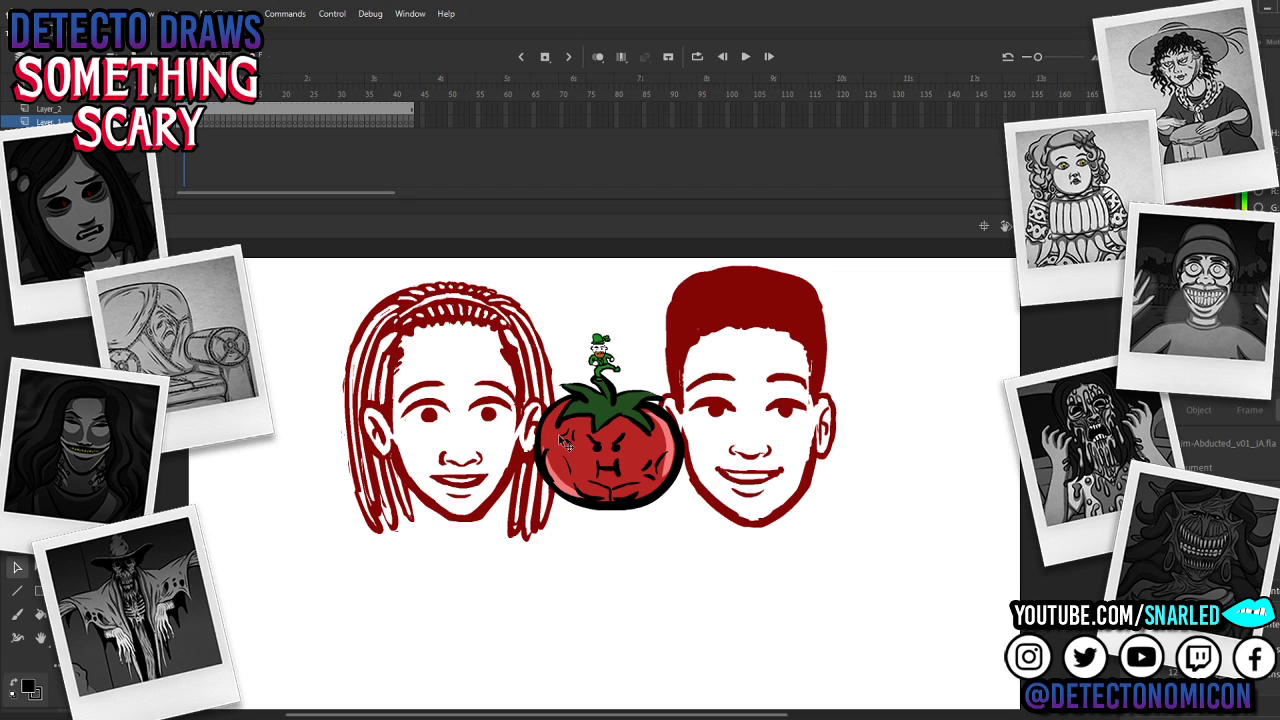
Step: Convert the braided head inside the sketch to its own symbol named Lily
click(520, 398)
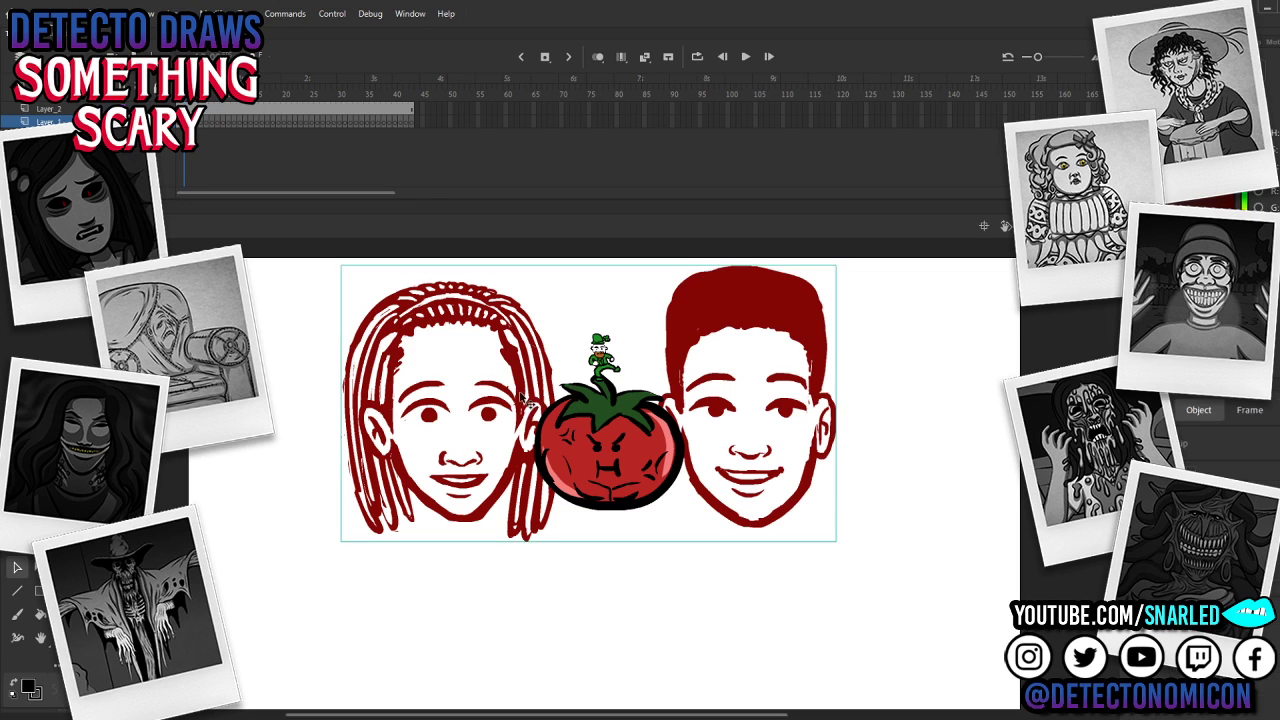
double_click(515, 416)
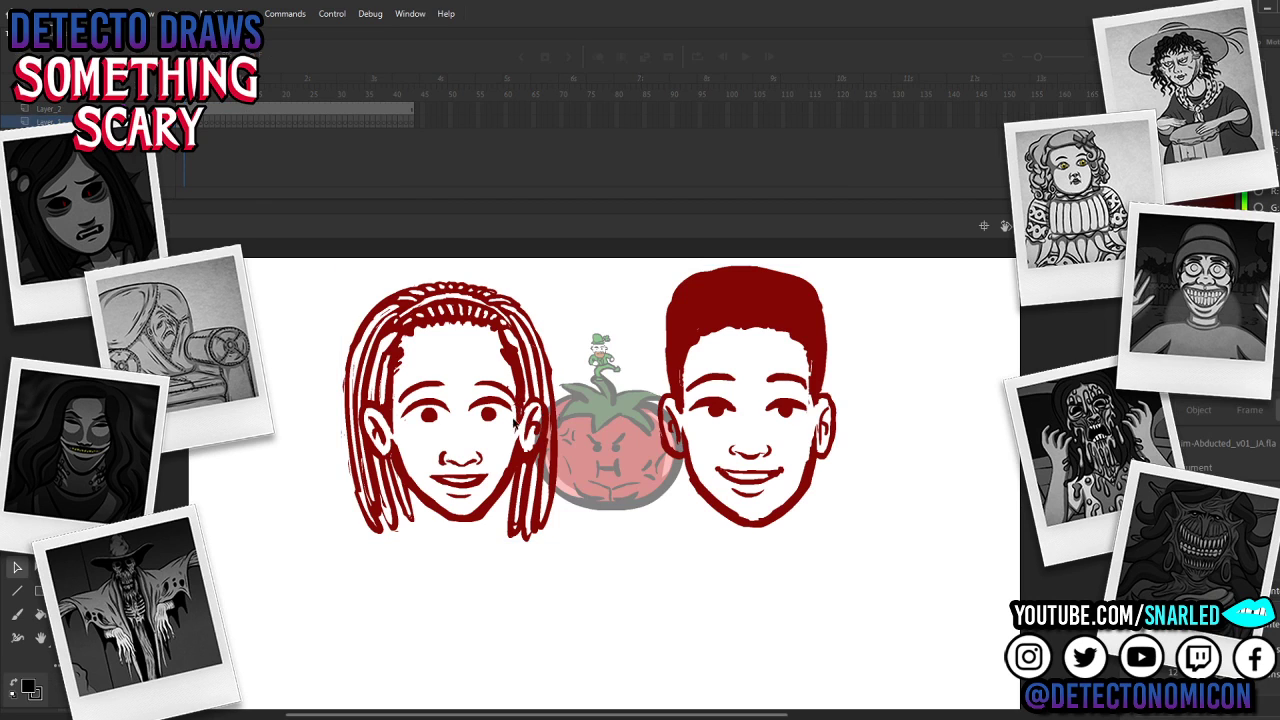
mouse_move(276, 594)
mouse_down()
mouse_move(677, 317)
mouse_move(640, 262)
mouse_move(618, 262)
mouse_up()
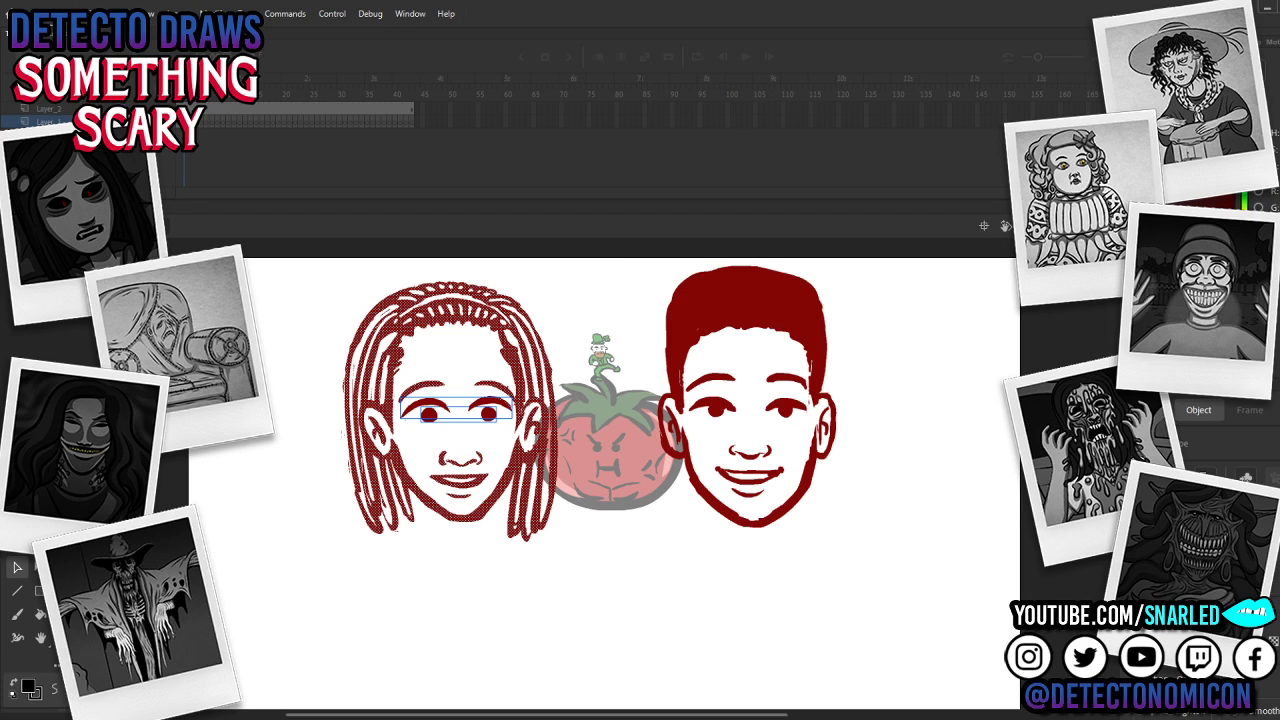
key(F8)
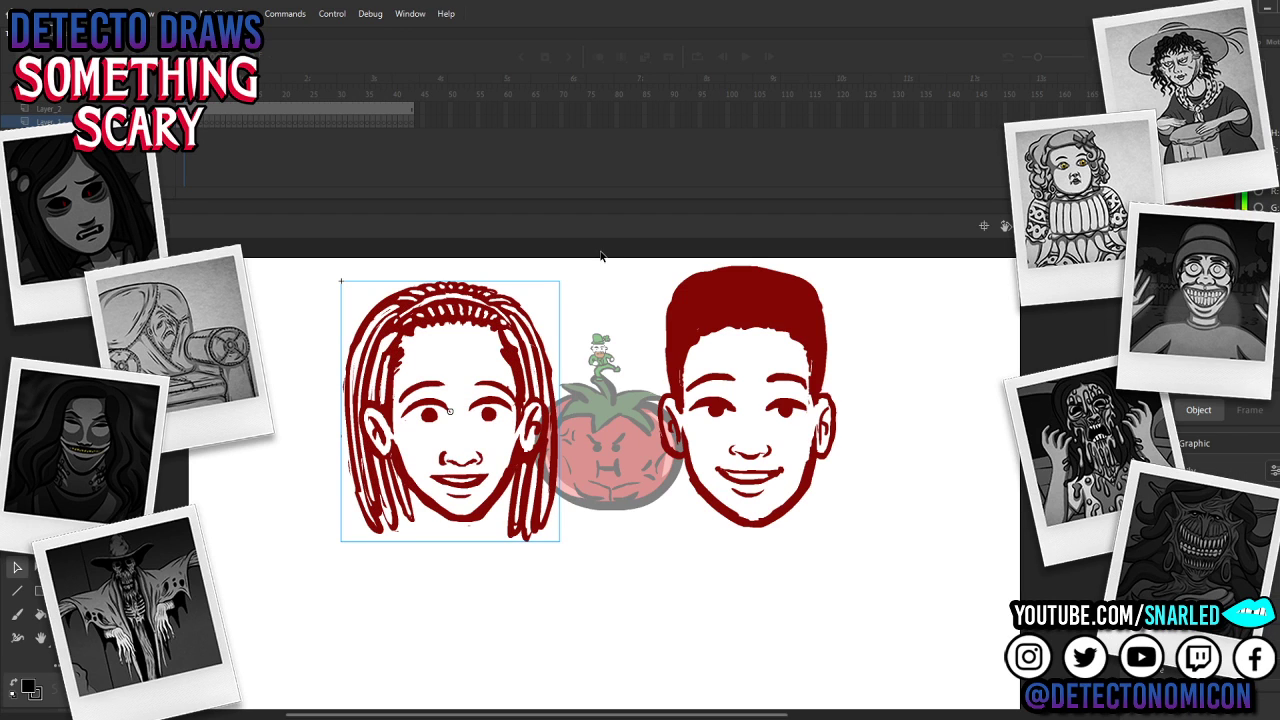
Step: Convert the short-haired head inside the sketch to a separate graphic symbol
drag(609, 573, 970, 238)
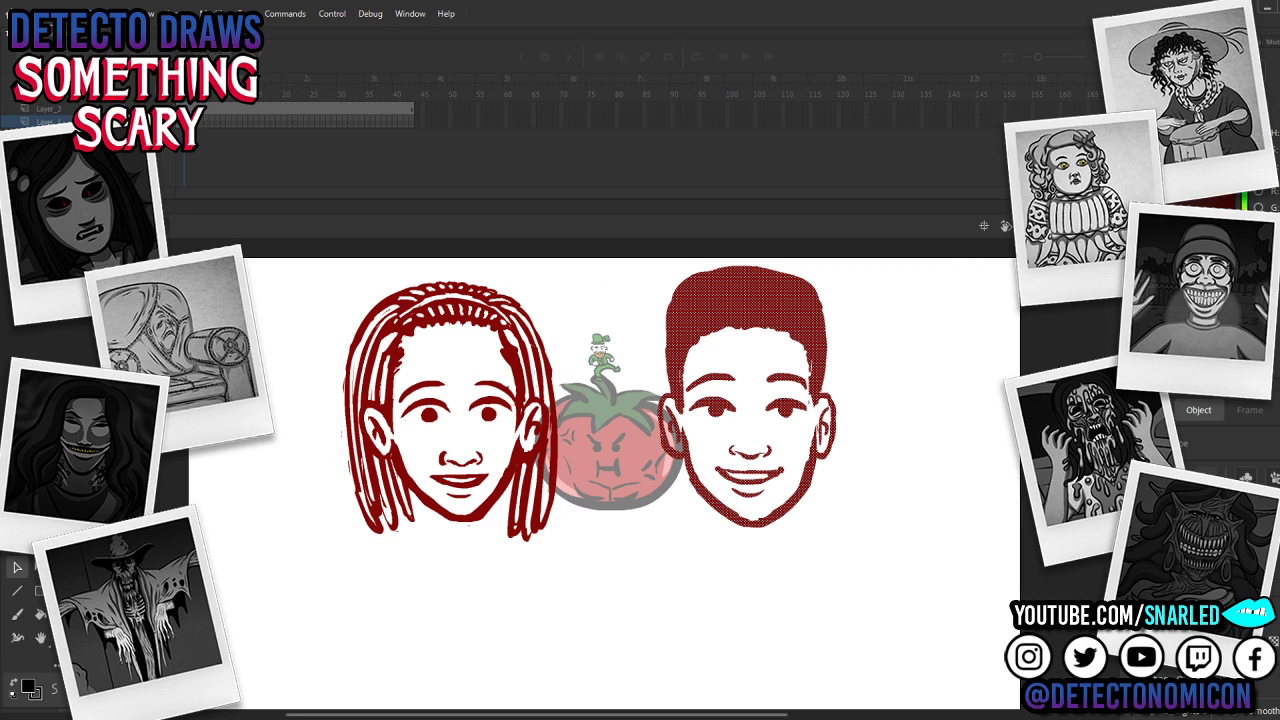
key(F8)
key(Return)
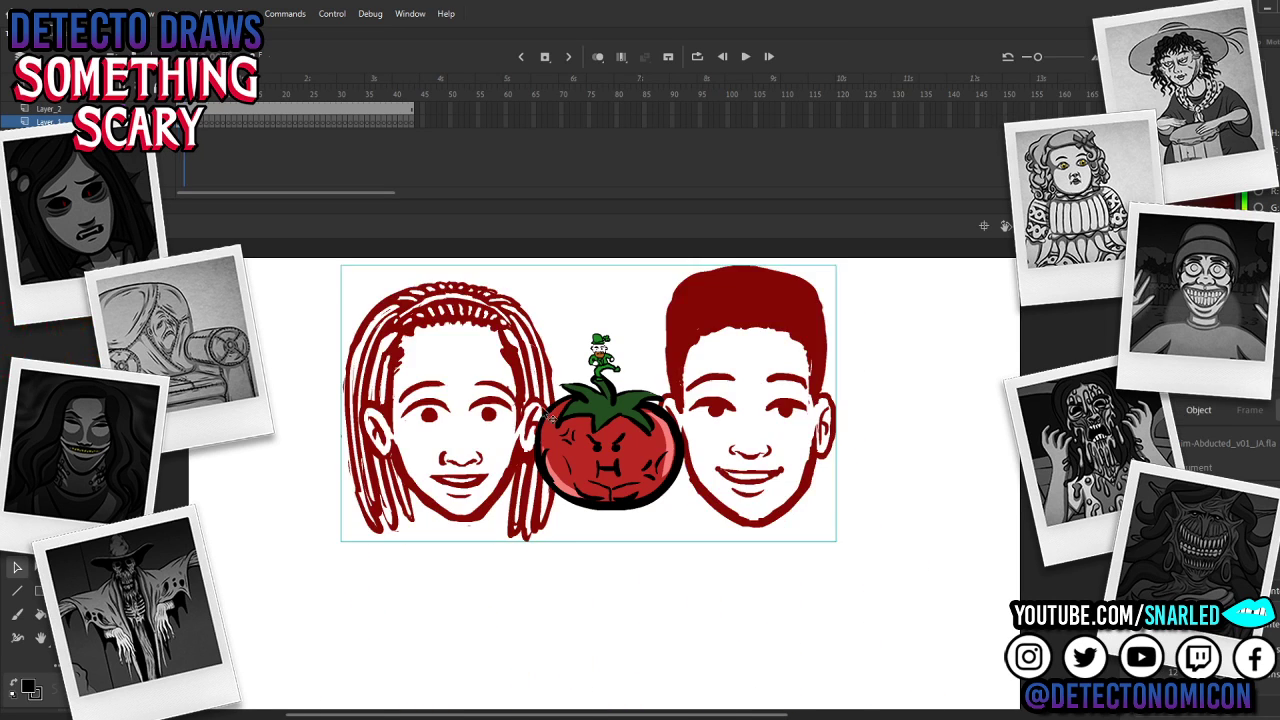
Step: Open the Lily symbol and add two new layers above the braided head's sketch
double_click(534, 403)
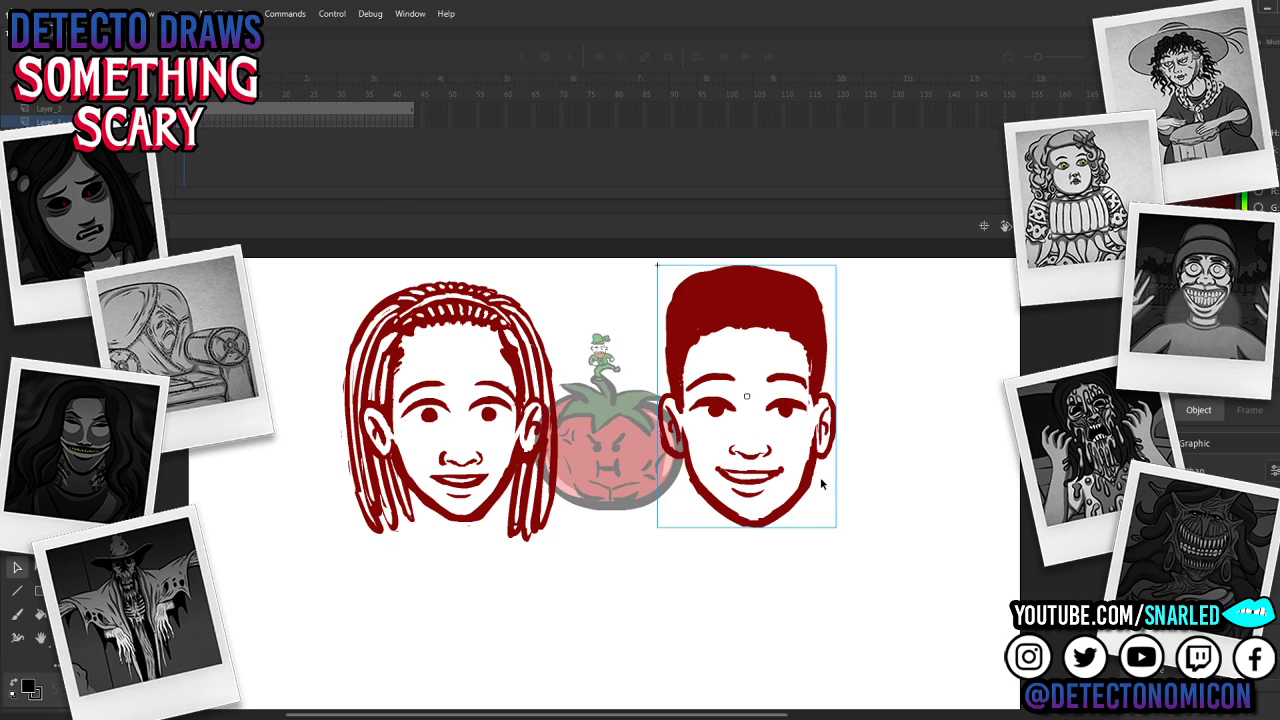
shift+click(518, 286)
key(Escape)
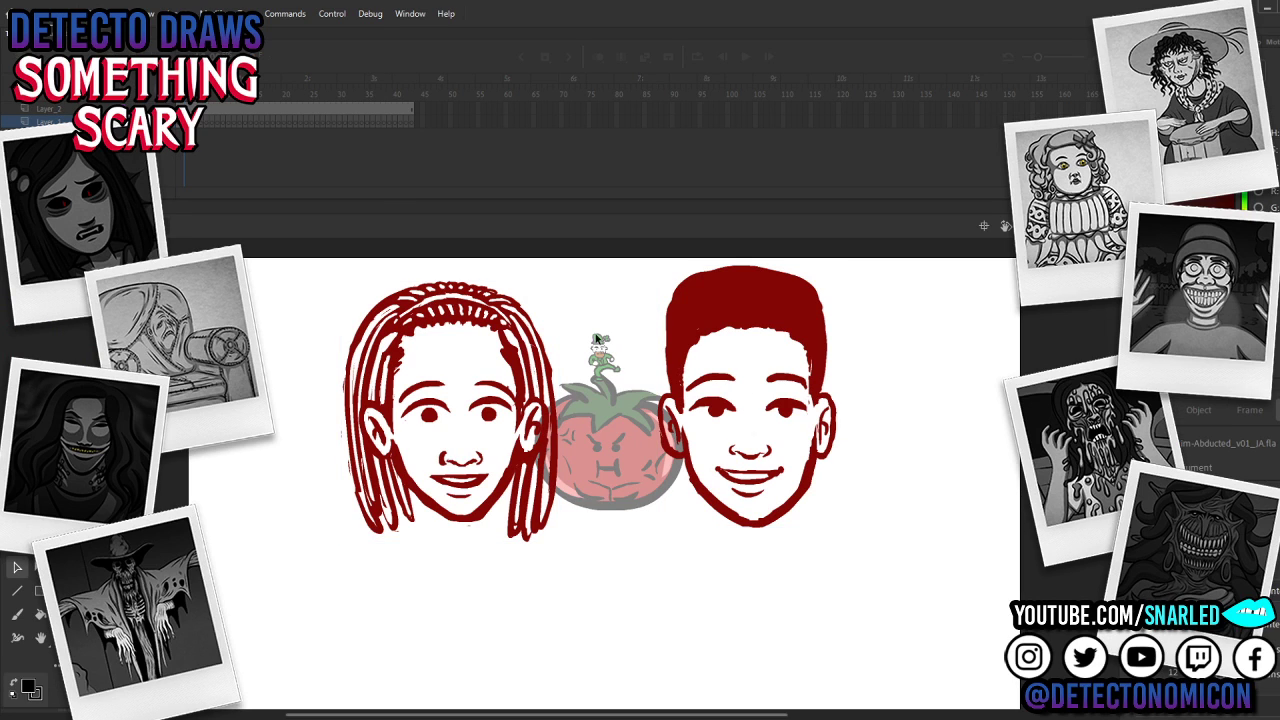
double_click(530, 358)
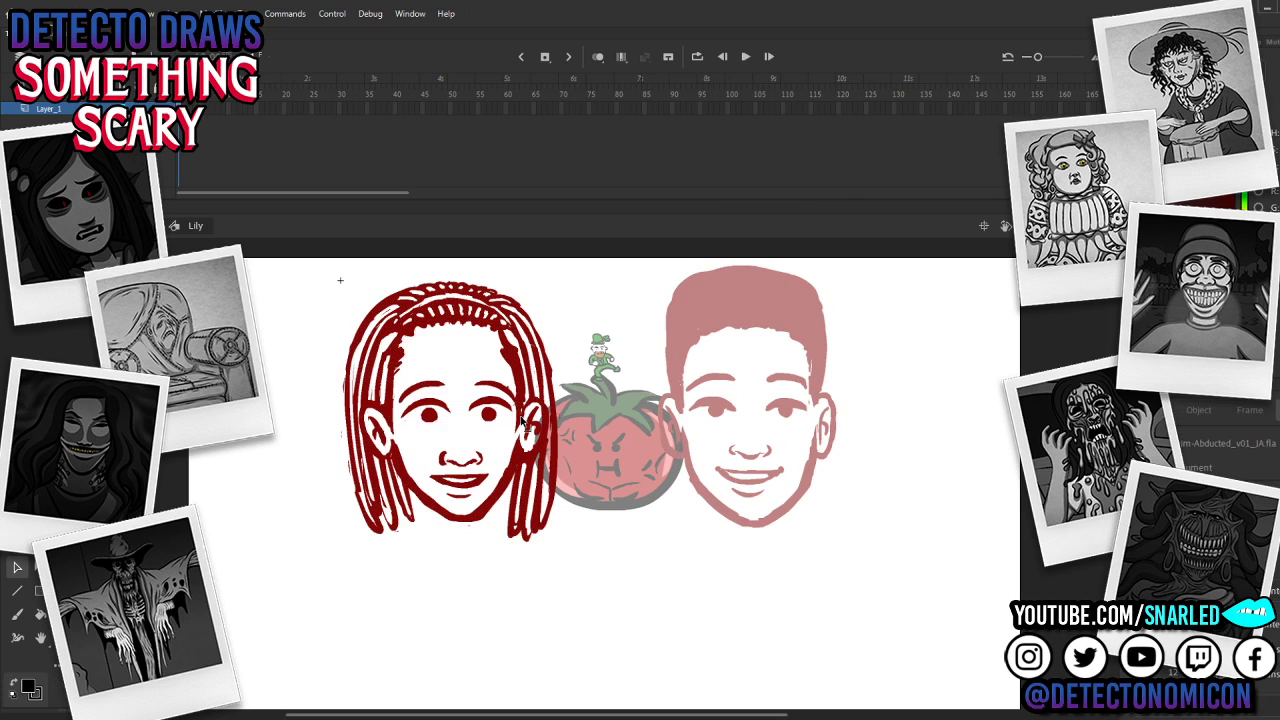
click(18, 88)
click(18, 88)
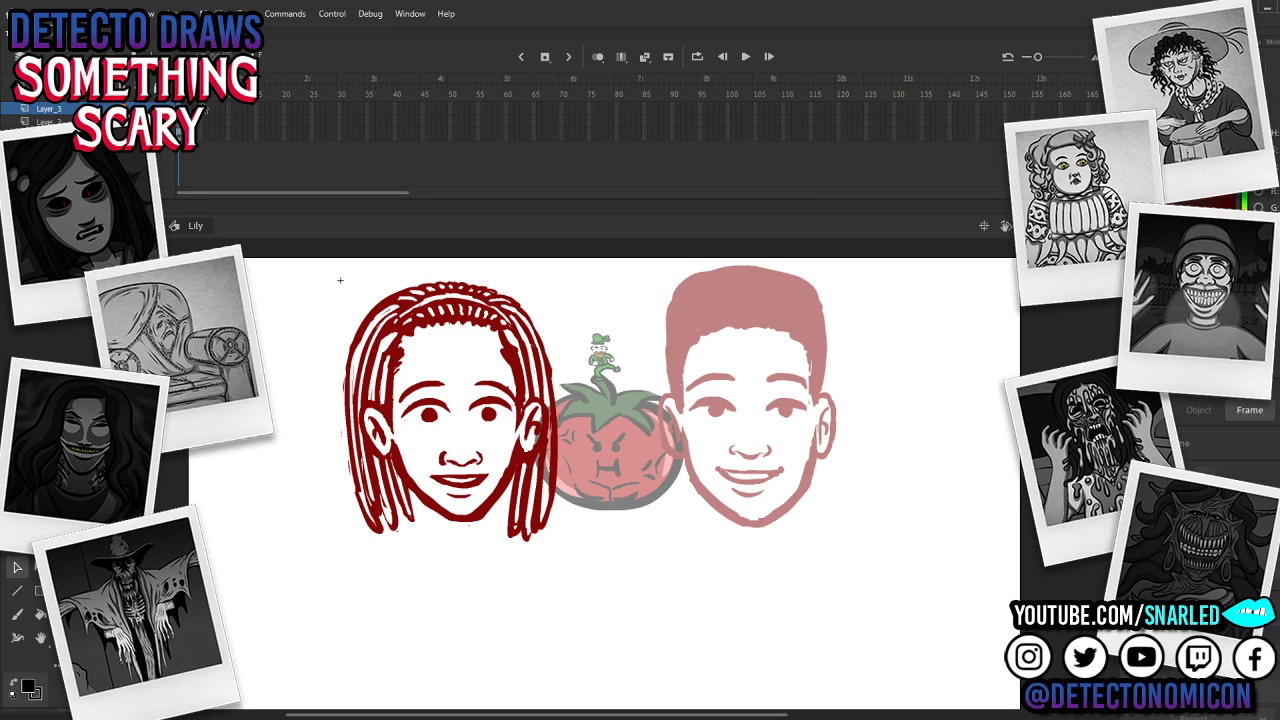
key(z)
click(577, 441)
drag(530, 446, 590, 450)
key(y)
key(b)
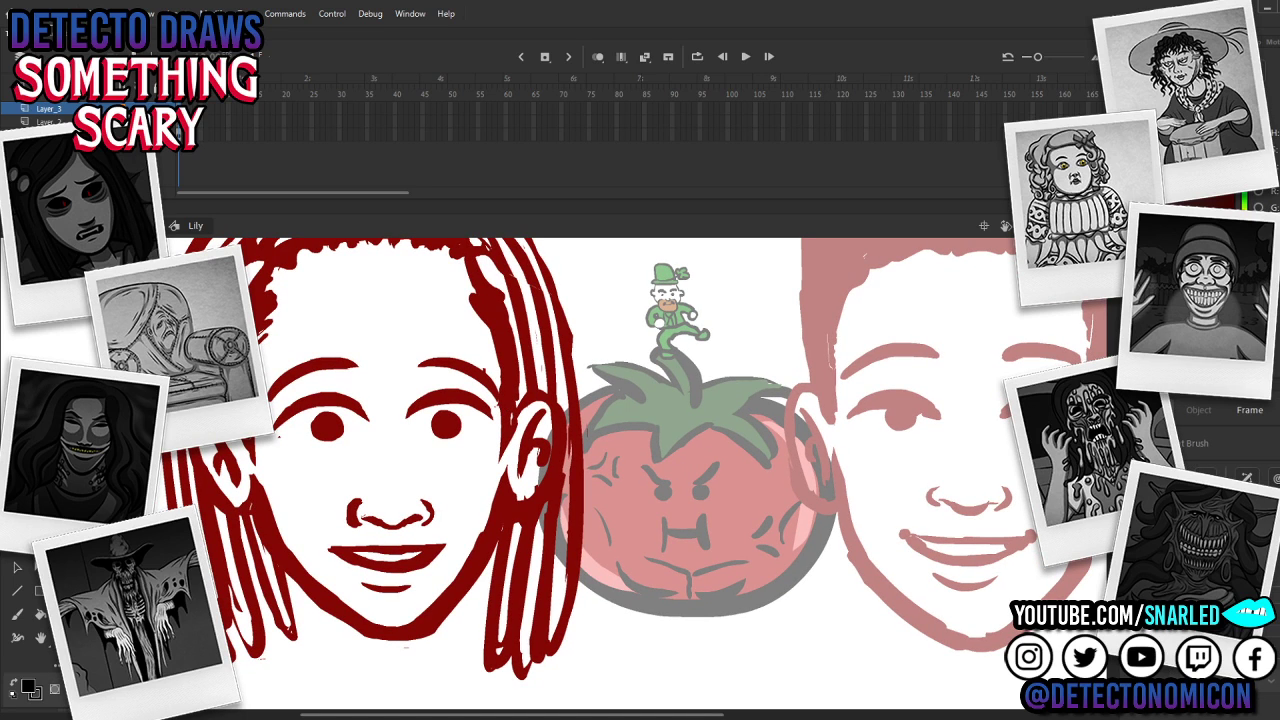
mouse_move(195, 451)
mouse_down()
mouse_move(241, 512)
mouse_move(260, 466)
mouse_up()
key(z)
alt+click(531, 540)
alt+click(532, 540)
click(605, 442)
key(v)
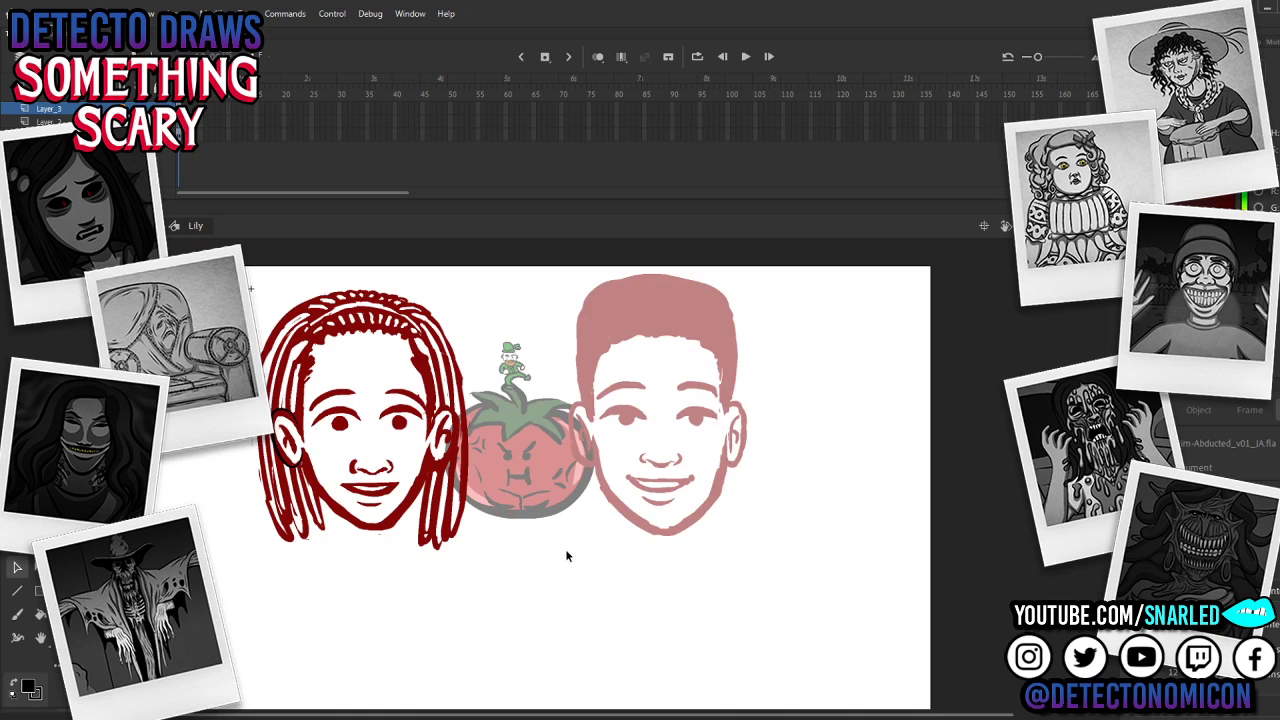
double_click(568, 553)
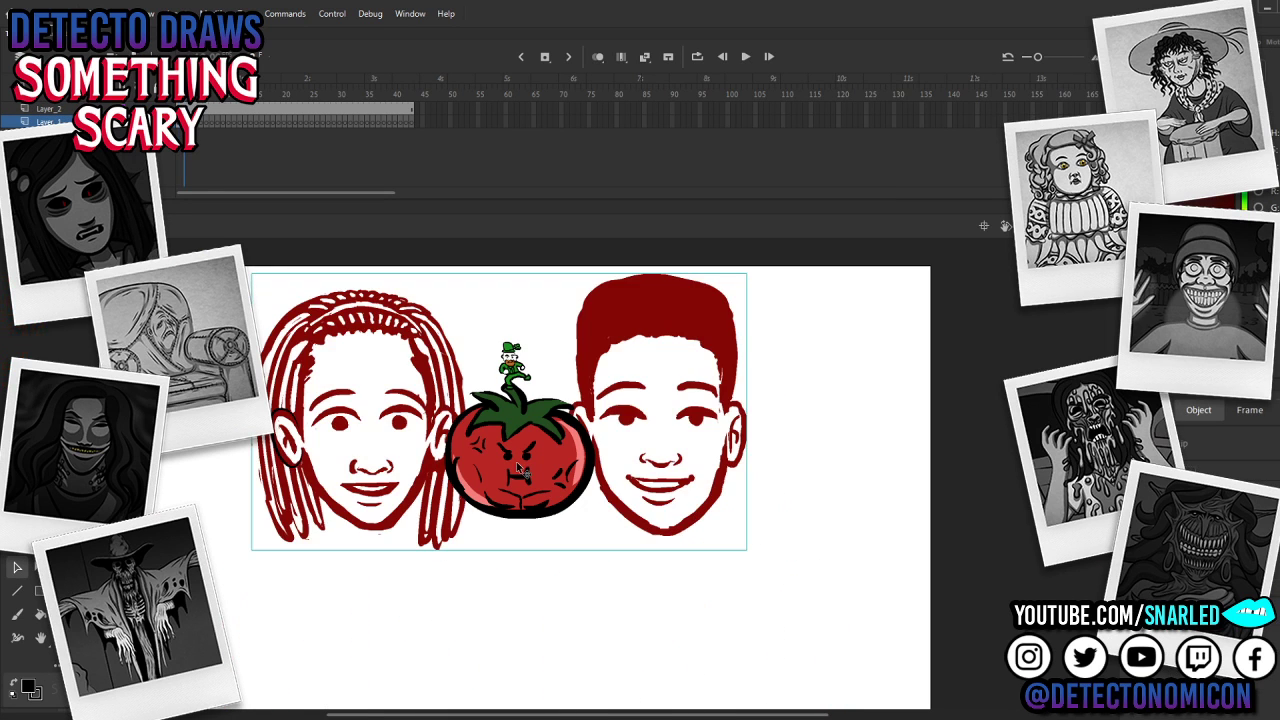
Step: Reopen the Lily symbol, ink the outline of her ear on the viewer's left in black and refine its edges
double_click(292, 418)
key(z)
click(319, 435)
key(v)
click(497, 431)
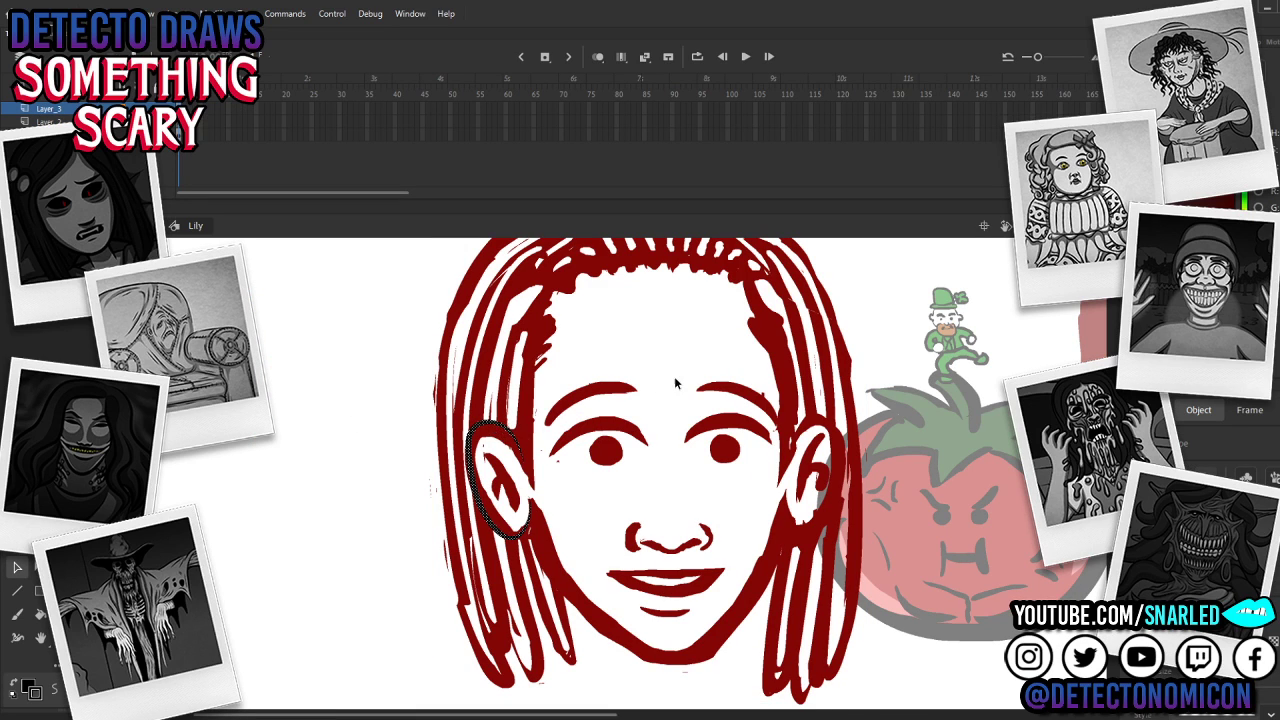
key(])
key(])
click(543, 503)
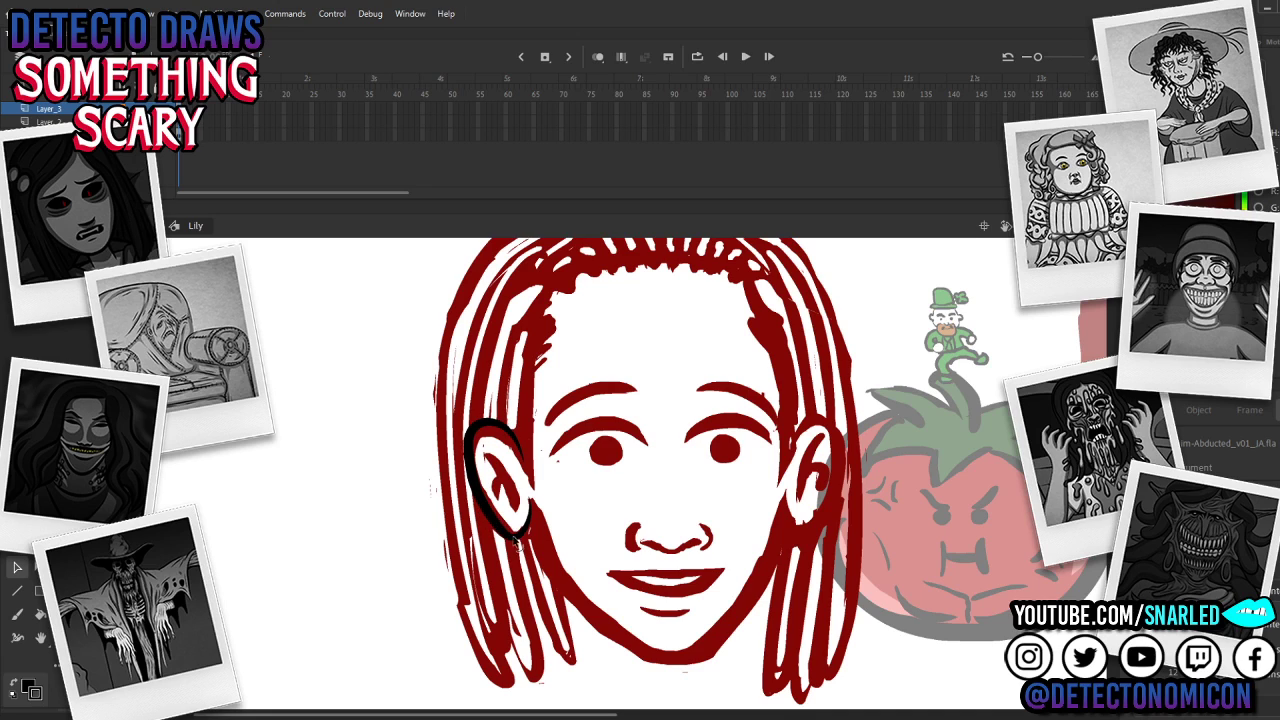
drag(515, 538, 512, 536)
drag(474, 494, 475, 498)
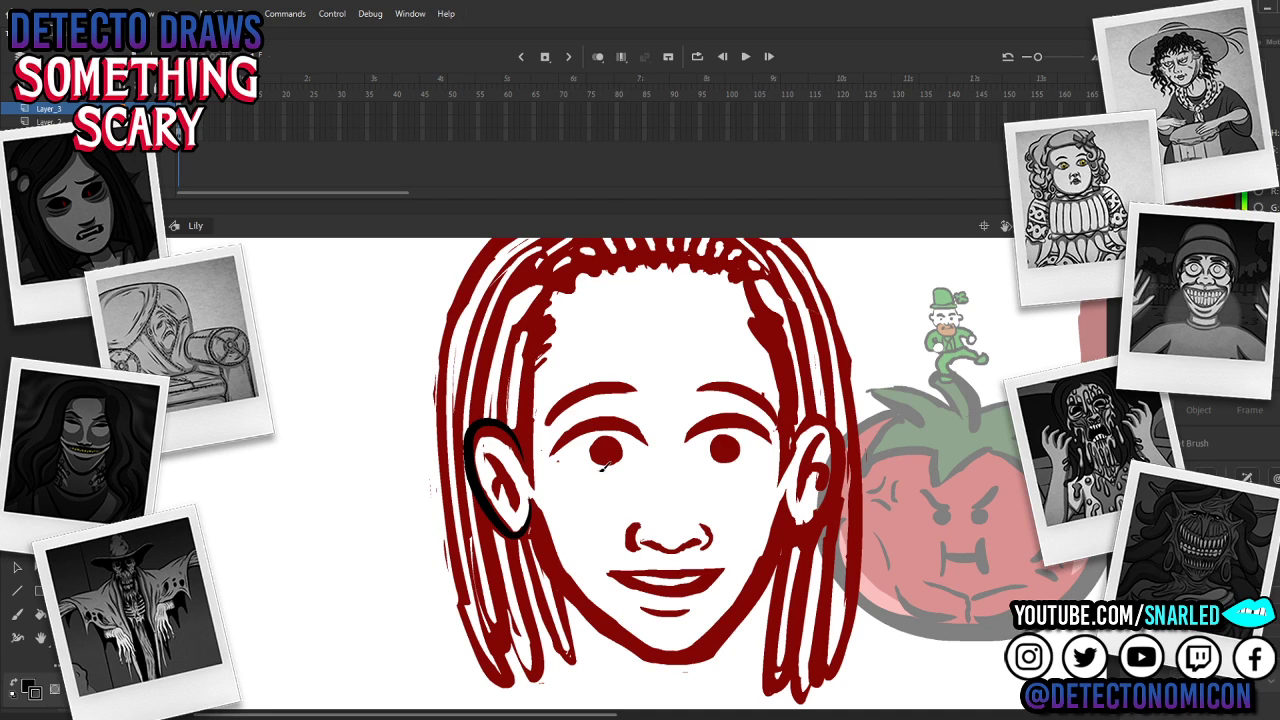
drag(530, 536, 527, 535)
Step: Ink the inner stroke of the same ear and make the inner and outer strokes separate drawing objects
key(y)
drag(488, 446, 512, 498)
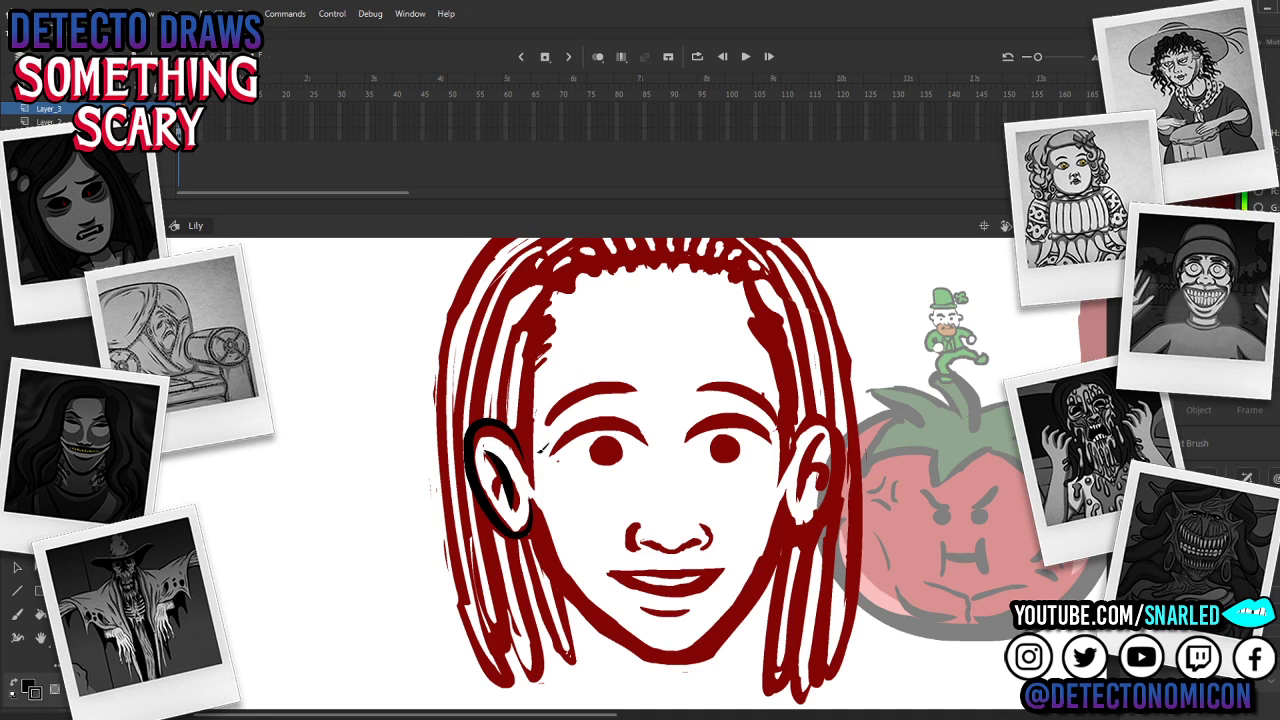
key(v)
click(505, 478)
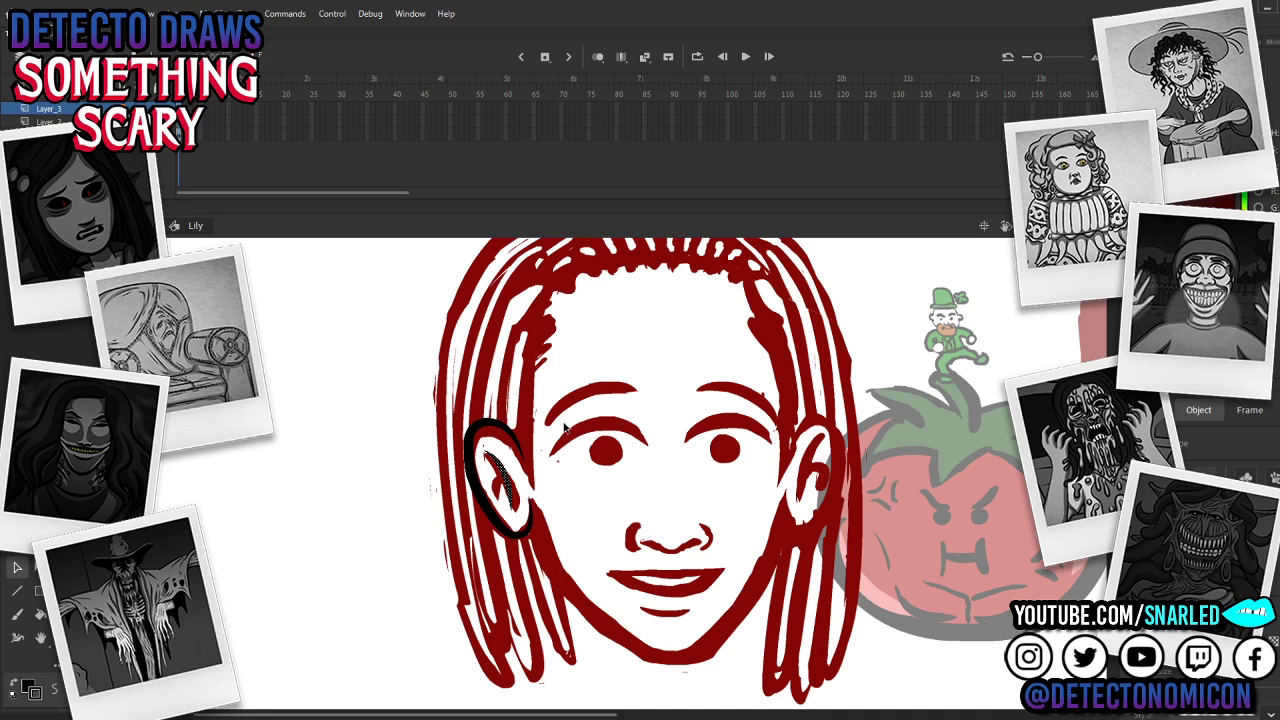
key(ctrl+g)
click(508, 432)
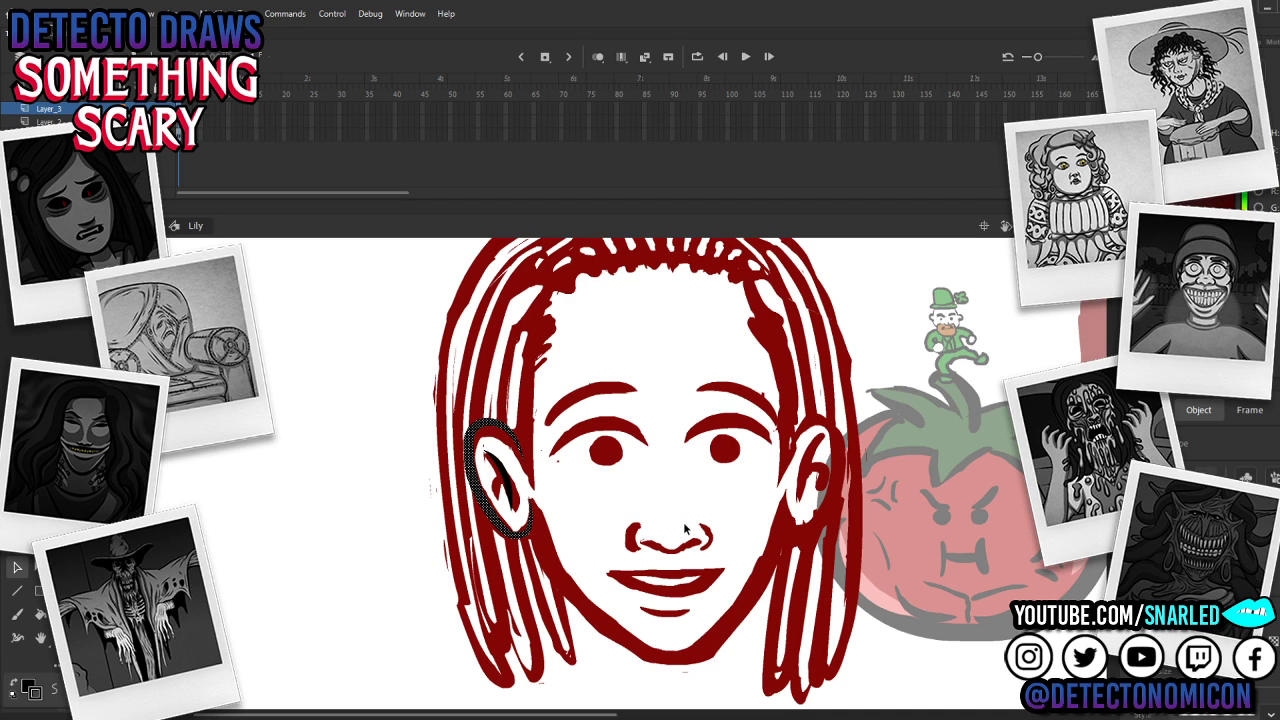
key(ctrl+g)
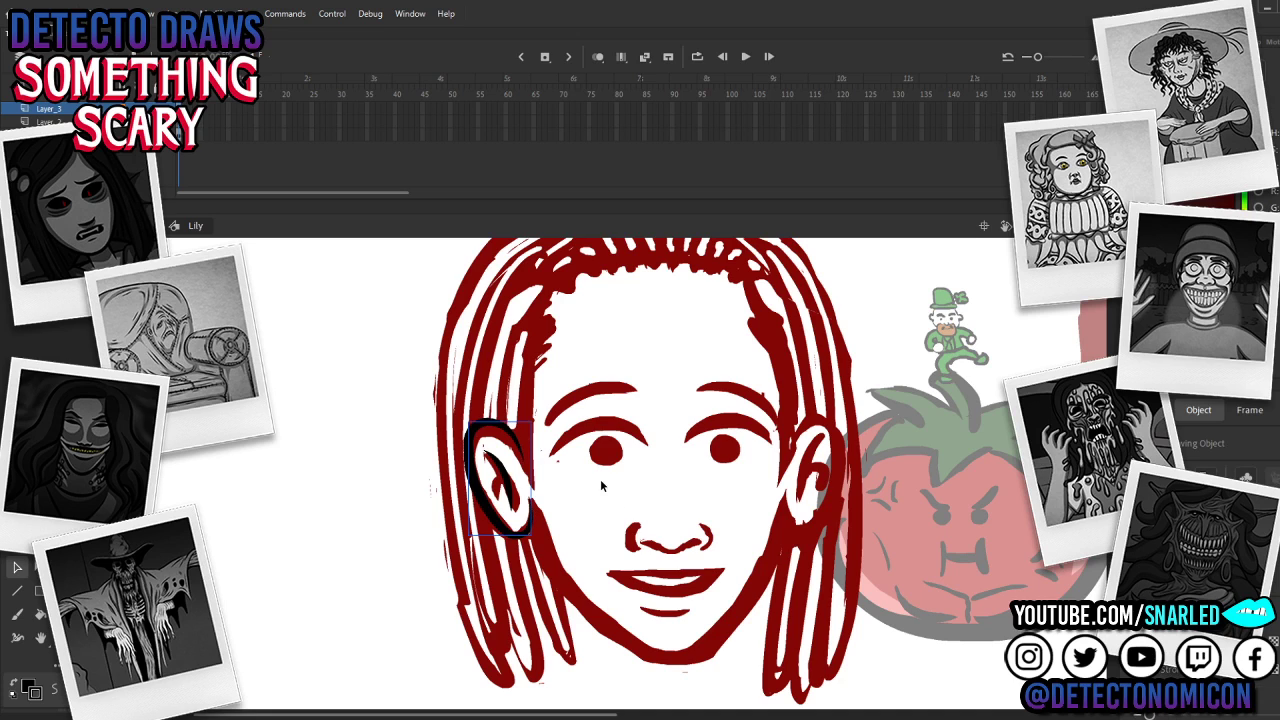
Step: Try to retouch the inner-ear stroke inside its drawing object and return to Lily
double_click(508, 477)
key(b)
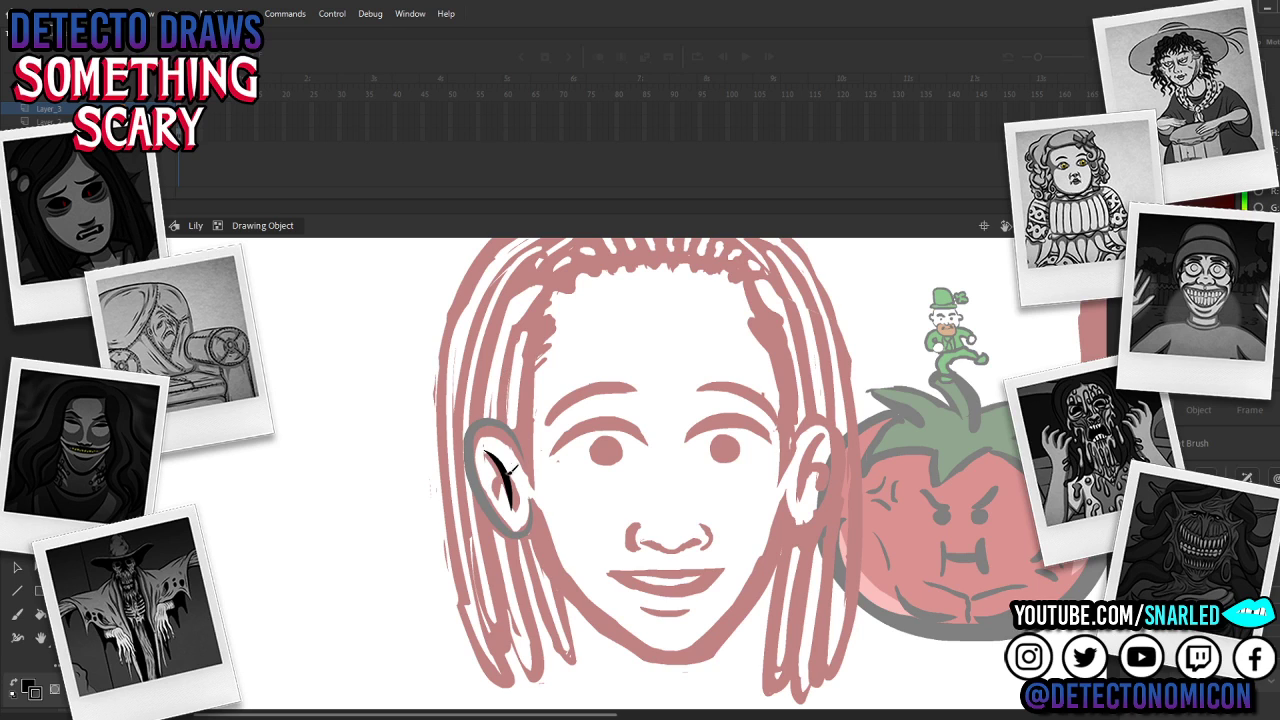
drag(531, 437, 479, 523)
click(479, 523)
ctrl+double_click(518, 477)
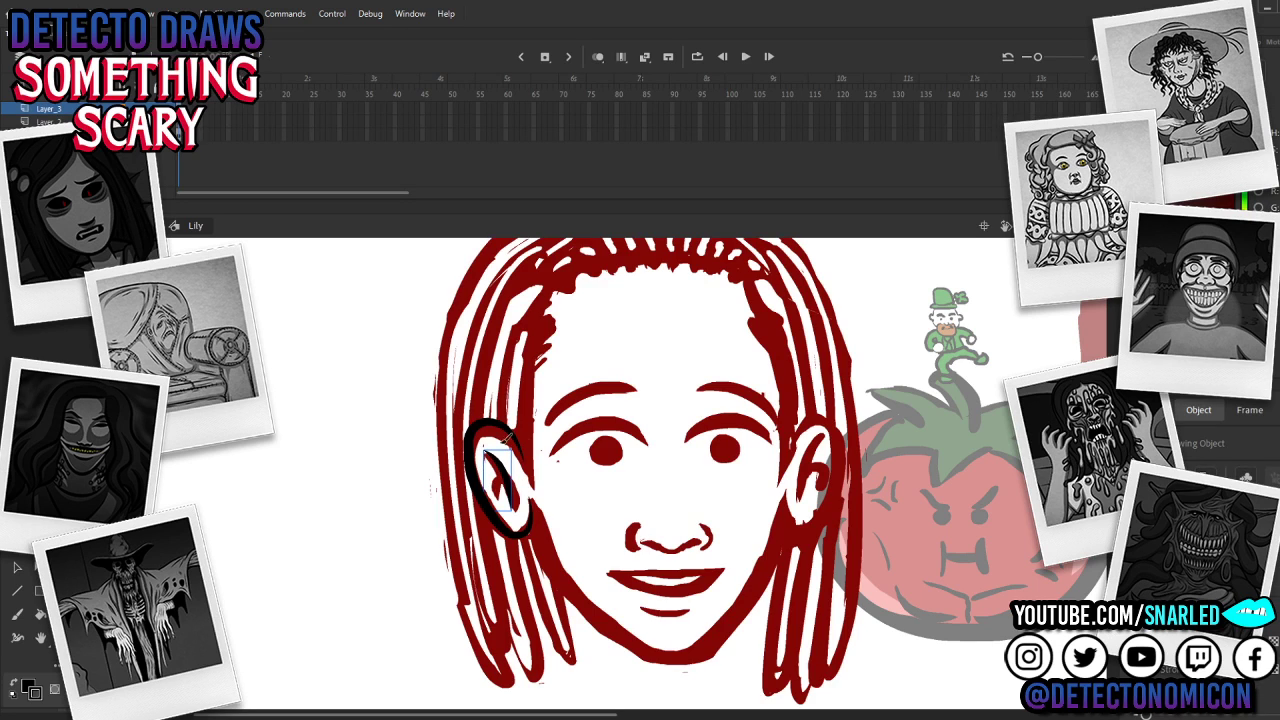
Step: Paint a small black curl inside Lily's ear on the viewer's left, undoing unwanted strokes
key(j)
mouse_move(502, 474)
mouse_down()
mouse_move(516, 483)
mouse_move(503, 495)
mouse_up()
key(ctrl+z)
key(ctrl+z)
key(ctrl+z)
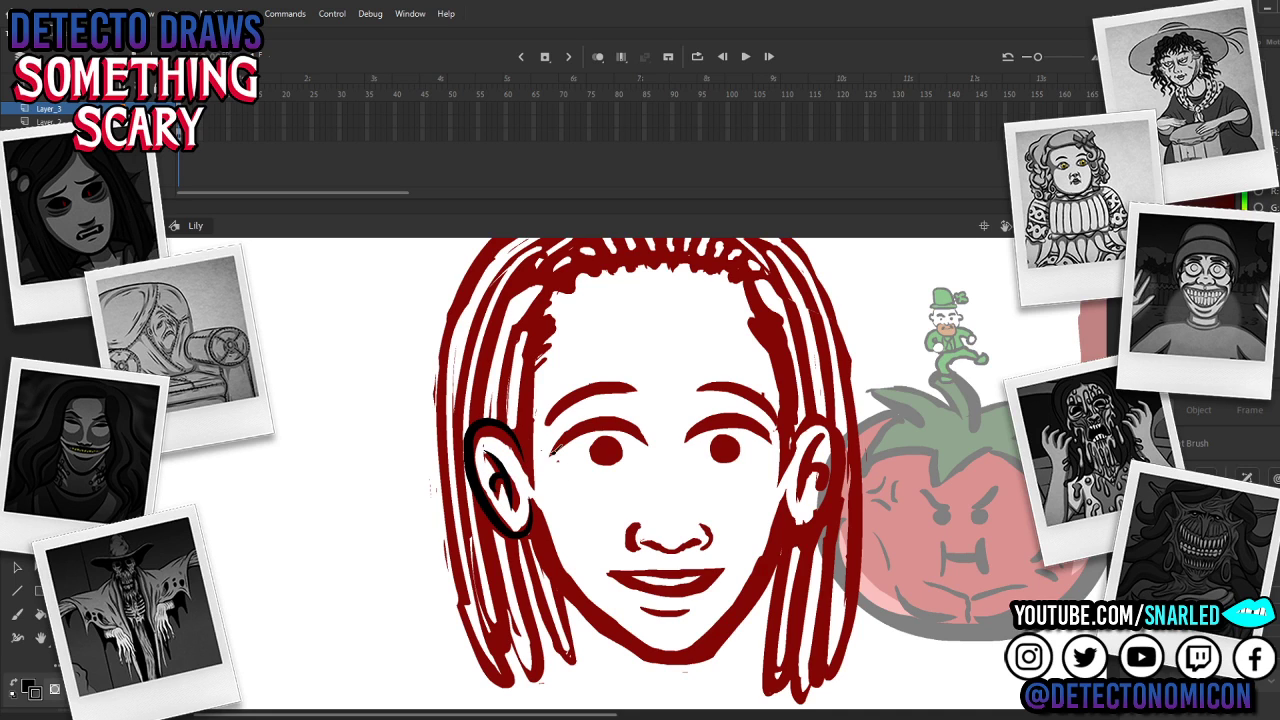
key(ctrl+a)
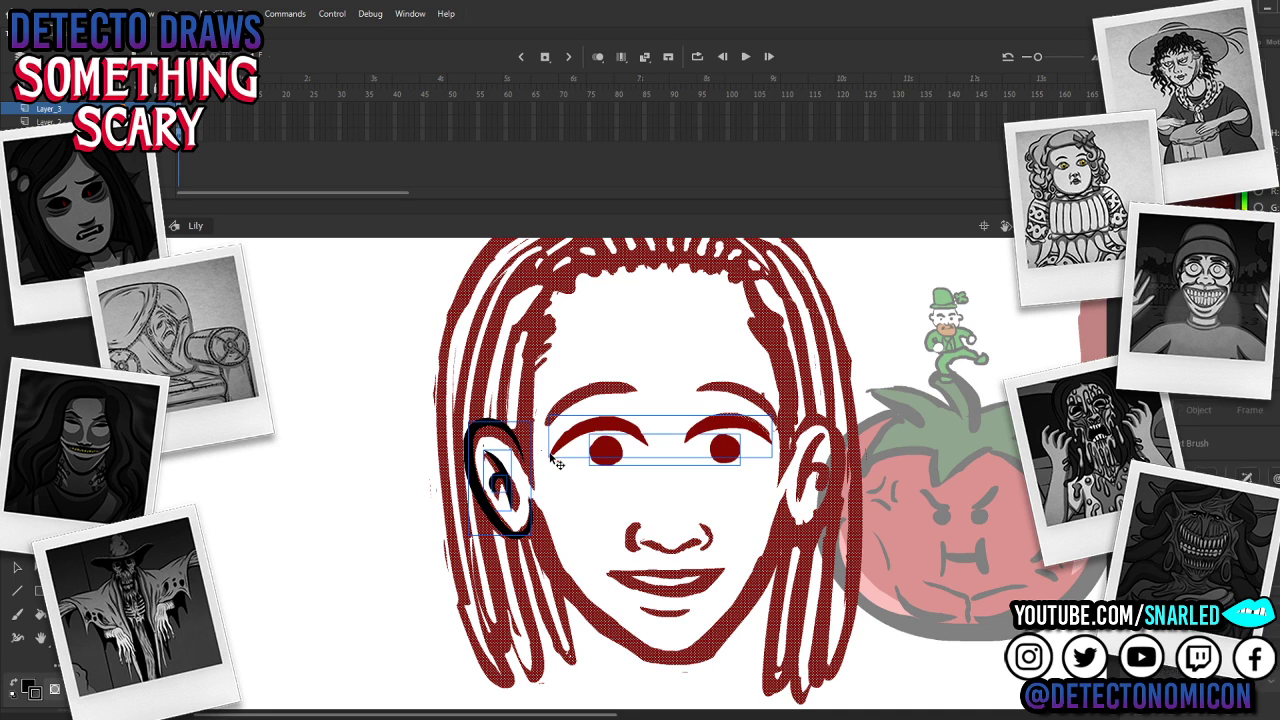
click(556, 462)
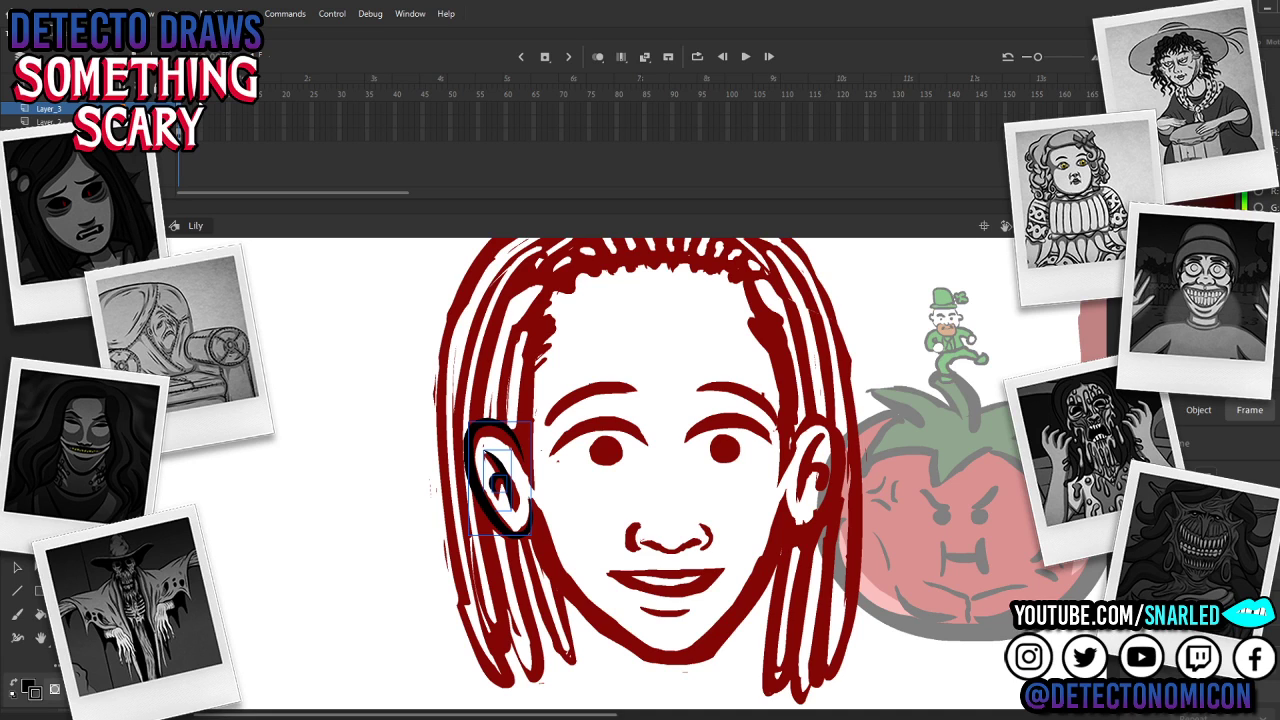
Step: Ink the outline of Lily's ear on the viewer's right in black over the red sketch
drag(770, 503, 601, 483)
key(Escape)
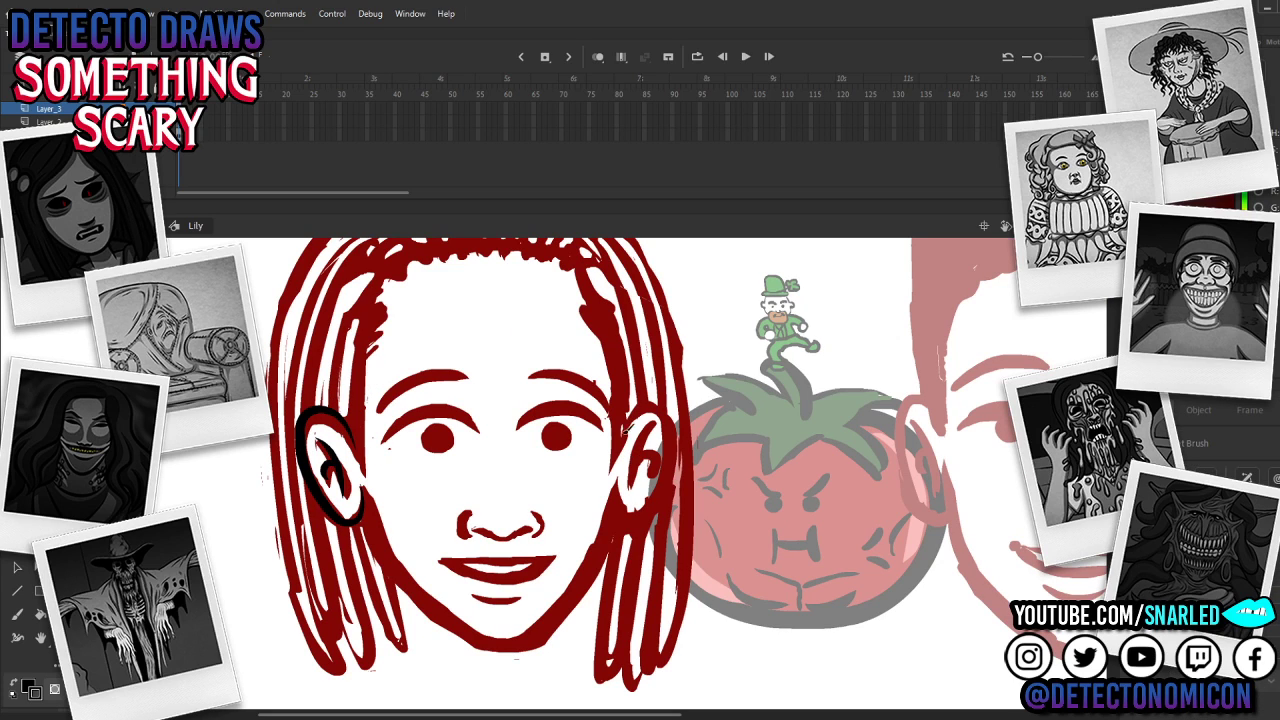
mouse_move(619, 437)
mouse_down()
mouse_move(672, 412)
mouse_move(668, 482)
mouse_move(638, 524)
mouse_move(610, 505)
mouse_move(612, 490)
mouse_up()
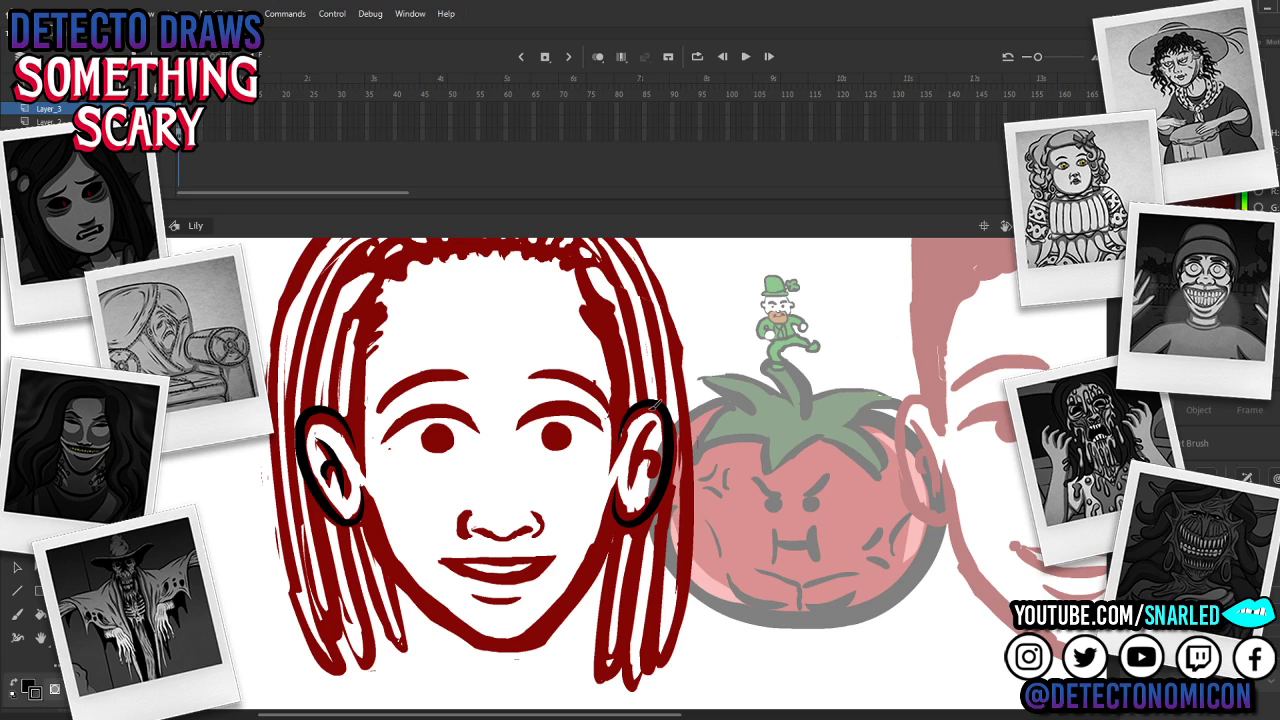
Step: Ink the inner fold of the ear on the viewer's right, undoing strokes that miss the sketch
key(s)
key(b)
key(ctrl+z)
mouse_move(653, 428)
mouse_down()
mouse_move(632, 499)
mouse_move(651, 479)
mouse_up()
key(ctrl+z)
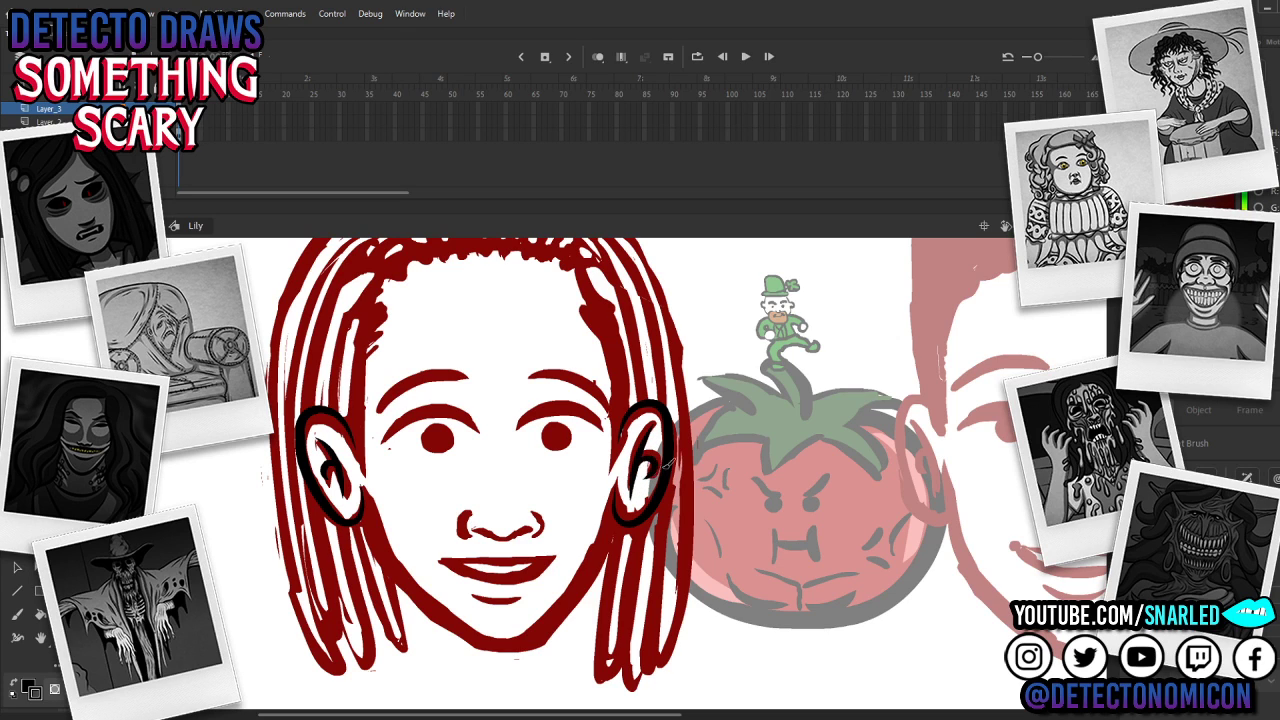
Step: Ink the upper eyelid line above Lily's eye on the viewer's left with the brush
key(i)
key(y)
mouse_move(392, 432)
mouse_down()
mouse_move(433, 408)
mouse_move(494, 412)
mouse_up()
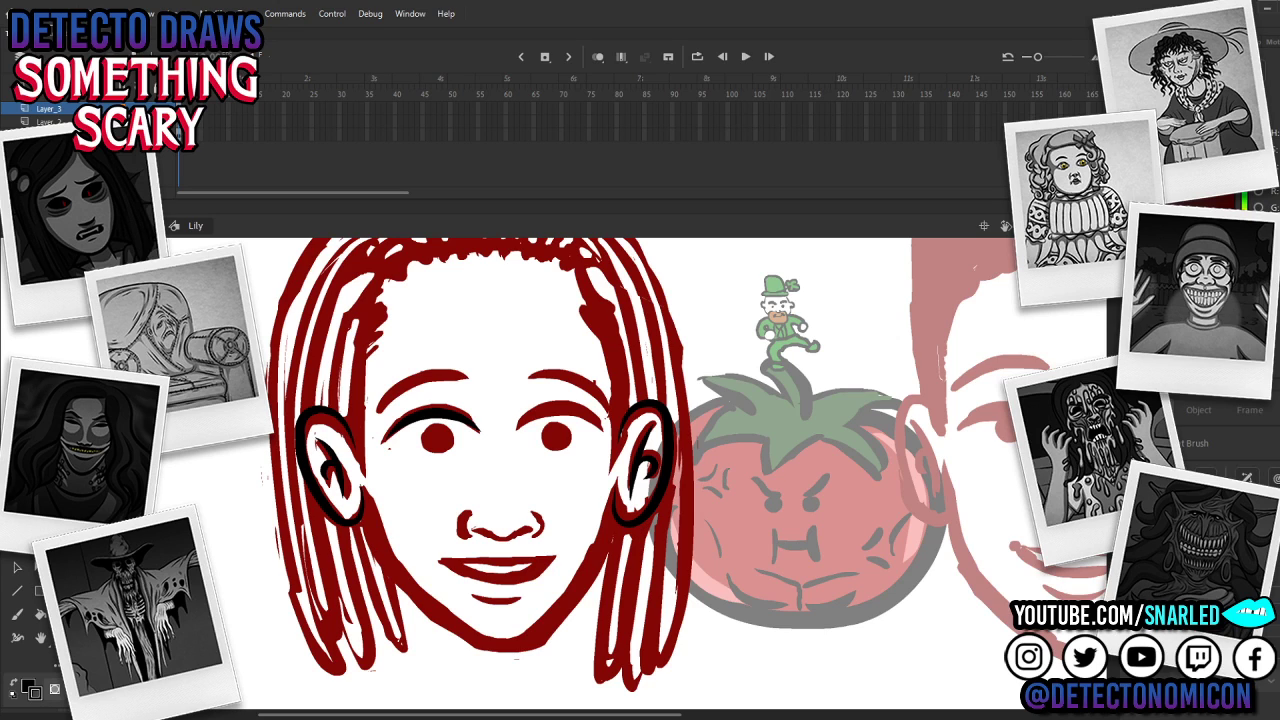
Step: Copy the inked upper eyelid line onto Lily's eye on the viewer's right and fit it over the sketch
drag(651, 553, 607, 555)
key(v)
click(398, 416)
drag(396, 416, 530, 417)
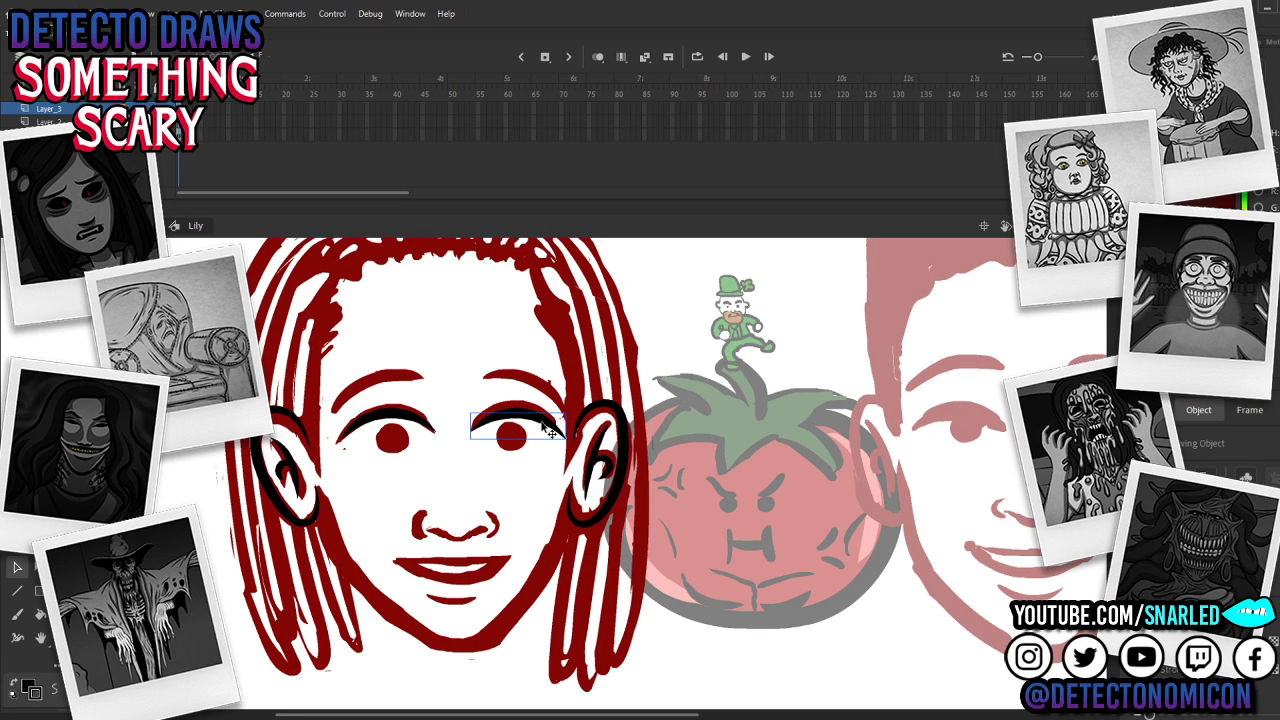
key(q)
drag(572, 427, 567, 428)
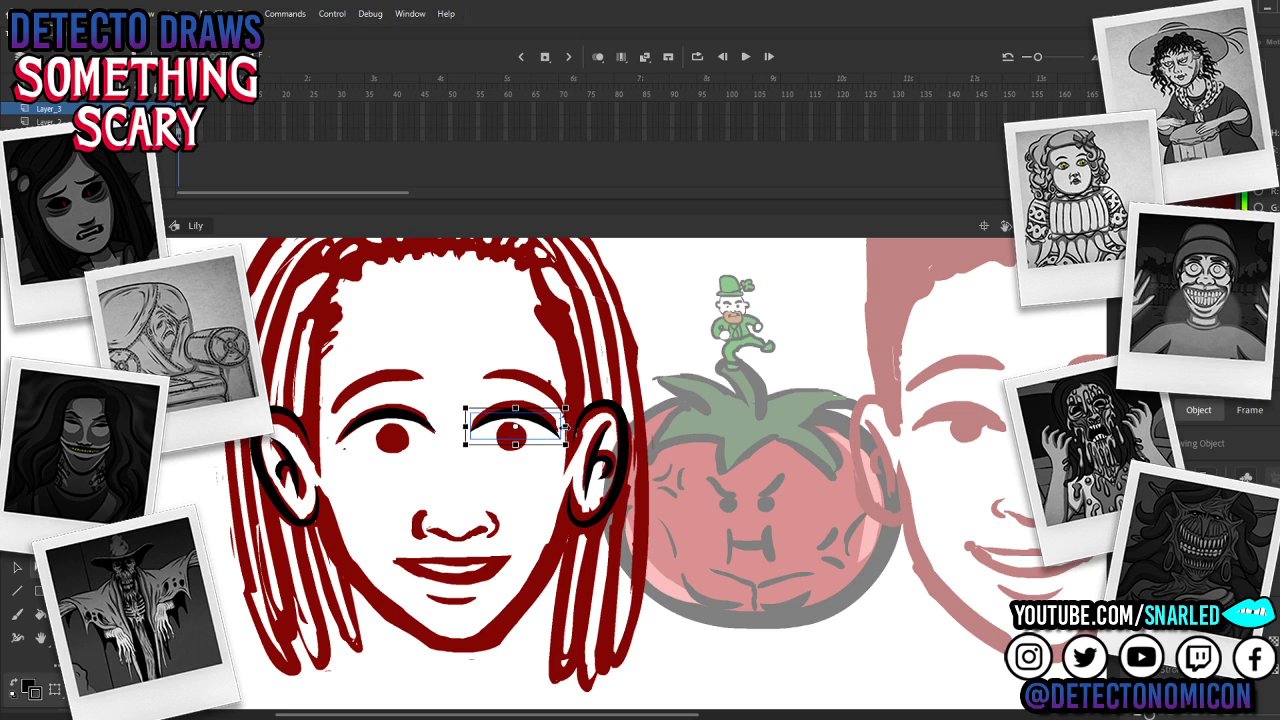
key(Escape)
key(v)
double_click(549, 427)
double_click(694, 362)
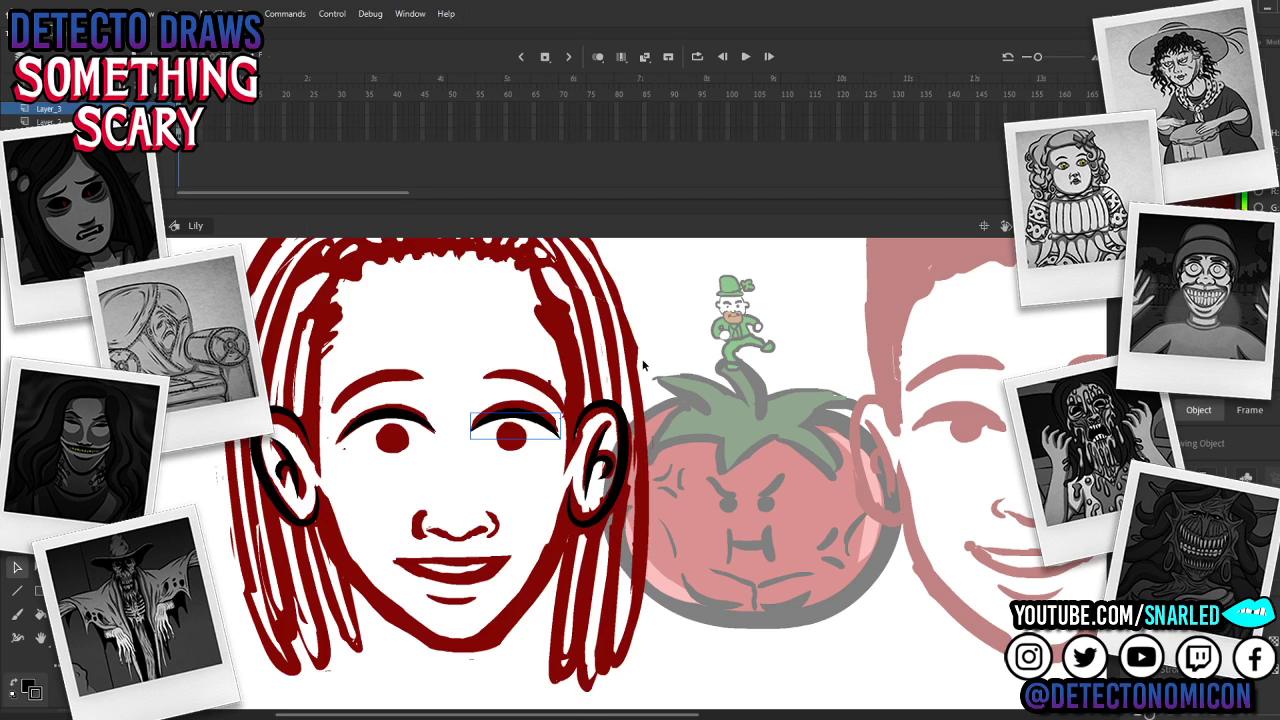
key(b)
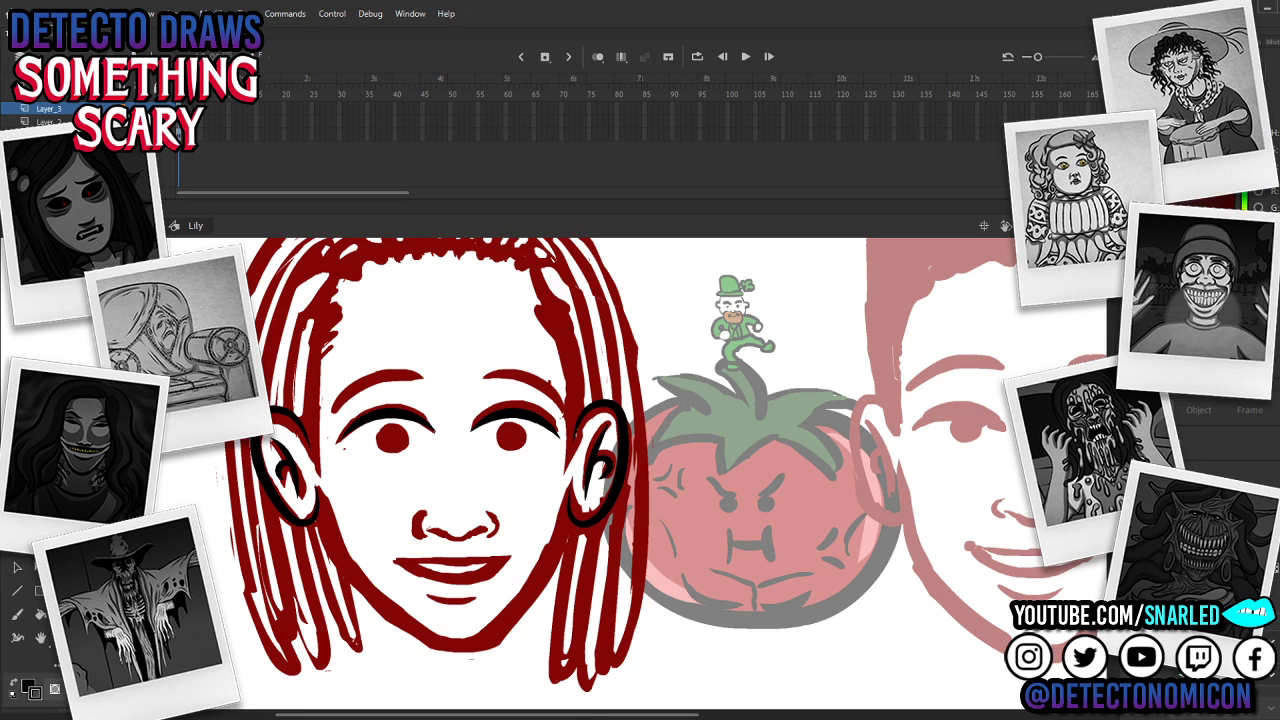
Step: Add a solid black round pupil to Lily's eye on the viewer's left and size it to the sketch
key(v)
double_click(545, 421)
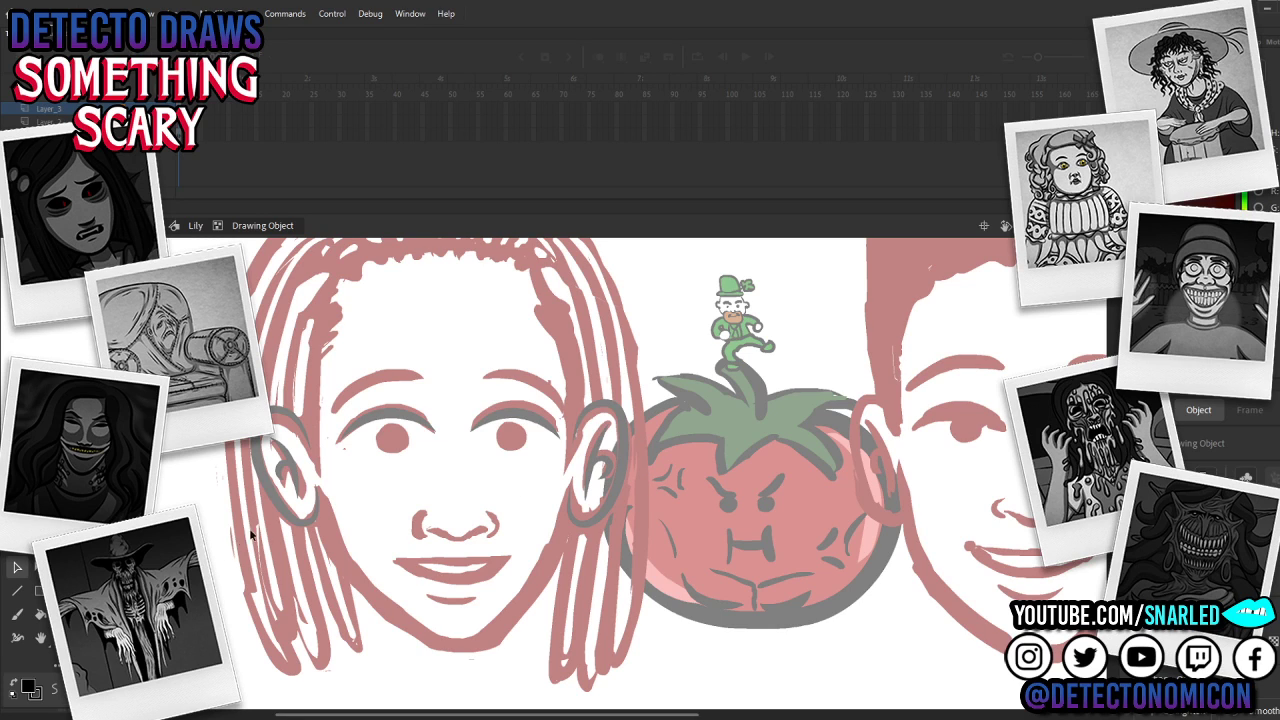
click(398, 476)
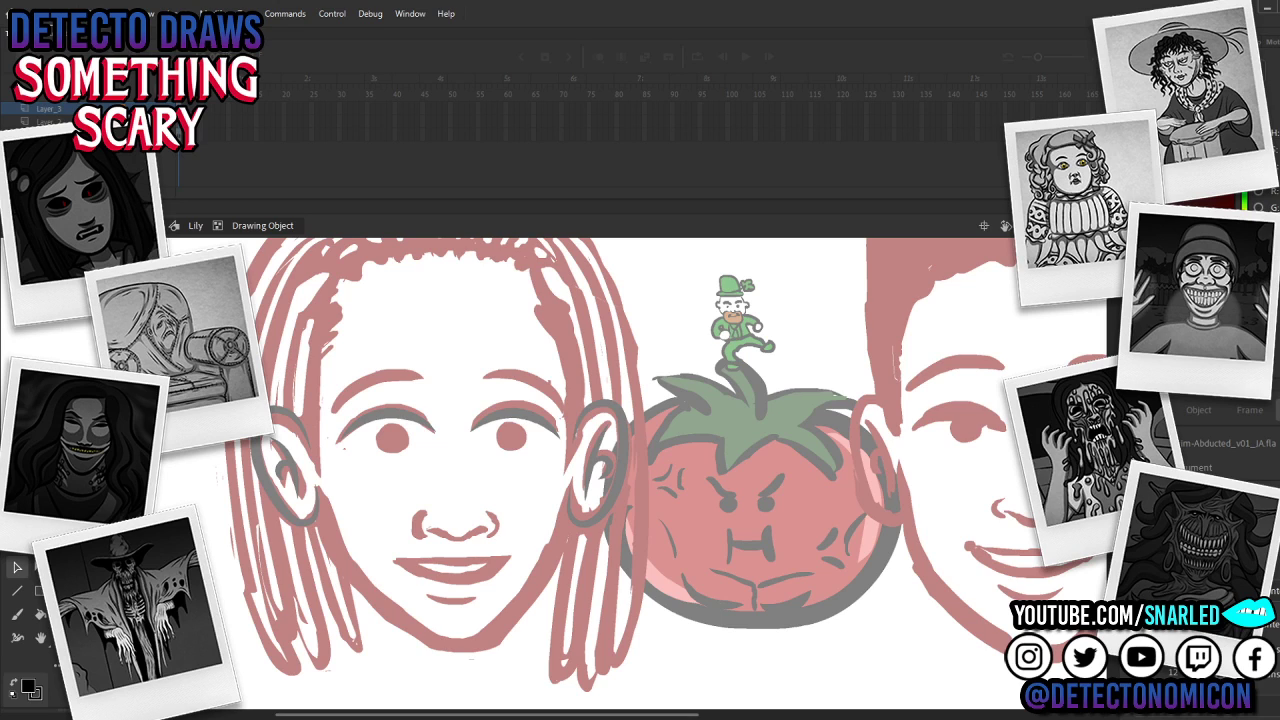
click(390, 437)
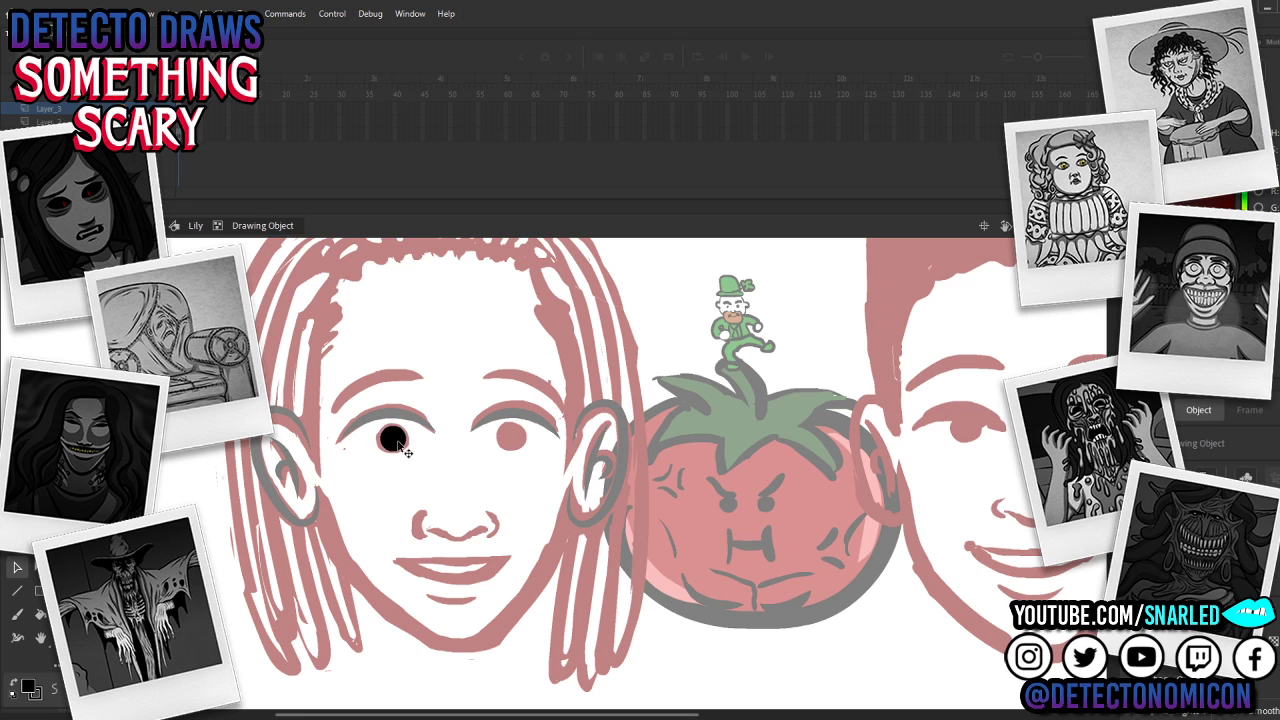
key(q)
key(v)
key(q)
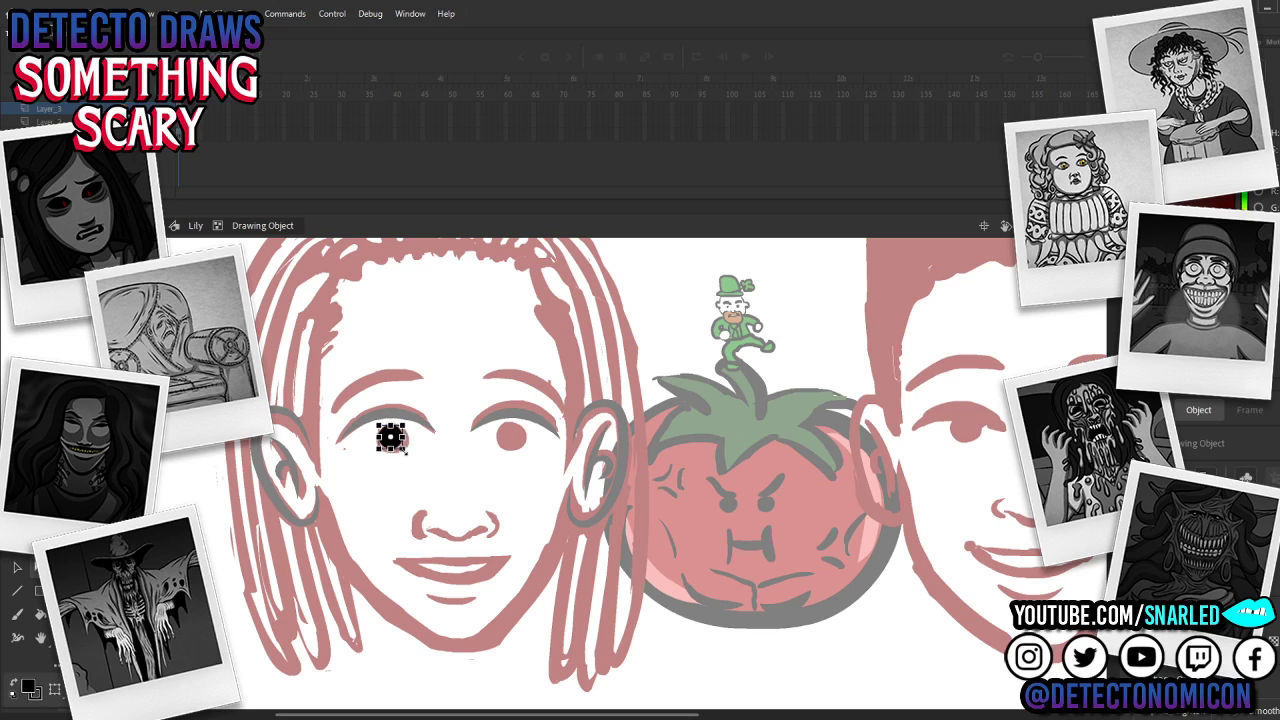
Step: Copy the black pupil onto Lily's other eye, align it with the sketch, and accept converting the drawing object to a group
key(v)
drag(397, 440, 522, 448)
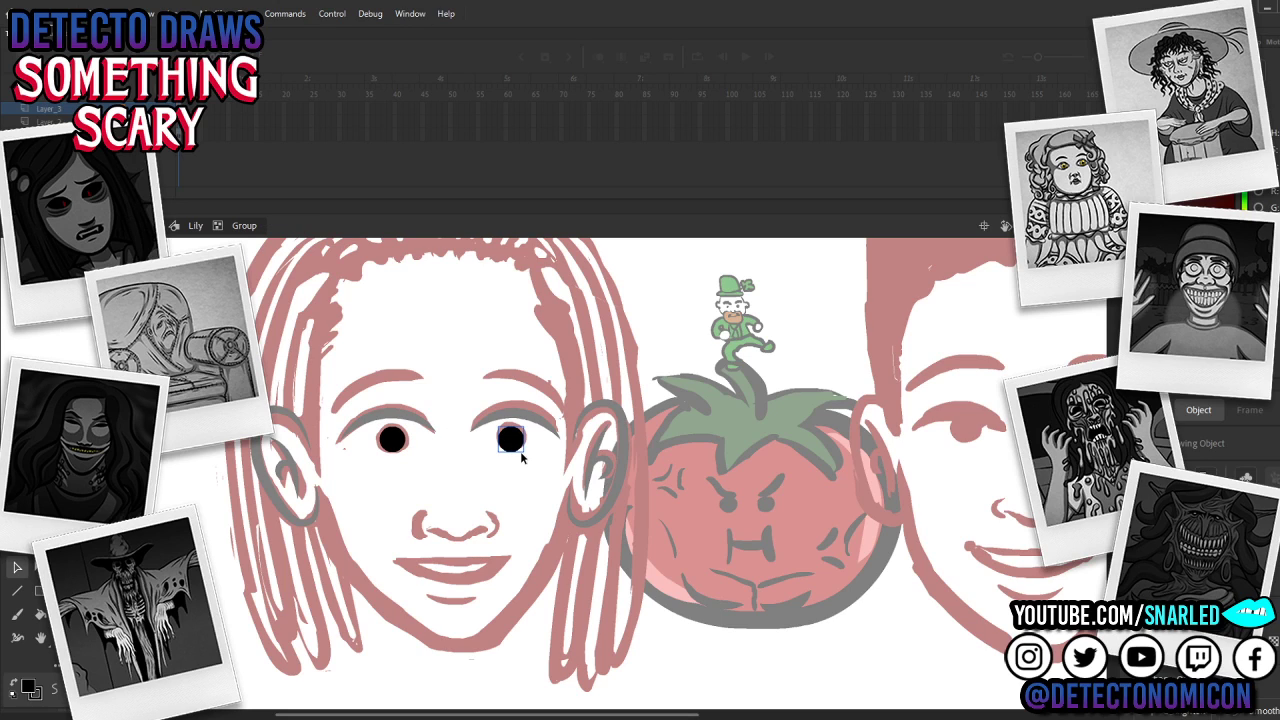
drag(515, 446, 513, 443)
click(516, 446)
drag(519, 441, 518, 440)
click(552, 472)
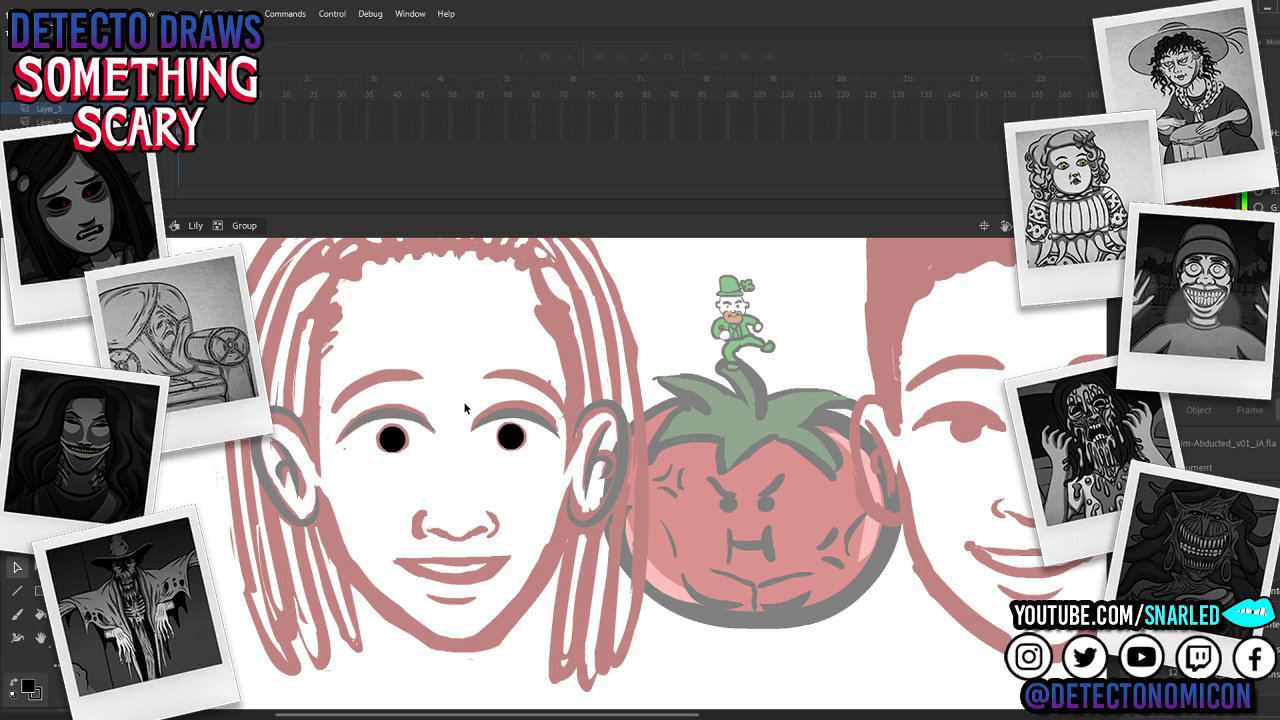
click(522, 441)
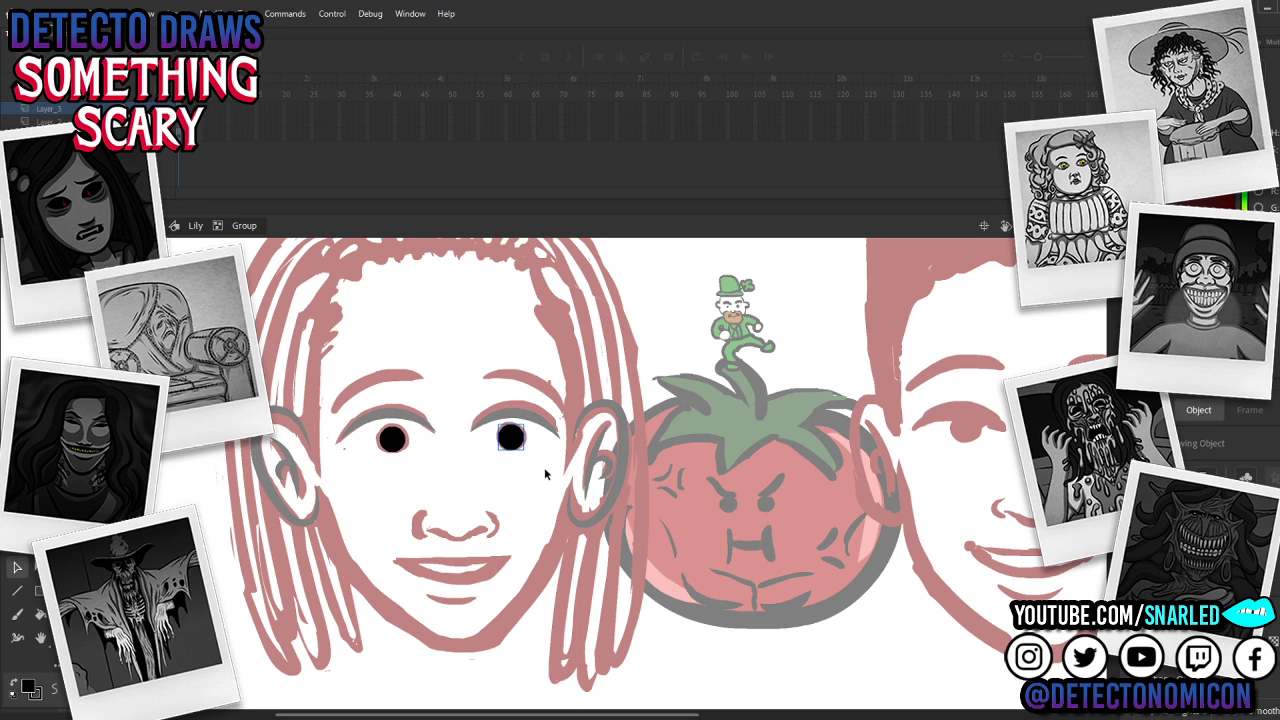
click(548, 476)
double_click(542, 465)
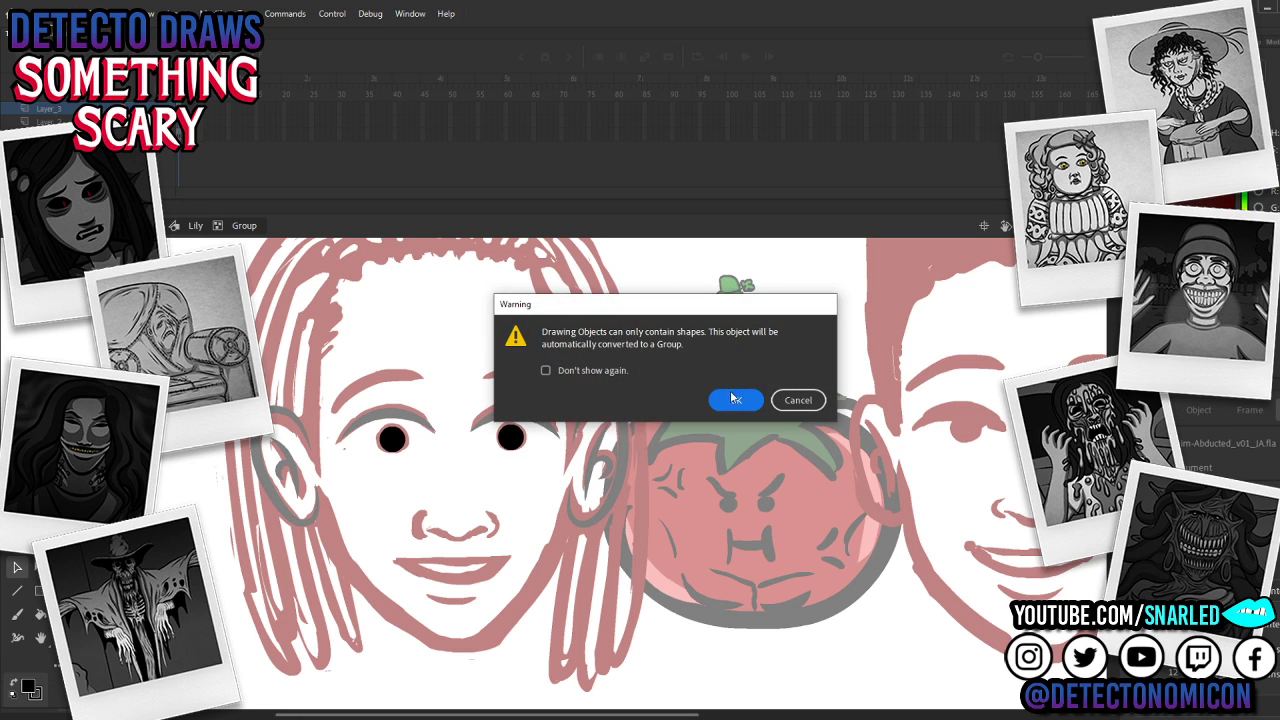
click(736, 394)
Step: Ink both of Lily's eyebrows in black over the red sketch, redoing the stroke on the viewer's right
key(b)
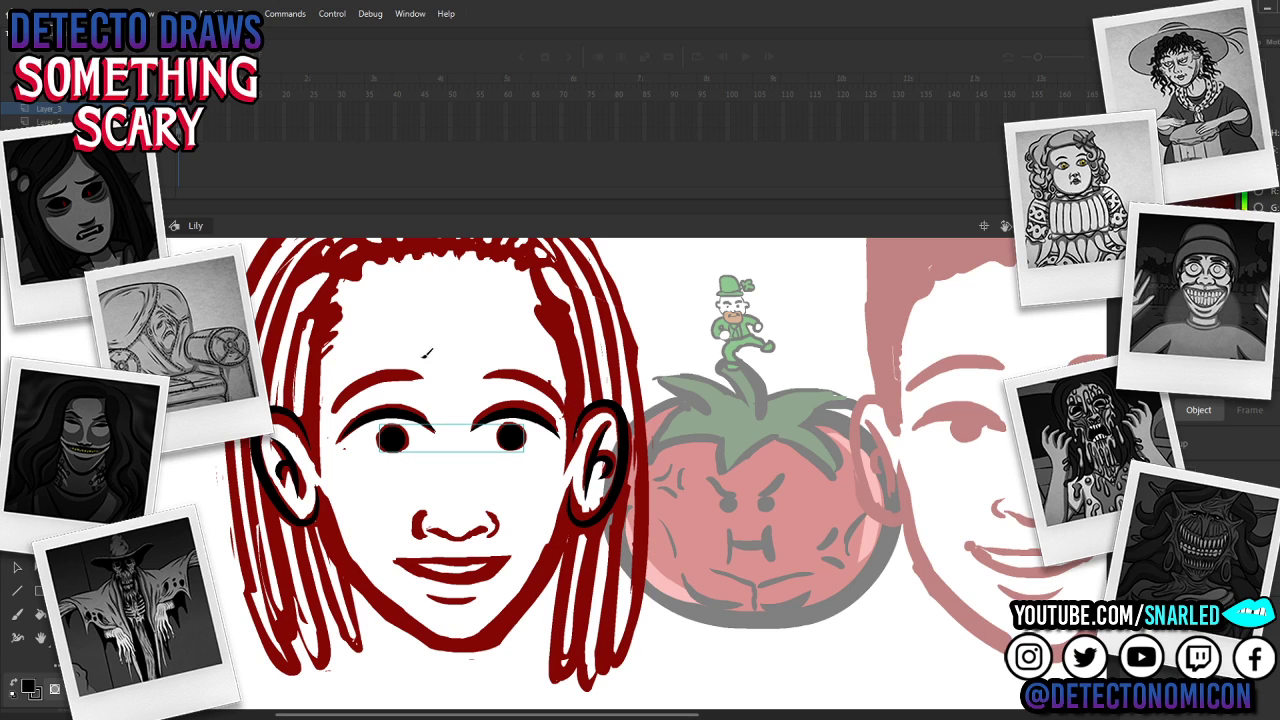
mouse_move(422, 376)
mouse_down()
mouse_move(369, 380)
mouse_move(333, 412)
mouse_up()
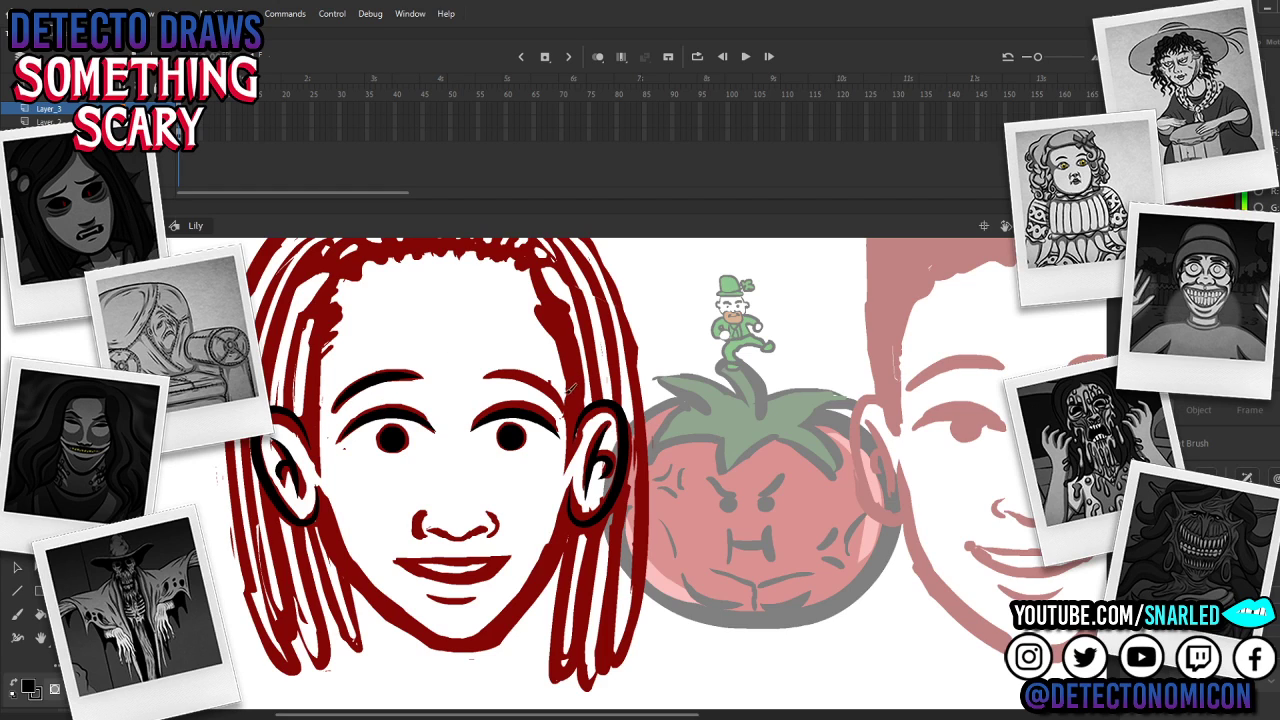
drag(562, 397, 484, 377)
key(ctrl+z)
mouse_move(562, 408)
mouse_down()
mouse_move(539, 378)
mouse_move(485, 376)
mouse_up()
key(v)
key(v)
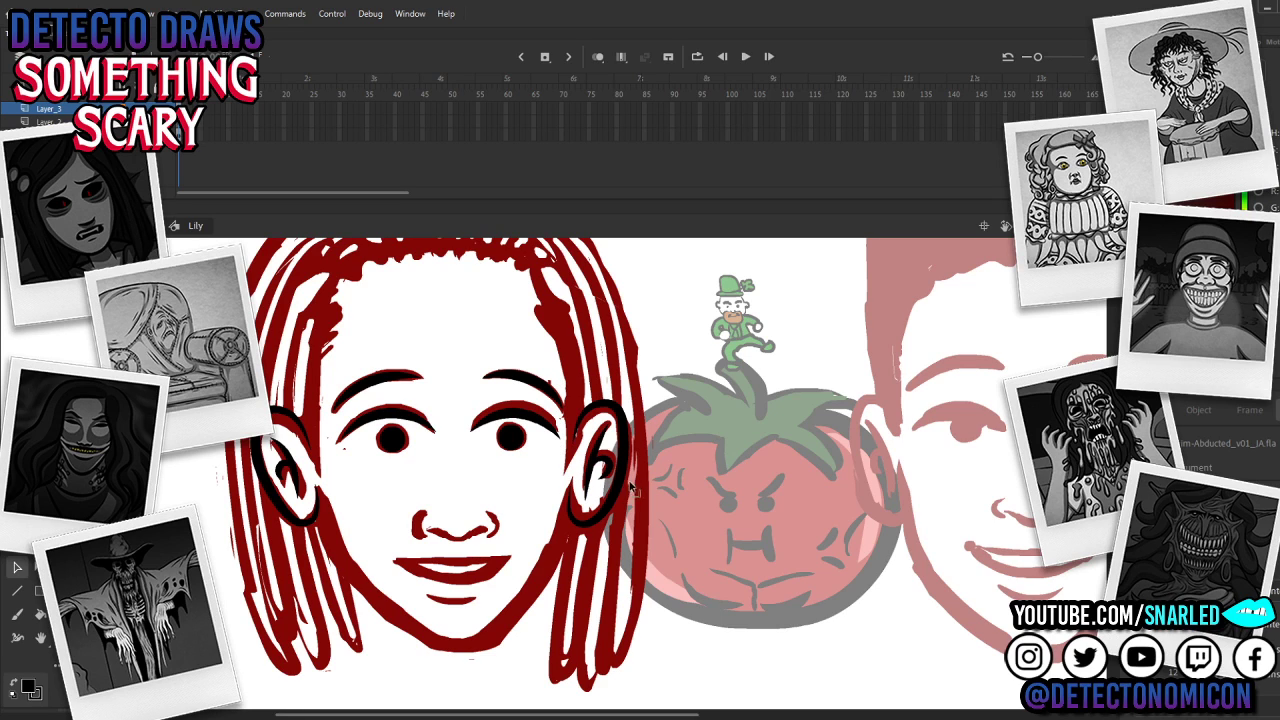
Step: Open the leprechaun drawing above the tomato for editing, clear its face, and paint a fuller orange beard
drag(835, 441, 645, 470)
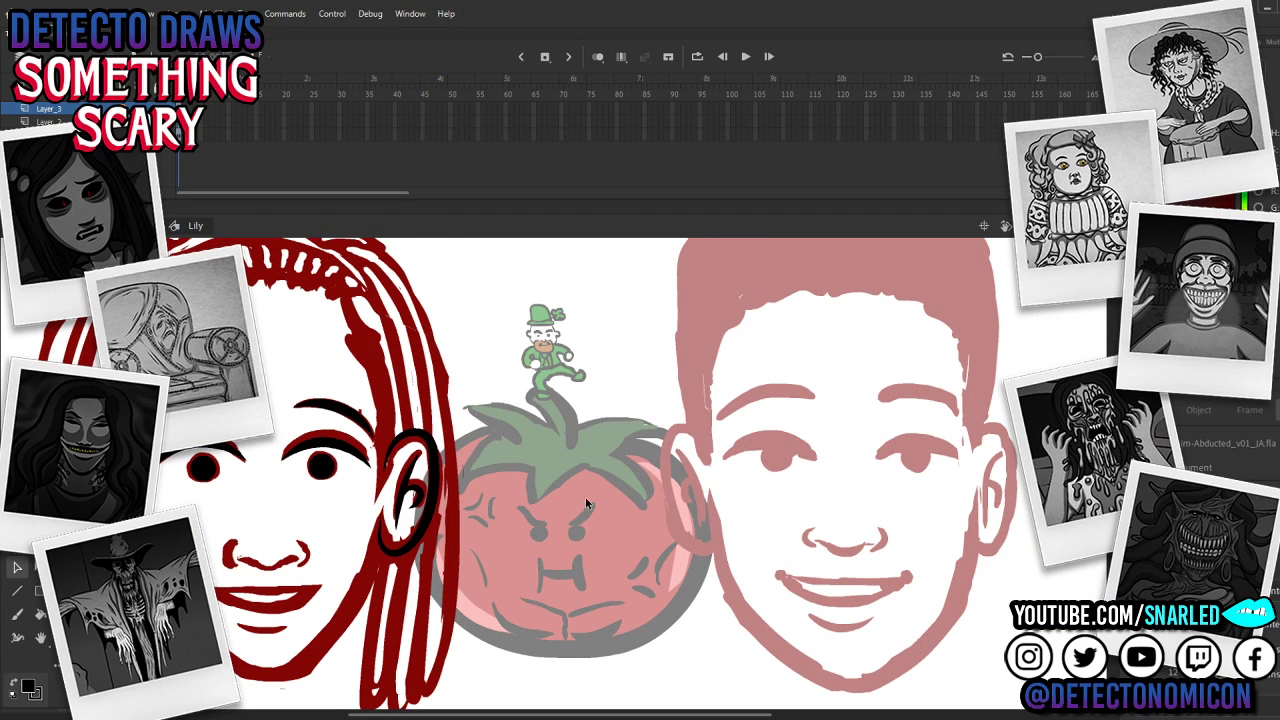
double_click(551, 342)
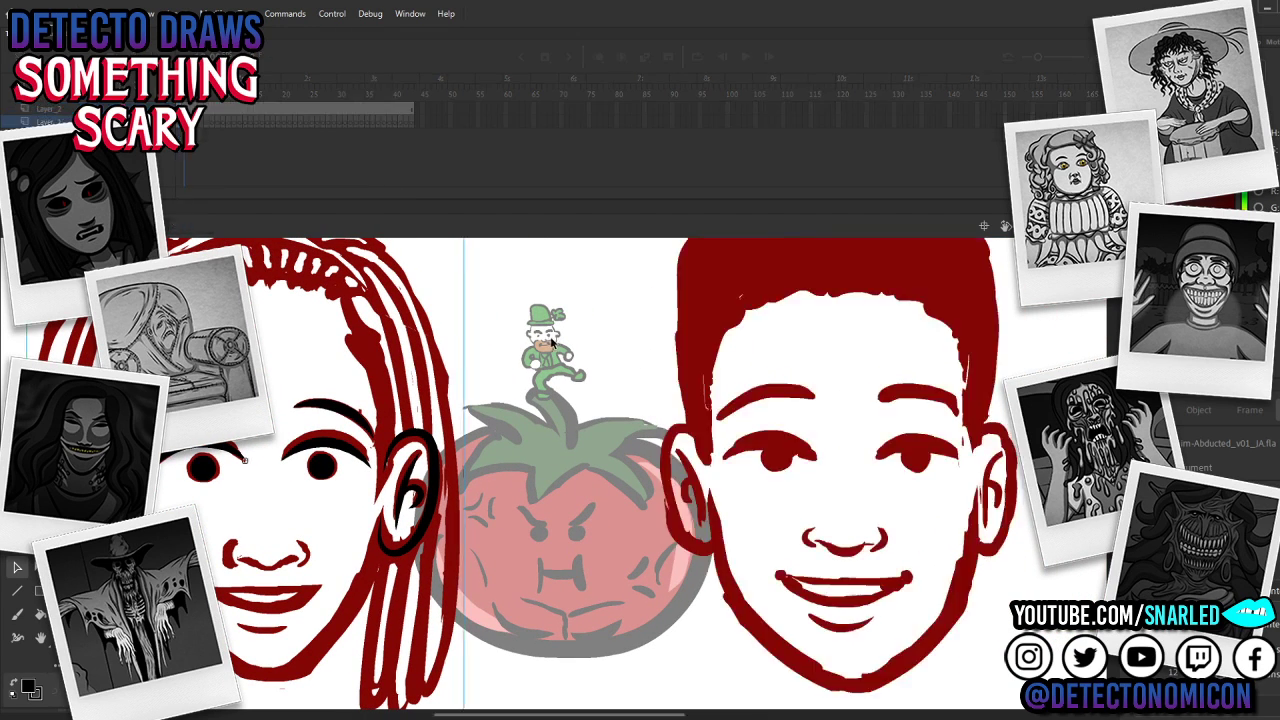
double_click(551, 342)
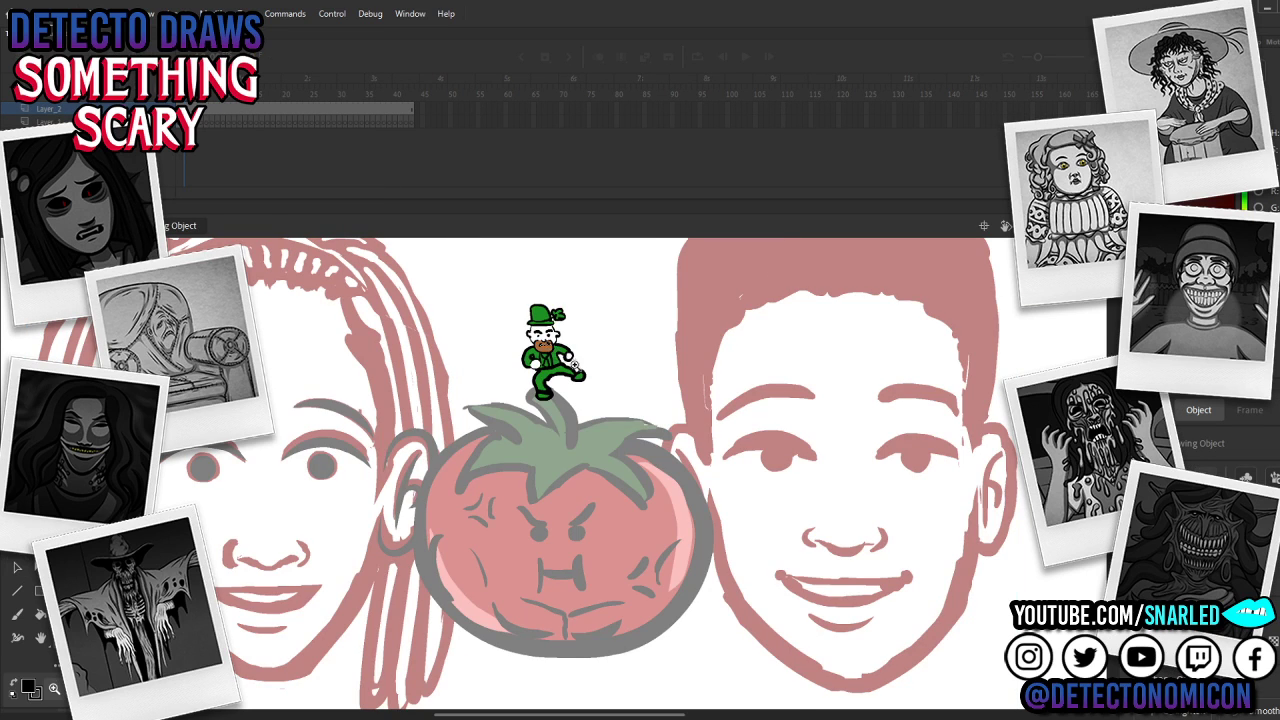
click(575, 365)
key(e)
mouse_move(484, 414)
mouse_down()
mouse_move(471, 430)
mouse_move(479, 446)
mouse_move(505, 443)
mouse_move(468, 443)
mouse_move(472, 413)
mouse_move(471, 442)
mouse_move(514, 451)
mouse_move(519, 418)
mouse_move(528, 445)
mouse_move(489, 450)
mouse_up()
key(b)
key(e)
key(b)
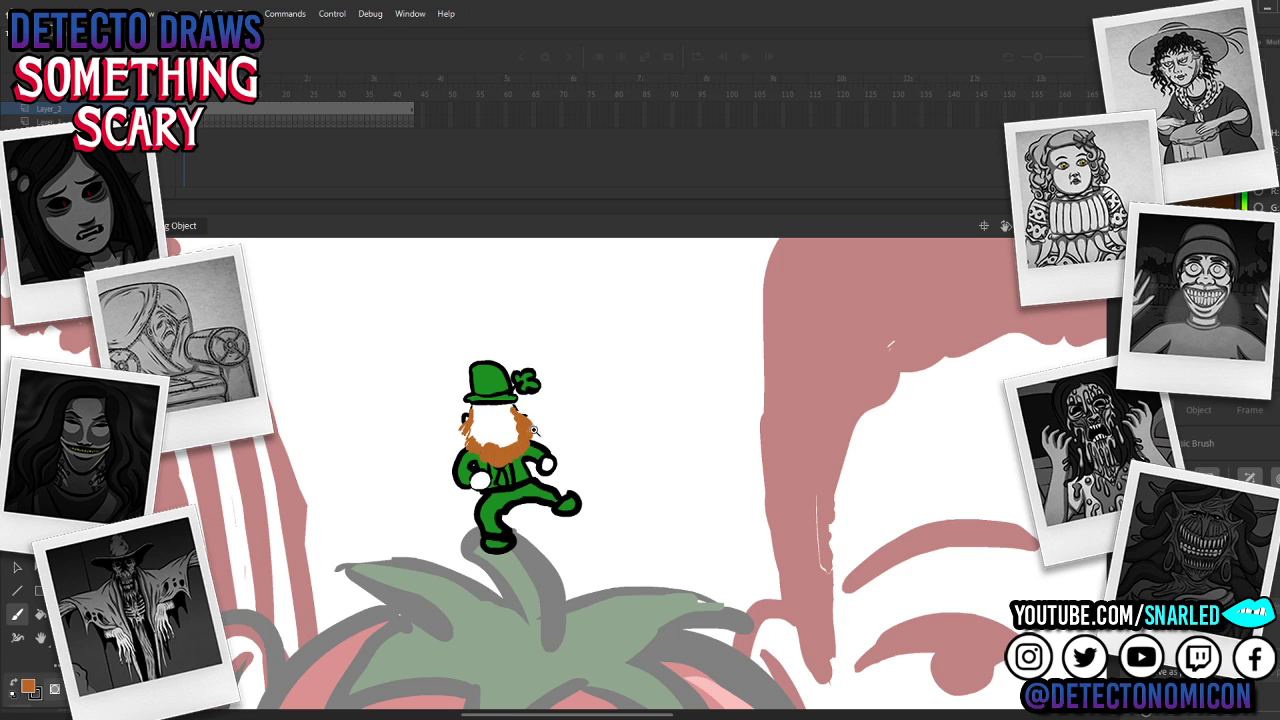
Step: Sample black from the hat outline and paint angry eyes with slanted brows on the leprechaun's face
key(ctrl+equal)
key(i)
click(513, 374)
key(b)
key(b)
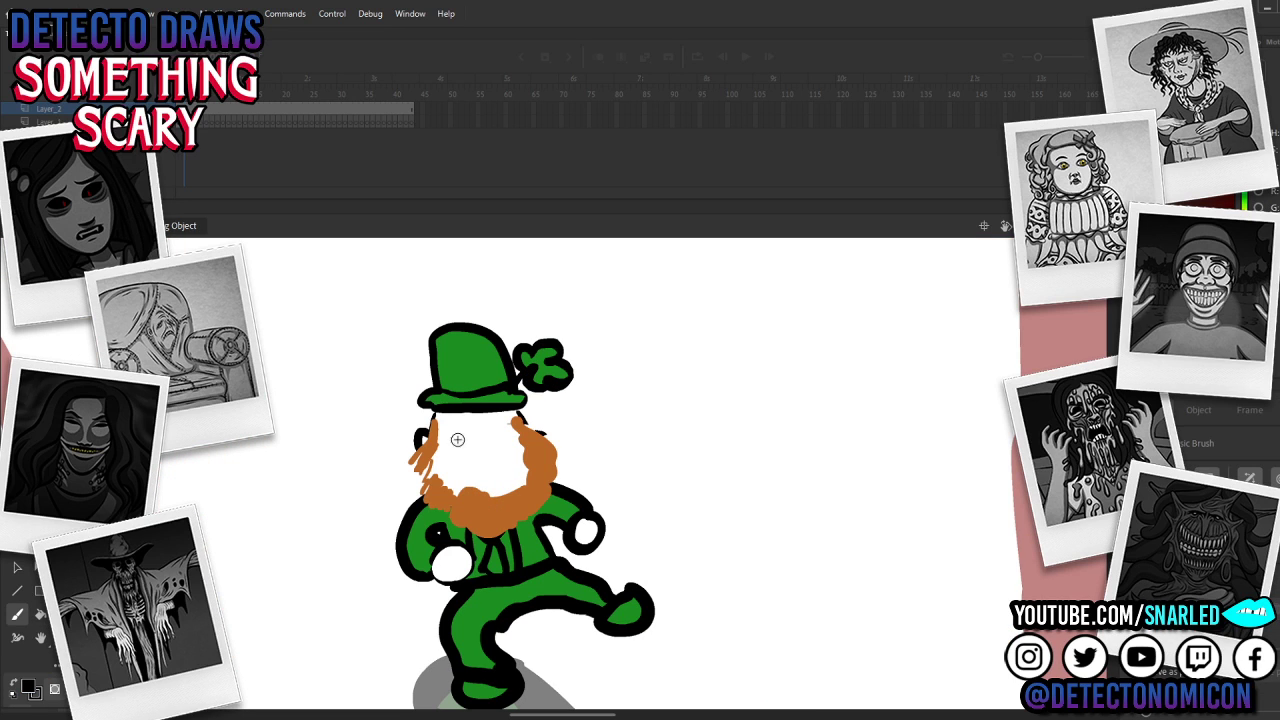
drag(451, 437, 501, 456)
drag(484, 444, 508, 432)
key(r)
key(e)
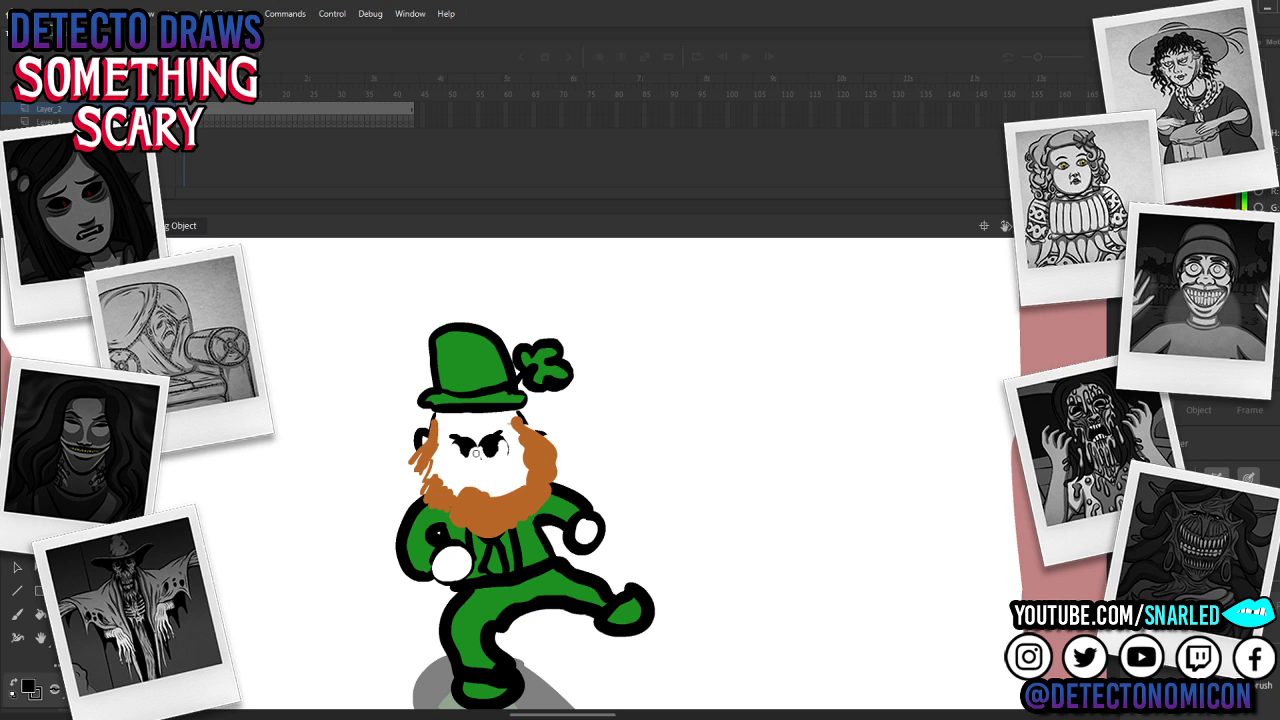
Step: Paint a nose and a wide open black mouth below the leprechaun's eyes
key(i)
click(491, 447)
key(b)
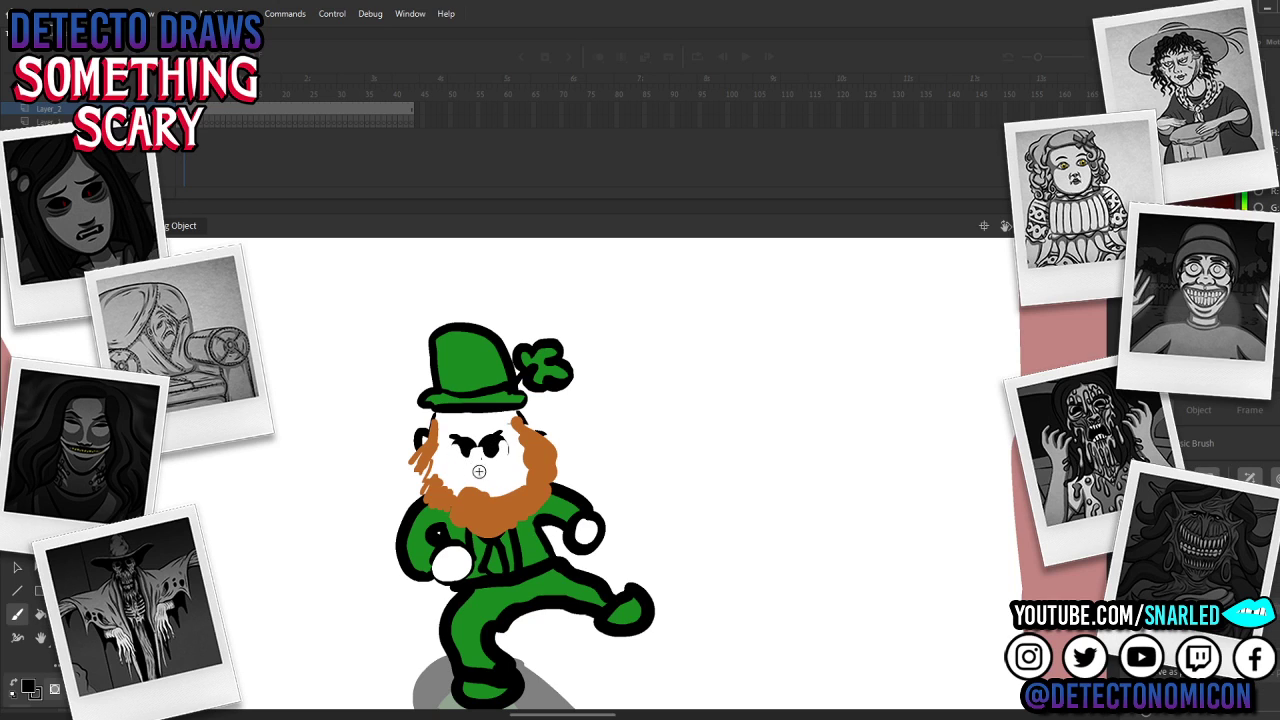
mouse_move(470, 474)
mouse_down()
mouse_move(468, 492)
mouse_move(490, 484)
mouse_up()
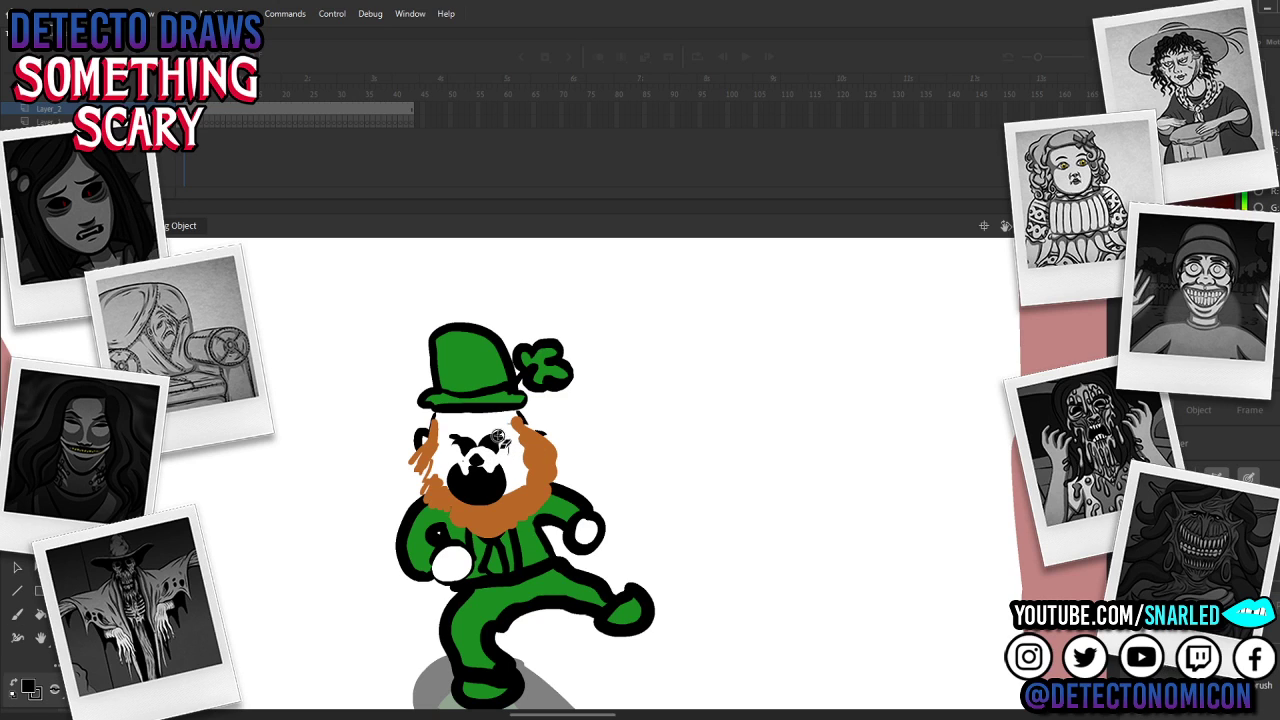
key(b)
mouse_move(439, 456)
mouse_down()
mouse_move(415, 476)
mouse_move(427, 490)
mouse_up()
drag(515, 473, 537, 488)
key(ctrl+z)
key(ctrl+z)
key(ctrl+z)
key(ctrl+z)
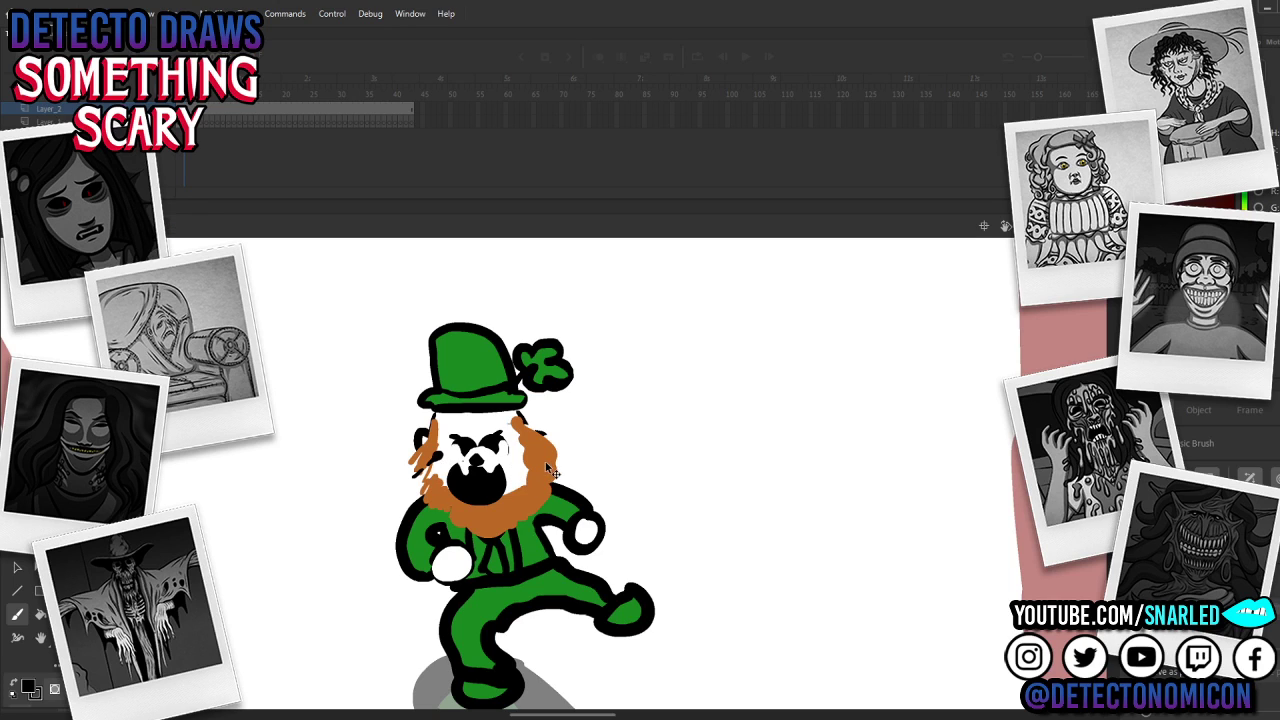
Step: Sample the beard's orange, paint the beard in around the leprechaun's mouth, and pick black as the brush colour again
key(i)
click(543, 464)
key(b)
mouse_move(442, 469)
mouse_down()
mouse_move(526, 481)
mouse_move(503, 473)
mouse_up()
key(i)
click(482, 480)
key(b)
key(z)
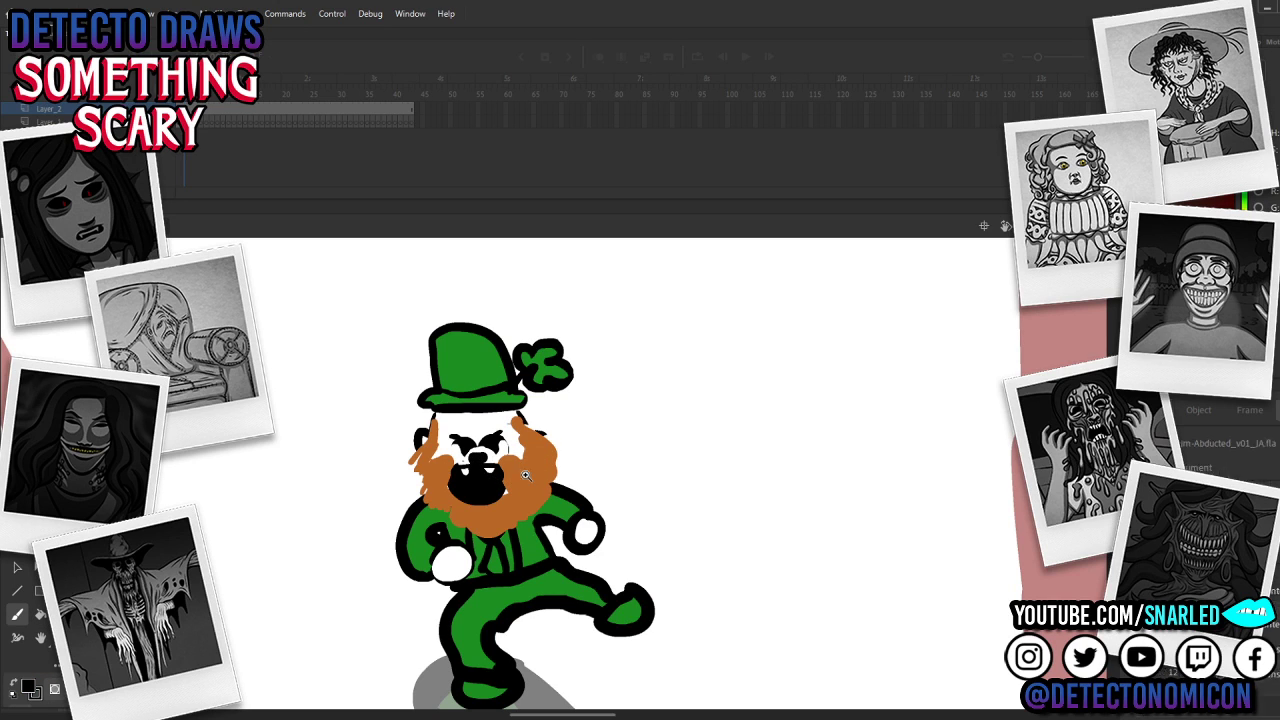
alt+click(534, 474)
alt+click(557, 509)
alt+click(540, 560)
click(580, 504)
scroll(530, 533, down, 2)
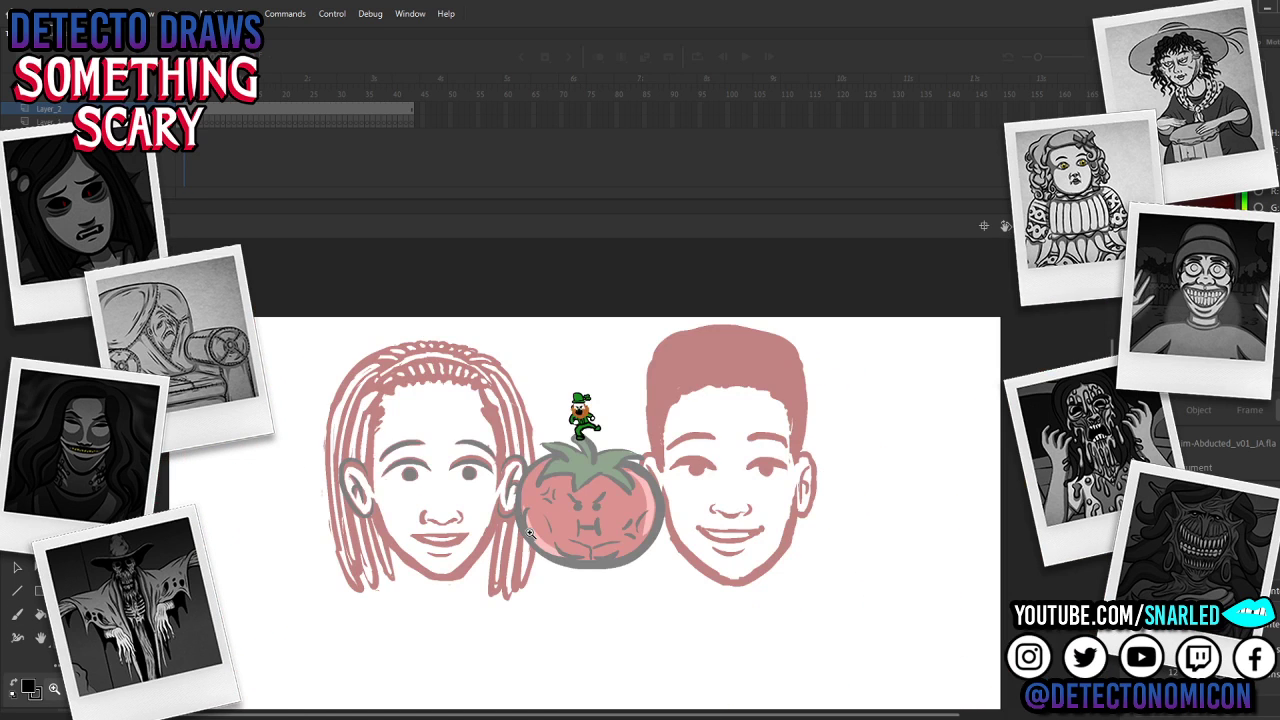
Step: Accept converting the leprechaun to a group, reopen it, and break all its artwork apart into plain shapes
key(v)
double_click(550, 387)
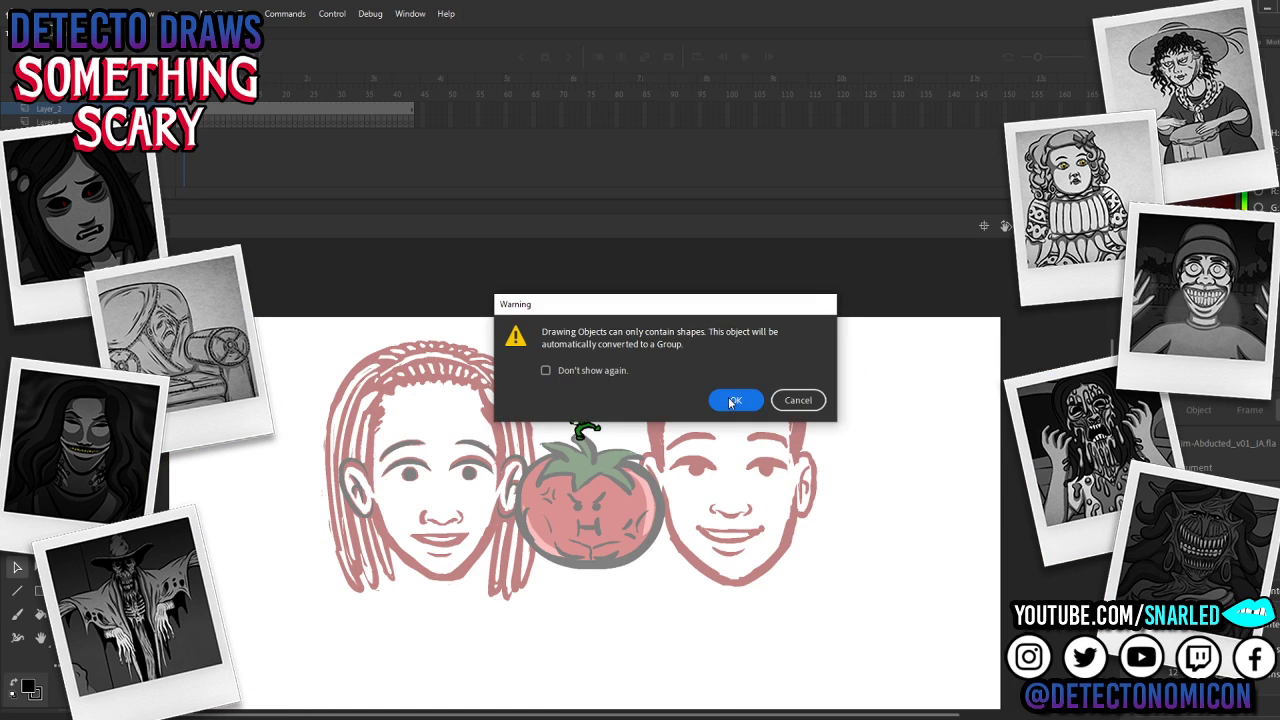
click(734, 399)
key(z)
scroll(553, 514, up, 3)
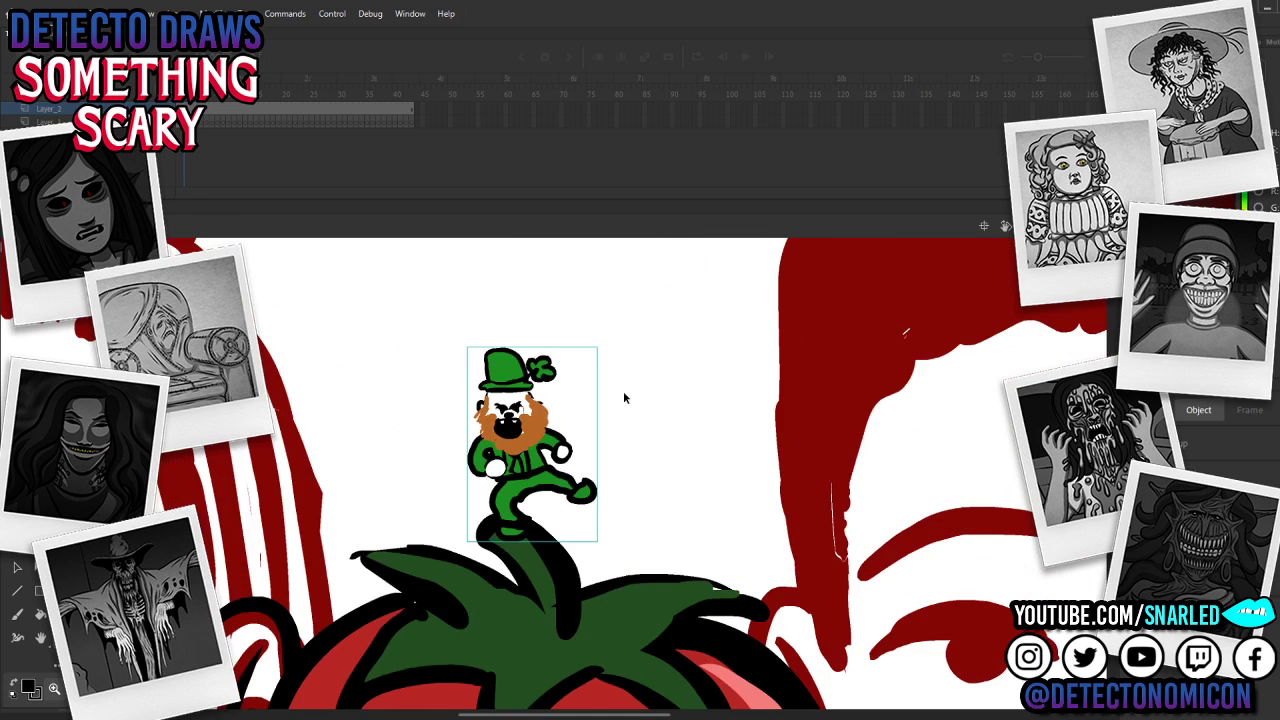
double_click(537, 428)
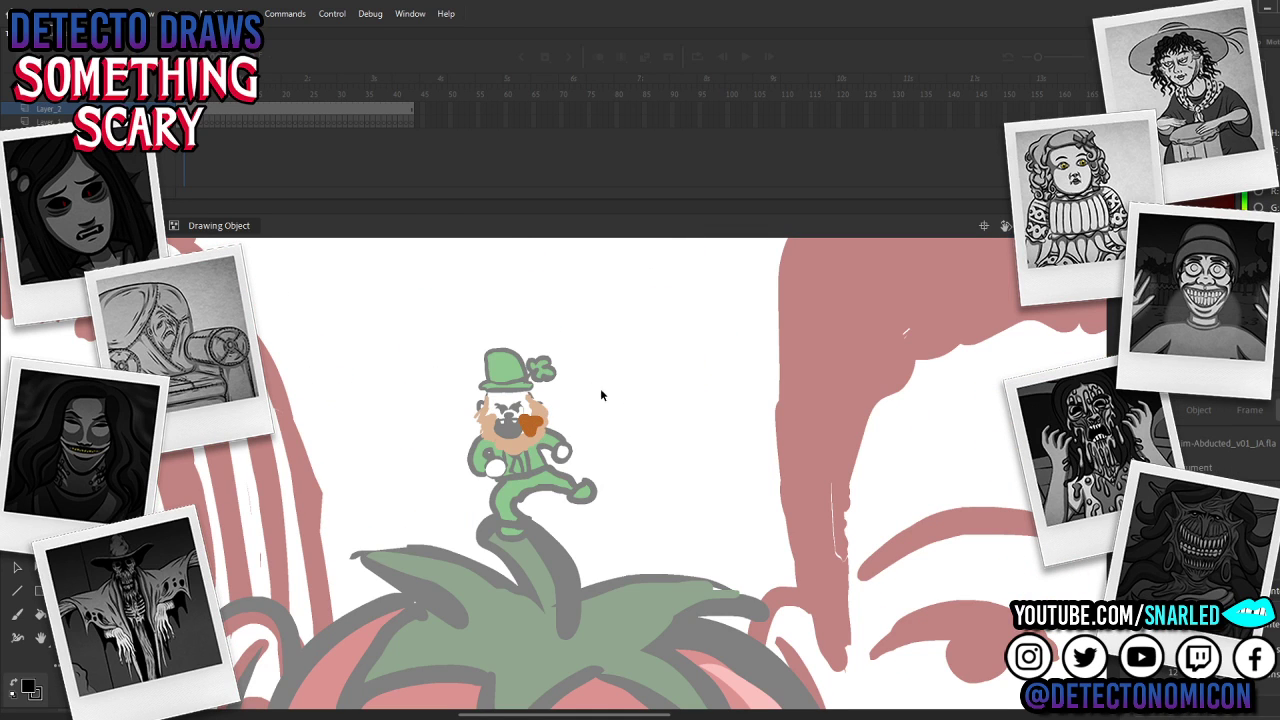
click(590, 400)
key(ctrl+a)
click(570, 390)
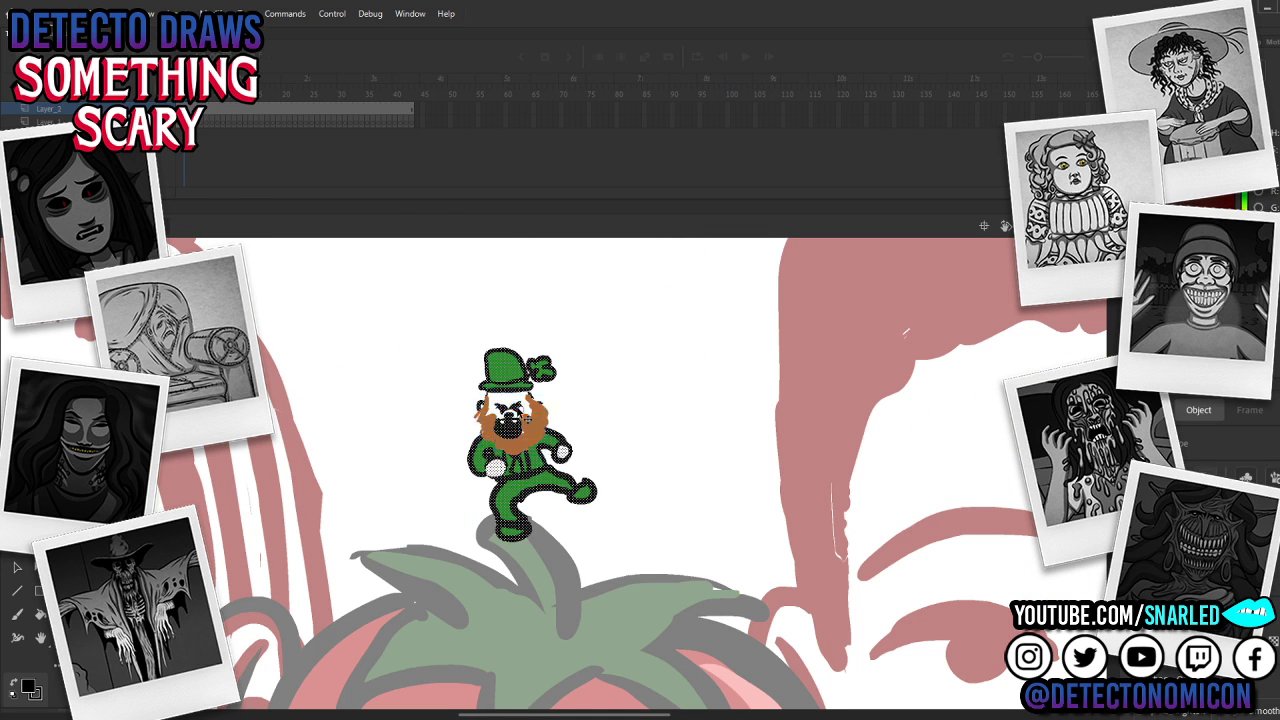
Step: Paint black outline touches on both sides of the leprechaun's head beneath the hat
key(b)
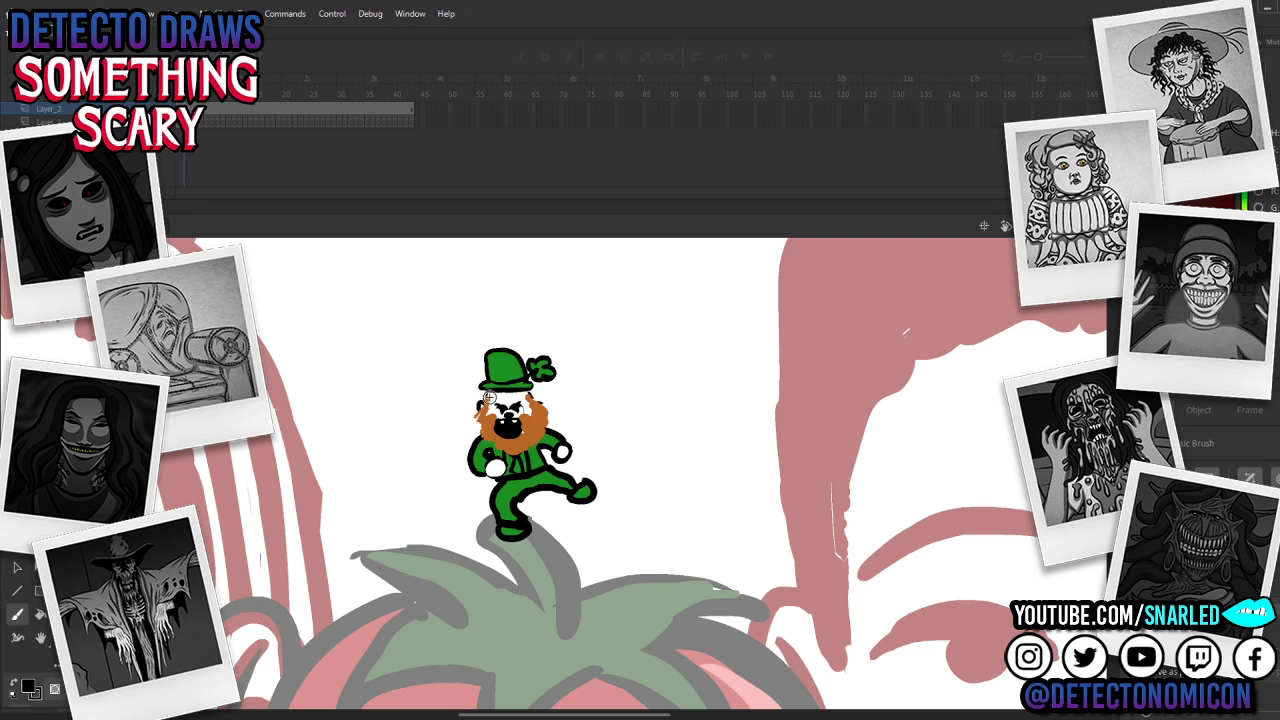
drag(481, 404, 485, 402)
drag(528, 391, 531, 412)
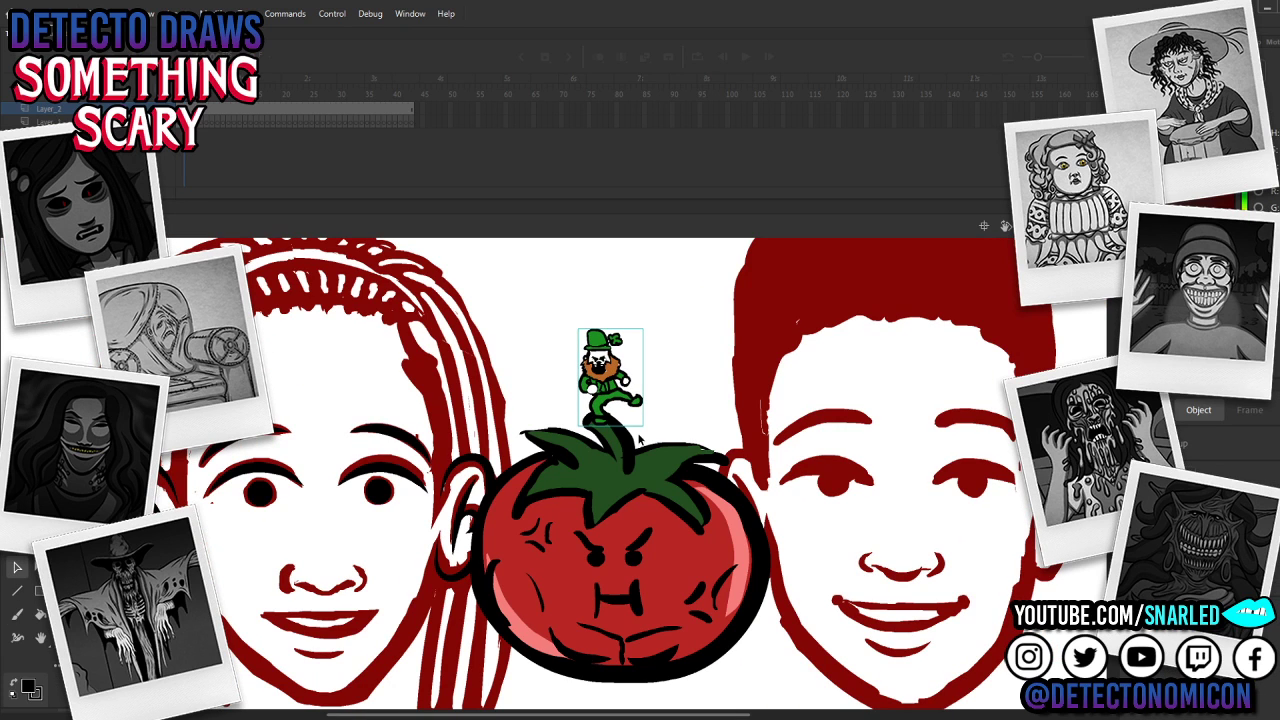
Step: Enlarge the leprechaun and move it up to stand on the tomato's stem
key(q)
key(ctrl+minus)
drag(611, 400, 633, 374)
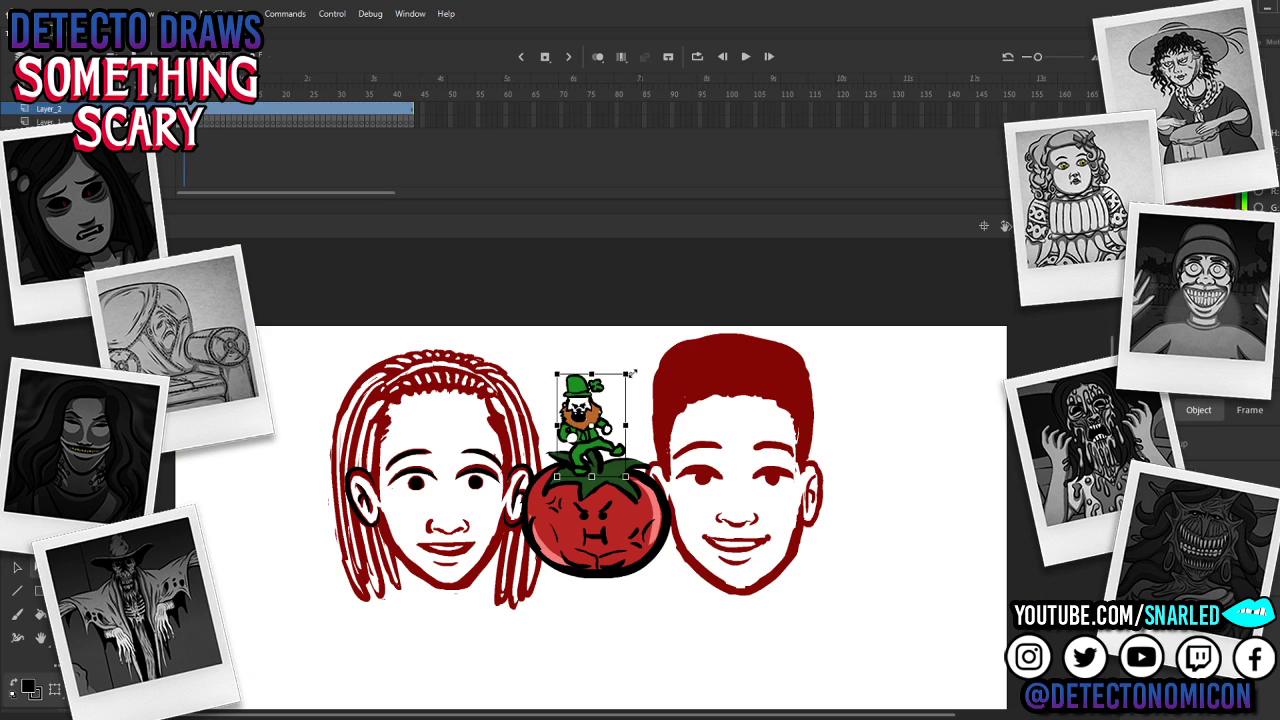
key(v)
drag(610, 447, 616, 424)
Step: Open the two heads' artwork for editing to return to Lily's face
key(z)
click(483, 553)
drag(526, 440, 480, 601)
key(v)
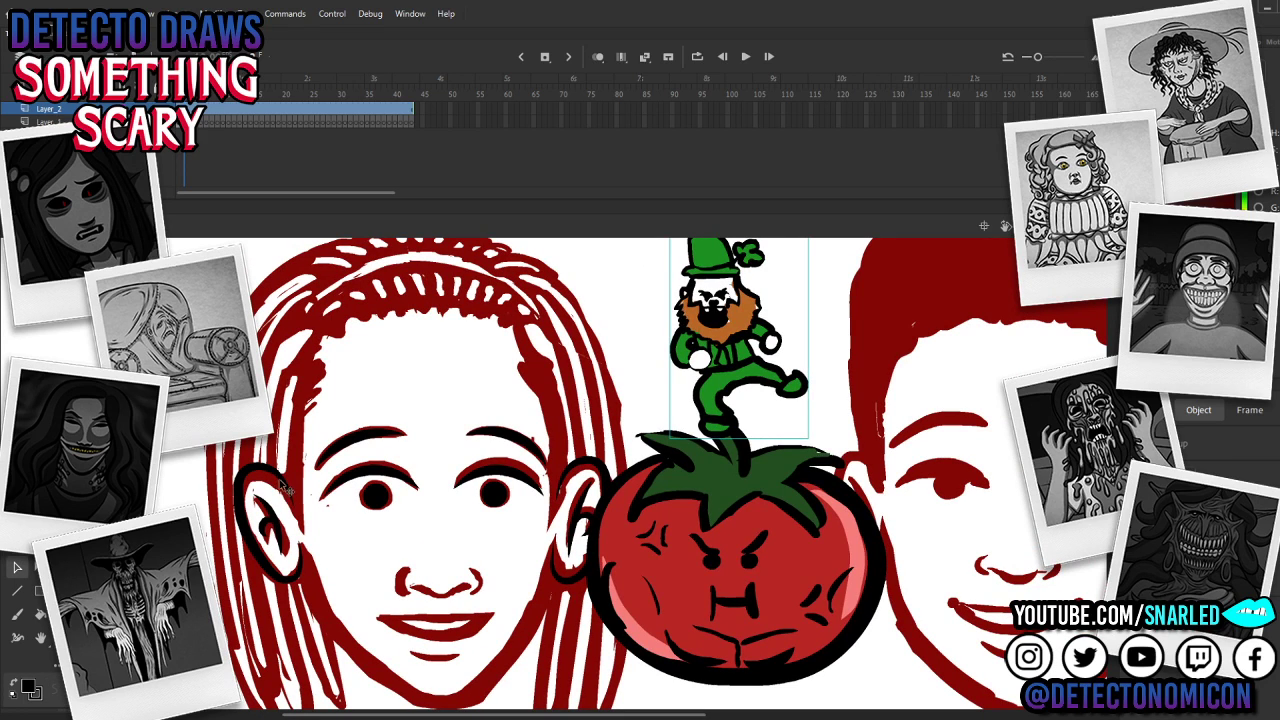
double_click(287, 483)
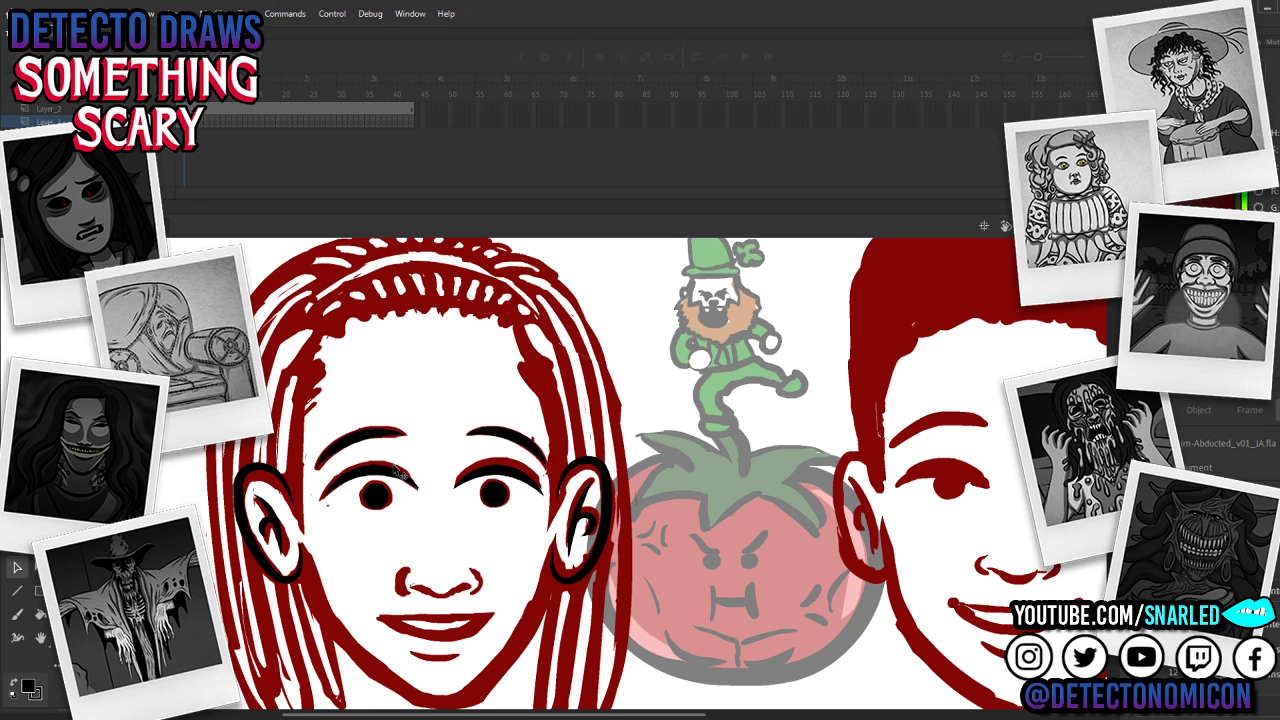
Step: Open Lily's head artwork for in-place editing, ready to brush the hairline beside the ears
double_click(519, 440)
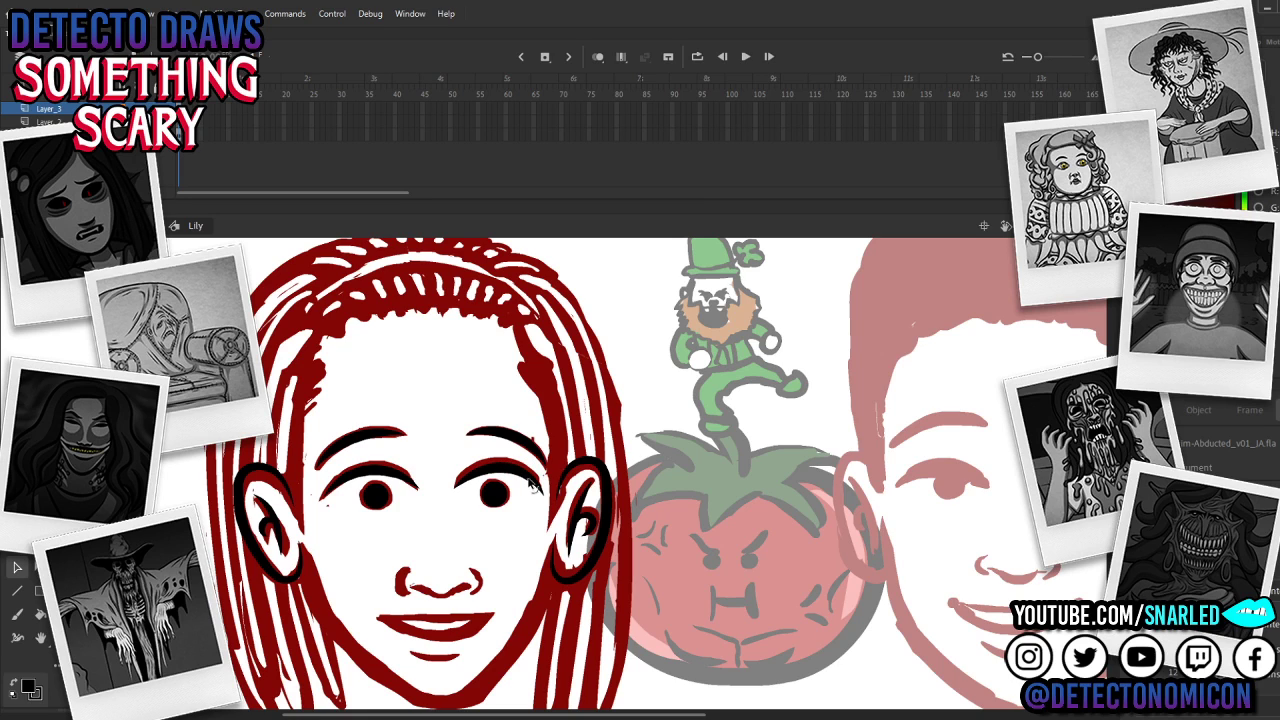
key(z)
alt+click(588, 515)
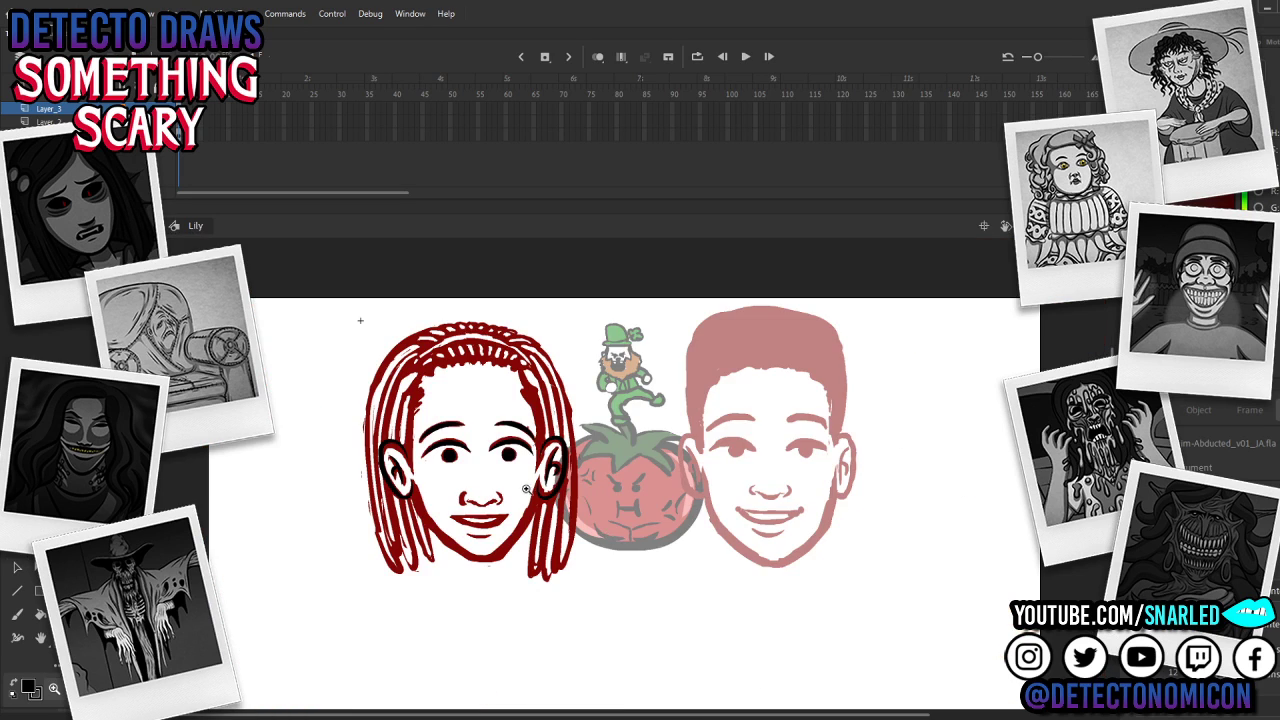
click(526, 489)
key(i)
key(h)
drag(598, 430, 608, 564)
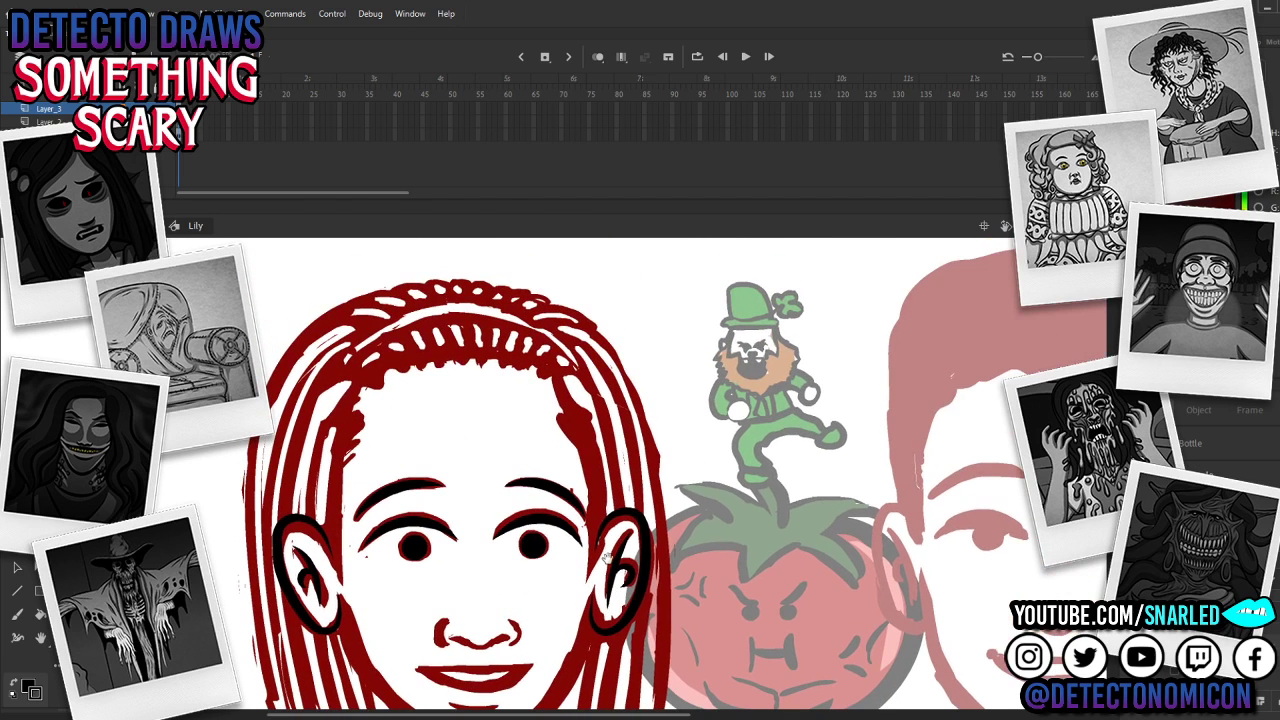
key(y)
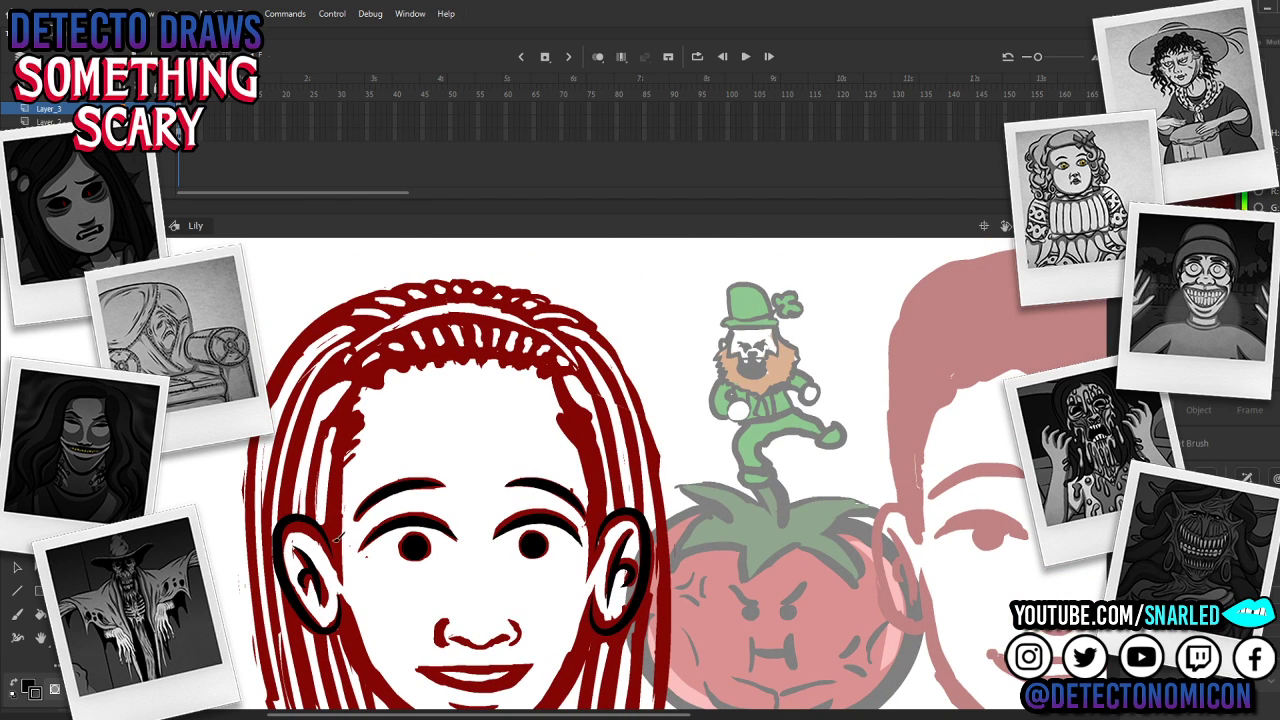
mouse_move(333, 527)
mouse_down()
mouse_move(338, 409)
mouse_move(387, 359)
mouse_up()
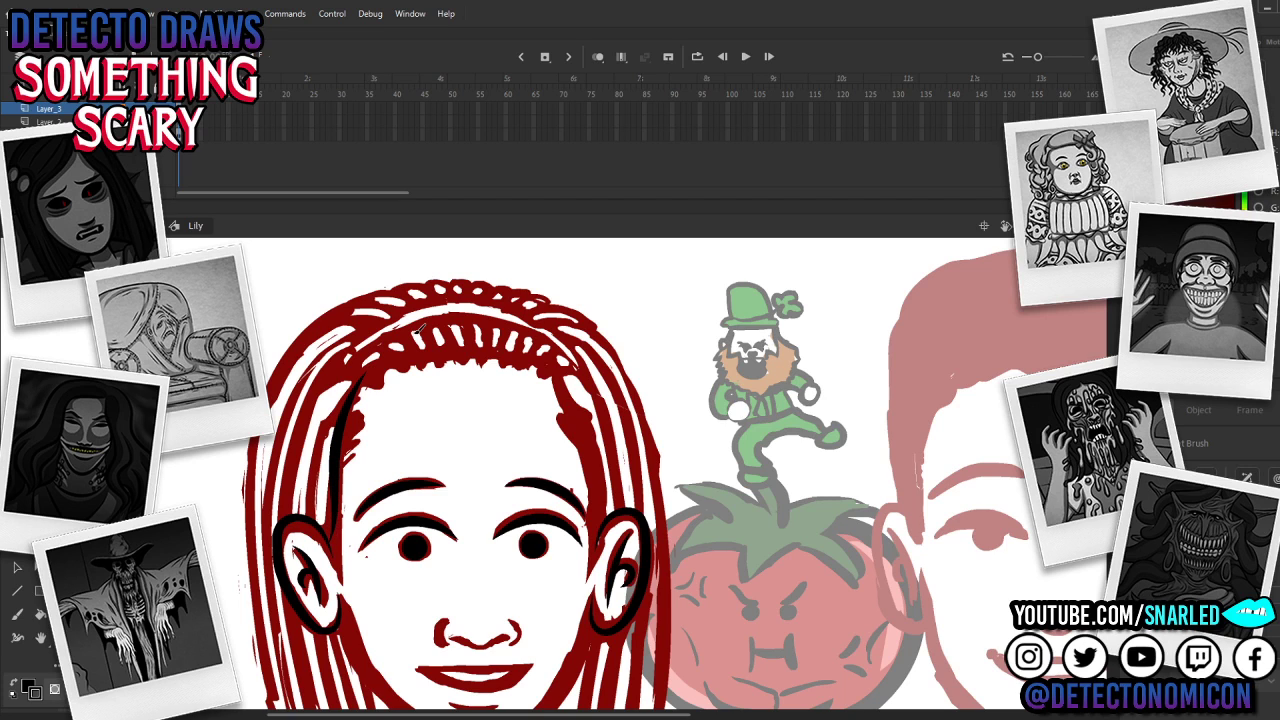
drag(608, 522, 576, 434)
key(ctrl+z)
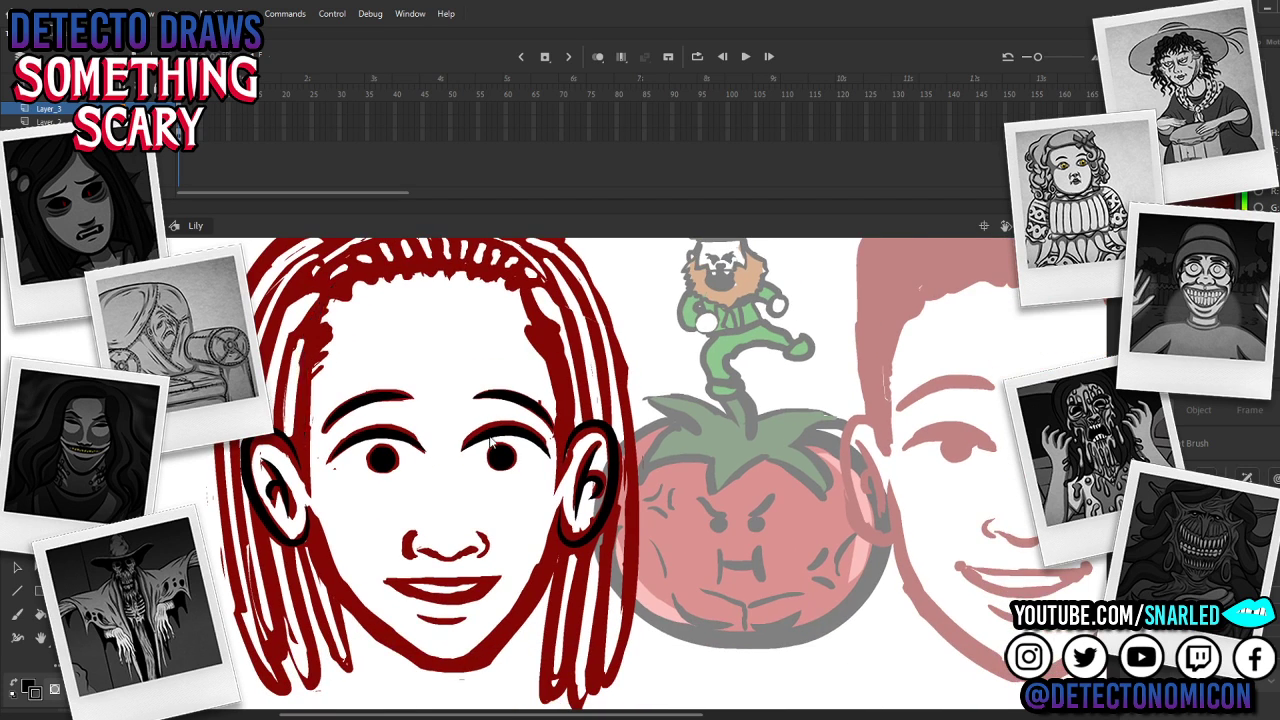
drag(490, 425, 518, 508)
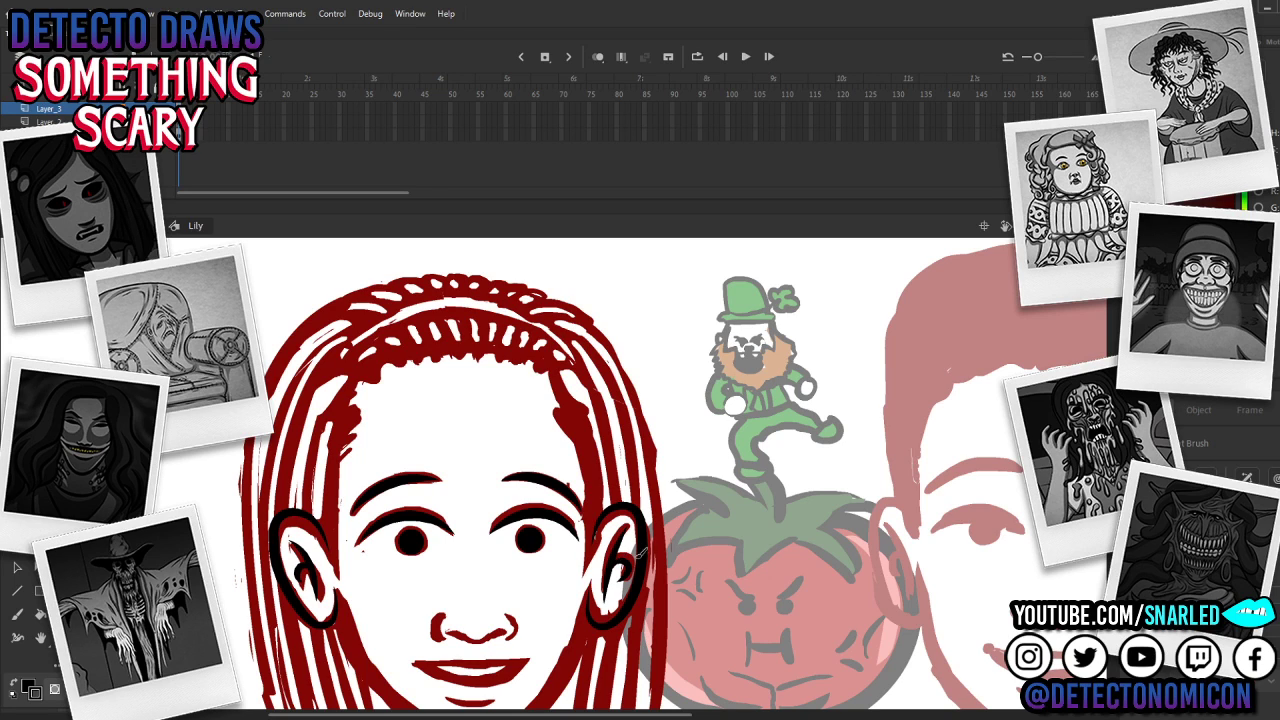
drag(672, 505, 595, 428)
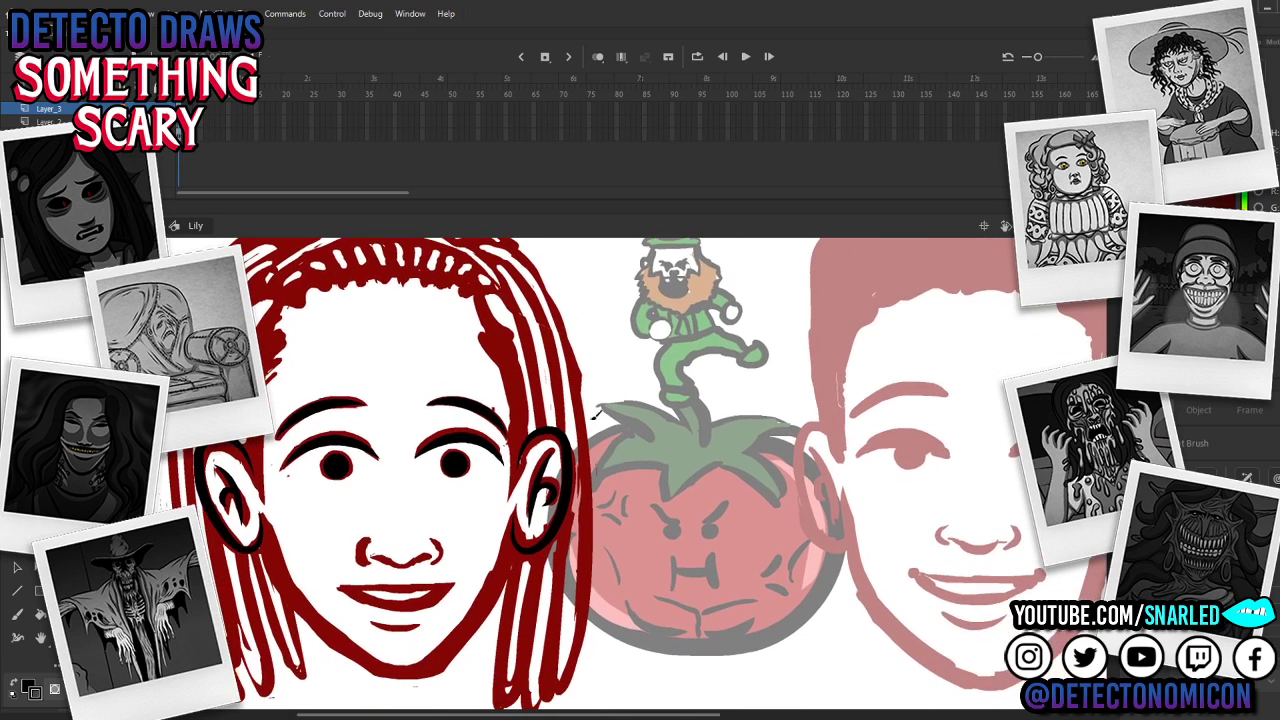
key(v)
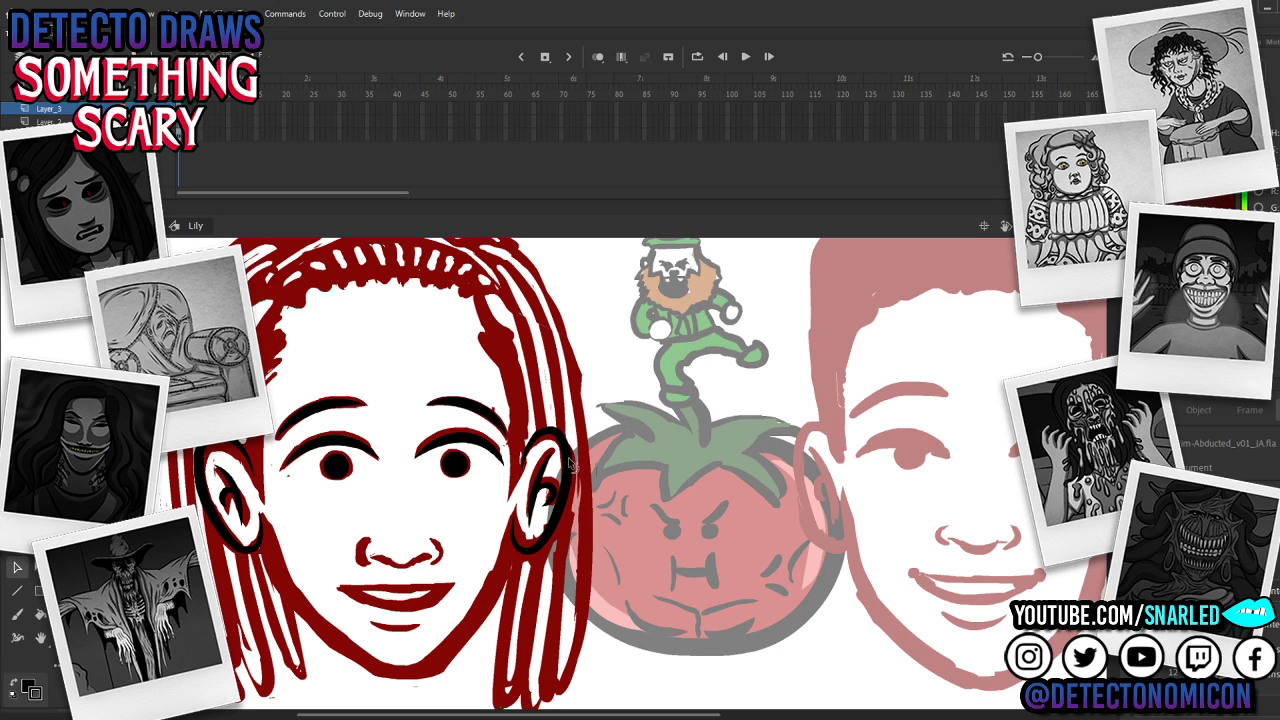
drag(515, 547, 521, 539)
click(535, 545)
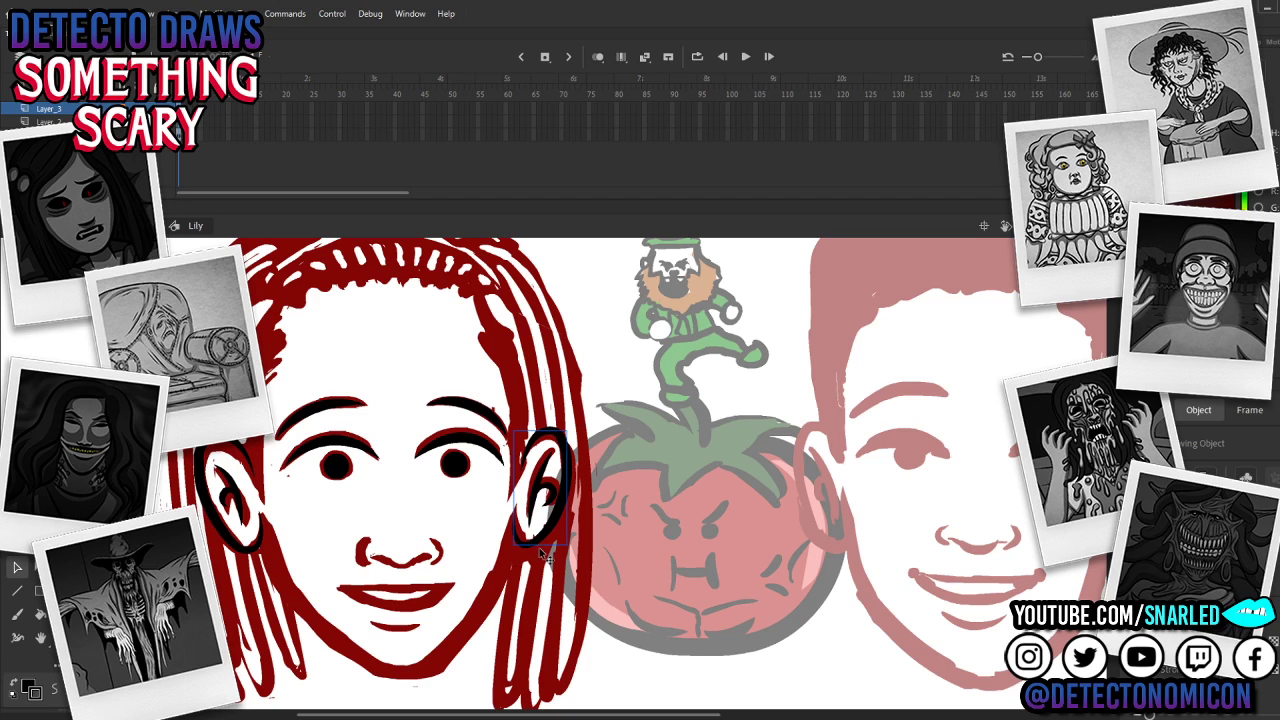
key(Escape)
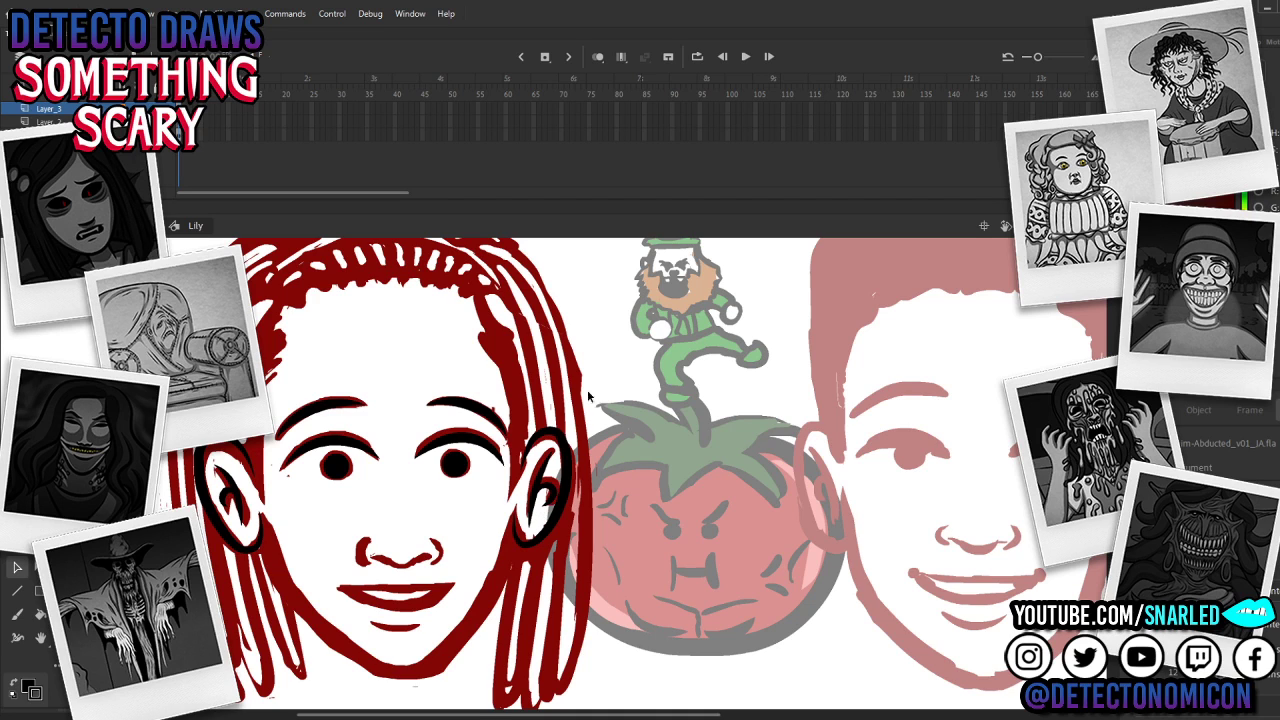
Step: Ink a black hairline stroke rising from Lily's left ear along the temple towards the headband, redoing it until it fits the sketch
key(z)
alt+click(640, 500)
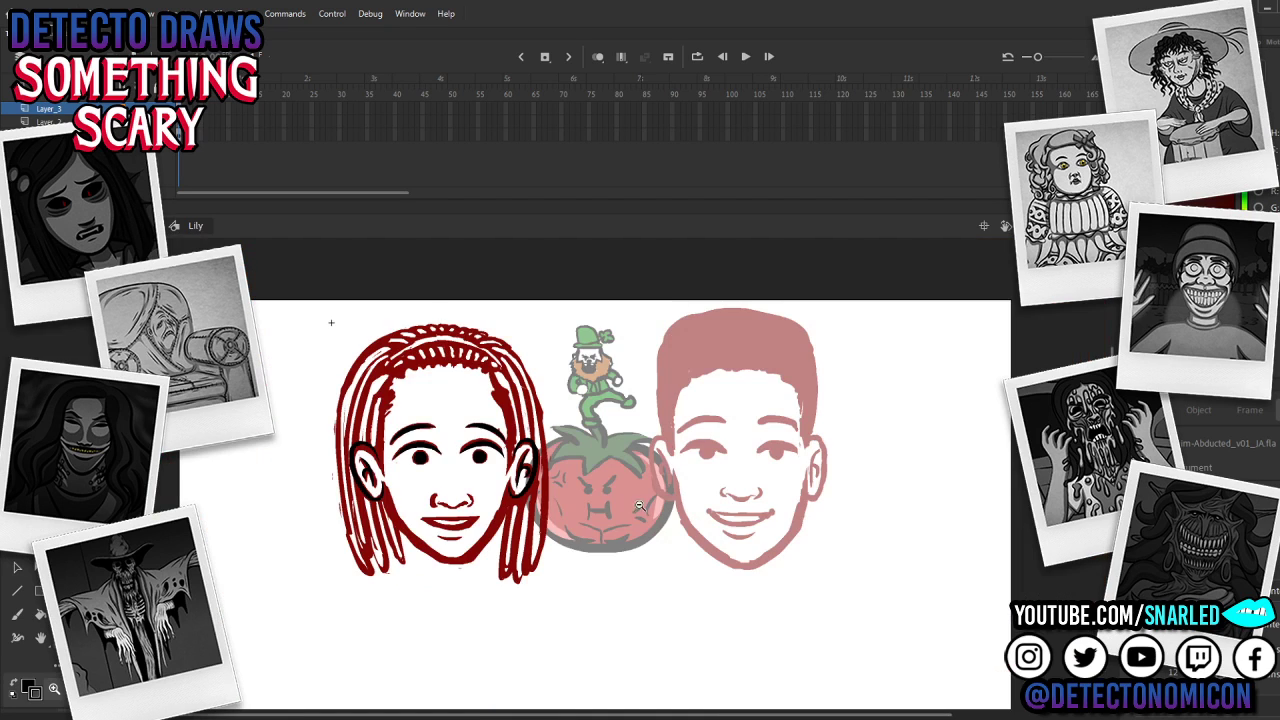
click(540, 467)
drag(527, 474, 578, 539)
key(y)
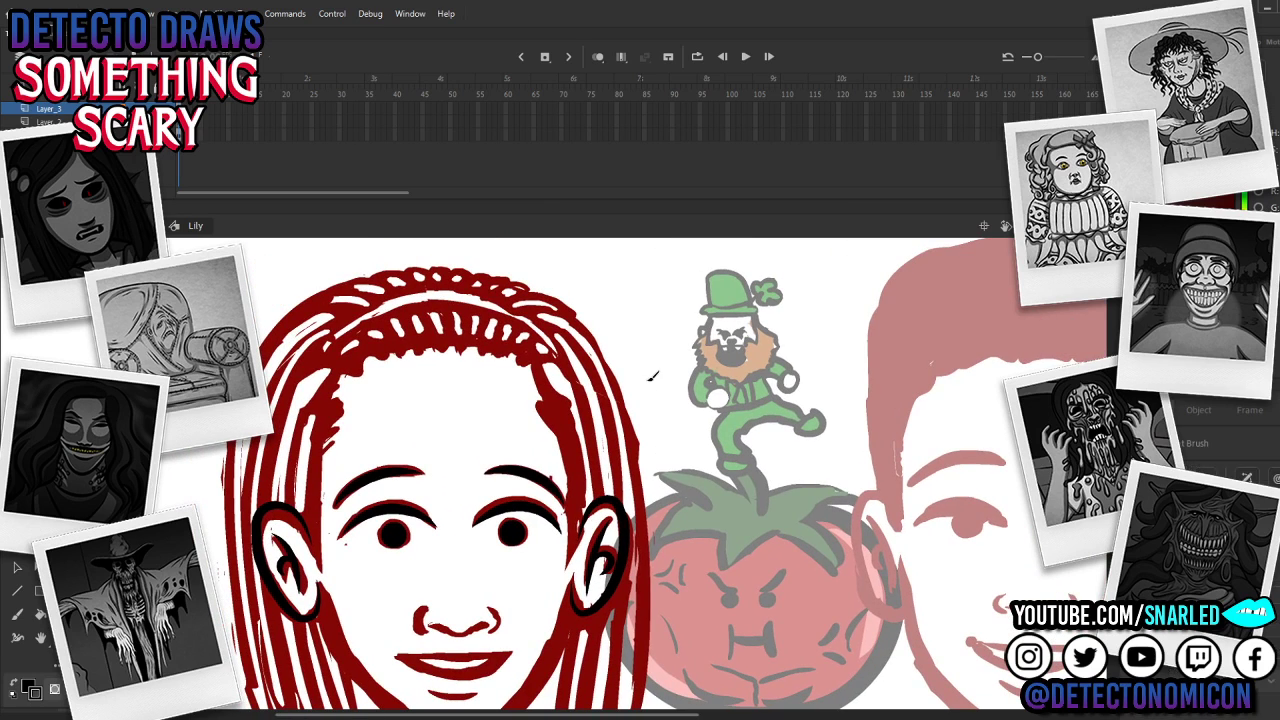
mouse_move(311, 495)
mouse_down()
mouse_move(329, 405)
mouse_move(382, 354)
mouse_move(330, 407)
mouse_up()
key(ctrl+z)
drag(310, 522, 336, 356)
key(ctrl+z)
drag(313, 518, 336, 374)
key(ctrl+z)
mouse_move(313, 520)
mouse_down()
mouse_move(344, 370)
mouse_move(363, 356)
mouse_move(341, 368)
mouse_move(317, 506)
mouse_up()
key(ctrl+z)
key(v)
click(317, 448)
key(bracketleft)
key(bracketleft)
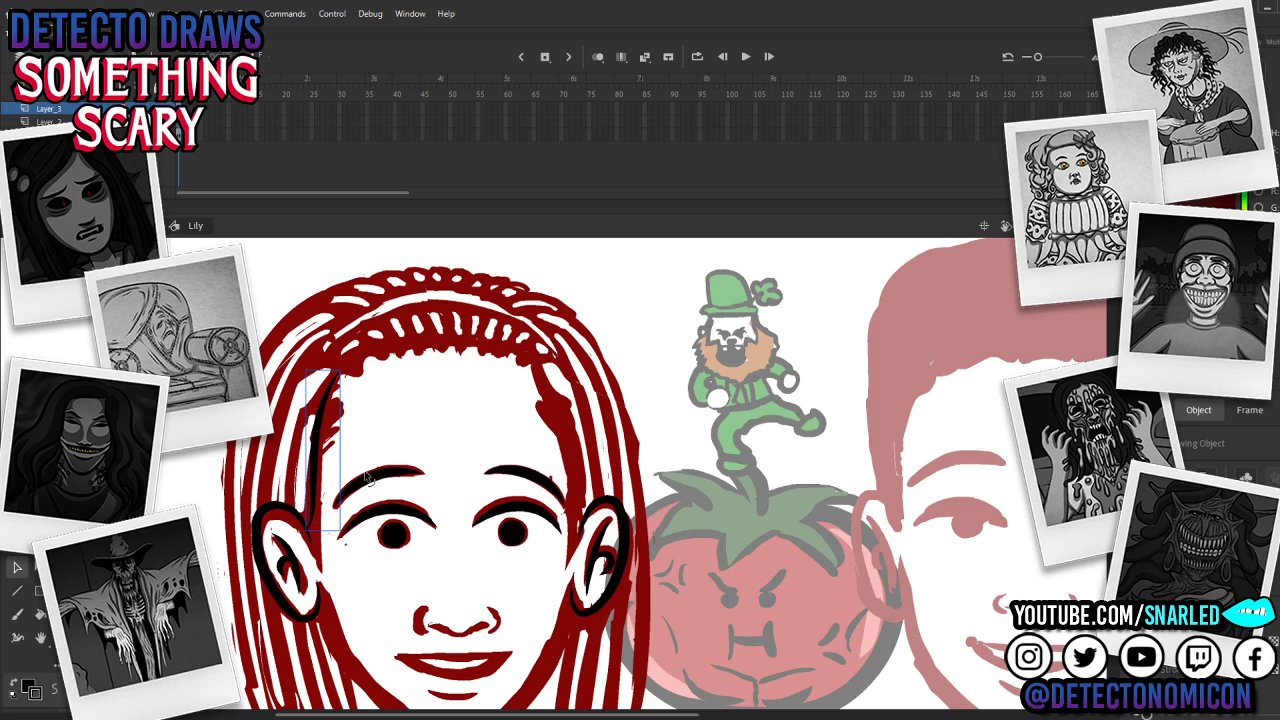
Step: Ink the outer edges of the hair strands curving from the headband down to the left ear
key(b)
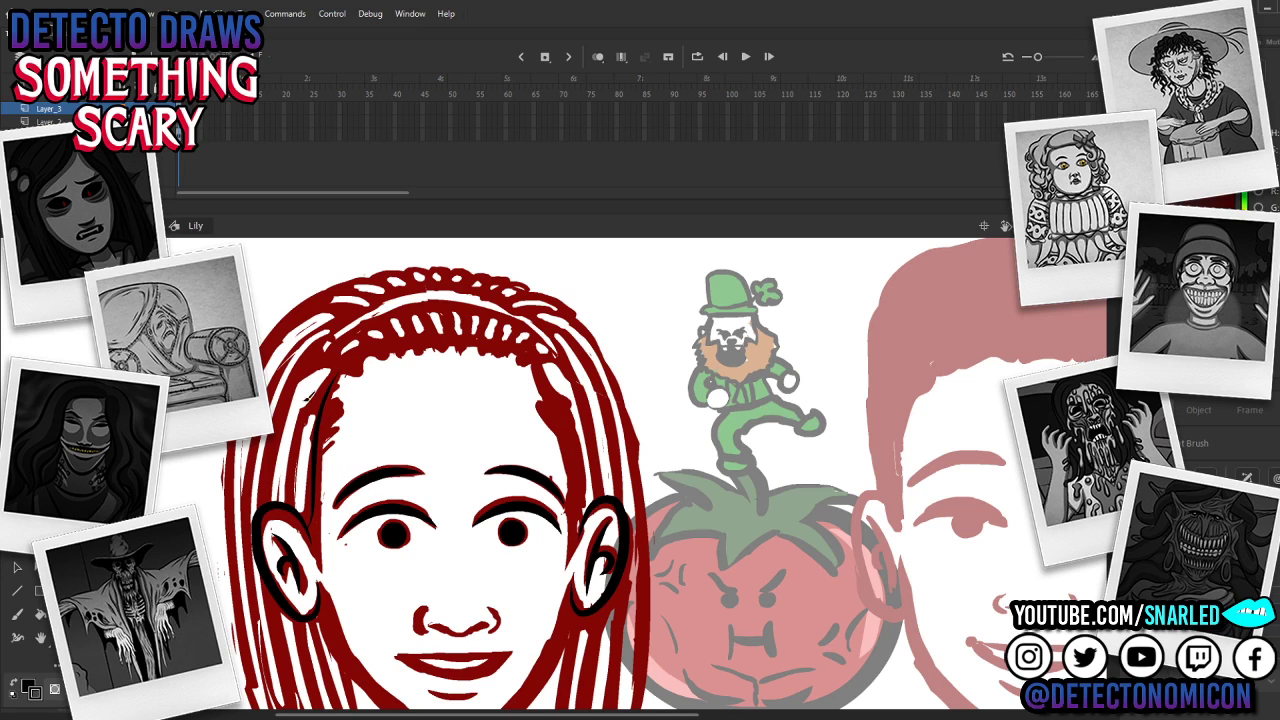
mouse_move(296, 502)
mouse_down()
mouse_move(312, 418)
mouse_move(350, 362)
mouse_up()
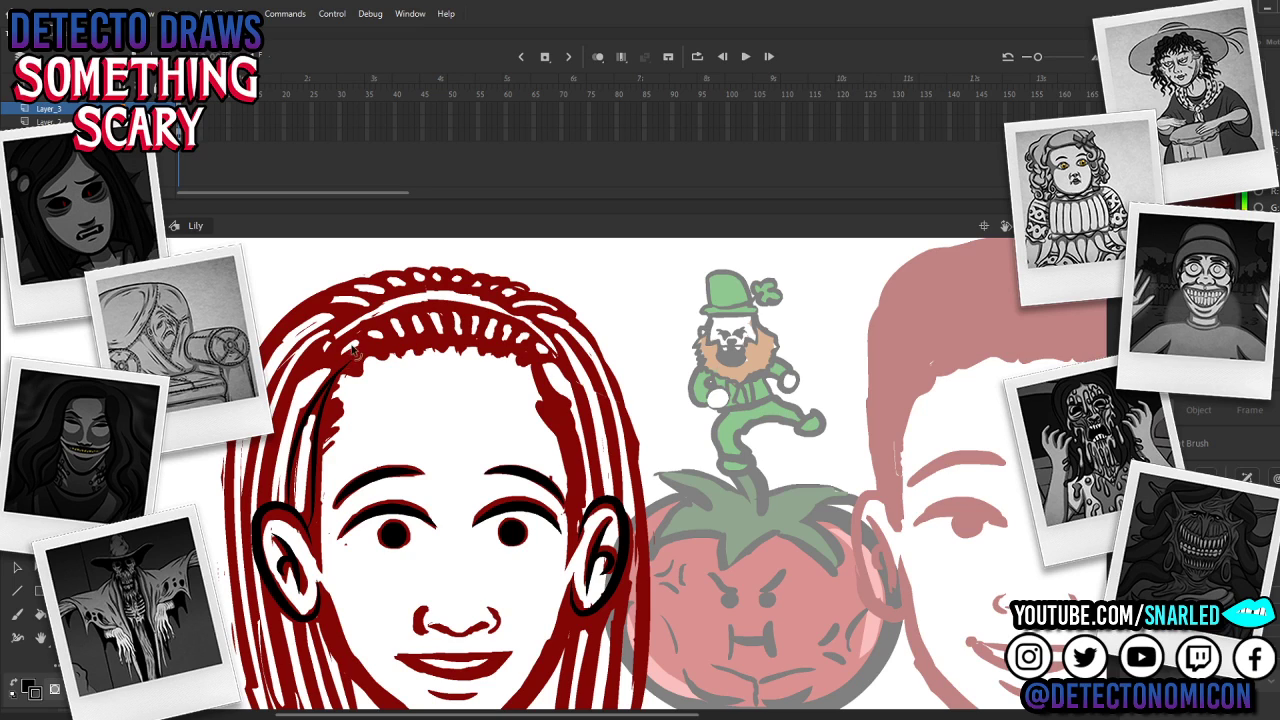
key(v)
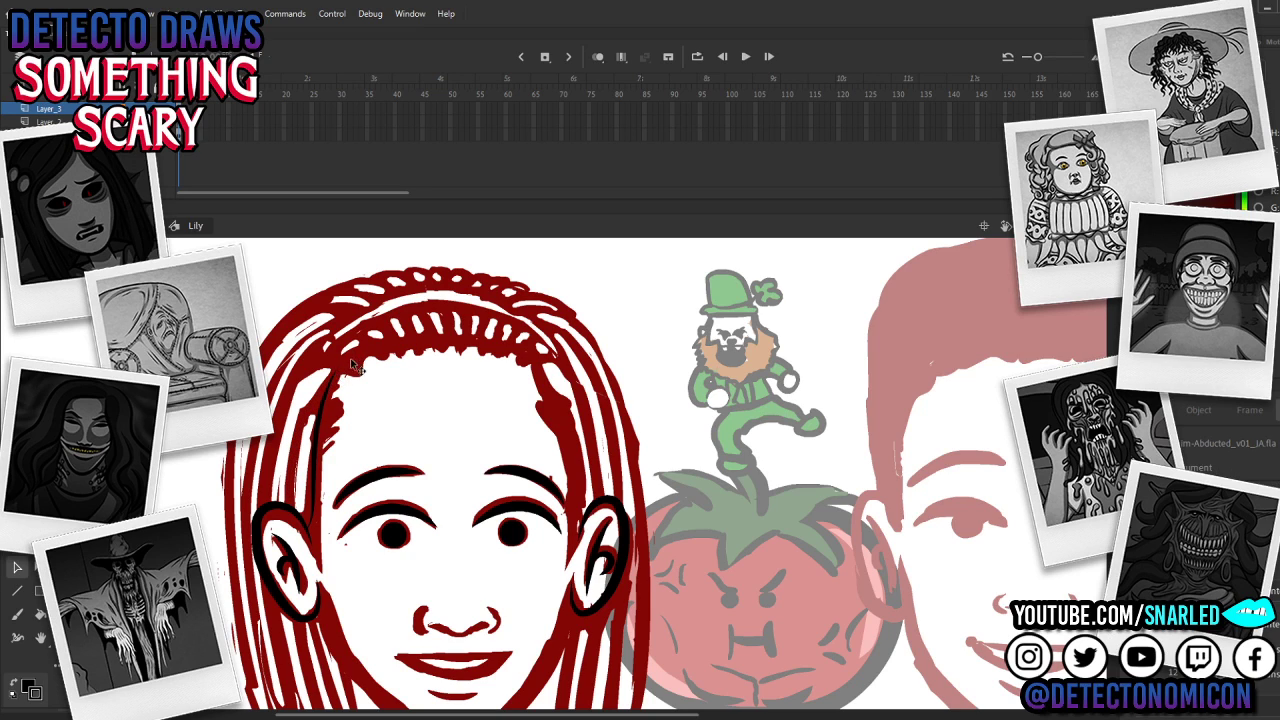
key(b)
mouse_move(339, 364)
mouse_down()
mouse_move(290, 504)
mouse_move(315, 461)
mouse_move(290, 466)
mouse_move(270, 499)
mouse_move(350, 361)
mouse_move(318, 369)
mouse_move(318, 401)
mouse_move(283, 431)
mouse_move(268, 504)
mouse_up()
key(ctrl+z)
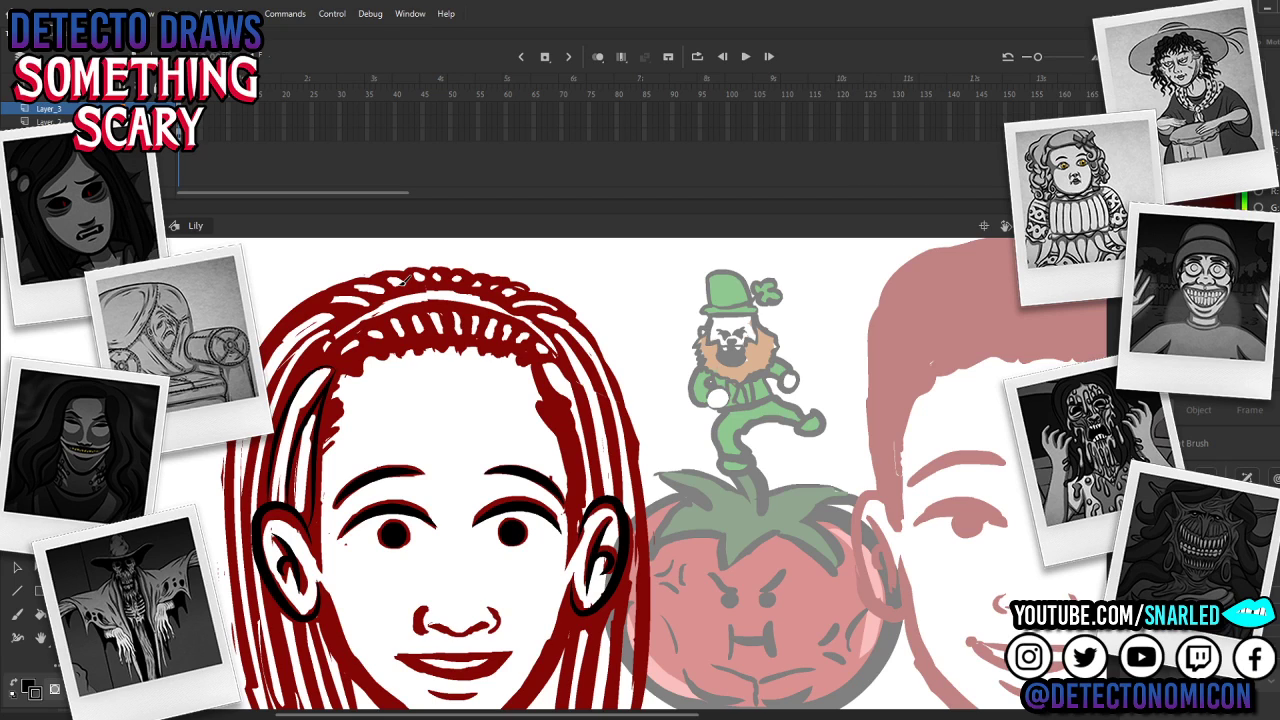
Step: Ink the headband's two curved edges and the row of looped braids beneath it
mouse_move(330, 358)
mouse_down()
mouse_move(381, 313)
mouse_move(436, 303)
mouse_move(506, 319)
mouse_move(556, 354)
mouse_move(474, 304)
mouse_move(431, 304)
mouse_move(326, 357)
mouse_up()
key(ctrl+z)
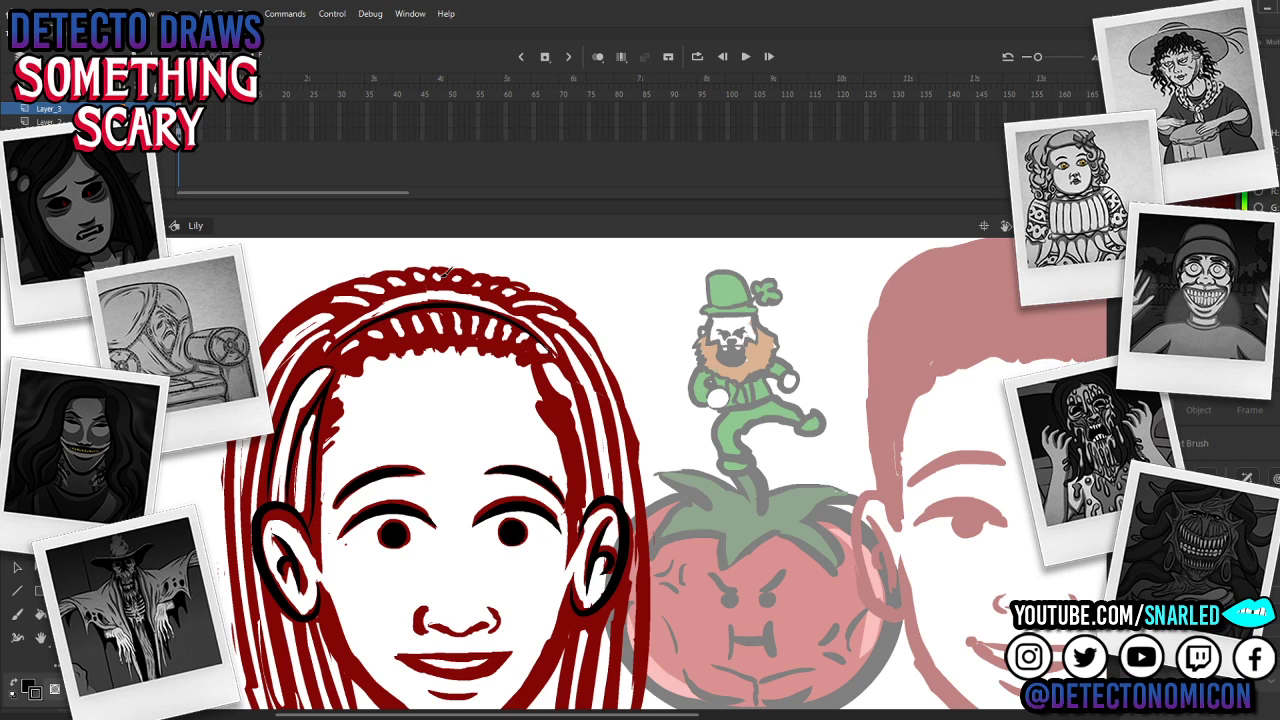
mouse_move(560, 344)
mouse_down()
mouse_move(495, 296)
mouse_move(437, 282)
mouse_move(384, 297)
mouse_move(318, 357)
mouse_up()
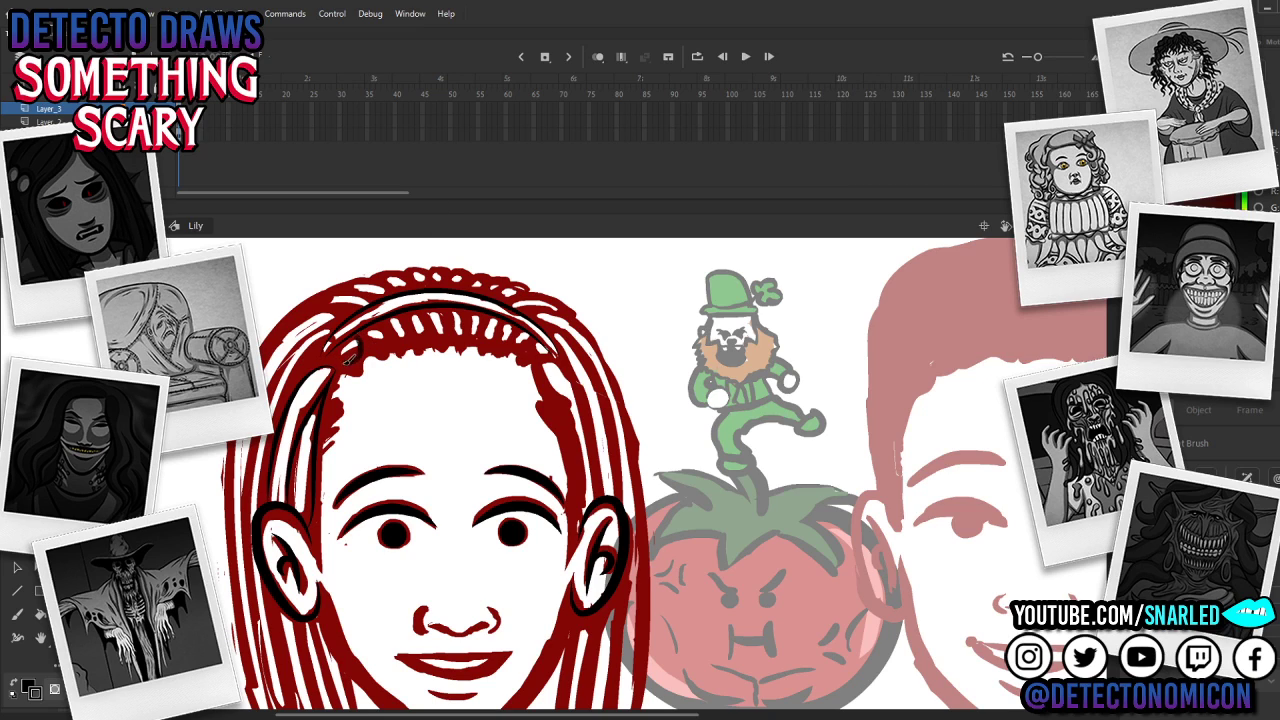
mouse_move(366, 330)
mouse_down()
mouse_move(401, 335)
mouse_move(404, 308)
mouse_move(424, 305)
mouse_move(412, 306)
mouse_move(427, 330)
mouse_move(444, 293)
mouse_move(444, 332)
mouse_move(459, 302)
mouse_move(456, 328)
mouse_move(469, 326)
mouse_move(469, 305)
mouse_move(474, 318)
mouse_move(509, 300)
mouse_move(489, 330)
mouse_move(526, 322)
mouse_move(498, 312)
mouse_move(488, 330)
mouse_move(519, 318)
mouse_move(506, 340)
mouse_move(528, 322)
mouse_move(527, 347)
mouse_move(558, 332)
mouse_move(531, 339)
mouse_move(526, 325)
mouse_move(519, 345)
mouse_move(551, 328)
mouse_move(531, 345)
mouse_move(526, 328)
mouse_move(521, 345)
mouse_move(543, 332)
mouse_move(577, 373)
mouse_move(540, 358)
mouse_move(580, 368)
mouse_move(560, 357)
mouse_move(553, 378)
mouse_move(581, 497)
mouse_up()
key(ctrl+z)
key(ctrl+z)
Step: Ink short pointed hair tufts along the hairline at both of Lily's temples
drag(324, 412, 347, 397)
drag(320, 456, 343, 404)
key(ctrl+z)
drag(326, 468, 343, 398)
mouse_move(537, 397)
mouse_down()
mouse_move(566, 422)
mouse_move(544, 397)
mouse_move(576, 461)
mouse_up()
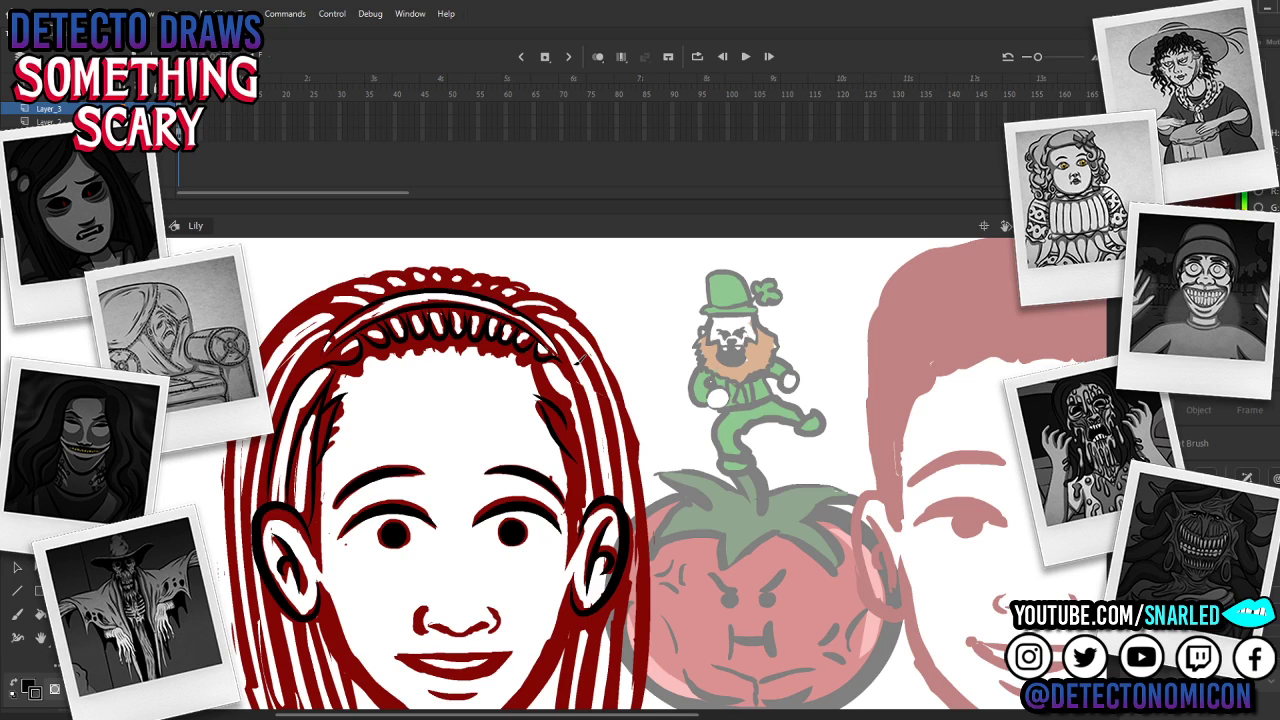
Step: Ink the hair strand lines running from the headband's right end down to the right ear
drag(539, 364, 578, 442)
key(ctrl+z)
mouse_move(540, 369)
mouse_down()
mouse_move(581, 457)
mouse_move(578, 533)
mouse_up()
mouse_move(546, 360)
mouse_down()
mouse_move(585, 390)
mouse_move(604, 508)
mouse_up()
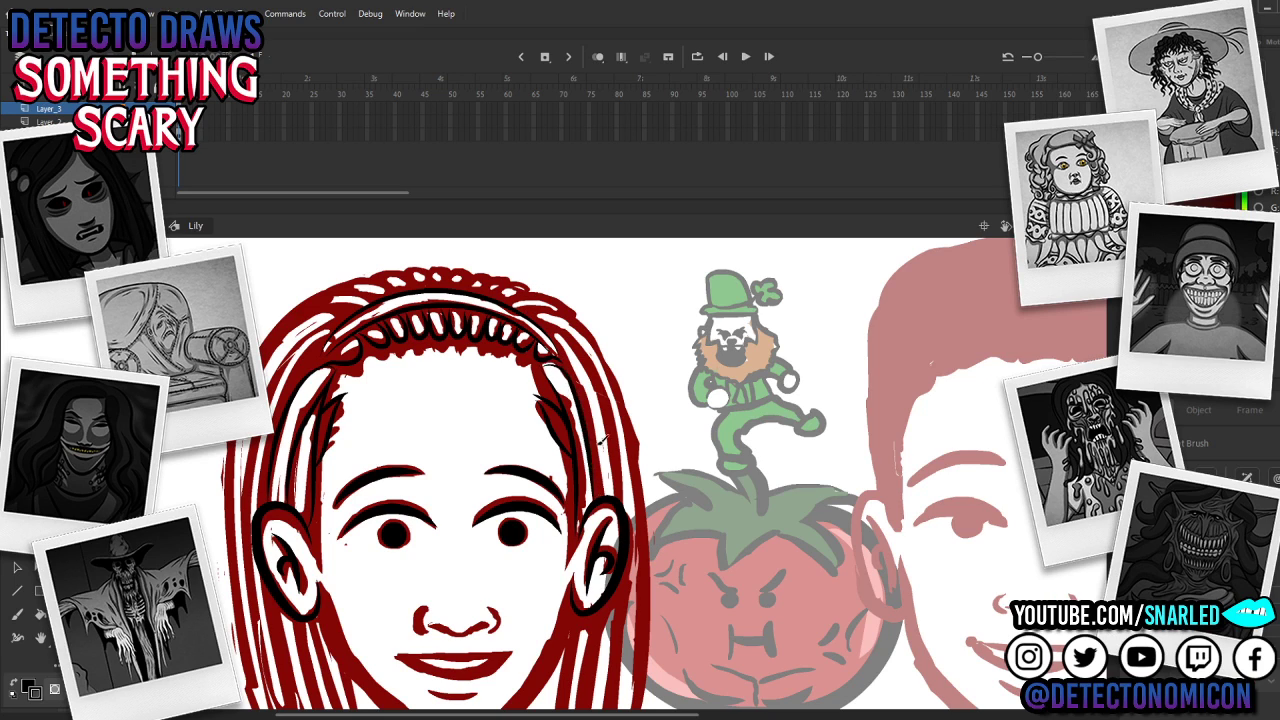
key(ctrl+z)
mouse_move(544, 356)
mouse_down()
mouse_move(584, 402)
mouse_move(604, 504)
mouse_up()
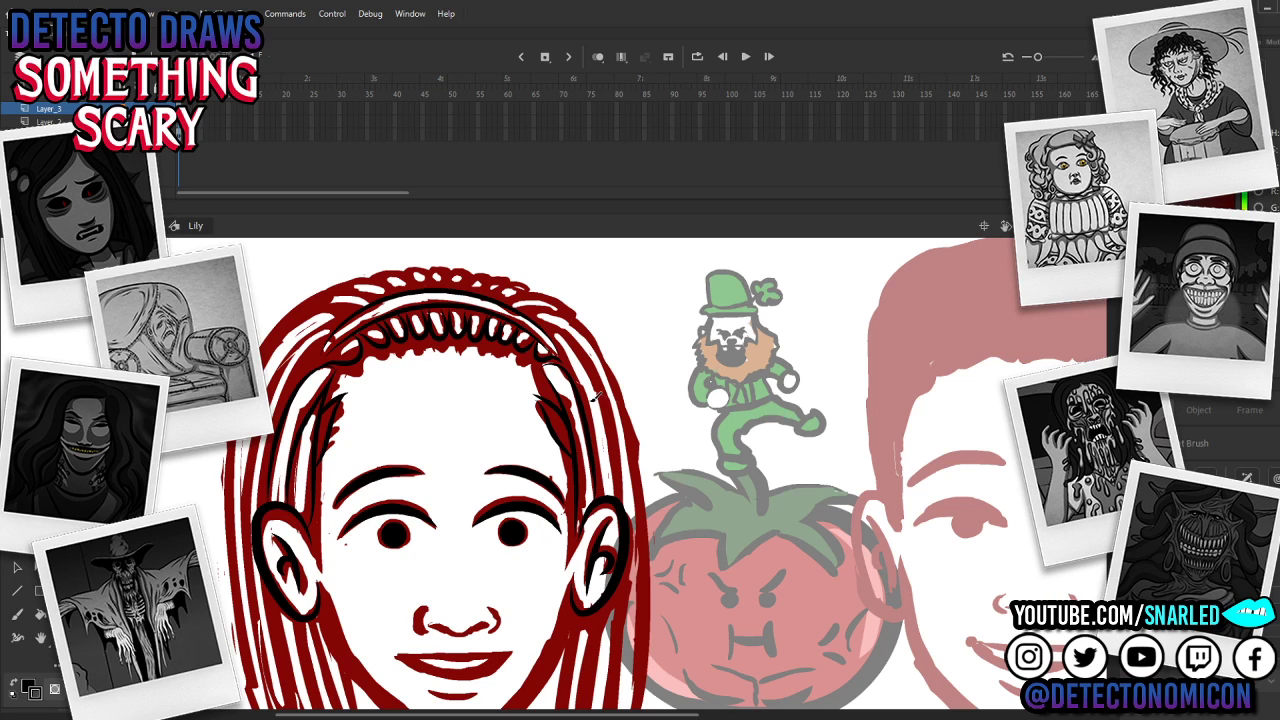
mouse_move(340, 326)
mouse_down()
mouse_move(298, 356)
mouse_move(400, 348)
mouse_move(252, 606)
mouse_up()
drag(496, 588, 546, 436)
key(z)
alt+click(509, 492)
drag(500, 548, 507, 601)
key(ctrl+z)
key(y)
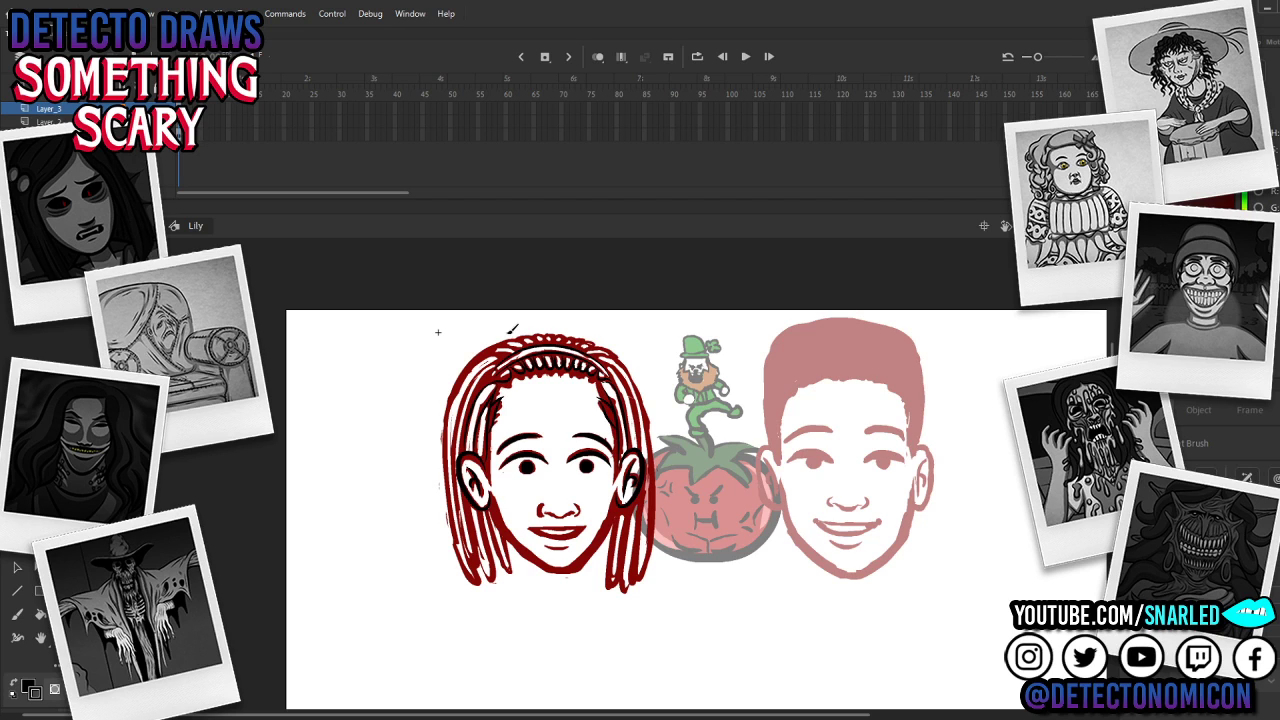
key(z)
click(512, 328)
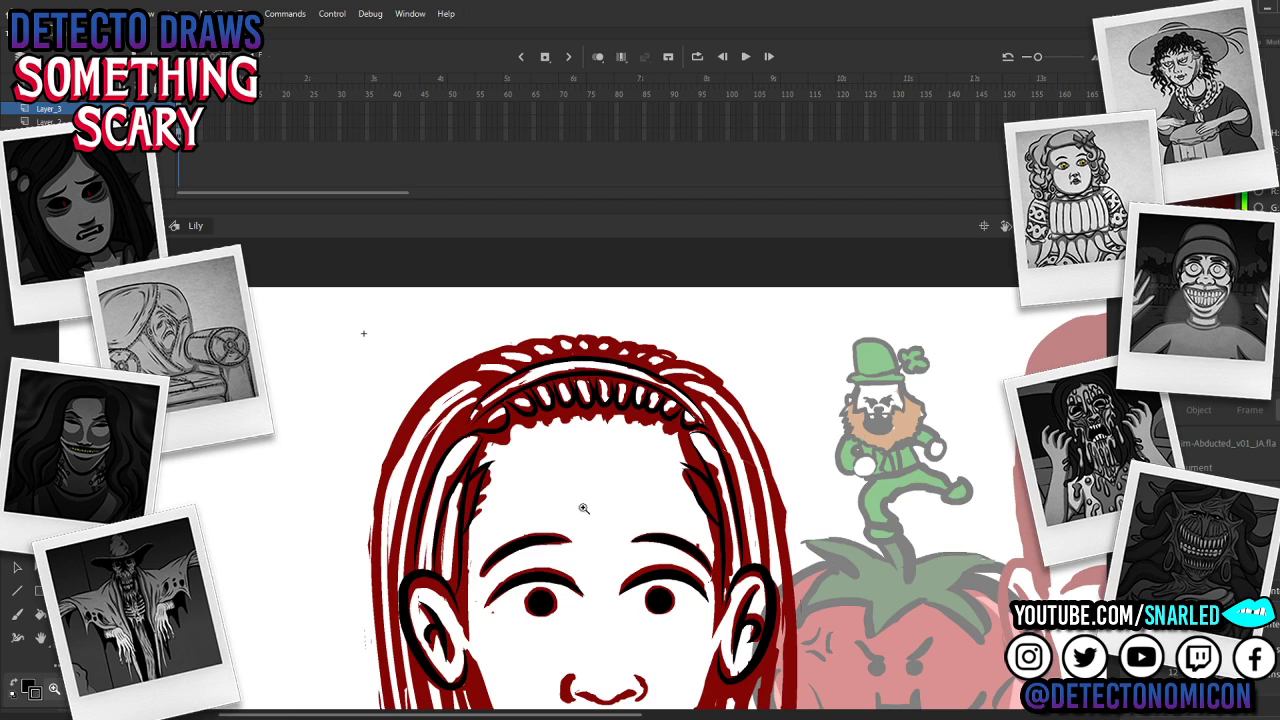
drag(740, 560, 577, 492)
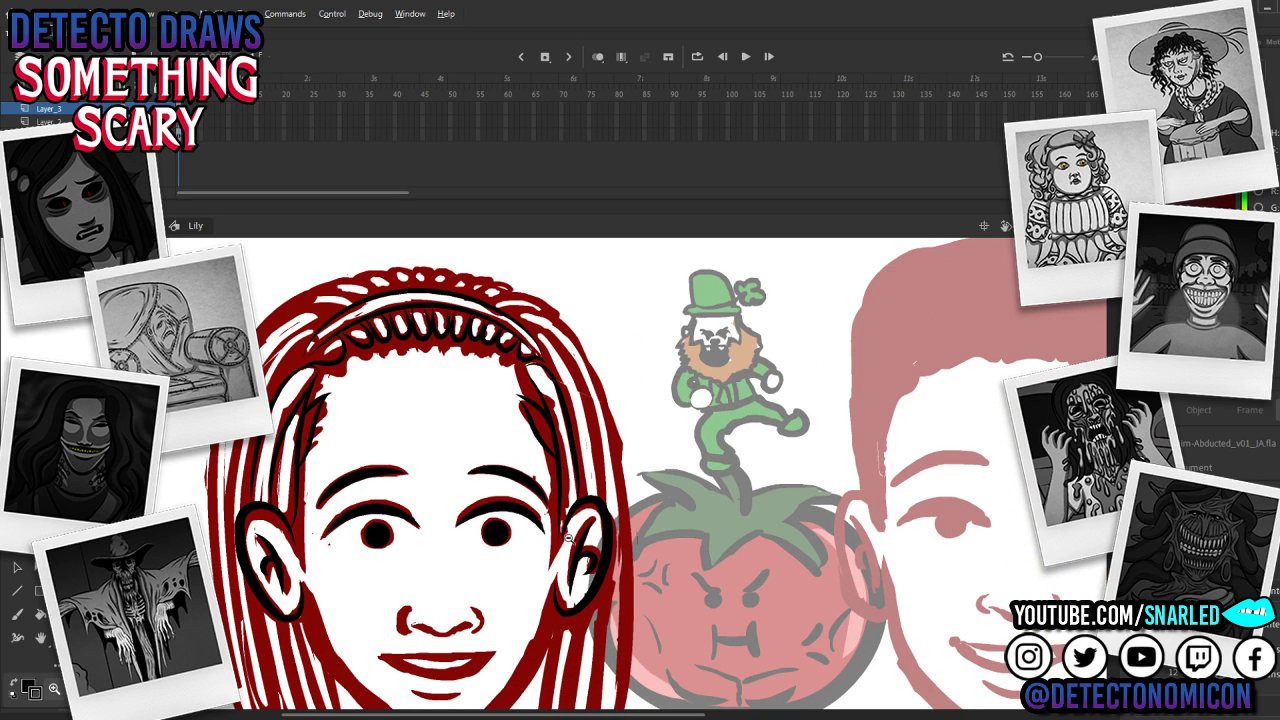
alt+click(569, 536)
click(468, 422)
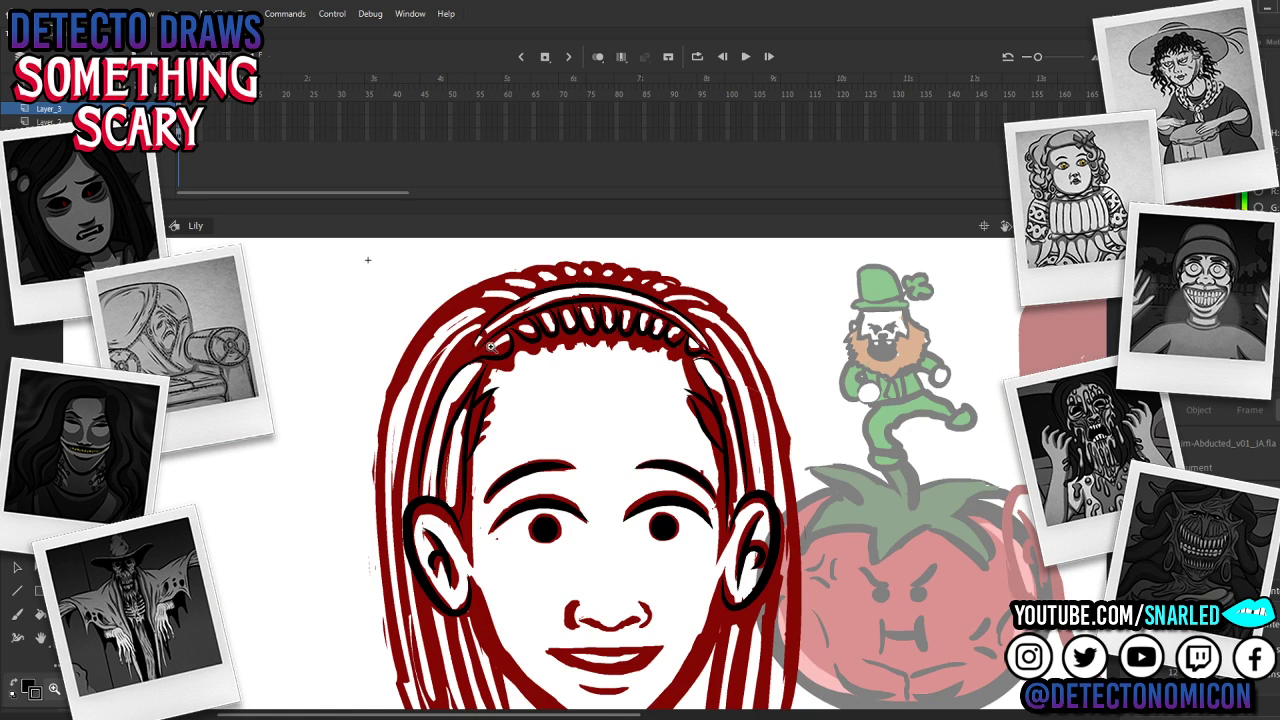
key(ctrl+a)
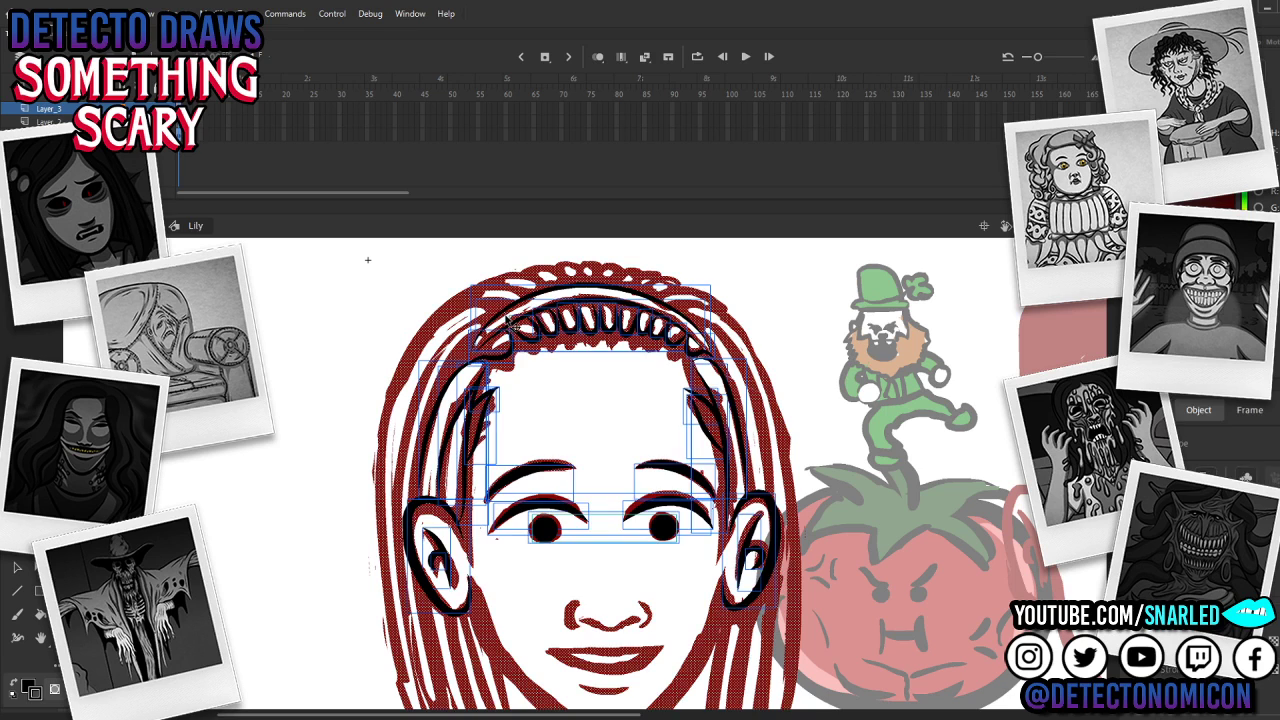
click(505, 320)
Step: Ink the long braid falling outside Lily's left ear and the braid tips hanging below that ear
mouse_move(496, 316)
mouse_down()
mouse_move(446, 355)
mouse_move(399, 470)
mouse_move(397, 594)
mouse_move(432, 709)
mouse_up()
key(space)
mouse_move(555, 544)
mouse_down()
mouse_move(551, 375)
mouse_move(536, 450)
mouse_up()
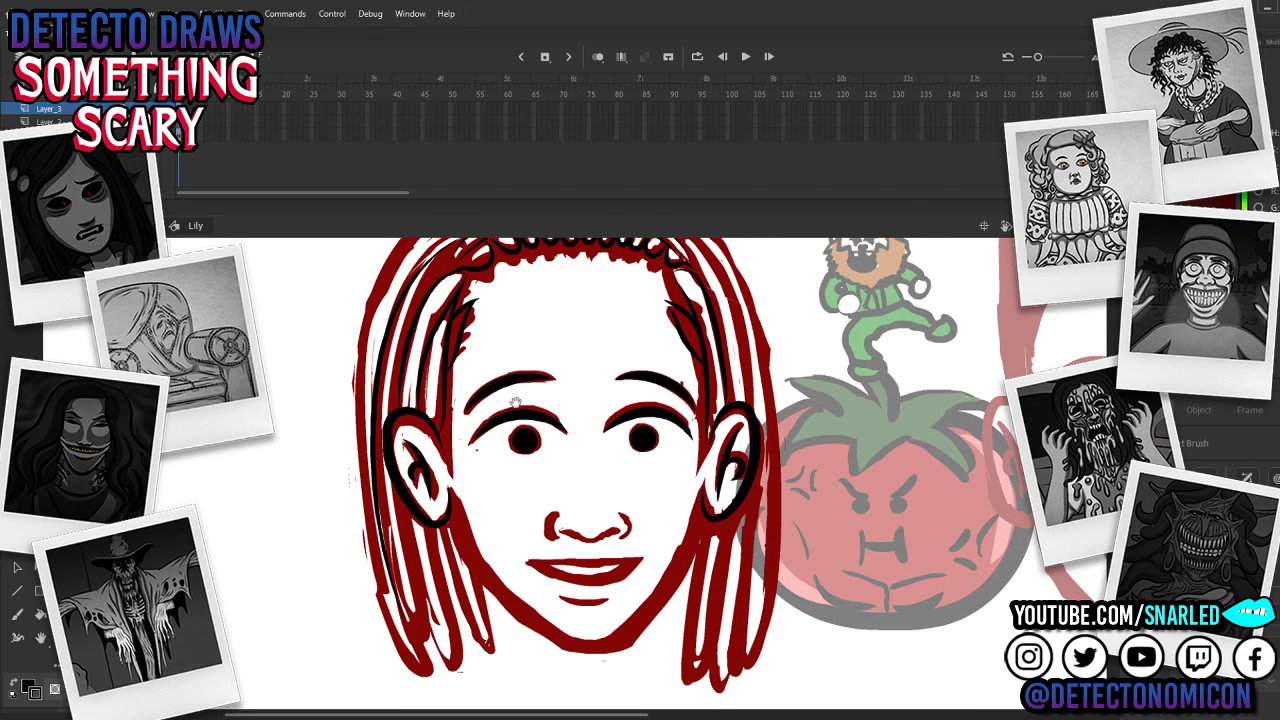
drag(516, 391, 518, 404)
key(ctrl+z)
mouse_move(482, 238)
mouse_down()
mouse_move(440, 260)
mouse_move(396, 338)
mouse_move(381, 432)
mouse_move(396, 590)
mouse_move(434, 662)
mouse_move(404, 496)
mouse_up()
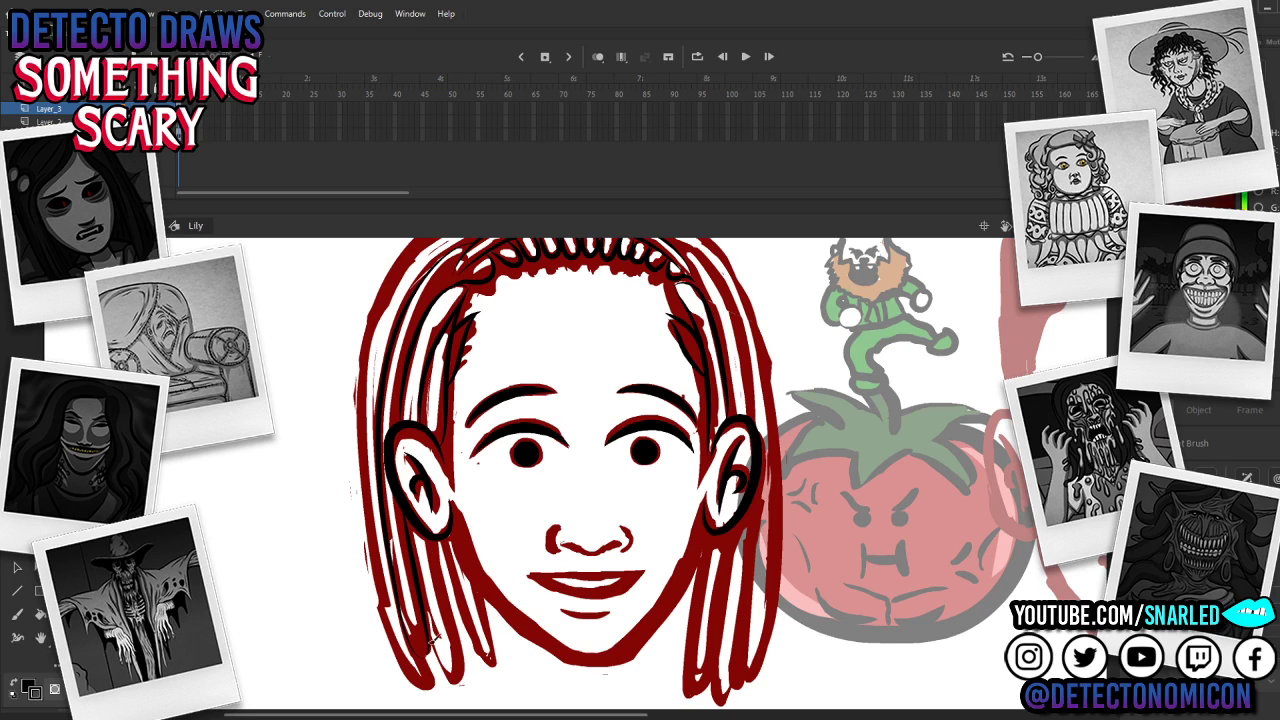
mouse_move(432, 624)
mouse_down()
mouse_move(462, 677)
mouse_move(438, 539)
mouse_move(458, 502)
mouse_move(456, 544)
mouse_move(445, 537)
mouse_move(488, 655)
mouse_move(466, 556)
mouse_up()
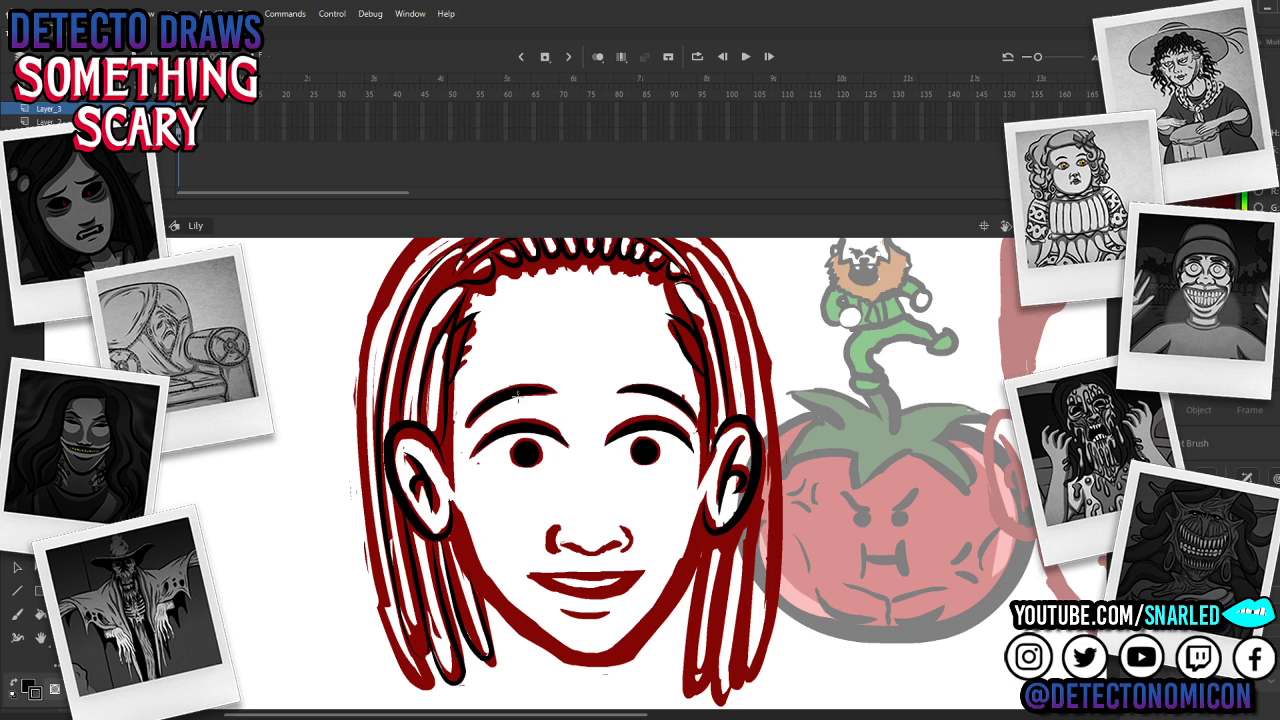
Step: Ink Lily's jawline in black from the left ear around the chin to the right ear
key(s)
key(y)
drag(611, 508, 529, 480)
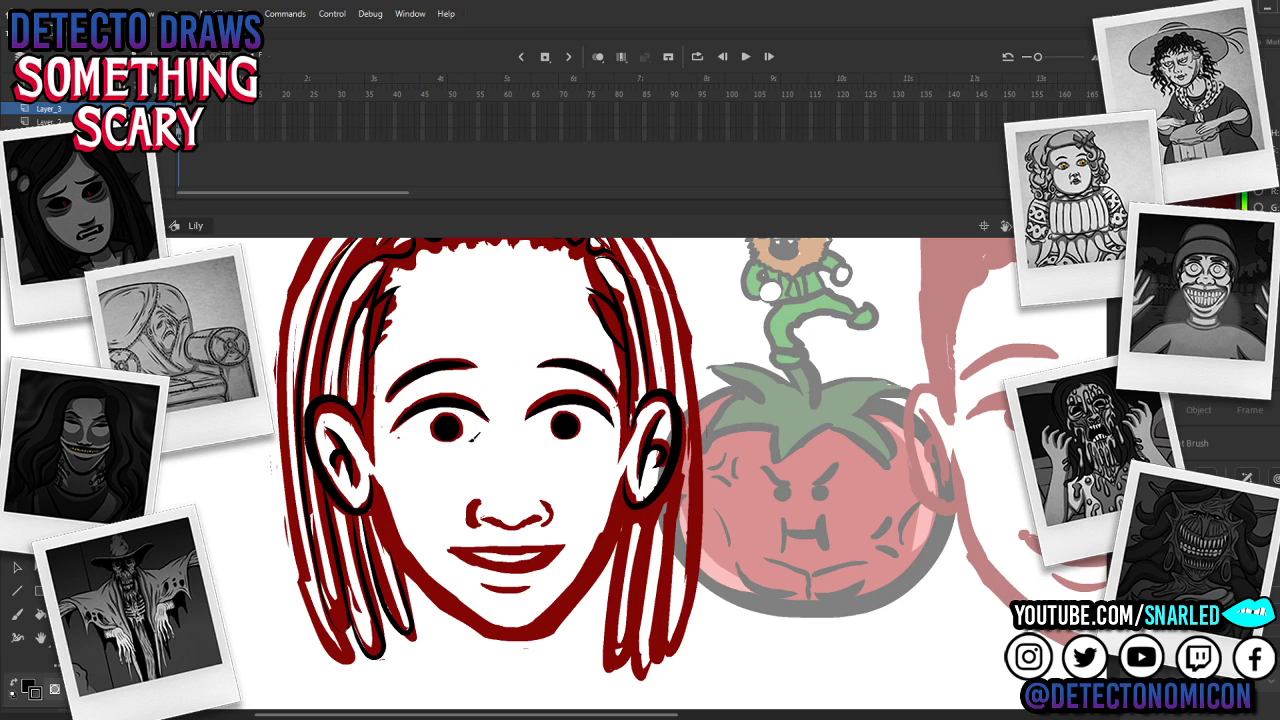
mouse_move(380, 478)
mouse_down()
mouse_move(418, 572)
mouse_move(490, 625)
mouse_move(545, 628)
mouse_move(630, 500)
mouse_move(636, 466)
mouse_up()
mouse_move(376, 472)
mouse_down()
mouse_move(406, 548)
mouse_move(503, 627)
mouse_move(550, 614)
mouse_move(604, 514)
mouse_up()
key(v)
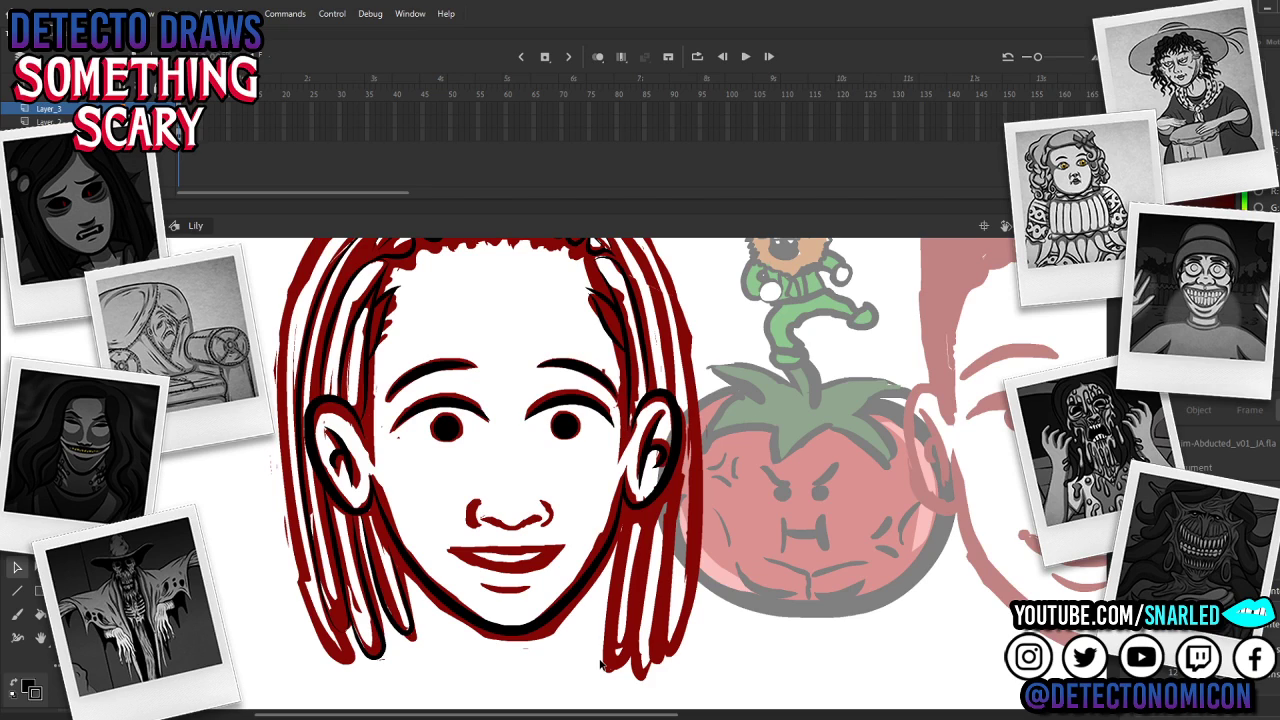
key(b)
key(a)
key(b)
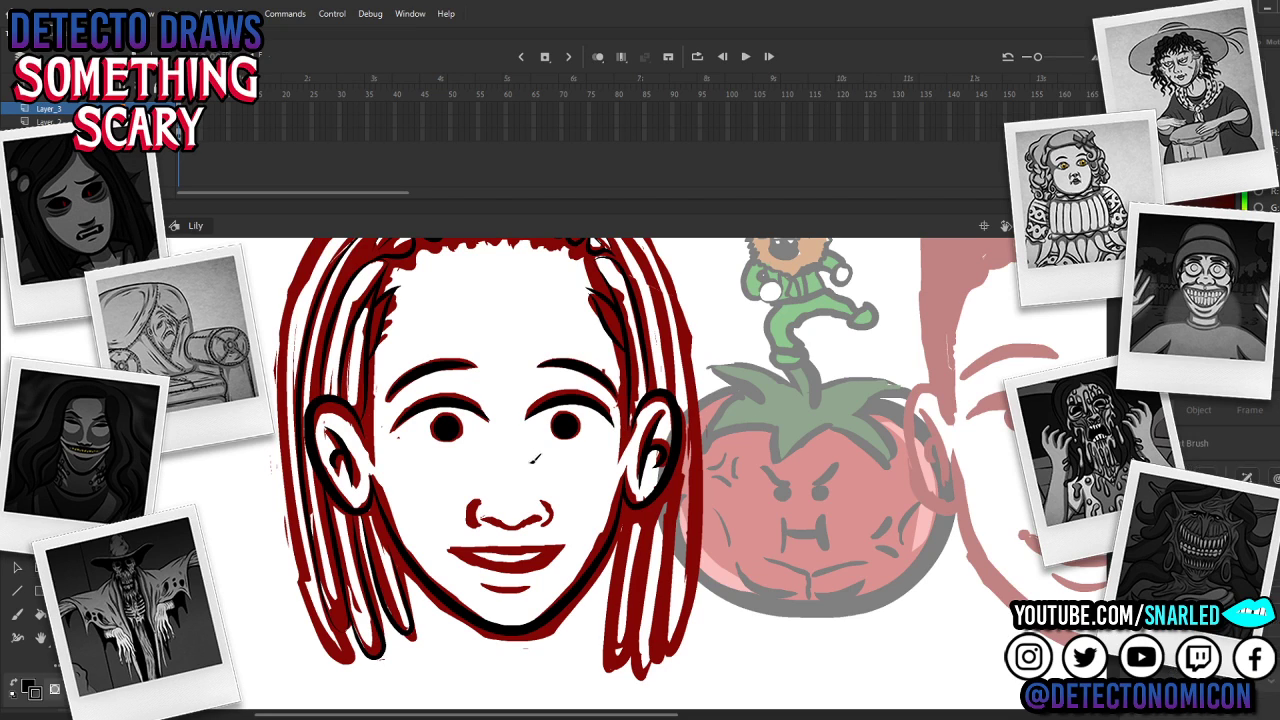
key(v)
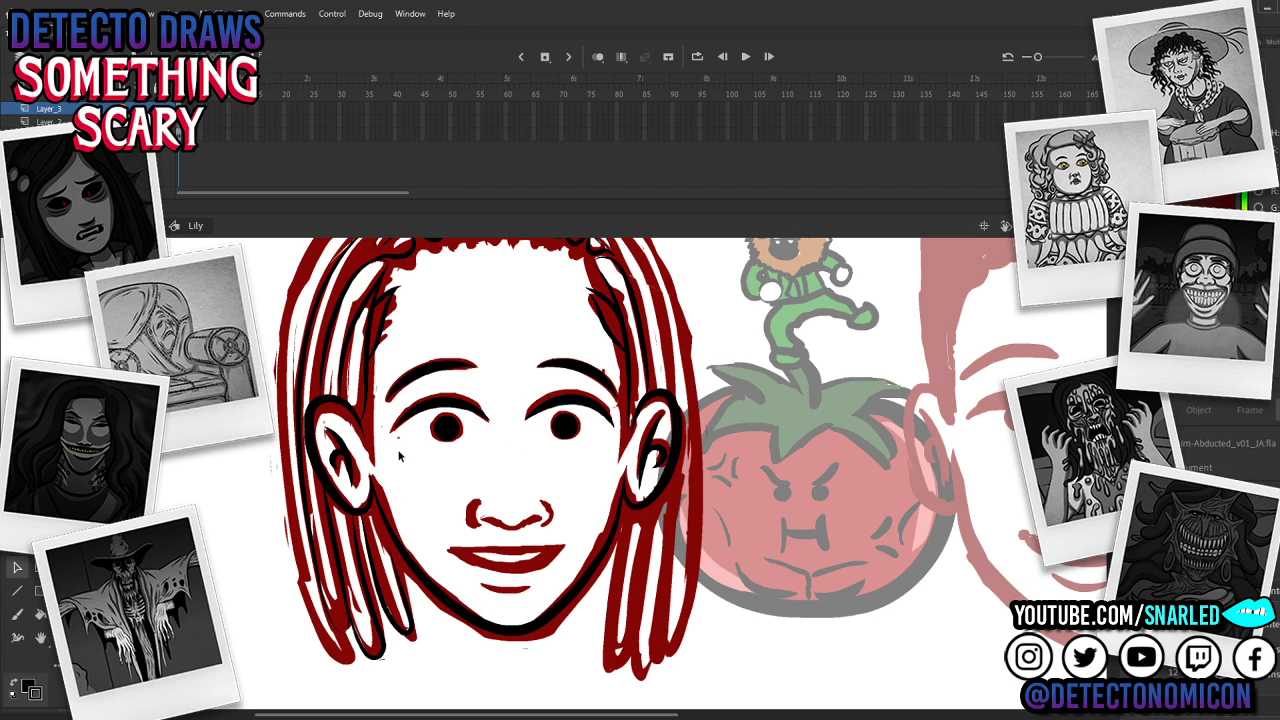
Step: Examine the inked jawline, ears, headband and temple hair against the red sketch
drag(563, 514, 549, 566)
ctrl+alt+click(591, 541)
ctrl+click(541, 521)
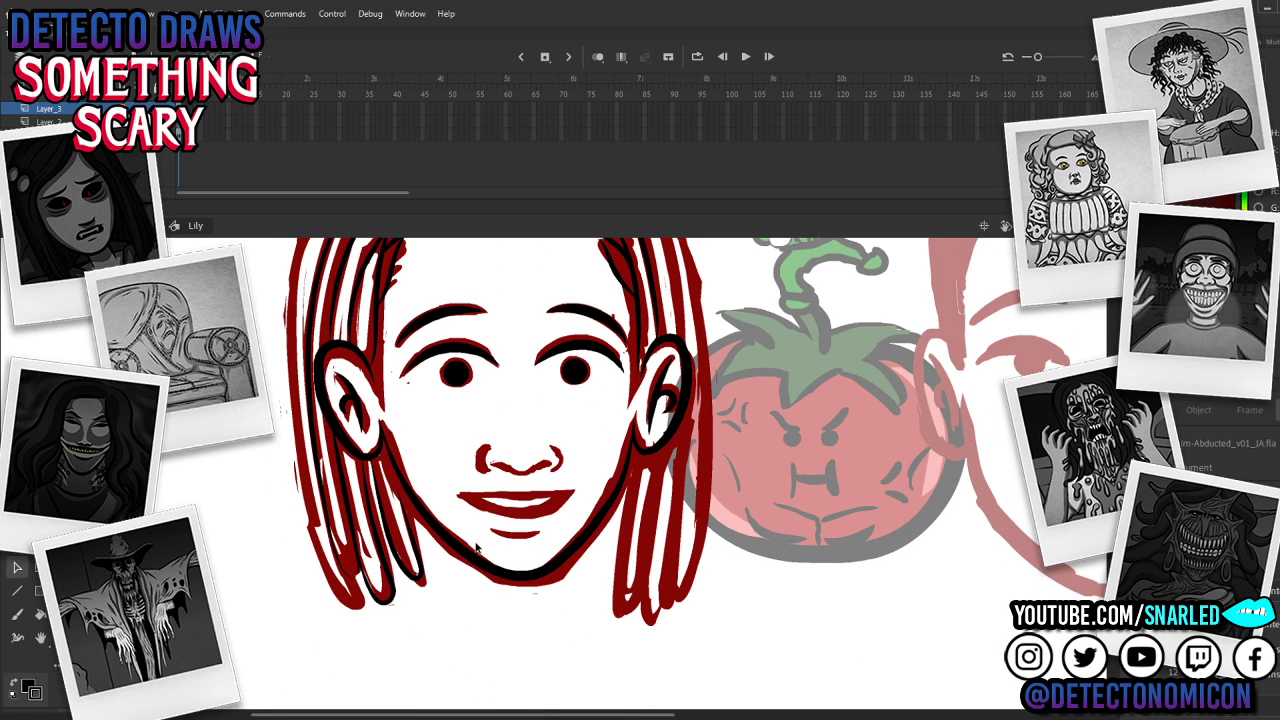
drag(668, 462, 658, 550)
ctrl+alt+click(678, 491)
drag(577, 470, 603, 565)
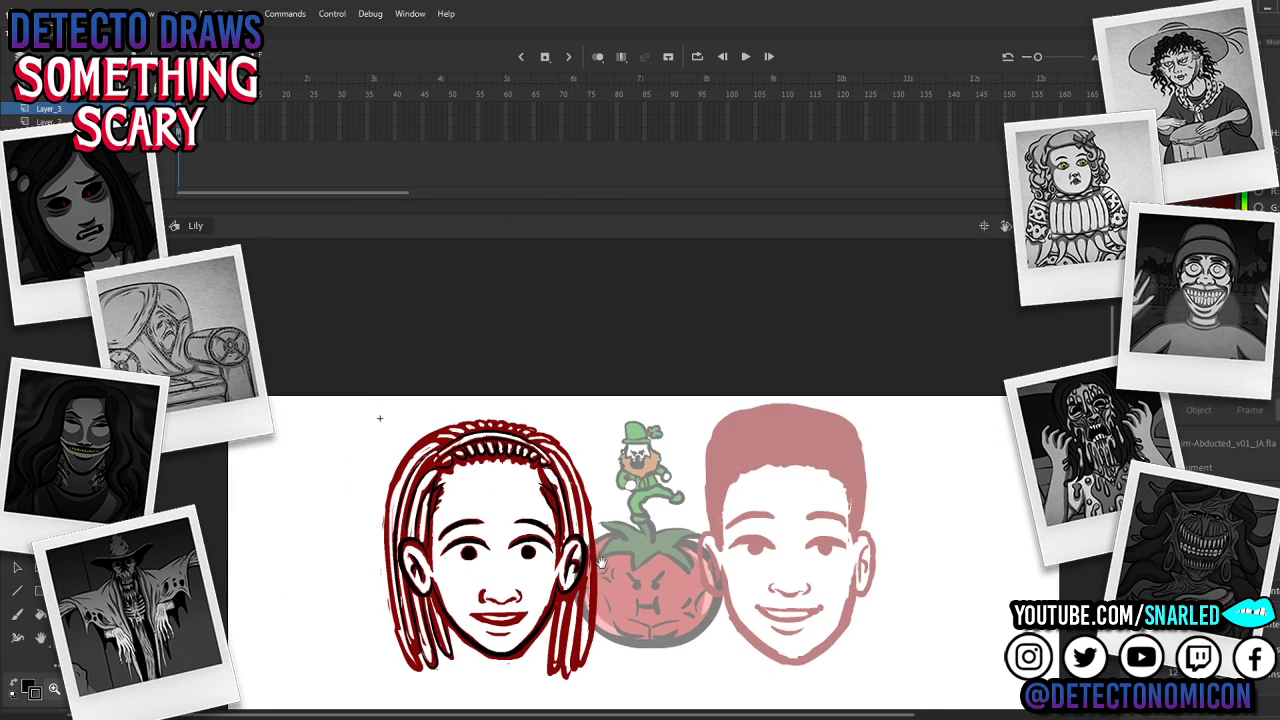
ctrl+click(565, 595)
drag(575, 462, 627, 530)
drag(603, 447, 630, 528)
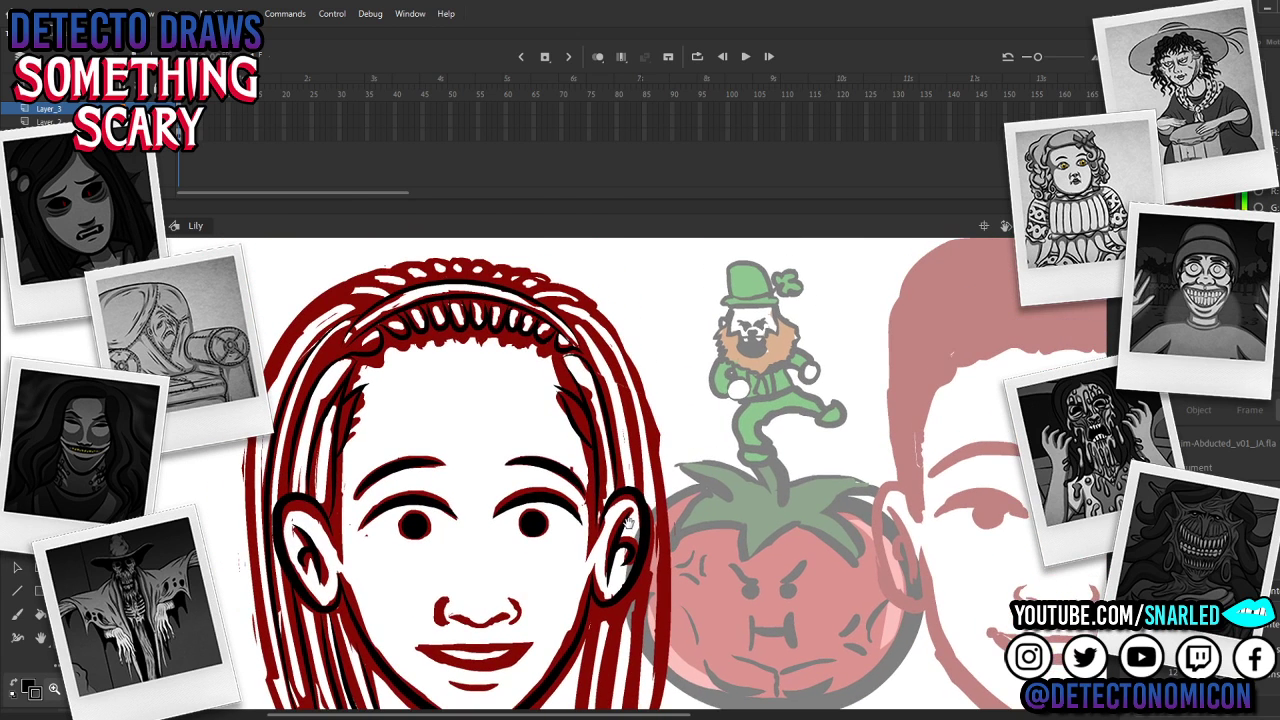
key(v)
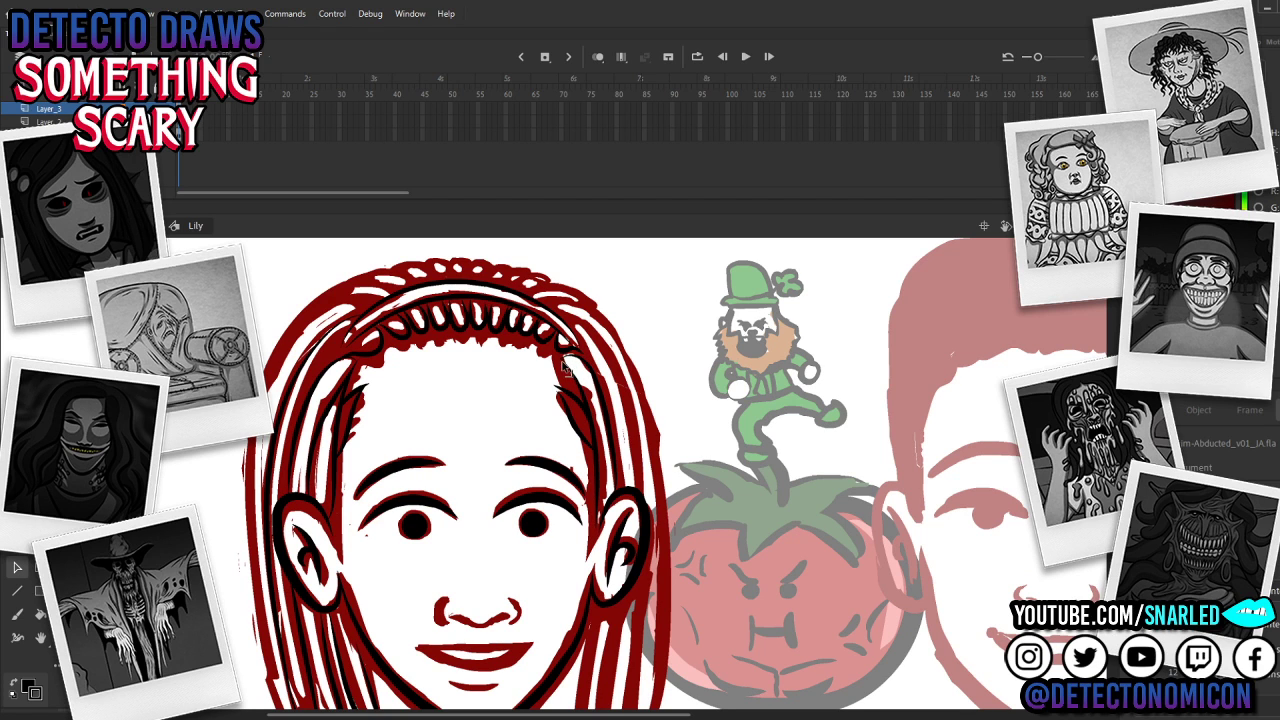
click(561, 363)
click(595, 352)
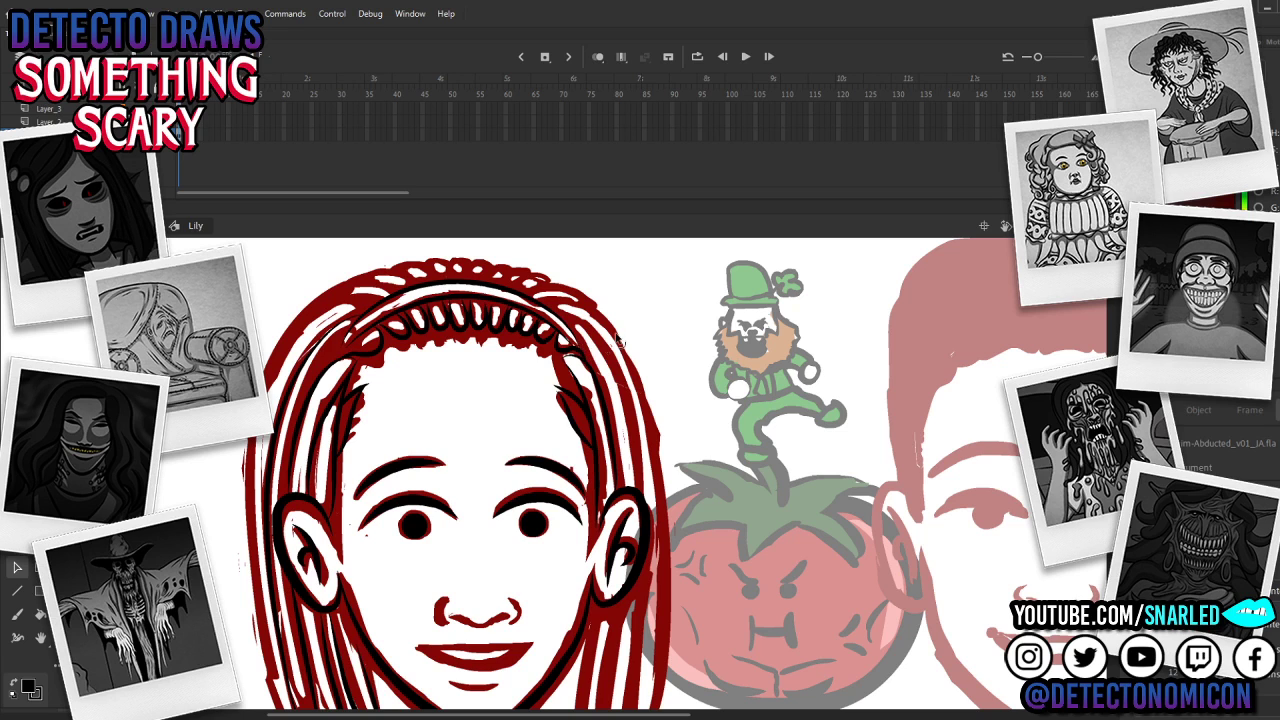
click(344, 356)
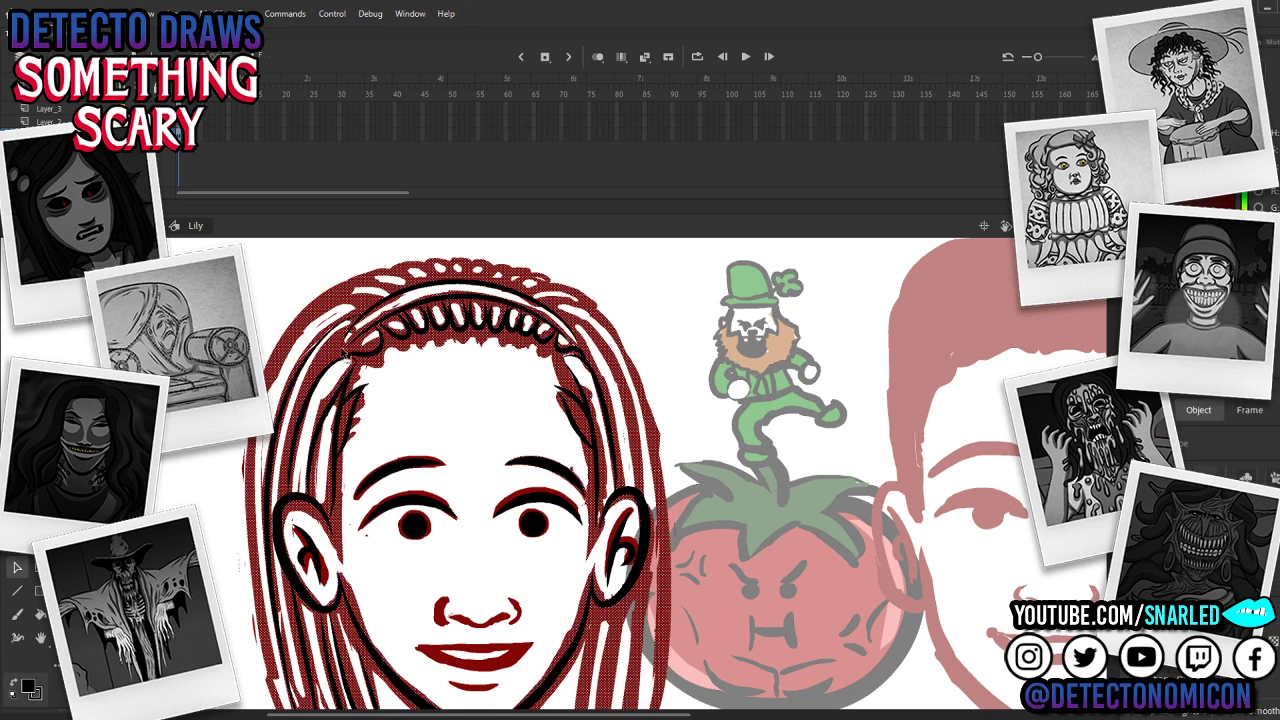
click(343, 356)
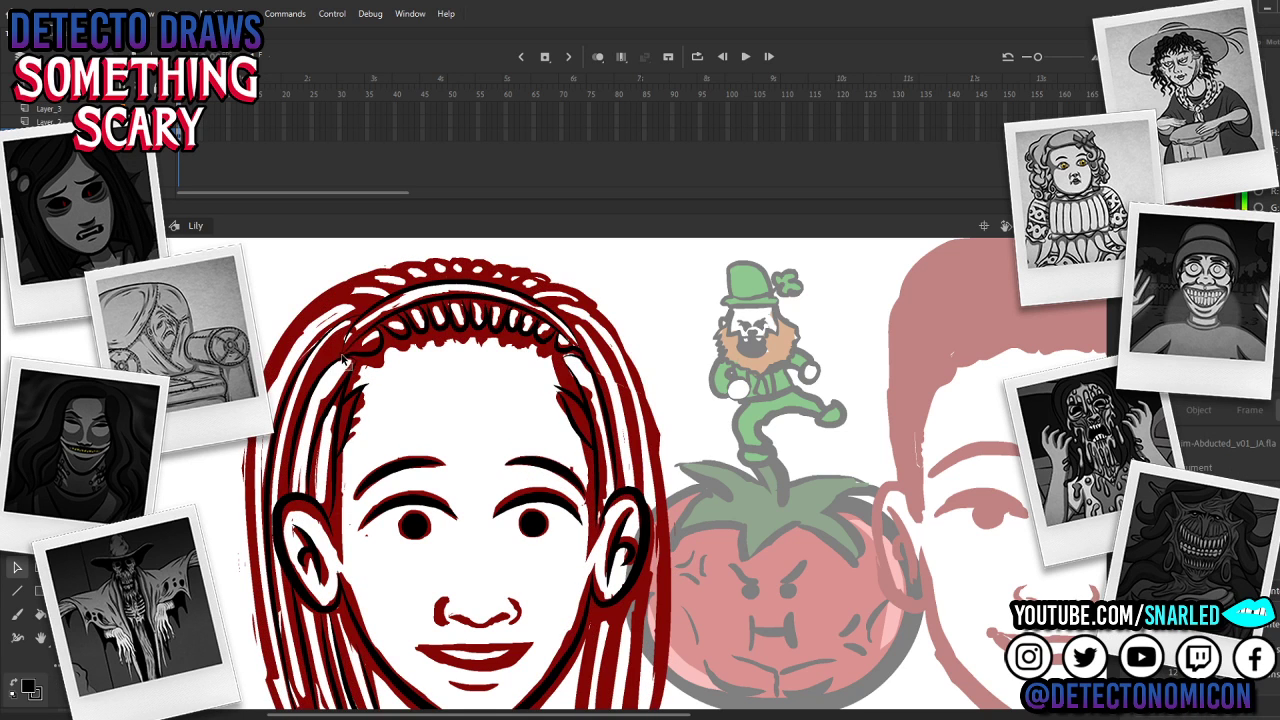
key(z)
alt+click(572, 450)
drag(650, 530, 635, 458)
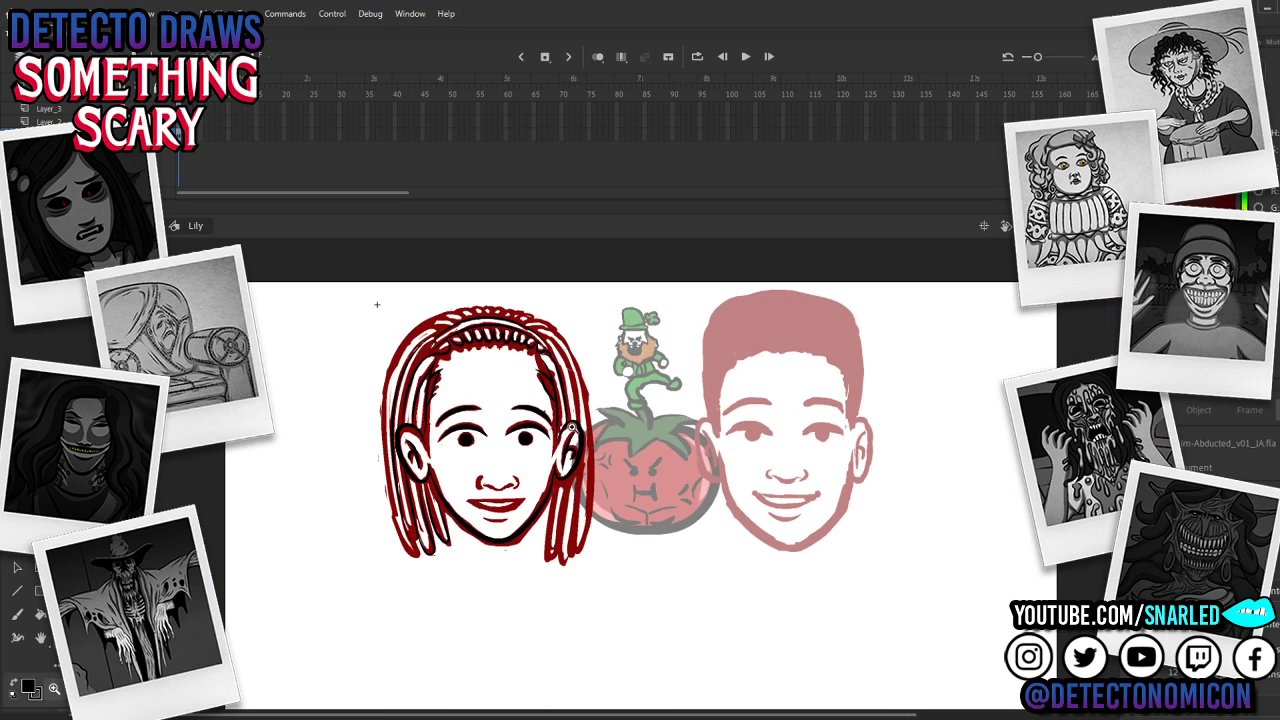
click(542, 490)
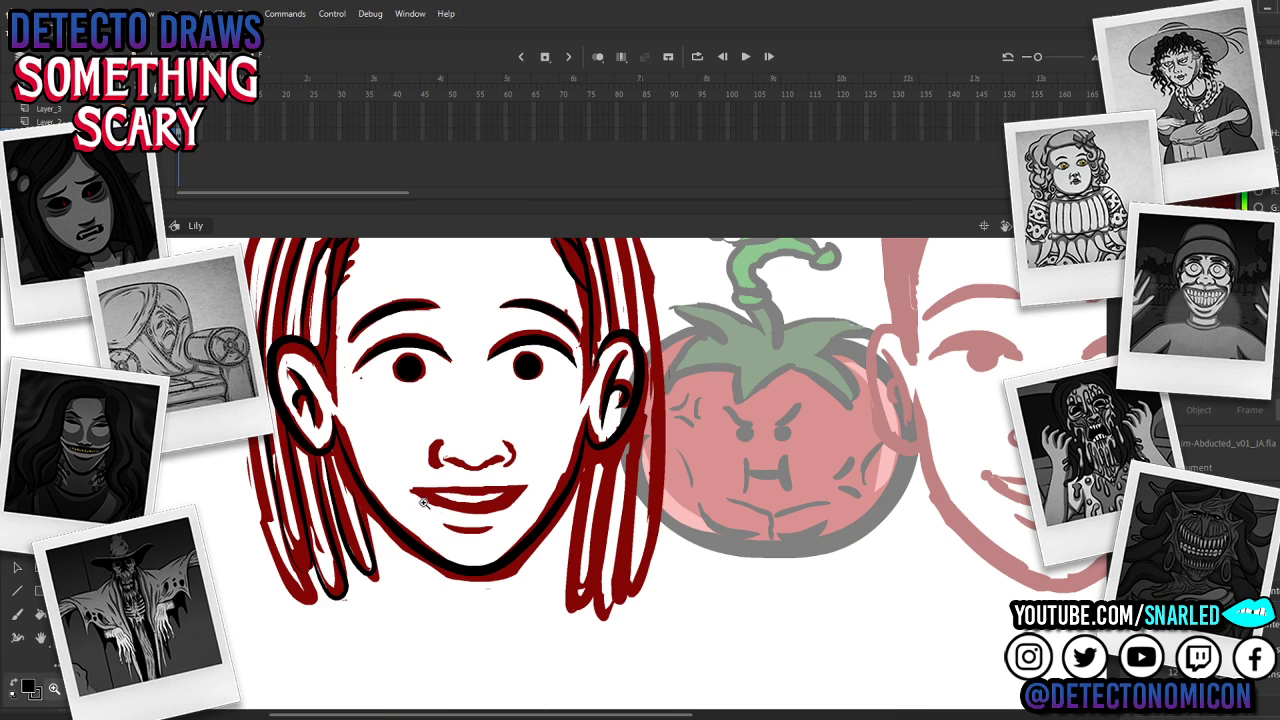
key(v)
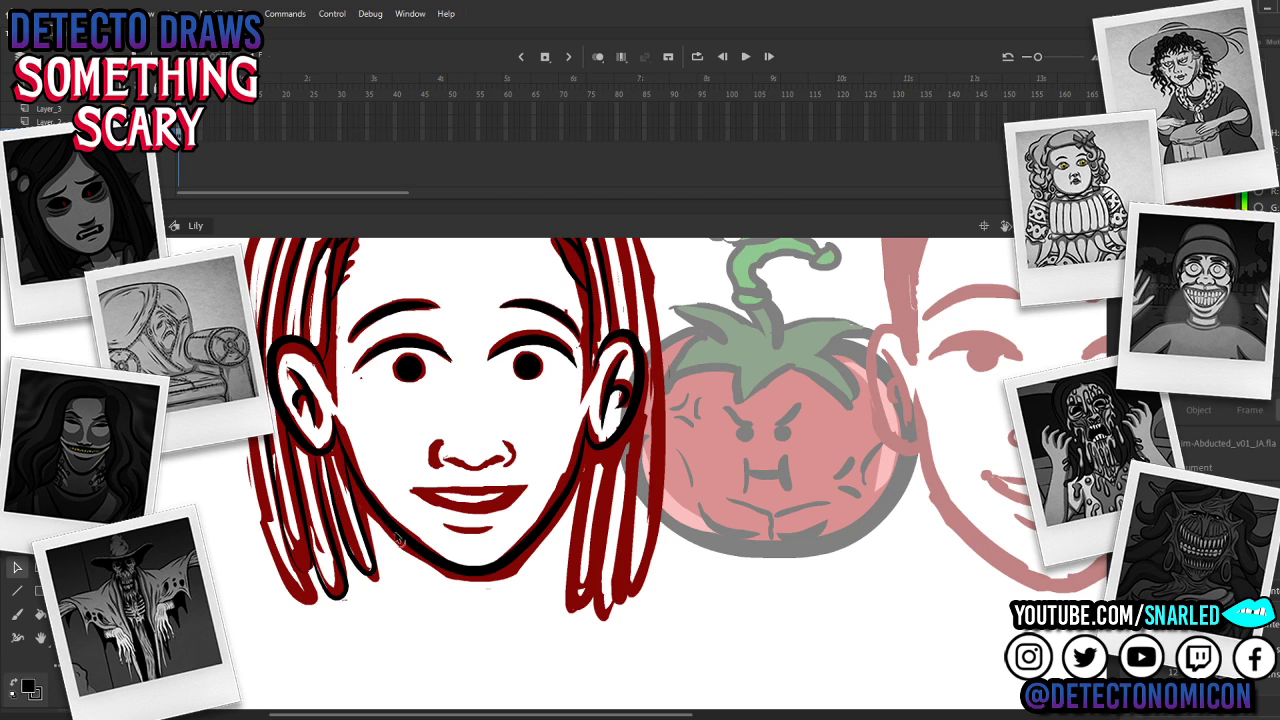
Step: Ink the long outer hair line from the crown down past the left ear, bending it to the red sketch's outer edge
key(y)
mouse_move(312, 562)
mouse_down()
mouse_move(305, 602)
mouse_move(247, 440)
mouse_move(260, 310)
mouse_move(366, 457)
mouse_move(353, 519)
mouse_up()
right_click(262, 308)
click(248, 300)
key(v)
drag(290, 493, 305, 356)
mouse_move(294, 446)
mouse_down()
mouse_move(277, 441)
mouse_move(291, 438)
mouse_up()
drag(304, 357, 355, 332)
drag(303, 420, 291, 409)
drag(458, 549, 453, 493)
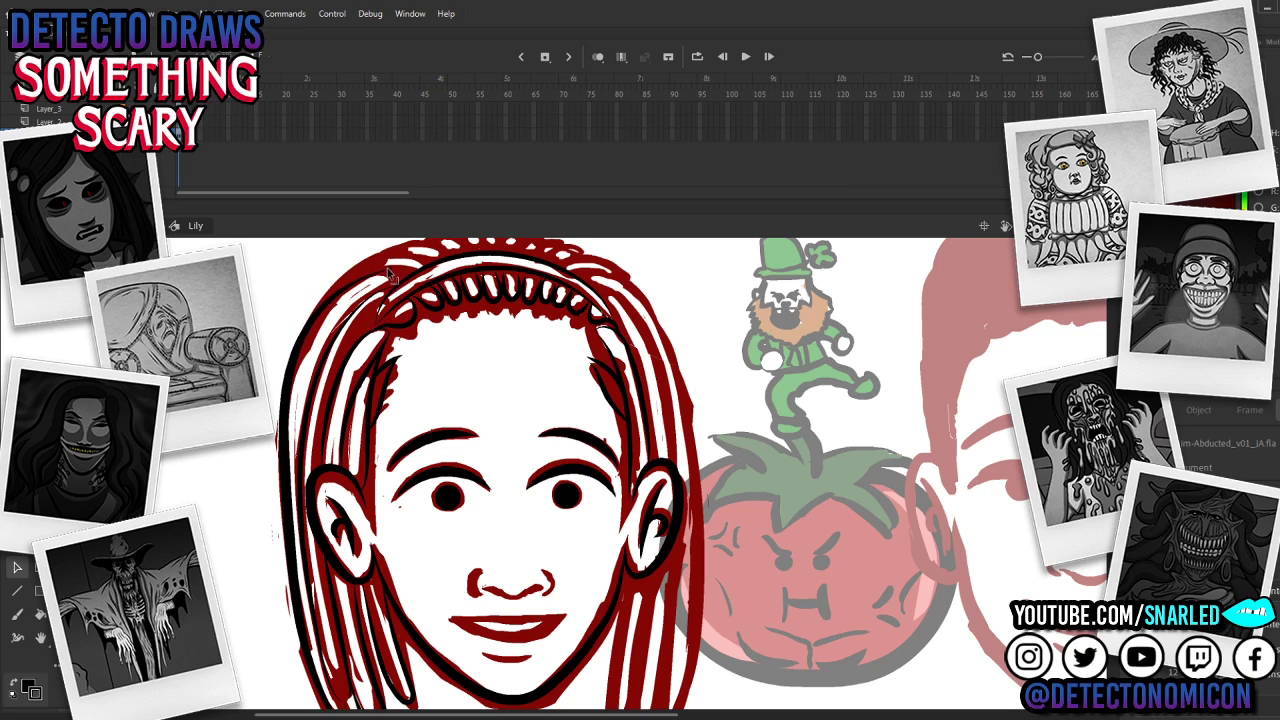
mouse_move(293, 447)
mouse_down()
mouse_move(280, 450)
mouse_move(285, 513)
mouse_up()
drag(284, 586, 286, 567)
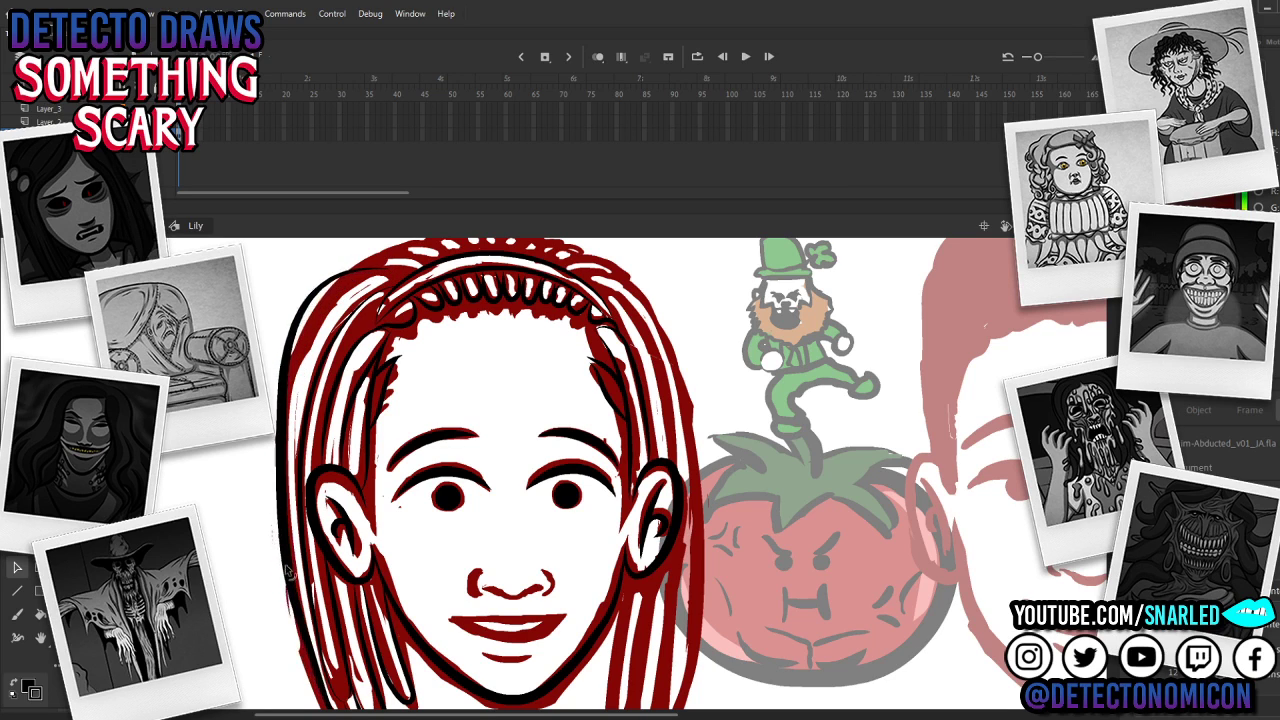
Step: Refine the upper curve of the left outer hair line so it follows the sketched crown beside the headband
key(z)
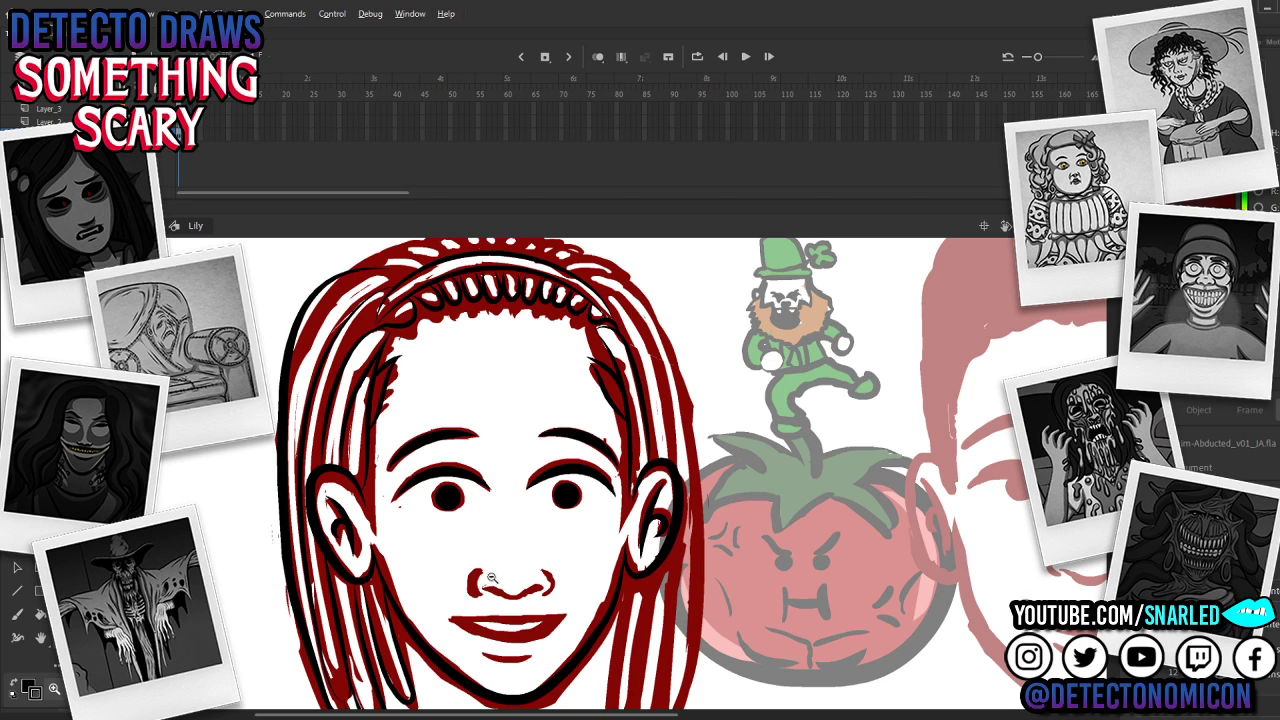
alt+click(498, 577)
drag(554, 538, 496, 527)
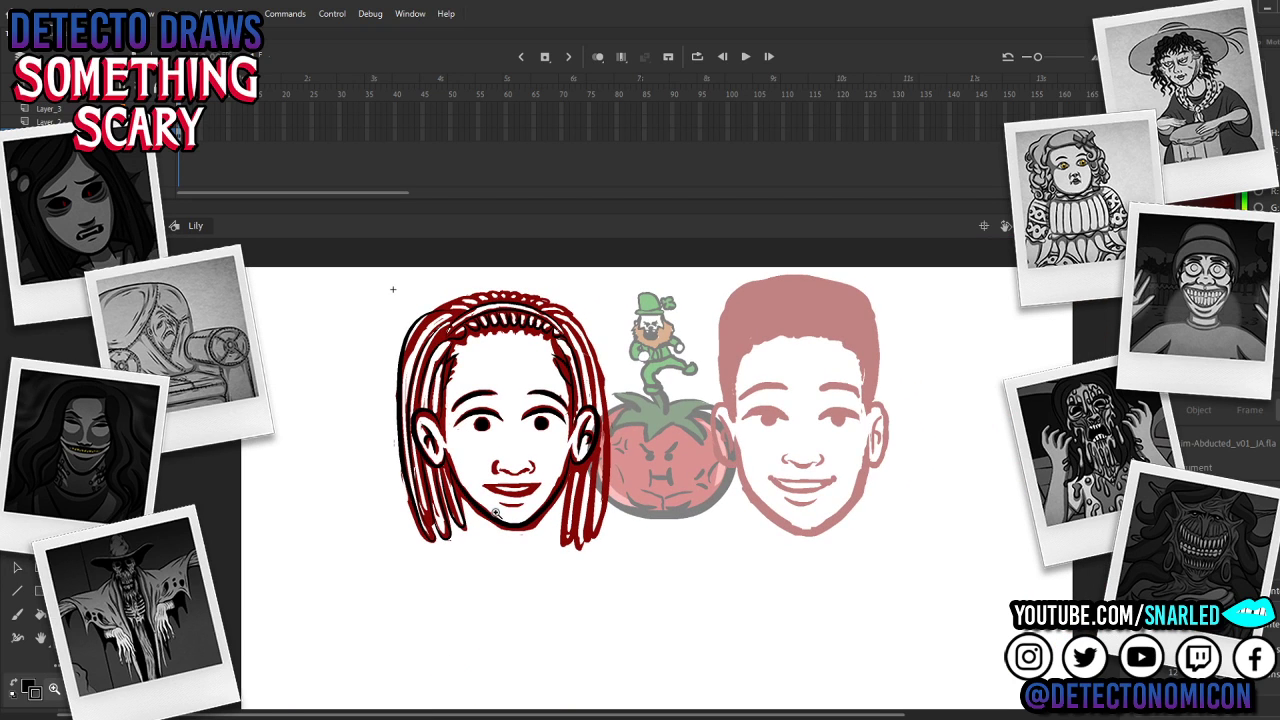
click(462, 449)
drag(553, 374, 507, 530)
key(v)
mouse_move(504, 352)
mouse_down()
mouse_move(521, 359)
mouse_move(490, 354)
mouse_up()
mouse_move(424, 446)
mouse_down()
mouse_move(432, 467)
mouse_move(407, 490)
mouse_up()
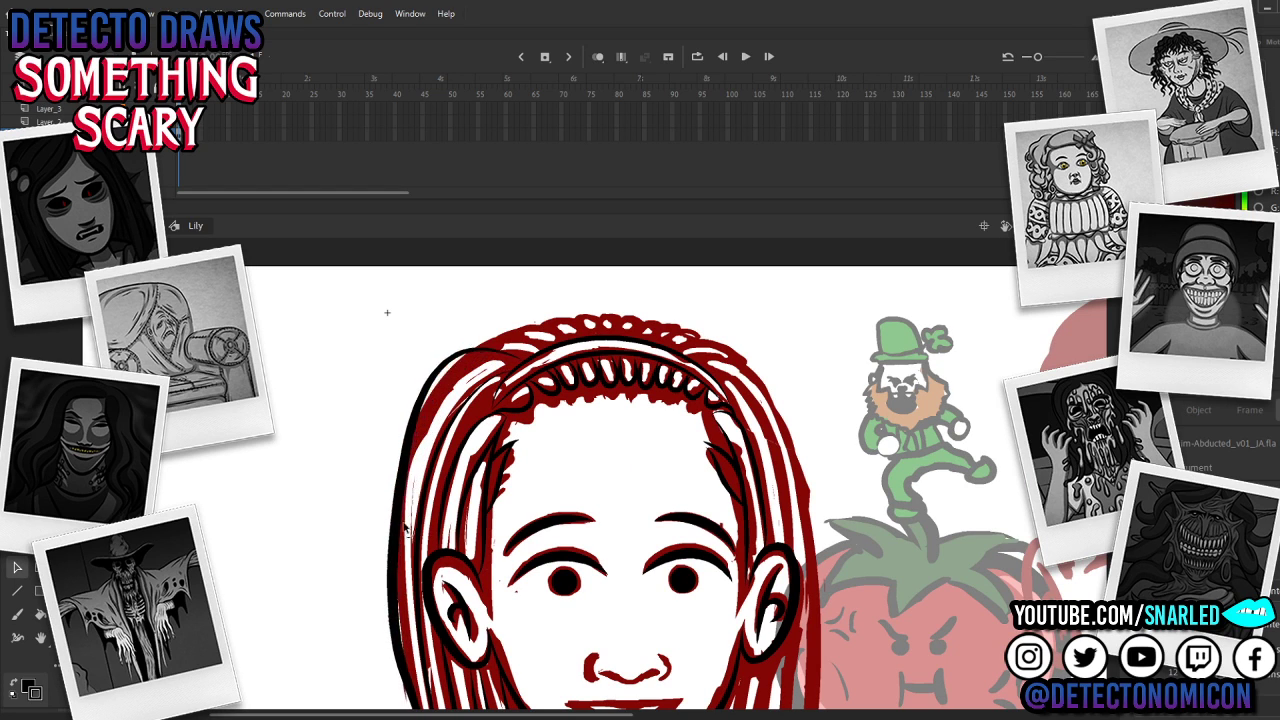
drag(395, 619, 402, 610)
drag(453, 354, 470, 367)
Step: Bend the left outer hair line beside and below the ear to match the red sketch's braid edge
drag(663, 547, 635, 476)
drag(612, 572, 607, 546)
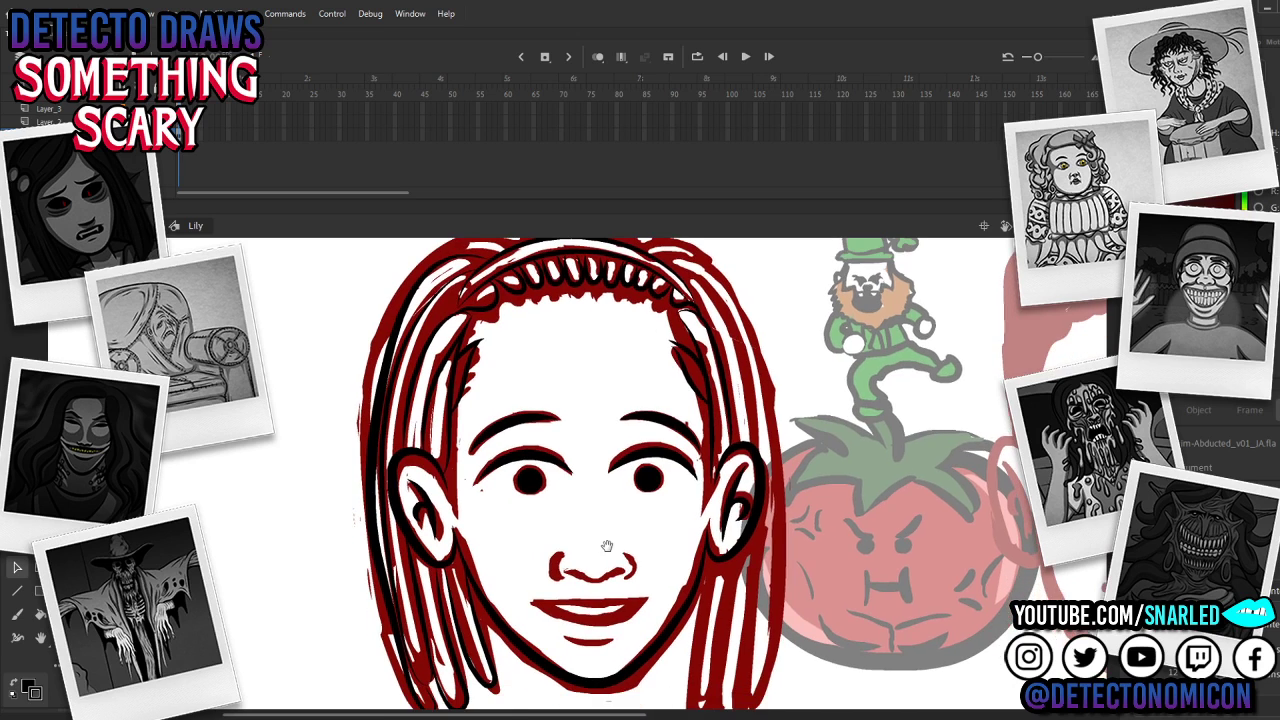
drag(388, 384, 371, 382)
drag(390, 614, 375, 617)
drag(411, 697, 407, 689)
drag(354, 510, 375, 495)
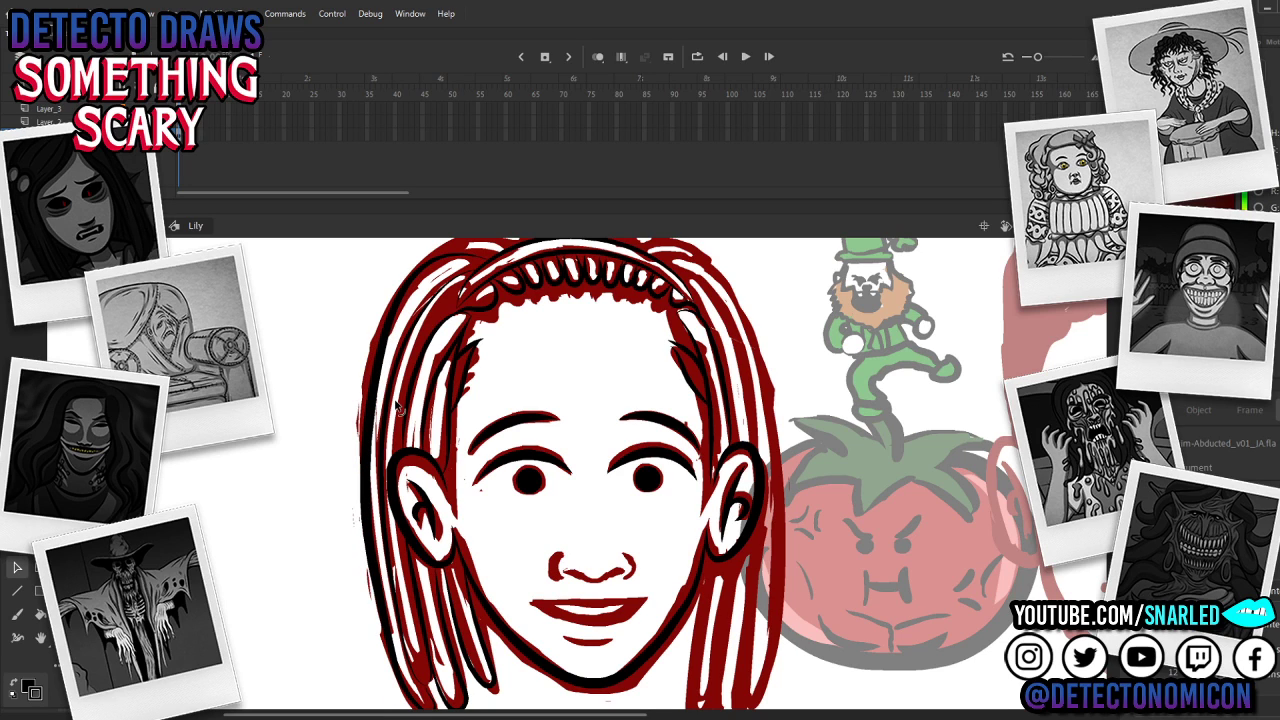
drag(434, 264, 442, 267)
drag(676, 571, 663, 528)
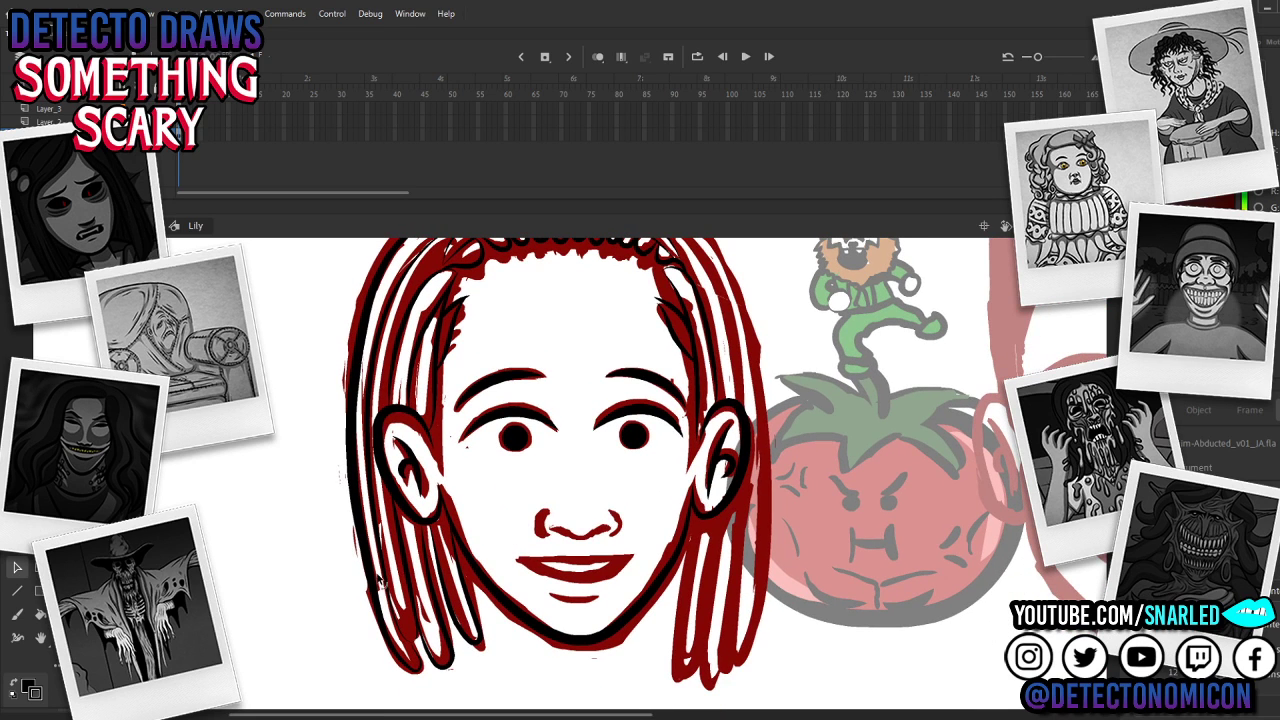
Step: Ink a short curved hair stroke from above the headband's left end to the outer hair line, redoing the first attempt
drag(608, 491, 577, 560)
drag(532, 449, 545, 525)
key(b)
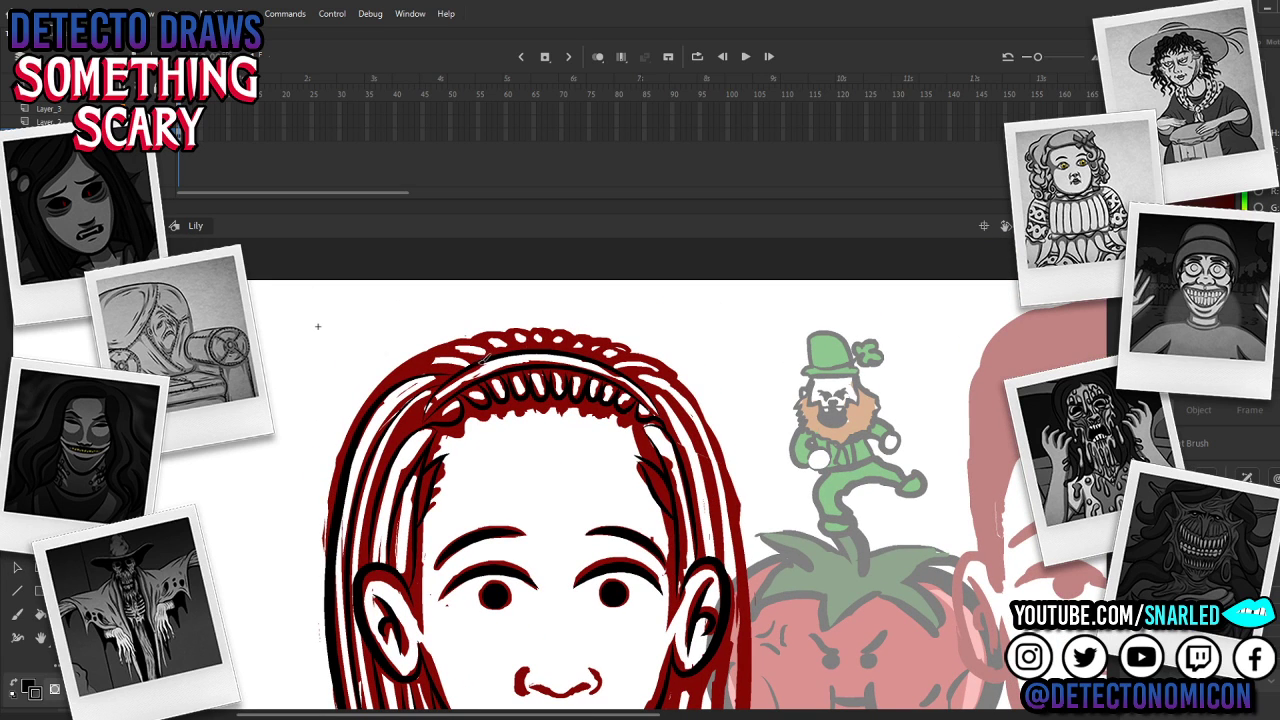
mouse_move(482, 357)
mouse_down()
mouse_move(447, 355)
mouse_move(384, 388)
mouse_move(398, 398)
mouse_up()
key(ctrl+z)
mouse_move(482, 357)
mouse_down()
mouse_move(458, 352)
mouse_move(382, 392)
mouse_up()
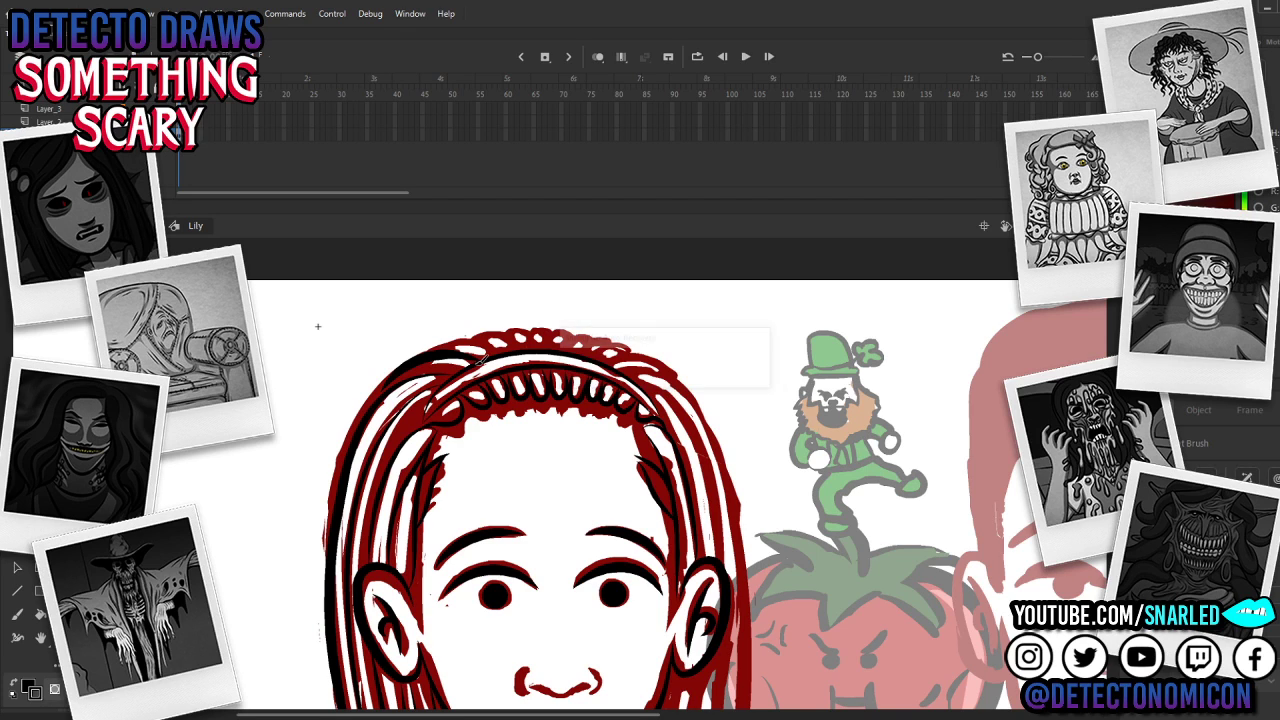
key(v)
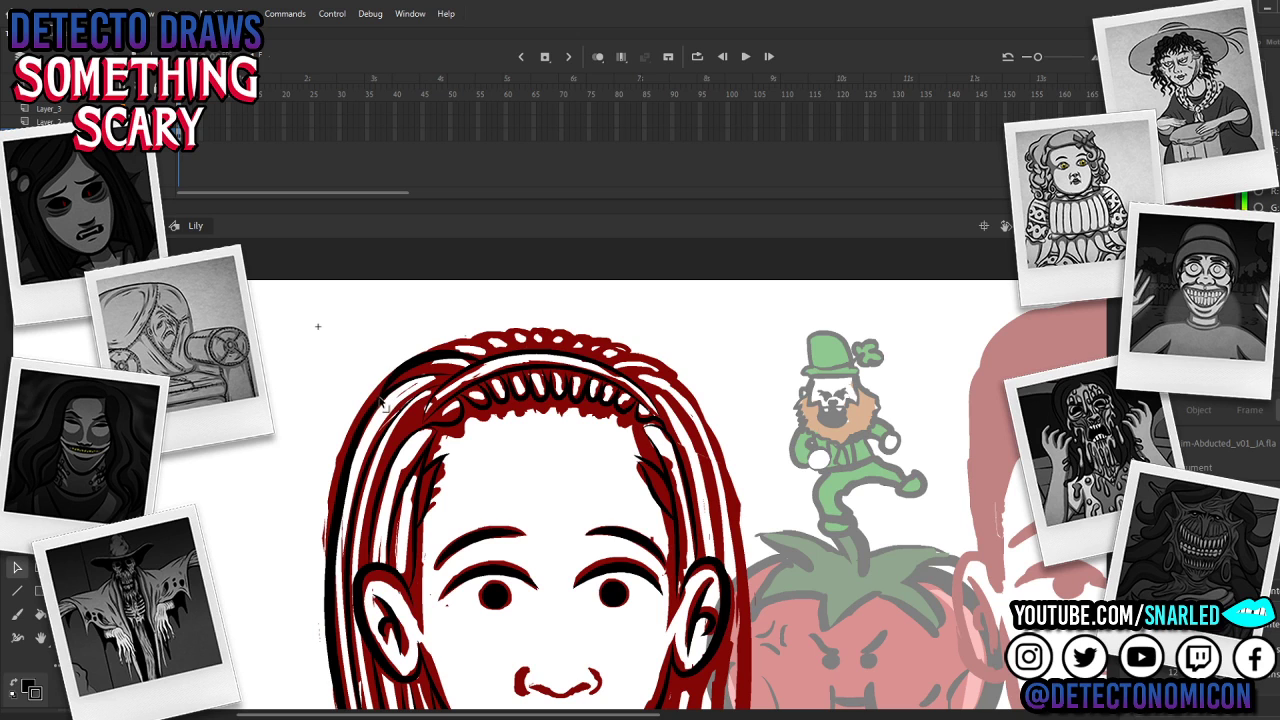
click(425, 366)
key(ctrl+z)
click(463, 357)
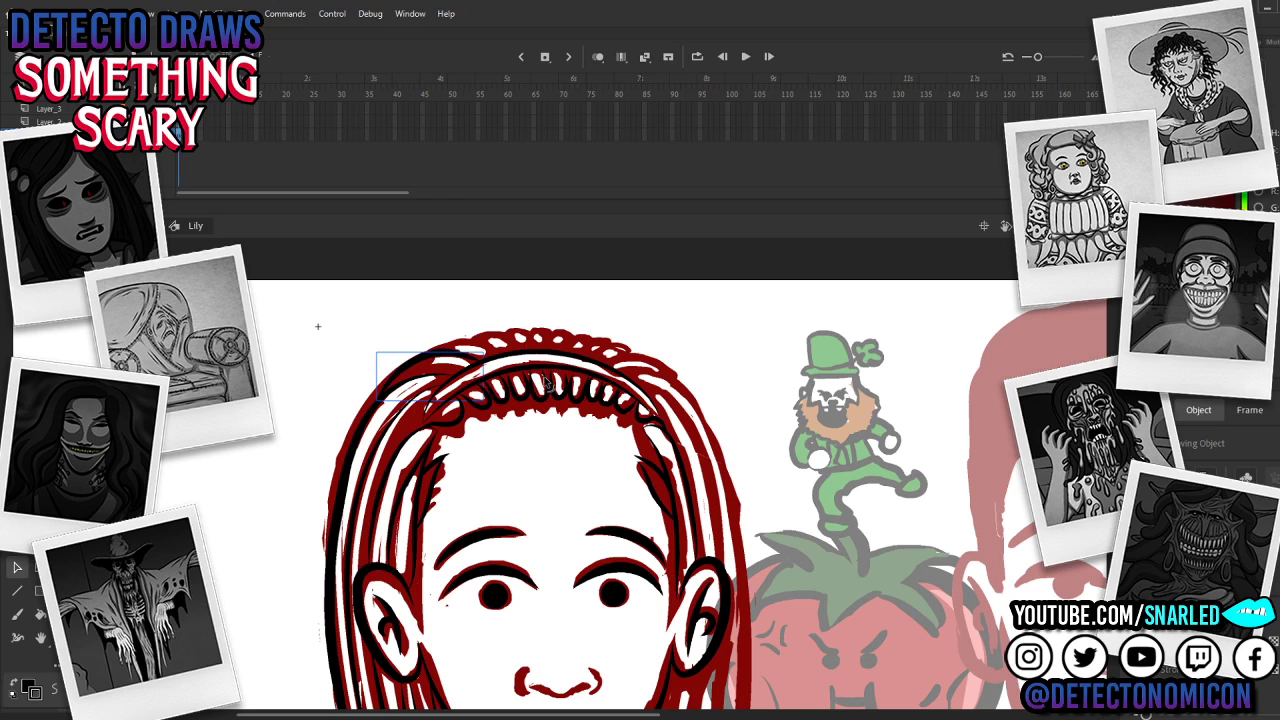
key(Escape)
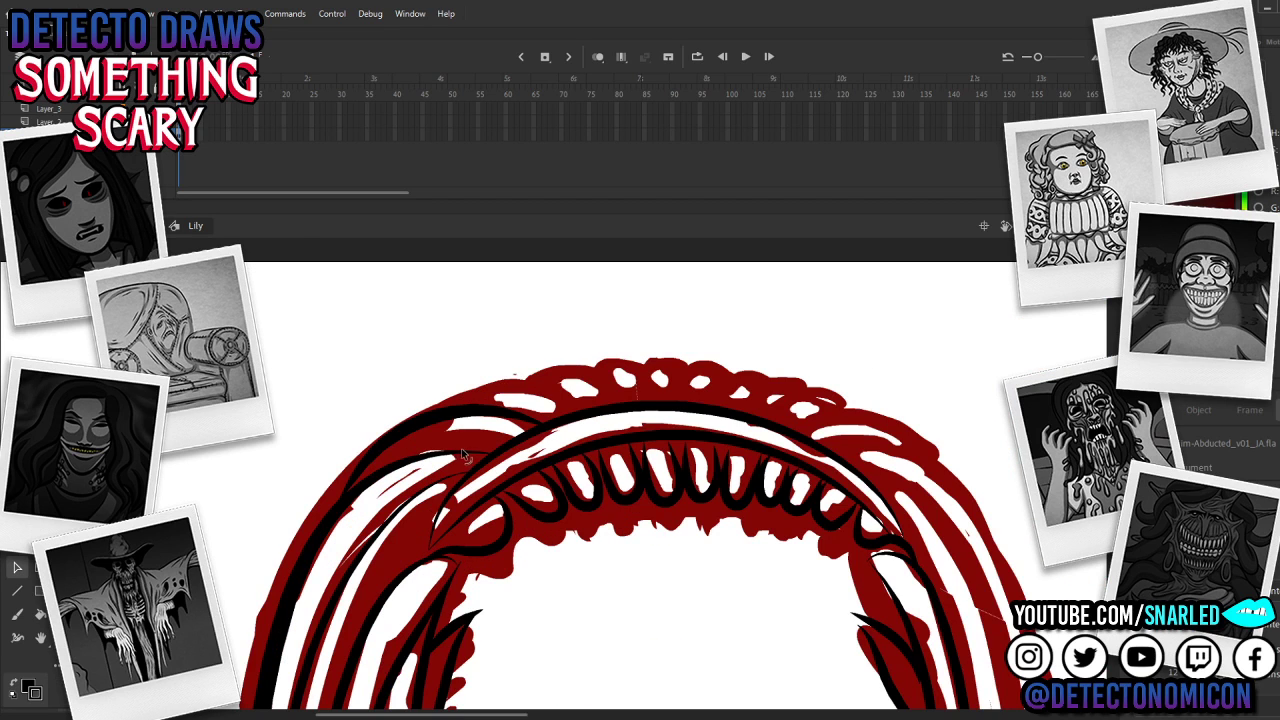
Step: Reshape the long left hair line inside its drawing object, adjusting its tip at the headband and its outer curve
double_click(481, 467)
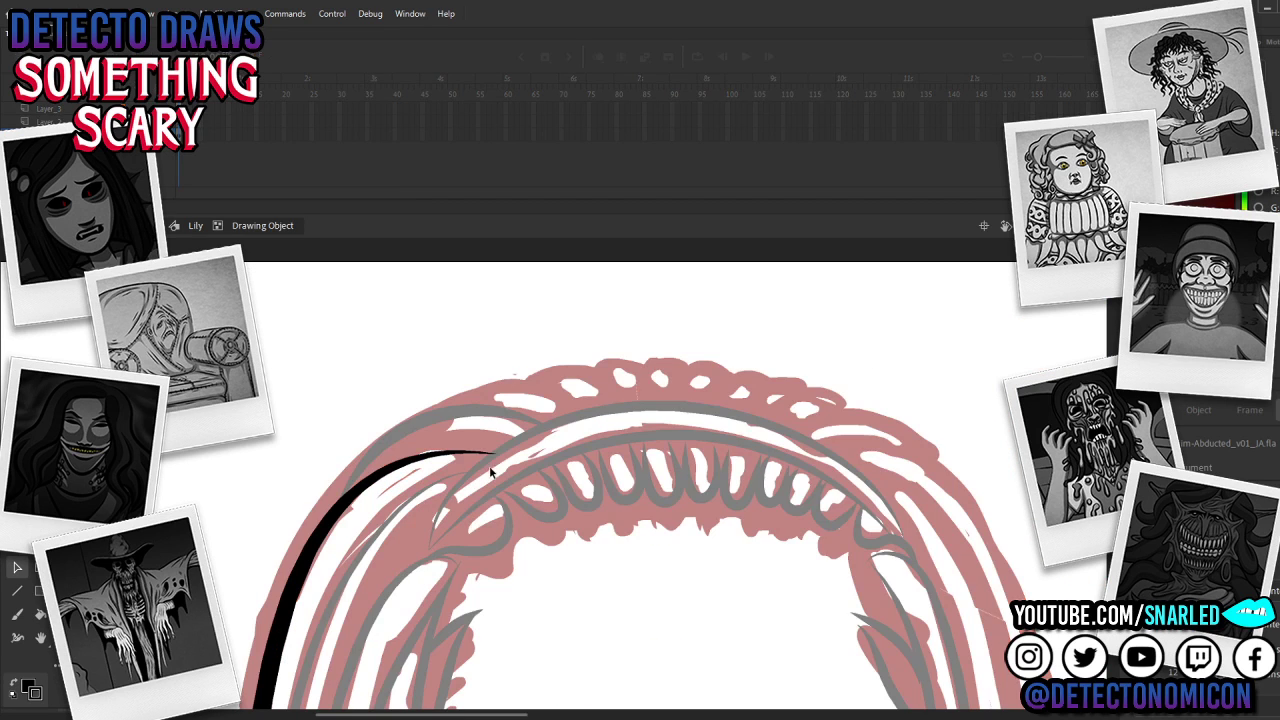
mouse_move(496, 455)
mouse_down()
mouse_move(473, 440)
mouse_move(473, 501)
mouse_up()
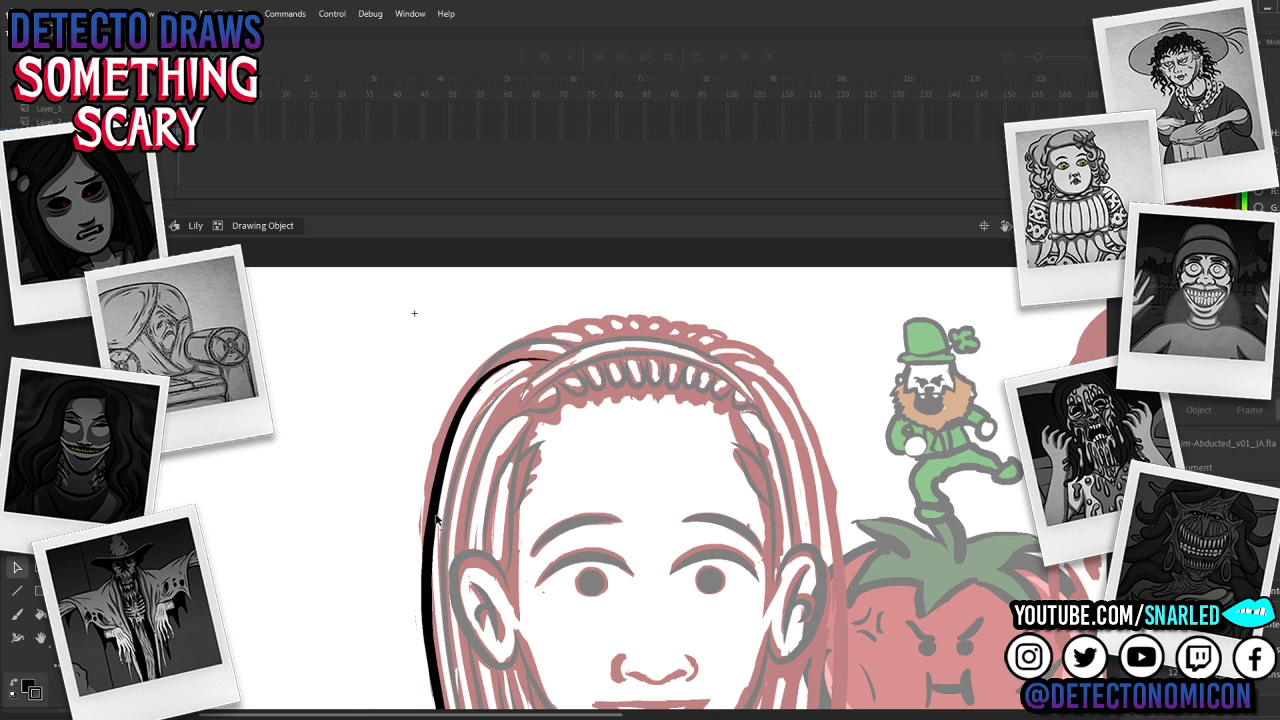
drag(429, 517, 433, 496)
drag(520, 362, 521, 361)
drag(554, 520, 459, 362)
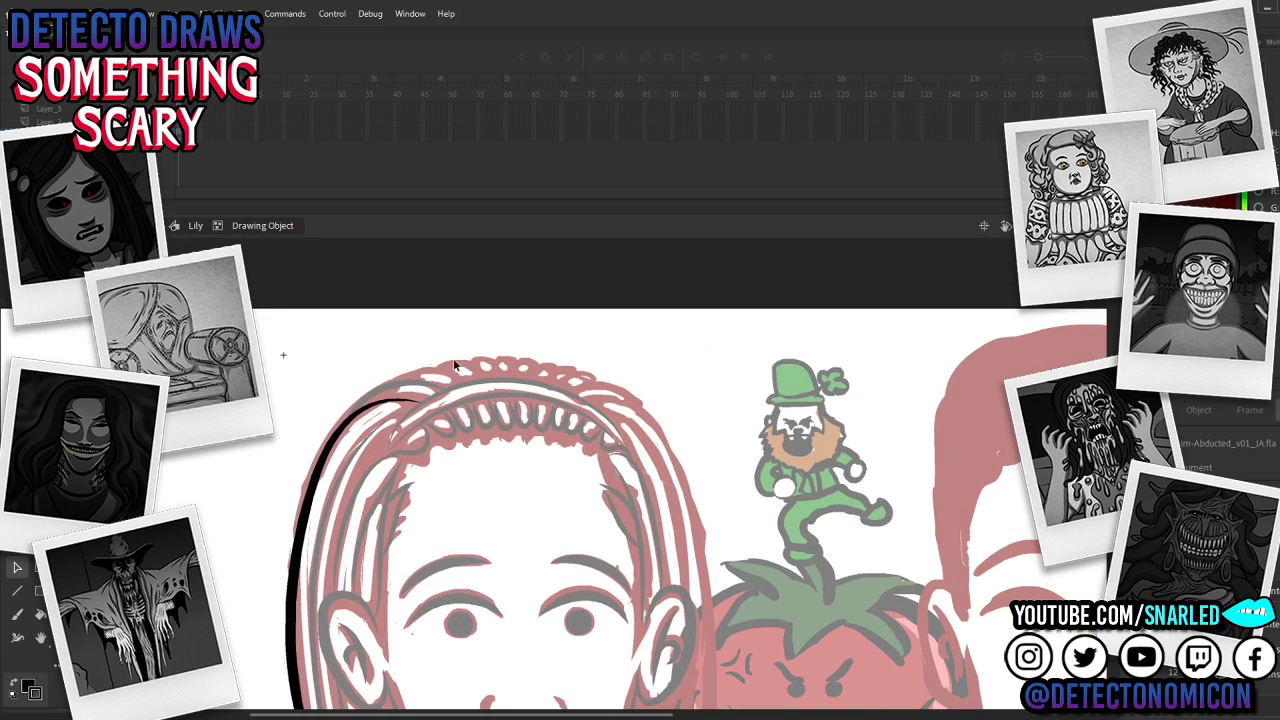
click(460, 396)
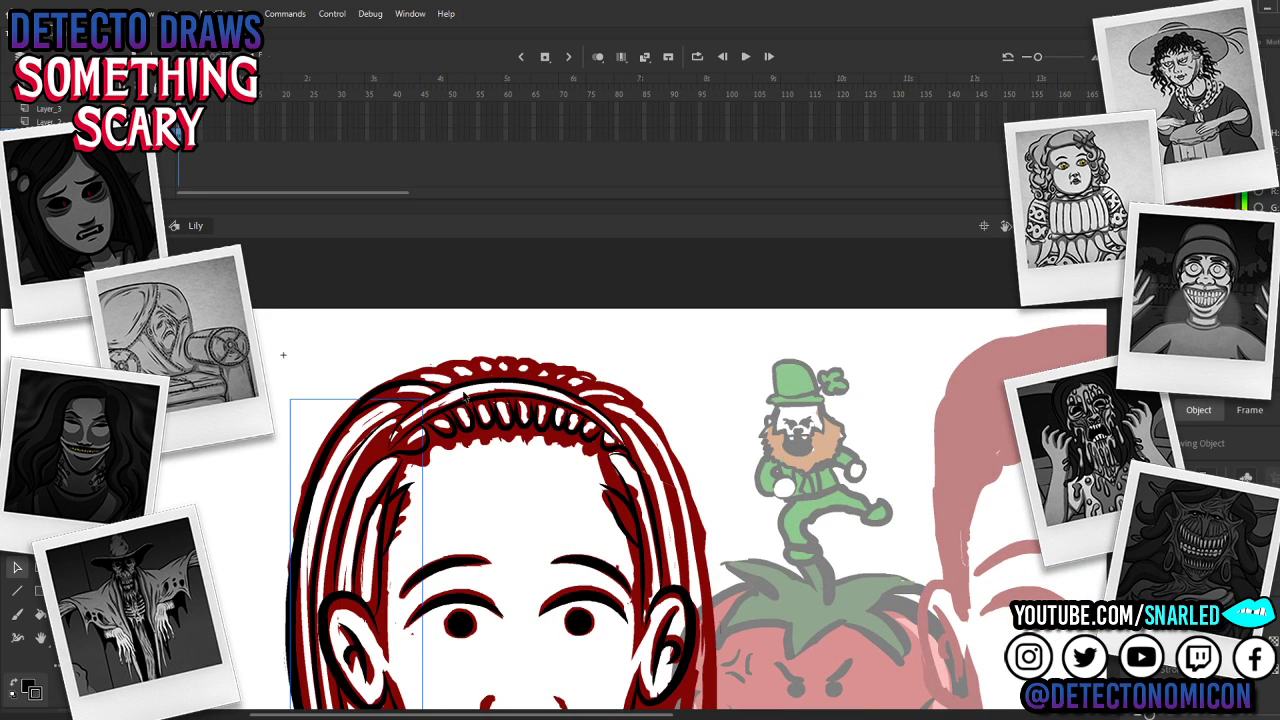
Step: Open the short crown stroke's drawing object and adjust its tip where it meets the headband
scroll(466, 410, up, 2)
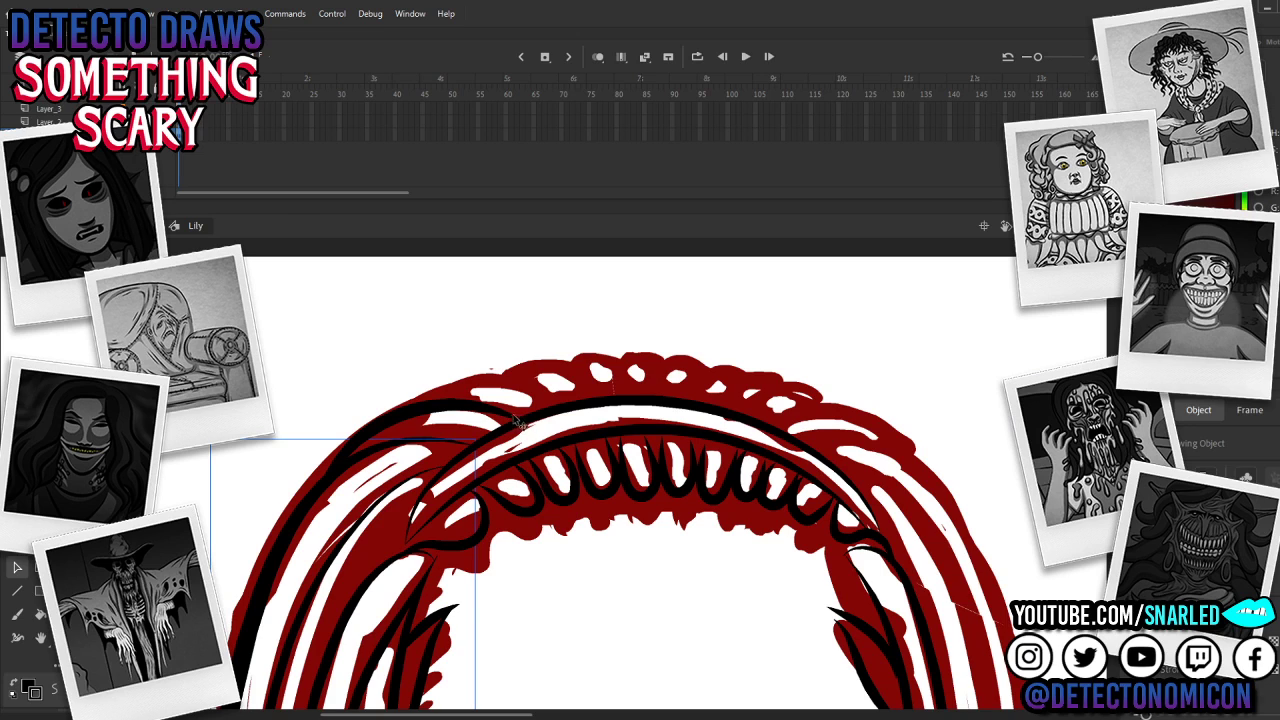
double_click(514, 420)
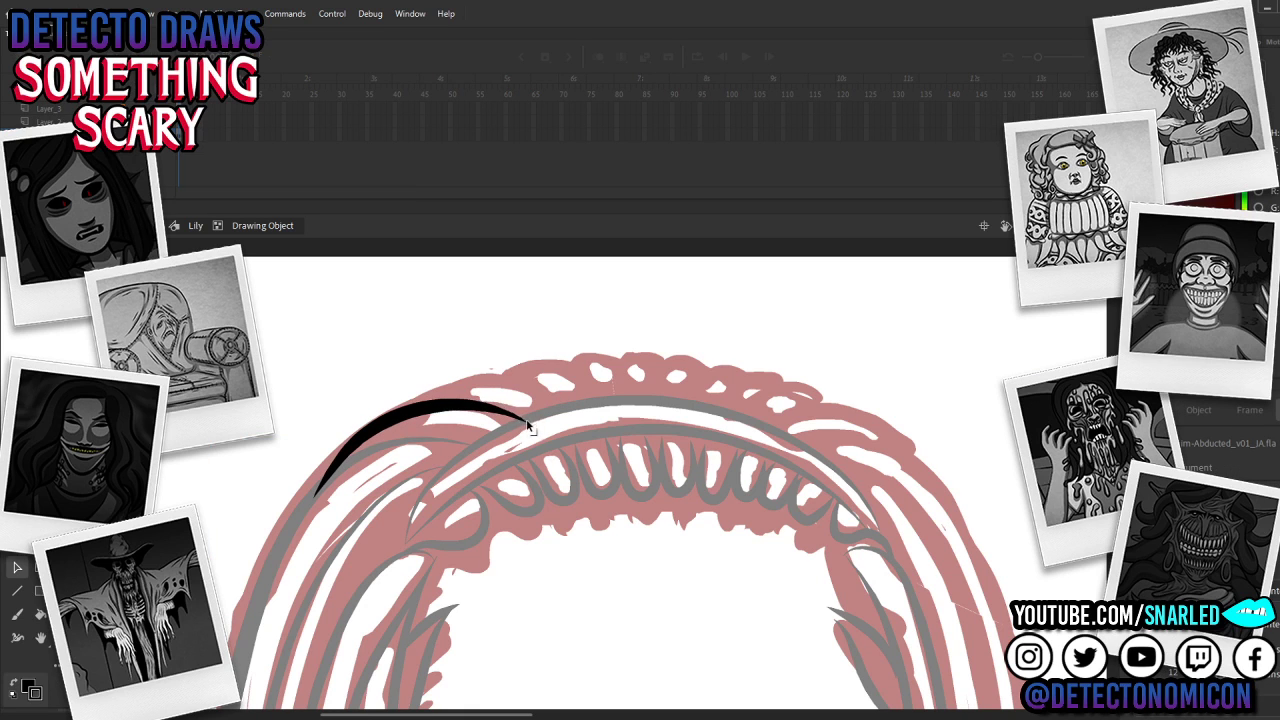
mouse_move(526, 422)
mouse_down()
mouse_move(515, 432)
mouse_move(484, 418)
mouse_move(496, 412)
mouse_up()
Step: Cut the small hair stroke near the headband's left end from the drawing object and paste it in place in the Lily symbol
key(z)
alt+click(556, 420)
drag(629, 511, 548, 461)
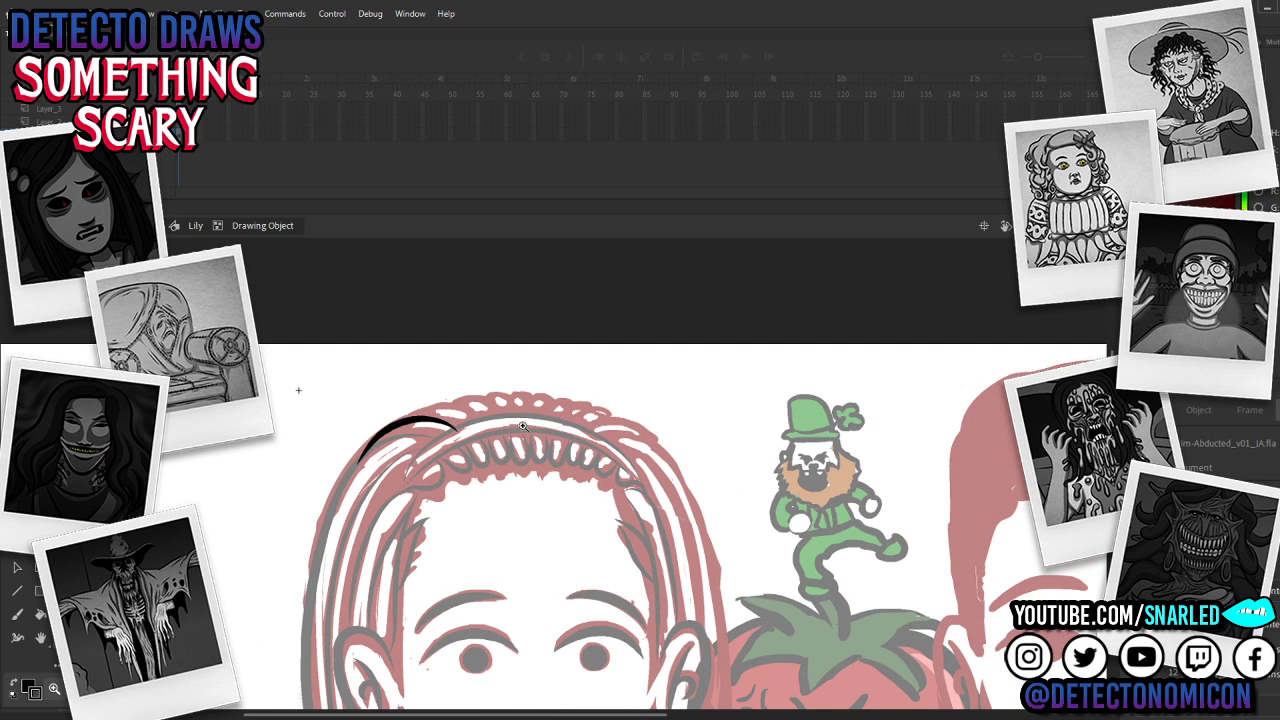
click(530, 428)
mouse_move(471, 444)
mouse_down()
mouse_move(420, 408)
mouse_move(376, 410)
mouse_move(322, 447)
mouse_up()
key(v)
key(ctrl+a)
click(415, 469)
click(431, 415)
key(ctrl+x)
double_click(470, 362)
key(ctrl+shift+v)
key(y)
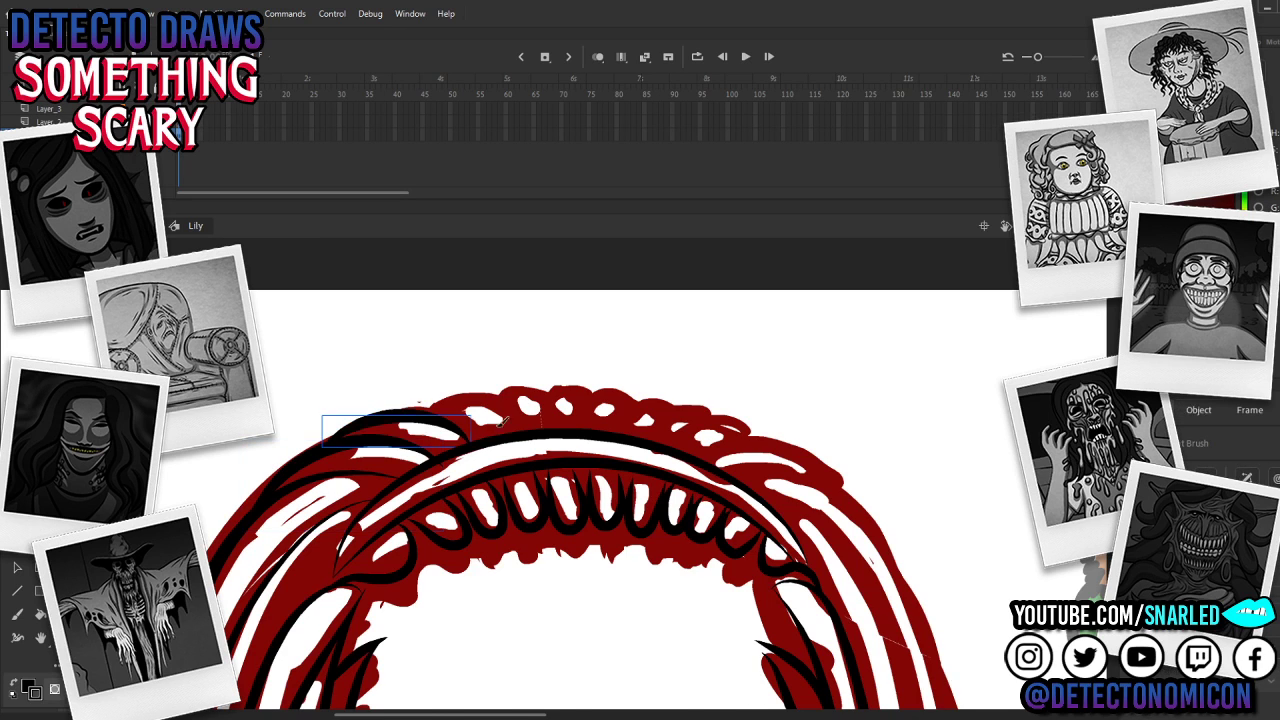
Step: Open the long left hair line's drawing object, check its curve and headband tip against the whole head, and return to the Lily symbol
key(z)
alt+click(489, 475)
drag(614, 532, 535, 473)
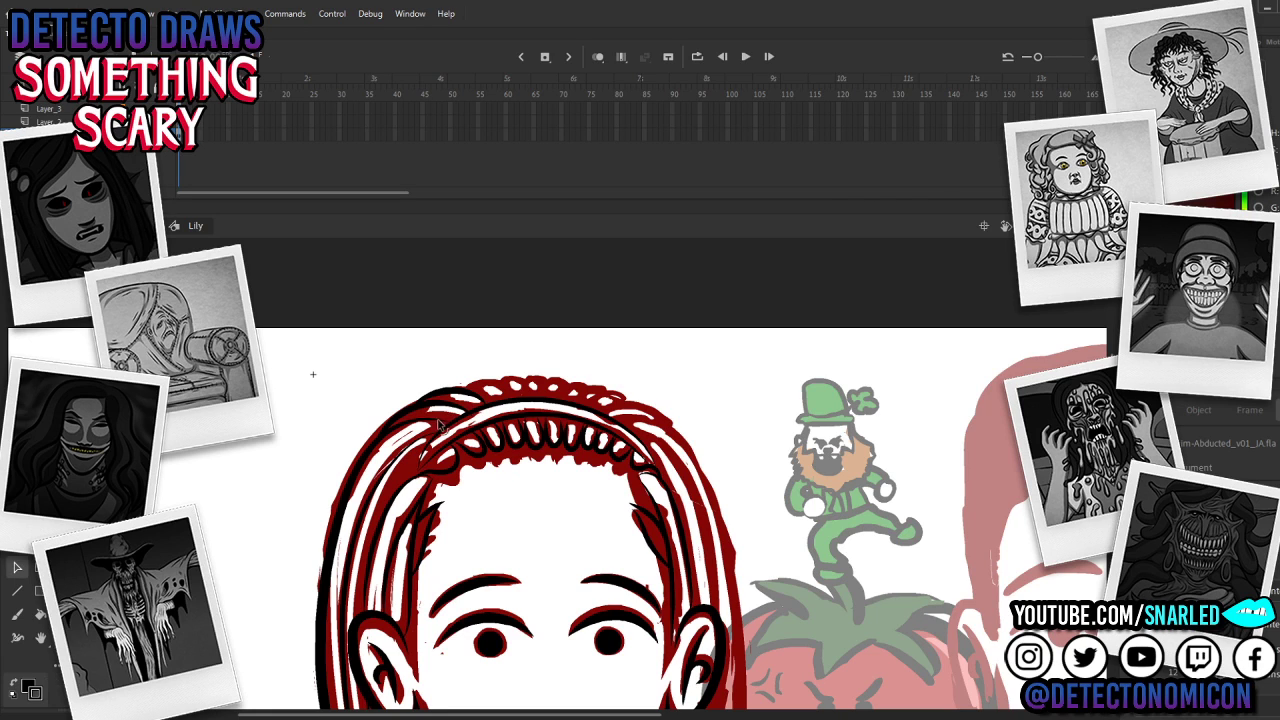
click(465, 448)
key(v)
double_click(517, 422)
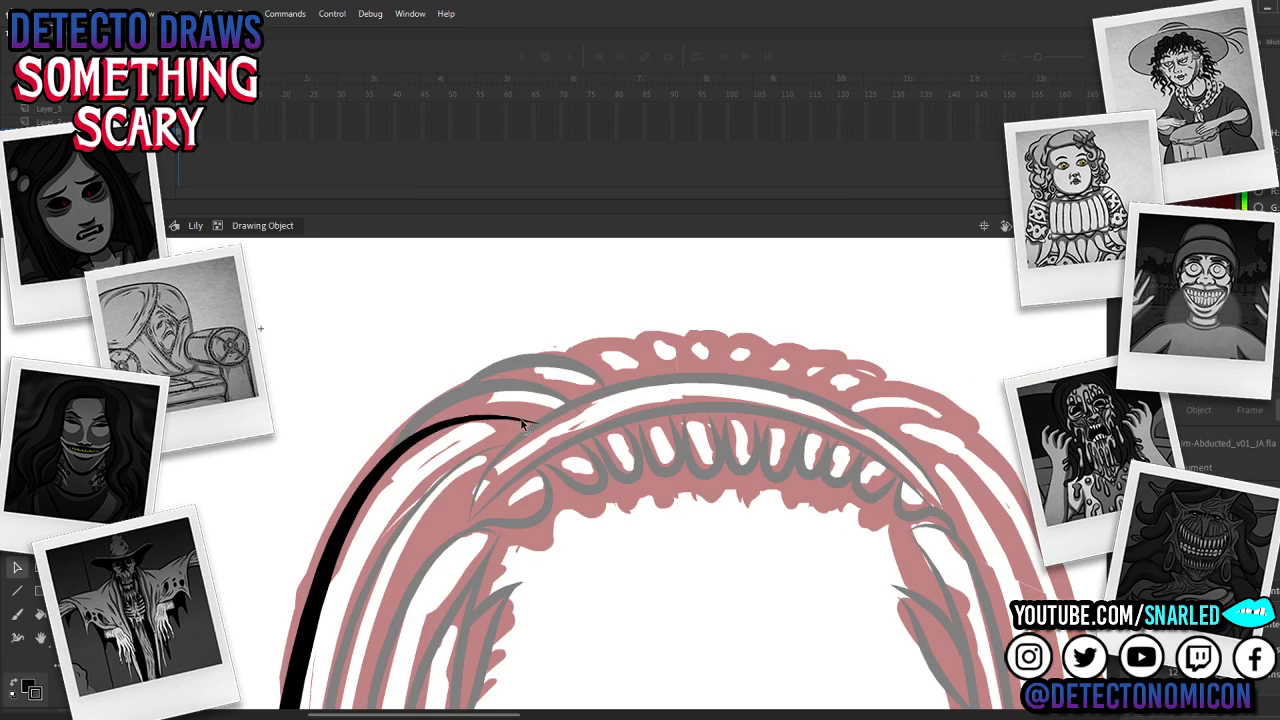
key(z)
alt+click(611, 486)
drag(656, 548, 591, 522)
alt+click(600, 510)
click(530, 455)
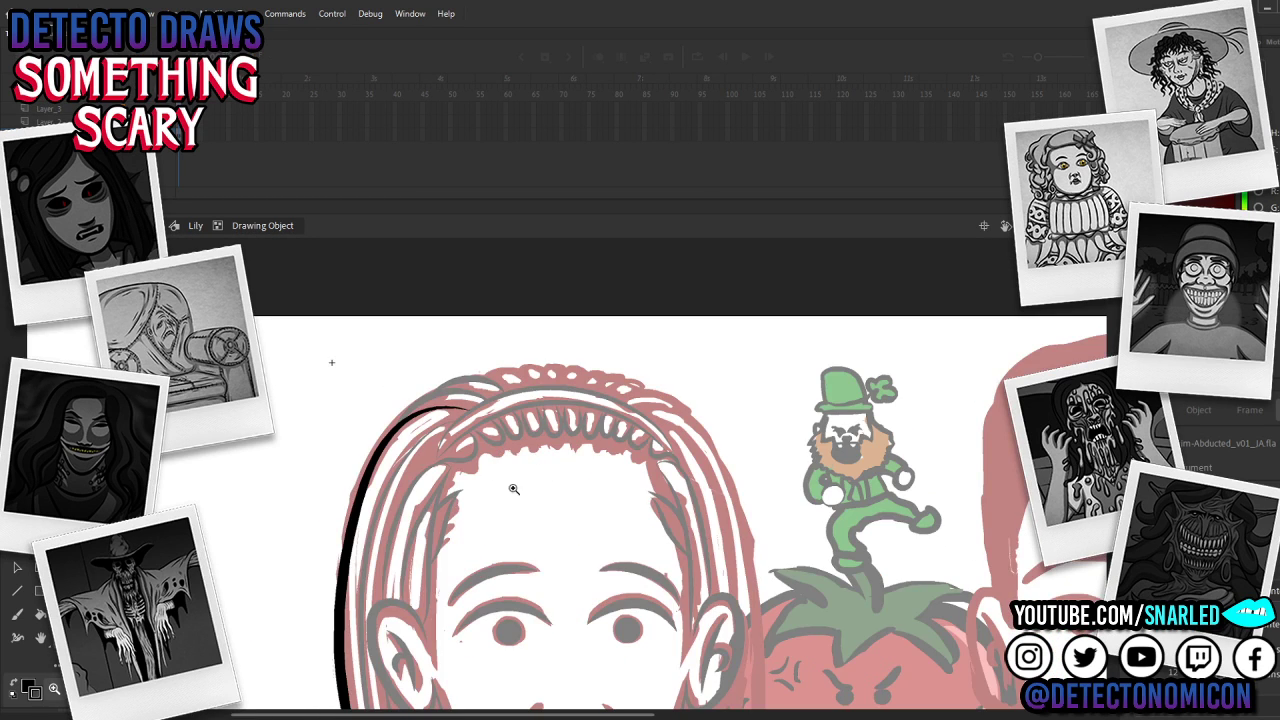
key(b)
key(z)
click(531, 433)
key(b)
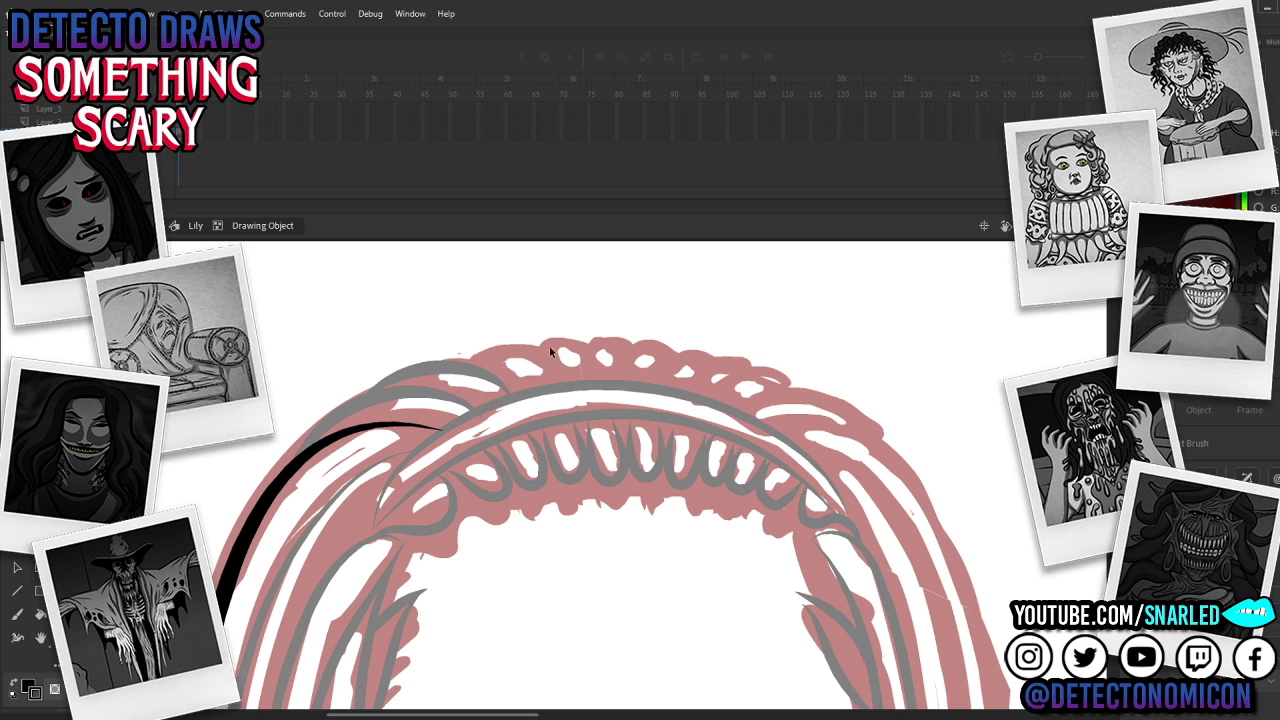
key(ctrl+e)
Step: Ink an arched strand stroke from the headband's upper edge over to the previous crown stroke on the left
mouse_move(572, 385)
mouse_down()
mouse_move(545, 359)
mouse_move(496, 345)
mouse_move(447, 366)
mouse_up()
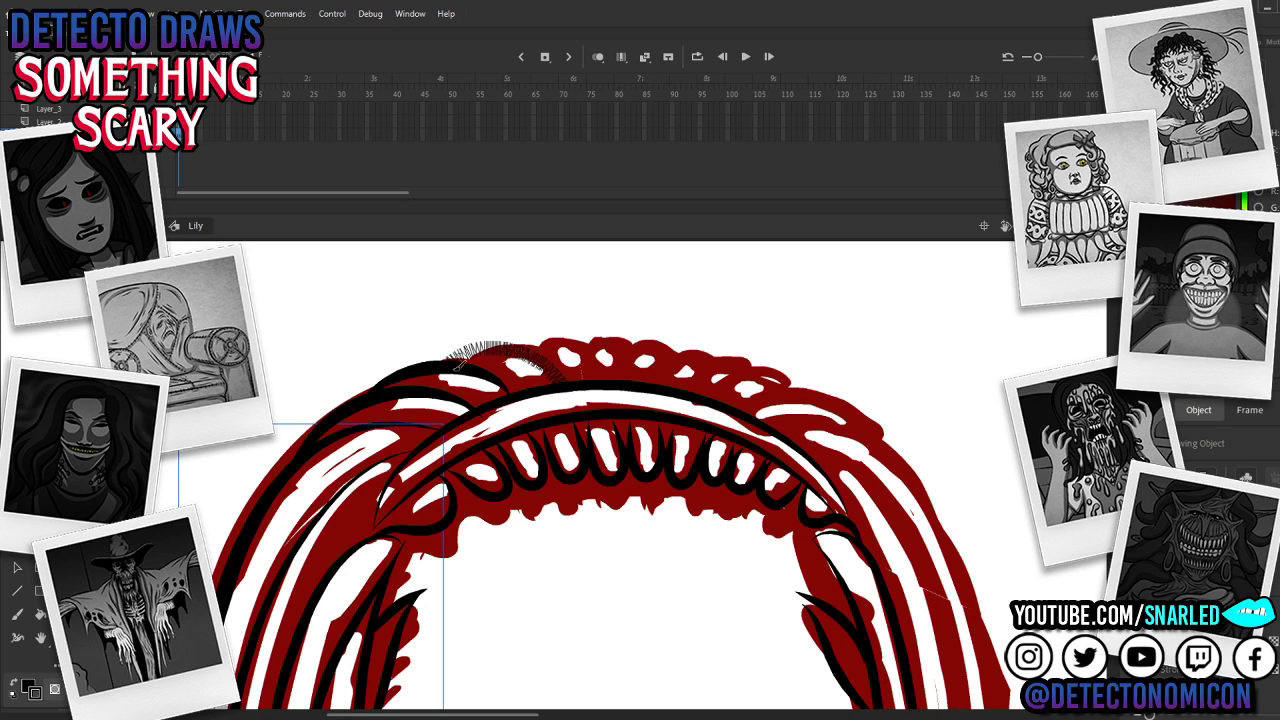
key(z)
alt+click(641, 463)
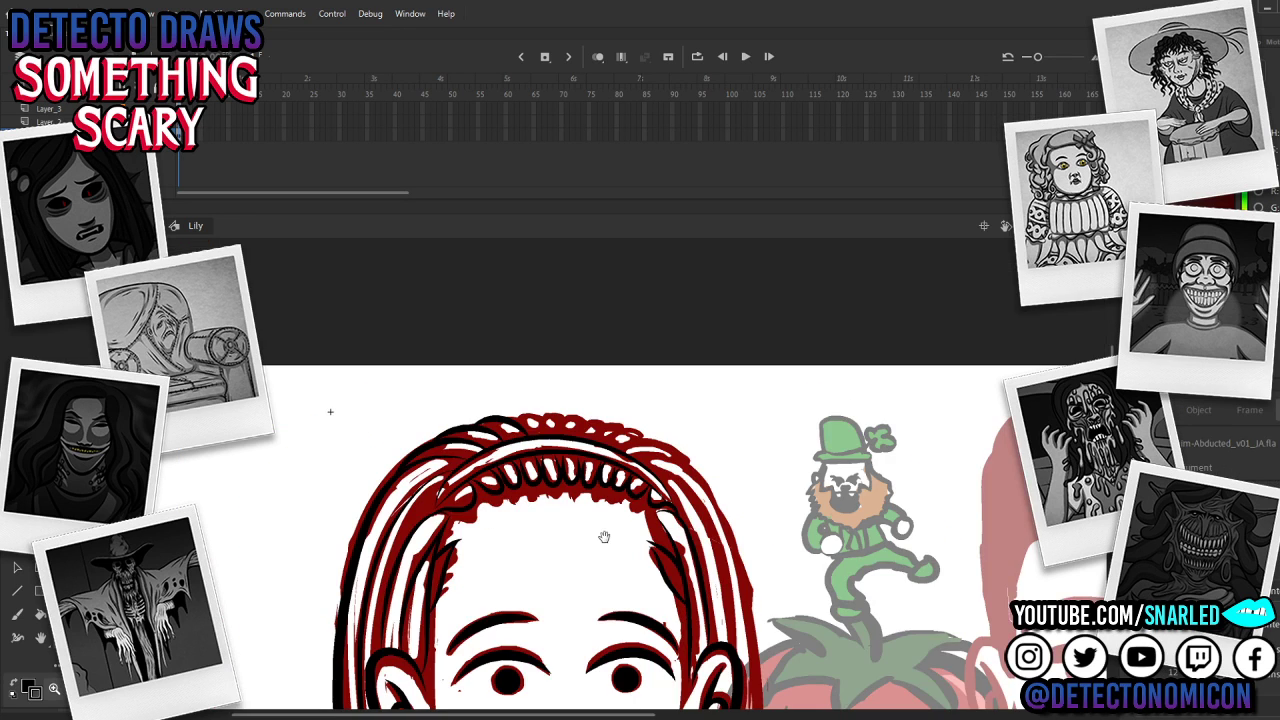
drag(618, 548, 494, 478)
Step: Ink the first rounded braid loop along the crown, just right of the arched strand, redoing the first attempt
click(473, 438)
key(y)
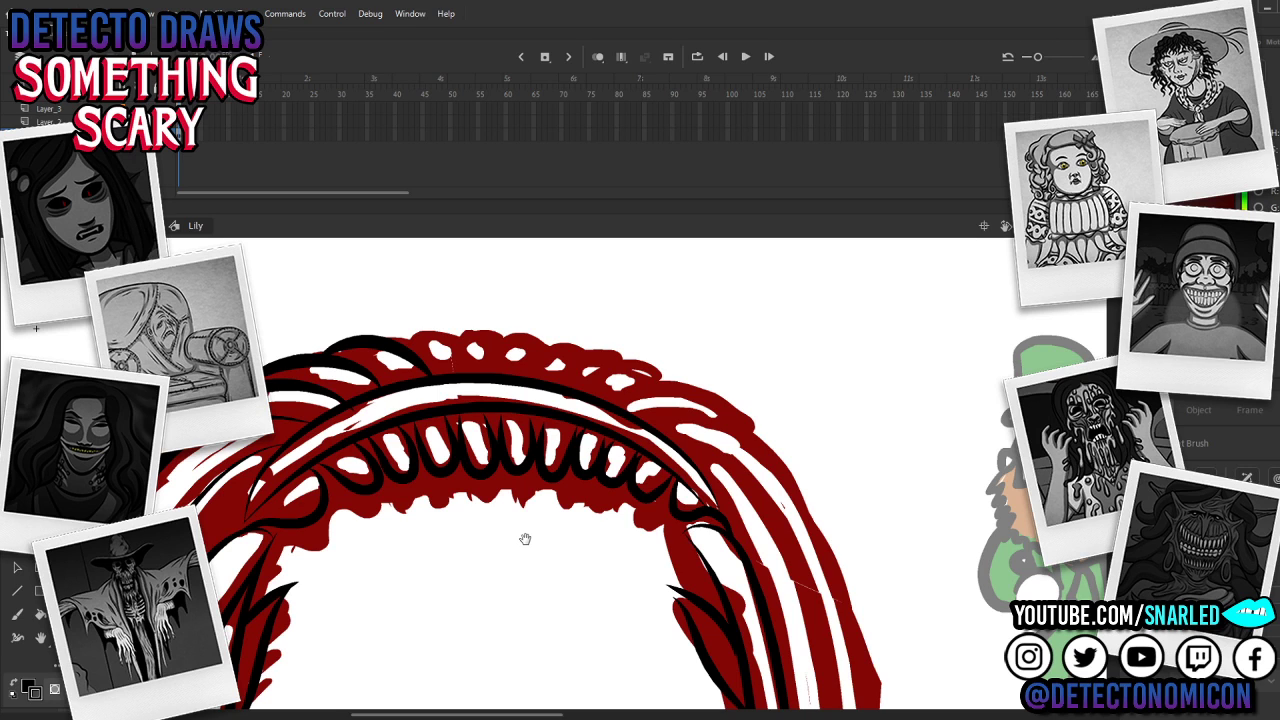
drag(580, 586, 531, 543)
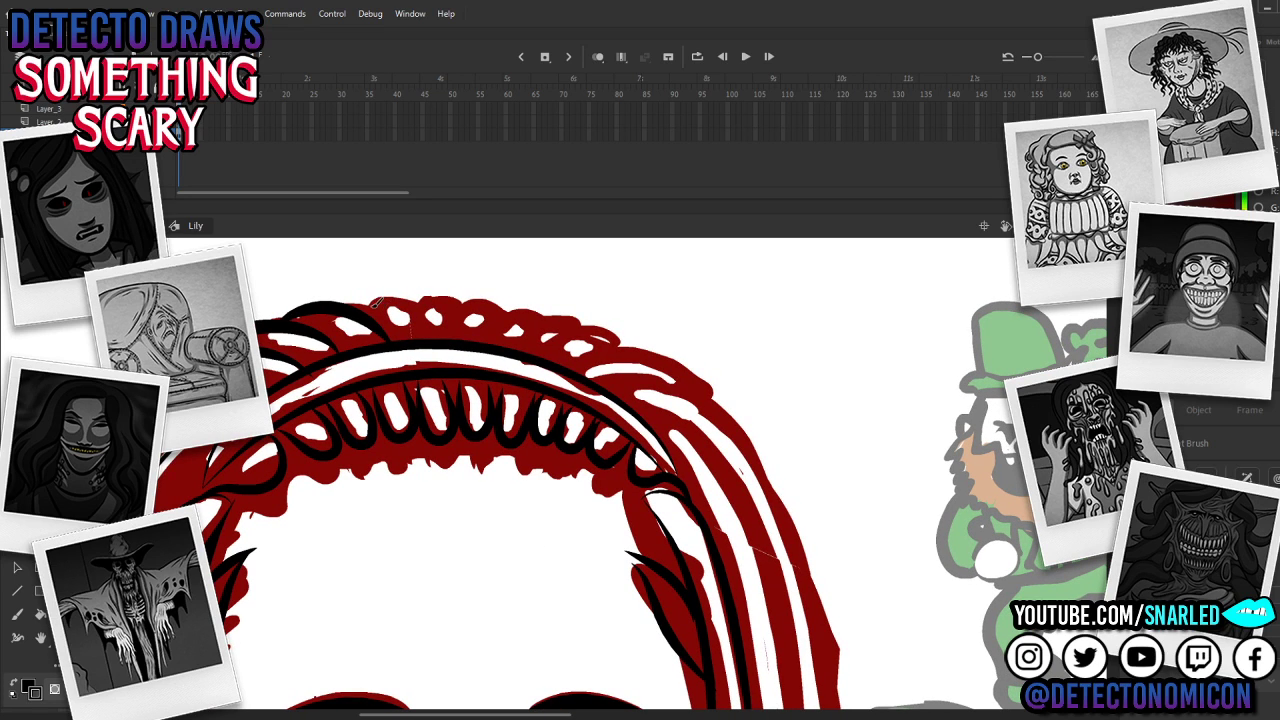
mouse_move(346, 302)
mouse_down()
mouse_move(364, 293)
mouse_move(416, 333)
mouse_move(350, 298)
mouse_move(417, 333)
mouse_up()
key(ctrl+z)
key(ctrl+z)
drag(354, 303, 425, 333)
key(v)
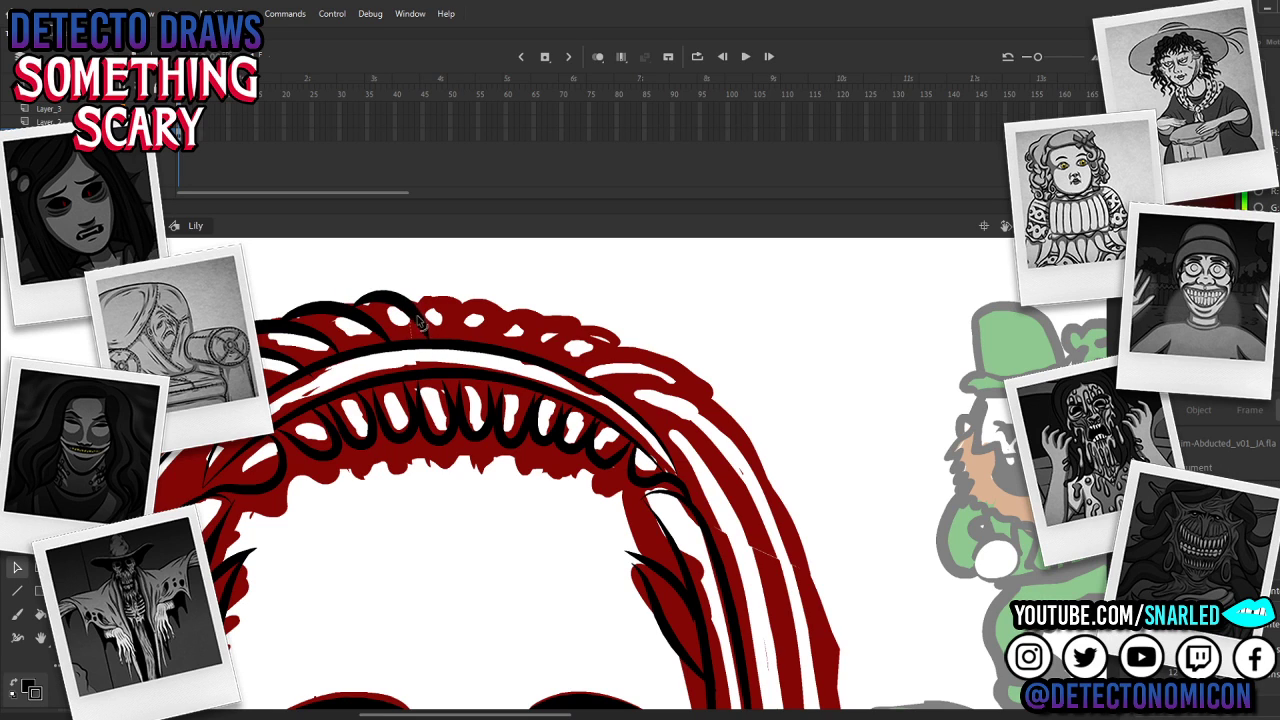
Step: Ink the second rounded braid loop along the crown, curving down to the headband, and check it against the whole head
key(b)
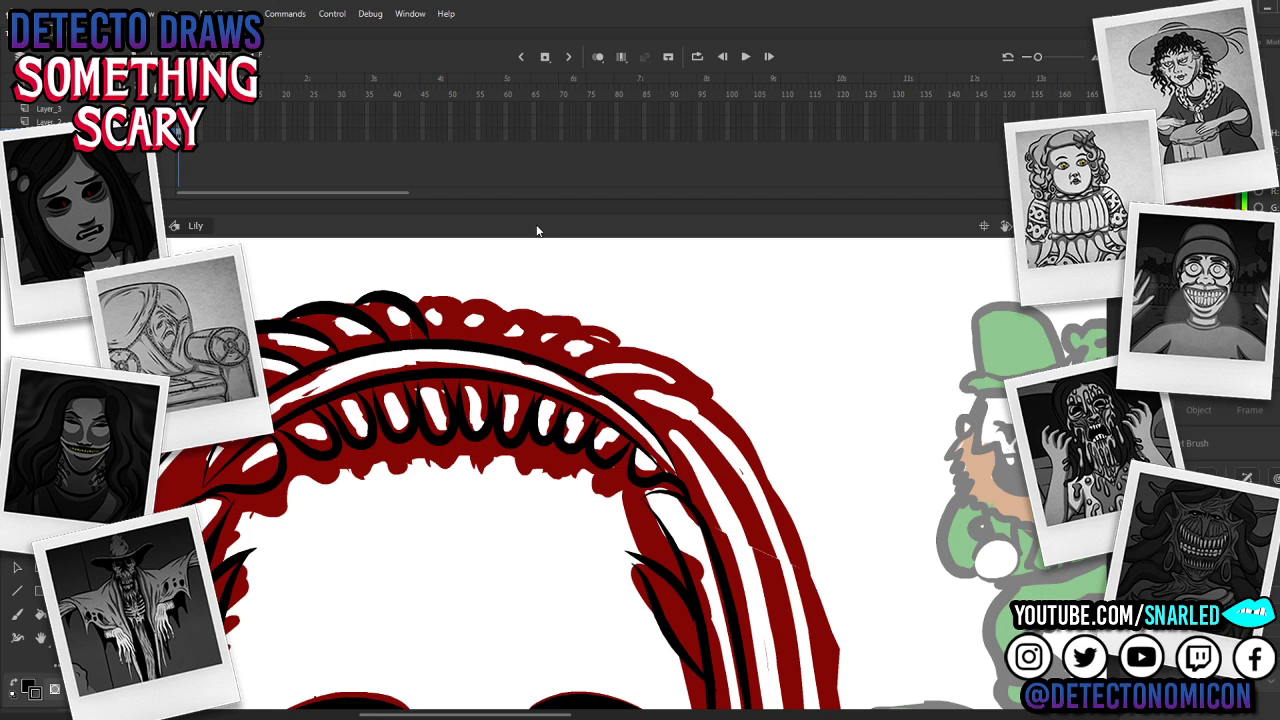
drag(478, 322, 482, 326)
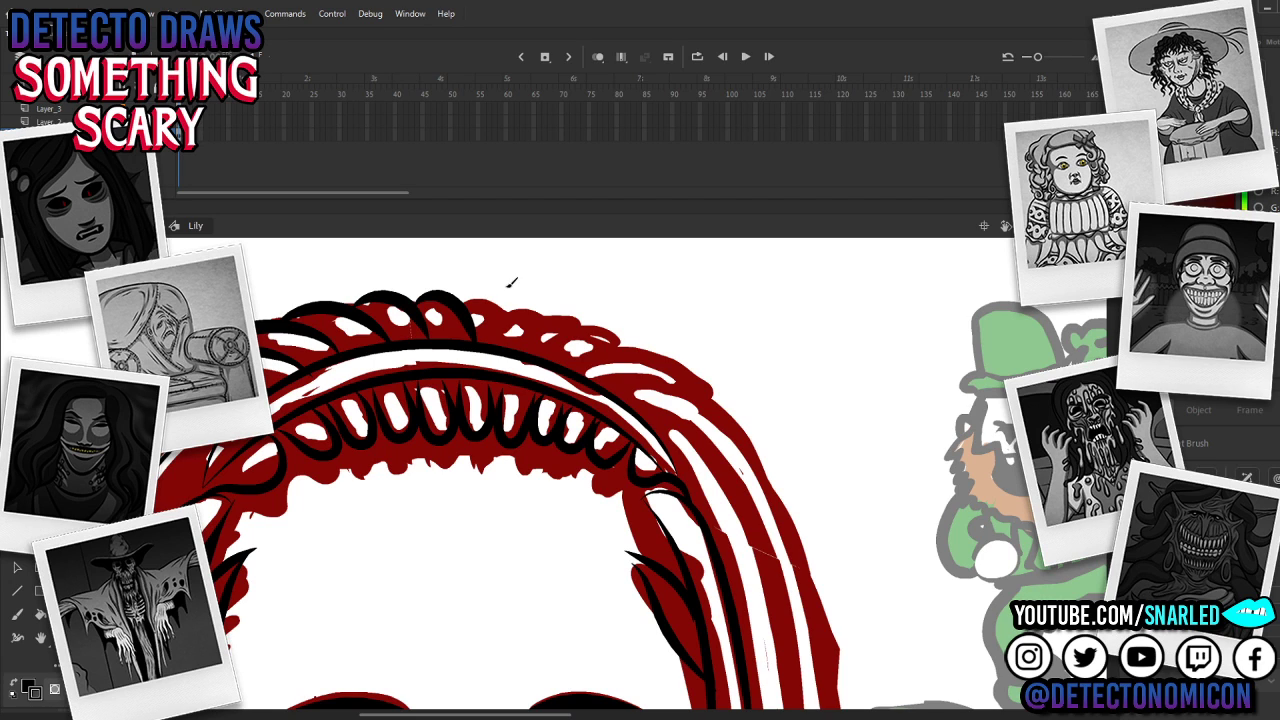
key(v)
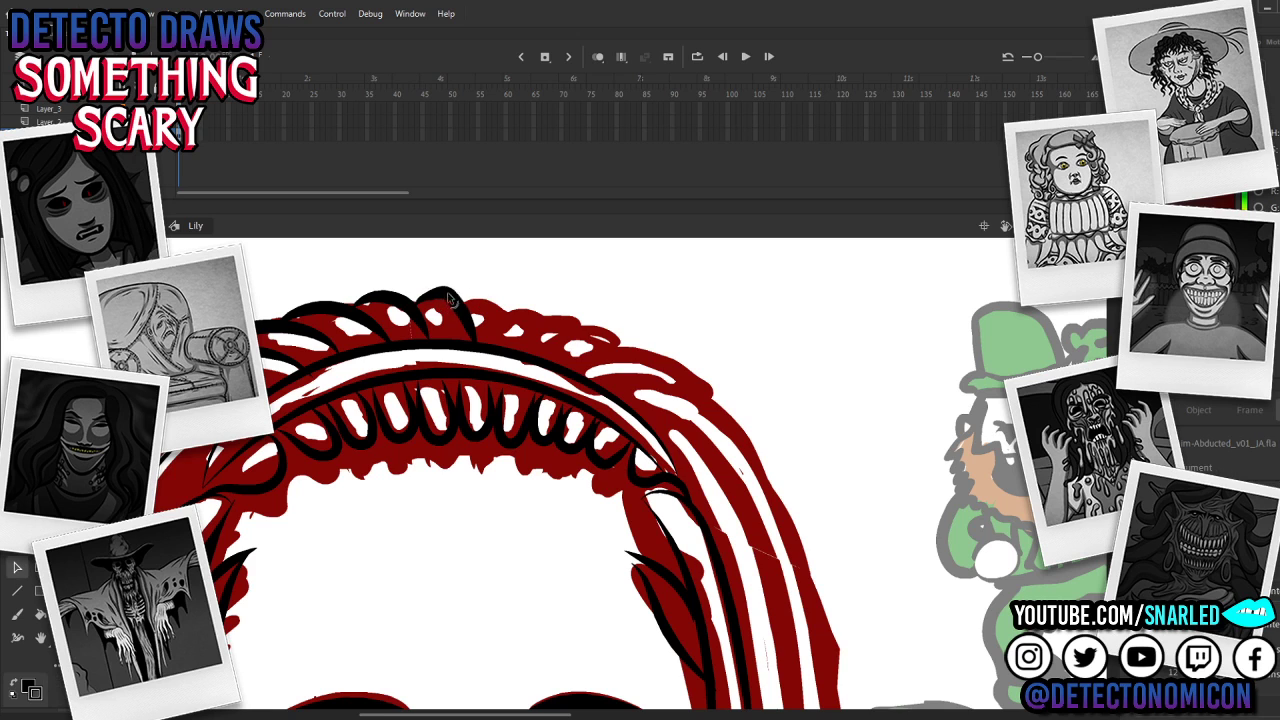
key(z)
alt+click(470, 400)
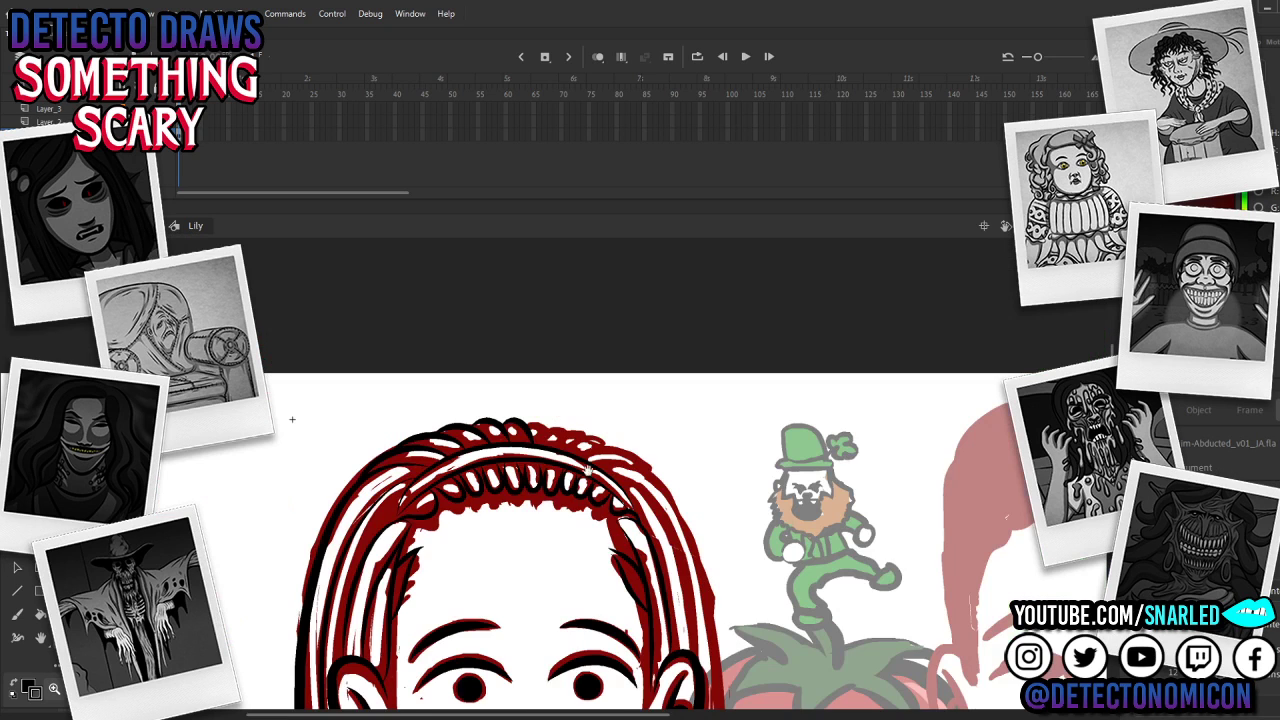
drag(641, 520, 611, 478)
click(572, 428)
key(v)
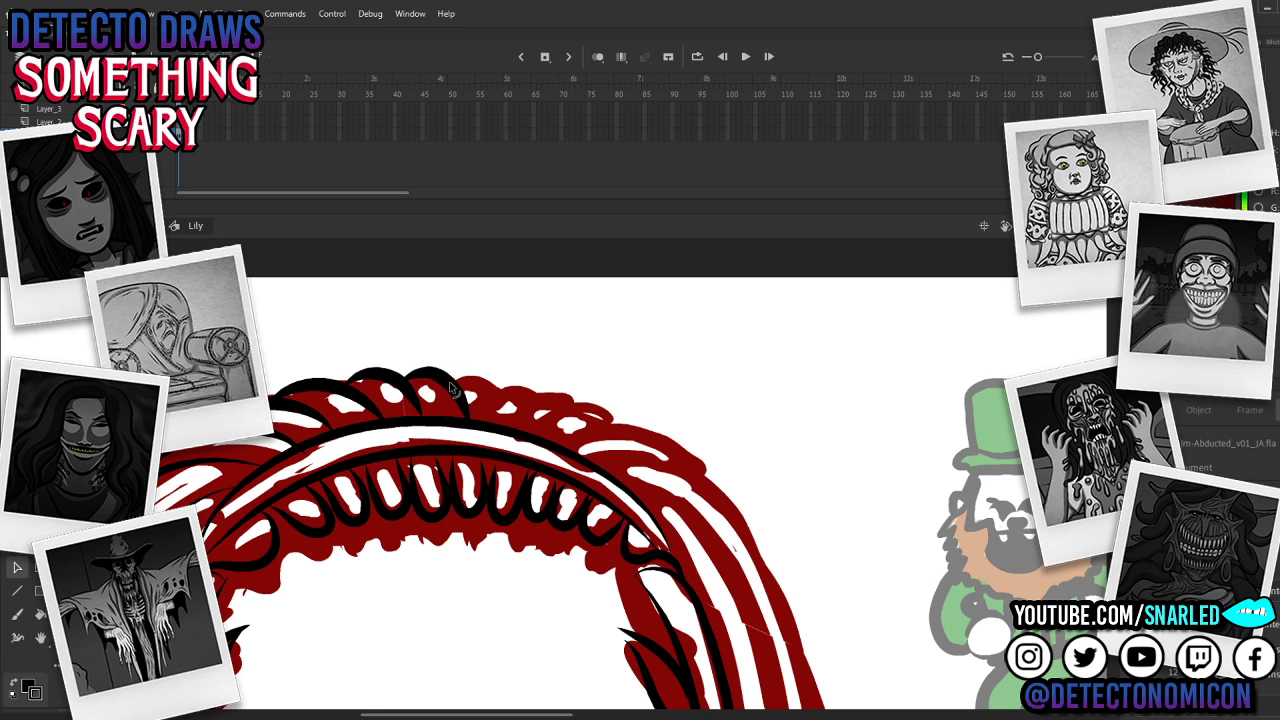
Step: Ink the third rounded braid loop above the headband, following the red sketch to the right
key(z)
alt+click(592, 445)
mouse_move(620, 545)
mouse_down()
mouse_move(580, 437)
mouse_move(558, 526)
mouse_up()
click(567, 437)
key(b)
key(y)
mouse_move(386, 384)
mouse_down()
mouse_move(418, 388)
mouse_move(426, 414)
mouse_up()
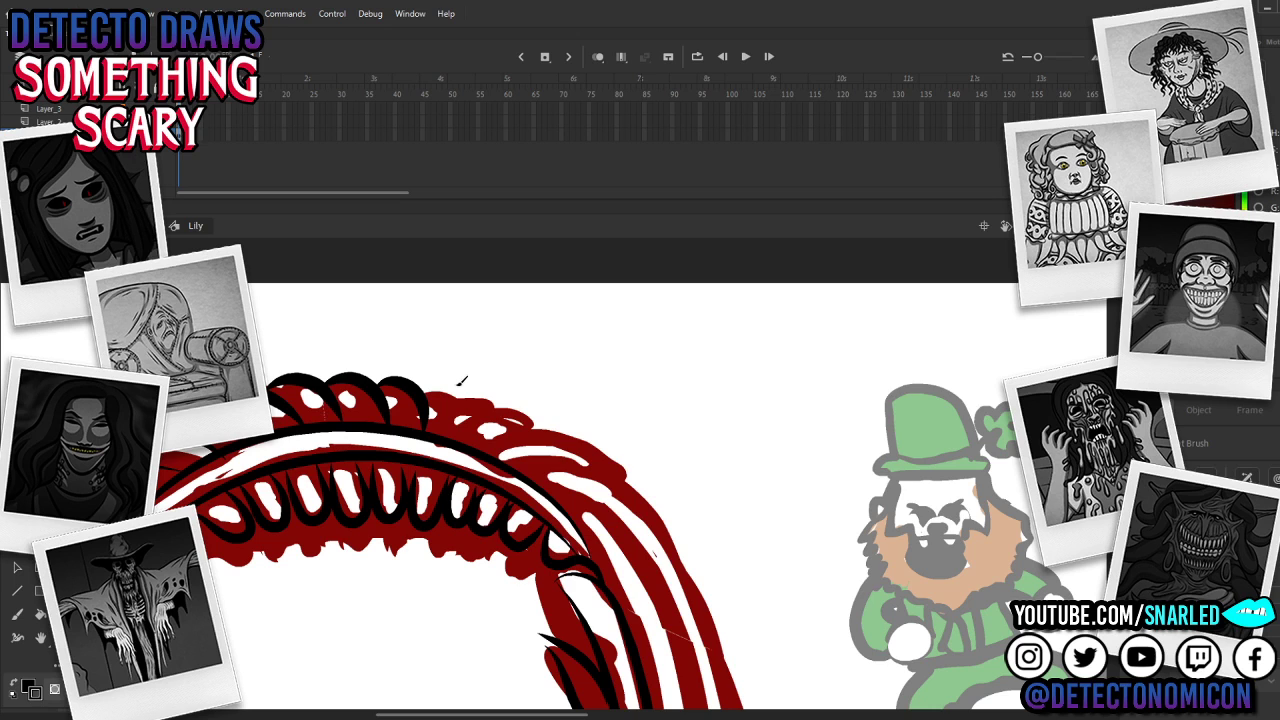
Step: Ink the remaining small braid loops rightward along the crown, undoing and redrawing the strokes that miss the sketch
key(z)
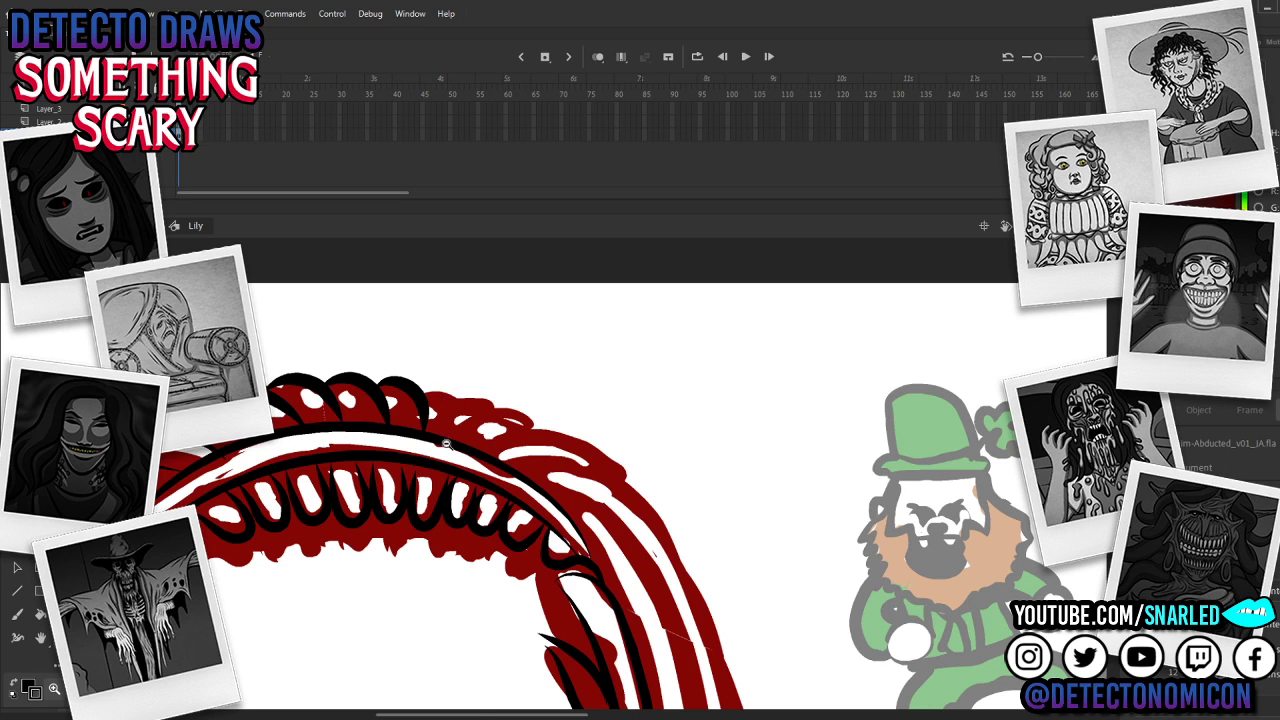
alt+click(449, 441)
drag(644, 590, 589, 525)
alt+click(599, 518)
drag(603, 568, 567, 511)
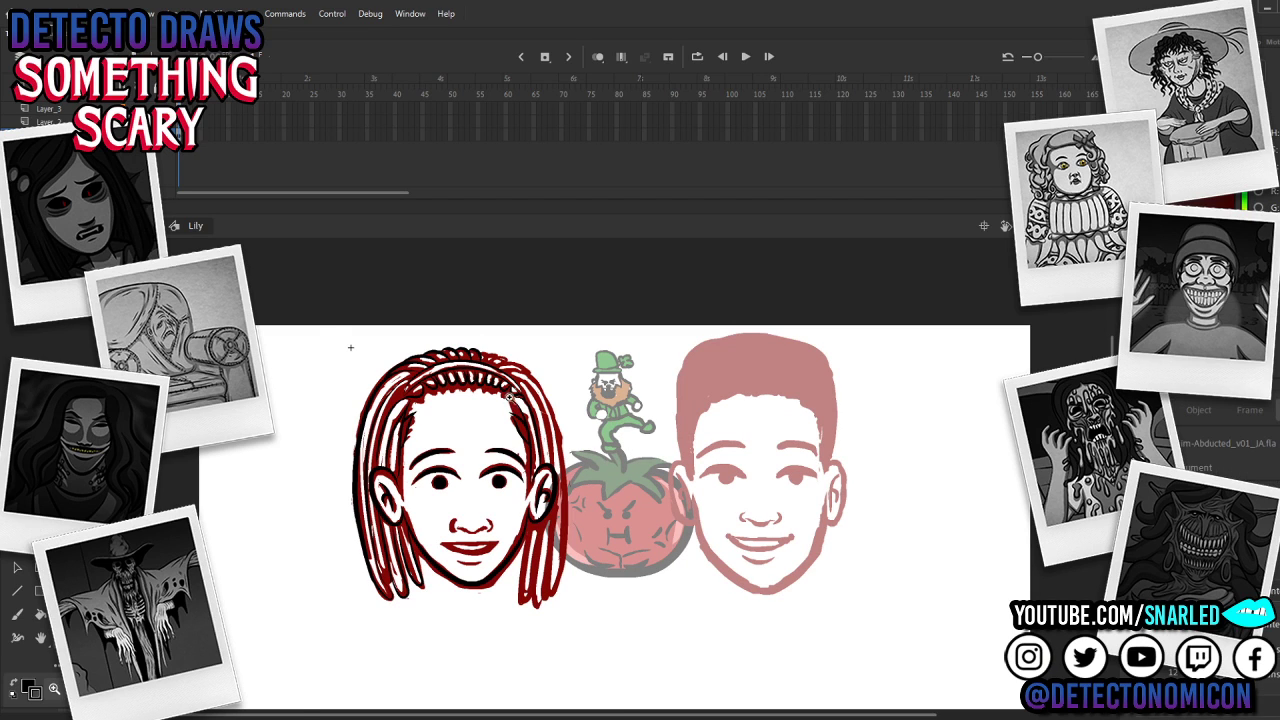
key(ctrl+equal)
key(ctrl+equal)
drag(580, 496, 548, 498)
key(y)
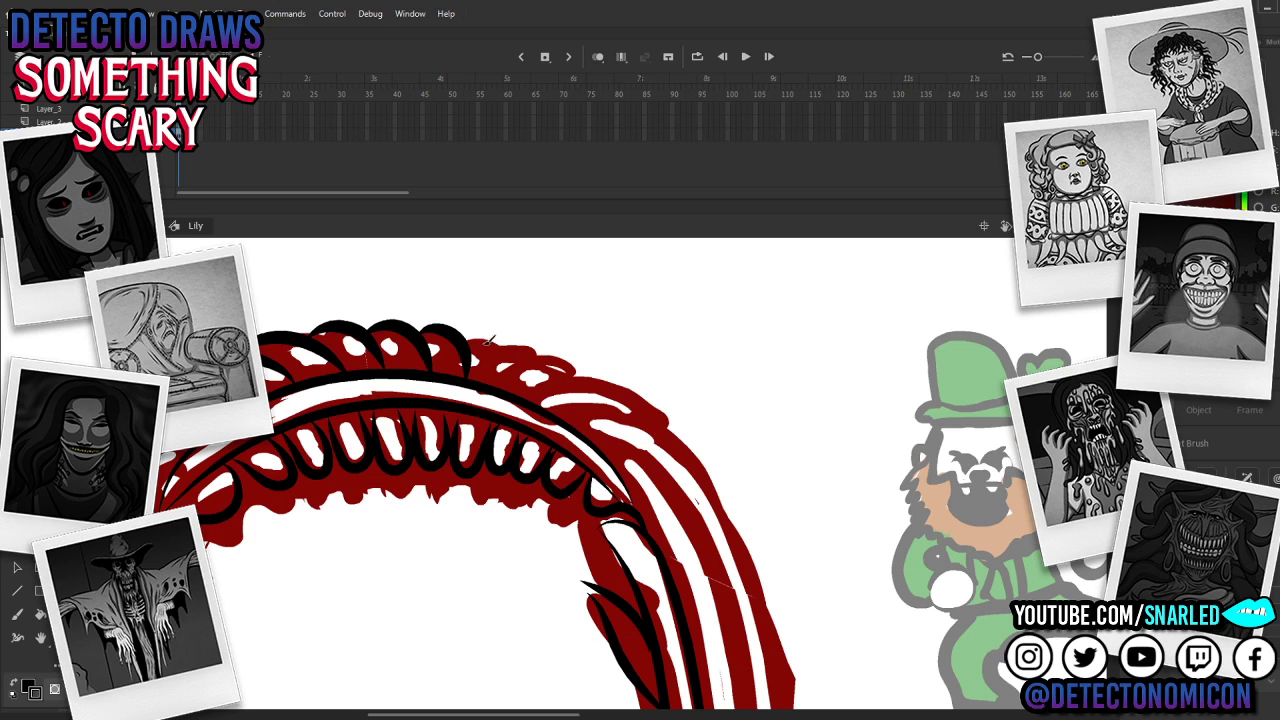
mouse_move(470, 351)
mouse_down()
mouse_move(507, 353)
mouse_move(517, 370)
mouse_move(529, 350)
mouse_move(485, 353)
mouse_move(504, 386)
mouse_up()
key(ctrl+z)
key(ctrl+z)
mouse_move(470, 347)
mouse_down()
mouse_move(541, 380)
mouse_move(550, 353)
mouse_move(582, 372)
mouse_move(545, 361)
mouse_move(570, 378)
mouse_move(542, 356)
mouse_move(649, 406)
mouse_up()
key(ctrl+z)
key(ctrl+z)
key(ctrl+z)
key(ctrl+z)
Step: Ink a curved hair line from the braid's right end over the outer strands, redoing the first attempt
mouse_move(541, 403)
mouse_down()
mouse_move(567, 377)
mouse_move(648, 400)
mouse_move(671, 427)
mouse_up()
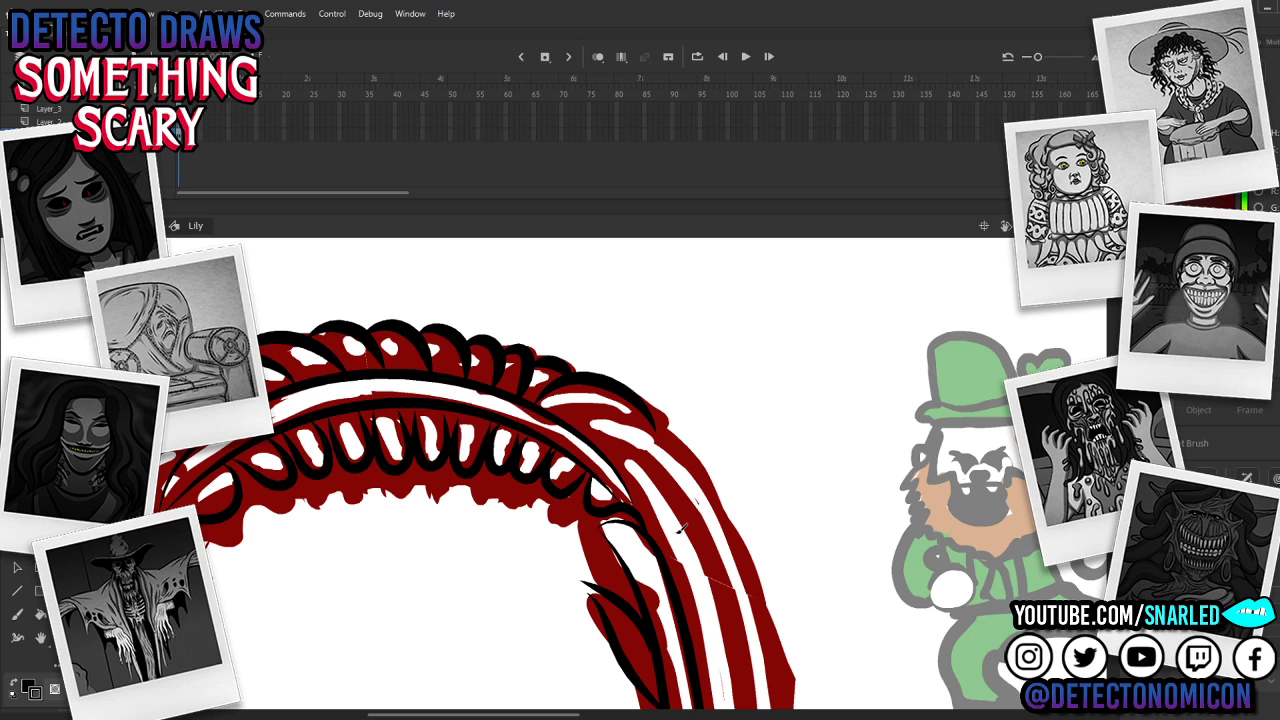
key(z)
alt+click(588, 518)
drag(613, 514, 575, 474)
key(ctrl+equal)
key(b)
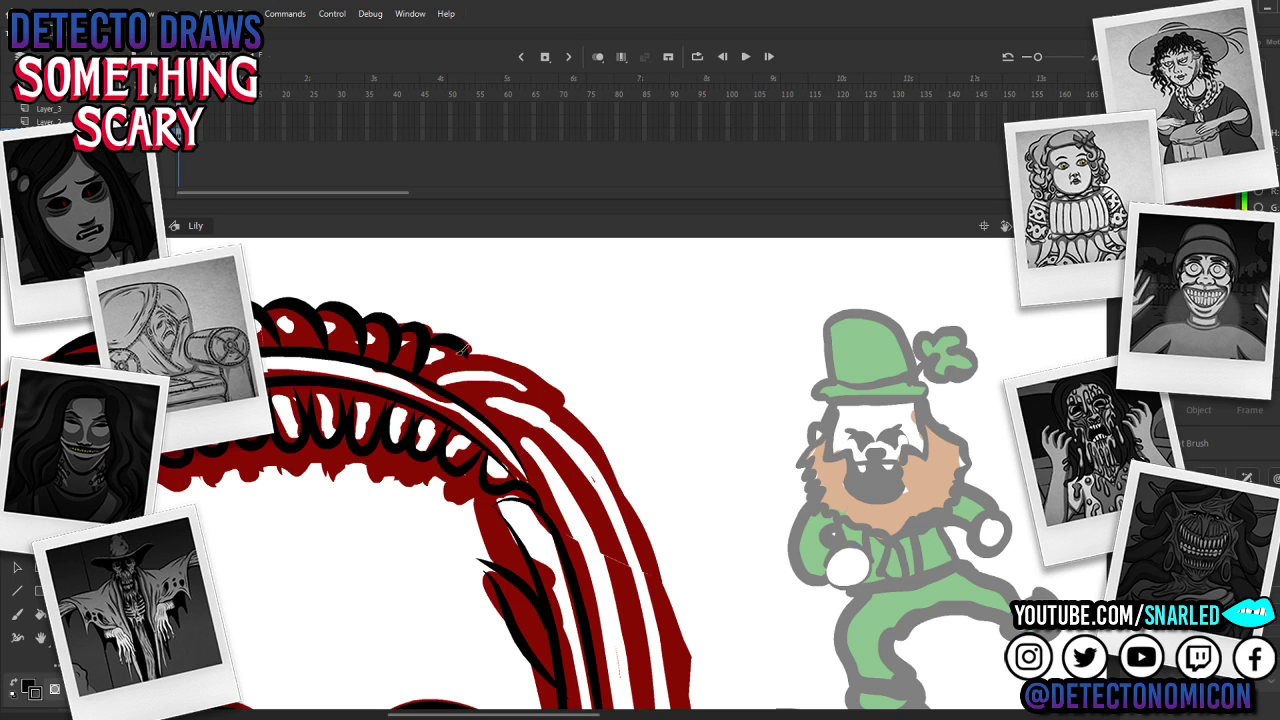
mouse_move(433, 377)
mouse_down()
mouse_move(470, 356)
mouse_move(525, 364)
mouse_move(578, 413)
mouse_up()
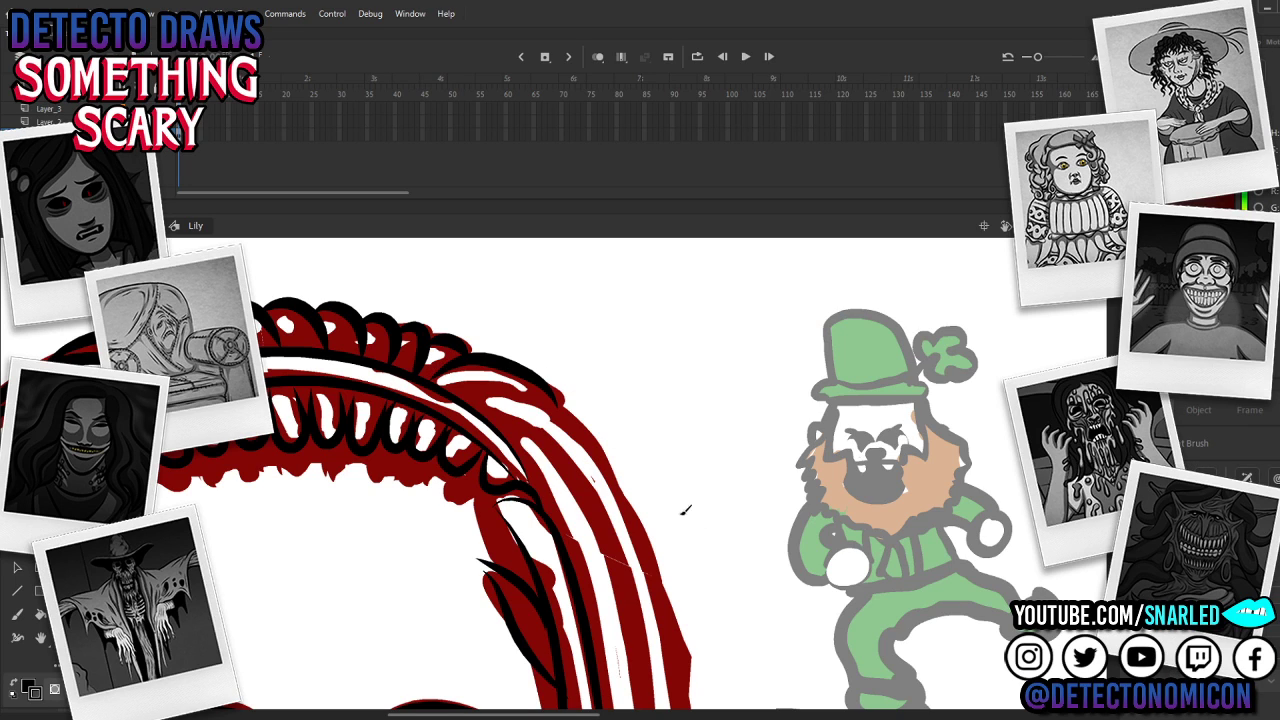
Step: Check the curved hair line beside the braid's right end against the whole head and inside its own drawing object
key(z)
alt+click(551, 494)
drag(532, 583, 533, 509)
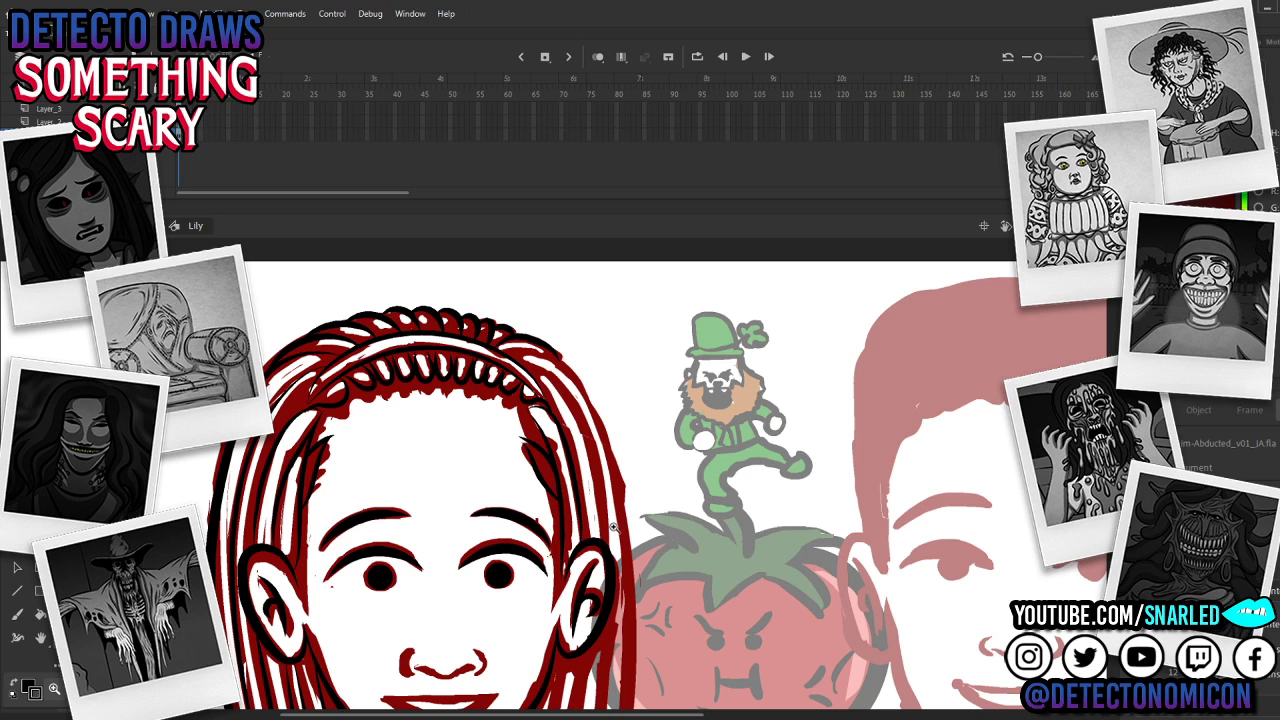
scroll(585, 417, up, 5)
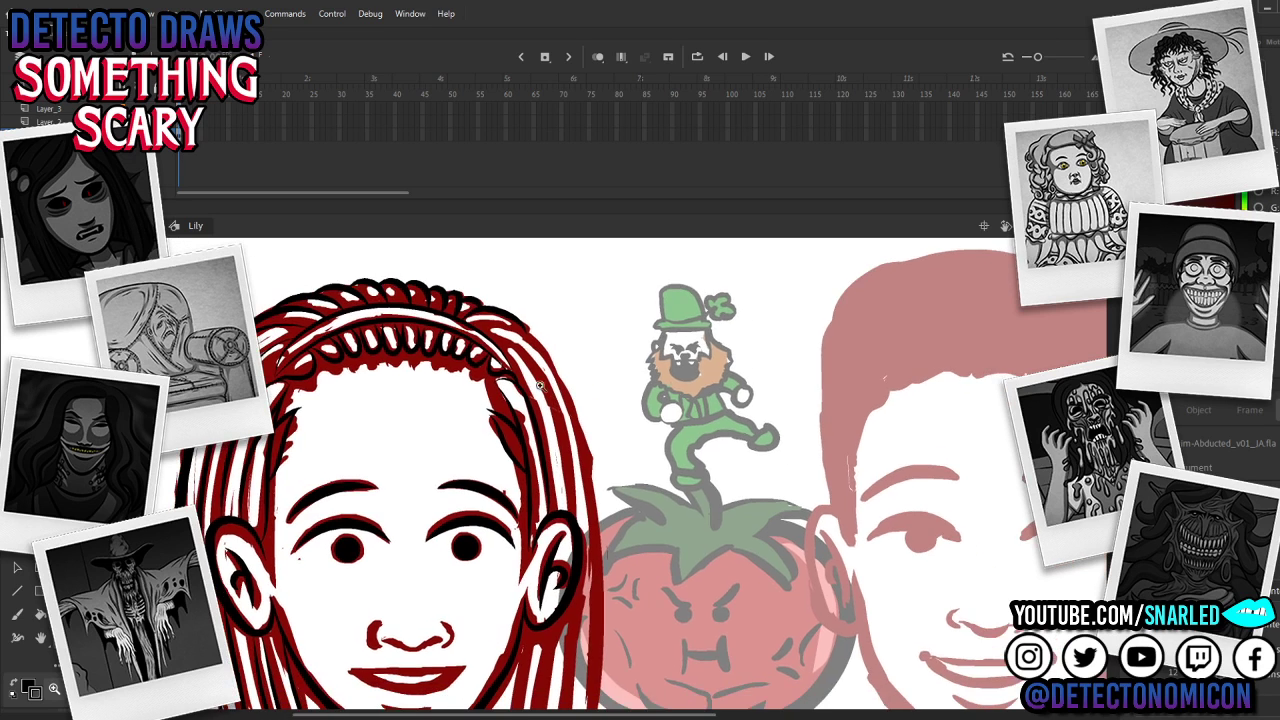
key(v)
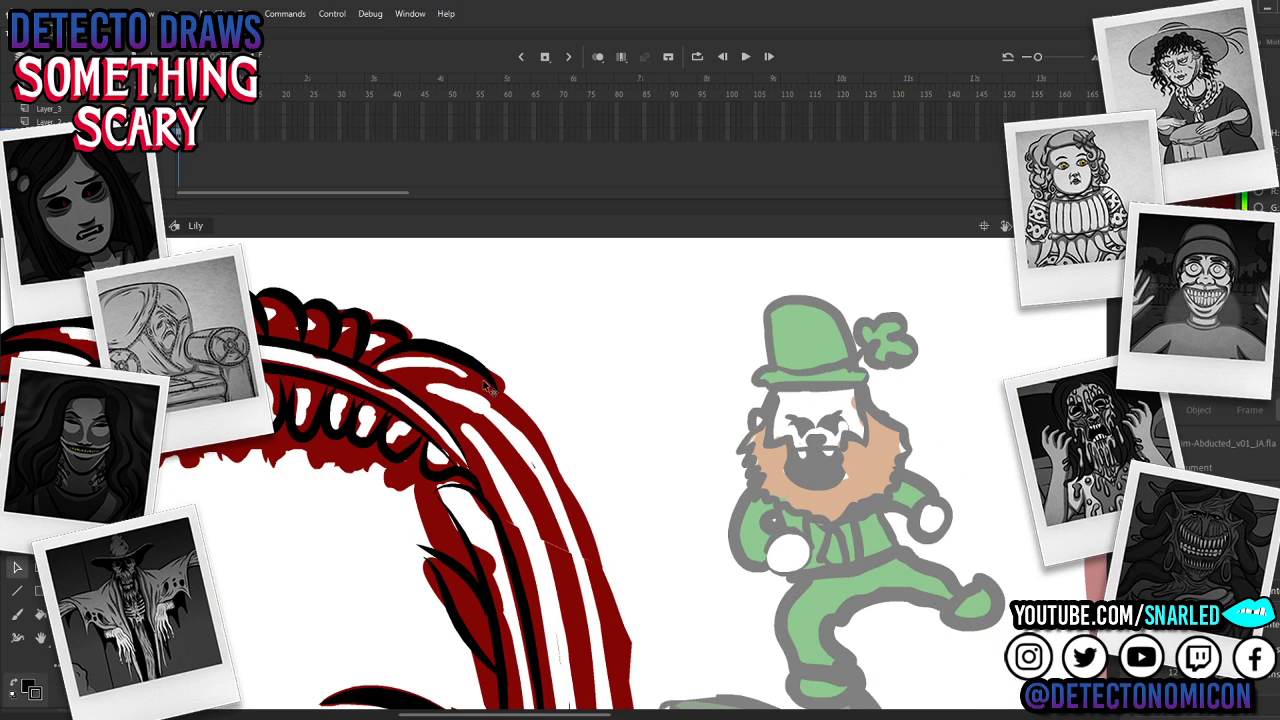
double_click(465, 358)
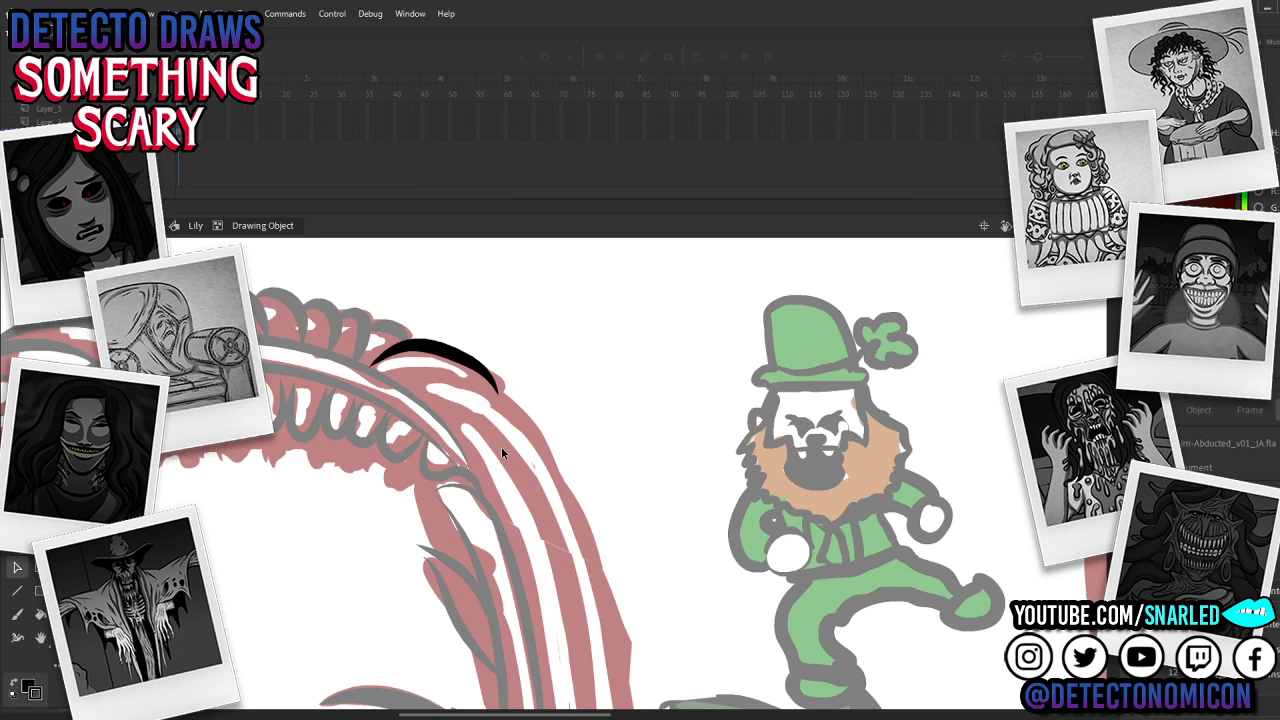
drag(544, 446, 553, 398)
double_click(564, 374)
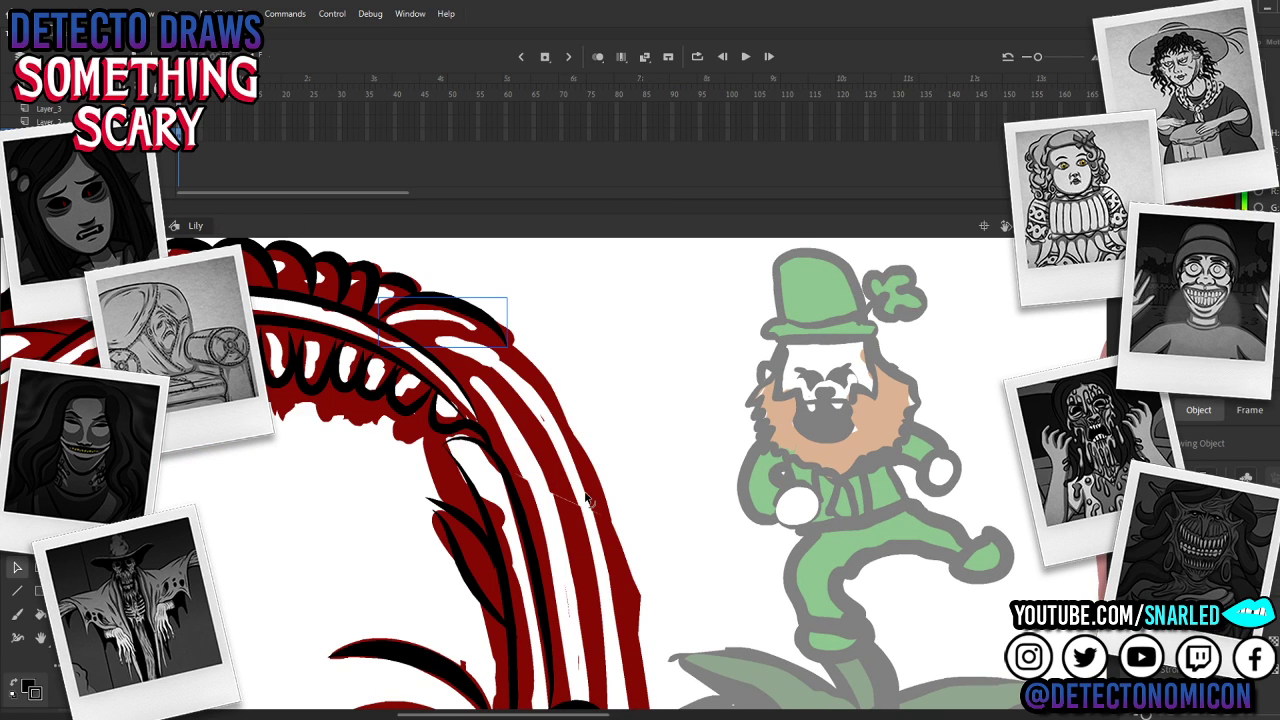
Step: Ink the long outer hair line from under the curved crown stroke down the right side past the ear, redoing the first attempt
key(b)
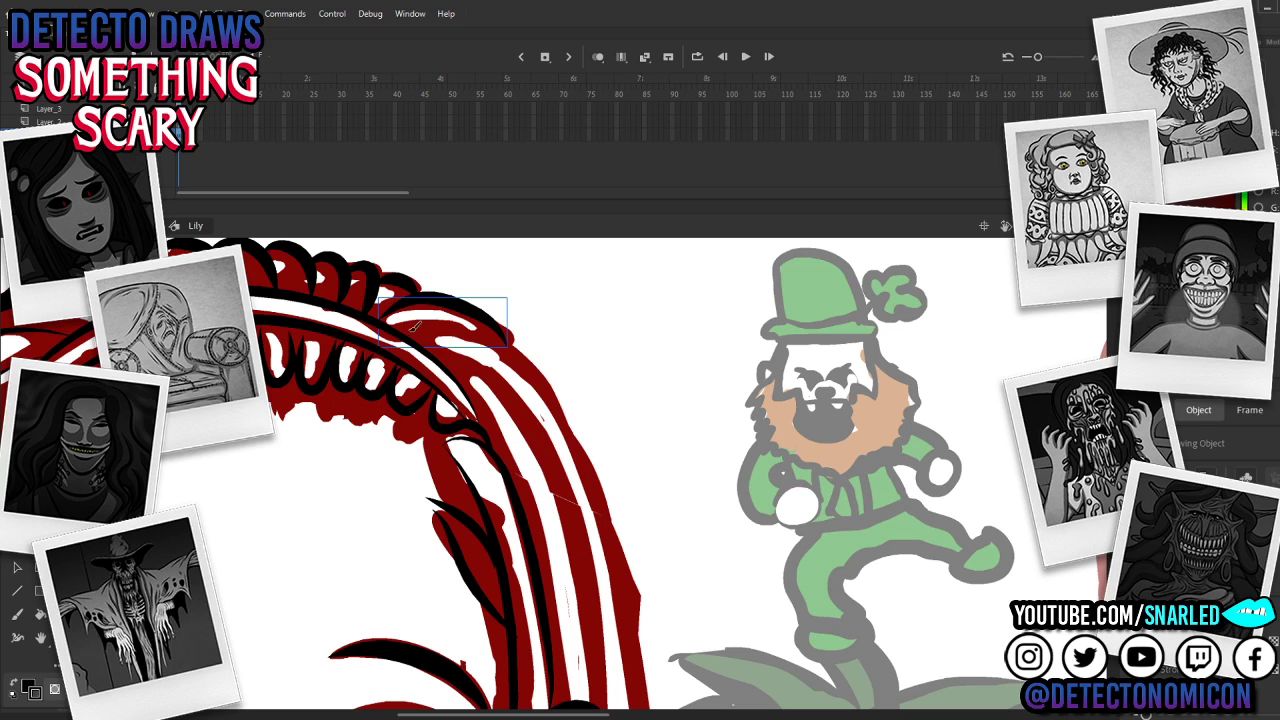
mouse_move(400, 326)
mouse_down()
mouse_move(490, 339)
mouse_move(540, 372)
mouse_move(584, 458)
mouse_move(601, 409)
mouse_up()
click(610, 492)
key(ctrl+z)
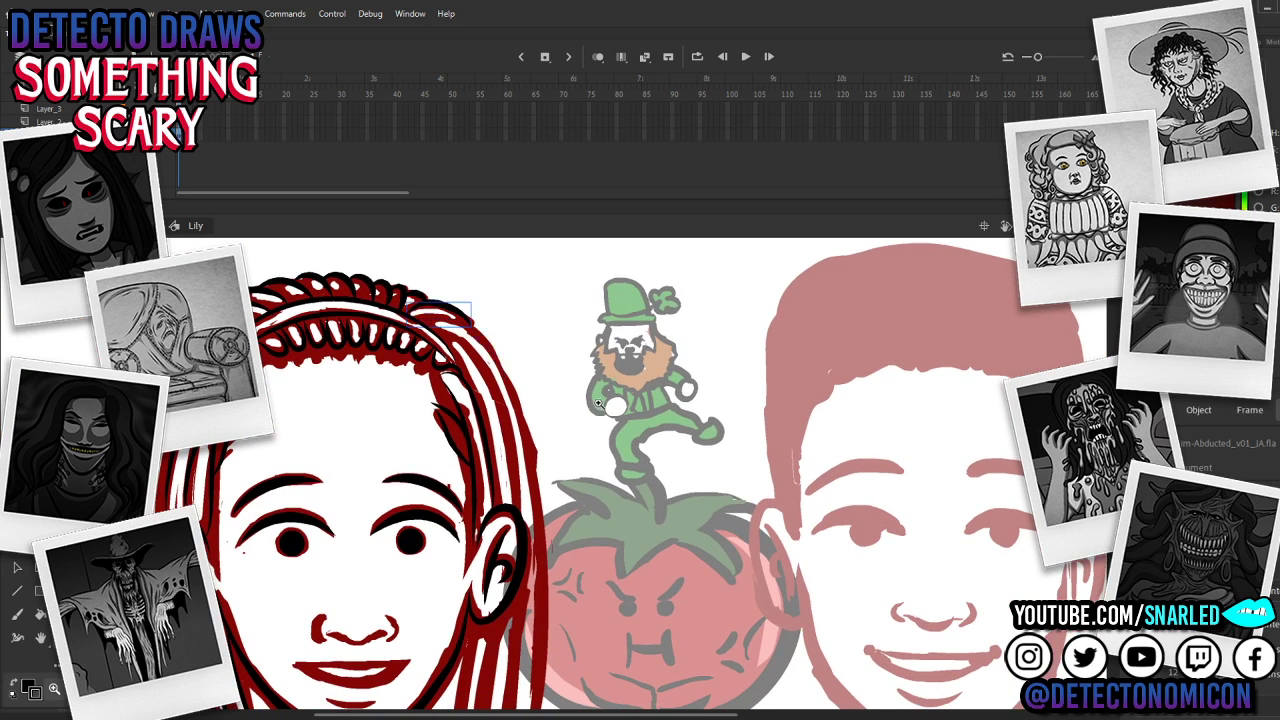
click(603, 400)
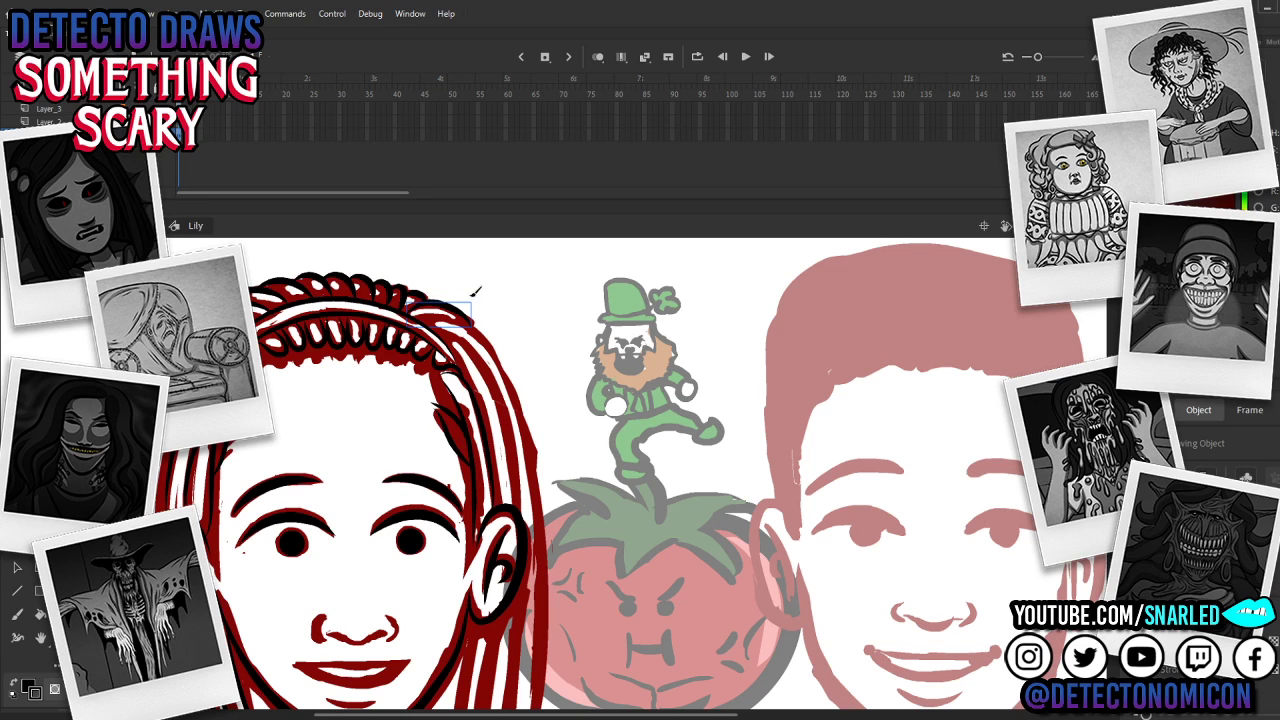
mouse_move(419, 317)
mouse_down()
mouse_move(507, 350)
mouse_move(540, 508)
mouse_up()
mouse_move(424, 318)
mouse_down()
mouse_move(484, 332)
mouse_move(525, 401)
mouse_move(544, 495)
mouse_move(545, 650)
mouse_up()
drag(625, 505, 640, 482)
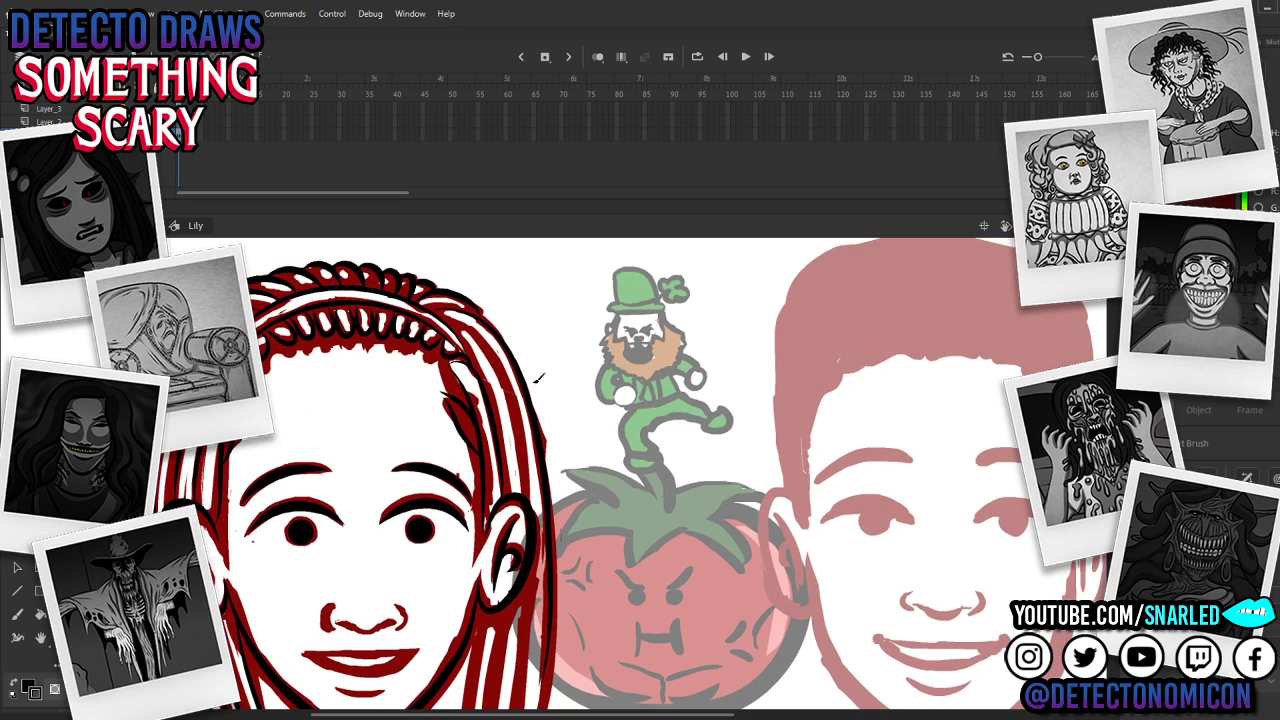
Step: Adjust the upper part of the right outer hair line where it meets the curved crown stroke
key(z)
click(492, 348)
key(v)
drag(534, 435, 534, 429)
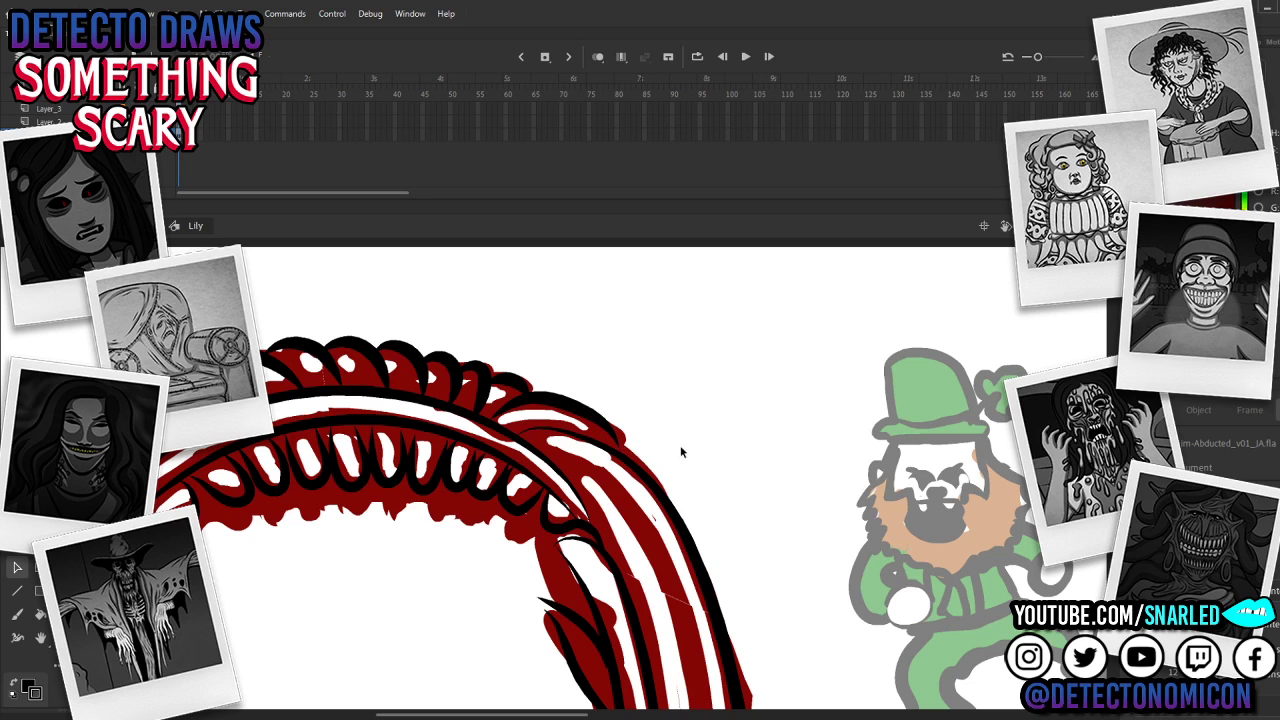
drag(624, 453, 623, 449)
Step: Extend the right outer hair line down to the strand tips below the ear and adjust its lower end
key(z)
alt+click(736, 535)
alt+click(734, 554)
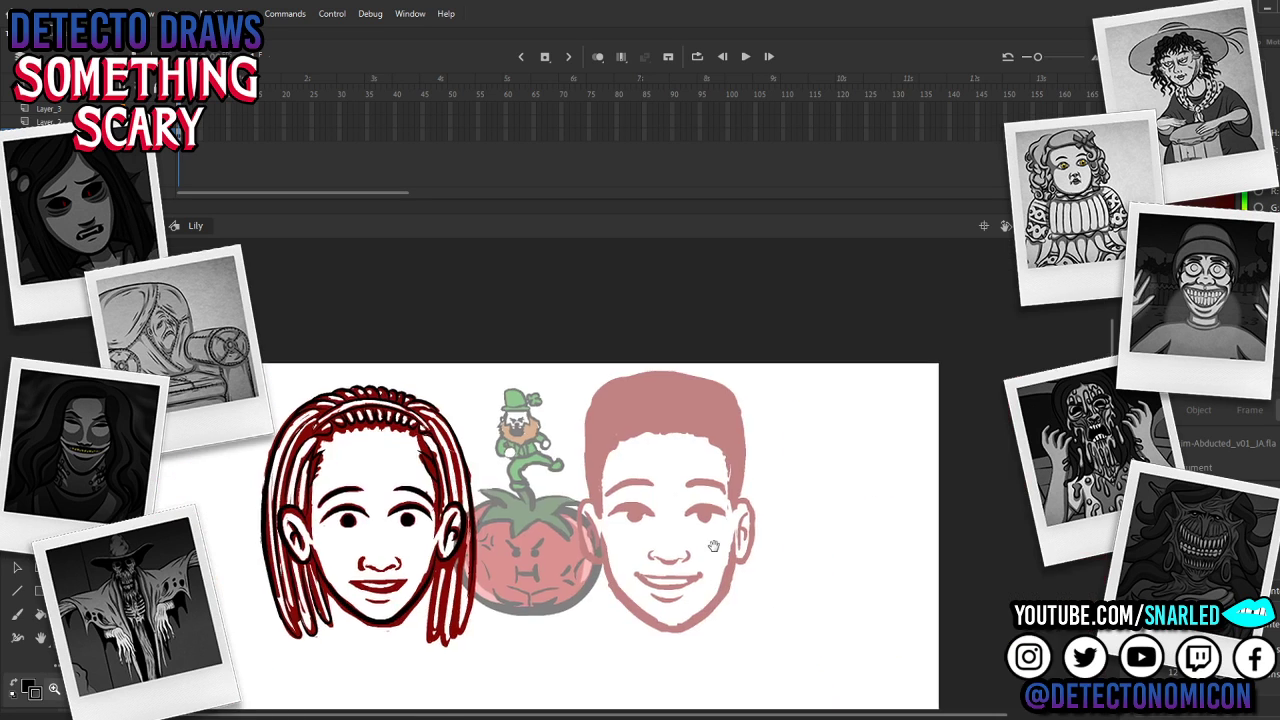
drag(711, 557, 731, 488)
click(534, 491)
key(v)
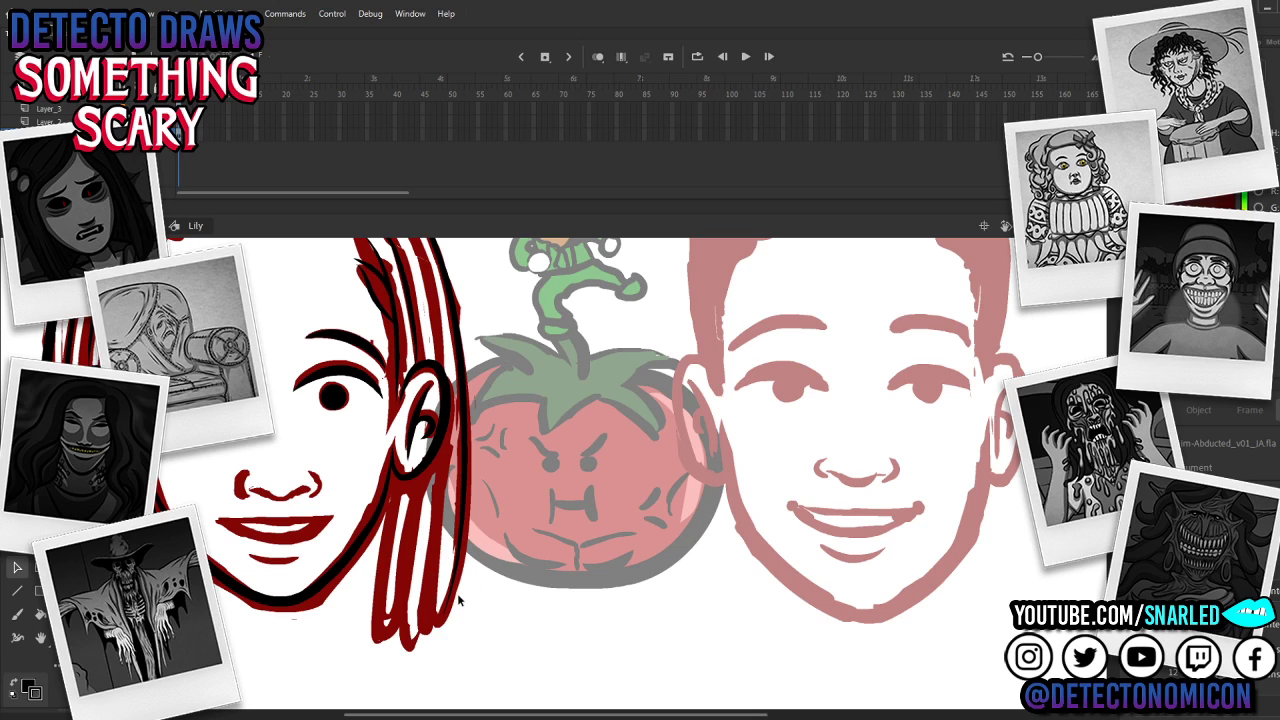
key(y)
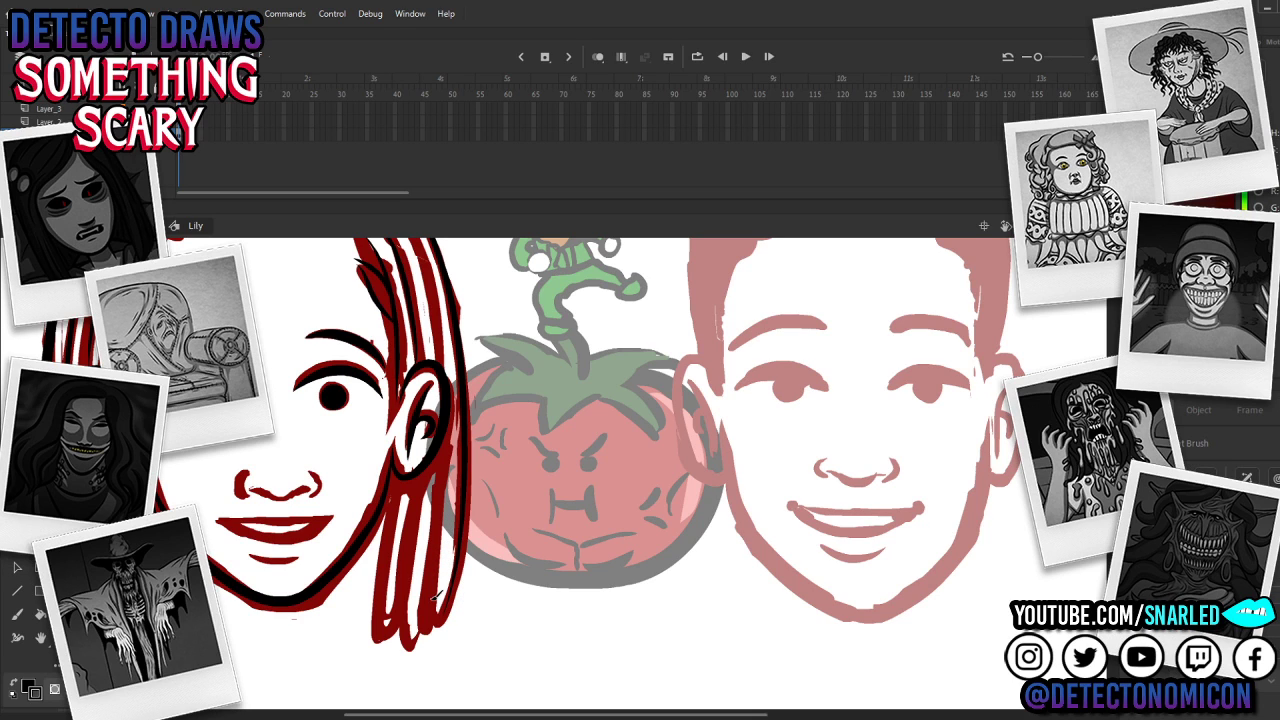
key(v)
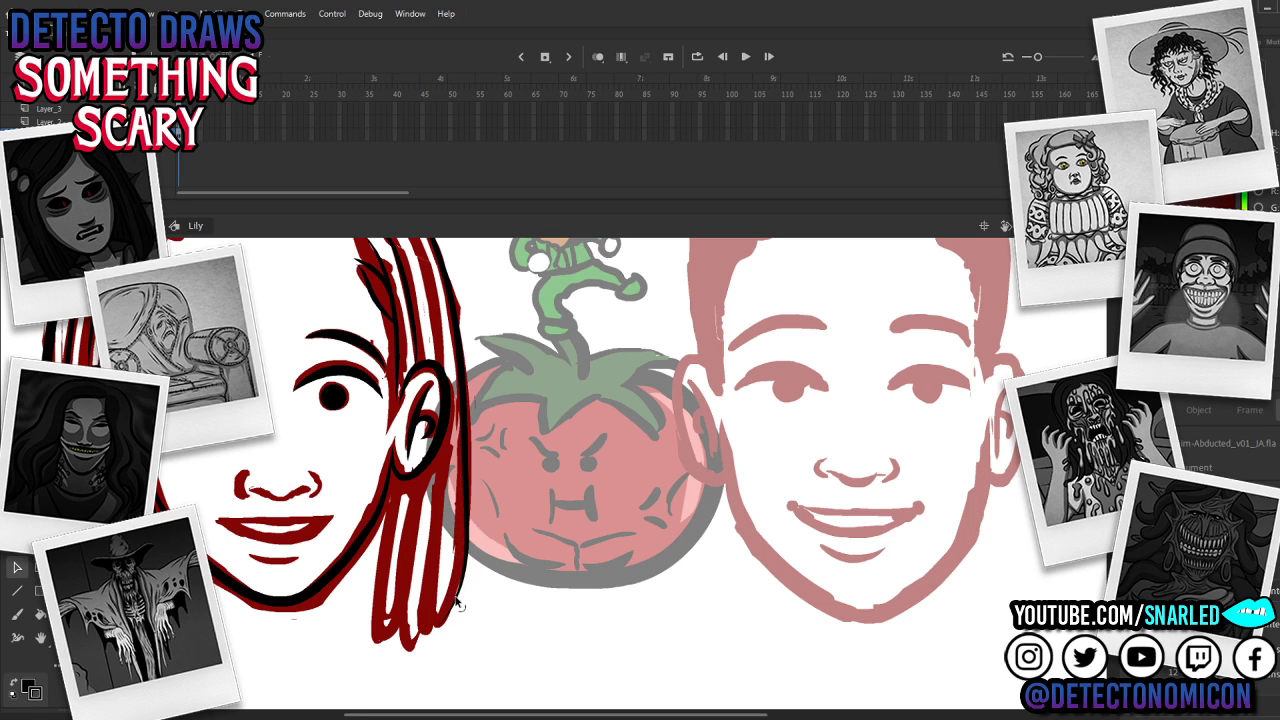
drag(513, 375, 658, 446)
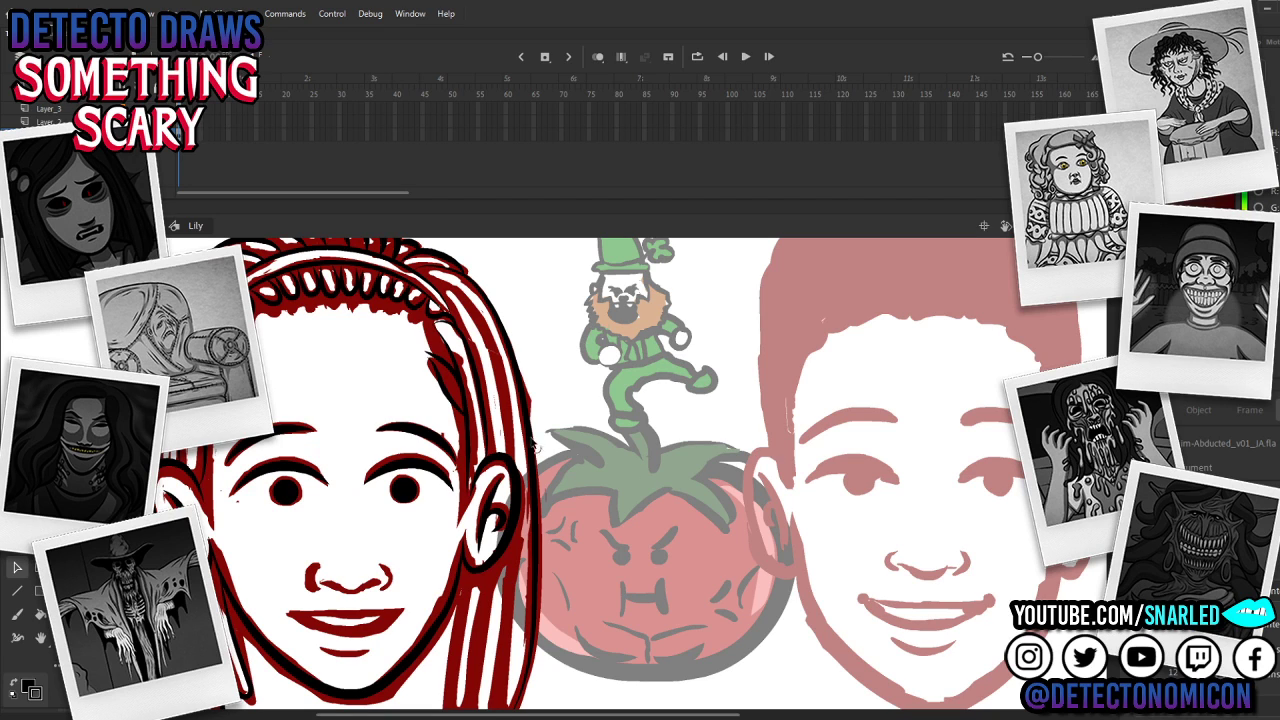
Step: Ink an inner hair line from the braid's right end down to the ear, redoing the first attempt and adjusting its curve
key(z)
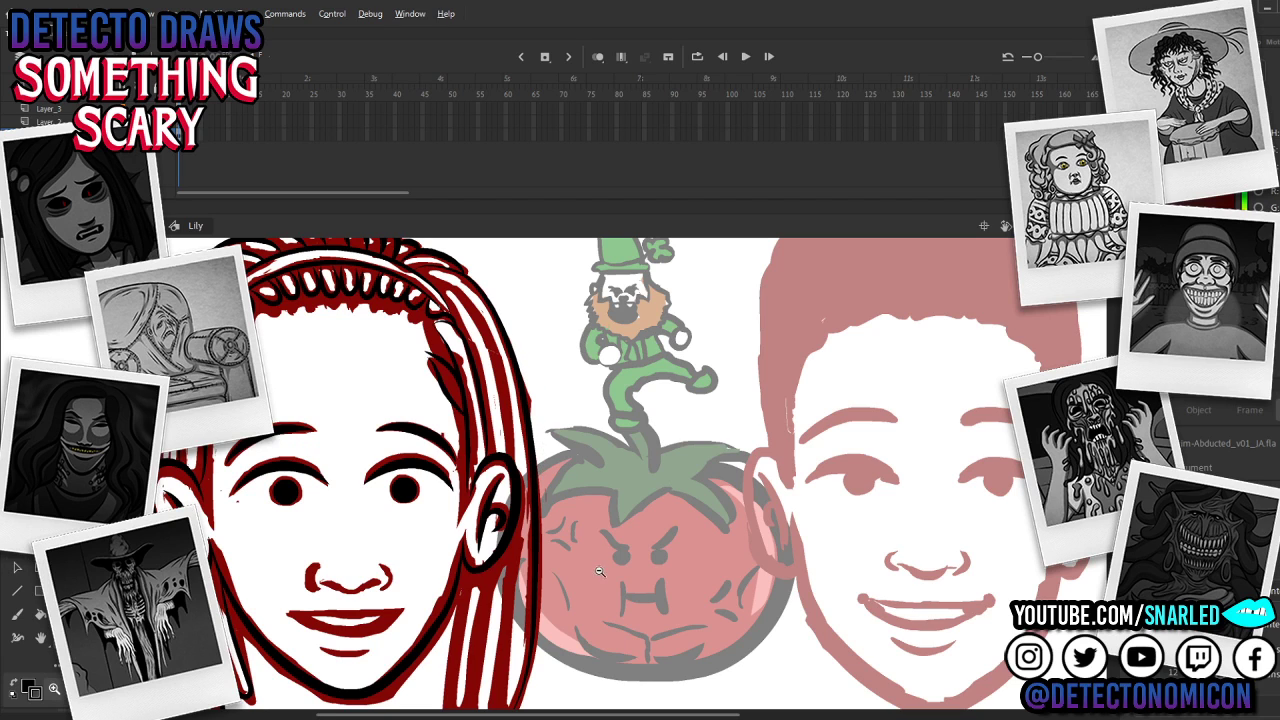
alt+click(612, 540)
drag(612, 540, 624, 524)
scroll(557, 508, up, 2)
key(y)
drag(492, 530, 503, 334)
drag(586, 424, 595, 699)
mouse_move(422, 350)
mouse_down()
mouse_move(471, 382)
mouse_move(497, 443)
mouse_move(516, 548)
mouse_up()
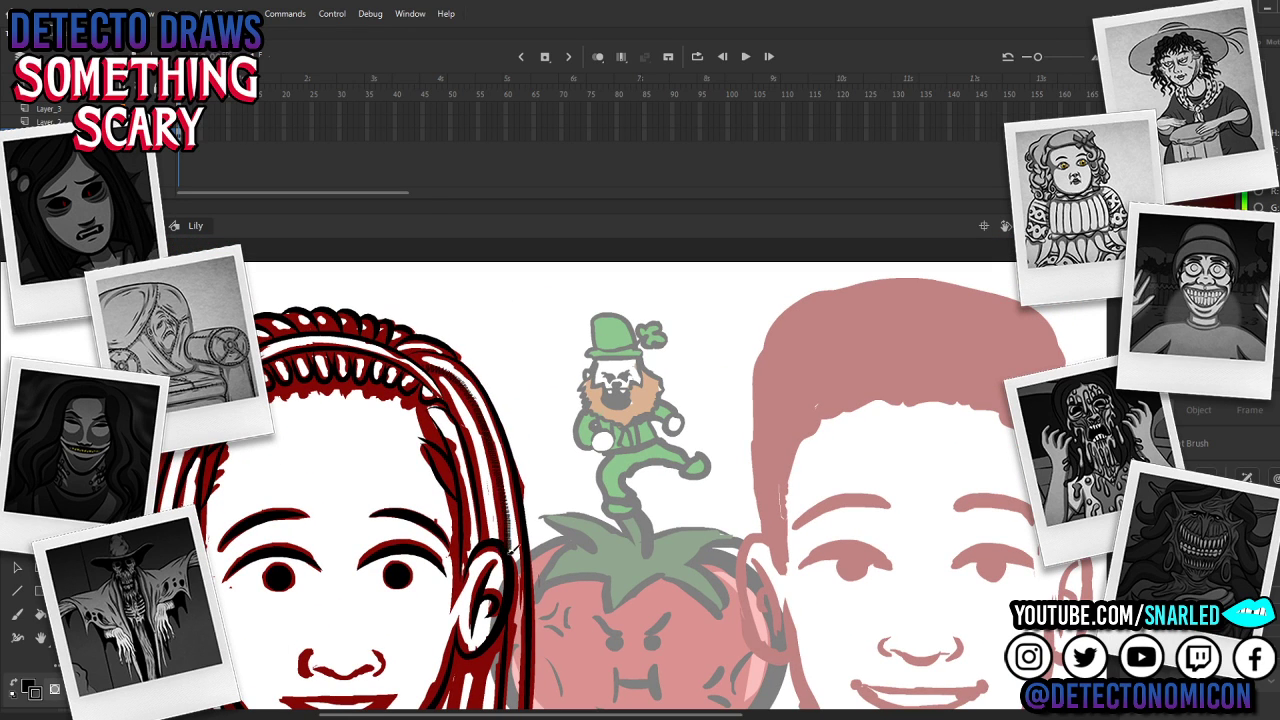
key(ctrl+z)
mouse_move(430, 367)
mouse_down()
mouse_move(455, 373)
mouse_move(482, 430)
mouse_move(508, 538)
mouse_up()
key(v)
drag(481, 453, 488, 451)
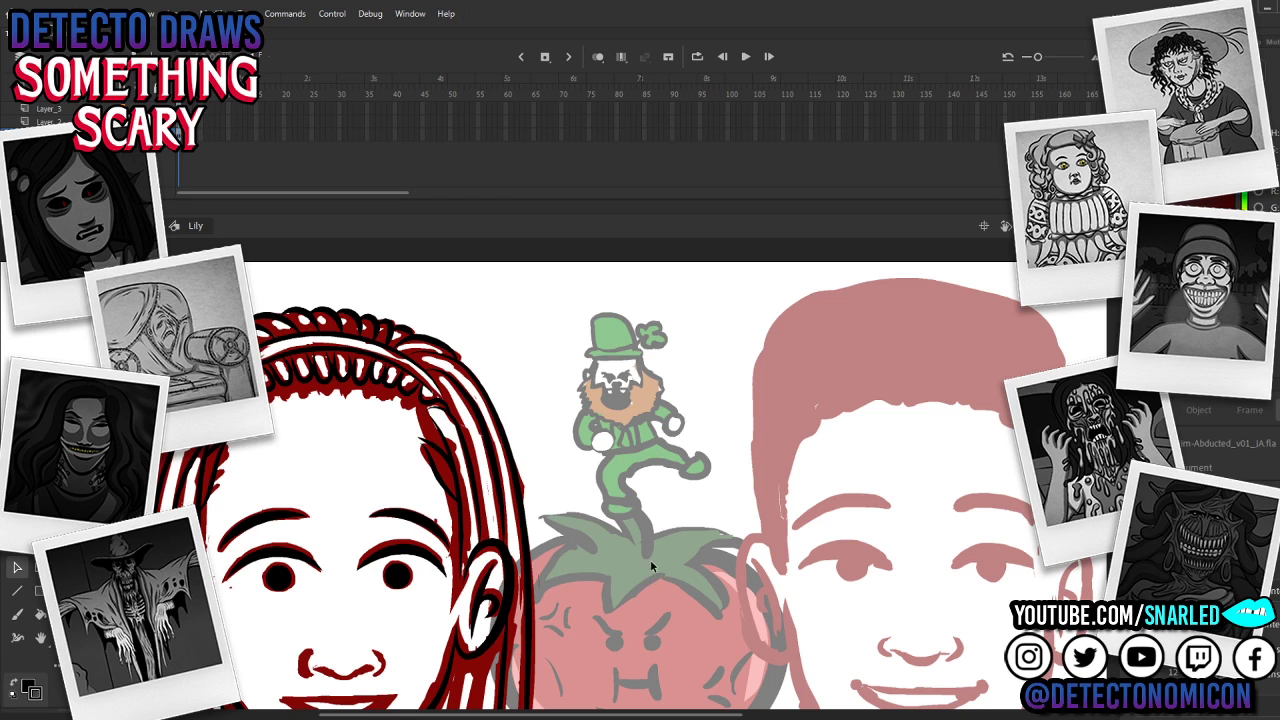
Step: Check the new hair line against the whole head and leave Lily's drawing object
drag(653, 574, 641, 538)
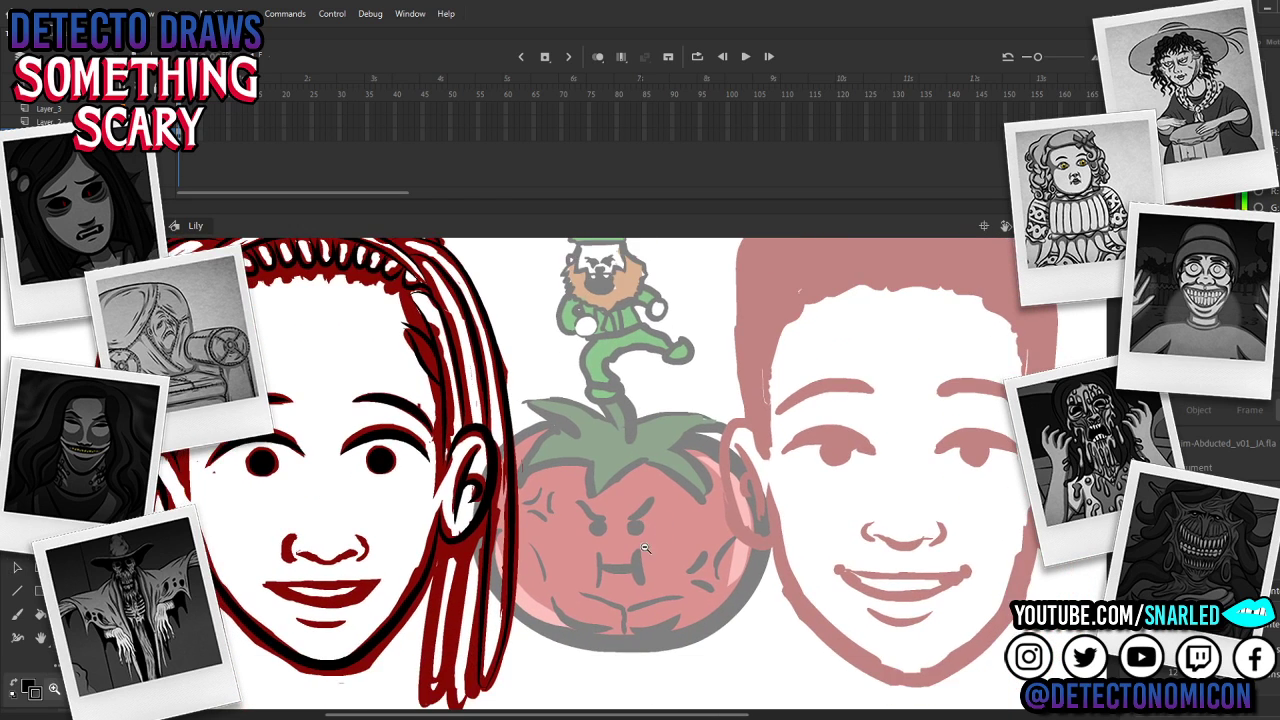
key(z)
alt+click(653, 539)
drag(553, 472, 566, 508)
key(v)
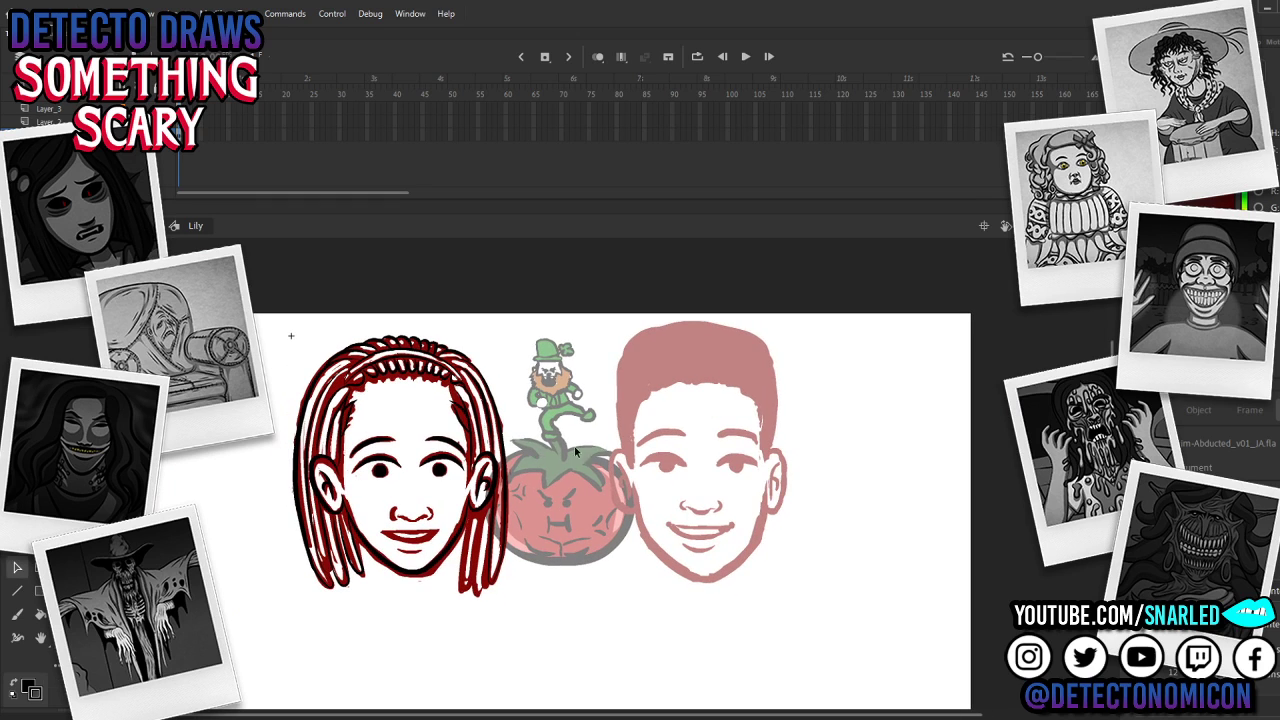
double_click(745, 471)
double_click(500, 407)
click(512, 366)
Step: Test the brush with a small black scribble on the blank canvas below the two heads, and delete it
drag(662, 485, 584, 480)
key(b)
scroll(806, 510, down, 4)
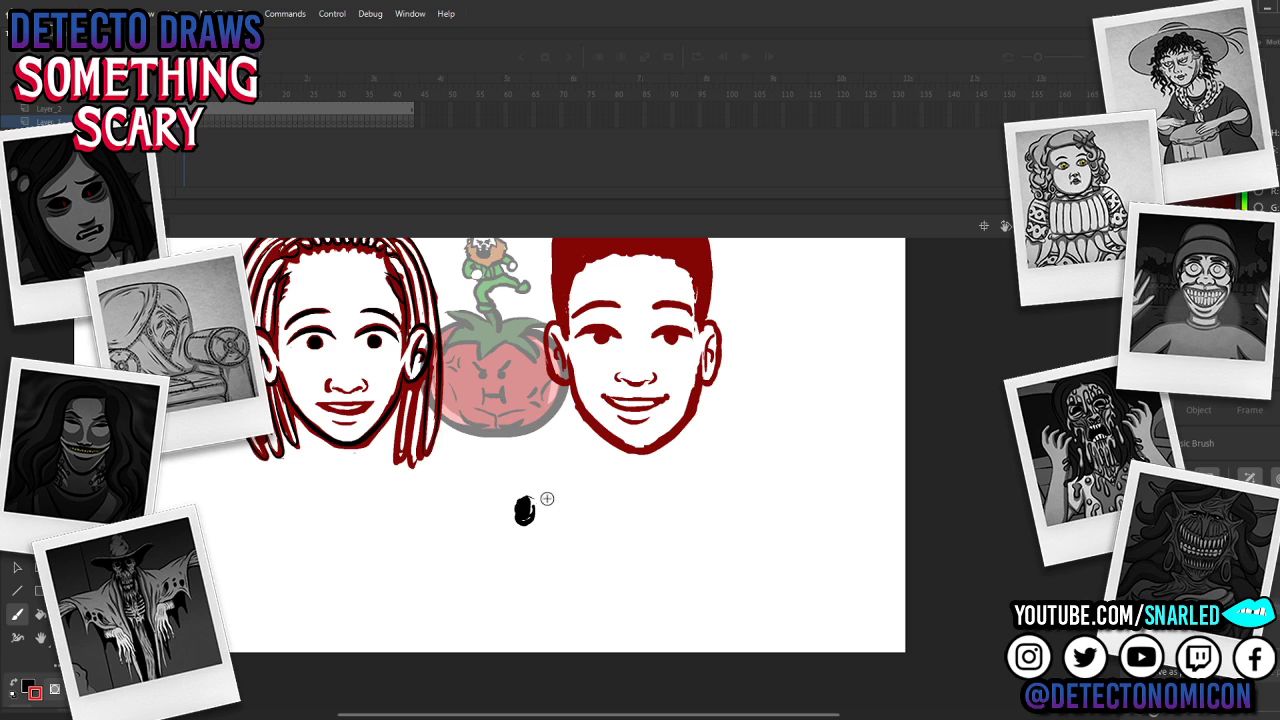
key(v)
drag(496, 478, 566, 576)
key(Delete)
key(b)
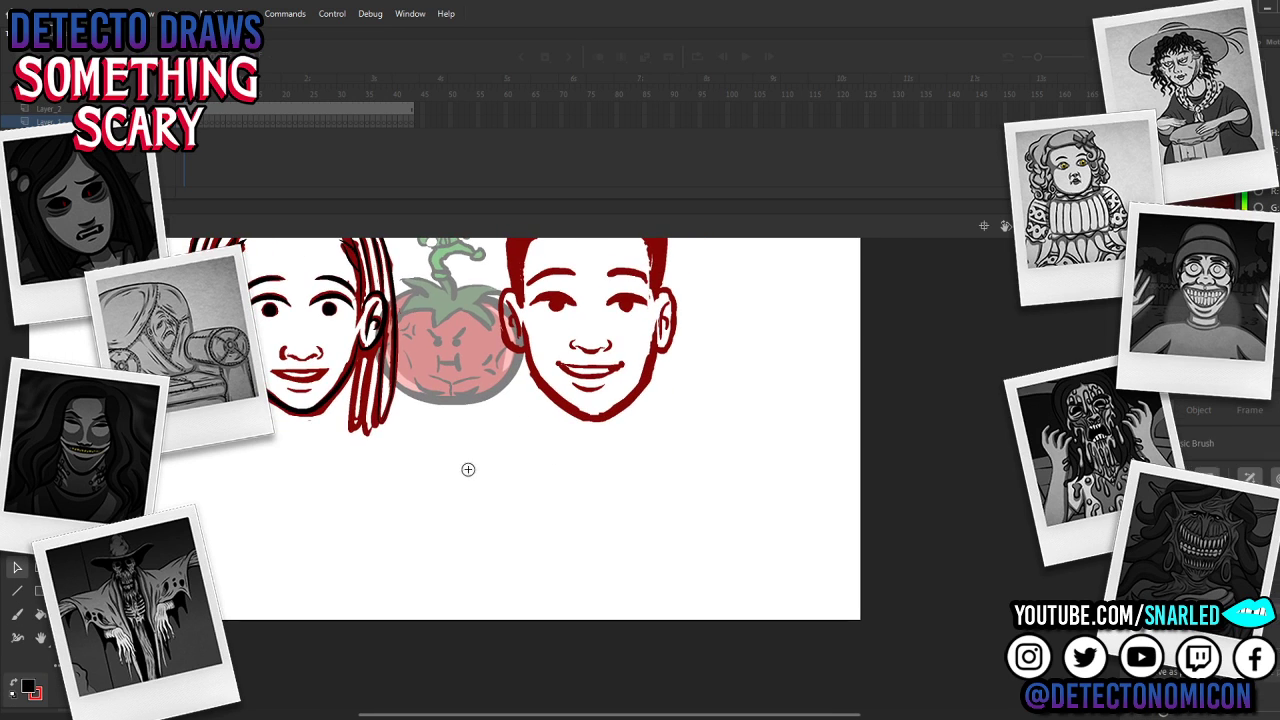